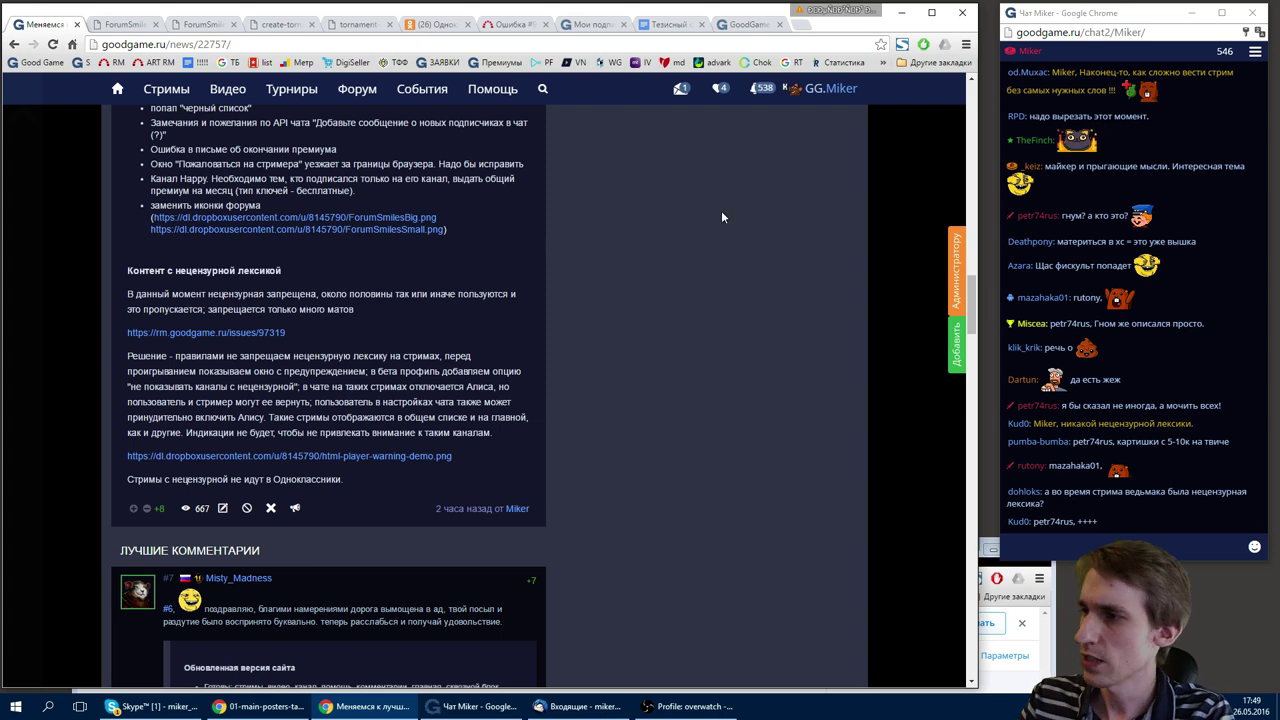
Step: Open the Админка moderation panel in a new tab and load the Жалобы > На стримы list
{"action": "mouse_move", "coordinate": [956, 270]}
{"action": "middle_click", "coordinate": [885, 303]}
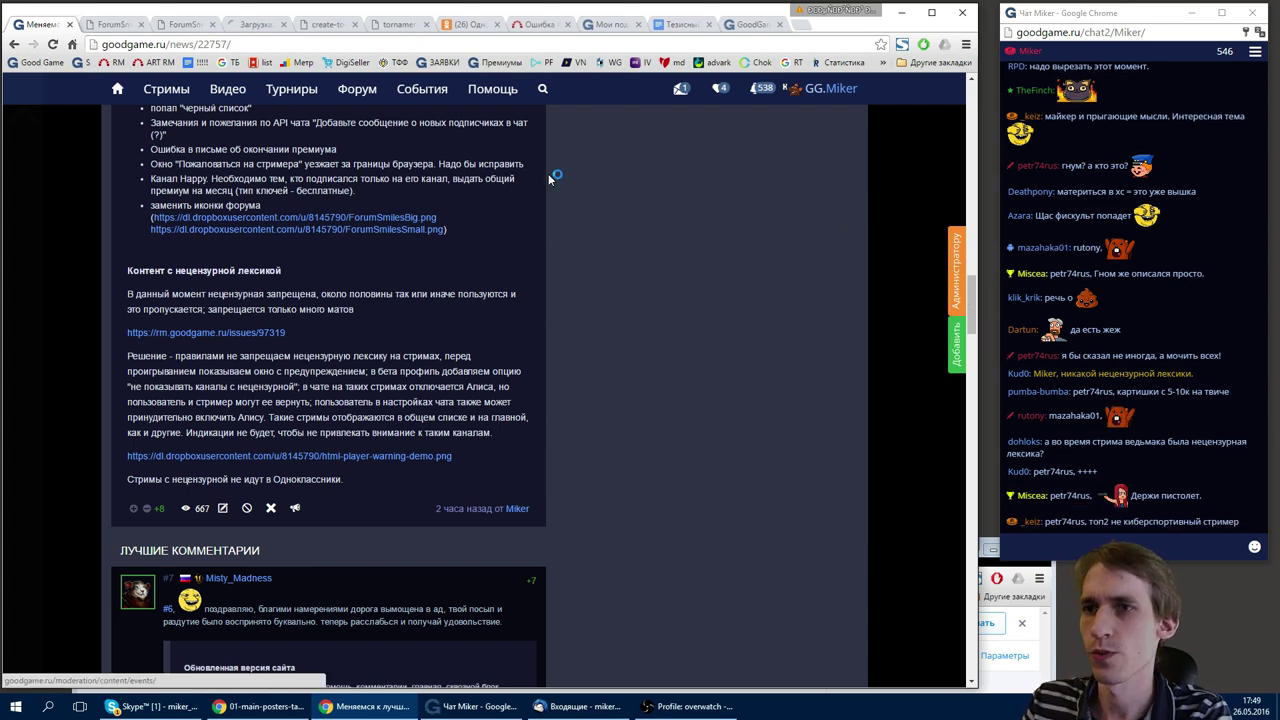
{"action": "key", "text": "ctrl+Tab"}
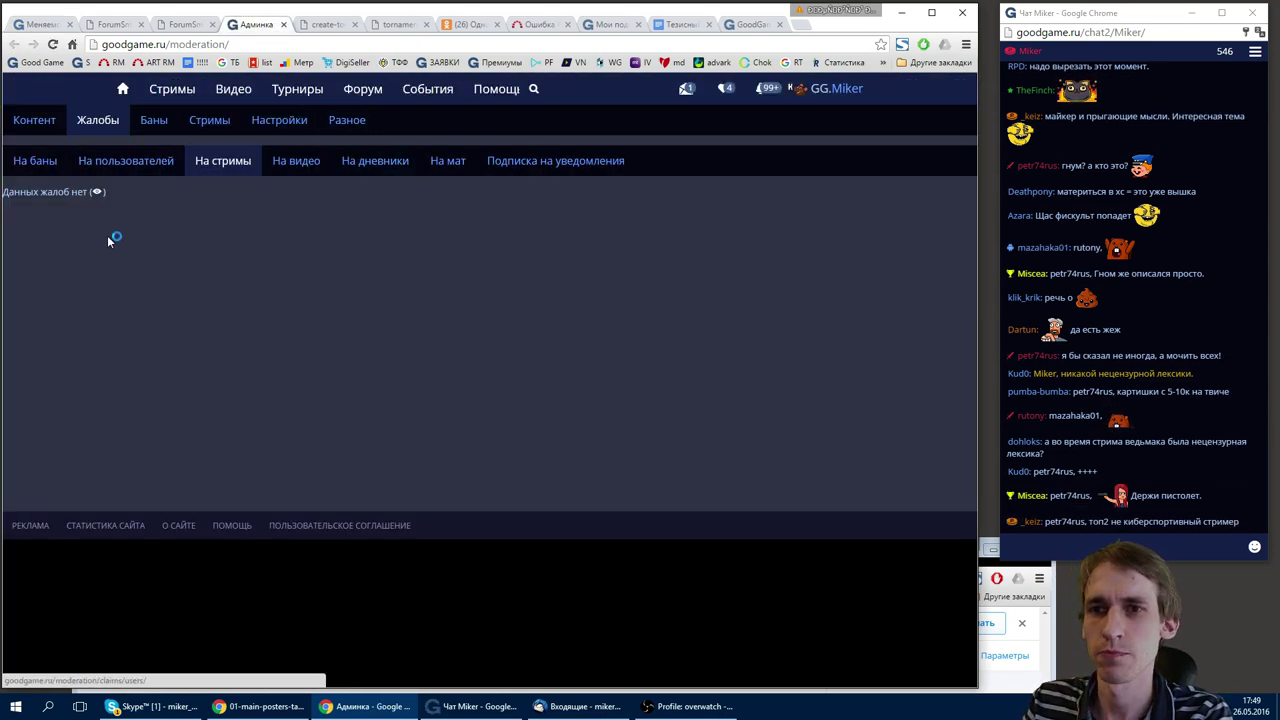
{"action": "left_click", "coordinate": [222, 160]}
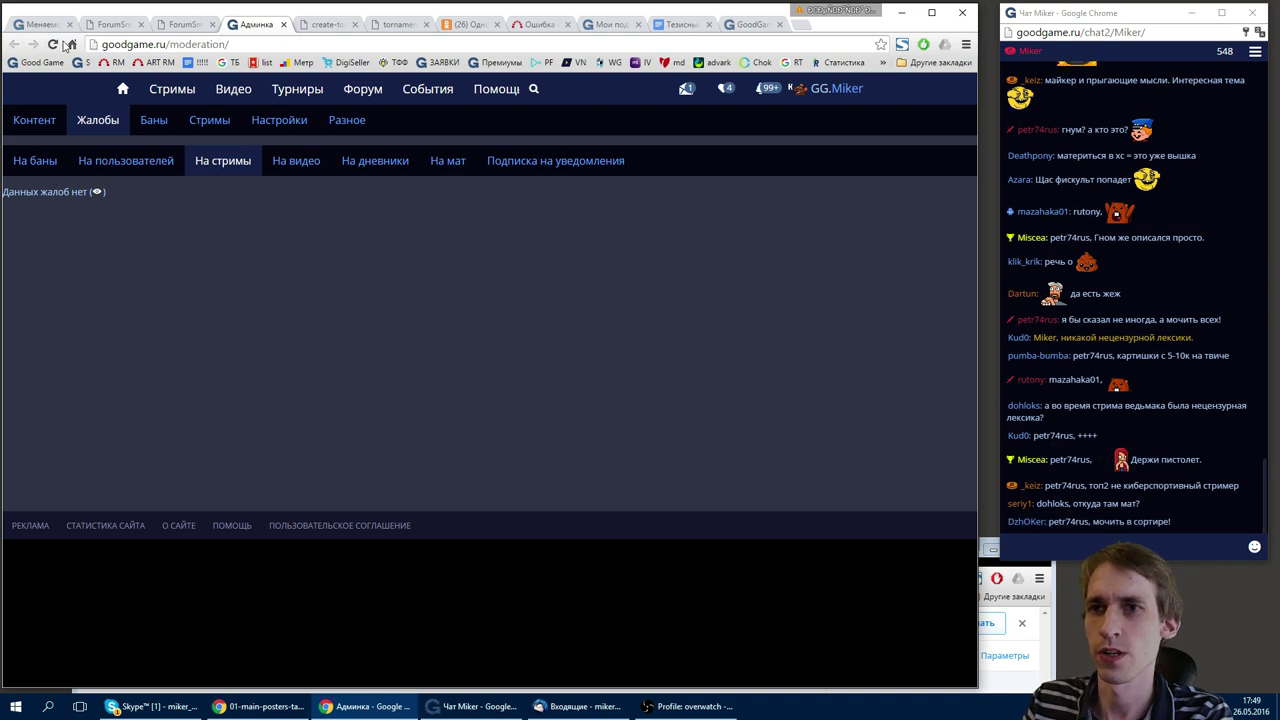
{"action": "left_click", "coordinate": [130, 161]}
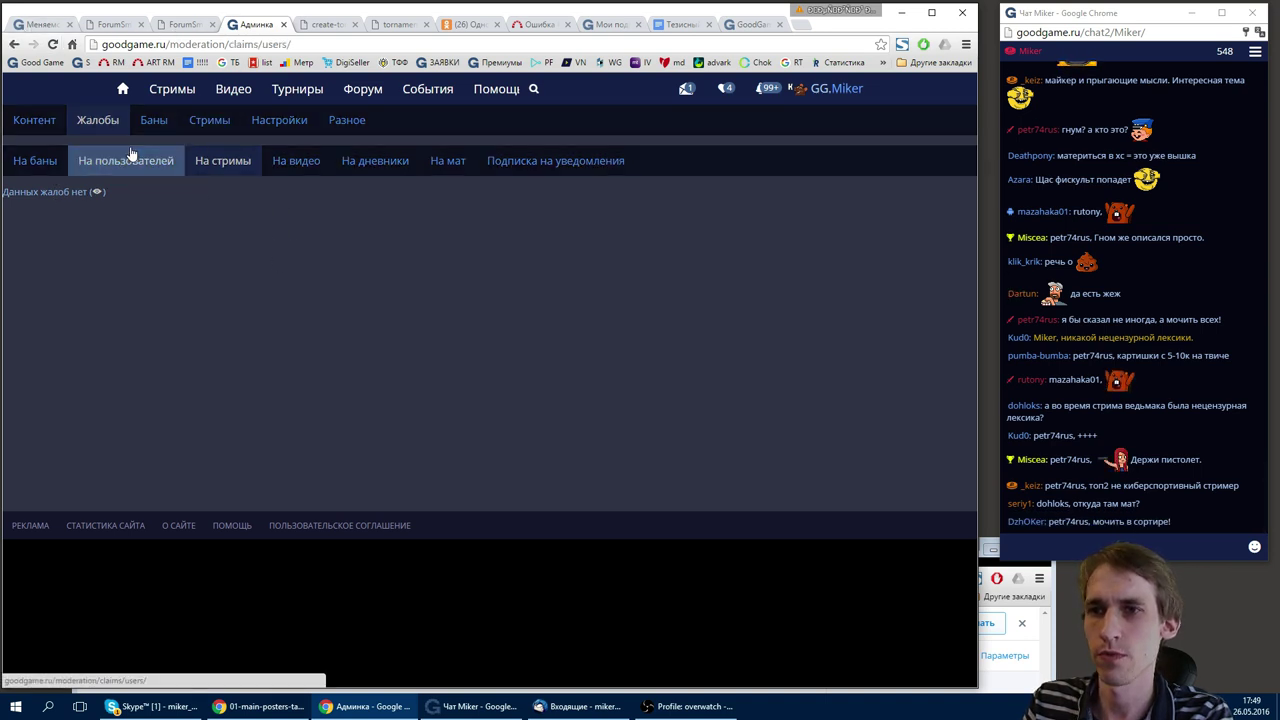
{"action": "left_click", "coordinate": [225, 163]}
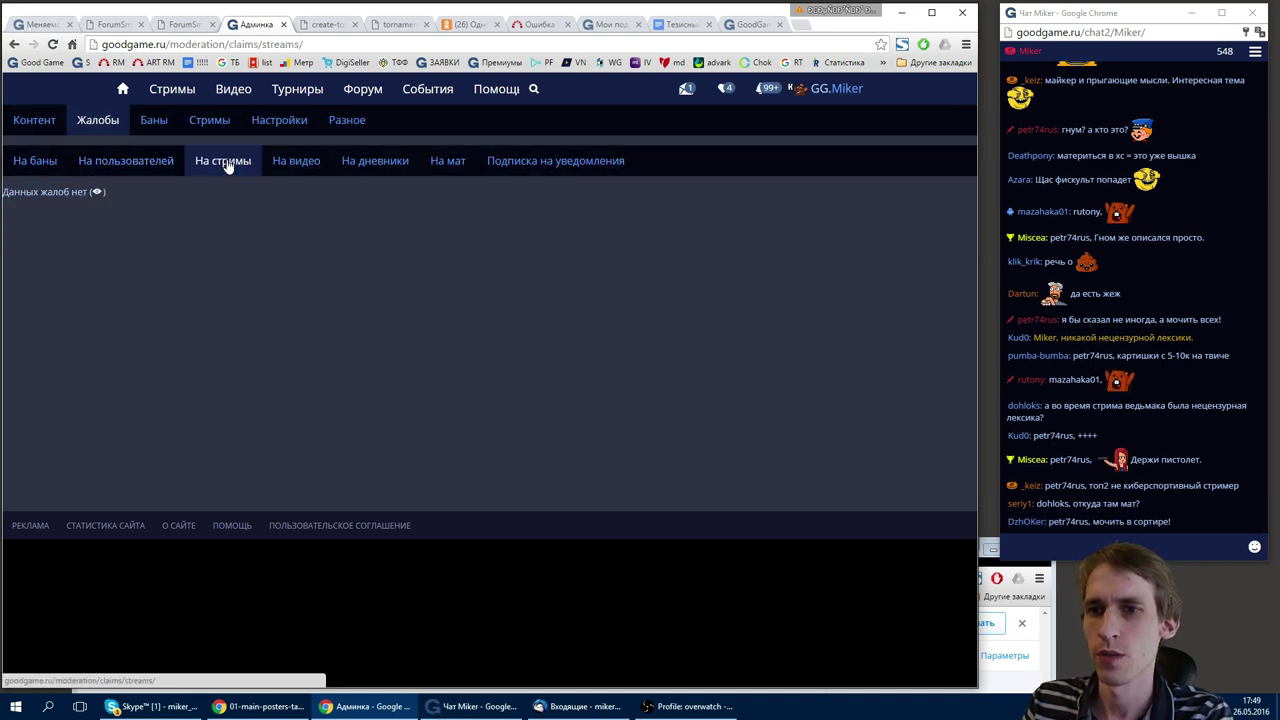
{"action": "left_click", "coordinate": [53, 44]}
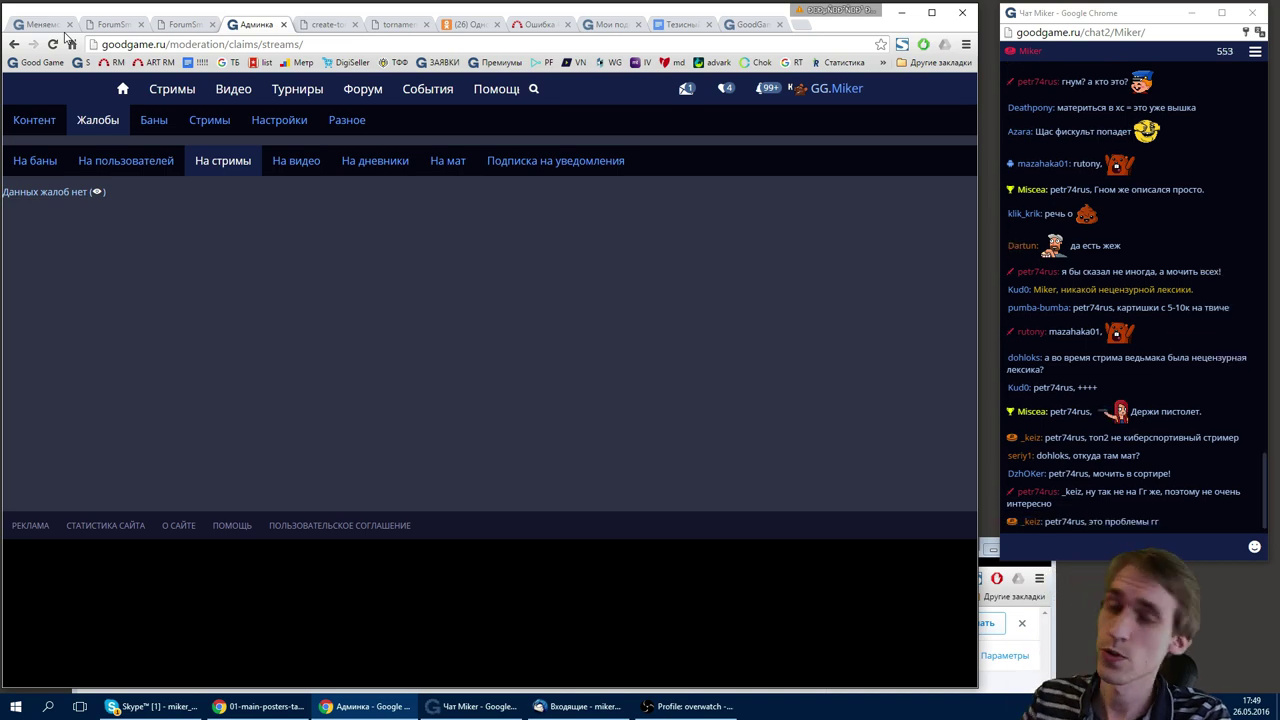
Step: Reload the На стримы list to show the four new complaints and look over the table text
{"action": "left_click", "coordinate": [53, 43]}
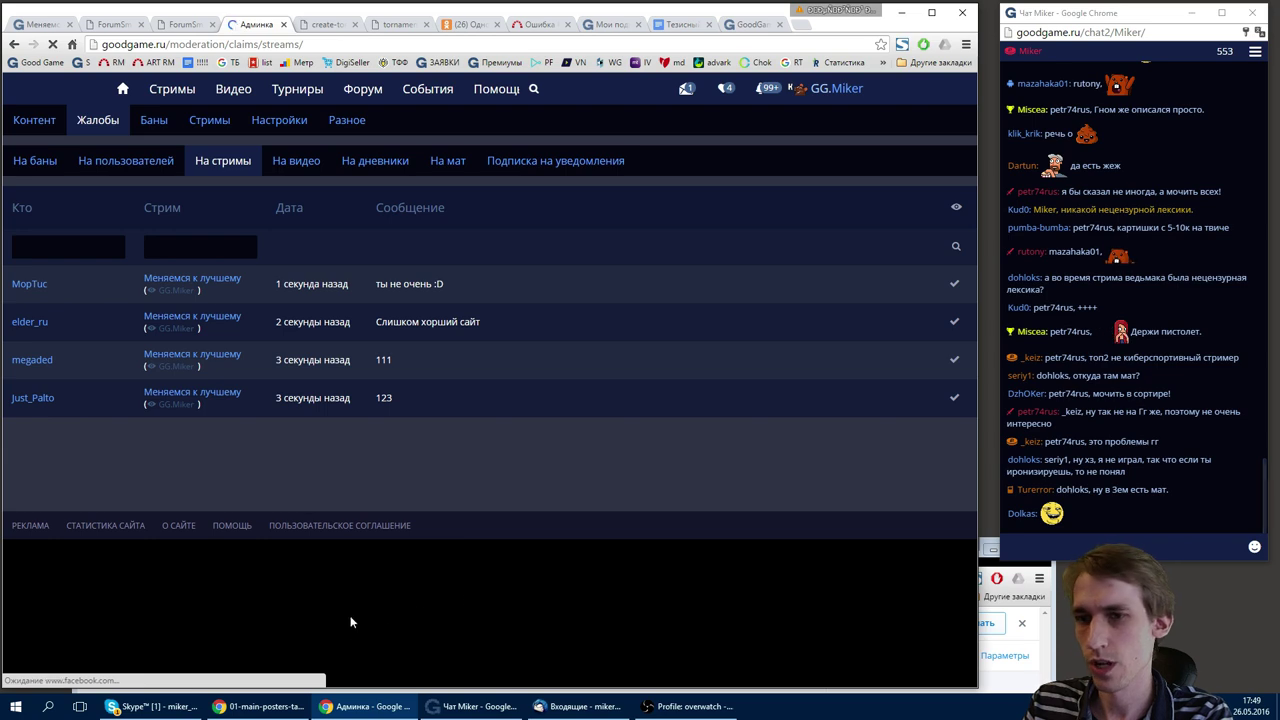
{"action": "left_click_drag", "start_coordinate": [449, 443], "coordinate": [12, 275]}
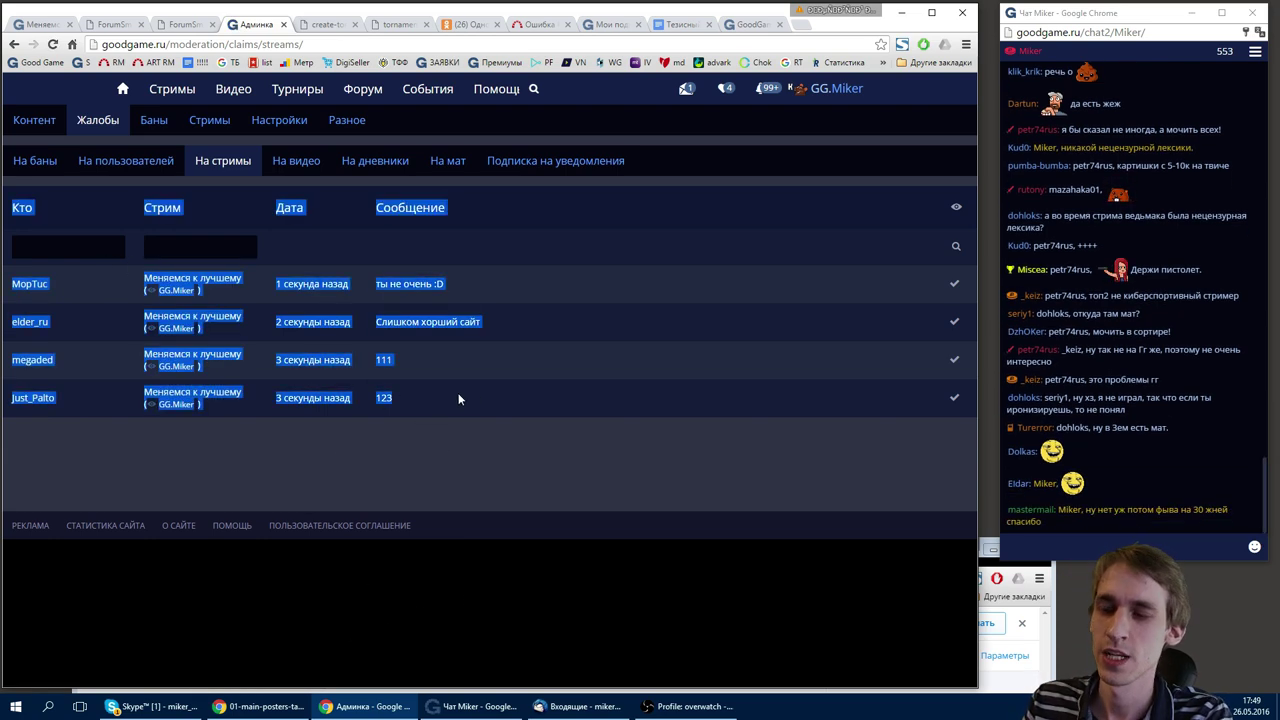
{"action": "left_click", "coordinate": [485, 390]}
{"action": "left_click_drag", "start_coordinate": [456, 404], "coordinate": [34, 209]}
{"action": "left_click", "coordinate": [50, 190]}
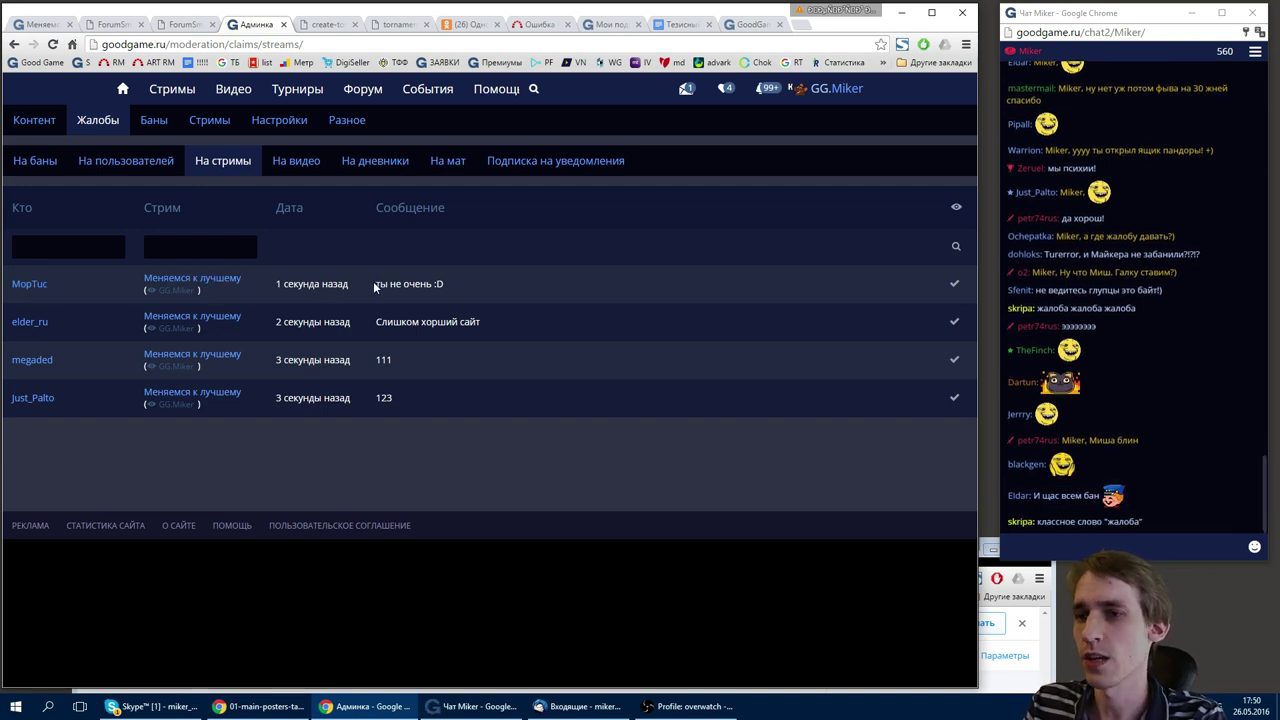
{"action": "mouse_move", "coordinate": [375, 287]}
{"action": "left_mouse_down"}
{"action": "mouse_move", "coordinate": [444, 284]}
{"action": "mouse_move", "coordinate": [374, 284]}
{"action": "left_mouse_up"}
{"action": "left_click", "coordinate": [468, 281]}
{"action": "left_click", "coordinate": [428, 283]}
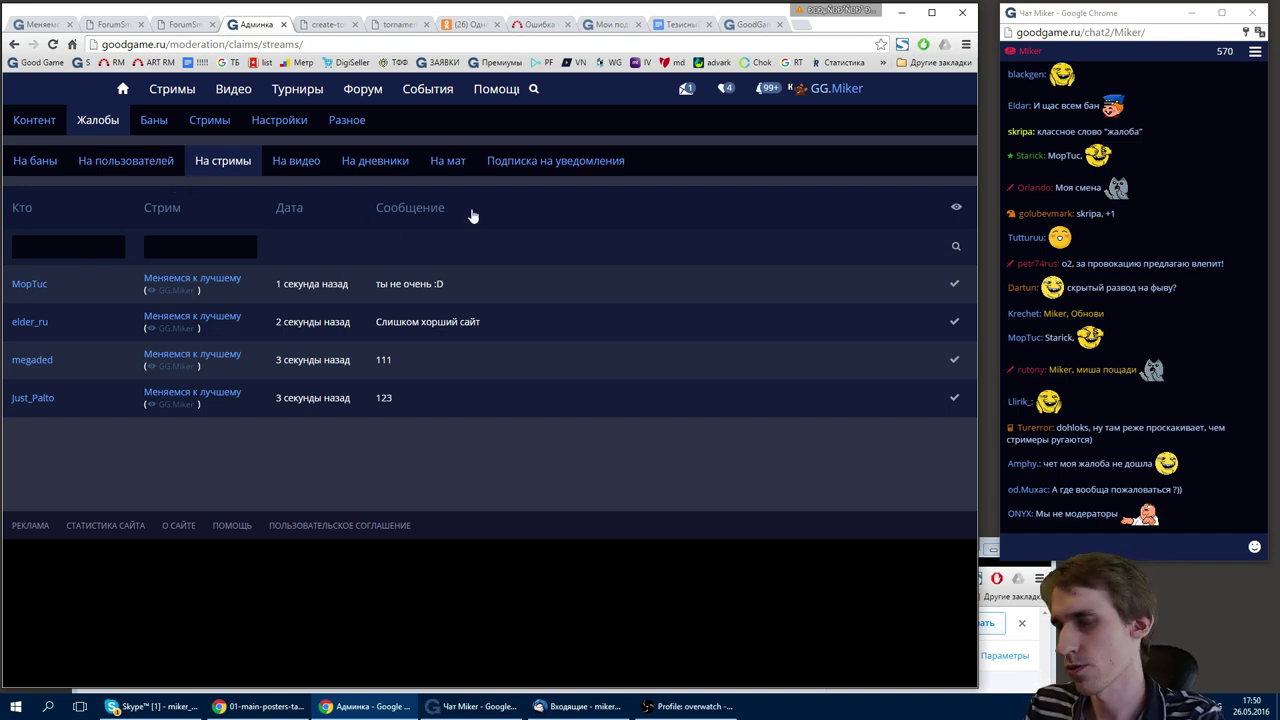
Step: Dismiss the four stream complaints, then reload with F5 to fetch newer ones
{"action": "left_click", "coordinate": [955, 286]}
{"action": "left_click", "coordinate": [956, 288]}
{"action": "left_click", "coordinate": [955, 286]}
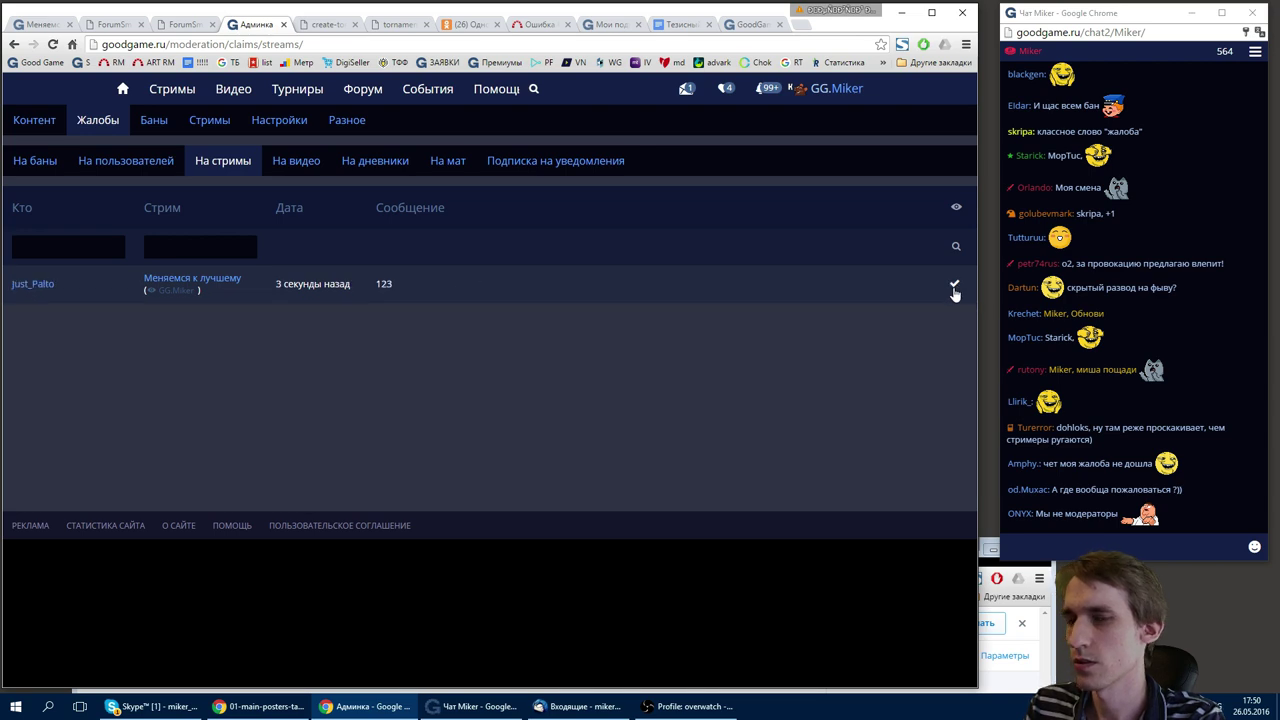
{"action": "left_click", "coordinate": [955, 286]}
{"action": "key", "text": "F5"}
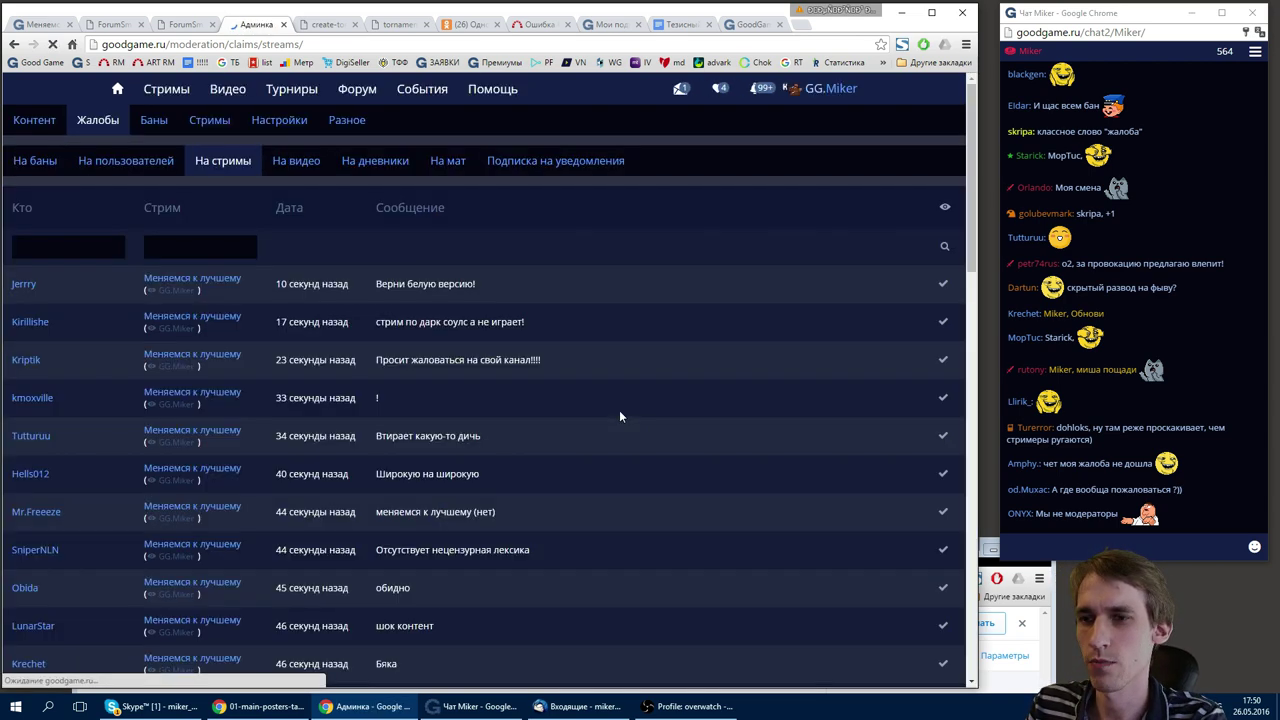
Step: Dismiss the newly loaded stream complaints one by one from the top of the list
{"action": "left_click", "coordinate": [943, 286]}
{"action": "left_click", "coordinate": [943, 286]}
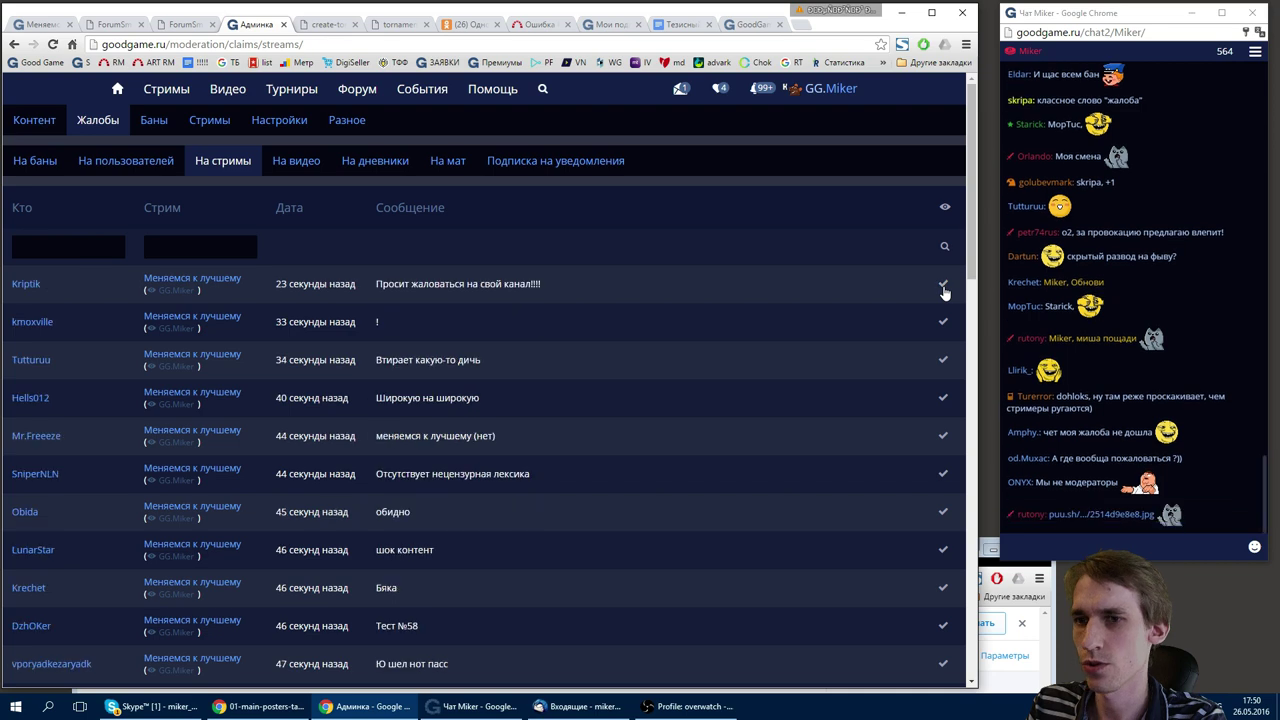
{"action": "left_click", "coordinate": [943, 286]}
{"action": "left_click", "coordinate": [943, 286]}
{"action": "left_click", "coordinate": [943, 286]}
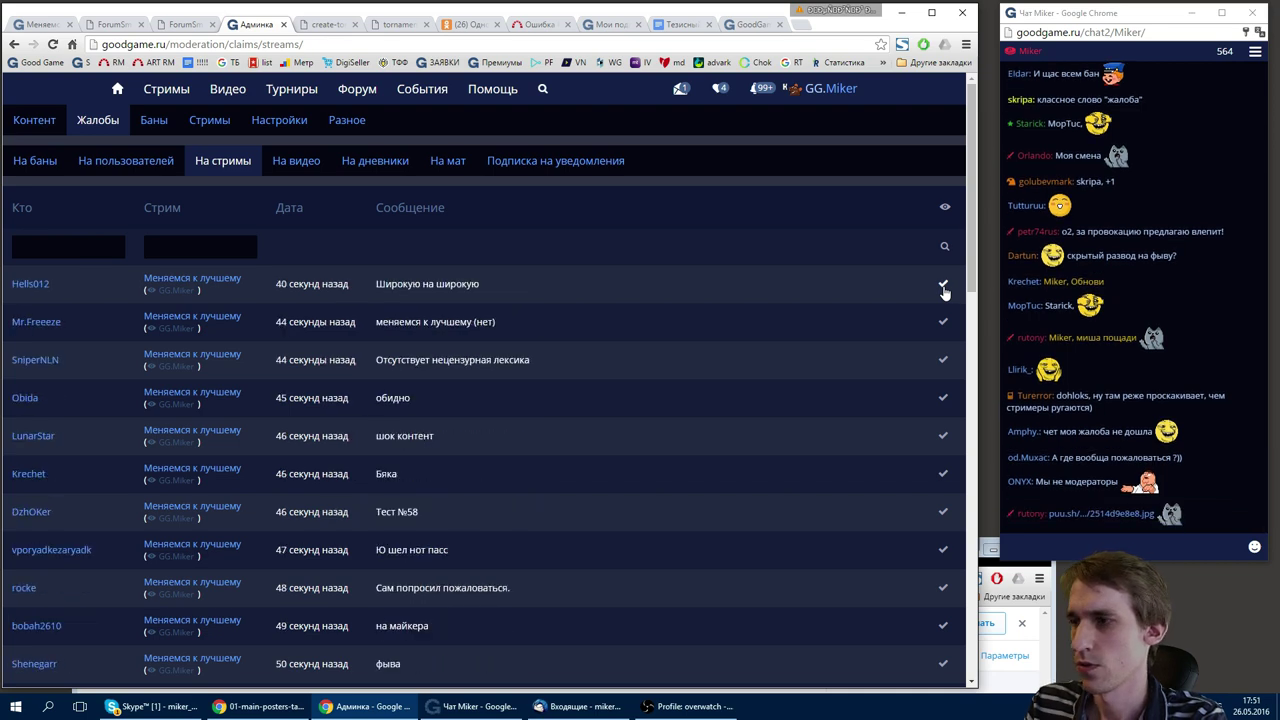
{"action": "left_click", "coordinate": [943, 286]}
{"action": "left_click", "coordinate": [943, 286]}
{"action": "left_click", "coordinate": [943, 286]}
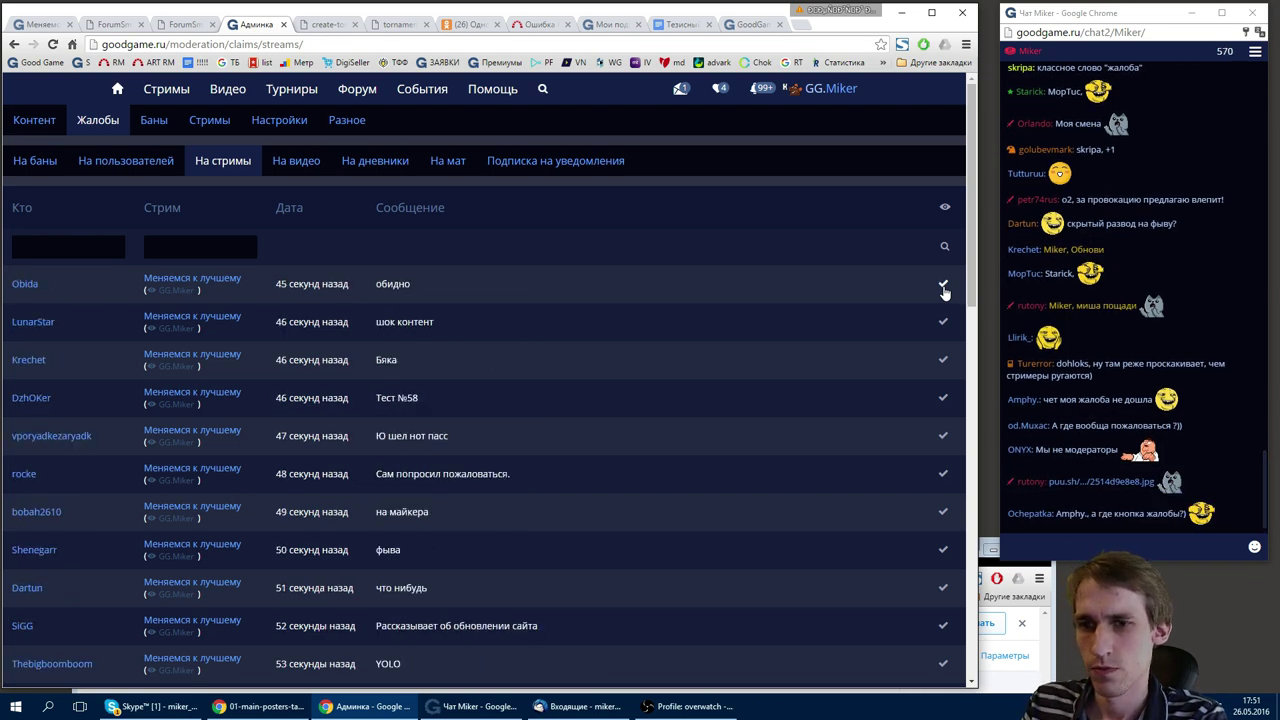
{"action": "left_click", "coordinate": [943, 286]}
{"action": "left_click", "coordinate": [943, 286]}
{"action": "left_click", "coordinate": [943, 286]}
{"action": "left_click", "coordinate": [943, 286]}
{"action": "left_click", "coordinate": [943, 286]}
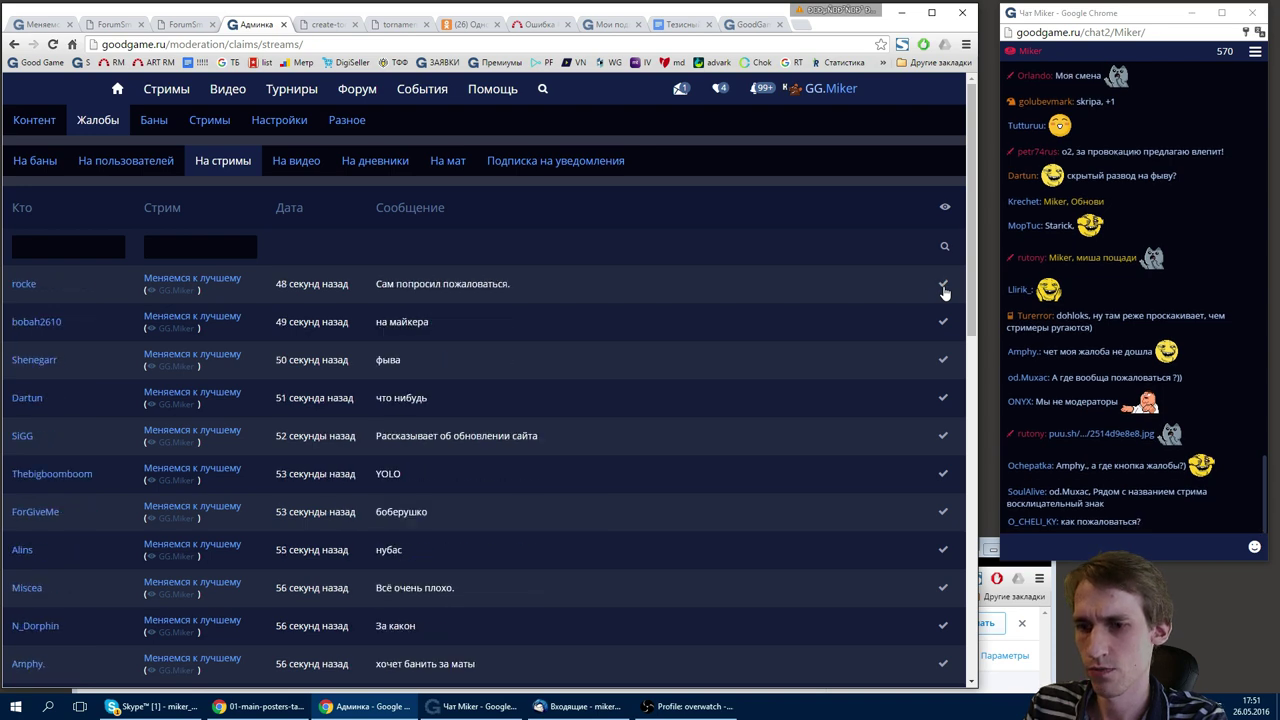
{"action": "left_click", "coordinate": [943, 286]}
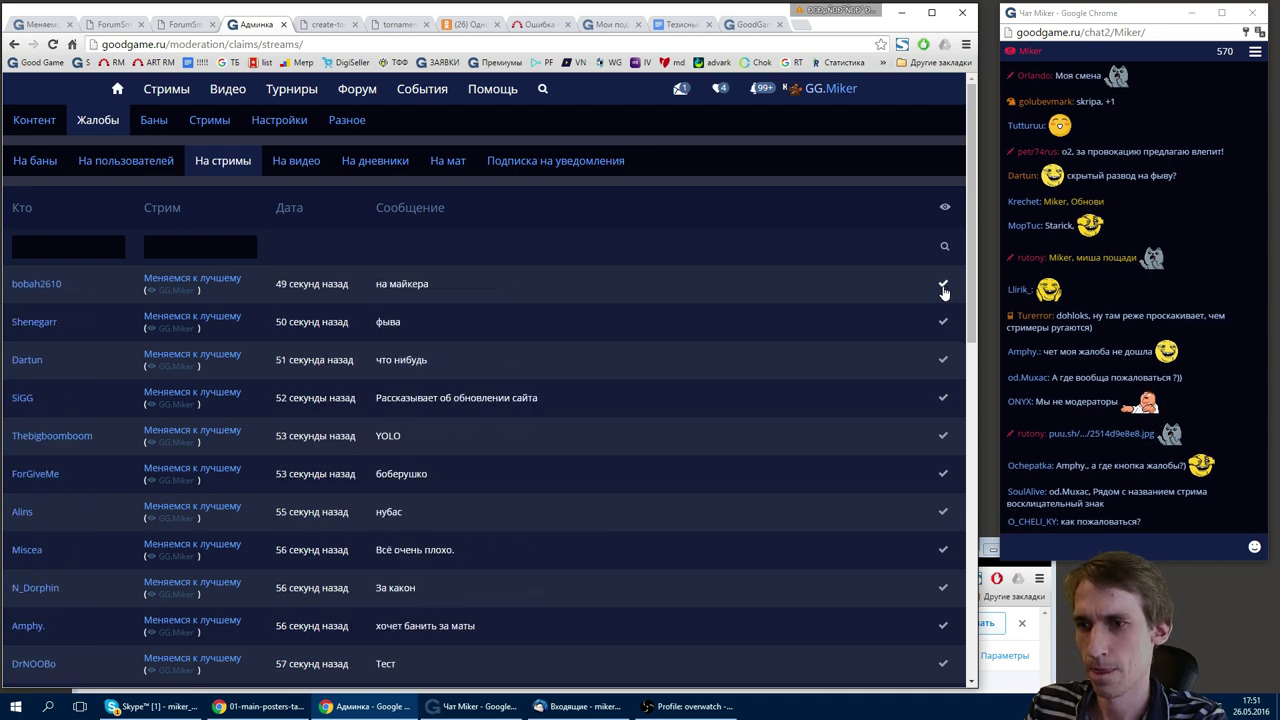
{"action": "left_click", "coordinate": [943, 286]}
{"action": "left_click", "coordinate": [943, 286]}
{"action": "left_click", "coordinate": [943, 286]}
{"action": "left_click", "coordinate": [943, 286]}
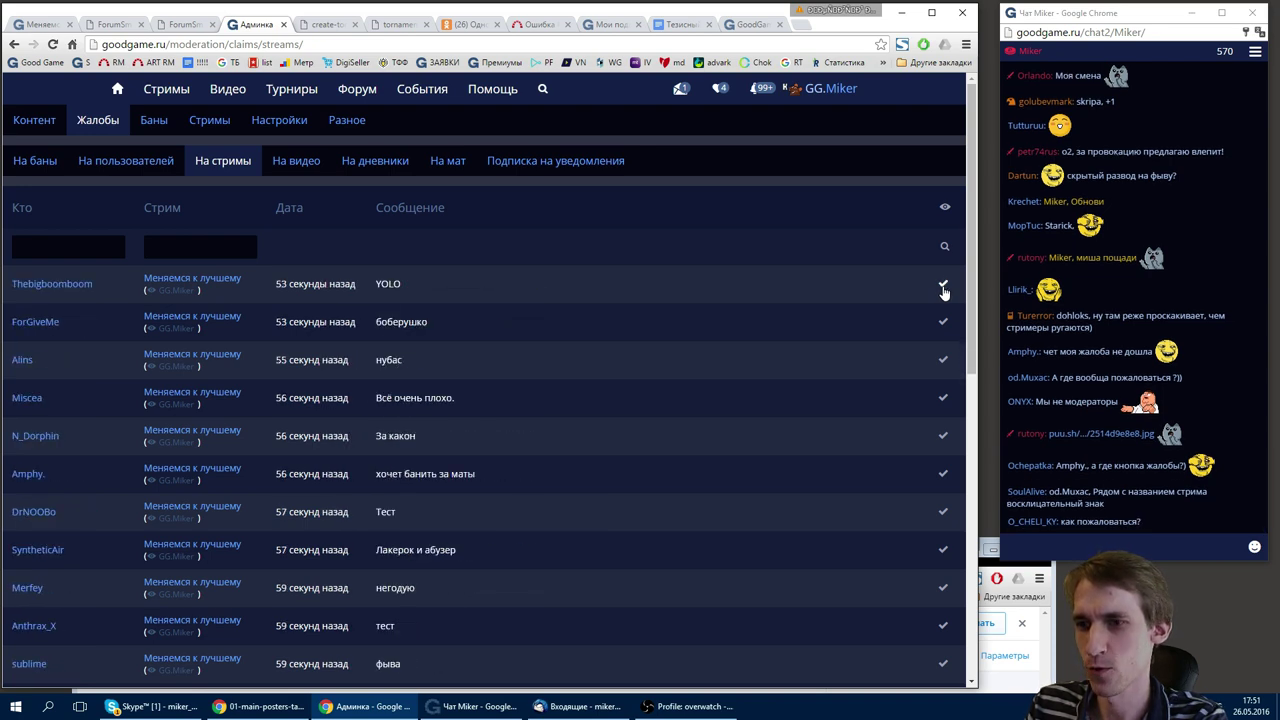
{"action": "left_click", "coordinate": [943, 286]}
{"action": "left_click", "coordinate": [943, 286]}
{"action": "left_click", "coordinate": [943, 286]}
{"action": "left_click", "coordinate": [943, 286]}
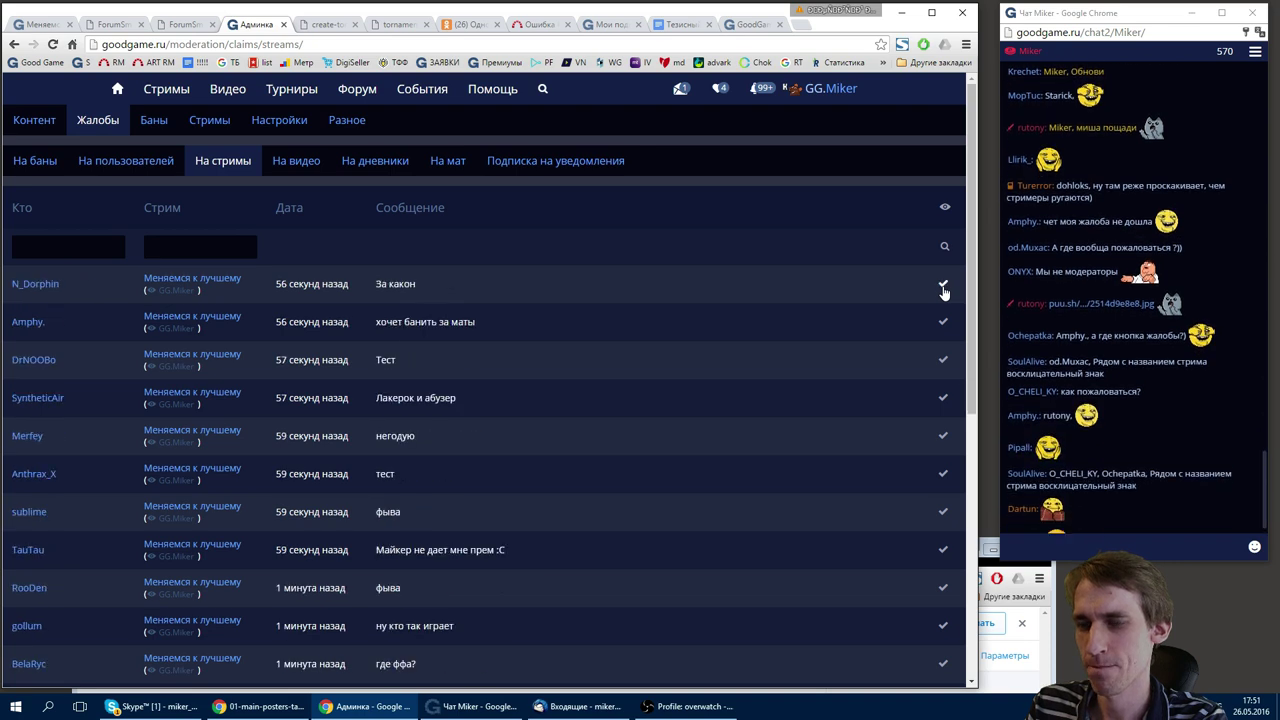
{"action": "left_click", "coordinate": [943, 286]}
{"action": "left_click", "coordinate": [943, 286]}
{"action": "left_click", "coordinate": [943, 286]}
{"action": "left_click", "coordinate": [943, 286]}
{"action": "left_click", "coordinate": [943, 286]}
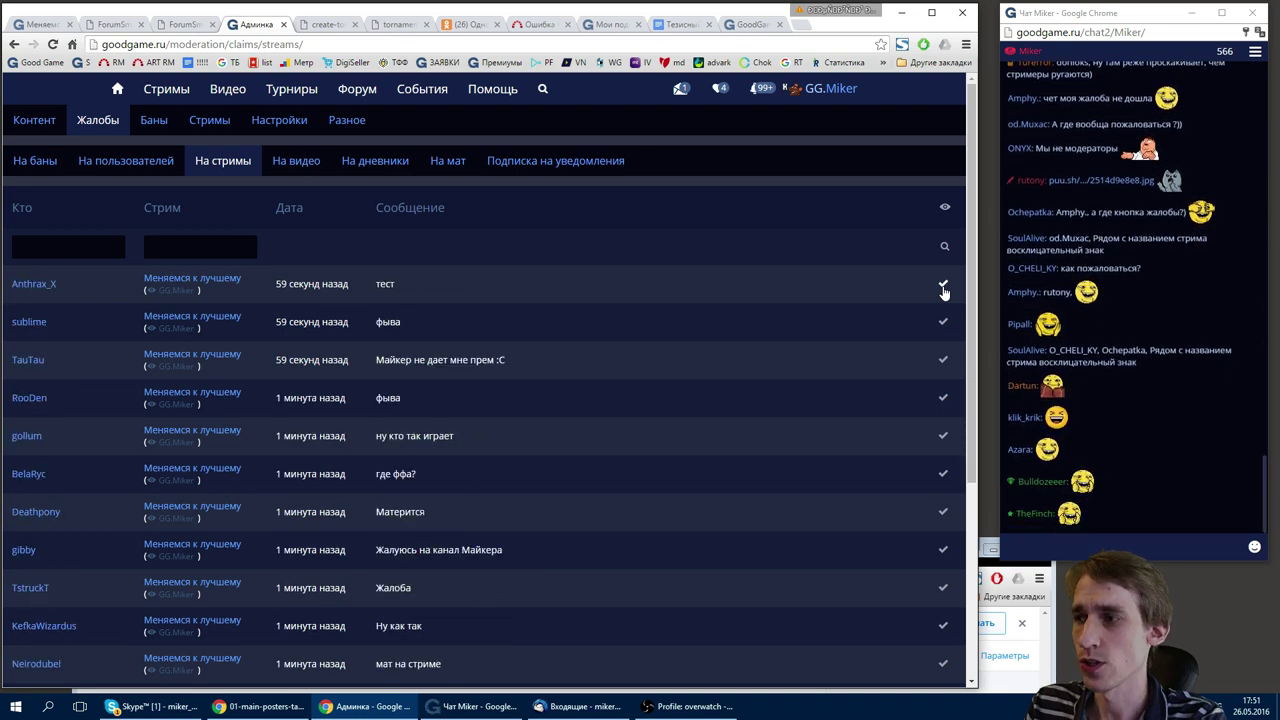
{"action": "left_click", "coordinate": [943, 286]}
{"action": "left_click", "coordinate": [943, 286]}
{"action": "left_click", "coordinate": [943, 286]}
{"action": "left_click", "coordinate": [943, 286]}
{"action": "left_click", "coordinate": [943, 286]}
{"action": "left_click", "coordinate": [943, 286]}
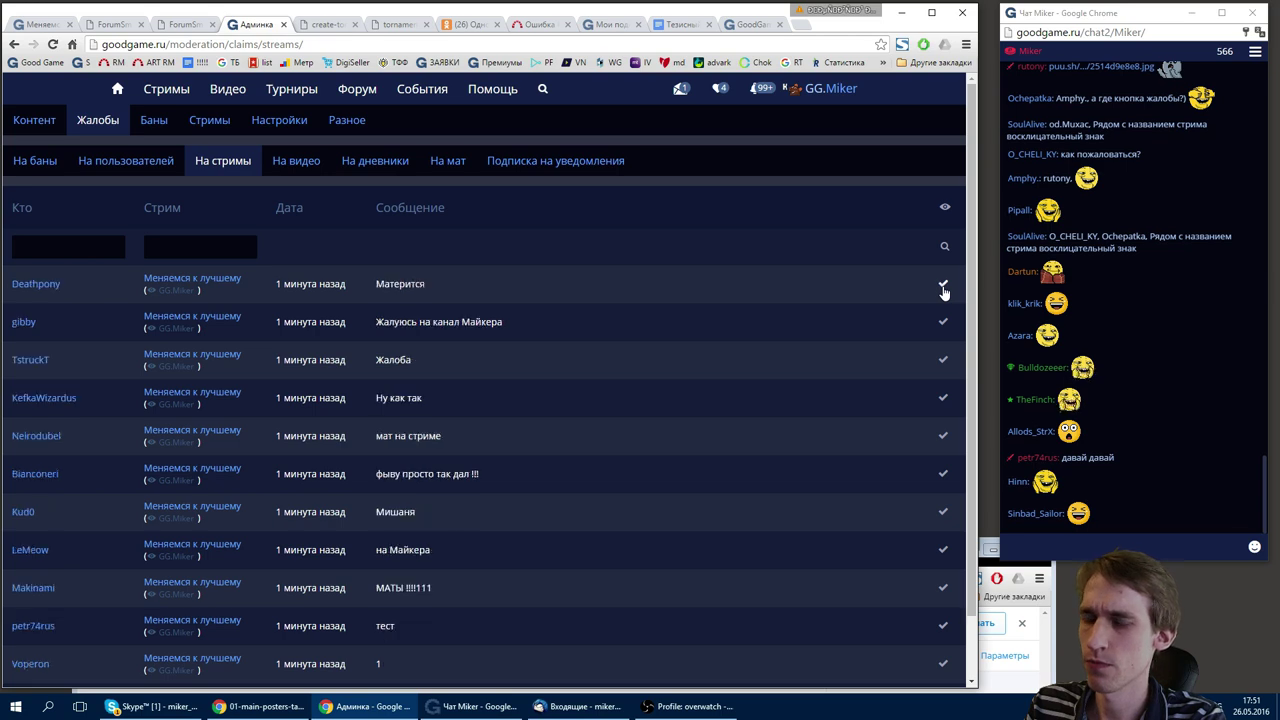
{"action": "left_click", "coordinate": [943, 286]}
{"action": "left_click", "coordinate": [943, 286]}
Step: Dismiss the last remaining complaints until the list is empty, then return to the news post
{"action": "left_click", "coordinate": [954, 286]}
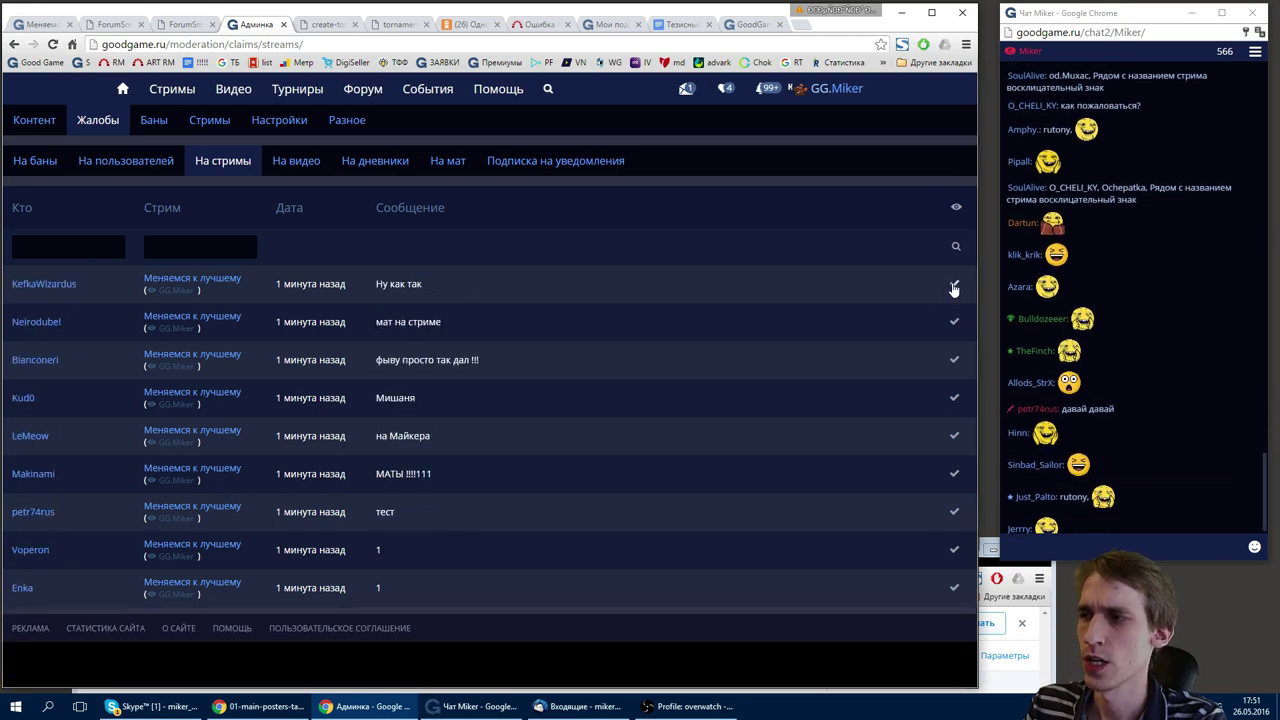
{"action": "left_click", "coordinate": [954, 286]}
{"action": "left_click", "coordinate": [954, 286]}
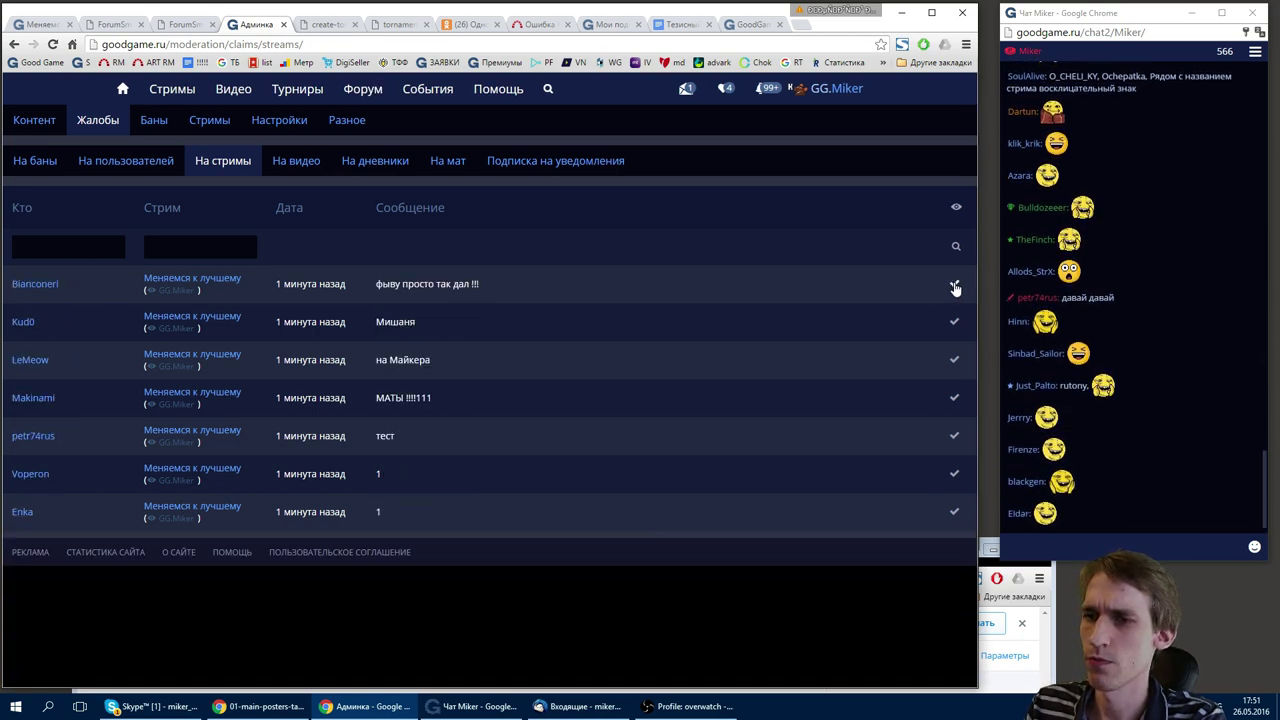
{"action": "left_click", "coordinate": [954, 286]}
{"action": "left_click", "coordinate": [954, 286]}
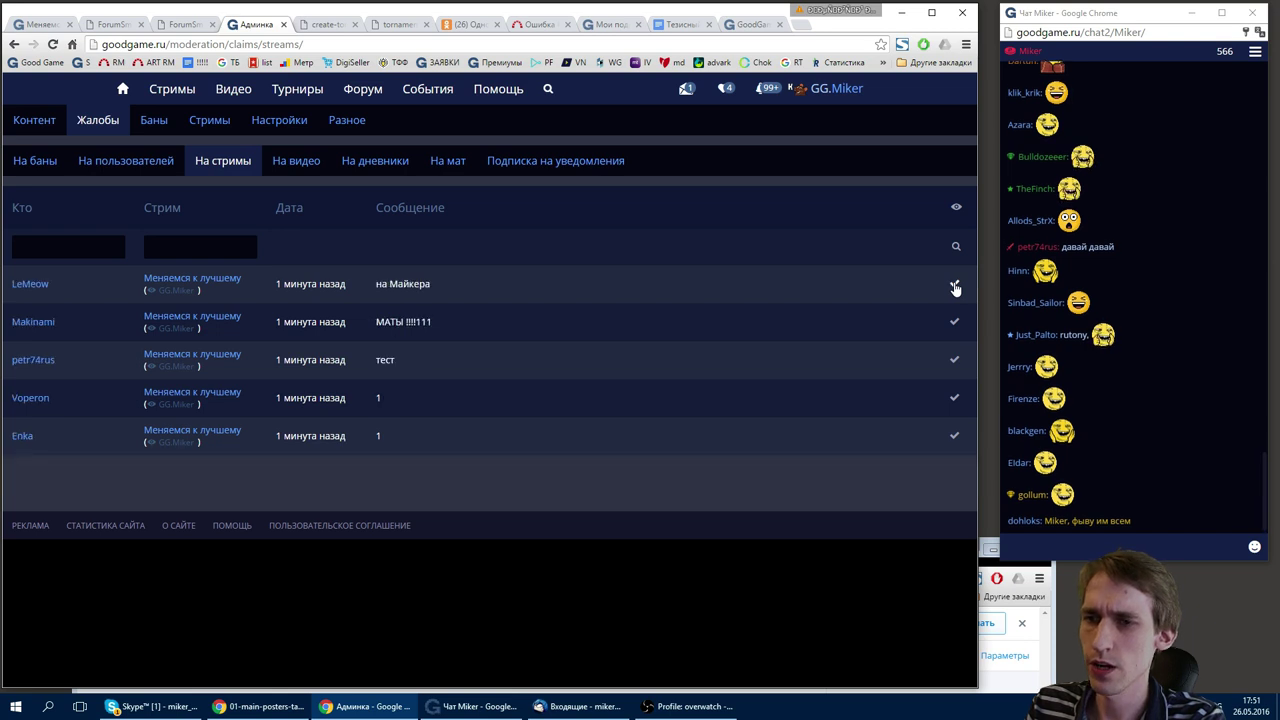
{"action": "left_click", "coordinate": [954, 286]}
{"action": "left_click", "coordinate": [954, 286]}
{"action": "left_click", "coordinate": [954, 286]}
{"action": "left_click", "coordinate": [954, 286]}
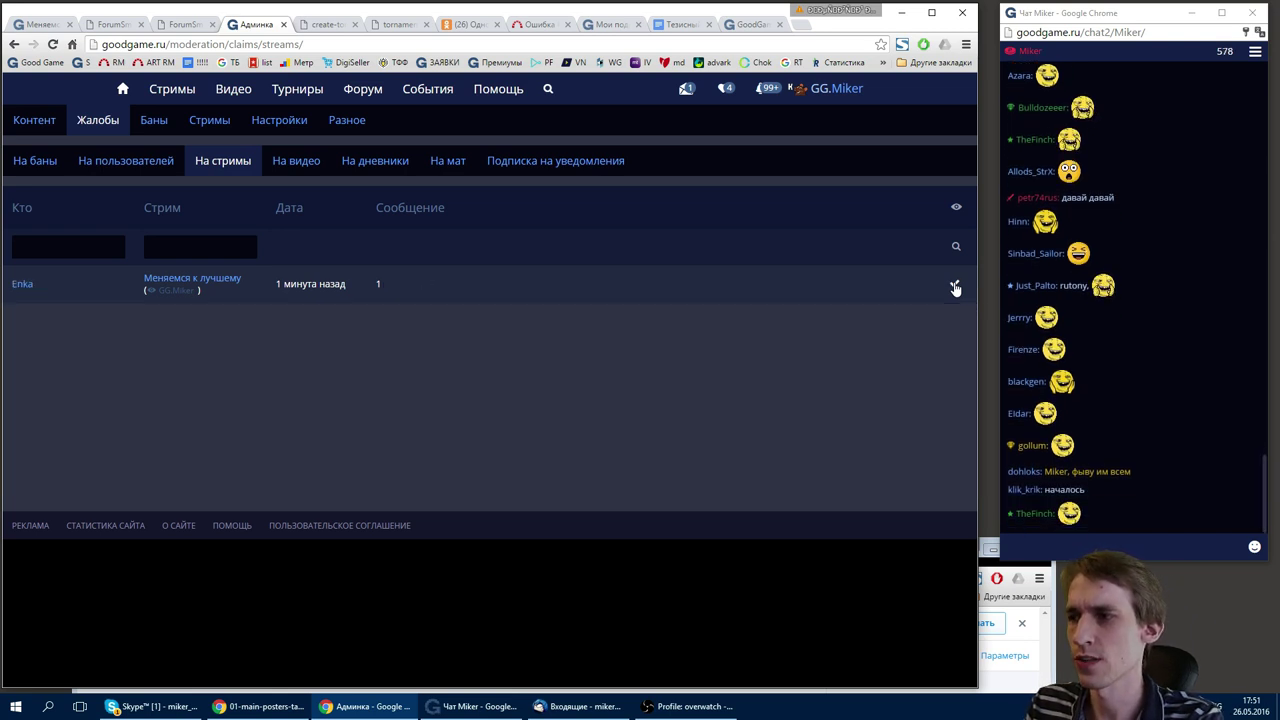
{"action": "left_click", "coordinate": [954, 286]}
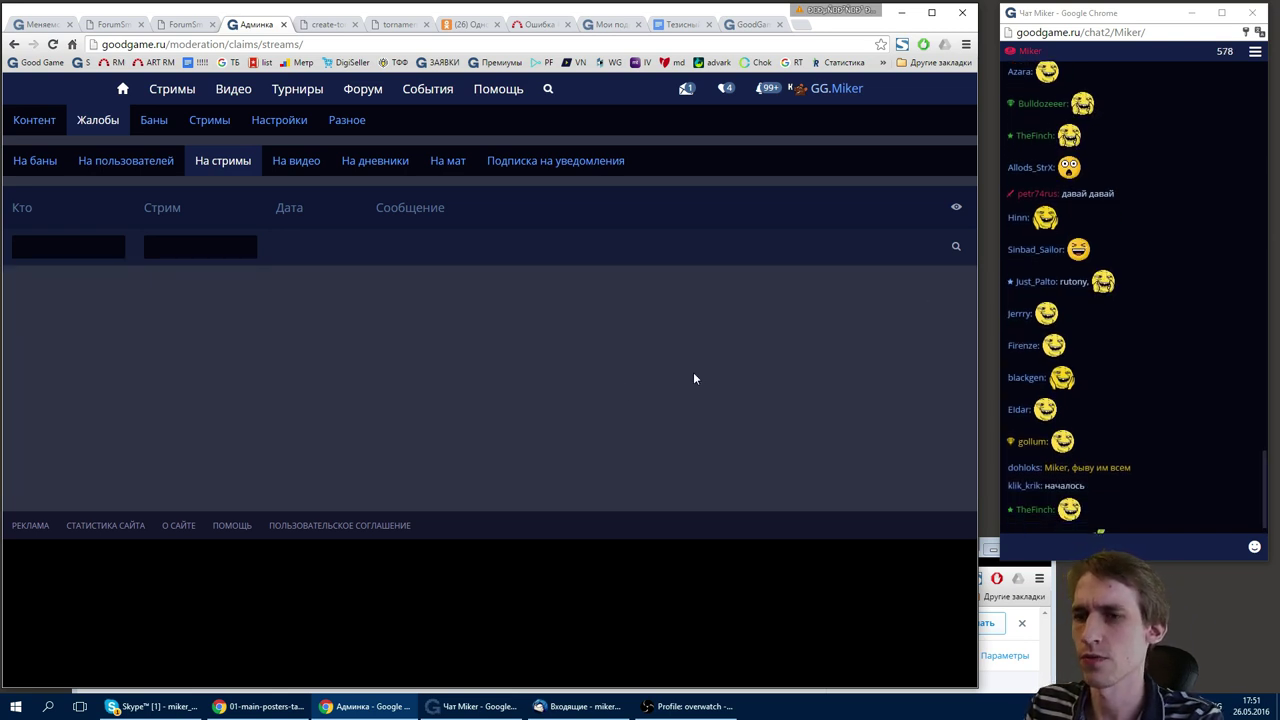
{"action": "left_click", "coordinate": [40, 24]}
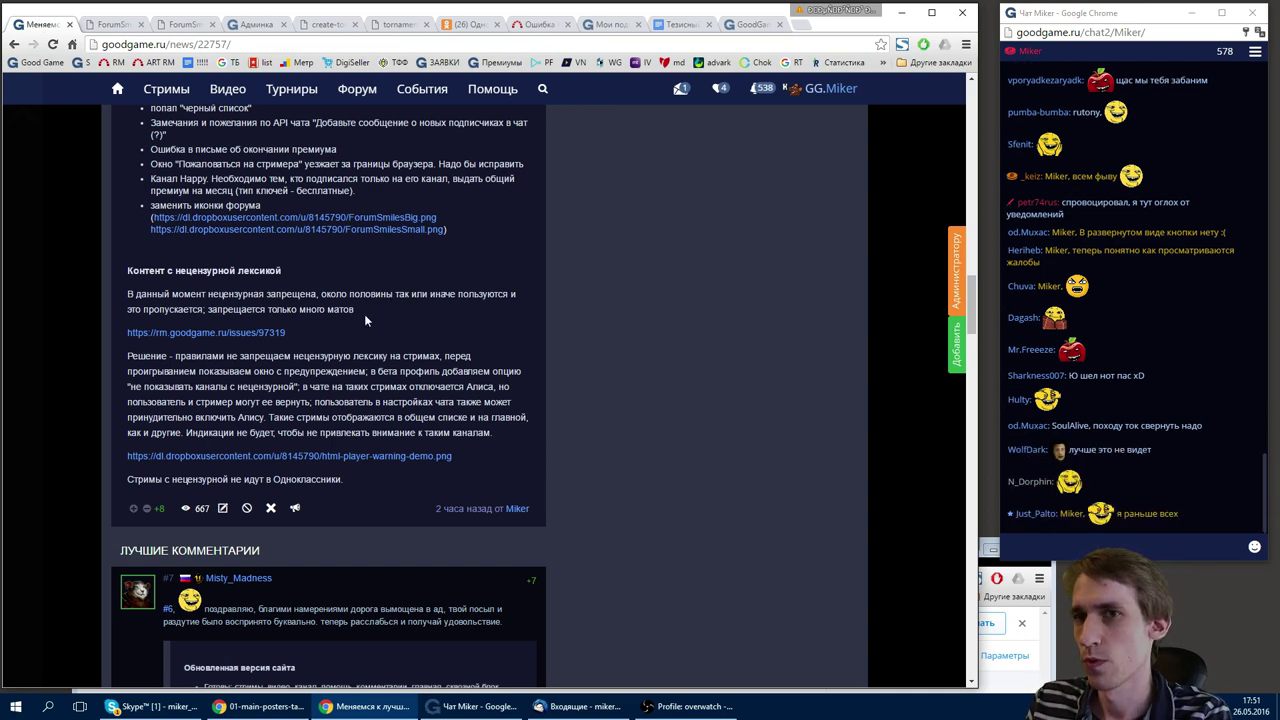
Step: Return to the Админка tab and reload the На стримы complaints list
{"action": "left_click", "coordinate": [258, 24]}
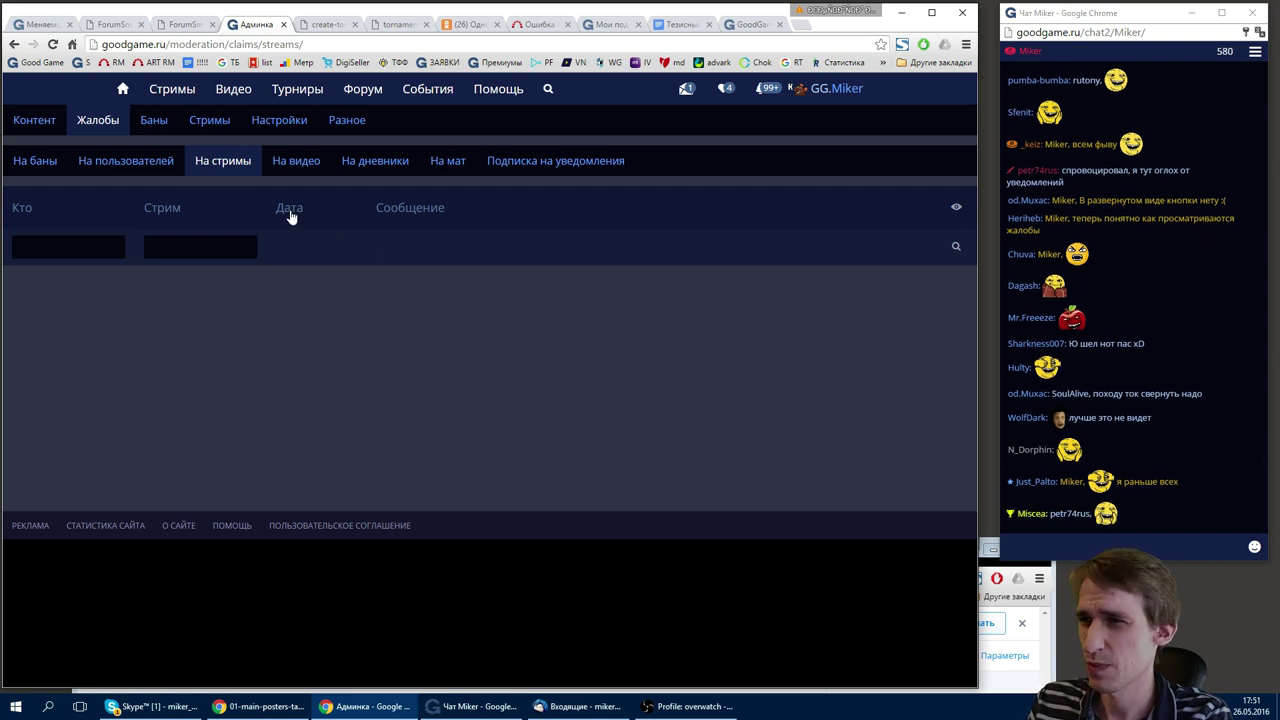
{"action": "left_click", "coordinate": [201, 165]}
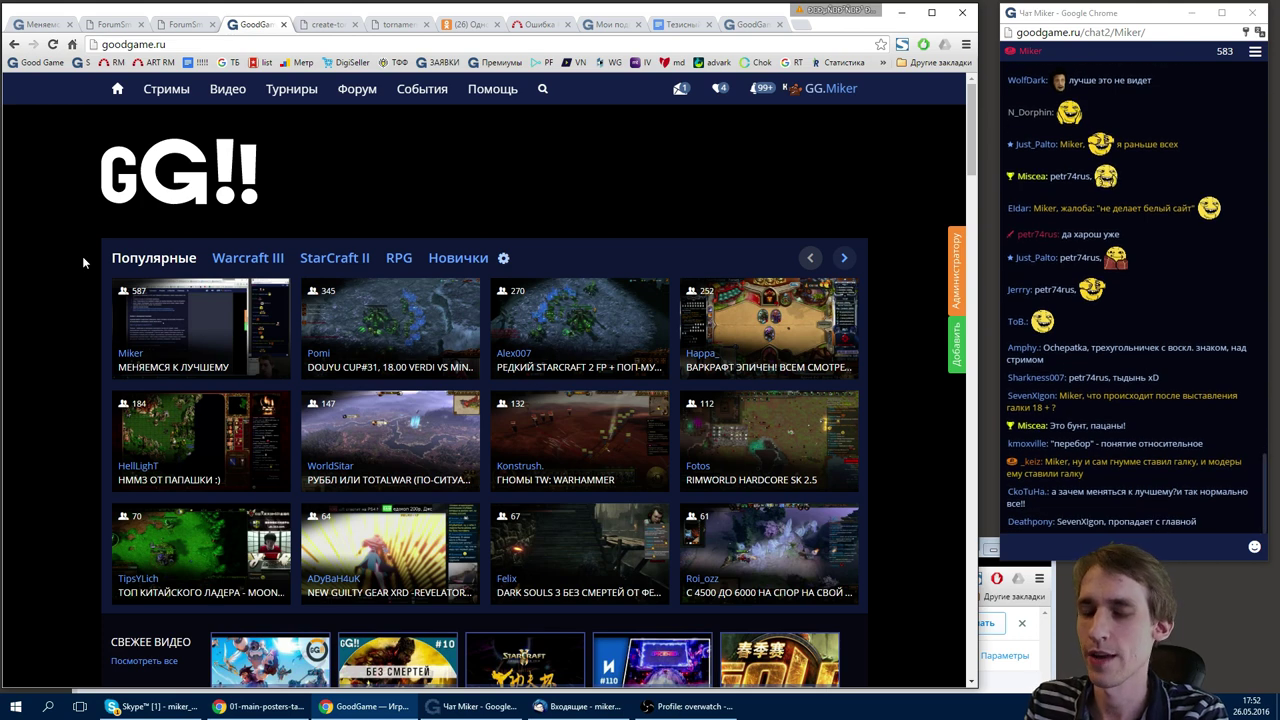
Step: Select the homepage game category row, Популярные through Новички, then deselect it
{"action": "left_click_drag", "start_coordinate": [576, 258], "coordinate": [114, 260]}
{"action": "triple_click", "coordinate": [114, 260]}
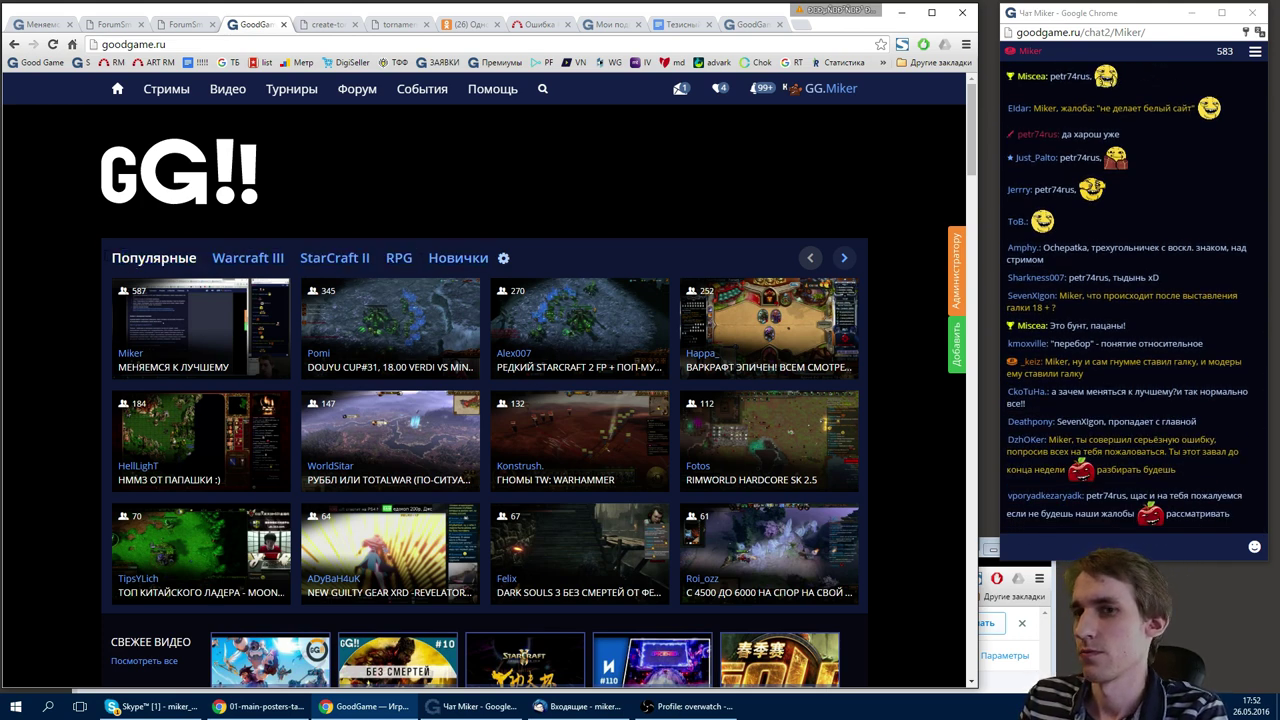
{"action": "left_click", "coordinate": [74, 259]}
{"action": "triple_click", "coordinate": [77, 257]}
{"action": "left_click", "coordinate": [70, 258]}
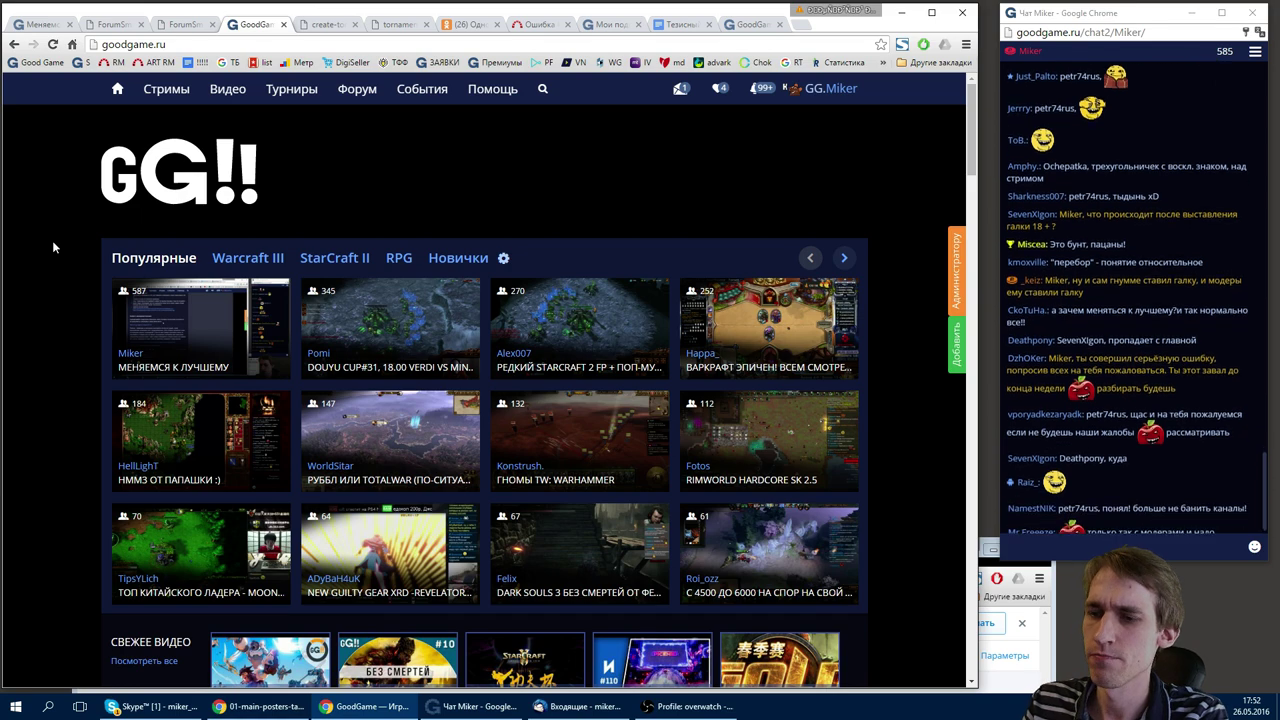
Step: Point out the СВЕЖЕЕ ВИДЕО block, then go back to the Меняемся к лучшему news post
{"action": "scroll", "coordinate": [52, 248], "scroll_direction": "down", "scroll_amount": 3}
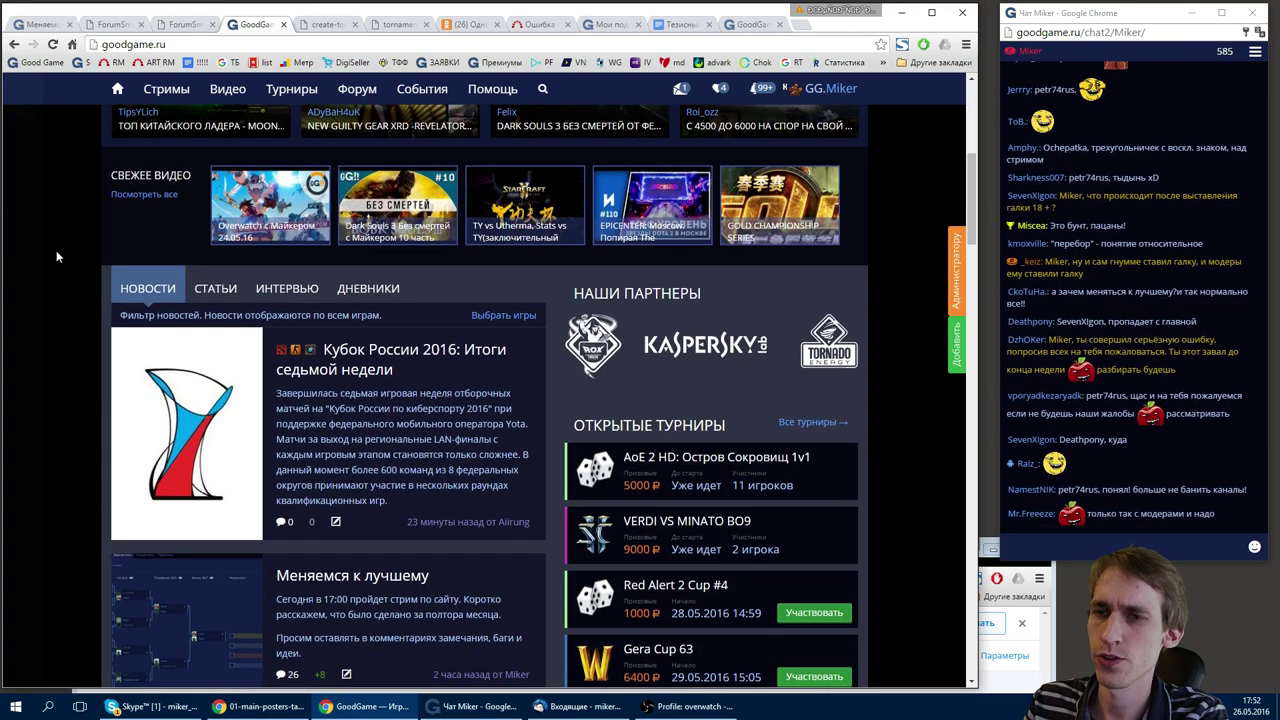
{"action": "left_click_drag", "start_coordinate": [99, 194], "coordinate": [850, 240]}
{"action": "left_click", "coordinate": [867, 257]}
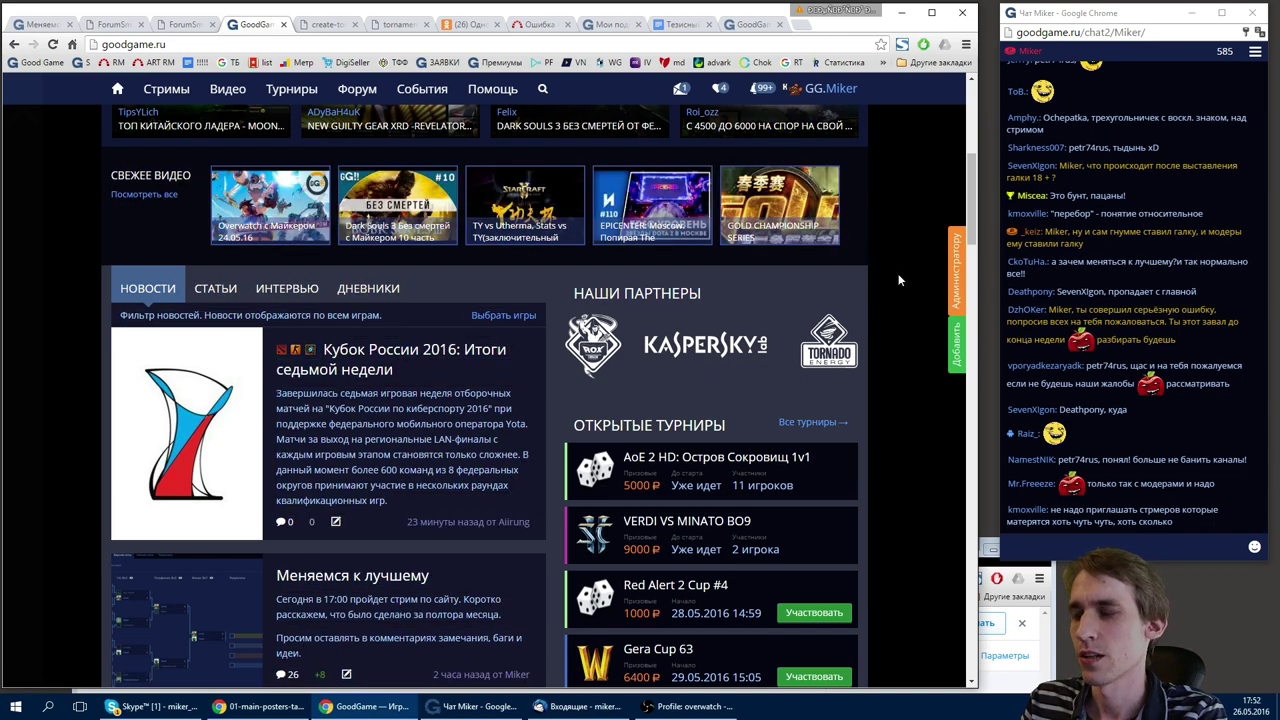
{"action": "scroll", "coordinate": [894, 277], "scroll_direction": "up", "scroll_amount": 4}
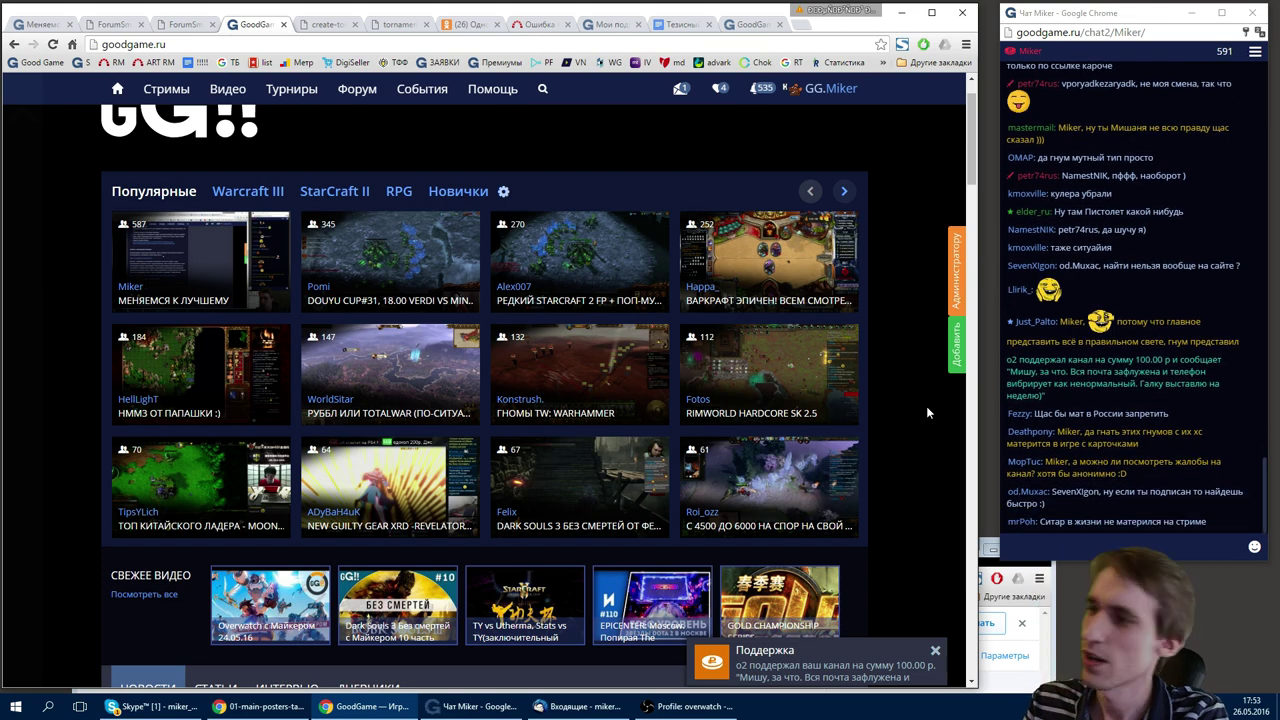
{"action": "left_click", "coordinate": [55, 24]}
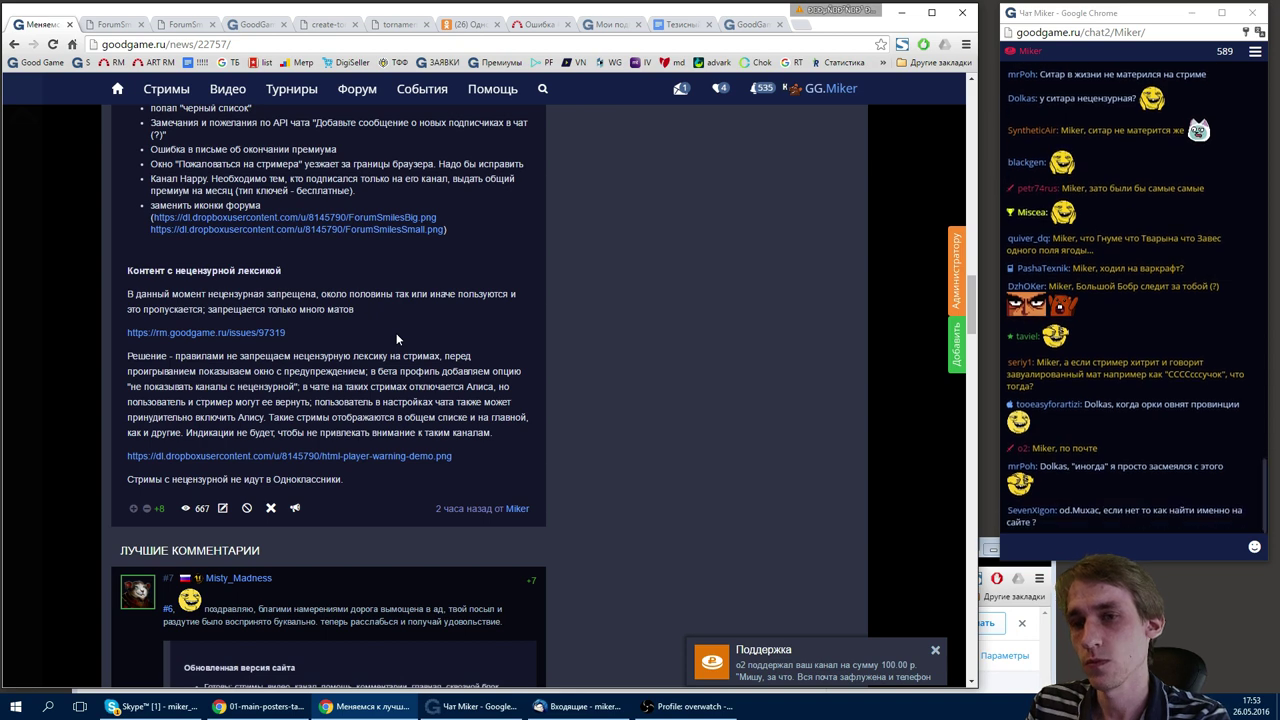
Step: Open the rm.goodgame.ru/issues/97319 link from the post in a new tab
{"action": "middle_click", "coordinate": [249, 334]}
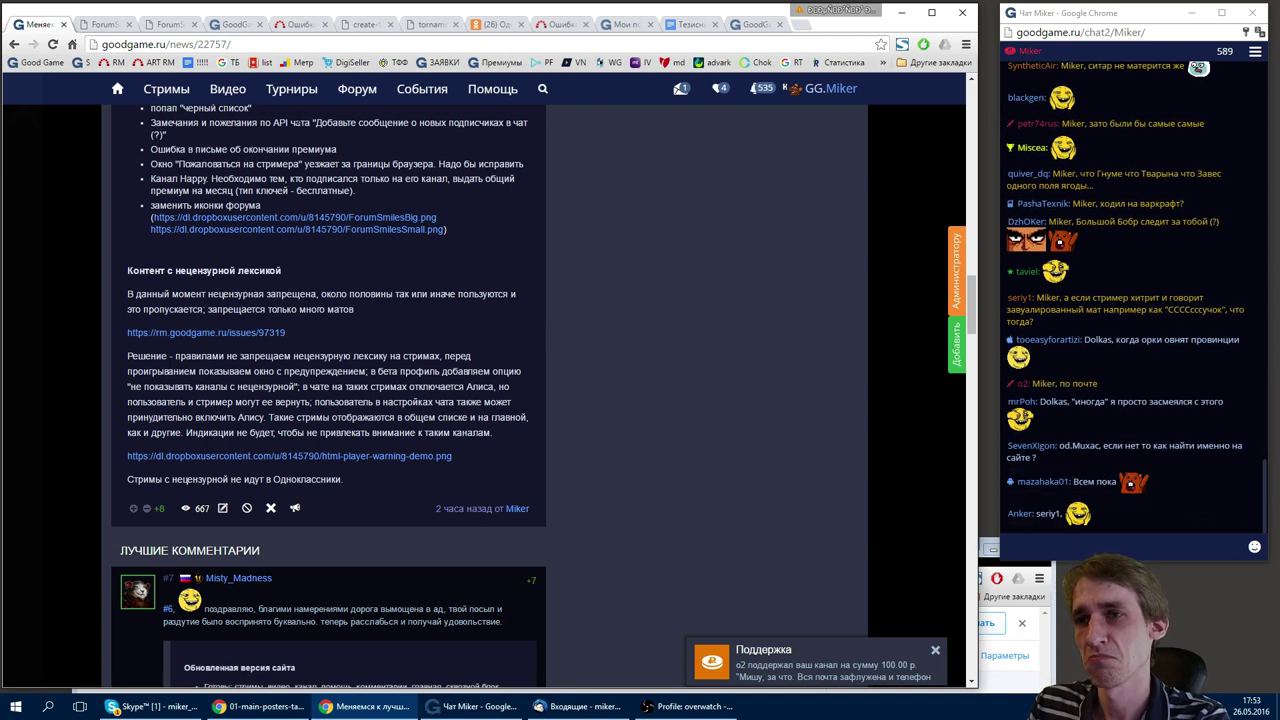
{"action": "left_click", "coordinate": [300, 24]}
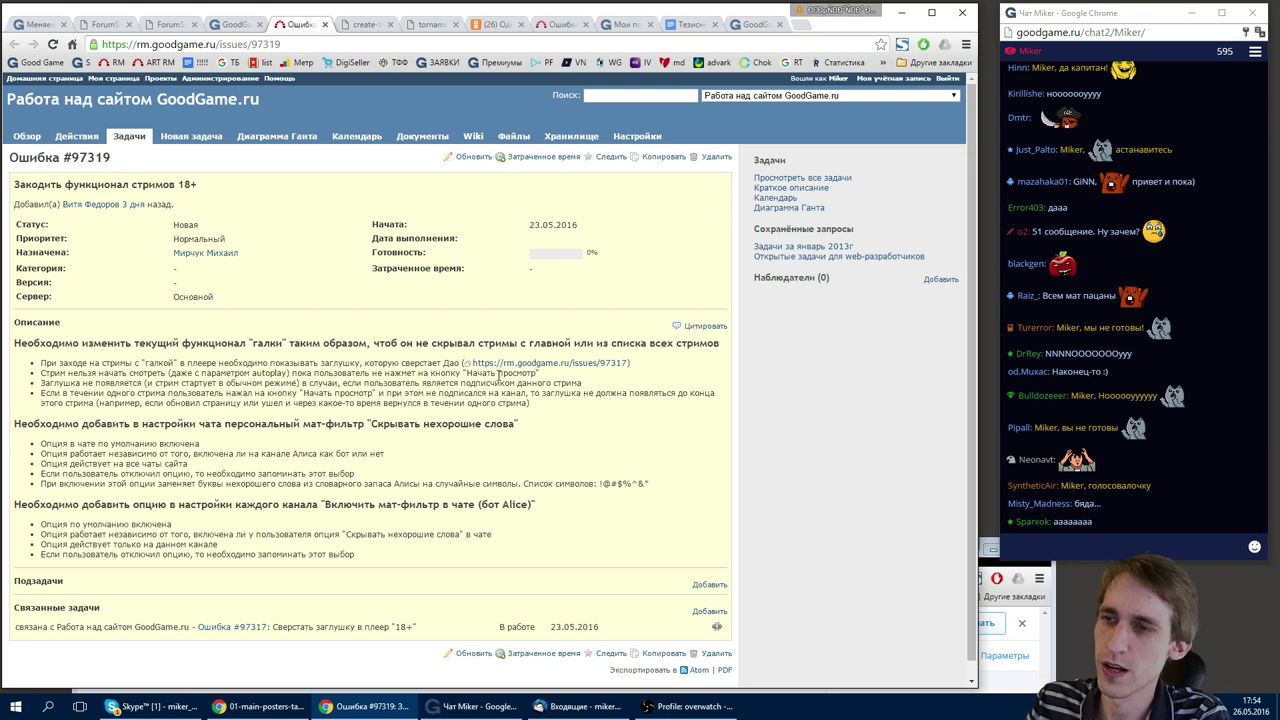
Step: View related issue #97317 and its 18+ player warning image, then open an empty tab
{"action": "middle_click", "coordinate": [505, 363]}
{"action": "left_click", "coordinate": [347, 26]}
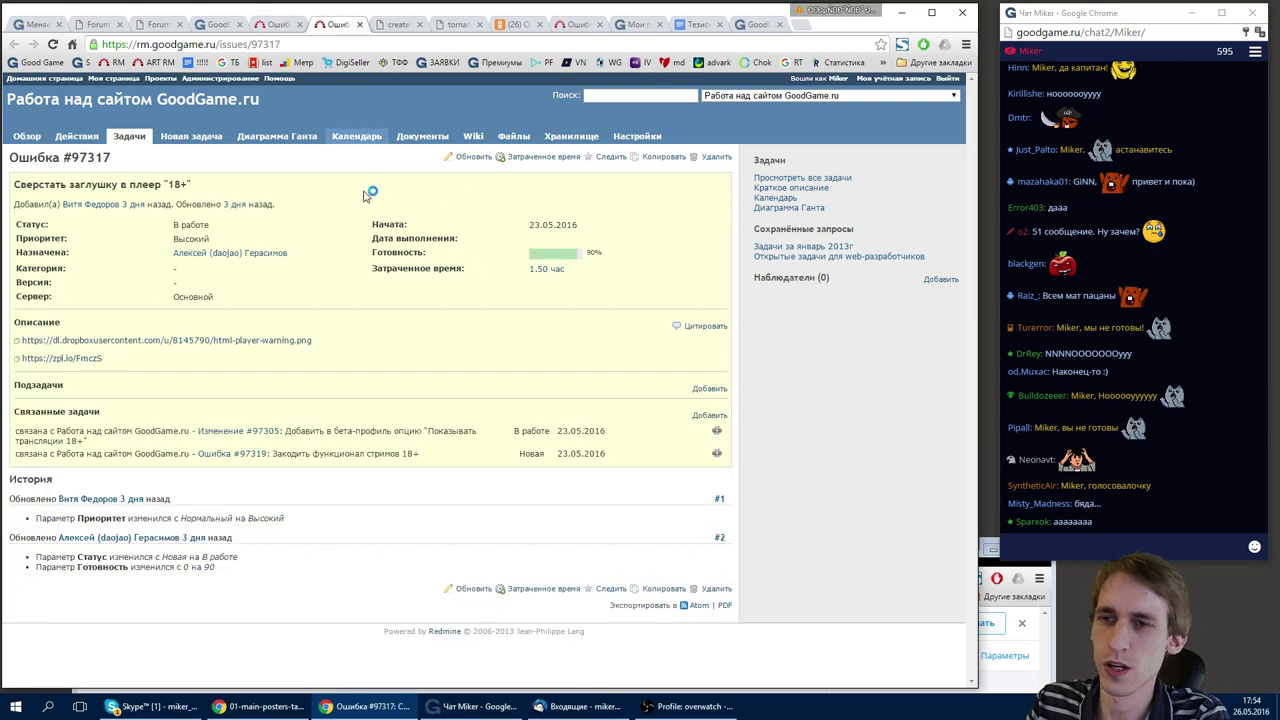
{"action": "left_click", "coordinate": [220, 341]}
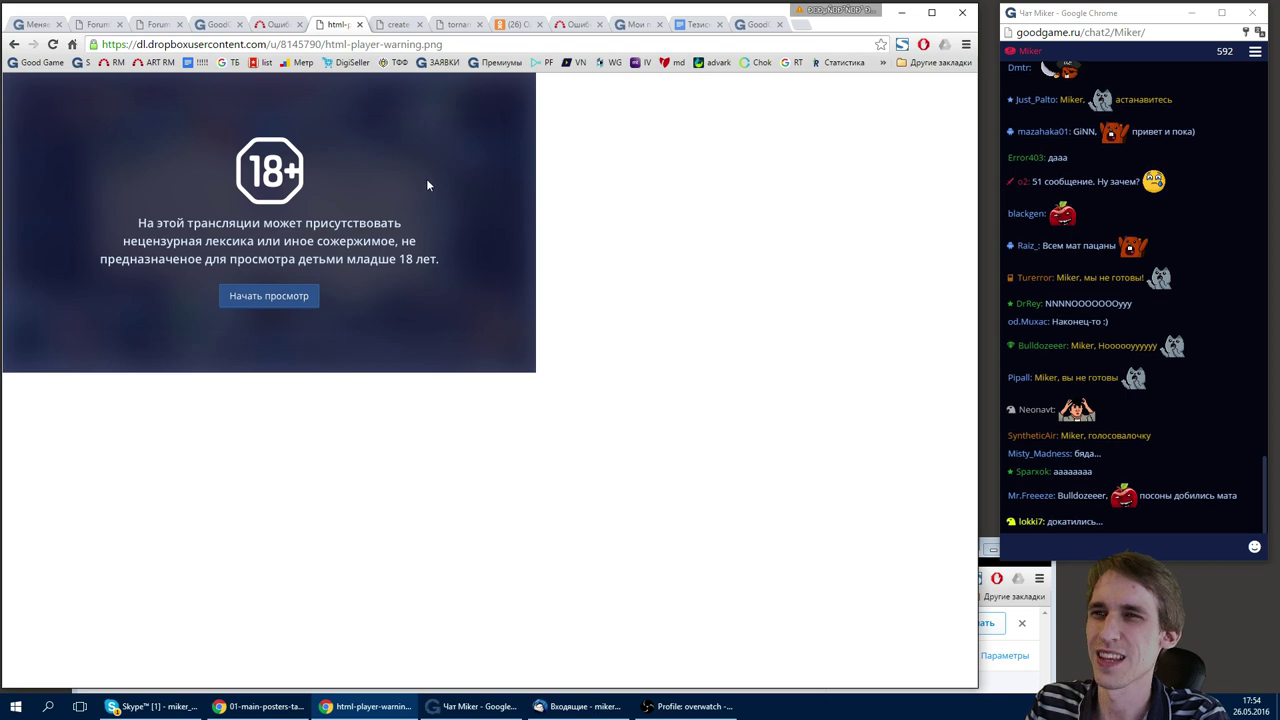
{"action": "left_click", "coordinate": [797, 25]}
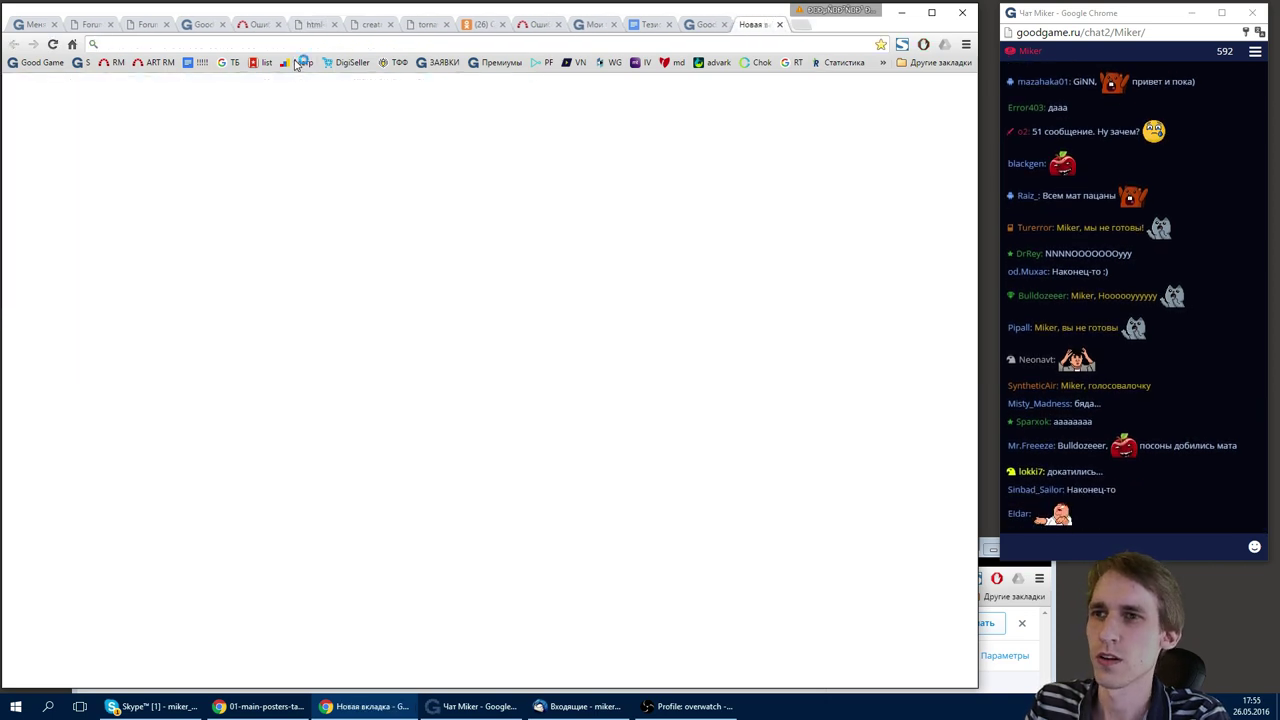
Step: Open Metrika's Посетители > Возраст report and display it as a pie chart
{"action": "left_click", "coordinate": [300, 63]}
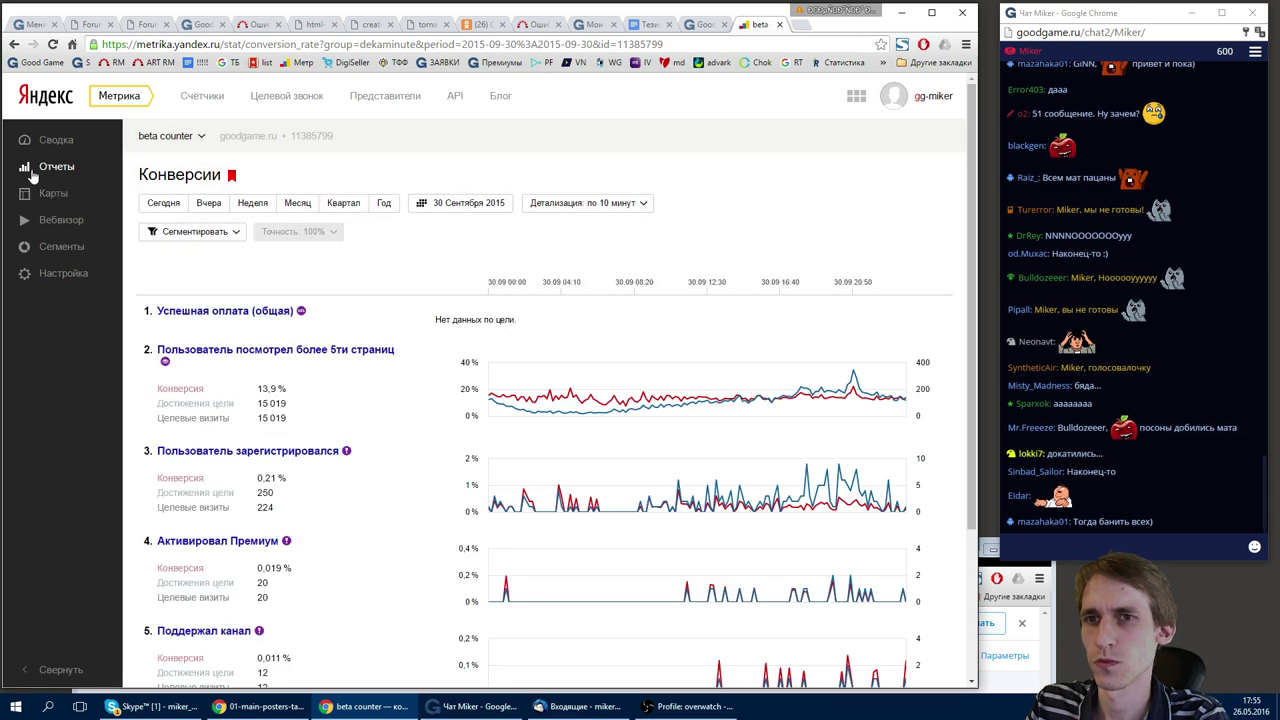
{"action": "left_click", "coordinate": [56, 166]}
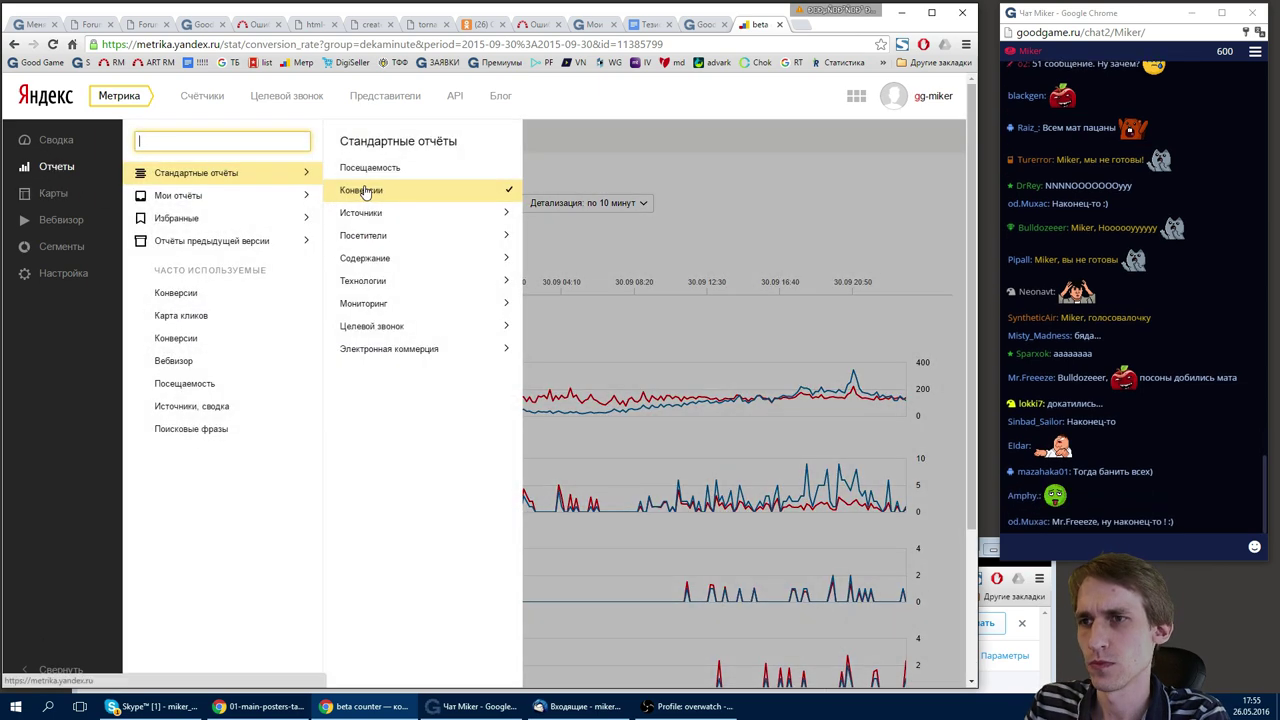
{"action": "mouse_move", "coordinate": [397, 231]}
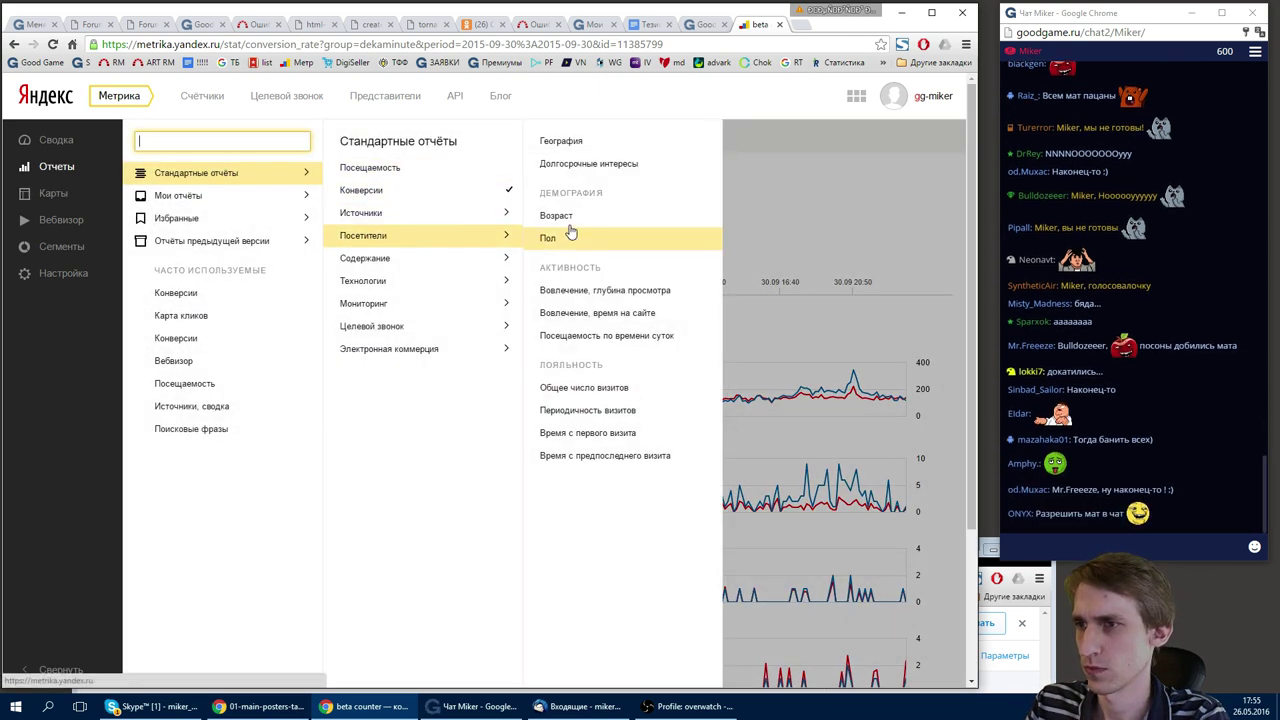
{"action": "left_click", "coordinate": [560, 212]}
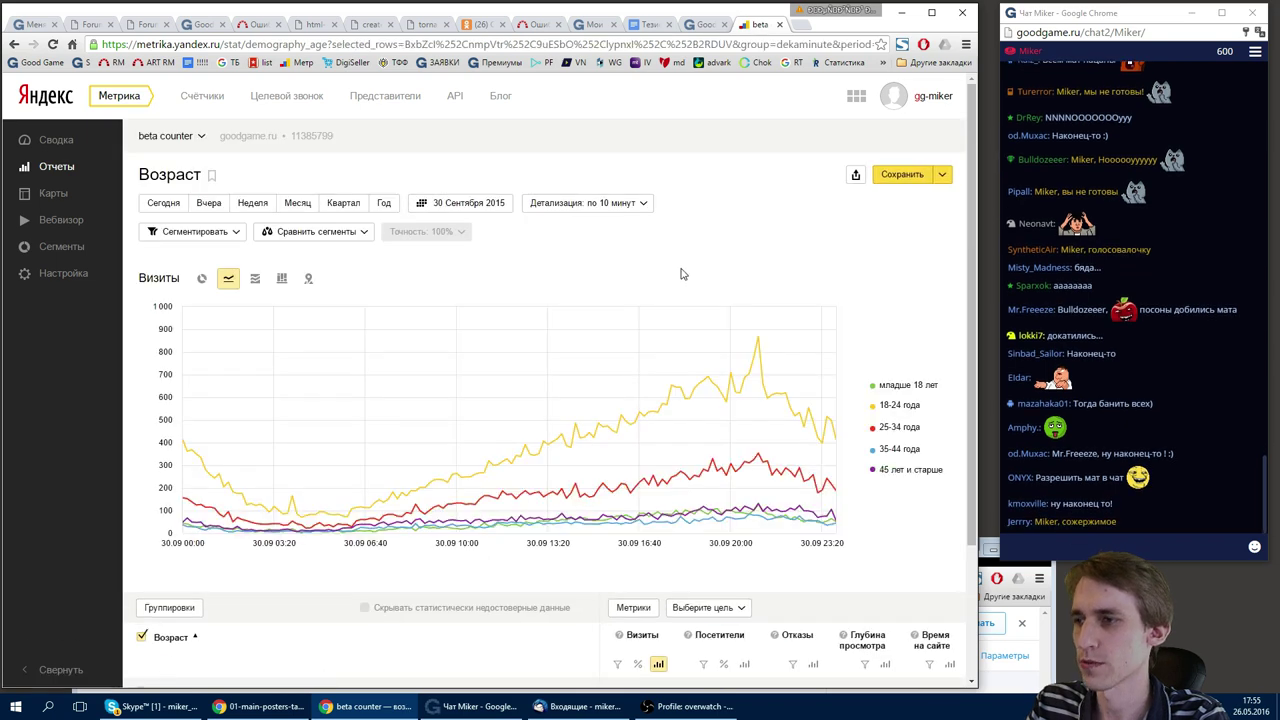
{"action": "left_click", "coordinate": [201, 279]}
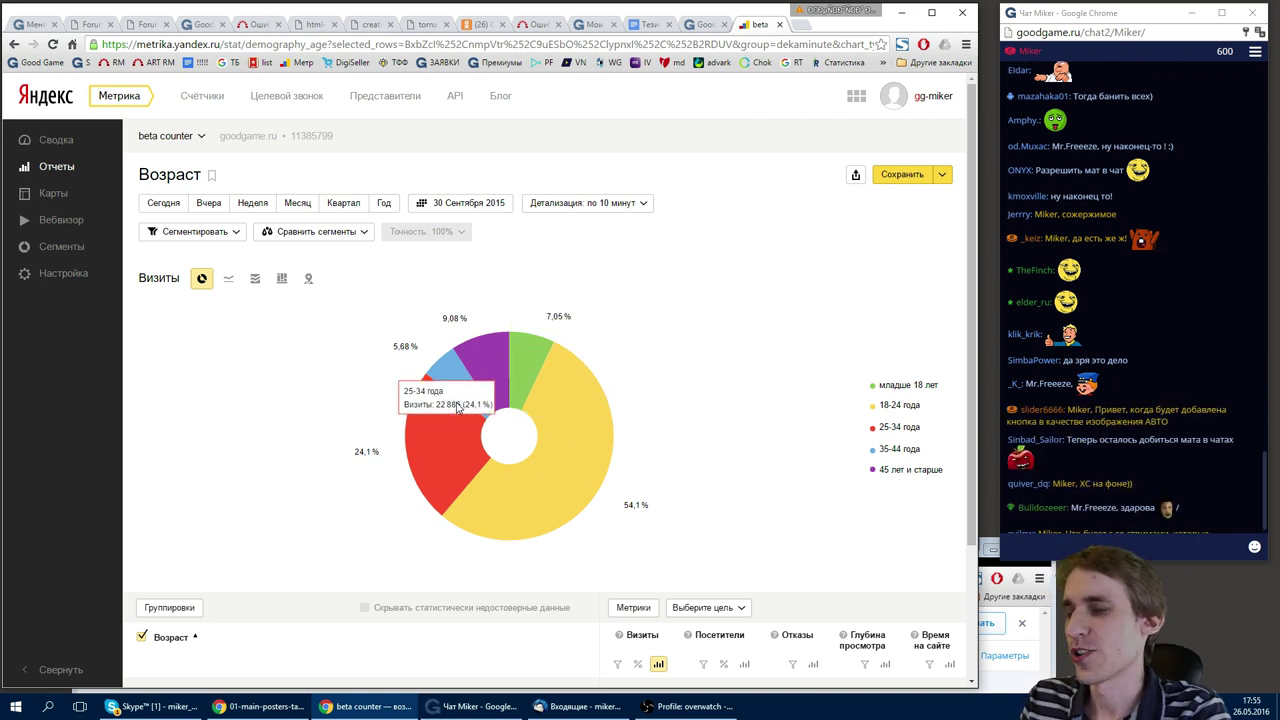
Step: Highlight the младше 18 лет (7.05%) and 18–24 года (54.1%) legend entries
{"action": "mouse_move", "coordinate": [537, 410]}
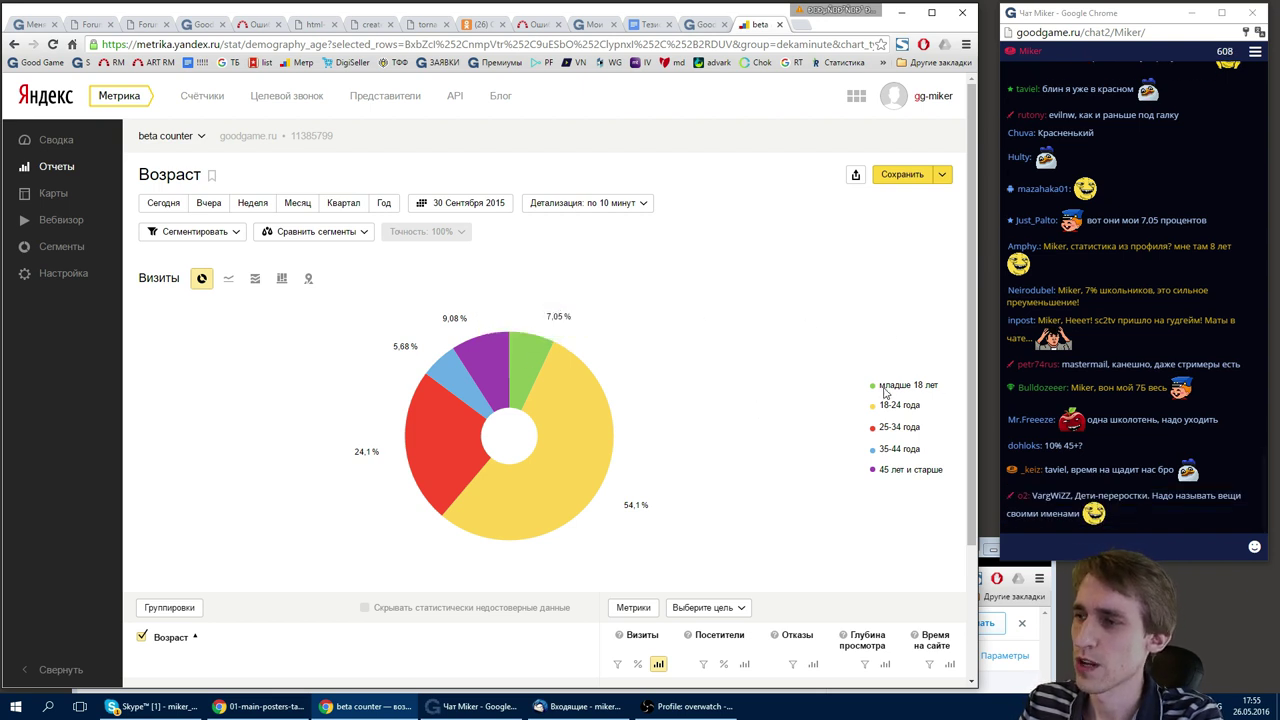
{"action": "left_click_drag", "start_coordinate": [884, 389], "coordinate": [921, 389]}
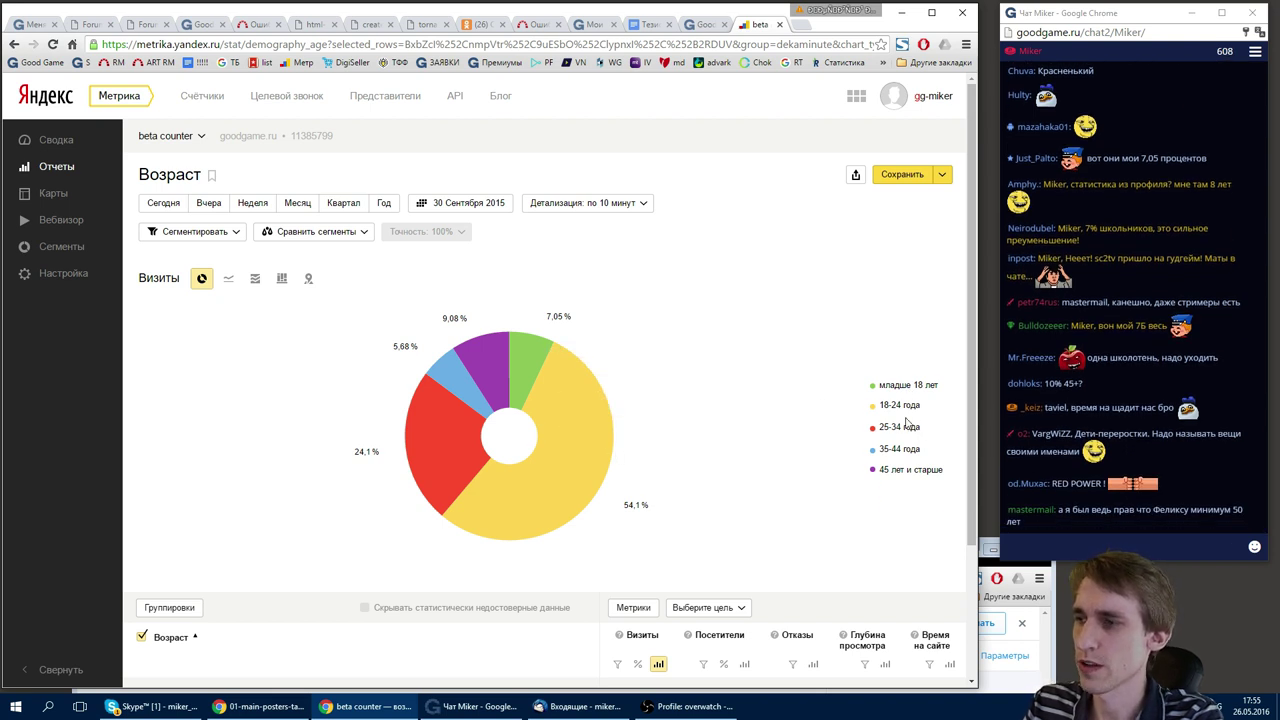
{"action": "left_click_drag", "start_coordinate": [880, 406], "coordinate": [918, 407]}
{"action": "left_click", "coordinate": [930, 408]}
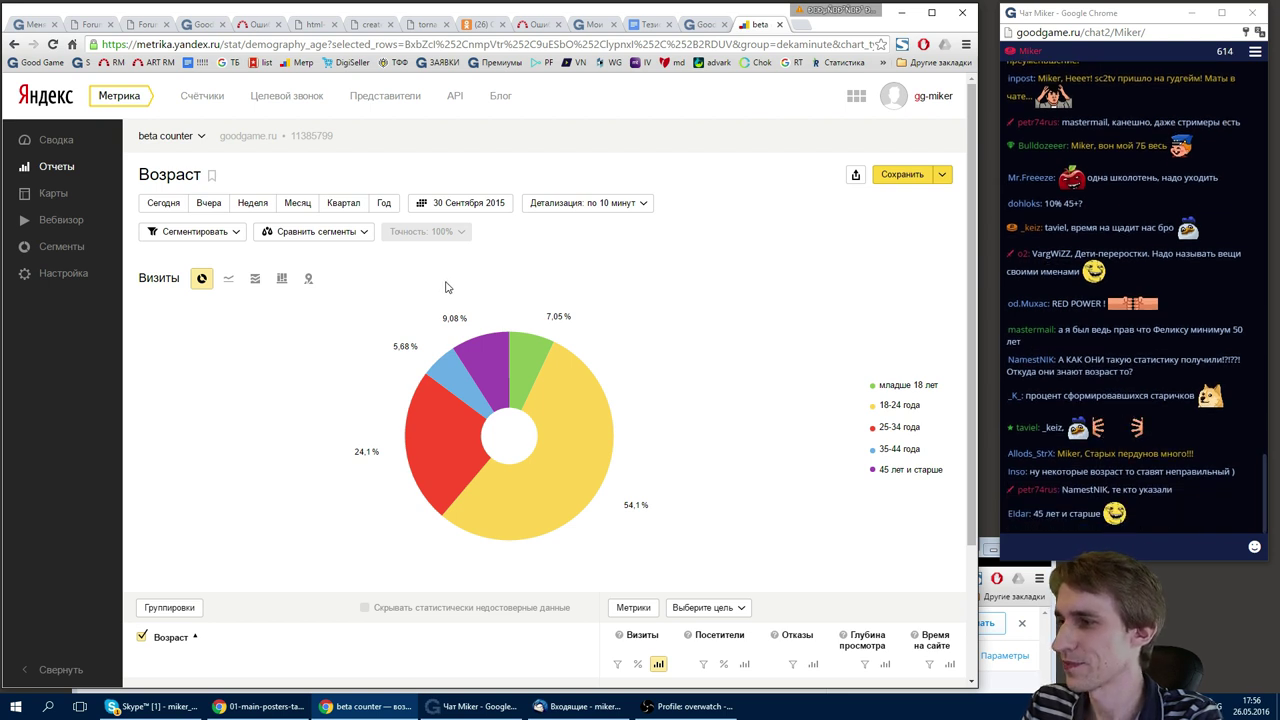
{"action": "mouse_move", "coordinate": [473, 358]}
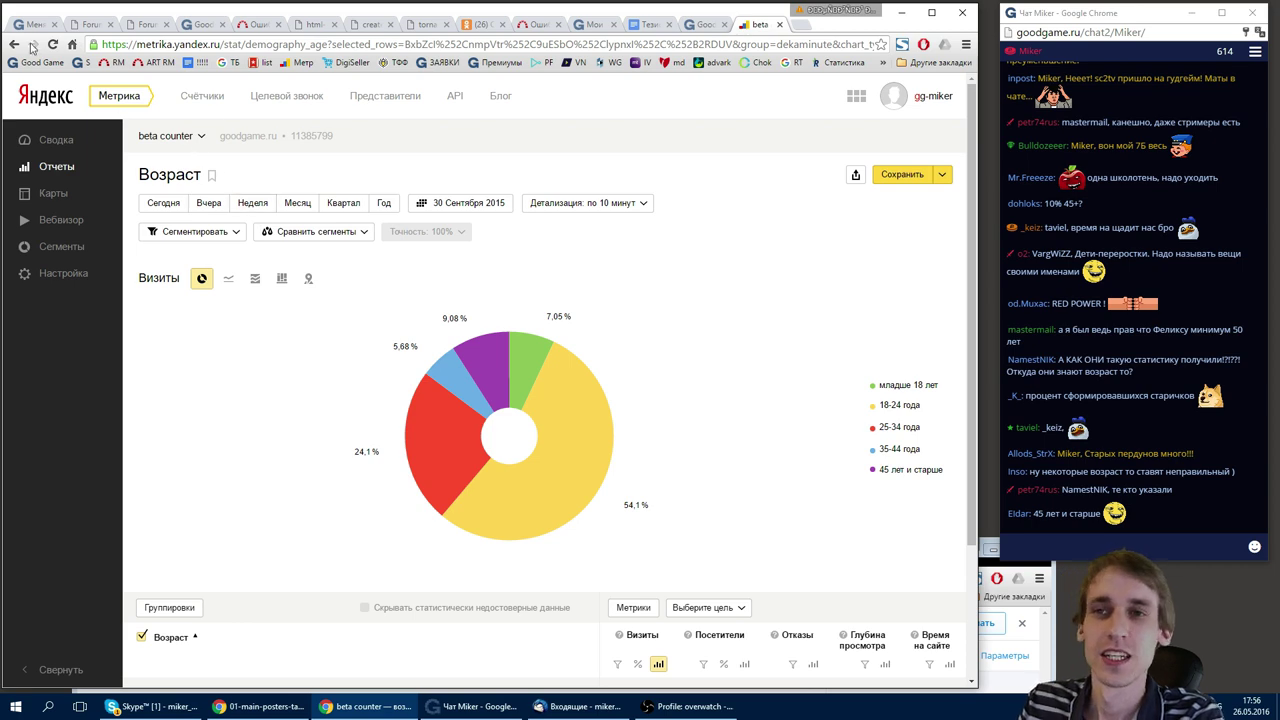
Step: Switch to issue #97319, glance at the GoodGame.ru homepage, and come back
{"action": "left_click", "coordinate": [255, 24]}
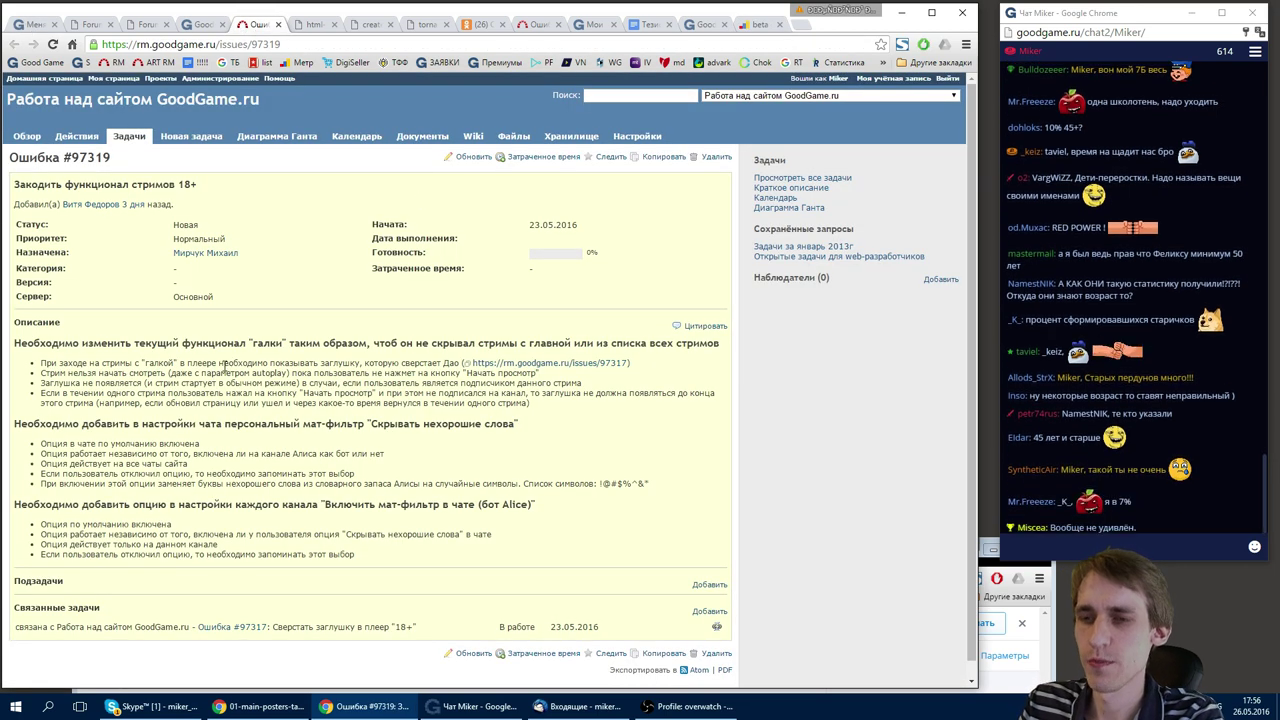
{"action": "left_click", "coordinate": [201, 25]}
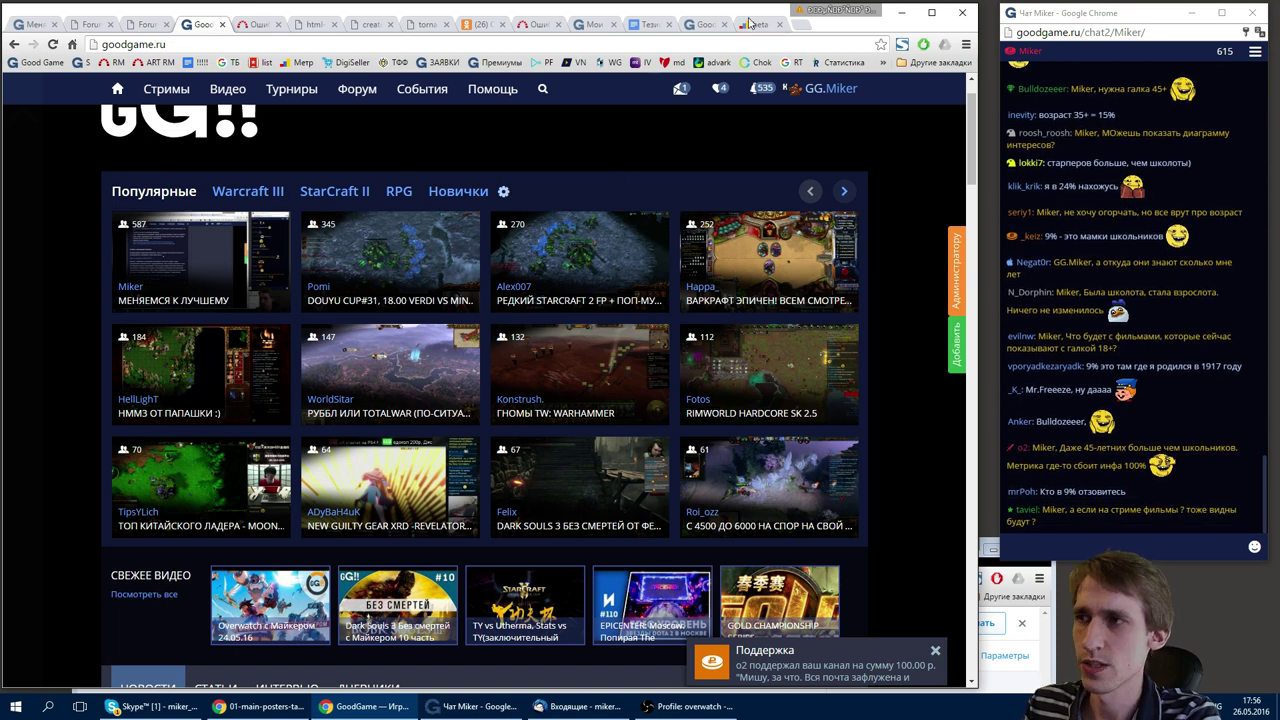
{"action": "left_click", "coordinate": [535, 25]}
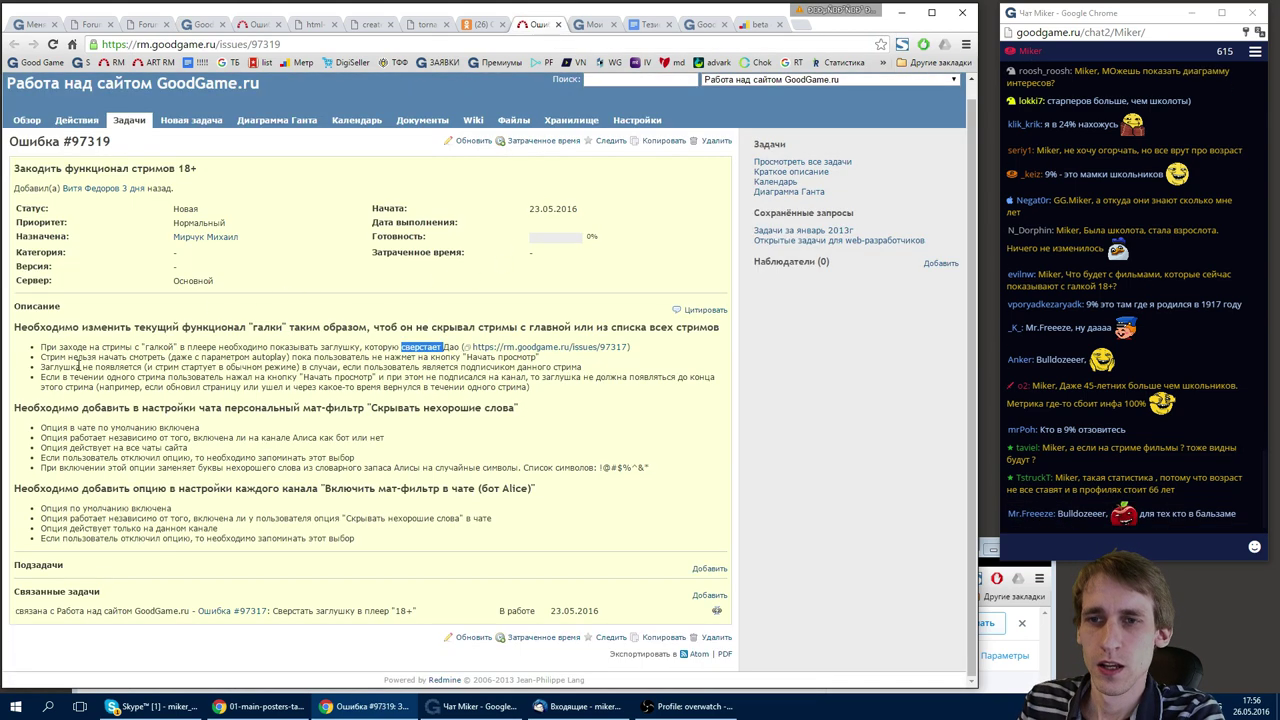
Step: Highlight description lines about the stub, returning to a stream, and the default-on chat option
{"action": "left_click_drag", "start_coordinate": [43, 367], "coordinate": [208, 367]}
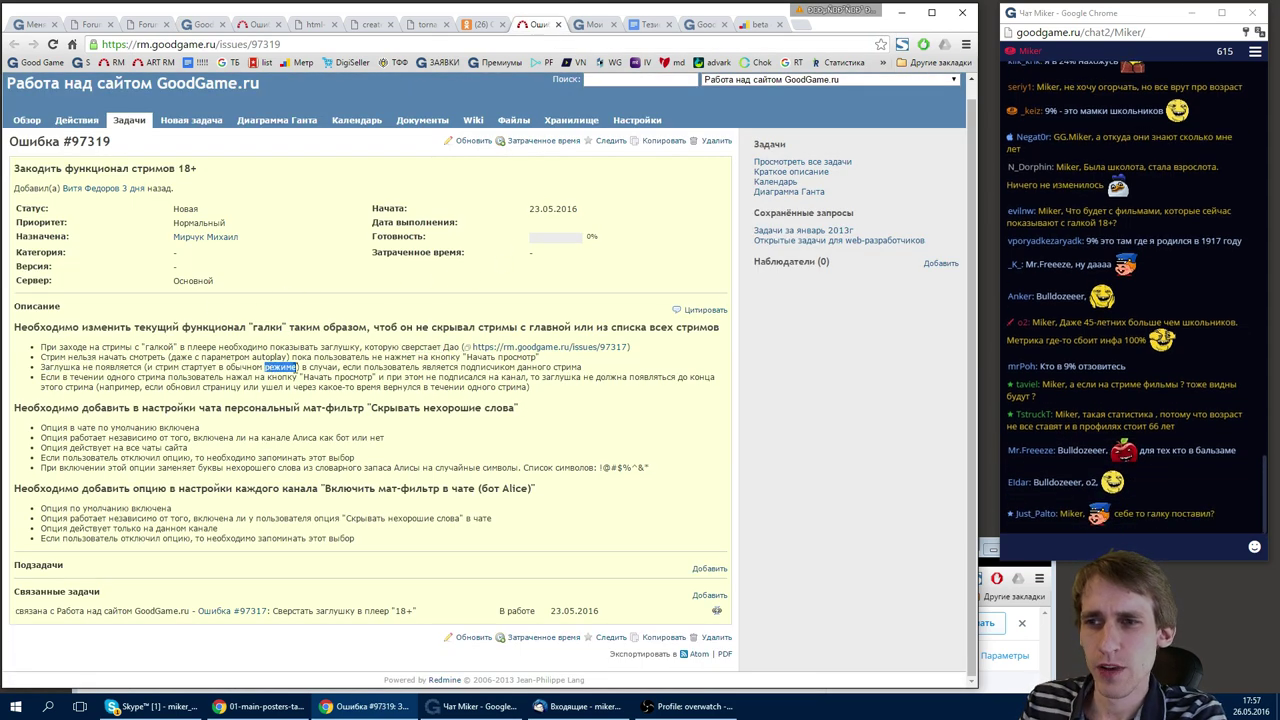
{"action": "left_click", "coordinate": [550, 367]}
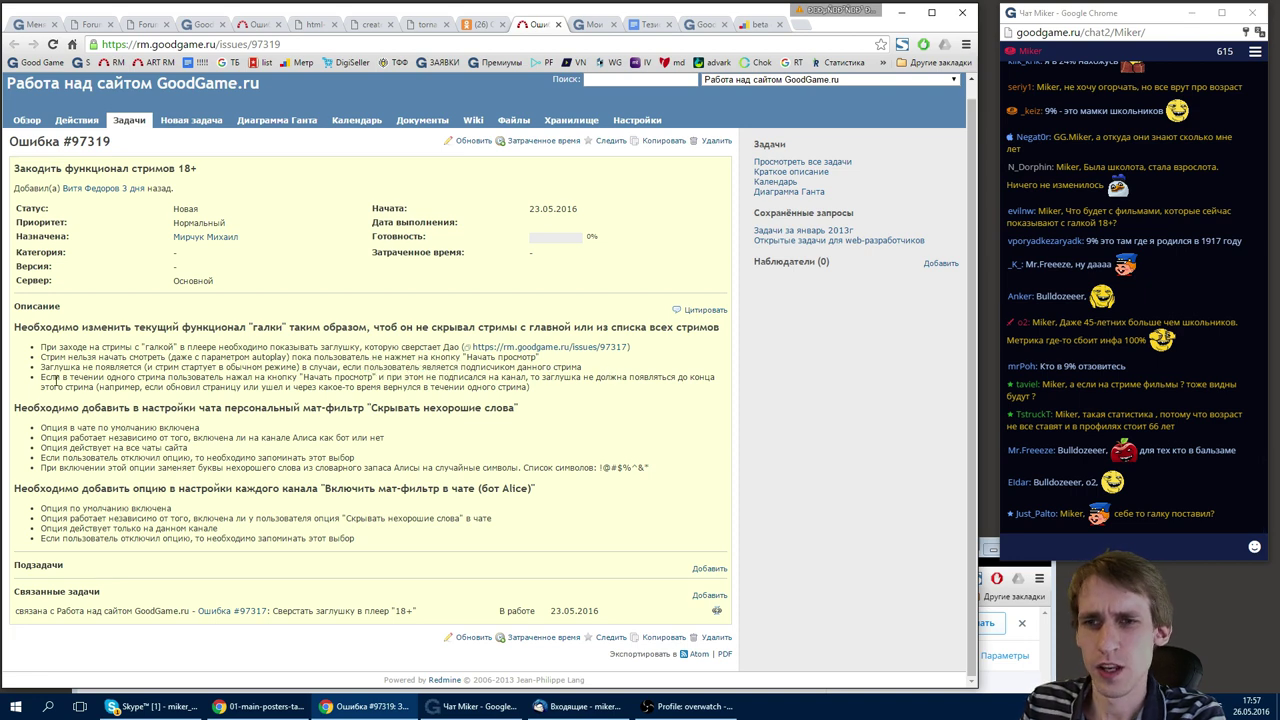
{"action": "left_click_drag", "start_coordinate": [58, 378], "coordinate": [116, 378]}
{"action": "double_click", "coordinate": [353, 377]}
{"action": "left_click", "coordinate": [451, 377]}
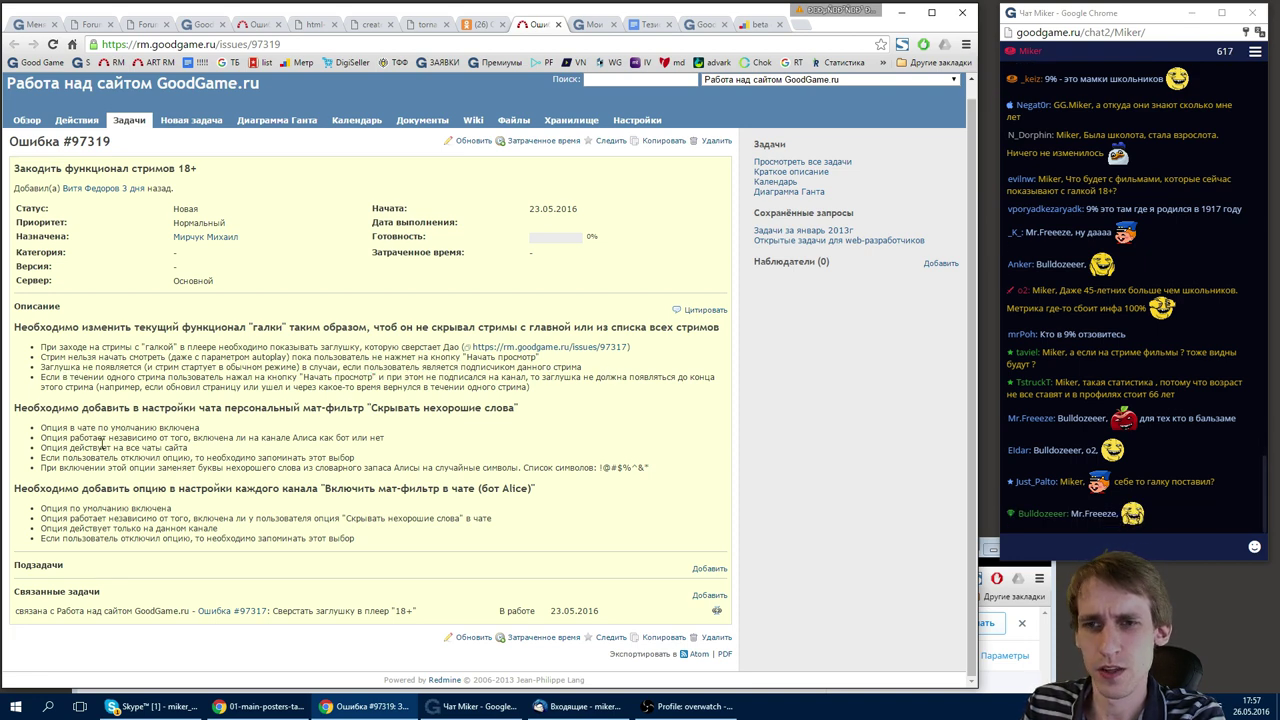
{"action": "left_click_drag", "start_coordinate": [42, 428], "coordinate": [228, 432]}
{"action": "left_click", "coordinate": [228, 432]}
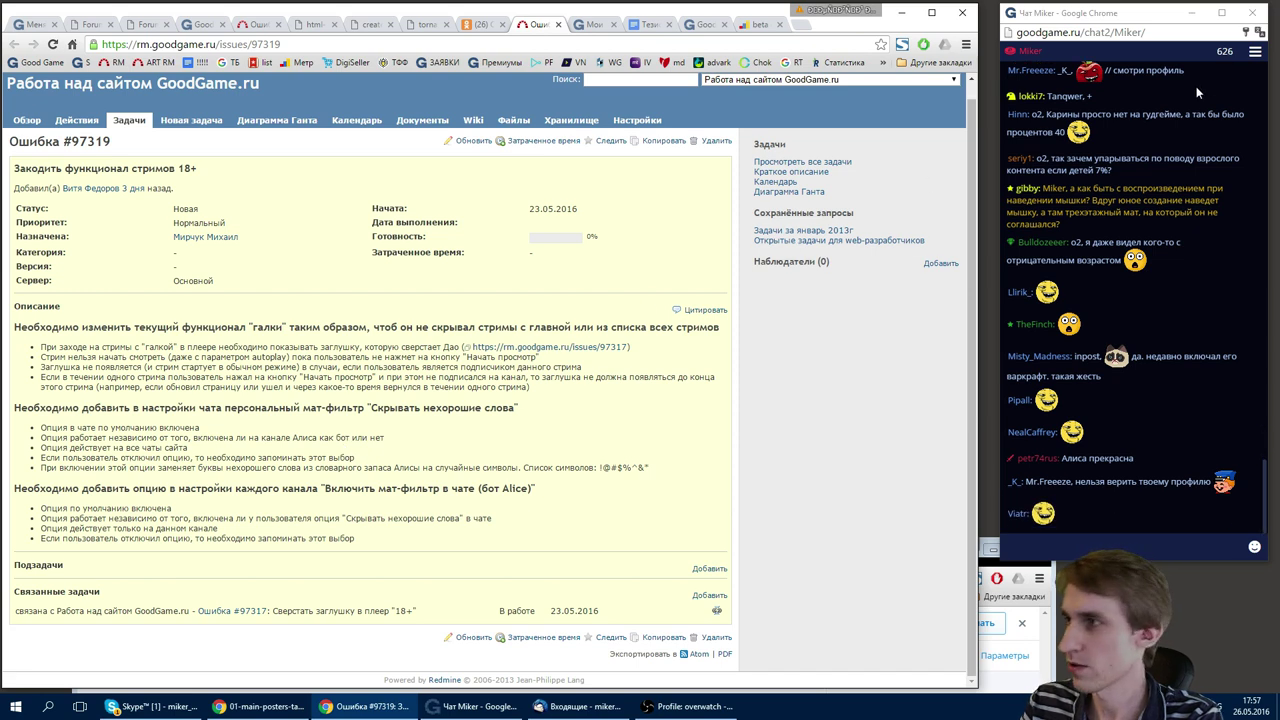
Step: Look through the stream chat settings, then close them
{"action": "left_click", "coordinate": [1255, 51]}
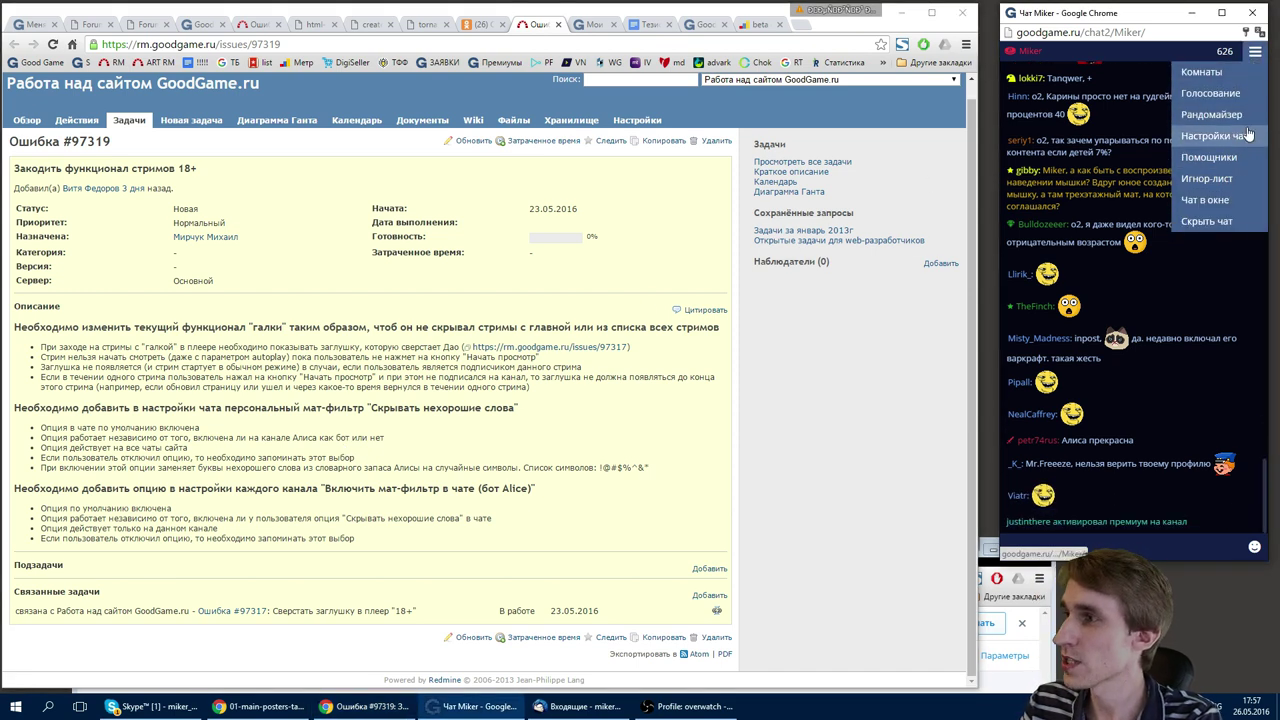
{"action": "left_click", "coordinate": [1247, 135]}
{"action": "scroll", "coordinate": [1182, 362], "scroll_direction": "down", "scroll_amount": 1}
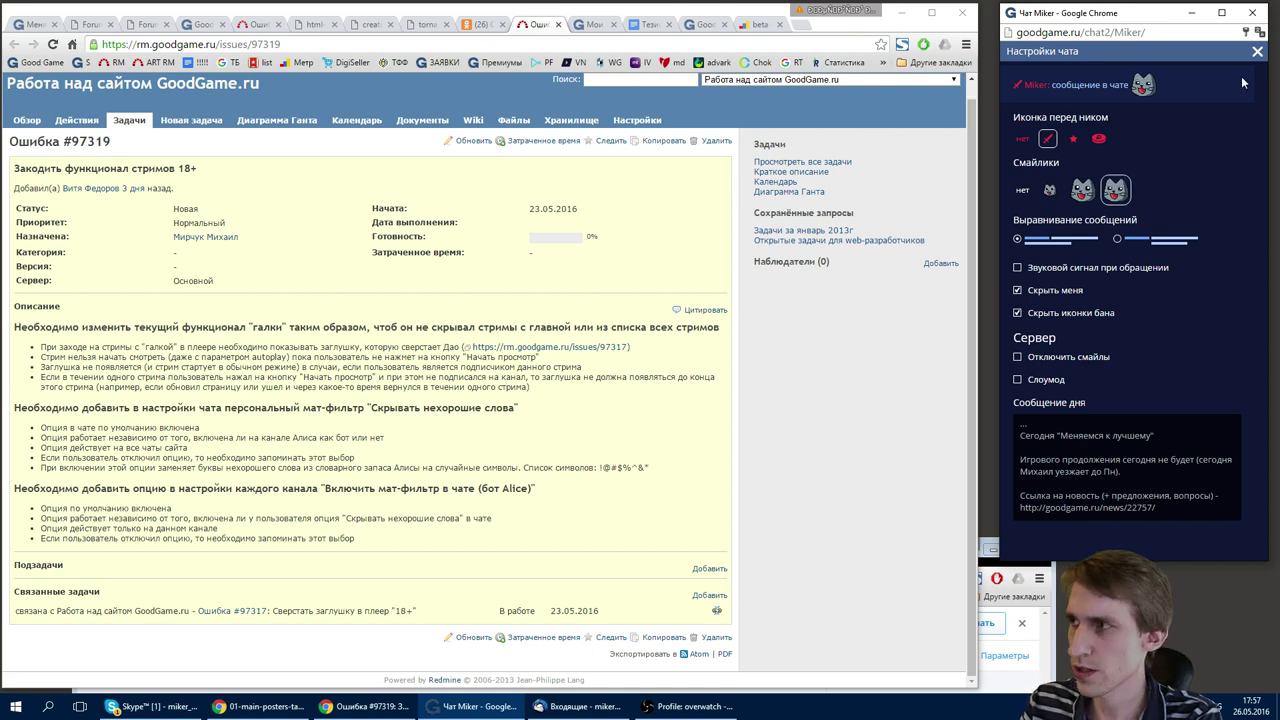
{"action": "left_click", "coordinate": [1257, 51]}
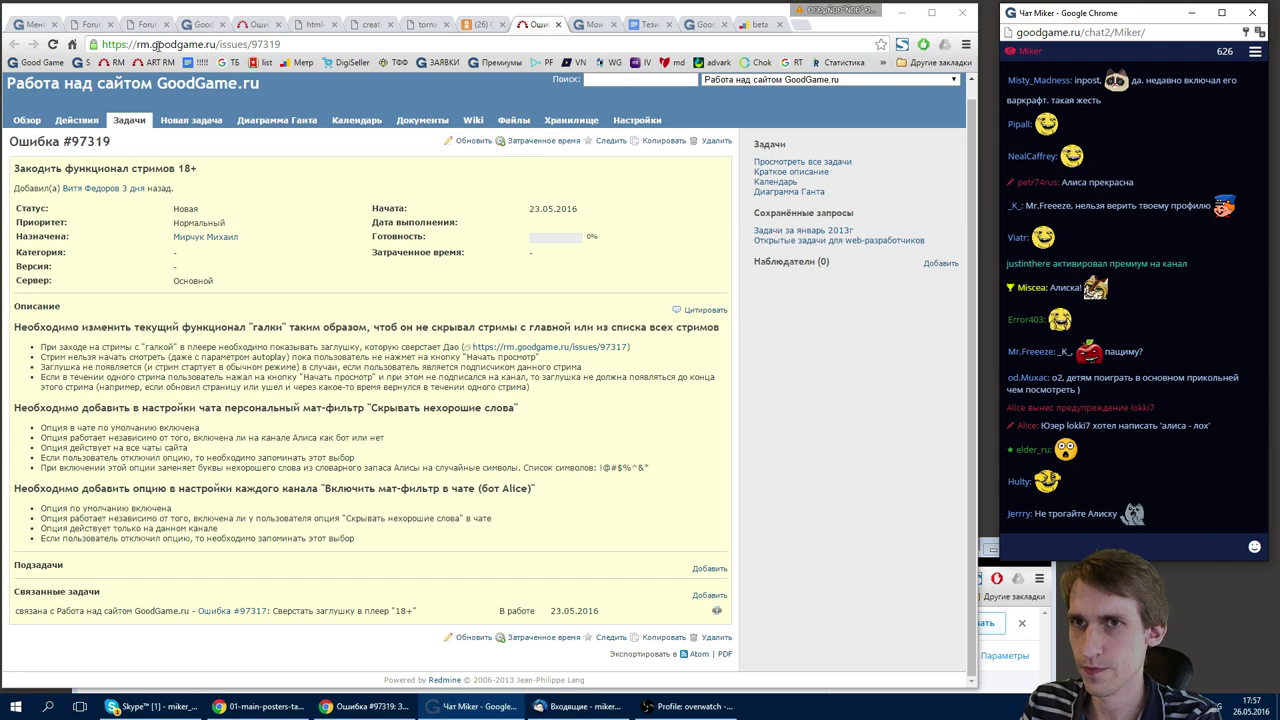
Step: Scroll to the top of the Меняемся к лучшему post, then bring up issue #97319
{"action": "left_click", "coordinate": [33, 24]}
{"action": "scroll", "coordinate": [650, 308], "scroll_direction": "up", "scroll_amount": 5}
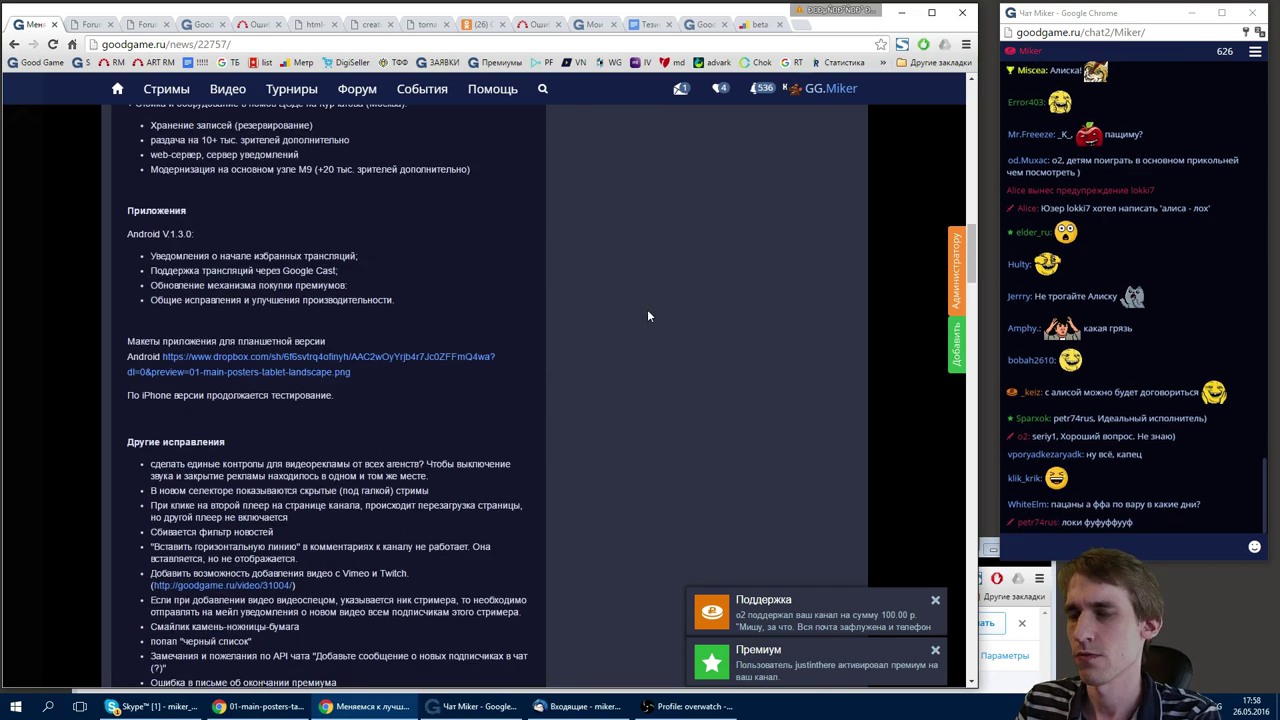
{"action": "scroll", "coordinate": [647, 309], "scroll_direction": "up", "scroll_amount": 5}
{"action": "scroll", "coordinate": [636, 325], "scroll_direction": "up", "scroll_amount": 10}
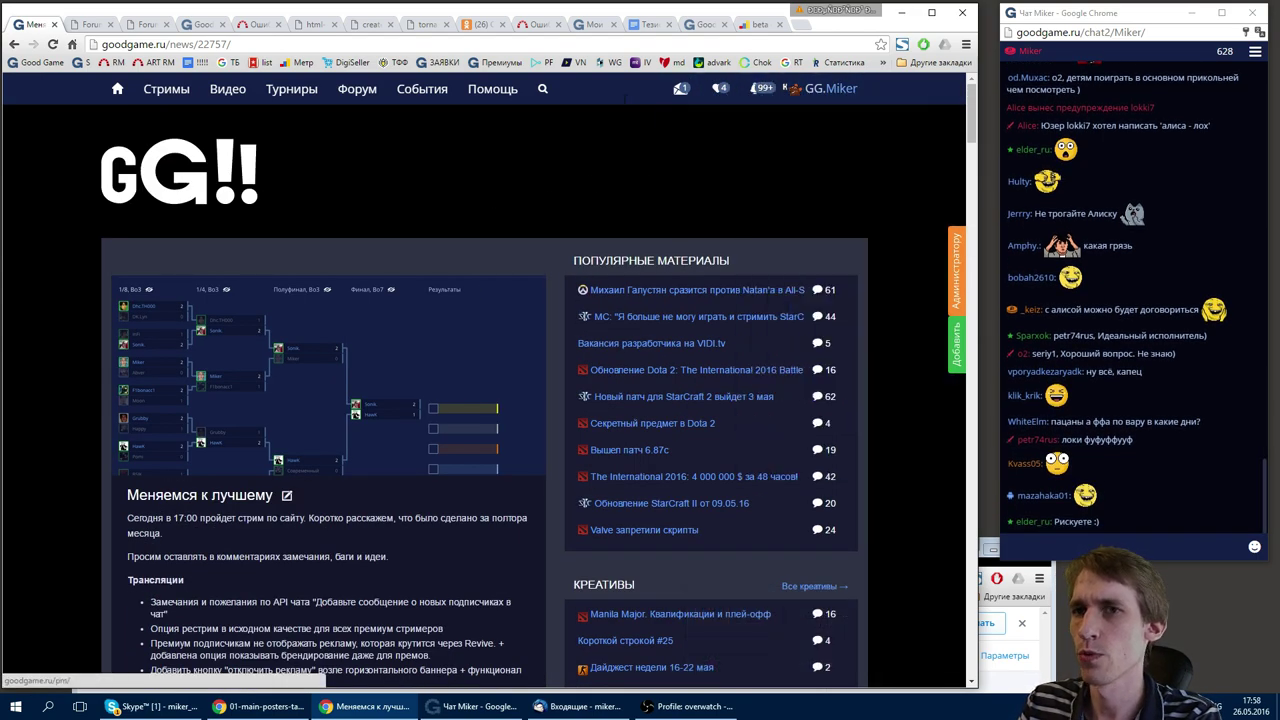
{"action": "left_click", "coordinate": [260, 24]}
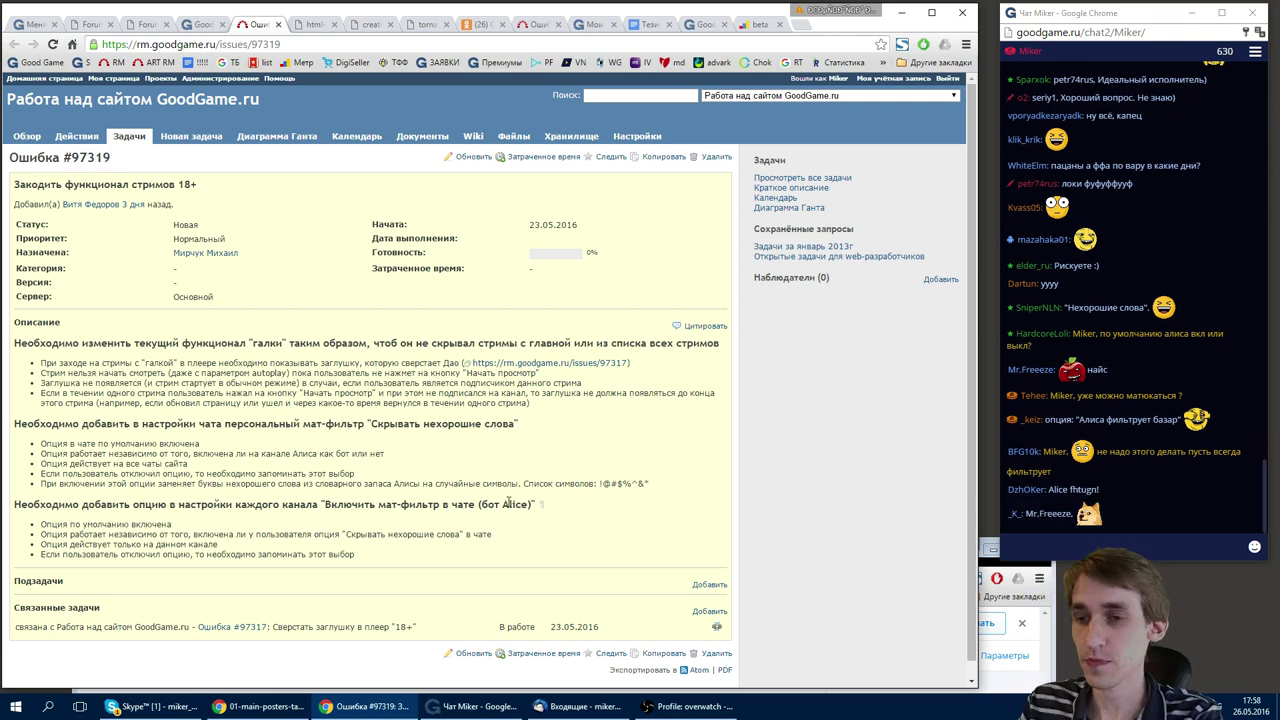
{"action": "left_click_drag", "start_coordinate": [675, 483], "coordinate": [58, 437]}
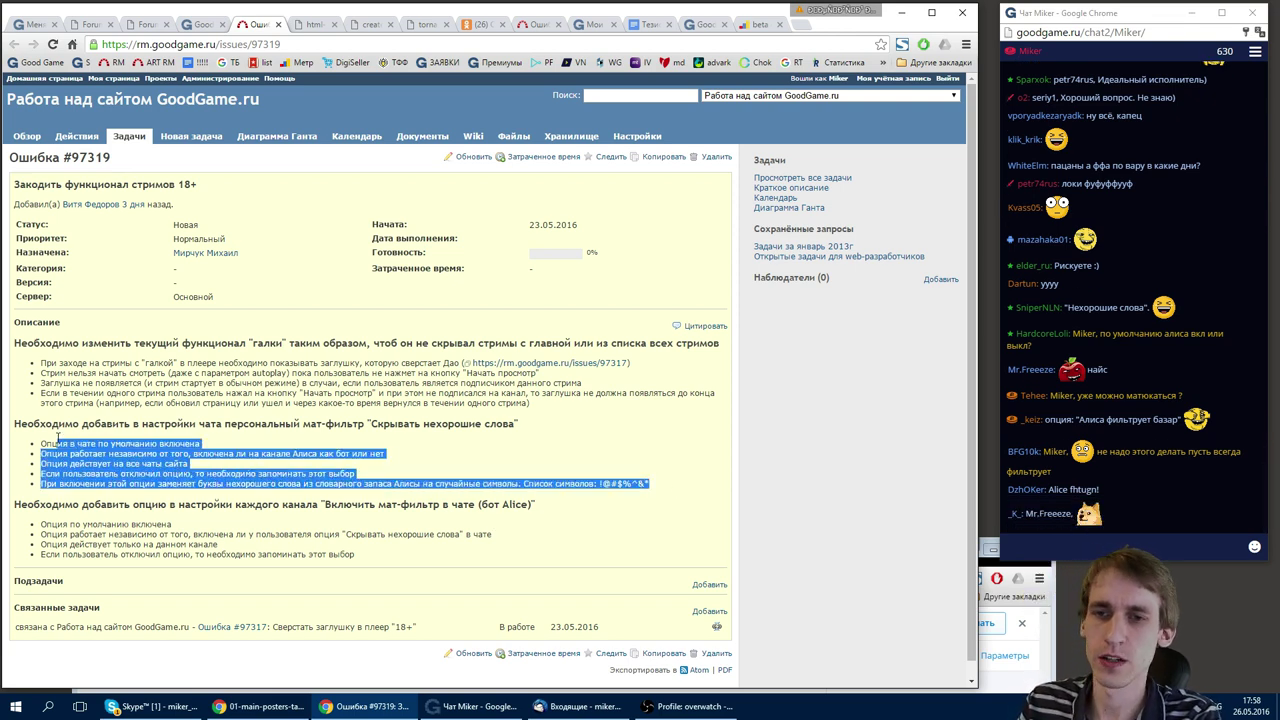
{"action": "double_click", "coordinate": [87, 443]}
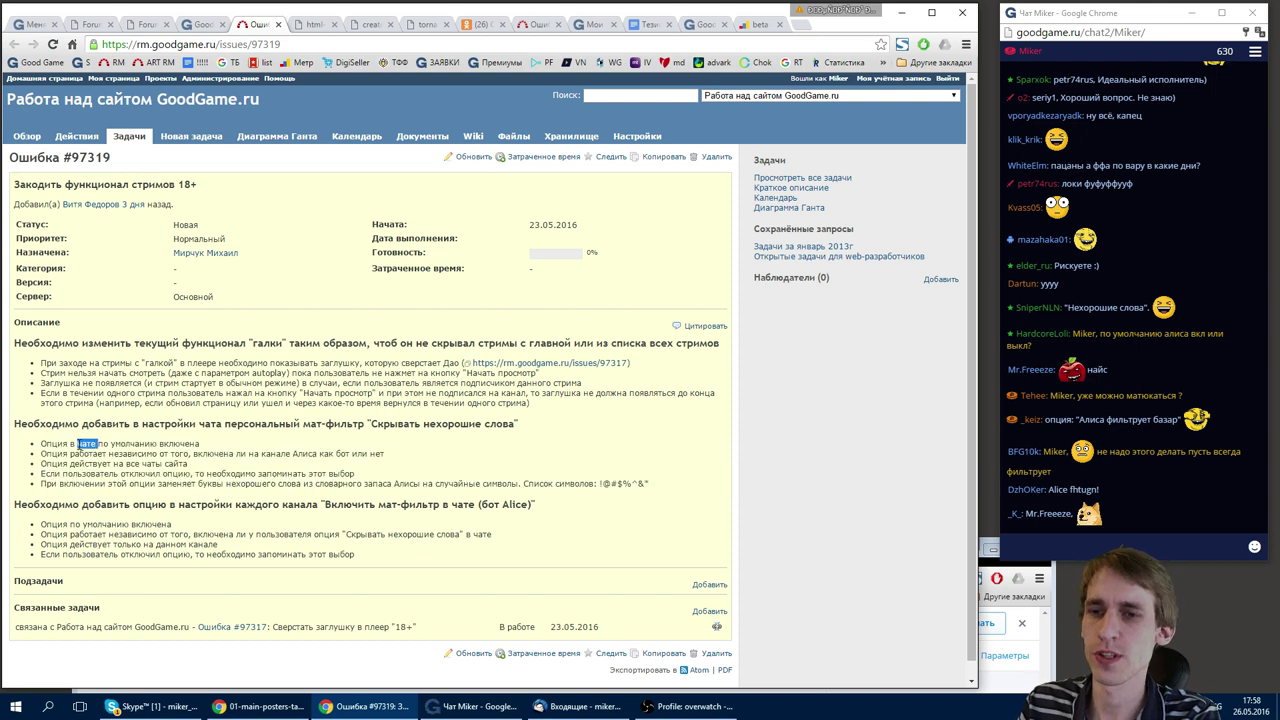
{"action": "double_click", "coordinate": [134, 443]}
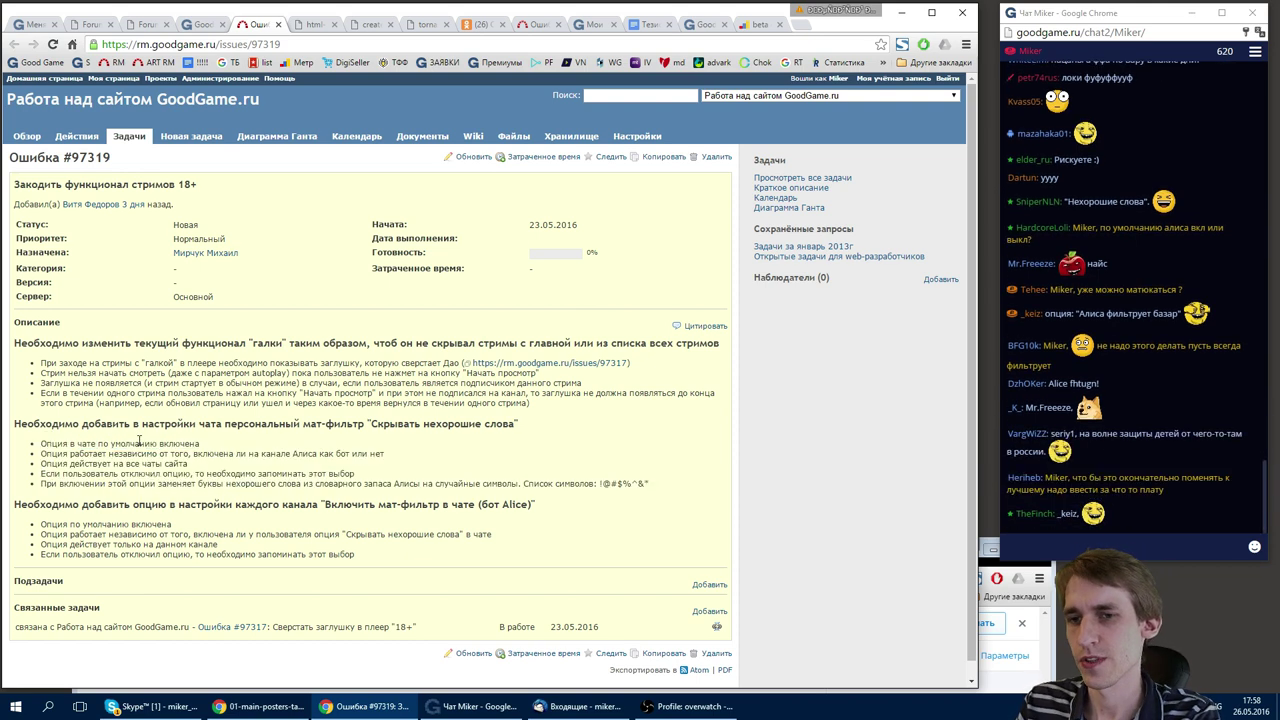
{"action": "double_click", "coordinate": [87, 443]}
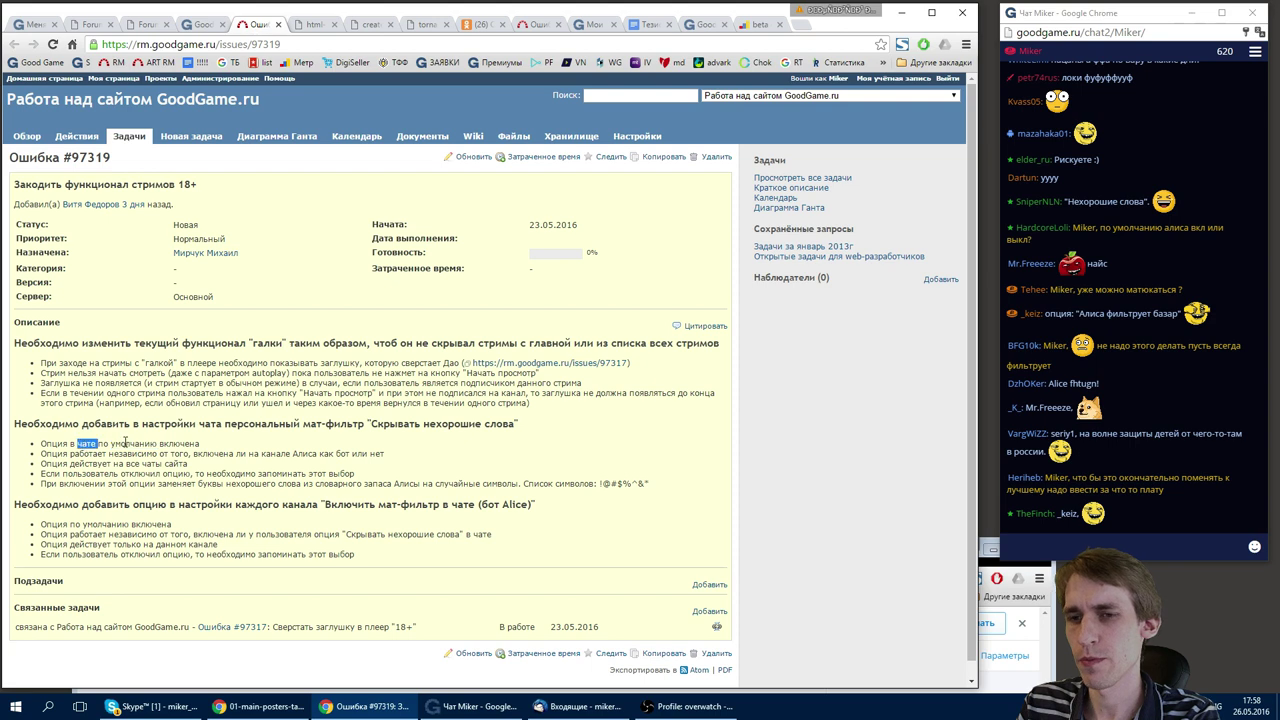
{"action": "double_click", "coordinate": [134, 443]}
{"action": "left_click", "coordinate": [96, 447]}
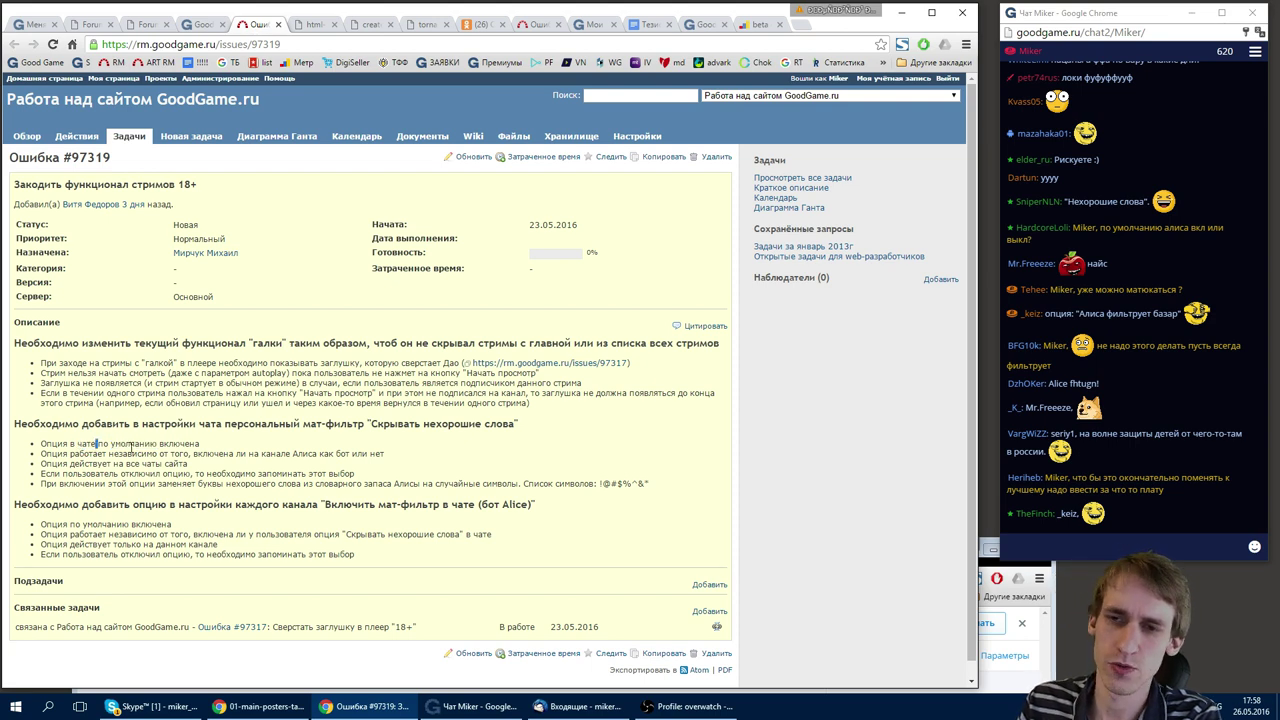
{"action": "double_click", "coordinate": [134, 443]}
{"action": "left_click", "coordinate": [196, 440]}
{"action": "triple_click", "coordinate": [196, 440]}
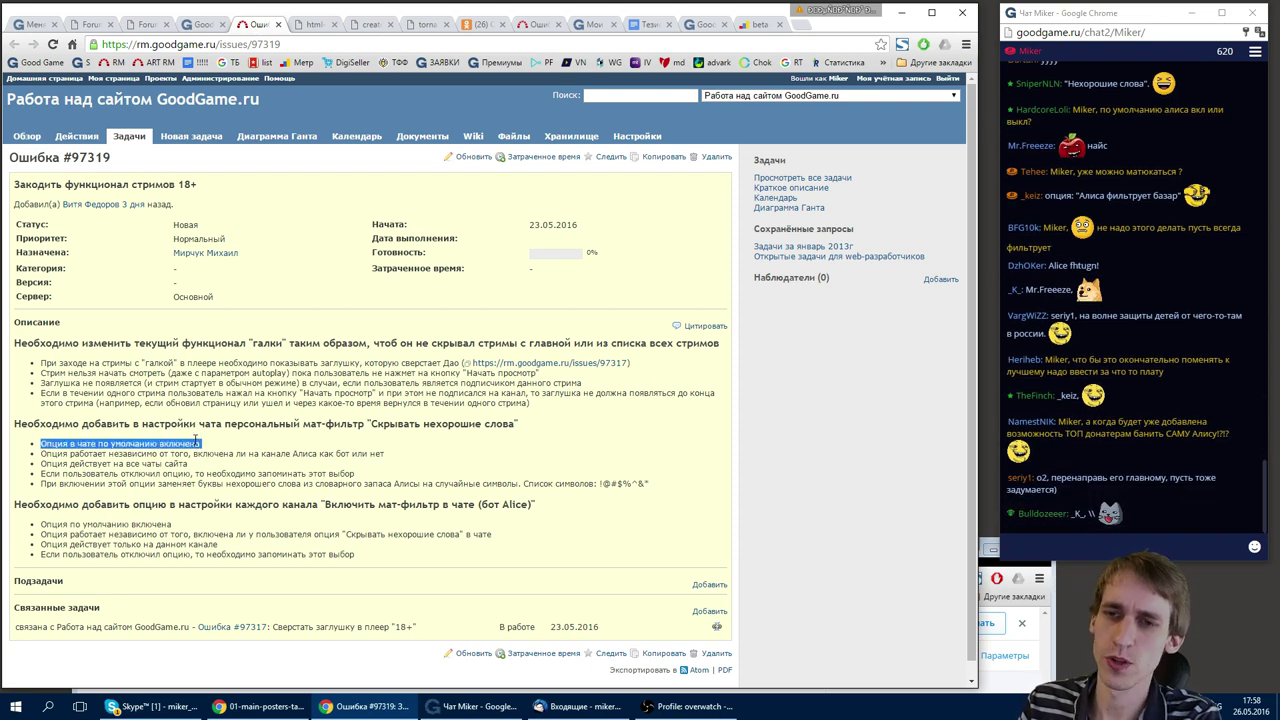
{"action": "double_click", "coordinate": [132, 453]}
{"action": "left_click", "coordinate": [160, 453]}
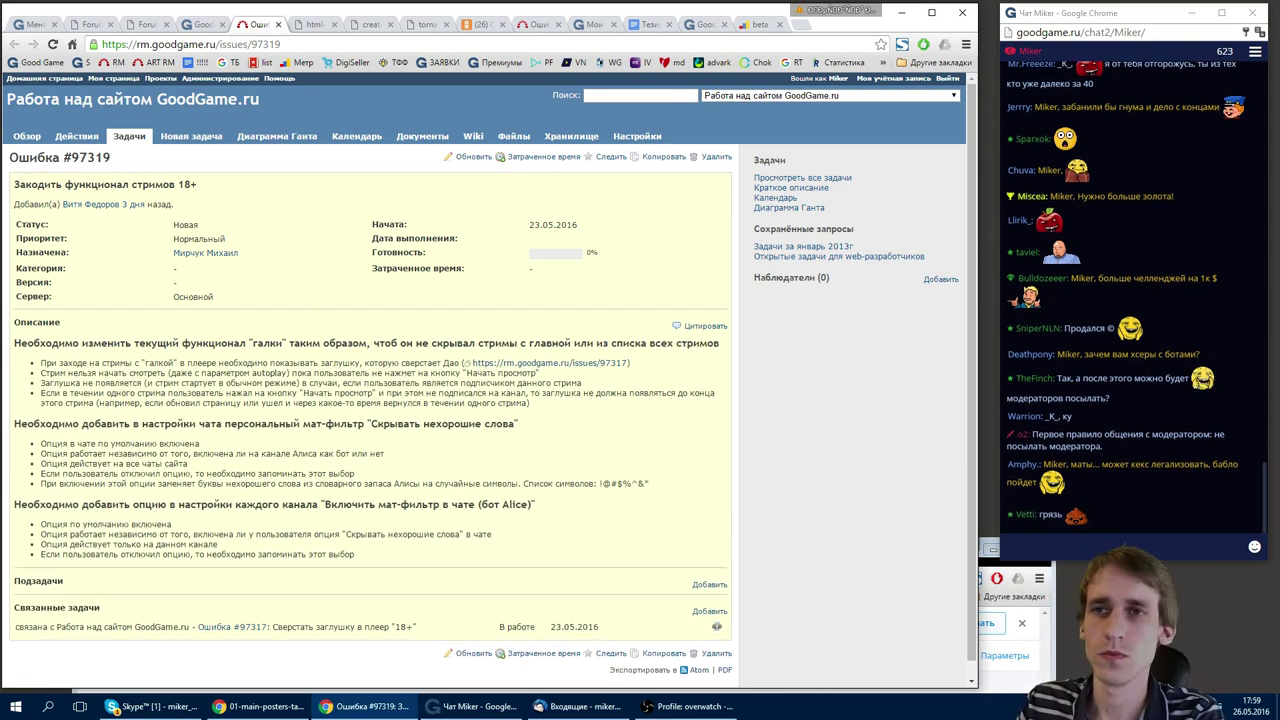
{"action": "key", "text": "ctrl+1"}
{"action": "scroll", "coordinate": [425, 305], "scroll_direction": "down", "scroll_amount": 15}
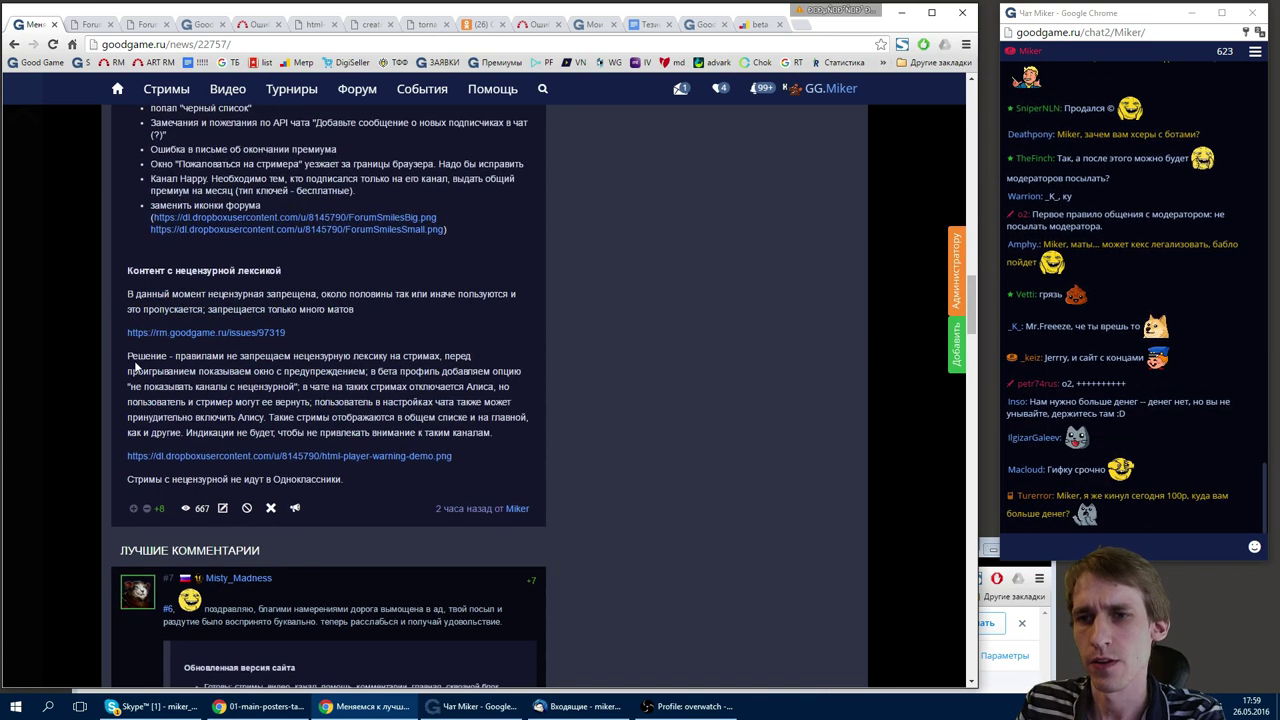
{"action": "double_click", "coordinate": [364, 356]}
{"action": "double_click", "coordinate": [457, 356]}
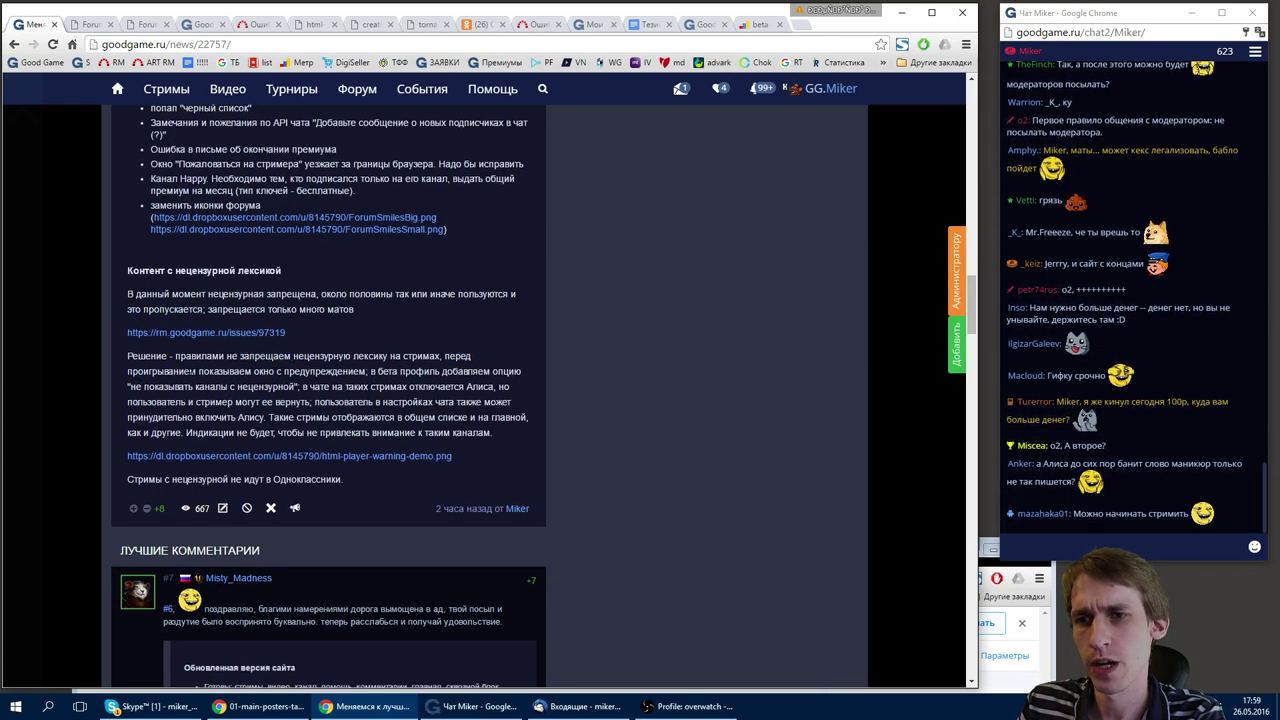
{"action": "double_click", "coordinate": [162, 371]}
{"action": "double_click", "coordinate": [325, 371]}
{"action": "double_click", "coordinate": [466, 371]}
{"action": "double_click", "coordinate": [506, 371]}
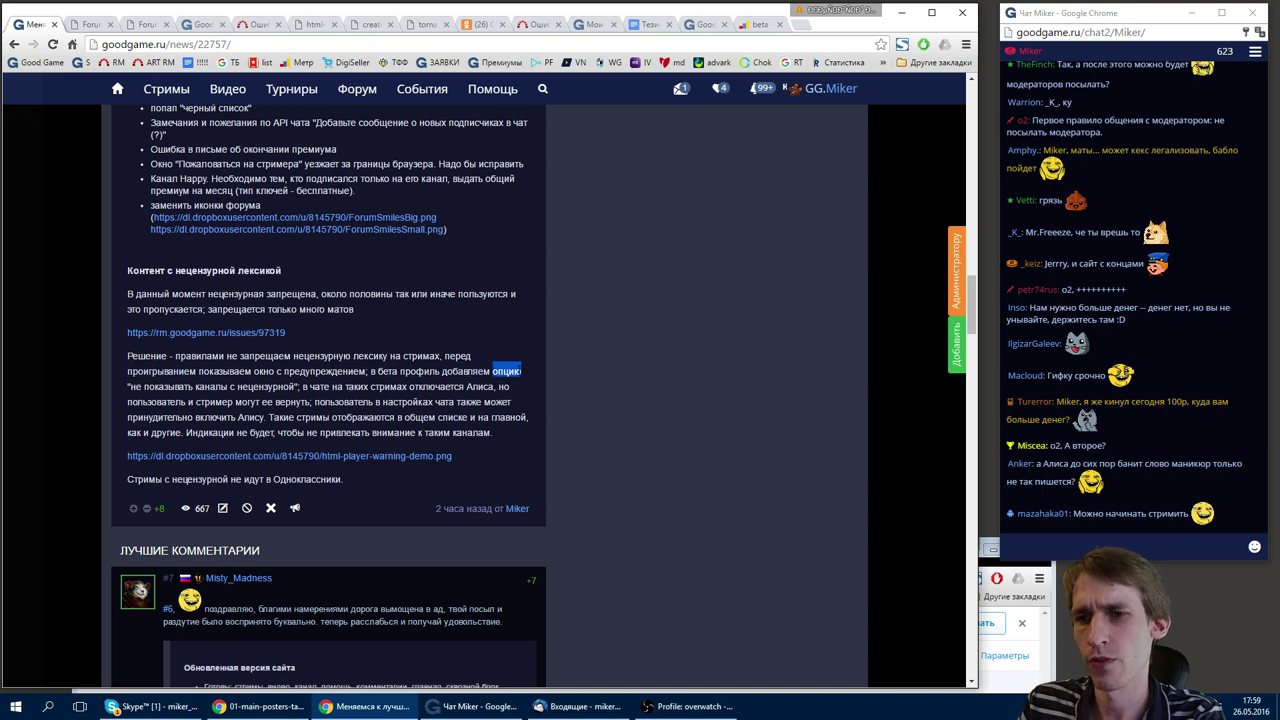
{"action": "double_click", "coordinate": [338, 386]}
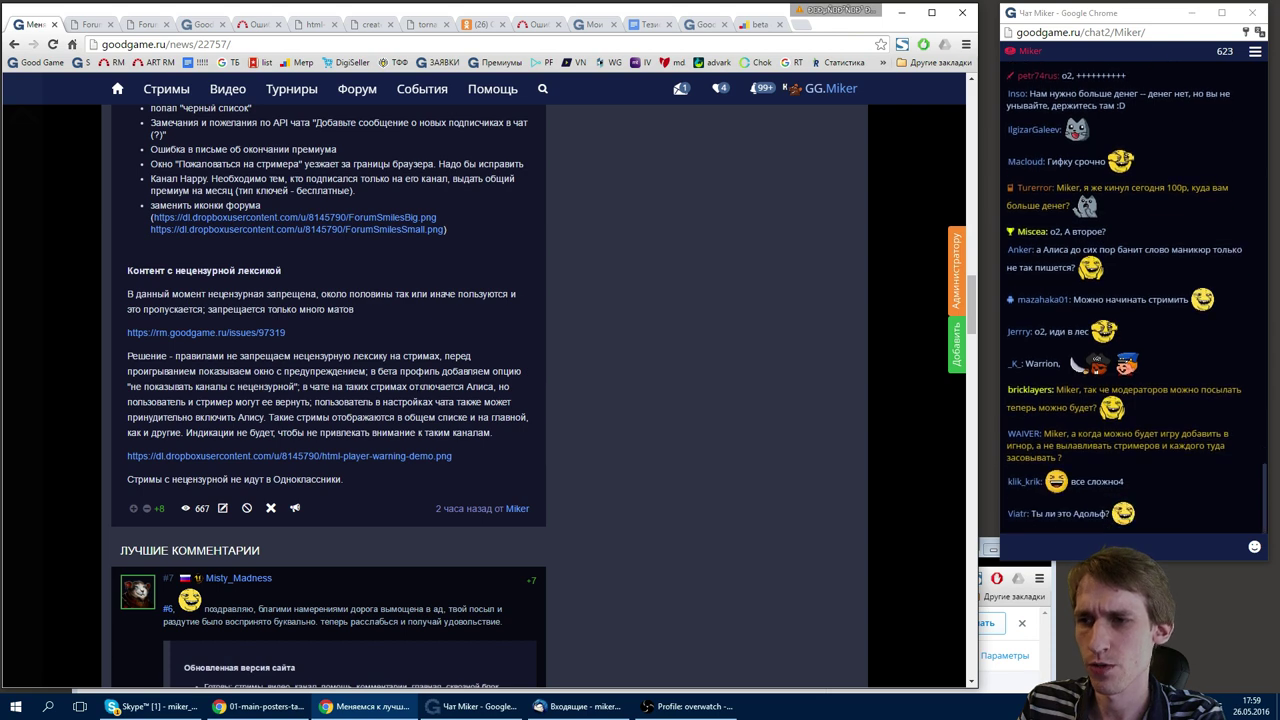
{"action": "double_click", "coordinate": [436, 386]}
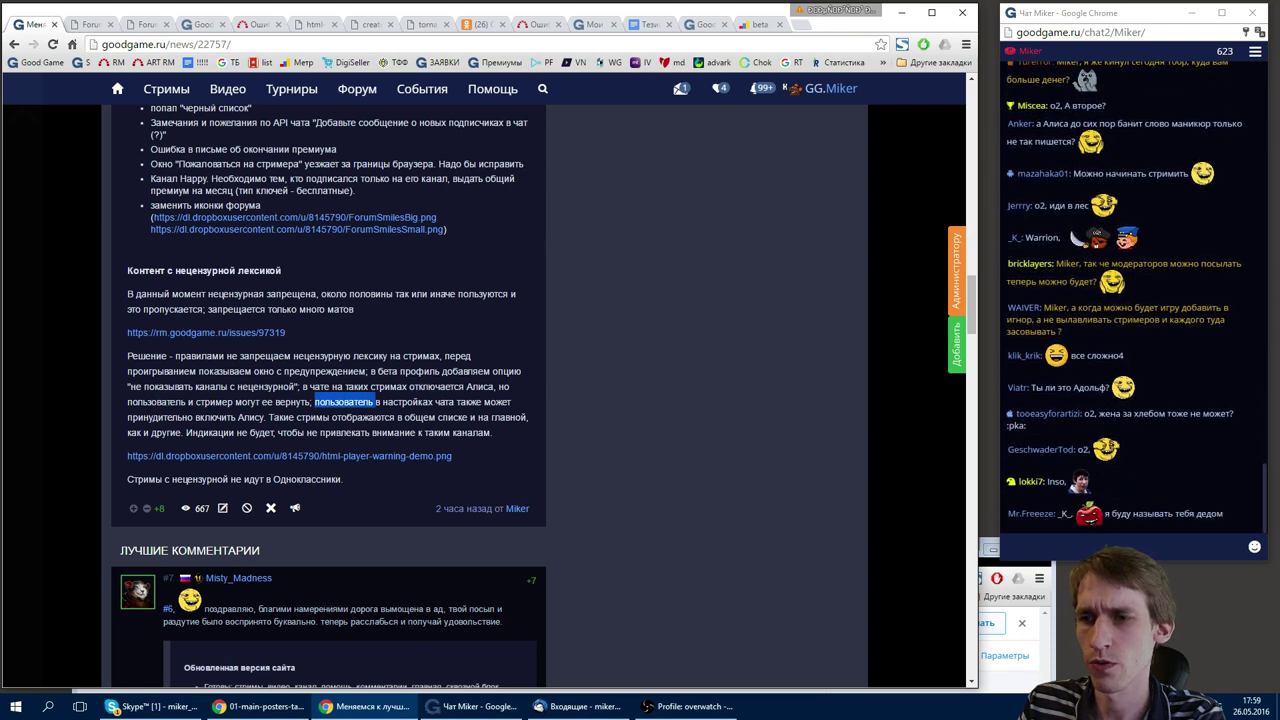
{"action": "double_click", "coordinate": [444, 401]}
{"action": "double_click", "coordinate": [508, 417]}
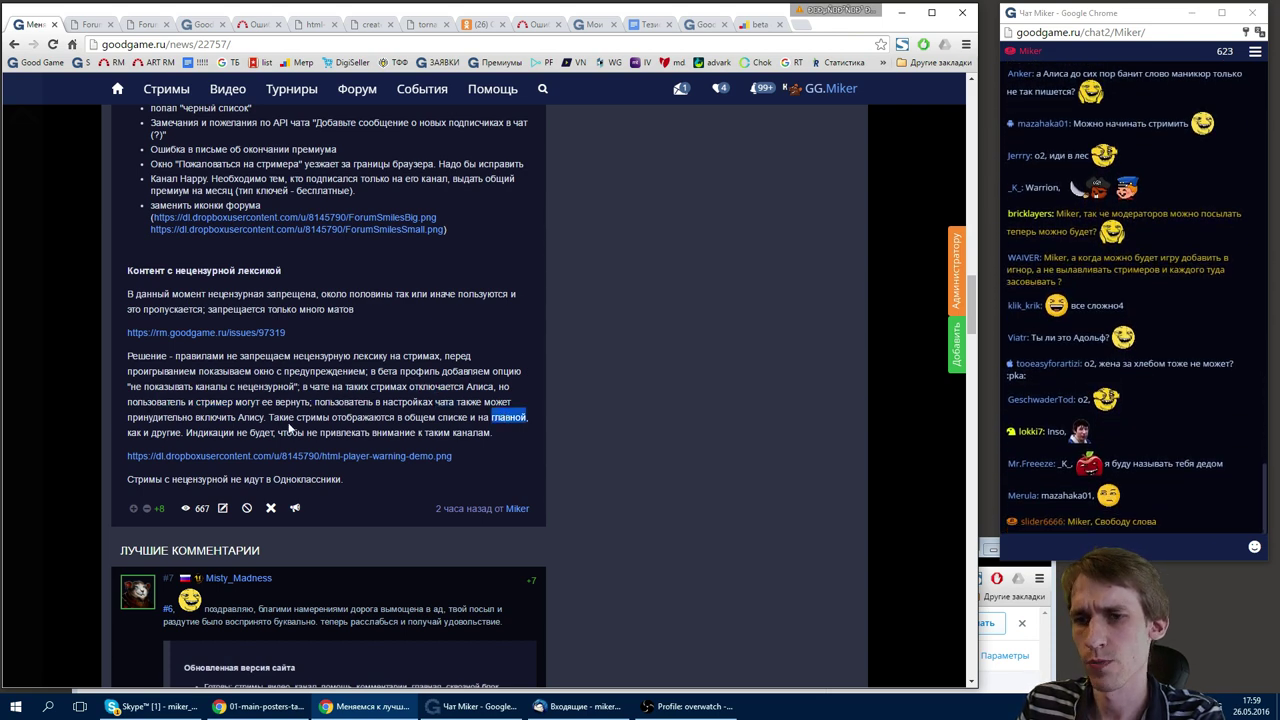
{"action": "double_click", "coordinate": [160, 417]}
{"action": "double_click", "coordinate": [365, 417]}
{"action": "left_click", "coordinate": [365, 417]}
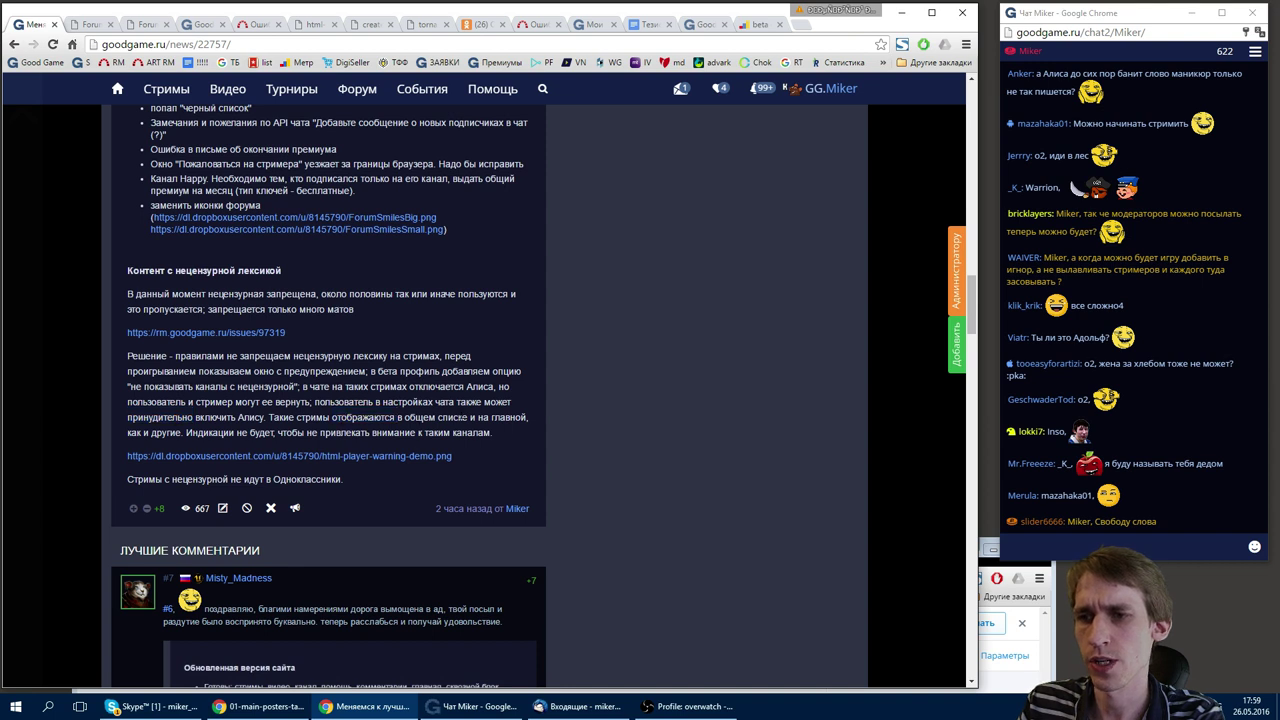
{"action": "double_click", "coordinate": [453, 417]}
{"action": "left_click", "coordinate": [453, 417]}
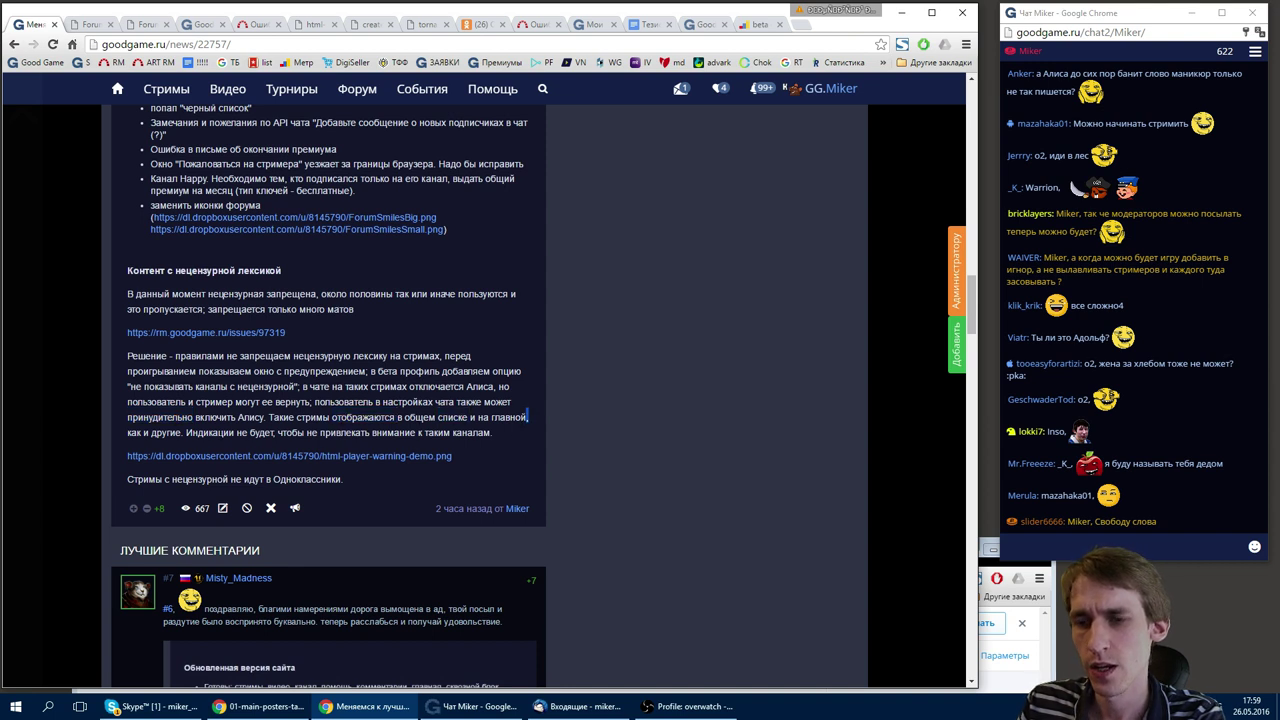
{"action": "left_click_drag", "start_coordinate": [174, 432], "coordinate": [127, 386]}
{"action": "left_click", "coordinate": [127, 386]}
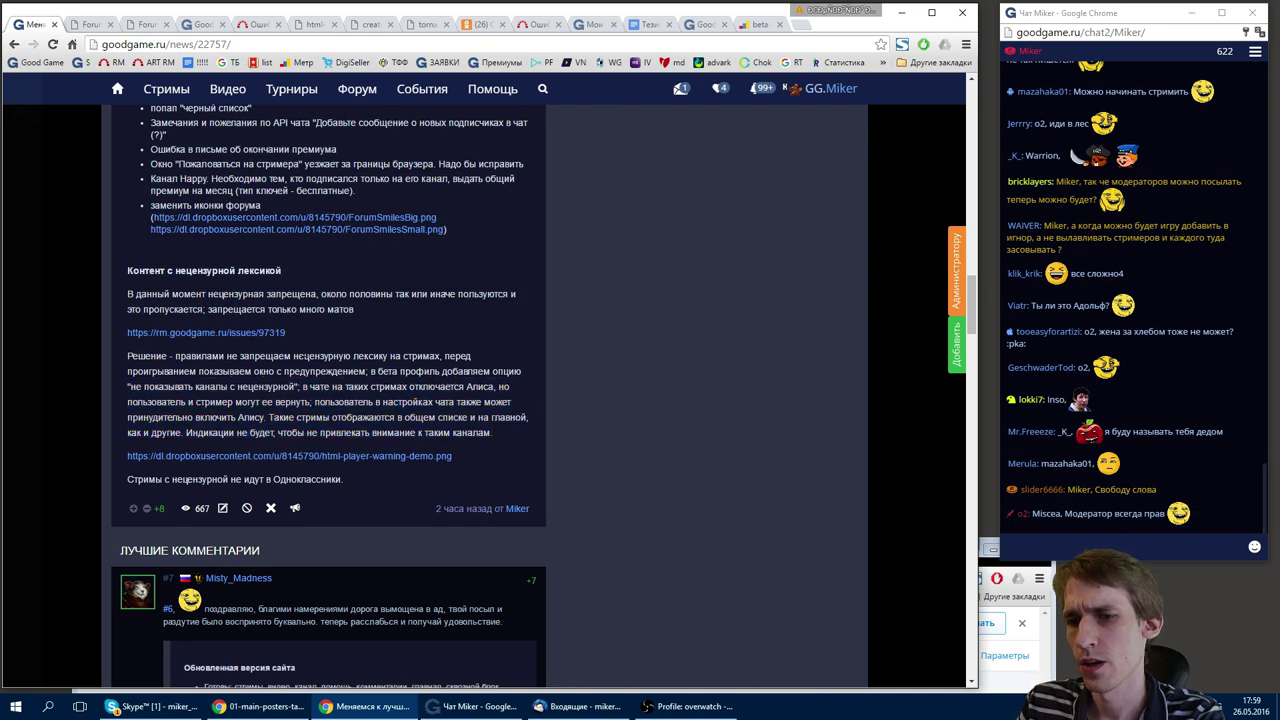
{"action": "triple_click", "coordinate": [235, 479]}
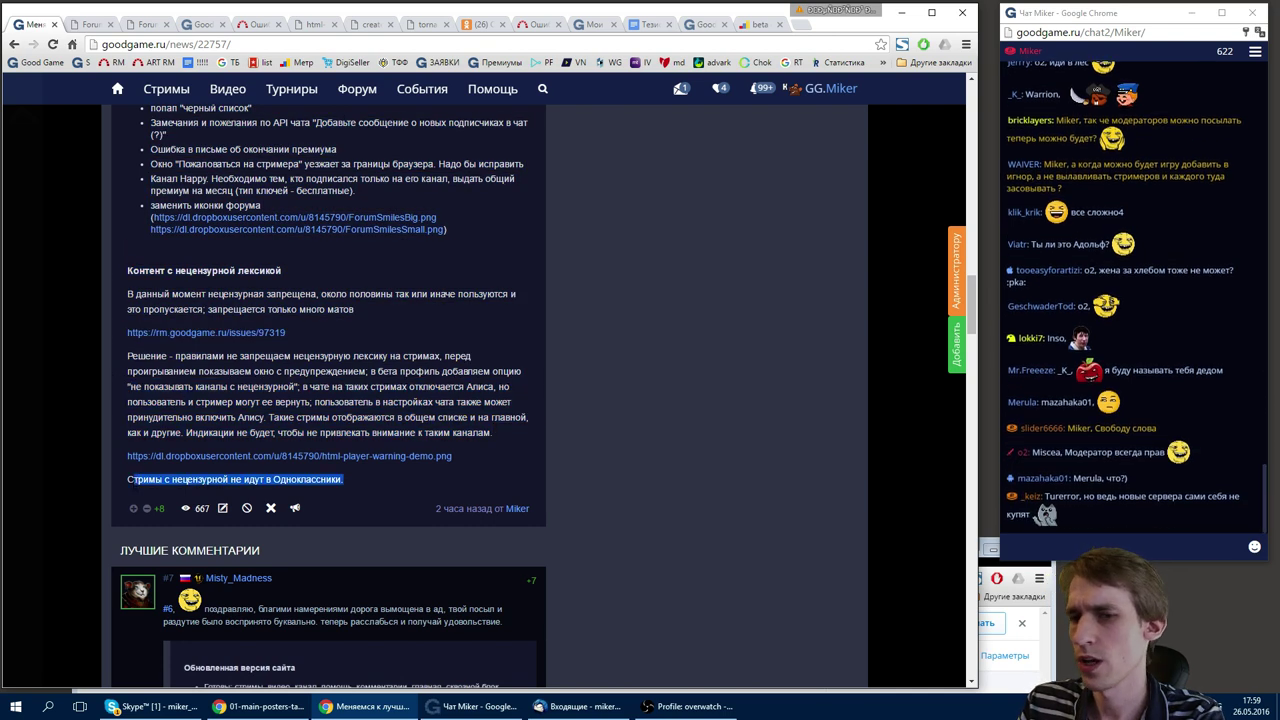
{"action": "double_click", "coordinate": [215, 479]}
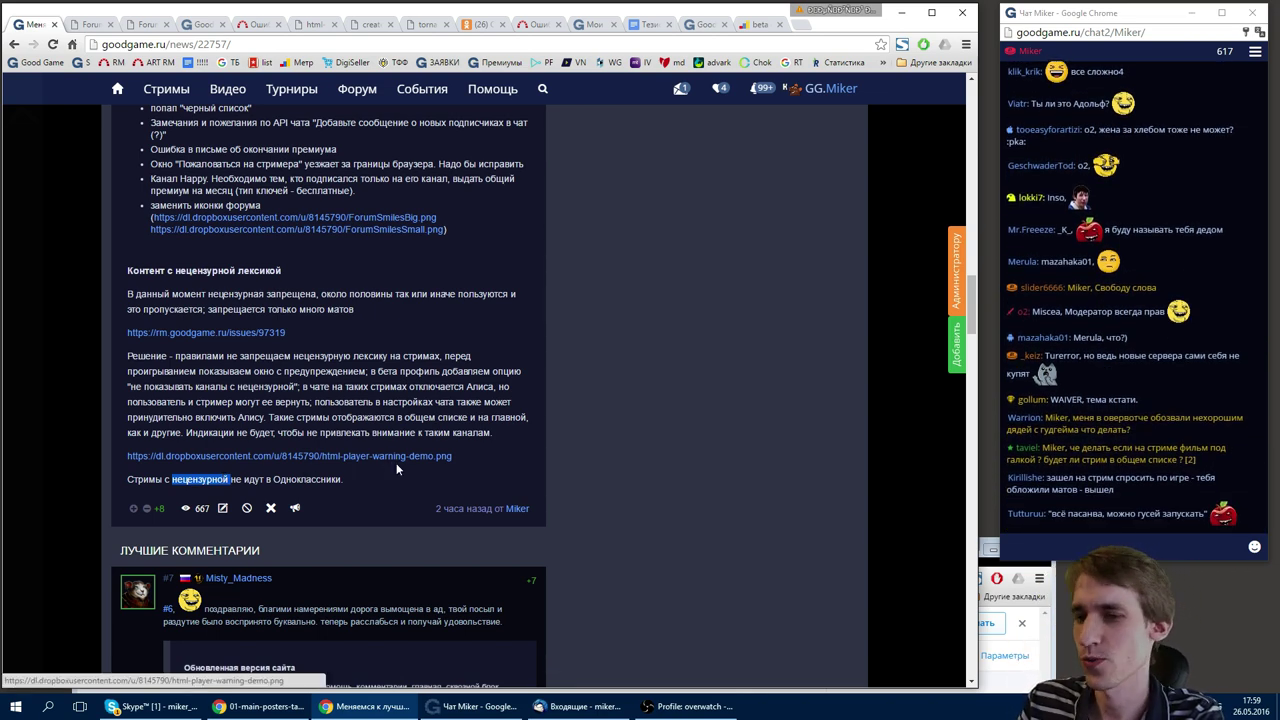
{"action": "left_click_drag", "start_coordinate": [357, 480], "coordinate": [130, 356]}
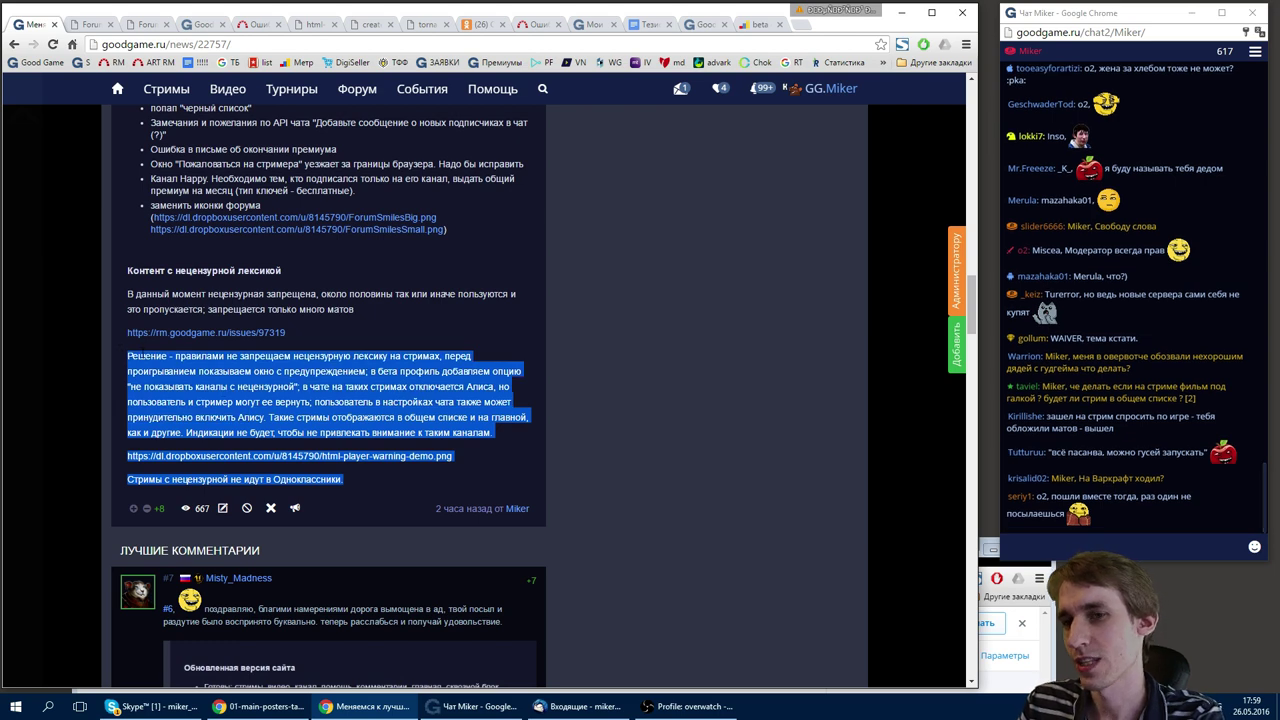
{"action": "left_click", "coordinate": [130, 356]}
{"action": "double_click", "coordinate": [370, 356]}
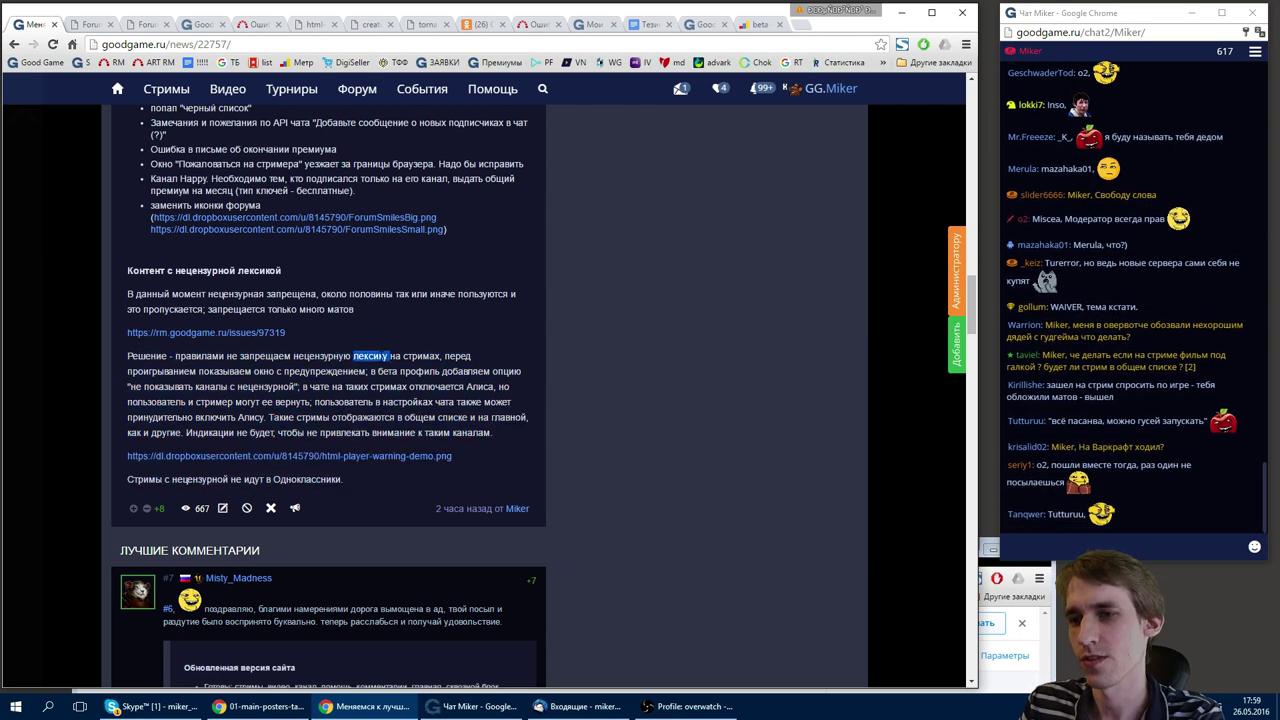
{"action": "double_click", "coordinate": [421, 356]}
{"action": "double_click", "coordinate": [322, 356]}
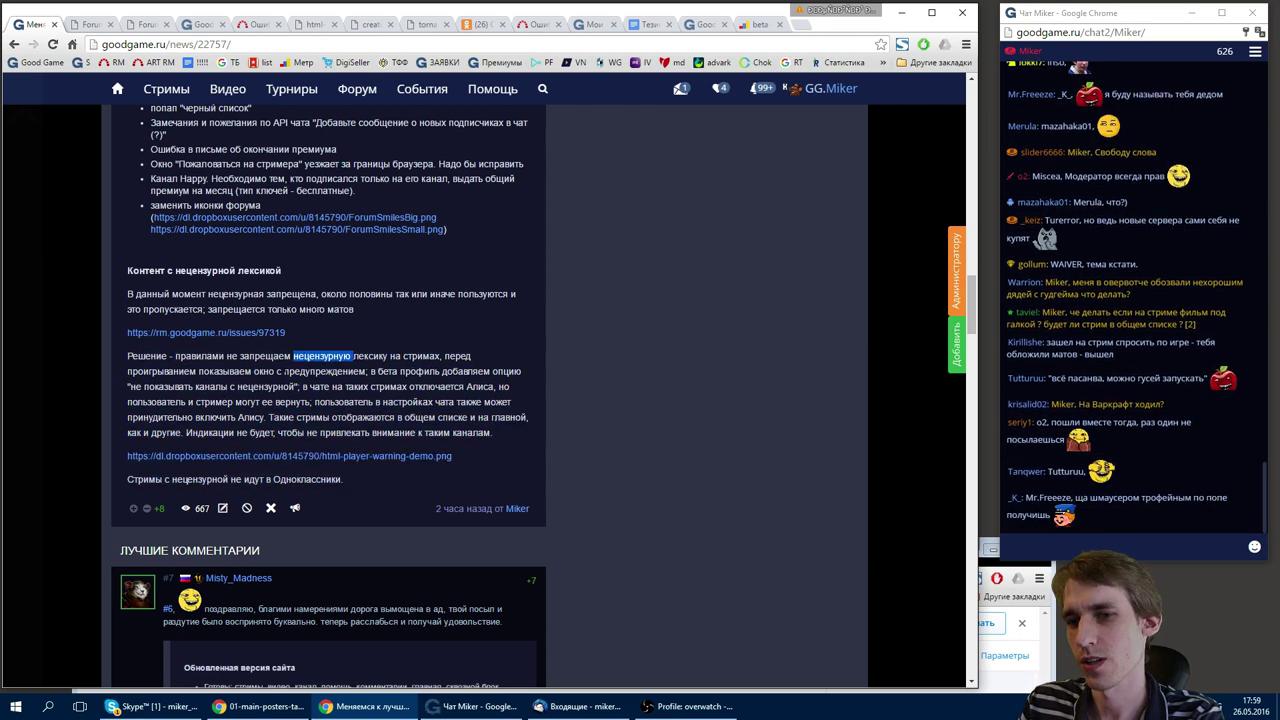
{"action": "double_click", "coordinate": [162, 371]}
{"action": "double_click", "coordinate": [227, 371]}
{"action": "double_click", "coordinate": [325, 371]}
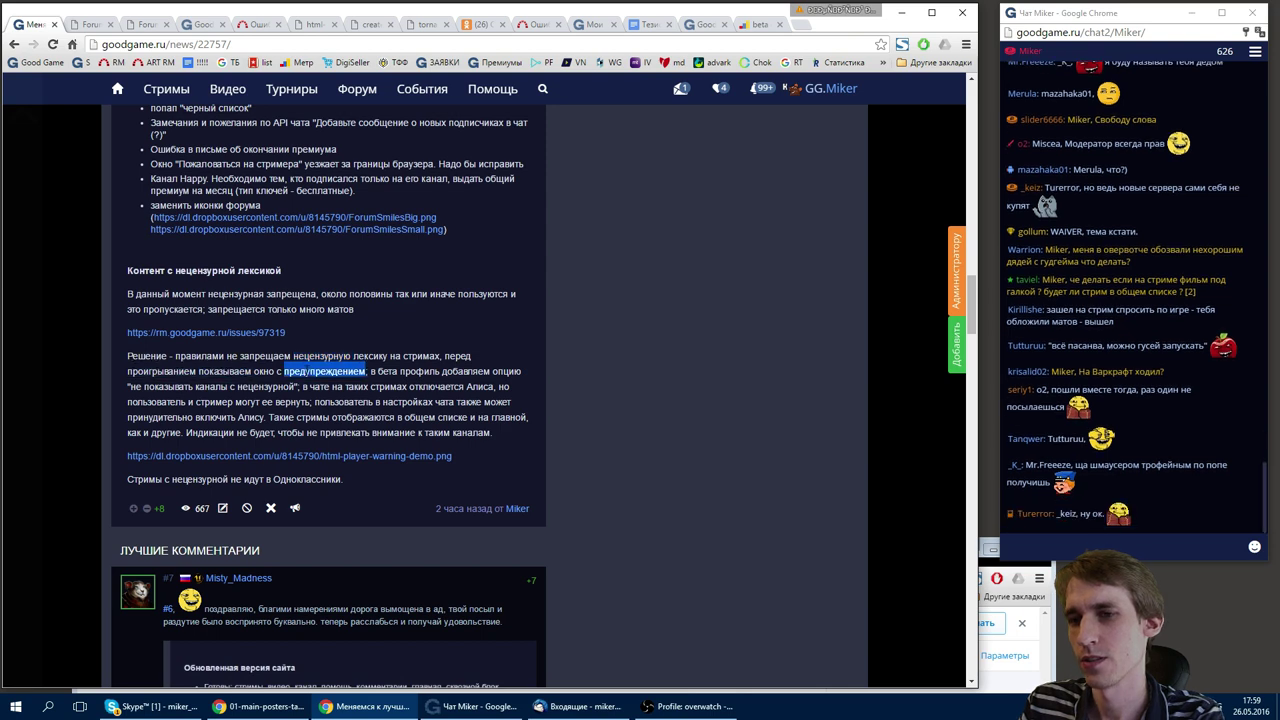
{"action": "left_click", "coordinate": [325, 371]}
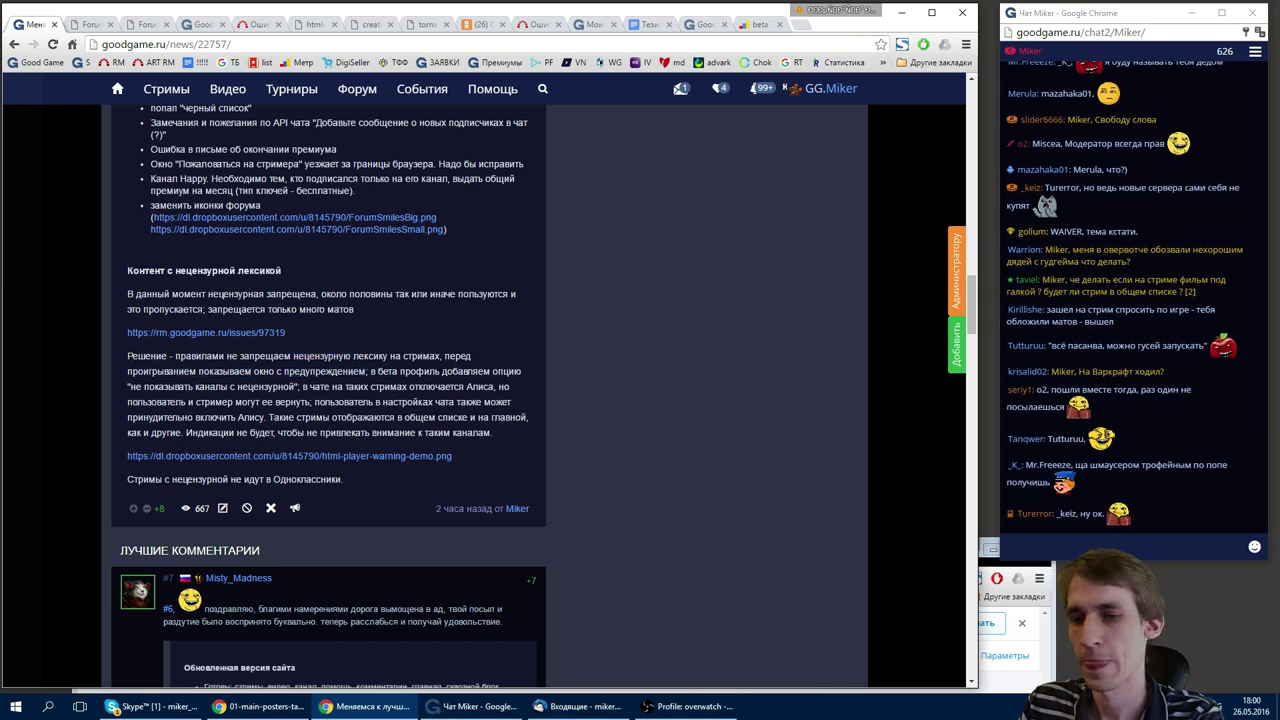
{"action": "scroll", "coordinate": [478, 366], "scroll_direction": "down", "scroll_amount": 10}
{"action": "scroll", "coordinate": [481, 366], "scroll_direction": "up", "scroll_amount": 9}
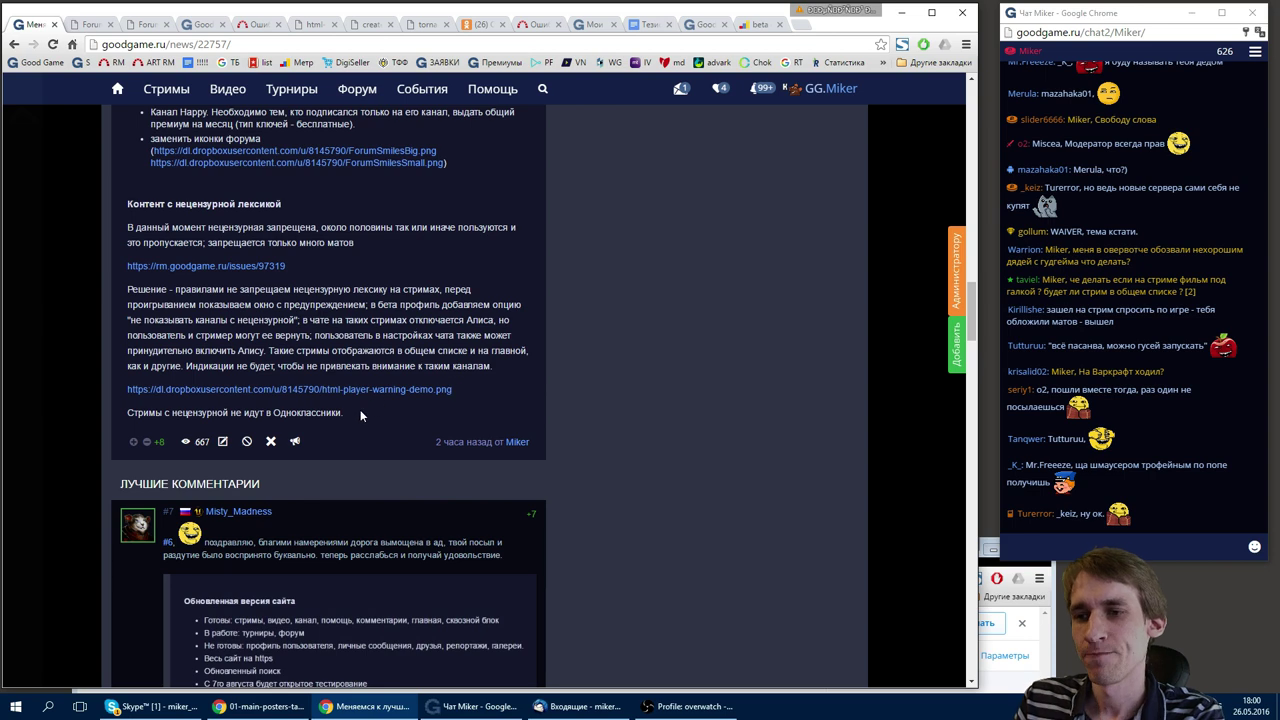
{"action": "left_click_drag", "start_coordinate": [360, 409], "coordinate": [125, 198]}
{"action": "left_click", "coordinate": [125, 198]}
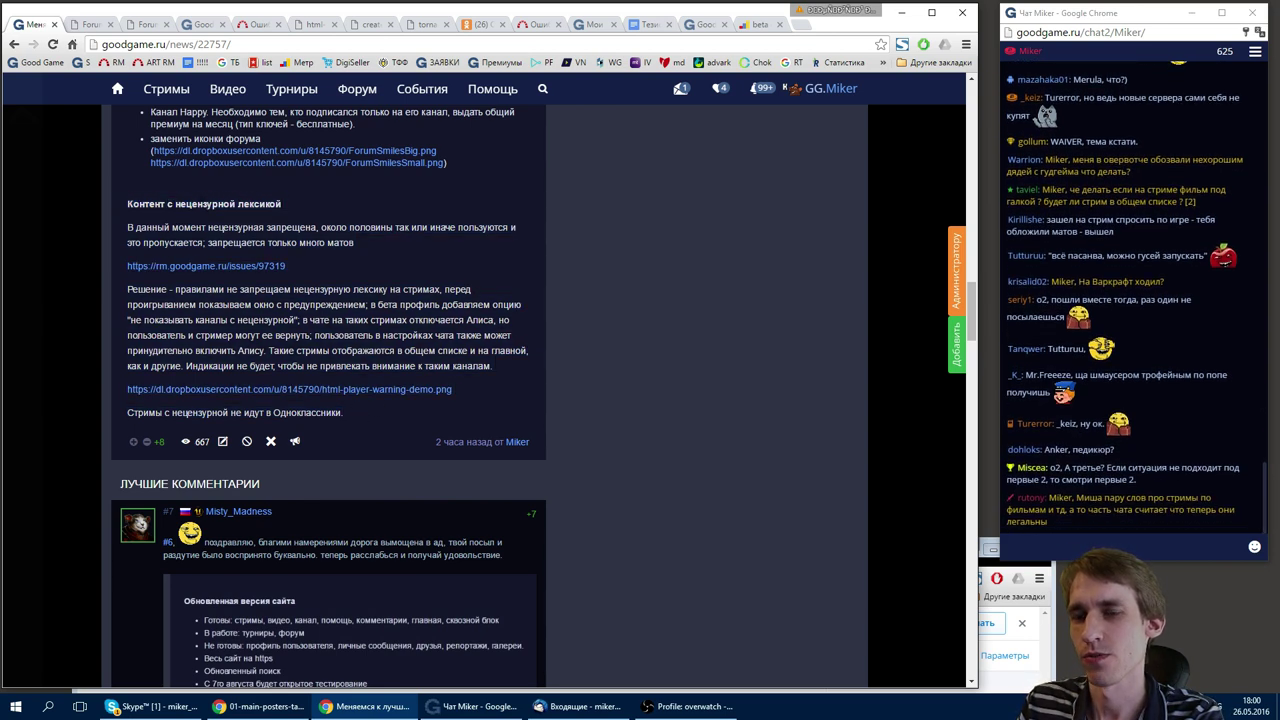
{"action": "double_click", "coordinate": [205, 204]}
{"action": "left_click", "coordinate": [205, 204]}
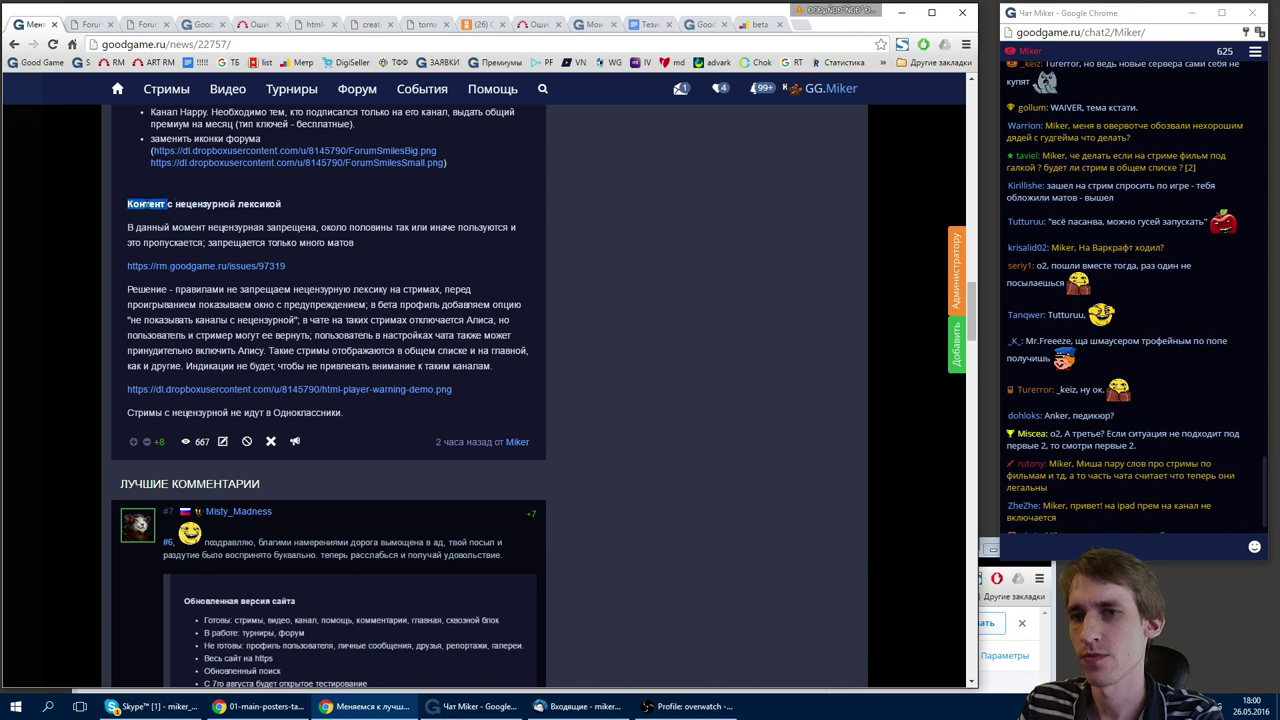
{"action": "double_click", "coordinate": [205, 204]}
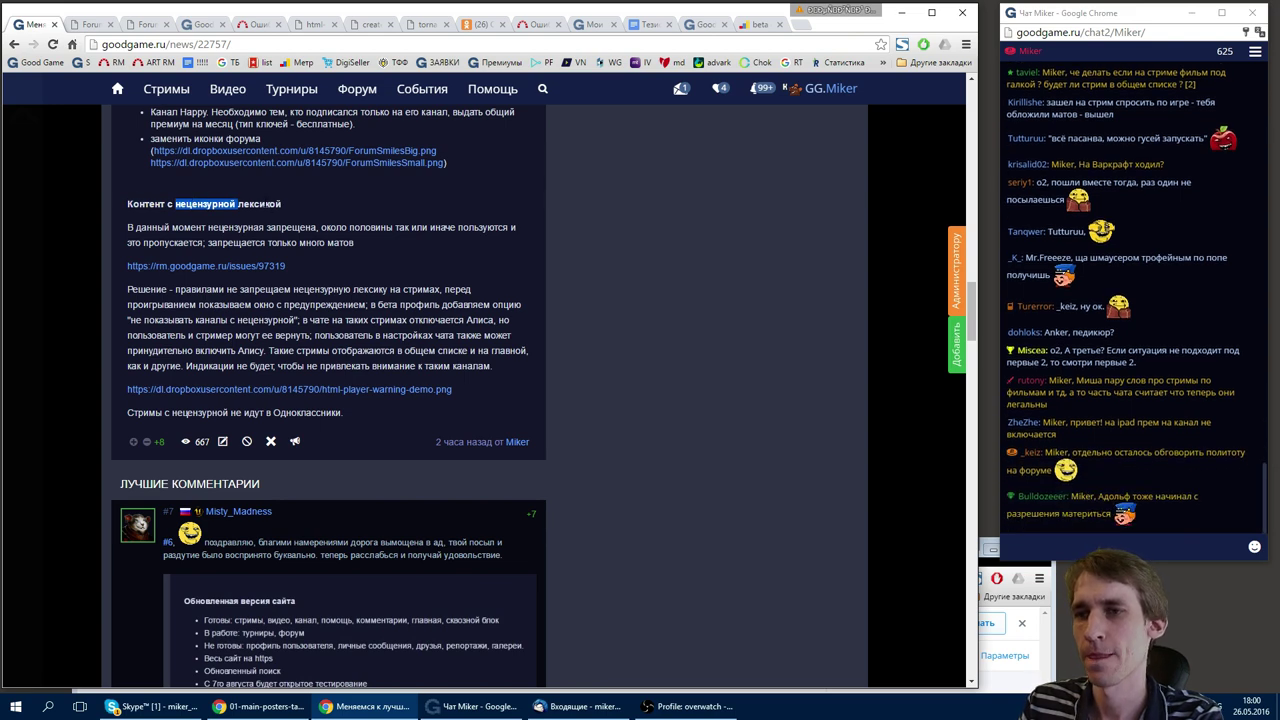
{"action": "double_click", "coordinate": [259, 204]}
{"action": "left_click", "coordinate": [215, 204]}
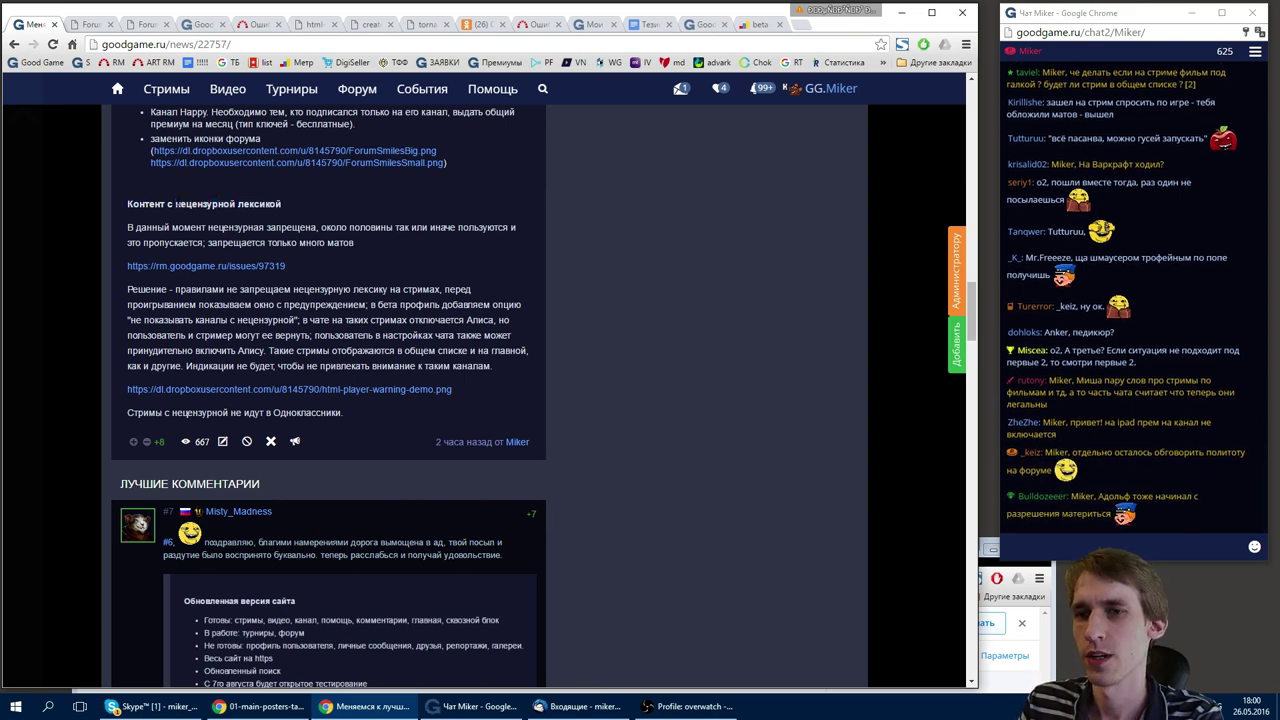
{"action": "double_click", "coordinate": [205, 204]}
{"action": "left_click", "coordinate": [215, 204]}
{"action": "double_click", "coordinate": [259, 204]}
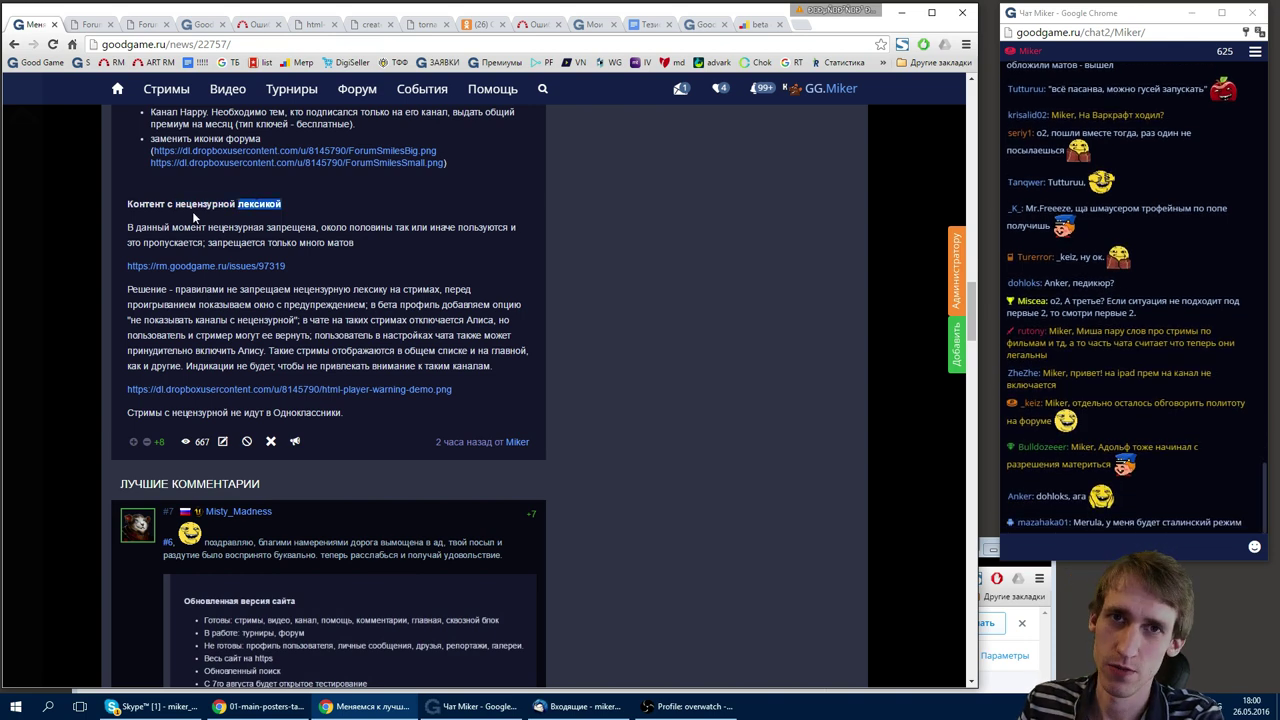
{"action": "double_click", "coordinate": [205, 204]}
{"action": "double_click", "coordinate": [241, 204]}
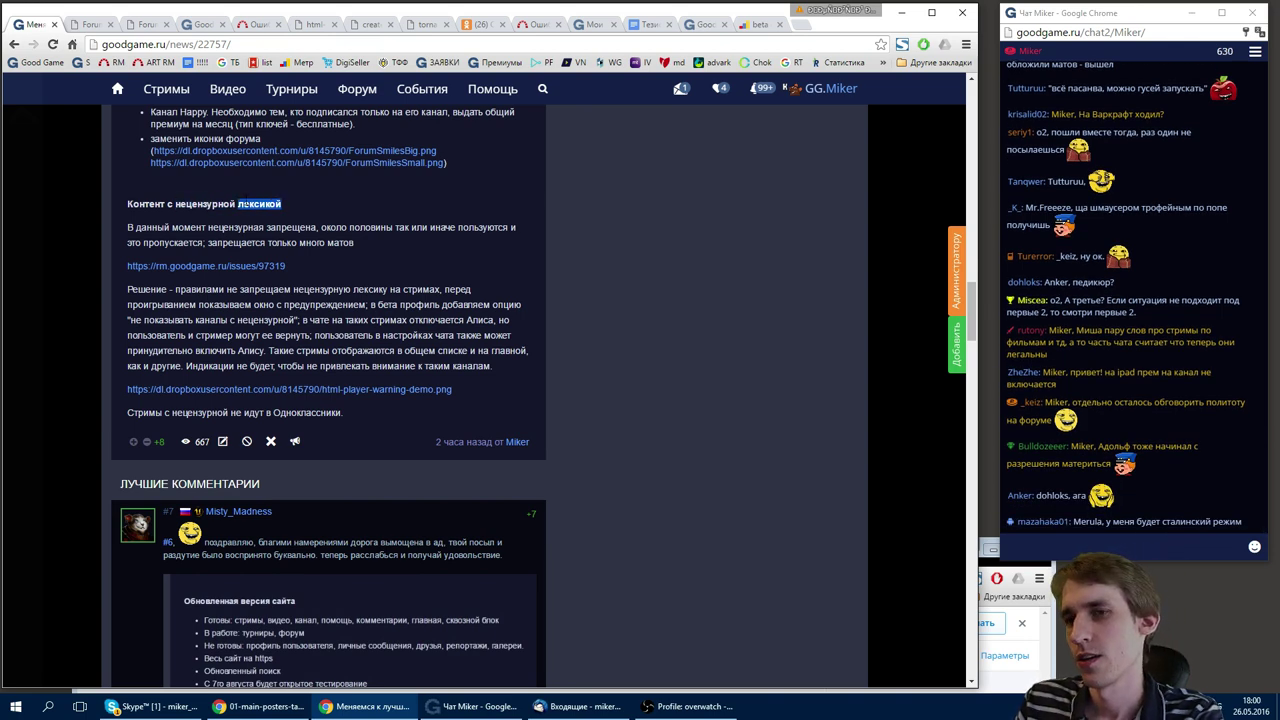
{"action": "double_click", "coordinate": [205, 204]}
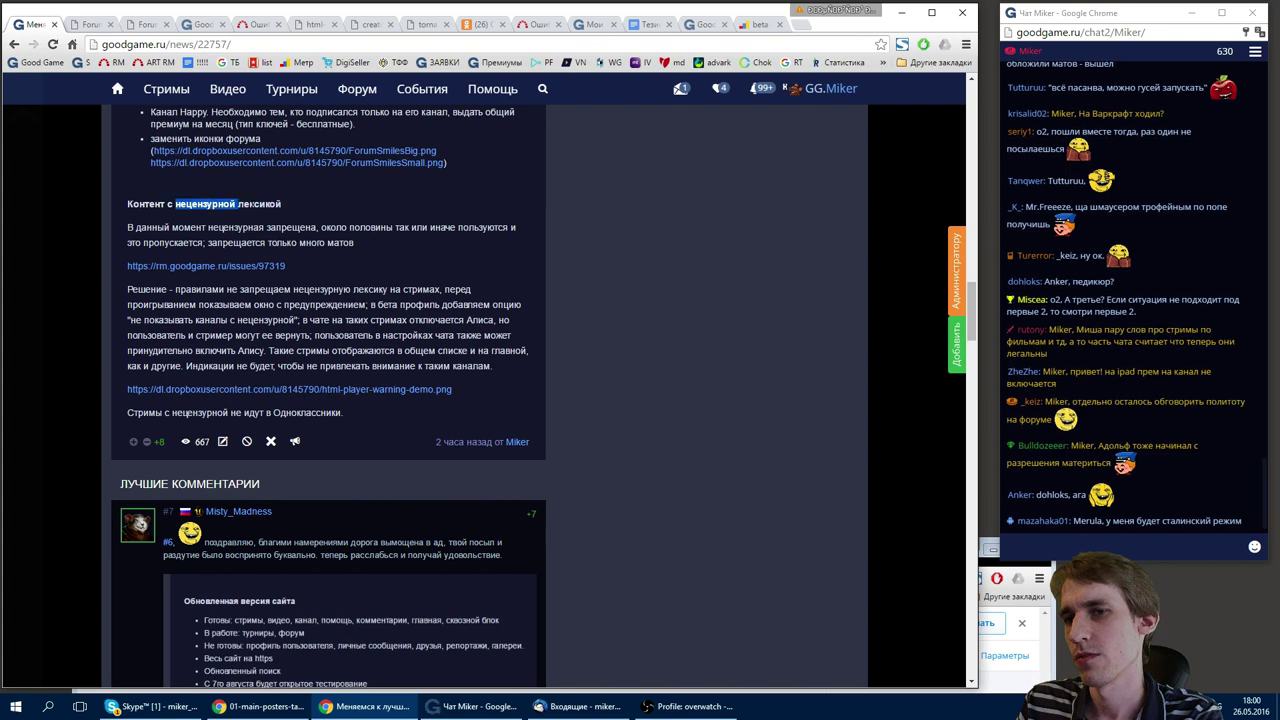
{"action": "double_click", "coordinate": [259, 204]}
{"action": "double_click", "coordinate": [205, 204]}
{"action": "left_click", "coordinate": [215, 204]}
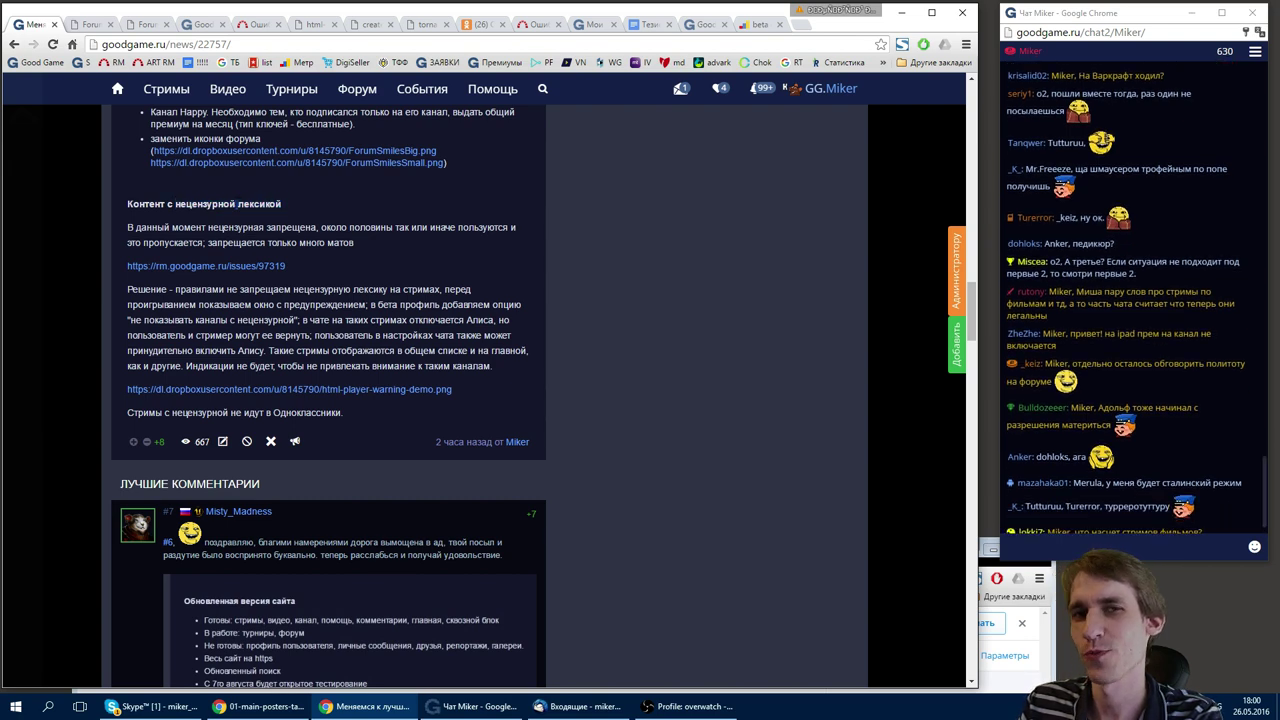
{"action": "double_click", "coordinate": [259, 204]}
{"action": "left_click", "coordinate": [259, 204]}
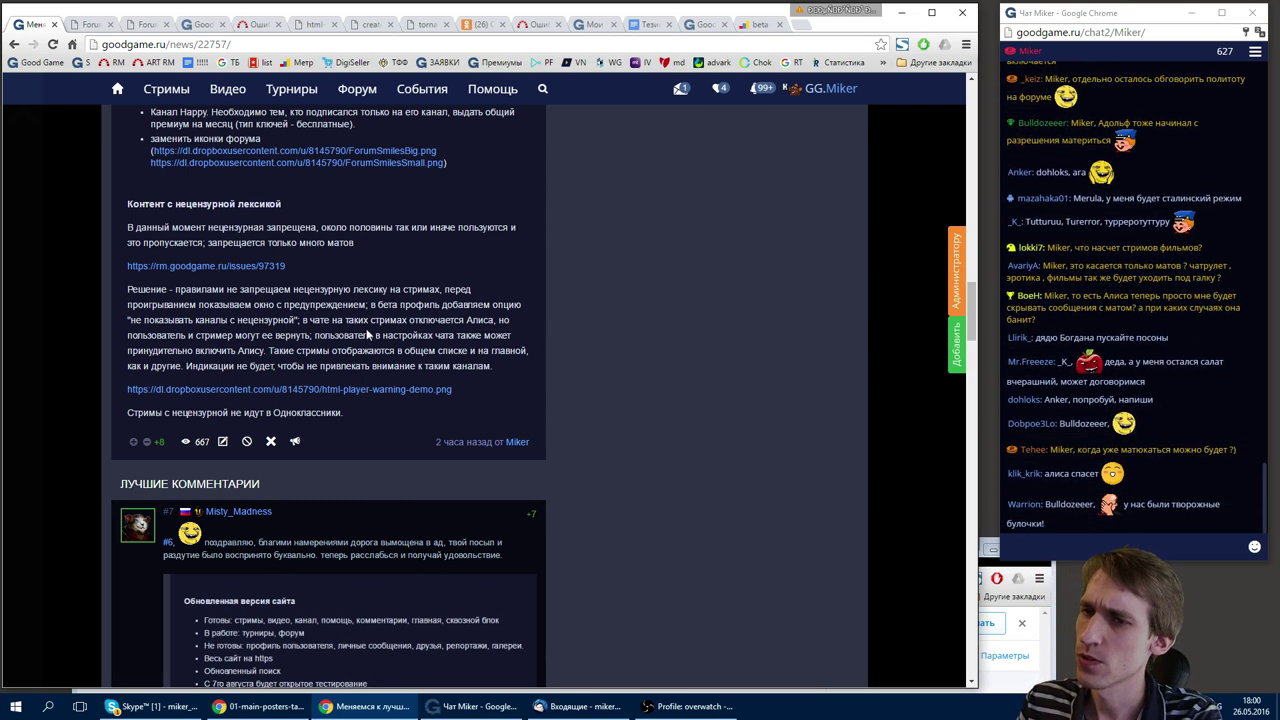
{"action": "left_click_drag", "start_coordinate": [530, 369], "coordinate": [127, 302]}
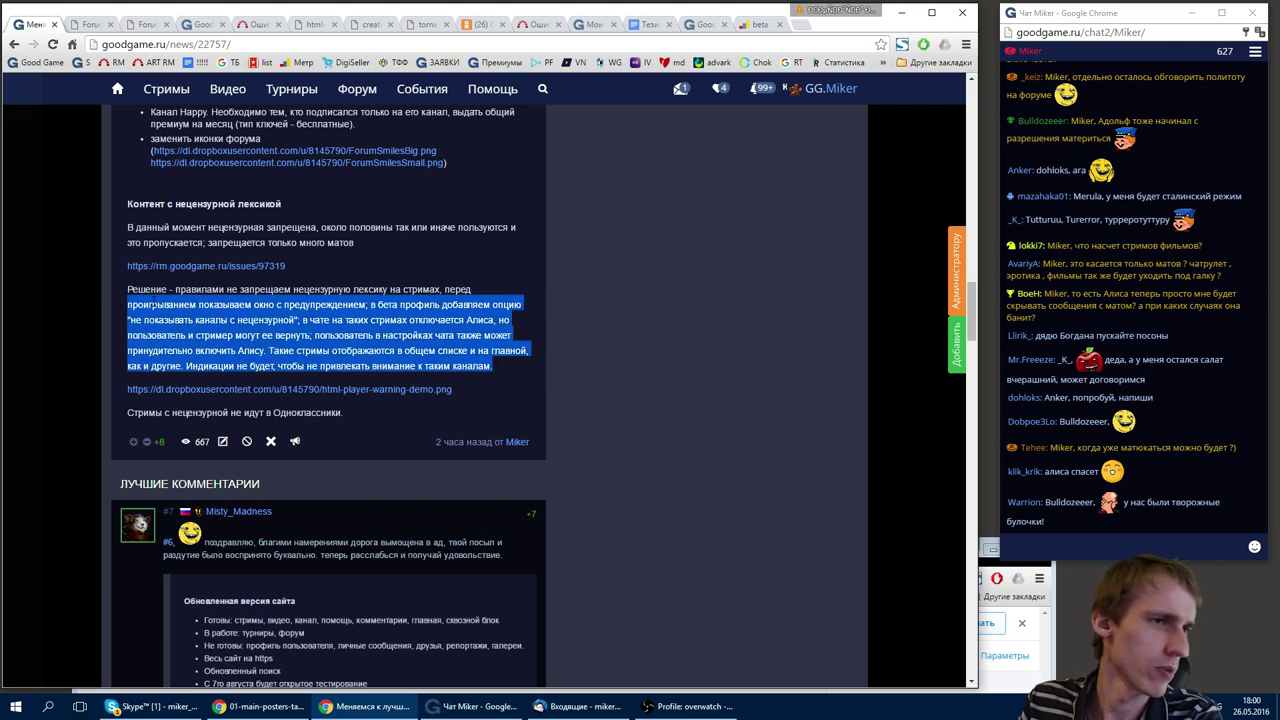
{"action": "left_click", "coordinate": [127, 287]}
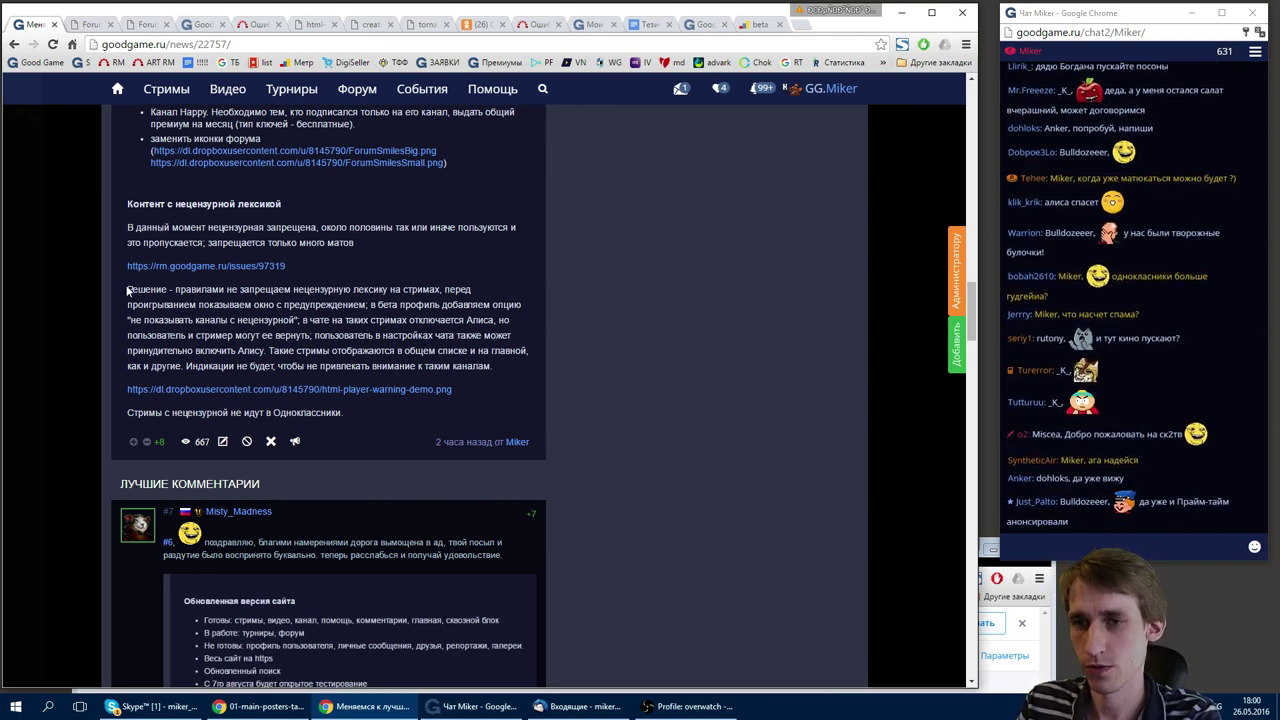
{"action": "left_click_drag", "start_coordinate": [151, 289], "coordinate": [536, 374]}
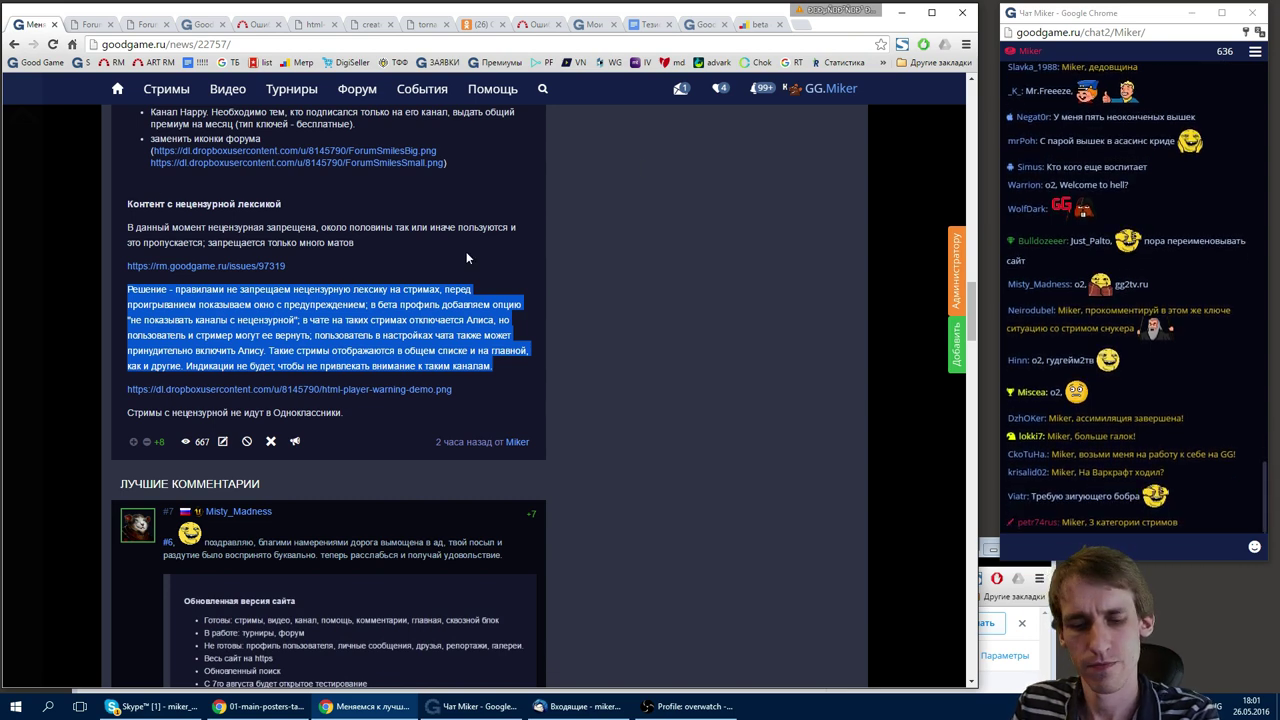
{"action": "left_click", "coordinate": [612, 278]}
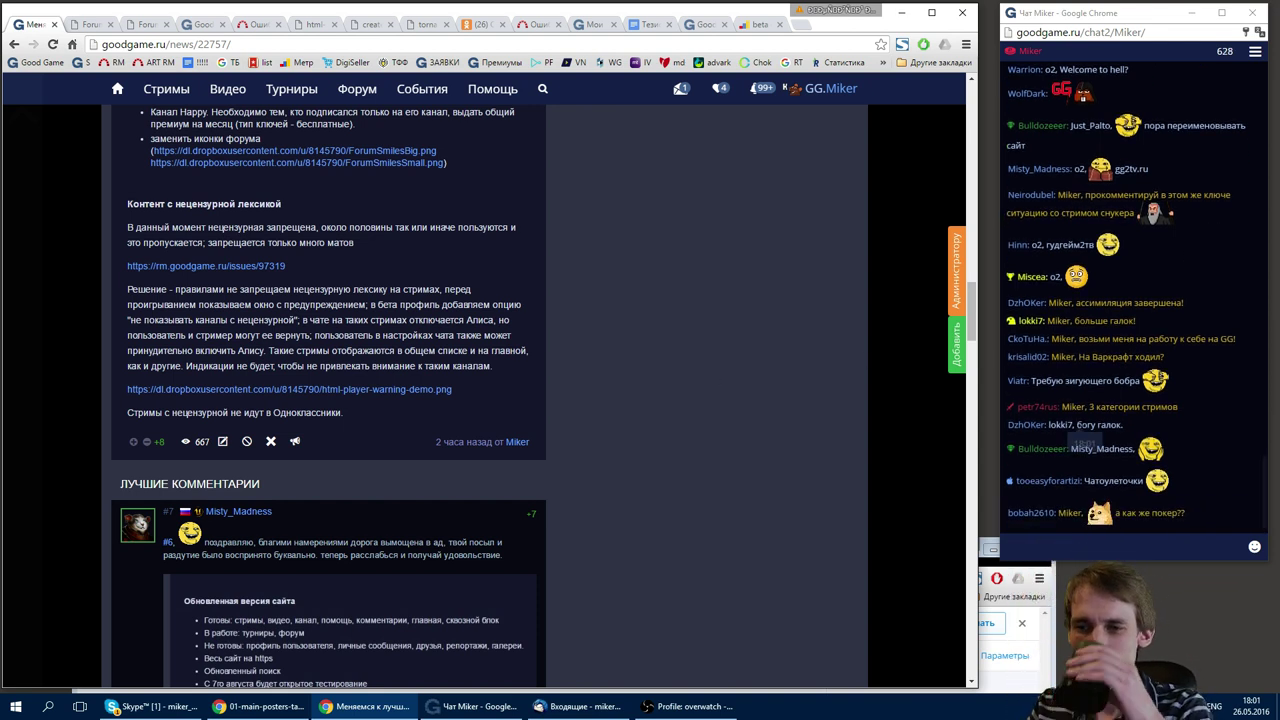
Step: Highlight the post's profanity section text, then clear the highlight
{"action": "scroll", "coordinate": [750, 440], "scroll_direction": "down", "scroll_amount": 3}
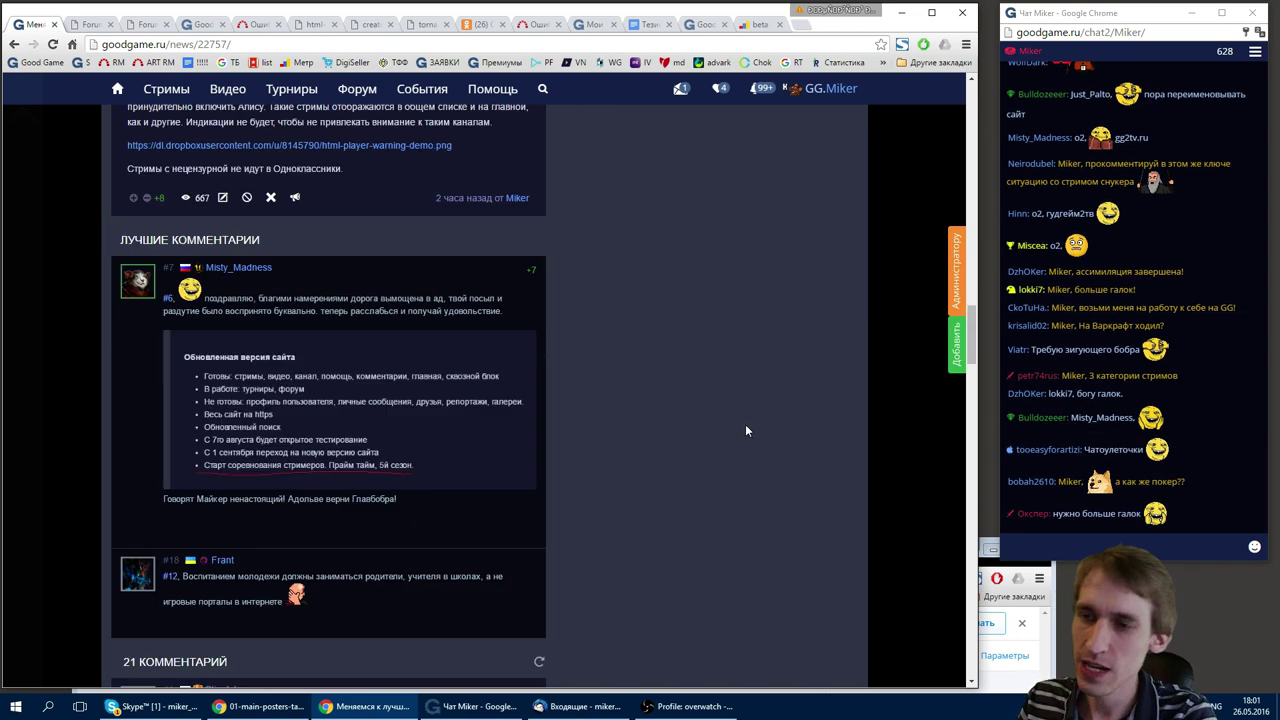
{"action": "scroll", "coordinate": [742, 422], "scroll_direction": "up", "scroll_amount": 3}
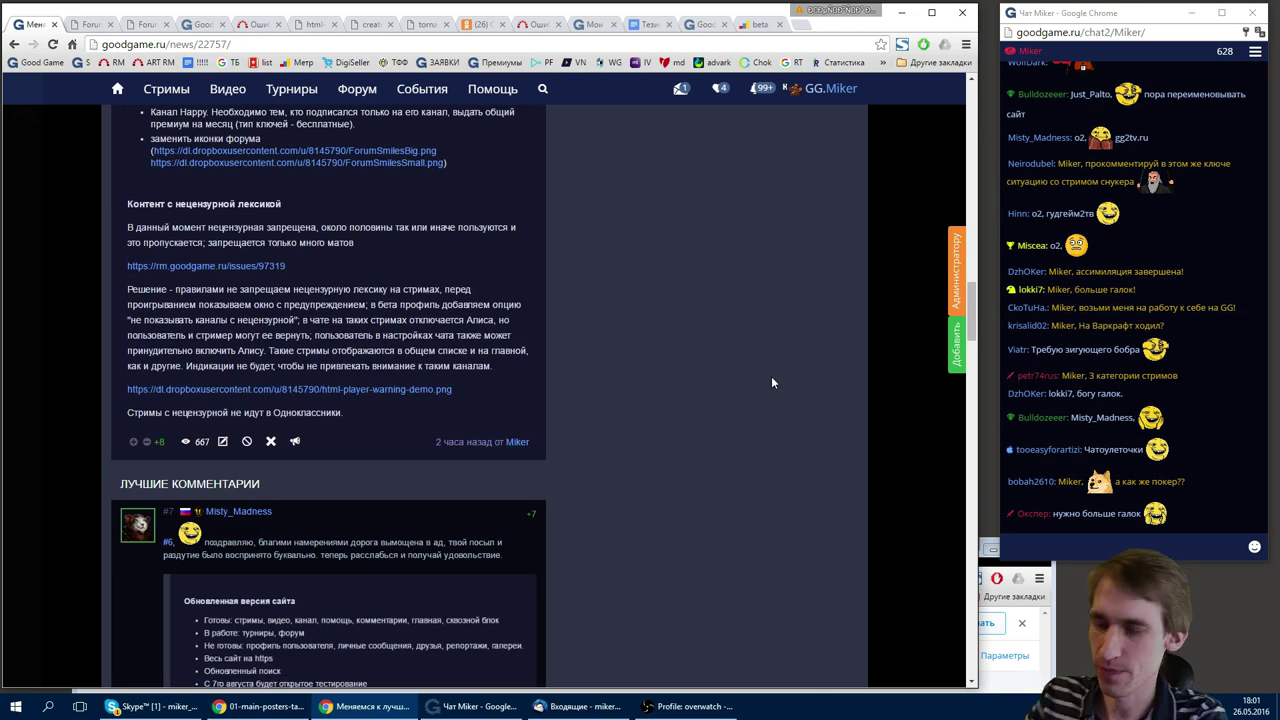
{"action": "left_click_drag", "start_coordinate": [383, 422], "coordinate": [140, 204]}
{"action": "left_click", "coordinate": [140, 204]}
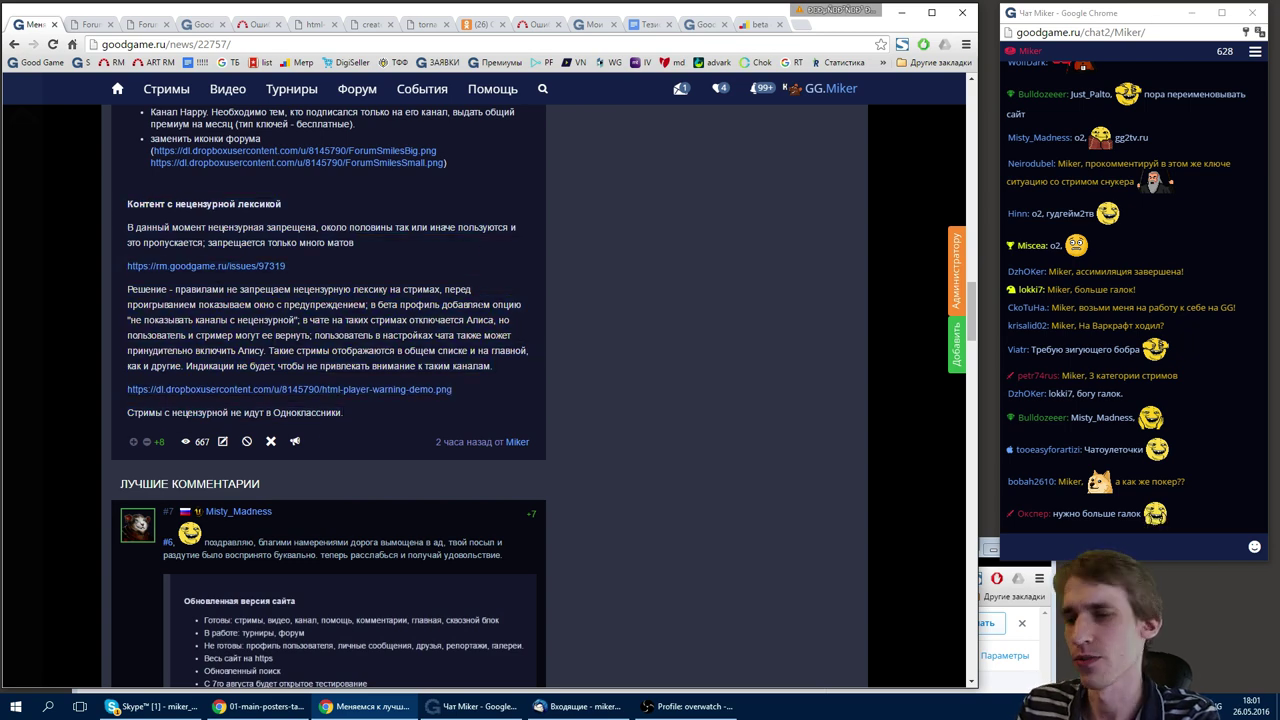
{"action": "left_click_drag", "start_coordinate": [380, 415], "coordinate": [160, 204]}
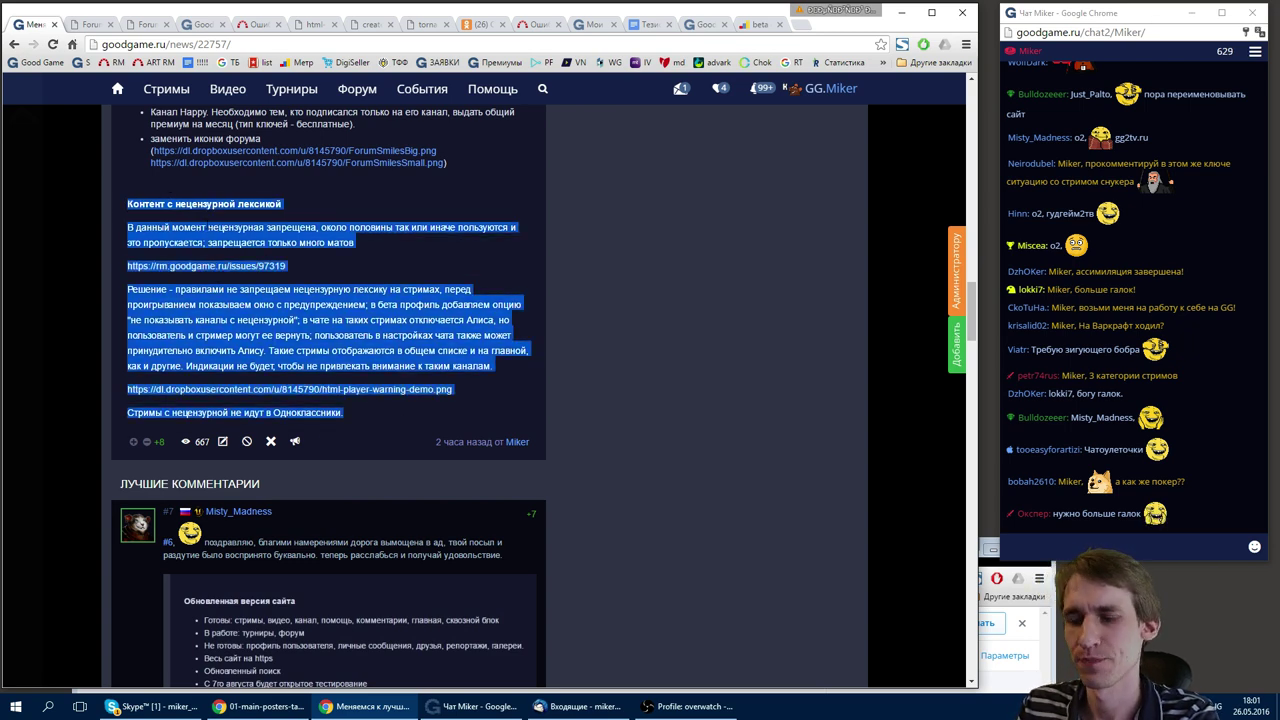
{"action": "left_click", "coordinate": [480, 248]}
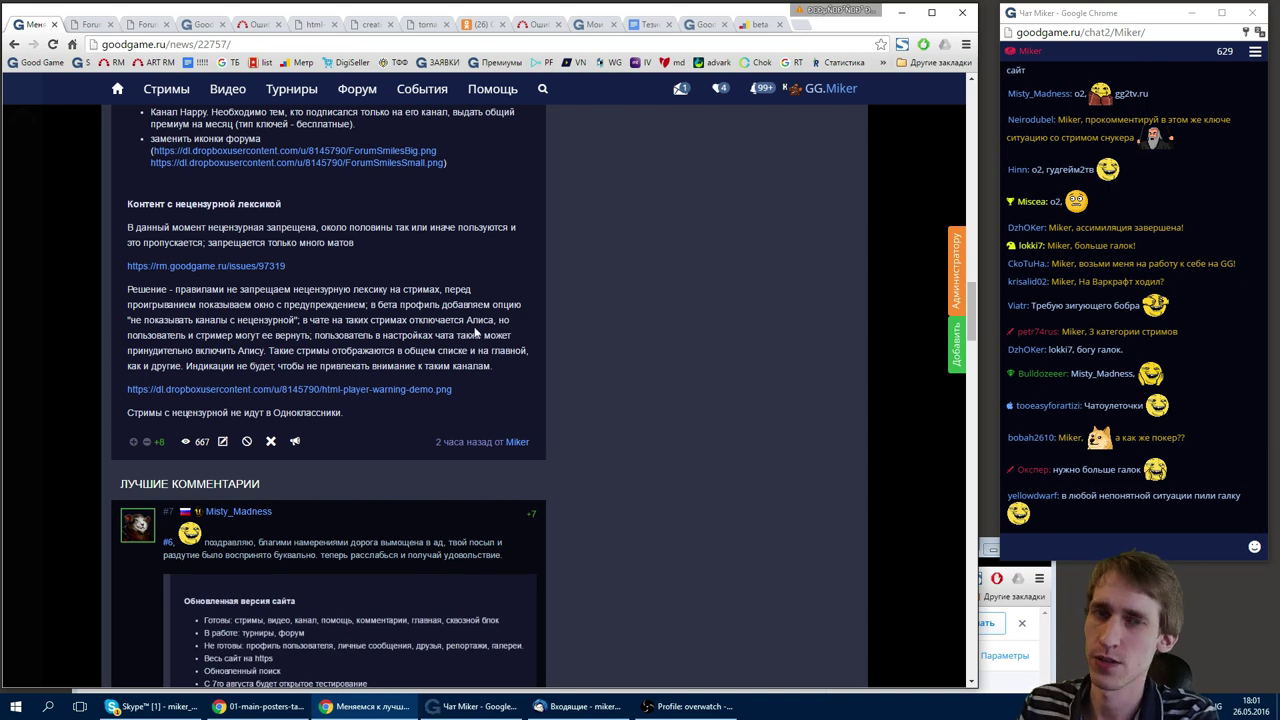
Step: Scroll through the comments until the '21 КОММЕНТАРИЙ' header is in view
{"action": "scroll", "coordinate": [460, 330], "scroll_direction": "down", "scroll_amount": 10}
{"action": "scroll", "coordinate": [448, 369], "scroll_direction": "down", "scroll_amount": 4}
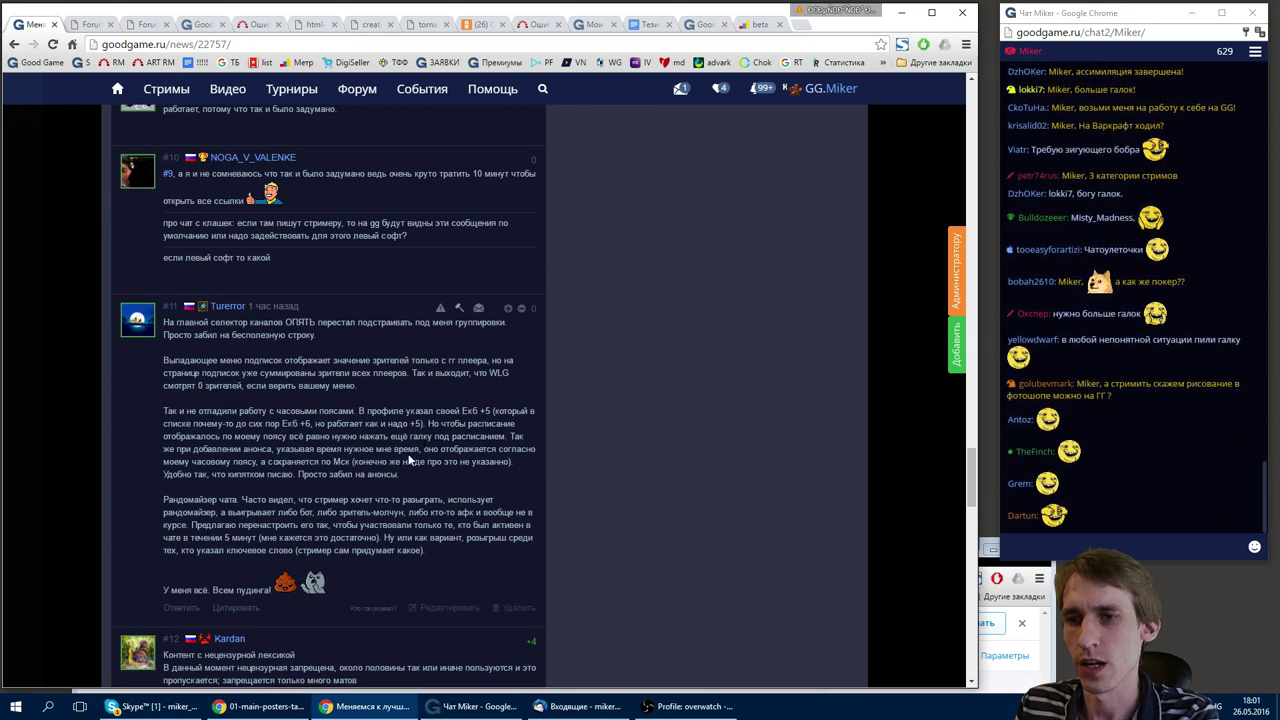
{"action": "scroll", "coordinate": [504, 395], "scroll_direction": "up", "scroll_amount": 10}
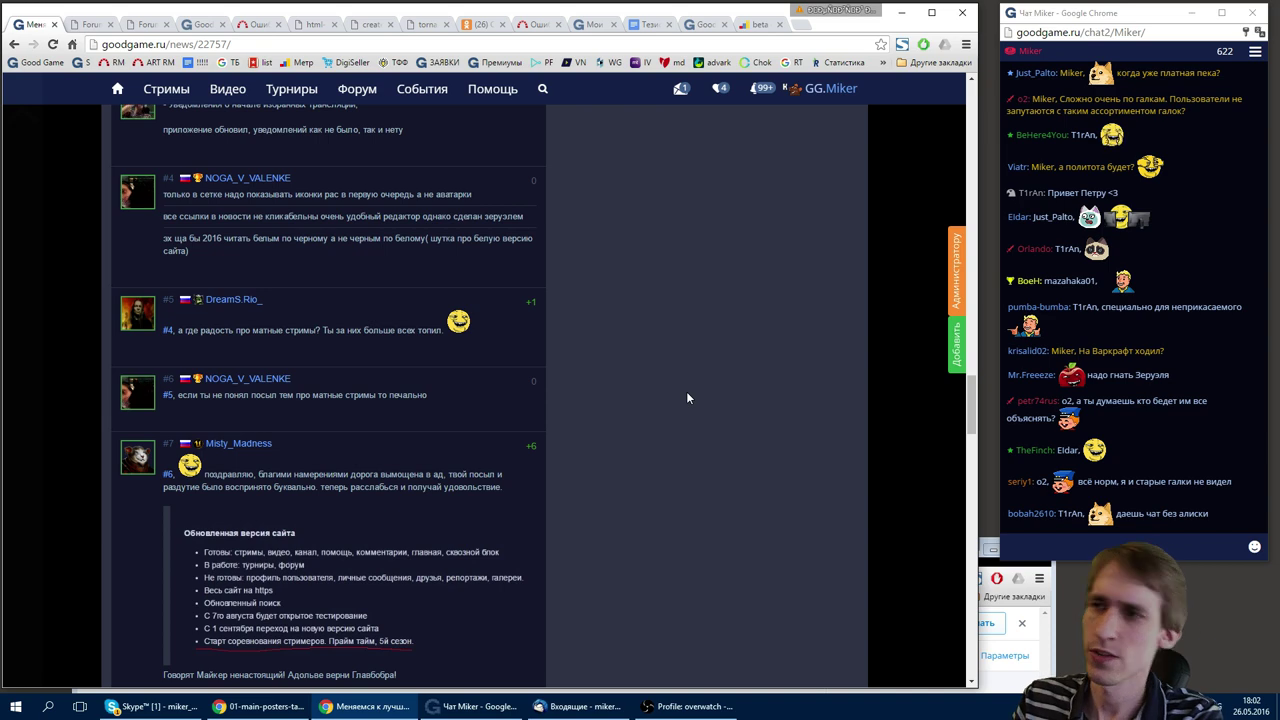
{"action": "scroll", "coordinate": [618, 250], "scroll_direction": "down", "scroll_amount": 4}
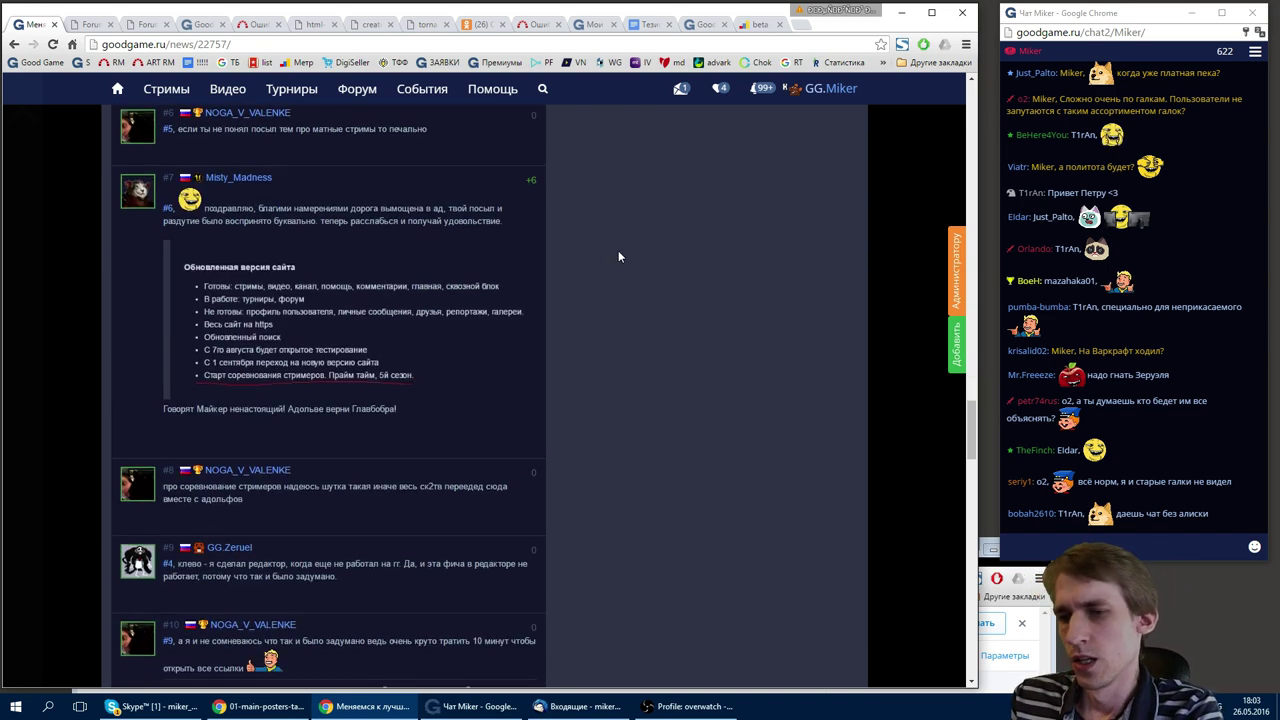
{"action": "scroll", "coordinate": [618, 250], "scroll_direction": "up", "scroll_amount": 2}
{"action": "scroll", "coordinate": [617, 258], "scroll_direction": "up", "scroll_amount": 1}
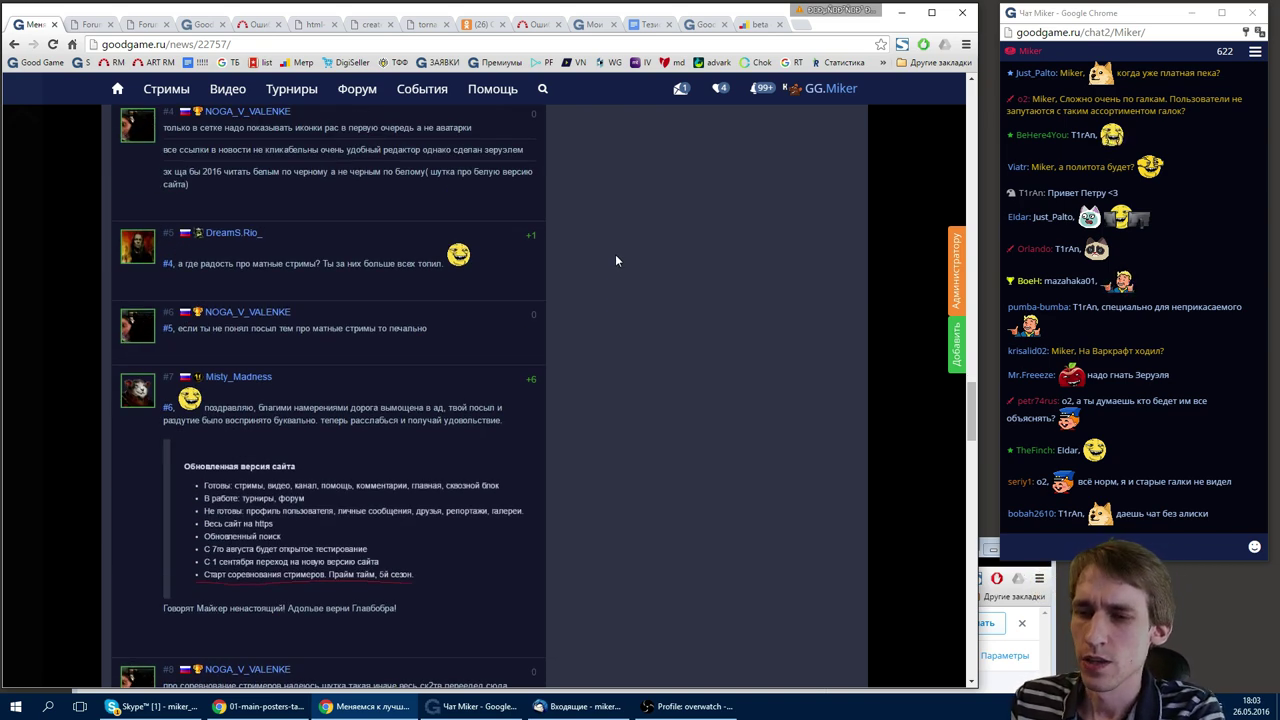
{"action": "scroll", "coordinate": [617, 258], "scroll_direction": "down", "scroll_amount": 3}
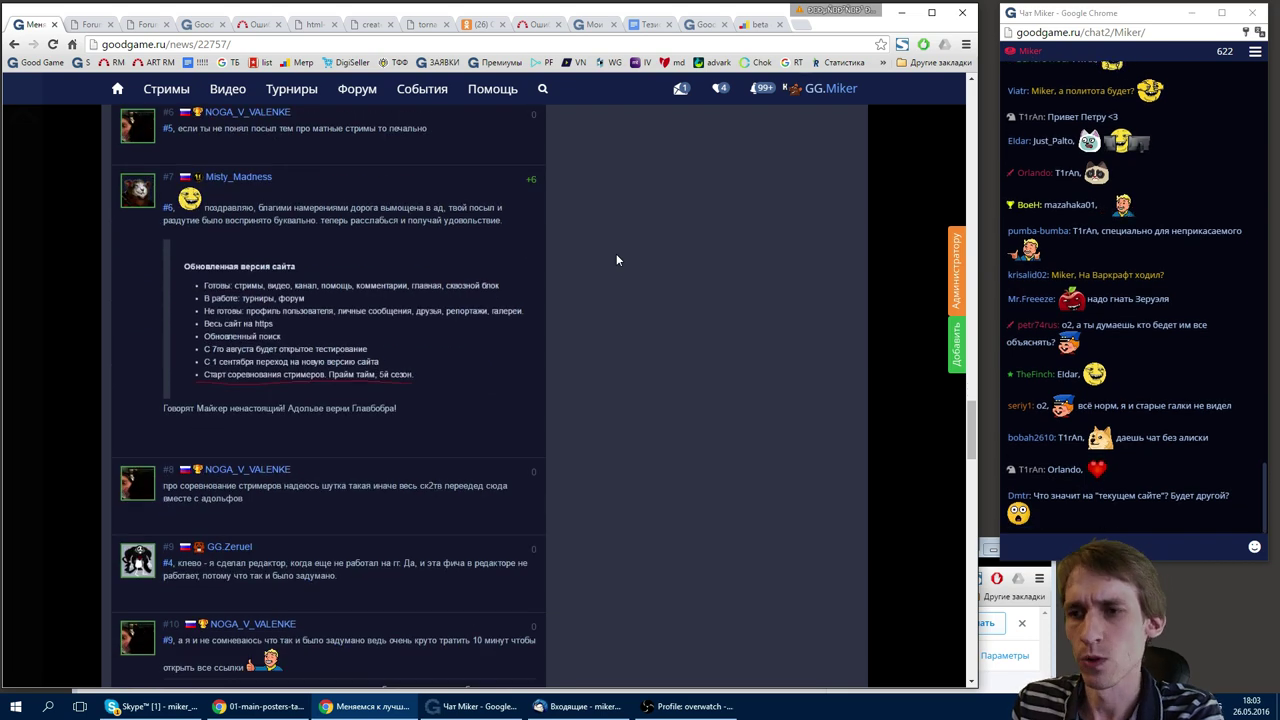
{"action": "scroll", "coordinate": [616, 260], "scroll_direction": "up", "scroll_amount": 2}
{"action": "scroll", "coordinate": [620, 263], "scroll_direction": "down", "scroll_amount": 4}
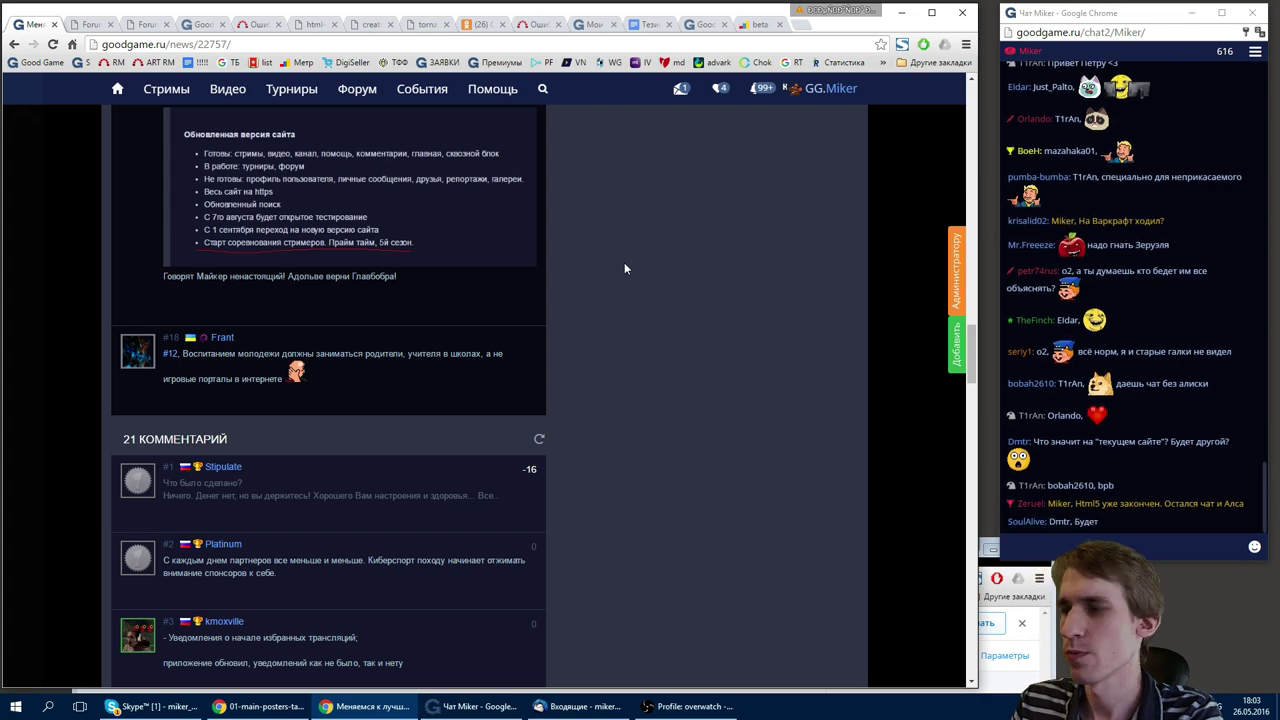
Step: Post bad.goodgame.ru, the test login name and the test password as separate chat messages
{"action": "left_click", "coordinate": [1100, 546]}
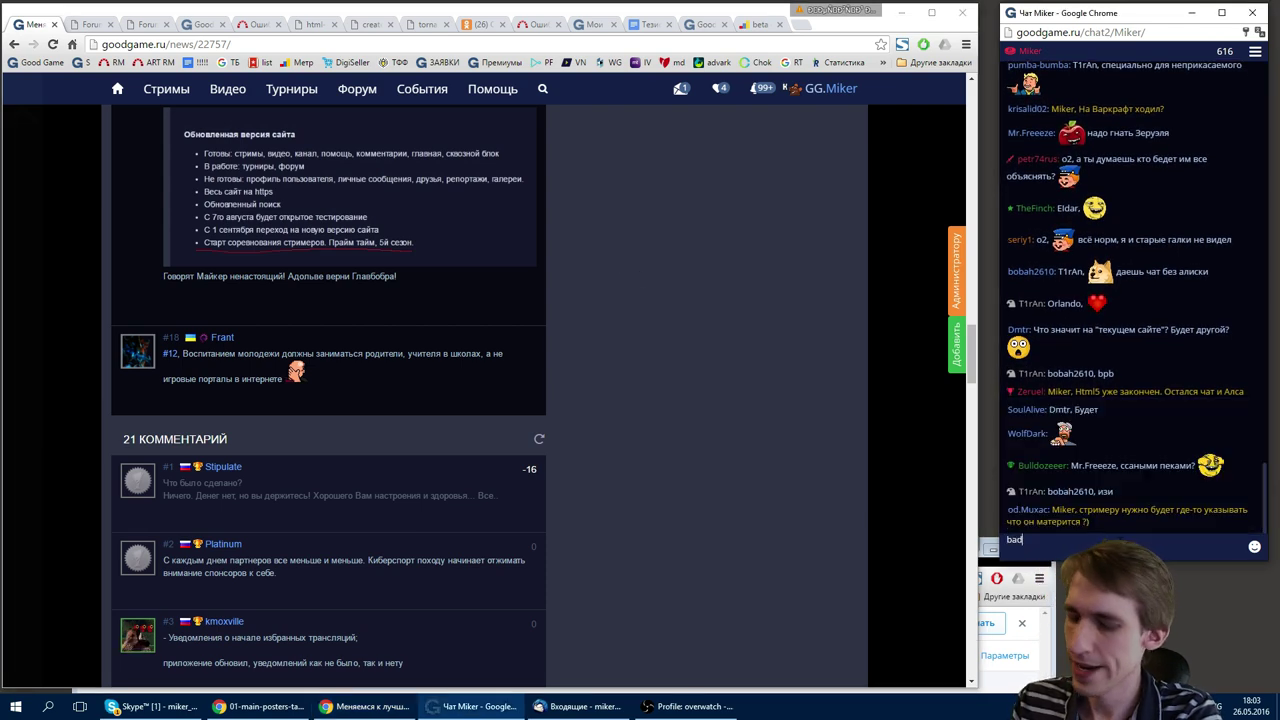
{"action": "key", "text": "Return"}
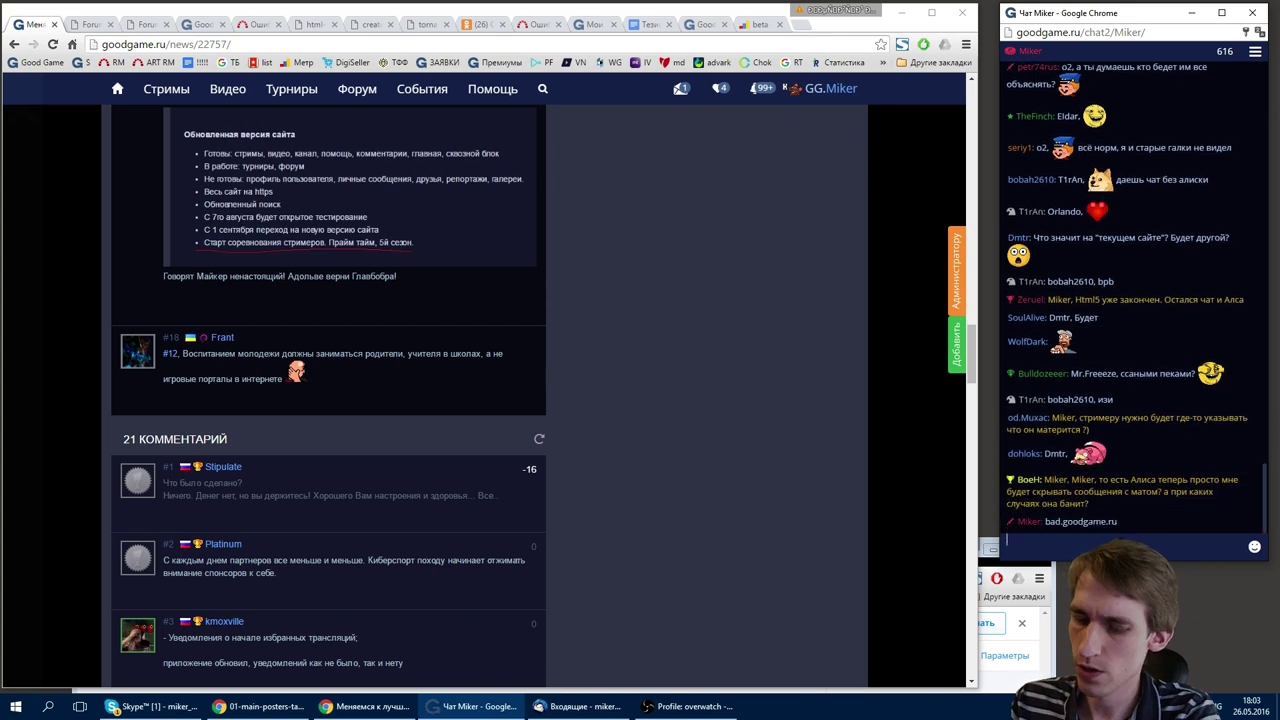
{"action": "key", "text": "Return"}
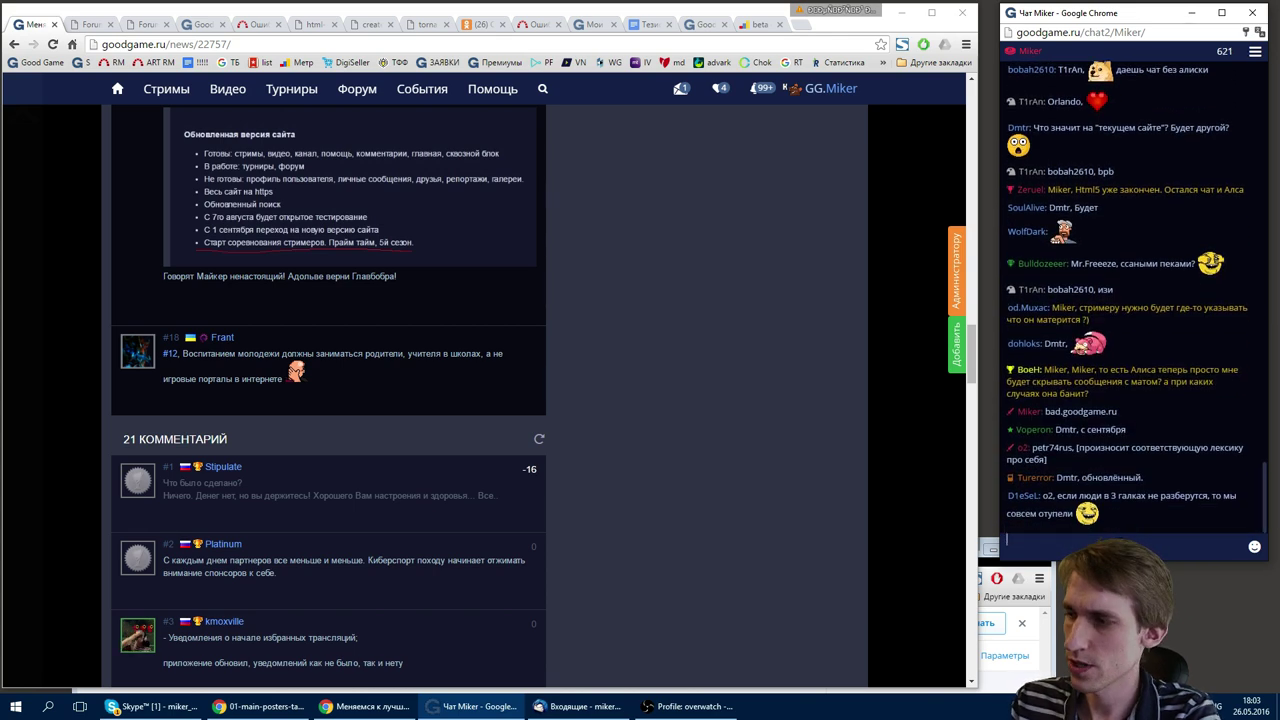
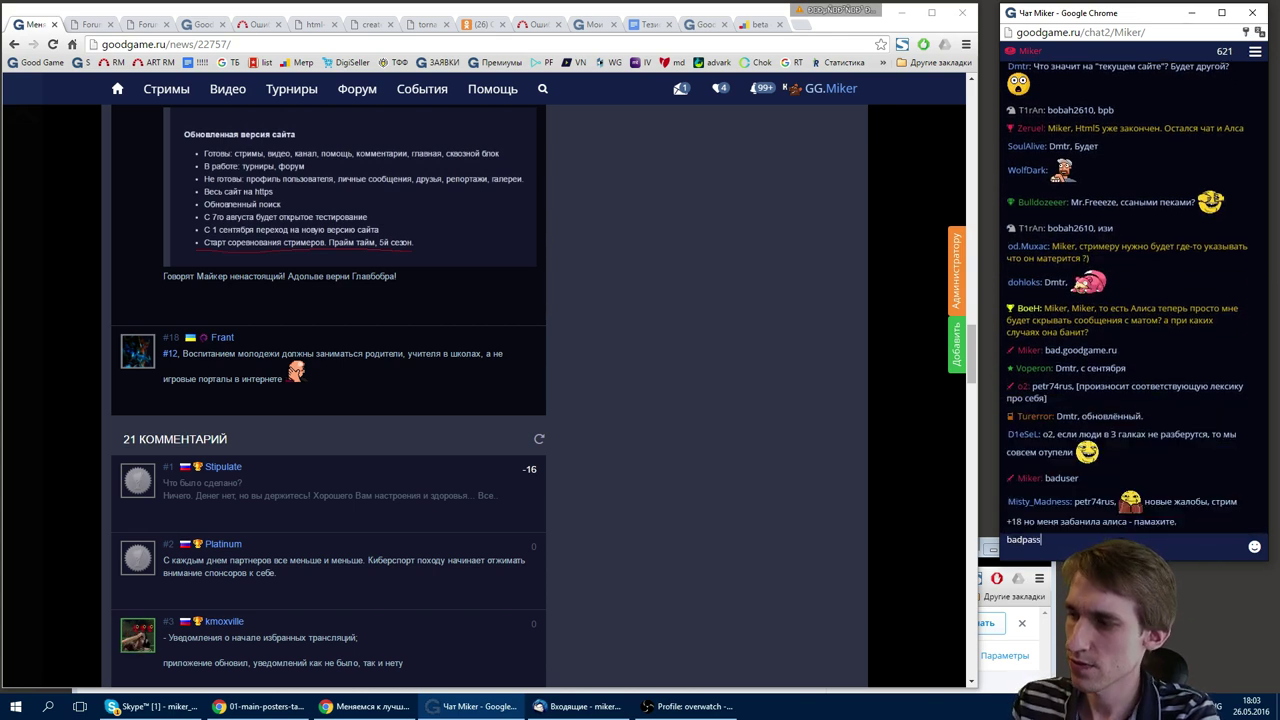
{"action": "key", "text": "Return"}
Step: Refresh the comments to show 28, then read comment #2, selecting the word 'меньше'
{"action": "mouse_move", "coordinate": [942, 341]}
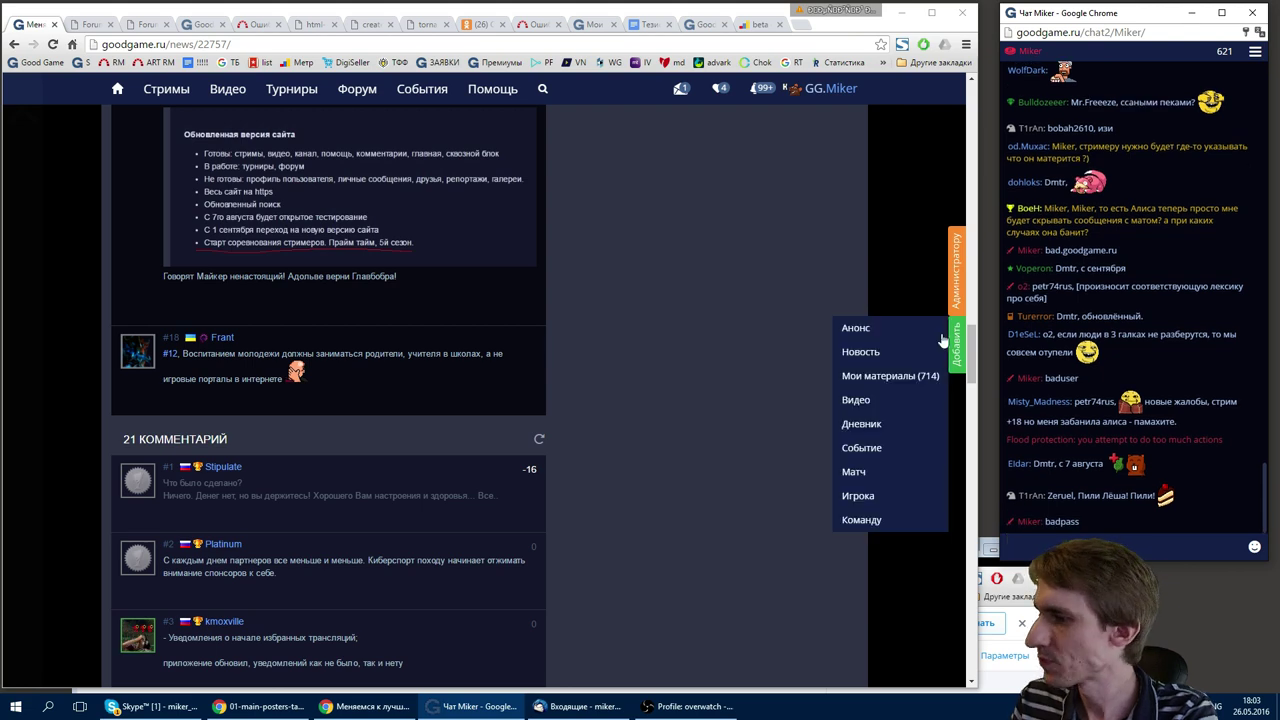
{"action": "scroll", "coordinate": [626, 312], "scroll_direction": "up", "scroll_amount": 2}
{"action": "scroll", "coordinate": [632, 326], "scroll_direction": "down", "scroll_amount": 3}
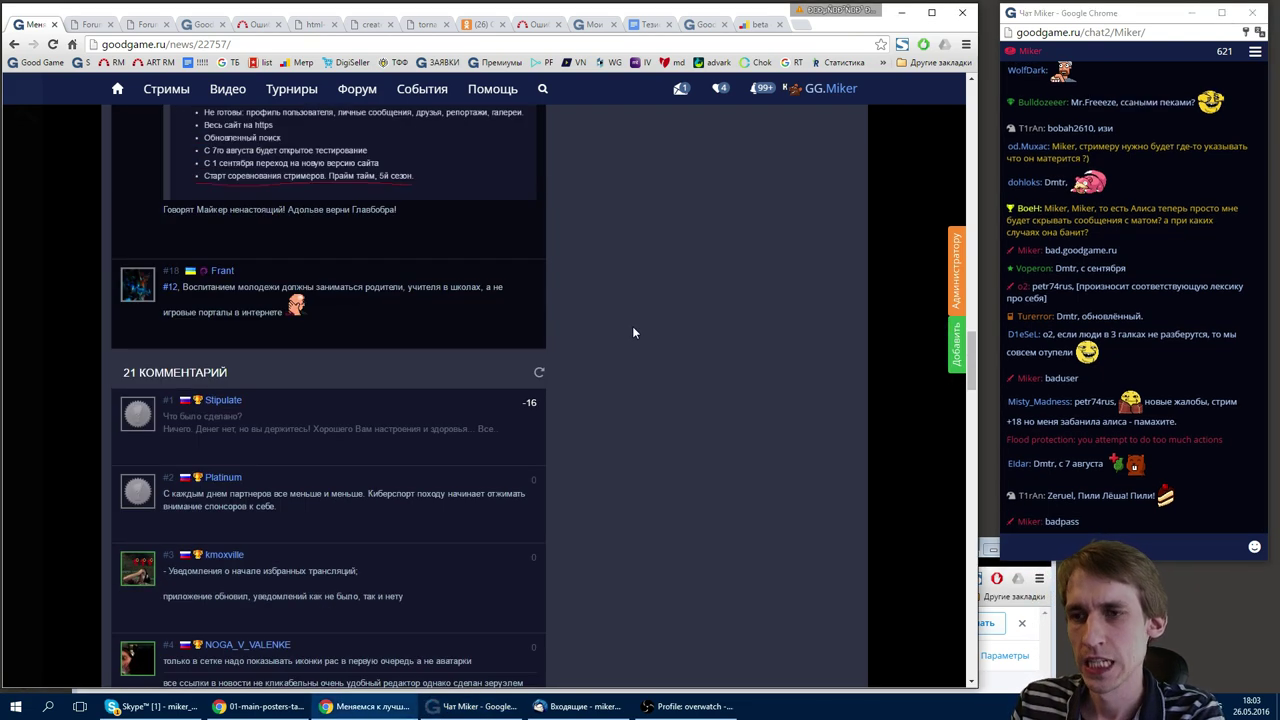
{"action": "left_click", "coordinate": [539, 373]}
{"action": "scroll", "coordinate": [650, 439], "scroll_direction": "down", "scroll_amount": 4}
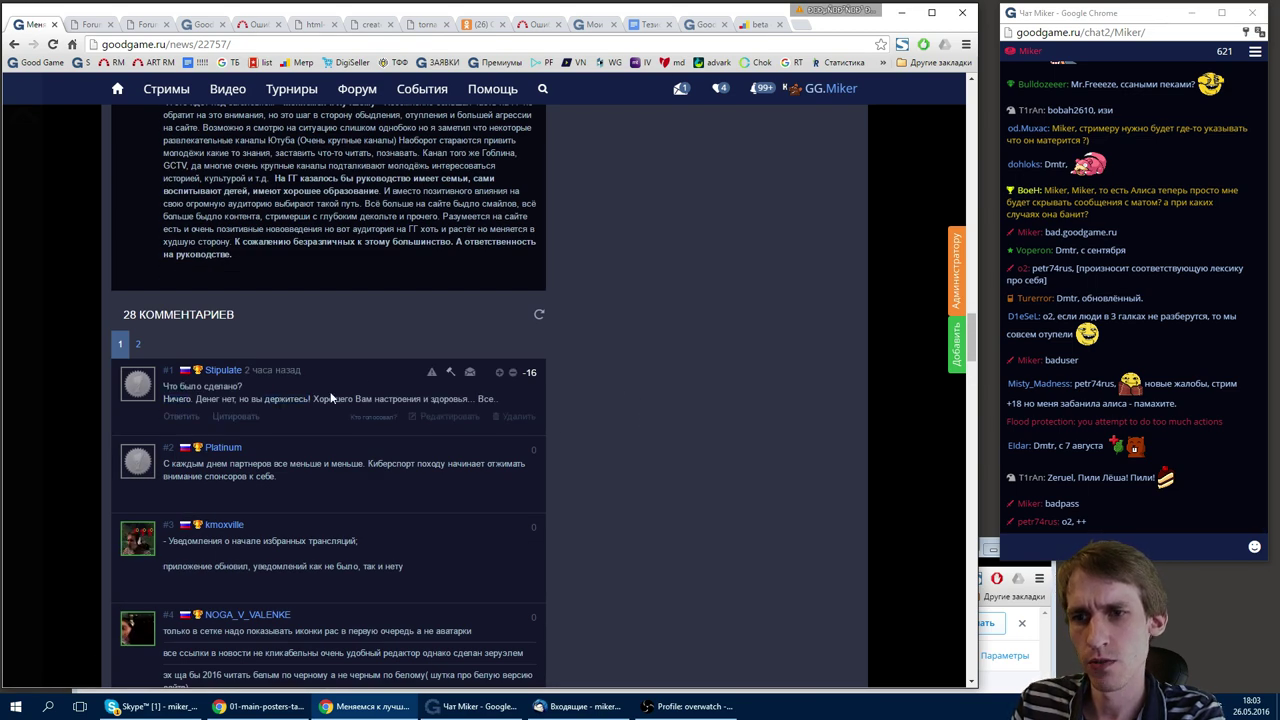
{"action": "scroll", "coordinate": [646, 386], "scroll_direction": "down", "scroll_amount": 2}
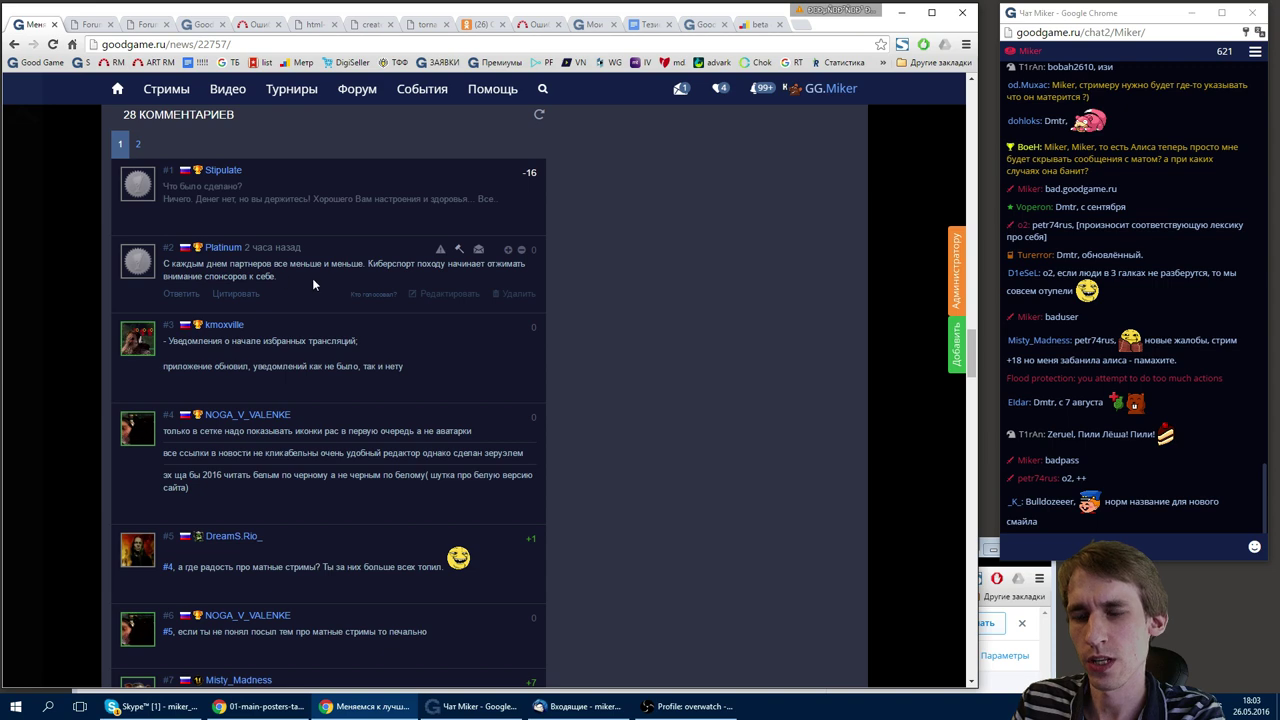
{"action": "left_click_drag", "start_coordinate": [312, 285], "coordinate": [162, 262]}
{"action": "left_click", "coordinate": [218, 264]}
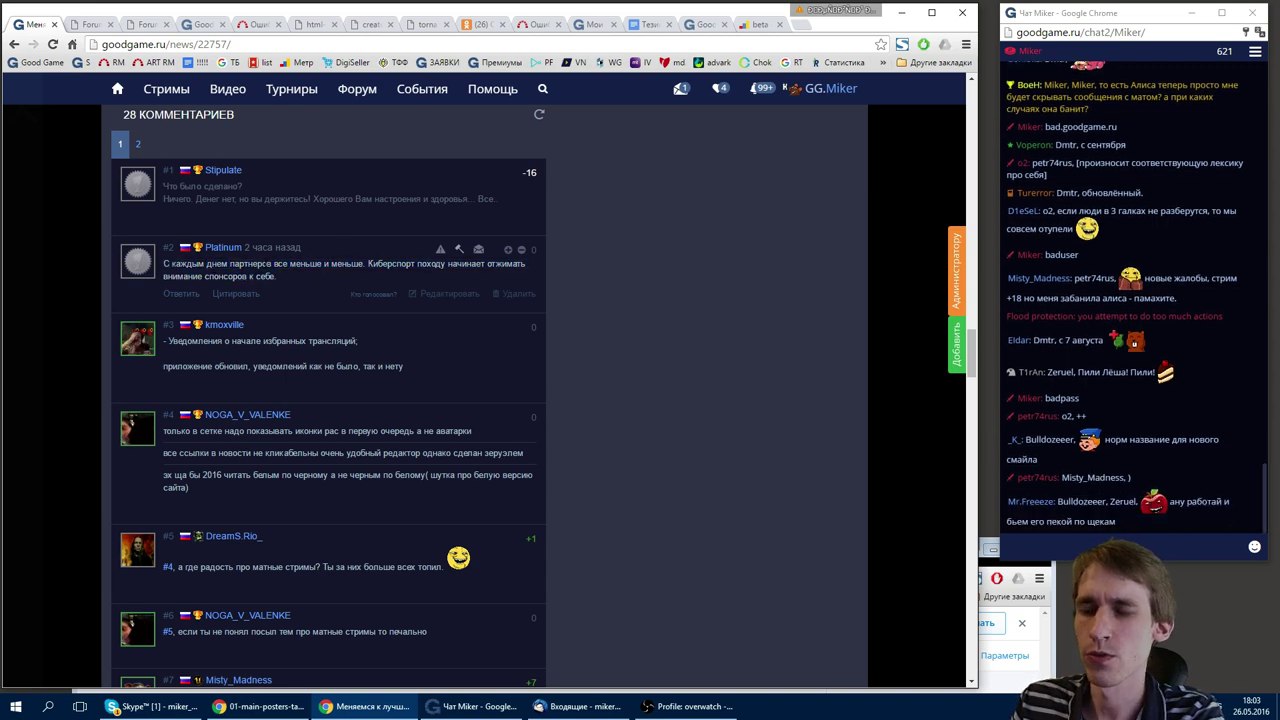
{"action": "double_click", "coordinate": [347, 263]}
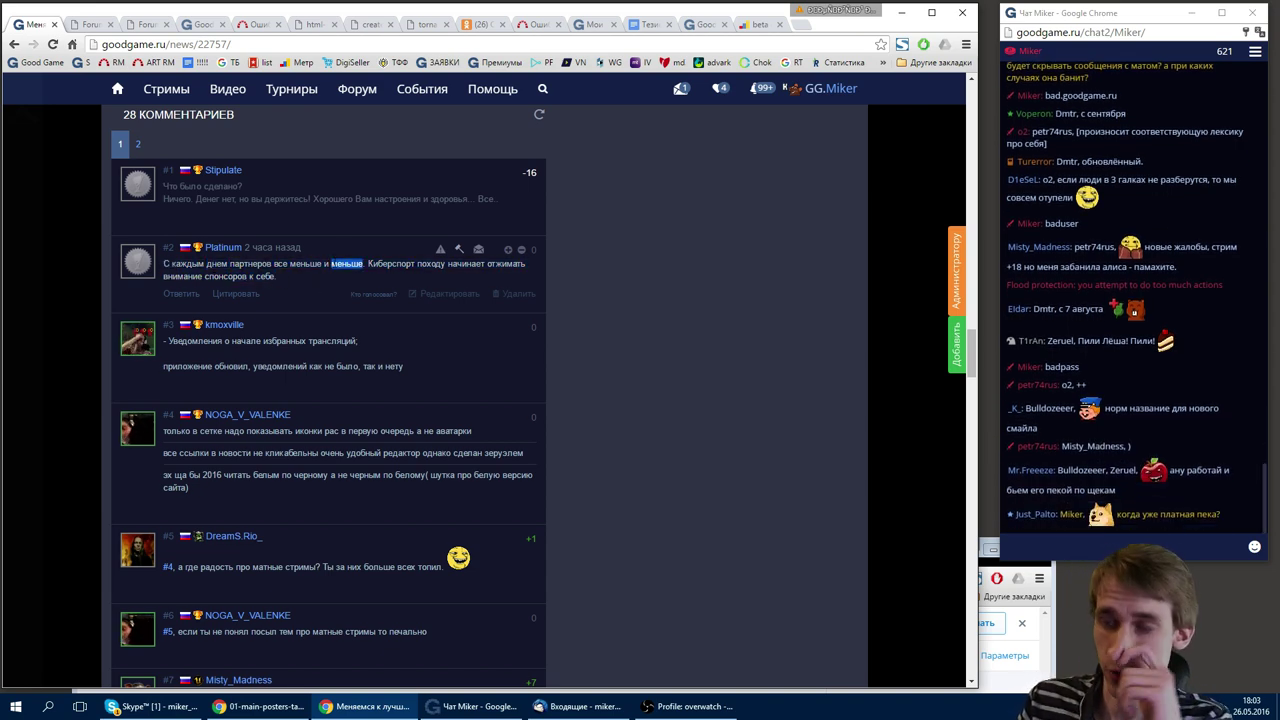
{"action": "left_click", "coordinate": [218, 264]}
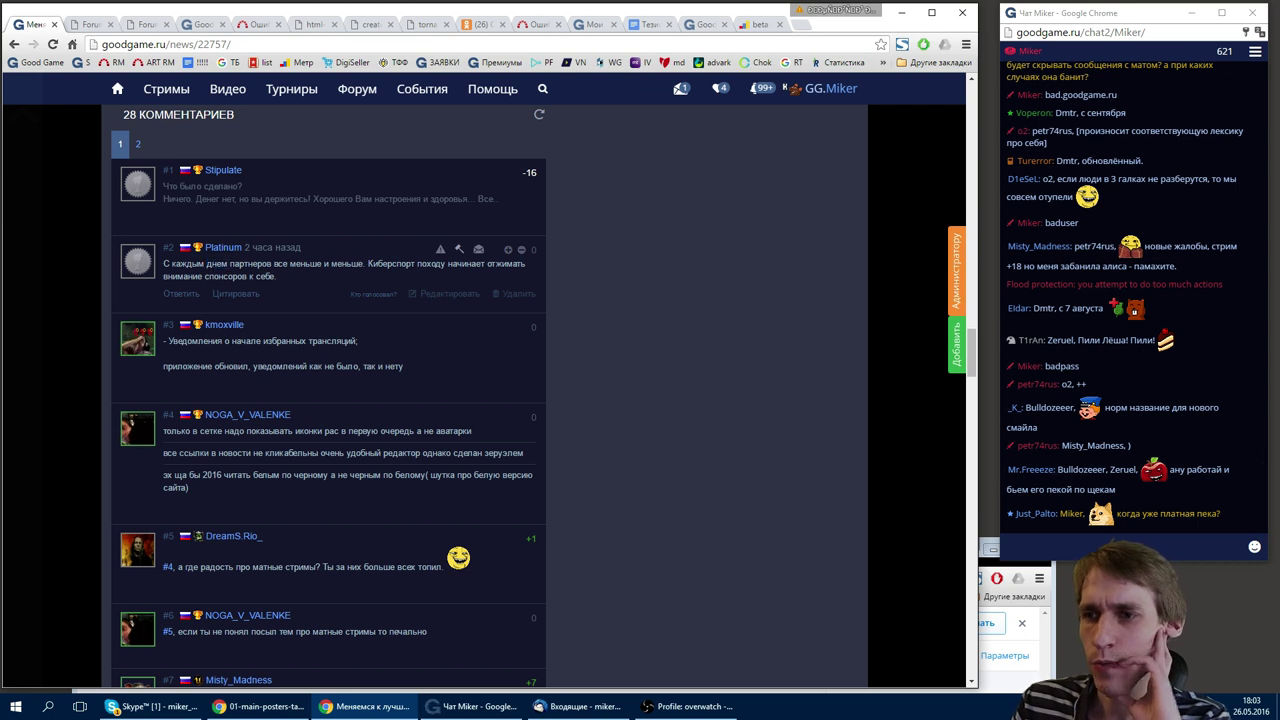
{"action": "double_click", "coordinate": [506, 263]}
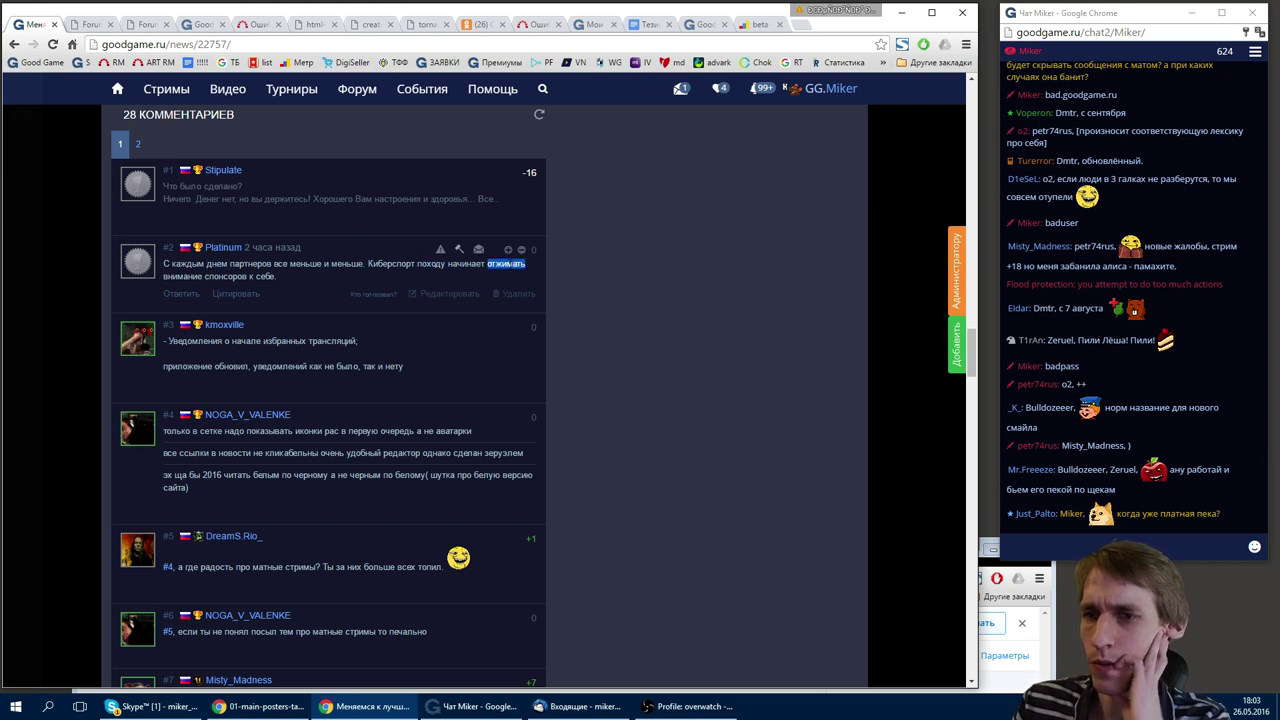
{"action": "triple_click", "coordinate": [311, 270]}
{"action": "left_click", "coordinate": [311, 272]}
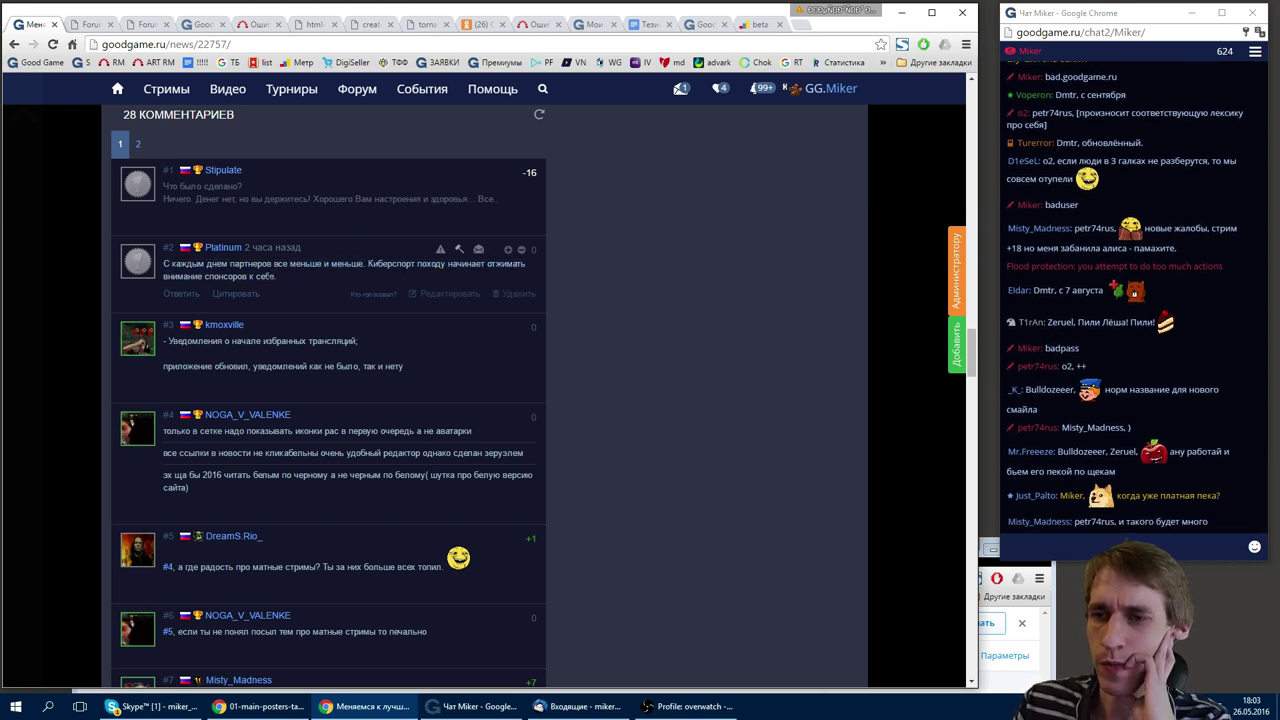
{"action": "triple_click", "coordinate": [311, 270]}
{"action": "left_click", "coordinate": [311, 271]}
{"action": "double_click", "coordinate": [347, 264]}
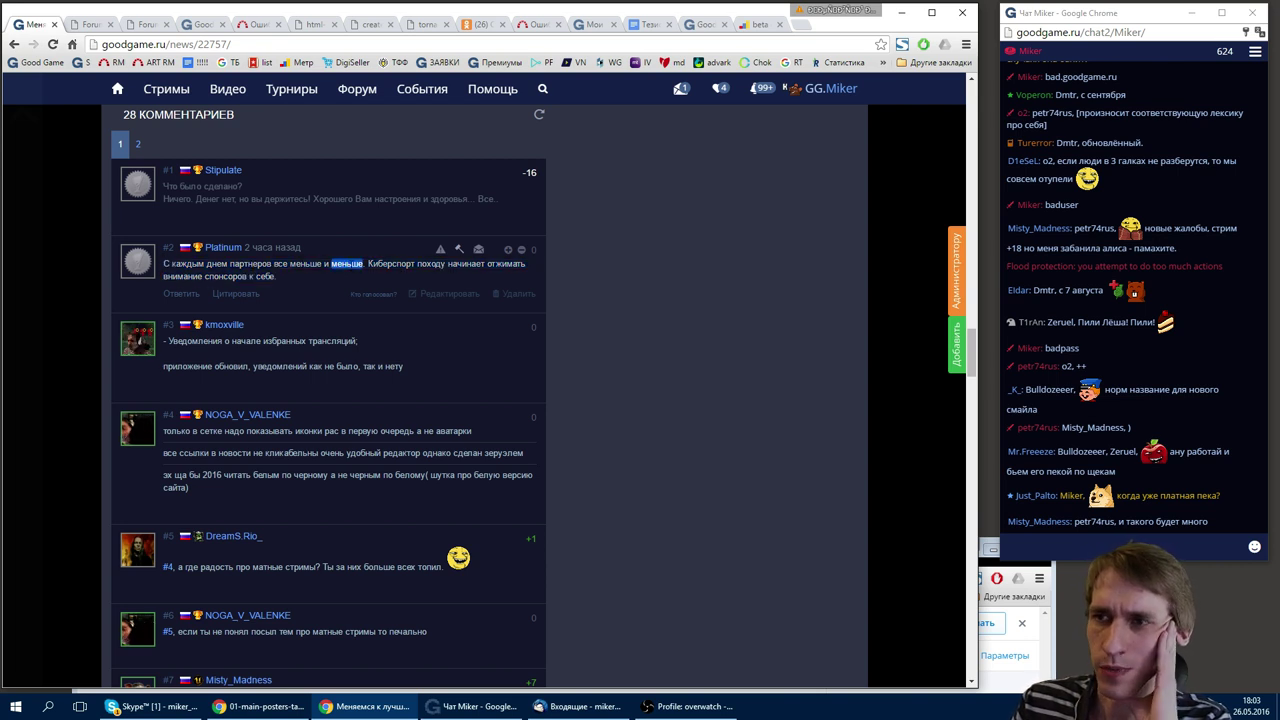
{"action": "double_click", "coordinate": [393, 264]}
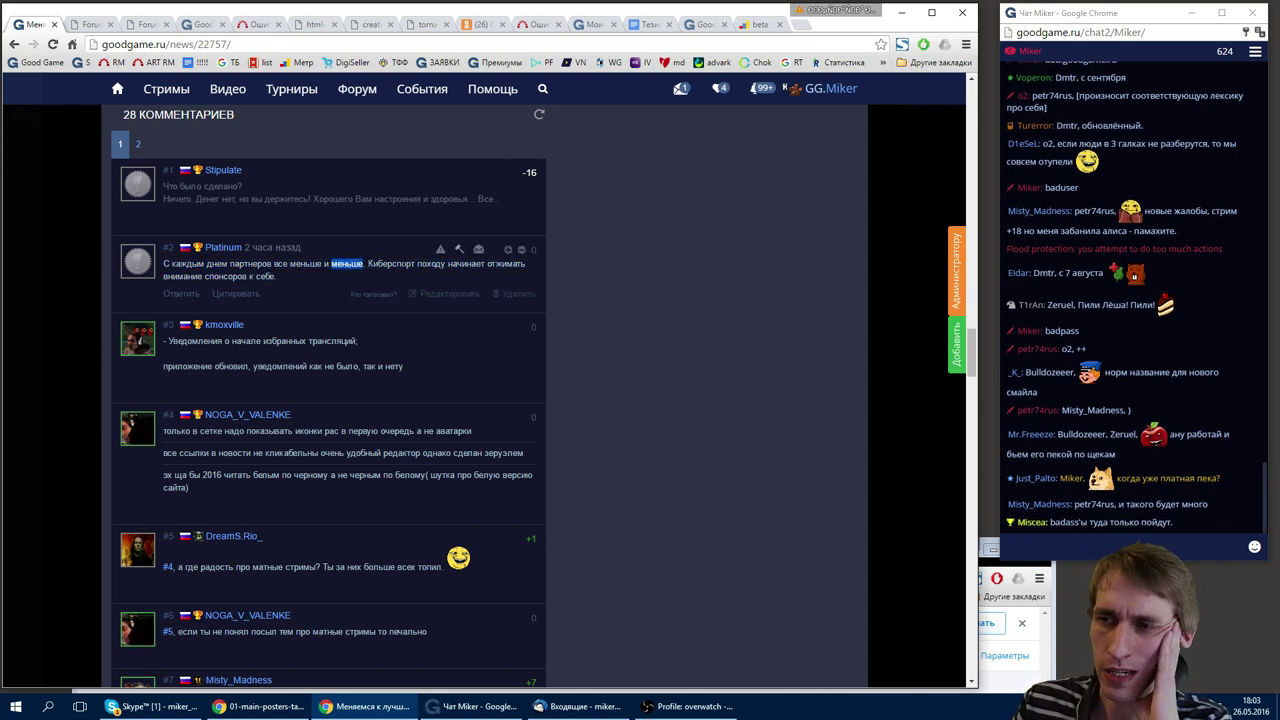
{"action": "left_click", "coordinate": [393, 266]}
{"action": "left_click_drag", "start_coordinate": [302, 274], "coordinate": [160, 268]}
{"action": "left_click", "coordinate": [257, 277]}
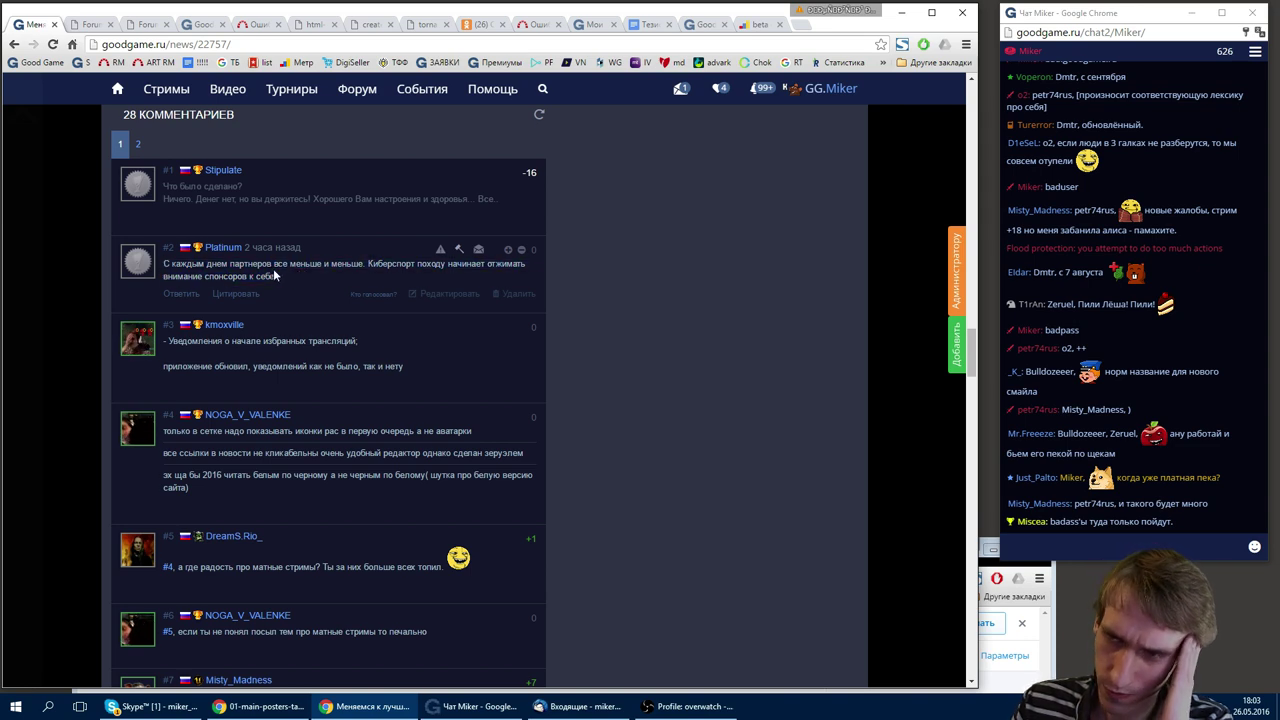
{"action": "double_click", "coordinate": [306, 264]}
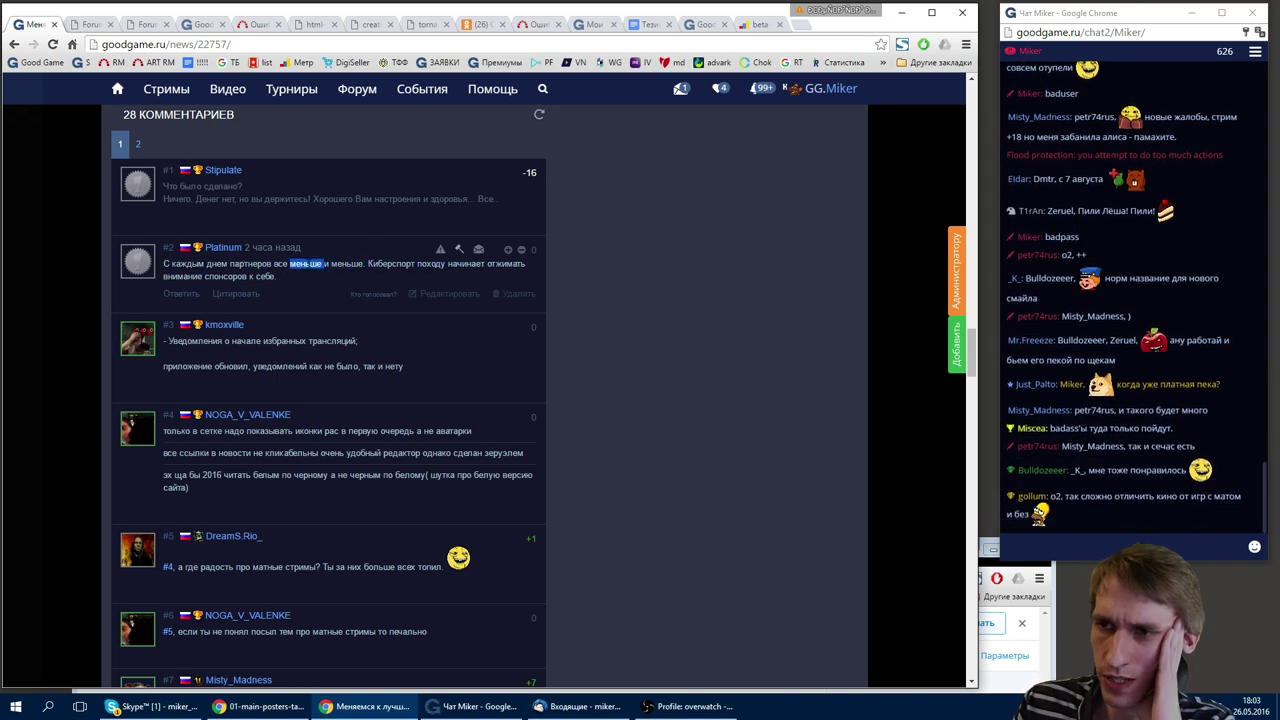
{"action": "triple_click", "coordinate": [278, 279]}
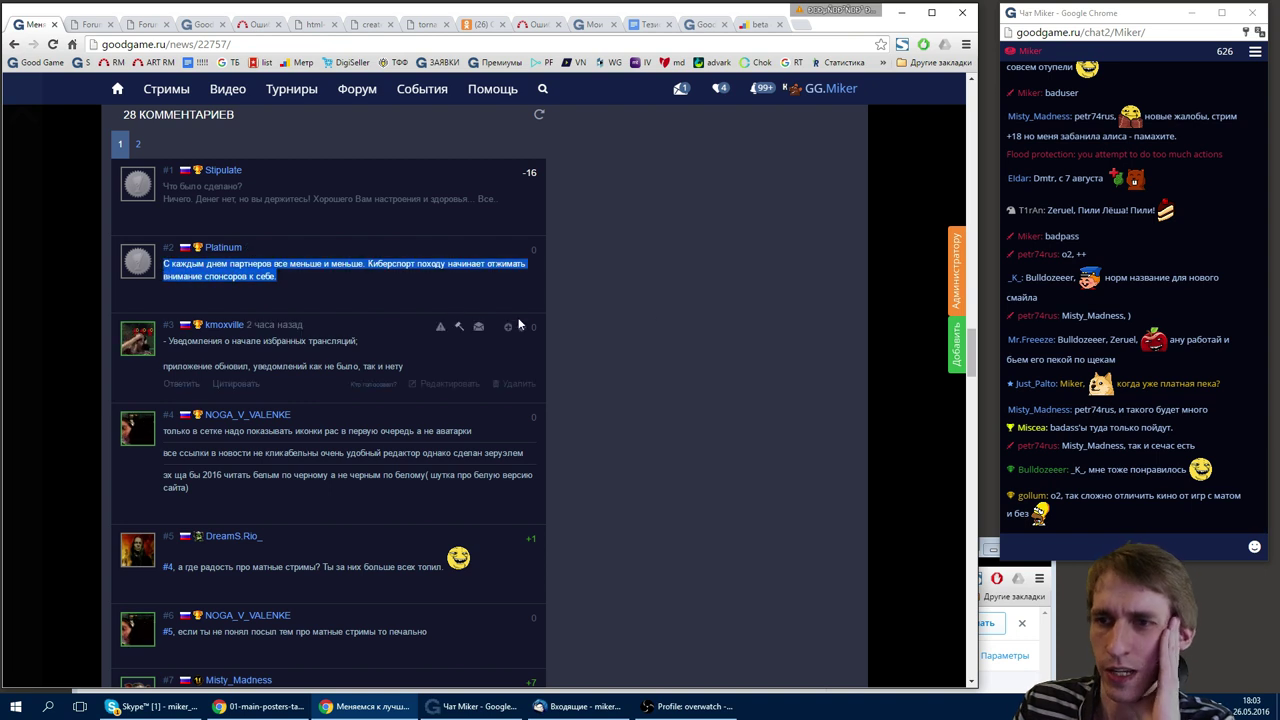
{"action": "left_click", "coordinate": [519, 323]}
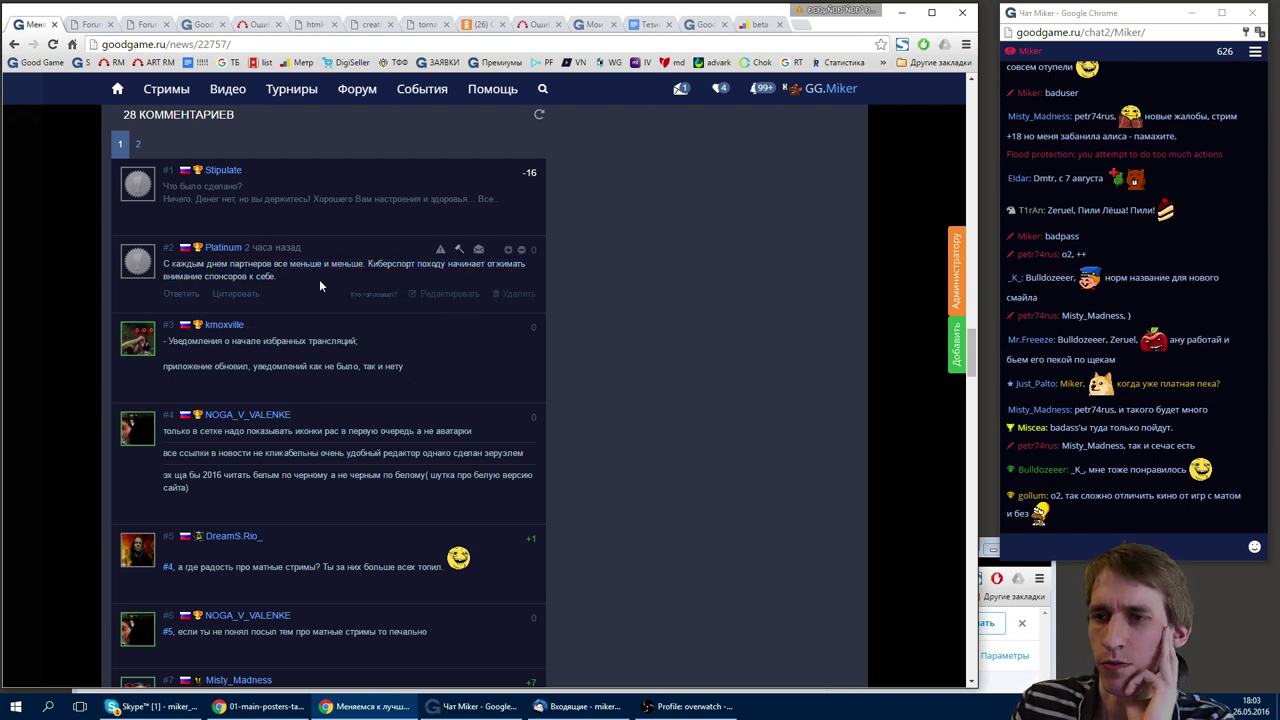
{"action": "left_click_drag", "start_coordinate": [319, 287], "coordinate": [163, 263]}
{"action": "double_click", "coordinate": [217, 263]}
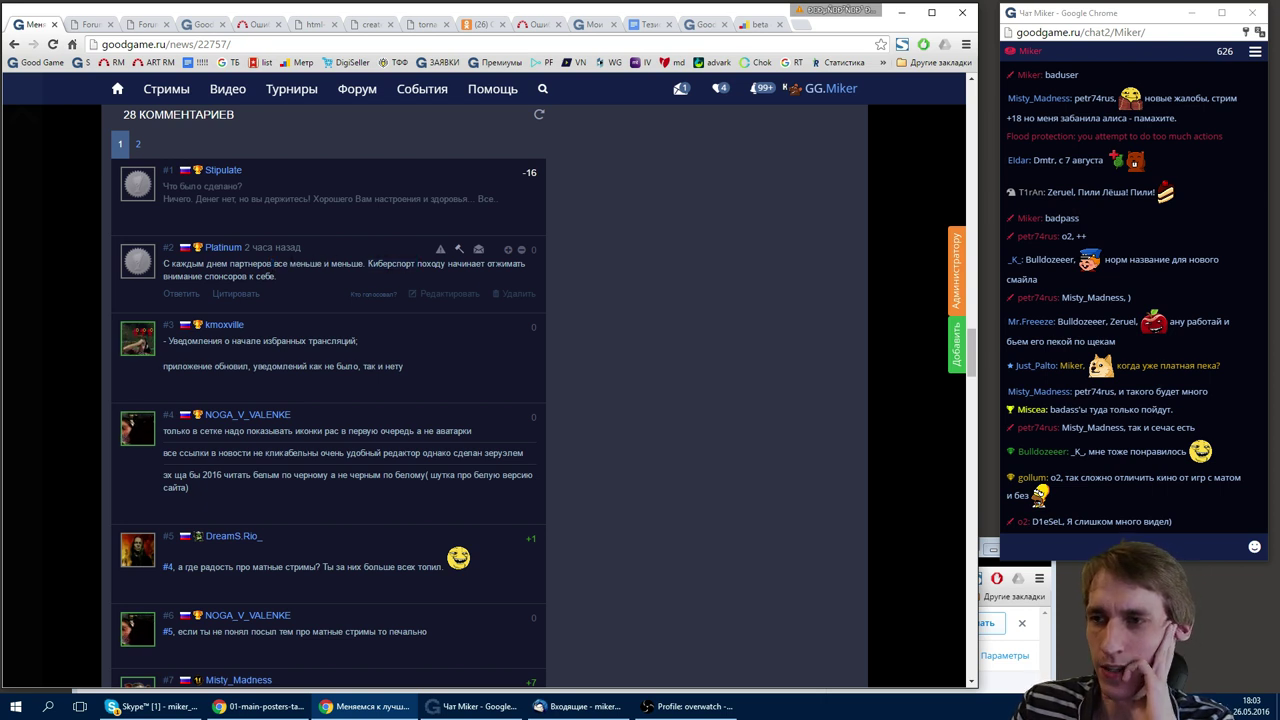
{"action": "left_click_drag", "start_coordinate": [272, 276], "coordinate": [170, 263]}
{"action": "left_click_drag", "start_coordinate": [293, 281], "coordinate": [197, 264]}
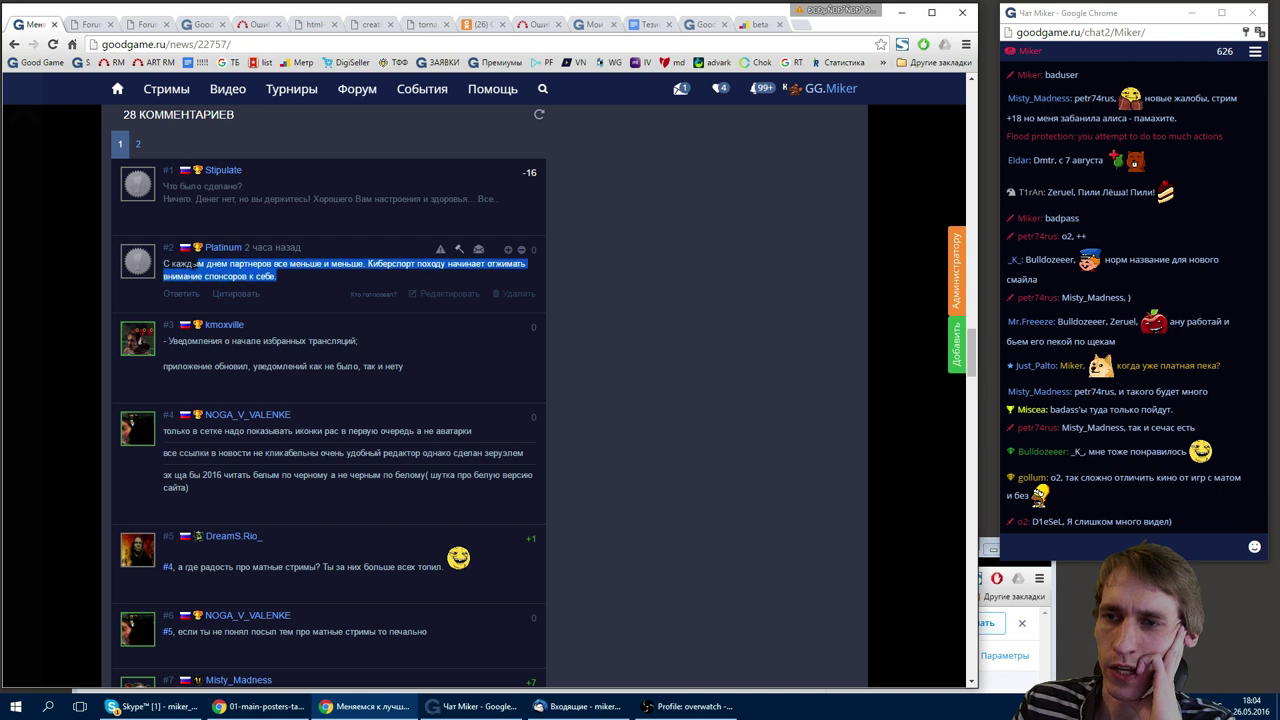
{"action": "left_click", "coordinate": [197, 264]}
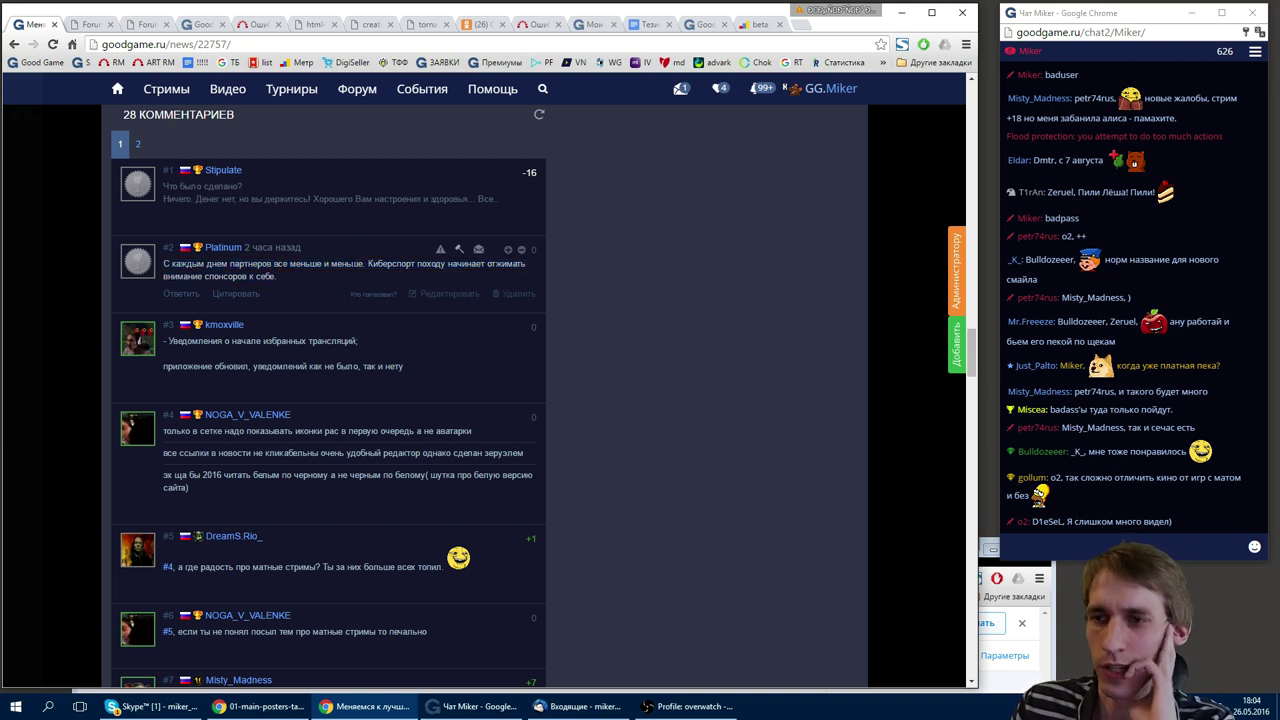
{"action": "left_click_drag", "start_coordinate": [293, 284], "coordinate": [163, 262]}
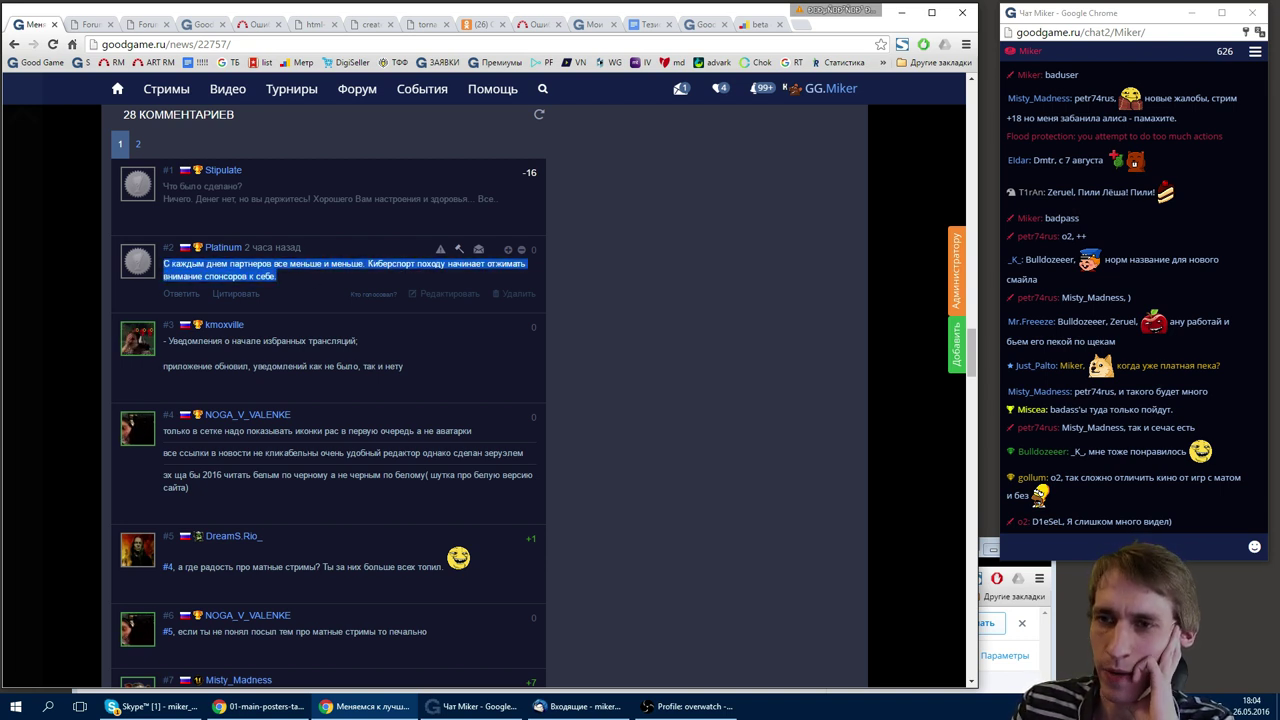
{"action": "left_click", "coordinate": [673, 274]}
{"action": "scroll", "coordinate": [197, 212], "scroll_direction": "down", "scroll_amount": 1}
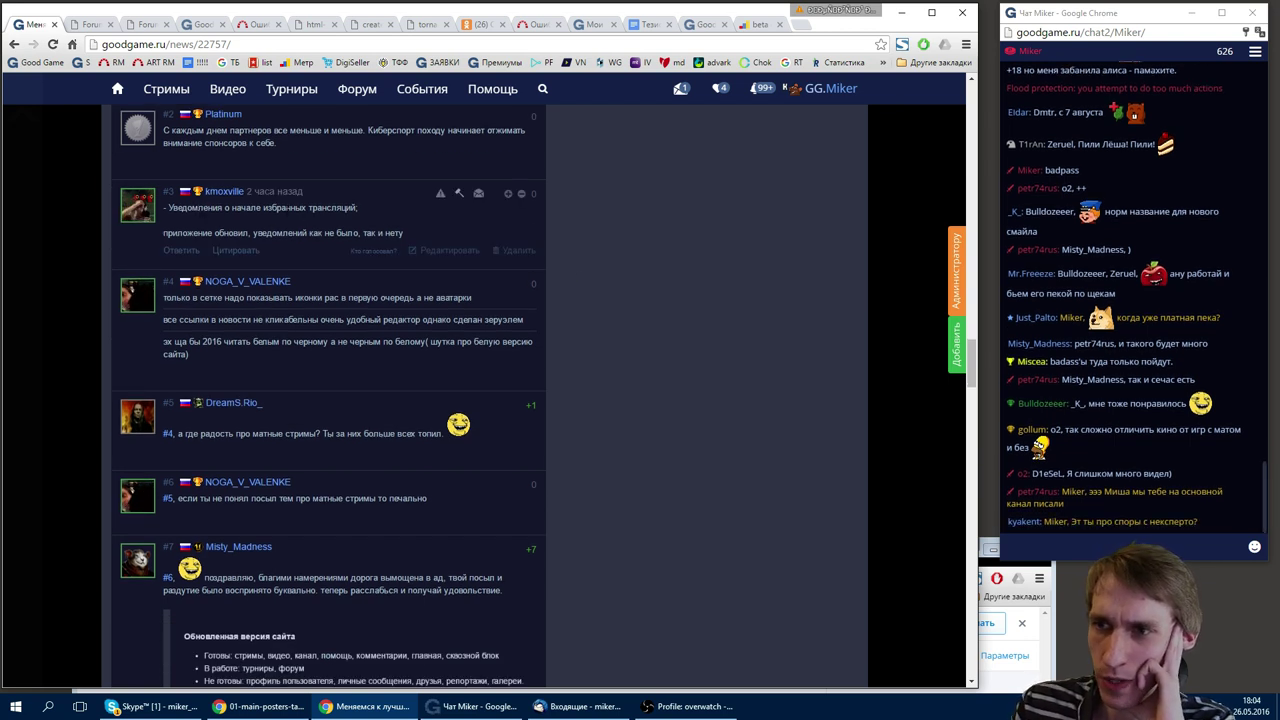
Step: Send a '+?' reply to the viewer with name autocomplete, then resume reading comment #4
{"action": "left_click_drag", "start_coordinate": [358, 233], "coordinate": [140, 205]}
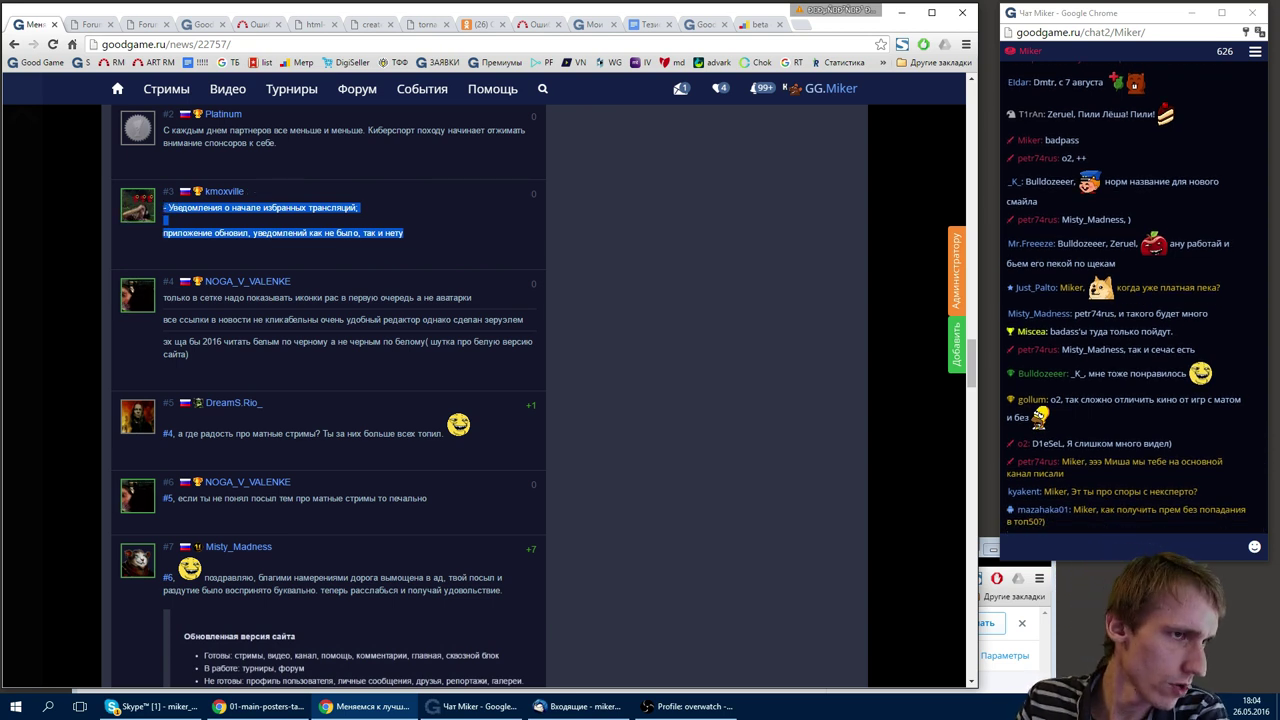
{"action": "key", "text": "alt+Tab"}
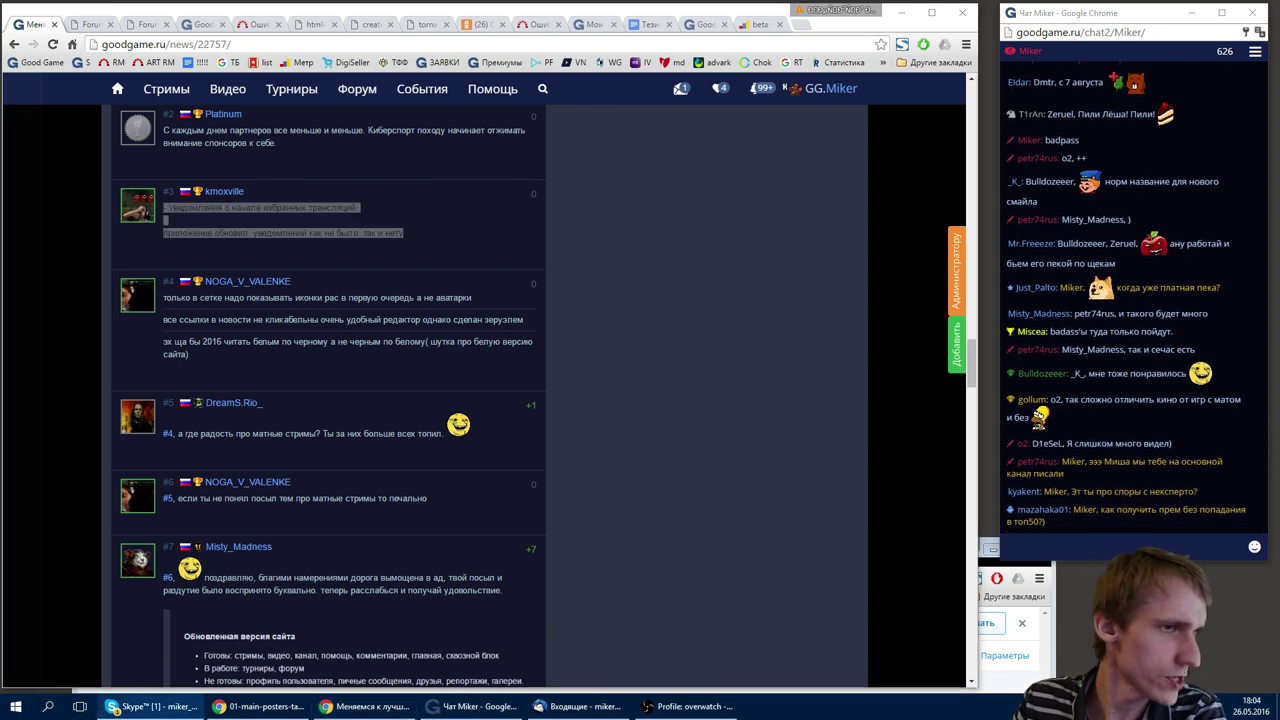
{"action": "left_click", "coordinate": [1163, 543]}
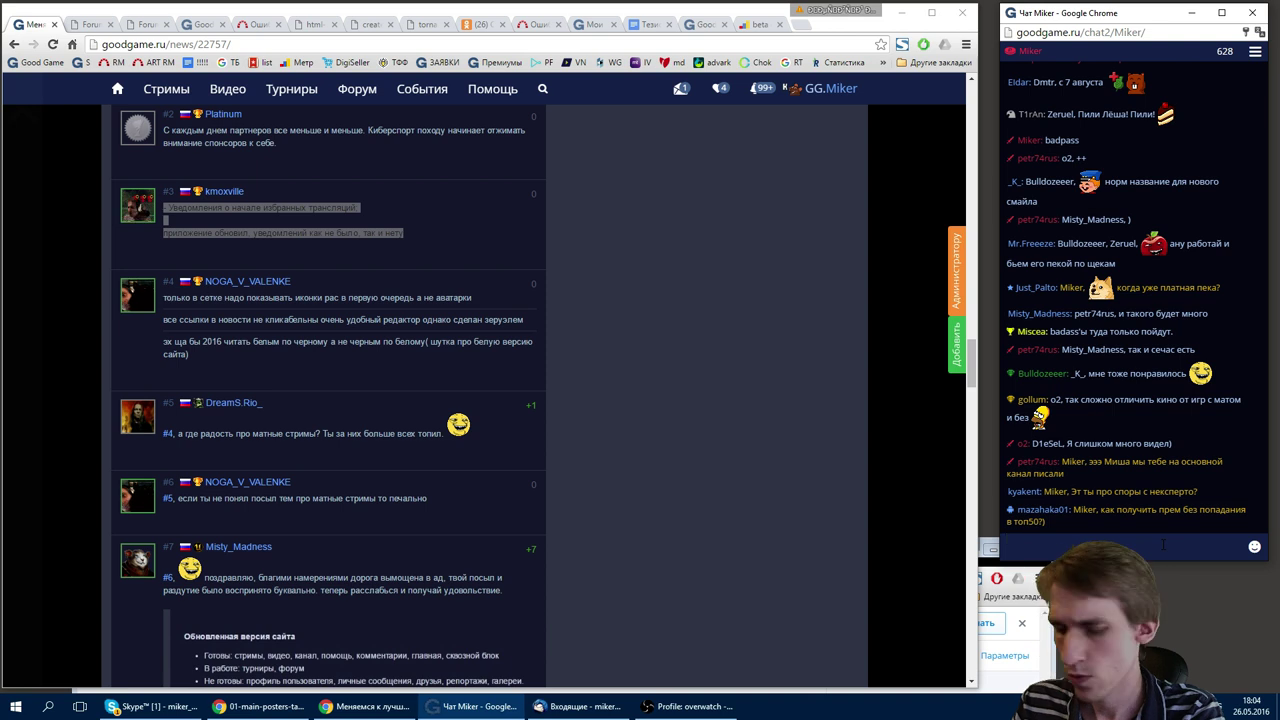
{"action": "type", "text": "drre"}
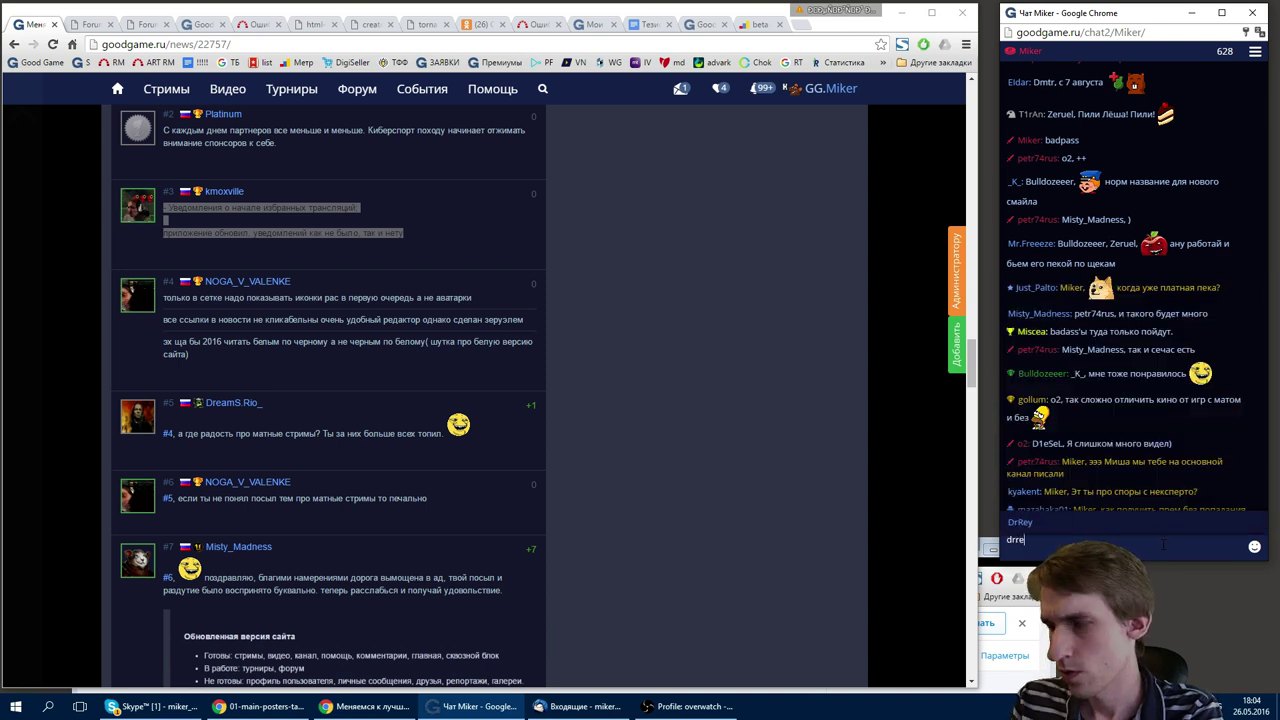
{"action": "type", "text": "y"}
{"action": "key", "text": "Tab"}
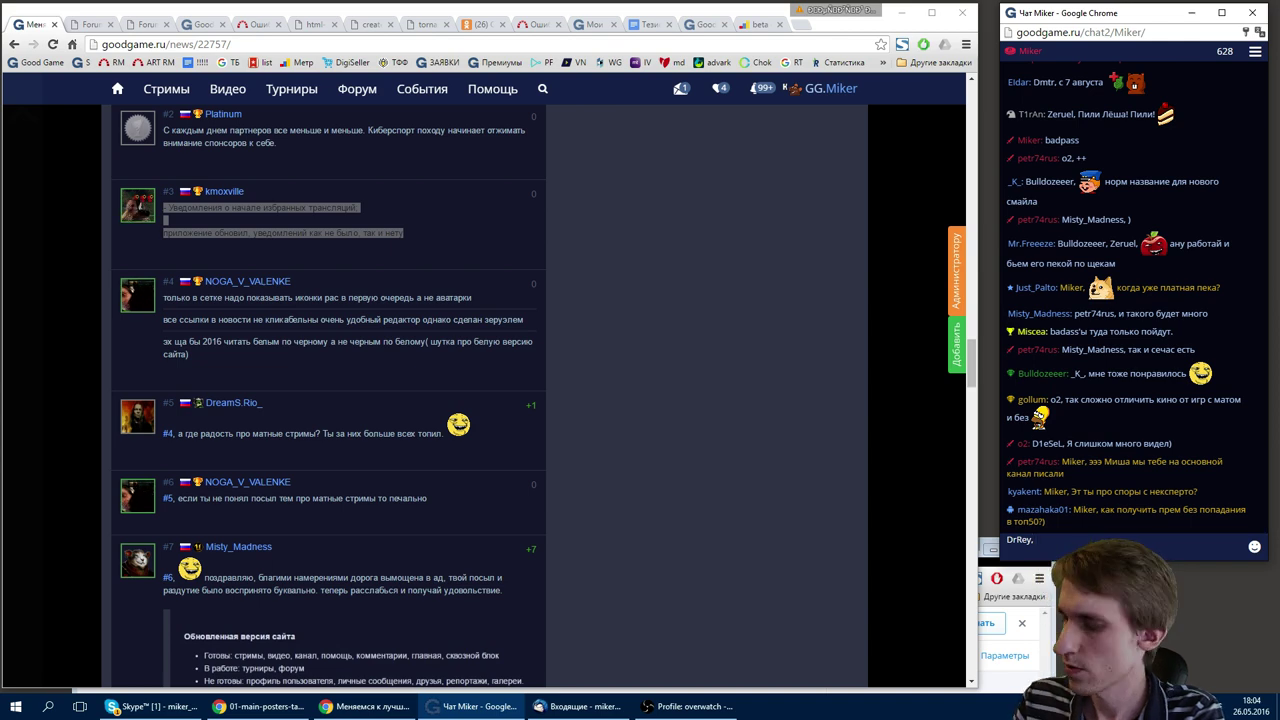
{"action": "type", "text": "+?"}
{"action": "key", "text": "Return"}
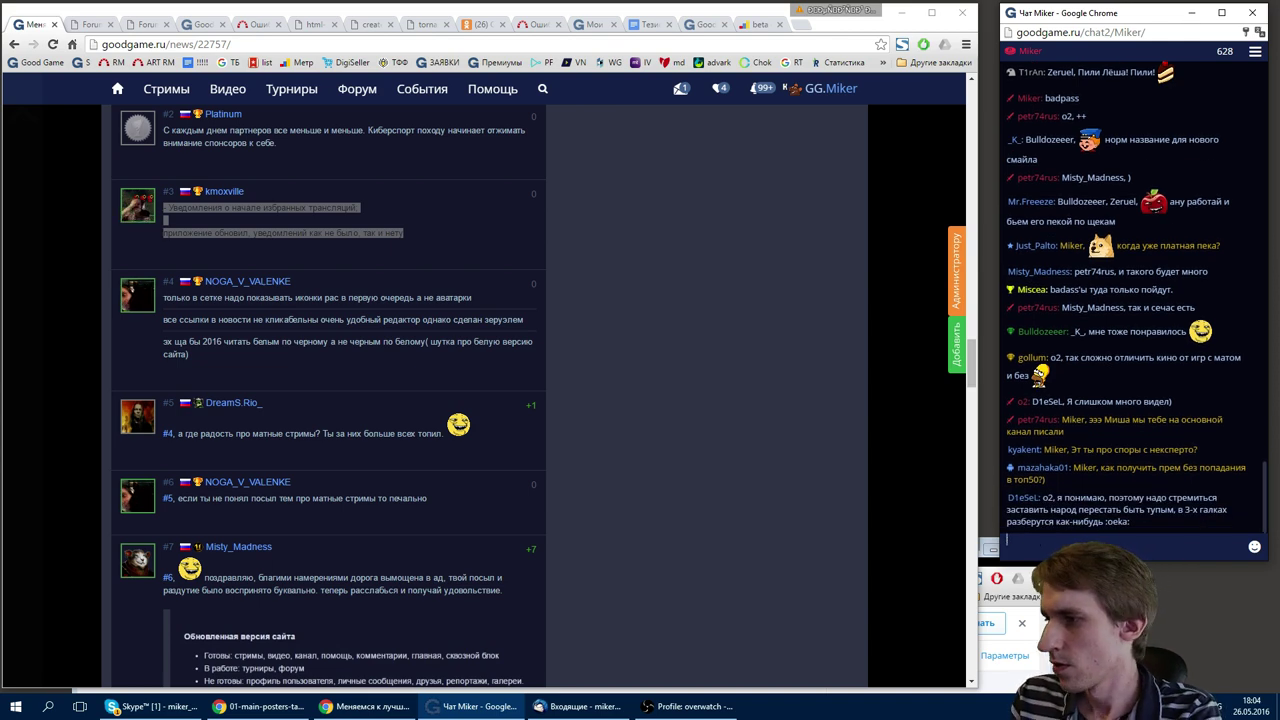
{"action": "left_click", "coordinate": [633, 322]}
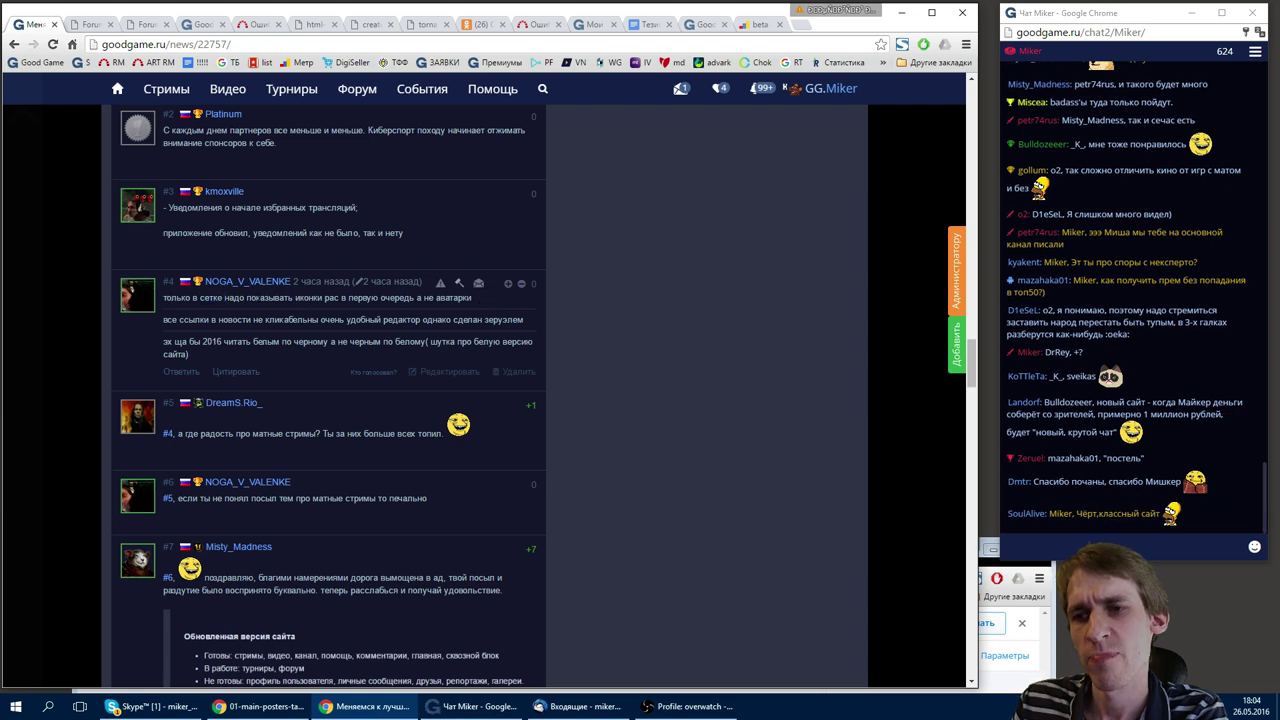
{"action": "double_click", "coordinate": [270, 297]}
Step: View the tournament creation and main page mockups, then close the forum smilies image
{"action": "left_click", "coordinate": [360, 28]}
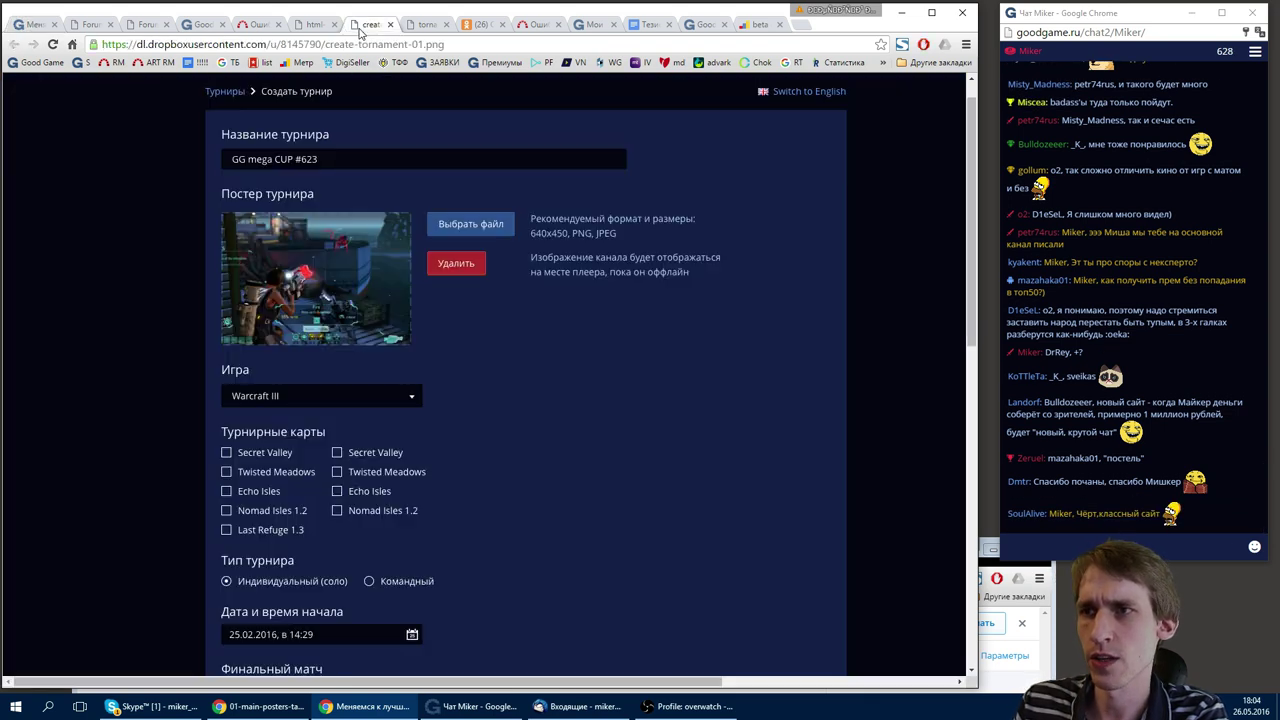
{"action": "left_click", "coordinate": [408, 24]}
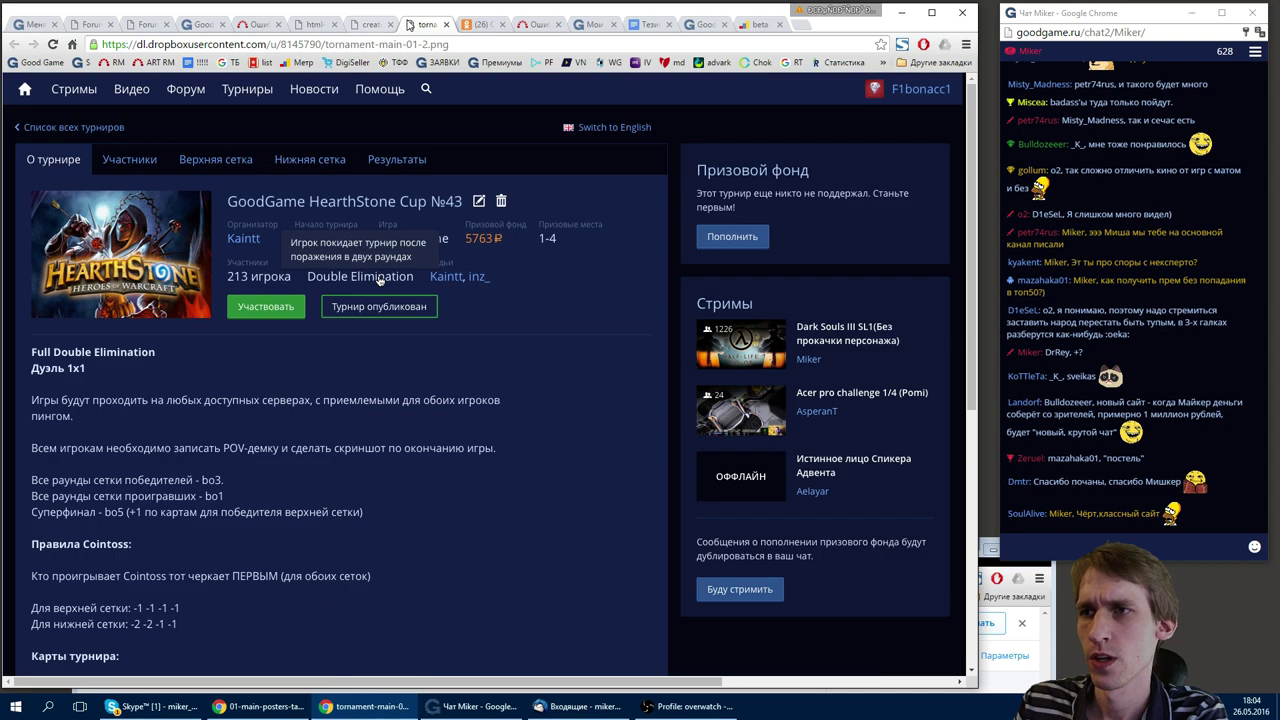
{"action": "left_click", "coordinate": [110, 22]}
{"action": "key", "text": "ctrl+Tab"}
{"action": "key", "text": "ctrl+shift+Tab"}
{"action": "key", "text": "ctrl+Tab"}
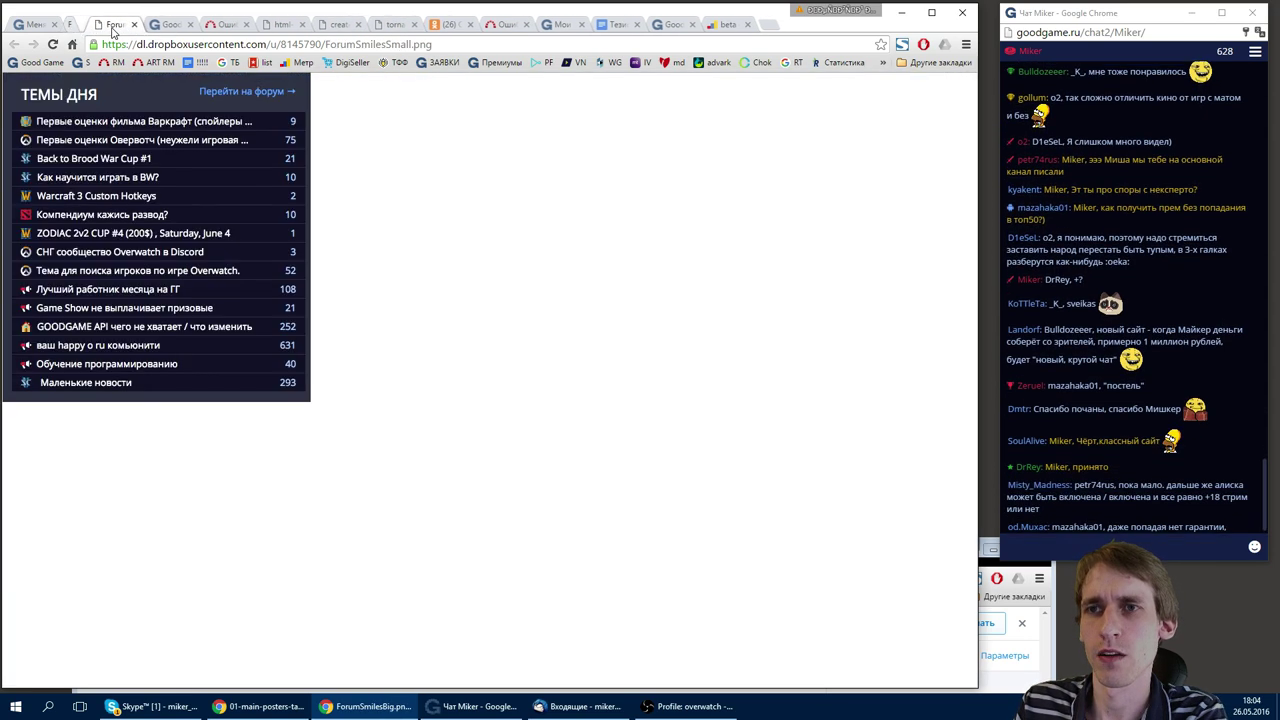
{"action": "left_click", "coordinate": [113, 30]}
Step: Check the 18+ player warning and tournament mockups, then return to the GoodGame news article
{"action": "left_click", "coordinate": [205, 24]}
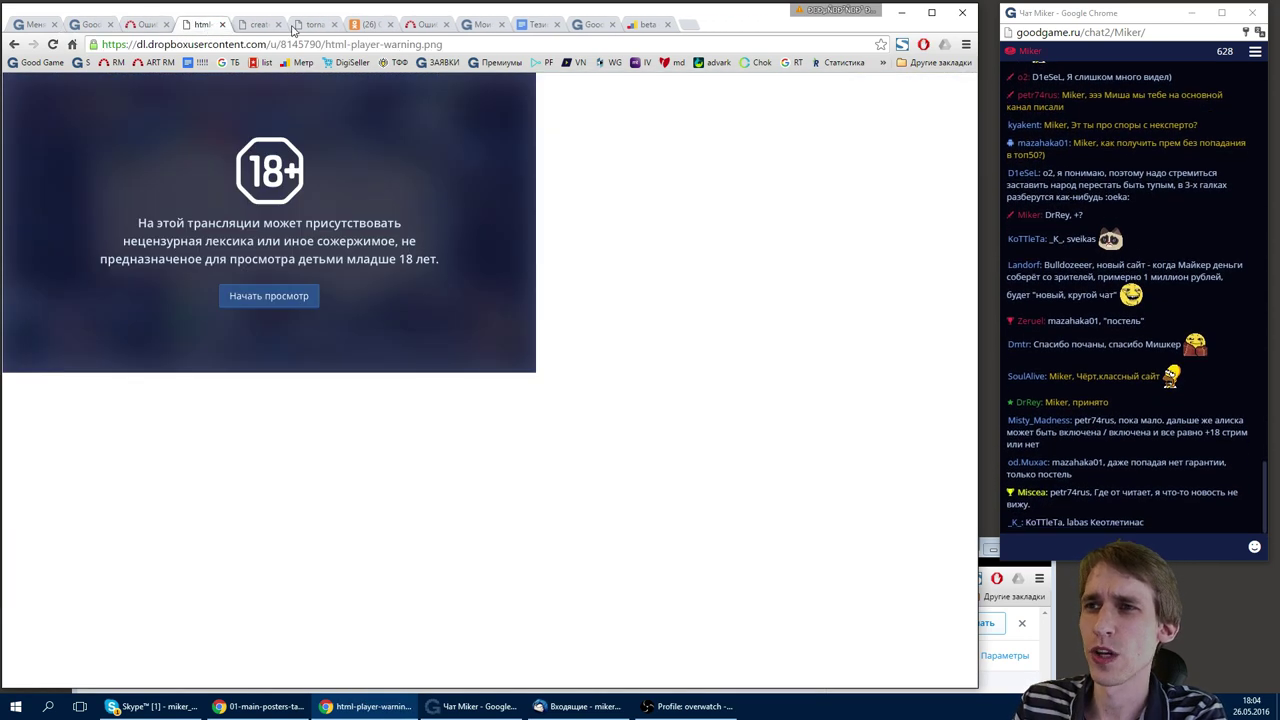
{"action": "left_click", "coordinate": [254, 25]}
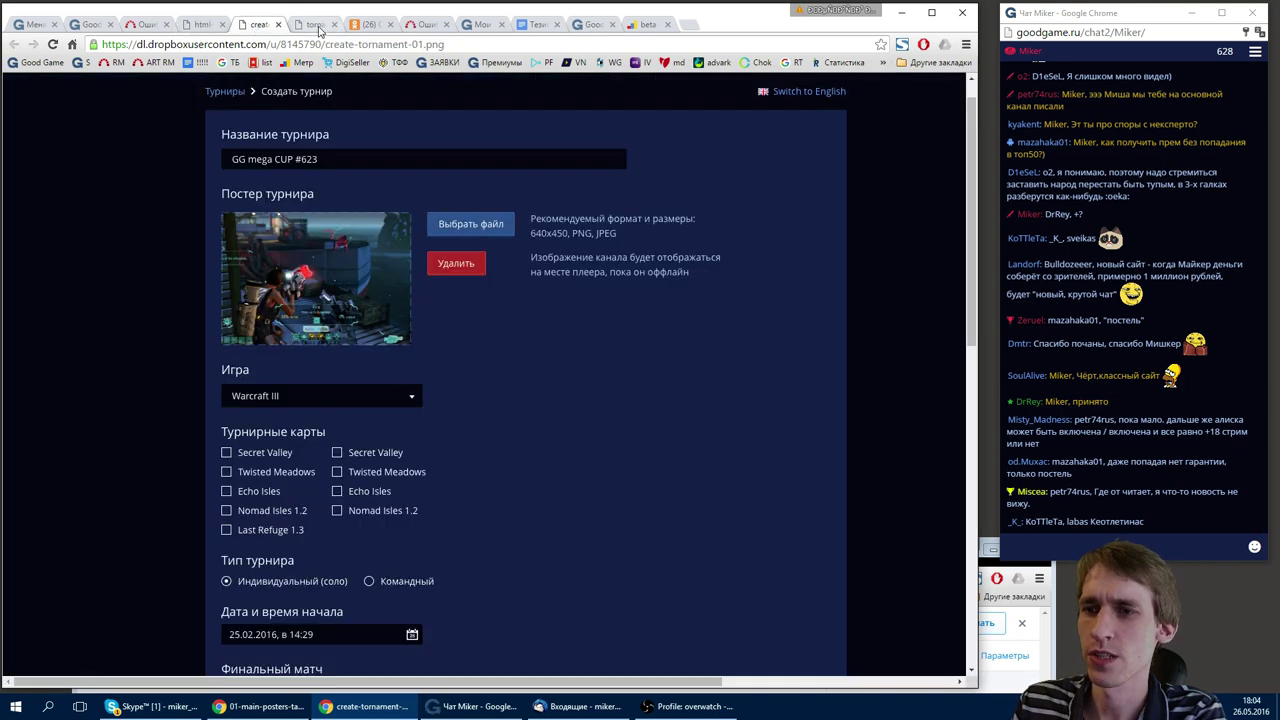
{"action": "left_click", "coordinate": [314, 25]}
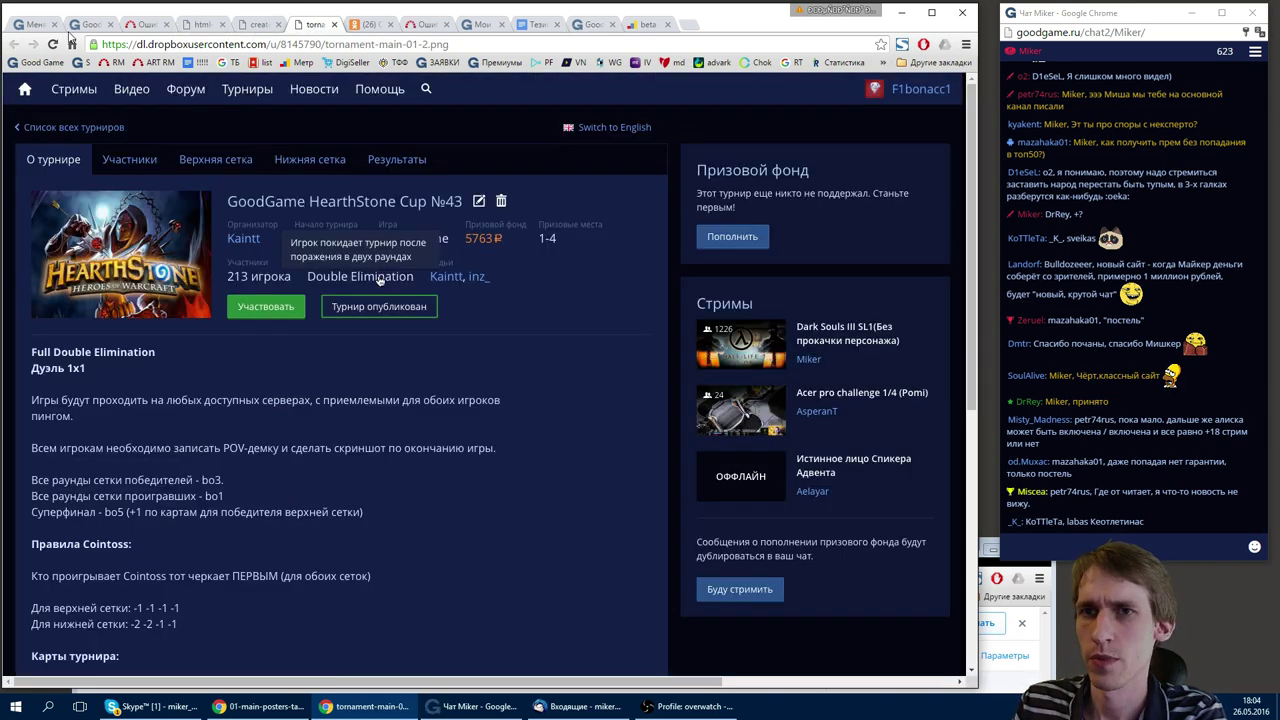
{"action": "left_click", "coordinate": [34, 23]}
{"action": "scroll", "coordinate": [558, 340], "scroll_direction": "down", "scroll_amount": 10}
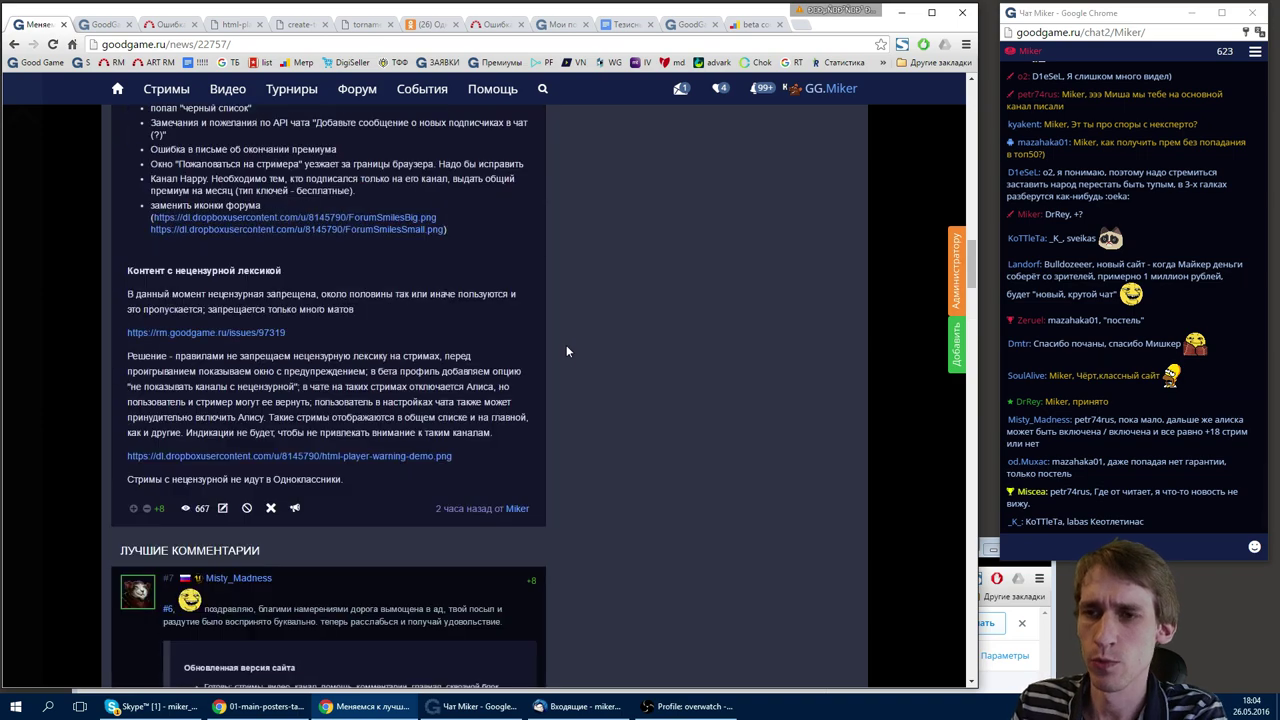
Step: Scroll past the Макеты and Турниры lists to the 28 КОММЕНТАРИЕВ section
{"action": "scroll", "coordinate": [566, 345], "scroll_direction": "up", "scroll_amount": 10}
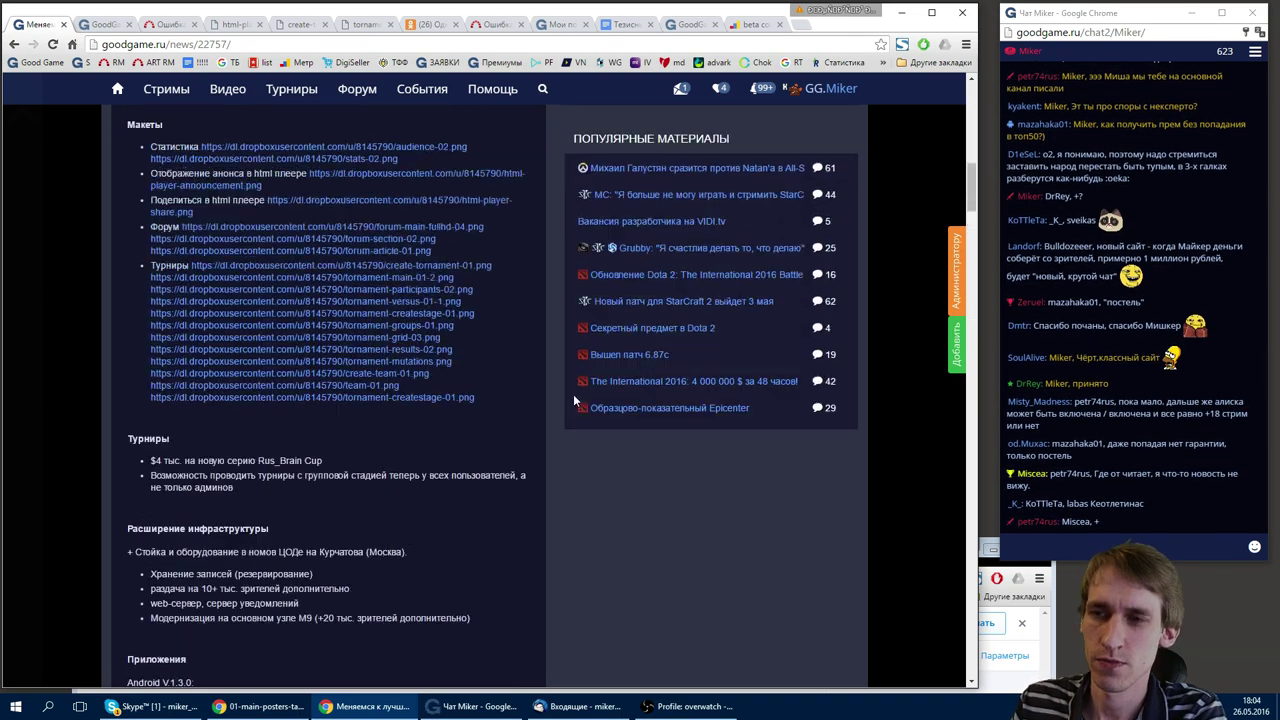
{"action": "scroll", "coordinate": [573, 401], "scroll_direction": "up", "scroll_amount": 1}
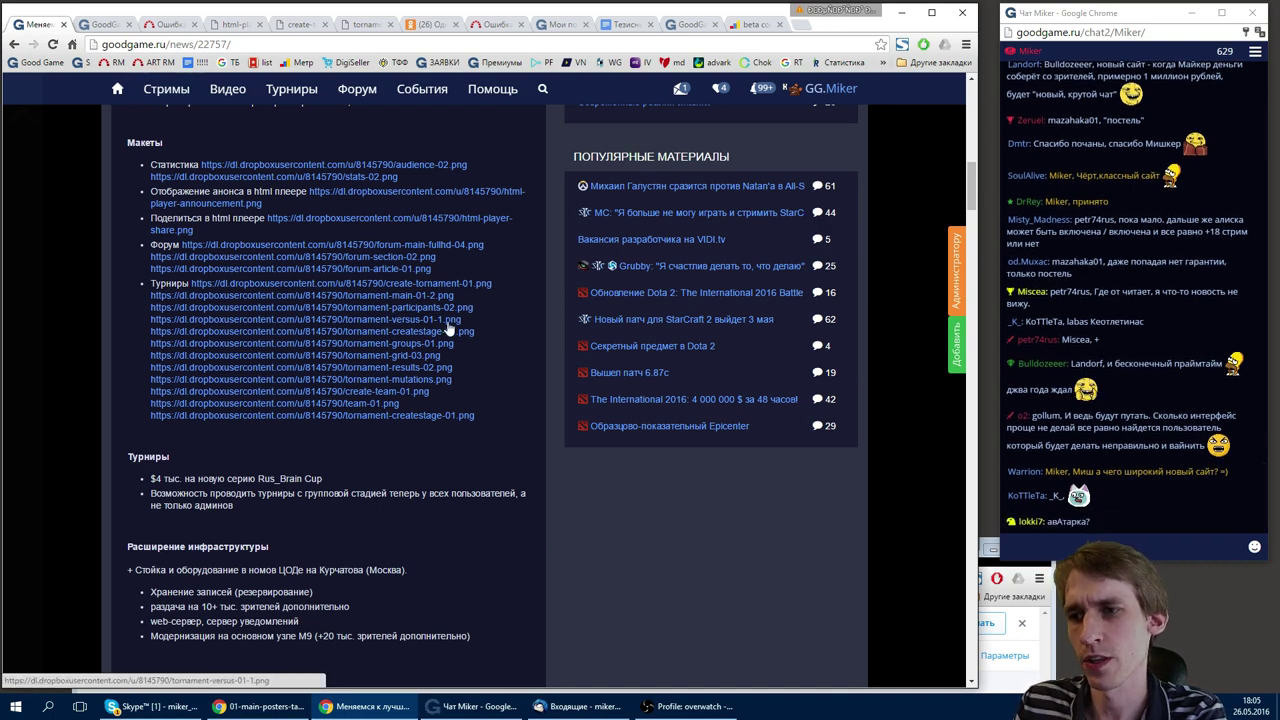
{"action": "scroll", "coordinate": [424, 390], "scroll_direction": "down", "scroll_amount": 15}
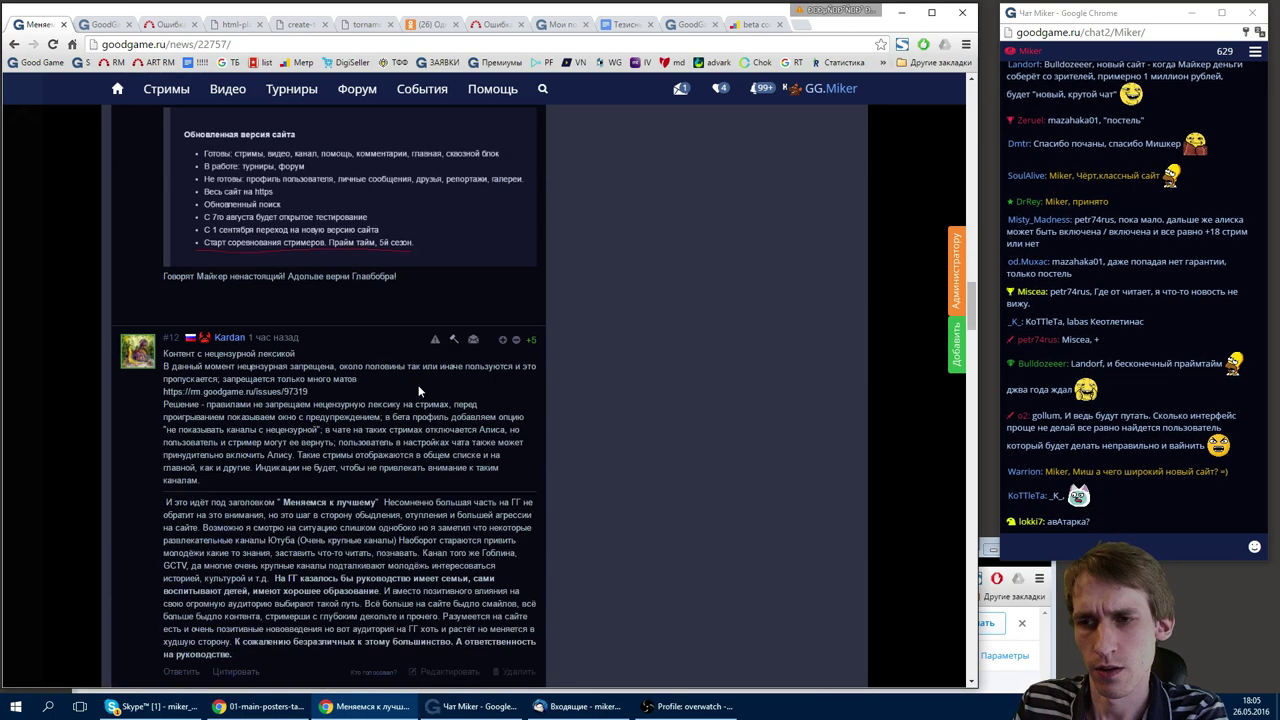
{"action": "scroll", "coordinate": [424, 385], "scroll_direction": "down", "scroll_amount": 1}
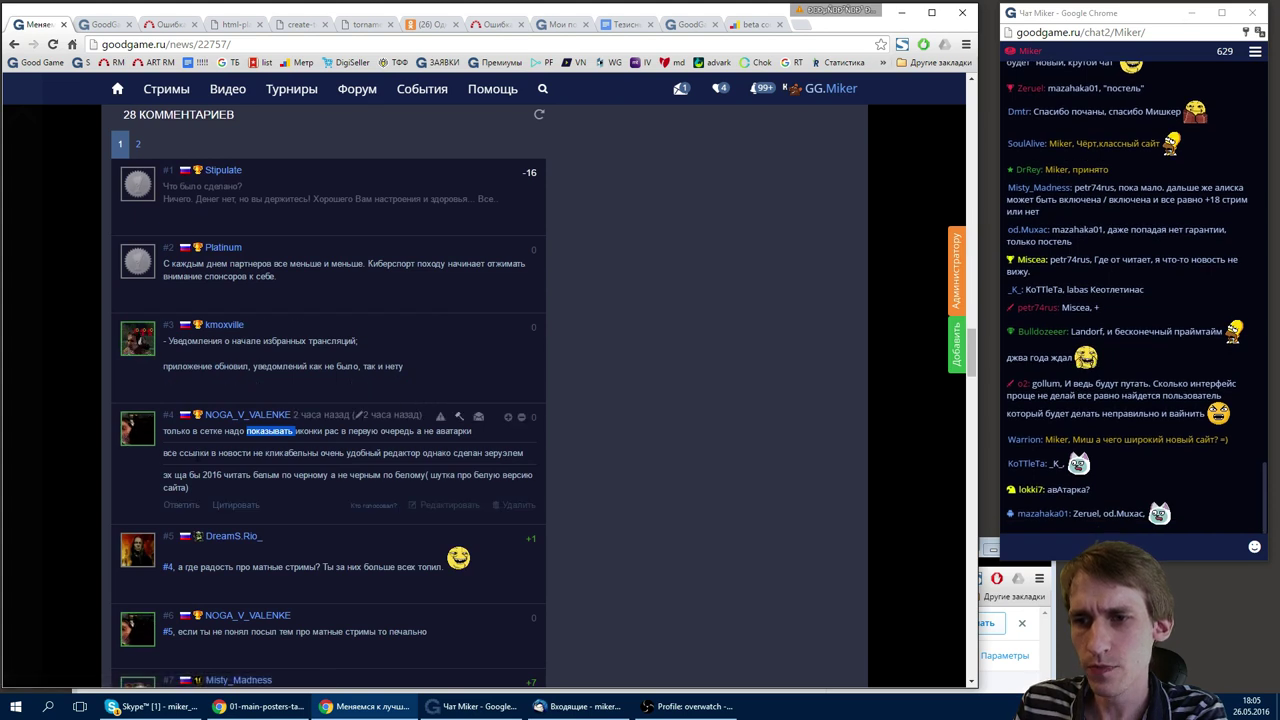
{"action": "double_click", "coordinate": [194, 453]}
{"action": "double_click", "coordinate": [292, 453]}
{"action": "double_click", "coordinate": [402, 453]}
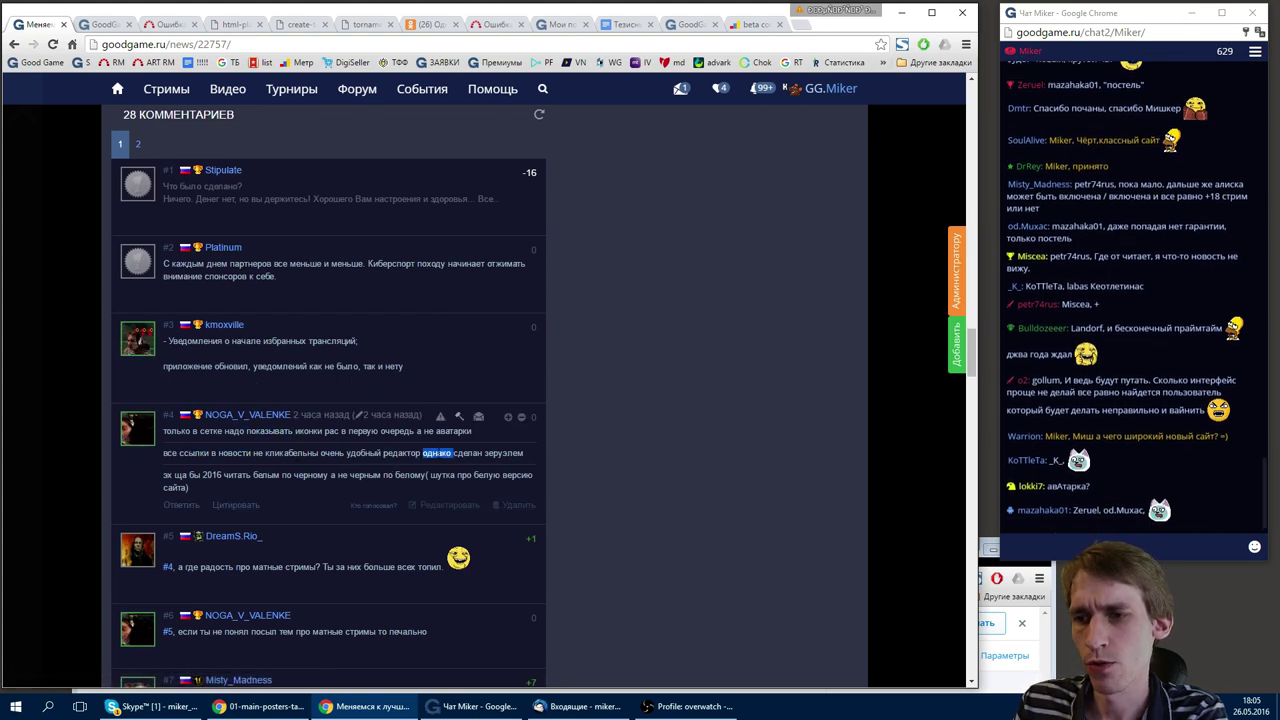
{"action": "left_click", "coordinate": [490, 453]}
{"action": "left_click_drag", "start_coordinate": [525, 453], "coordinate": [422, 453]}
{"action": "double_click", "coordinate": [438, 453]}
{"action": "double_click", "coordinate": [469, 453]}
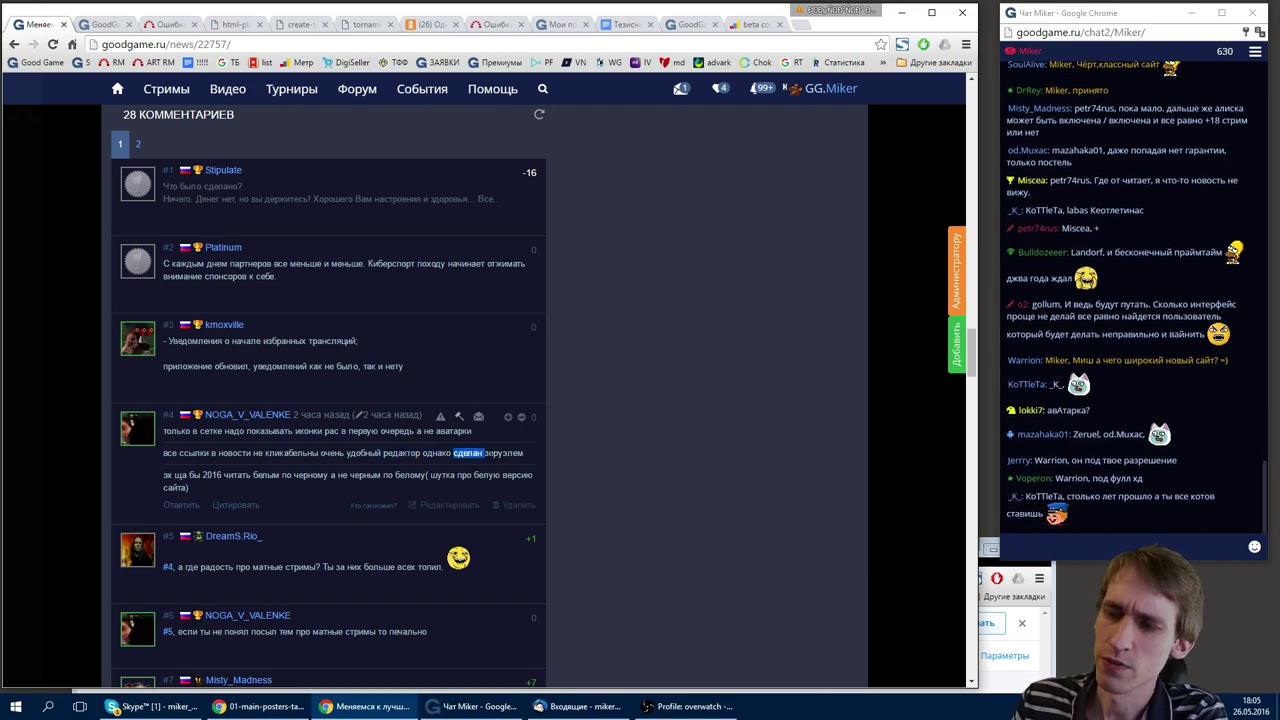
{"action": "left_click", "coordinate": [469, 453]}
{"action": "scroll", "coordinate": [634, 453], "scroll_direction": "up", "scroll_amount": 10}
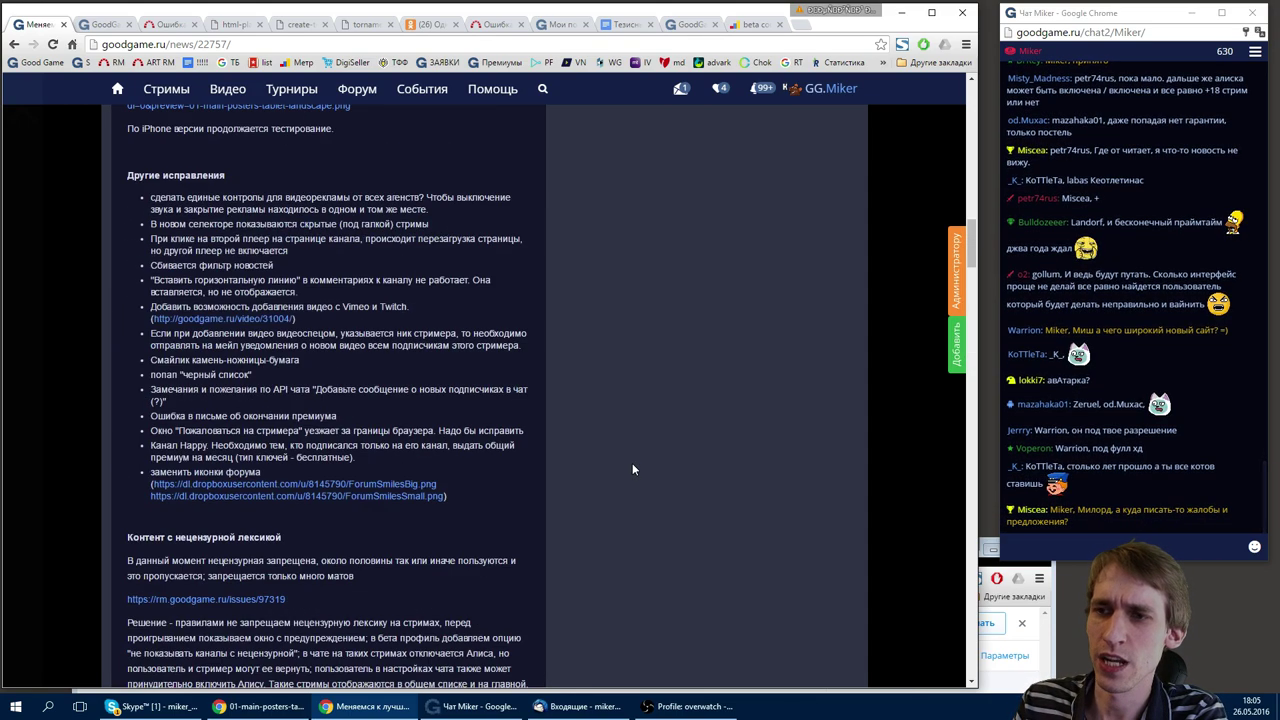
{"action": "scroll", "coordinate": [561, 483], "scroll_direction": "up", "scroll_amount": 9}
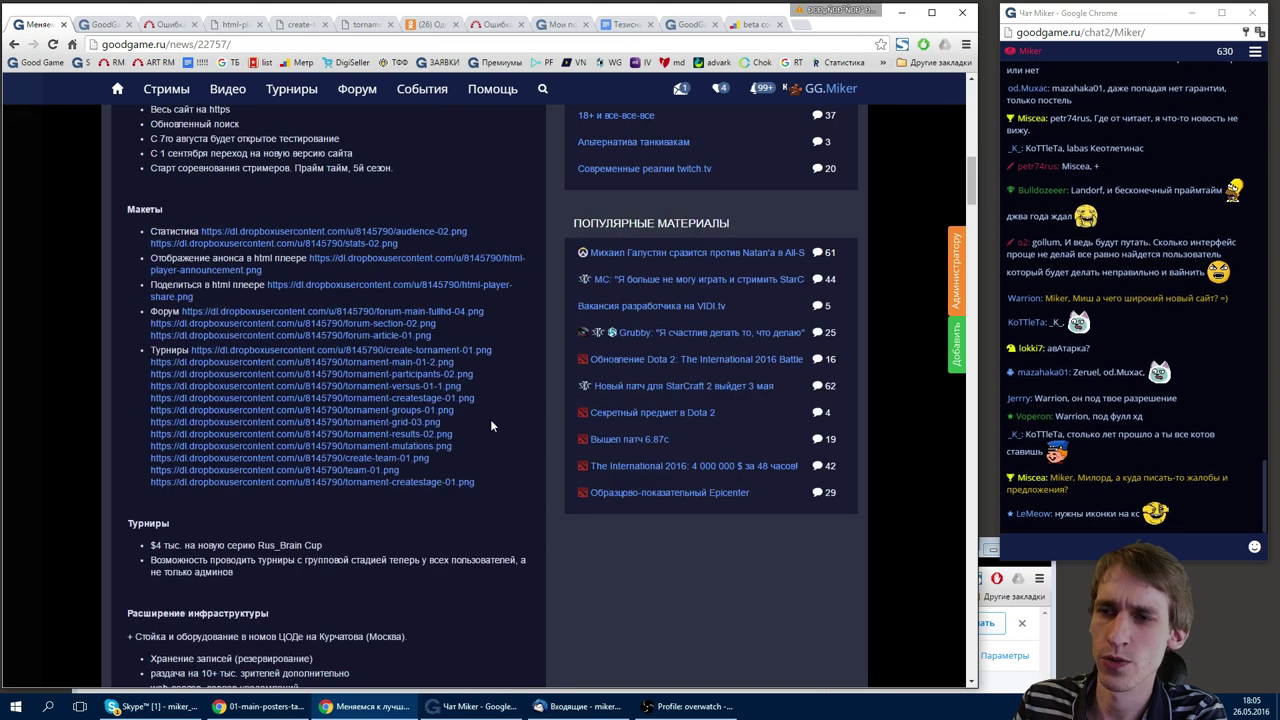
{"action": "mouse_move", "coordinate": [525, 493]}
{"action": "left_mouse_down"}
{"action": "mouse_move", "coordinate": [152, 228]}
{"action": "mouse_move", "coordinate": [505, 484]}
{"action": "left_mouse_up"}
{"action": "left_click", "coordinate": [158, 228]}
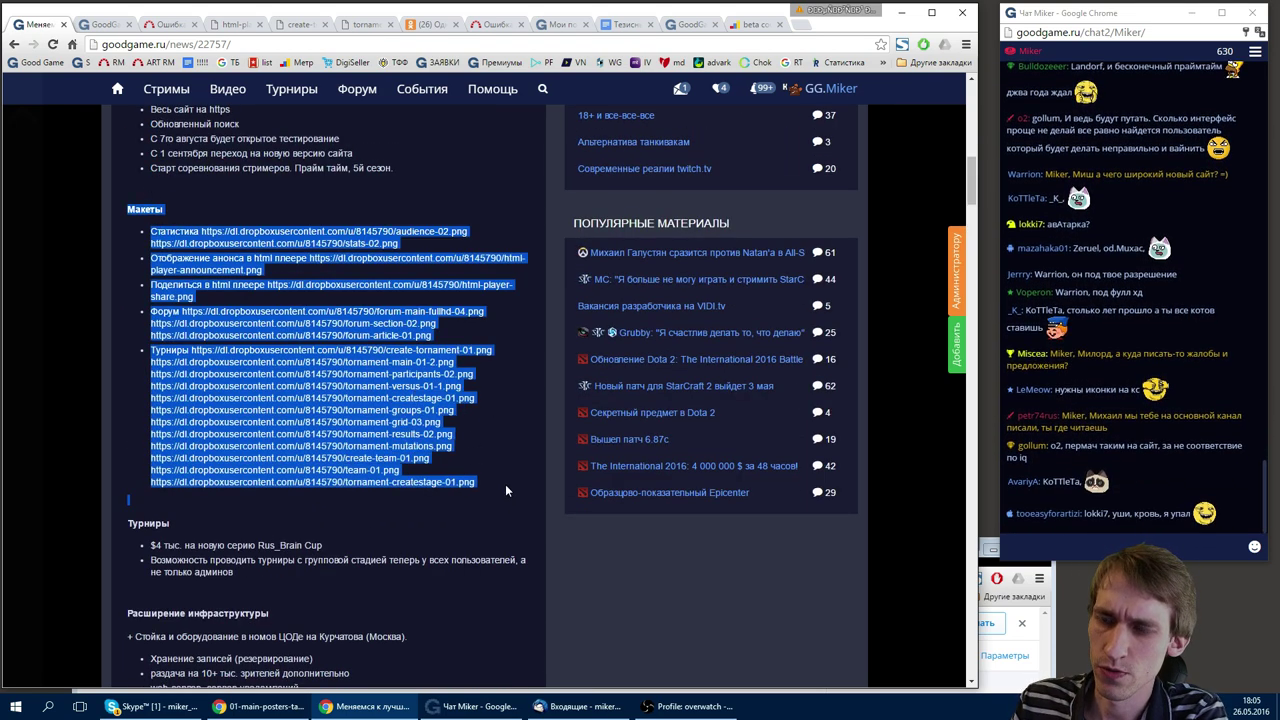
{"action": "left_click", "coordinate": [505, 484]}
{"action": "scroll", "coordinate": [518, 496], "scroll_direction": "down", "scroll_amount": 12}
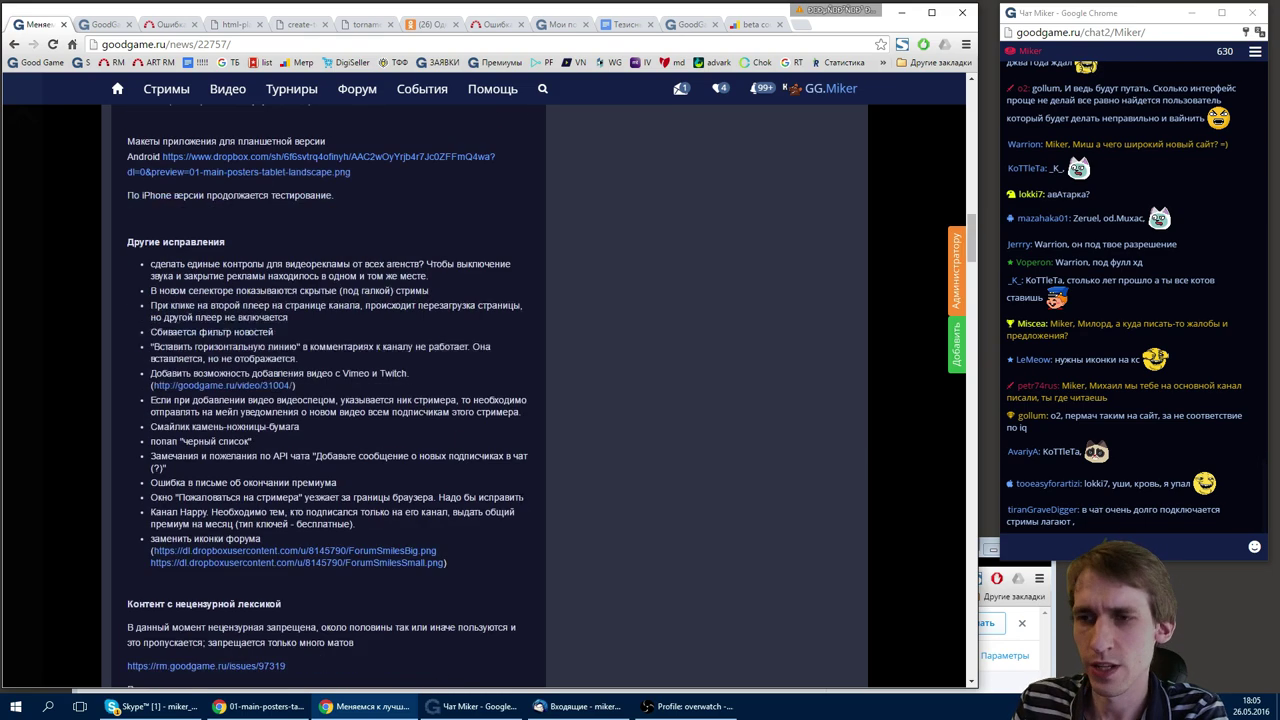
{"action": "scroll", "coordinate": [523, 510], "scroll_direction": "down", "scroll_amount": 7}
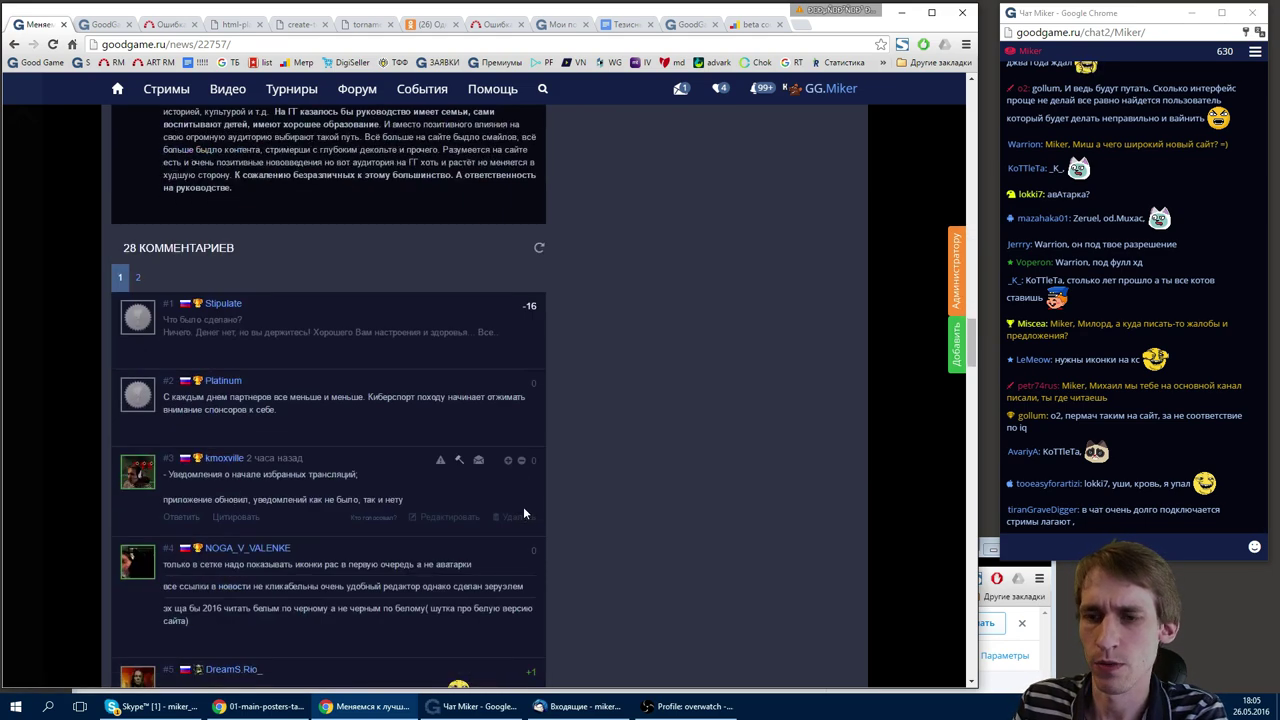
{"action": "scroll", "coordinate": [523, 510], "scroll_direction": "up", "scroll_amount": 3}
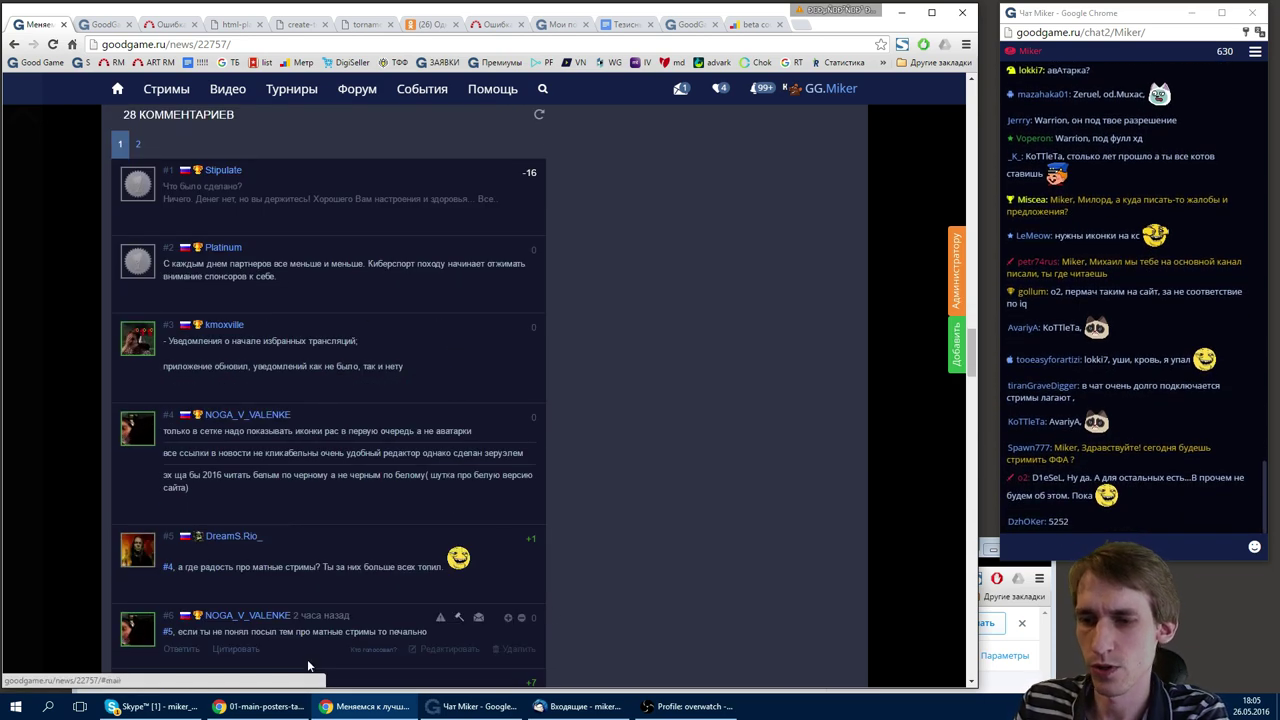
Step: Look through the tornament-groups and participants mockups, then bring the news page forward
{"action": "left_click", "coordinate": [258, 706]}
{"action": "left_click", "coordinate": [535, 556]}
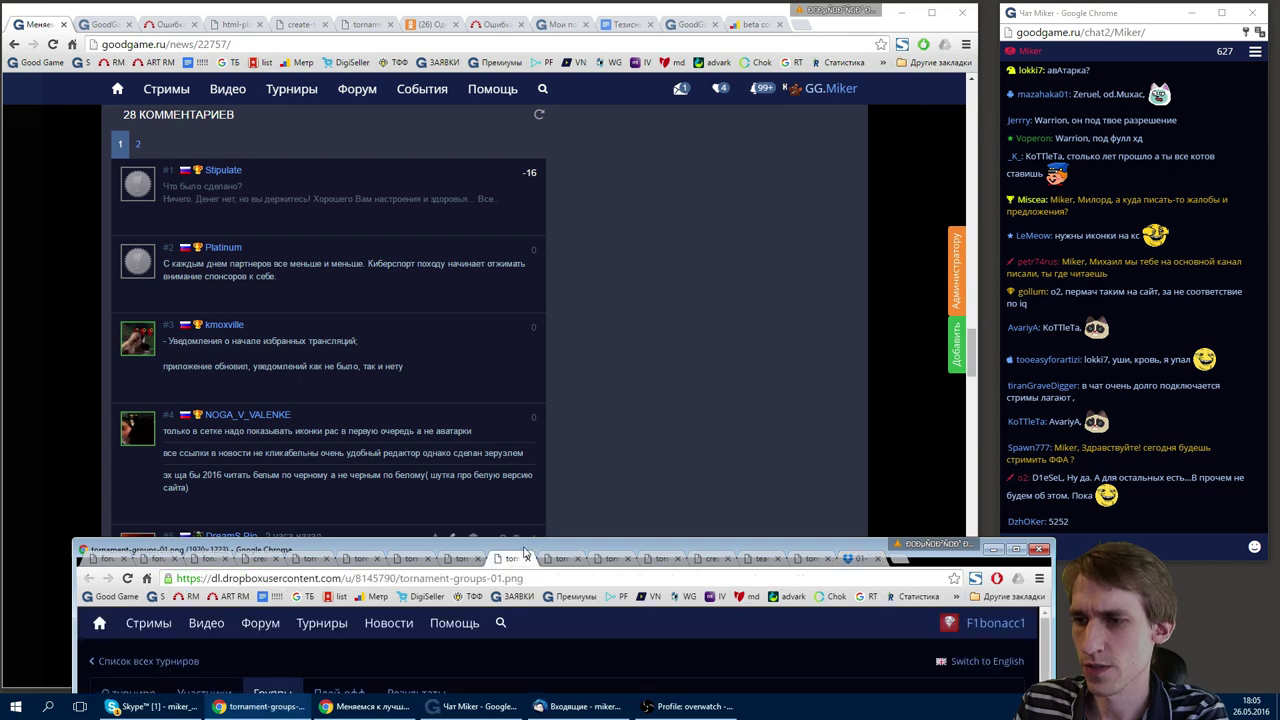
{"action": "left_click_drag", "start_coordinate": [548, 542], "coordinate": [546, 24]}
{"action": "left_click", "coordinate": [476, 37]}
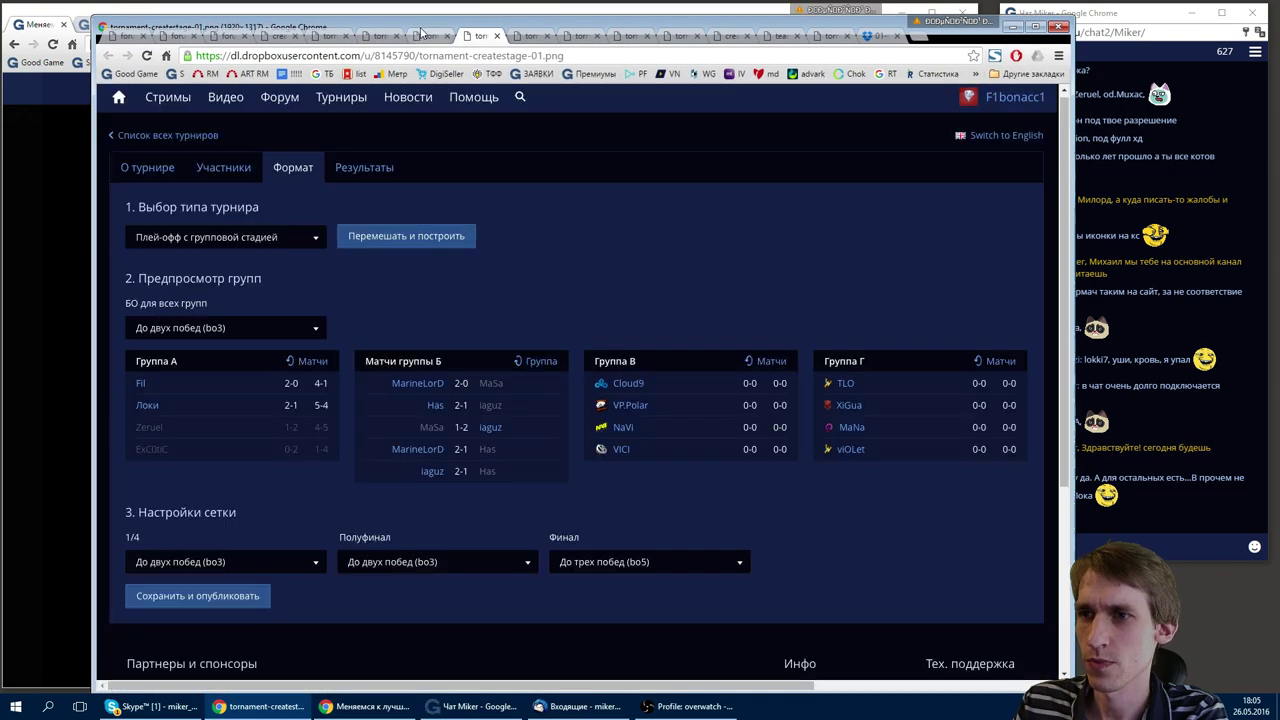
{"action": "left_click", "coordinate": [424, 37]}
{"action": "left_click", "coordinate": [368, 37]}
{"action": "left_click_drag", "start_coordinate": [368, 26], "coordinate": [370, 448]}
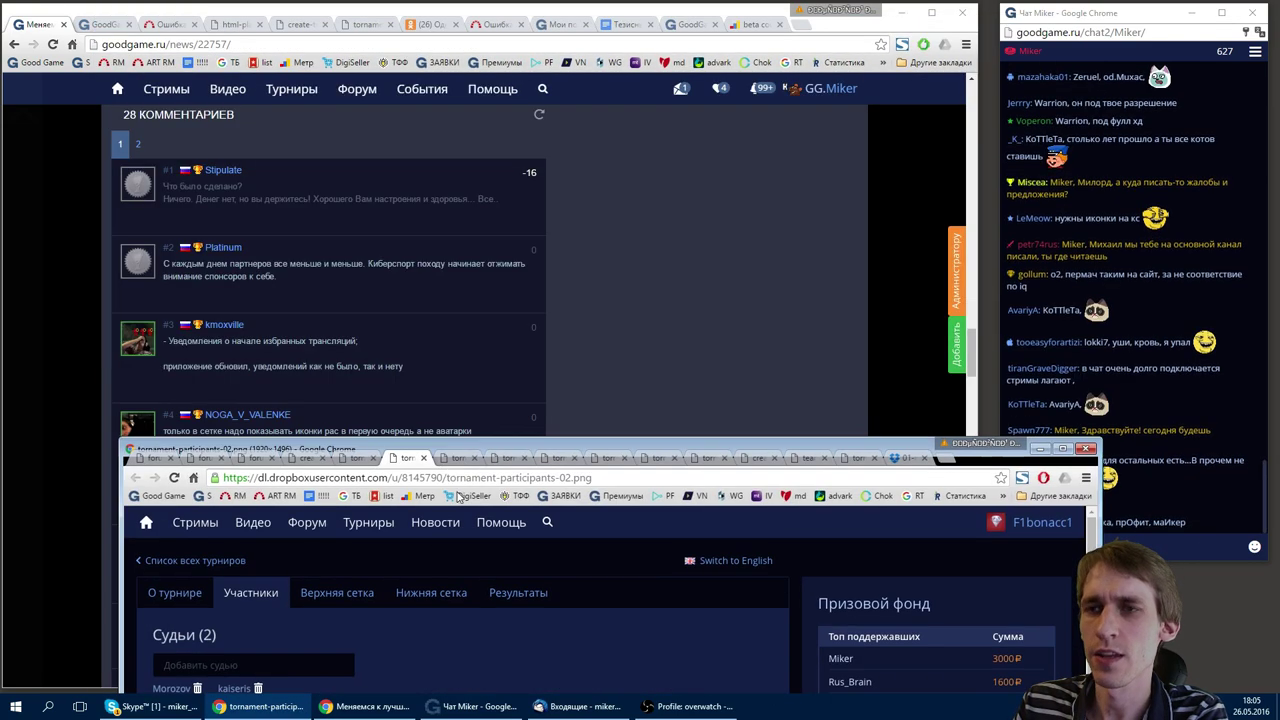
{"action": "left_click", "coordinate": [639, 354]}
Step: Read comments #4 and #5, marking words like 2016, белым, версию and матные
{"action": "scroll", "coordinate": [639, 354], "scroll_direction": "down", "scroll_amount": 1}
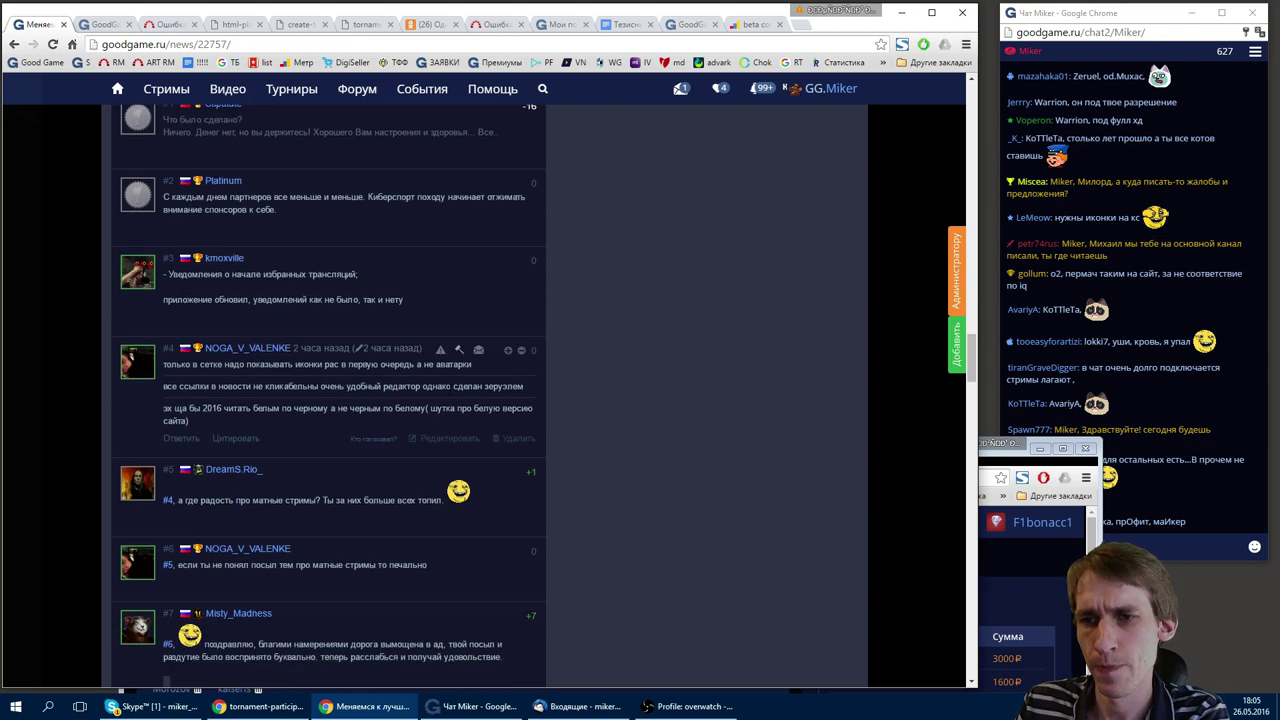
{"action": "double_click", "coordinate": [213, 408]}
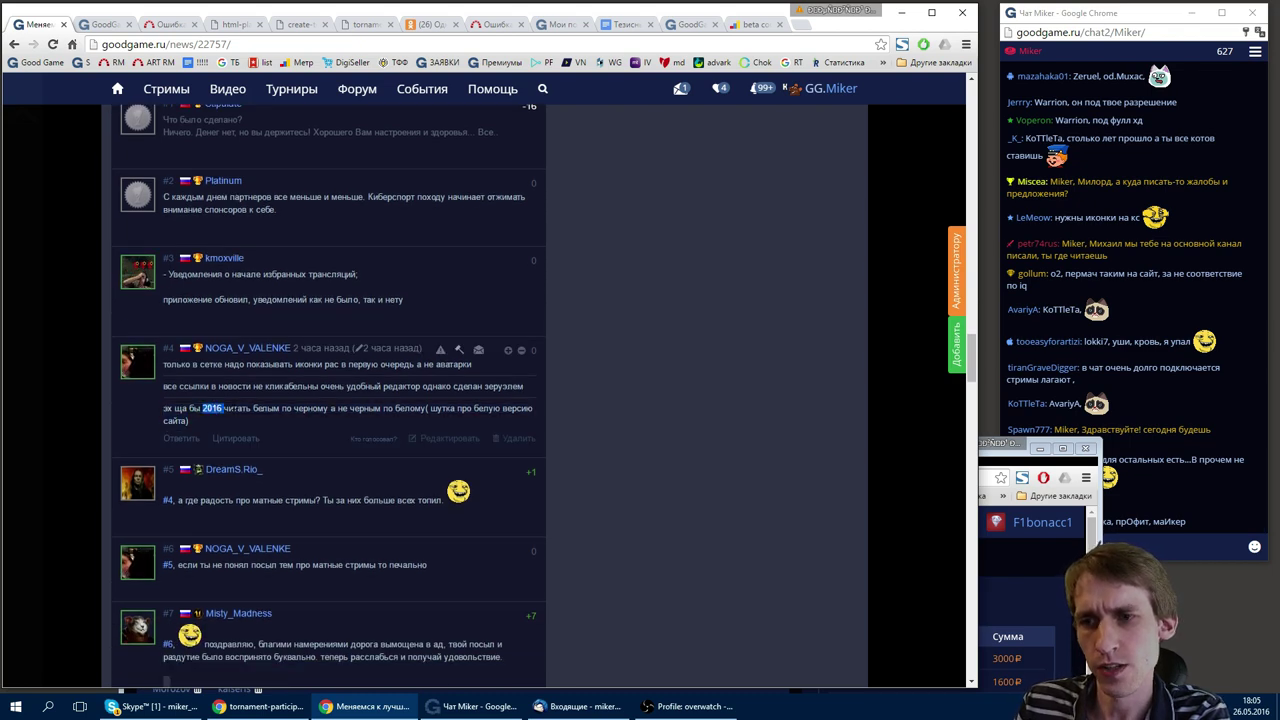
{"action": "double_click", "coordinate": [267, 408]}
{"action": "double_click", "coordinate": [313, 408]}
{"action": "left_click", "coordinate": [410, 408]}
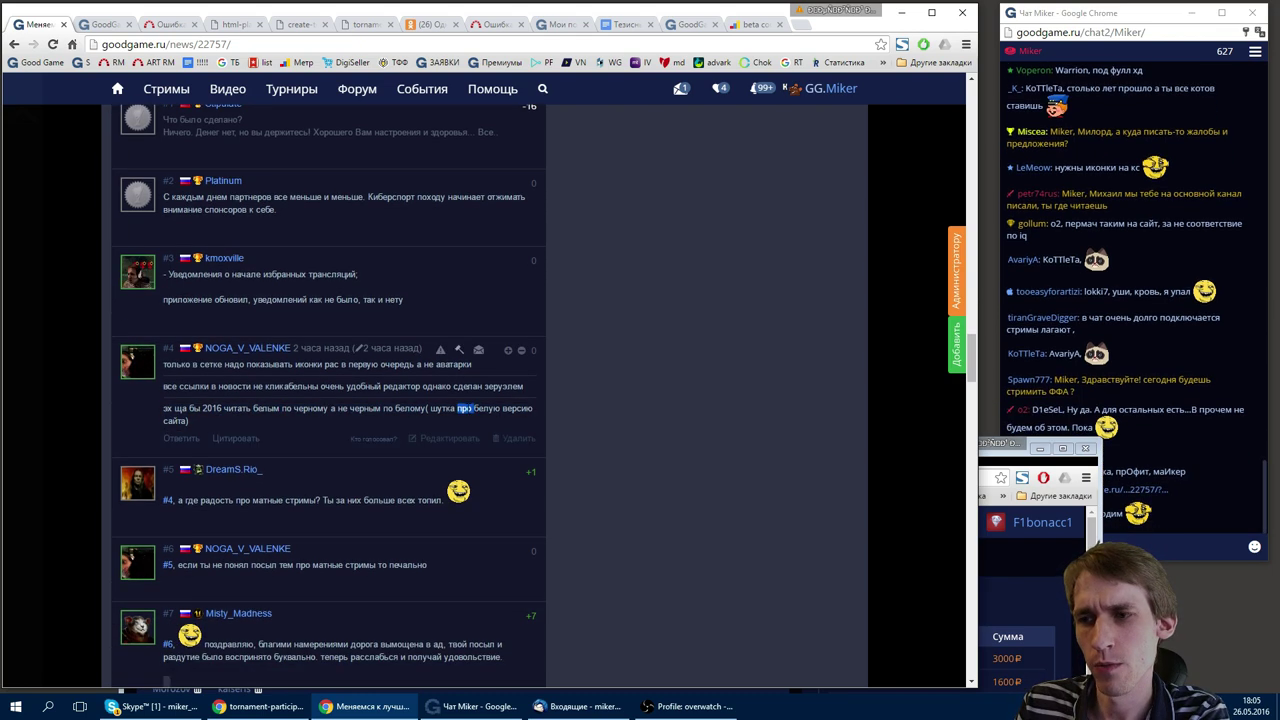
{"action": "double_click", "coordinate": [487, 408]}
{"action": "double_click", "coordinate": [517, 408]}
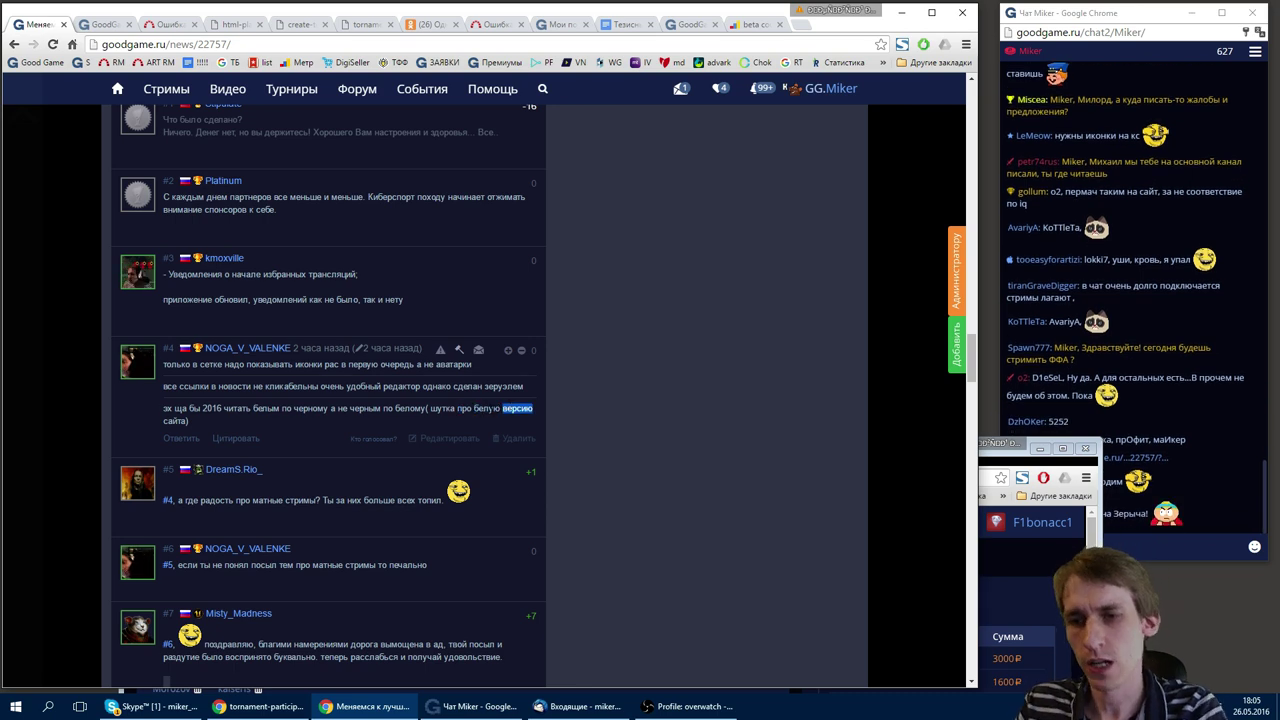
{"action": "scroll", "coordinate": [495, 405], "scroll_direction": "down", "scroll_amount": 2}
{"action": "double_click", "coordinate": [273, 366]}
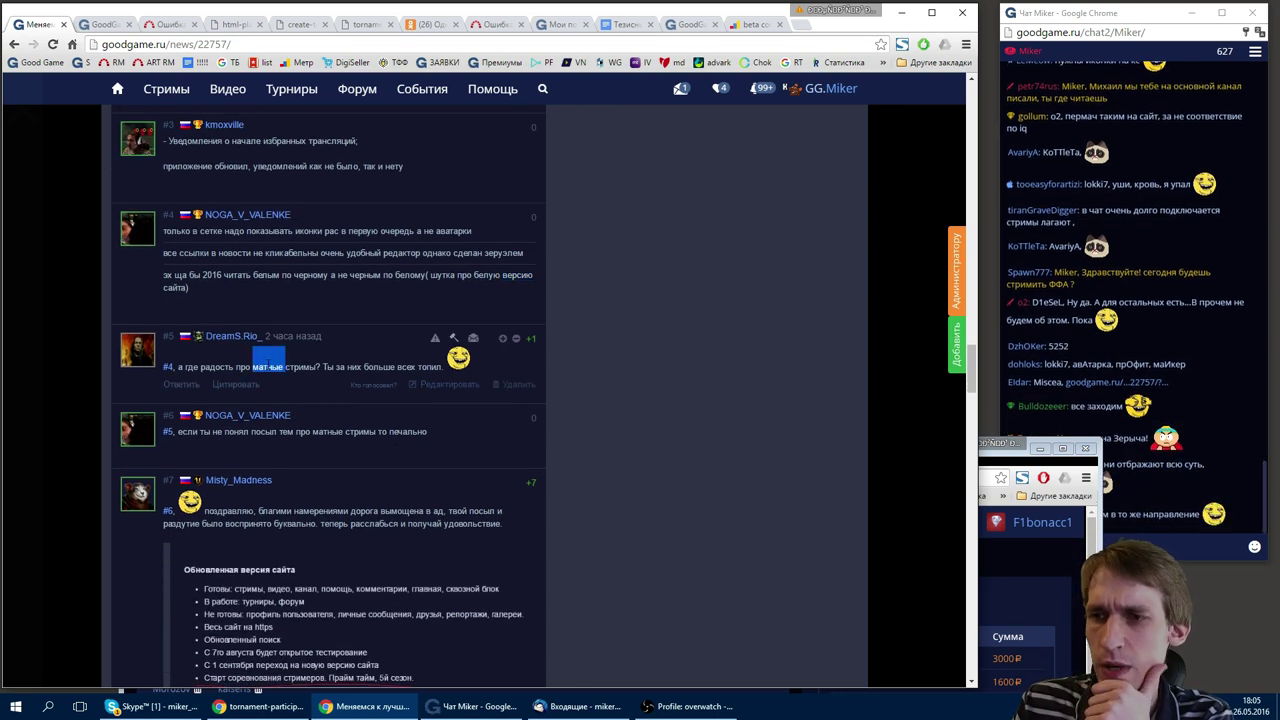
{"action": "double_click", "coordinate": [406, 366]}
Step: Move the mockup window lower and scroll the news comments down to comment #7
{"action": "scroll", "coordinate": [295, 380], "scroll_direction": "down", "scroll_amount": 1}
{"action": "scroll", "coordinate": [294, 380], "scroll_direction": "down", "scroll_amount": 1}
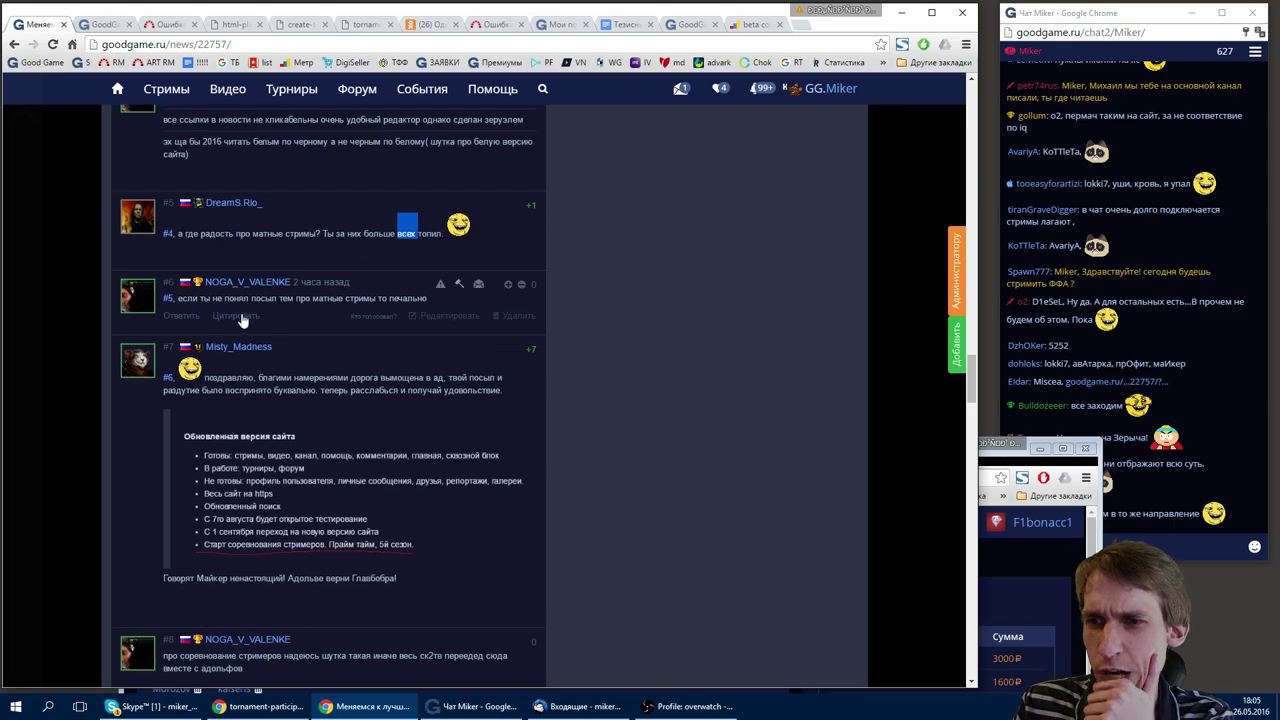
{"action": "scroll", "coordinate": [289, 318], "scroll_direction": "down", "scroll_amount": 1}
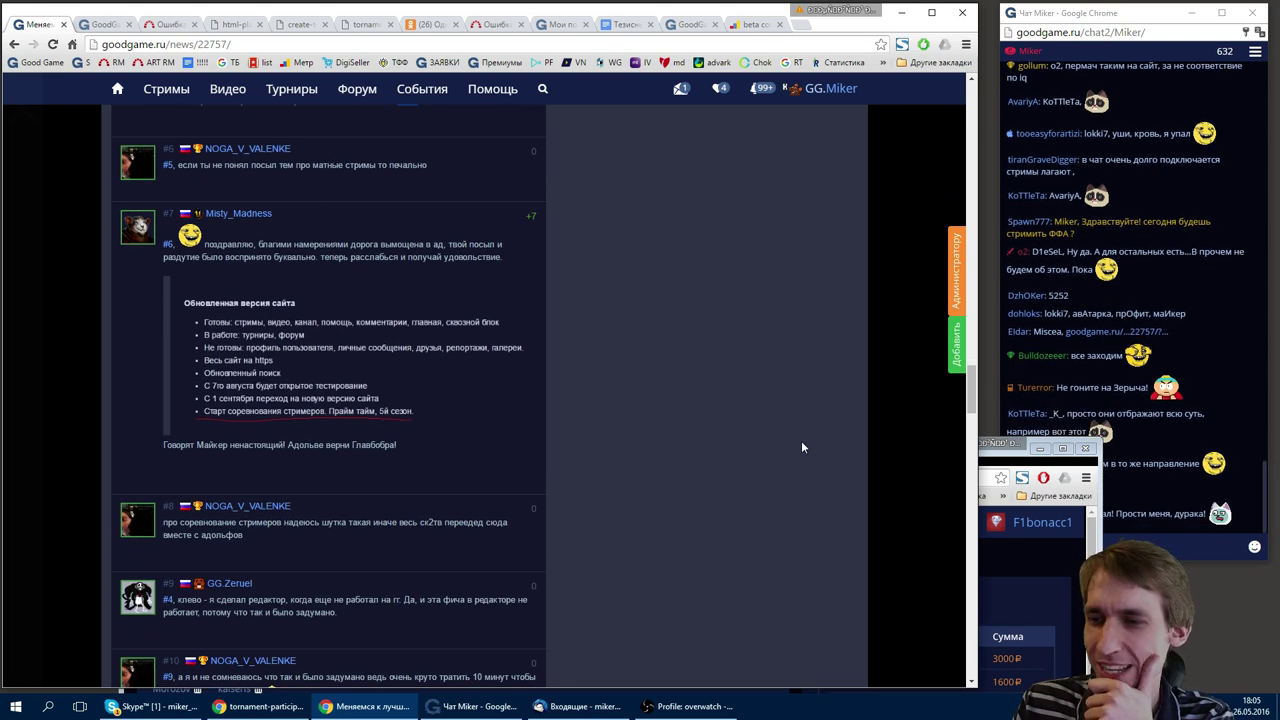
{"action": "left_click_drag", "start_coordinate": [996, 457], "coordinate": [996, 548]}
{"action": "left_click", "coordinate": [722, 397]}
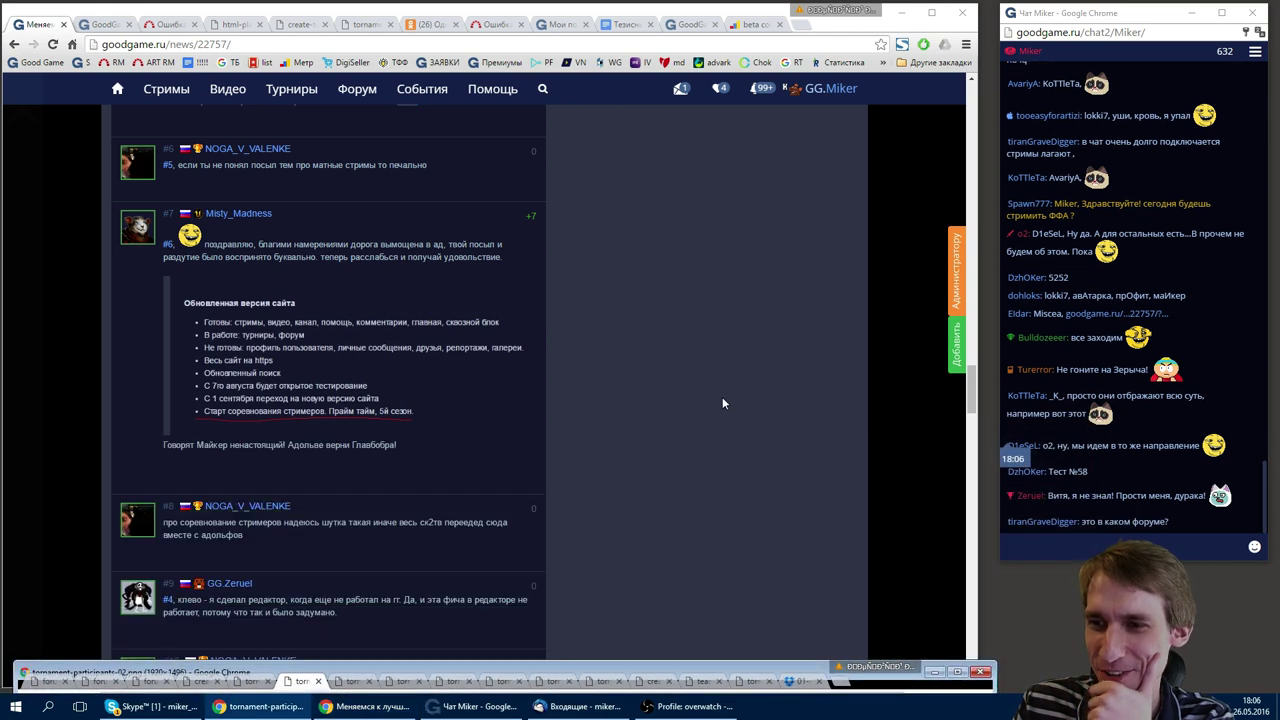
{"action": "scroll", "coordinate": [650, 411], "scroll_direction": "down", "scroll_amount": 1}
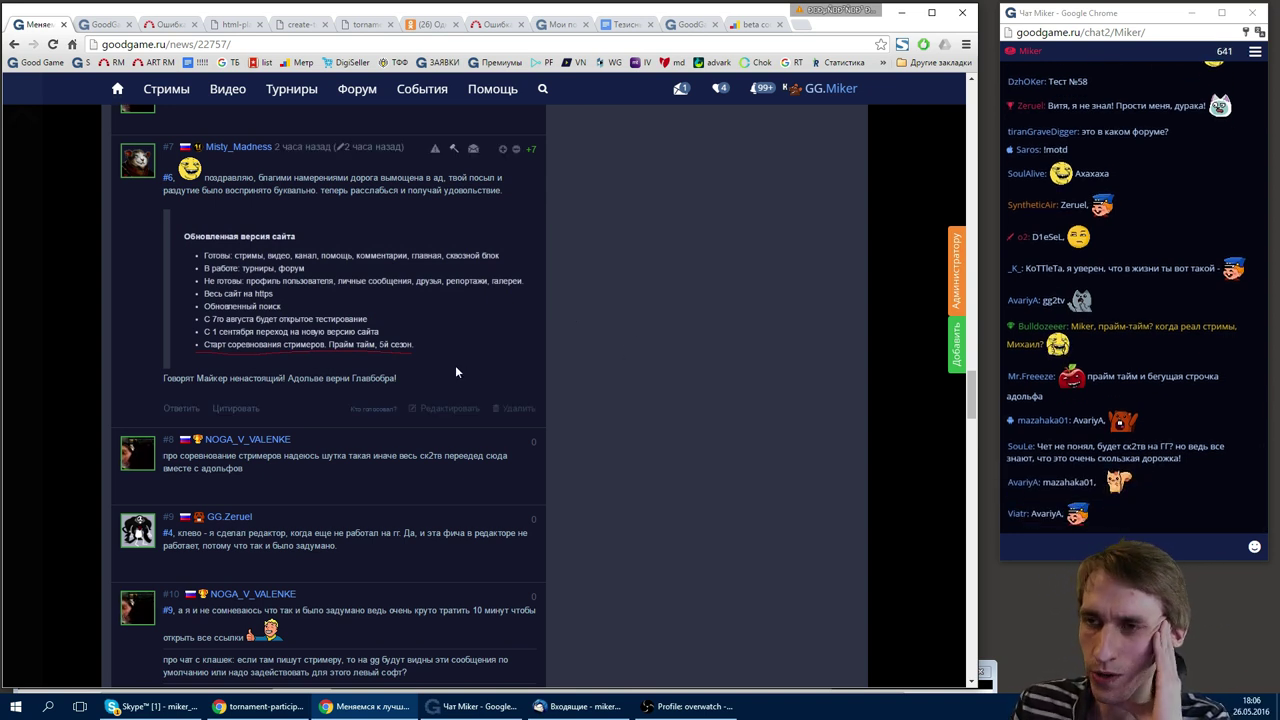
{"action": "left_click_drag", "start_coordinate": [434, 376], "coordinate": [168, 212]}
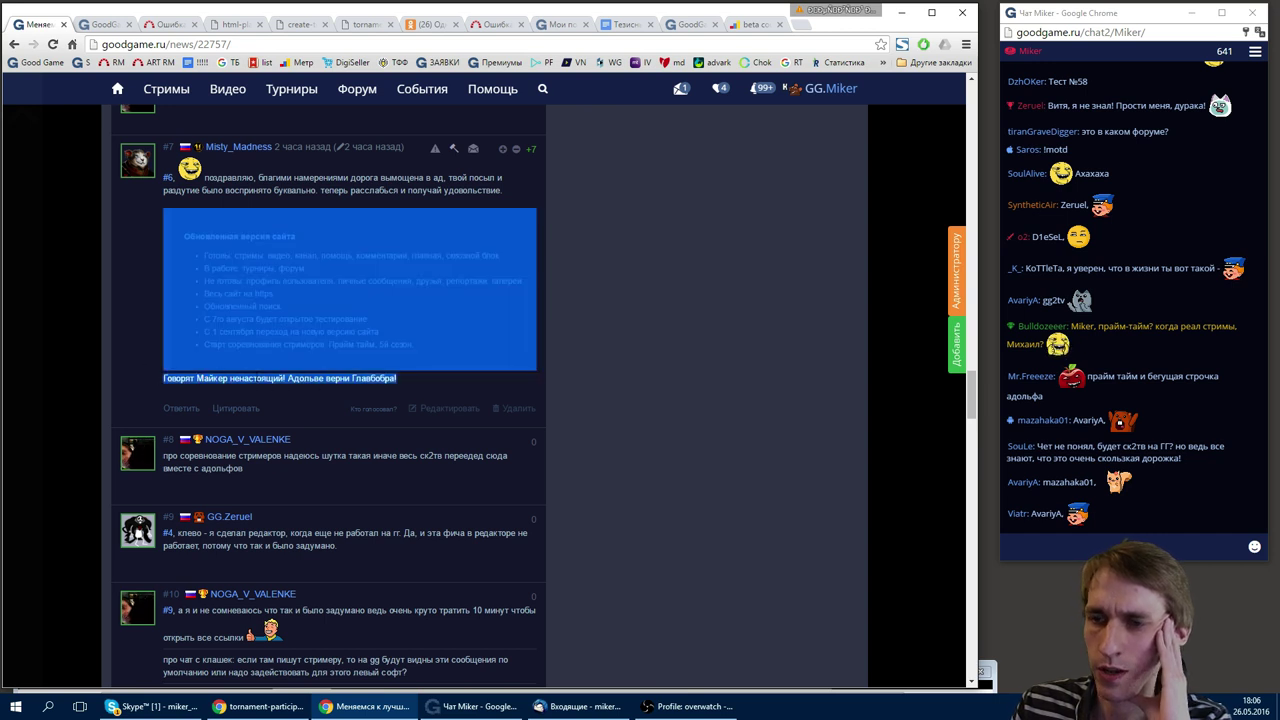
{"action": "double_click", "coordinate": [374, 378]}
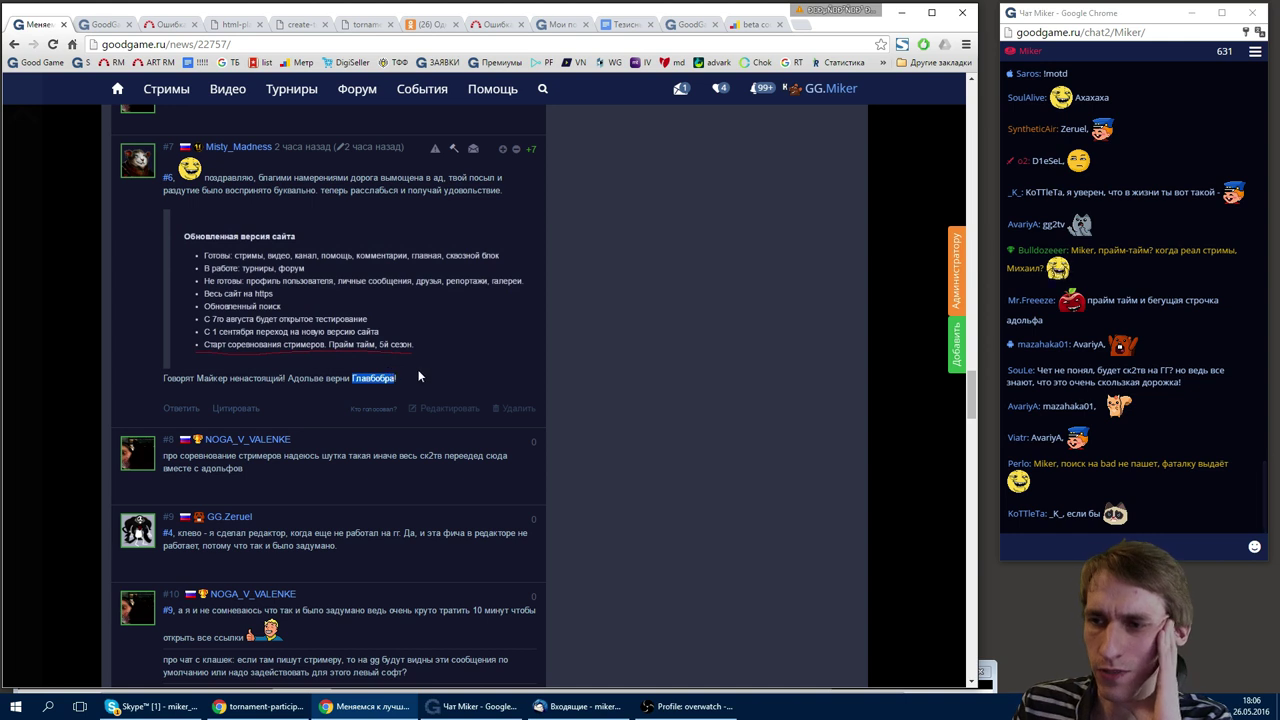
{"action": "left_click", "coordinate": [412, 377]}
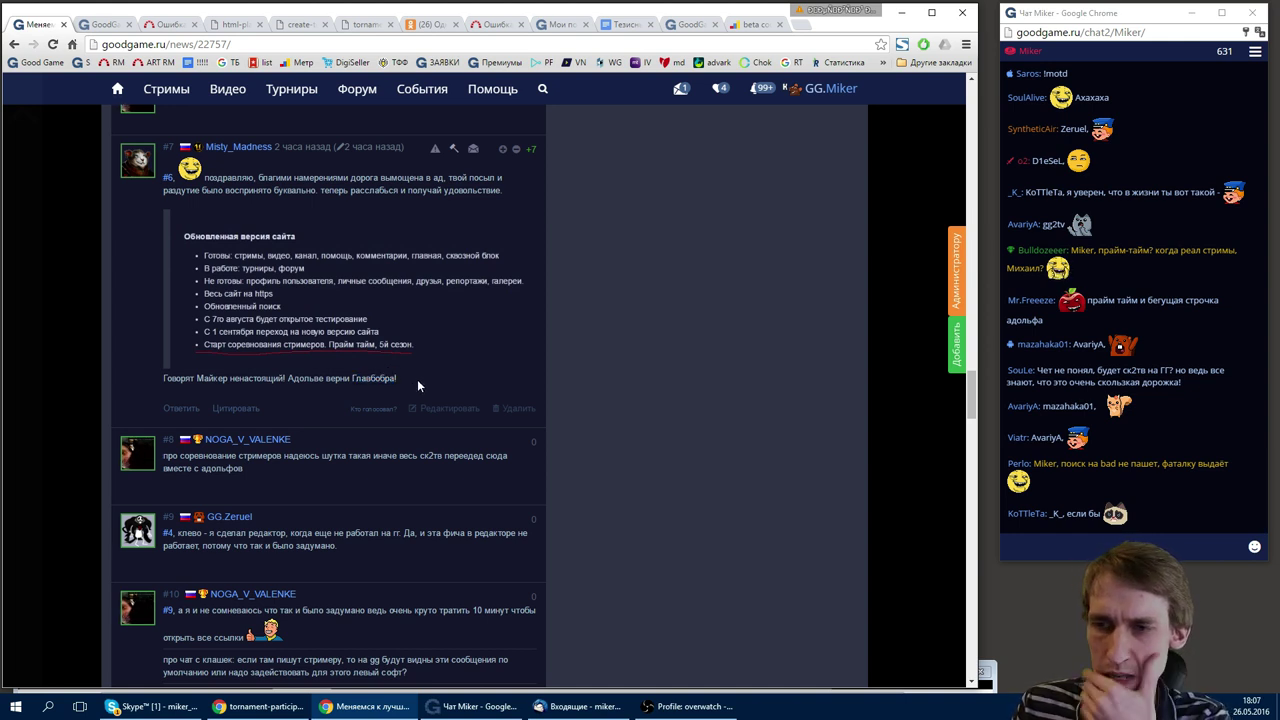
{"action": "scroll", "coordinate": [546, 414], "scroll_direction": "down", "scroll_amount": 2}
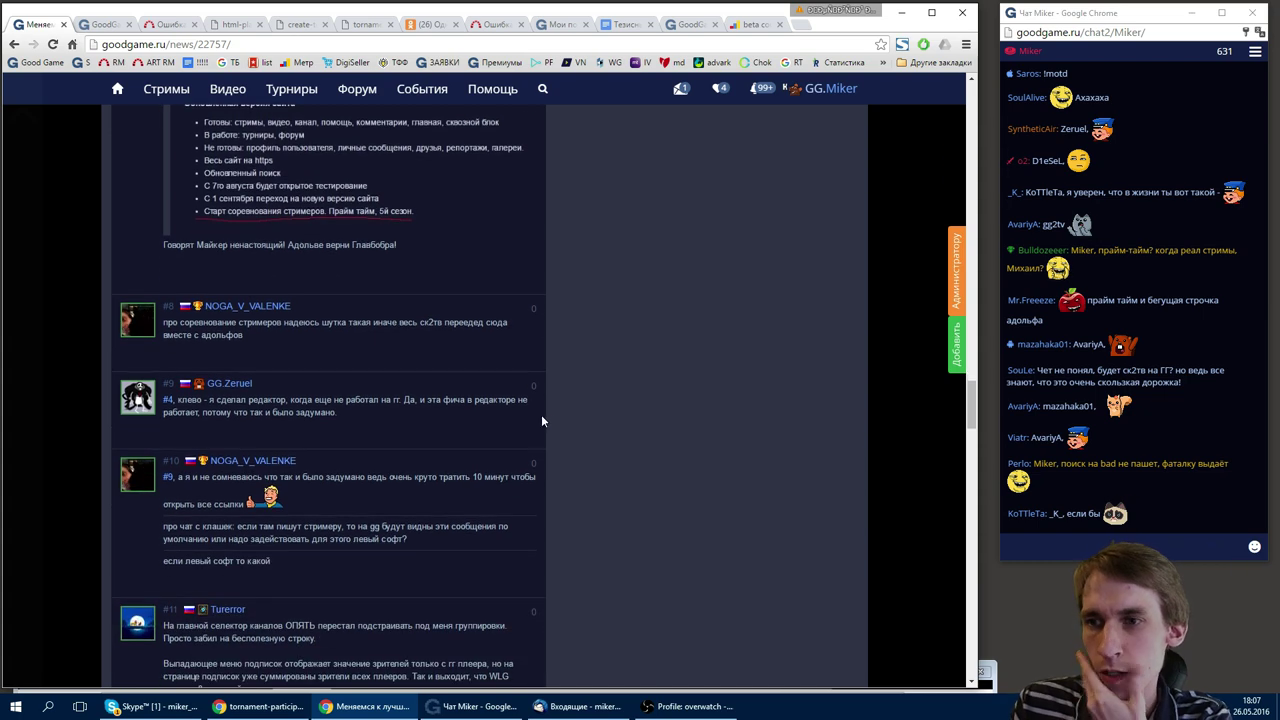
{"action": "double_click", "coordinate": [222, 335]}
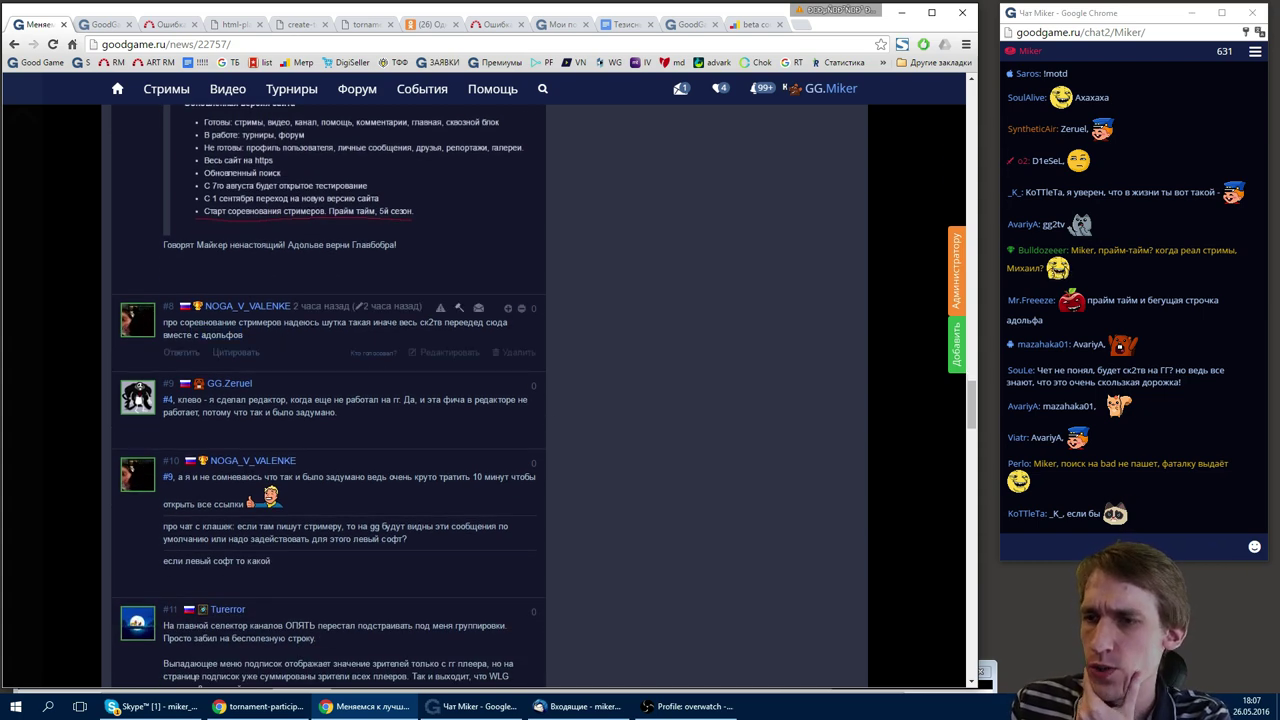
{"action": "double_click", "coordinate": [302, 322]}
{"action": "left_click_drag", "start_coordinate": [418, 245], "coordinate": [160, 245]}
{"action": "left_click", "coordinate": [198, 245]}
{"action": "double_click", "coordinate": [212, 245]}
{"action": "double_click", "coordinate": [257, 245]}
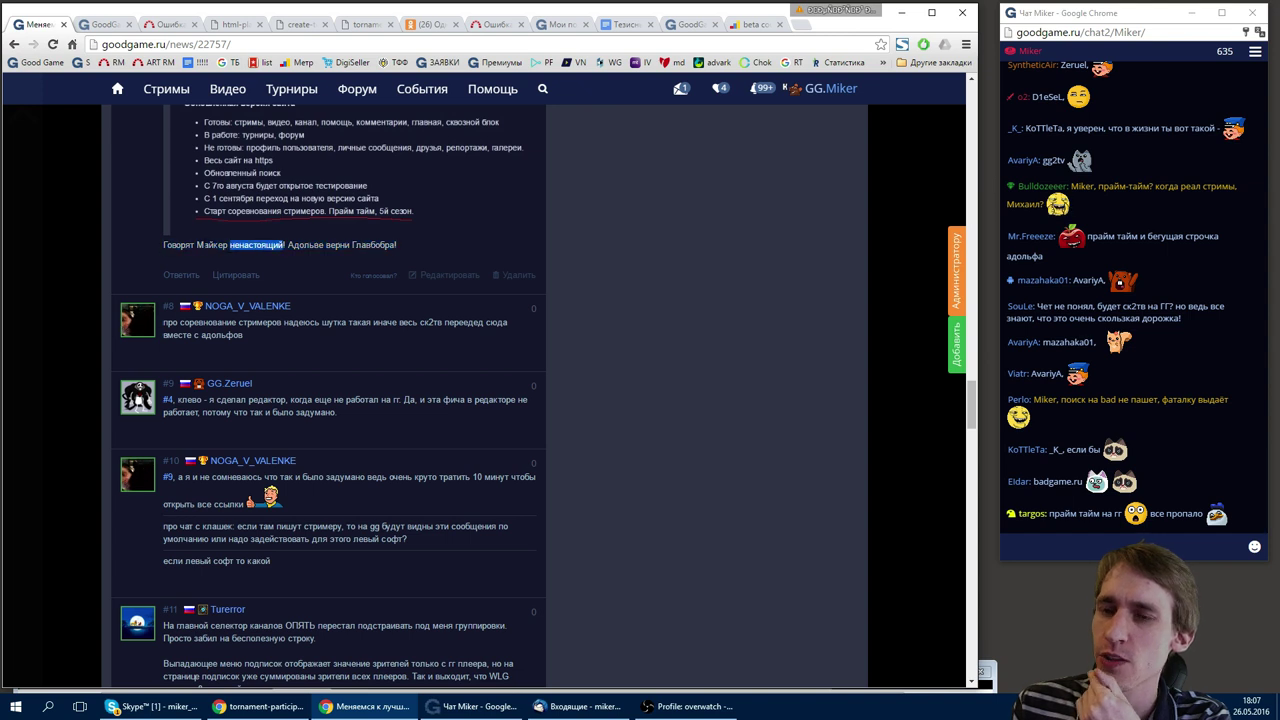
{"action": "double_click", "coordinate": [212, 245]}
{"action": "double_click", "coordinate": [257, 245]}
{"action": "double_click", "coordinate": [374, 245]}
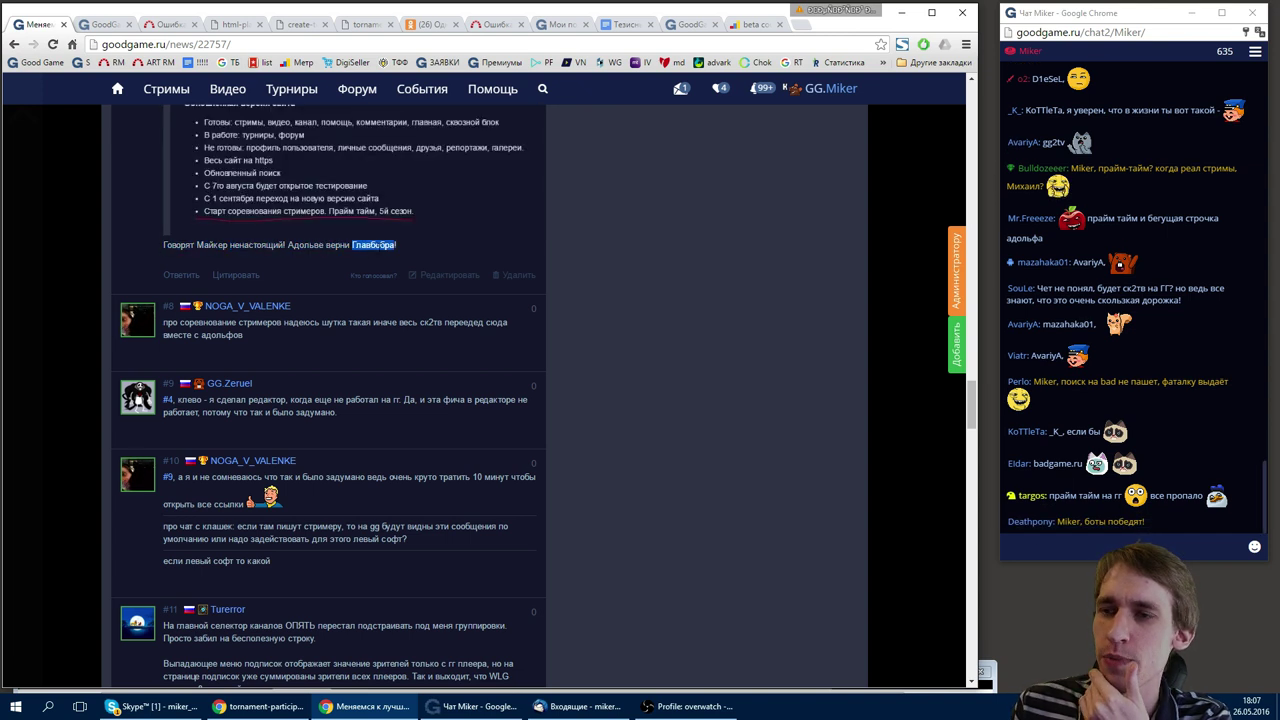
{"action": "double_click", "coordinate": [308, 245]}
{"action": "left_click", "coordinate": [308, 245]}
{"action": "double_click", "coordinate": [374, 245]}
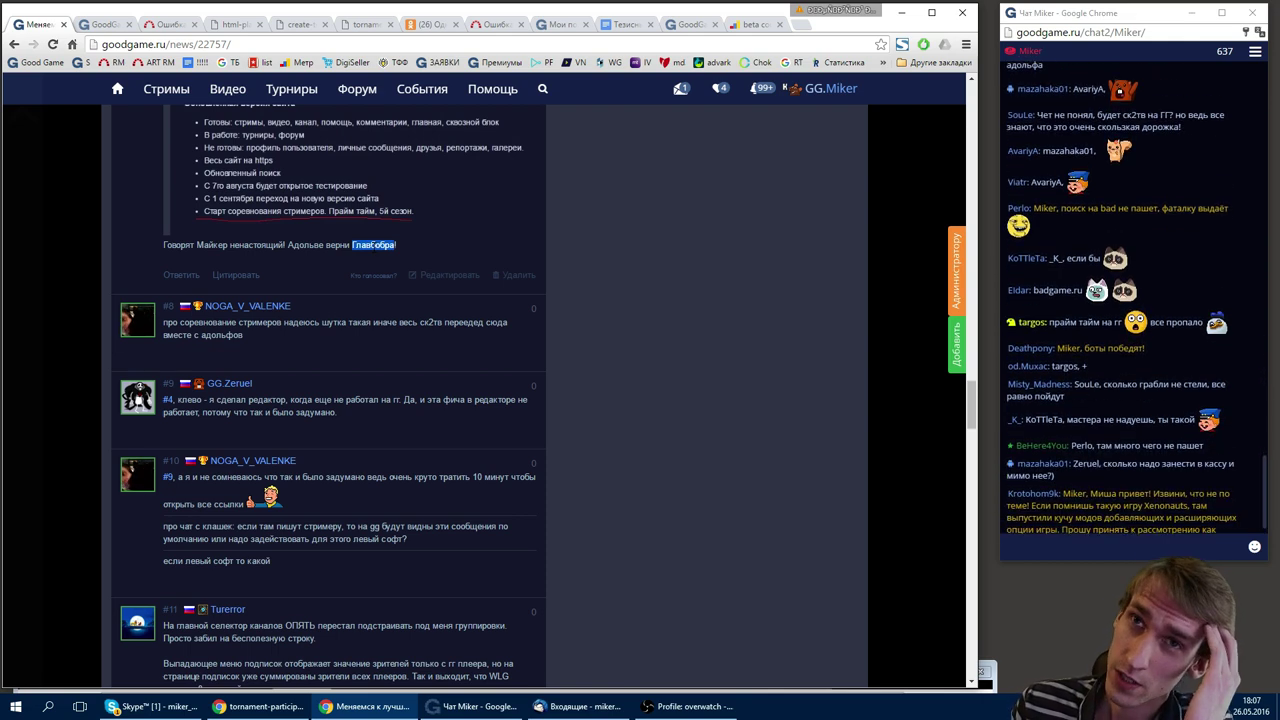
{"action": "left_click", "coordinate": [368, 245]}
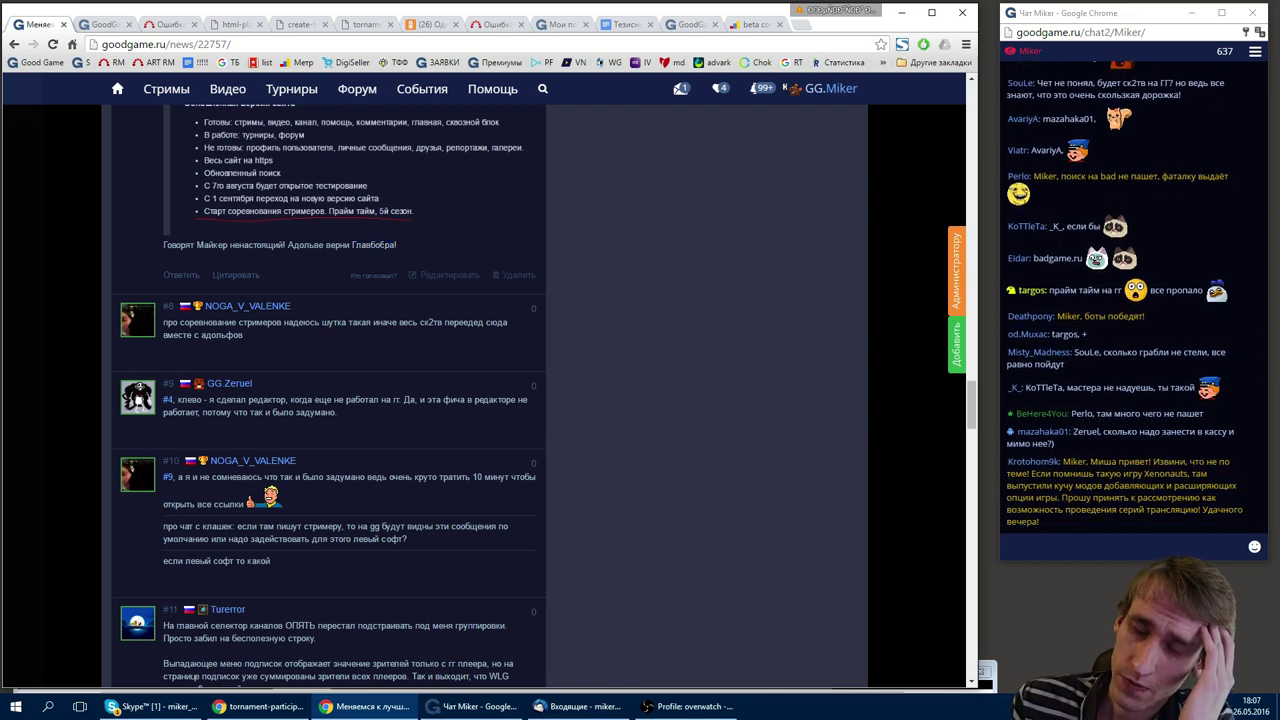
{"action": "double_click", "coordinate": [339, 245]}
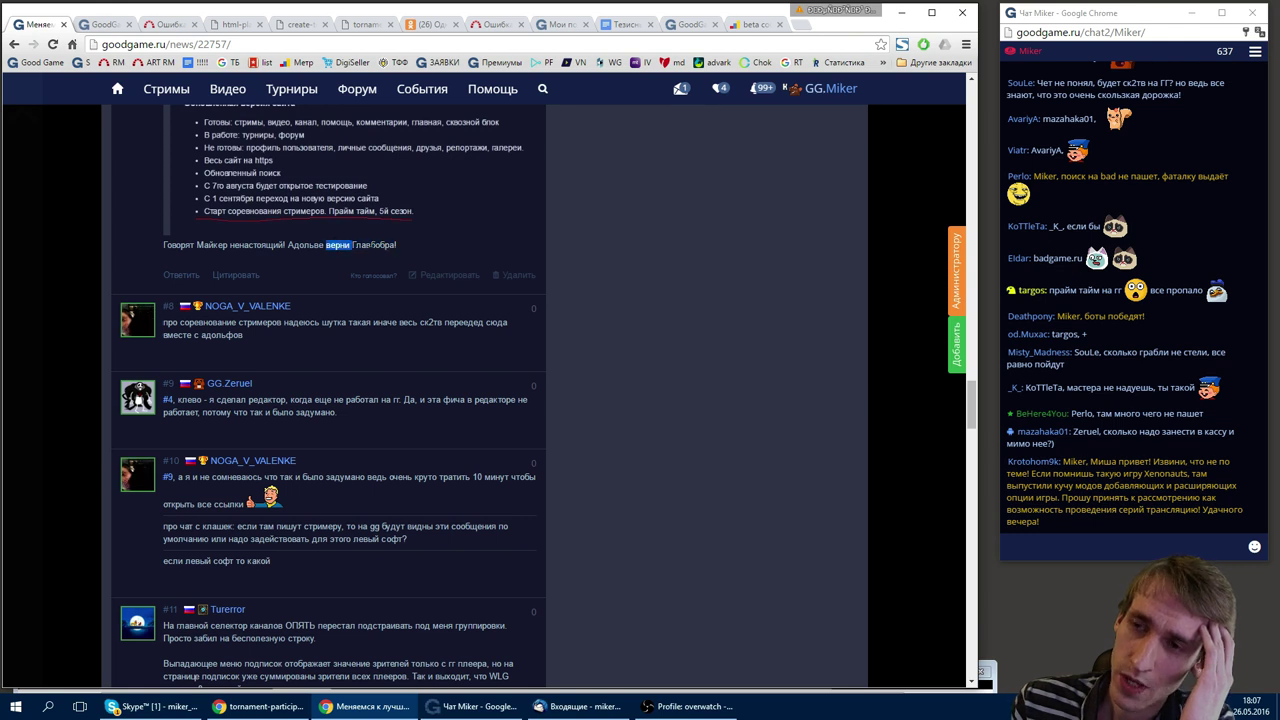
{"action": "double_click", "coordinate": [373, 245]}
{"action": "double_click", "coordinate": [339, 245]}
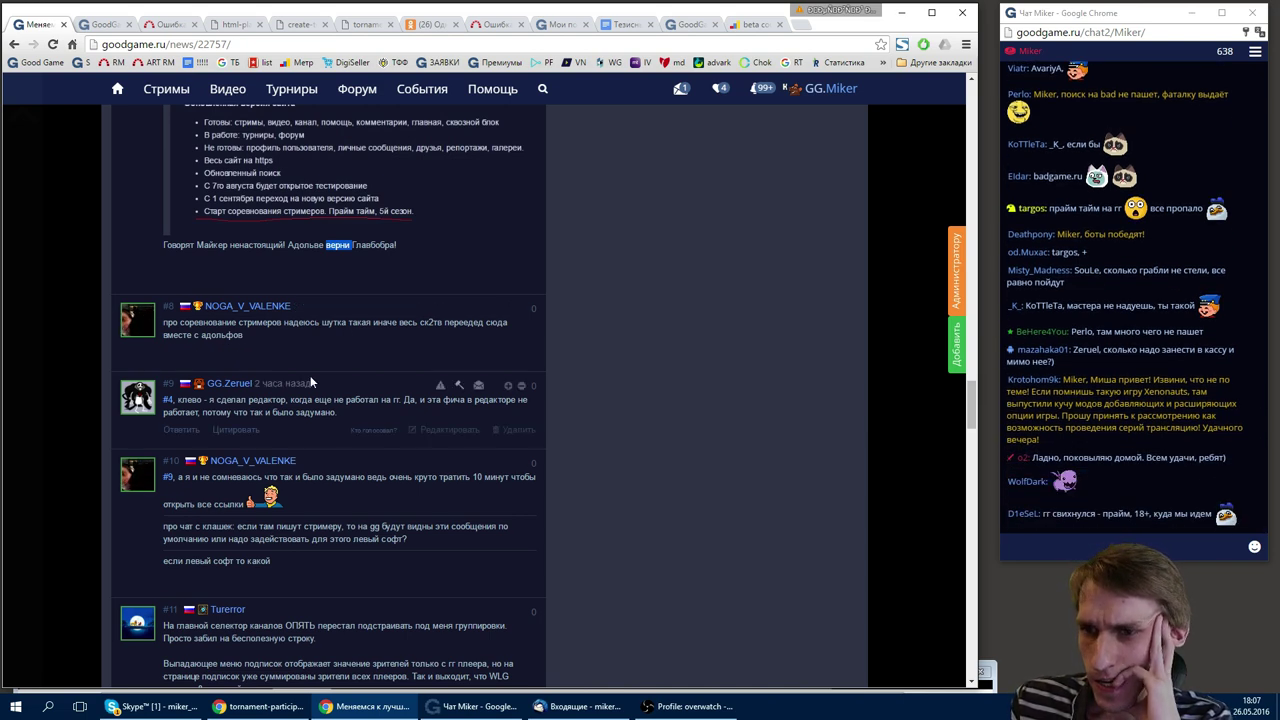
{"action": "scroll", "coordinate": [219, 395], "scroll_direction": "down", "scroll_amount": 1}
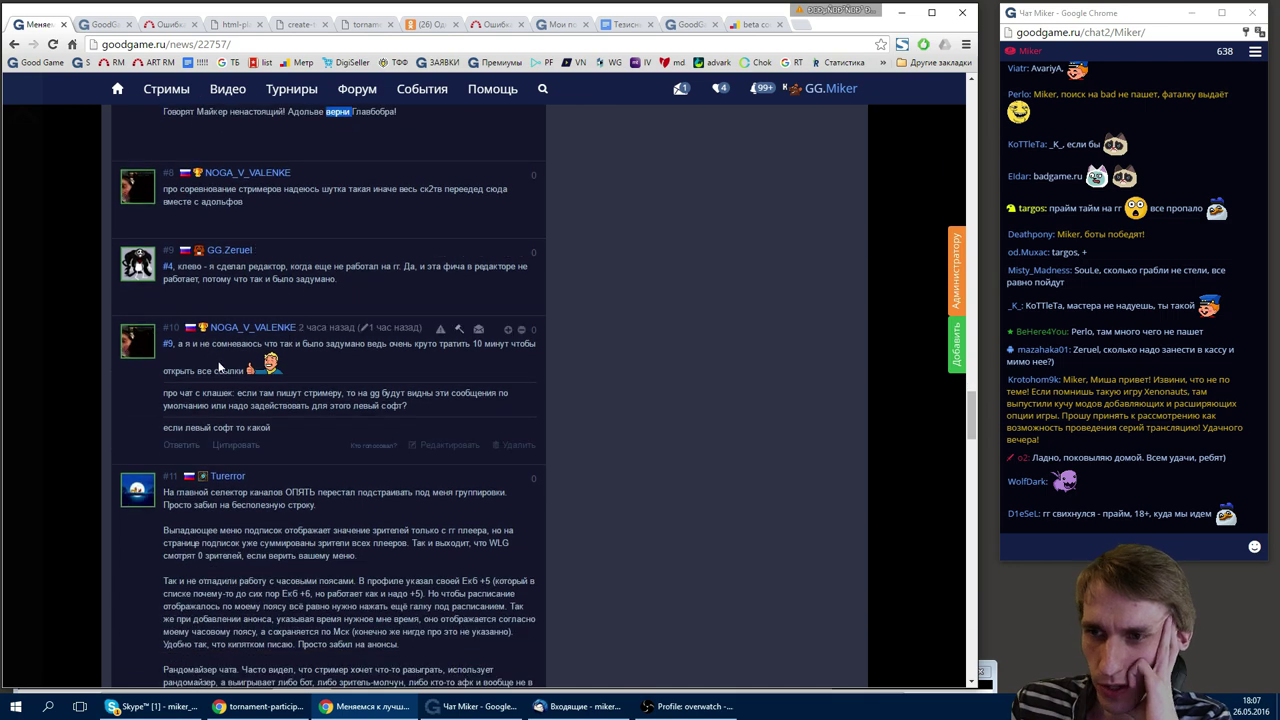
{"action": "left_click", "coordinate": [336, 366]}
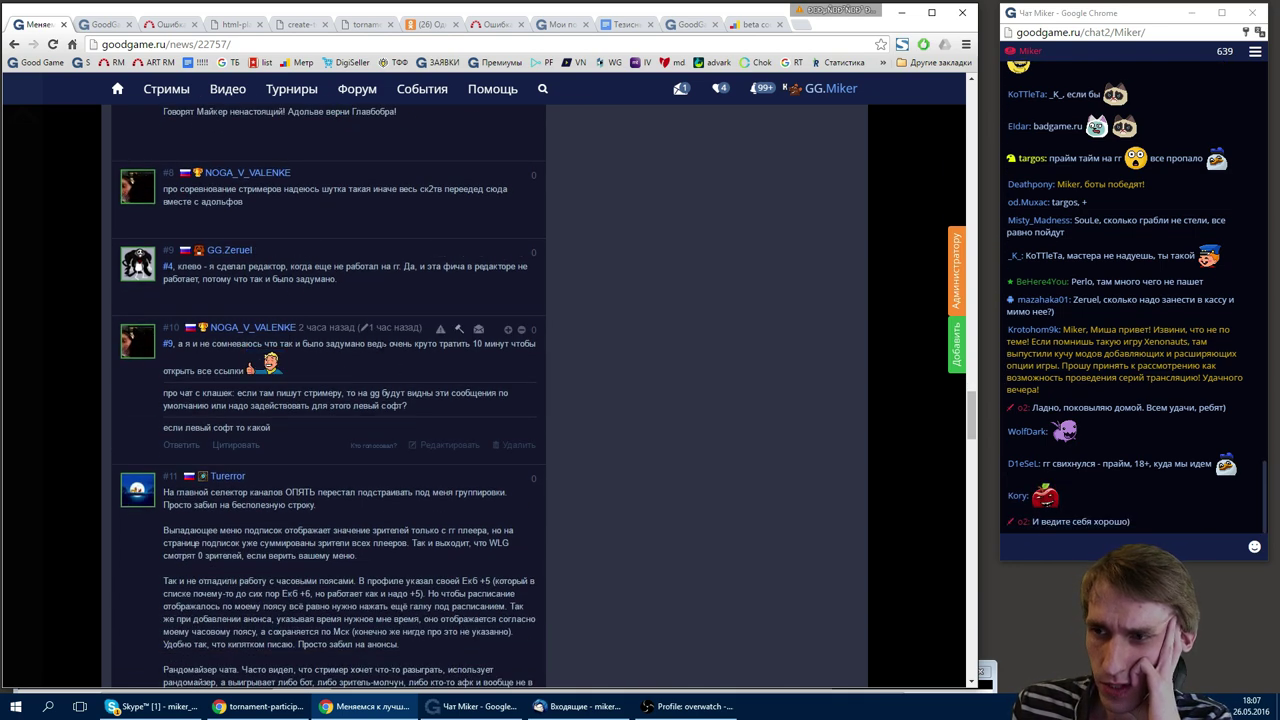
{"action": "left_click_drag", "start_coordinate": [414, 344], "coordinate": [437, 344]}
{"action": "left_click", "coordinate": [330, 370]}
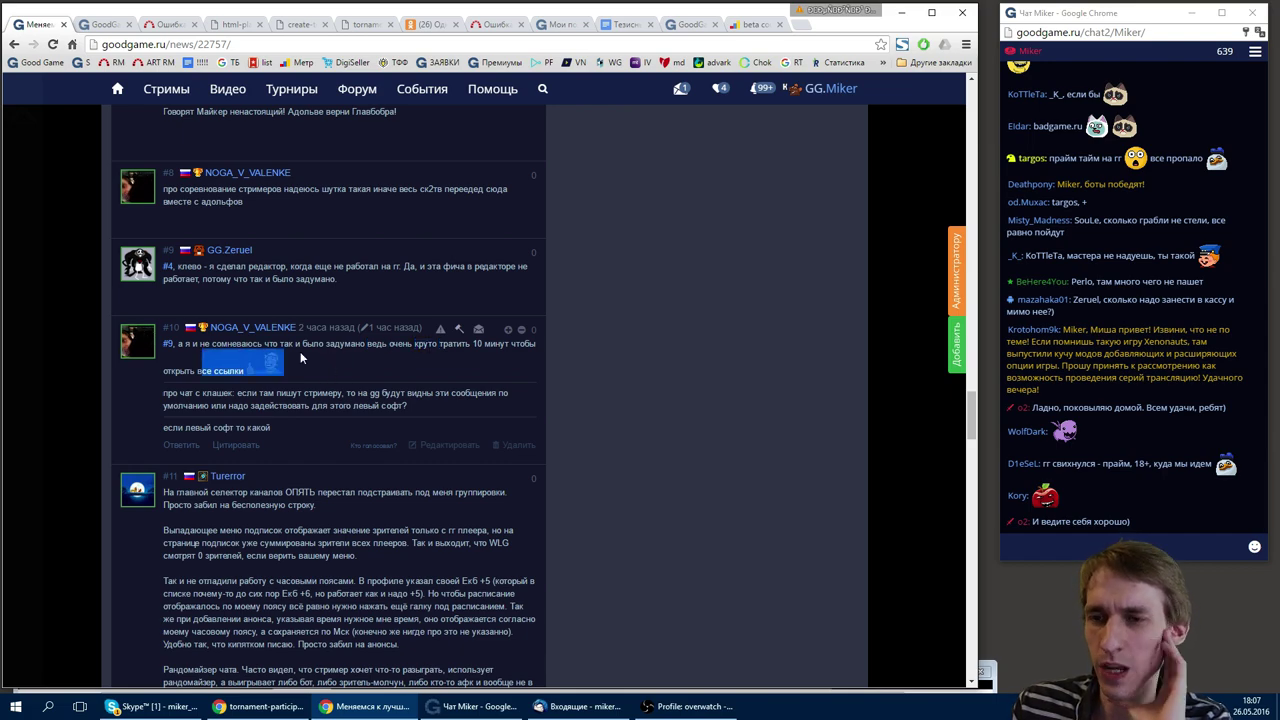
{"action": "scroll", "coordinate": [503, 374], "scroll_direction": "up", "scroll_amount": 10}
{"action": "scroll", "coordinate": [600, 463], "scroll_direction": "up", "scroll_amount": 13}
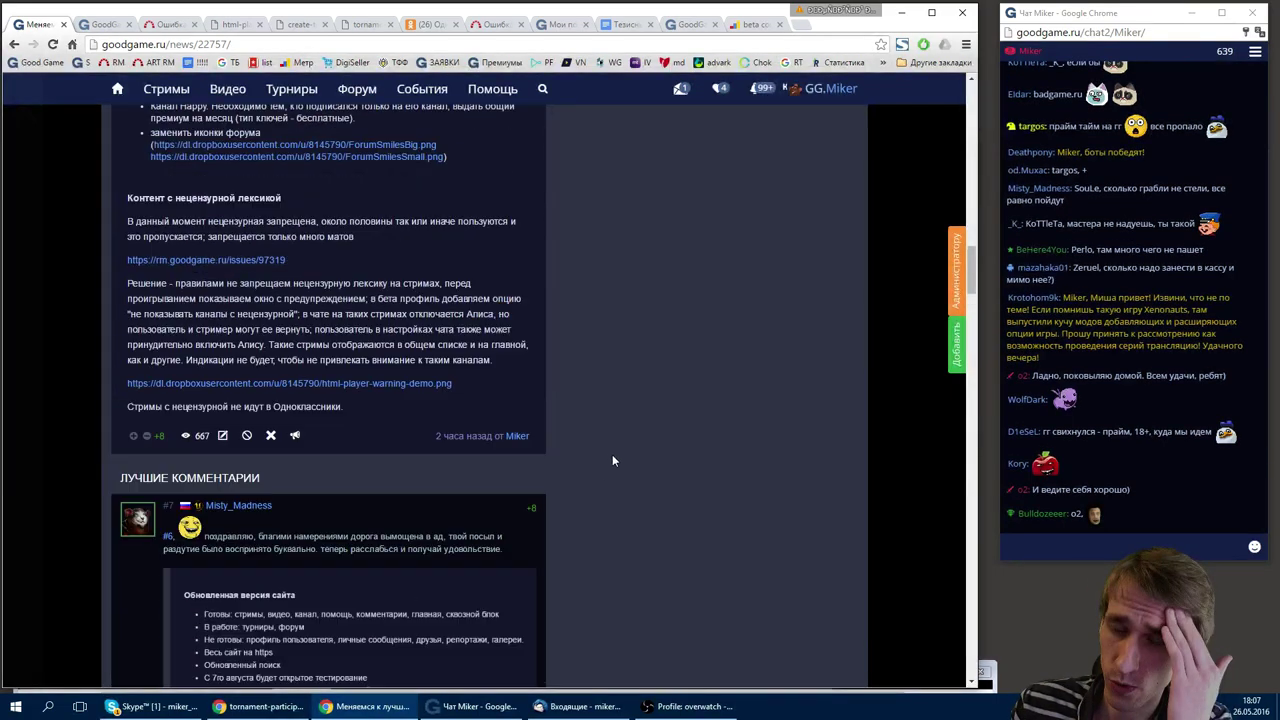
{"action": "scroll", "coordinate": [522, 463], "scroll_direction": "up", "scroll_amount": 4}
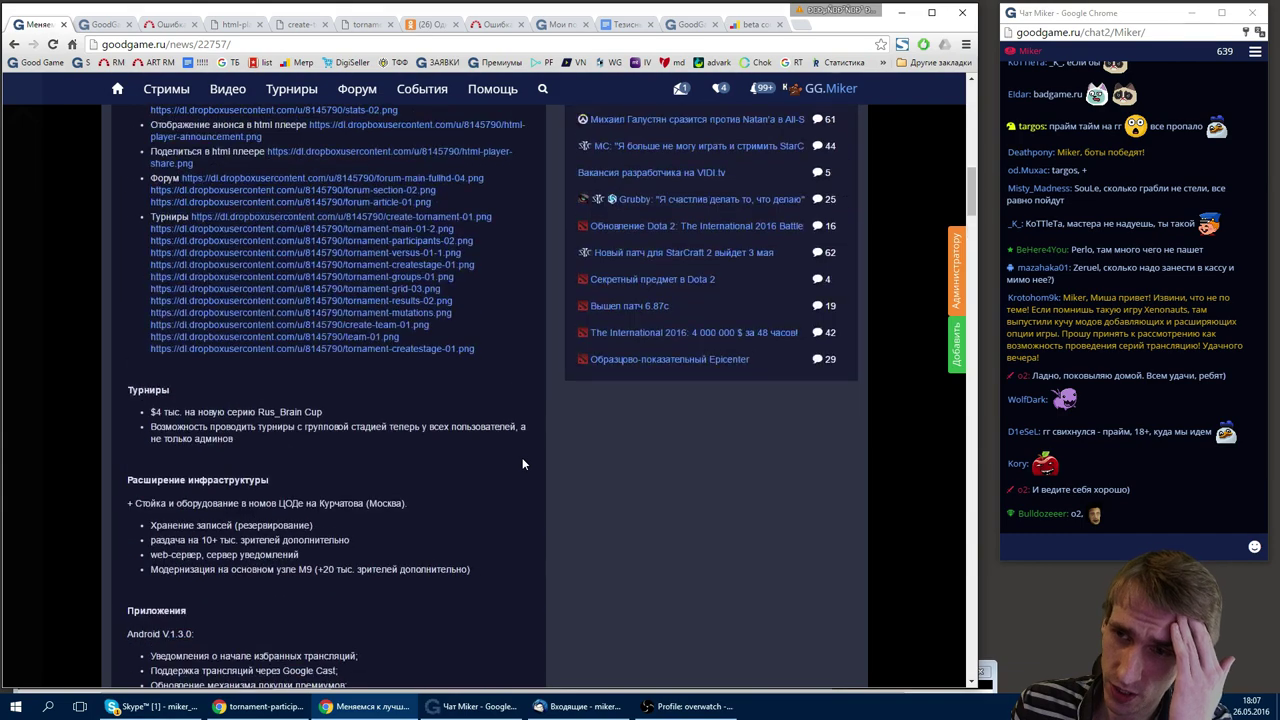
{"action": "scroll", "coordinate": [522, 463], "scroll_direction": "up", "scroll_amount": 3}
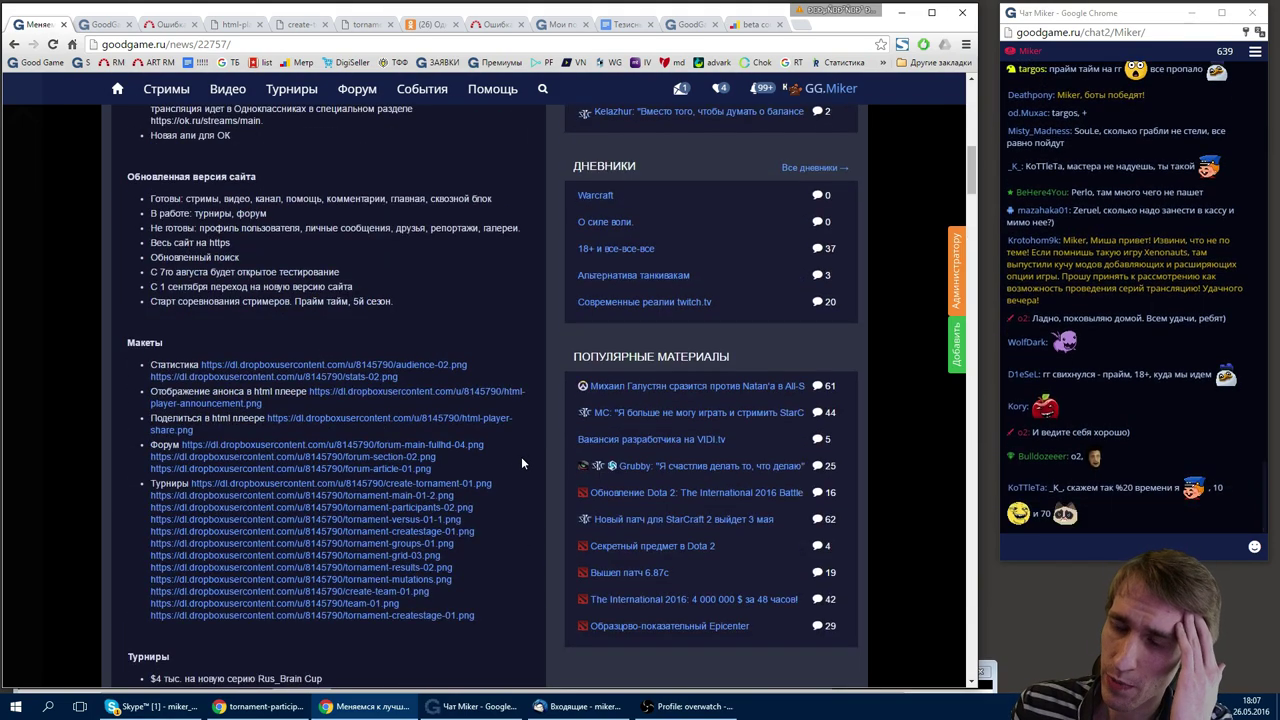
{"action": "scroll", "coordinate": [465, 338], "scroll_direction": "up", "scroll_amount": 6}
{"action": "scroll", "coordinate": [359, 356], "scroll_direction": "up", "scroll_amount": 2}
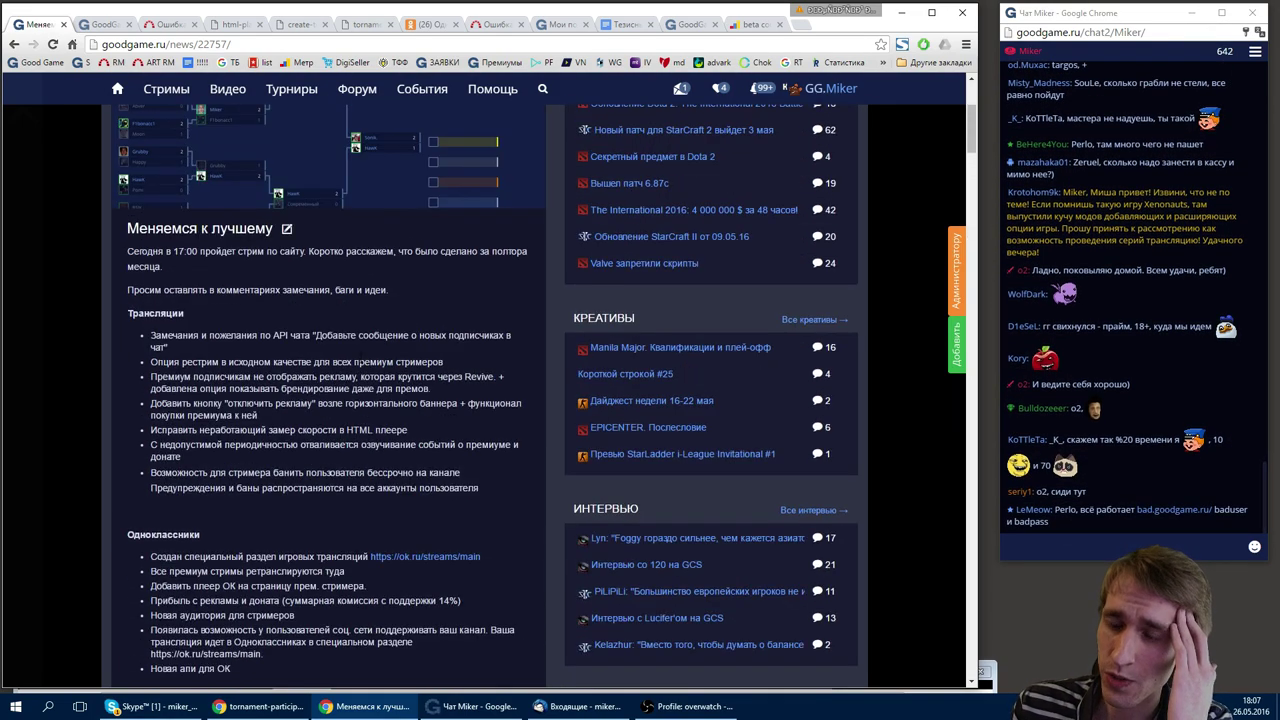
{"action": "scroll", "coordinate": [325, 322], "scroll_direction": "down", "scroll_amount": 8}
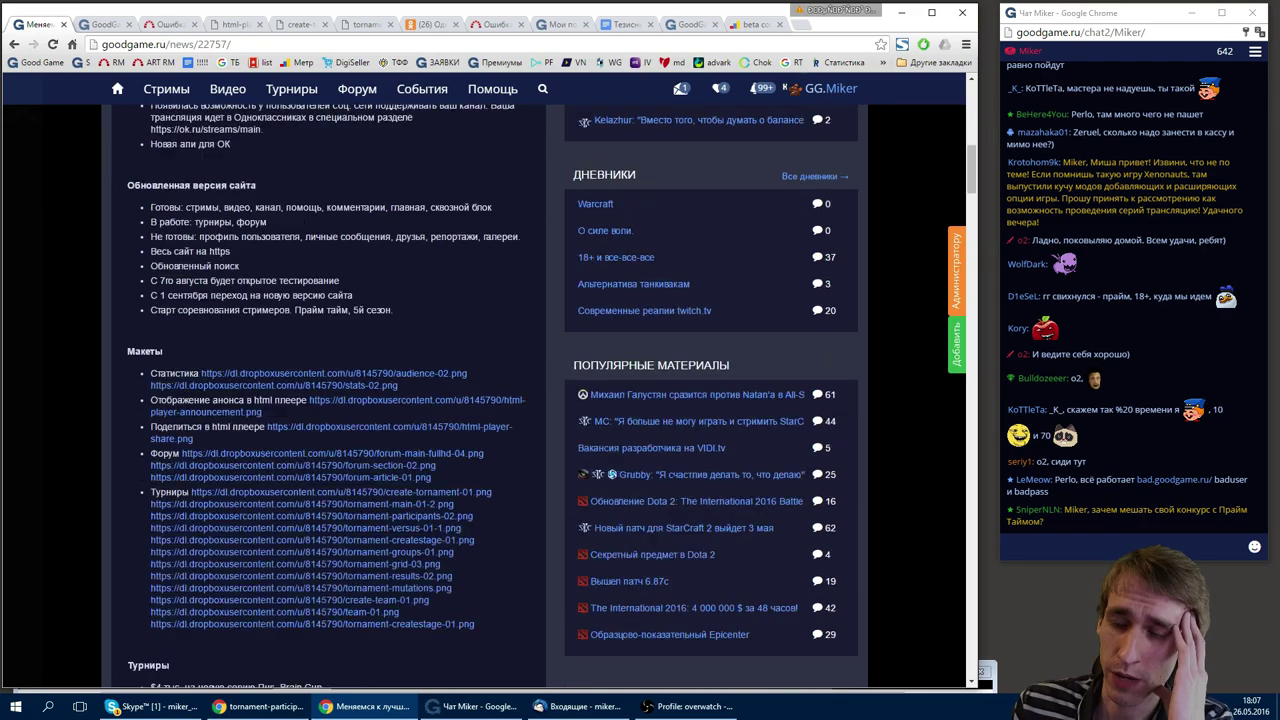
{"action": "scroll", "coordinate": [325, 322], "scroll_direction": "down", "scroll_amount": 15}
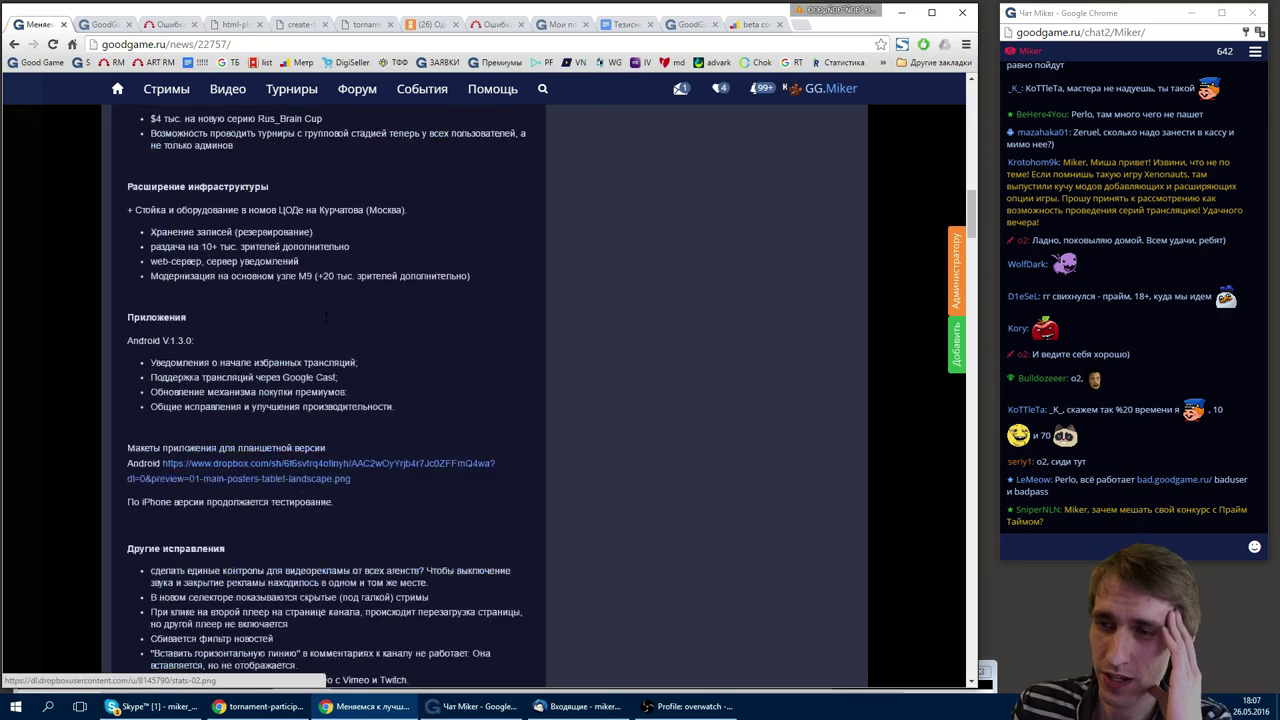
{"action": "scroll", "coordinate": [481, 414], "scroll_direction": "down", "scroll_amount": 5}
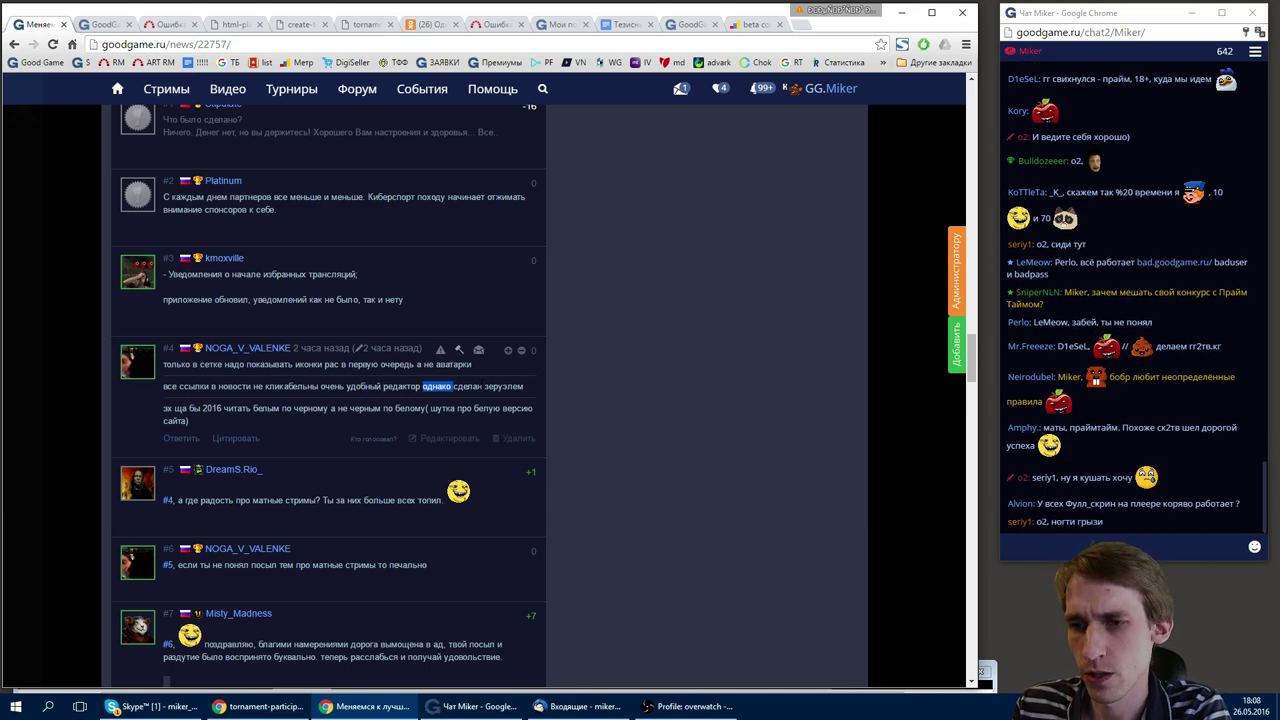
{"action": "scroll", "coordinate": [363, 445], "scroll_direction": "down", "scroll_amount": 2}
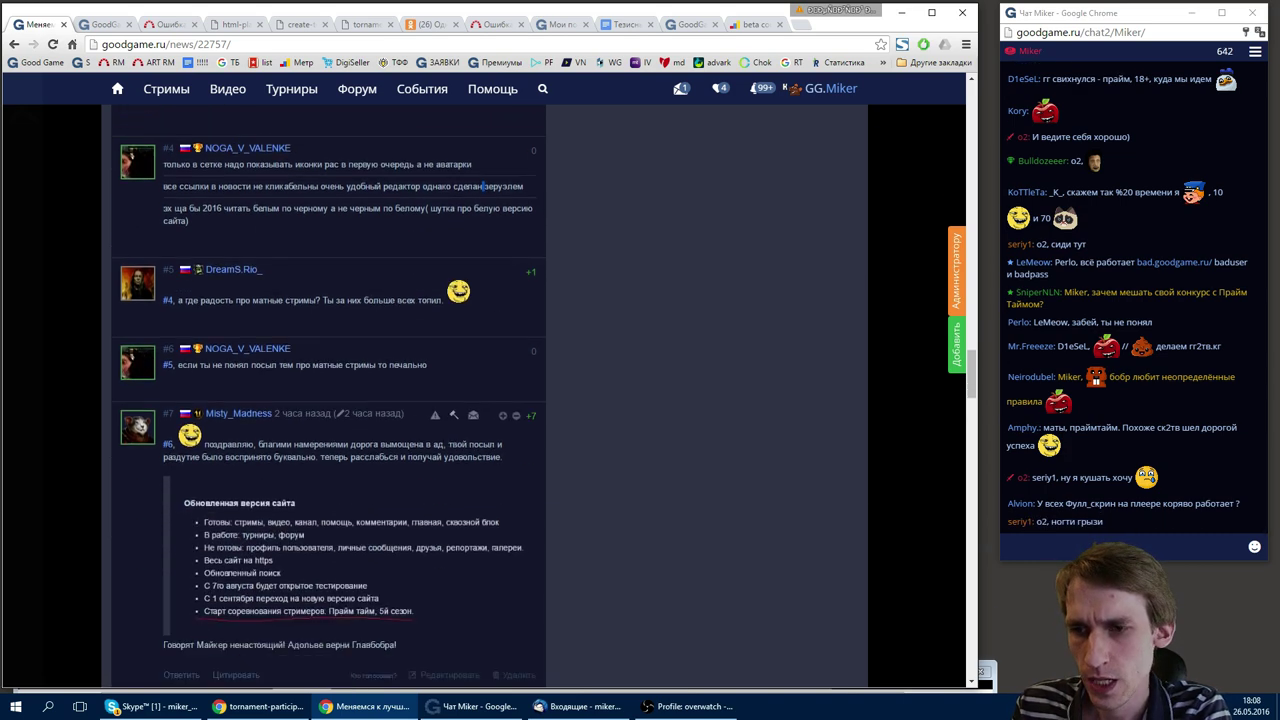
{"action": "scroll", "coordinate": [270, 330], "scroll_direction": "down", "scroll_amount": 1}
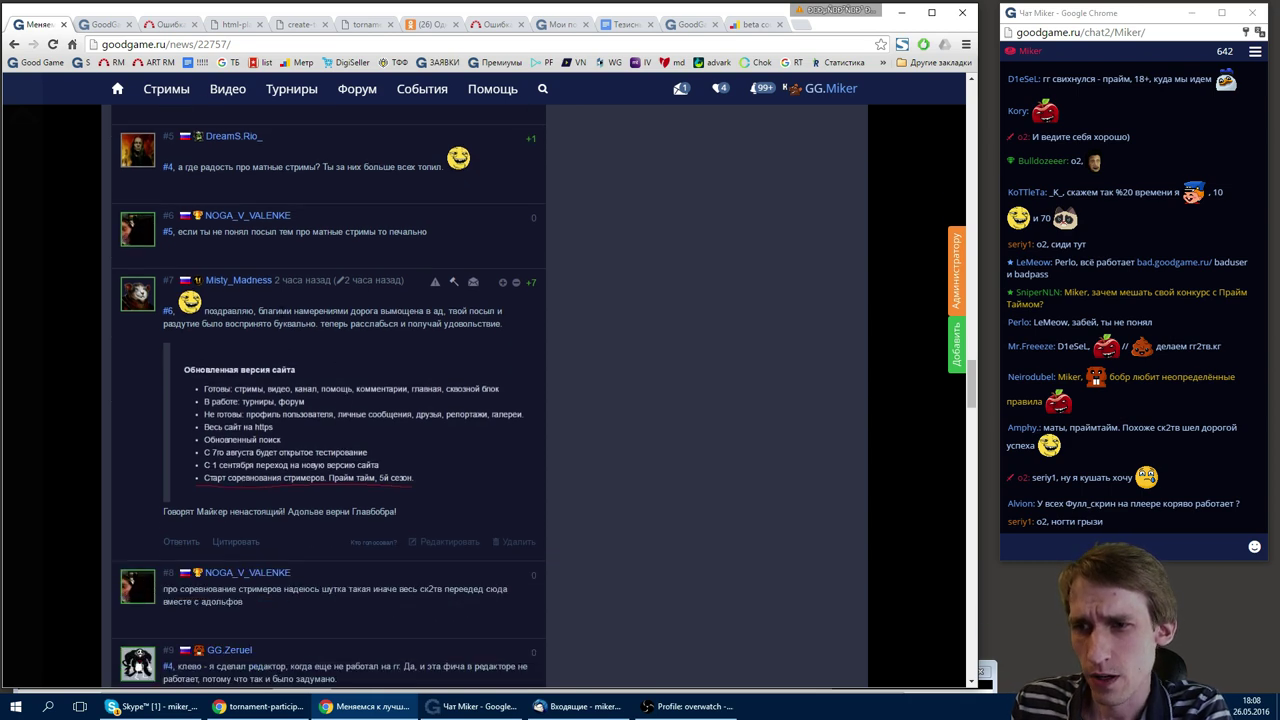
{"action": "scroll", "coordinate": [293, 331], "scroll_direction": "down", "scroll_amount": 2}
{"action": "scroll", "coordinate": [293, 331], "scroll_direction": "down", "scroll_amount": 2}
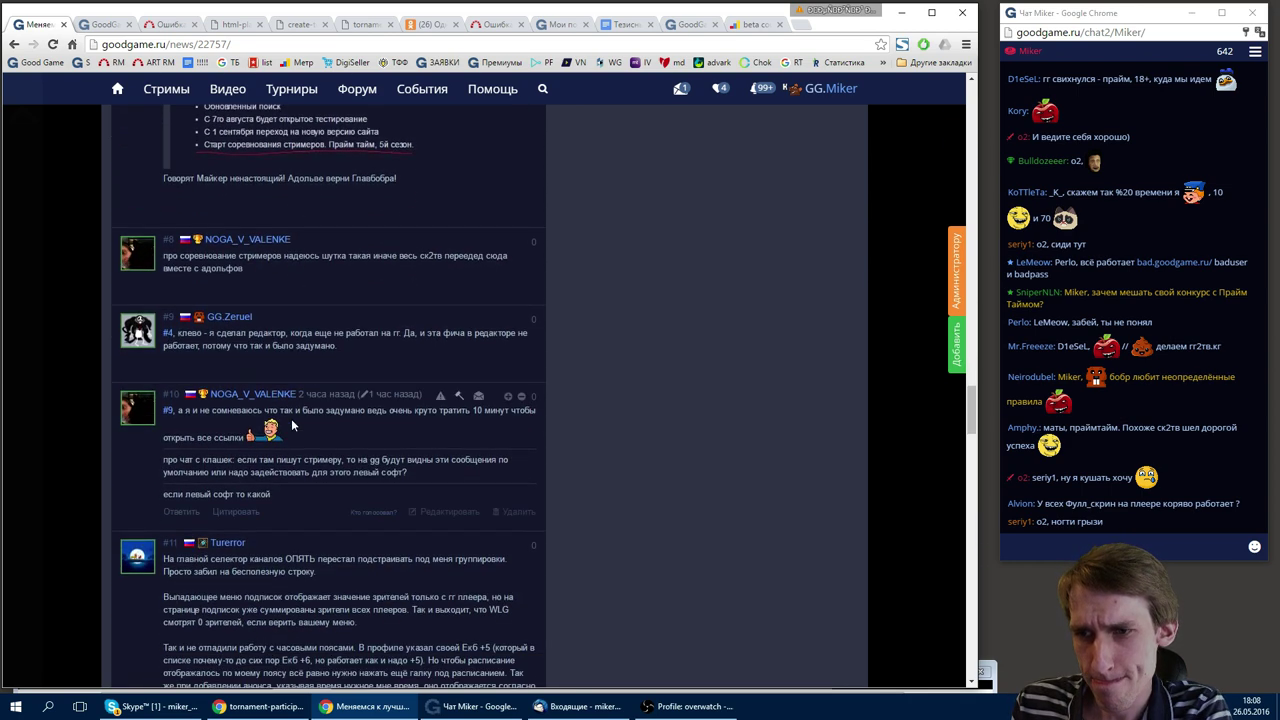
{"action": "scroll", "coordinate": [293, 331], "scroll_direction": "down", "scroll_amount": 1}
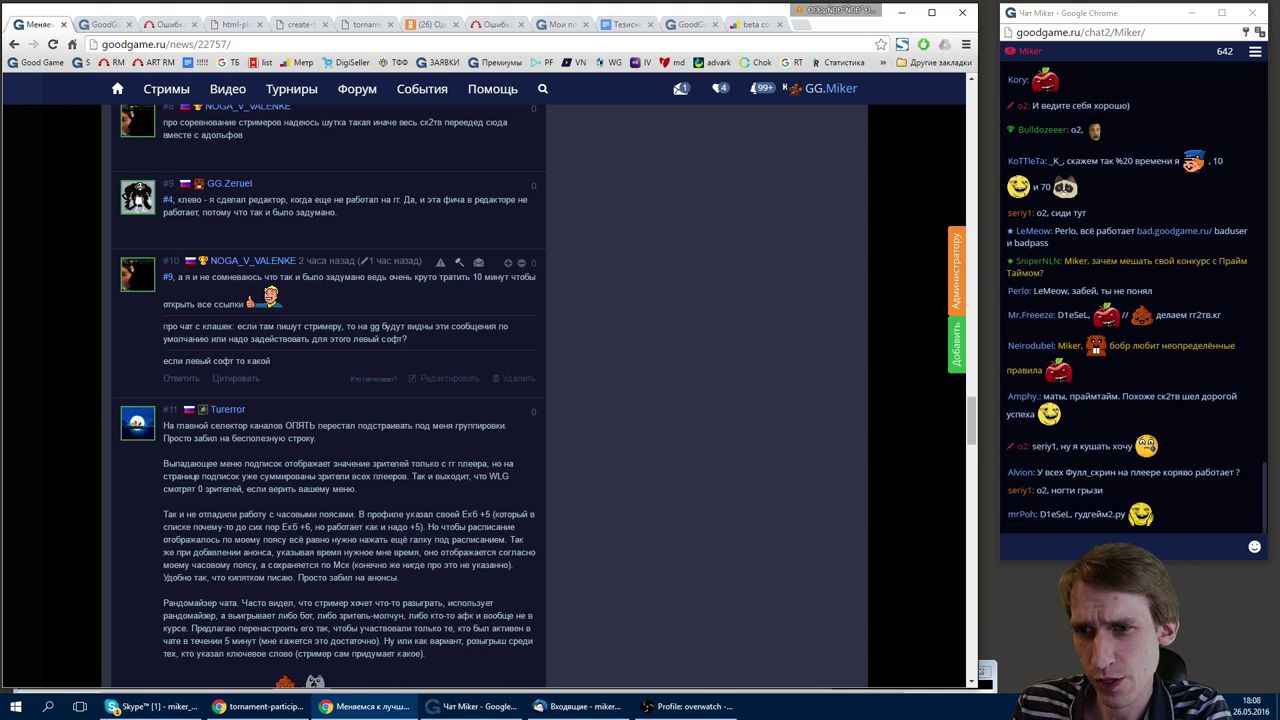
{"action": "left_click_drag", "start_coordinate": [164, 326], "coordinate": [500, 326]}
{"action": "left_click", "coordinate": [258, 326]}
{"action": "left_click", "coordinate": [408, 326]}
{"action": "left_click", "coordinate": [436, 326]}
{"action": "left_click", "coordinate": [418, 334]}
{"action": "triple_click", "coordinate": [418, 334]}
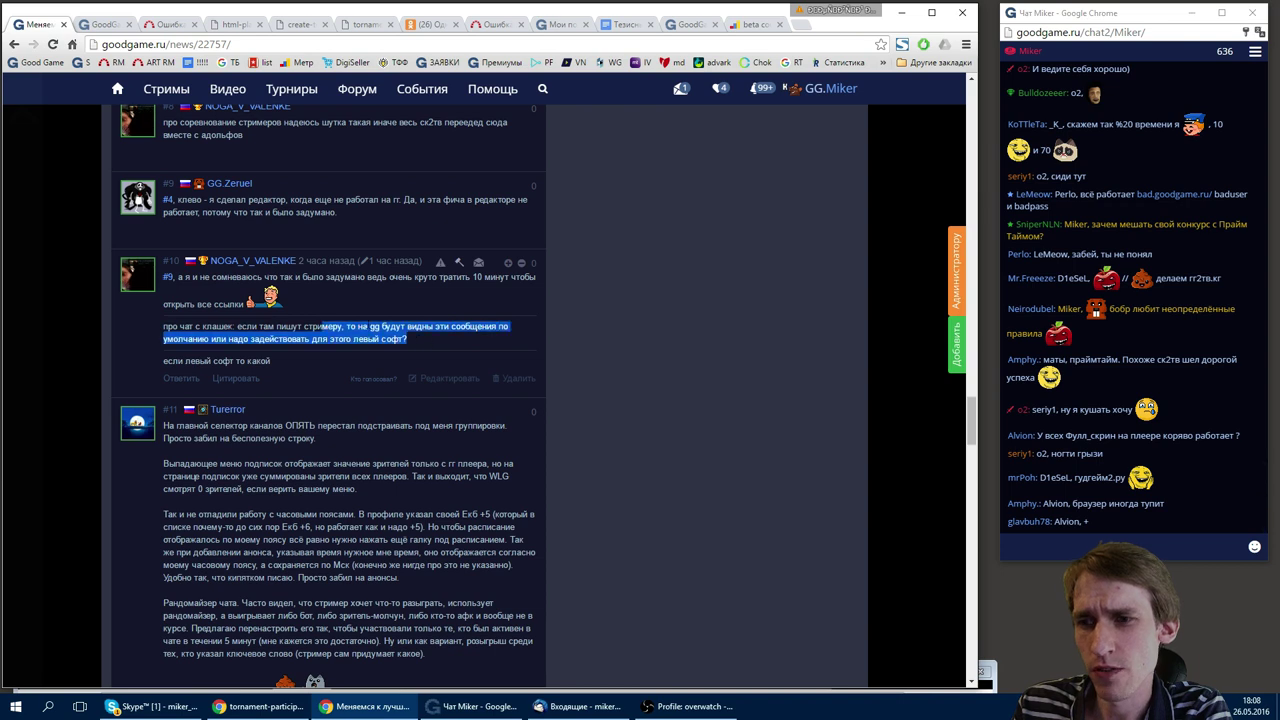
{"action": "left_click", "coordinate": [385, 326]}
{"action": "triple_click", "coordinate": [428, 340]}
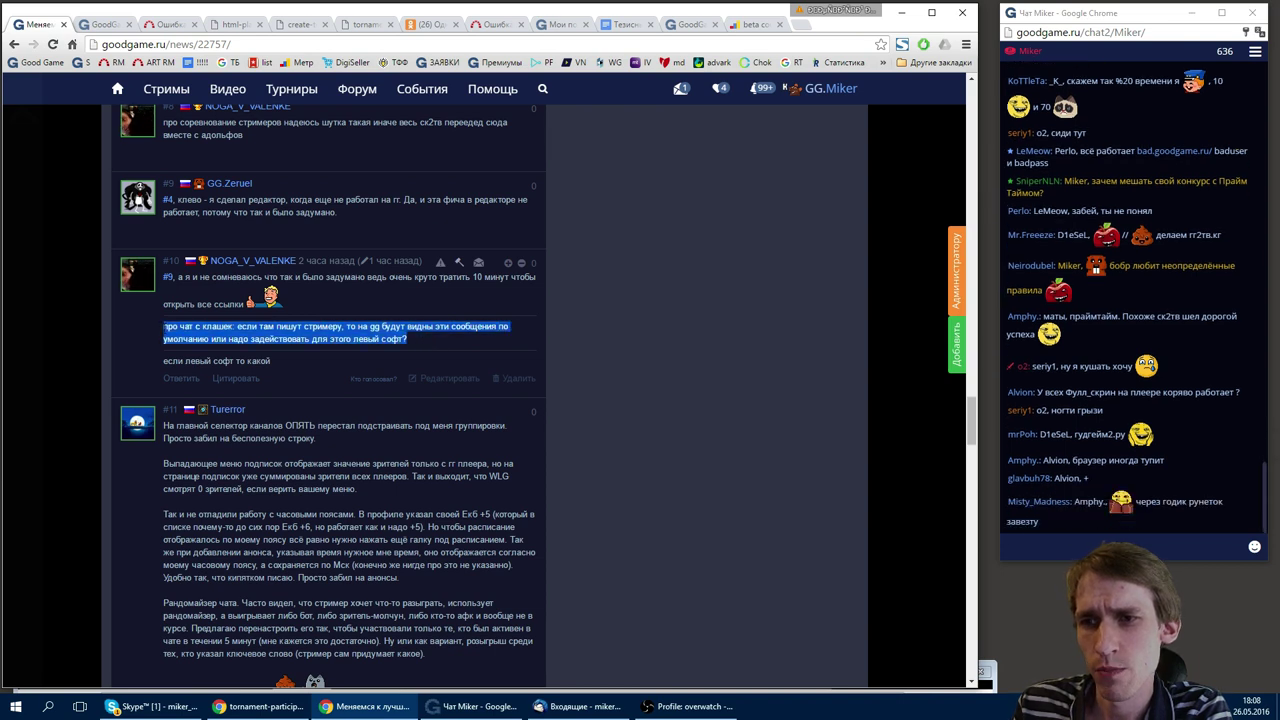
{"action": "left_click", "coordinate": [428, 340]}
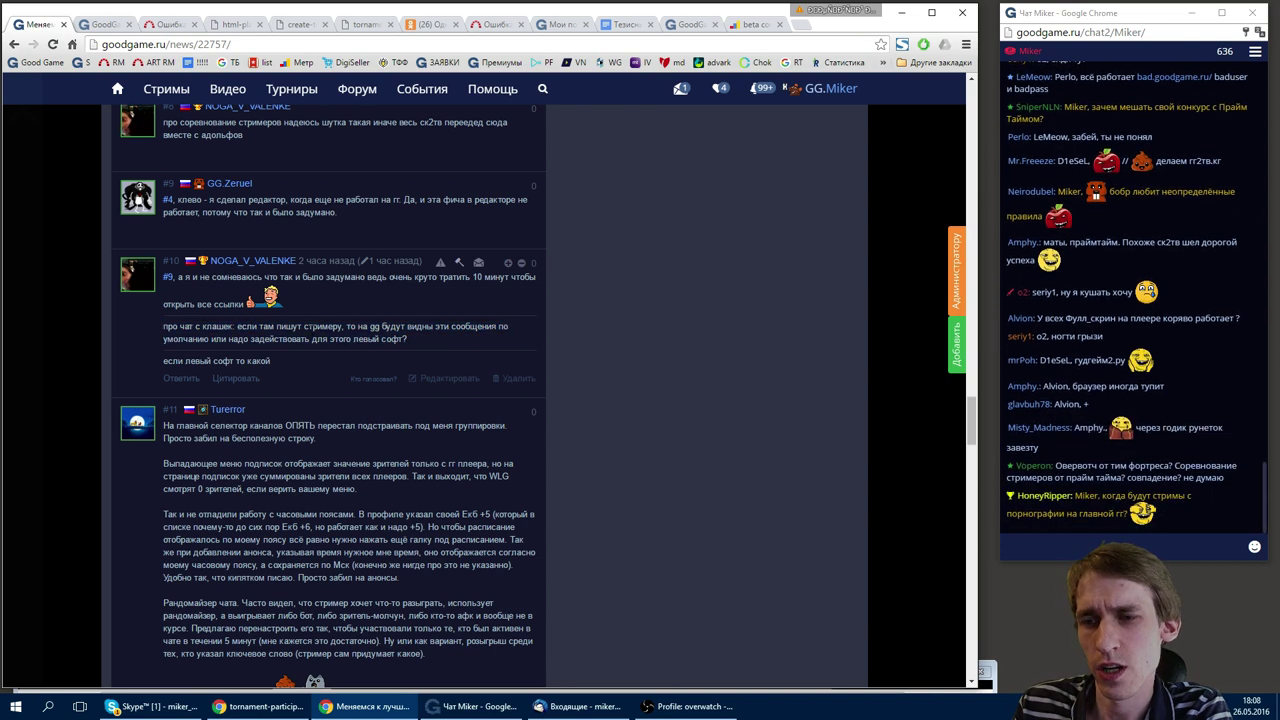
{"action": "double_click", "coordinate": [322, 326]}
{"action": "left_click", "coordinate": [205, 340]}
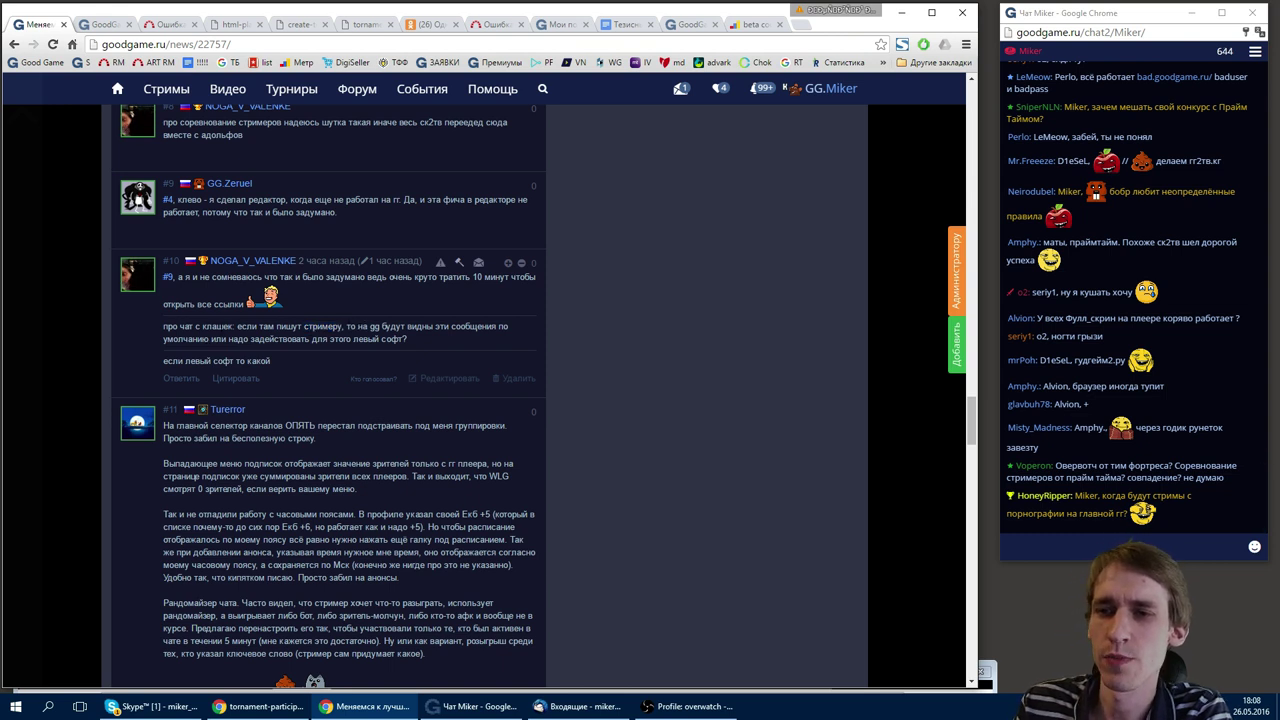
{"action": "double_click", "coordinate": [217, 326]}
{"action": "left_click", "coordinate": [217, 326]}
{"action": "double_click", "coordinate": [322, 326]}
{"action": "left_click", "coordinate": [378, 327]}
{"action": "double_click", "coordinate": [474, 327]}
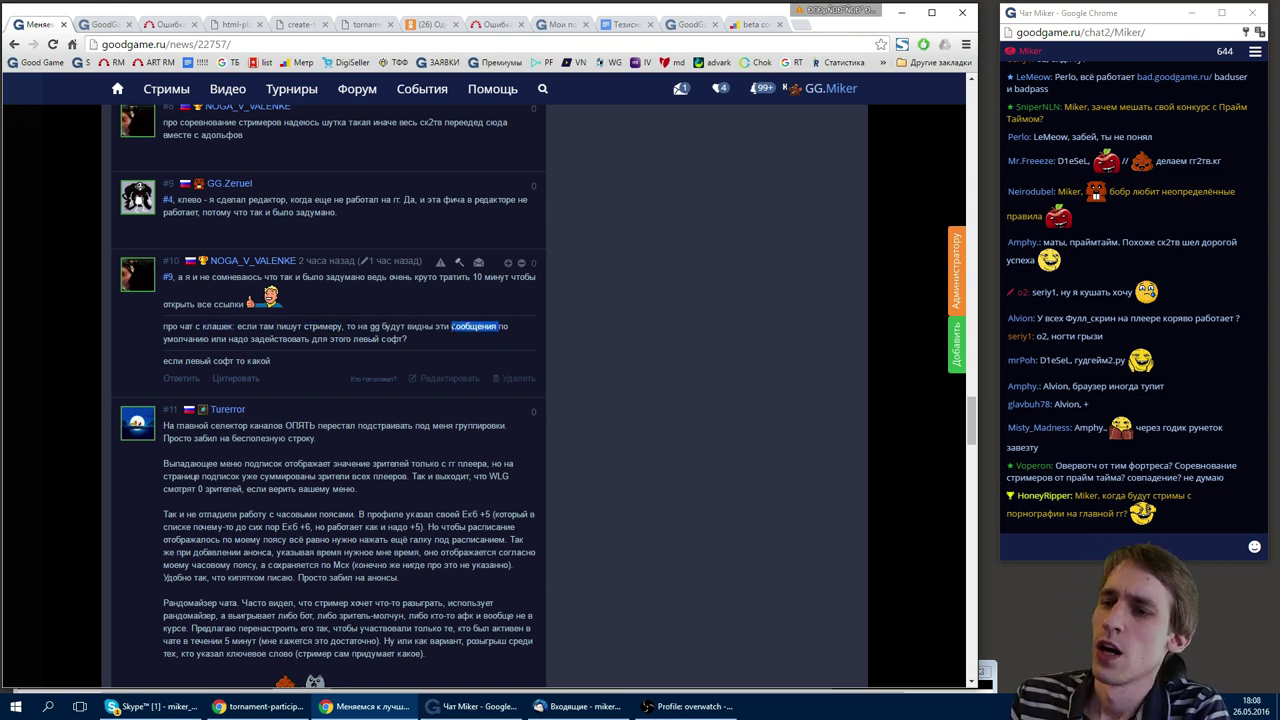
{"action": "left_click_drag", "start_coordinate": [416, 340], "coordinate": [163, 326]}
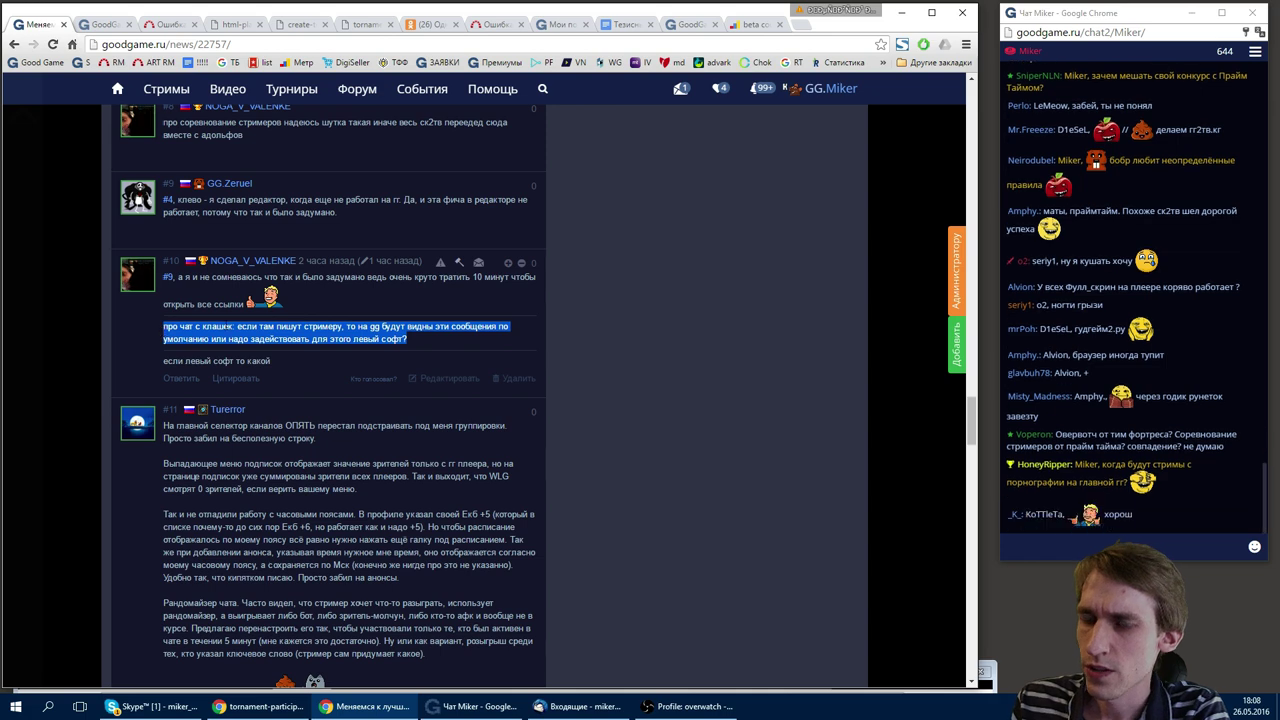
{"action": "left_click", "coordinate": [230, 327]}
{"action": "double_click", "coordinate": [217, 326]}
{"action": "left_click", "coordinate": [820, 88]}
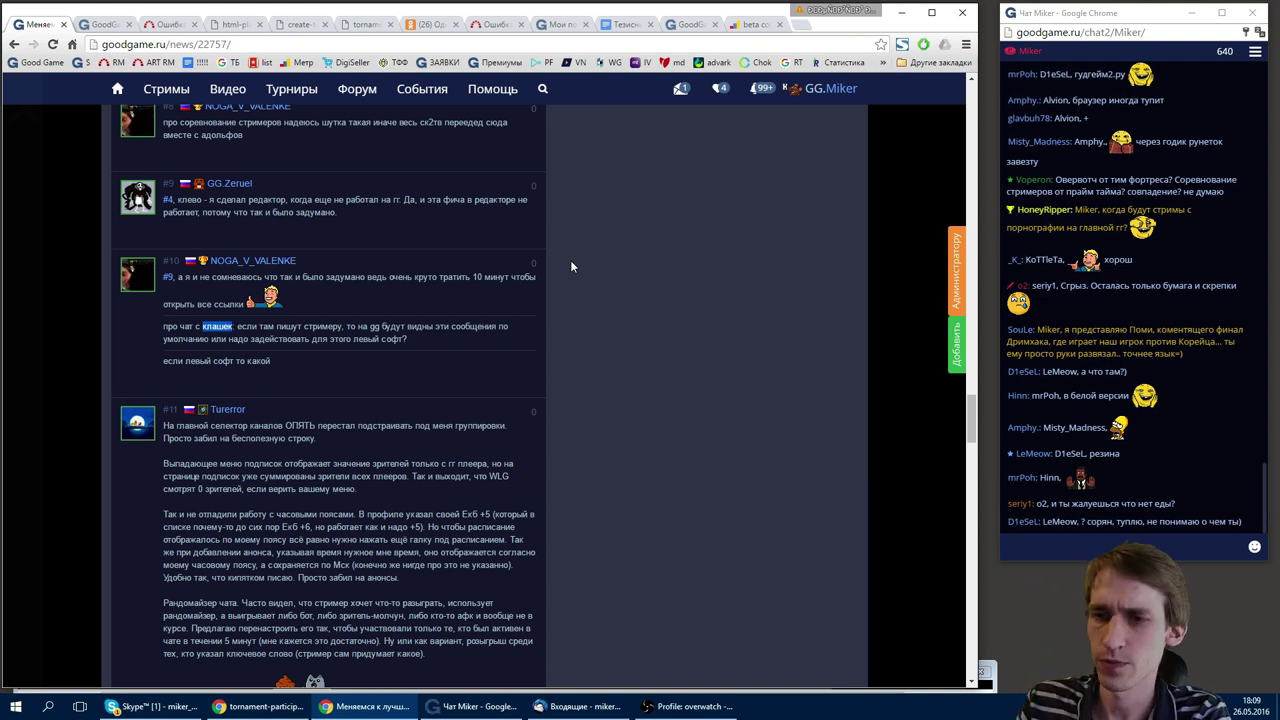
{"action": "left_click_drag", "start_coordinate": [428, 344], "coordinate": [163, 326]}
{"action": "double_click", "coordinate": [217, 326]}
{"action": "left_click", "coordinate": [217, 326]}
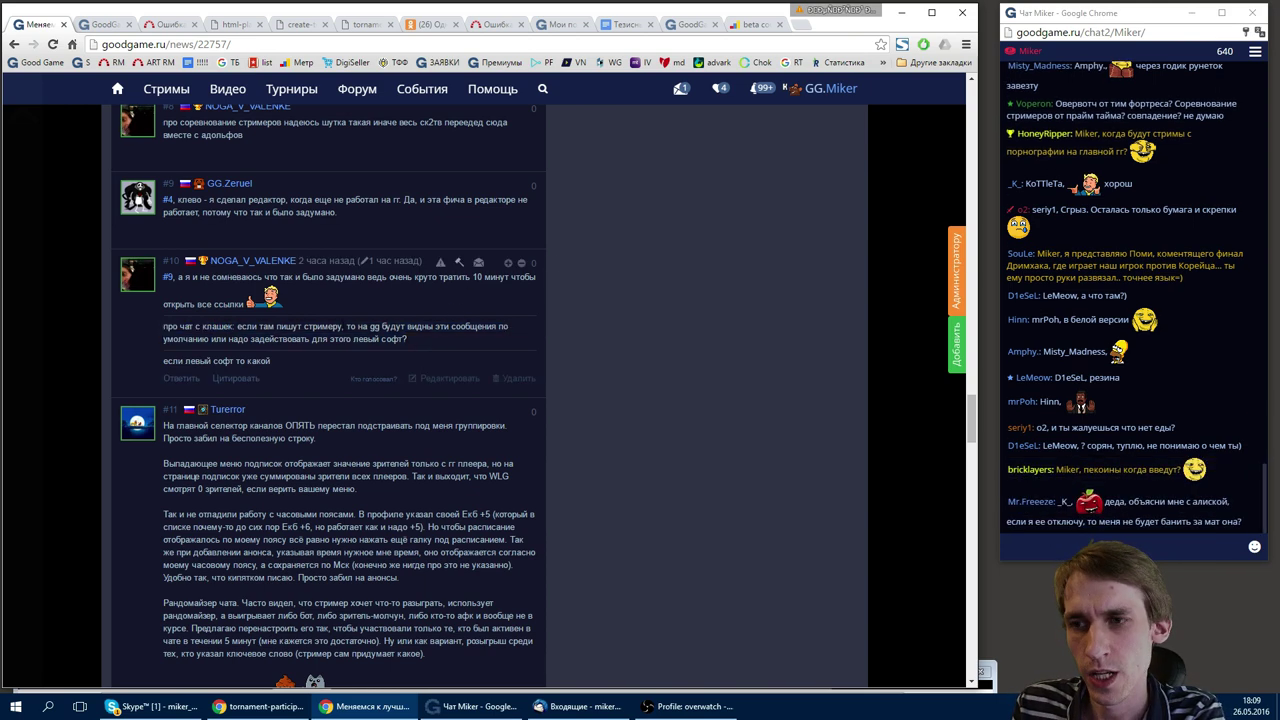
{"action": "double_click", "coordinate": [420, 326]}
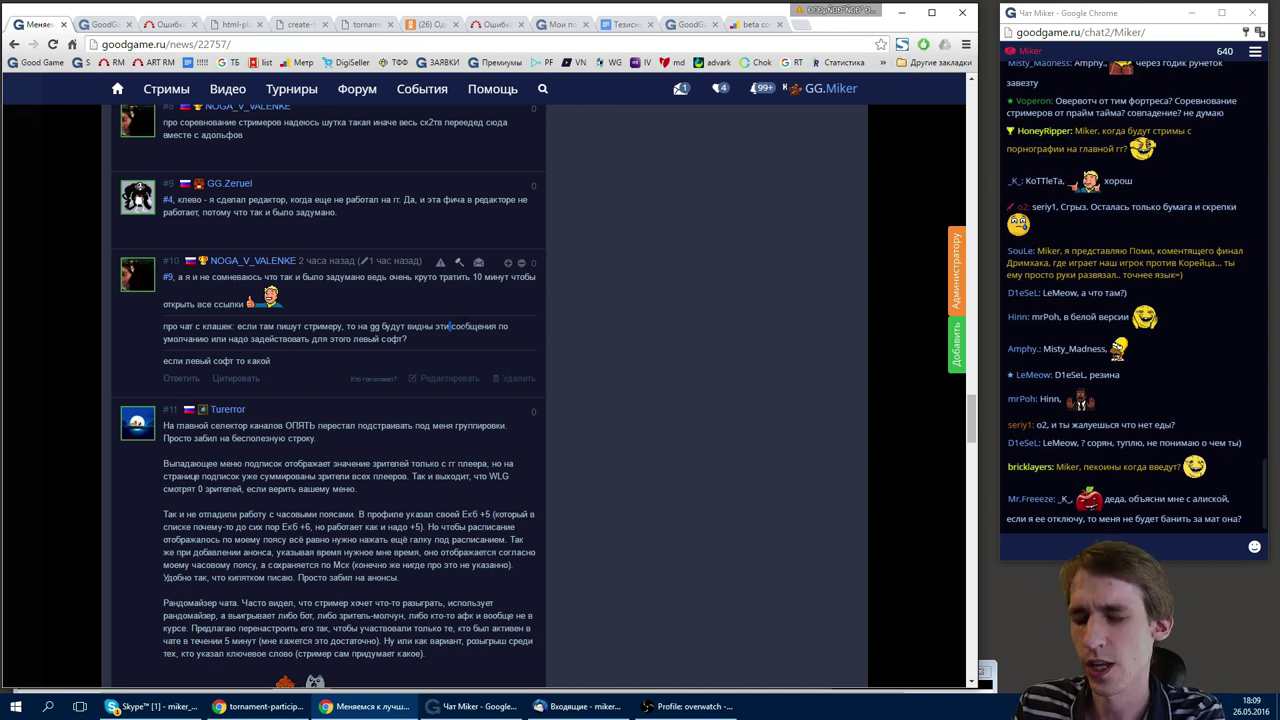
Step: Read comment #11 about the channel selector, highlighting words like каналов, группировки and ОПЯТЬ
{"action": "scroll", "coordinate": [314, 358], "scroll_direction": "down", "scroll_amount": 2}
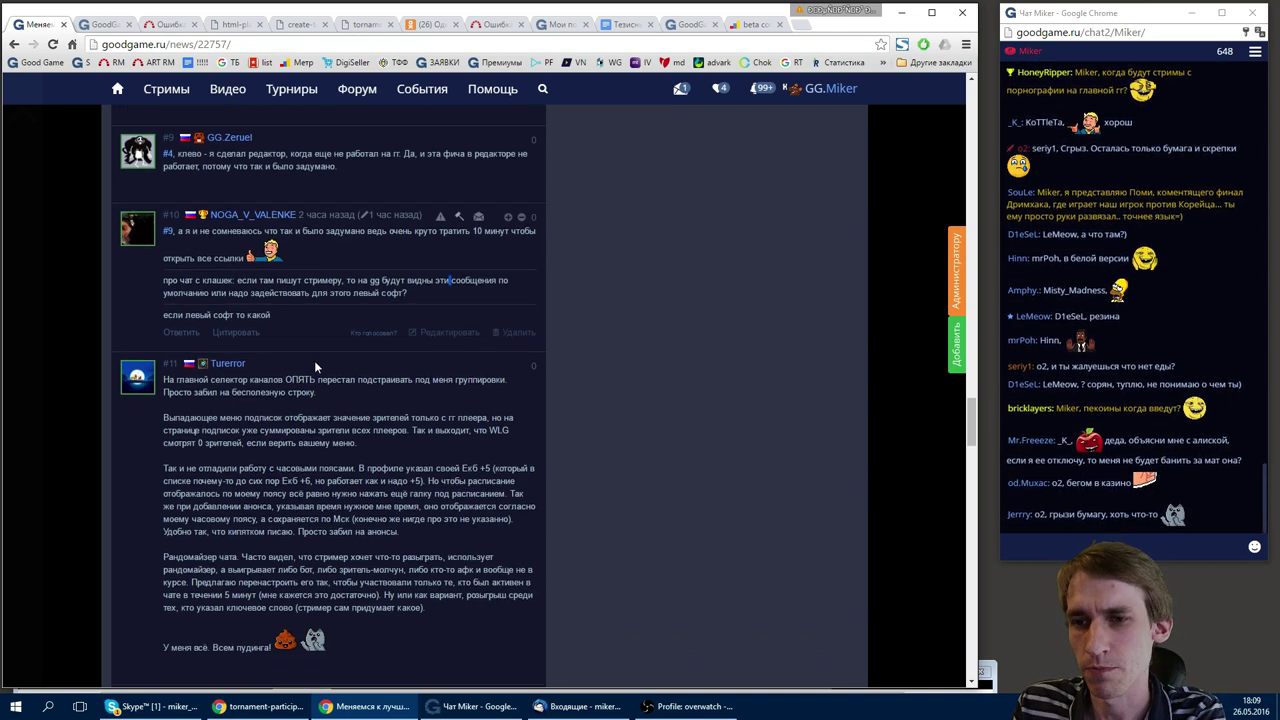
{"action": "double_click", "coordinate": [268, 292]}
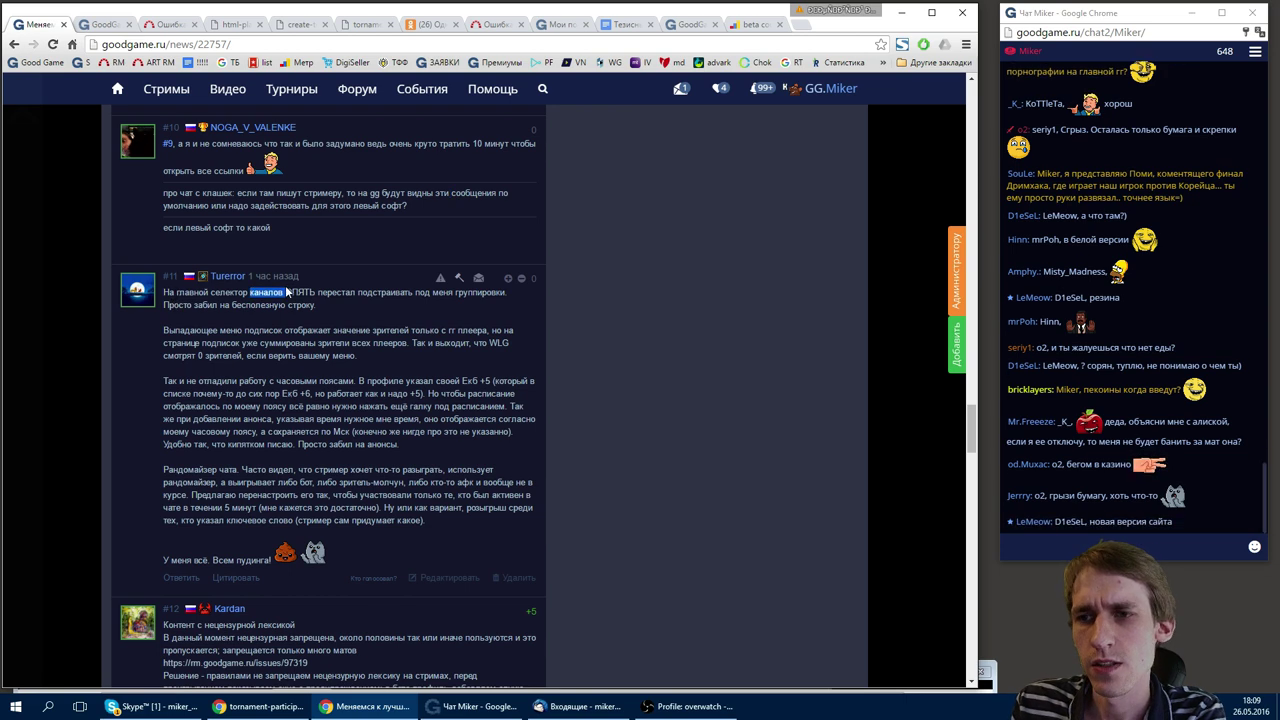
{"action": "left_click", "coordinate": [274, 292]}
{"action": "double_click", "coordinate": [338, 292]}
{"action": "left_click", "coordinate": [338, 292]}
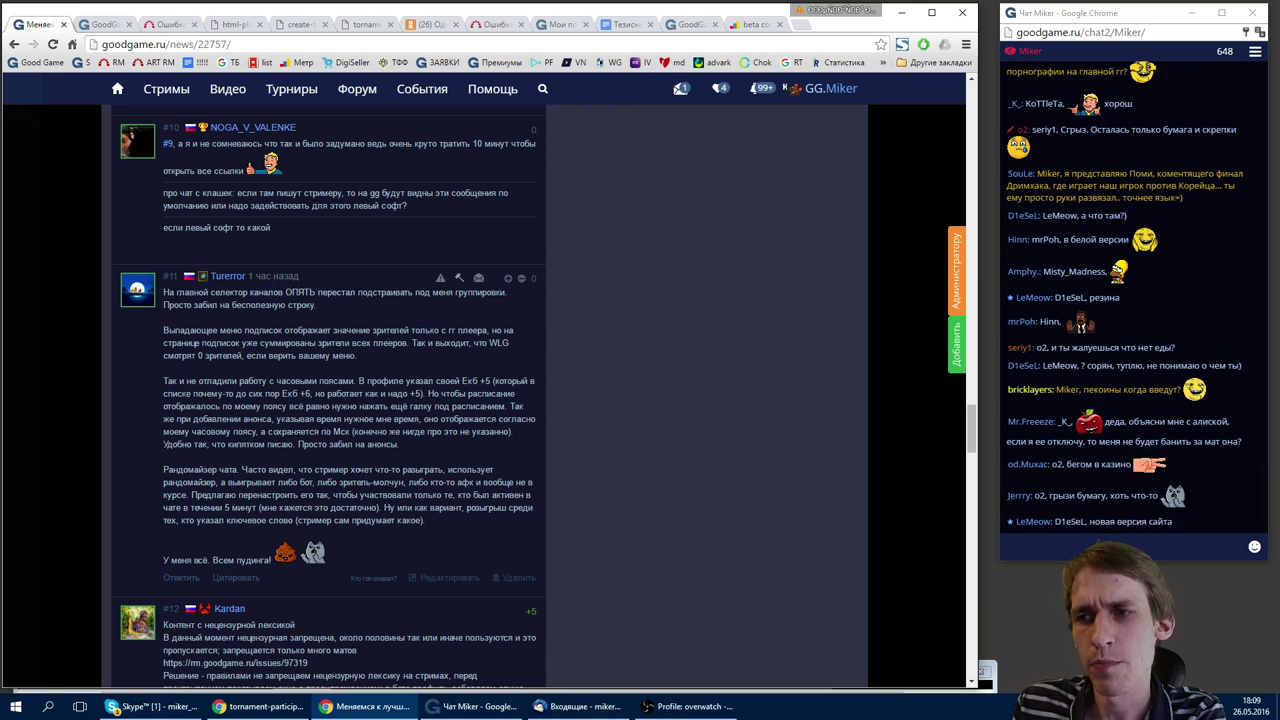
{"action": "double_click", "coordinate": [384, 292]}
{"action": "double_click", "coordinate": [423, 292]}
{"action": "double_click", "coordinate": [480, 292]}
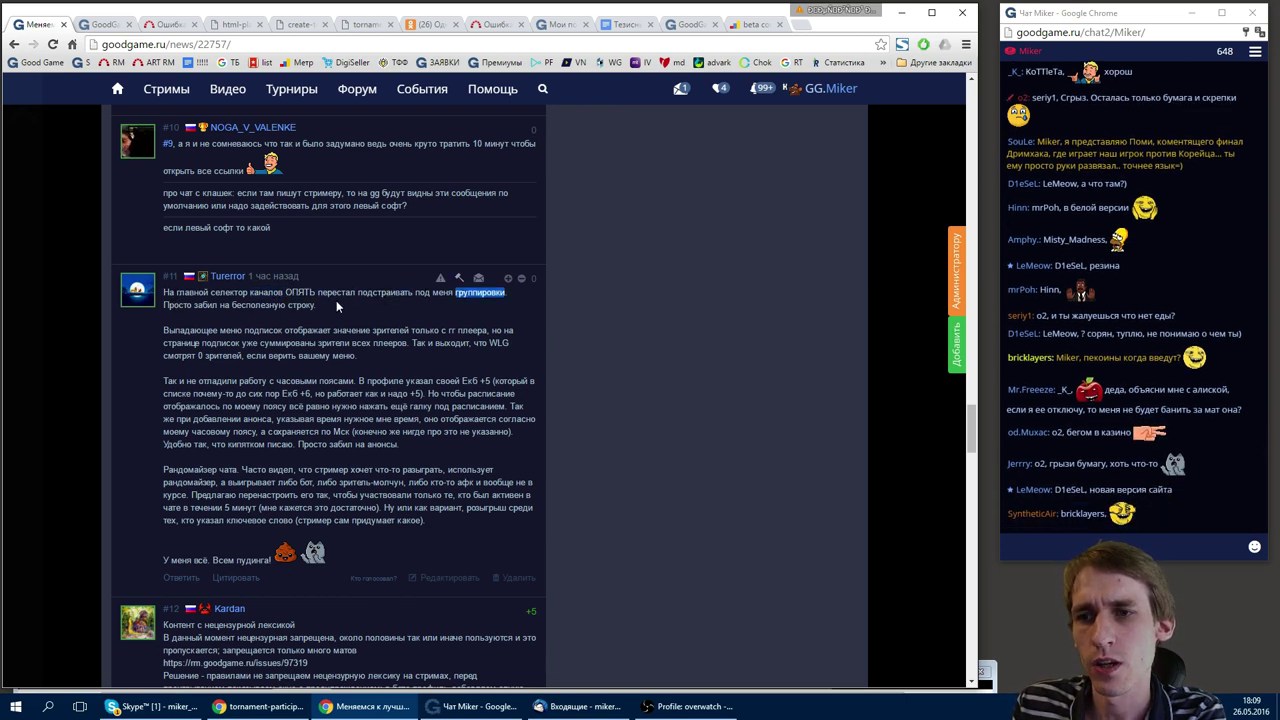
{"action": "left_click_drag", "start_coordinate": [328, 306], "coordinate": [164, 305]}
{"action": "left_click", "coordinate": [300, 292]}
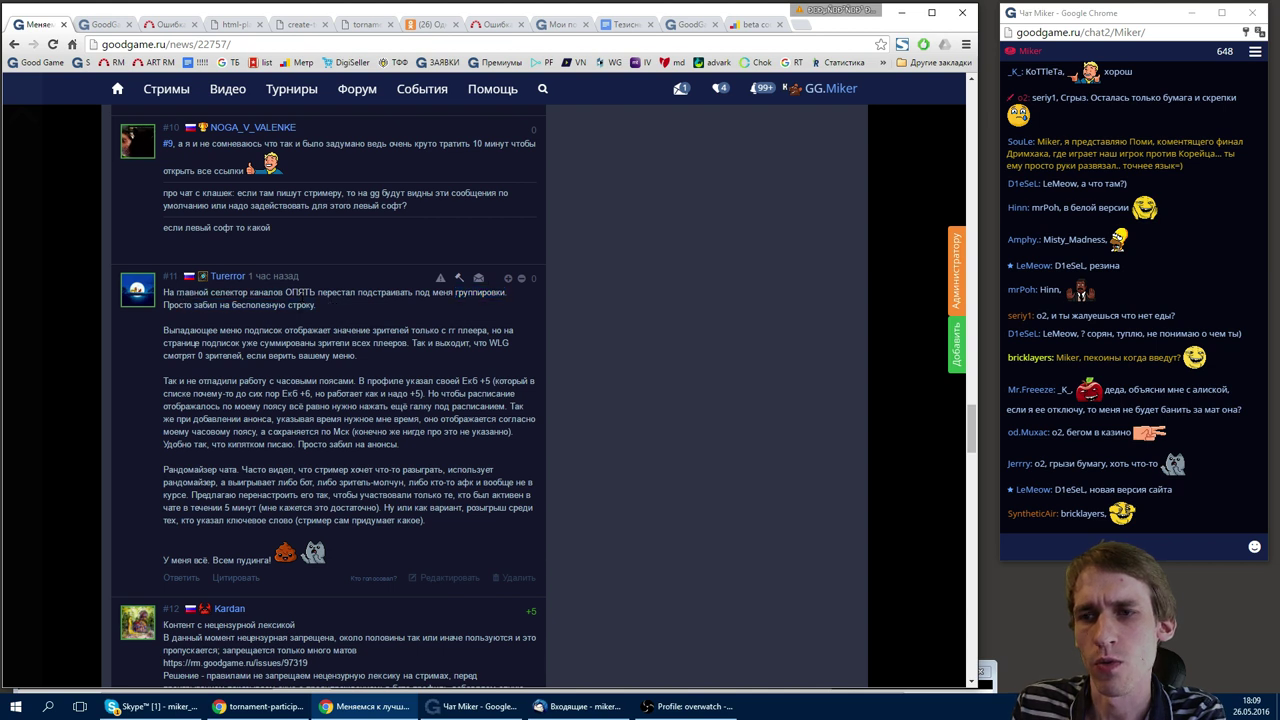
{"action": "double_click", "coordinate": [300, 292]}
{"action": "double_click", "coordinate": [336, 292]}
{"action": "double_click", "coordinate": [267, 292]}
Step: Go through comment #11's first line word by word, from селектор to под
{"action": "double_click", "coordinate": [229, 292]}
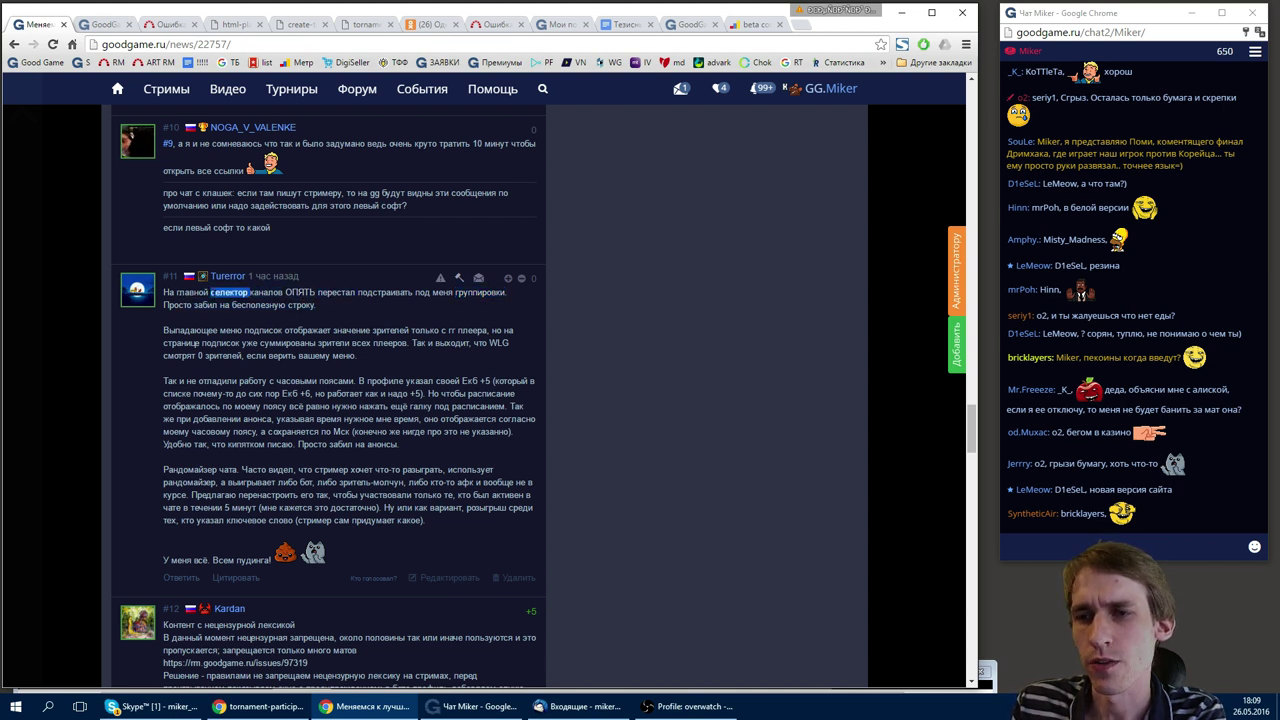
{"action": "double_click", "coordinate": [300, 292]}
{"action": "left_click", "coordinate": [300, 292]}
{"action": "double_click", "coordinate": [338, 292]}
{"action": "left_click", "coordinate": [338, 292]}
{"action": "double_click", "coordinate": [387, 292]}
{"action": "left_click", "coordinate": [387, 292]}
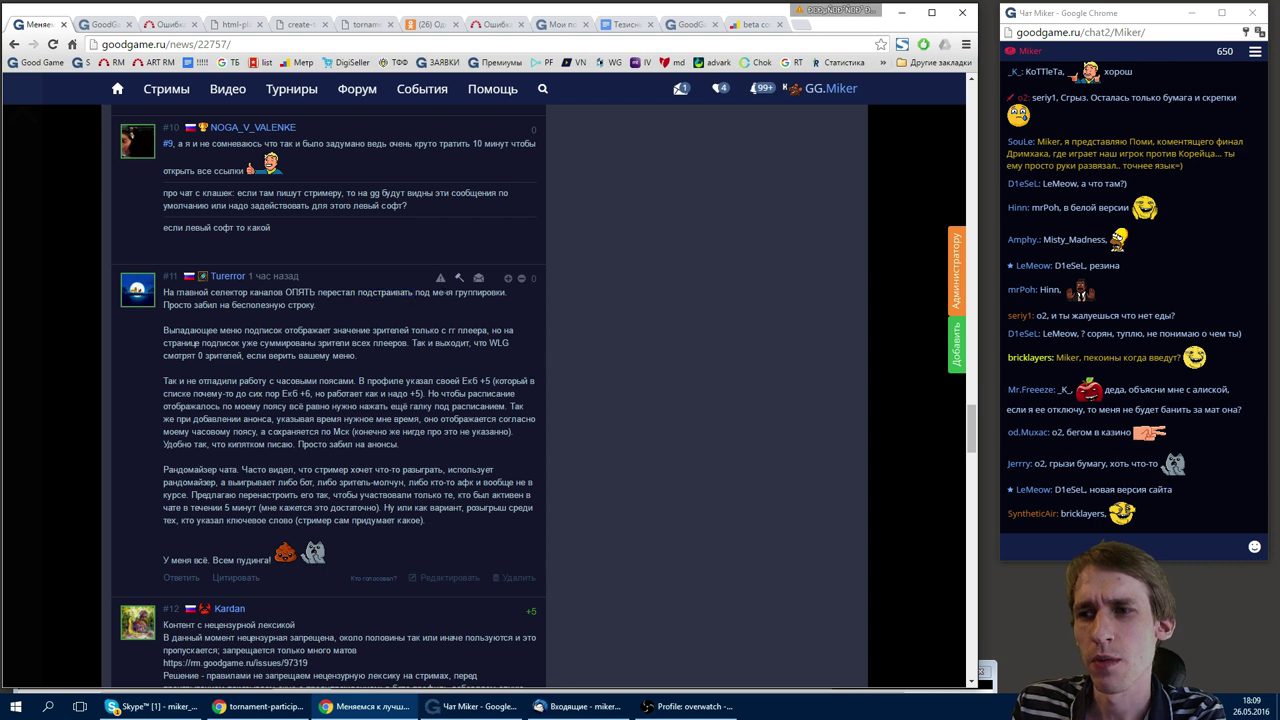
{"action": "double_click", "coordinate": [444, 292]}
{"action": "left_click", "coordinate": [444, 292]}
{"action": "double_click", "coordinate": [480, 292]}
{"action": "left_click", "coordinate": [480, 292]}
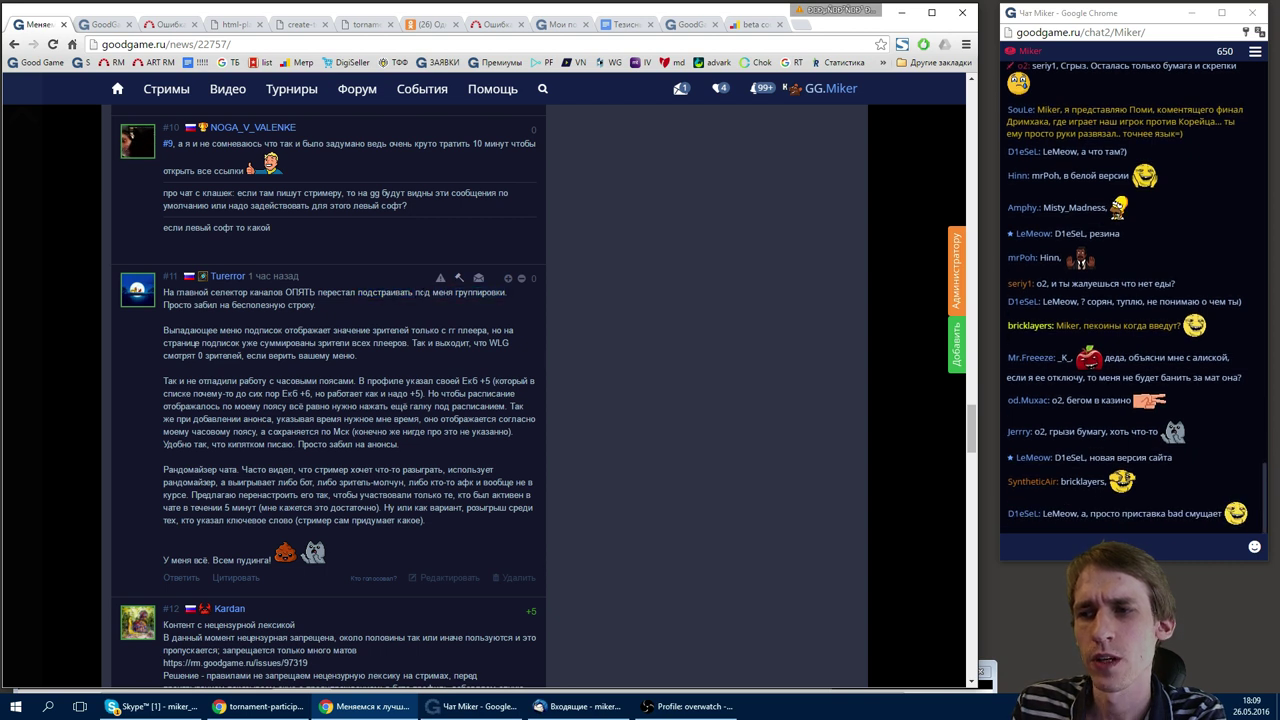
{"action": "double_click", "coordinate": [423, 292]}
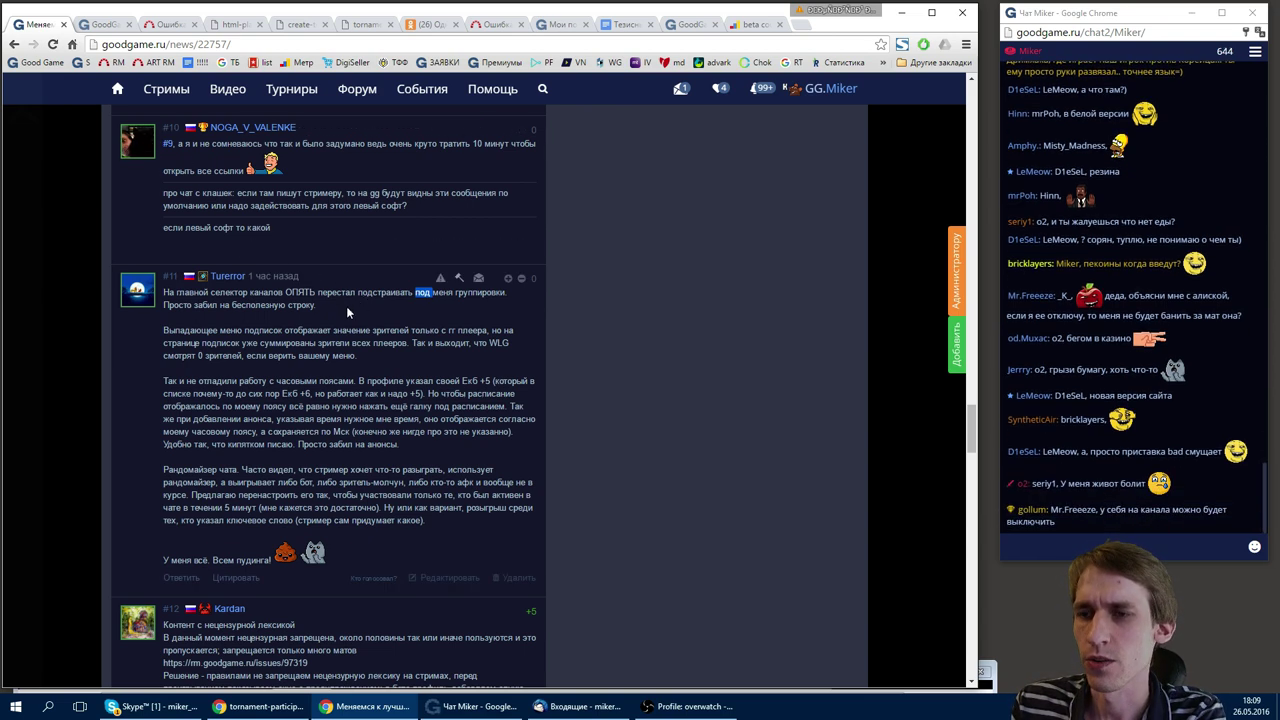
Step: Reread comment #11's opening lines (ОПЯТЬ, подстраивать), then switch to the GoodGame home page
{"action": "left_click_drag", "start_coordinate": [348, 305], "coordinate": [176, 292]}
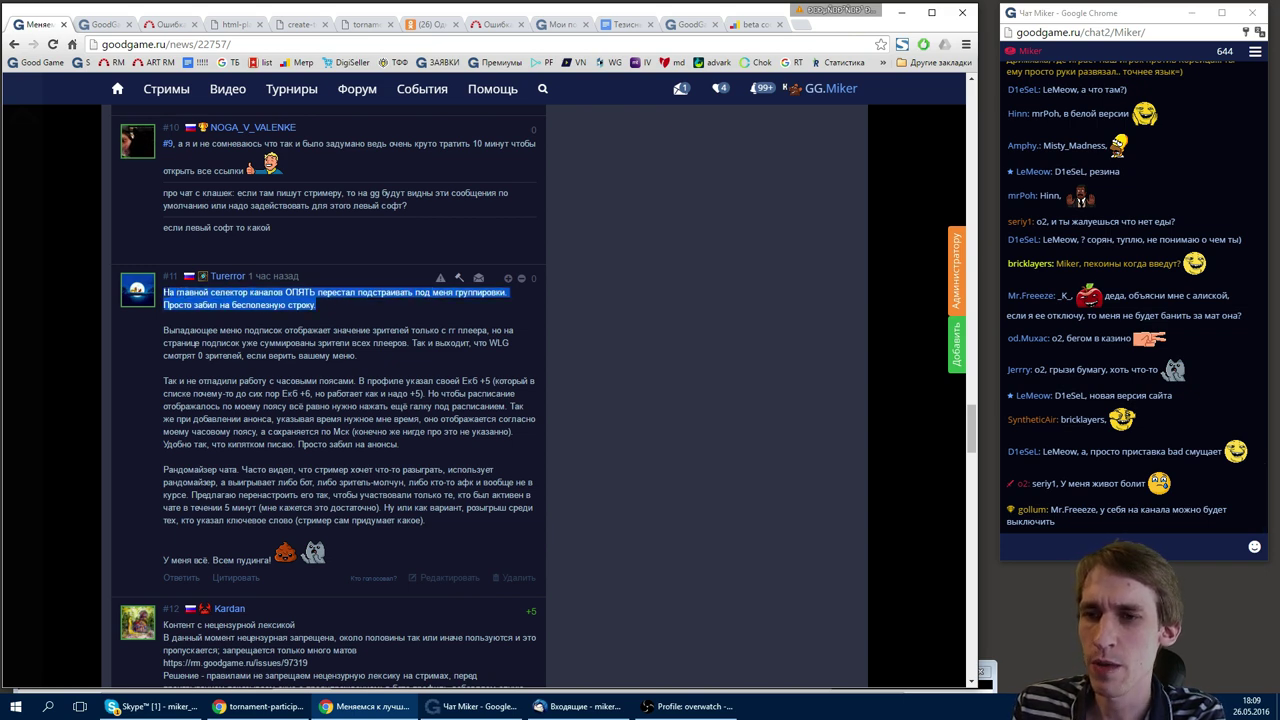
{"action": "double_click", "coordinate": [192, 292]}
{"action": "double_click", "coordinate": [231, 292]}
{"action": "double_click", "coordinate": [300, 292]}
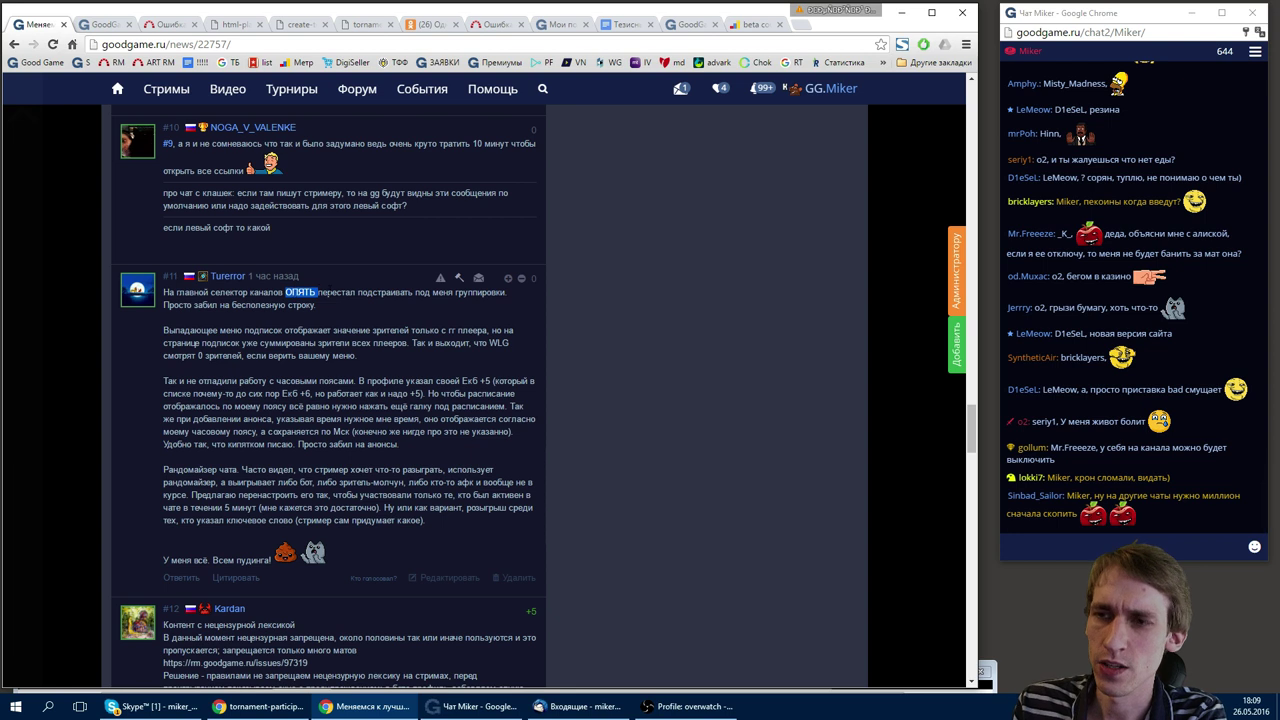
{"action": "left_click", "coordinate": [300, 292]}
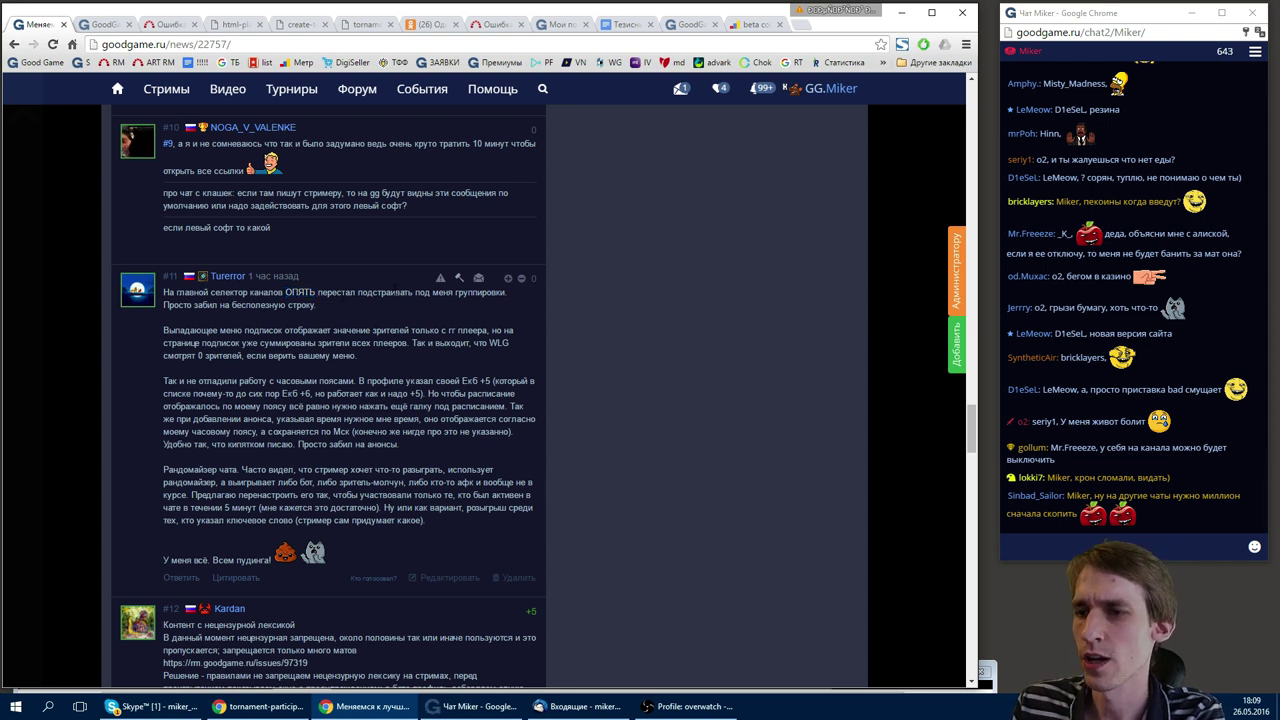
{"action": "double_click", "coordinate": [442, 292]}
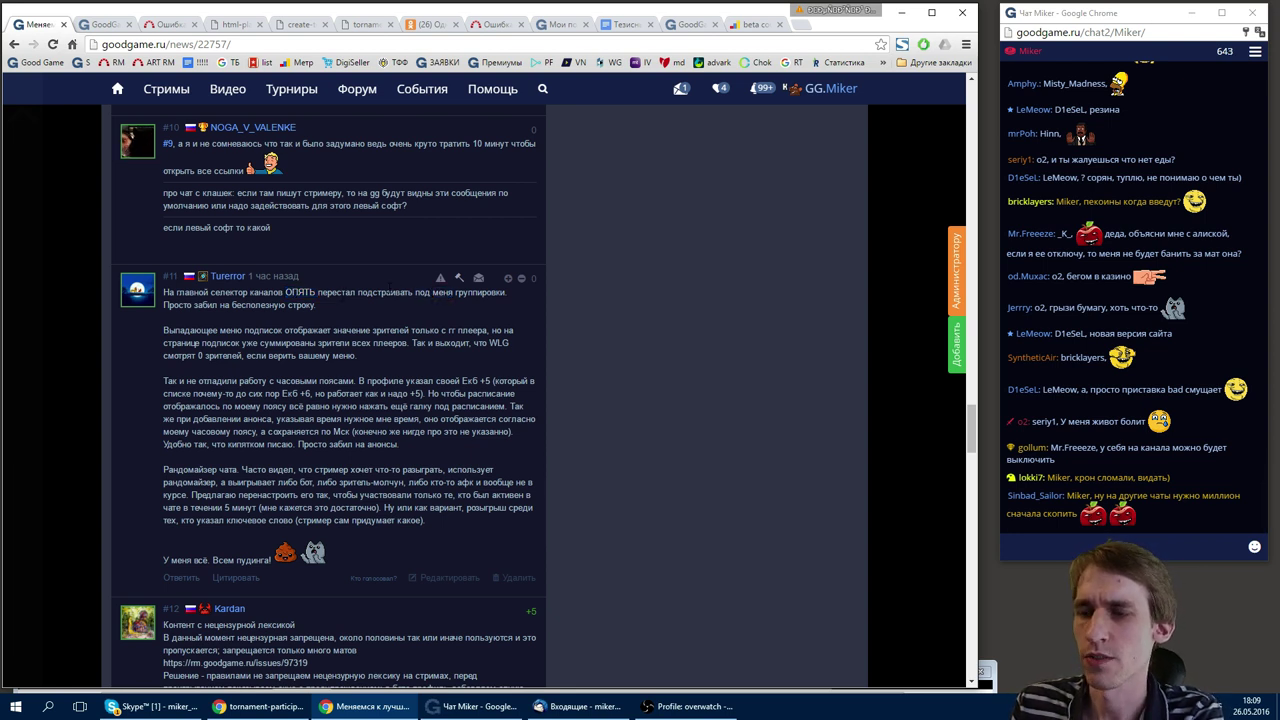
{"action": "double_click", "coordinate": [386, 292]}
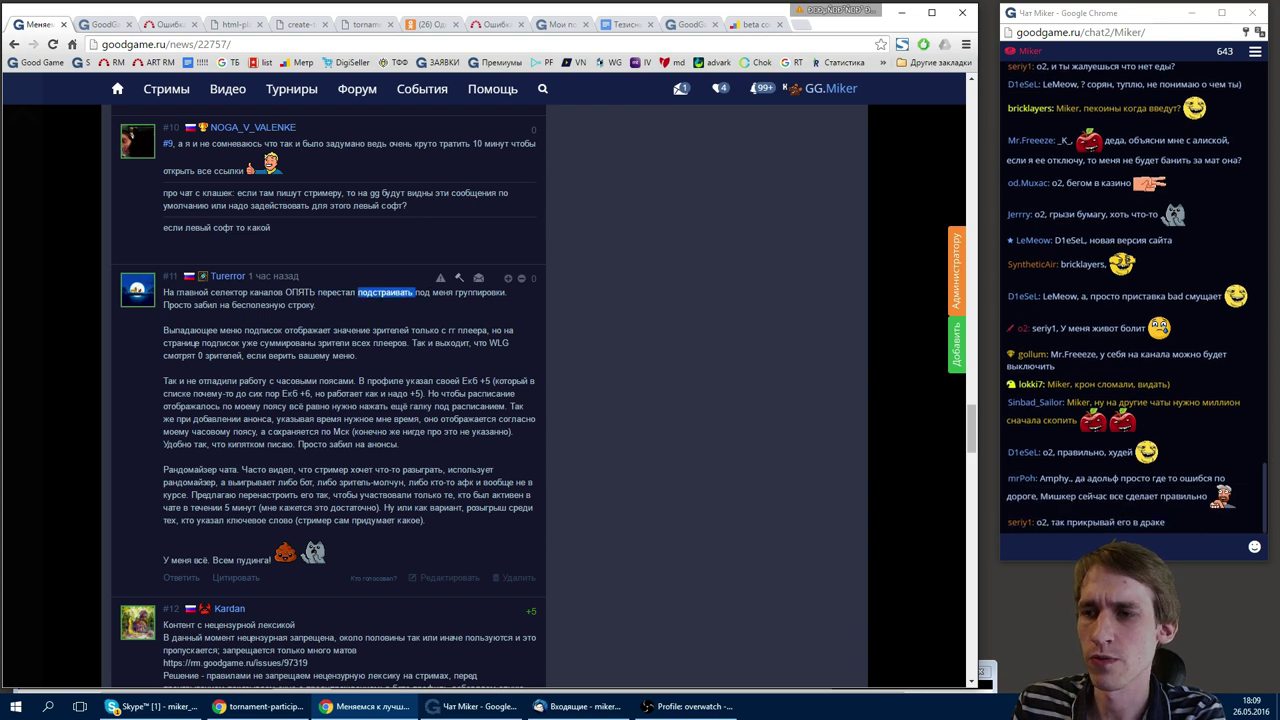
{"action": "left_click", "coordinate": [431, 292]}
{"action": "double_click", "coordinate": [372, 292]}
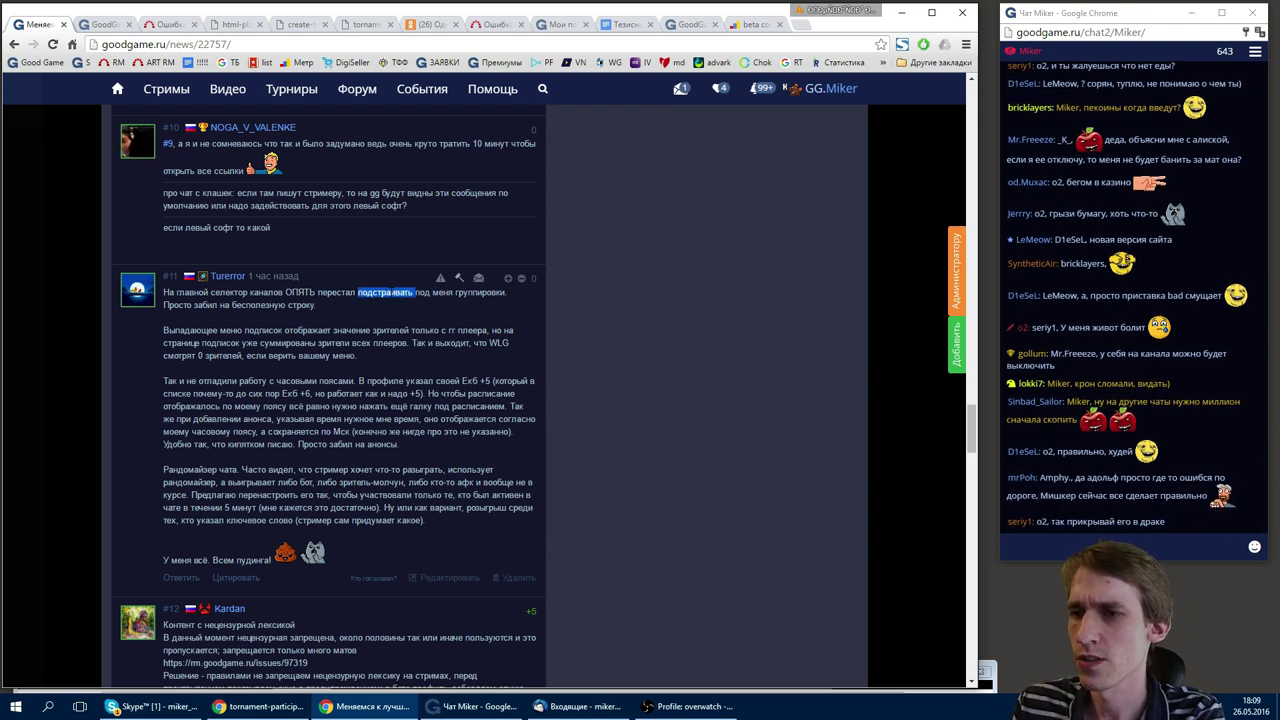
{"action": "left_click", "coordinate": [117, 88]}
Step: Swap Warcraft III: The Frozen Throne for Стратегии in the selector's game list and save
{"action": "left_click", "coordinate": [503, 191]}
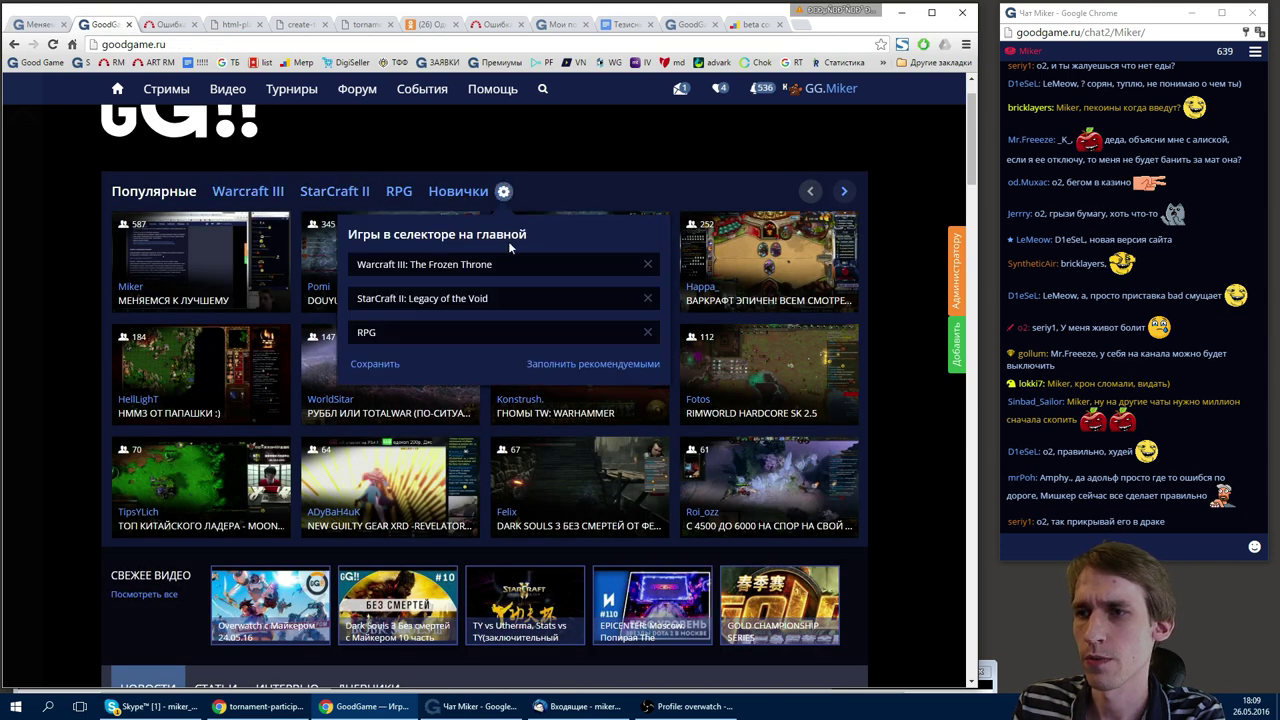
{"action": "left_click_drag", "start_coordinate": [493, 264], "coordinate": [352, 265]}
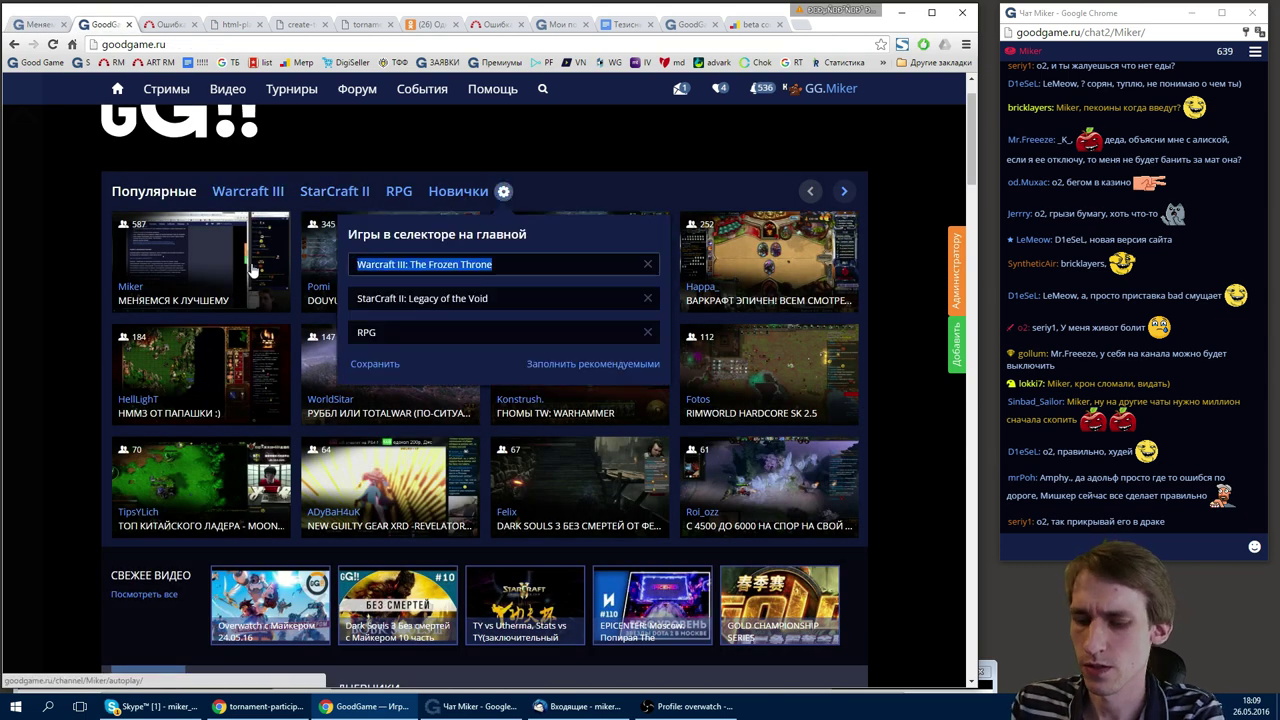
{"action": "type", "text": "rts"}
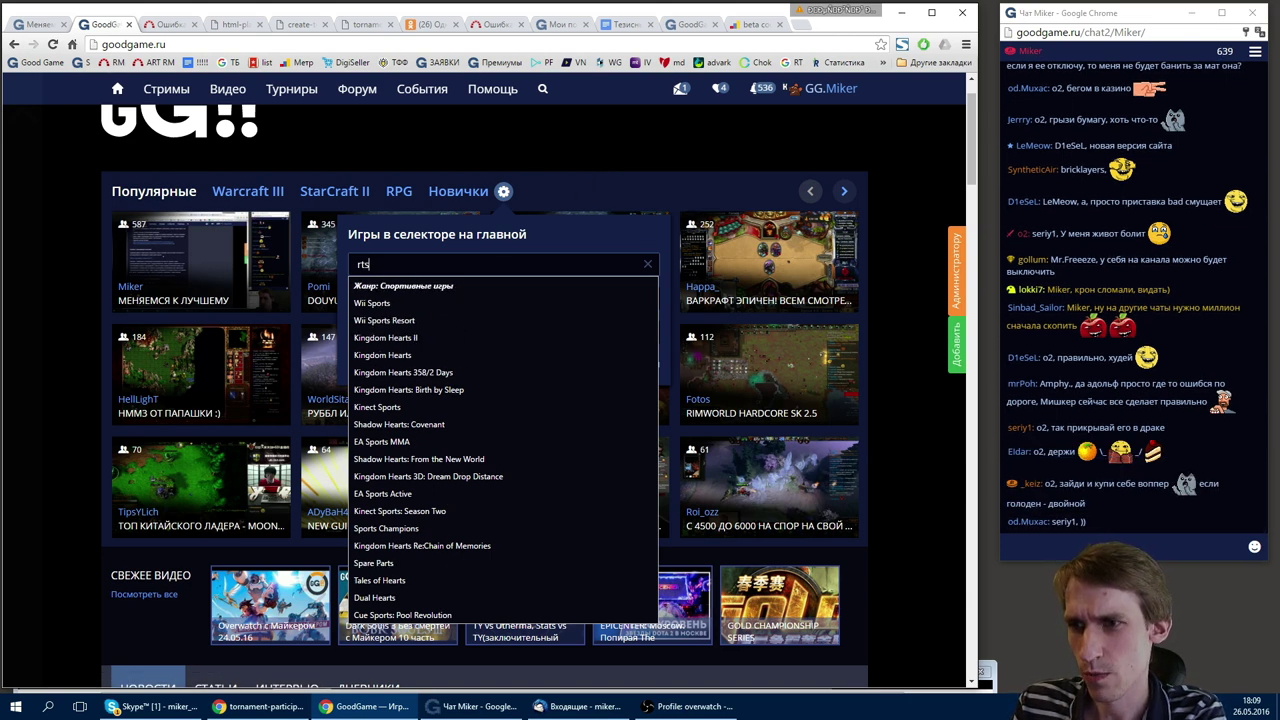
{"action": "key", "text": "ctrl+a"}
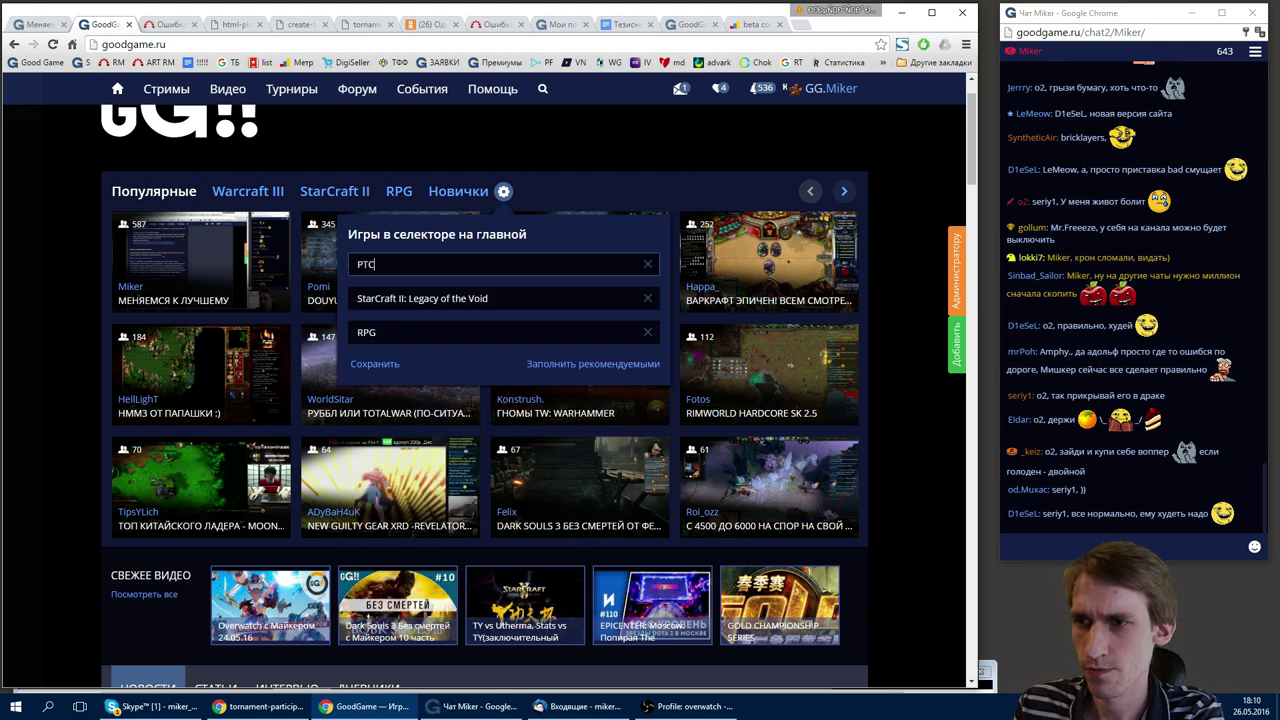
{"action": "key", "text": "ctrl+a"}
{"action": "type", "text": "real"}
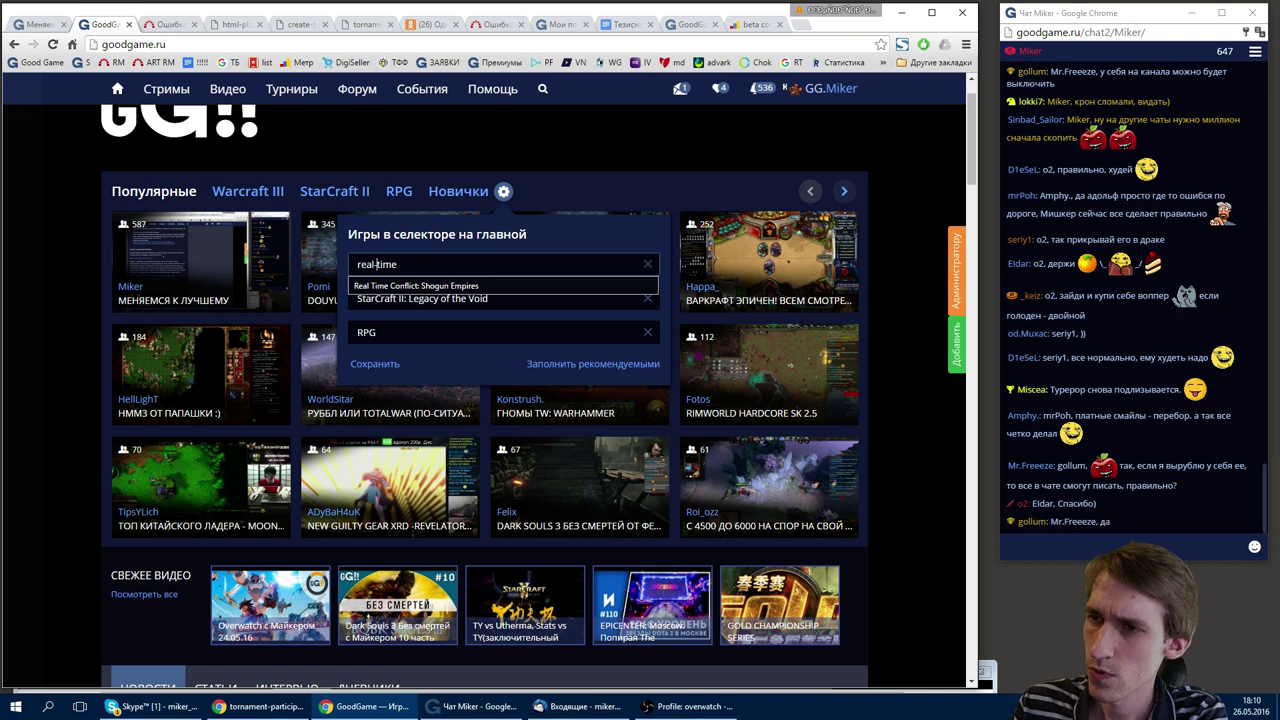
{"action": "left_click", "coordinate": [407, 285]}
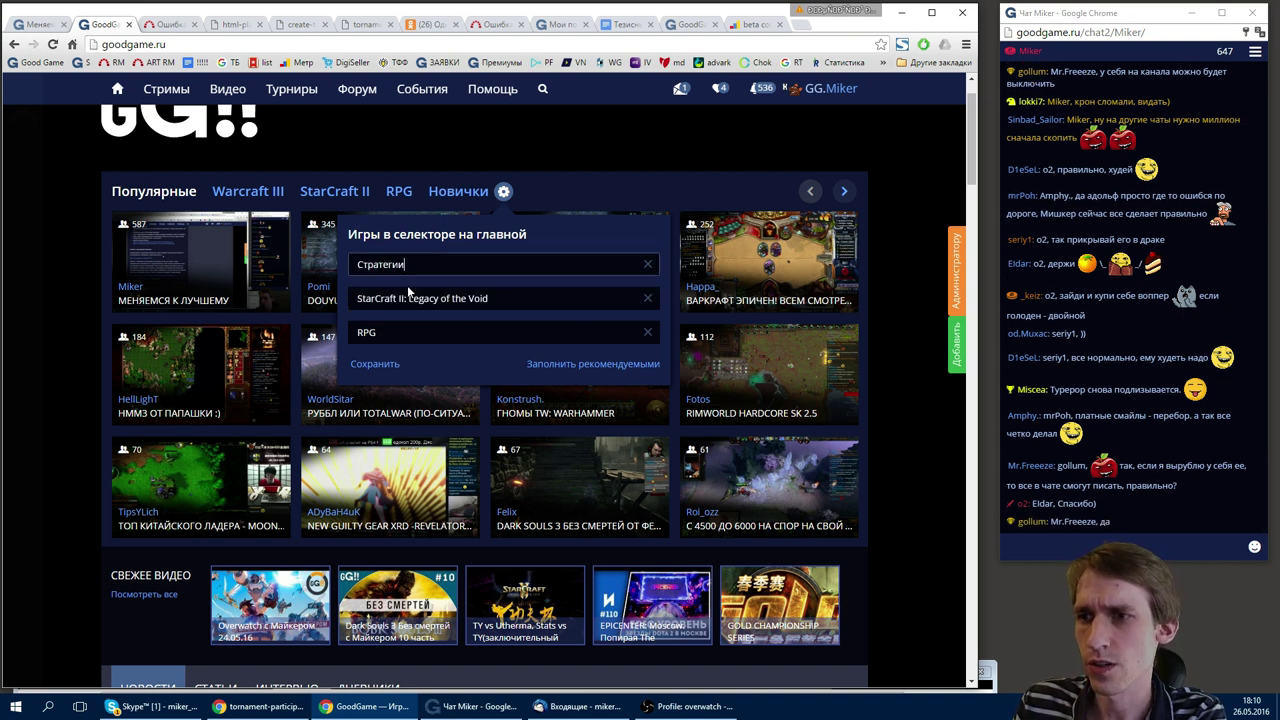
{"action": "left_click", "coordinate": [374, 364]}
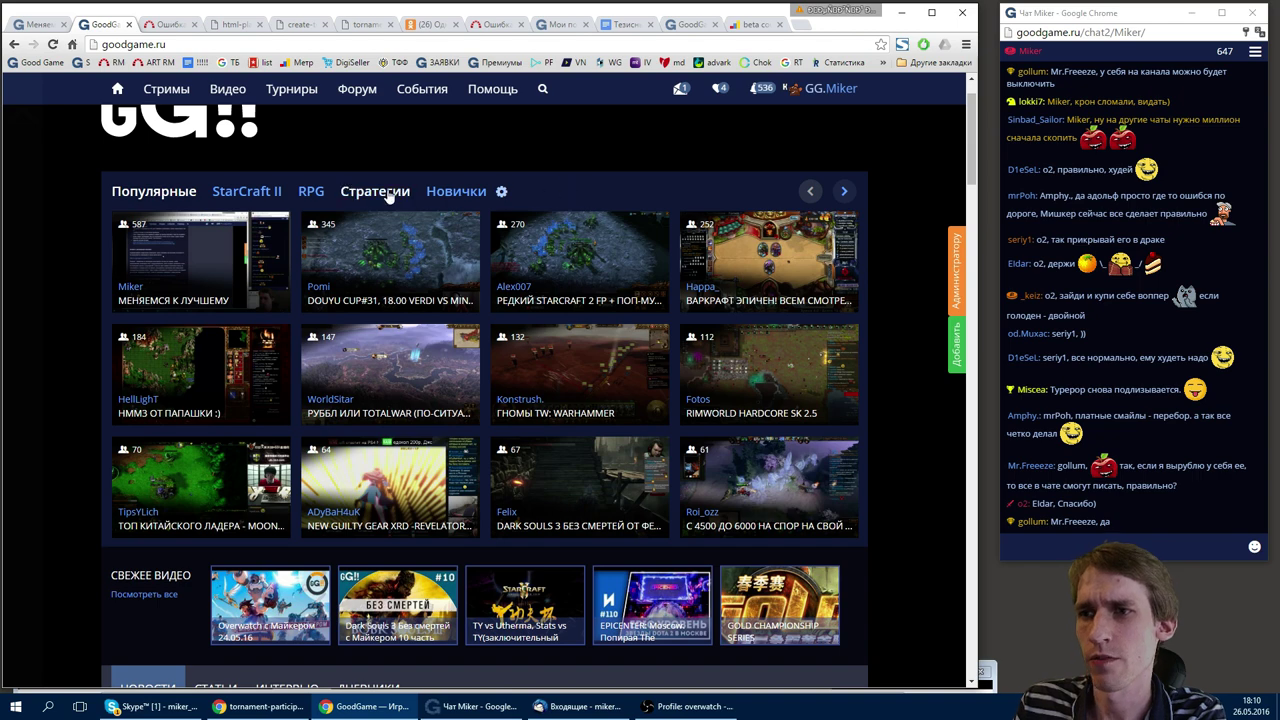
Step: Show the Стратегии streams on the home page, then go back to the news article
{"action": "left_click", "coordinate": [386, 194]}
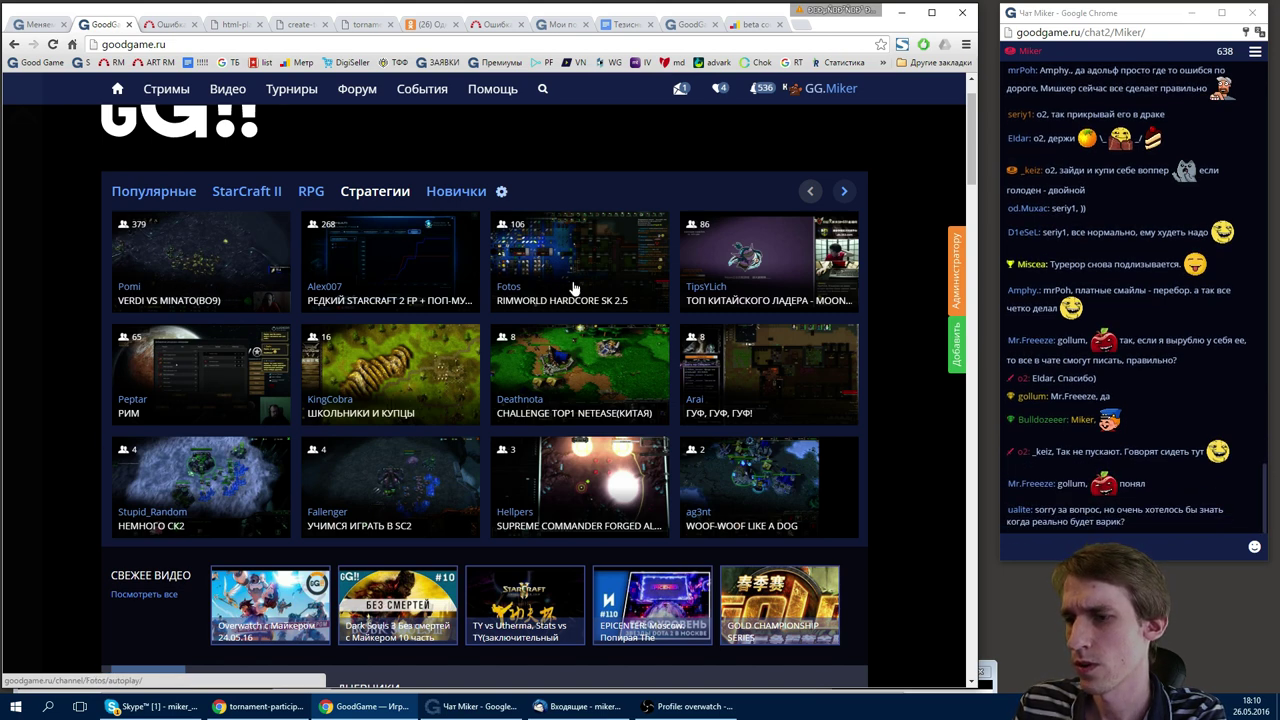
{"action": "left_click", "coordinate": [38, 24]}
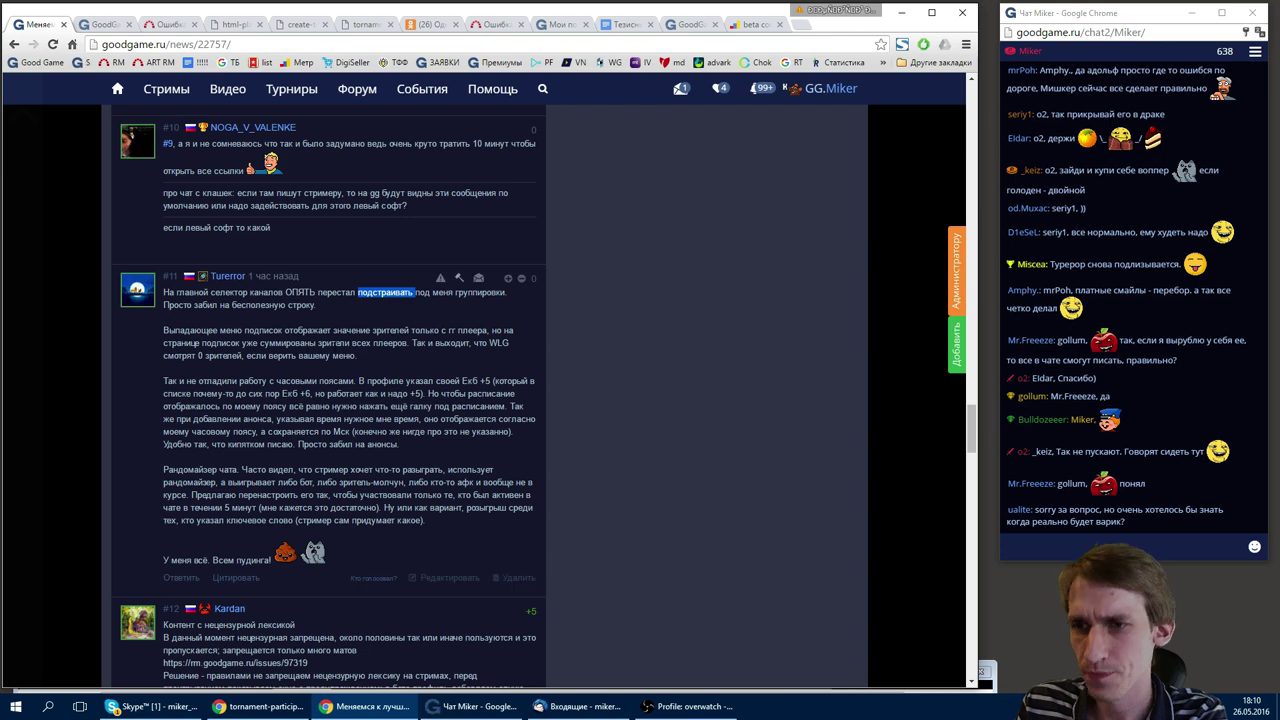
{"action": "triple_click", "coordinate": [325, 301]}
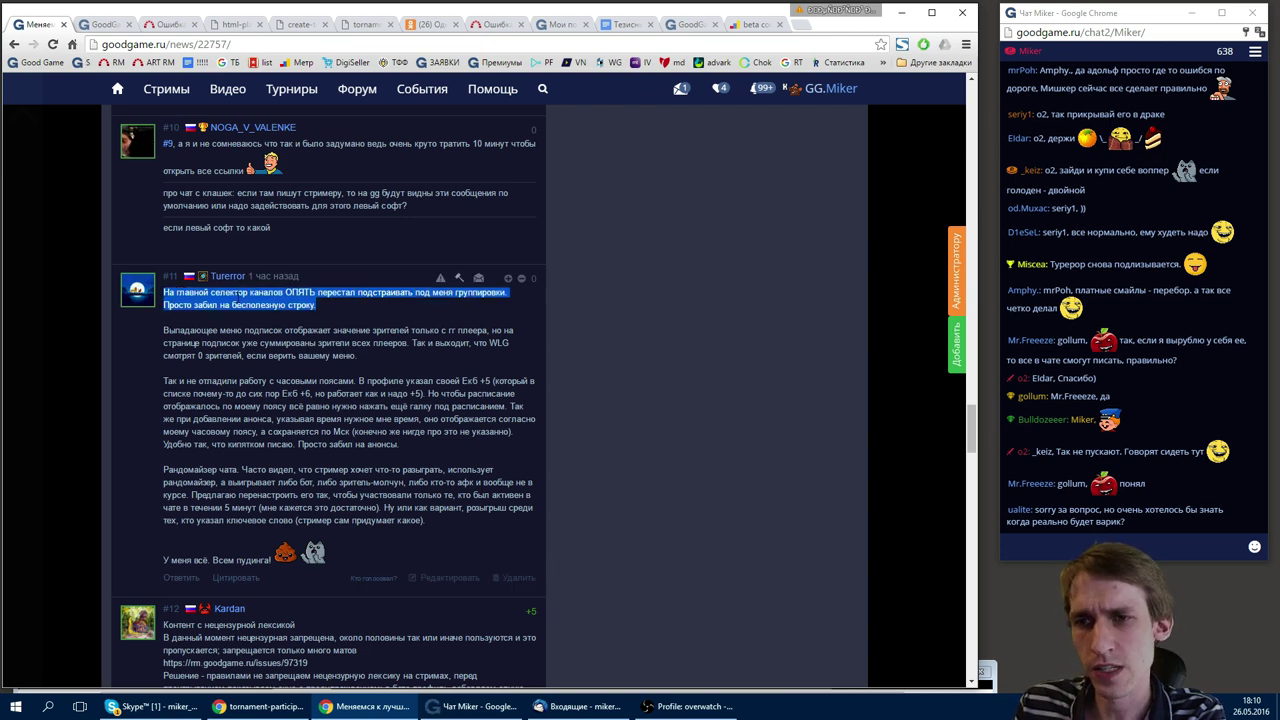
{"action": "double_click", "coordinate": [231, 292]}
{"action": "double_click", "coordinate": [300, 292]}
{"action": "double_click", "coordinate": [336, 292]}
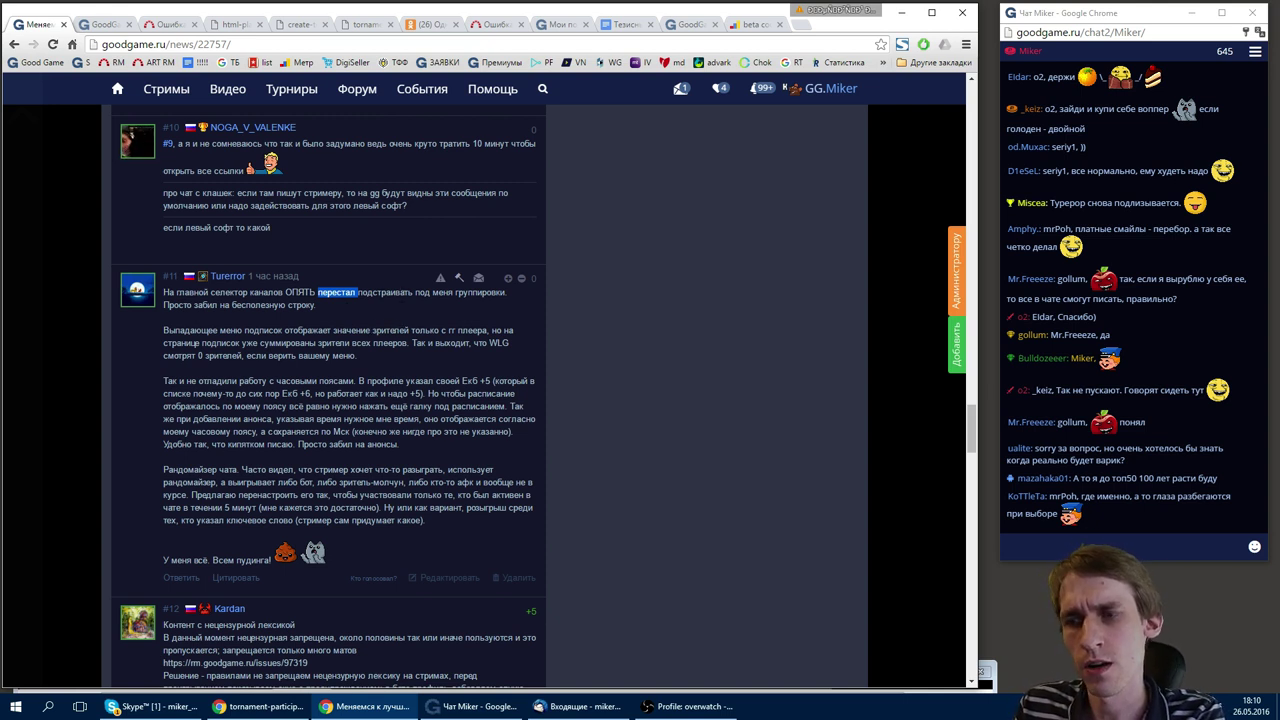
{"action": "double_click", "coordinate": [387, 292]}
{"action": "double_click", "coordinate": [423, 292]}
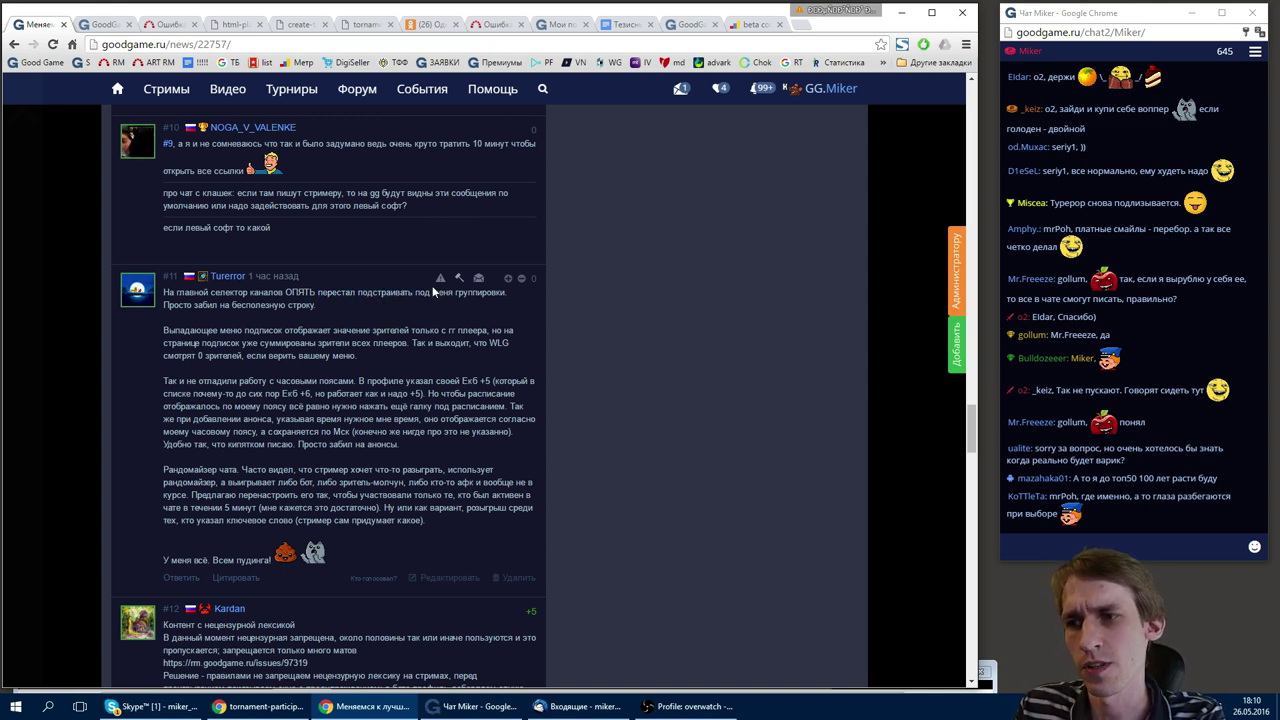
{"action": "double_click", "coordinate": [191, 330]}
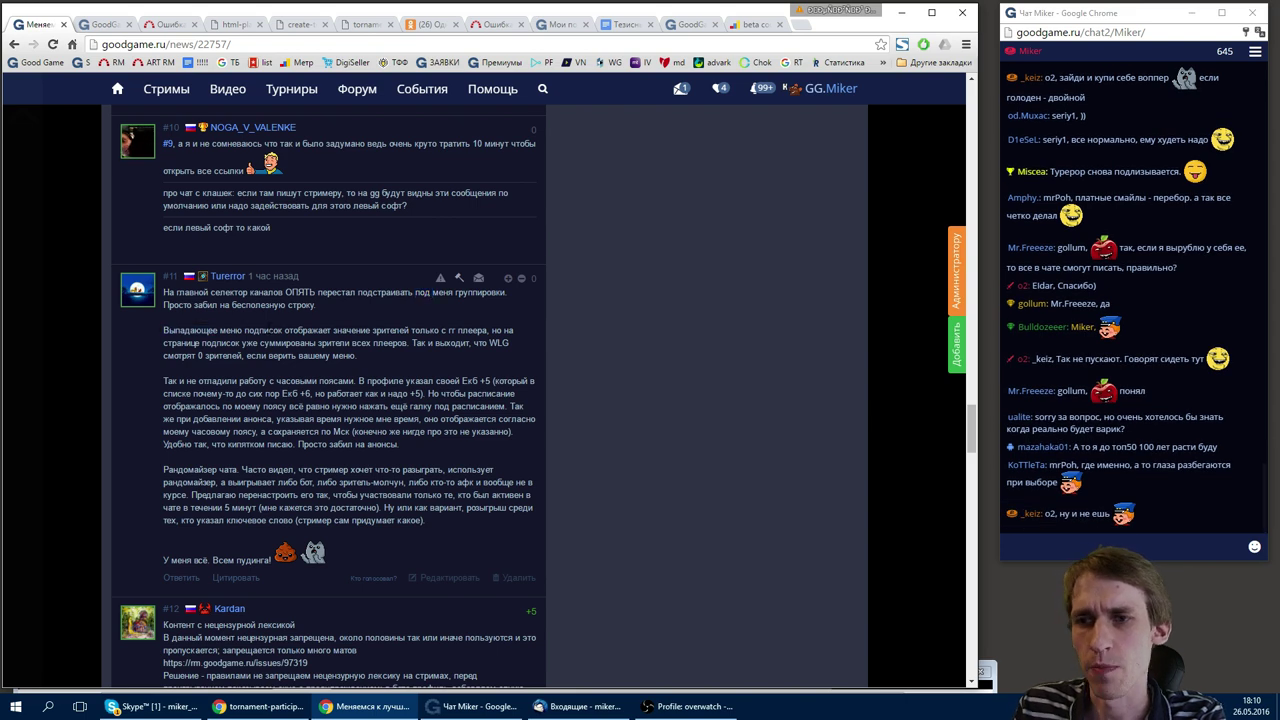
{"action": "double_click", "coordinate": [263, 330]}
{"action": "double_click", "coordinate": [392, 330]}
{"action": "double_click", "coordinate": [452, 330]}
{"action": "double_click", "coordinate": [497, 330]}
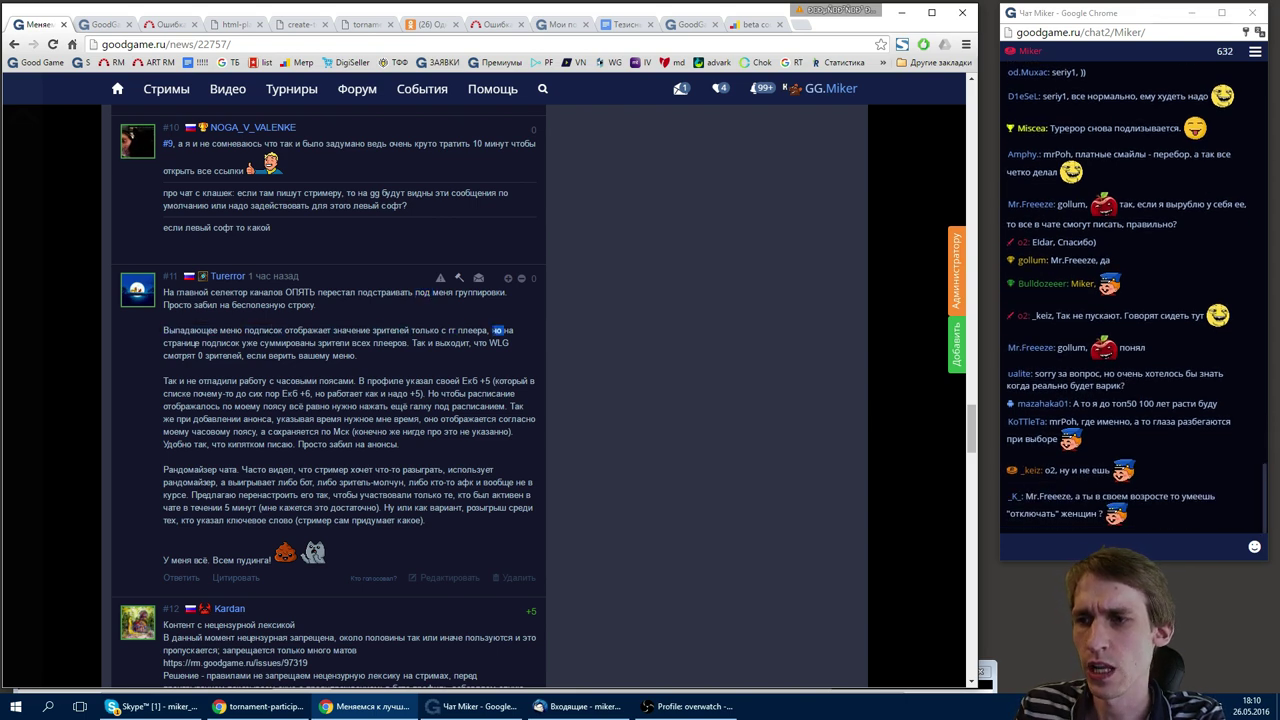
{"action": "double_click", "coordinate": [391, 330]}
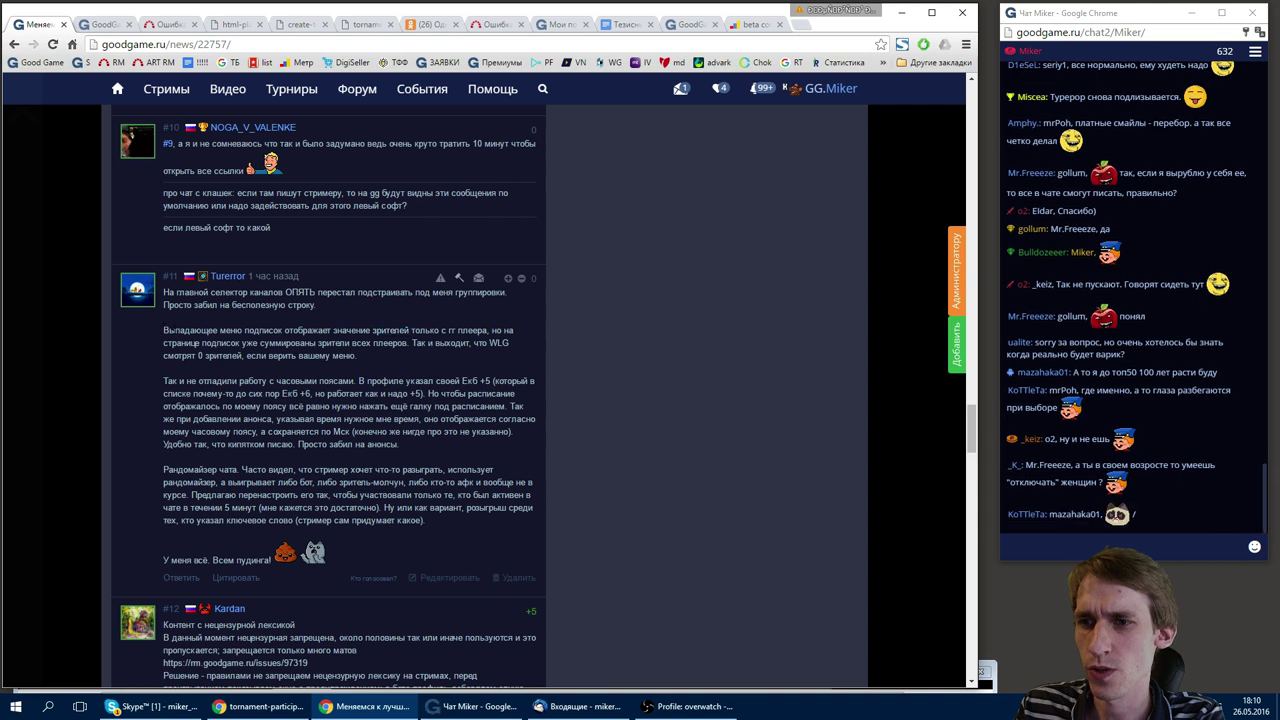
{"action": "left_click_drag", "start_coordinate": [165, 330], "coordinate": [398, 343]}
{"action": "left_click", "coordinate": [400, 343]}
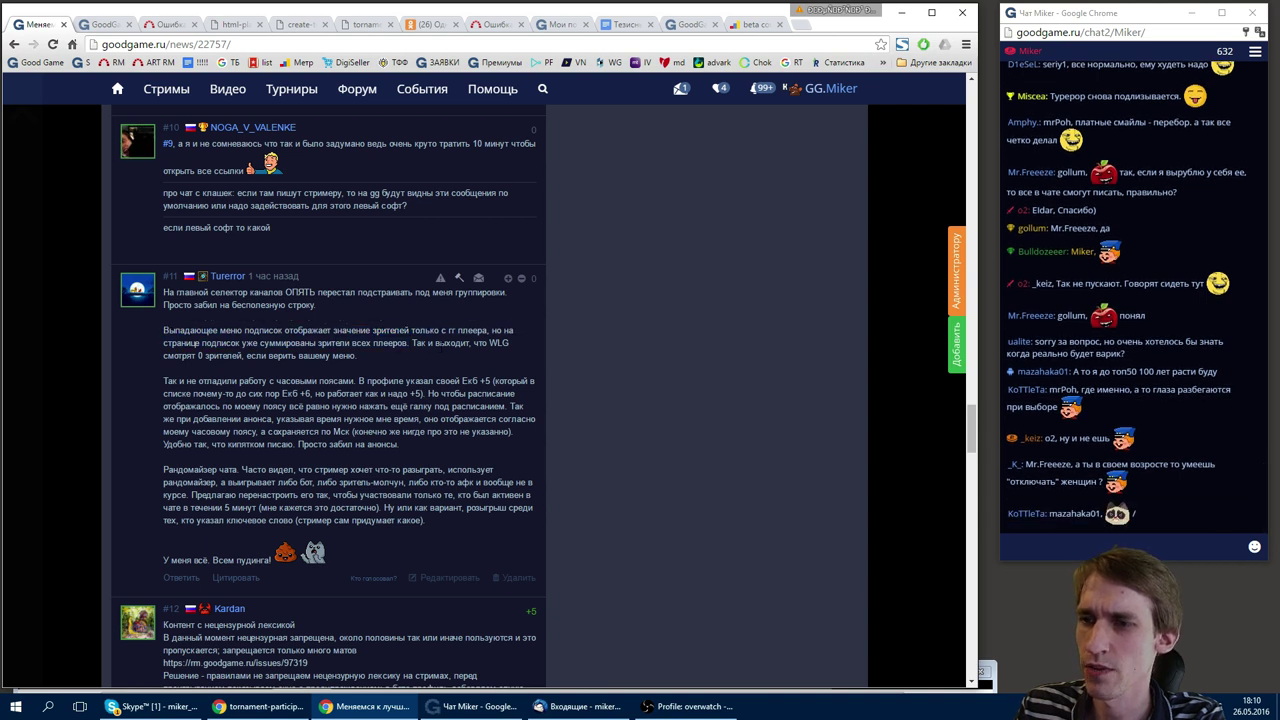
{"action": "double_click", "coordinate": [498, 342]}
{"action": "left_click_drag", "start_coordinate": [364, 352], "coordinate": [168, 332]}
{"action": "left_click", "coordinate": [315, 342]}
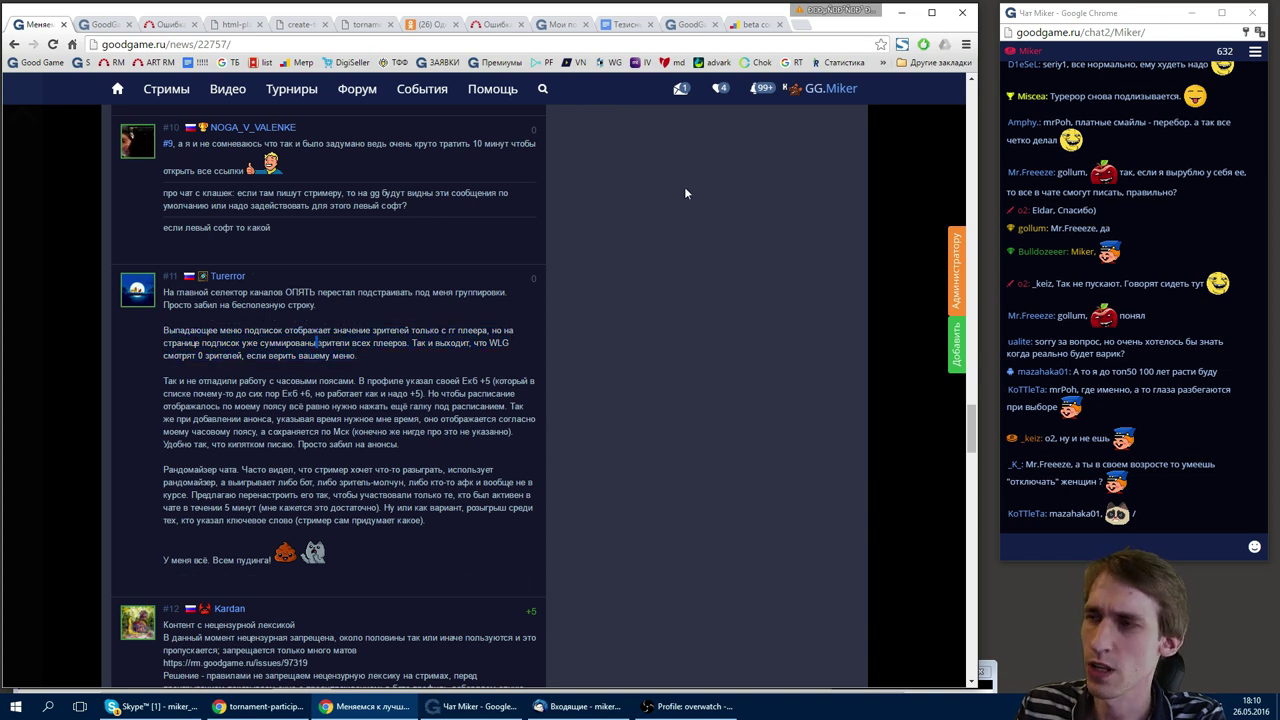
{"action": "mouse_move", "coordinate": [718, 90]}
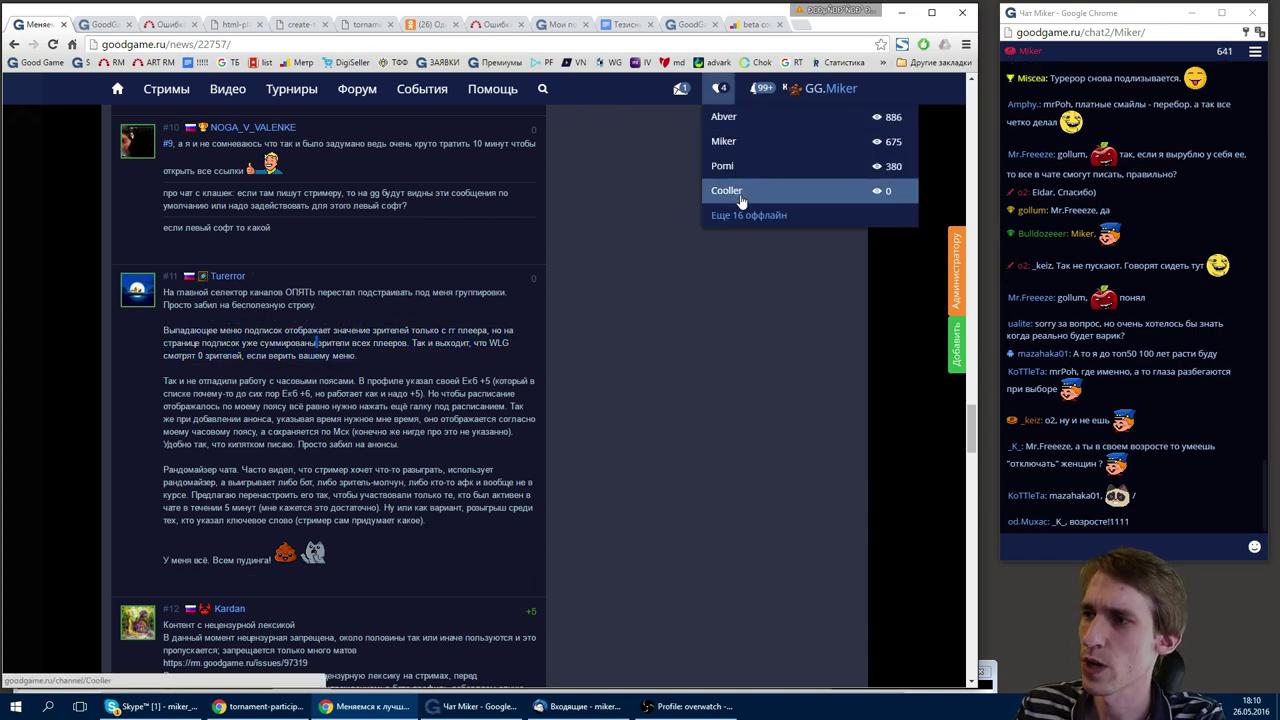
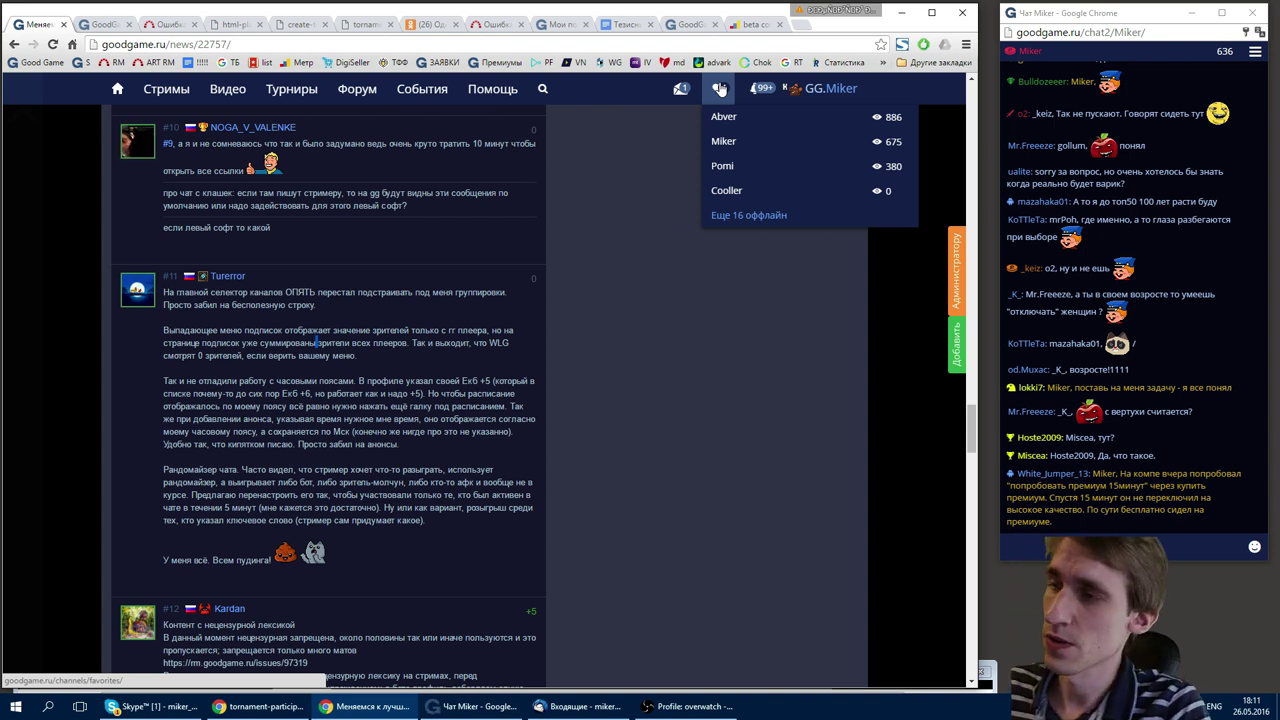
Step: Create a bug about showing total viewers in main-menu Favourites, assigned to a developer
{"action": "left_click", "coordinate": [492, 27]}
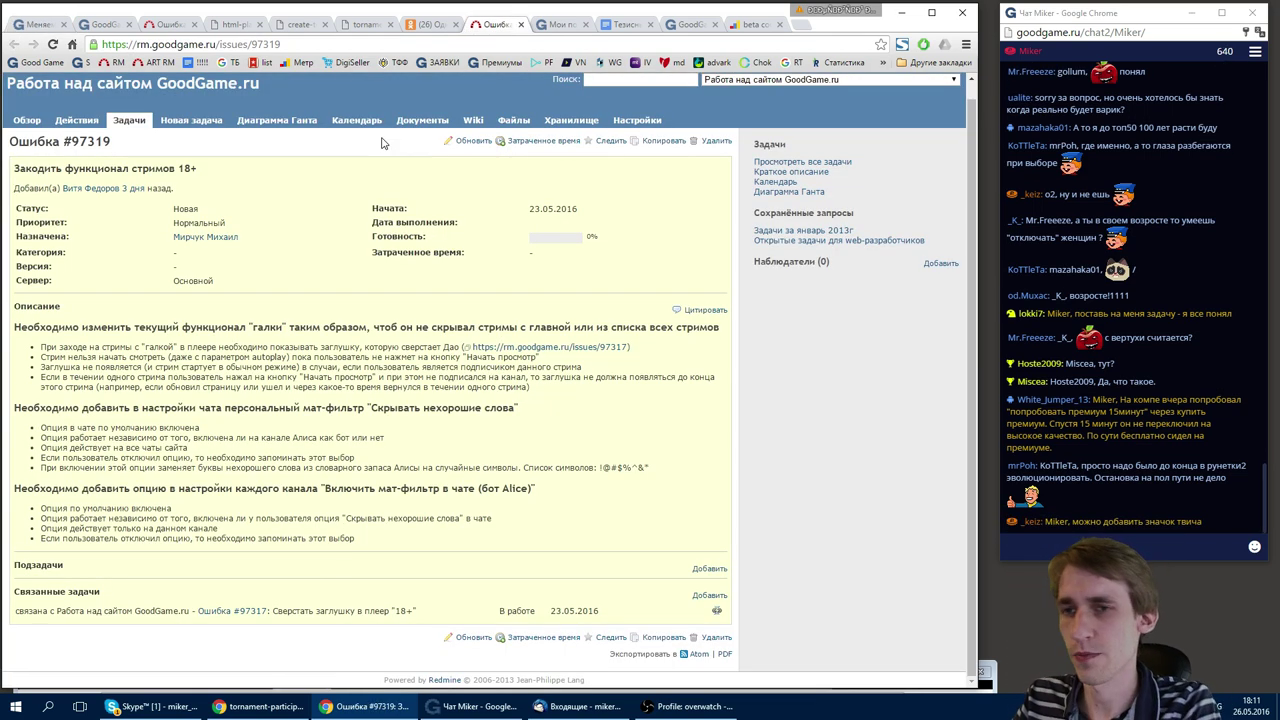
{"action": "left_click", "coordinate": [190, 135]}
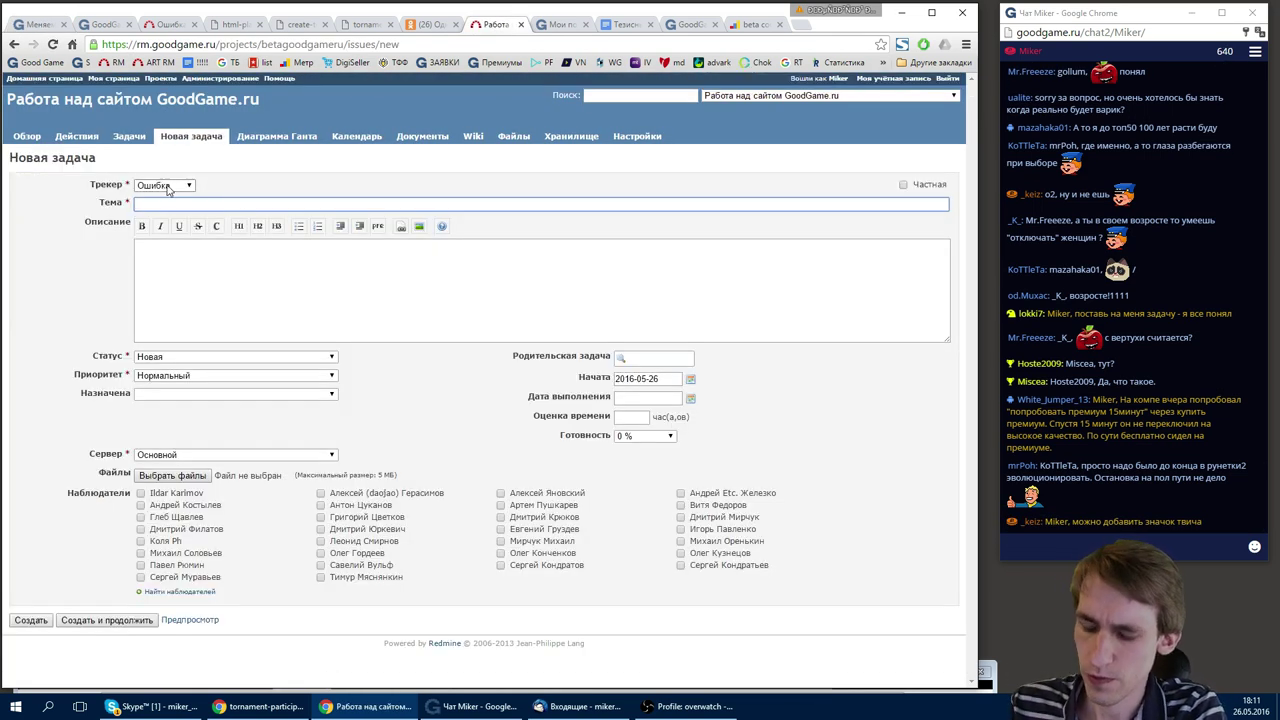
{"action": "type", "text": "В г"}
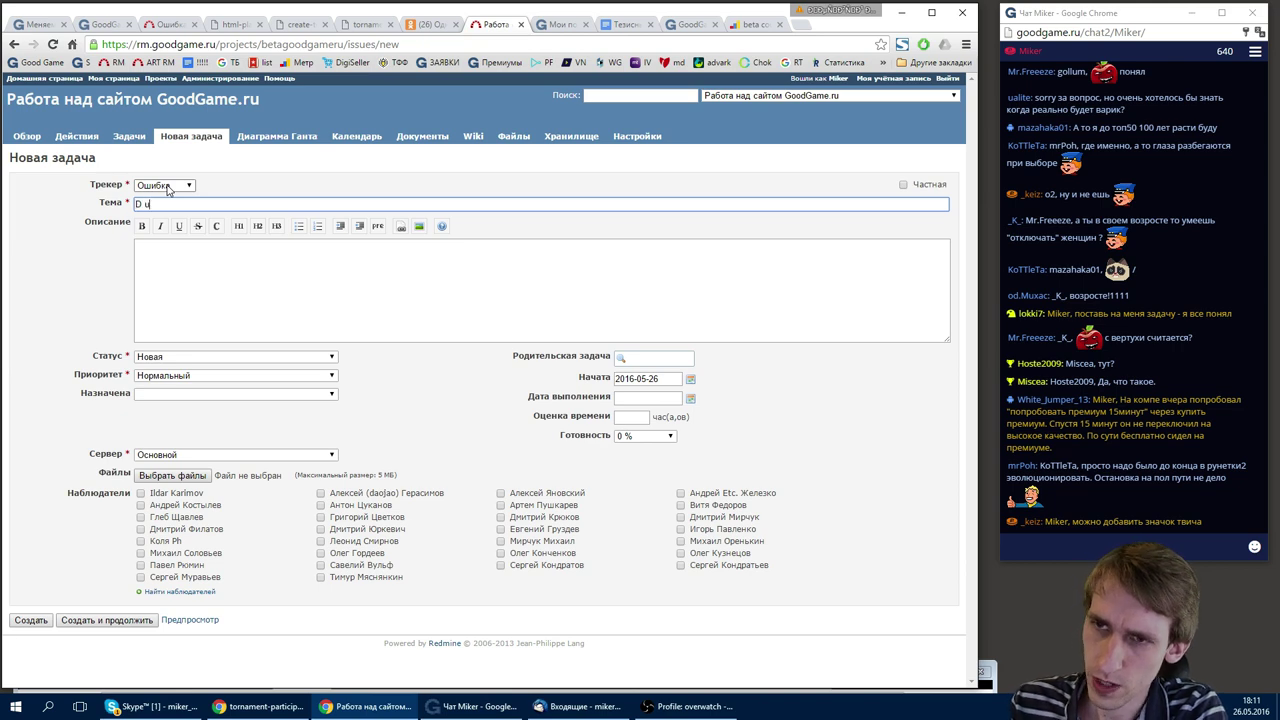
{"action": "type", "text": "лавном"}
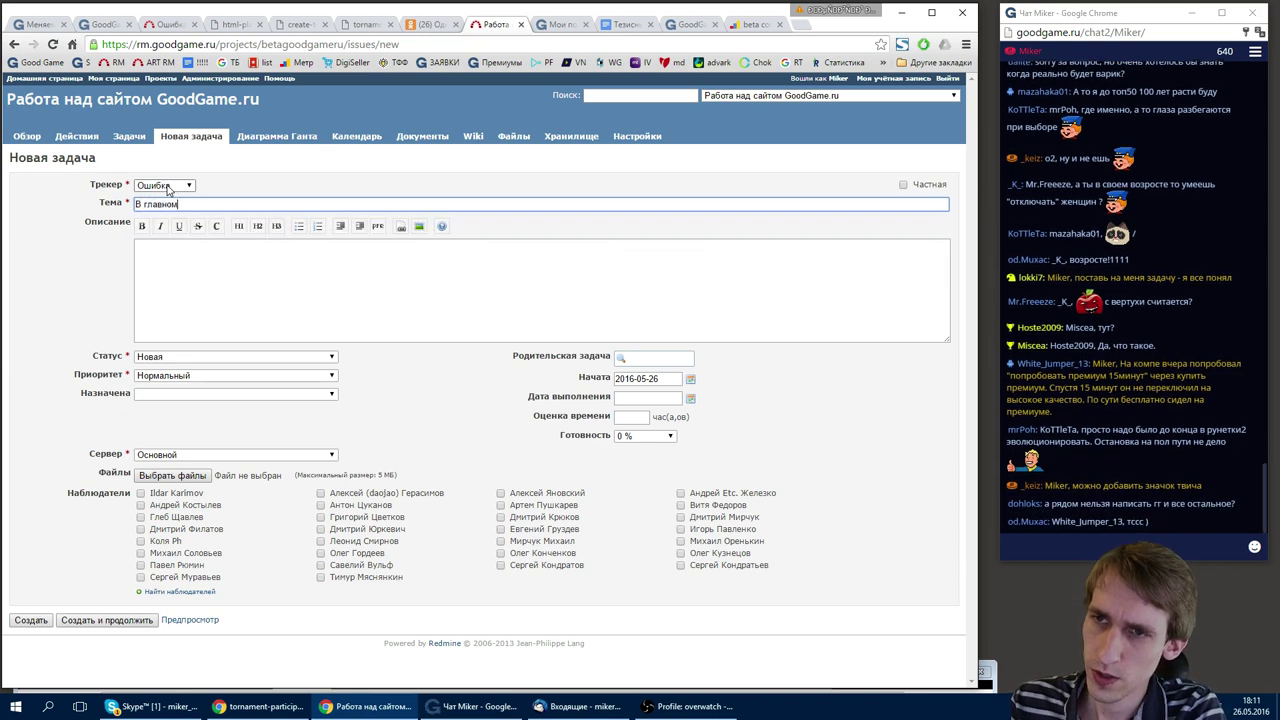
{"action": "type", "text": " меню, в И"}
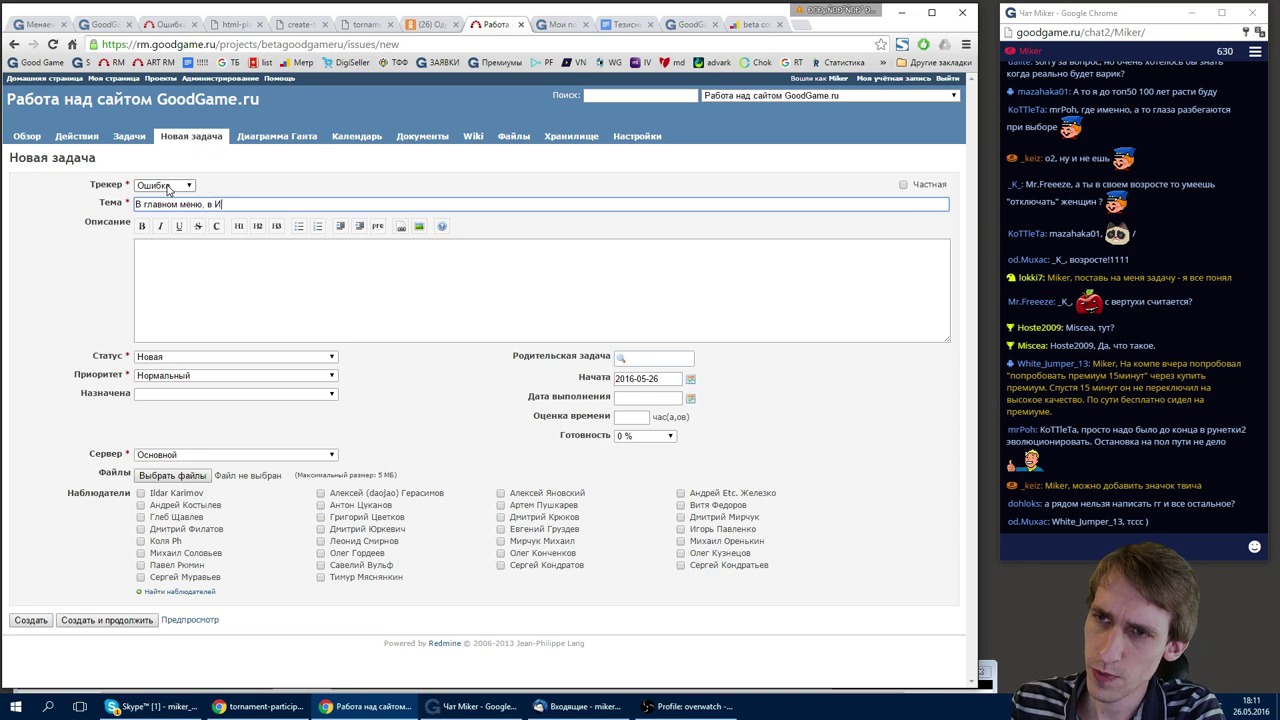
{"action": "type", "text": "збранно"}
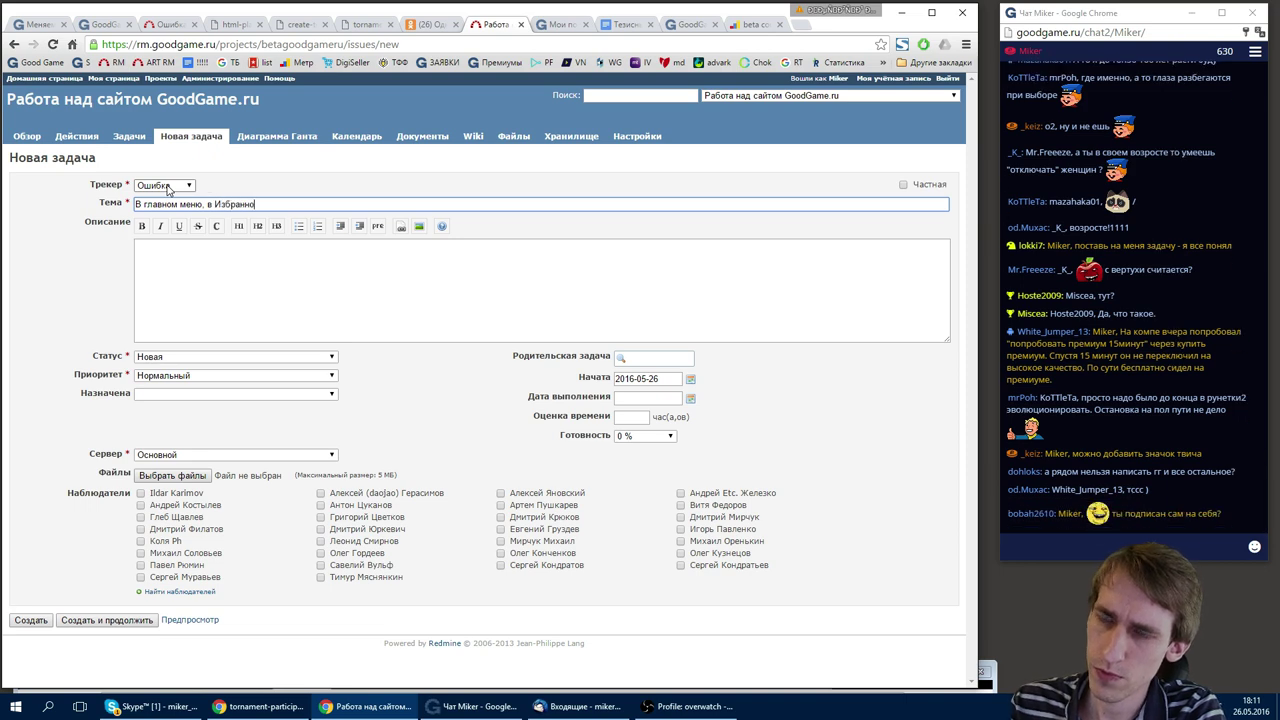
{"action": "type", "text": "м показывать суммар"}
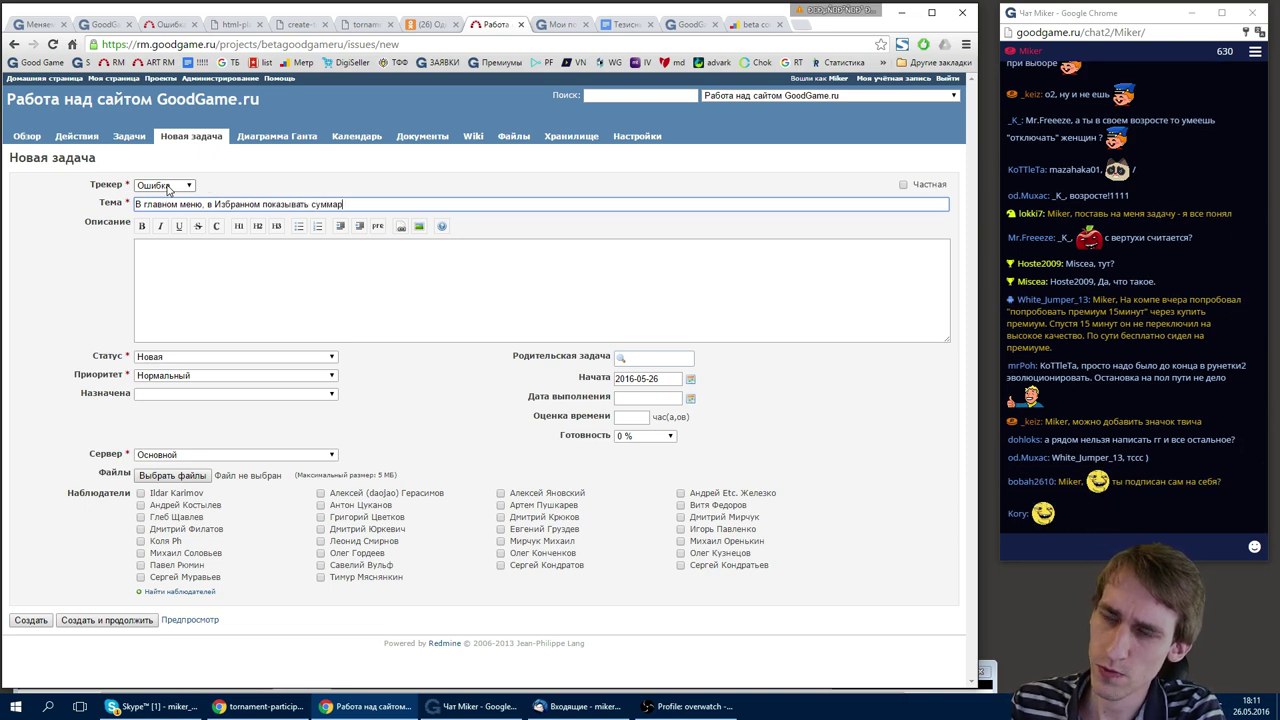
{"action": "type", "text": "ное число зрите"}
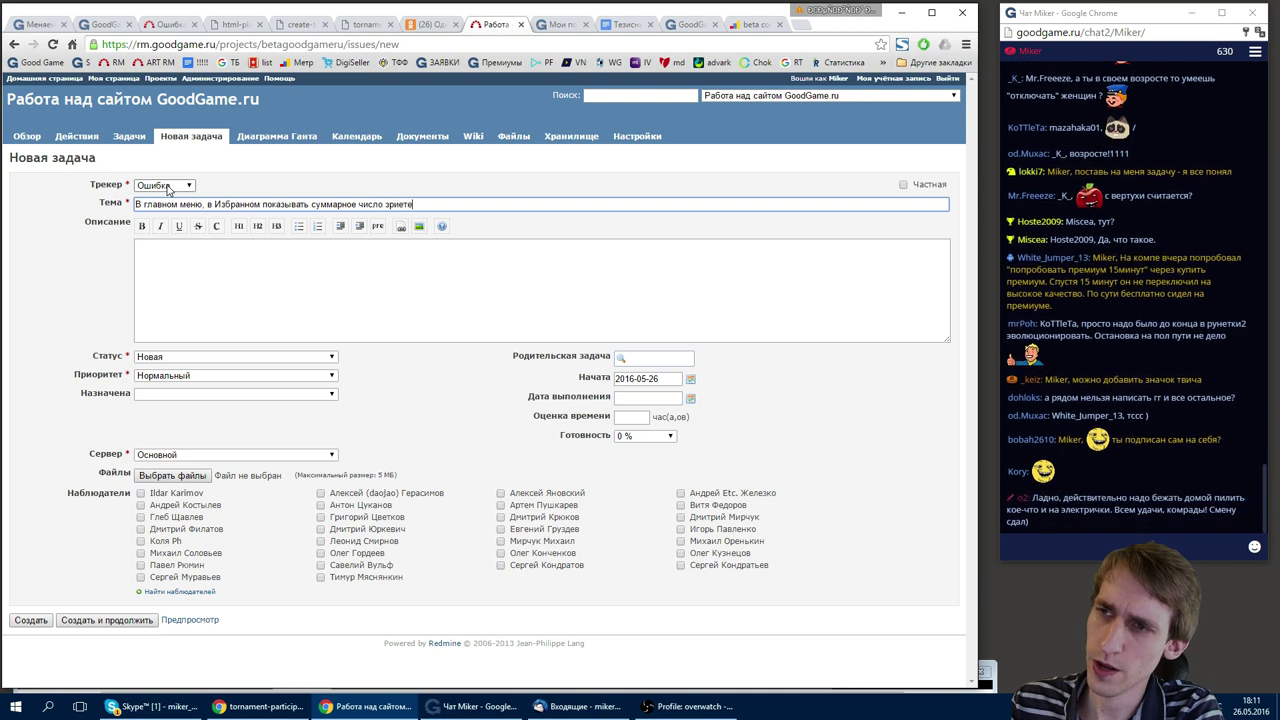
{"action": "type", "text": "лей,"}
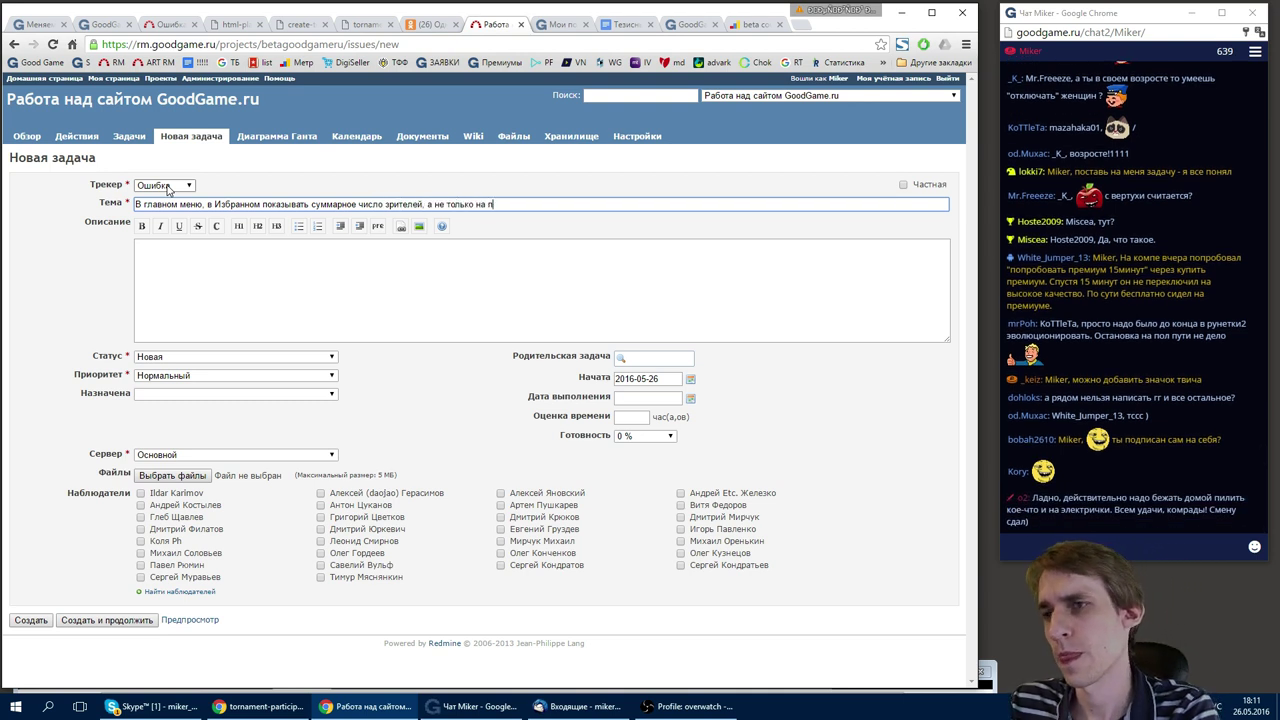
{"action": "type", "text": " а не только на плеере GG"}
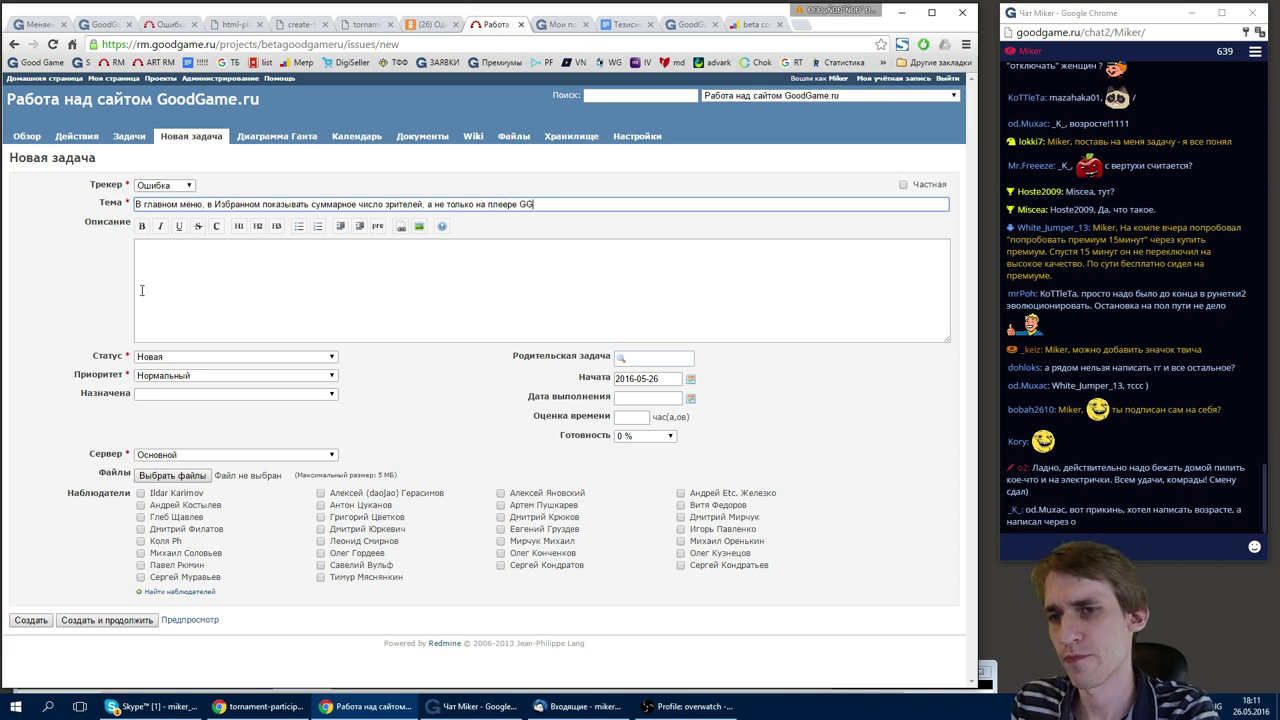
{"action": "left_click", "coordinate": [220, 393]}
{"action": "scroll", "coordinate": [237, 565], "scroll_direction": "down", "scroll_amount": 3}
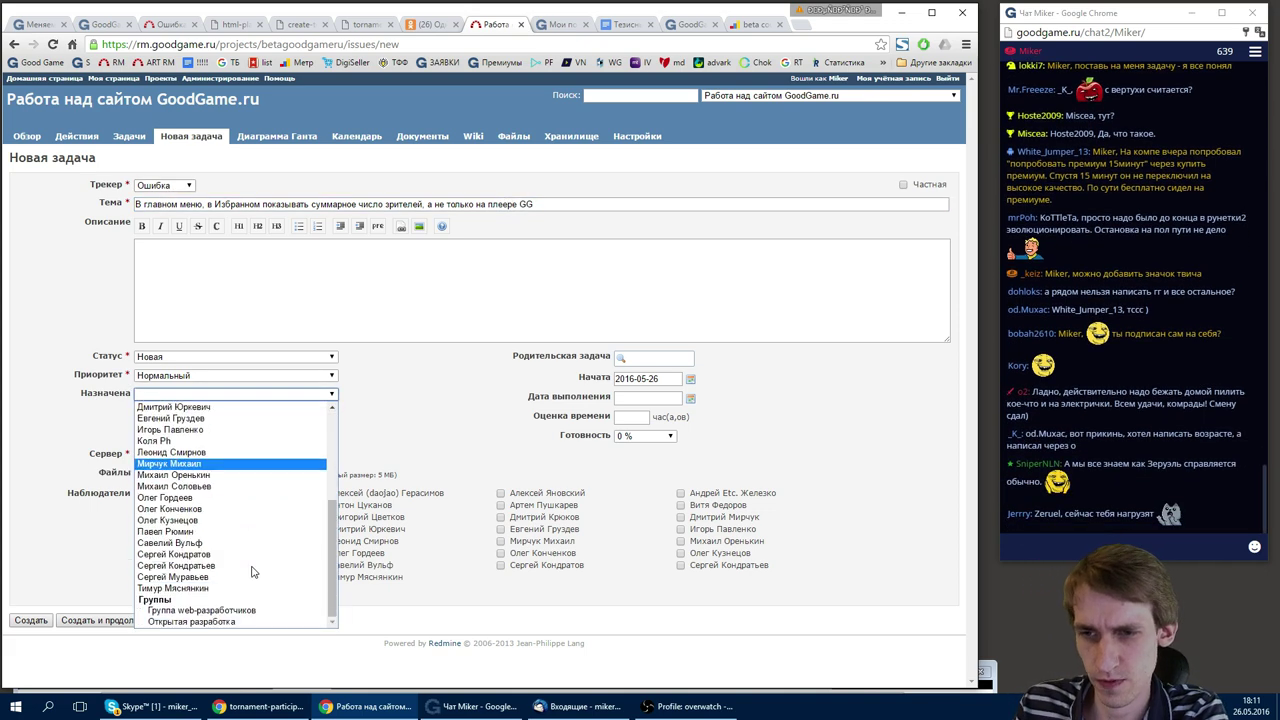
{"action": "scroll", "coordinate": [250, 458], "scroll_direction": "up", "scroll_amount": 5}
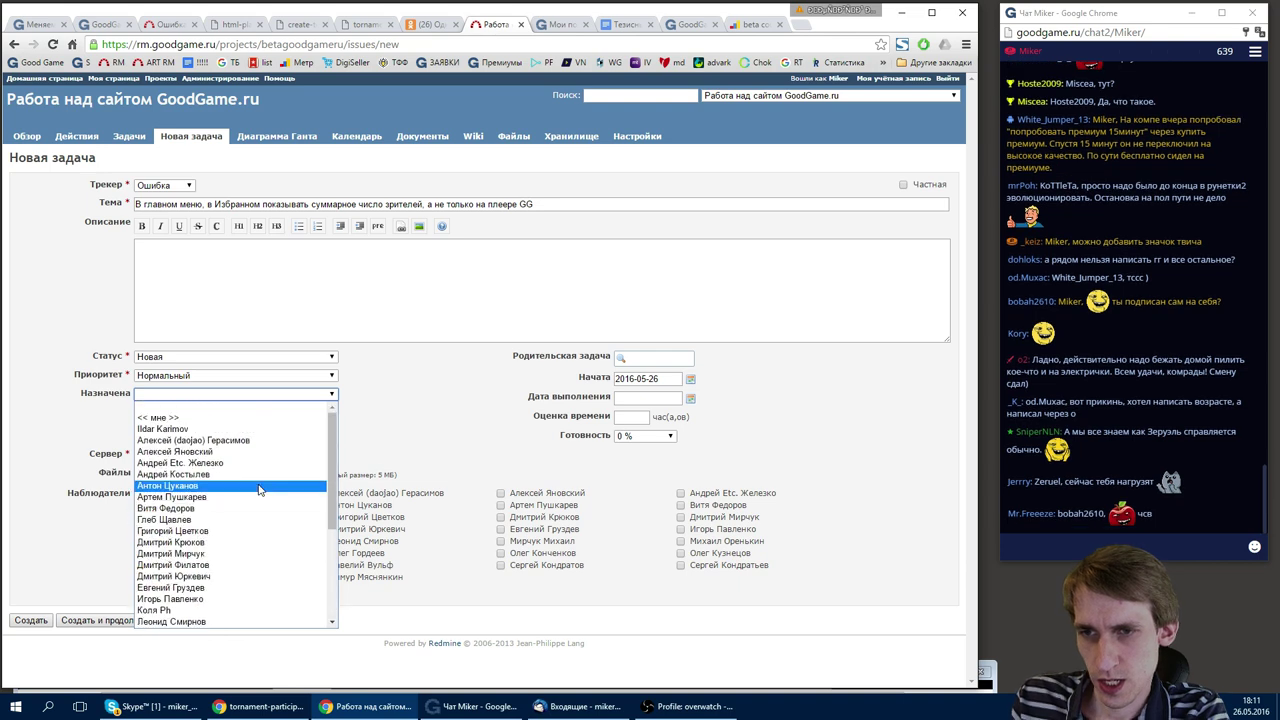
{"action": "left_click", "coordinate": [253, 452]}
{"action": "left_click", "coordinate": [30, 620]}
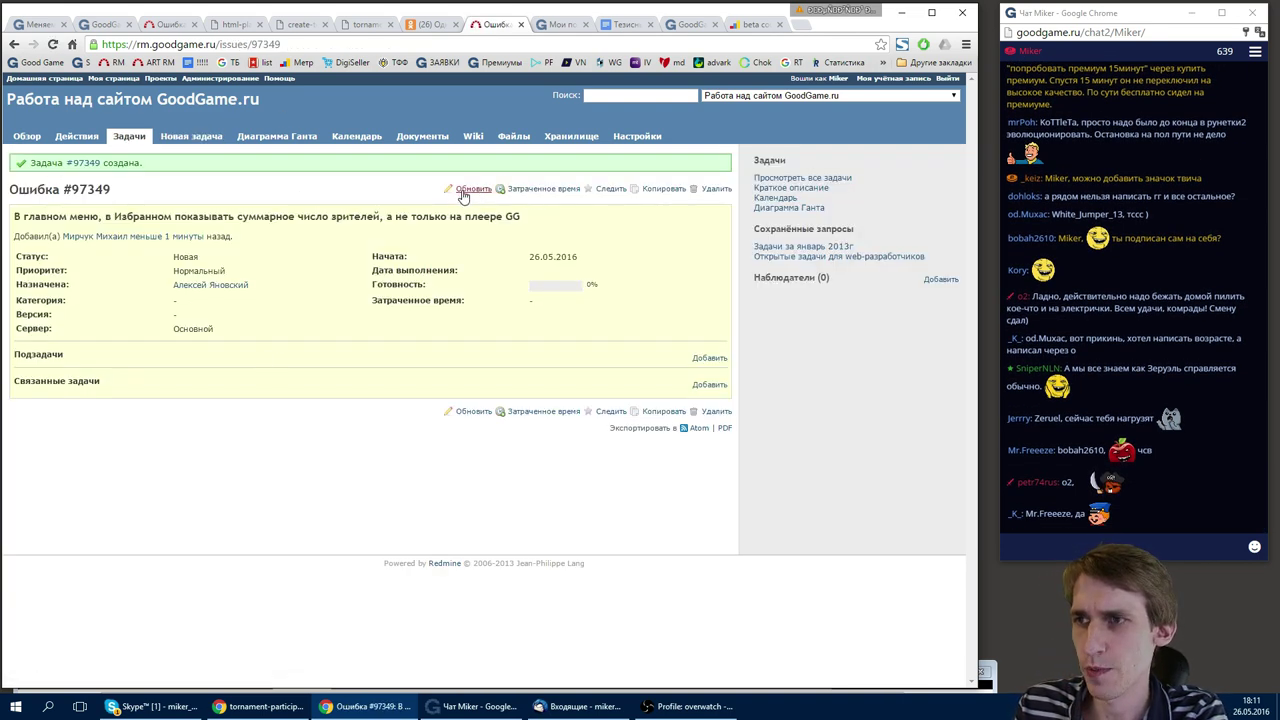
Step: Lower new issue #97349's priority to Низкий and save the update
{"action": "left_click", "coordinate": [462, 194]}
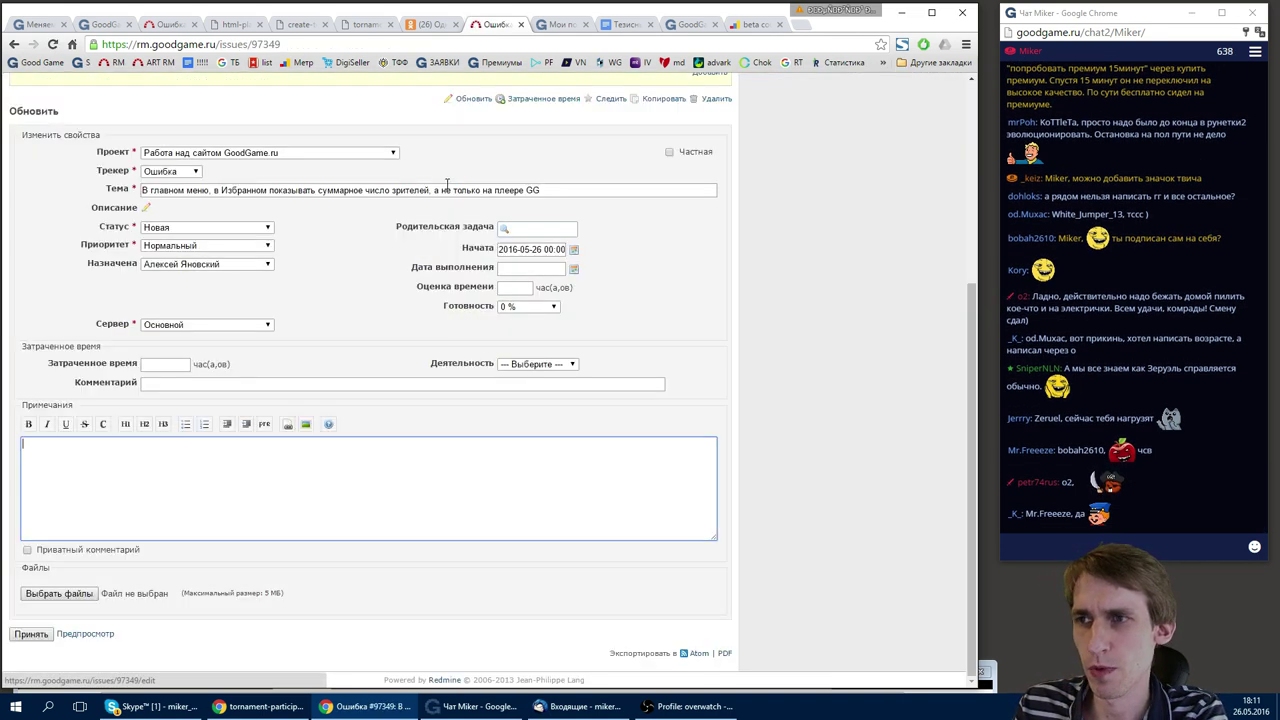
{"action": "left_click", "coordinate": [205, 227]}
{"action": "left_click", "coordinate": [205, 227]}
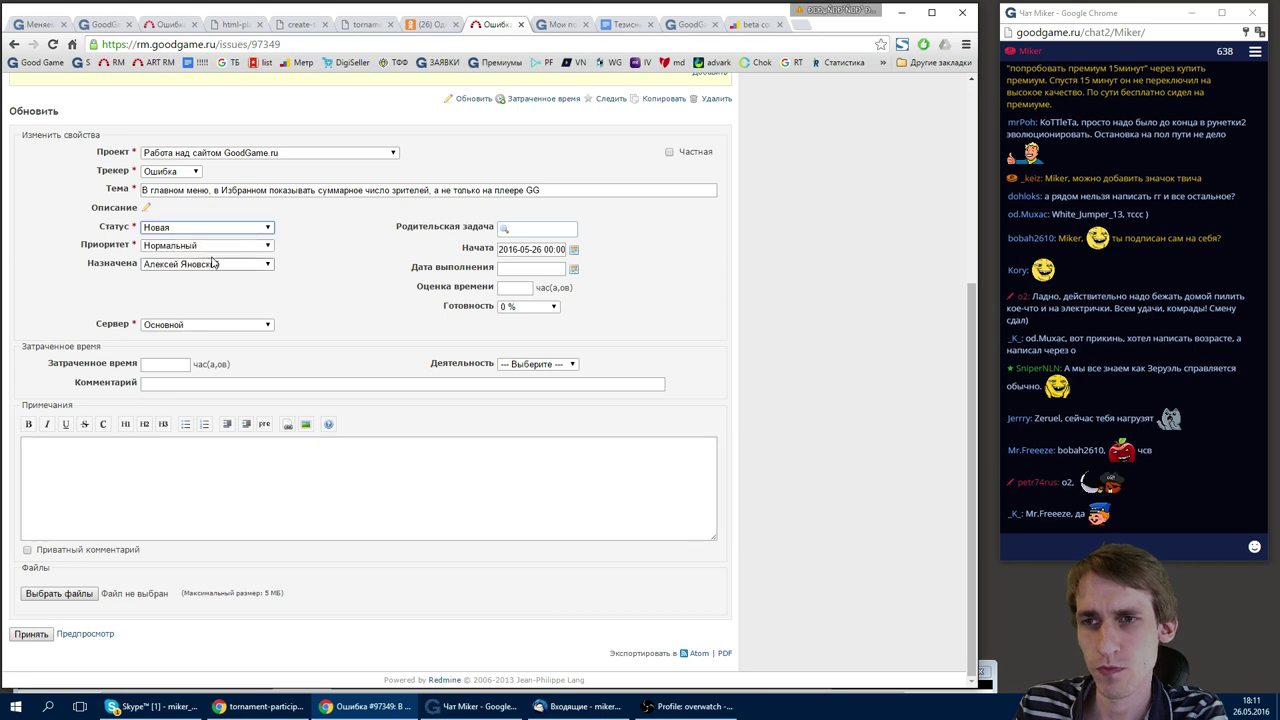
{"action": "left_click", "coordinate": [205, 245]}
{"action": "left_click", "coordinate": [200, 259]}
{"action": "left_click", "coordinate": [30, 634]}
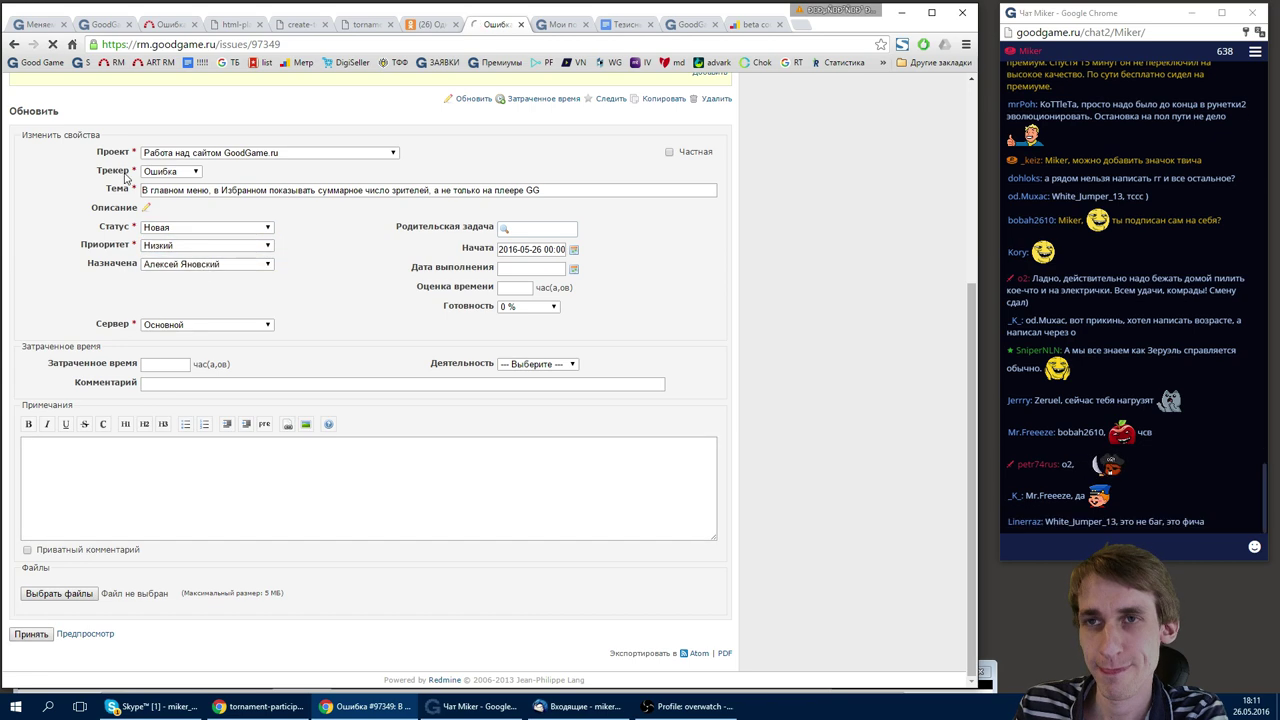
{"action": "left_click", "coordinate": [40, 26]}
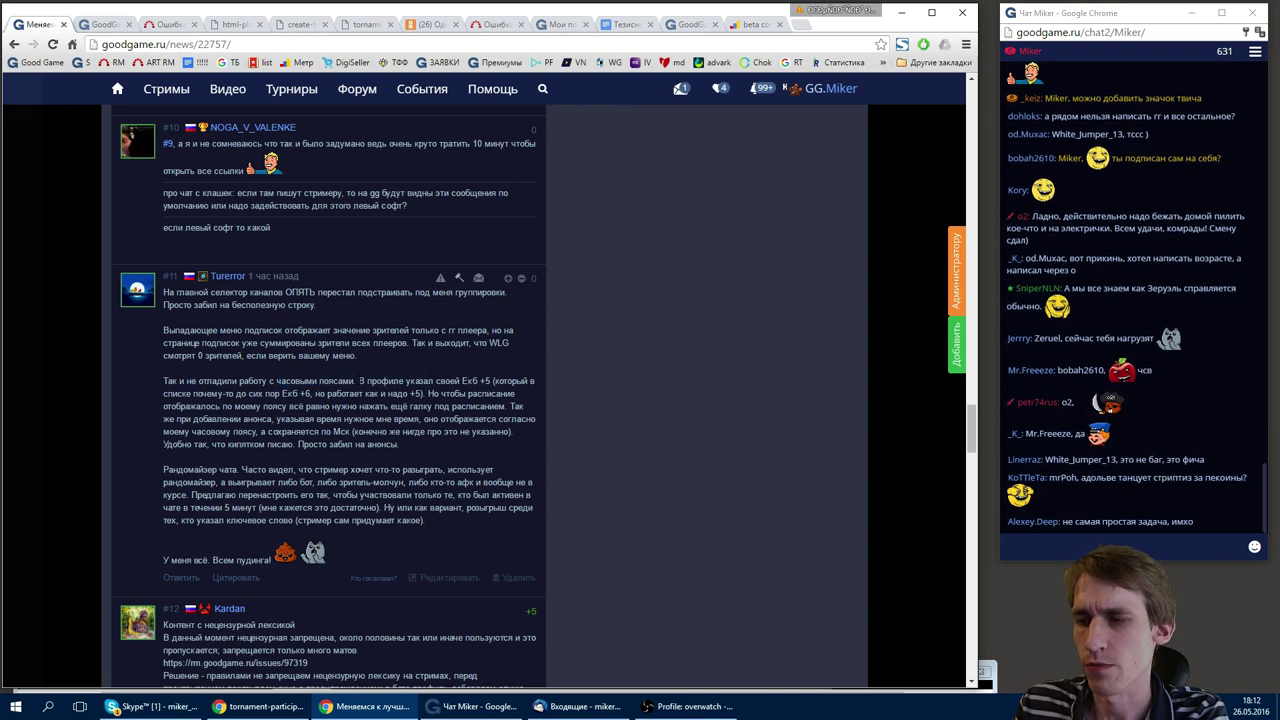
{"action": "left_click_drag", "start_coordinate": [358, 381], "coordinate": [490, 381]}
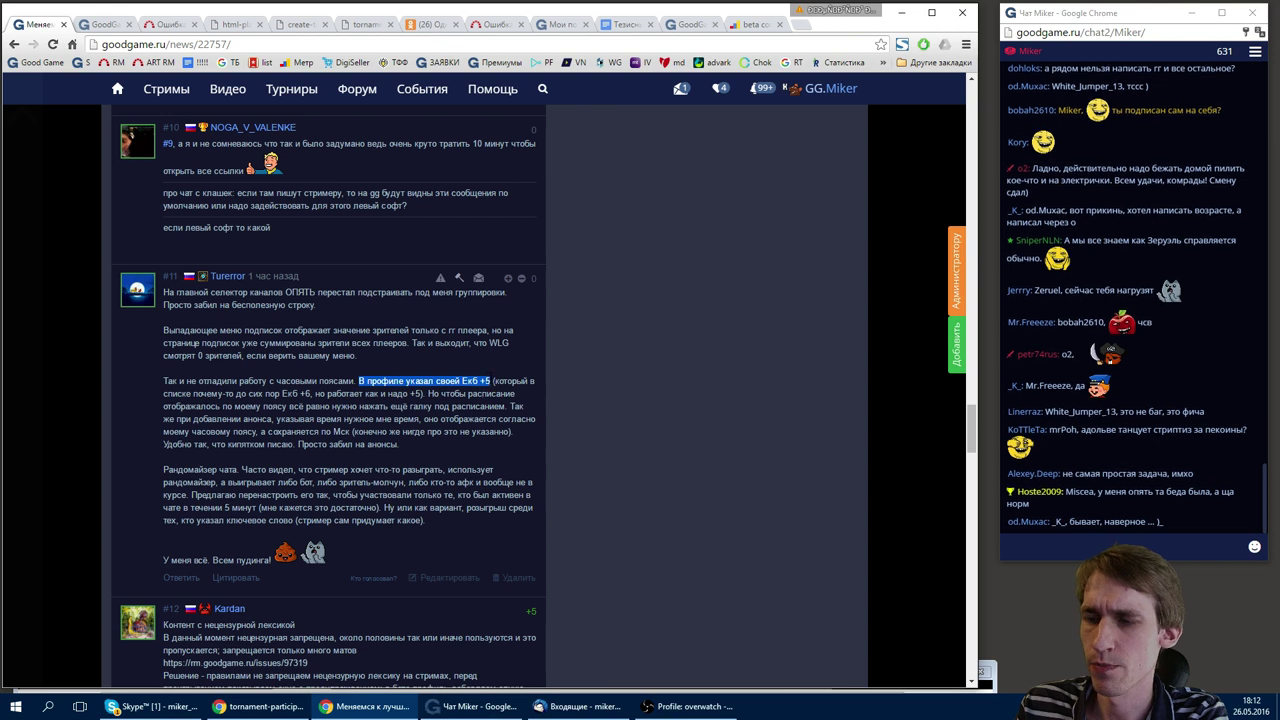
{"action": "left_click", "coordinate": [490, 381]}
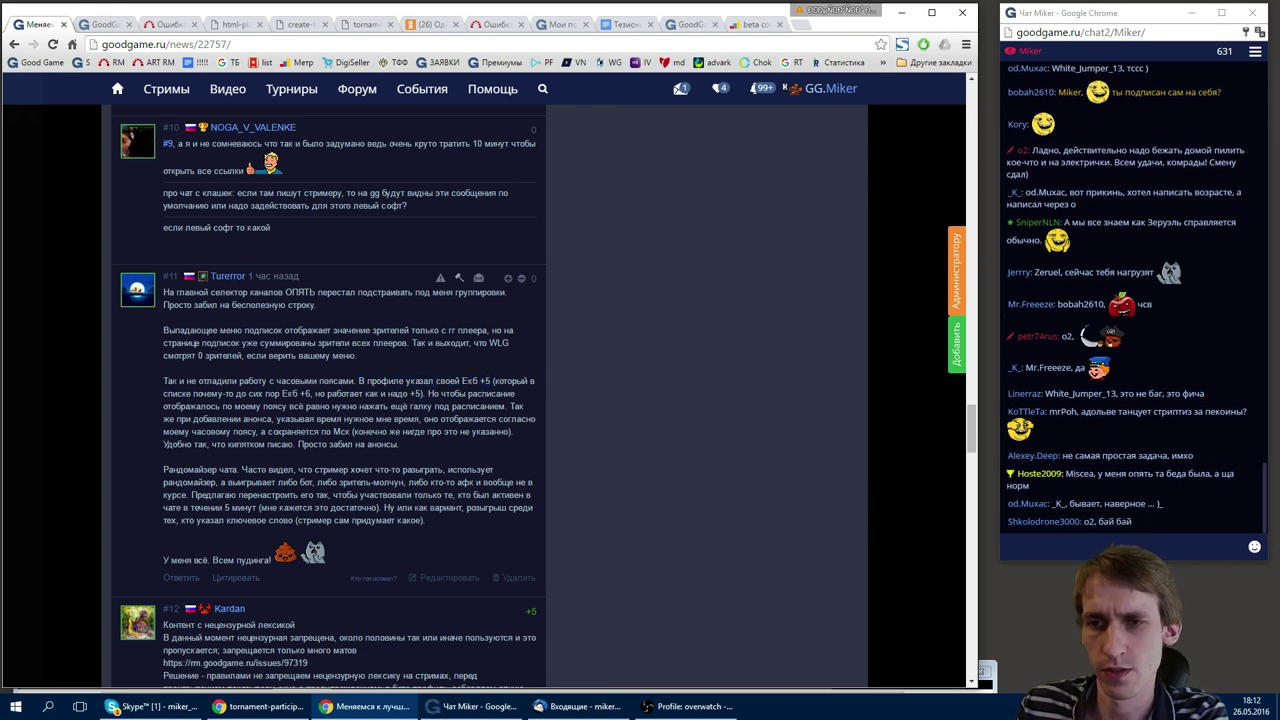
{"action": "left_click_drag", "start_coordinate": [162, 381], "coordinate": [360, 381]}
{"action": "left_click", "coordinate": [360, 381]}
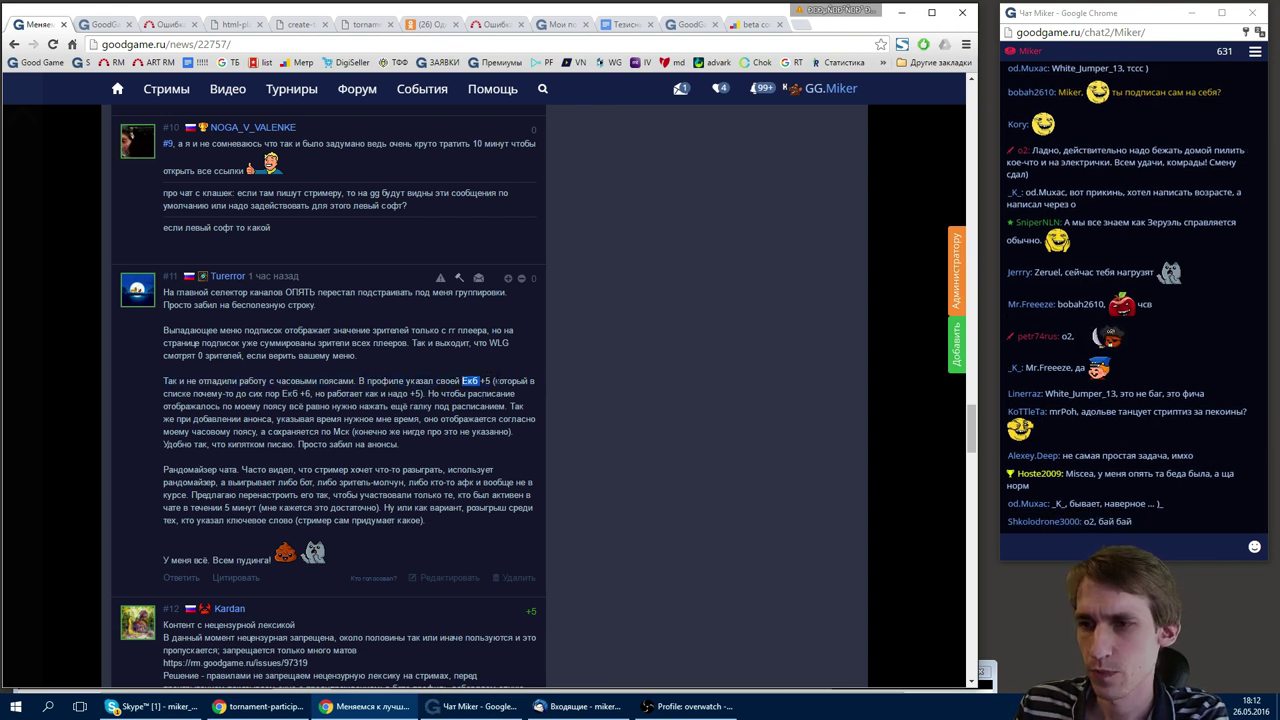
{"action": "double_click", "coordinate": [488, 381]}
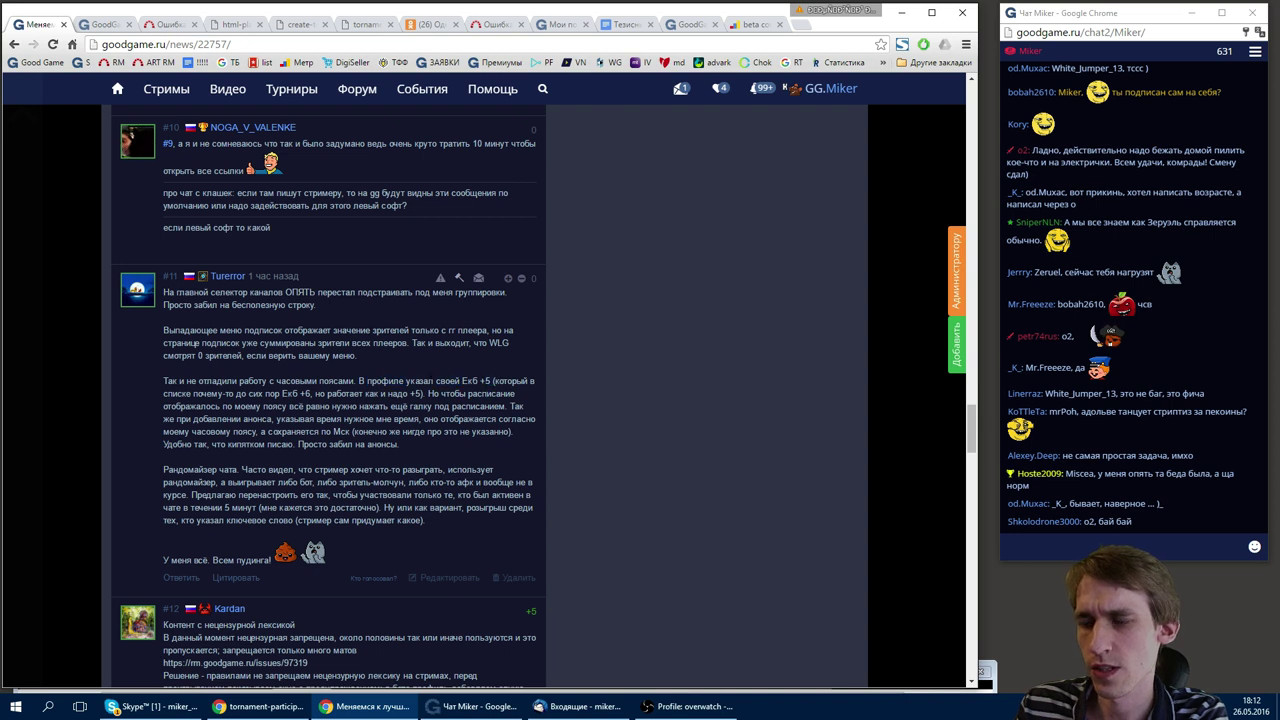
{"action": "double_click", "coordinate": [511, 381]}
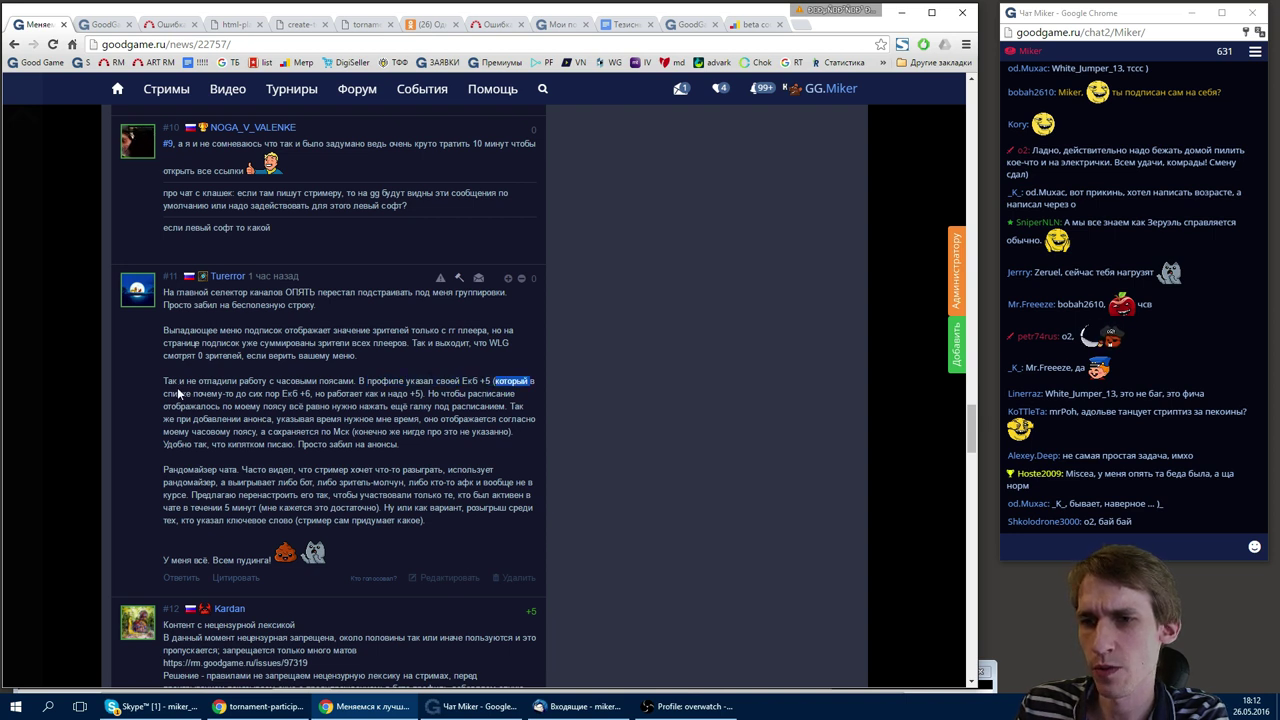
{"action": "left_click_drag", "start_coordinate": [179, 393], "coordinate": [310, 394]}
{"action": "left_click", "coordinate": [310, 394]}
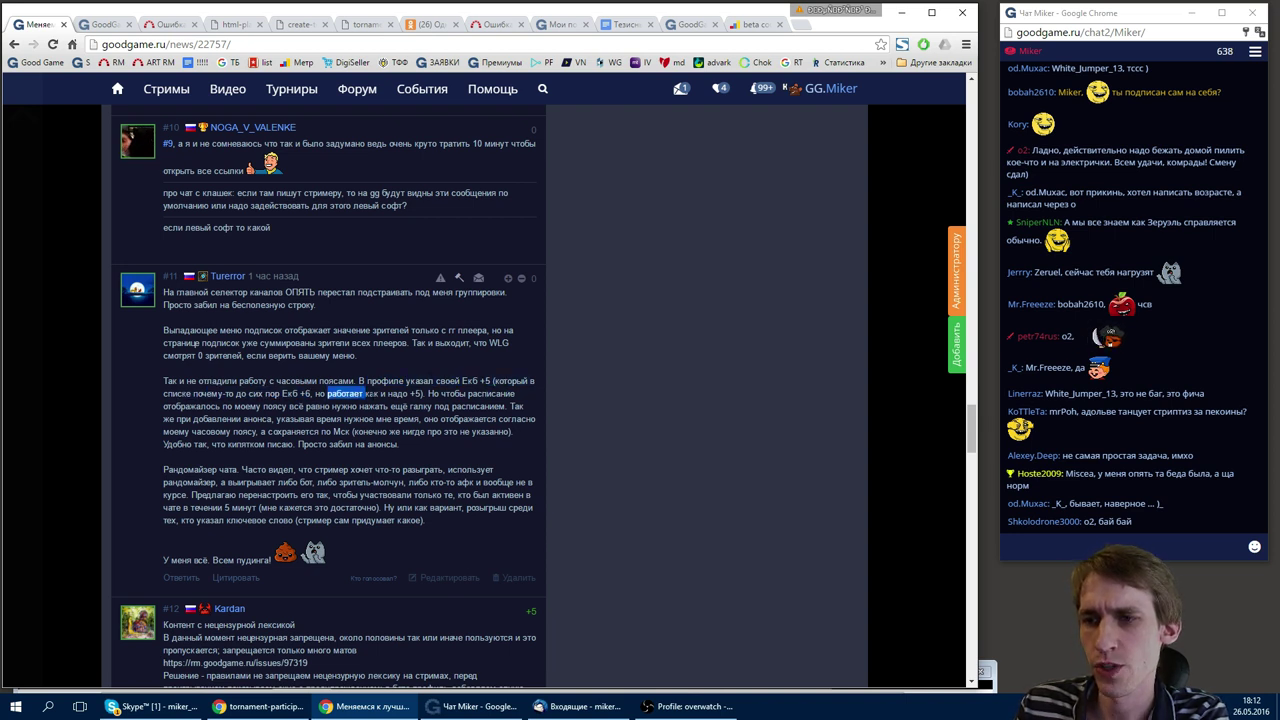
{"action": "double_click", "coordinate": [452, 393]}
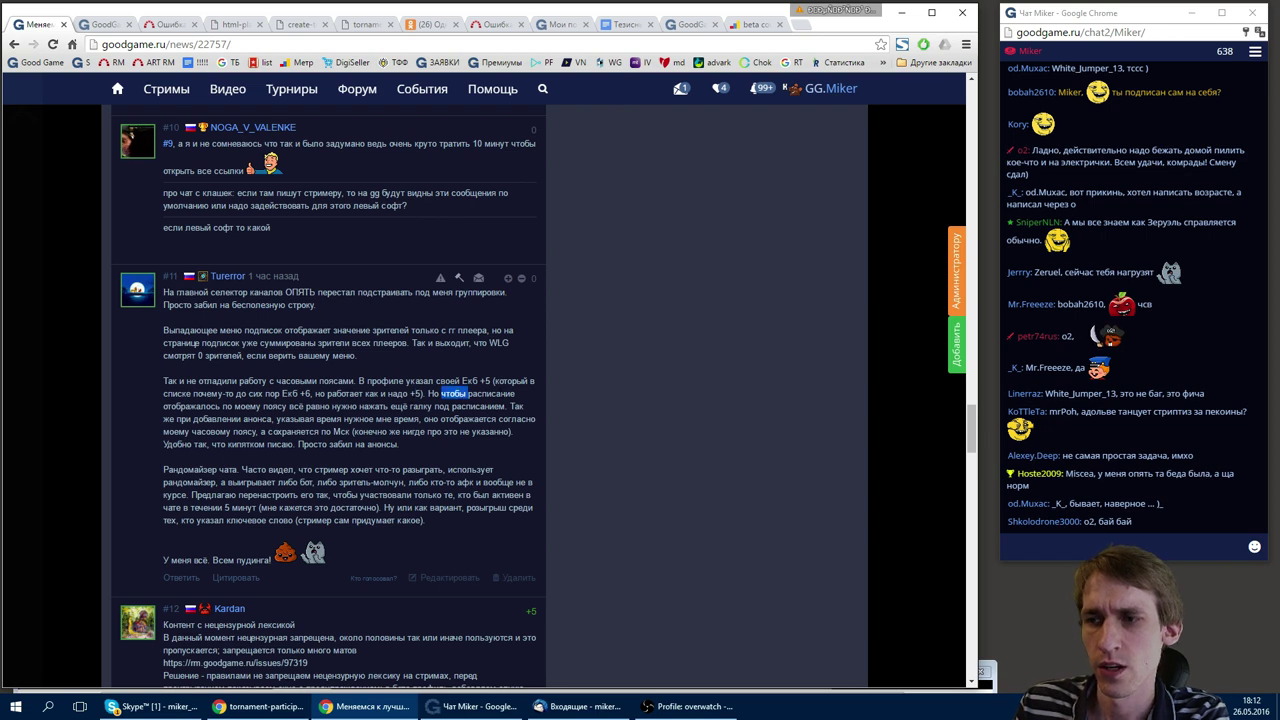
{"action": "double_click", "coordinate": [490, 393]}
{"action": "double_click", "coordinate": [192, 406]}
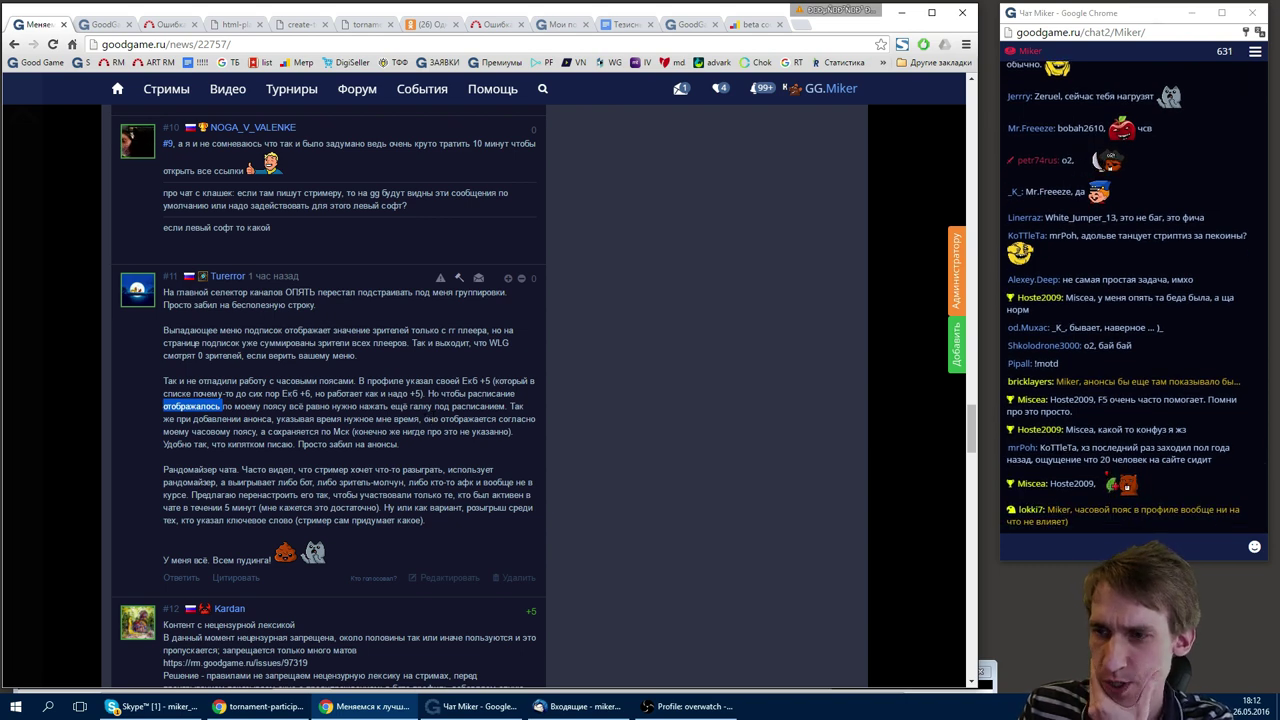
{"action": "left_click_drag", "start_coordinate": [358, 381], "coordinate": [423, 394]}
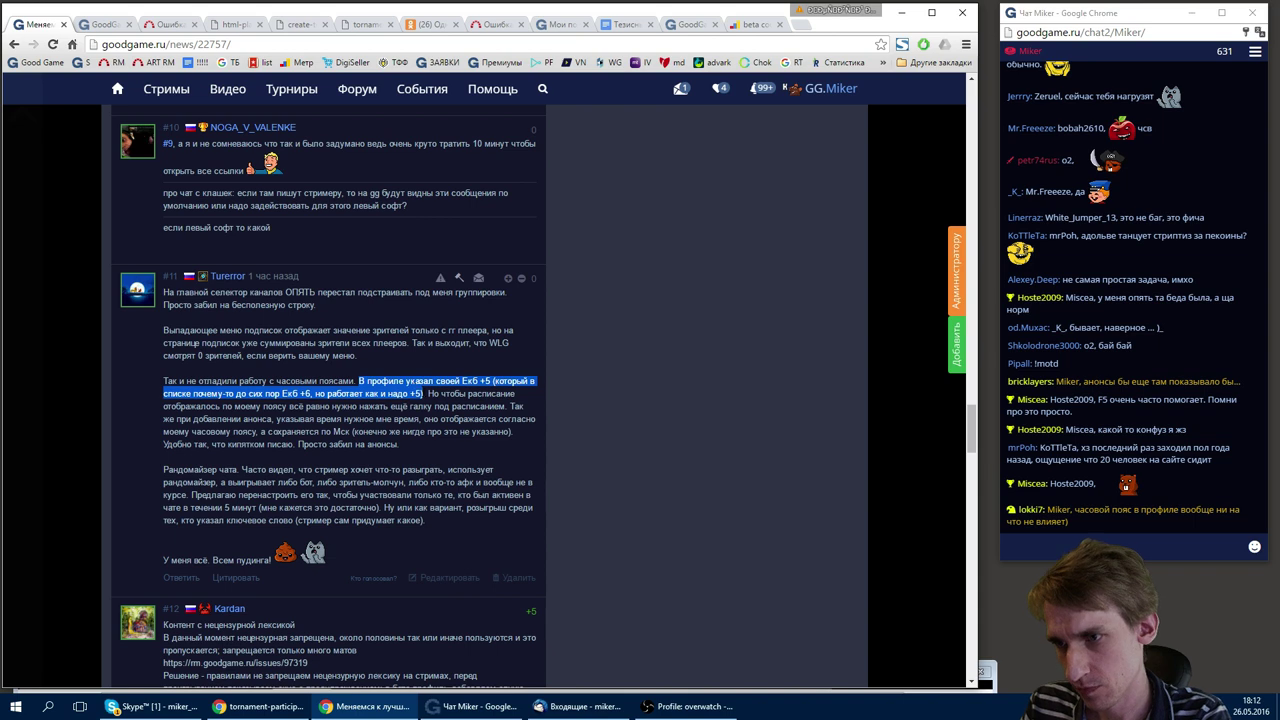
{"action": "left_click", "coordinate": [168, 24]}
Step: Start a new issue titled with the profile time-zone complaint about Екб +6 instead of +5
{"action": "left_click", "coordinate": [188, 138]}
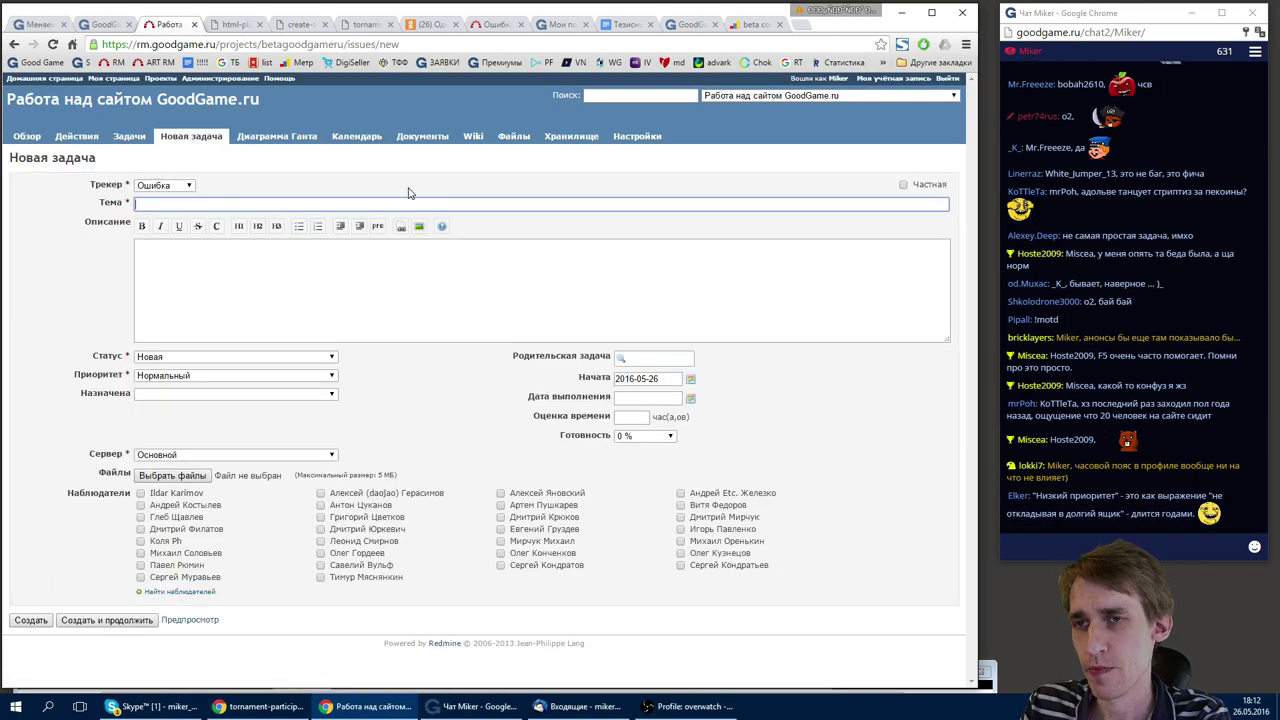
{"action": "type", "text": "Gjvty"}
{"action": "key", "text": "ctrl+a"}
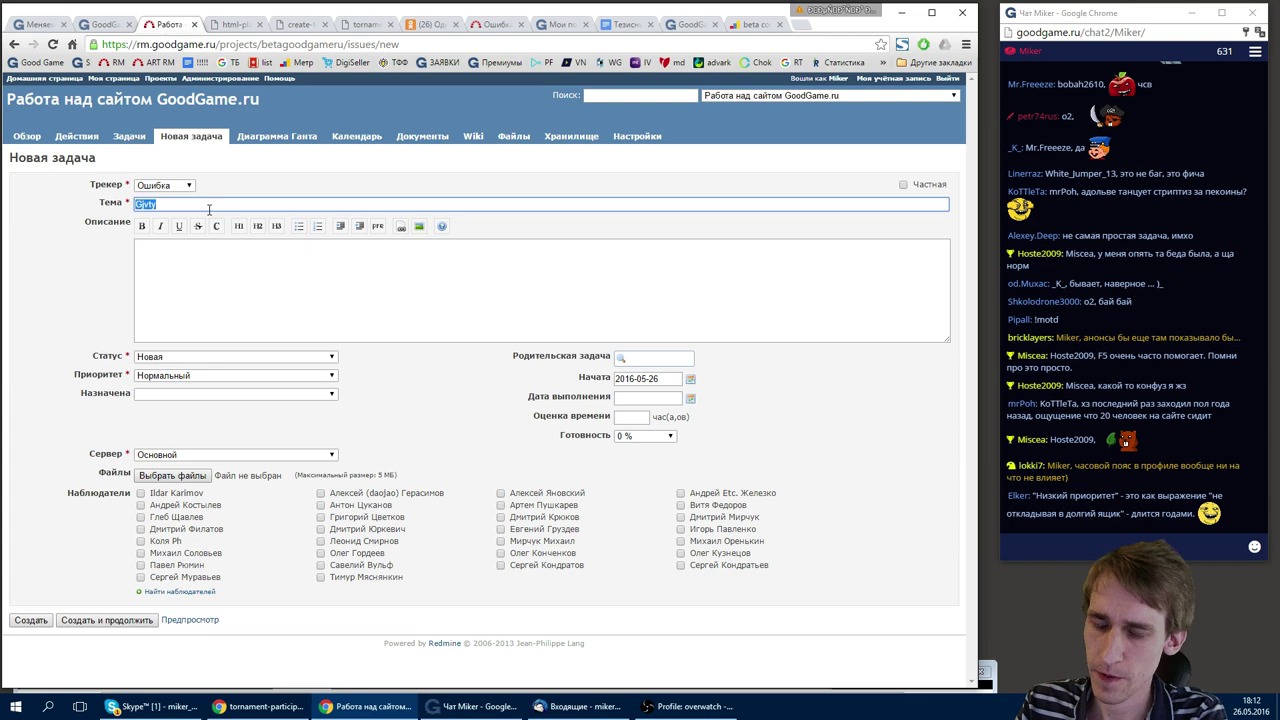
{"action": "type", "text": "В профиле пользователя поменять"}
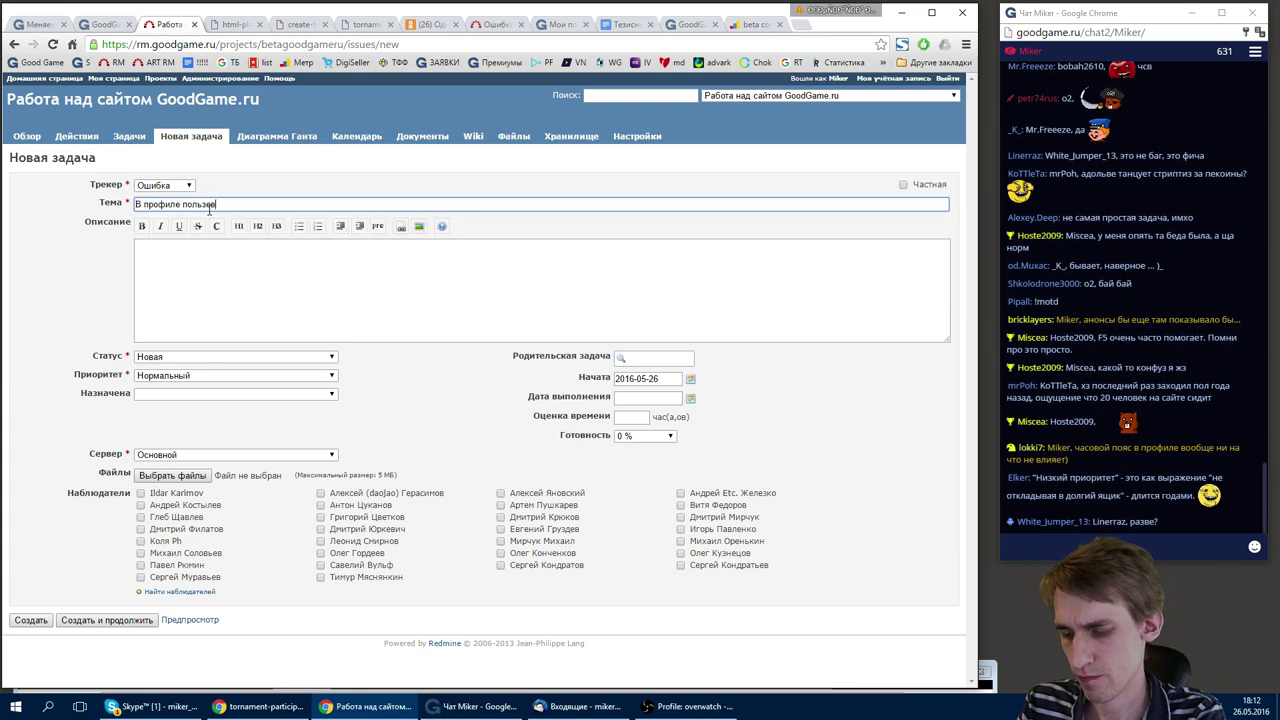
{"action": "type", "text": " часовой поя"}
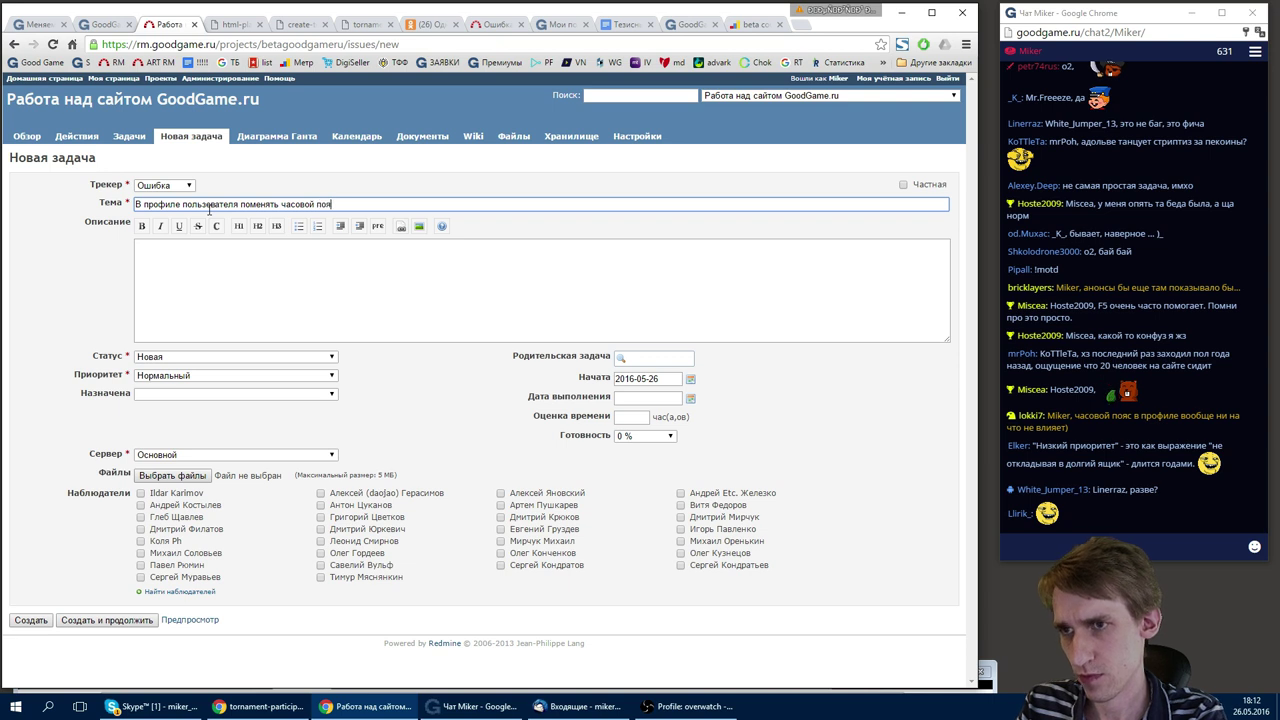
{"action": "type", "text": "с"}
{"action": "type", "text": "В профиле указал своей Екб +5 (который в списке почему-то до сих пор Екб +6, но работает как и надо +5)"}
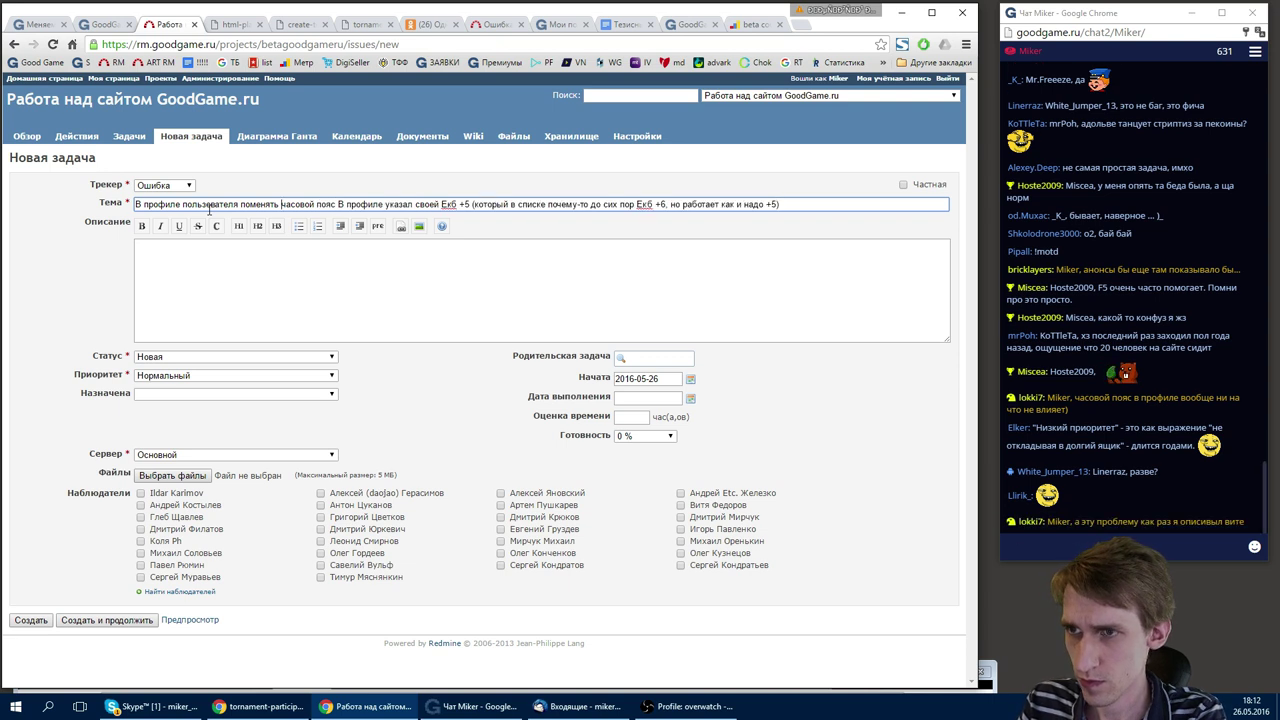
{"action": "key", "text": "ctrl+shift+Right"}
{"action": "key", "text": "ctrl+shift+Right"}
{"action": "key", "text": "ctrl+shift+Right"}
{"action": "key", "text": "ctrl+shift+Right"}
{"action": "key", "text": "BackSpace"}
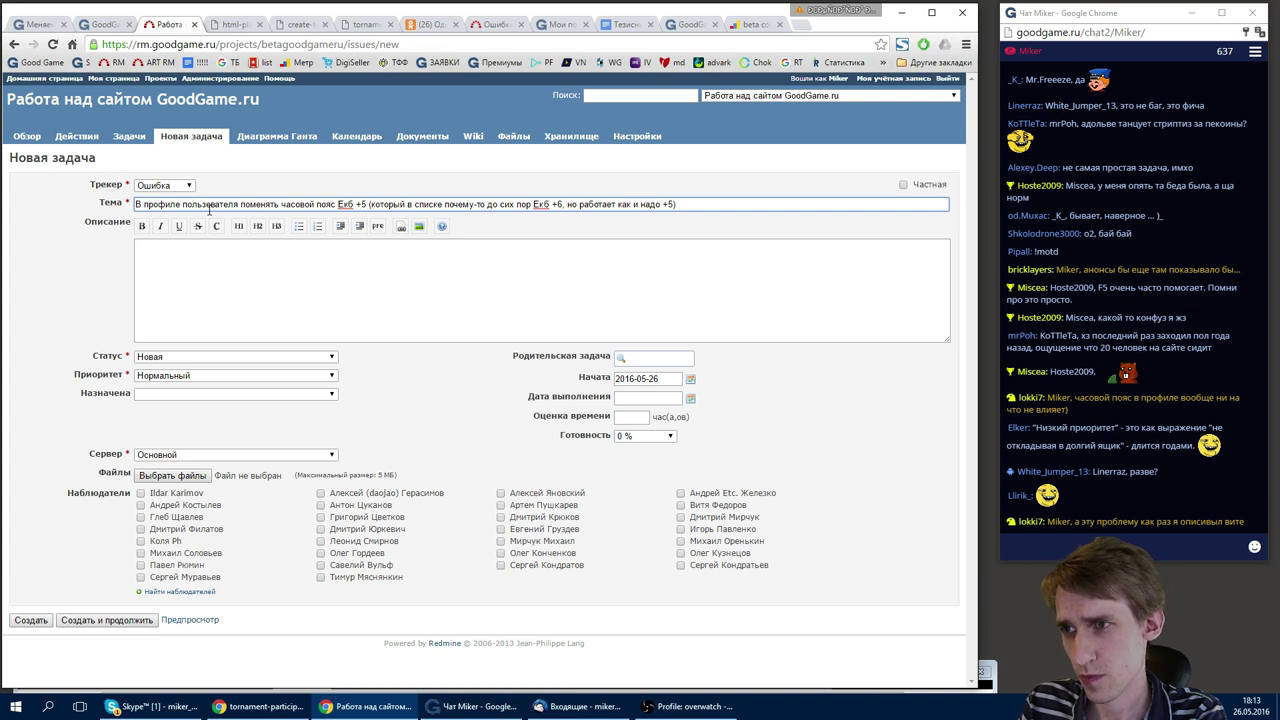
Step: Set priority Низкий, assign a developer, and create the time-zone issue
{"action": "left_click", "coordinate": [300, 358]}
{"action": "left_click", "coordinate": [316, 368]}
{"action": "left_click", "coordinate": [320, 376]}
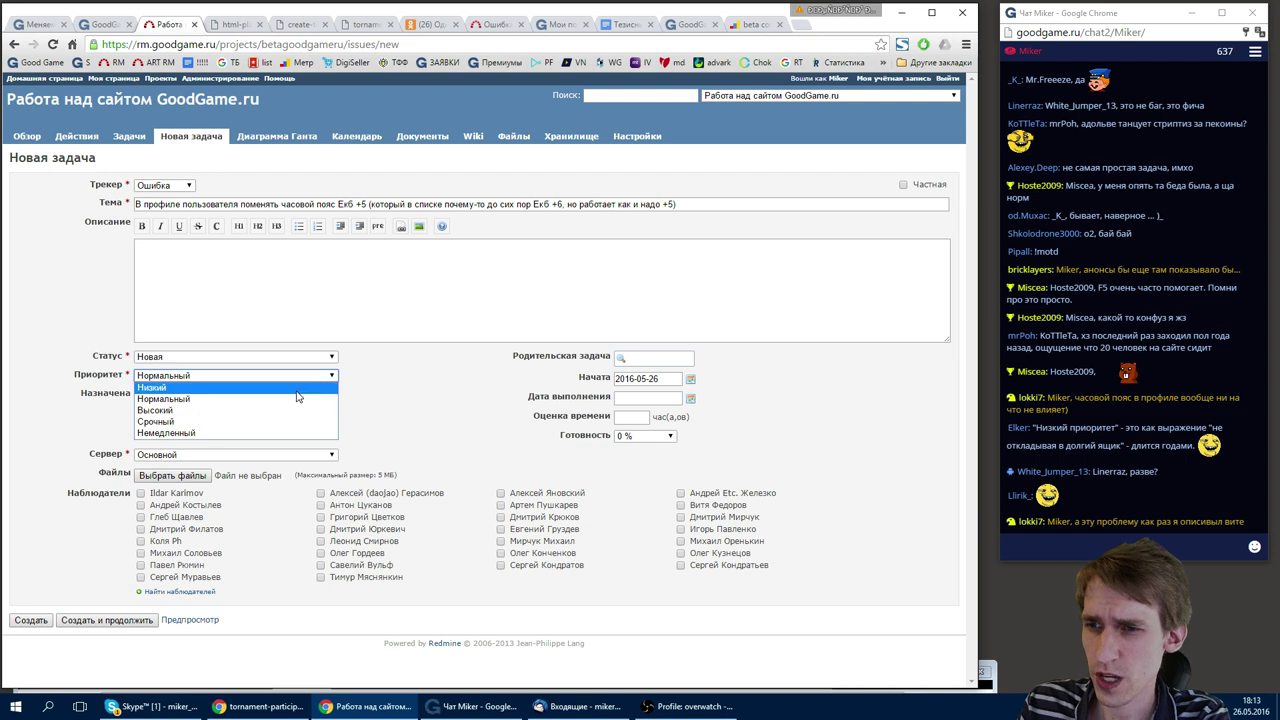
{"action": "left_click", "coordinate": [300, 387]}
{"action": "left_click", "coordinate": [300, 394]}
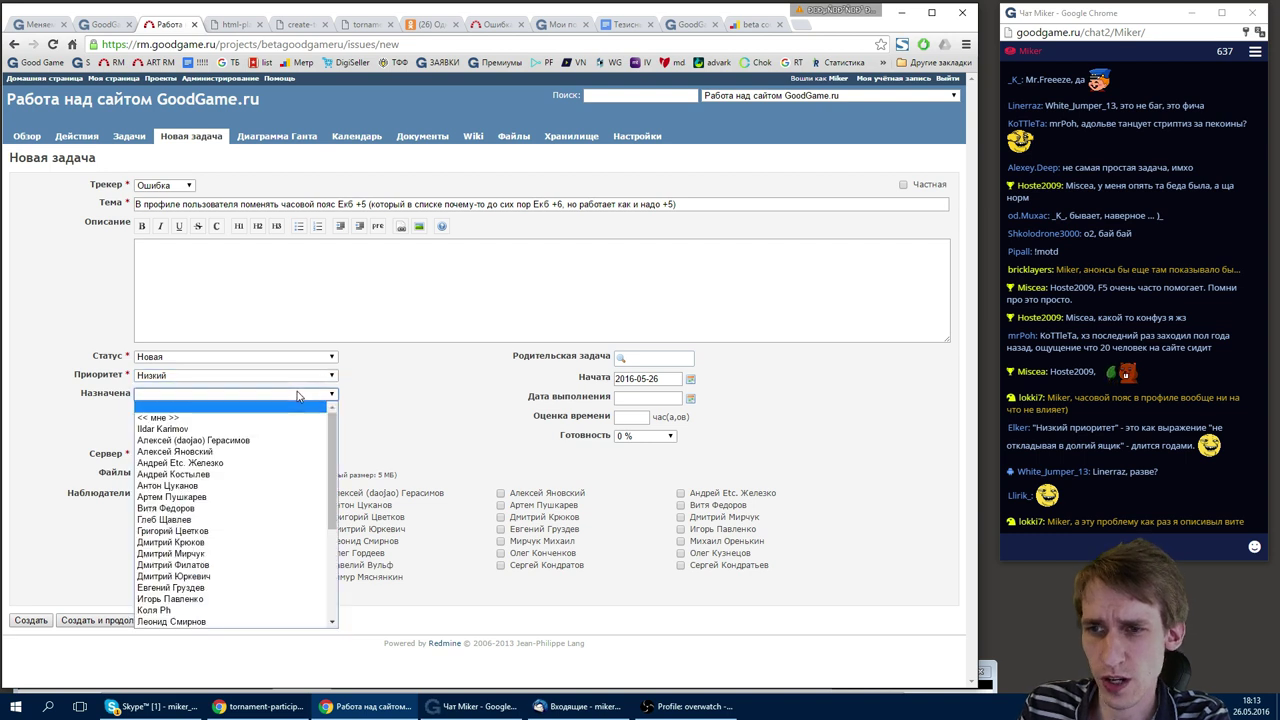
{"action": "left_click", "coordinate": [276, 452]}
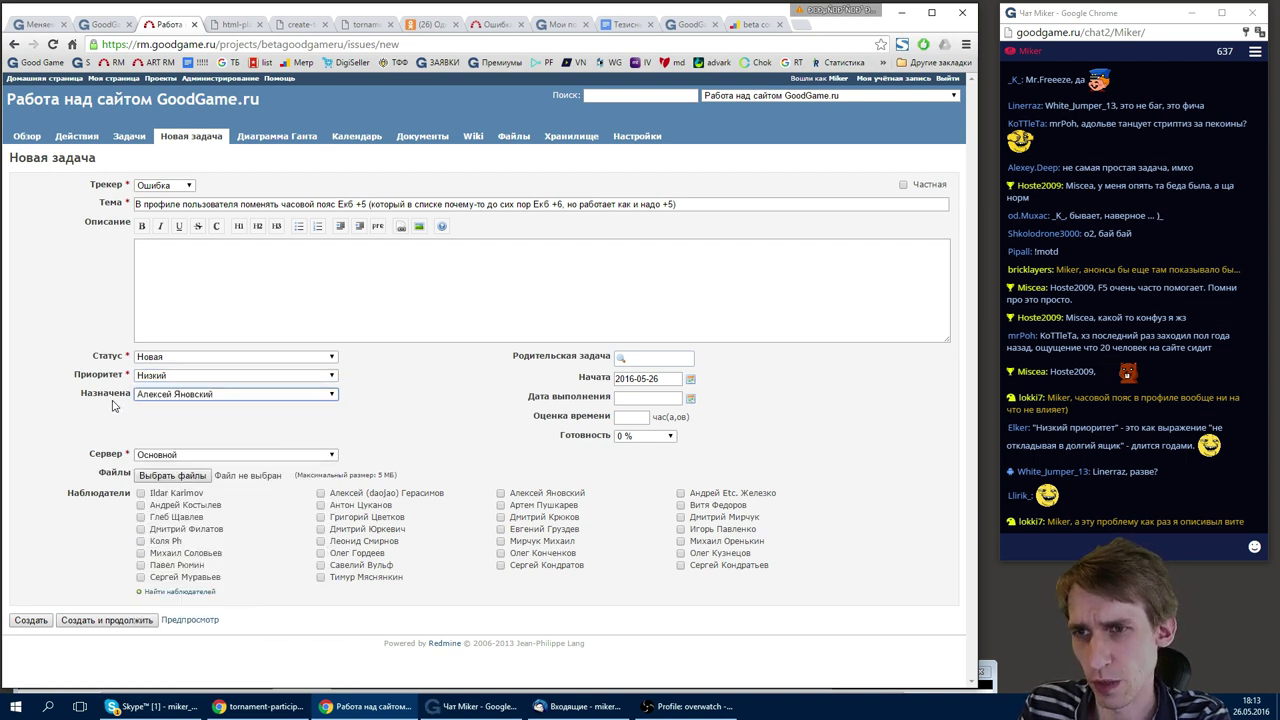
{"action": "left_click_drag", "start_coordinate": [724, 206], "coordinate": [86, 223]}
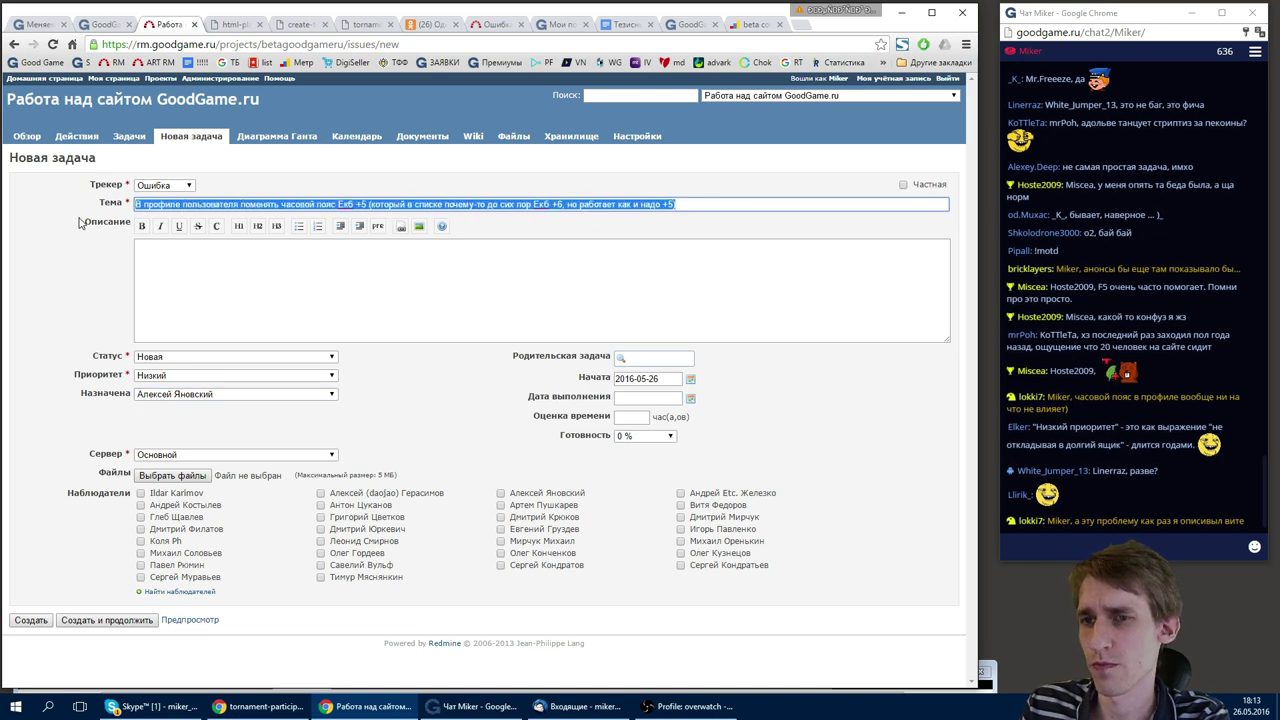
{"action": "left_click", "coordinate": [86, 223]}
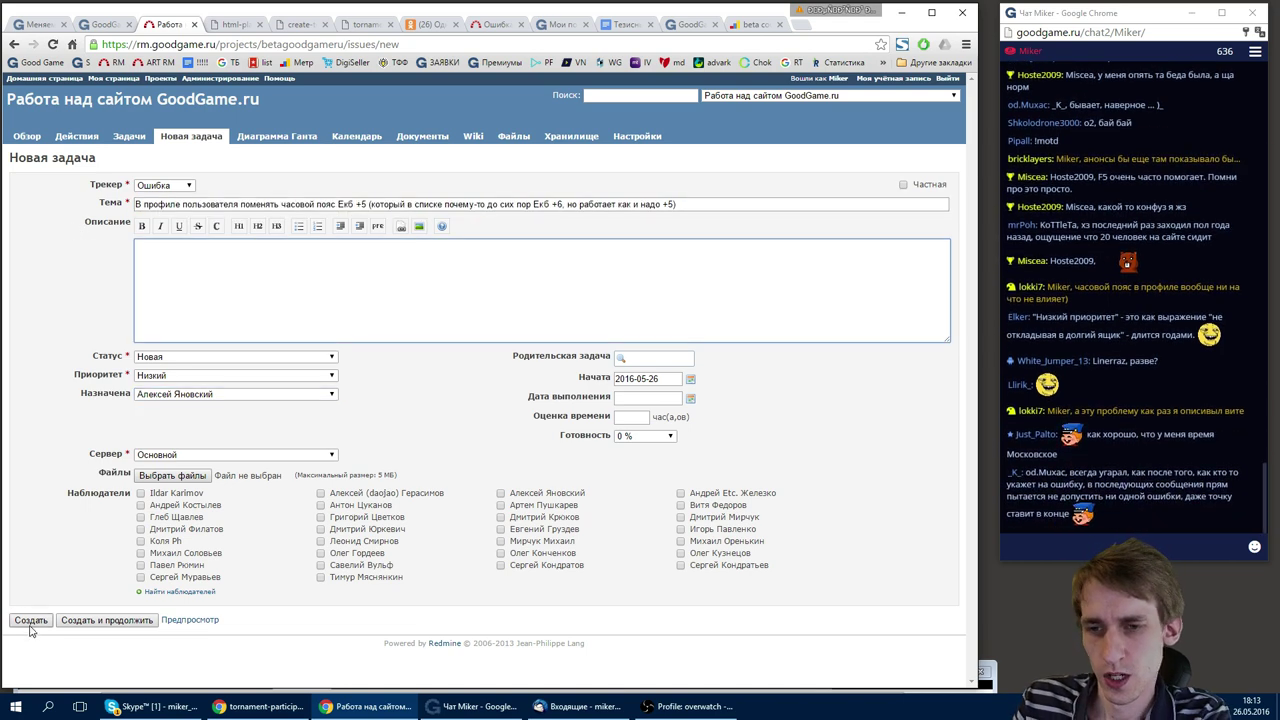
{"action": "left_click", "coordinate": [698, 203]}
{"action": "left_click_drag", "start_coordinate": [698, 203], "coordinate": [74, 246]}
{"action": "left_click", "coordinate": [86, 223]}
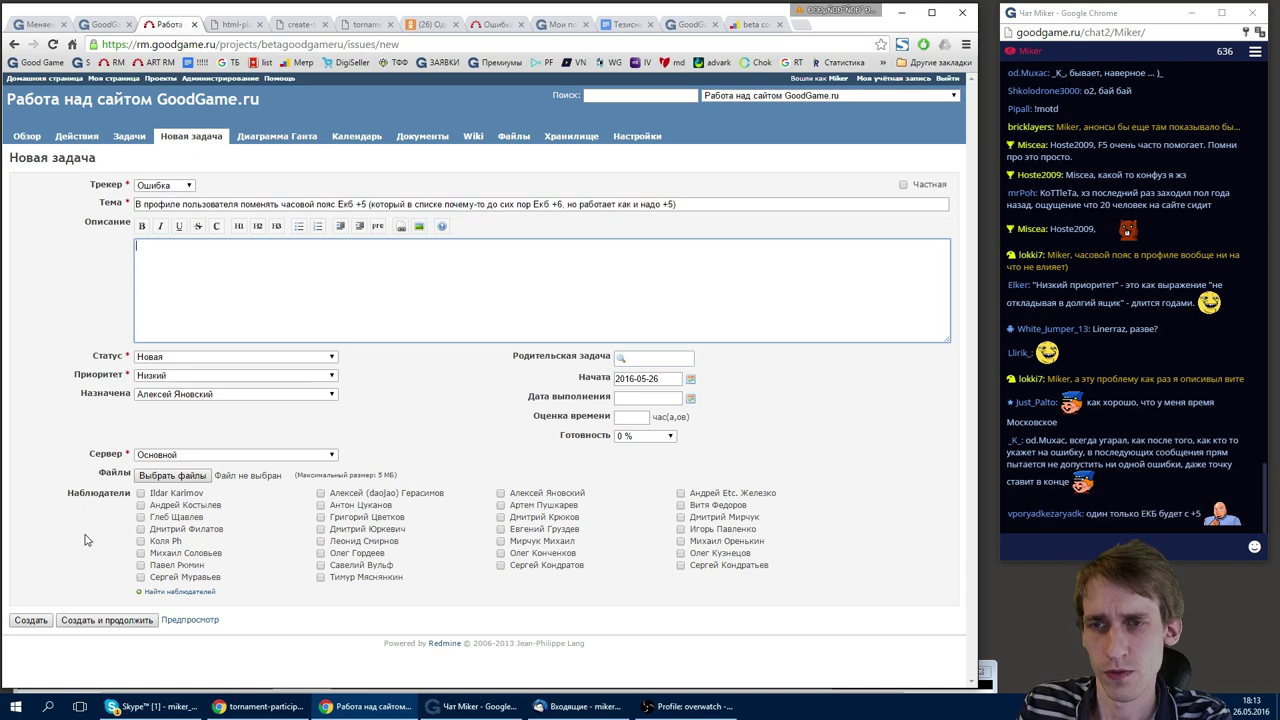
{"action": "left_click", "coordinate": [41, 627]}
Step: Return to the GoodGame news comment thread after glancing at the earlier Redmine issue
{"action": "left_click", "coordinate": [100, 24]}
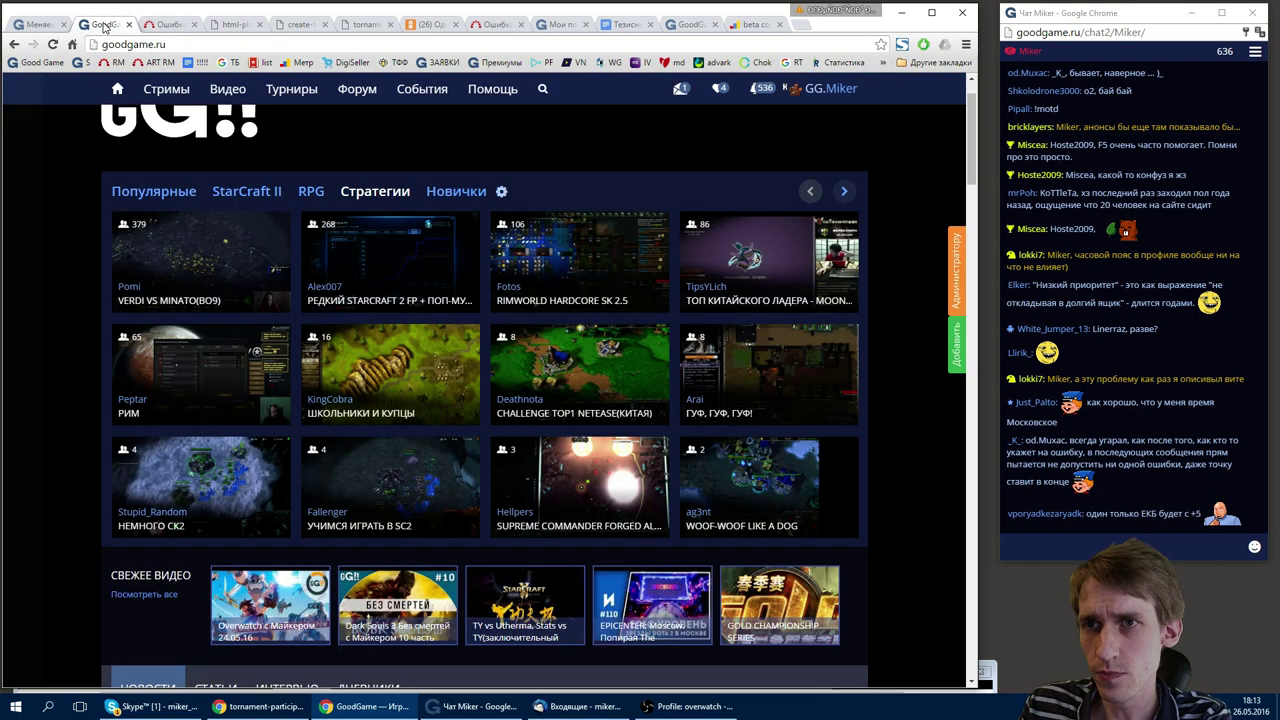
{"action": "left_click", "coordinate": [28, 22]}
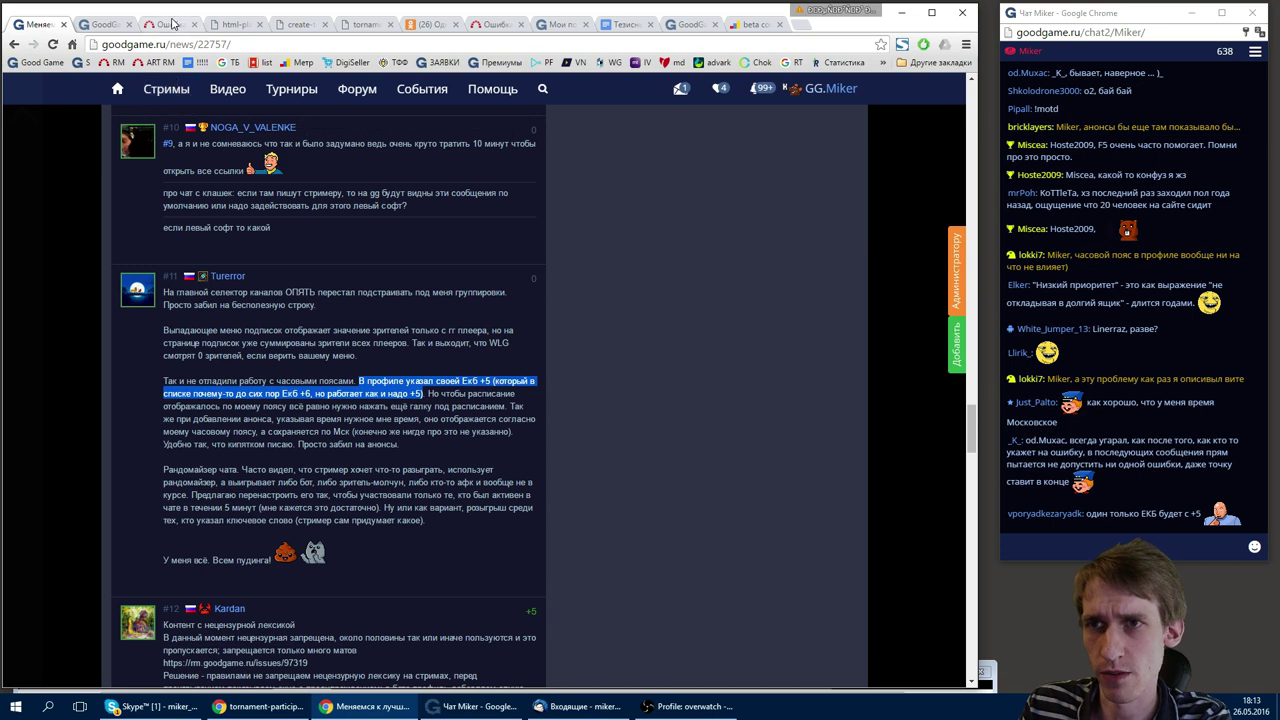
{"action": "left_click", "coordinate": [170, 23]}
{"action": "left_click", "coordinate": [38, 23]}
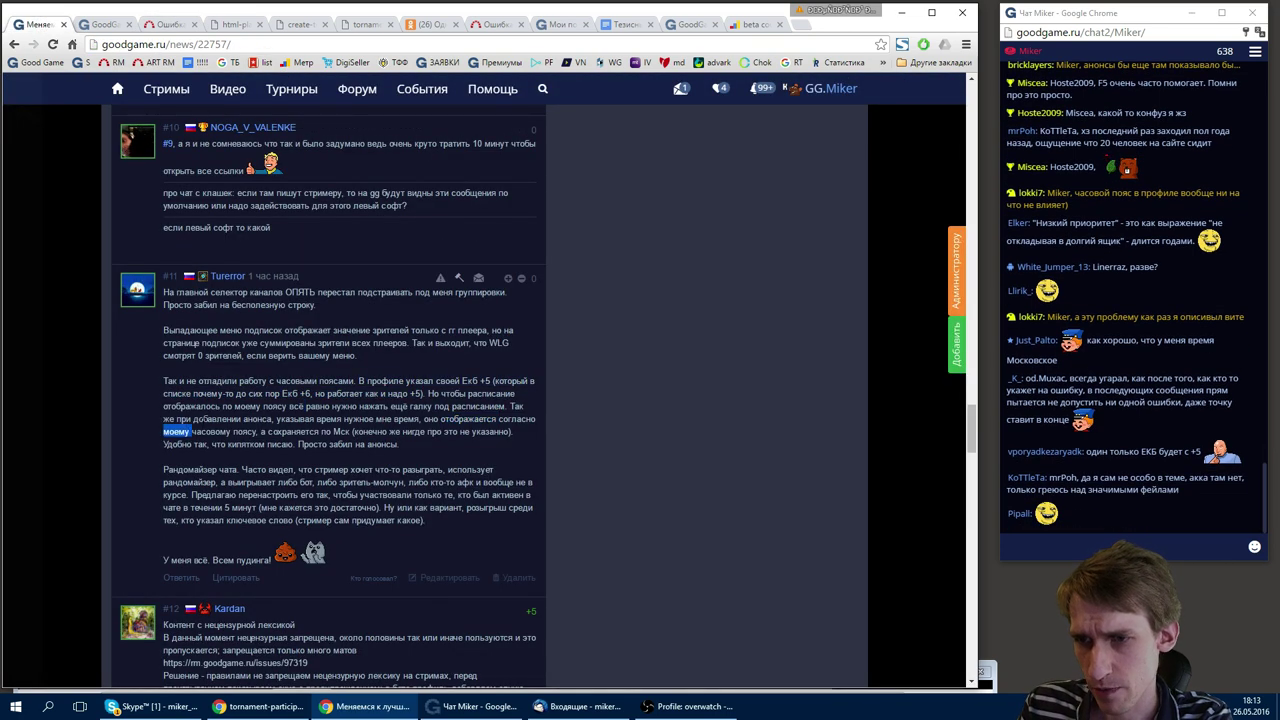
Step: Select post #11's sentence about announcements being saved in Moscow time
{"action": "double_click", "coordinate": [293, 431]}
{"action": "double_click", "coordinate": [360, 418]}
{"action": "double_click", "coordinate": [407, 418]}
{"action": "left_click", "coordinate": [441, 418]}
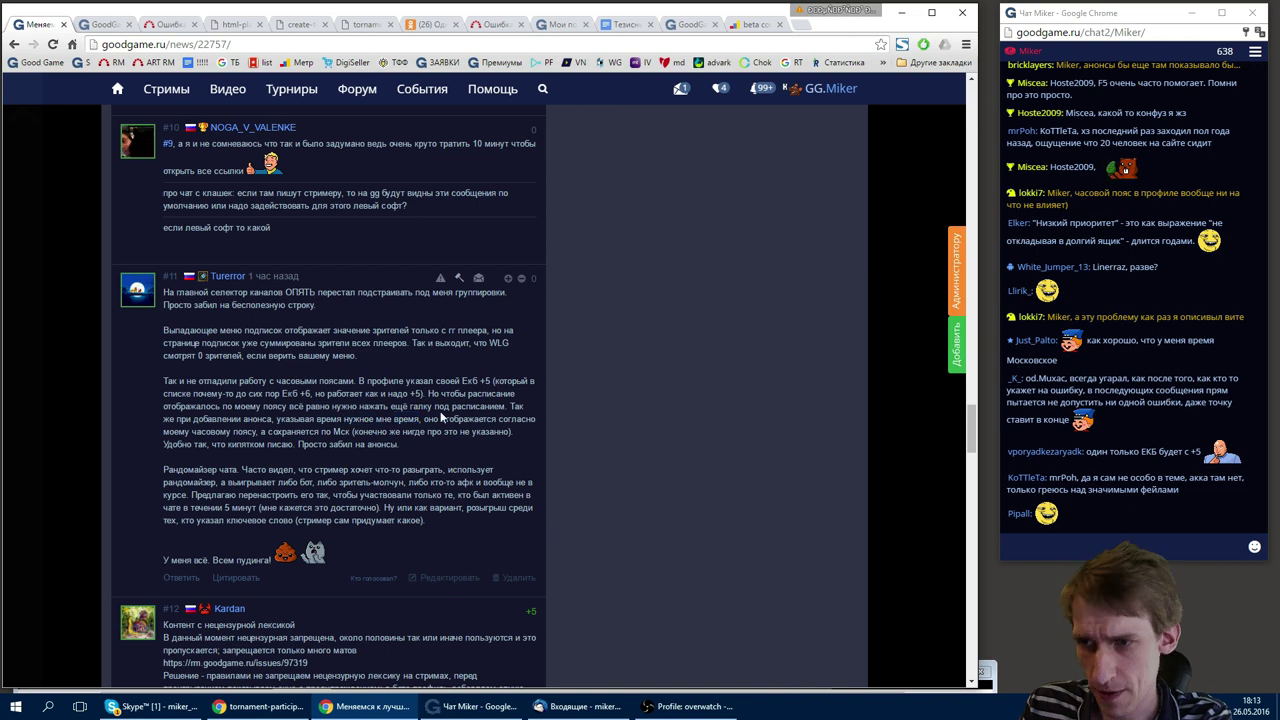
{"action": "double_click", "coordinate": [407, 418]}
{"action": "double_click", "coordinate": [467, 418]}
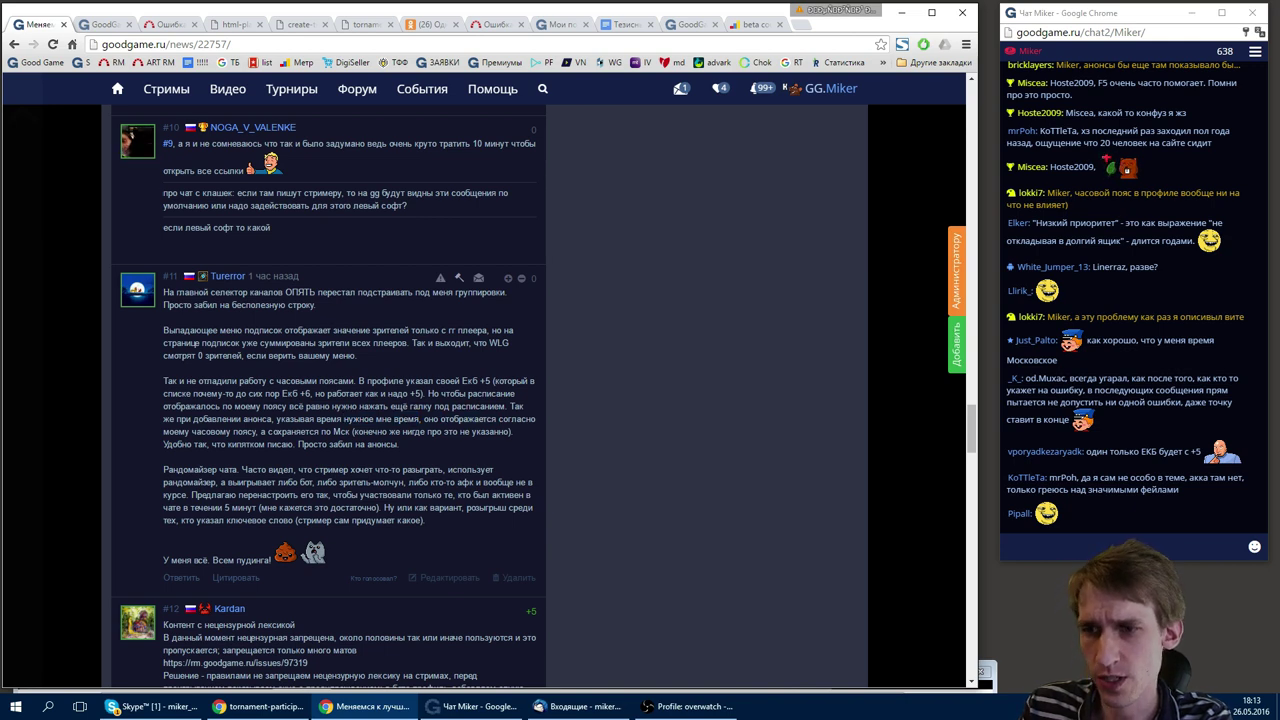
{"action": "double_click", "coordinate": [293, 431]}
{"action": "left_click", "coordinate": [293, 431]}
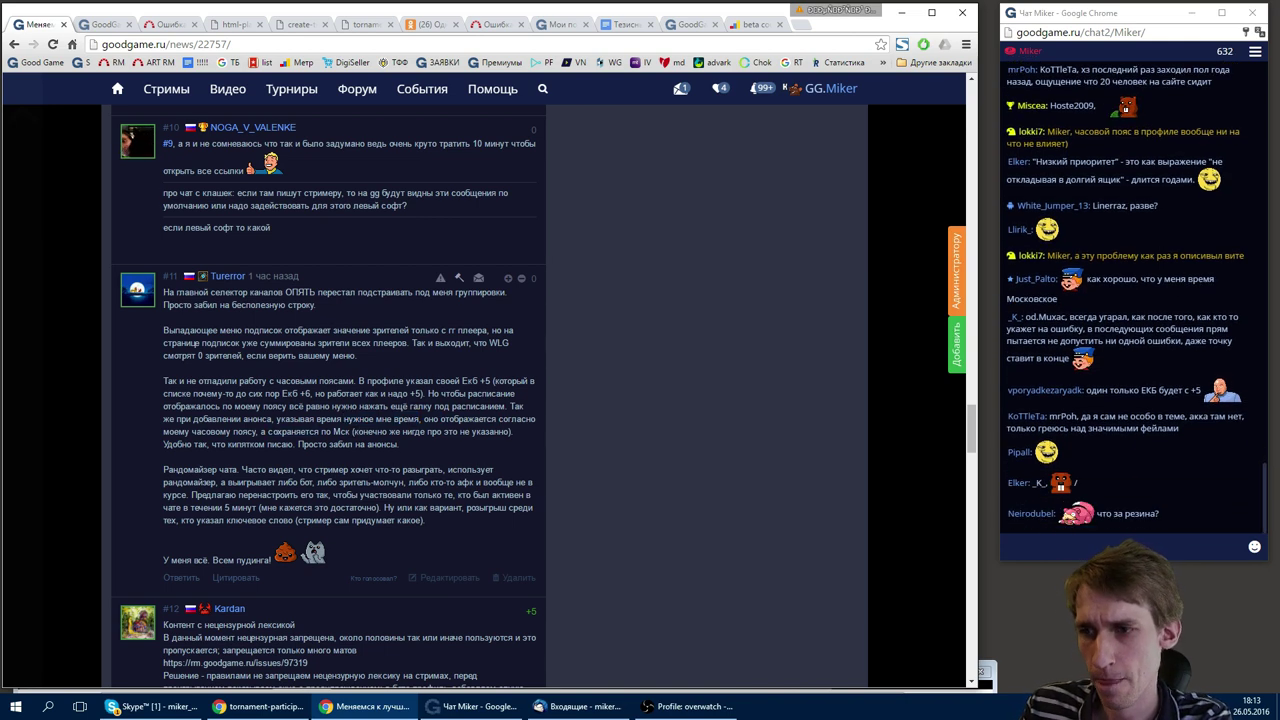
{"action": "left_click_drag", "start_coordinate": [349, 431], "coordinate": [510, 406]}
{"action": "key", "text": "ctrl+c"}
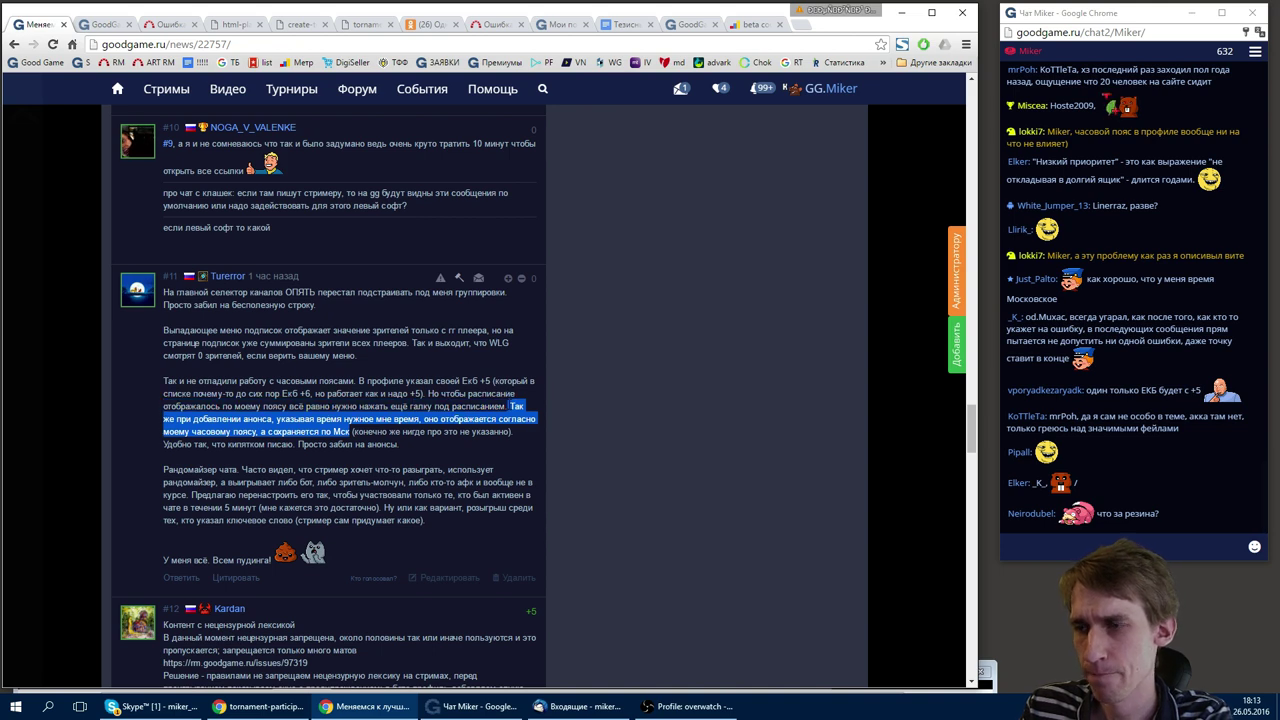
Step: Start a new issue with the pasted announcement-time complaint as subject, assigned to a developer
{"action": "left_click", "coordinate": [497, 22]}
{"action": "left_click", "coordinate": [195, 137]}
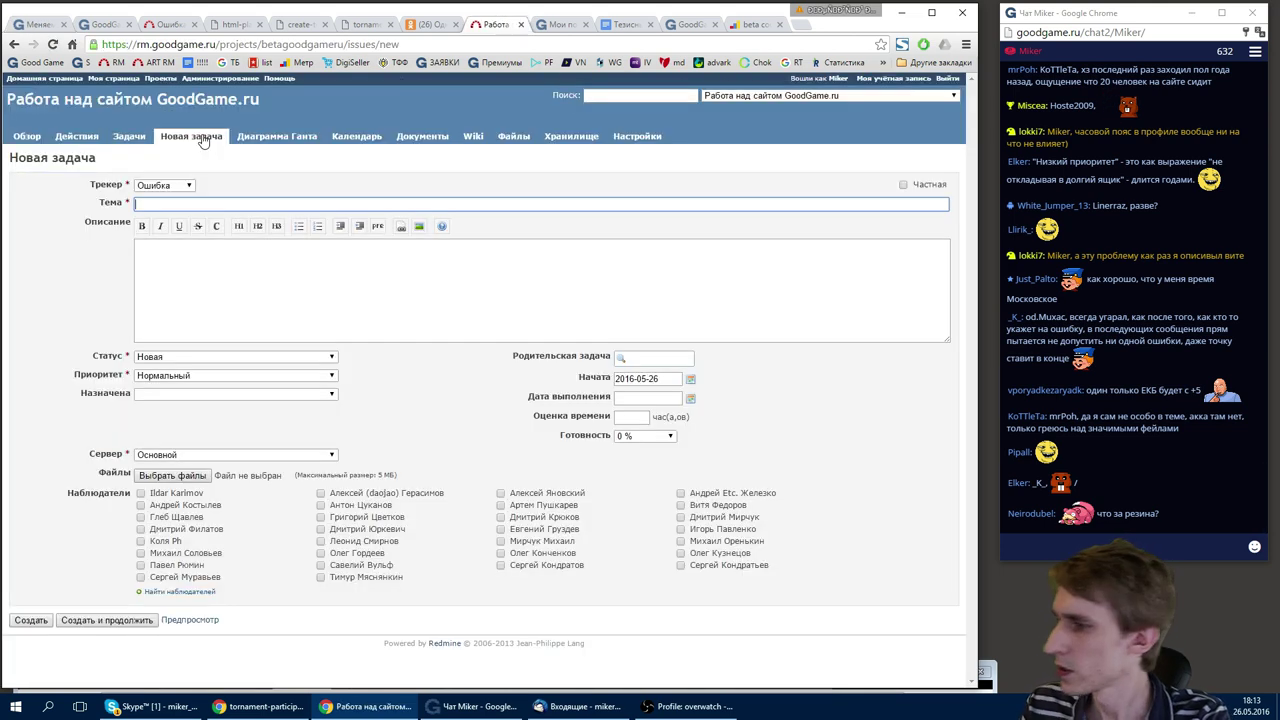
{"action": "key", "text": "ctrl+v"}
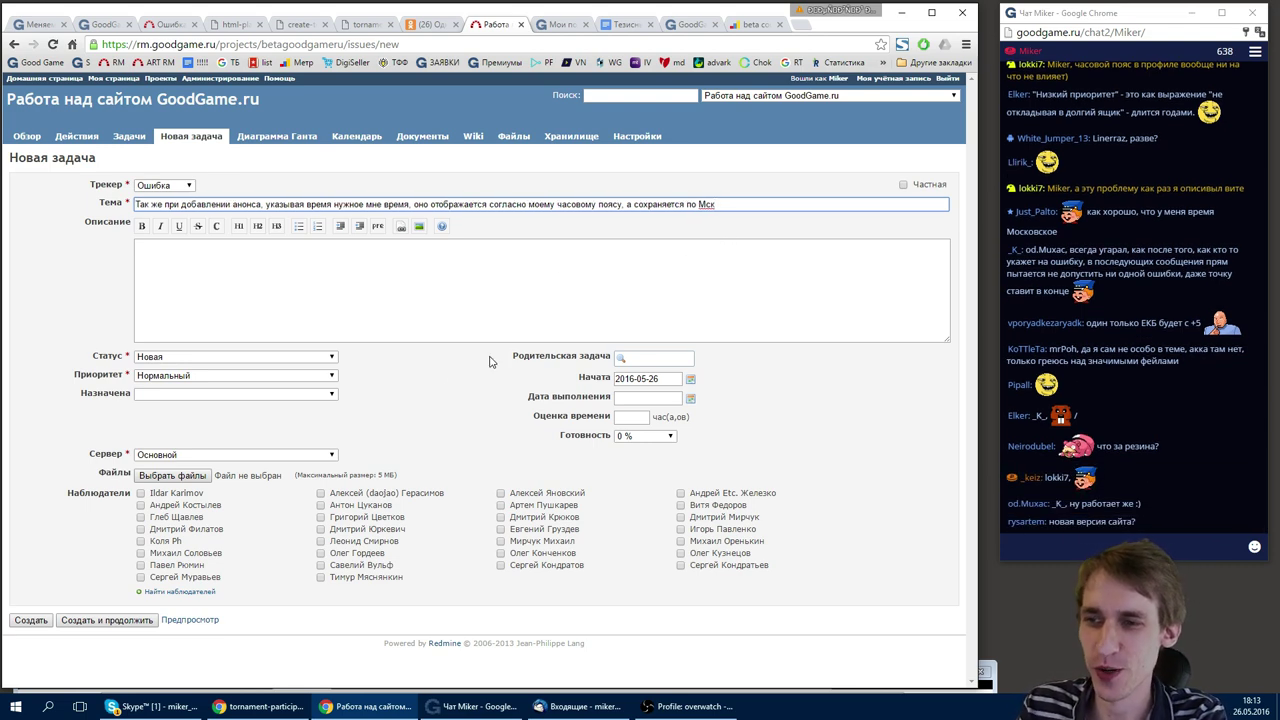
{"action": "left_click", "coordinate": [285, 396]}
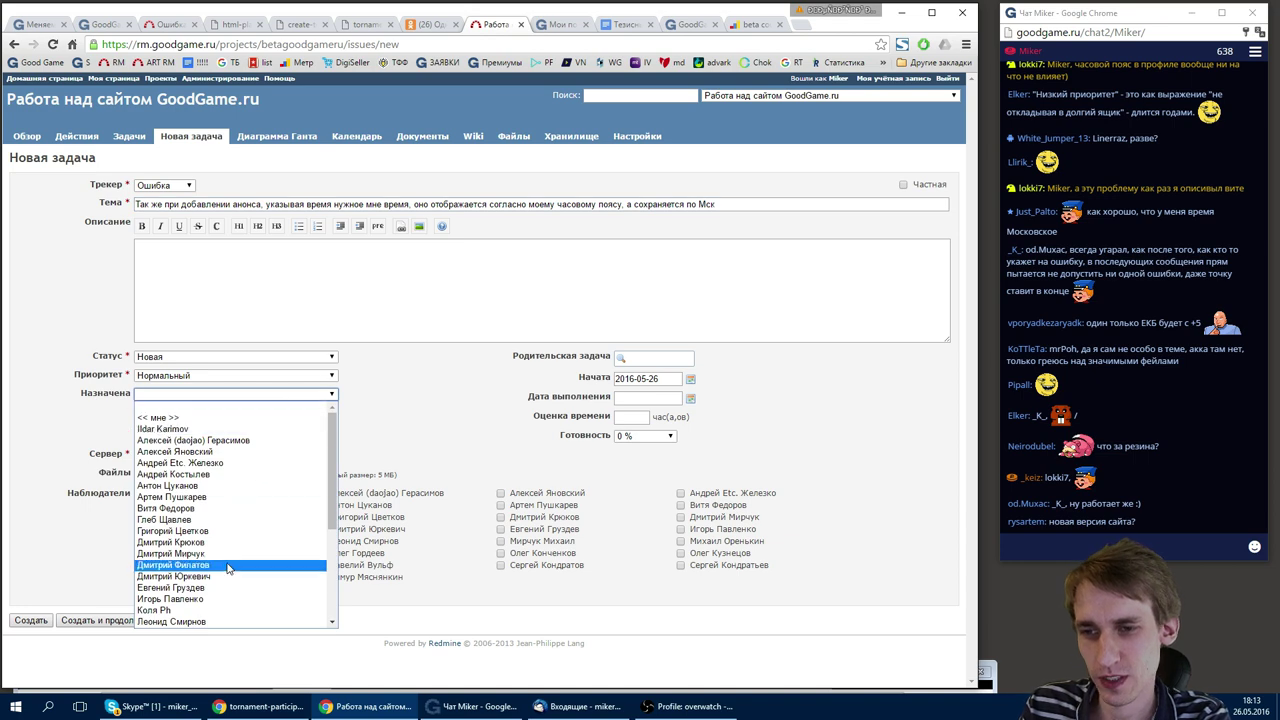
{"action": "scroll", "coordinate": [232, 575], "scroll_direction": "down", "scroll_amount": 5}
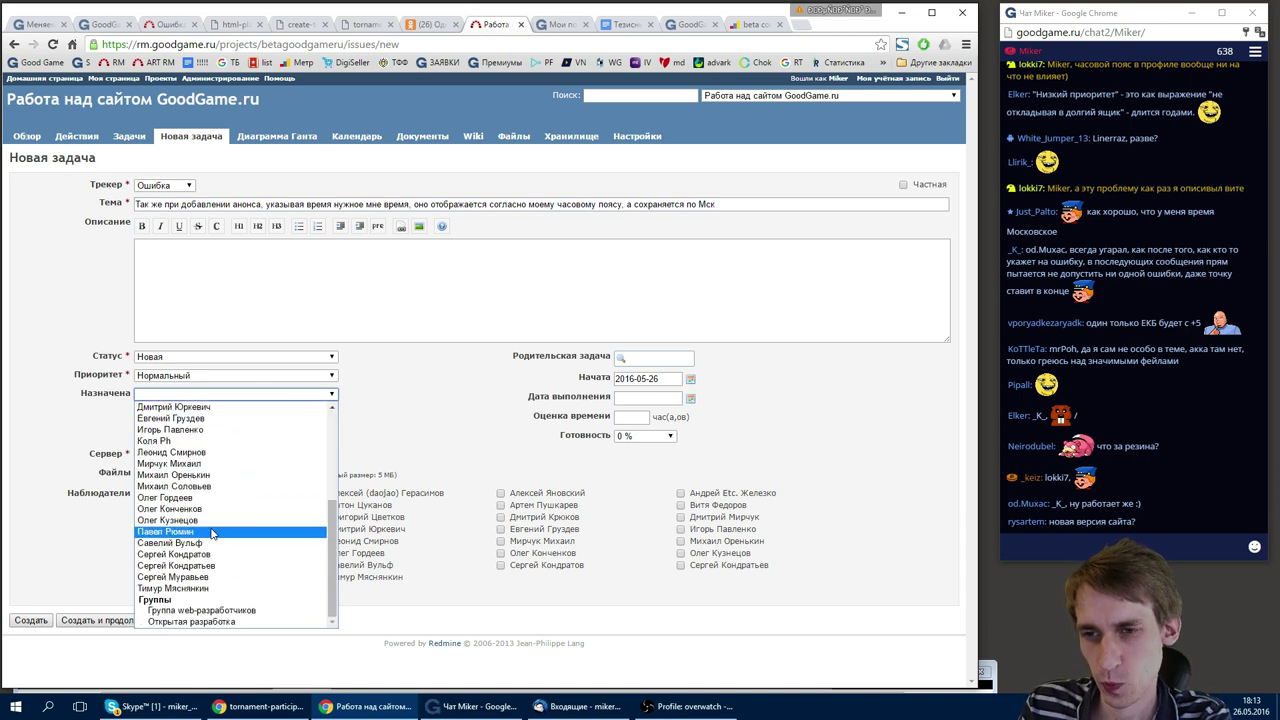
{"action": "scroll", "coordinate": [240, 470], "scroll_direction": "up", "scroll_amount": 5}
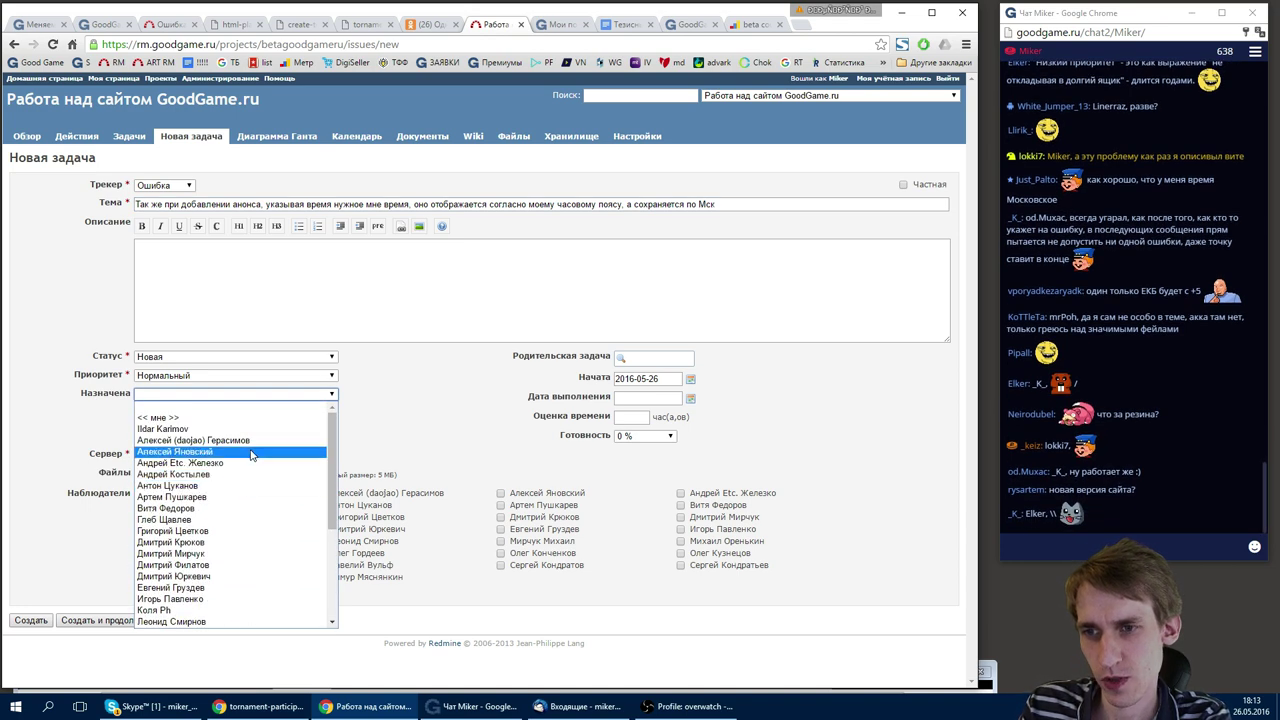
{"action": "left_click", "coordinate": [250, 452]}
Step: Keep tracker Ошибка, status Новая and priority Нормальный, and create the issue
{"action": "left_click", "coordinate": [172, 187]}
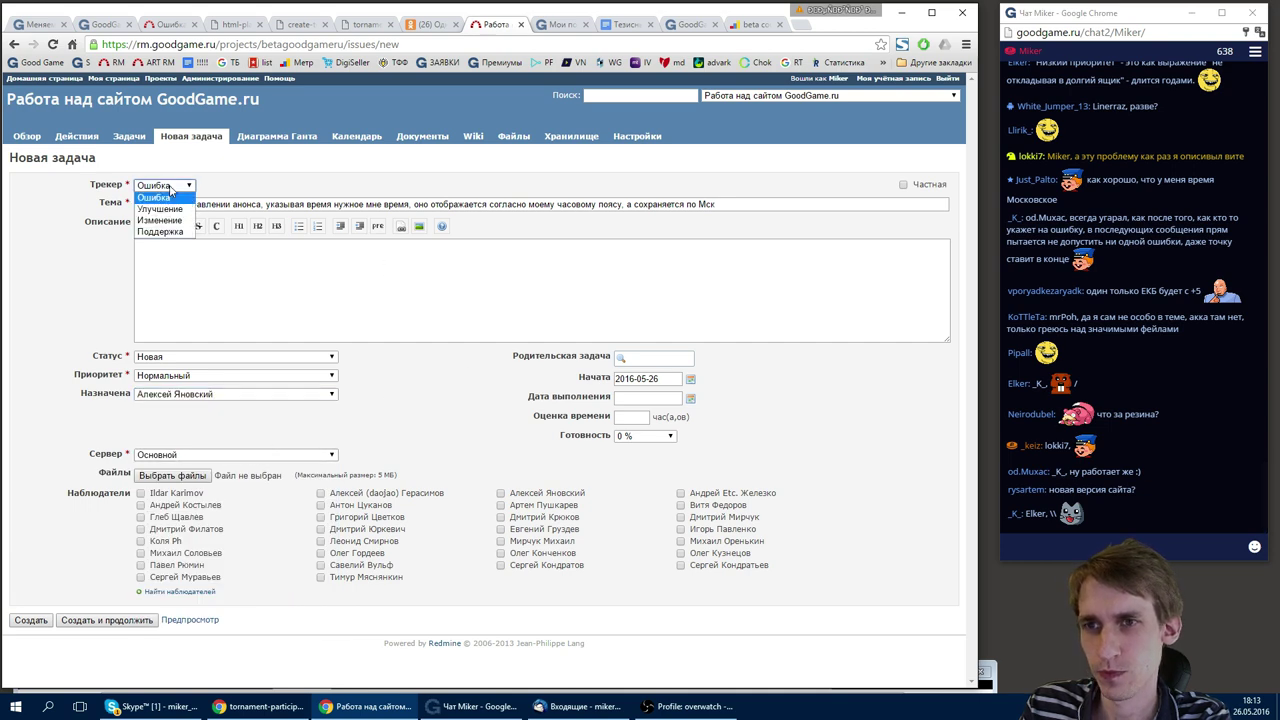
{"action": "left_click", "coordinate": [172, 188]}
{"action": "left_click", "coordinate": [230, 356]}
{"action": "left_click", "coordinate": [200, 363]}
{"action": "left_click", "coordinate": [200, 375]}
{"action": "left_click", "coordinate": [200, 395]}
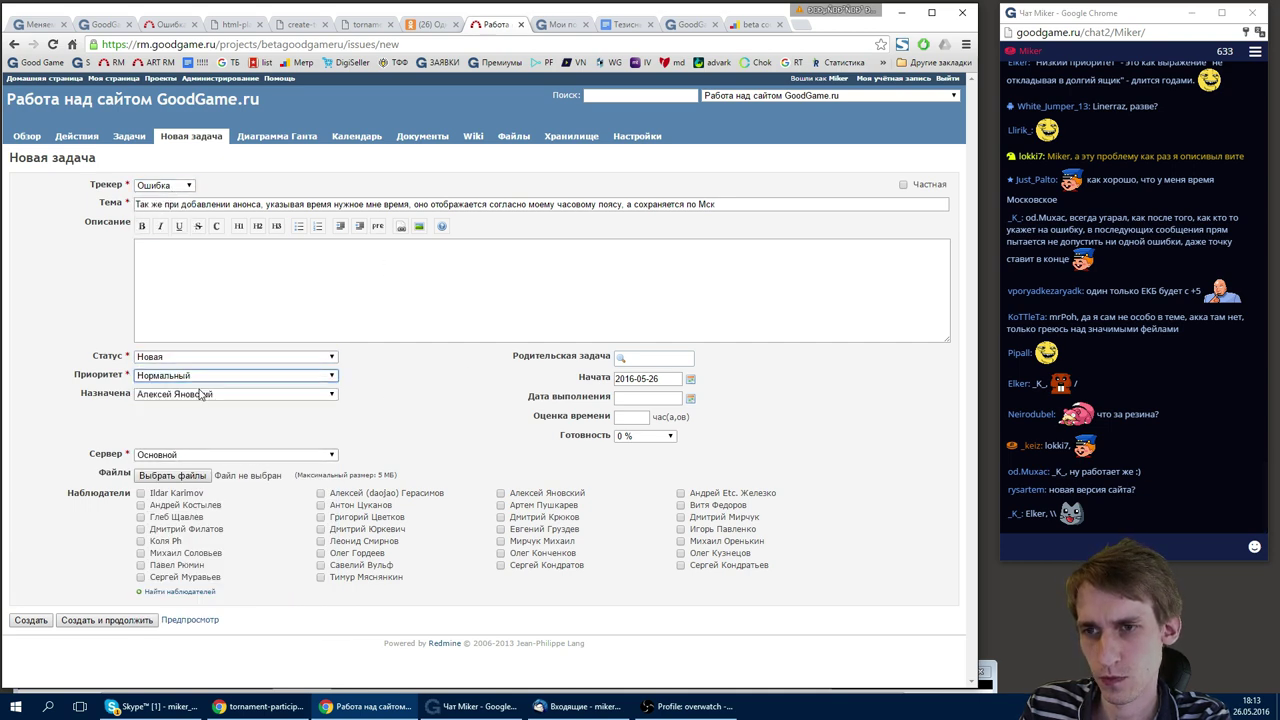
{"action": "left_click", "coordinate": [26, 620]}
{"action": "left_click", "coordinate": [33, 23]}
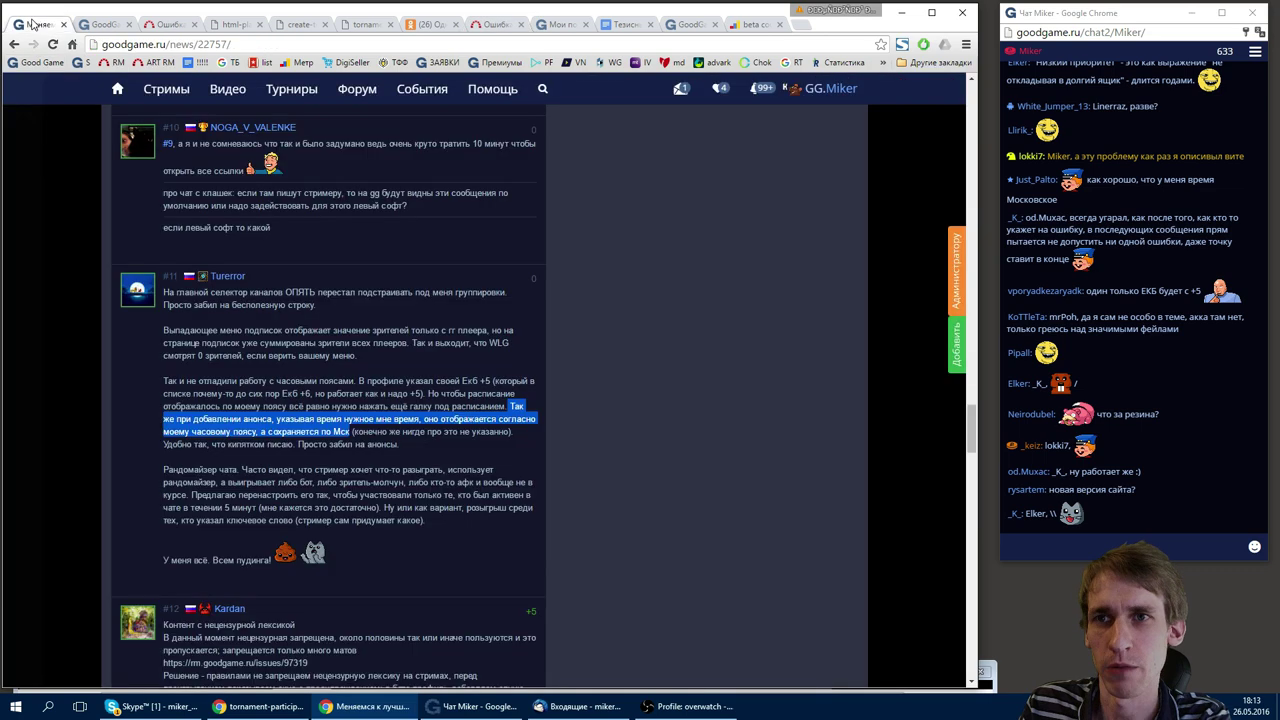
{"action": "left_click", "coordinate": [291, 458]}
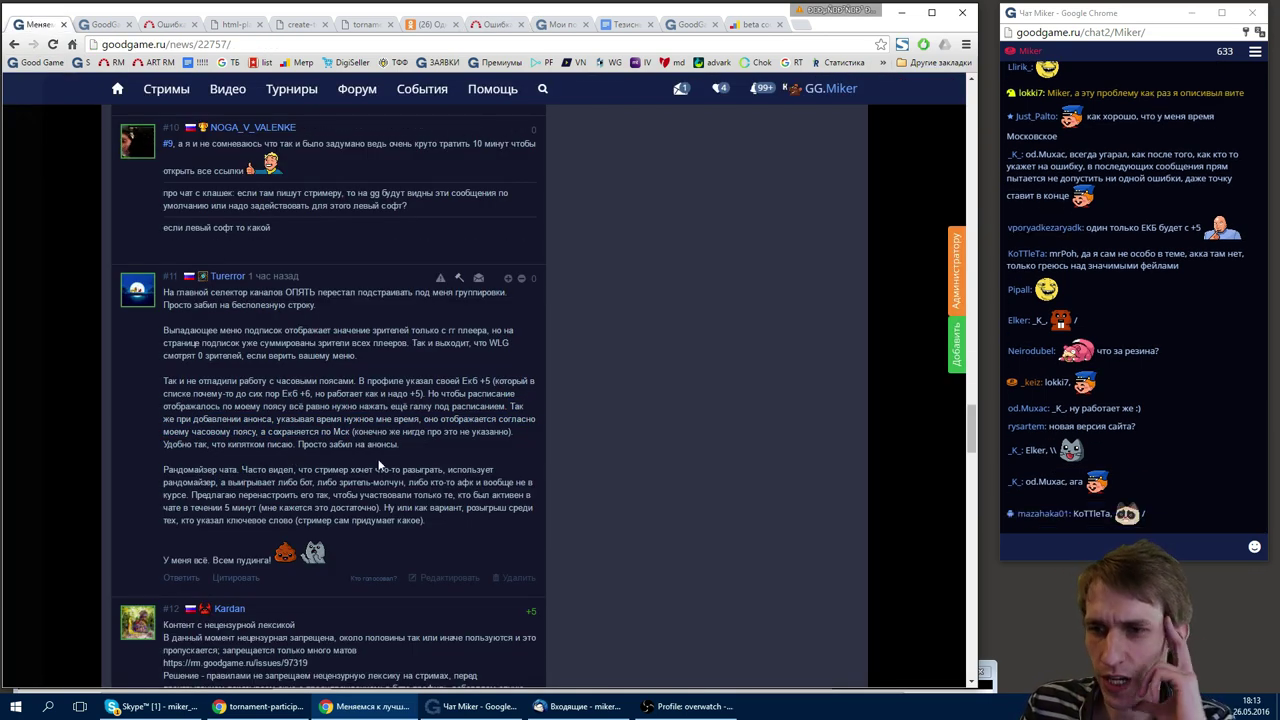
{"action": "double_click", "coordinate": [253, 482]}
{"action": "double_click", "coordinate": [189, 482]}
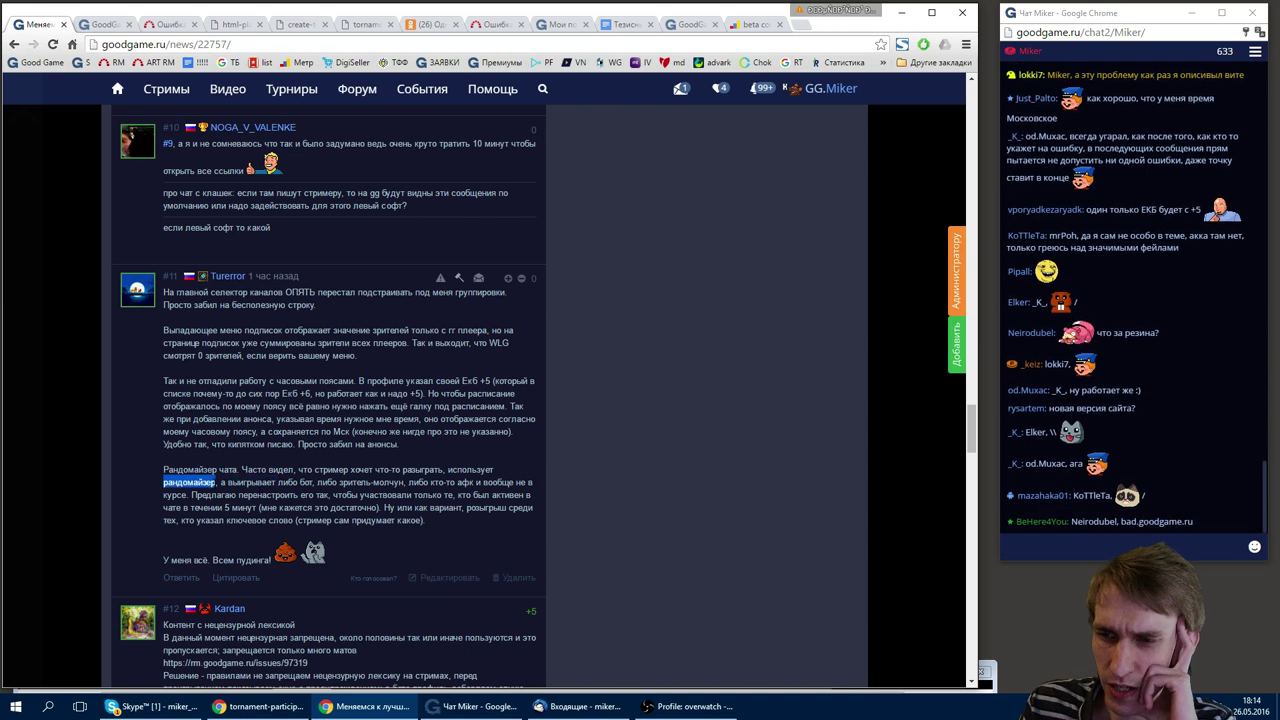
{"action": "left_click", "coordinate": [265, 482]}
{"action": "double_click", "coordinate": [388, 482]}
{"action": "double_click", "coordinate": [420, 482]}
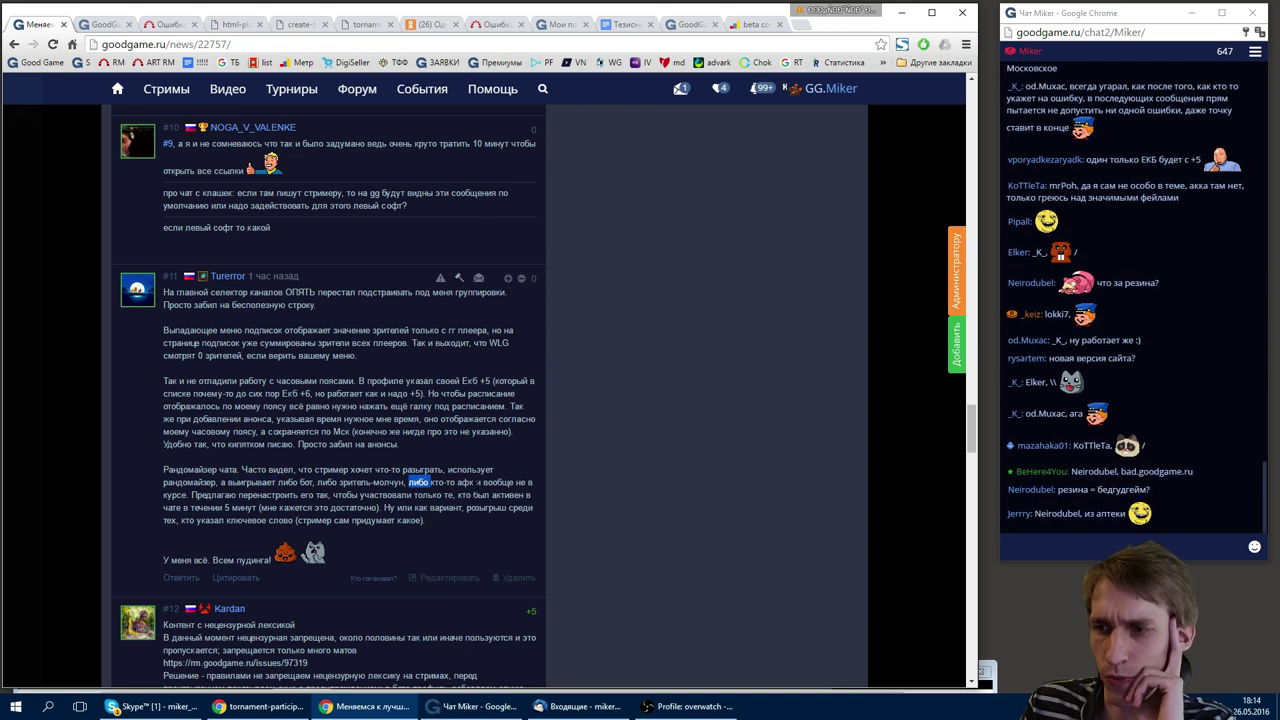
{"action": "double_click", "coordinate": [479, 482]}
{"action": "double_click", "coordinate": [498, 482]}
{"action": "left_click", "coordinate": [197, 507]}
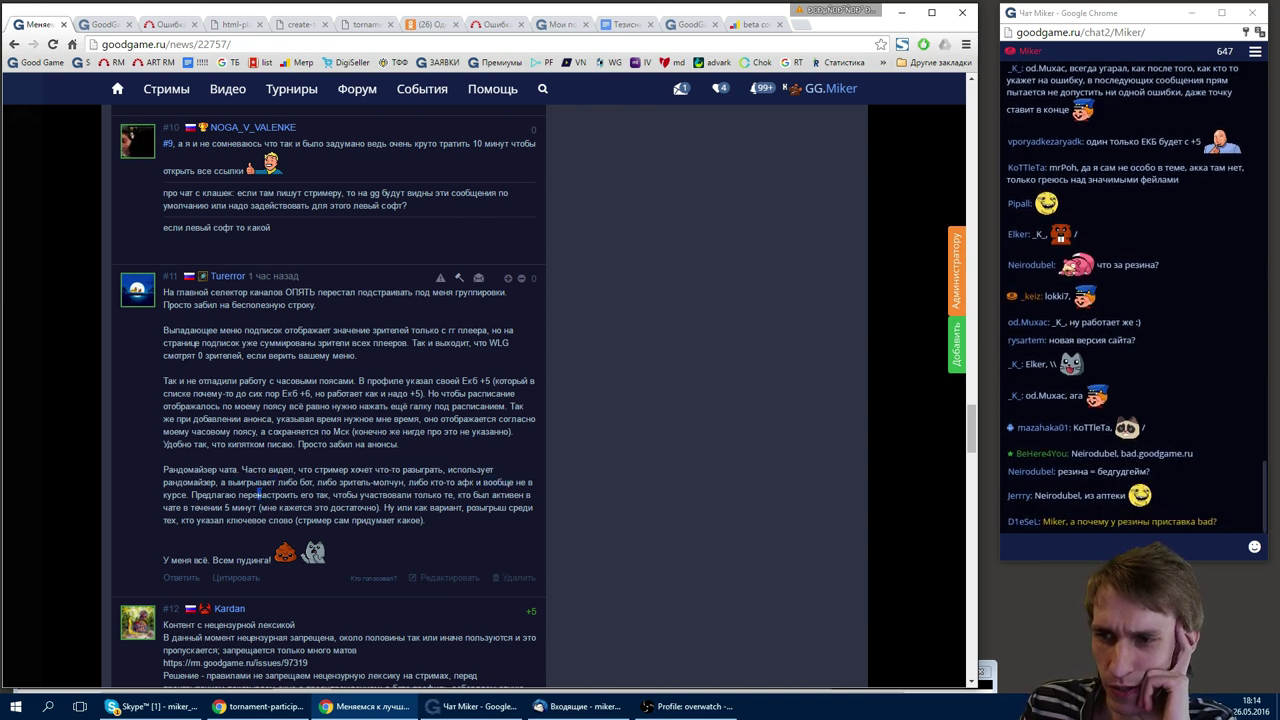
{"action": "double_click", "coordinate": [429, 494]}
{"action": "double_click", "coordinate": [481, 494]}
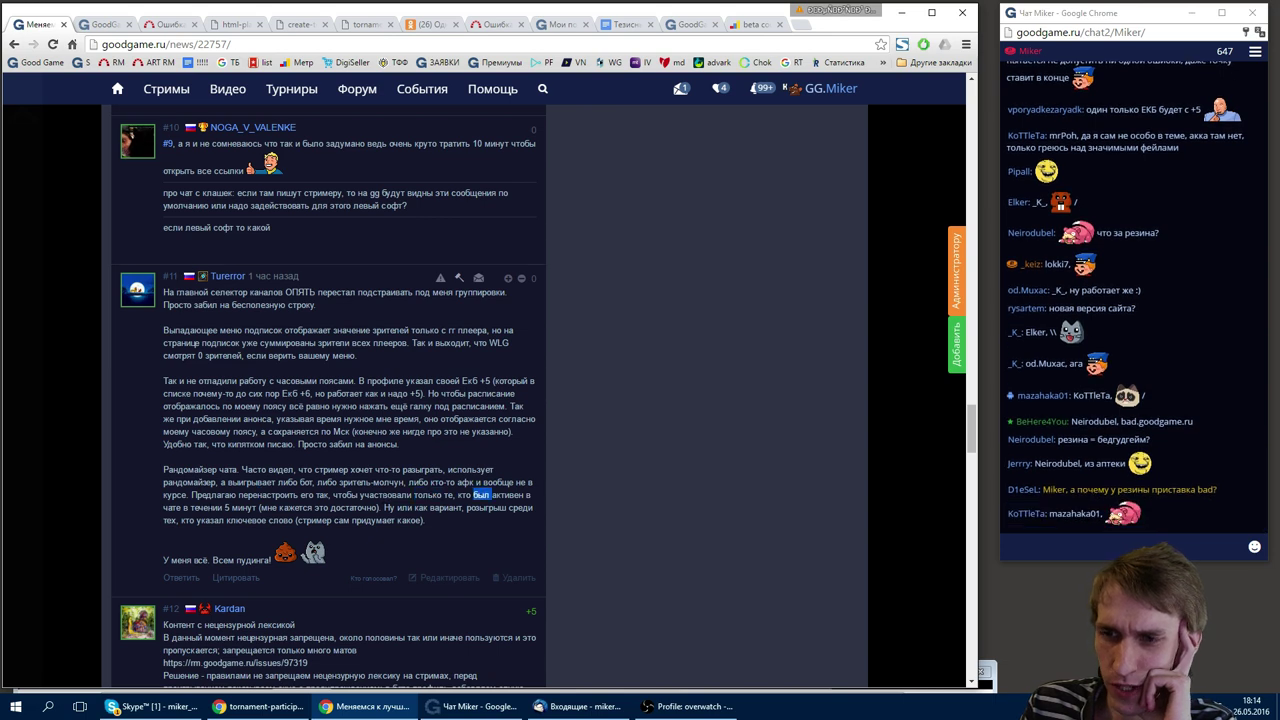
{"action": "double_click", "coordinate": [208, 507]}
{"action": "double_click", "coordinate": [246, 507]}
{"action": "left_click", "coordinate": [246, 507]}
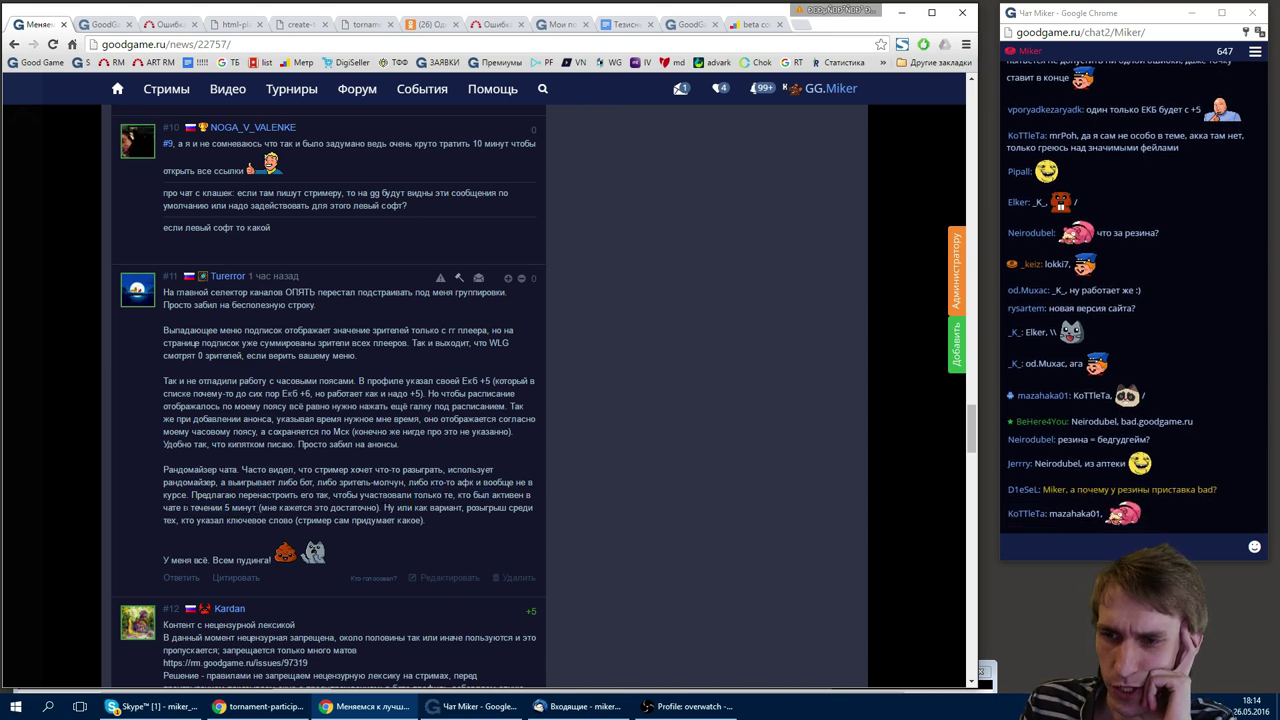
{"action": "double_click", "coordinate": [353, 507]}
{"action": "left_click", "coordinate": [353, 507]}
{"action": "double_click", "coordinate": [486, 507]}
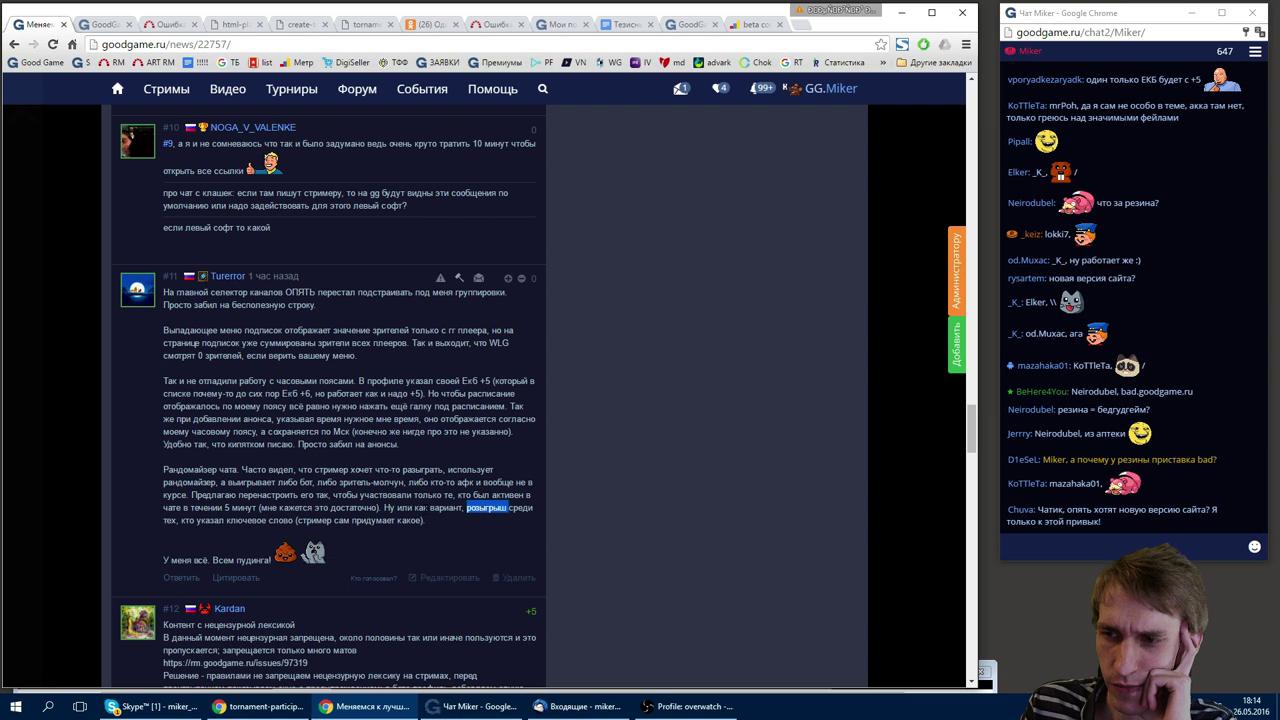
{"action": "left_click", "coordinate": [486, 507]}
{"action": "double_click", "coordinate": [486, 507]}
{"action": "left_click", "coordinate": [486, 507]}
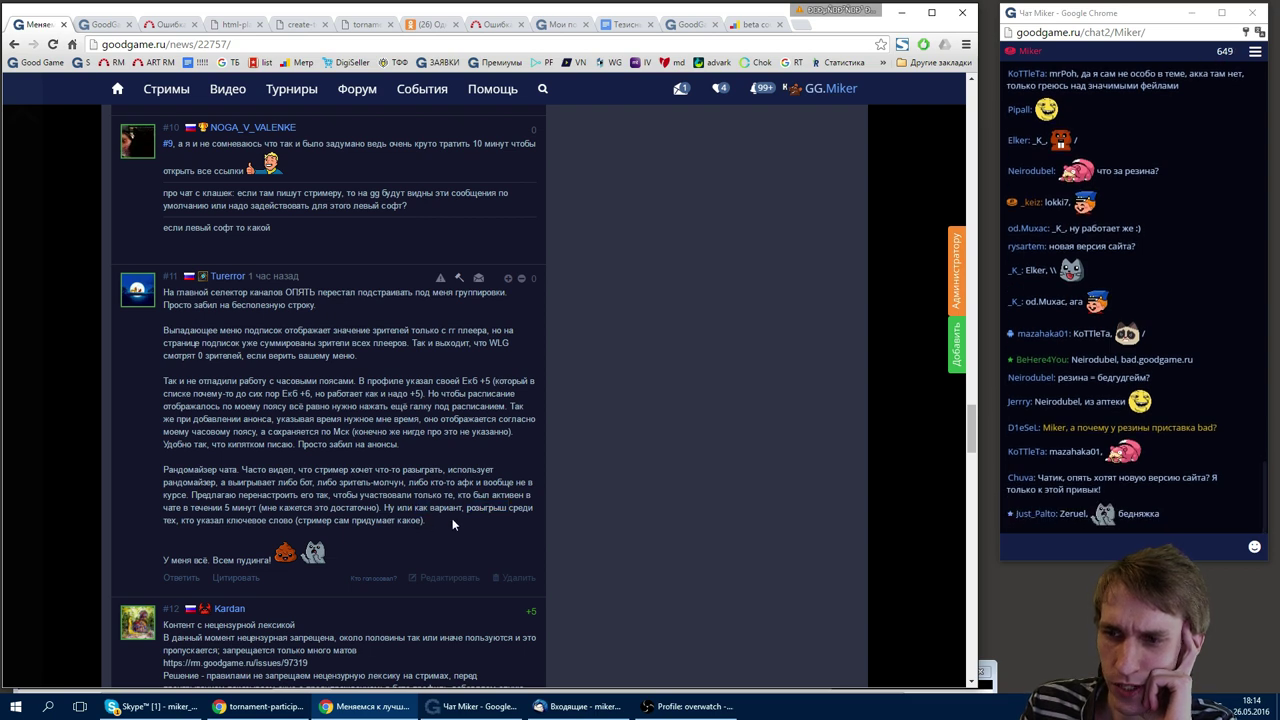
{"action": "left_click_drag", "start_coordinate": [453, 525], "coordinate": [149, 475]}
{"action": "double_click", "coordinate": [251, 482]}
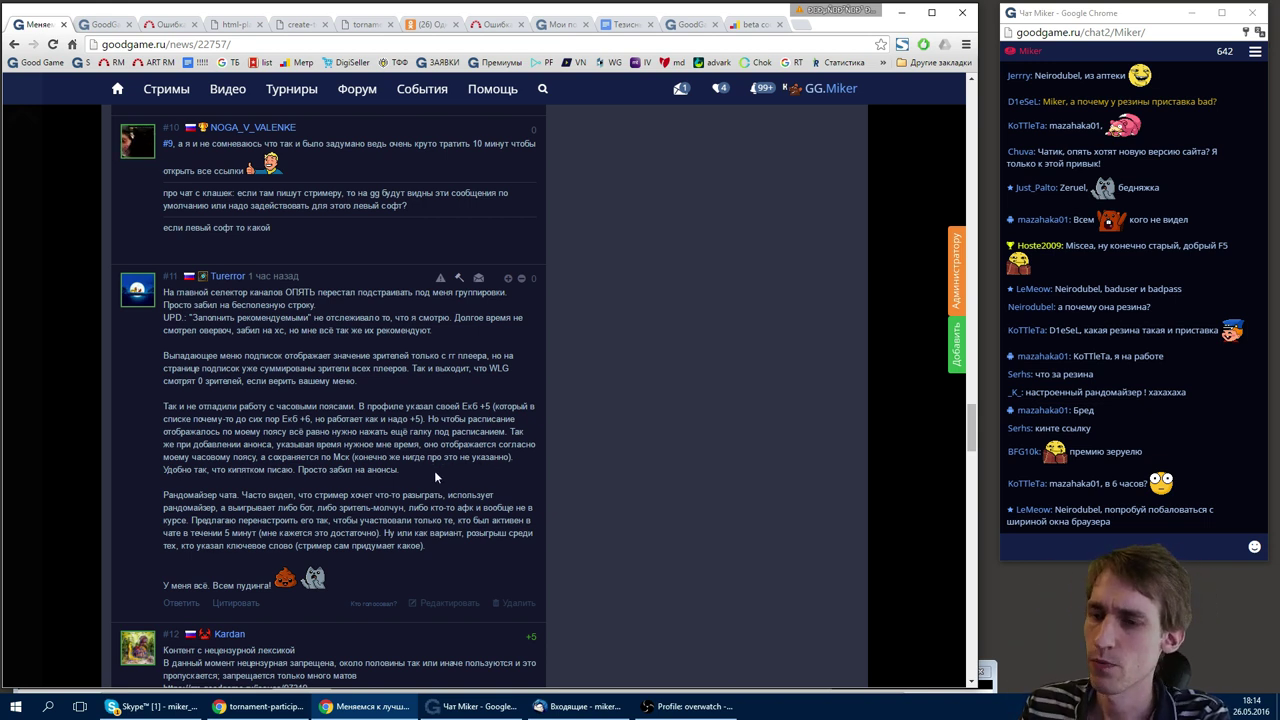
{"action": "left_click_drag", "start_coordinate": [429, 472], "coordinate": [165, 407]}
{"action": "left_click", "coordinate": [280, 418]}
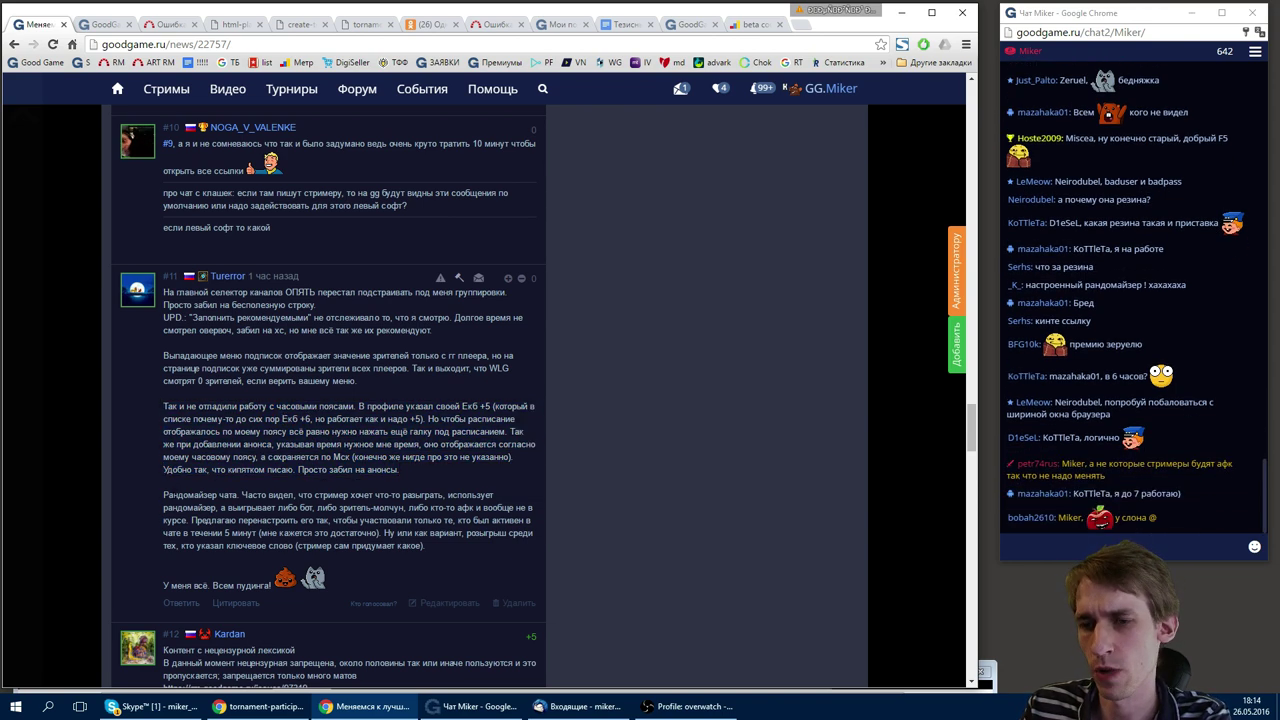
{"action": "left_click_drag", "start_coordinate": [269, 494], "coordinate": [163, 494]}
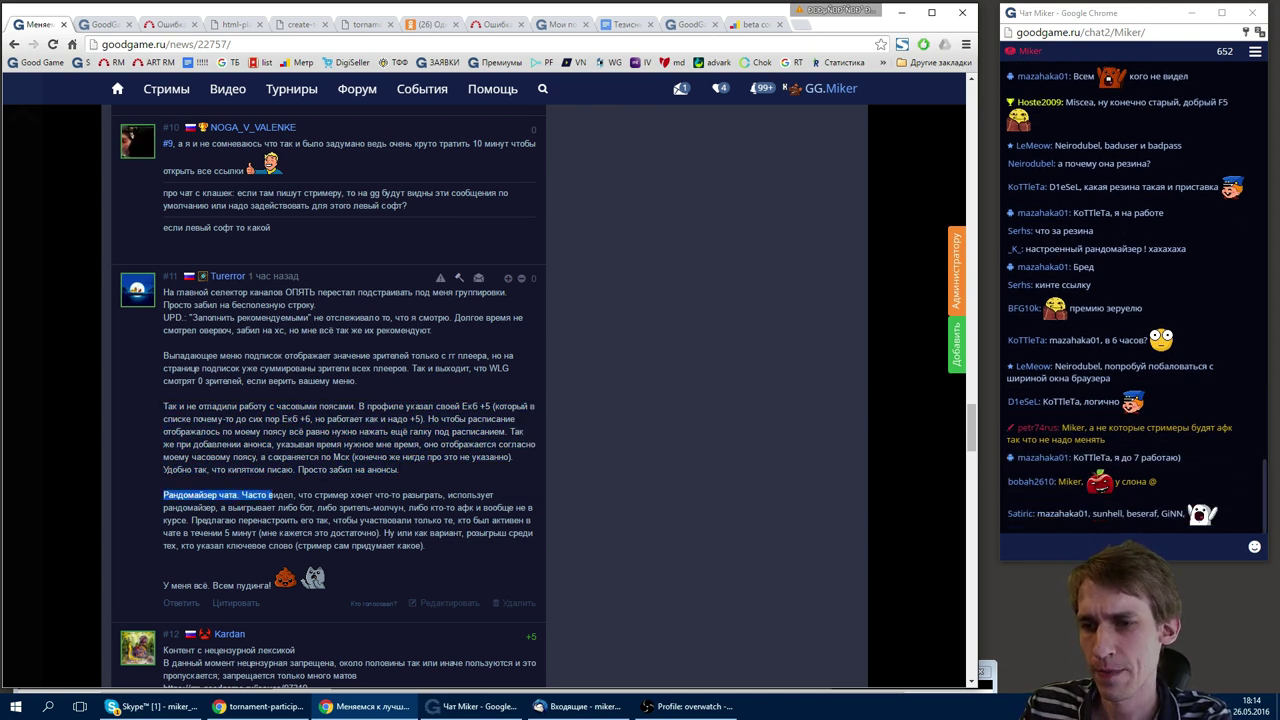
{"action": "mouse_move", "coordinate": [163, 494]}
{"action": "left_mouse_down"}
{"action": "mouse_move", "coordinate": [480, 533]}
{"action": "mouse_move", "coordinate": [426, 546]}
{"action": "mouse_move", "coordinate": [450, 544]}
{"action": "mouse_move", "coordinate": [162, 507]}
{"action": "left_mouse_up"}
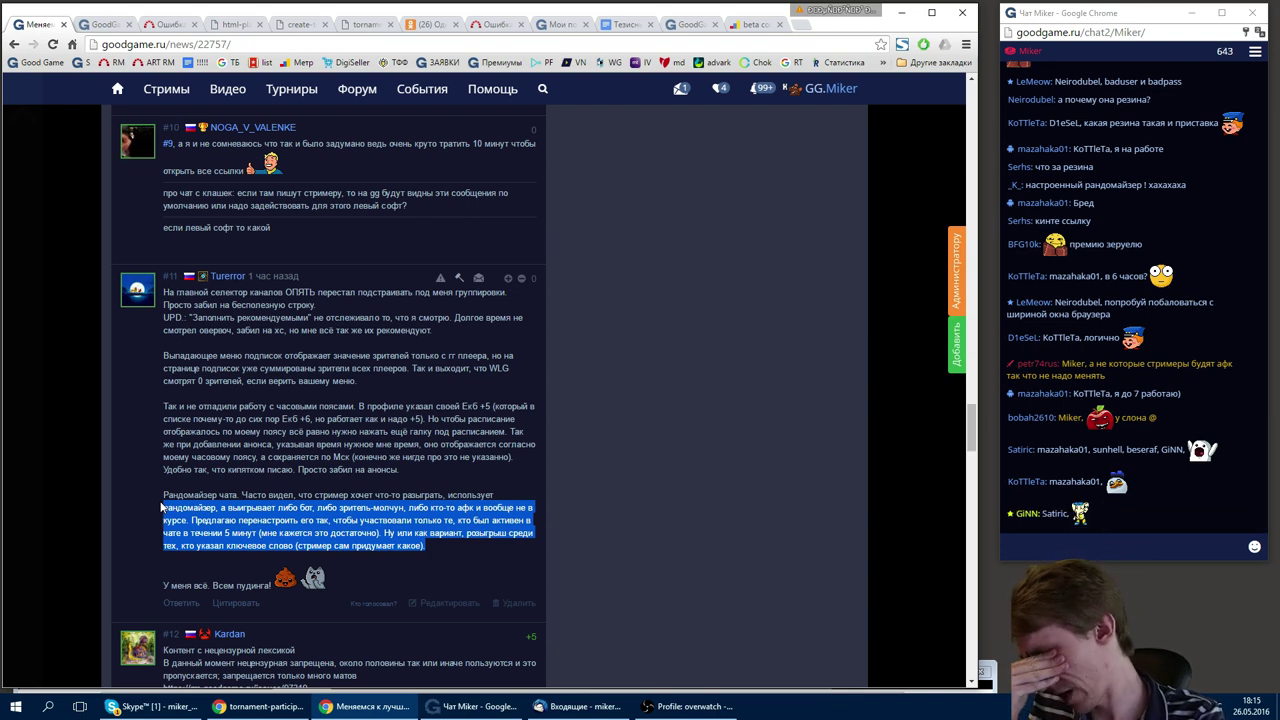
{"action": "left_click", "coordinate": [161, 507]}
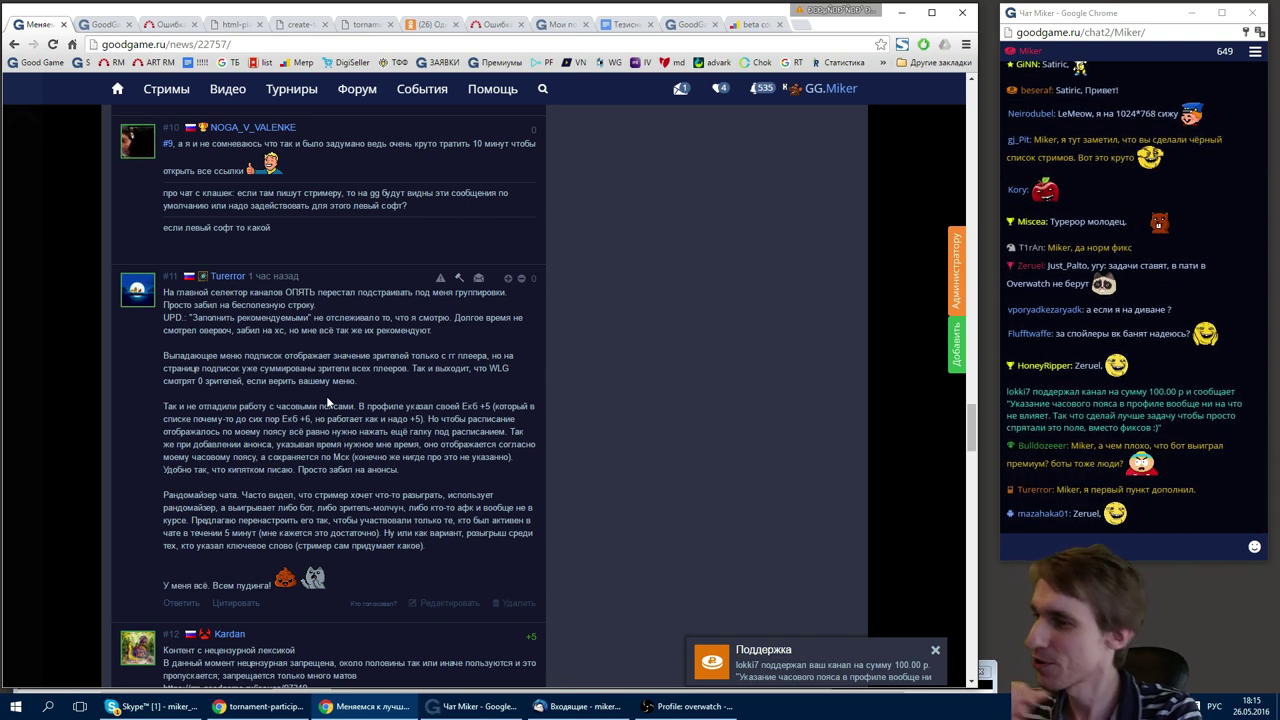
Step: Delete issue #97353 and confirm it now returns 404 from the issue list
{"action": "left_click", "coordinate": [495, 25]}
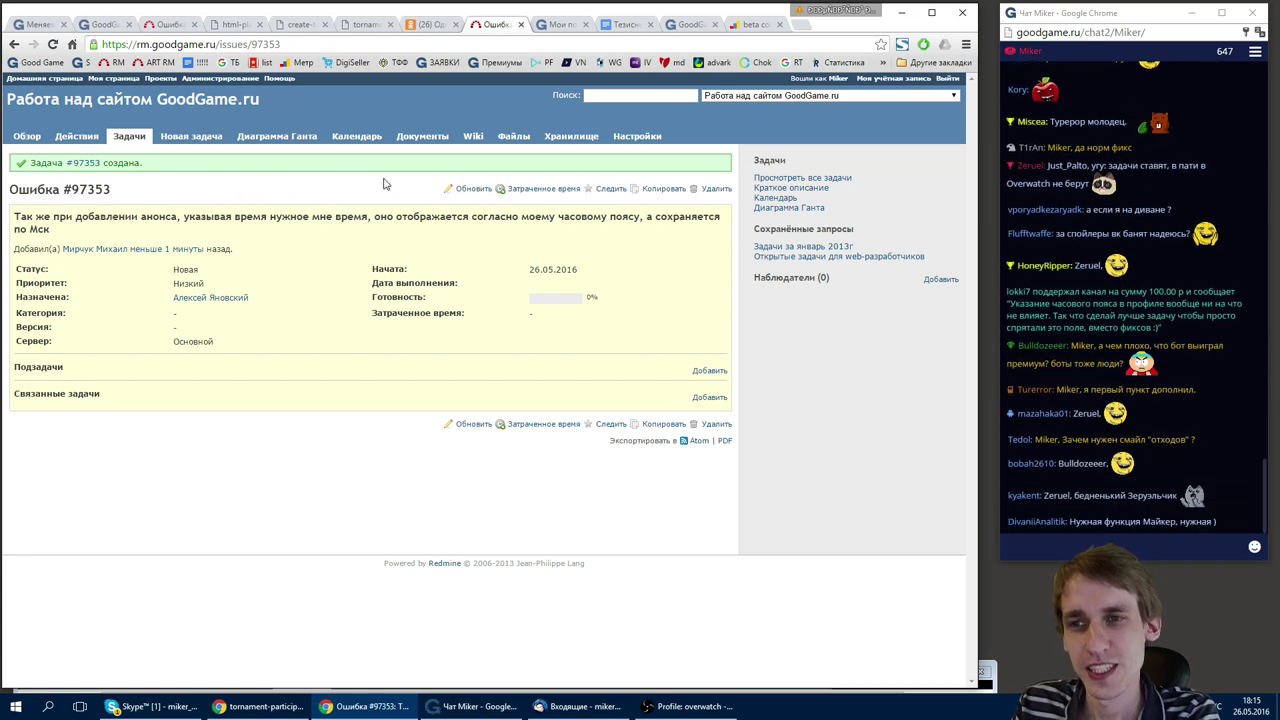
{"action": "left_click", "coordinate": [710, 192]}
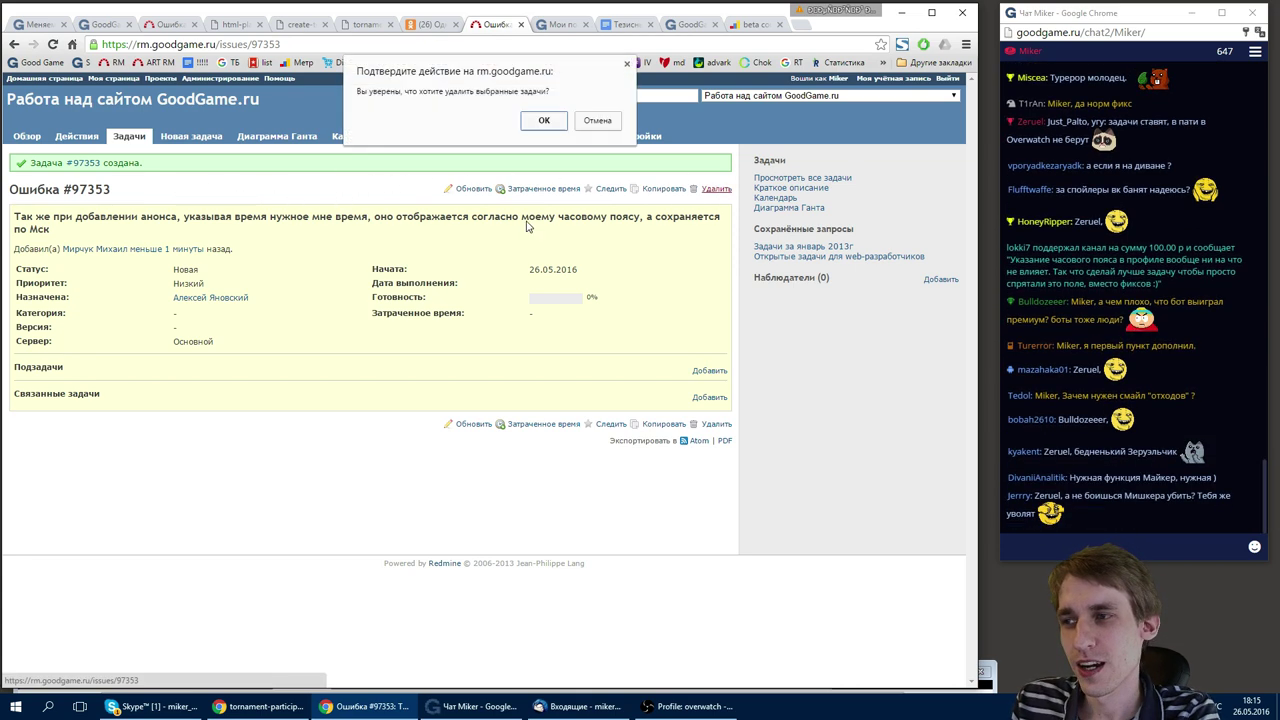
{"action": "left_click", "coordinate": [545, 126]}
{"action": "left_click", "coordinate": [125, 141]}
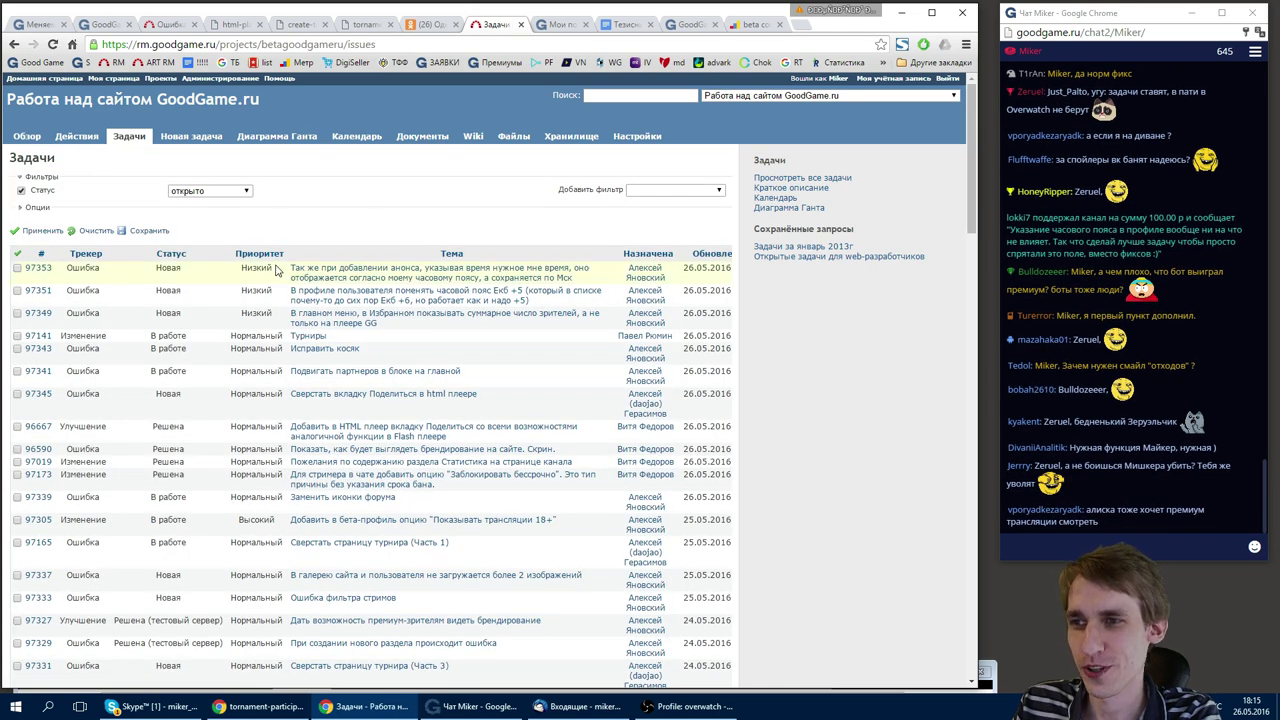
{"action": "left_click", "coordinate": [333, 272]}
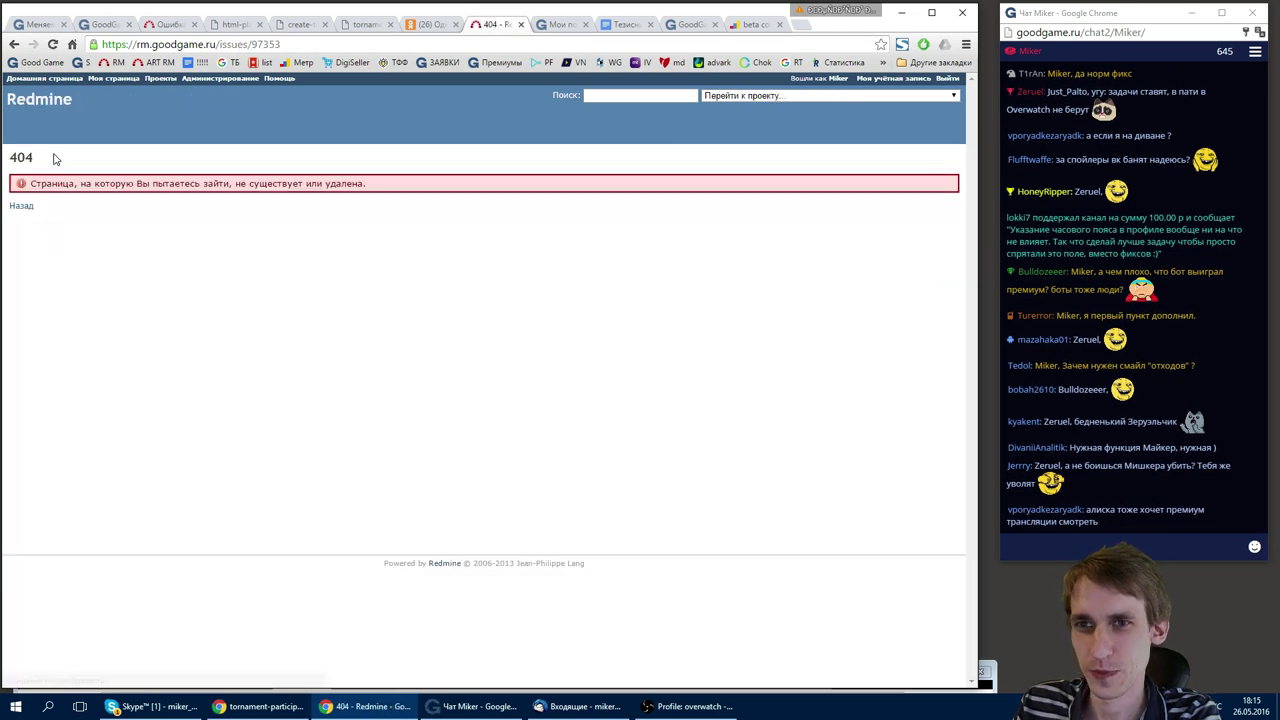
{"action": "key", "text": "alt+Left"}
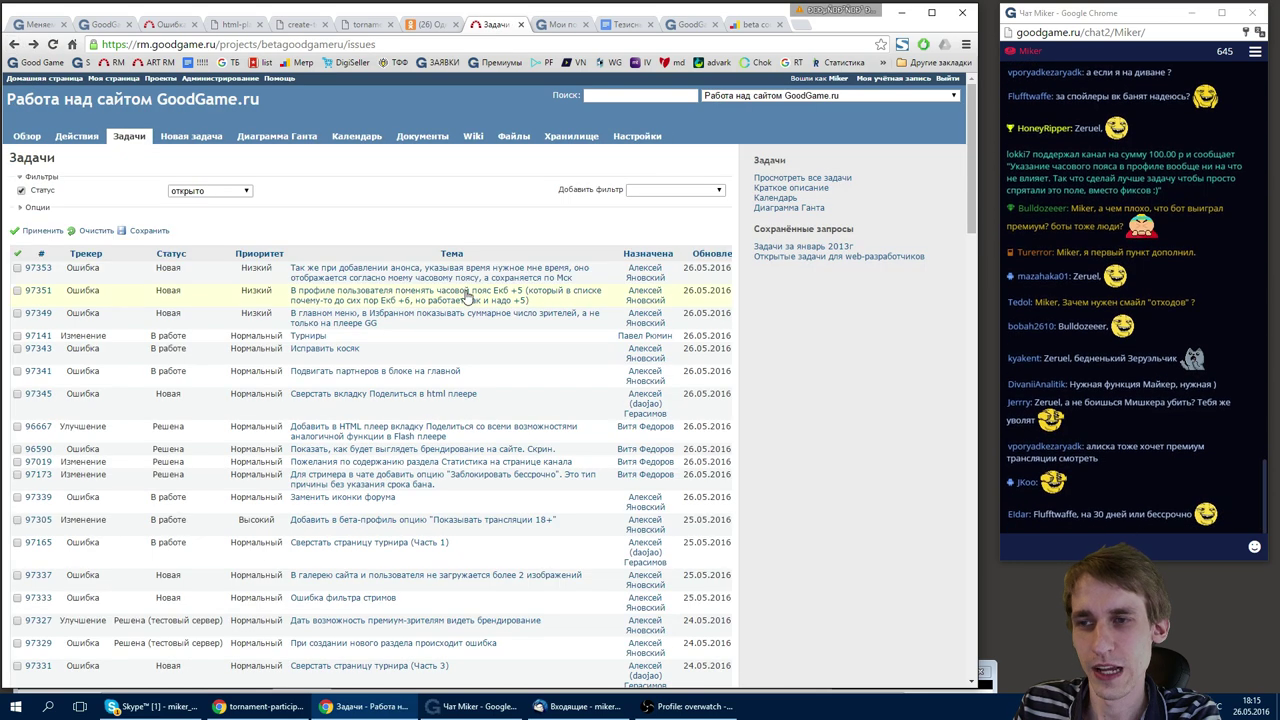
Step: Change issue #97351's subject to 'Убрать поле часового пояса из профиля пользователя' and save
{"action": "left_click", "coordinate": [370, 297]}
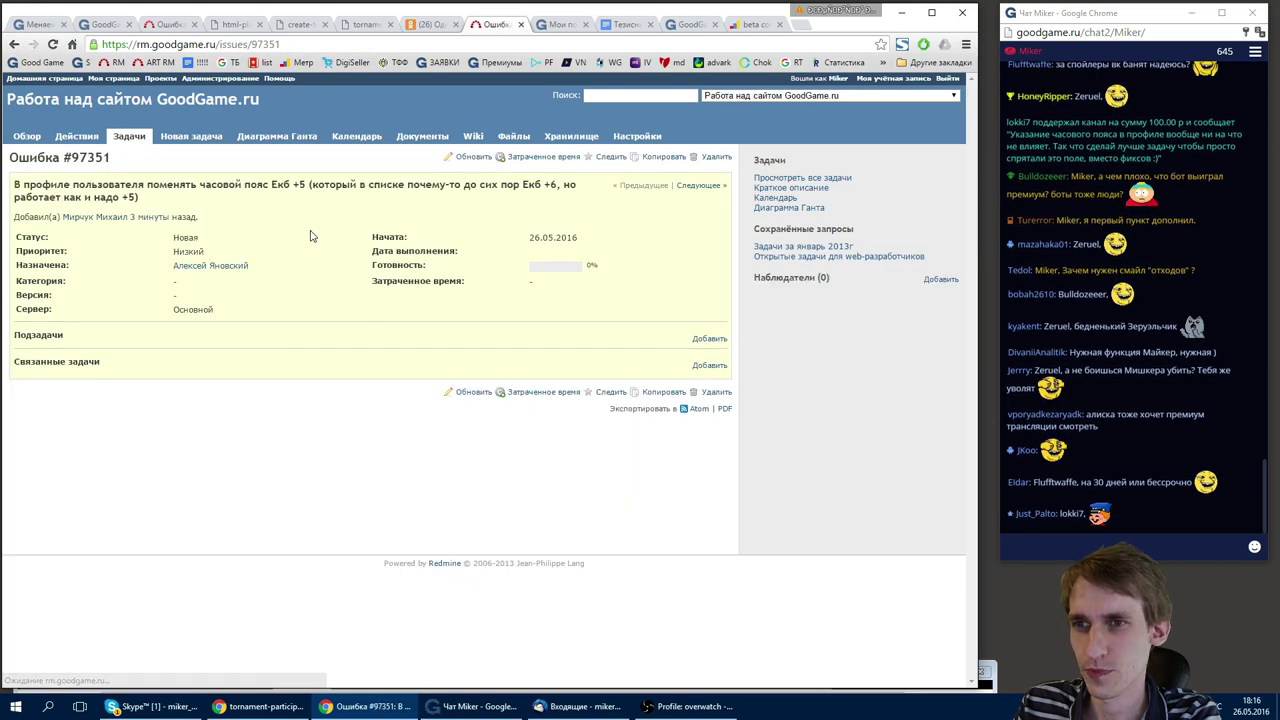
{"action": "left_click", "coordinate": [450, 162]}
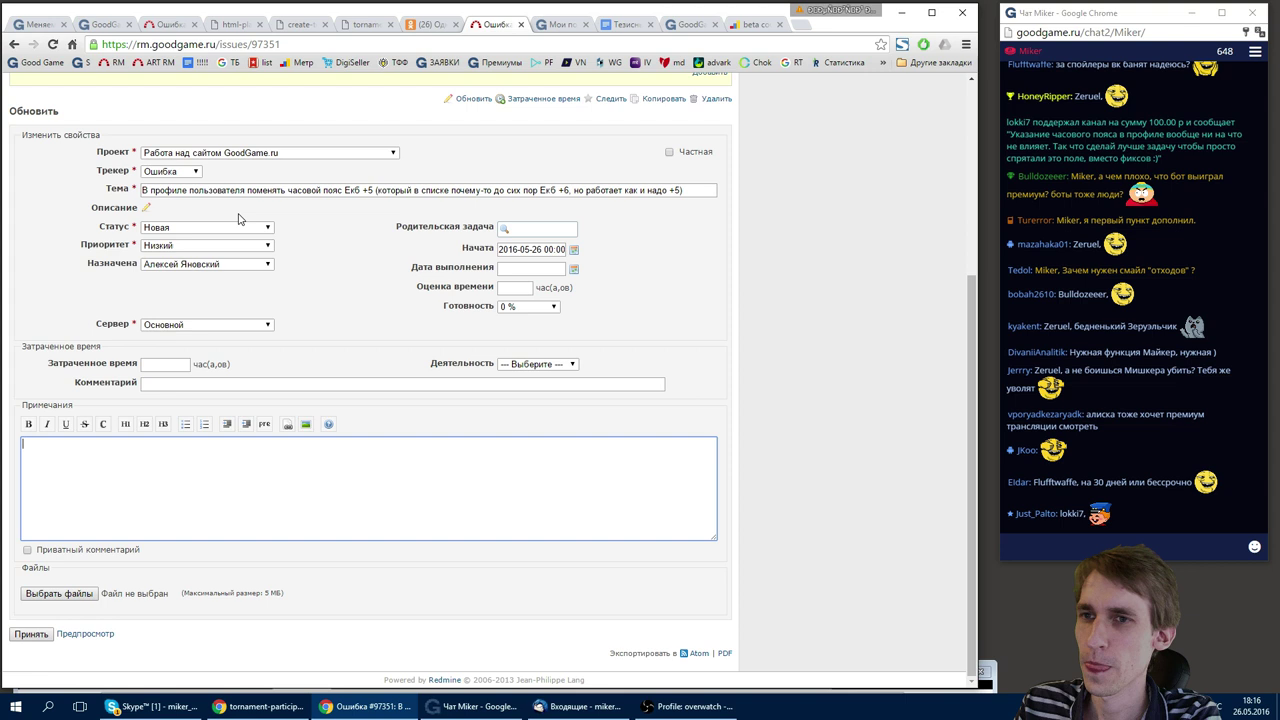
{"action": "triple_click", "coordinate": [373, 190]}
{"action": "type", "text": "Убрать поле"}
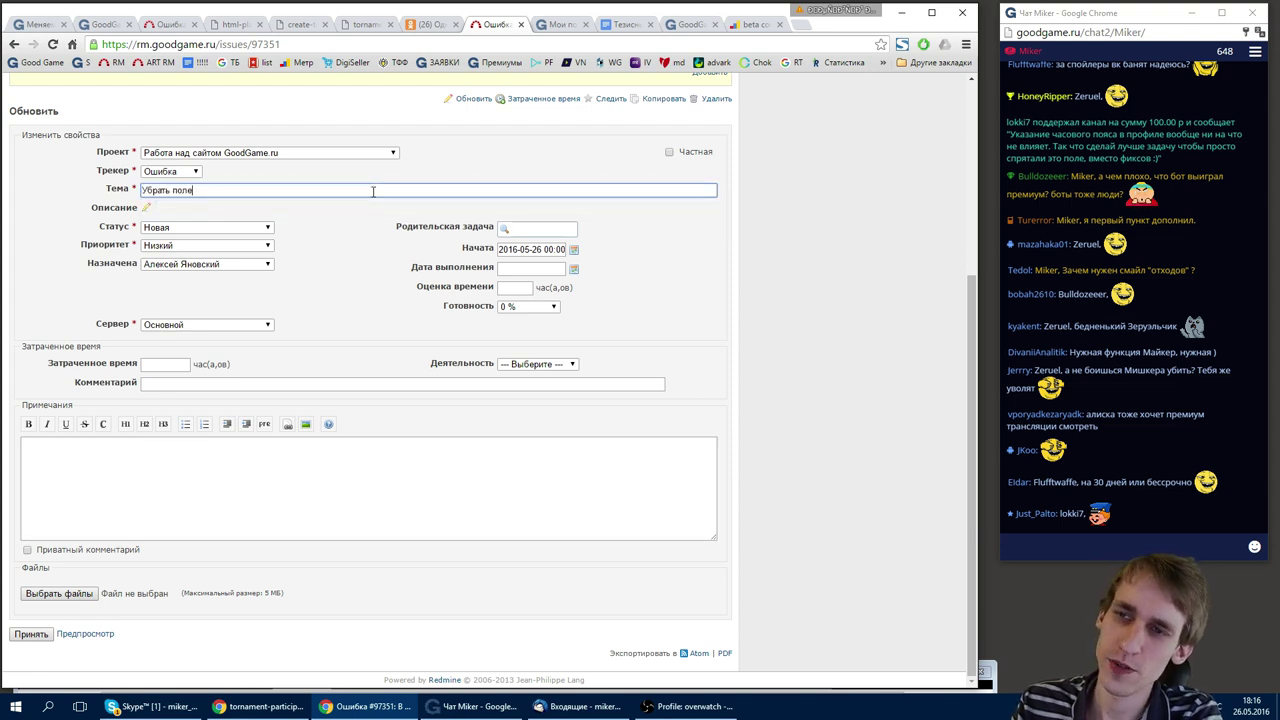
{"action": "type", "text": " часо"}
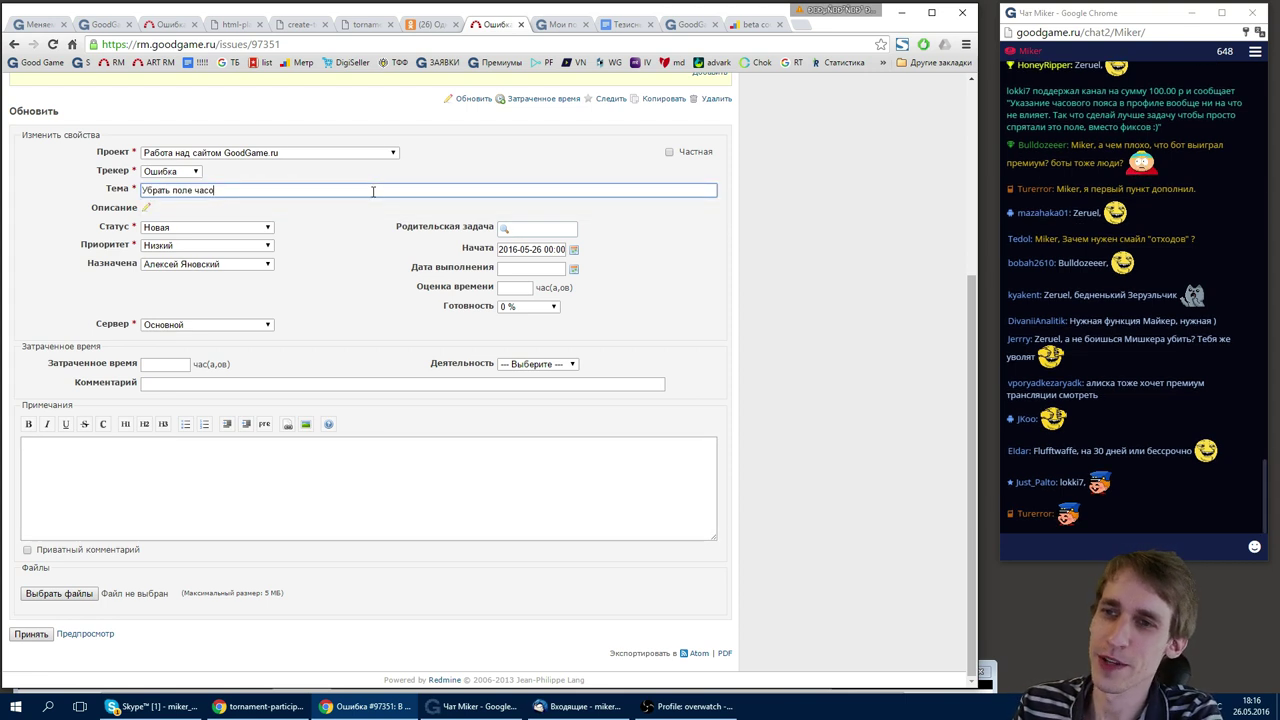
{"action": "type", "text": "вого поя"}
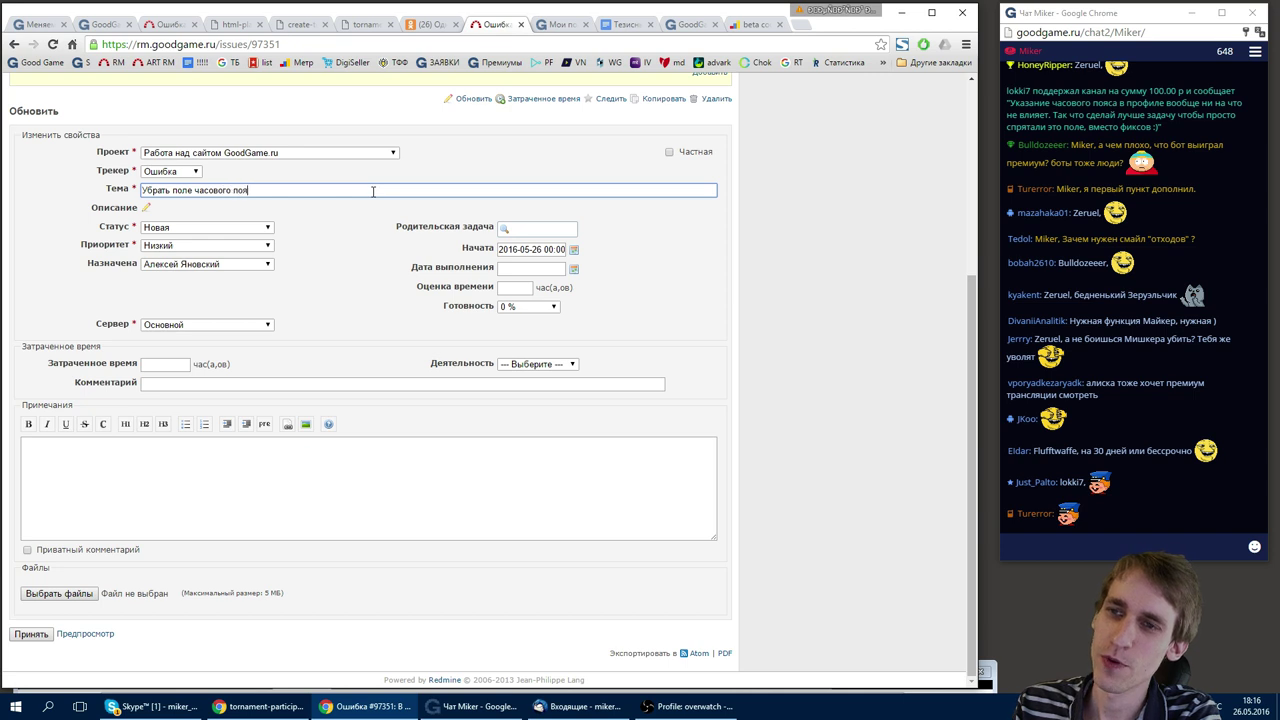
{"action": "type", "text": "са из профи"}
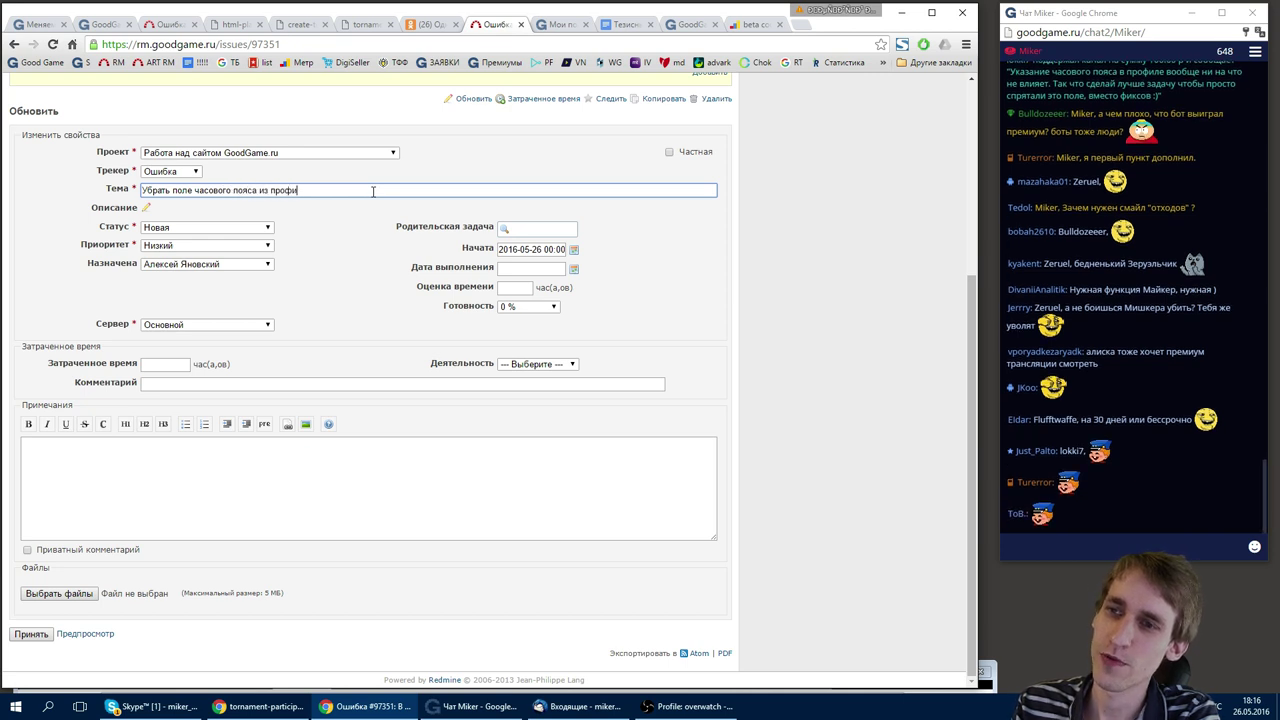
{"action": "type", "text": "ля пользователя"}
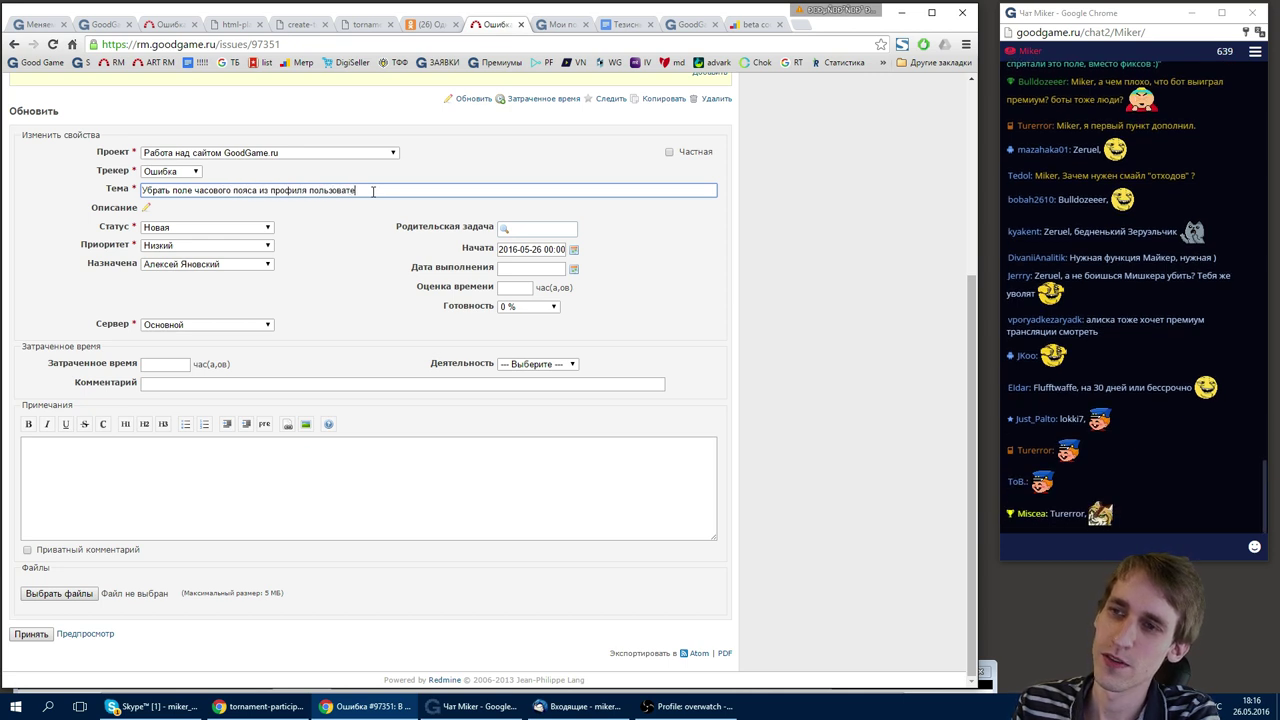
{"action": "left_click", "coordinate": [386, 289]}
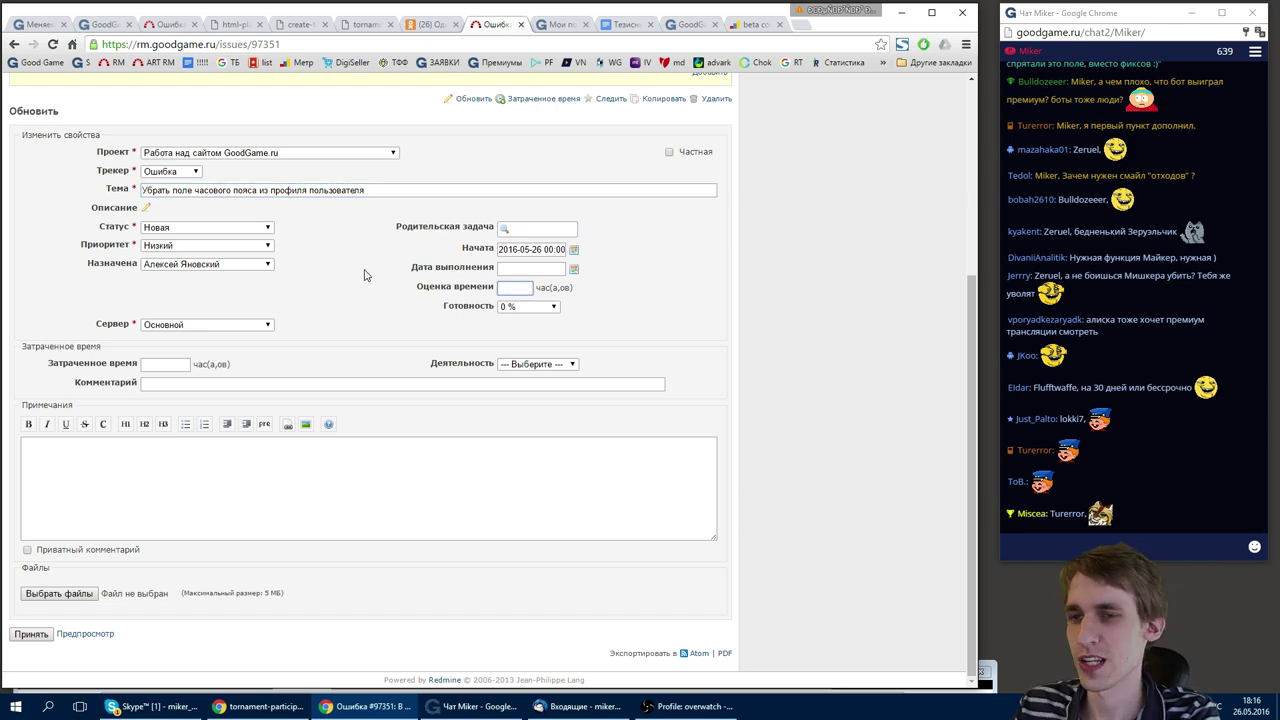
{"action": "left_click", "coordinate": [31, 634]}
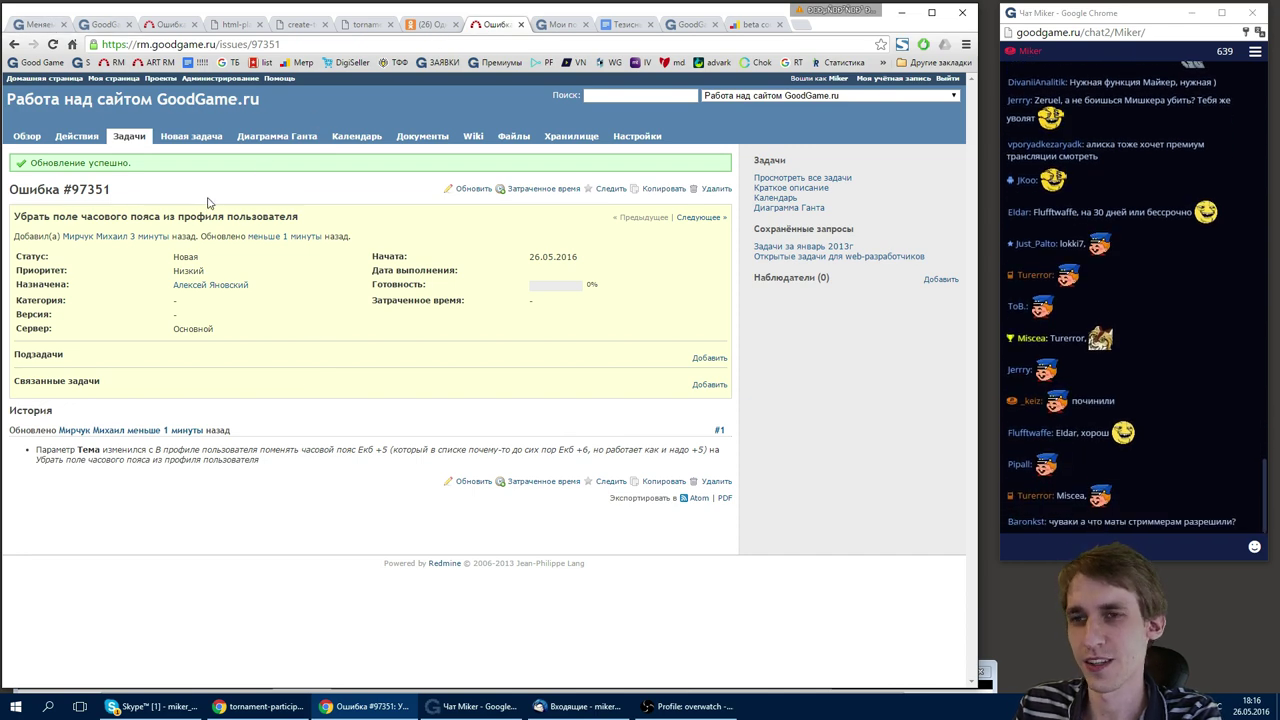
Step: Review comment #11's time-zone paragraph and scroll back through the chat messages
{"action": "left_click", "coordinate": [48, 25]}
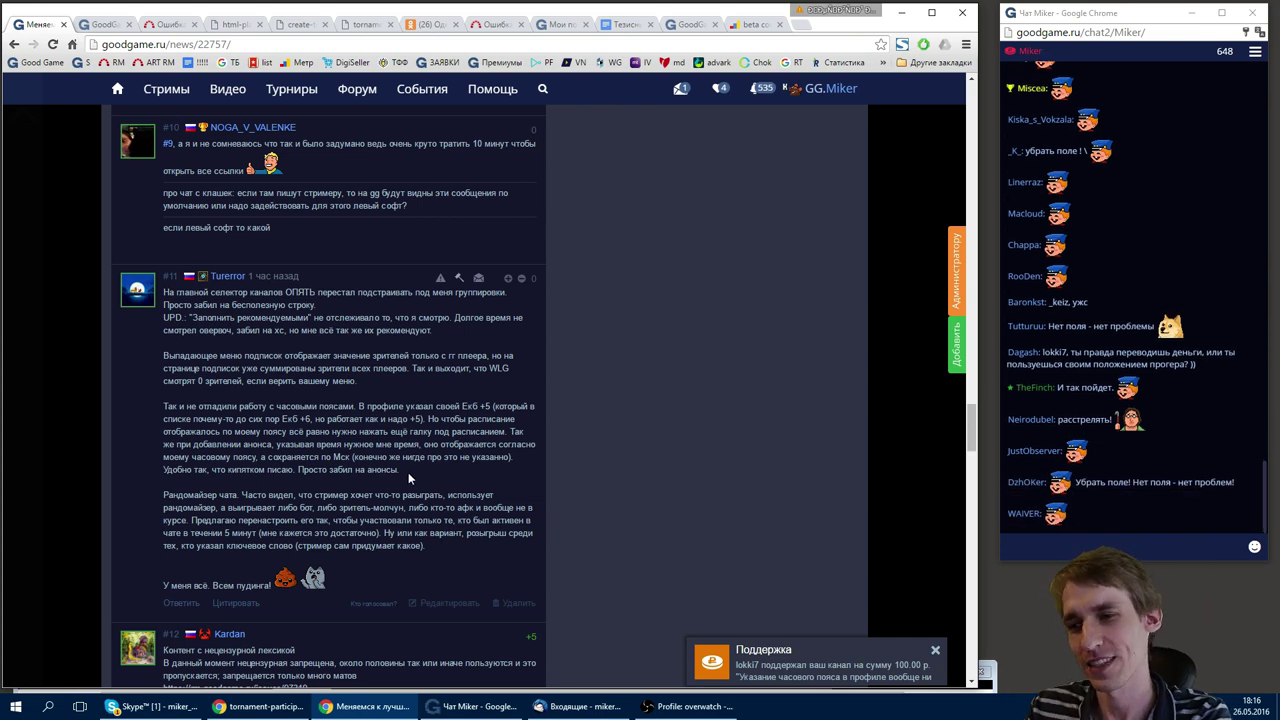
{"action": "left_click_drag", "start_coordinate": [412, 470], "coordinate": [238, 406]}
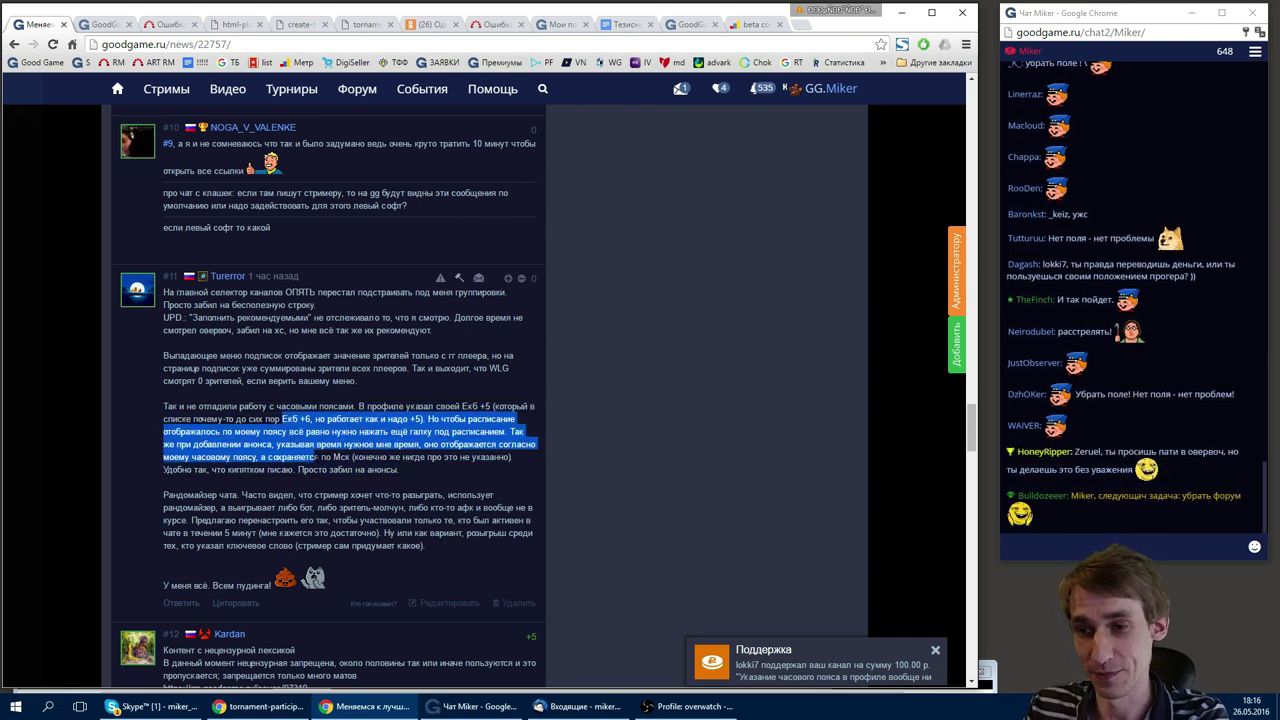
{"action": "left_click", "coordinate": [412, 466]}
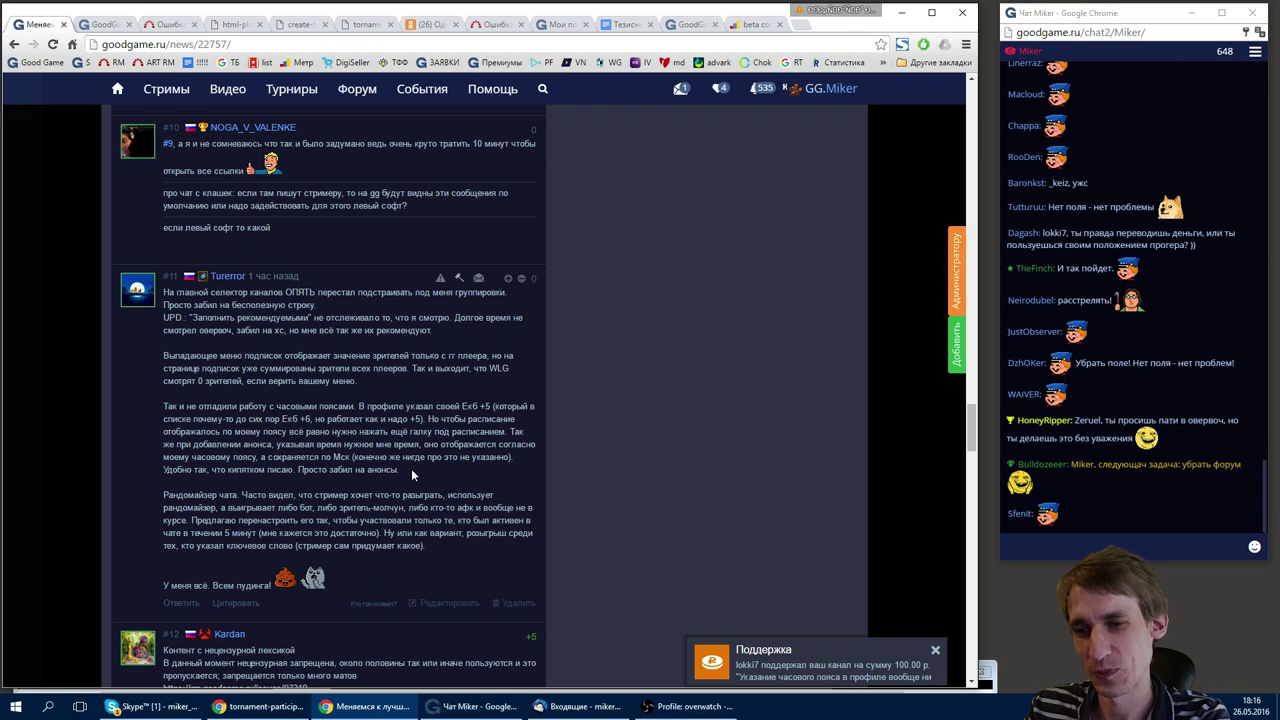
{"action": "left_click", "coordinate": [1153, 338]}
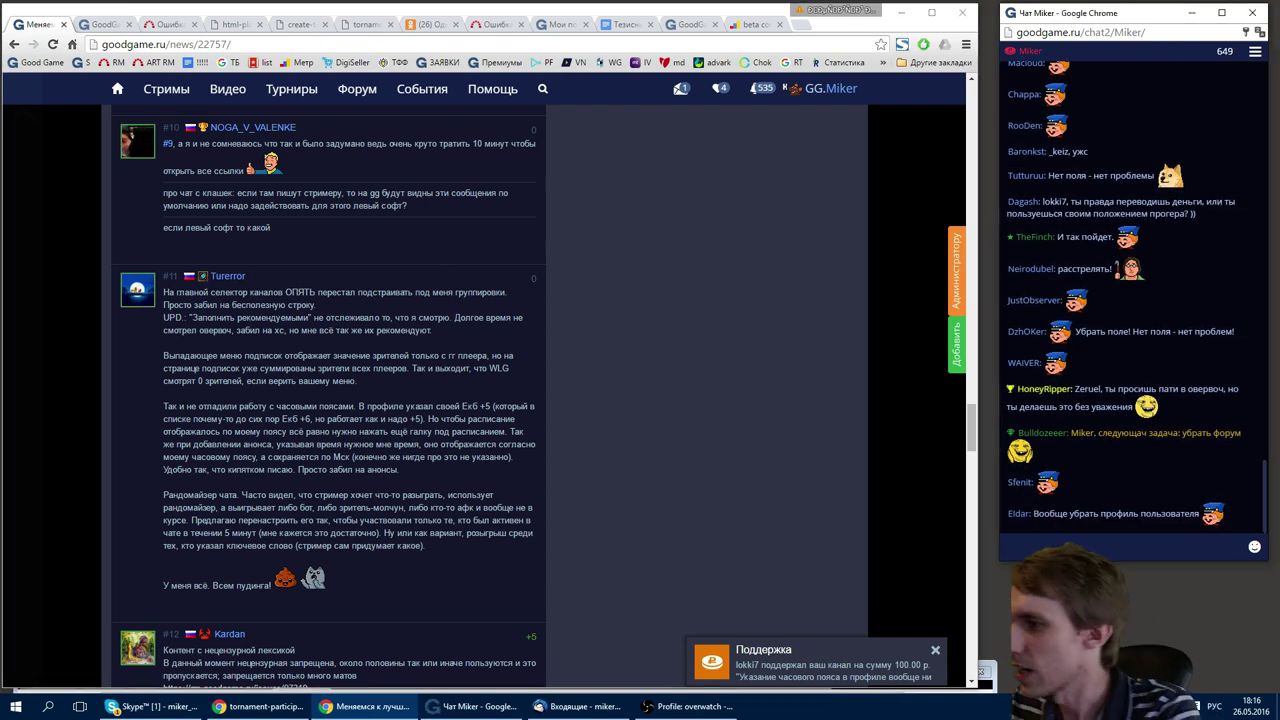
{"action": "scroll", "coordinate": [1153, 338], "scroll_direction": "up", "scroll_amount": 3}
{"action": "scroll", "coordinate": [1154, 338], "scroll_direction": "up", "scroll_amount": 3}
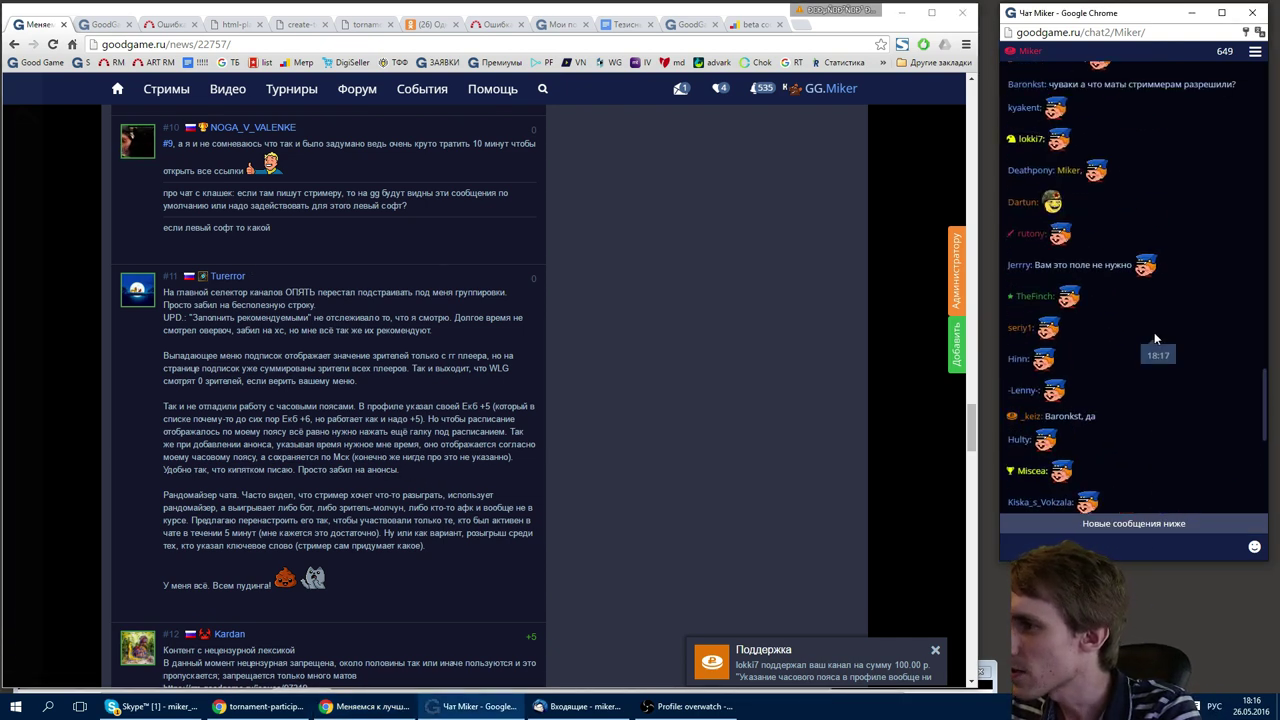
{"action": "scroll", "coordinate": [1154, 339], "scroll_direction": "up", "scroll_amount": 2}
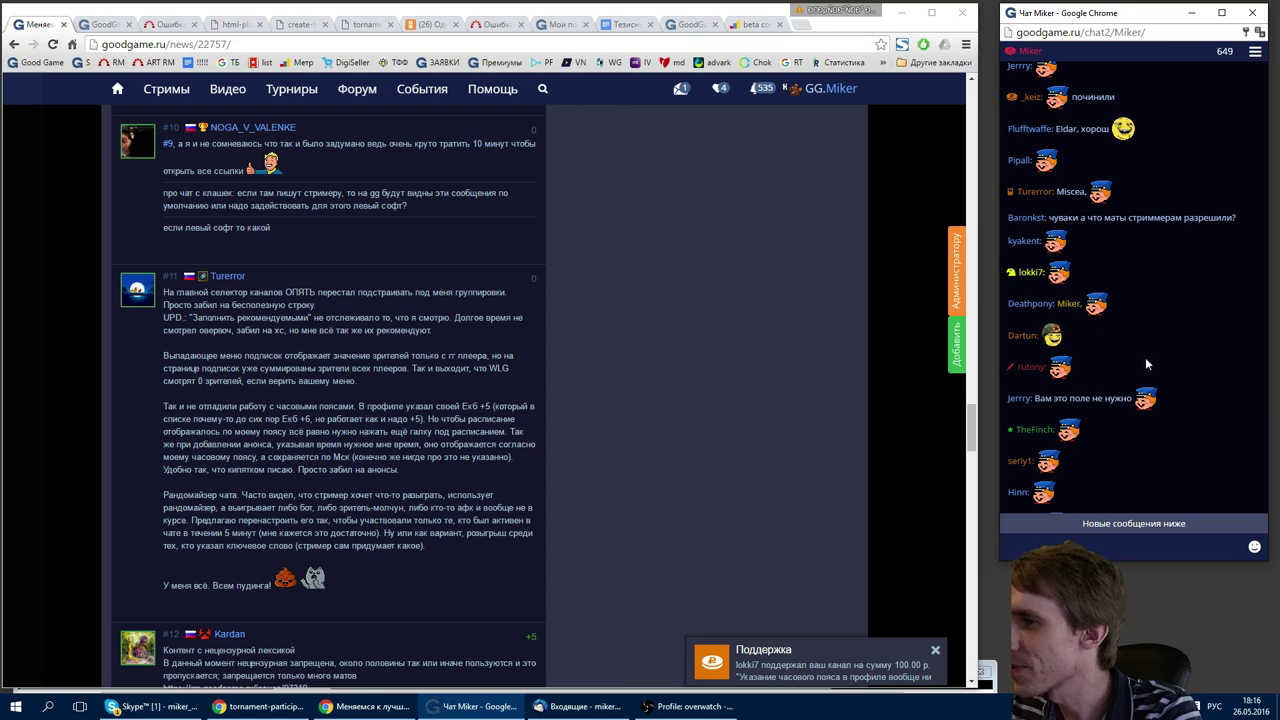
{"action": "scroll", "coordinate": [1145, 357], "scroll_direction": "up", "scroll_amount": 5}
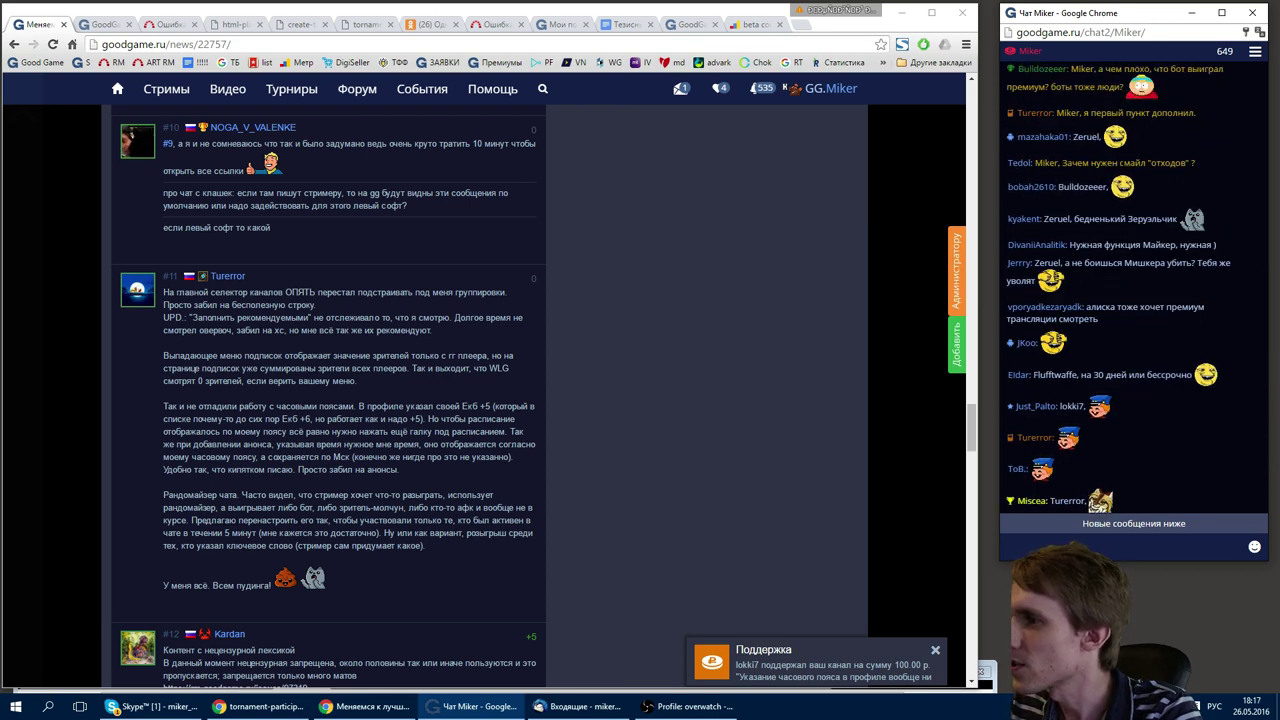
{"action": "left_click_drag", "start_coordinate": [1164, 162], "coordinate": [1196, 162]}
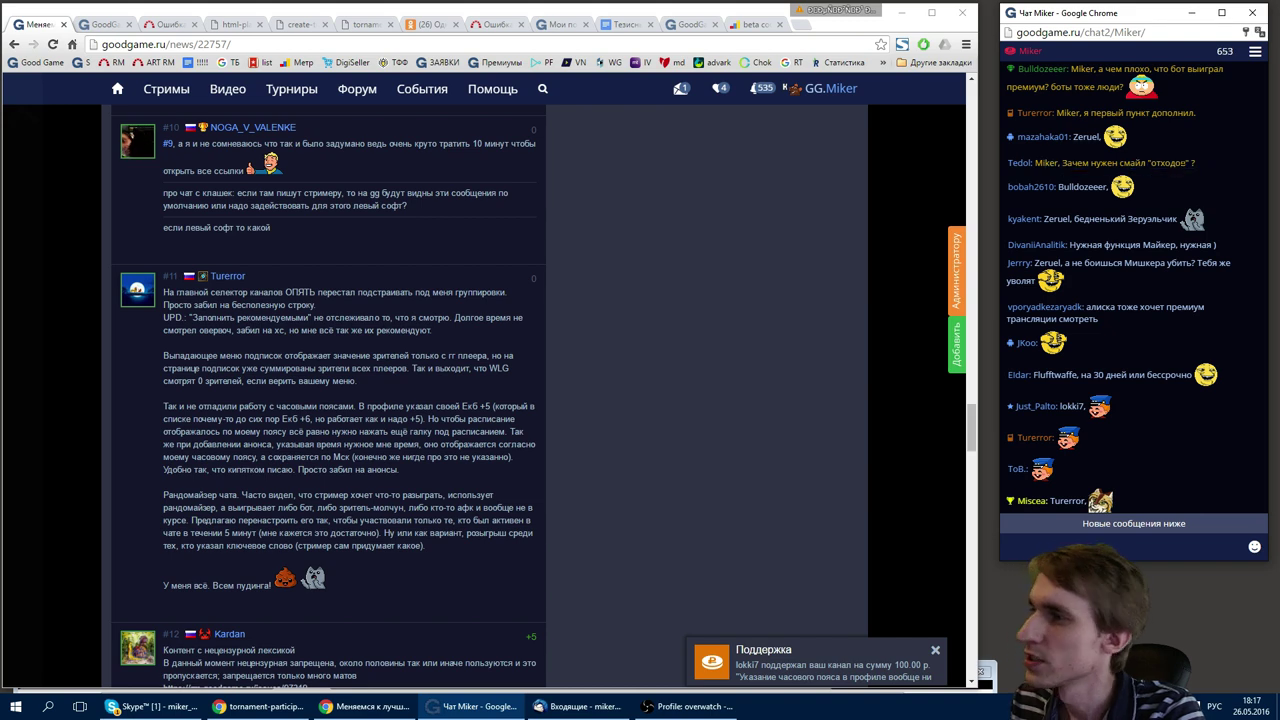
{"action": "scroll", "coordinate": [1156, 256], "scroll_direction": "down", "scroll_amount": 10}
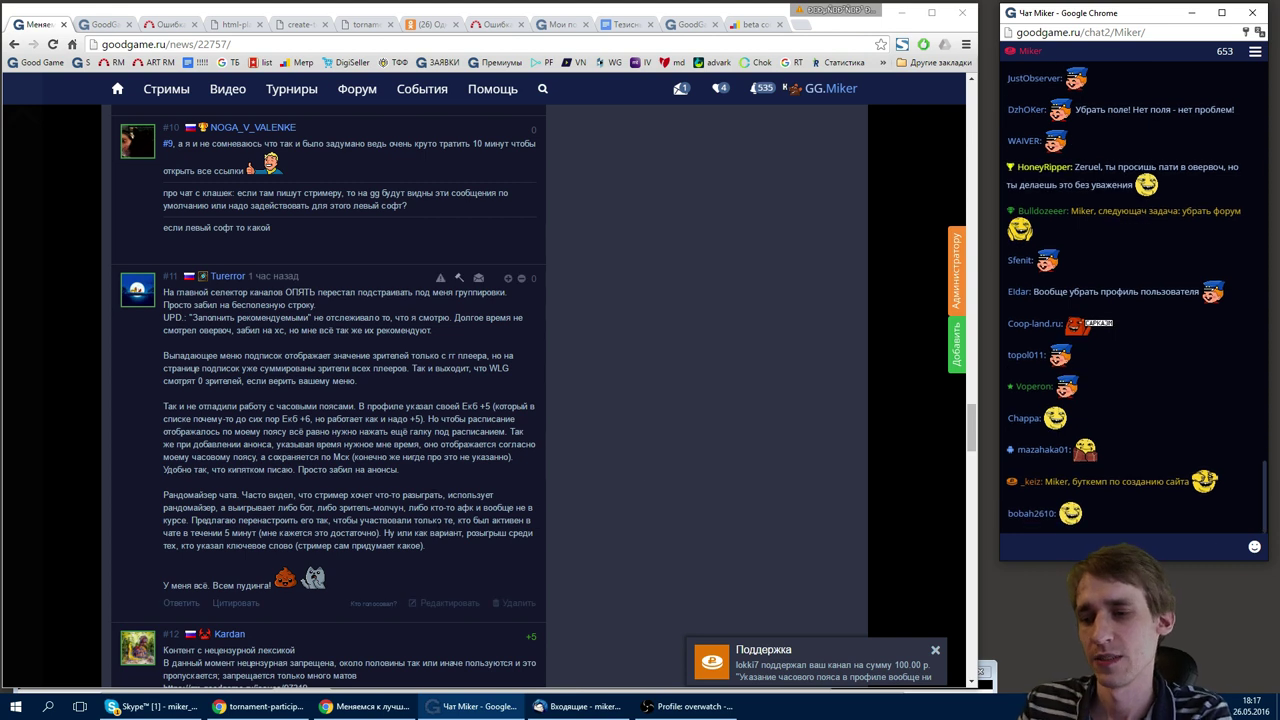
Step: Copy comment #11's chat-randomizer paragraph and bring up a blank Redmine new-issue form
{"action": "left_click_drag", "start_coordinate": [456, 556], "coordinate": [150, 497]}
{"action": "key", "text": "ctrl+c"}
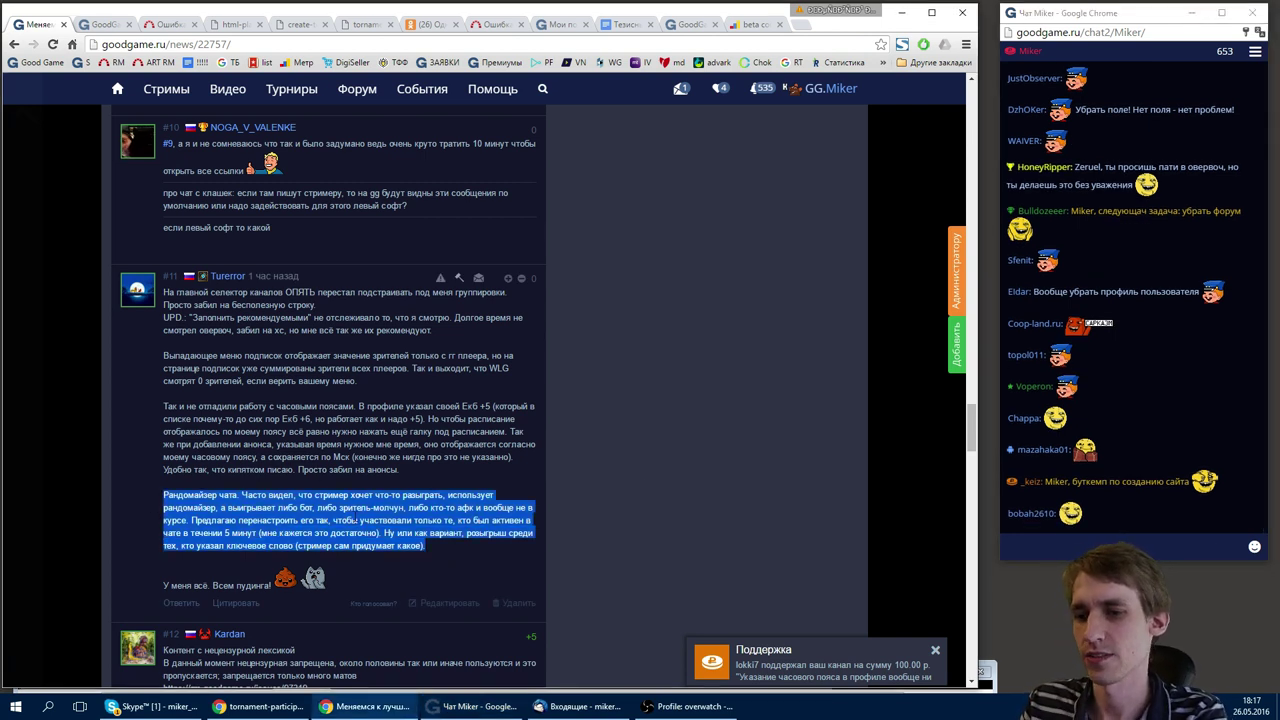
{"action": "left_click", "coordinate": [355, 518]}
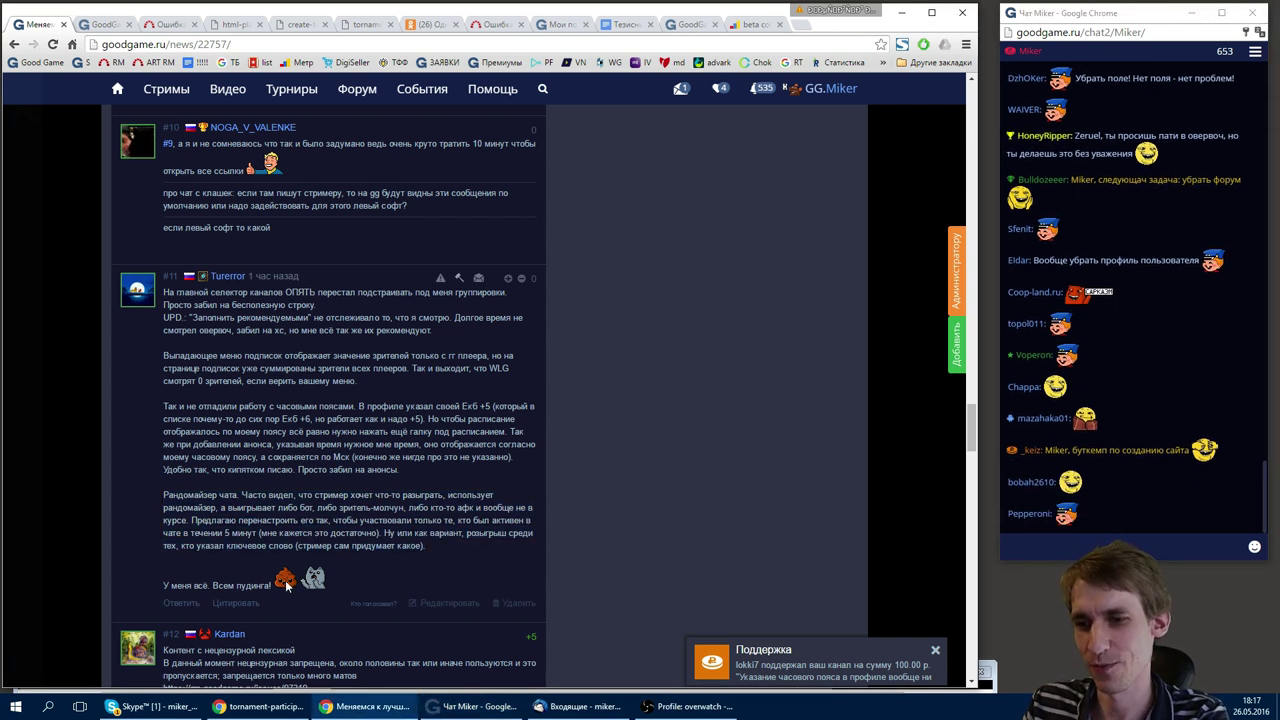
{"action": "left_click", "coordinate": [167, 24]}
{"action": "left_click", "coordinate": [190, 136]}
Step: Paste the chat-randomizer suggestion into the new issue's description
{"action": "left_click", "coordinate": [257, 298]}
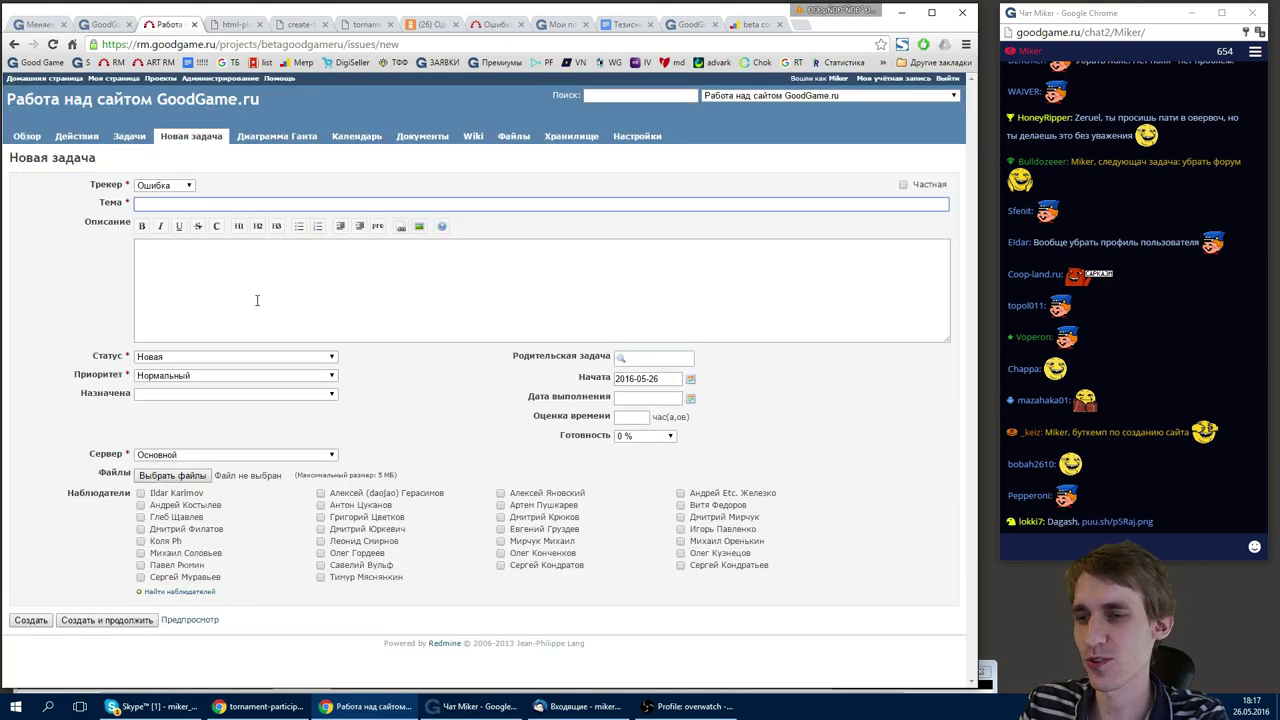
{"action": "key", "text": "ctrl+v"}
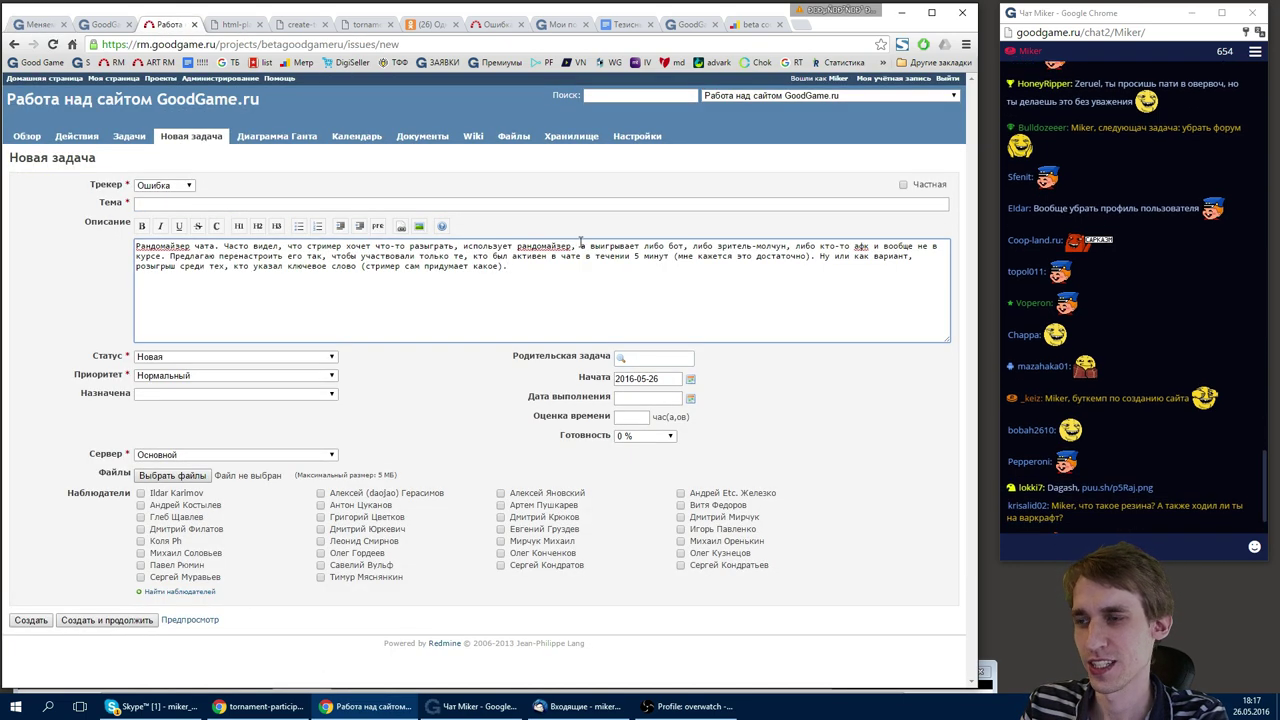
{"action": "left_click_drag", "start_coordinate": [579, 246], "coordinate": [116, 244]}
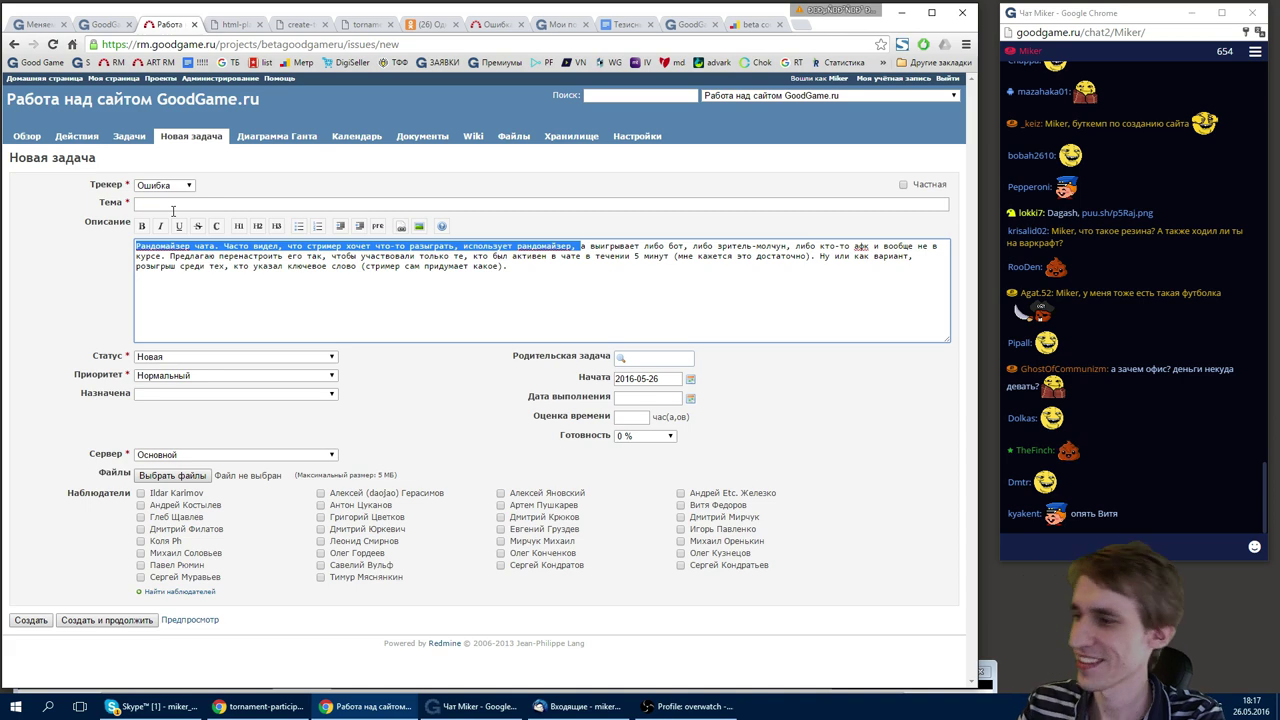
{"action": "left_click", "coordinate": [618, 275]}
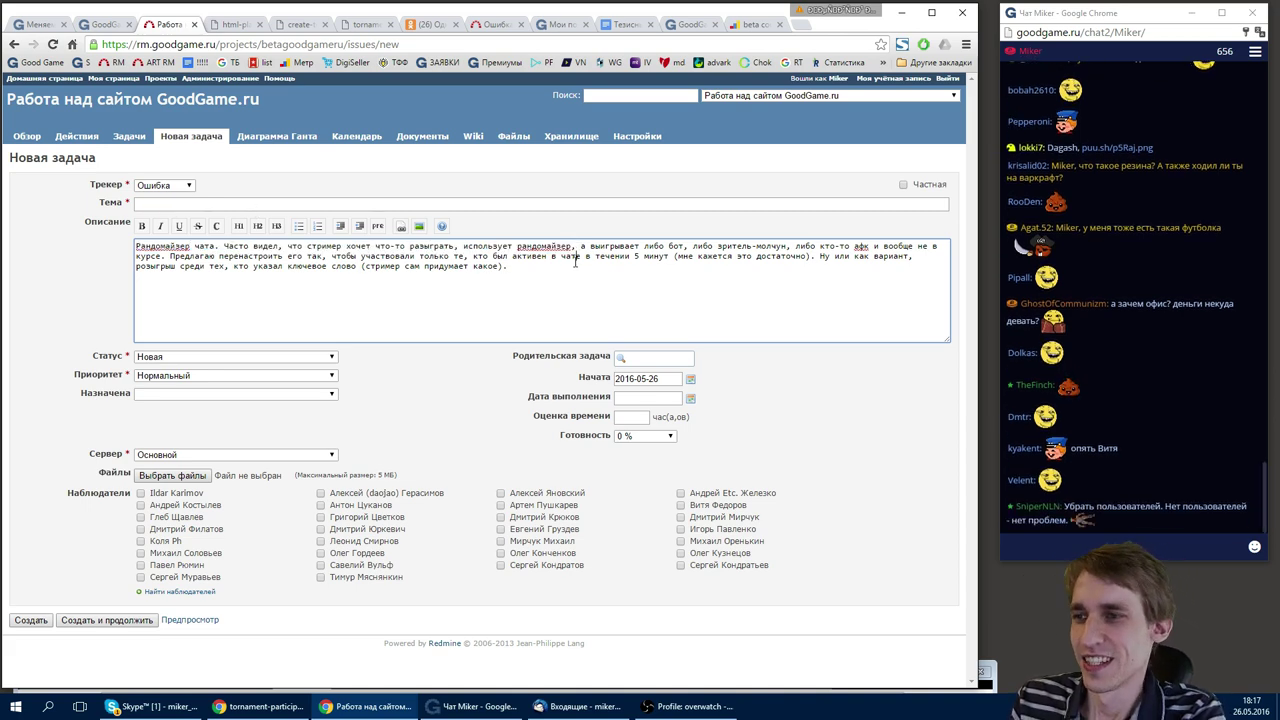
{"action": "key", "text": "ctrl+a"}
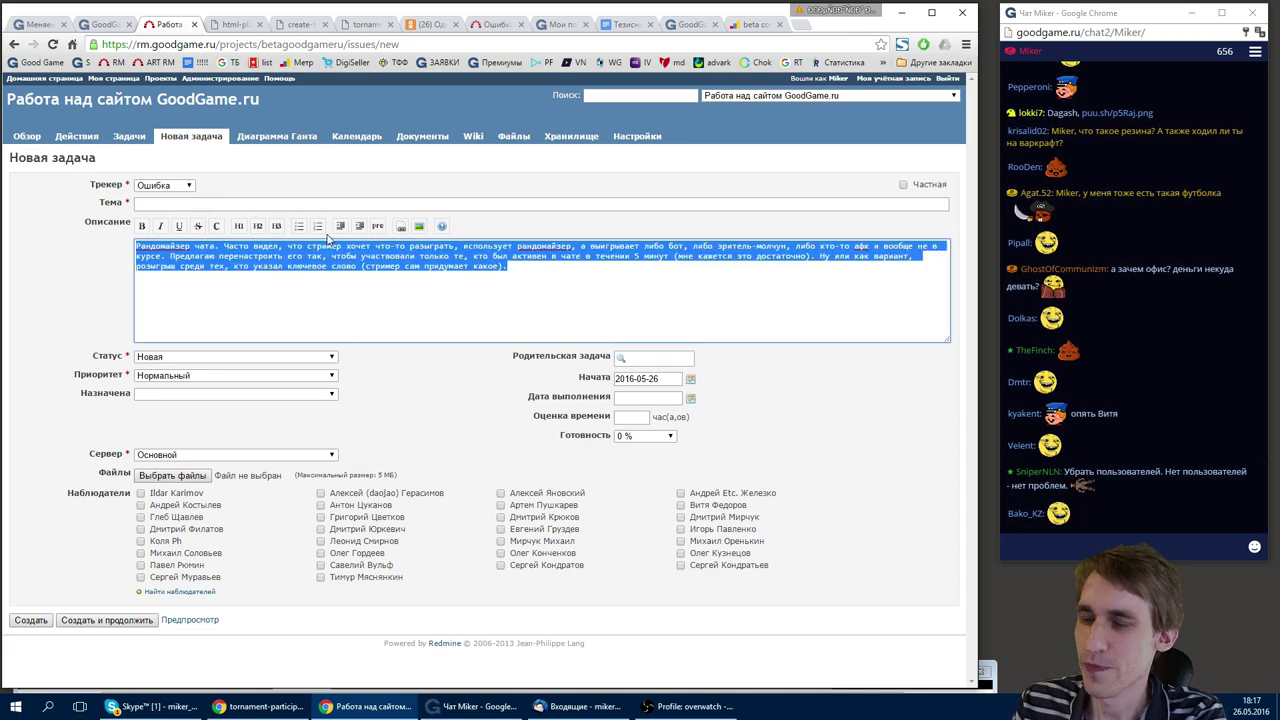
Step: Set the subject to 'В чат. в рандомайзер добавить чекбокс (по умолчанию включен)'
{"action": "left_click", "coordinate": [352, 204]}
{"action": "type", "text": "В "}
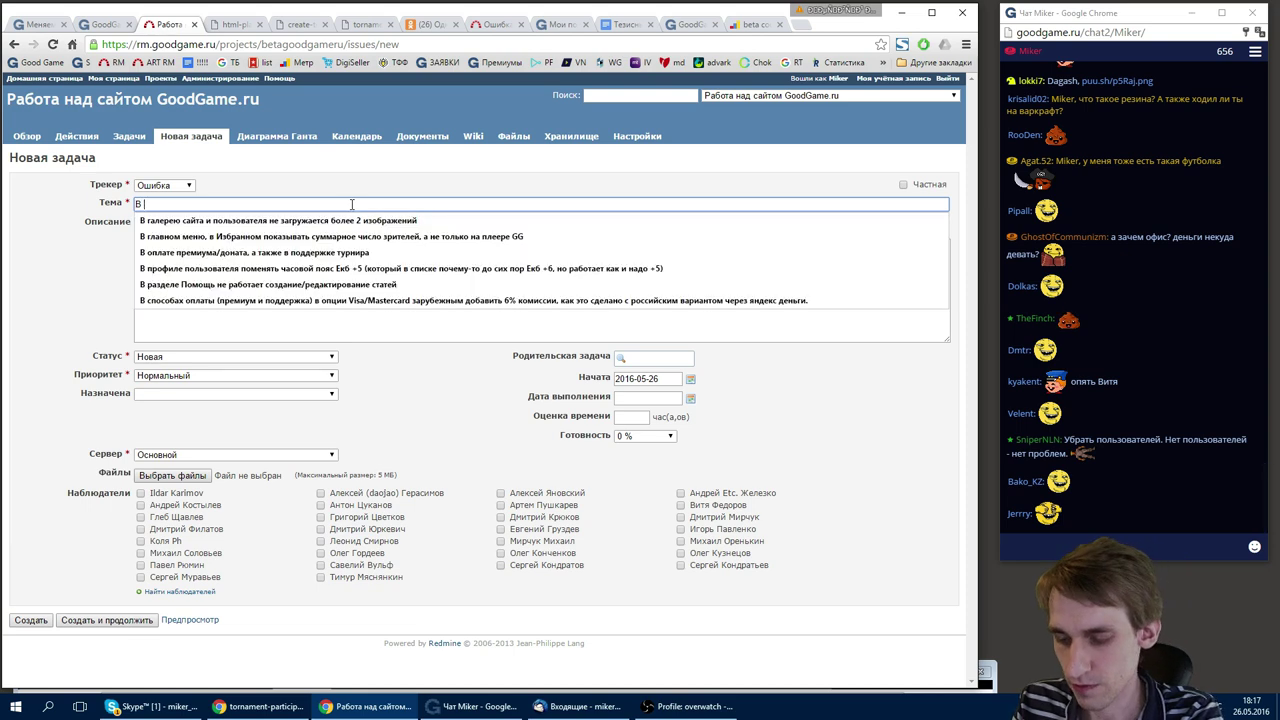
{"action": "type", "text": "чат. в рандомайзер до"}
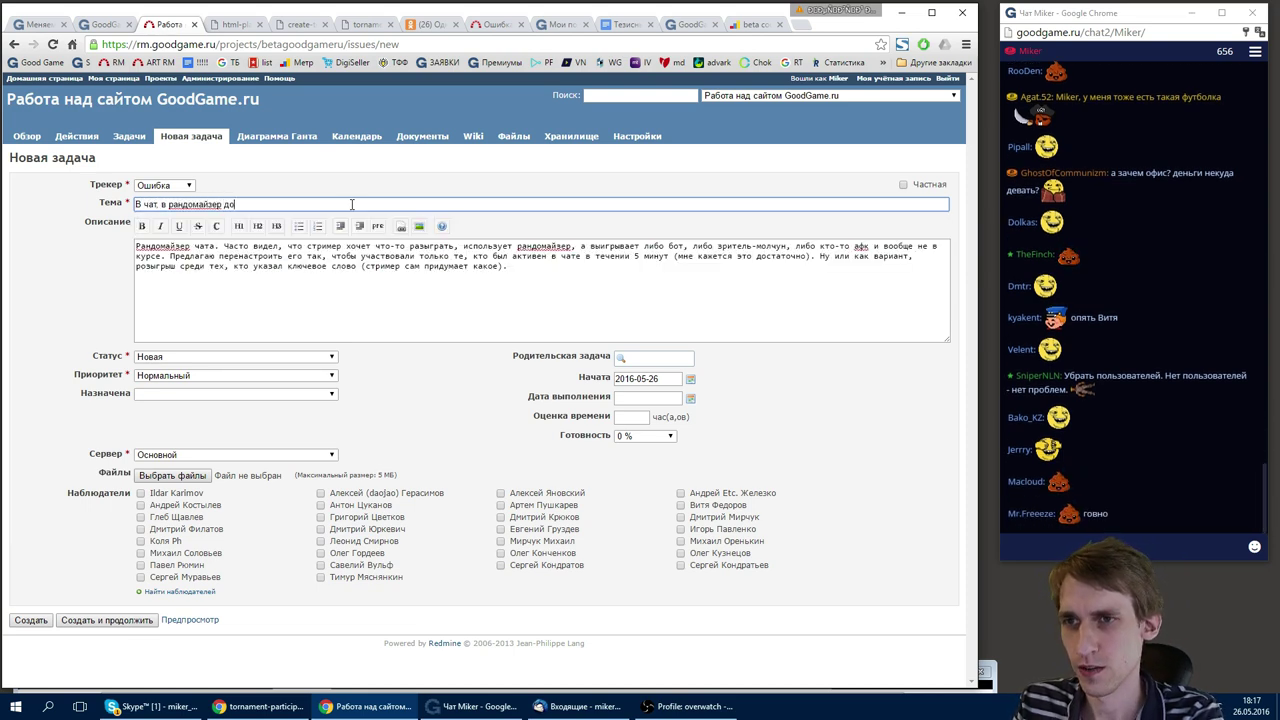
{"action": "type", "text": "бавить чек"}
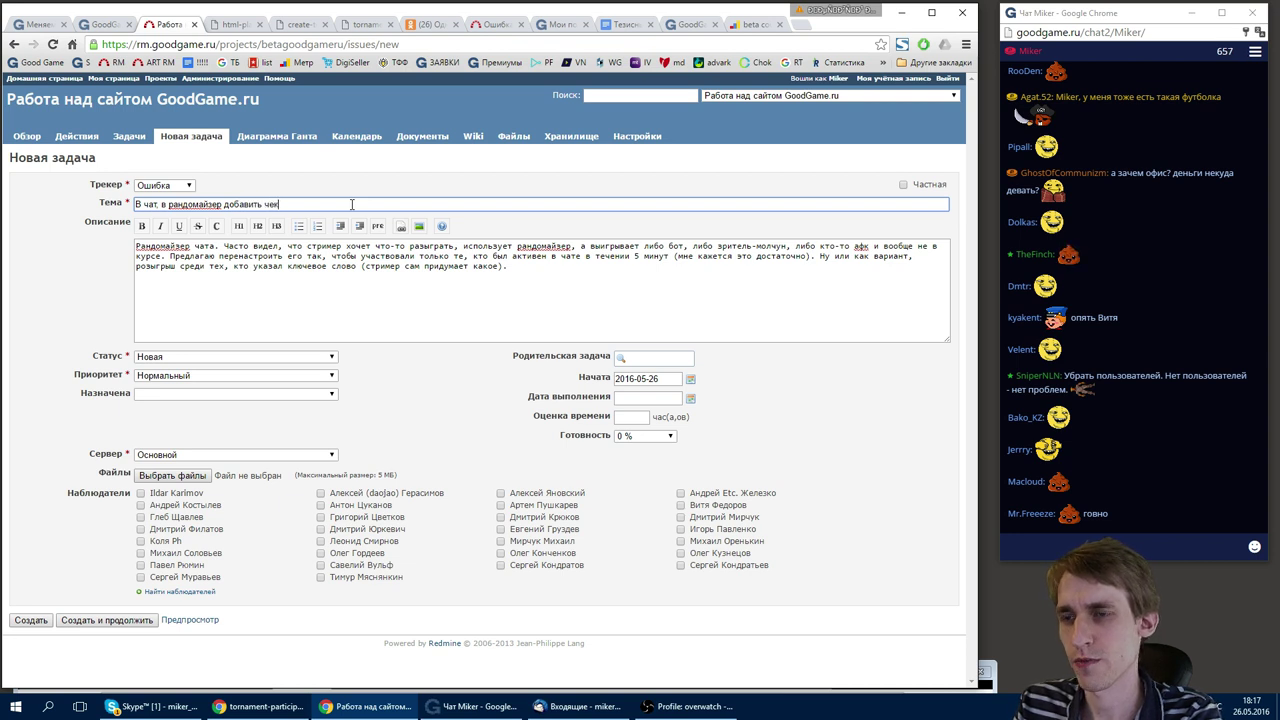
{"action": "type", "text": "бокс (по умол"}
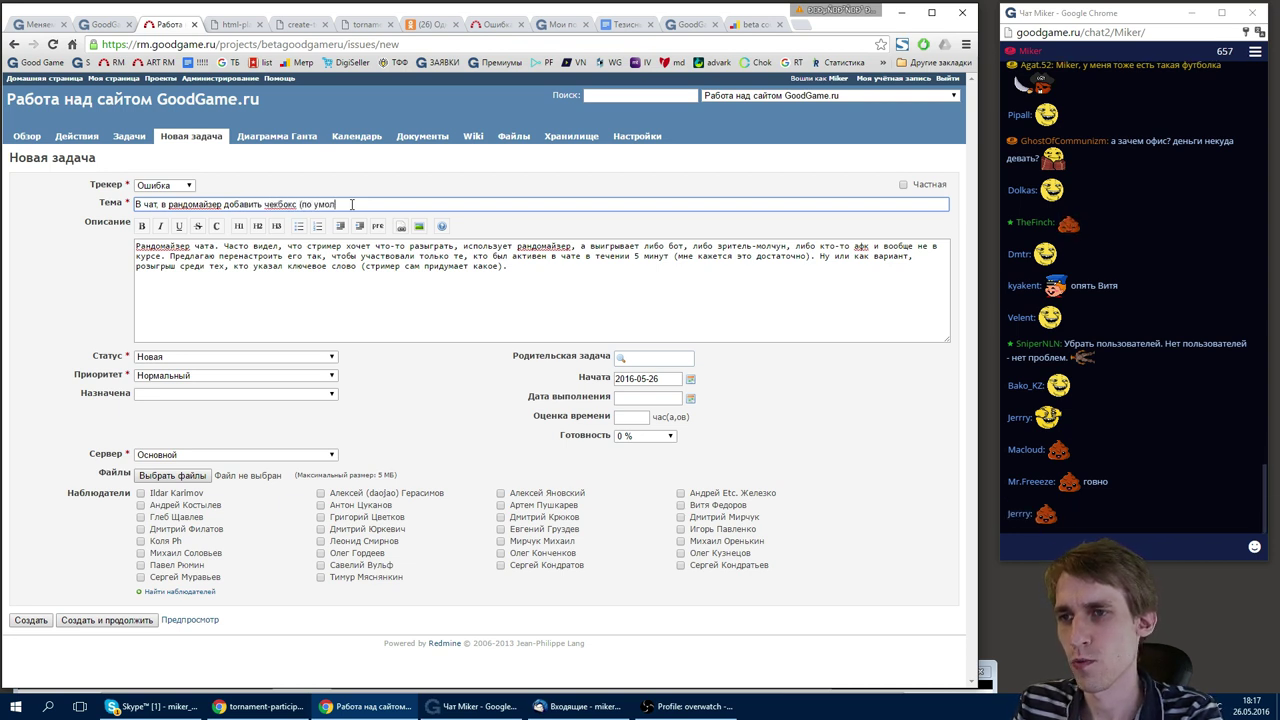
{"action": "type", "text": "чанию включен)"}
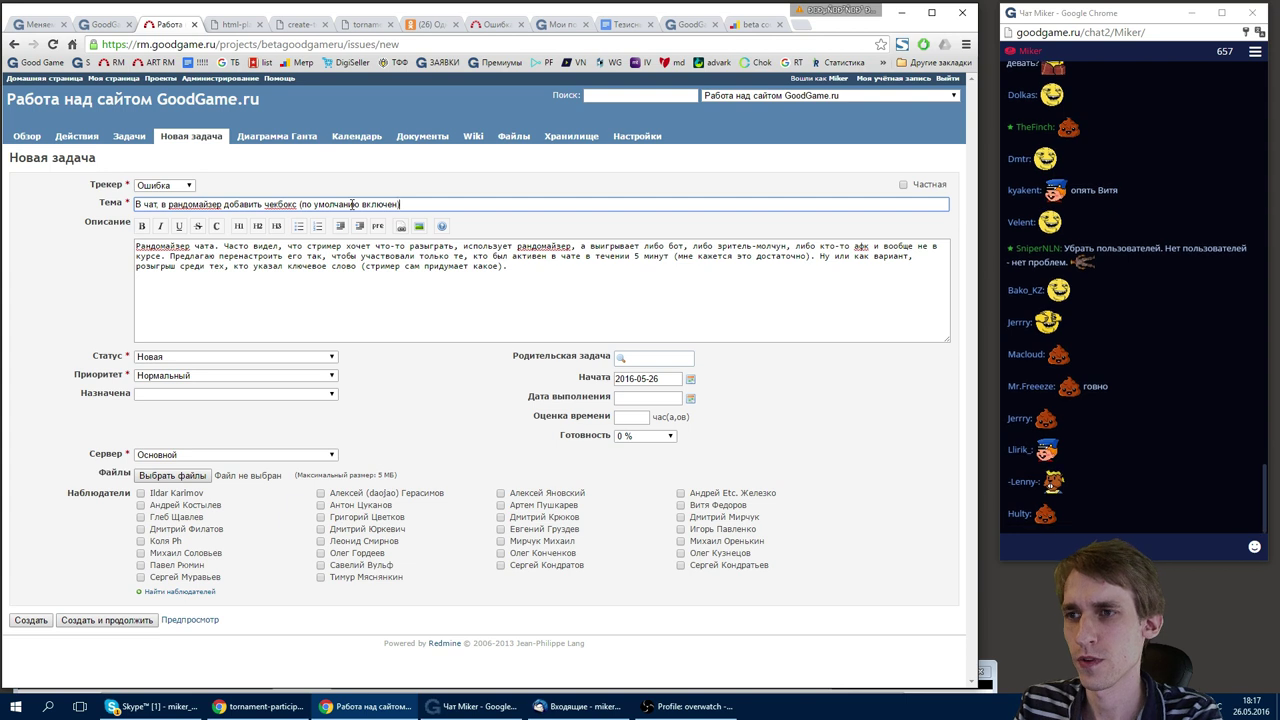
{"action": "left_click", "coordinate": [1262, 53]}
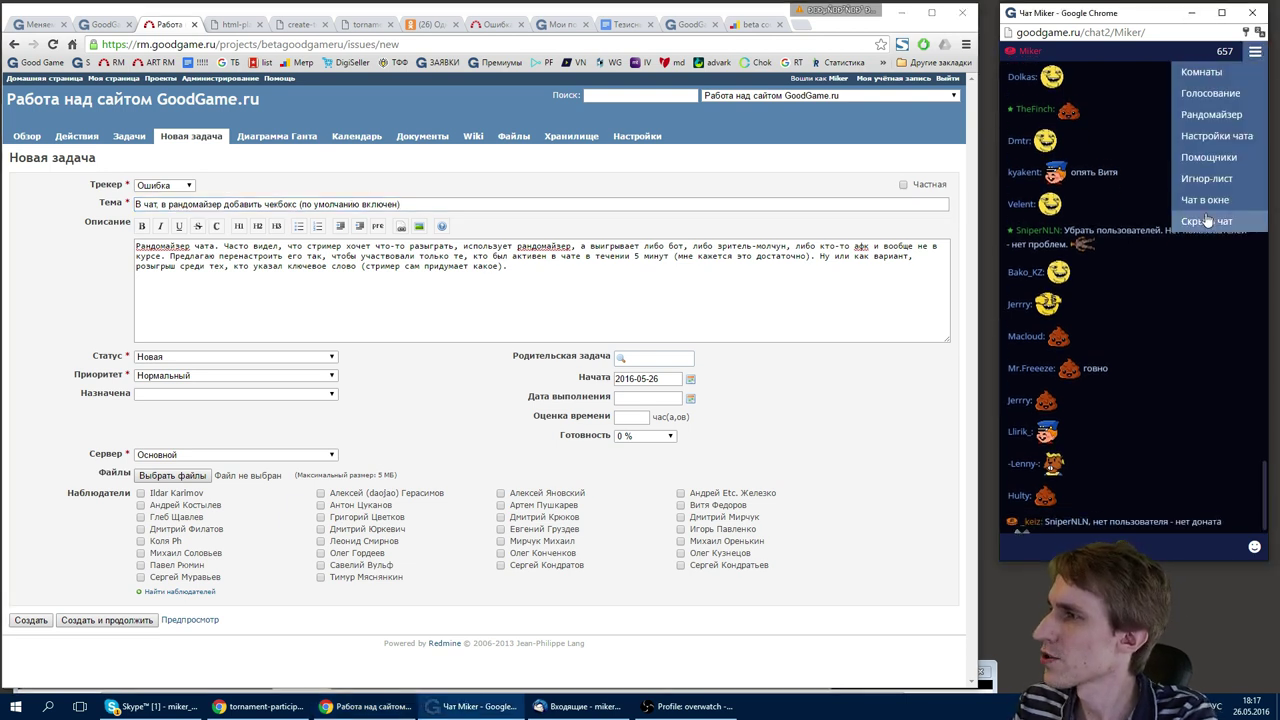
Step: Bring up the chat's Рандомайзер picker and assign the Redmine issue to a developer
{"action": "left_click", "coordinate": [1213, 114]}
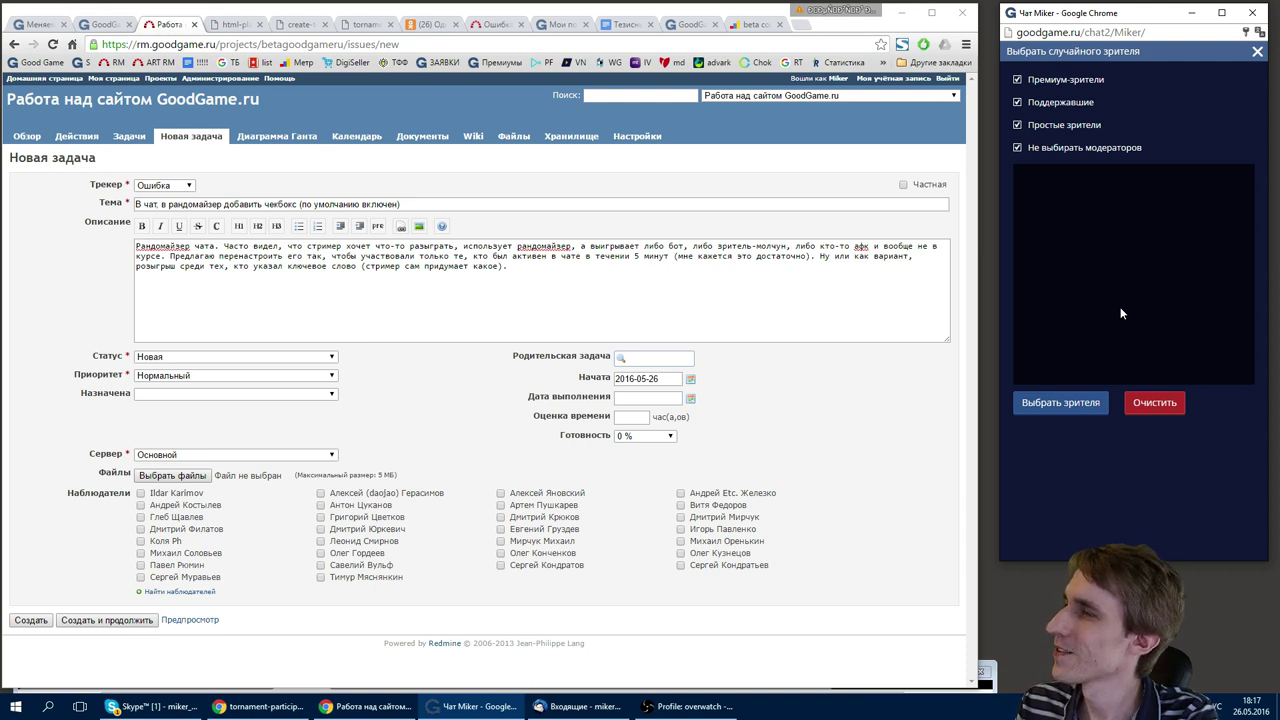
{"action": "left_click", "coordinate": [311, 396]}
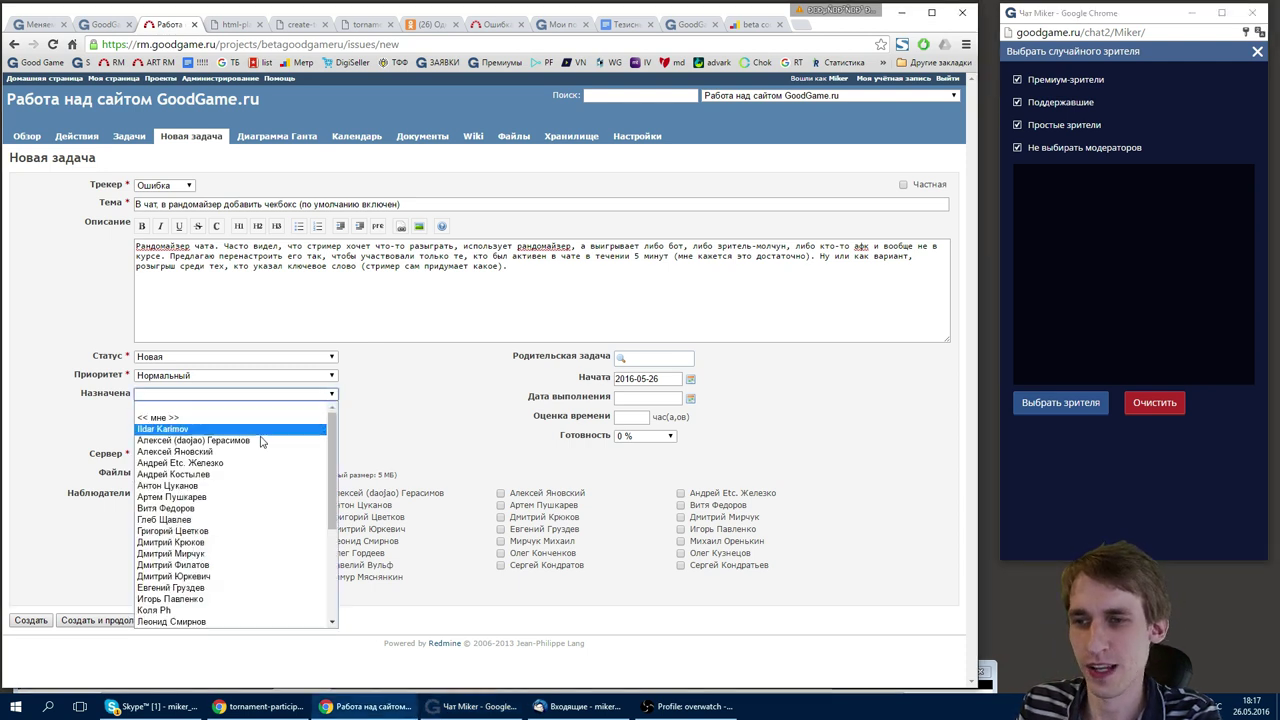
{"action": "left_click", "coordinate": [206, 509]}
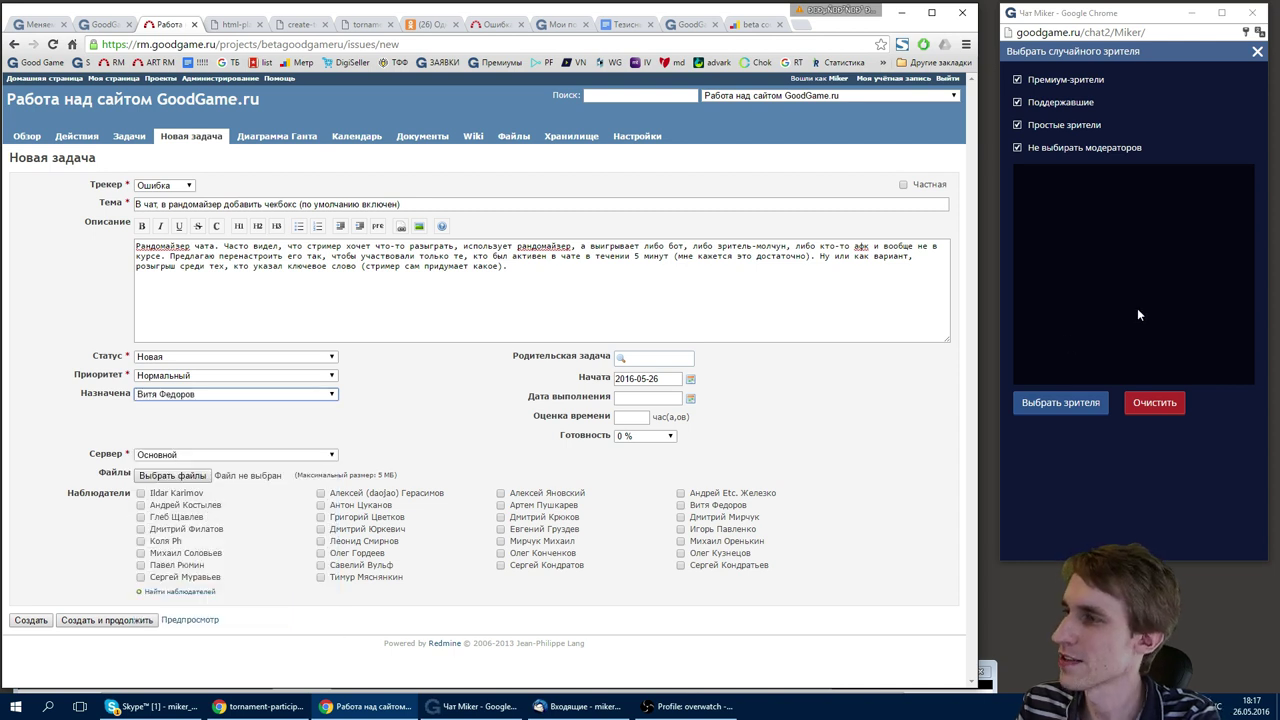
Step: Cut all the text out of the issue description
{"action": "left_click", "coordinate": [458, 210]}
{"action": "left_click_drag", "start_coordinate": [584, 290], "coordinate": [79, 237]}
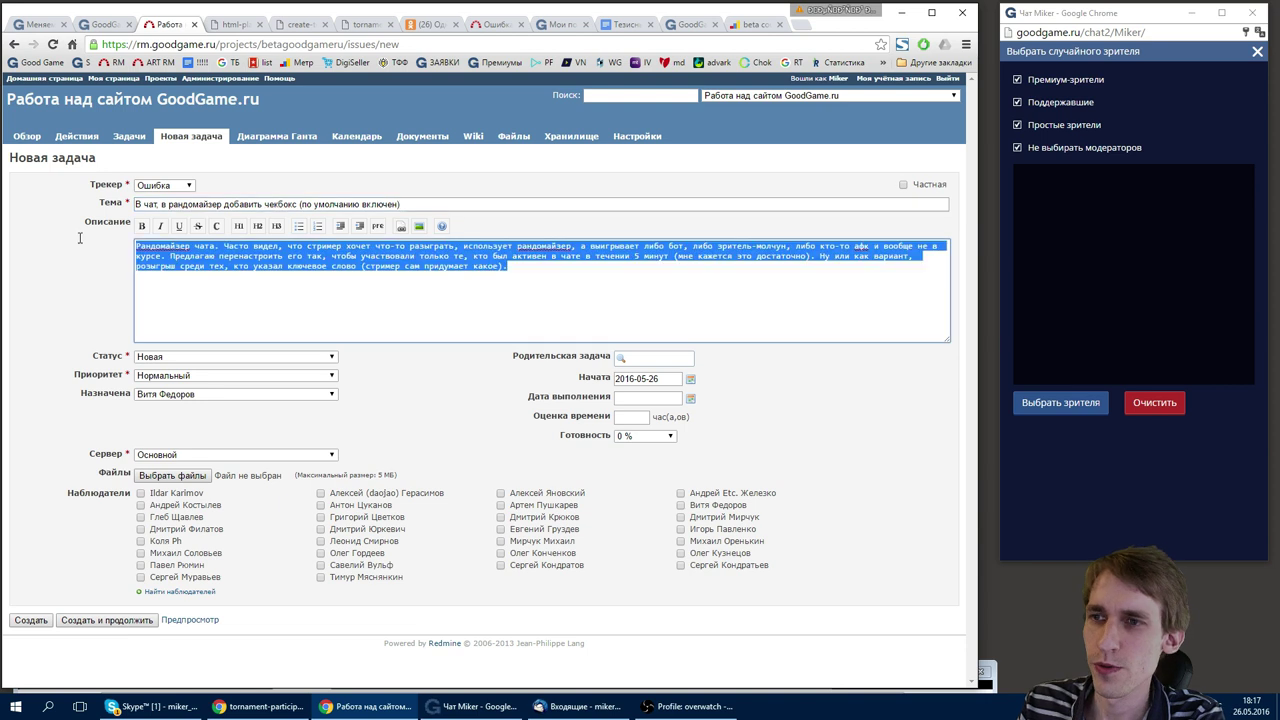
{"action": "key", "text": "ctrl+x"}
Step: End the subject with the quoted 'активных последние 5 минут', dropping 'Разыгрывать', and close the randomizer panel
{"action": "left_click", "coordinate": [462, 207]}
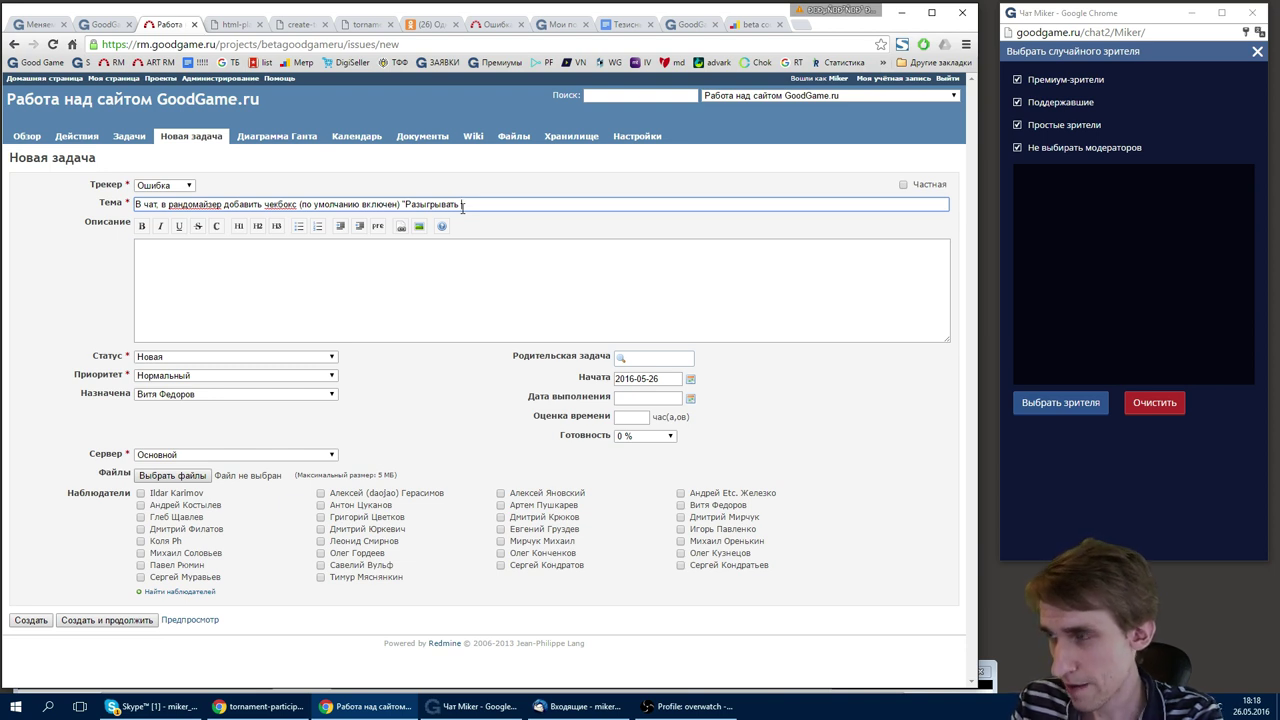
{"action": "key", "text": "ctrl+shift+Left"}
{"action": "key", "text": "BackSpace"}
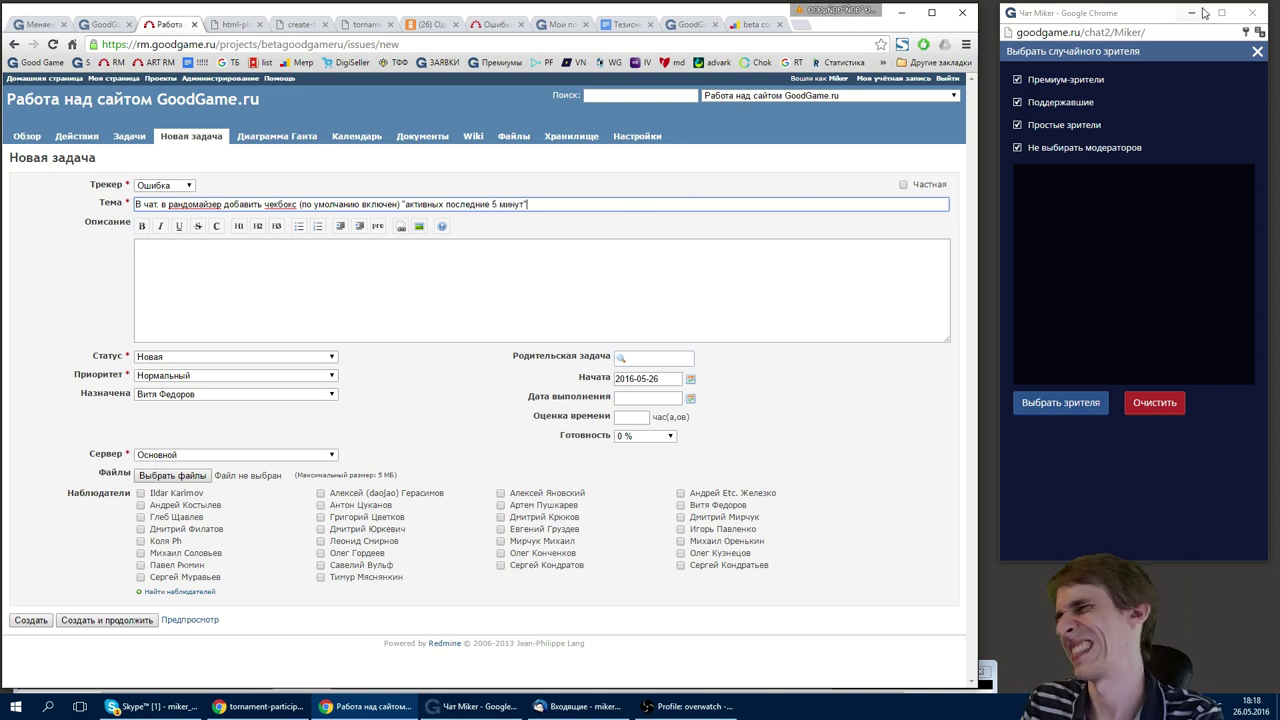
{"action": "left_click", "coordinate": [1257, 51]}
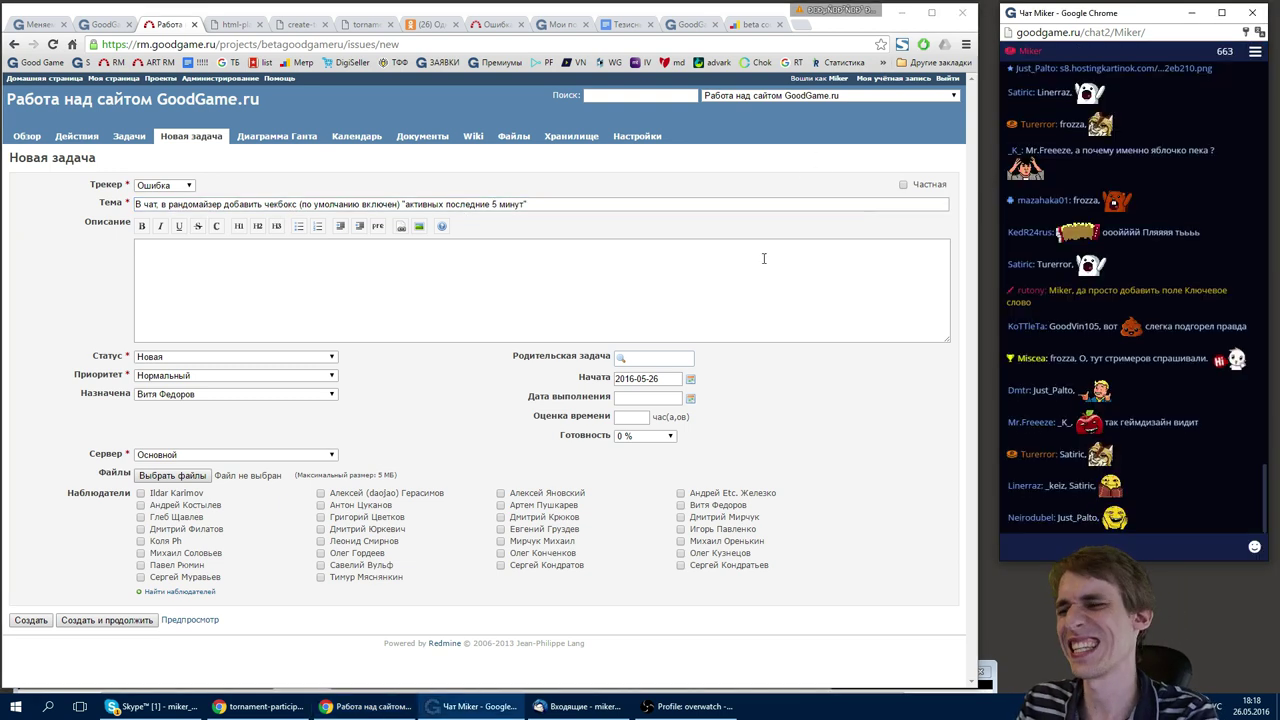
{"action": "left_click", "coordinate": [517, 277]}
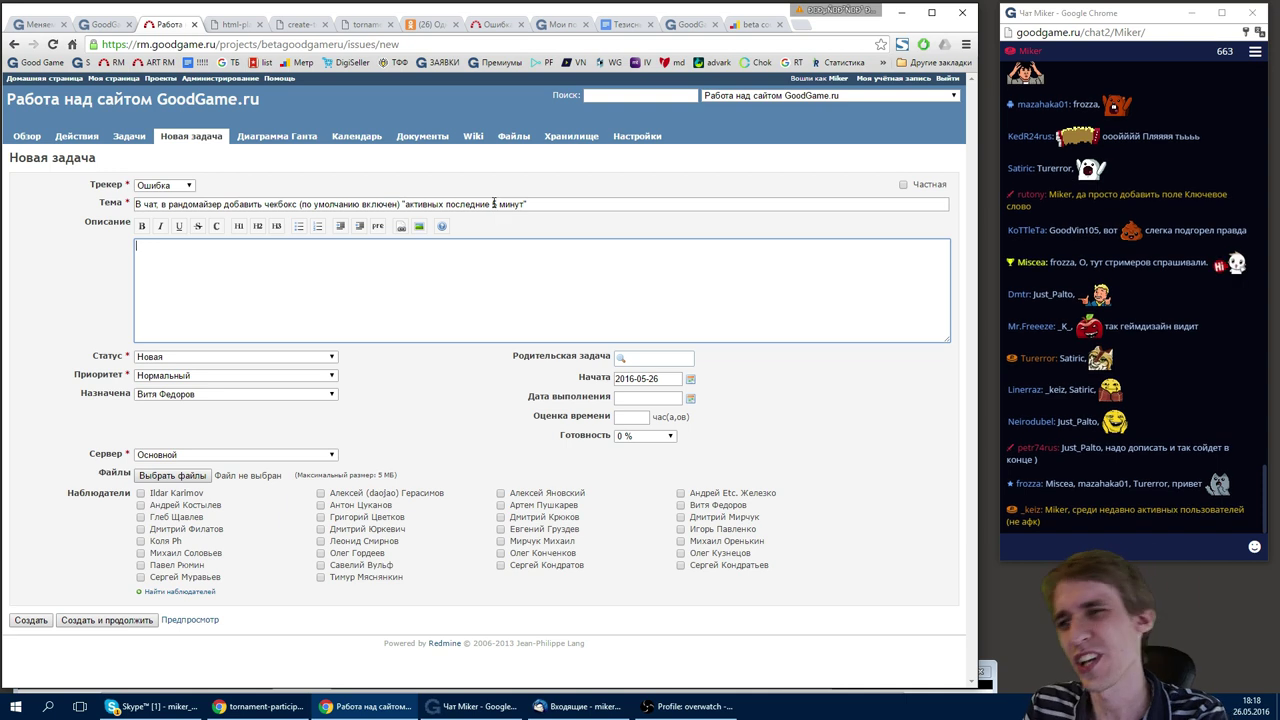
{"action": "left_click", "coordinate": [412, 203]}
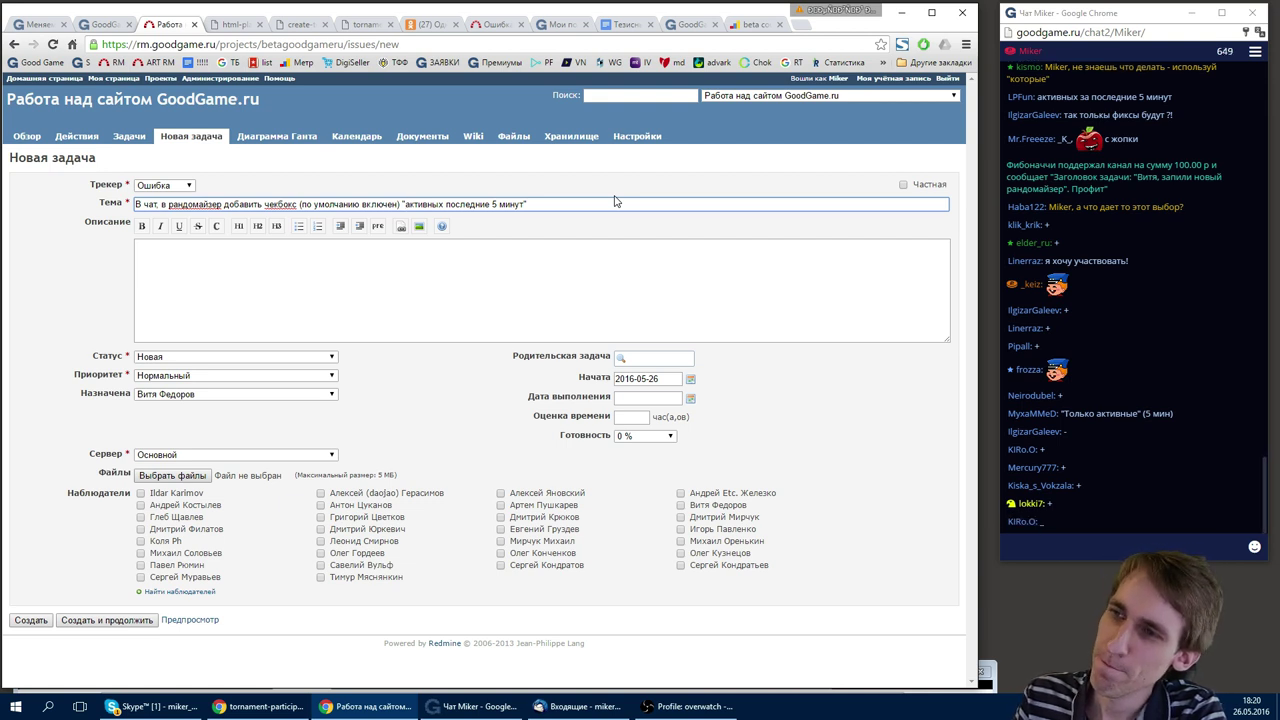
Step: Reword the issue subject to 'Среди активных последние 5 минут'
{"action": "key", "text": "ctrl+Left"}
{"action": "key", "text": "ctrl+Left"}
{"action": "key", "text": "ctrl+Left"}
{"action": "key", "text": "ctrl+Left"}
{"action": "key", "text": "ctrl+shift+Right"}
{"action": "type", "text": "Среди актив"}
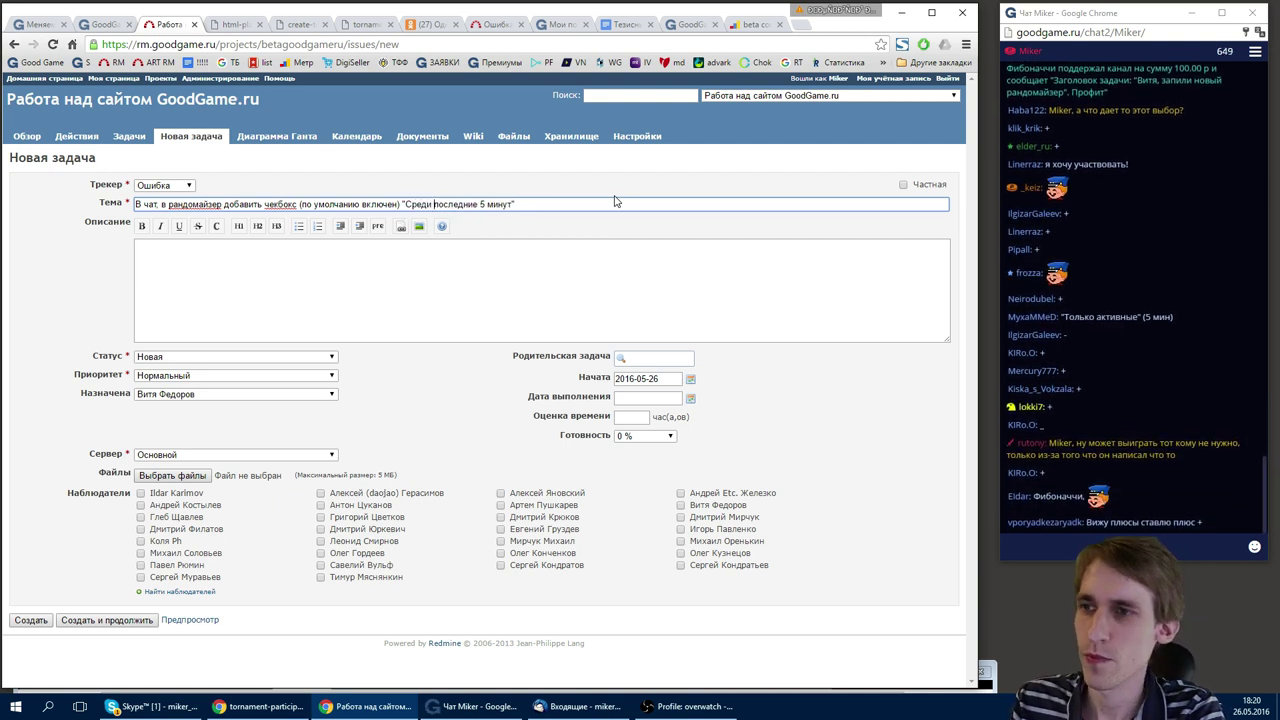
{"action": "type", "text": "ных последние"}
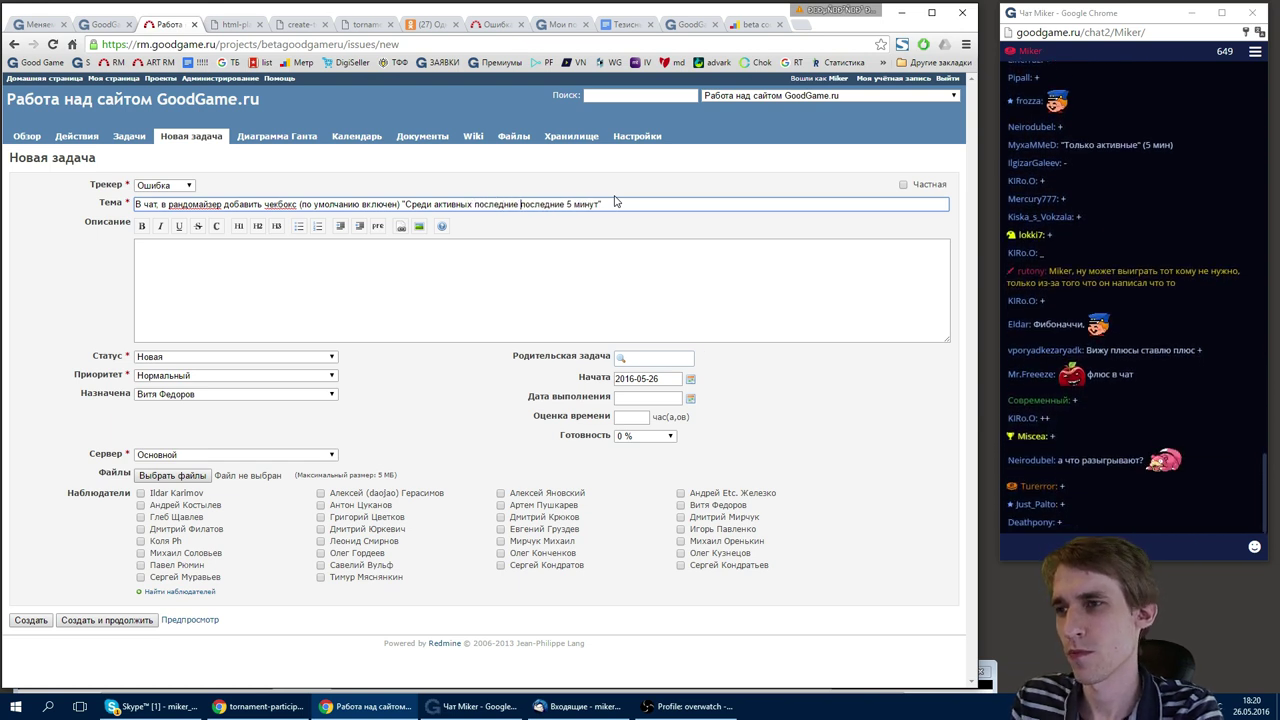
{"action": "key", "text": "ctrl+BackSpace"}
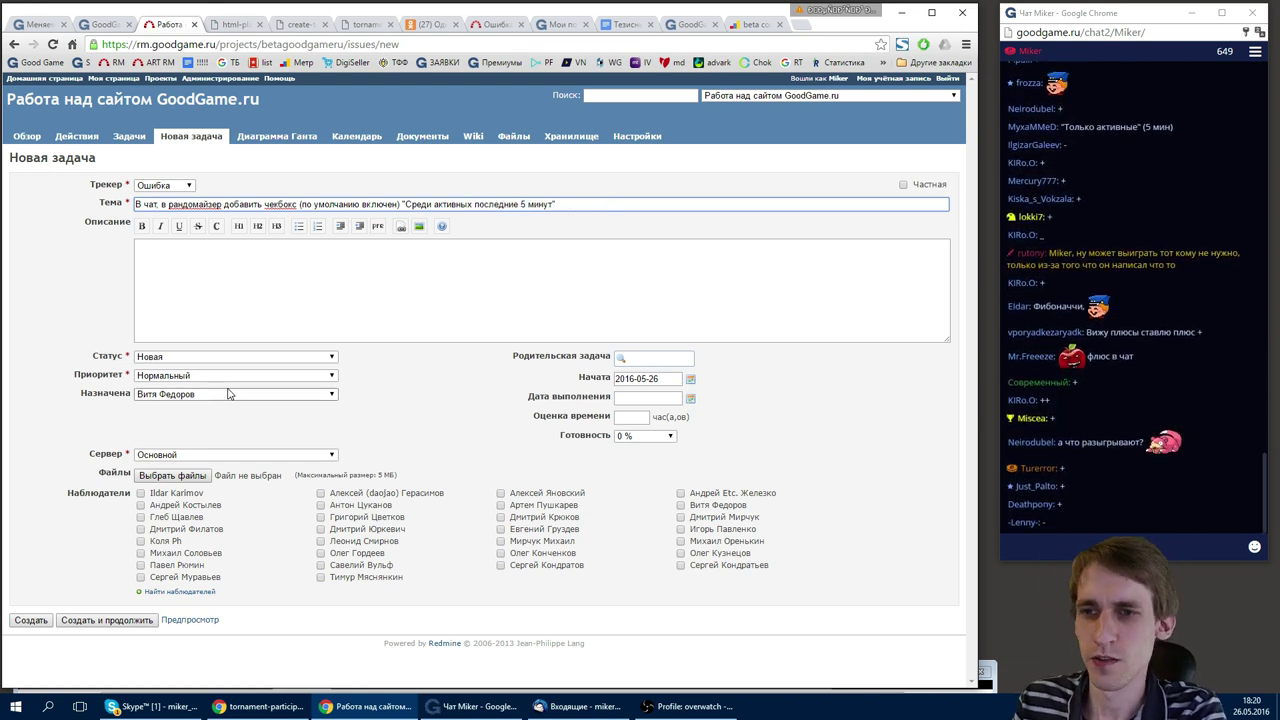
Step: Set the tracker to Улучшение and create the issue as #97355
{"action": "left_click", "coordinate": [176, 184]}
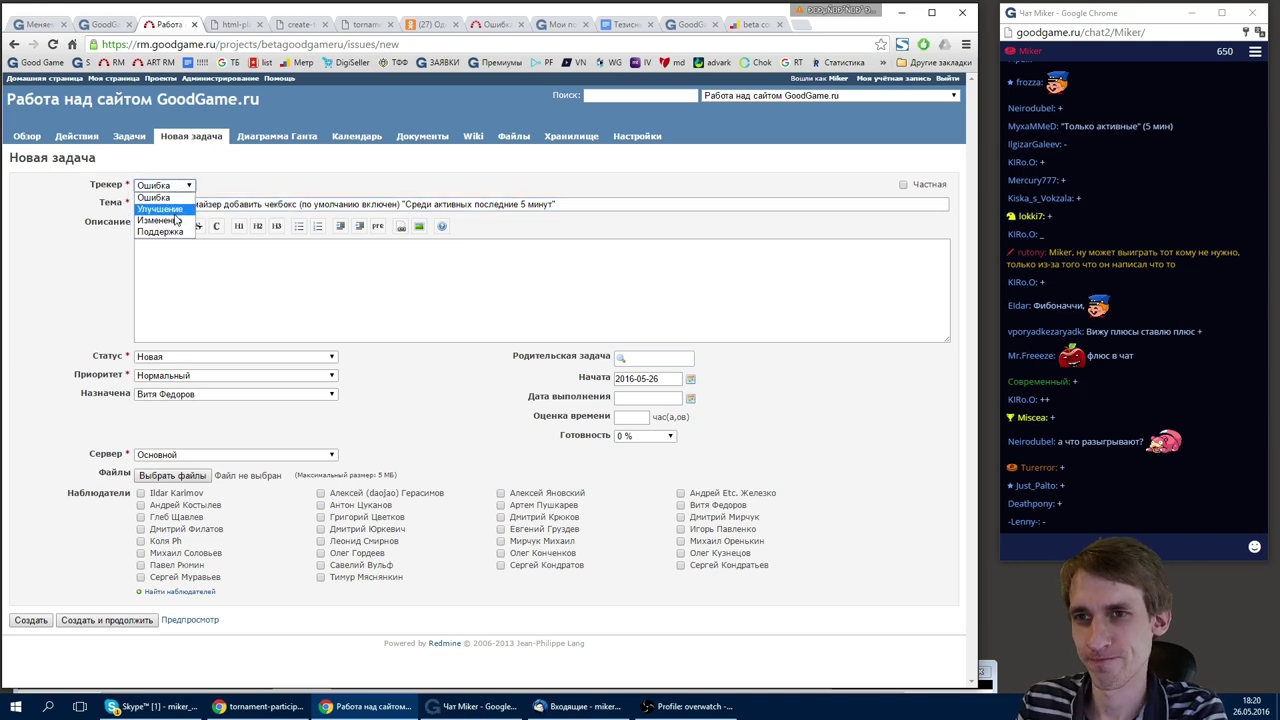
{"action": "left_click", "coordinate": [178, 212]}
{"action": "left_click", "coordinate": [31, 621]}
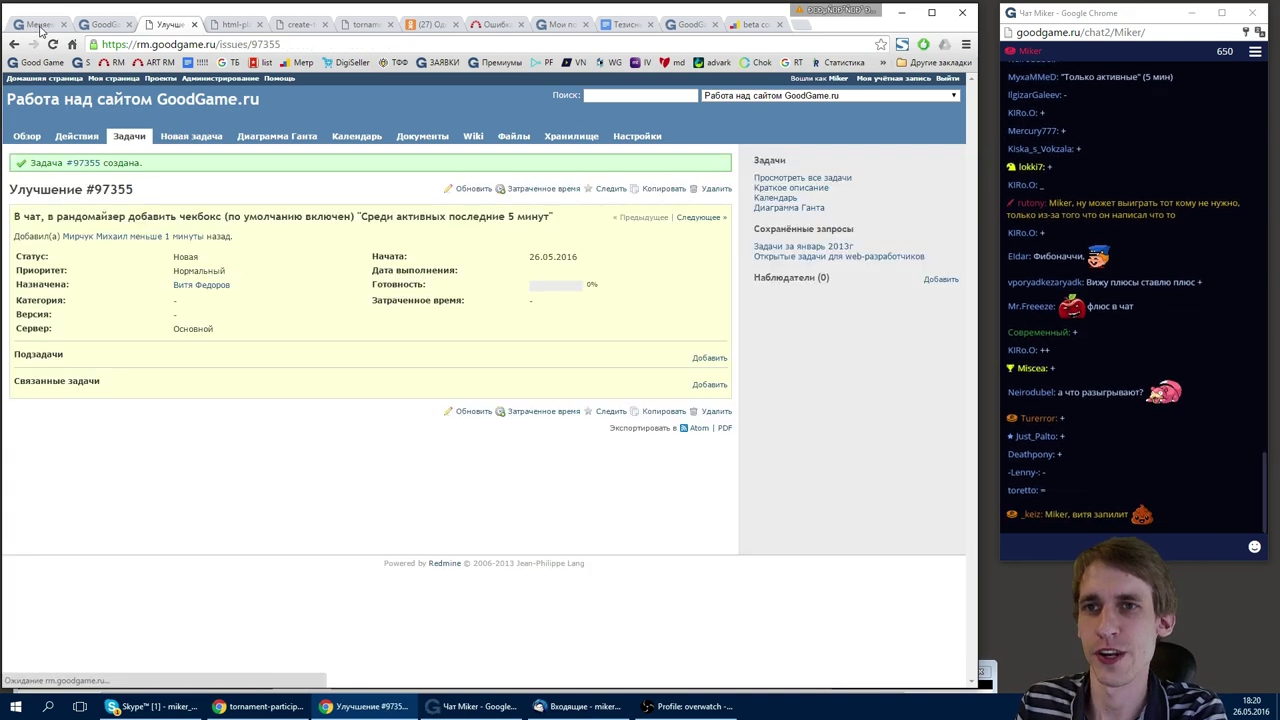
{"action": "left_click", "coordinate": [40, 24]}
{"action": "scroll", "coordinate": [372, 442], "scroll_direction": "down", "scroll_amount": 5}
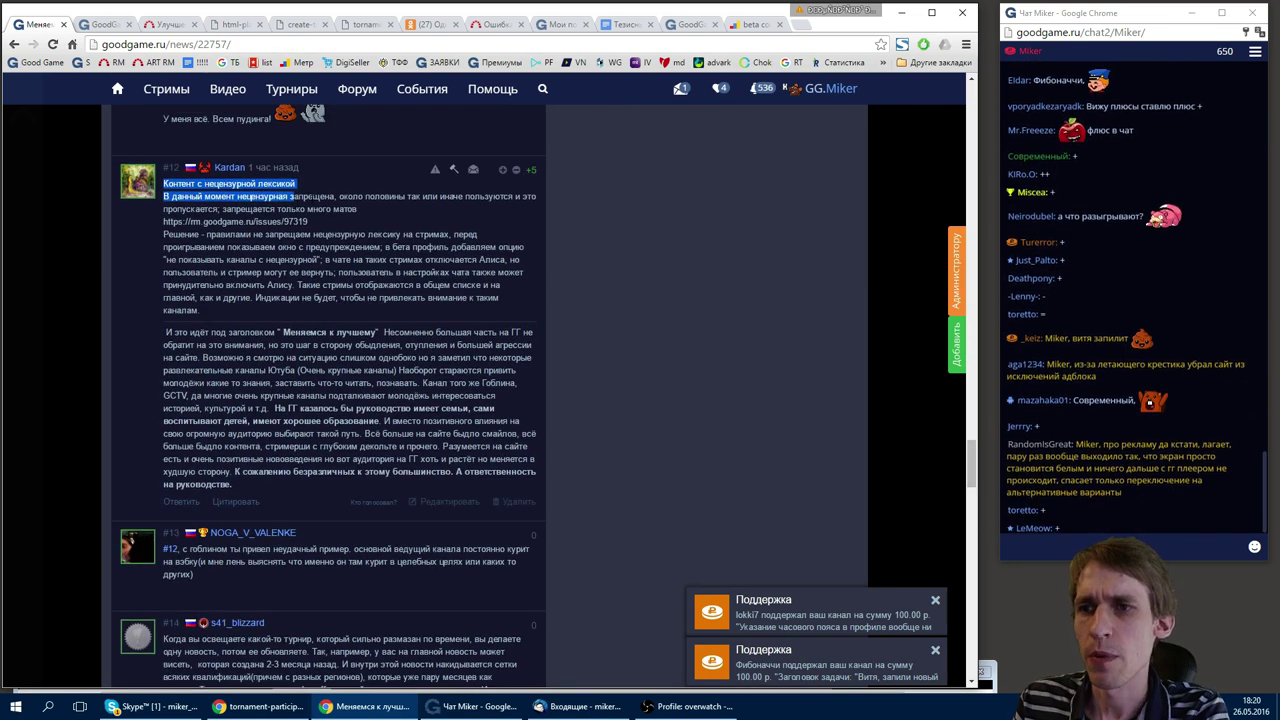
{"action": "double_click", "coordinate": [385, 196]}
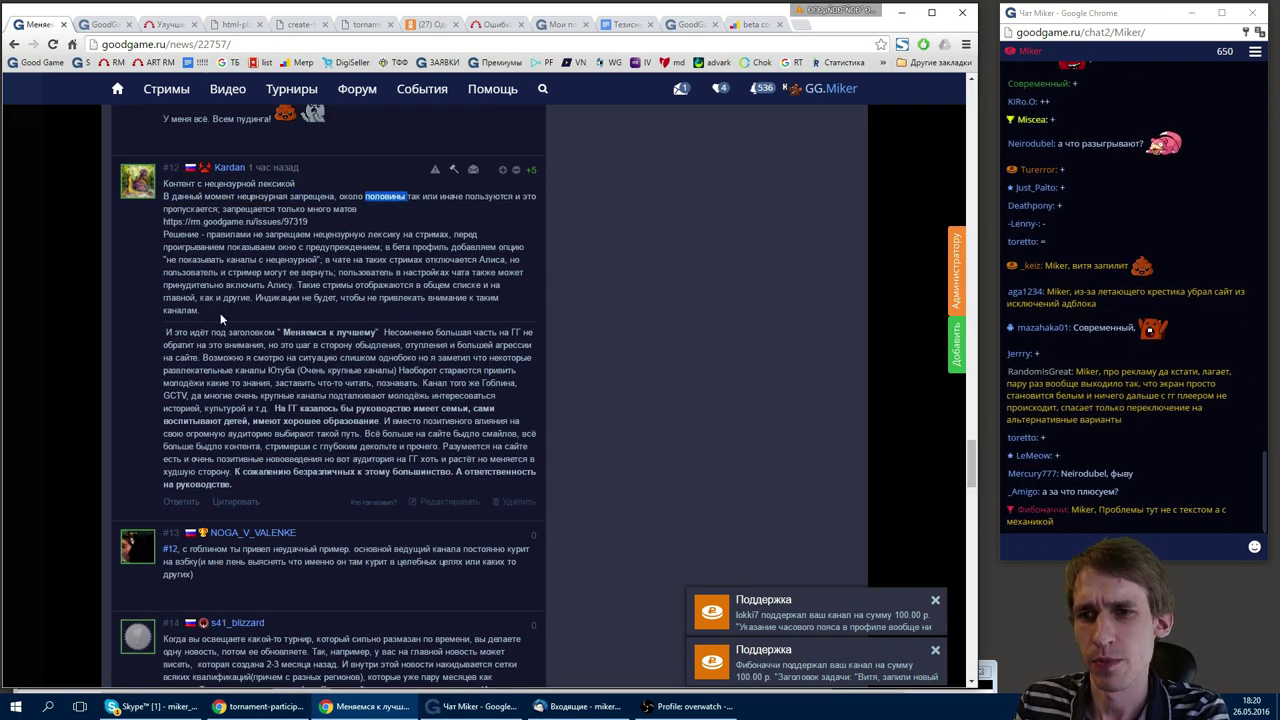
{"action": "left_click_drag", "start_coordinate": [220, 313], "coordinate": [310, 232]}
{"action": "left_click", "coordinate": [330, 310]}
{"action": "left_click", "coordinate": [324, 314]}
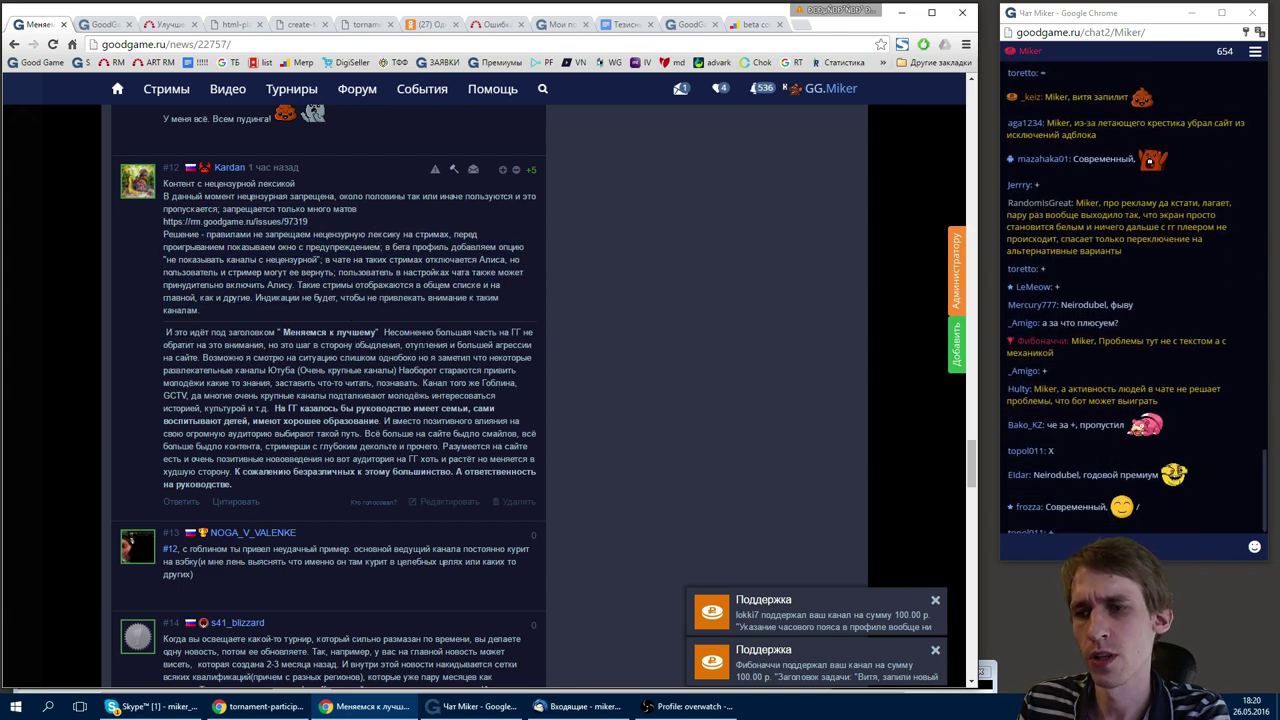
{"action": "double_click", "coordinate": [475, 344]}
{"action": "left_click", "coordinate": [475, 344]}
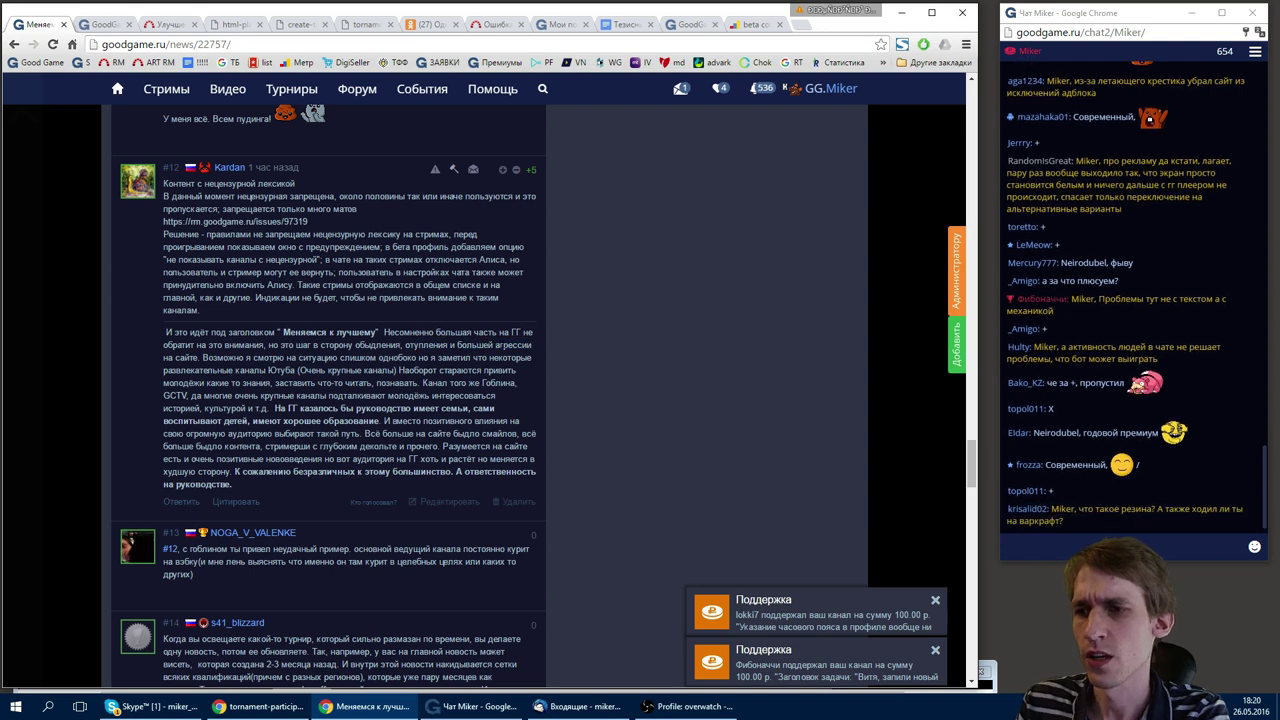
{"action": "double_click", "coordinate": [513, 344]}
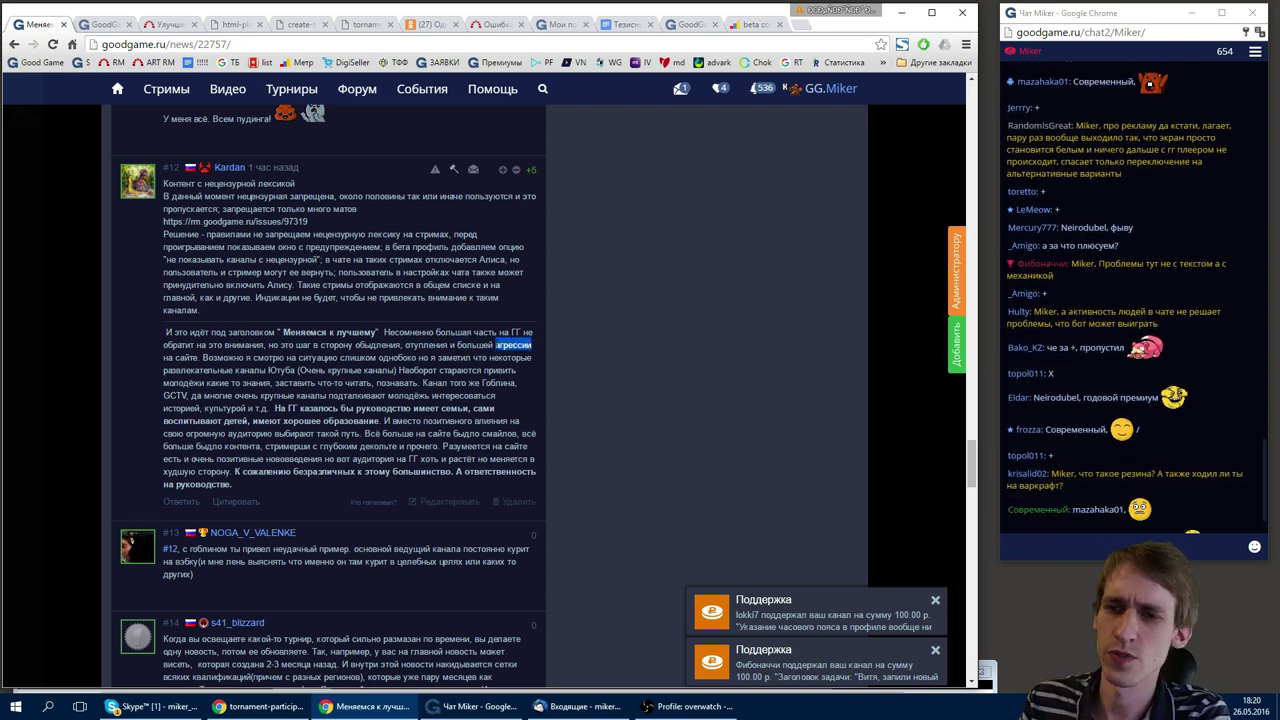
{"action": "left_click_drag", "start_coordinate": [200, 358], "coordinate": [140, 331]}
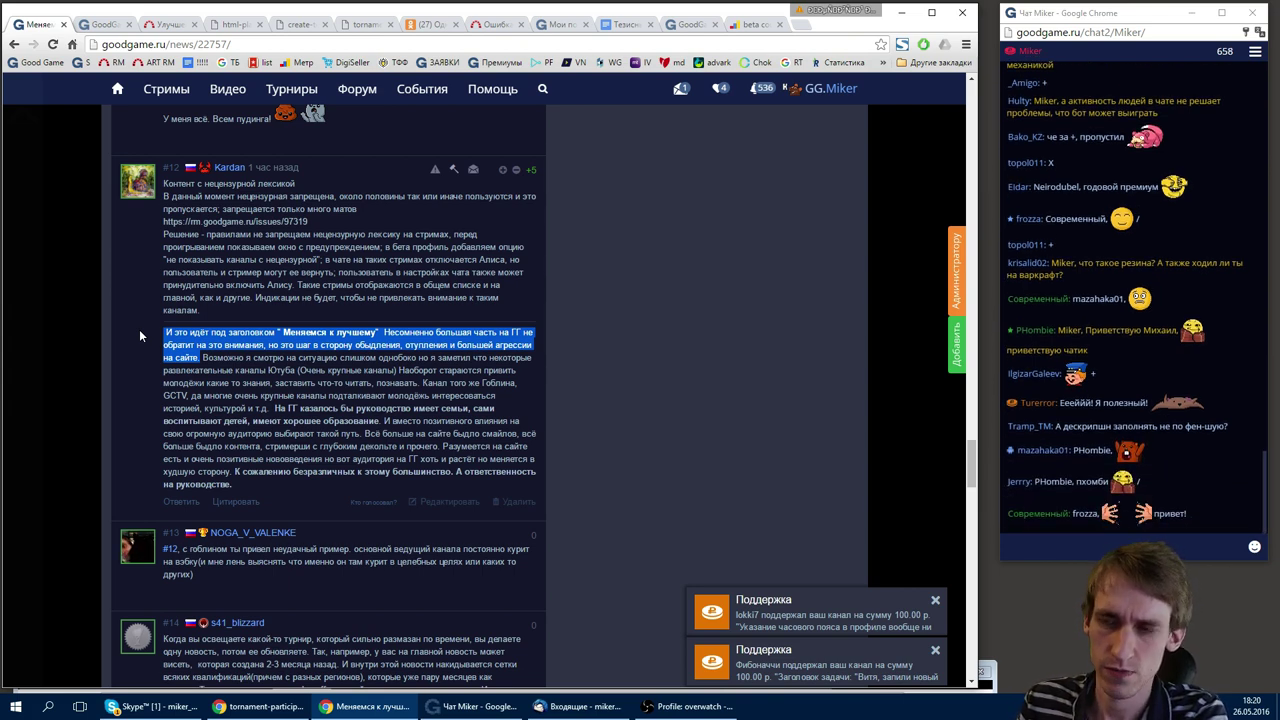
{"action": "double_click", "coordinate": [199, 370]}
{"action": "double_click", "coordinate": [224, 357]}
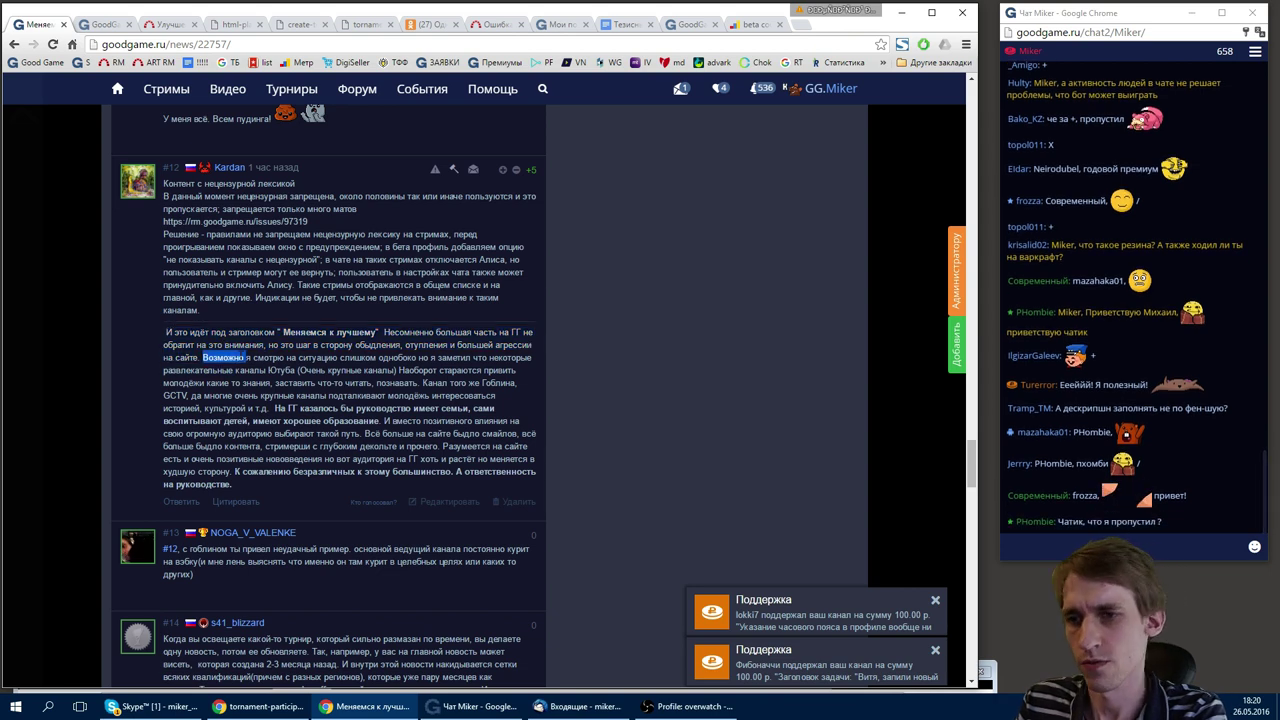
{"action": "left_click", "coordinate": [250, 357]}
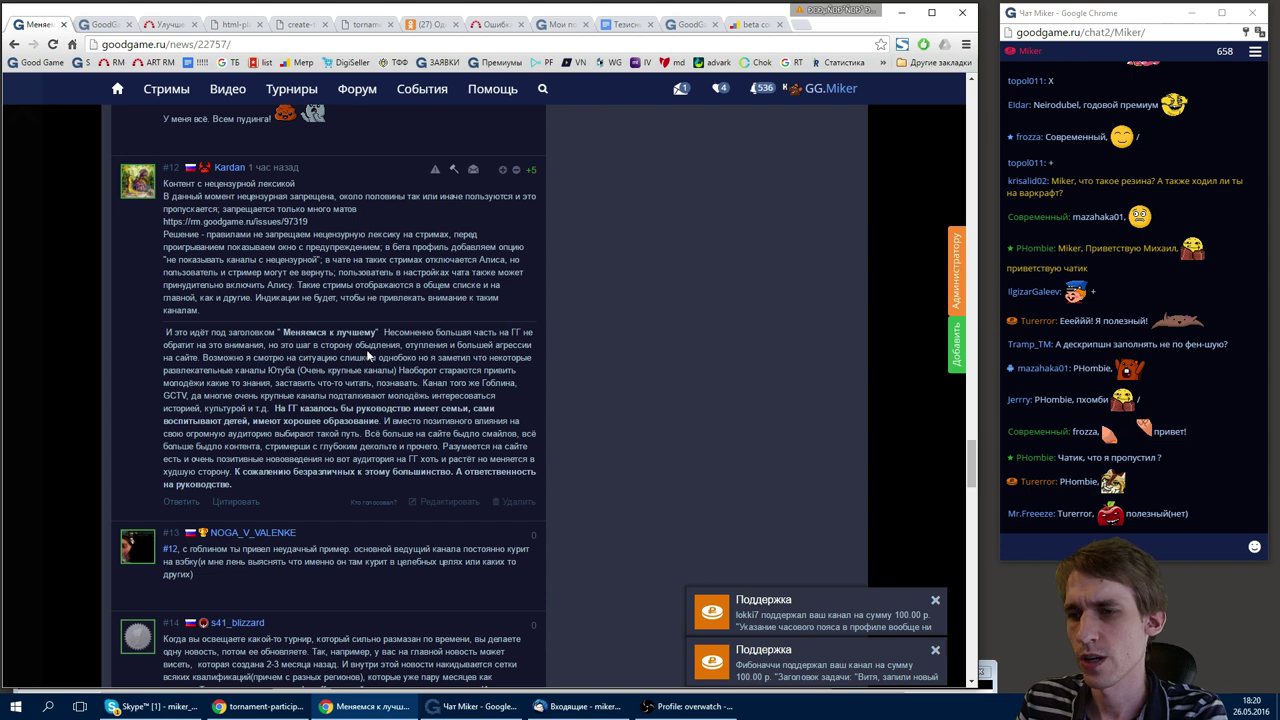
{"action": "double_click", "coordinate": [400, 357]}
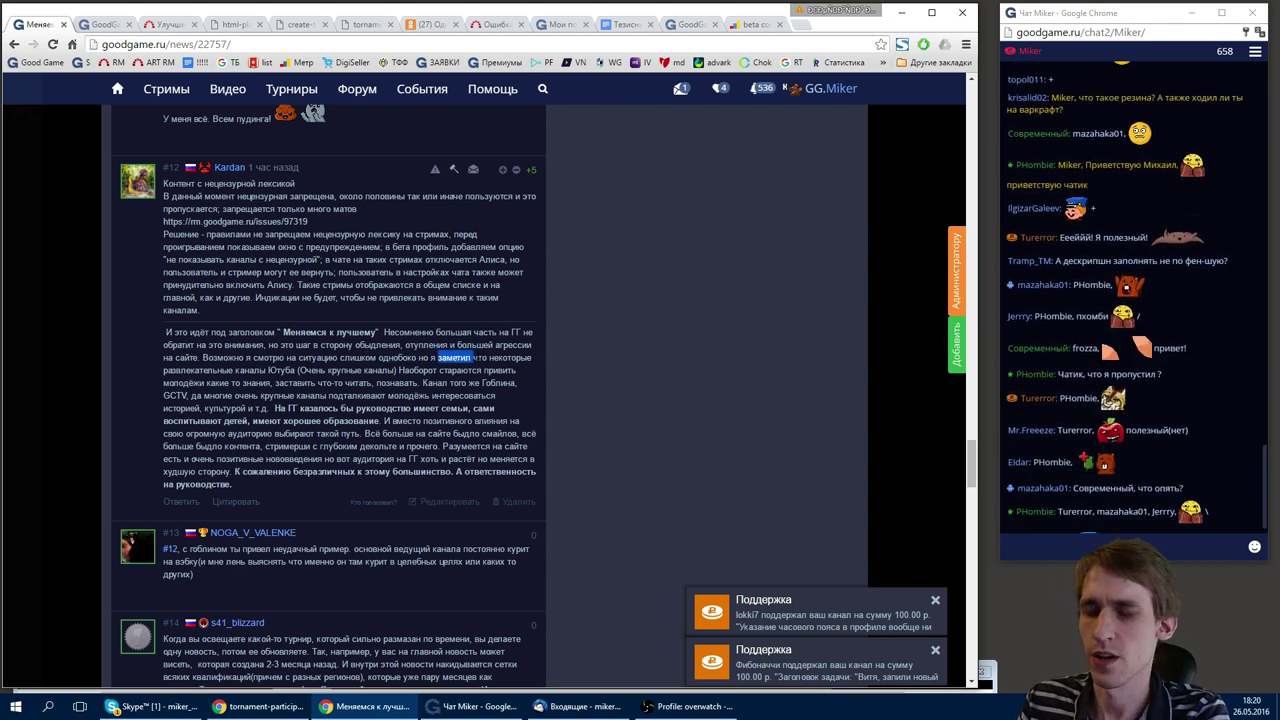
{"action": "left_click", "coordinate": [338, 357]}
{"action": "double_click", "coordinate": [338, 357]}
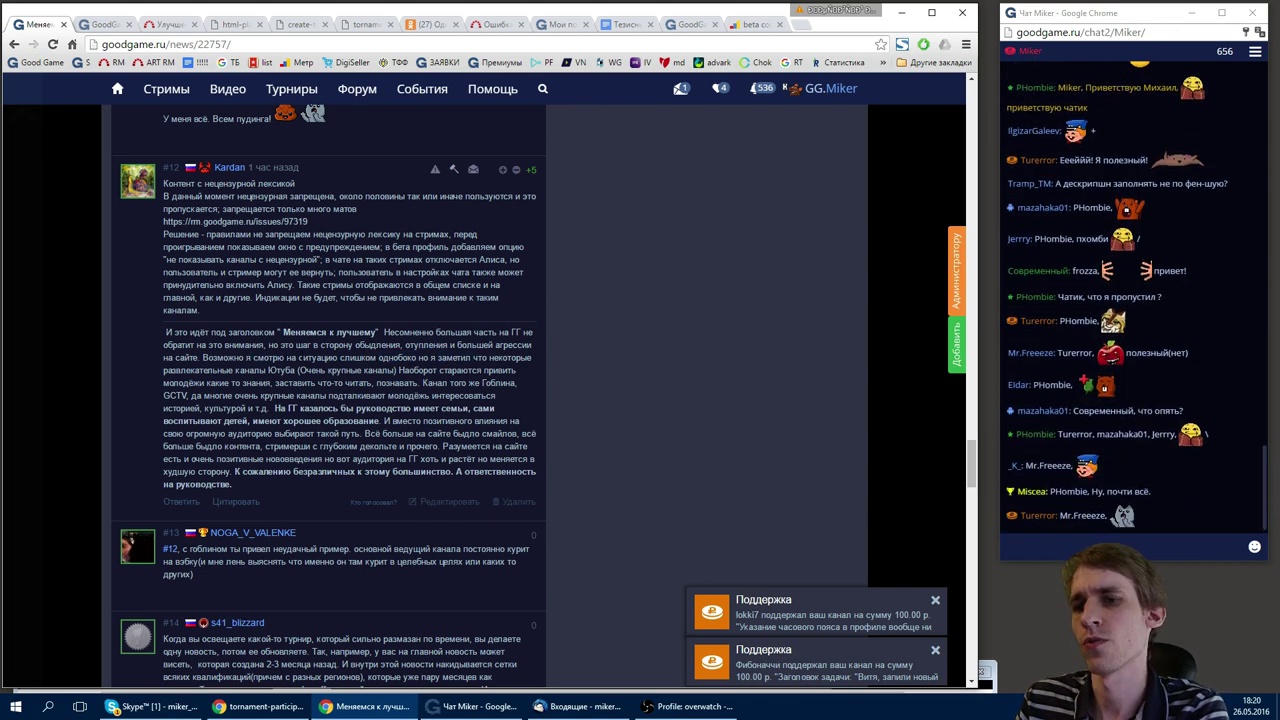
{"action": "double_click", "coordinate": [359, 357]}
{"action": "double_click", "coordinate": [400, 357]}
{"action": "left_click", "coordinate": [450, 357]}
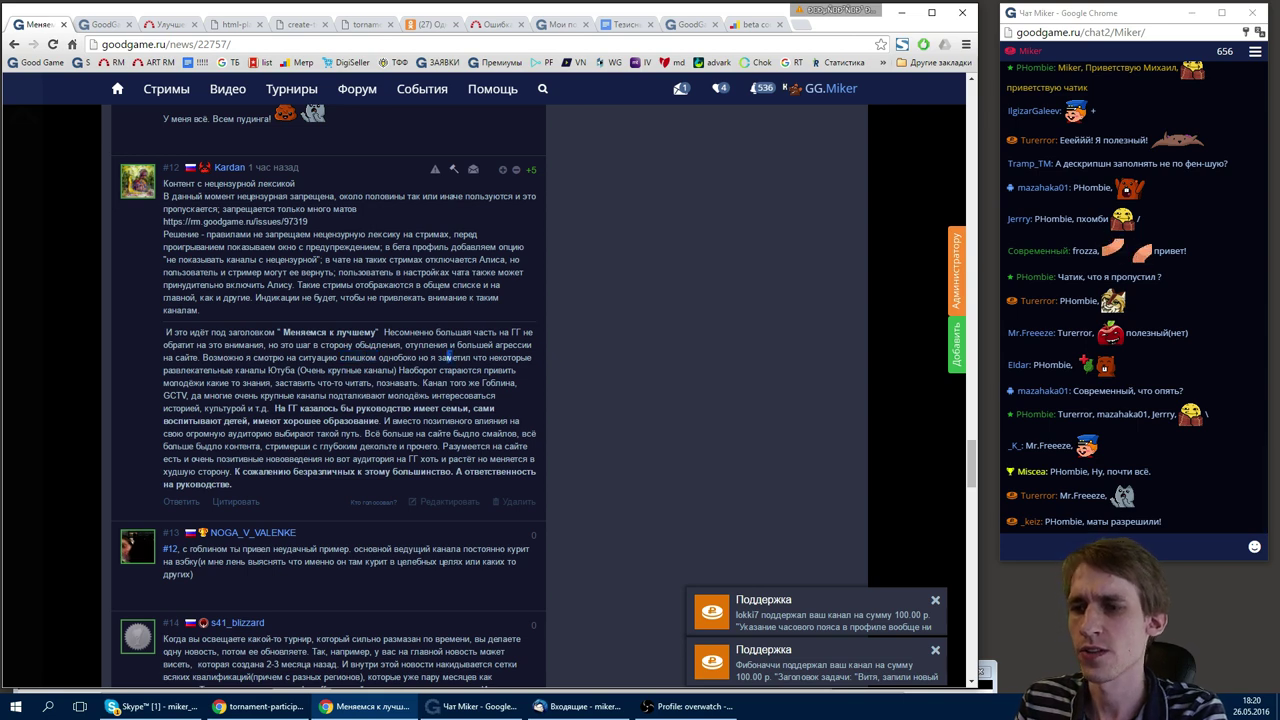
{"action": "double_click", "coordinate": [510, 357]}
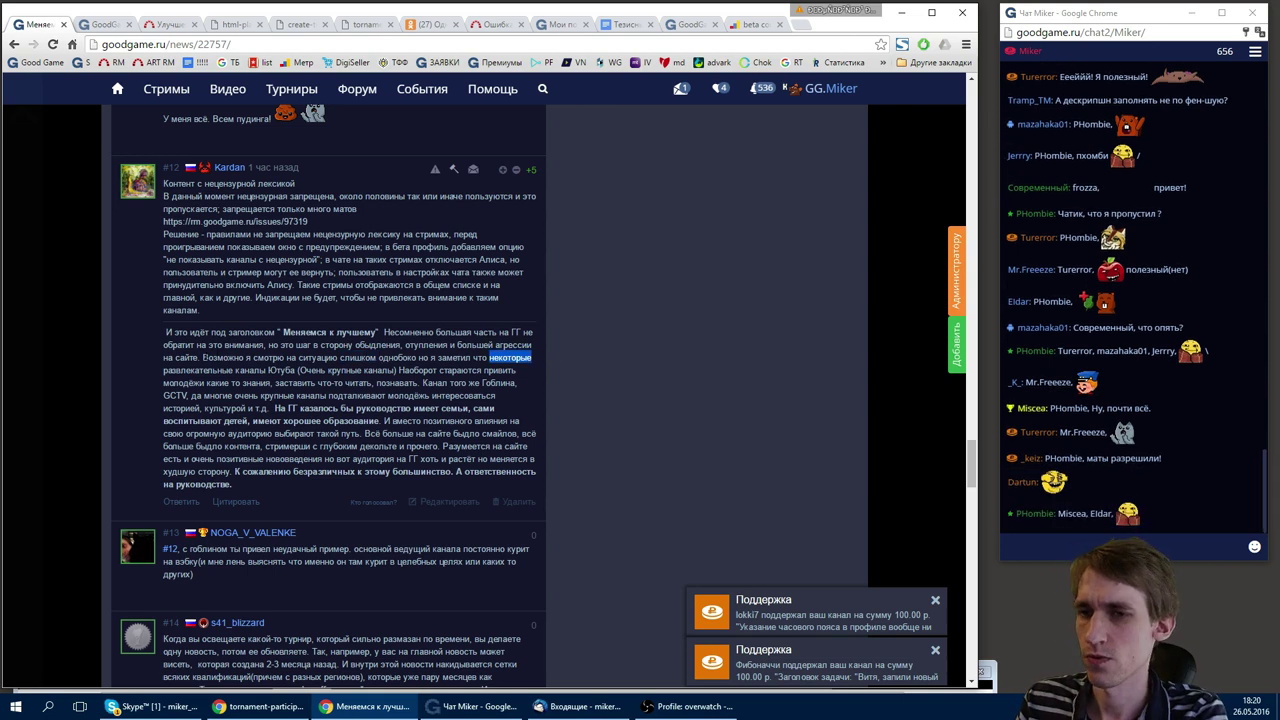
{"action": "left_click", "coordinate": [510, 357]}
{"action": "left_click_drag", "start_coordinate": [342, 357], "coordinate": [295, 370]}
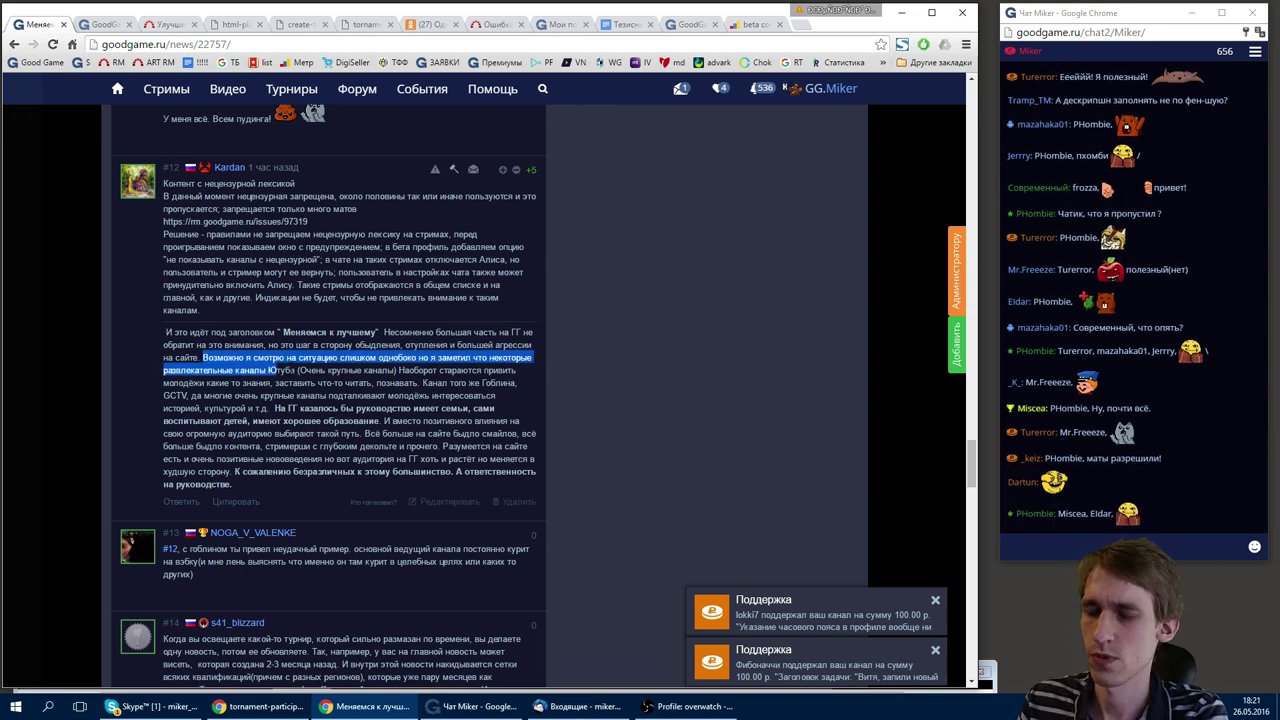
{"action": "left_click", "coordinate": [302, 370]}
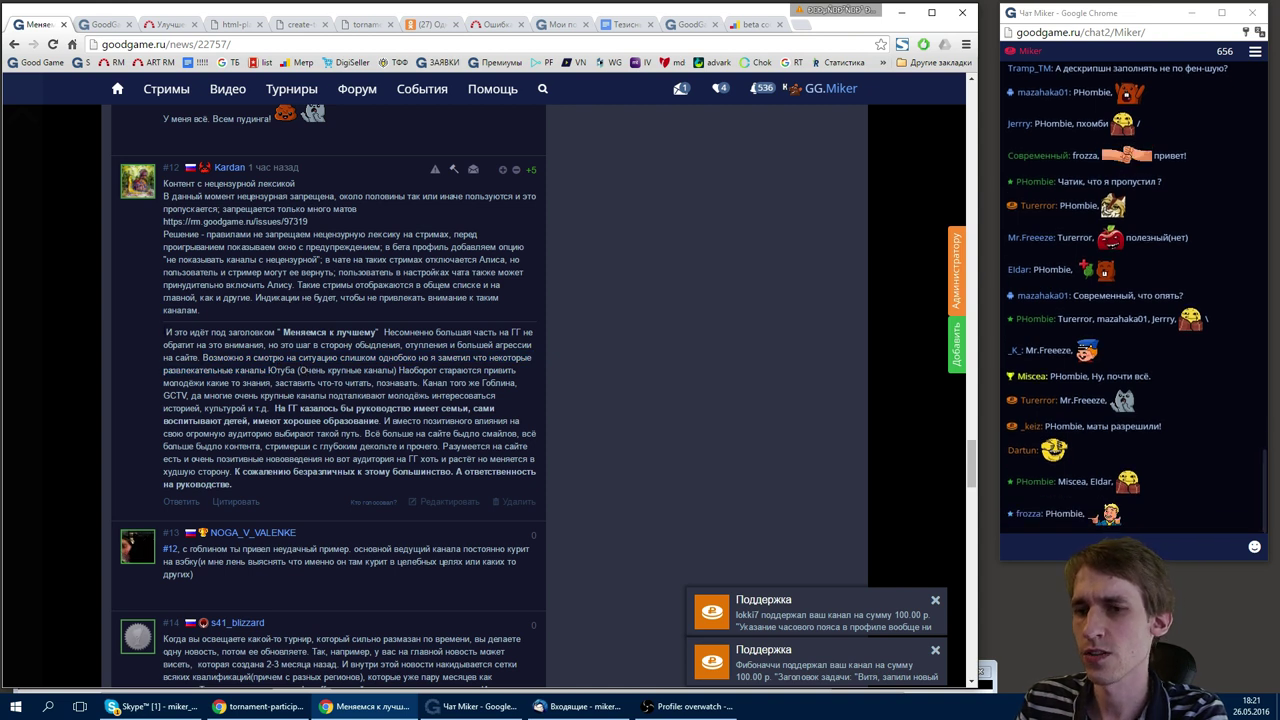
{"action": "left_click_drag", "start_coordinate": [165, 332], "coordinate": [199, 357]}
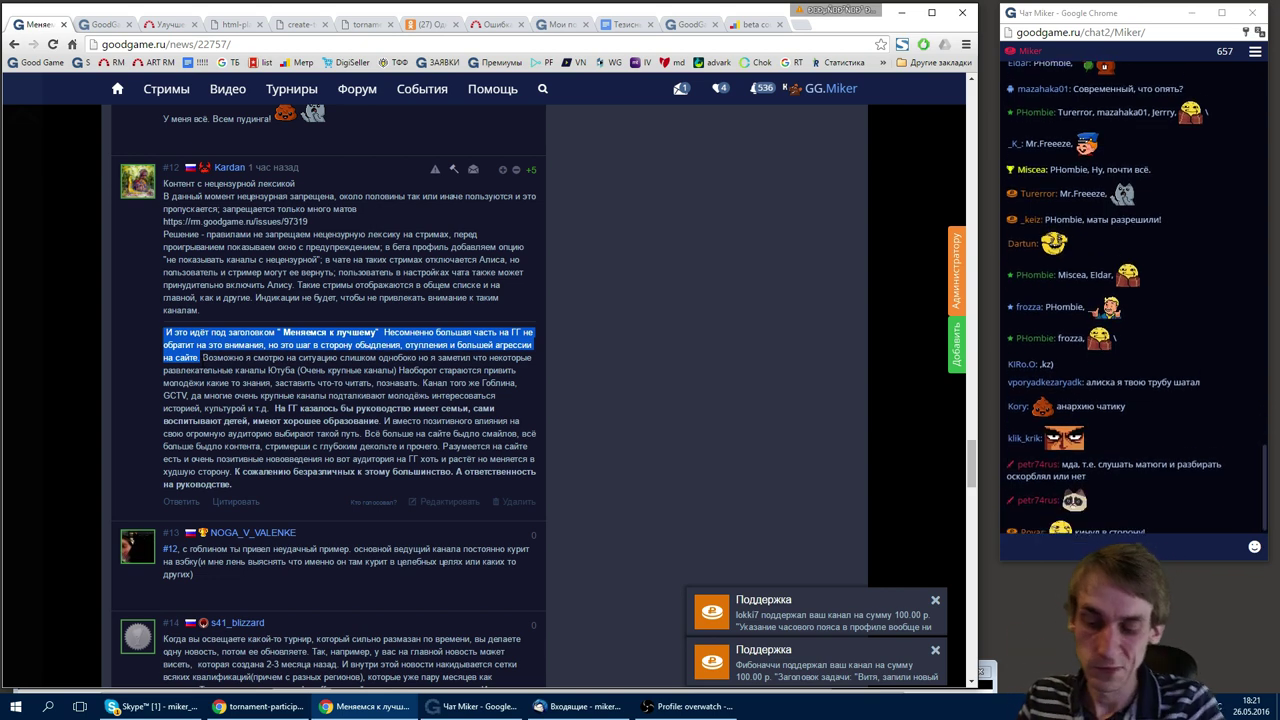
{"action": "left_click", "coordinate": [305, 357]}
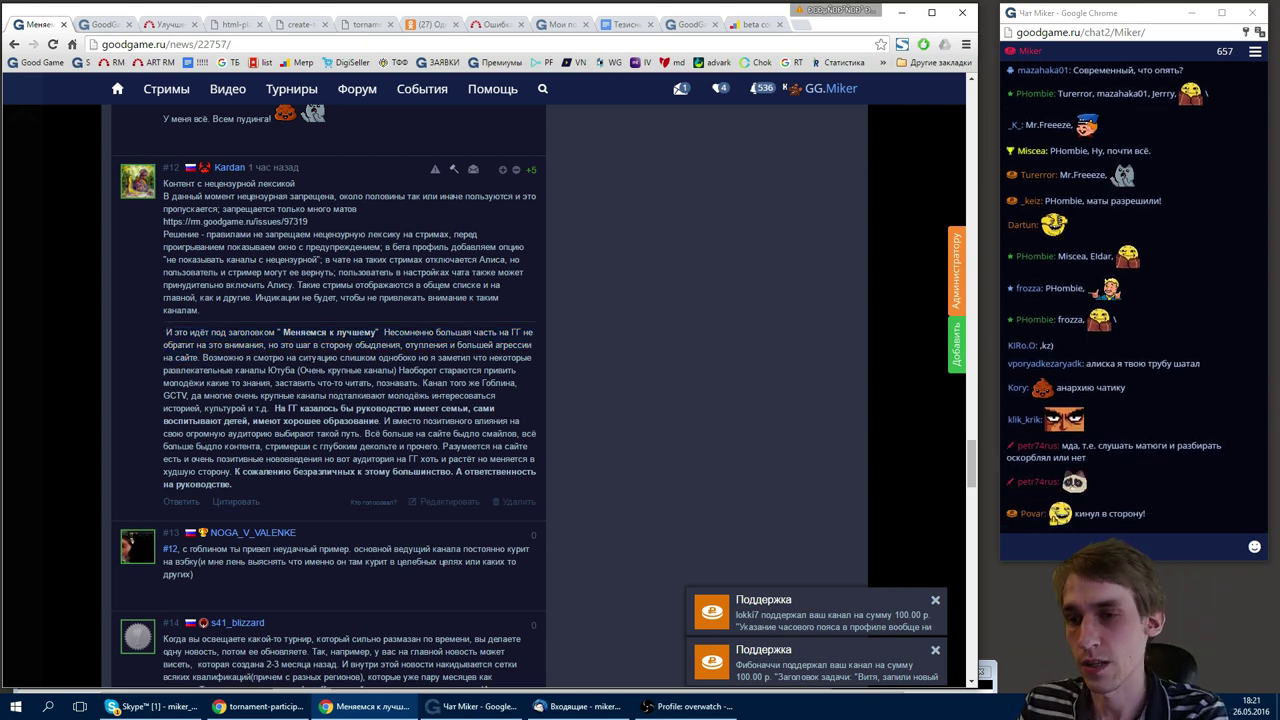
{"action": "double_click", "coordinate": [305, 357]}
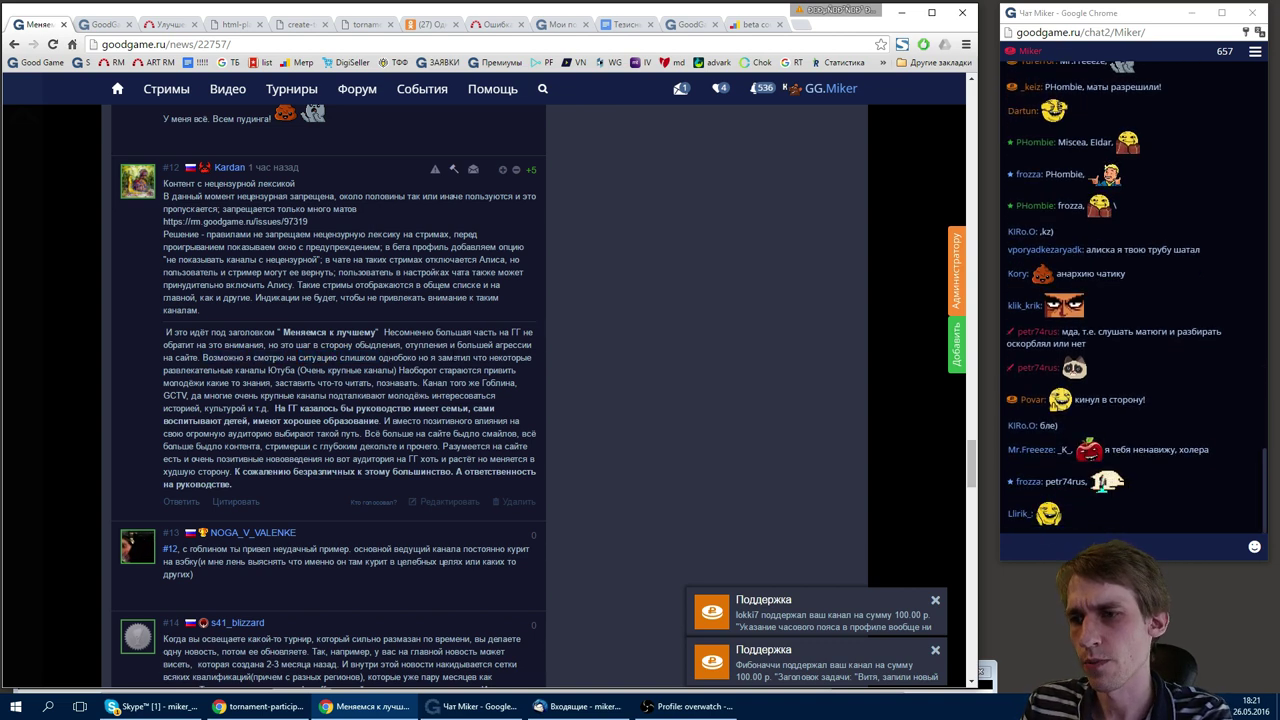
{"action": "double_click", "coordinate": [510, 357]}
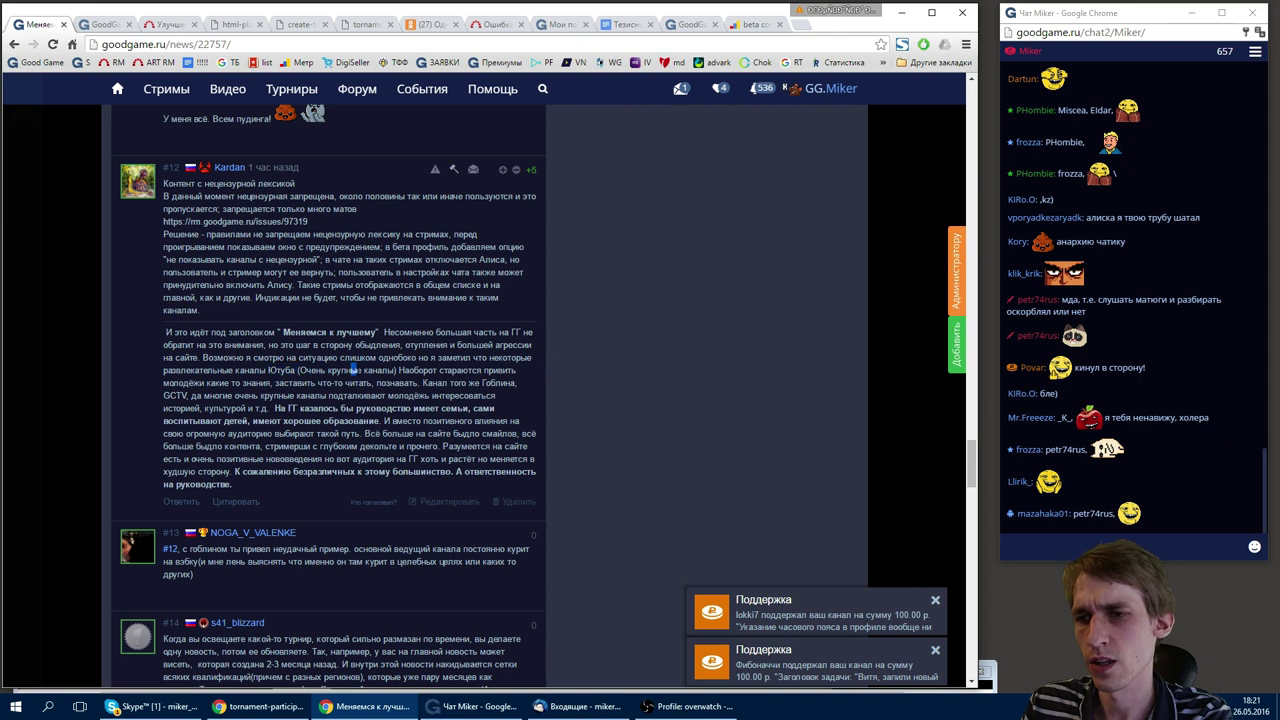
{"action": "double_click", "coordinate": [499, 370]}
{"action": "left_click", "coordinate": [398, 370]}
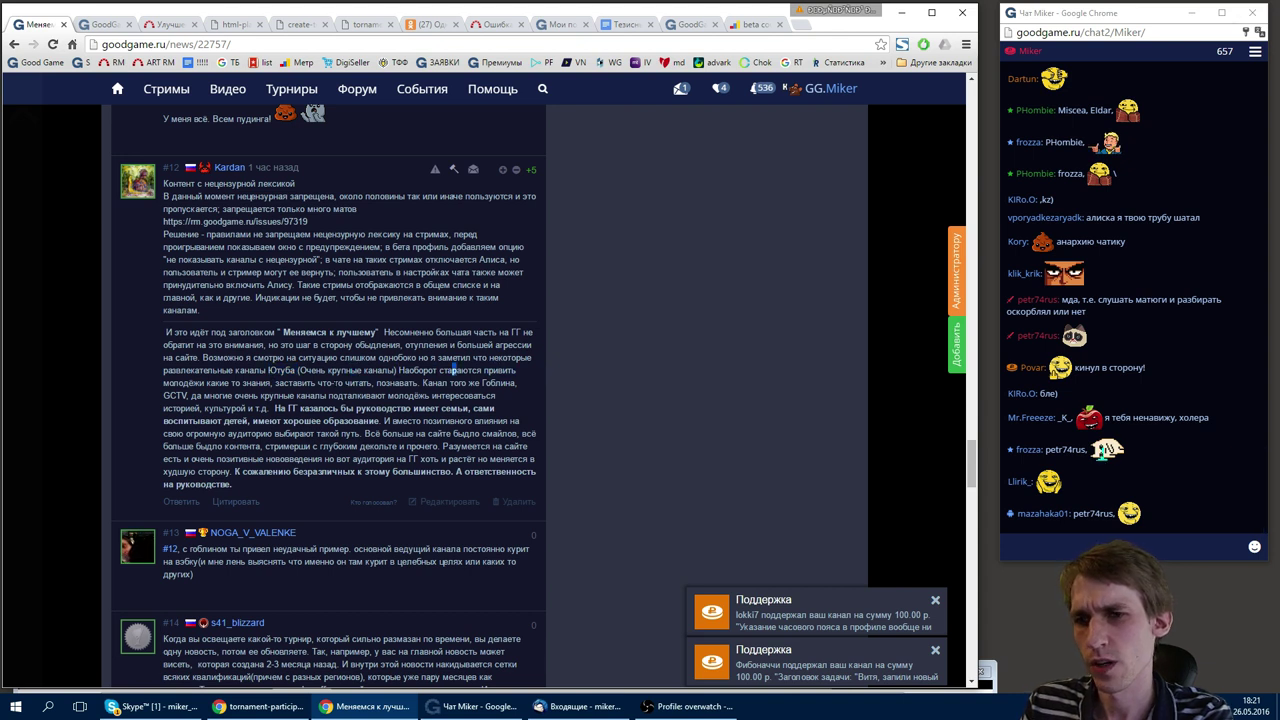
{"action": "double_click", "coordinate": [183, 382]}
{"action": "double_click", "coordinate": [256, 382]}
{"action": "double_click", "coordinate": [183, 382]}
{"action": "double_click", "coordinate": [218, 382]}
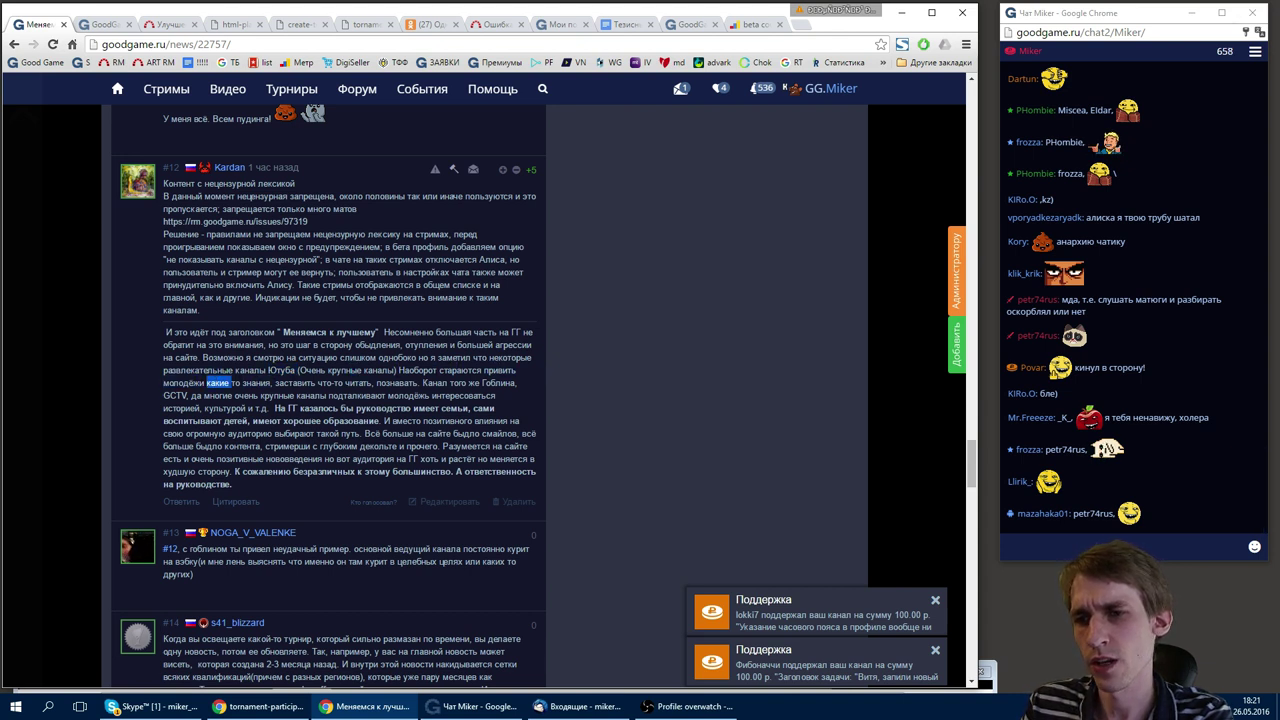
{"action": "double_click", "coordinate": [498, 382]}
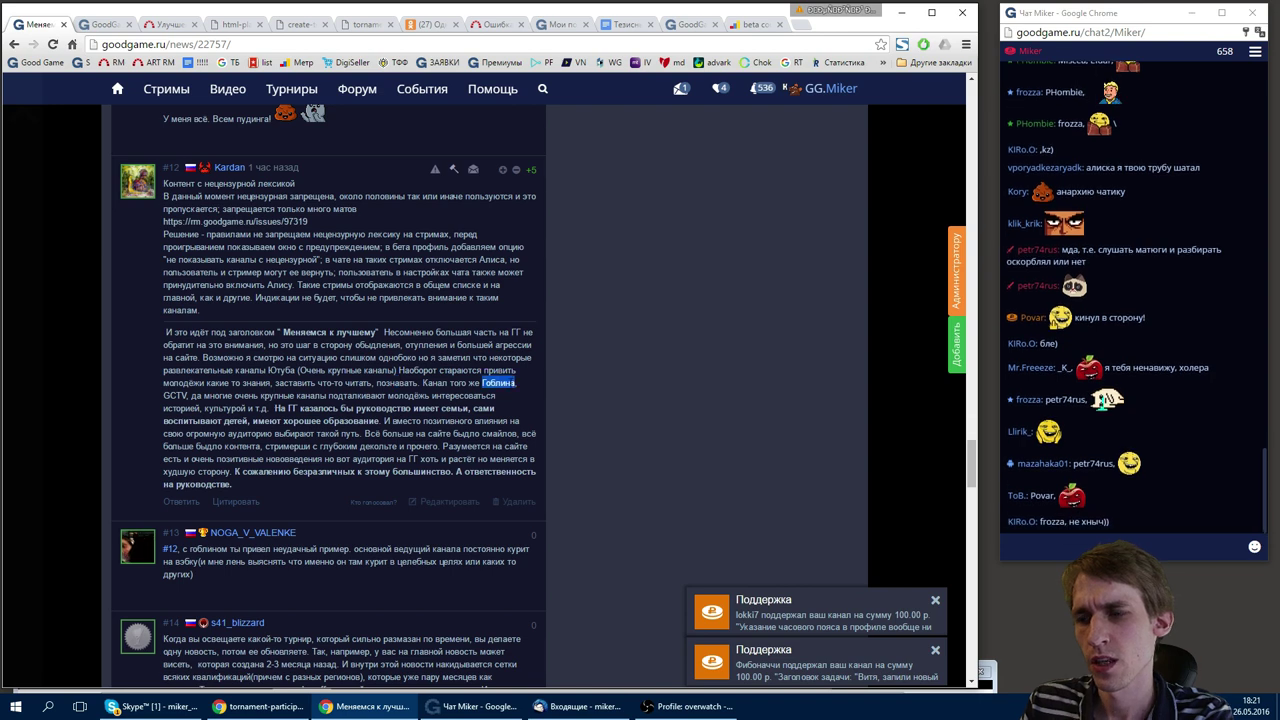
{"action": "left_click", "coordinate": [498, 382]}
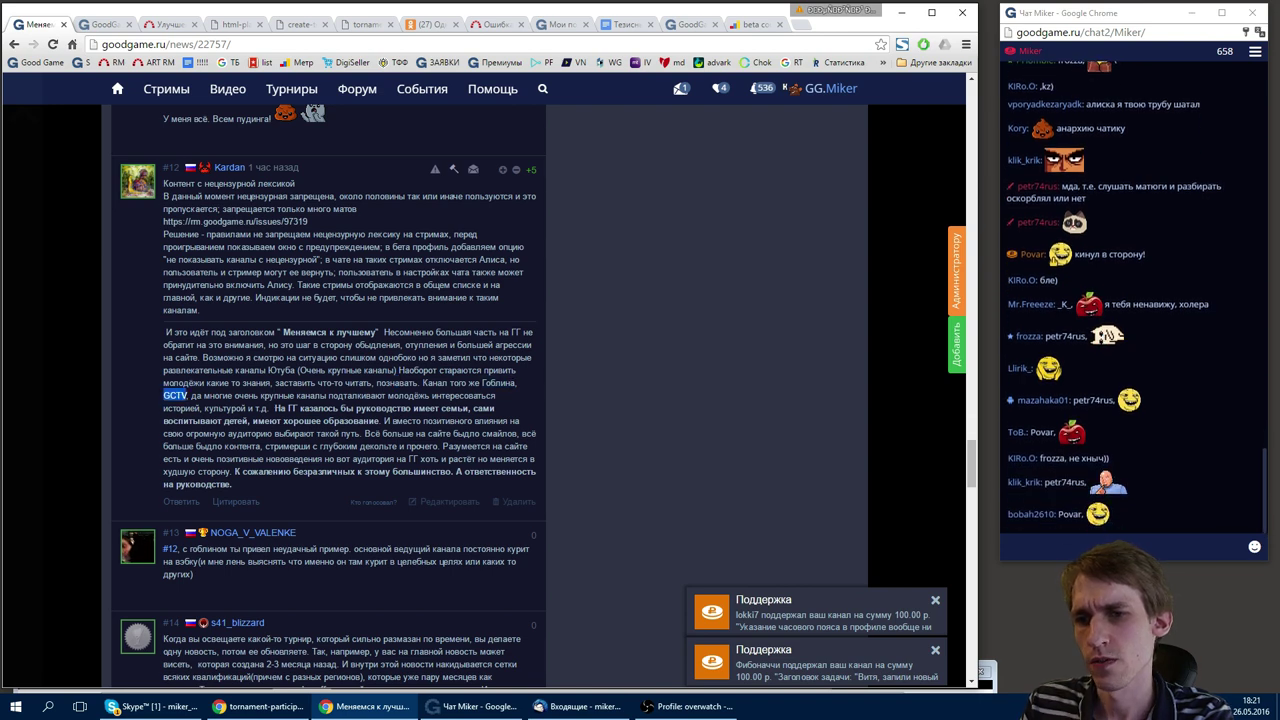
{"action": "double_click", "coordinate": [311, 395]}
{"action": "left_click", "coordinate": [311, 395]}
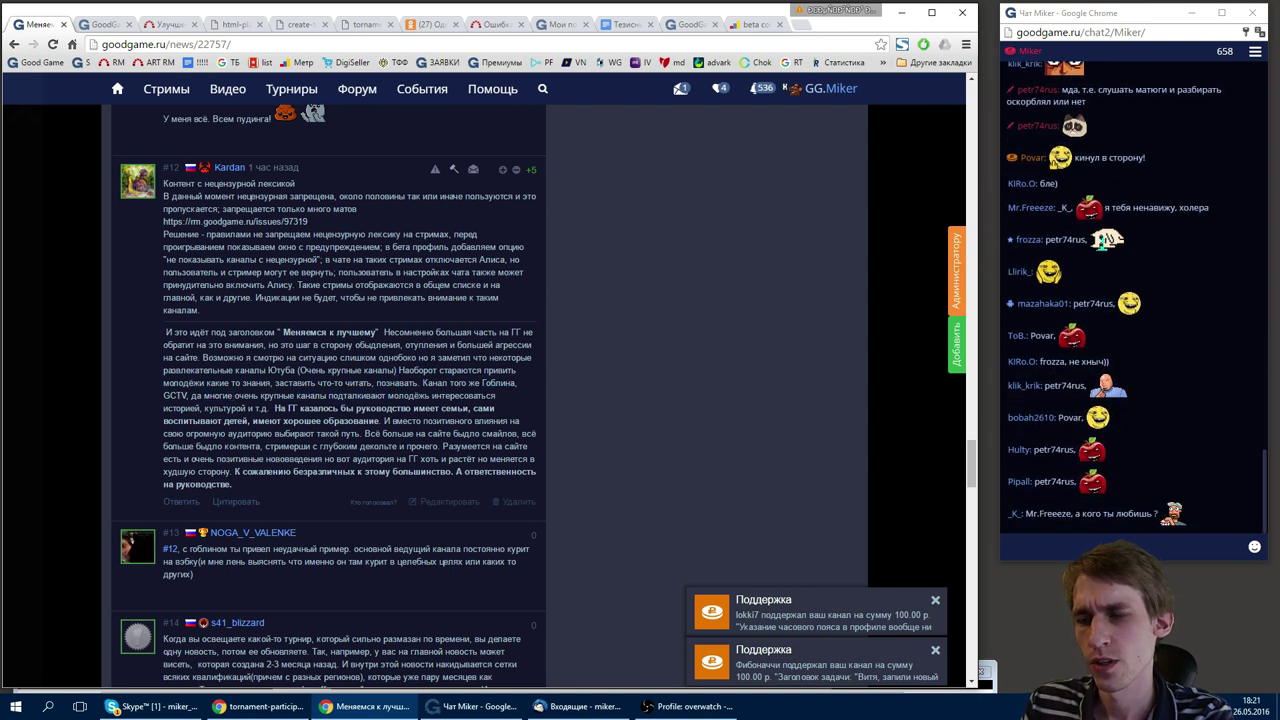
{"action": "double_click", "coordinate": [409, 395]}
{"action": "double_click", "coordinate": [463, 395]}
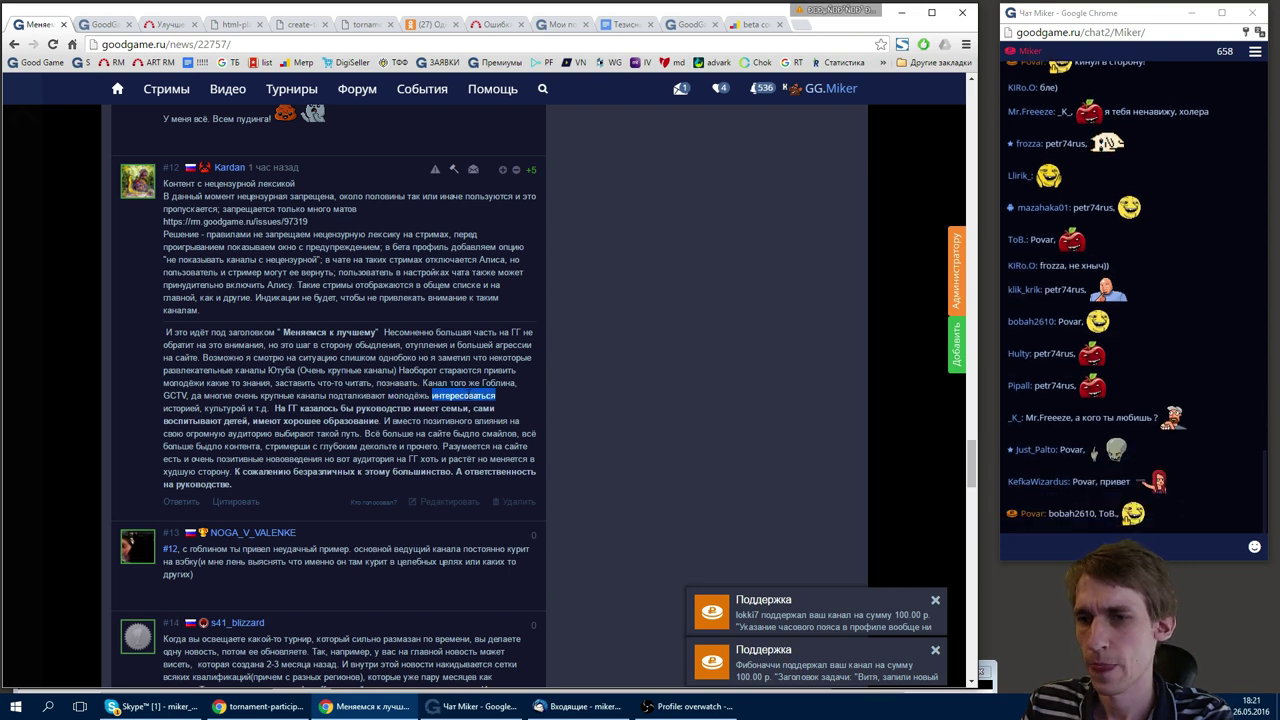
{"action": "double_click", "coordinate": [203, 407]}
{"action": "left_click", "coordinate": [203, 407]}
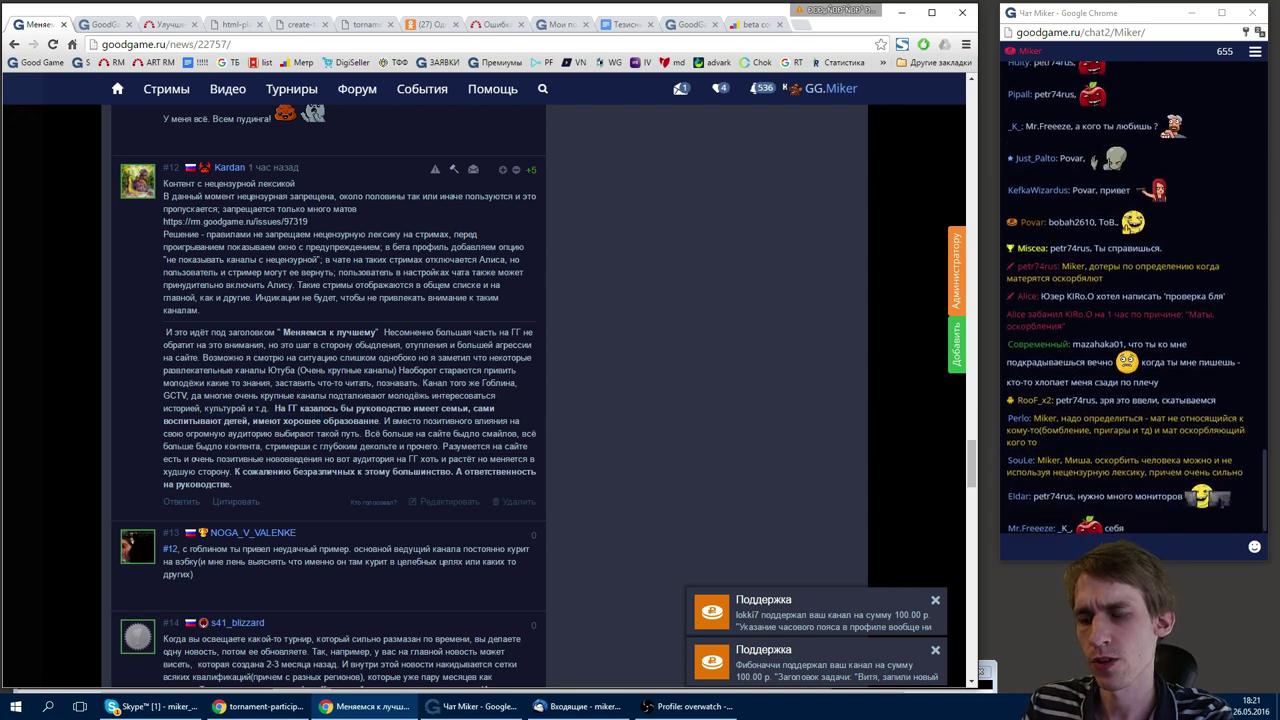
{"action": "double_click", "coordinate": [406, 421]}
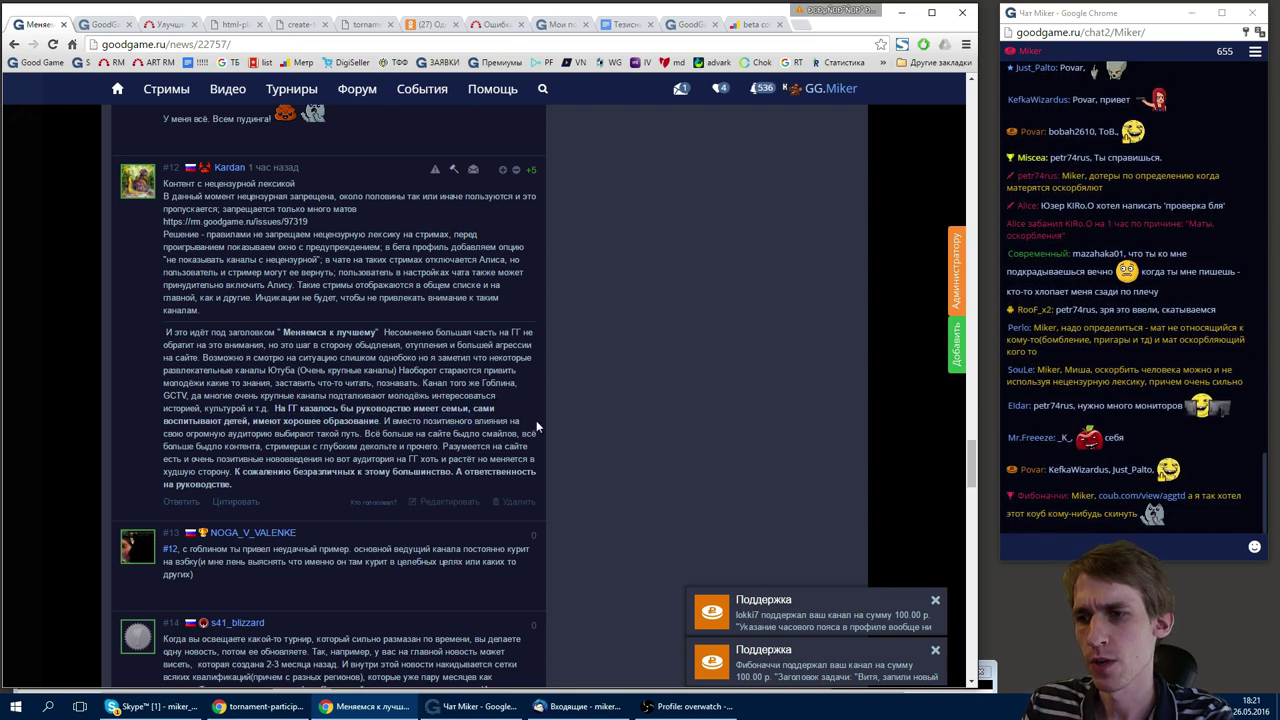
{"action": "left_click_drag", "start_coordinate": [384, 421], "coordinate": [507, 421]}
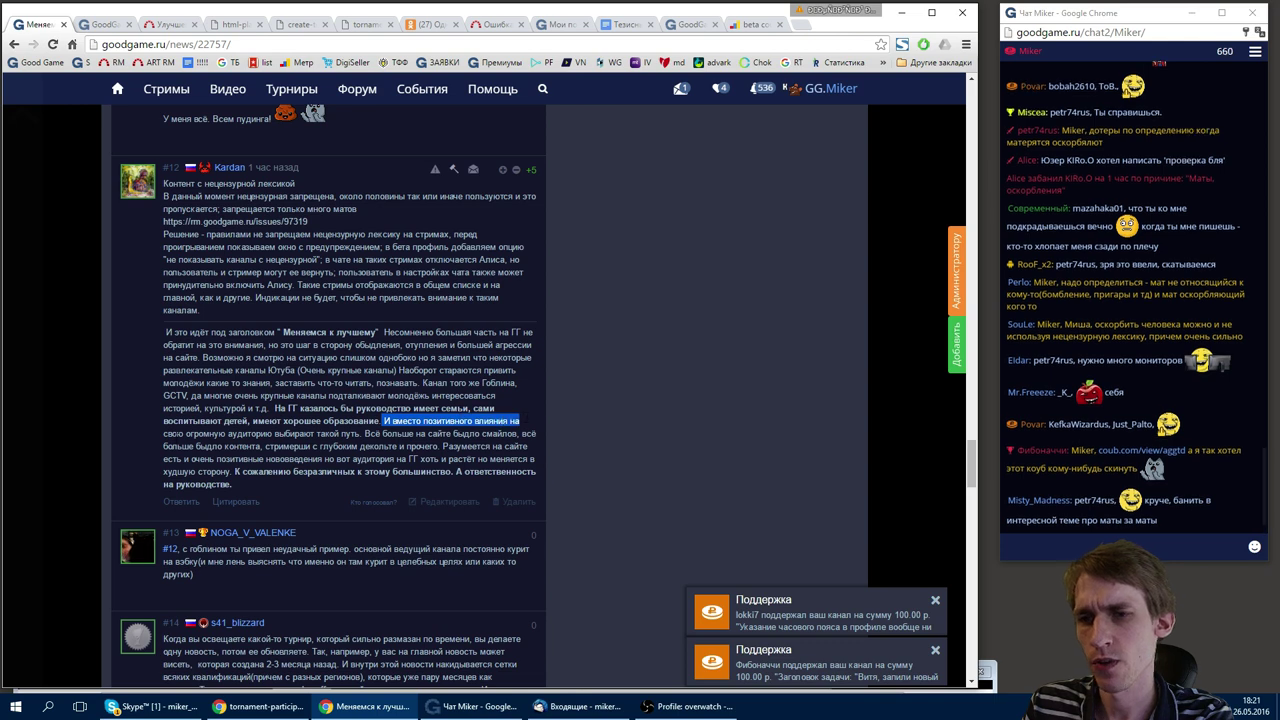
{"action": "left_click_drag", "start_coordinate": [403, 421], "coordinate": [362, 434]}
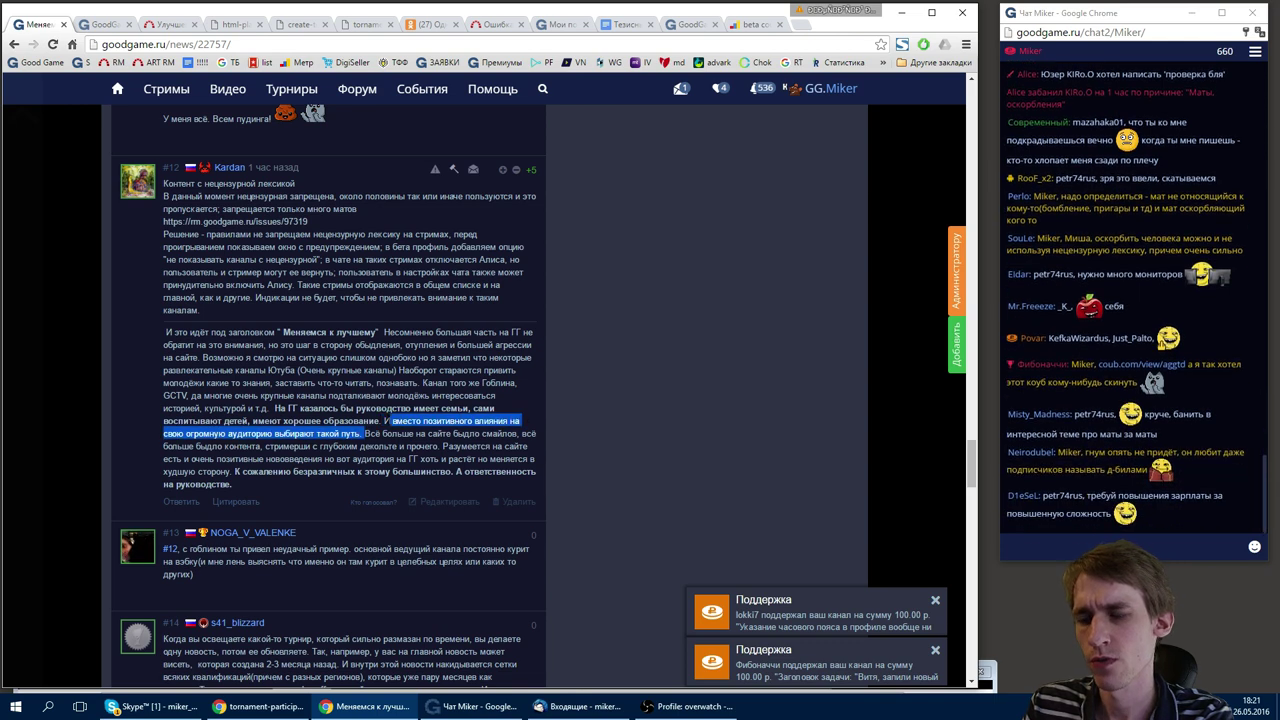
{"action": "left_click", "coordinate": [362, 434]}
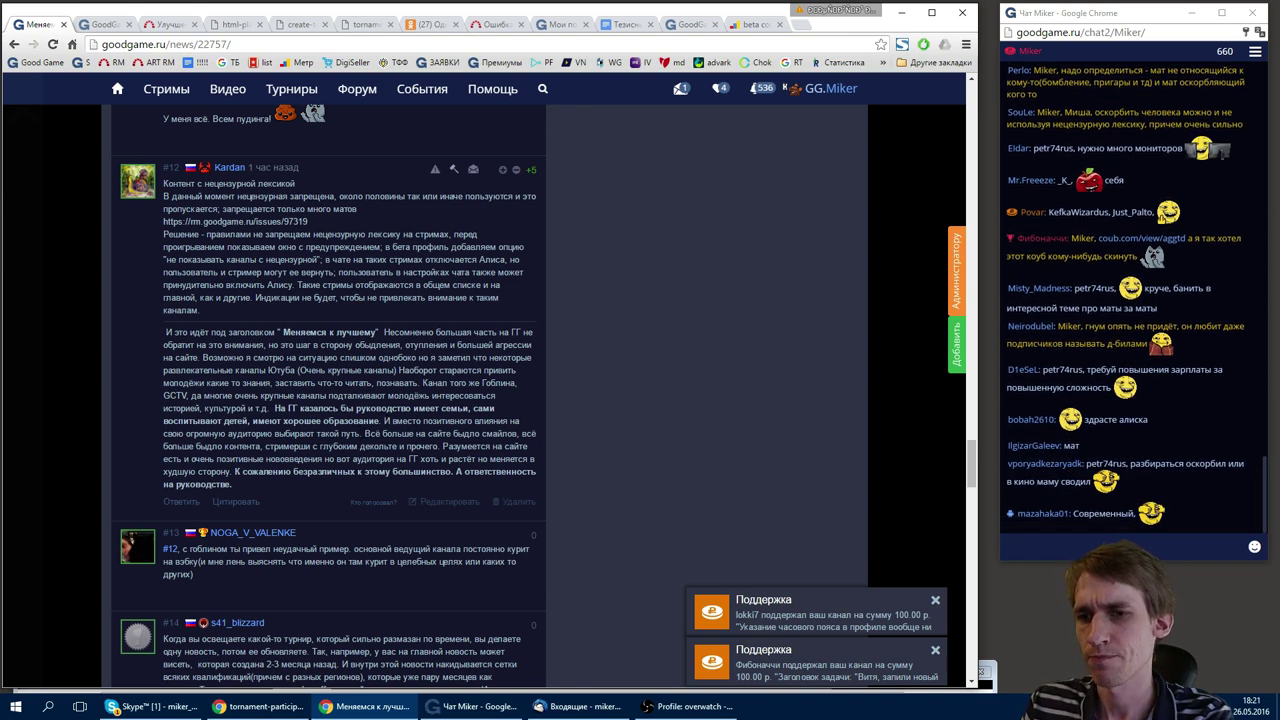
{"action": "left_click_drag", "start_coordinate": [384, 421], "coordinate": [360, 434]}
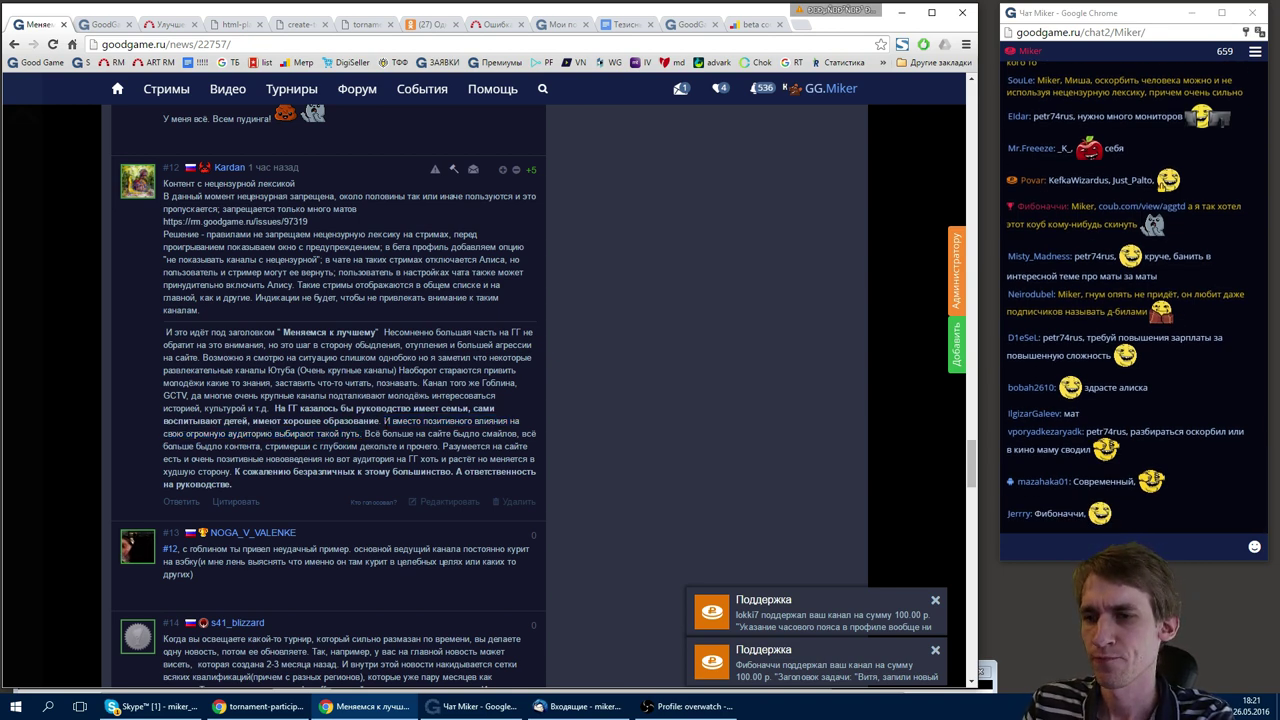
{"action": "left_click_drag", "start_coordinate": [381, 421], "coordinate": [362, 434]}
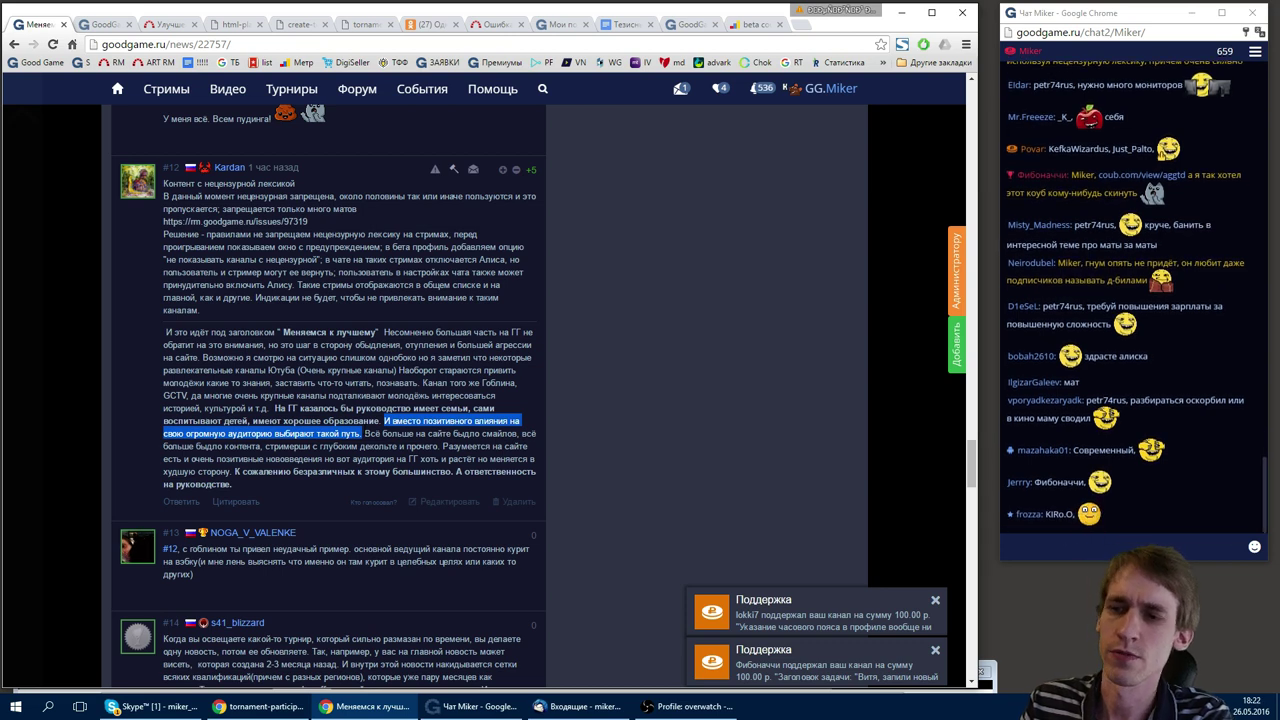
{"action": "left_click_drag", "start_coordinate": [384, 421], "coordinate": [362, 434]}
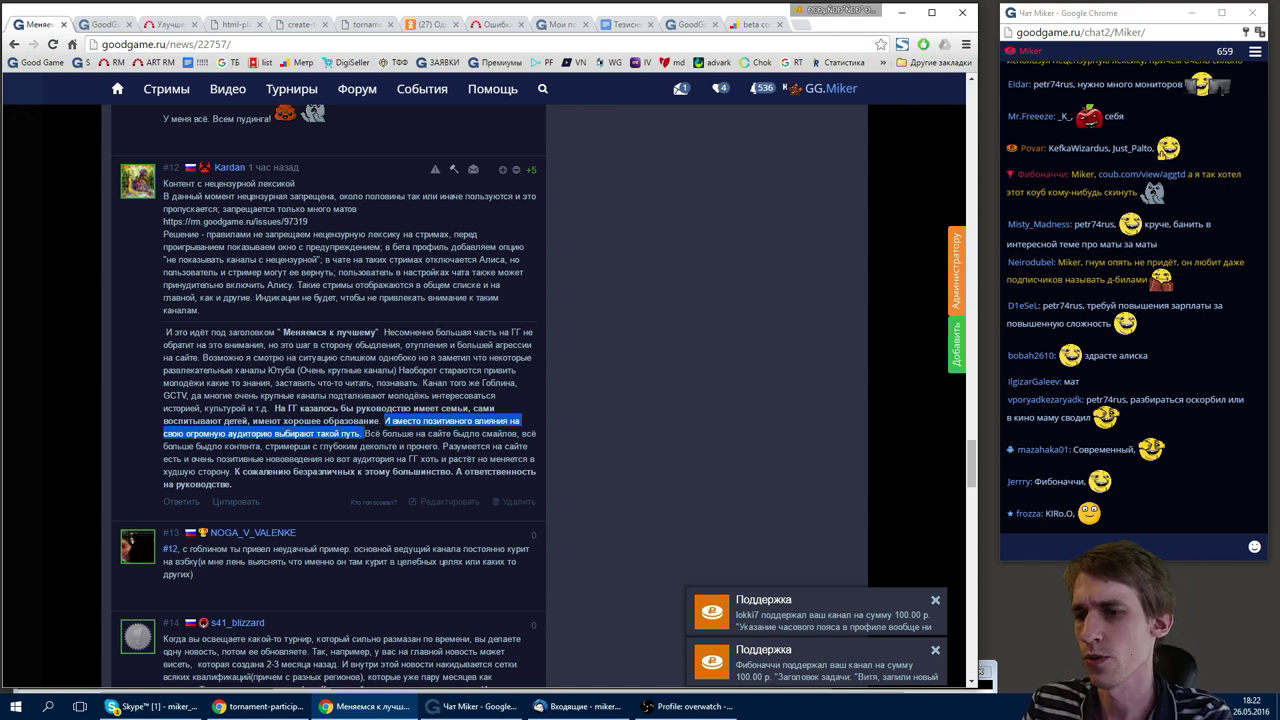
{"action": "left_click_drag", "start_coordinate": [384, 421], "coordinate": [366, 434]}
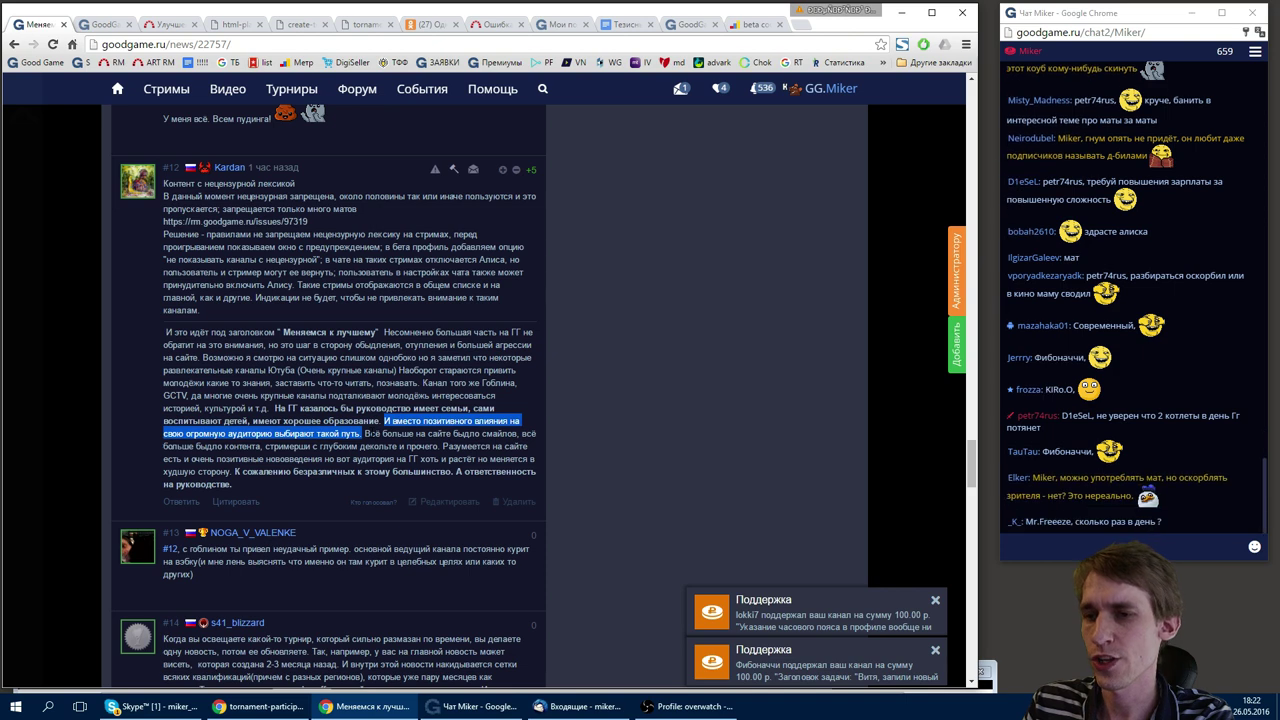
{"action": "key", "text": "Escape"}
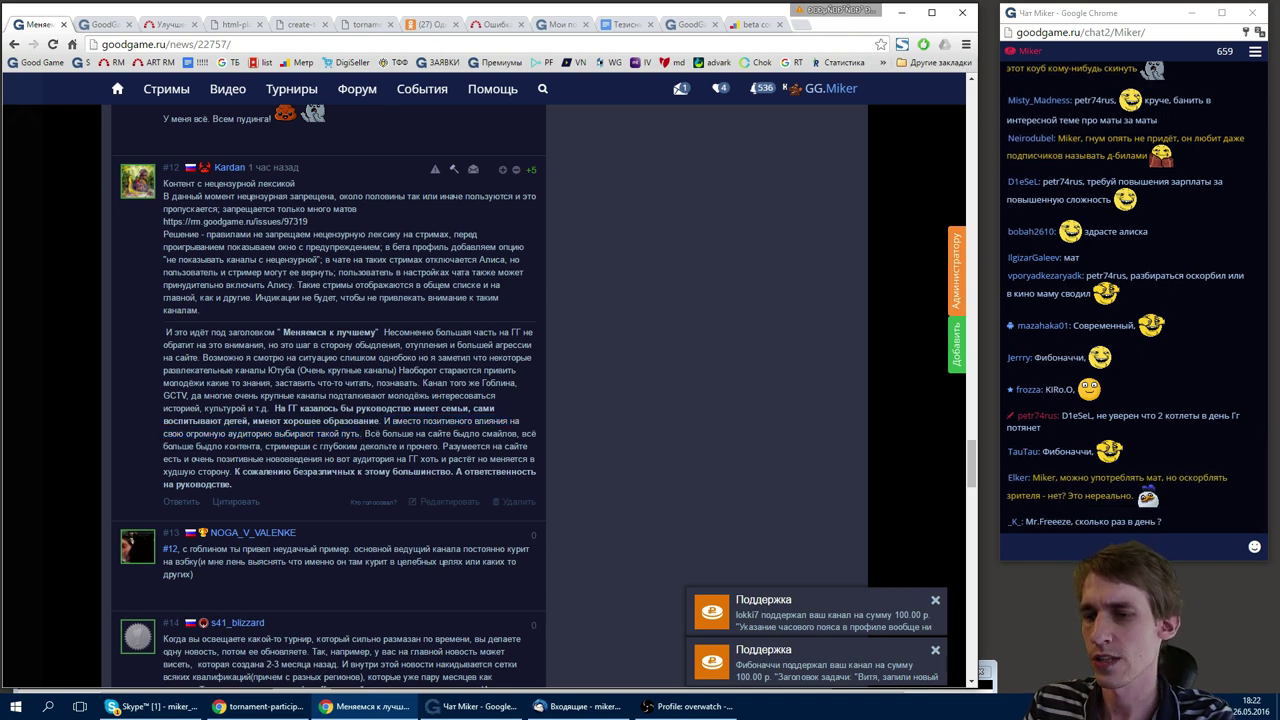
{"action": "left_click_drag", "start_coordinate": [363, 433], "coordinate": [383, 421]}
{"action": "left_click", "coordinate": [385, 422]}
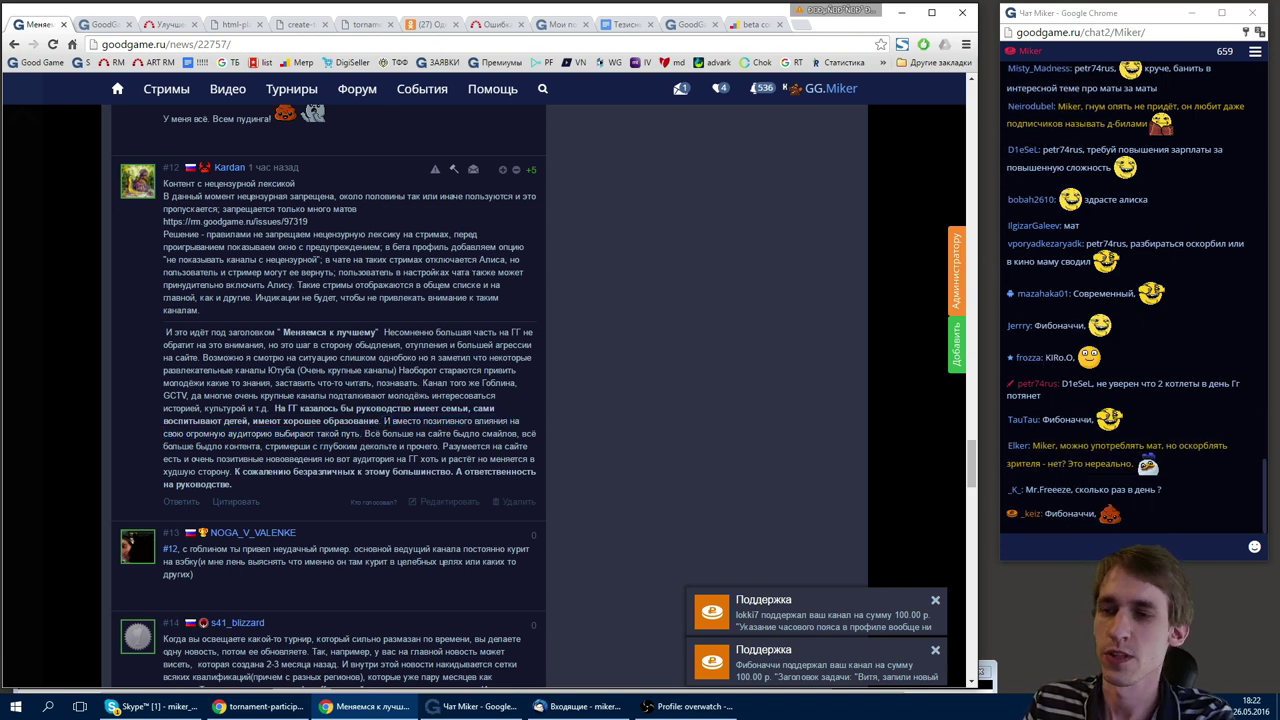
{"action": "double_click", "coordinate": [407, 420]}
{"action": "double_click", "coordinate": [448, 421]}
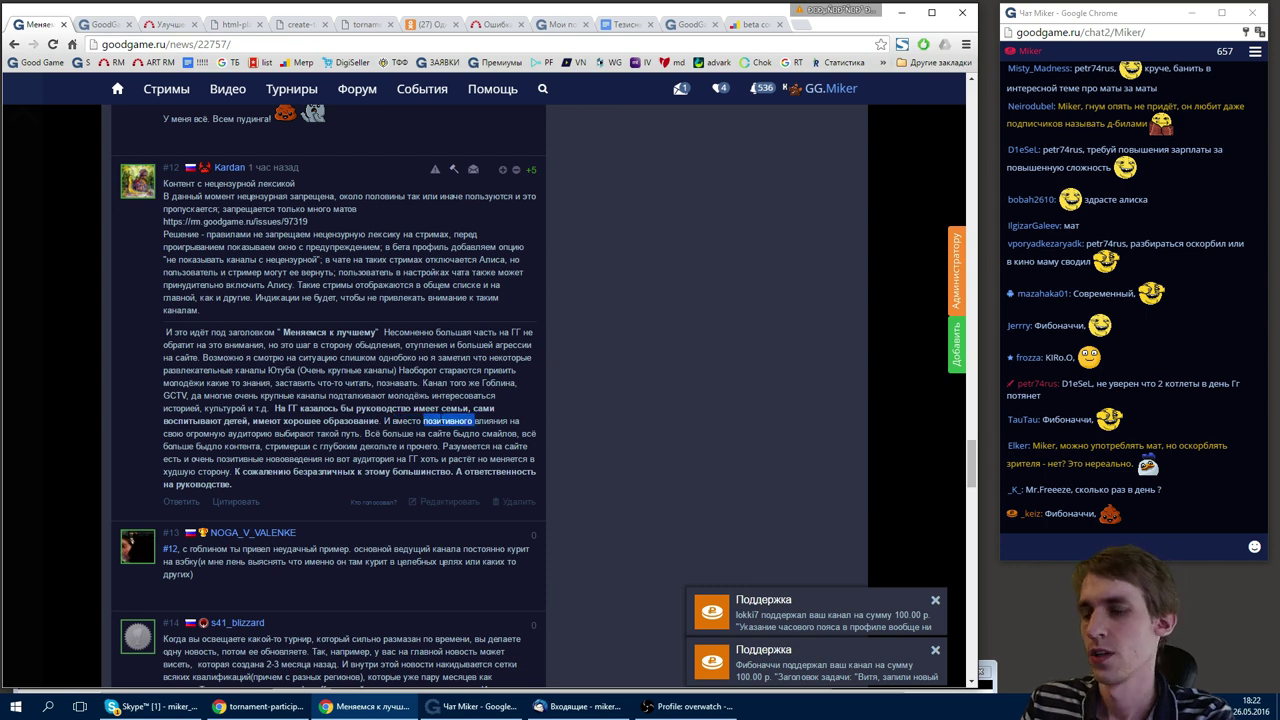
{"action": "left_click_drag", "start_coordinate": [384, 421], "coordinate": [363, 434]}
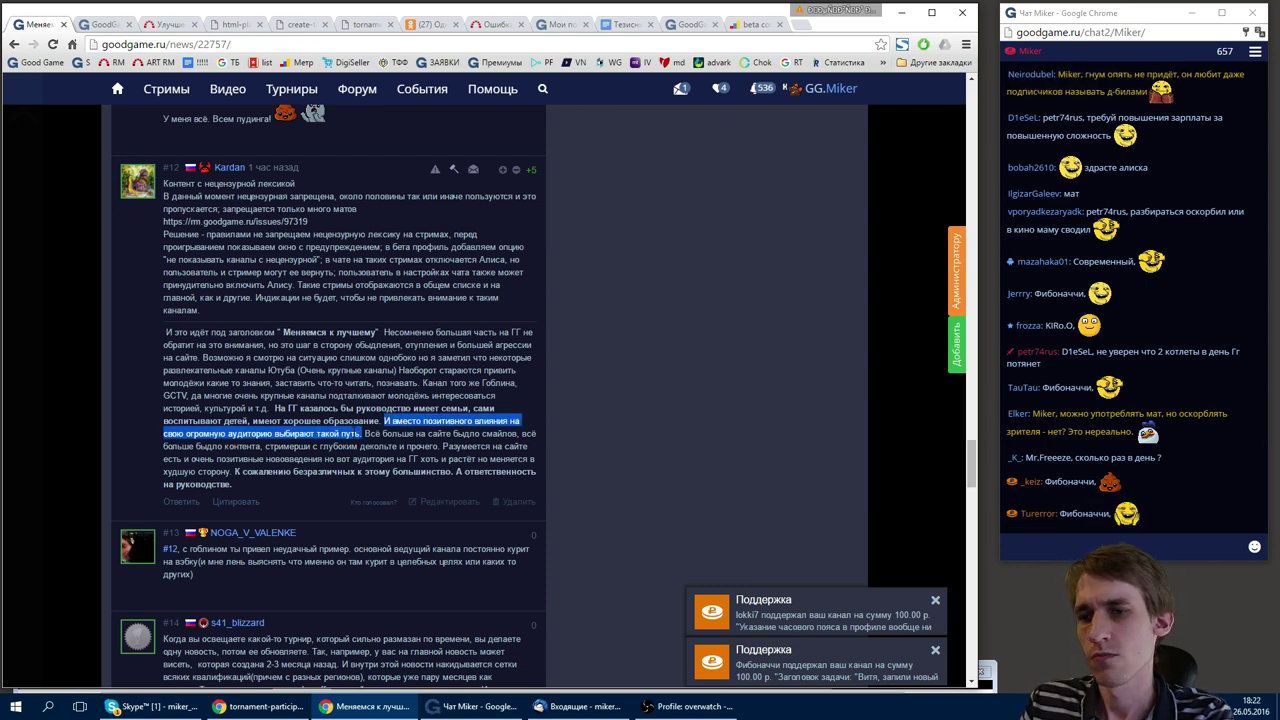
{"action": "double_click", "coordinate": [329, 434]}
{"action": "double_click", "coordinate": [295, 434]}
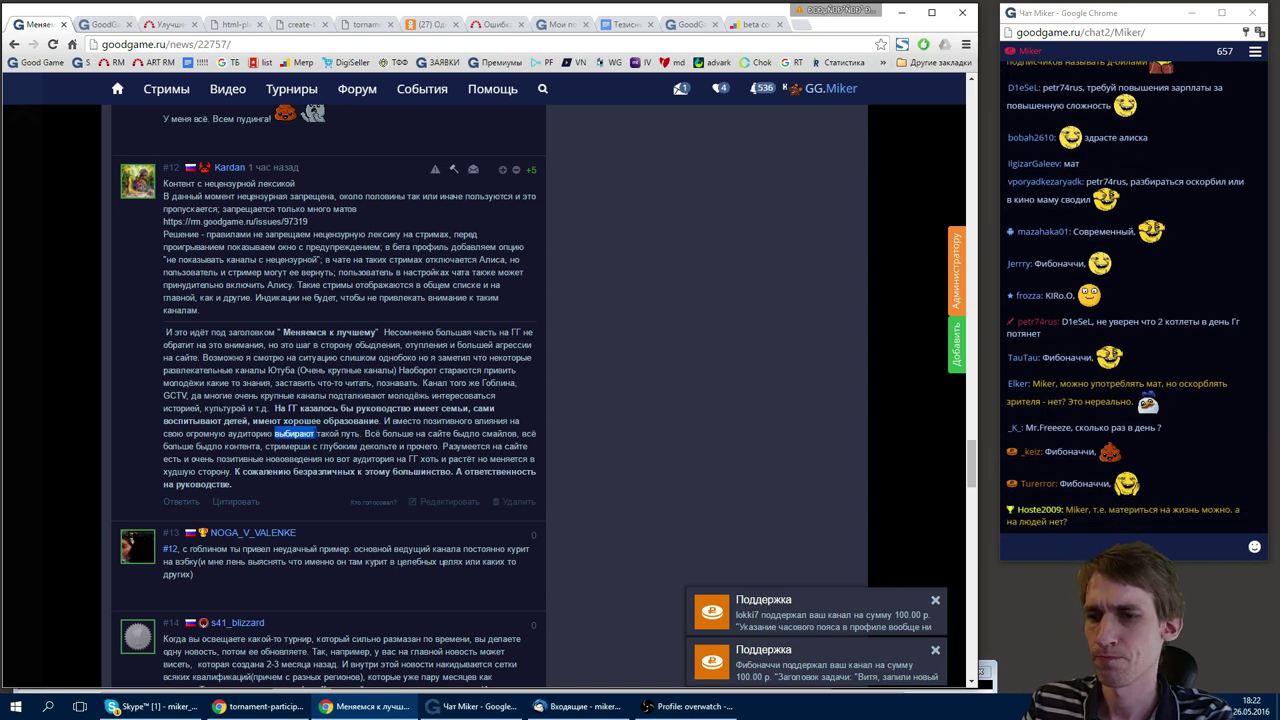
{"action": "left_click", "coordinate": [295, 434]}
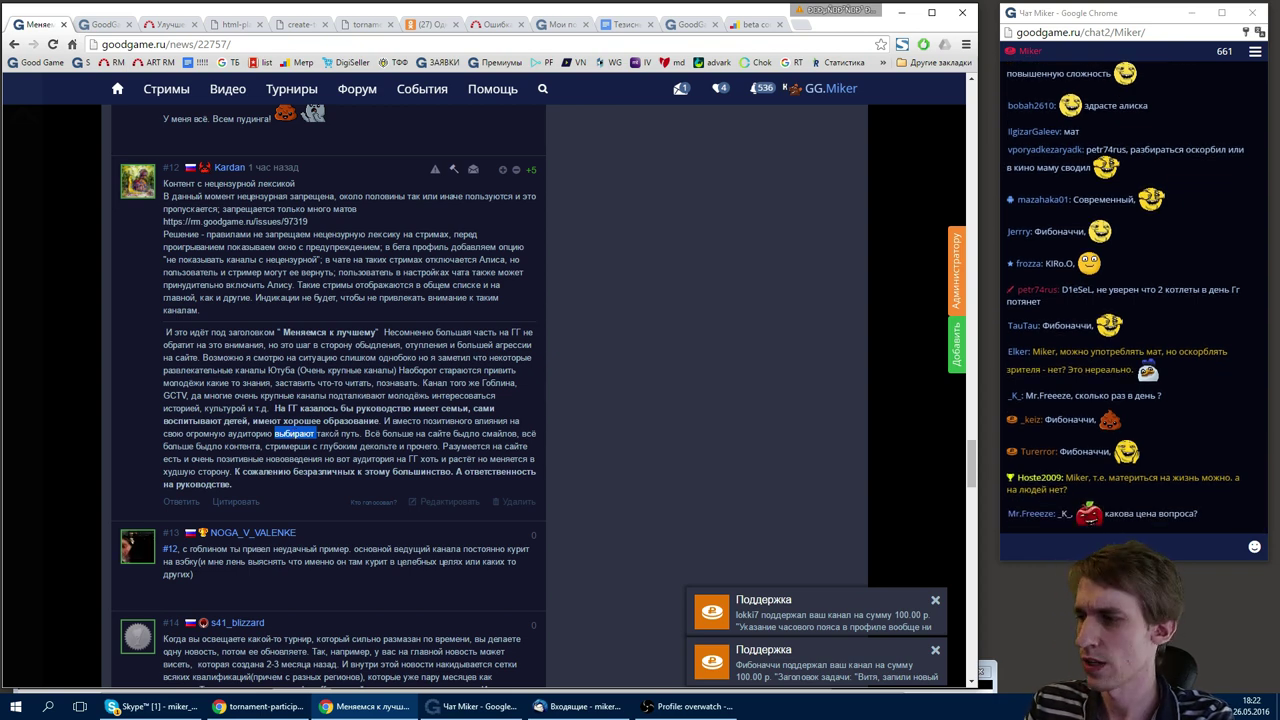
{"action": "left_click", "coordinate": [295, 433]}
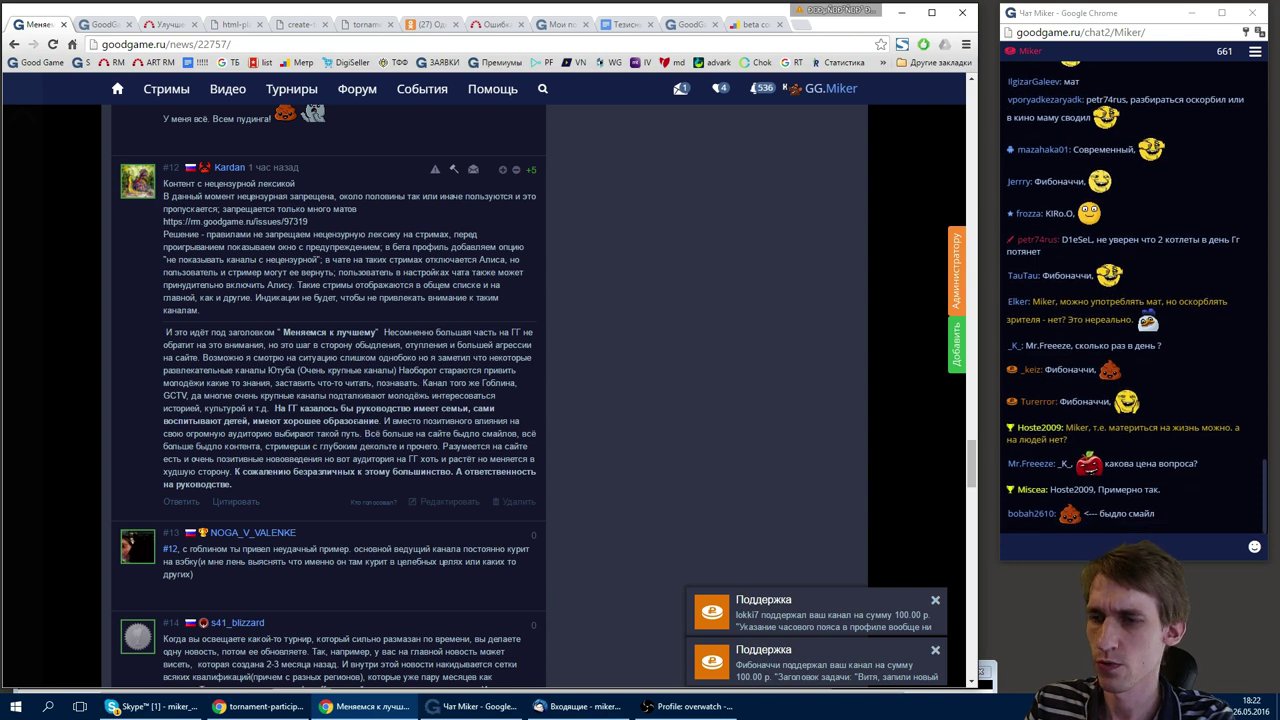
{"action": "double_click", "coordinate": [350, 421]}
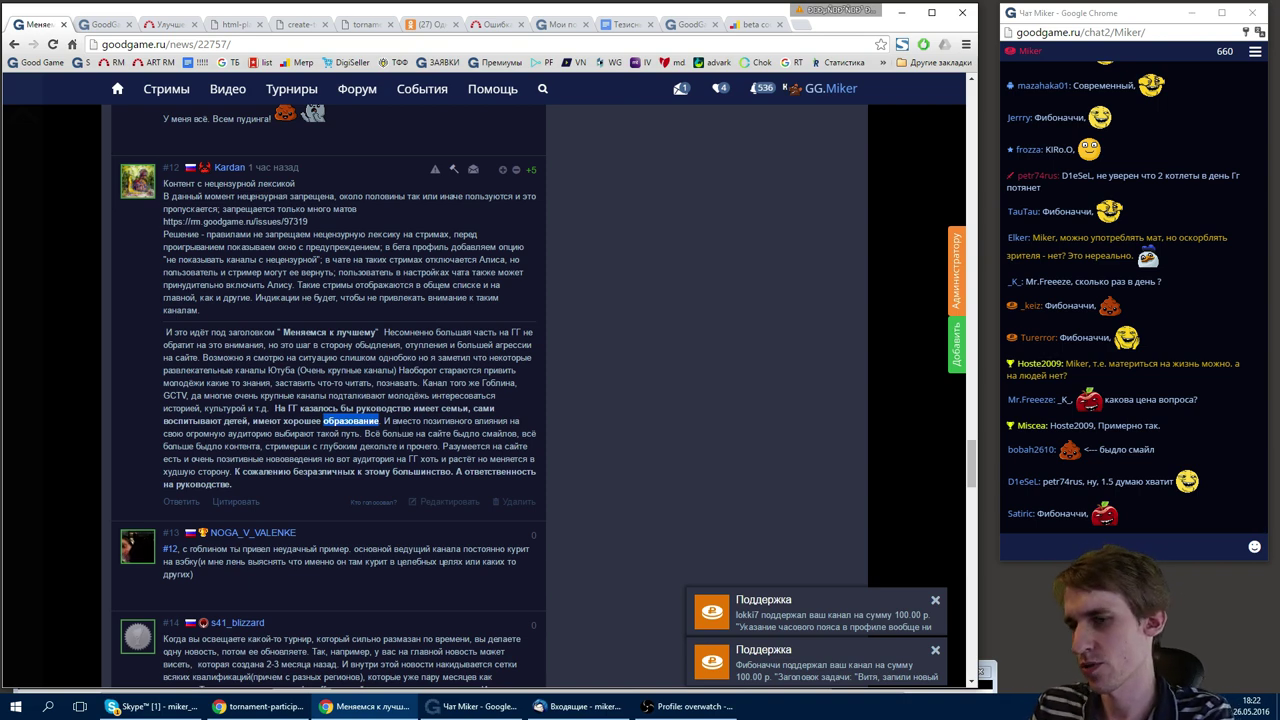
{"action": "double_click", "coordinate": [449, 421]}
{"action": "double_click", "coordinate": [407, 421]}
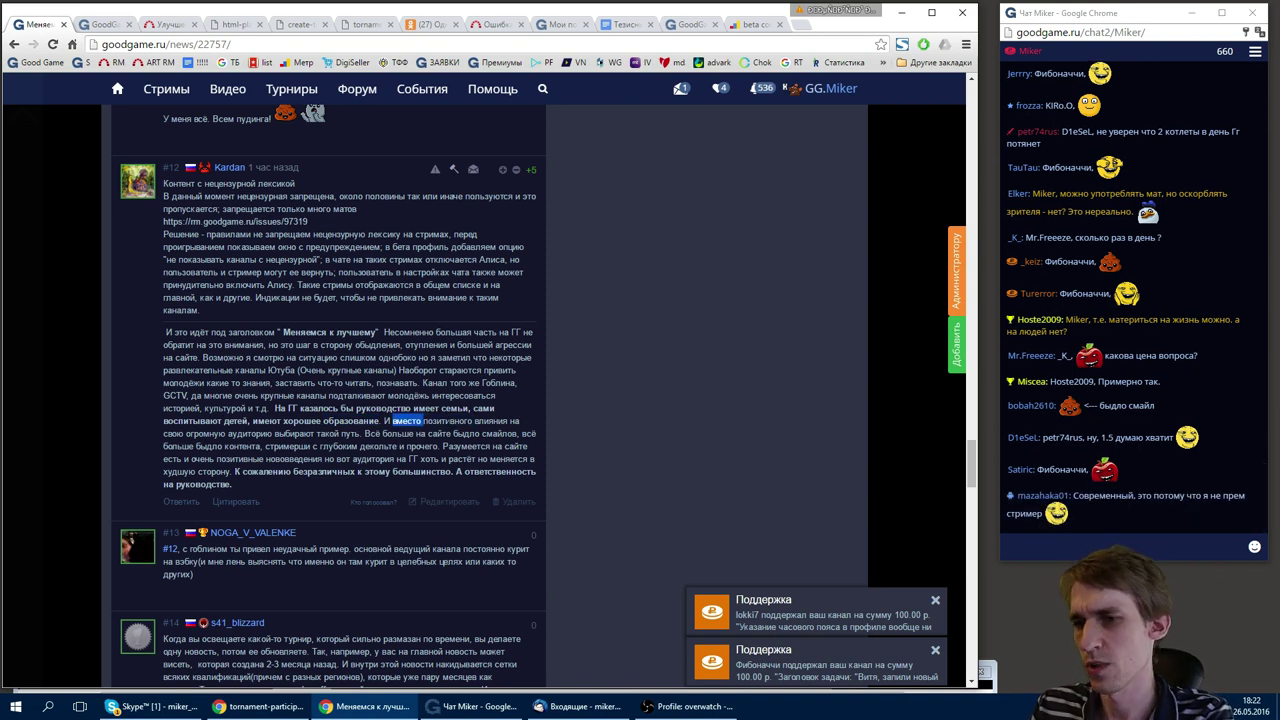
{"action": "double_click", "coordinate": [448, 421]}
{"action": "double_click", "coordinate": [383, 408]}
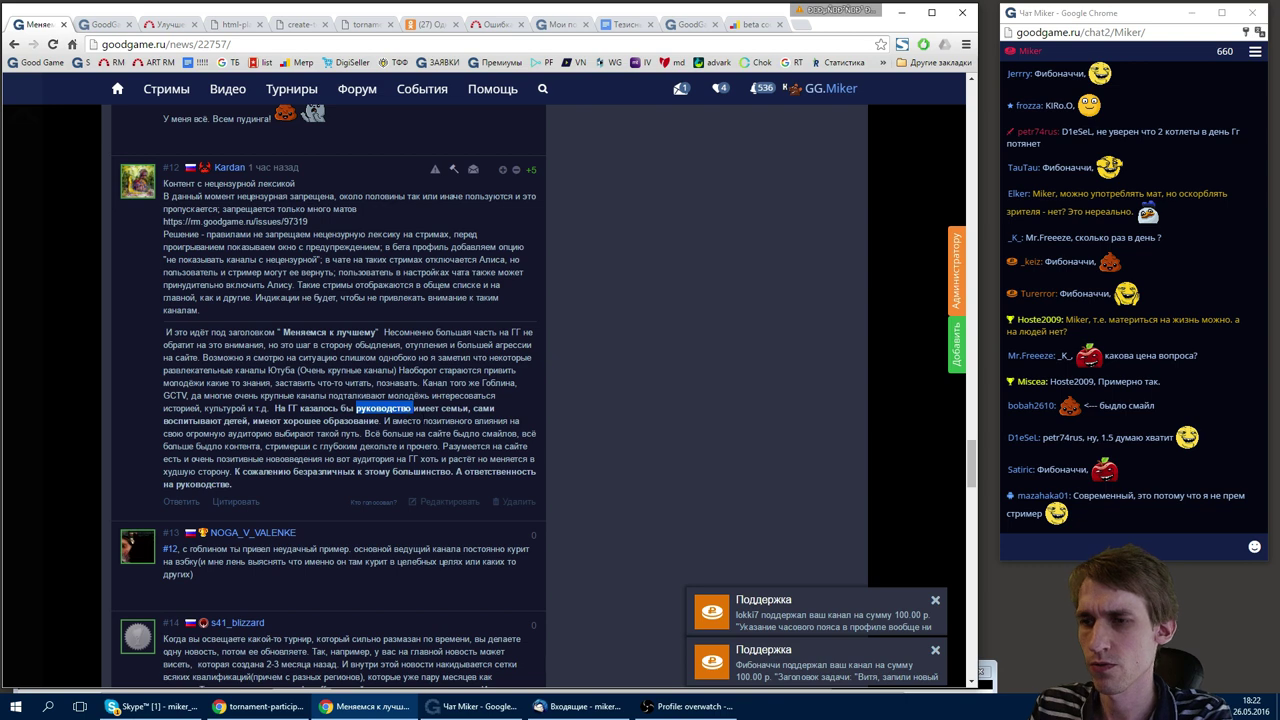
{"action": "left_click", "coordinate": [422, 420]}
{"action": "double_click", "coordinate": [448, 421]}
{"action": "left_click", "coordinate": [388, 421]}
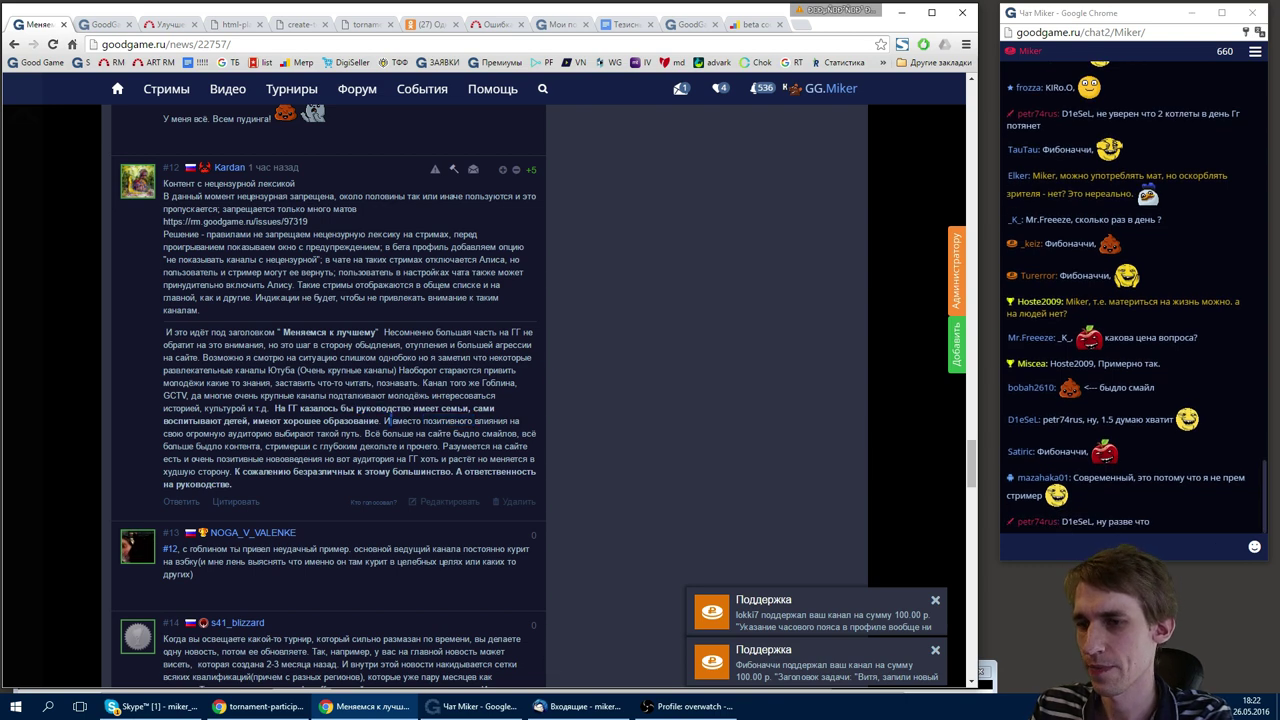
{"action": "double_click", "coordinate": [448, 421]}
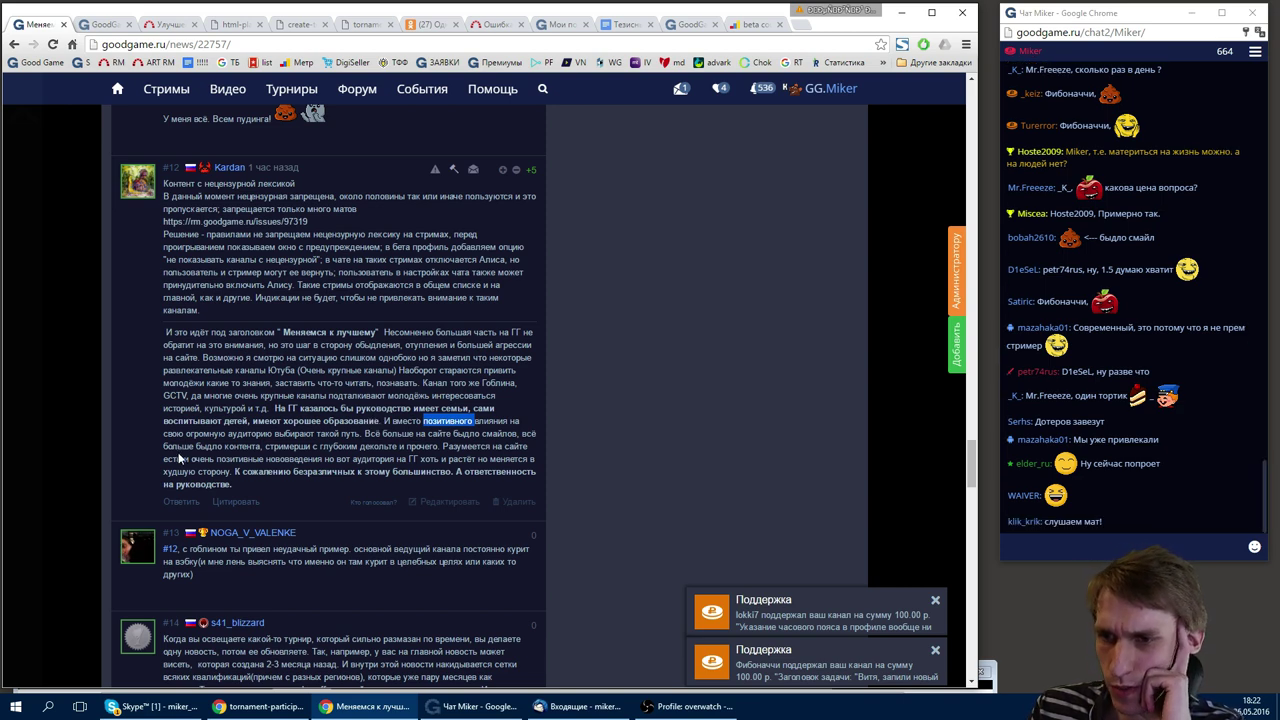
{"action": "double_click", "coordinate": [338, 446]}
{"action": "double_click", "coordinate": [381, 446]}
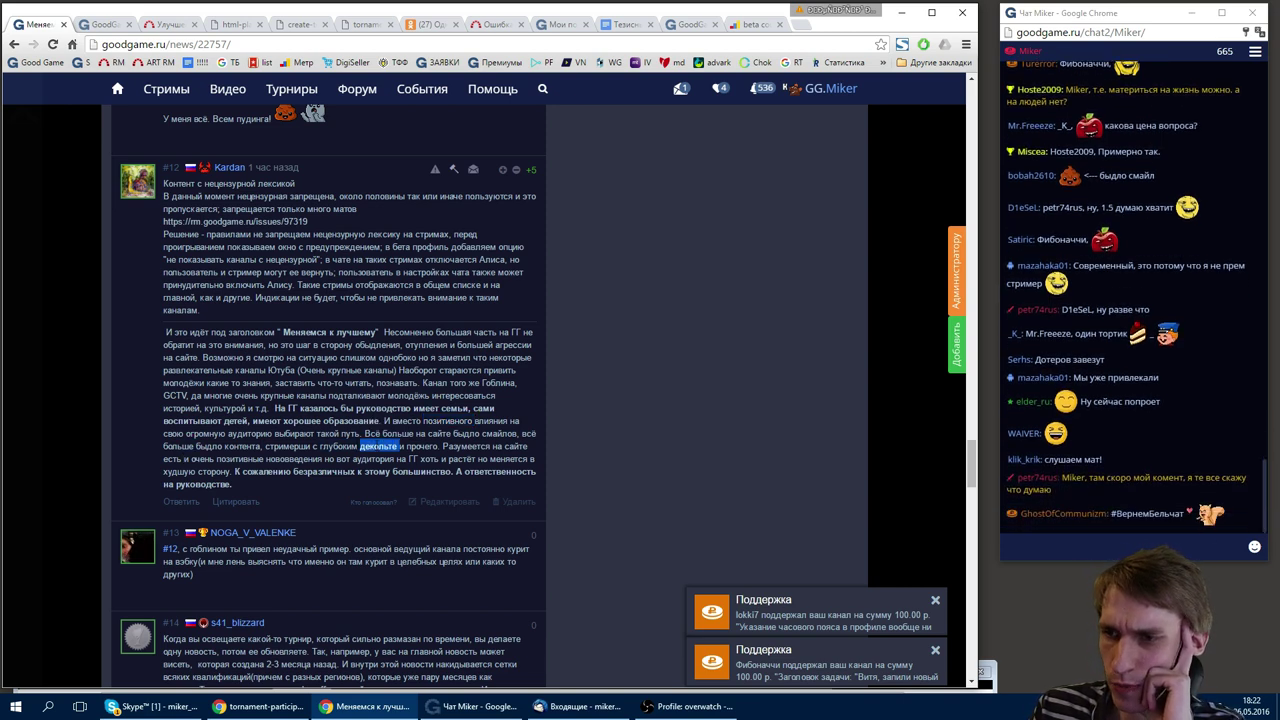
{"action": "double_click", "coordinate": [422, 446]}
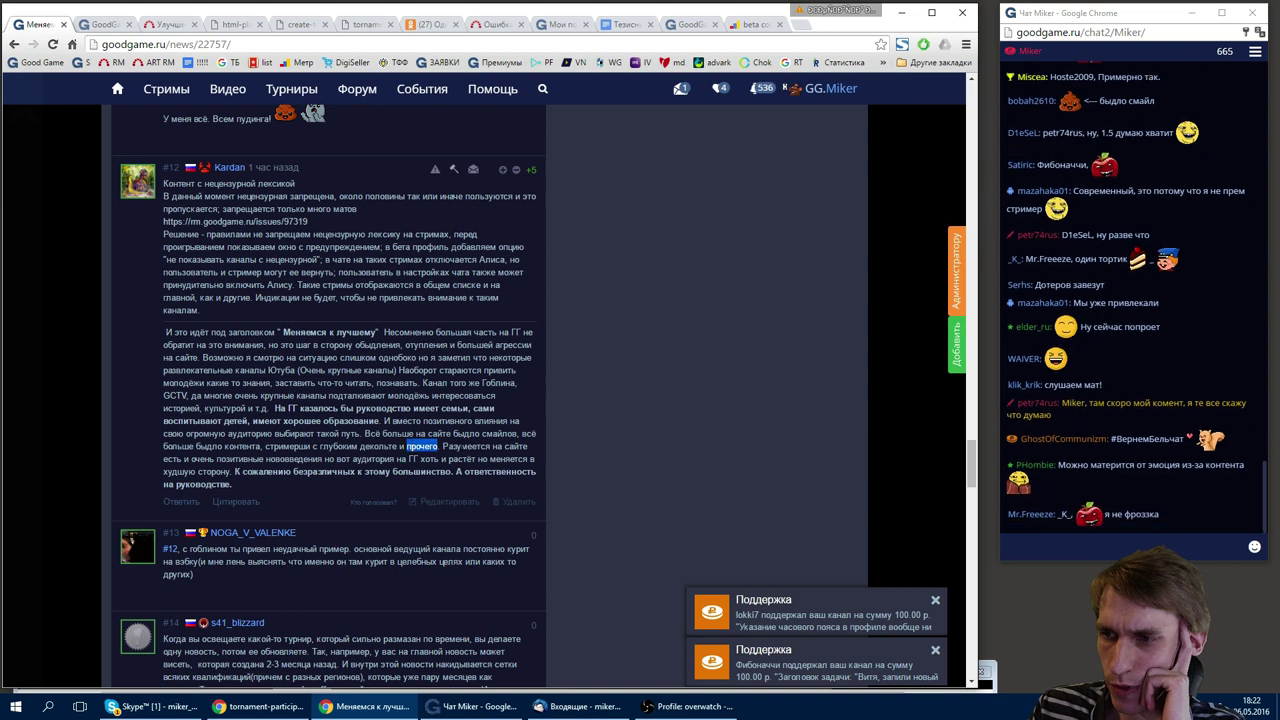
{"action": "double_click", "coordinate": [468, 446]}
{"action": "left_click", "coordinate": [468, 446]}
{"action": "double_click", "coordinate": [375, 458]}
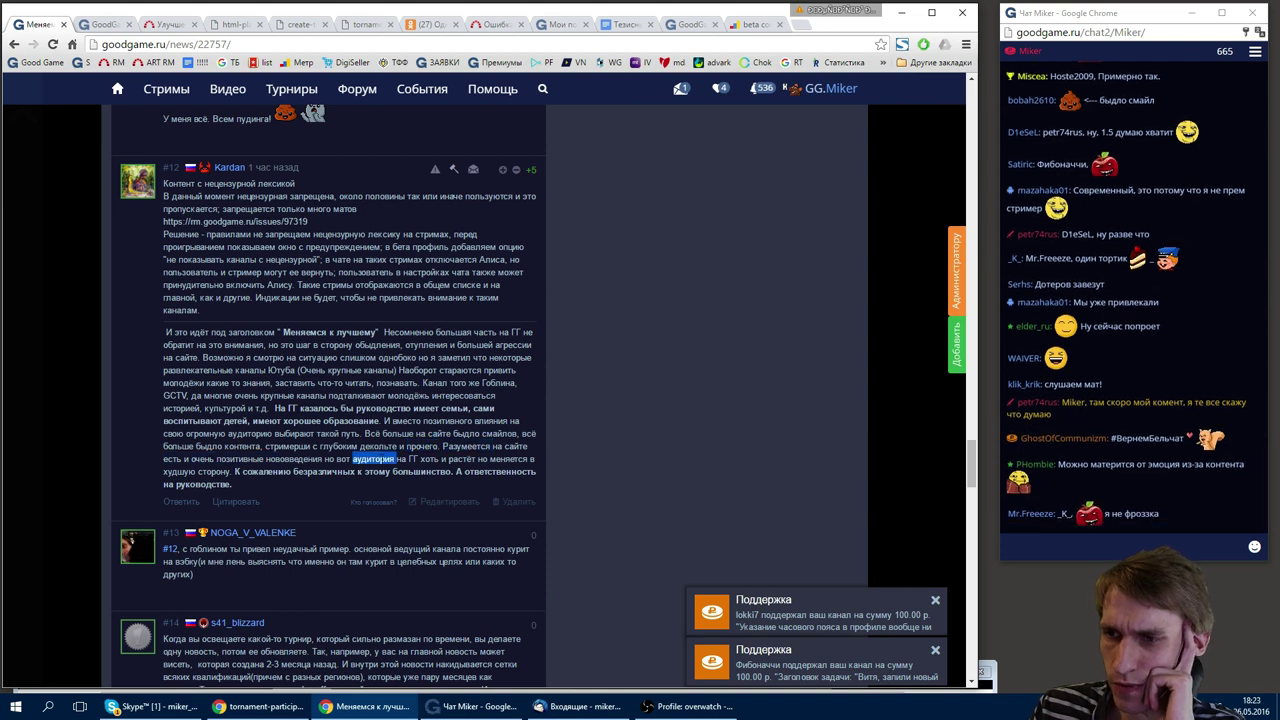
{"action": "double_click", "coordinate": [447, 458]}
{"action": "double_click", "coordinate": [509, 458]}
{"action": "double_click", "coordinate": [462, 458]}
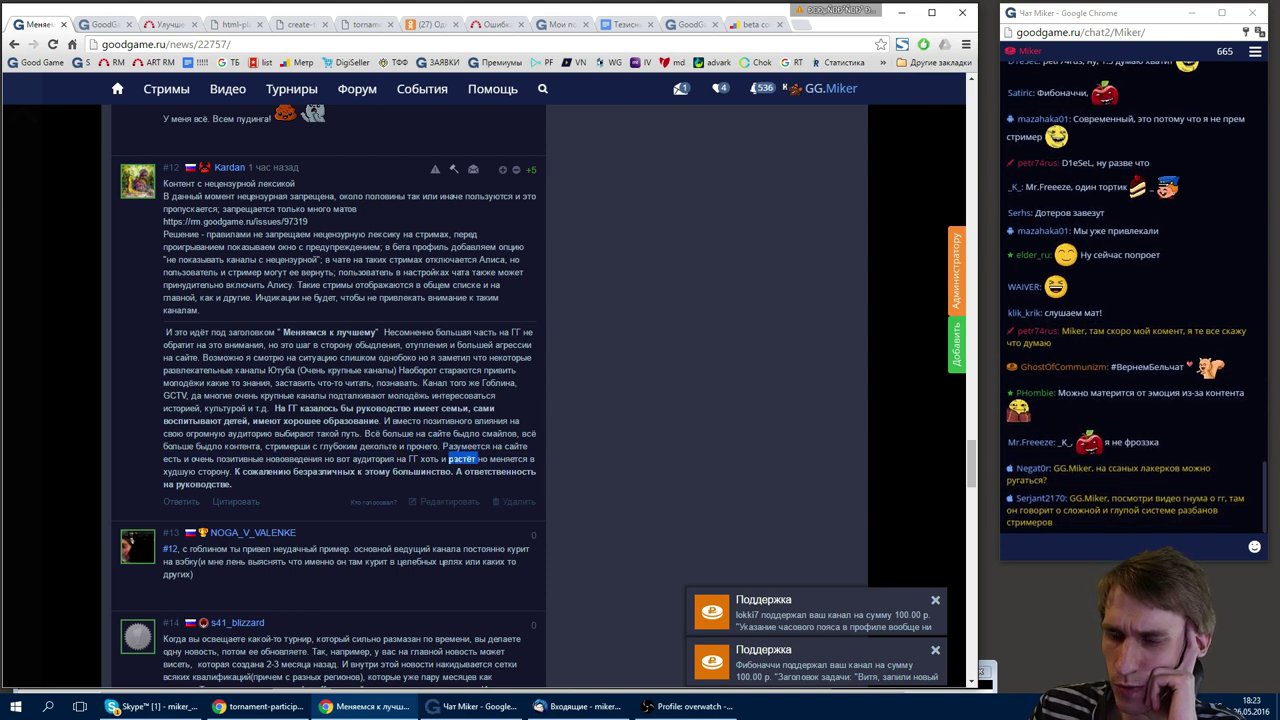
{"action": "left_click_drag", "start_coordinate": [390, 446], "coordinate": [233, 471]}
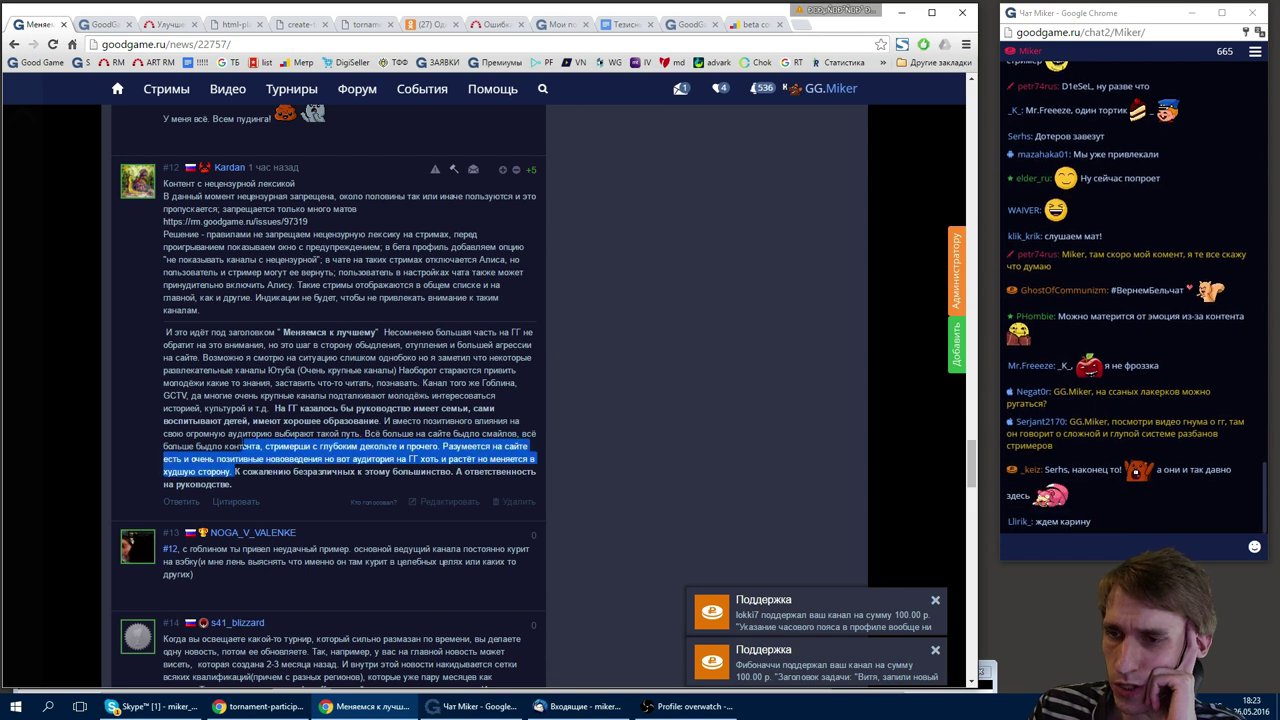
{"action": "left_click_drag", "start_coordinate": [406, 446], "coordinate": [233, 471]}
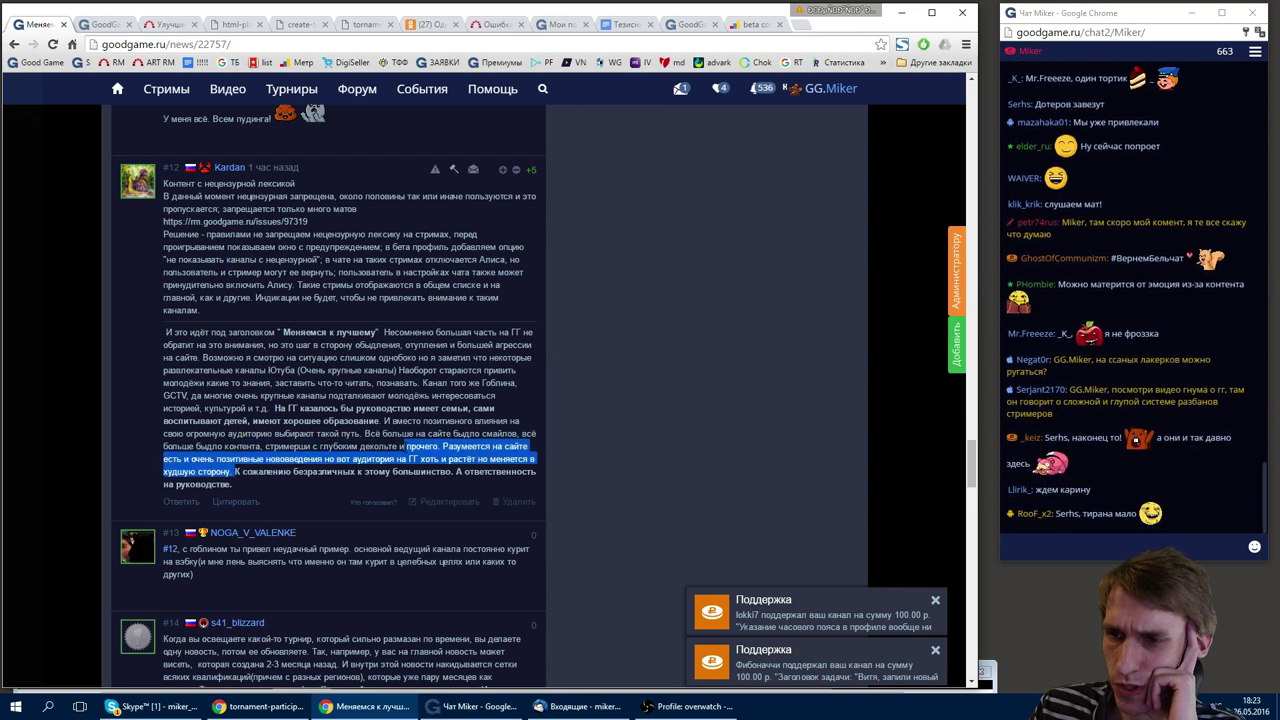
{"action": "left_click_drag", "start_coordinate": [406, 446], "coordinate": [405, 458]}
{"action": "left_click", "coordinate": [405, 458]}
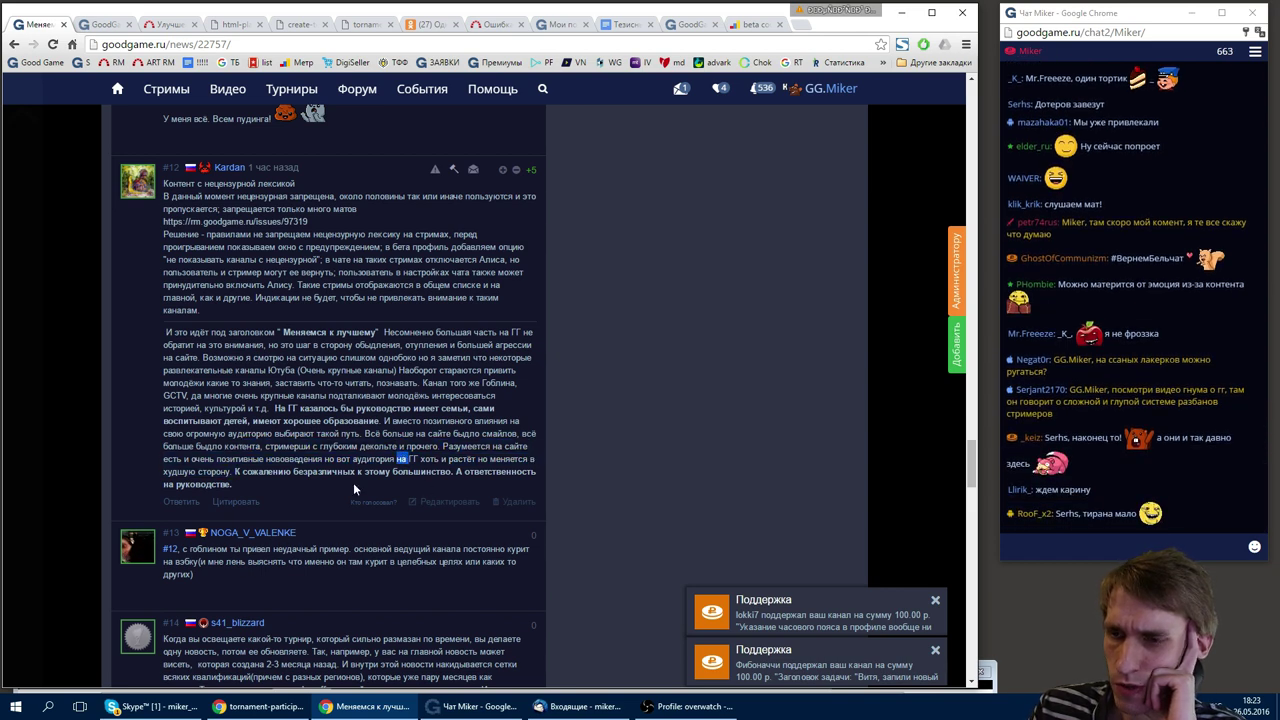
{"action": "left_click_drag", "start_coordinate": [305, 489], "coordinate": [266, 446]}
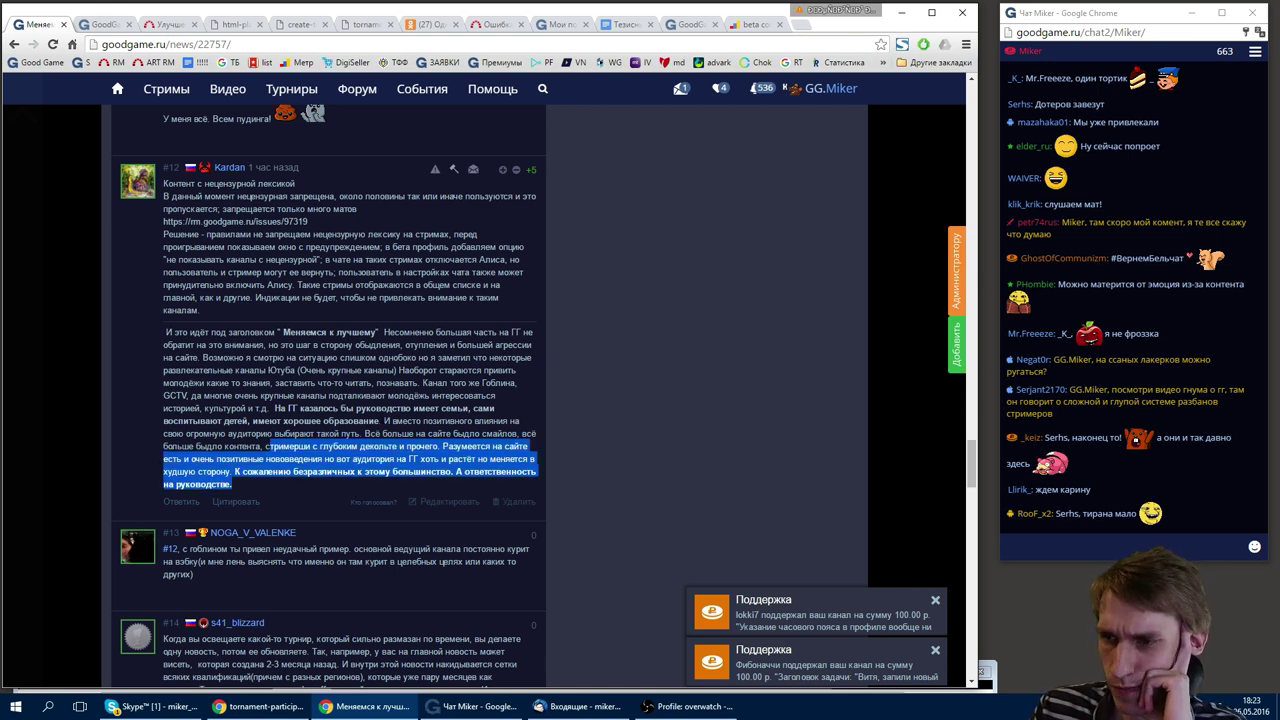
{"action": "left_click_drag", "start_coordinate": [382, 421], "coordinate": [274, 408]}
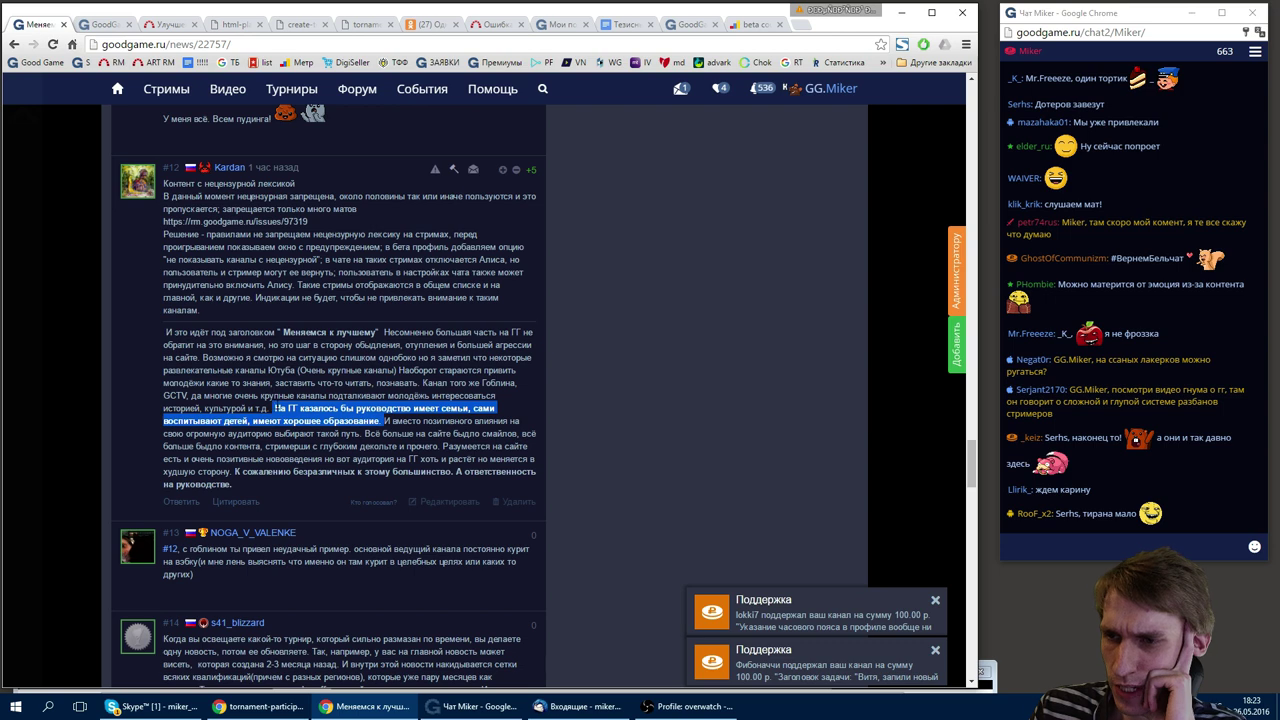
{"action": "double_click", "coordinate": [383, 408]}
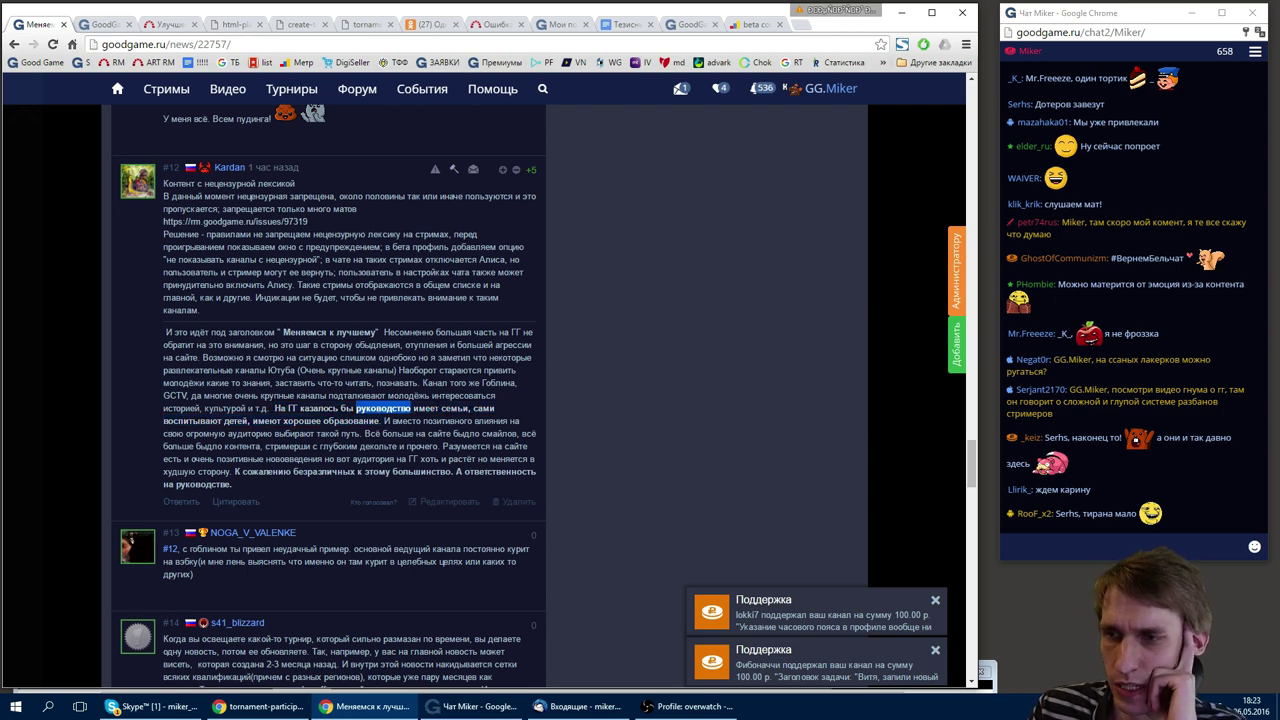
{"action": "double_click", "coordinate": [383, 408]}
{"action": "double_click", "coordinate": [320, 408]}
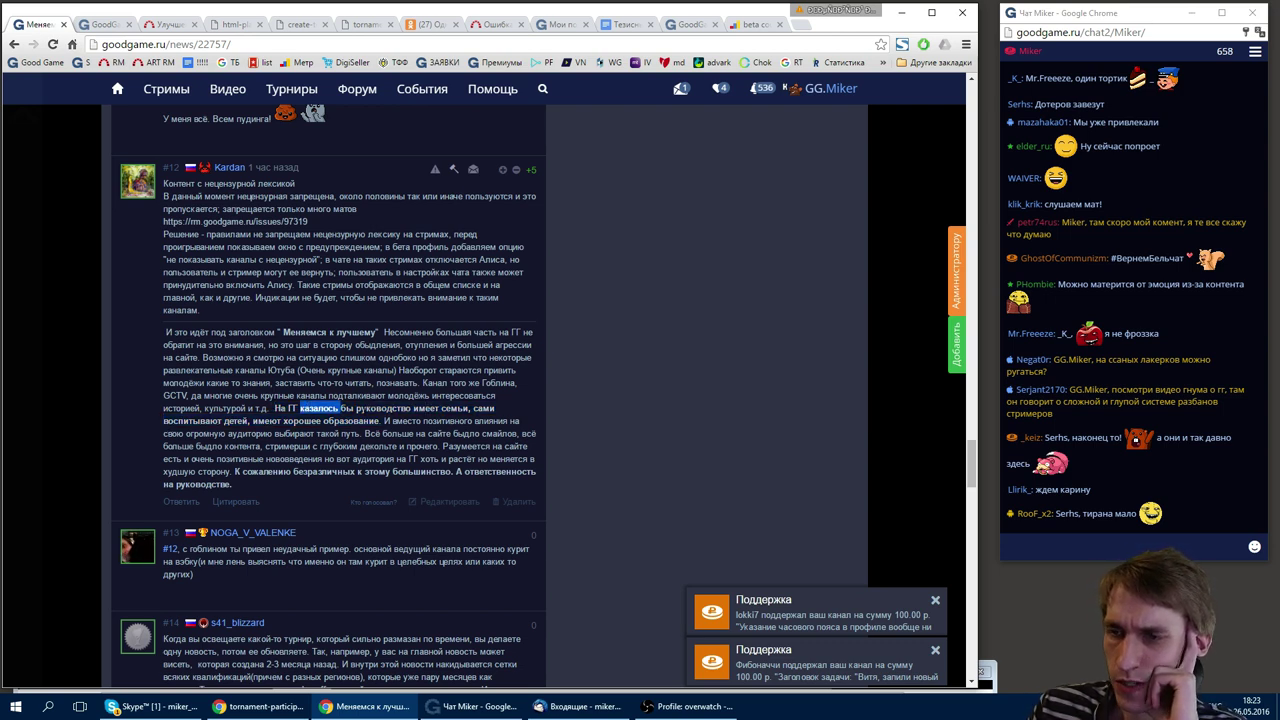
{"action": "left_click", "coordinate": [320, 408]}
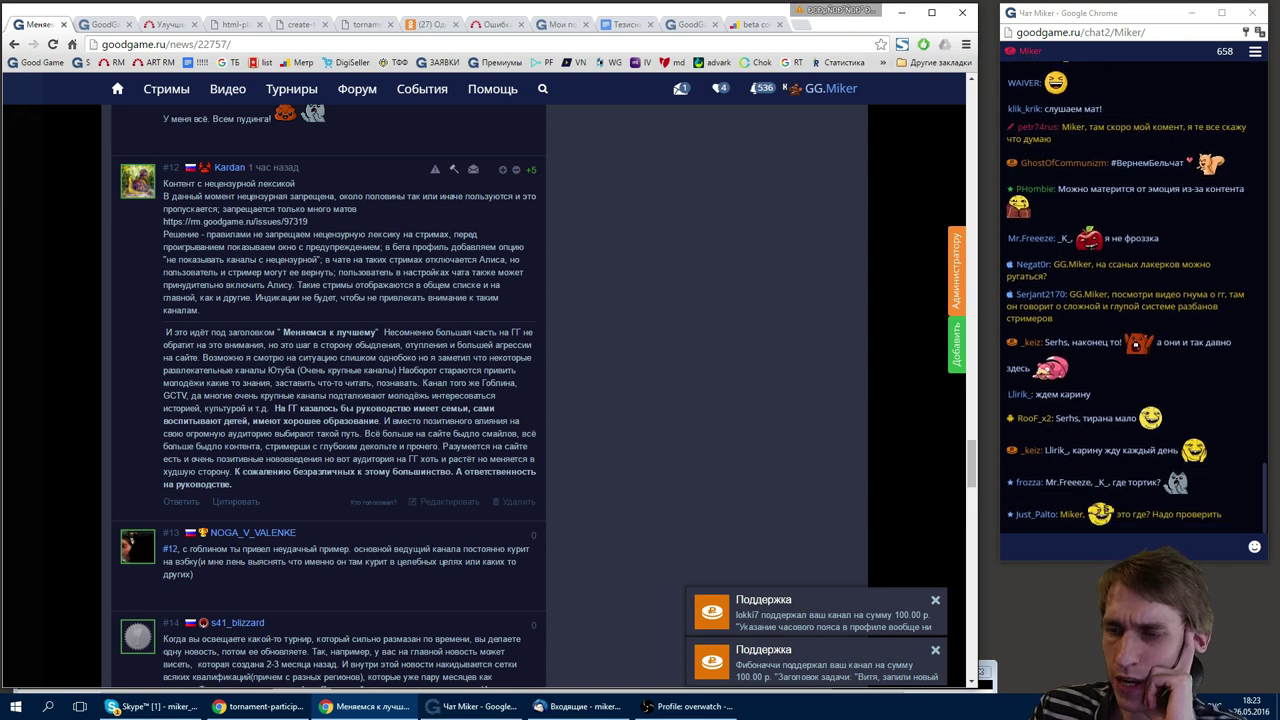
{"action": "double_click", "coordinate": [320, 408]}
{"action": "double_click", "coordinate": [383, 408]}
{"action": "double_click", "coordinate": [426, 408]}
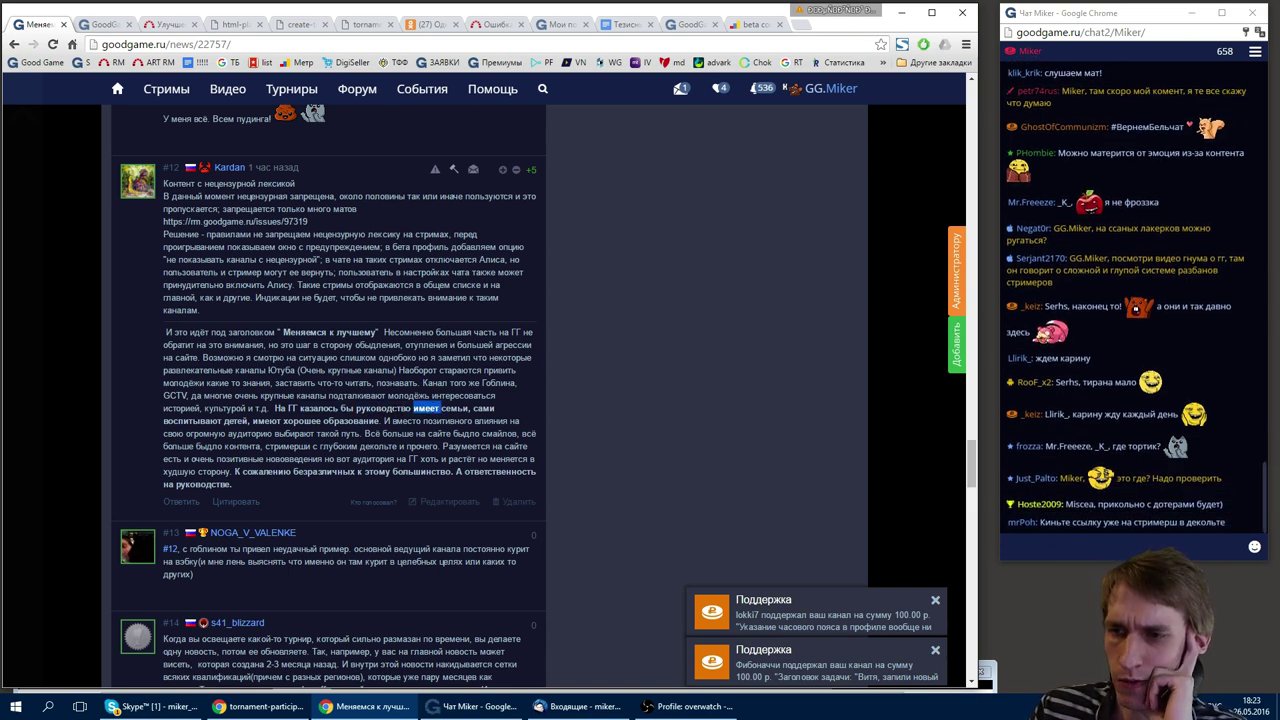
{"action": "double_click", "coordinate": [320, 408]}
{"action": "double_click", "coordinate": [384, 408]}
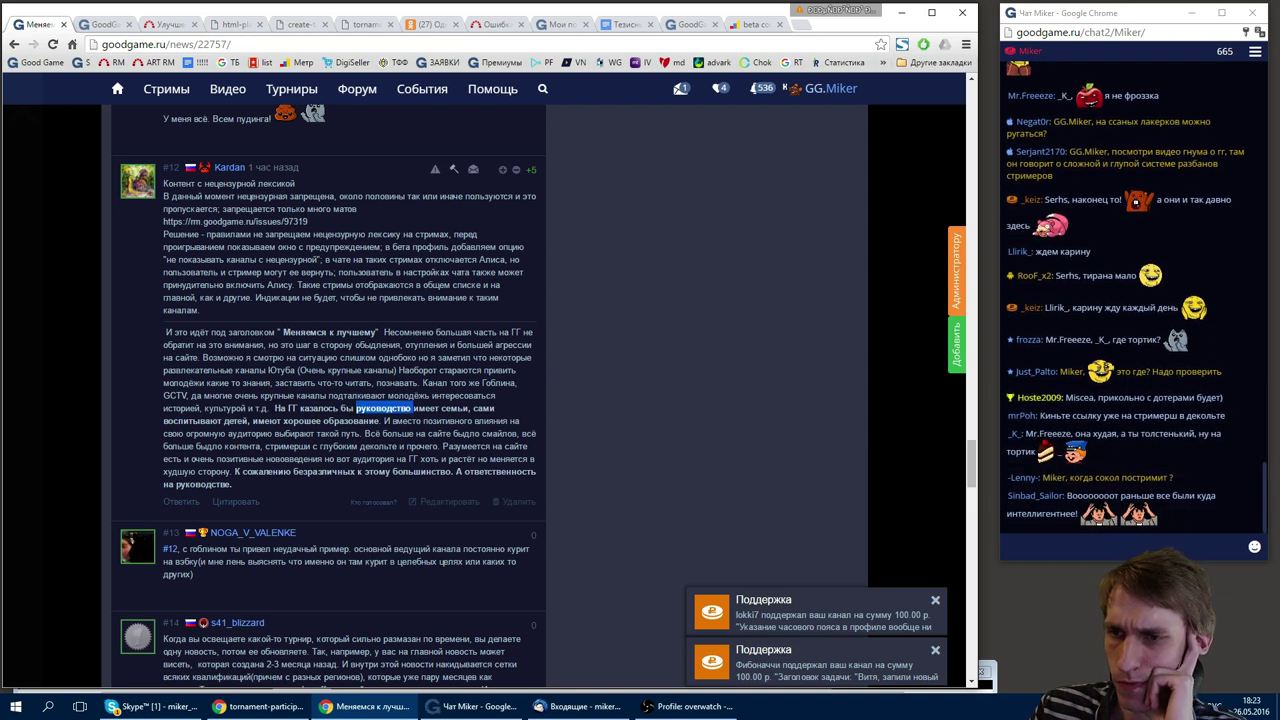
{"action": "left_click", "coordinate": [384, 408]}
{"action": "left_click_drag", "start_coordinate": [273, 408], "coordinate": [379, 421]}
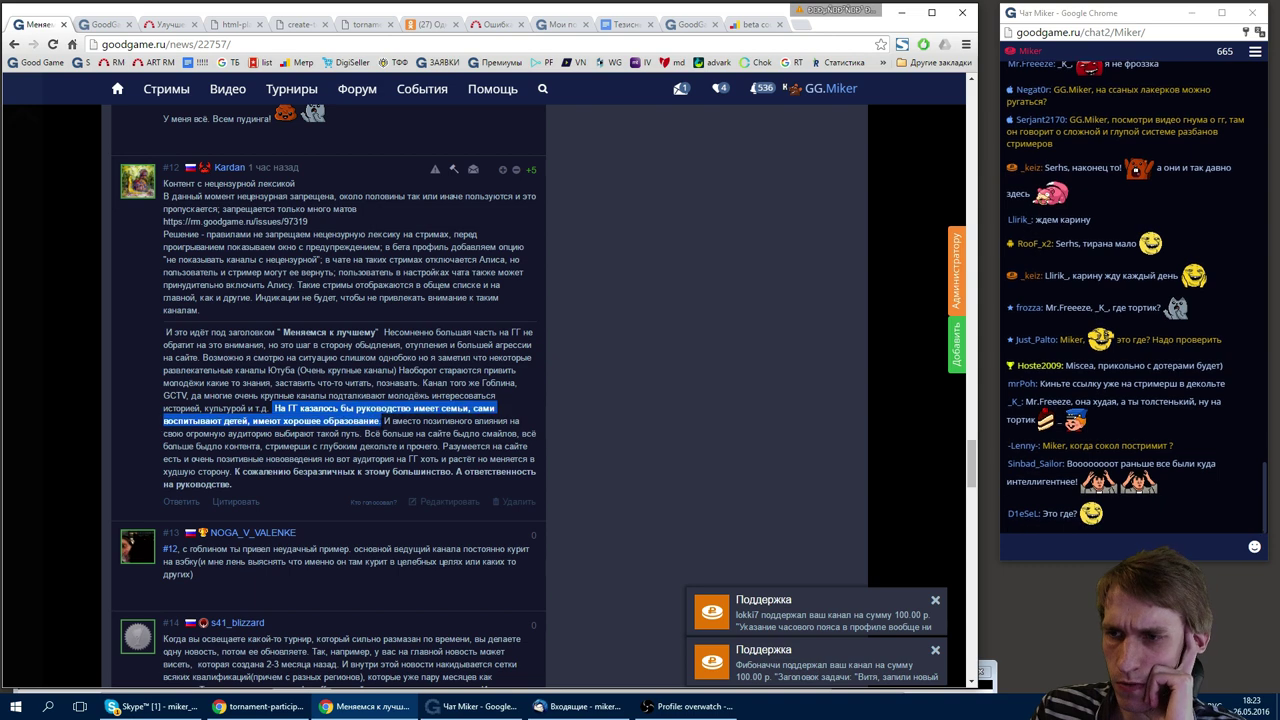
{"action": "double_click", "coordinate": [407, 421]}
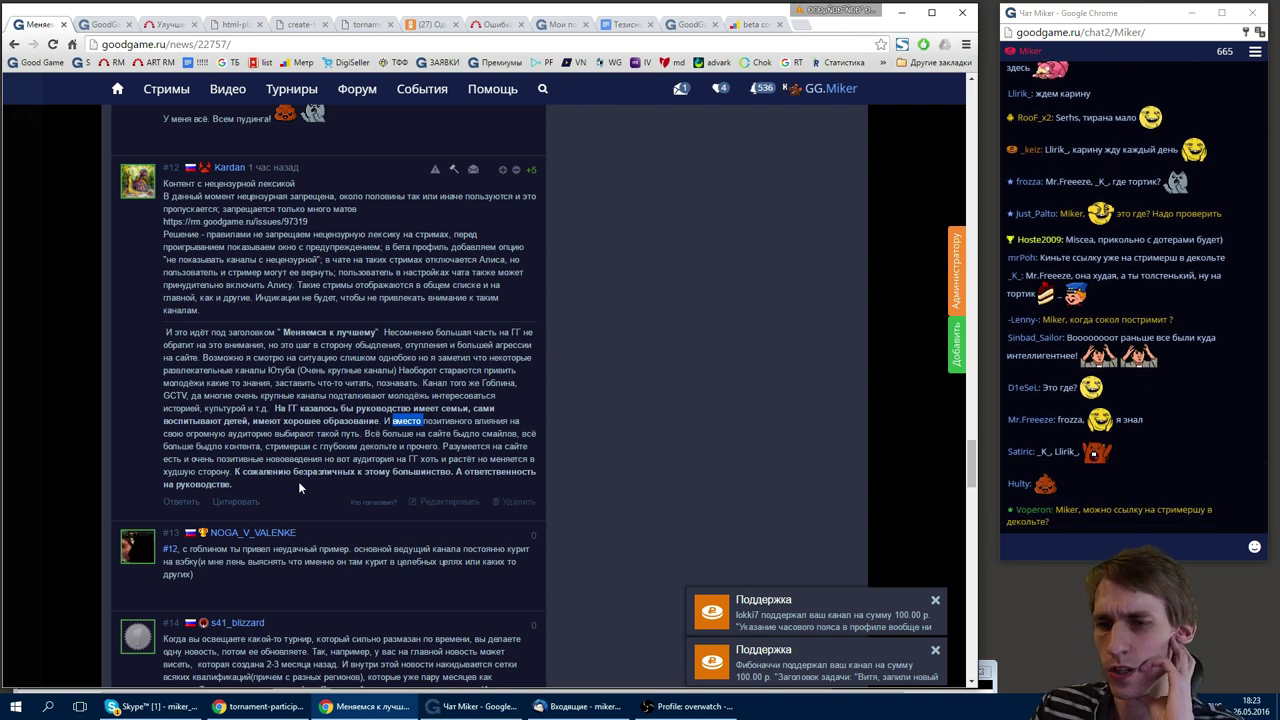
{"action": "left_click_drag", "start_coordinate": [295, 482], "coordinate": [273, 408]}
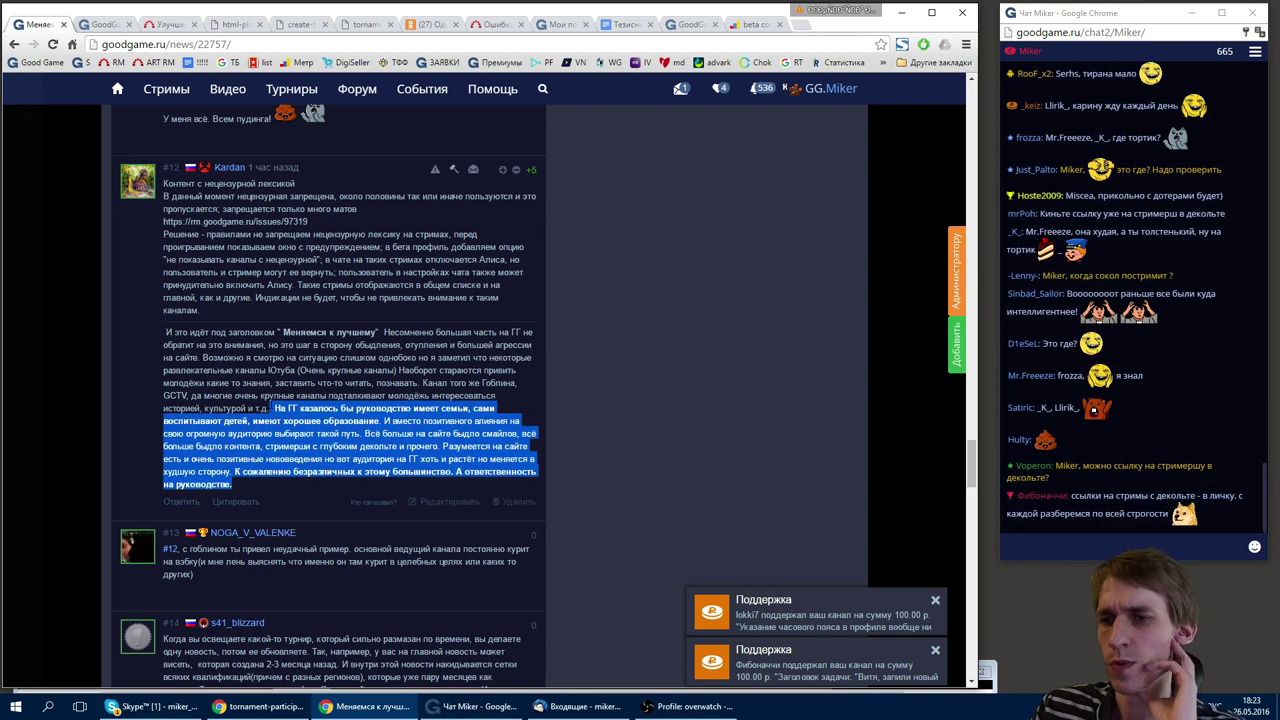
{"action": "double_click", "coordinate": [292, 409]}
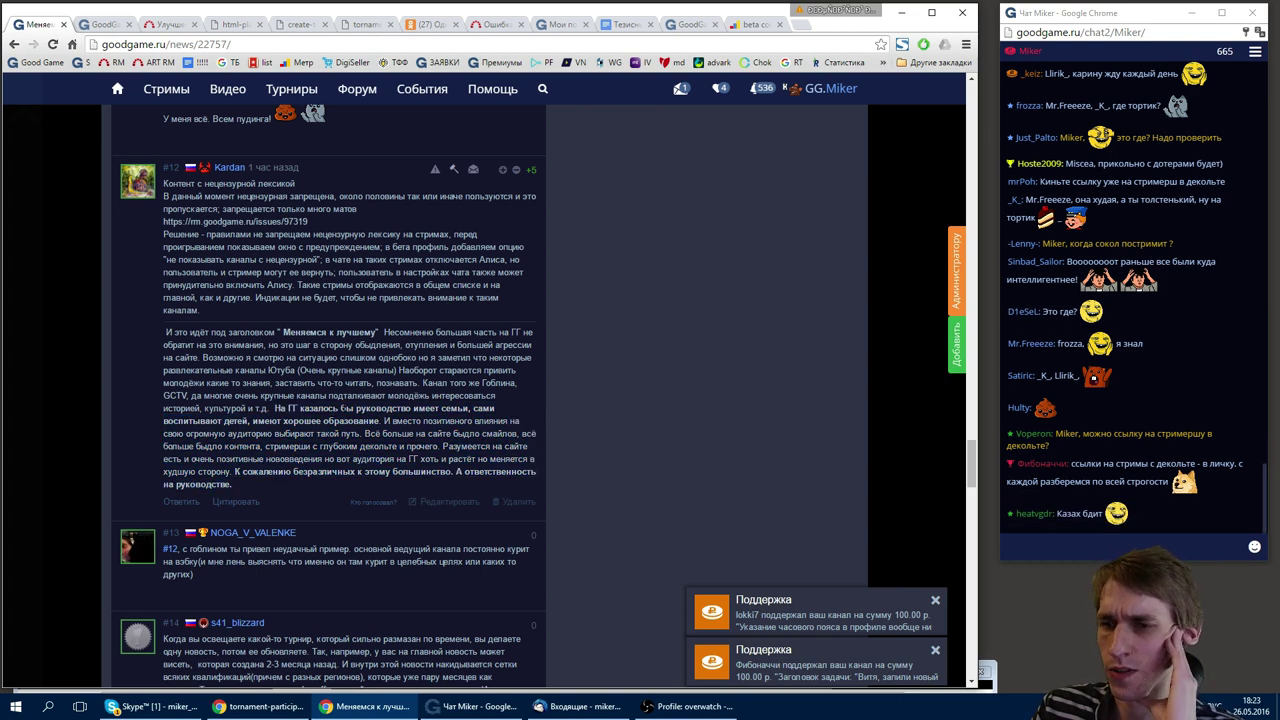
{"action": "double_click", "coordinate": [384, 408]}
{"action": "double_click", "coordinate": [427, 408]}
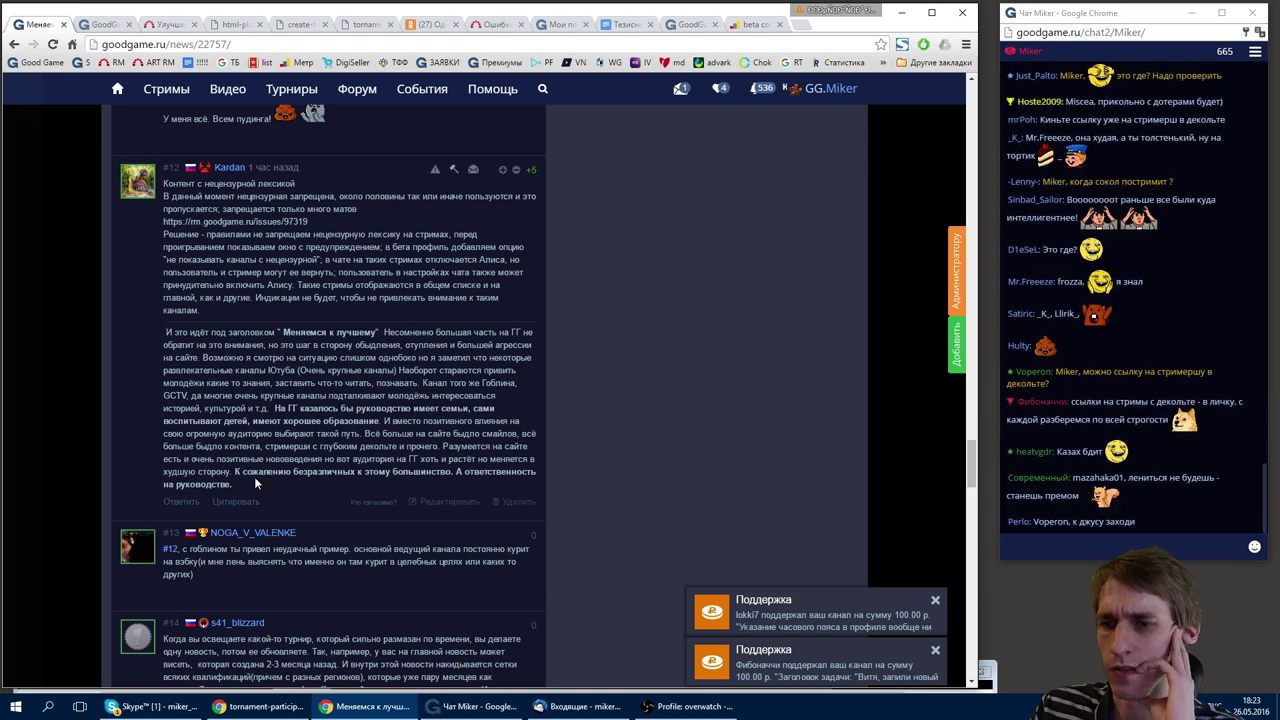
{"action": "left_click_drag", "start_coordinate": [232, 486], "coordinate": [167, 333]}
{"action": "left_click", "coordinate": [175, 345]}
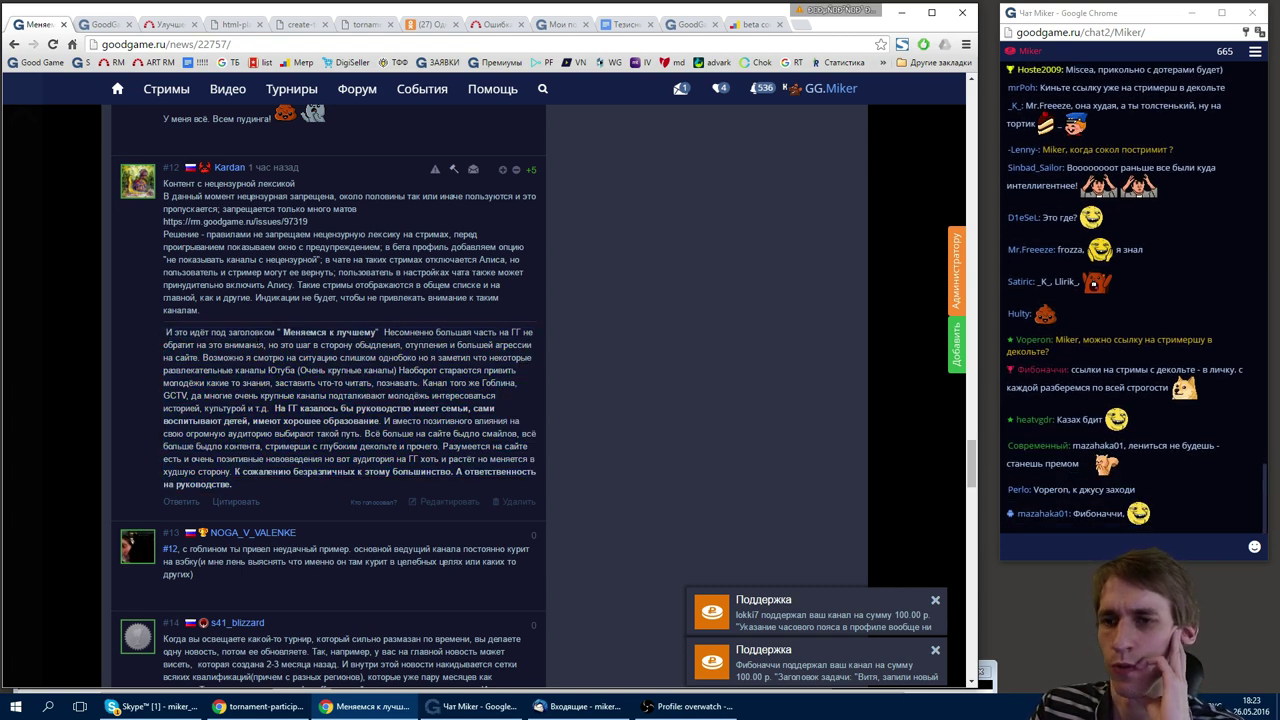
{"action": "scroll", "coordinate": [305, 372], "scroll_direction": "down", "scroll_amount": 2}
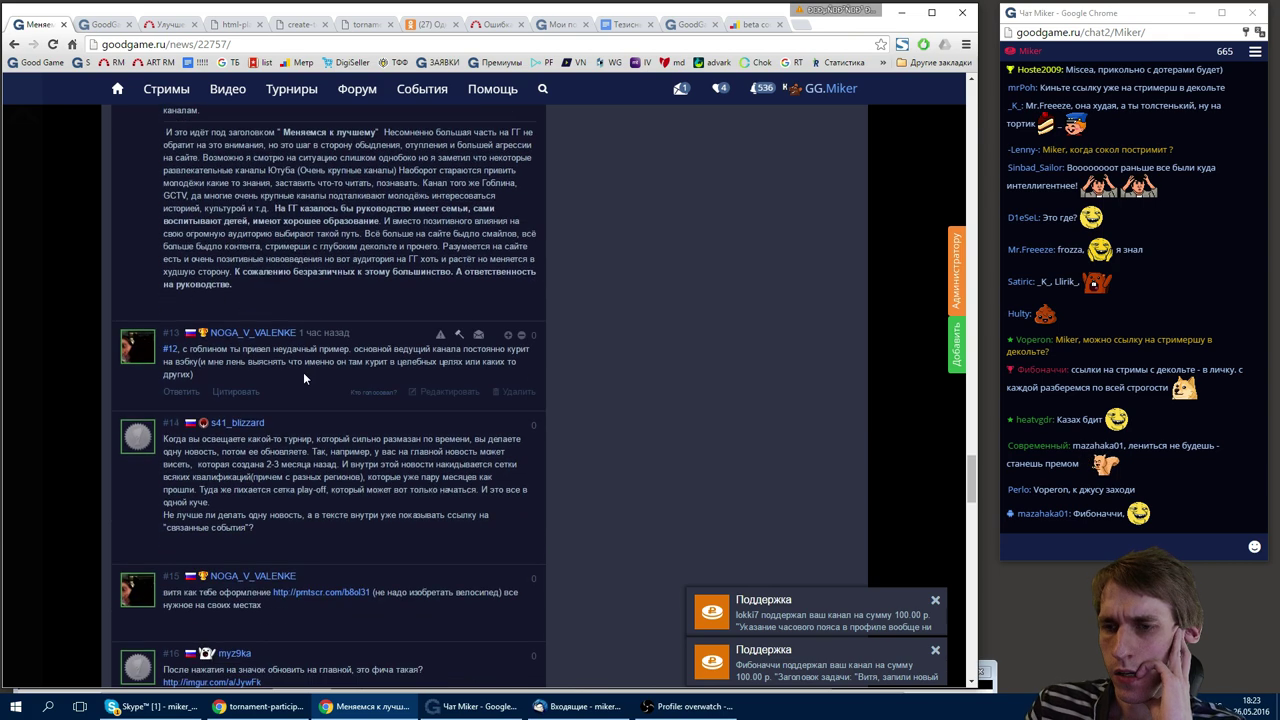
{"action": "triple_click", "coordinate": [314, 368]}
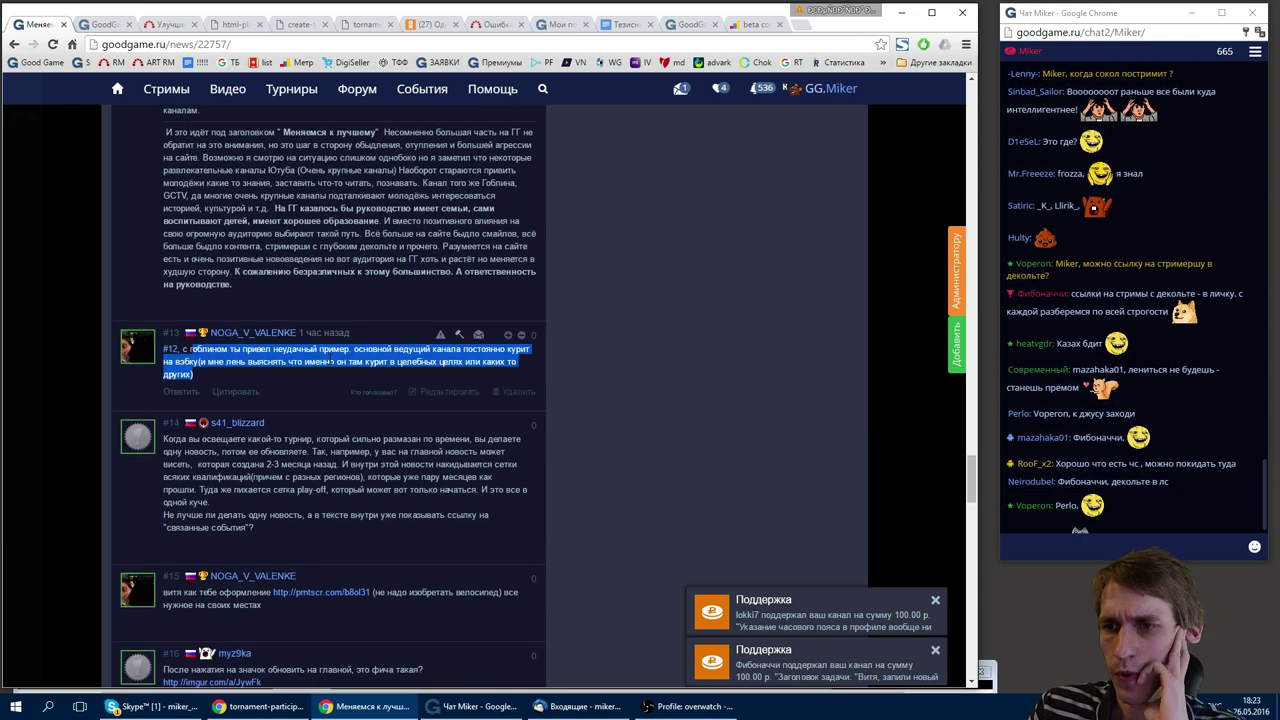
{"action": "left_click", "coordinate": [314, 368]}
{"action": "scroll", "coordinate": [314, 368], "scroll_direction": "down", "scroll_amount": 2}
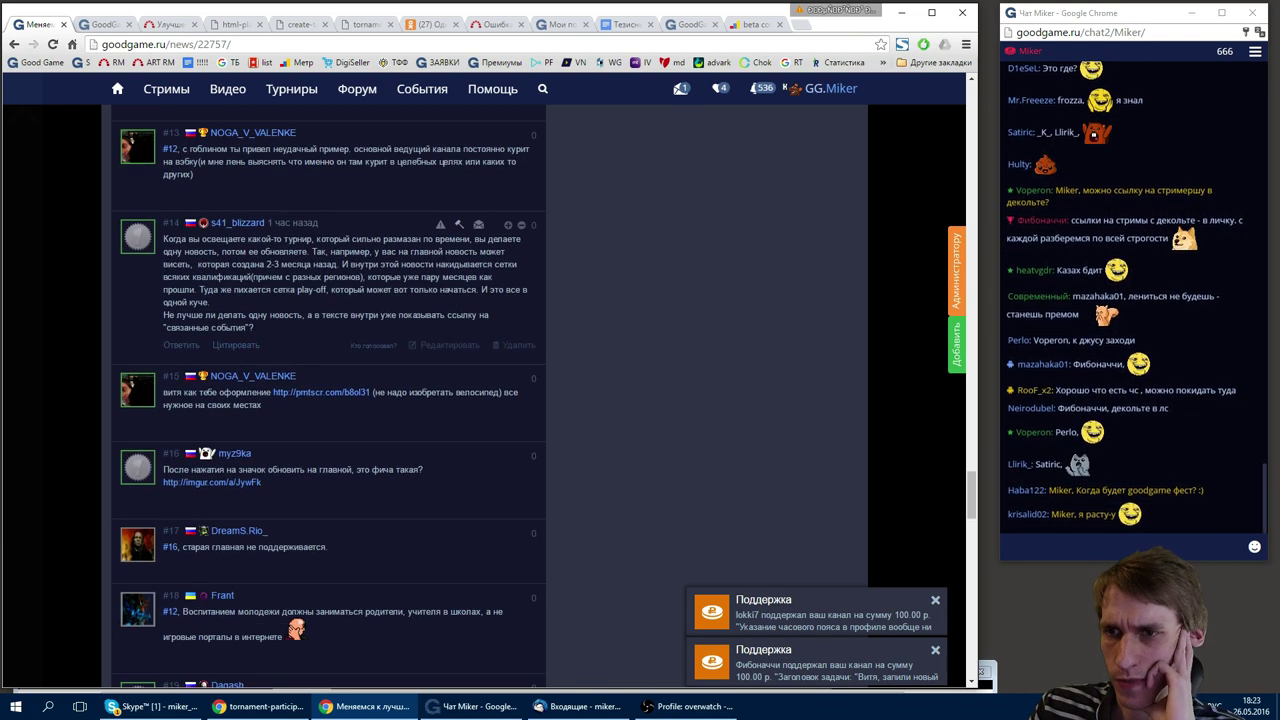
{"action": "left_click_drag", "start_coordinate": [164, 240], "coordinate": [308, 240]}
{"action": "double_click", "coordinate": [389, 252]}
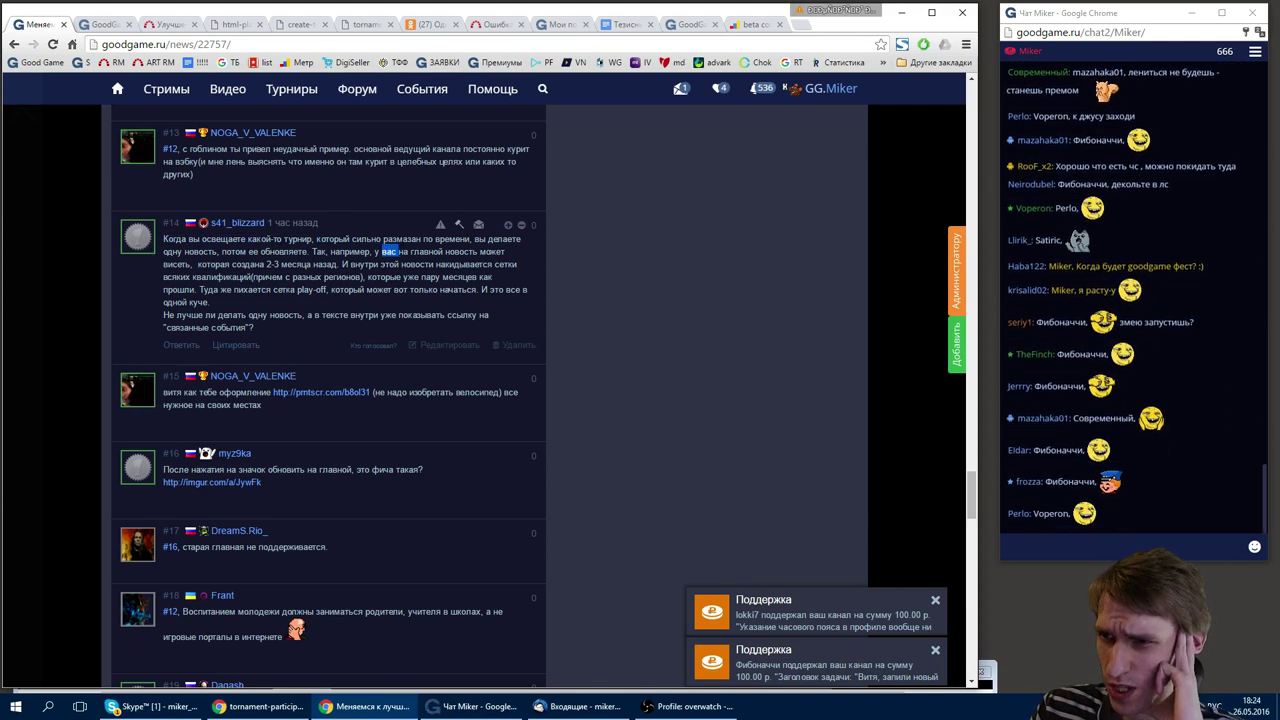
{"action": "double_click", "coordinate": [402, 239]}
{"action": "left_click", "coordinate": [426, 239]}
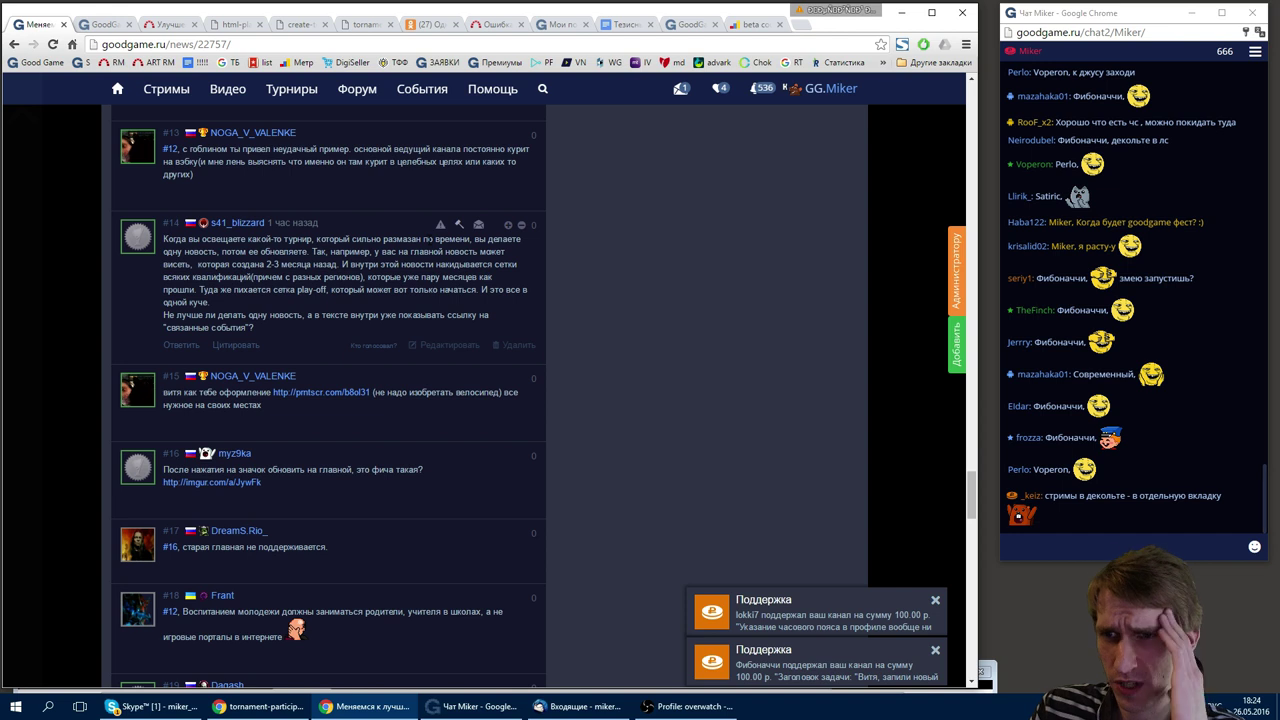
{"action": "double_click", "coordinate": [284, 252]}
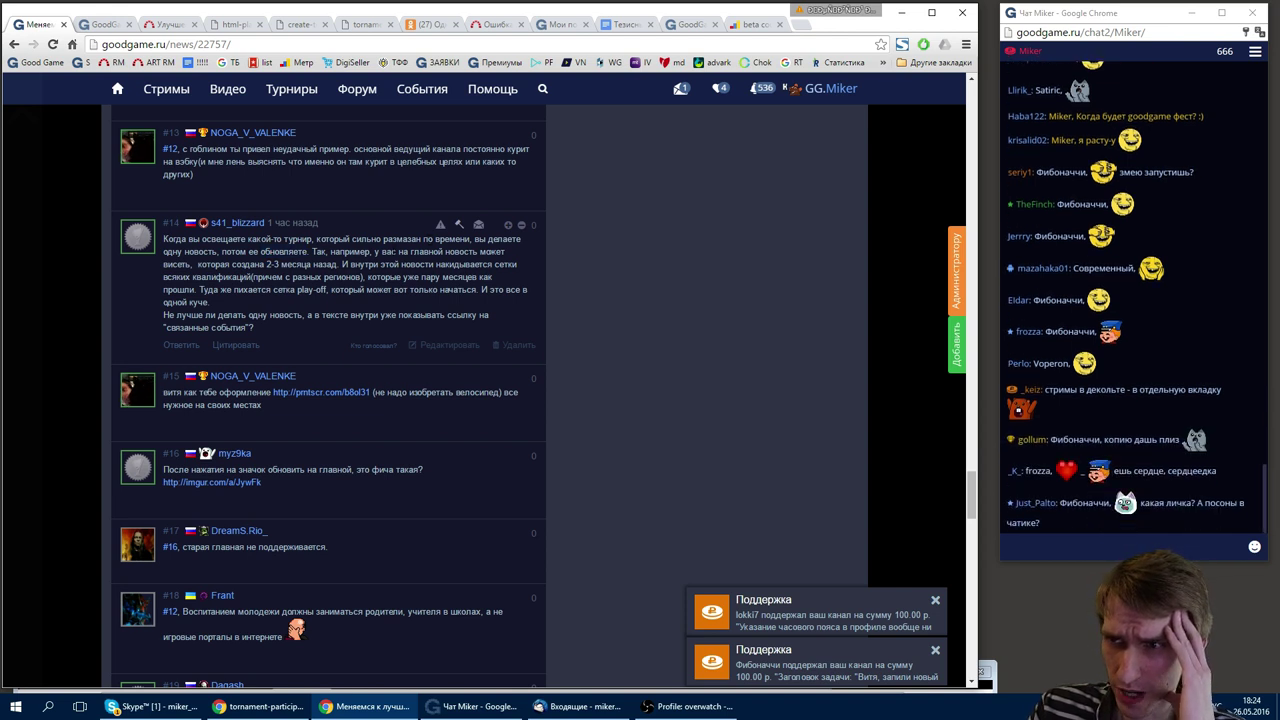
{"action": "double_click", "coordinate": [462, 252]}
{"action": "left_click_drag", "start_coordinate": [180, 264], "coordinate": [342, 265]}
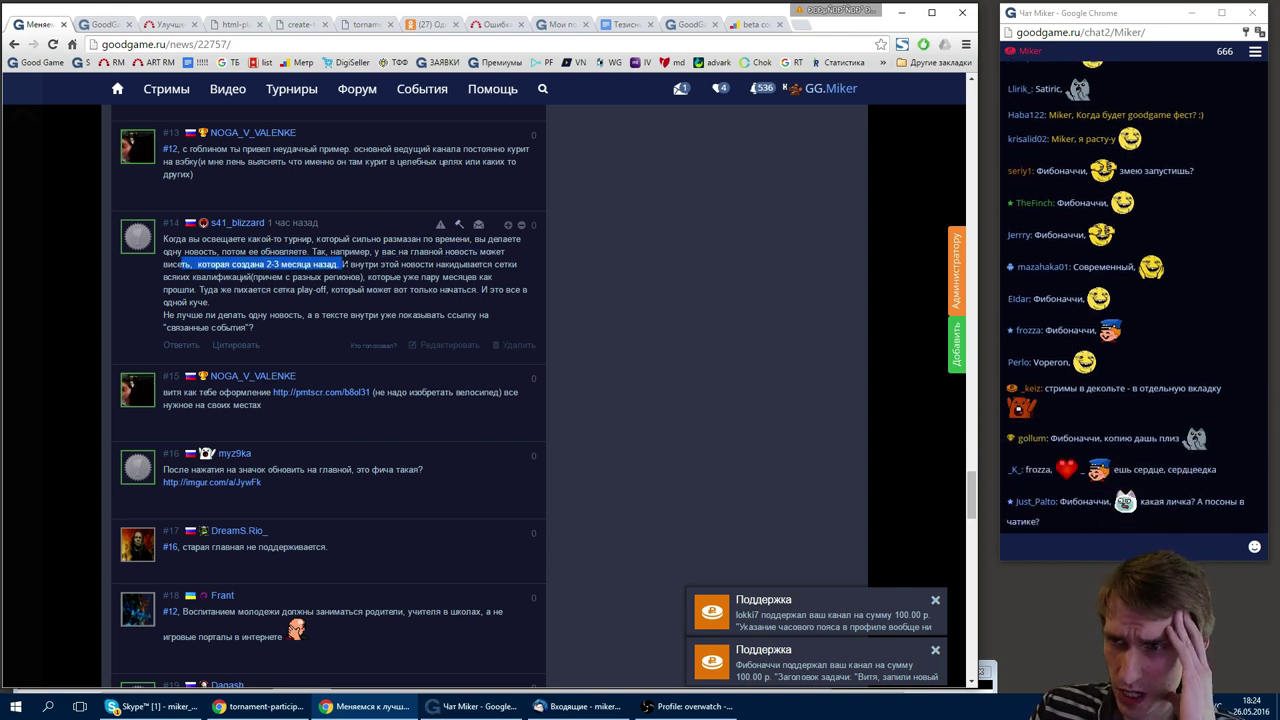
{"action": "double_click", "coordinate": [367, 264]}
{"action": "left_click", "coordinate": [367, 264]}
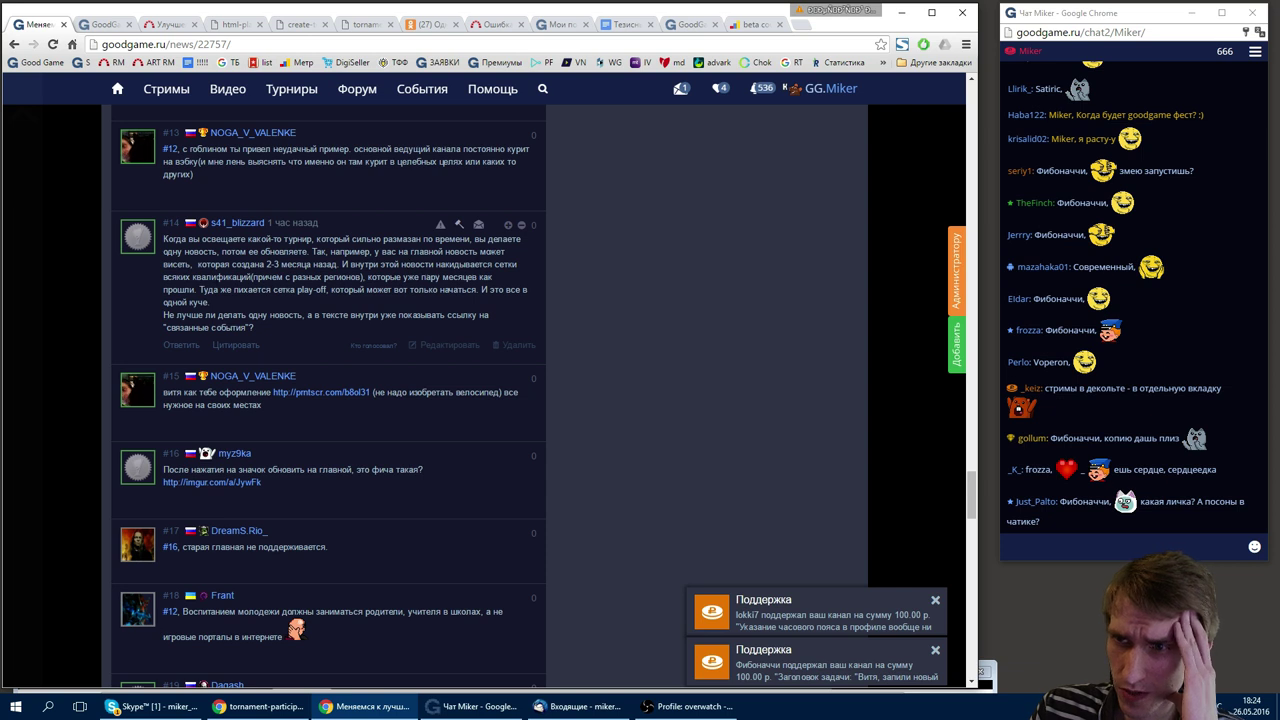
{"action": "double_click", "coordinate": [222, 276]}
{"action": "double_click", "coordinate": [386, 276]}
{"action": "left_click", "coordinate": [433, 276]}
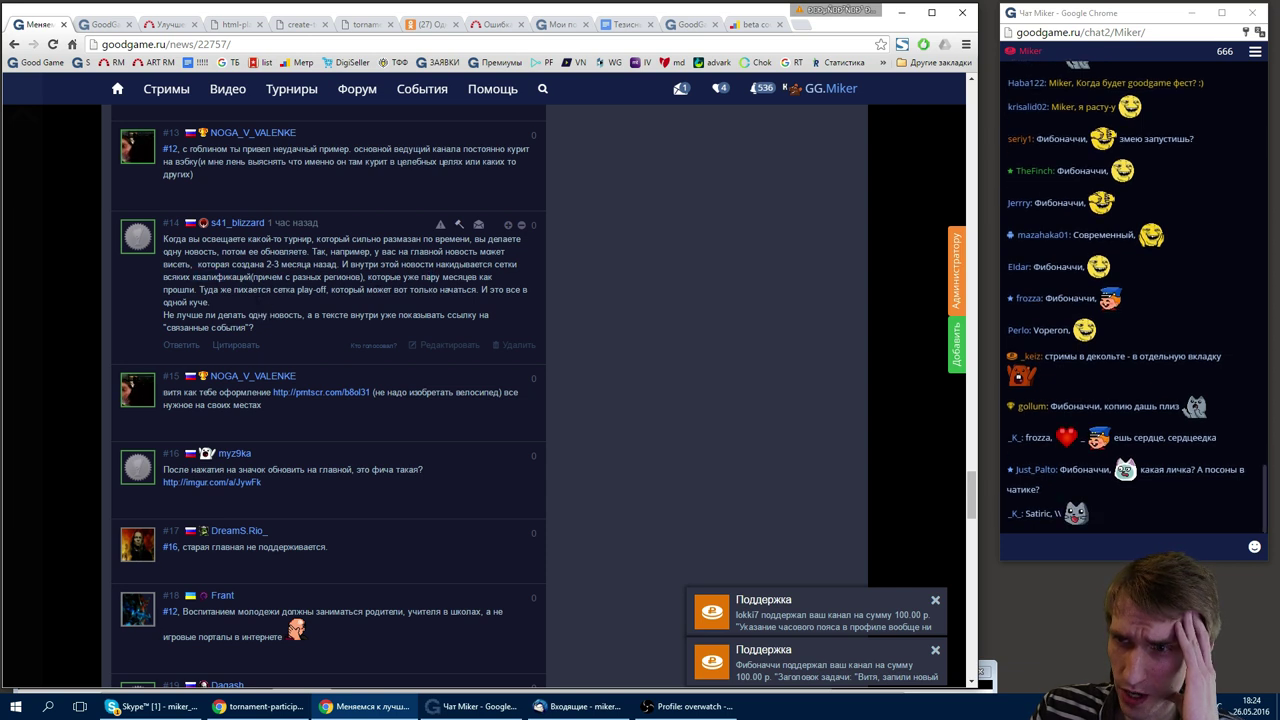
{"action": "left_click_drag", "start_coordinate": [175, 258], "coordinate": [337, 302]}
{"action": "left_click", "coordinate": [314, 266]}
{"action": "left_click_drag", "start_coordinate": [175, 258], "coordinate": [337, 302]}
{"action": "left_click", "coordinate": [337, 276]}
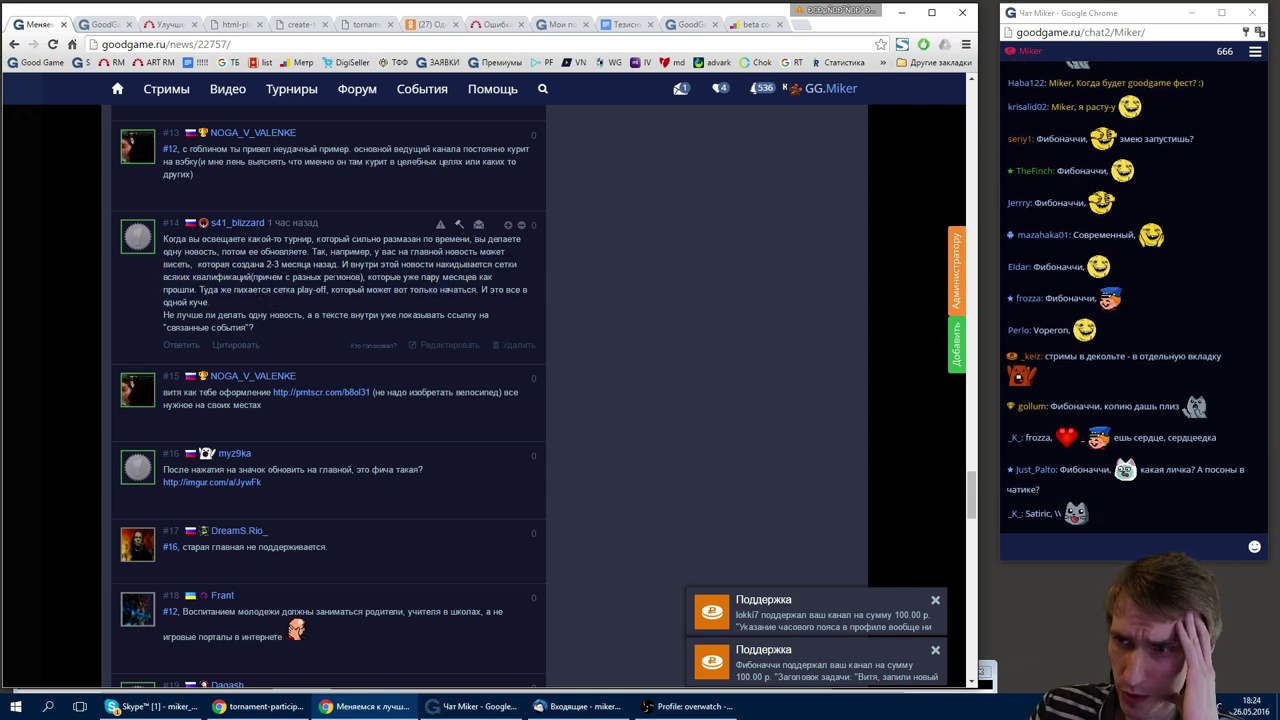
{"action": "left_click_drag", "start_coordinate": [192, 276], "coordinate": [164, 314]}
{"action": "left_click", "coordinate": [208, 302]}
{"action": "left_click", "coordinate": [208, 302]}
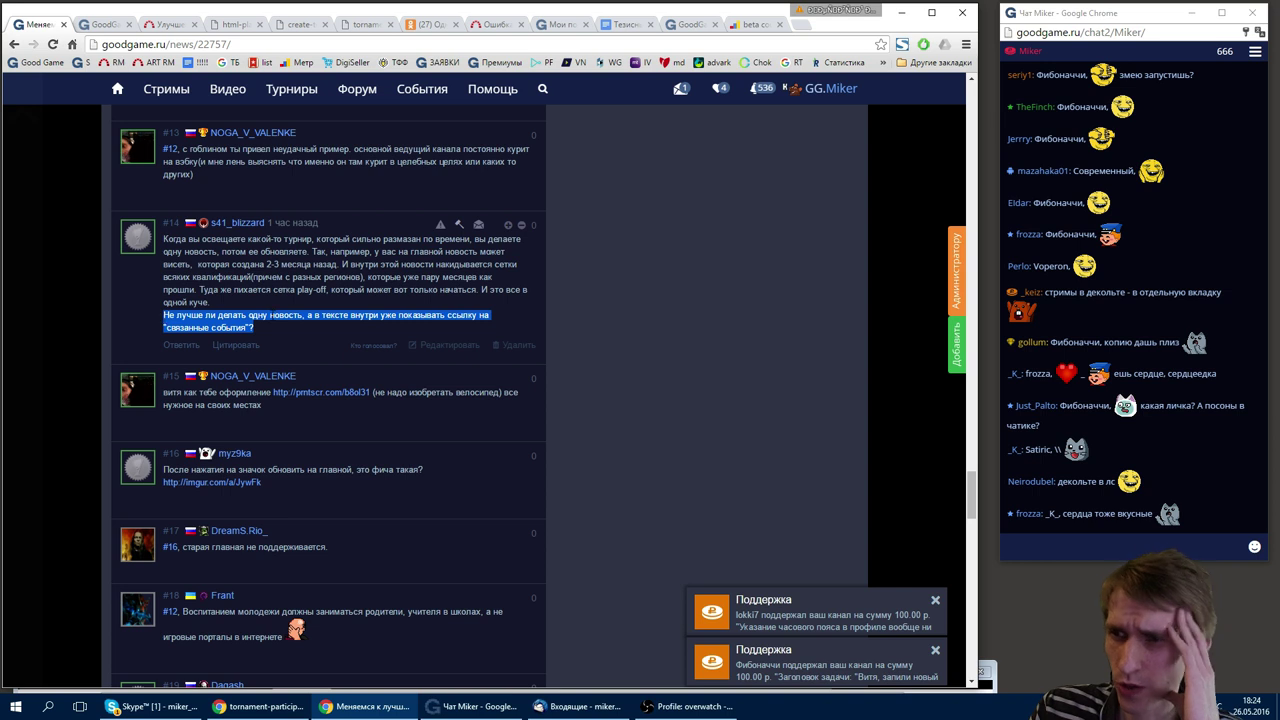
{"action": "left_click", "coordinate": [164, 314]}
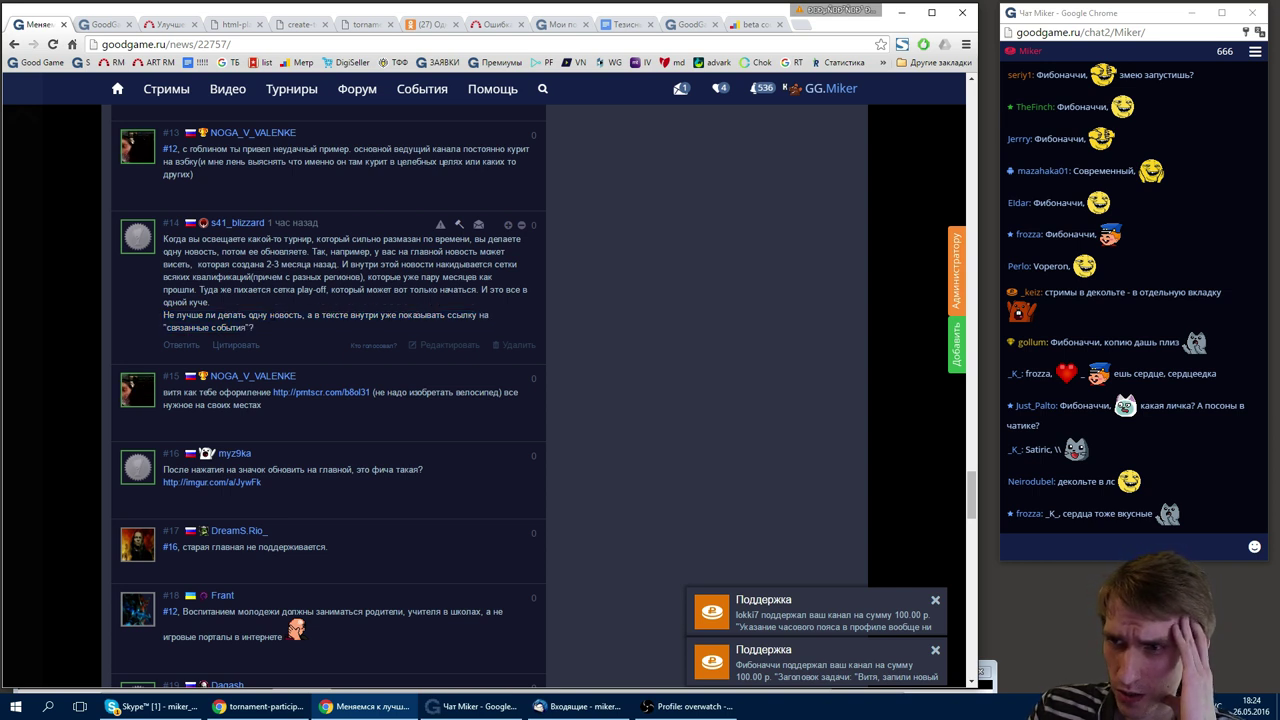
{"action": "double_click", "coordinate": [345, 316]}
{"action": "left_click", "coordinate": [397, 315]}
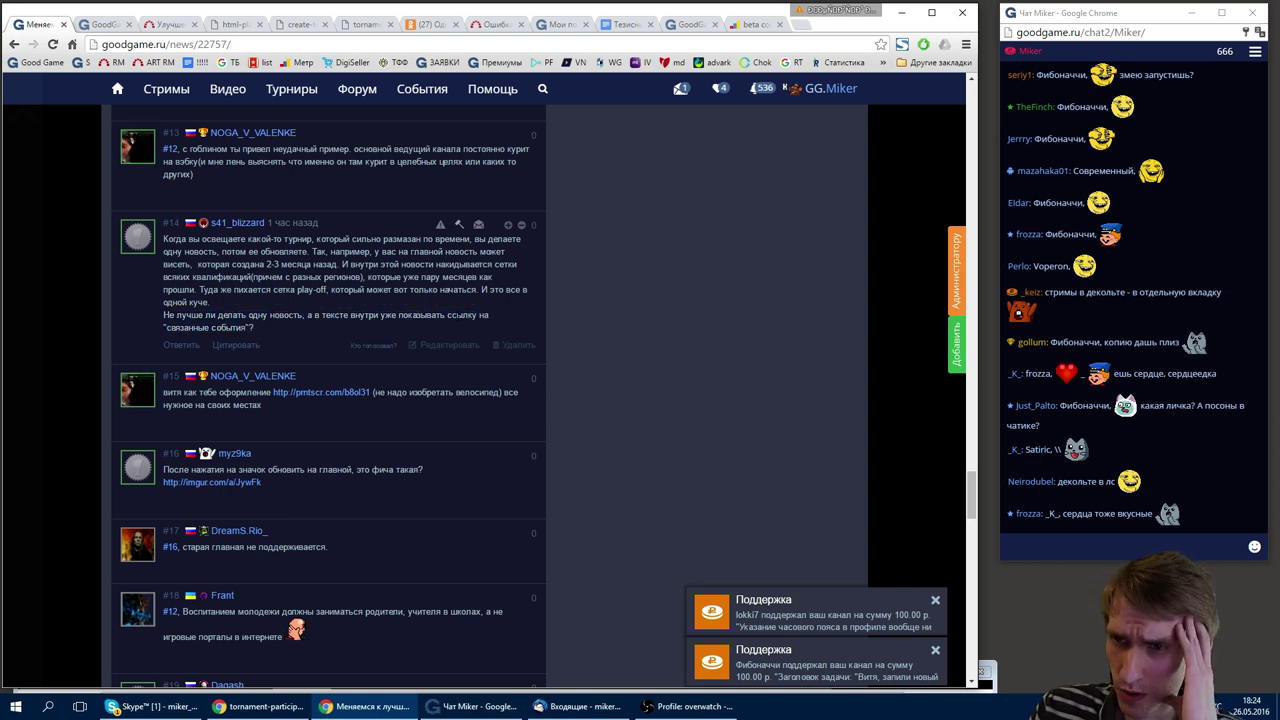
{"action": "left_click_drag", "start_coordinate": [255, 328], "coordinate": [150, 316]}
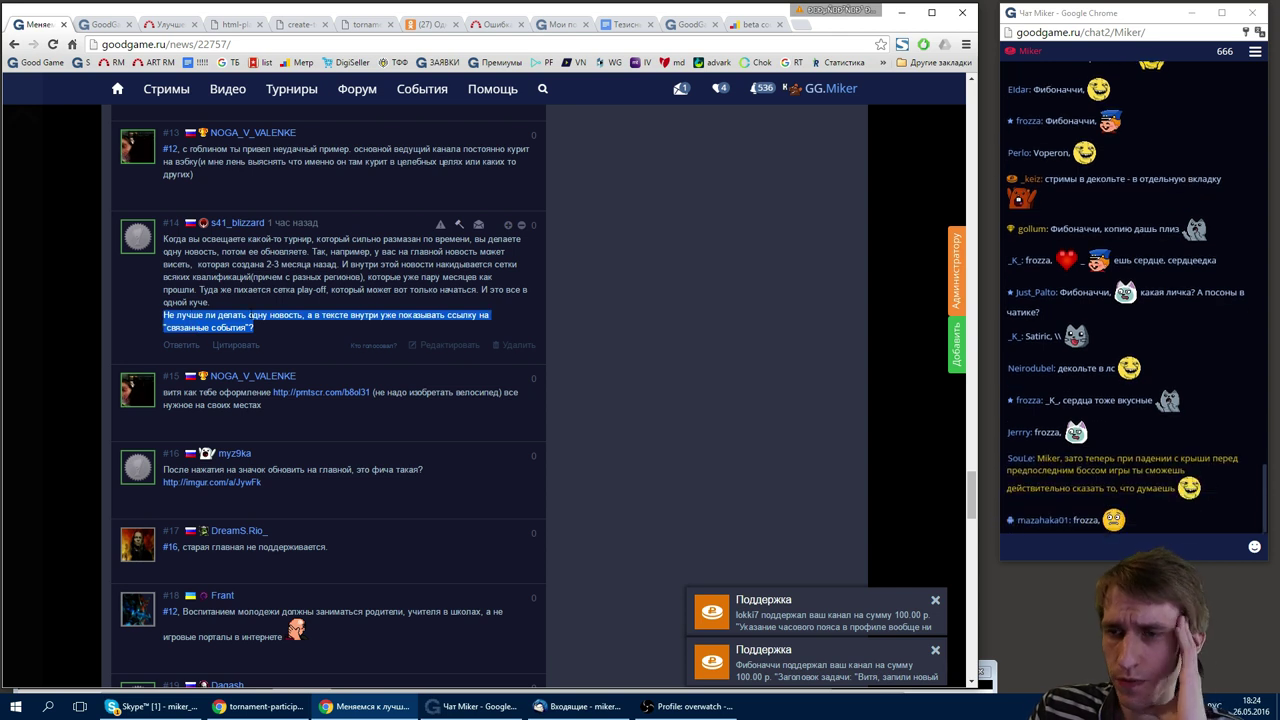
{"action": "left_click", "coordinate": [150, 316]}
{"action": "double_click", "coordinate": [286, 315]}
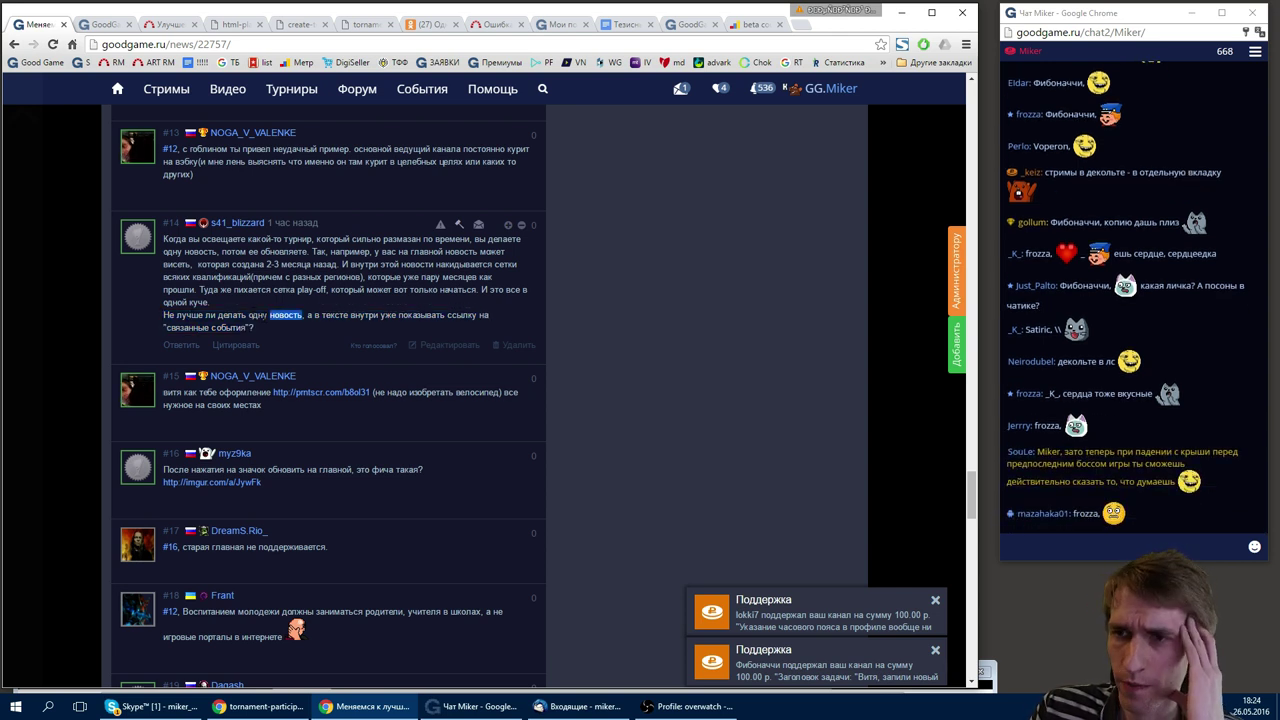
{"action": "double_click", "coordinate": [259, 315]}
{"action": "double_click", "coordinate": [280, 316]}
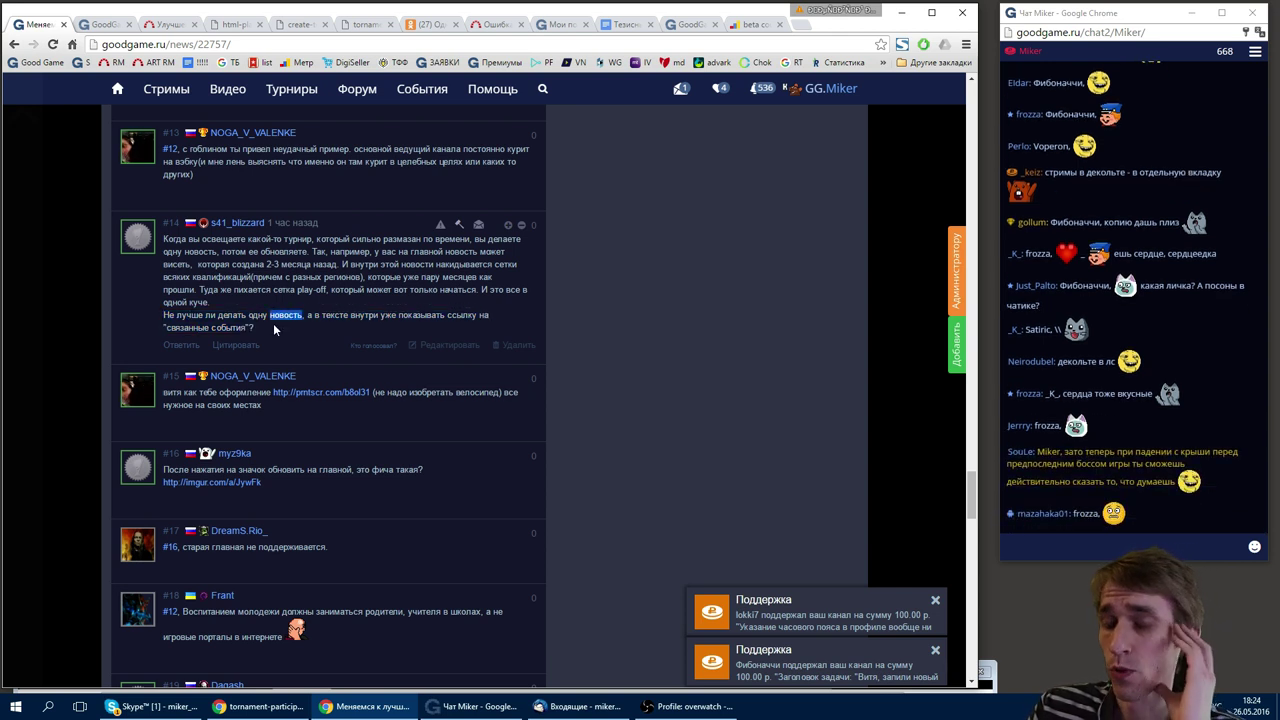
{"action": "left_click_drag", "start_coordinate": [274, 328], "coordinate": [164, 315]}
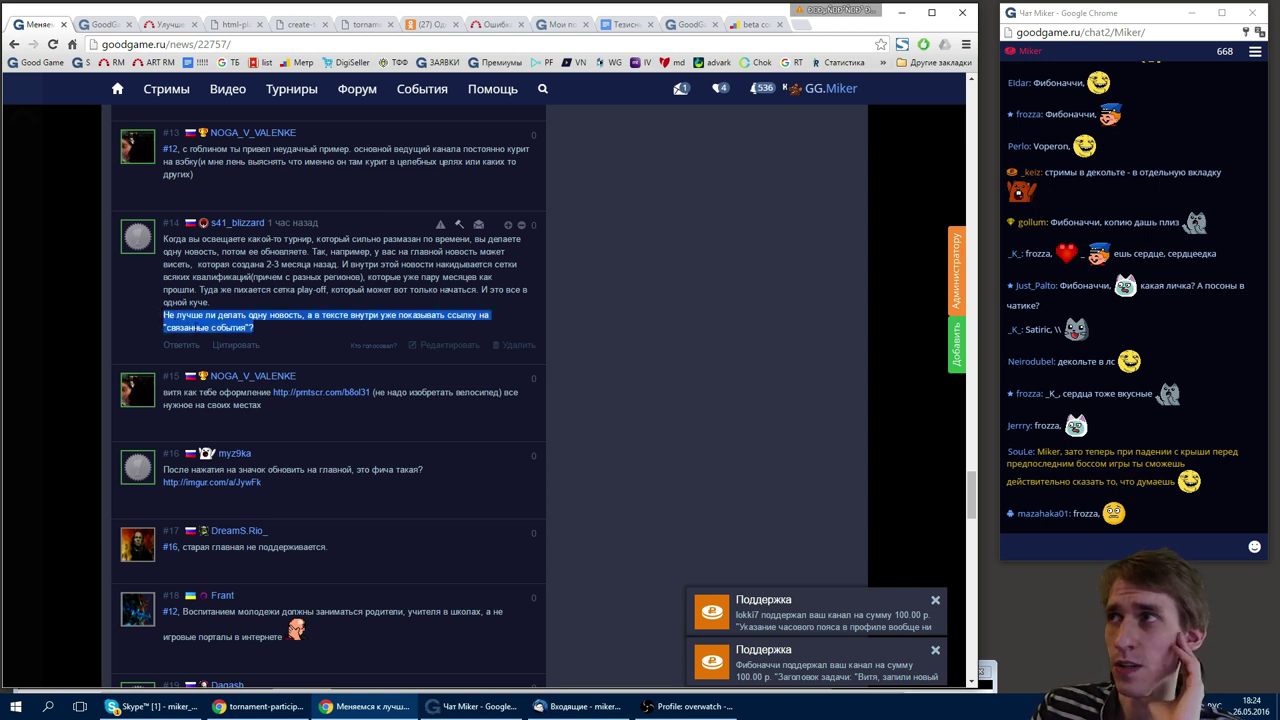
{"action": "left_click", "coordinate": [266, 326]}
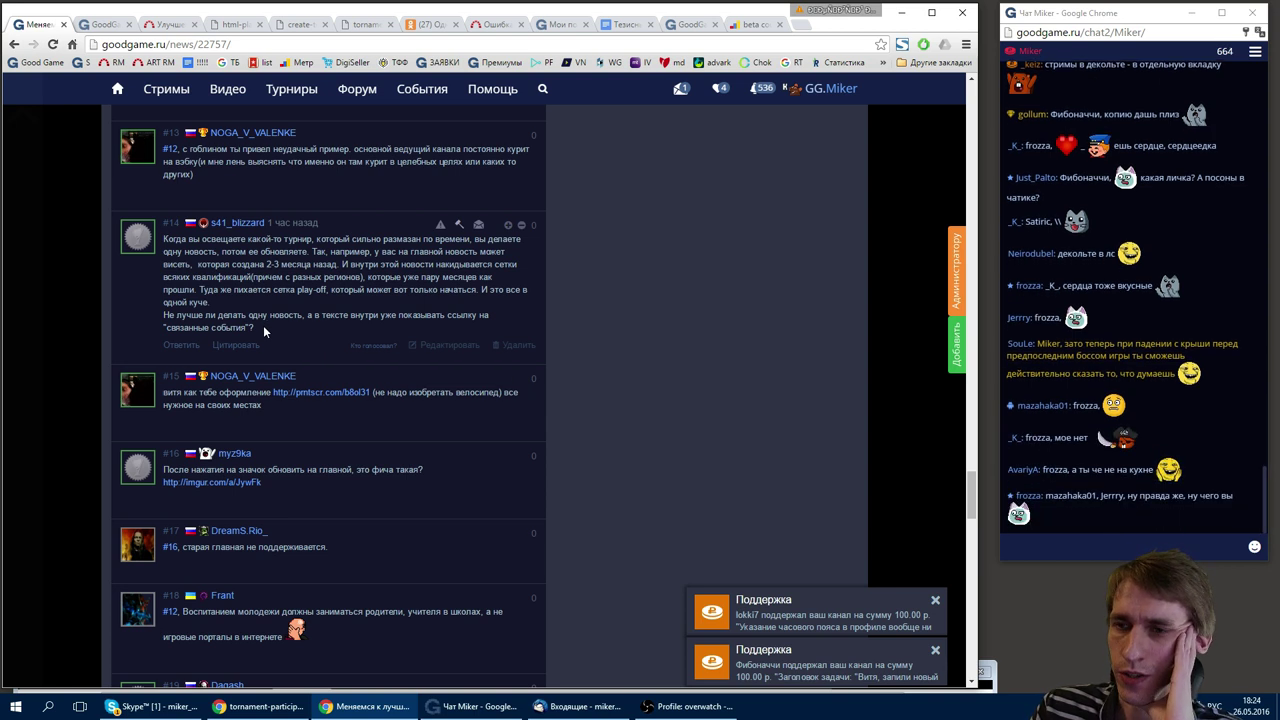
{"action": "left_click_drag", "start_coordinate": [263, 325], "coordinate": [163, 315]}
{"action": "double_click", "coordinate": [232, 315]}
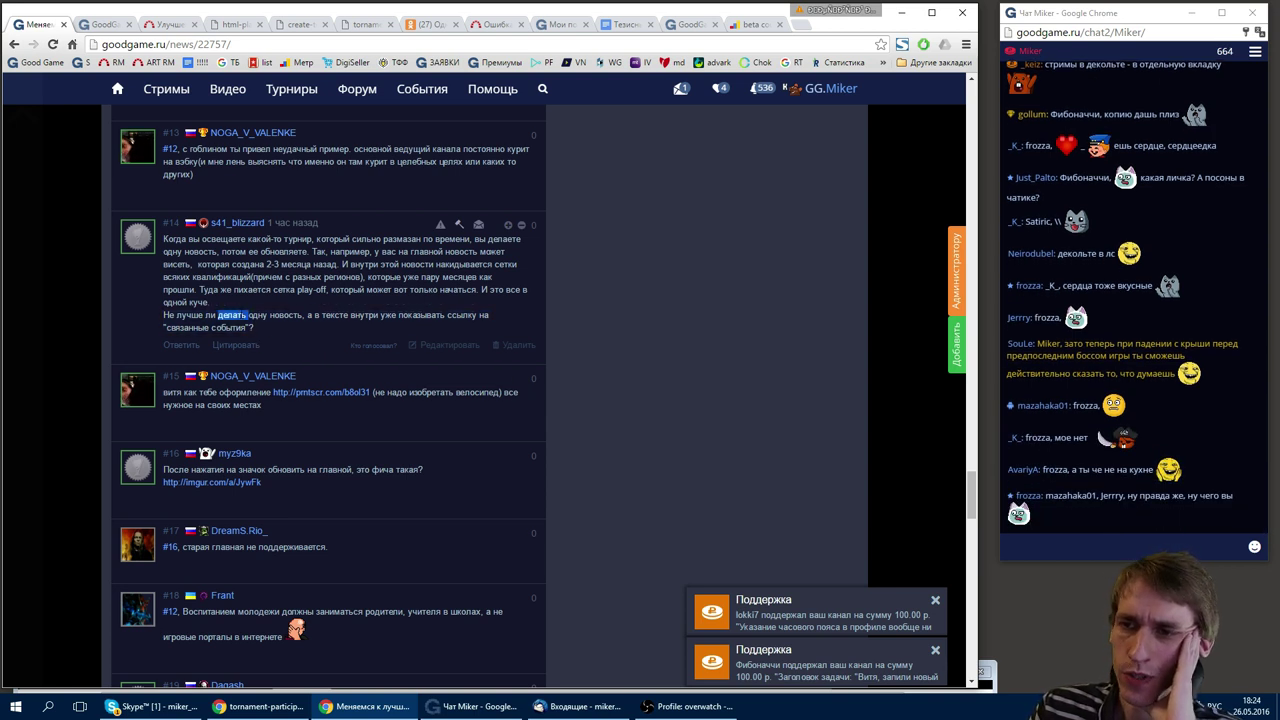
{"action": "double_click", "coordinate": [286, 315]}
{"action": "double_click", "coordinate": [336, 315]}
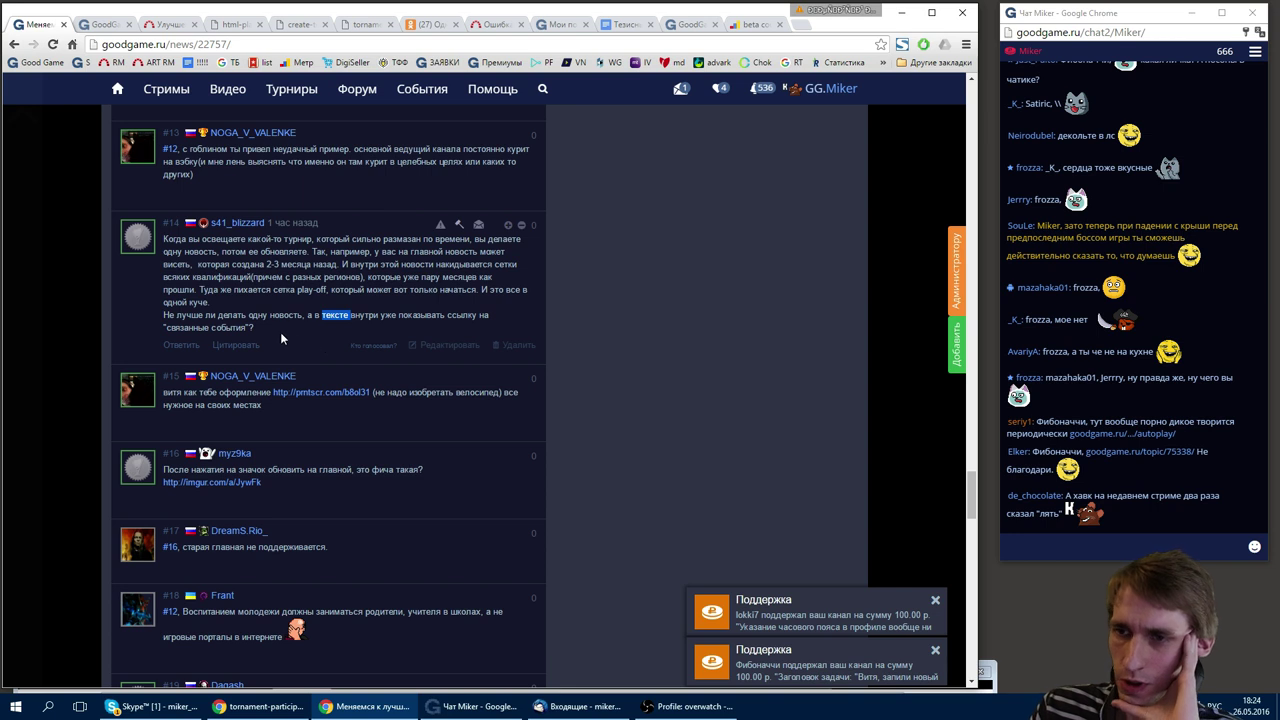
{"action": "left_click_drag", "start_coordinate": [281, 339], "coordinate": [163, 314]}
{"action": "left_click", "coordinate": [217, 315]}
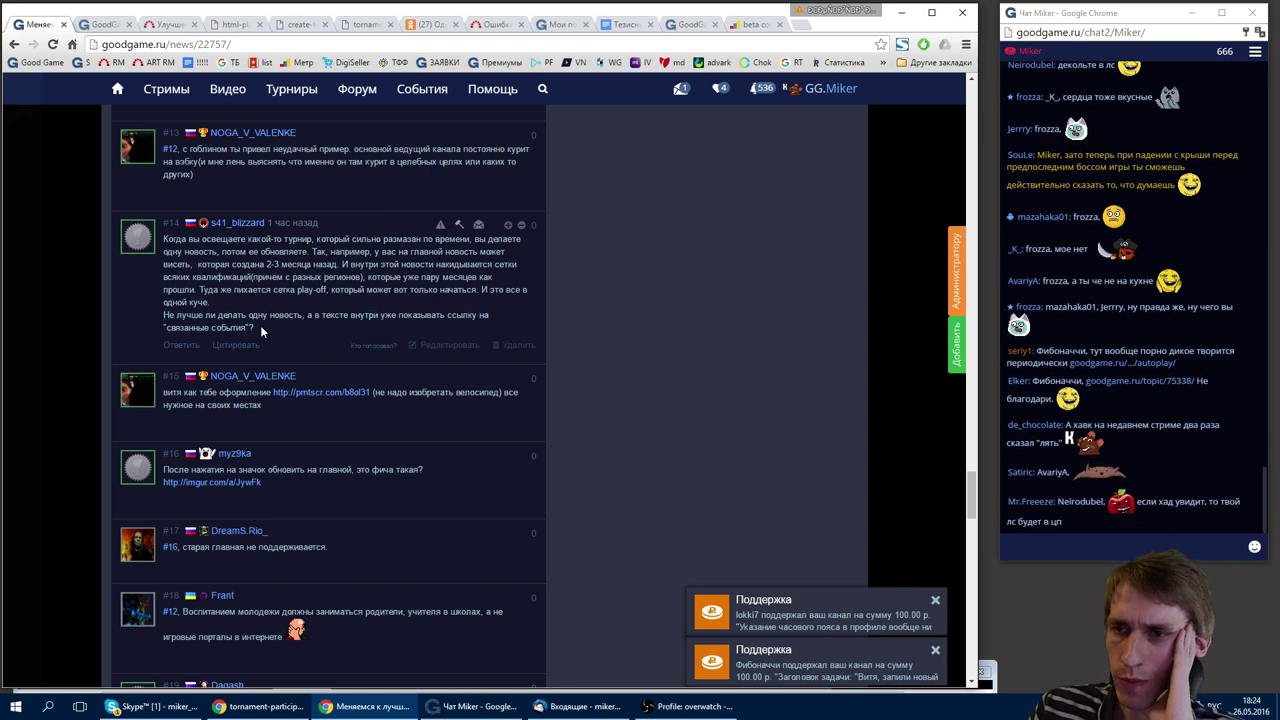
{"action": "mouse_move", "coordinate": [288, 328]}
{"action": "left_mouse_down"}
{"action": "mouse_move", "coordinate": [215, 222]}
{"action": "mouse_move", "coordinate": [163, 238]}
{"action": "mouse_move", "coordinate": [210, 302]}
{"action": "mouse_move", "coordinate": [286, 329]}
{"action": "left_mouse_up"}
{"action": "left_click", "coordinate": [163, 238]}
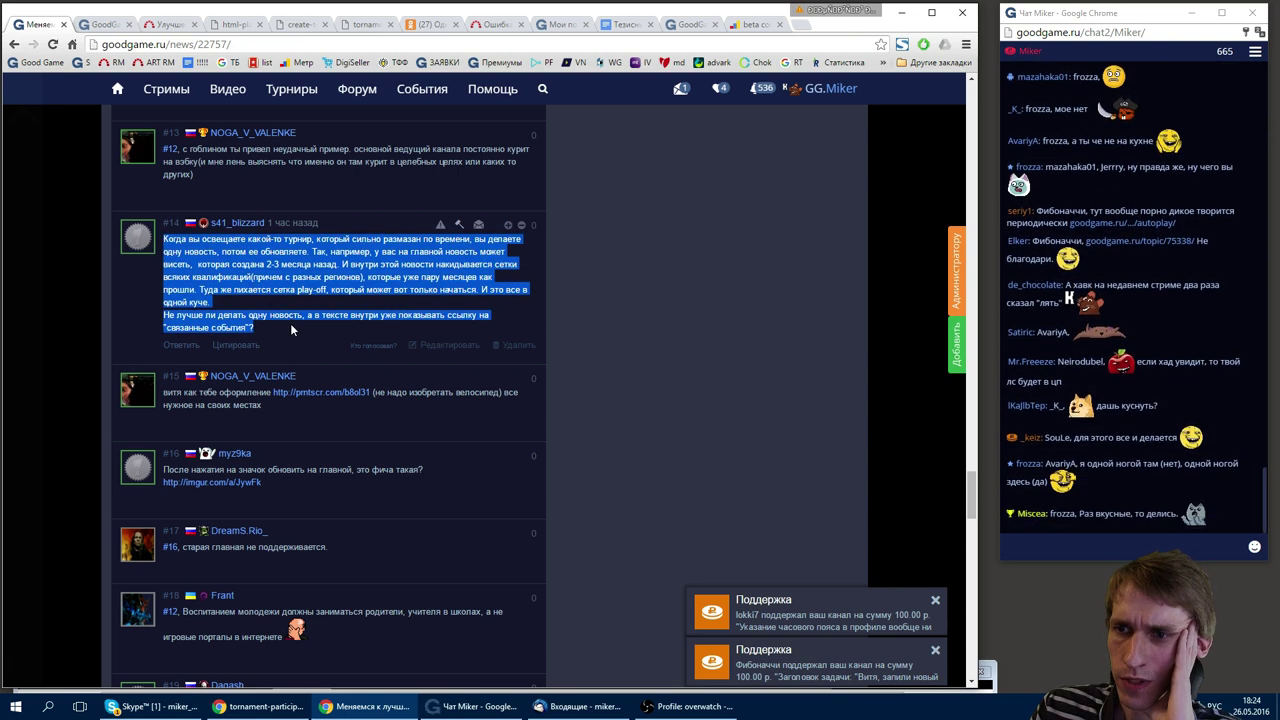
{"action": "left_click", "coordinate": [288, 329]}
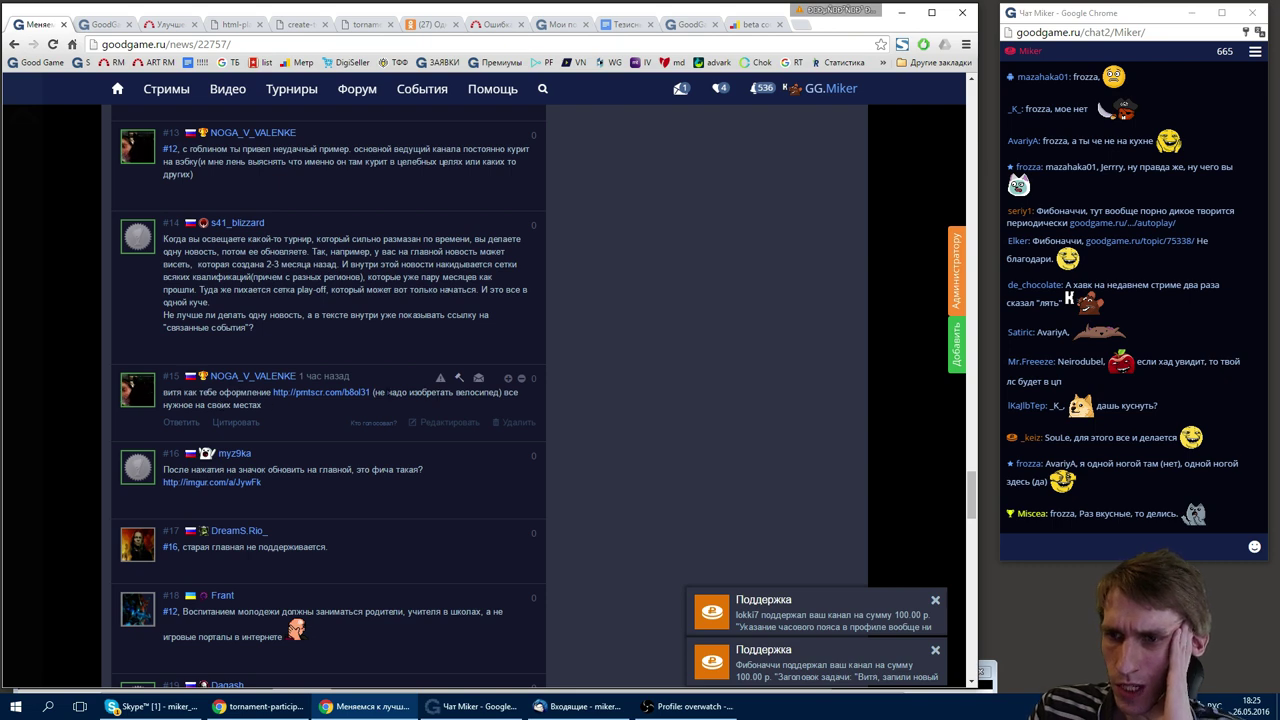
{"action": "scroll", "coordinate": [254, 418], "scroll_direction": "down", "scroll_amount": 1}
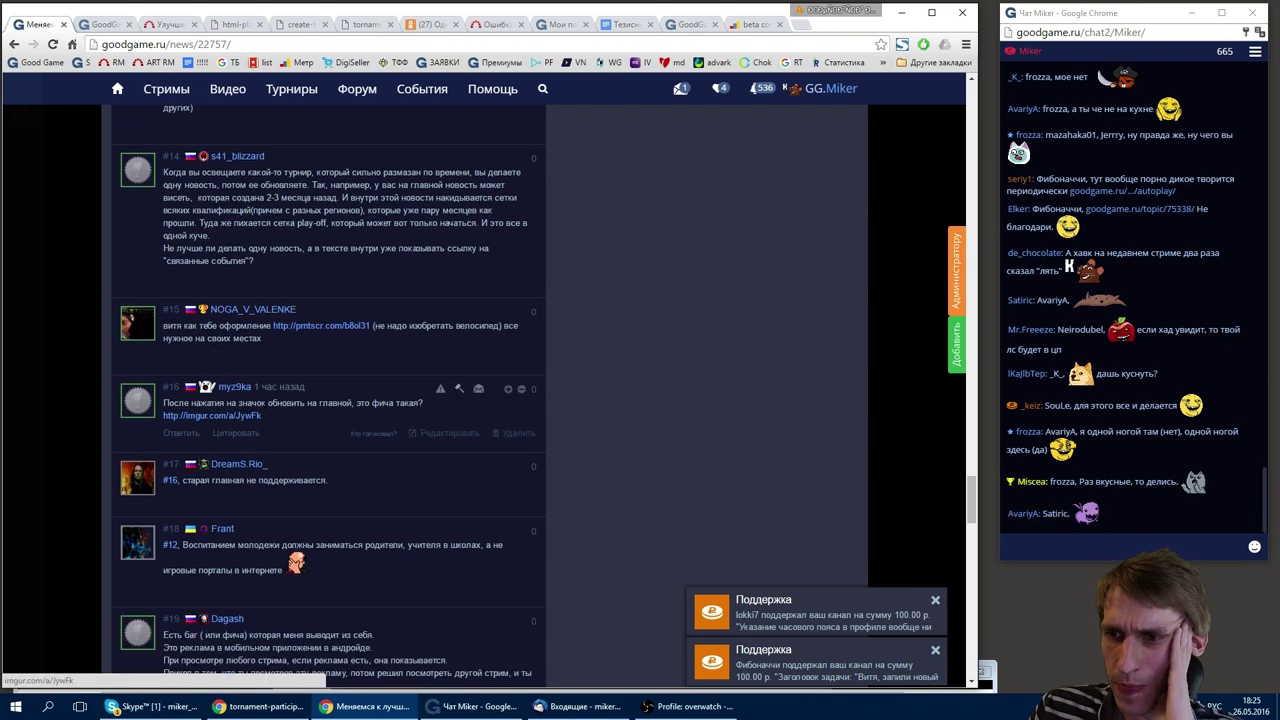
{"action": "left_click", "coordinate": [237, 421]}
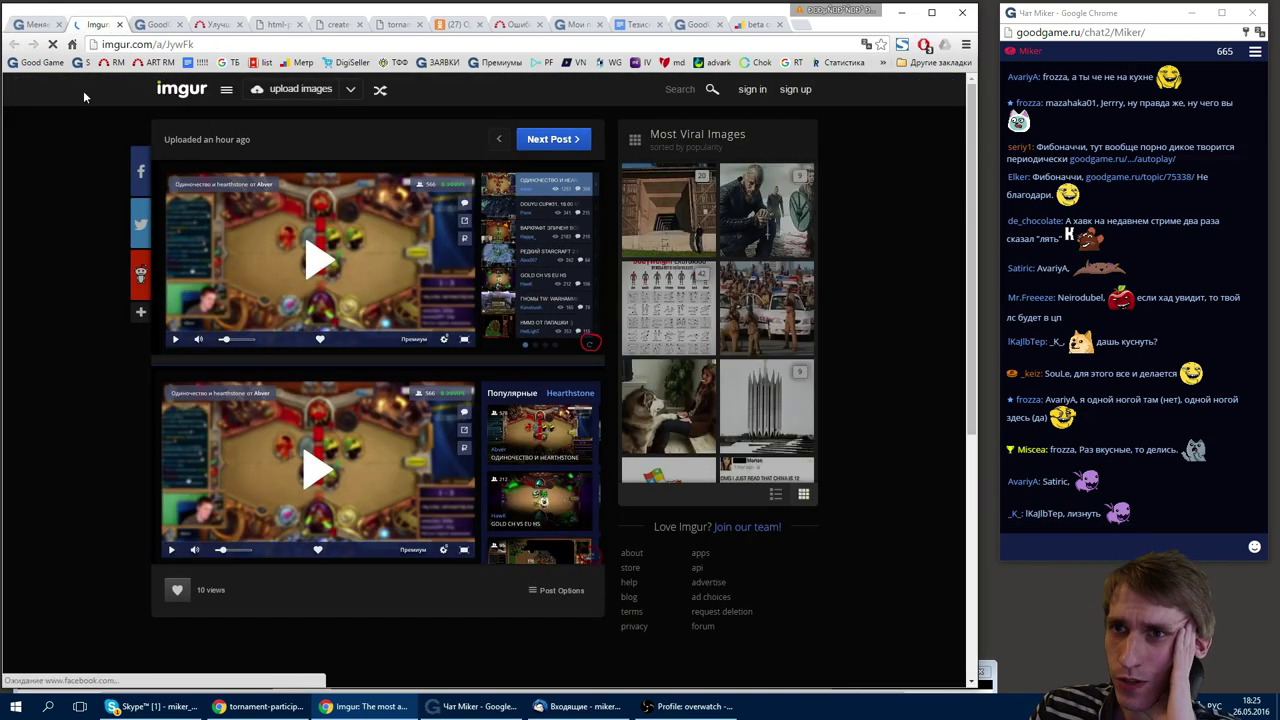
{"action": "key", "text": "ctrl+shift+Tab"}
{"action": "scroll", "coordinate": [316, 342], "scroll_direction": "down", "scroll_amount": 1}
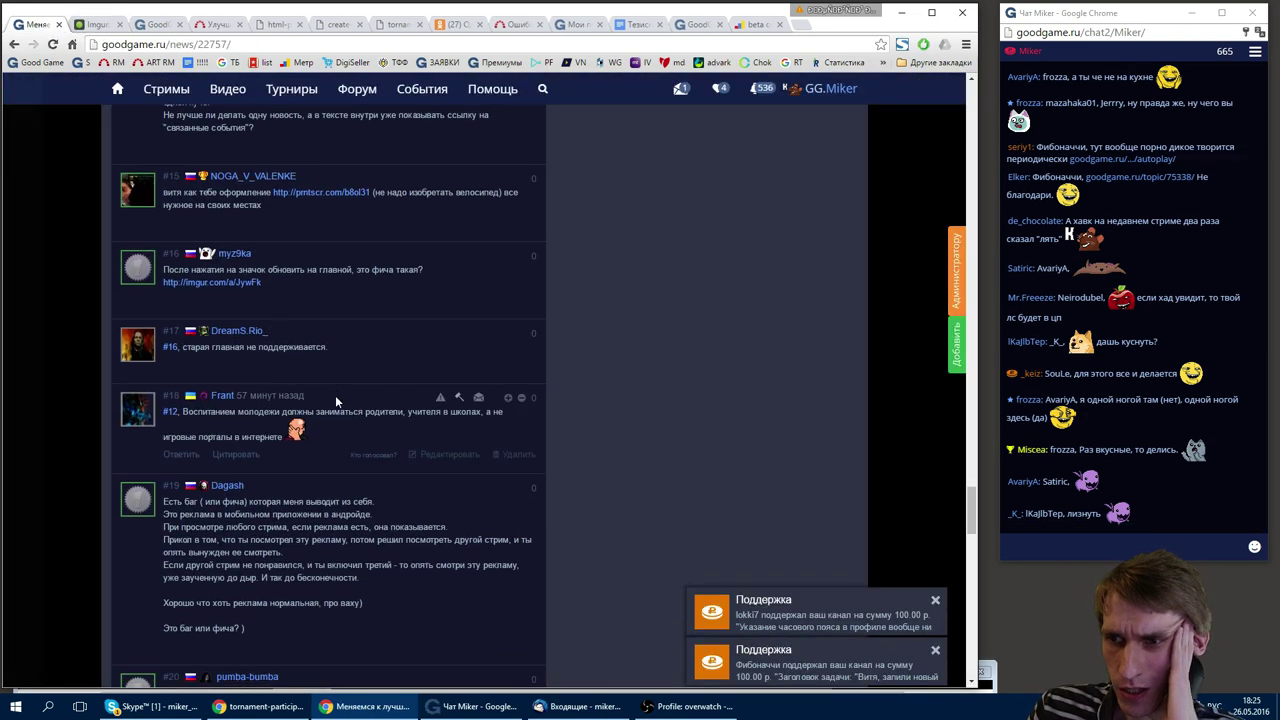
{"action": "scroll", "coordinate": [336, 402], "scroll_direction": "down", "scroll_amount": 1}
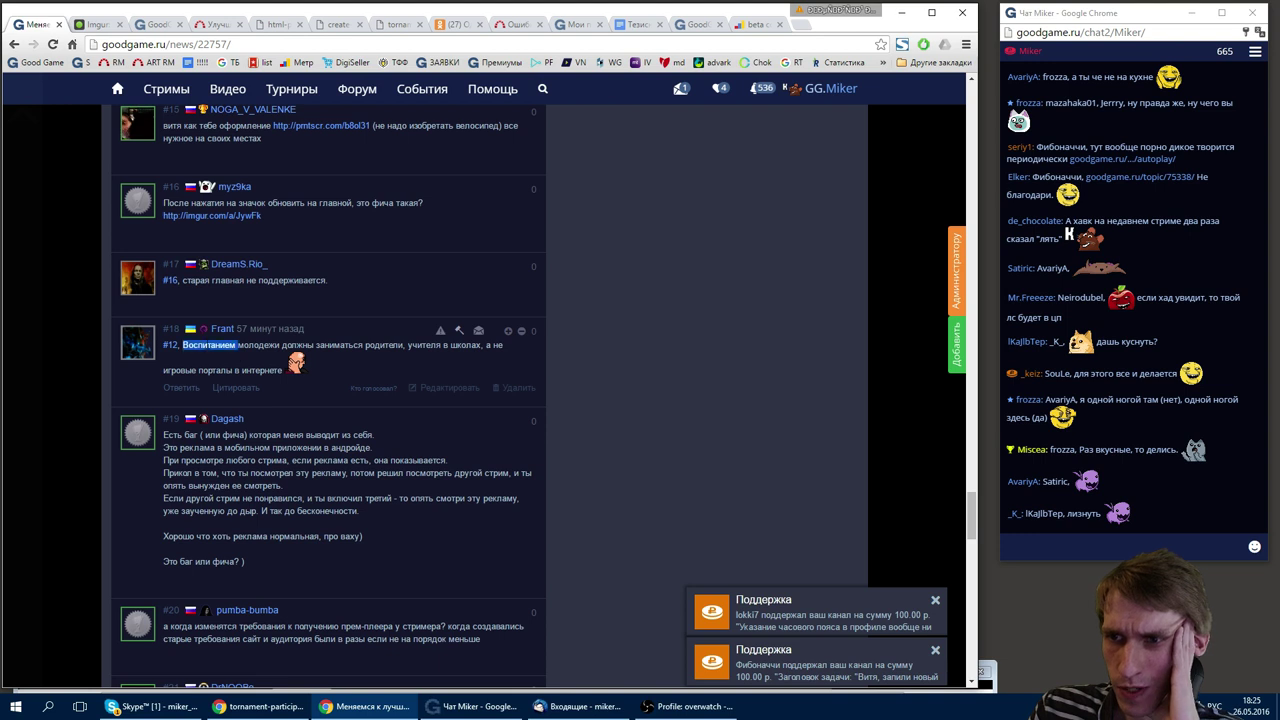
{"action": "double_click", "coordinate": [383, 344]}
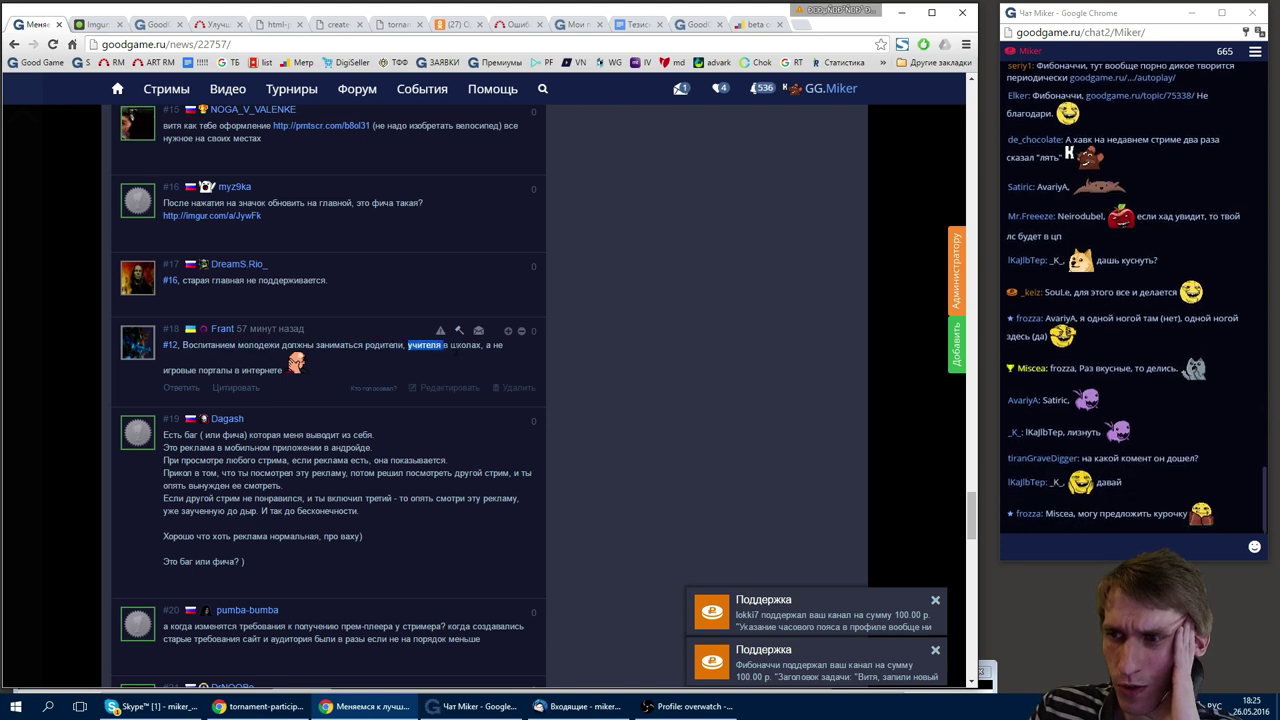
{"action": "left_click_drag", "start_coordinate": [368, 378], "coordinate": [177, 346]}
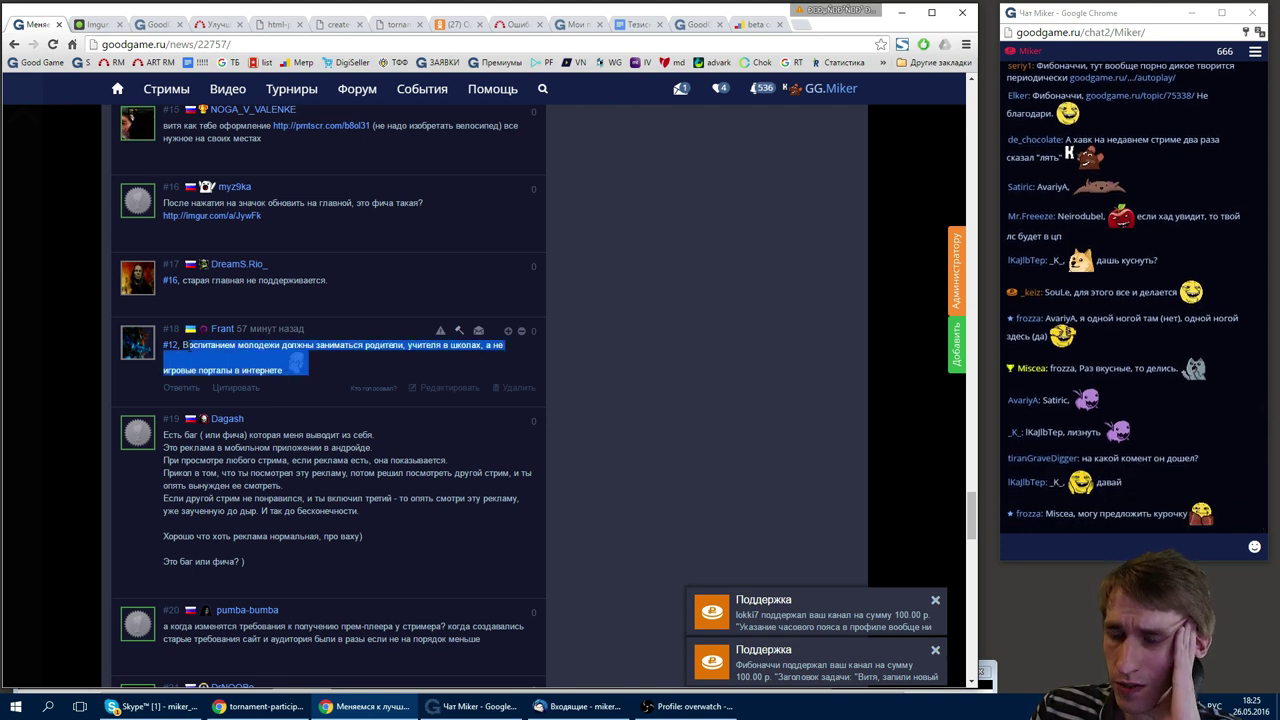
{"action": "left_click", "coordinate": [366, 366]}
{"action": "scroll", "coordinate": [366, 380], "scroll_direction": "up", "scroll_amount": 6}
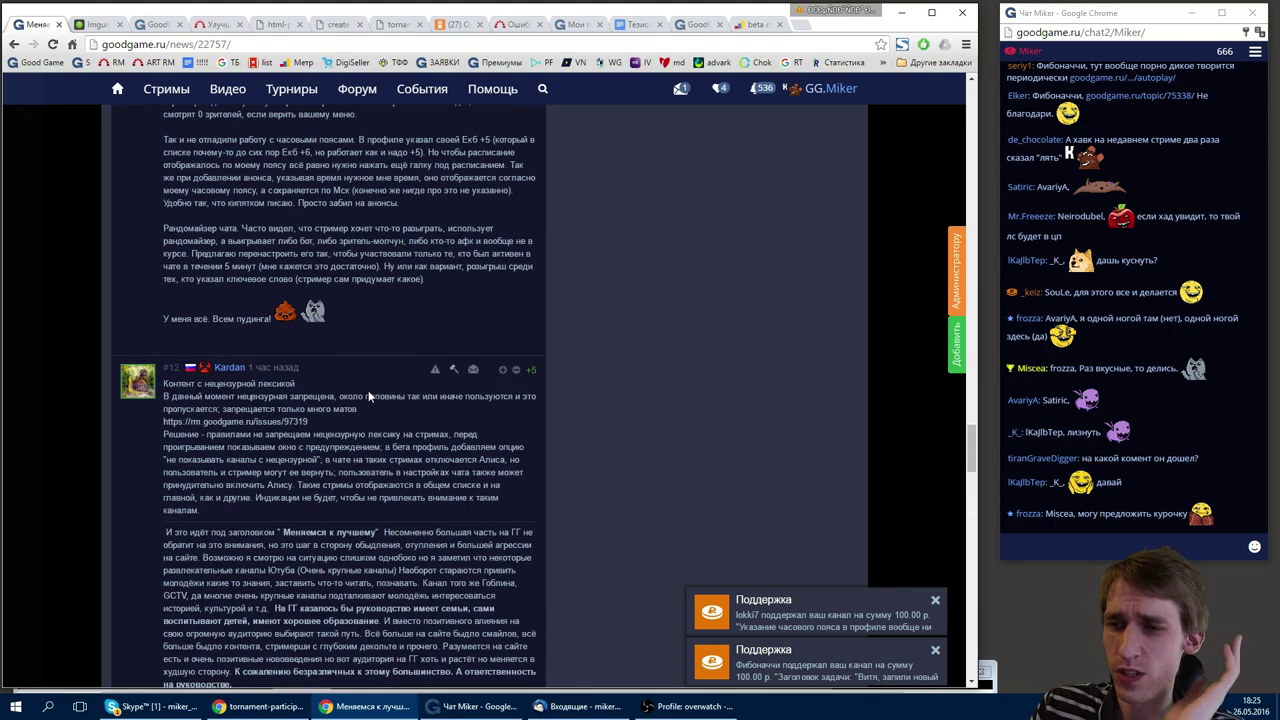
{"action": "scroll", "coordinate": [372, 396], "scroll_direction": "down", "scroll_amount": 3}
{"action": "scroll", "coordinate": [372, 396], "scroll_direction": "up", "scroll_amount": 7}
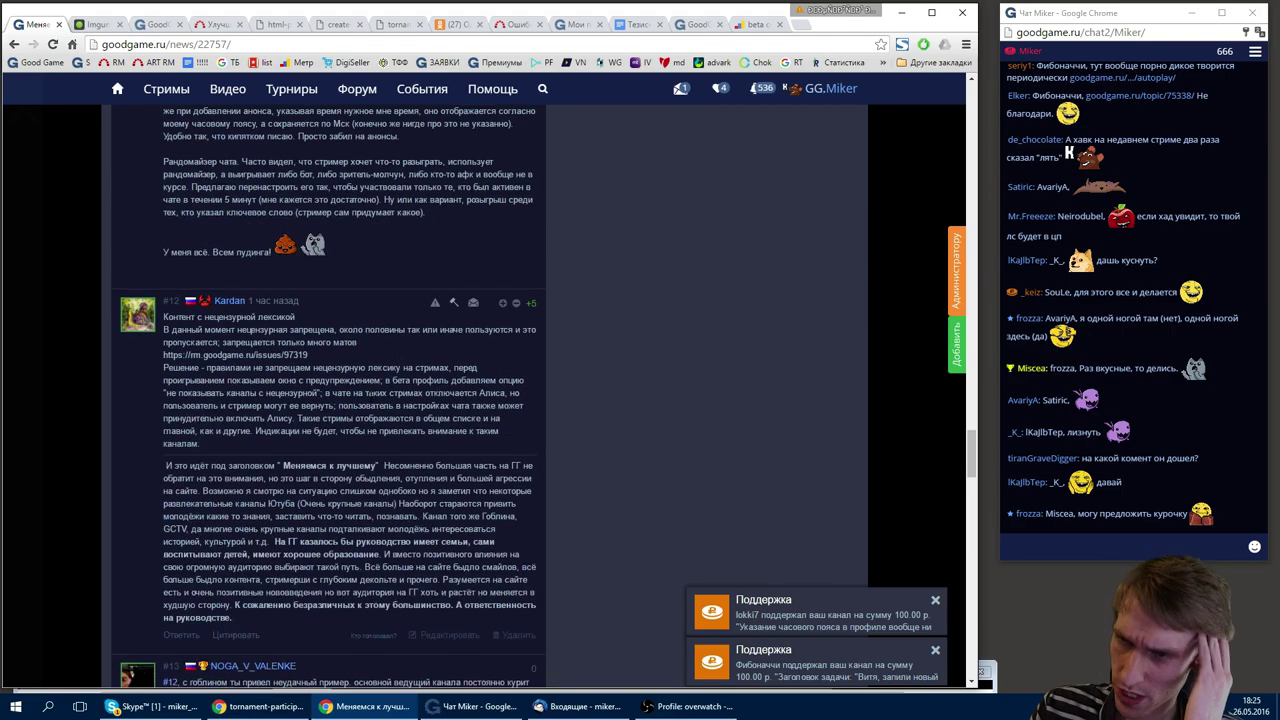
{"action": "scroll", "coordinate": [378, 416], "scroll_direction": "up", "scroll_amount": 10}
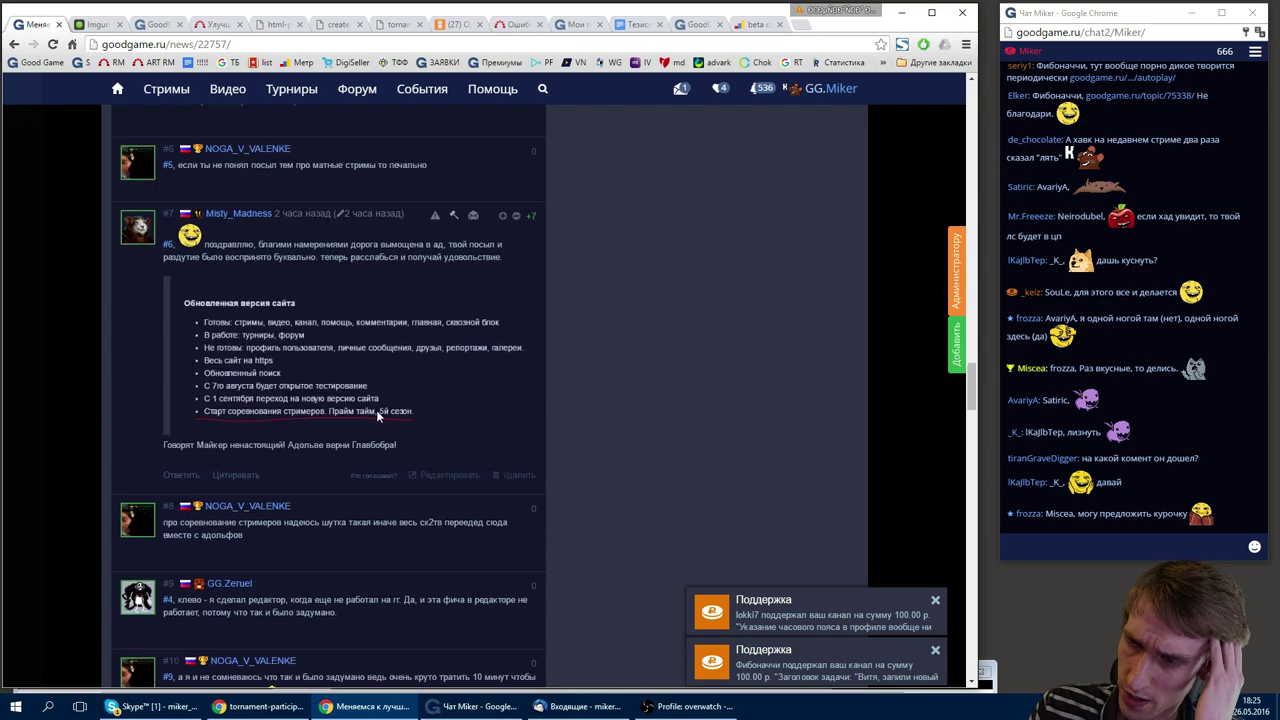
{"action": "scroll", "coordinate": [378, 416], "scroll_direction": "down", "scroll_amount": 8}
{"action": "scroll", "coordinate": [378, 416], "scroll_direction": "up", "scroll_amount": 10}
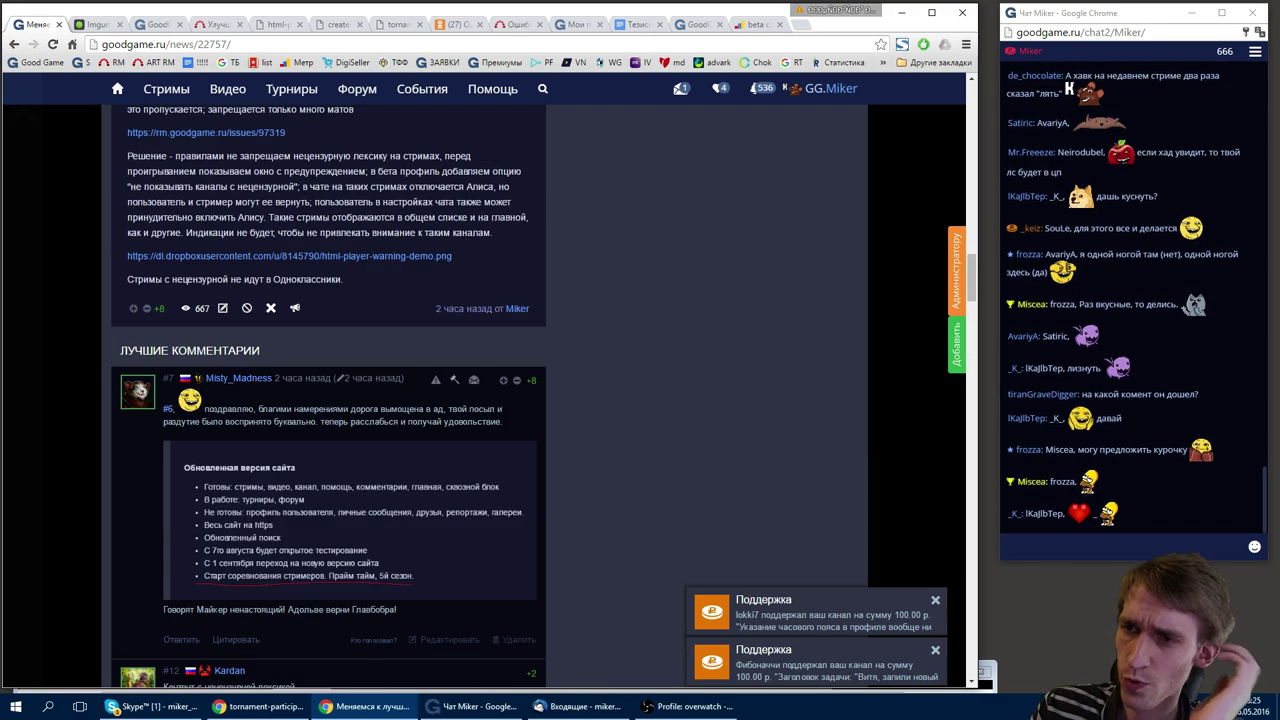
{"action": "scroll", "coordinate": [378, 416], "scroll_direction": "up", "scroll_amount": 3}
{"action": "scroll", "coordinate": [378, 416], "scroll_direction": "up", "scroll_amount": 1}
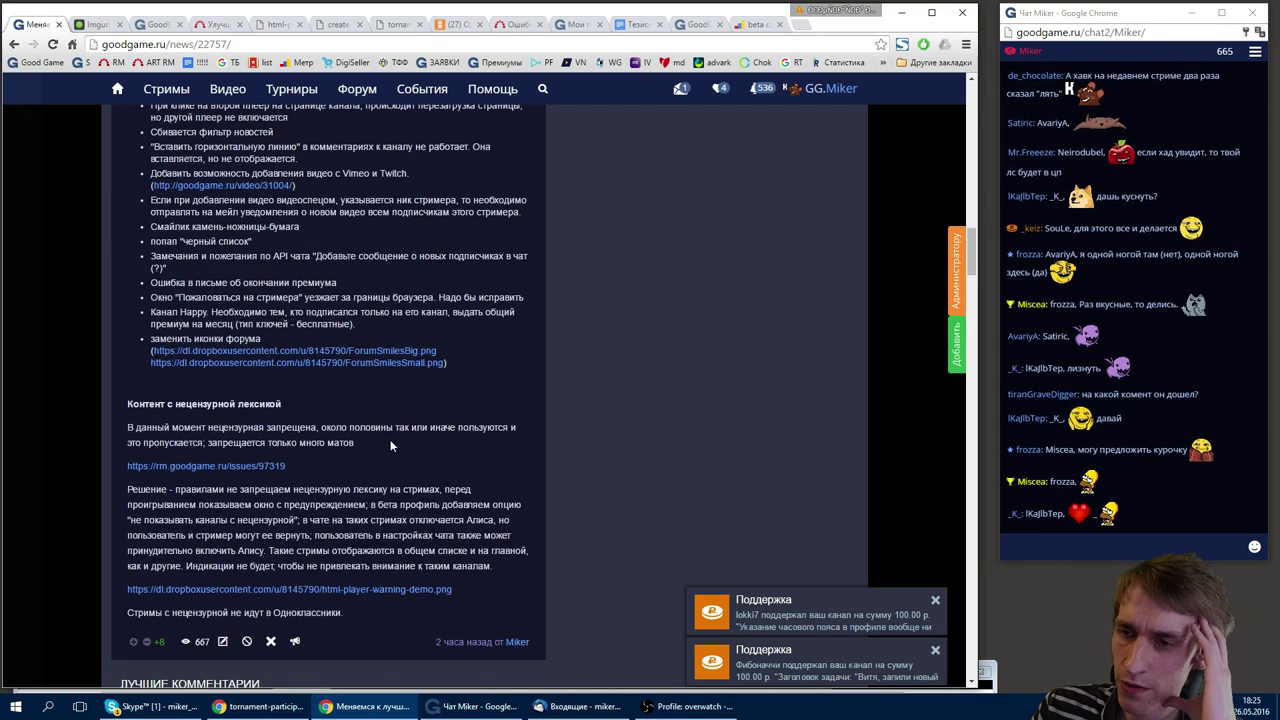
{"action": "left_click_drag", "start_coordinate": [391, 446], "coordinate": [126, 404]}
{"action": "double_click", "coordinate": [205, 404]}
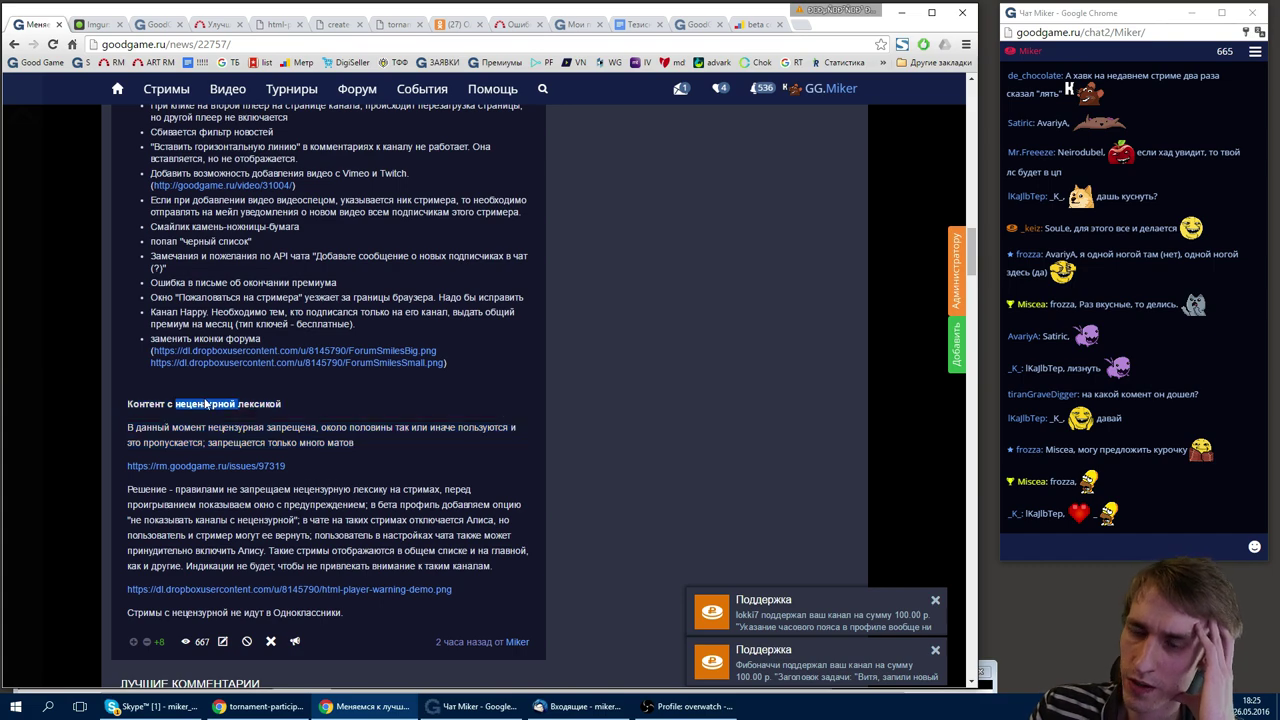
{"action": "scroll", "coordinate": [543, 429], "scroll_direction": "down", "scroll_amount": 12}
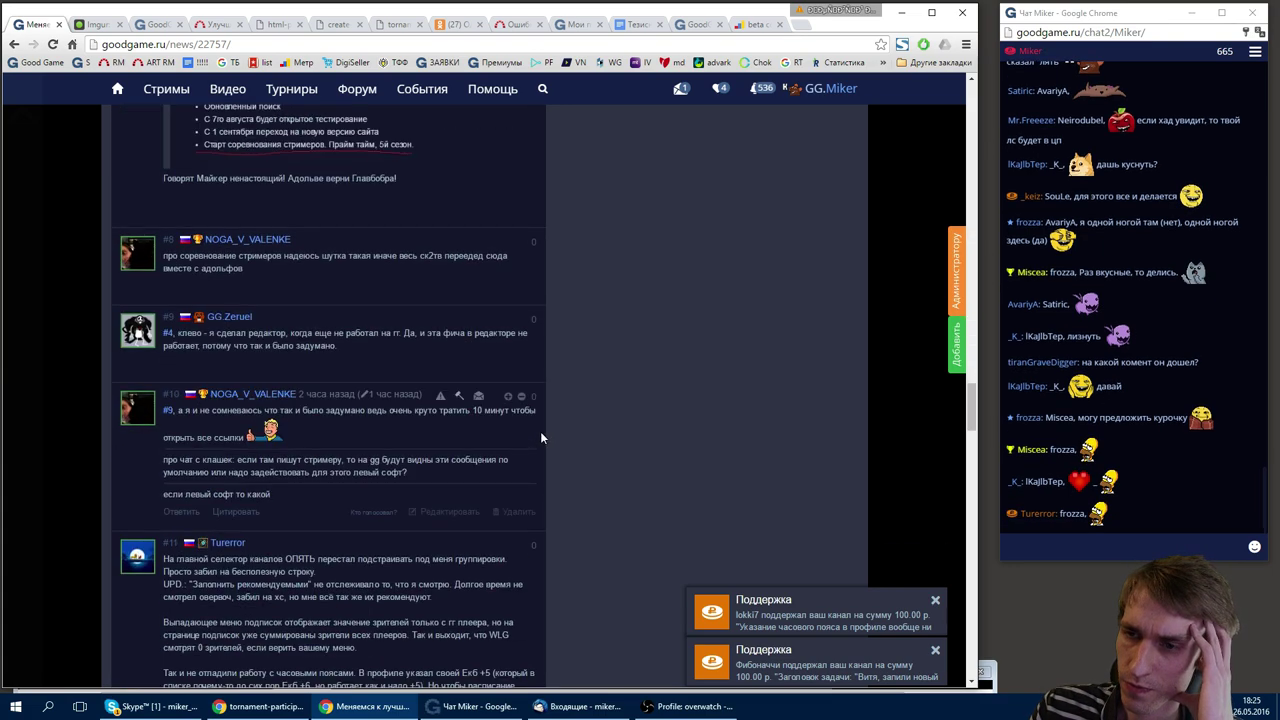
{"action": "scroll", "coordinate": [542, 436], "scroll_direction": "down", "scroll_amount": 4}
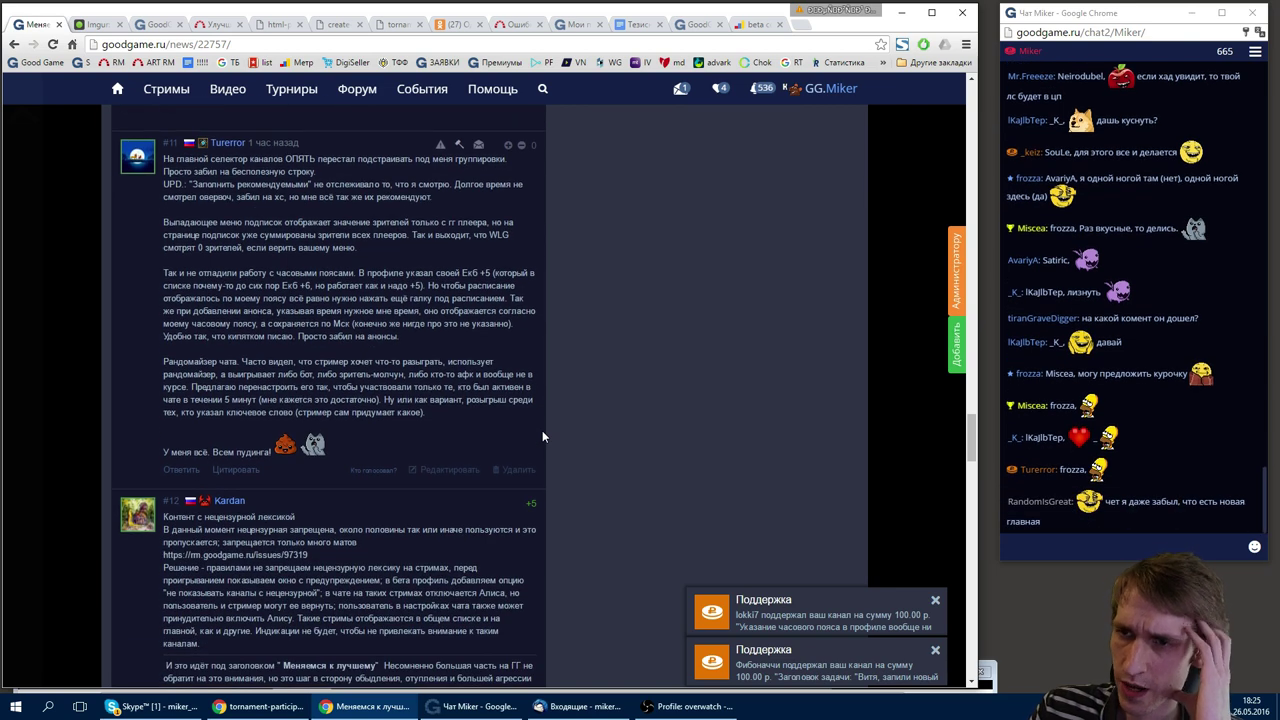
{"action": "scroll", "coordinate": [542, 436], "scroll_direction": "down", "scroll_amount": 5}
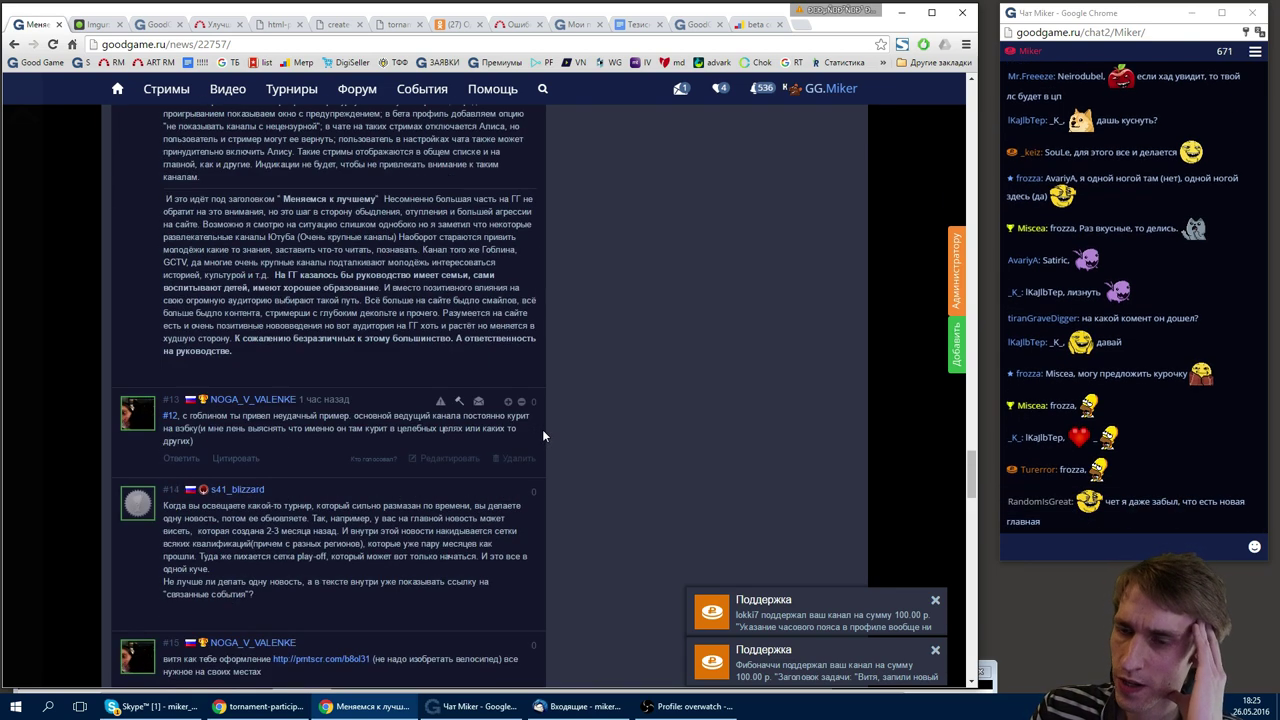
{"action": "scroll", "coordinate": [543, 436], "scroll_direction": "down", "scroll_amount": 5}
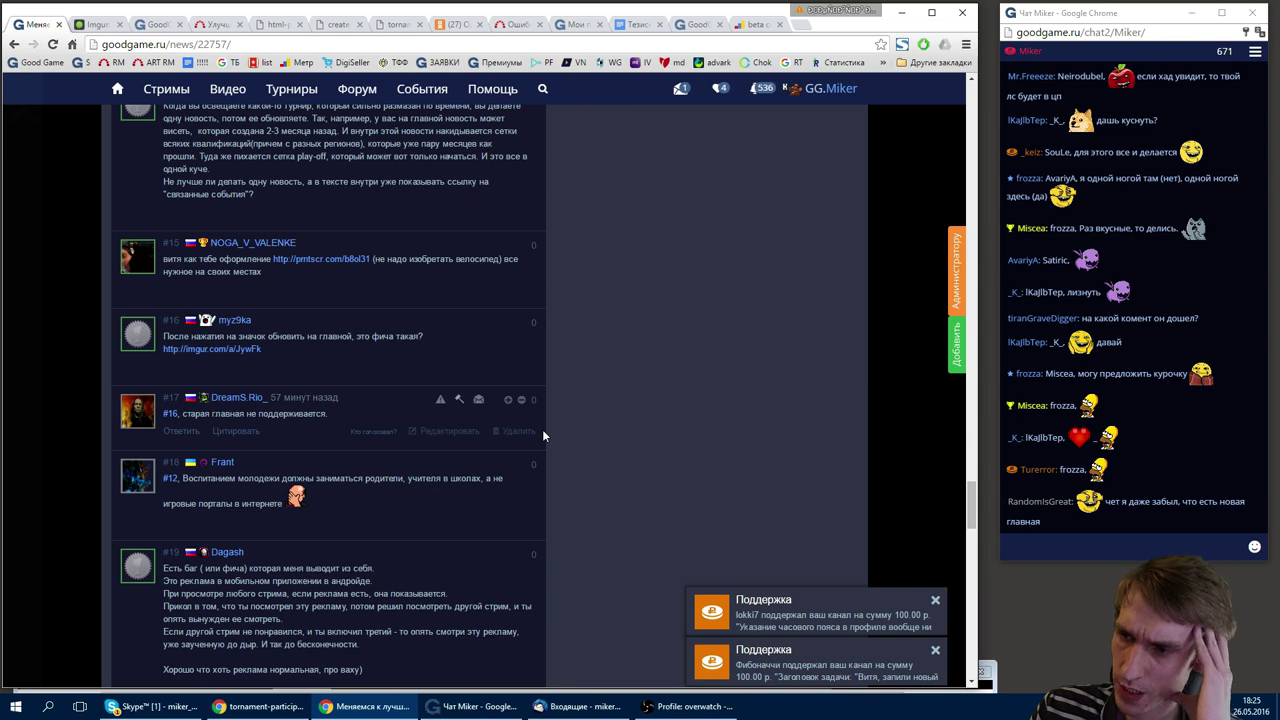
{"action": "scroll", "coordinate": [543, 436], "scroll_direction": "down", "scroll_amount": 1}
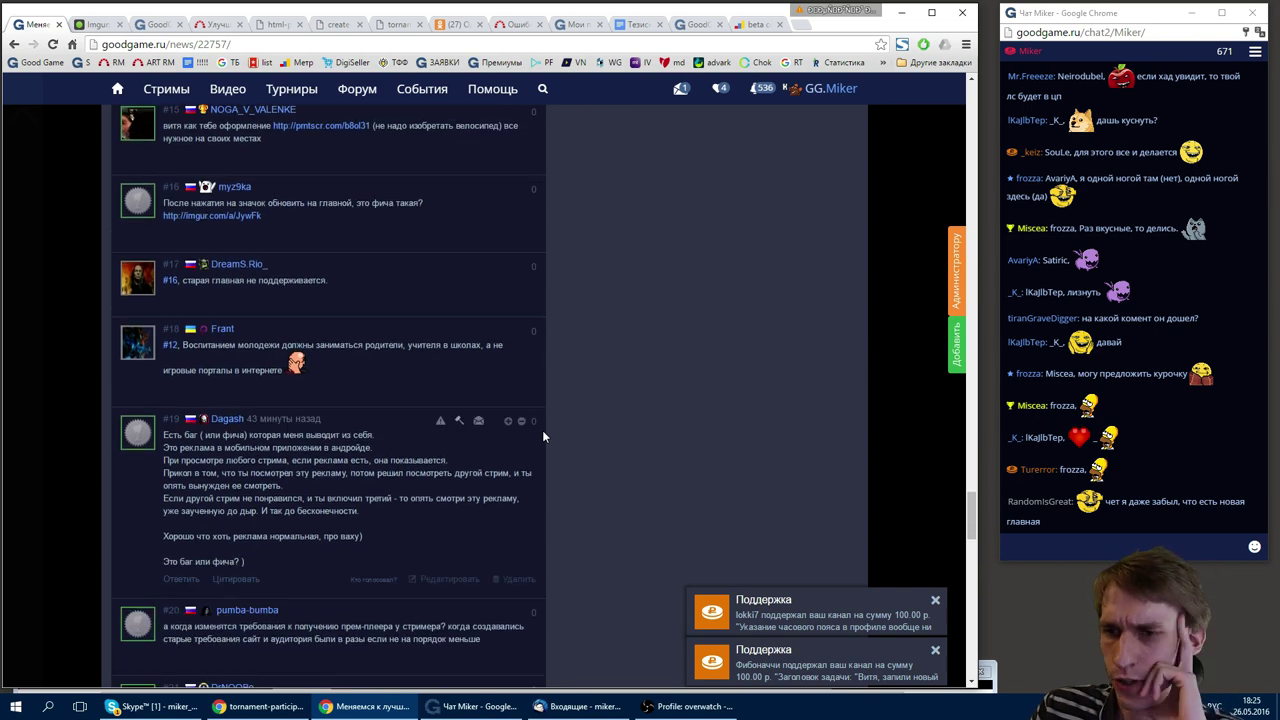
{"action": "scroll", "coordinate": [542, 430], "scroll_direction": "down", "scroll_amount": 2}
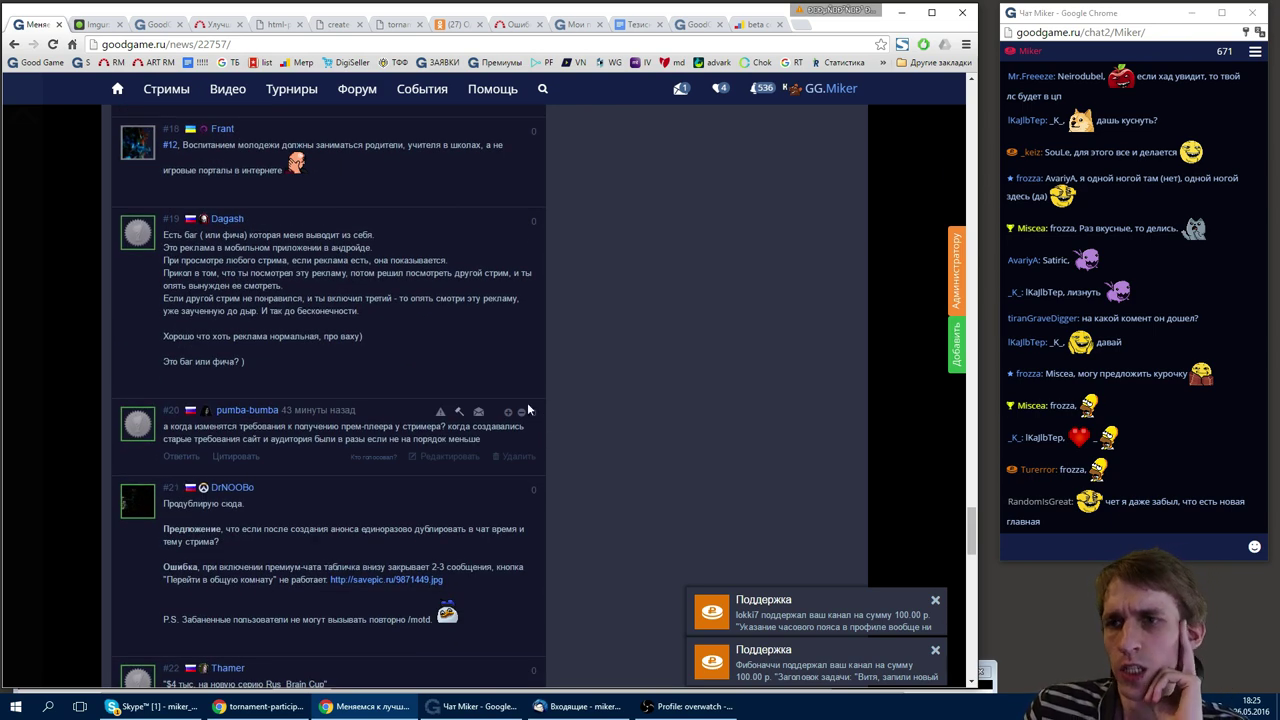
{"action": "scroll", "coordinate": [527, 406], "scroll_direction": "up", "scroll_amount": 2}
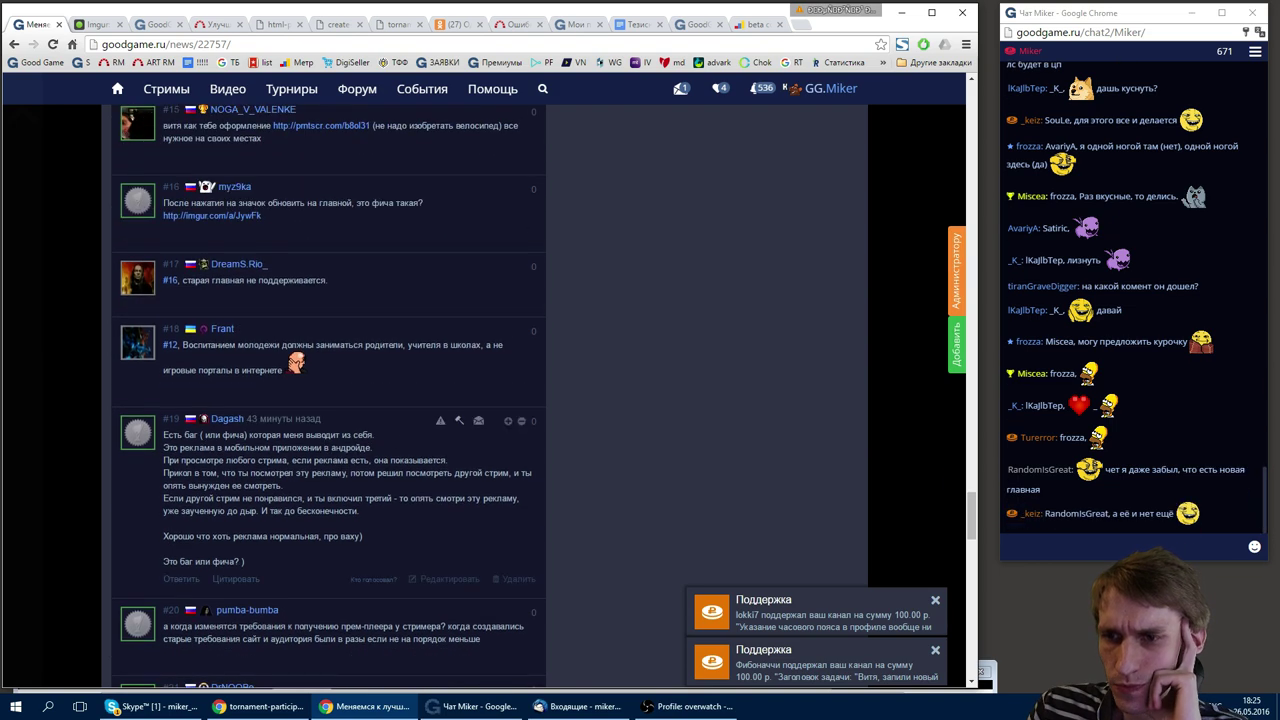
{"action": "double_click", "coordinate": [234, 435]}
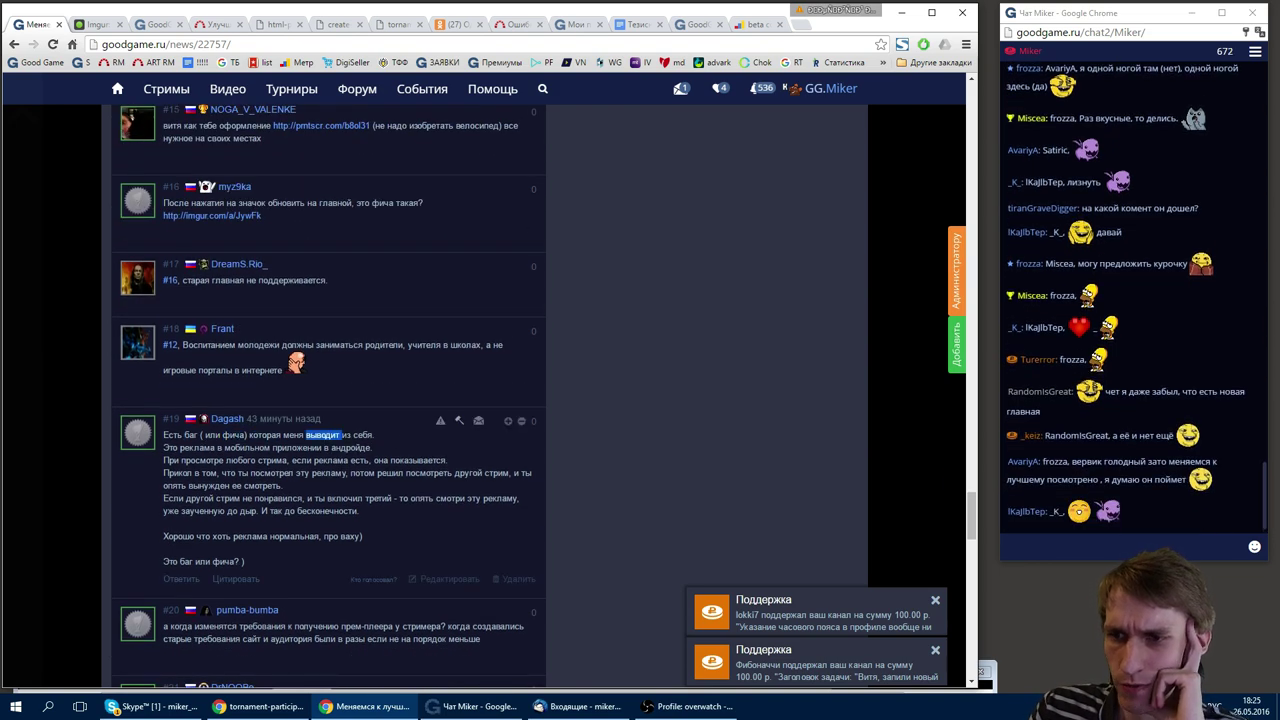
{"action": "left_click_drag", "start_coordinate": [182, 435], "coordinate": [320, 447]}
{"action": "double_click", "coordinate": [248, 447]}
{"action": "left_click", "coordinate": [248, 447]}
{"action": "double_click", "coordinate": [248, 447]}
{"action": "left_click", "coordinate": [300, 447]}
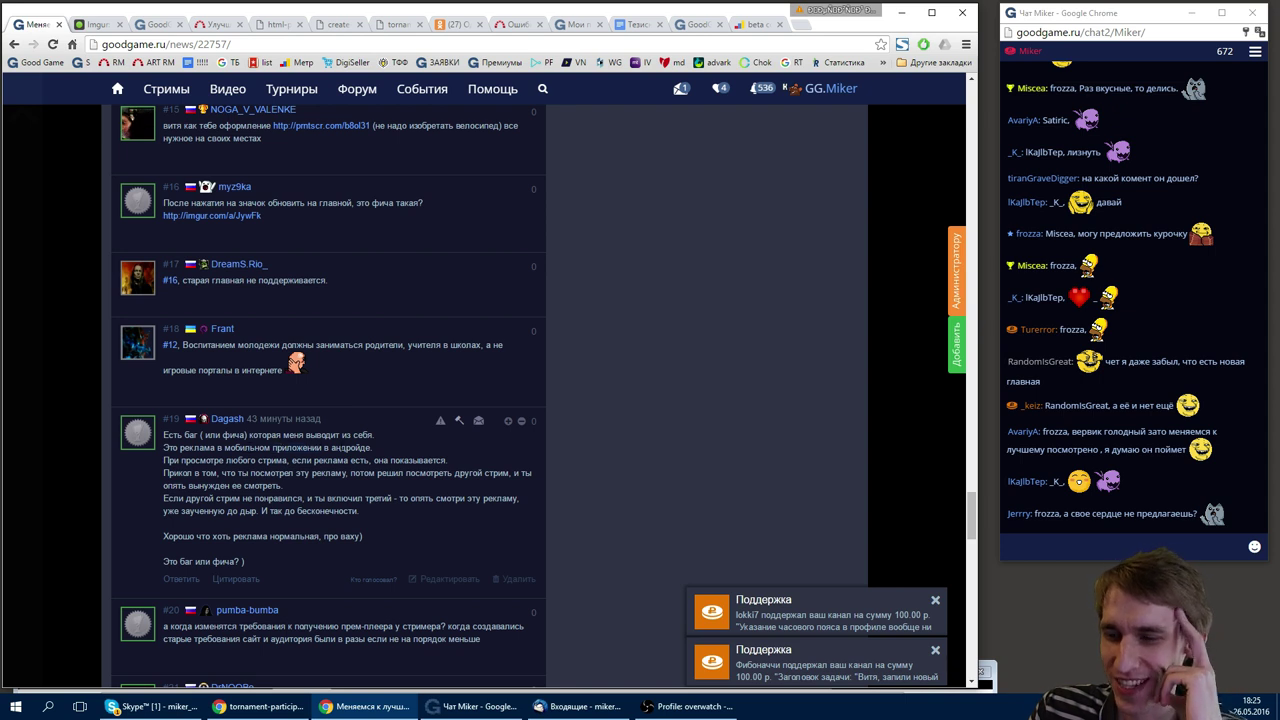
{"action": "double_click", "coordinate": [203, 460]}
{"action": "double_click", "coordinate": [273, 460]}
{"action": "left_click", "coordinate": [273, 460]}
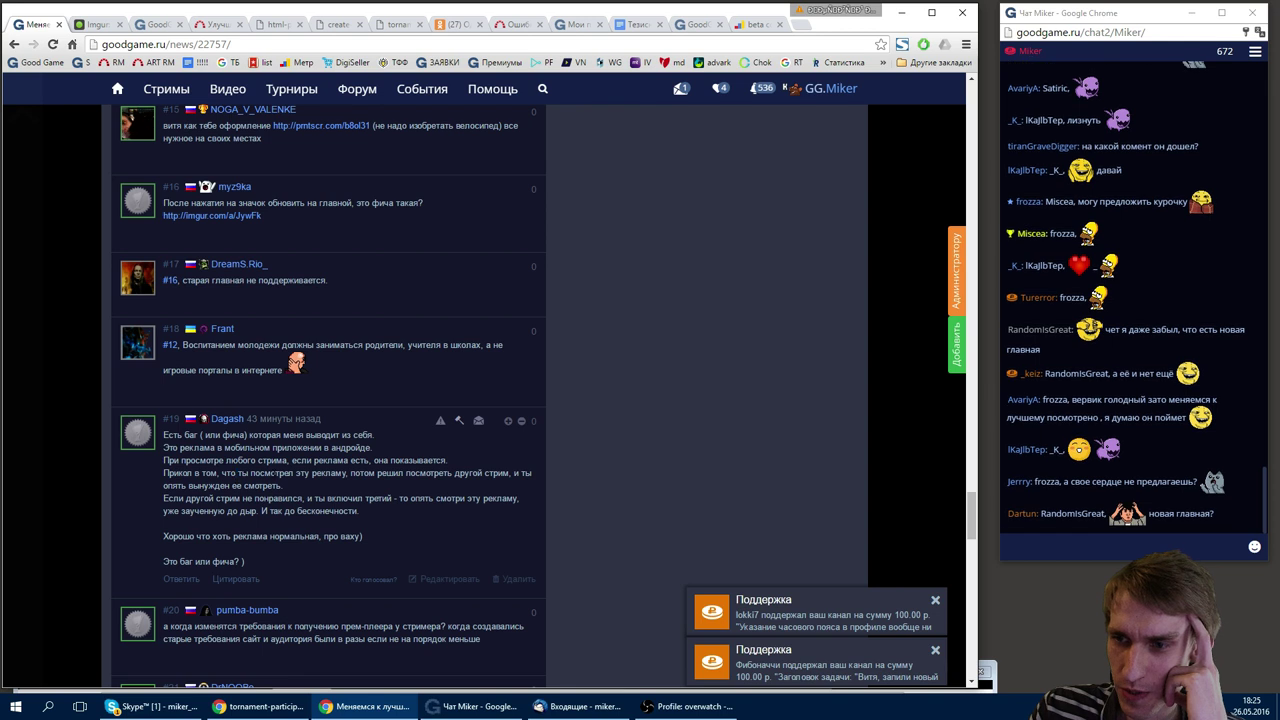
{"action": "double_click", "coordinate": [468, 473]}
{"action": "double_click", "coordinate": [497, 473]}
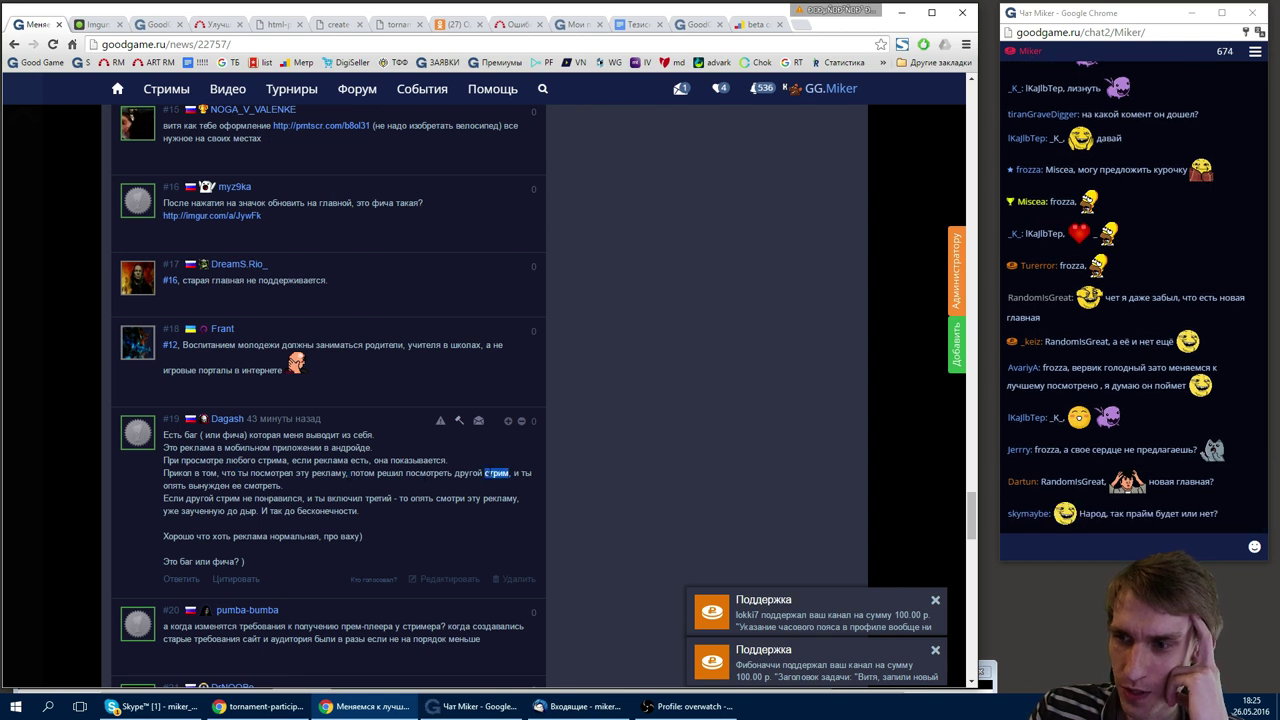
{"action": "triple_click", "coordinate": [310, 490]}
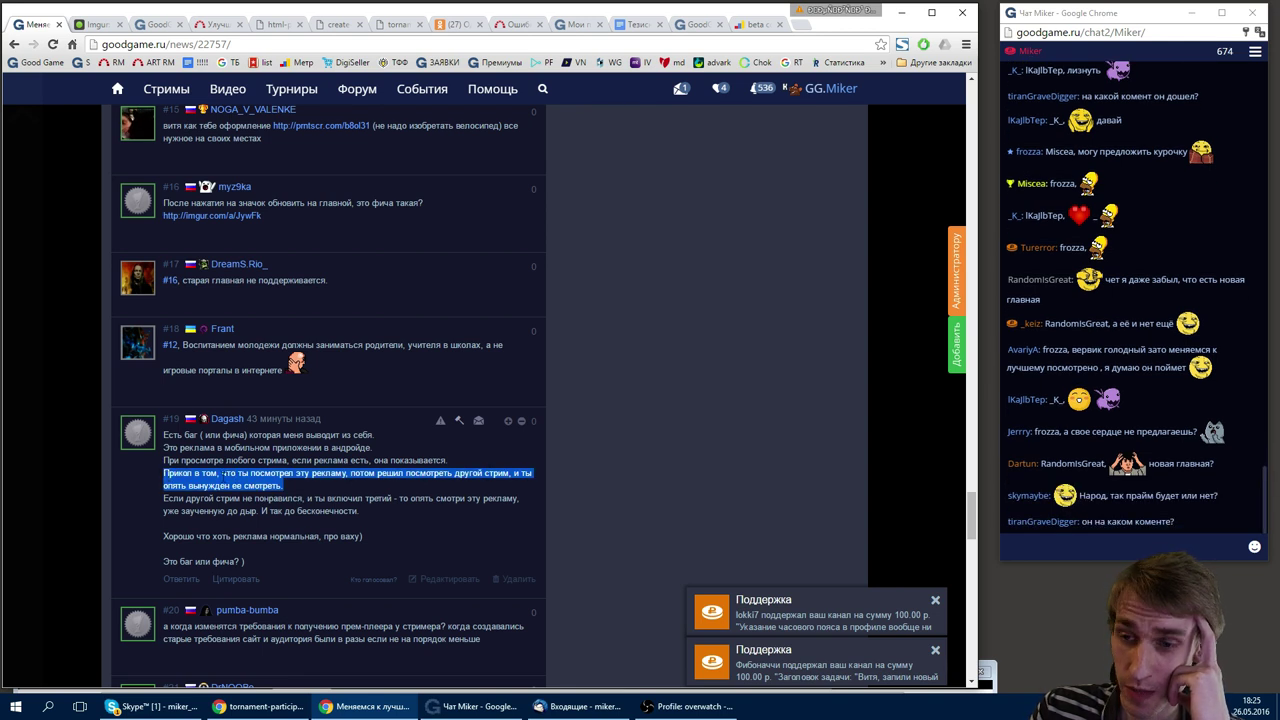
{"action": "left_click", "coordinate": [310, 490]}
{"action": "mouse_move", "coordinate": [164, 498]}
{"action": "left_mouse_down"}
{"action": "mouse_move", "coordinate": [402, 505]}
{"action": "mouse_move", "coordinate": [164, 498]}
{"action": "left_mouse_up"}
{"action": "left_click", "coordinate": [395, 515]}
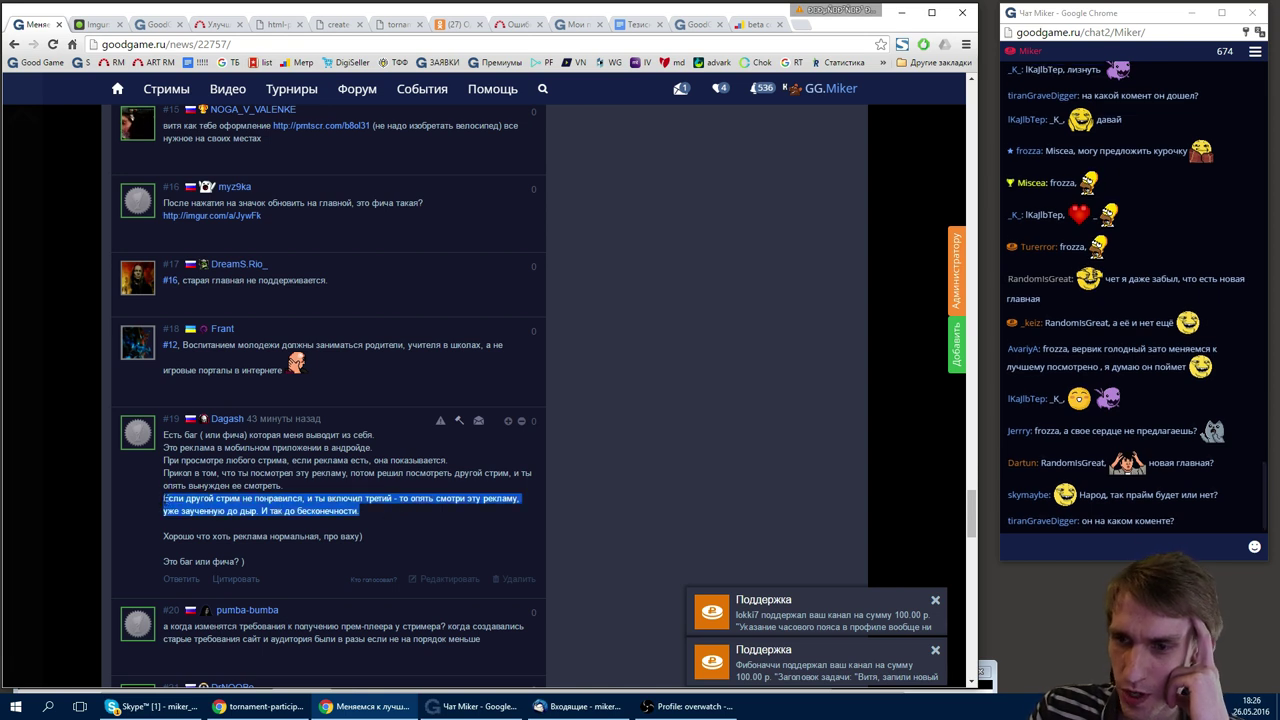
{"action": "left_click", "coordinate": [398, 515]}
{"action": "left_click_drag", "start_coordinate": [398, 515], "coordinate": [163, 497]}
{"action": "double_click", "coordinate": [199, 498]}
{"action": "left_click", "coordinate": [379, 516]}
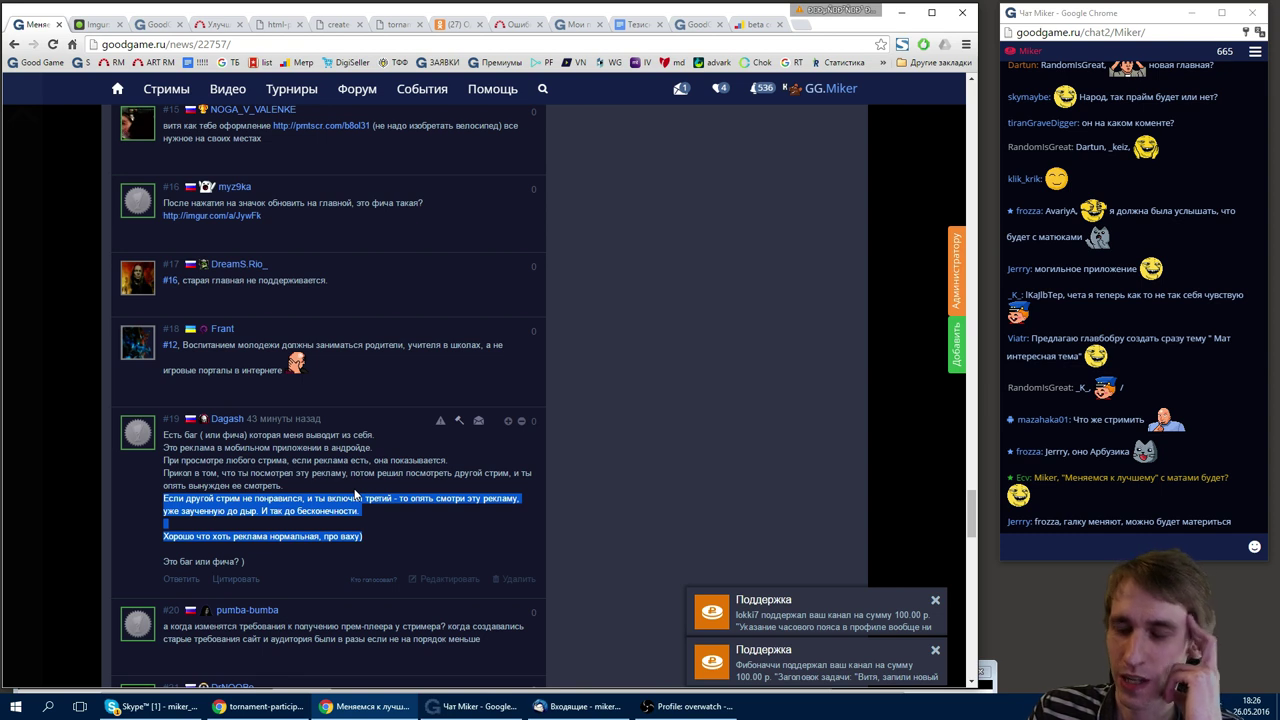
{"action": "left_click", "coordinate": [378, 536]}
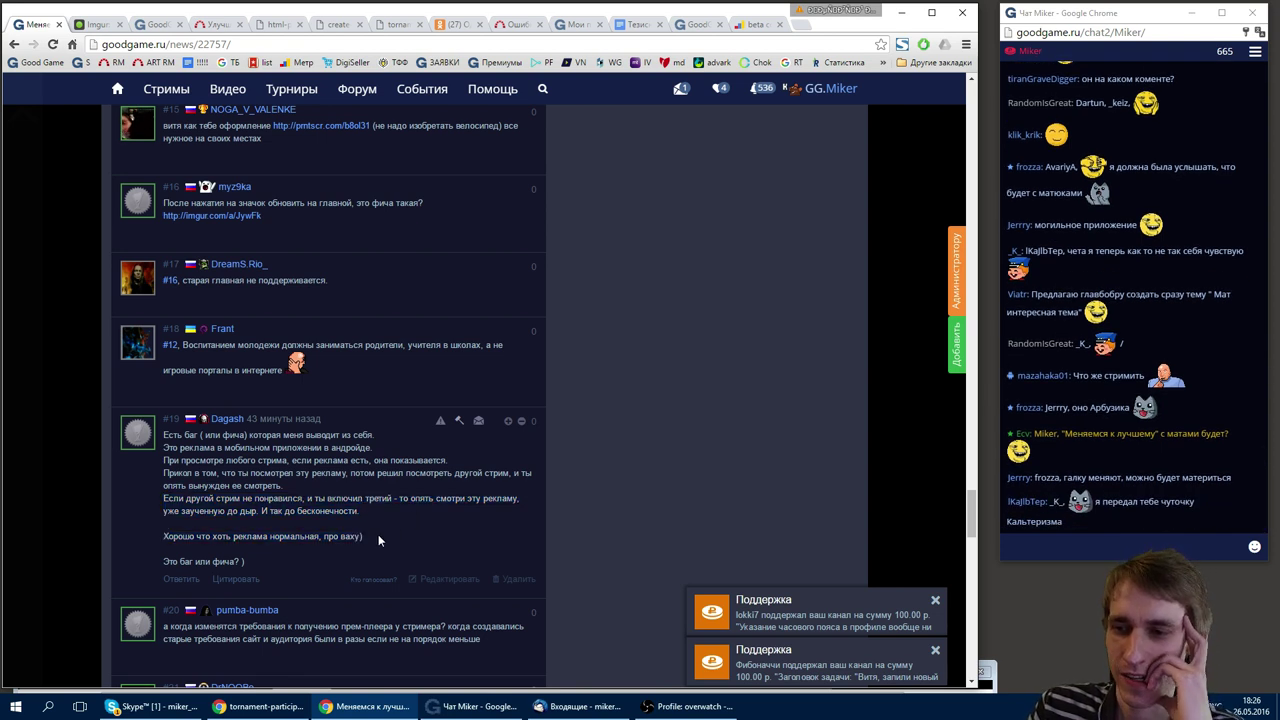
{"action": "left_click_drag", "start_coordinate": [378, 540], "coordinate": [157, 505]}
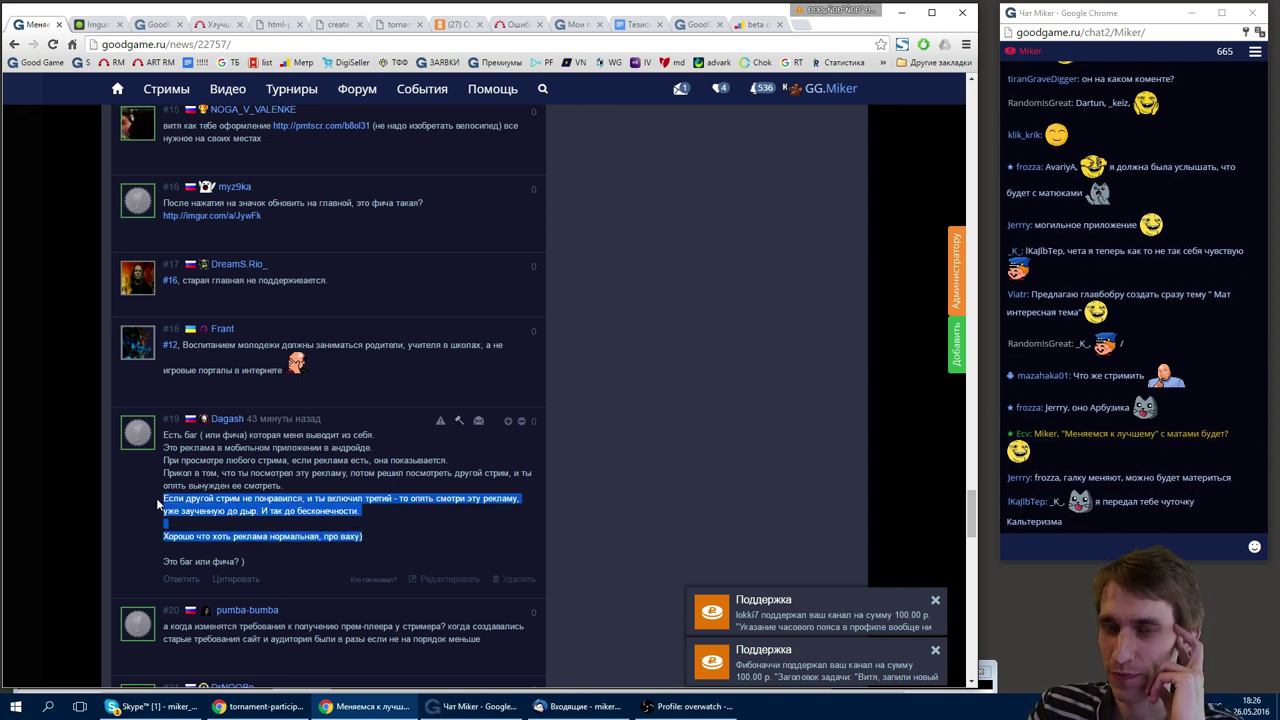
{"action": "left_click", "coordinate": [249, 498]}
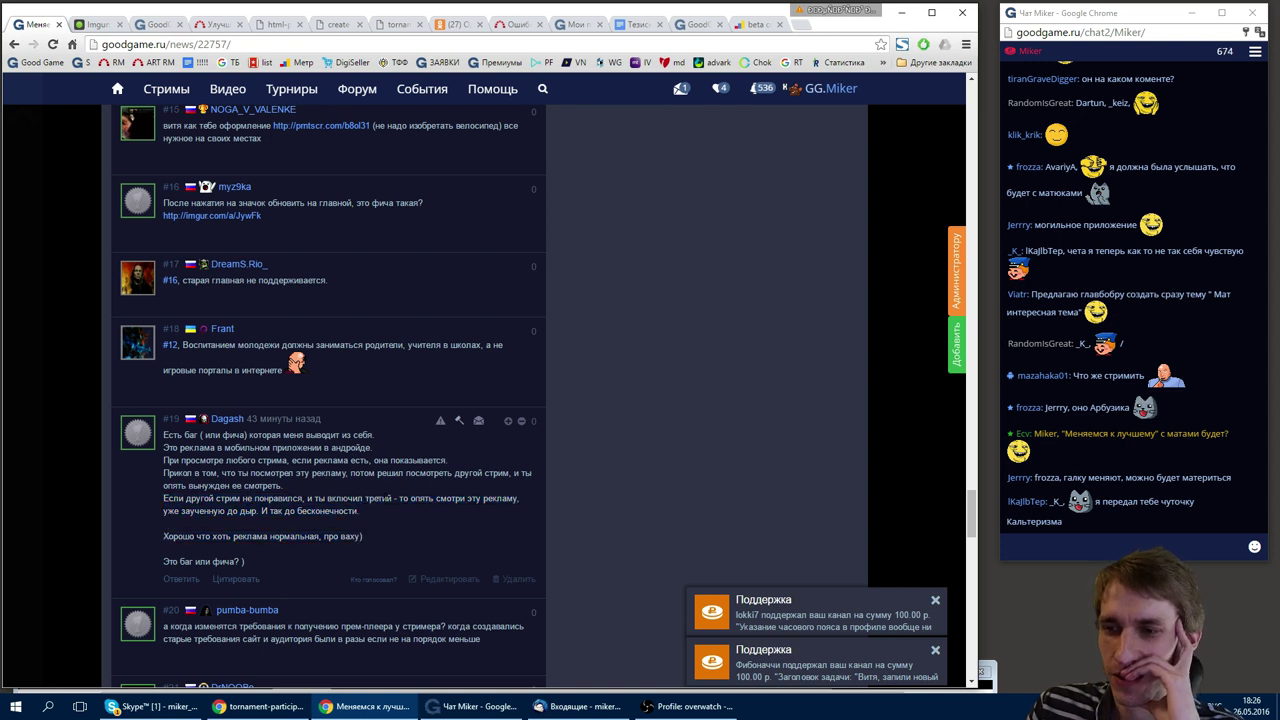
{"action": "double_click", "coordinate": [379, 498]}
{"action": "left_click_drag", "start_coordinate": [379, 511], "coordinate": [162, 498]}
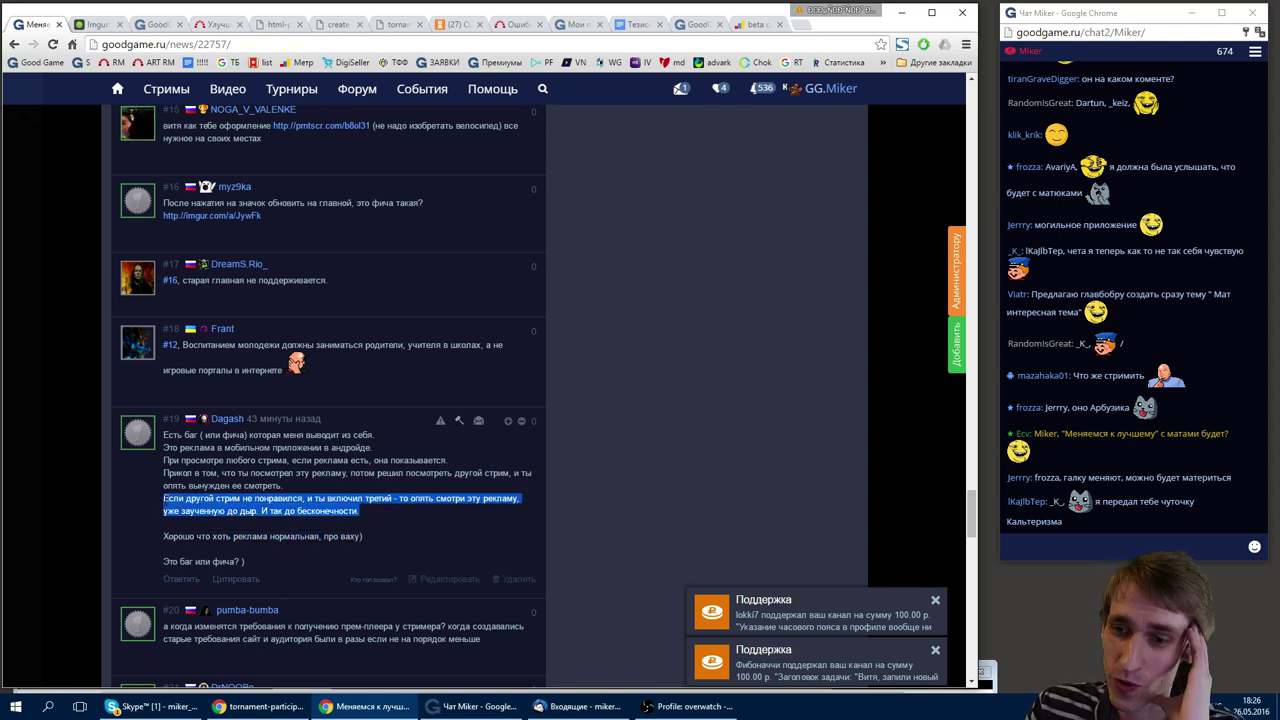
{"action": "left_click", "coordinate": [228, 498]}
{"action": "double_click", "coordinate": [228, 498]}
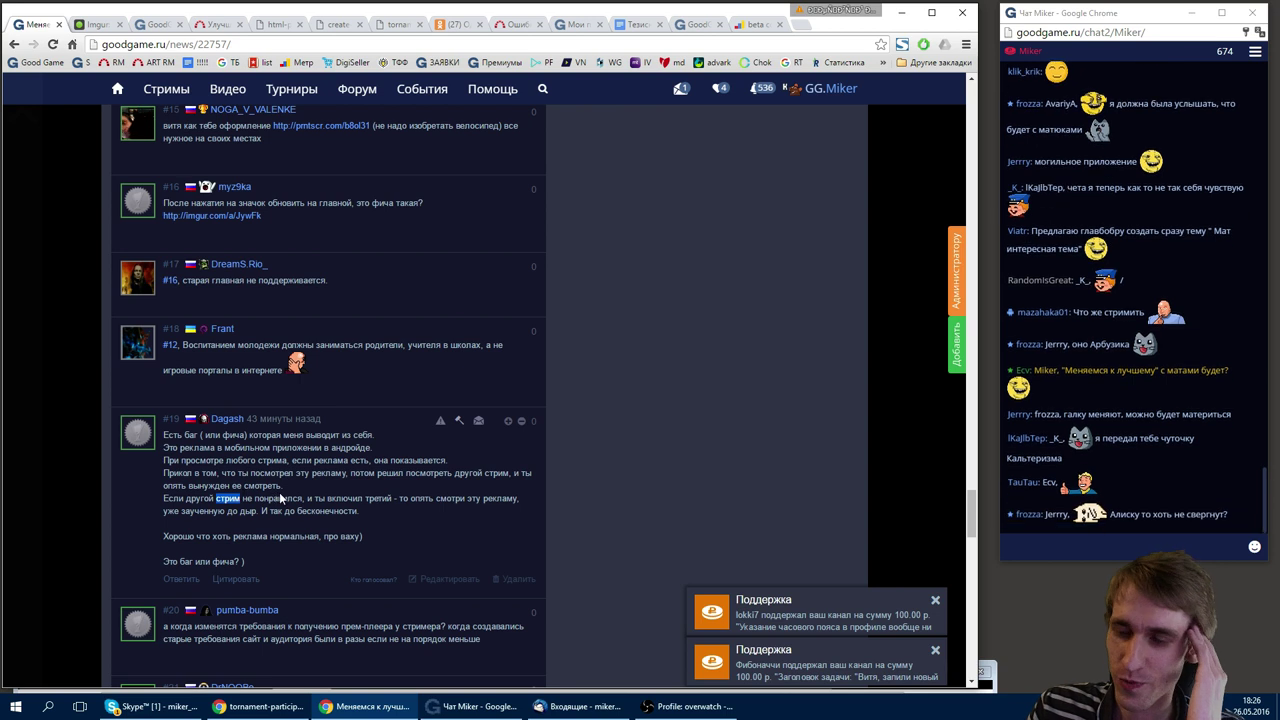
{"action": "left_click_drag", "start_coordinate": [313, 491], "coordinate": [366, 498]}
{"action": "double_click", "coordinate": [379, 498]}
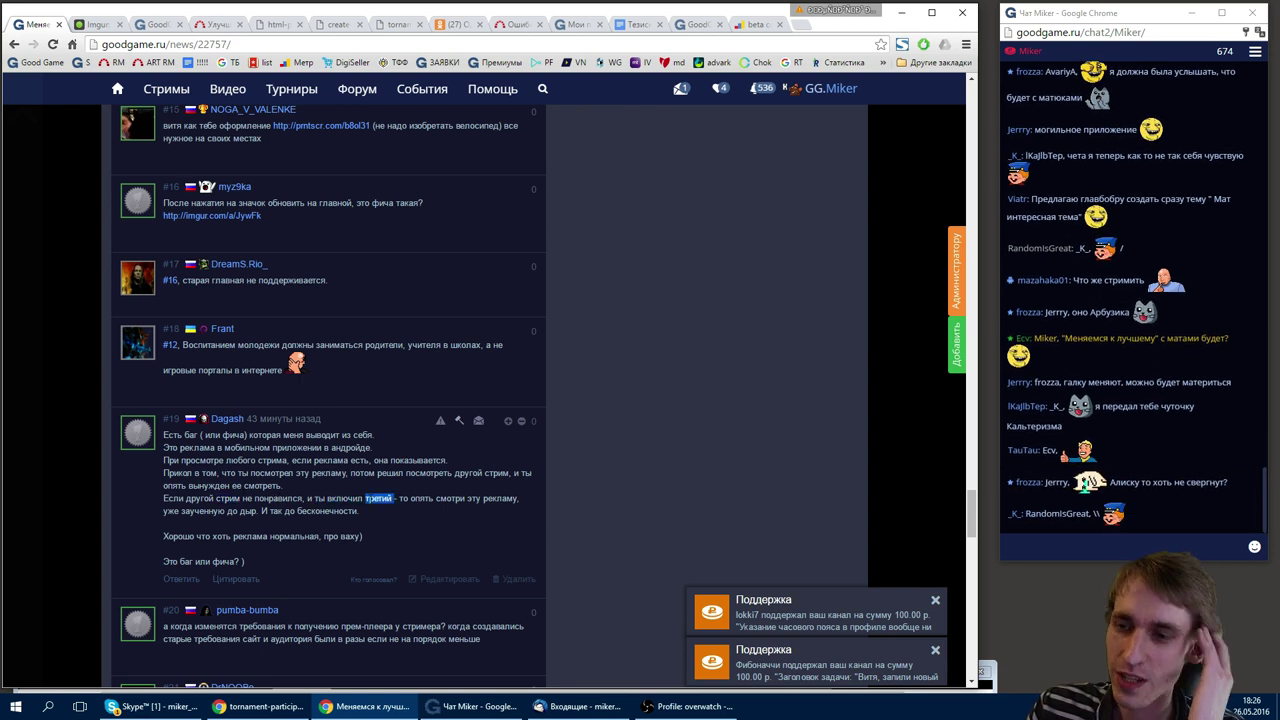
{"action": "double_click", "coordinate": [345, 498]}
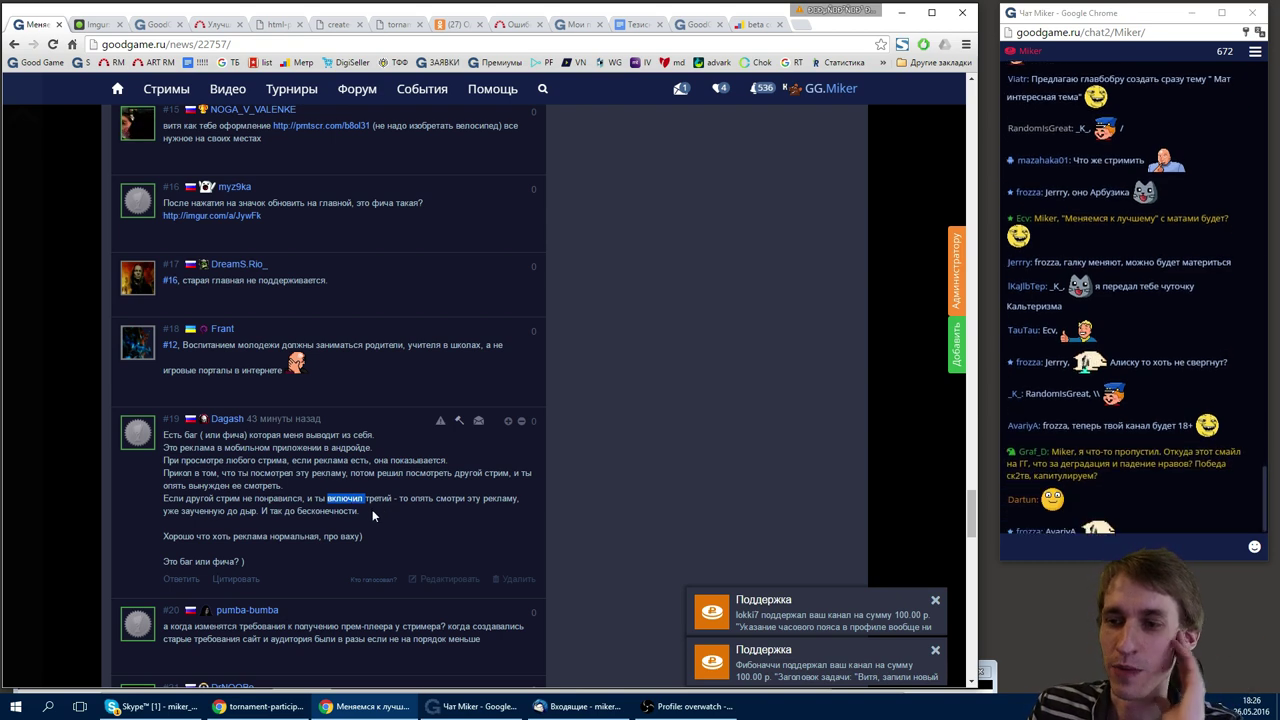
{"action": "left_click_drag", "start_coordinate": [365, 511], "coordinate": [163, 460]}
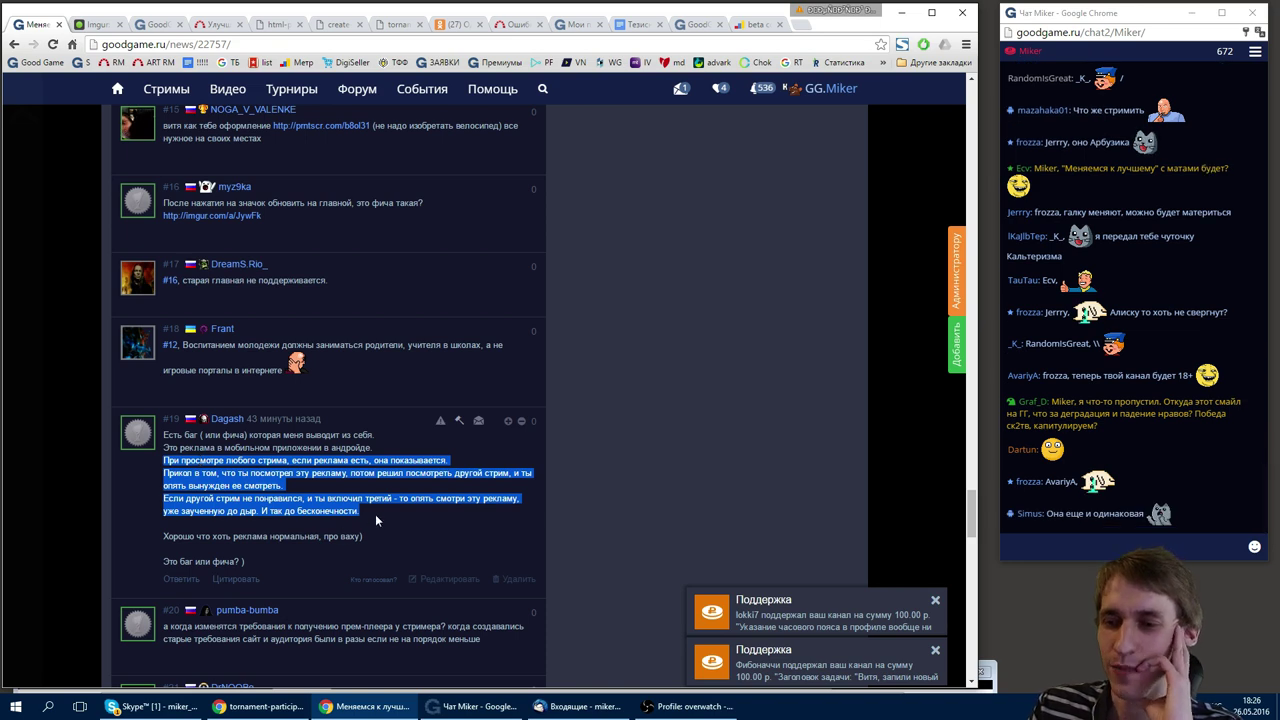
{"action": "left_click_drag", "start_coordinate": [360, 511], "coordinate": [155, 477]}
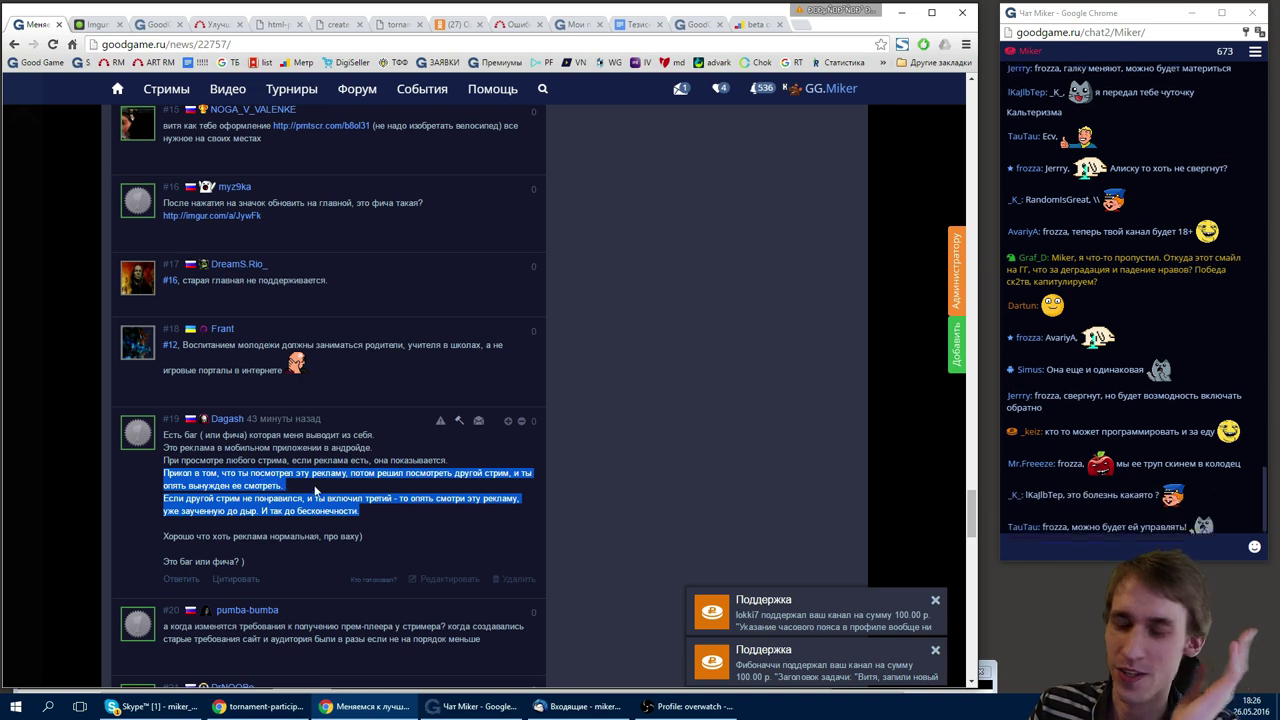
{"action": "left_click", "coordinate": [368, 512]}
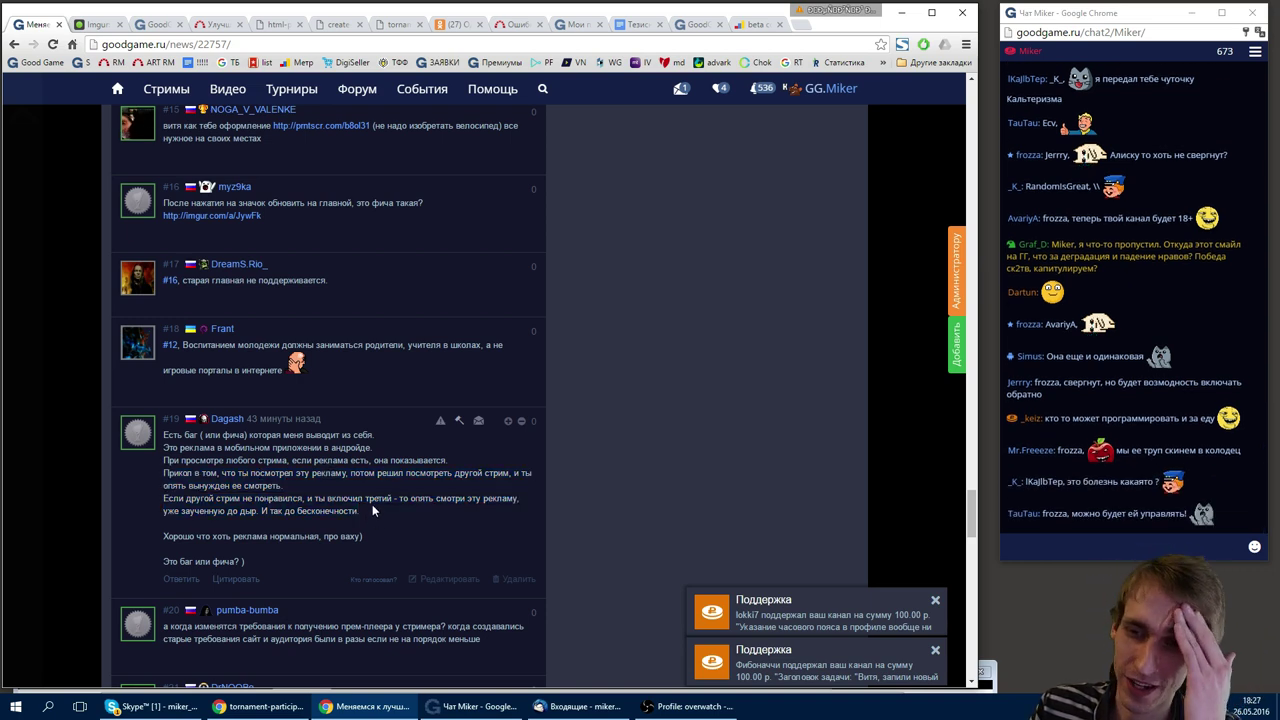
{"action": "left_click_drag", "start_coordinate": [372, 510], "coordinate": [163, 486]}
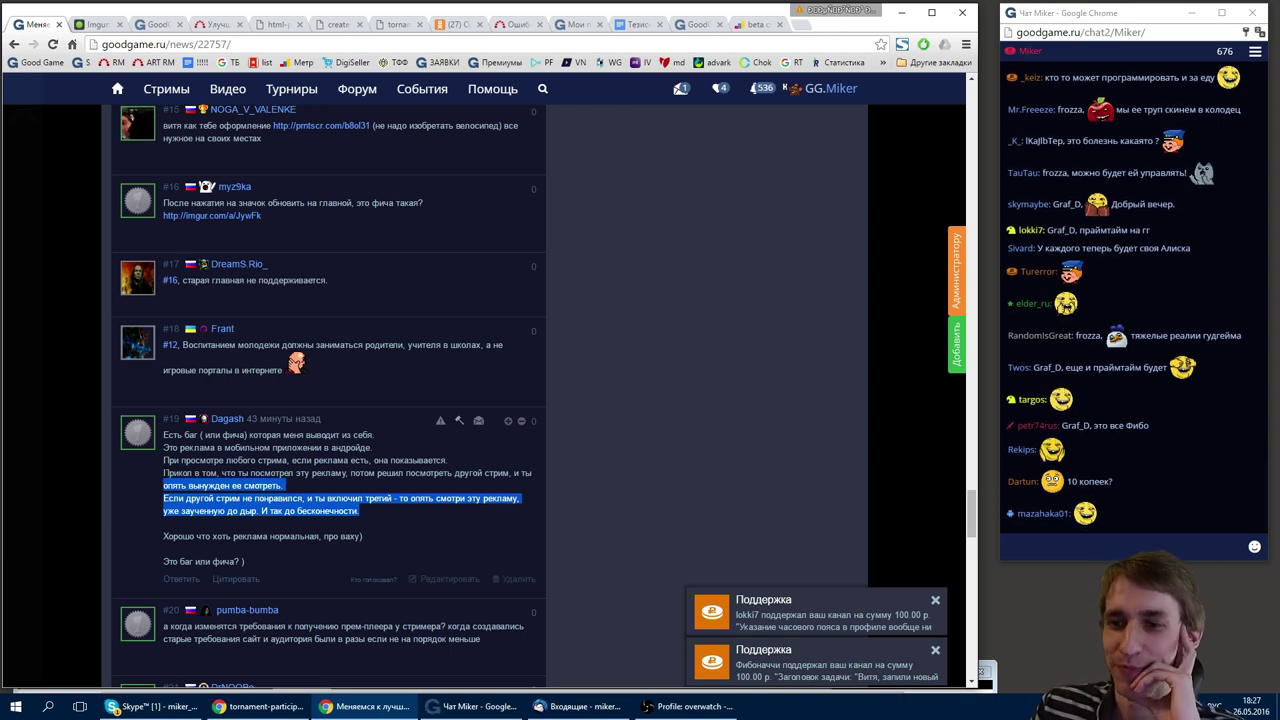
{"action": "scroll", "coordinate": [272, 324], "scroll_direction": "down", "scroll_amount": 3}
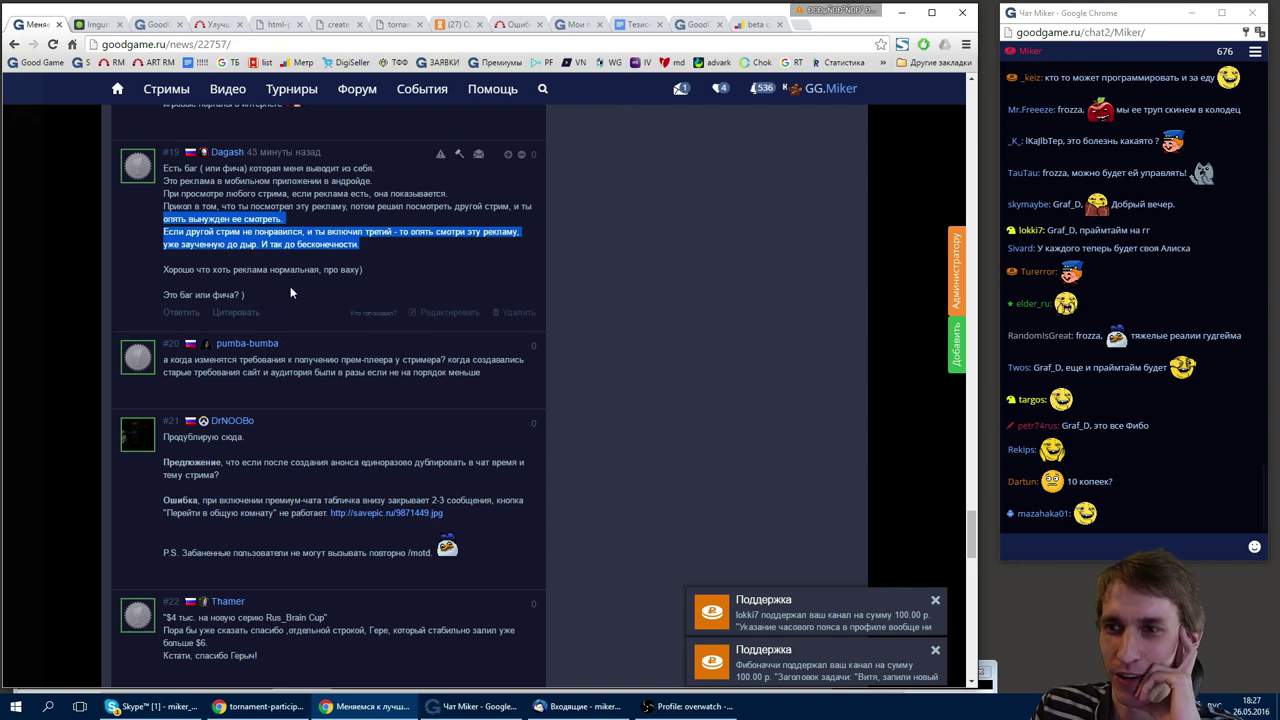
{"action": "triple_click", "coordinate": [205, 295]}
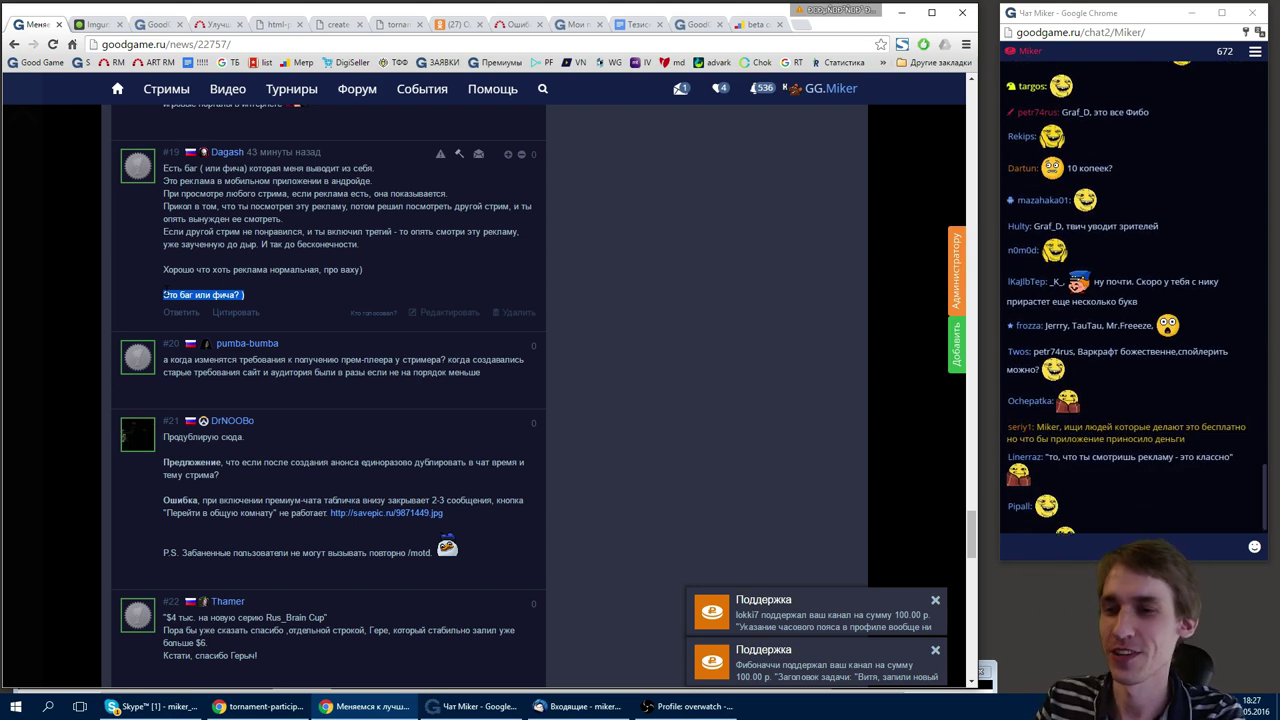
{"action": "left_click_drag", "start_coordinate": [298, 294], "coordinate": [165, 269]}
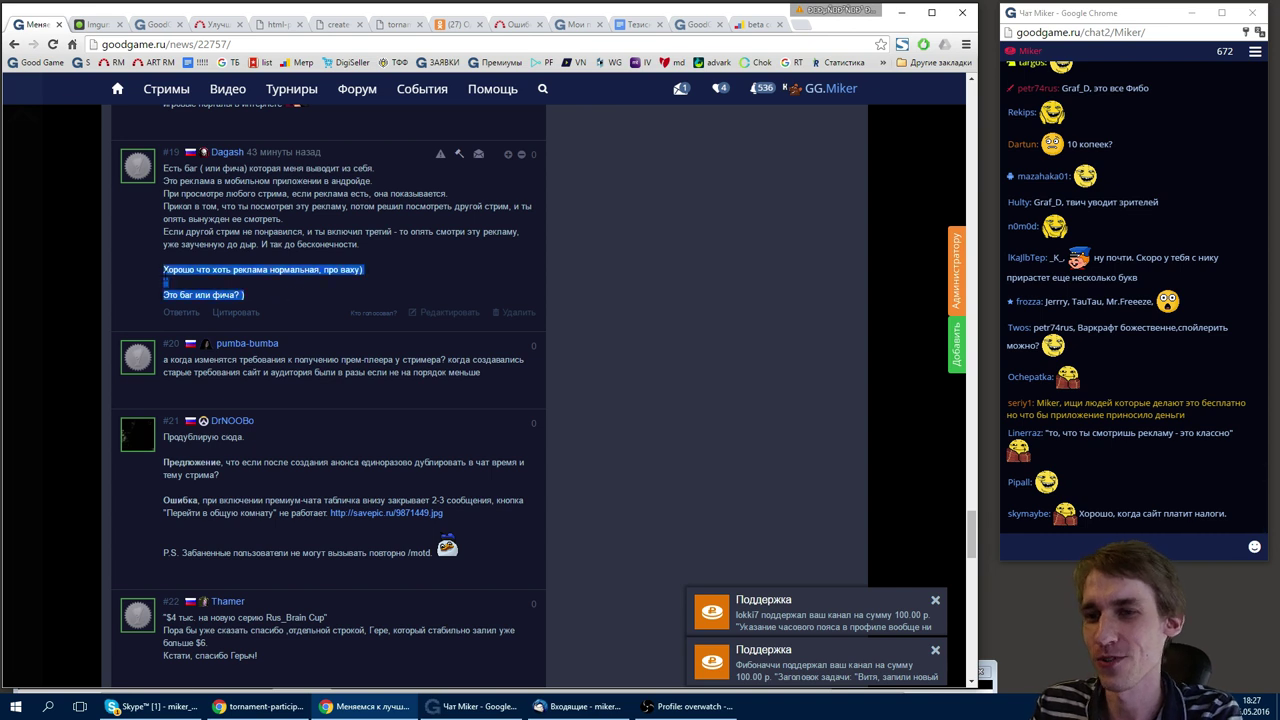
{"action": "left_click", "coordinate": [174, 281]}
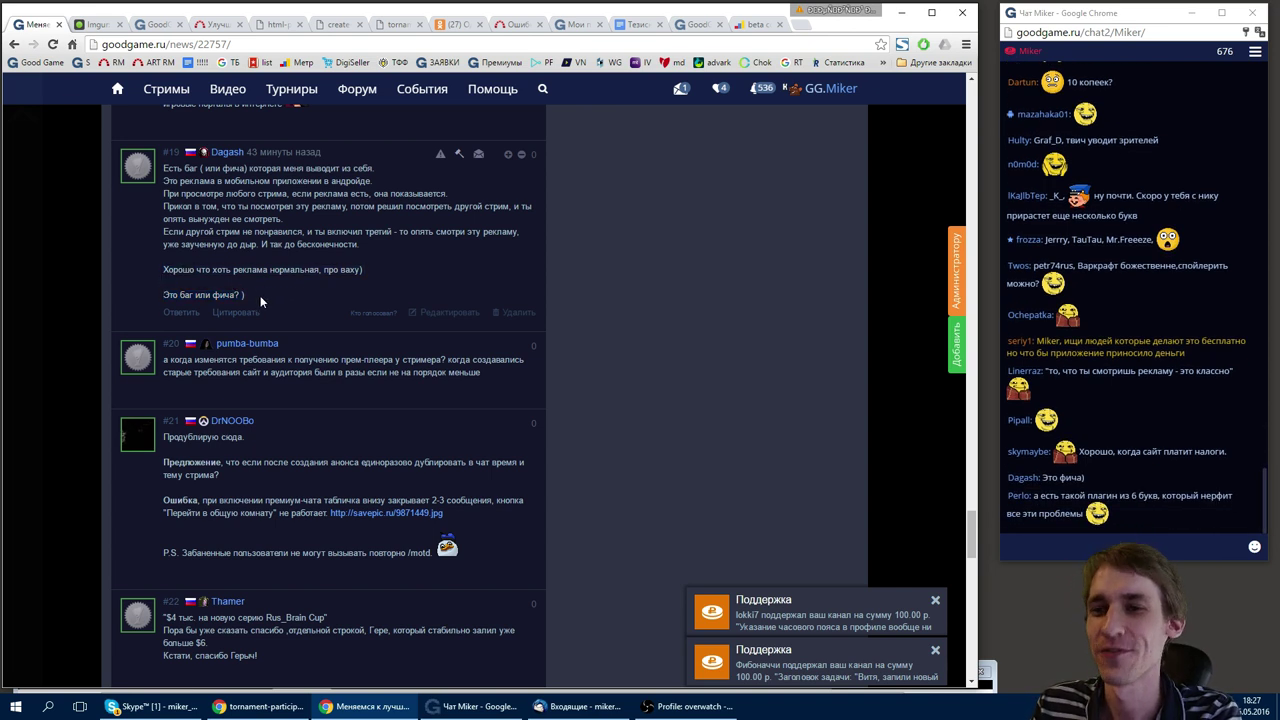
{"action": "left_click_drag", "start_coordinate": [261, 293], "coordinate": [181, 296]}
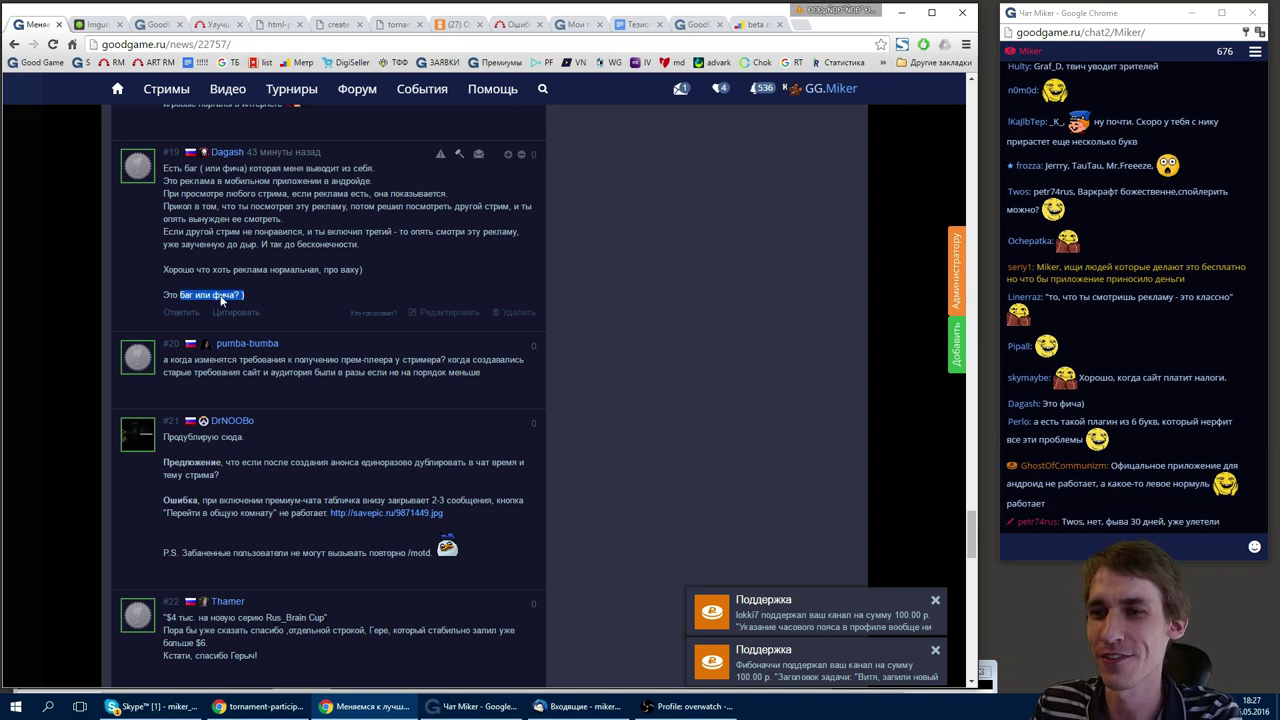
{"action": "left_click", "coordinate": [290, 360]}
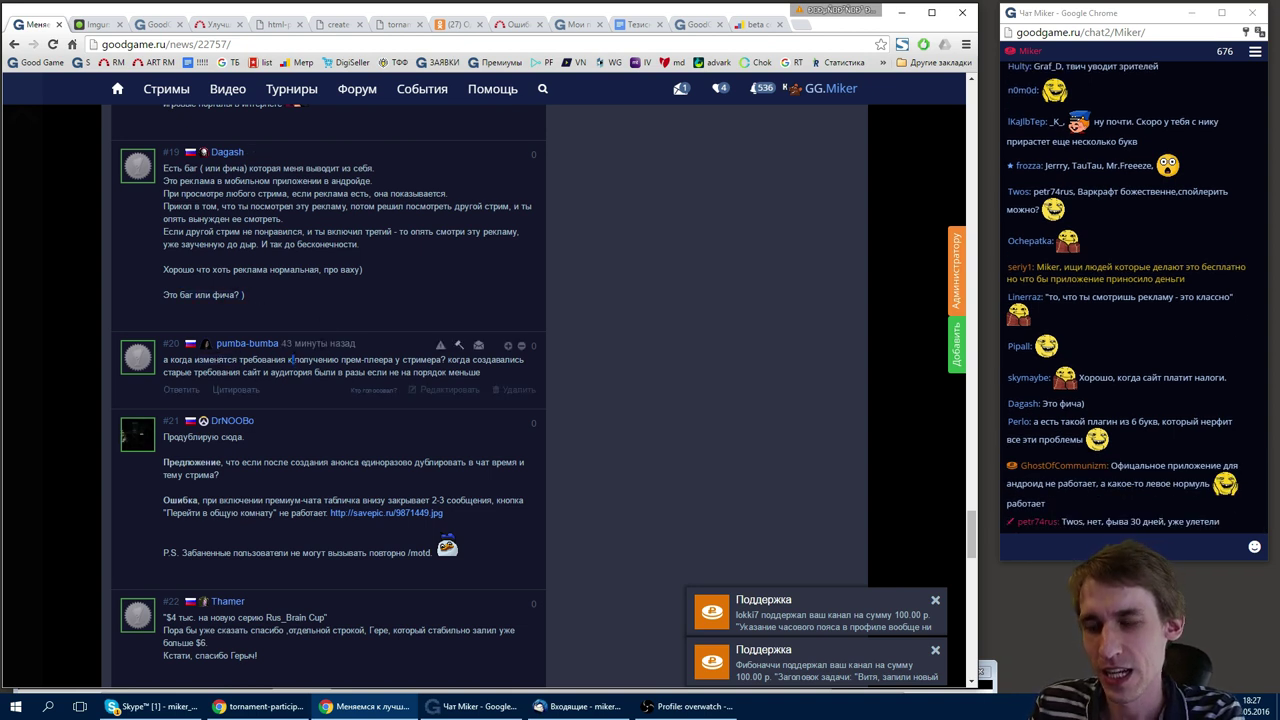
{"action": "double_click", "coordinate": [258, 360]}
{"action": "double_click", "coordinate": [317, 360]}
{"action": "double_click", "coordinate": [380, 360]}
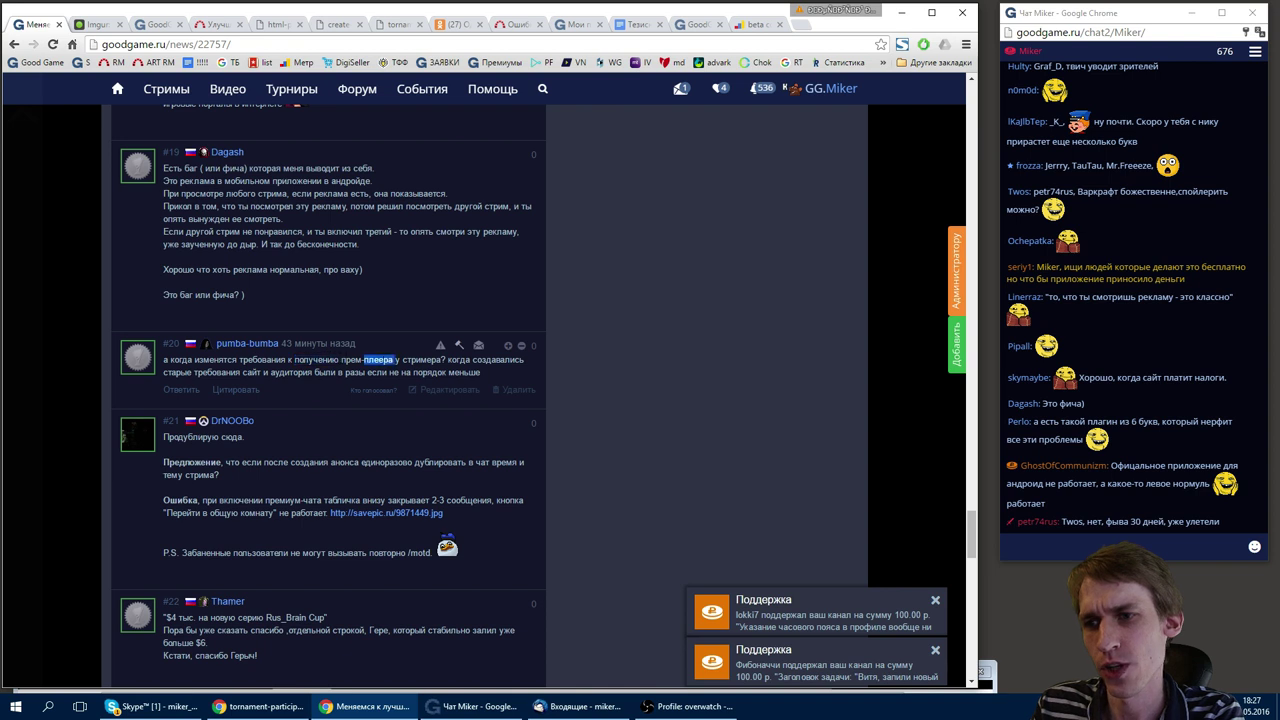
{"action": "double_click", "coordinate": [422, 360]}
{"action": "double_click", "coordinate": [498, 360]}
{"action": "left_click", "coordinate": [498, 360]}
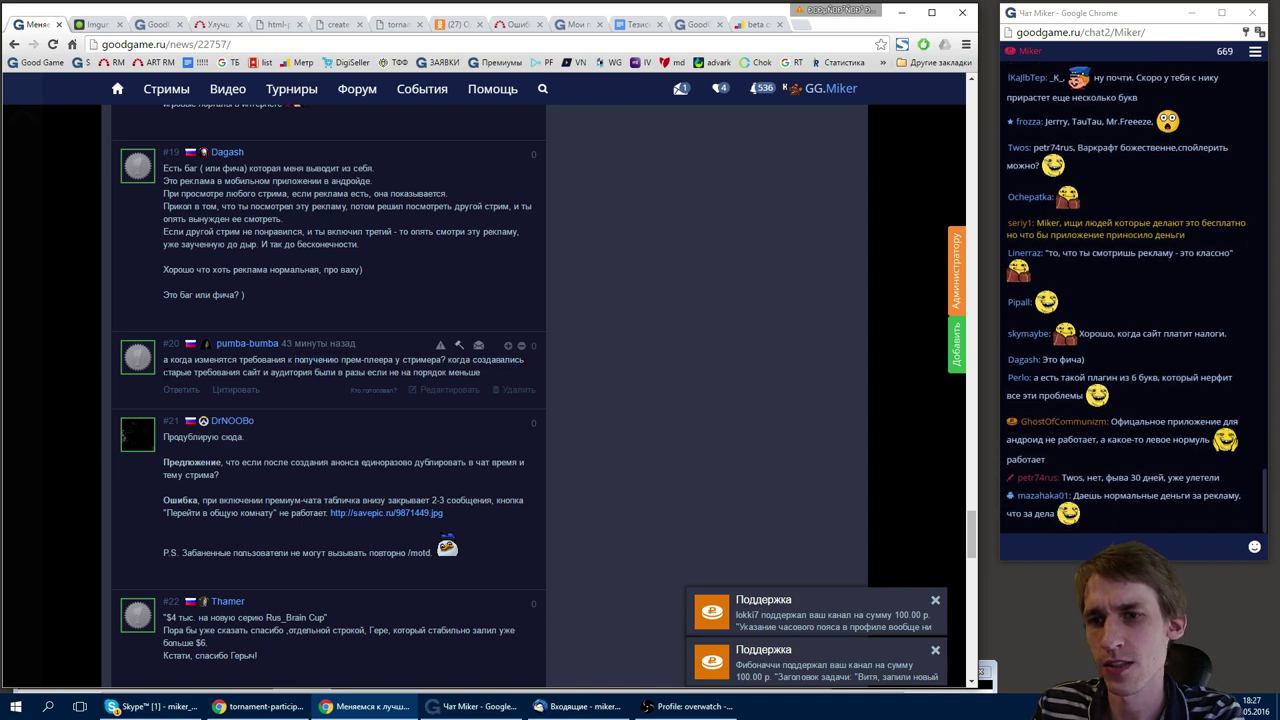
{"action": "left_click_drag", "start_coordinate": [163, 372], "coordinate": [304, 372]}
{"action": "double_click", "coordinate": [326, 372]}
{"action": "double_click", "coordinate": [464, 372]}
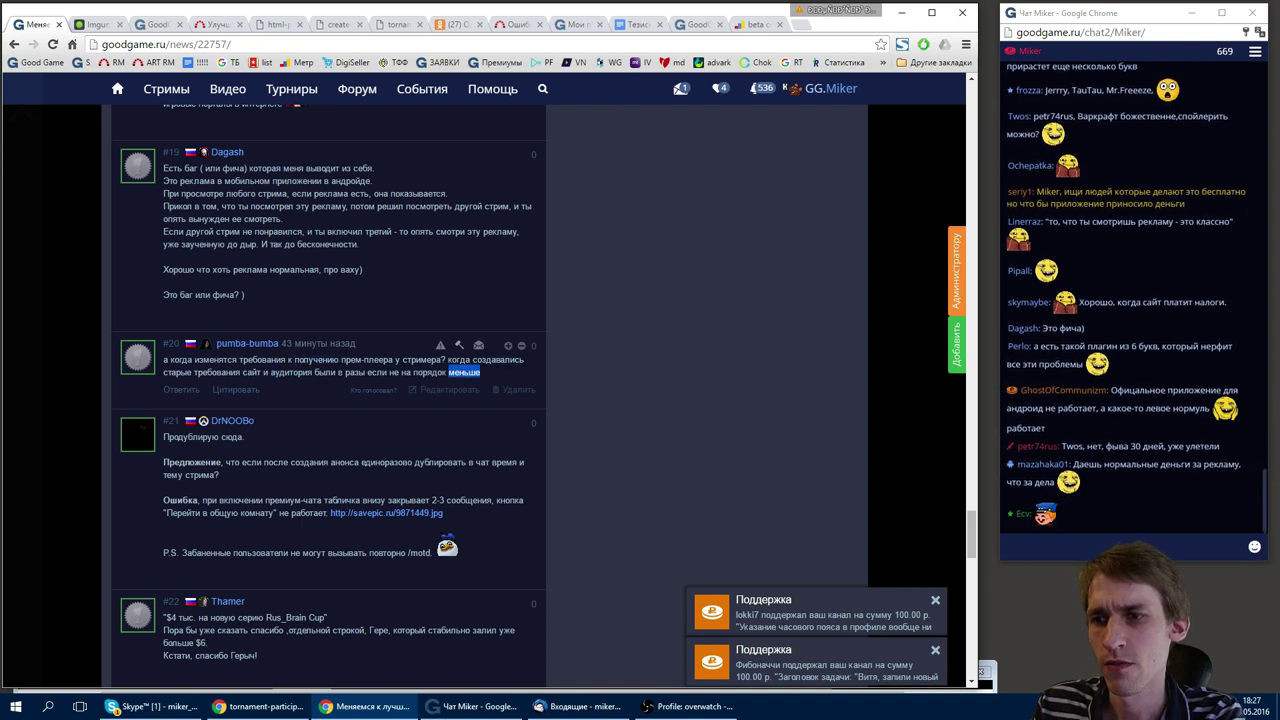
{"action": "left_click", "coordinate": [344, 371]}
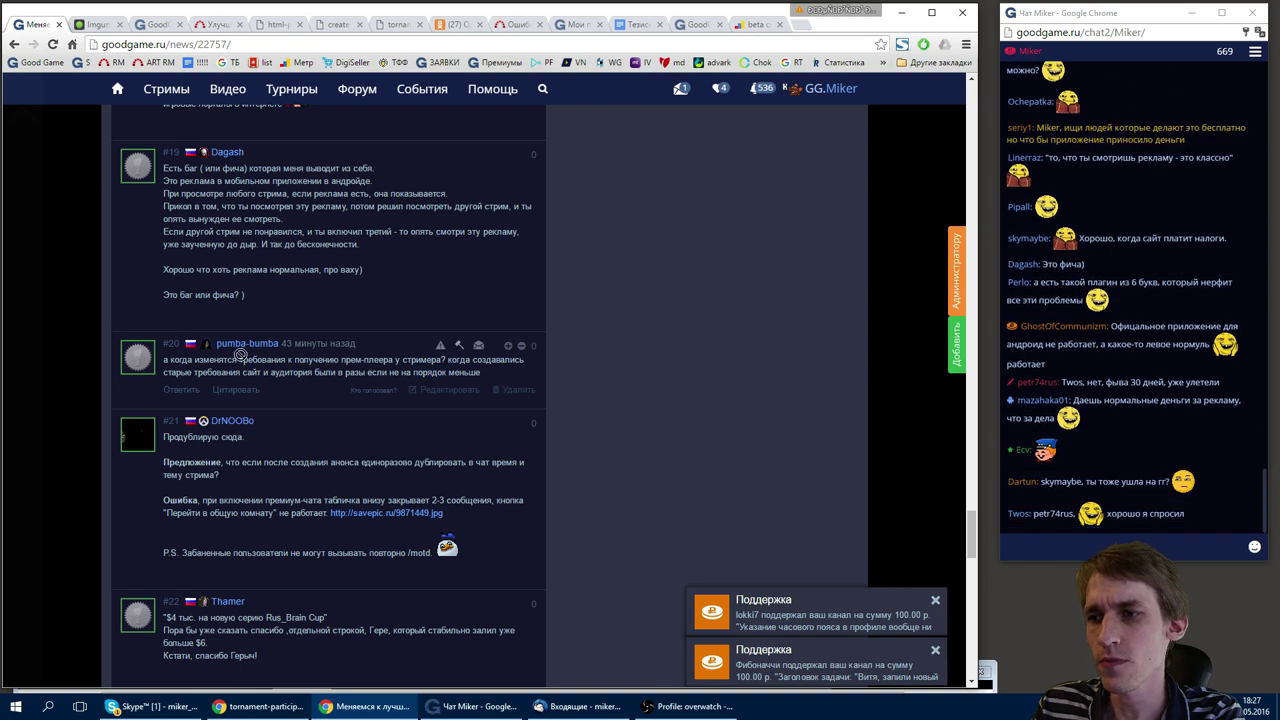
{"action": "mouse_move", "coordinate": [163, 360]}
{"action": "left_mouse_down"}
{"action": "mouse_move", "coordinate": [502, 366]}
{"action": "mouse_move", "coordinate": [163, 360]}
{"action": "left_mouse_up"}
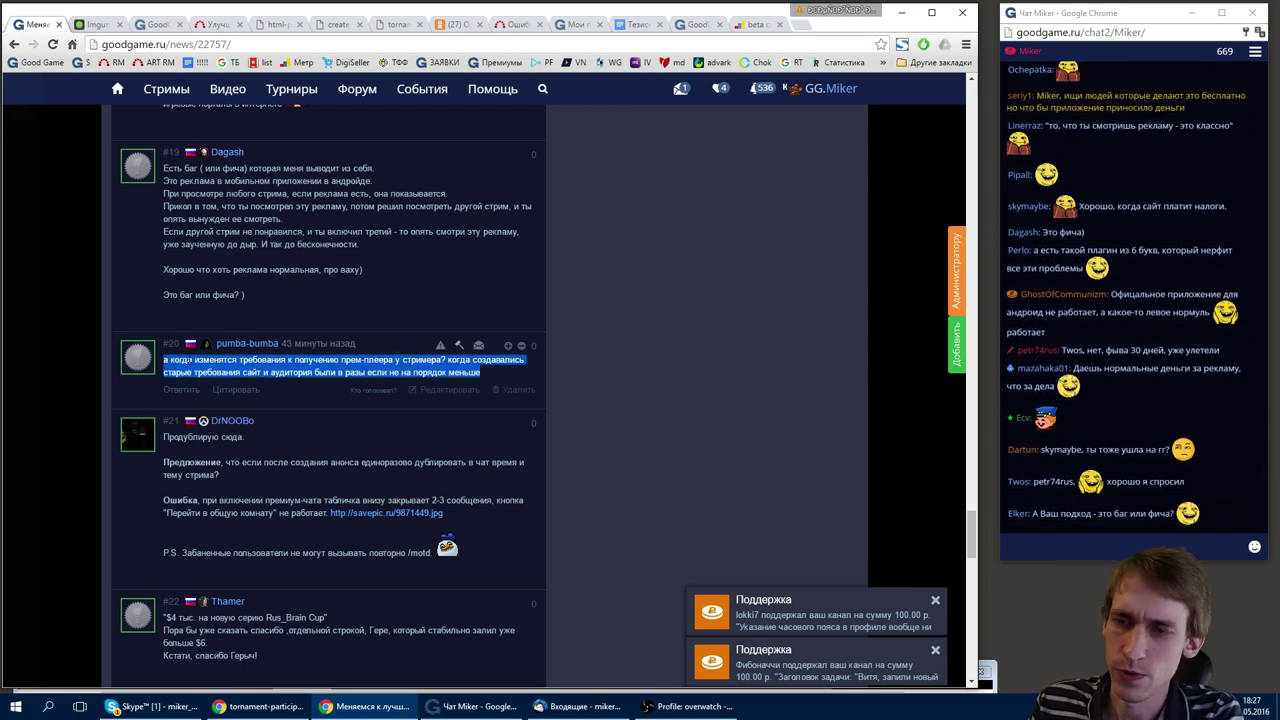
{"action": "double_click", "coordinate": [218, 360]}
{"action": "double_click", "coordinate": [263, 360]}
{"action": "double_click", "coordinate": [379, 360]}
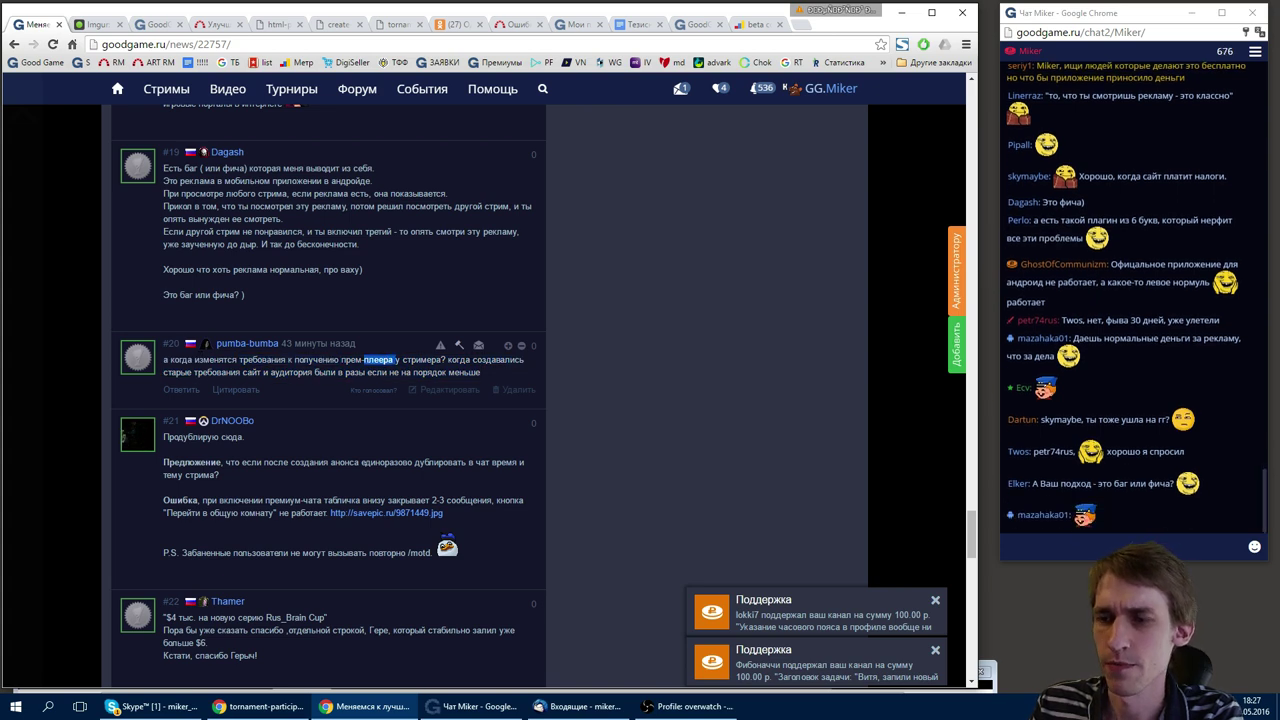
{"action": "left_click", "coordinate": [471, 360]}
{"action": "triple_click", "coordinate": [503, 372]}
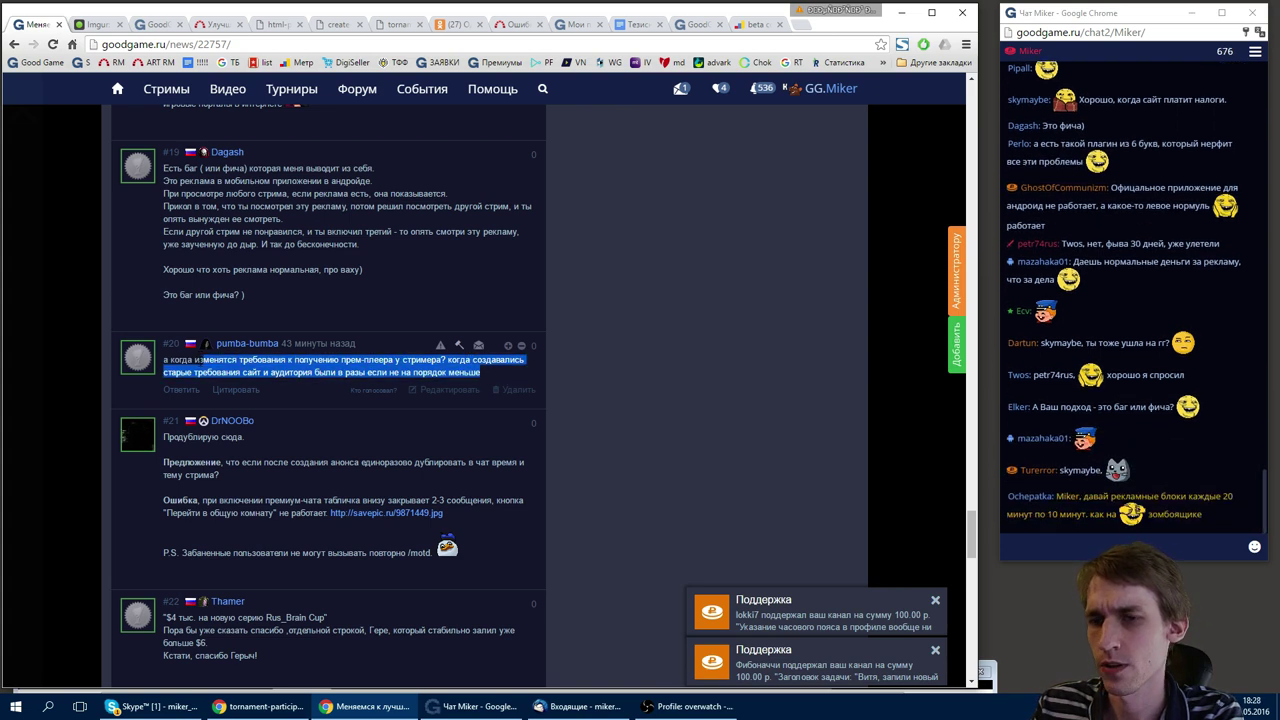
{"action": "double_click", "coordinate": [215, 360]}
{"action": "double_click", "coordinate": [263, 360]}
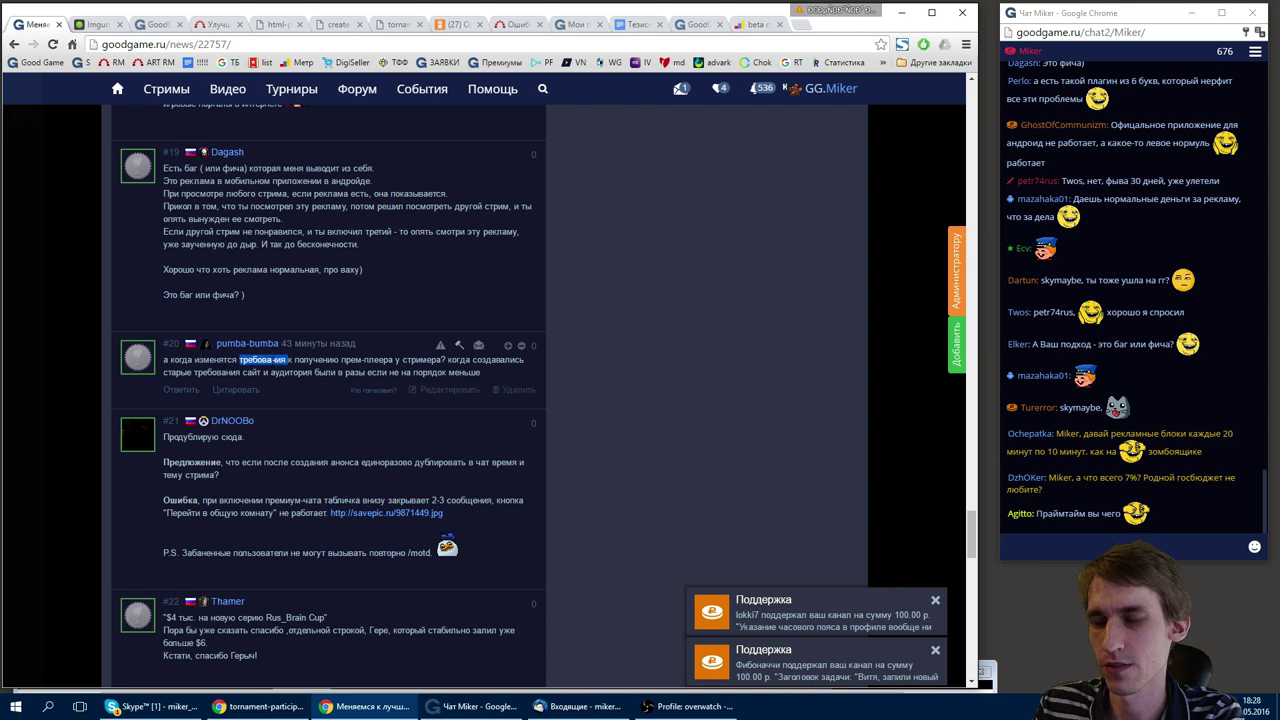
{"action": "left_click", "coordinate": [270, 360]}
{"action": "double_click", "coordinate": [318, 360]}
{"action": "double_click", "coordinate": [380, 360]}
{"action": "left_click", "coordinate": [443, 360]}
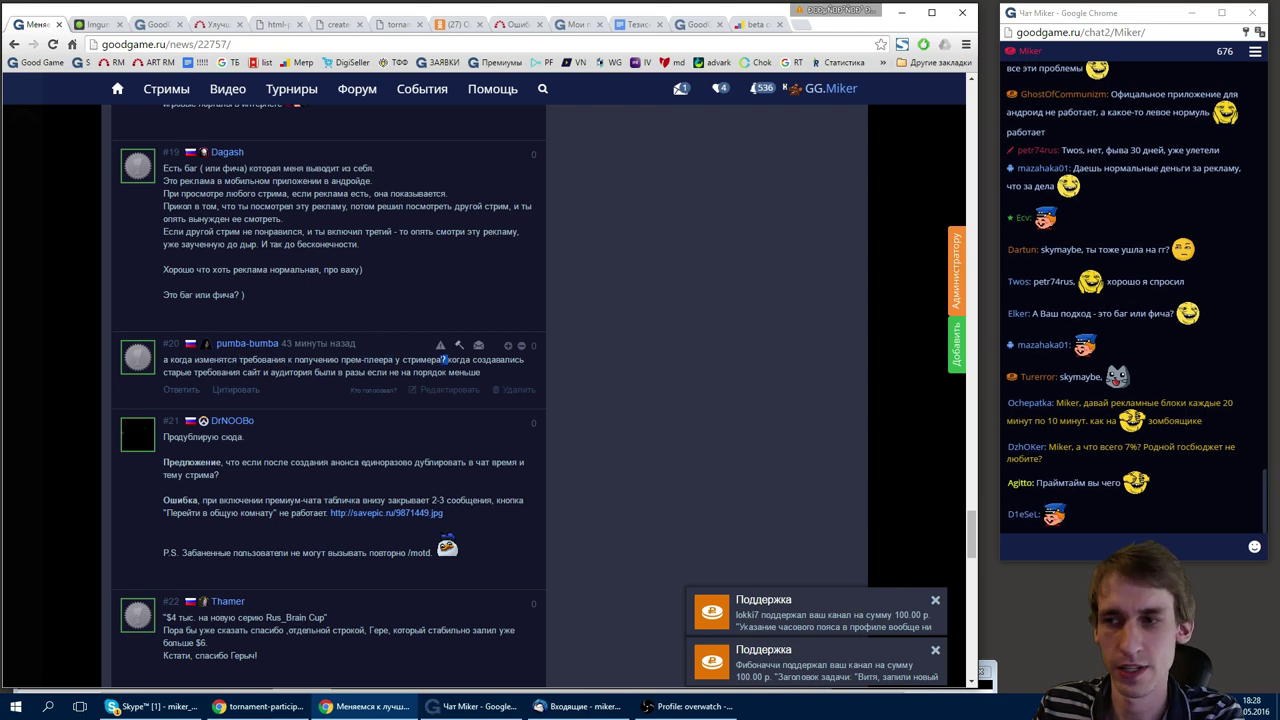
{"action": "triple_click", "coordinate": [494, 372]}
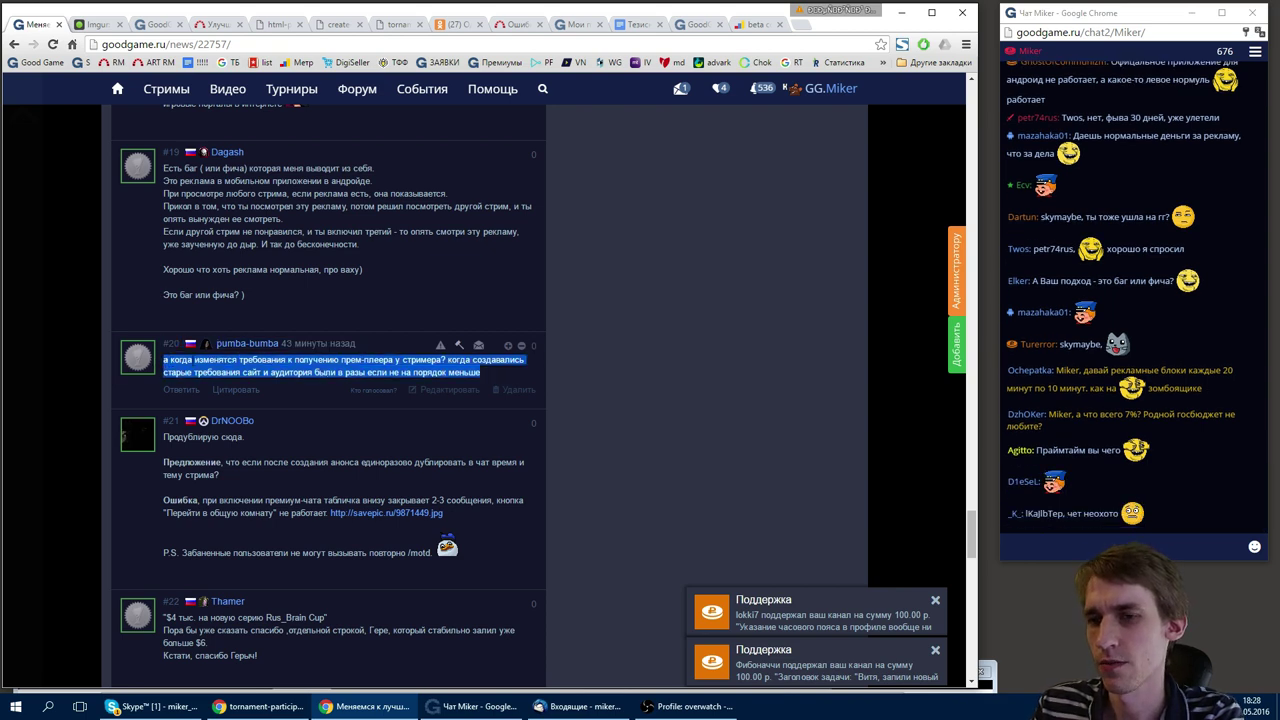
{"action": "left_click", "coordinate": [263, 360]}
{"action": "double_click", "coordinate": [263, 360]}
{"action": "left_click", "coordinate": [310, 360]}
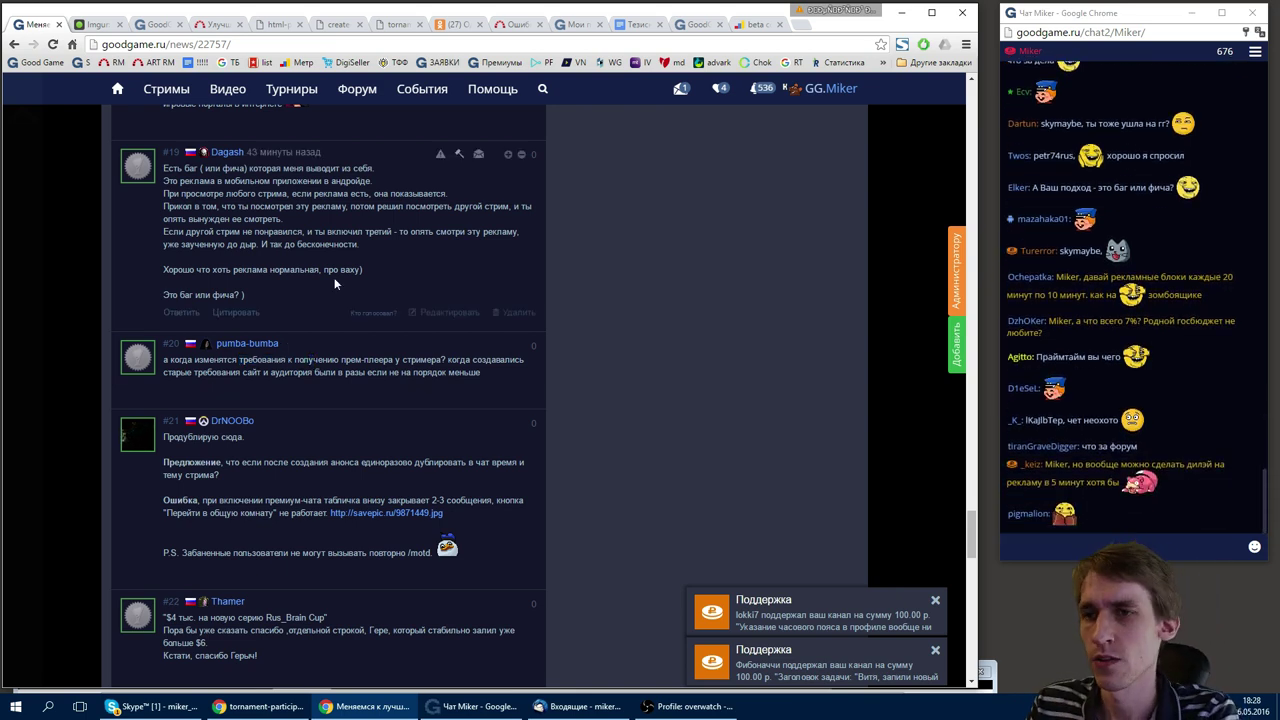
{"action": "scroll", "coordinate": [525, 405], "scroll_direction": "up", "scroll_amount": 3}
{"action": "scroll", "coordinate": [525, 405], "scroll_direction": "up", "scroll_amount": 1}
{"action": "scroll", "coordinate": [520, 425], "scroll_direction": "down", "scroll_amount": 4}
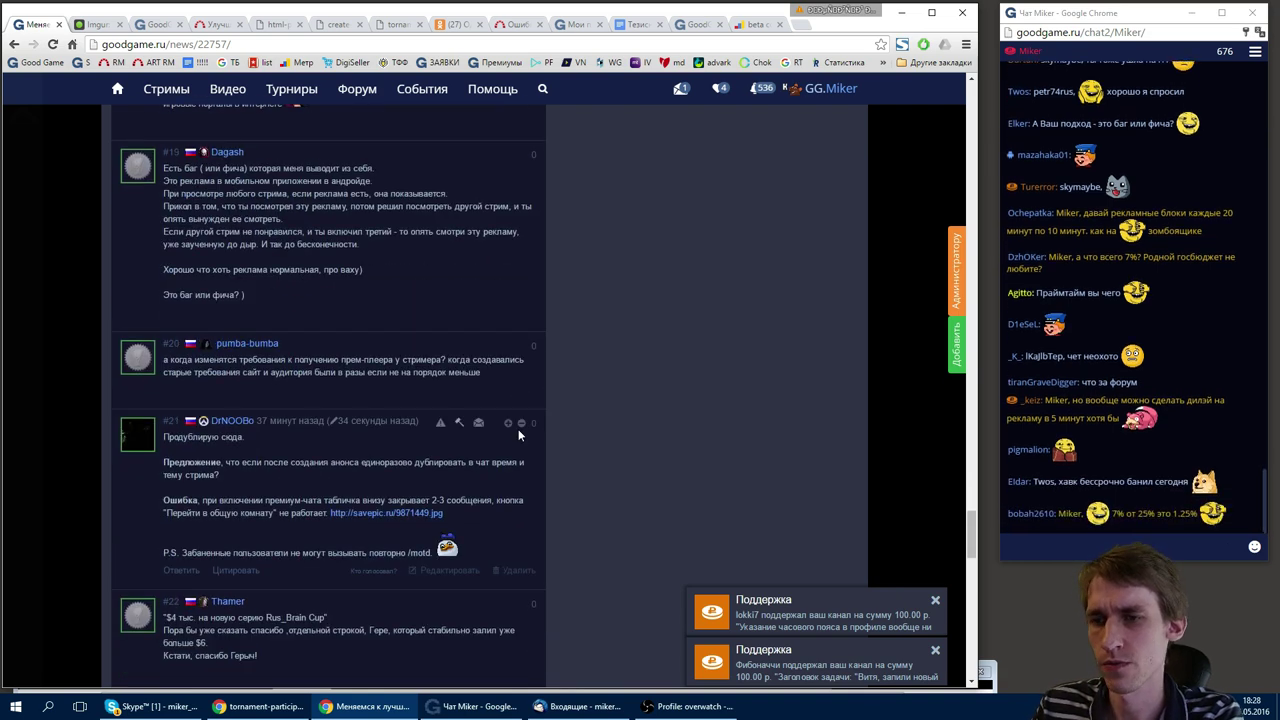
{"action": "scroll", "coordinate": [518, 429], "scroll_direction": "up", "scroll_amount": 2}
{"action": "scroll", "coordinate": [519, 431], "scroll_direction": "down", "scroll_amount": 1}
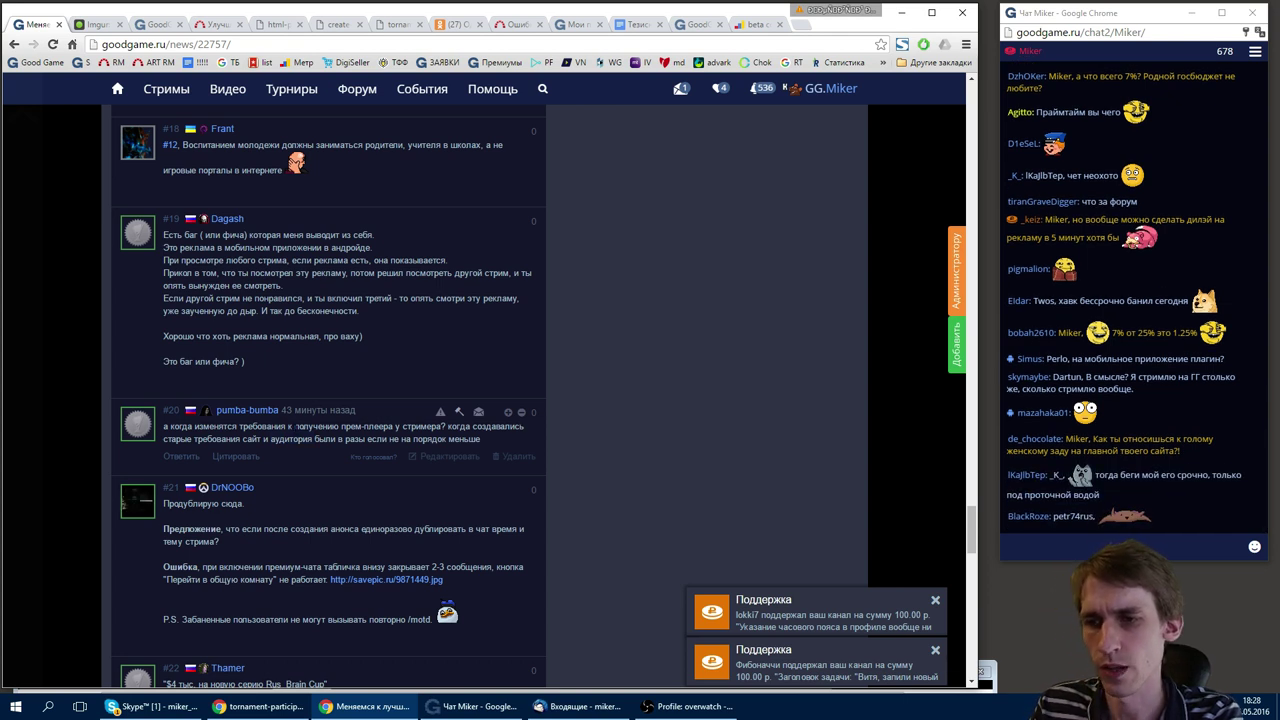
{"action": "double_click", "coordinate": [262, 427]}
{"action": "double_click", "coordinate": [318, 427]}
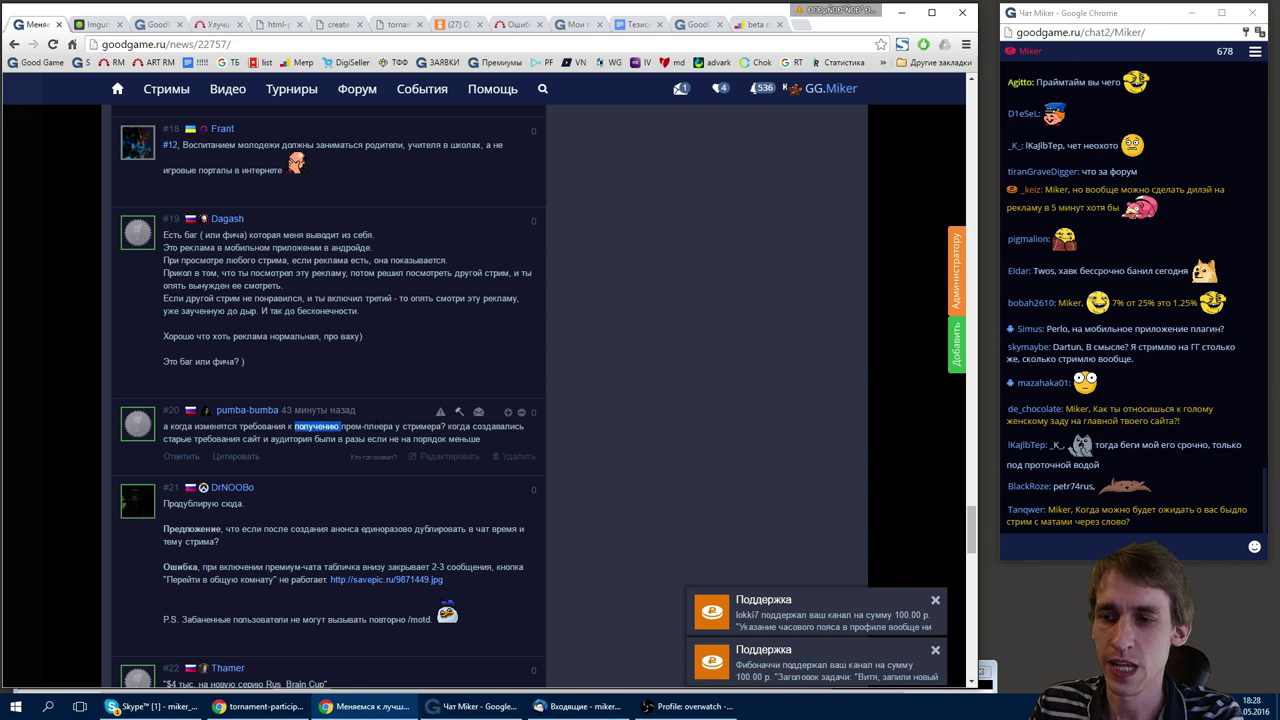
{"action": "double_click", "coordinate": [380, 427]}
{"action": "double_click", "coordinate": [318, 427]}
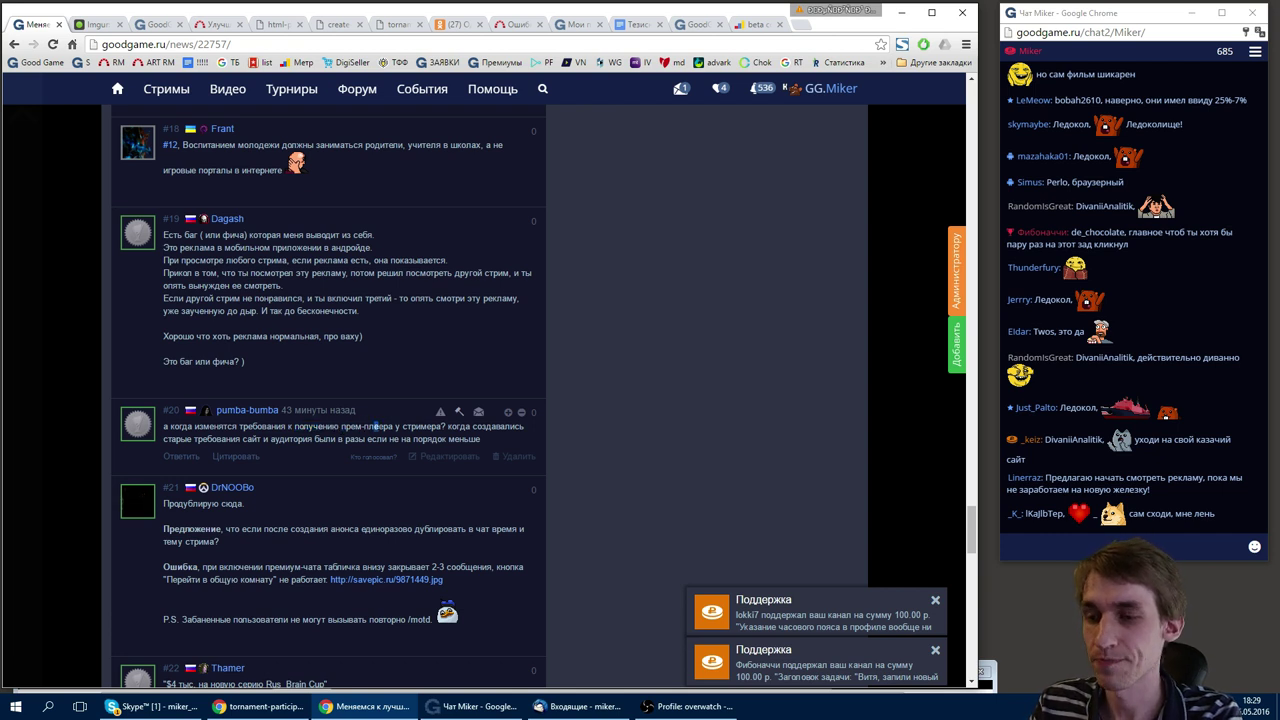
{"action": "double_click", "coordinate": [316, 426]}
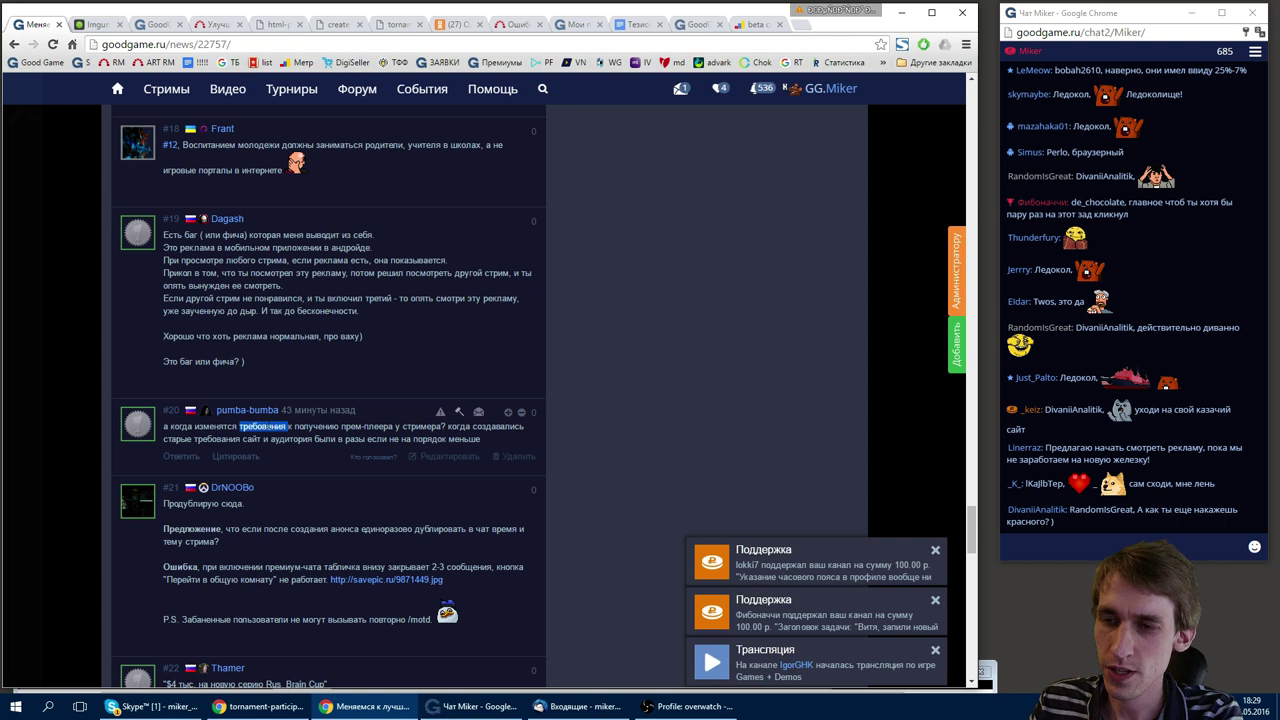
{"action": "double_click", "coordinate": [351, 426]}
{"action": "double_click", "coordinate": [422, 426]}
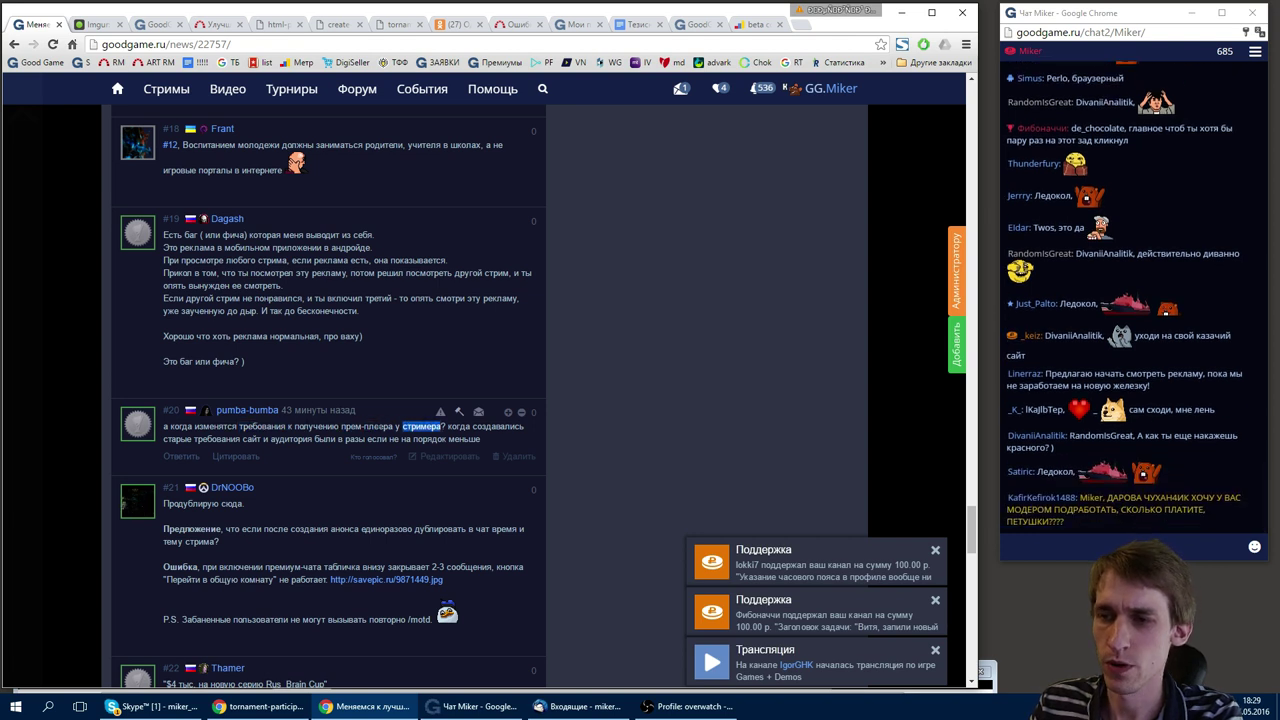
{"action": "double_click", "coordinate": [379, 426]}
{"action": "double_click", "coordinate": [422, 426]}
{"action": "double_click", "coordinate": [379, 426]}
{"action": "double_click", "coordinate": [422, 426]}
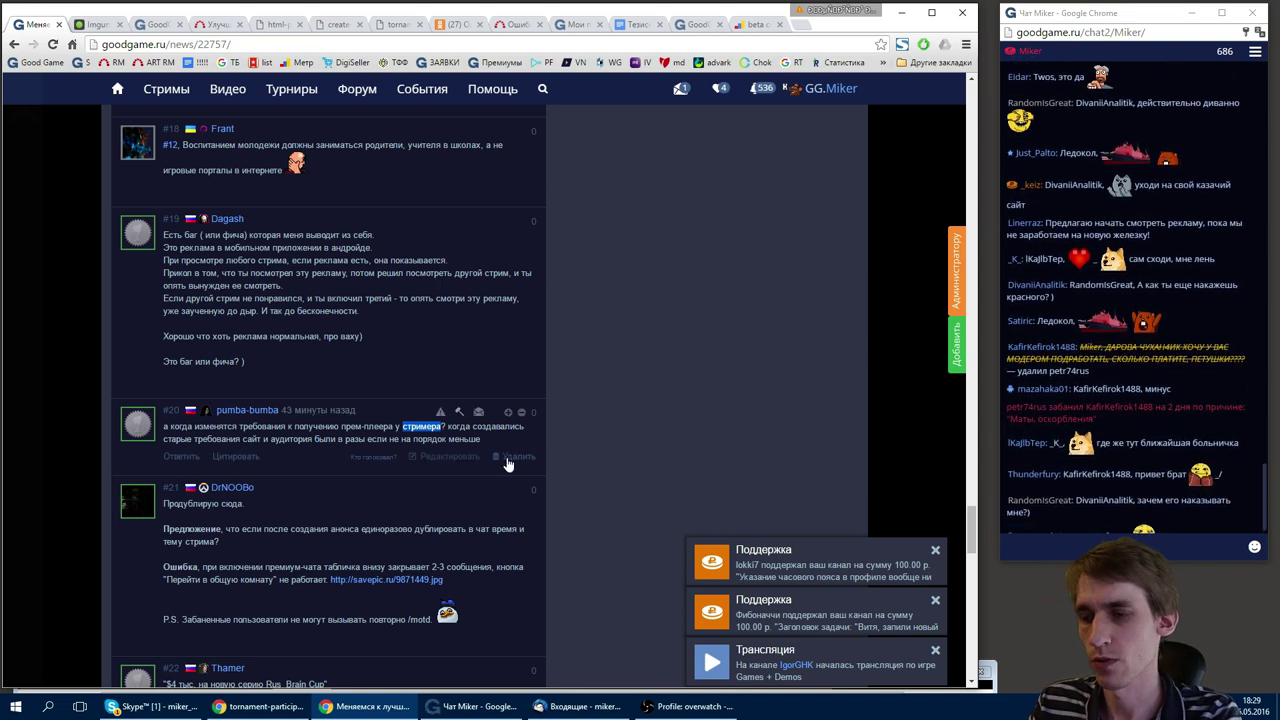
{"action": "left_click_drag", "start_coordinate": [481, 440], "coordinate": [270, 440]}
{"action": "left_click", "coordinate": [270, 440]}
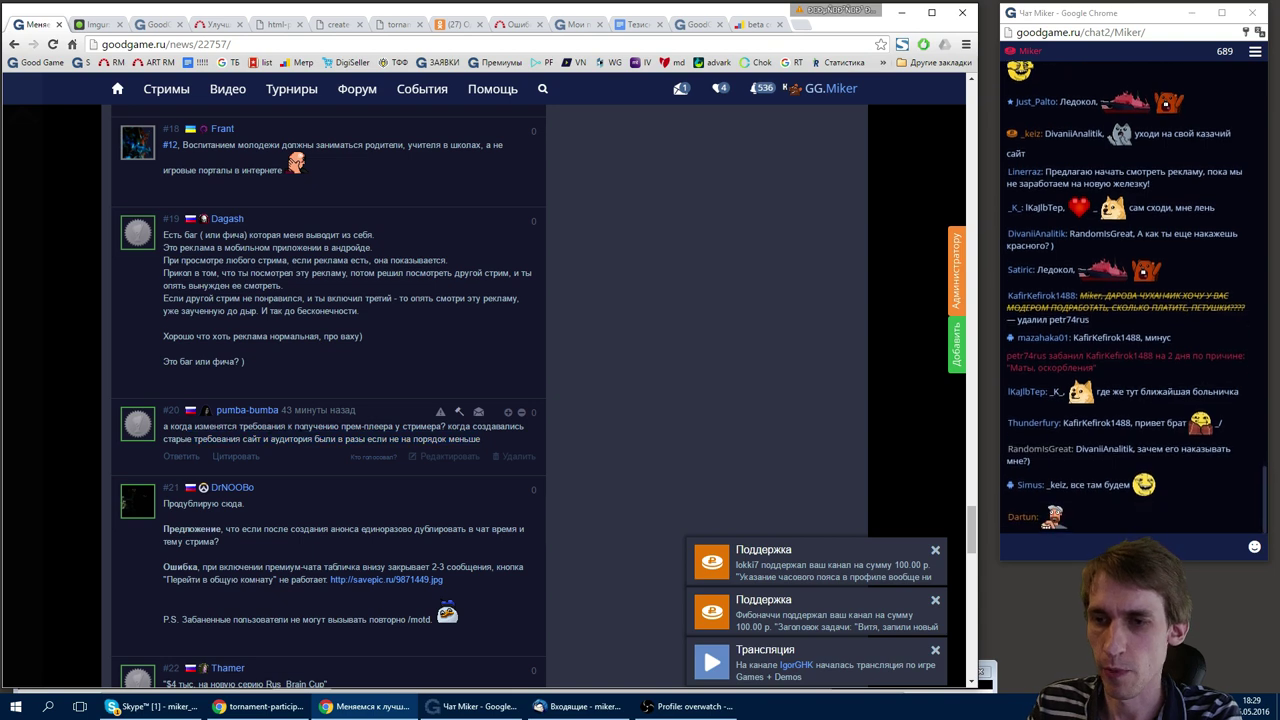
{"action": "scroll", "coordinate": [300, 400], "scroll_direction": "down", "scroll_amount": 2}
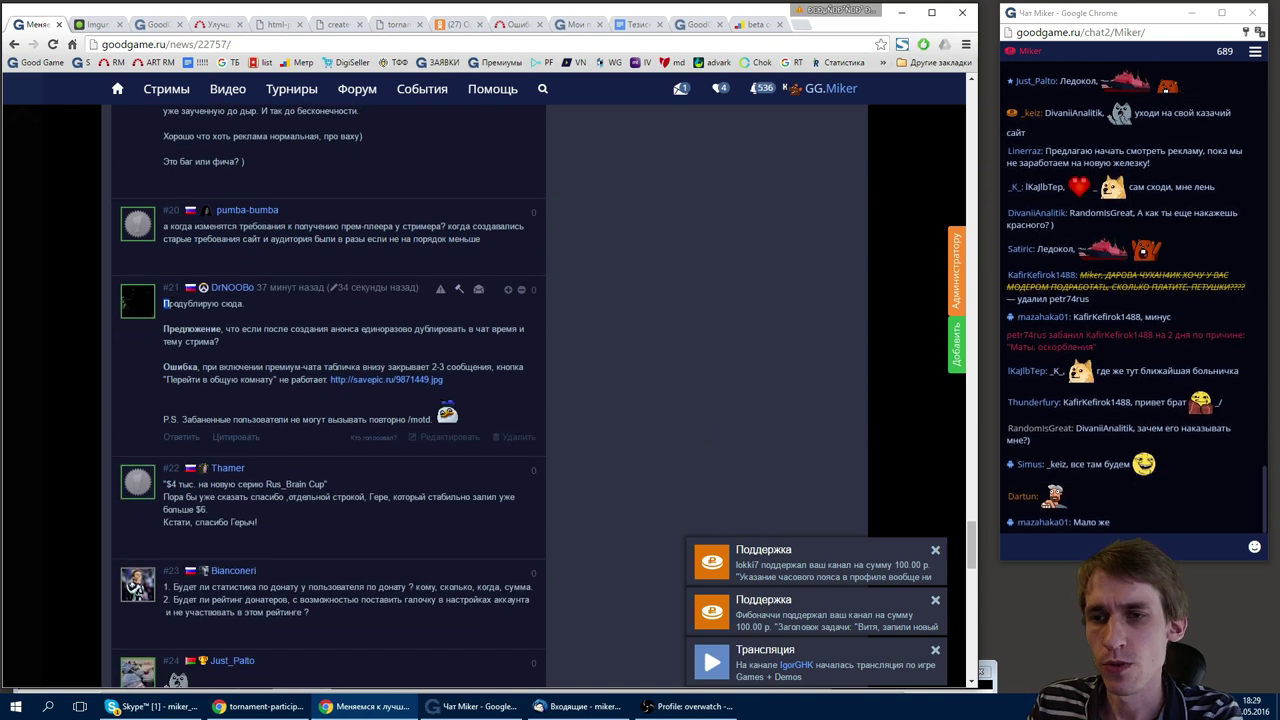
{"action": "left_click_drag", "start_coordinate": [165, 302], "coordinate": [240, 350]}
{"action": "left_click", "coordinate": [251, 349]}
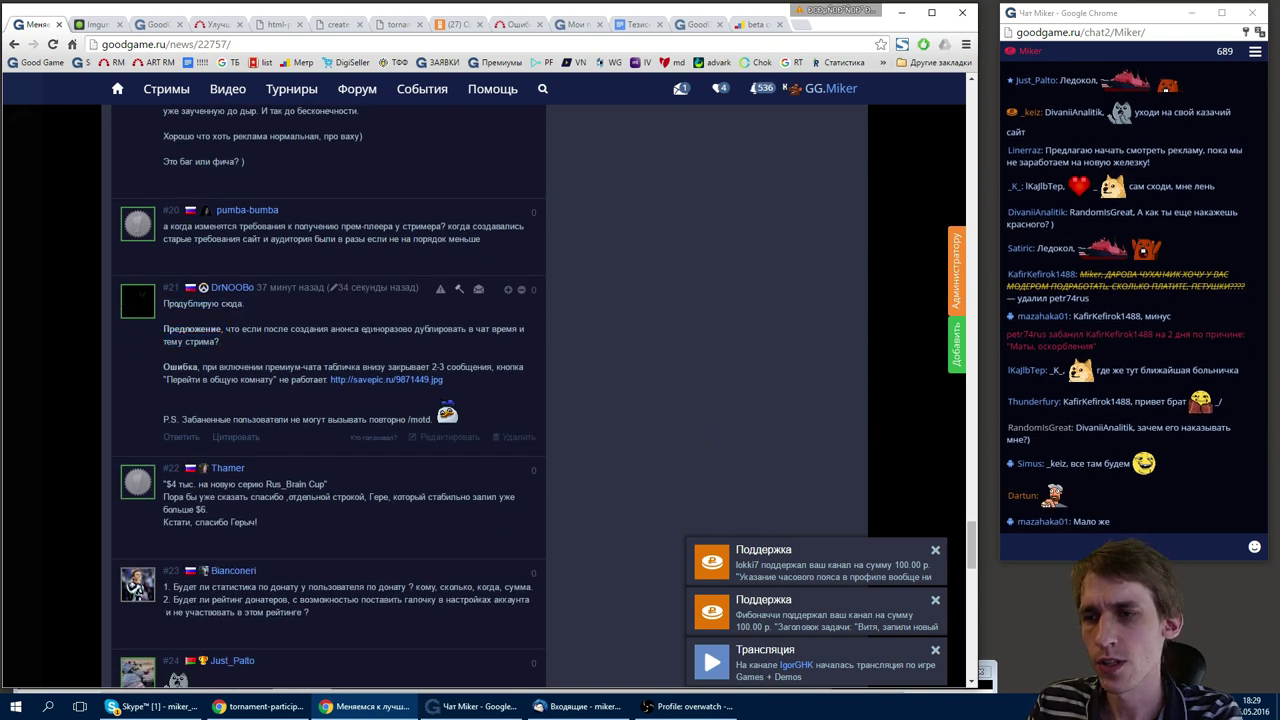
{"action": "double_click", "coordinate": [505, 329]}
{"action": "left_click_drag", "start_coordinate": [233, 343], "coordinate": [163, 329]}
{"action": "left_click", "coordinate": [278, 329]}
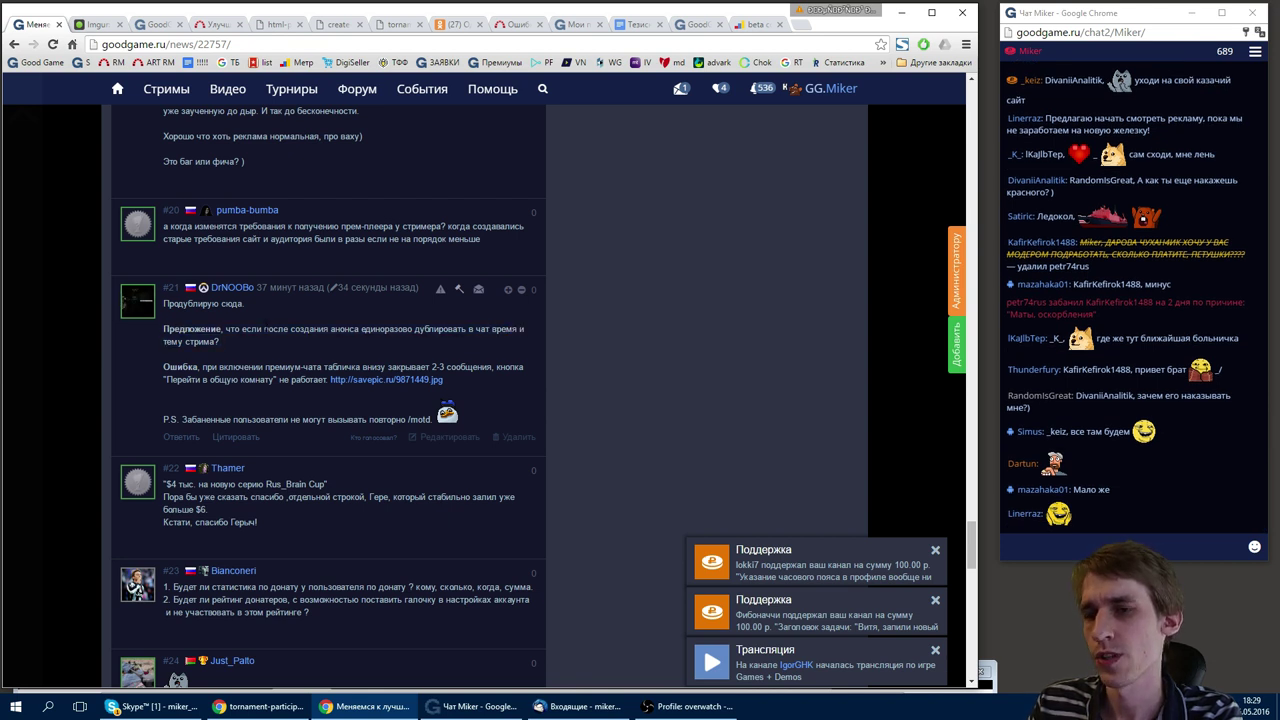
{"action": "double_click", "coordinate": [310, 329]}
{"action": "double_click", "coordinate": [388, 329]}
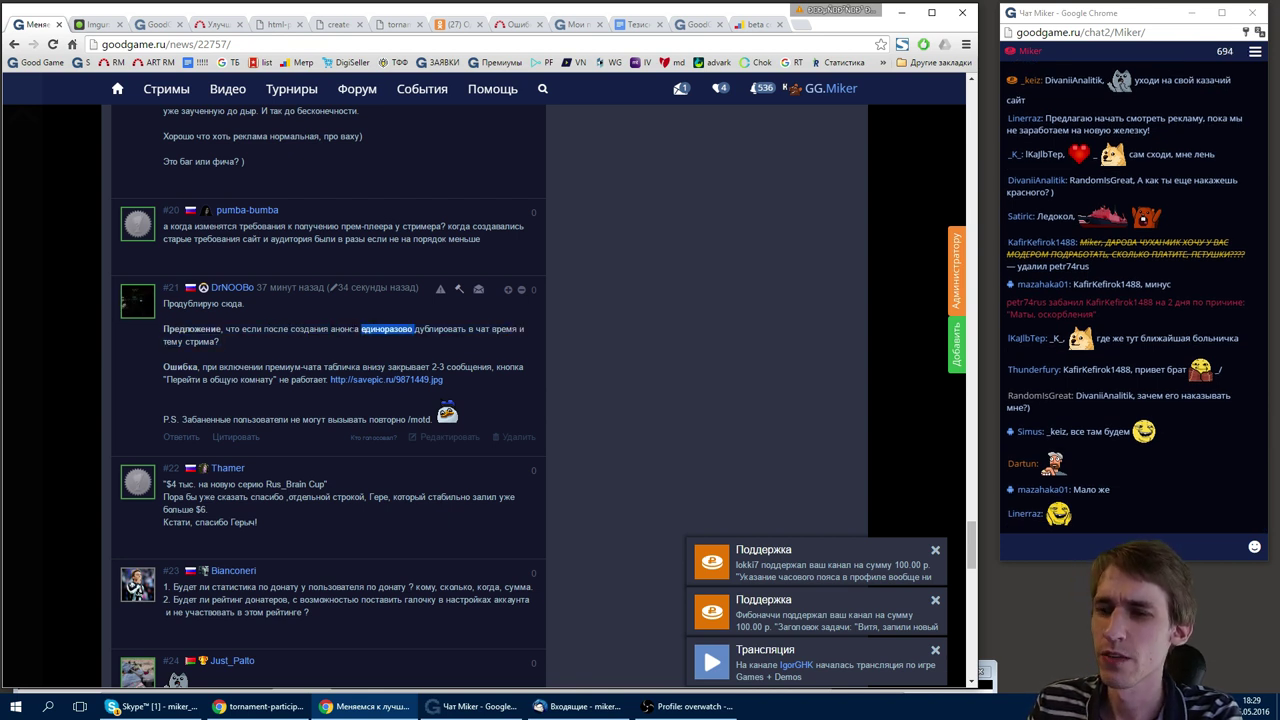
{"action": "left_click", "coordinate": [352, 329]}
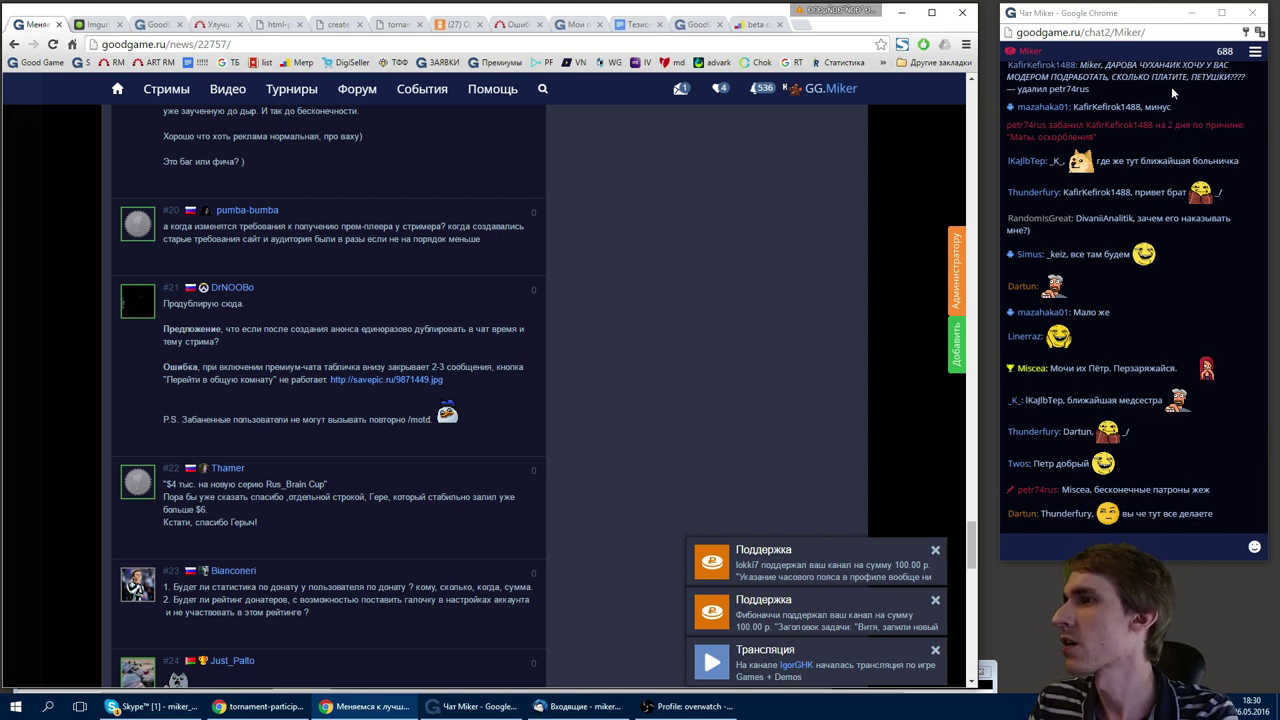
{"action": "scroll", "coordinate": [1171, 87], "scroll_direction": "up", "scroll_amount": 1}
{"action": "scroll", "coordinate": [1150, 230], "scroll_direction": "down", "scroll_amount": 2}
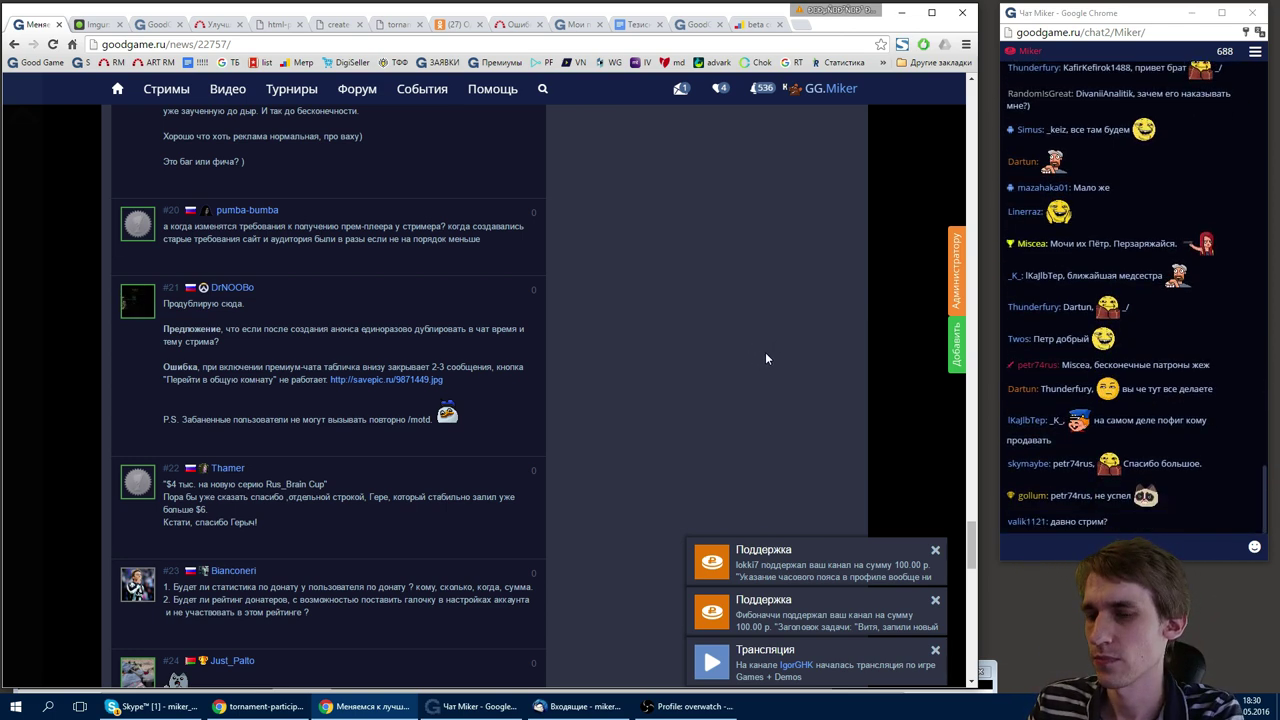
Step: Close the Трансляция notification and both Поддержка notifications on the news page
{"action": "left_click", "coordinate": [935, 649]}
{"action": "left_click", "coordinate": [935, 651]}
{"action": "left_click", "coordinate": [935, 651]}
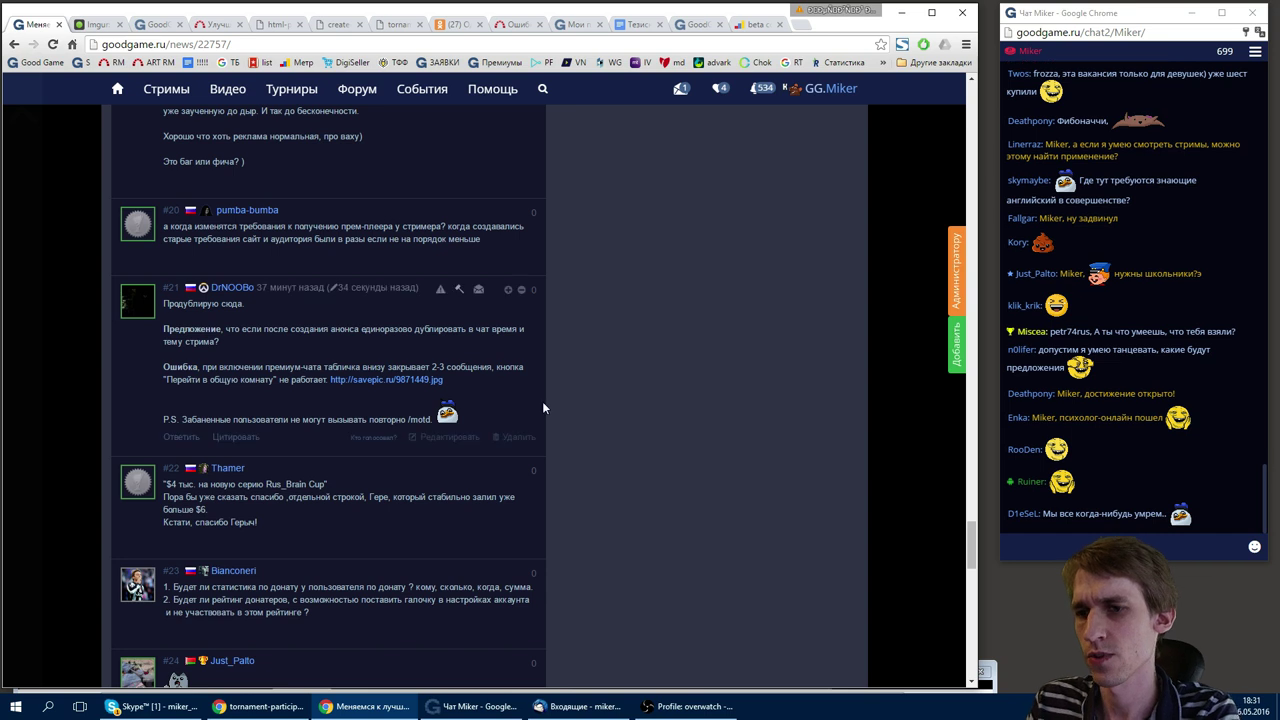
Step: Try selecting words, lines and the Предложение paragraph in comment #21
{"action": "left_click_drag", "start_coordinate": [507, 428], "coordinate": [162, 328]}
{"action": "left_click", "coordinate": [228, 326]}
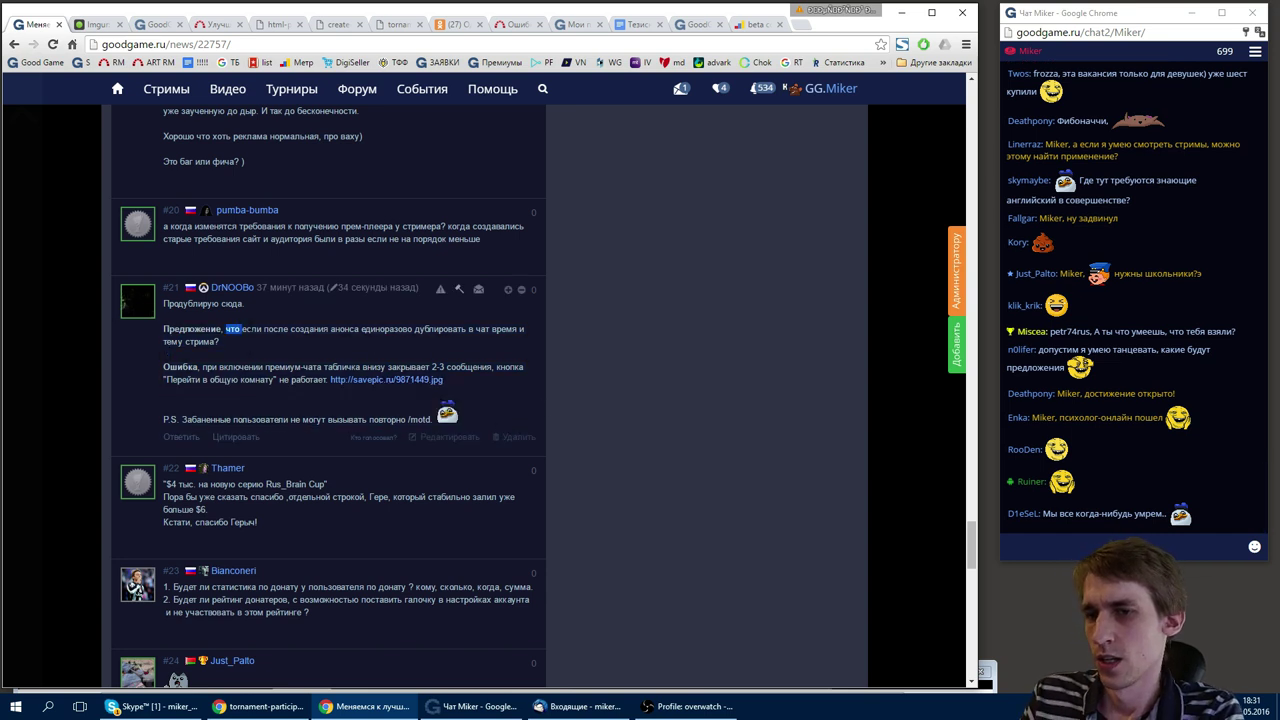
{"action": "double_click", "coordinate": [401, 329]}
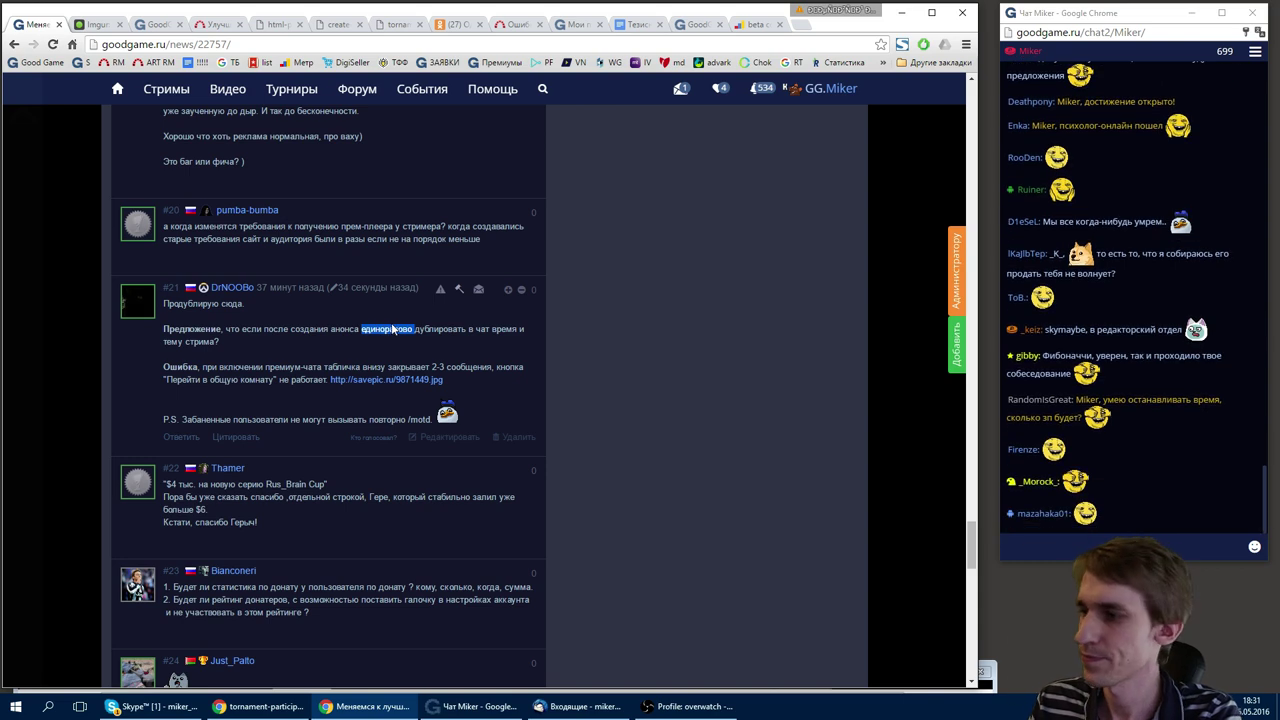
{"action": "left_click", "coordinate": [441, 366]}
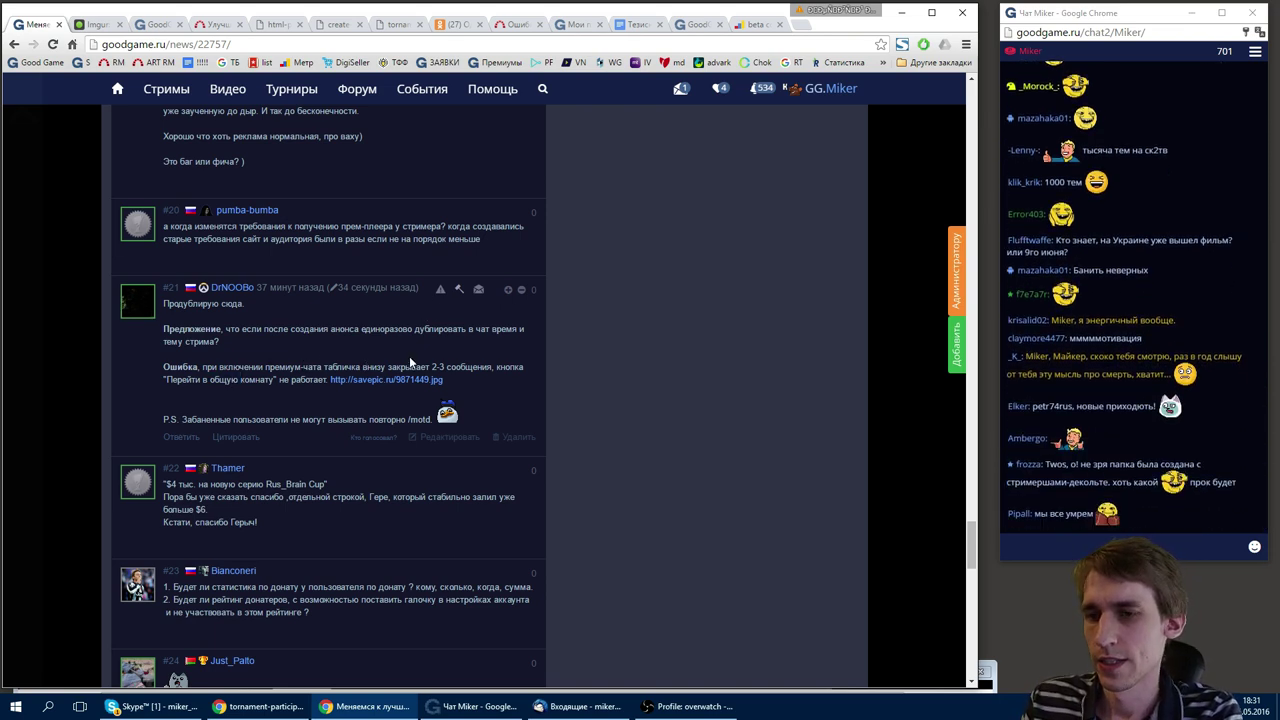
{"action": "double_click", "coordinate": [240, 367]}
{"action": "double_click", "coordinate": [283, 367]}
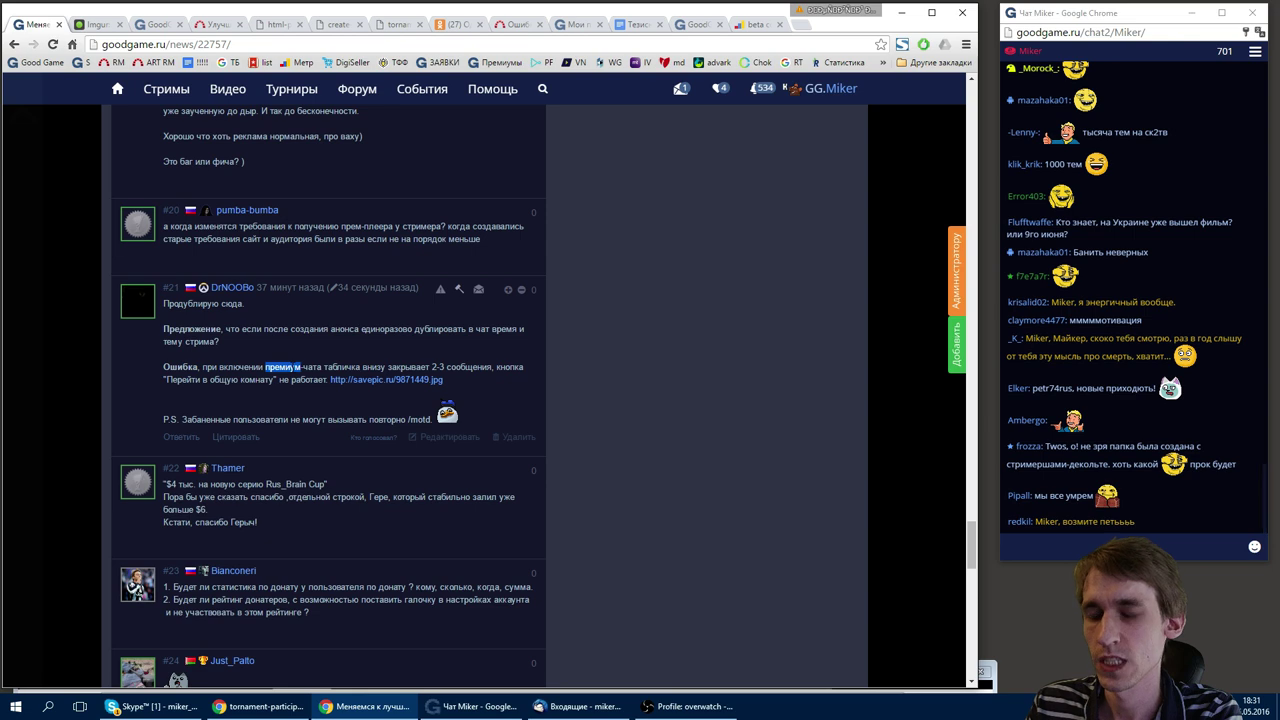
{"action": "triple_click", "coordinate": [165, 303]}
{"action": "triple_click", "coordinate": [238, 344]}
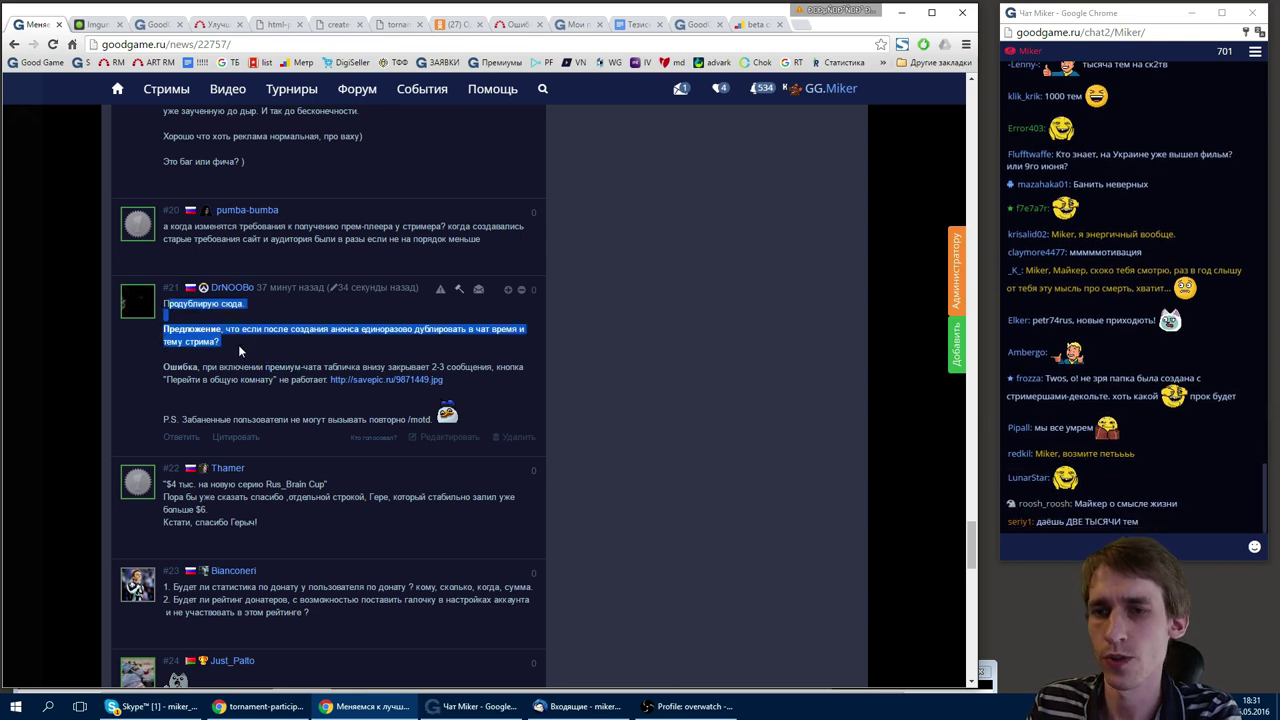
{"action": "left_click", "coordinate": [254, 340]}
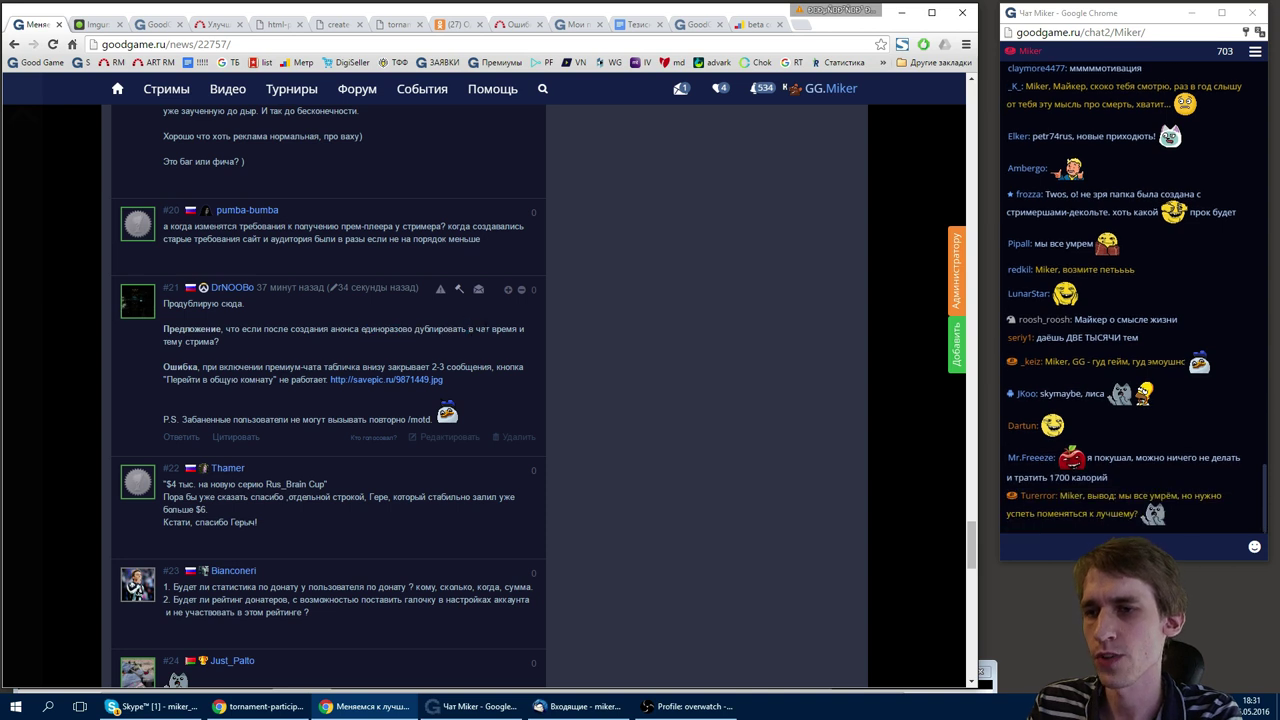
{"action": "triple_click", "coordinate": [268, 341]}
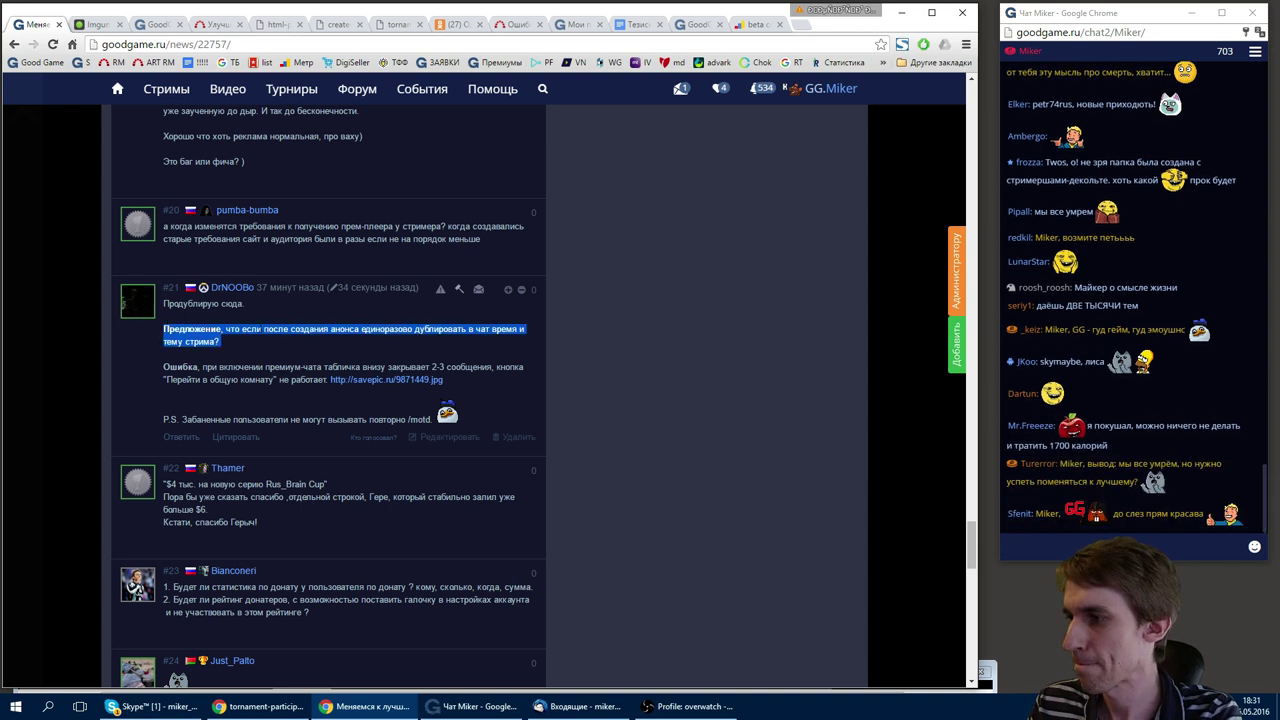
{"action": "left_click", "coordinate": [268, 341]}
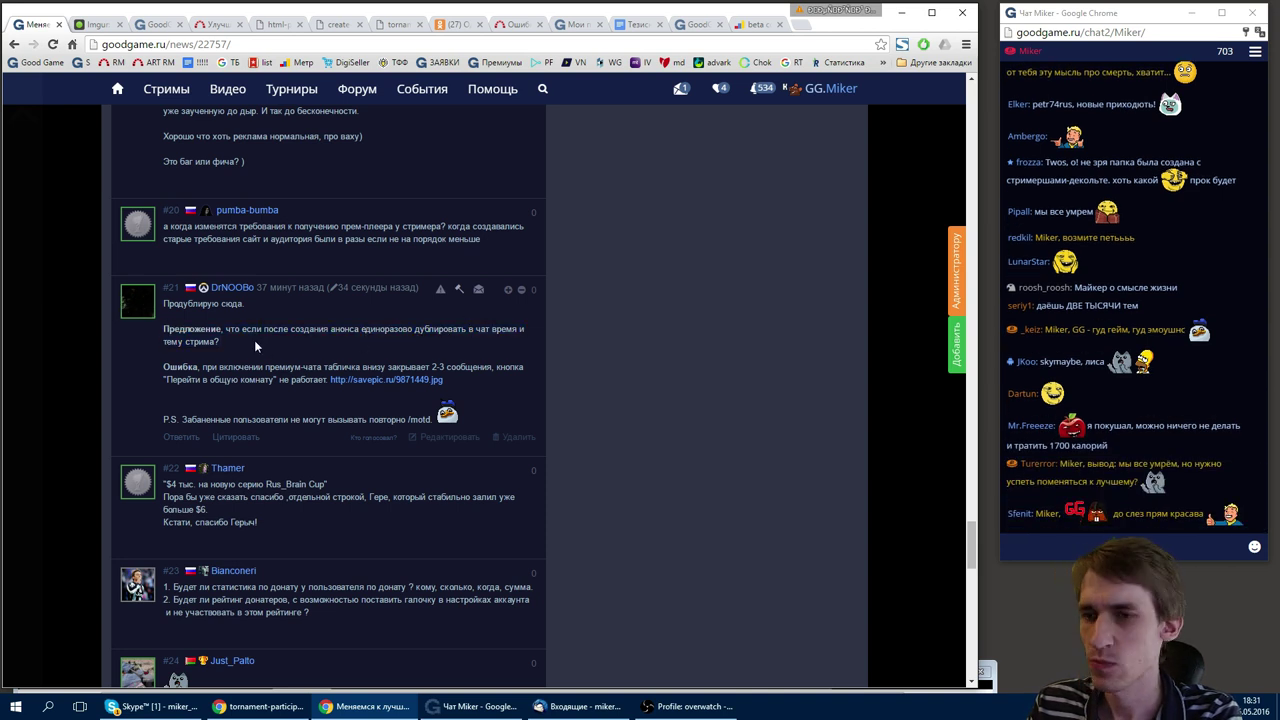
Step: Select the suggestion 'что если … тему стрима?' in comment #21 for copying
{"action": "left_click_drag", "start_coordinate": [236, 347], "coordinate": [226, 329]}
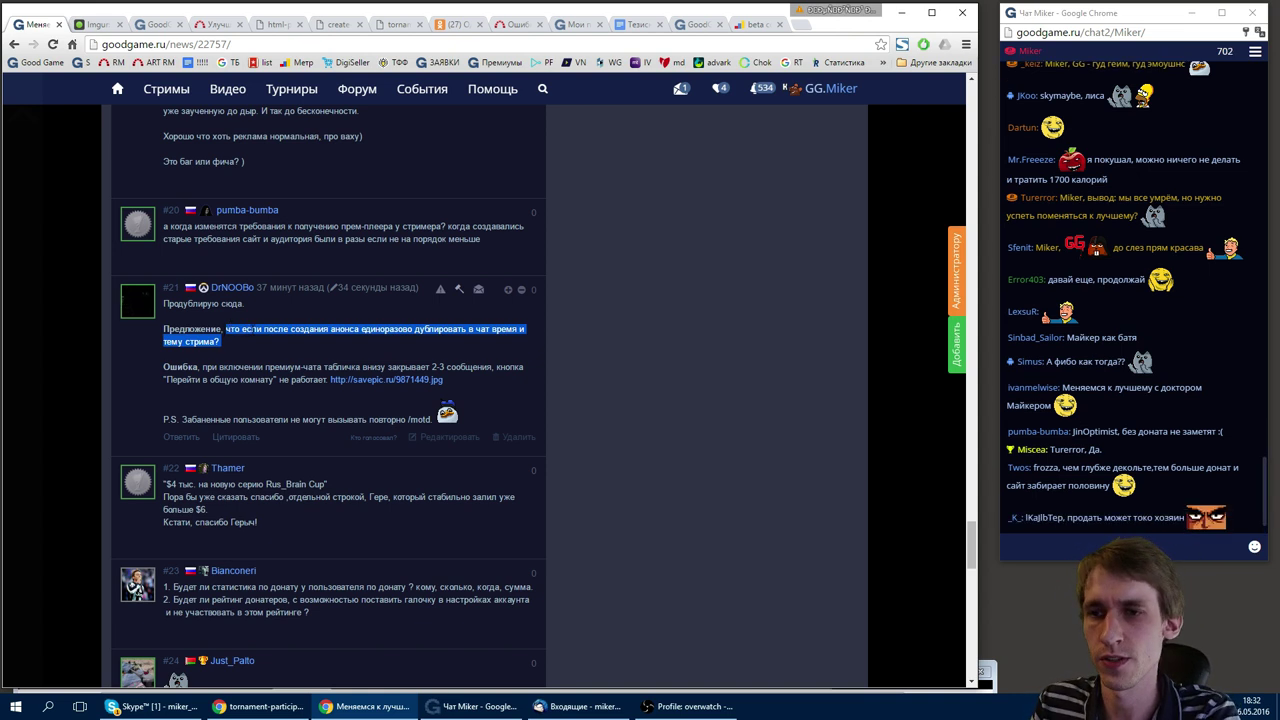
{"action": "left_click", "coordinate": [257, 338]}
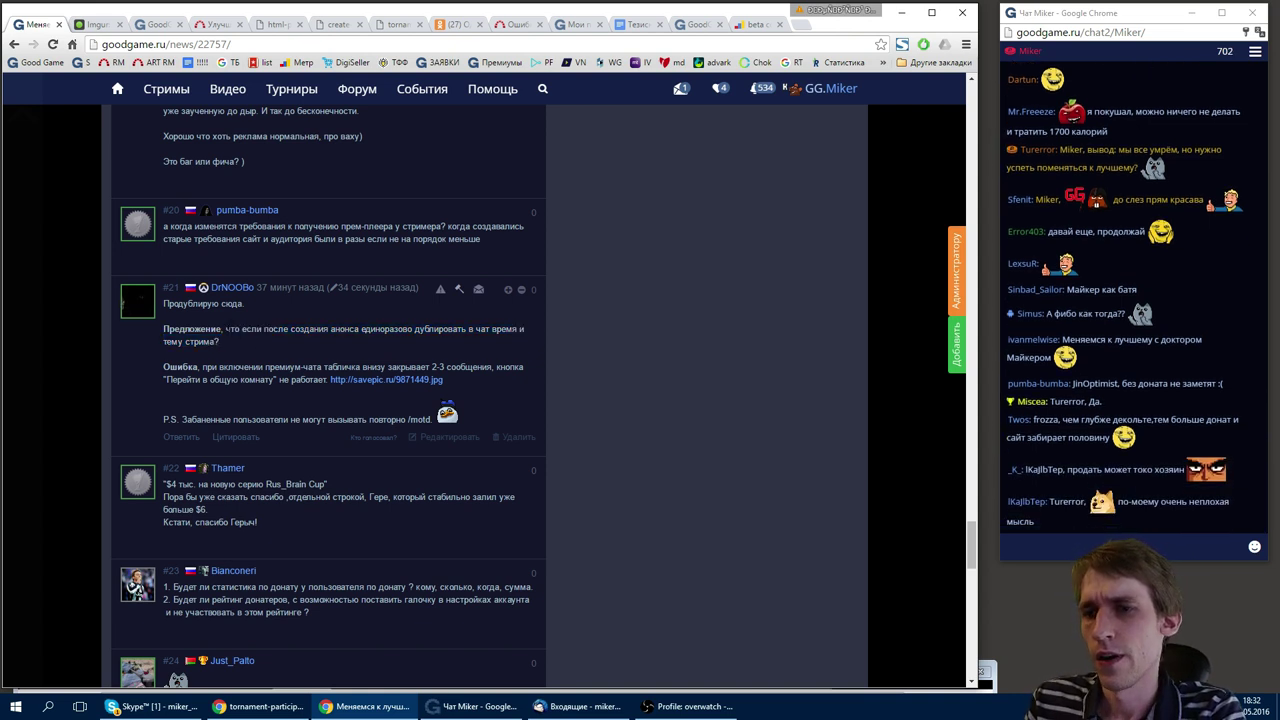
{"action": "left_click_drag", "start_coordinate": [226, 329], "coordinate": [236, 342]}
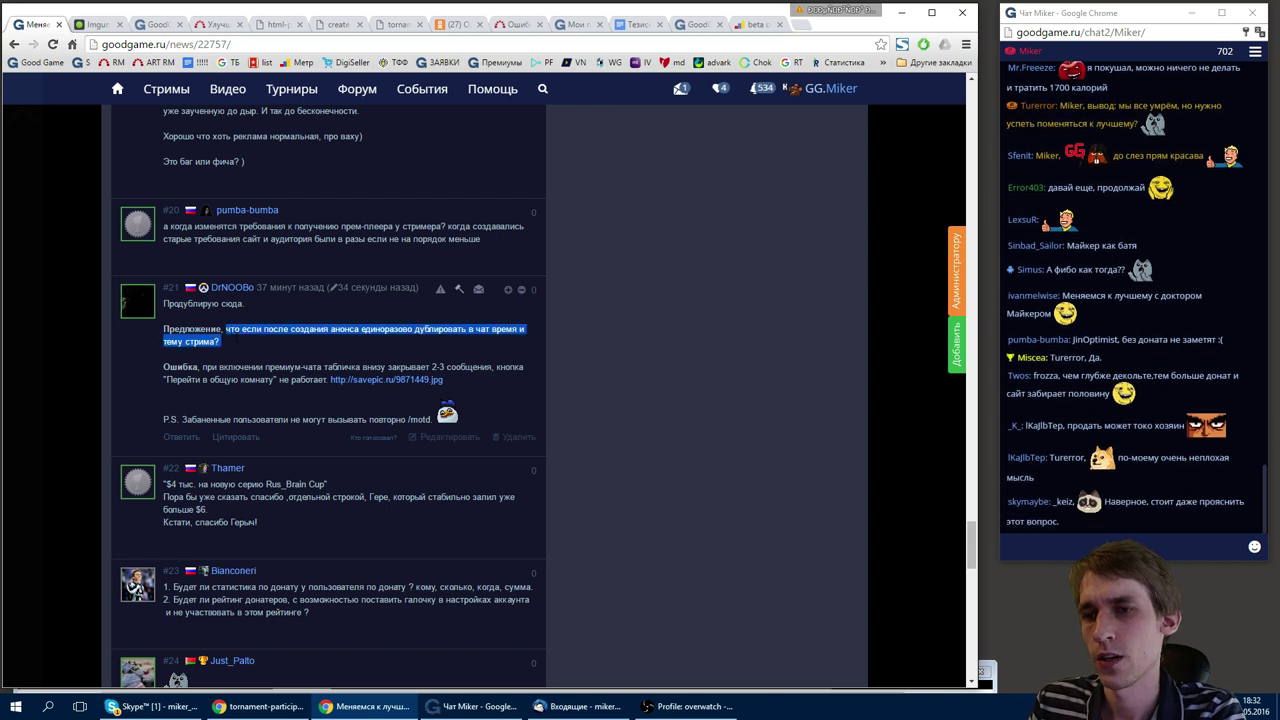
{"action": "left_click", "coordinate": [236, 342]}
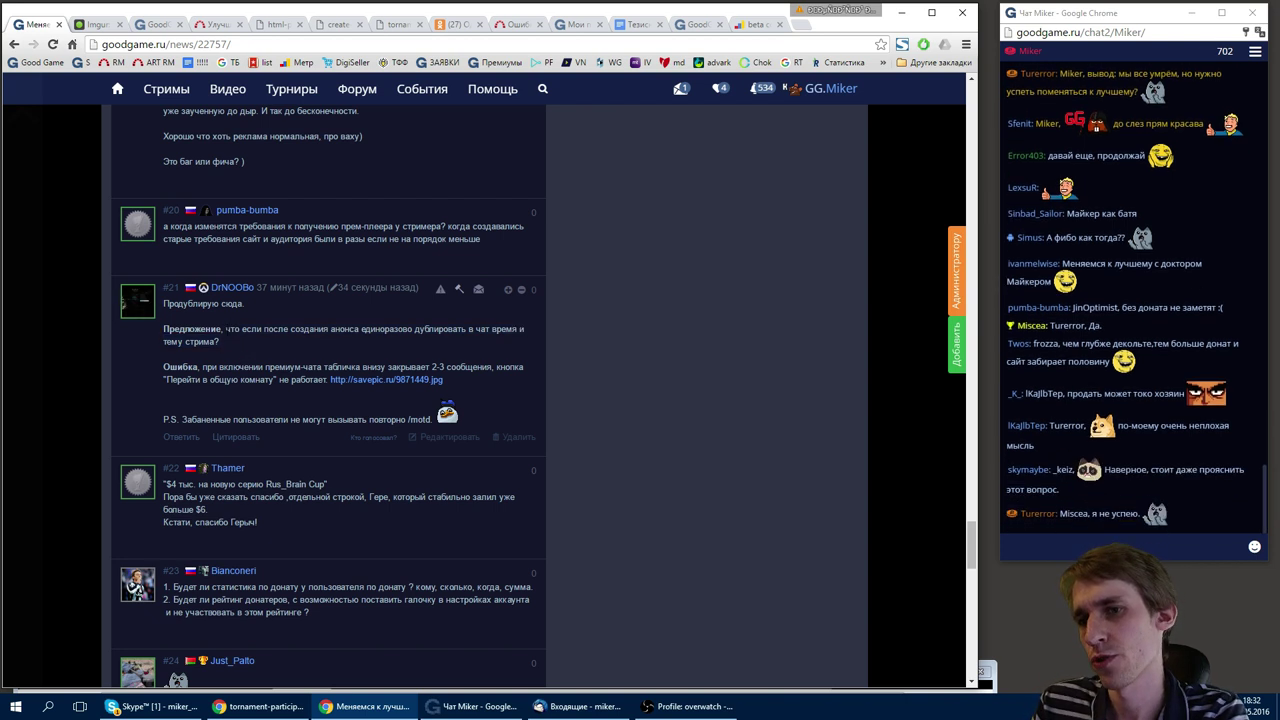
{"action": "left_click_drag", "start_coordinate": [226, 329], "coordinate": [236, 342]}
{"action": "left_click", "coordinate": [236, 342]}
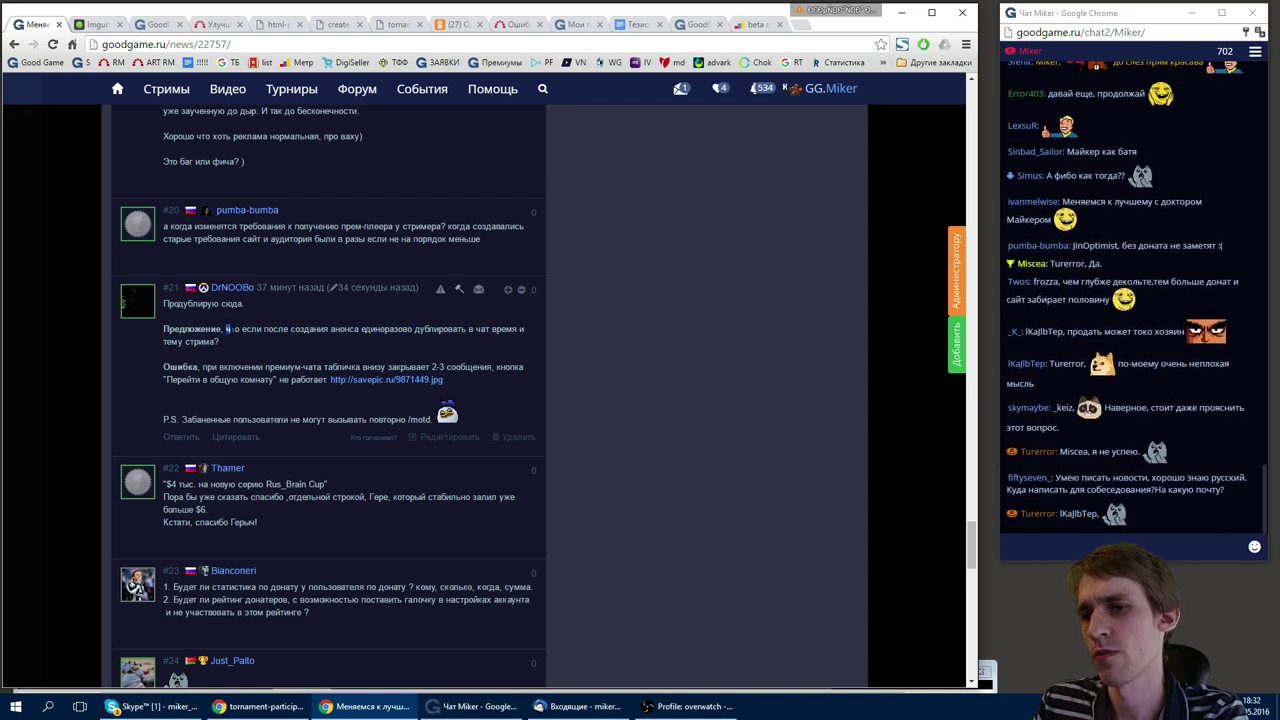
{"action": "left_click_drag", "start_coordinate": [226, 329], "coordinate": [236, 342]}
{"action": "key", "text": "ctrl+c"}
{"action": "left_click", "coordinate": [236, 342]}
{"action": "left_click", "coordinate": [236, 342]}
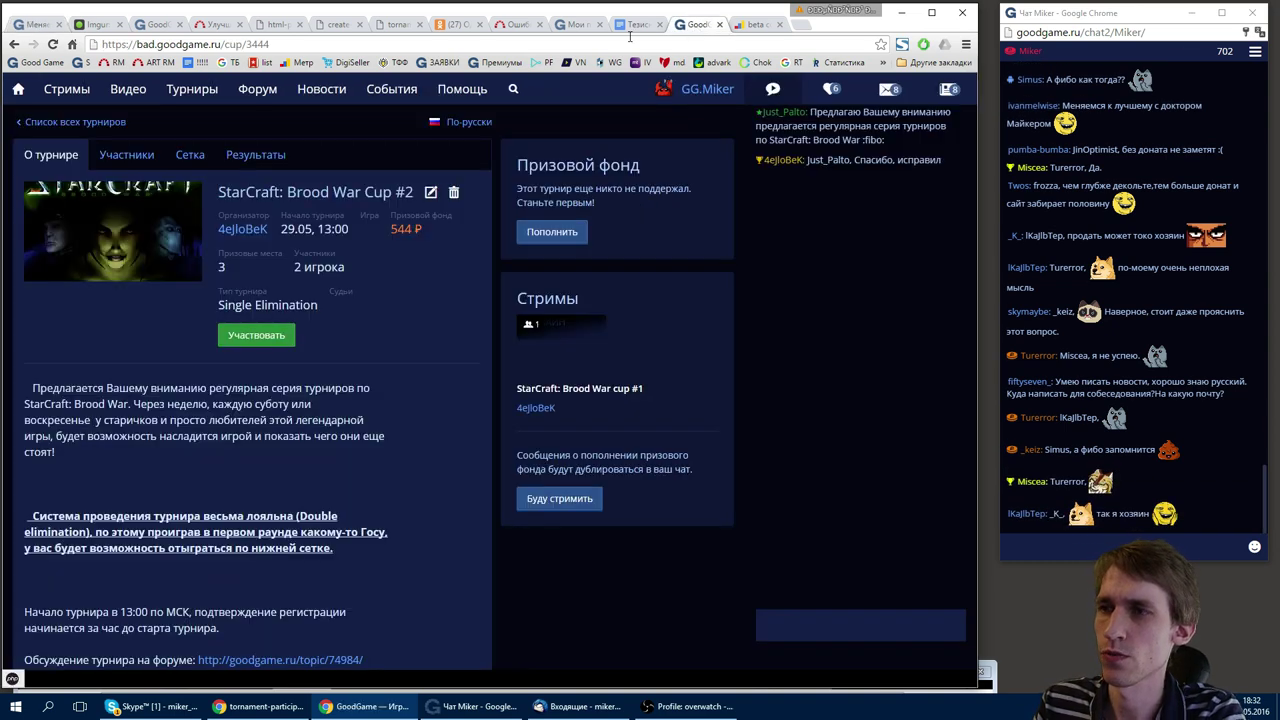
Step: Start a new Redmine issue and paste the announcement-duplication suggestion into Описание
{"action": "left_click", "coordinate": [150, 23]}
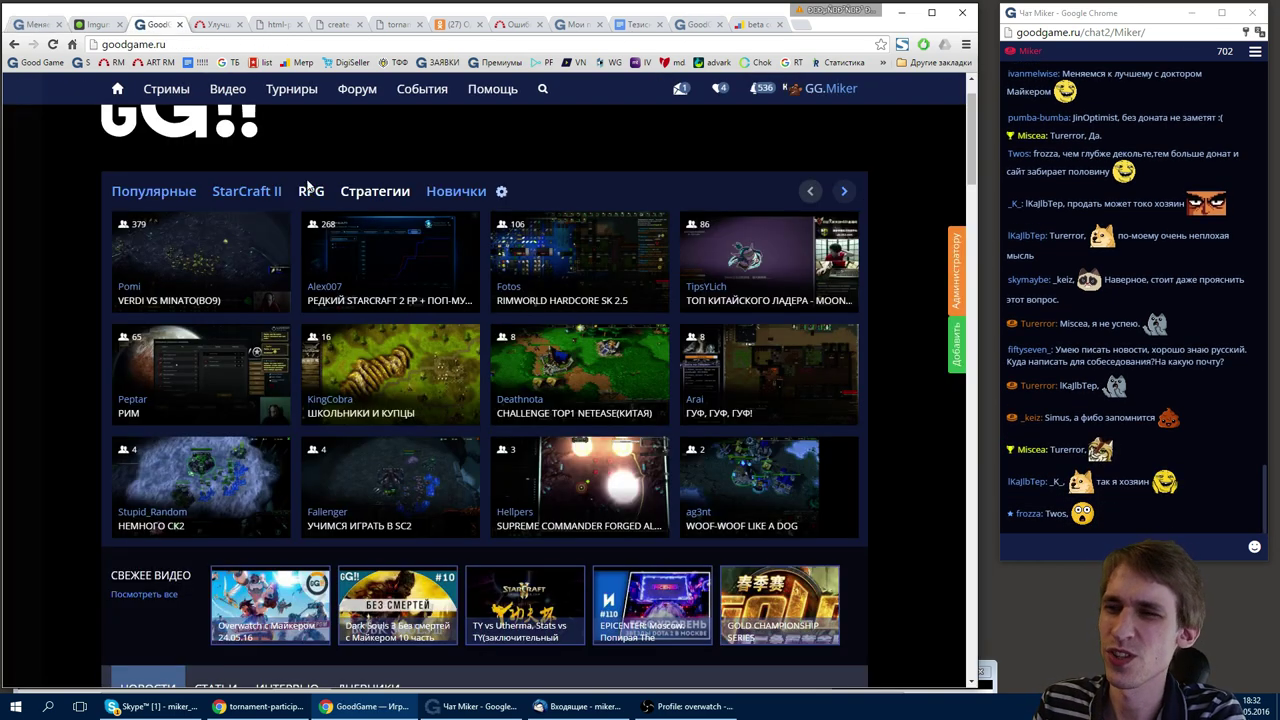
{"action": "left_click", "coordinate": [508, 23]}
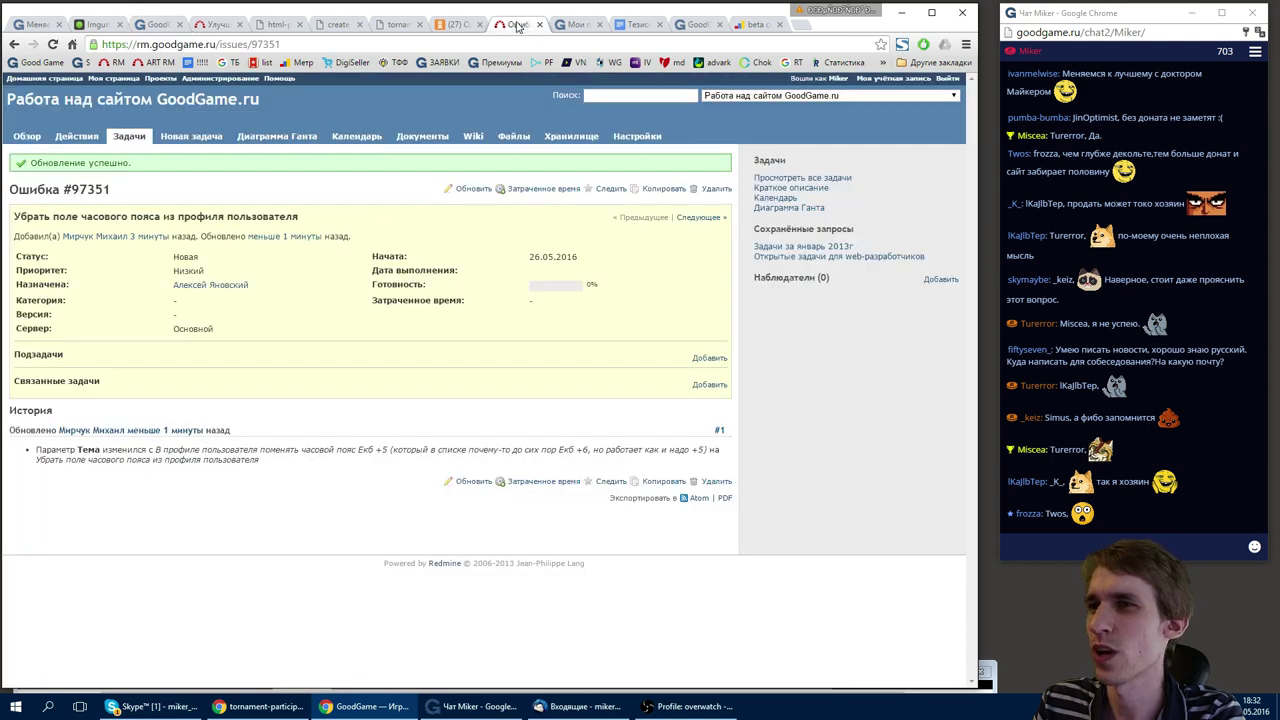
{"action": "left_click", "coordinate": [191, 136]}
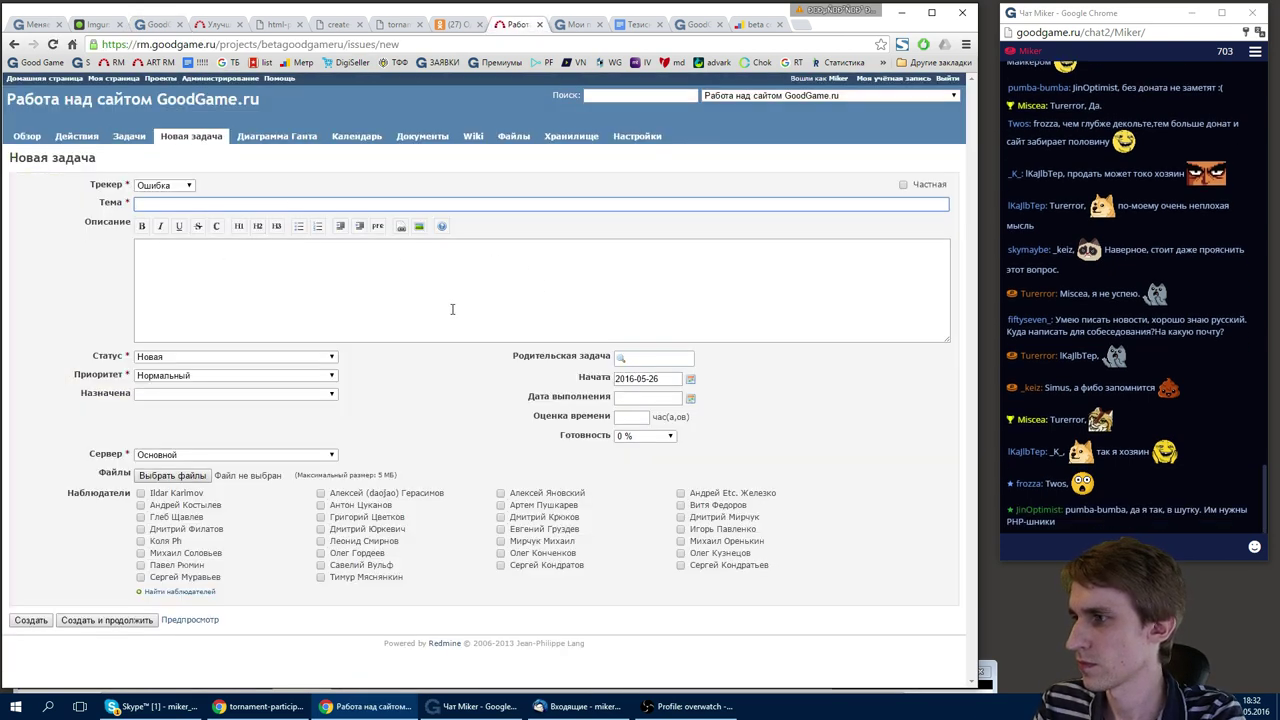
{"action": "left_click", "coordinate": [371, 286]}
{"action": "key", "text": "ctrl+v"}
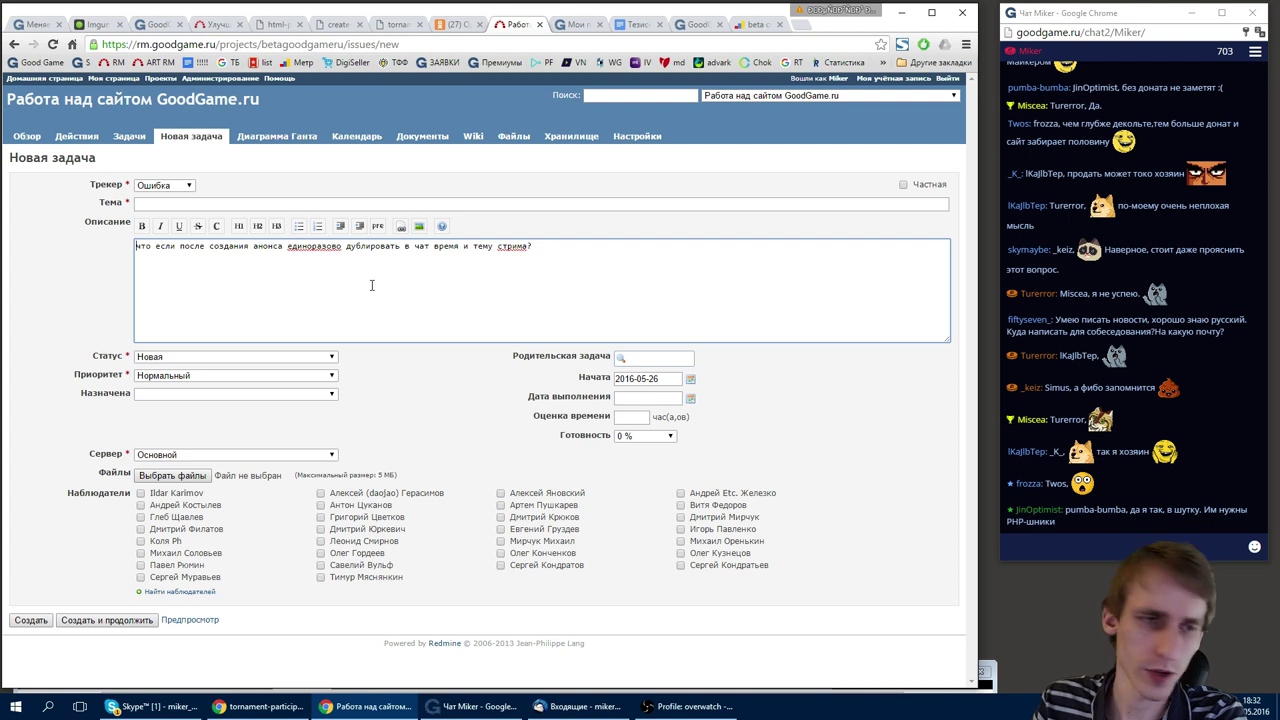
Step: Capitalise the description's first letter to 'Ч' and begin the subject with 'По'
{"action": "key", "text": "Delete"}
{"action": "type", "text": "Ч"}
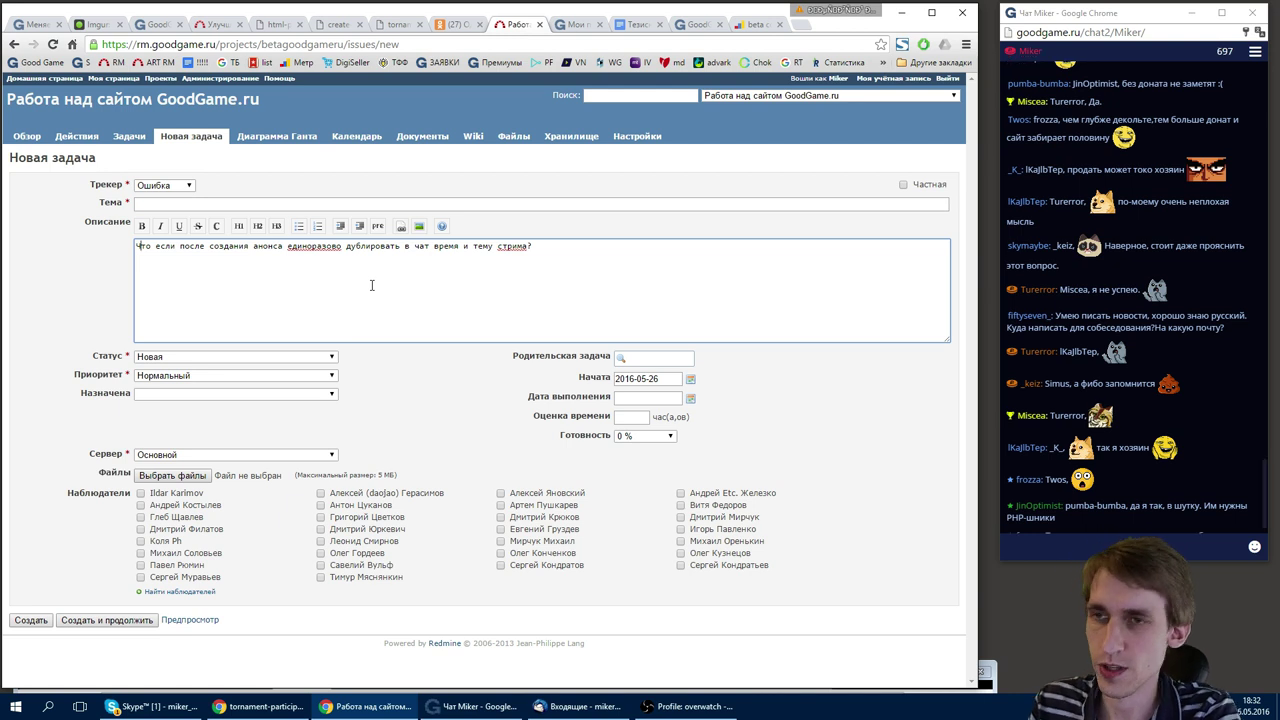
{"action": "left_click", "coordinate": [274, 206]}
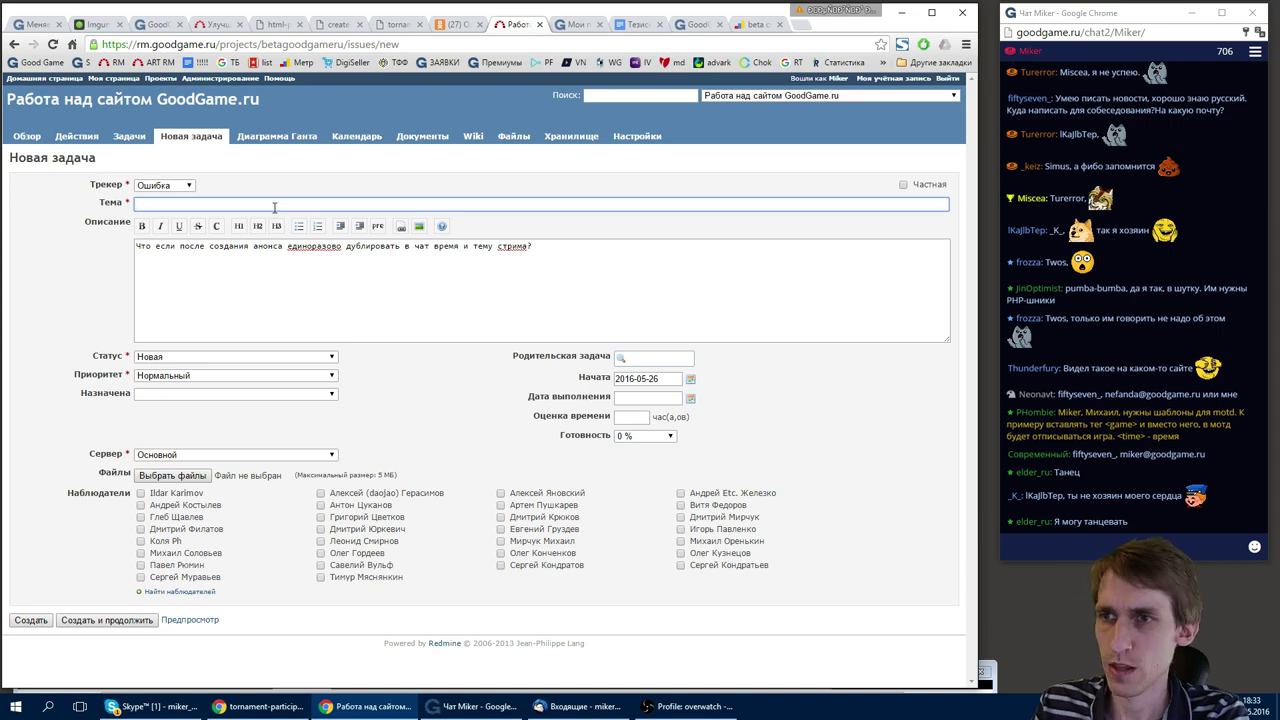
{"action": "type", "text": "По"}
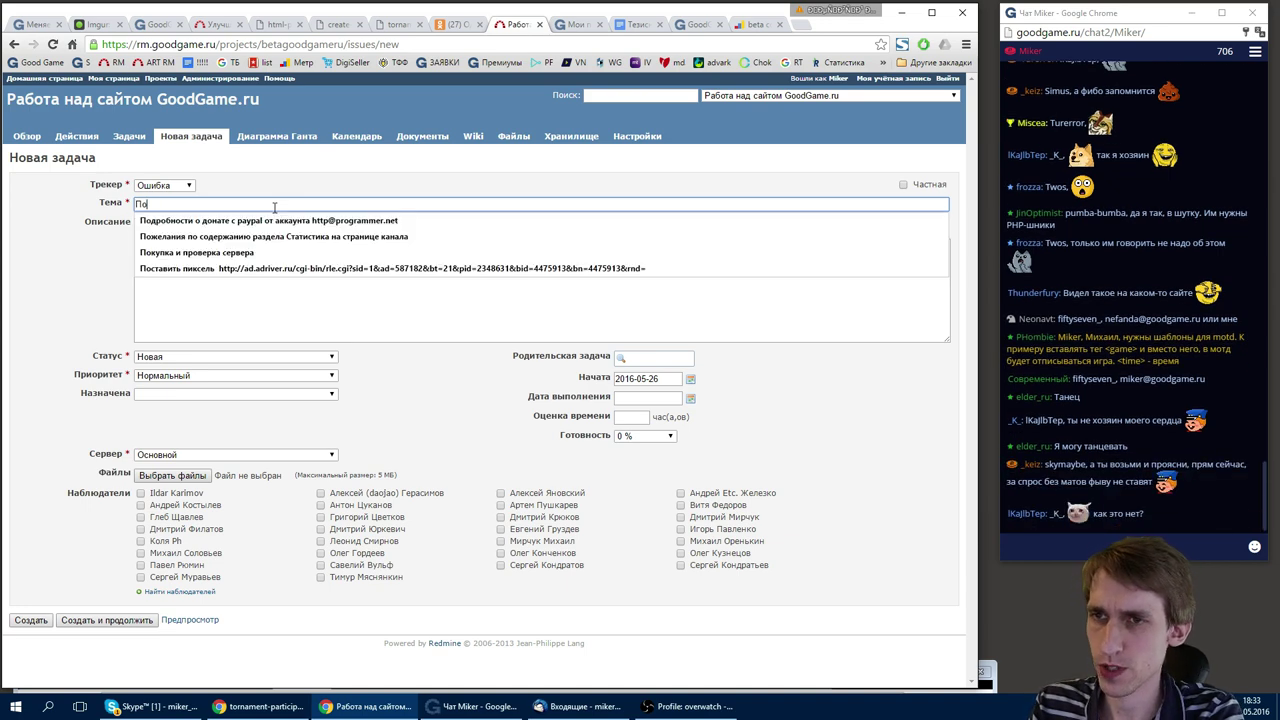
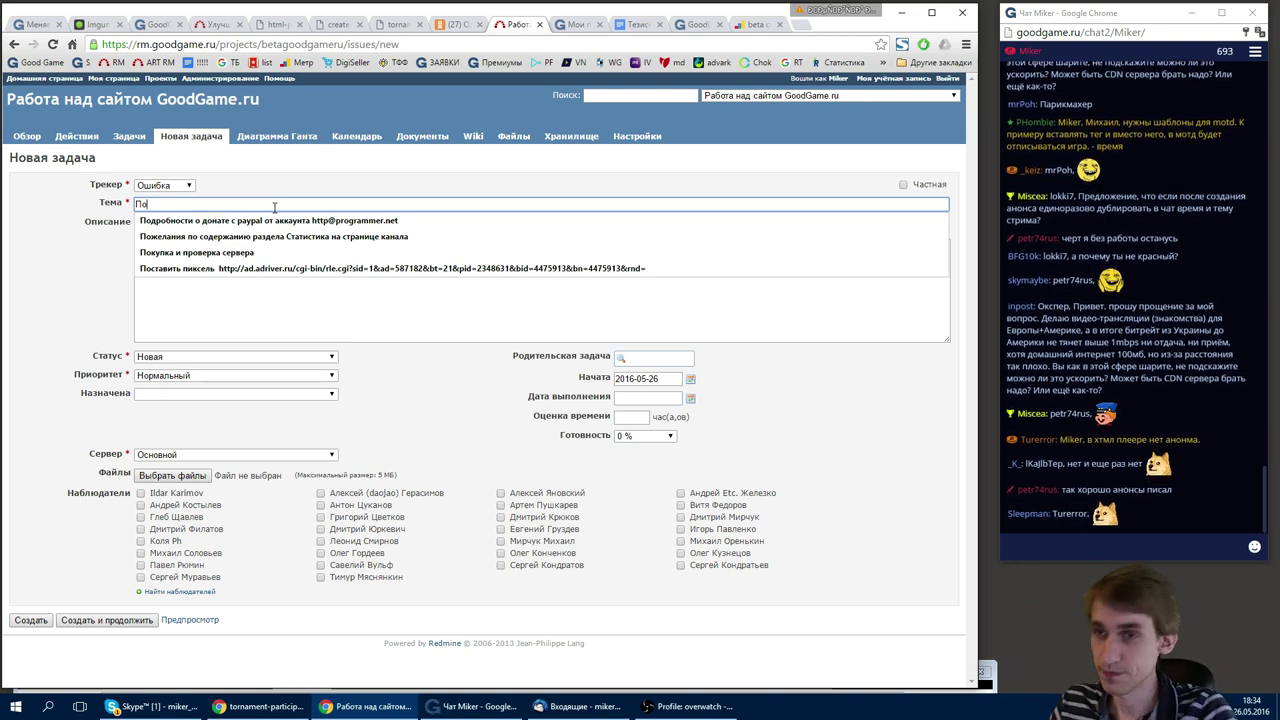
Step: Copy comment #21's 'Ошибка…' bug report paragraph and open a blank Redmine new-issue form
{"action": "key", "text": "ctrl+1"}
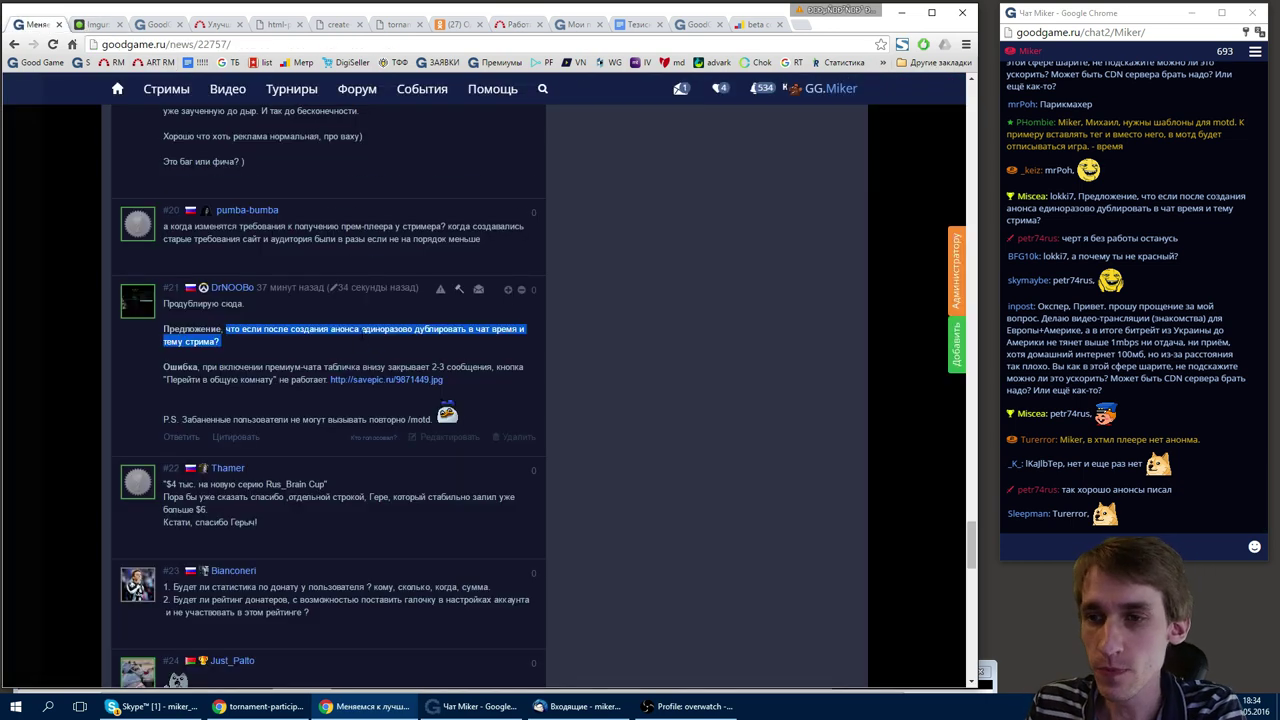
{"action": "left_click", "coordinate": [240, 367]}
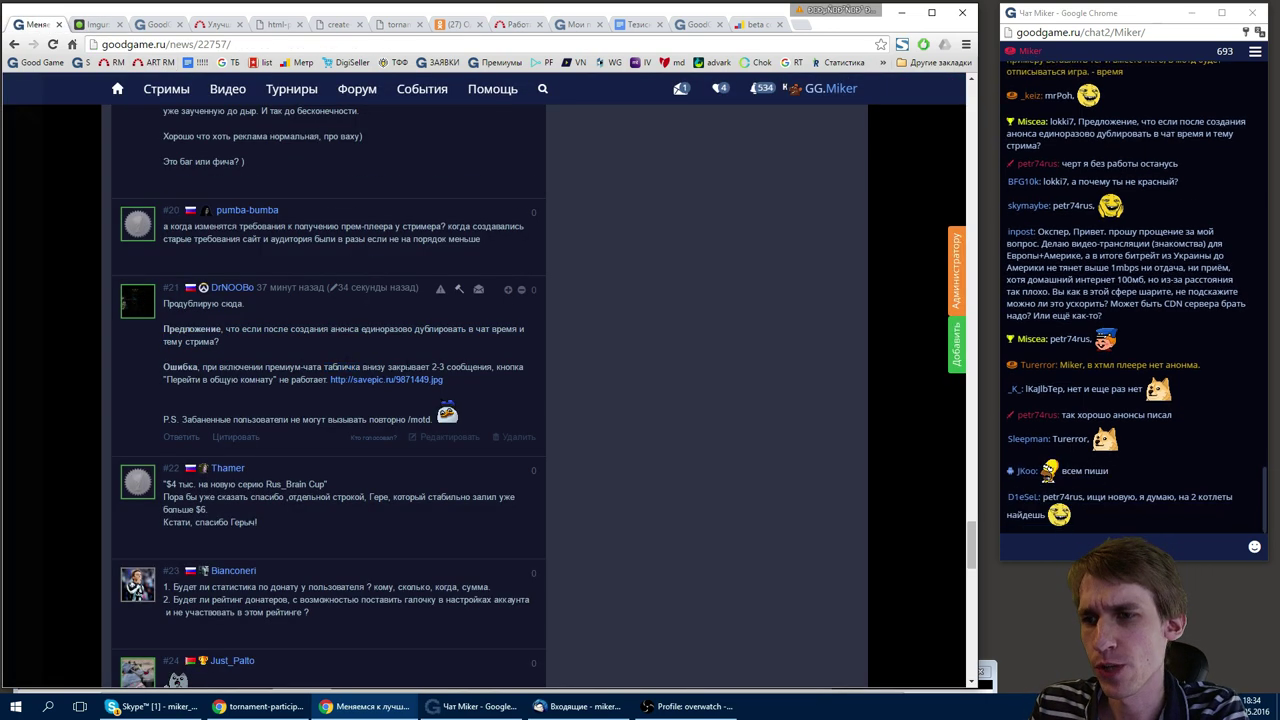
{"action": "double_click", "coordinate": [468, 367]}
{"action": "left_click", "coordinate": [496, 373]}
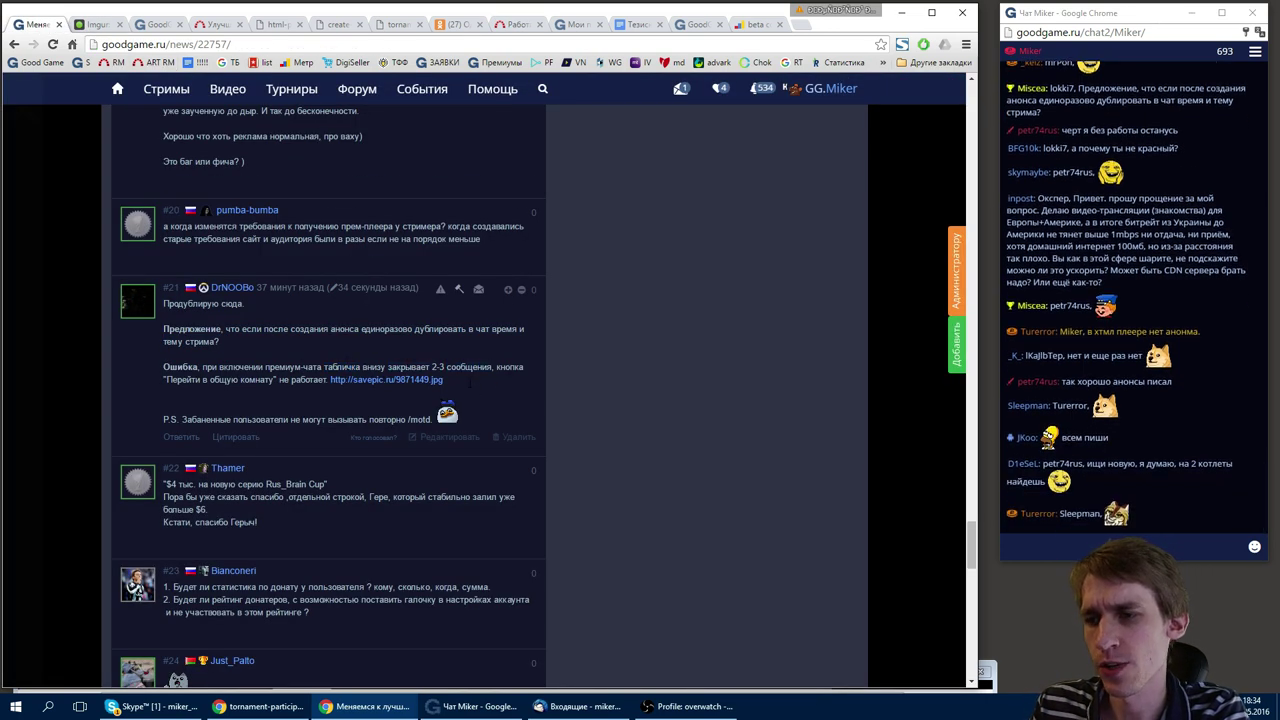
{"action": "left_click_drag", "start_coordinate": [468, 381], "coordinate": [162, 367]}
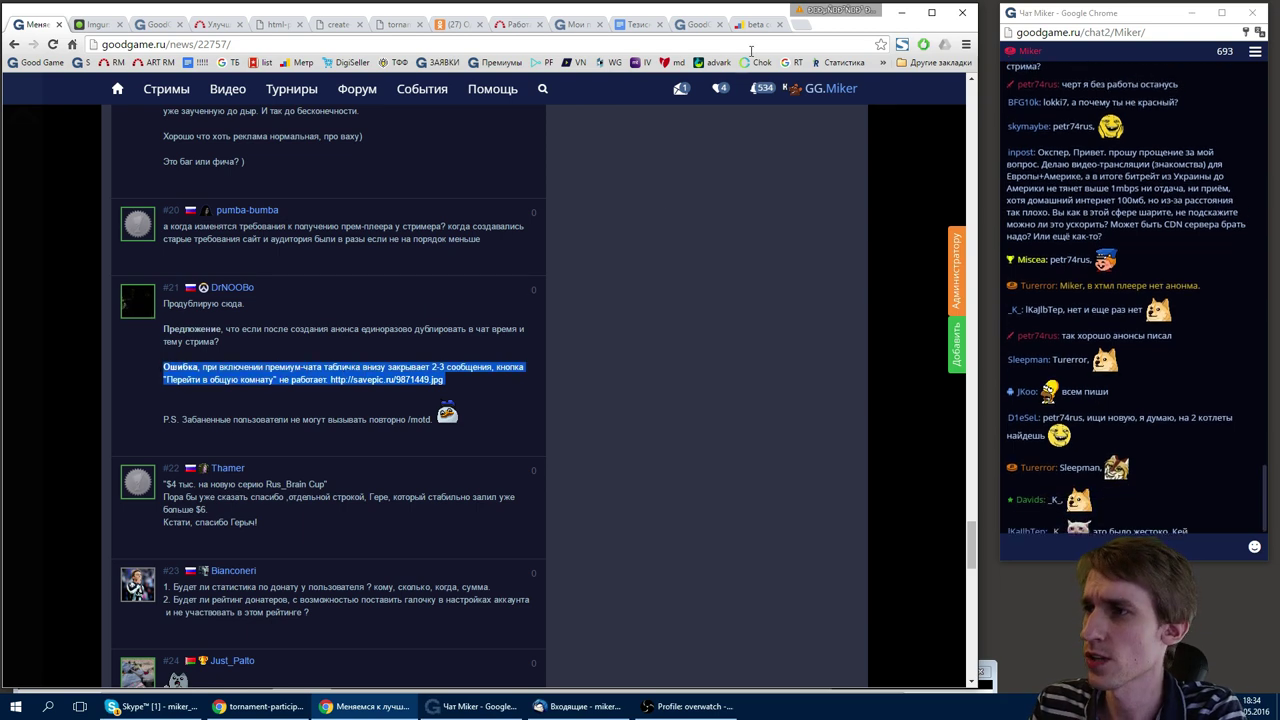
{"action": "left_click", "coordinate": [215, 24]}
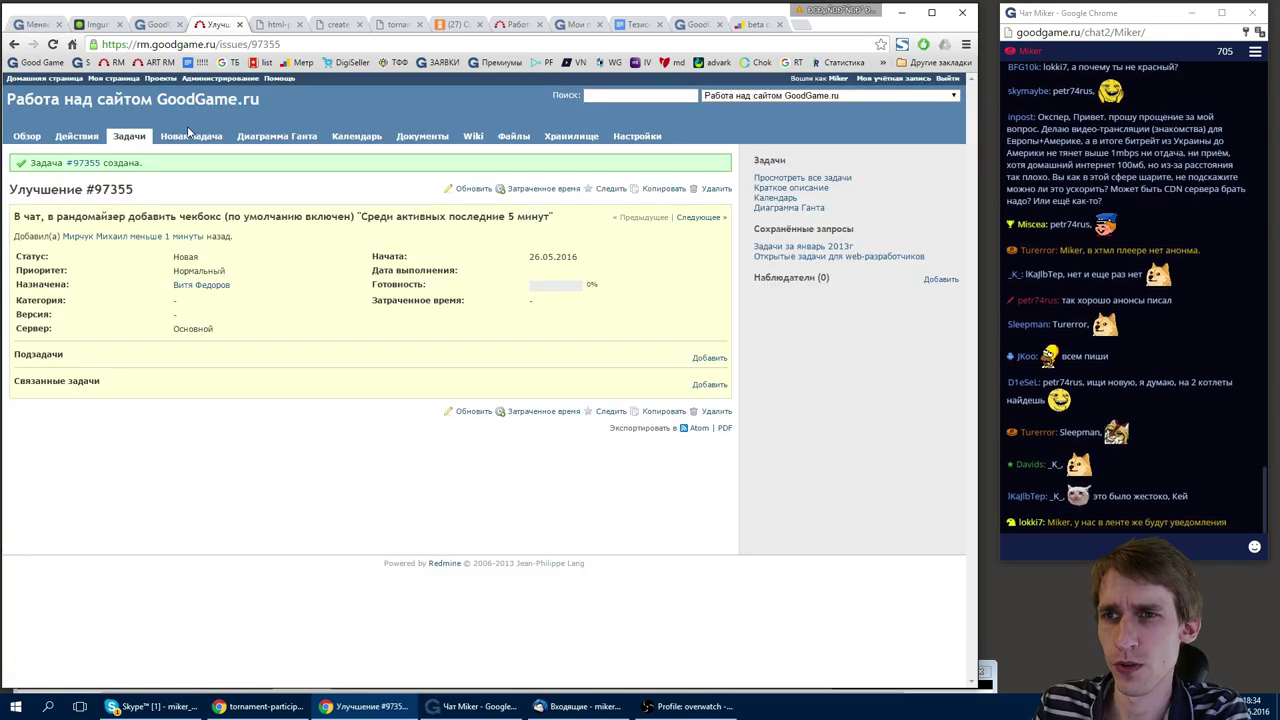
{"action": "left_click", "coordinate": [190, 136]}
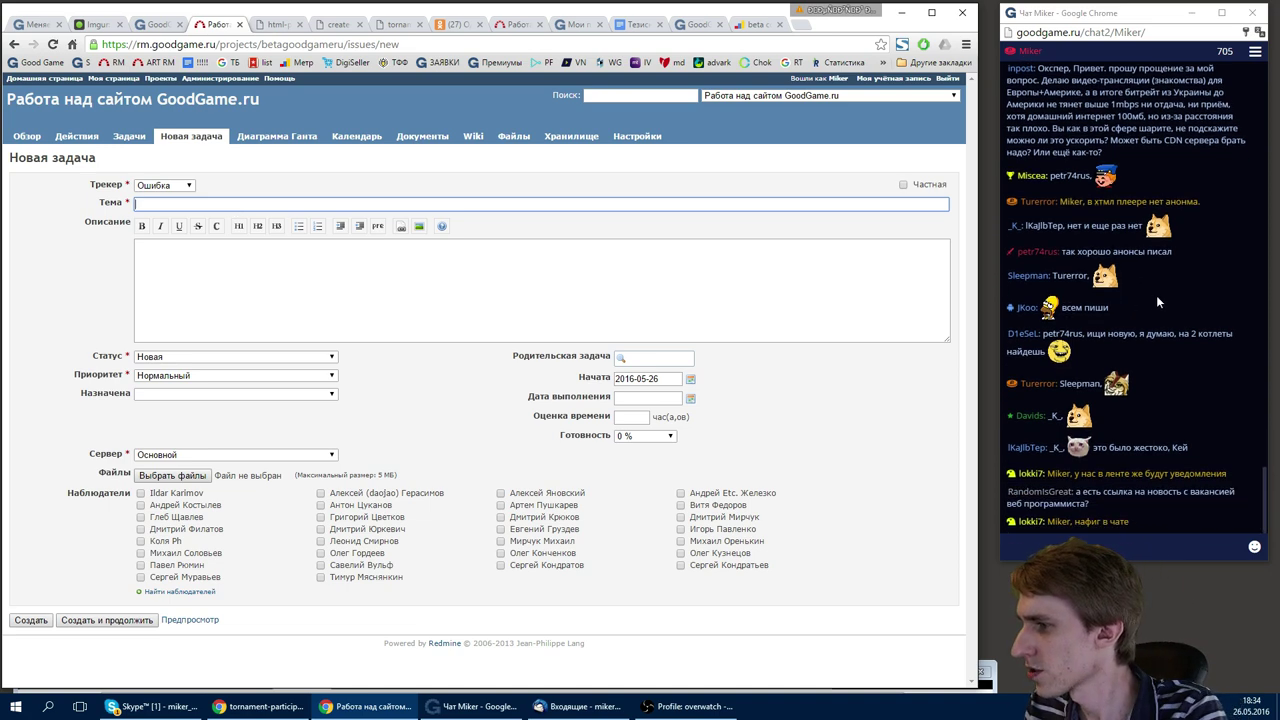
{"action": "left_click_drag", "start_coordinate": [1130, 530], "coordinate": [1053, 474]}
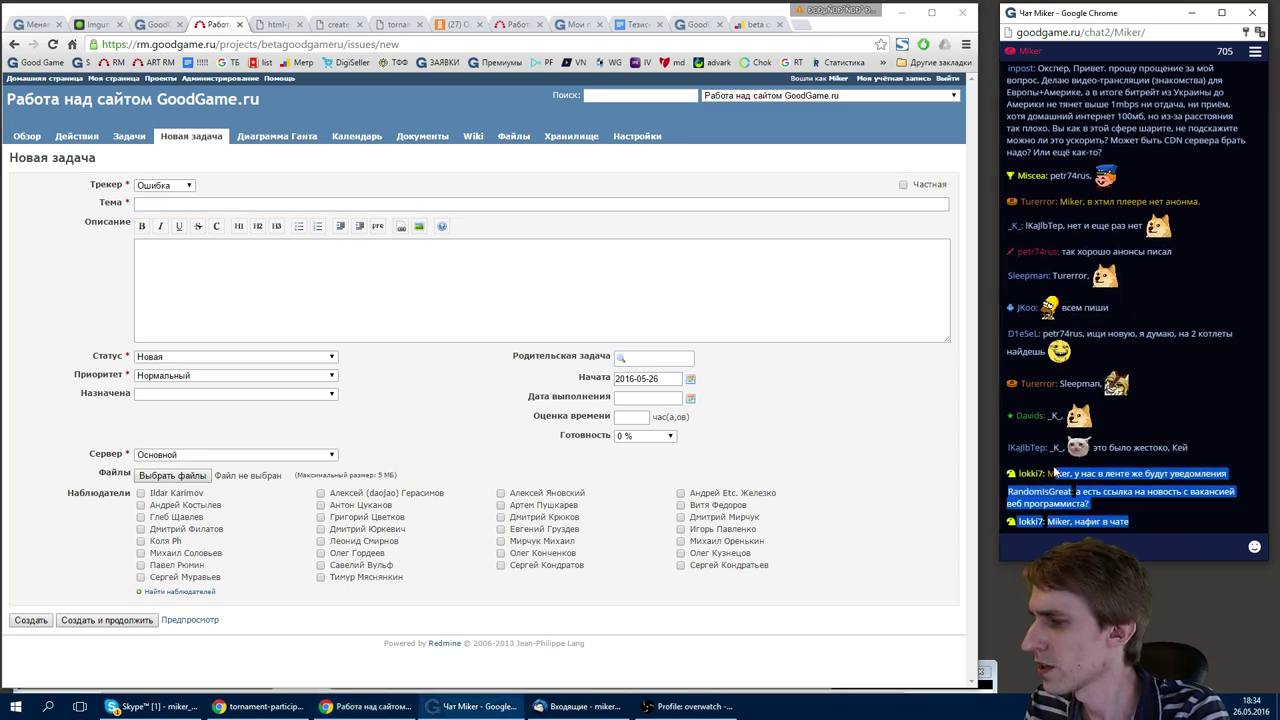
{"action": "left_click", "coordinate": [1204, 471]}
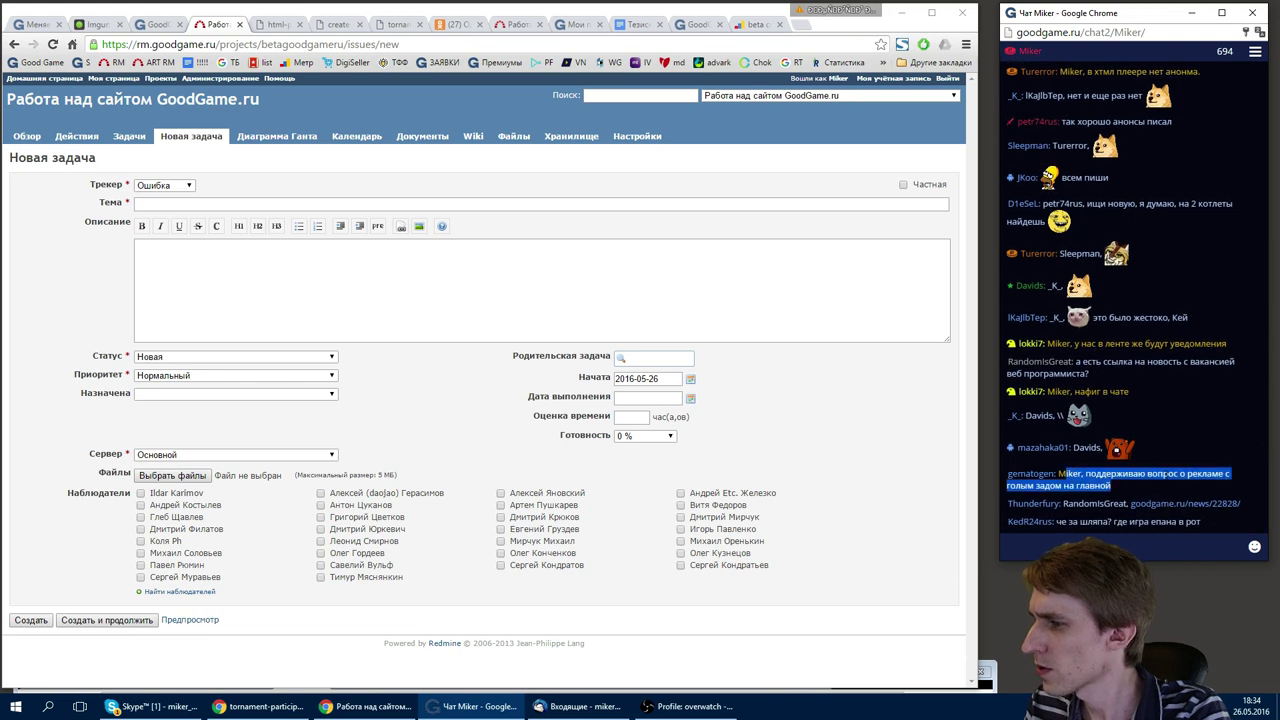
{"action": "scroll", "coordinate": [1175, 488], "scroll_direction": "up", "scroll_amount": 2}
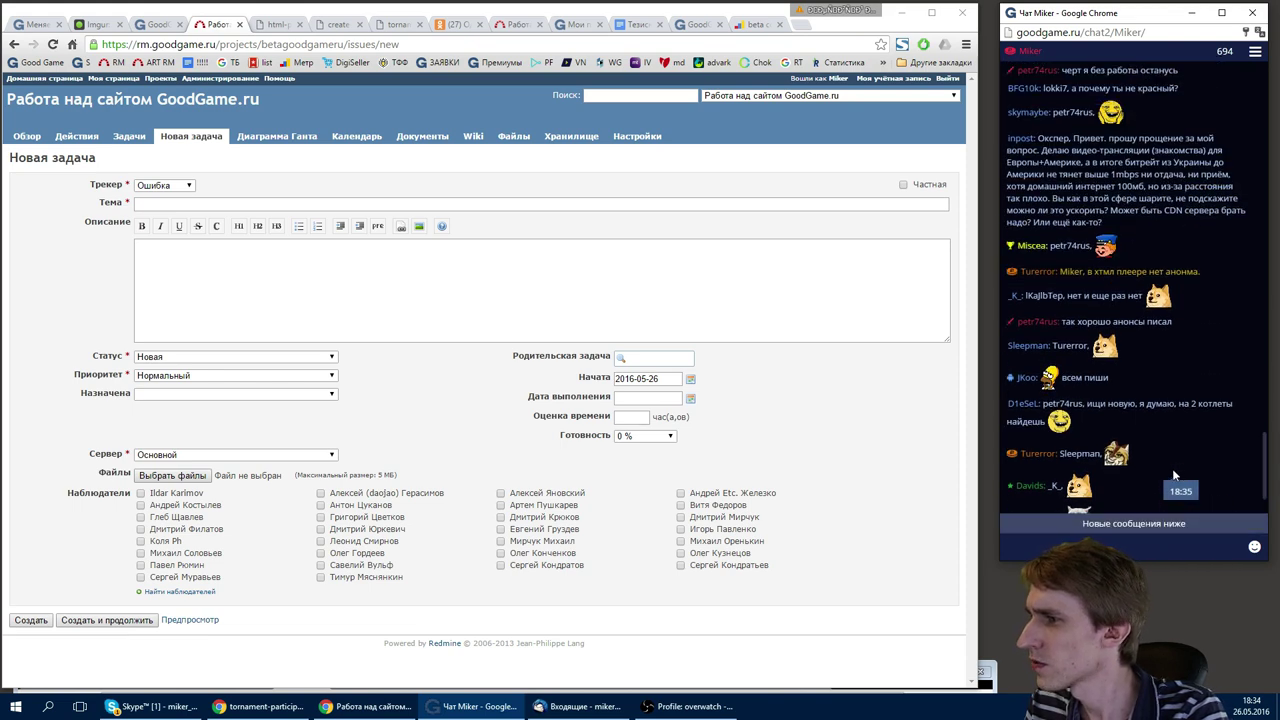
{"action": "scroll", "coordinate": [1175, 490], "scroll_direction": "up", "scroll_amount": 2}
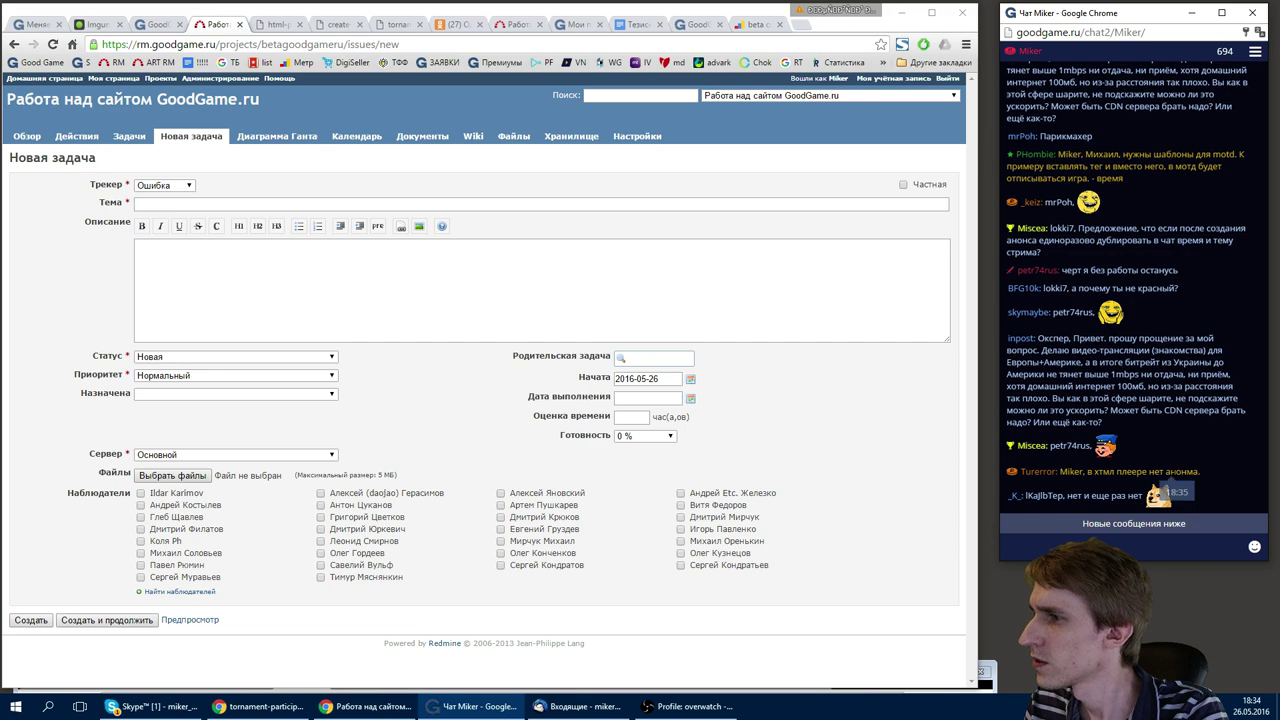
{"action": "scroll", "coordinate": [1154, 388], "scroll_direction": "down", "scroll_amount": 5}
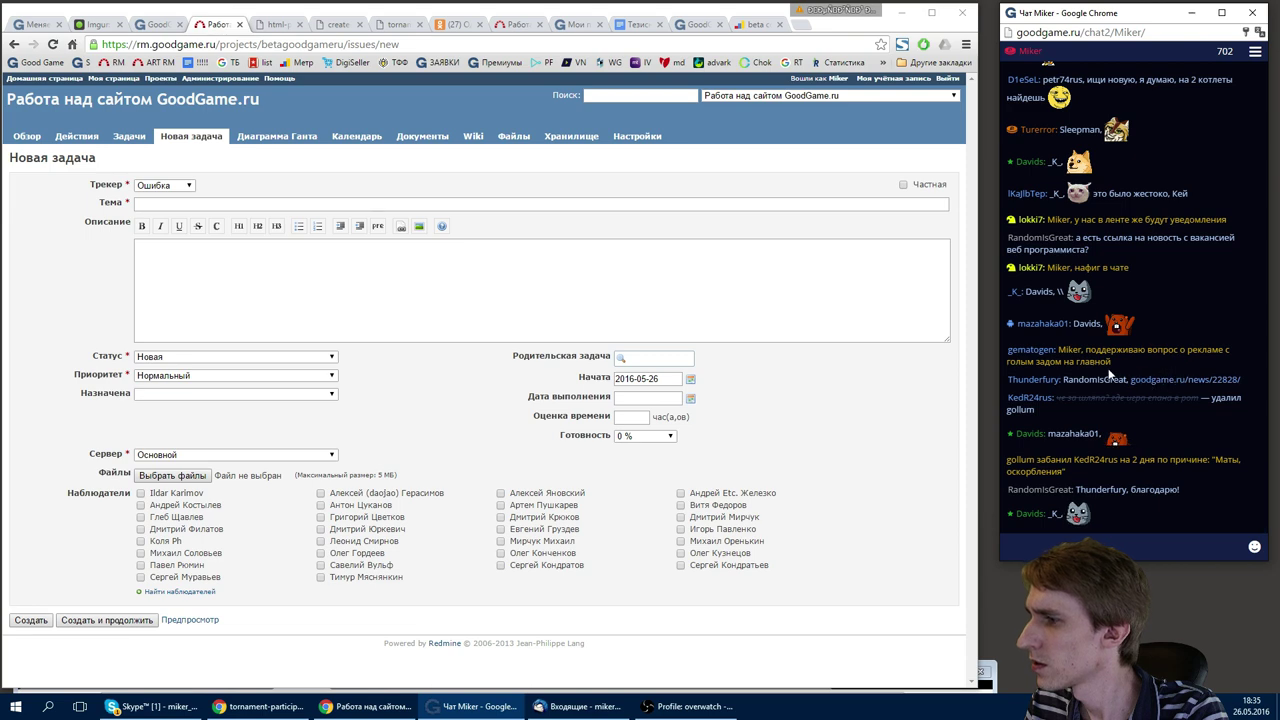
{"action": "scroll", "coordinate": [1108, 368], "scroll_direction": "up", "scroll_amount": 5}
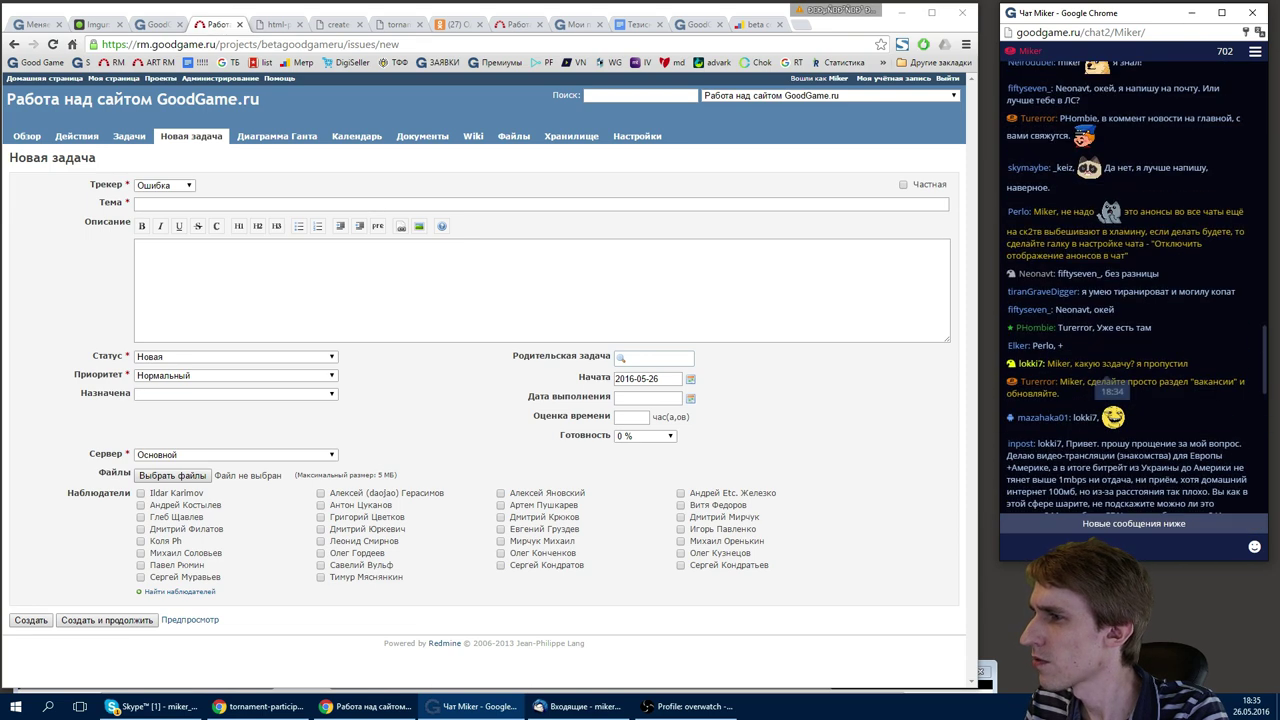
{"action": "scroll", "coordinate": [1108, 372], "scroll_direction": "up", "scroll_amount": 5}
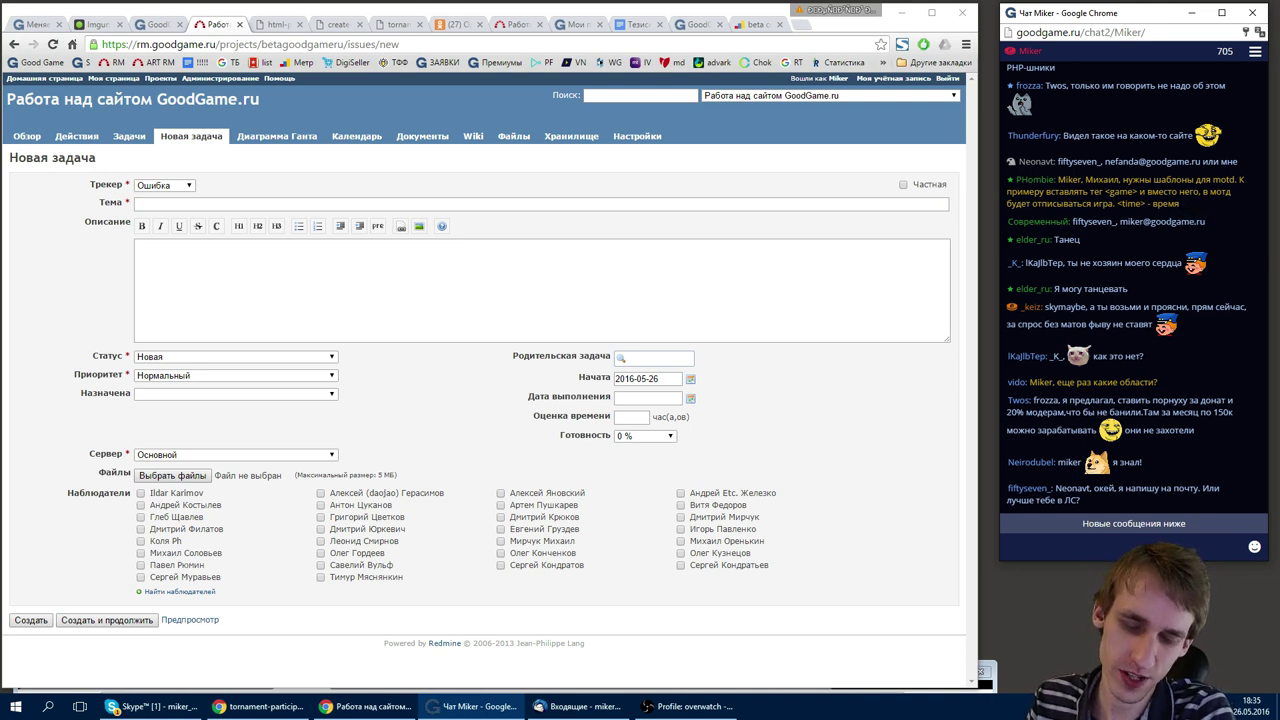
{"action": "left_click_drag", "start_coordinate": [1180, 204], "coordinate": [1178, 191]}
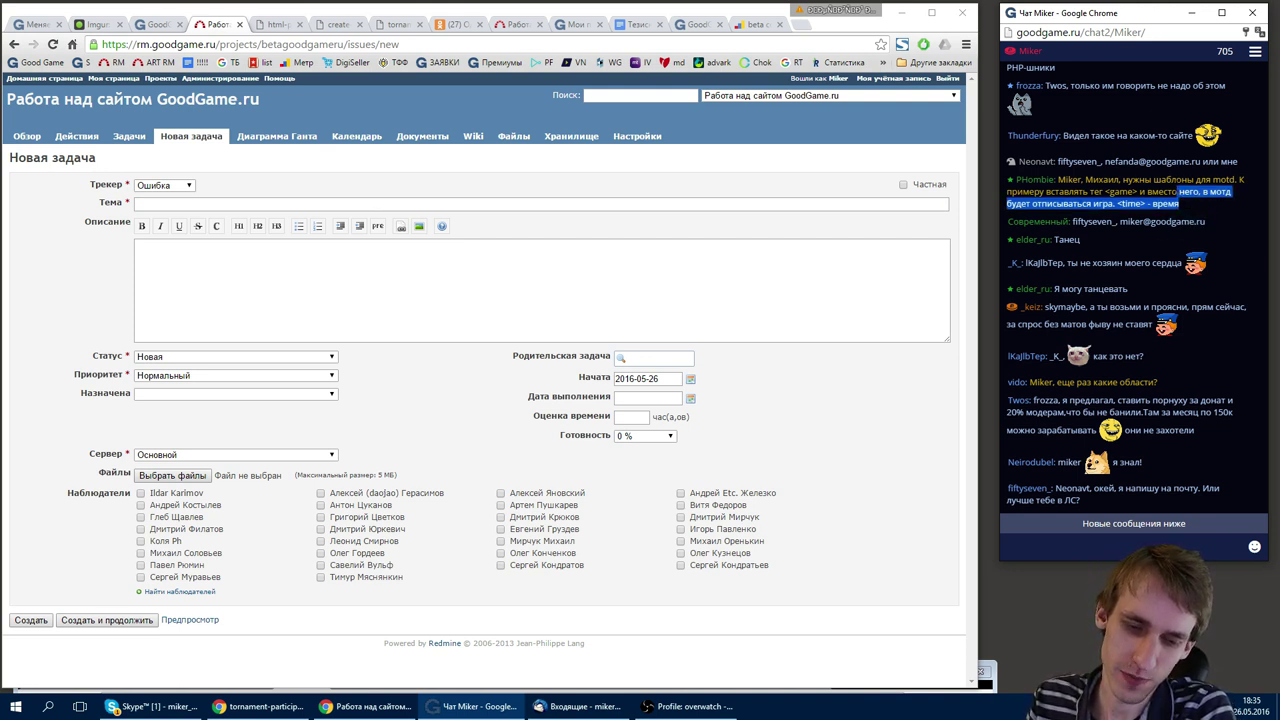
{"action": "left_click", "coordinate": [1162, 194]}
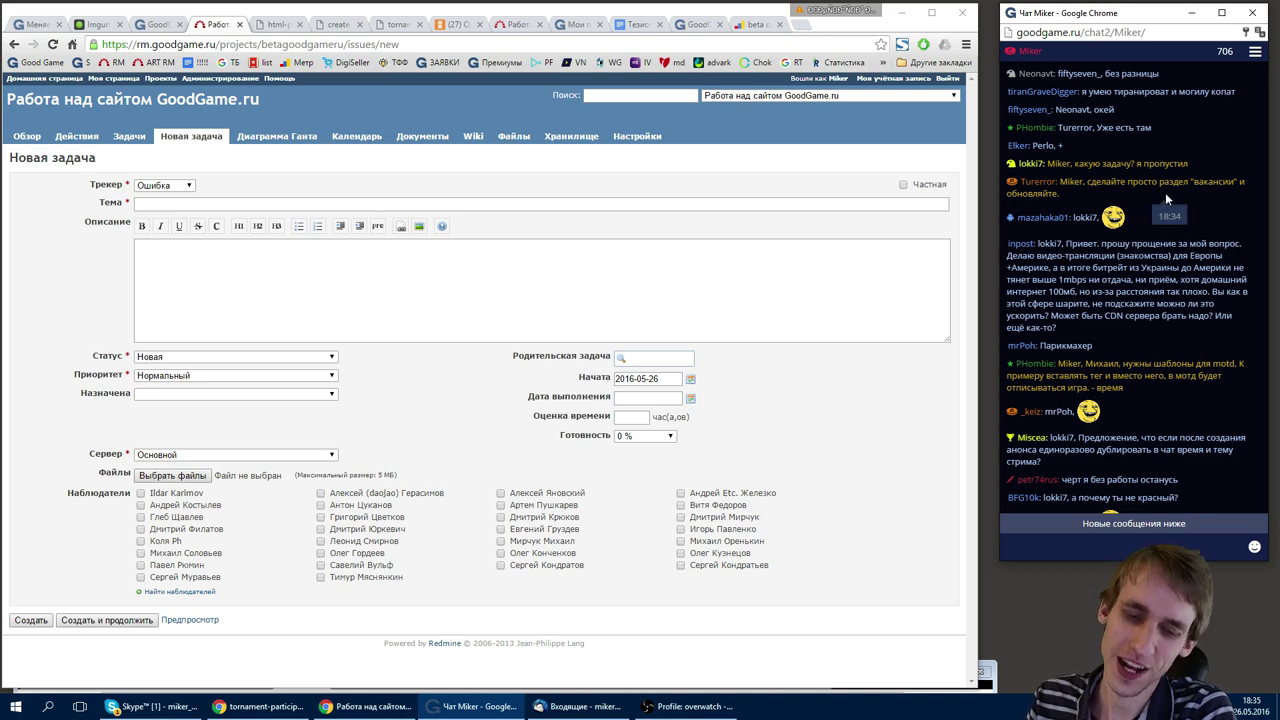
{"action": "scroll", "coordinate": [1165, 193], "scroll_direction": "down", "scroll_amount": 10}
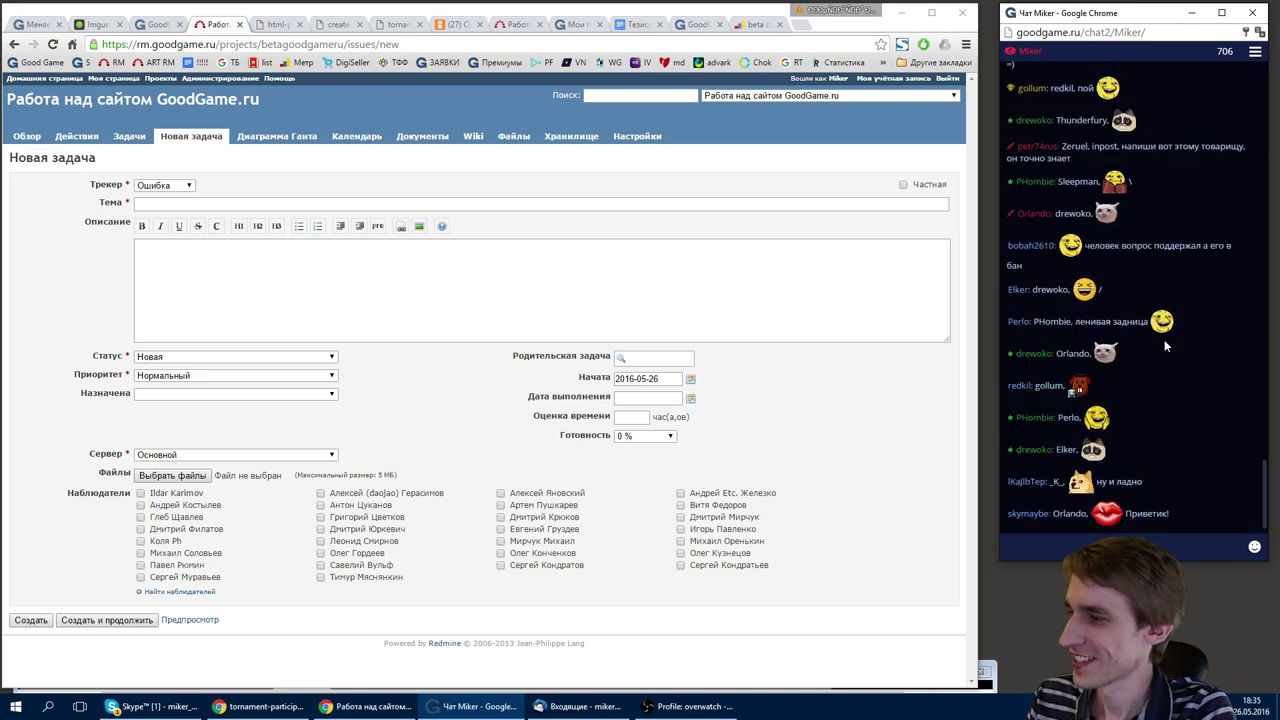
{"action": "scroll", "coordinate": [1168, 340], "scroll_direction": "up", "scroll_amount": 3}
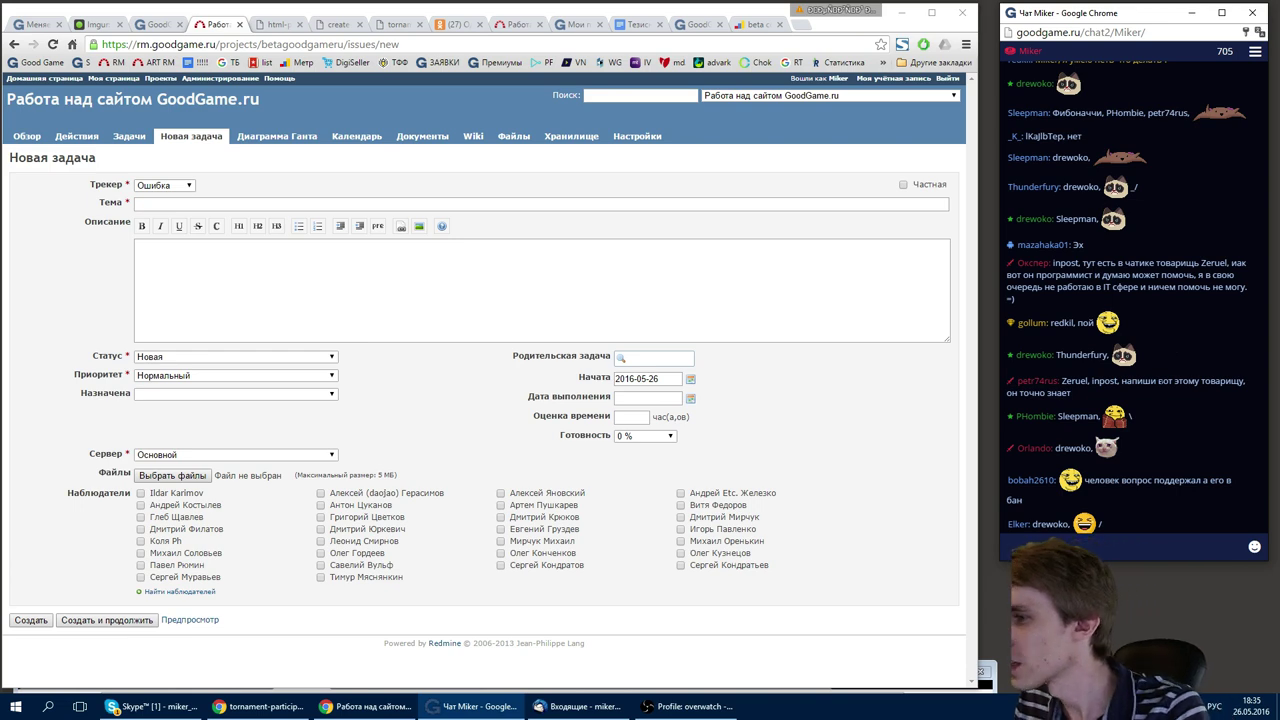
{"action": "scroll", "coordinate": [1163, 368], "scroll_direction": "up", "scroll_amount": 2}
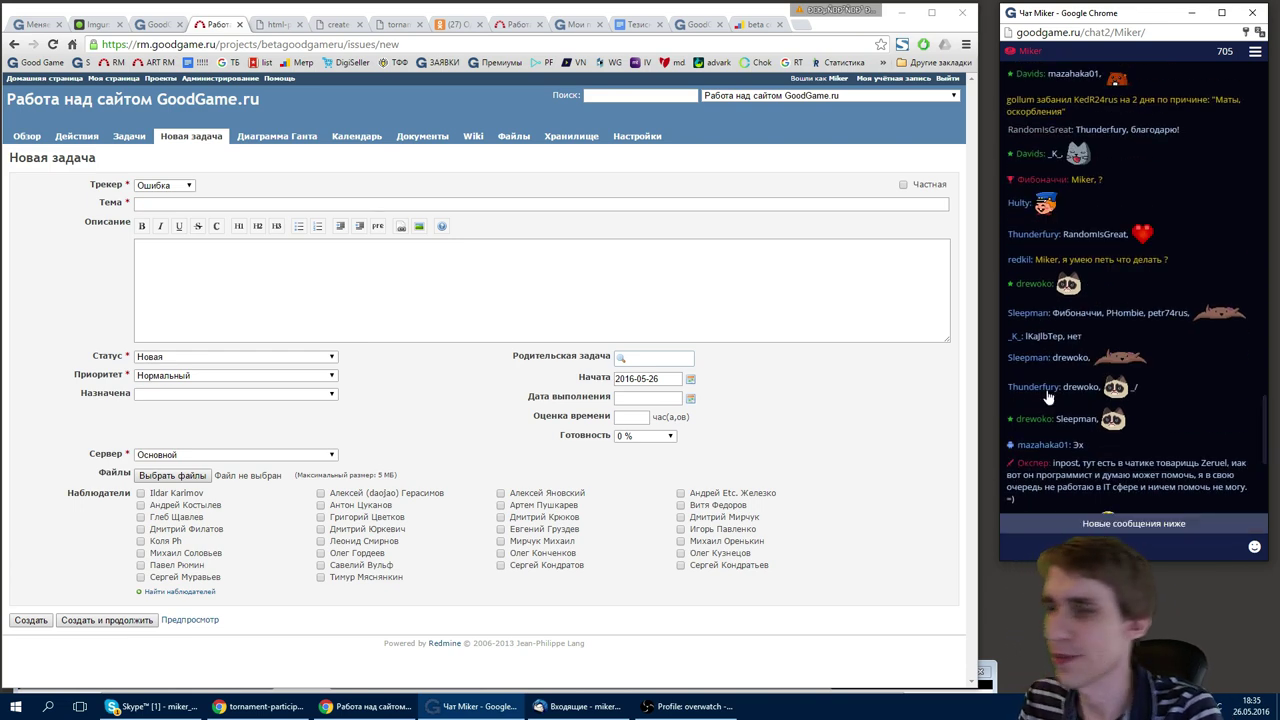
{"action": "scroll", "coordinate": [1136, 405], "scroll_direction": "down", "scroll_amount": 5}
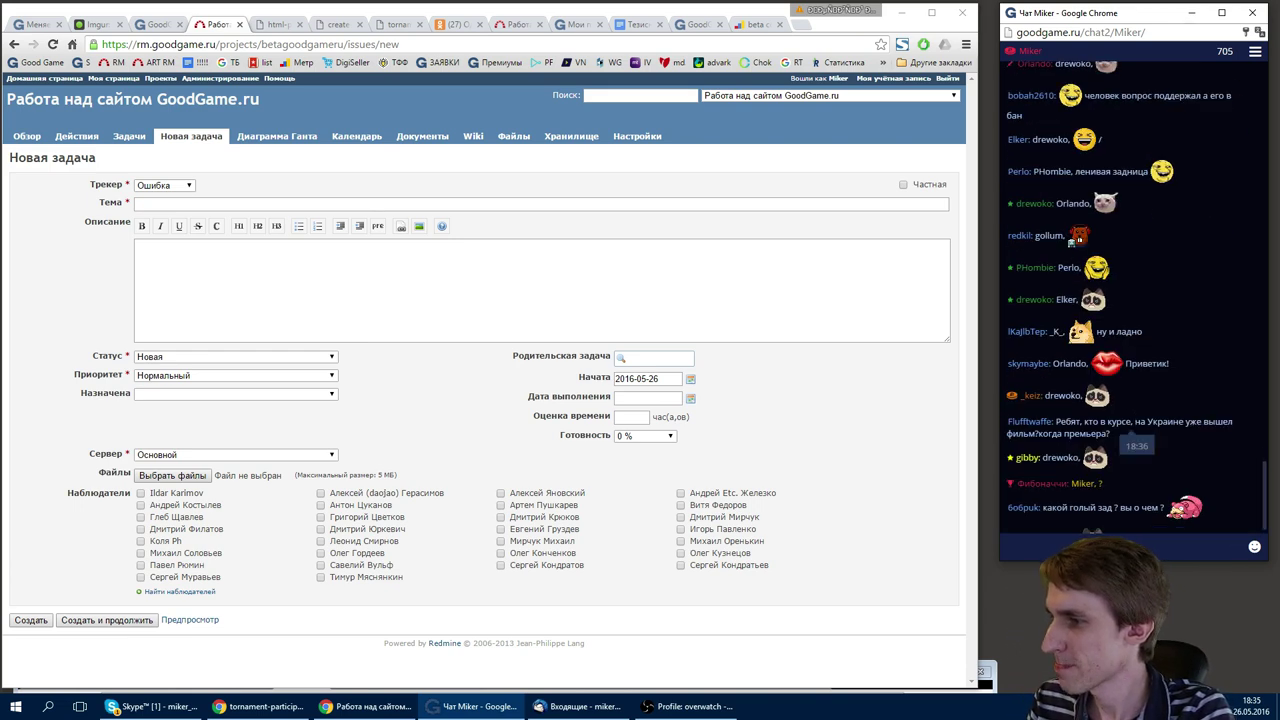
Step: Paste the premium-chat bug report into the issue's Описание field
{"action": "left_click", "coordinate": [455, 283]}
{"action": "type", "text": "Ошибка, при включении премиум-чата табличка внизу закрывает 2-3 сообщения, кнопка \"Перейти в общую комнату\" не работает. http://savepic.ru/9871449.jpg"}
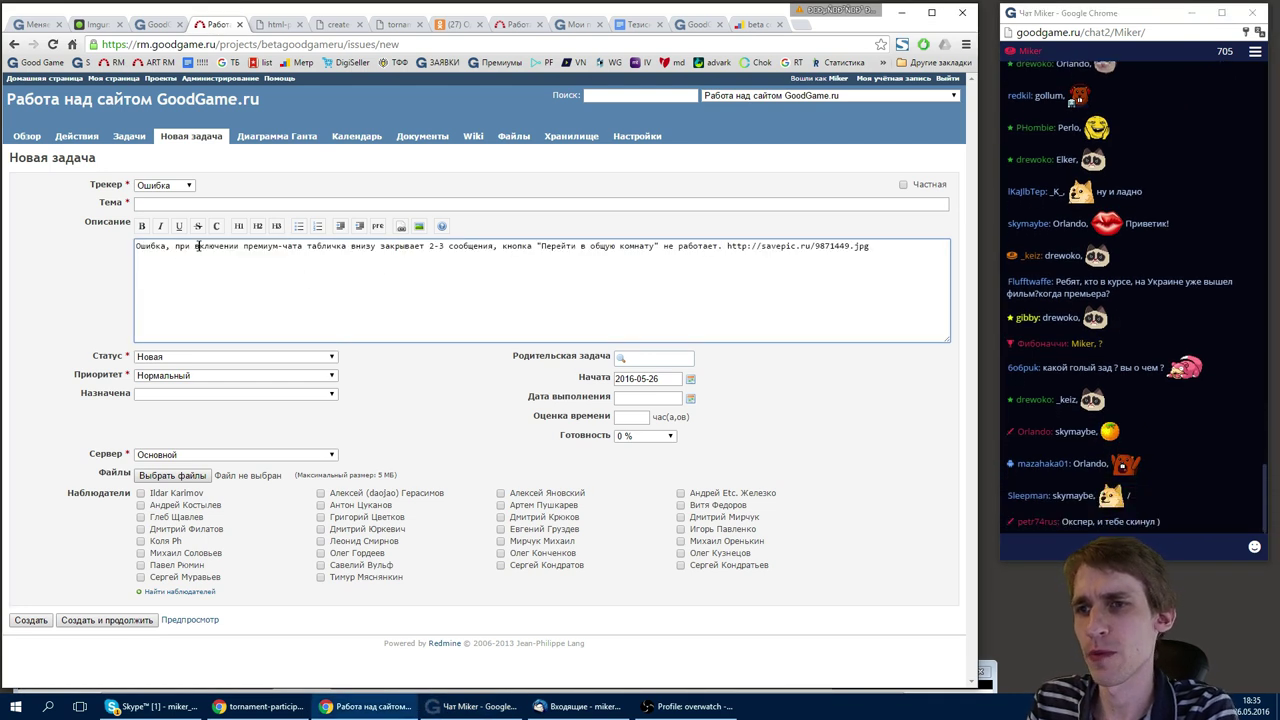
{"action": "left_click", "coordinate": [438, 248]}
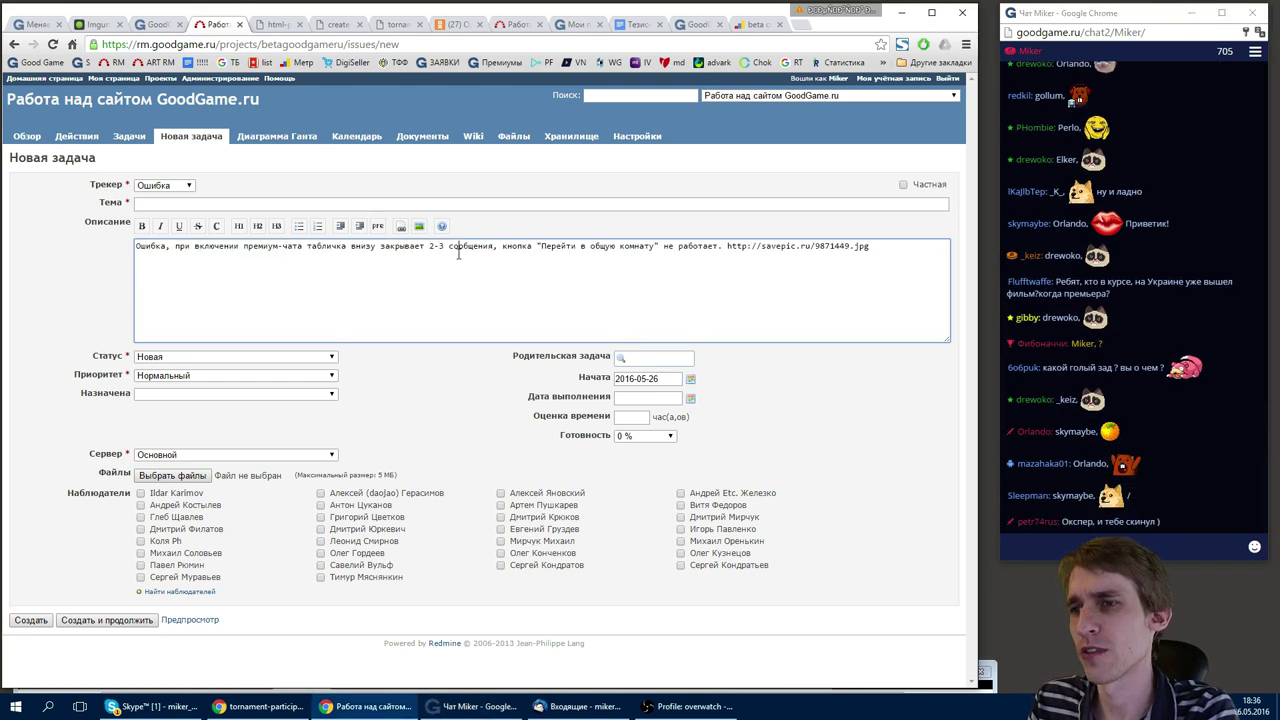
{"action": "left_click_drag", "start_coordinate": [654, 247], "coordinate": [643, 247]}
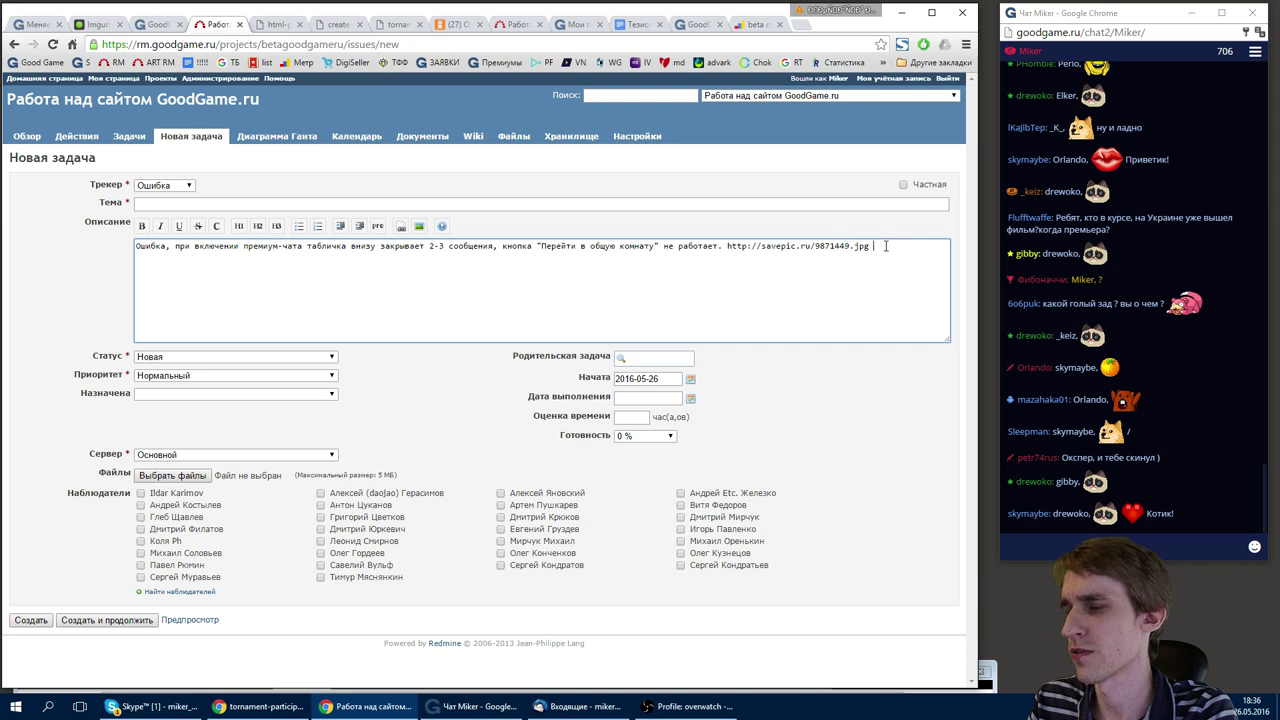
{"action": "left_click_drag", "start_coordinate": [887, 246], "coordinate": [82, 245]}
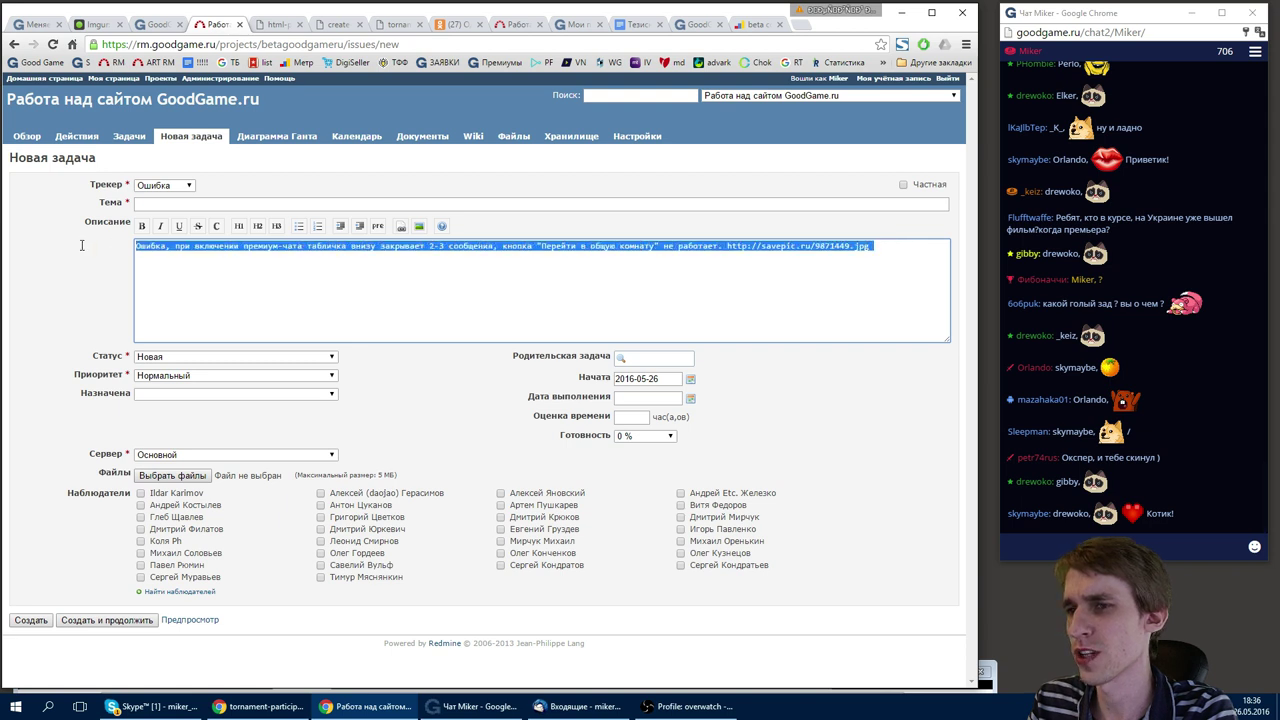
{"action": "left_click", "coordinate": [773, 309]}
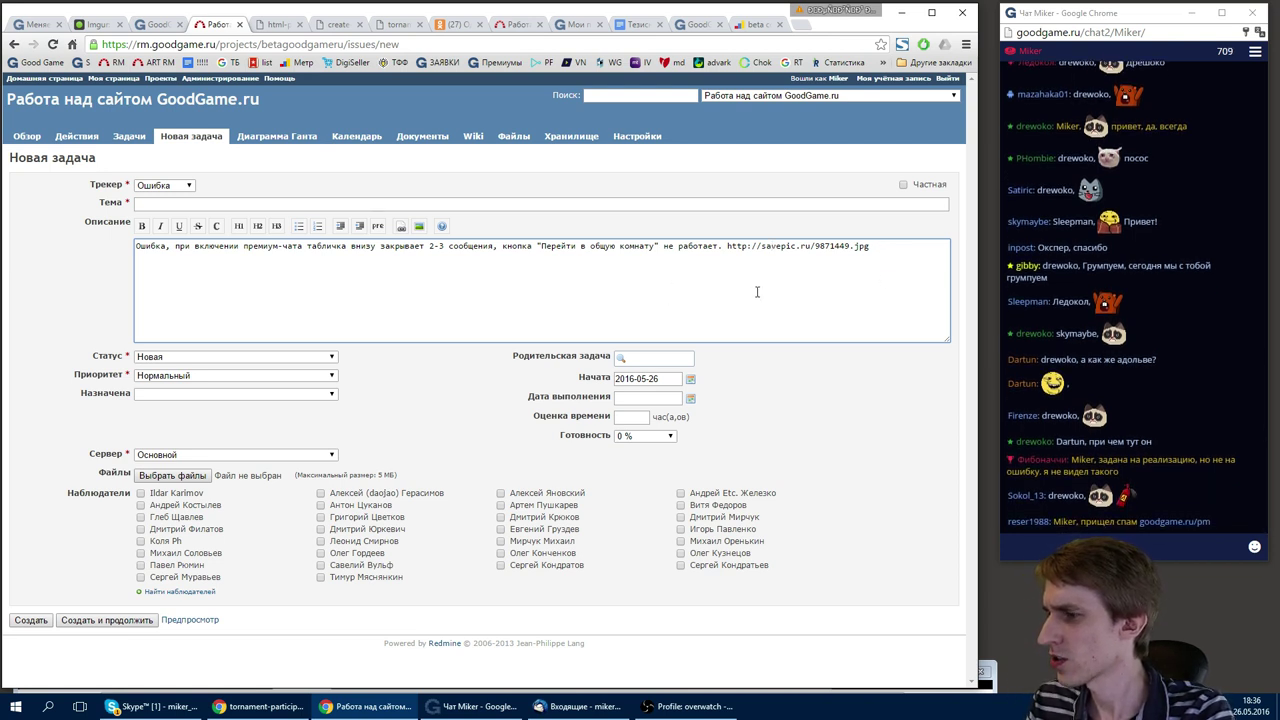
Step: Move the bug report text from Описание into the Тема subject field
{"action": "left_click_drag", "start_coordinate": [884, 257], "coordinate": [146, 248]}
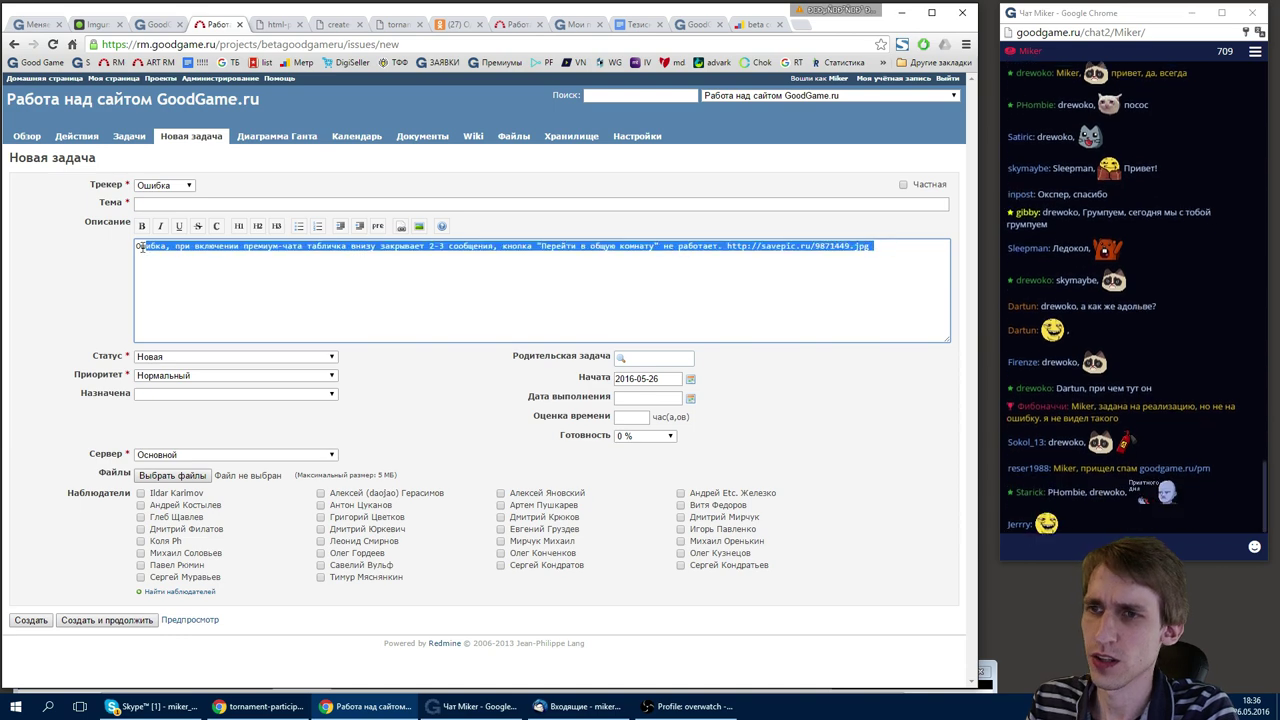
{"action": "key", "text": "ctrl+x"}
{"action": "left_click", "coordinate": [309, 205]}
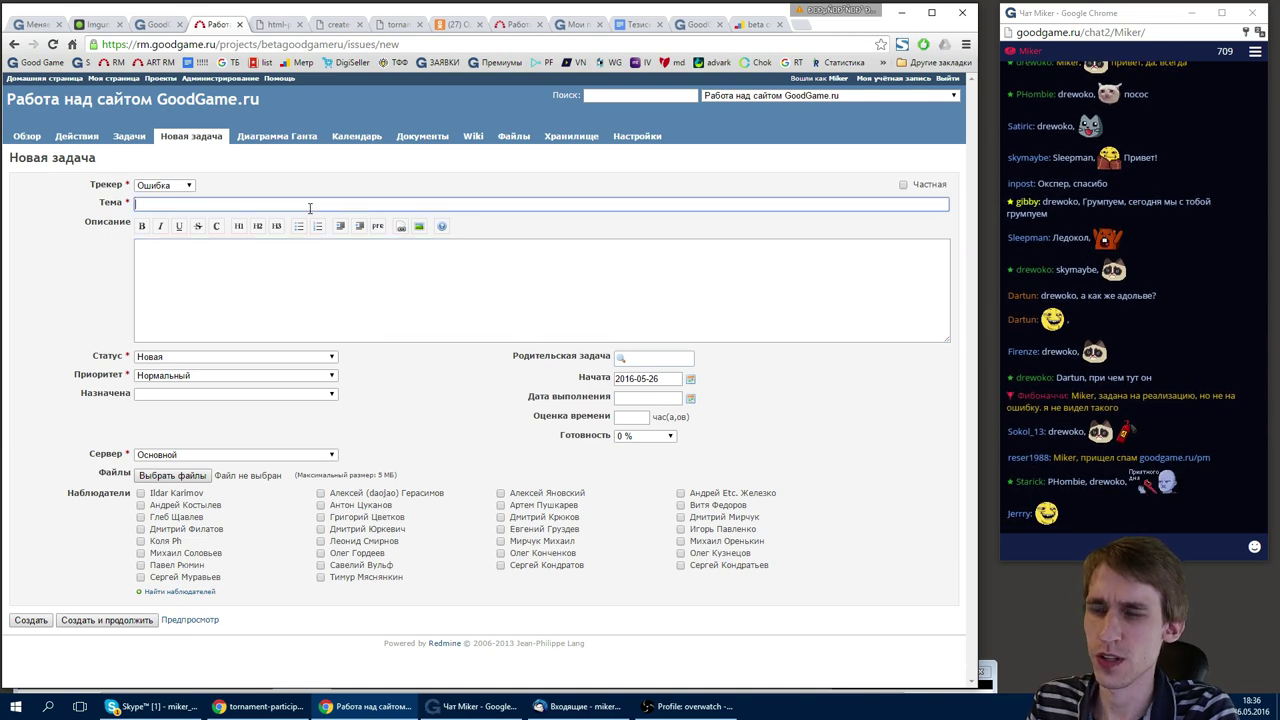
{"action": "key", "text": "ctrl+v"}
Step: Assign the issue to a developer, create it, and return to the news page
{"action": "left_click", "coordinate": [325, 396]}
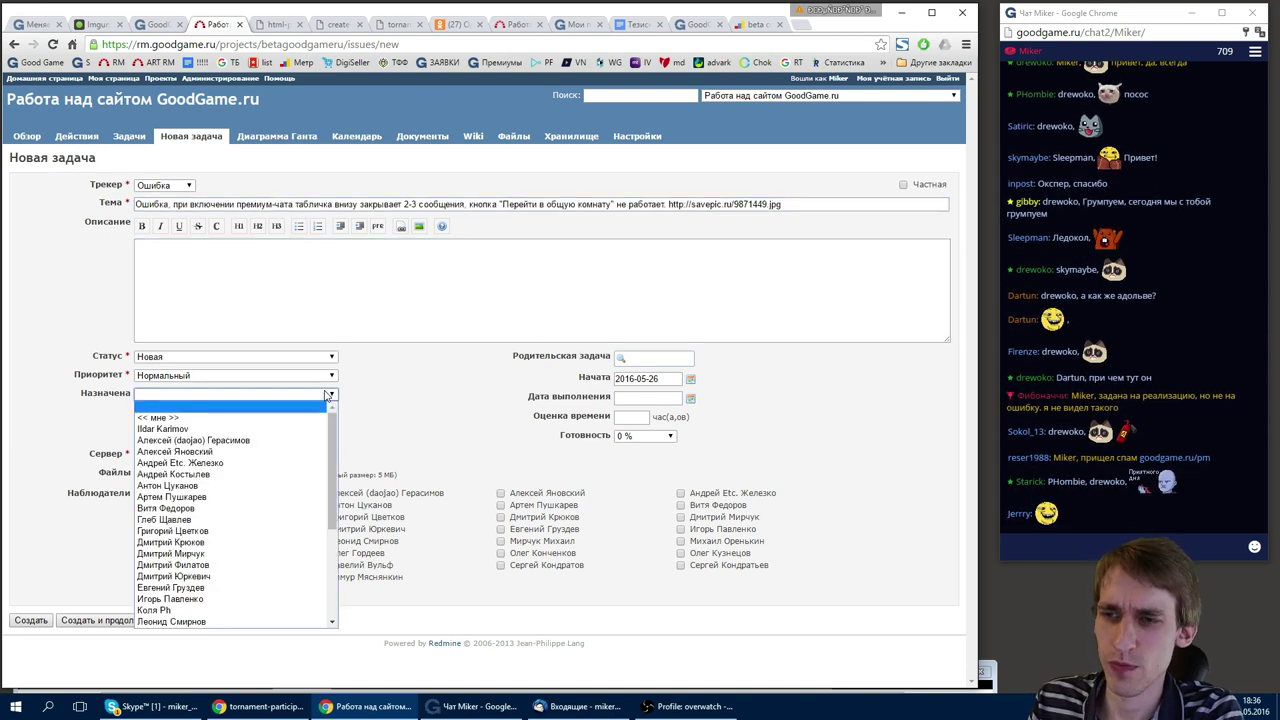
{"action": "left_click", "coordinate": [202, 510]}
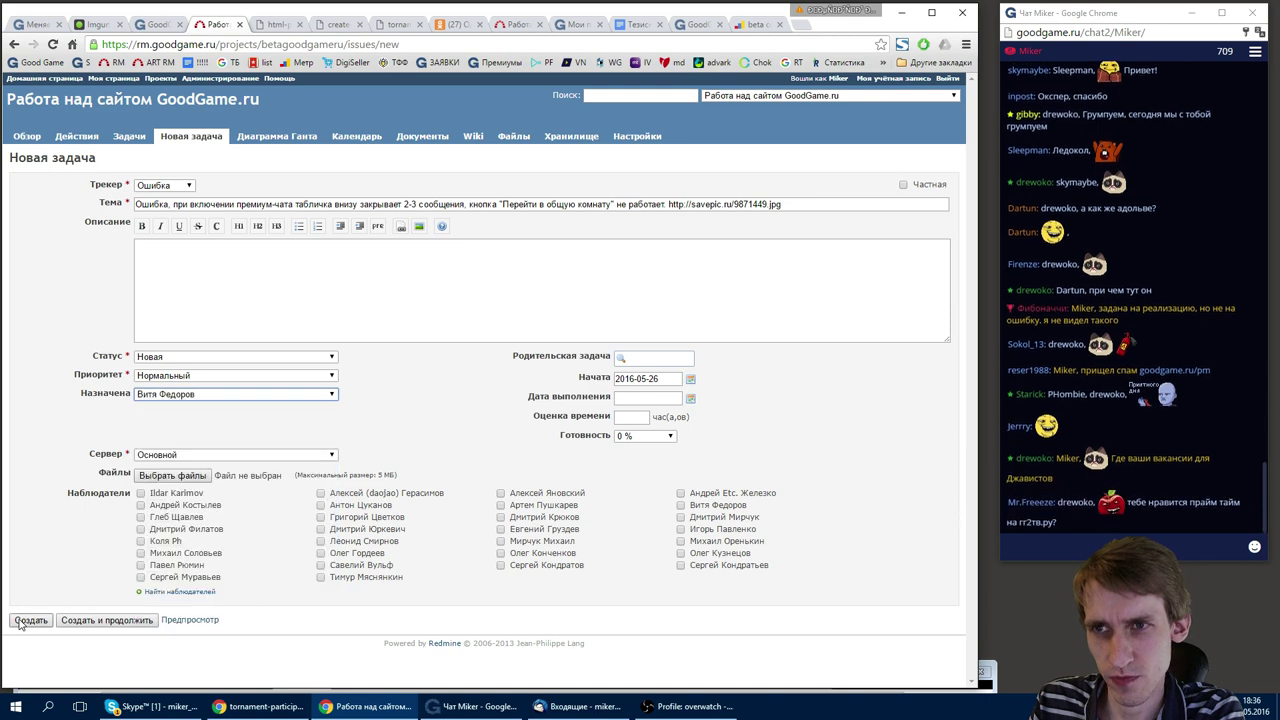
{"action": "left_click", "coordinate": [30, 620]}
{"action": "left_click", "coordinate": [35, 24]}
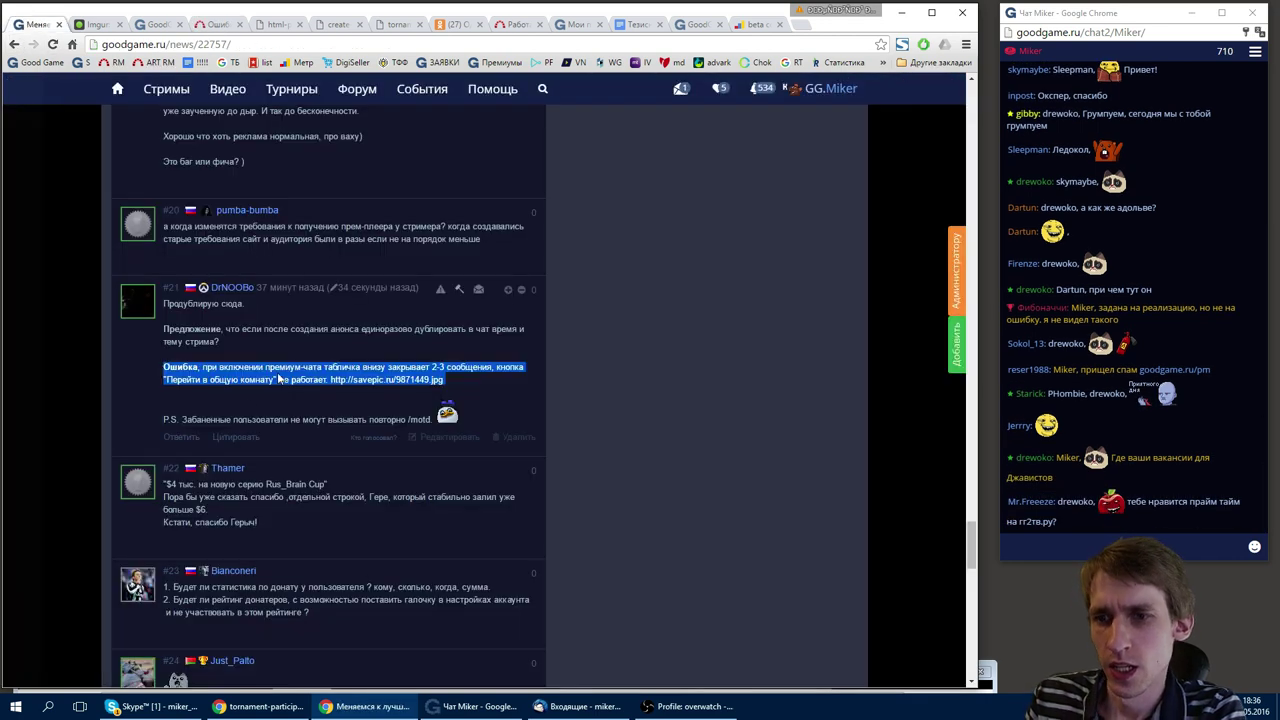
Step: Scroll to comment #22 and reread its thanks paragraph by selecting words and lines
{"action": "left_click", "coordinate": [330, 435]}
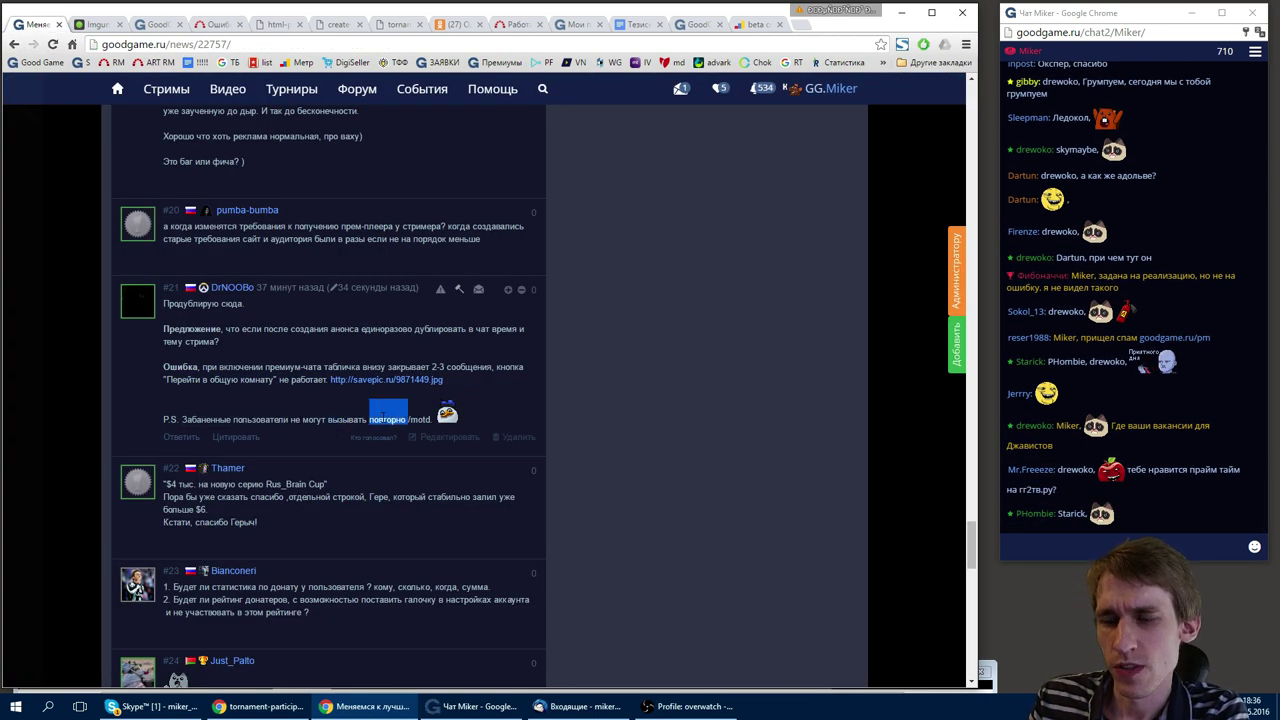
{"action": "scroll", "coordinate": [400, 415], "scroll_direction": "down", "scroll_amount": 2}
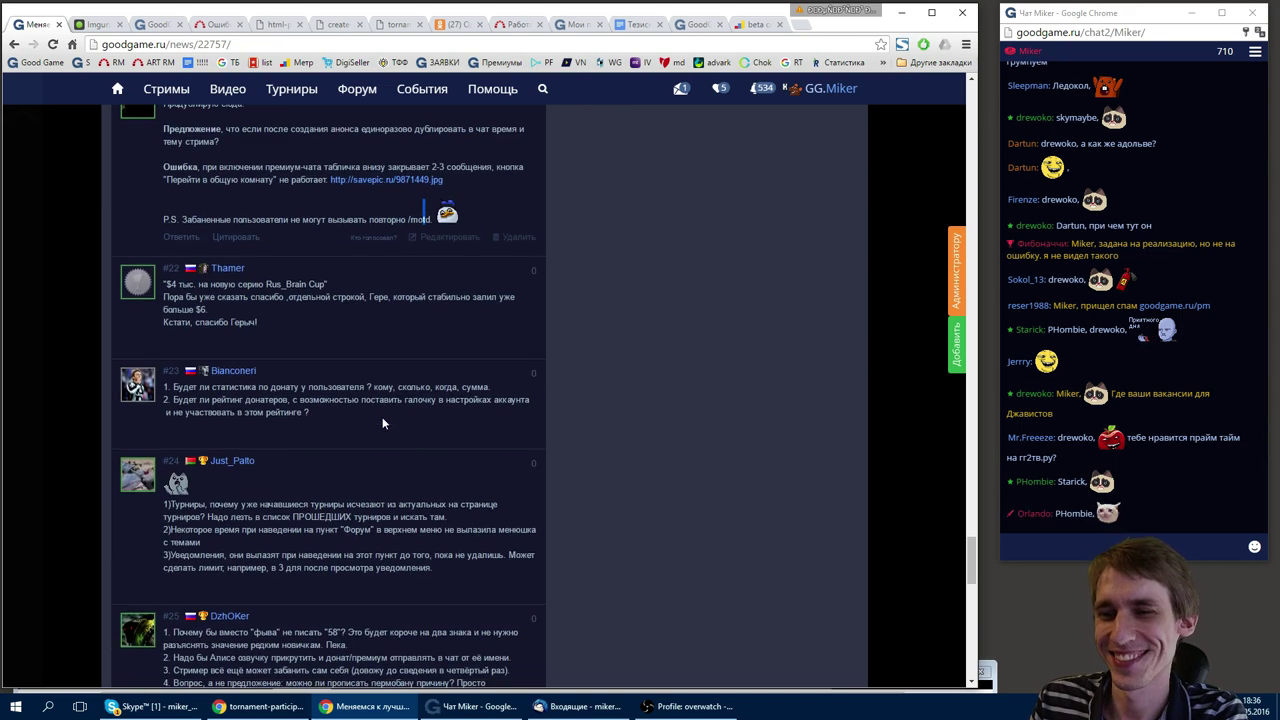
{"action": "left_click_drag", "start_coordinate": [278, 320], "coordinate": [163, 293]}
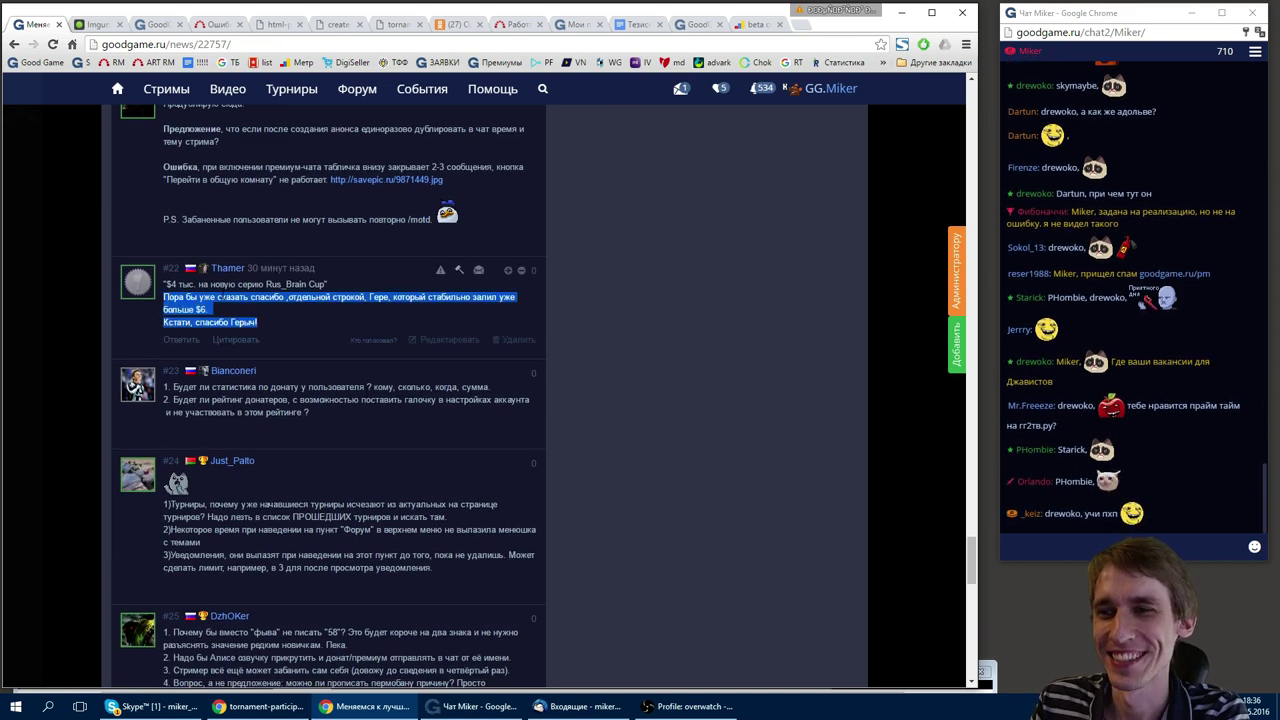
{"action": "double_click", "coordinate": [286, 284]}
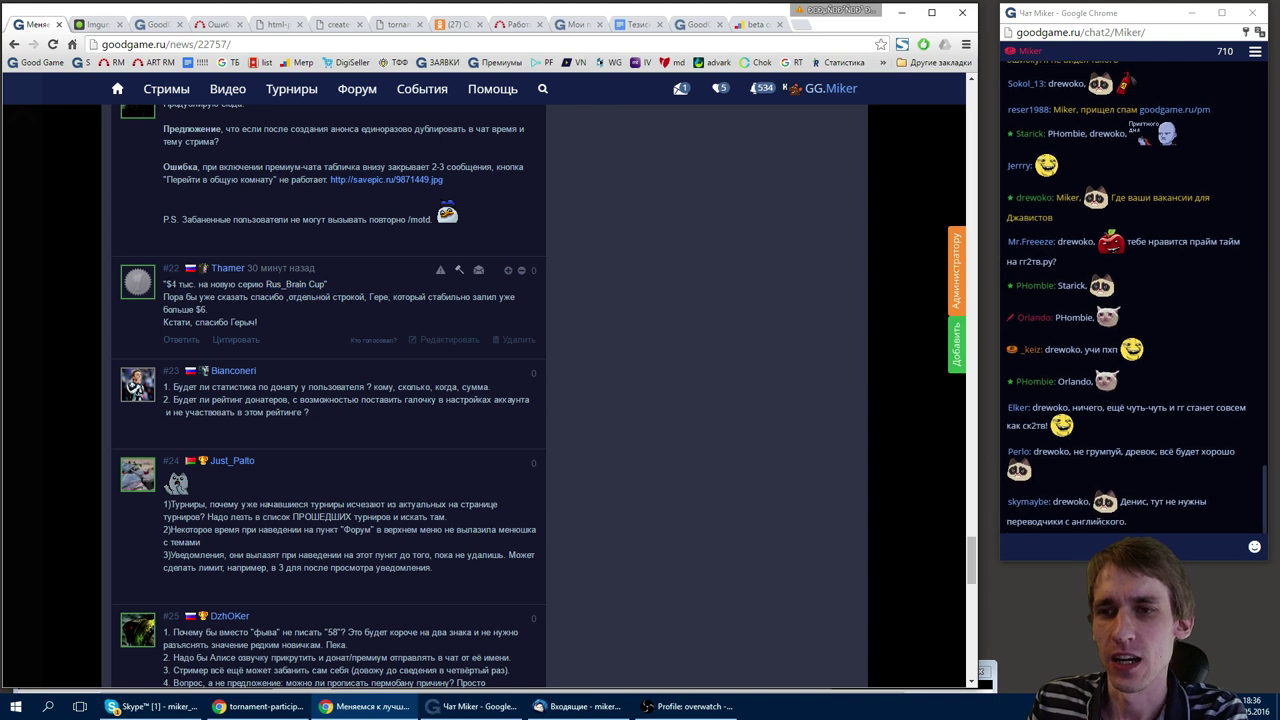
{"action": "left_click", "coordinate": [325, 285]}
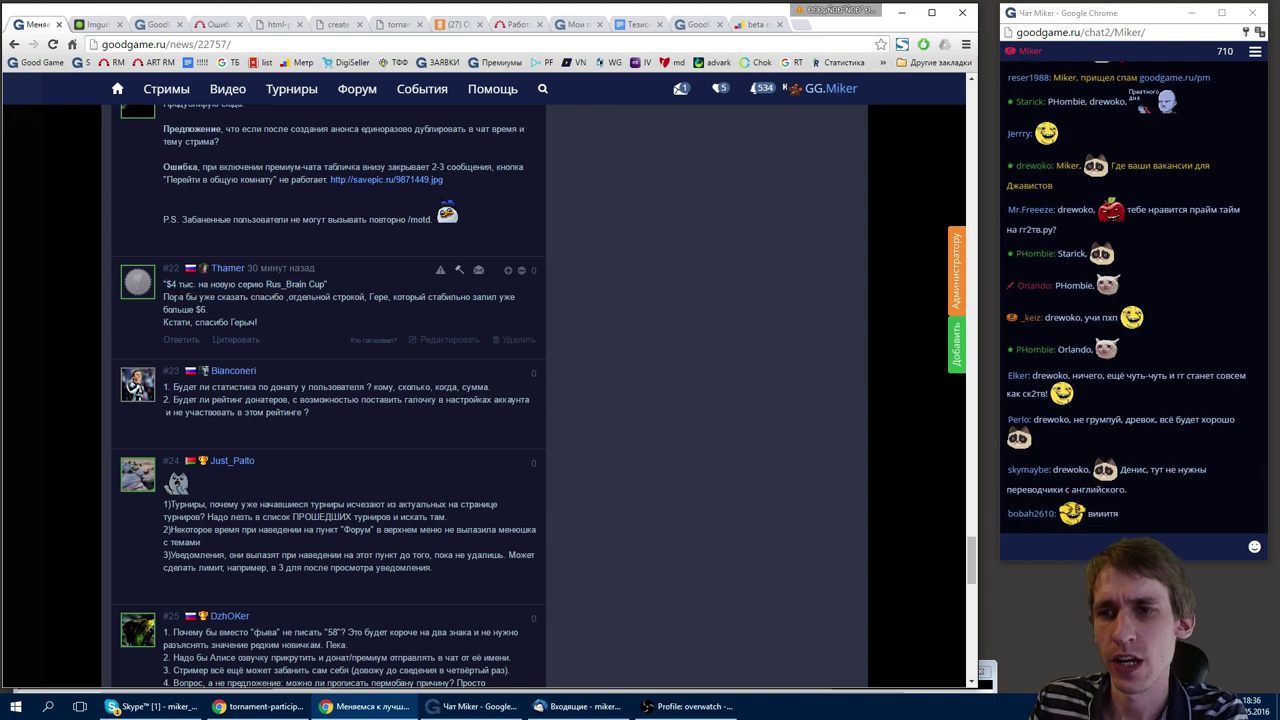
{"action": "double_click", "coordinate": [234, 297]}
{"action": "double_click", "coordinate": [311, 297]}
{"action": "left_click", "coordinate": [342, 290]}
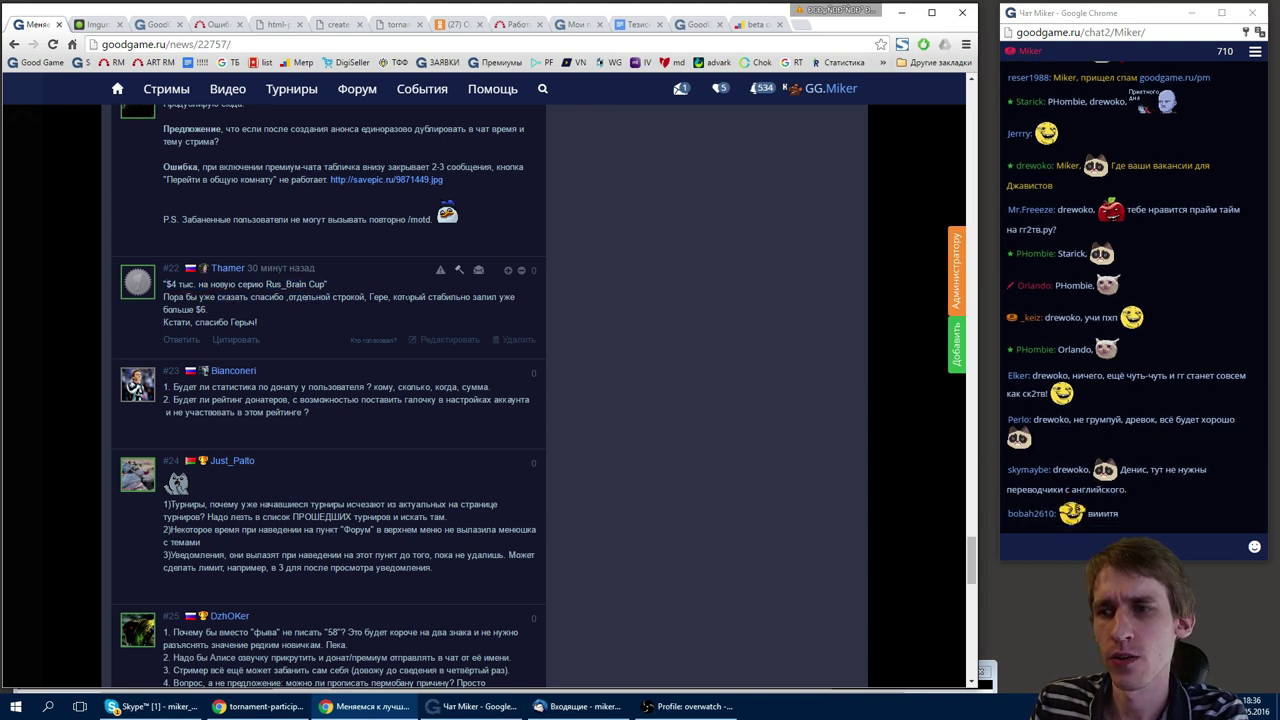
{"action": "triple_click", "coordinate": [206, 309]}
{"action": "double_click", "coordinate": [267, 297]}
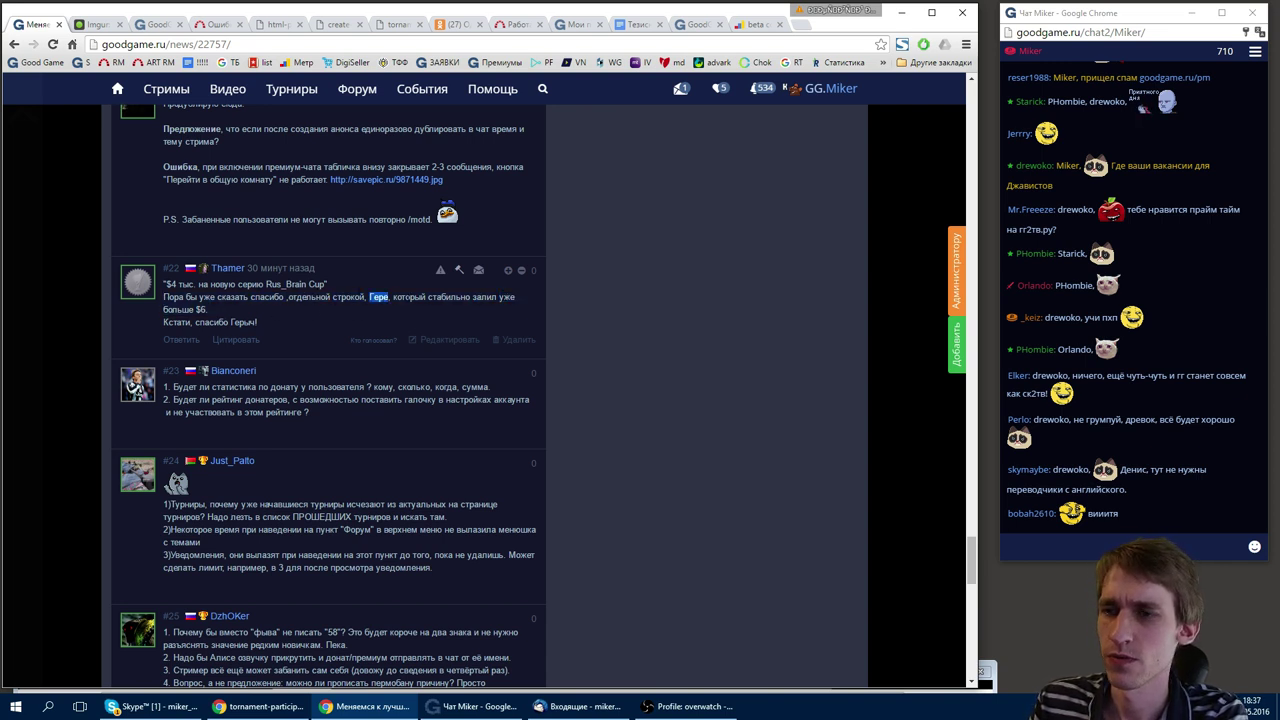
{"action": "double_click", "coordinate": [409, 297]}
{"action": "double_click", "coordinate": [449, 297]}
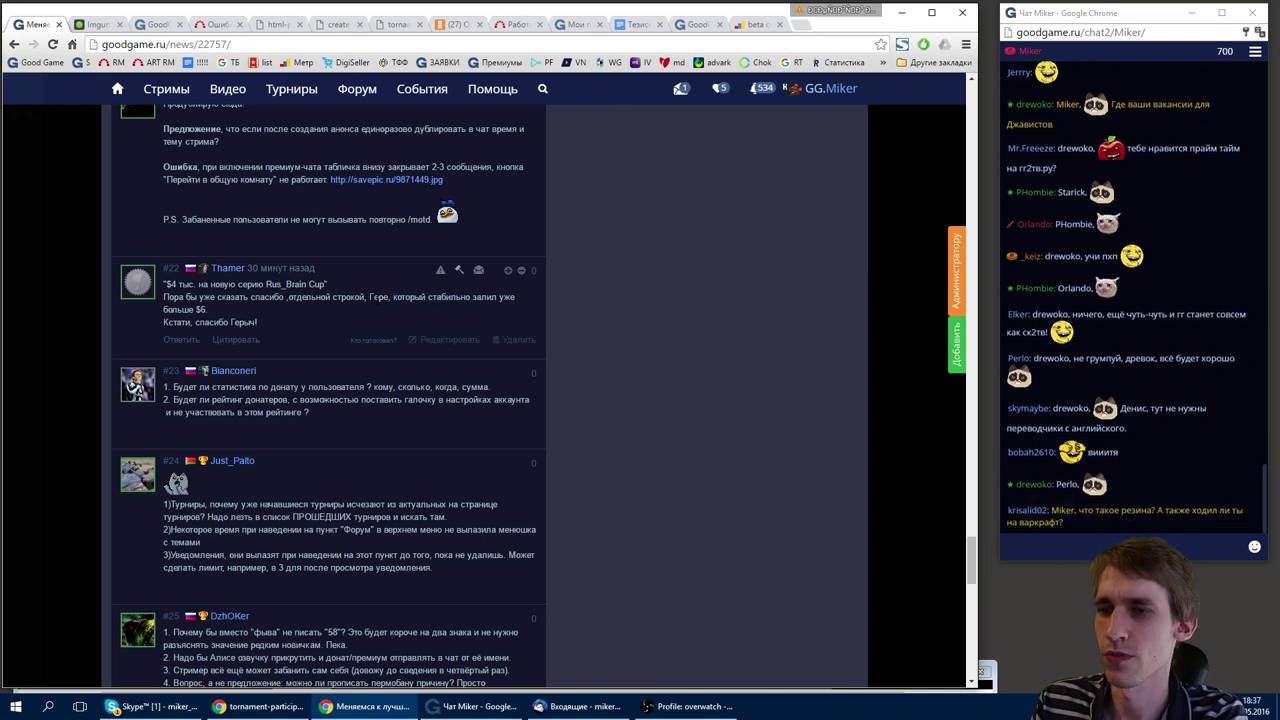
{"action": "left_click_drag", "start_coordinate": [223, 314], "coordinate": [163, 292]}
{"action": "left_click", "coordinate": [348, 313]}
{"action": "left_click", "coordinate": [237, 308]}
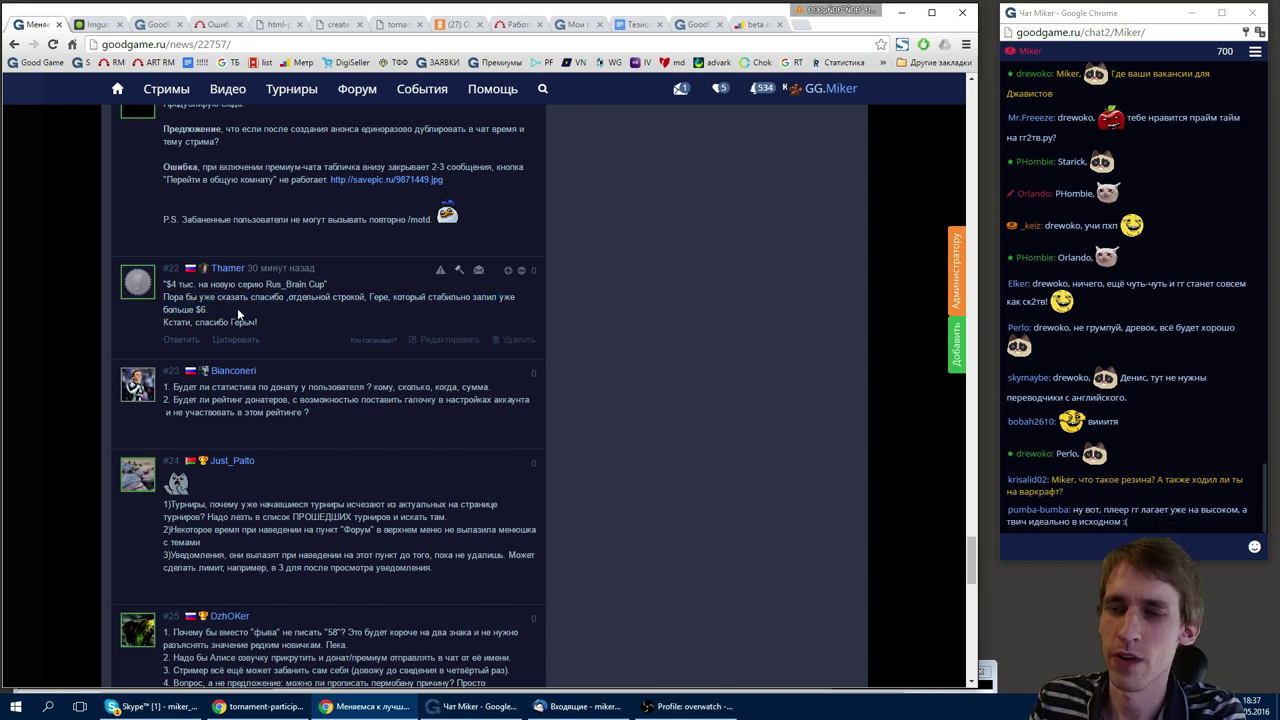
{"action": "left_click_drag", "start_coordinate": [237, 310], "coordinate": [163, 283]}
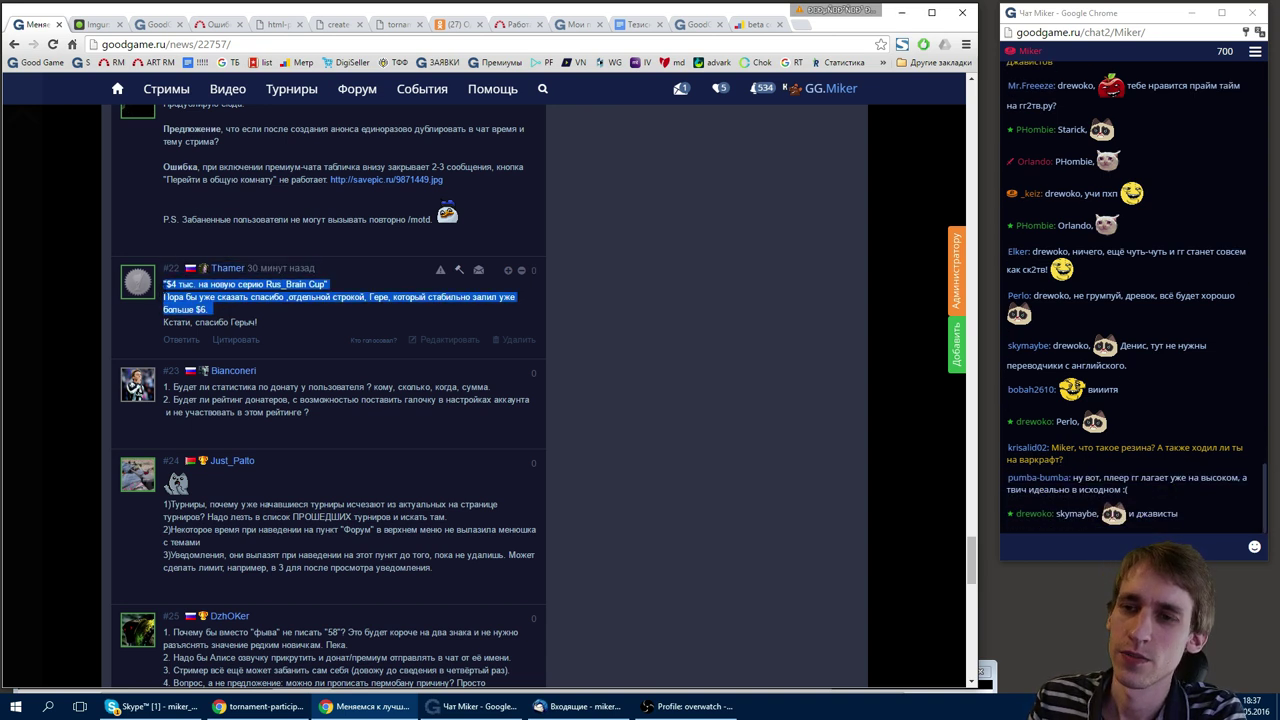
{"action": "left_click", "coordinate": [164, 286]}
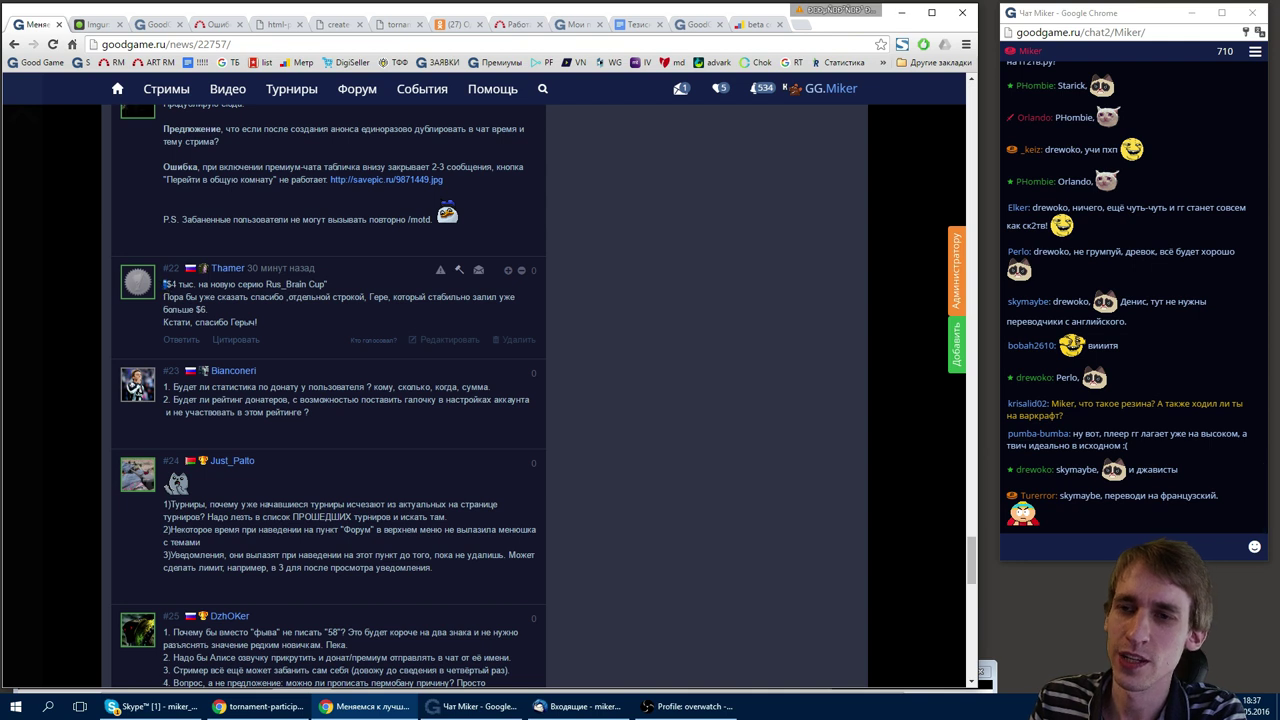
{"action": "mouse_move", "coordinate": [164, 286]}
{"action": "left_mouse_down"}
{"action": "mouse_move", "coordinate": [258, 323]}
{"action": "mouse_move", "coordinate": [164, 298]}
{"action": "mouse_move", "coordinate": [164, 284]}
{"action": "left_mouse_up"}
{"action": "left_click", "coordinate": [268, 327]}
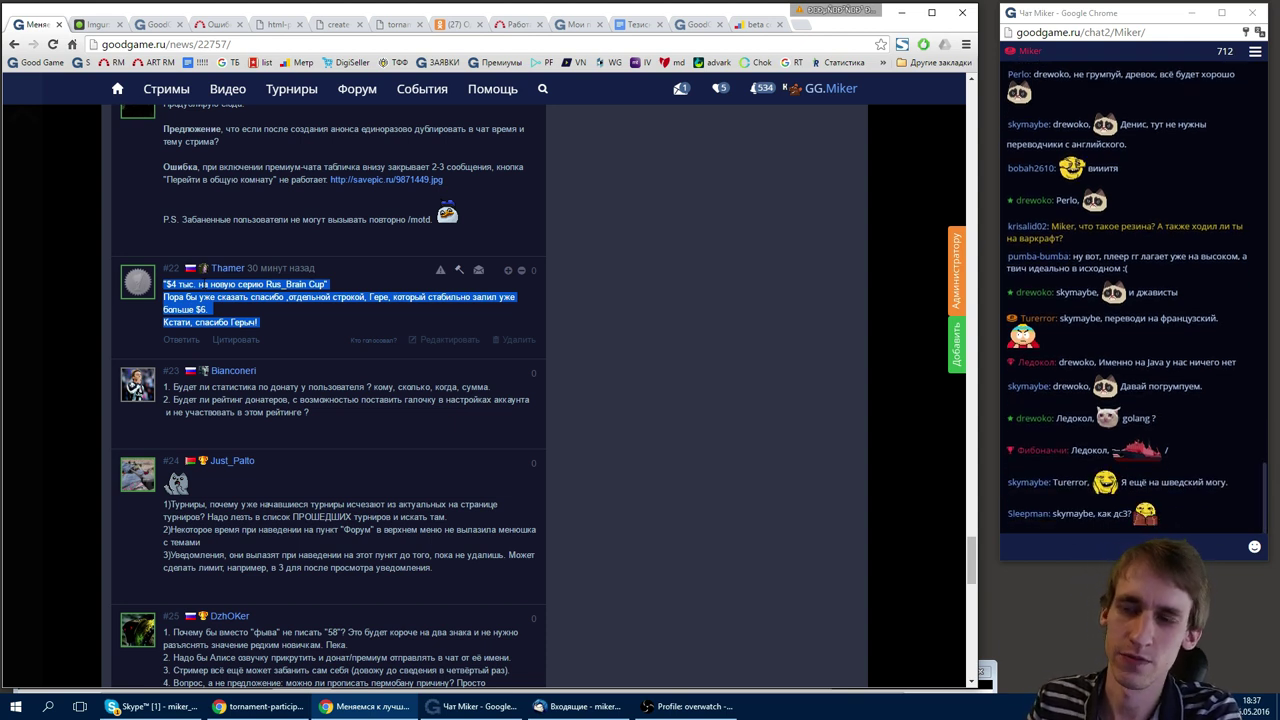
{"action": "left_click_drag", "start_coordinate": [272, 332], "coordinate": [155, 288]}
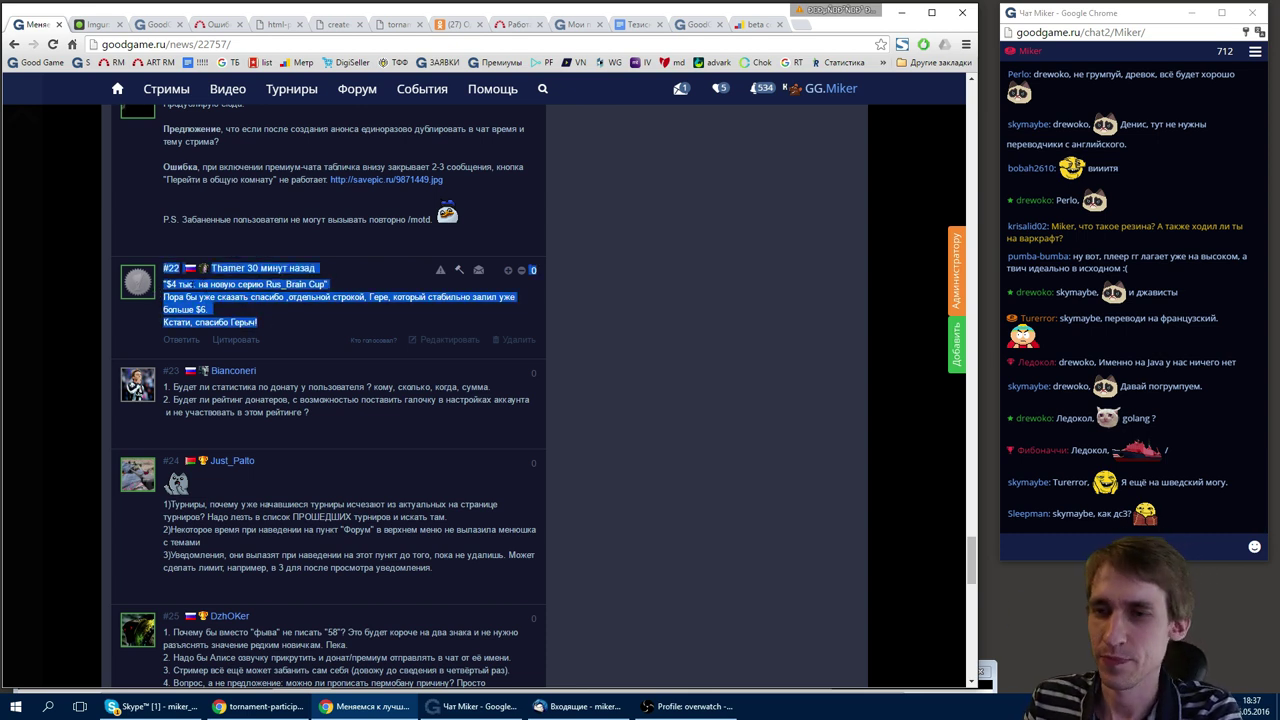
{"action": "left_click", "coordinate": [155, 288]}
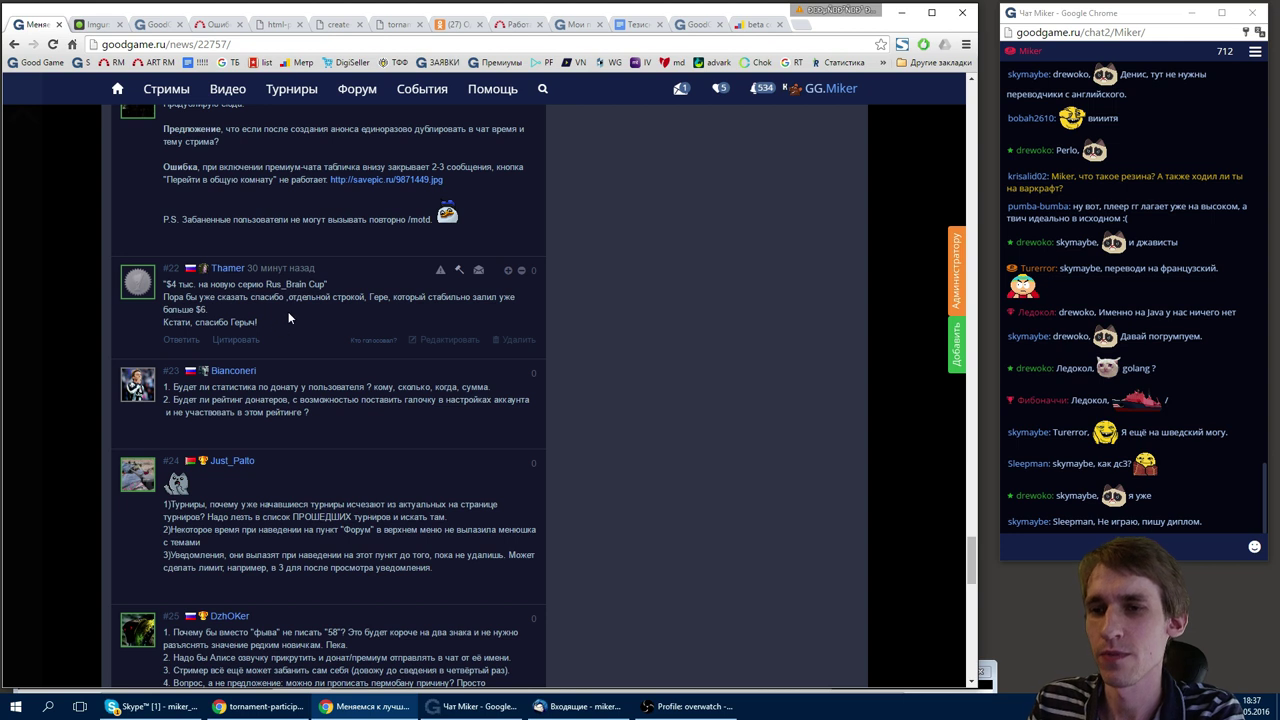
{"action": "left_click_drag", "start_coordinate": [278, 330], "coordinate": [176, 284]}
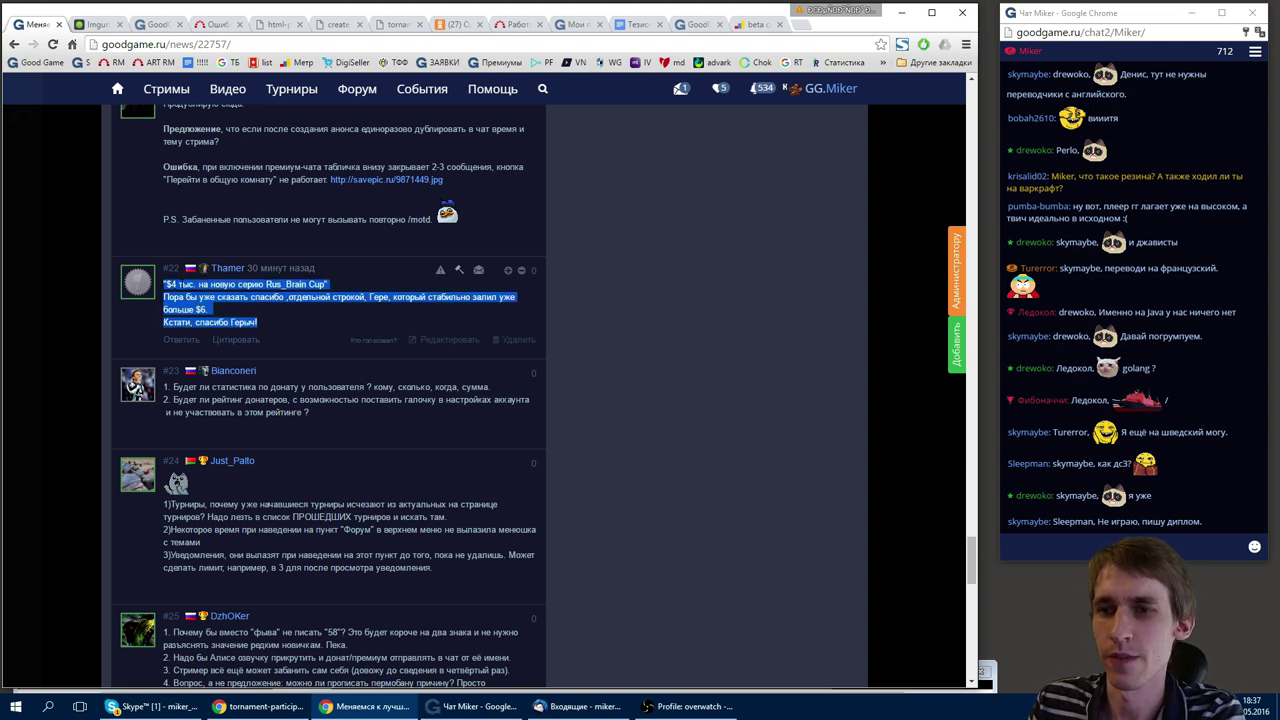
{"action": "left_click", "coordinate": [228, 290]}
{"action": "double_click", "coordinate": [223, 284]}
{"action": "double_click", "coordinate": [252, 284]}
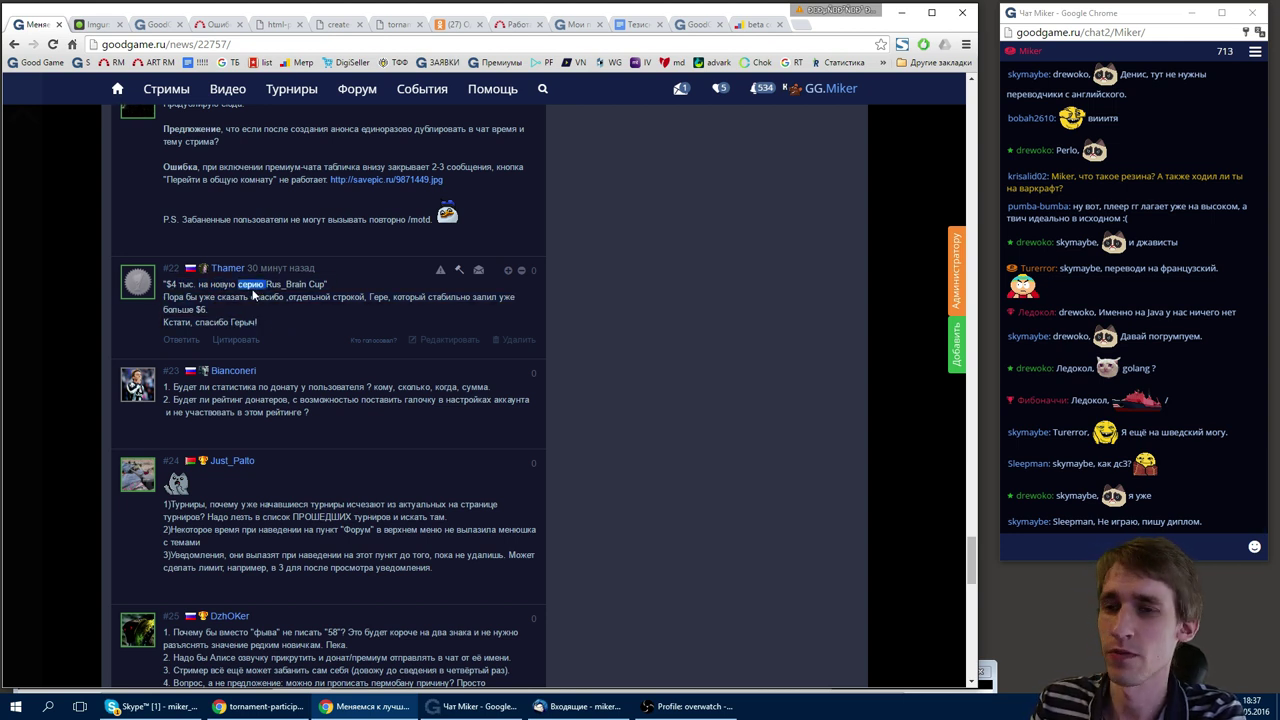
{"action": "left_click", "coordinate": [228, 295]}
{"action": "double_click", "coordinate": [223, 284]}
{"action": "double_click", "coordinate": [251, 284]}
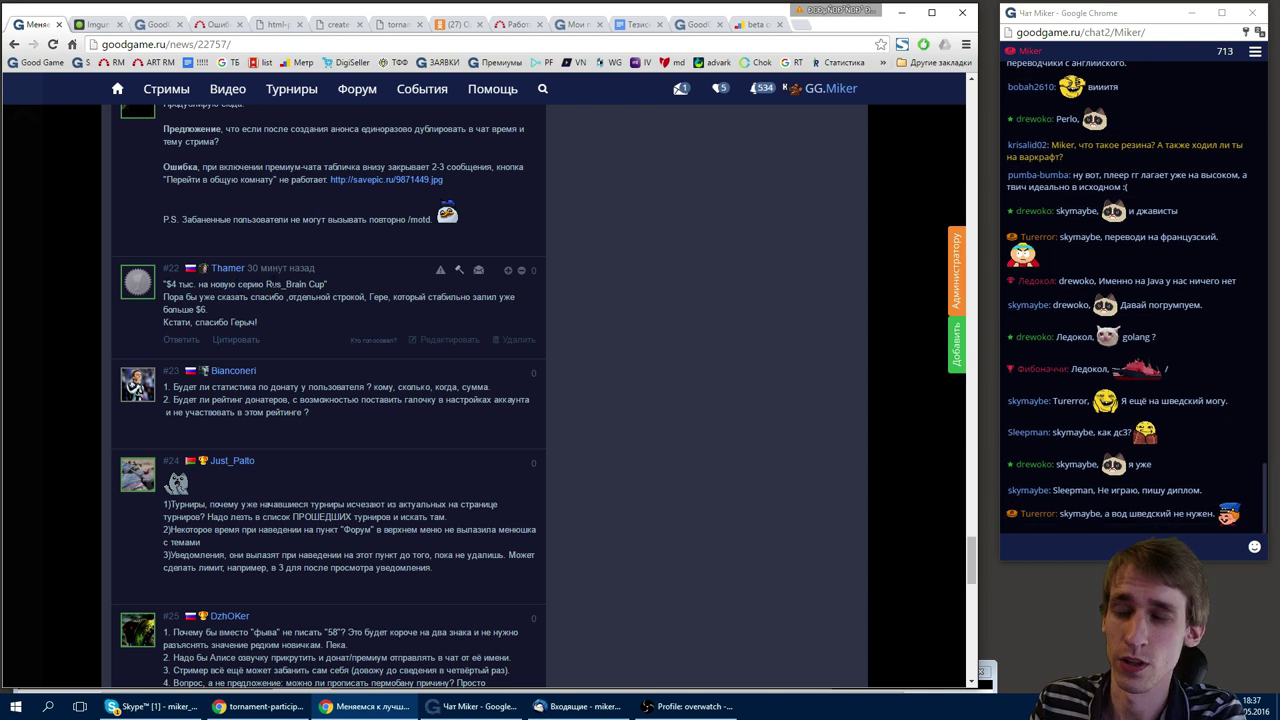
{"action": "double_click", "coordinate": [286, 284]}
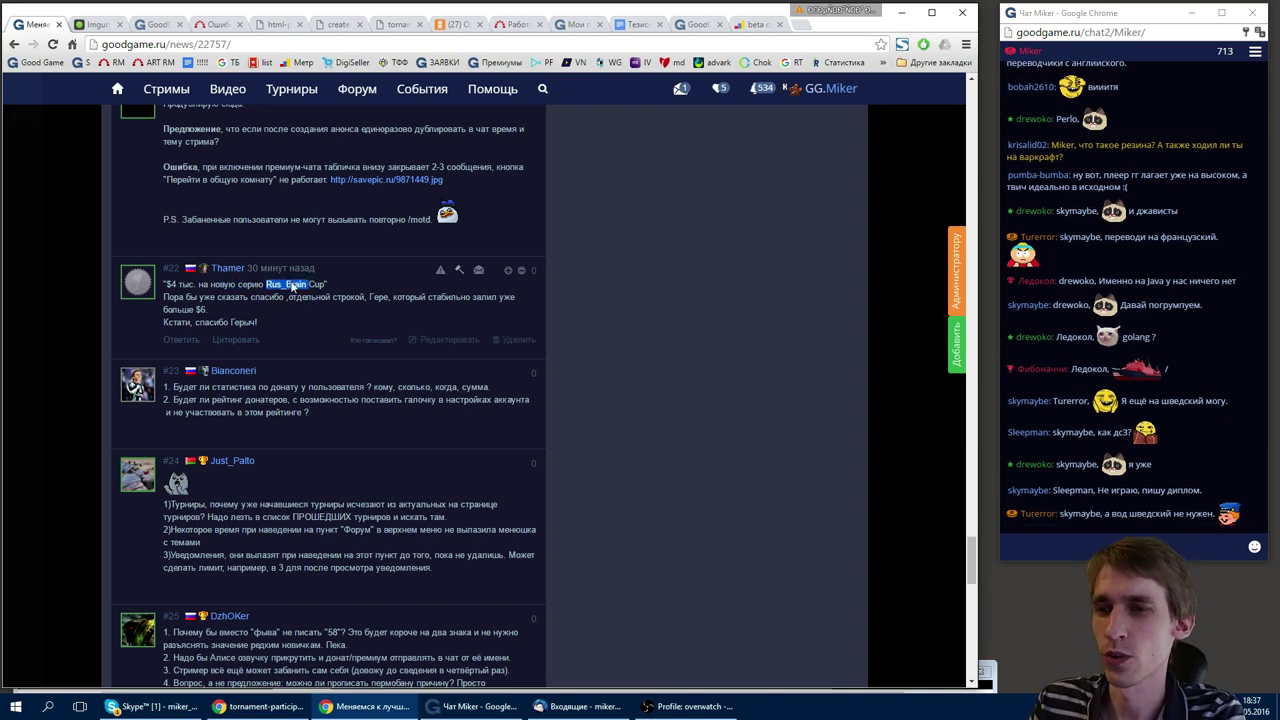
{"action": "left_click_drag", "start_coordinate": [272, 322], "coordinate": [176, 297]}
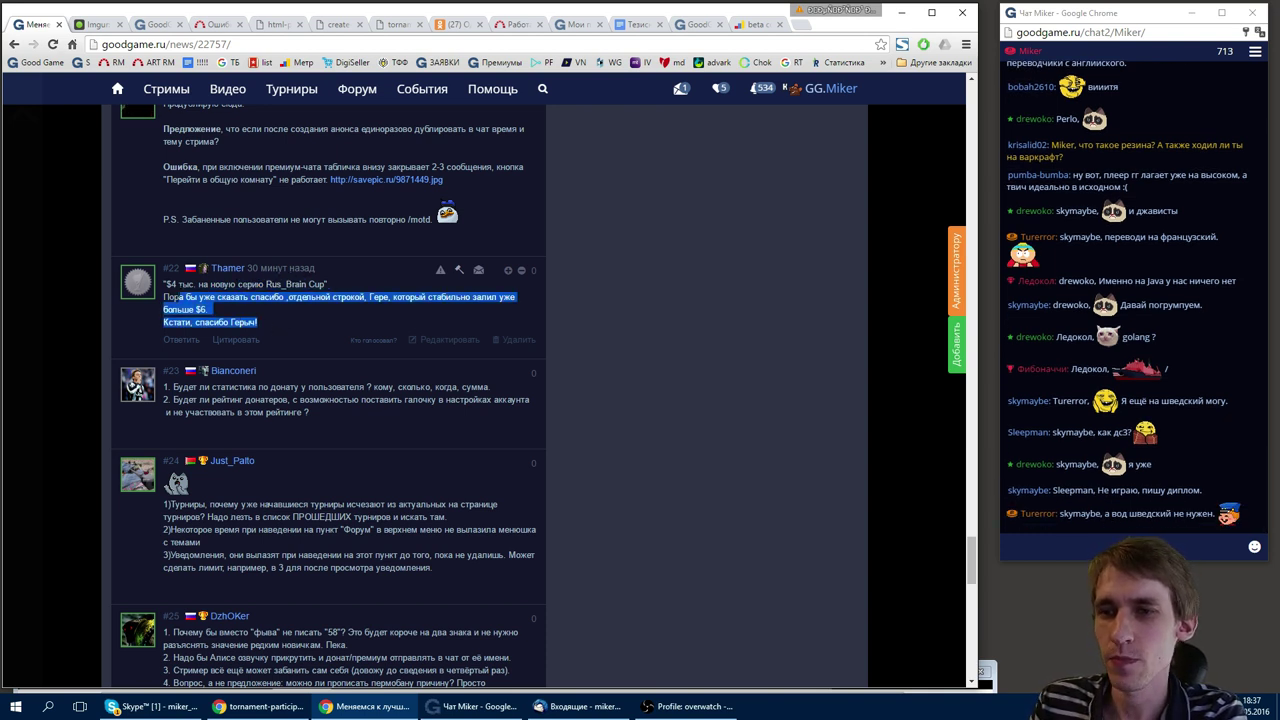
{"action": "left_click", "coordinate": [262, 316]}
Step: Select the first line of comment #23
{"action": "left_click_drag", "start_coordinate": [183, 387], "coordinate": [362, 387]}
{"action": "left_click", "coordinate": [362, 387]}
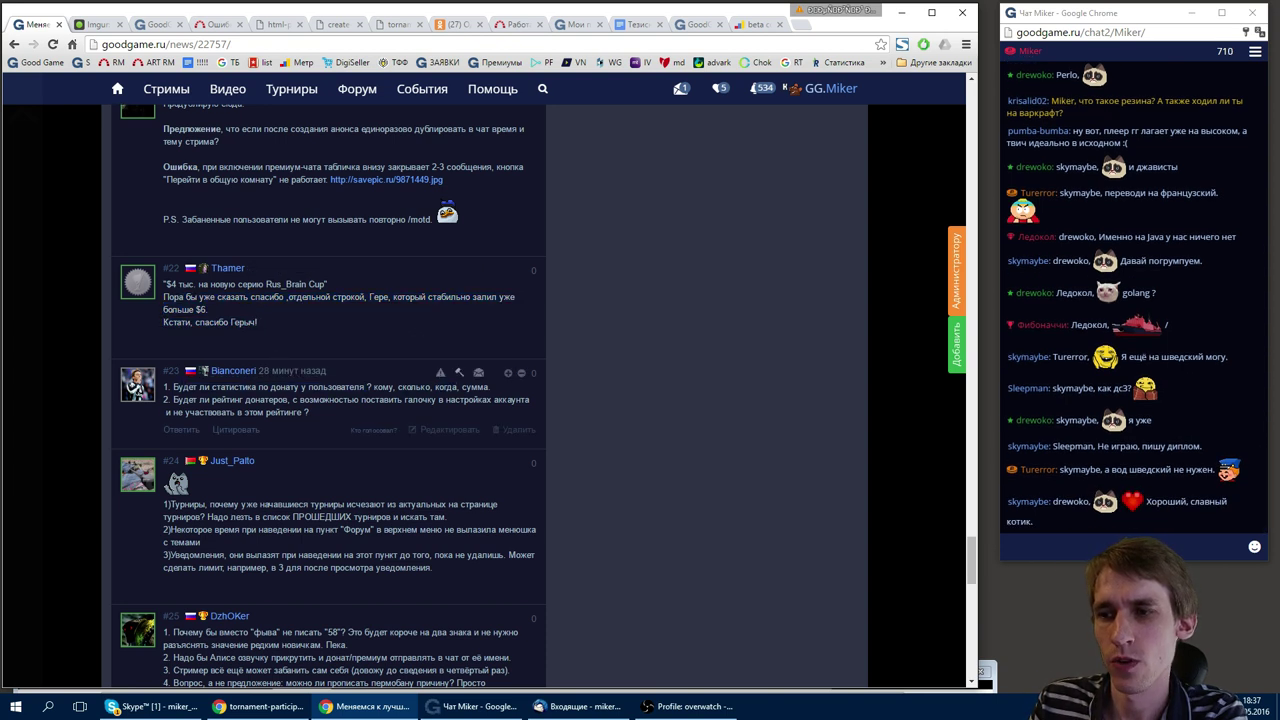
{"action": "left_click_drag", "start_coordinate": [493, 389], "coordinate": [172, 388]}
{"action": "left_click", "coordinate": [172, 388]}
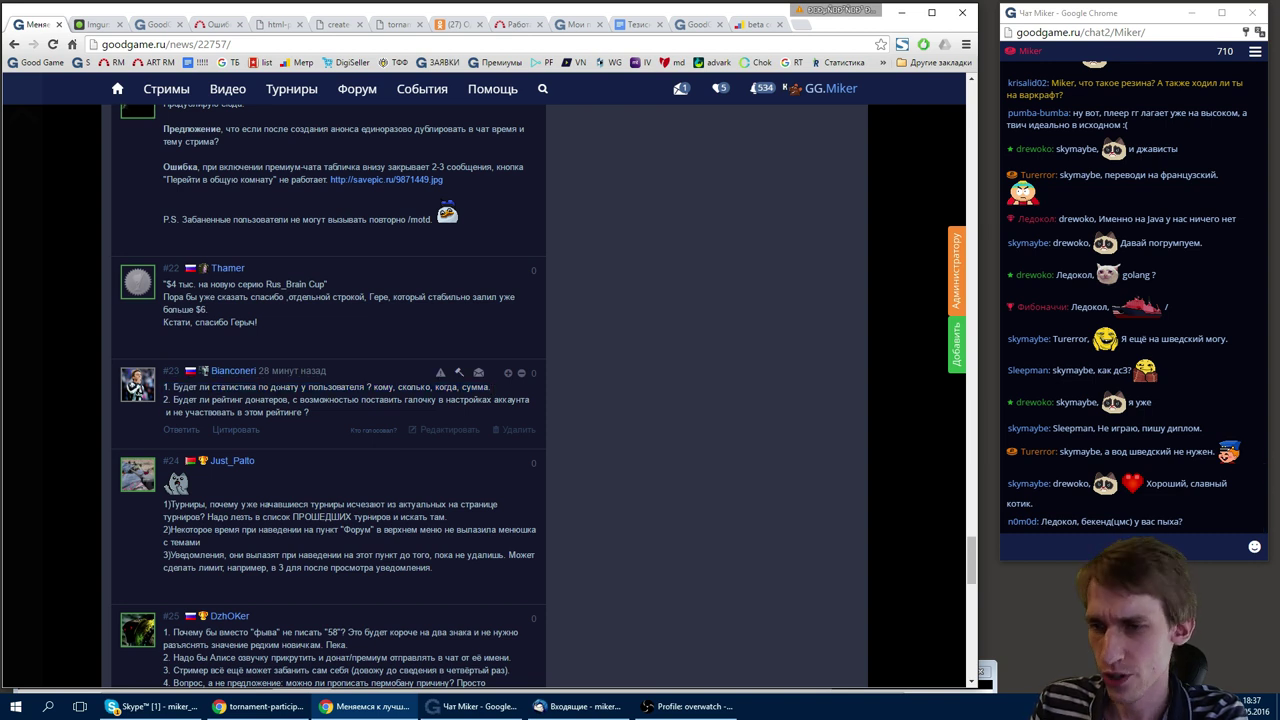
{"action": "left_click_drag", "start_coordinate": [492, 388], "coordinate": [173, 388]}
{"action": "key", "text": "ctrl+c"}
Step: Abandon the unsaved new-issue draft and leave for the project's issues list
{"action": "left_click", "coordinate": [510, 25]}
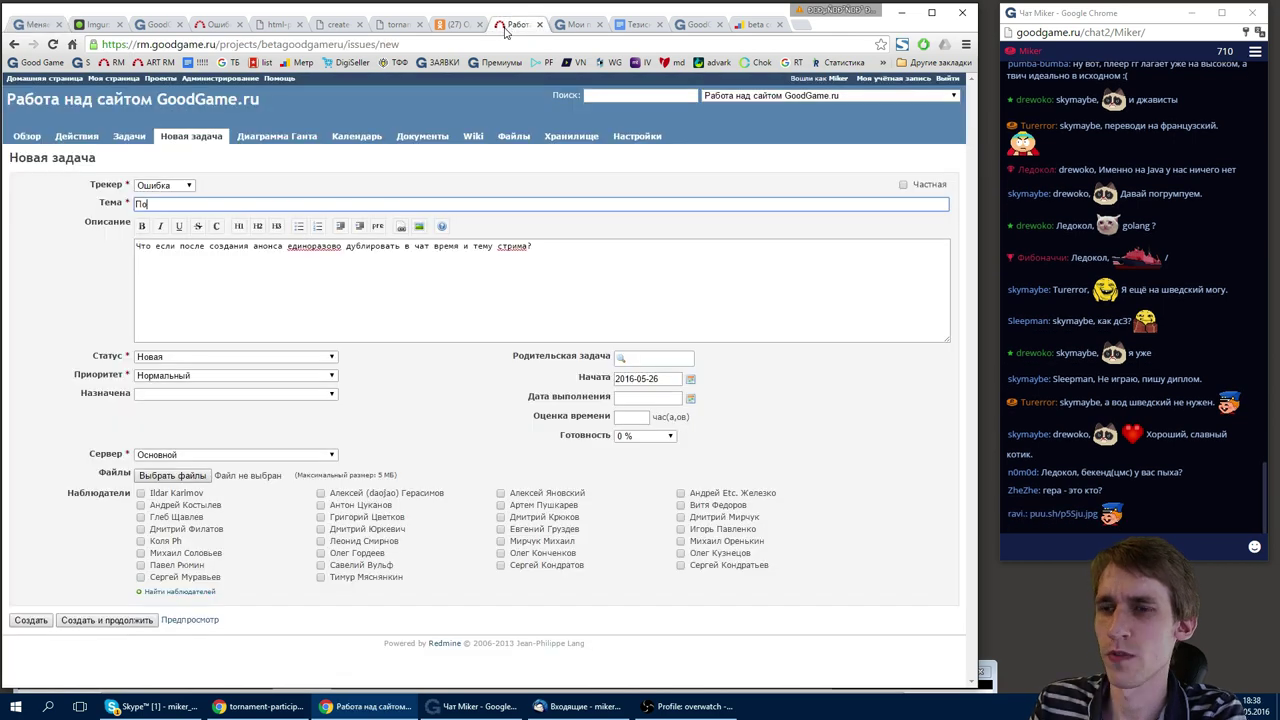
{"action": "key", "text": "ctrl+a"}
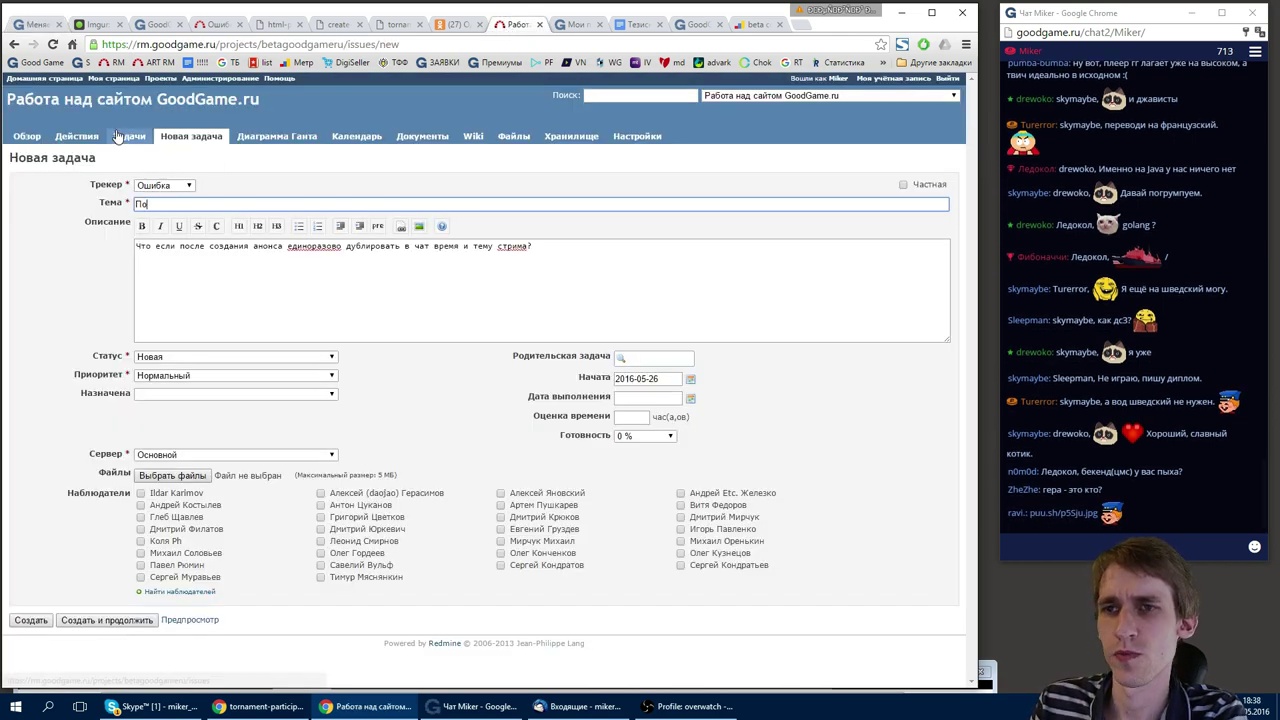
{"action": "left_click", "coordinate": [131, 134]}
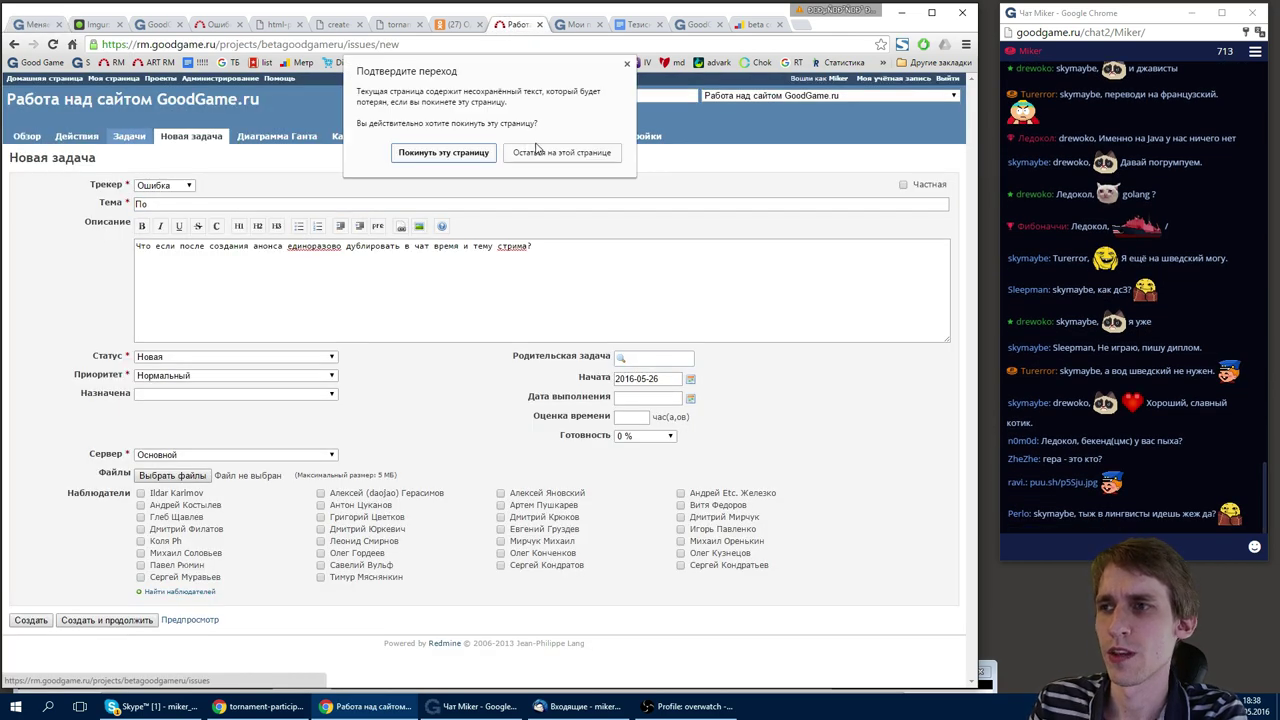
{"action": "left_click", "coordinate": [443, 152]}
Step: Open issue 'Пожелания. Не готова' in the Профайл пользователя subproject
{"action": "left_click", "coordinate": [162, 79]}
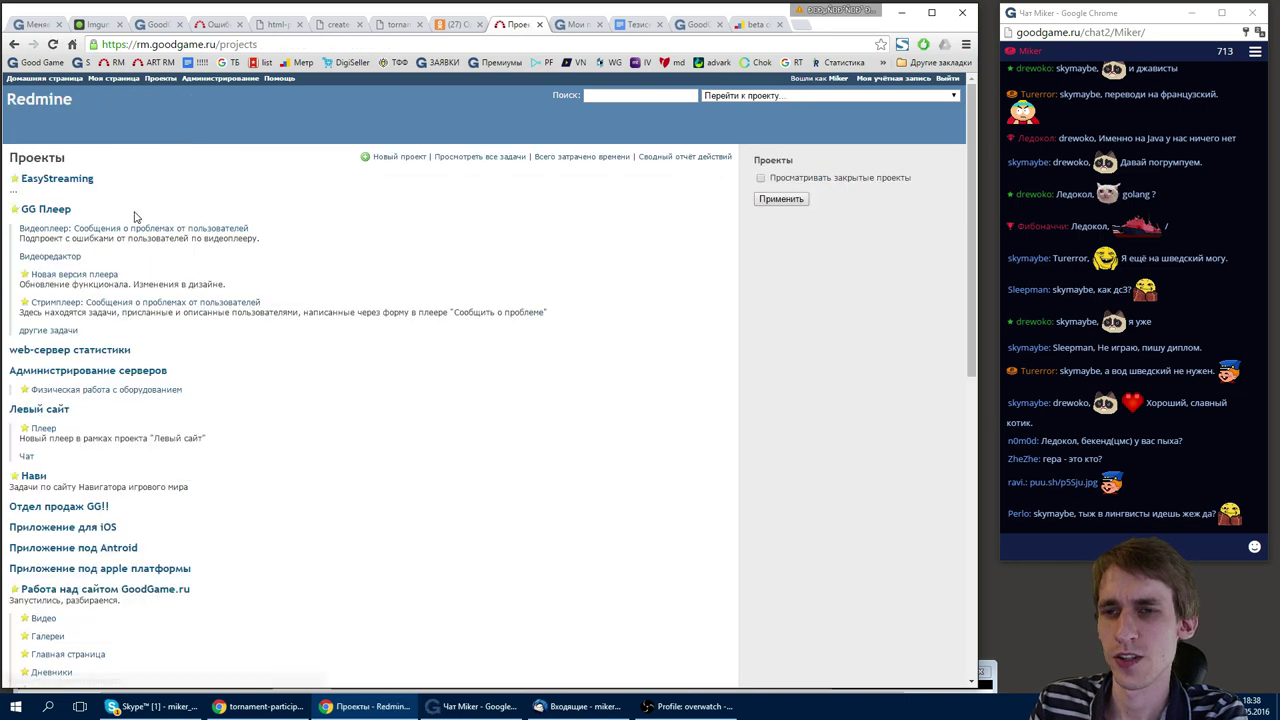
{"action": "scroll", "coordinate": [125, 250], "scroll_direction": "down", "scroll_amount": 3}
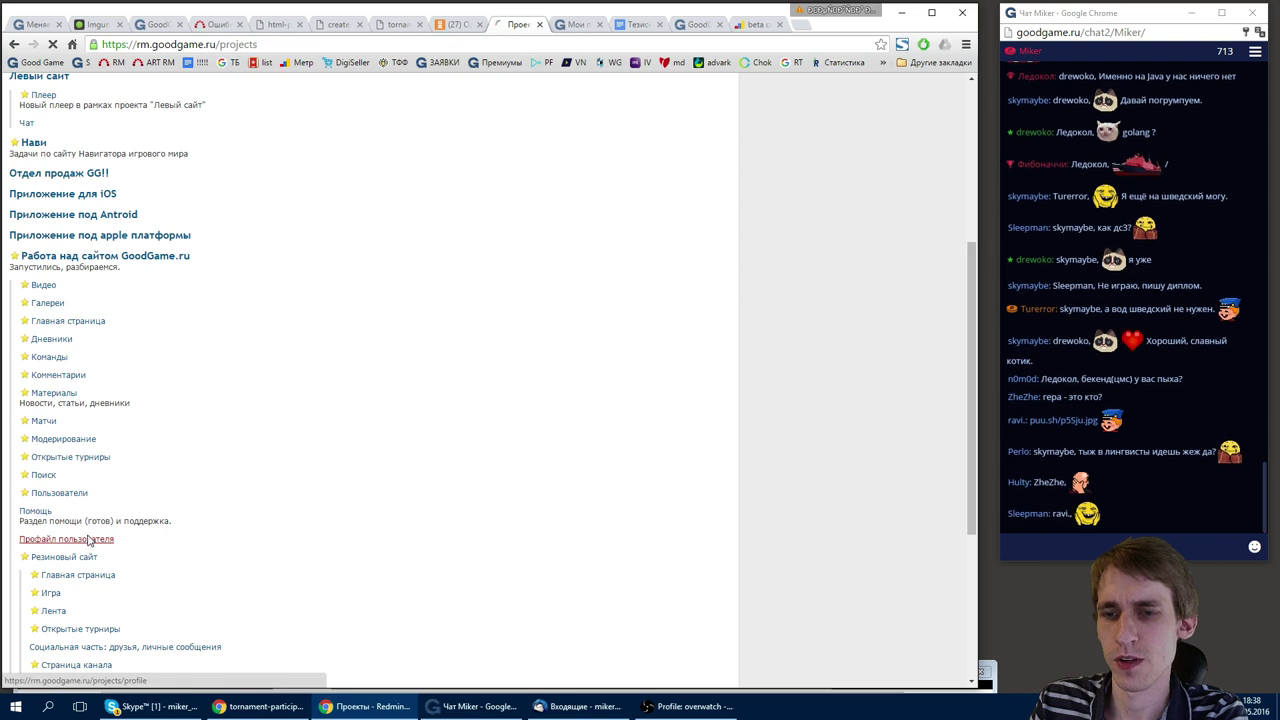
{"action": "left_click", "coordinate": [84, 539]}
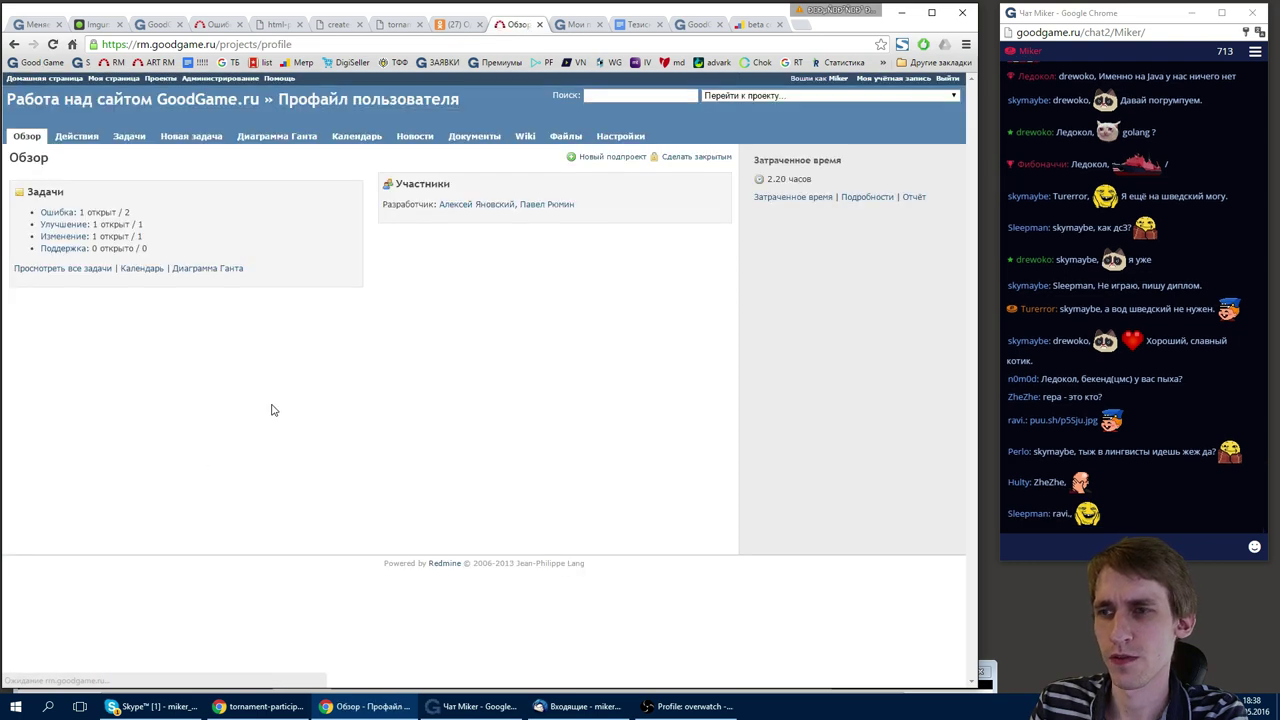
{"action": "left_click", "coordinate": [128, 137]}
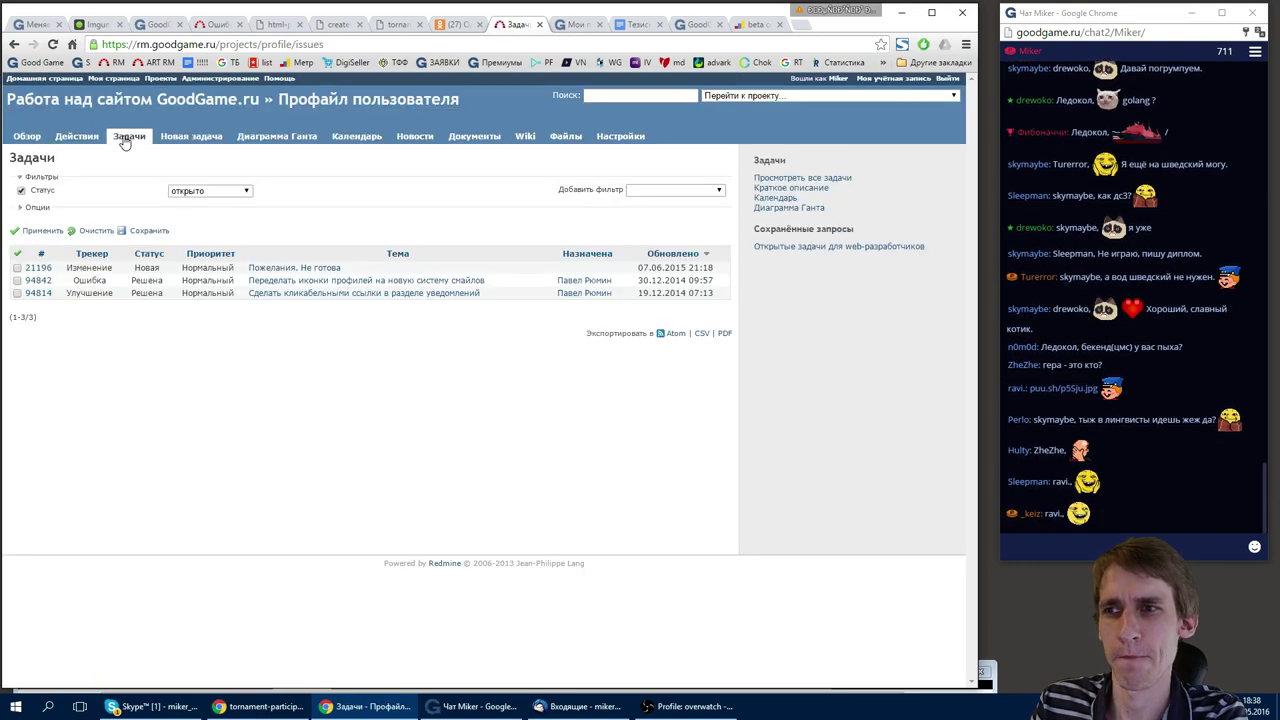
{"action": "left_click", "coordinate": [310, 268]}
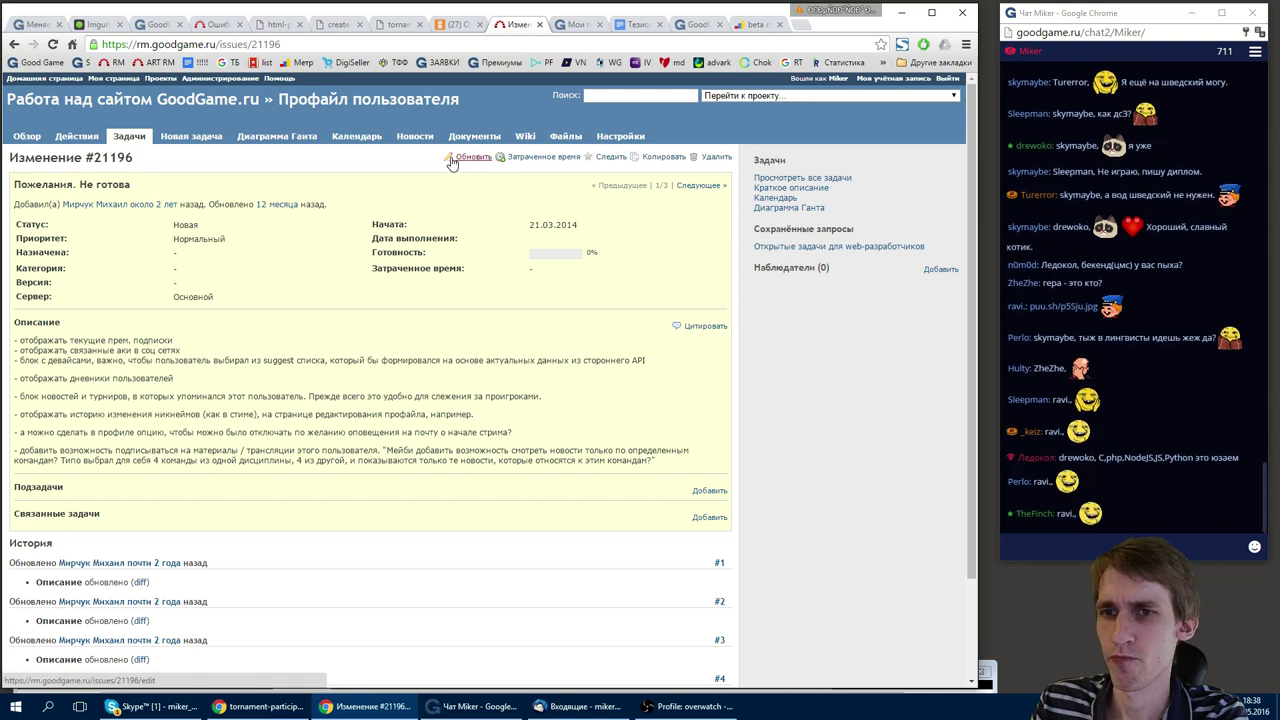
Step: Append comment #23's donation-statistics question to issue #21196's description and save the edit
{"action": "left_click", "coordinate": [468, 157]}
{"action": "left_click", "coordinate": [146, 207]}
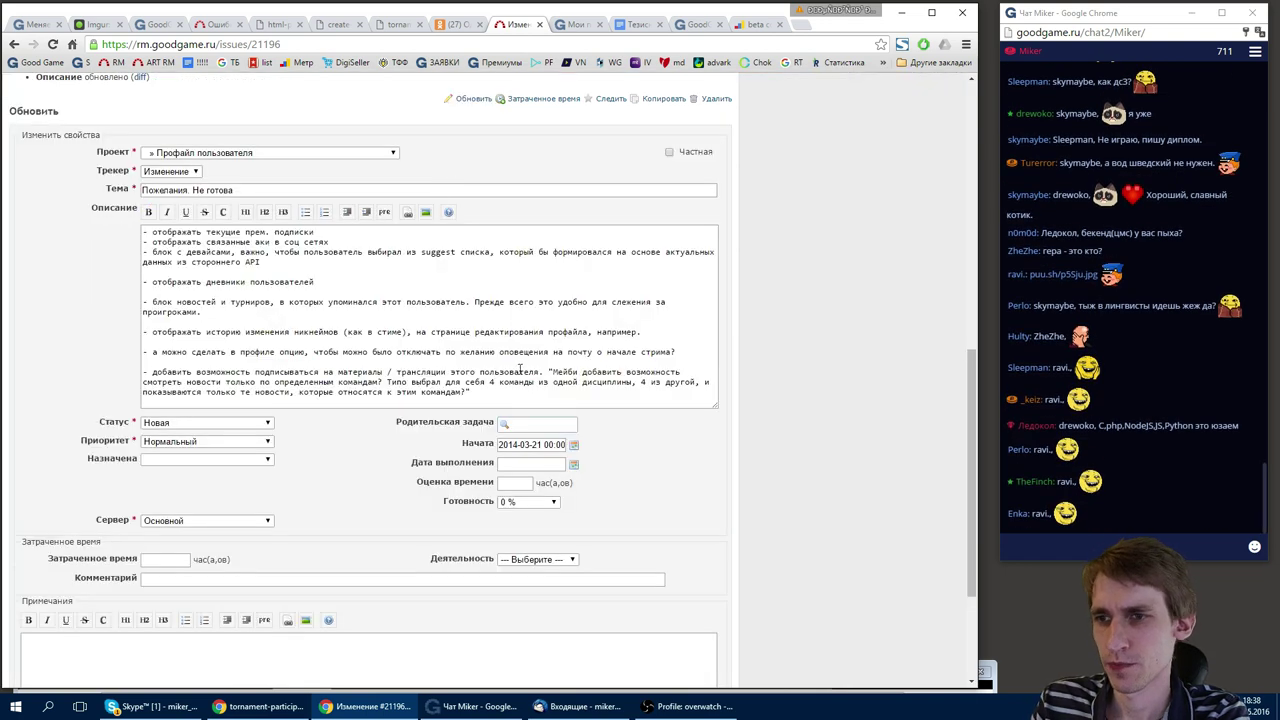
{"action": "scroll", "coordinate": [500, 300], "scroll_direction": "down", "scroll_amount": 2}
{"action": "left_click", "coordinate": [500, 198]}
{"action": "key", "text": "ctrl+v"}
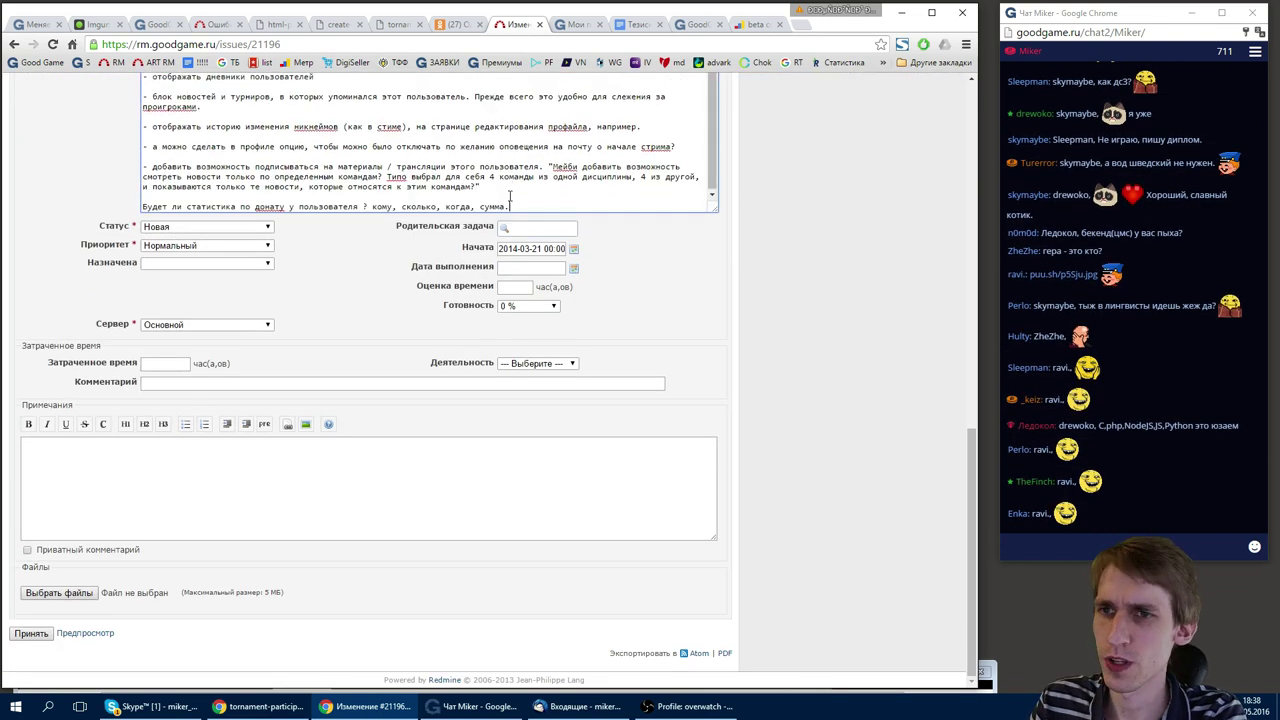
{"action": "type", "text": "-"}
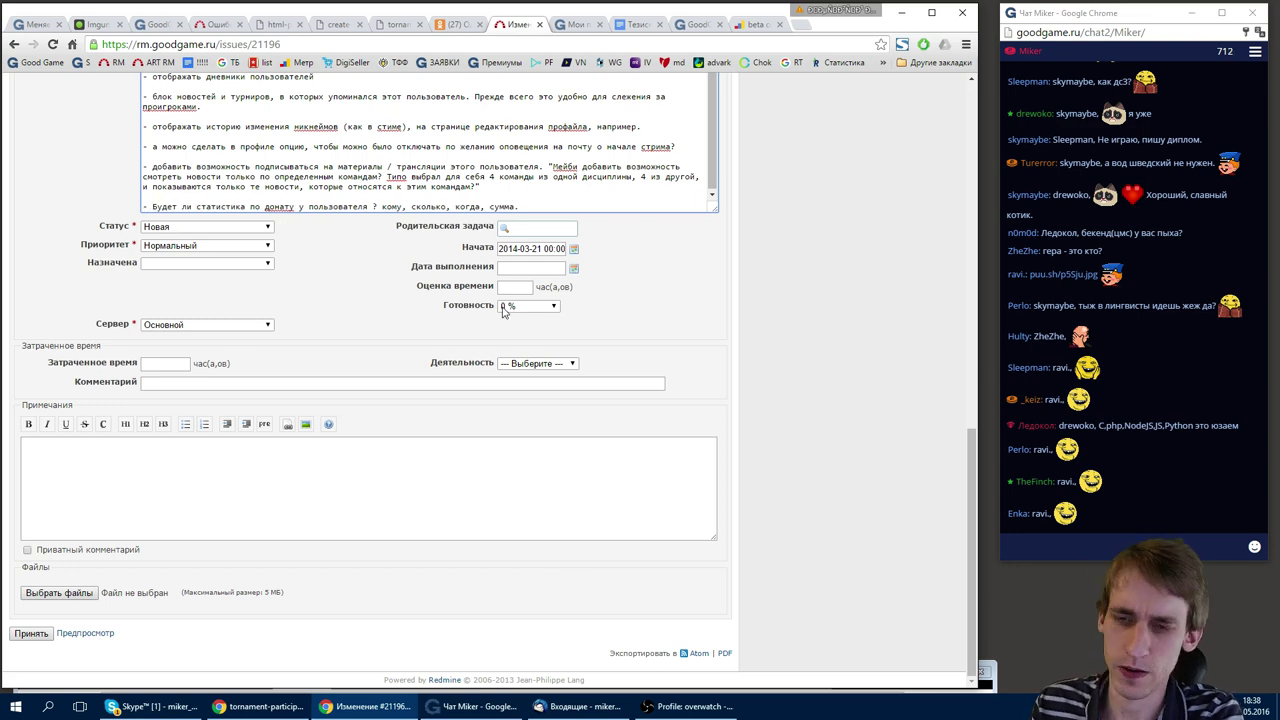
{"action": "left_click", "coordinate": [30, 633]}
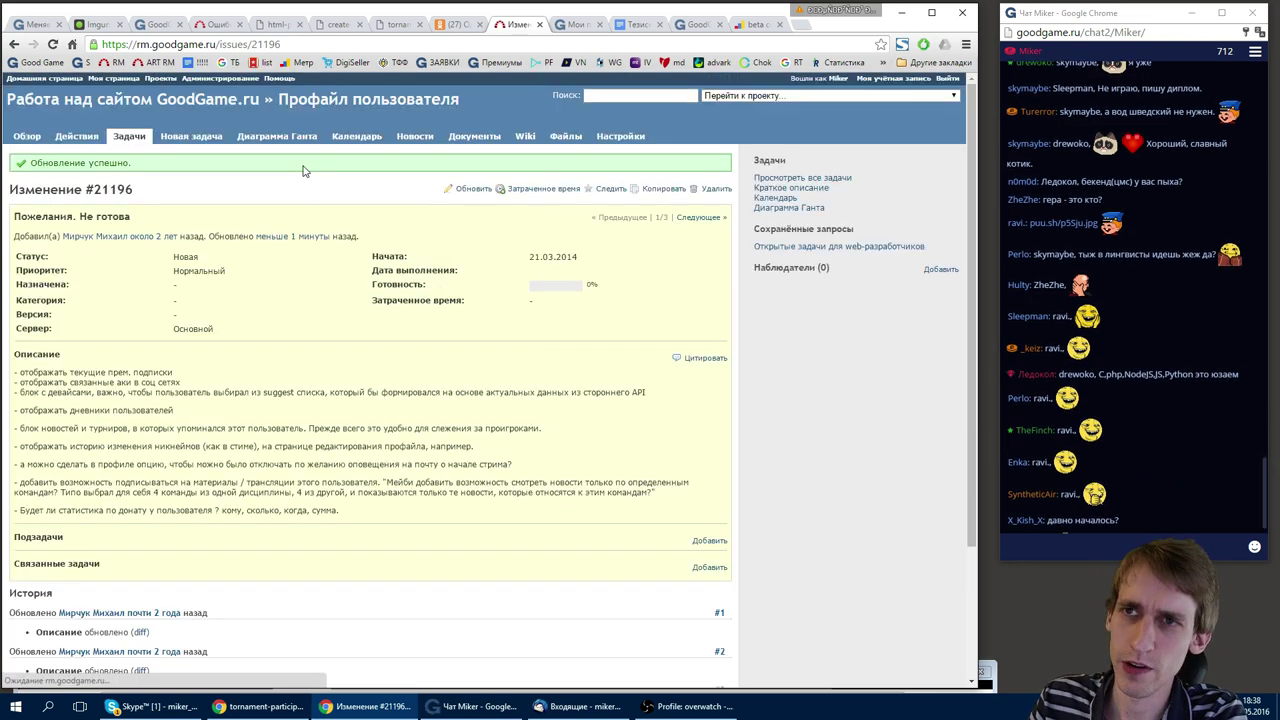
{"action": "left_click", "coordinate": [62, 26]}
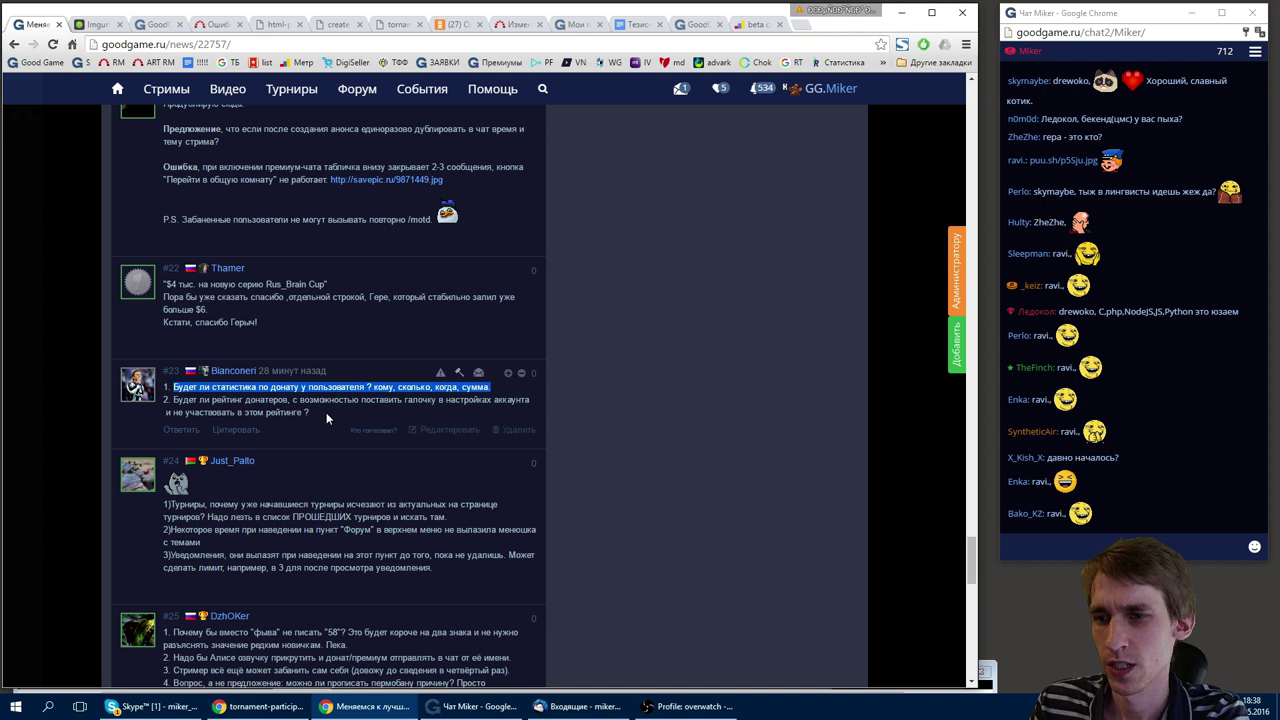
{"action": "left_click_drag", "start_coordinate": [326, 418], "coordinate": [167, 399]}
{"action": "left_click", "coordinate": [197, 399]}
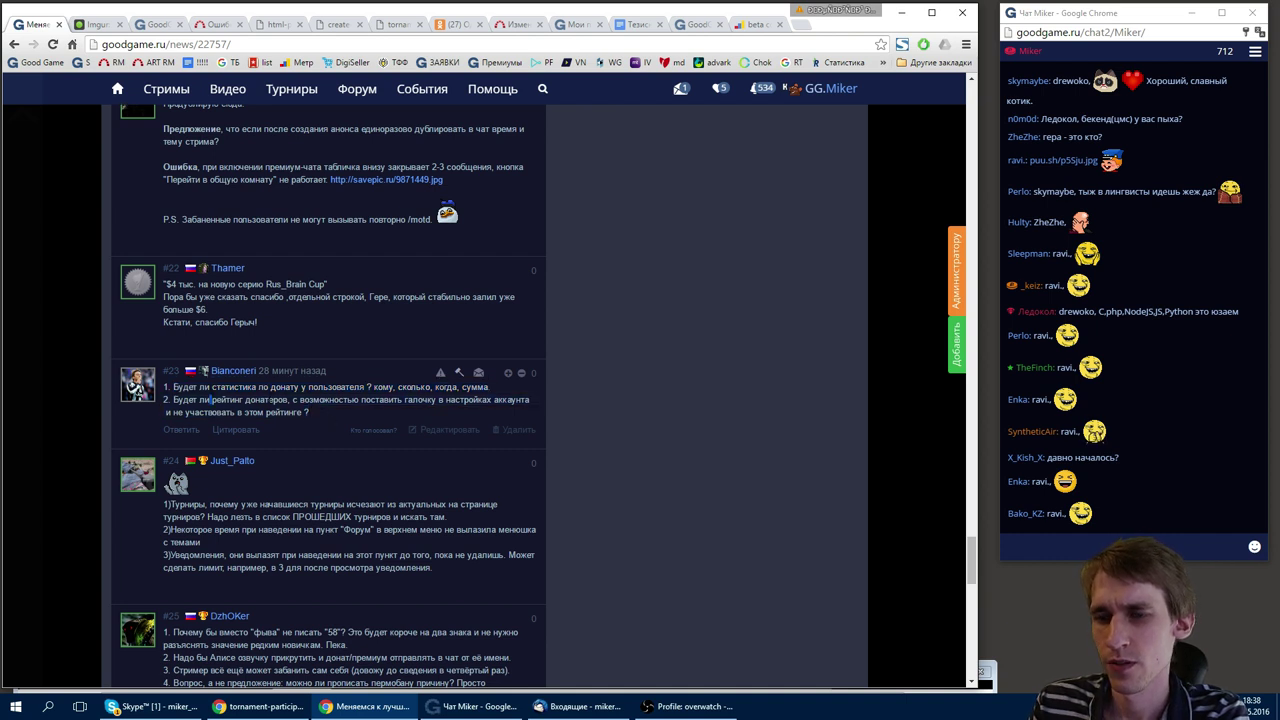
{"action": "double_click", "coordinate": [266, 400]}
{"action": "left_click", "coordinate": [728, 124]}
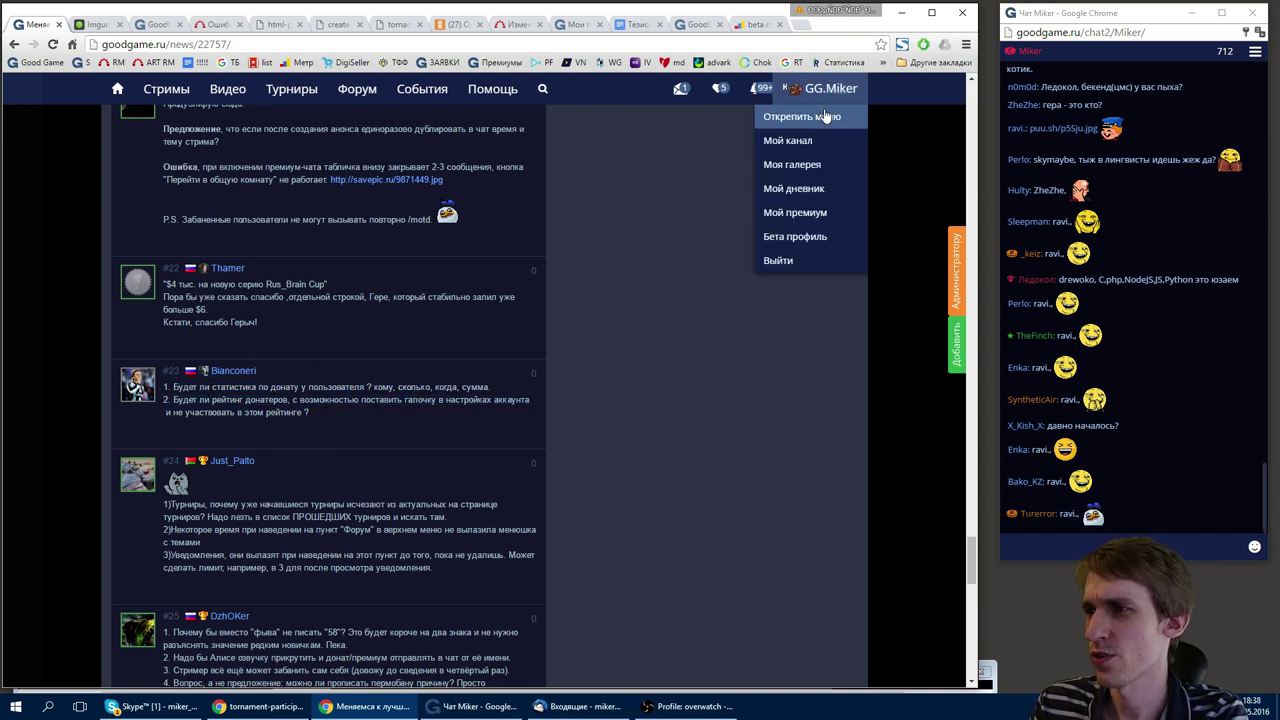
{"action": "left_click_drag", "start_coordinate": [320, 418], "coordinate": [174, 387]}
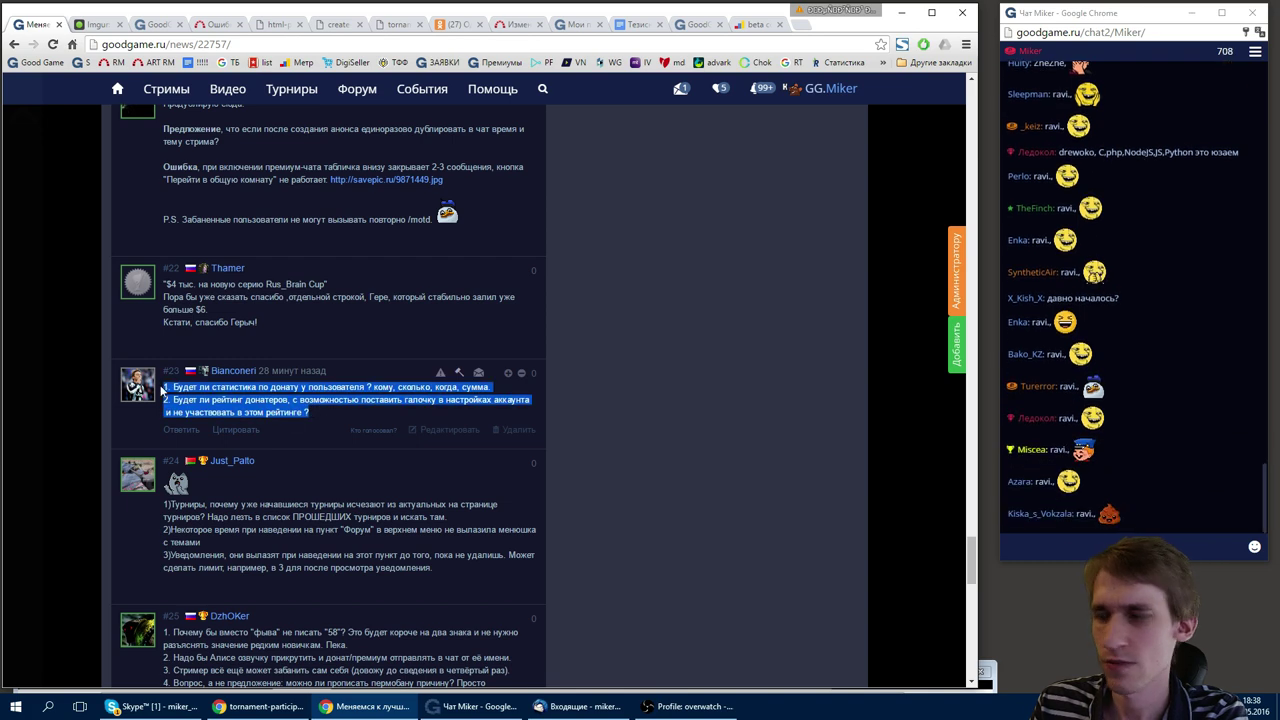
{"action": "double_click", "coordinate": [266, 400]}
{"action": "left_click", "coordinate": [802, 299]}
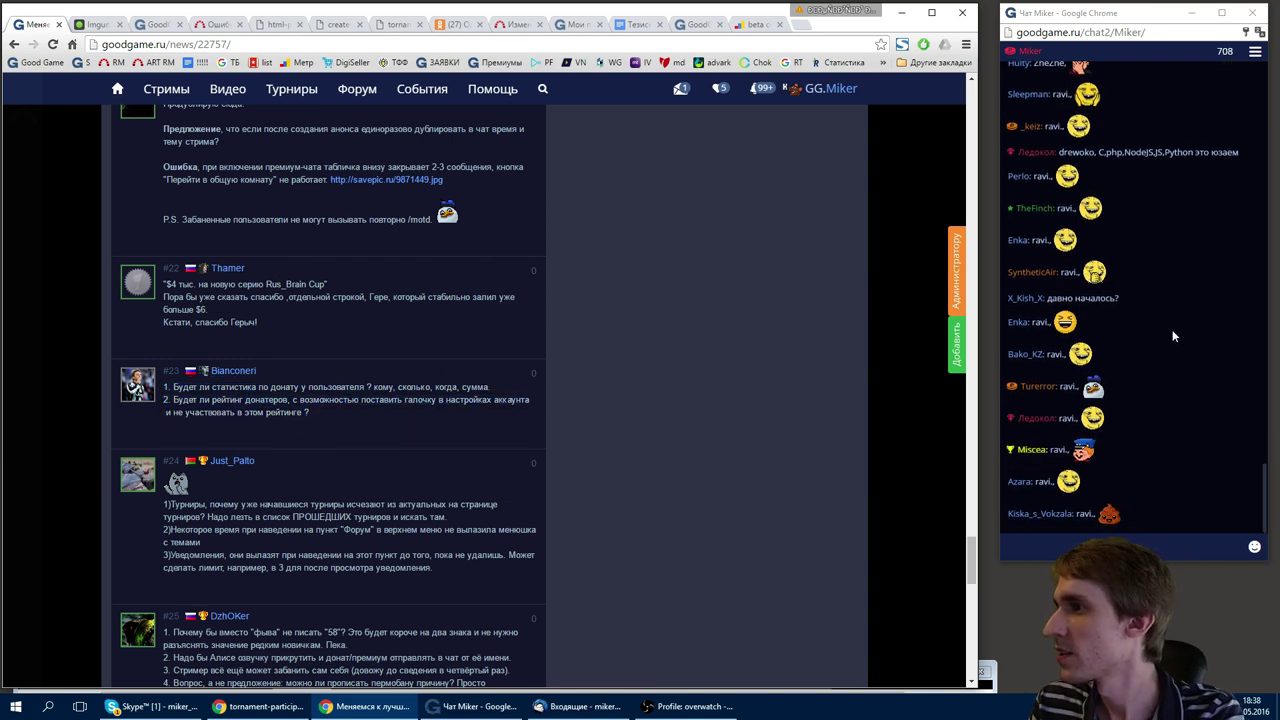
{"action": "left_click", "coordinate": [1200, 360]}
{"action": "scroll", "coordinate": [1210, 370], "scroll_direction": "up", "scroll_amount": 5}
{"action": "scroll", "coordinate": [1211, 372], "scroll_direction": "up", "scroll_amount": 1}
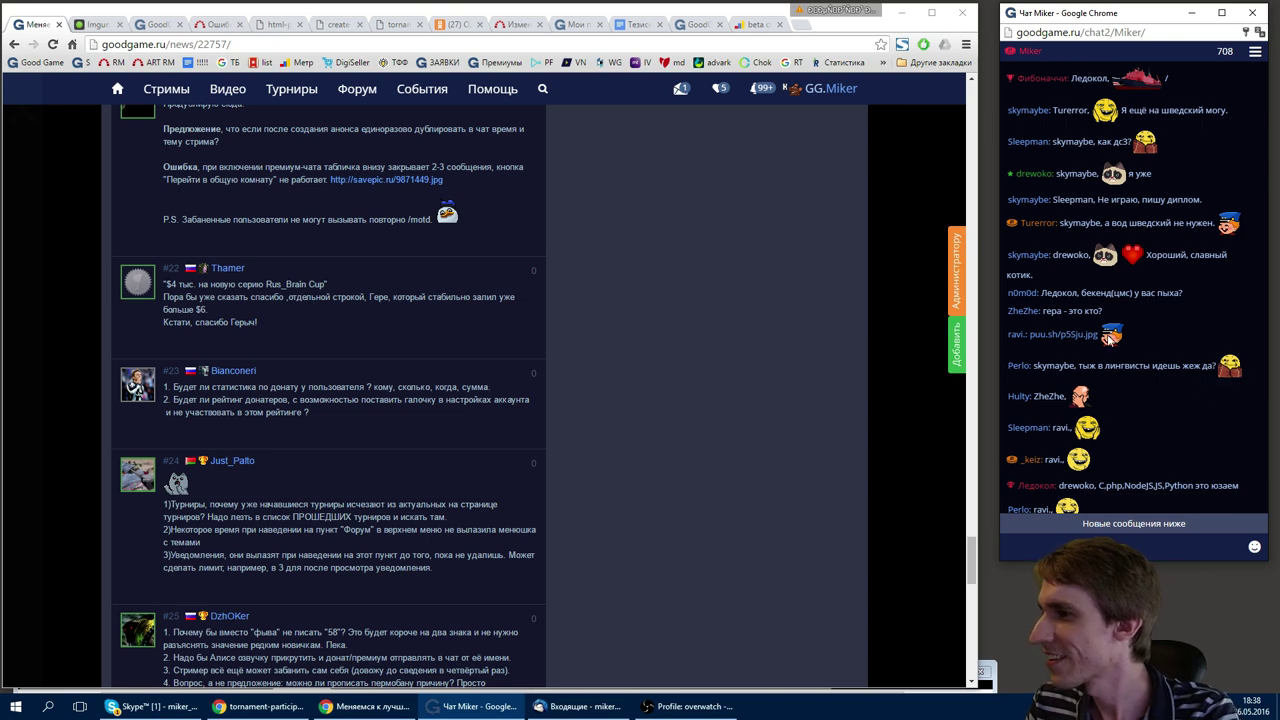
{"action": "left_click", "coordinate": [1065, 334]}
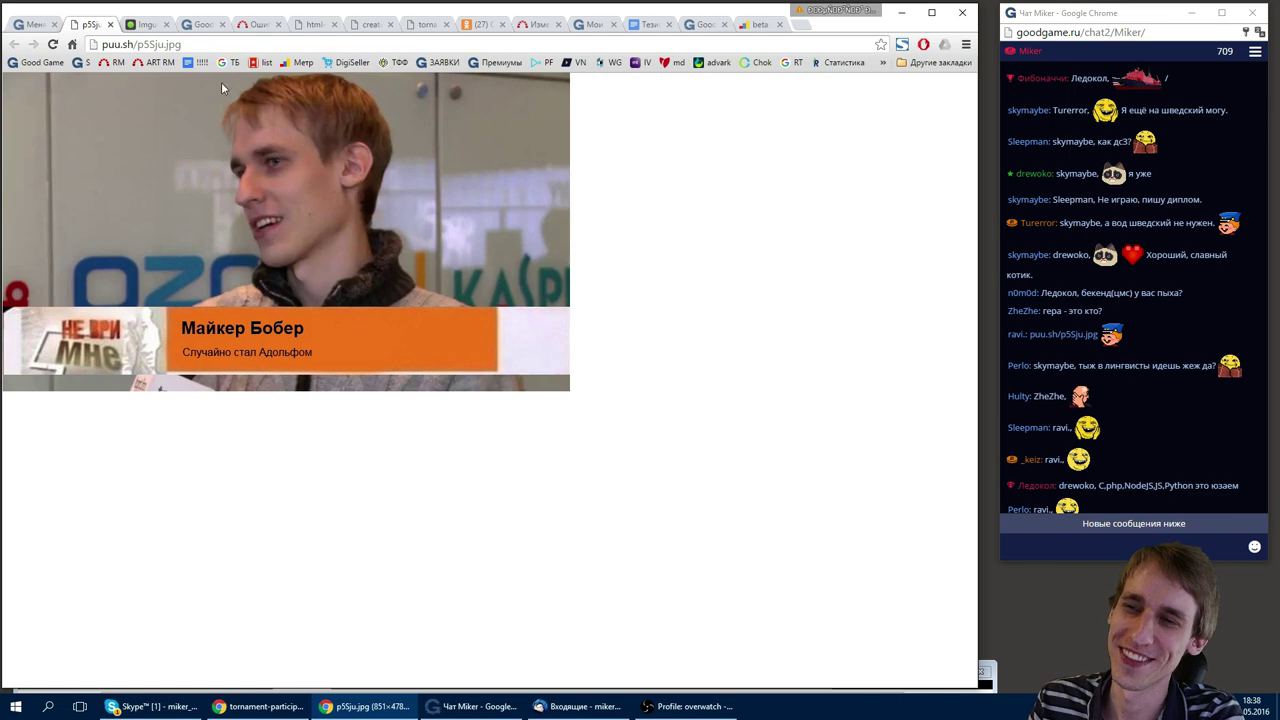
{"action": "left_click", "coordinate": [111, 25]}
{"action": "scroll", "coordinate": [589, 361], "scroll_direction": "down", "scroll_amount": 2}
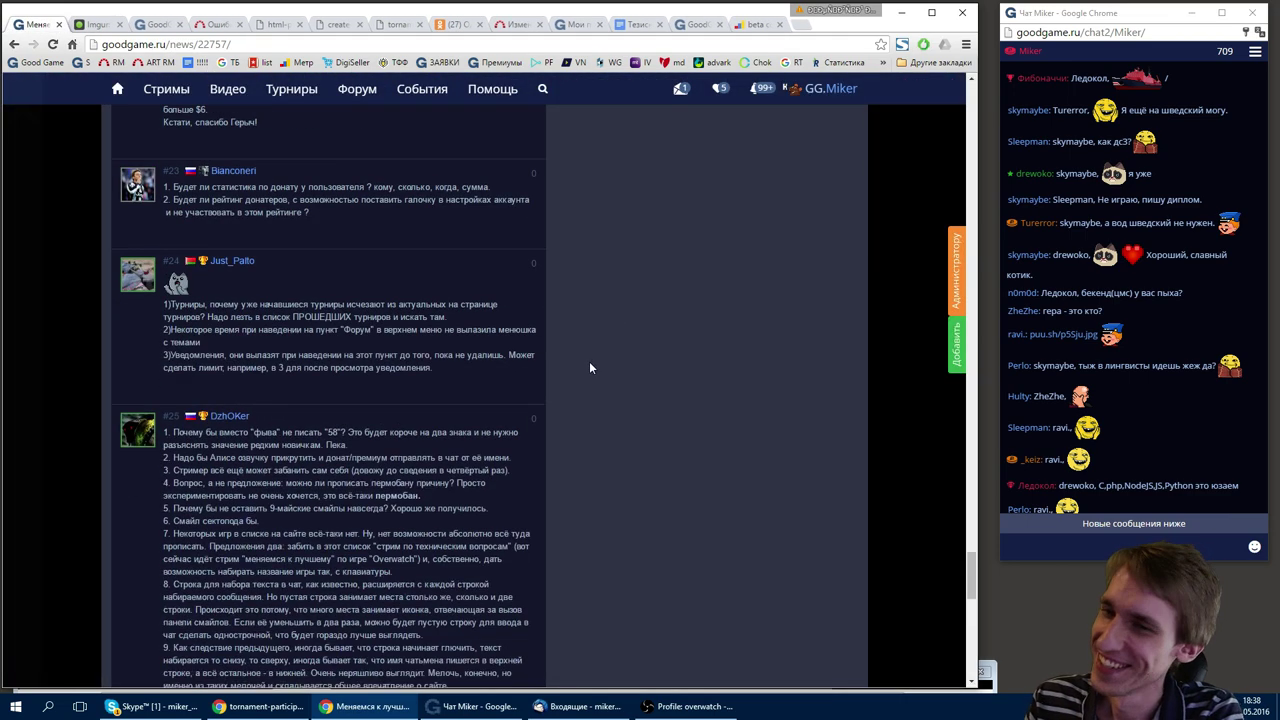
{"action": "scroll", "coordinate": [589, 361], "scroll_direction": "up", "scroll_amount": 2}
{"action": "scroll", "coordinate": [410, 430], "scroll_direction": "up", "scroll_amount": 1}
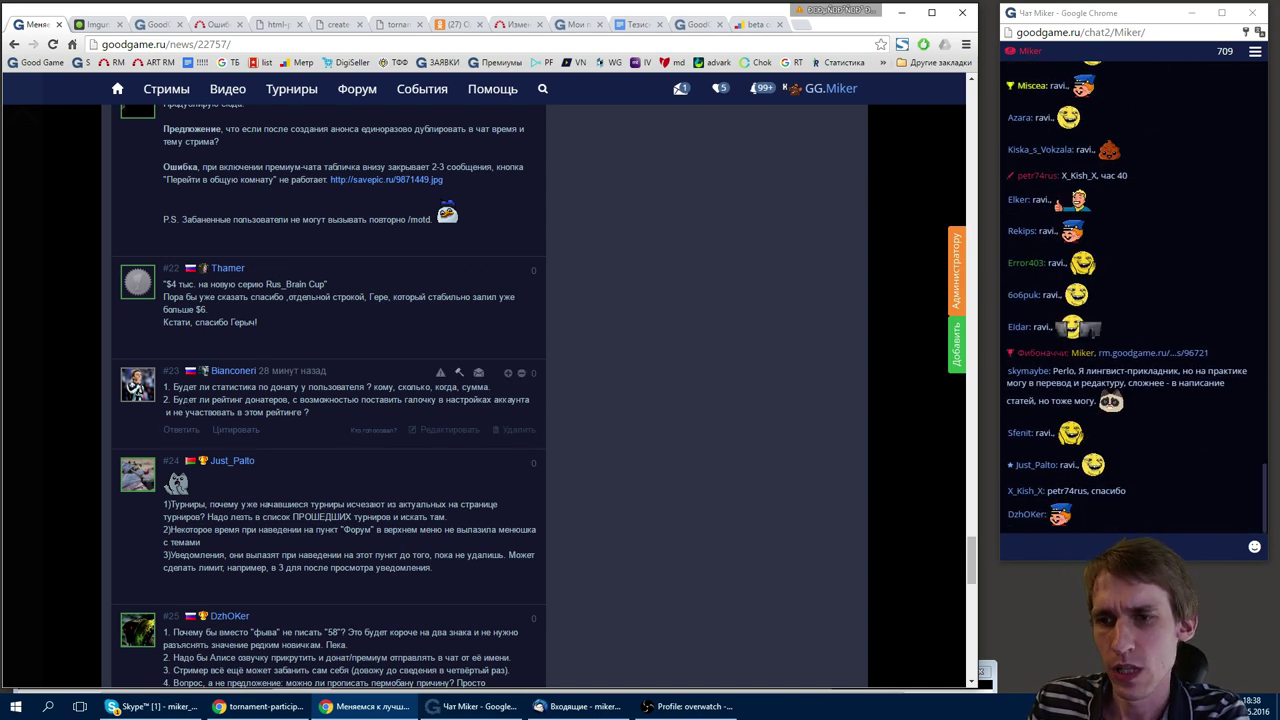
{"action": "left_click_drag", "start_coordinate": [188, 400], "coordinate": [336, 400]}
{"action": "double_click", "coordinate": [330, 400]}
{"action": "double_click", "coordinate": [420, 400]}
{"action": "double_click", "coordinate": [470, 400]}
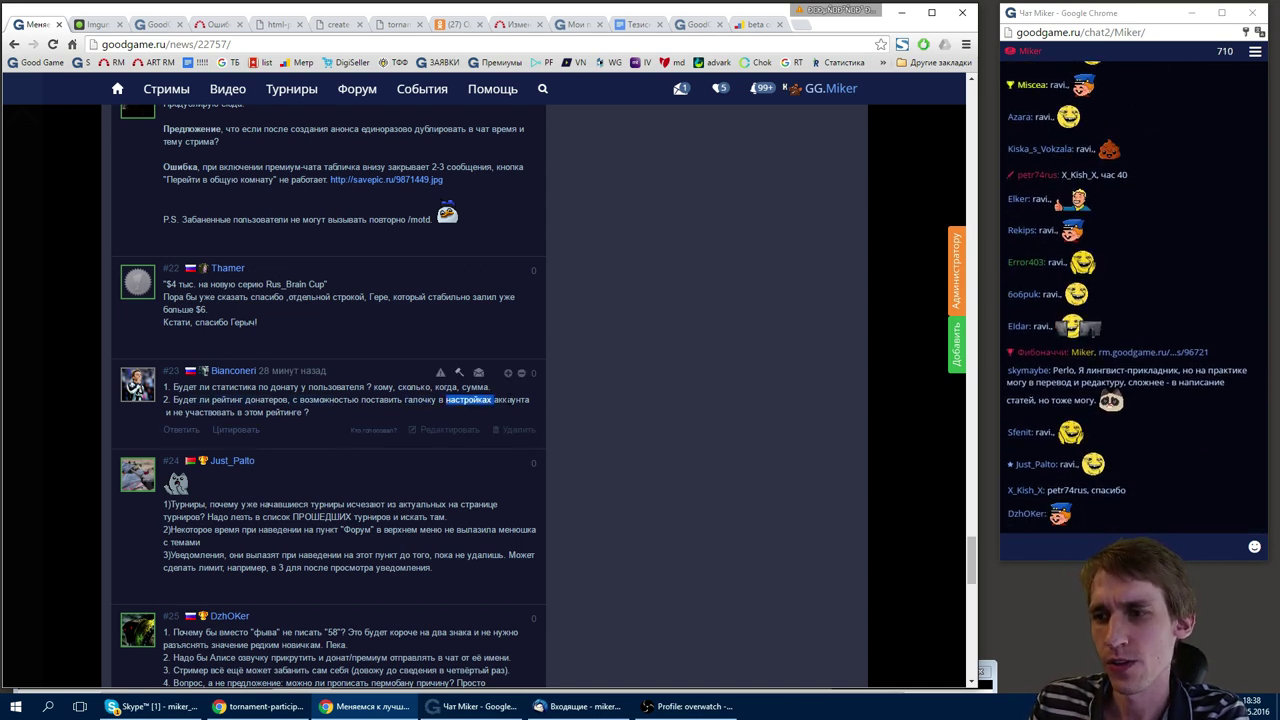
{"action": "double_click", "coordinate": [512, 400]}
{"action": "triple_click", "coordinate": [300, 410]}
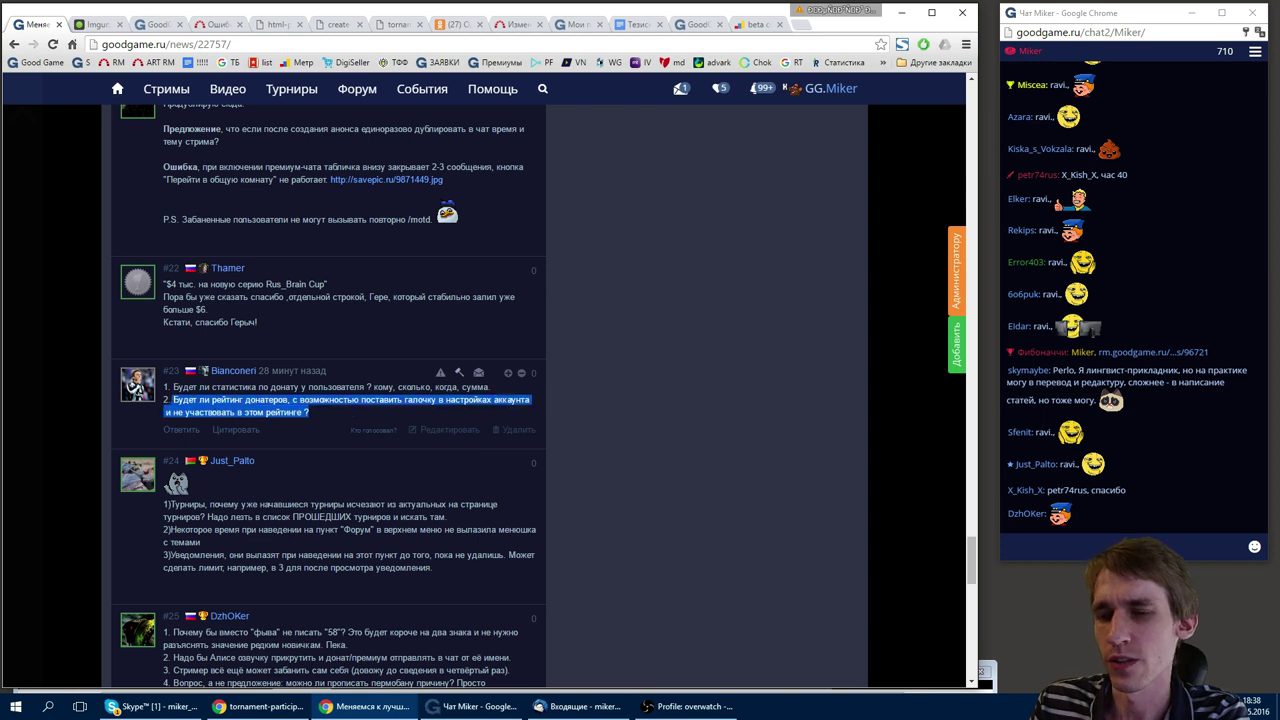
{"action": "left_click", "coordinate": [186, 400]}
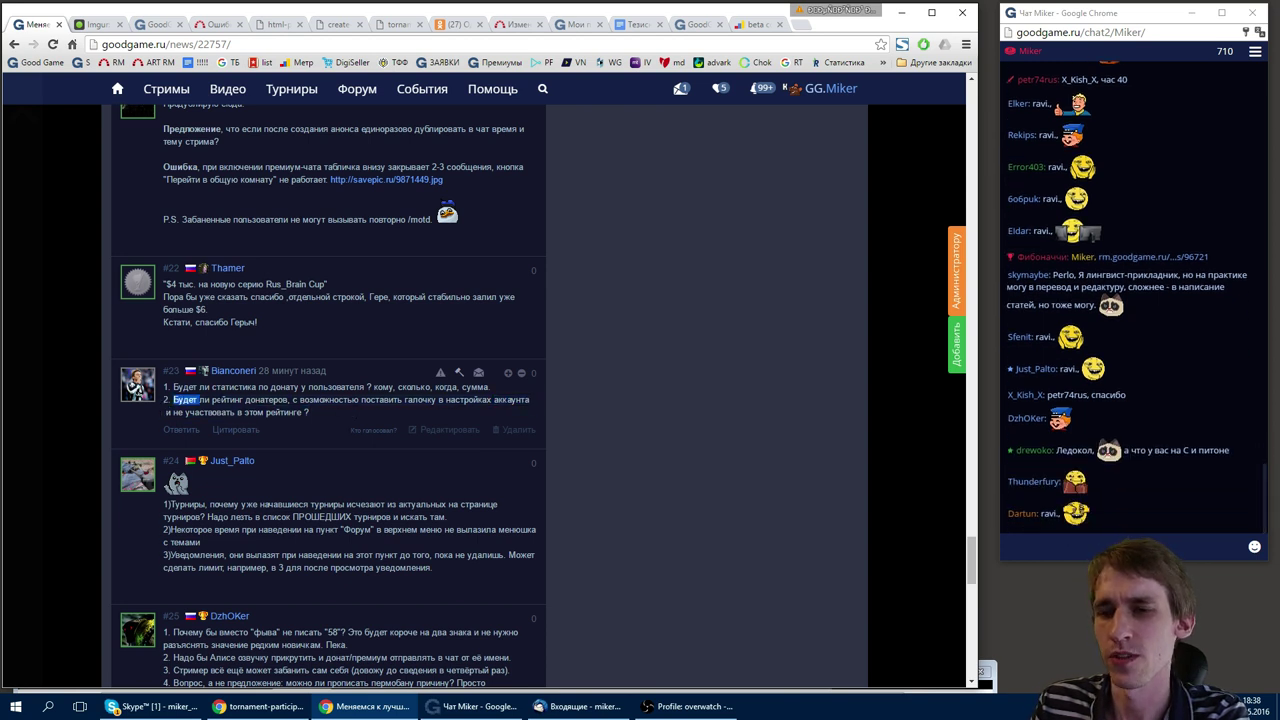
{"action": "double_click", "coordinate": [330, 400]}
{"action": "left_click", "coordinate": [394, 411]}
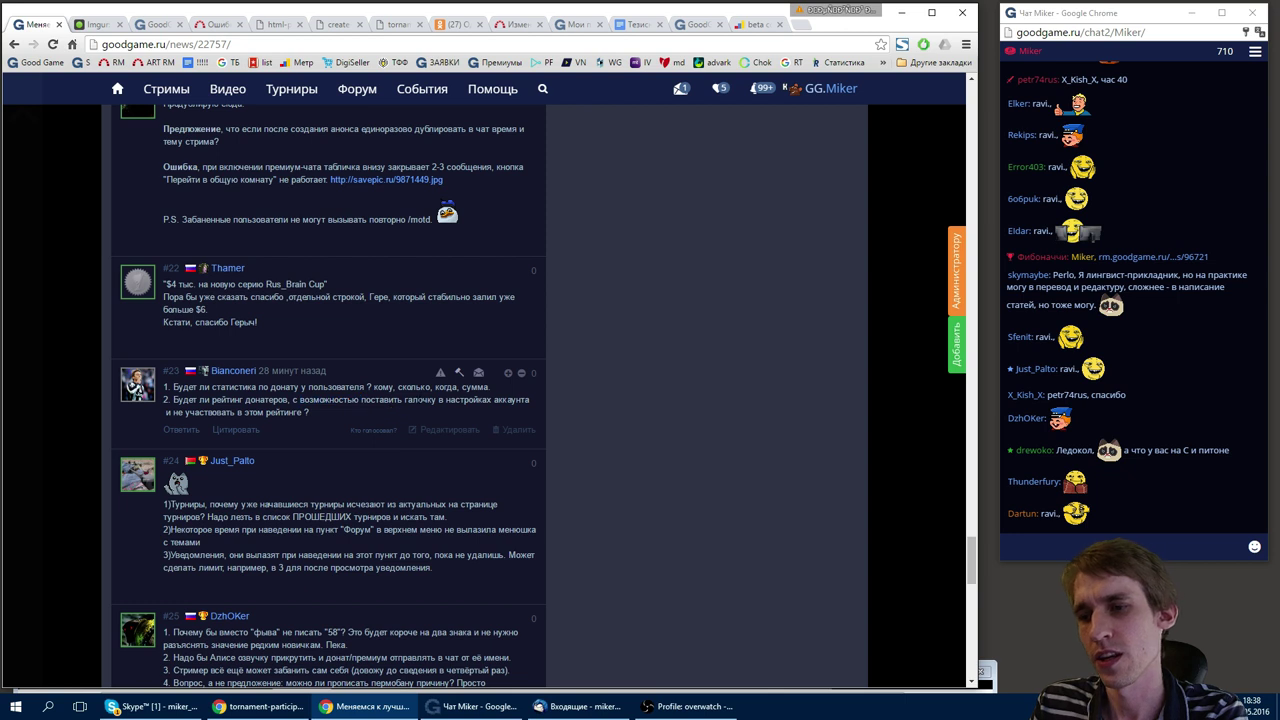
{"action": "double_click", "coordinate": [420, 400]}
{"action": "double_click", "coordinate": [382, 400]}
{"action": "double_click", "coordinate": [330, 400]}
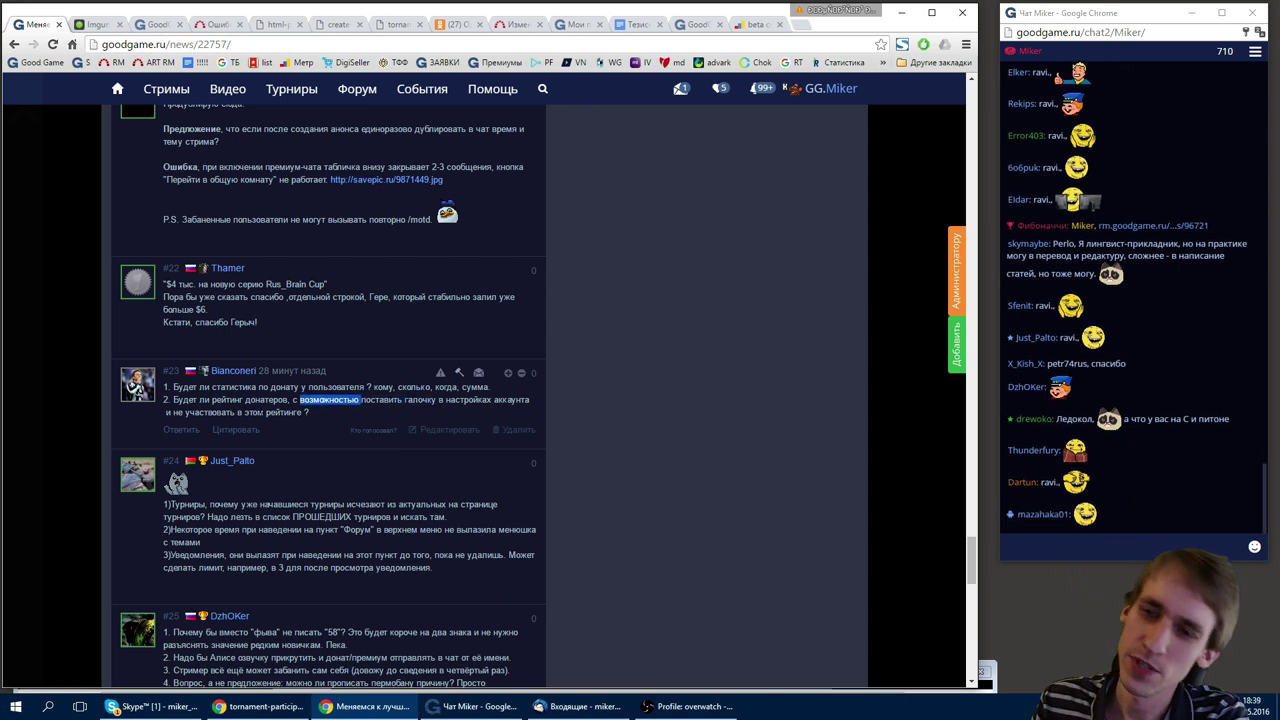
{"action": "double_click", "coordinate": [283, 412]}
{"action": "left_click", "coordinate": [283, 412]}
{"action": "left_click_drag", "start_coordinate": [205, 400], "coordinate": [312, 412]}
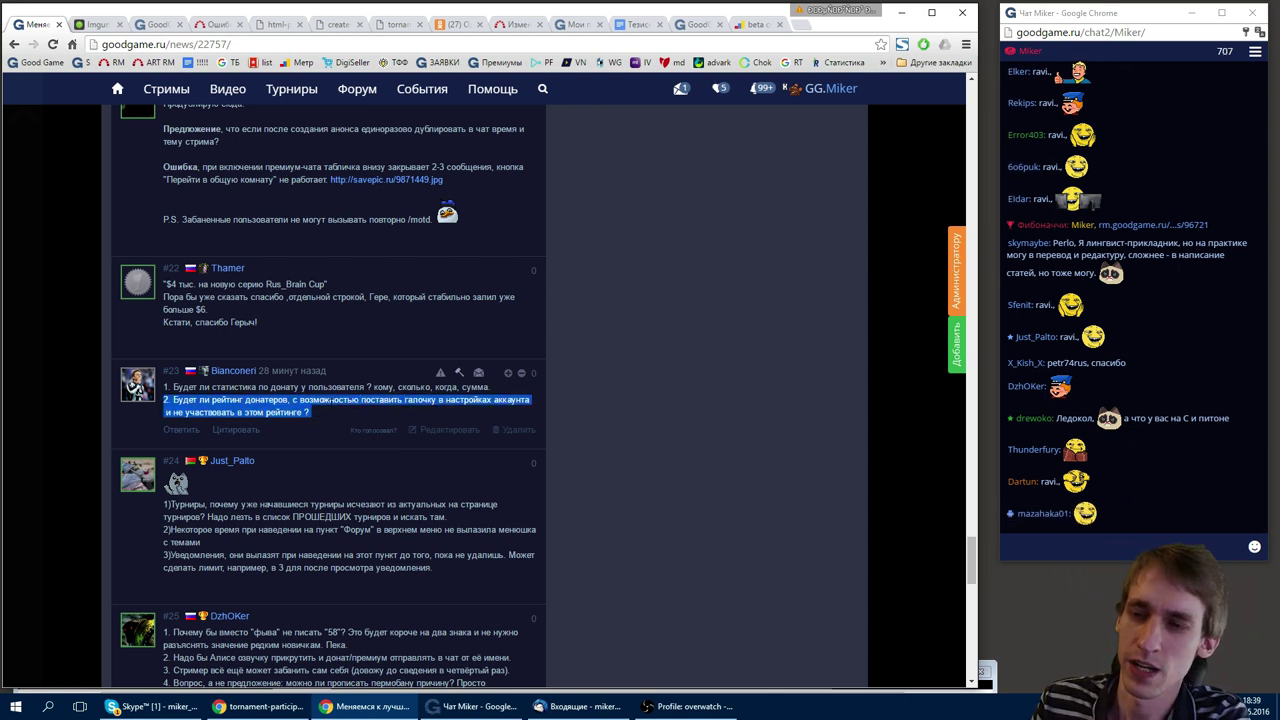
{"action": "left_click", "coordinate": [322, 416]}
{"action": "left_click_drag", "start_coordinate": [205, 400], "coordinate": [342, 420]}
{"action": "double_click", "coordinate": [228, 400]}
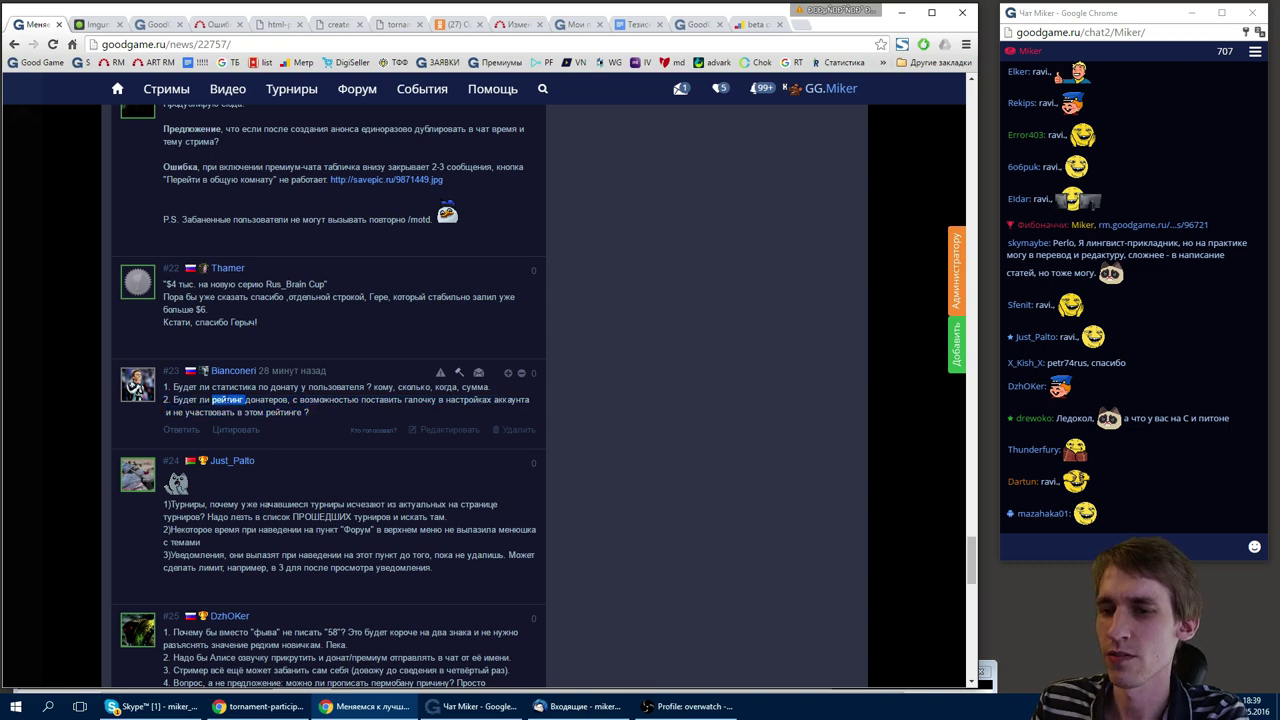
{"action": "double_click", "coordinate": [330, 400]}
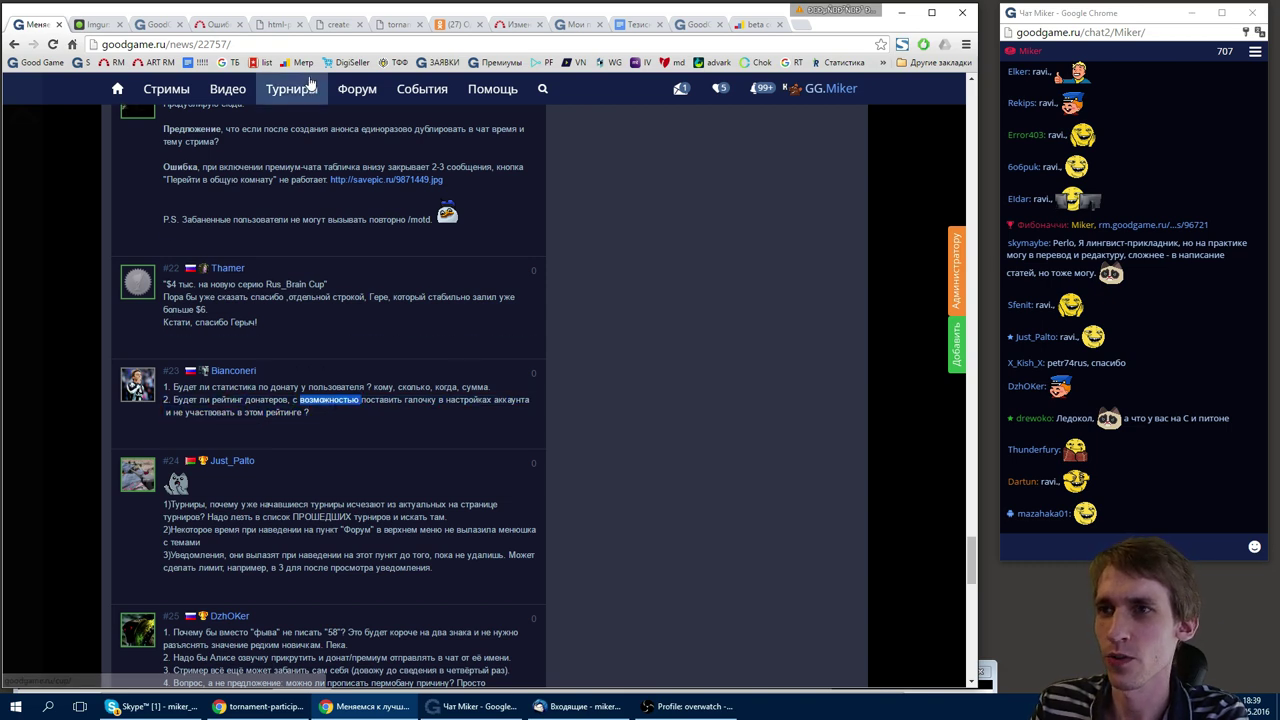
{"action": "left_click", "coordinate": [334, 28]}
{"action": "left_click", "coordinate": [388, 25]}
{"action": "left_click", "coordinate": [284, 28]}
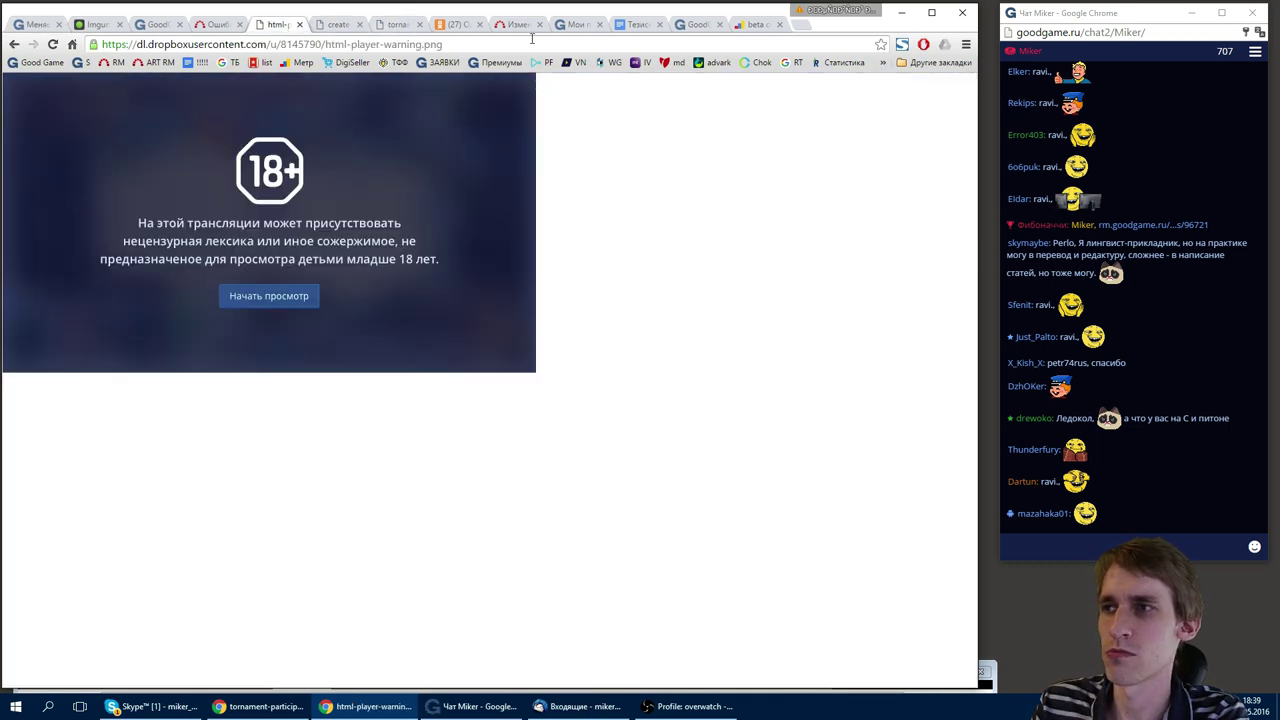
{"action": "key", "text": "alt+Tab"}
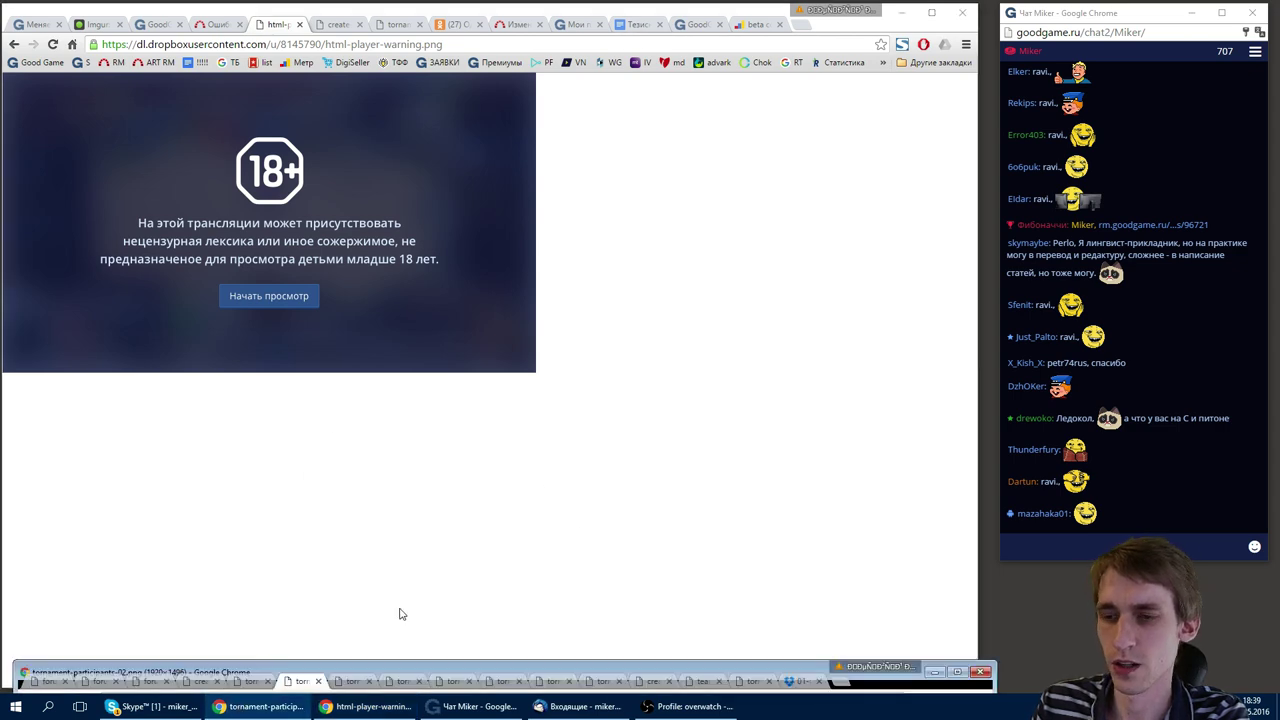
{"action": "left_click_drag", "start_coordinate": [450, 674], "coordinate": [462, 22]}
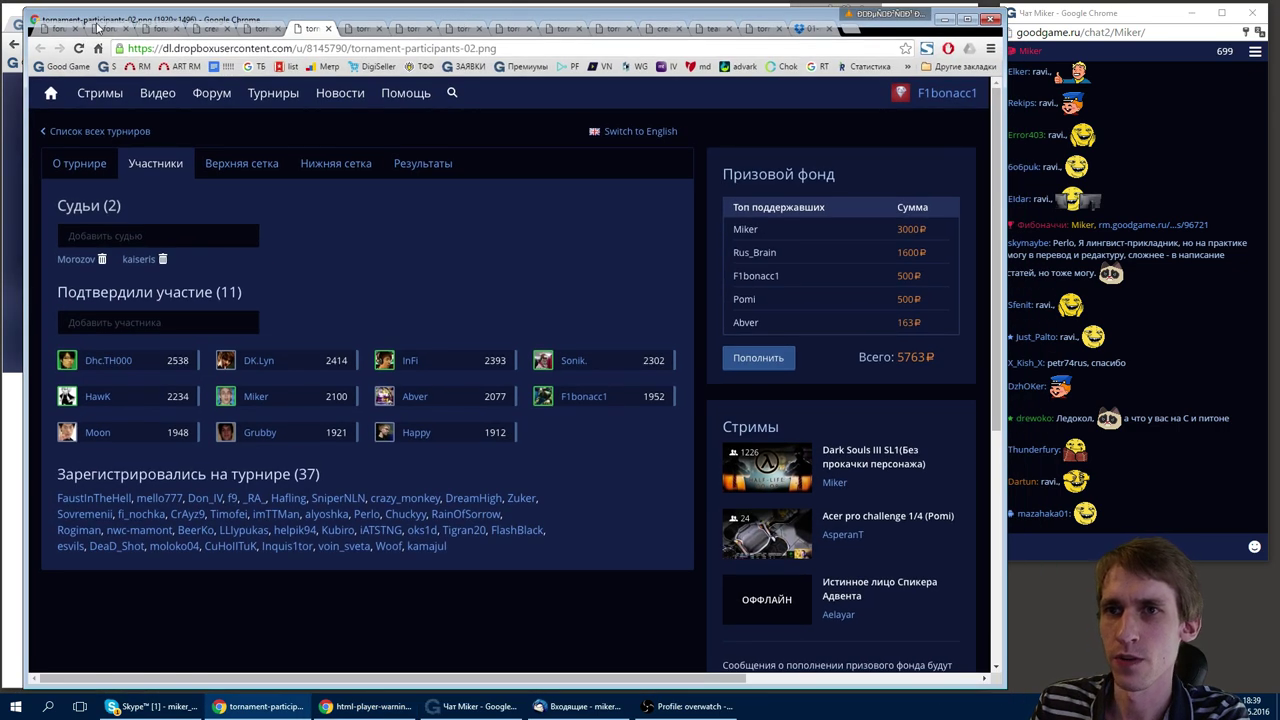
{"action": "left_click", "coordinate": [70, 29]}
{"action": "left_click", "coordinate": [104, 30]}
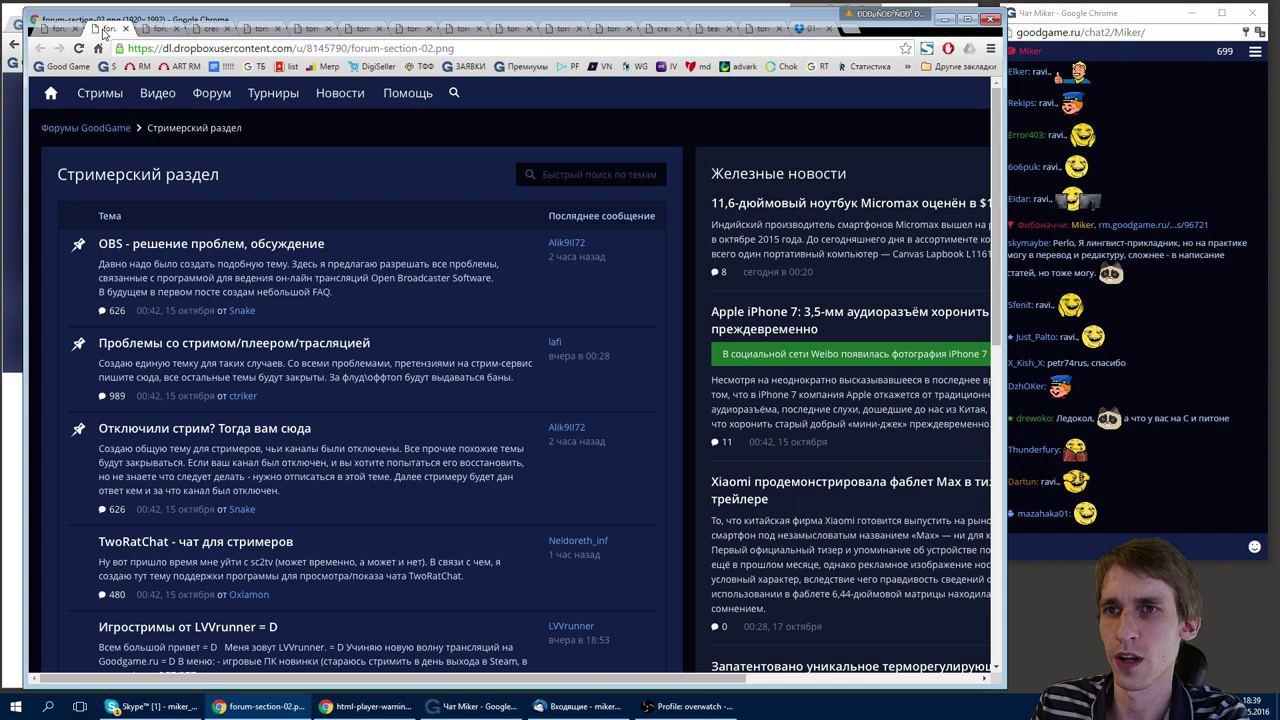
{"action": "left_click", "coordinate": [155, 30]}
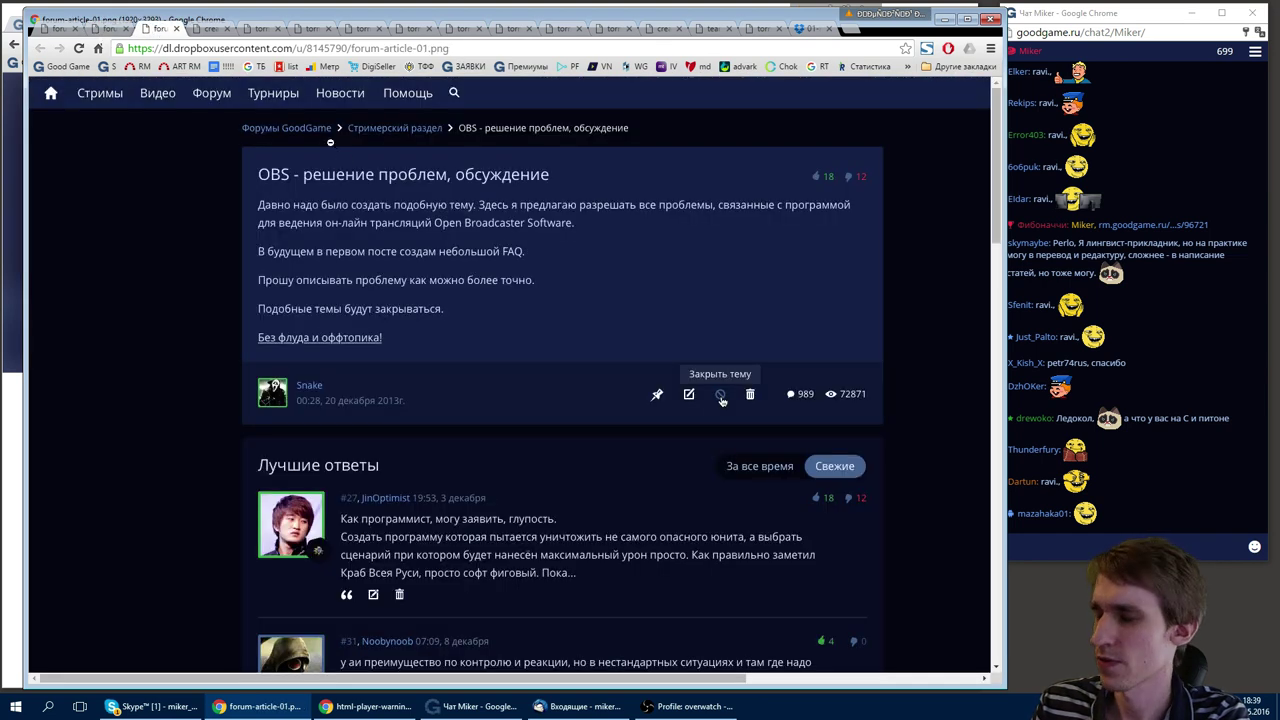
{"action": "left_click", "coordinate": [109, 30]}
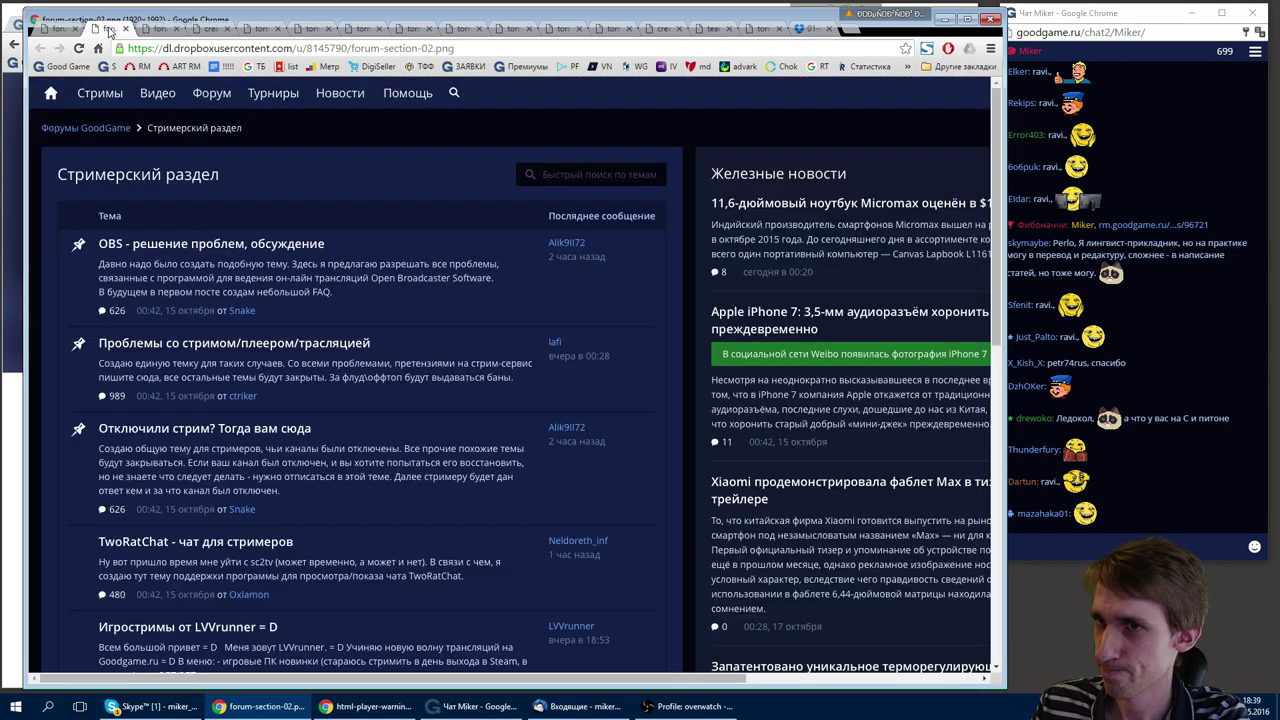
{"action": "left_click", "coordinate": [212, 30]}
{"action": "left_click", "coordinate": [260, 30]}
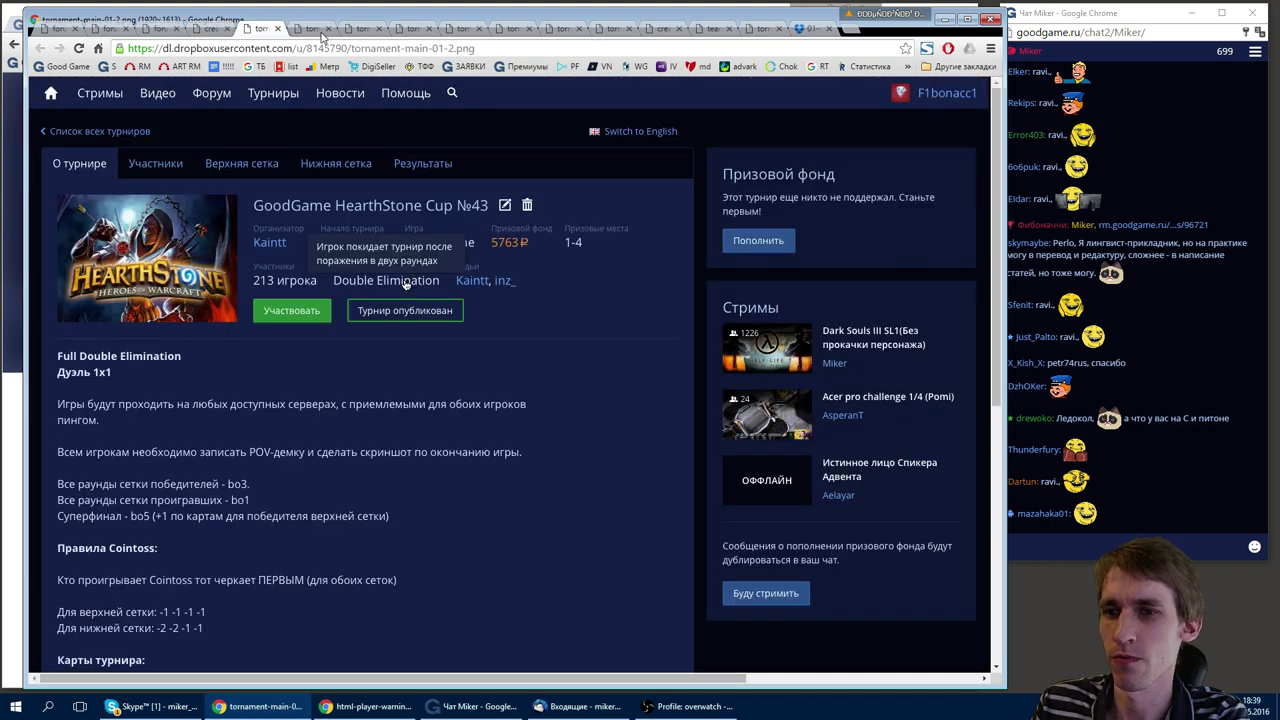
{"action": "left_click", "coordinate": [316, 30]}
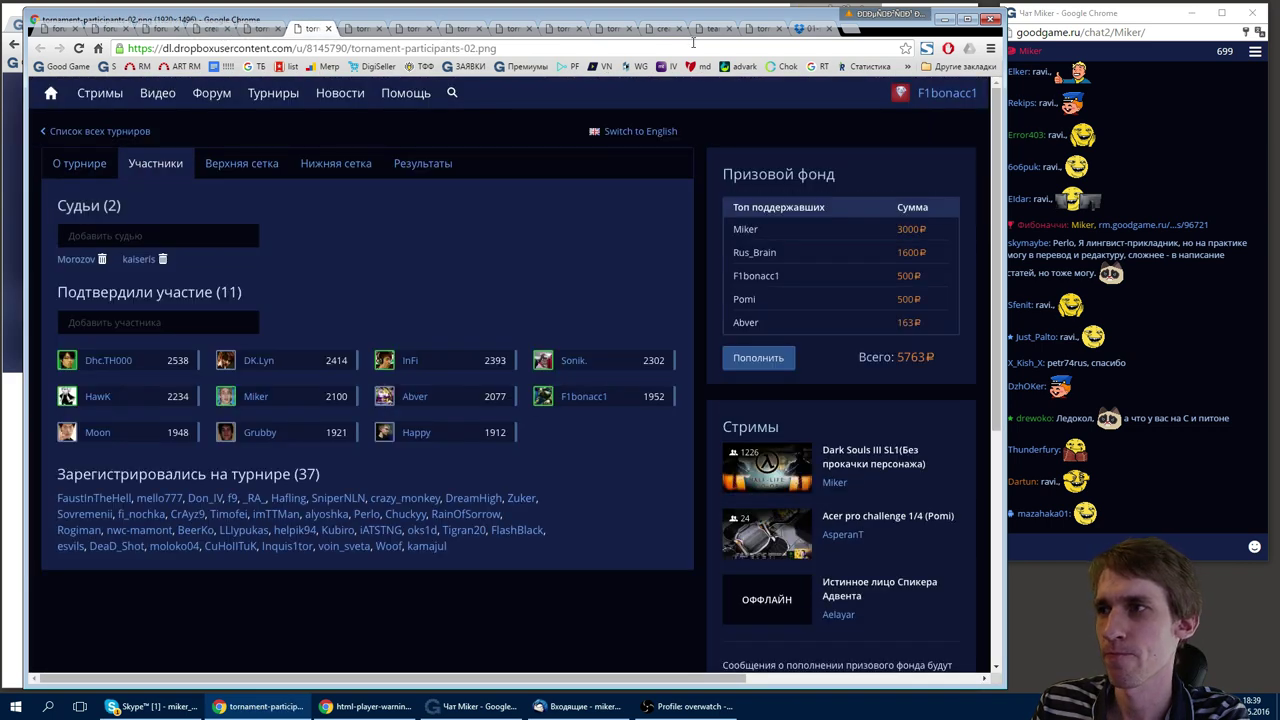
{"action": "left_click", "coordinate": [57, 30]}
{"action": "left_click", "coordinate": [720, 28]}
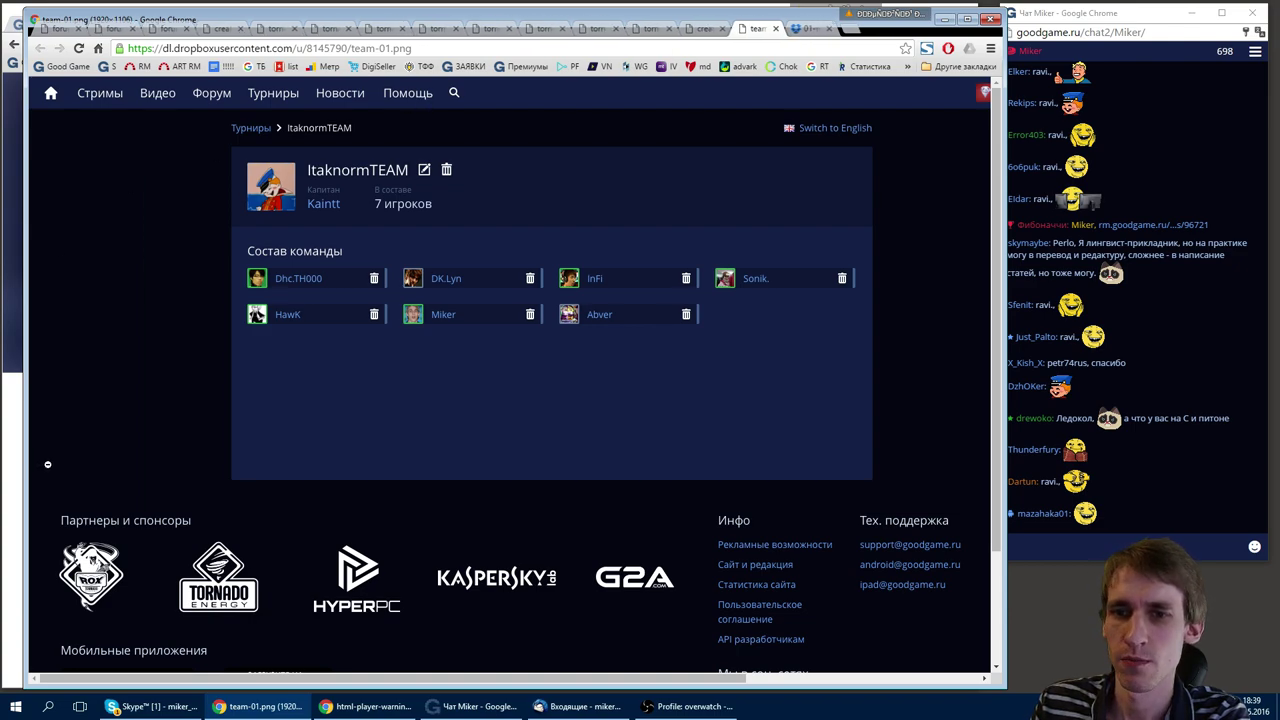
{"action": "key", "text": "alt+Tab"}
{"action": "key", "text": "ctrl+1"}
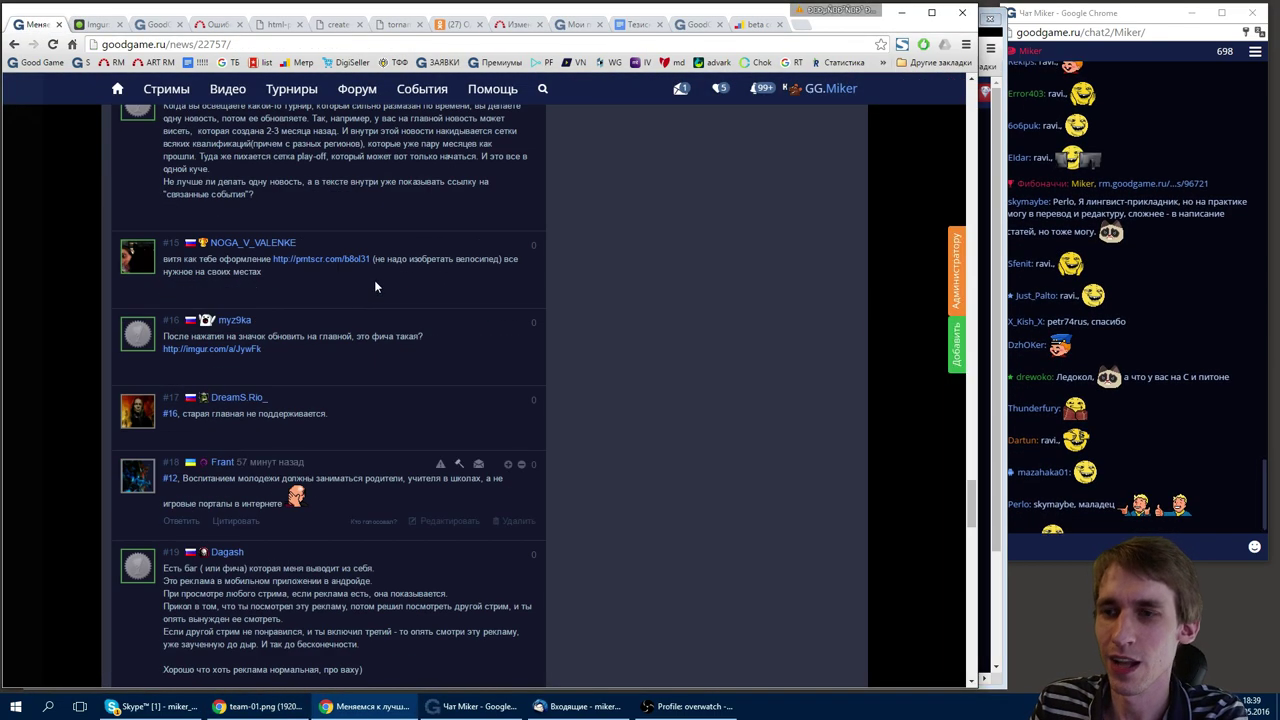
Step: Open the audience and stats mockup links and view the audience mockup full size
{"action": "scroll", "coordinate": [375, 287], "scroll_direction": "up", "scroll_amount": 15}
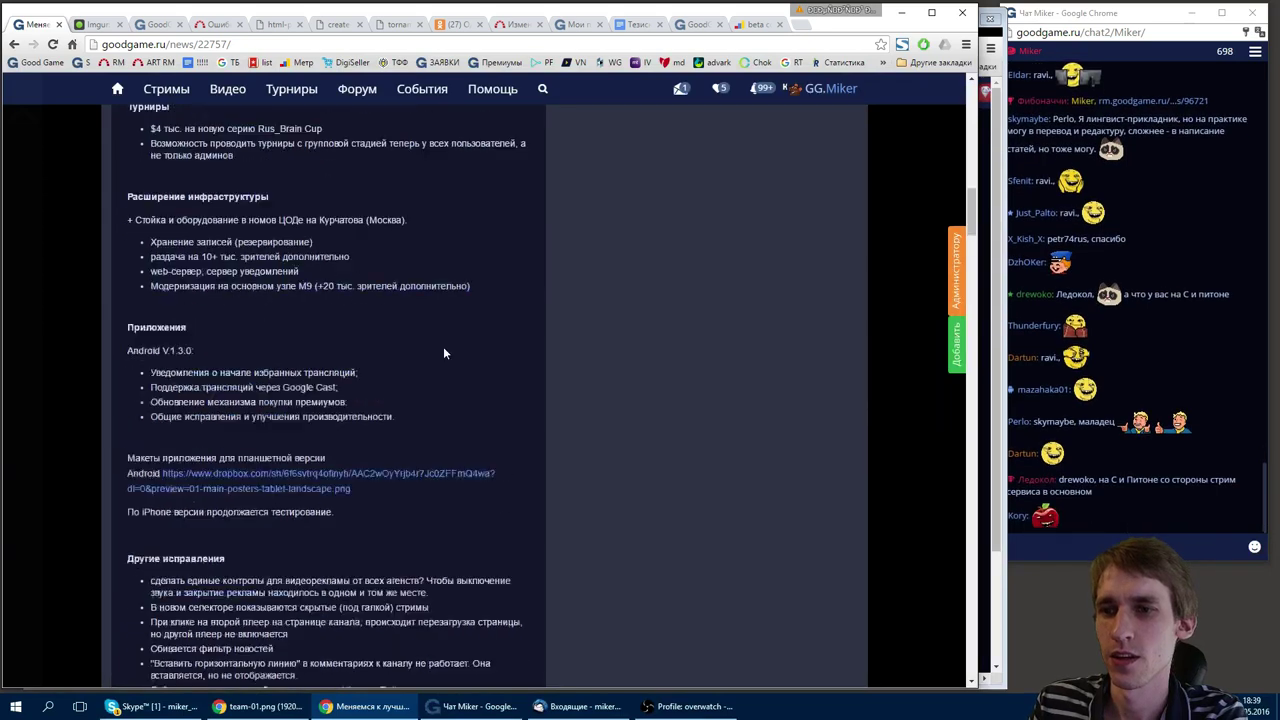
{"action": "scroll", "coordinate": [445, 353], "scroll_direction": "up", "scroll_amount": 6}
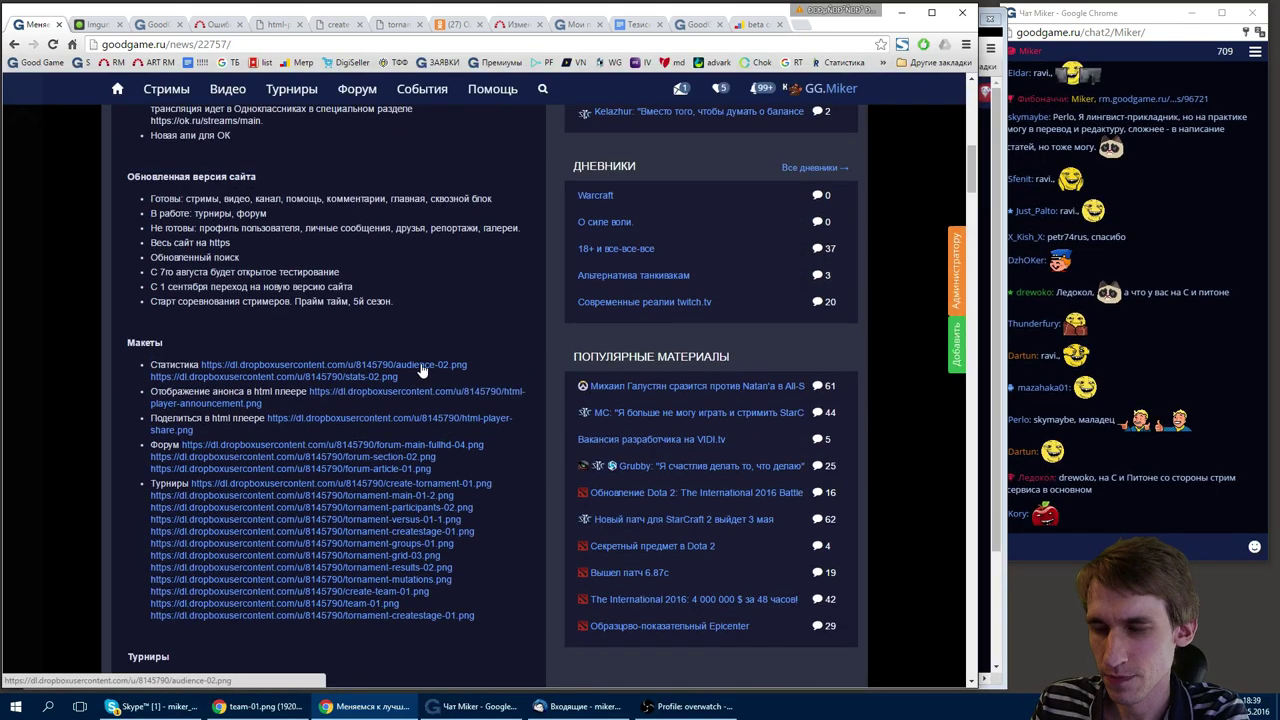
{"action": "middle_click", "coordinate": [422, 367]}
{"action": "middle_click", "coordinate": [384, 377]}
{"action": "left_click", "coordinate": [116, 29]}
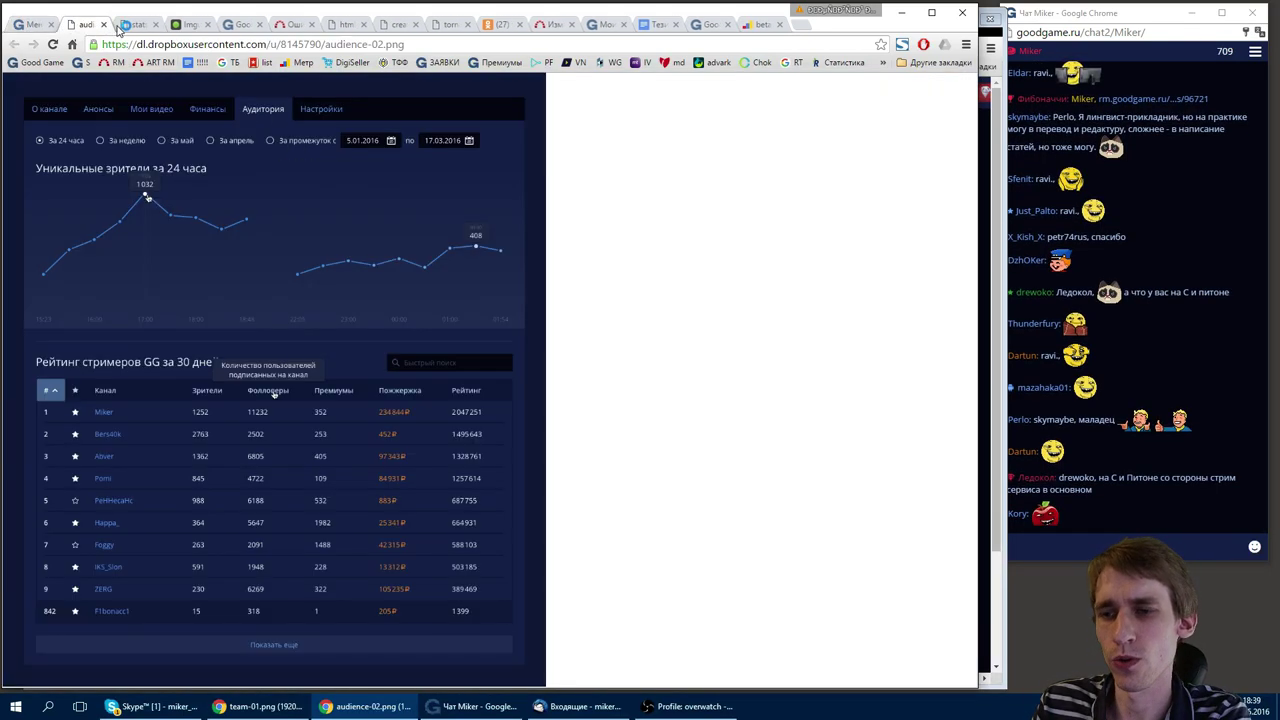
{"action": "left_click", "coordinate": [265, 510]}
{"action": "scroll", "coordinate": [346, 396], "scroll_direction": "down", "scroll_amount": 1}
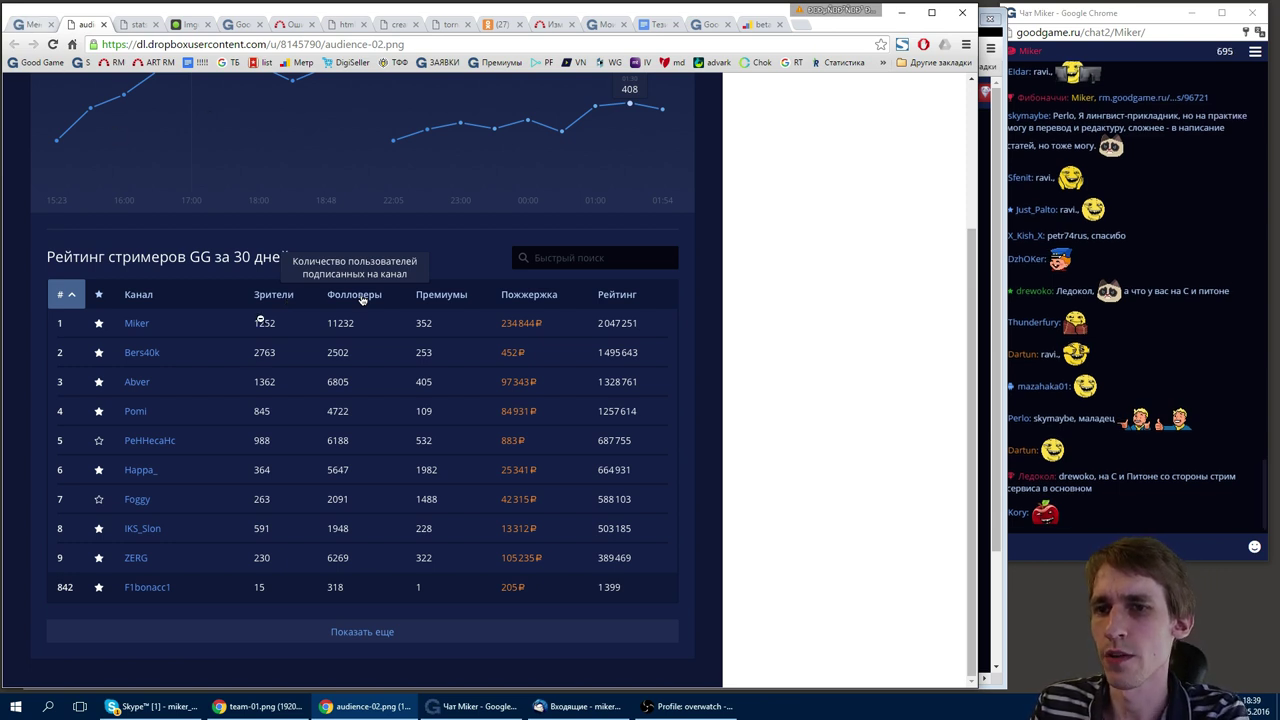
Step: Return to the news post, scroll to Лучшие комментарии, and bring the mockup windows forward
{"action": "key", "text": "ctrl+shift+Tab"}
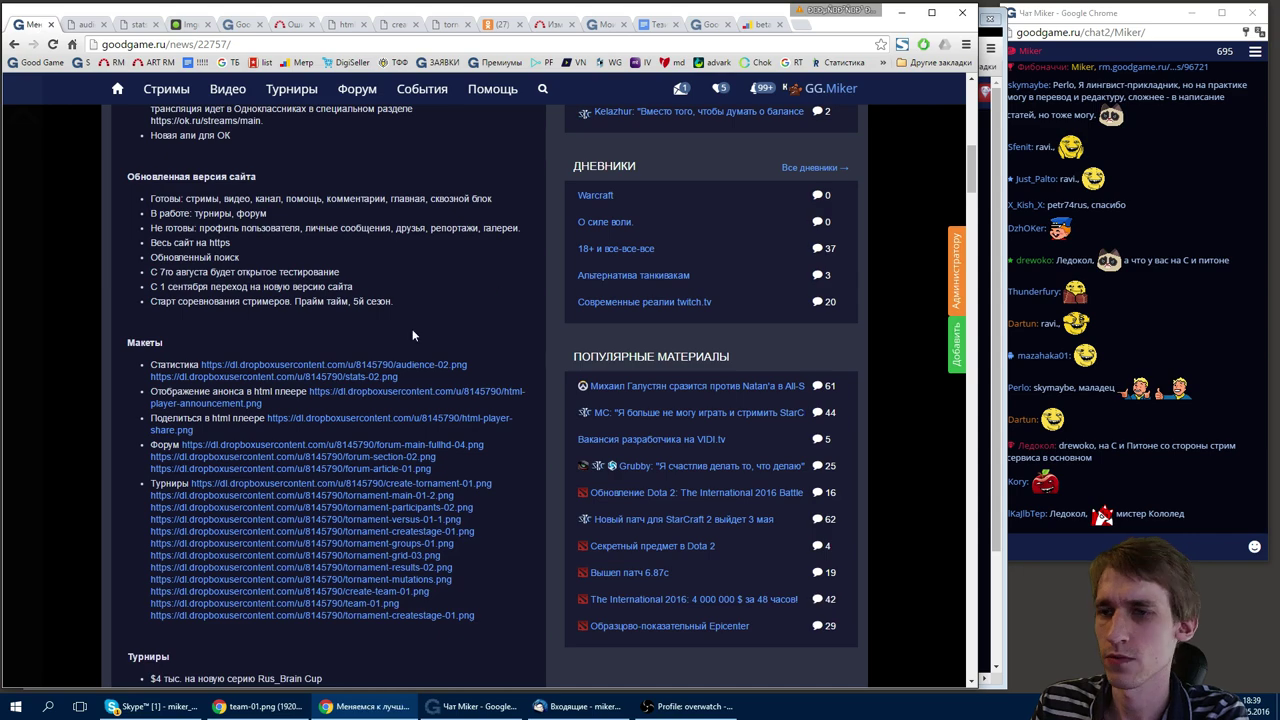
{"action": "scroll", "coordinate": [415, 360], "scroll_direction": "down", "scroll_amount": 6}
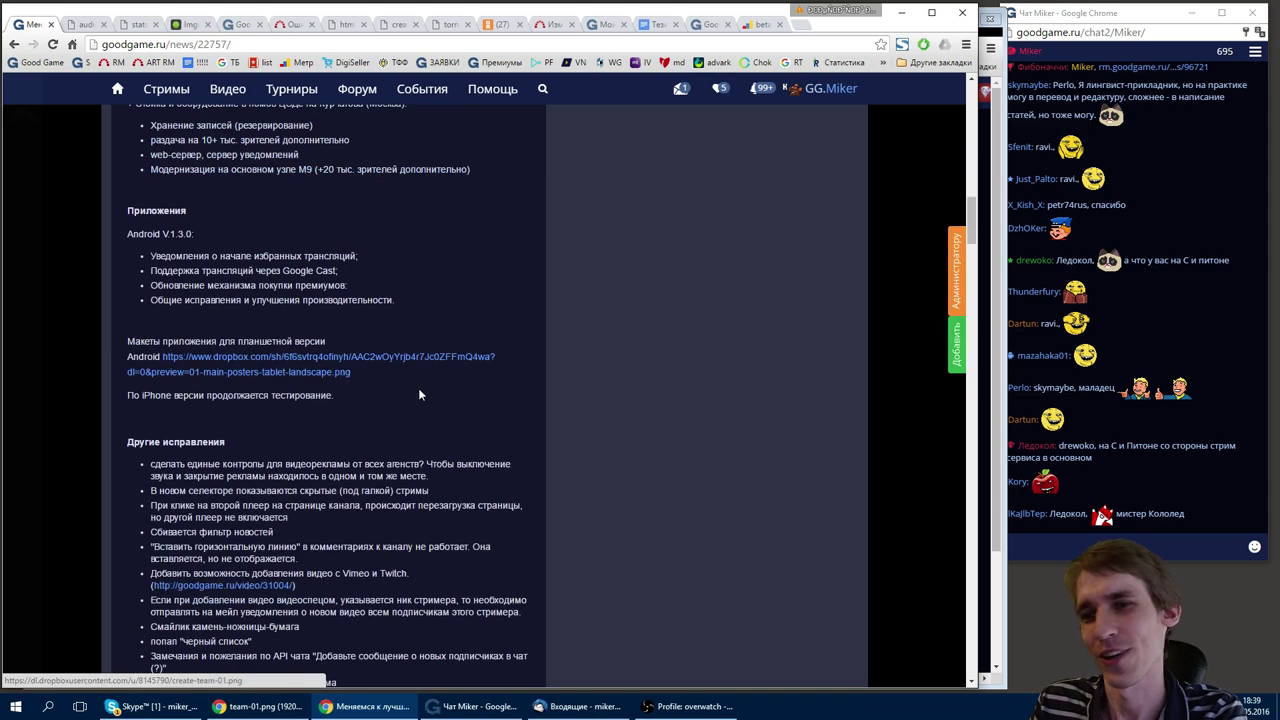
{"action": "scroll", "coordinate": [398, 434], "scroll_direction": "down", "scroll_amount": 10}
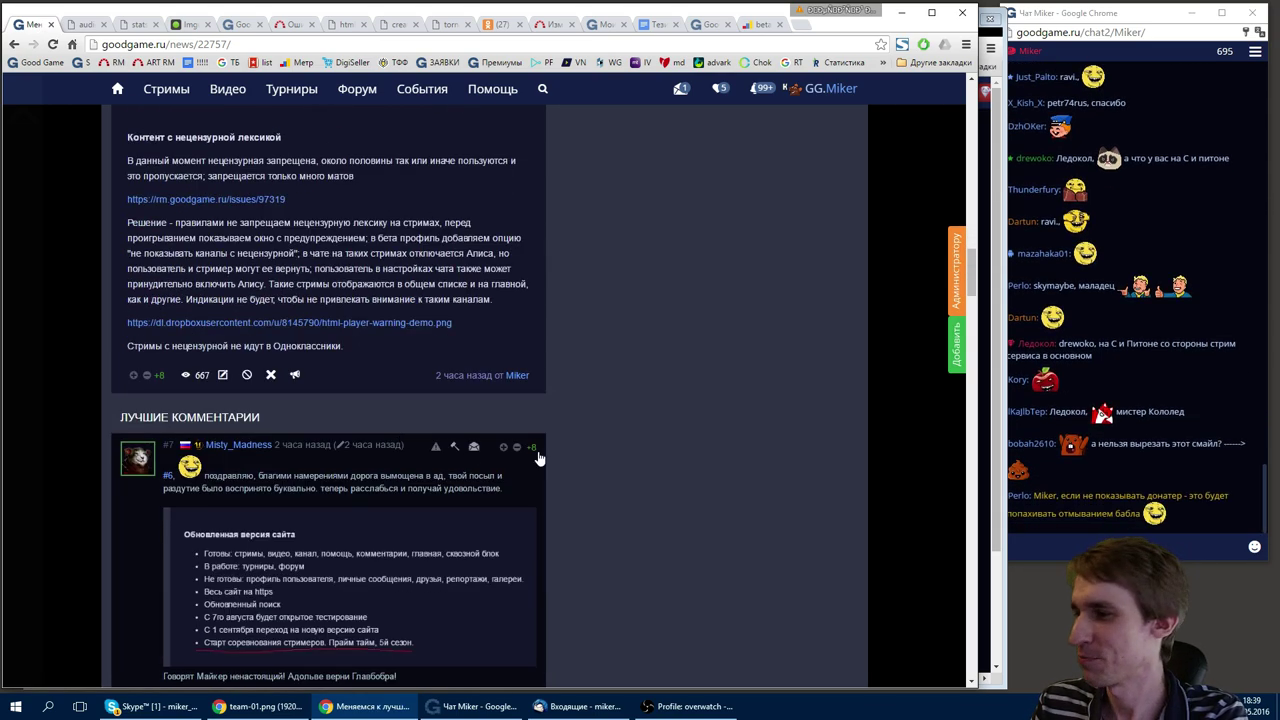
{"action": "left_click", "coordinate": [1015, 620]}
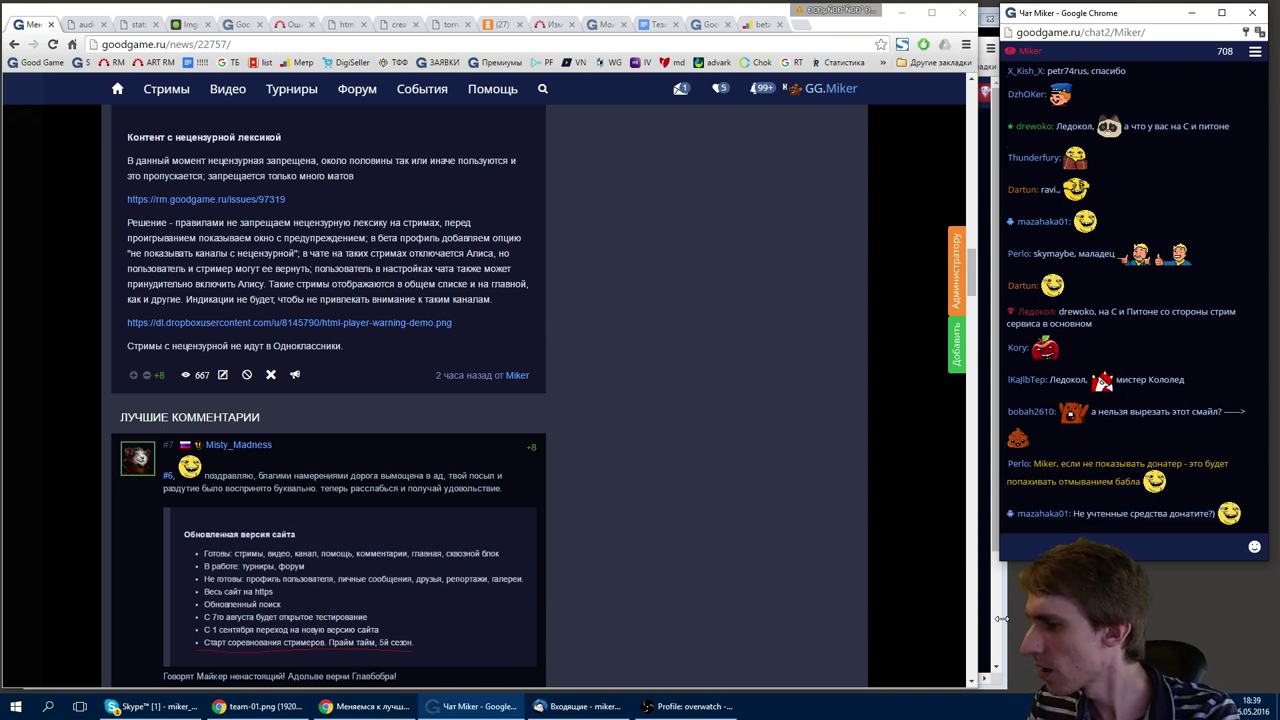
{"action": "left_click", "coordinate": [256, 706]}
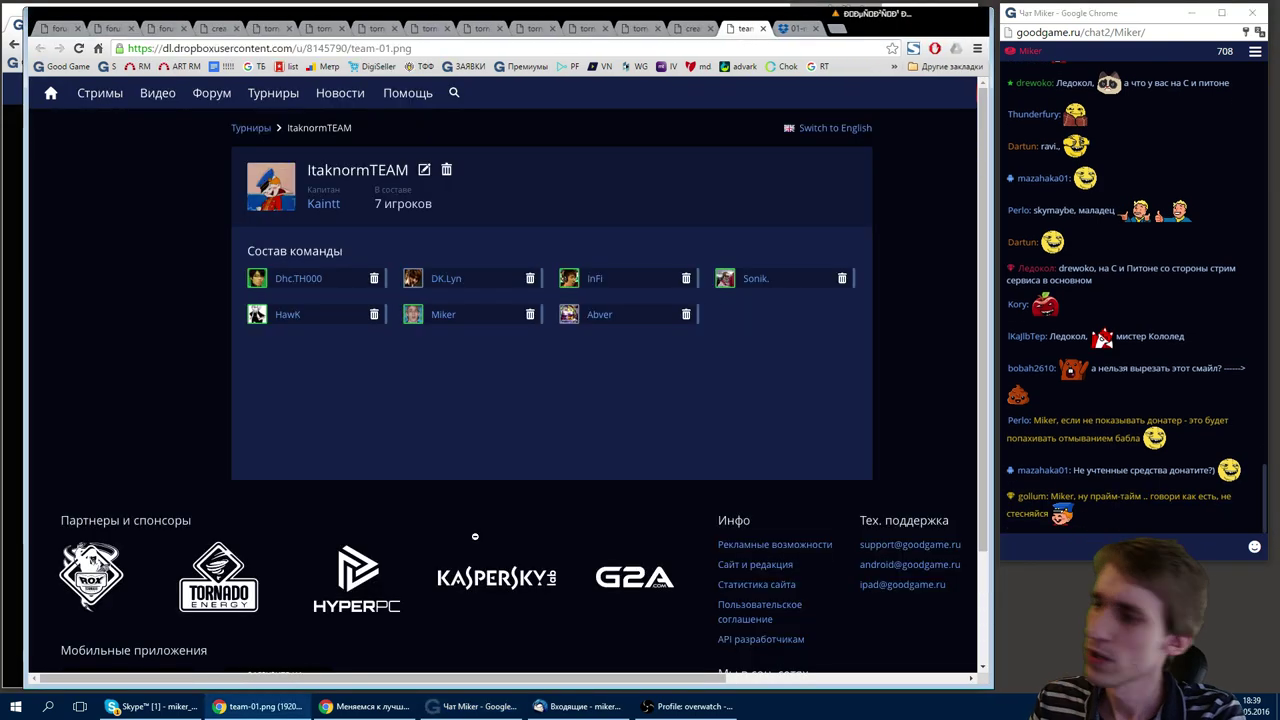
Step: Jump to the top of the news post and skim its Решение paragraph
{"action": "left_click", "coordinate": [18, 193]}
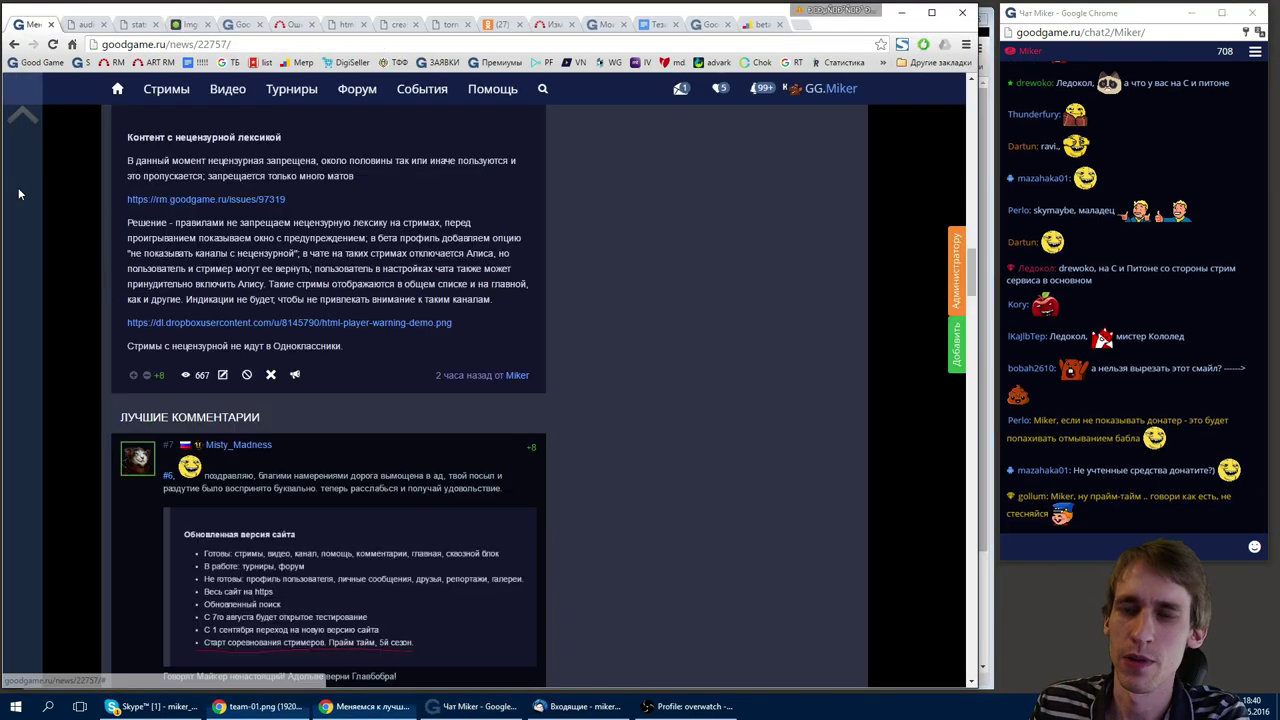
{"action": "left_click", "coordinate": [18, 193]}
{"action": "scroll", "coordinate": [398, 473], "scroll_direction": "down", "scroll_amount": 15}
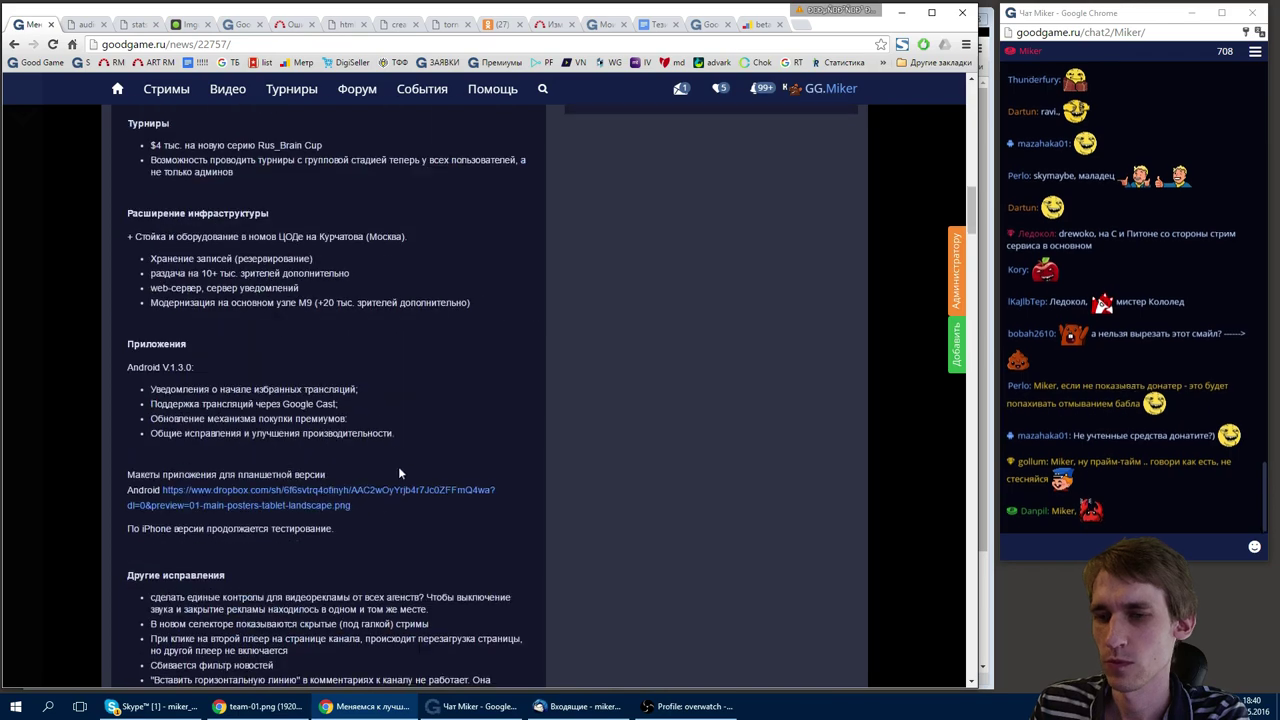
{"action": "scroll", "coordinate": [398, 473], "scroll_direction": "down", "scroll_amount": 15}
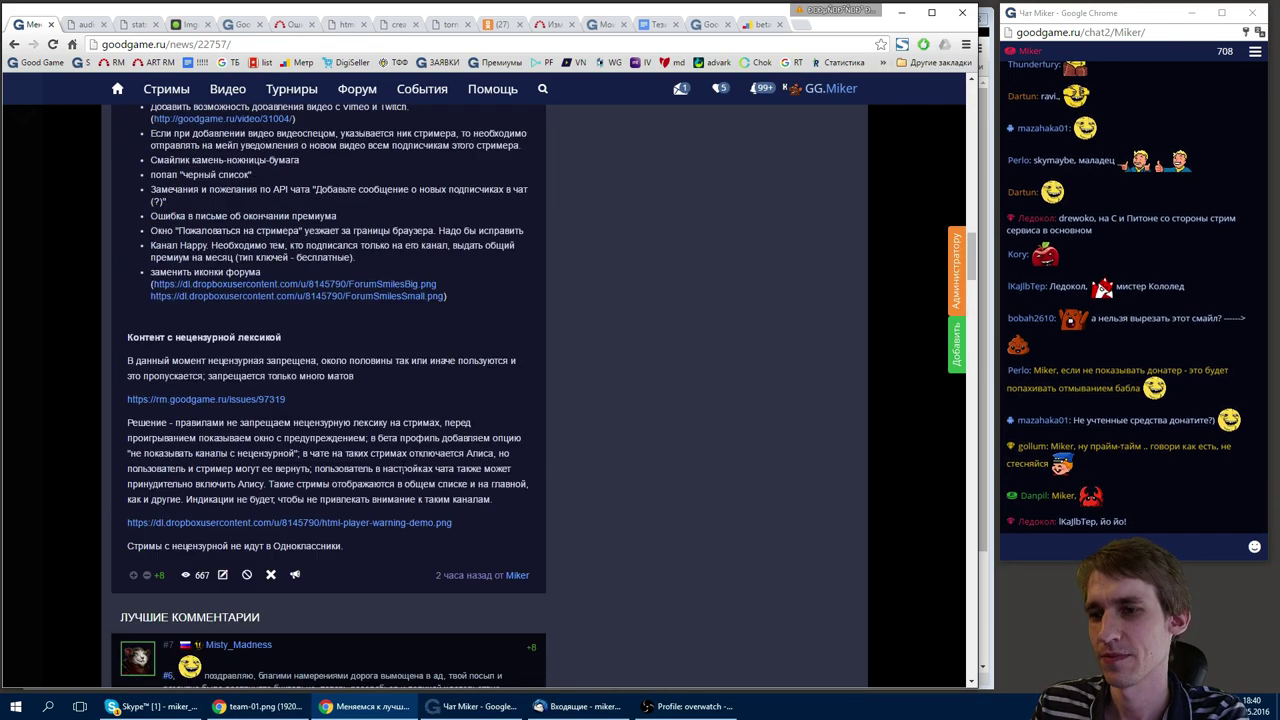
{"action": "left_click_drag", "start_coordinate": [128, 421], "coordinate": [368, 438]}
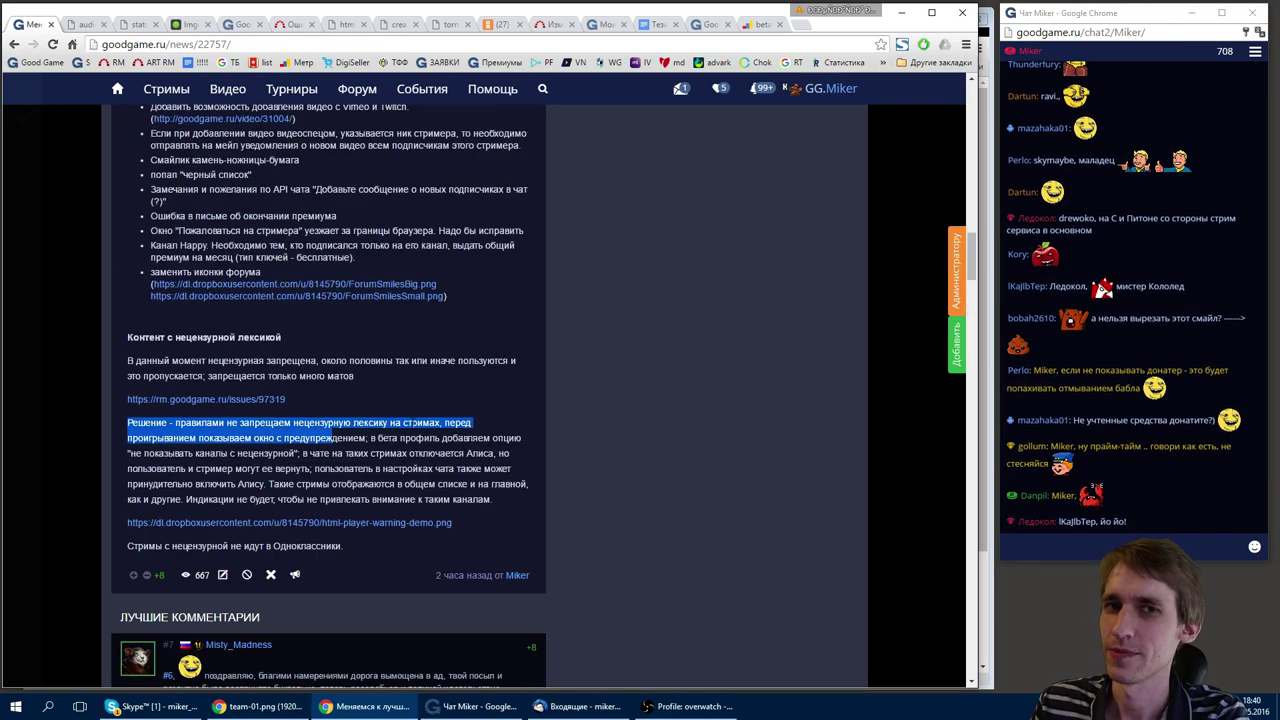
{"action": "left_click", "coordinate": [457, 423]}
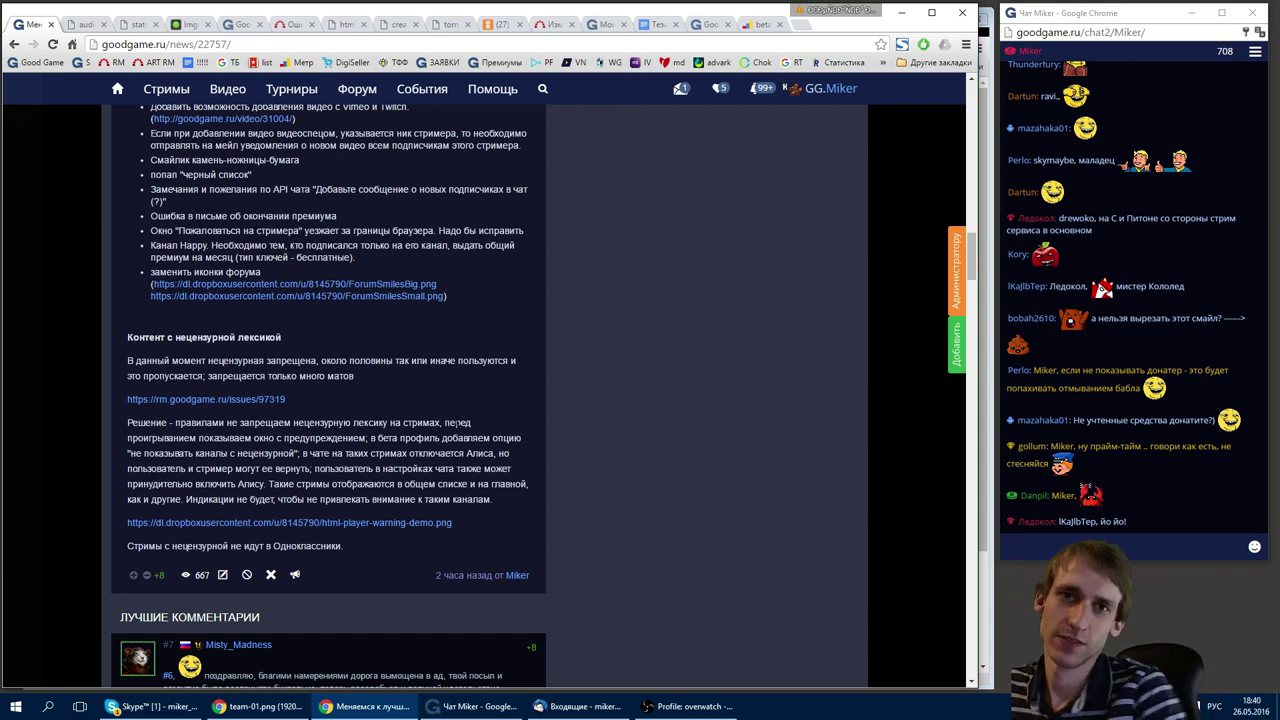
Step: Scroll down through the comment list until comments #20–#24 are visible
{"action": "scroll", "coordinate": [476, 392], "scroll_direction": "down", "scroll_amount": 8}
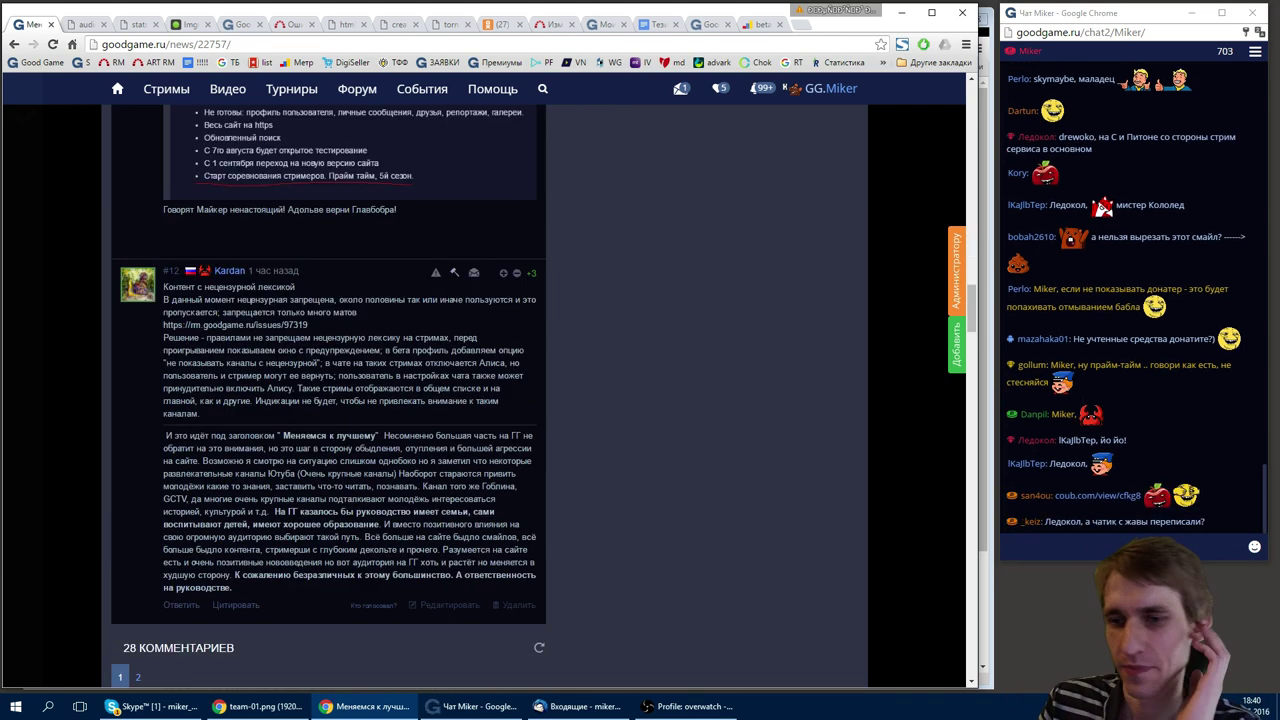
{"action": "scroll", "coordinate": [440, 360], "scroll_direction": "up", "scroll_amount": 4}
{"action": "scroll", "coordinate": [460, 368], "scroll_direction": "down", "scroll_amount": 4}
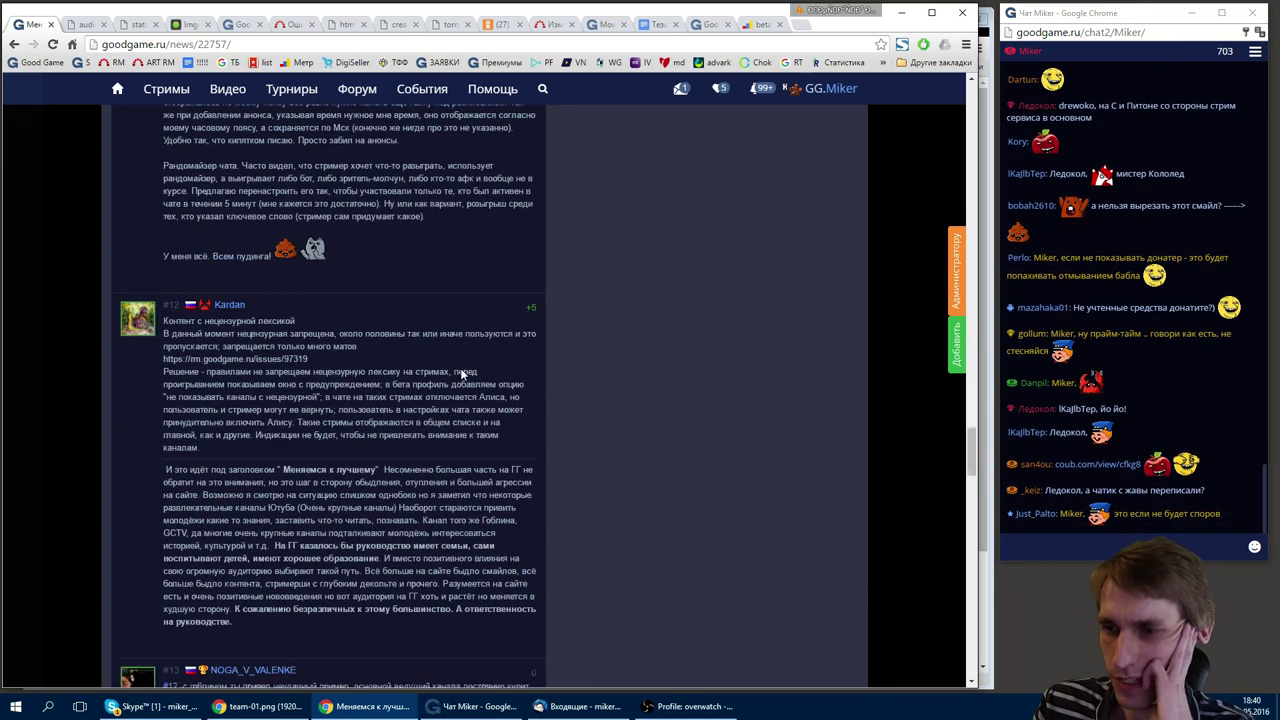
{"action": "scroll", "coordinate": [461, 374], "scroll_direction": "down", "scroll_amount": 3}
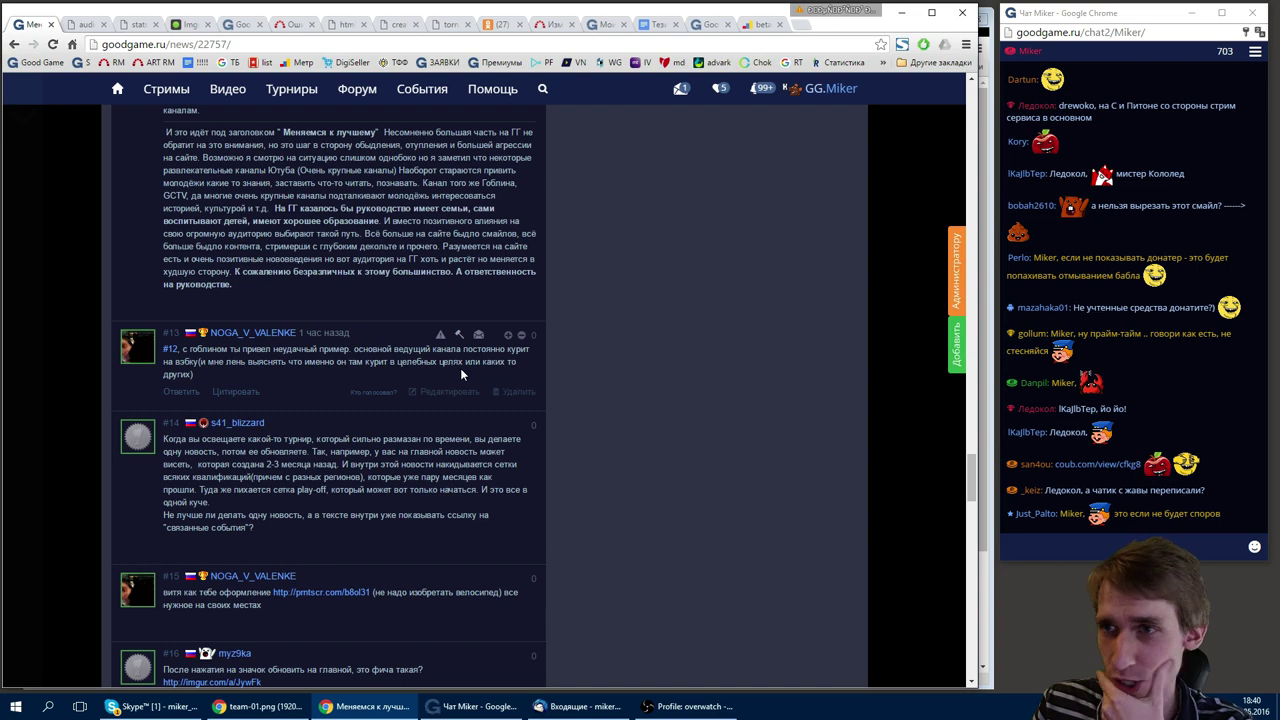
{"action": "scroll", "coordinate": [461, 374], "scroll_direction": "down", "scroll_amount": 5}
{"action": "scroll", "coordinate": [461, 374], "scroll_direction": "down", "scroll_amount": 3}
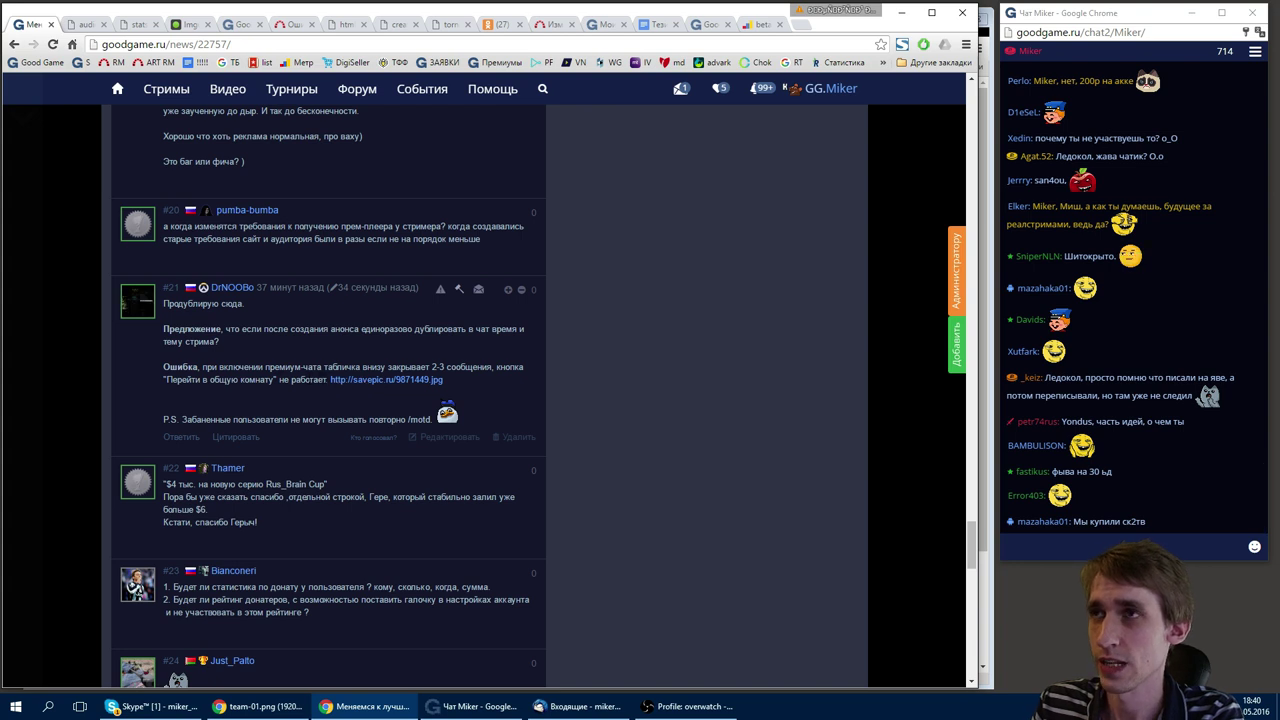
Step: Pick out words in comment #21's bug report: работает, комнату, премиум-чата, табличка, закрывает
{"action": "double_click", "coordinate": [308, 380]}
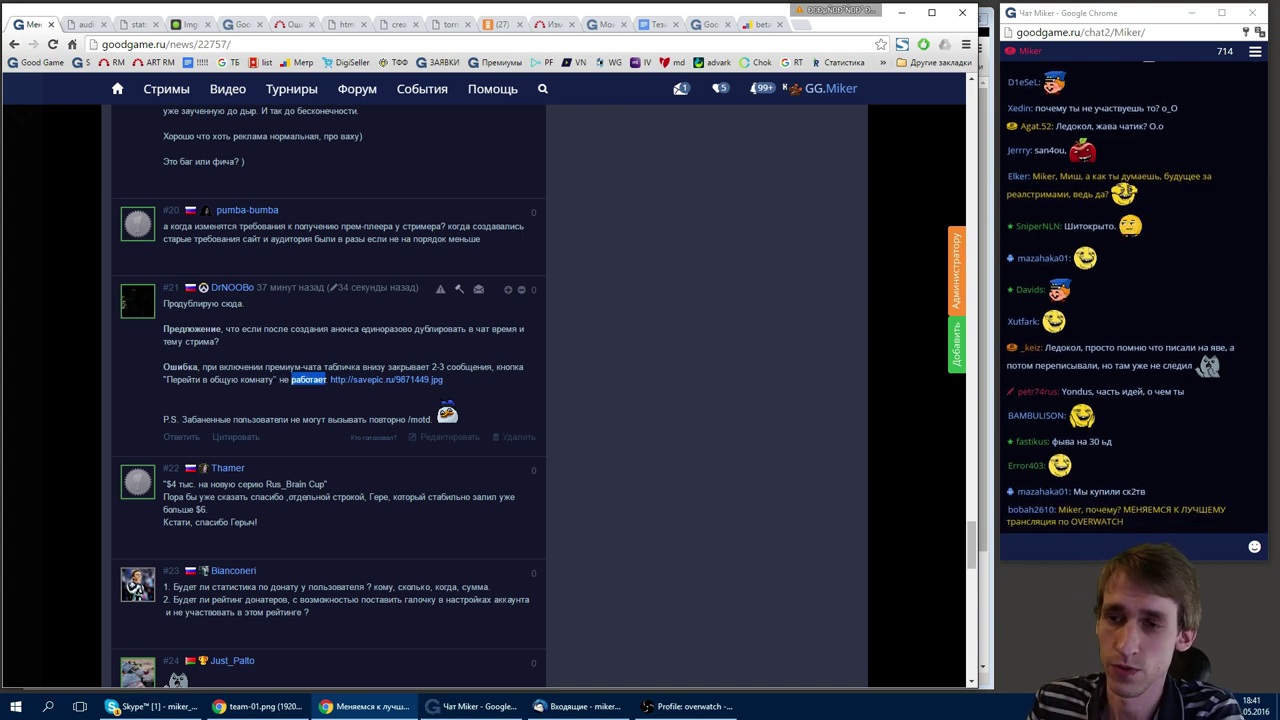
{"action": "double_click", "coordinate": [257, 380]}
{"action": "left_click", "coordinate": [257, 380]}
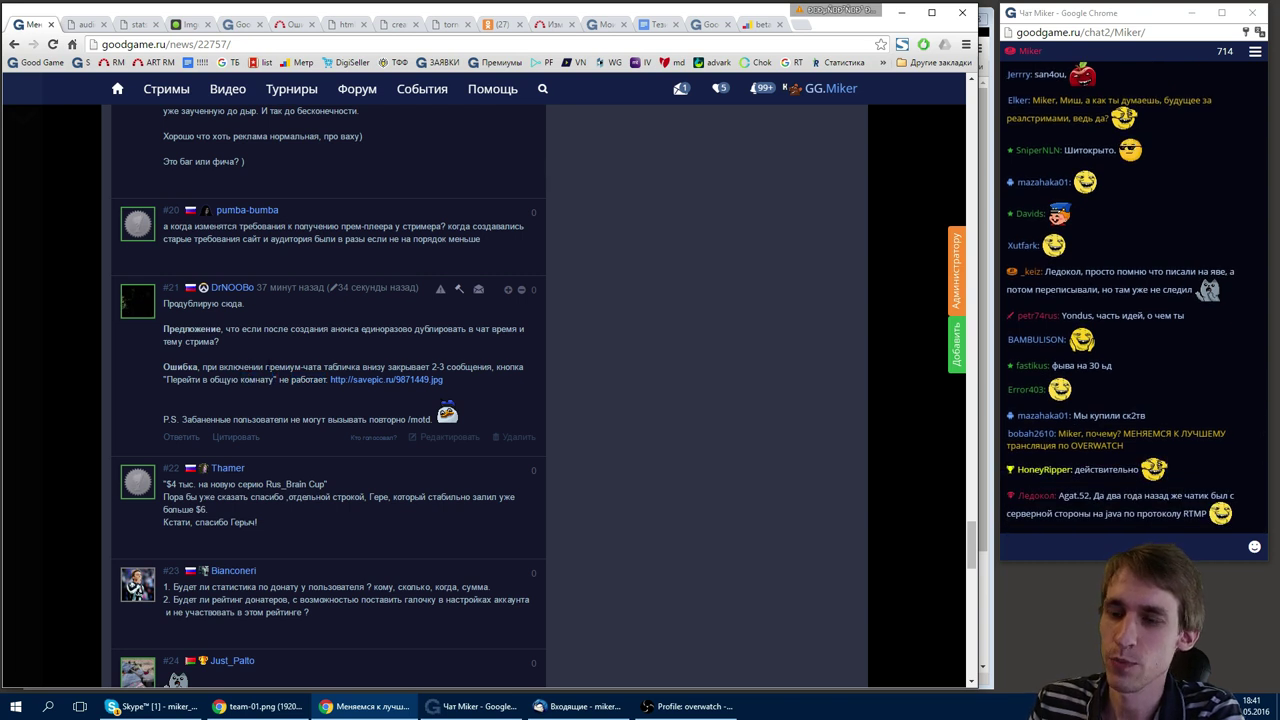
{"action": "double_click", "coordinate": [292, 367]}
{"action": "double_click", "coordinate": [342, 367]}
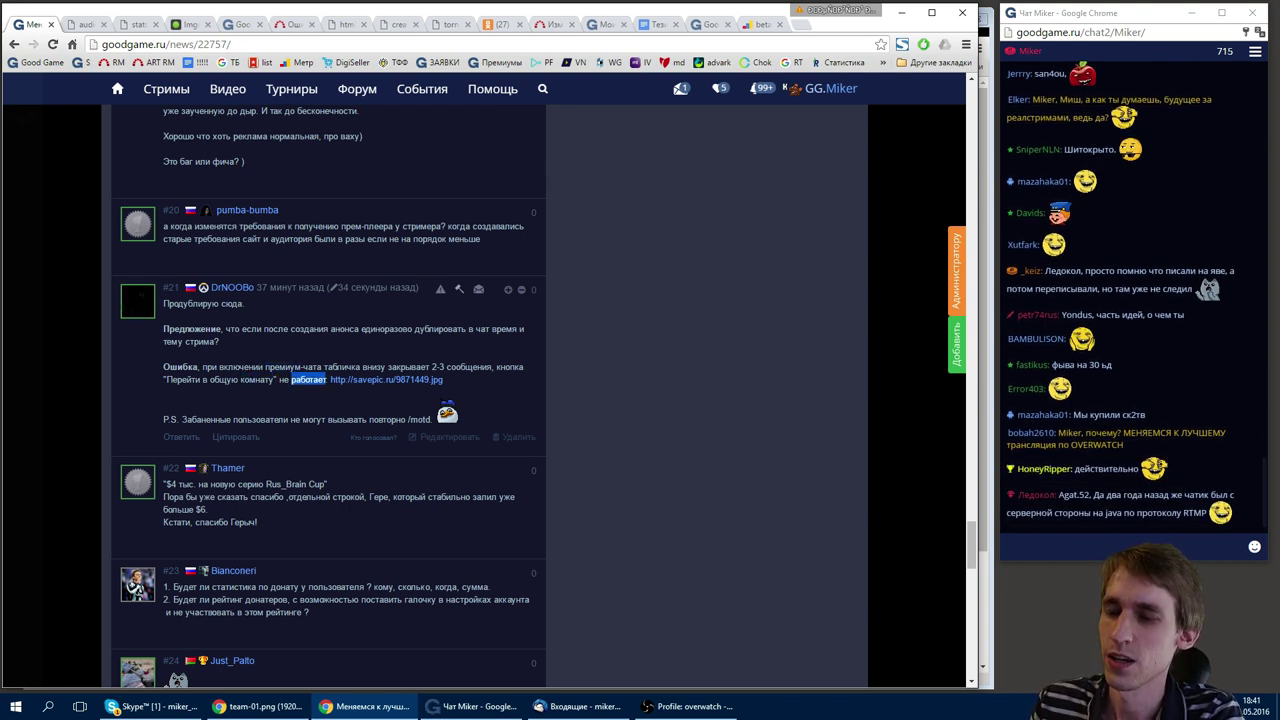
{"action": "left_click", "coordinate": [392, 367]}
{"action": "double_click", "coordinate": [409, 367]}
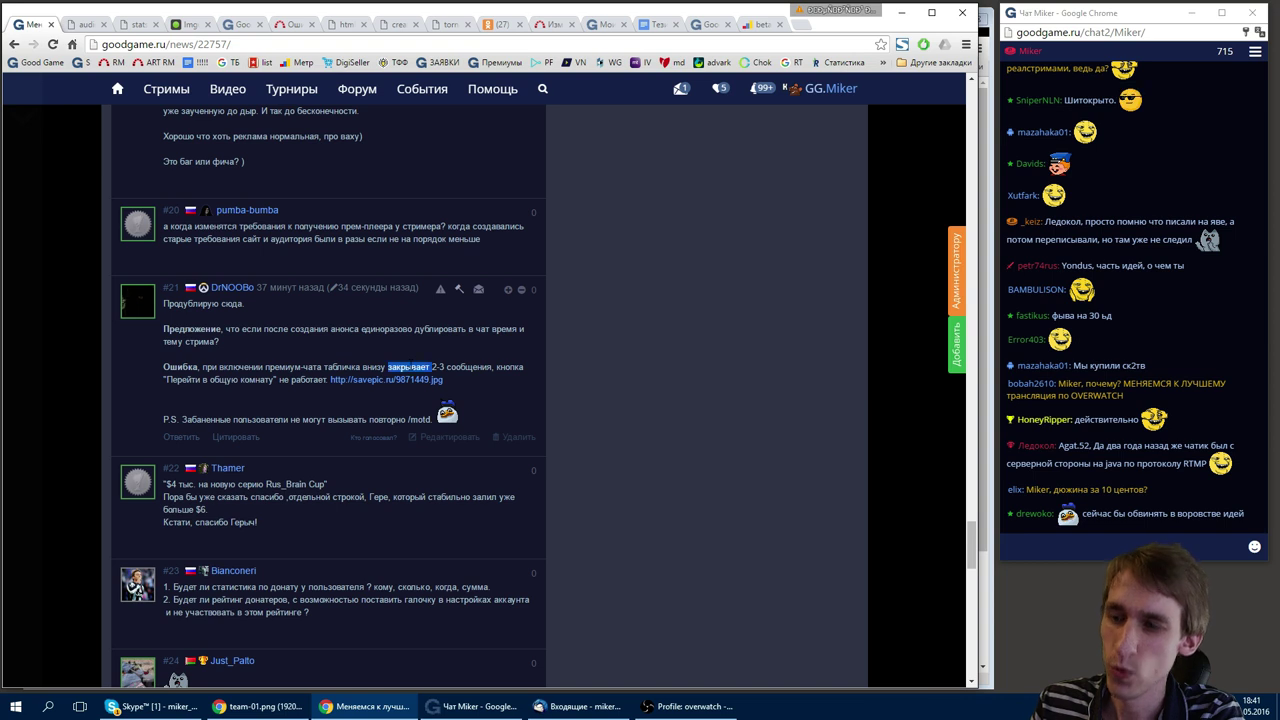
{"action": "double_click", "coordinate": [375, 367]}
{"action": "double_click", "coordinate": [342, 367]}
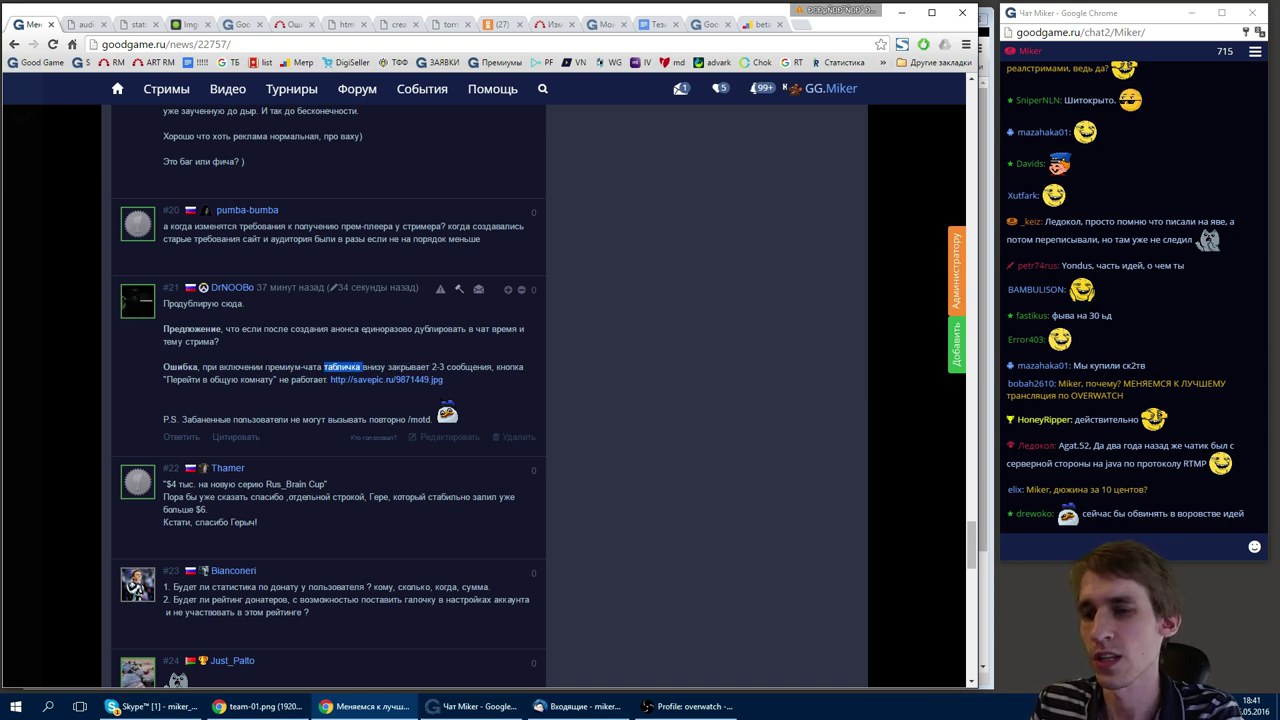
{"action": "double_click", "coordinate": [283, 367]}
{"action": "double_click", "coordinate": [309, 379]}
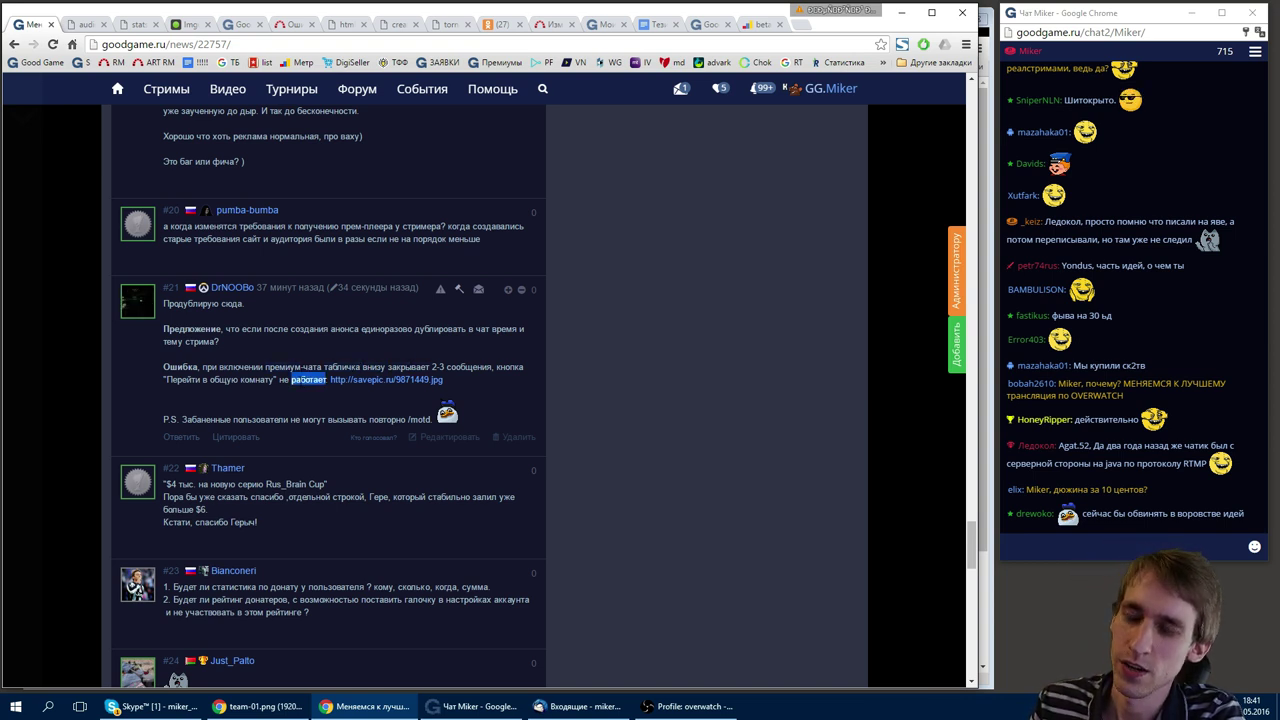
{"action": "double_click", "coordinate": [240, 367]}
Step: Select comment #21's entire Ошибка paragraph through the image link
{"action": "double_click", "coordinate": [223, 379]}
{"action": "double_click", "coordinate": [256, 379]}
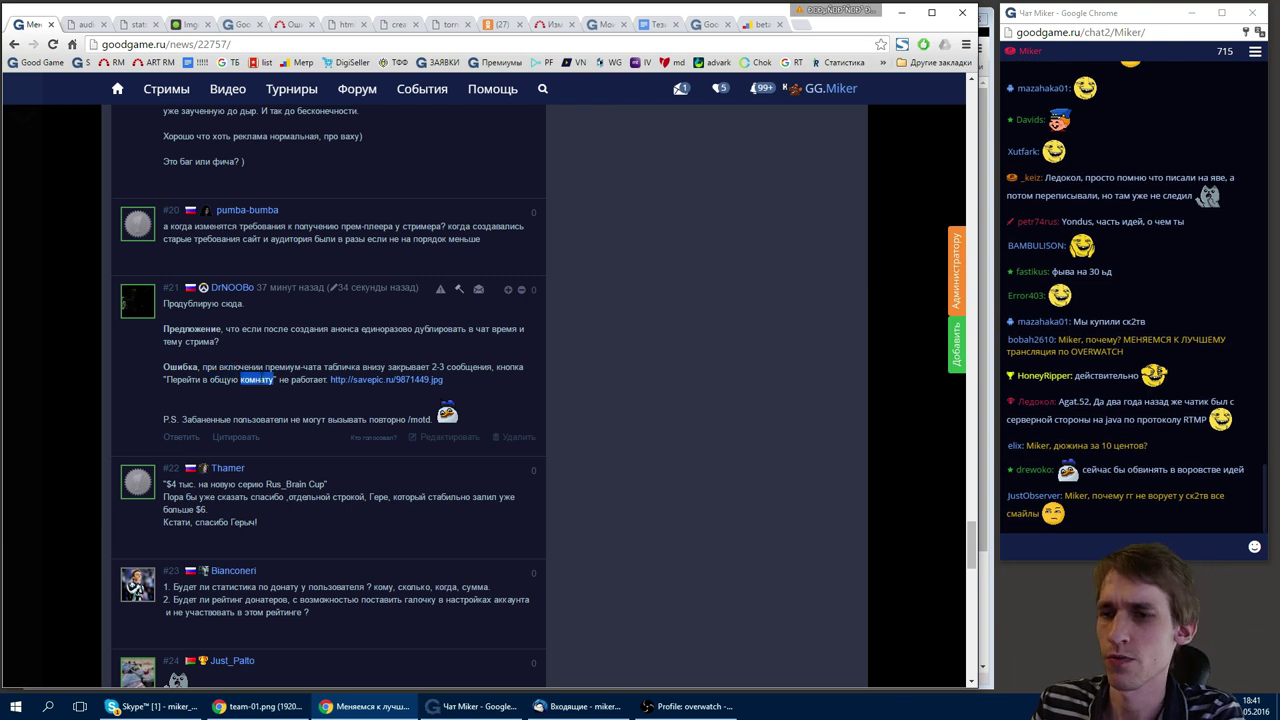
{"action": "double_click", "coordinate": [283, 367]}
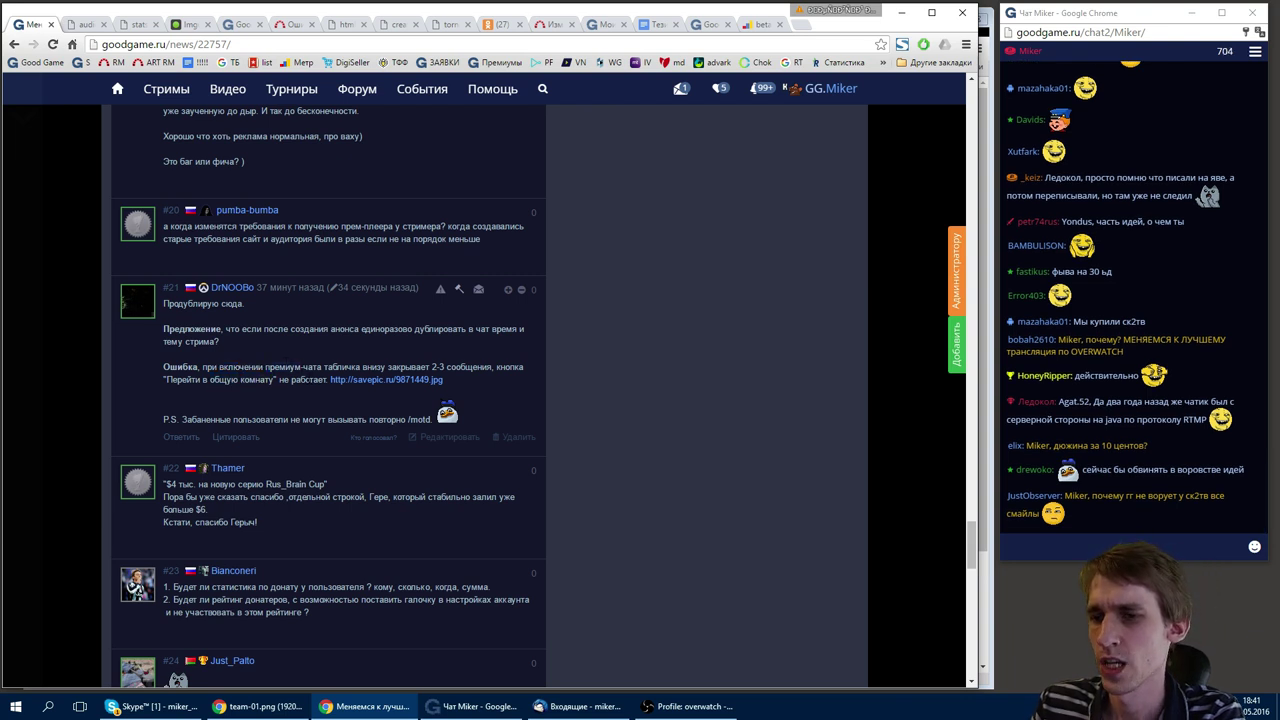
{"action": "double_click", "coordinate": [309, 379]}
{"action": "double_click", "coordinate": [283, 367]}
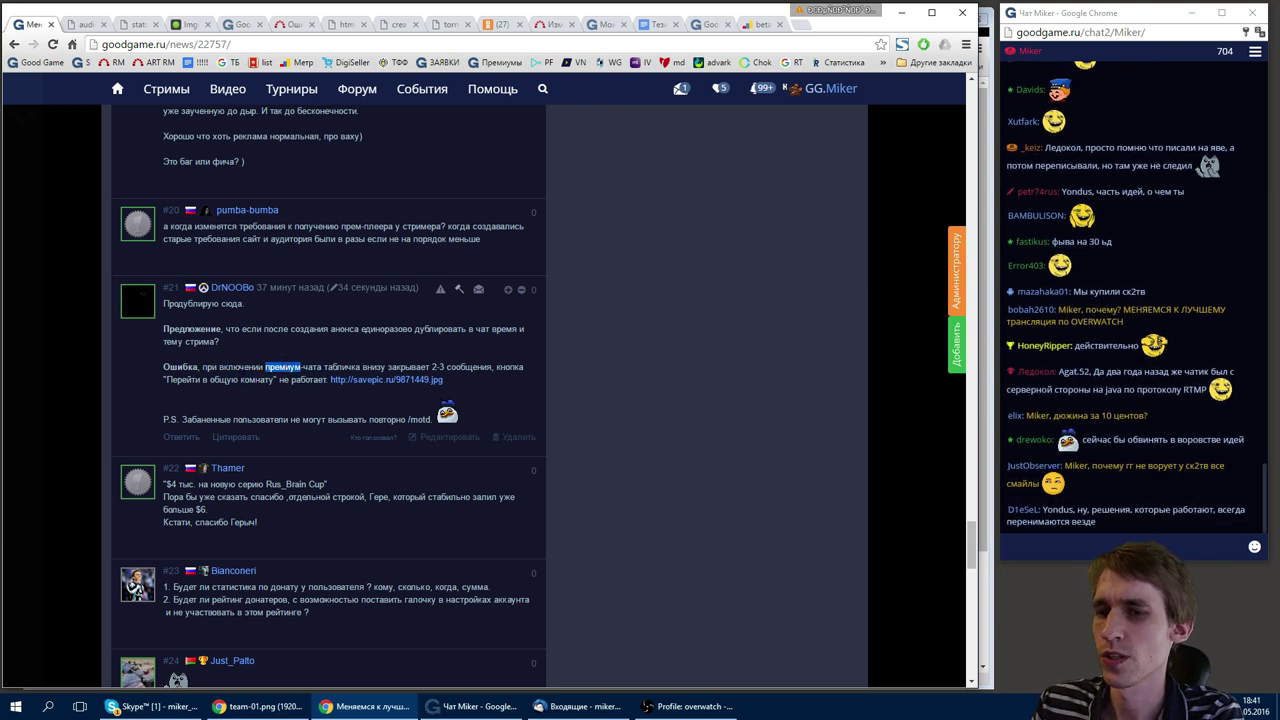
{"action": "double_click", "coordinate": [241, 367]}
{"action": "double_click", "coordinate": [180, 367]}
{"action": "double_click", "coordinate": [241, 367]}
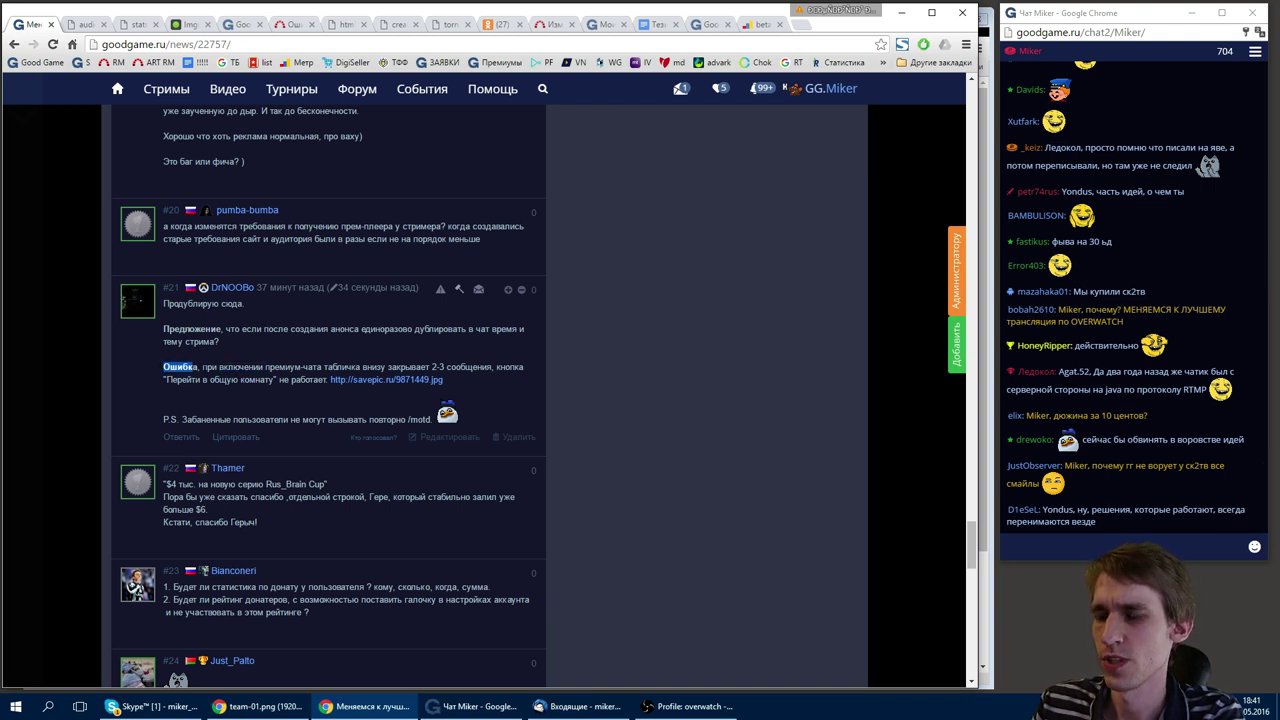
{"action": "triple_click", "coordinate": [180, 367]}
{"action": "left_click_drag", "start_coordinate": [478, 378], "coordinate": [162, 367]}
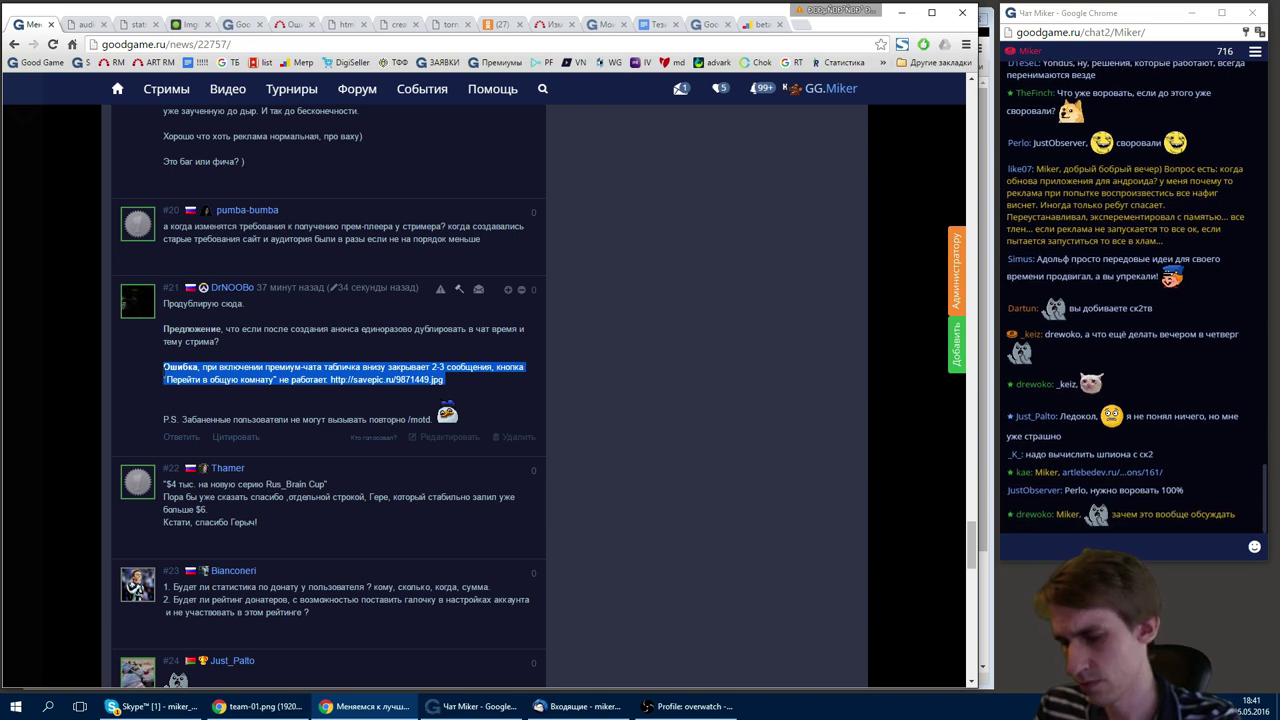
{"action": "double_click", "coordinate": [180, 367]}
{"action": "double_click", "coordinate": [242, 367]}
{"action": "double_click", "coordinate": [283, 367]}
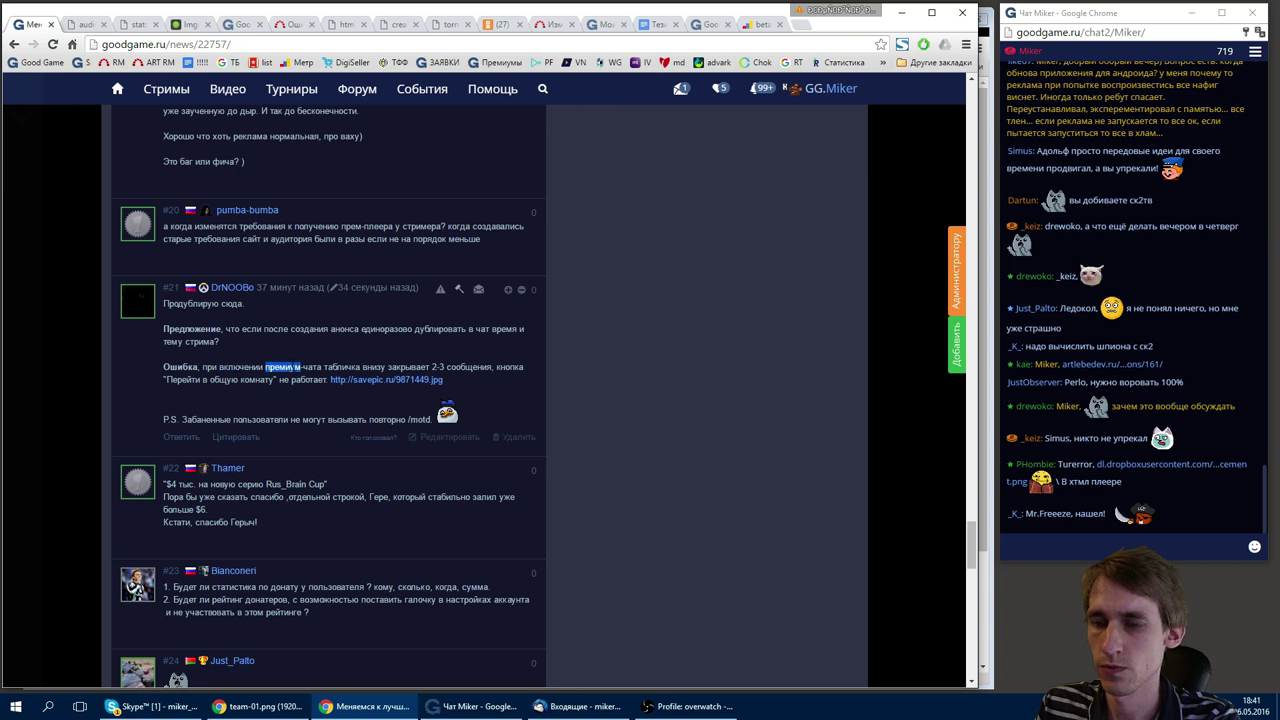
{"action": "left_click", "coordinate": [283, 367]}
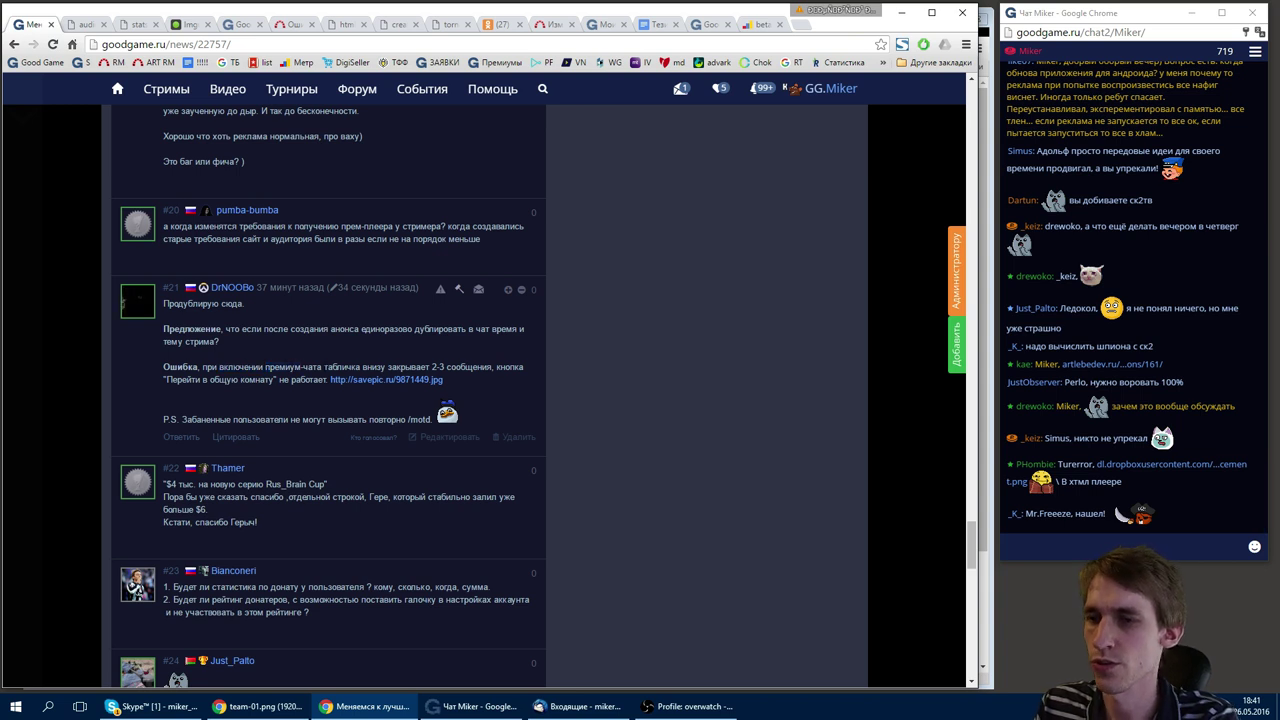
{"action": "left_click_drag", "start_coordinate": [460, 418], "coordinate": [163, 312]}
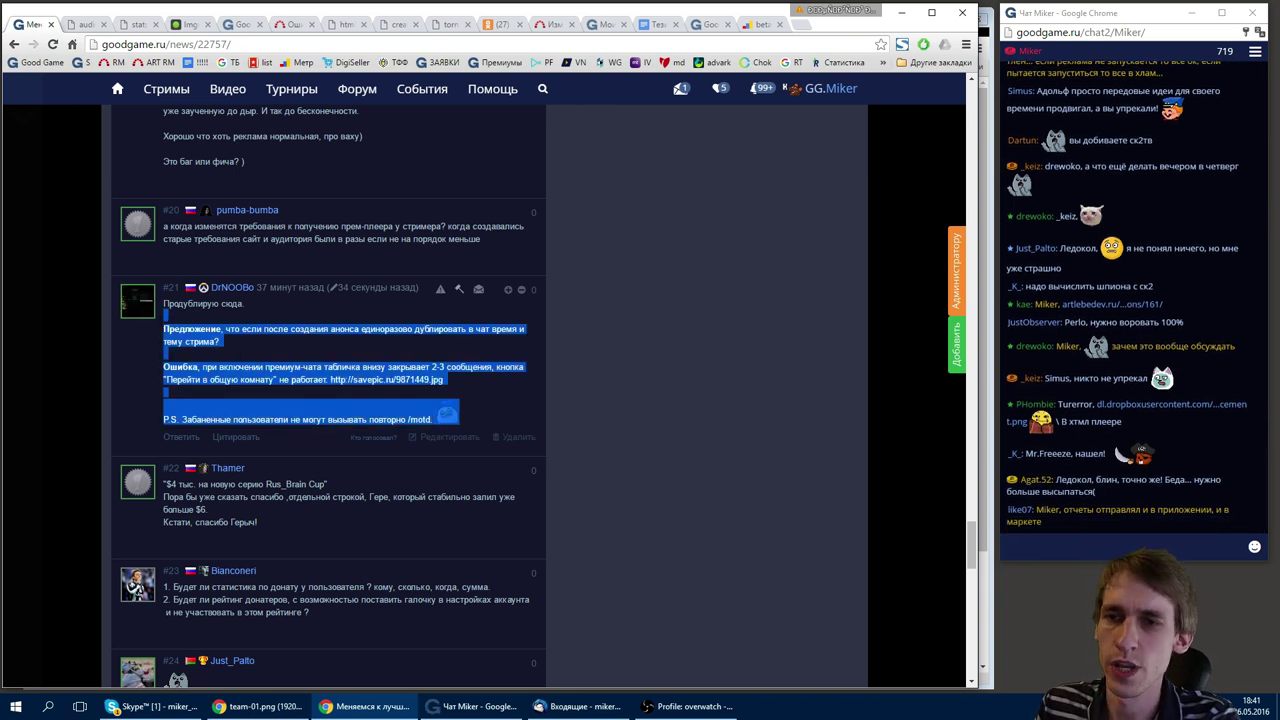
{"action": "left_click", "coordinate": [163, 310]}
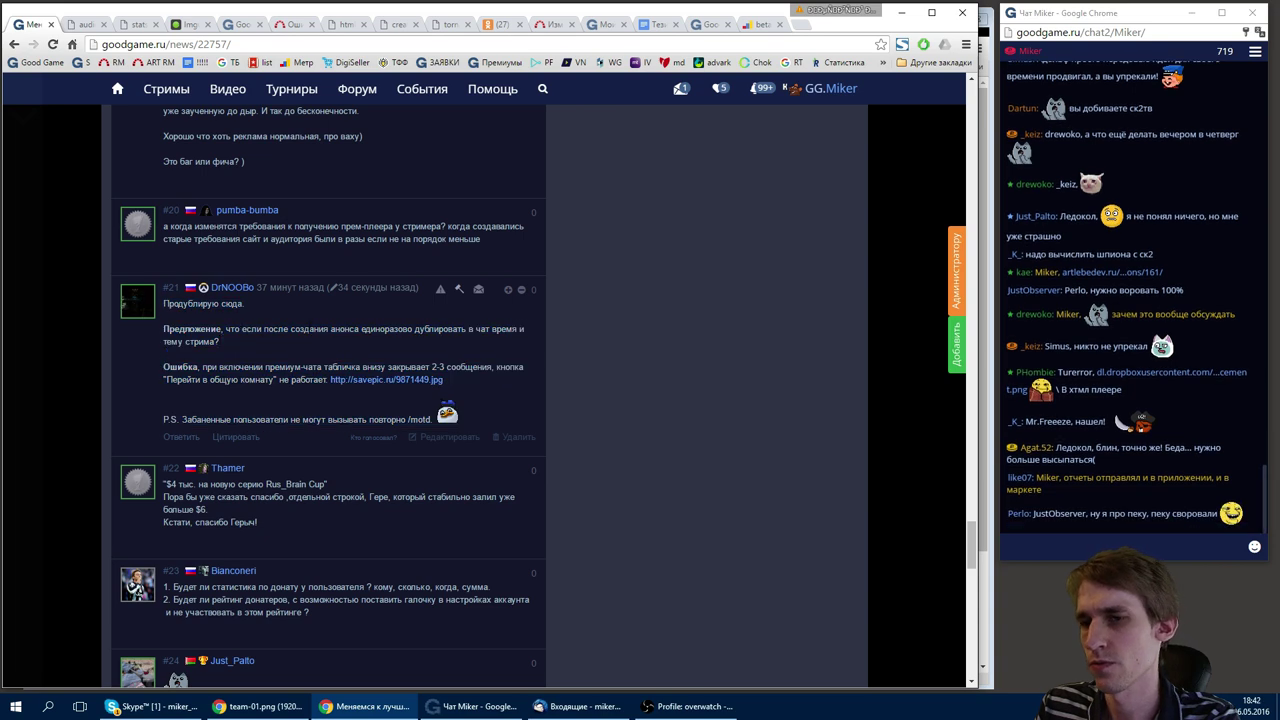
{"action": "double_click", "coordinate": [386, 329]}
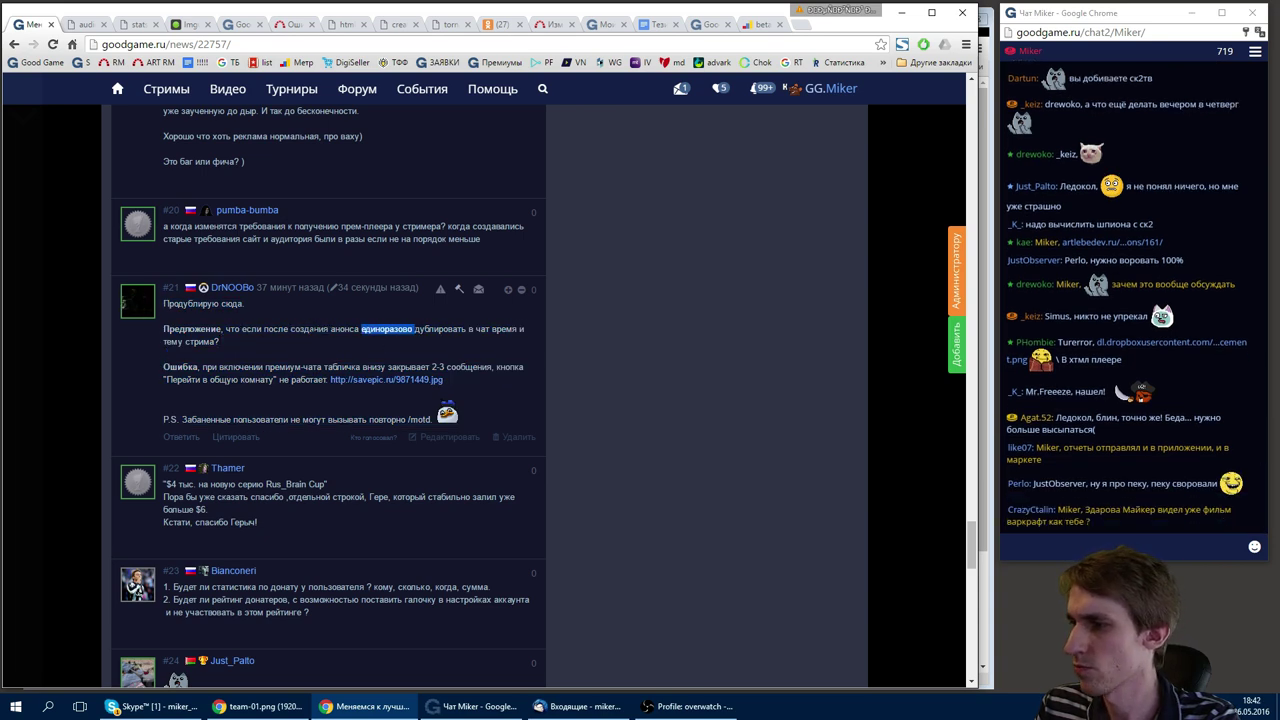
{"action": "double_click", "coordinate": [310, 329]}
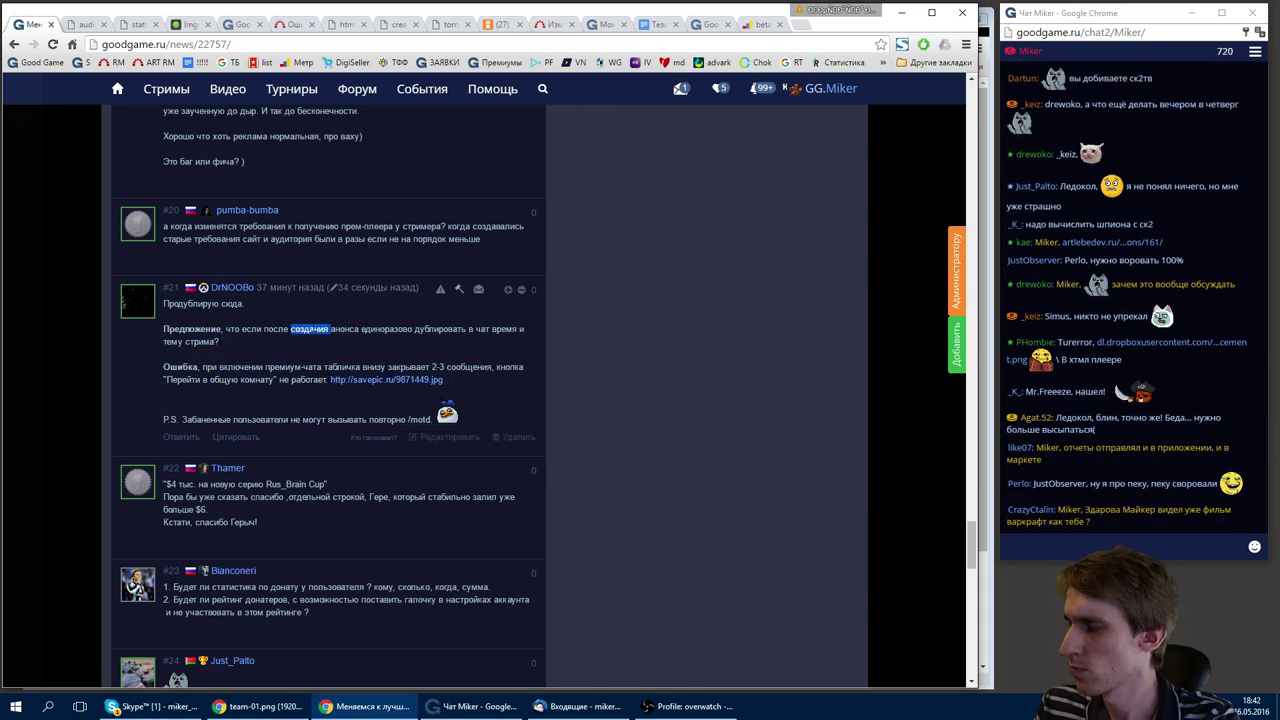
{"action": "double_click", "coordinate": [241, 367]}
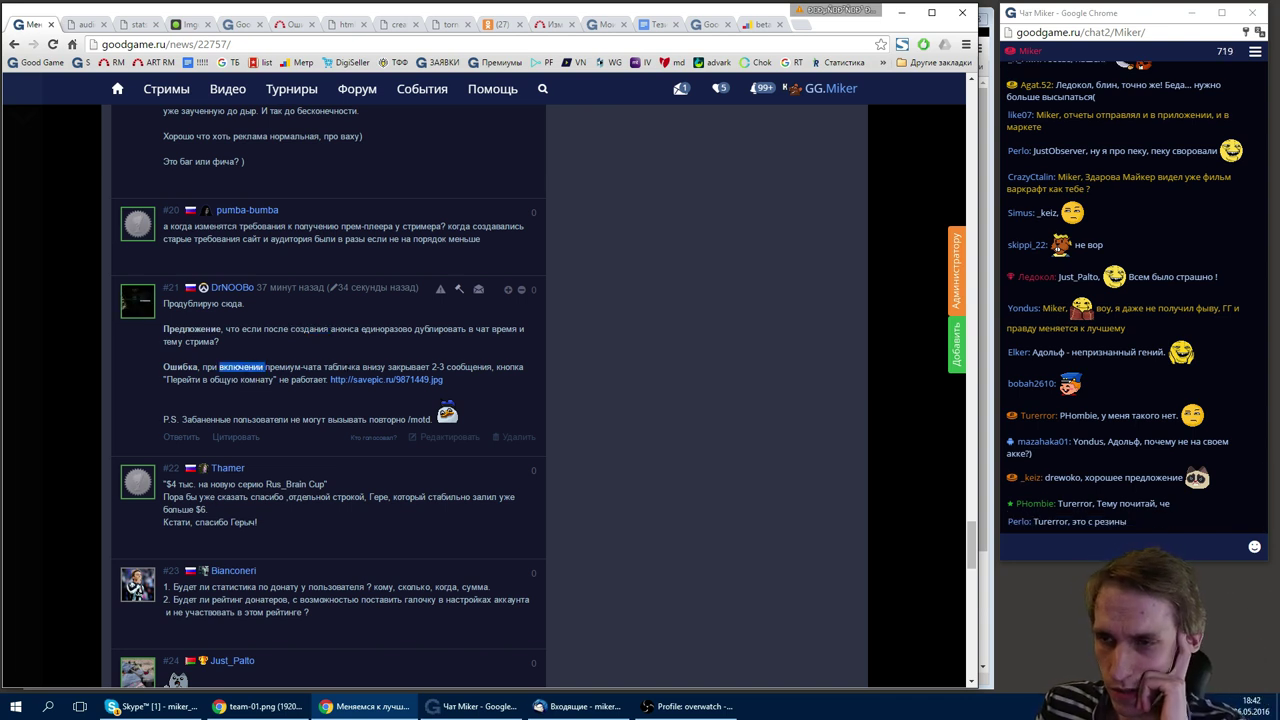
{"action": "left_click", "coordinate": [381, 362]}
{"action": "double_click", "coordinate": [493, 367]}
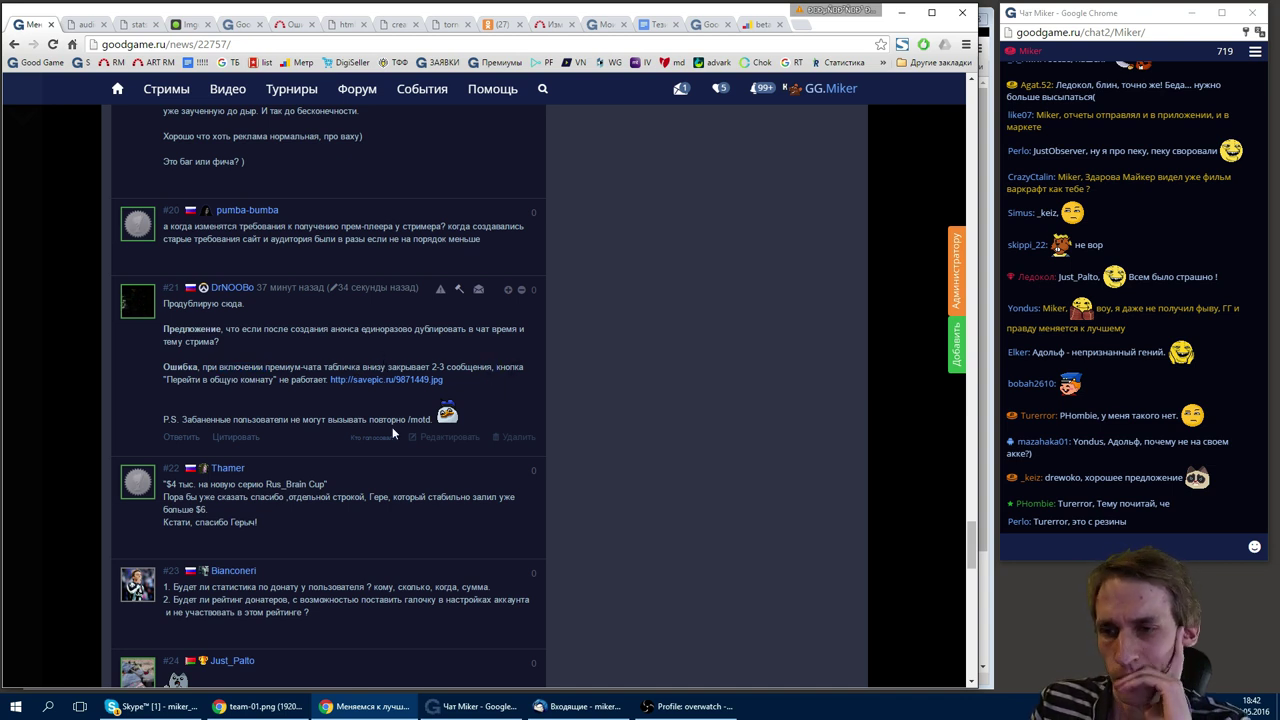
{"action": "double_click", "coordinate": [283, 416]}
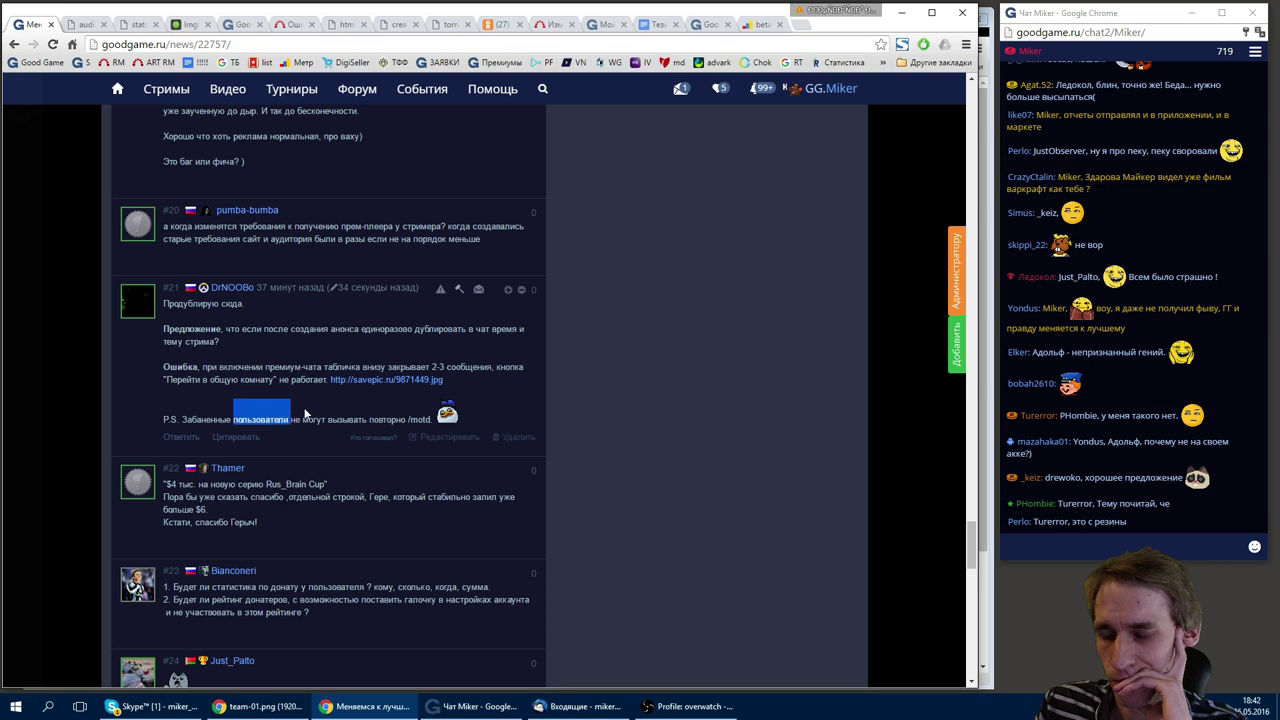
{"action": "double_click", "coordinate": [337, 416]}
Step: Scroll to comment #24 and select its point 1) about finished tournaments vanishing
{"action": "scroll", "coordinate": [336, 413], "scroll_direction": "down", "scroll_amount": 3}
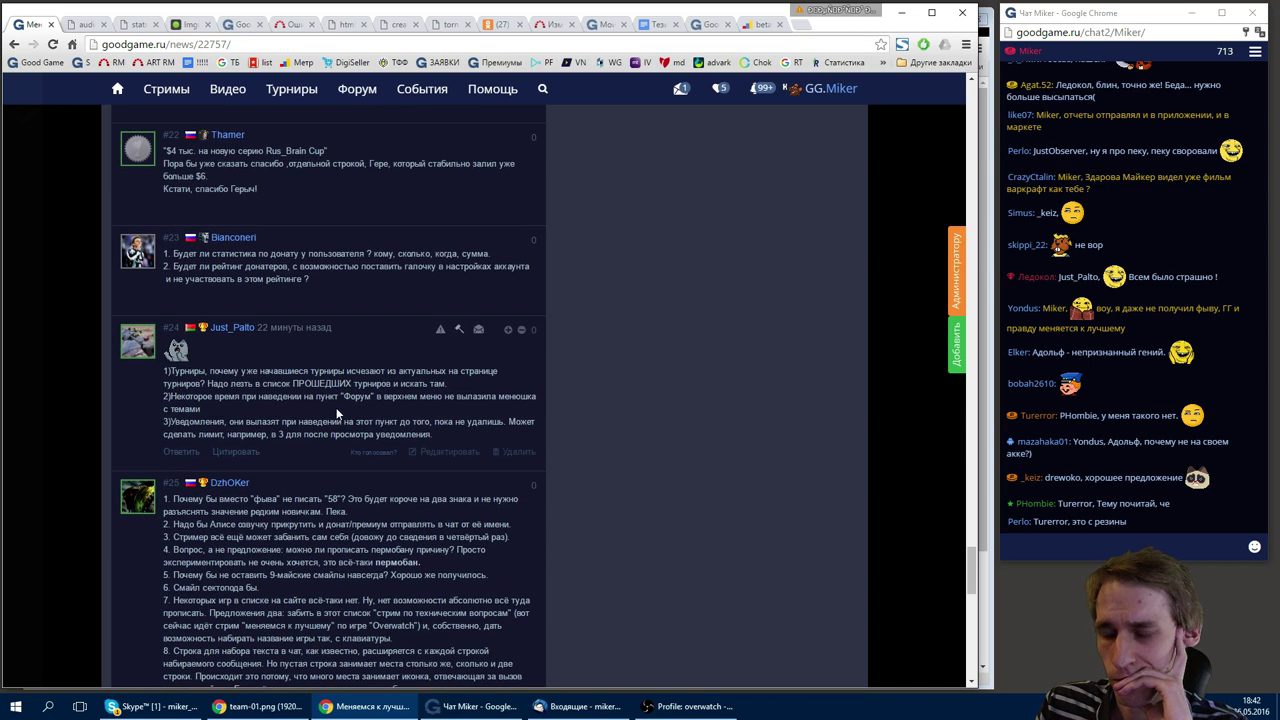
{"action": "scroll", "coordinate": [584, 395], "scroll_direction": "up", "scroll_amount": 1}
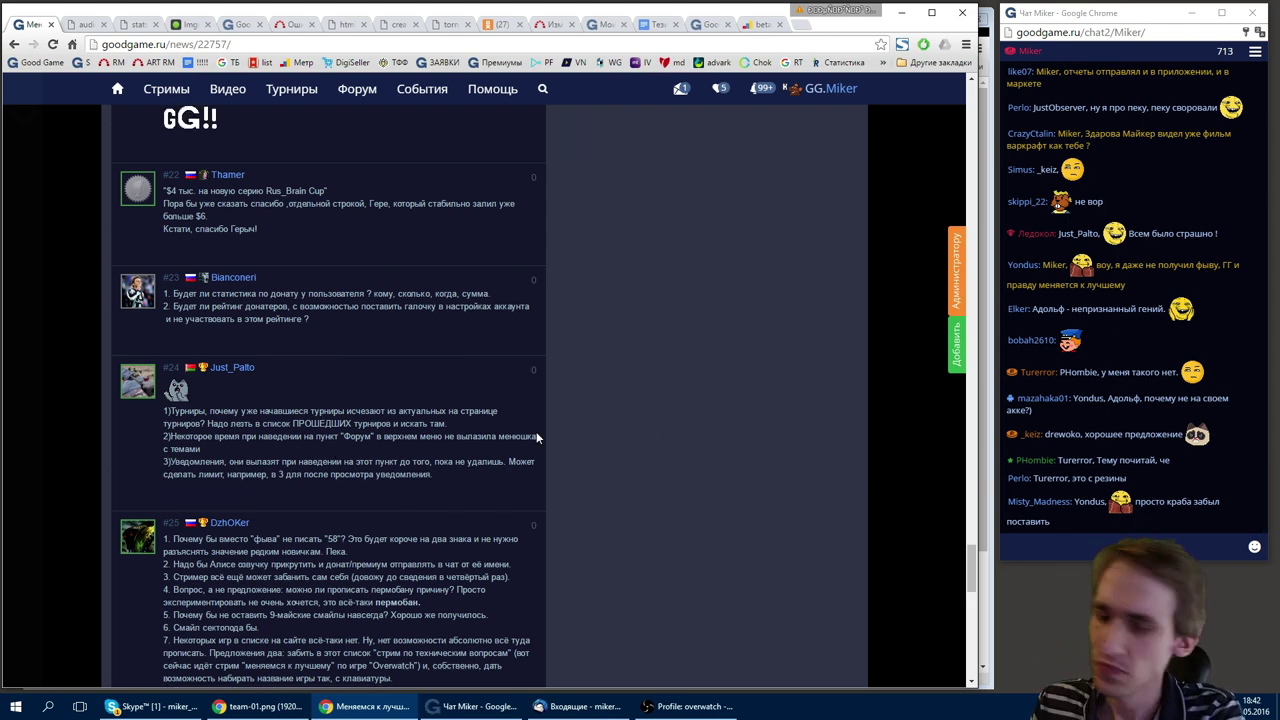
{"action": "scroll", "coordinate": [536, 437], "scroll_direction": "down", "scroll_amount": 2}
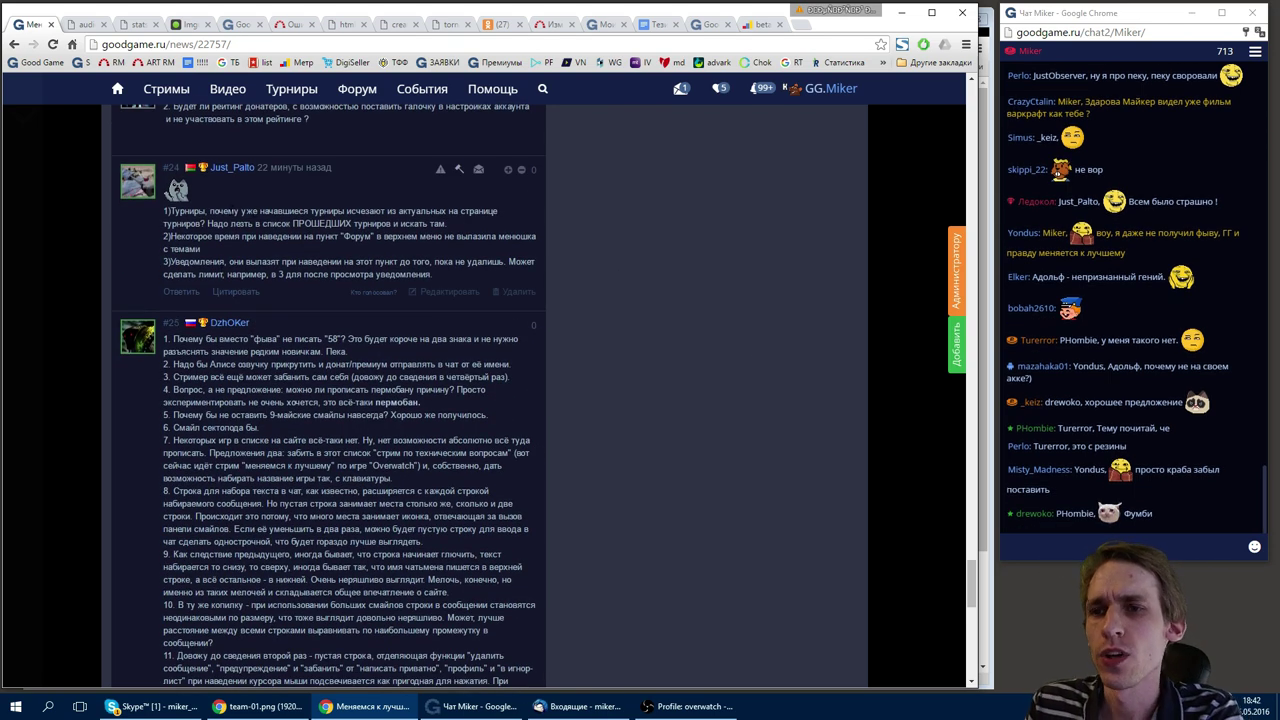
{"action": "double_click", "coordinate": [470, 211]}
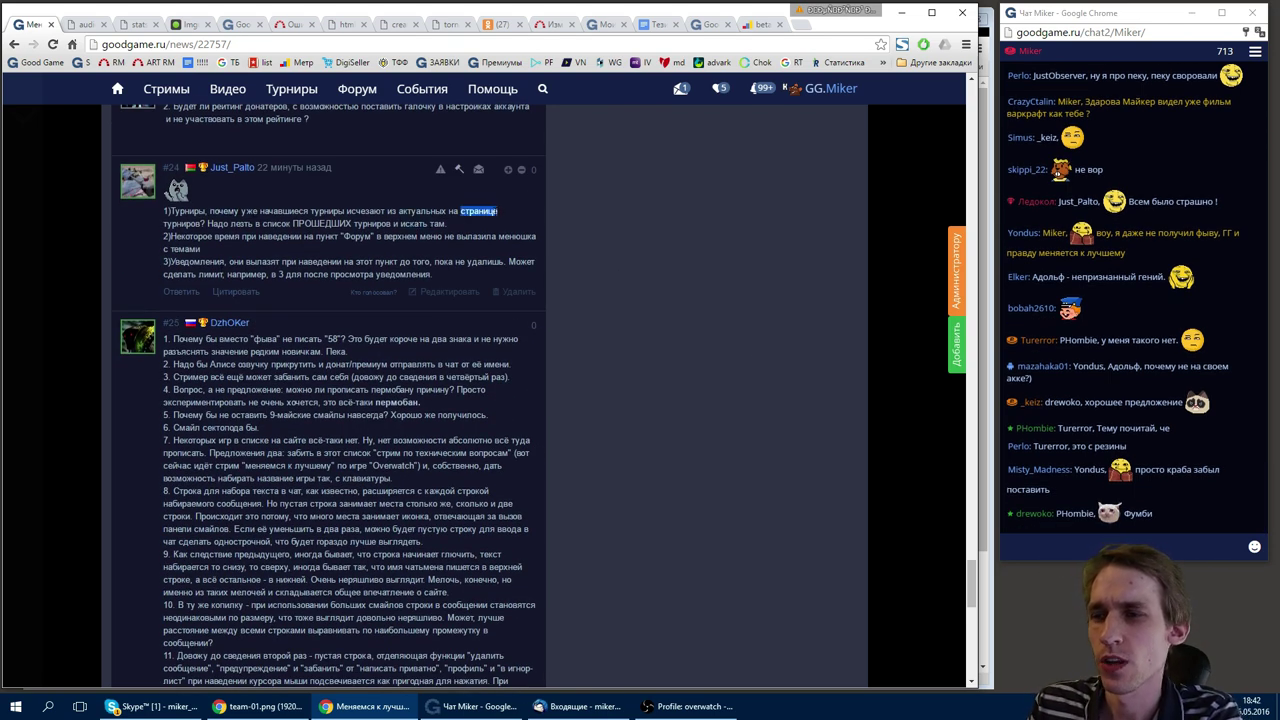
{"action": "left_click", "coordinate": [470, 211]}
{"action": "mouse_move", "coordinate": [172, 211]}
{"action": "left_mouse_down"}
{"action": "mouse_move", "coordinate": [447, 224]}
{"action": "mouse_move", "coordinate": [212, 211]}
{"action": "mouse_move", "coordinate": [170, 195]}
{"action": "mouse_move", "coordinate": [185, 212]}
{"action": "left_mouse_up"}
{"action": "left_click", "coordinate": [484, 219]}
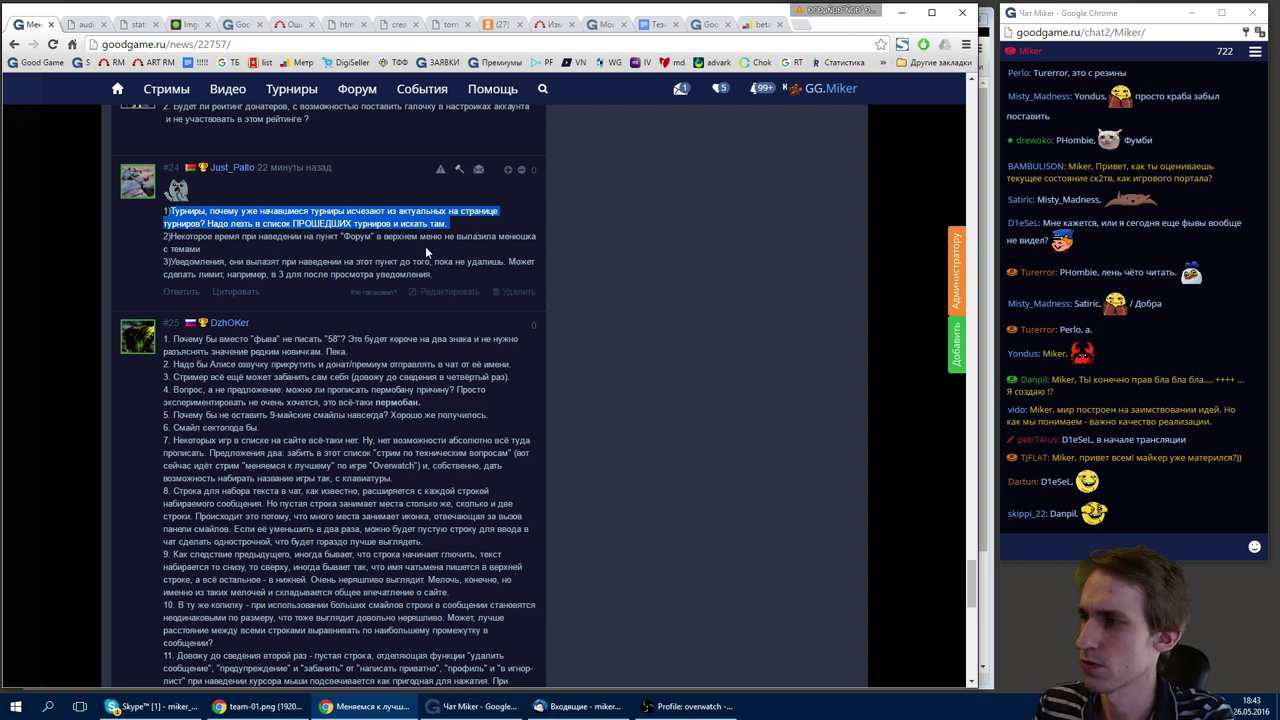
Step: Select and deselect points 1–3 of comment #24 while reading them
{"action": "triple_click", "coordinate": [230, 252]}
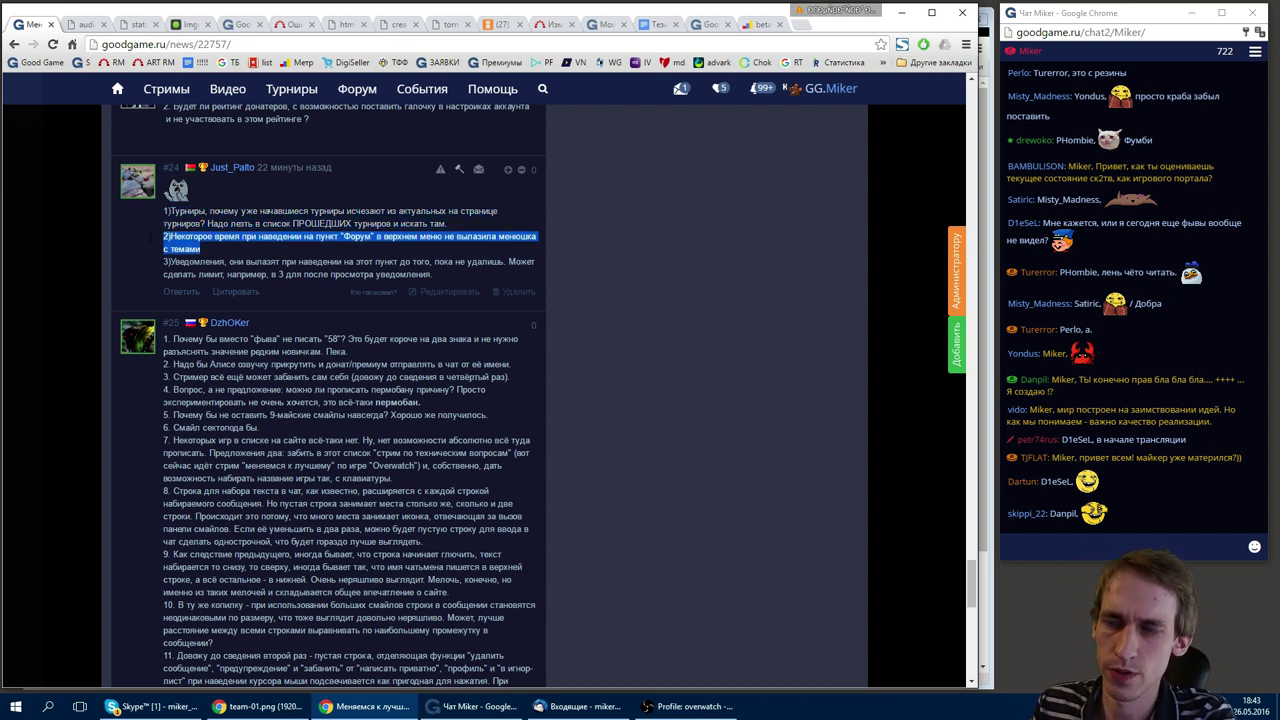
{"action": "left_click", "coordinate": [156, 210]}
{"action": "left_click_drag", "start_coordinate": [156, 210], "coordinate": [445, 266]}
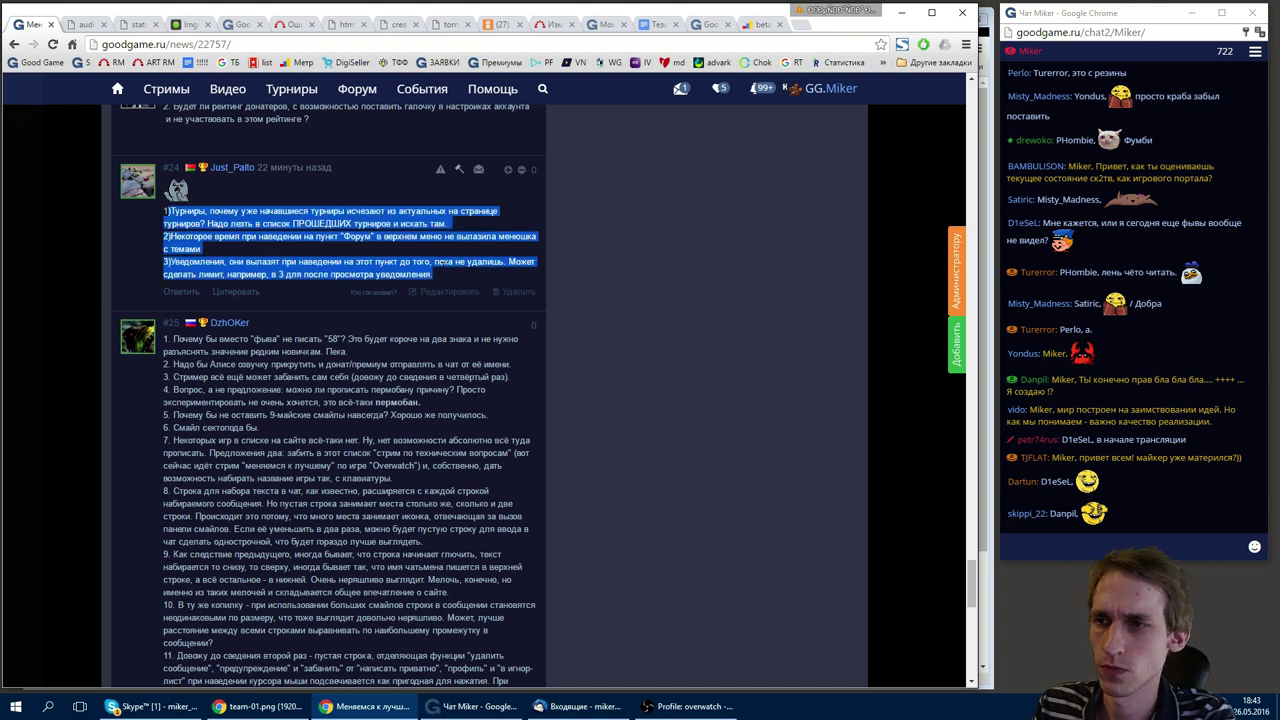
{"action": "left_click", "coordinate": [445, 266]}
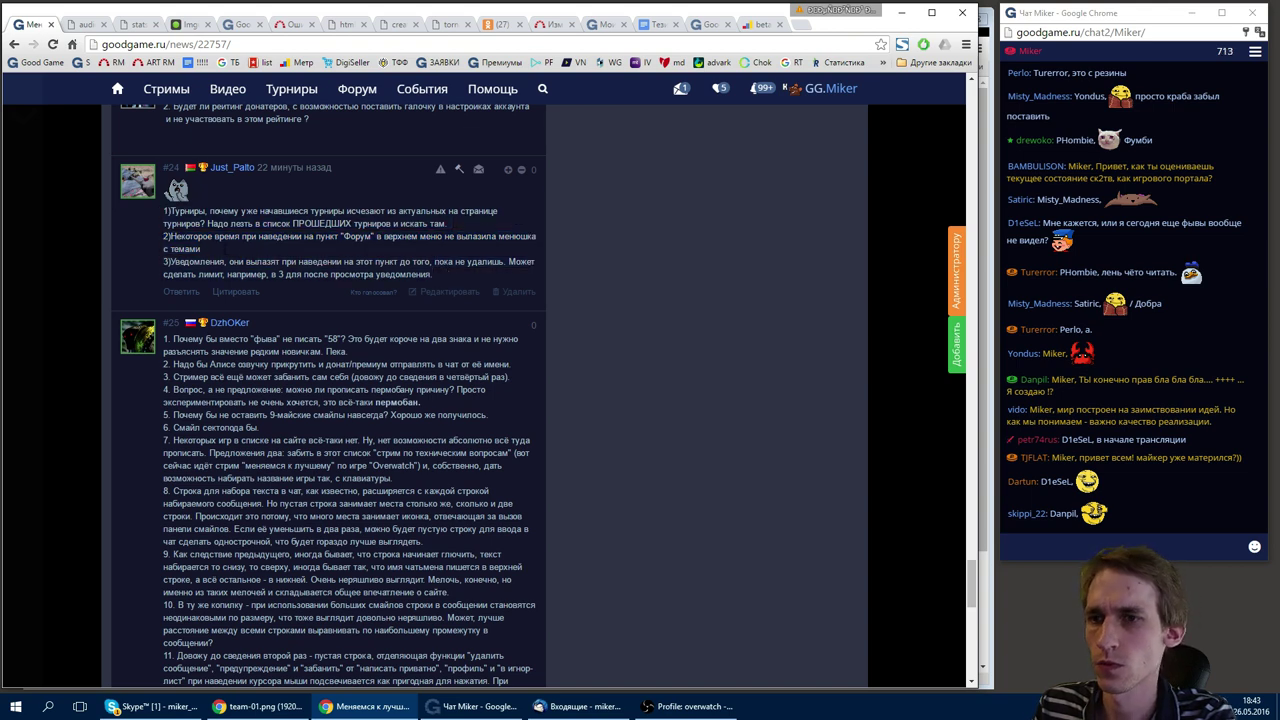
{"action": "left_click_drag", "start_coordinate": [230, 249], "coordinate": [144, 206]}
{"action": "left_click", "coordinate": [144, 206]}
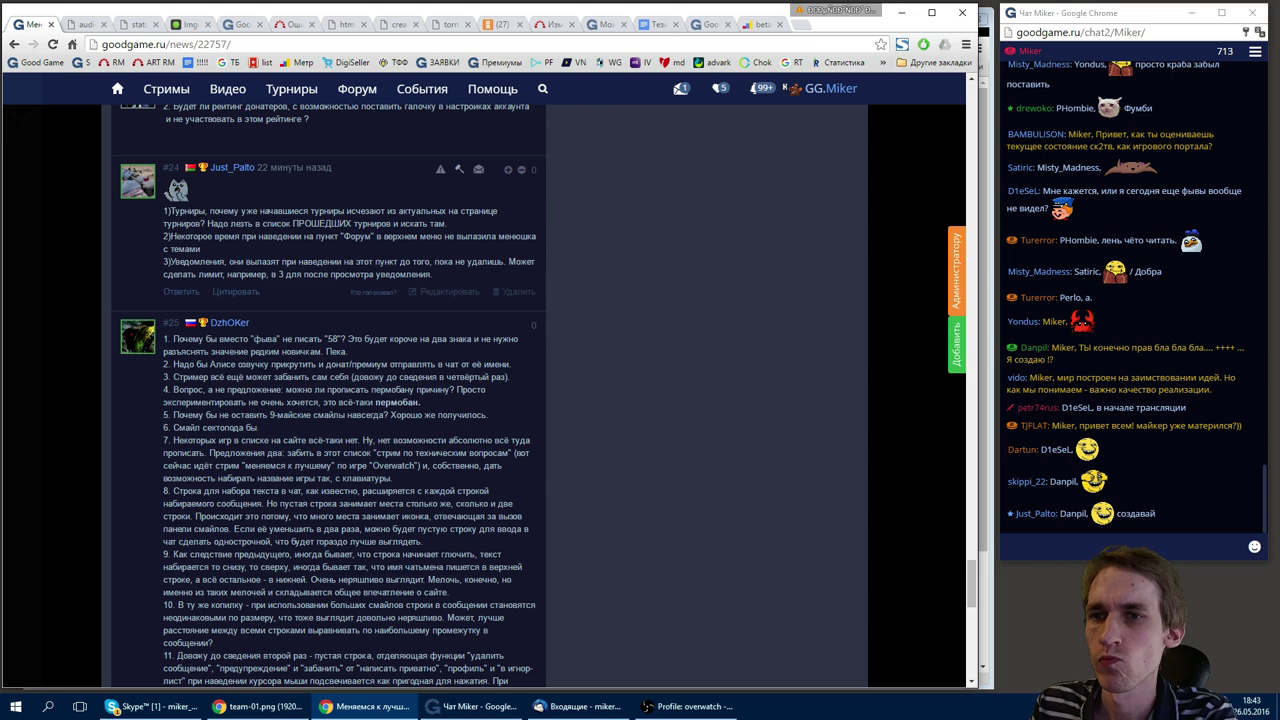
Step: Read point 2 of comment #24, marking words like Форум, наведении and верхнем
{"action": "double_click", "coordinate": [357, 237]}
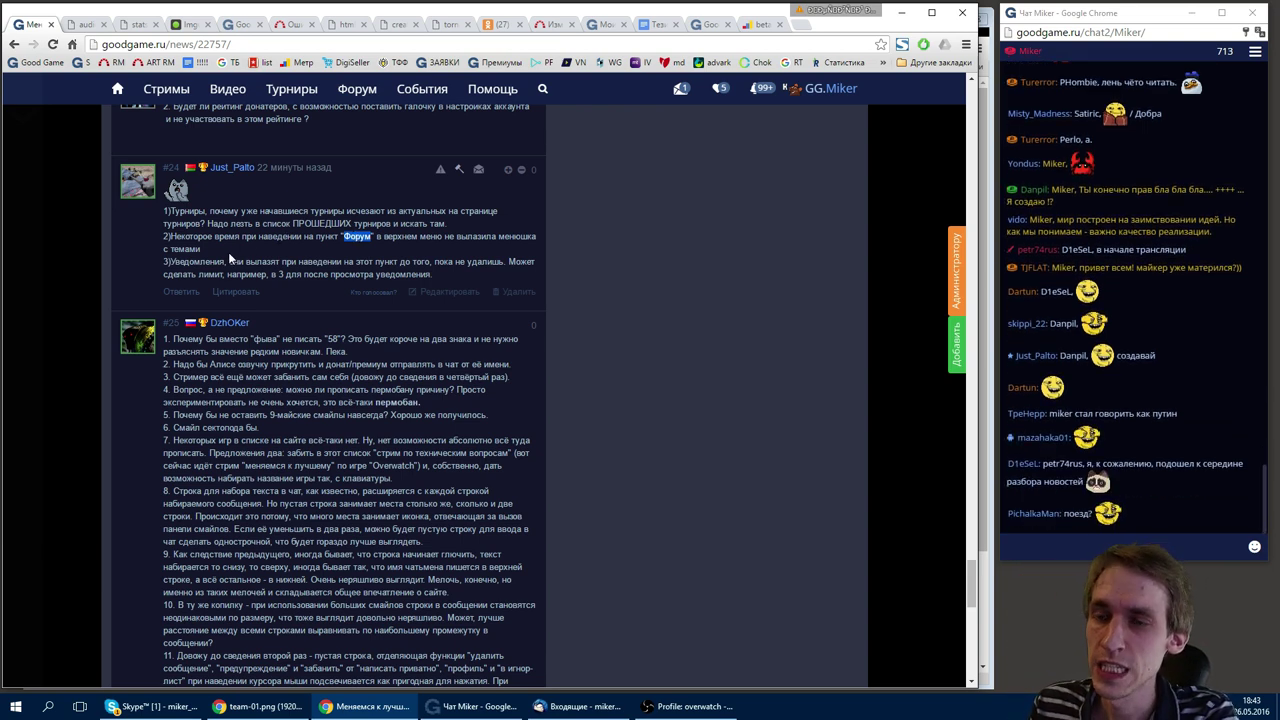
{"action": "left_click_drag", "start_coordinate": [228, 252], "coordinate": [170, 237]}
{"action": "left_click", "coordinate": [281, 236]}
{"action": "double_click", "coordinate": [329, 236]}
{"action": "double_click", "coordinate": [402, 236]}
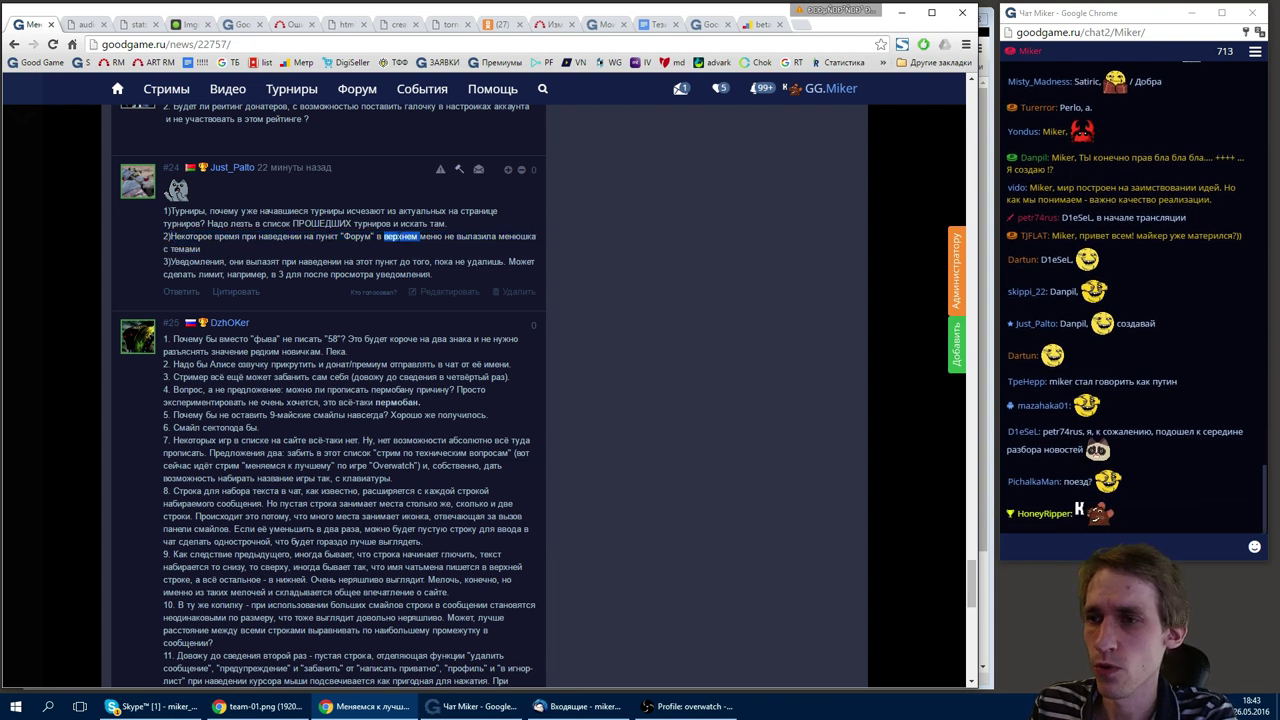
{"action": "double_click", "coordinate": [449, 236]}
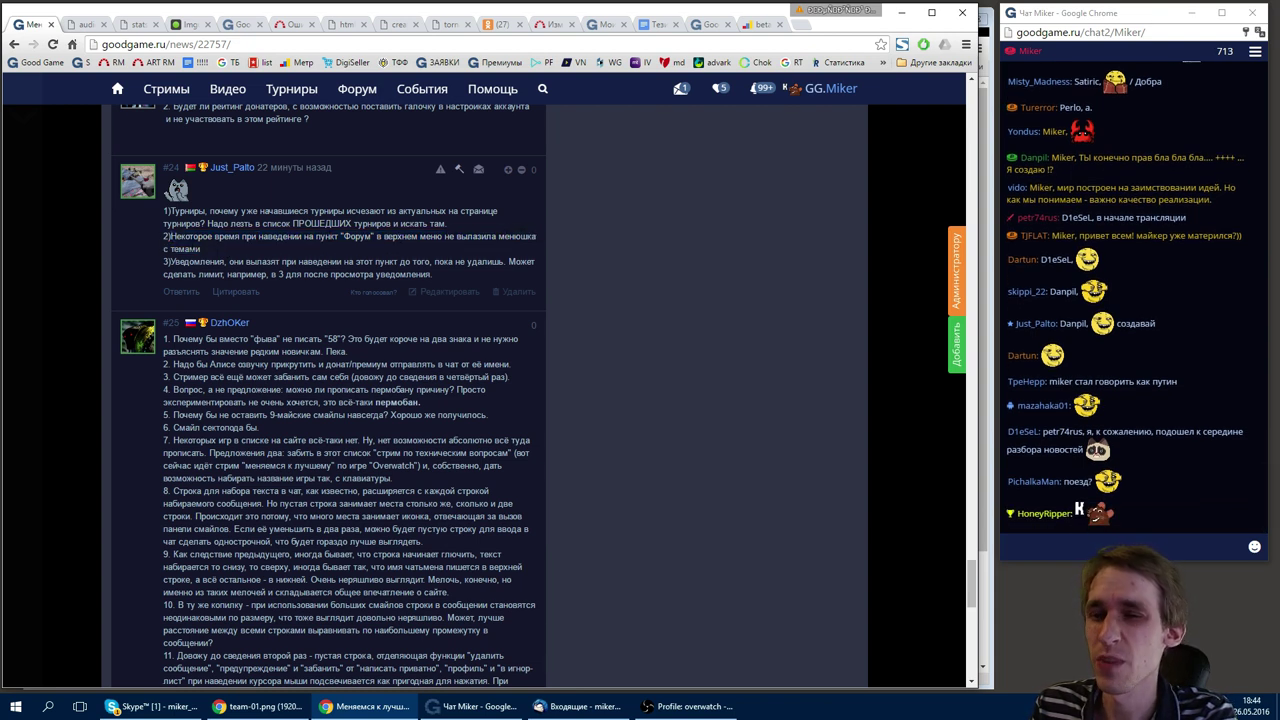
{"action": "left_click_drag", "start_coordinate": [218, 243], "coordinate": [148, 231]}
{"action": "left_click", "coordinate": [302, 243]}
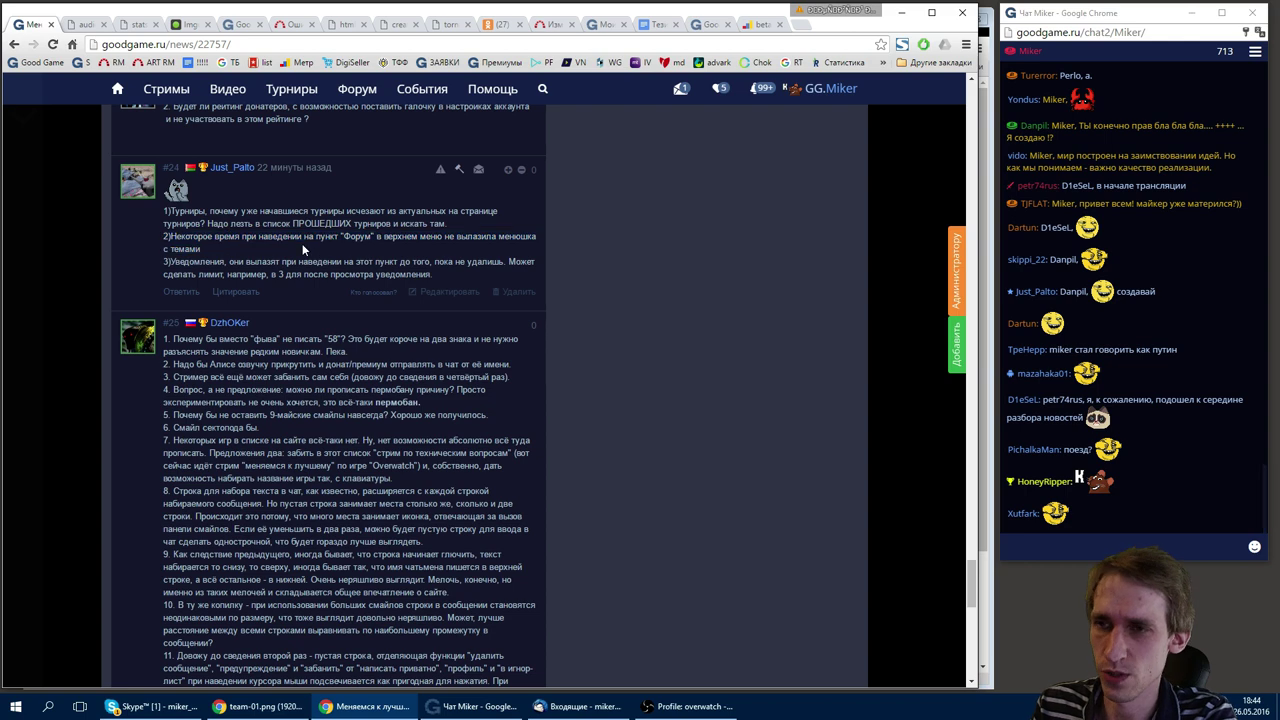
{"action": "double_click", "coordinate": [281, 236]}
{"action": "double_click", "coordinate": [400, 236]}
{"action": "left_click", "coordinate": [421, 237]}
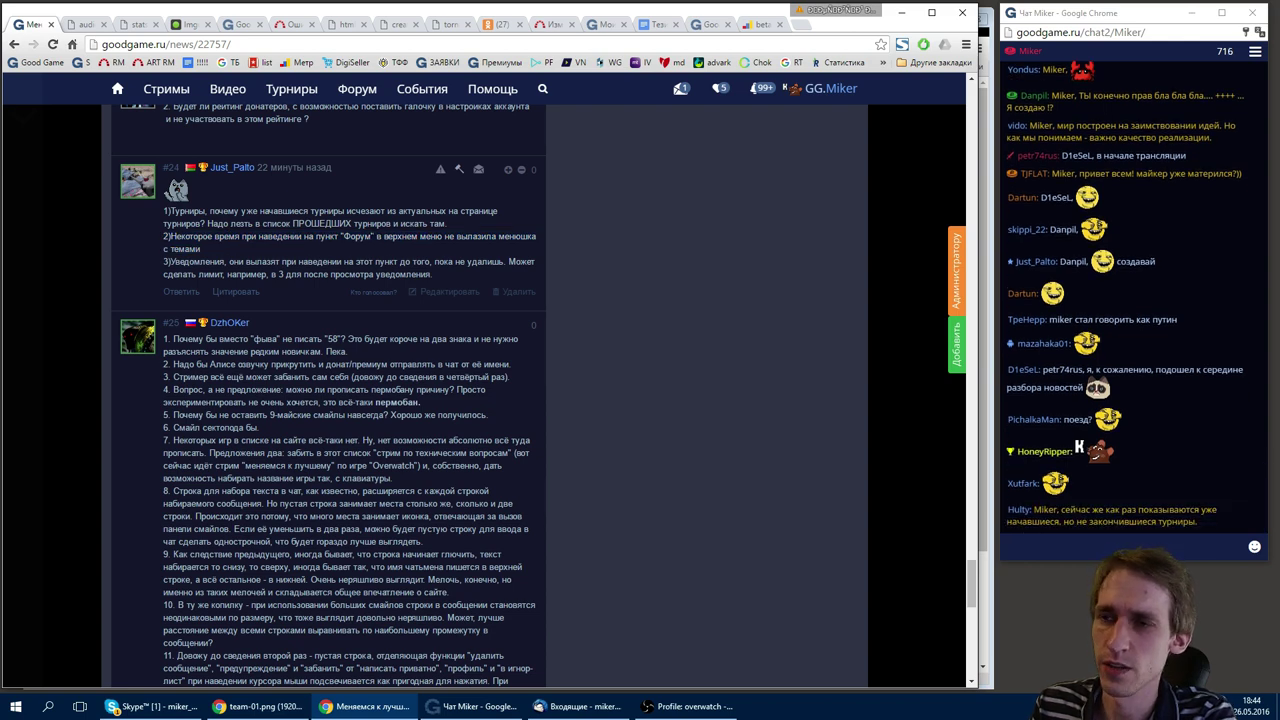
{"action": "double_click", "coordinate": [400, 236]}
{"action": "double_click", "coordinate": [358, 236]}
{"action": "left_click", "coordinate": [358, 236]}
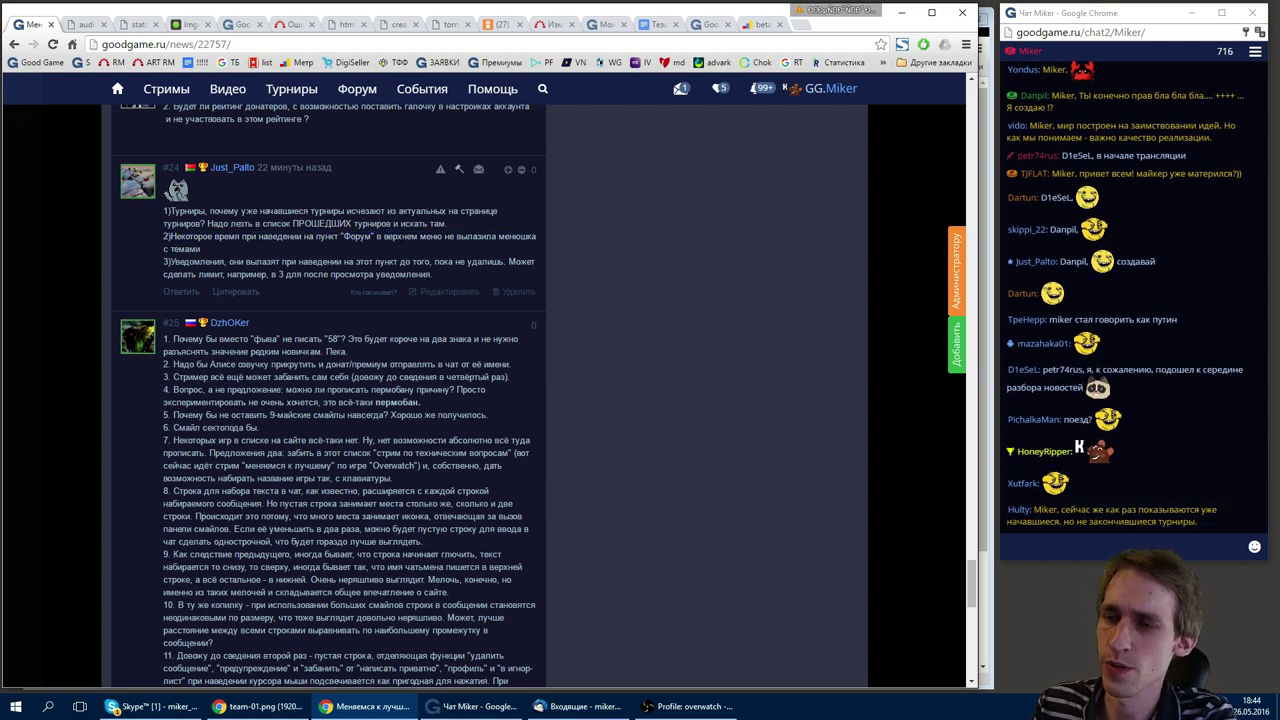
{"action": "double_click", "coordinate": [400, 236]}
{"action": "double_click", "coordinate": [328, 236]}
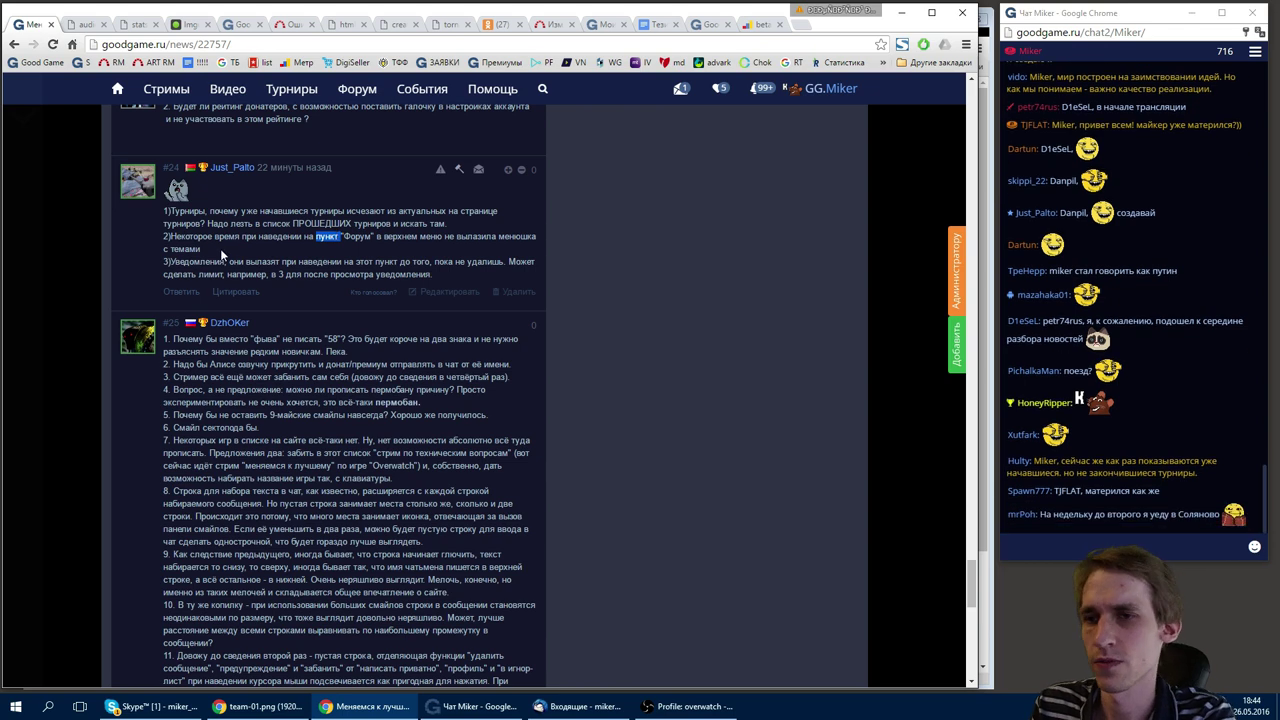
{"action": "left_click_drag", "start_coordinate": [220, 248], "coordinate": [148, 230]}
{"action": "double_click", "coordinate": [280, 236]}
{"action": "left_click", "coordinate": [280, 236]}
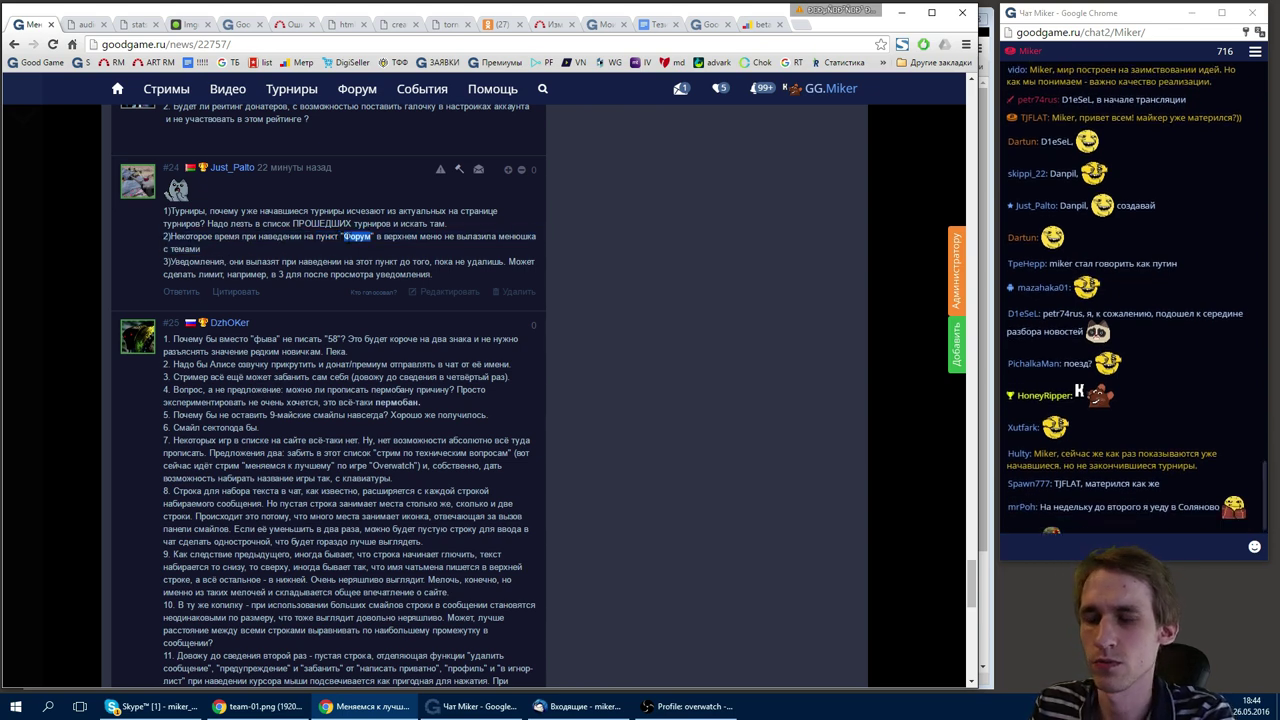
{"action": "triple_click", "coordinate": [187, 248]}
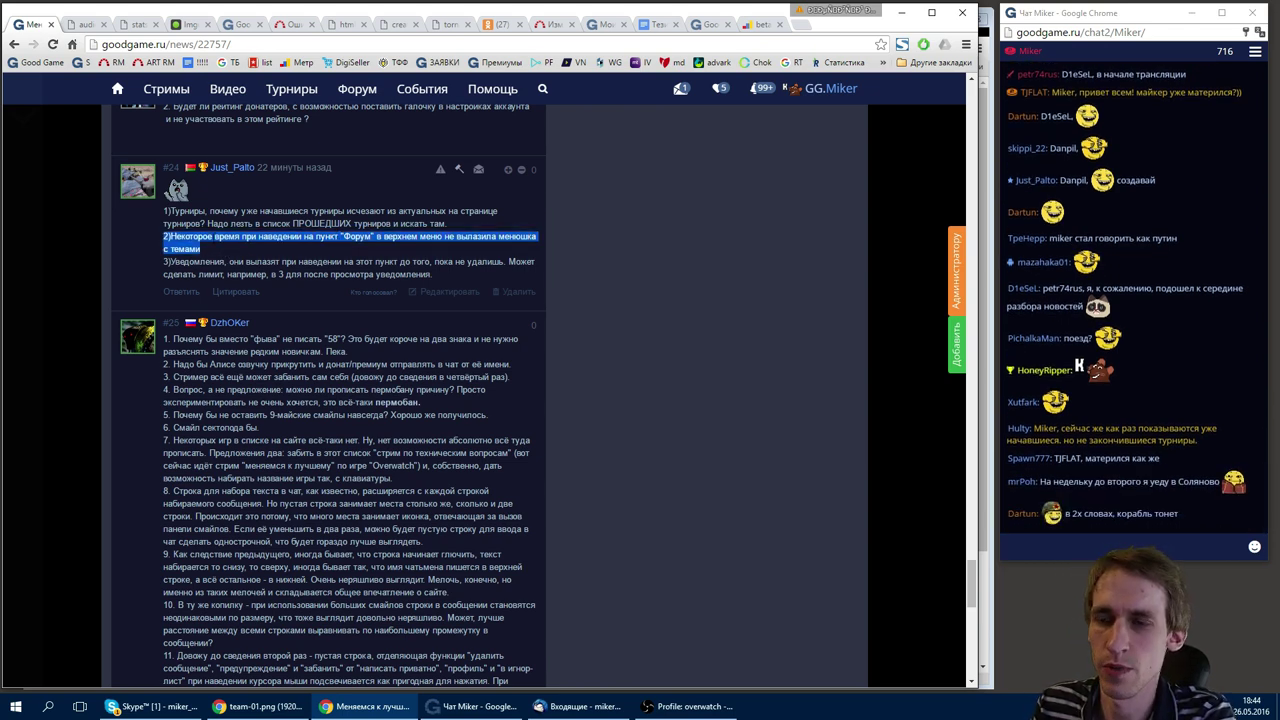
{"action": "double_click", "coordinate": [280, 236]}
{"action": "double_click", "coordinate": [357, 236]}
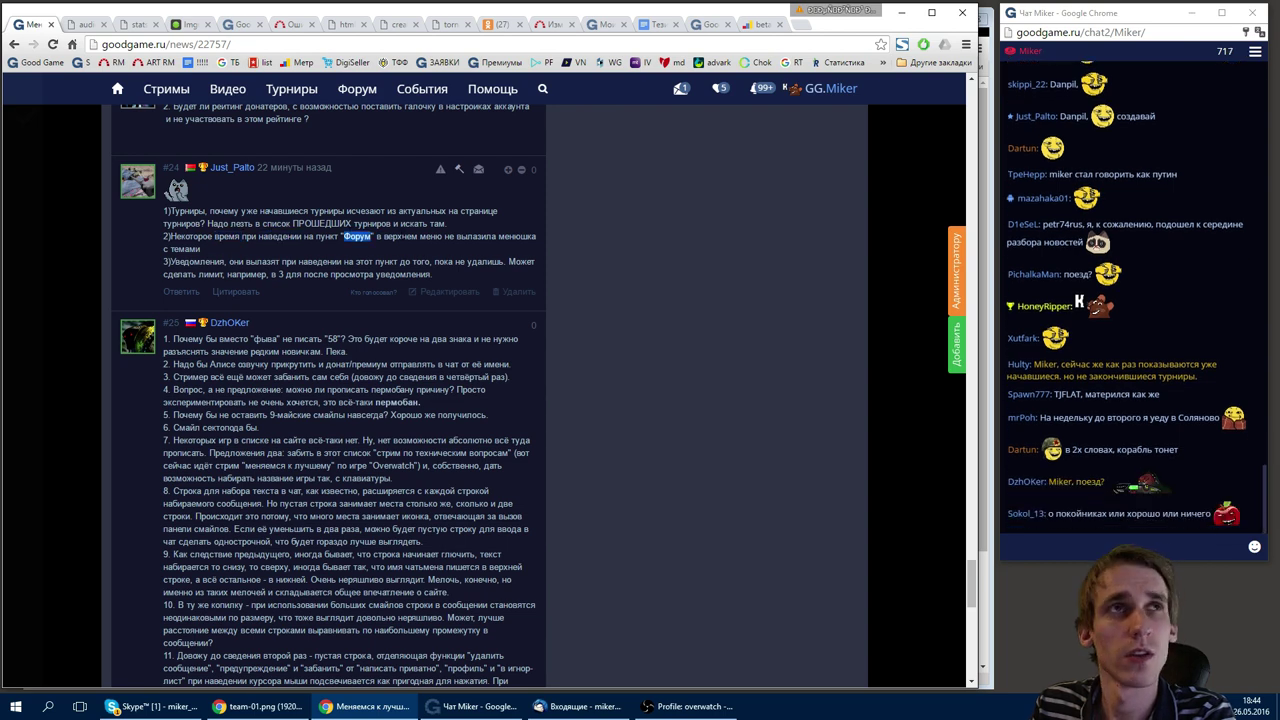
{"action": "triple_click", "coordinate": [238, 240]}
{"action": "left_click", "coordinate": [240, 238]}
Step: Read point 3 of comment #24 about notifications, then scroll down to comment #25
{"action": "double_click", "coordinate": [197, 261]}
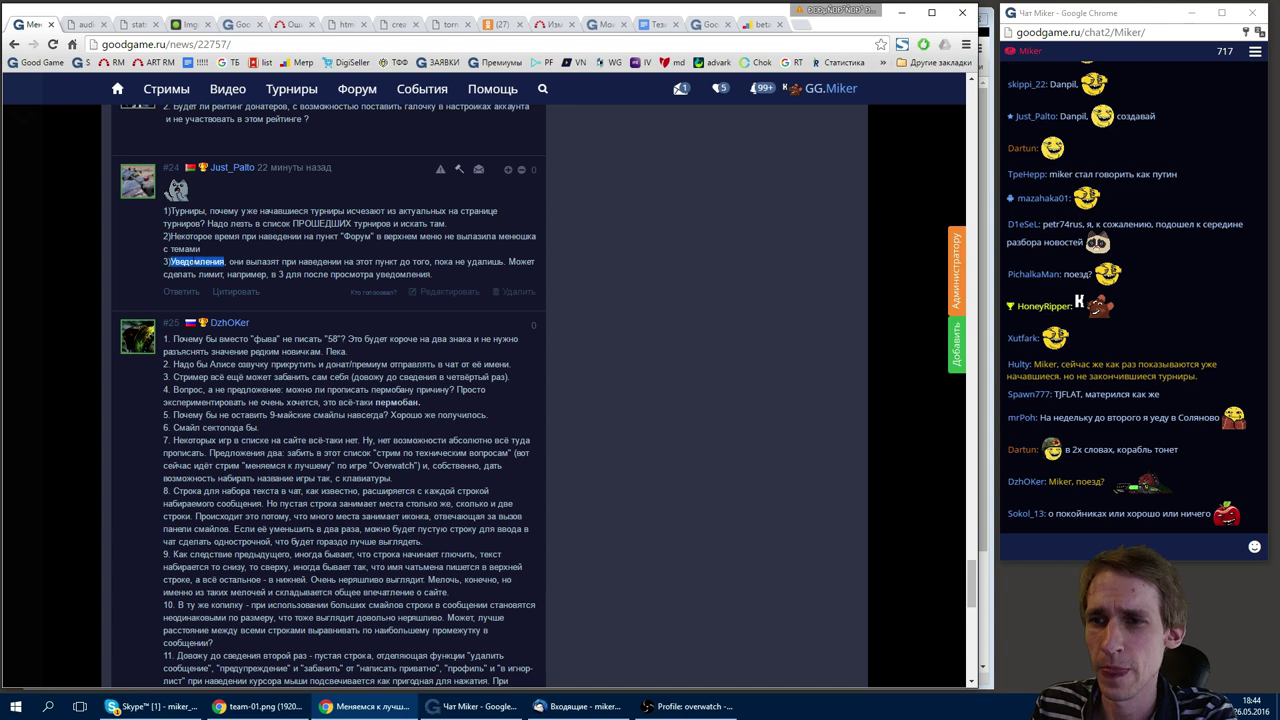
{"action": "double_click", "coordinate": [263, 261]}
{"action": "double_click", "coordinate": [321, 261]}
{"action": "double_click", "coordinate": [445, 261]}
{"action": "left_click", "coordinate": [445, 261]}
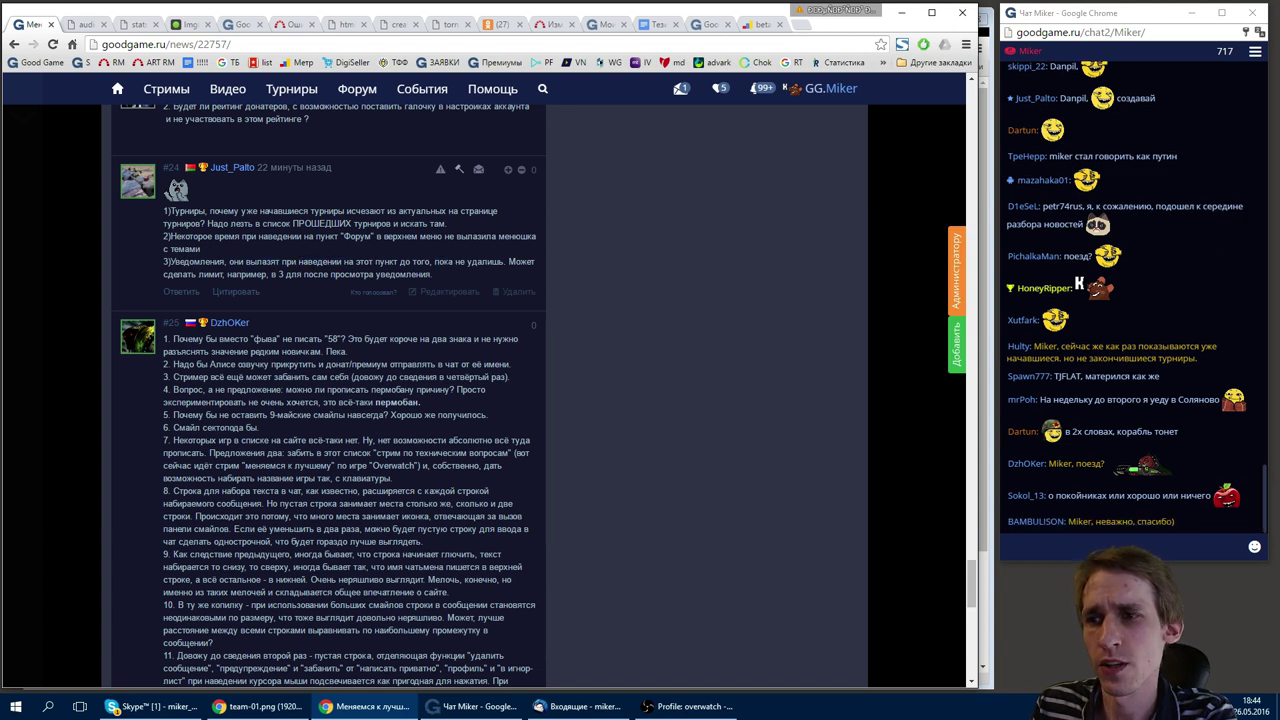
{"action": "double_click", "coordinate": [485, 261]}
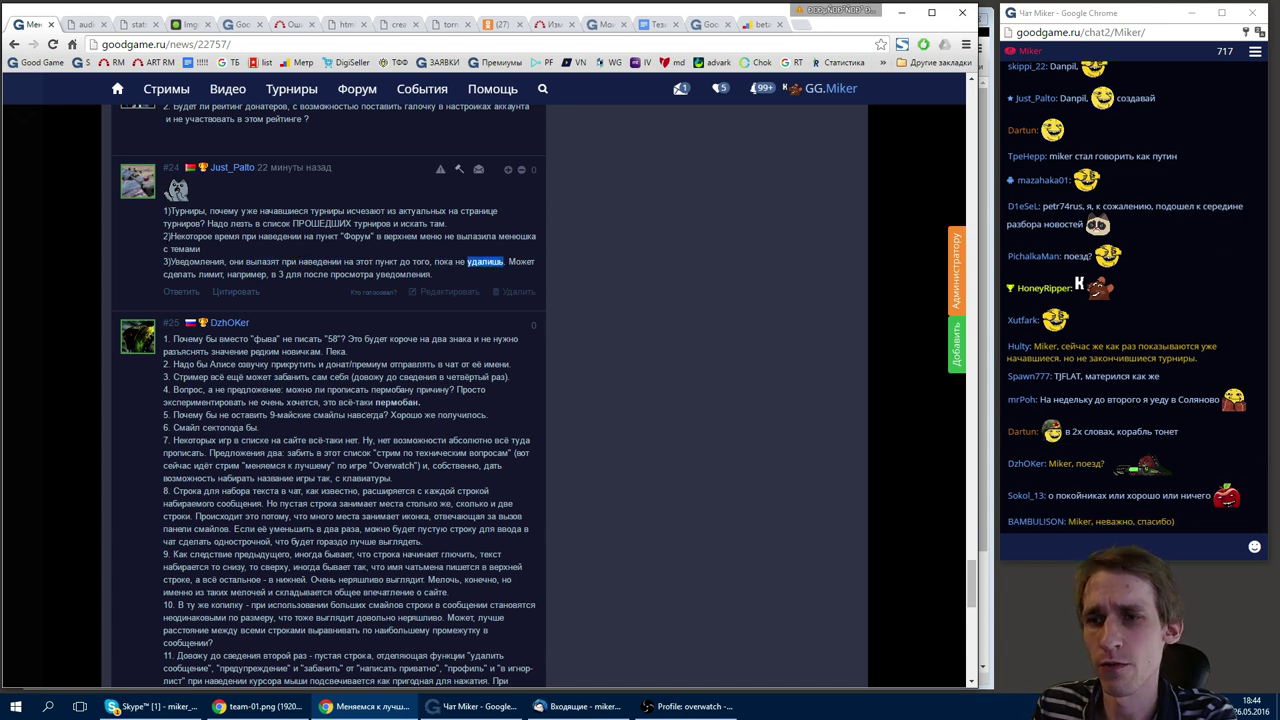
{"action": "triple_click", "coordinate": [456, 274]}
{"action": "left_click", "coordinate": [454, 274]}
{"action": "left_click_drag", "start_coordinate": [454, 274], "coordinate": [152, 266]}
{"action": "left_click", "coordinate": [172, 262]}
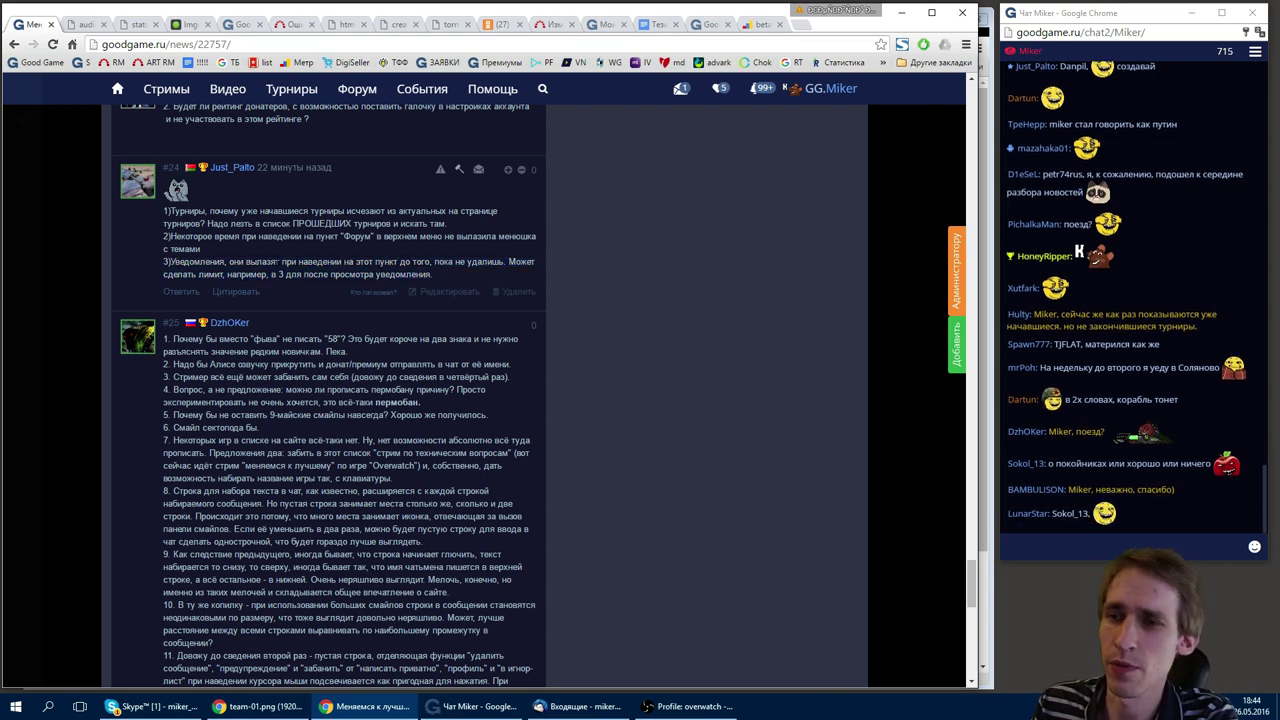
{"action": "double_click", "coordinate": [387, 261]}
{"action": "double_click", "coordinate": [422, 261]}
{"action": "double_click", "coordinate": [445, 261]}
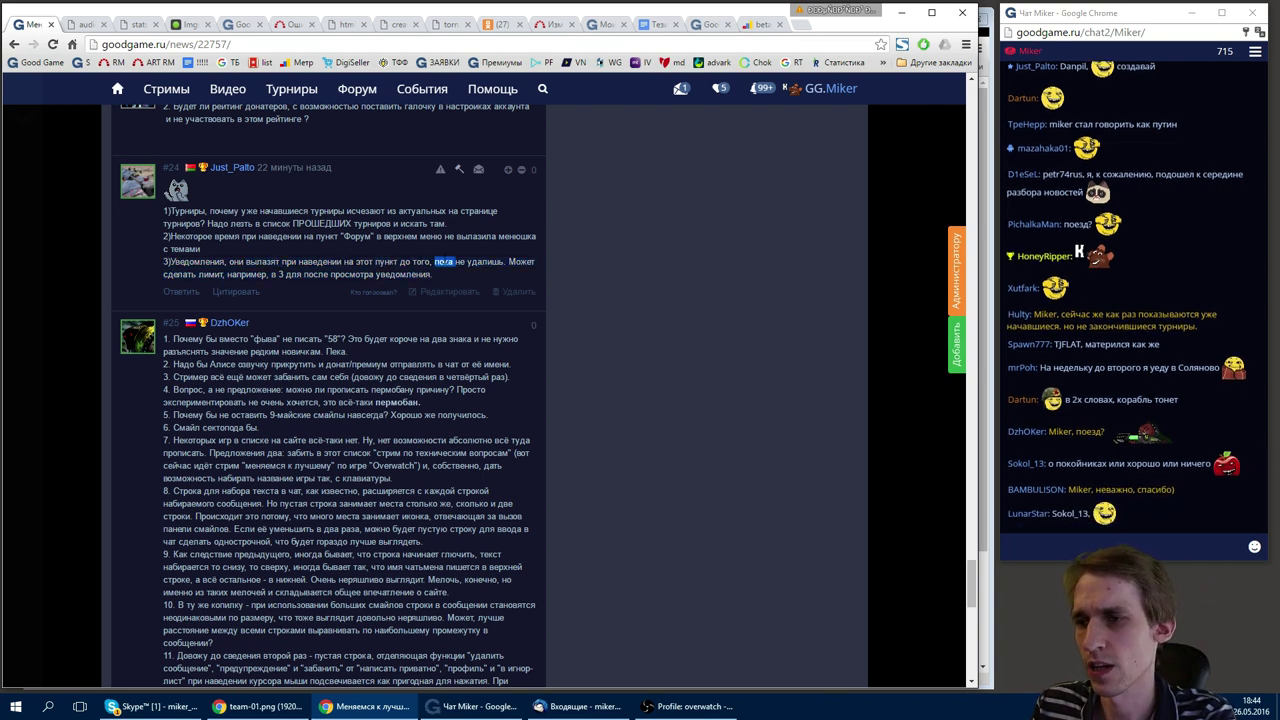
{"action": "double_click", "coordinate": [485, 261]}
{"action": "left_click_drag", "start_coordinate": [432, 274], "coordinate": [139, 268]}
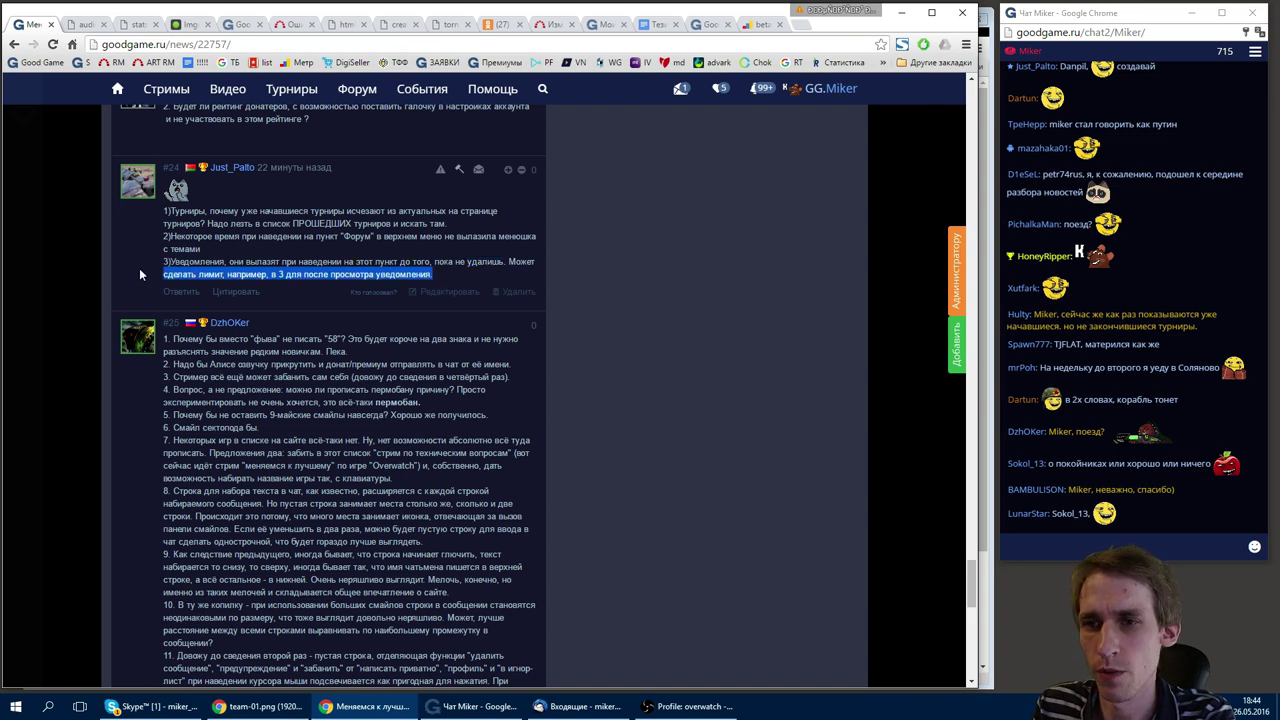
{"action": "left_click", "coordinate": [139, 268]}
{"action": "scroll", "coordinate": [350, 400], "scroll_direction": "down", "scroll_amount": 1}
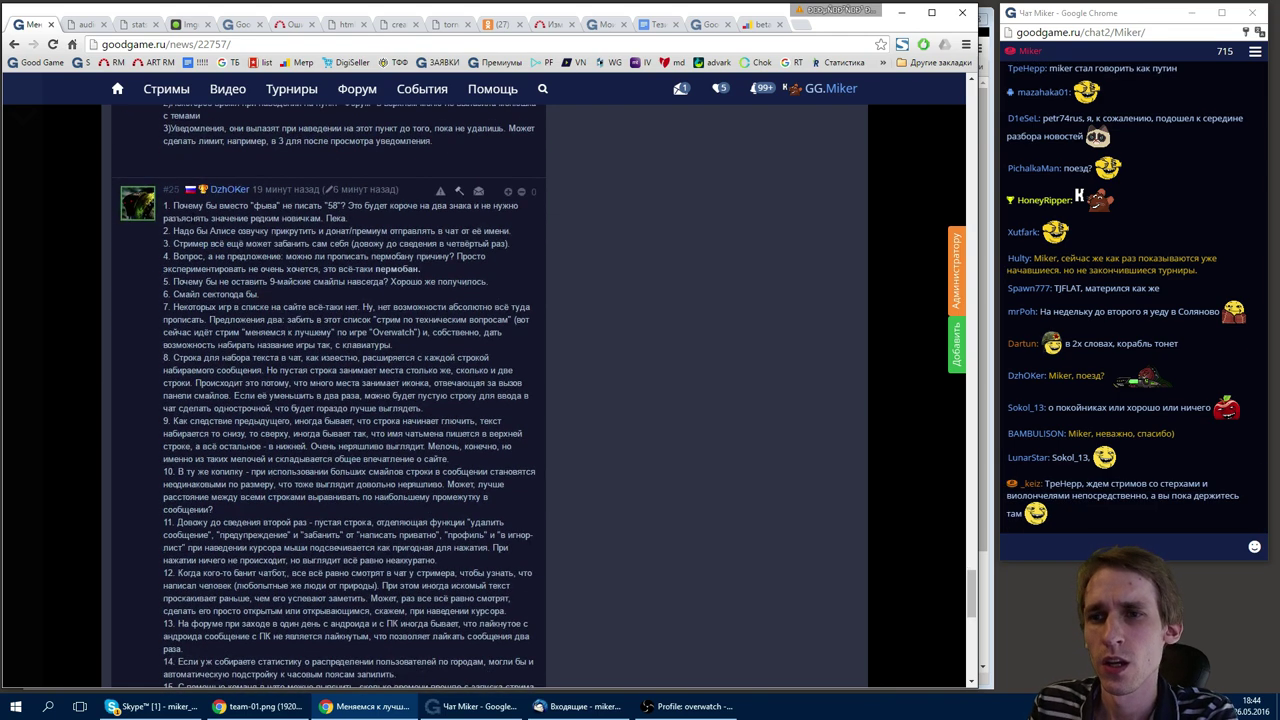
{"action": "left_click_drag", "start_coordinate": [172, 205], "coordinate": [330, 219]}
{"action": "left_click_drag", "start_coordinate": [175, 228], "coordinate": [388, 231]}
{"action": "left_click", "coordinate": [342, 230]}
{"action": "left_click", "coordinate": [490, 231]}
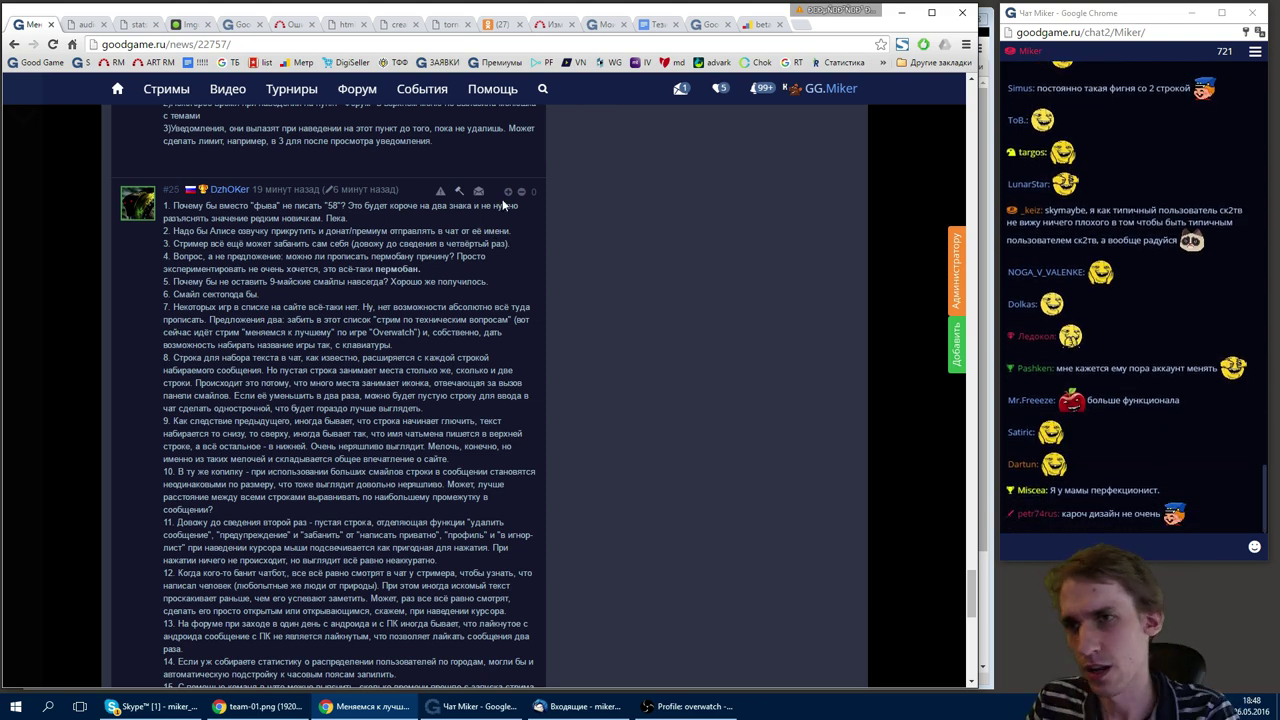
Step: Start a new issue titled 'В чате в контекстном меню пользователю без прав отображаются лишние пункты.'
{"action": "left_click", "coordinate": [298, 29]}
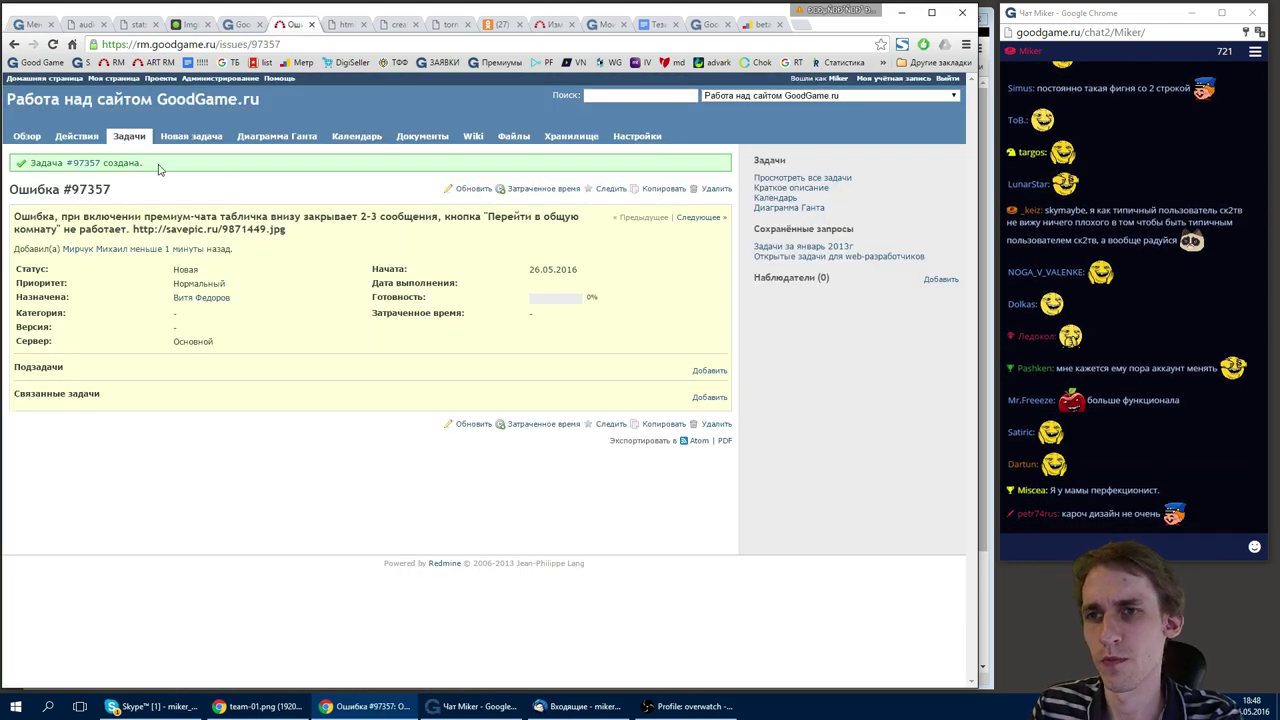
{"action": "left_click", "coordinate": [190, 136]}
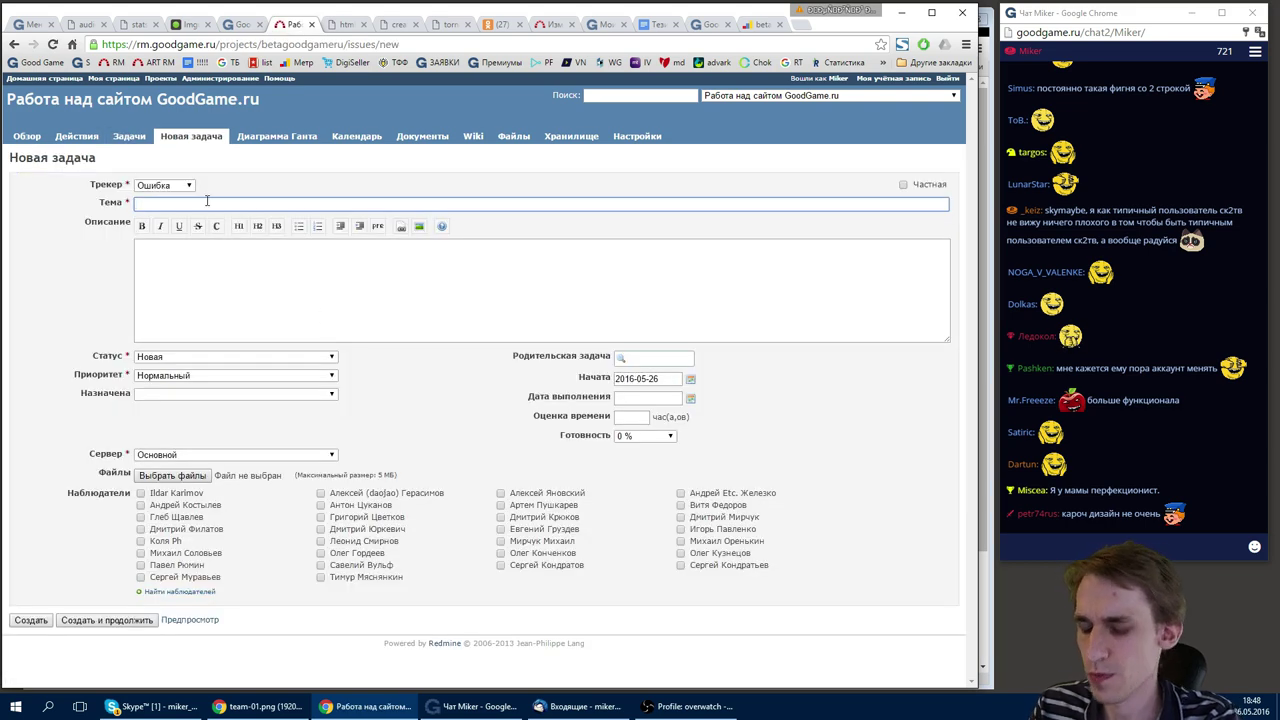
{"action": "type", "text": "Пользователю"}
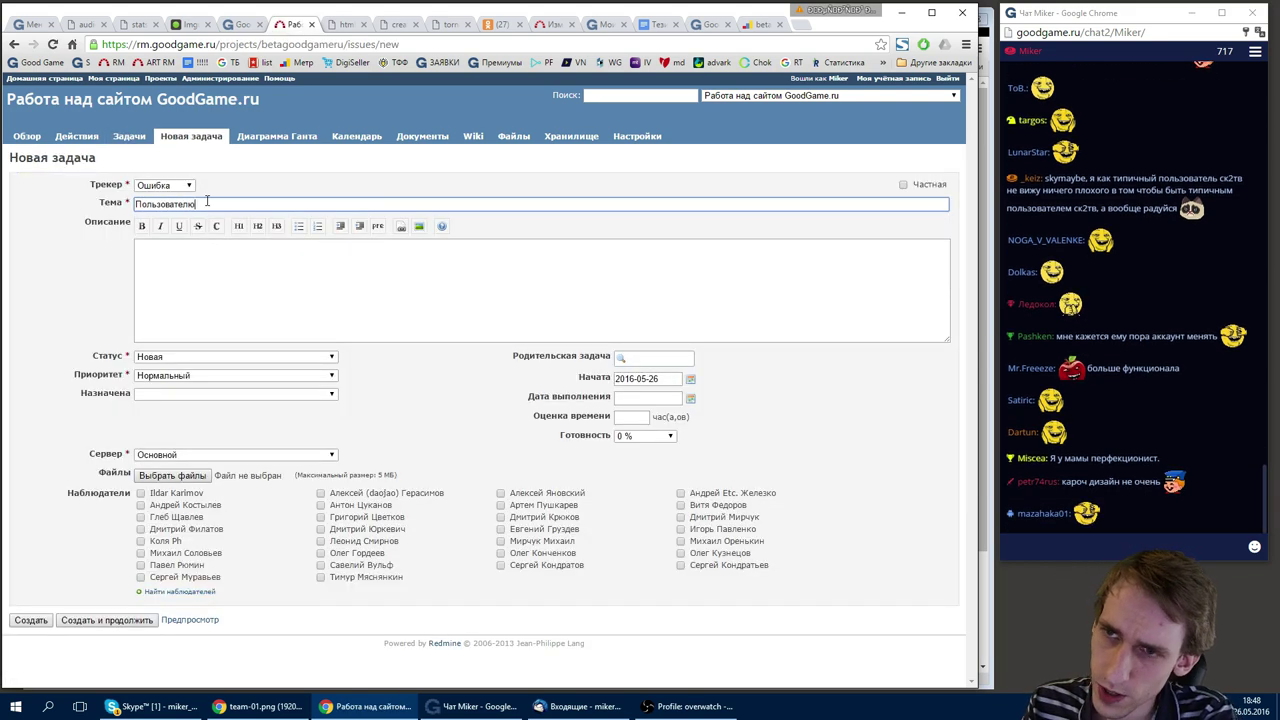
{"action": "type", "text": " без прав ото"}
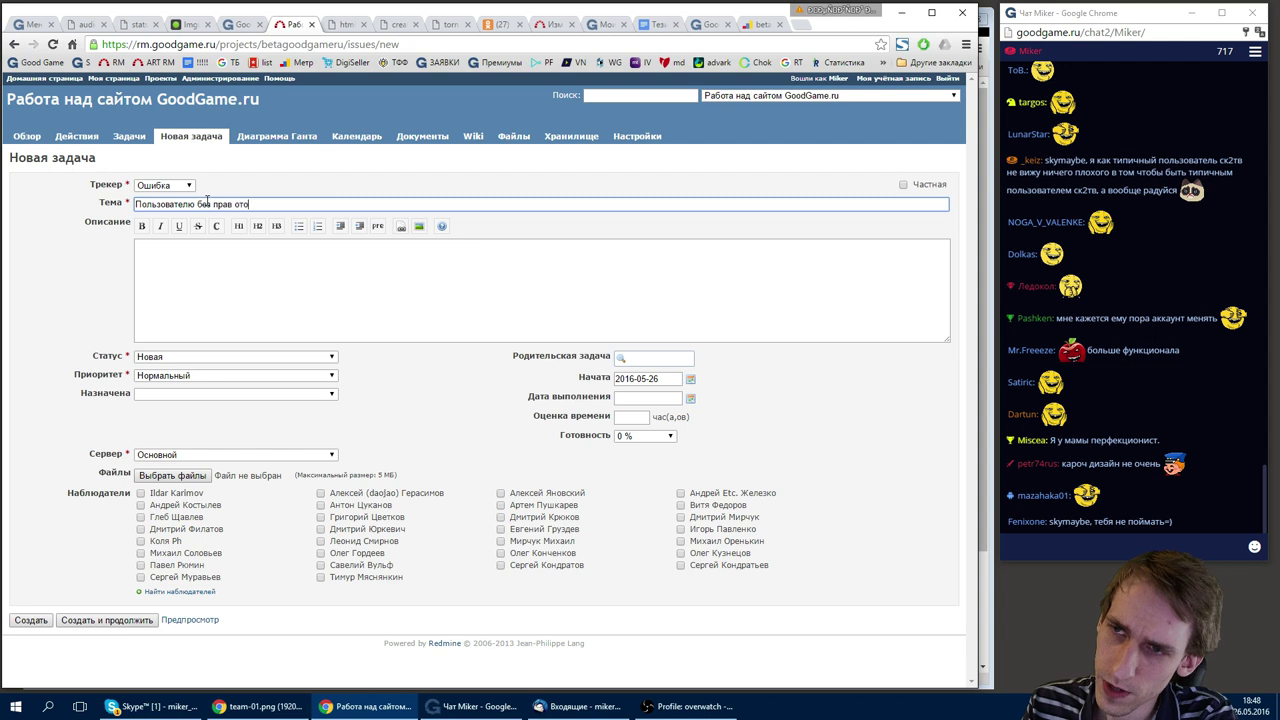
{"action": "type", "text": "бражаются"}
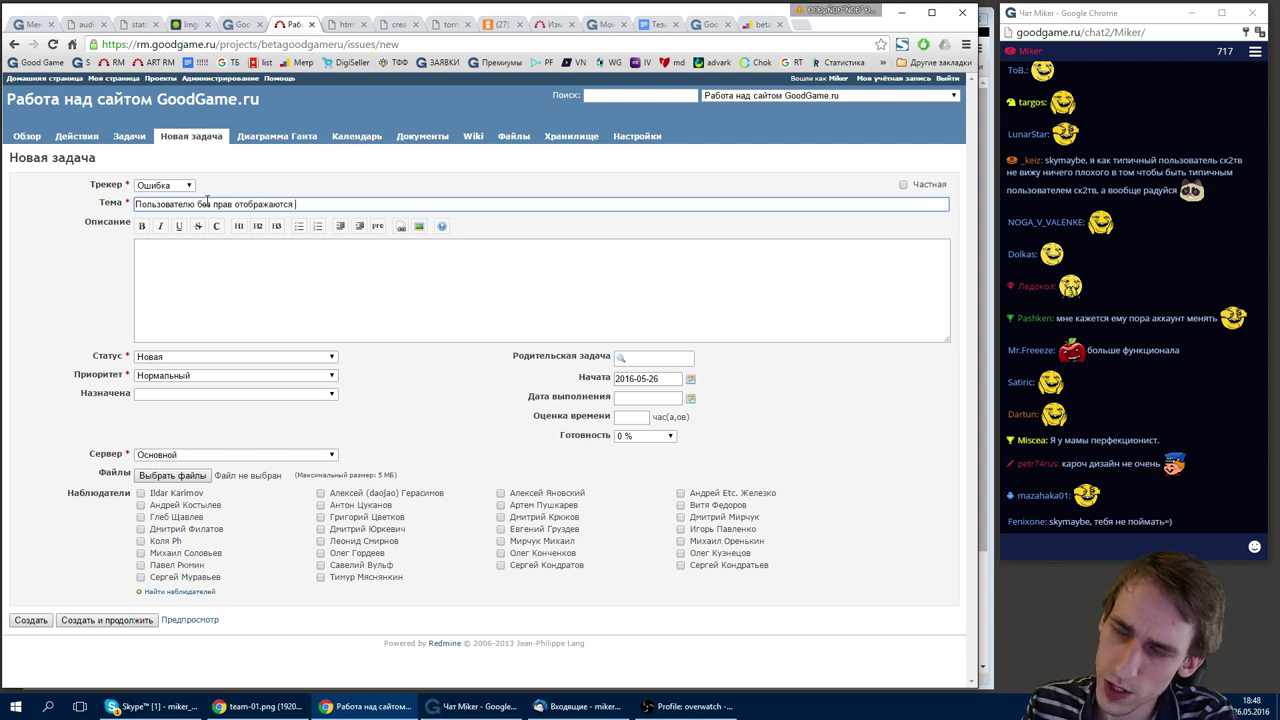
{"action": "type", "text": "В чате в ко"}
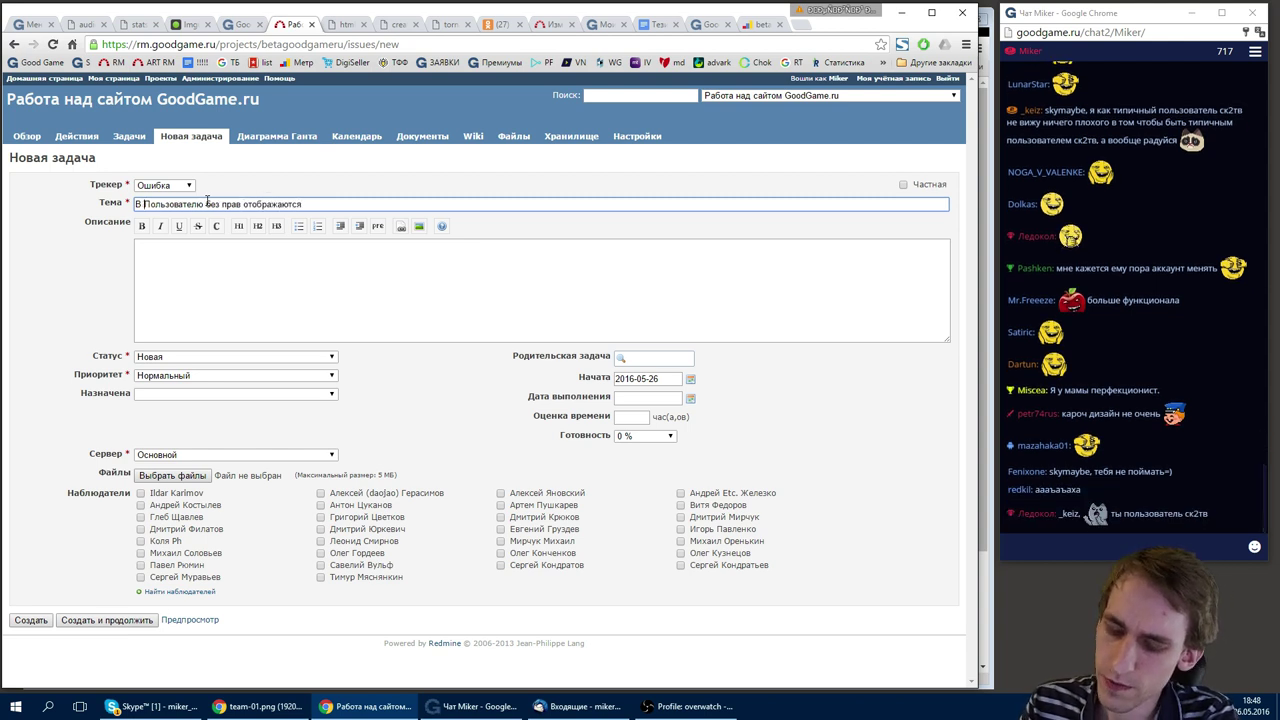
{"action": "type", "text": "нтекстном м"}
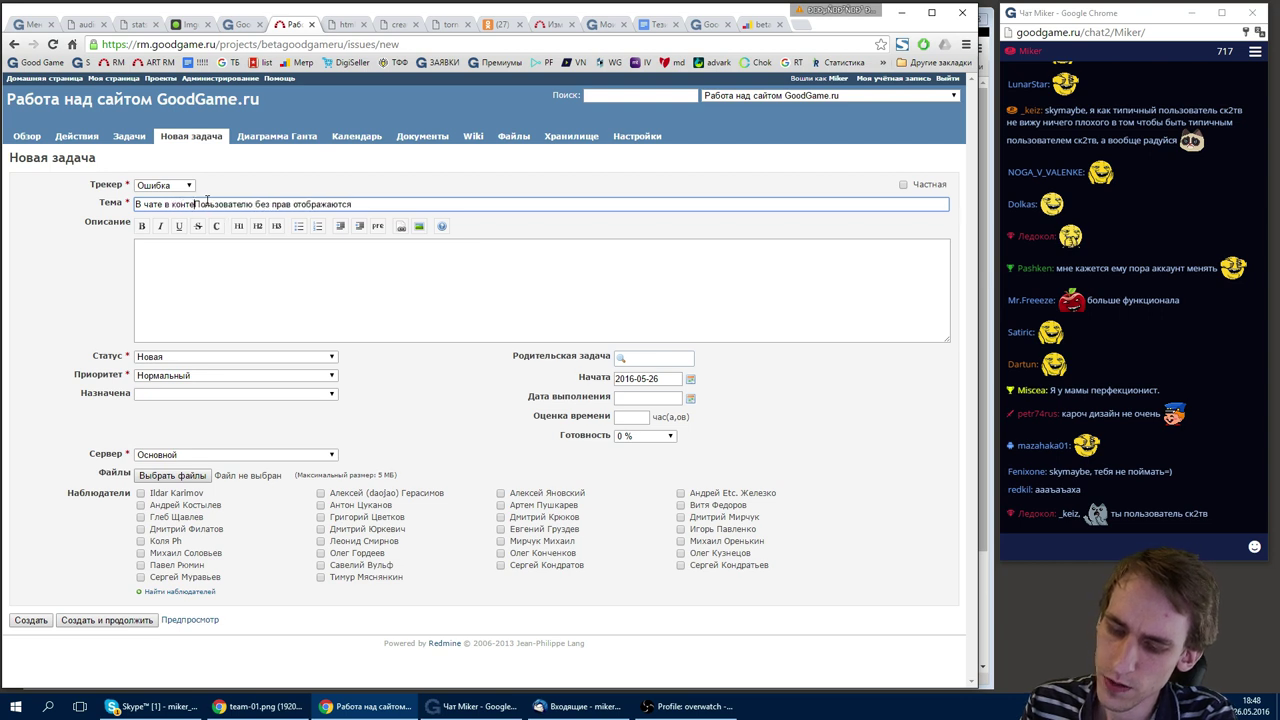
{"action": "type", "text": "еню п"}
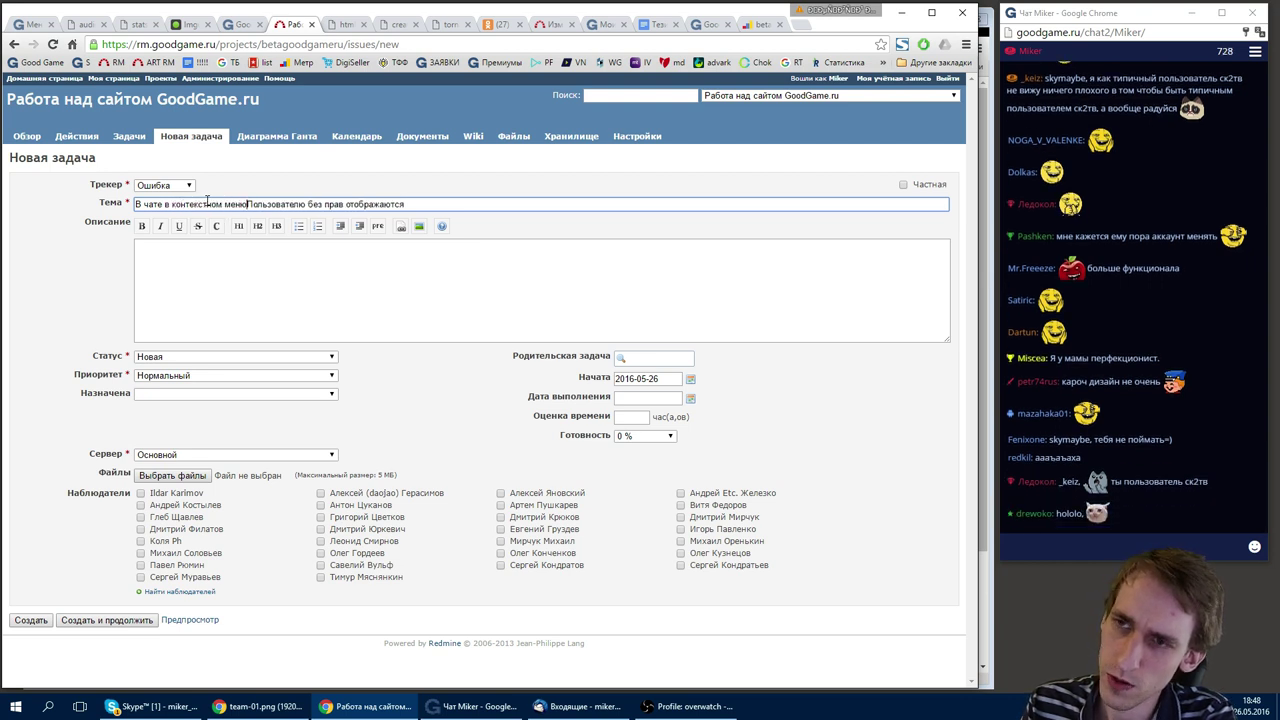
{"action": "key", "text": "Delete"}
{"action": "key", "text": "End"}
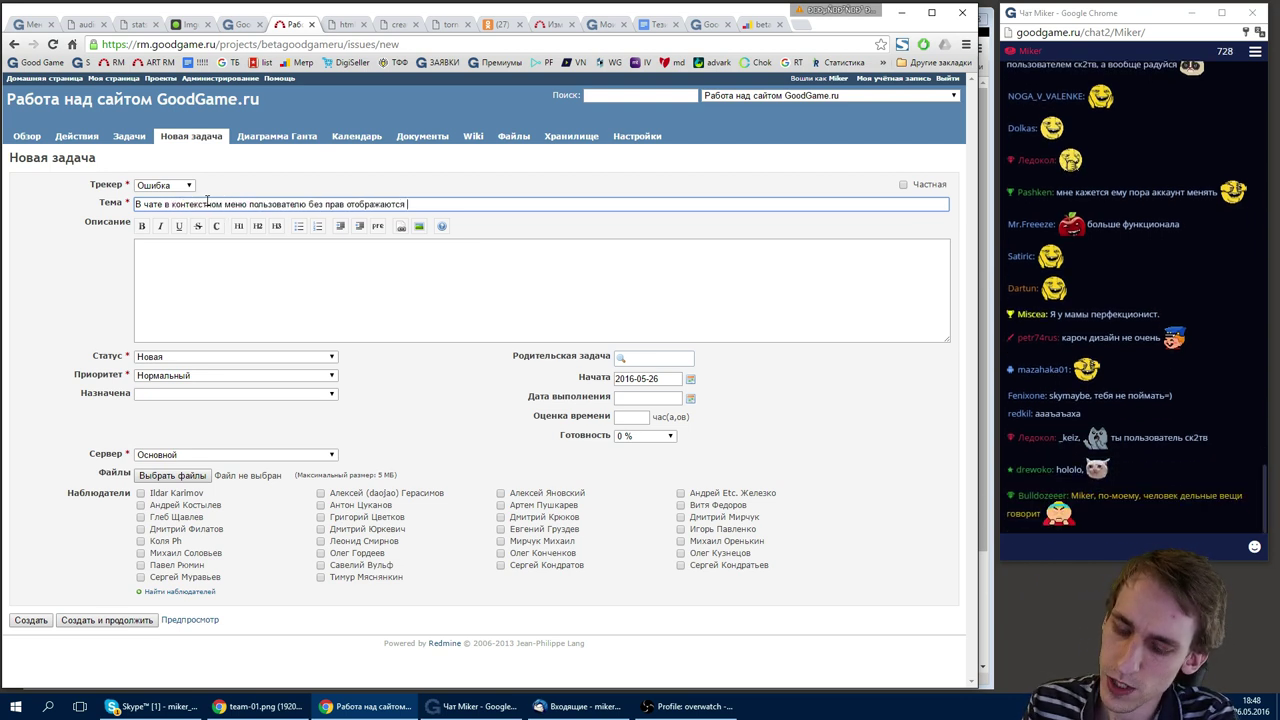
{"action": "type", "text": "лишние пункт"}
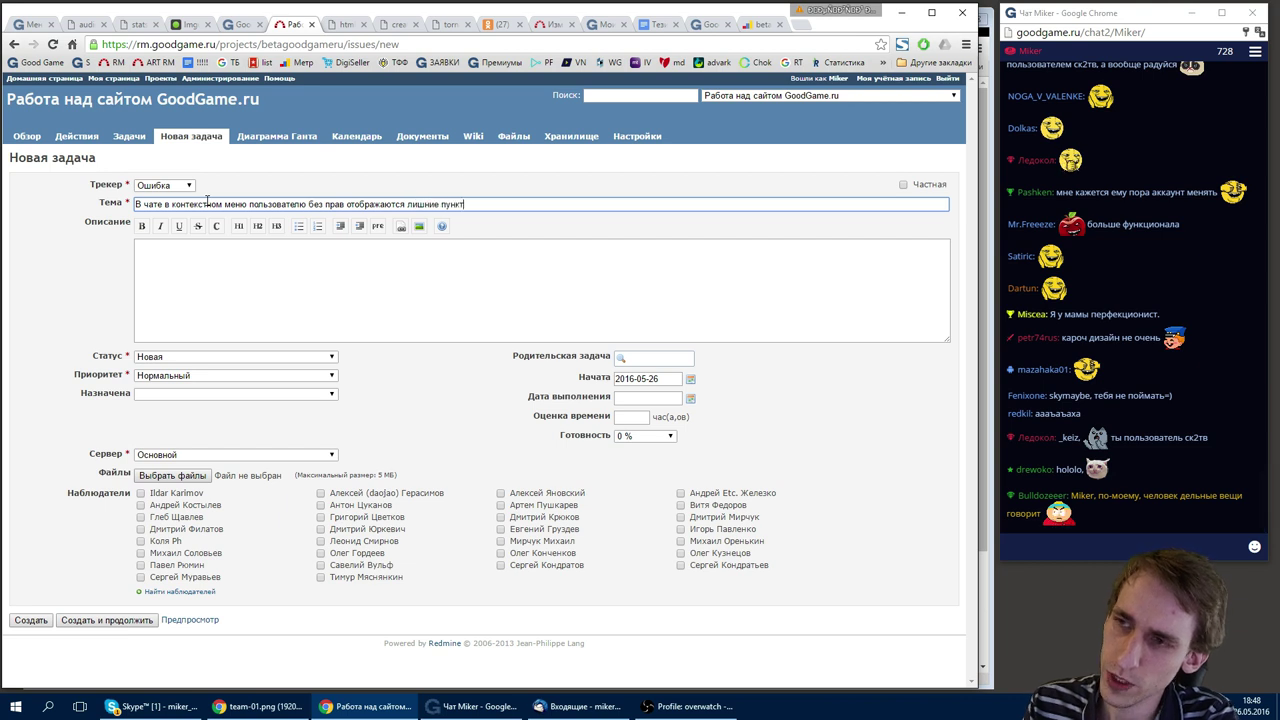
{"action": "type", "text": "ы."}
Step: Assign the issue to a developer and create it
{"action": "left_click", "coordinate": [292, 393]}
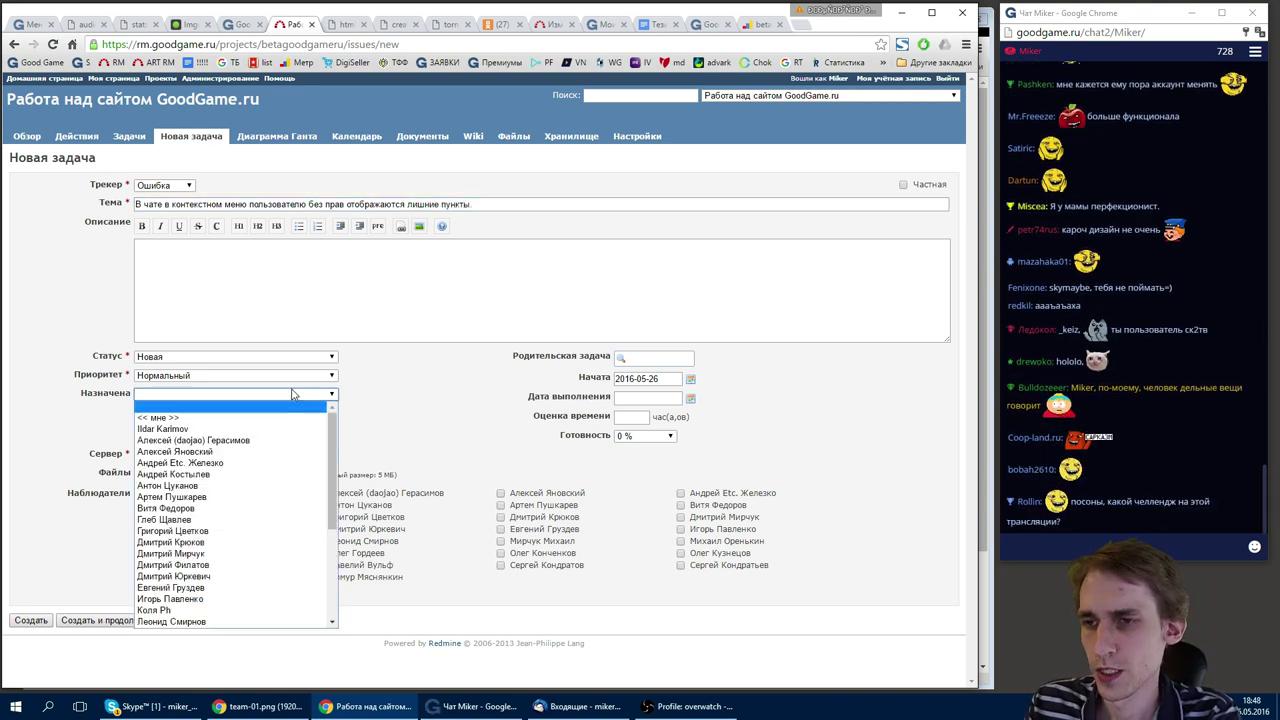
{"action": "left_click", "coordinate": [270, 451]}
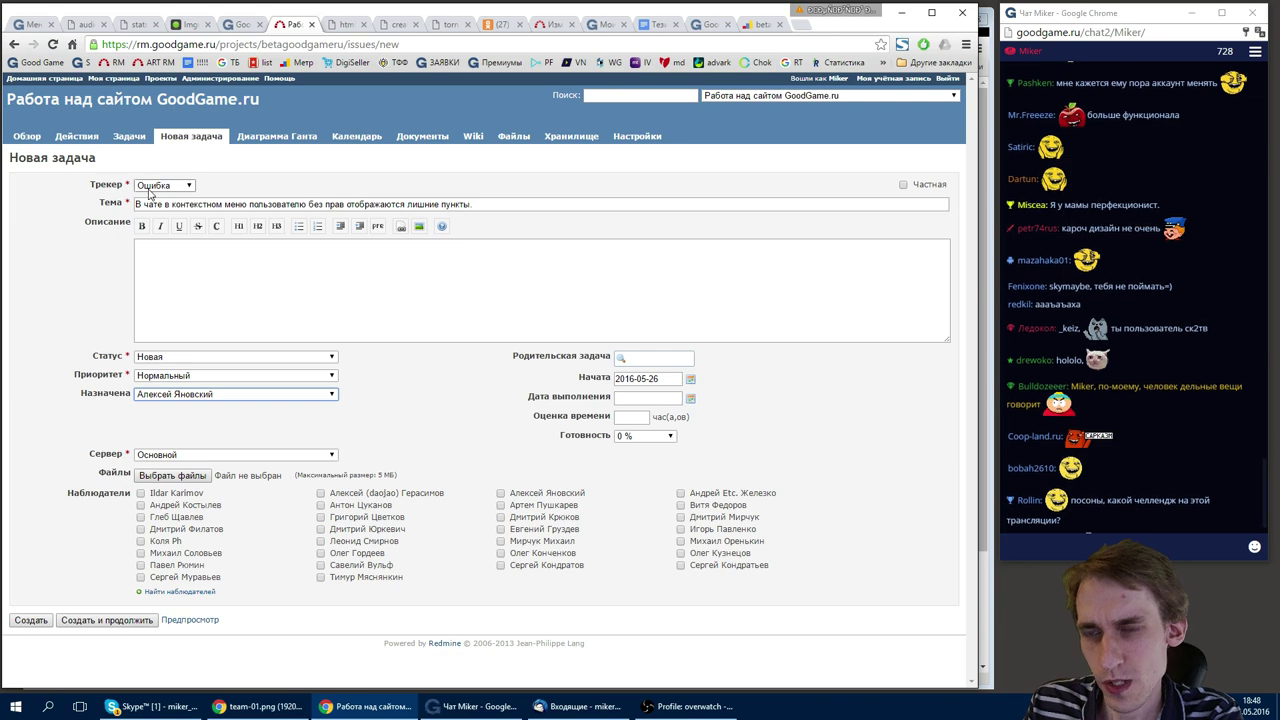
{"action": "left_click", "coordinate": [30, 620]}
Step: Return to the goodgame.ru news page and read the opening of comment #25's point 12
{"action": "left_click", "coordinate": [33, 24]}
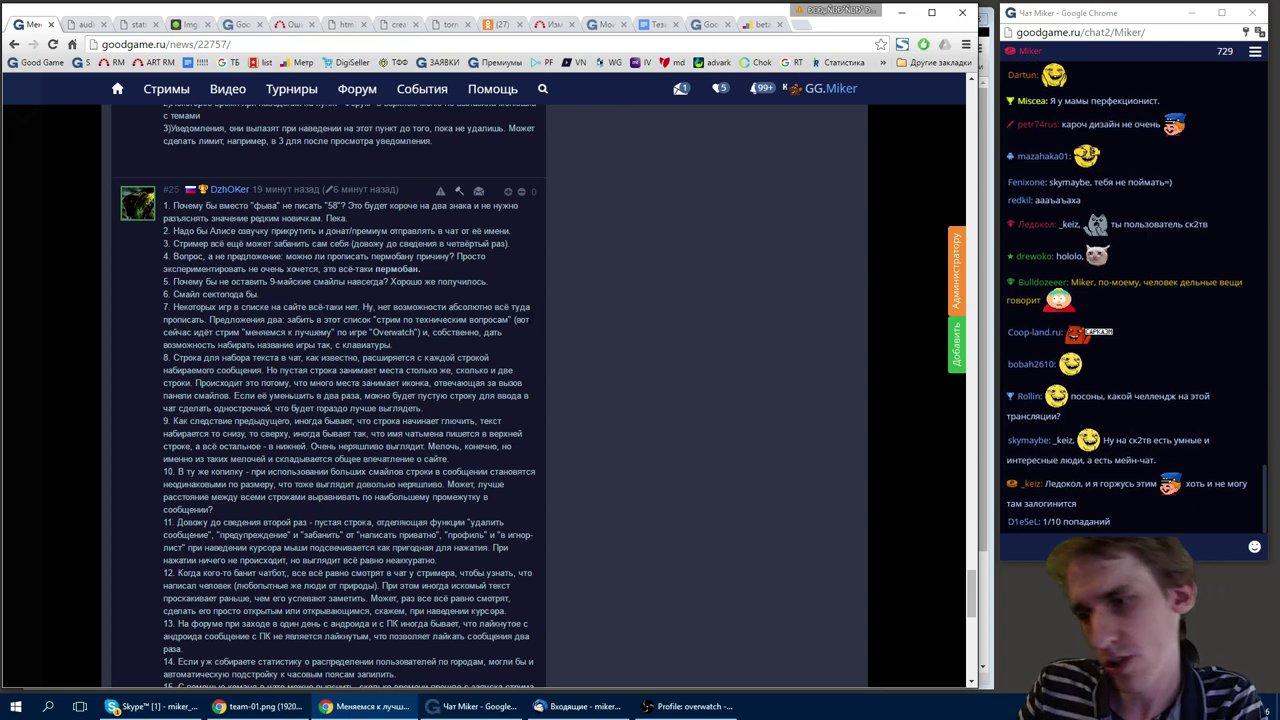
{"action": "scroll", "coordinate": [530, 320], "scroll_direction": "down", "scroll_amount": 2}
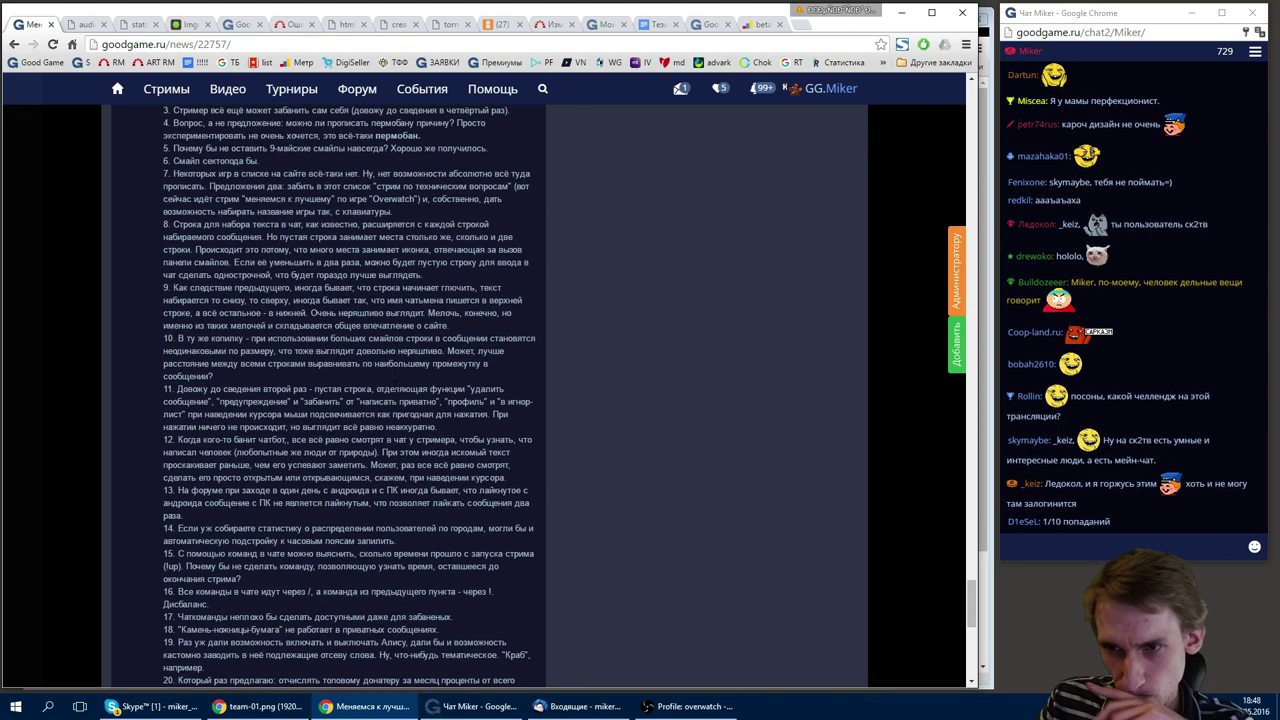
{"action": "left_click_drag", "start_coordinate": [181, 440], "coordinate": [288, 452]}
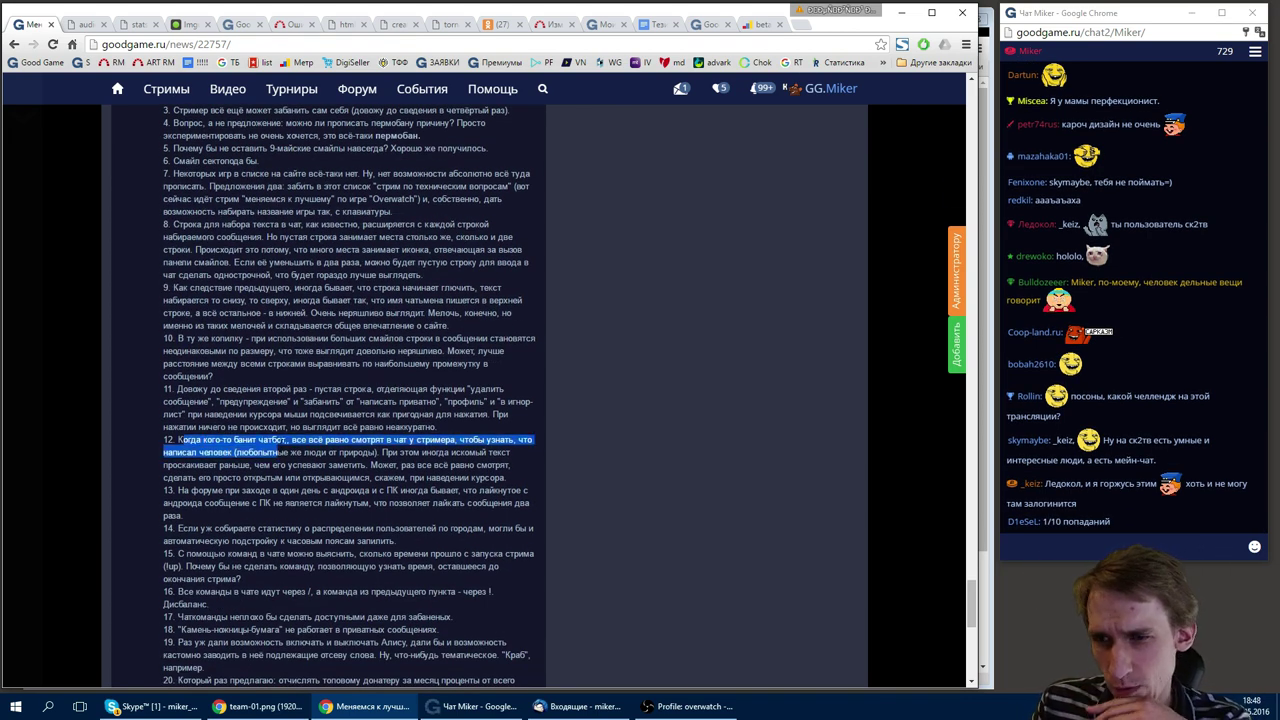
{"action": "double_click", "coordinate": [316, 440]}
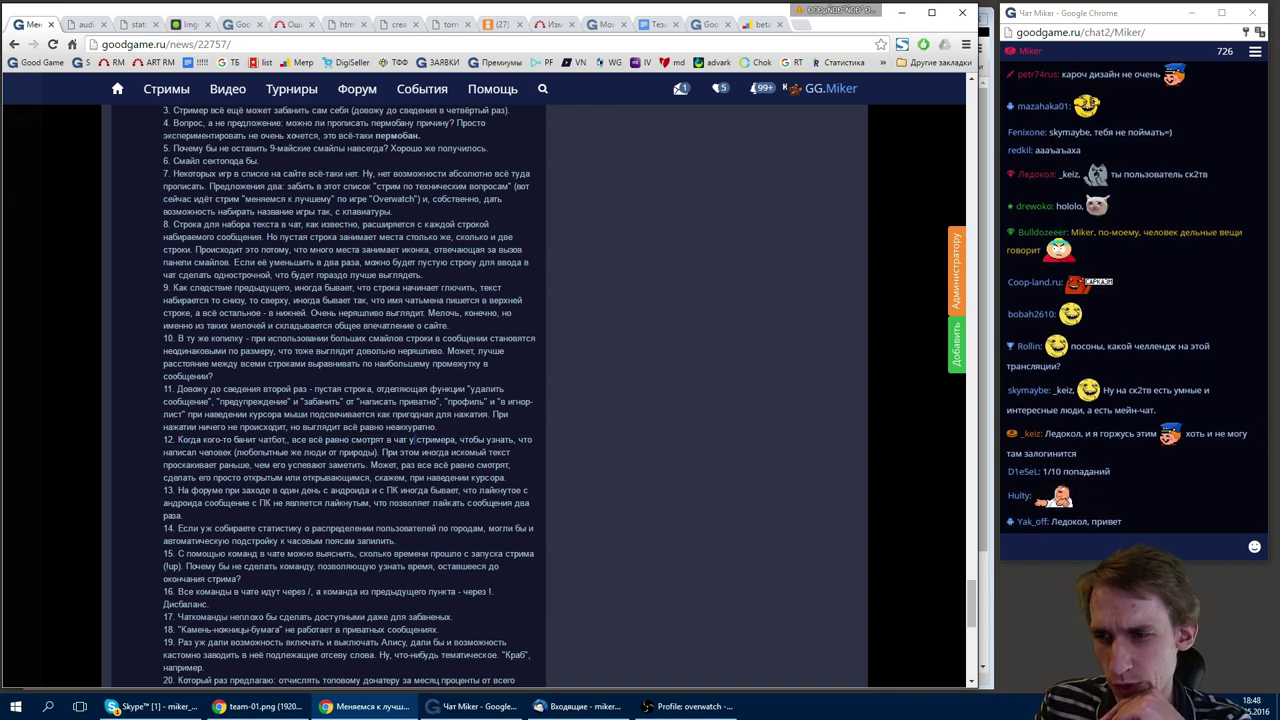
{"action": "double_click", "coordinate": [435, 440]}
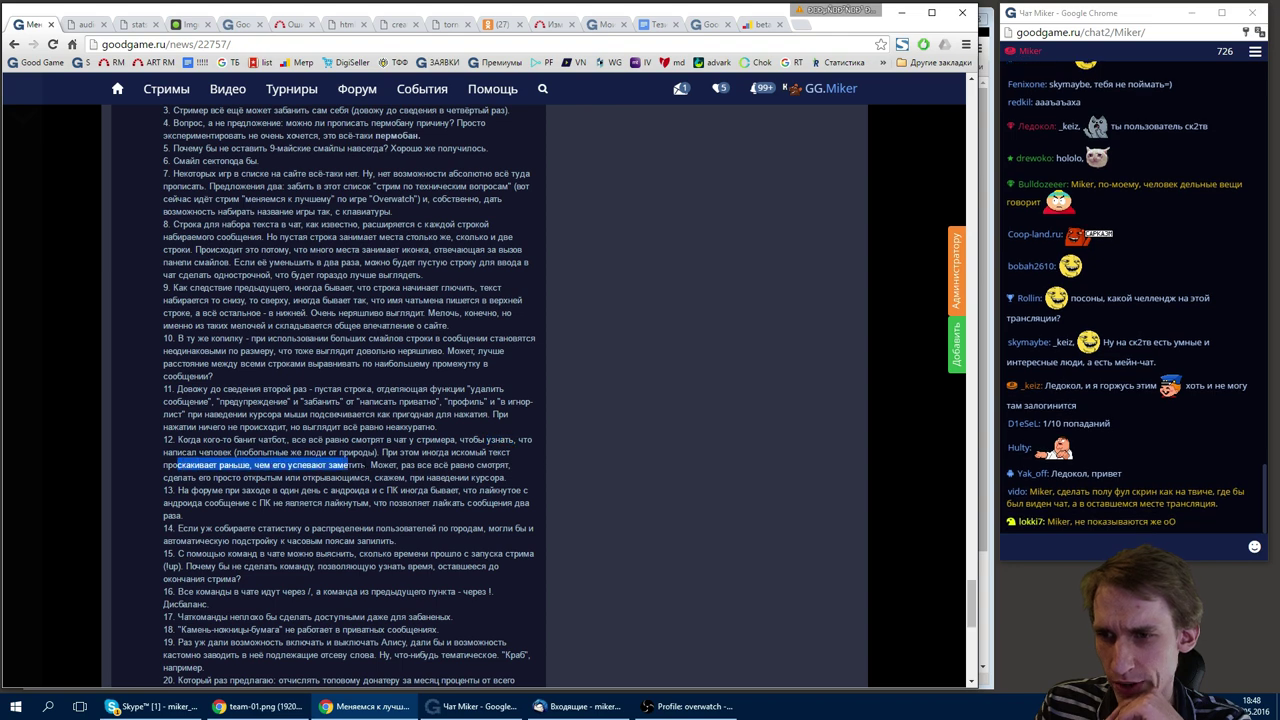
{"action": "double_click", "coordinate": [390, 452]}
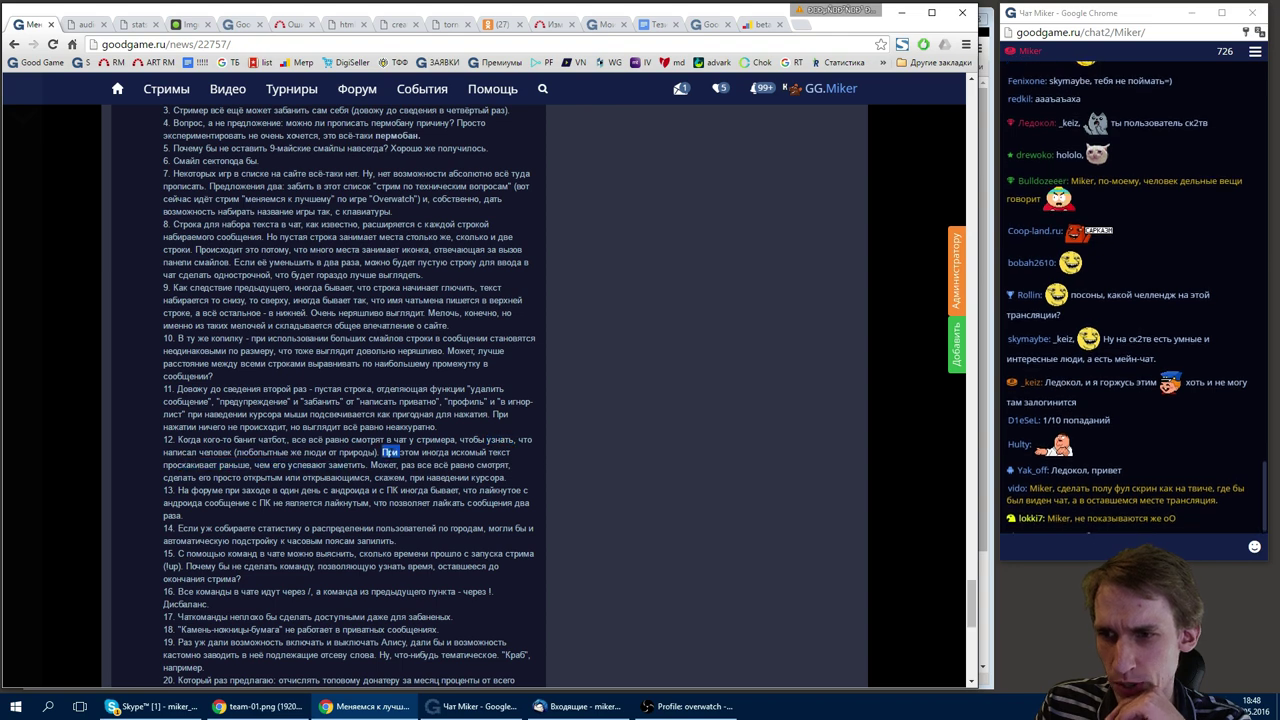
{"action": "left_click", "coordinate": [445, 452]}
{"action": "double_click", "coordinate": [468, 452]}
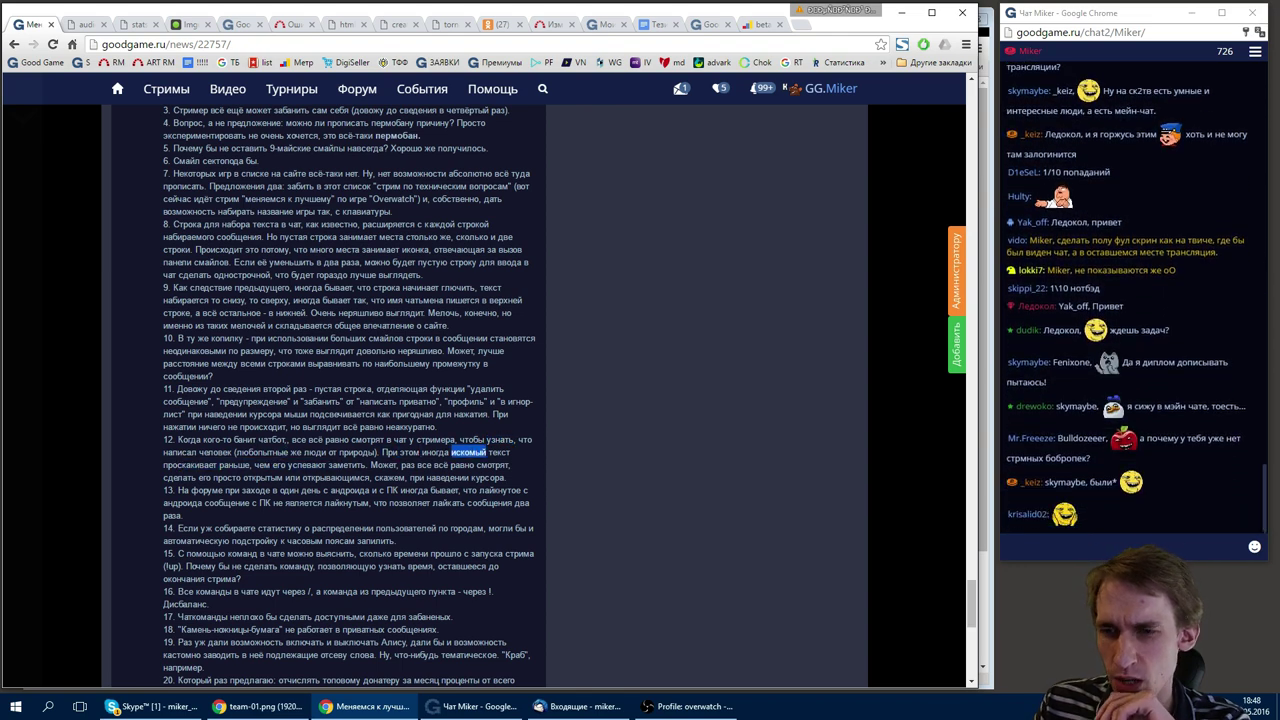
{"action": "left_click", "coordinate": [468, 452]}
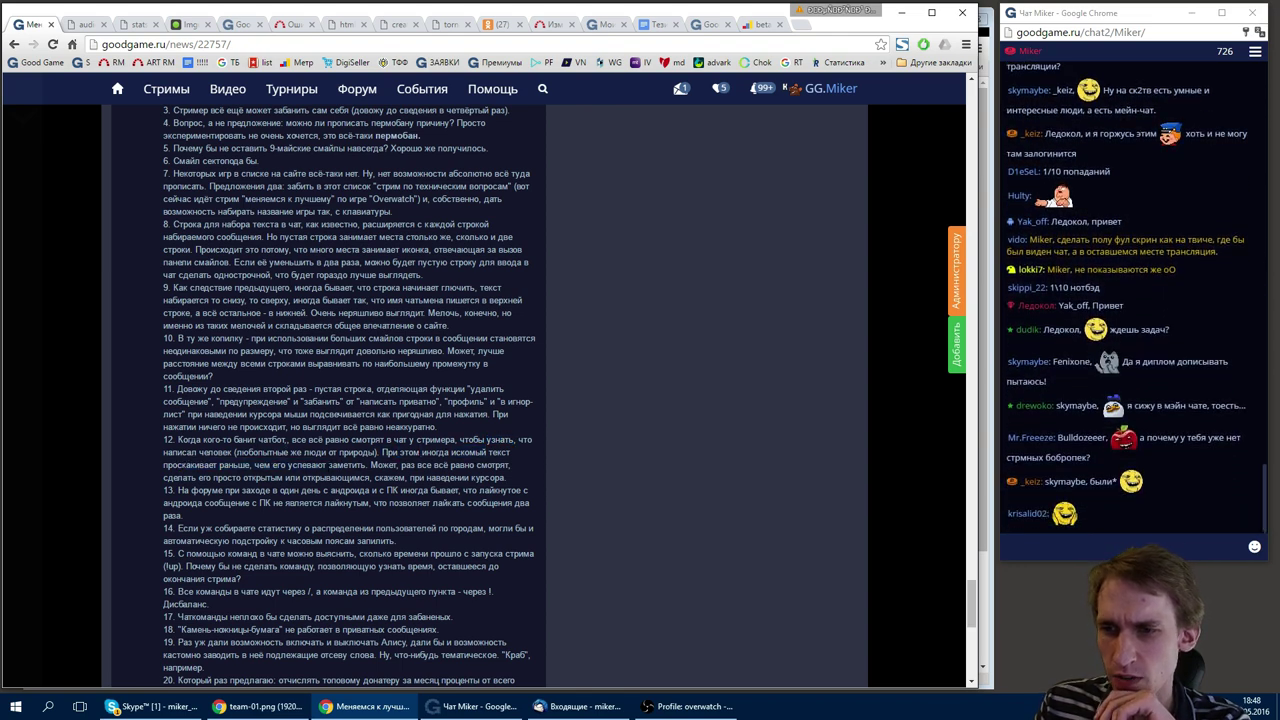
Step: Read the rest of point 12, on keeping chatbot-banned messages visible or shown on hover
{"action": "double_click", "coordinate": [462, 465]}
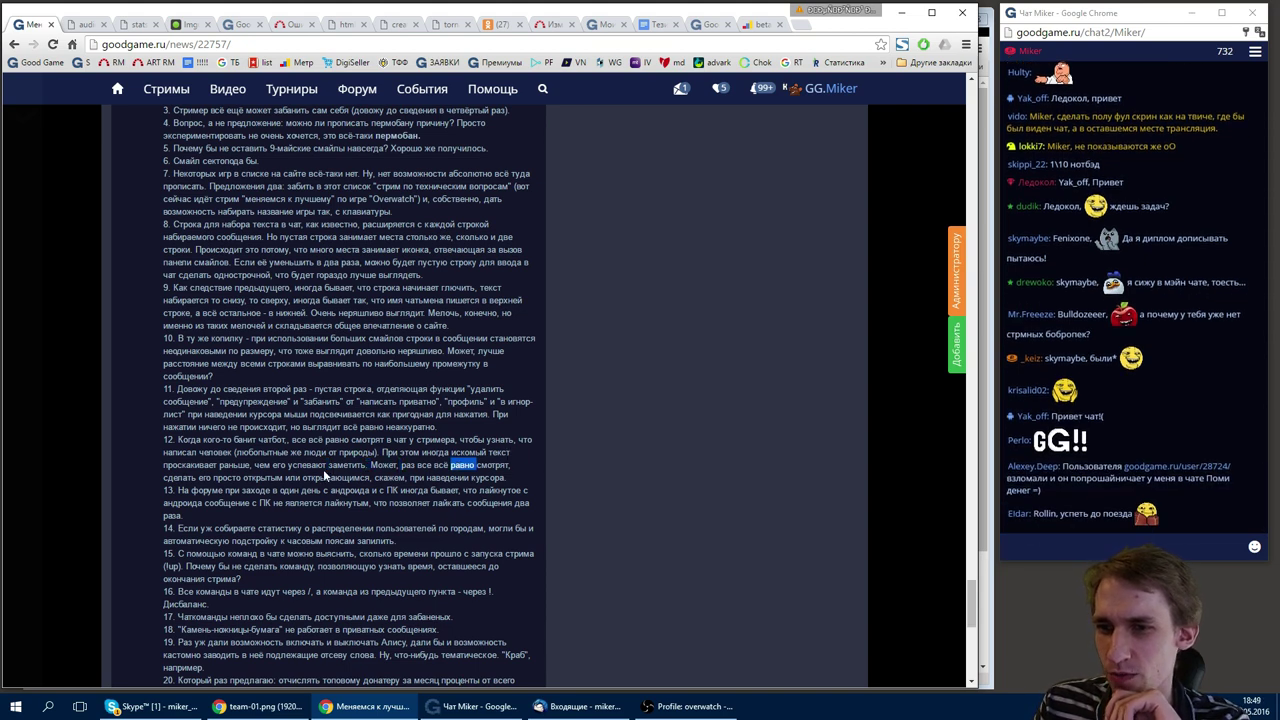
{"action": "double_click", "coordinate": [263, 477]}
{"action": "double_click", "coordinate": [336, 477]}
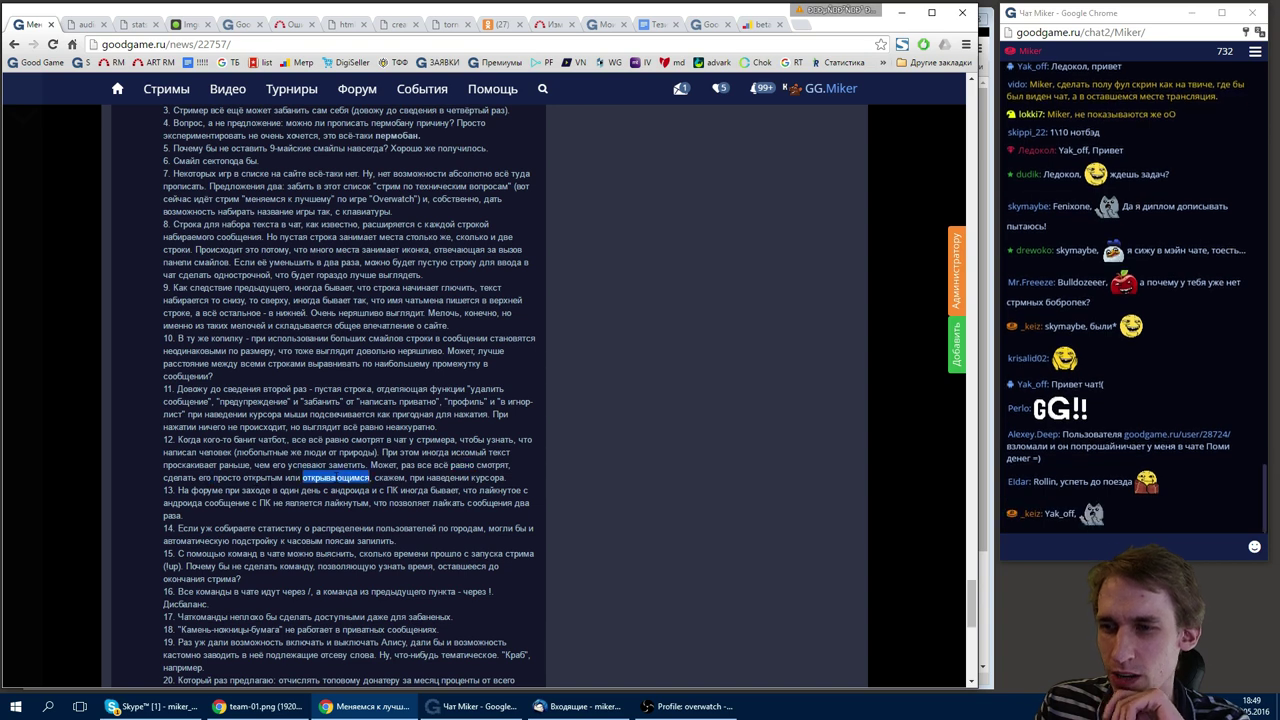
{"action": "double_click", "coordinate": [389, 477]}
{"action": "double_click", "coordinate": [448, 477]}
{"action": "left_click", "coordinate": [448, 477]}
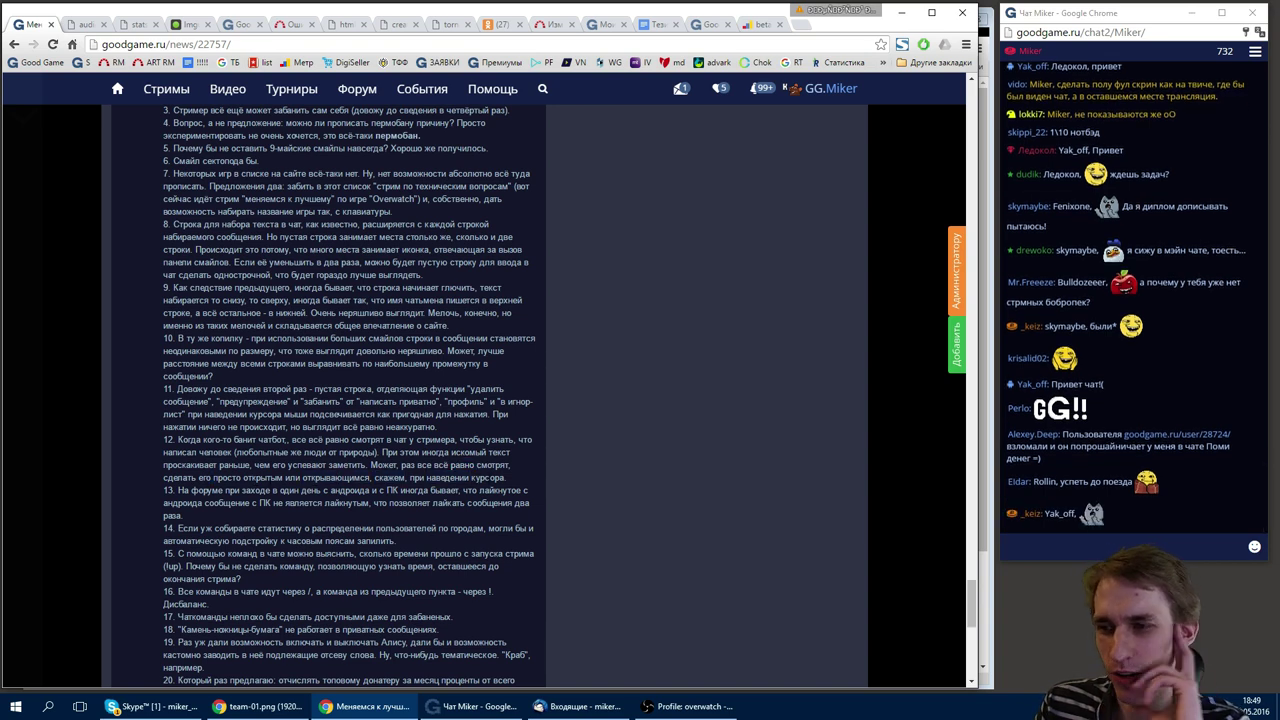
{"action": "left_click_drag", "start_coordinate": [507, 477], "coordinate": [233, 452]}
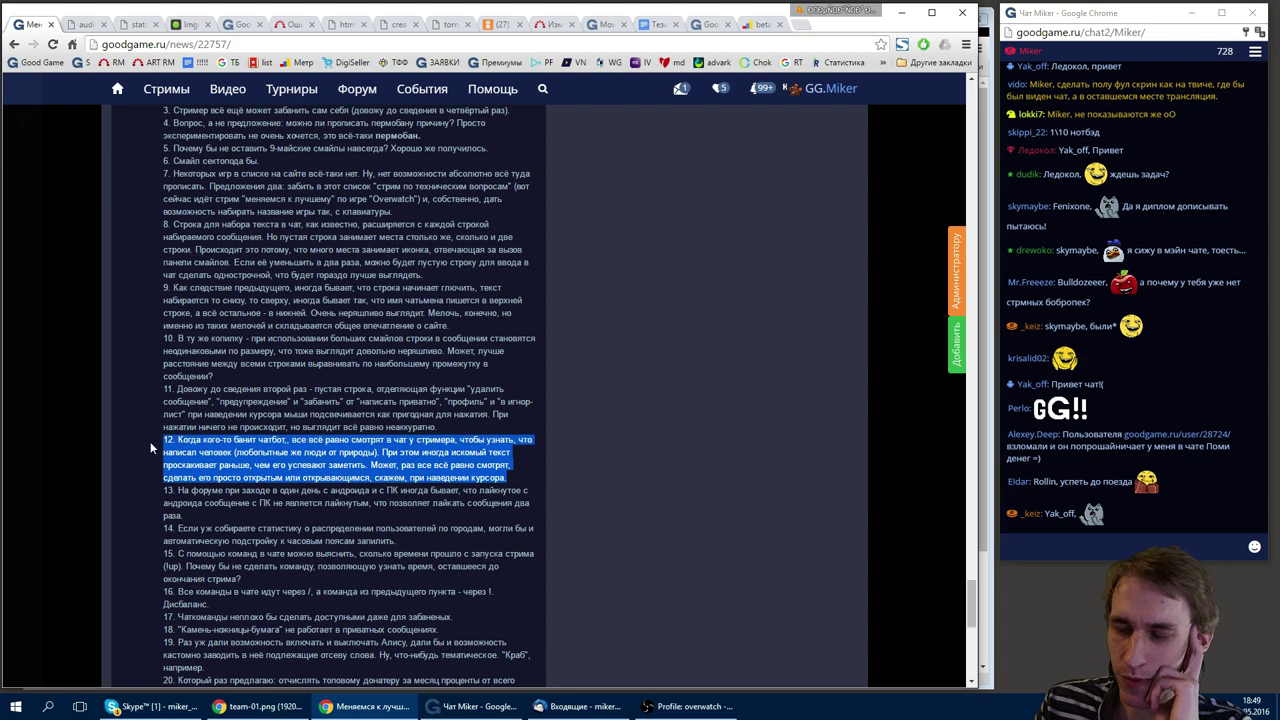
{"action": "double_click", "coordinate": [315, 452]}
{"action": "left_click_drag", "start_coordinate": [519, 481], "coordinate": [163, 440]}
{"action": "double_click", "coordinate": [190, 440]}
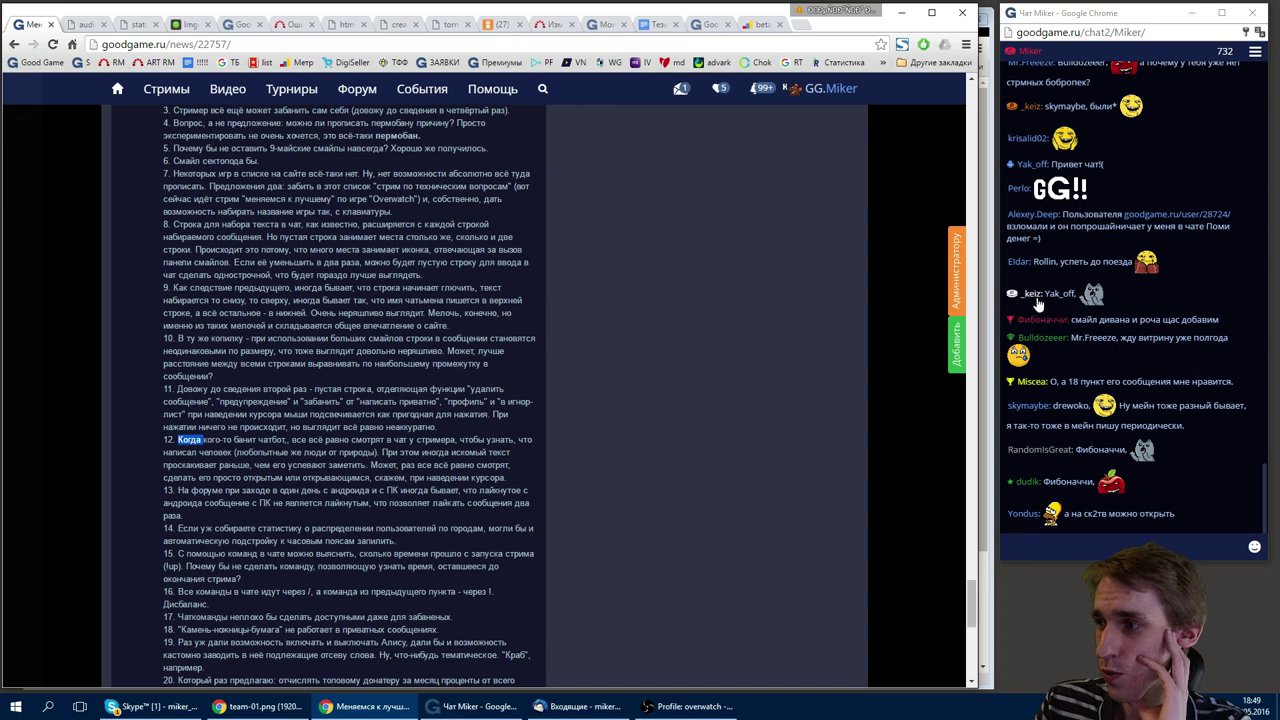
{"action": "left_click", "coordinate": [1037, 303]}
{"action": "left_click", "coordinate": [1060, 344]}
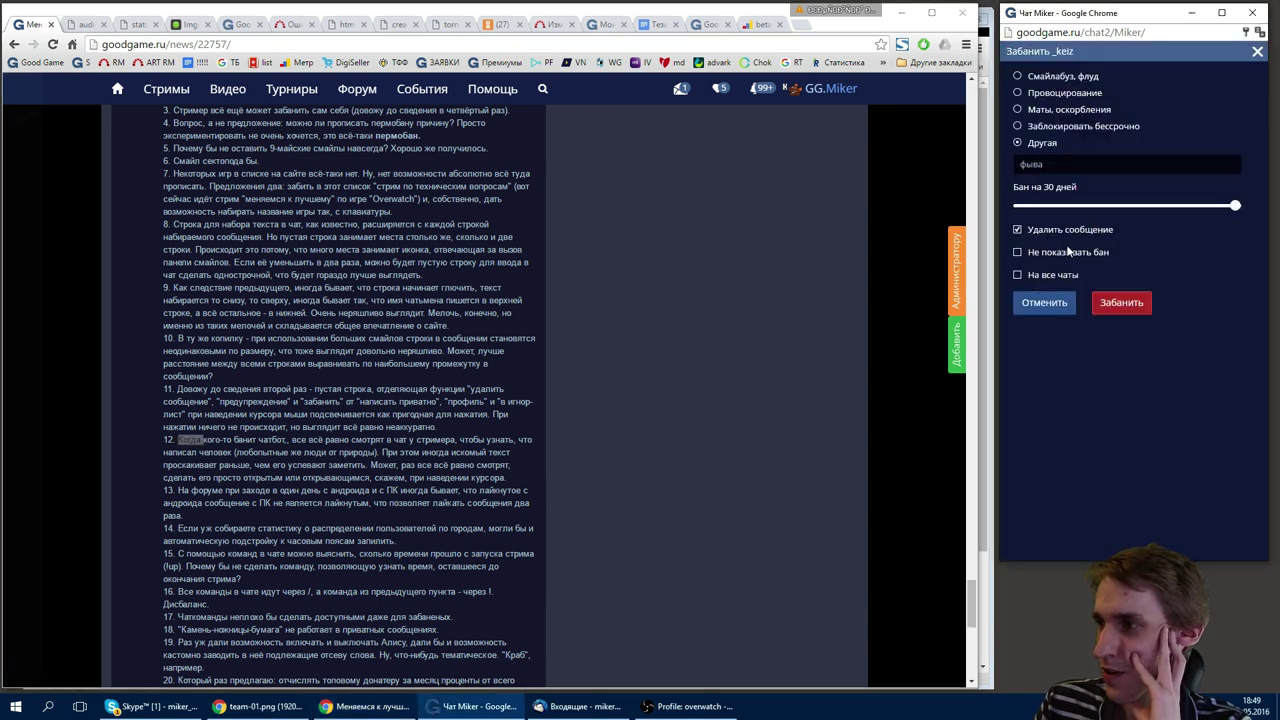
{"action": "left_click", "coordinate": [1030, 312]}
{"action": "scroll", "coordinate": [566, 456], "scroll_direction": "down", "scroll_amount": 3}
{"action": "scroll", "coordinate": [556, 453], "scroll_direction": "up", "scroll_amount": 2}
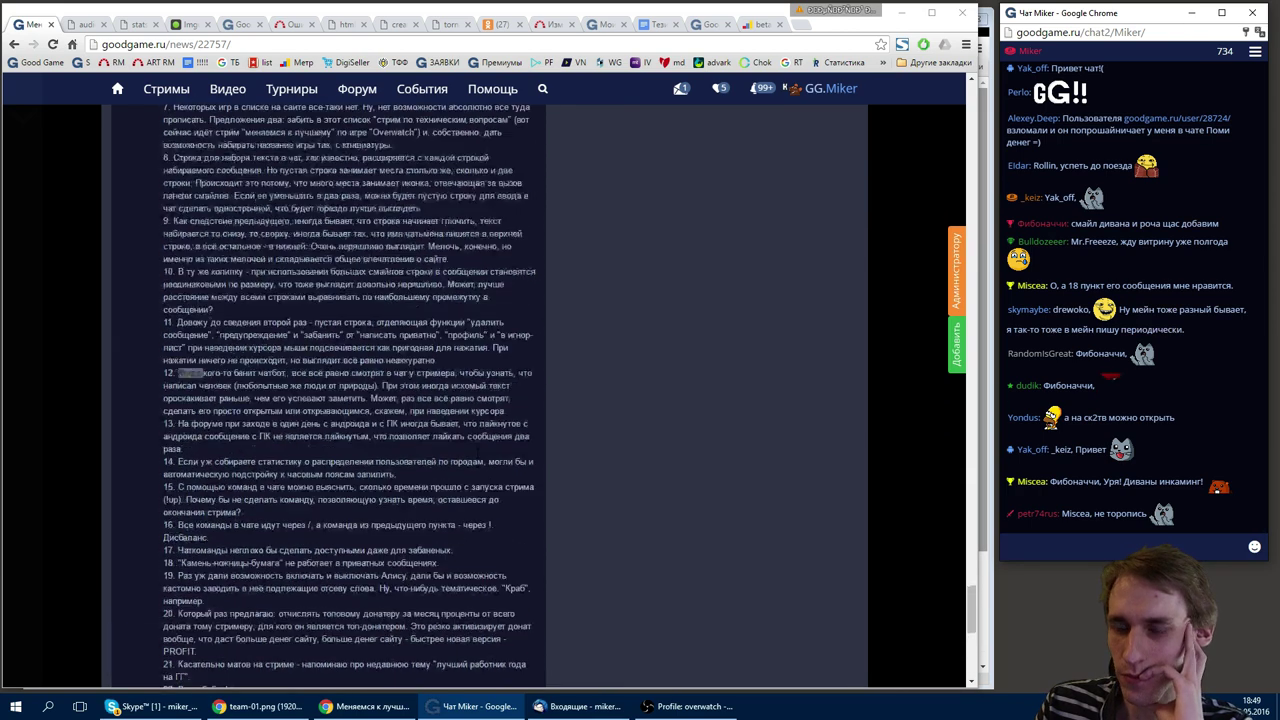
{"action": "left_click", "coordinate": [200, 424]}
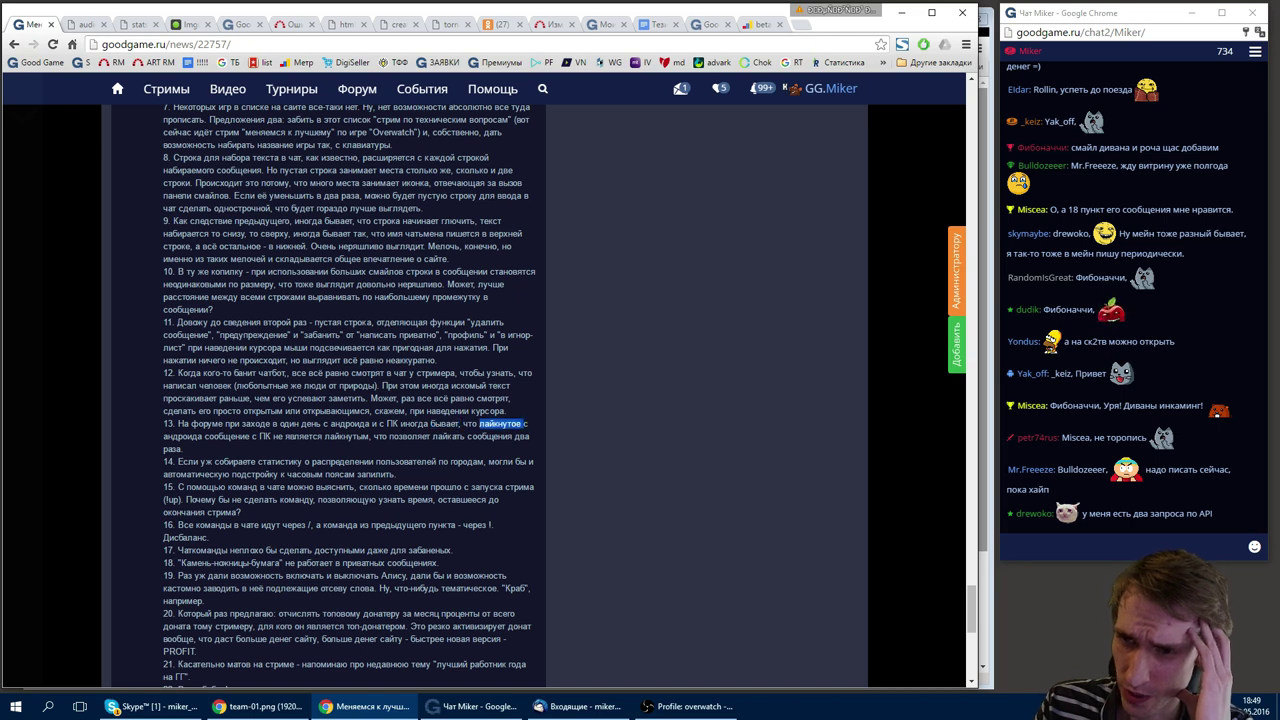
Step: Read point 13 about the Android app and forum likes, then start point 14
{"action": "double_click", "coordinate": [183, 436]}
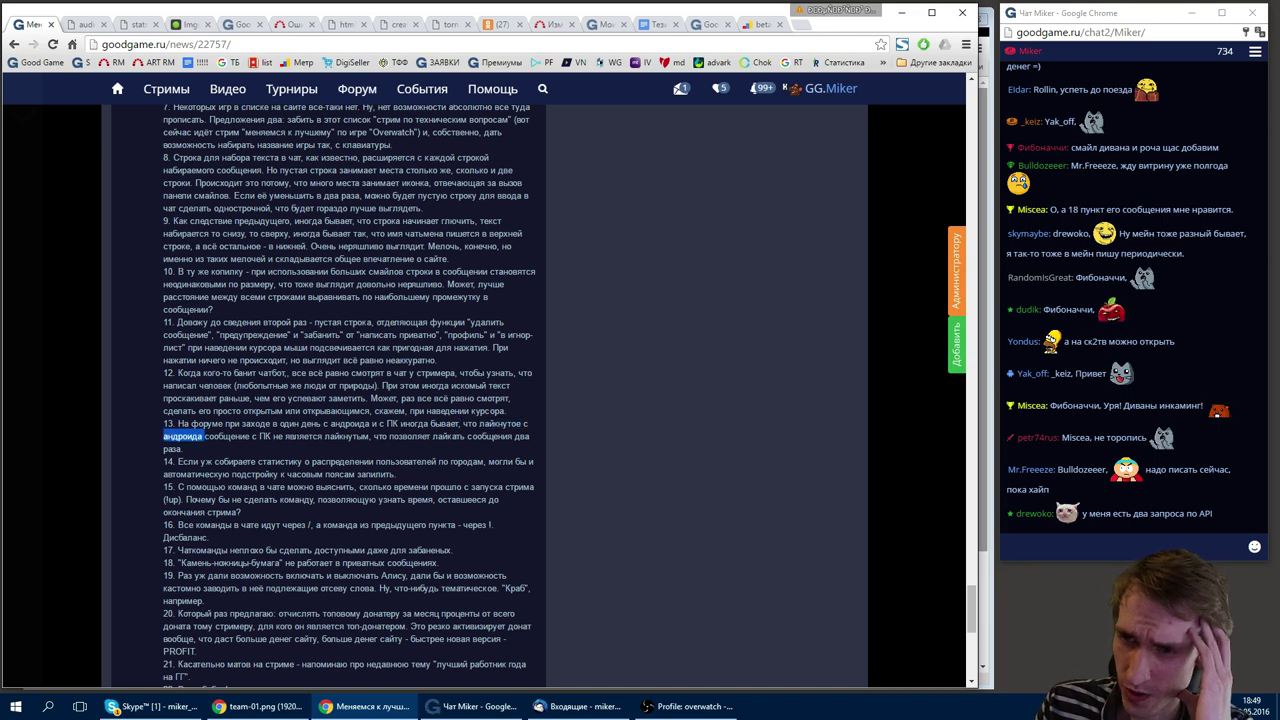
{"action": "double_click", "coordinate": [449, 436]}
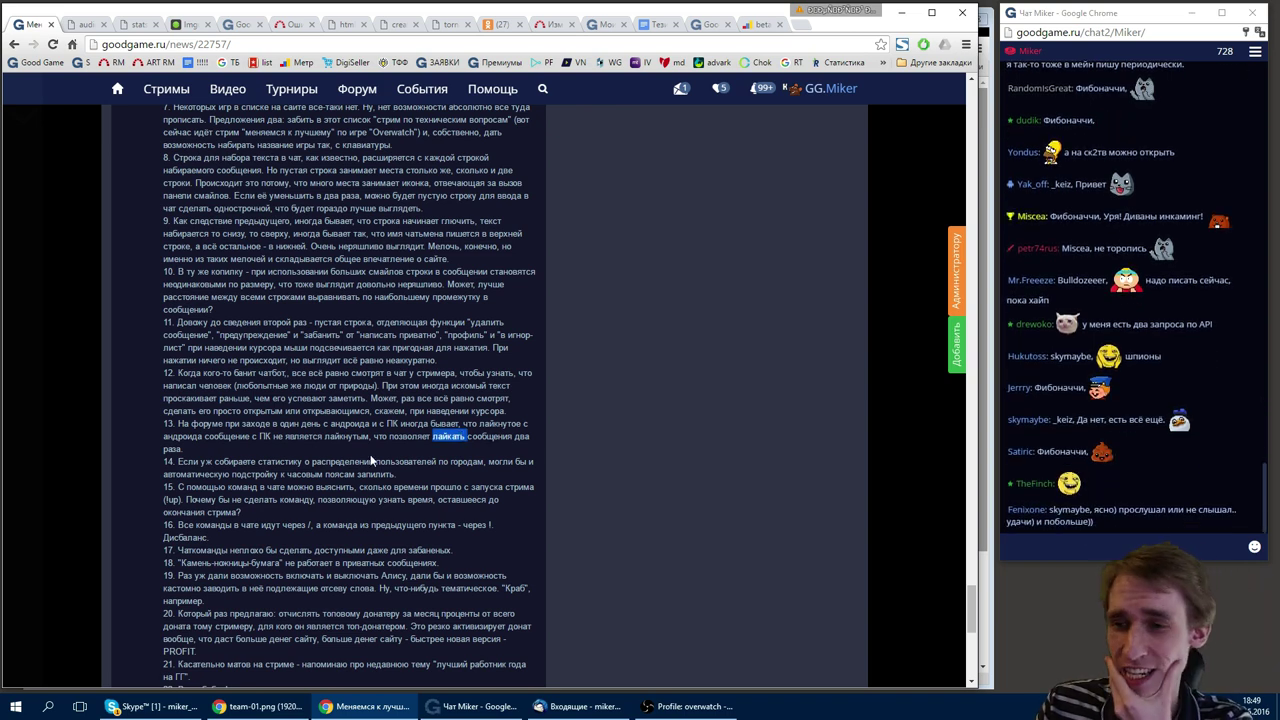
{"action": "left_click_drag", "start_coordinate": [178, 423], "coordinate": [183, 449]}
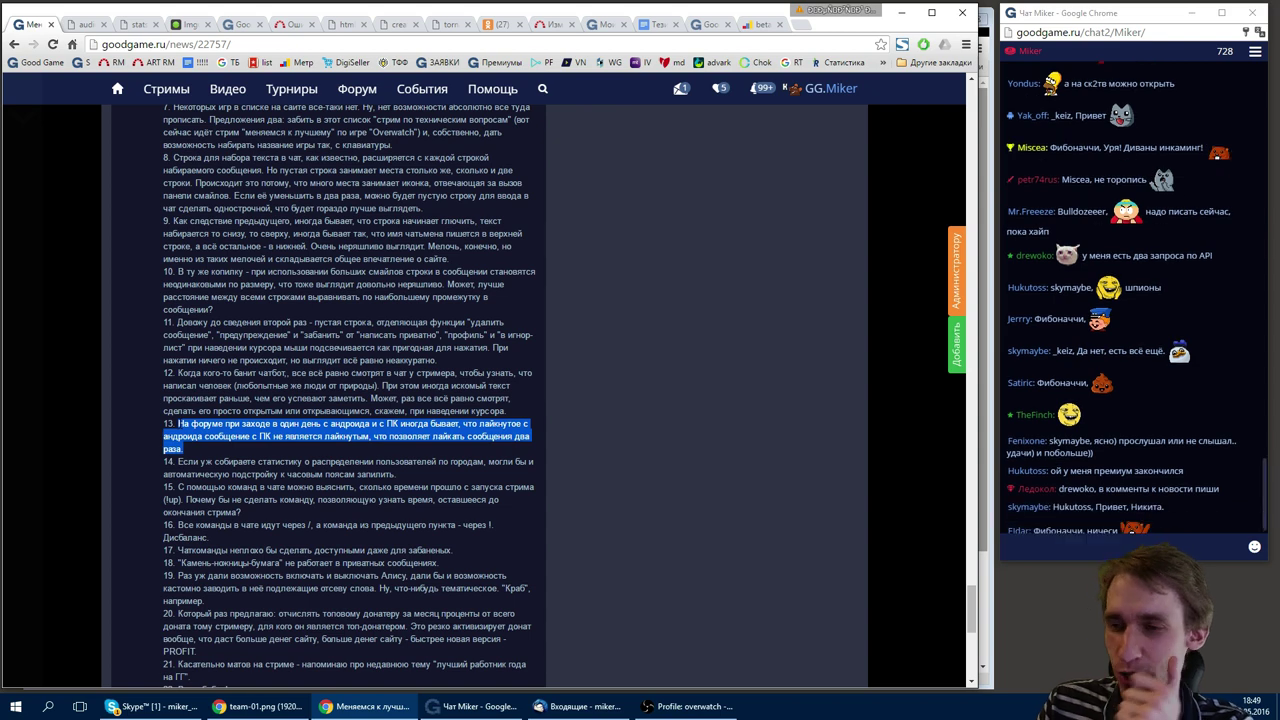
{"action": "left_click_drag", "start_coordinate": [214, 454], "coordinate": [180, 426]}
{"action": "left_click", "coordinate": [228, 423]}
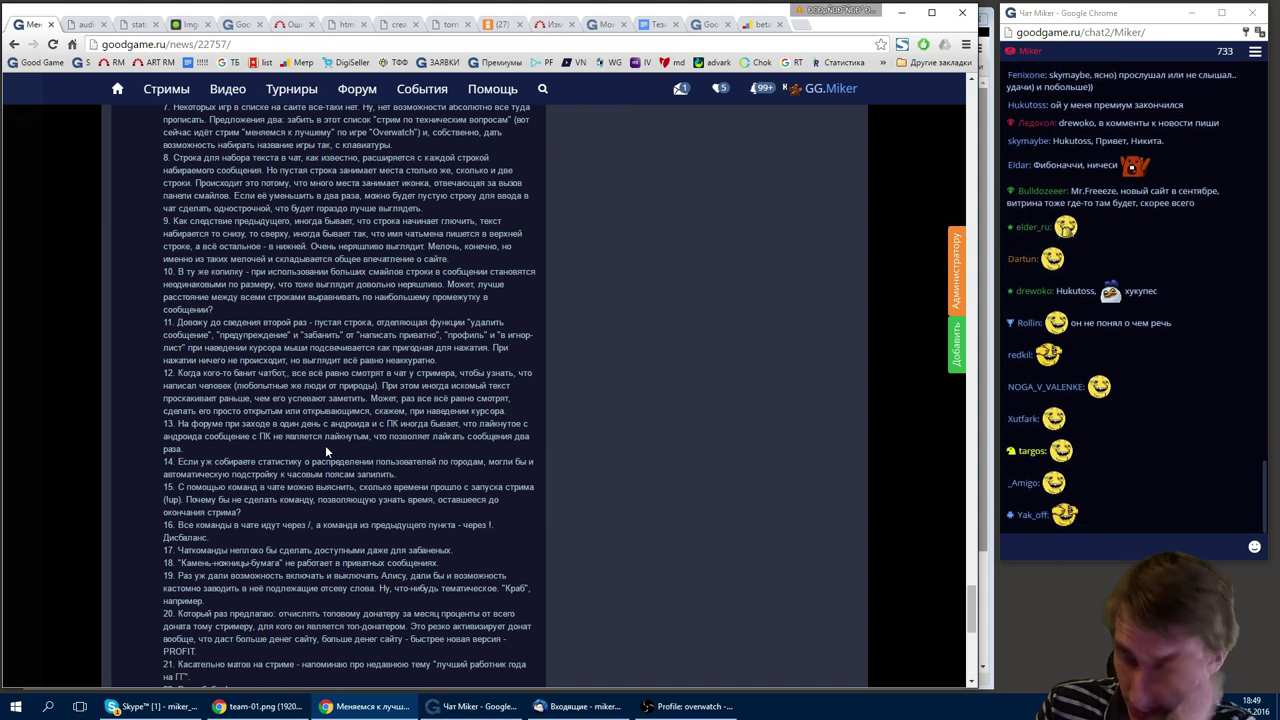
{"action": "left_click_drag", "start_coordinate": [182, 462], "coordinate": [270, 463]}
{"action": "left_click", "coordinate": [396, 474]}
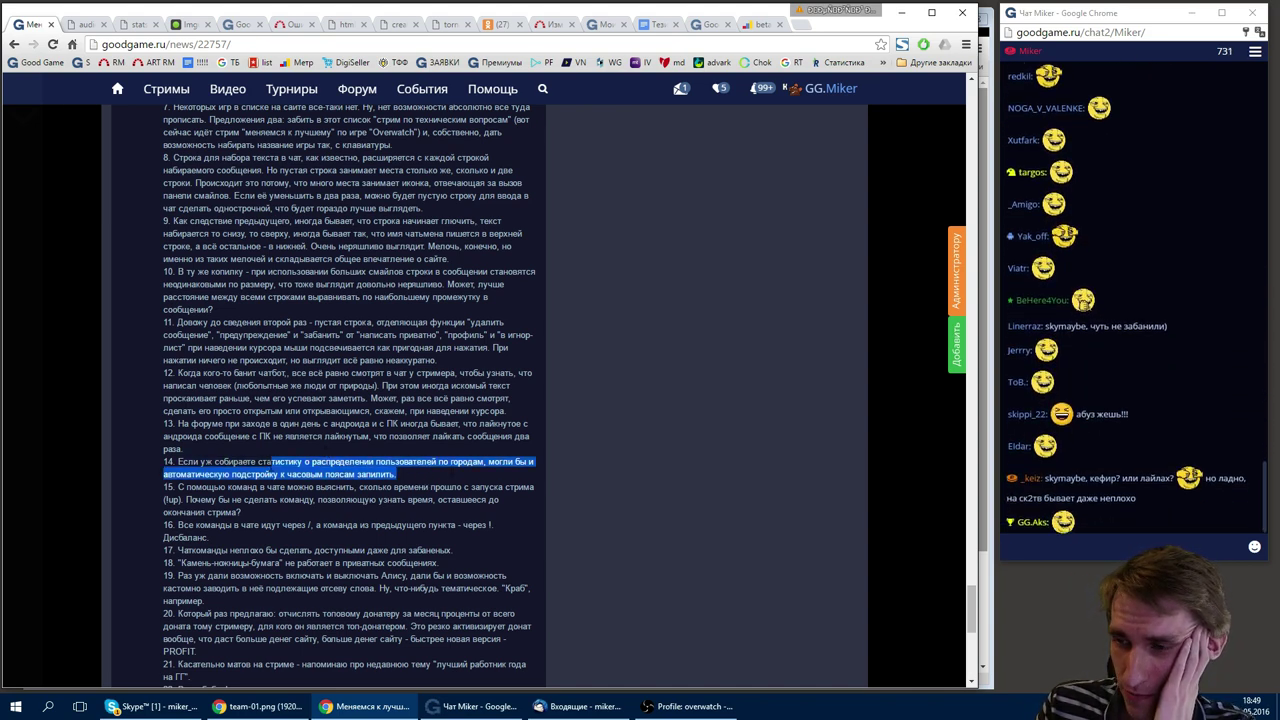
{"action": "double_click", "coordinate": [344, 462]}
{"action": "double_click", "coordinate": [406, 462]}
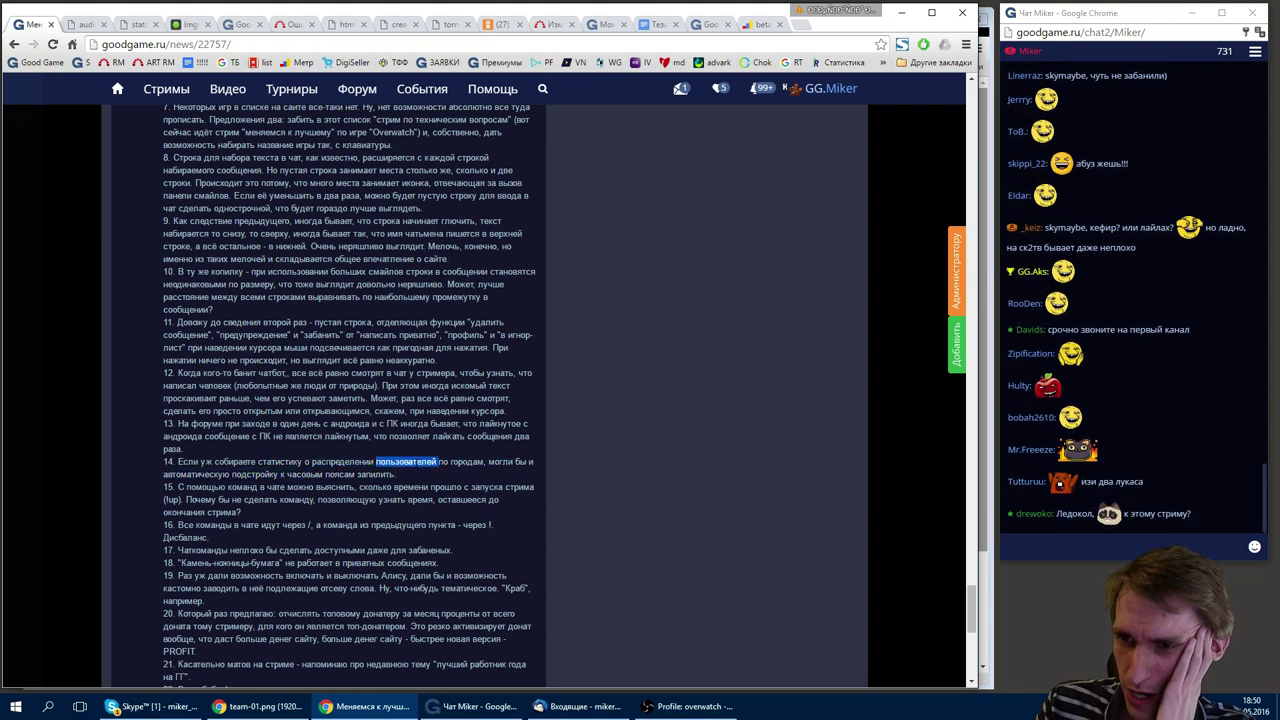
{"action": "triple_click", "coordinate": [414, 473]}
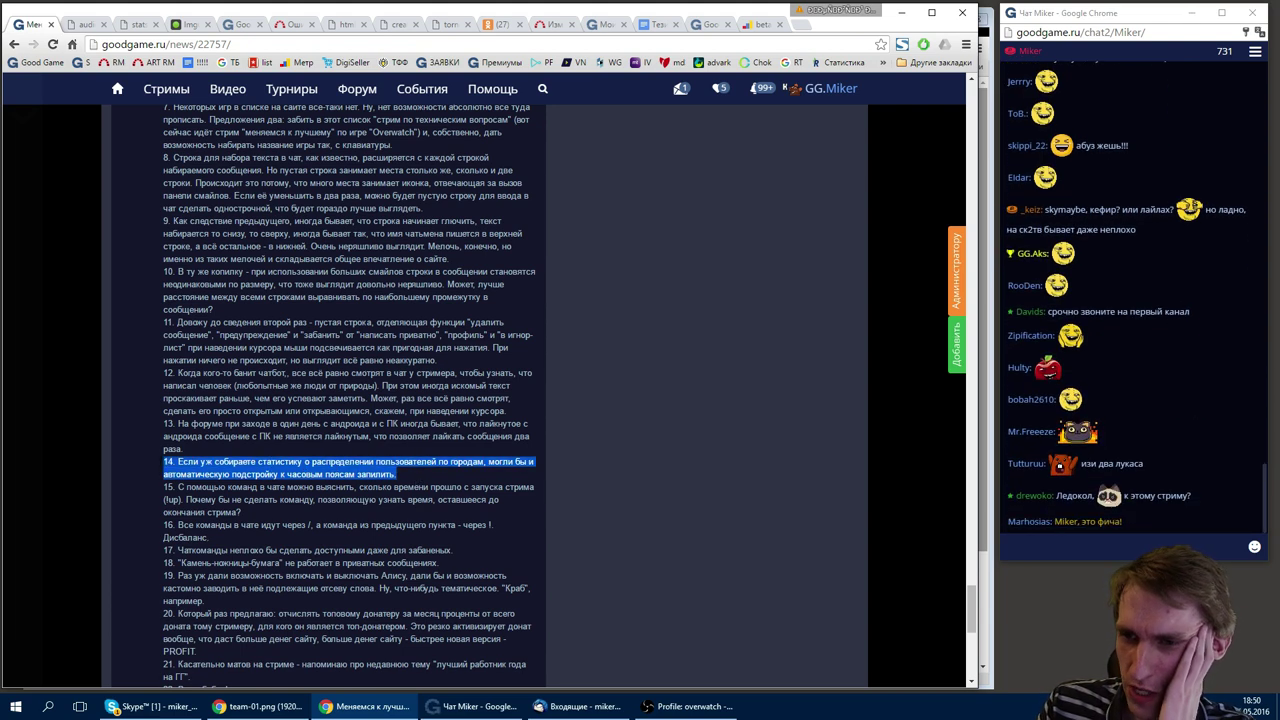
{"action": "double_click", "coordinate": [303, 473]}
{"action": "double_click", "coordinate": [375, 473]}
{"action": "left_click_drag", "start_coordinate": [404, 474], "coordinate": [286, 473]}
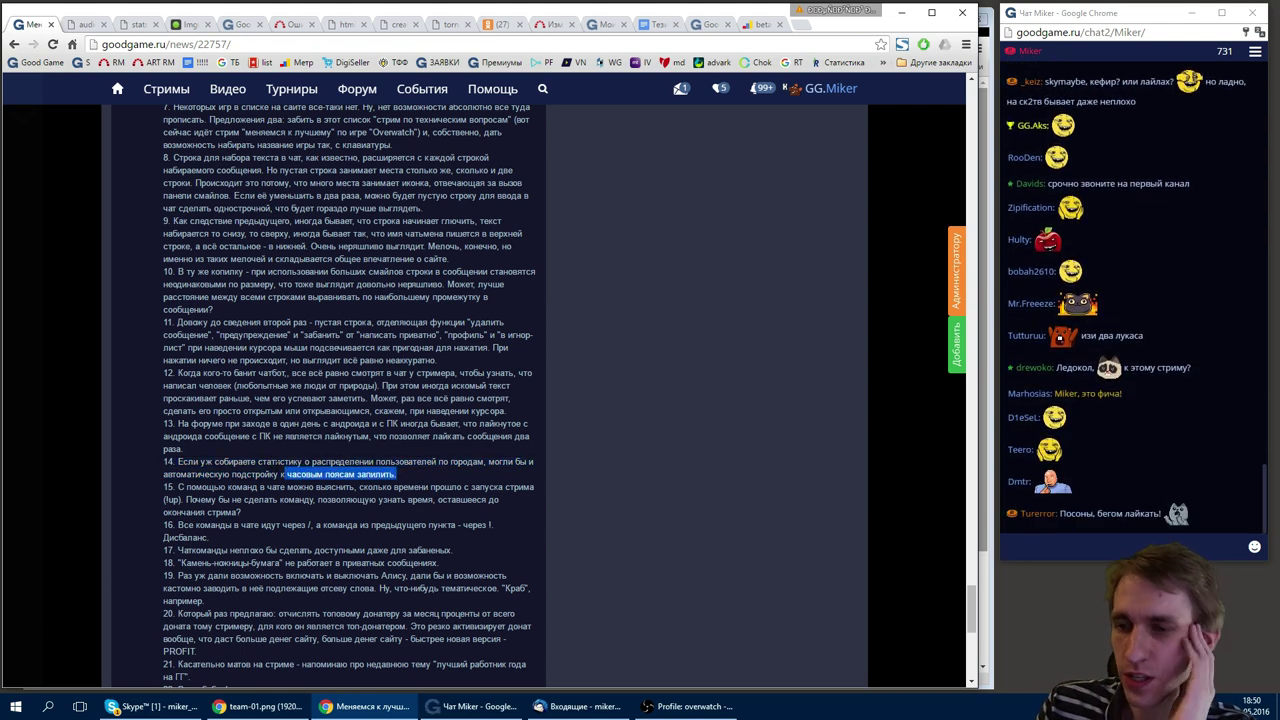
{"action": "triple_click", "coordinate": [297, 473]}
{"action": "left_click", "coordinate": [305, 462]}
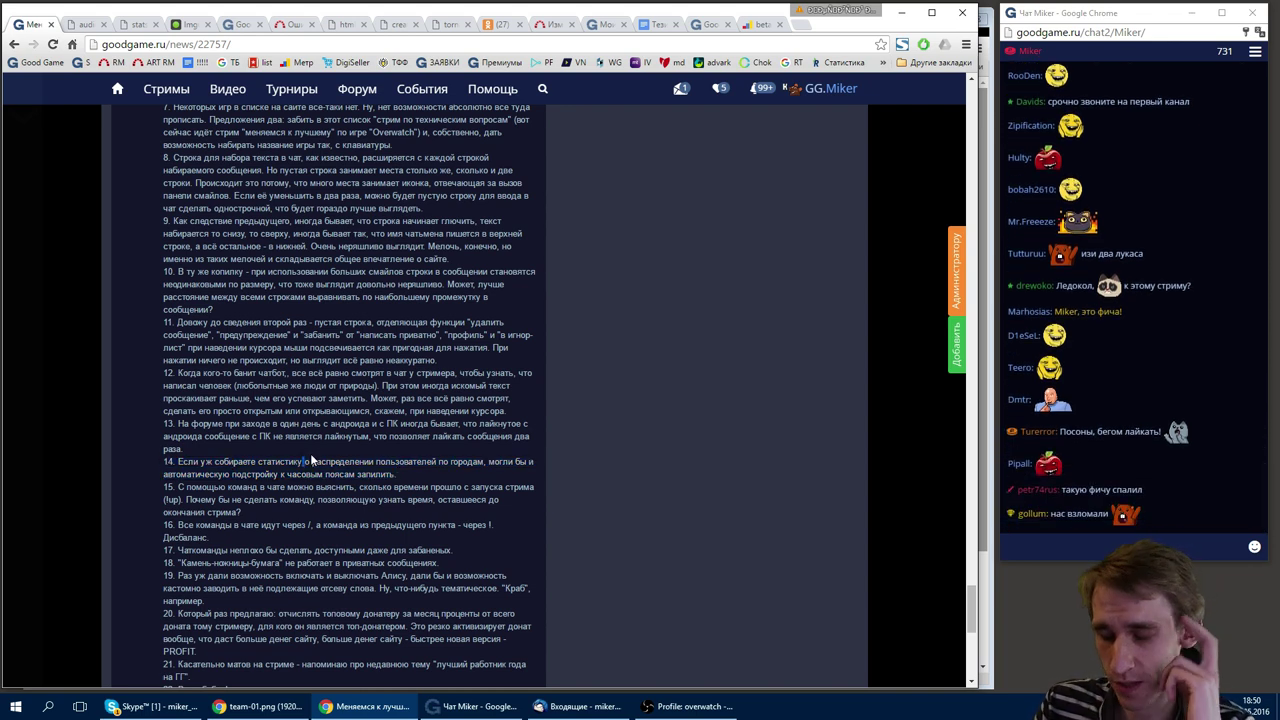
{"action": "triple_click", "coordinate": [312, 461]}
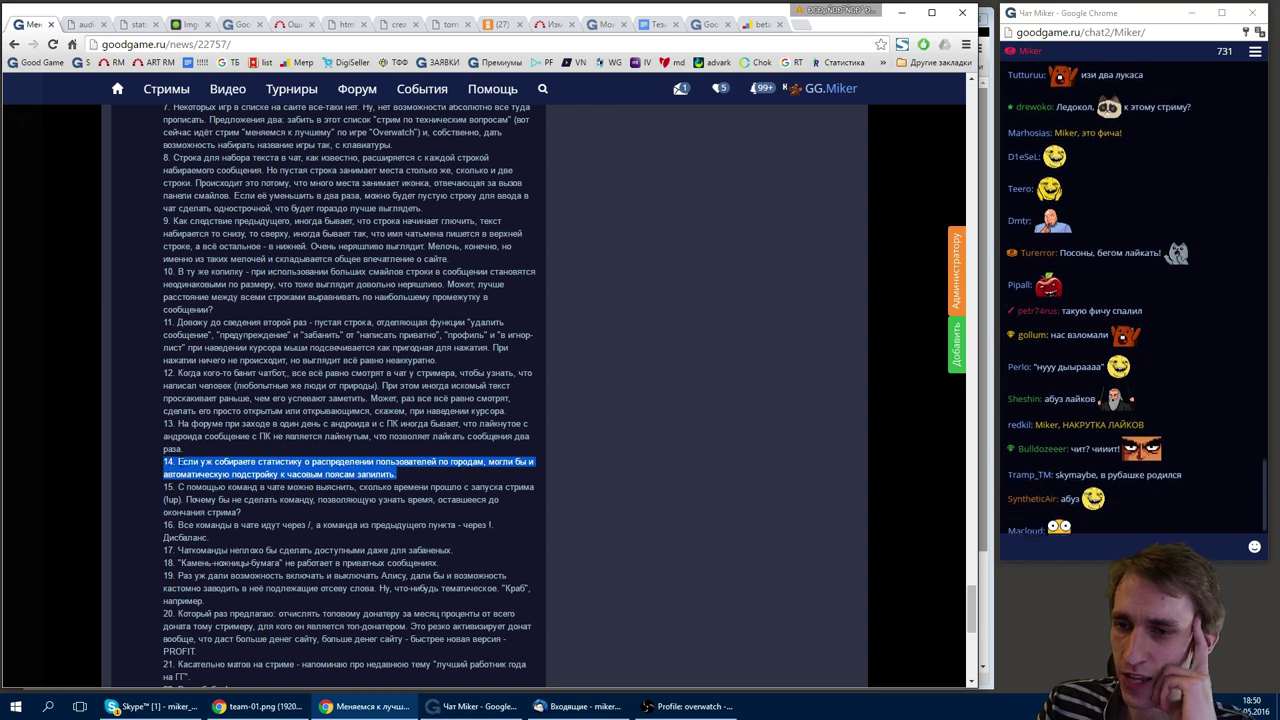
{"action": "double_click", "coordinate": [235, 462]}
{"action": "double_click", "coordinate": [406, 462]}
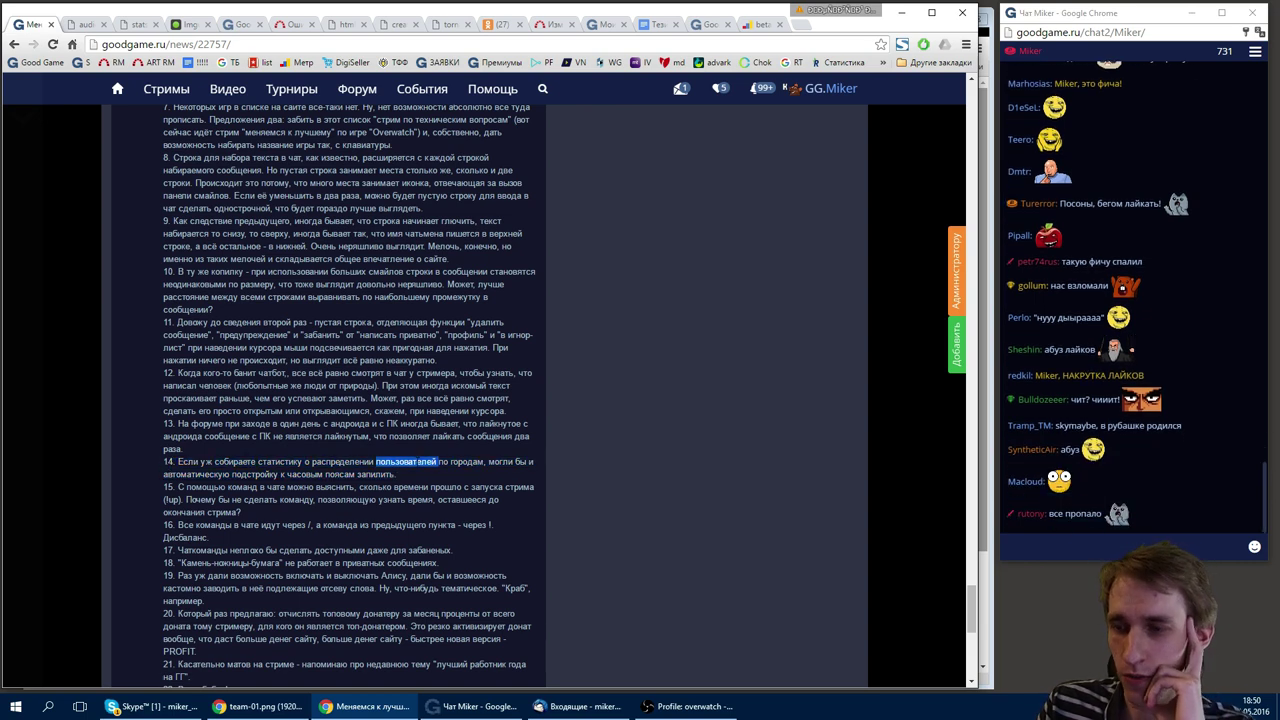
{"action": "left_click_drag", "start_coordinate": [404, 484], "coordinate": [180, 474]}
{"action": "triple_click", "coordinate": [300, 468]}
{"action": "double_click", "coordinate": [280, 461]}
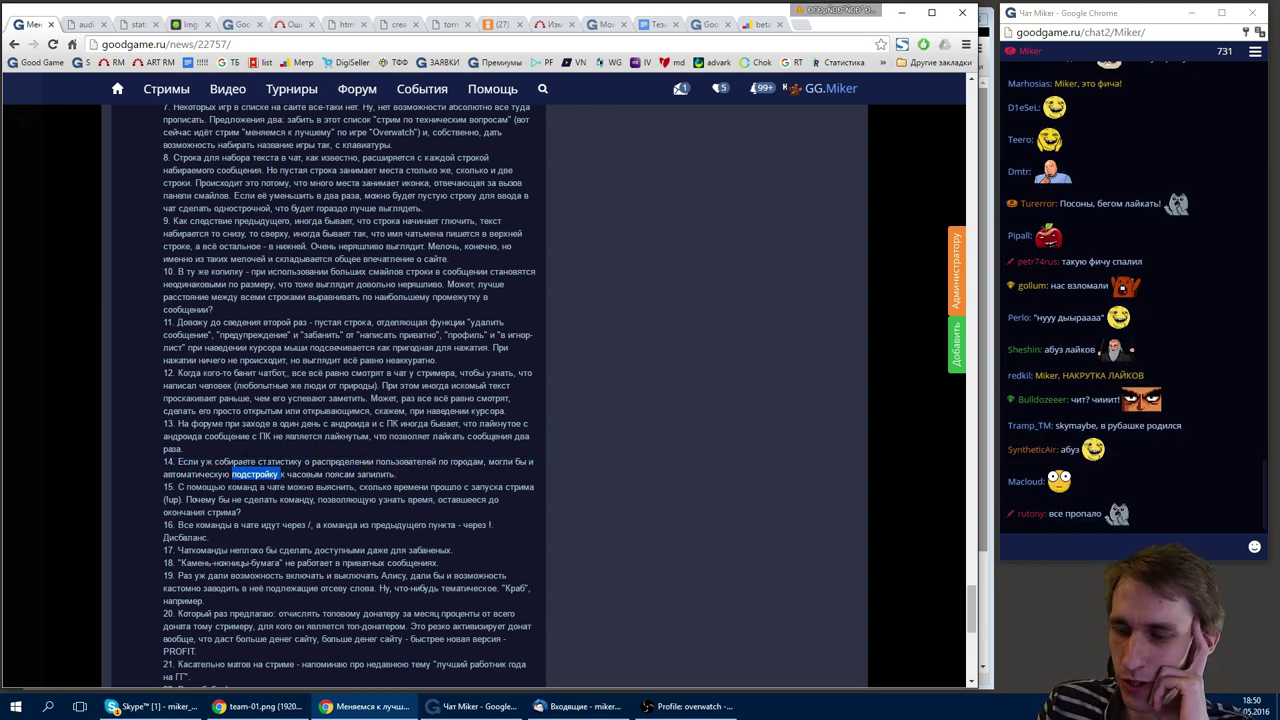
{"action": "double_click", "coordinate": [406, 461]}
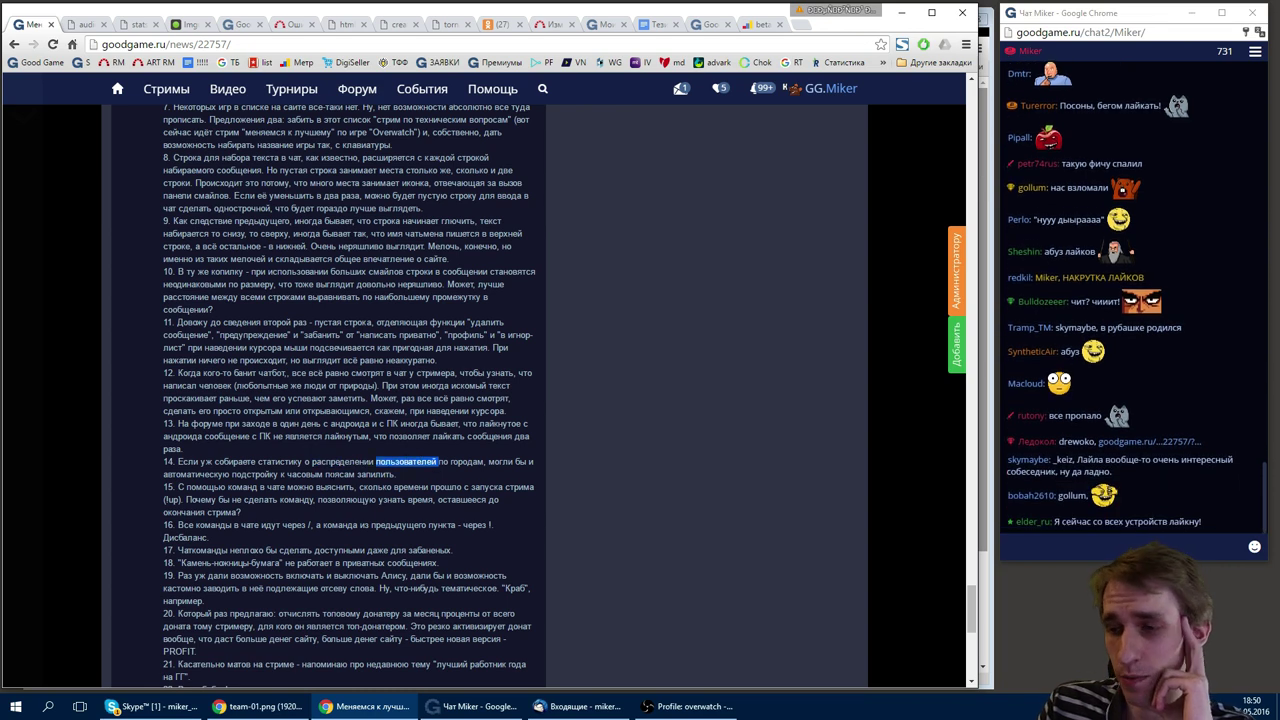
{"action": "left_click", "coordinate": [266, 459]}
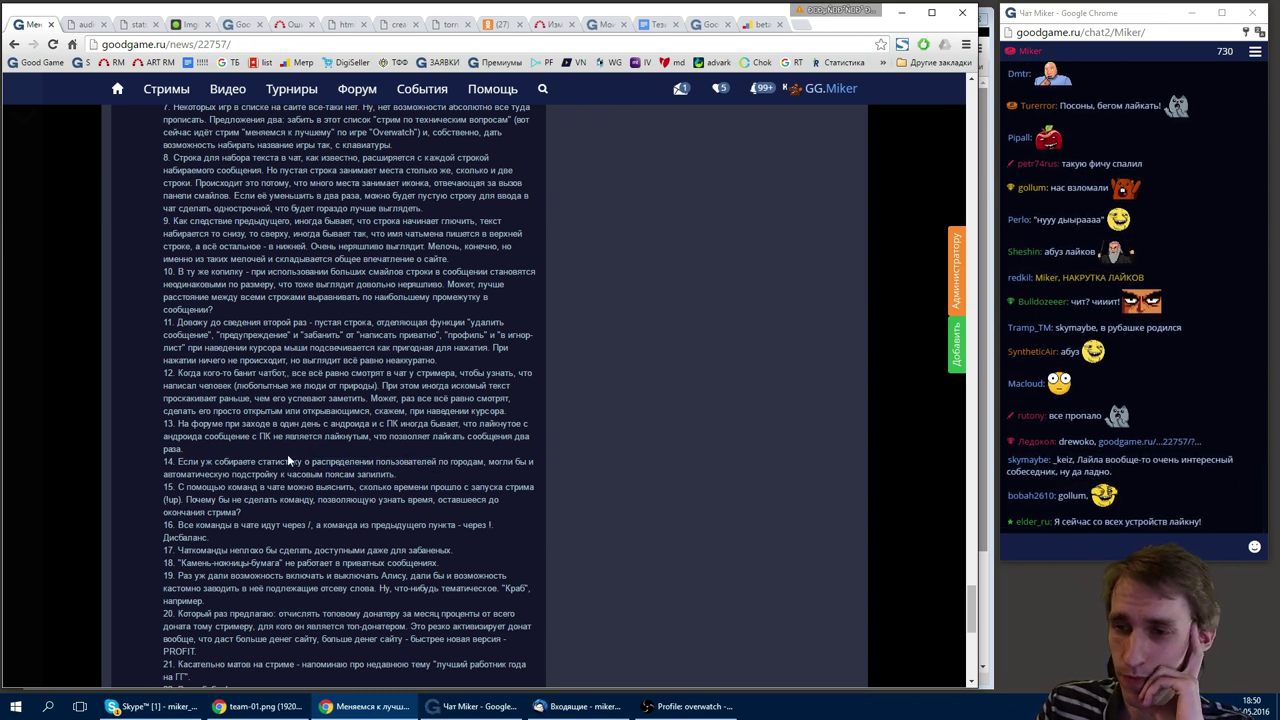
{"action": "double_click", "coordinate": [288, 461]}
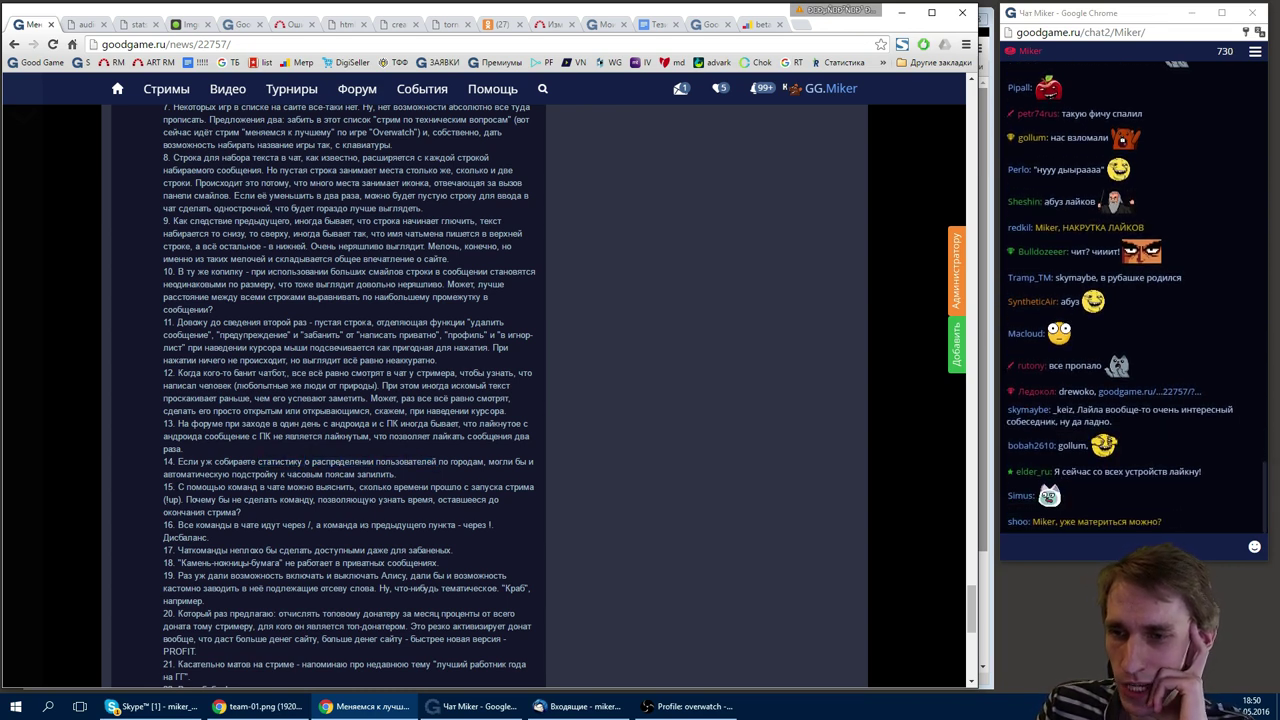
{"action": "left_click_drag", "start_coordinate": [175, 487], "coordinate": [294, 487]}
{"action": "left_click", "coordinate": [393, 487]}
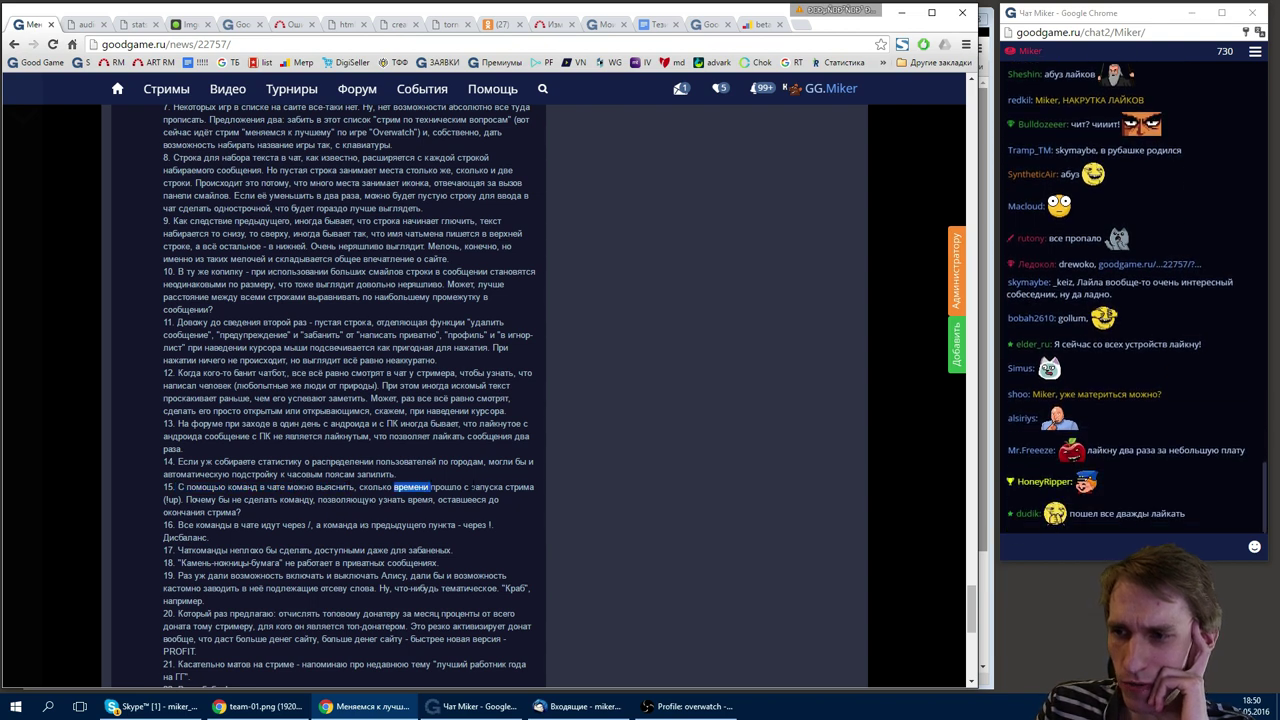
{"action": "double_click", "coordinate": [519, 487]}
{"action": "left_click_drag", "start_coordinate": [186, 499], "coordinate": [482, 518]}
{"action": "left_click", "coordinate": [467, 510]}
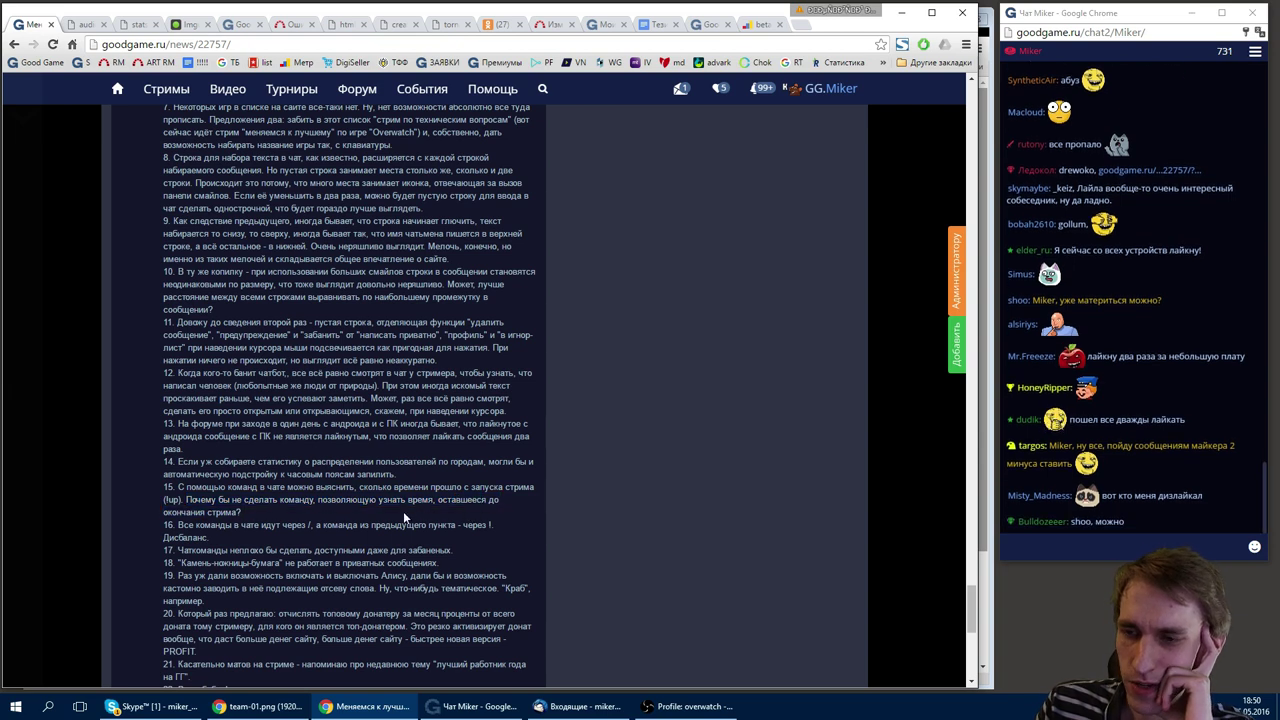
{"action": "left_click_drag", "start_coordinate": [283, 519], "coordinate": [186, 499]}
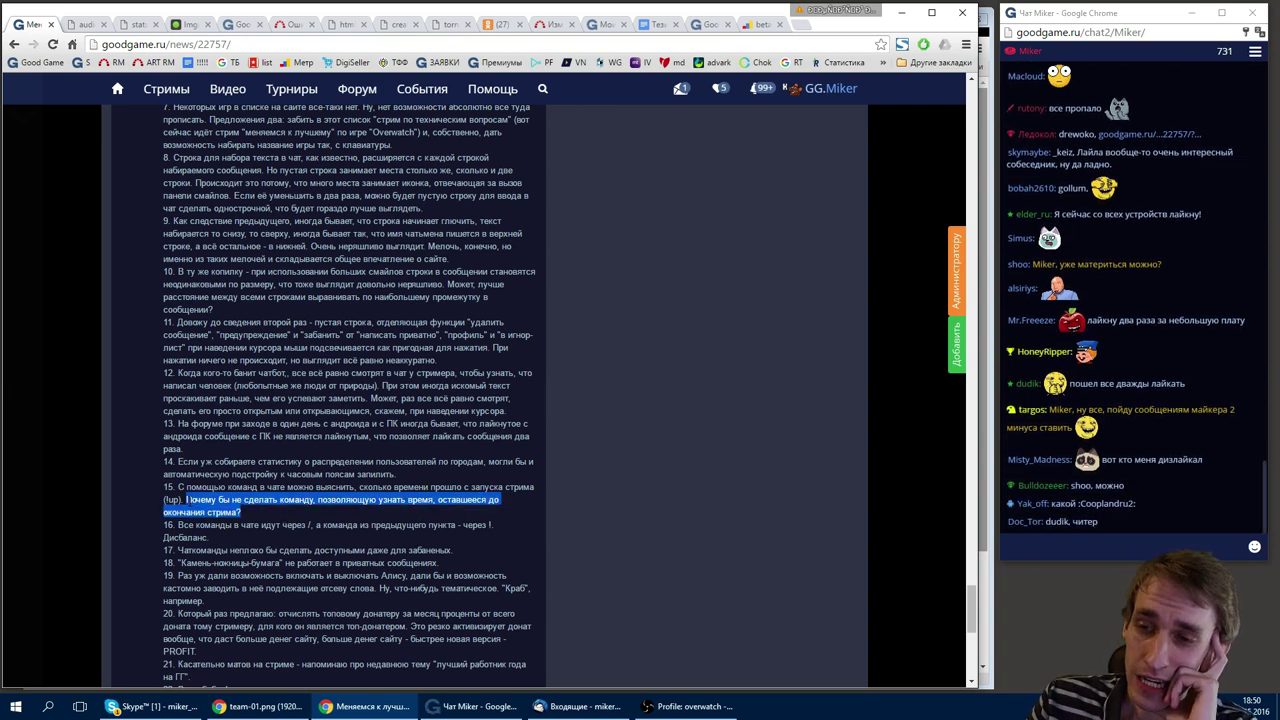
{"action": "left_click", "coordinate": [200, 499]}
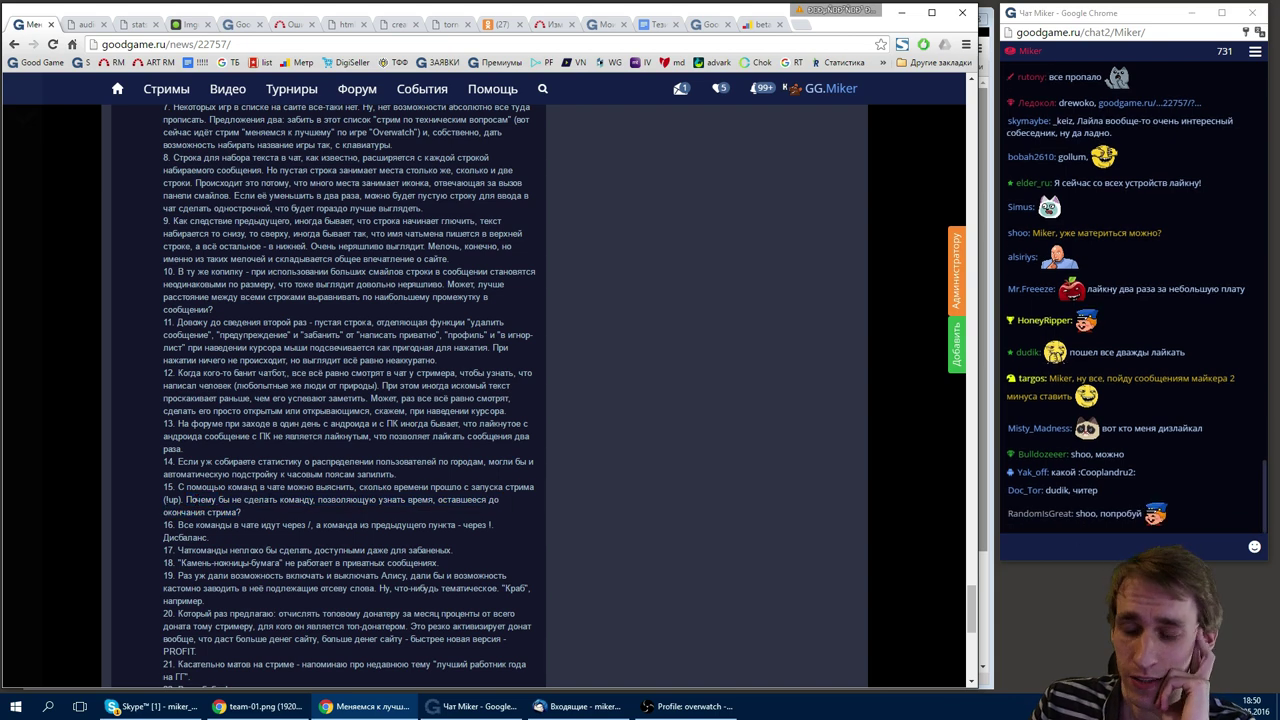
{"action": "double_click", "coordinate": [421, 499]}
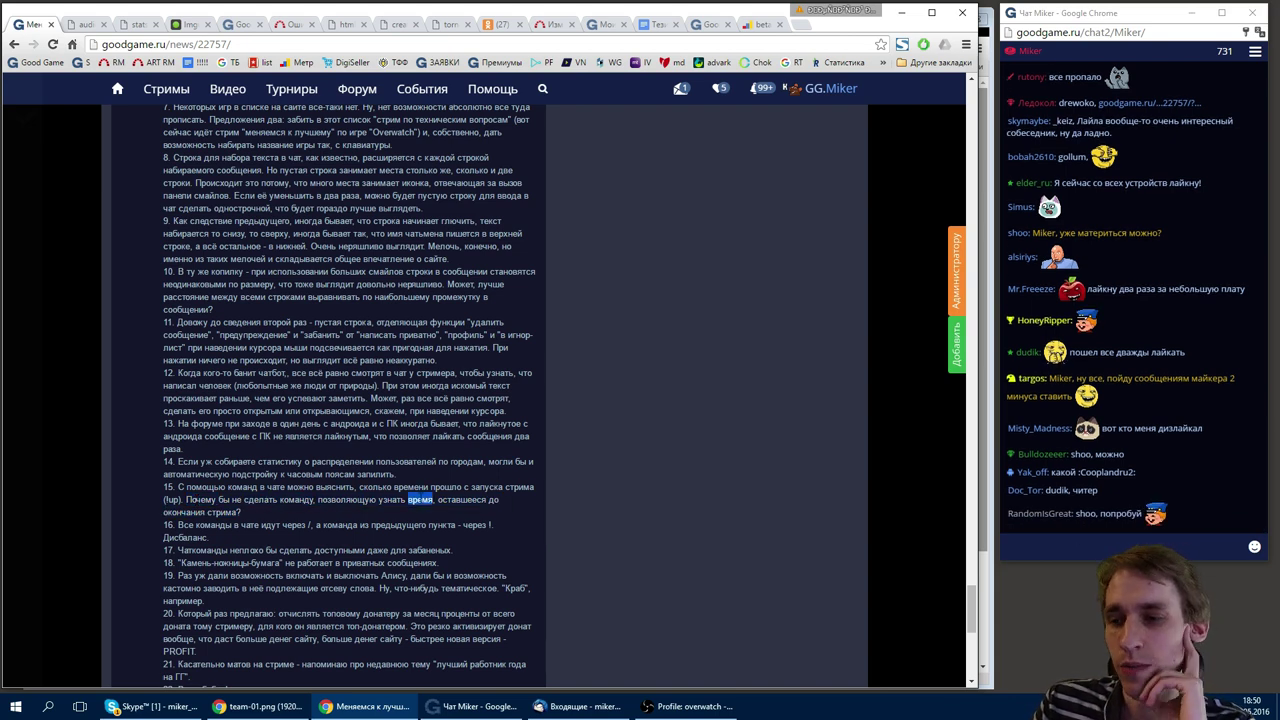
{"action": "left_click", "coordinate": [460, 499]}
{"action": "double_click", "coordinate": [392, 499]}
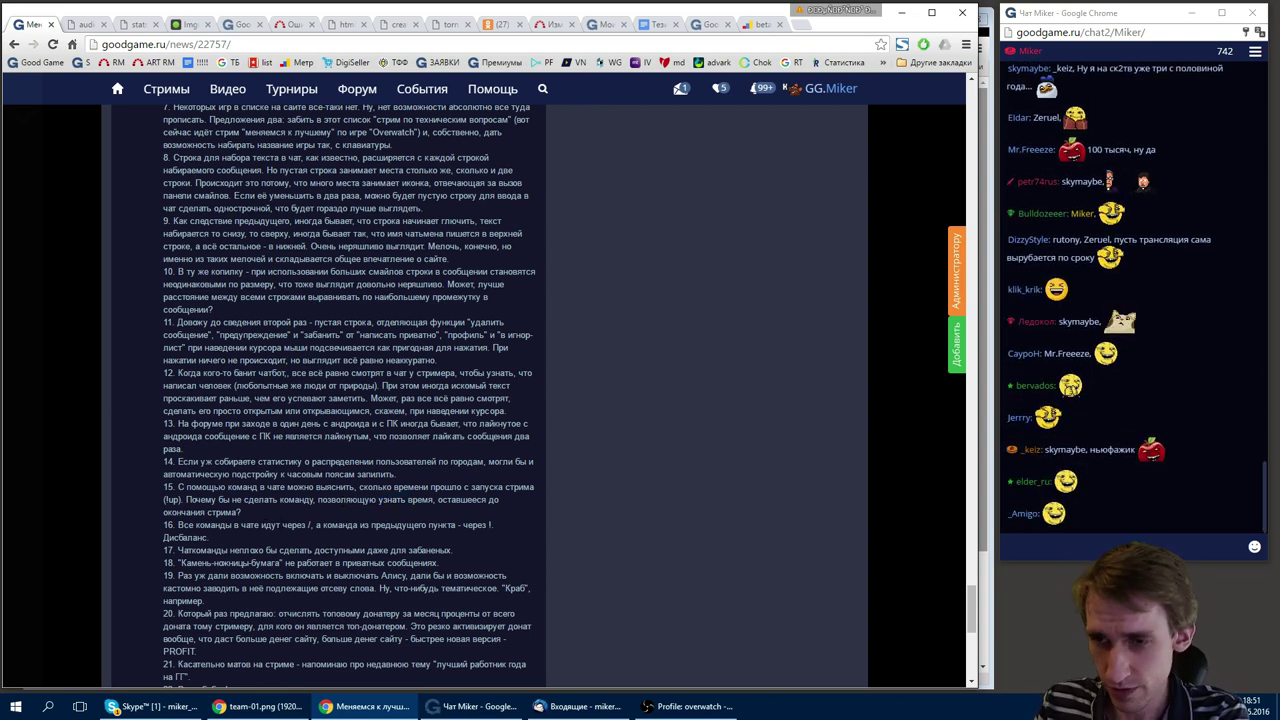
Step: Scroll down and read suggestions 16 and 17 of the comment
{"action": "left_click_drag", "start_coordinate": [163, 499], "coordinate": [241, 512]}
{"action": "scroll", "coordinate": [241, 512], "scroll_direction": "down", "scroll_amount": 2}
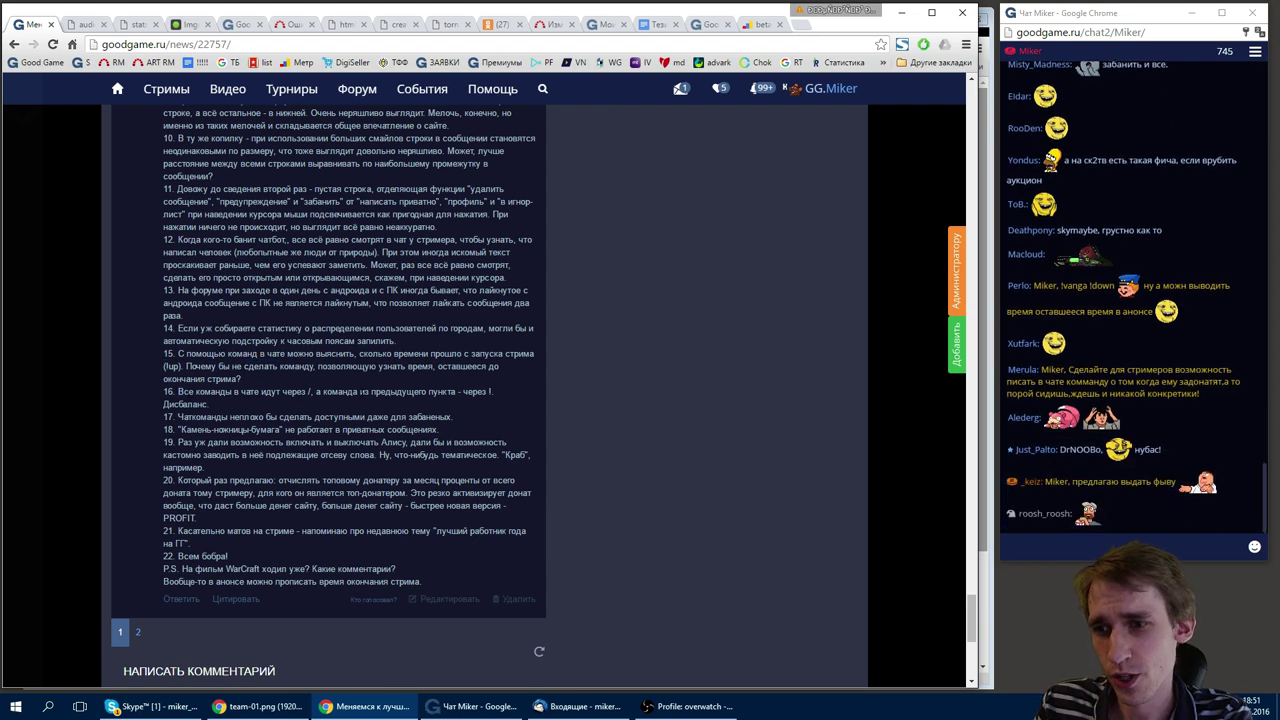
{"action": "double_click", "coordinate": [442, 391]}
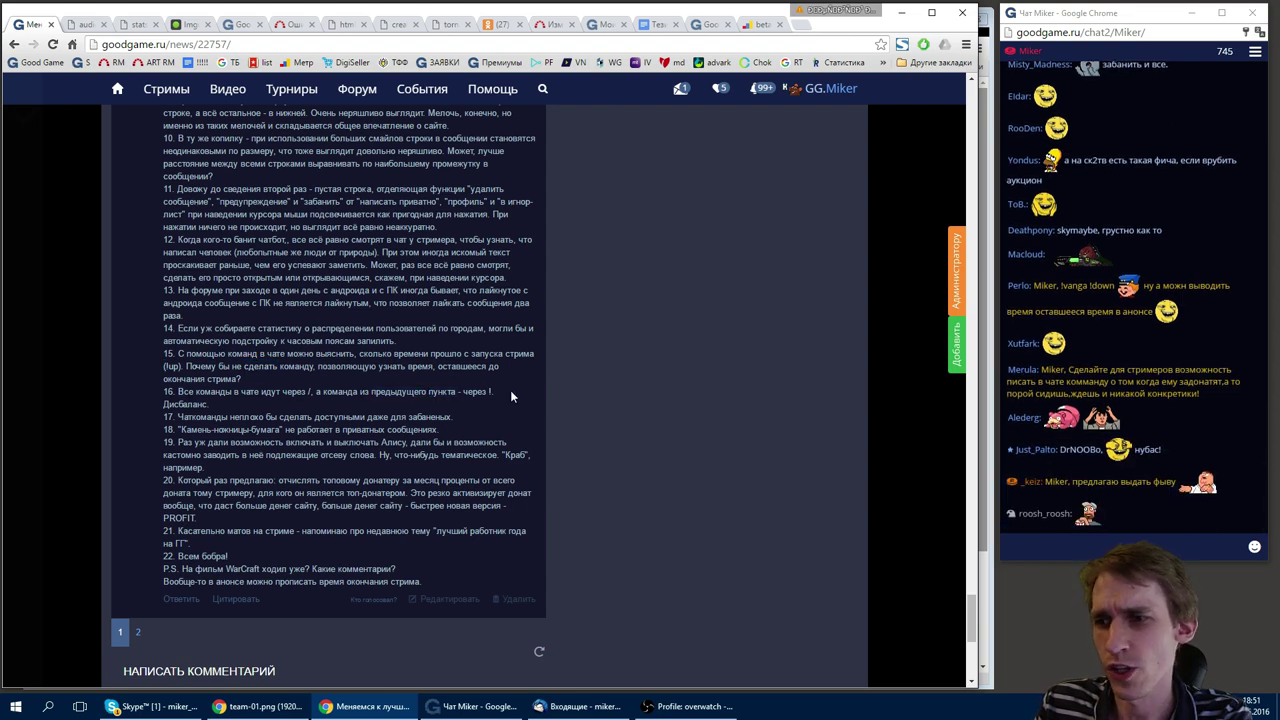
{"action": "triple_click", "coordinate": [204, 394]}
{"action": "double_click", "coordinate": [271, 391]}
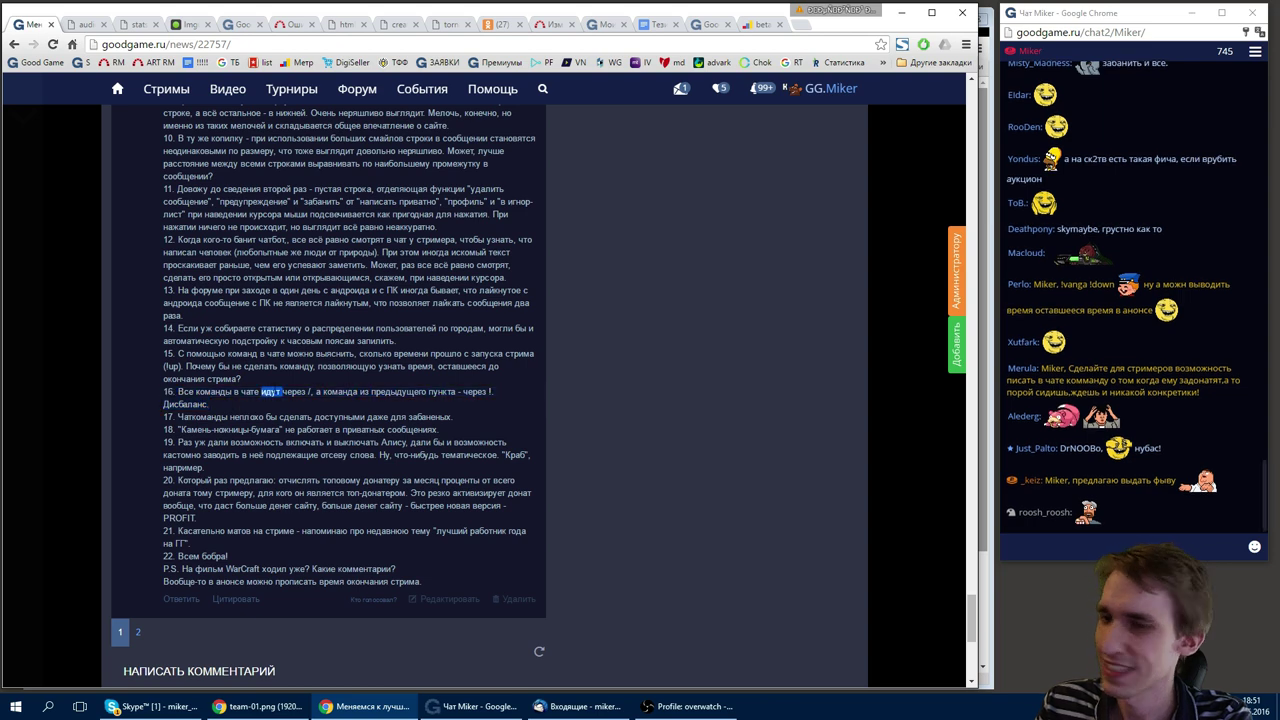
{"action": "left_click_drag", "start_coordinate": [178, 416], "coordinate": [346, 416]}
{"action": "double_click", "coordinate": [379, 416]}
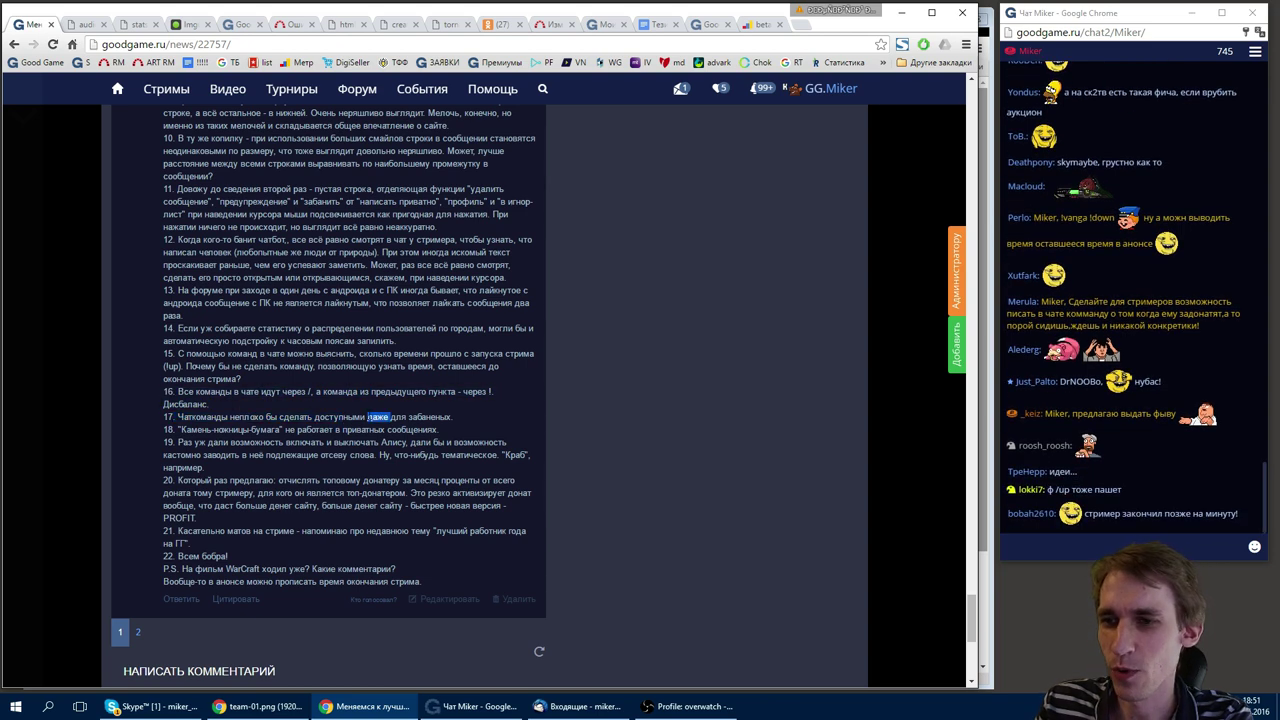
{"action": "double_click", "coordinate": [430, 416]}
{"action": "double_click", "coordinate": [323, 416]}
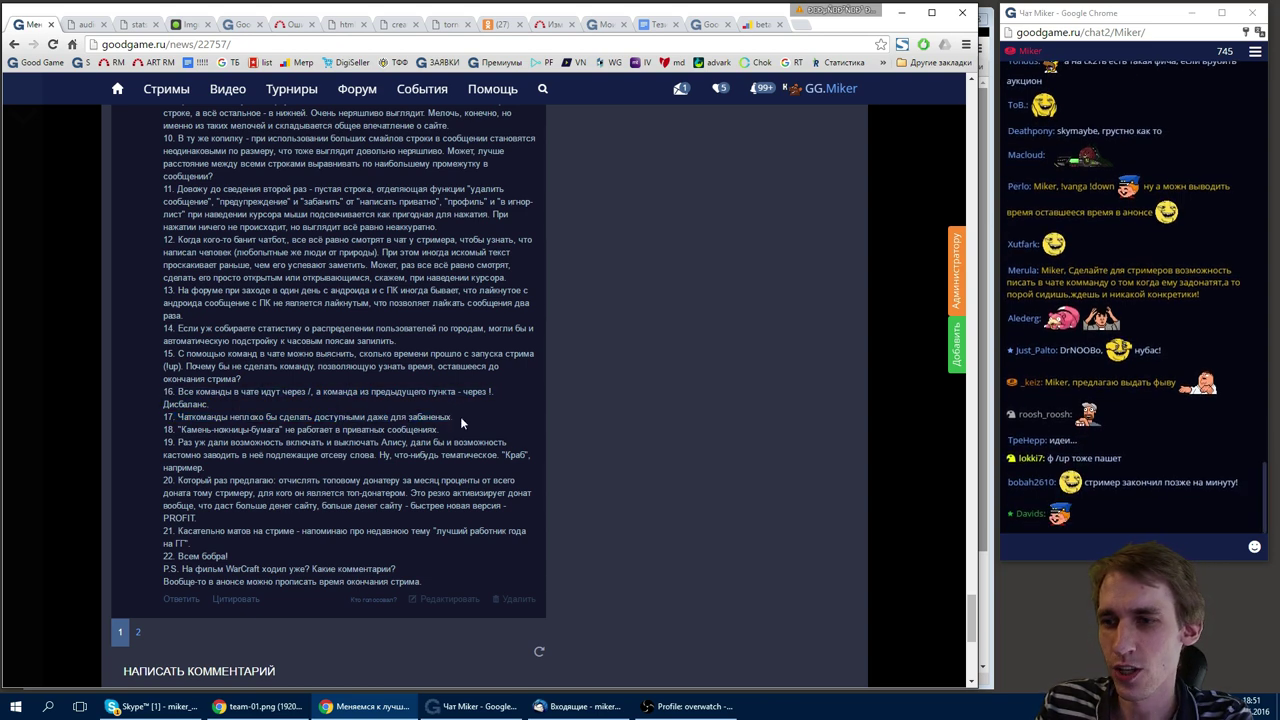
{"action": "left_click", "coordinate": [211, 420]}
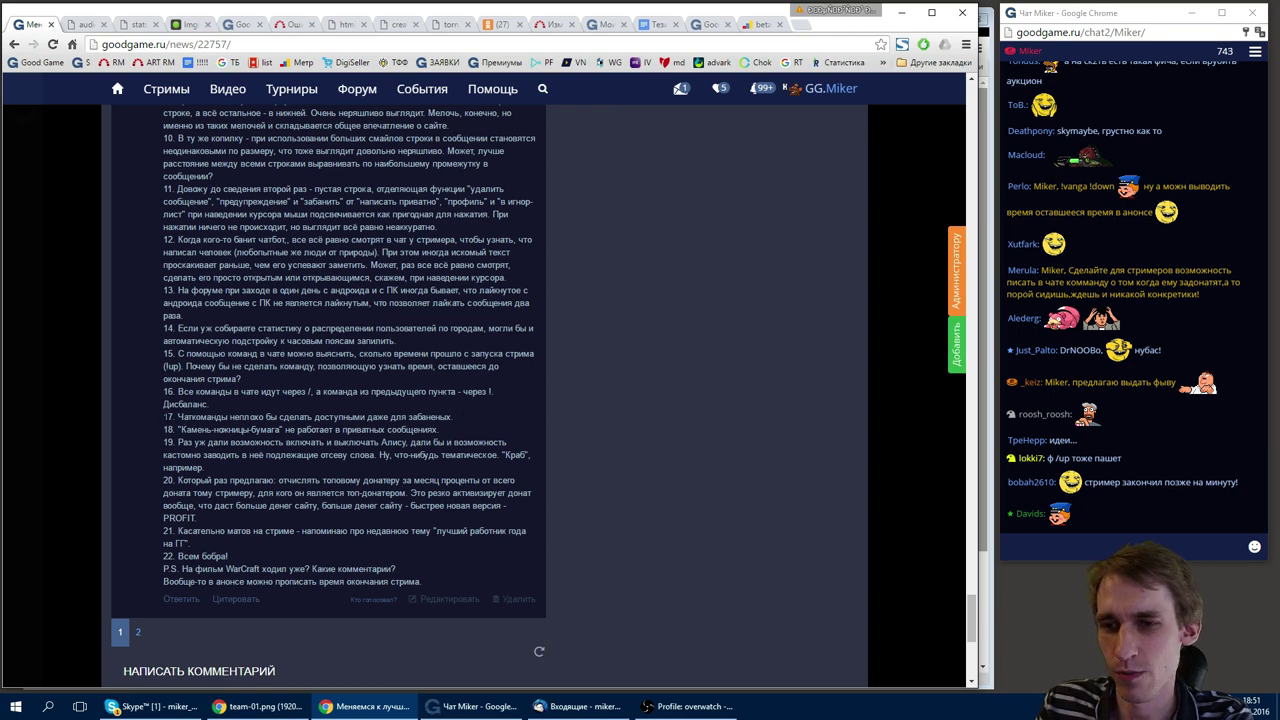
{"action": "left_click_drag", "start_coordinate": [165, 416], "coordinate": [410, 418]}
{"action": "left_click", "coordinate": [410, 418]}
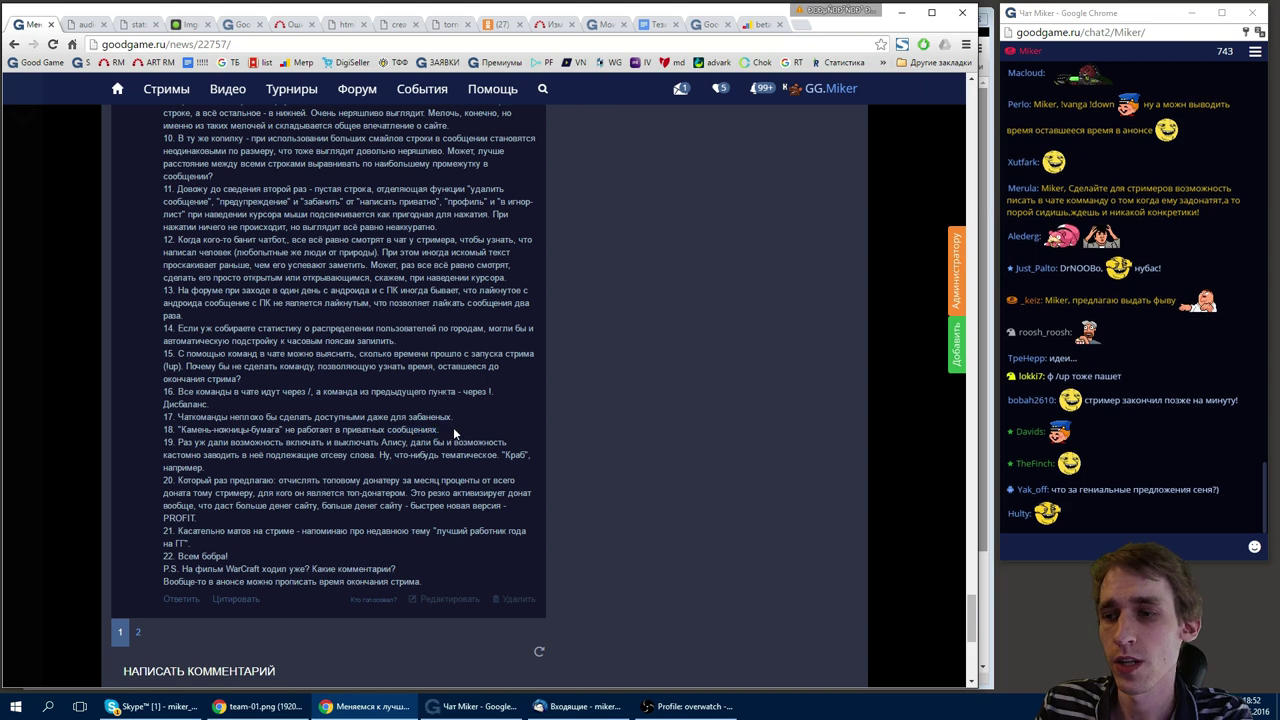
Step: Read suggestion 18, then open a chat viewer's options
{"action": "left_click_drag", "start_coordinate": [453, 427], "coordinate": [181, 429]}
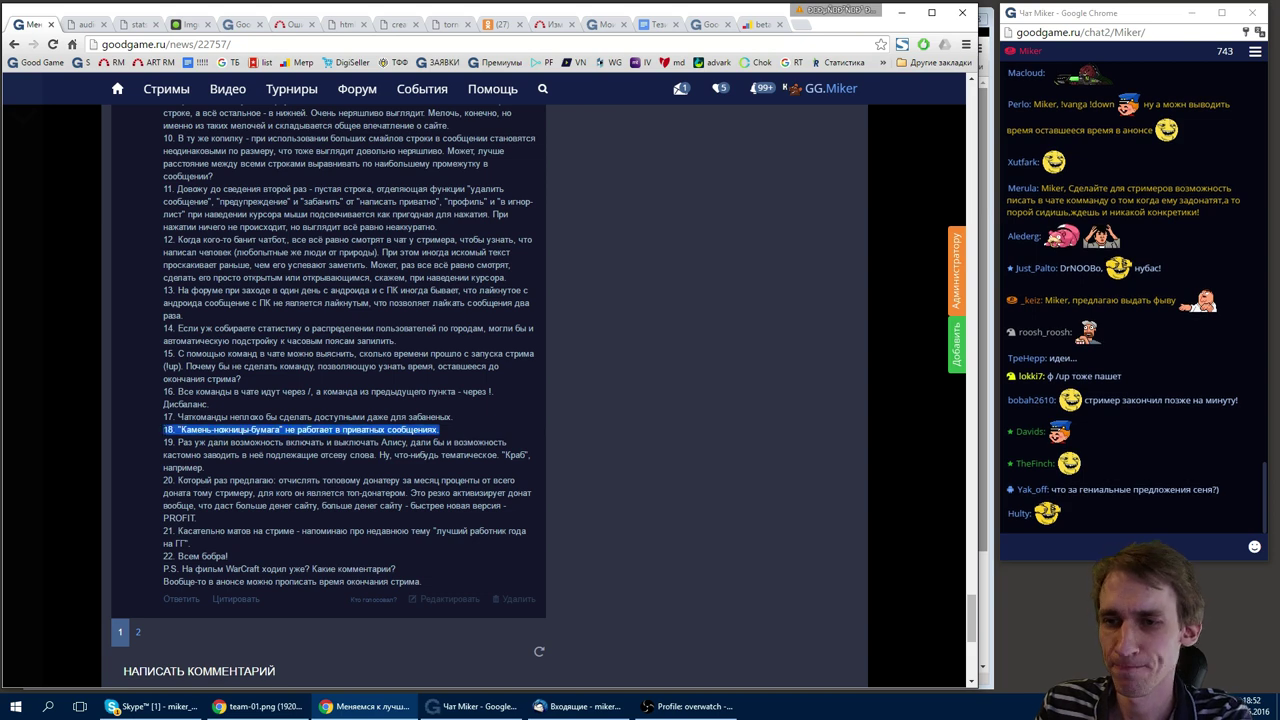
{"action": "left_click", "coordinate": [721, 352]}
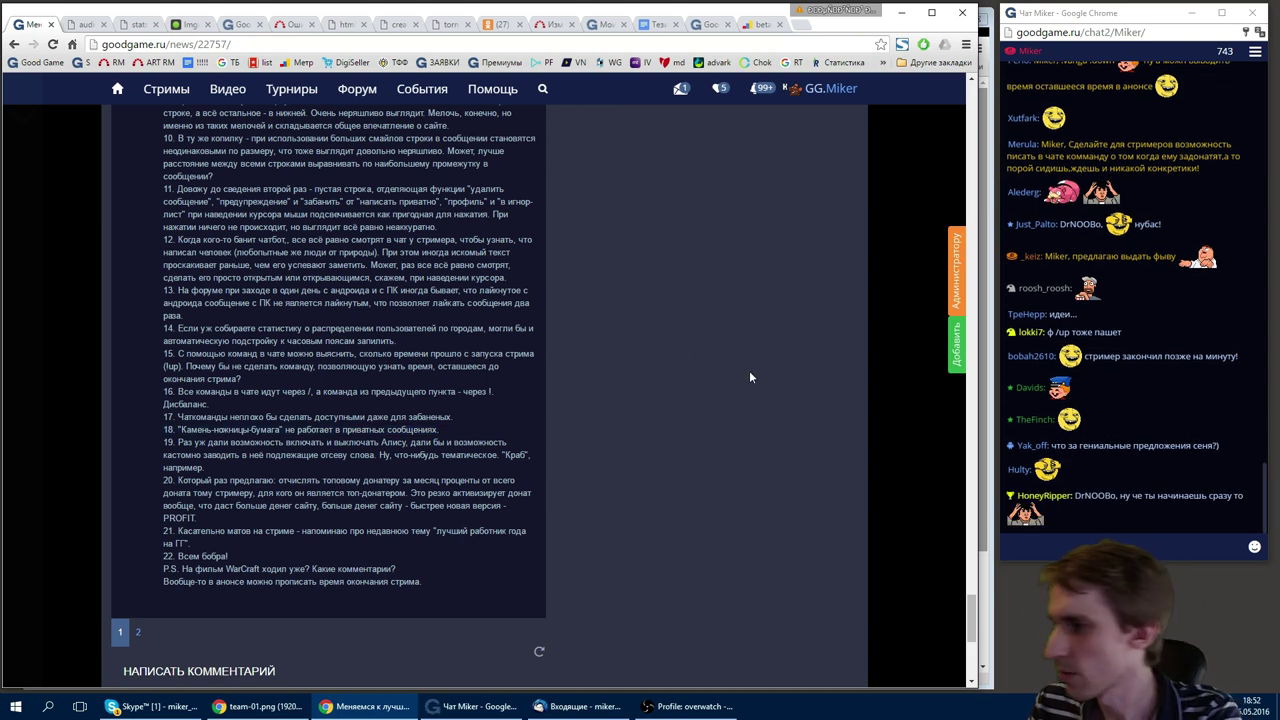
{"action": "left_click", "coordinate": [1033, 300]}
Step: Send the viewer a private chat message containing the pink hand emote
{"action": "left_click", "coordinate": [1095, 366]}
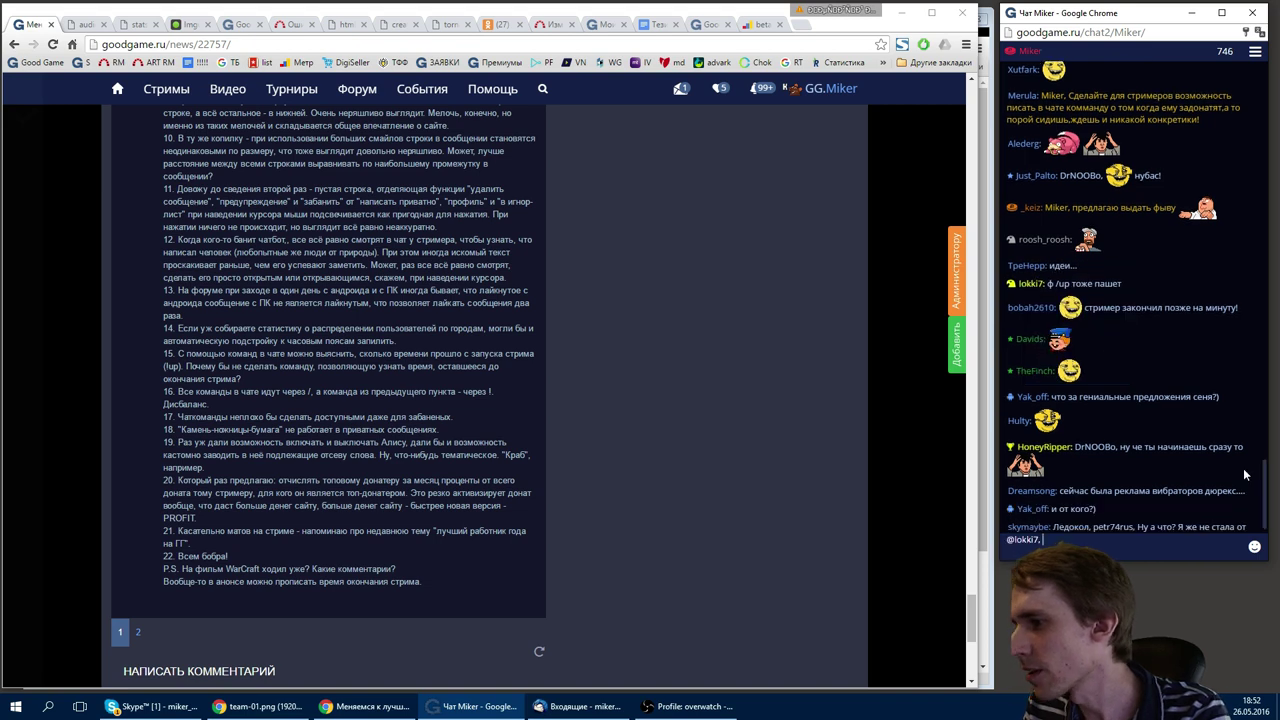
{"action": "left_click", "coordinate": [1254, 546]}
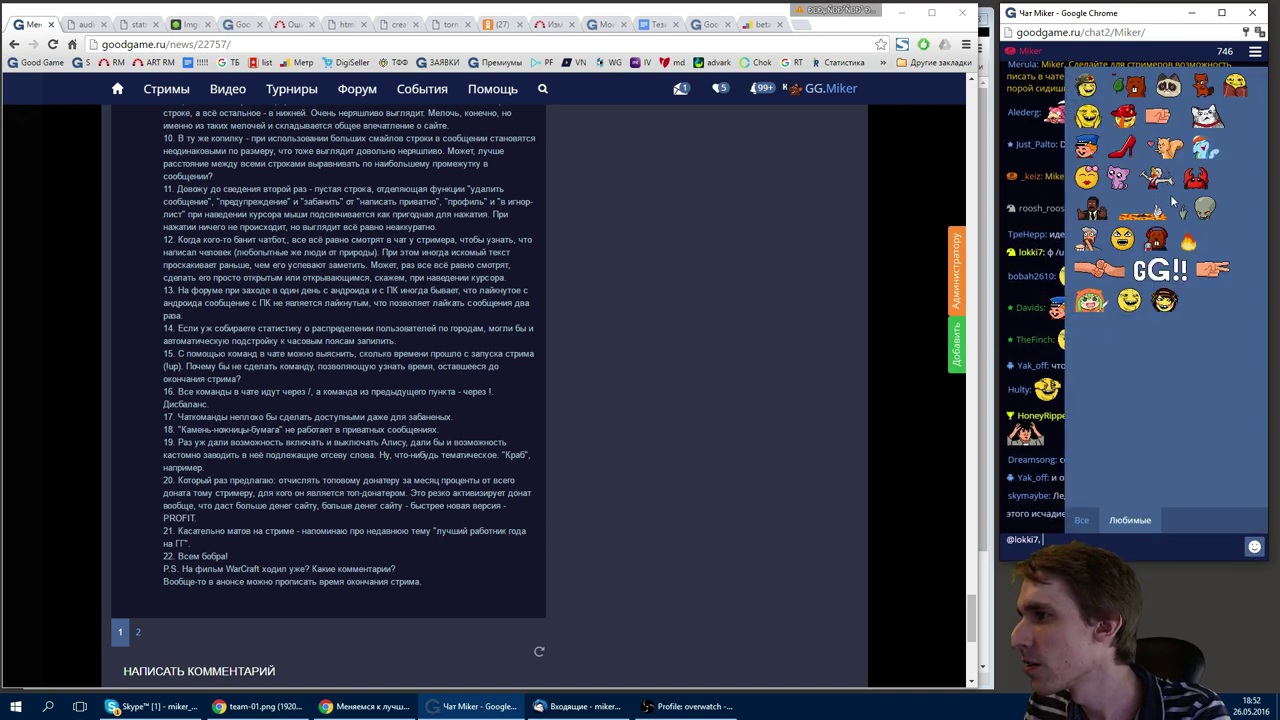
{"action": "left_click", "coordinate": [1160, 118]}
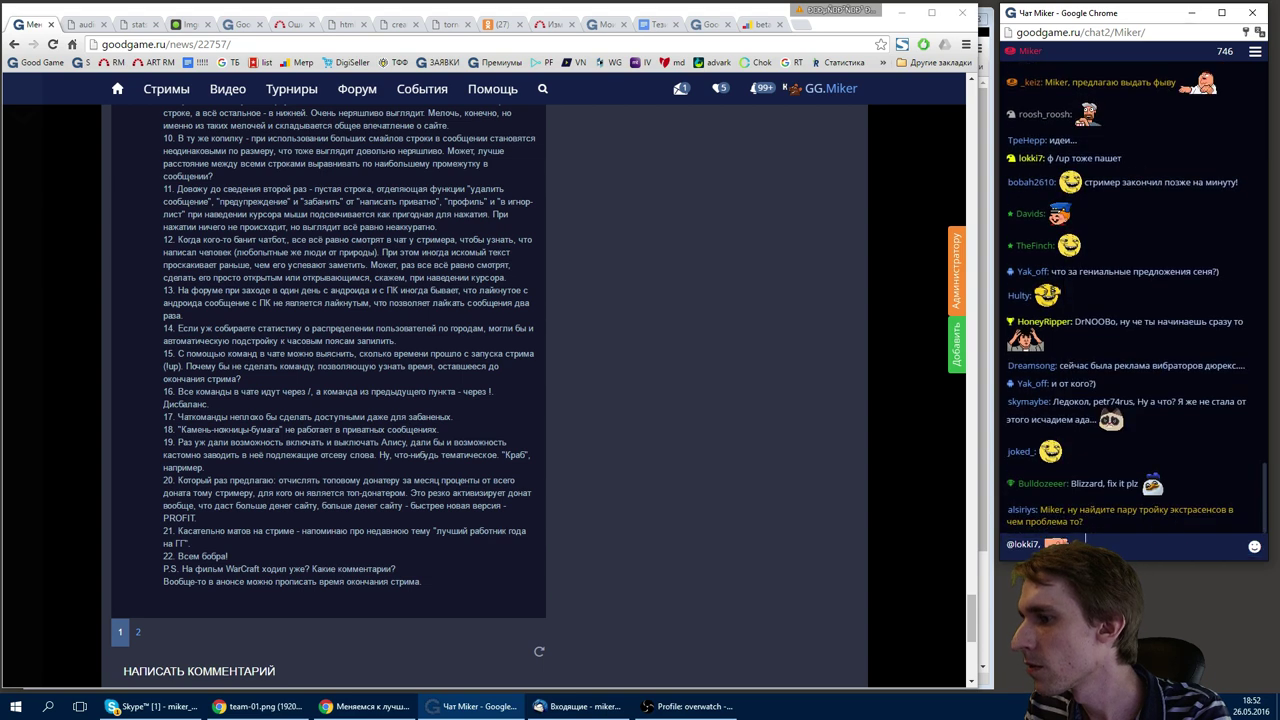
{"action": "key", "text": "Return"}
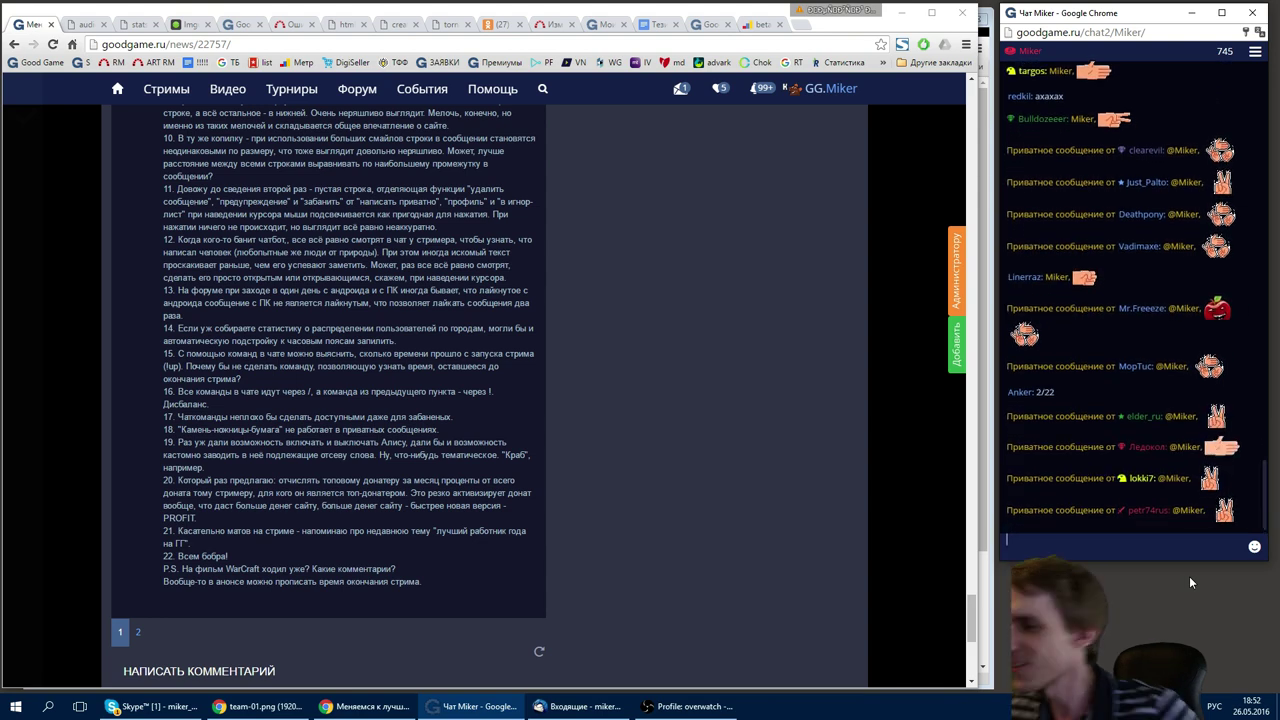
{"action": "scroll", "coordinate": [1135, 300], "scroll_direction": "up", "scroll_amount": 2}
{"action": "scroll", "coordinate": [1177, 466], "scroll_direction": "up", "scroll_amount": 1}
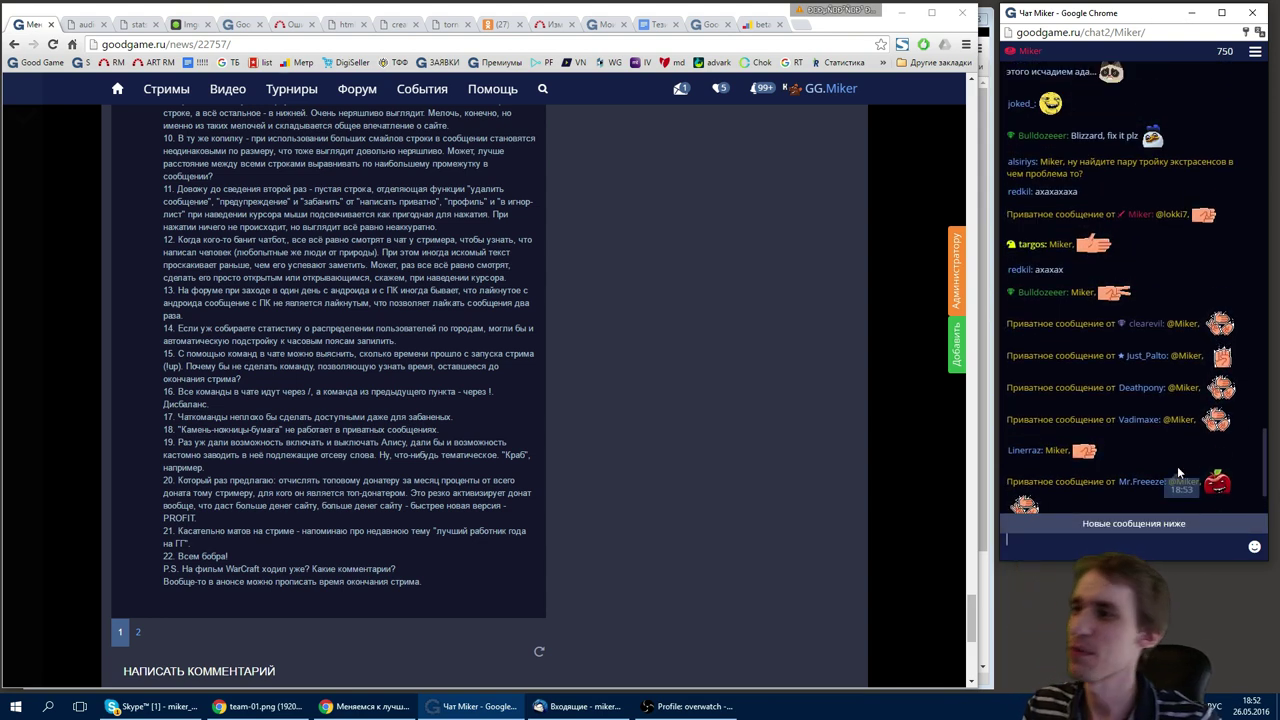
{"action": "scroll", "coordinate": [490, 380], "scroll_direction": "down", "scroll_amount": 5}
{"action": "scroll", "coordinate": [1160, 425], "scroll_direction": "down", "scroll_amount": 5}
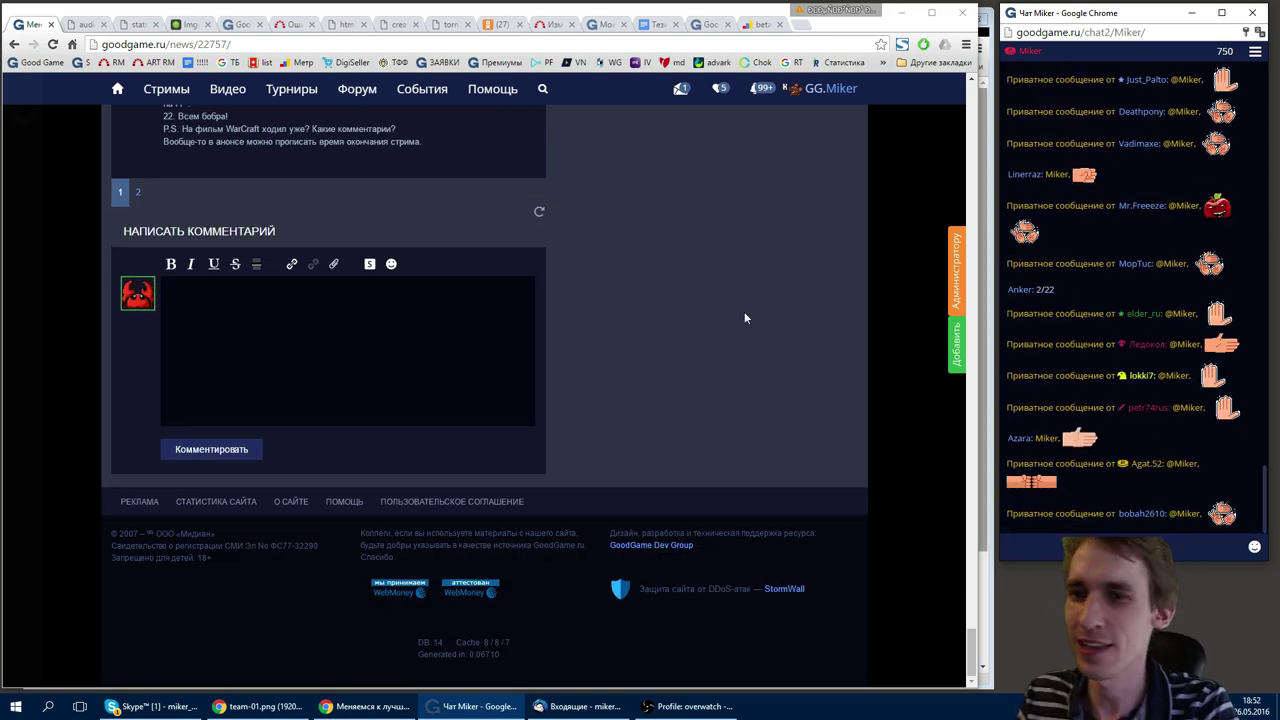
{"action": "scroll", "coordinate": [744, 311], "scroll_direction": "up", "scroll_amount": 3}
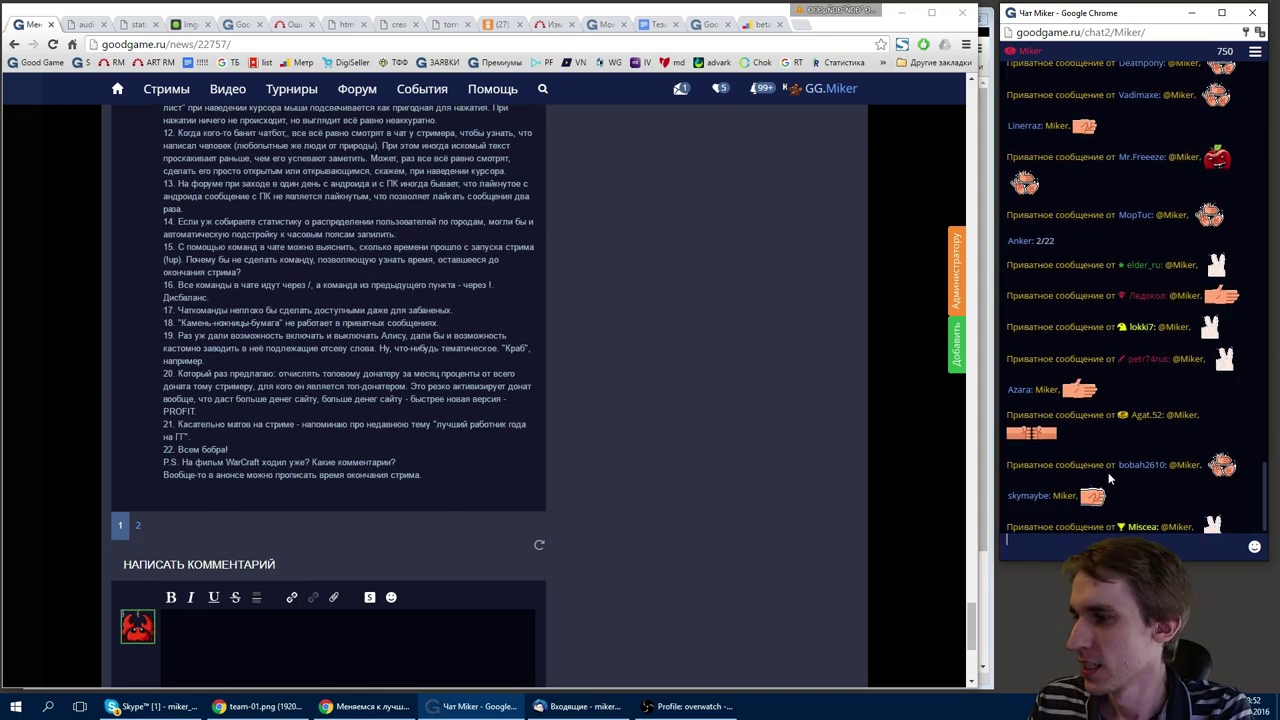
{"action": "left_click", "coordinate": [1110, 547]}
{"action": "left_click_drag", "start_coordinate": [172, 323], "coordinate": [402, 323]}
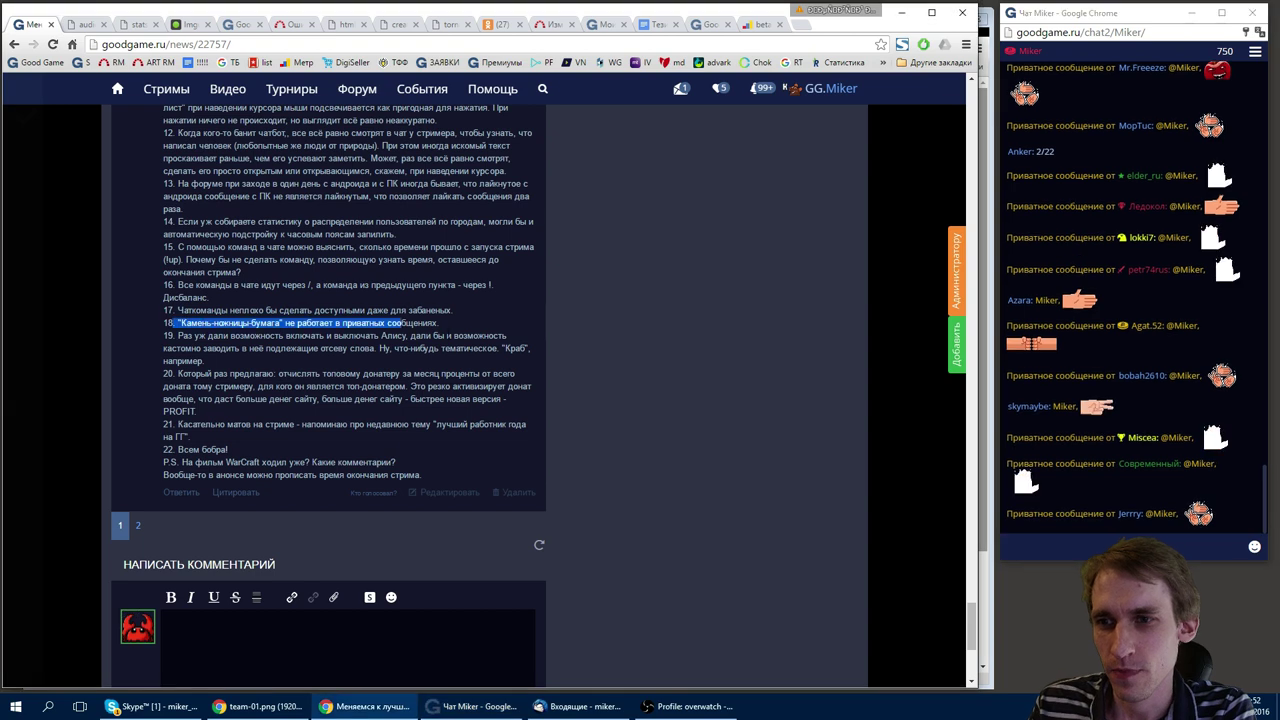
{"action": "left_click", "coordinate": [168, 336]}
{"action": "left_click_drag", "start_coordinate": [168, 336], "coordinate": [393, 336]}
{"action": "left_click", "coordinate": [393, 336]}
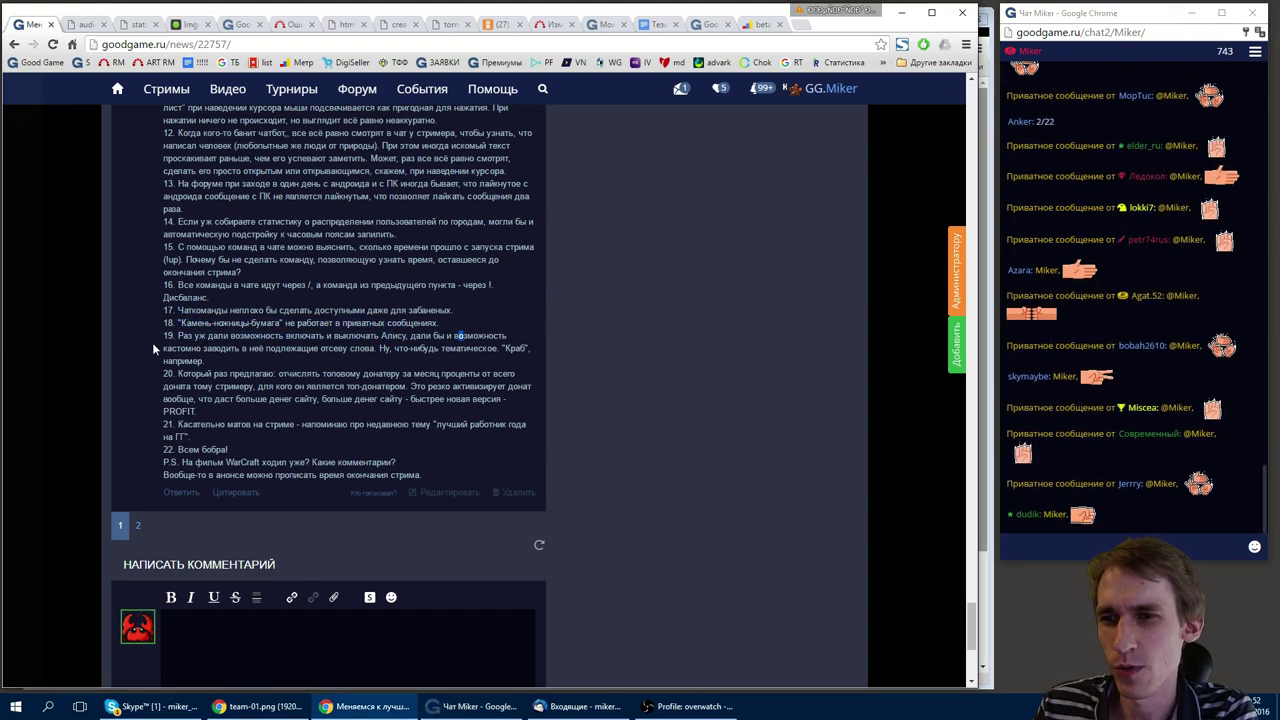
{"action": "left_click_drag", "start_coordinate": [162, 348], "coordinate": [330, 348]}
{"action": "left_click", "coordinate": [330, 348]}
{"action": "double_click", "coordinate": [294, 348]}
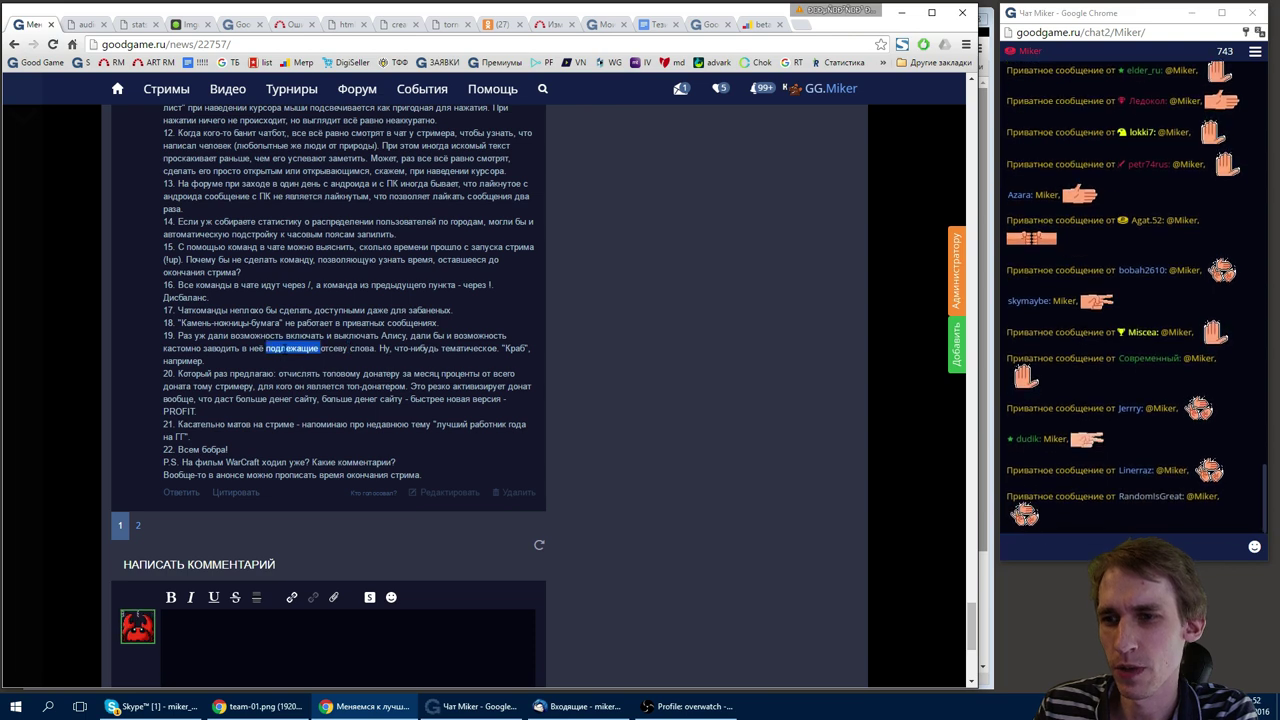
{"action": "left_click", "coordinate": [294, 348]}
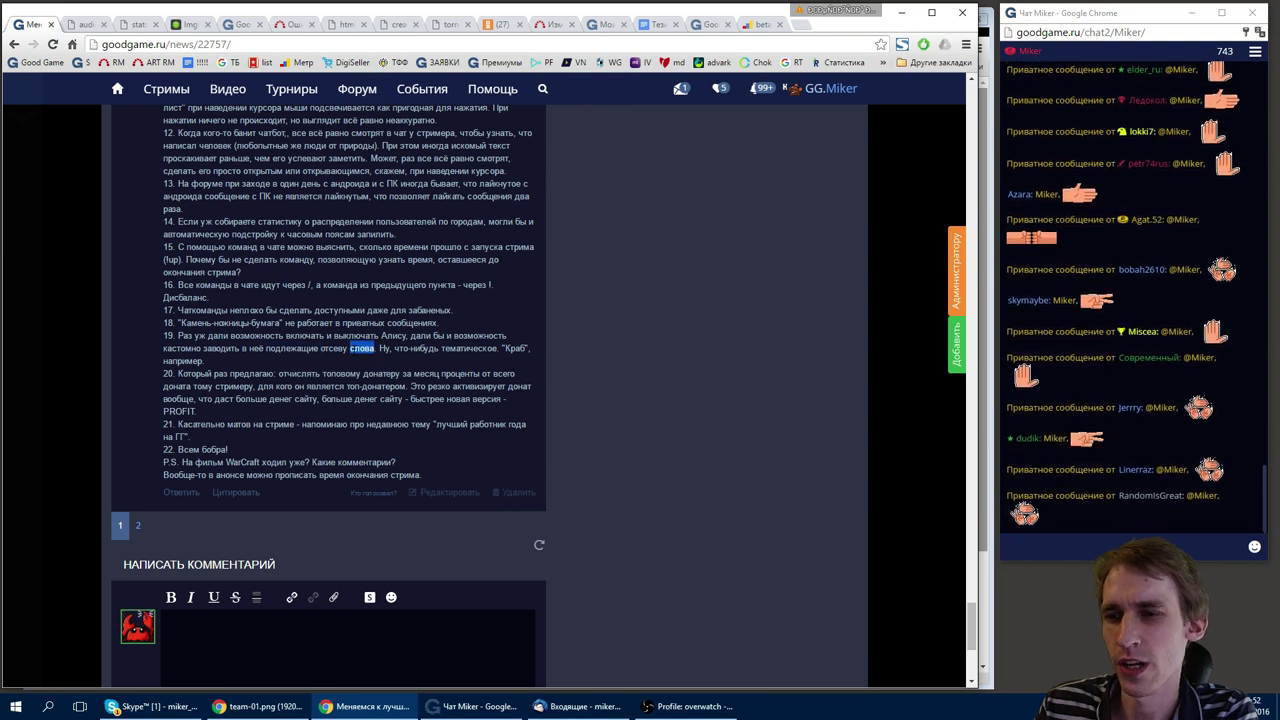
{"action": "left_click_drag", "start_coordinate": [208, 362], "coordinate": [154, 332]}
{"action": "left_click", "coordinate": [200, 335]}
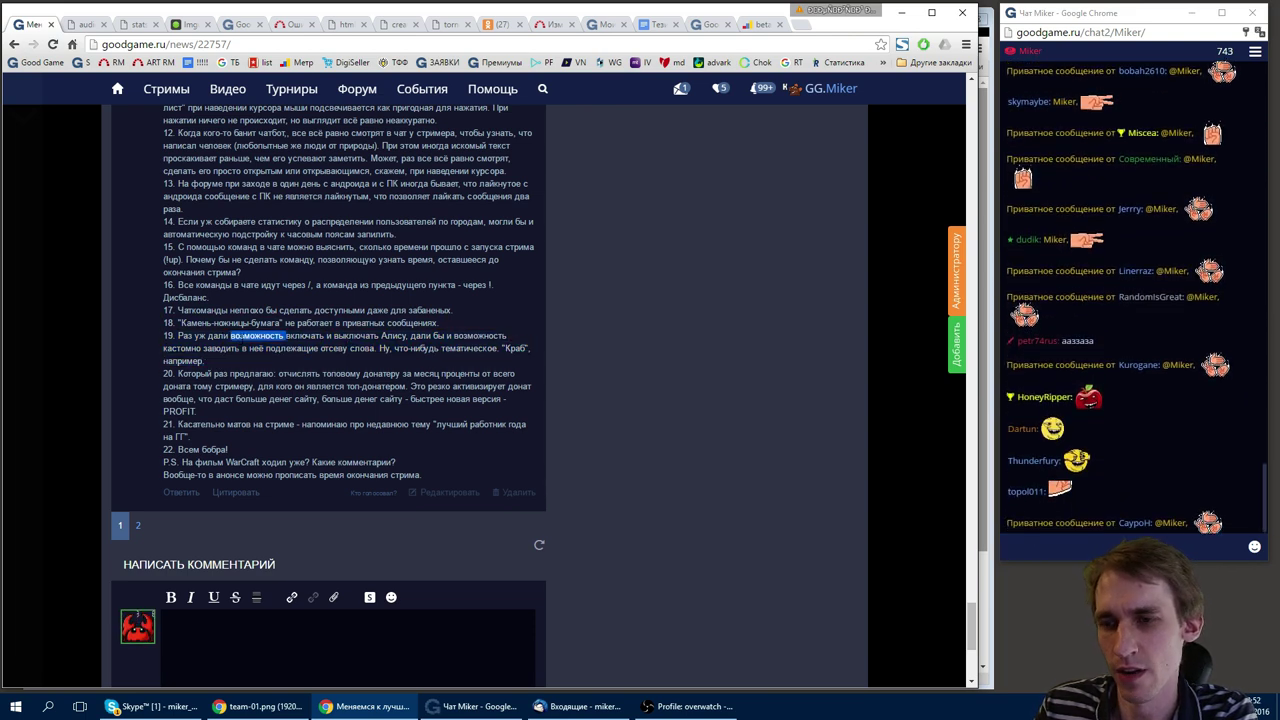
{"action": "left_click_drag", "start_coordinate": [257, 367], "coordinate": [165, 343]}
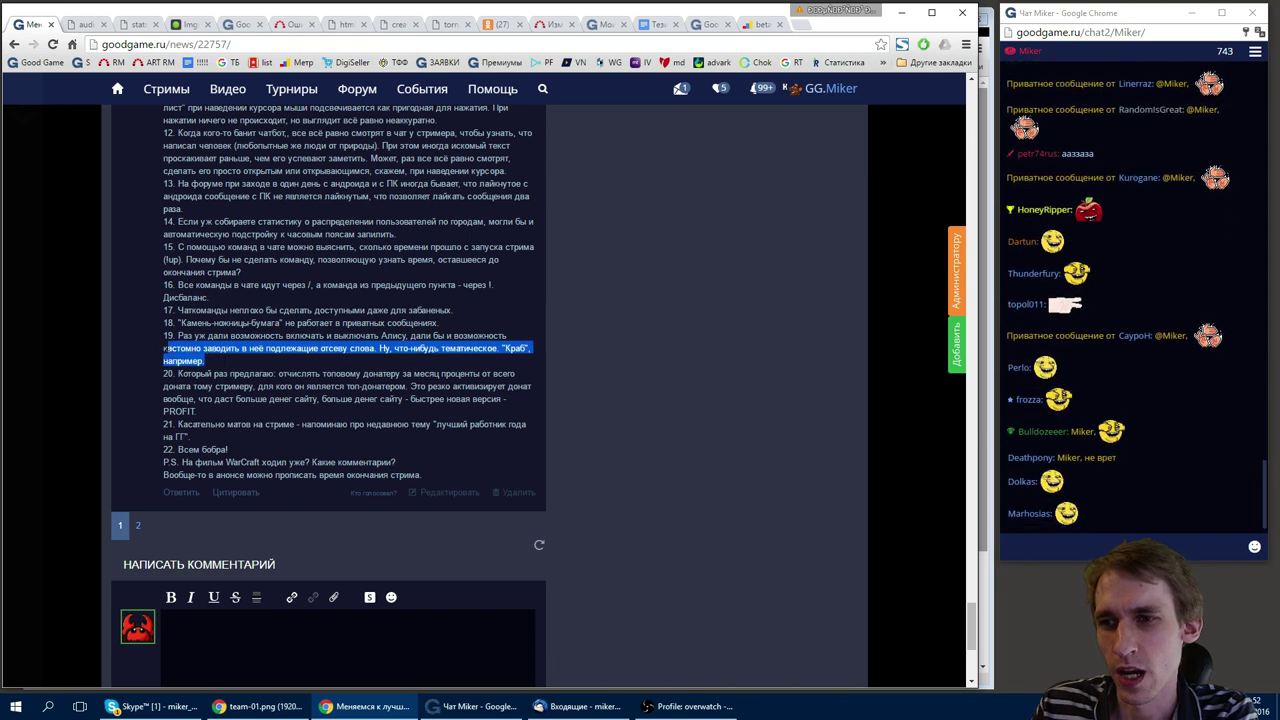
{"action": "left_click", "coordinate": [165, 343]}
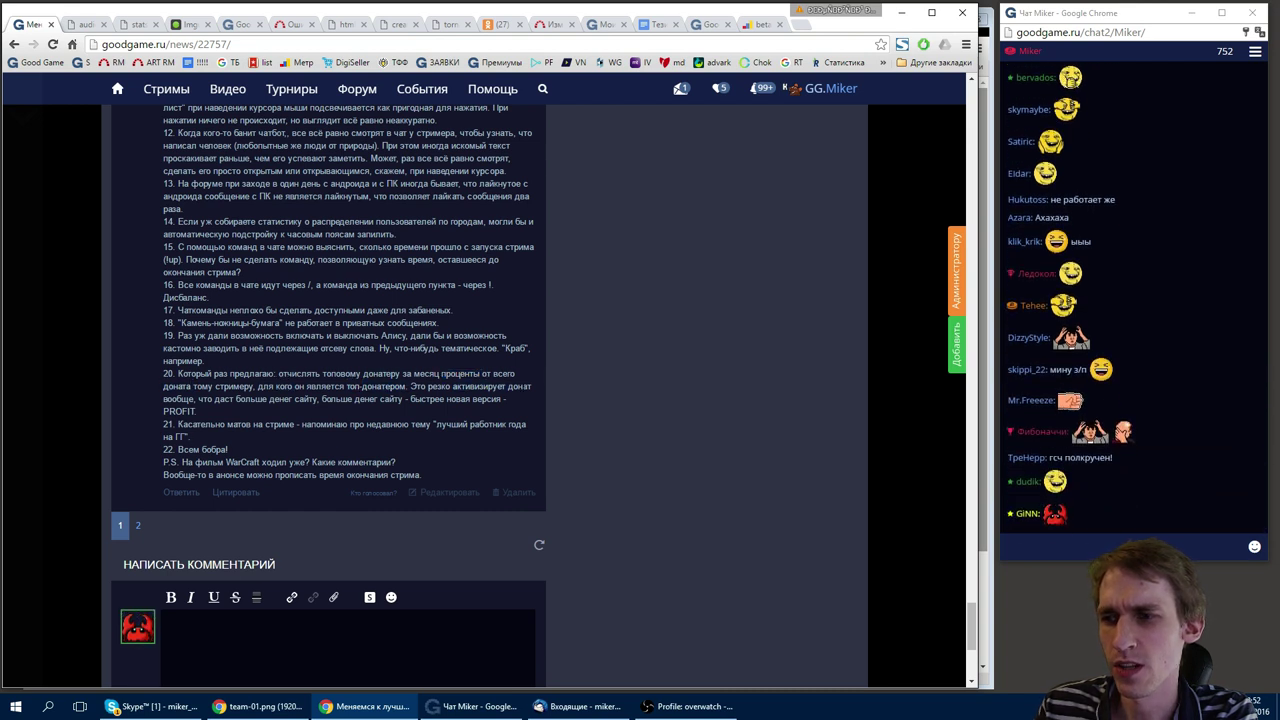
{"action": "double_click", "coordinate": [480, 386]}
{"action": "left_click_drag", "start_coordinate": [245, 409], "coordinate": [190, 372]}
{"action": "left_click", "coordinate": [190, 372]}
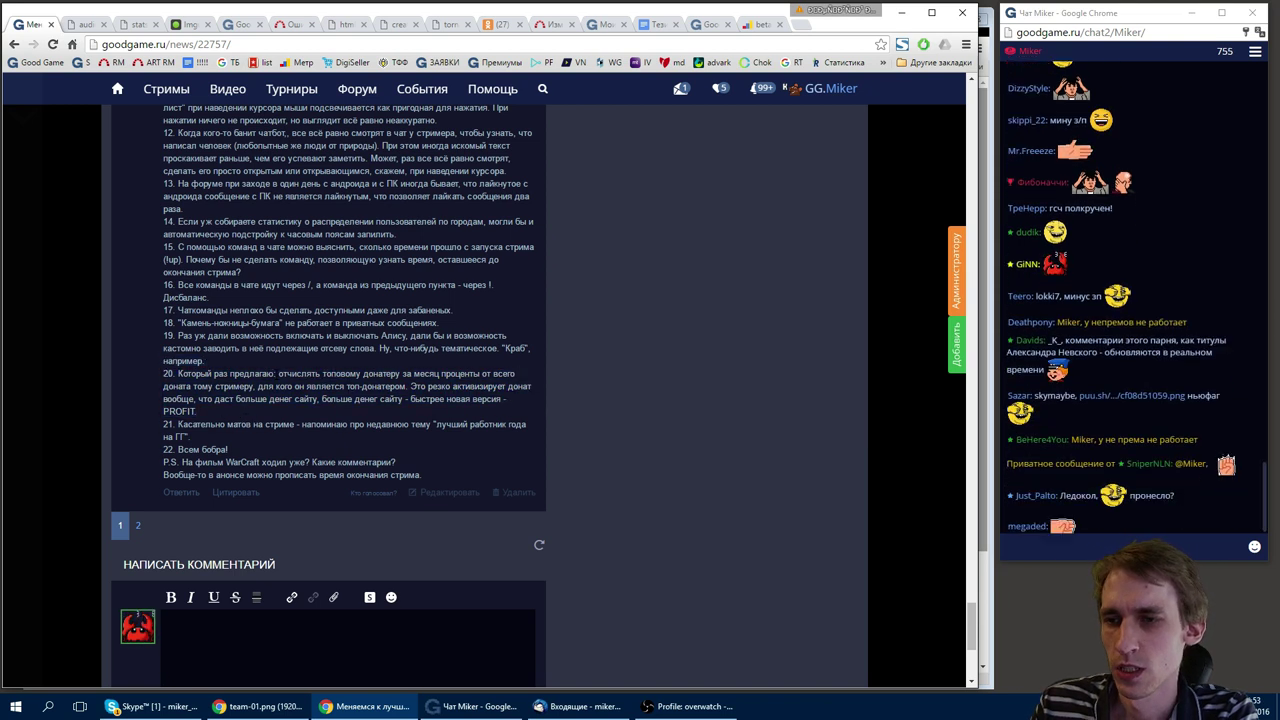
{"action": "left_click_drag", "start_coordinate": [205, 418], "coordinate": [145, 371]}
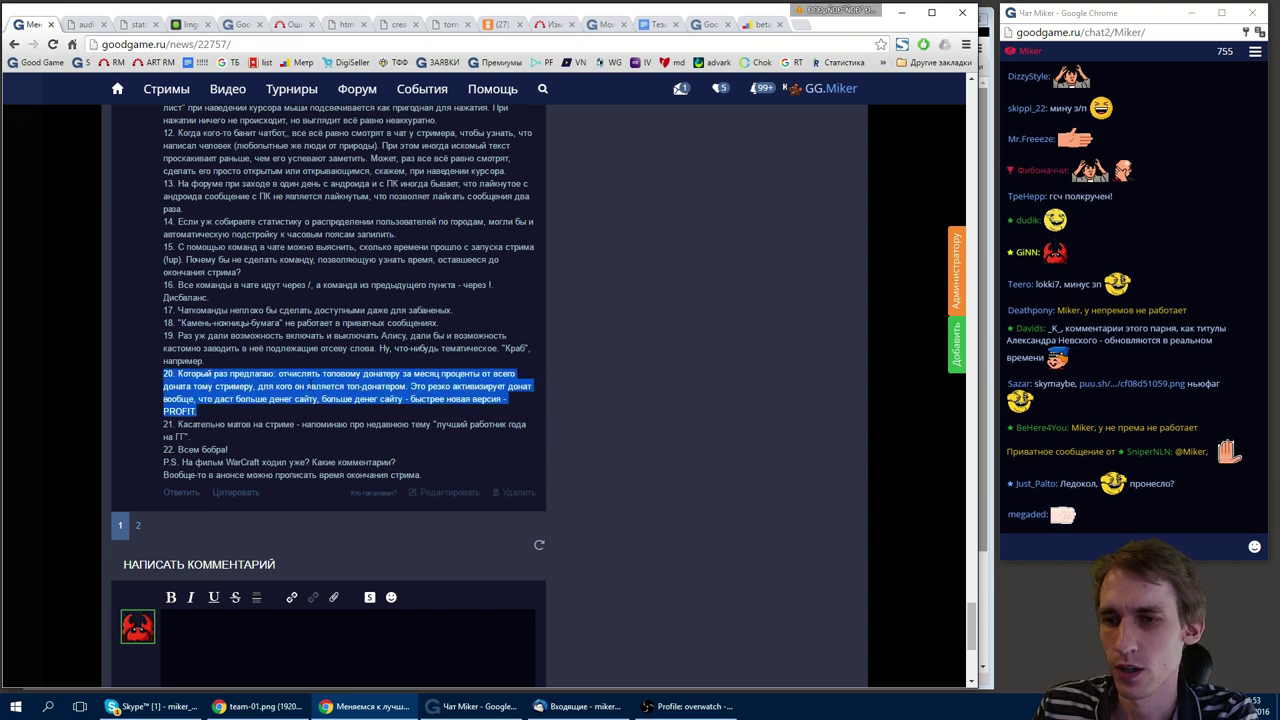
{"action": "double_click", "coordinate": [388, 424]}
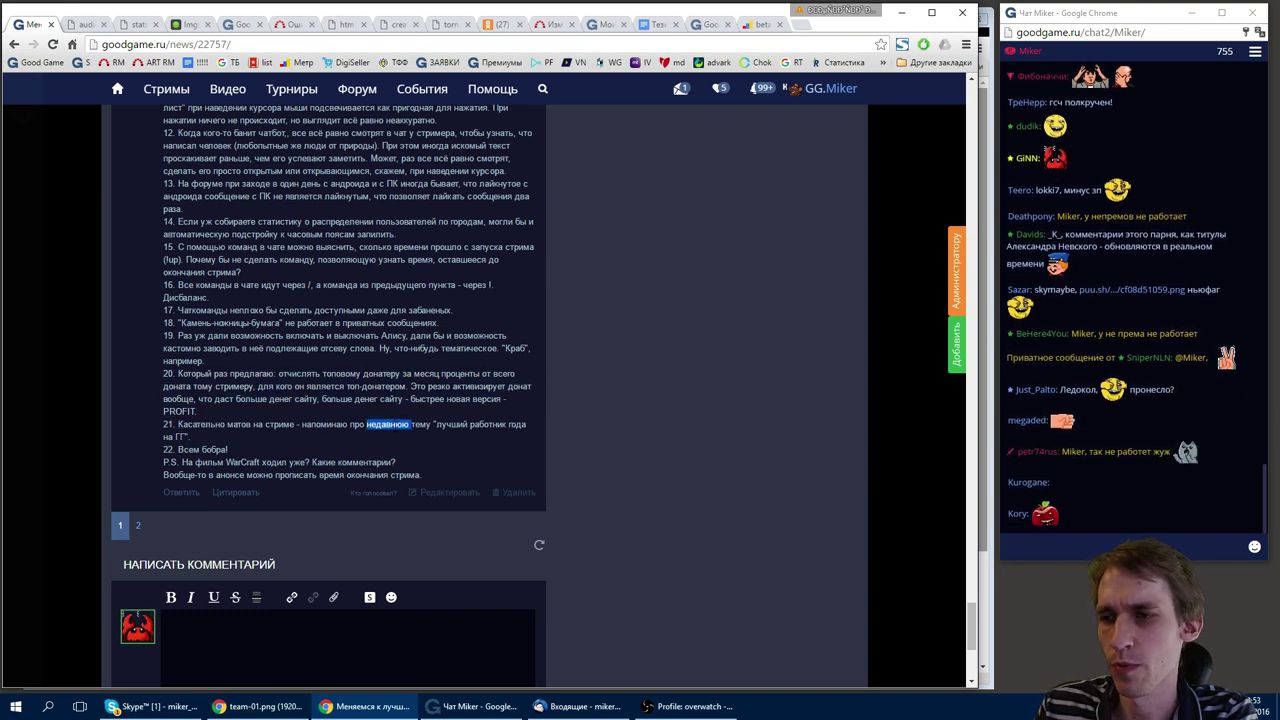
{"action": "left_click_drag", "start_coordinate": [388, 424], "coordinate": [165, 425]}
{"action": "left_click", "coordinate": [291, 424]}
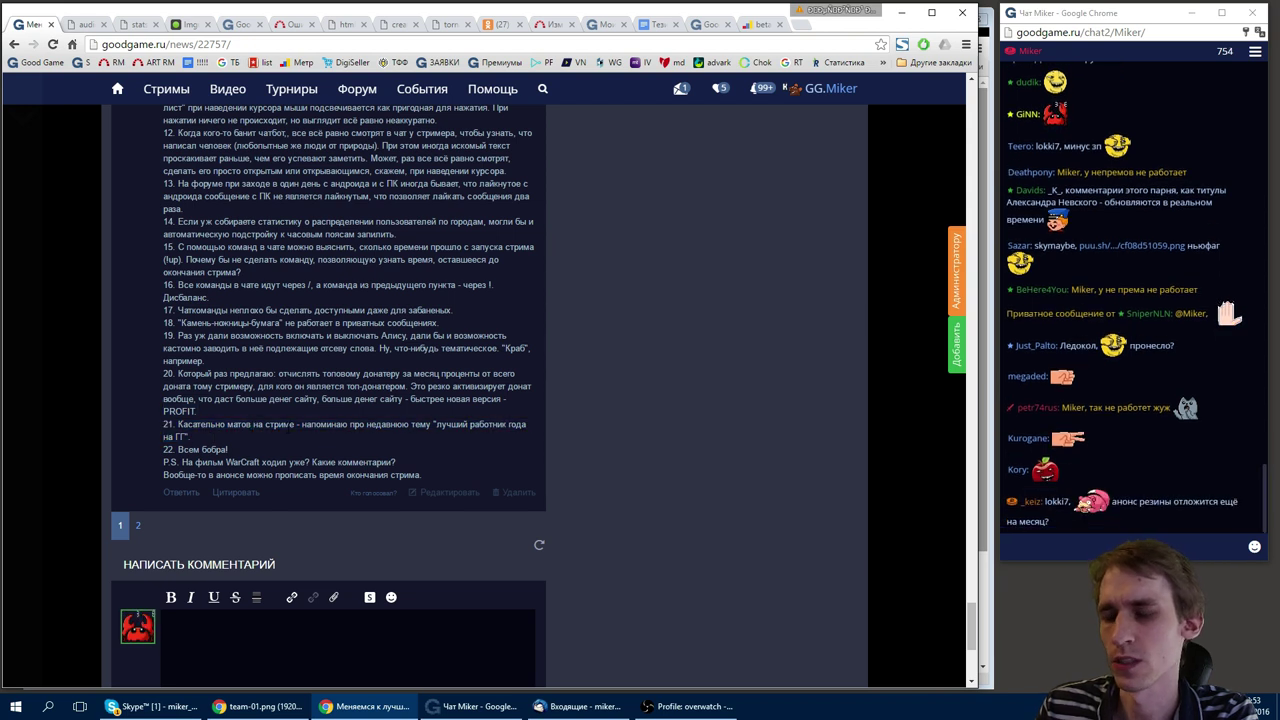
{"action": "double_click", "coordinate": [388, 424]}
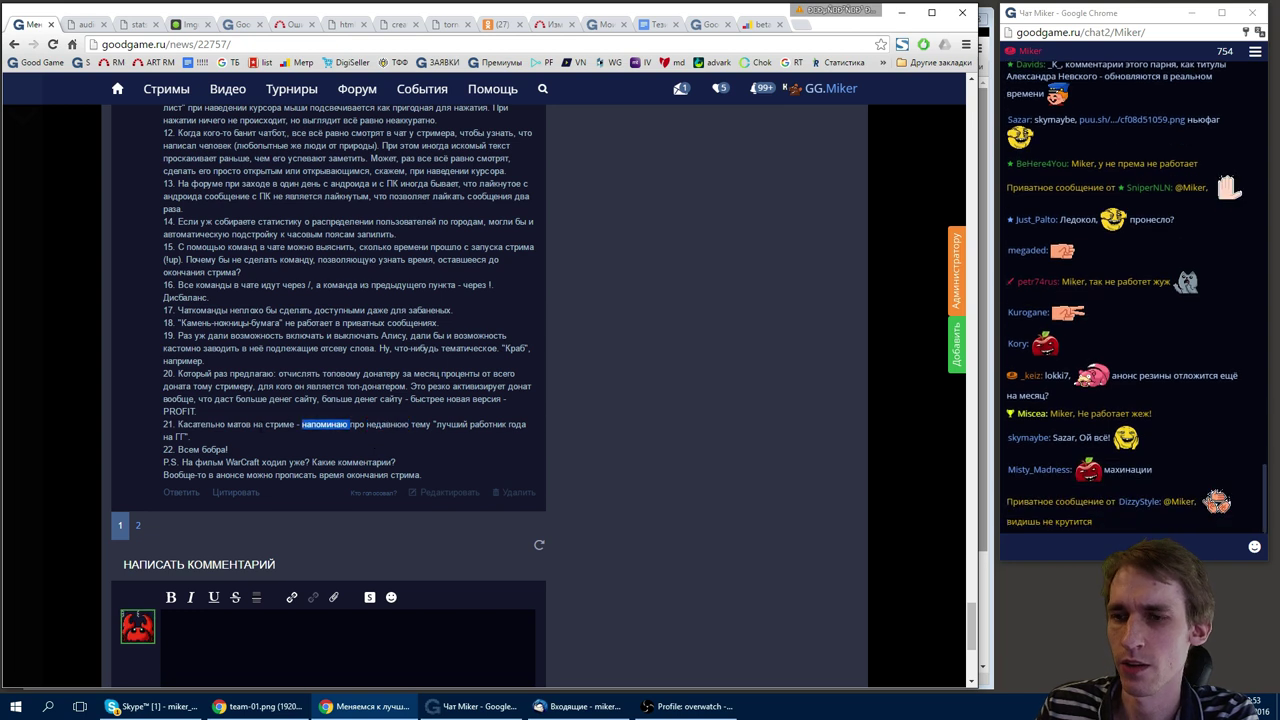
{"action": "double_click", "coordinate": [258, 424]}
{"action": "double_click", "coordinate": [388, 424]}
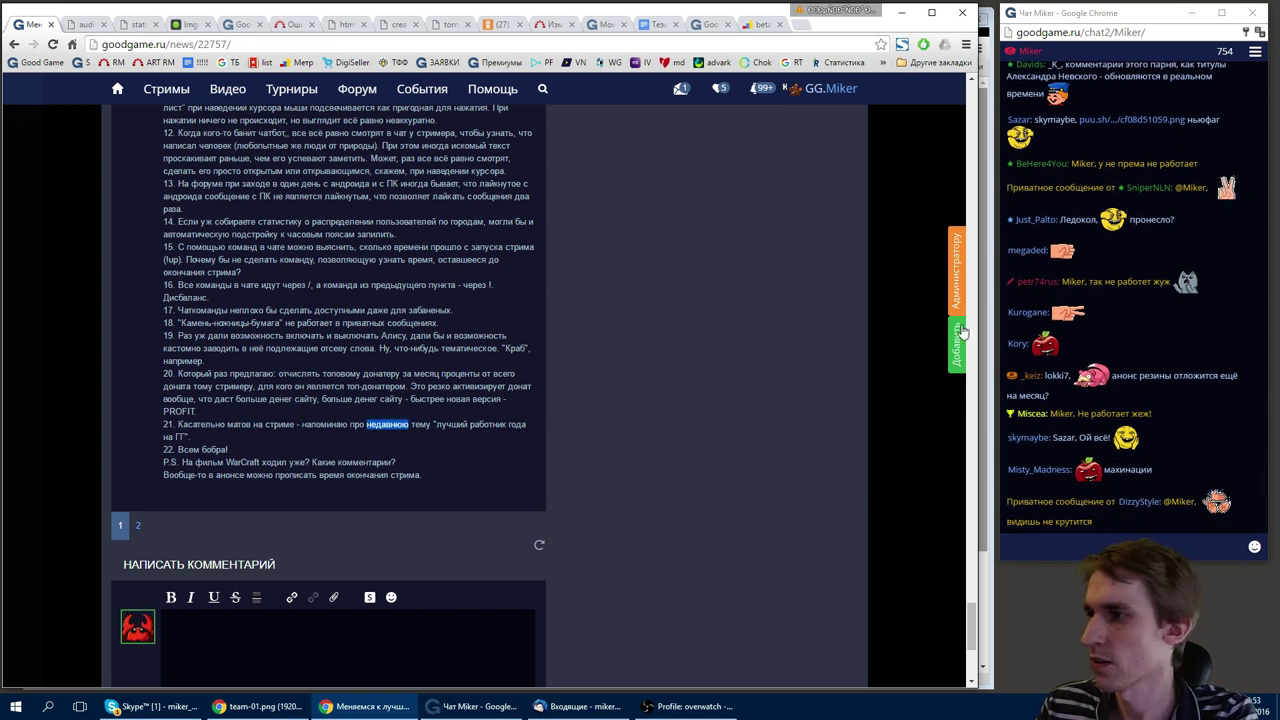
Step: Search the viewer list for 'фиб' and ban the found moderator for 30 days
{"action": "left_click", "coordinate": [1173, 299]}
{"action": "left_click", "coordinate": [1225, 51]}
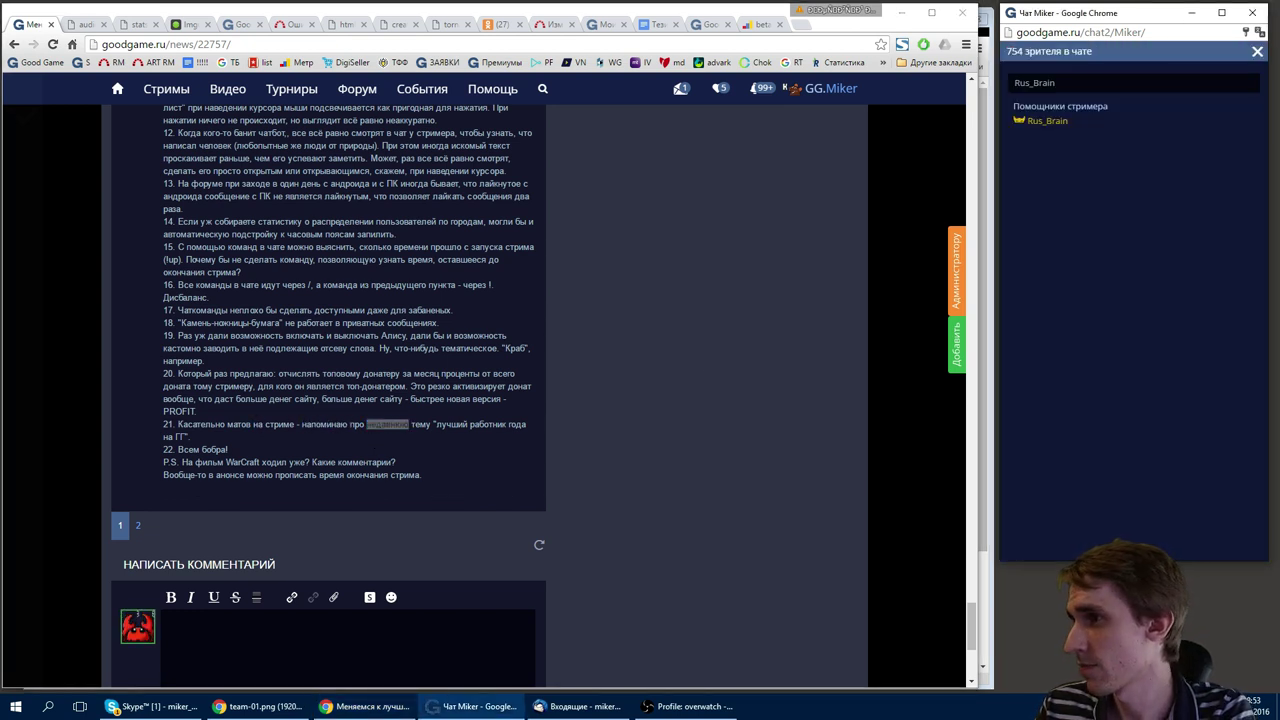
{"action": "type", "text": "ab"}
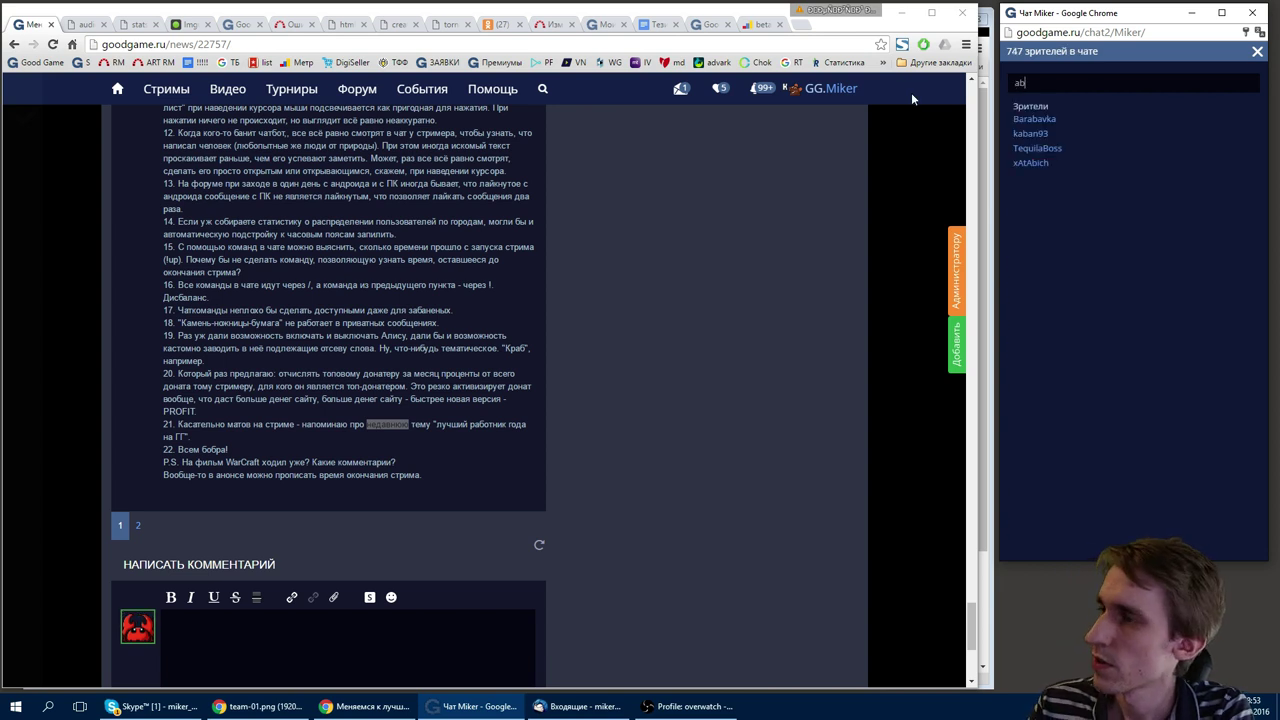
{"action": "key", "text": "BackSpace"}
{"action": "key", "text": "BackSpace"}
{"action": "type", "text": "фиб"}
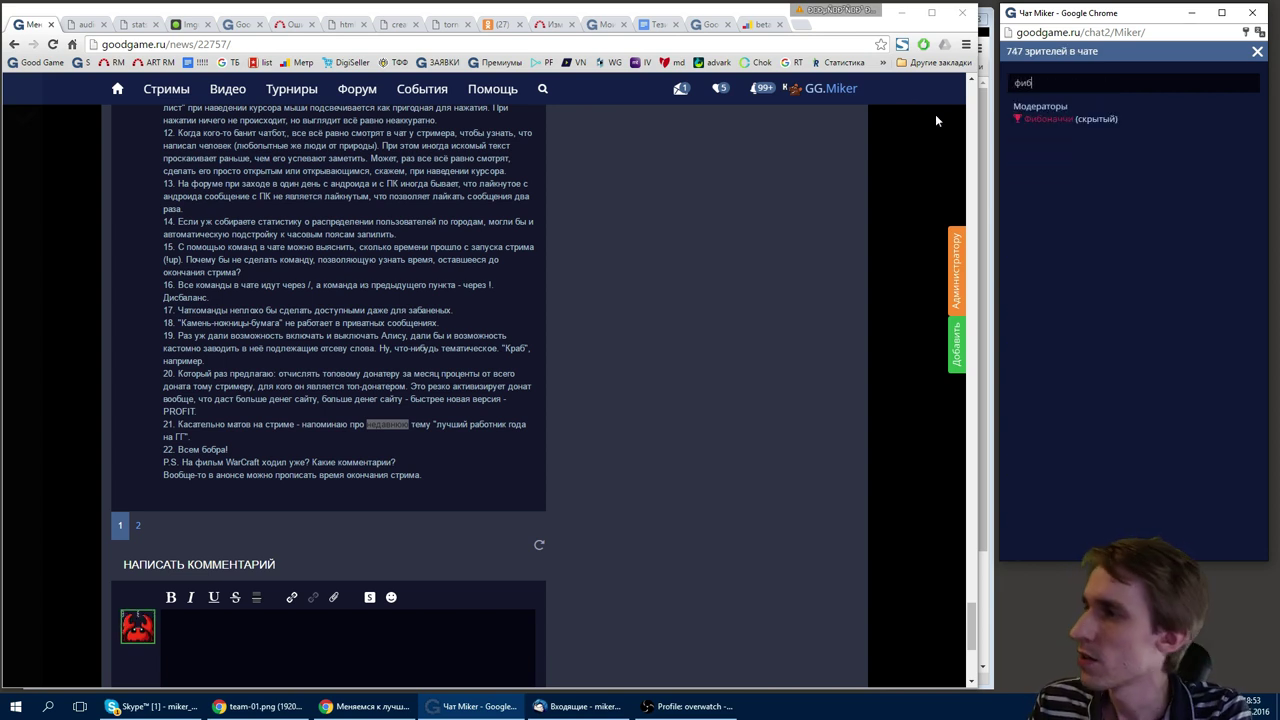
{"action": "right_click", "coordinate": [1045, 118]}
{"action": "key", "text": "Escape"}
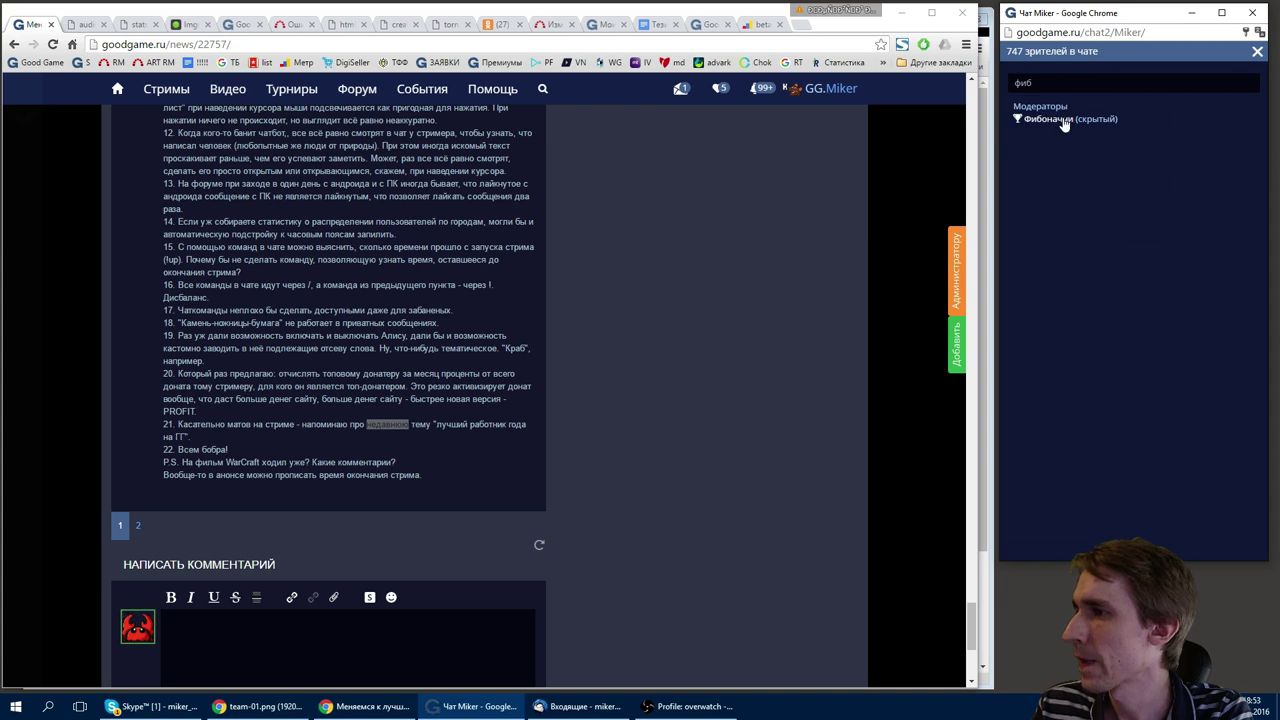
{"action": "left_click", "coordinate": [1064, 120]}
{"action": "left_click", "coordinate": [1085, 162]}
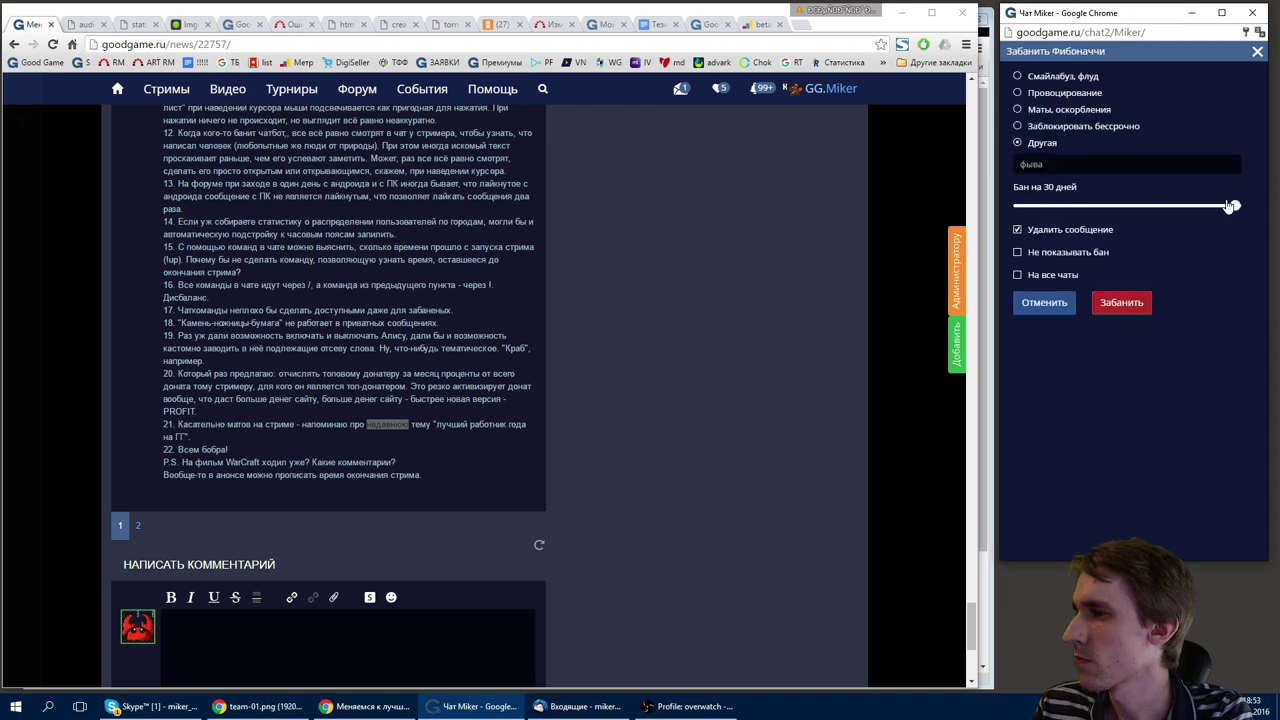
{"action": "left_click", "coordinate": [1128, 310]}
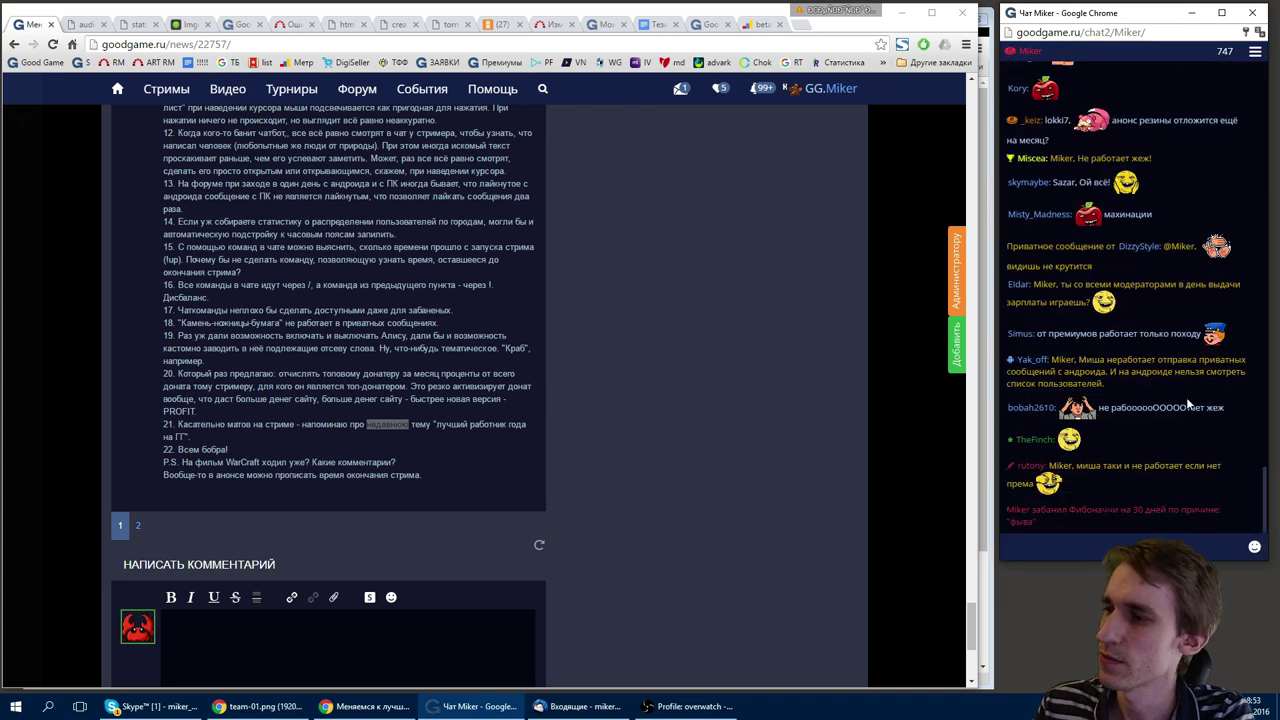
Step: Go to comments page 2 and read comment #26 about the lingering minimized Android player
{"action": "left_click", "coordinate": [255, 512]}
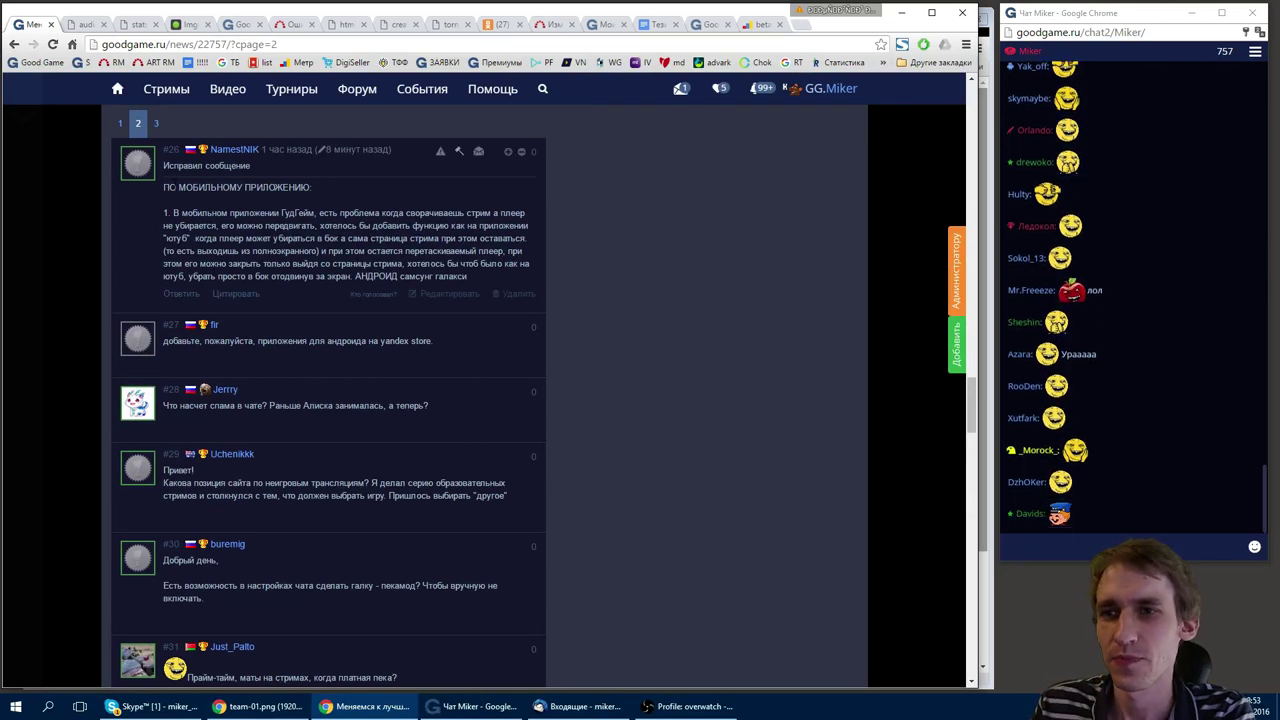
{"action": "left_click_drag", "start_coordinate": [172, 213], "coordinate": [322, 213]}
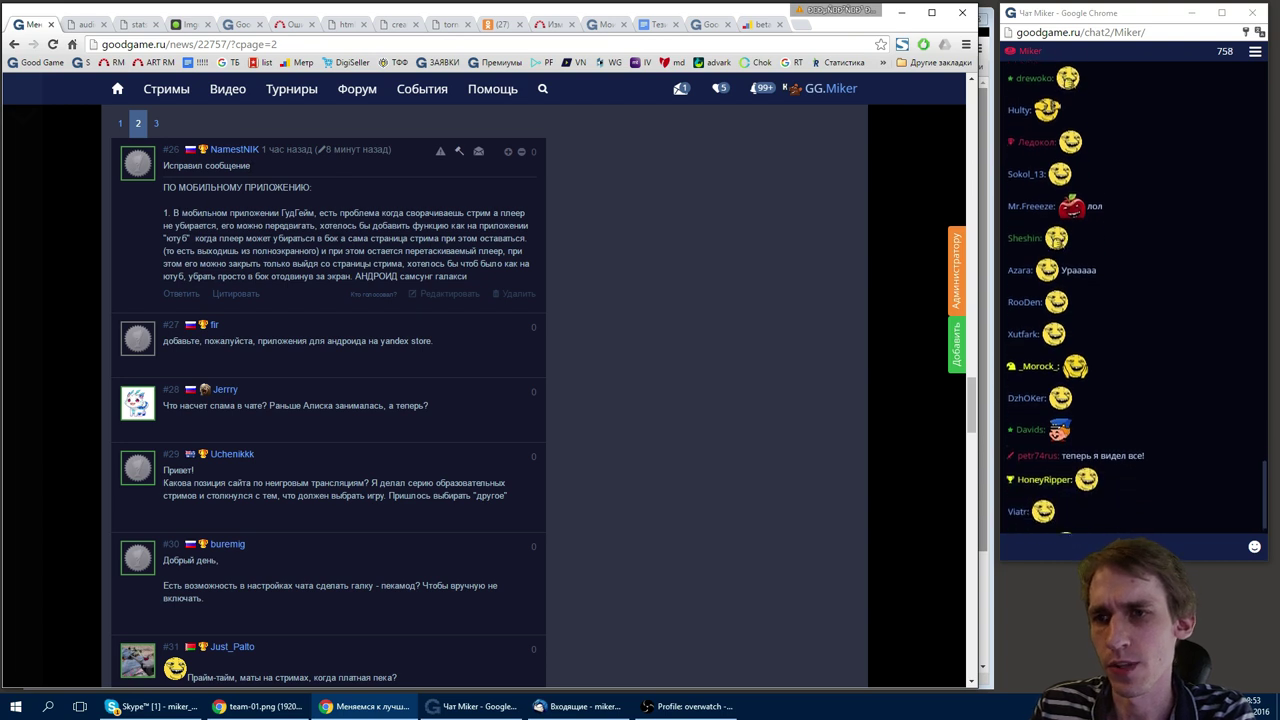
{"action": "double_click", "coordinate": [435, 213]}
{"action": "left_click", "coordinate": [487, 213]}
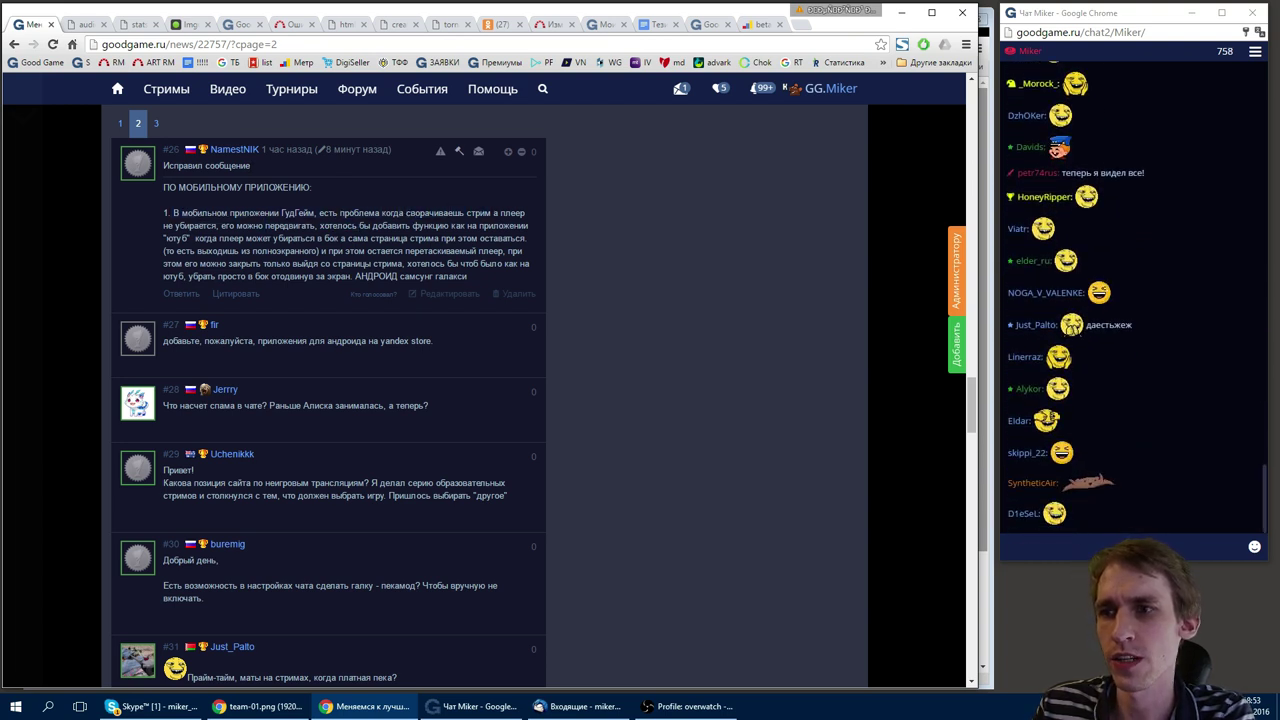
{"action": "double_click", "coordinate": [503, 225]}
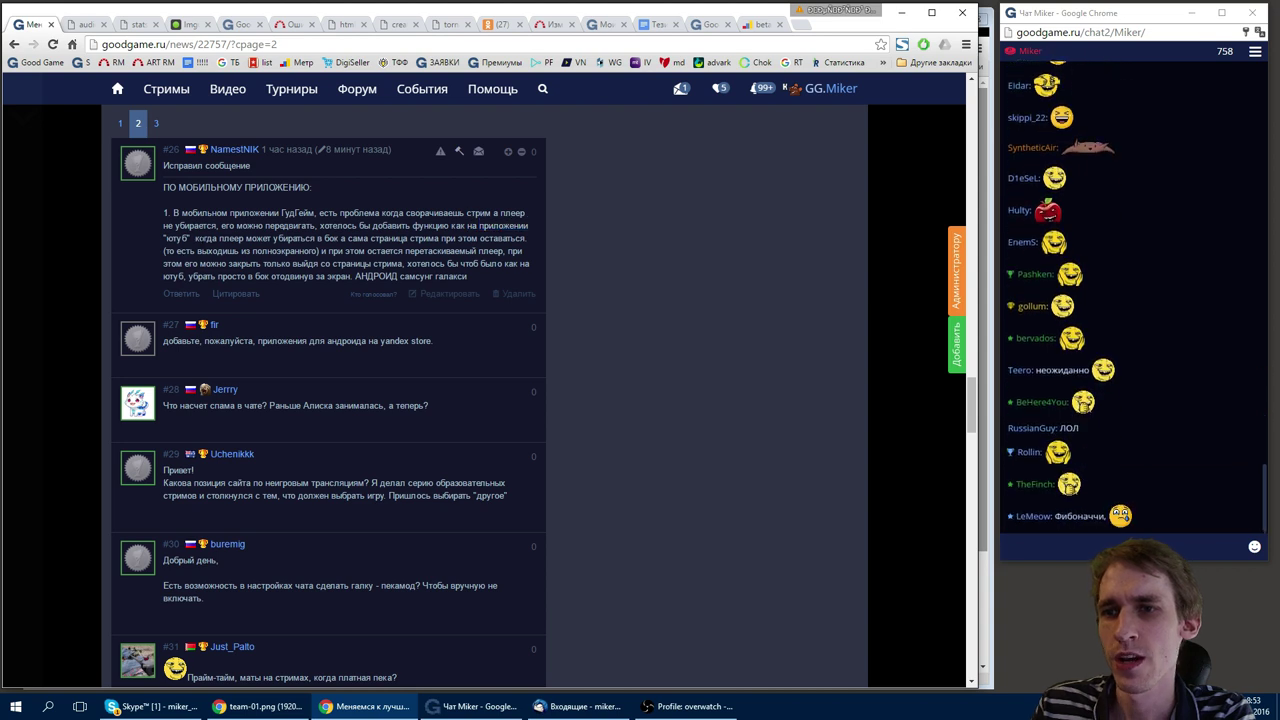
{"action": "double_click", "coordinate": [295, 238]}
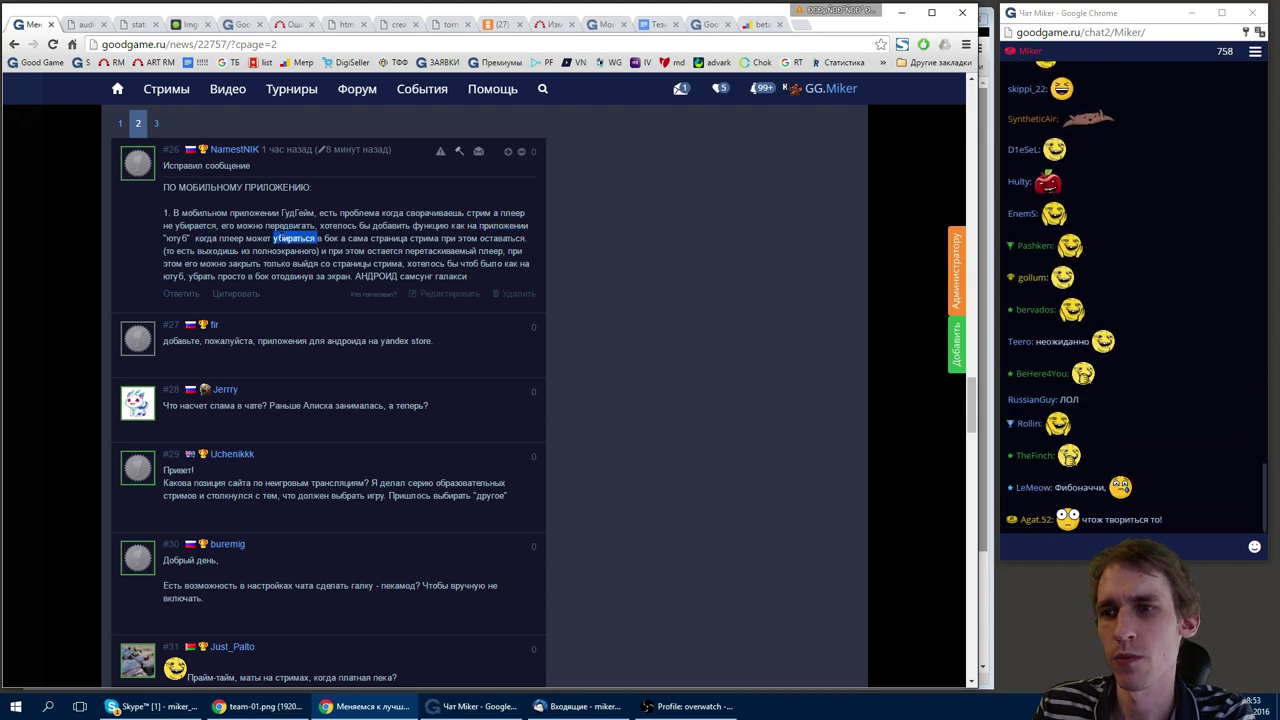
{"action": "double_click", "coordinate": [358, 238]}
{"action": "double_click", "coordinate": [448, 238]}
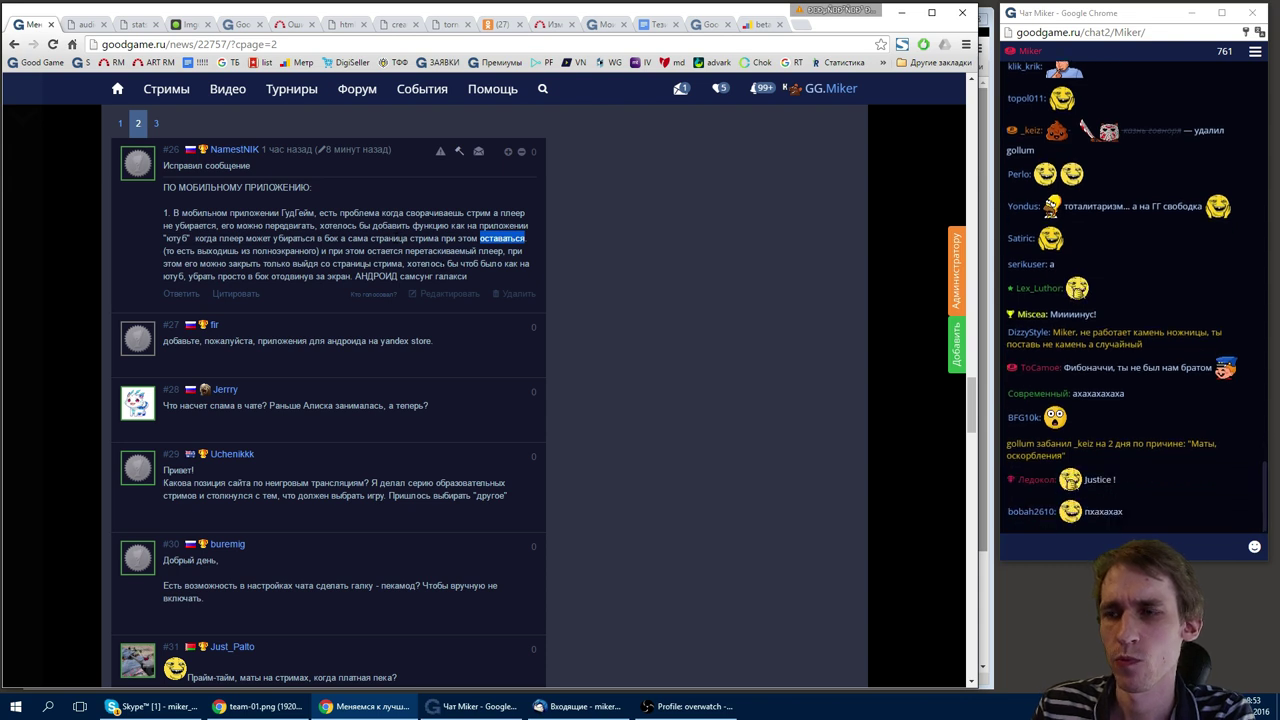
Step: Select the whole first point of comment #26, glance at Skype, and return
{"action": "left_click_drag", "start_coordinate": [468, 278], "coordinate": [163, 212]}
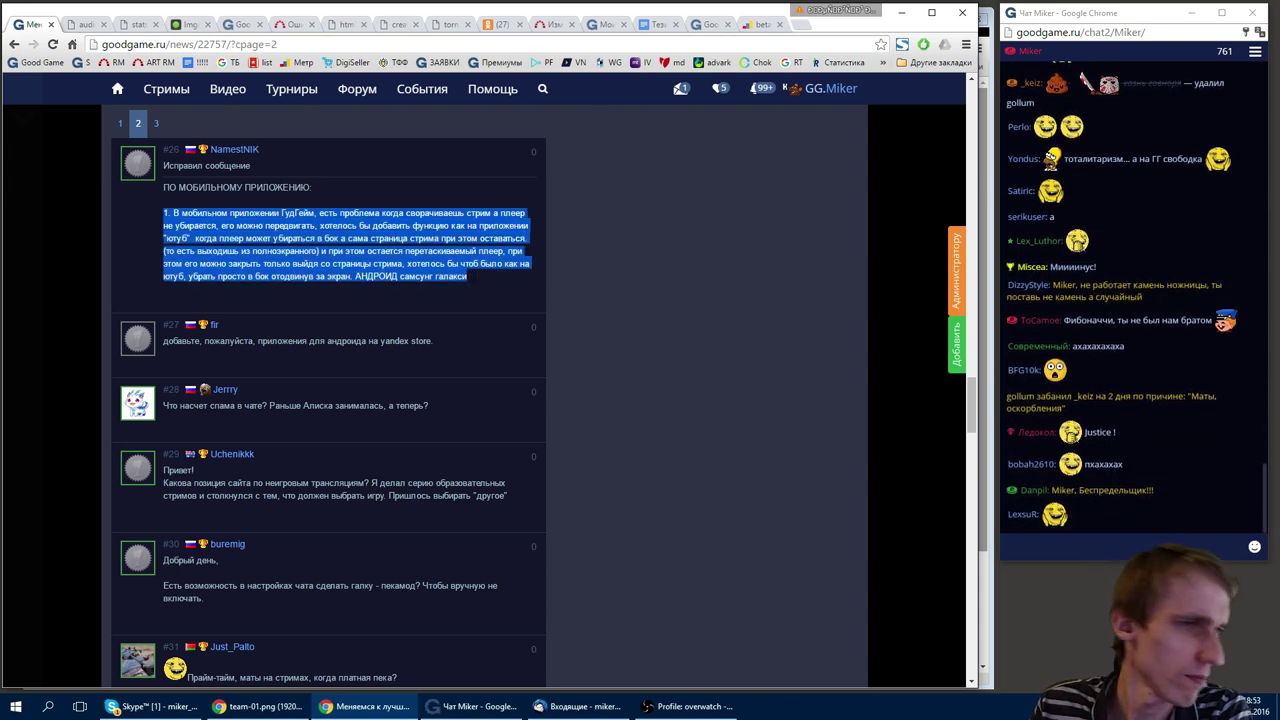
{"action": "key", "text": "alt+Tab"}
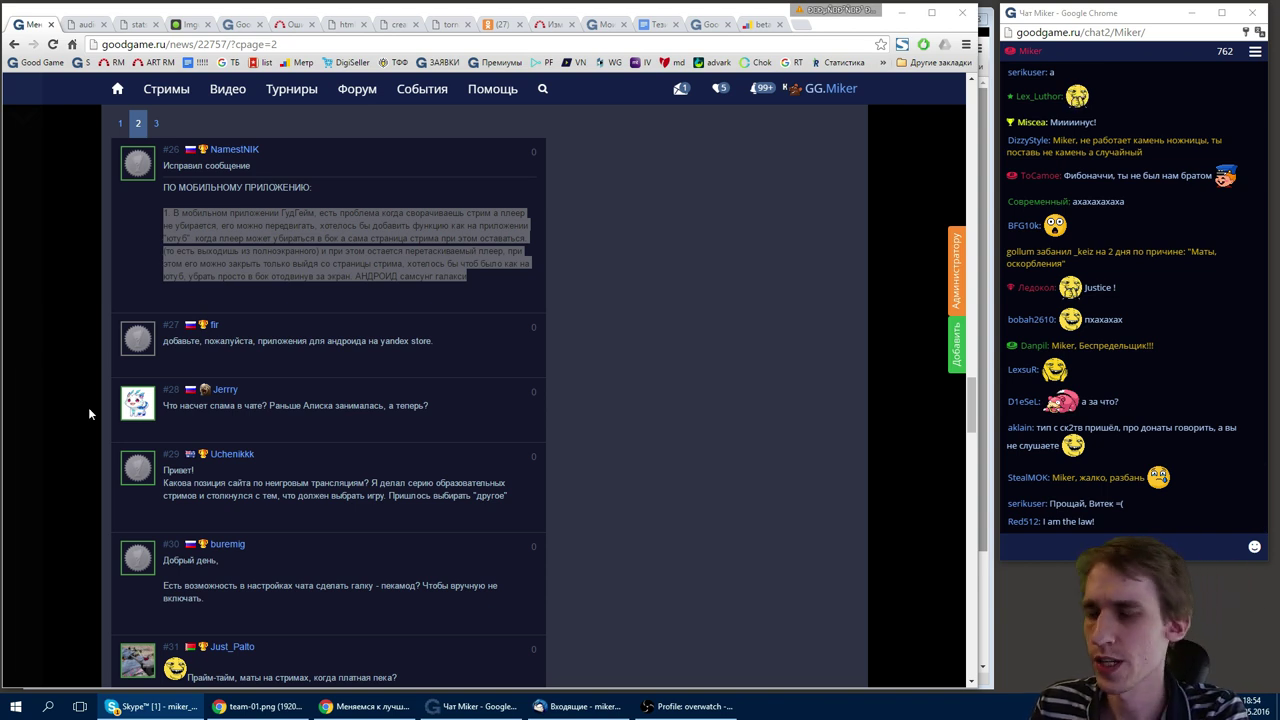
{"action": "left_click", "coordinate": [561, 257]}
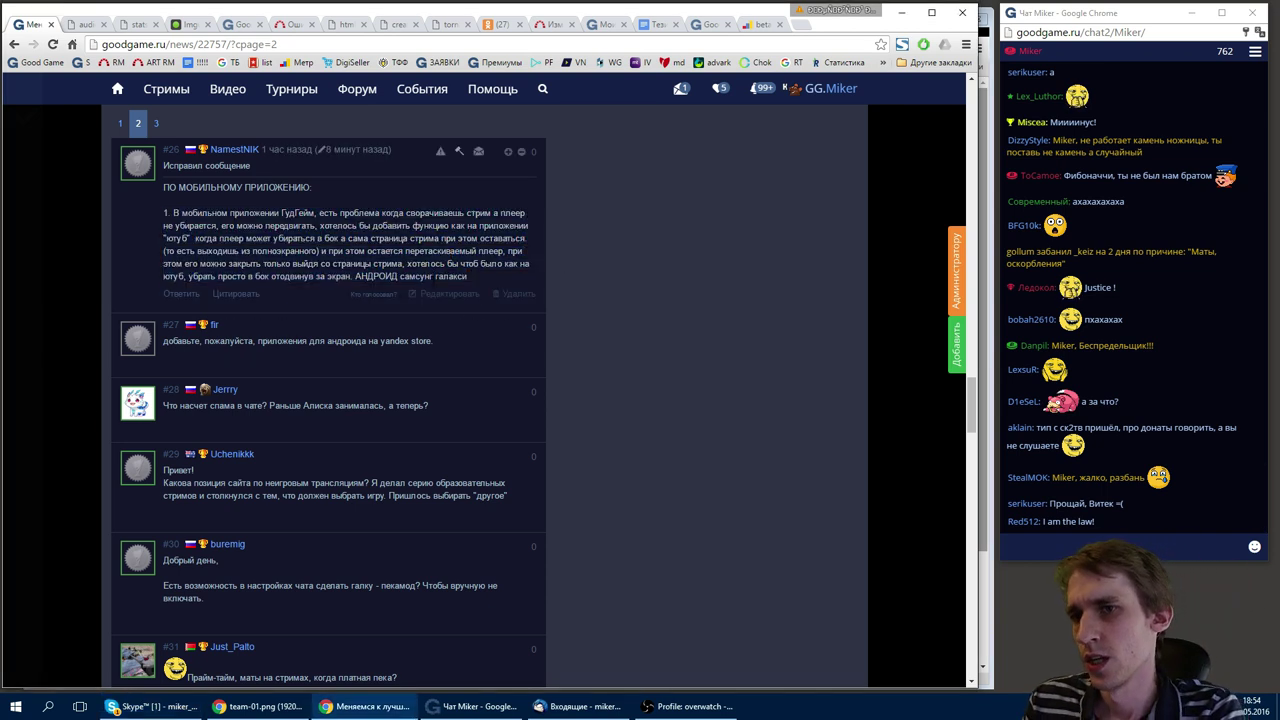
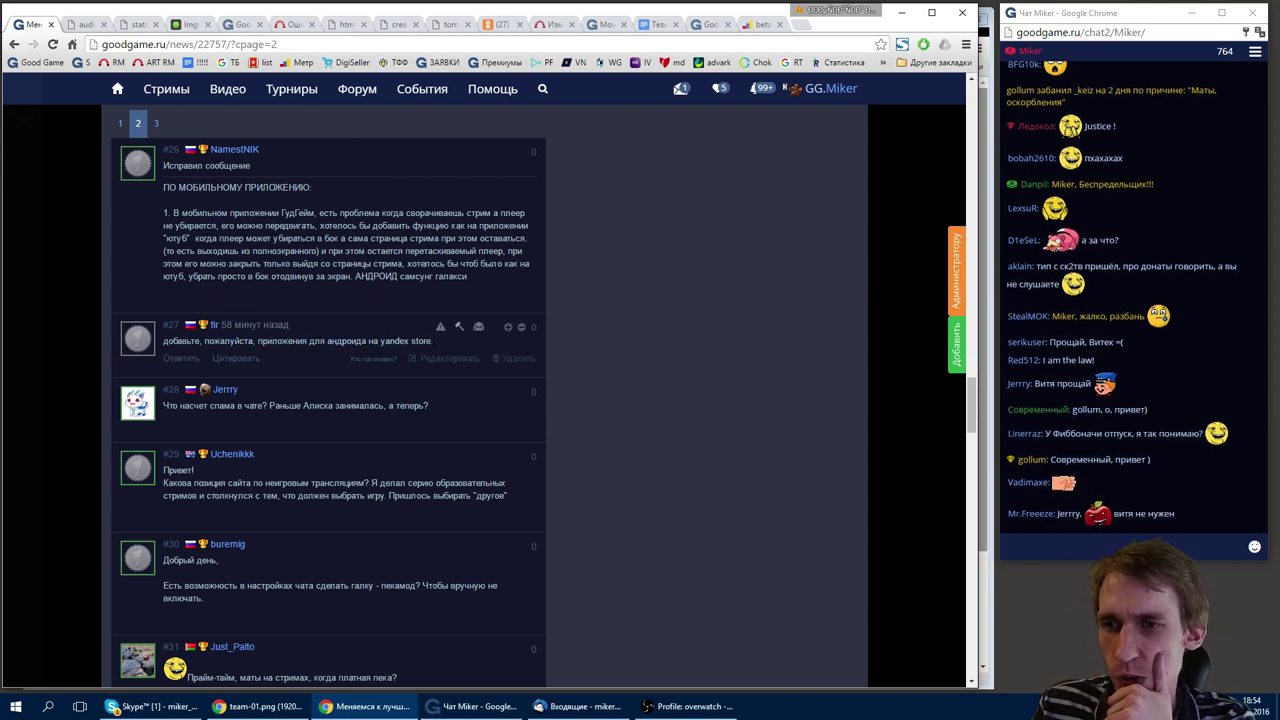
Step: Read comments #27 and #28, highlighting their text, including #28's chat spam question
{"action": "left_click_drag", "start_coordinate": [437, 345], "coordinate": [361, 342]}
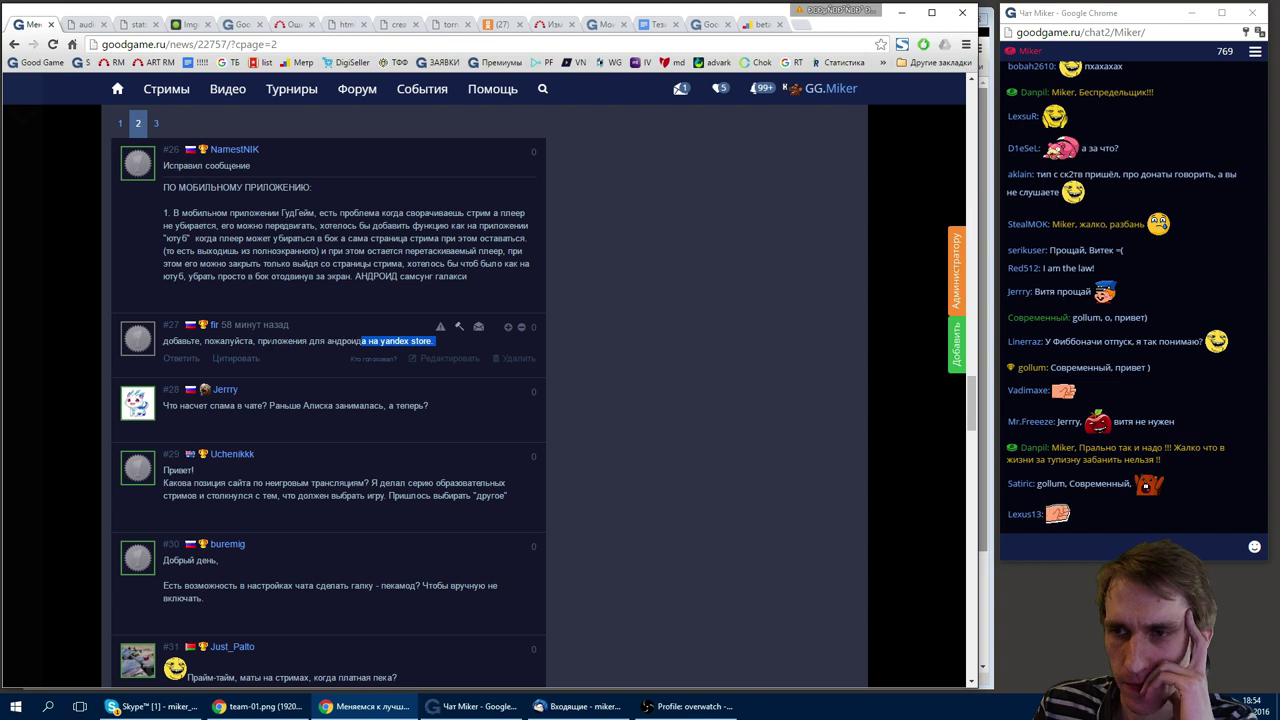
{"action": "left_click", "coordinate": [330, 410]}
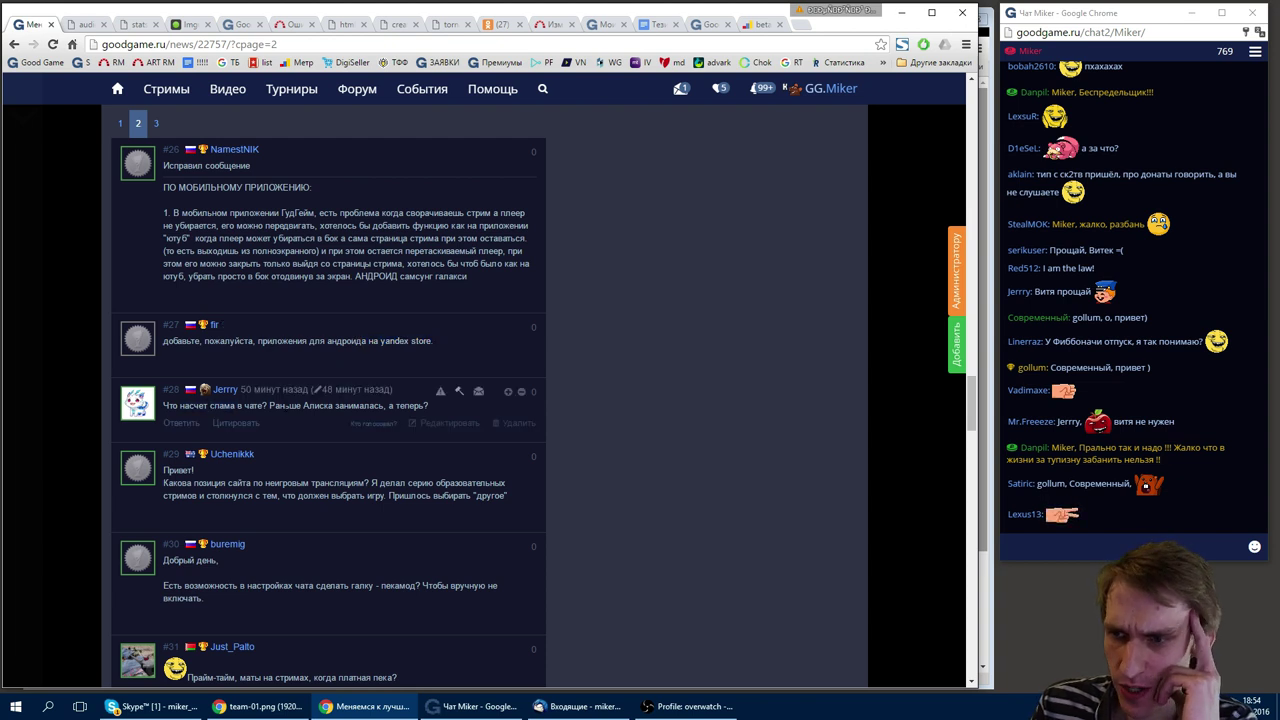
{"action": "left_click_drag", "start_coordinate": [444, 401], "coordinate": [163, 405]}
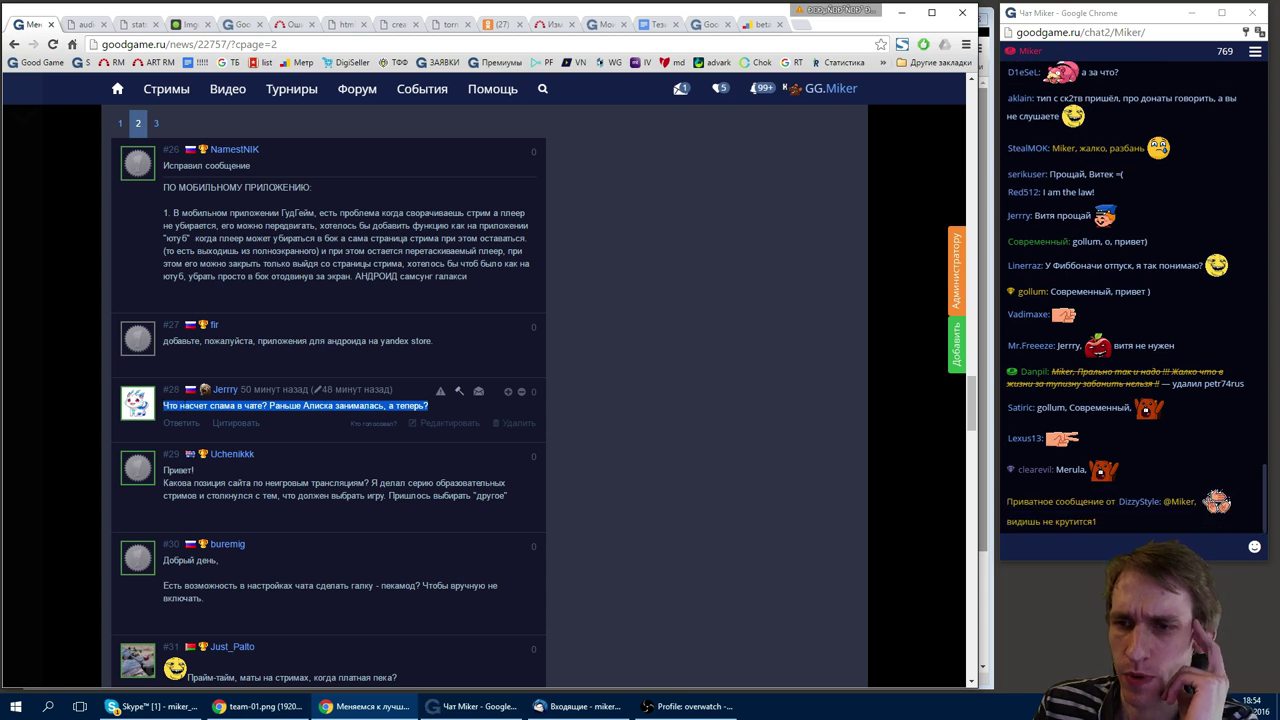
{"action": "left_click", "coordinate": [163, 405]}
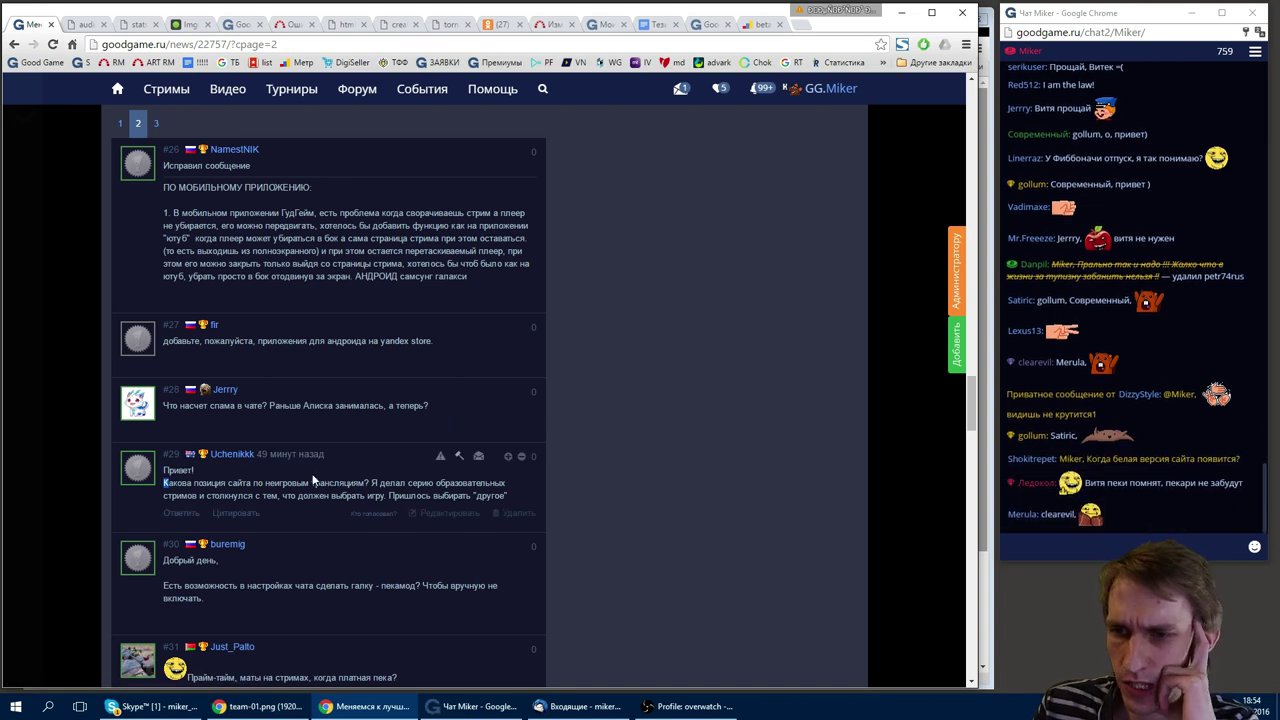
Step: Read through comment #29, highlighting words such as делал, образовательных and неигровым
{"action": "double_click", "coordinate": [392, 483]}
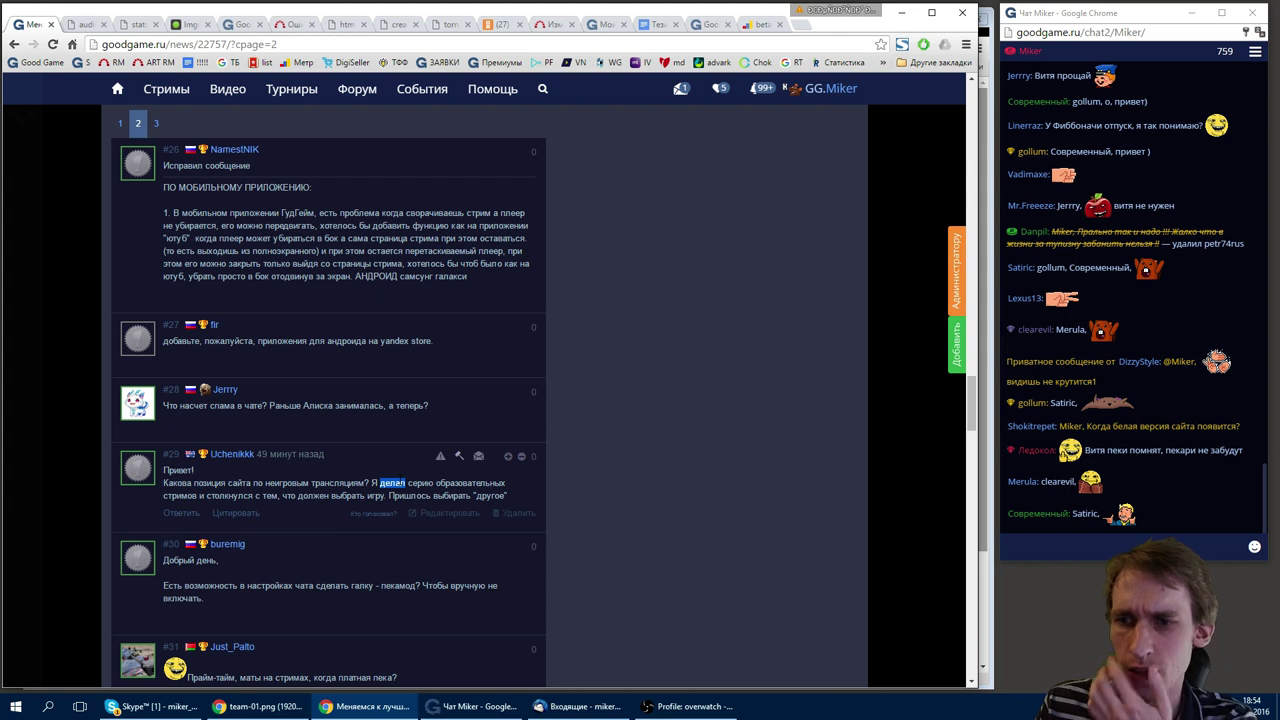
{"action": "left_click", "coordinate": [307, 506]}
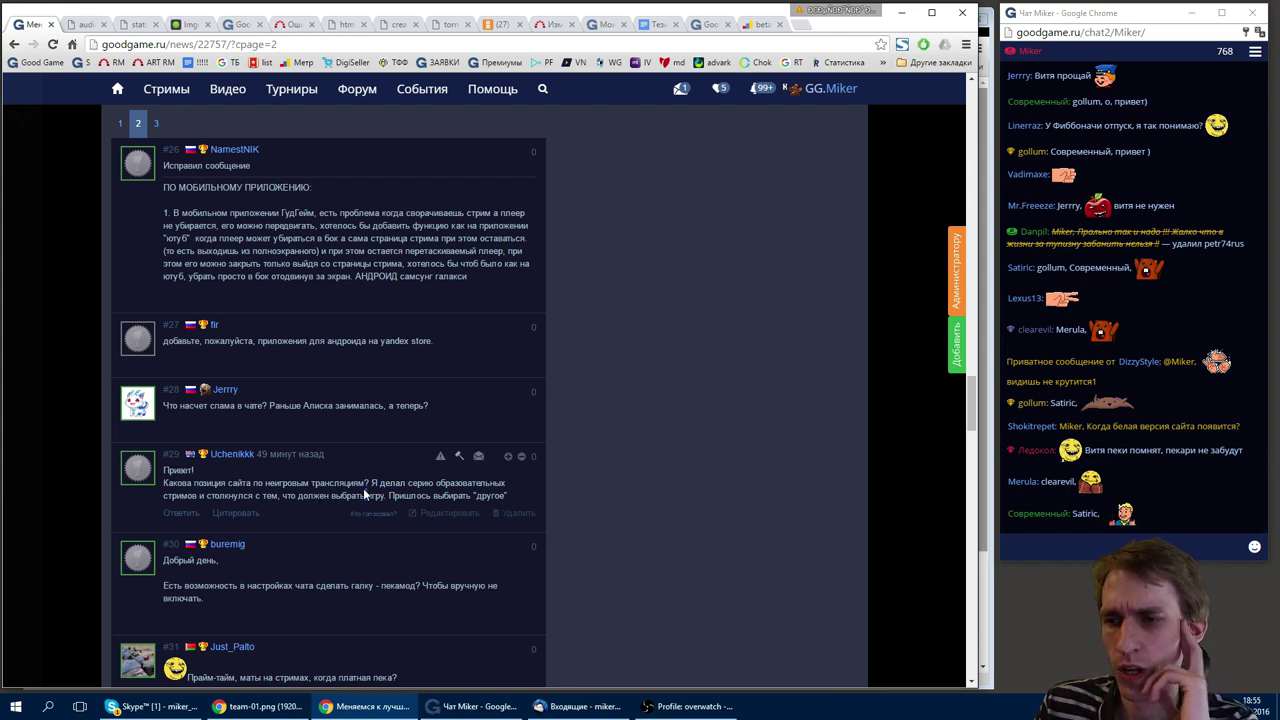
{"action": "double_click", "coordinate": [471, 483]}
{"action": "left_click", "coordinate": [471, 483]}
{"action": "left_click_drag", "start_coordinate": [519, 500], "coordinate": [172, 470]}
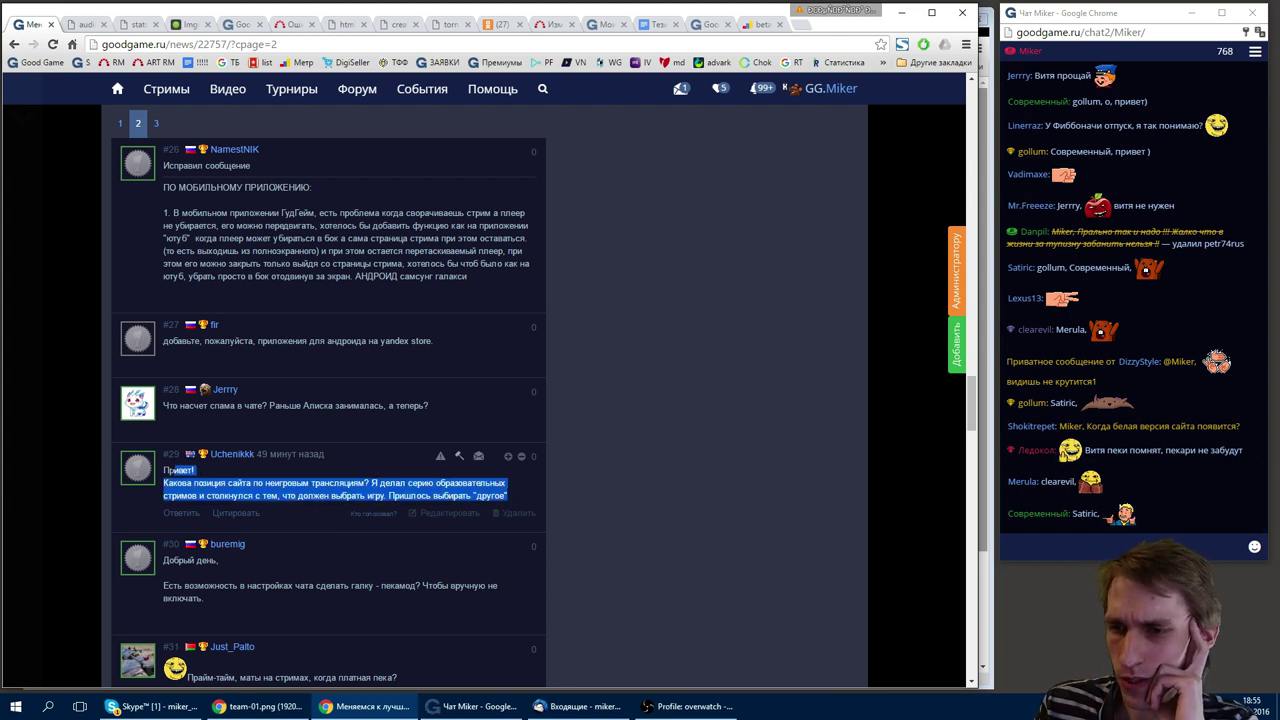
{"action": "left_click", "coordinate": [212, 478]}
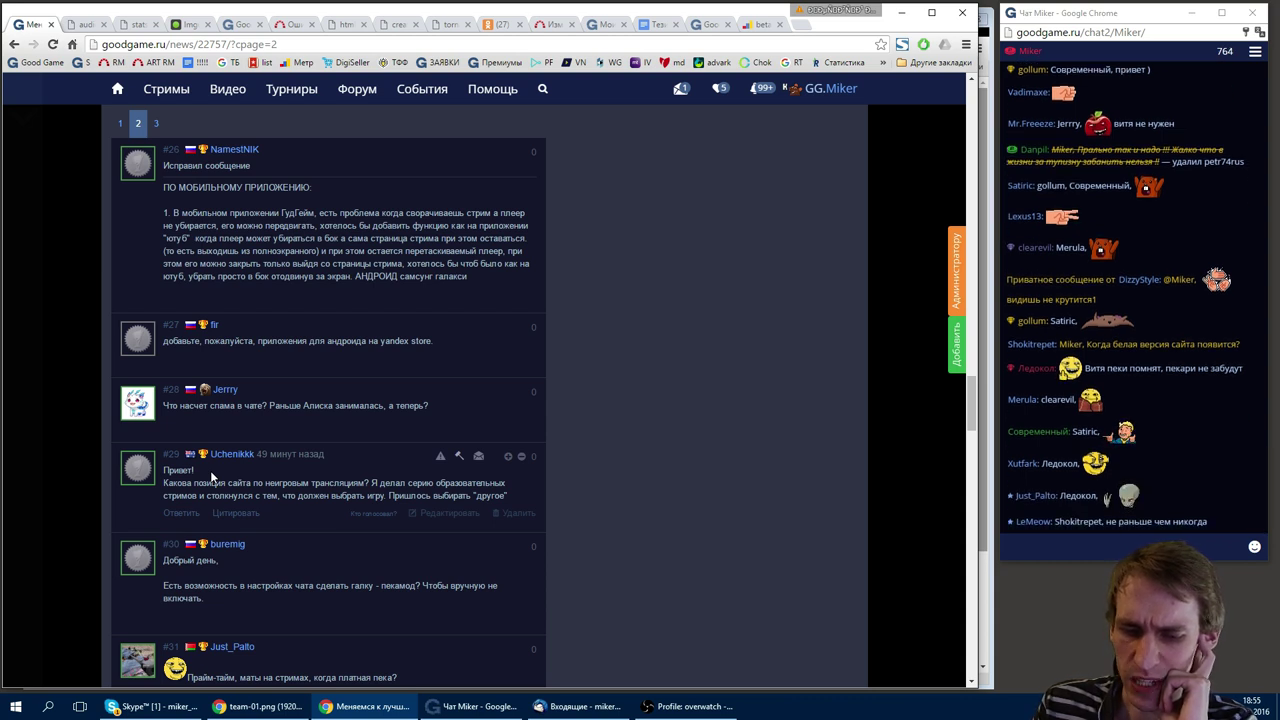
{"action": "double_click", "coordinate": [210, 483]}
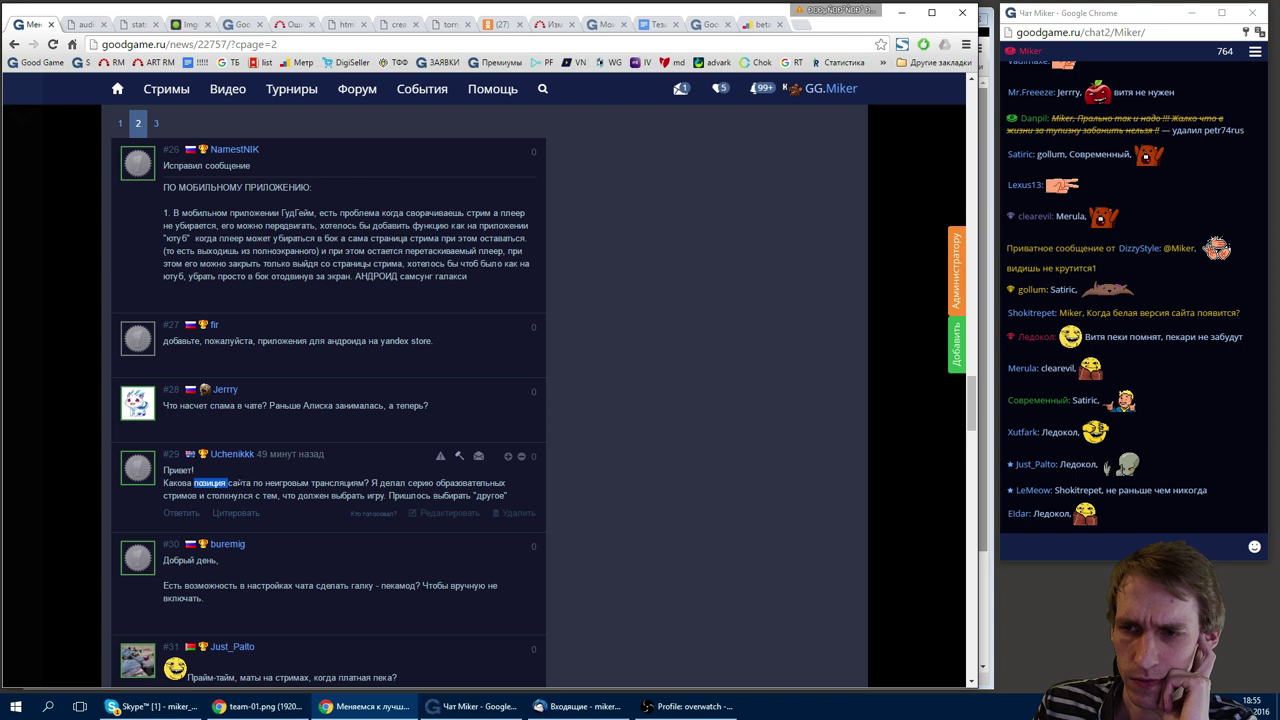
{"action": "left_click", "coordinate": [274, 483]}
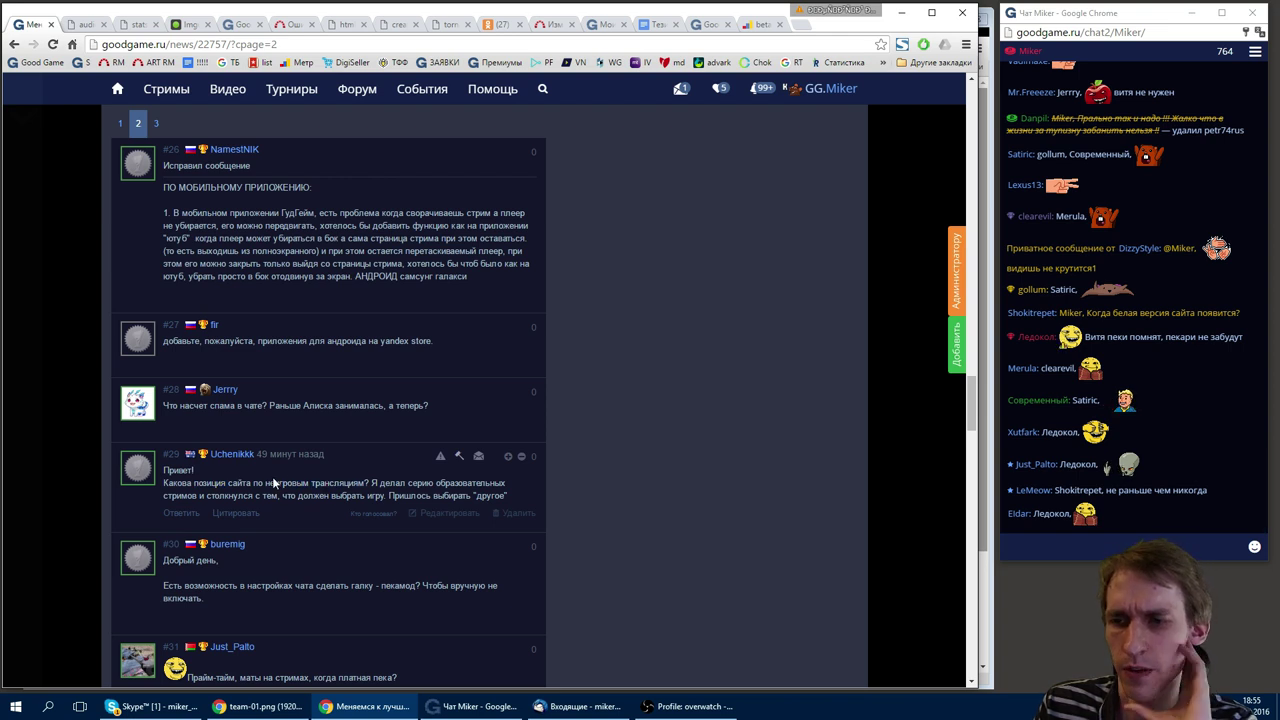
{"action": "double_click", "coordinate": [288, 483]}
{"action": "double_click", "coordinate": [337, 483]}
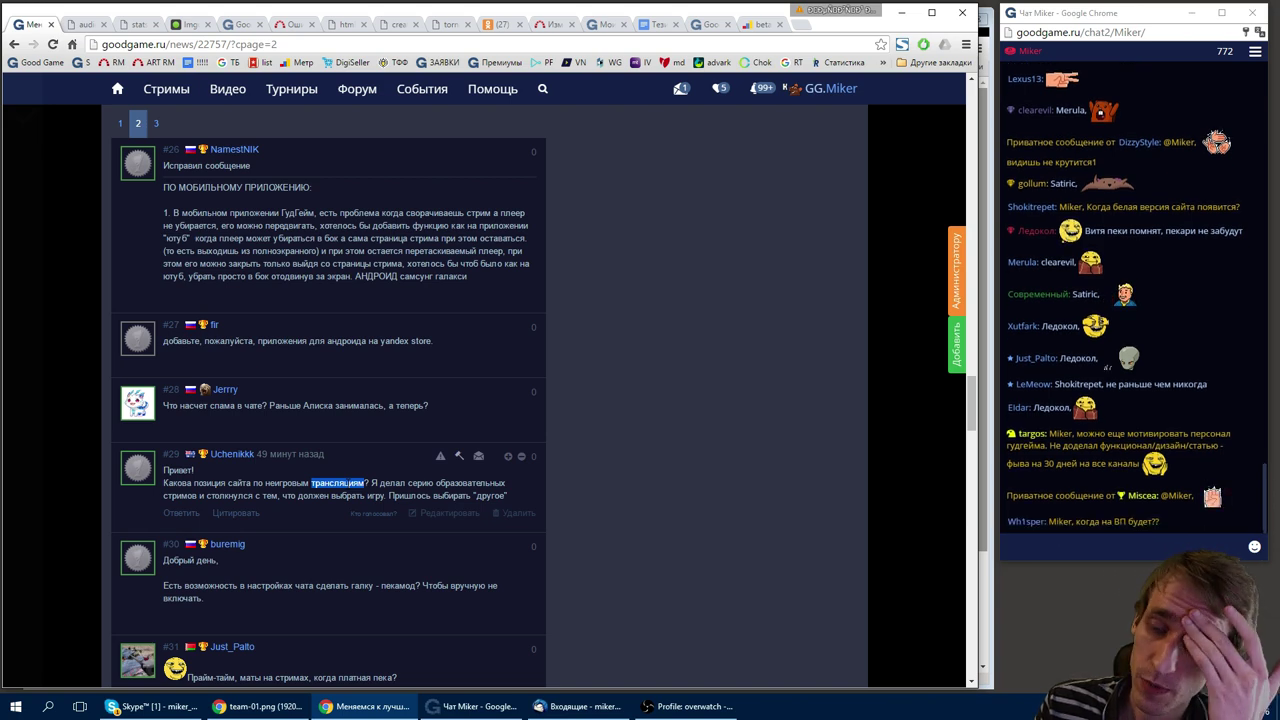
{"action": "double_click", "coordinate": [288, 483]}
{"action": "left_click", "coordinate": [337, 483]}
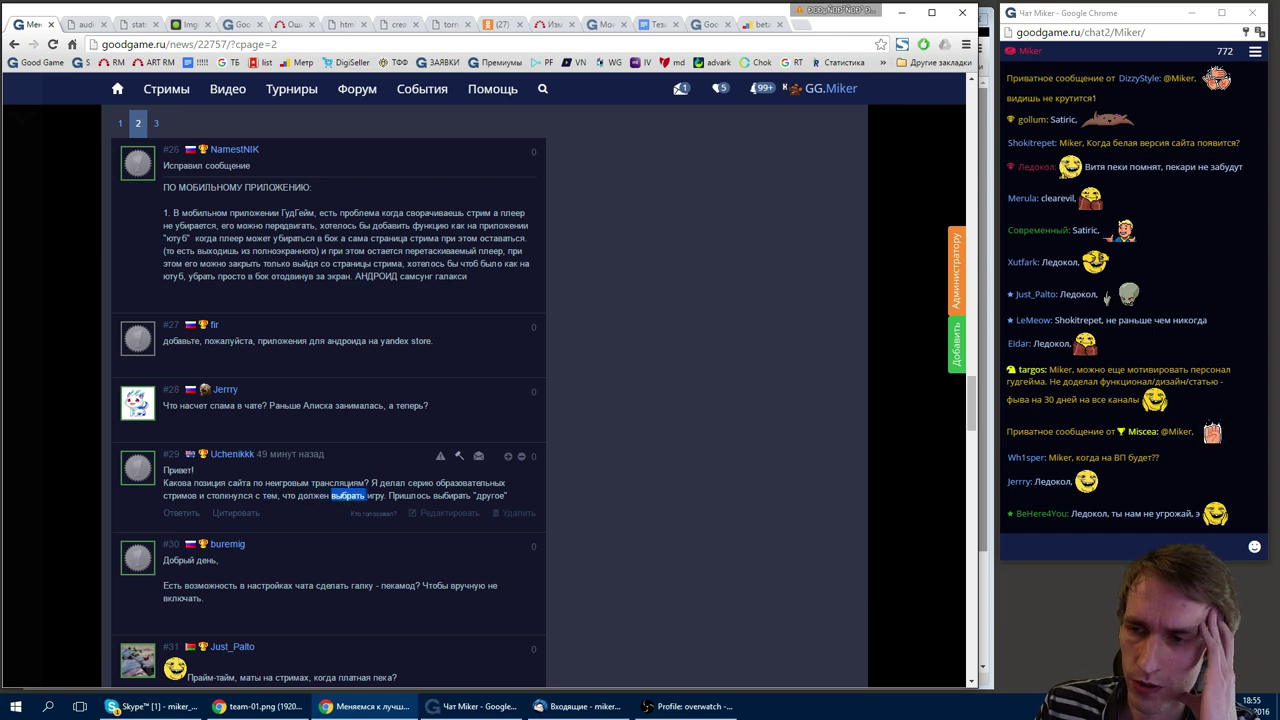
Step: Continue reading comment #29's line about having to choose, highlighting words like выбрать and другое
{"action": "left_click", "coordinate": [1106, 297]}
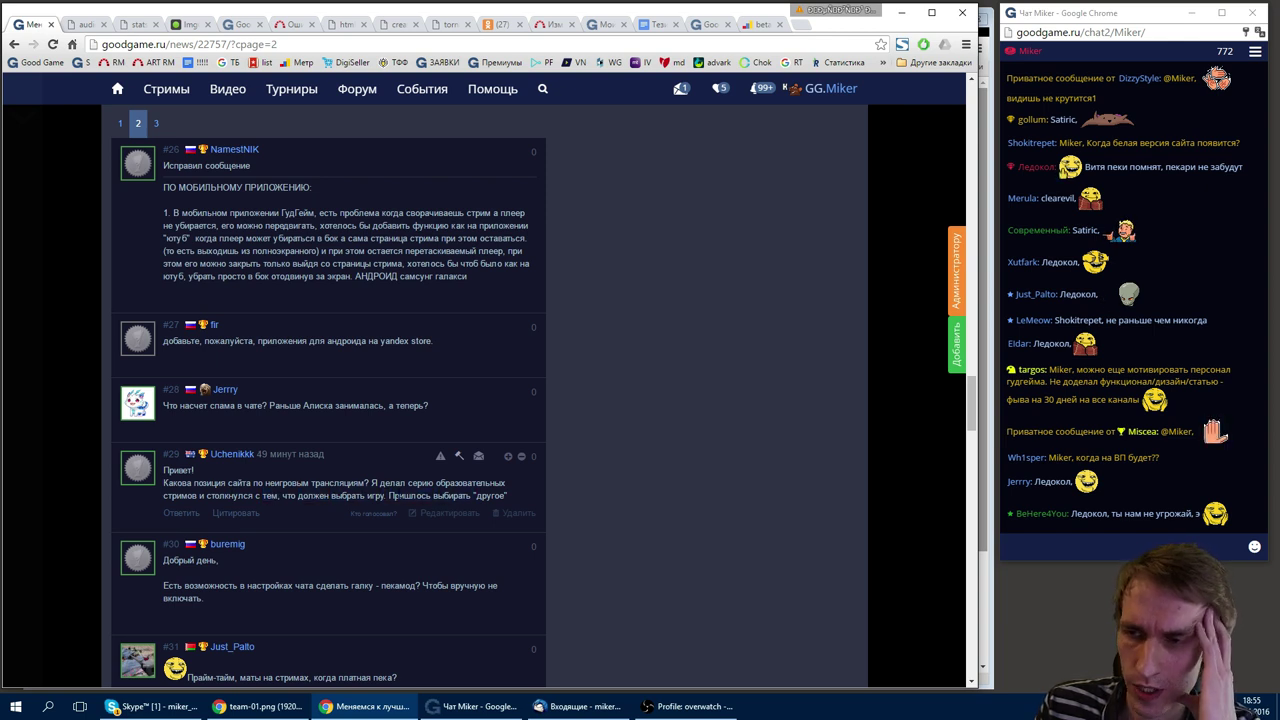
{"action": "double_click", "coordinate": [411, 495]}
{"action": "double_click", "coordinate": [348, 495]}
{"action": "double_click", "coordinate": [290, 495]}
{"action": "double_click", "coordinate": [314, 495]}
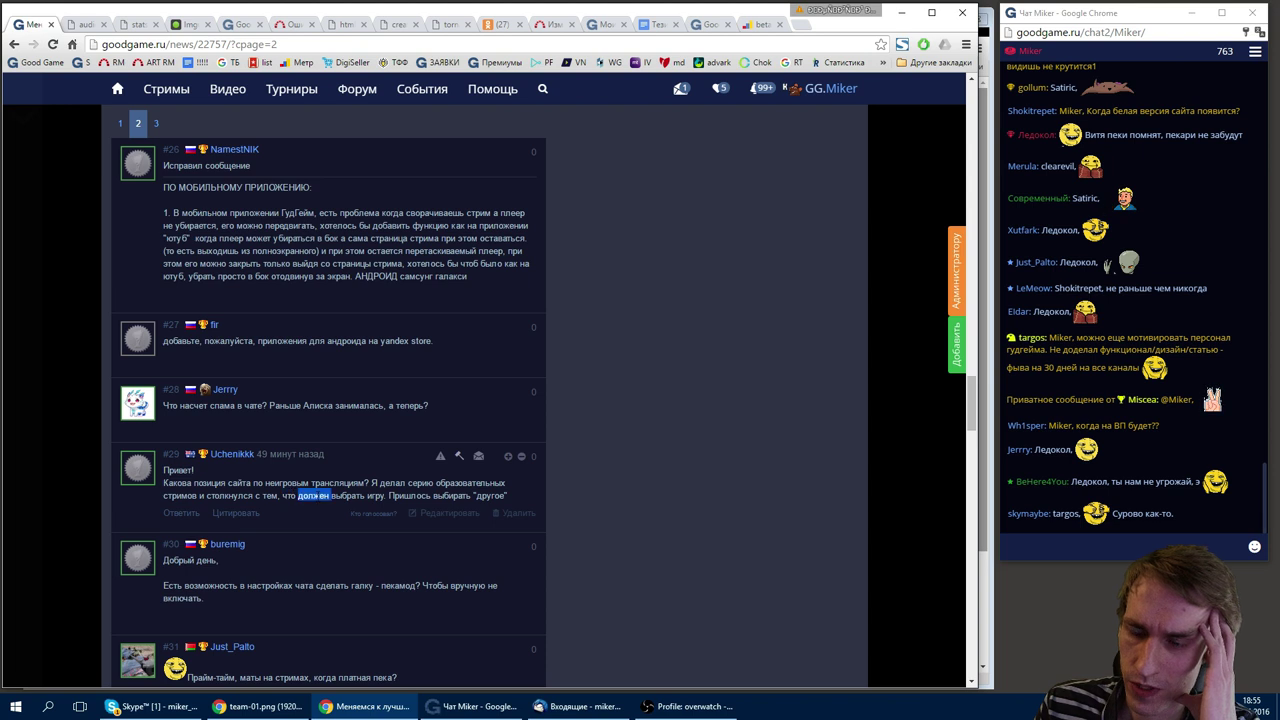
{"action": "double_click", "coordinate": [348, 495]}
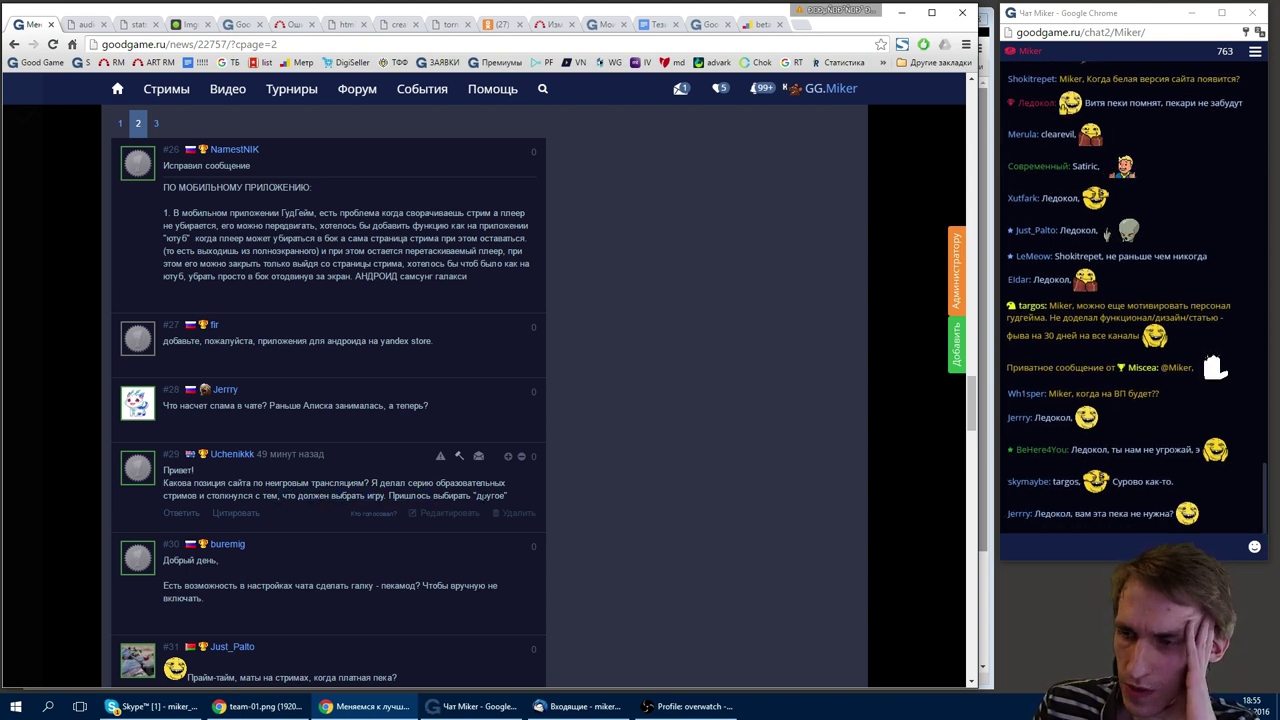
{"action": "double_click", "coordinate": [490, 495]}
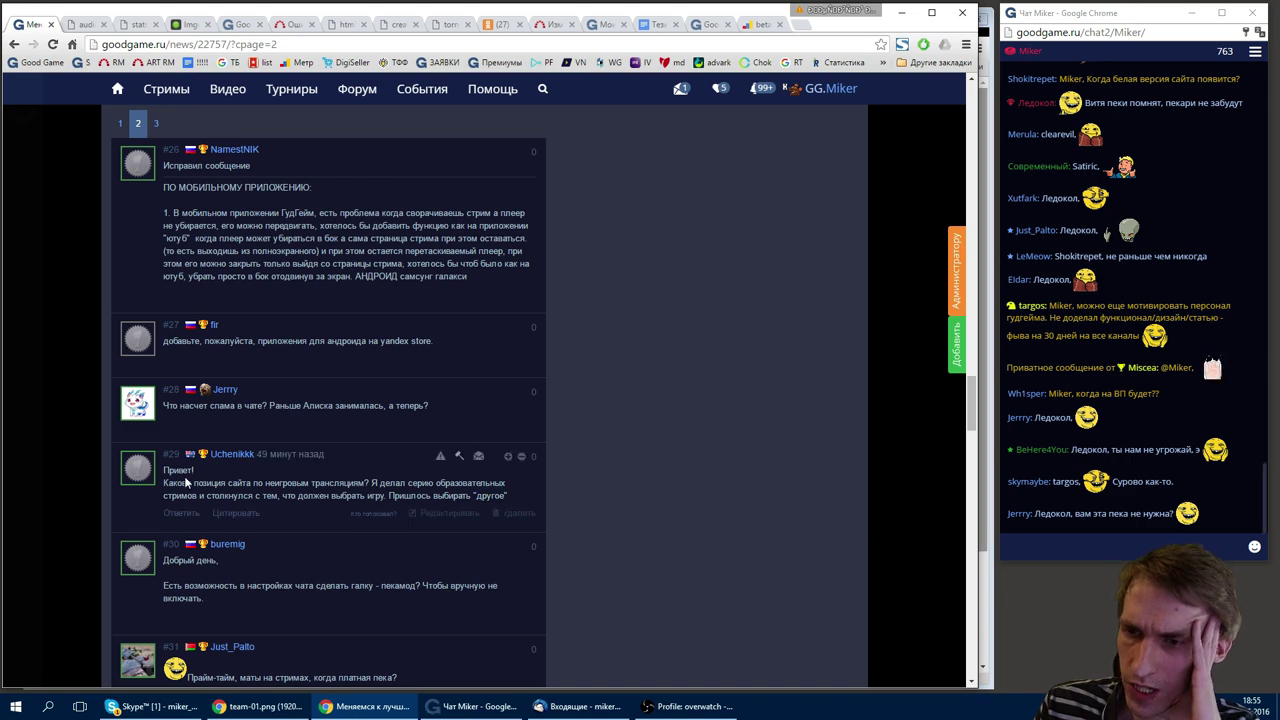
{"action": "mouse_move", "coordinate": [163, 470]}
{"action": "left_mouse_down"}
{"action": "mouse_move", "coordinate": [528, 500]}
{"action": "mouse_move", "coordinate": [152, 477]}
{"action": "left_mouse_up"}
{"action": "left_click", "coordinate": [256, 476]}
Step: Scroll to comment #30, select its пекамод chat-settings question, and bring up Redmine
{"action": "scroll", "coordinate": [230, 400], "scroll_direction": "down", "scroll_amount": 3}
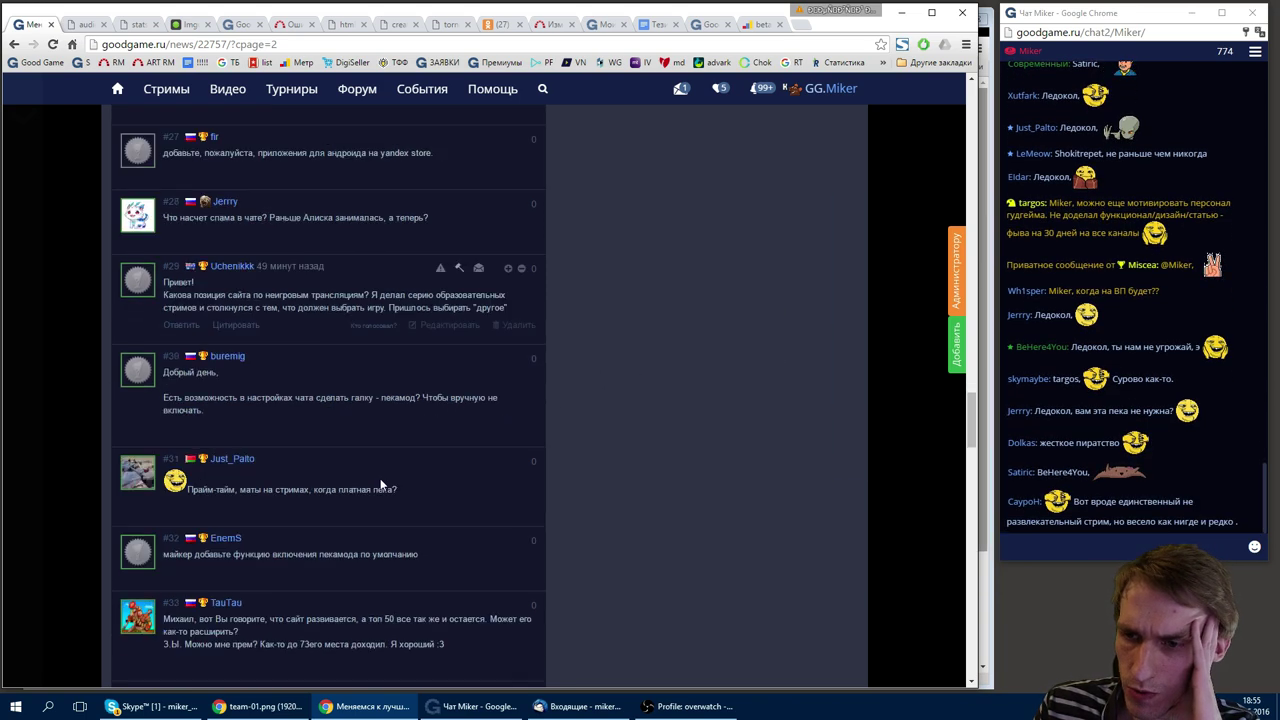
{"action": "left_click_drag", "start_coordinate": [208, 331], "coordinate": [160, 290]}
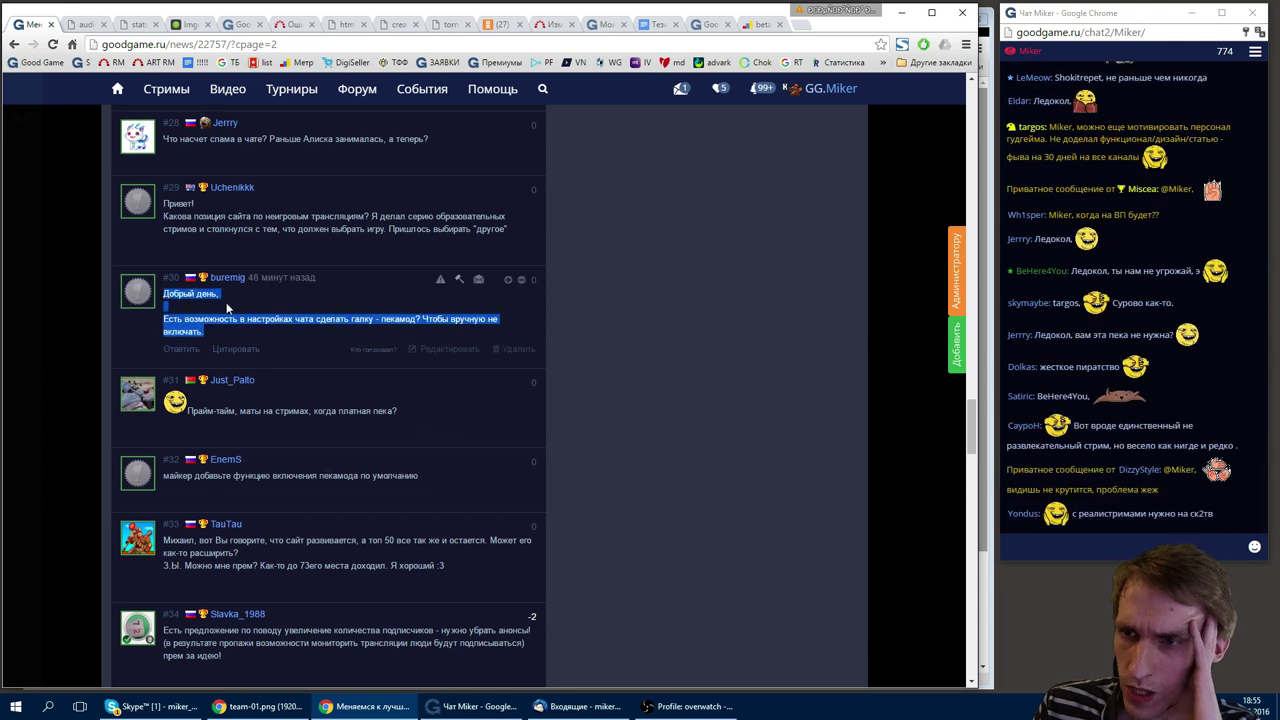
{"action": "left_click", "coordinate": [238, 313]}
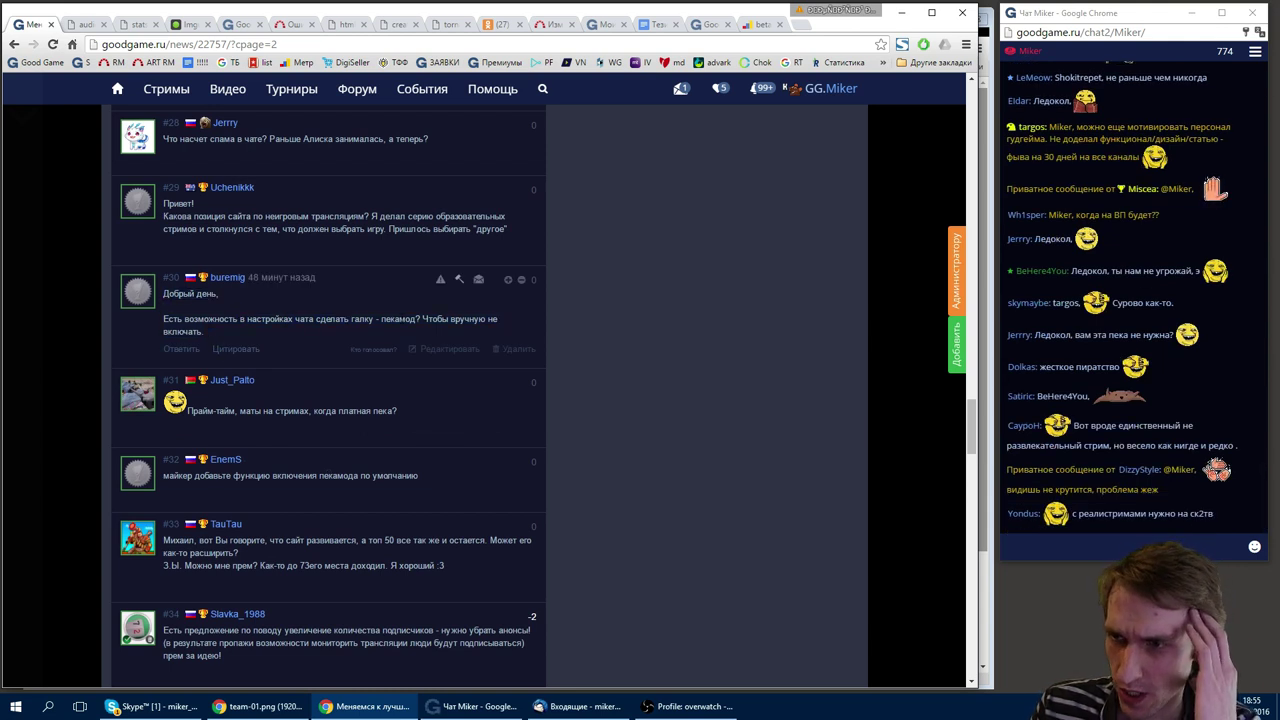
{"action": "left_click_drag", "start_coordinate": [298, 319], "coordinate": [422, 319]}
{"action": "key", "text": "ctrl+c"}
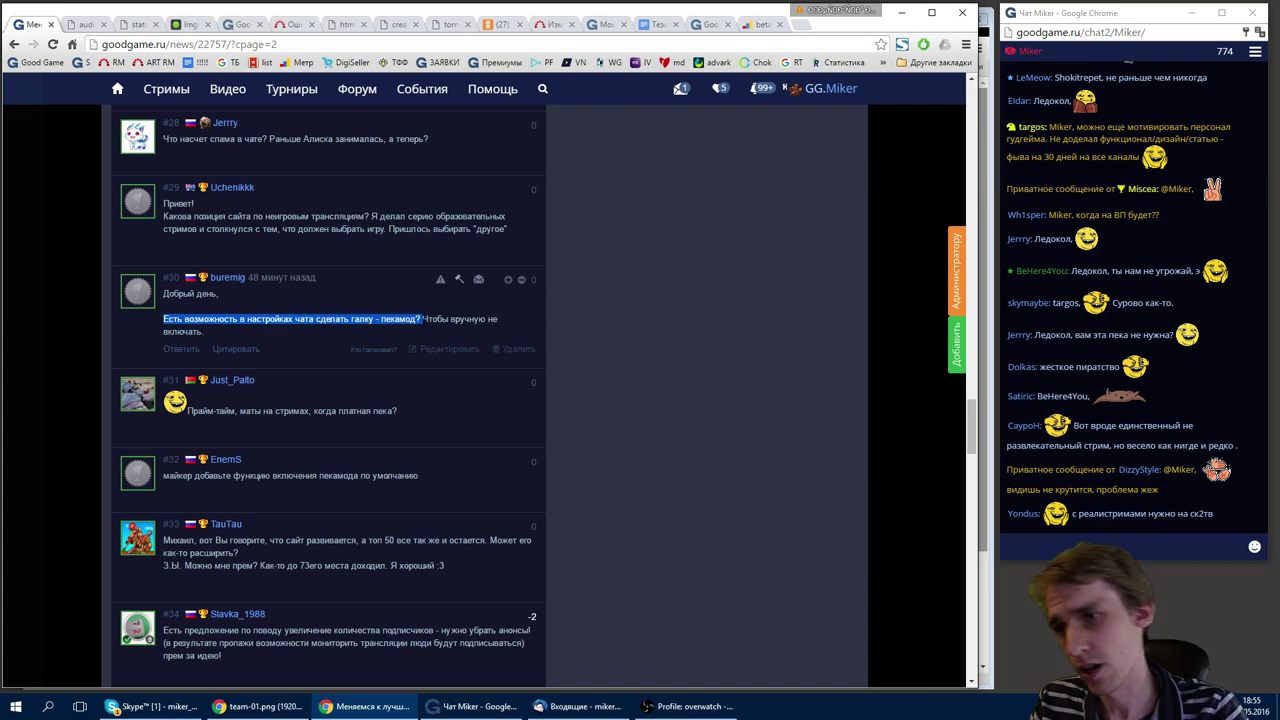
{"action": "left_click", "coordinate": [548, 24]}
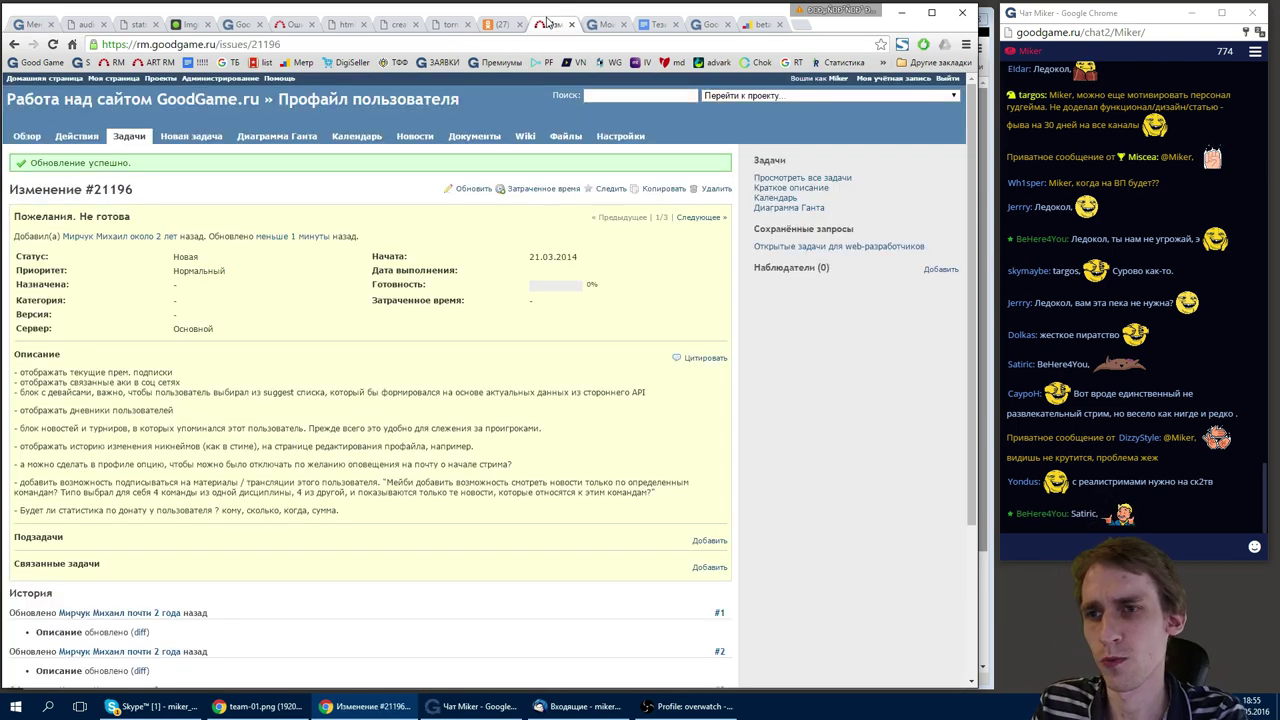
Step: File the pasted пекамод chat-settings question as a new Ошибка issue assigned to a developer
{"action": "left_click", "coordinate": [199, 100]}
{"action": "left_click", "coordinate": [191, 136]}
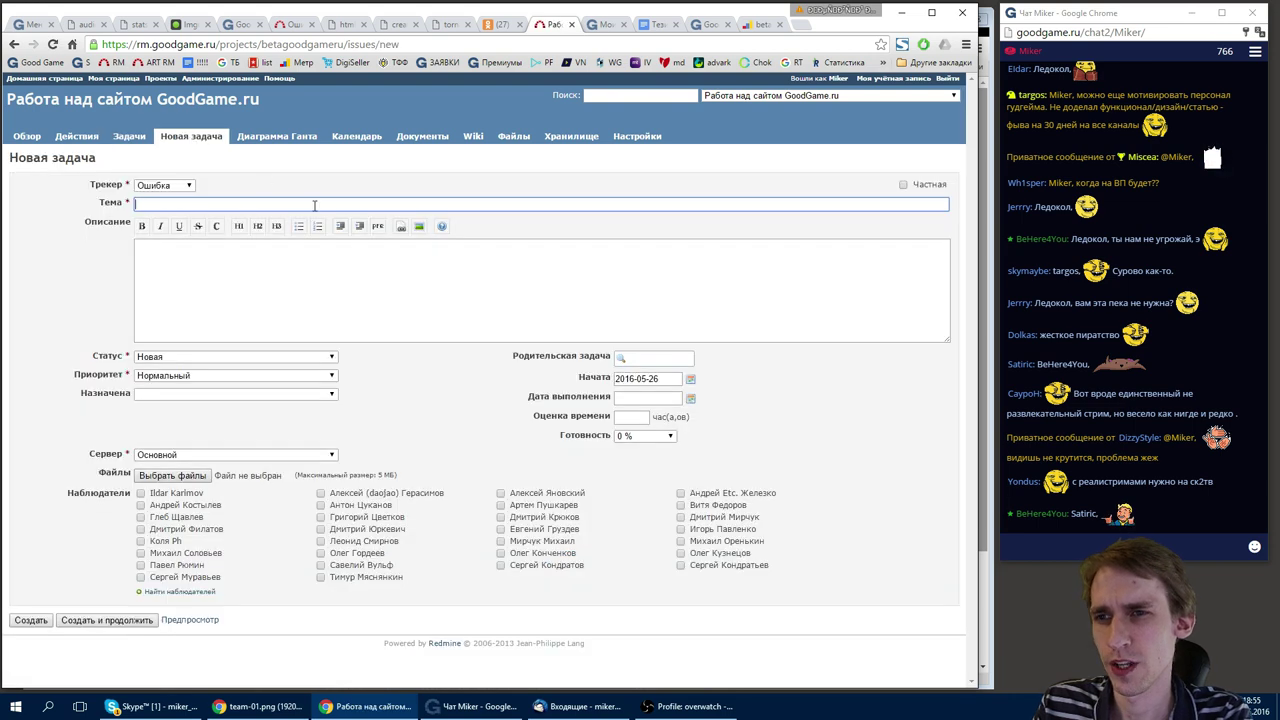
{"action": "key", "text": "ctrl+v"}
{"action": "left_click", "coordinate": [222, 393]}
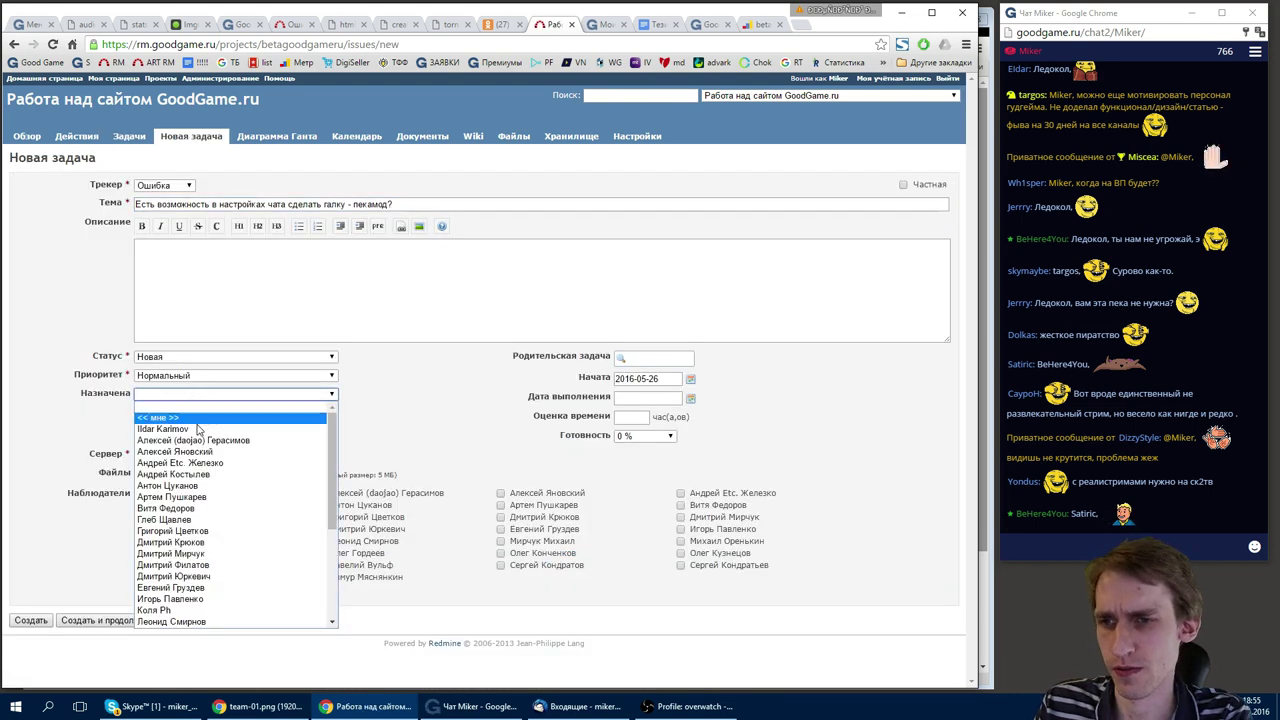
{"action": "left_click", "coordinate": [220, 453]}
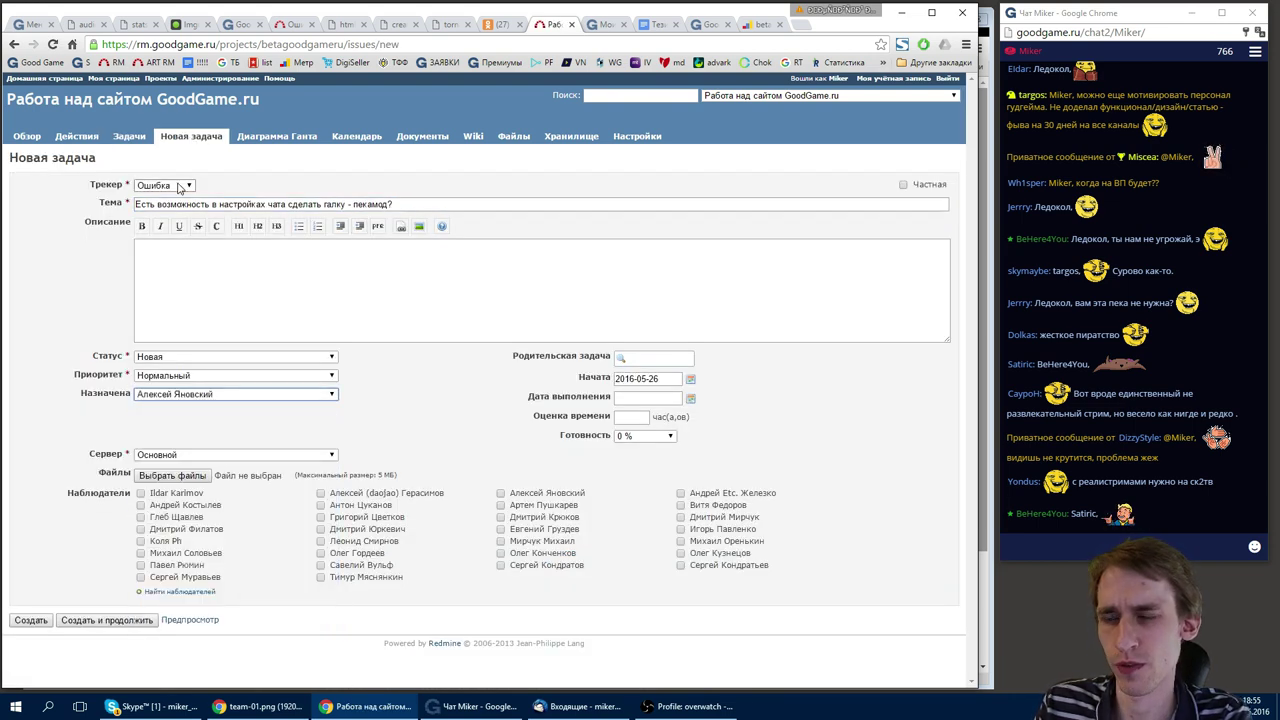
{"action": "left_click", "coordinate": [180, 186]}
{"action": "left_click", "coordinate": [178, 197]}
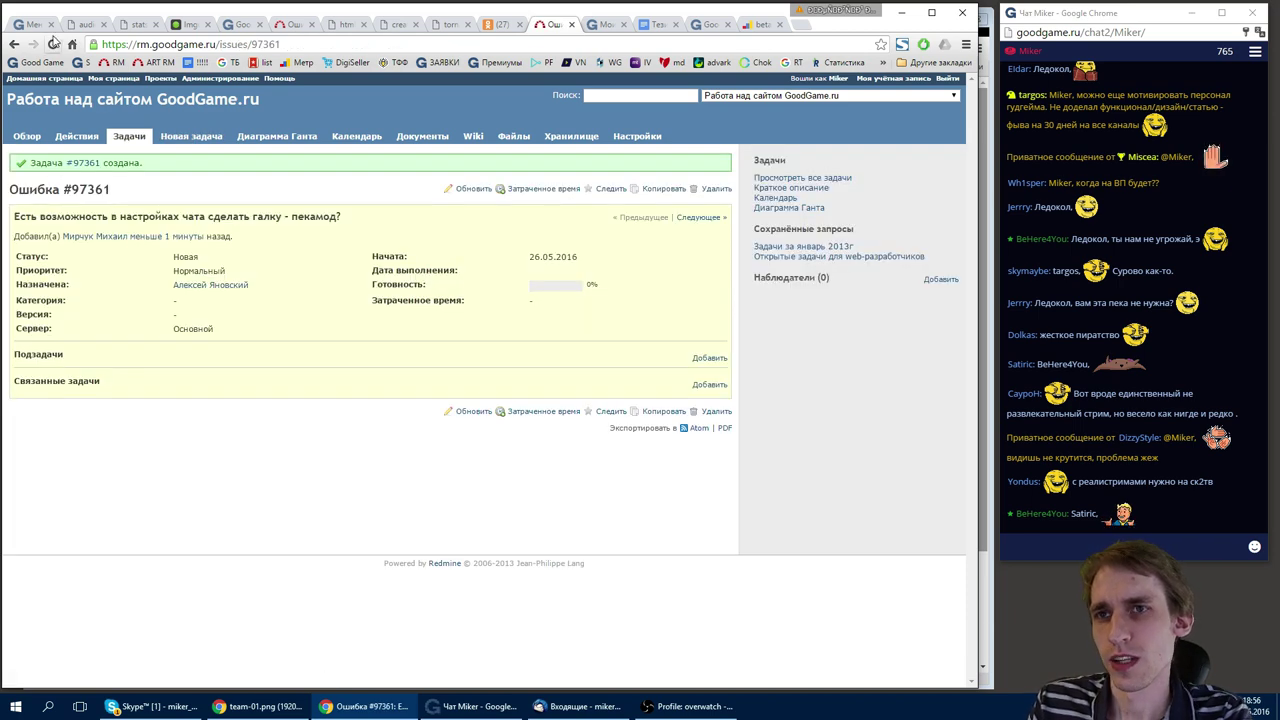
{"action": "left_click", "coordinate": [38, 24]}
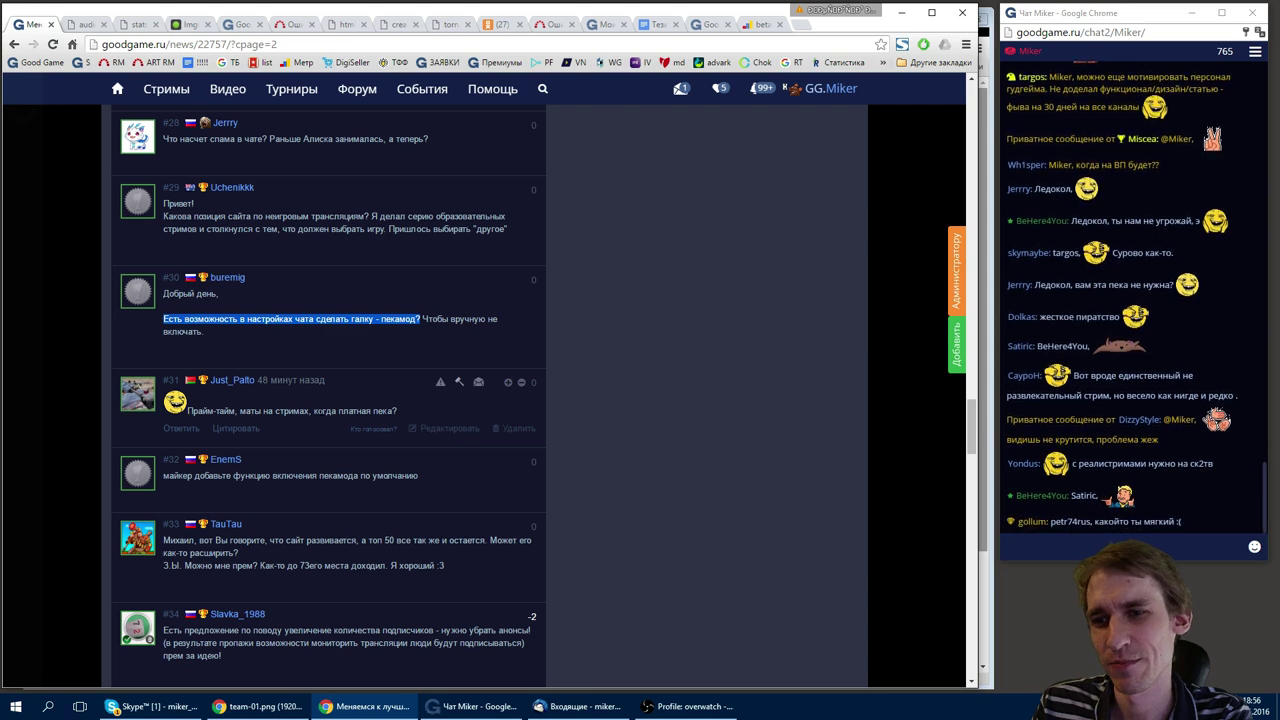
Step: Read comment #31's question about стримах, highlighting parts of its text
{"action": "left_click", "coordinate": [327, 403]}
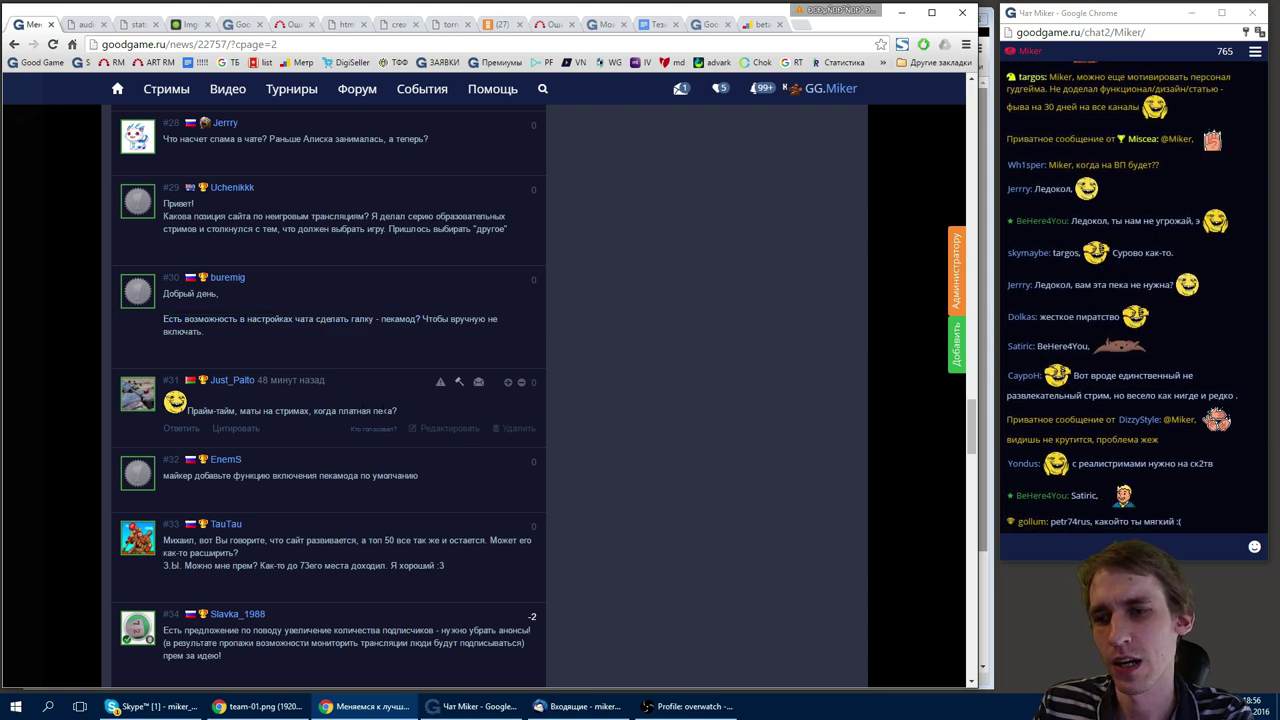
{"action": "left_click_drag", "start_coordinate": [417, 412], "coordinate": [278, 410]}
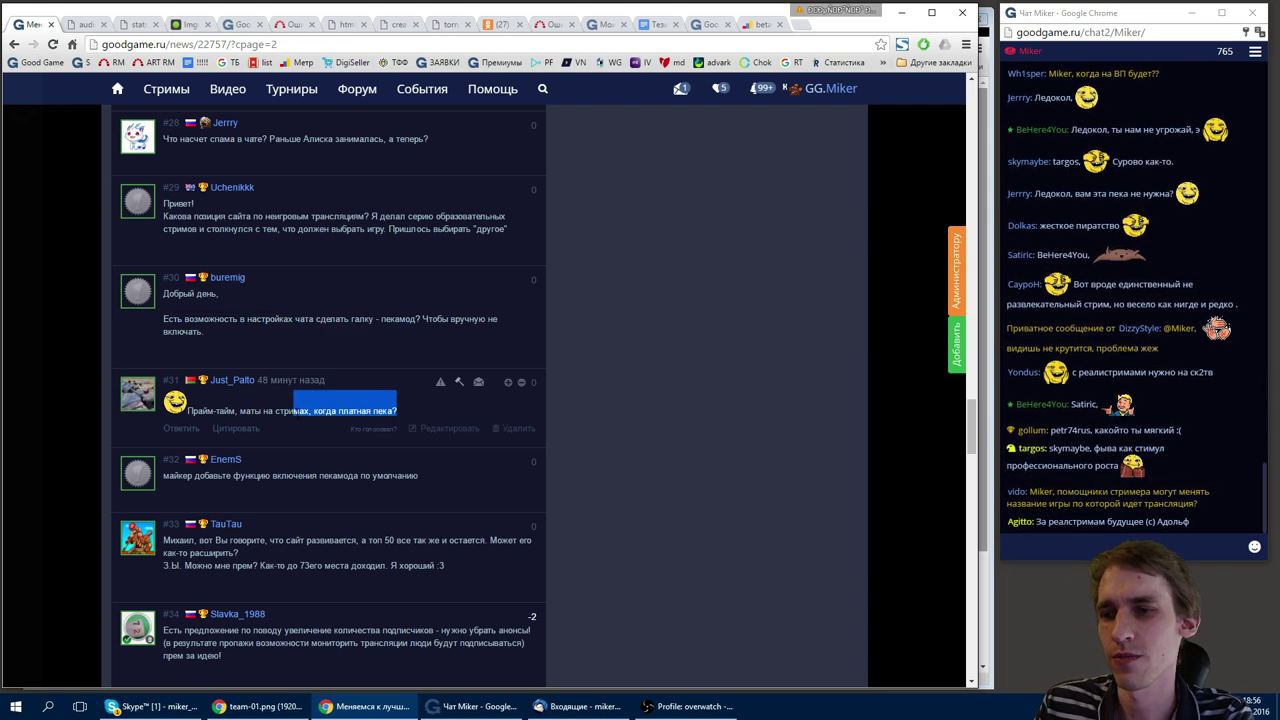
{"action": "left_click", "coordinate": [270, 405]}
{"action": "double_click", "coordinate": [291, 410]}
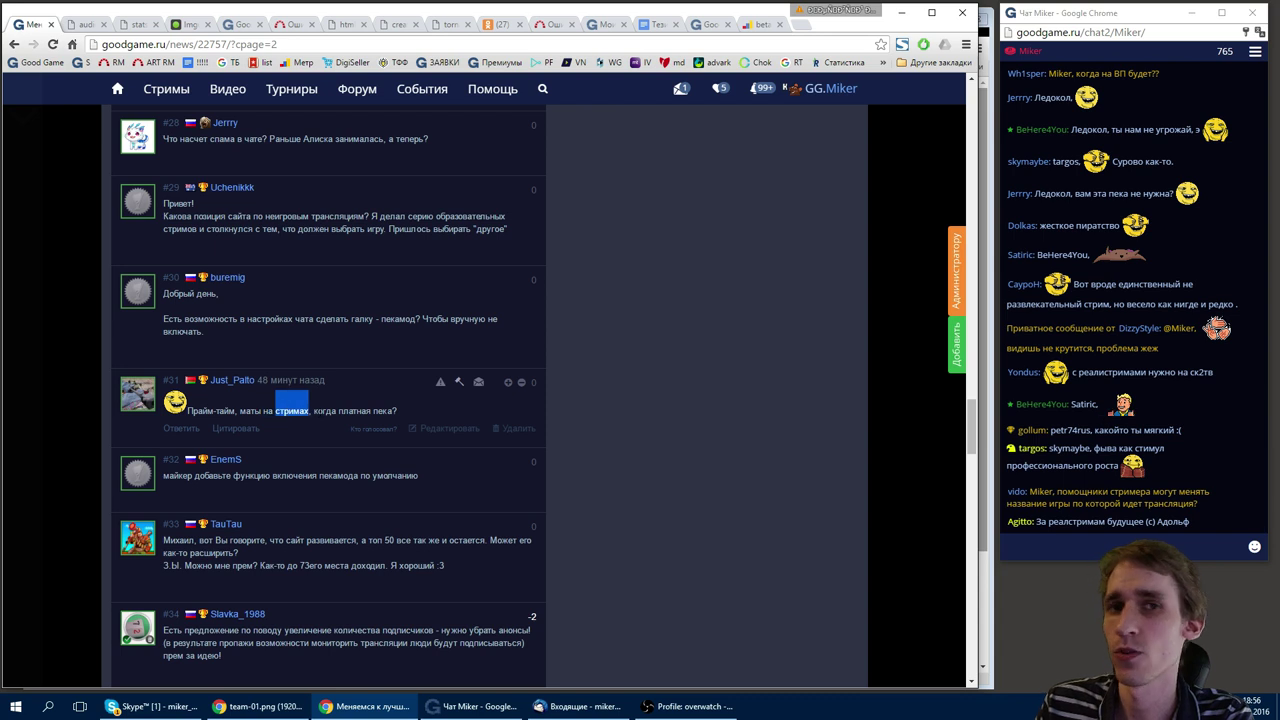
{"action": "left_click", "coordinate": [291, 410]}
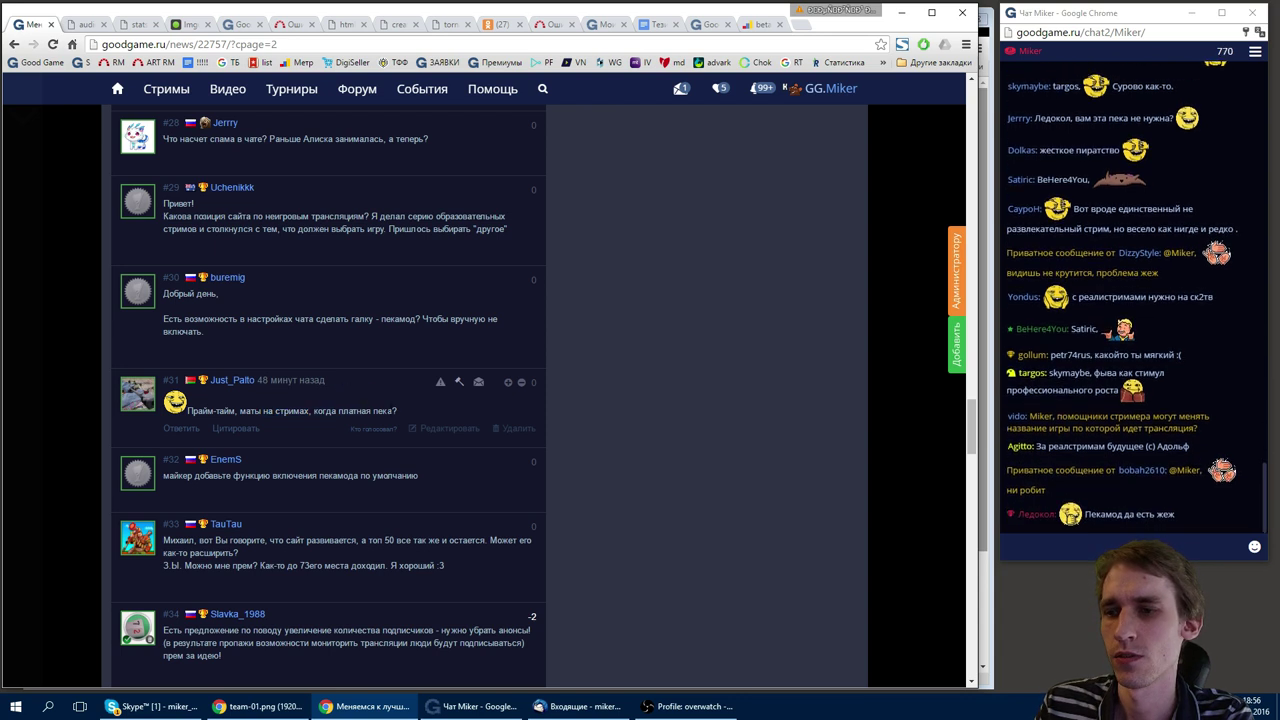
{"action": "left_click_drag", "start_coordinate": [393, 410], "coordinate": [421, 408]}
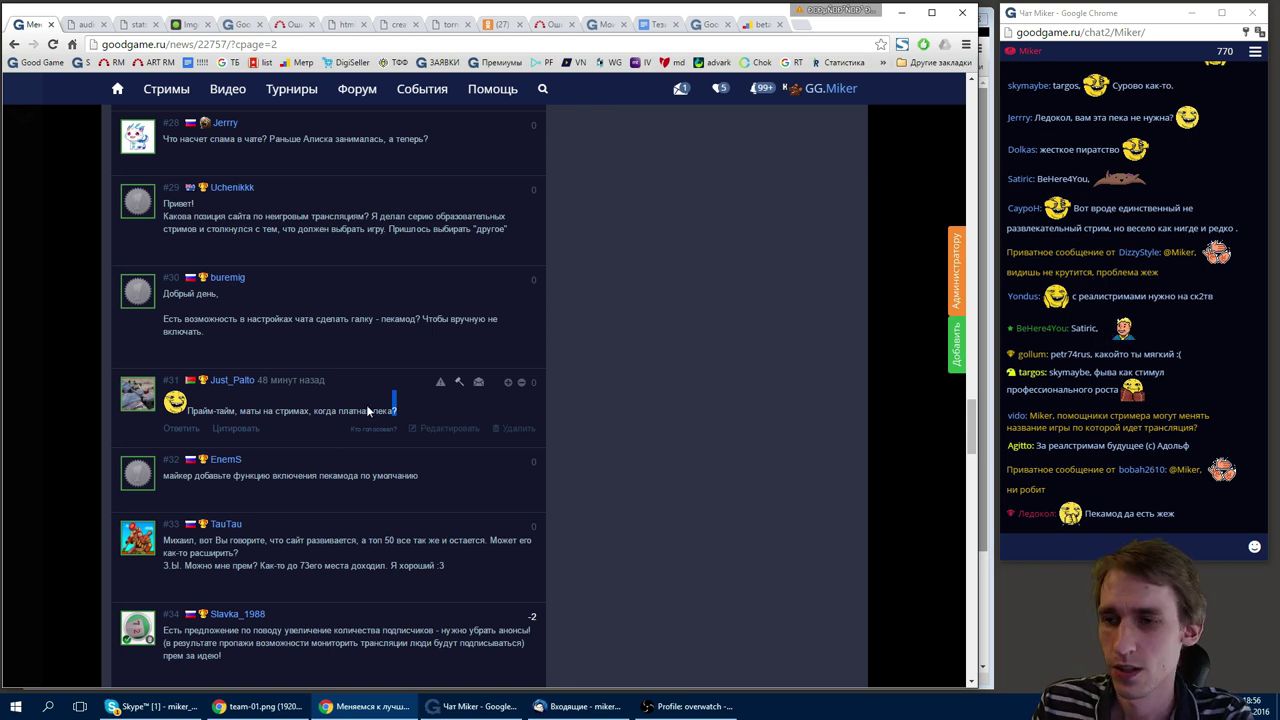
{"action": "double_click", "coordinate": [382, 410]}
{"action": "left_click", "coordinate": [411, 412]}
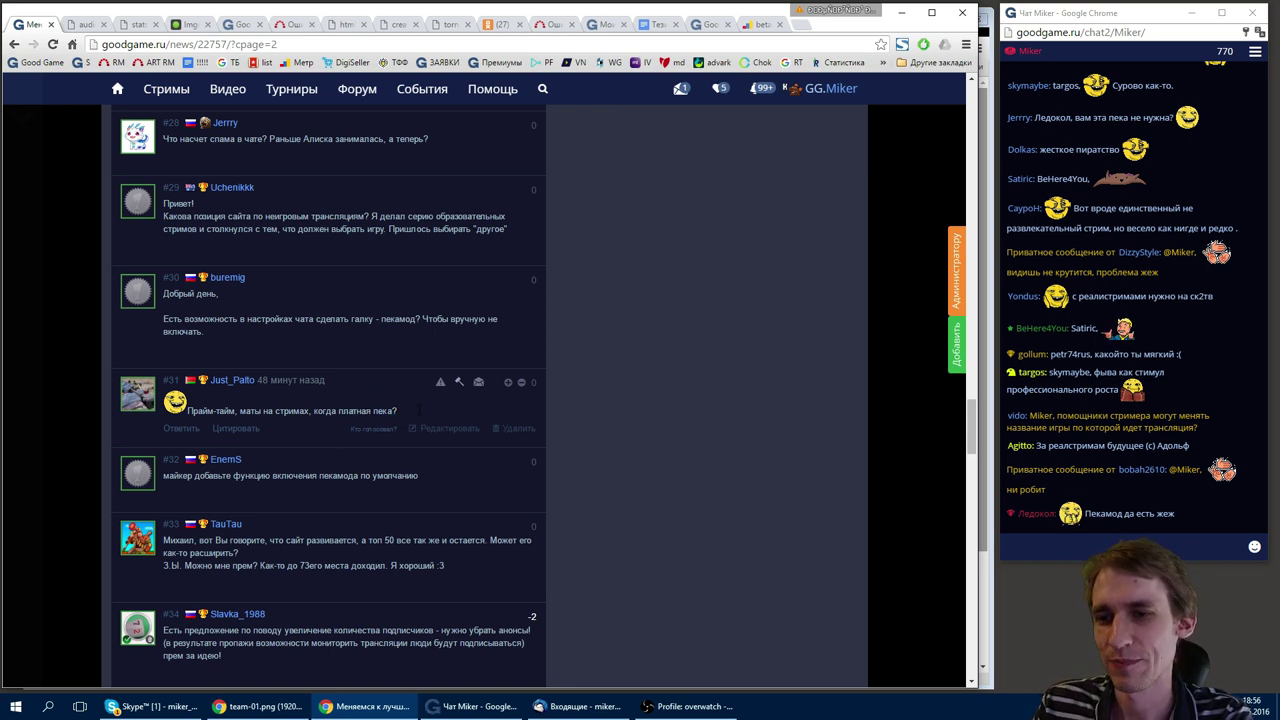
{"action": "left_click_drag", "start_coordinate": [418, 408], "coordinate": [186, 410]}
{"action": "double_click", "coordinate": [291, 410]}
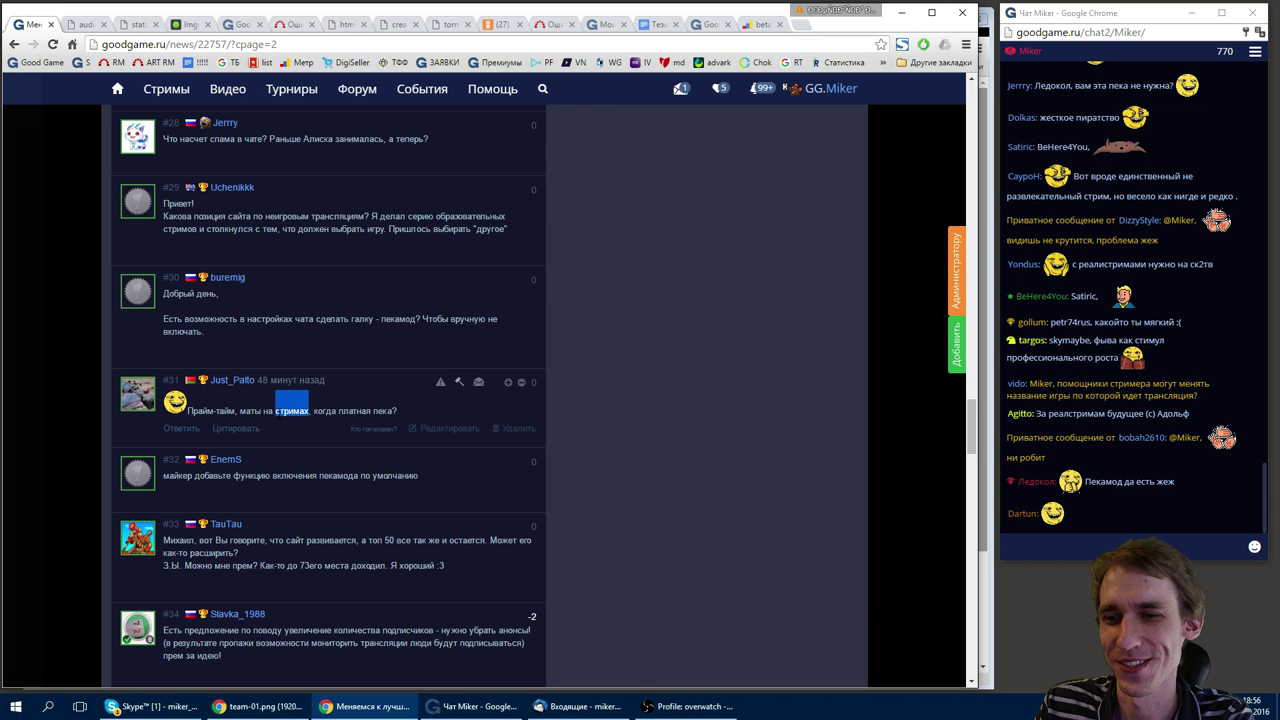
Step: Read comment #32, highlighting its words up to умолчанию
{"action": "double_click", "coordinate": [253, 476]}
{"action": "double_click", "coordinate": [296, 476]}
{"action": "double_click", "coordinate": [338, 476]}
{"action": "double_click", "coordinate": [395, 476]}
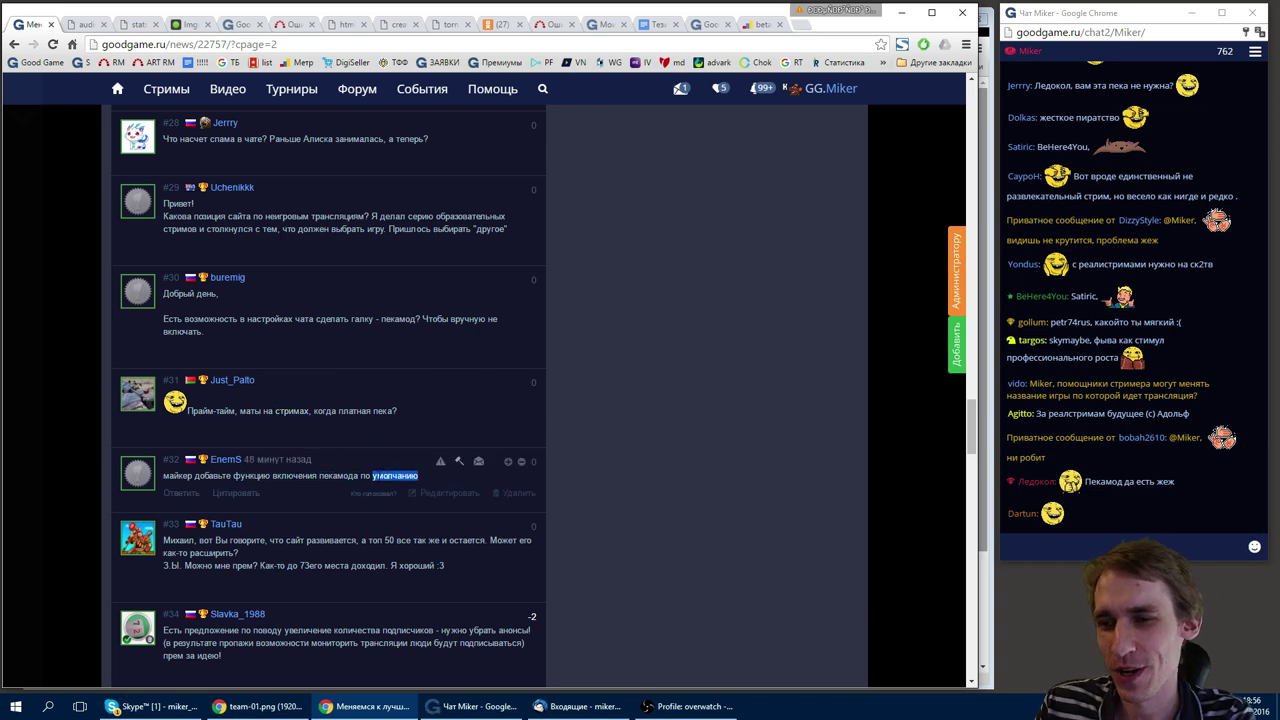
Step: Scroll down and read comment #33's top 50 question, highlighting its first paragraph
{"action": "scroll", "coordinate": [395, 476], "scroll_direction": "down", "scroll_amount": 2}
{"action": "left_click_drag", "start_coordinate": [163, 340], "coordinate": [234, 353]}
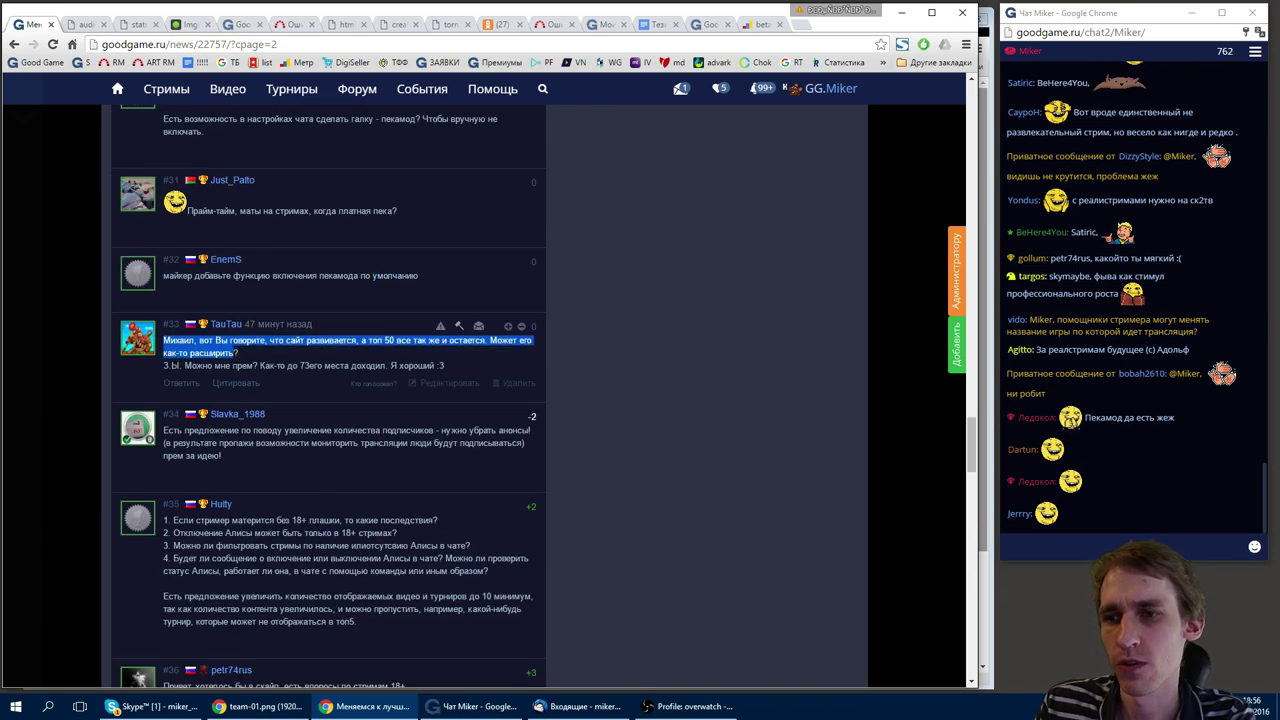
{"action": "left_click", "coordinate": [350, 356]}
{"action": "left_click_drag", "start_coordinate": [358, 341], "coordinate": [163, 340]}
{"action": "left_click", "coordinate": [377, 351]}
{"action": "left_click", "coordinate": [279, 354]}
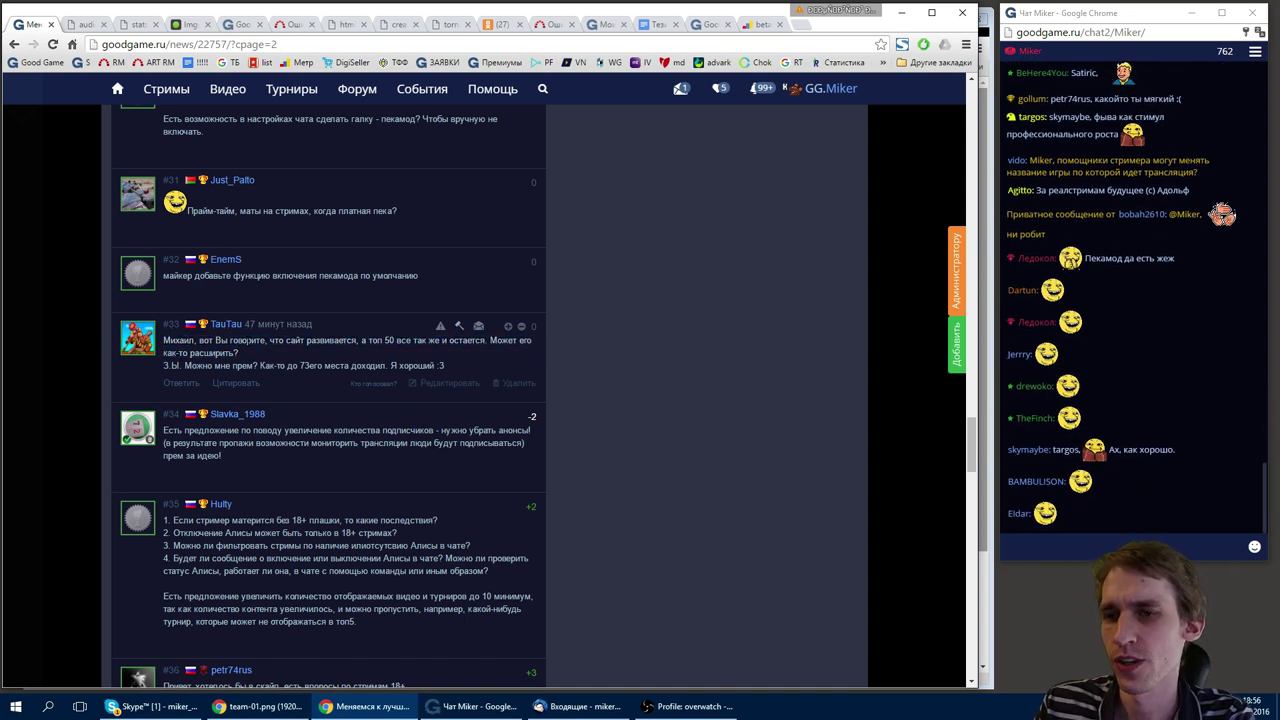
{"action": "triple_click", "coordinate": [257, 348]}
{"action": "left_click", "coordinate": [232, 365]}
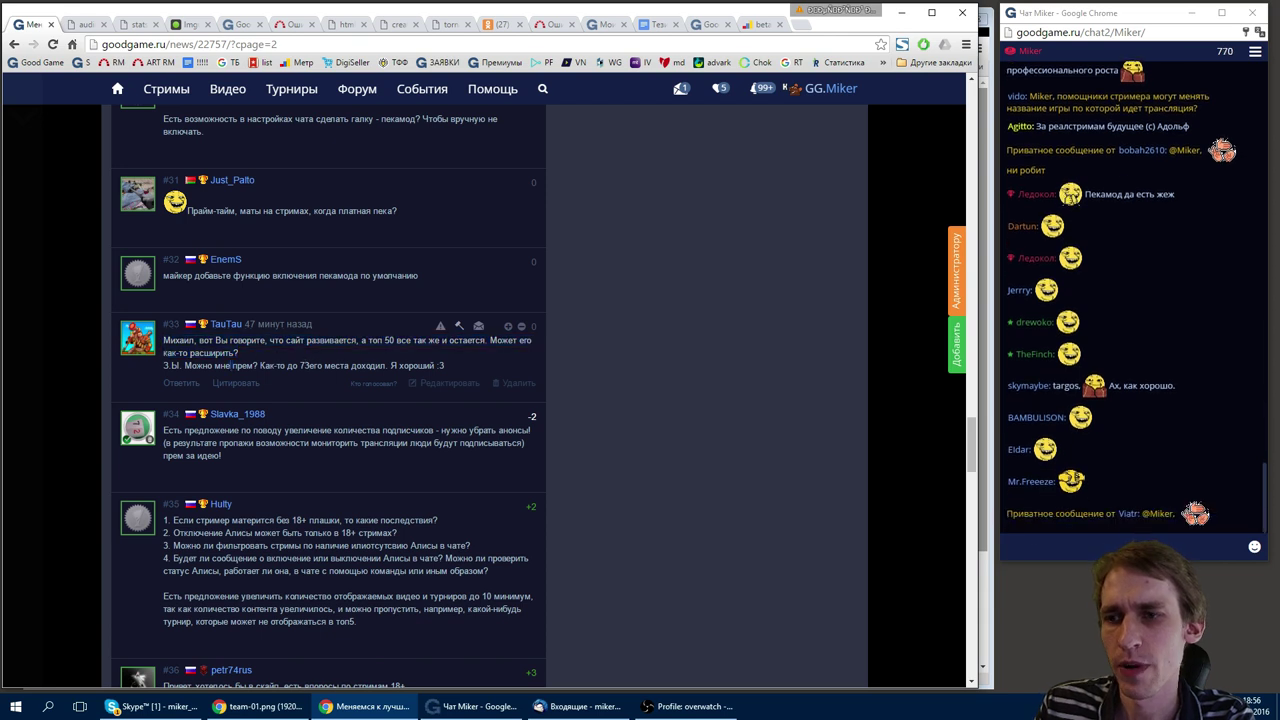
{"action": "double_click", "coordinate": [368, 366]}
{"action": "left_click", "coordinate": [370, 366]}
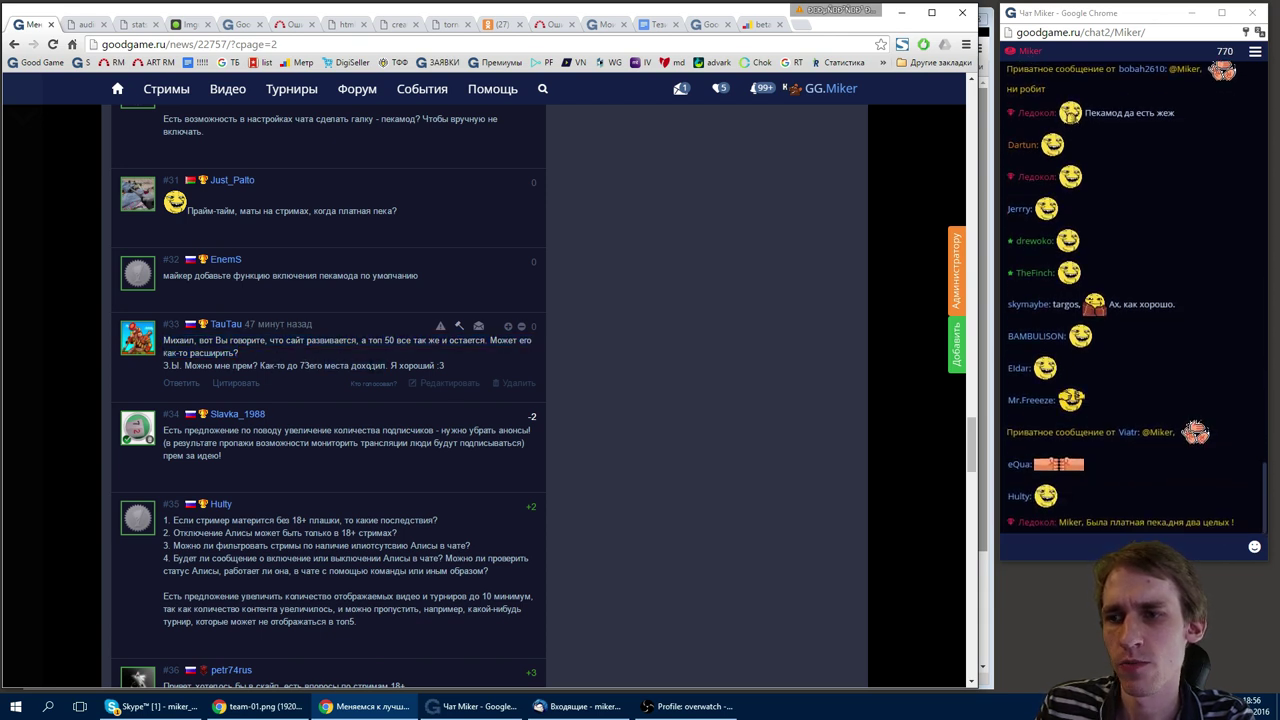
{"action": "left_click_drag", "start_coordinate": [473, 362], "coordinate": [163, 341]}
{"action": "left_click", "coordinate": [240, 344]}
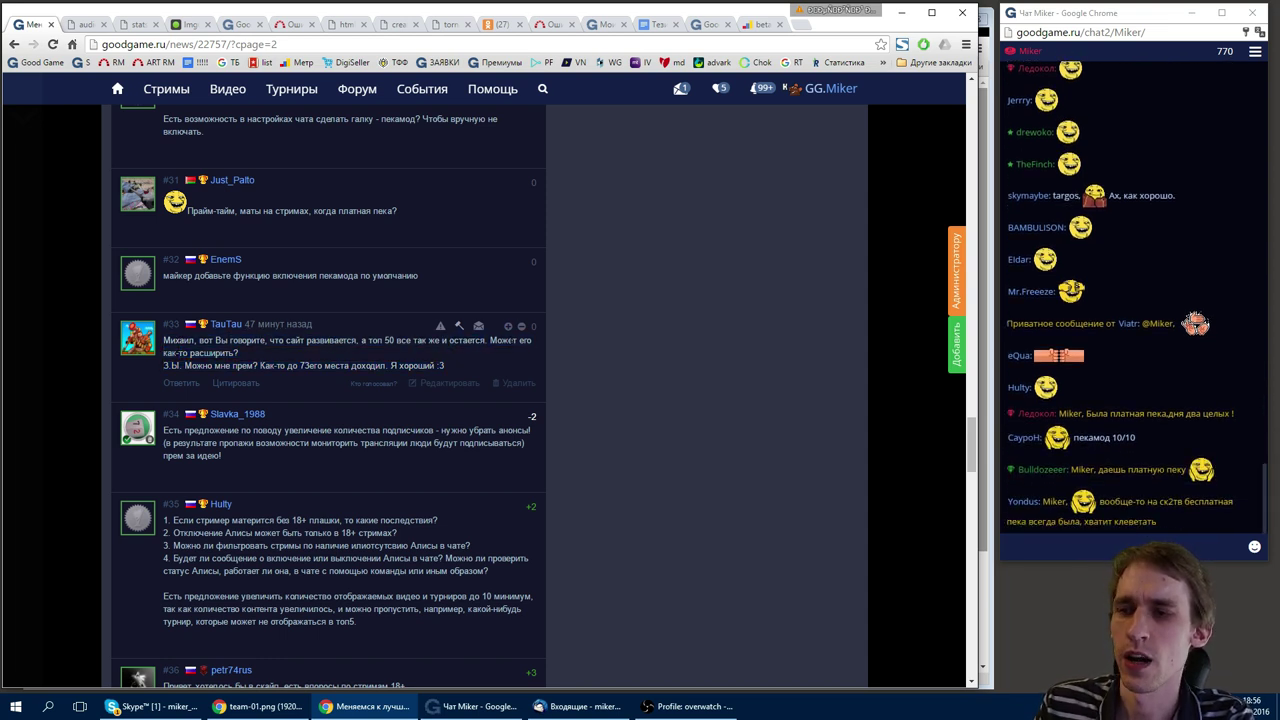
Step: Reread the last lines of comment #33, marking the words сайт, развивается and топ
{"action": "left_click_drag", "start_coordinate": [456, 367], "coordinate": [163, 341]}
{"action": "left_click", "coordinate": [311, 341]}
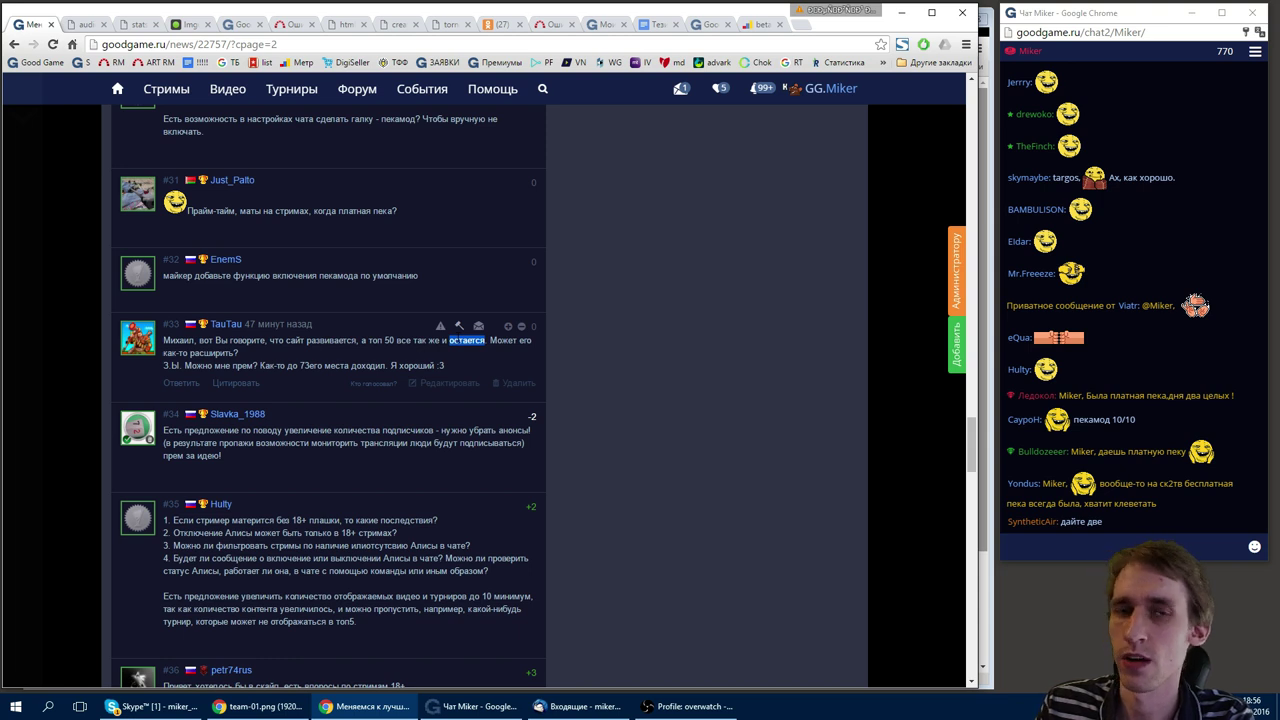
{"action": "left_click_drag", "start_coordinate": [449, 366], "coordinate": [163, 341]}
{"action": "left_click", "coordinate": [255, 345]}
{"action": "double_click", "coordinate": [295, 340]}
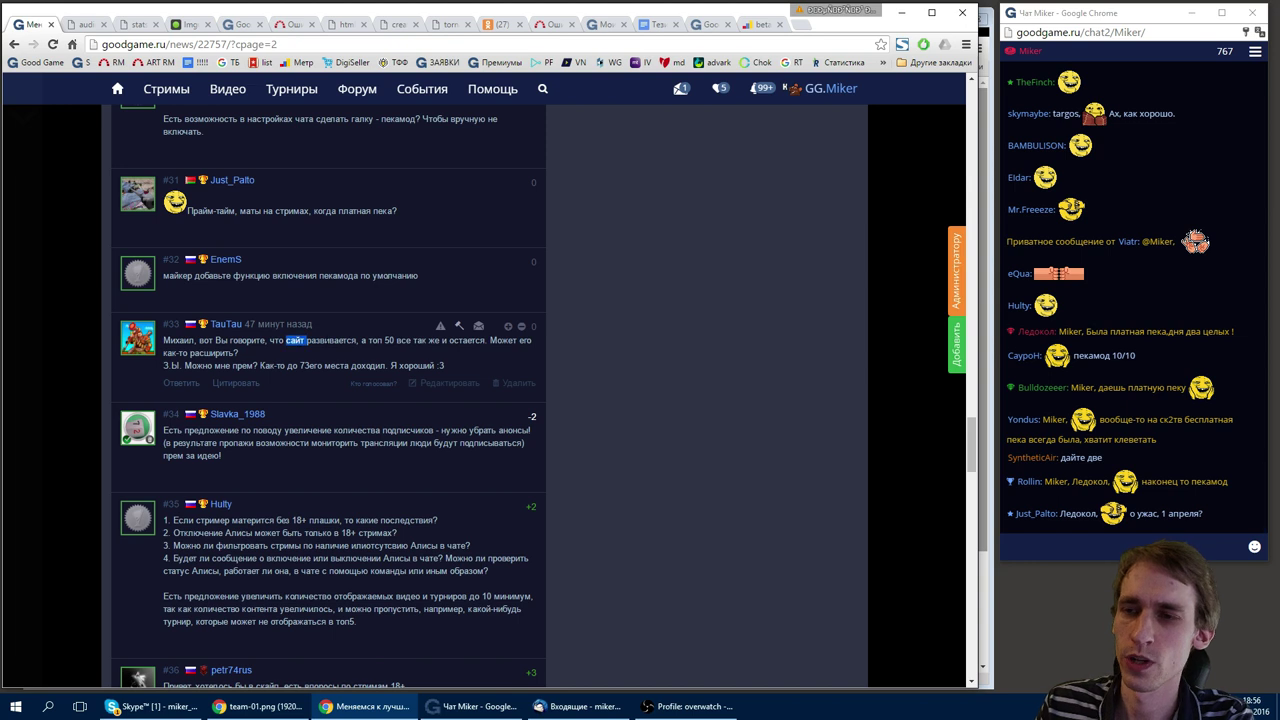
{"action": "double_click", "coordinate": [331, 340]}
{"action": "double_click", "coordinate": [376, 340]}
{"action": "left_click", "coordinate": [419, 340]}
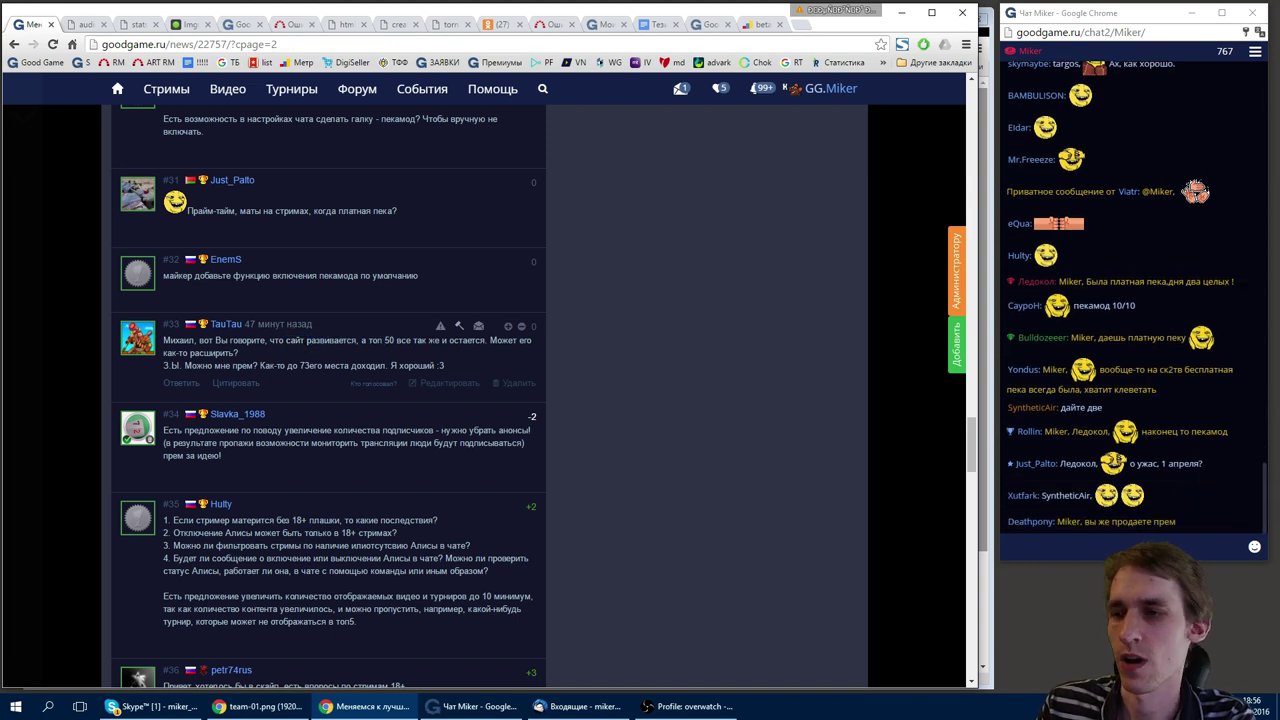
{"action": "double_click", "coordinate": [420, 340]}
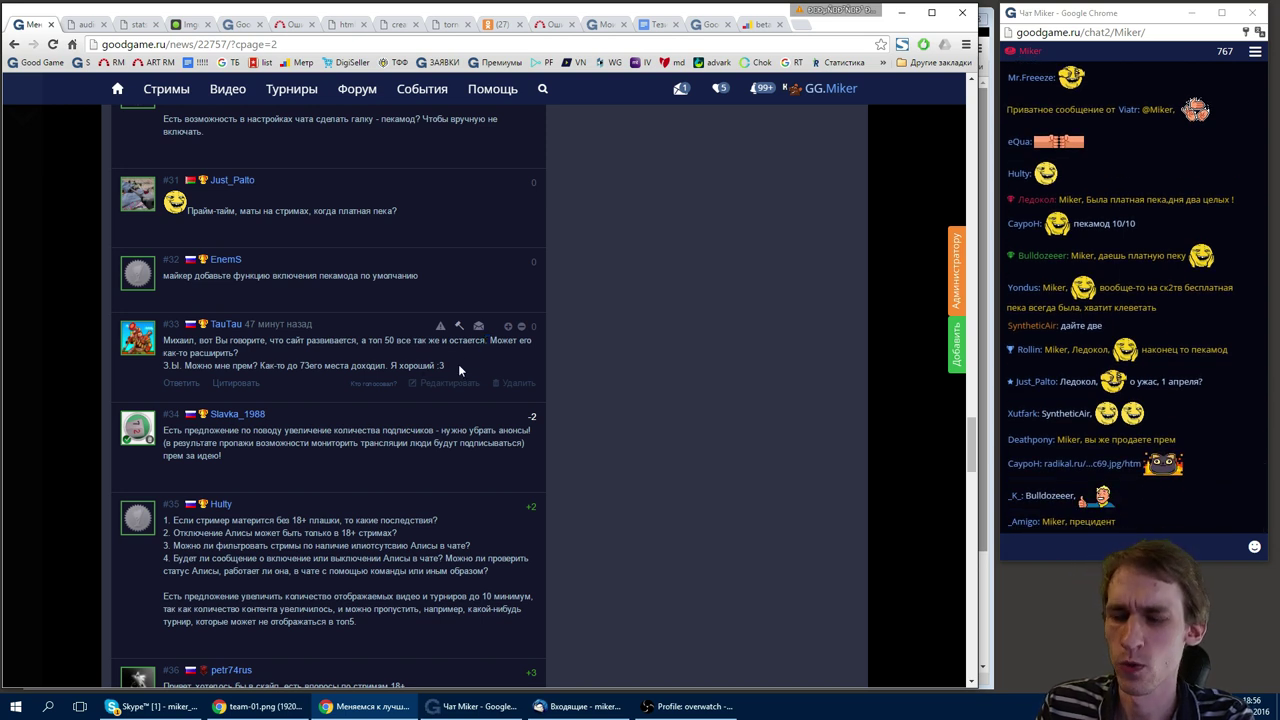
Step: Highlight the whole of comment #33 again, then its words развивается and 50
{"action": "left_click_drag", "start_coordinate": [458, 364], "coordinate": [163, 338]}
{"action": "left_click", "coordinate": [163, 338]}
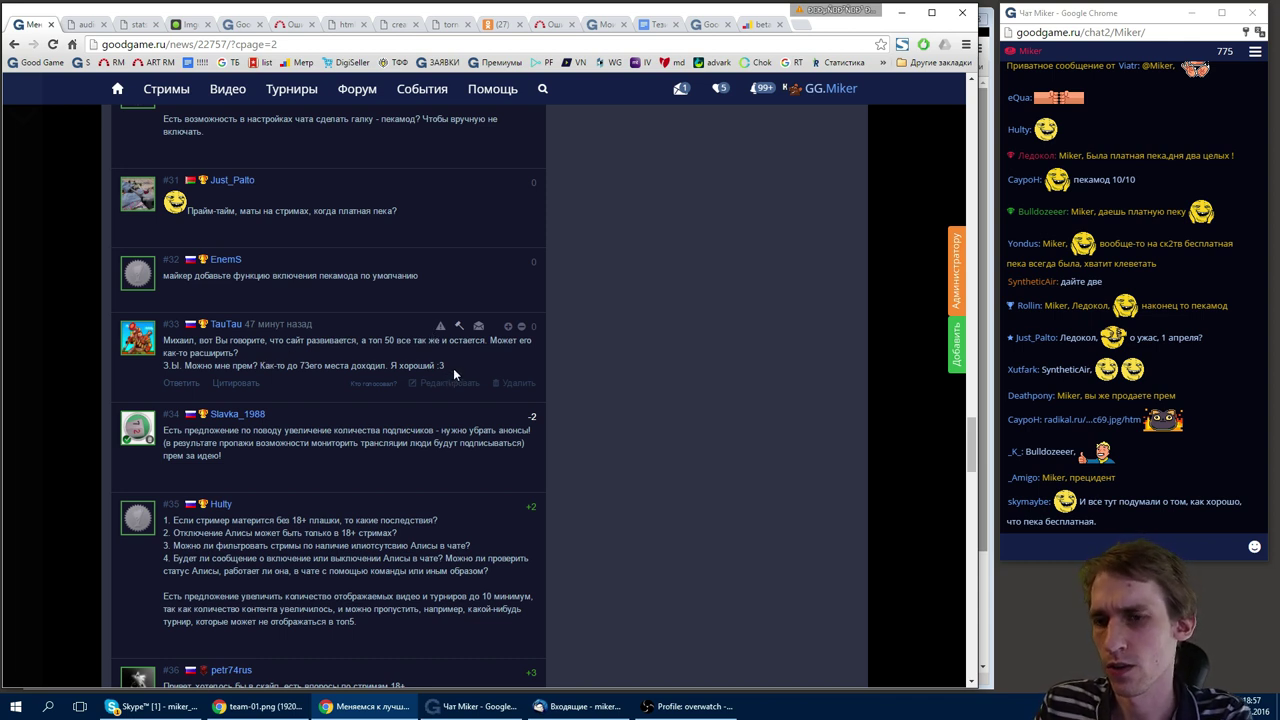
{"action": "left_click_drag", "start_coordinate": [453, 368], "coordinate": [234, 345]}
{"action": "double_click", "coordinate": [248, 340]}
{"action": "double_click", "coordinate": [277, 340]}
{"action": "left_click", "coordinate": [328, 341]}
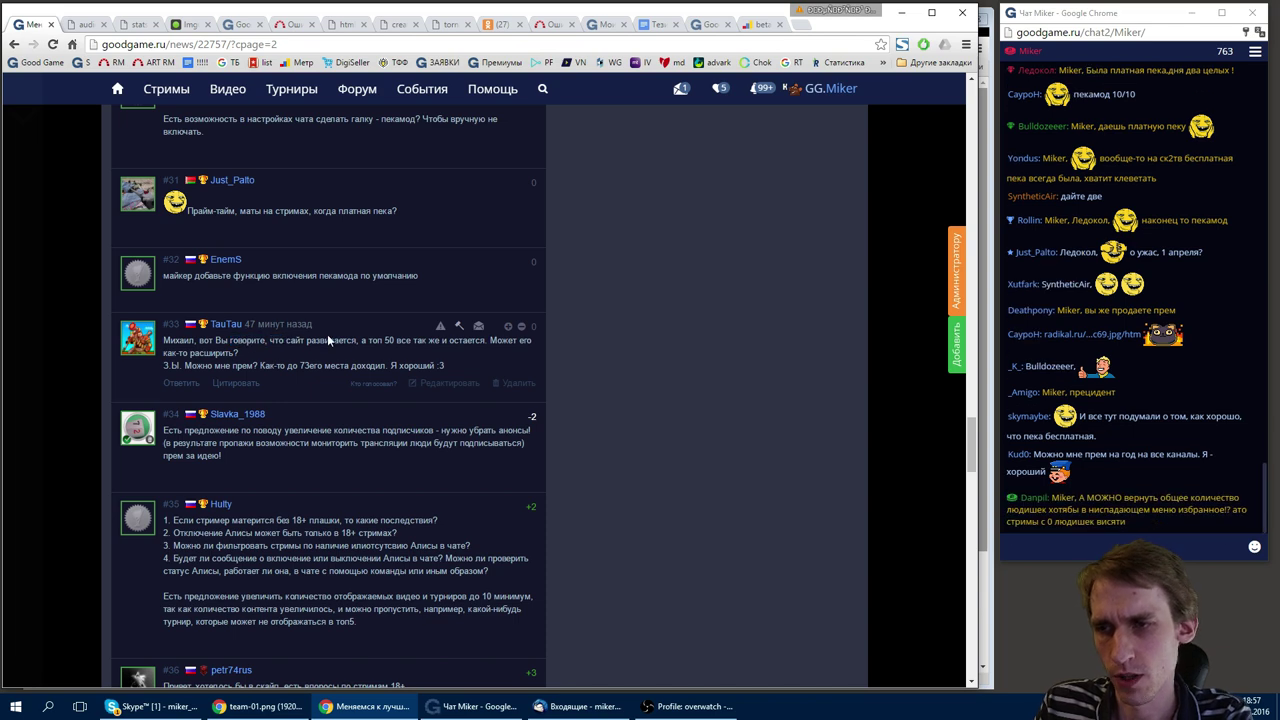
{"action": "double_click", "coordinate": [328, 341]}
{"action": "double_click", "coordinate": [391, 340]}
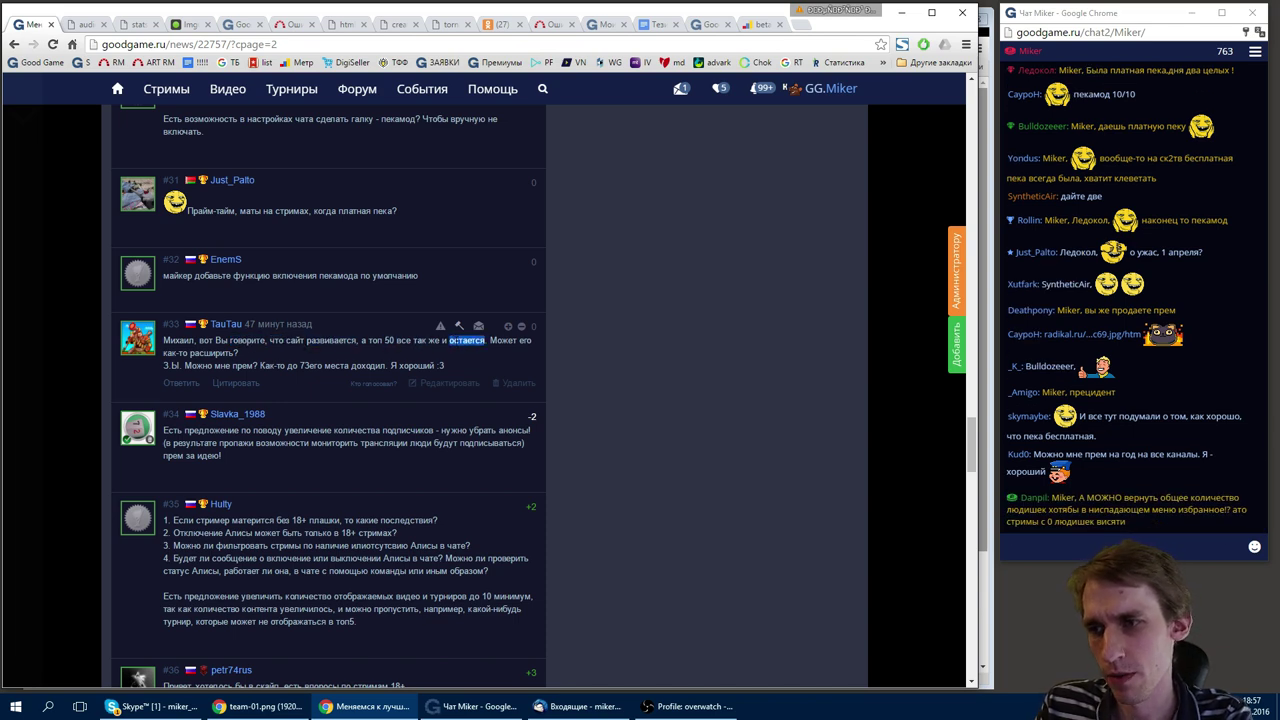
Step: Read comment #34 about removing трансляции, highlighting words like убрать and люди
{"action": "double_click", "coordinate": [244, 430]}
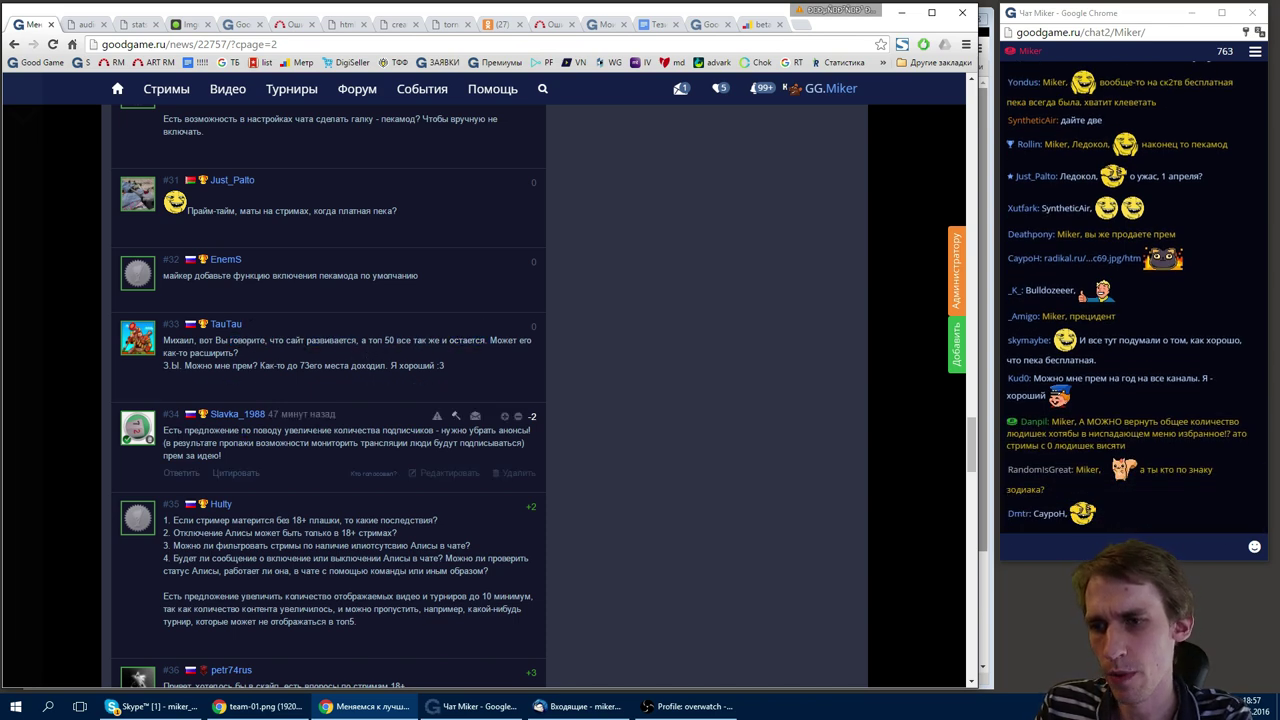
{"action": "double_click", "coordinate": [310, 430]}
{"action": "left_click_drag", "start_coordinate": [384, 430], "coordinate": [210, 414]}
{"action": "left_click", "coordinate": [448, 430]}
{"action": "double_click", "coordinate": [483, 430]}
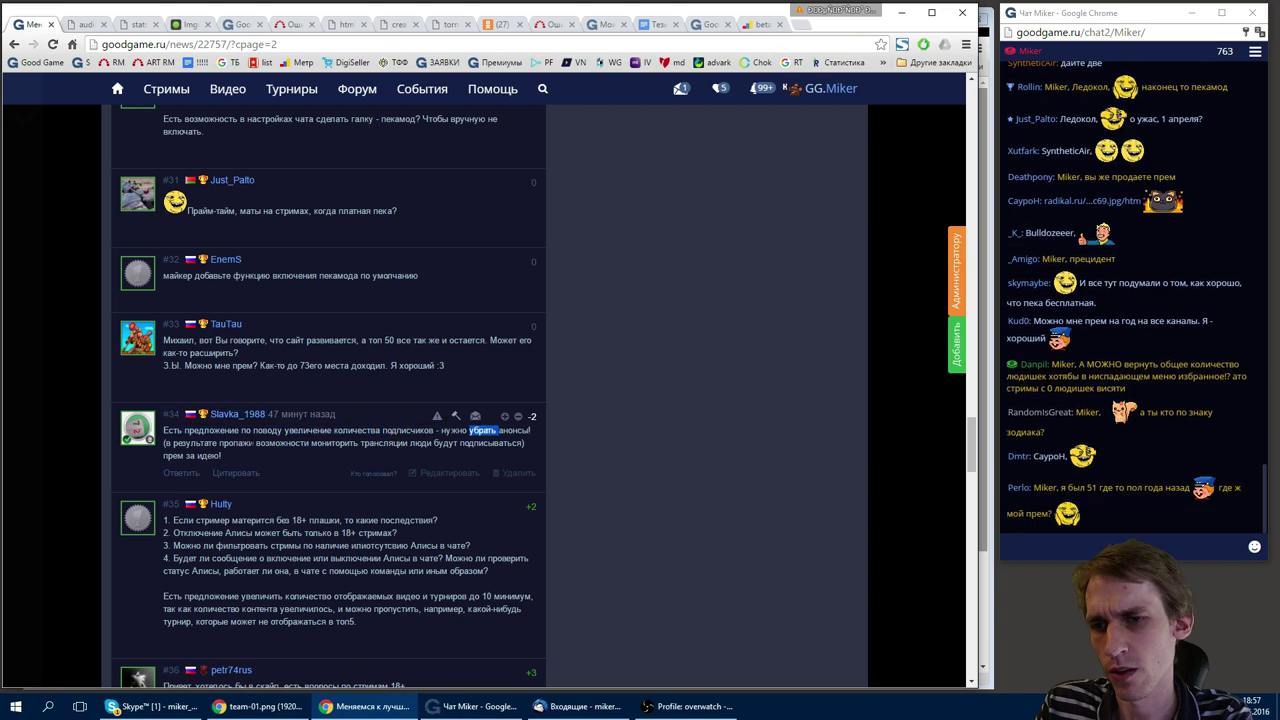
{"action": "double_click", "coordinate": [385, 443]}
{"action": "double_click", "coordinate": [421, 443]}
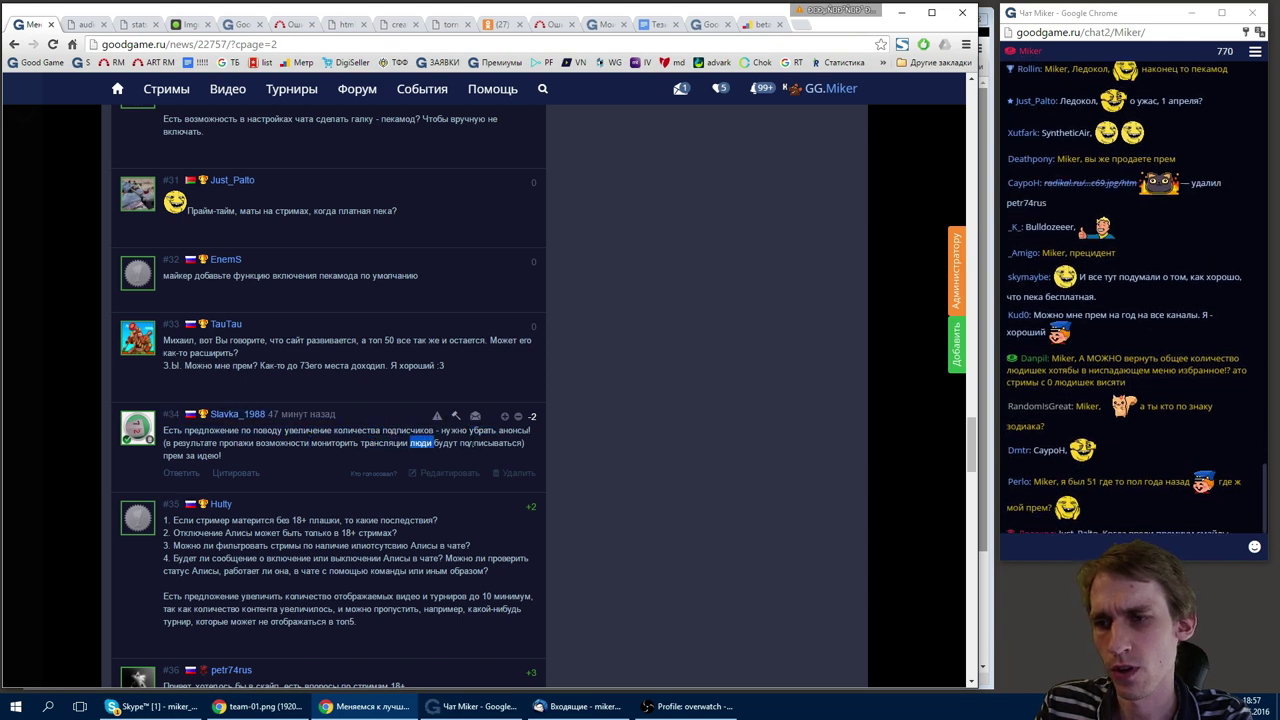
{"action": "left_click", "coordinate": [480, 441]}
{"action": "scroll", "coordinate": [480, 441], "scroll_direction": "down", "scroll_amount": 2}
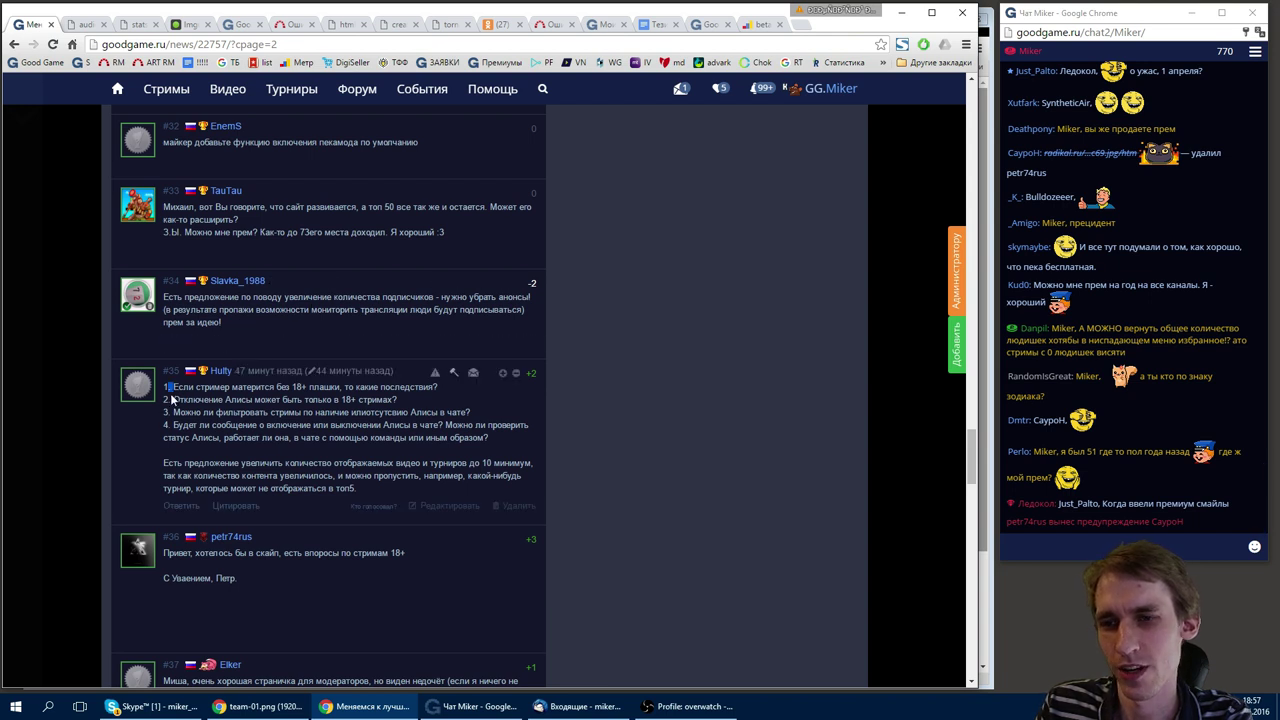
{"action": "left_click_drag", "start_coordinate": [167, 387], "coordinate": [440, 387]}
{"action": "left_click", "coordinate": [440, 388]}
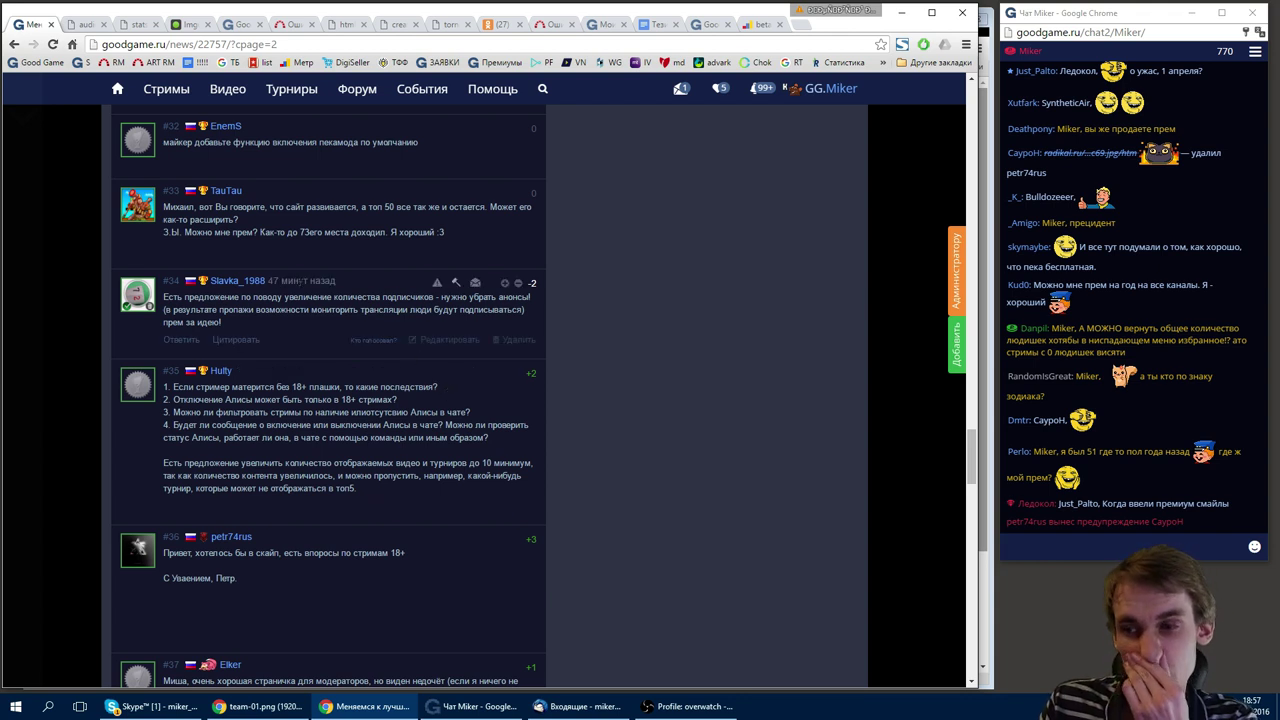
{"action": "left_click_drag", "start_coordinate": [245, 318], "coordinate": [163, 297]}
{"action": "left_click", "coordinate": [163, 297]}
{"action": "double_click", "coordinate": [309, 297]}
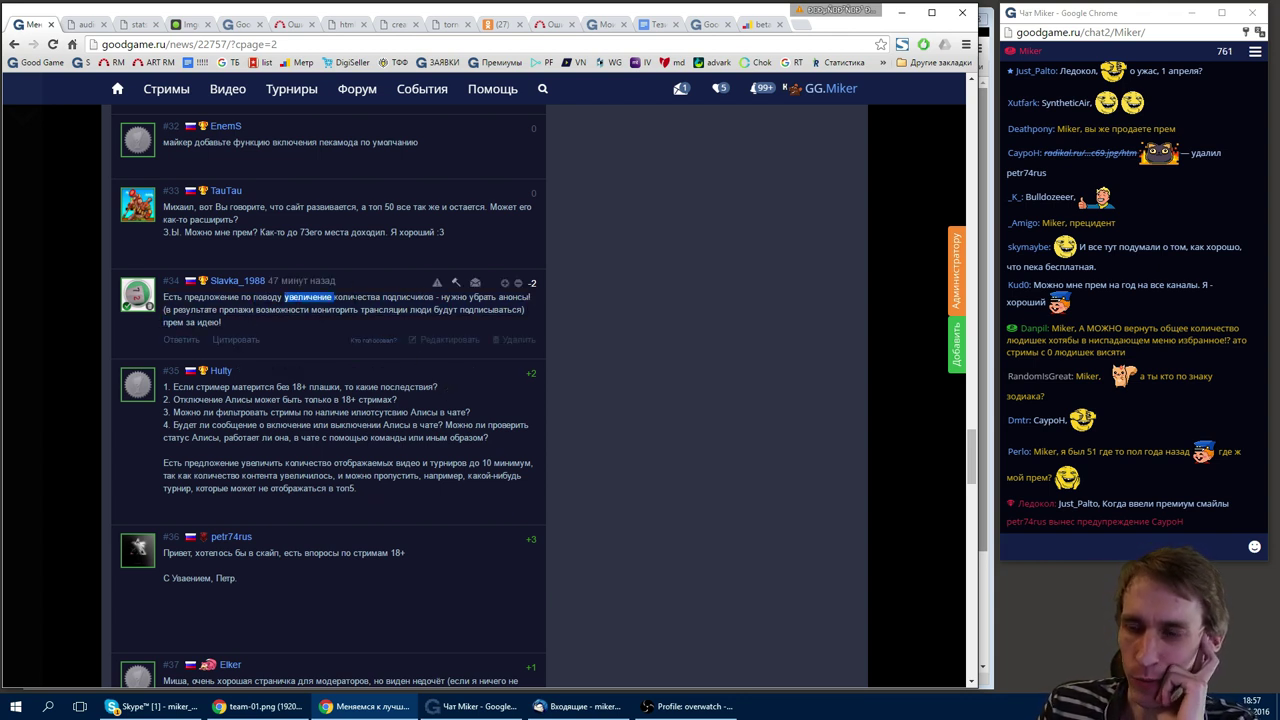
{"action": "double_click", "coordinate": [408, 297]}
{"action": "left_click", "coordinate": [408, 297]}
{"action": "double_click", "coordinate": [359, 297]}
{"action": "left_click", "coordinate": [359, 297]}
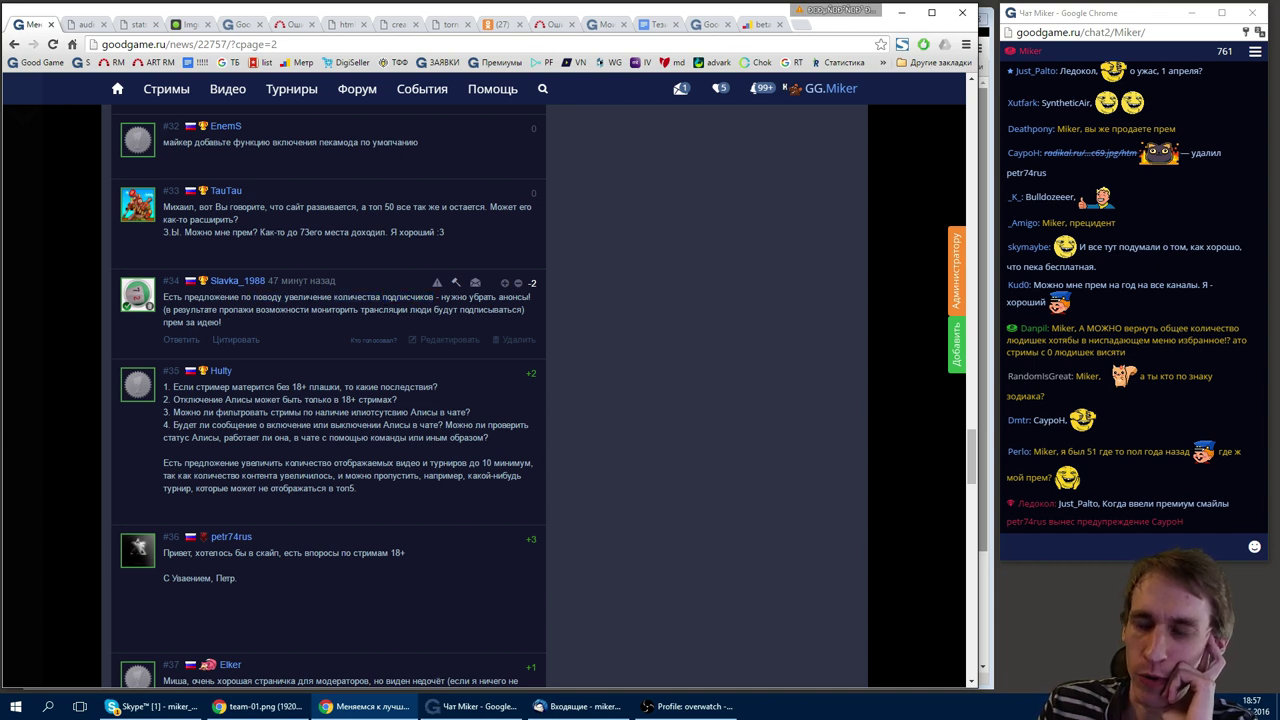
{"action": "double_click", "coordinate": [309, 297]}
{"action": "left_click", "coordinate": [372, 297]}
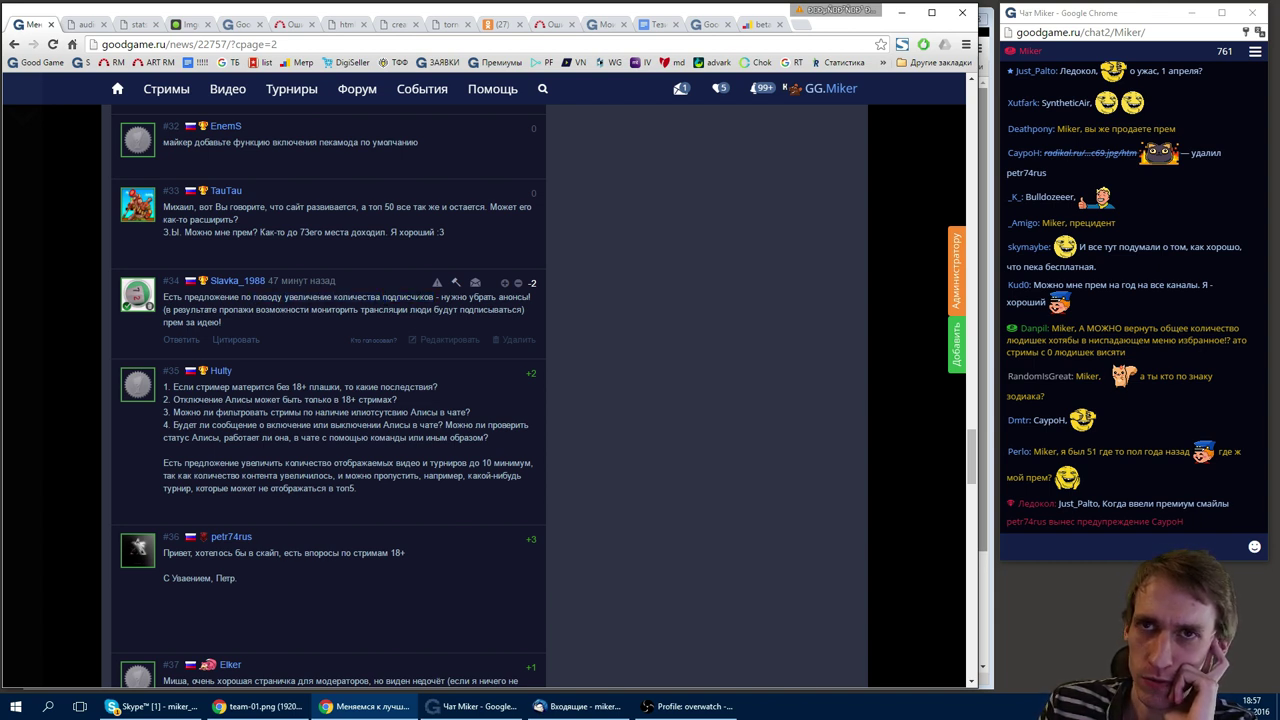
{"action": "double_click", "coordinate": [408, 297]}
{"action": "left_click", "coordinate": [408, 297]}
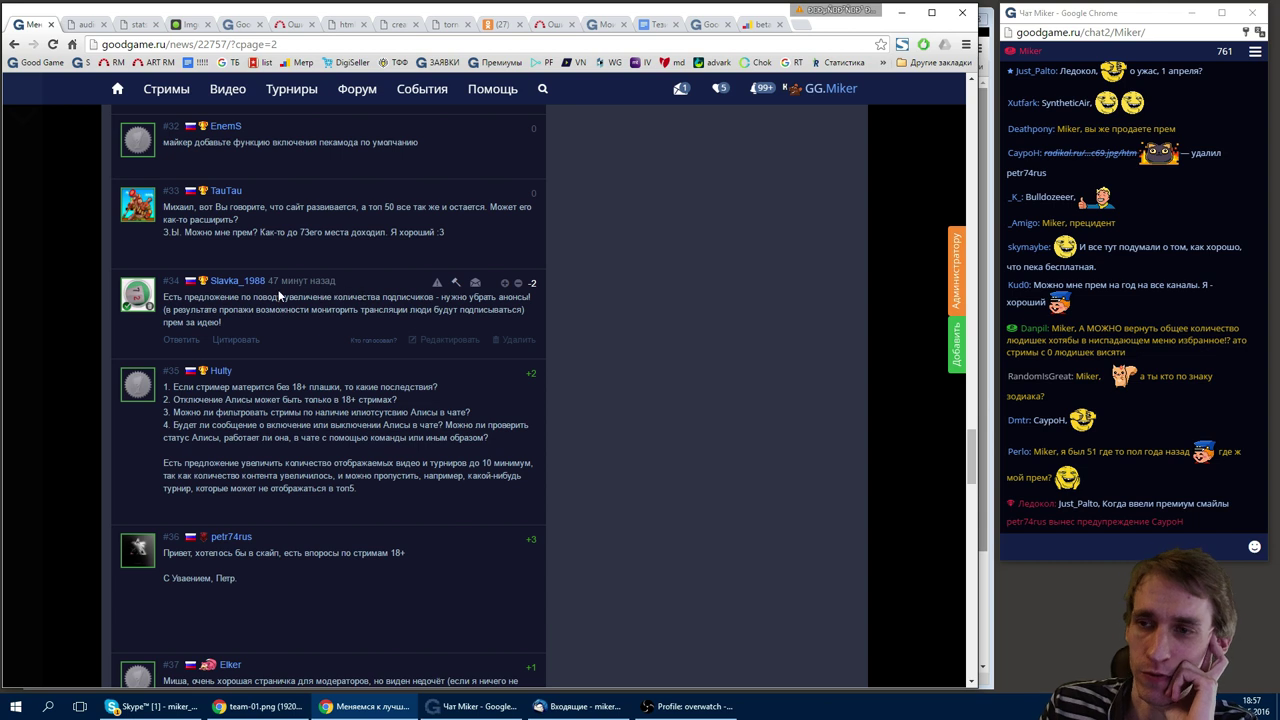
{"action": "double_click", "coordinate": [309, 297]}
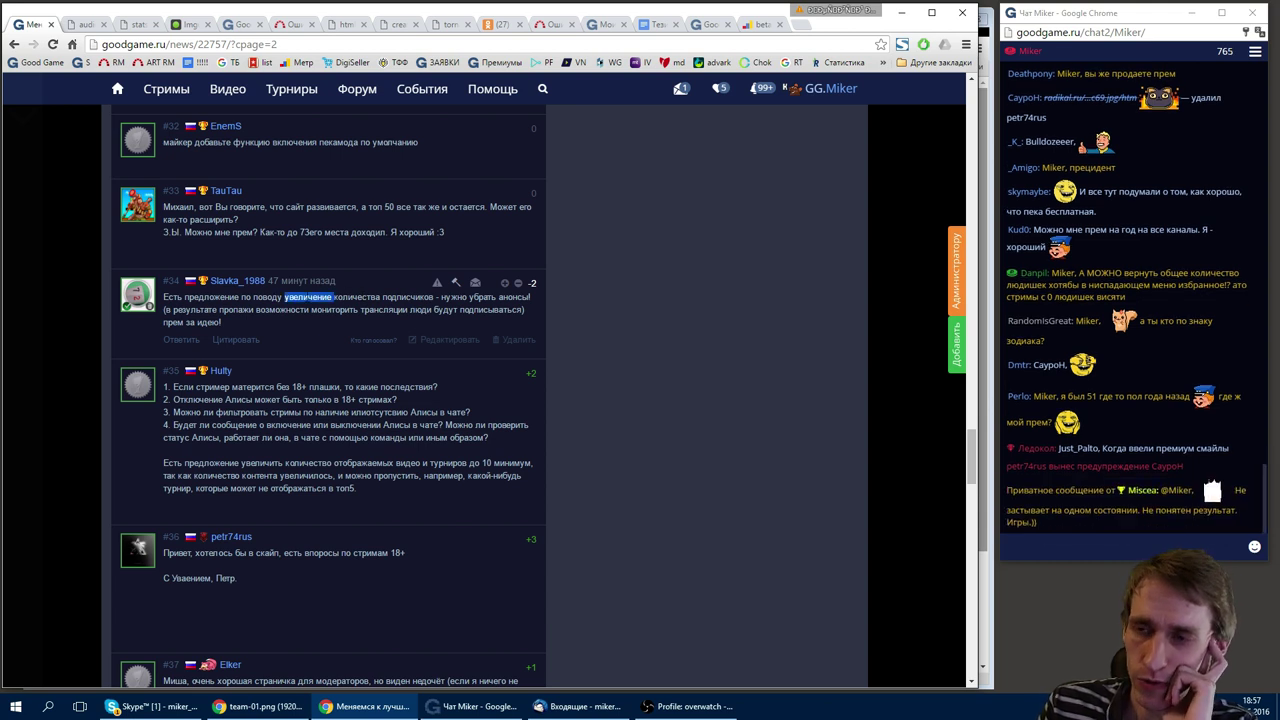
{"action": "double_click", "coordinate": [268, 297]}
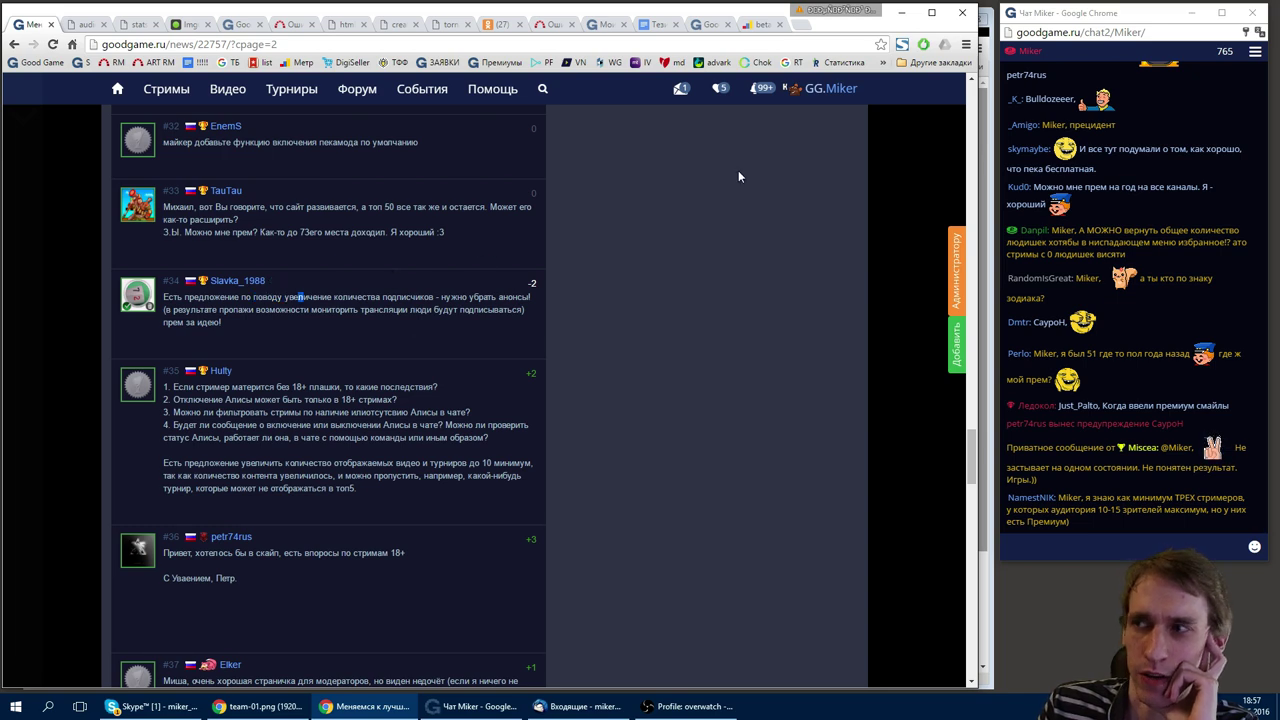
{"action": "left_click", "coordinate": [720, 88]}
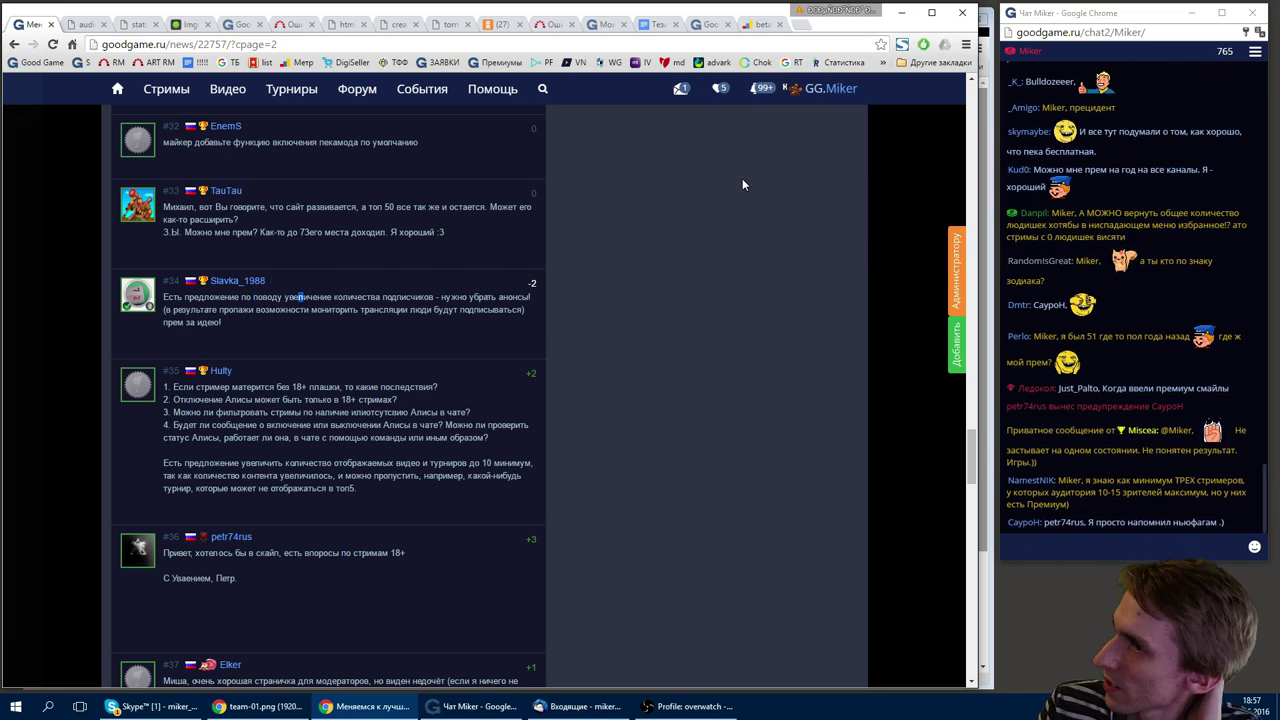
{"action": "triple_click", "coordinate": [240, 324]}
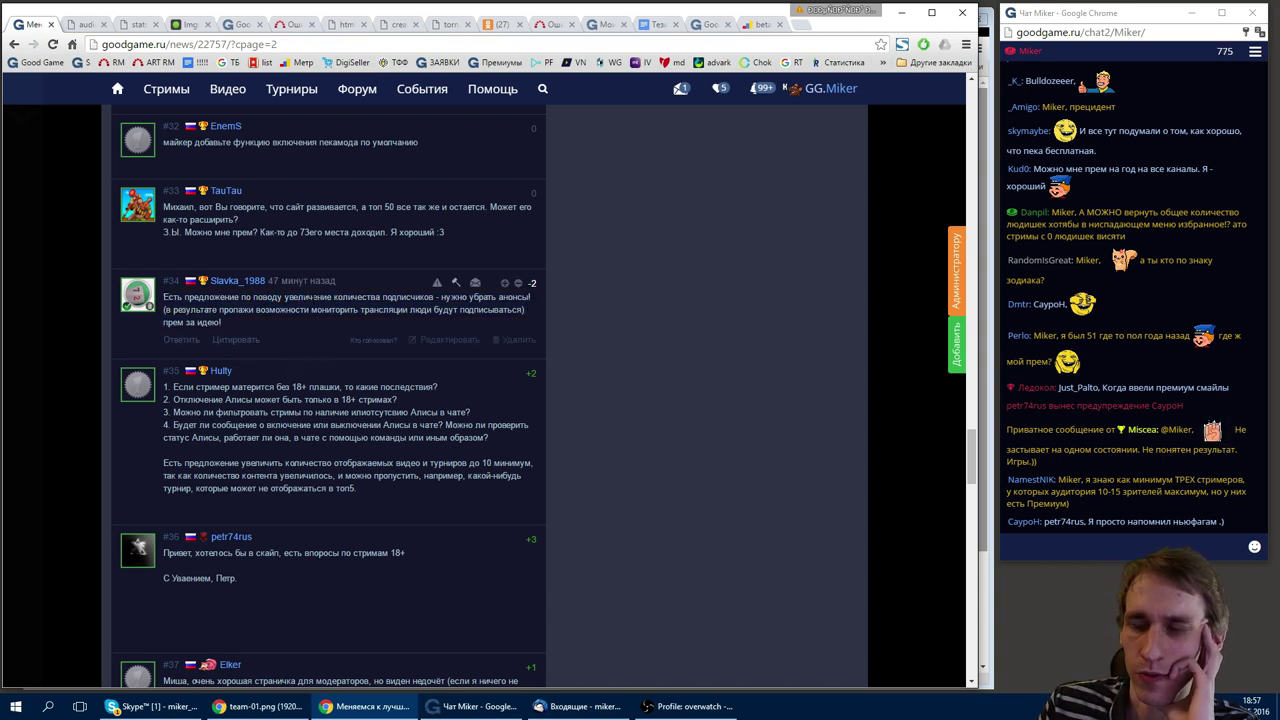
{"action": "double_click", "coordinate": [308, 297]}
{"action": "double_click", "coordinate": [408, 297]}
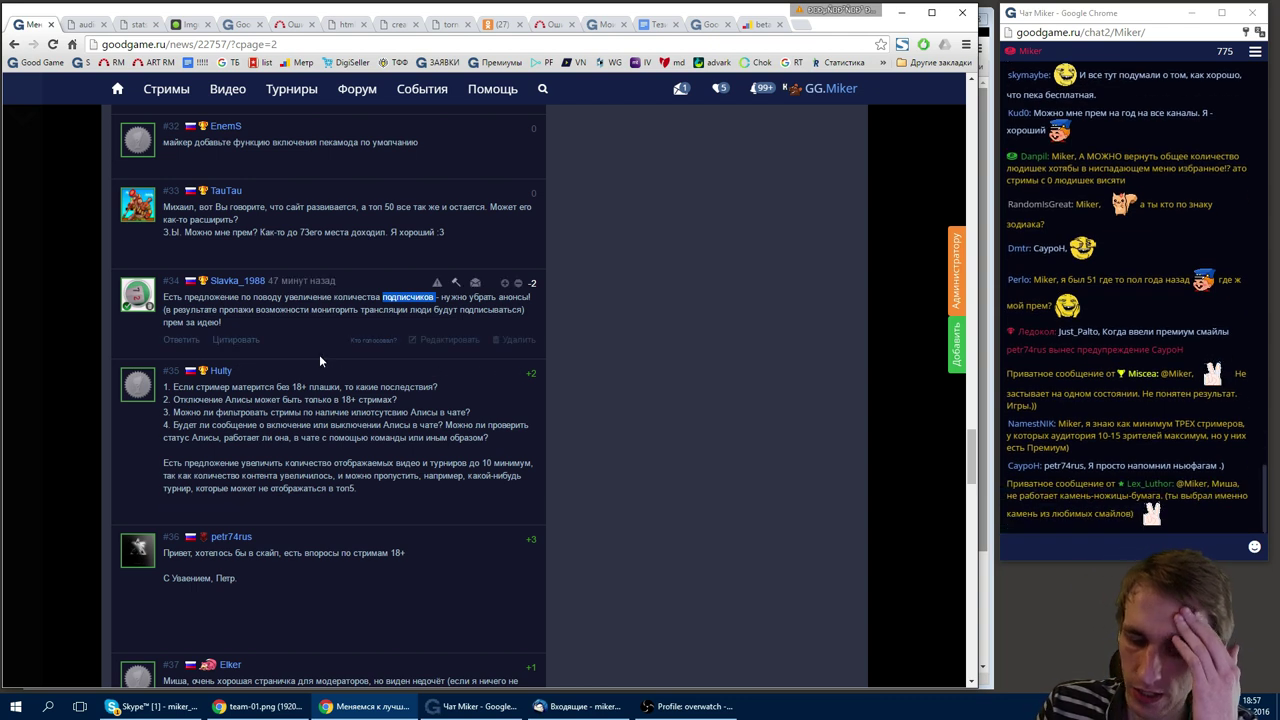
{"action": "left_click_drag", "start_coordinate": [245, 320], "coordinate": [160, 279]}
{"action": "left_click", "coordinate": [232, 297]}
{"action": "double_click", "coordinate": [308, 297]}
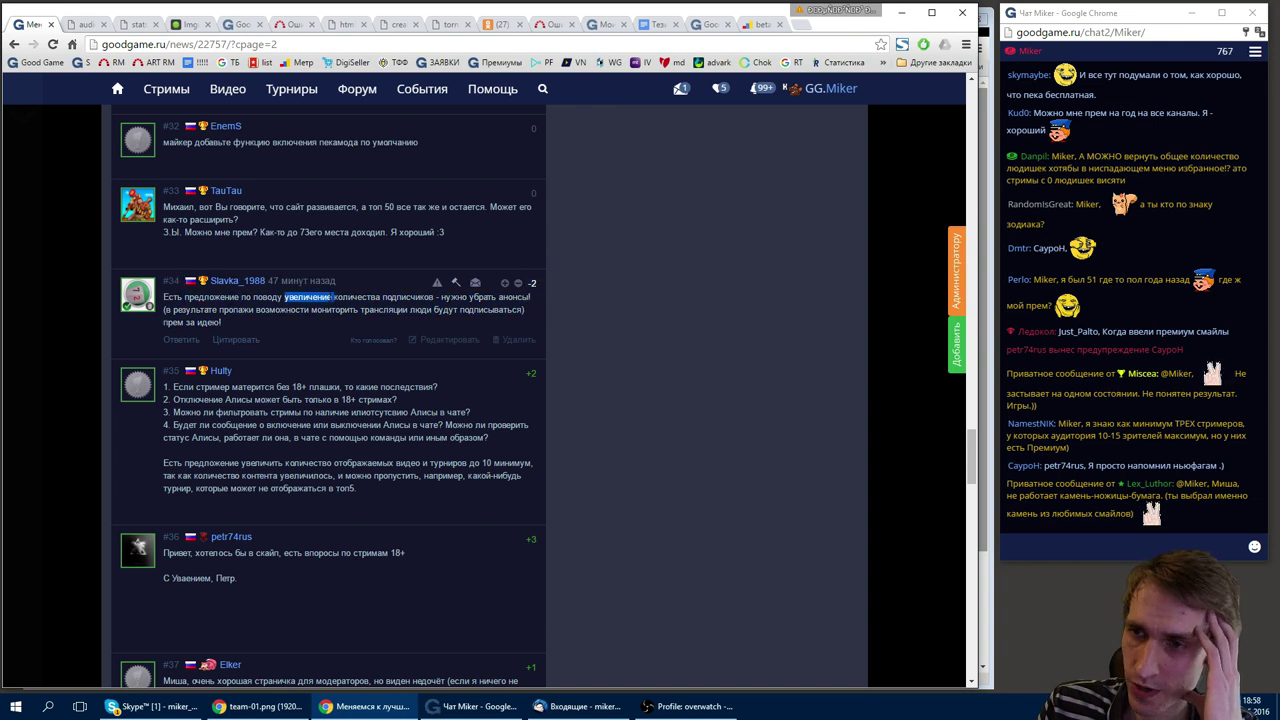
{"action": "left_click", "coordinate": [381, 297]}
{"action": "double_click", "coordinate": [482, 297]}
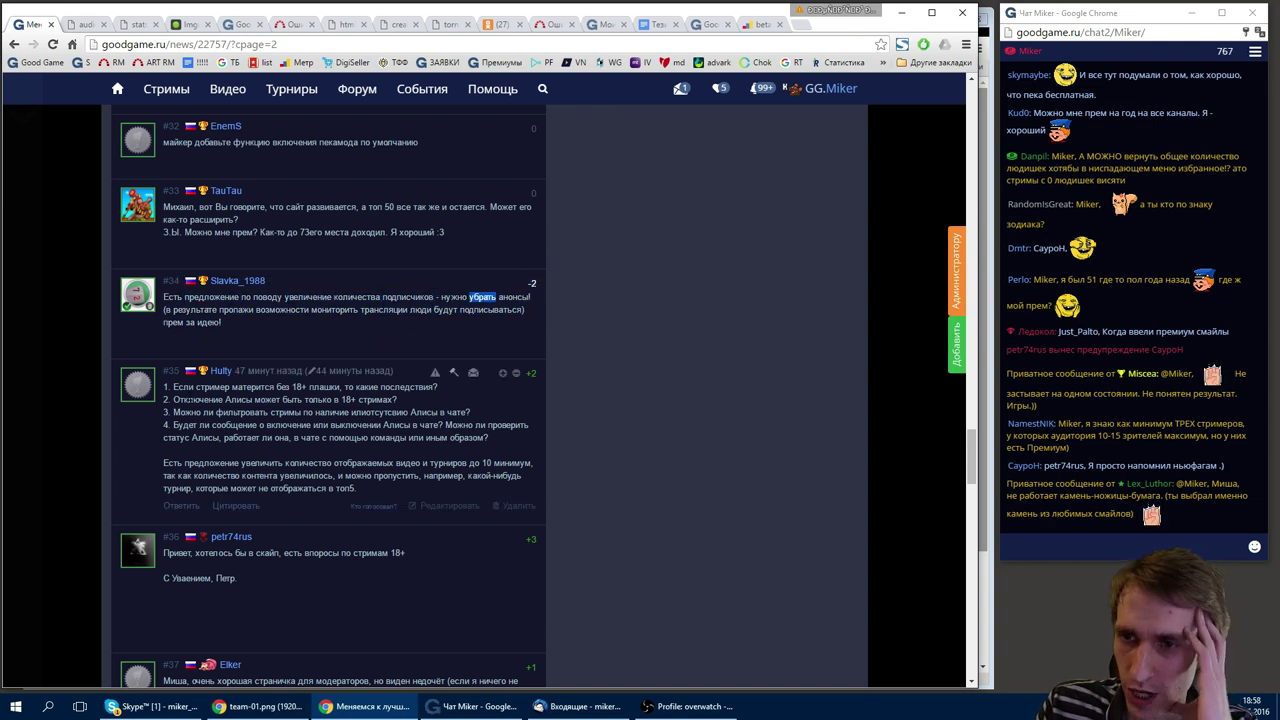
{"action": "left_click", "coordinate": [165, 393]}
{"action": "left_click_drag", "start_coordinate": [165, 393], "coordinate": [435, 386]}
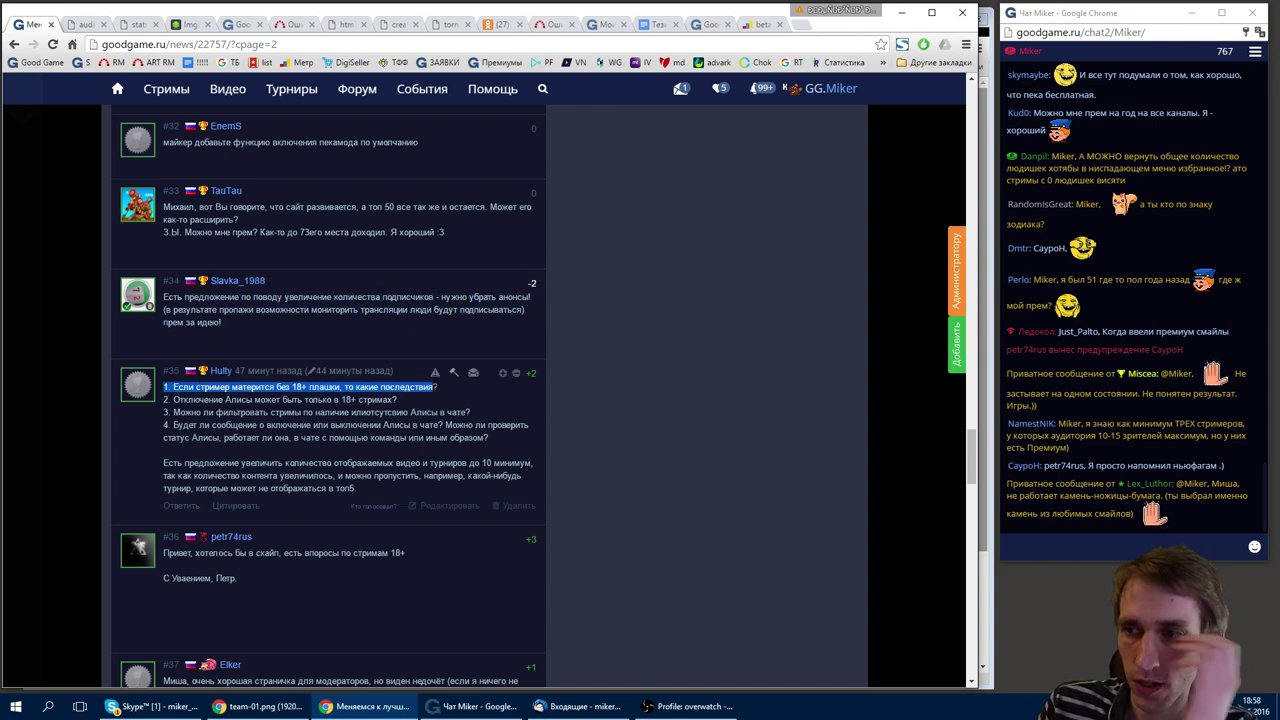
{"action": "left_click_drag", "start_coordinate": [163, 207], "coordinate": [222, 219]}
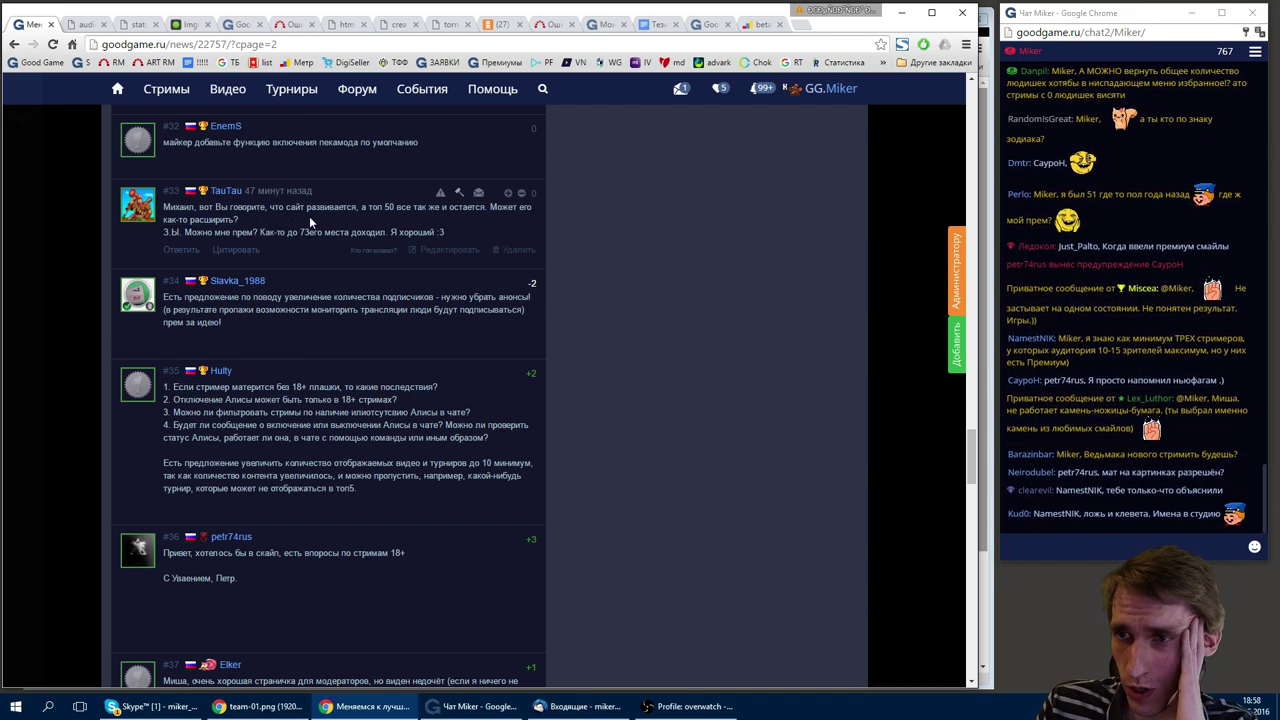
{"action": "left_click", "coordinate": [306, 281]}
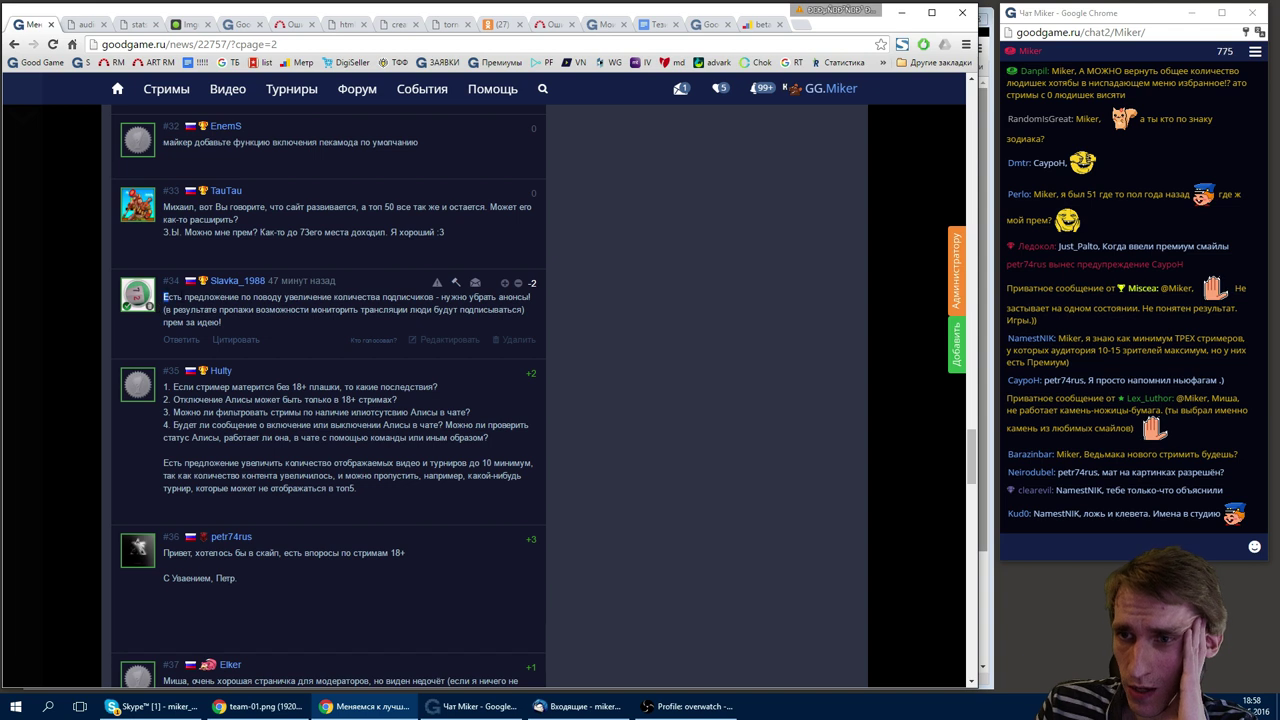
{"action": "left_click_drag", "start_coordinate": [164, 297], "coordinate": [224, 323]}
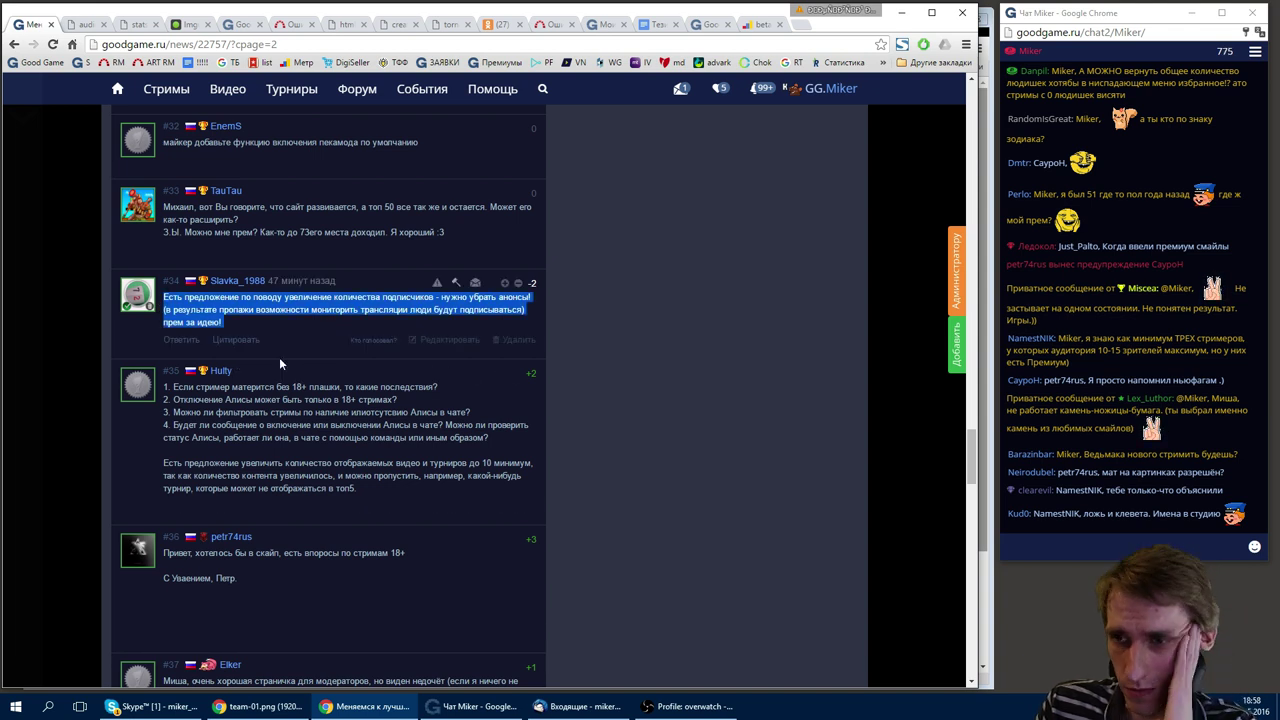
{"action": "left_click_drag", "start_coordinate": [362, 399], "coordinate": [172, 399]}
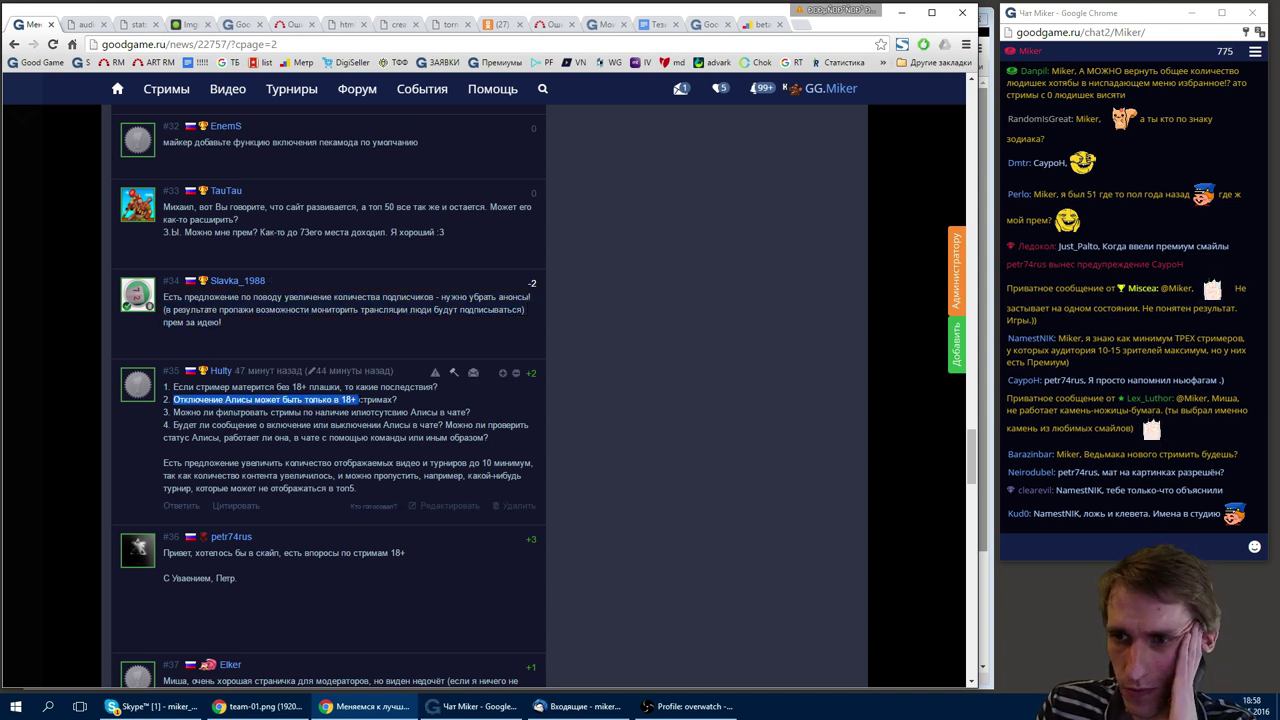
{"action": "left_click", "coordinate": [192, 398]}
{"action": "left_click", "coordinate": [284, 387]}
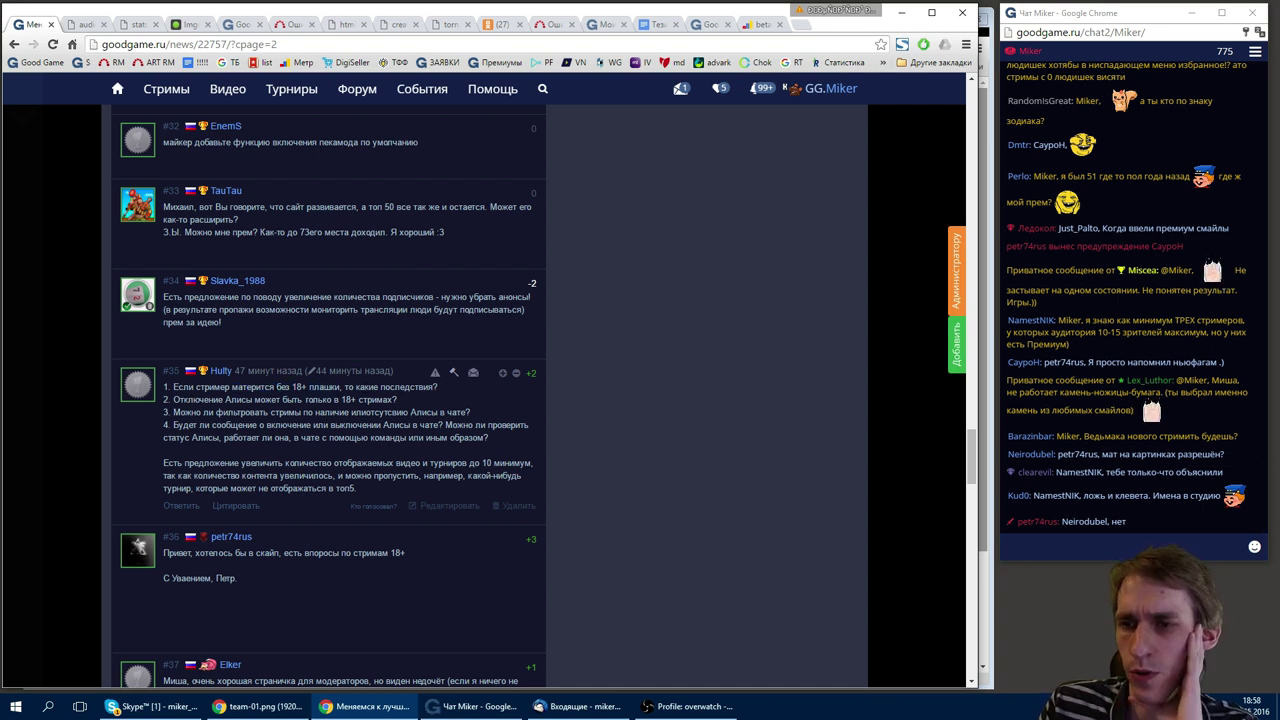
{"action": "left_click_drag", "start_coordinate": [172, 399], "coordinate": [326, 399]}
{"action": "left_click", "coordinate": [452, 397]}
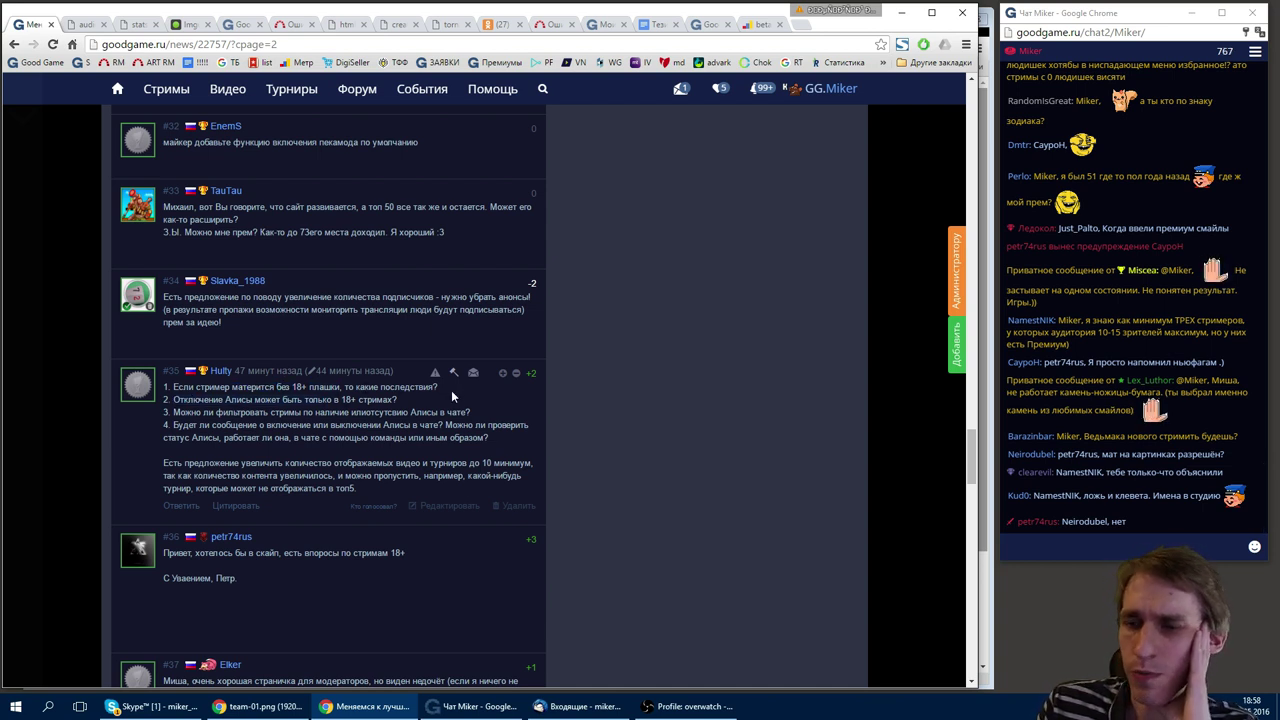
{"action": "left_click_drag", "start_coordinate": [448, 393], "coordinate": [172, 387]}
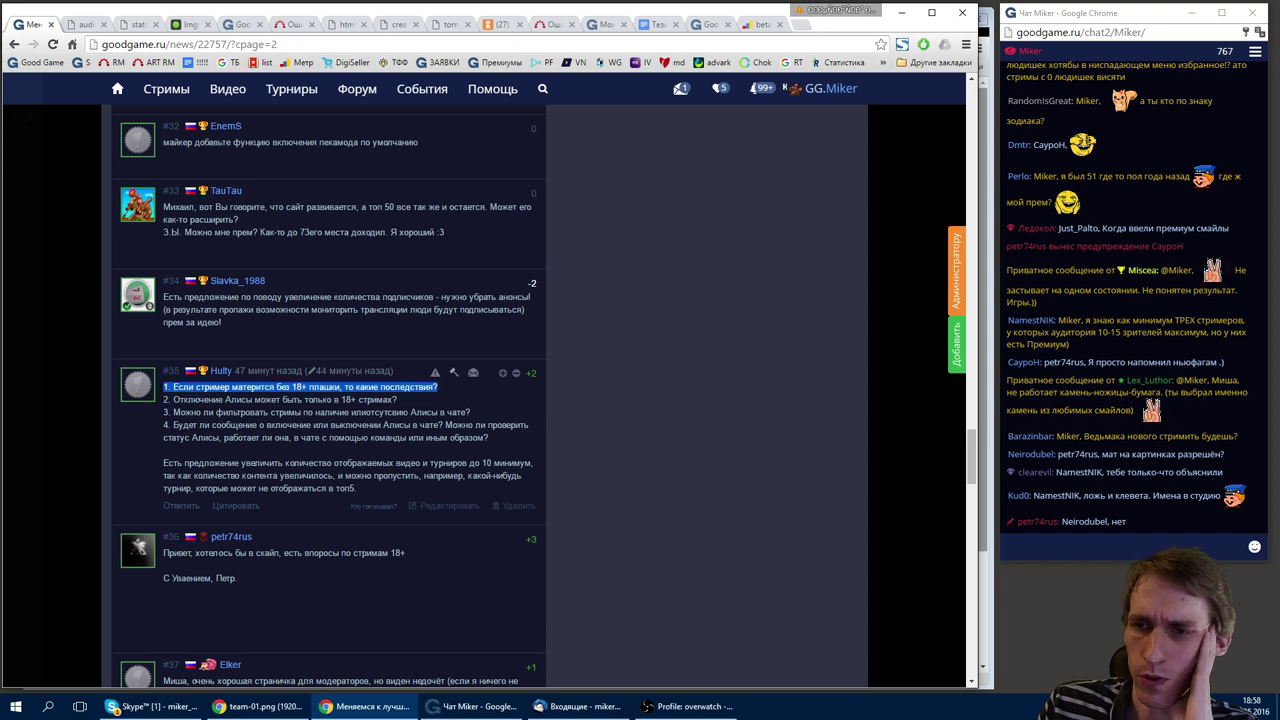
{"action": "left_click", "coordinate": [244, 399]}
{"action": "double_click", "coordinate": [255, 387]}
{"action": "double_click", "coordinate": [324, 387]}
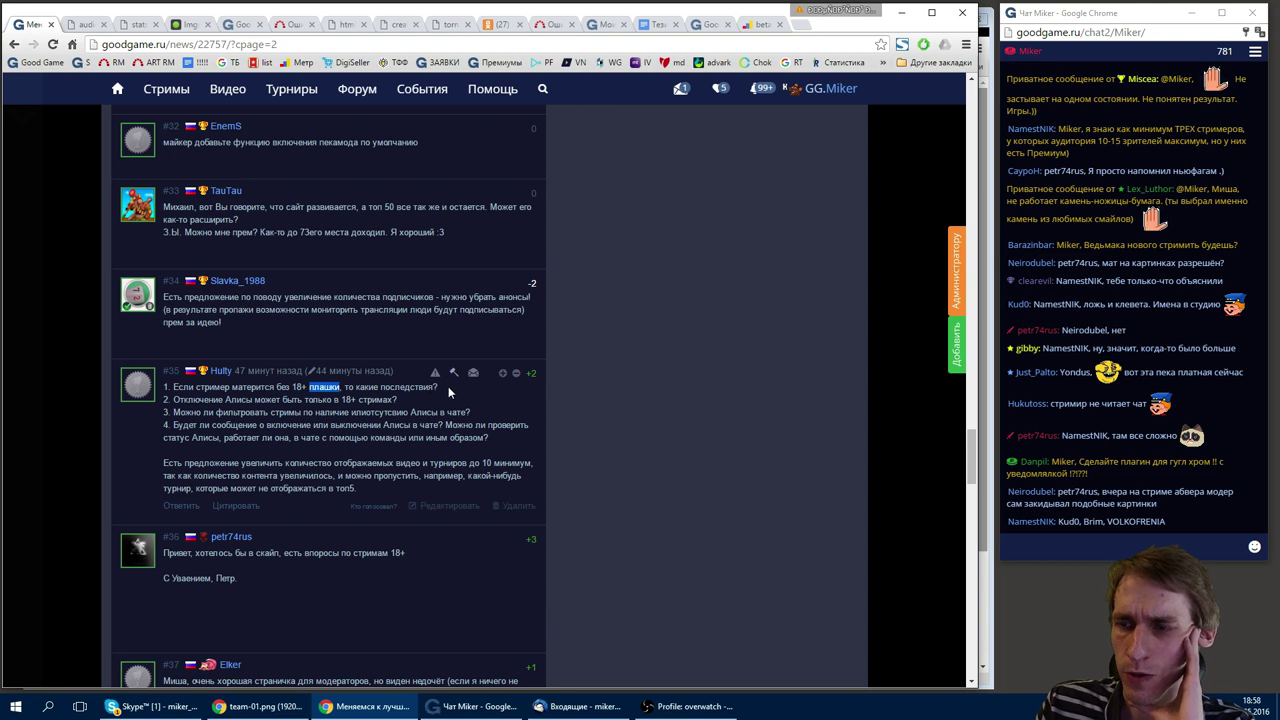
{"action": "mouse_move", "coordinate": [163, 399]}
{"action": "left_mouse_down"}
{"action": "mouse_move", "coordinate": [352, 400]}
{"action": "mouse_move", "coordinate": [173, 386]}
{"action": "left_mouse_up"}
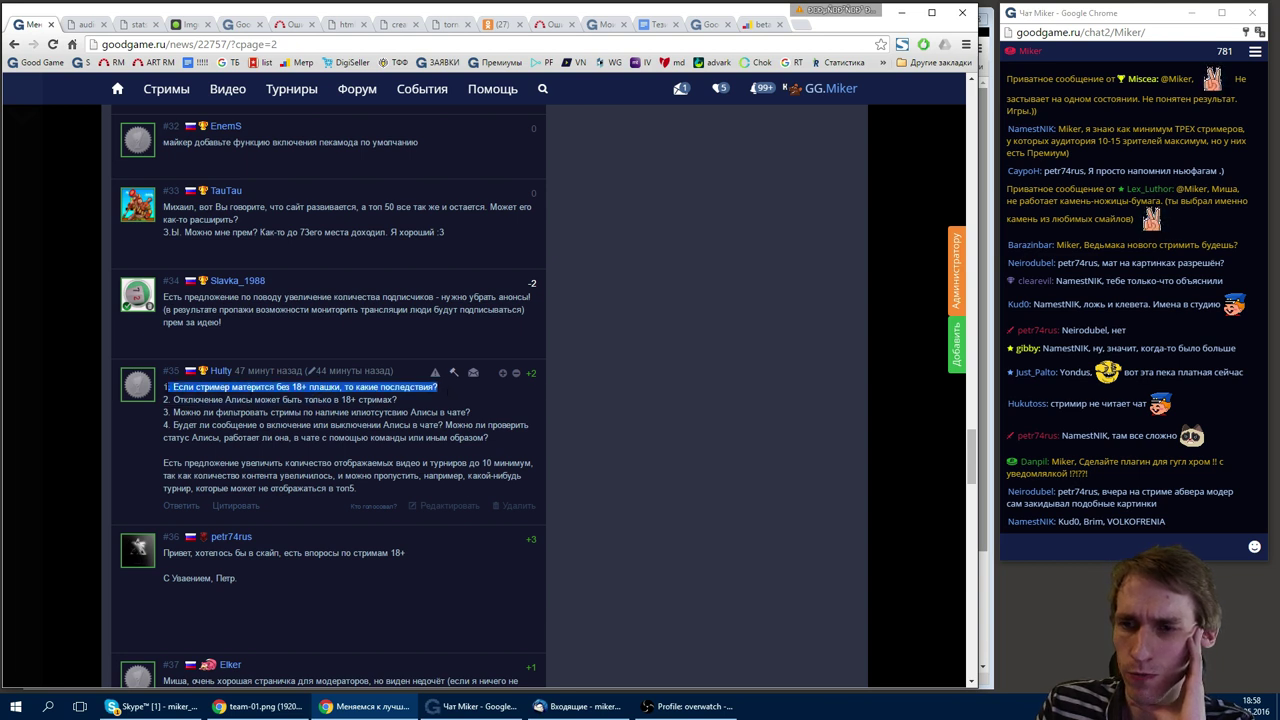
{"action": "double_click", "coordinate": [324, 387]}
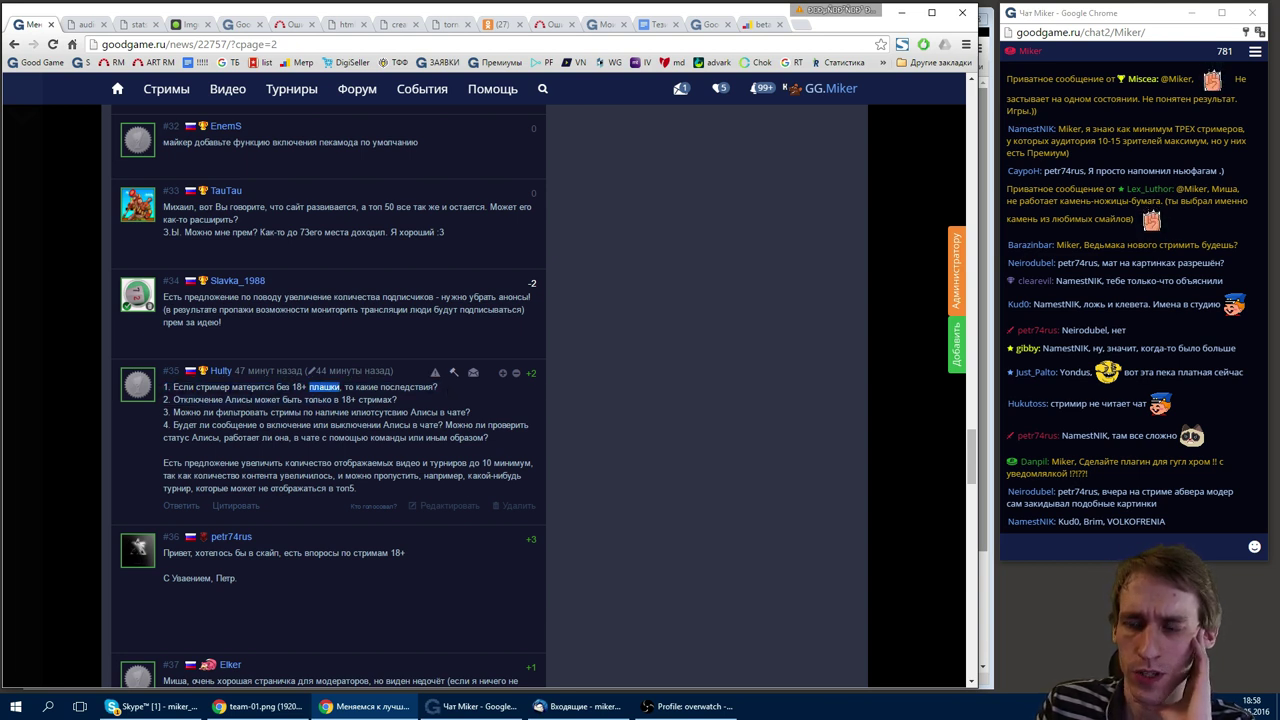
{"action": "double_click", "coordinate": [349, 387]}
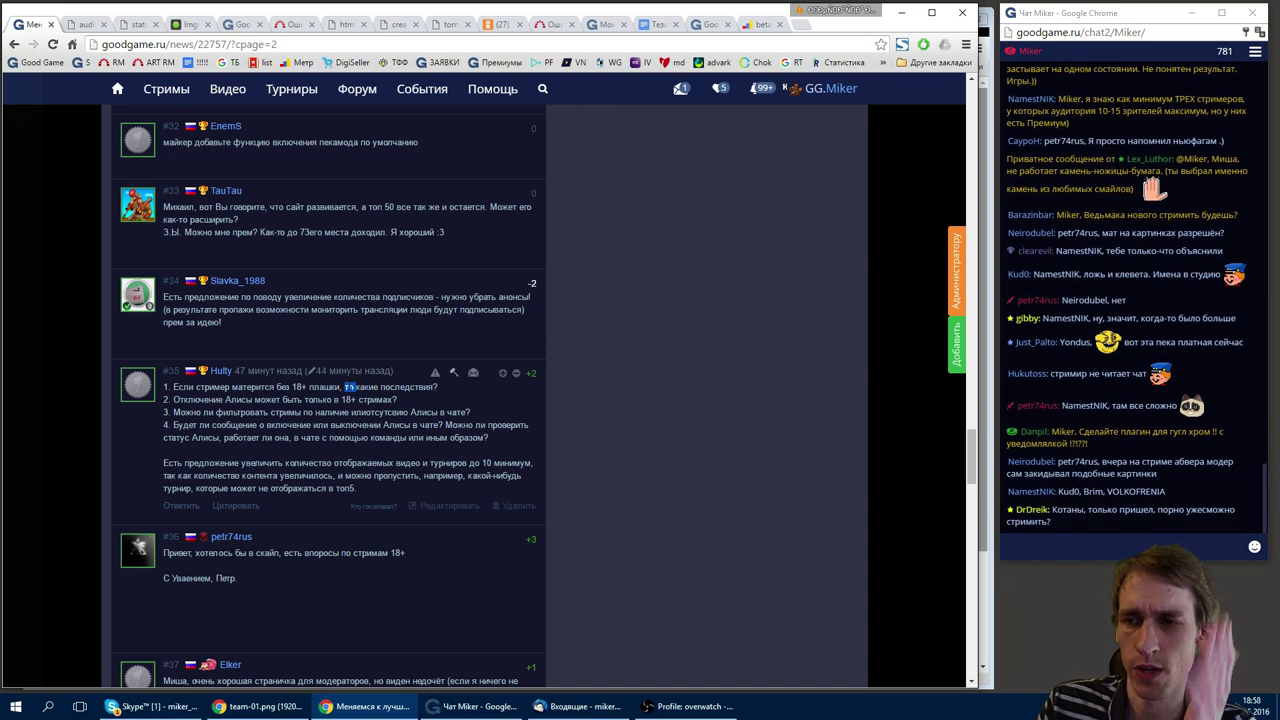
{"action": "left_click", "coordinate": [351, 387]}
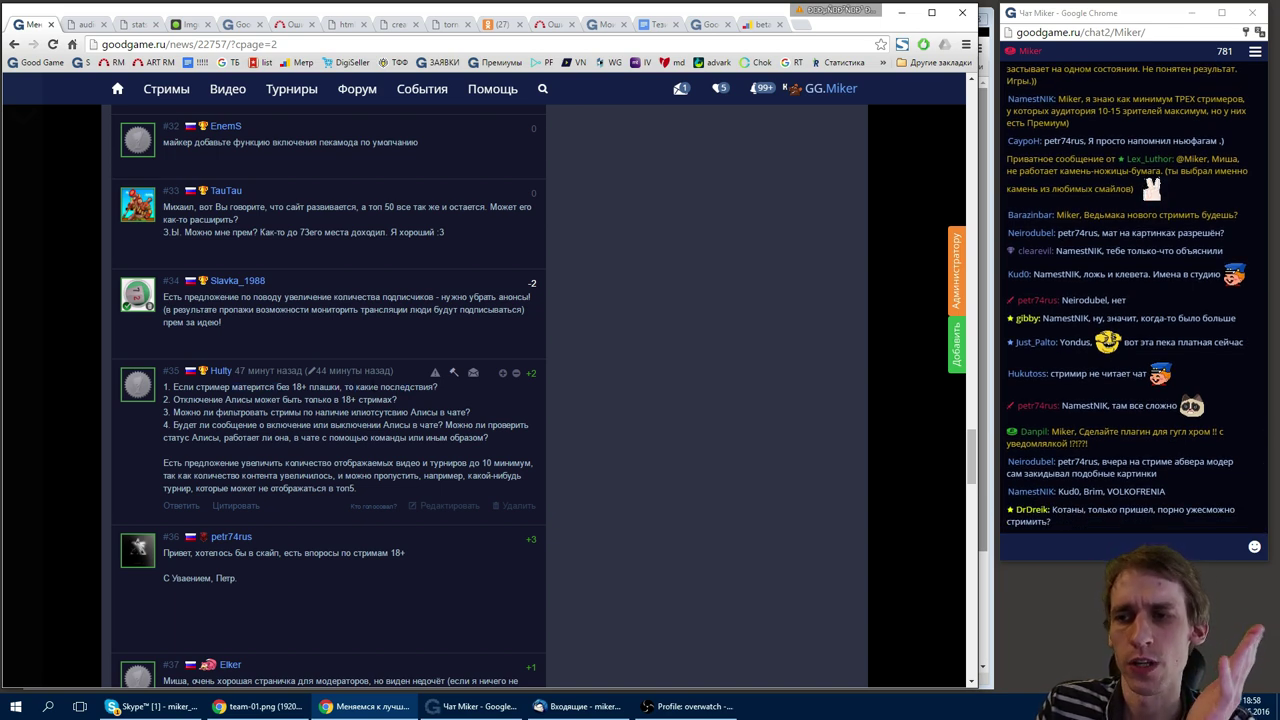
{"action": "double_click", "coordinate": [405, 387]}
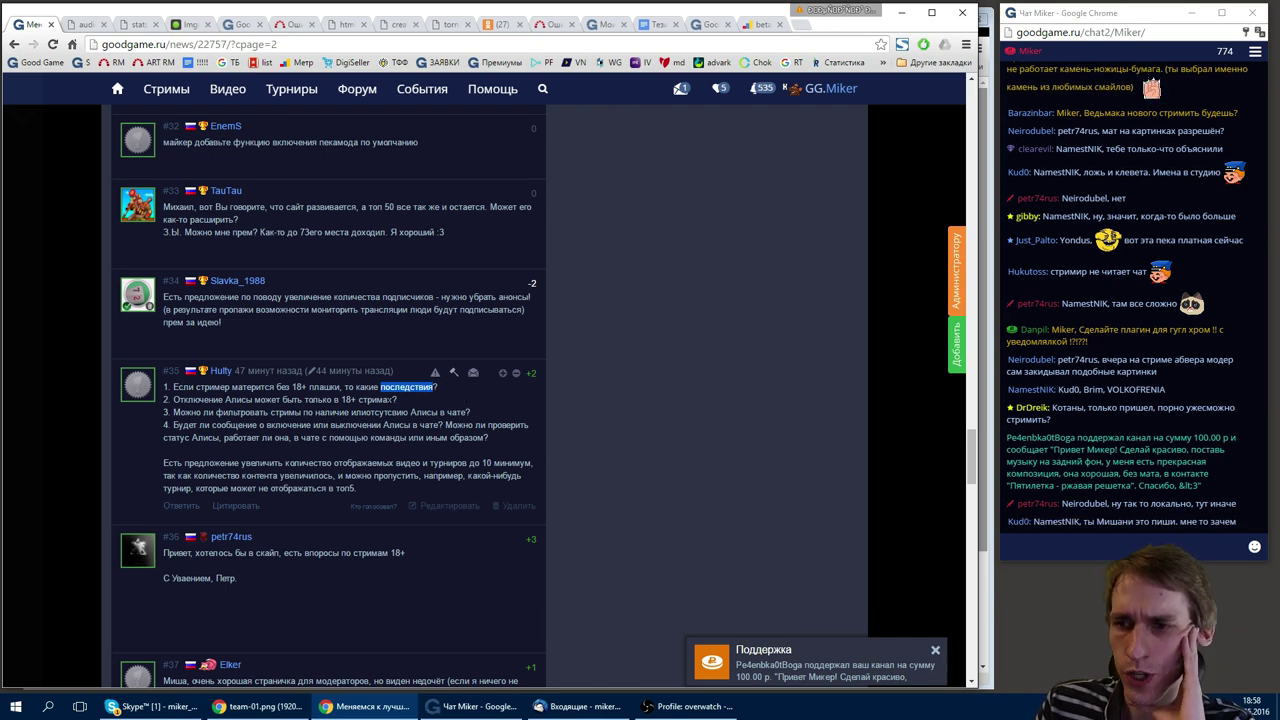
{"action": "left_click_drag", "start_coordinate": [406, 401], "coordinate": [175, 400]}
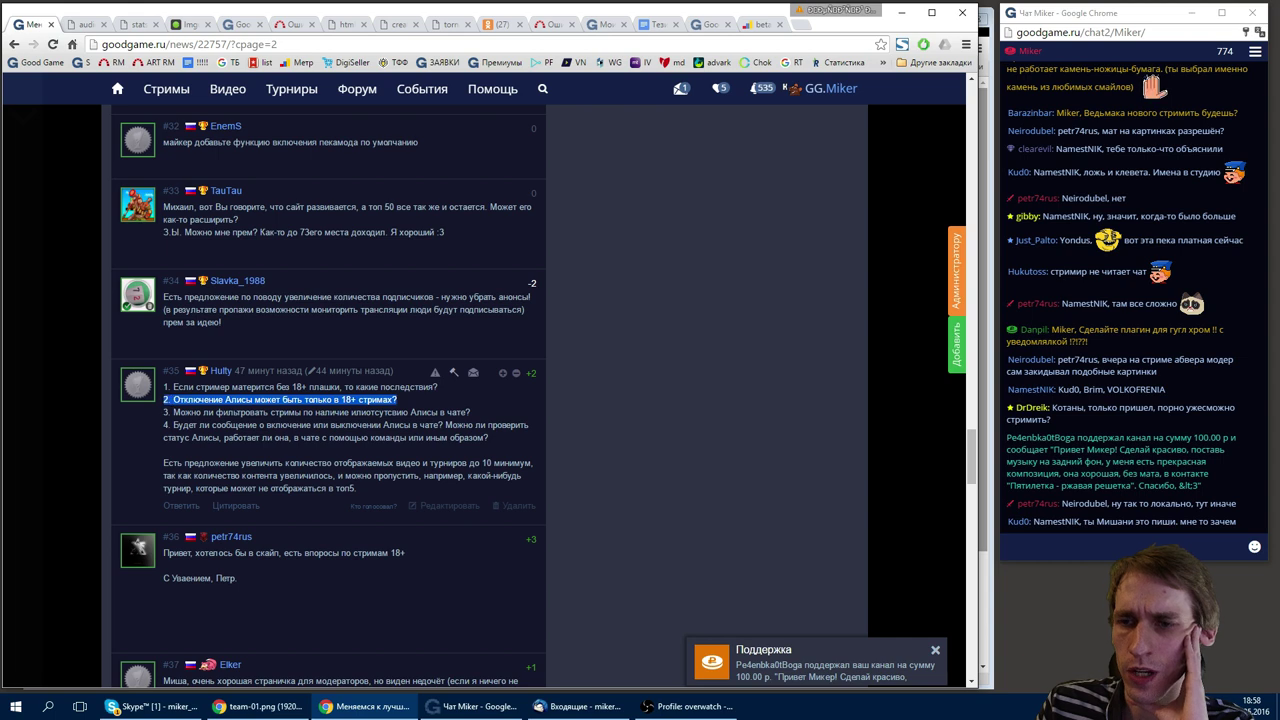
{"action": "left_click", "coordinate": [175, 400]}
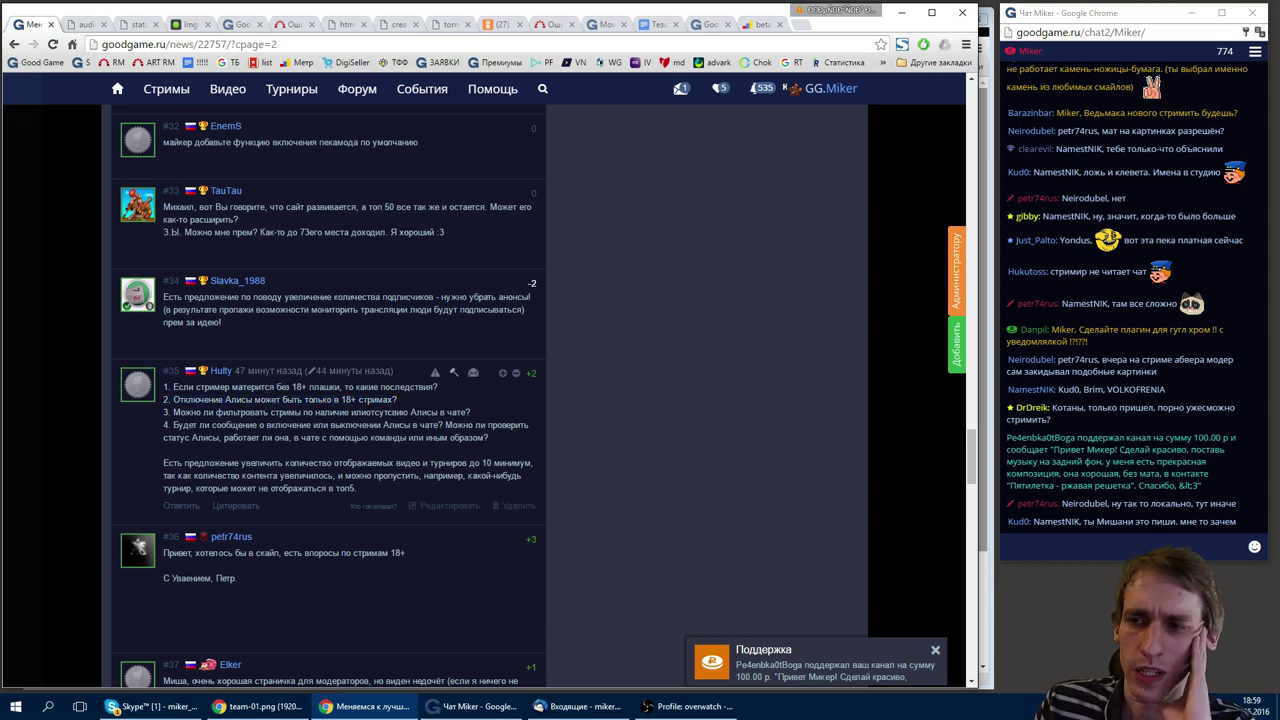
{"action": "left_click_drag", "start_coordinate": [400, 401], "coordinate": [162, 401]}
{"action": "left_click", "coordinate": [170, 401]}
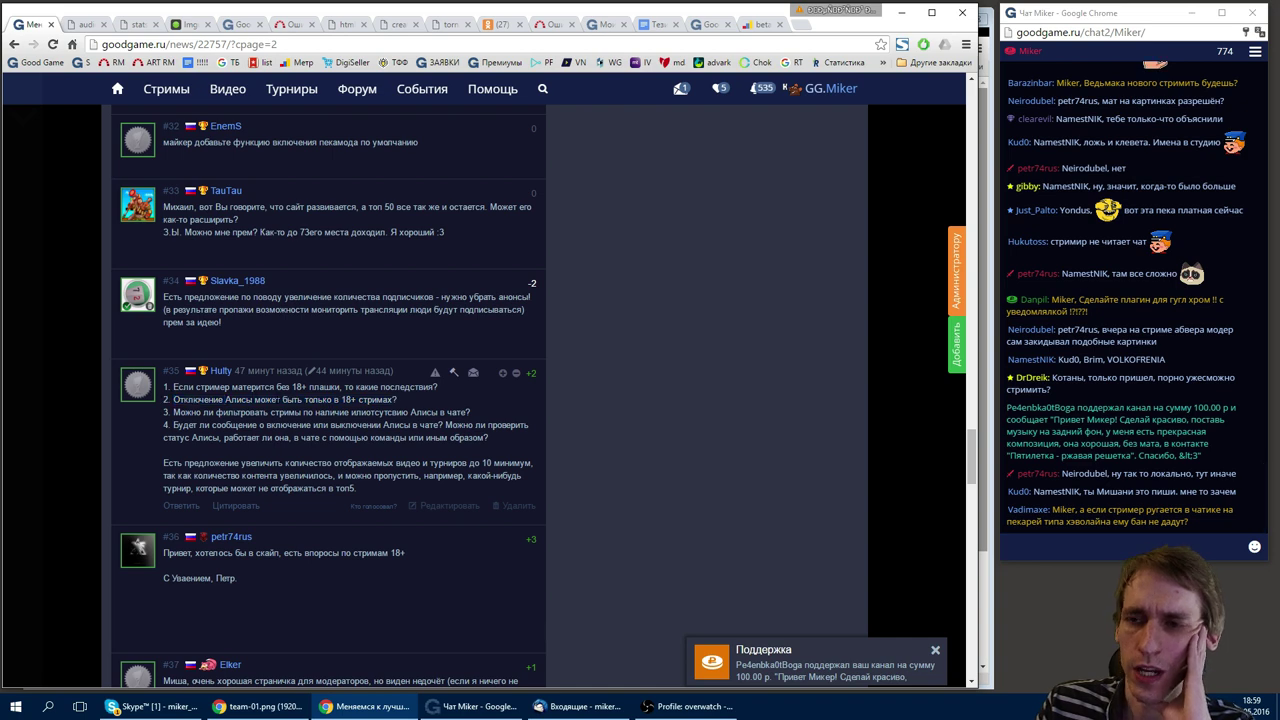
{"action": "double_click", "coordinate": [320, 399]}
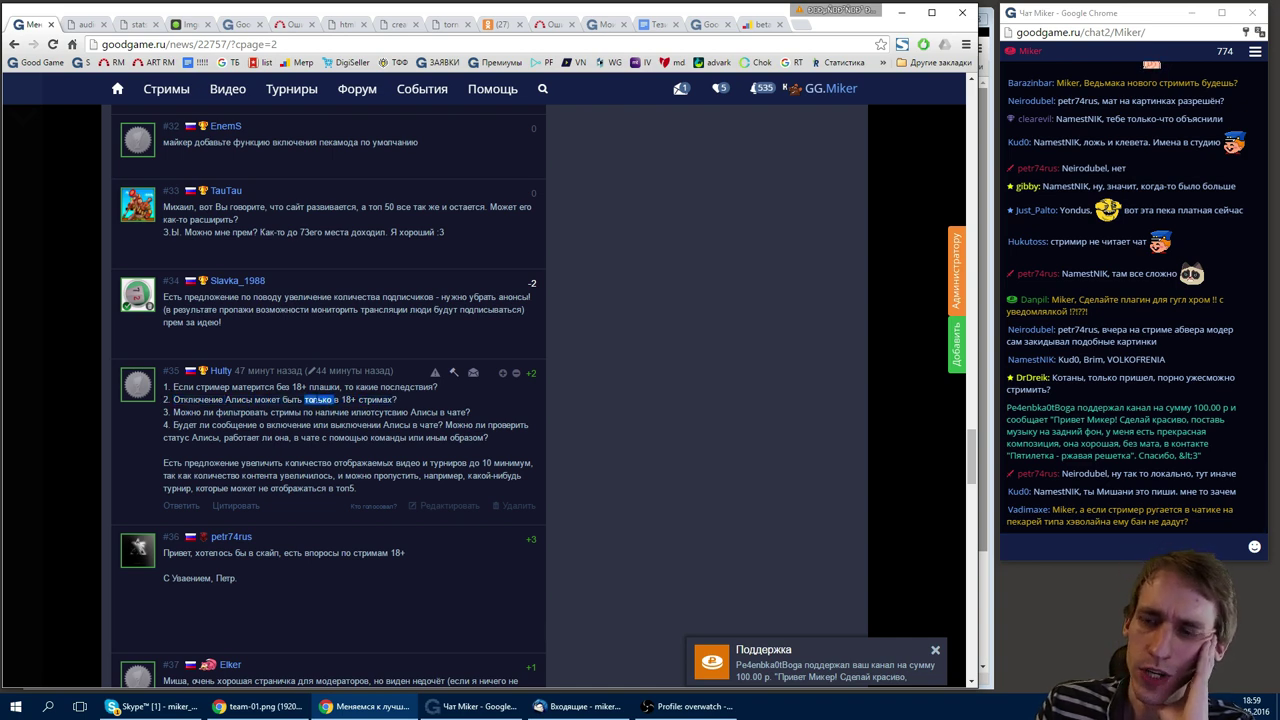
{"action": "double_click", "coordinate": [293, 399]}
{"action": "double_click", "coordinate": [320, 399]}
{"action": "double_click", "coordinate": [375, 399]}
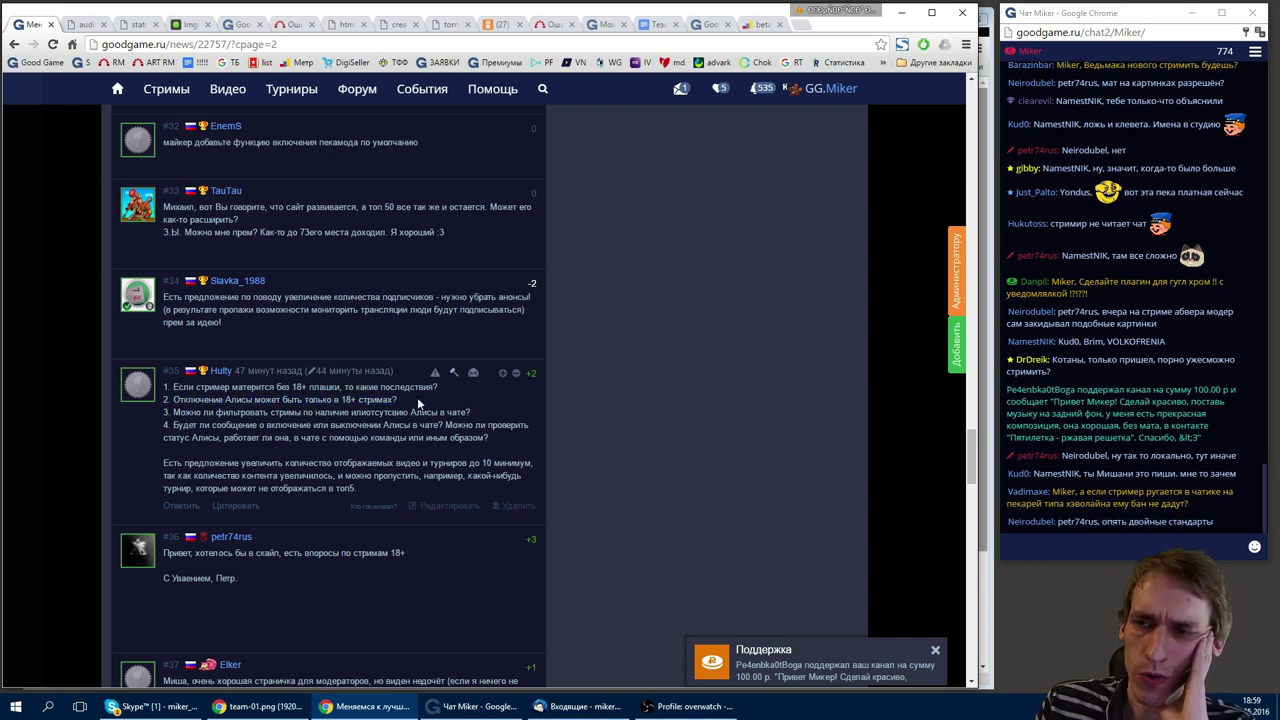
{"action": "left_click_drag", "start_coordinate": [417, 399], "coordinate": [163, 399]}
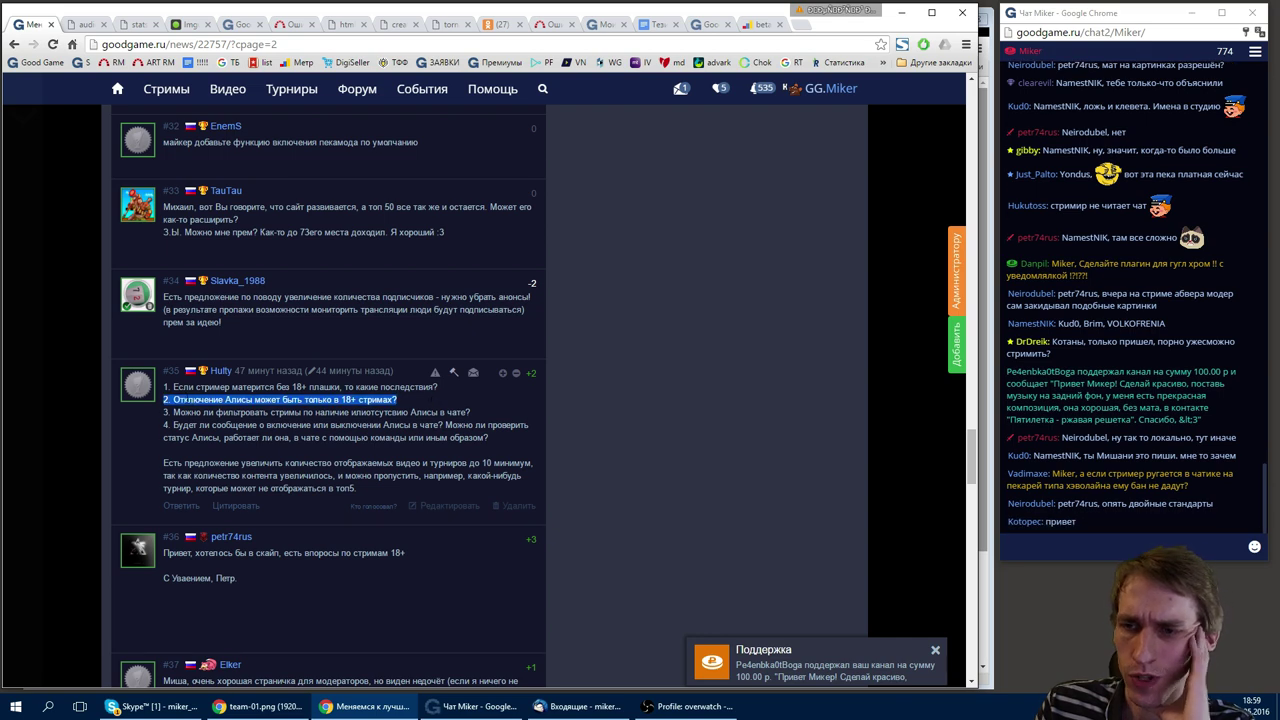
{"action": "double_click", "coordinate": [198, 399]}
{"action": "left_click", "coordinate": [282, 399]}
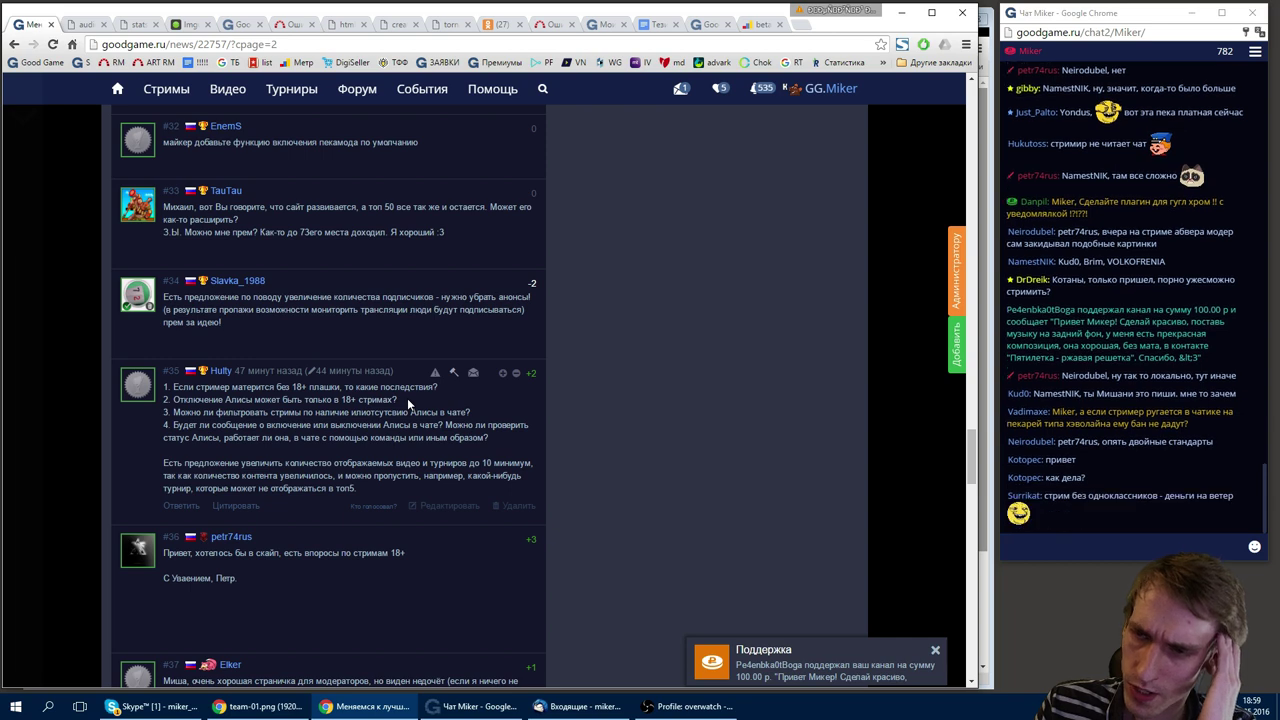
{"action": "left_click_drag", "start_coordinate": [407, 398], "coordinate": [168, 399]}
{"action": "left_click", "coordinate": [168, 399]}
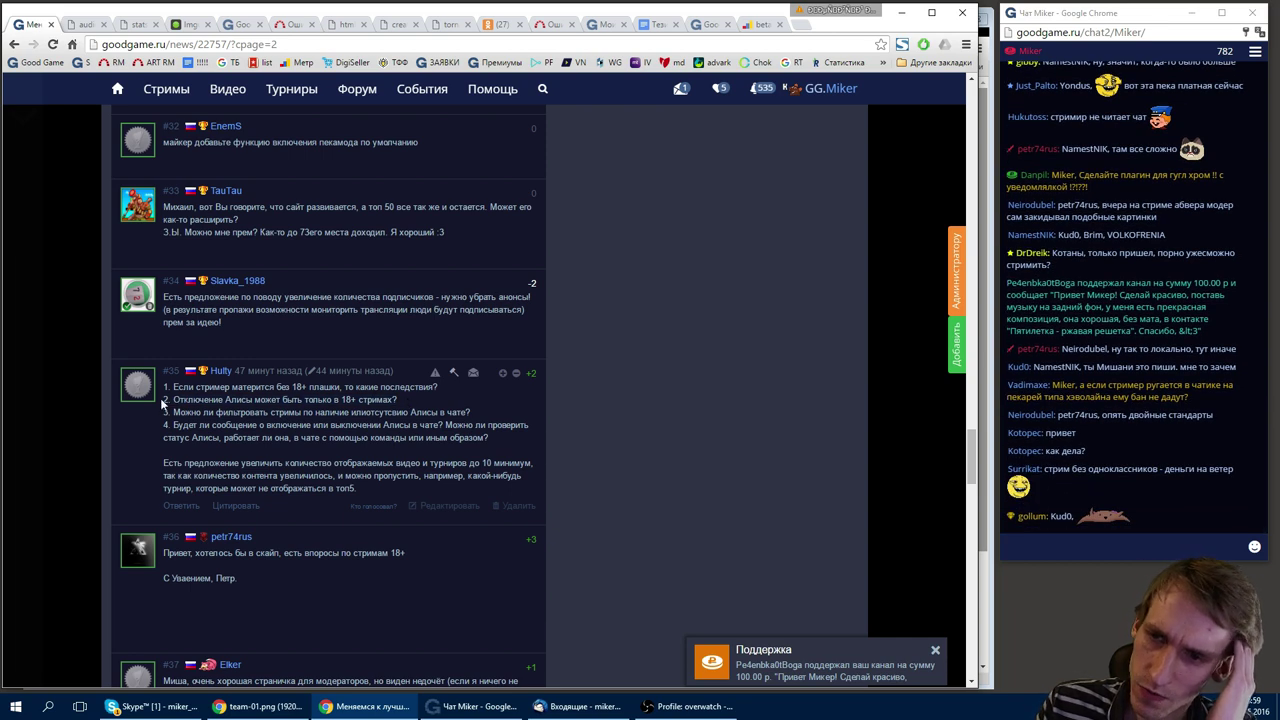
{"action": "left_click_drag", "start_coordinate": [186, 399], "coordinate": [314, 399]}
{"action": "left_click", "coordinate": [345, 400]}
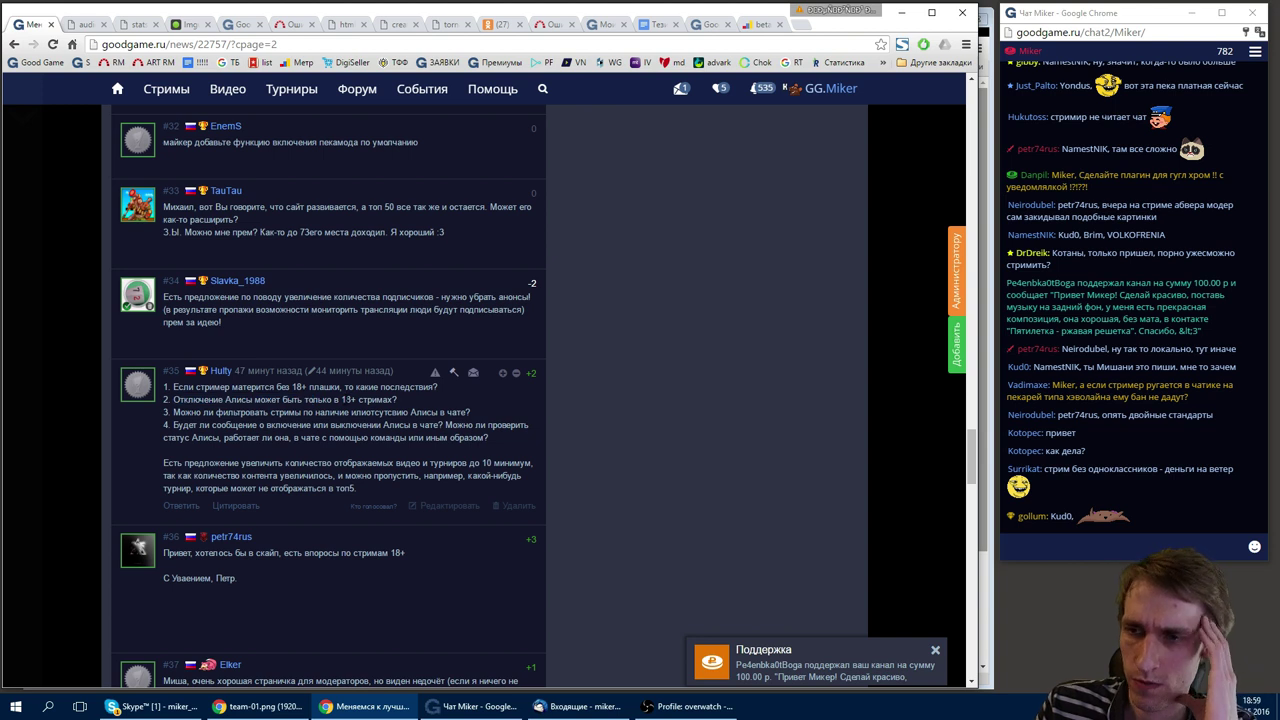
{"action": "left_click_drag", "start_coordinate": [228, 400], "coordinate": [398, 400]}
{"action": "left_click", "coordinate": [418, 403]}
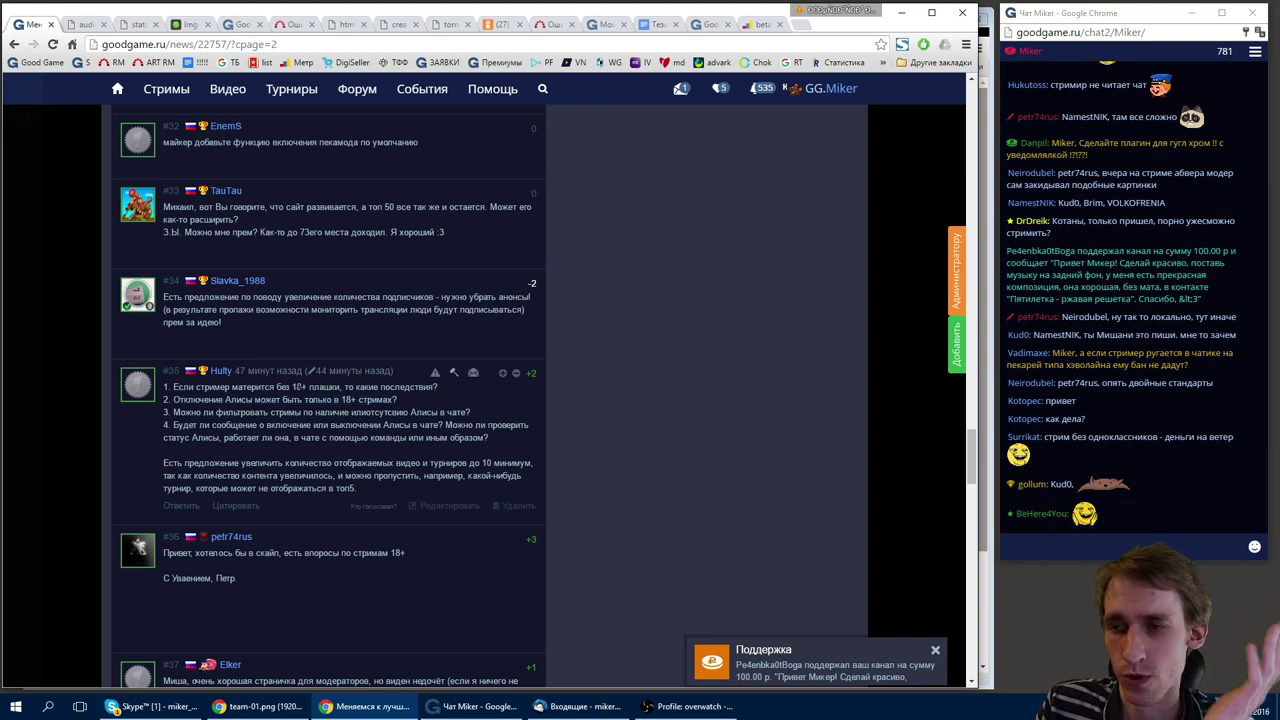
{"action": "left_click_drag", "start_coordinate": [163, 412], "coordinate": [479, 414]}
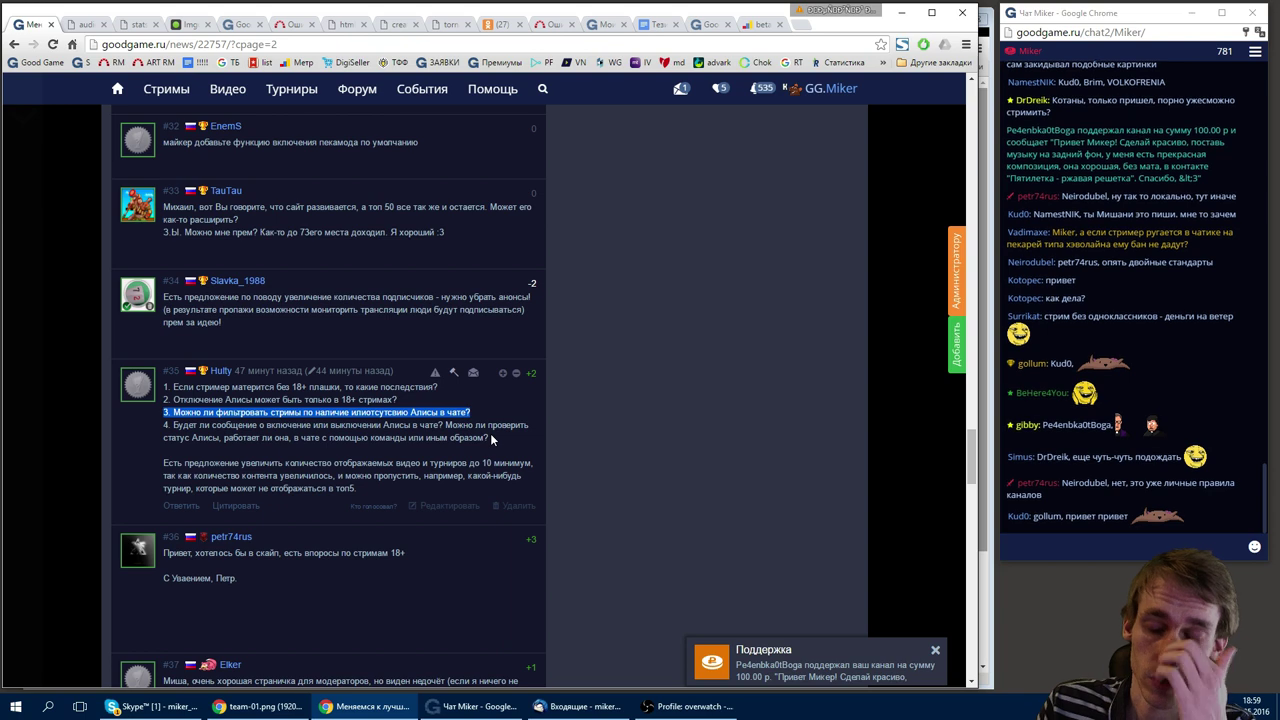
{"action": "double_click", "coordinate": [332, 412]}
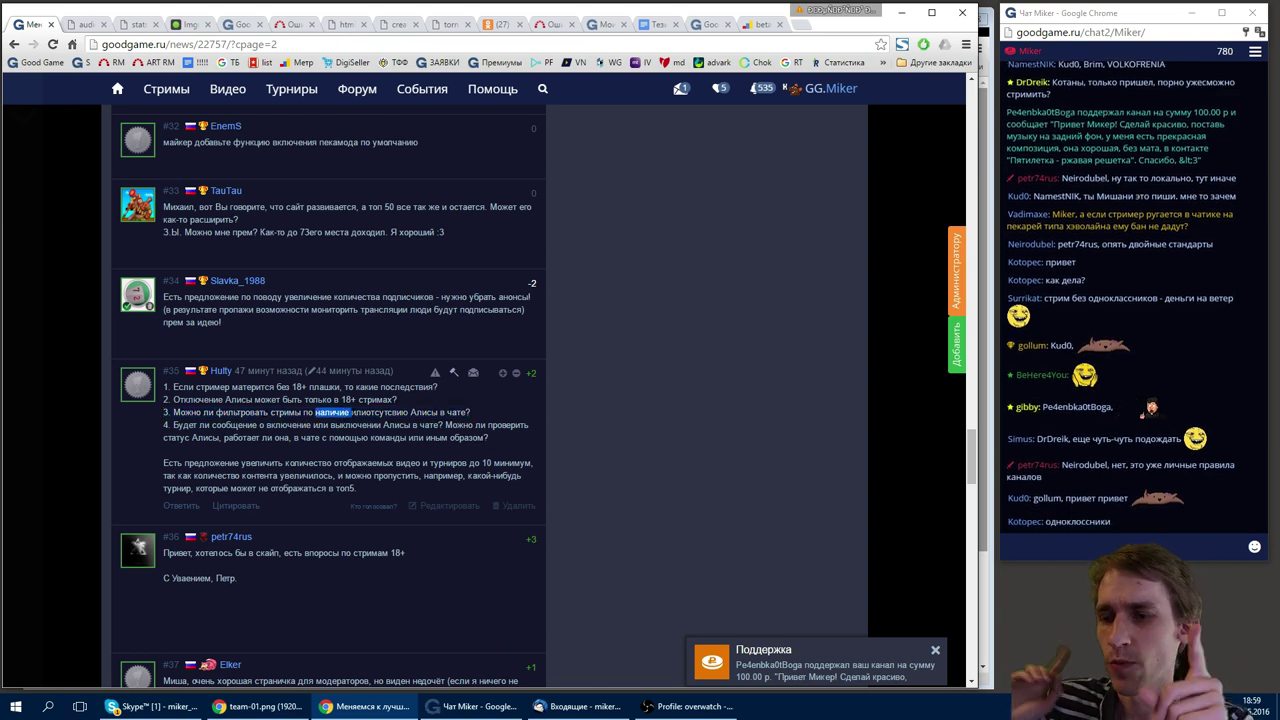
{"action": "left_click", "coordinate": [332, 412]}
{"action": "double_click", "coordinate": [380, 412]}
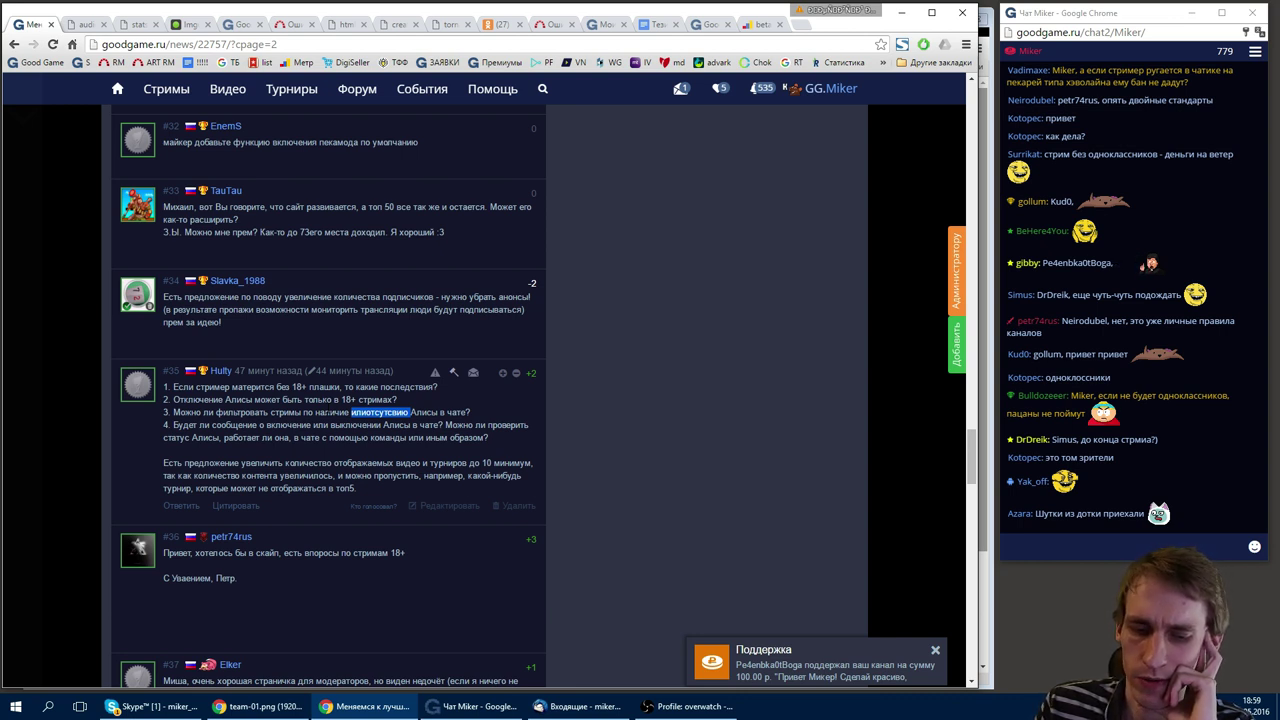
{"action": "left_click", "coordinate": [433, 424]}
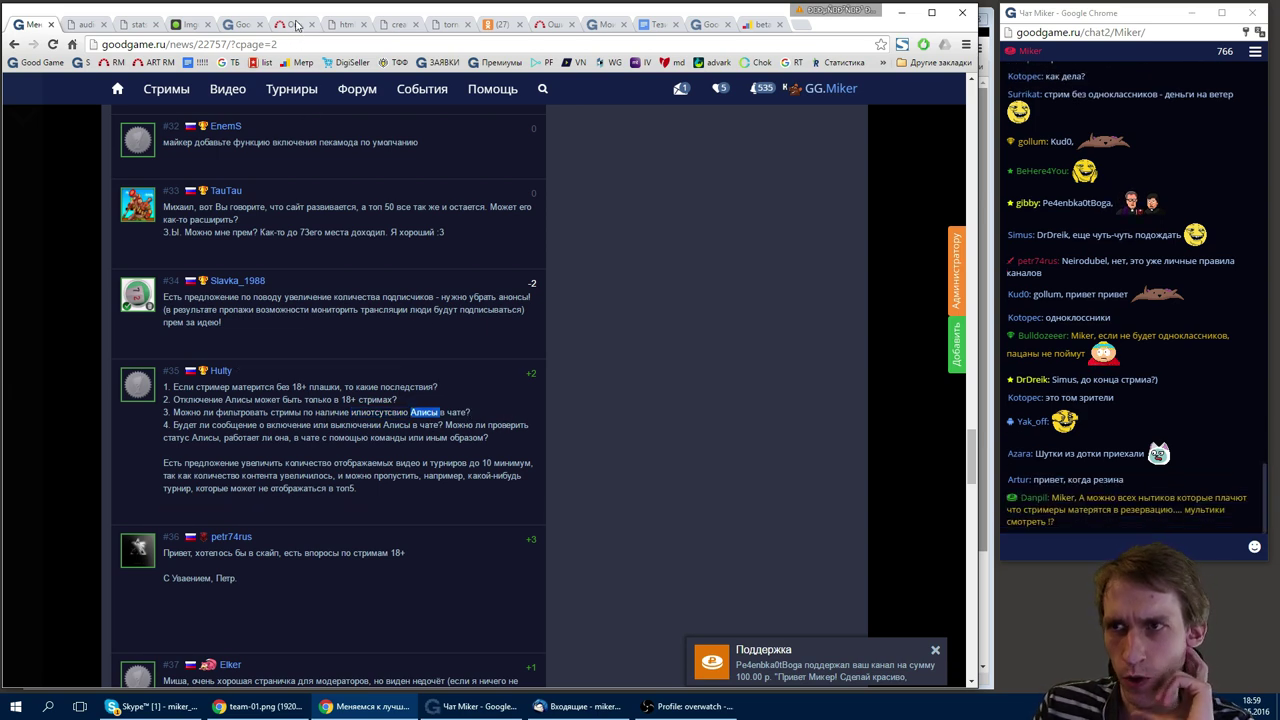
Step: Close the Redmine issue tabs #97359 and #97361 and return to the news comments
{"action": "left_click", "coordinate": [296, 24]}
{"action": "left_click", "coordinate": [545, 26]}
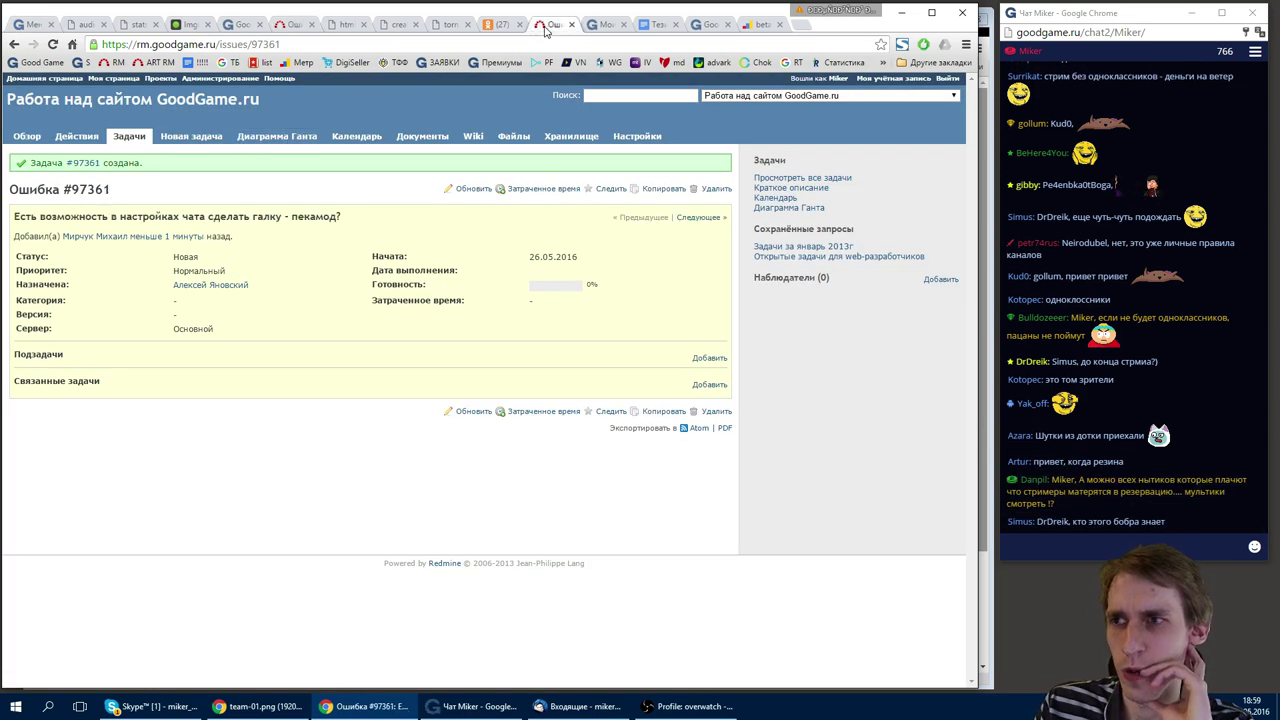
{"action": "left_click", "coordinate": [303, 24]}
{"action": "left_click", "coordinate": [312, 24]}
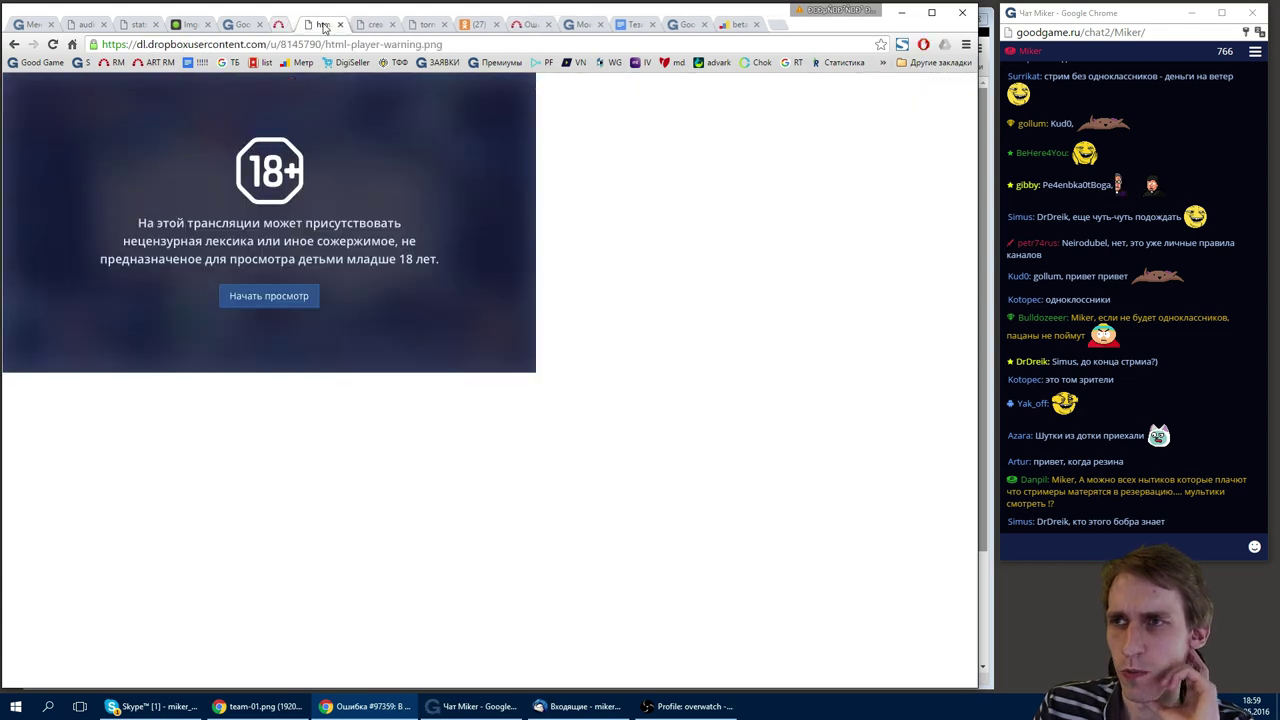
{"action": "left_click", "coordinate": [508, 24]}
{"action": "left_click", "coordinate": [520, 24]}
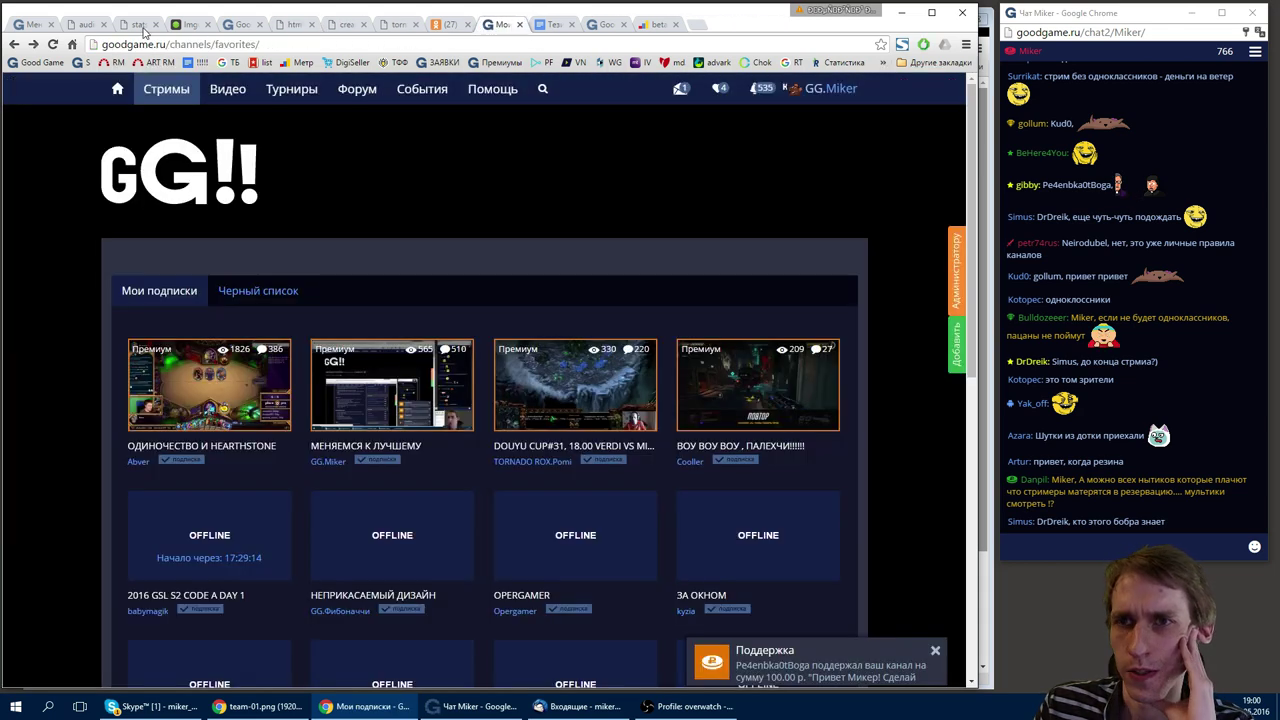
{"action": "left_click", "coordinate": [22, 28]}
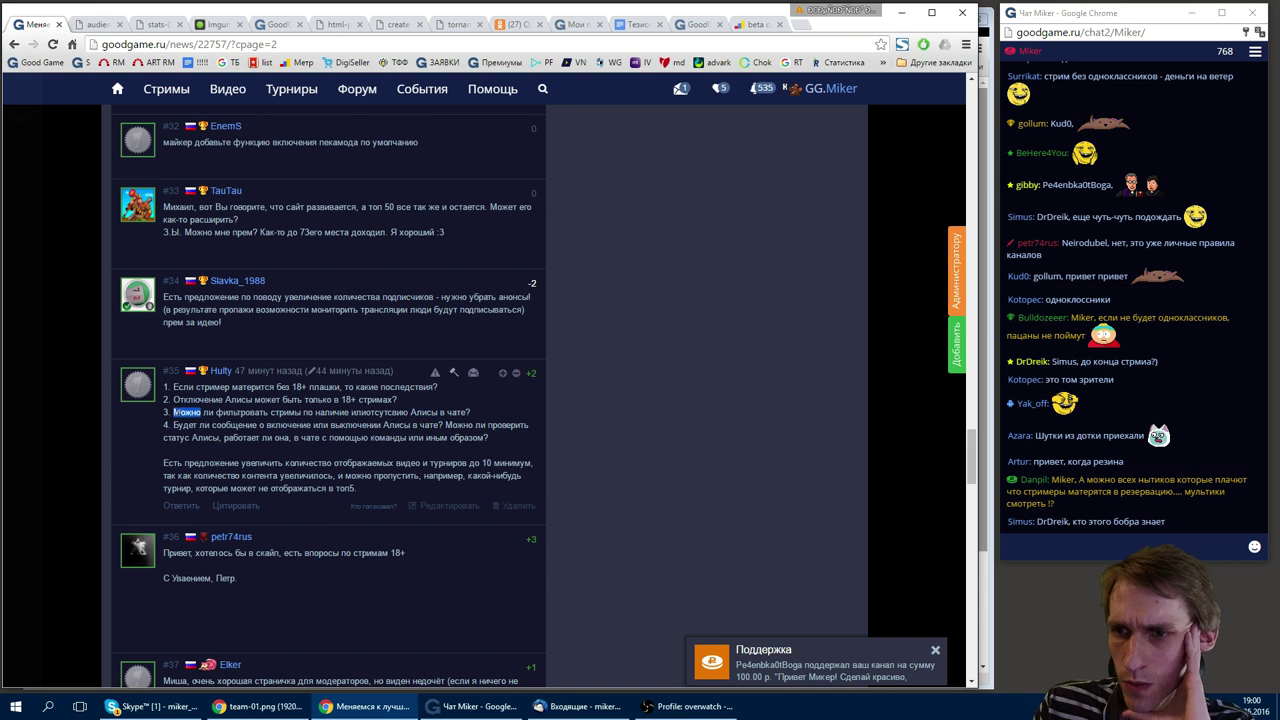
Step: Read items 3 and 4 of comment #35 about Алиса, highlighting words like Алисы and выключении
{"action": "double_click", "coordinate": [236, 412]}
{"action": "left_click", "coordinate": [292, 413]}
{"action": "double_click", "coordinate": [380, 412]}
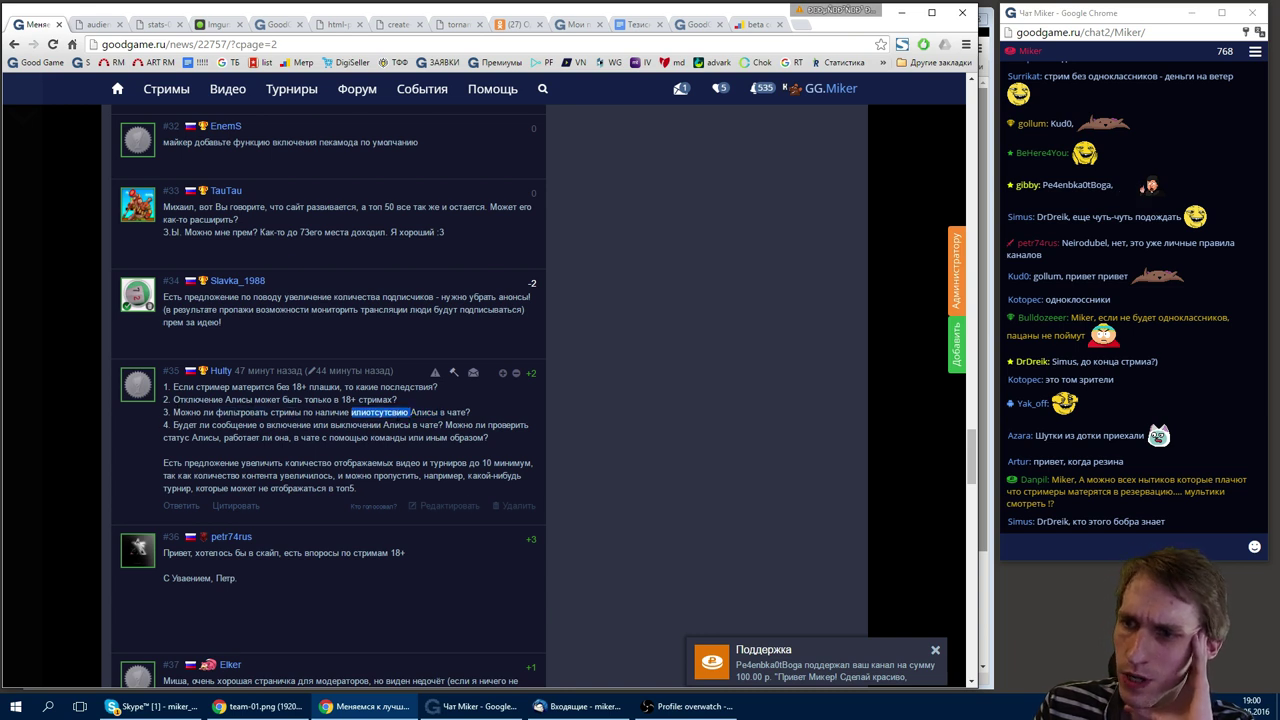
{"action": "double_click", "coordinate": [424, 412]}
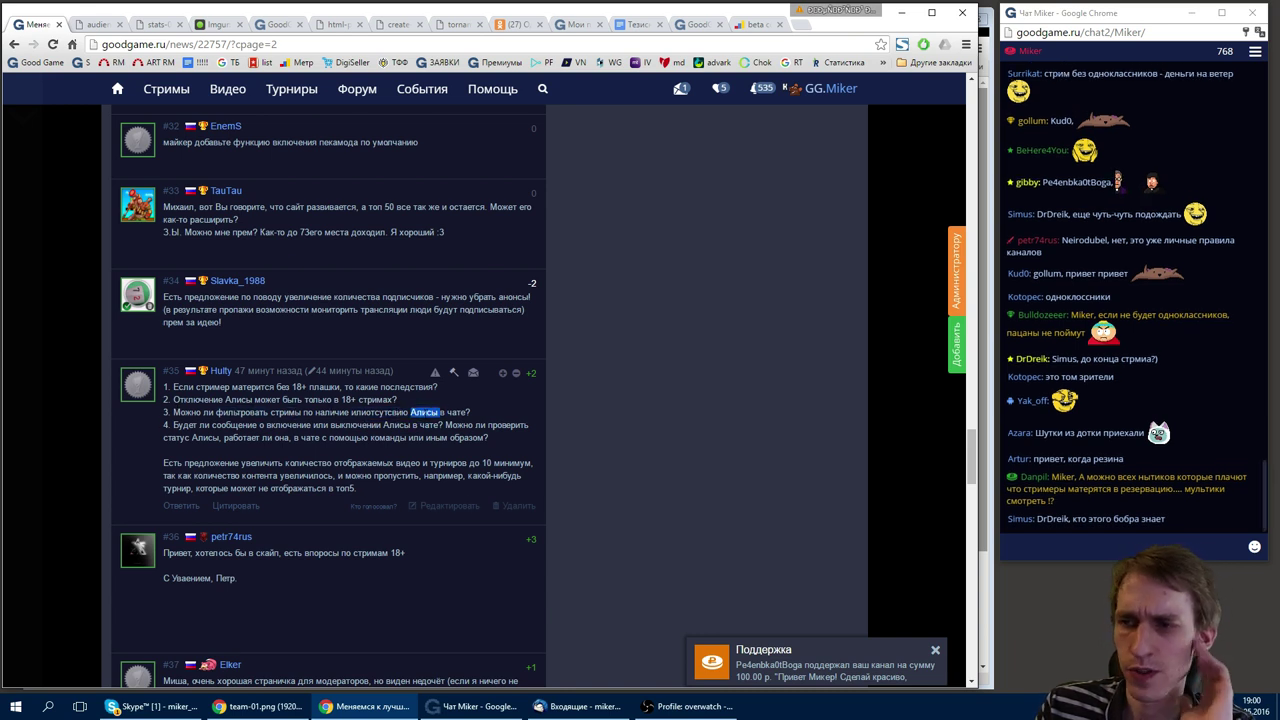
{"action": "left_click_drag", "start_coordinate": [470, 412], "coordinate": [173, 412]}
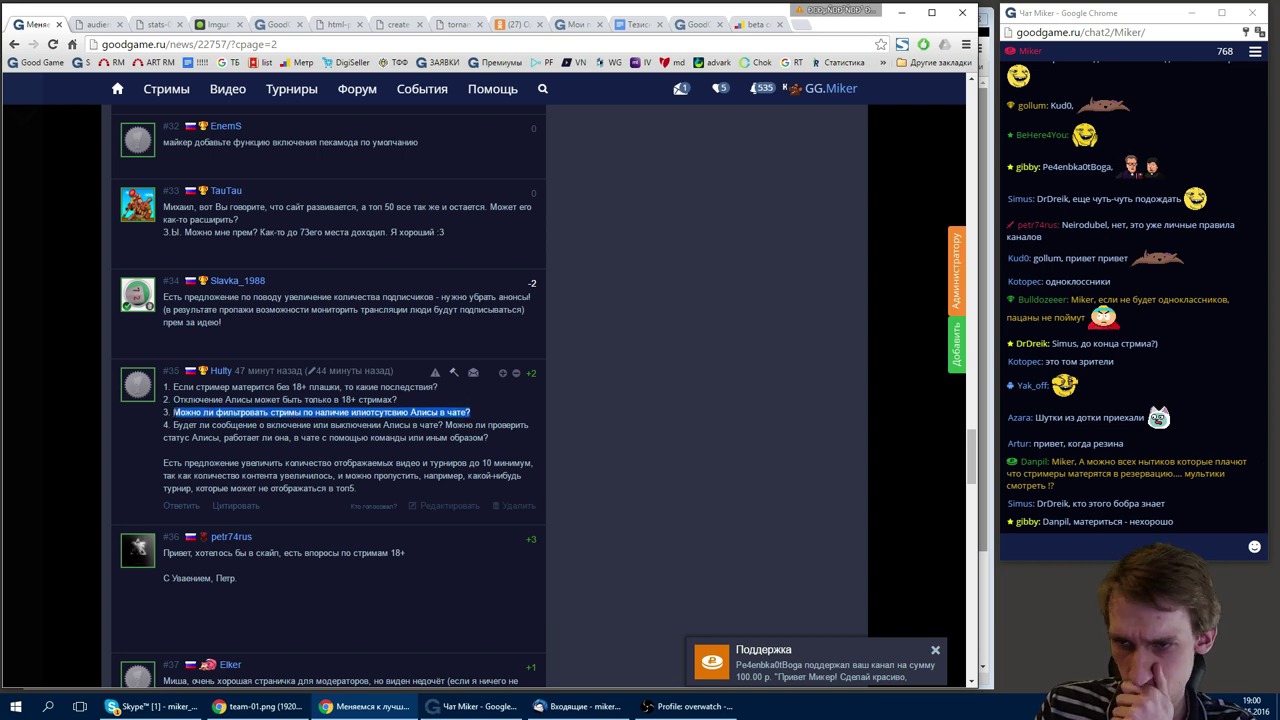
{"action": "left_click", "coordinate": [173, 412]}
{"action": "double_click", "coordinate": [234, 425]}
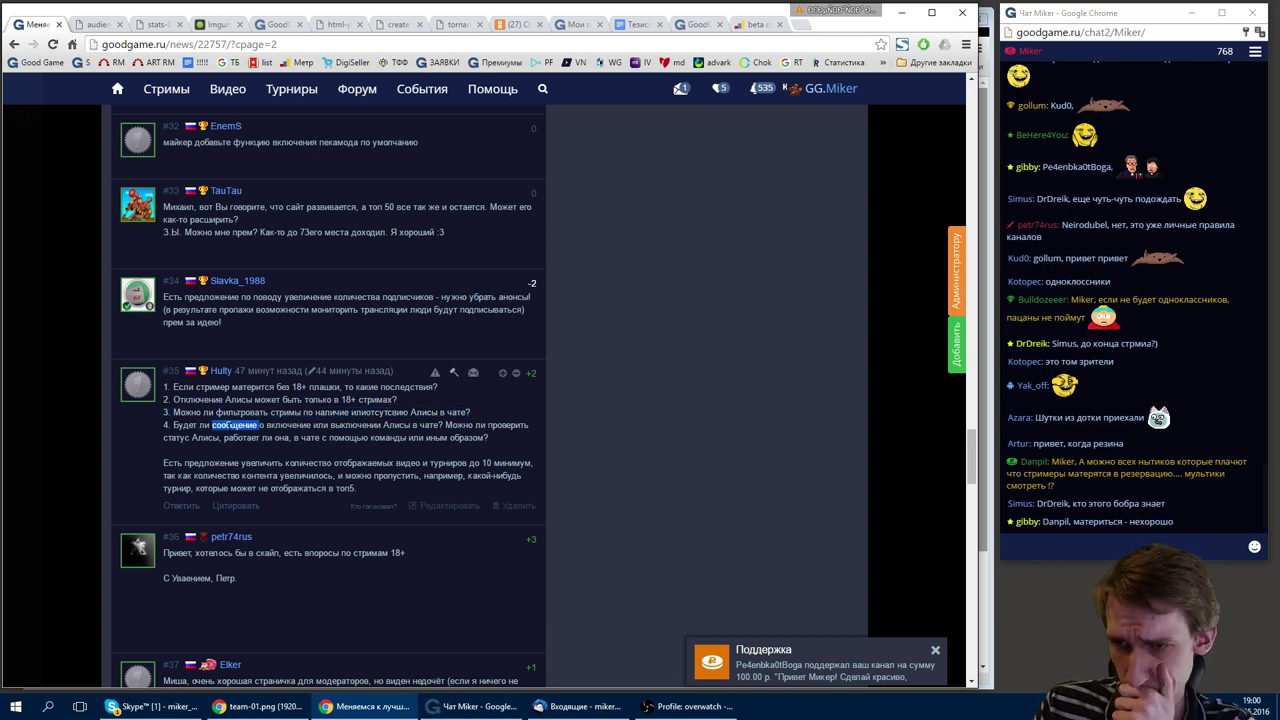
{"action": "double_click", "coordinate": [356, 425]}
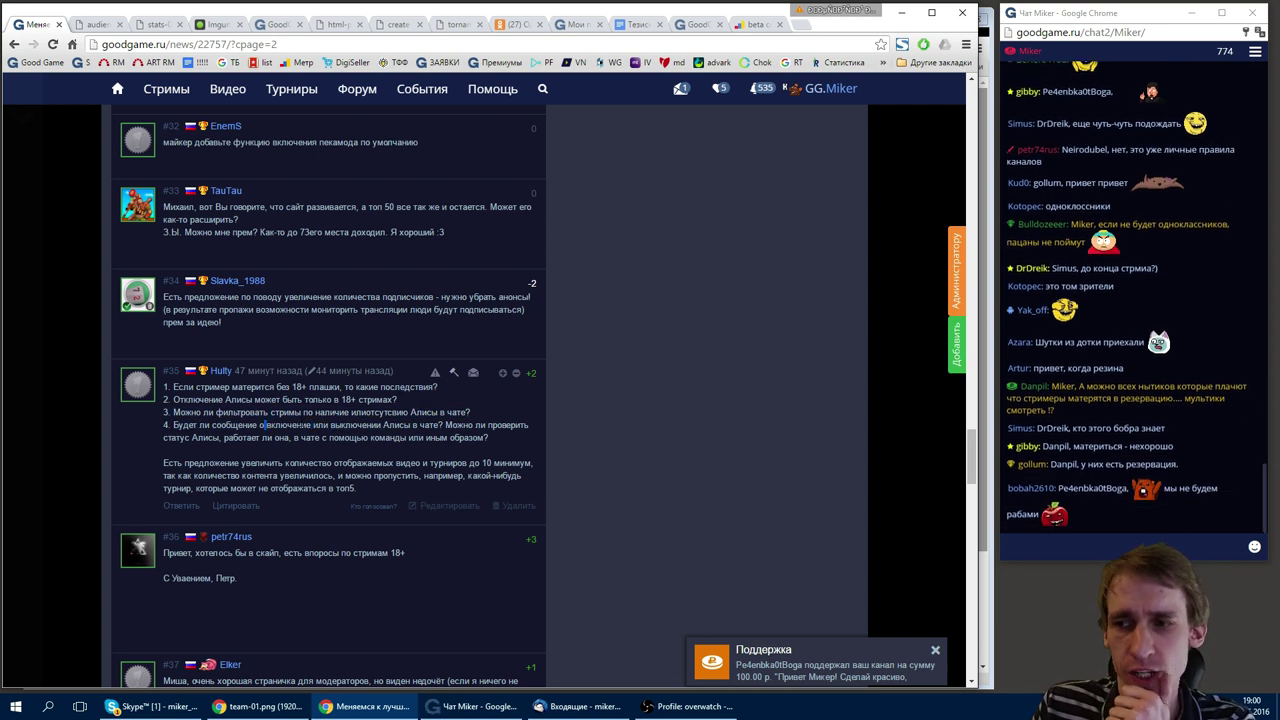
{"action": "double_click", "coordinate": [379, 412]}
{"action": "left_click", "coordinate": [379, 412]}
{"action": "left_click_drag", "start_coordinate": [477, 414], "coordinate": [374, 412]}
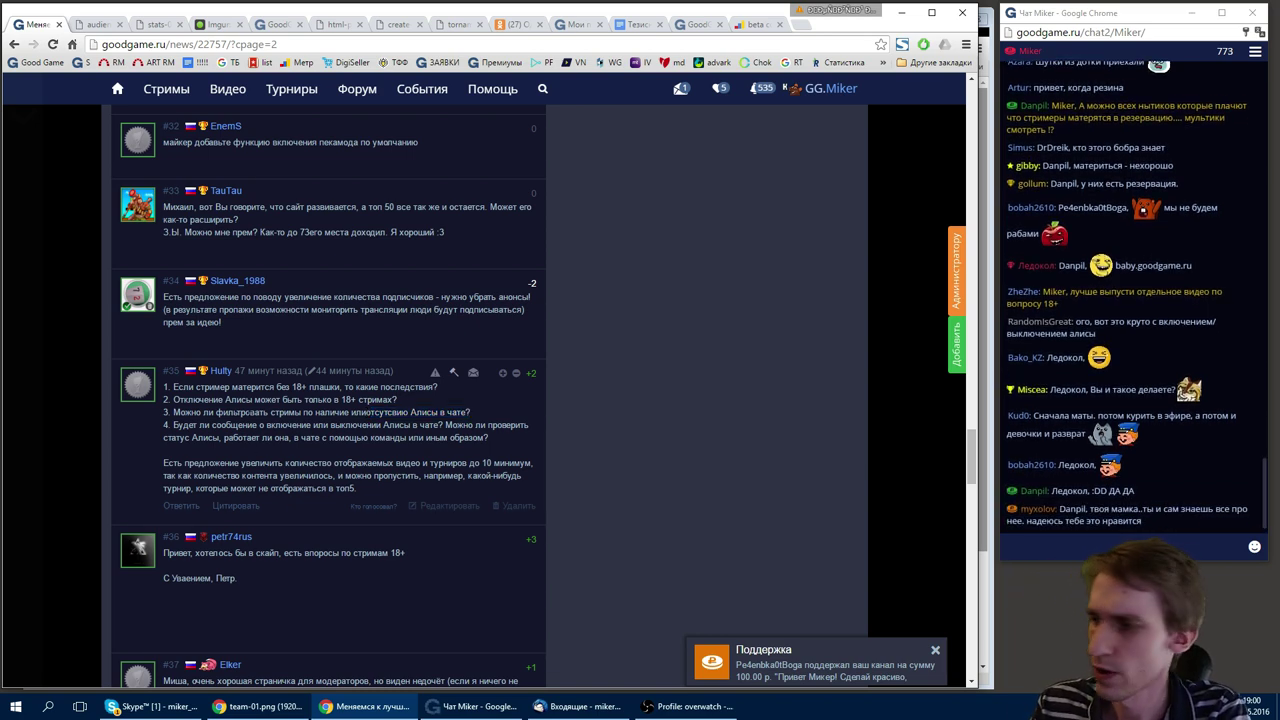
{"action": "left_click", "coordinate": [756, 378]}
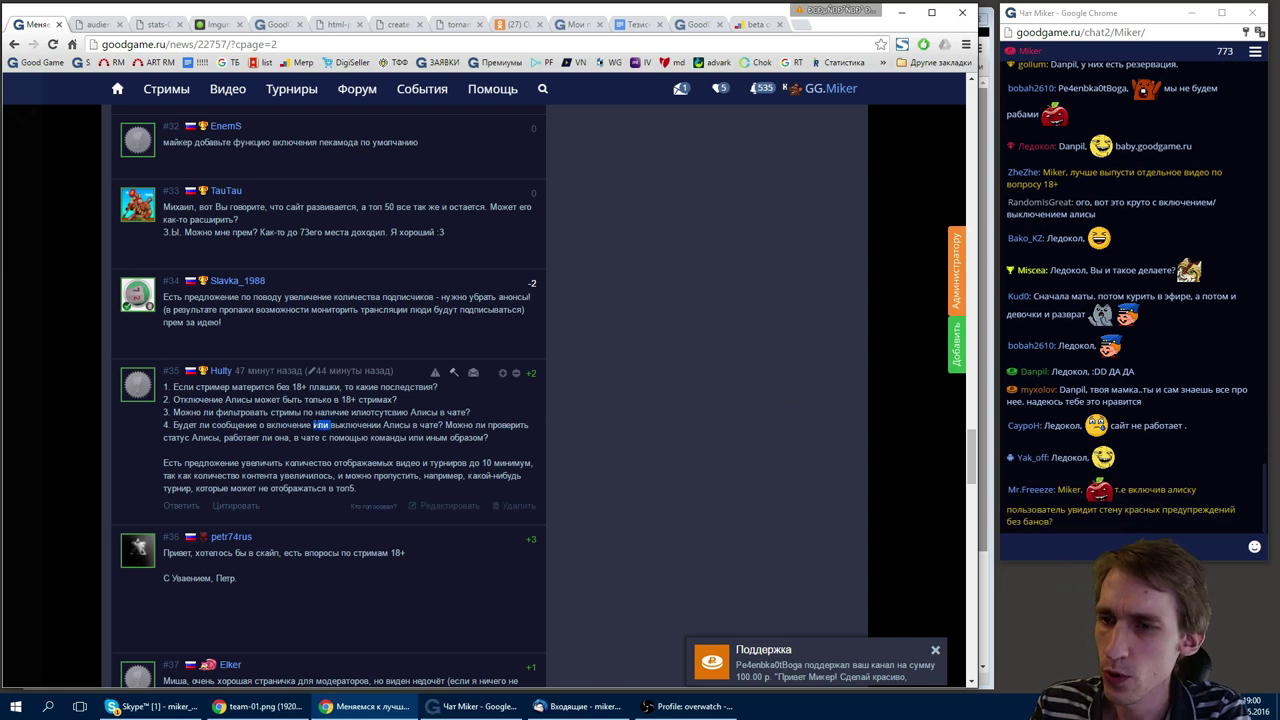
{"action": "double_click", "coordinate": [355, 425]}
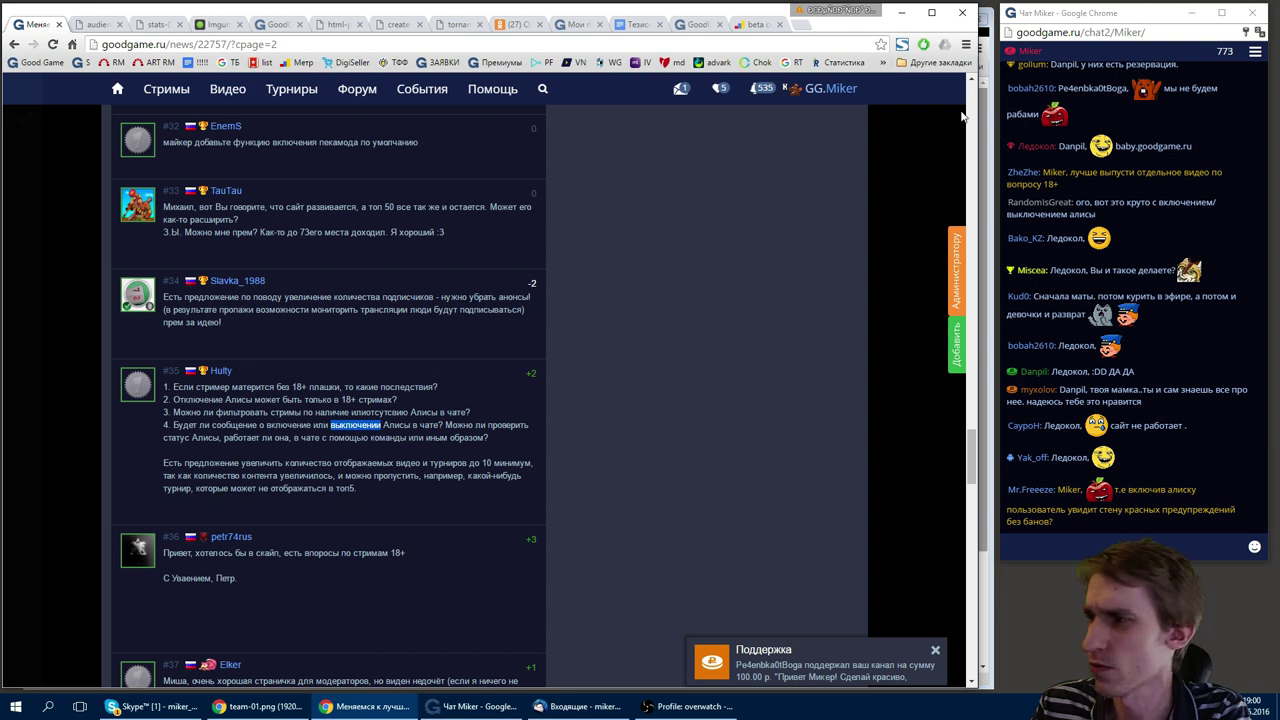
{"action": "left_click", "coordinate": [411, 408]}
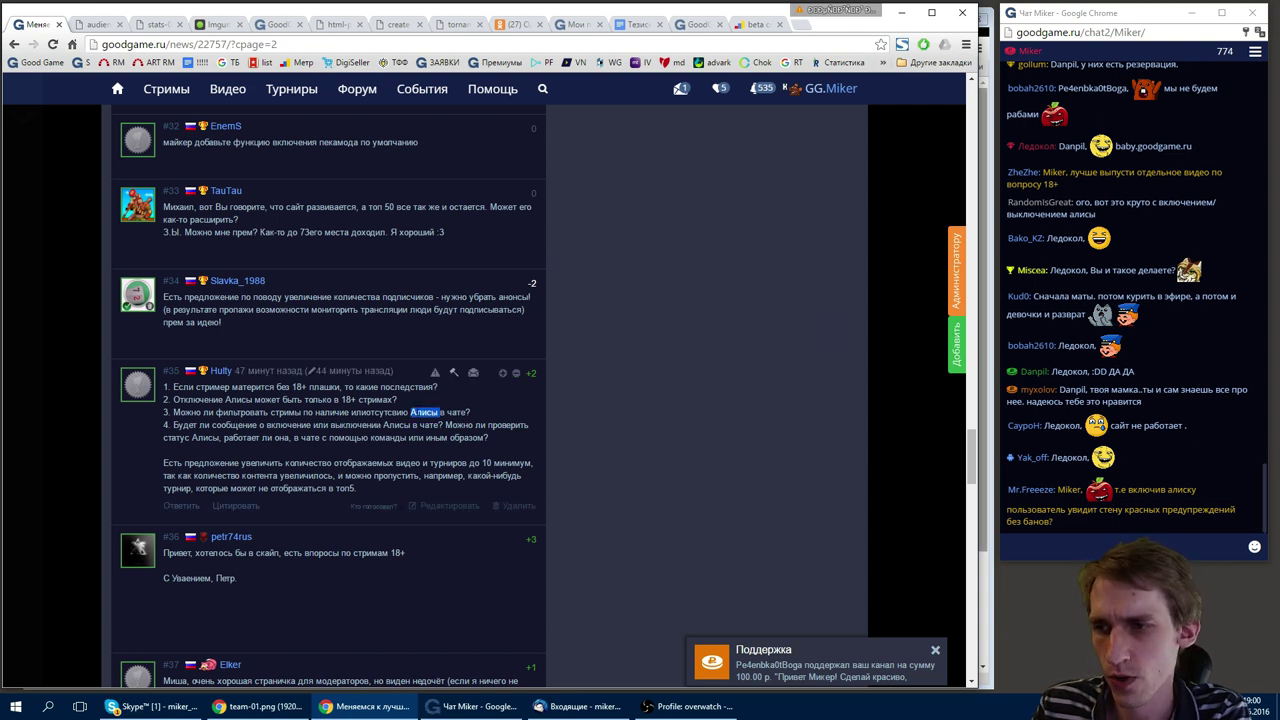
{"action": "double_click", "coordinate": [177, 437]}
{"action": "double_click", "coordinate": [243, 437]}
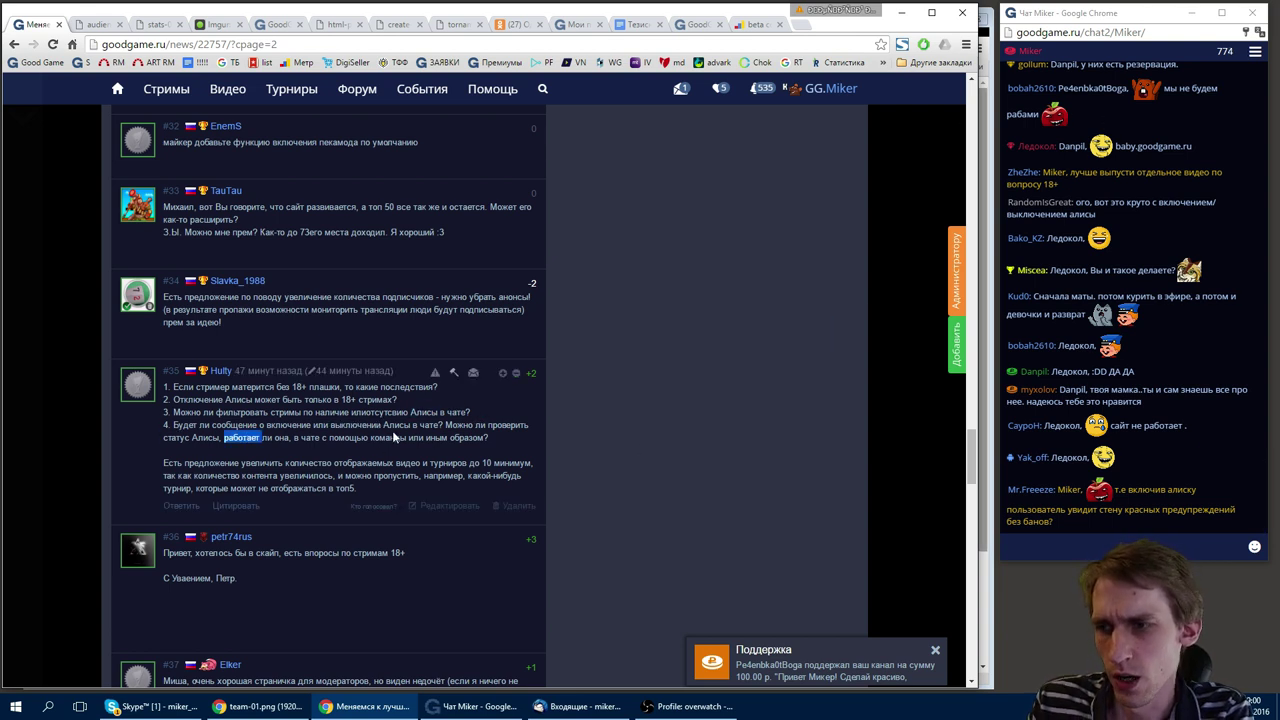
{"action": "double_click", "coordinate": [459, 424]}
{"action": "double_click", "coordinate": [281, 437]}
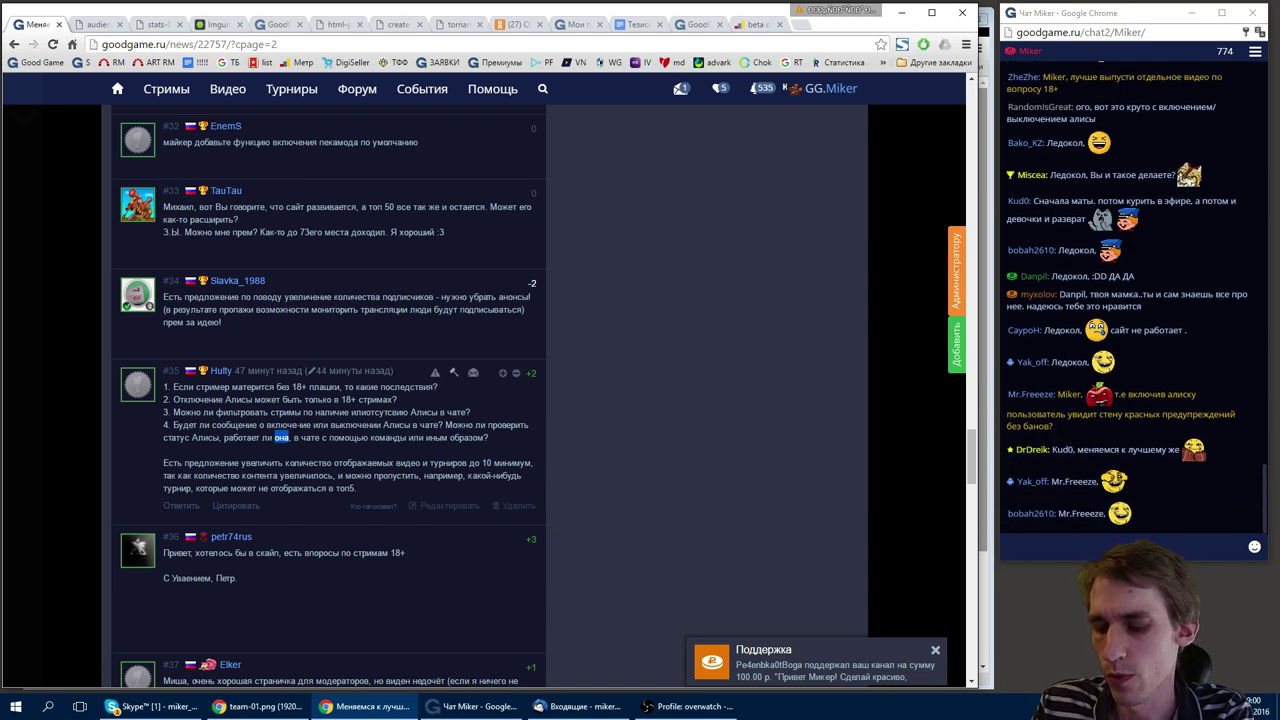
{"action": "double_click", "coordinate": [324, 437]}
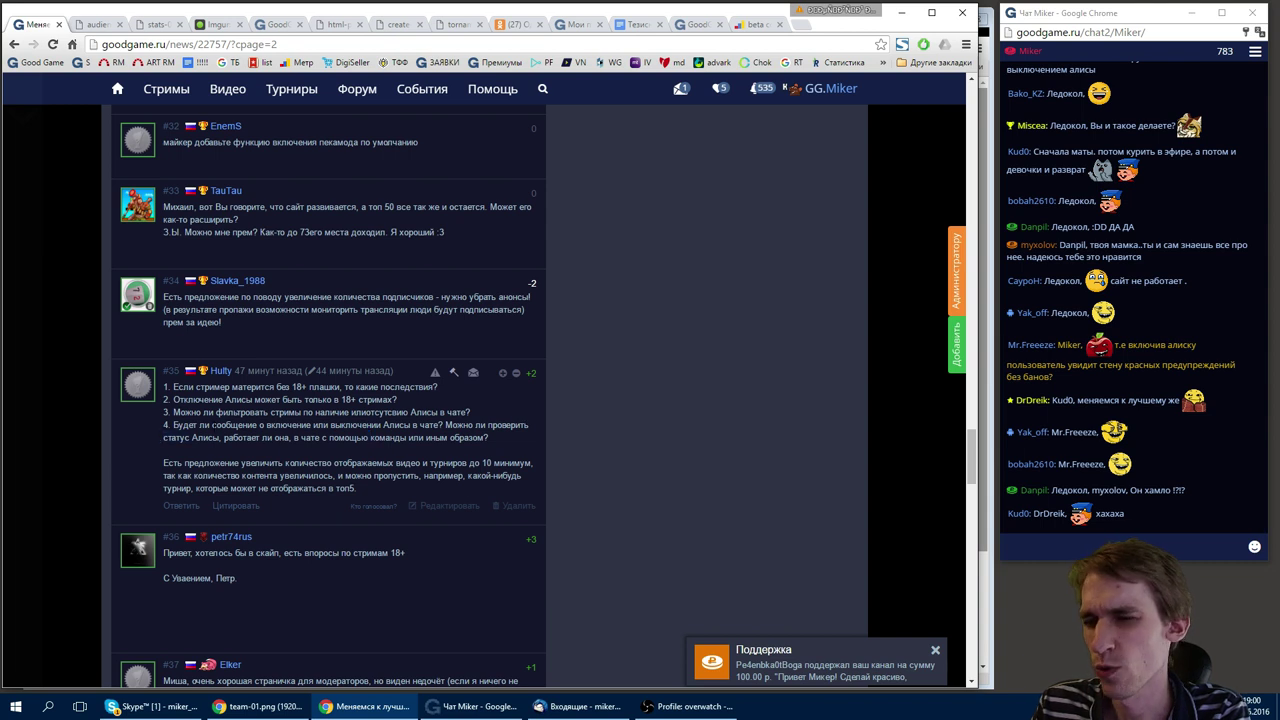
{"action": "double_click", "coordinate": [236, 425]}
{"action": "double_click", "coordinate": [356, 425]}
{"action": "double_click", "coordinate": [428, 425]}
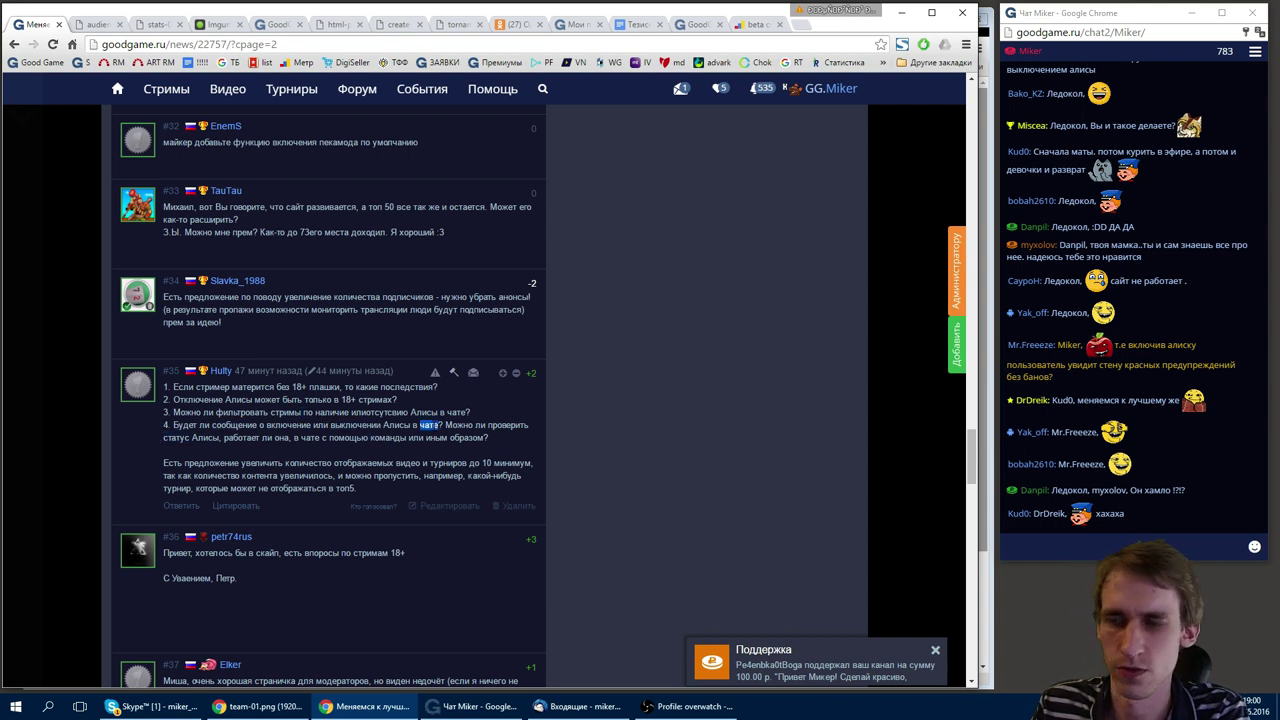
{"action": "double_click", "coordinate": [356, 425]}
{"action": "double_click", "coordinate": [428, 425]}
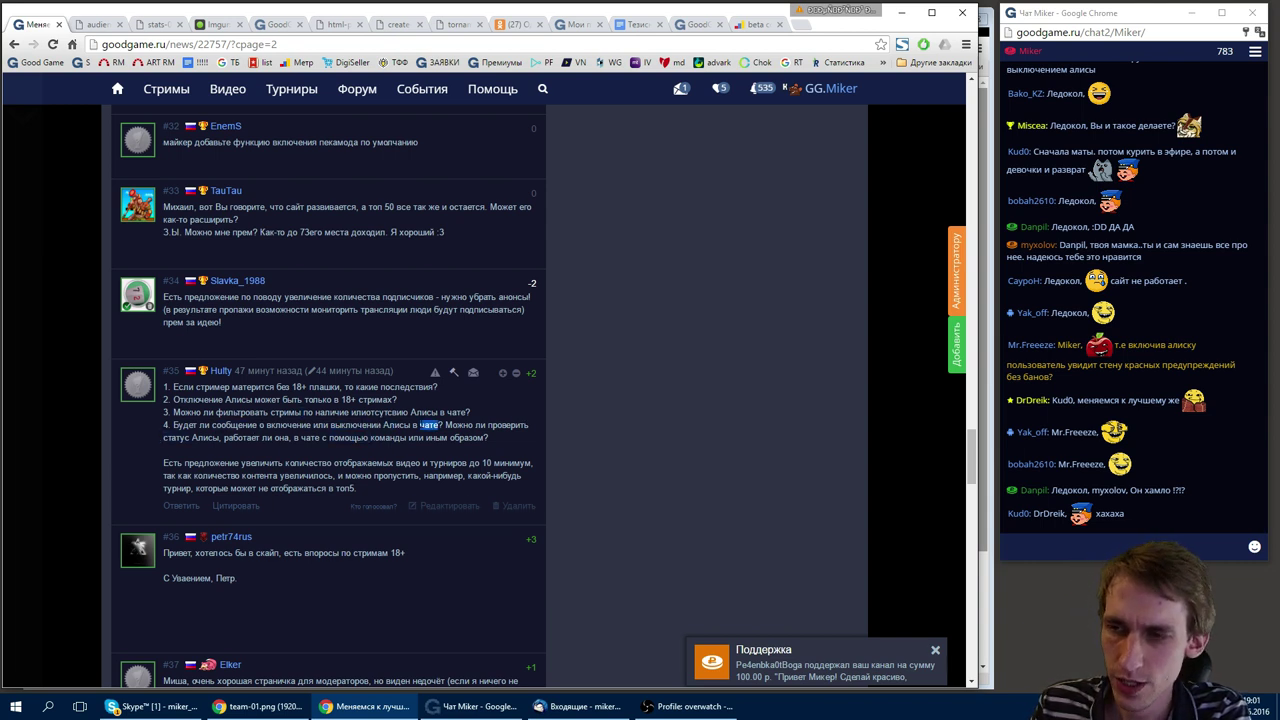
{"action": "double_click", "coordinate": [356, 425]}
{"action": "double_click", "coordinate": [397, 425]}
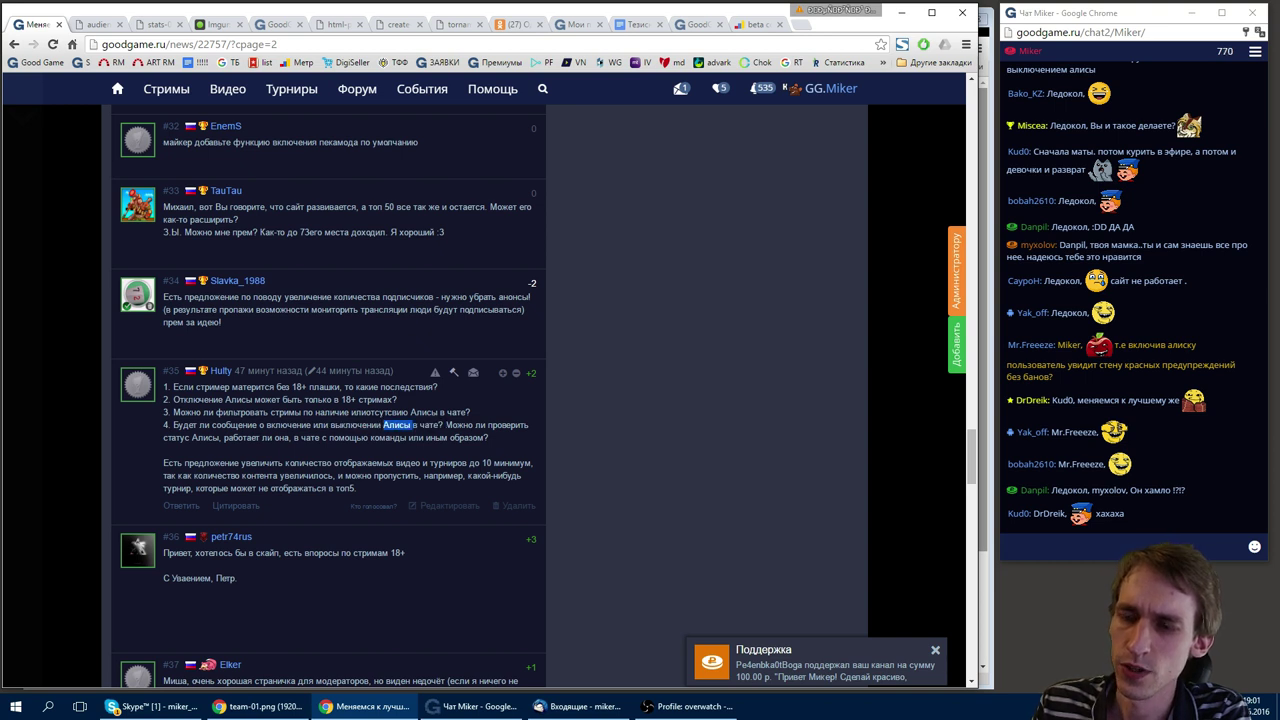
{"action": "double_click", "coordinate": [356, 425]}
{"action": "left_click", "coordinate": [410, 425]}
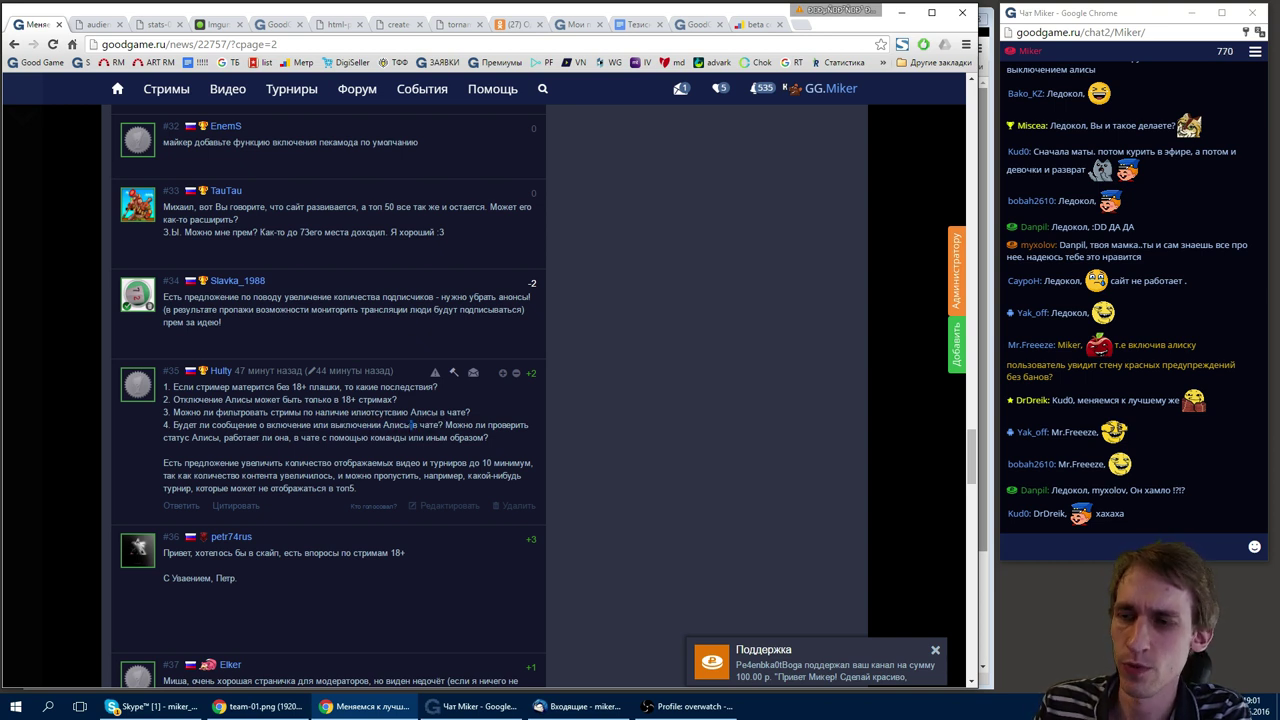
{"action": "left_click_drag", "start_coordinate": [519, 440], "coordinate": [348, 476]}
{"action": "left_click", "coordinate": [260, 451]}
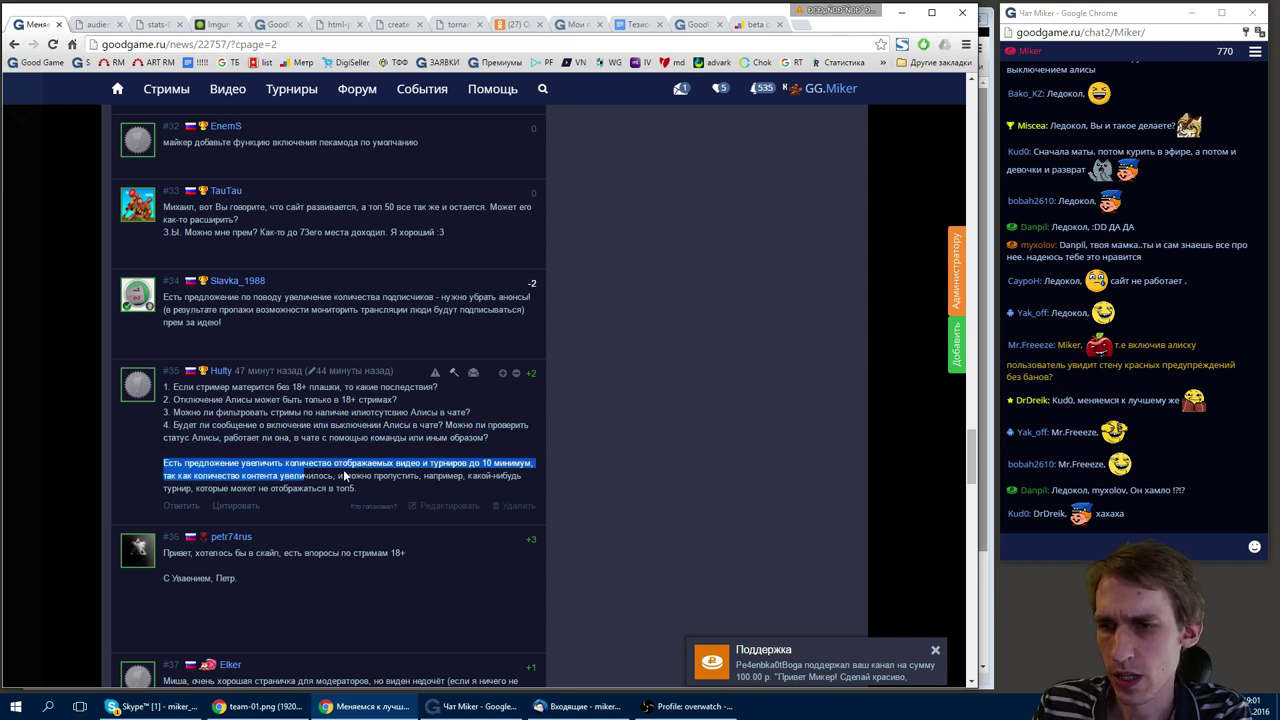
{"action": "left_click", "coordinate": [348, 476]}
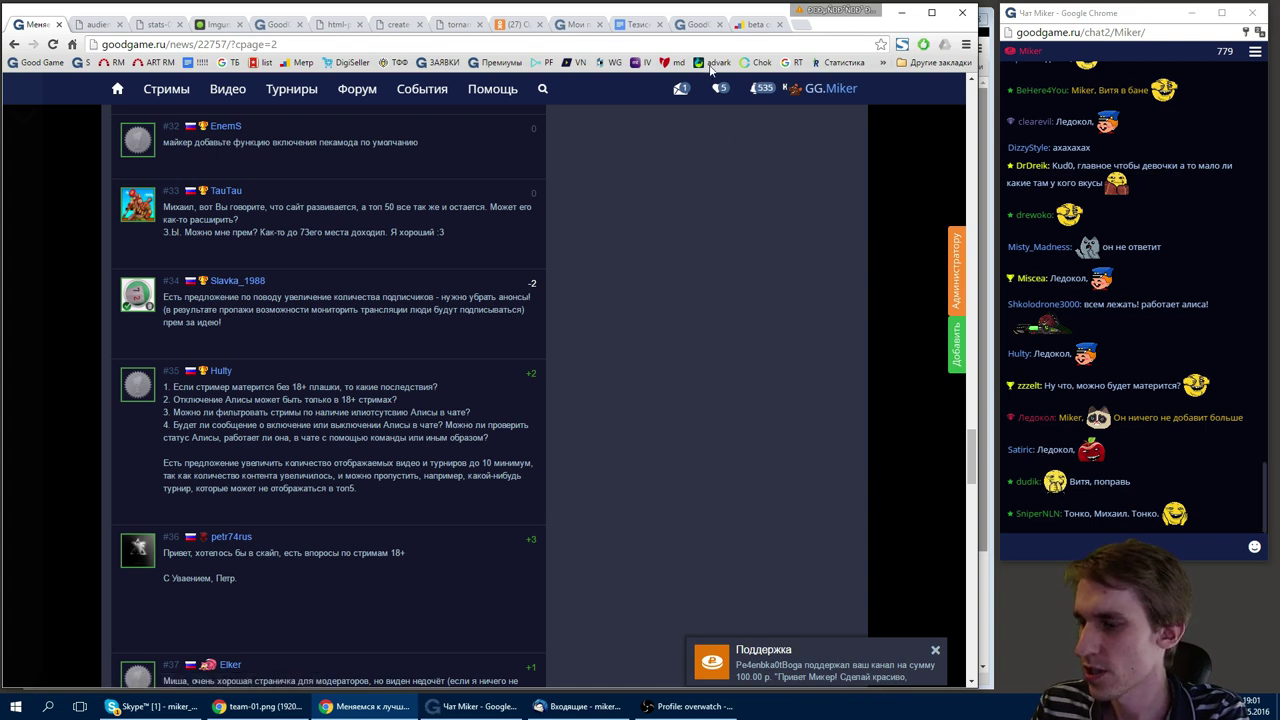
{"action": "left_click", "coordinate": [576, 24]}
{"action": "mouse_move", "coordinate": [815, 88]}
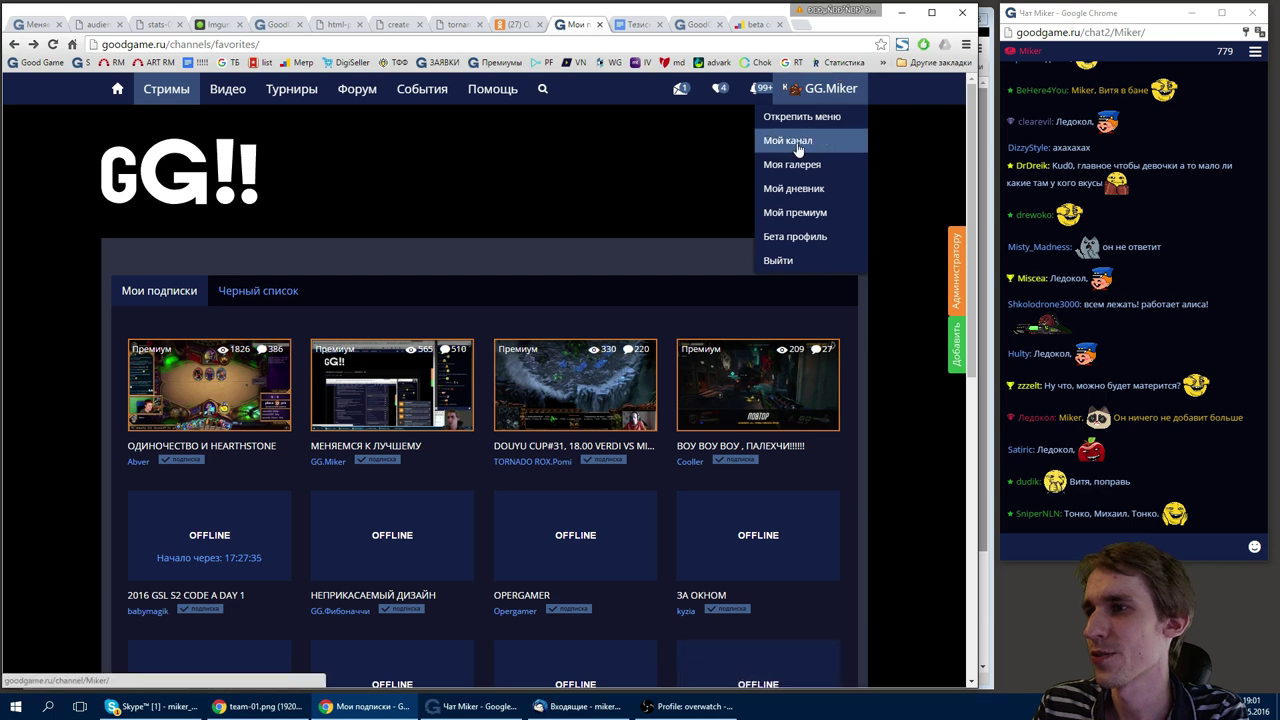
{"action": "left_click", "coordinate": [768, 146]}
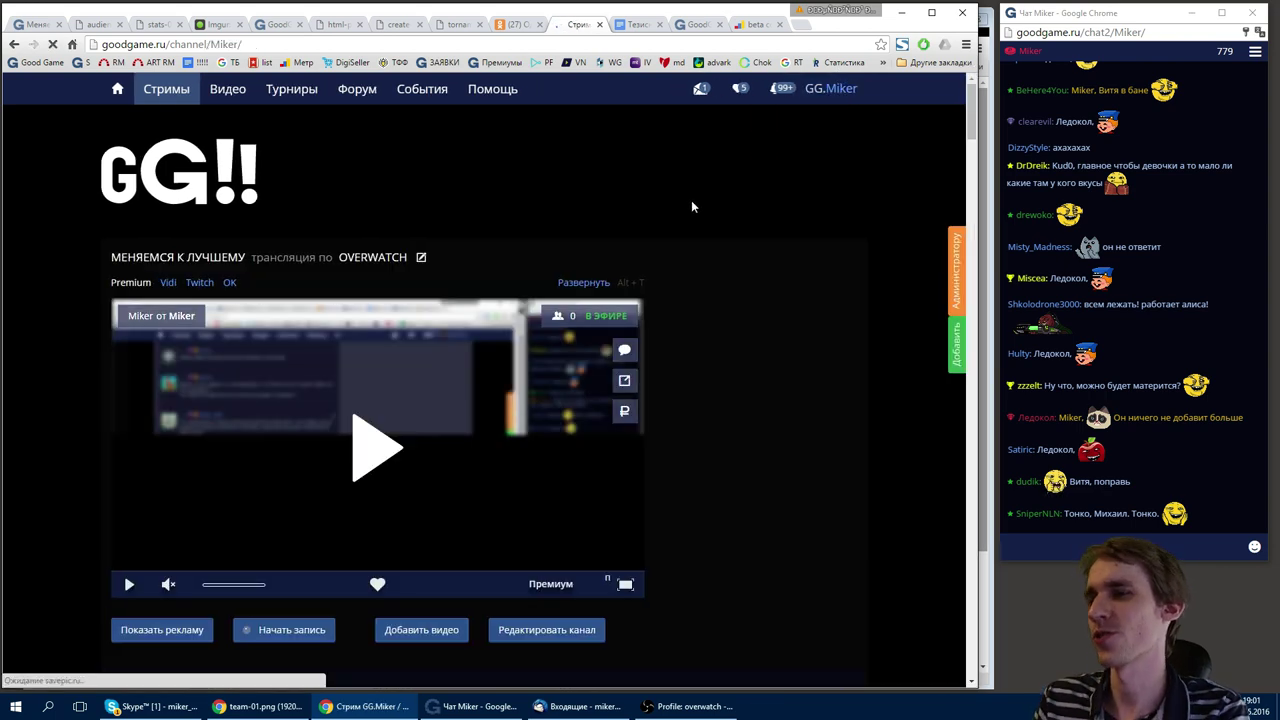
{"action": "scroll", "coordinate": [413, 270], "scroll_direction": "down", "scroll_amount": 3}
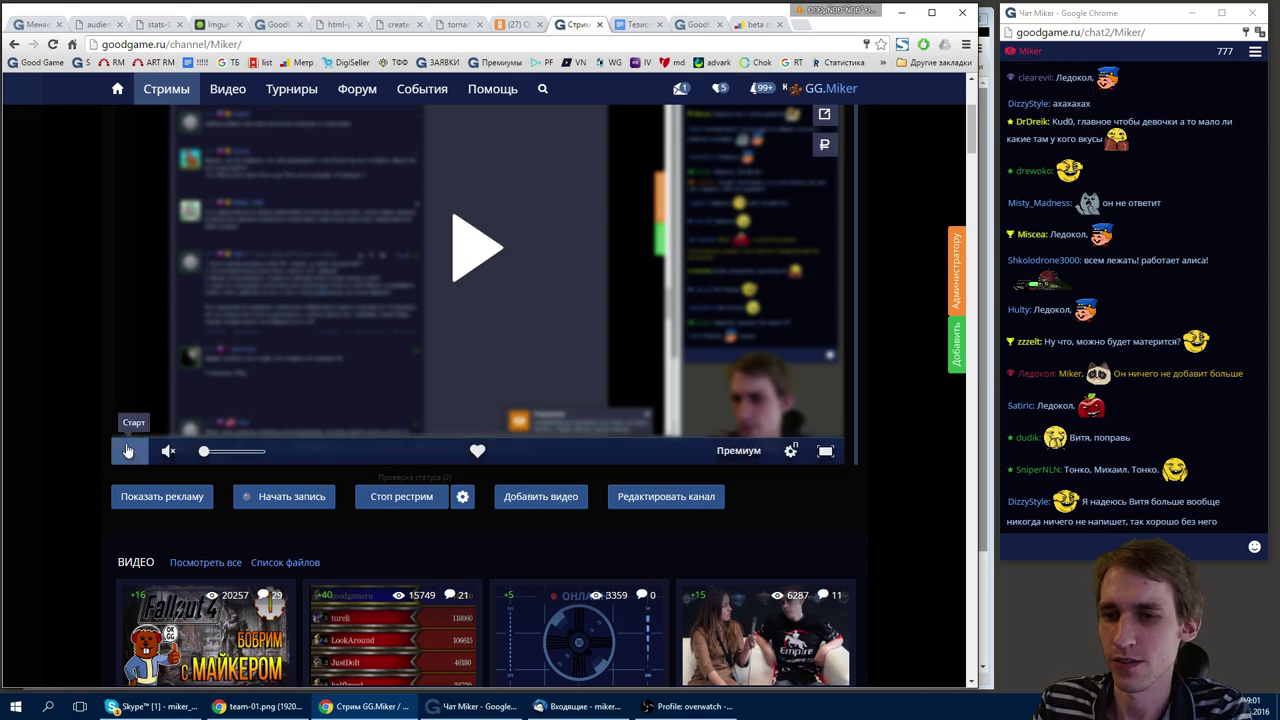
{"action": "scroll", "coordinate": [70, 400], "scroll_direction": "up", "scroll_amount": 3}
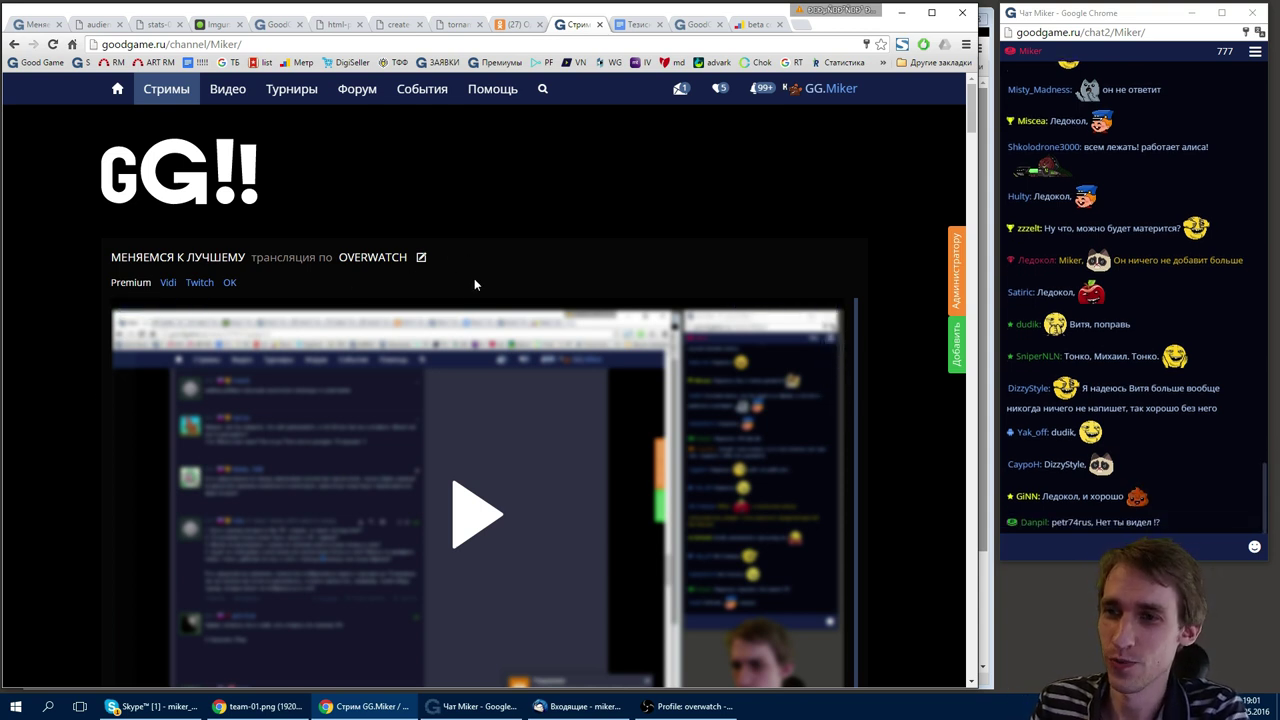
{"action": "left_click", "coordinate": [35, 26]}
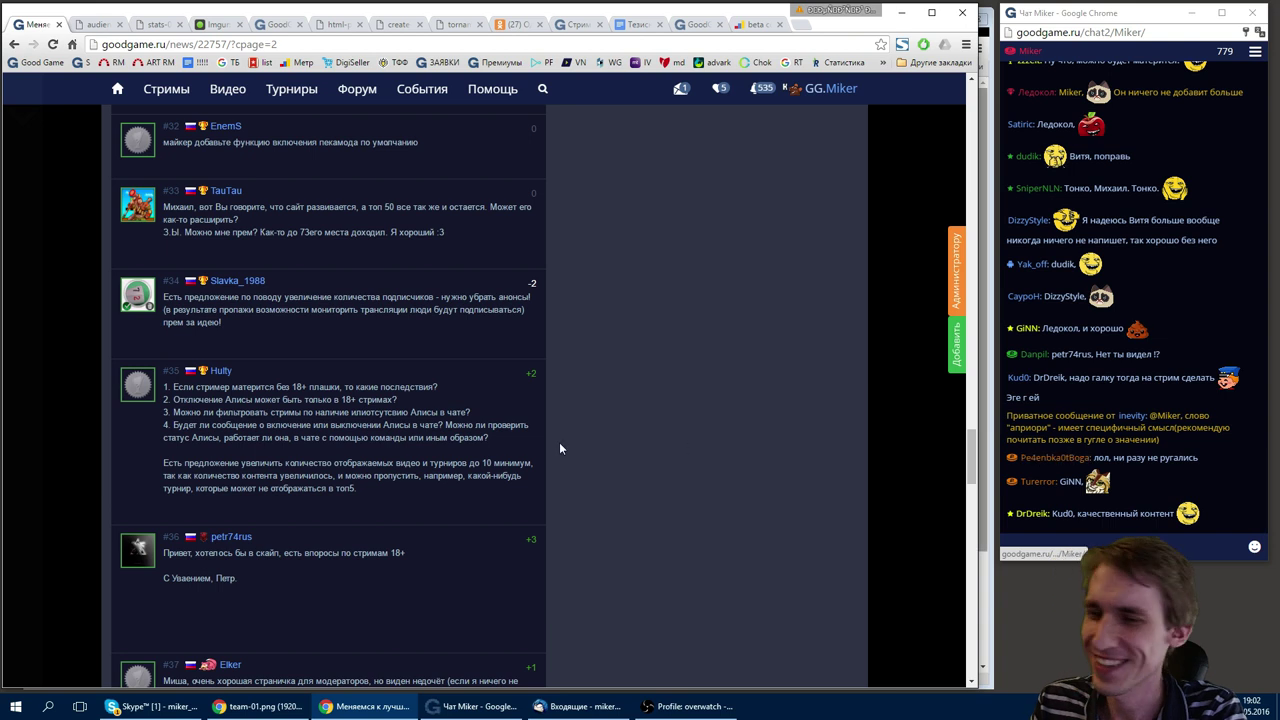
{"action": "left_click_drag", "start_coordinate": [400, 490], "coordinate": [151, 424]}
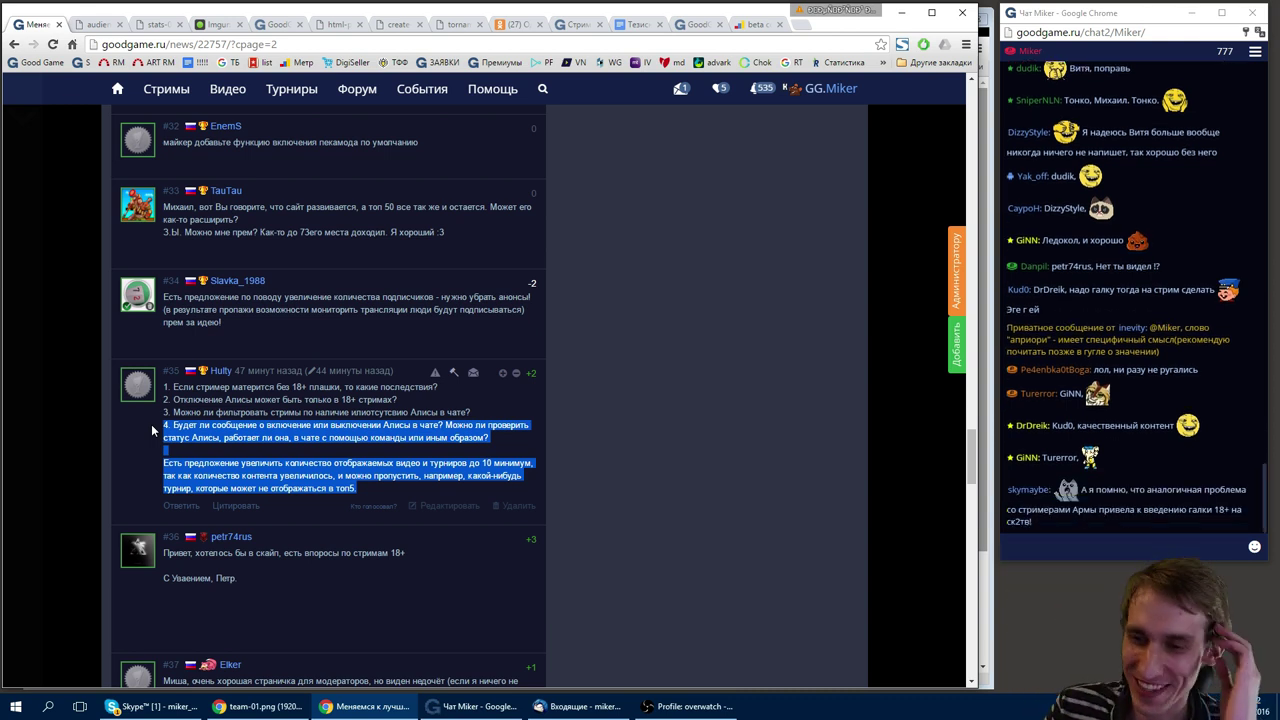
{"action": "left_click", "coordinate": [368, 476]}
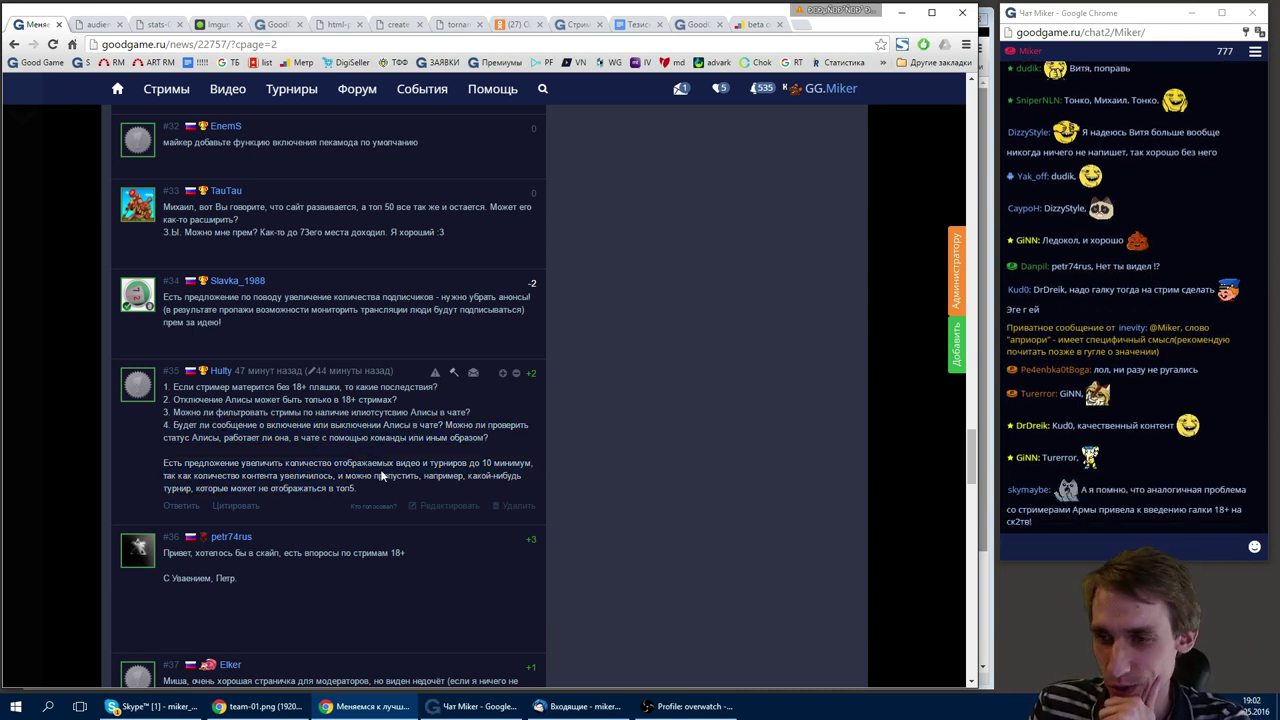
{"action": "left_click_drag", "start_coordinate": [380, 489], "coordinate": [166, 426]}
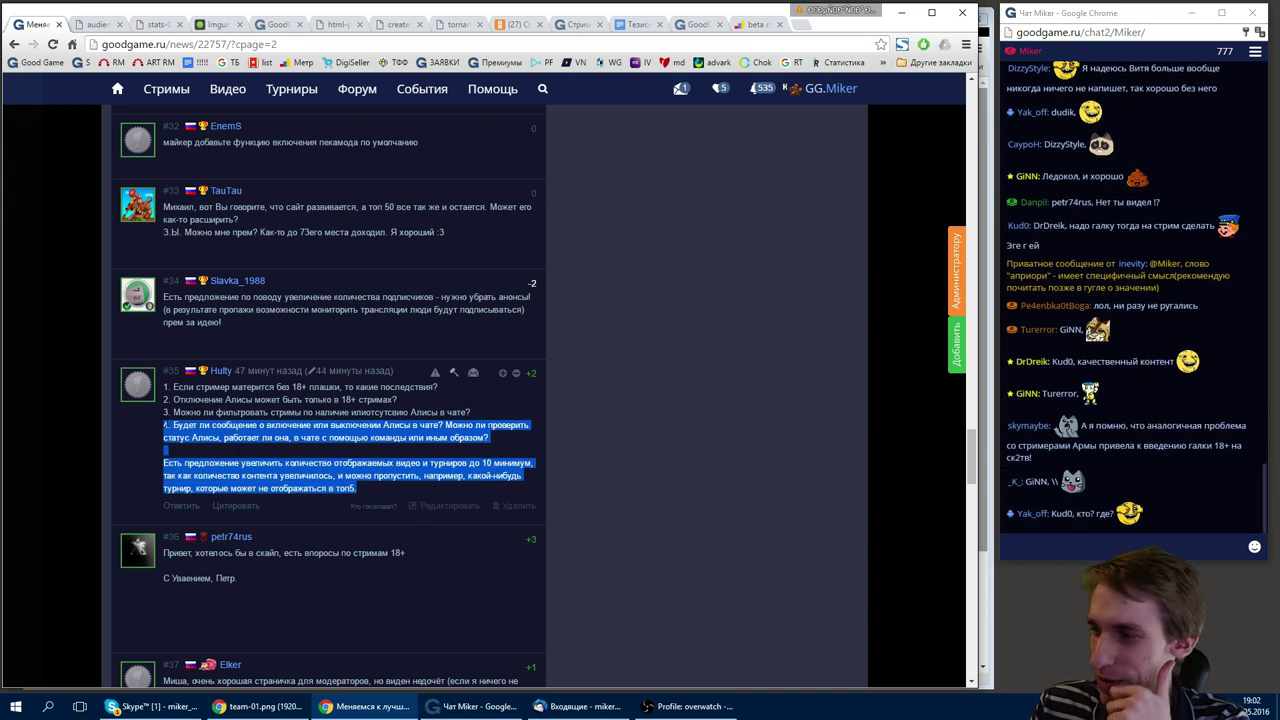
{"action": "left_click", "coordinate": [253, 424]}
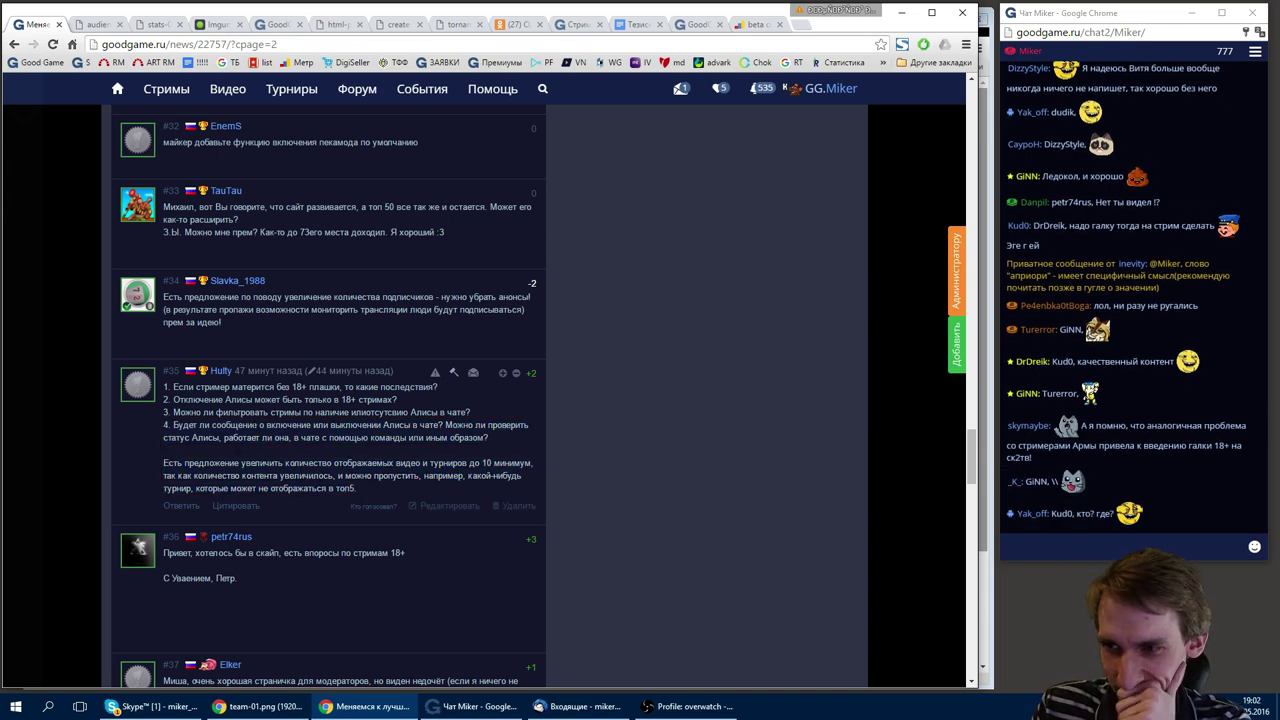
{"action": "scroll", "coordinate": [300, 450], "scroll_direction": "down", "scroll_amount": 1}
{"action": "double_click", "coordinate": [214, 487]}
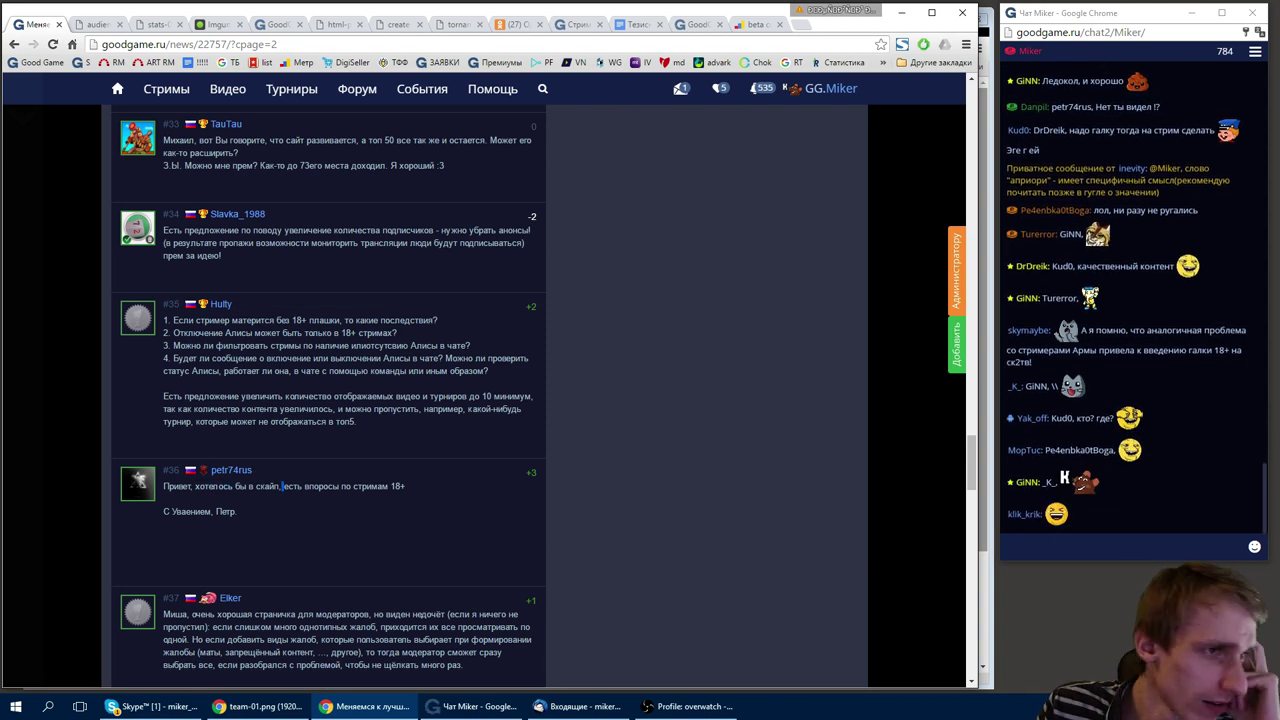
{"action": "left_click", "coordinate": [281, 486]}
{"action": "key", "text": "alt+Tab"}
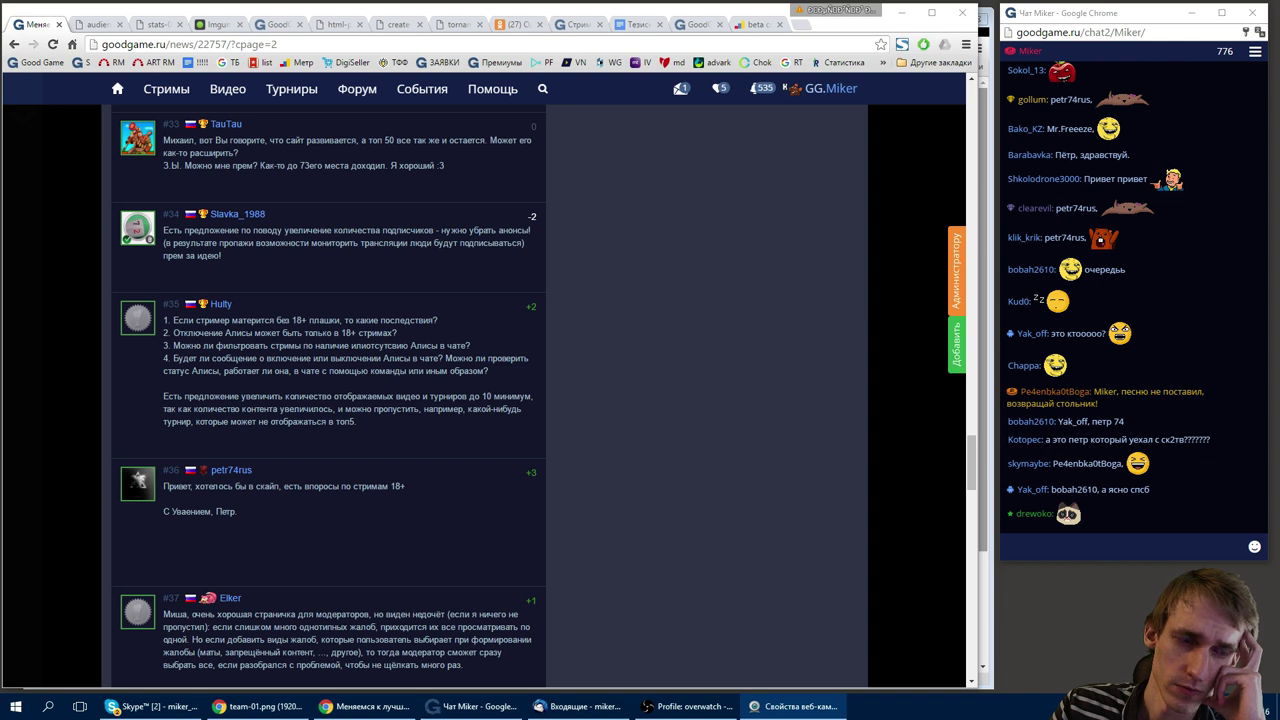
Step: Close the webcam properties window with Escape
{"action": "key", "text": "Escape"}
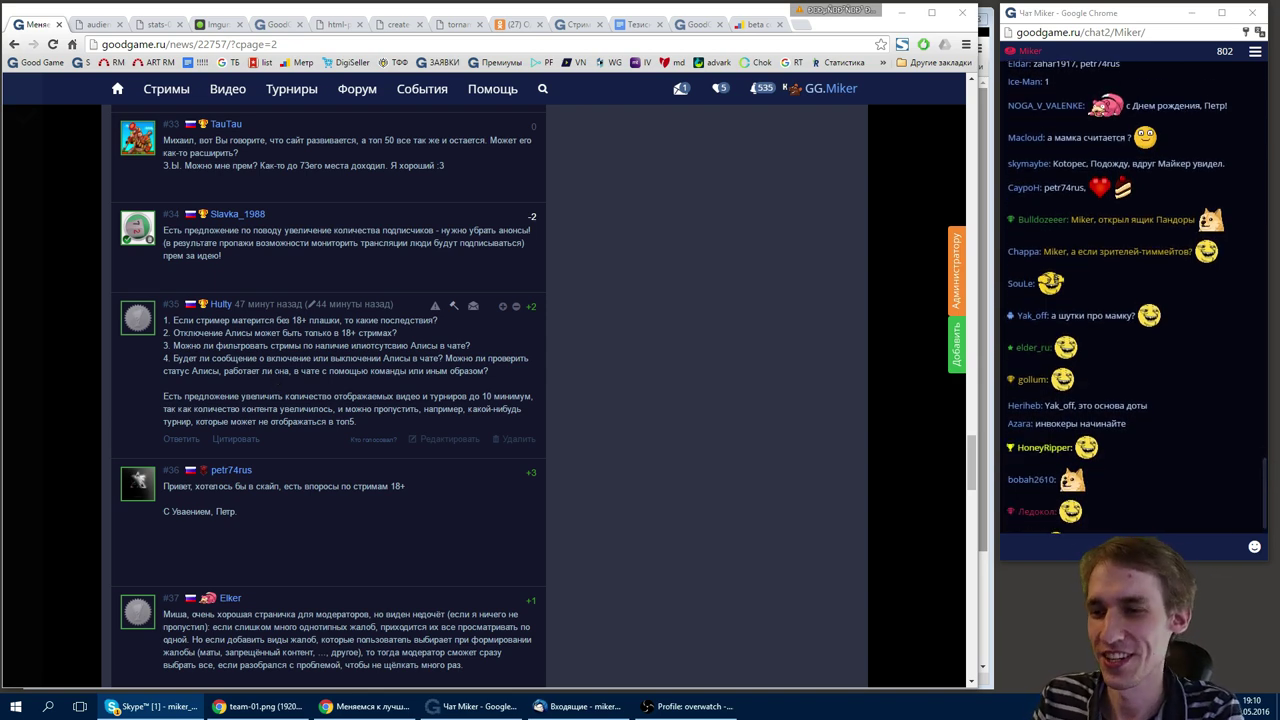
Step: Scroll down to comment #37's complaint-categories suggestion, marking words like модераторов while reading
{"action": "left_click", "coordinate": [55, 353]}
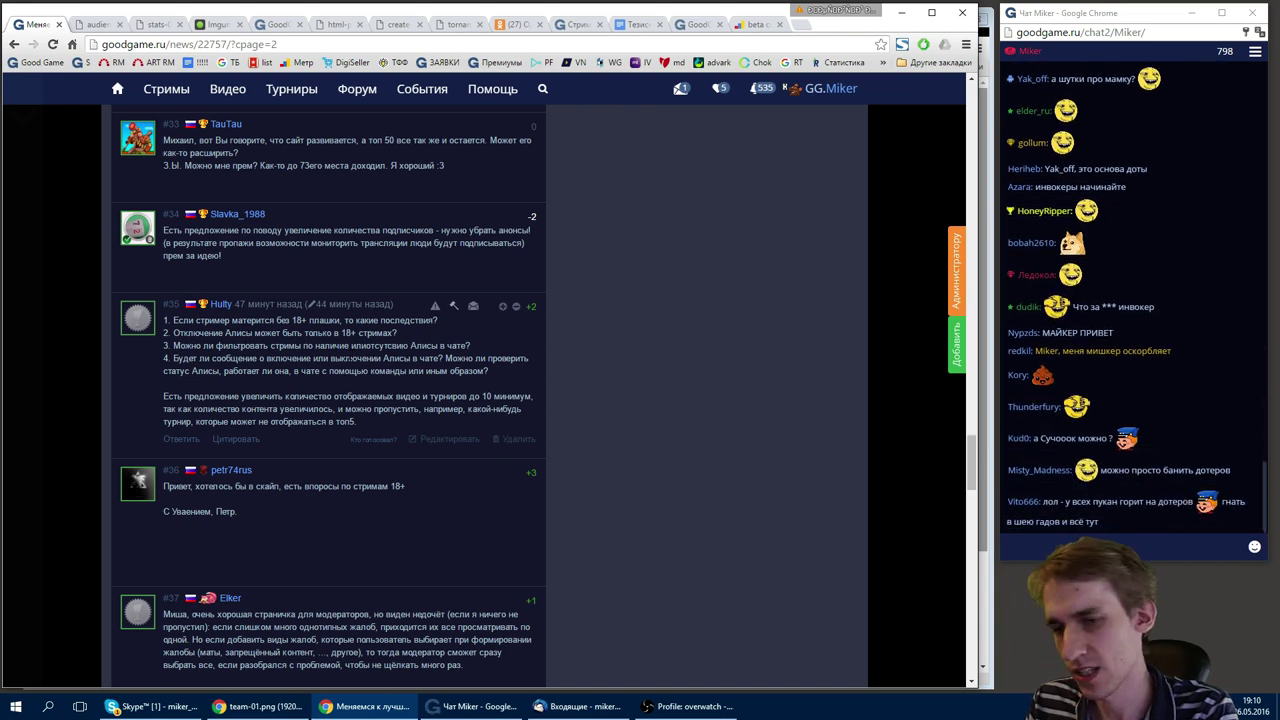
{"action": "scroll", "coordinate": [330, 400], "scroll_direction": "down", "scroll_amount": 3}
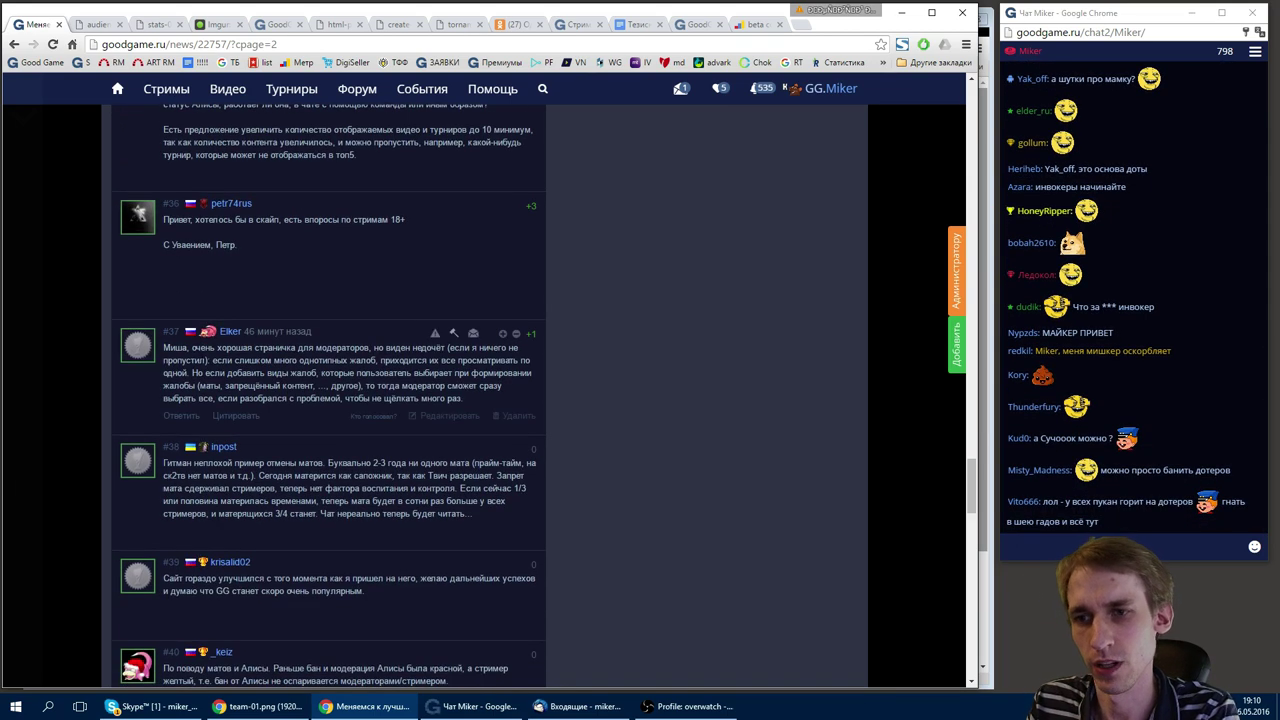
{"action": "double_click", "coordinate": [185, 360]}
{"action": "double_click", "coordinate": [342, 347]}
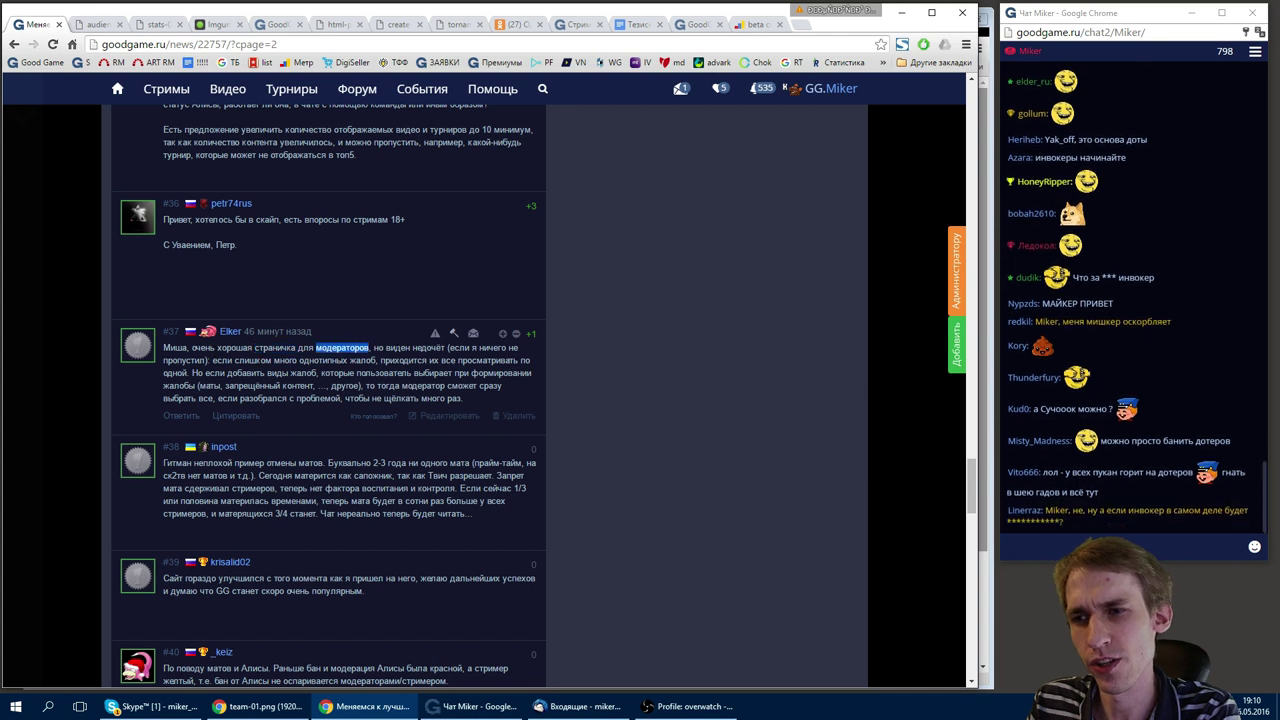
{"action": "left_click", "coordinate": [448, 348]}
{"action": "double_click", "coordinate": [459, 347]}
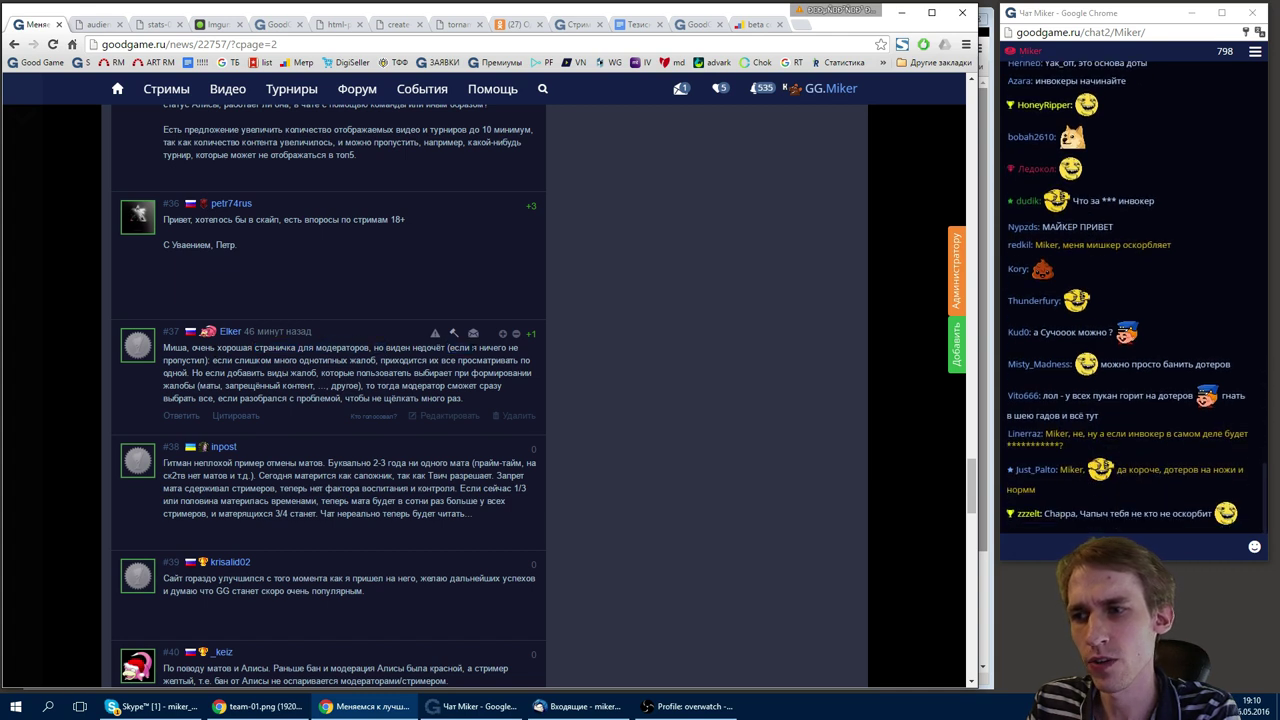
{"action": "double_click", "coordinate": [475, 347]}
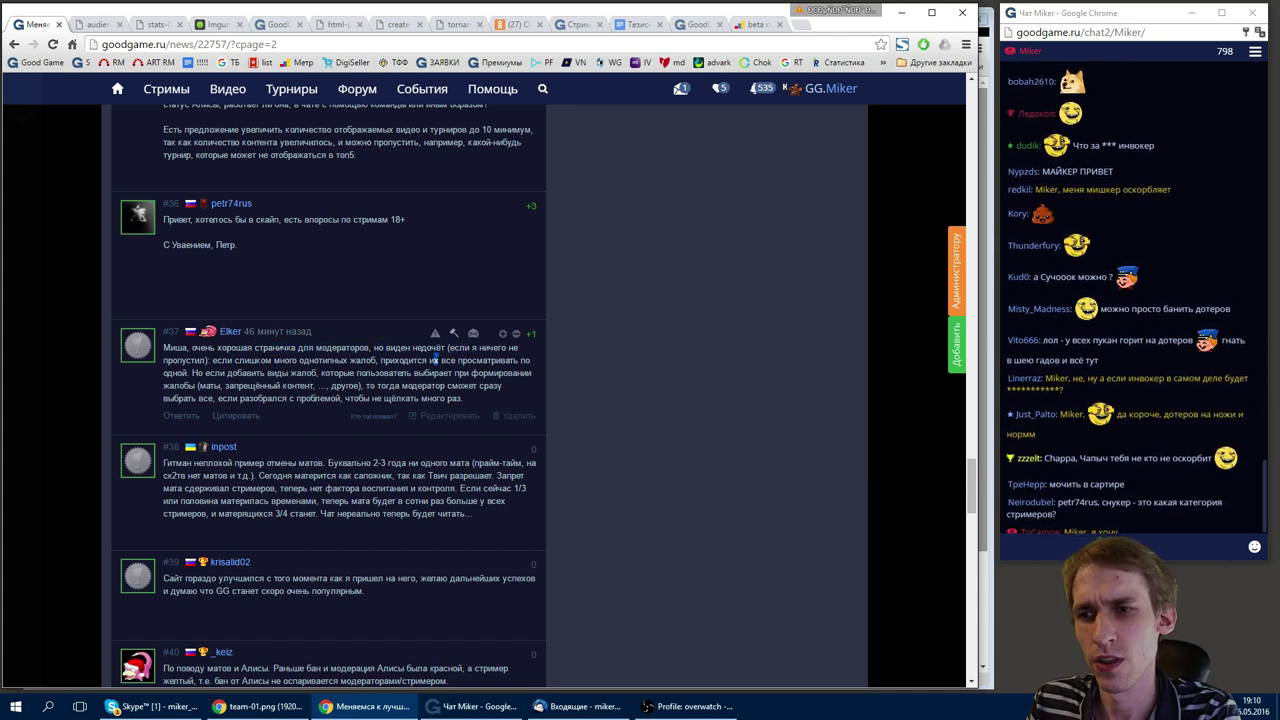
{"action": "double_click", "coordinate": [323, 360]}
{"action": "left_click", "coordinate": [428, 360]}
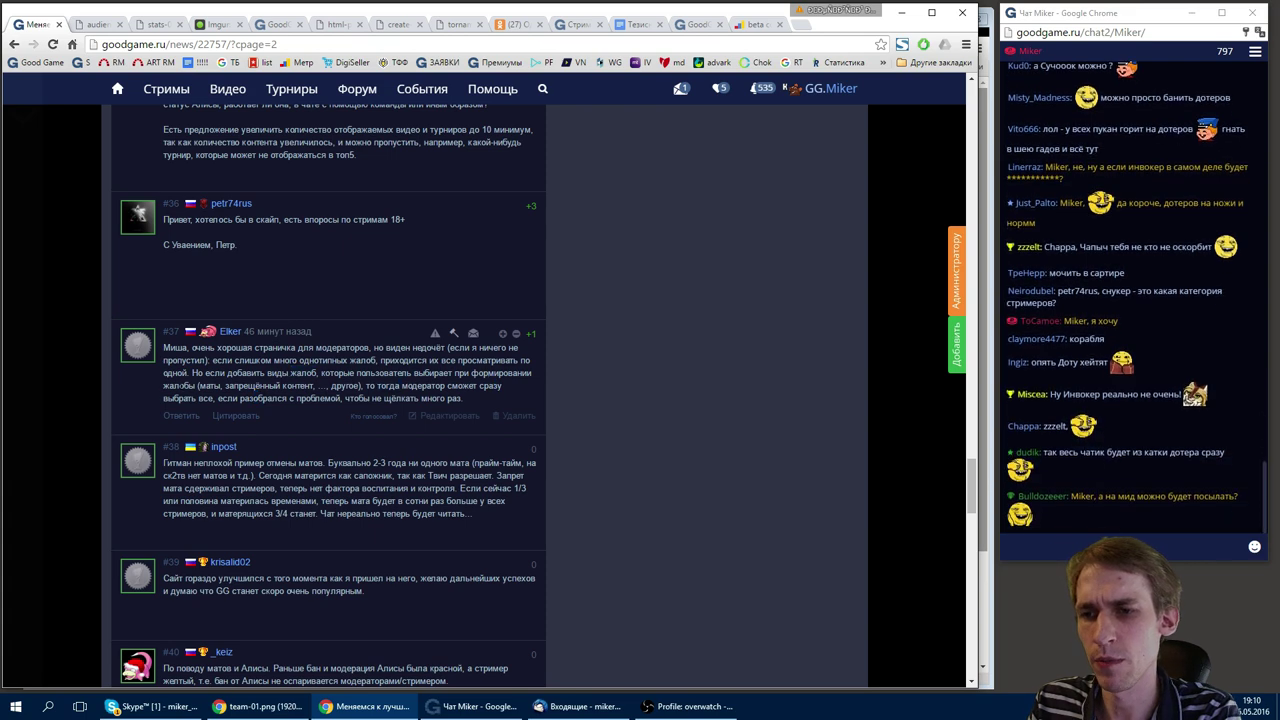
Step: Highlight comment #37's text about формировании, then select the whole comment
{"action": "left_click_drag", "start_coordinate": [471, 372], "coordinate": [474, 405]}
{"action": "left_click", "coordinate": [163, 348]}
{"action": "left_click", "coordinate": [498, 400]}
{"action": "left_click", "coordinate": [366, 373]}
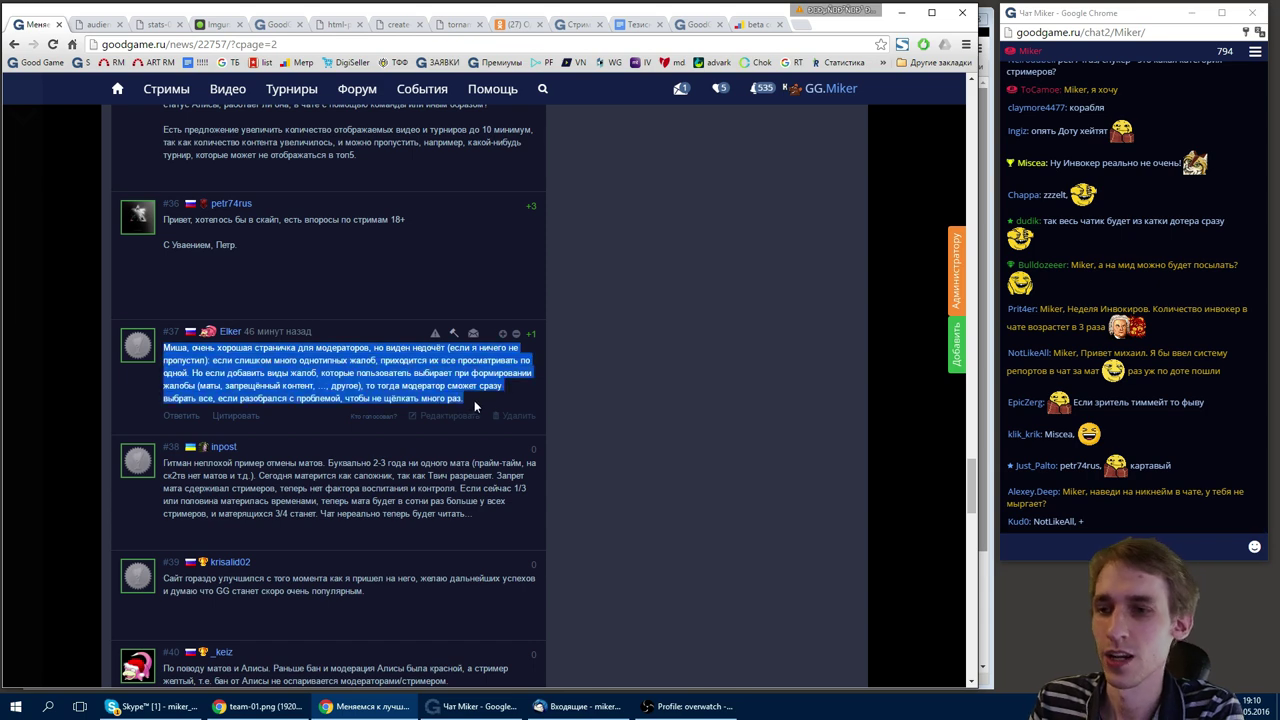
{"action": "left_click", "coordinate": [475, 405]}
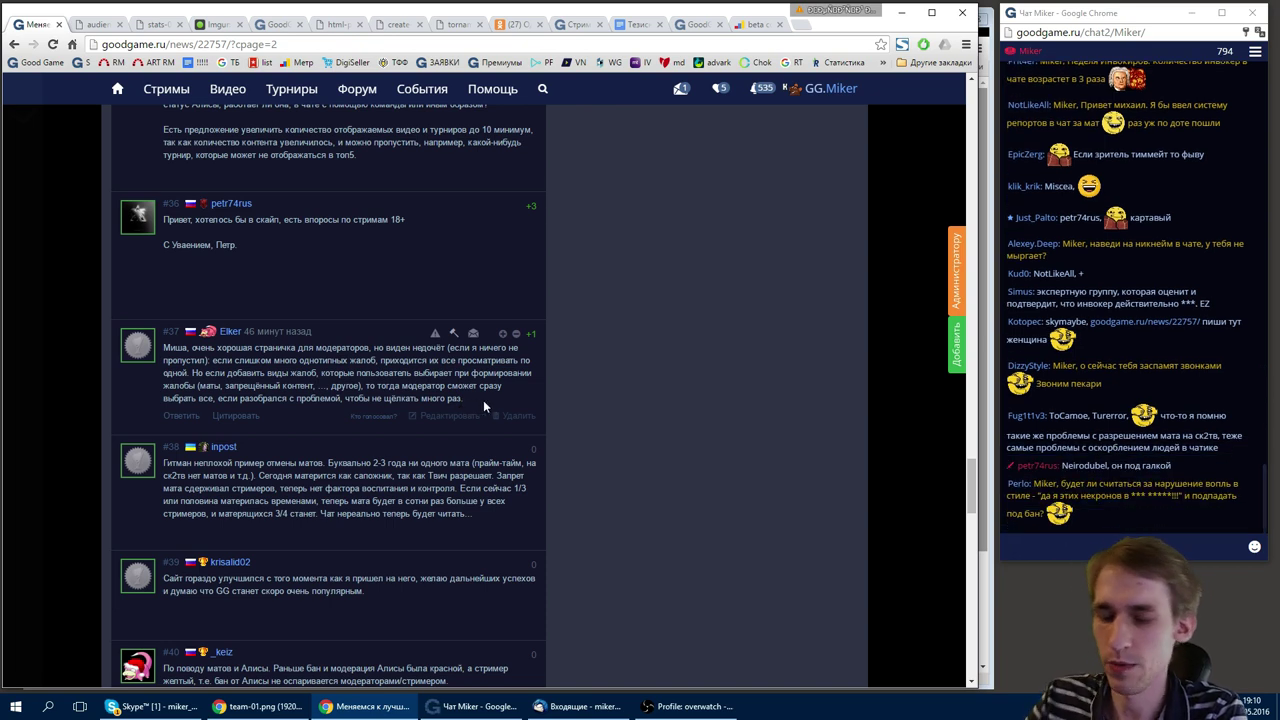
{"action": "left_click_drag", "start_coordinate": [483, 400], "coordinate": [163, 347]}
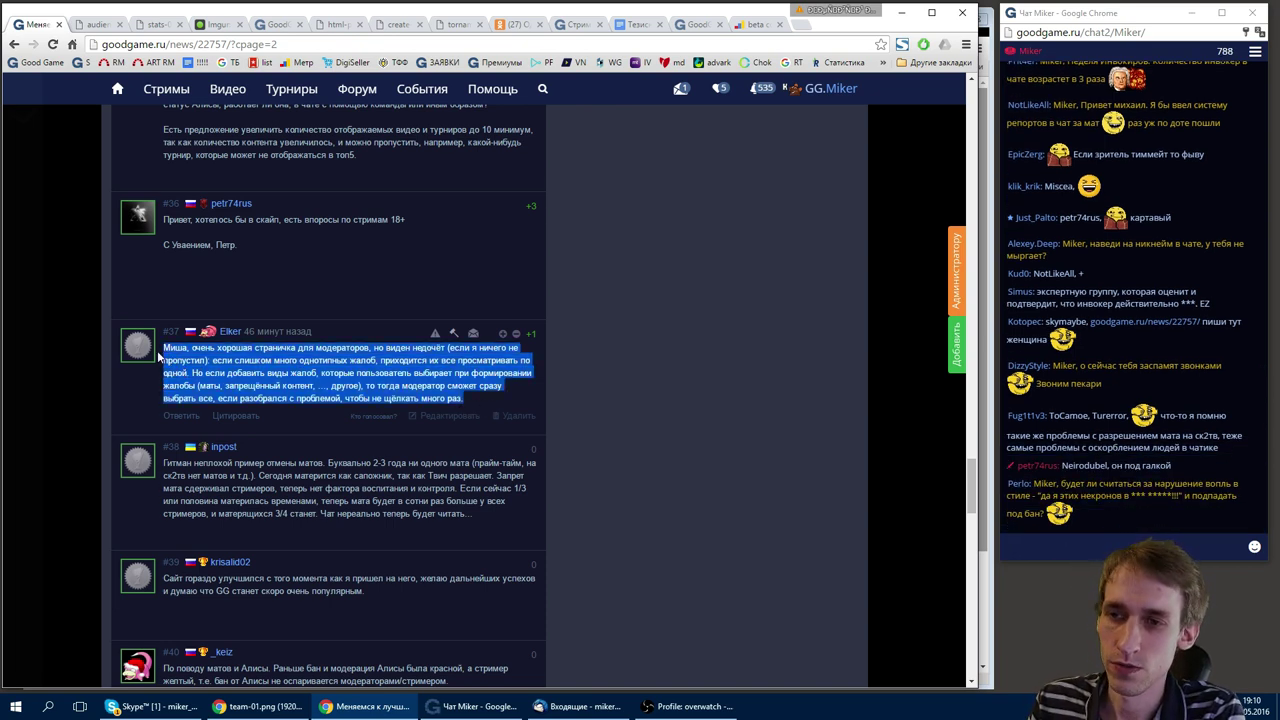
{"action": "left_click", "coordinate": [163, 347]}
Step: Scroll down slightly and reread comment #37, then clear its highlight
{"action": "scroll", "coordinate": [313, 372], "scroll_direction": "down", "scroll_amount": 1}
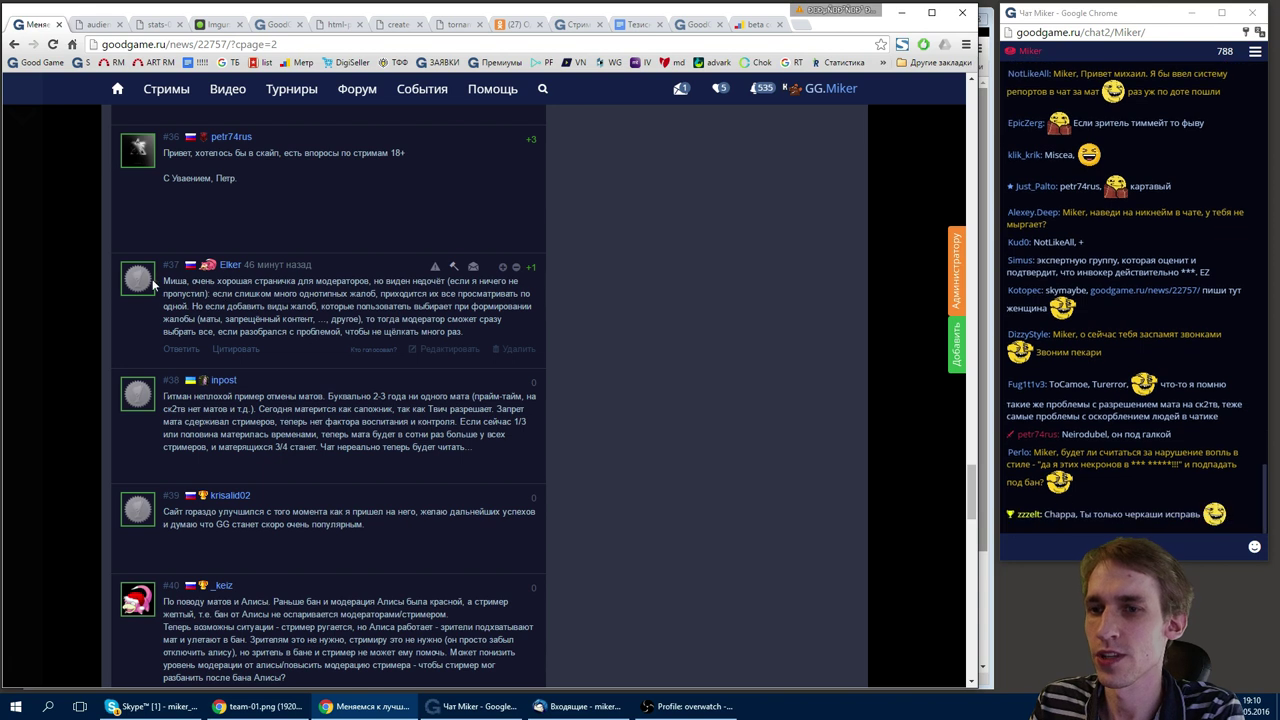
{"action": "left_click_drag", "start_coordinate": [163, 283], "coordinate": [476, 334]}
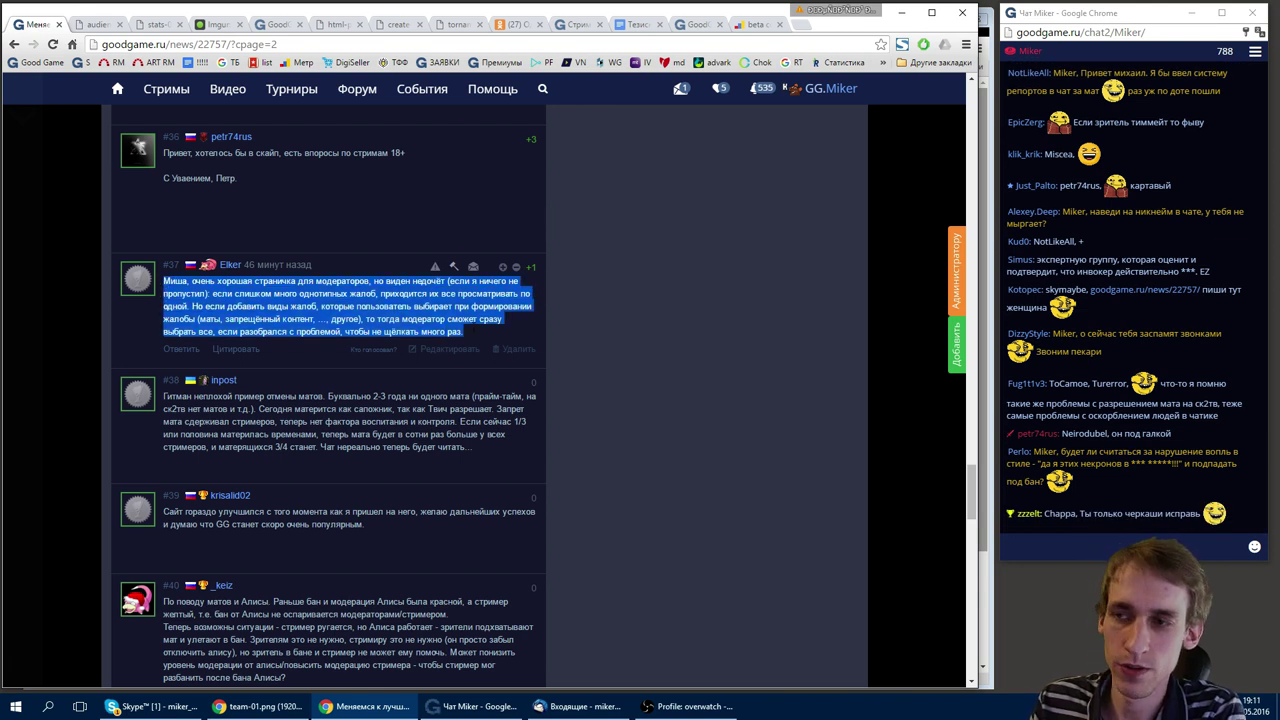
{"action": "left_click", "coordinate": [208, 305]}
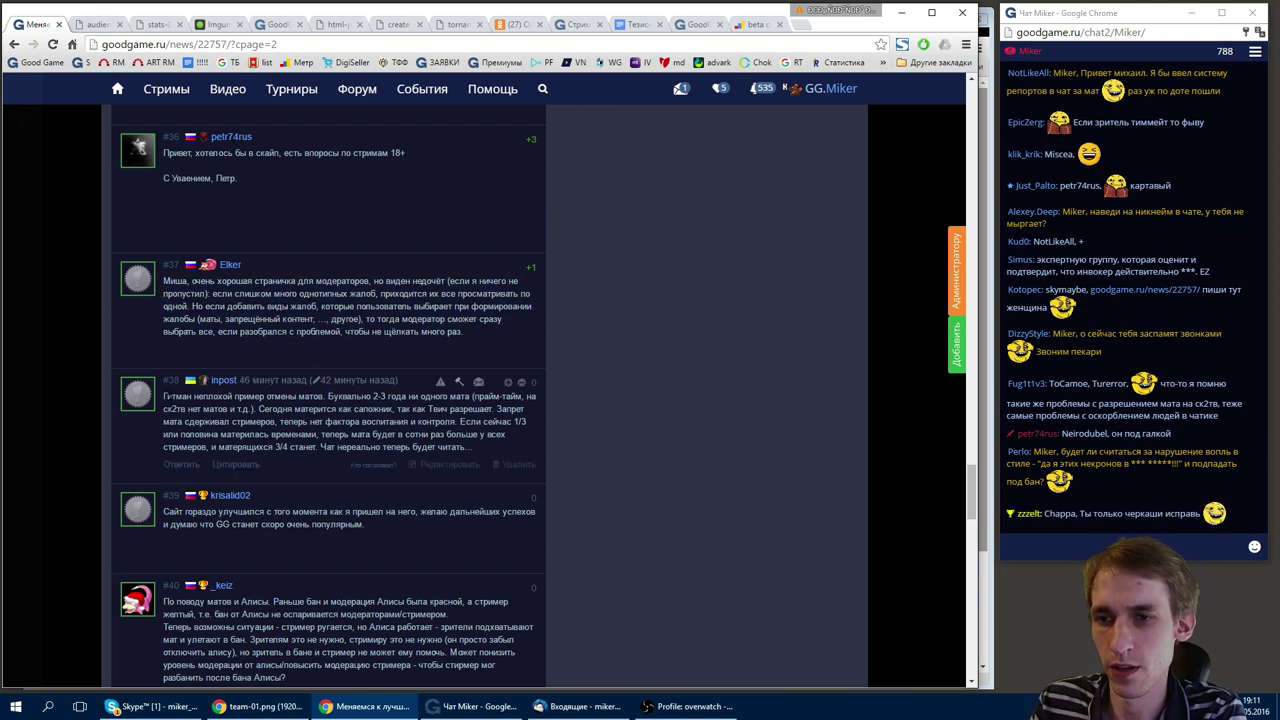
Step: Read the first two lines of comment #38 about swearing (матов) and the ban (Запрет)
{"action": "double_click", "coordinate": [178, 397]}
{"action": "double_click", "coordinate": [250, 397]}
{"action": "double_click", "coordinate": [282, 397]}
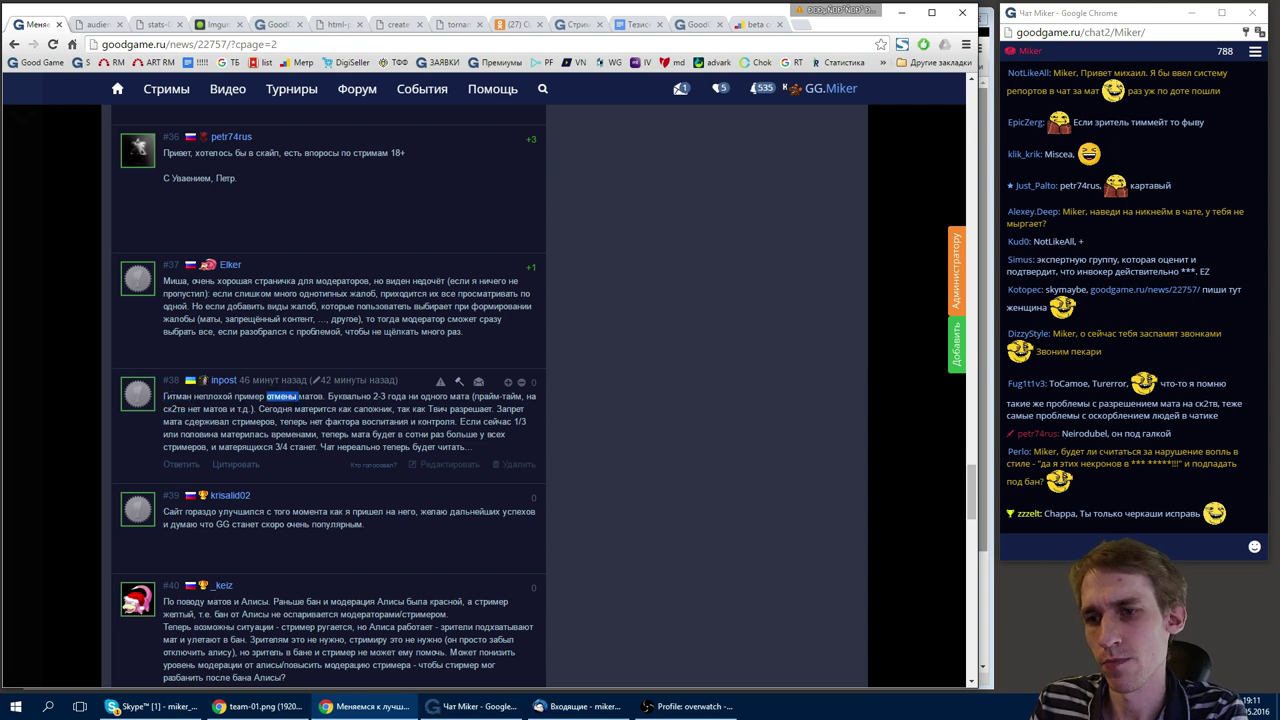
{"action": "double_click", "coordinate": [310, 397]}
{"action": "double_click", "coordinate": [350, 397]}
{"action": "double_click", "coordinate": [413, 397]}
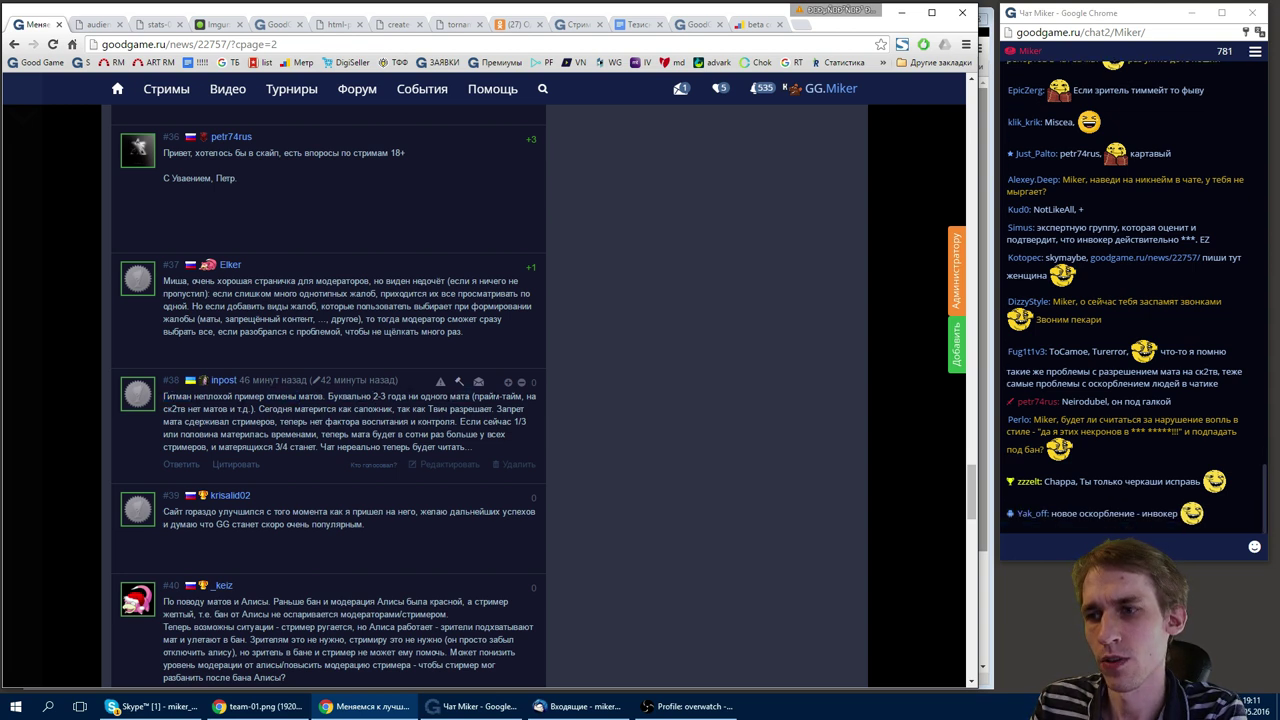
{"action": "double_click", "coordinate": [488, 397]}
{"action": "double_click", "coordinate": [516, 397]}
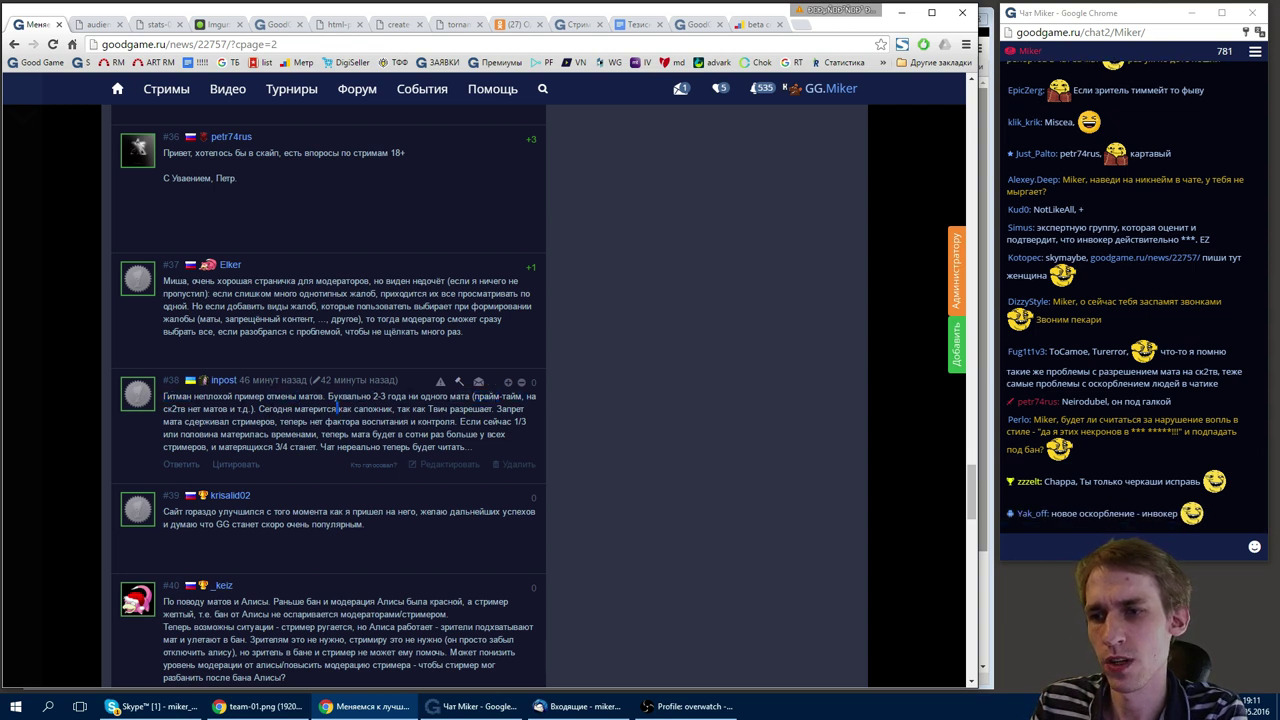
{"action": "double_click", "coordinate": [471, 409]}
{"action": "double_click", "coordinate": [373, 409]}
{"action": "double_click", "coordinate": [510, 409]}
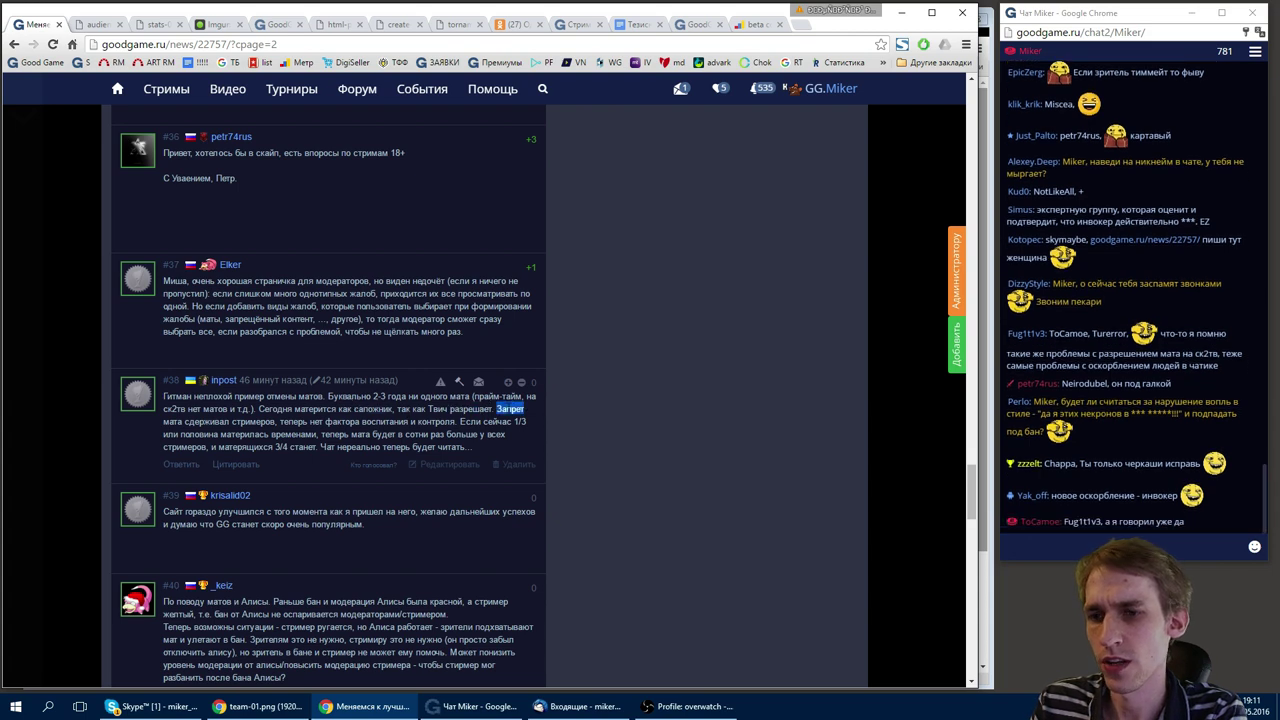
Step: Read comment #38's third to fifth lines (Если сейчас, сотни, всех), then clear the selection
{"action": "double_click", "coordinate": [208, 421]}
{"action": "double_click", "coordinate": [342, 421]}
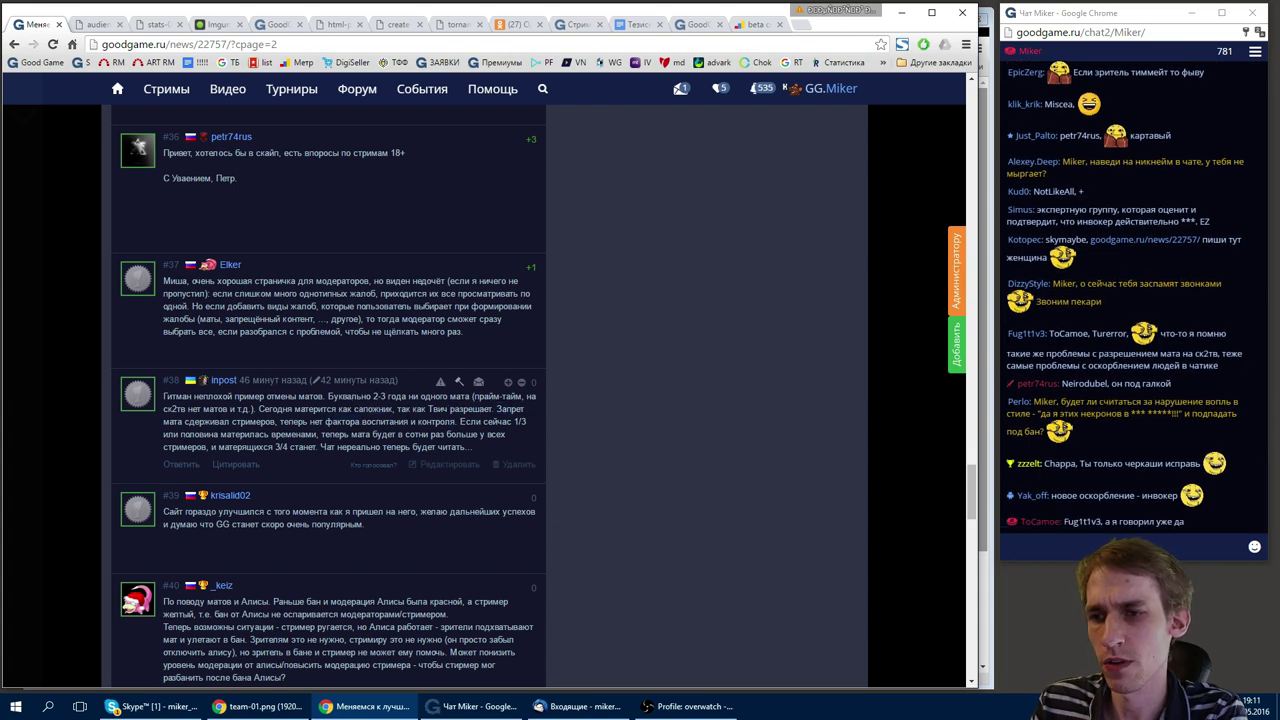
{"action": "double_click", "coordinate": [470, 421]}
{"action": "double_click", "coordinate": [497, 421]}
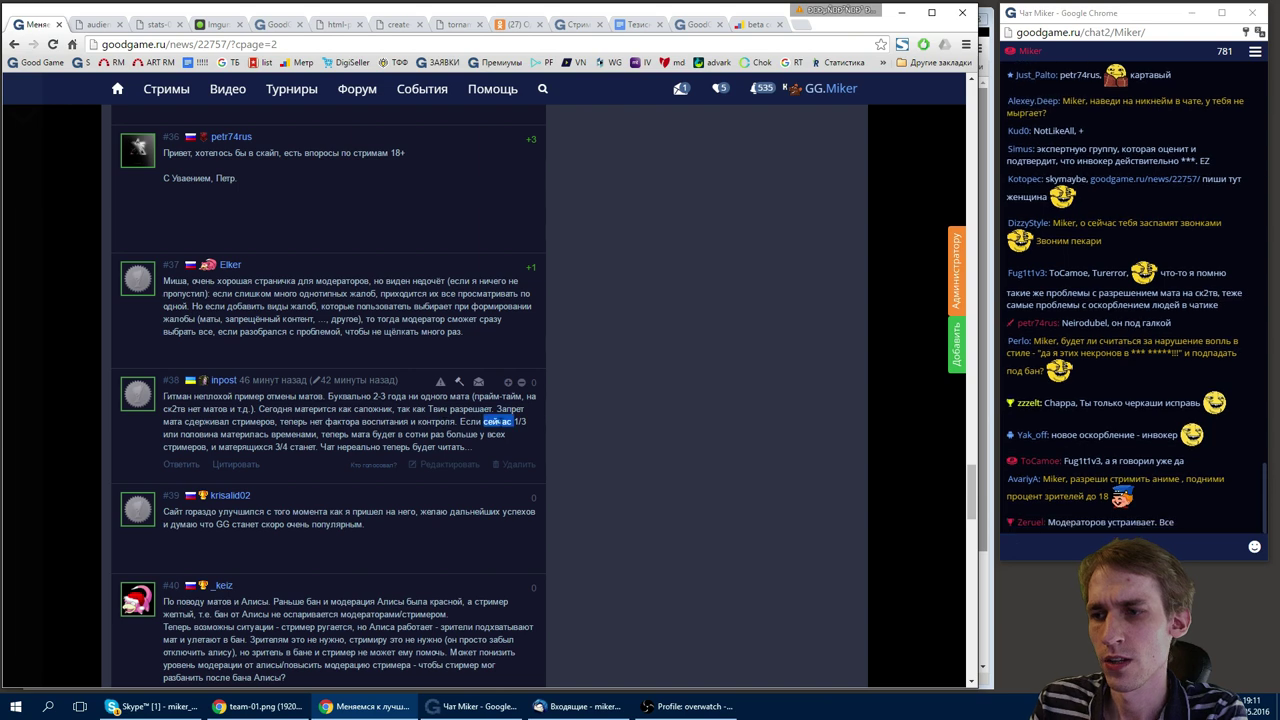
{"action": "left_click_drag", "start_coordinate": [166, 434], "coordinate": [486, 434]}
{"action": "double_click", "coordinate": [418, 434]}
{"action": "double_click", "coordinate": [497, 434]}
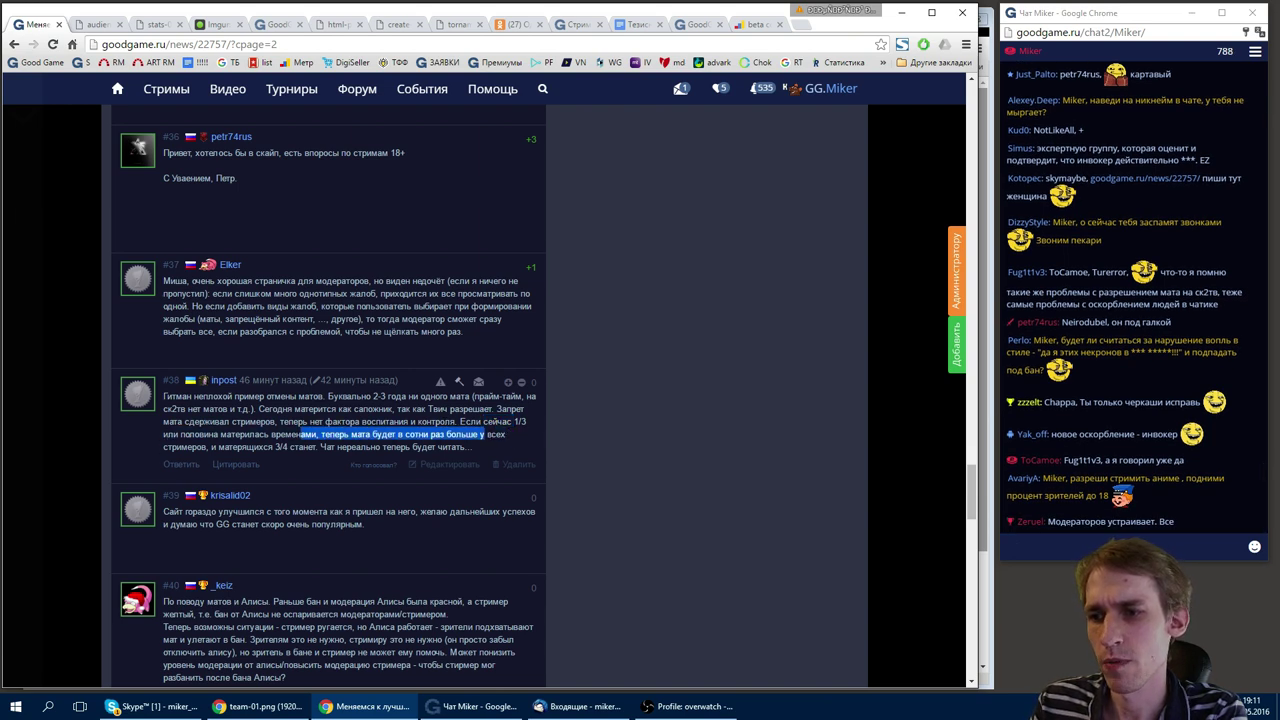
{"action": "left_click", "coordinate": [526, 437]}
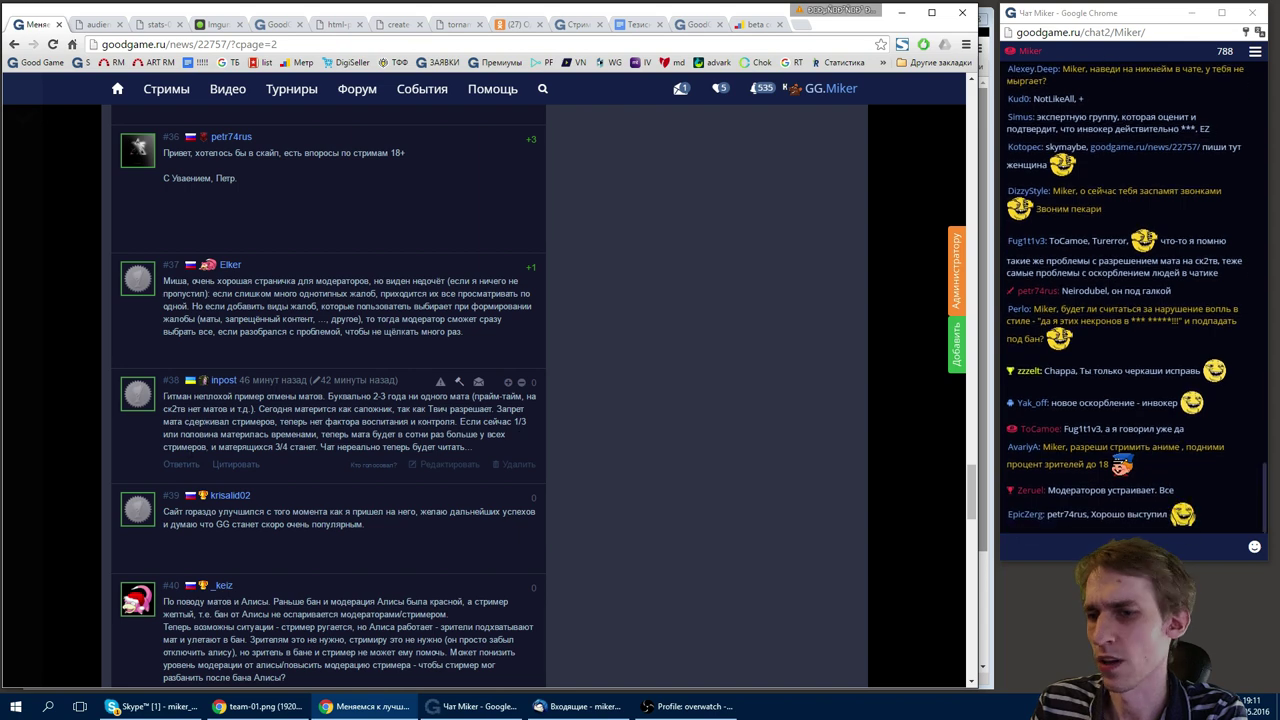
{"action": "left_click_drag", "start_coordinate": [208, 446], "coordinate": [468, 447]}
{"action": "left_click", "coordinate": [392, 434]}
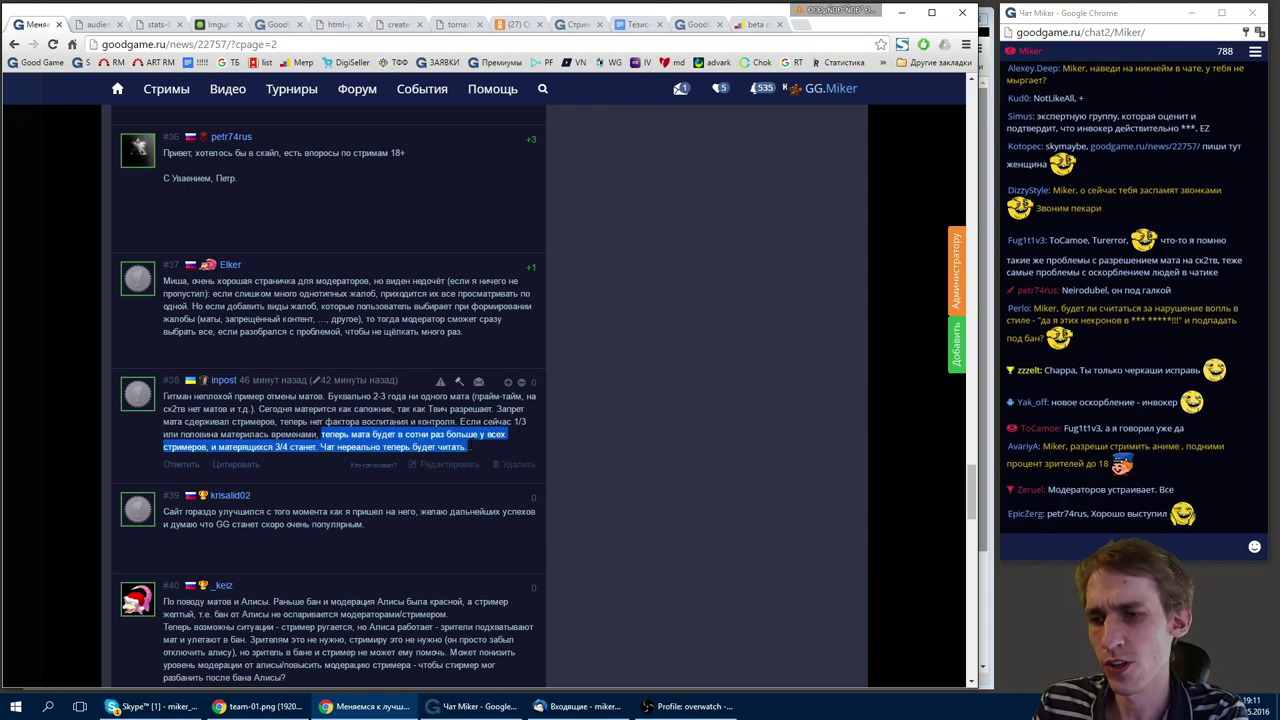
{"action": "left_click", "coordinate": [468, 447]}
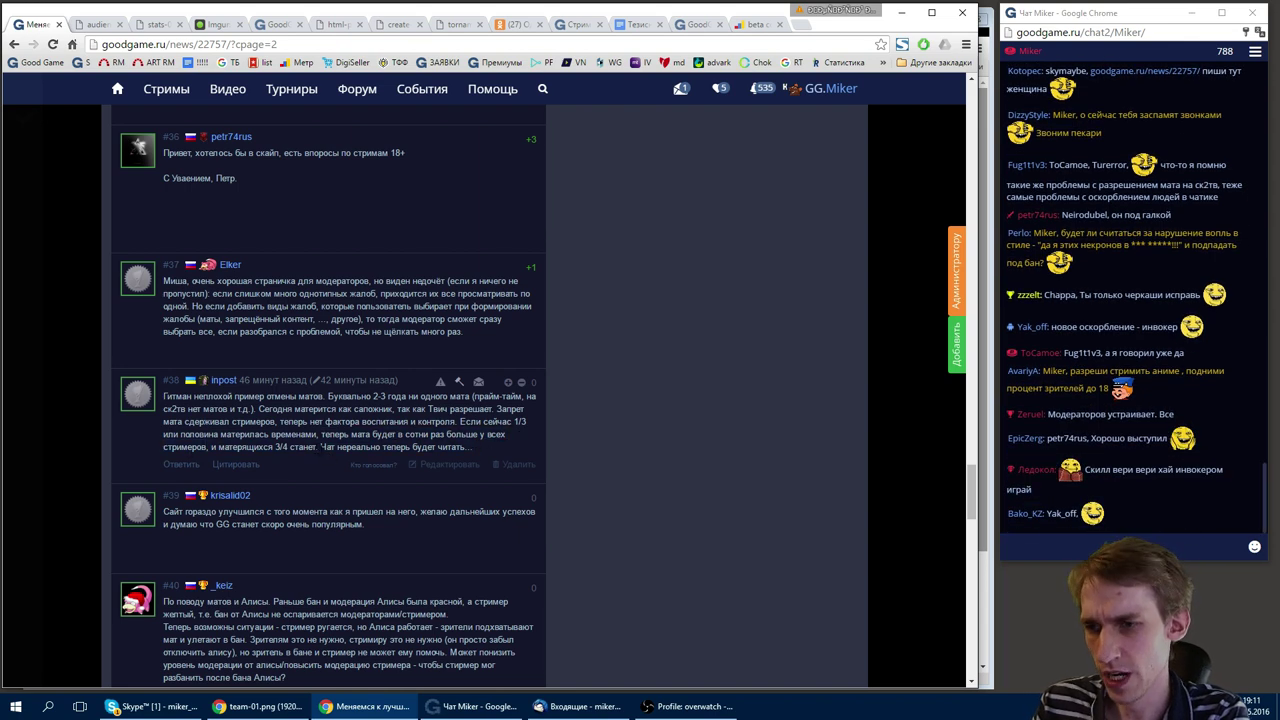
{"action": "left_click_drag", "start_coordinate": [320, 447], "coordinate": [342, 434]}
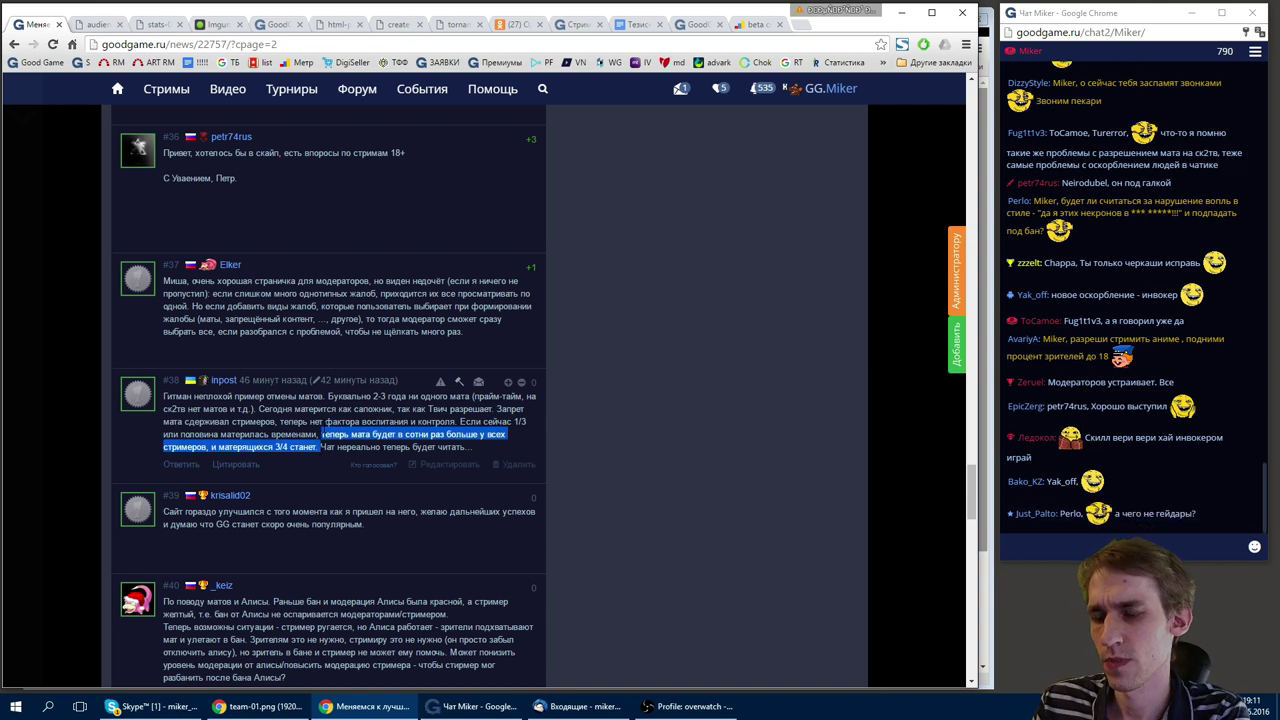
{"action": "left_click", "coordinate": [326, 434]}
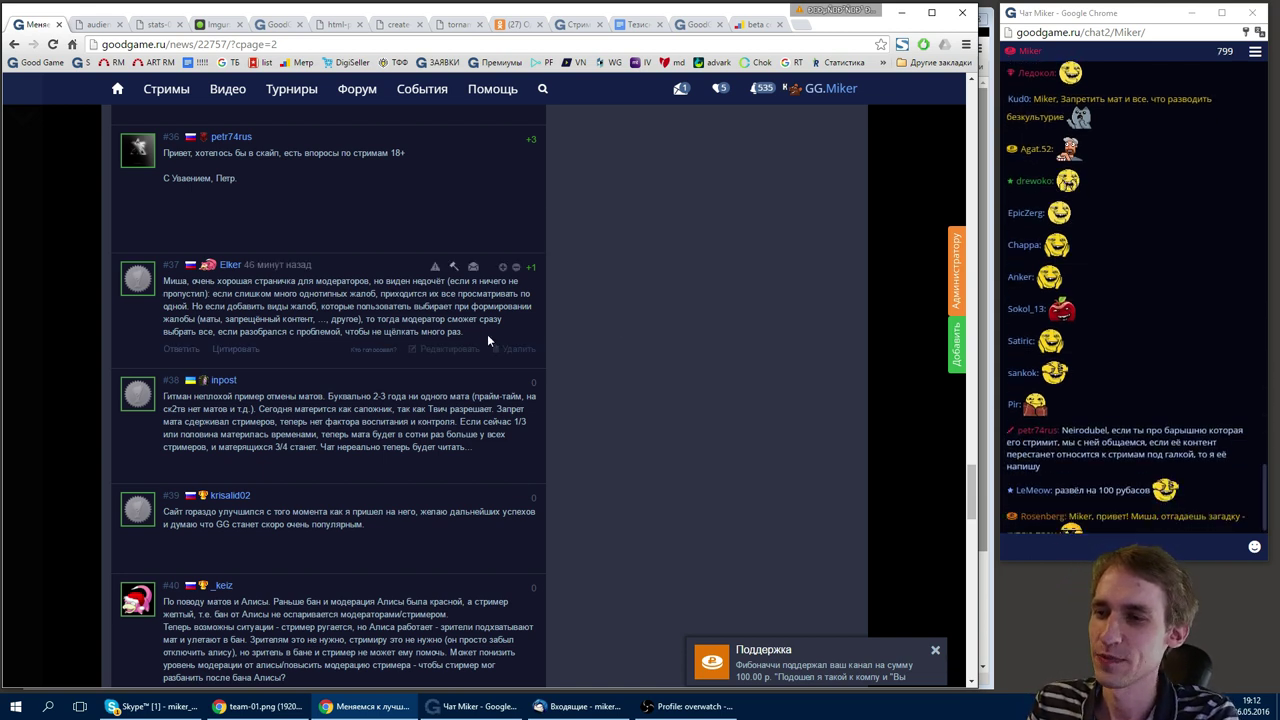
Step: Reread comment #37's closing words about complaint types (жалоб, слишком много)
{"action": "left_click_drag", "start_coordinate": [487, 334], "coordinate": [192, 306]}
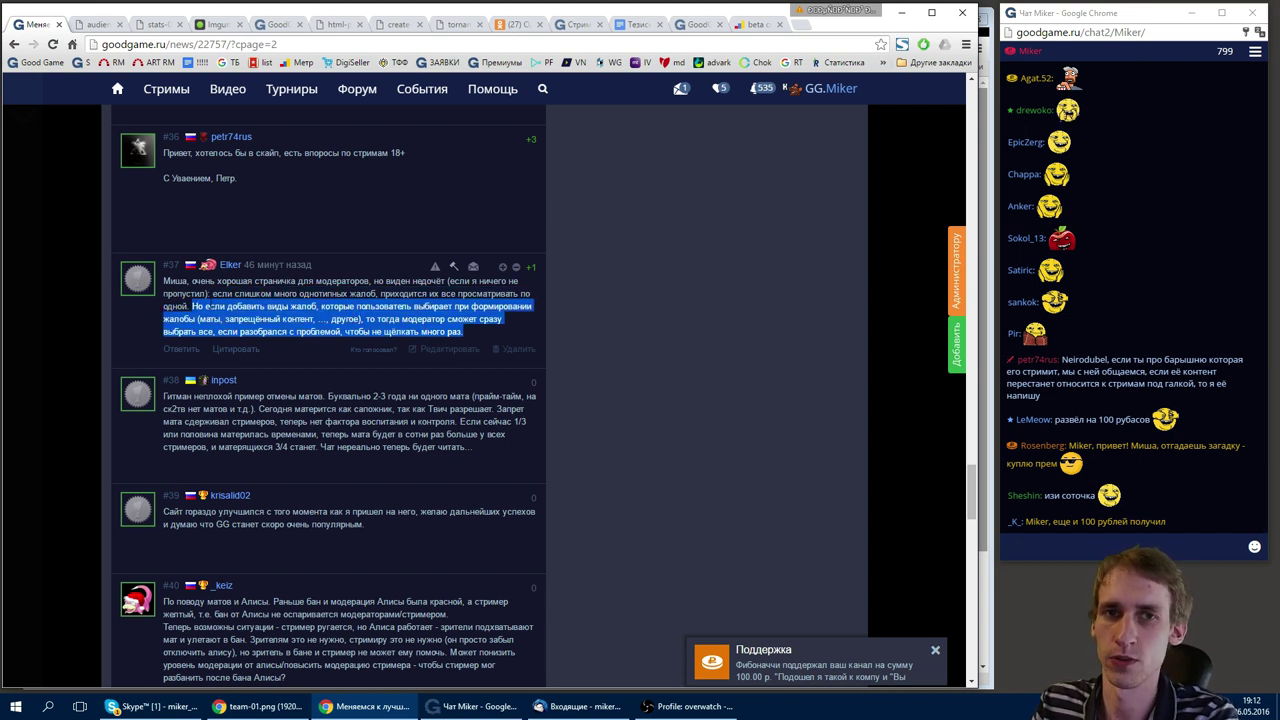
{"action": "double_click", "coordinate": [245, 306]}
{"action": "double_click", "coordinate": [303, 306]}
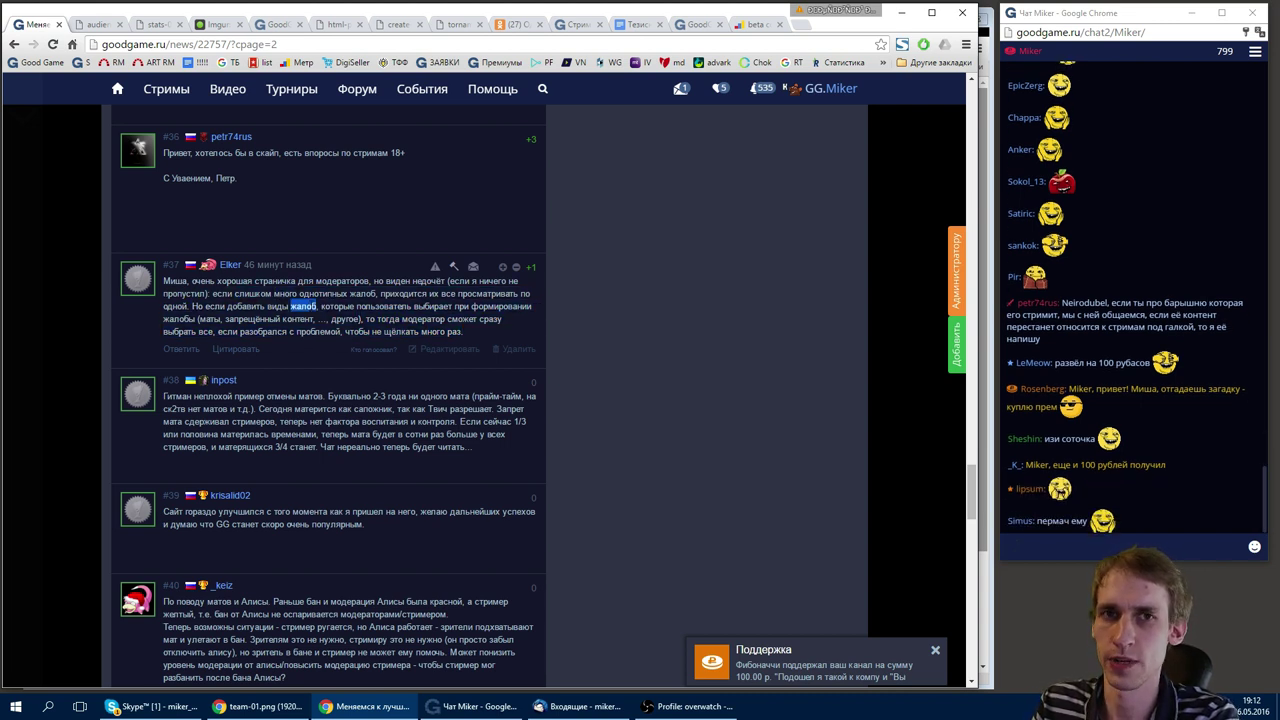
{"action": "double_click", "coordinate": [252, 293]}
{"action": "double_click", "coordinate": [286, 293]}
{"action": "left_click", "coordinate": [304, 293]}
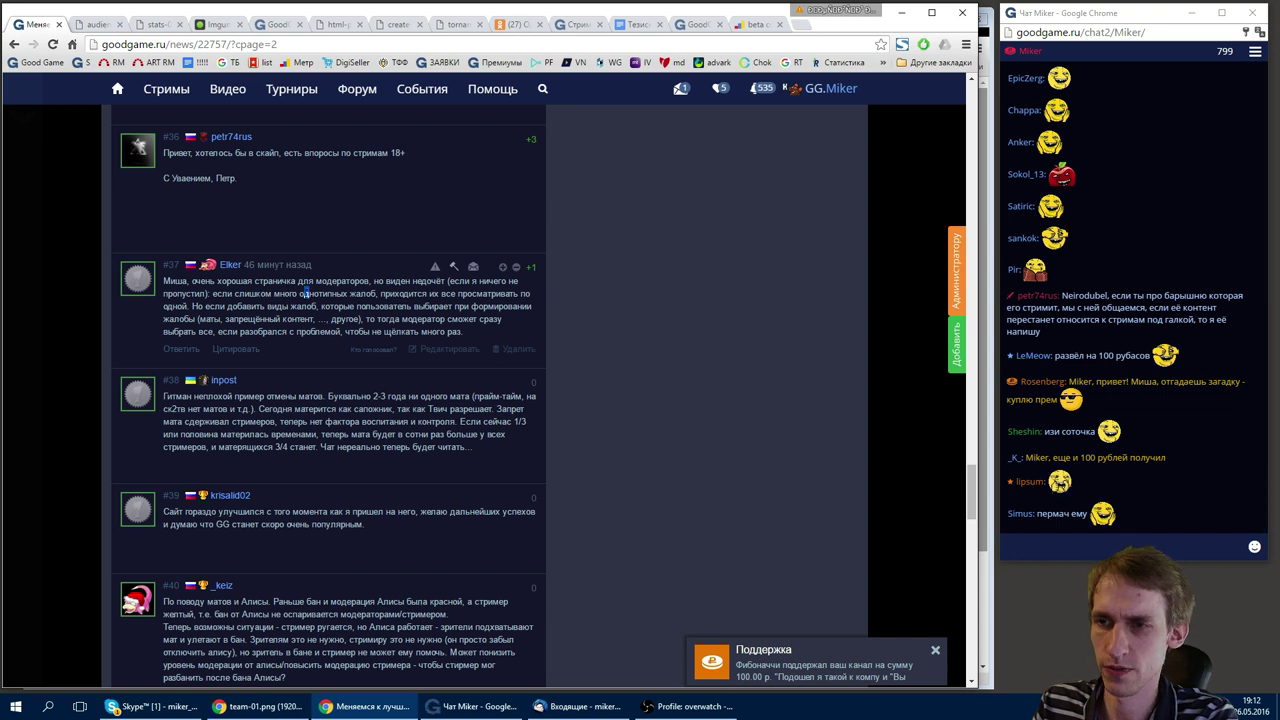
{"action": "double_click", "coordinate": [286, 293]}
{"action": "left_click", "coordinate": [286, 293]}
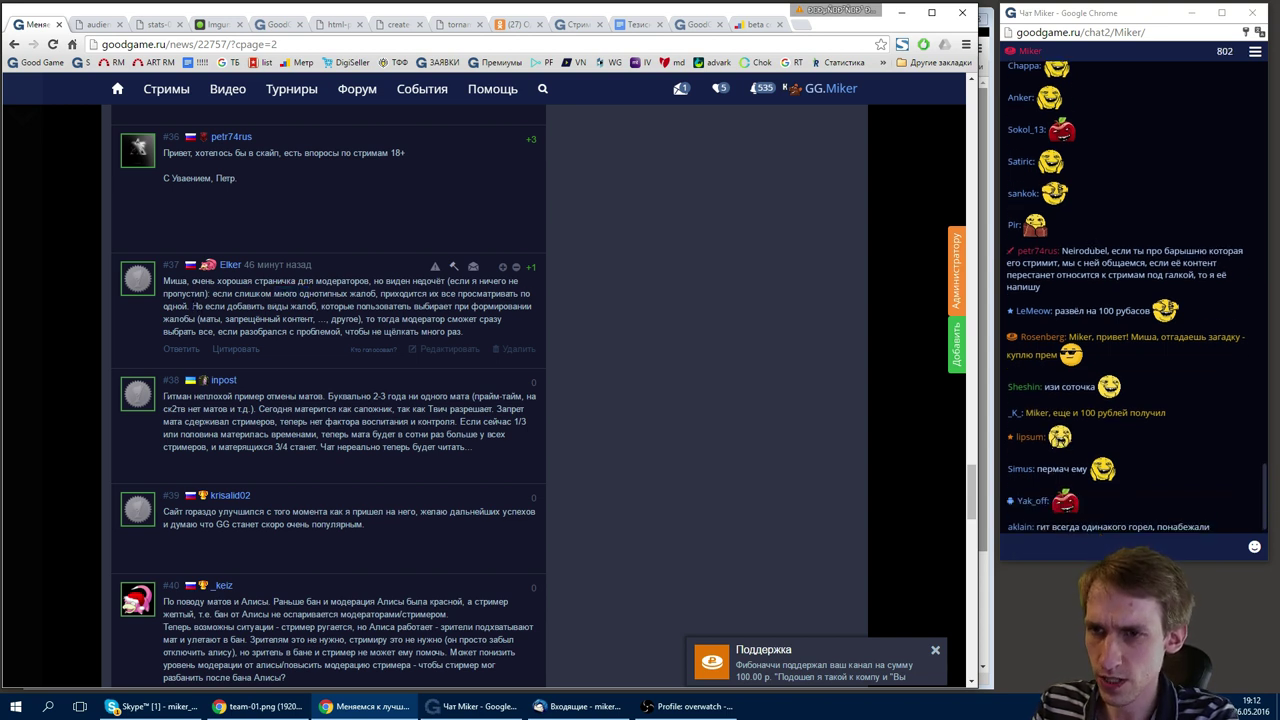
Step: Reread comment #37's line about the user (пользователь), then scroll down toward comment #38
{"action": "left_click_drag", "start_coordinate": [192, 306], "coordinate": [165, 281]}
{"action": "left_click", "coordinate": [468, 333]}
{"action": "left_click", "coordinate": [165, 281]}
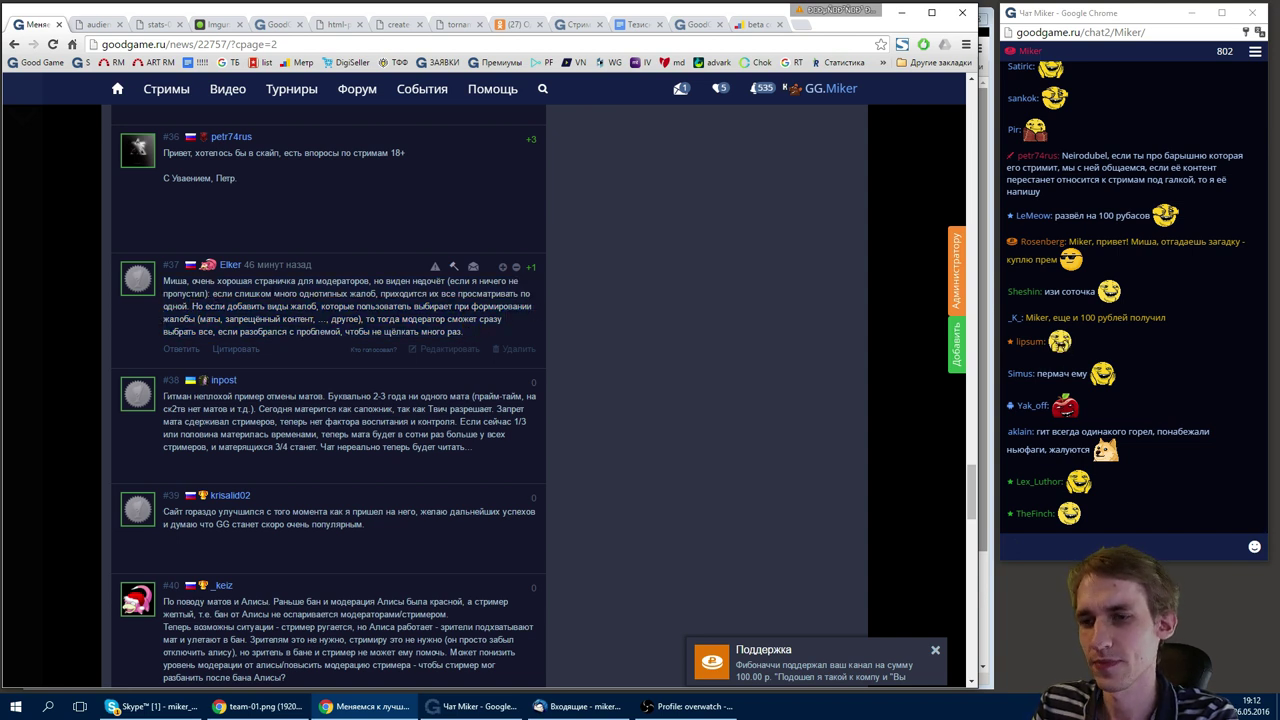
{"action": "double_click", "coordinate": [380, 306]}
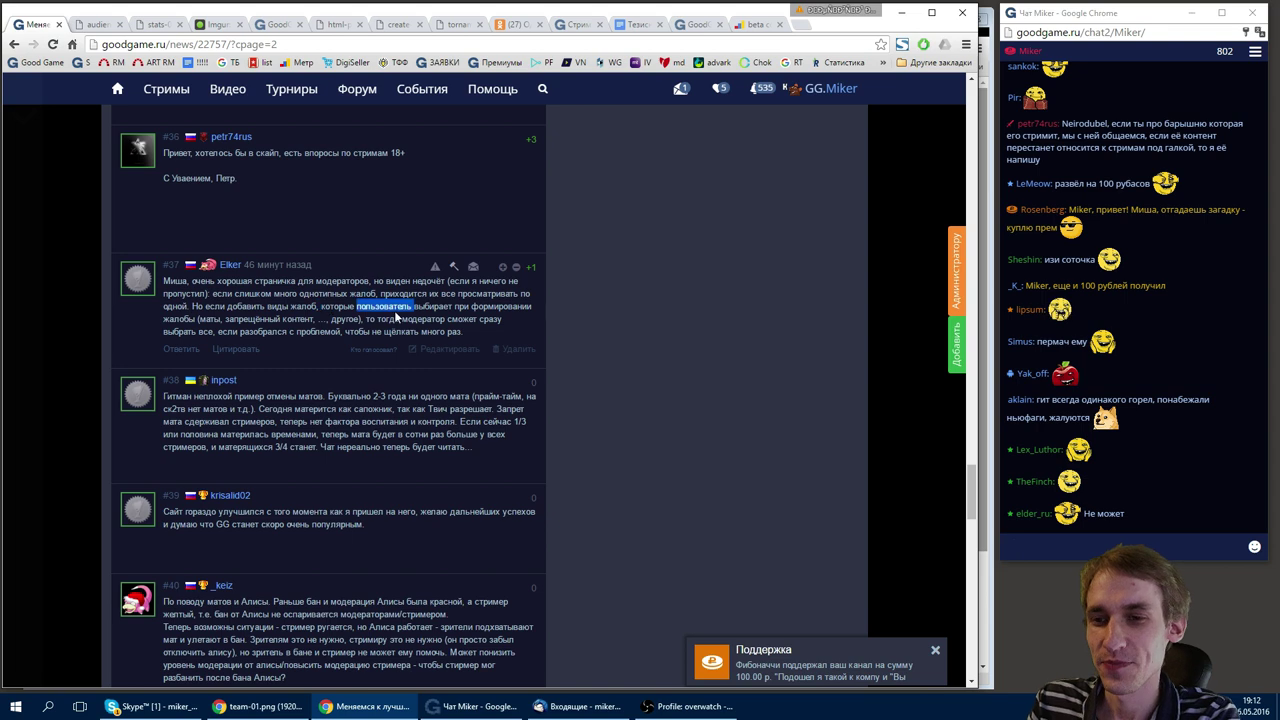
{"action": "left_click", "coordinate": [296, 304]}
{"action": "scroll", "coordinate": [296, 304], "scroll_direction": "down", "scroll_amount": 2}
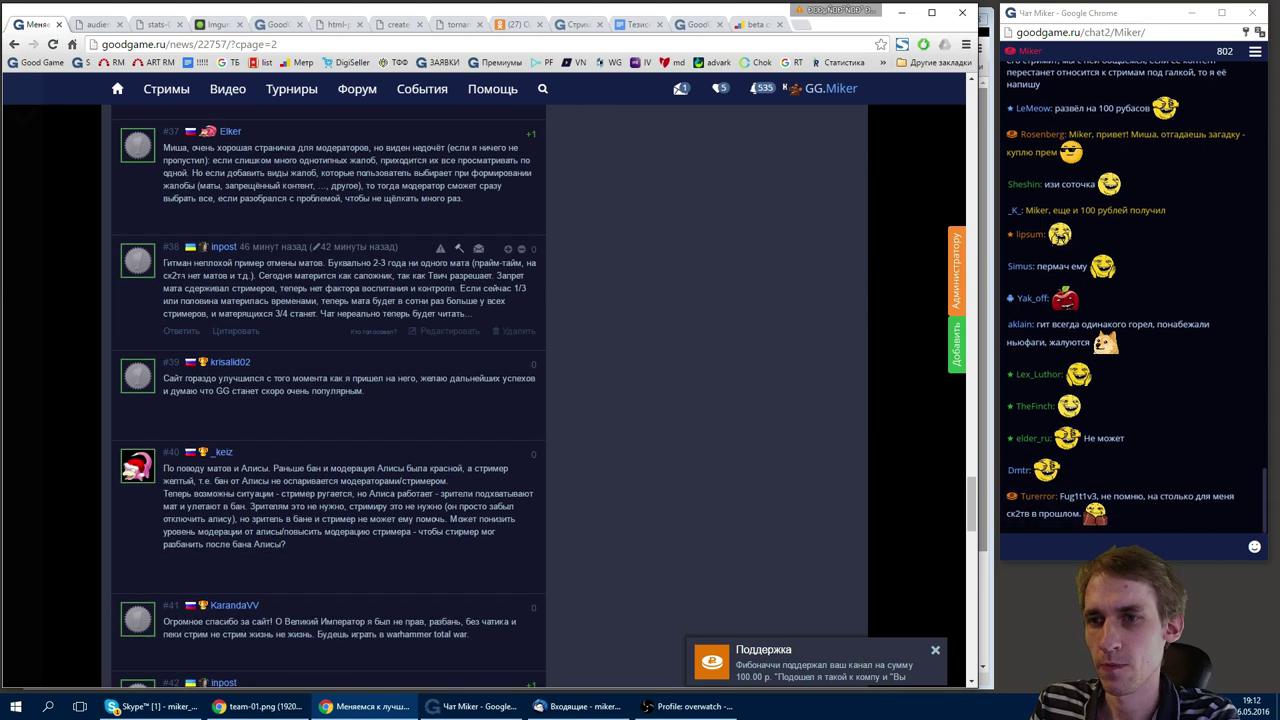
{"action": "left_click_drag", "start_coordinate": [200, 263], "coordinate": [163, 262]}
{"action": "left_click", "coordinate": [479, 310]}
{"action": "left_click", "coordinate": [163, 262]}
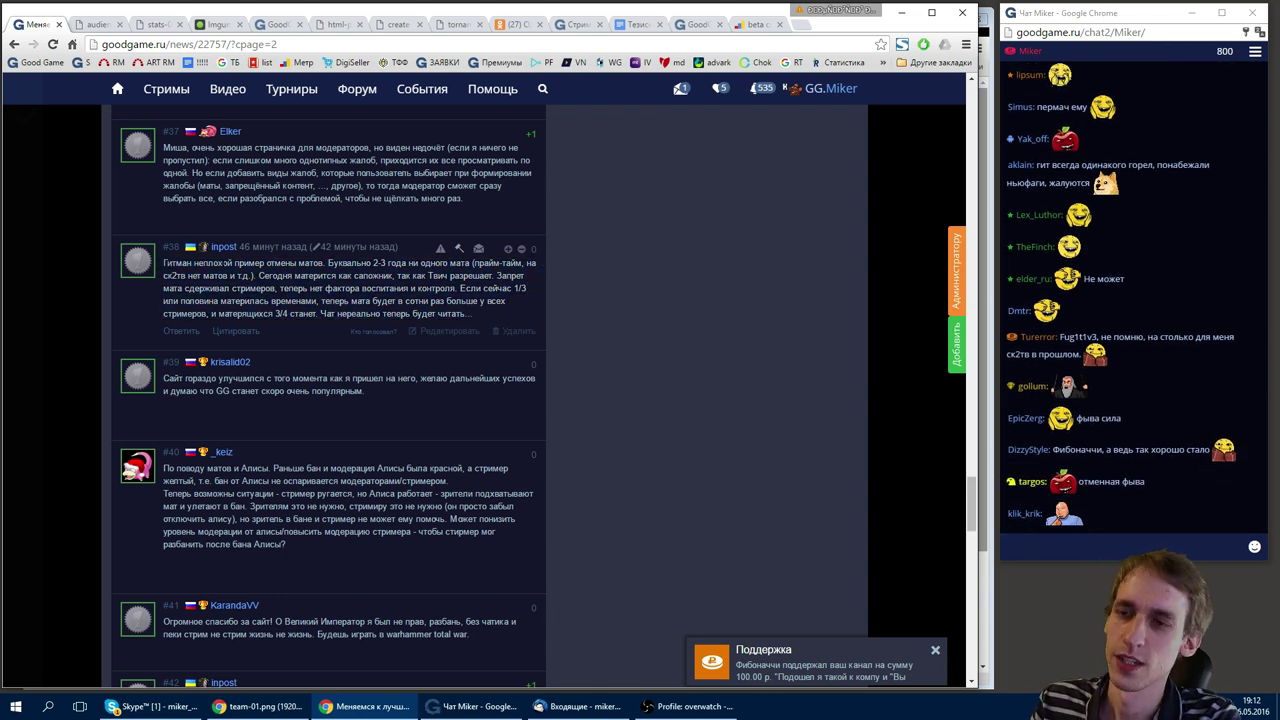
{"action": "double_click", "coordinate": [257, 262]}
{"action": "double_click", "coordinate": [348, 262]}
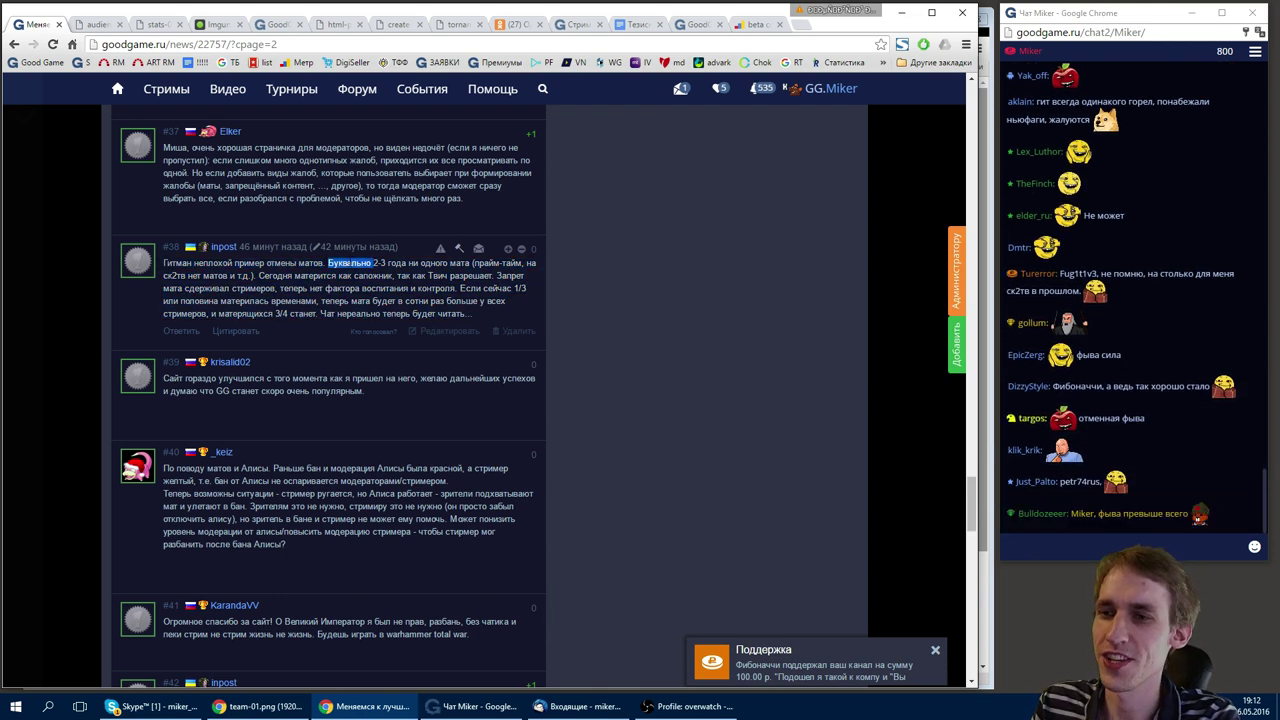
{"action": "left_click", "coordinate": [416, 263]}
{"action": "double_click", "coordinate": [460, 263]}
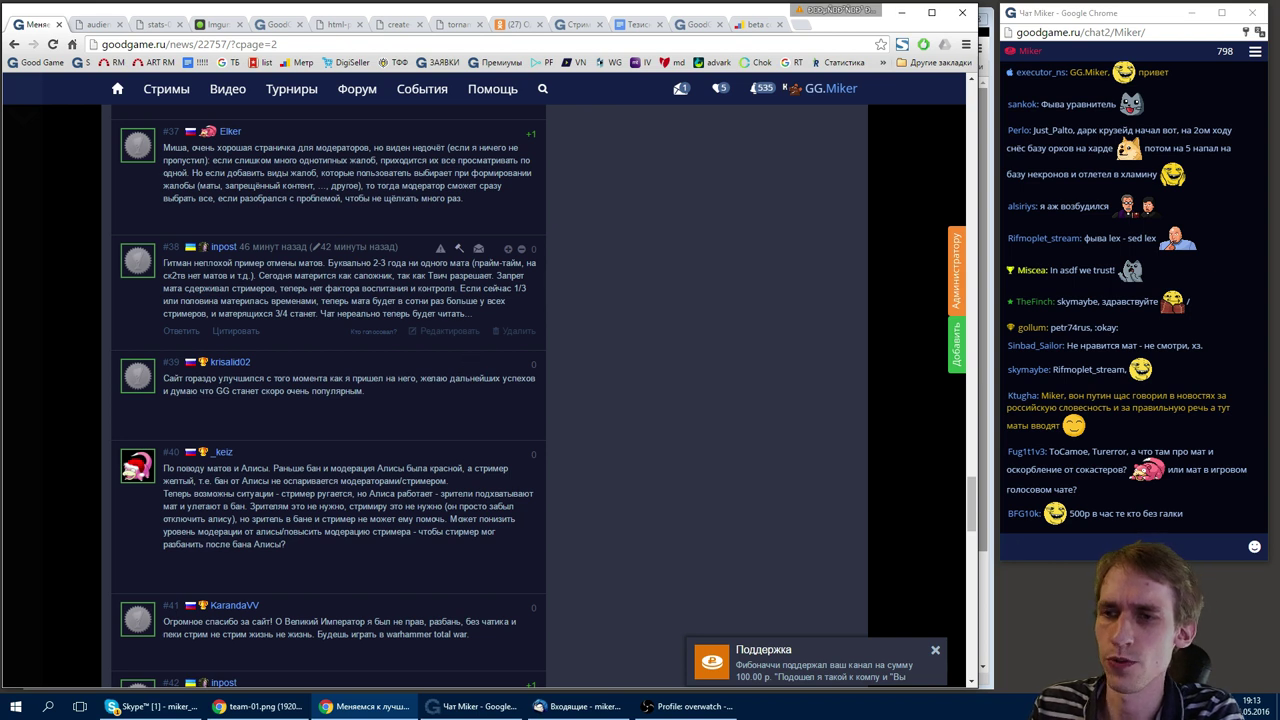
{"action": "left_click_drag", "start_coordinate": [204, 262], "coordinate": [470, 313]}
{"action": "left_click", "coordinate": [204, 273]}
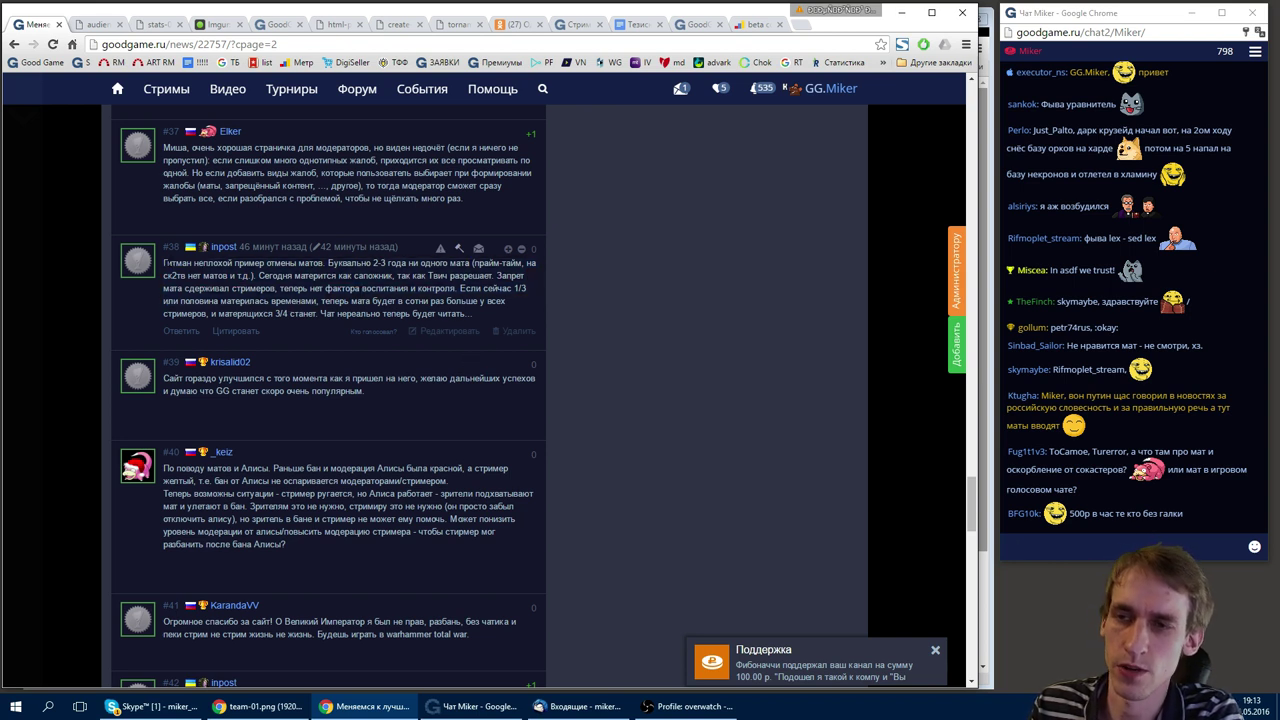
{"action": "left_click_drag", "start_coordinate": [166, 263], "coordinate": [346, 263]}
{"action": "left_click", "coordinate": [350, 263]}
{"action": "double_click", "coordinate": [350, 263]}
{"action": "left_click", "coordinate": [418, 263]}
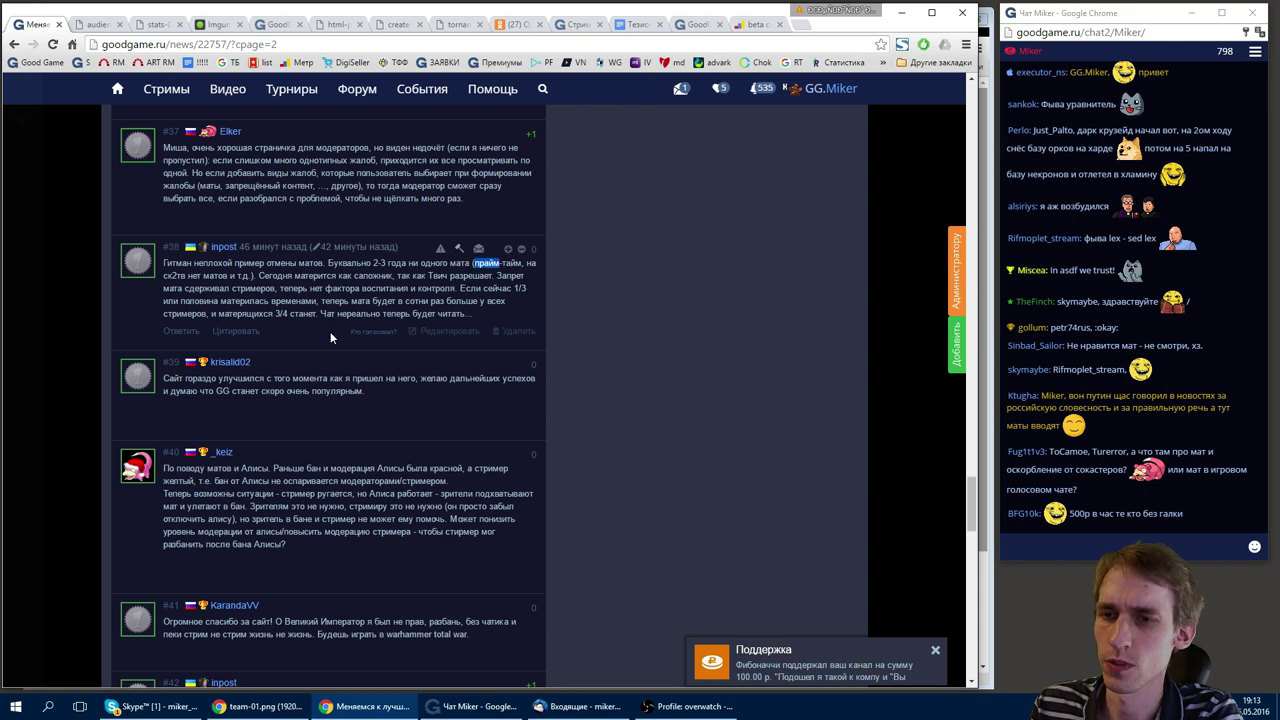
{"action": "double_click", "coordinate": [347, 378]}
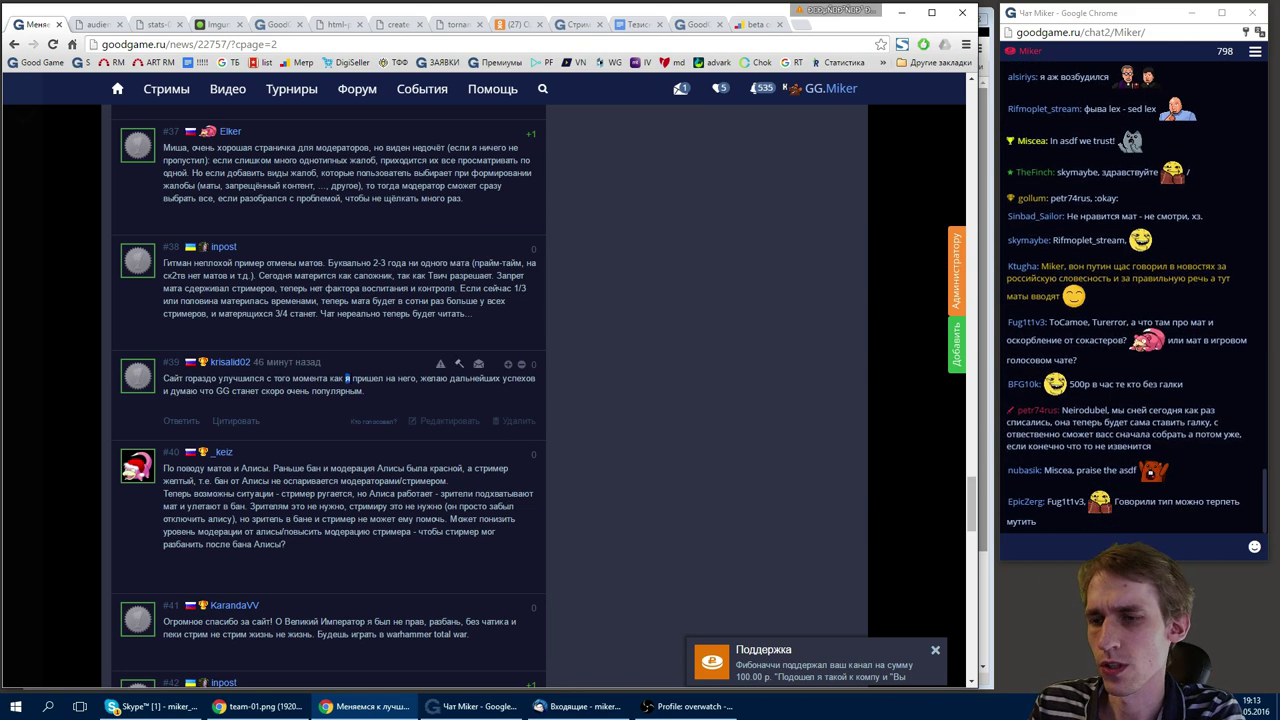
{"action": "left_click", "coordinate": [347, 378]}
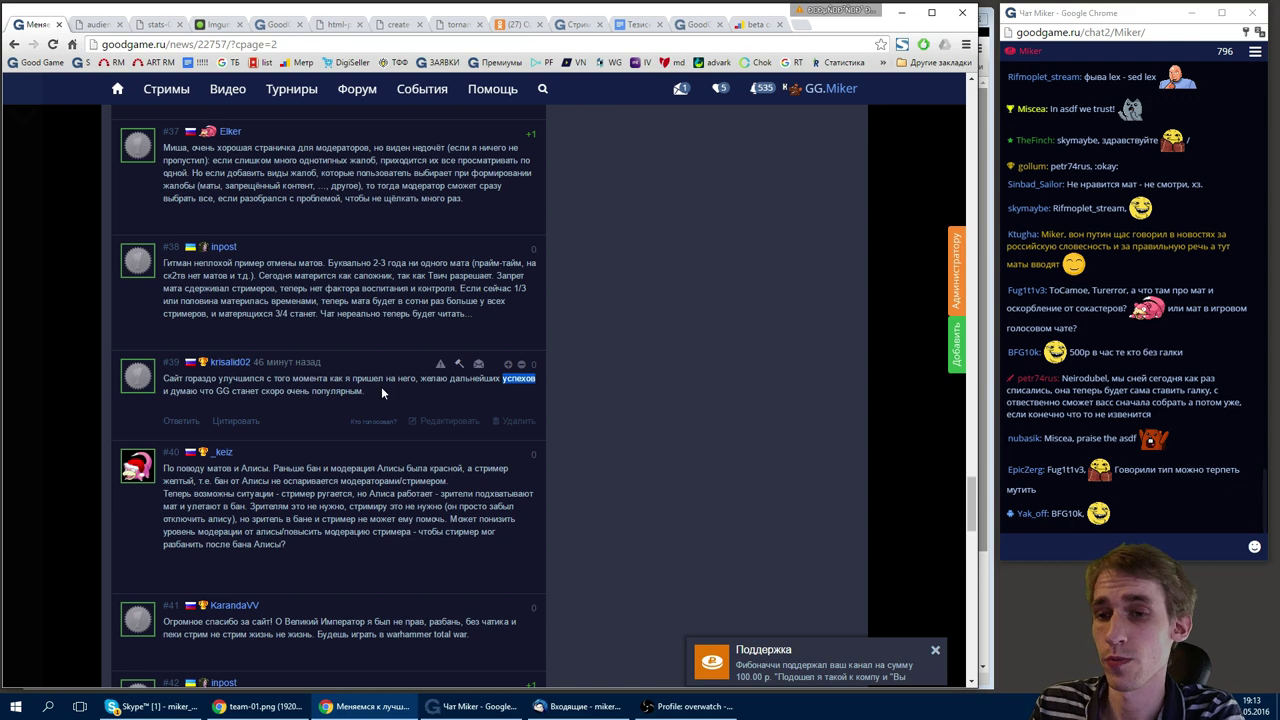
{"action": "left_click_drag", "start_coordinate": [381, 393], "coordinate": [202, 378]}
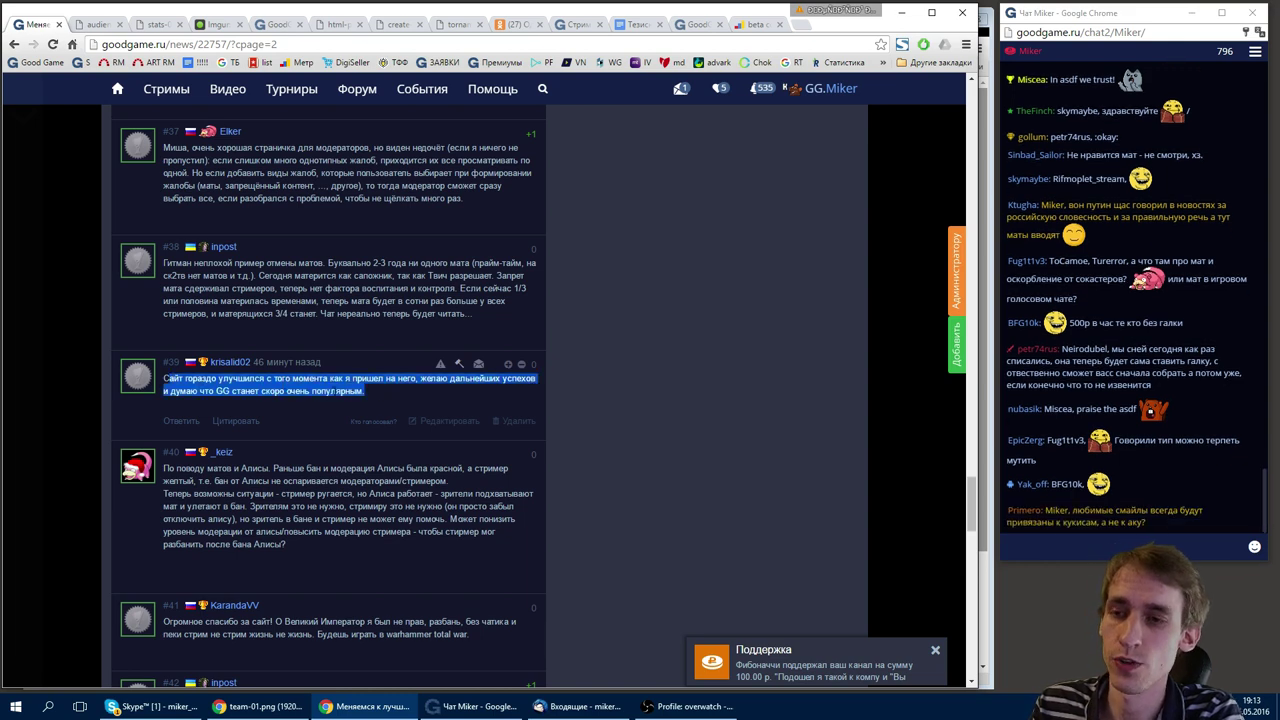
{"action": "left_click_drag", "start_coordinate": [312, 391], "coordinate": [197, 380]}
{"action": "left_click", "coordinate": [380, 396]}
{"action": "left_click", "coordinate": [168, 380]}
Step: Scroll to comment #40 and read its opening about earlier Alisa moderation, streamers and moderators
{"action": "scroll", "coordinate": [168, 380], "scroll_direction": "down", "scroll_amount": 2}
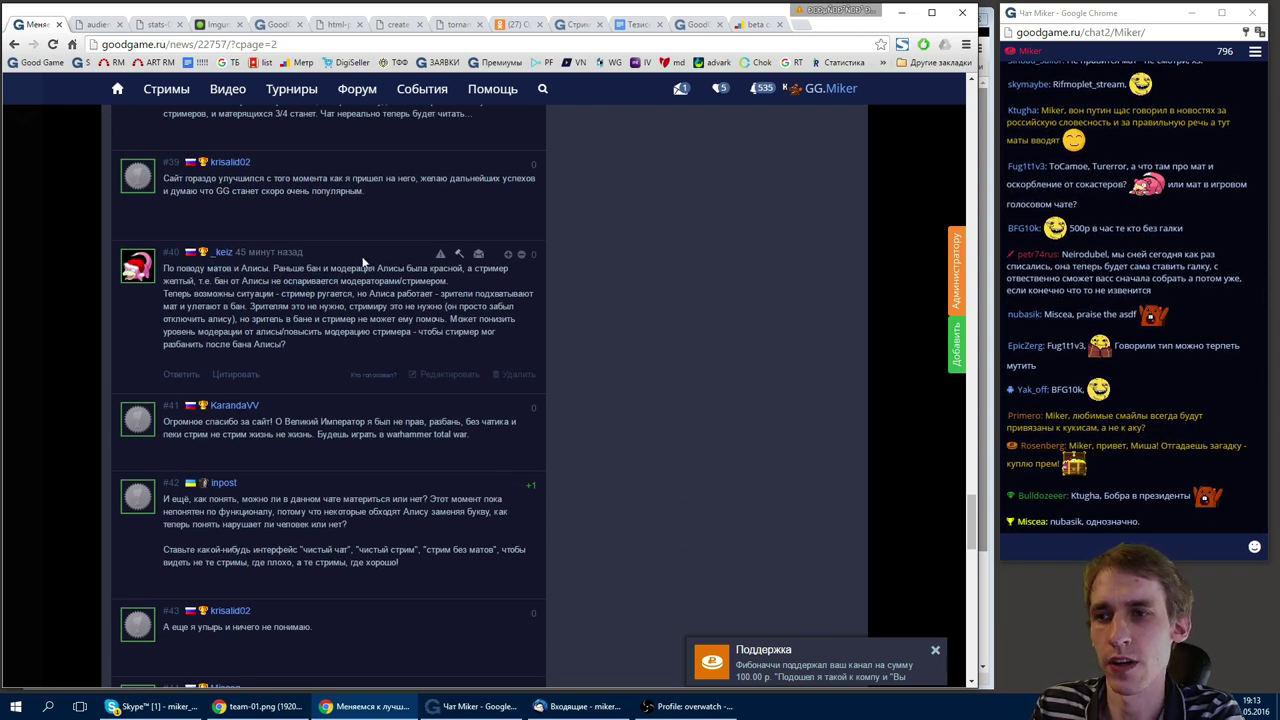
{"action": "double_click", "coordinate": [289, 268]}
{"action": "double_click", "coordinate": [353, 268]}
{"action": "double_click", "coordinate": [391, 268]}
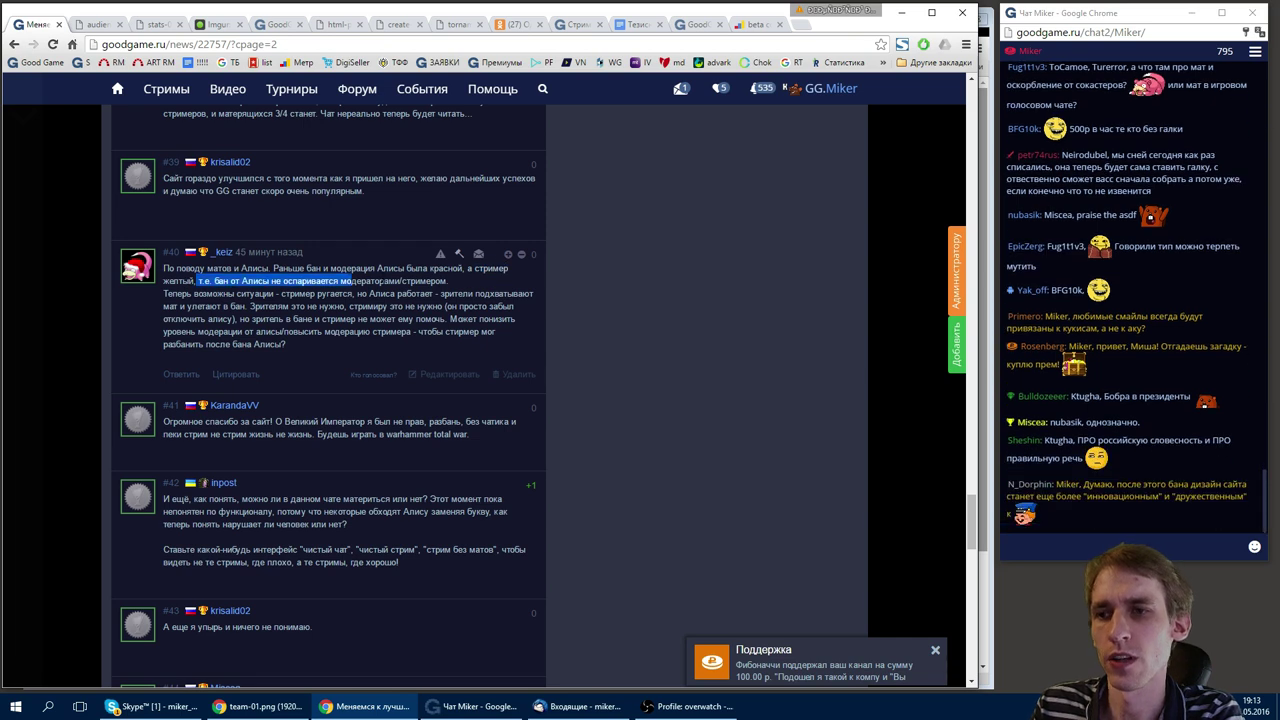
{"action": "double_click", "coordinate": [424, 281]}
{"action": "double_click", "coordinate": [370, 281]}
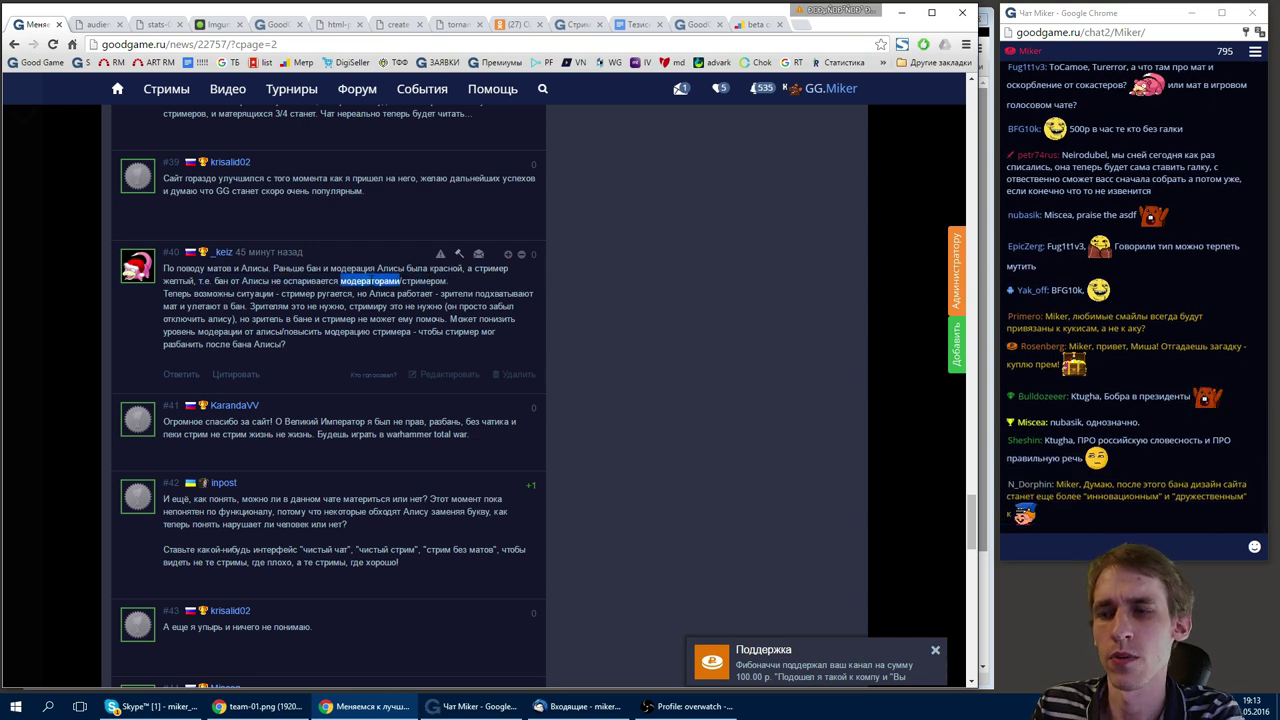
{"action": "left_click_drag", "start_coordinate": [163, 293], "coordinate": [370, 293]}
{"action": "left_click", "coordinate": [370, 293]}
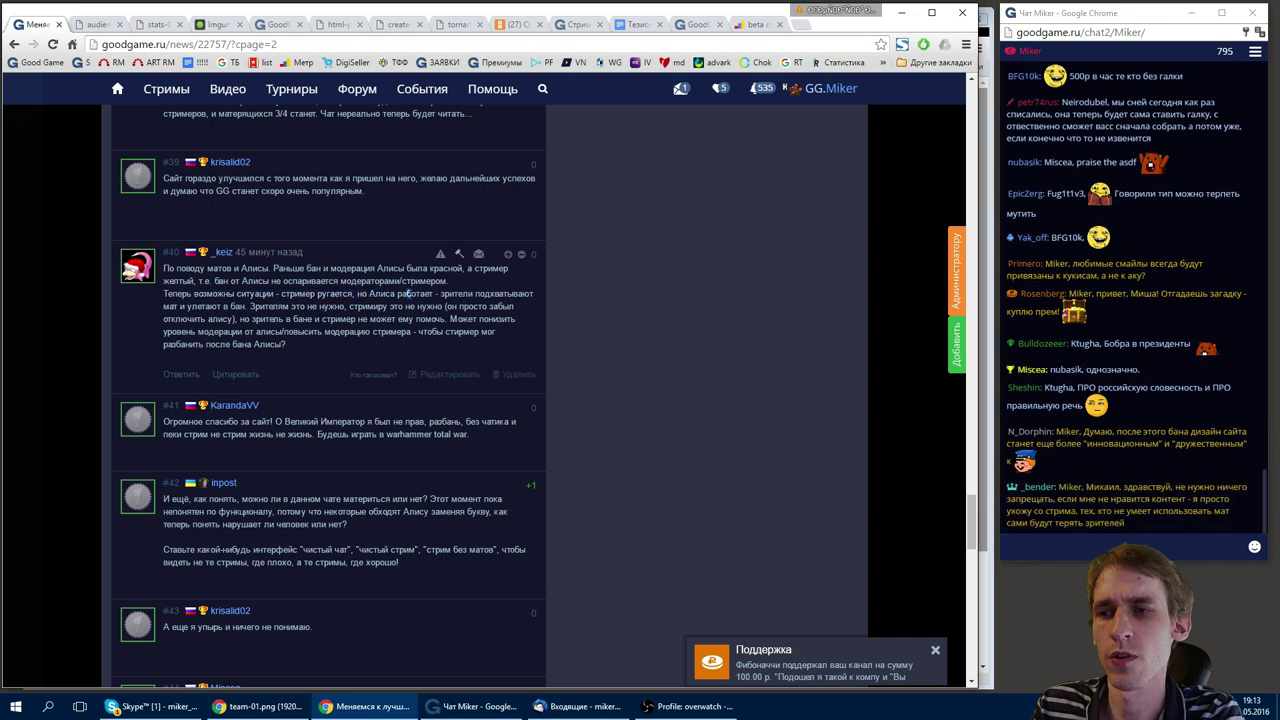
{"action": "double_click", "coordinate": [416, 293]}
{"action": "left_click", "coordinate": [475, 293]}
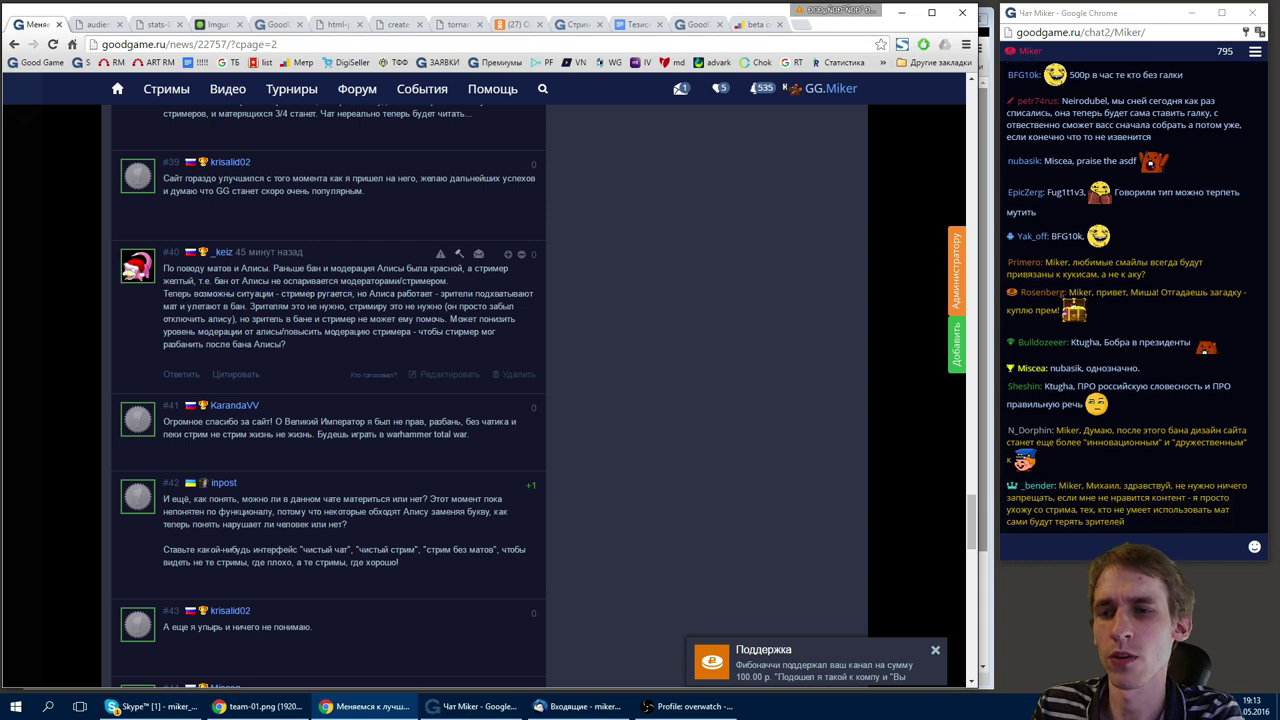
Step: Read comment #40's sentences starting Теперь and about viewers, then scroll on to comment #41
{"action": "left_click_drag", "start_coordinate": [163, 294], "coordinate": [247, 307]}
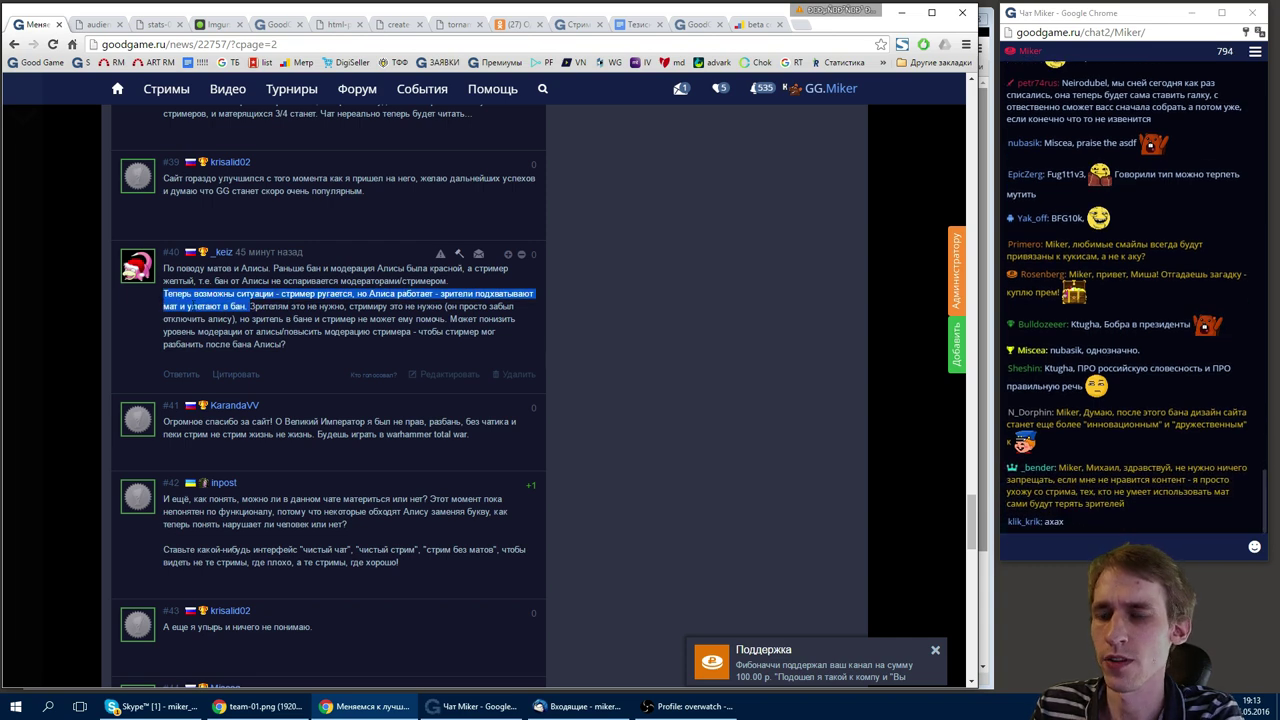
{"action": "left_click", "coordinate": [247, 307]}
{"action": "mouse_move", "coordinate": [163, 281]}
{"action": "left_mouse_down"}
{"action": "mouse_move", "coordinate": [254, 318]}
{"action": "mouse_move", "coordinate": [163, 294]}
{"action": "left_mouse_up"}
{"action": "left_click", "coordinate": [248, 307]}
{"action": "left_click", "coordinate": [163, 294]}
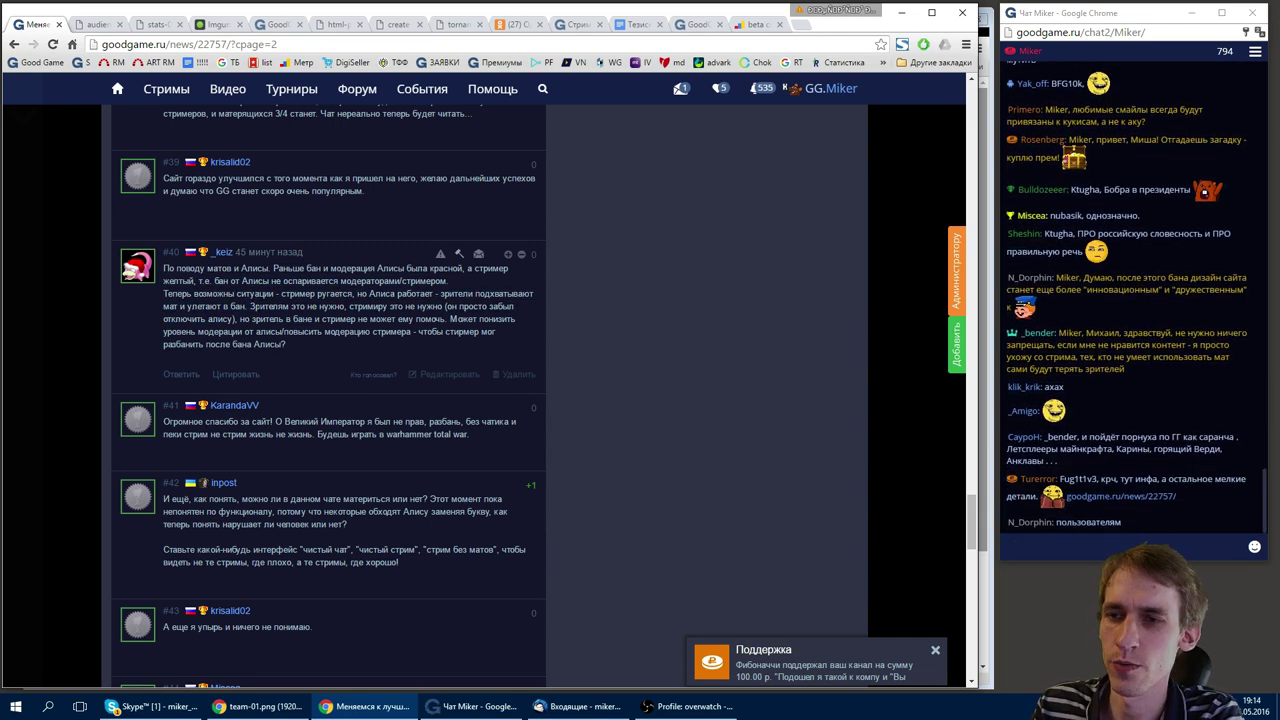
{"action": "left_click_drag", "start_coordinate": [250, 306], "coordinate": [254, 318]}
{"action": "left_click", "coordinate": [308, 362]}
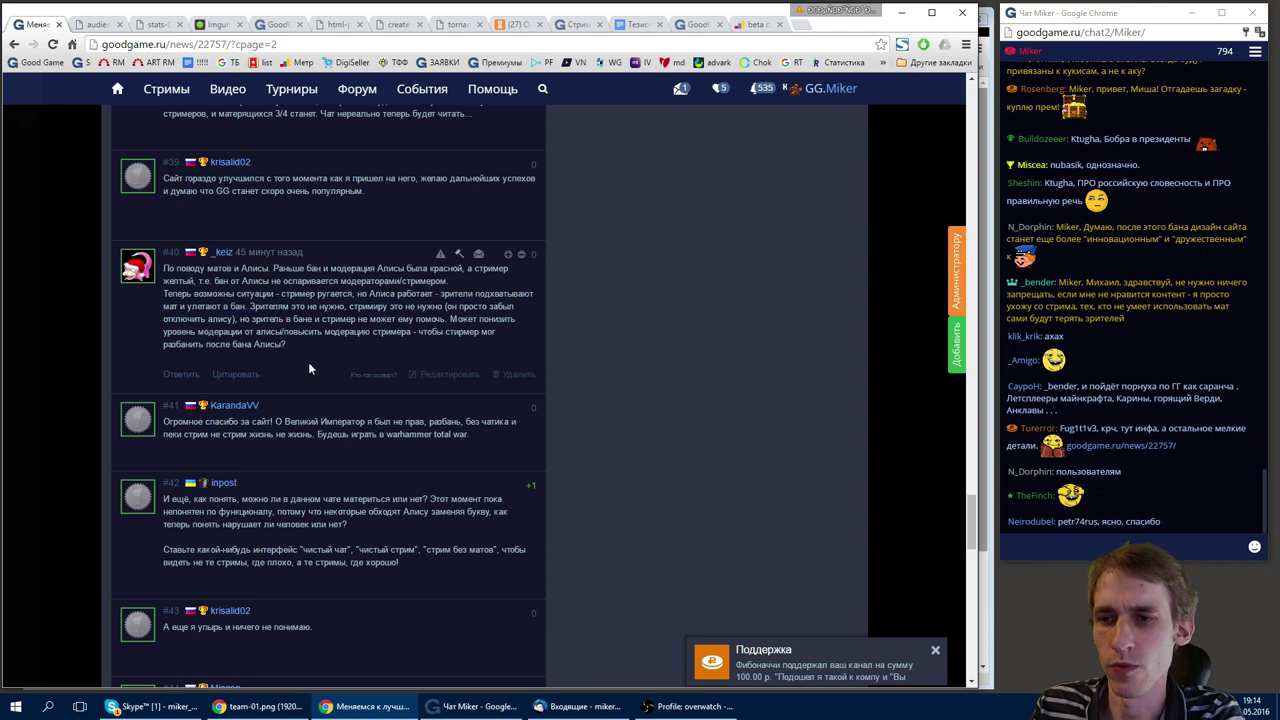
{"action": "scroll", "coordinate": [308, 362], "scroll_direction": "down", "scroll_amount": 1}
{"action": "left_click_drag", "start_coordinate": [180, 288], "coordinate": [296, 290]}
{"action": "left_click", "coordinate": [296, 290]}
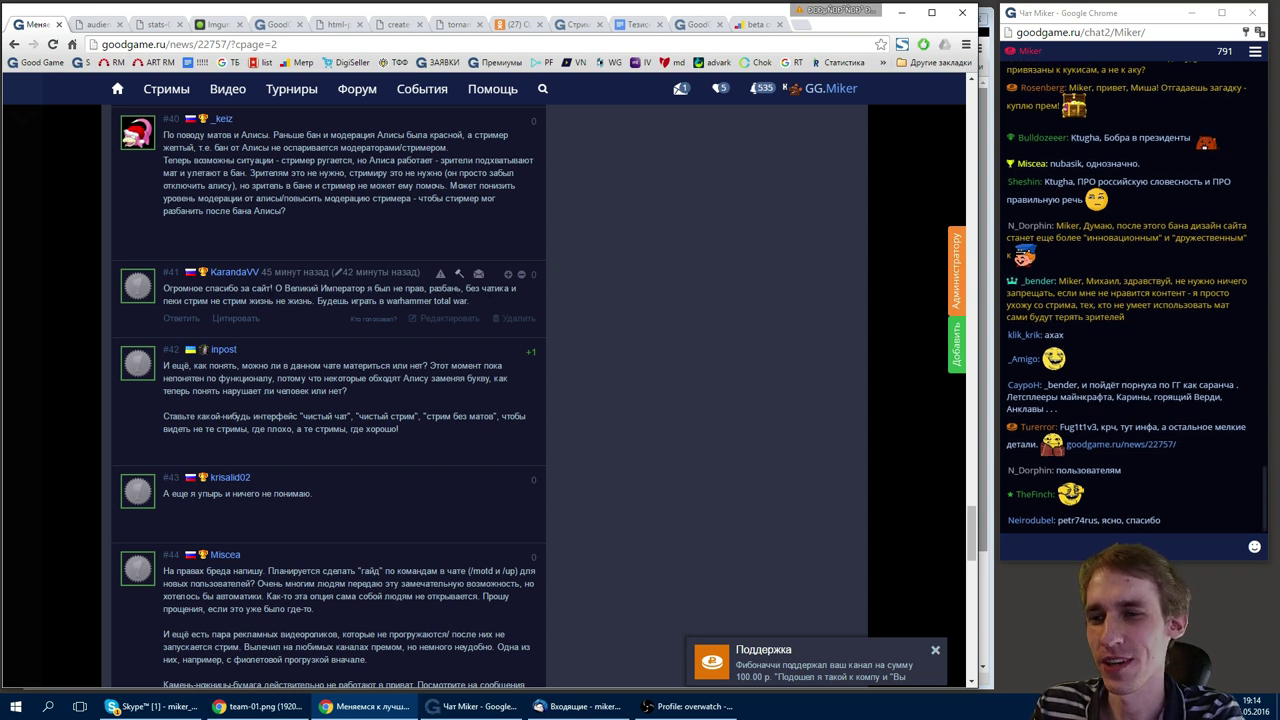
Step: Unban comment #41's author by finding them in the chat viewer list and choosing Разбанить
{"action": "left_click_drag", "start_coordinate": [316, 300], "coordinate": [494, 299]}
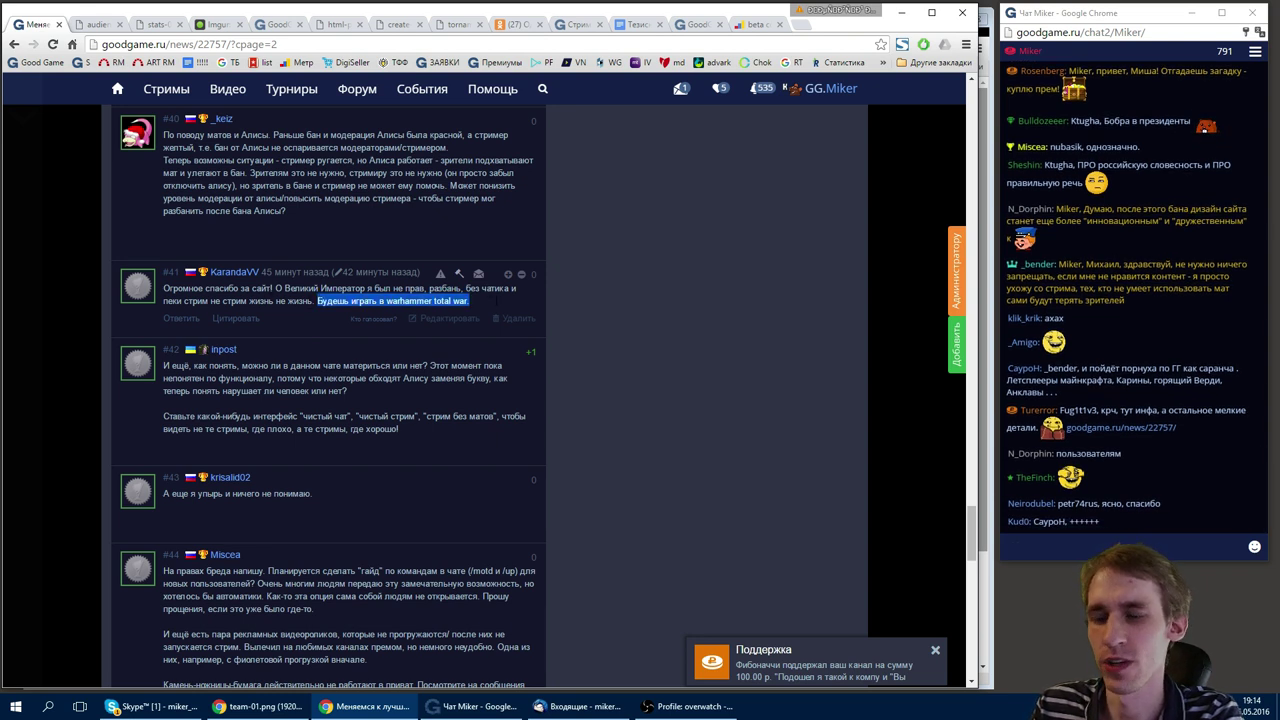
{"action": "left_click", "coordinate": [494, 299]}
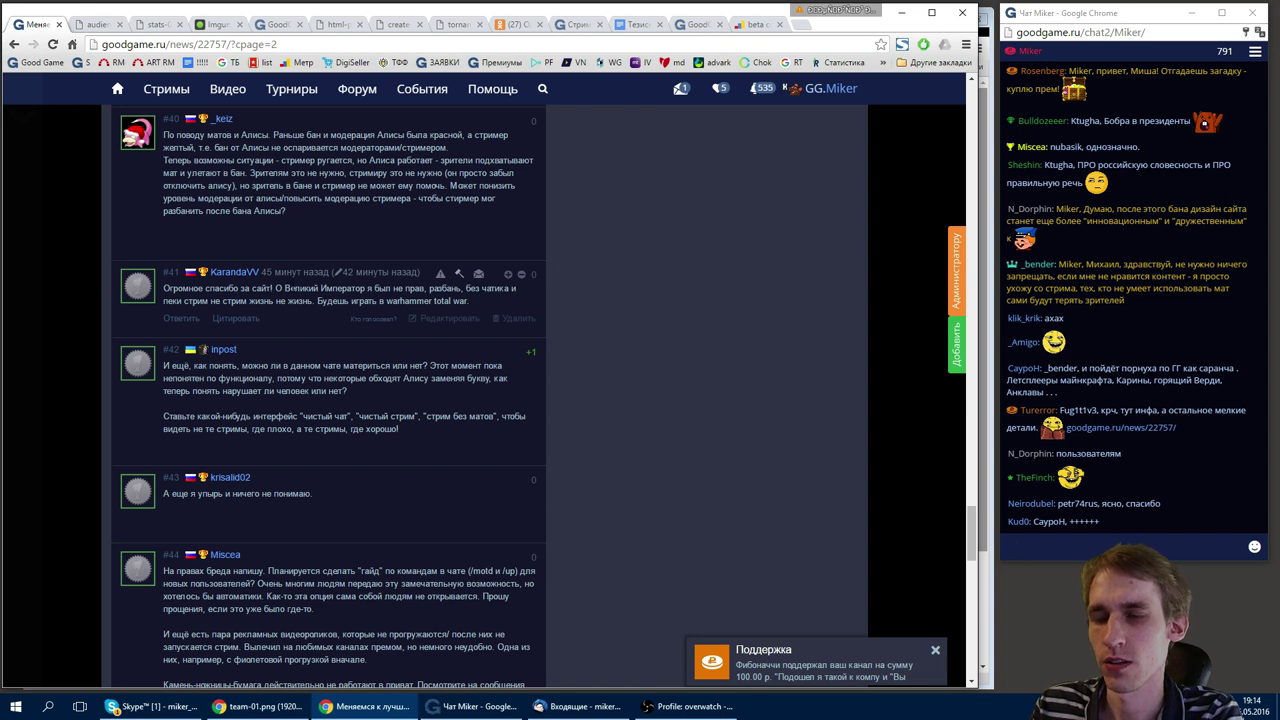
{"action": "left_click", "coordinate": [1224, 51]}
{"action": "key", "text": "BackSpace"}
{"action": "key", "text": "BackSpace"}
{"action": "key", "text": "BackSpace"}
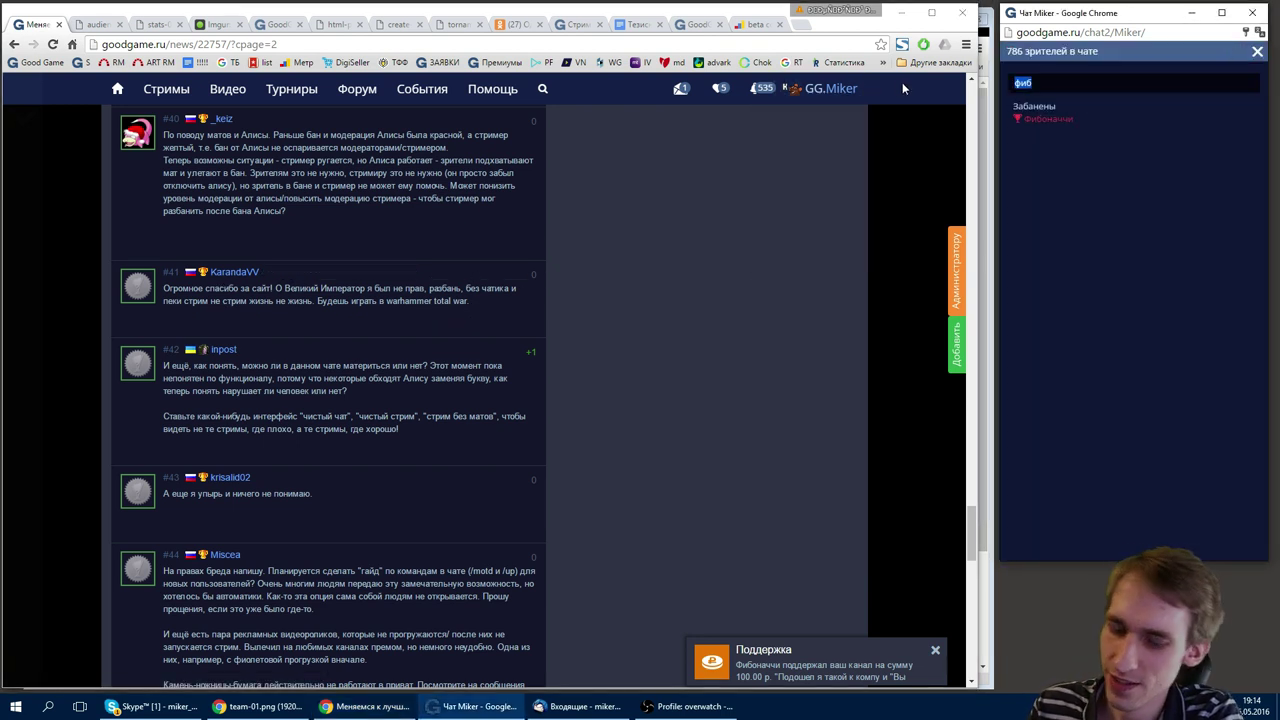
{"action": "type", "text": "kara"}
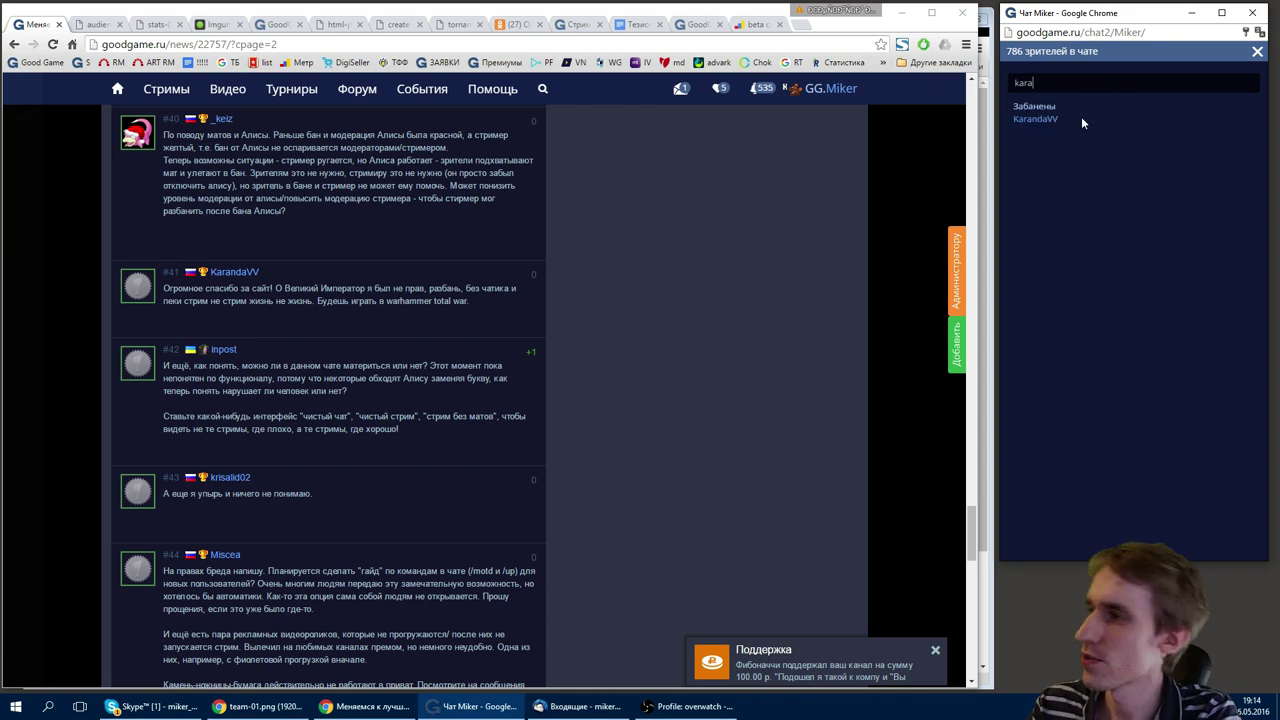
{"action": "left_click", "coordinate": [1035, 119]}
{"action": "left_click", "coordinate": [1099, 158]}
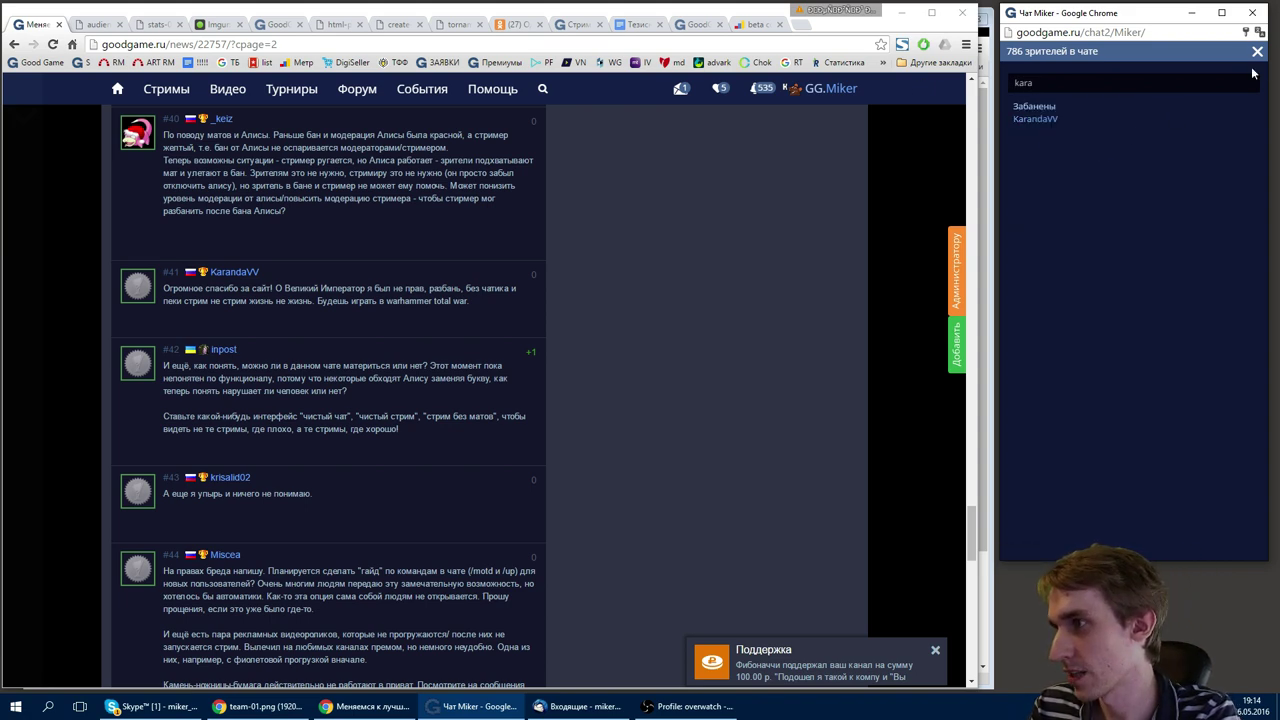
{"action": "left_click", "coordinate": [1257, 51]}
{"action": "left_click", "coordinate": [662, 373]}
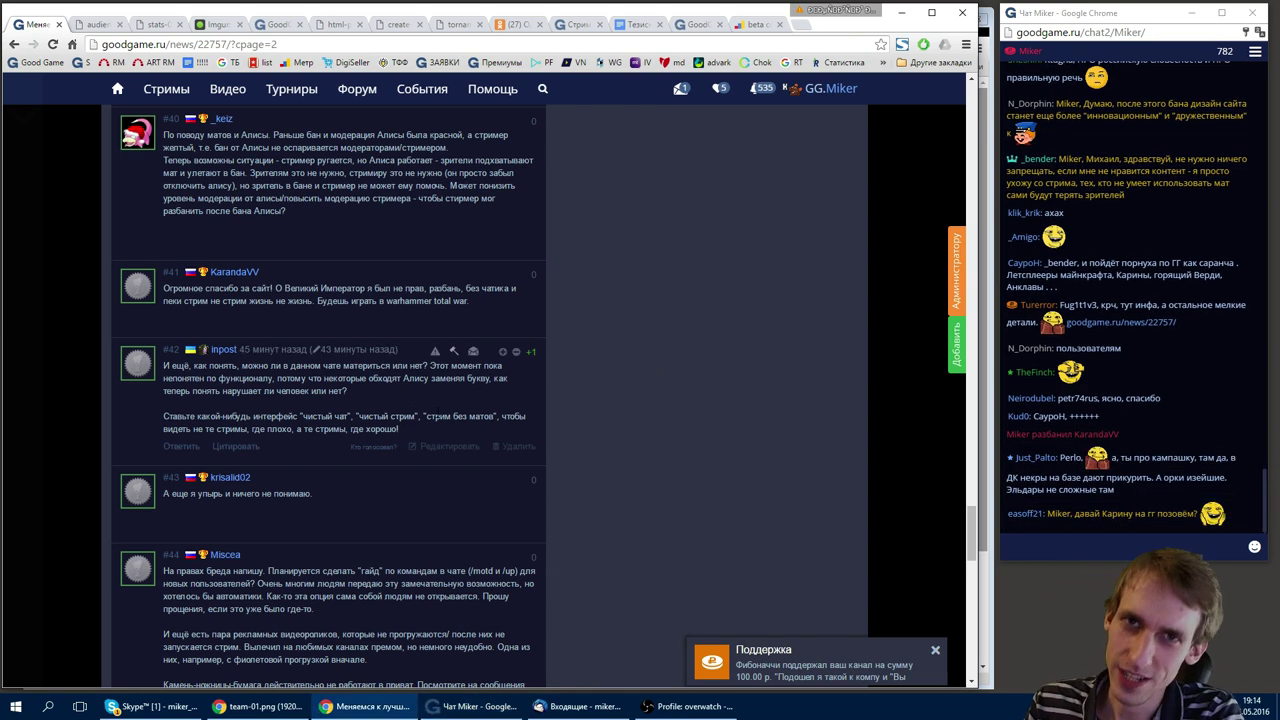
{"action": "left_click_drag", "start_coordinate": [368, 392], "coordinate": [168, 366]}
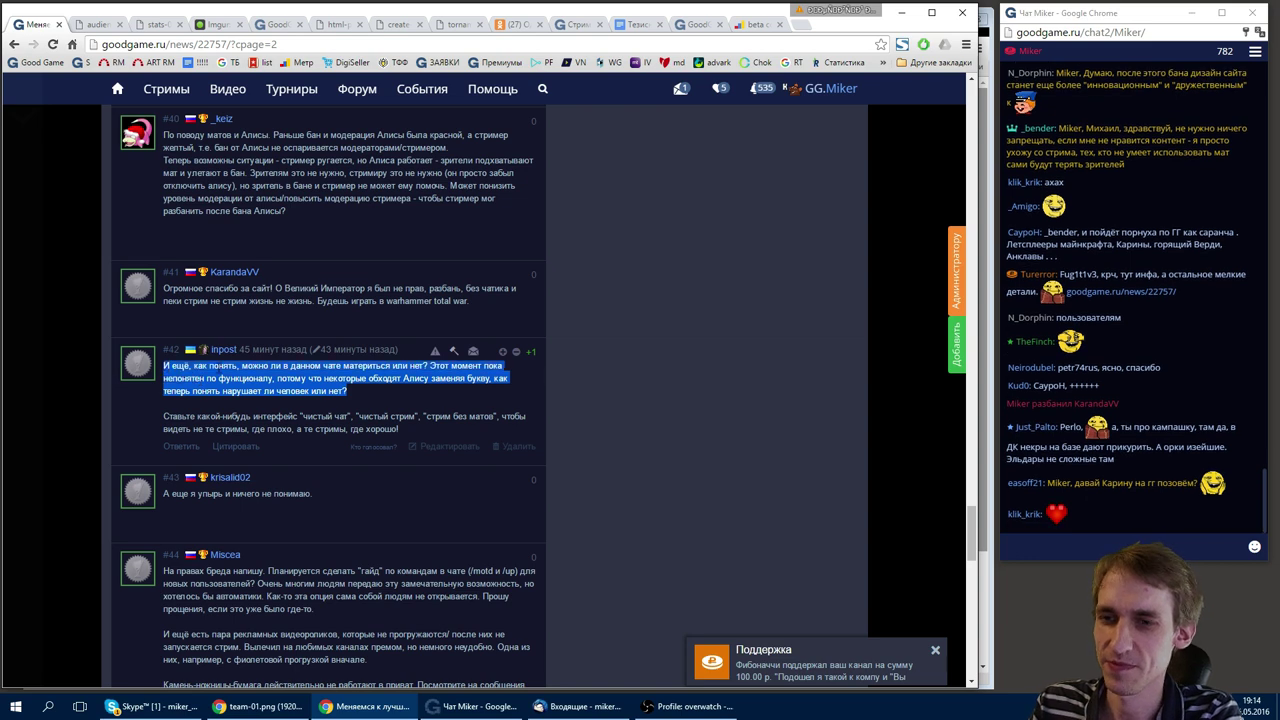
{"action": "double_click", "coordinate": [223, 366]}
{"action": "double_click", "coordinate": [276, 366]}
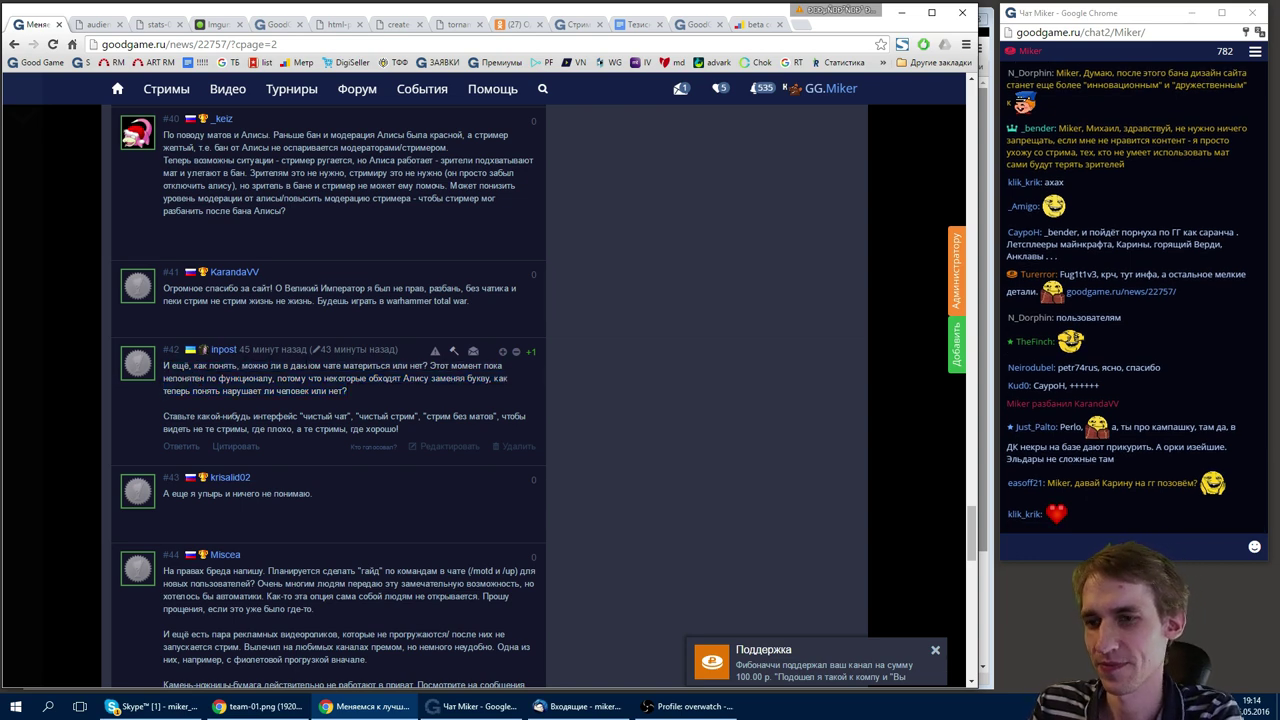
{"action": "double_click", "coordinate": [306, 366]}
{"action": "double_click", "coordinate": [331, 366]}
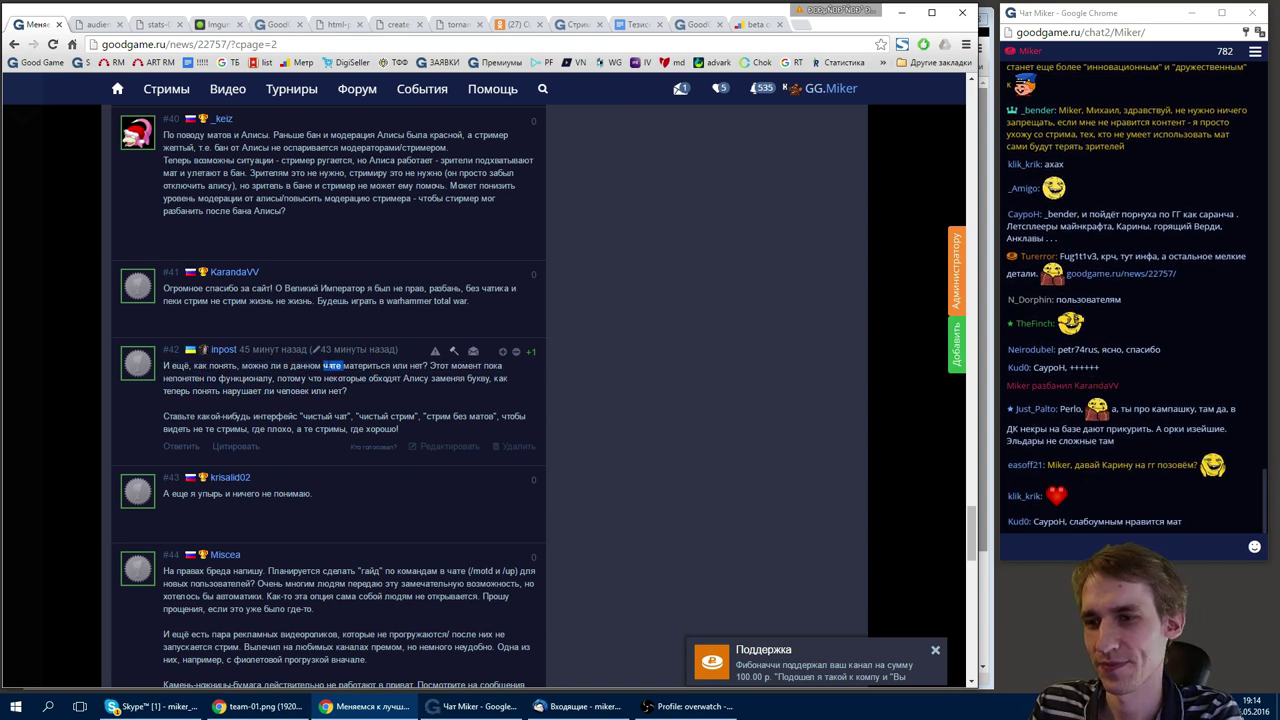
{"action": "double_click", "coordinate": [180, 366]}
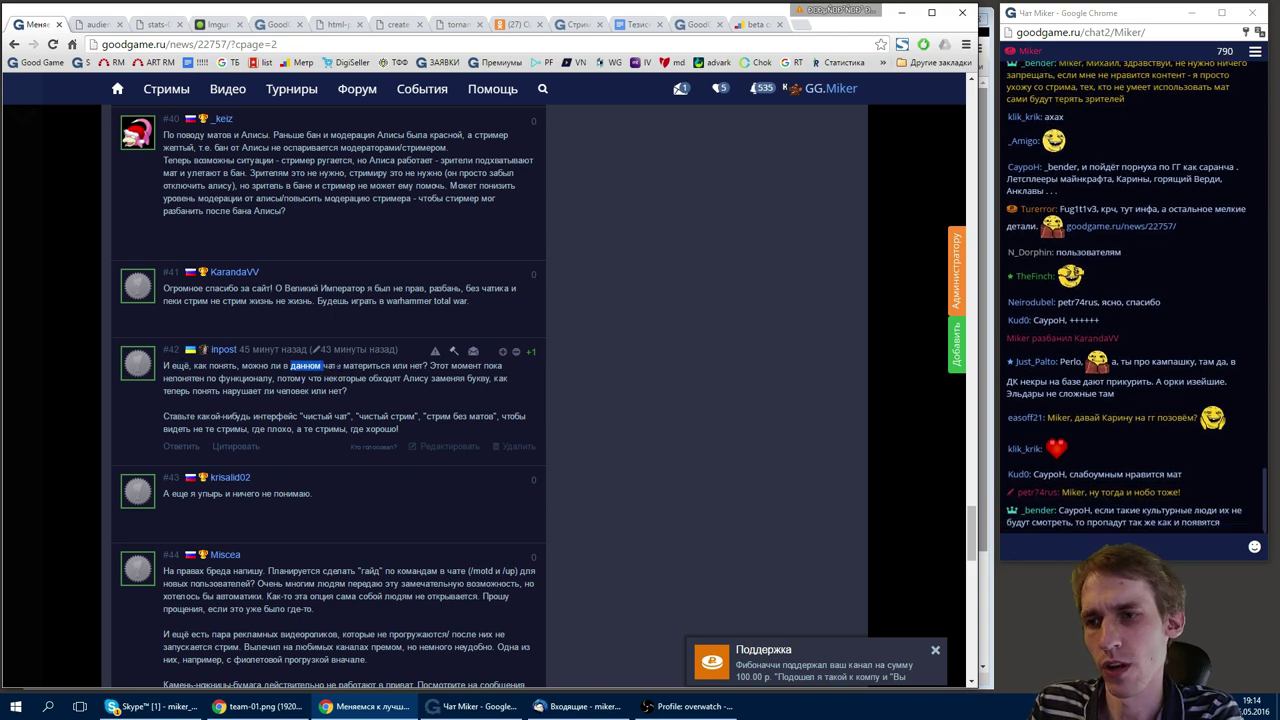
{"action": "double_click", "coordinate": [332, 366]}
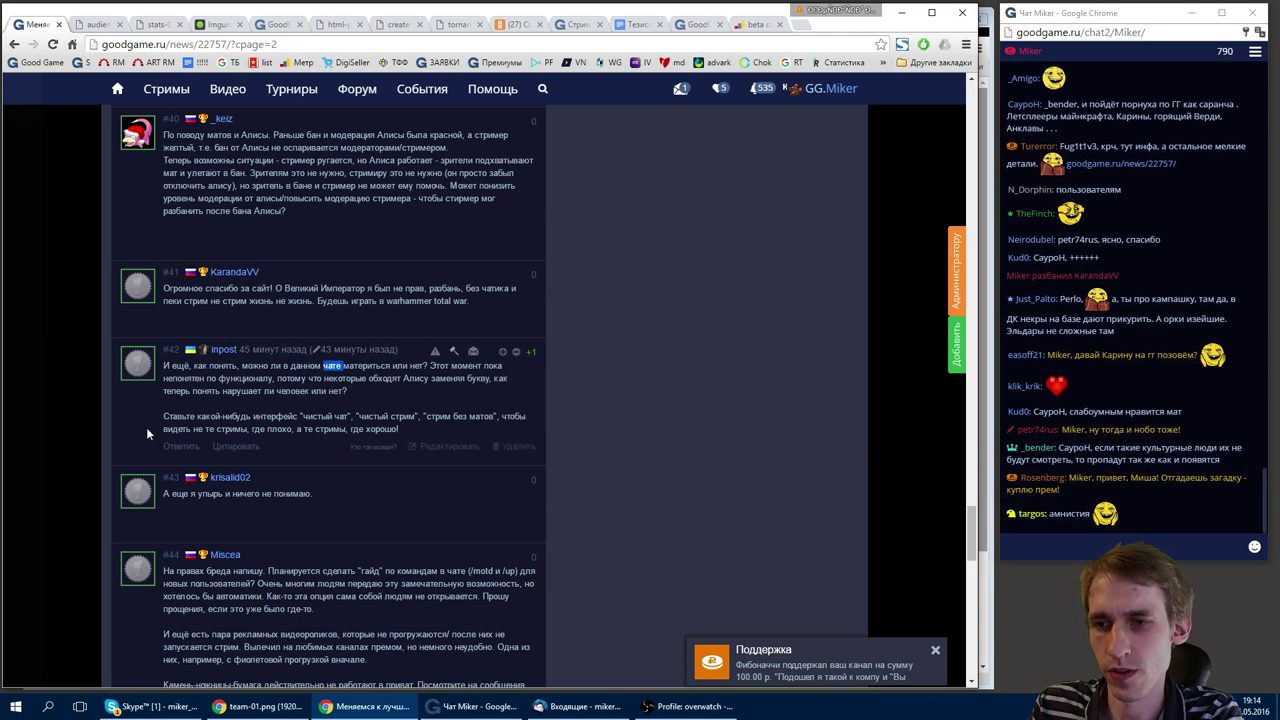
{"action": "left_click_drag", "start_coordinate": [176, 416], "coordinate": [356, 416]}
{"action": "double_click", "coordinate": [403, 416]}
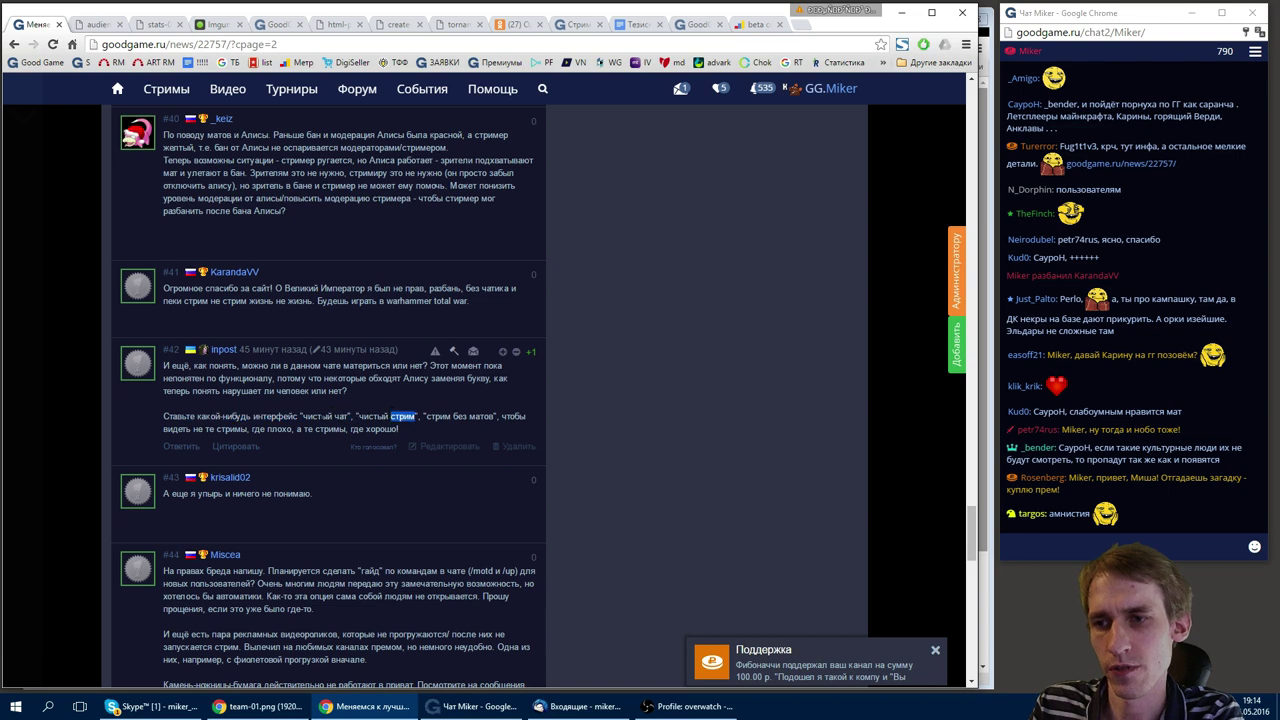
{"action": "double_click", "coordinate": [439, 416]}
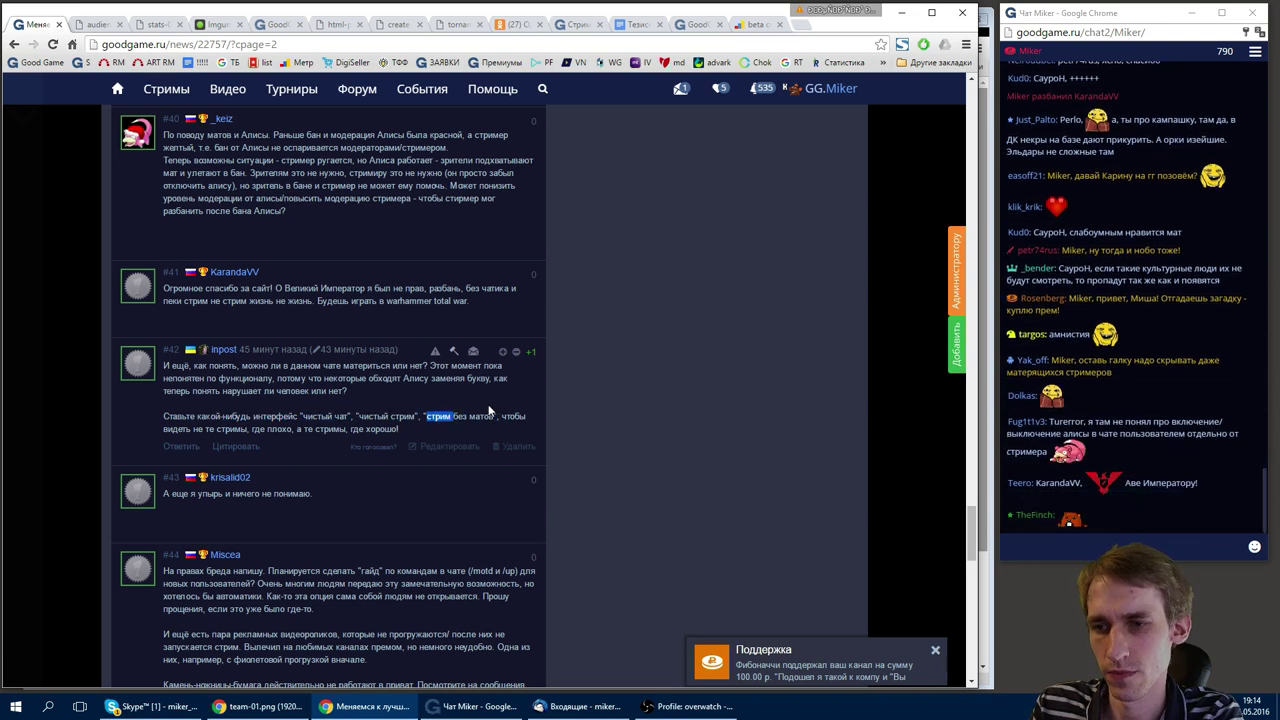
{"action": "scroll", "coordinate": [336, 344], "scroll_direction": "down", "scroll_amount": 1}
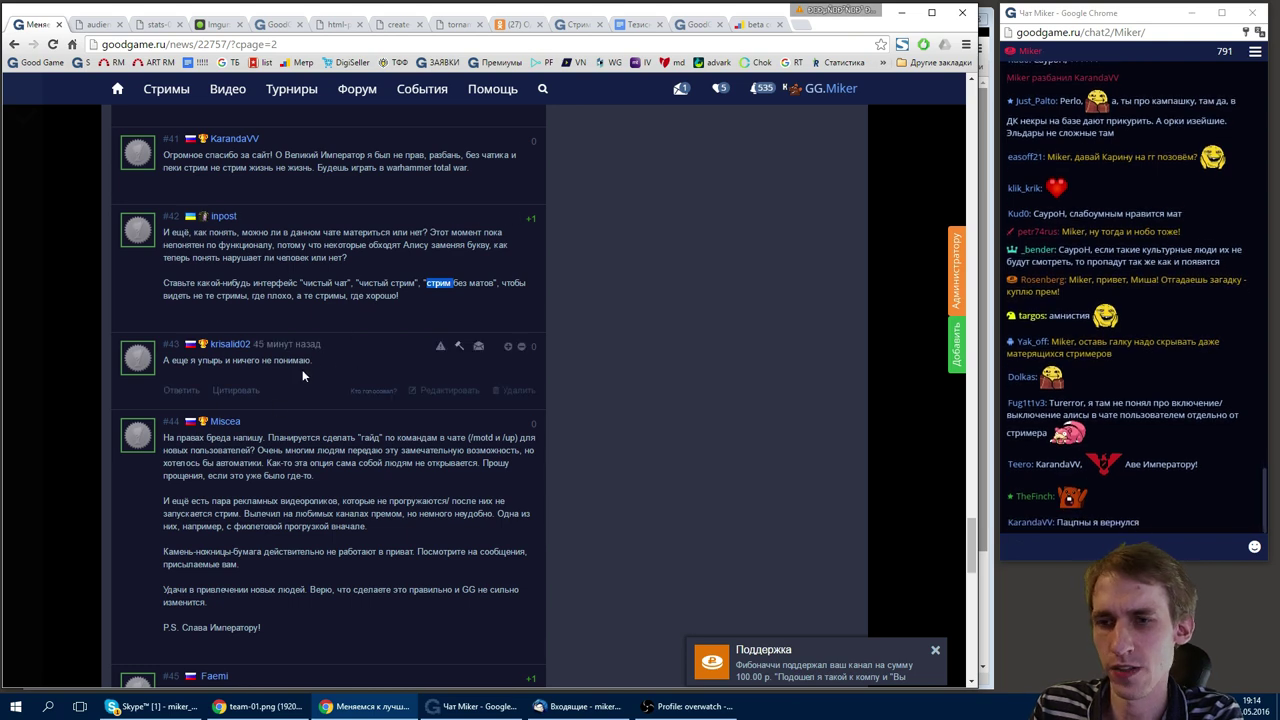
Step: Read the opening lines of comment #44 (Планируется)
{"action": "left_click", "coordinate": [332, 358]}
{"action": "left_click_drag", "start_coordinate": [164, 437], "coordinate": [300, 450]}
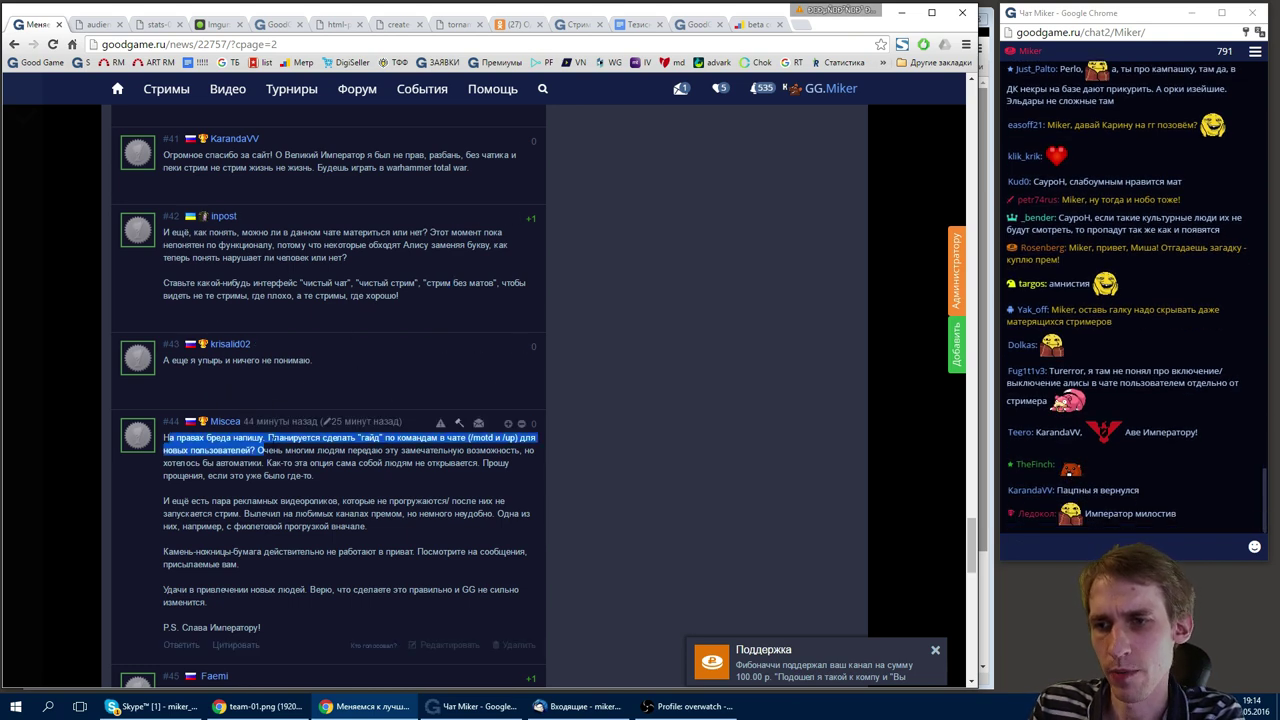
{"action": "double_click", "coordinate": [295, 437]}
{"action": "left_click", "coordinate": [355, 438]}
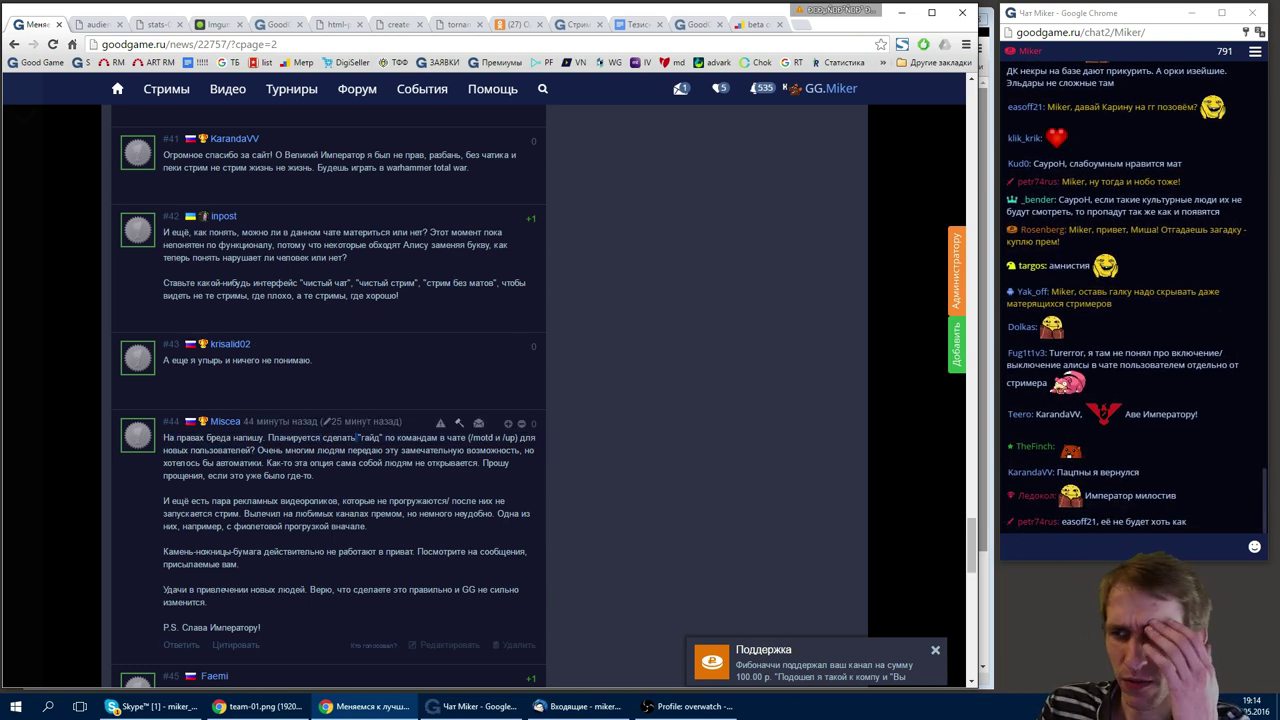
Step: Scroll down and read comment #44's paragraph about ad videos not loading
{"action": "scroll", "coordinate": [340, 469], "scroll_direction": "down", "scroll_amount": 1}
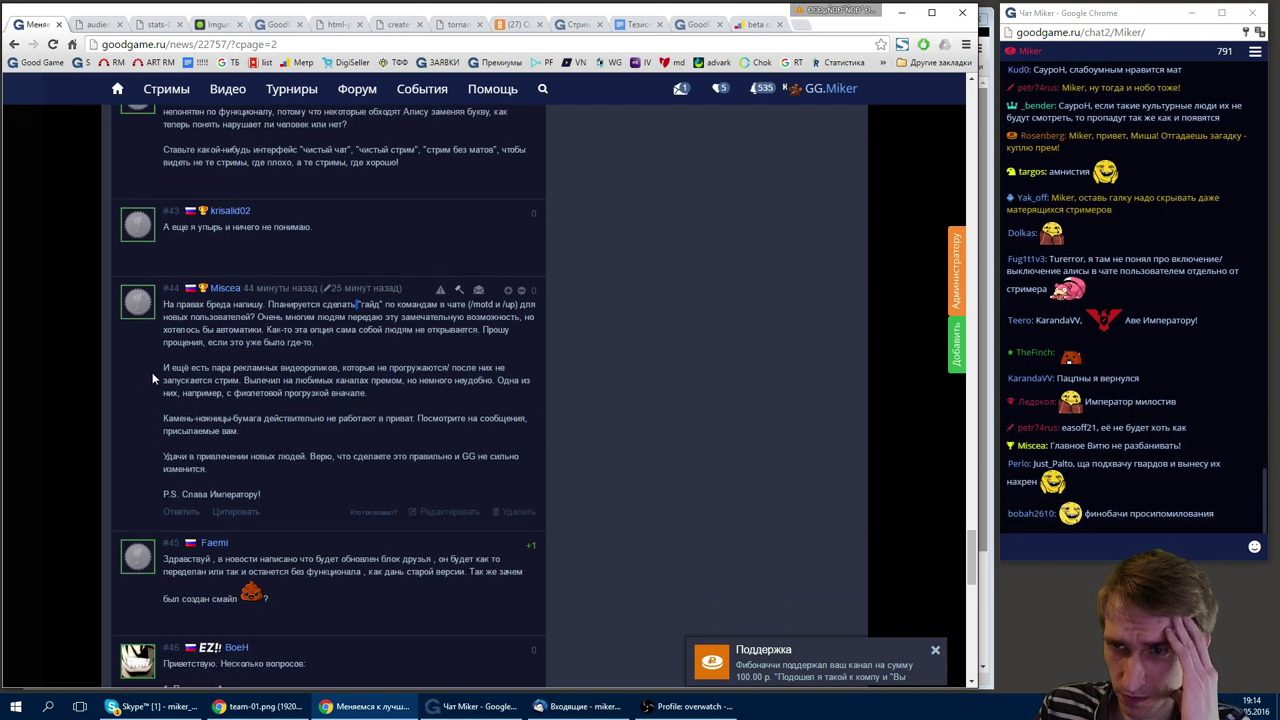
{"action": "left_click_drag", "start_coordinate": [152, 372], "coordinate": [330, 368]}
{"action": "left_click", "coordinate": [330, 368]}
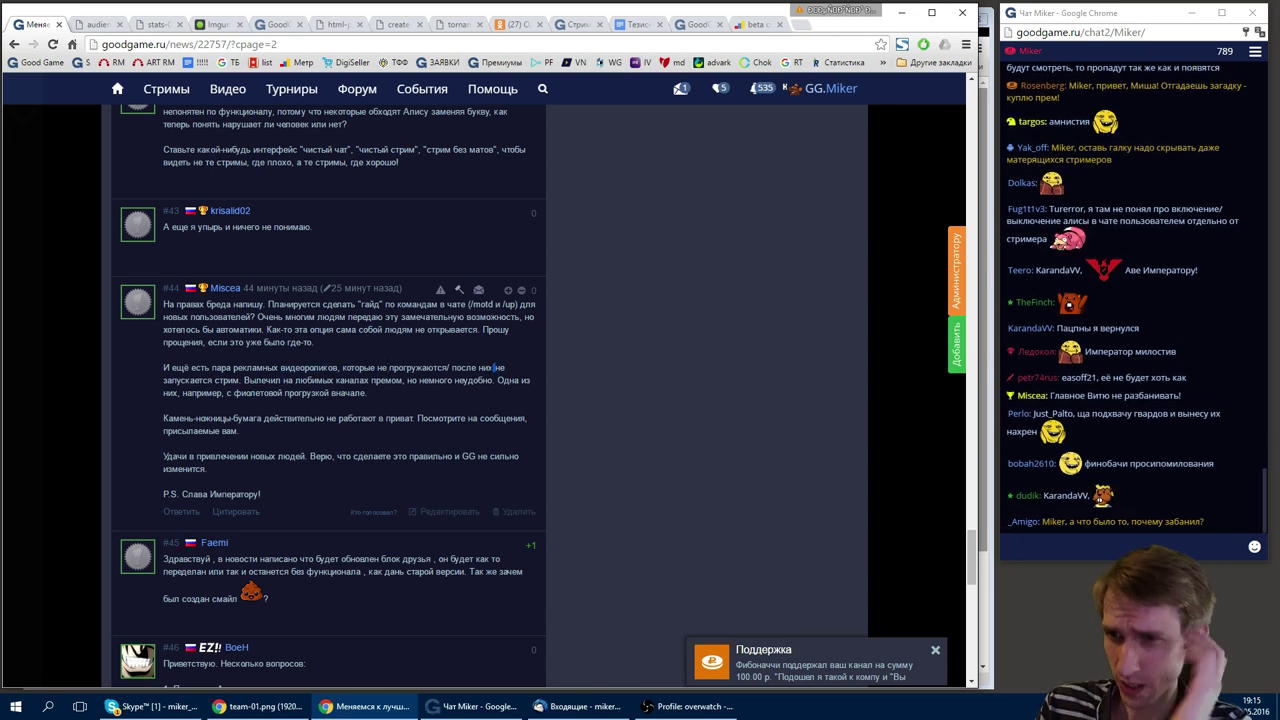
{"action": "left_click_drag", "start_coordinate": [248, 380], "coordinate": [364, 380]}
{"action": "double_click", "coordinate": [386, 380]}
{"action": "left_click", "coordinate": [386, 380]}
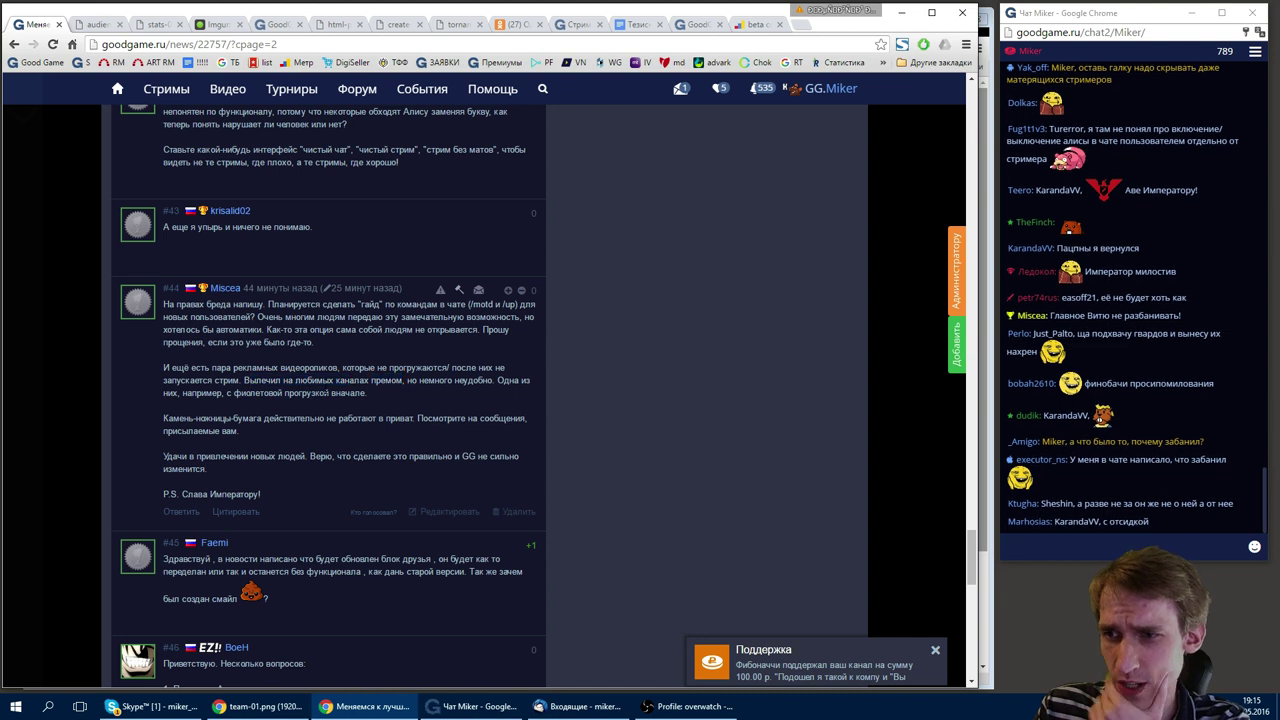
{"action": "double_click", "coordinate": [437, 380]}
{"action": "double_click", "coordinate": [473, 380]}
{"action": "double_click", "coordinate": [525, 380]}
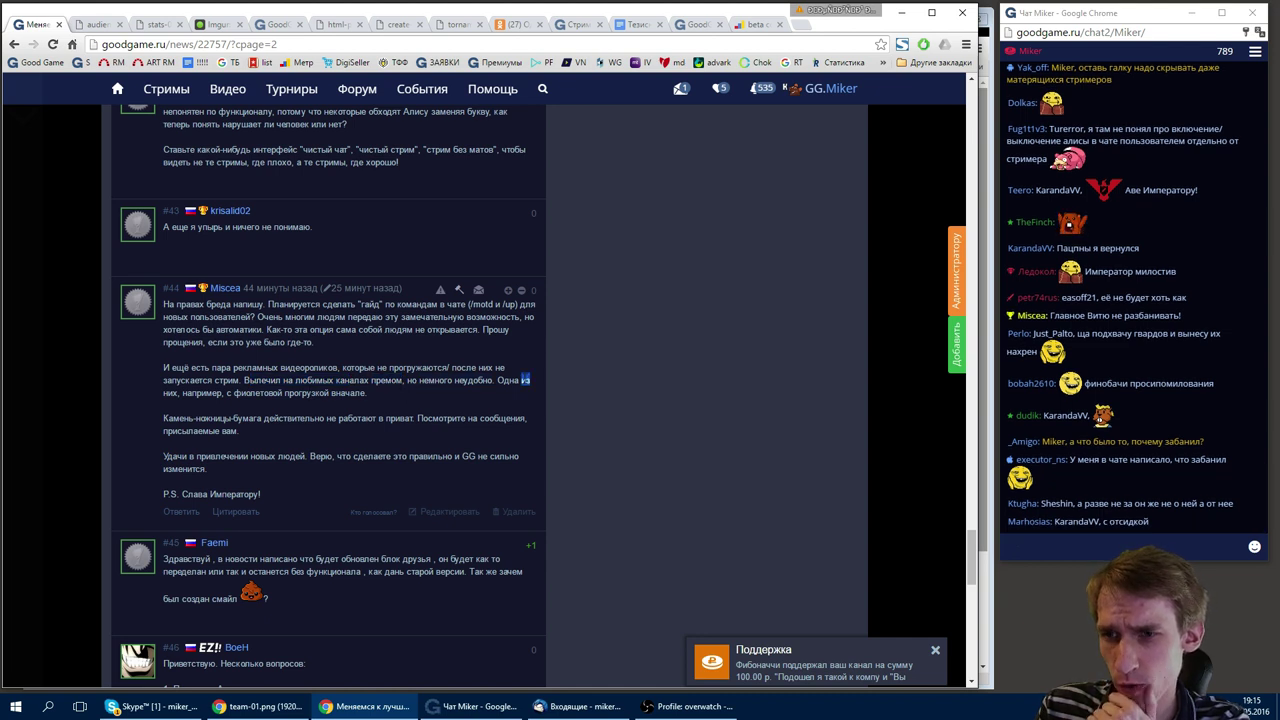
{"action": "left_click_drag", "start_coordinate": [401, 392], "coordinate": [163, 367]}
{"action": "left_click", "coordinate": [376, 394]}
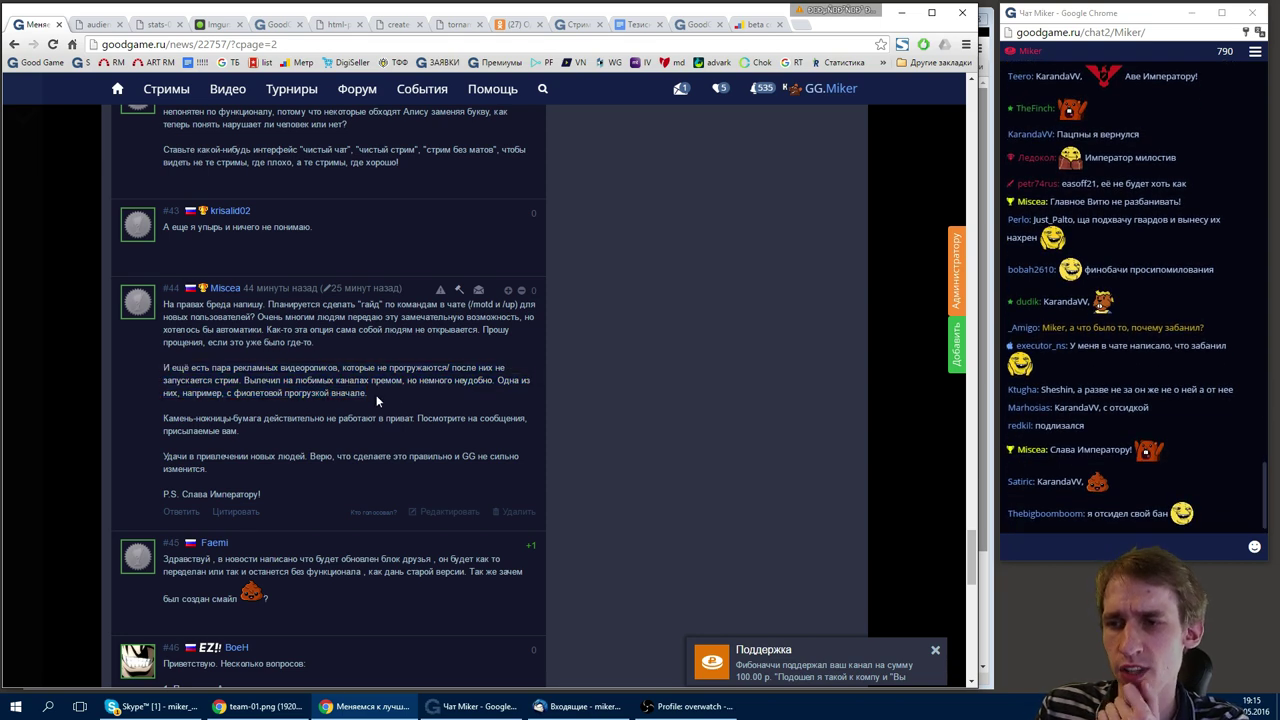
Step: Reread the premium-channel ads sentence, then select the rock-paper-scissors paragraph for copying
{"action": "left_click_drag", "start_coordinate": [376, 394], "coordinate": [234, 381]}
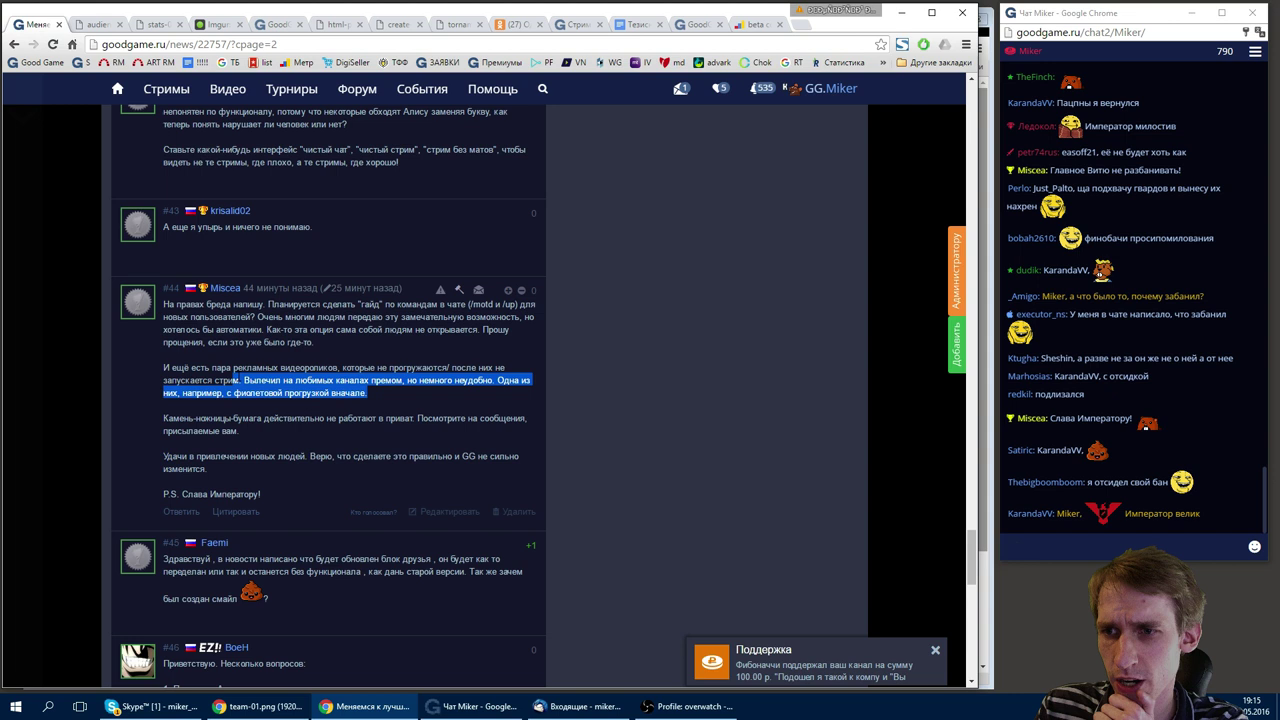
{"action": "left_click", "coordinate": [246, 380]}
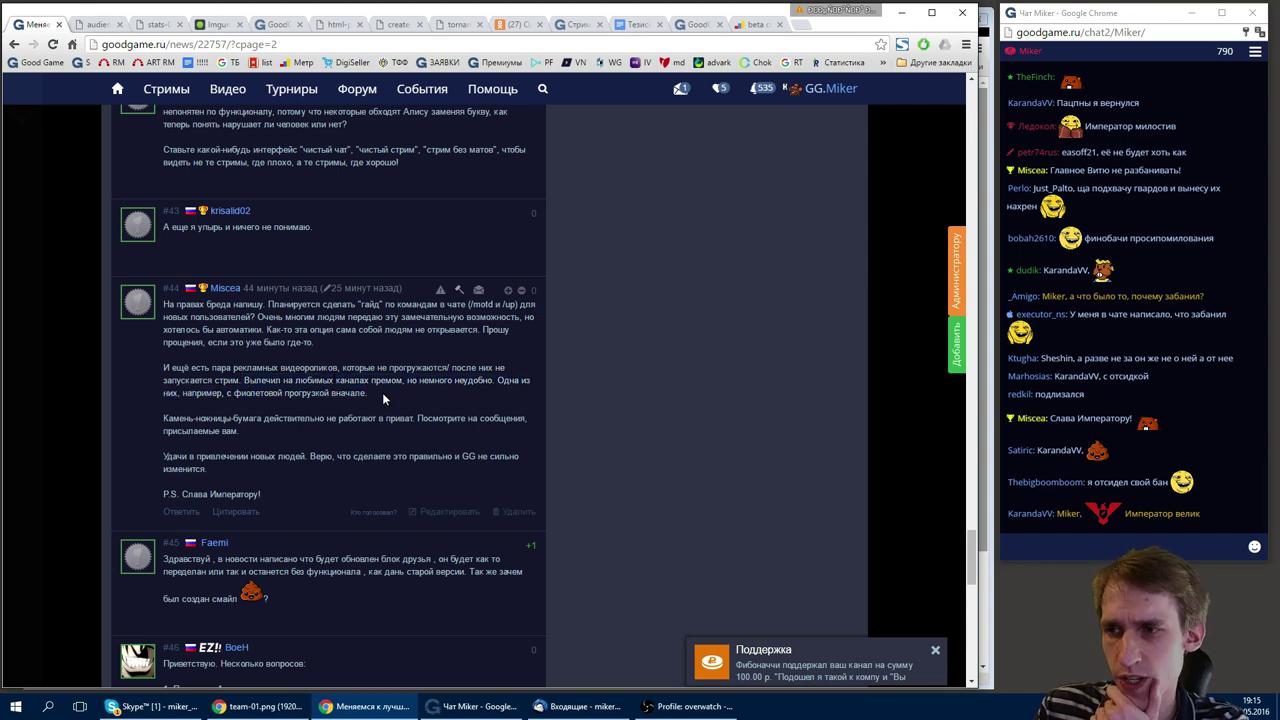
{"action": "left_click_drag", "start_coordinate": [248, 381], "coordinate": [368, 393]}
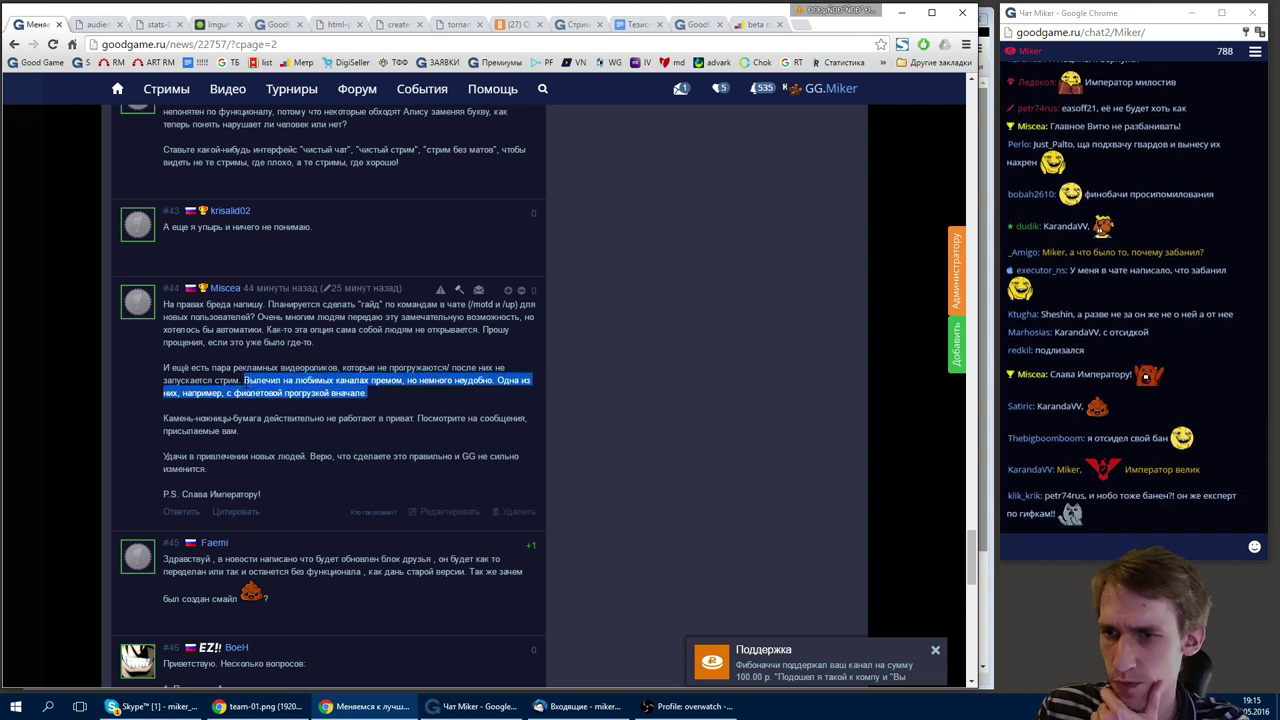
{"action": "left_click", "coordinate": [368, 393]}
{"action": "double_click", "coordinate": [386, 380]}
{"action": "left_click", "coordinate": [372, 392]}
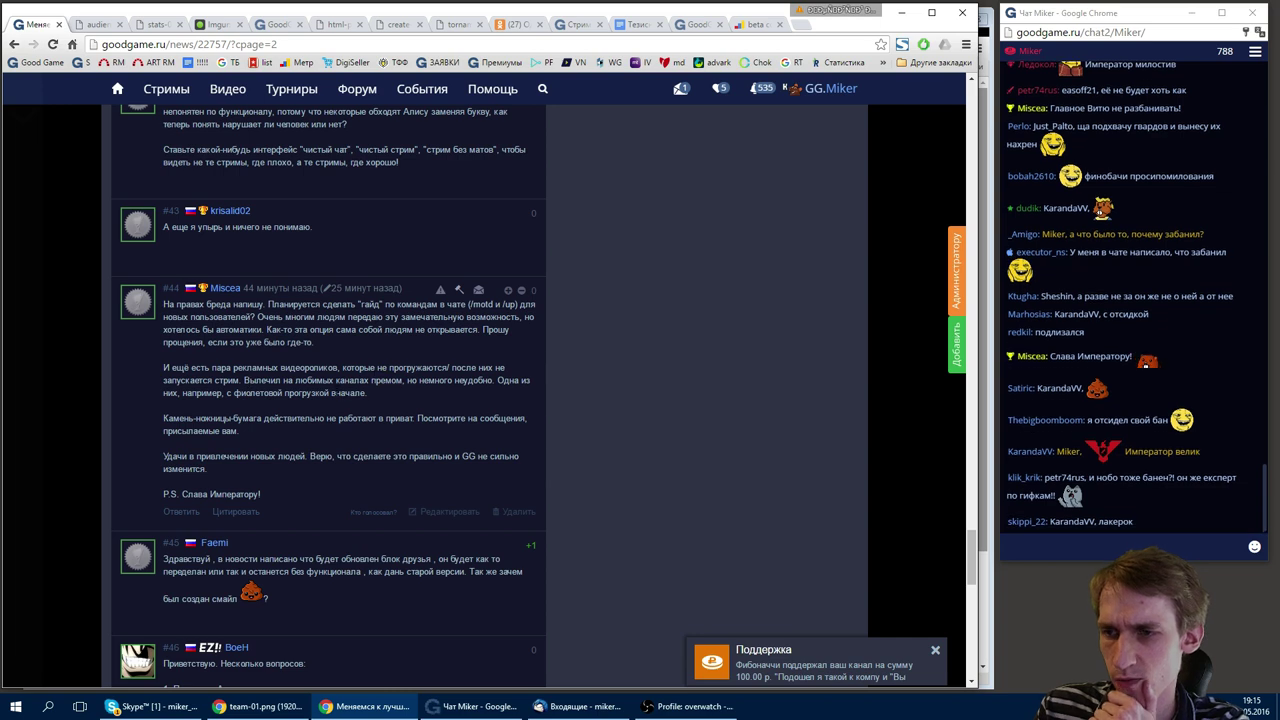
{"action": "double_click", "coordinate": [300, 392]}
{"action": "left_click", "coordinate": [300, 392]}
{"action": "double_click", "coordinate": [348, 392]}
{"action": "left_click", "coordinate": [348, 392]}
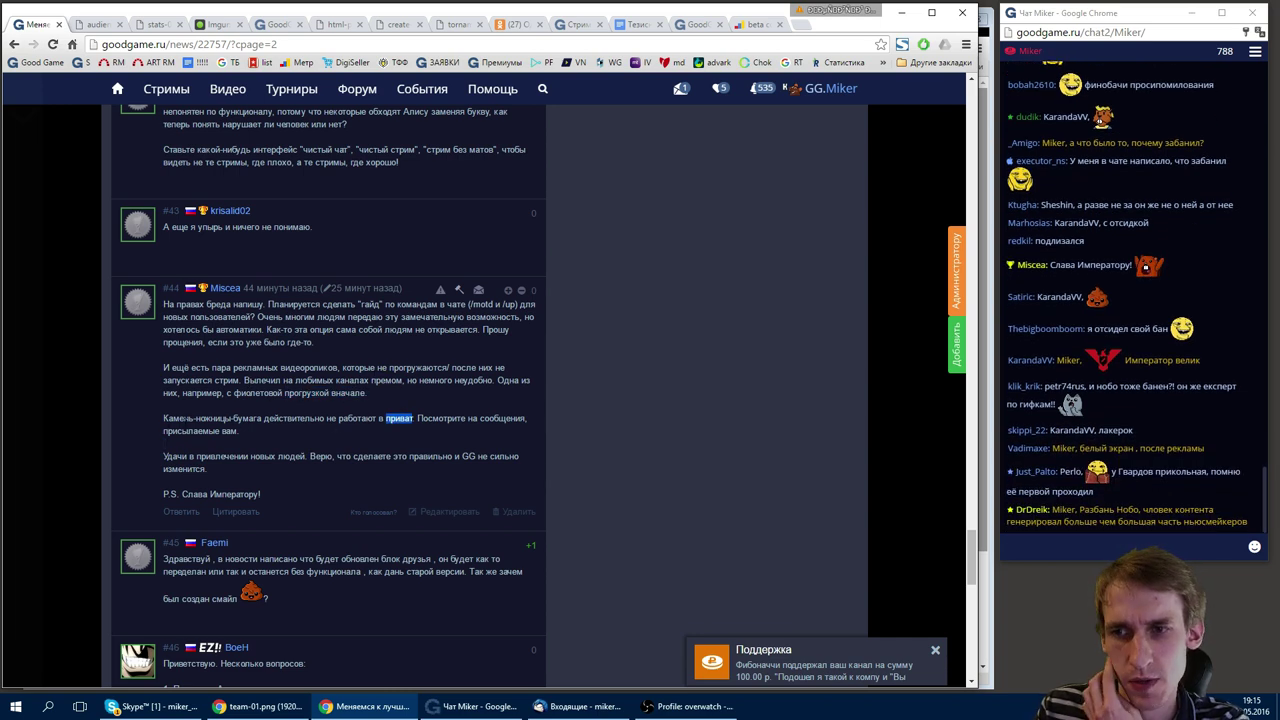
{"action": "triple_click", "coordinate": [400, 418]}
{"action": "key", "text": "ctrl+c"}
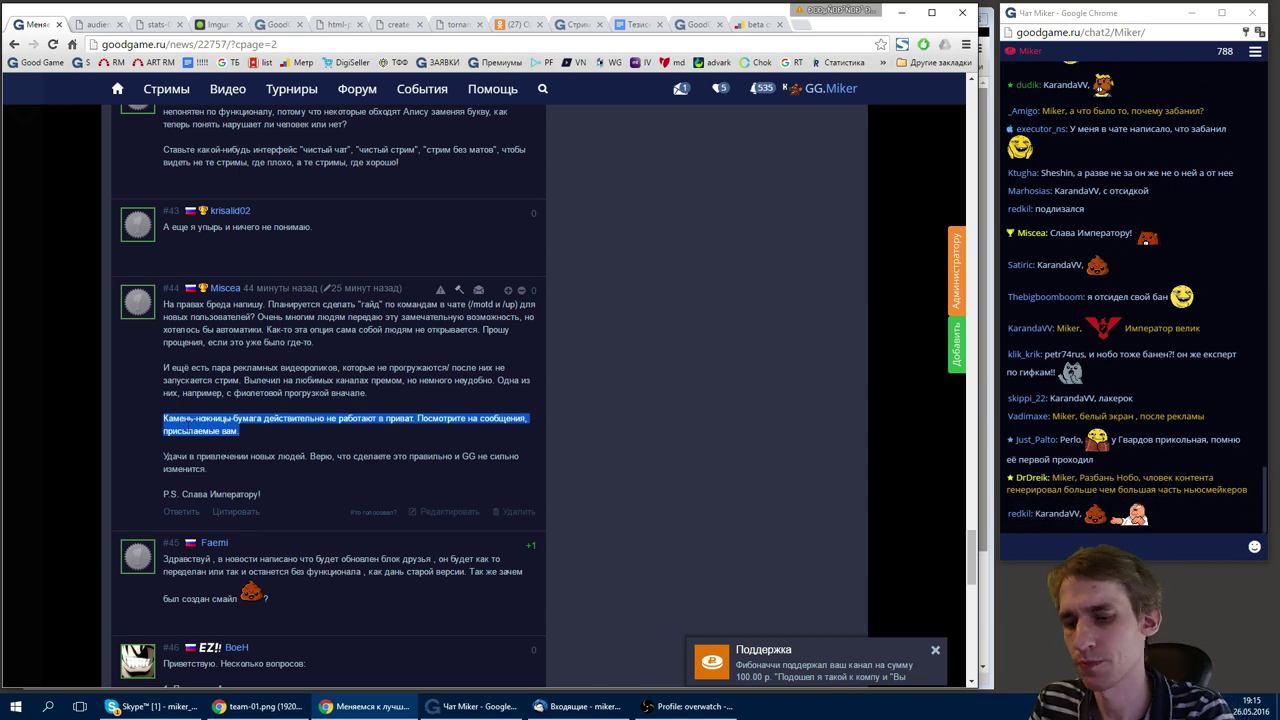
Step: Open the Redmine project 'Работа над сайтом GoodGame.ru' in the second browser tab
{"action": "left_click", "coordinate": [93, 24]}
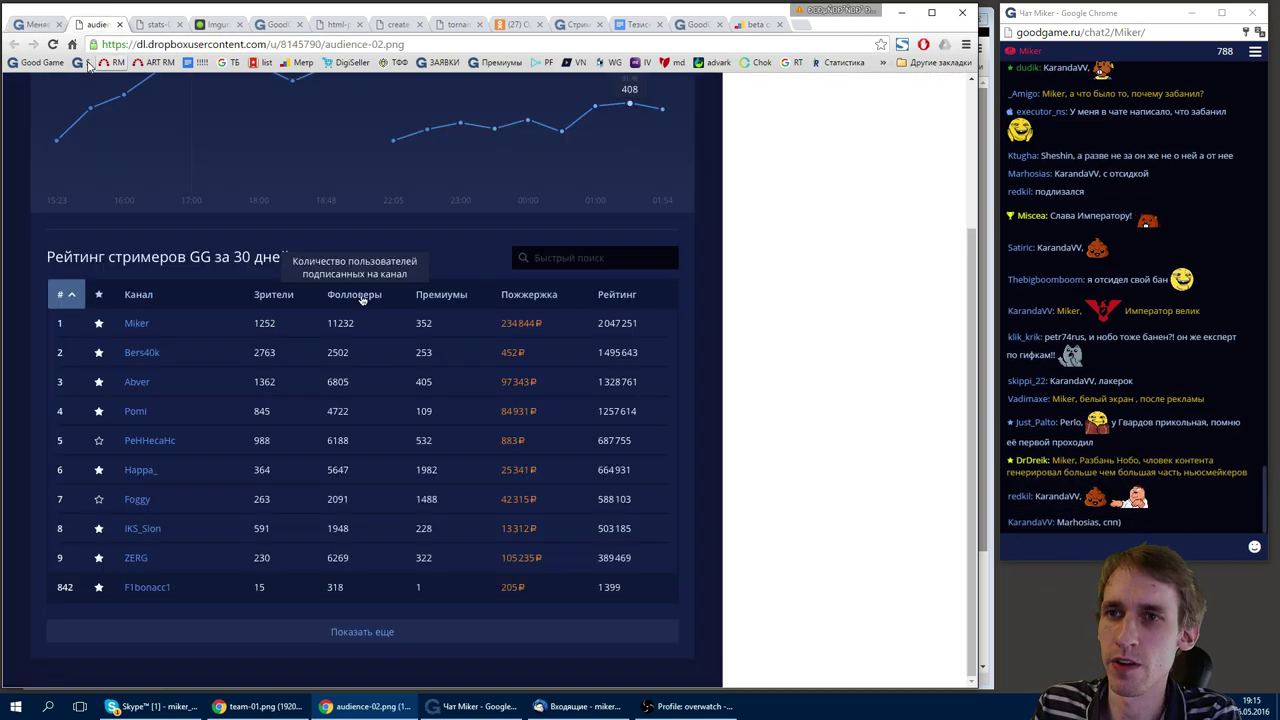
{"action": "left_click", "coordinate": [135, 62]}
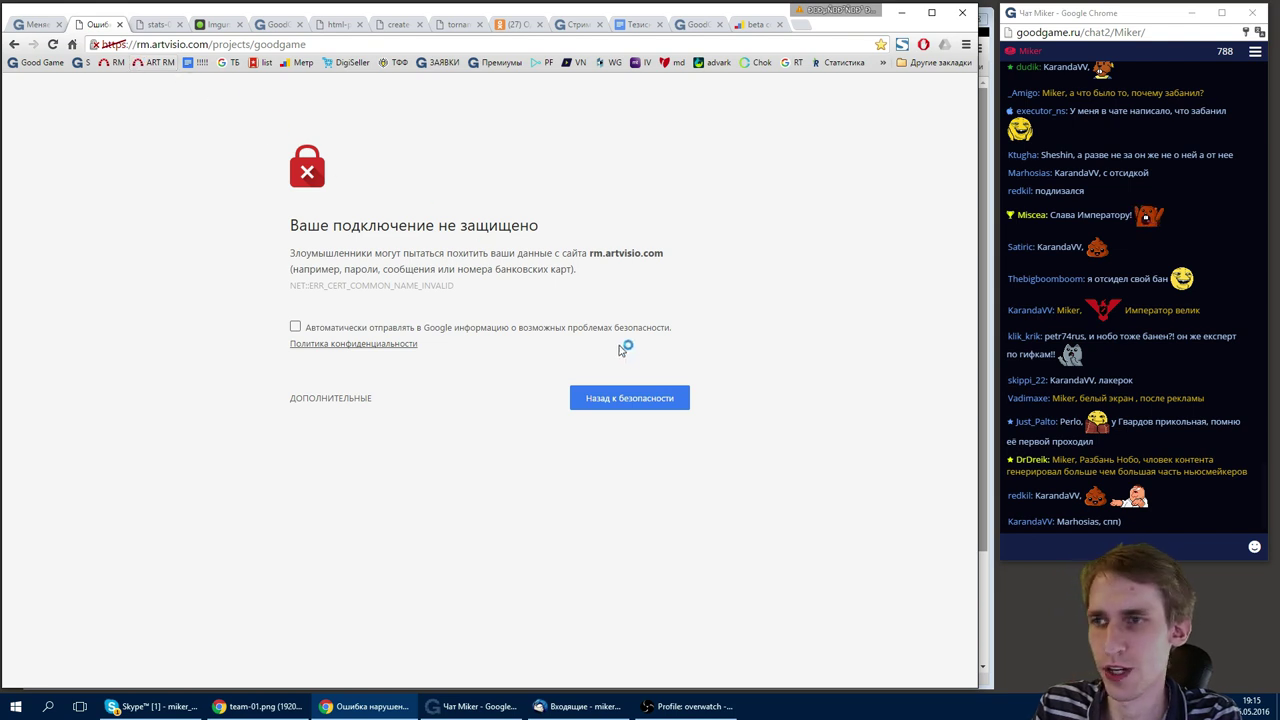
{"action": "left_click", "coordinate": [113, 63]}
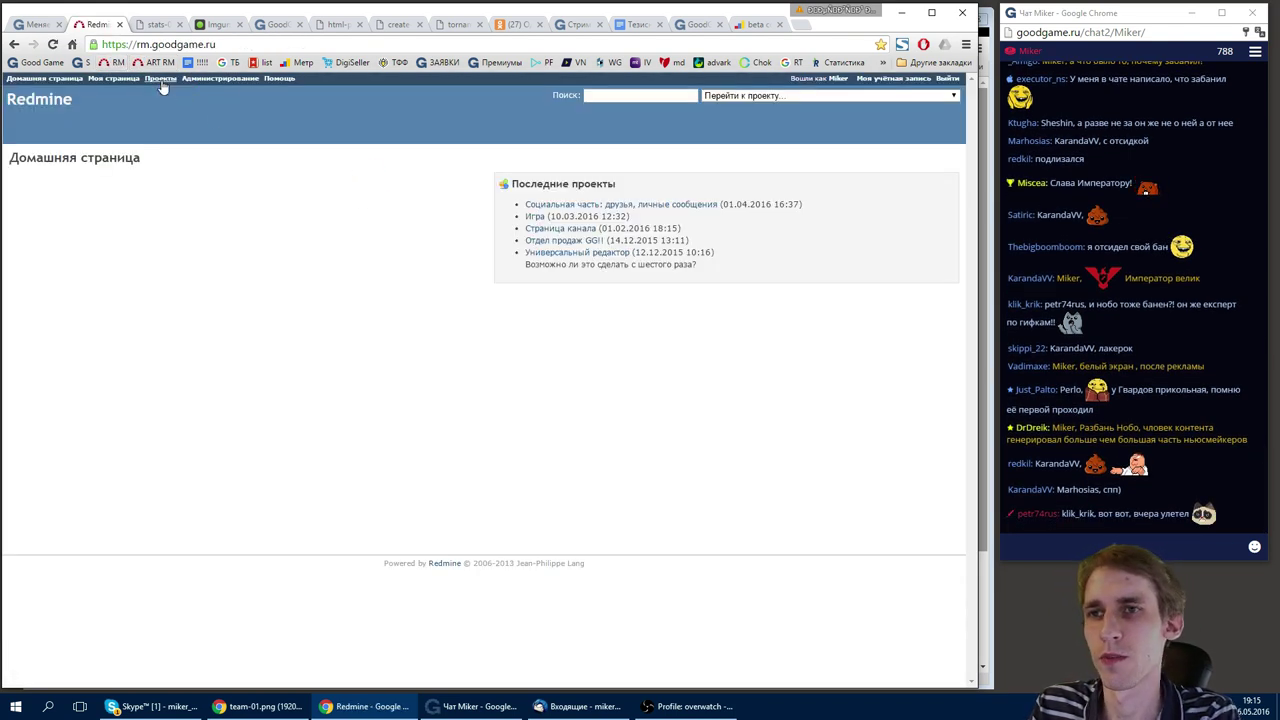
{"action": "left_click", "coordinate": [160, 79]}
{"action": "scroll", "coordinate": [214, 466], "scroll_direction": "down", "scroll_amount": 2}
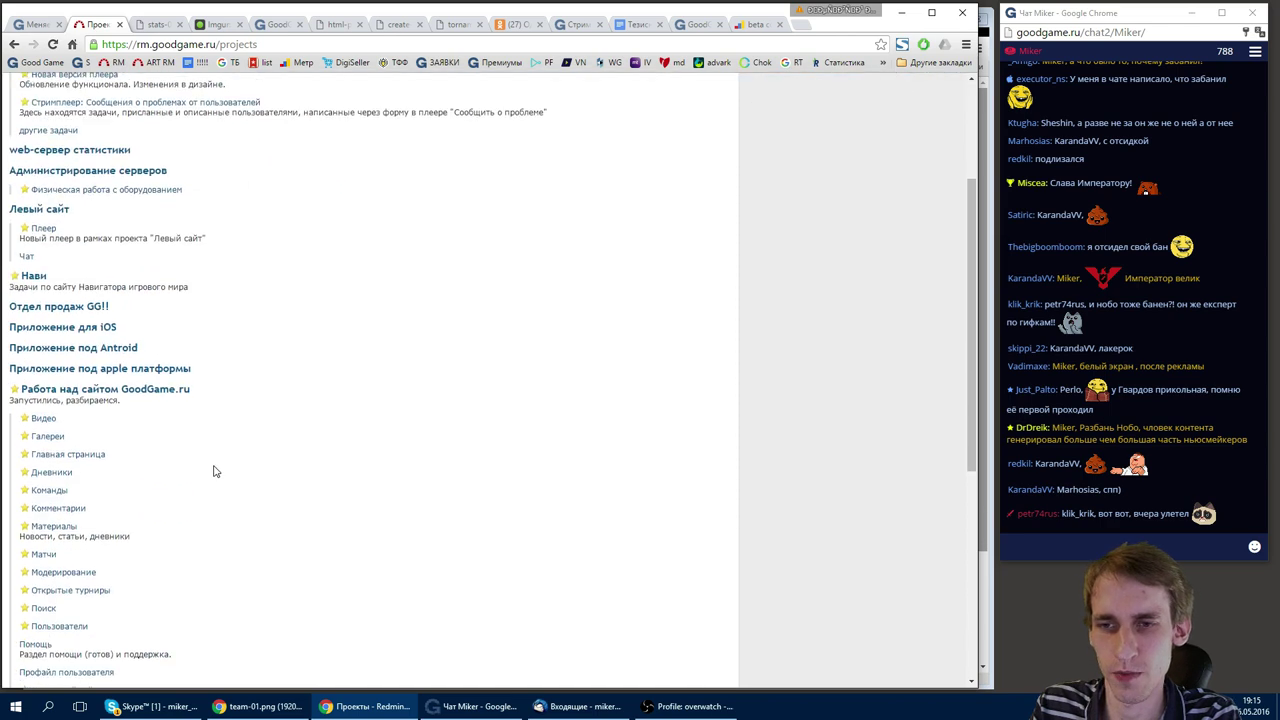
{"action": "left_click", "coordinate": [181, 394]}
Step: Create a new task with the pasted rock-paper-scissors complaint as Тема, assigned to a developer
{"action": "left_click", "coordinate": [196, 138]}
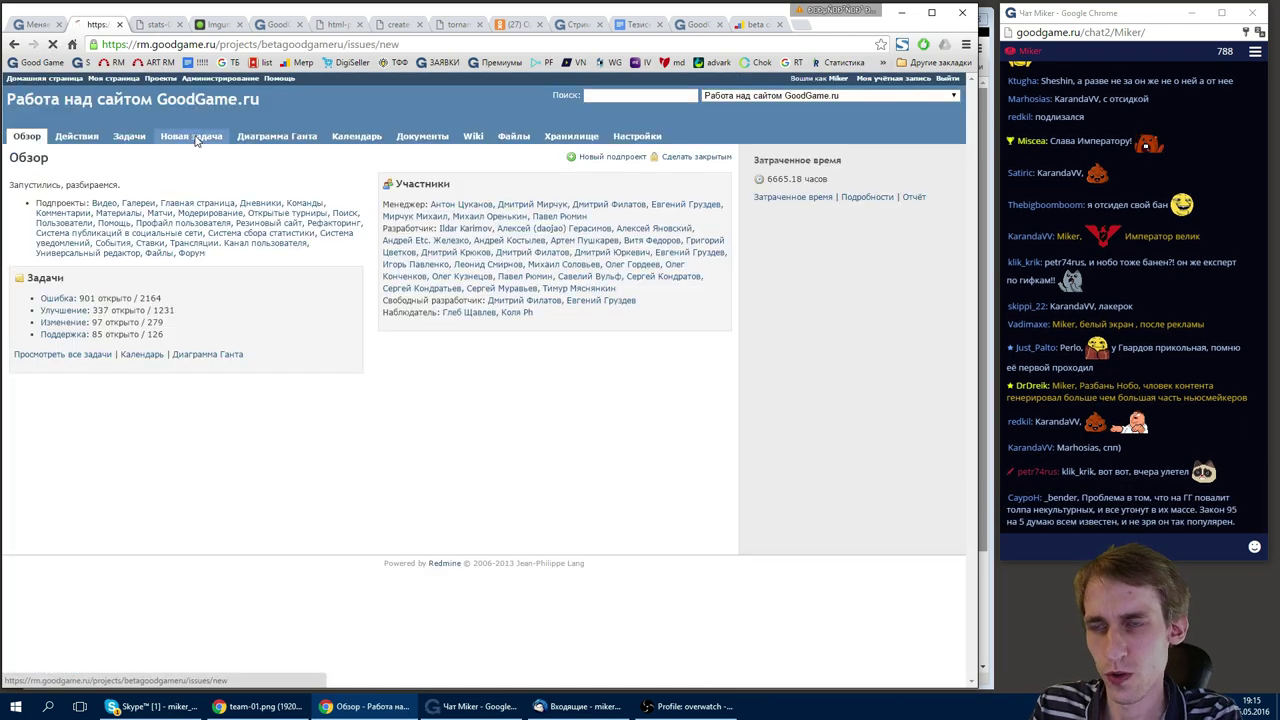
{"action": "key", "text": "ctrl+v"}
{"action": "left_click", "coordinate": [240, 393]}
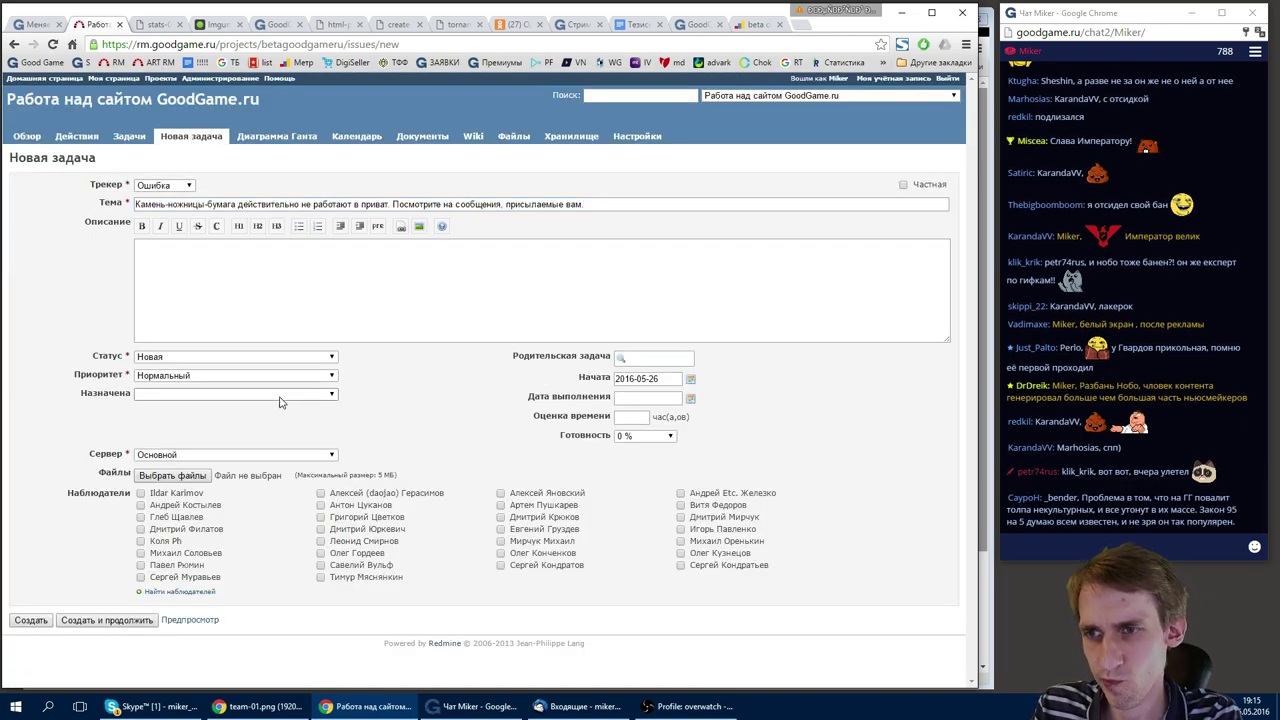
{"action": "left_click", "coordinate": [245, 452]}
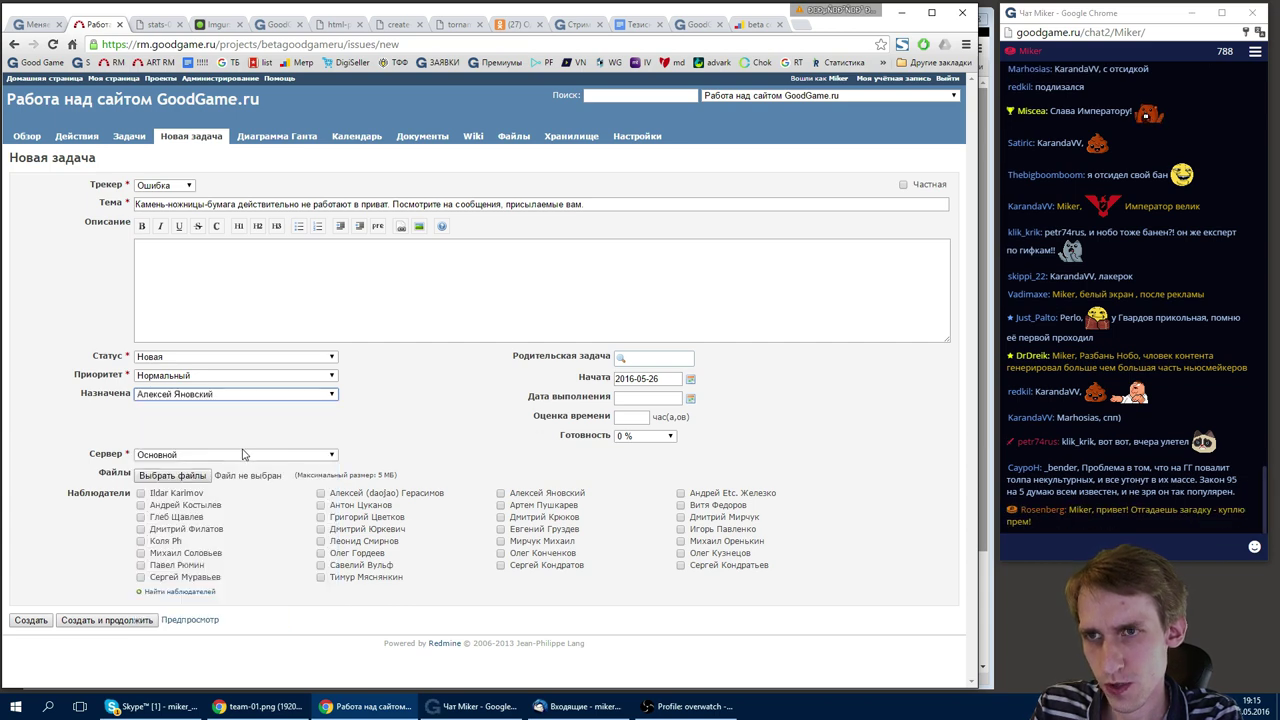
{"action": "left_click", "coordinate": [30, 620]}
{"action": "key", "text": "ctrl+shift+Tab"}
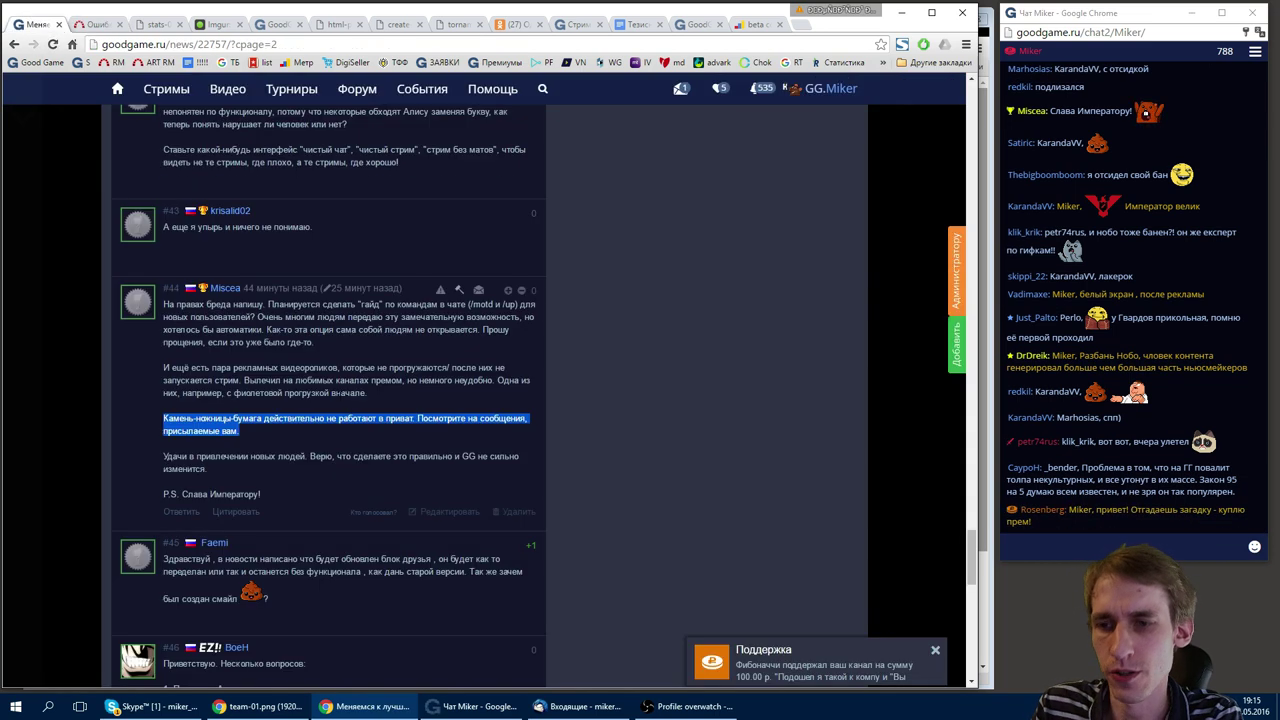
{"action": "double_click", "coordinate": [216, 470]}
{"action": "left_click", "coordinate": [216, 470]}
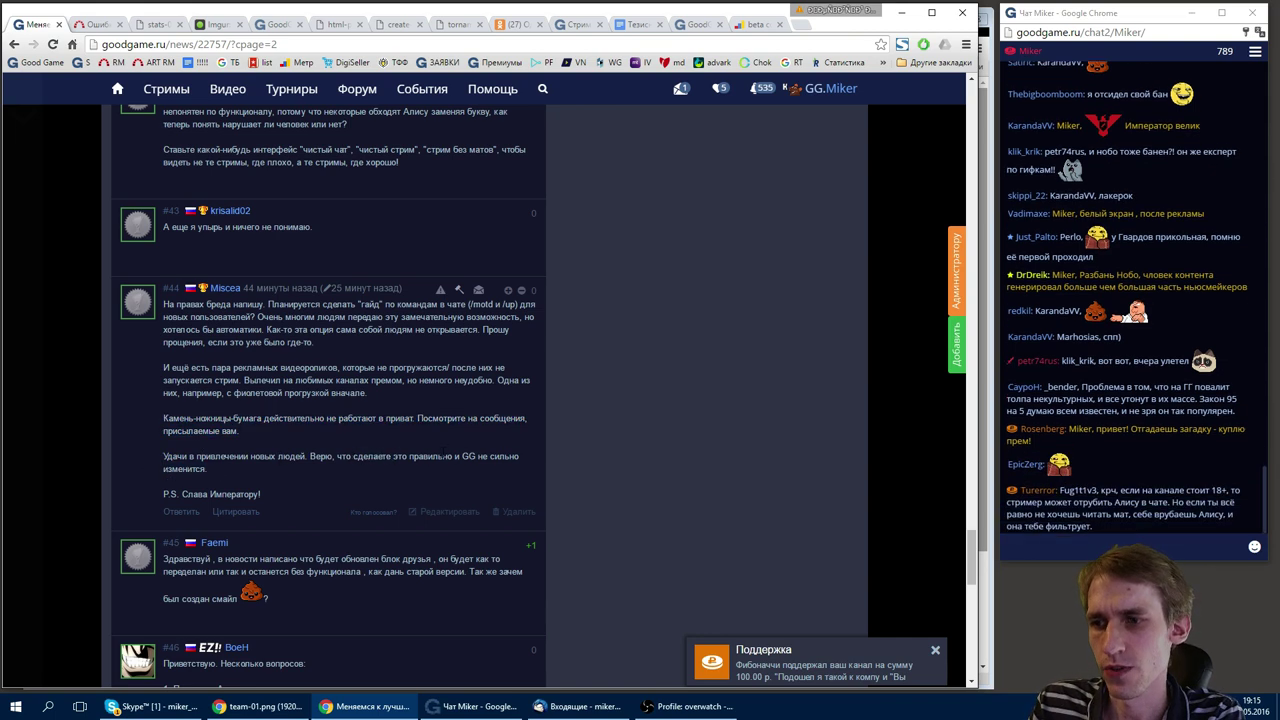
{"action": "double_click", "coordinate": [504, 456]}
{"action": "scroll", "coordinate": [288, 303], "scroll_direction": "down", "scroll_amount": 2}
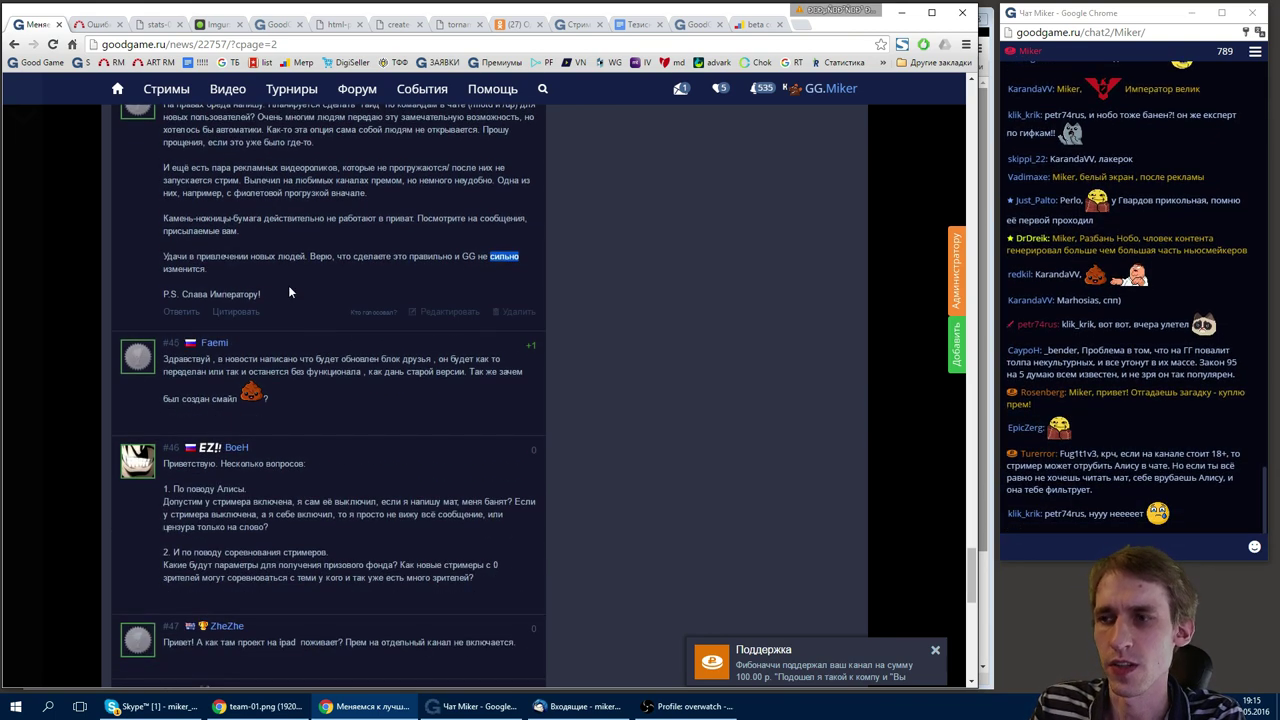
{"action": "left_click", "coordinate": [289, 292]}
{"action": "triple_click", "coordinate": [300, 262]}
{"action": "left_click", "coordinate": [300, 262]}
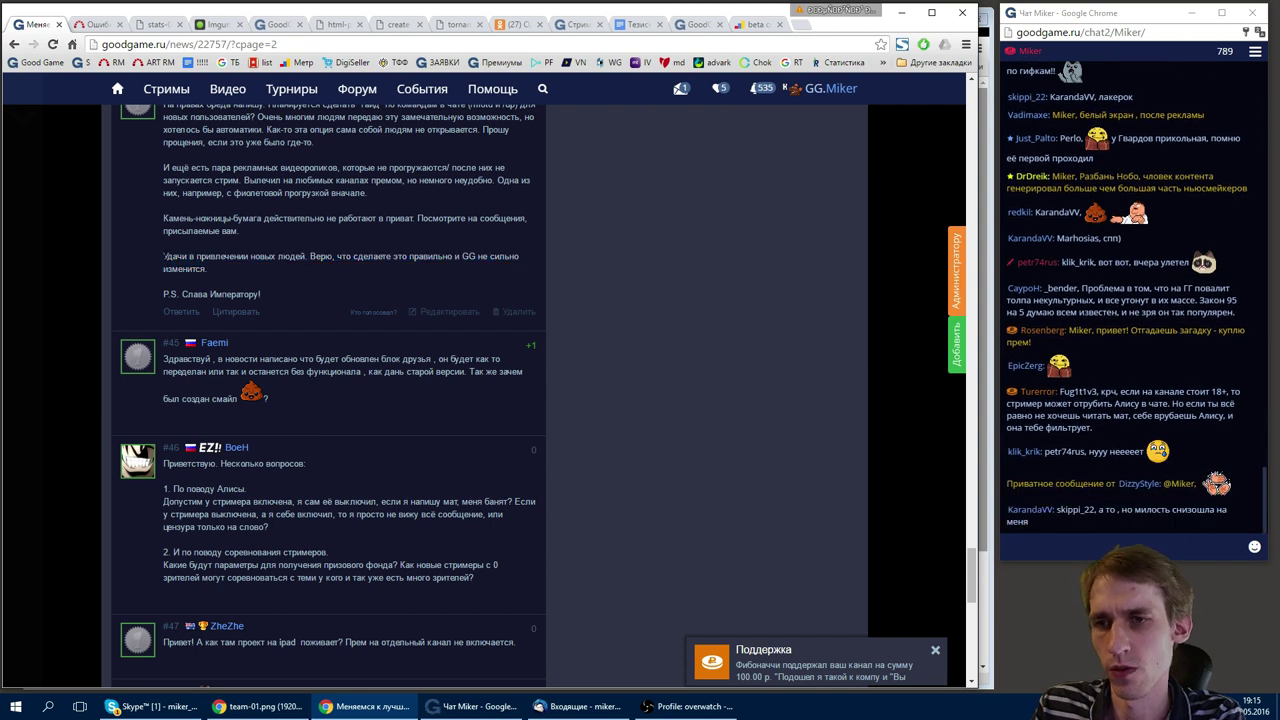
{"action": "triple_click", "coordinate": [184, 256]}
{"action": "left_click", "coordinate": [284, 304]}
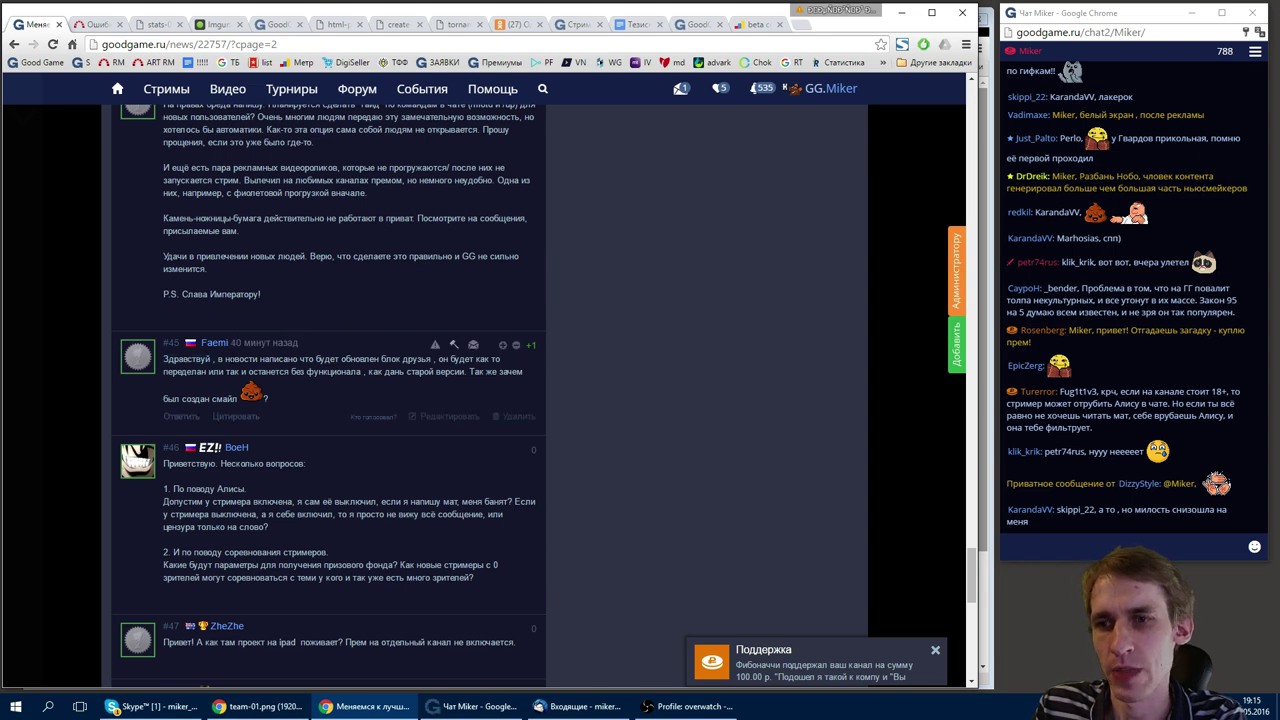
{"action": "double_click", "coordinate": [430, 358]}
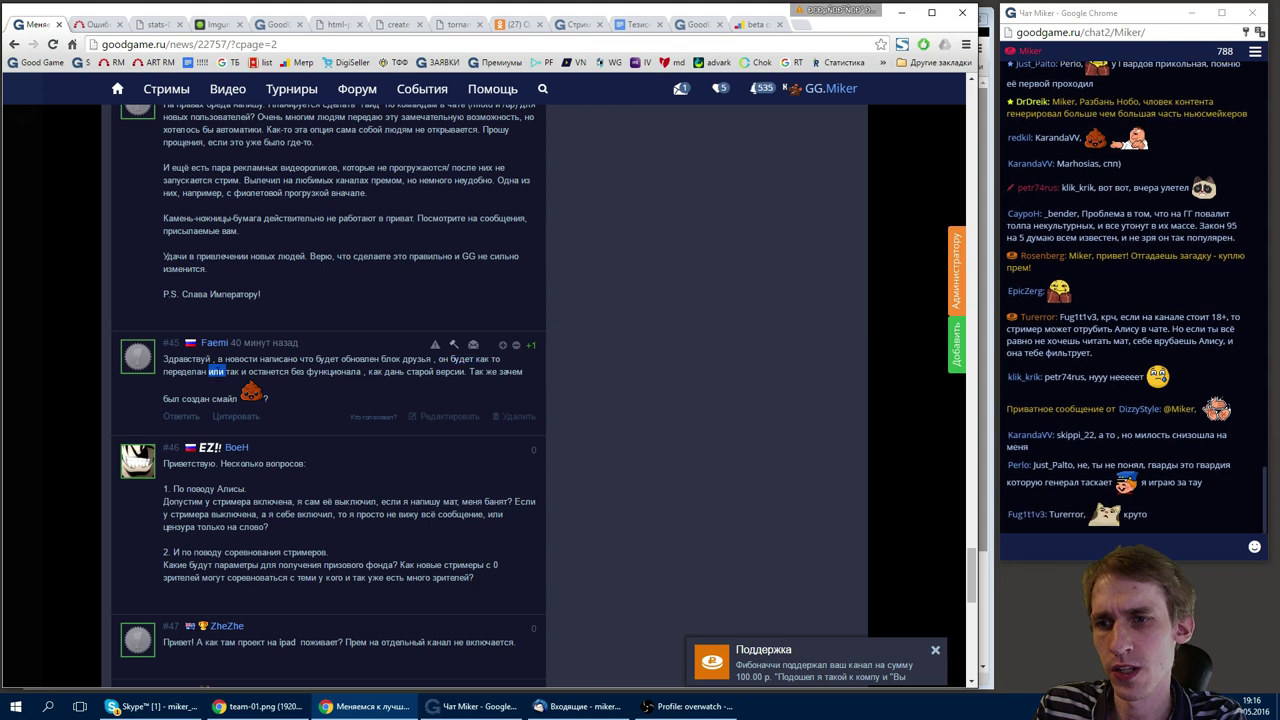
{"action": "left_click", "coordinate": [299, 371]}
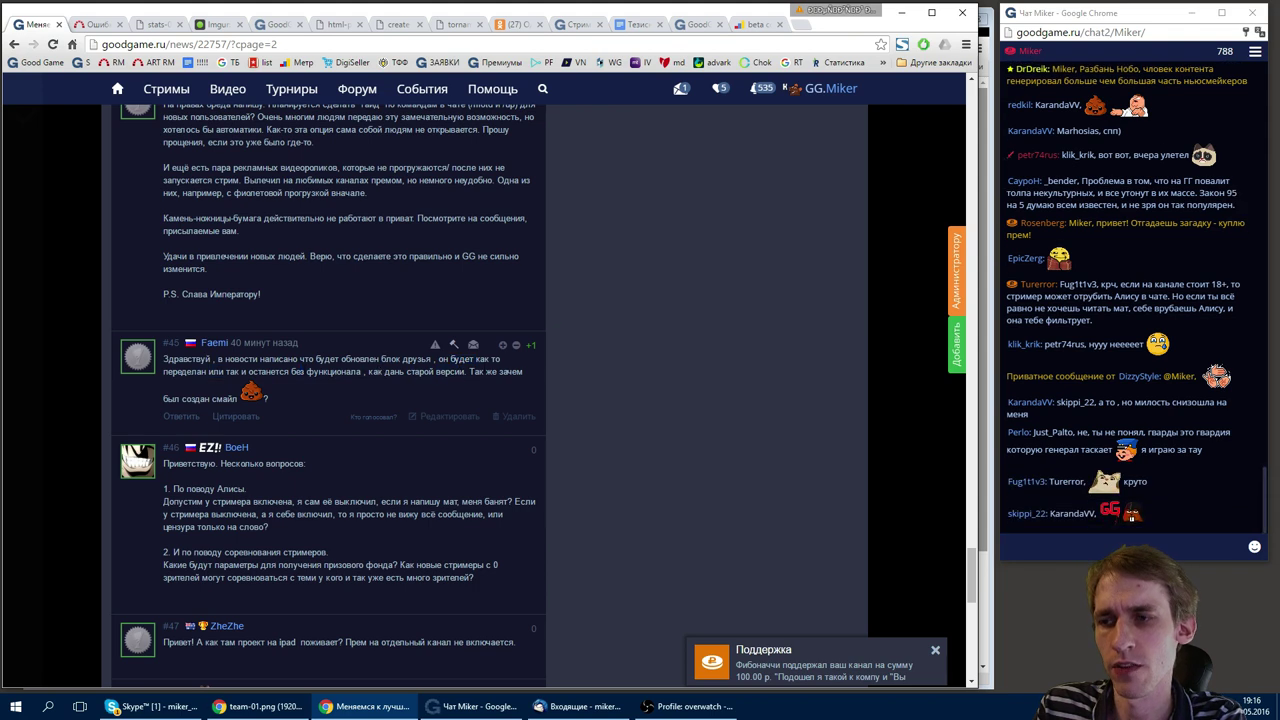
{"action": "double_click", "coordinate": [529, 376]}
{"action": "left_click", "coordinate": [336, 392]}
{"action": "triple_click", "coordinate": [316, 396]}
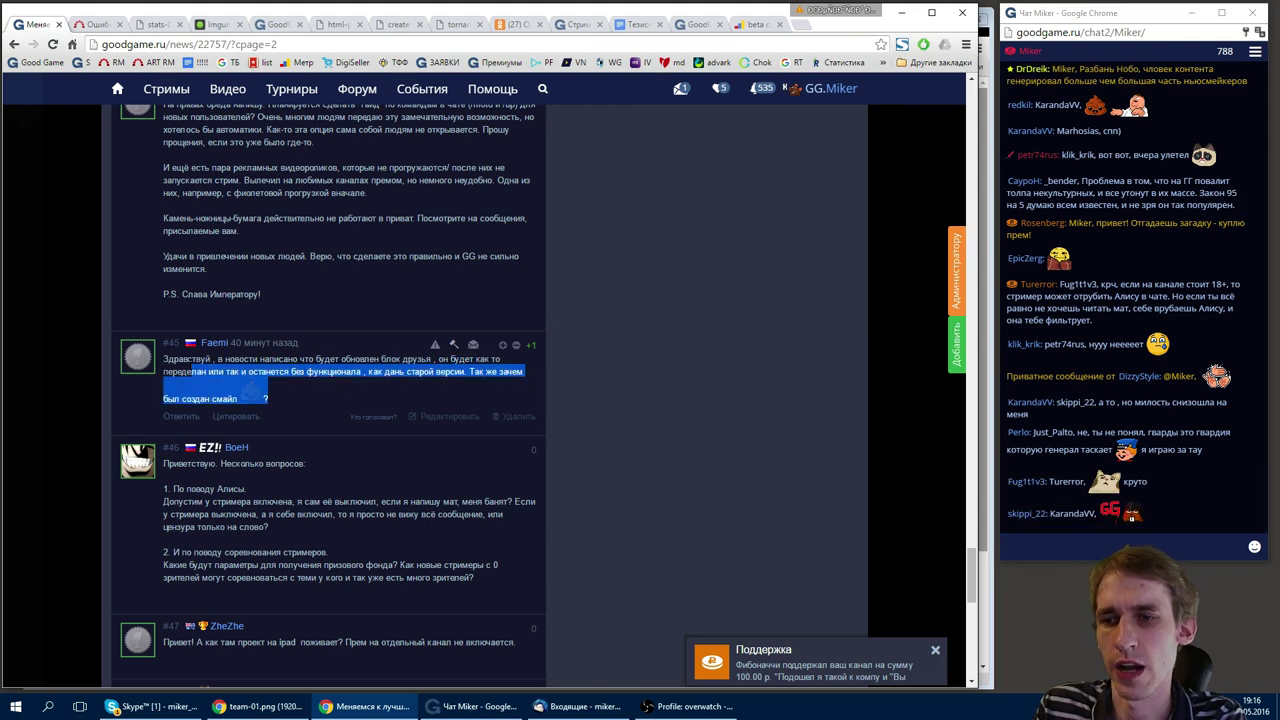
{"action": "left_click", "coordinate": [312, 392]}
{"action": "left_click_drag", "start_coordinate": [312, 392], "coordinate": [468, 371]}
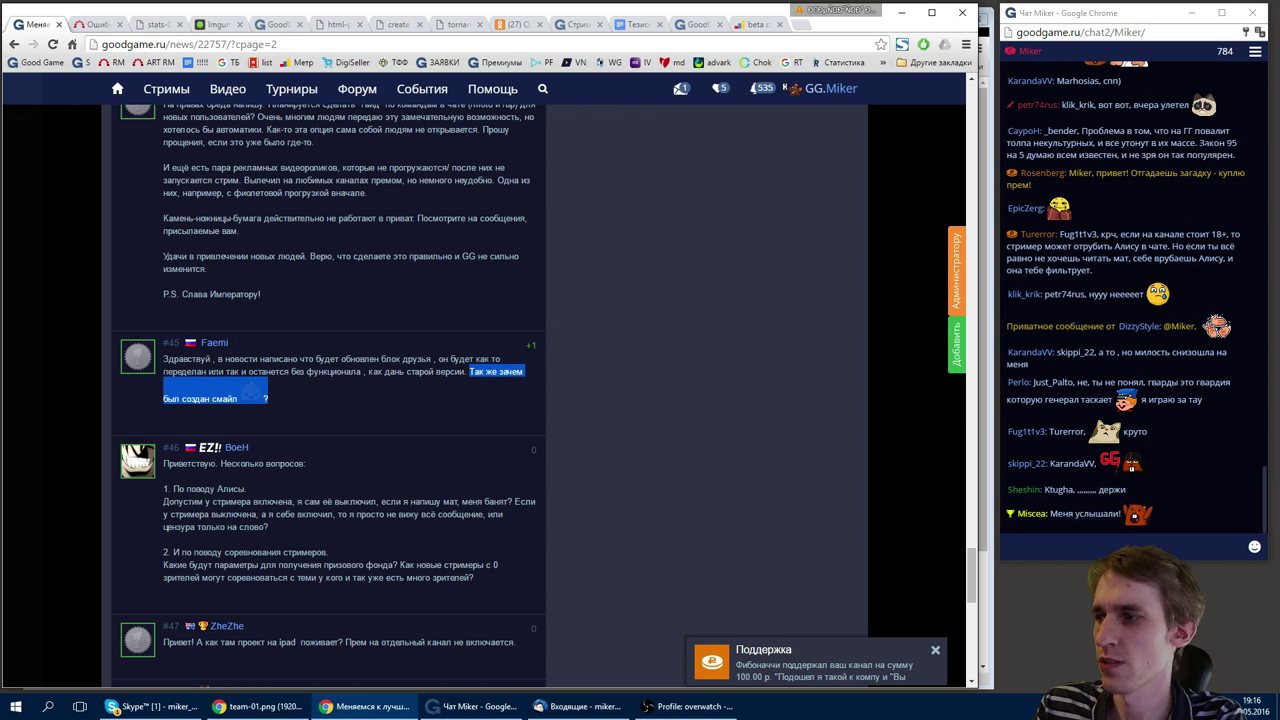
{"action": "double_click", "coordinate": [333, 371]}
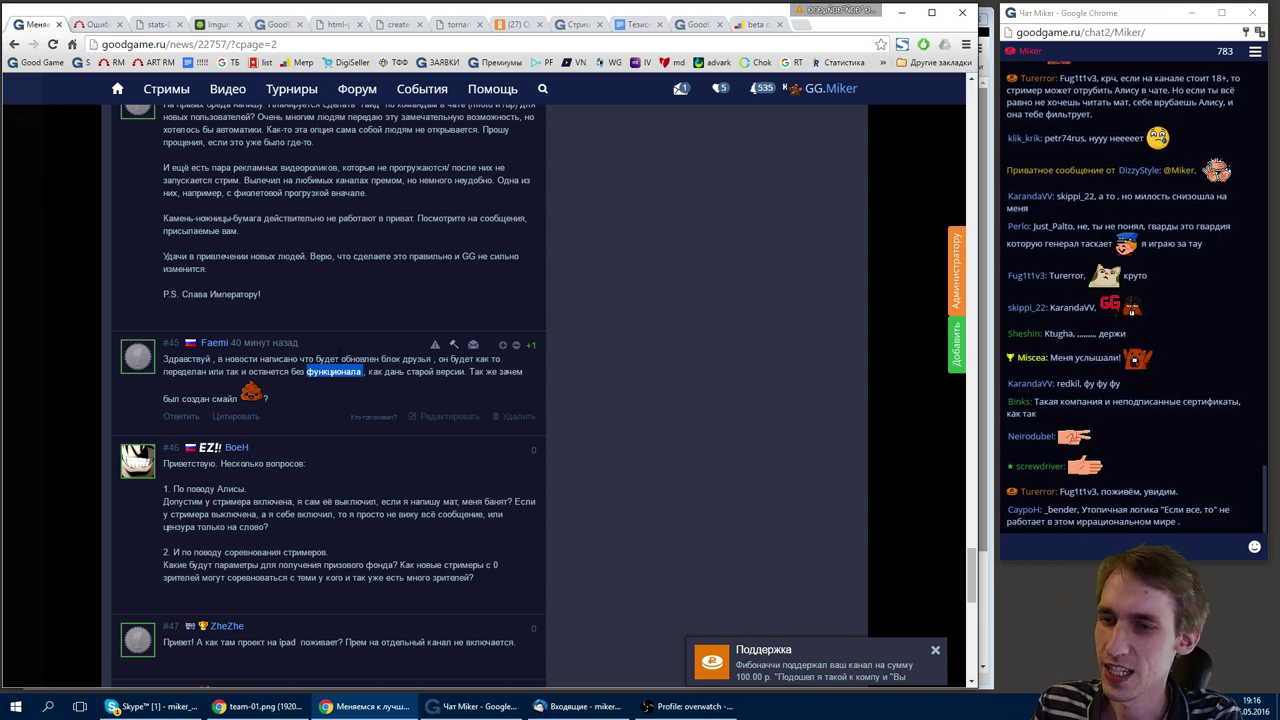
{"action": "left_click", "coordinate": [195, 364]}
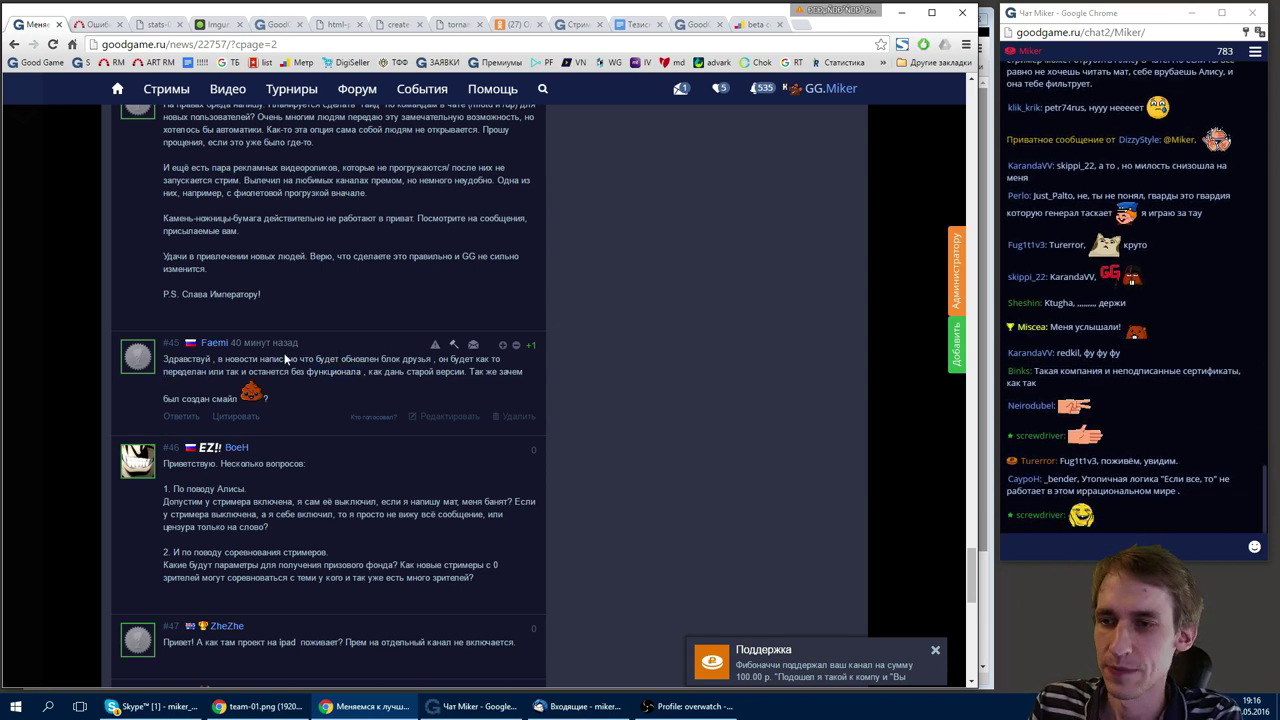
{"action": "double_click", "coordinate": [361, 358]}
{"action": "double_click", "coordinate": [417, 358]}
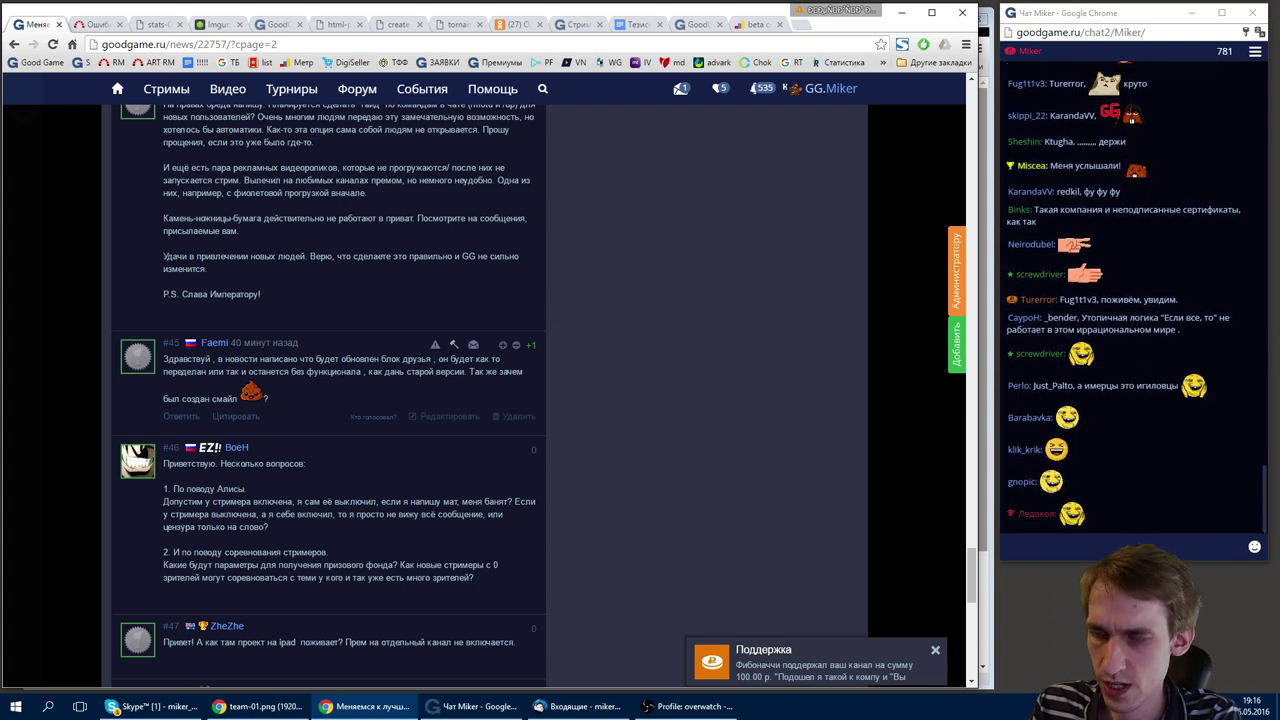
{"action": "double_click", "coordinate": [315, 372]}
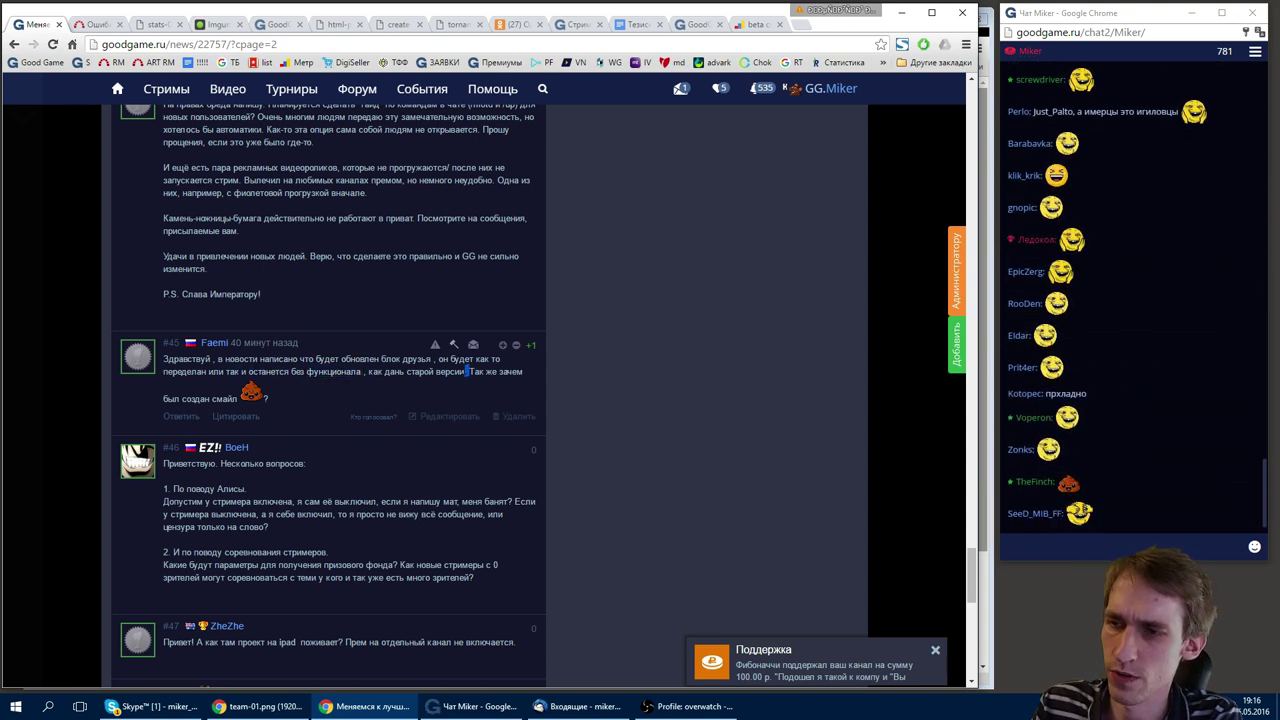
{"action": "double_click", "coordinate": [450, 371]}
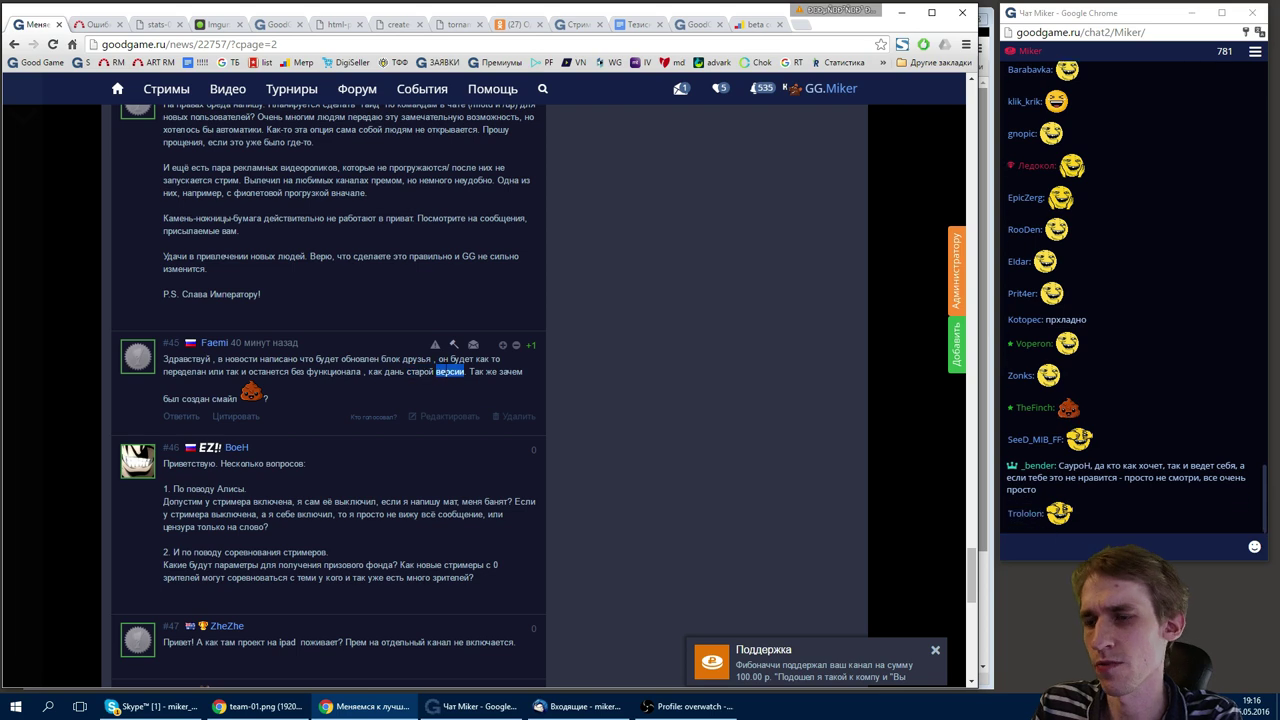
{"action": "double_click", "coordinate": [394, 371]}
{"action": "double_click", "coordinate": [420, 371]}
{"action": "left_click", "coordinate": [427, 380]}
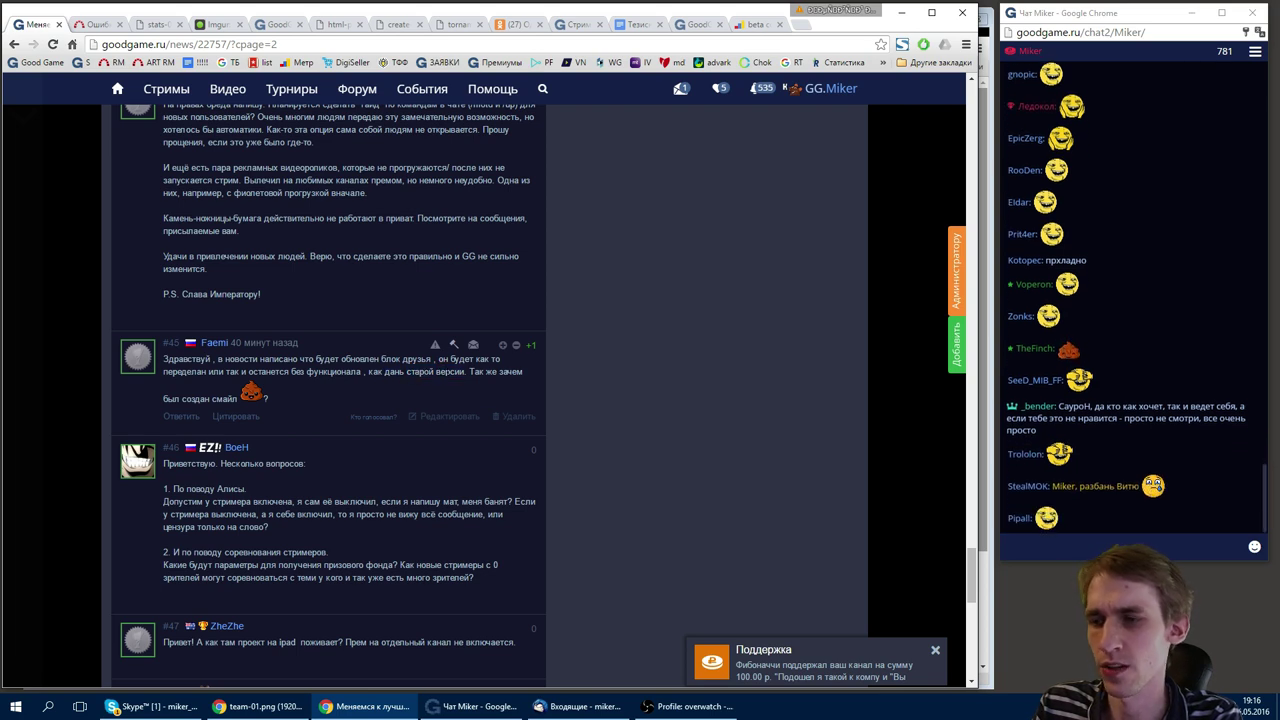
{"action": "scroll", "coordinate": [400, 395], "scroll_direction": "down", "scroll_amount": 2}
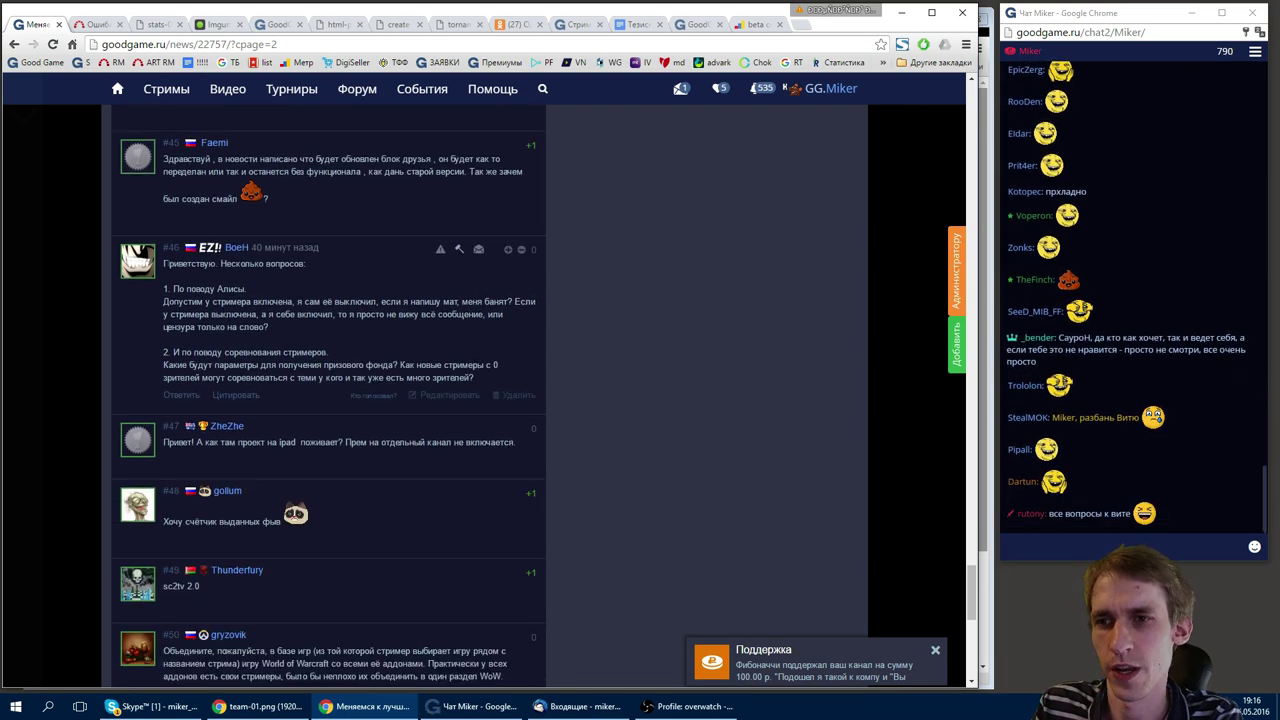
{"action": "triple_click", "coordinate": [240, 263]}
{"action": "left_click_drag", "start_coordinate": [268, 199], "coordinate": [163, 158]}
{"action": "left_click", "coordinate": [165, 160]}
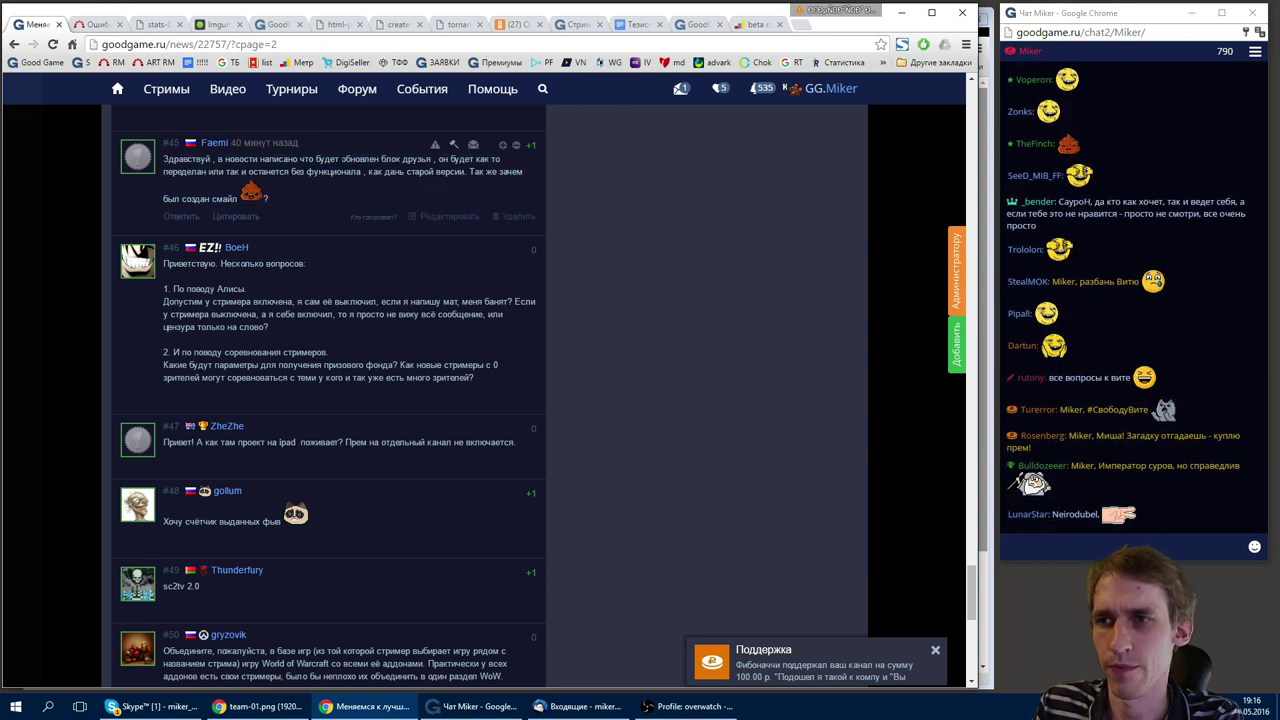
{"action": "left_click_drag", "start_coordinate": [484, 382], "coordinate": [178, 289]}
{"action": "double_click", "coordinate": [230, 289]}
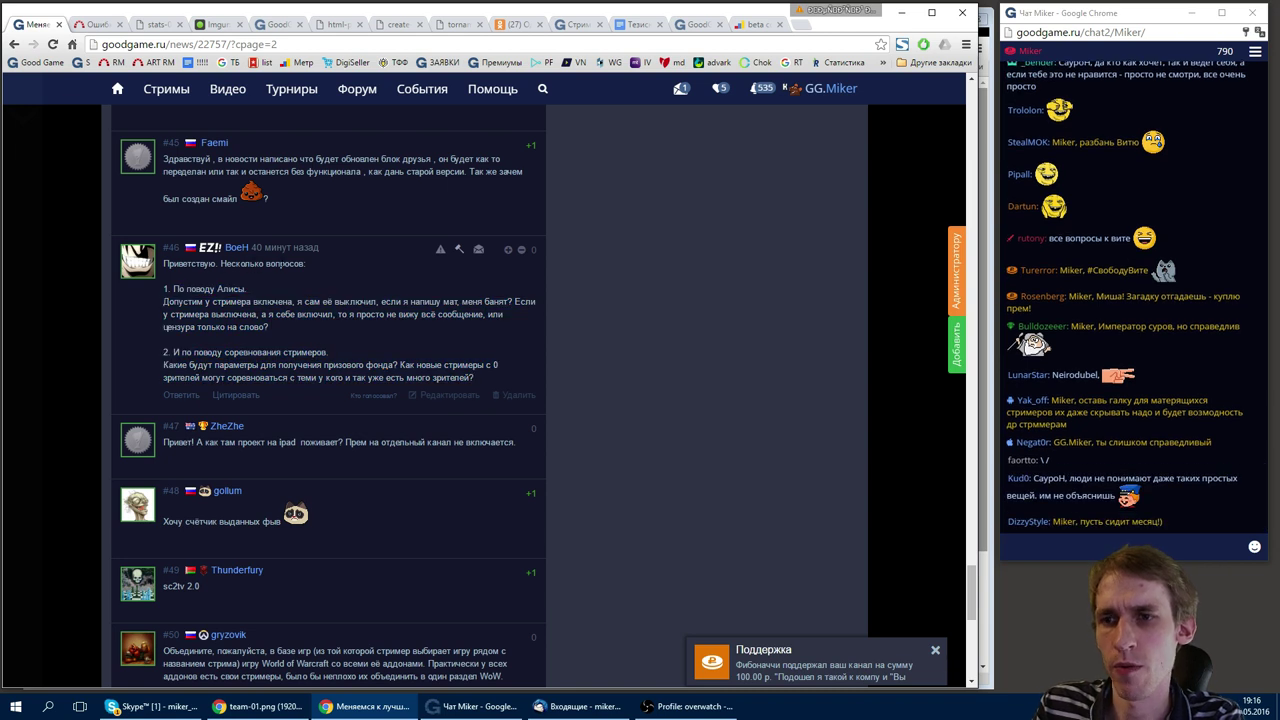
{"action": "double_click", "coordinate": [272, 301]}
{"action": "left_click", "coordinate": [338, 301]}
{"action": "double_click", "coordinate": [427, 301]}
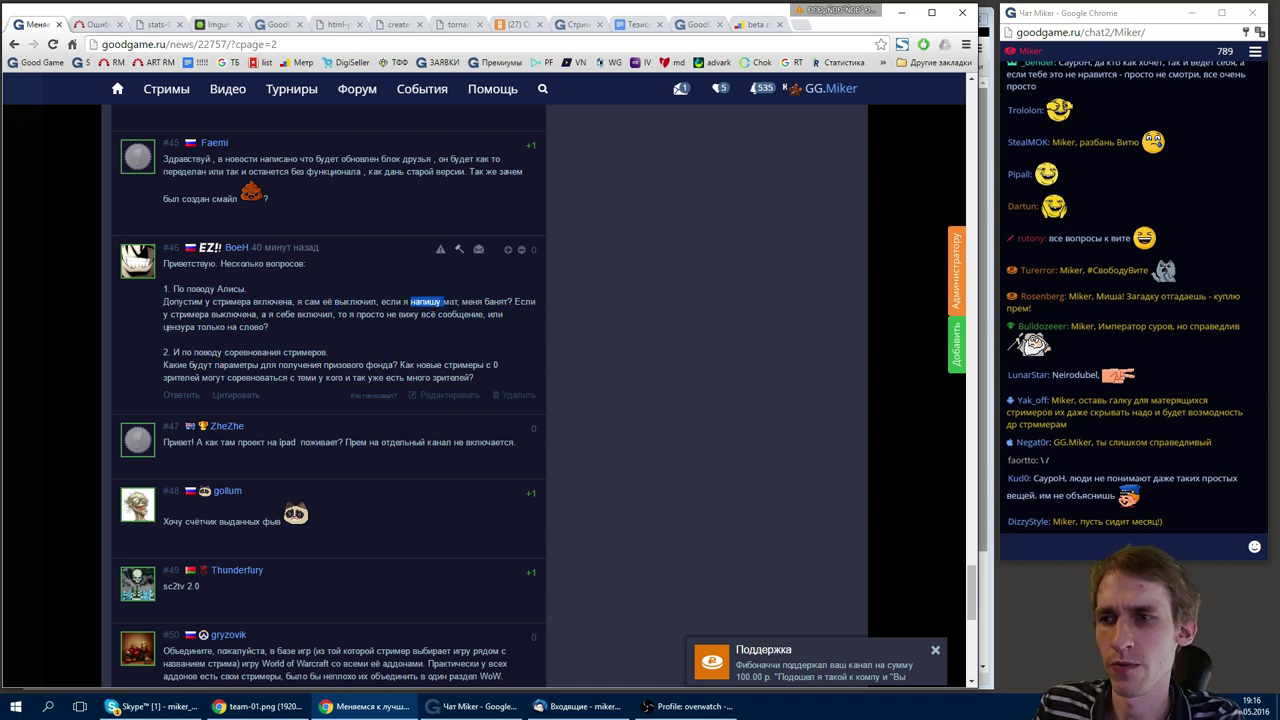
{"action": "left_click", "coordinate": [473, 301]}
{"action": "double_click", "coordinate": [473, 301]}
{"action": "left_click_drag", "start_coordinate": [178, 289], "coordinate": [248, 289]}
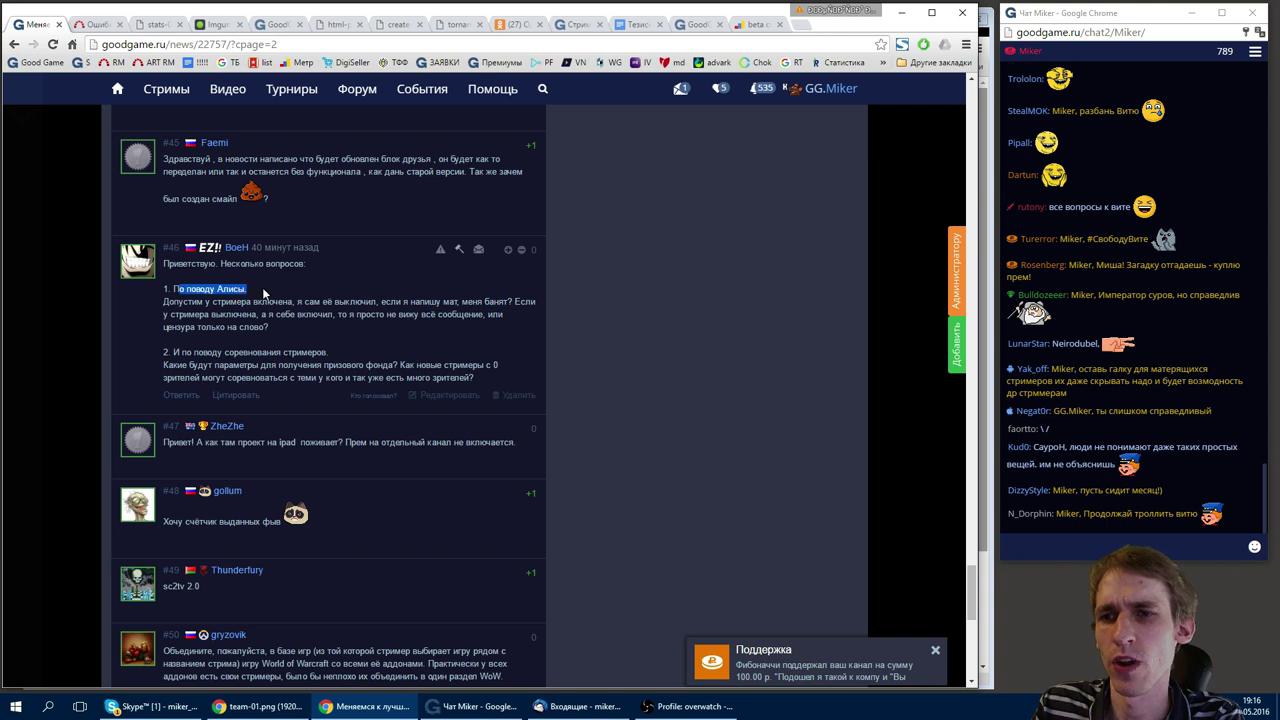
{"action": "left_click", "coordinate": [248, 289]}
{"action": "double_click", "coordinate": [355, 301]}
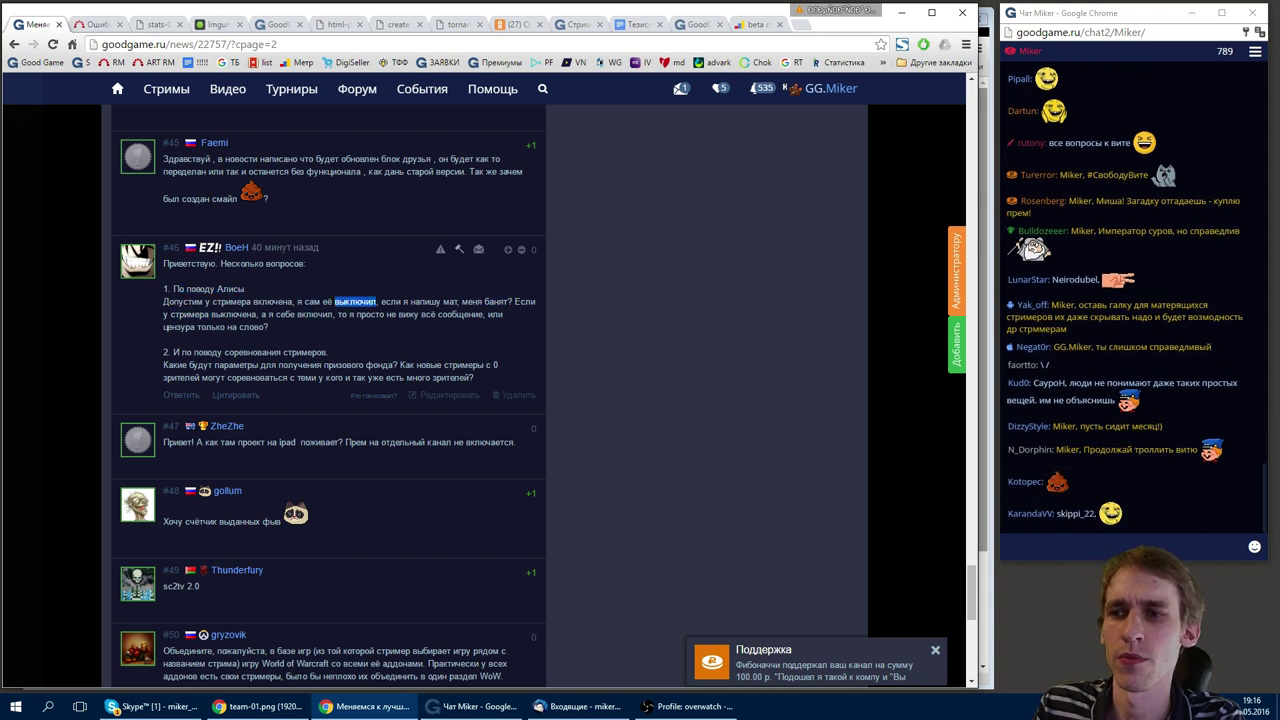
{"action": "left_click", "coordinate": [441, 301]}
{"action": "left_click", "coordinate": [392, 301]}
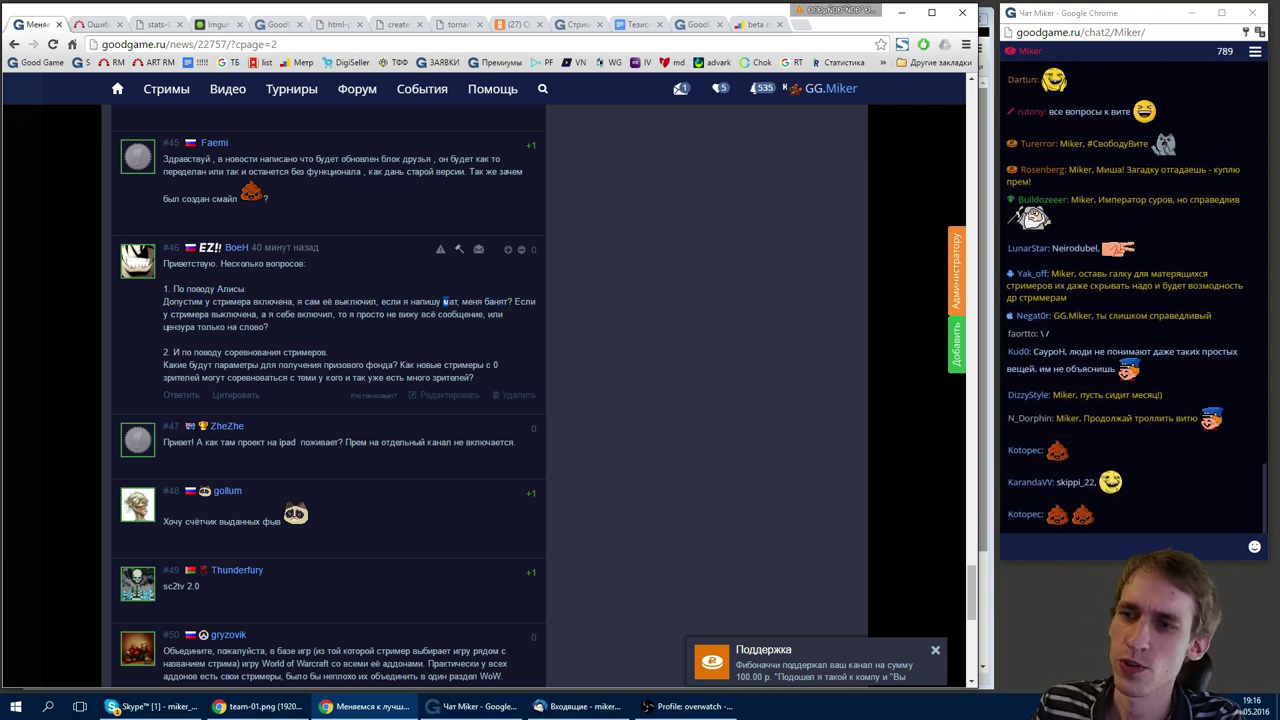
{"action": "double_click", "coordinate": [496, 301]}
{"action": "left_click", "coordinate": [496, 301]}
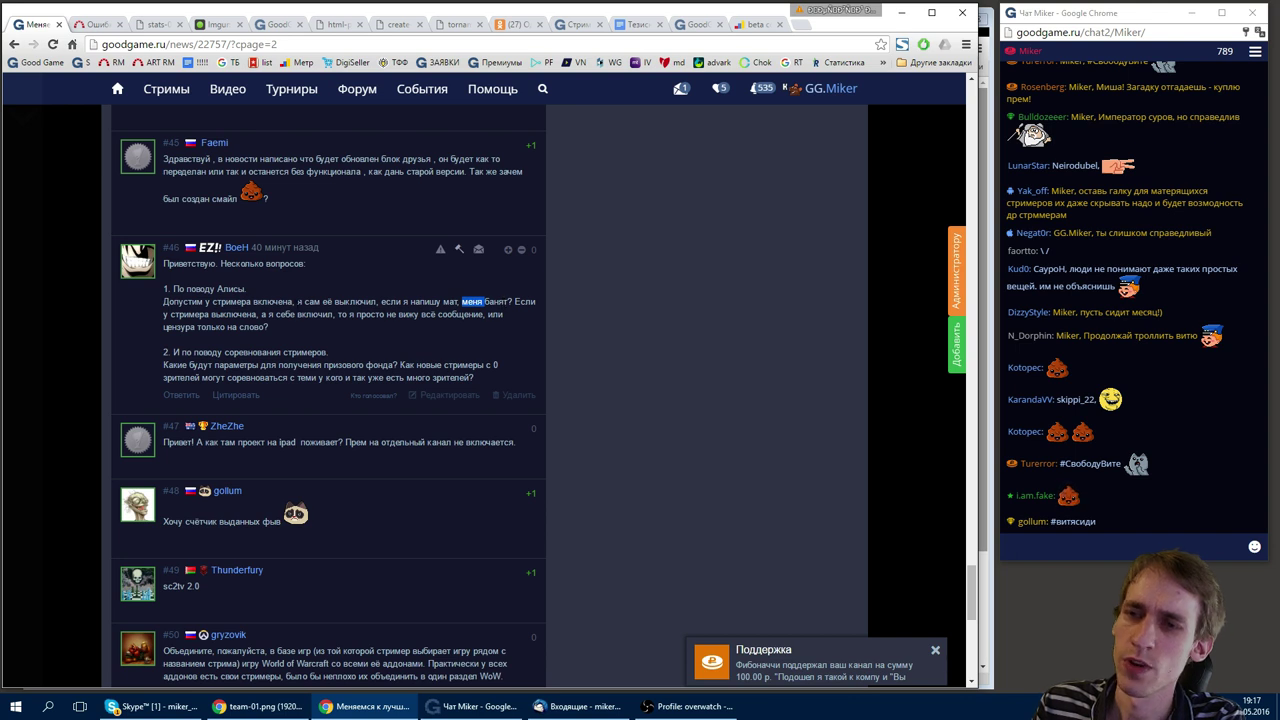
{"action": "left_click_drag", "start_coordinate": [163, 301], "coordinate": [513, 297]}
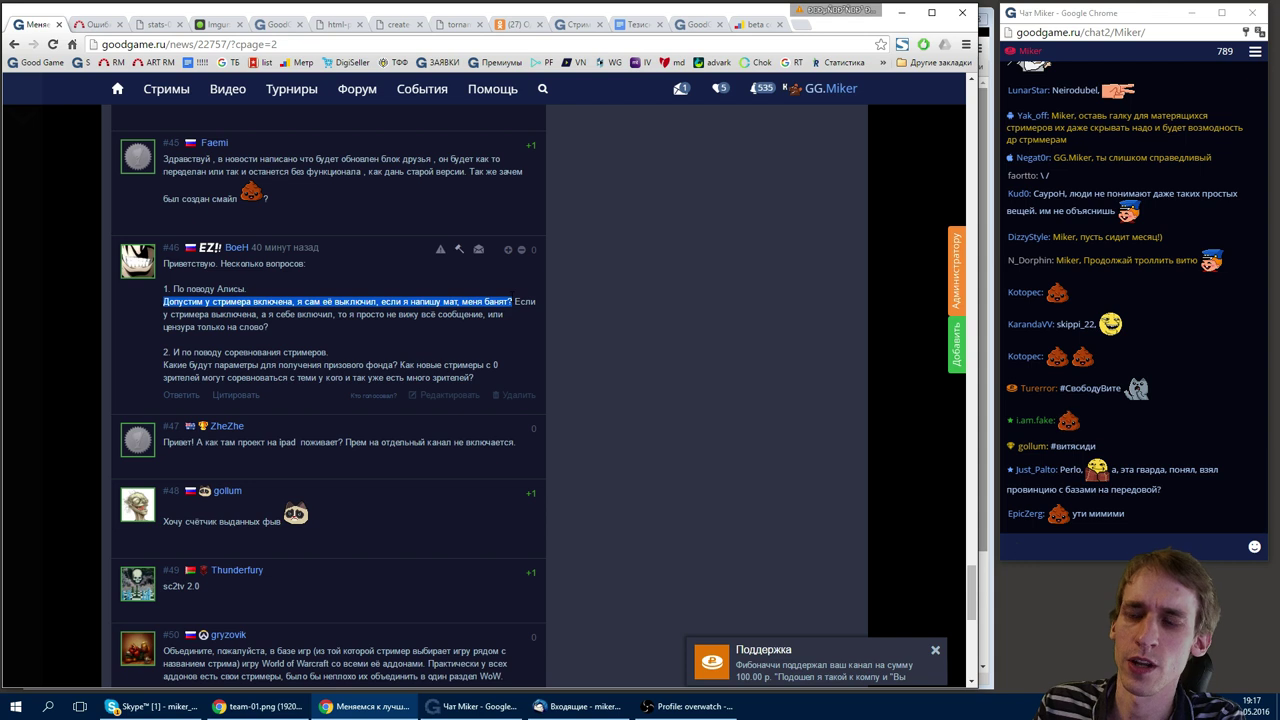
{"action": "left_click", "coordinate": [513, 297]}
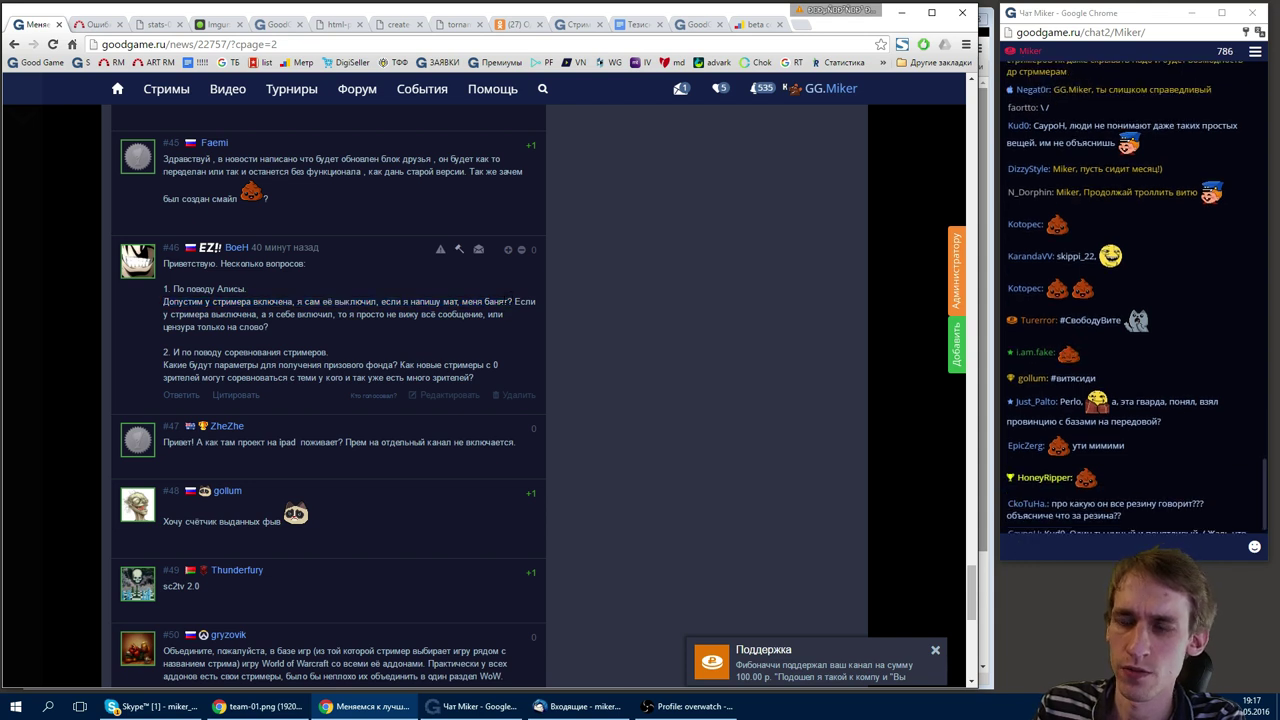
{"action": "left_click_drag", "start_coordinate": [313, 301], "coordinate": [503, 301]}
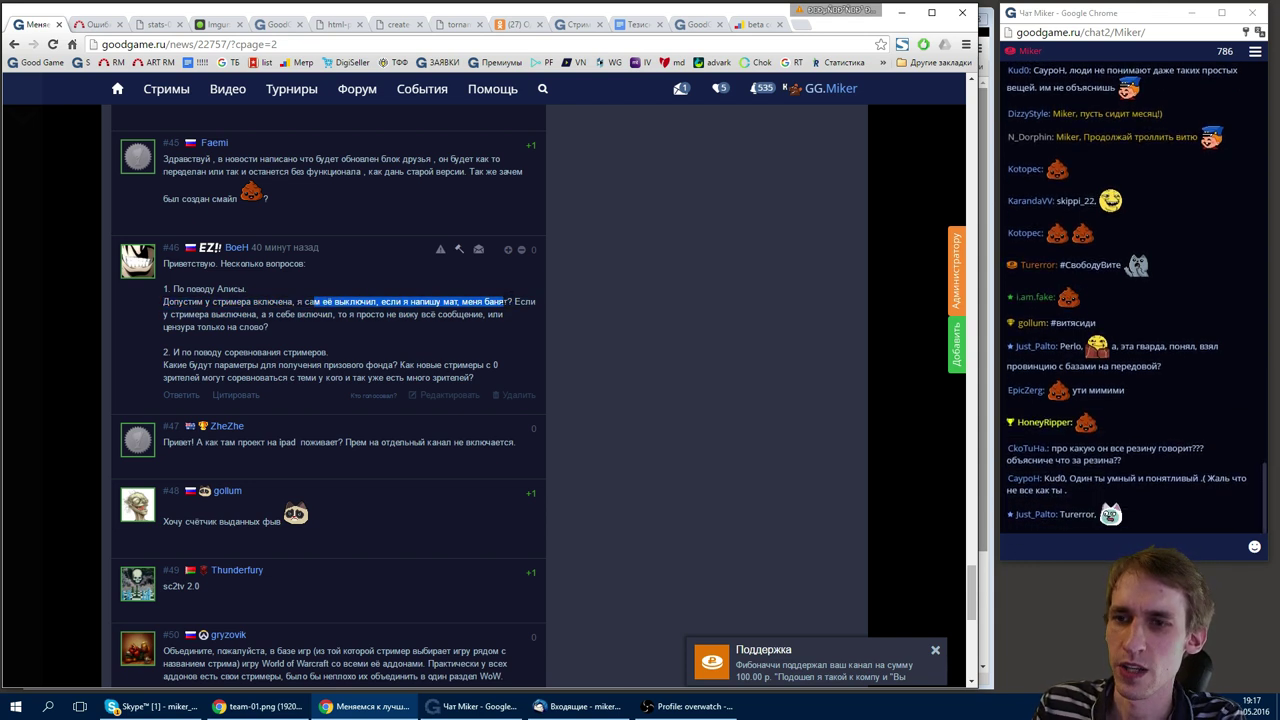
{"action": "left_click", "coordinate": [503, 301]}
{"action": "double_click", "coordinate": [315, 314]}
{"action": "double_click", "coordinate": [370, 314]}
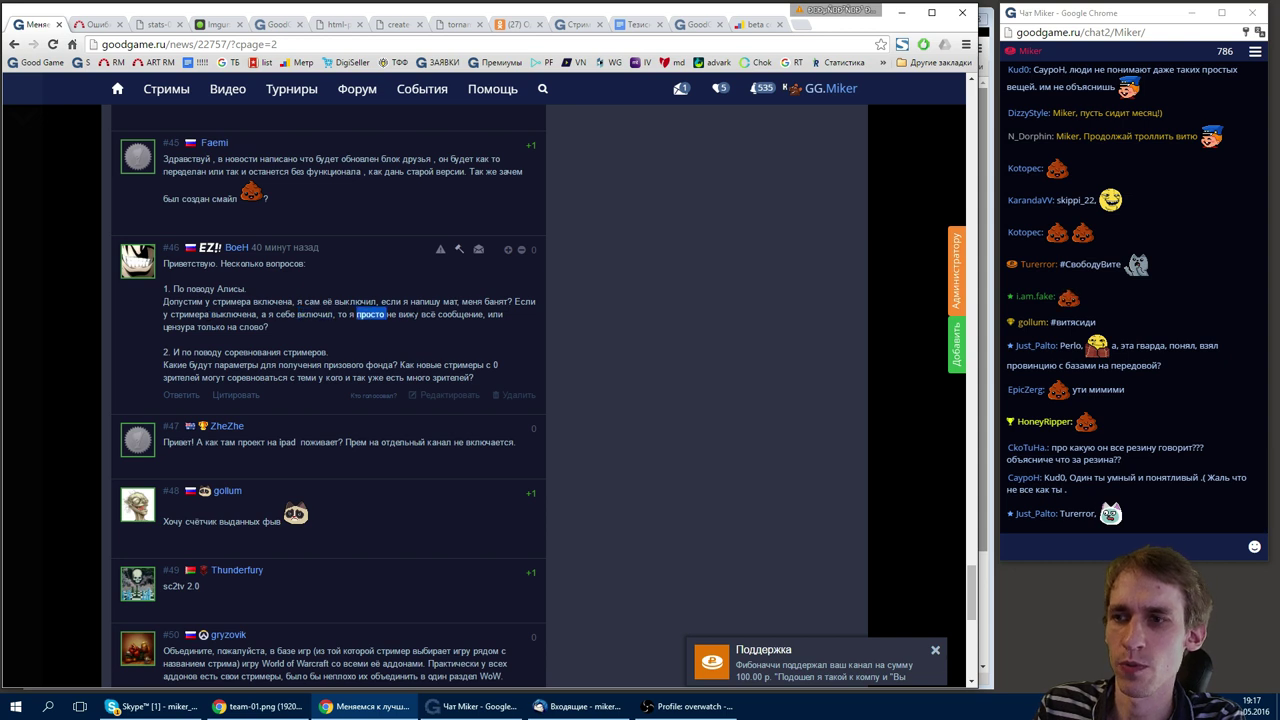
{"action": "double_click", "coordinate": [428, 314]}
{"action": "double_click", "coordinate": [495, 314]}
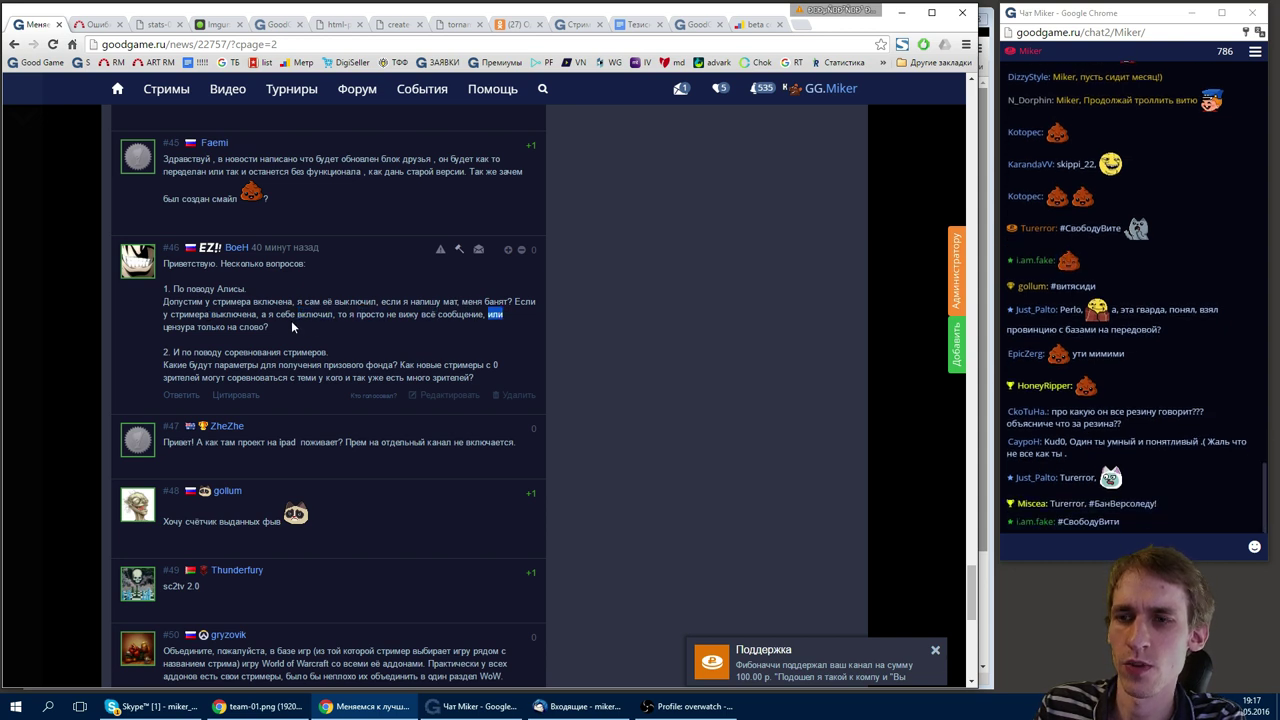
{"action": "left_click_drag", "start_coordinate": [269, 327], "coordinate": [514, 301]}
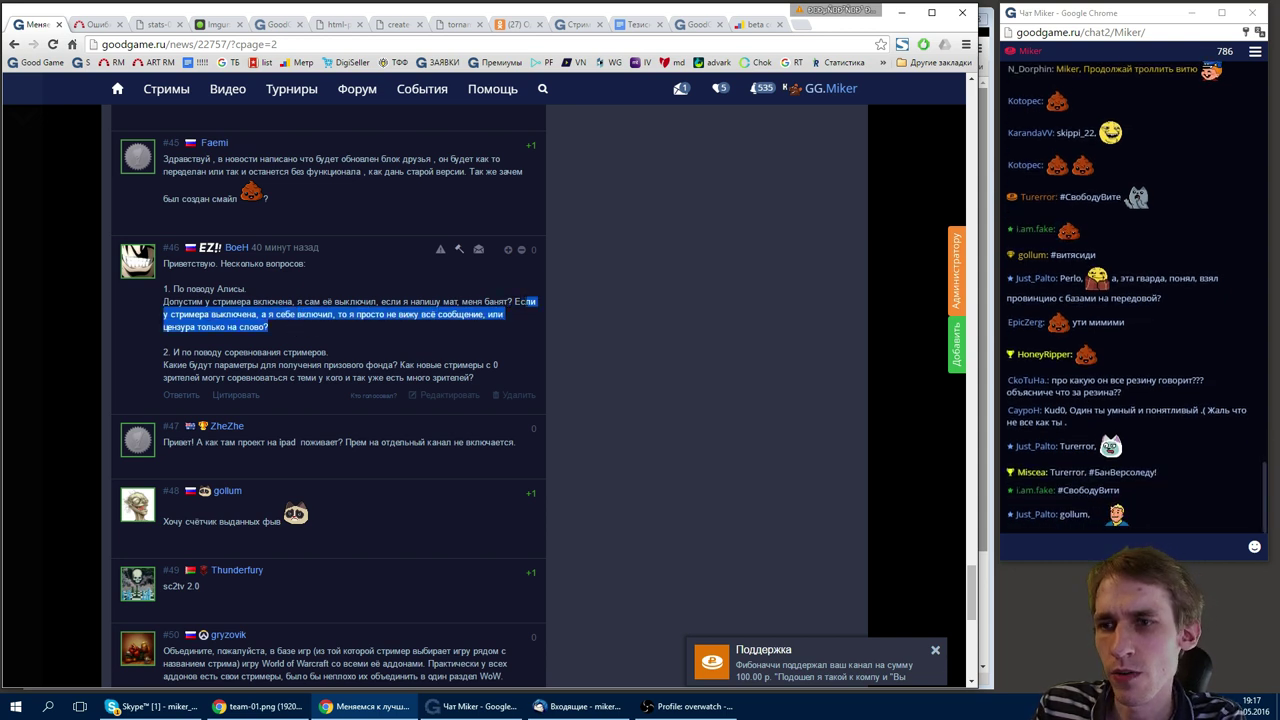
{"action": "left_click", "coordinate": [353, 312]}
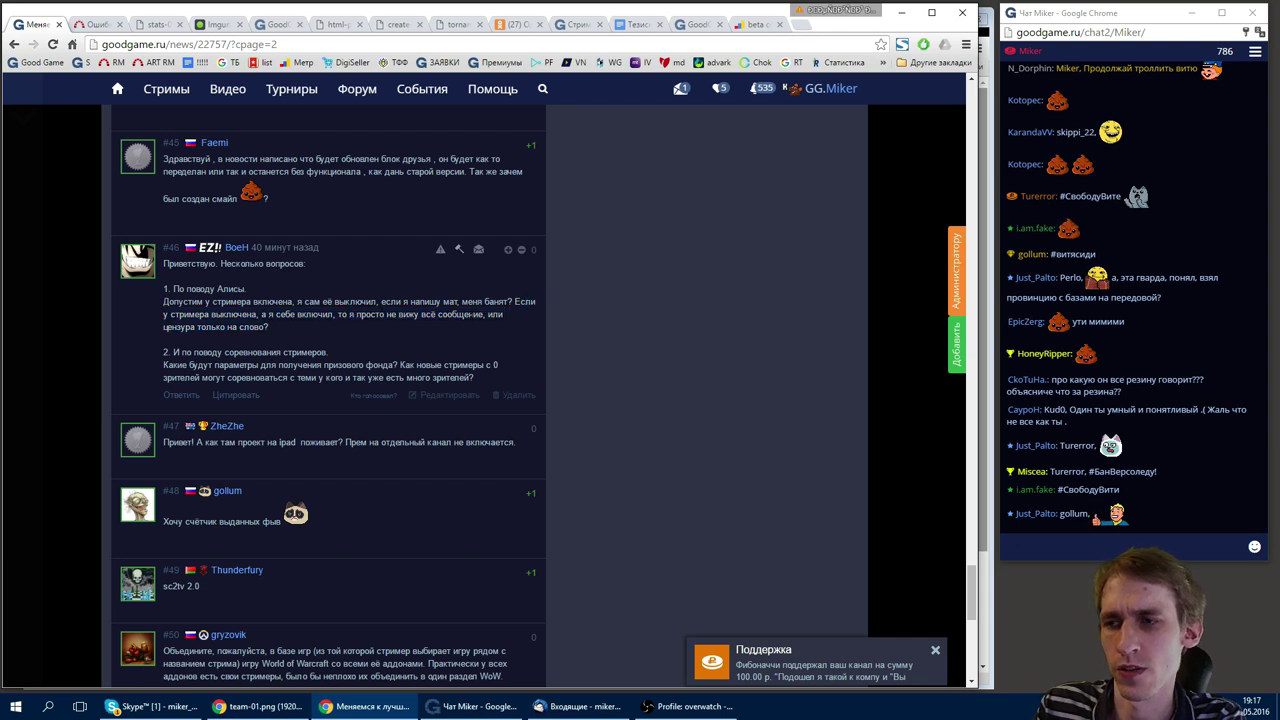
{"action": "double_click", "coordinate": [460, 314]}
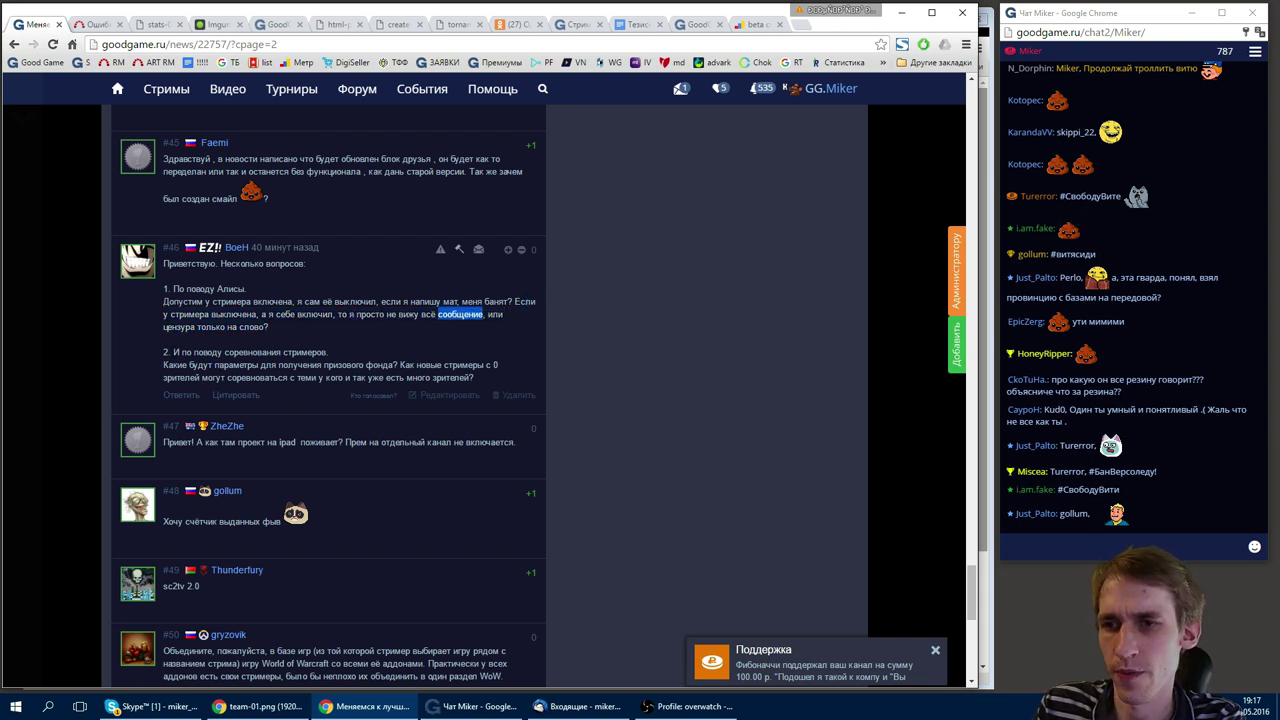
{"action": "left_click_drag", "start_coordinate": [165, 352], "coordinate": [330, 348]}
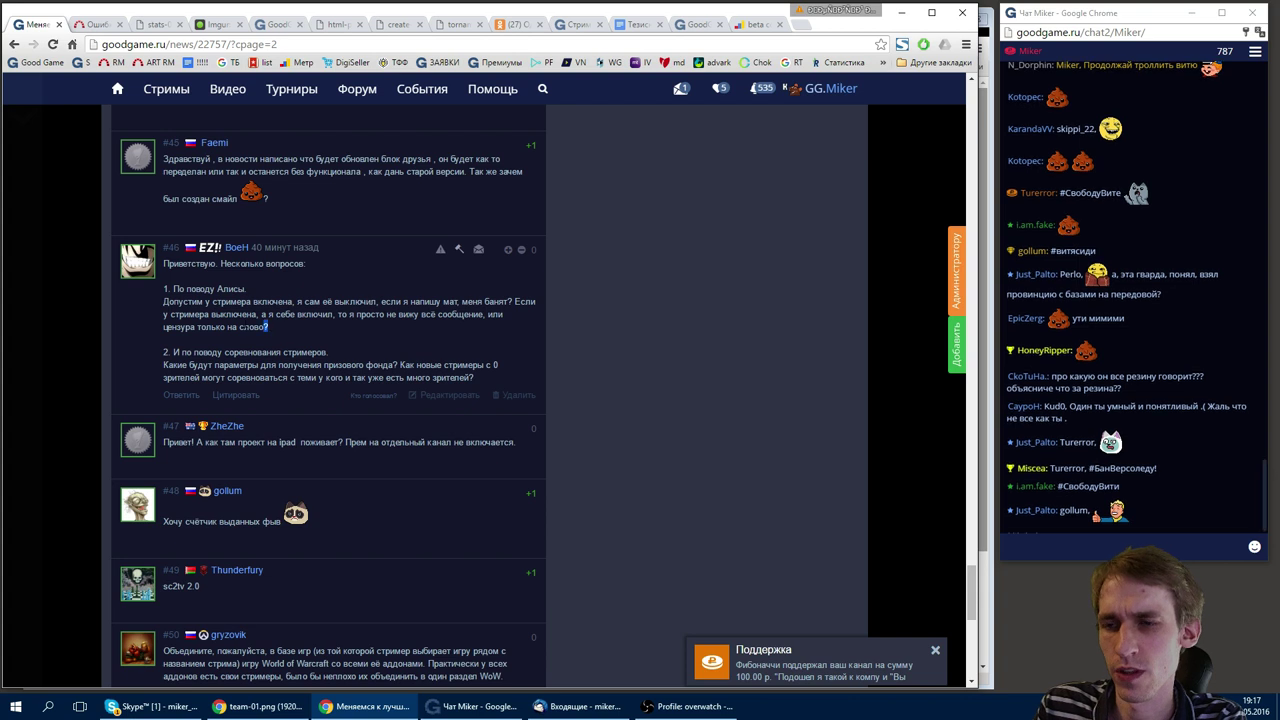
{"action": "triple_click", "coordinate": [273, 301]}
{"action": "double_click", "coordinate": [273, 301]}
{"action": "double_click", "coordinate": [355, 301]}
{"action": "left_click", "coordinate": [355, 301]}
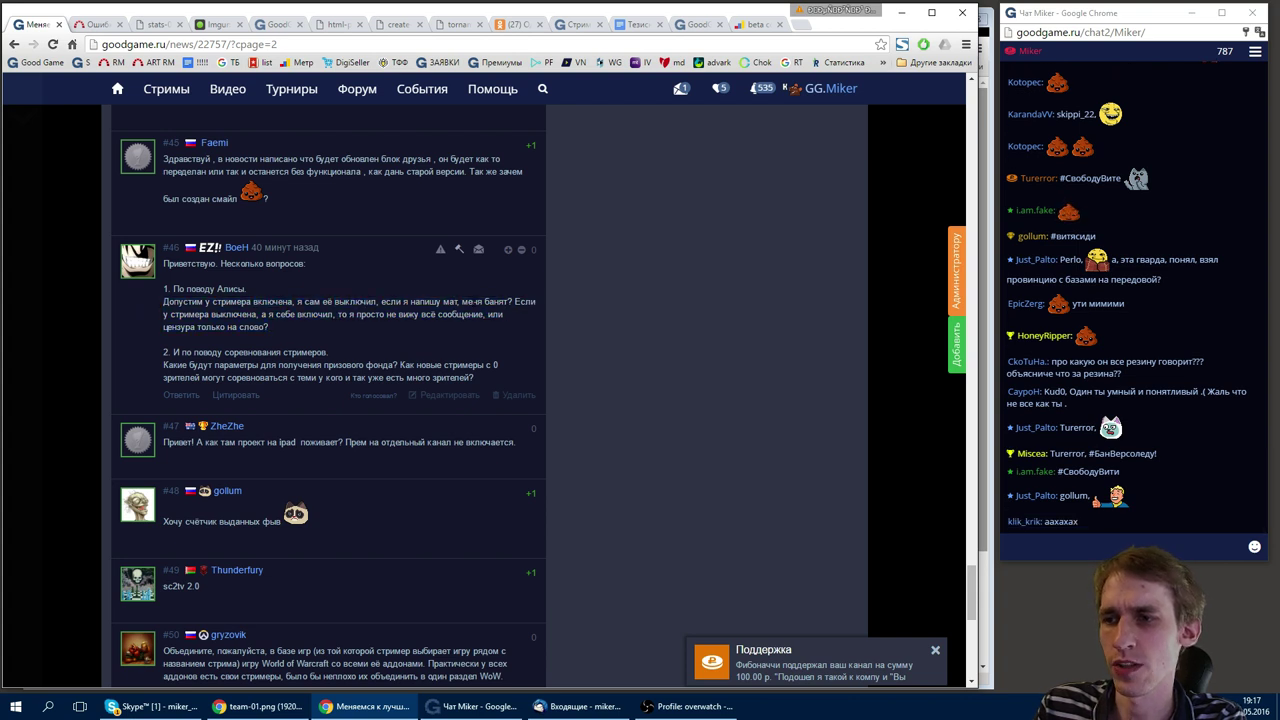
{"action": "left_click_drag", "start_coordinate": [163, 301], "coordinate": [376, 301]}
{"action": "left_click", "coordinate": [163, 301]}
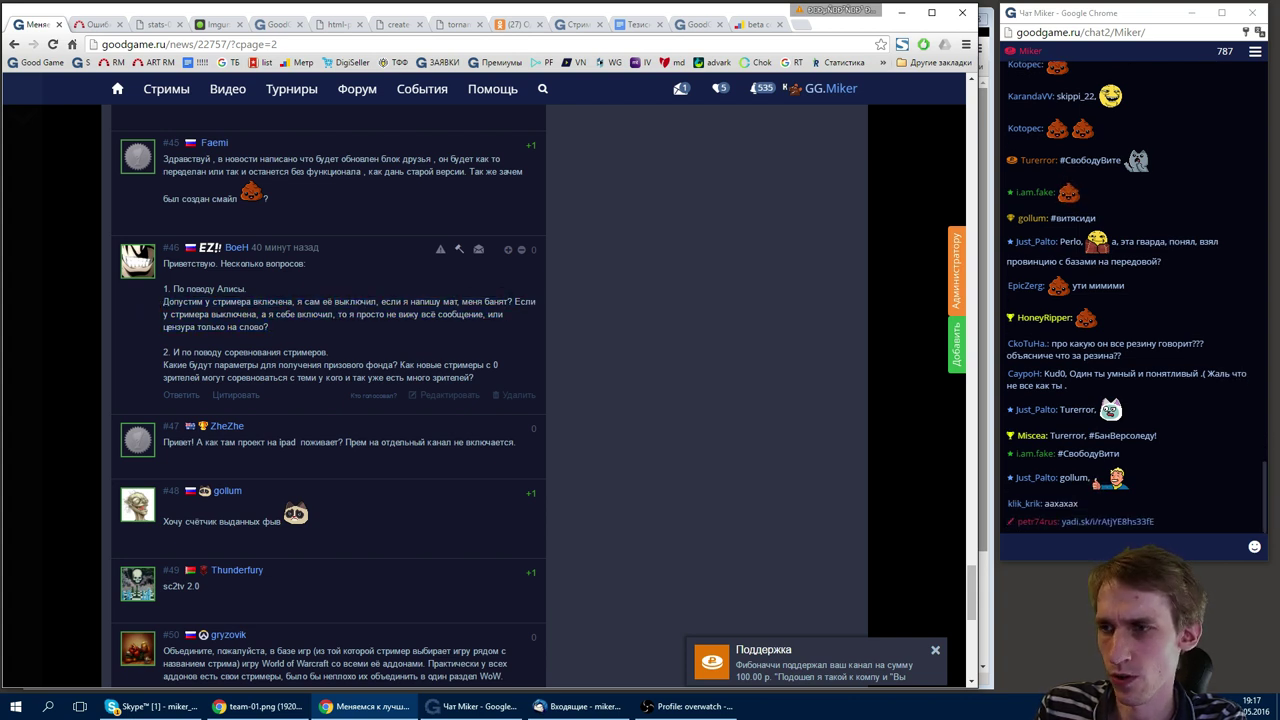
{"action": "left_click_drag", "start_coordinate": [163, 301], "coordinate": [512, 301]}
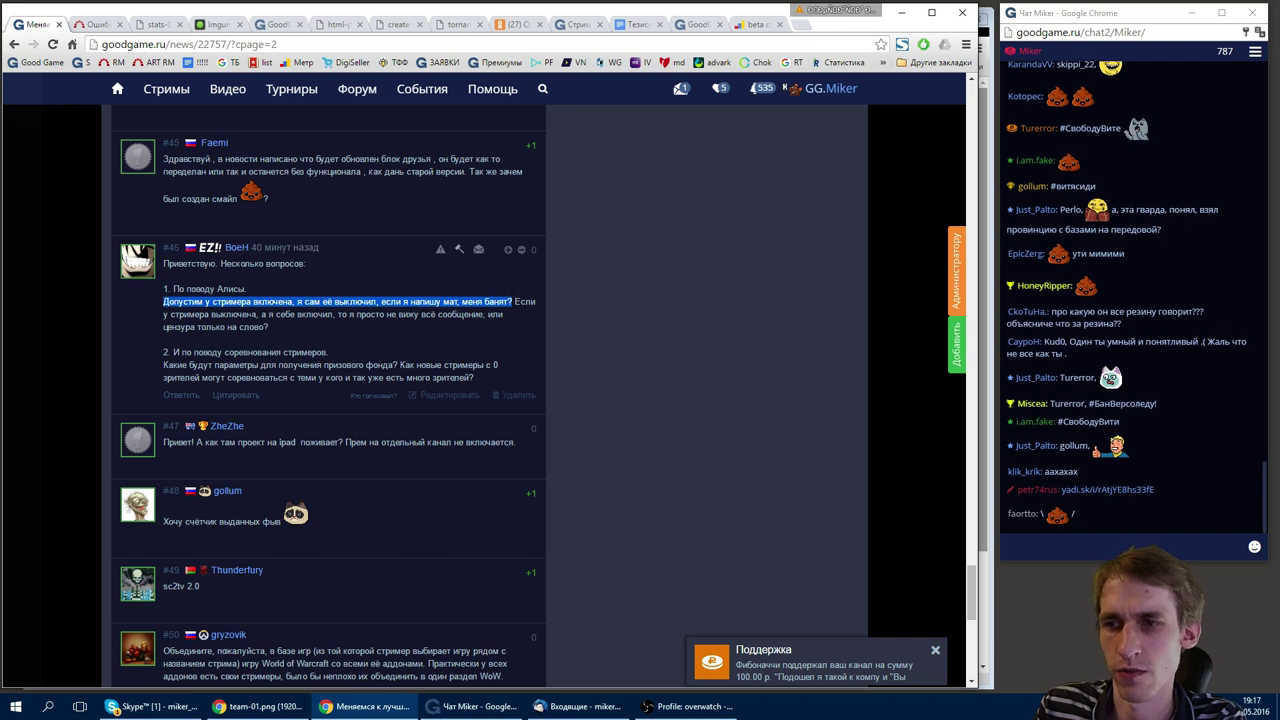
{"action": "left_click", "coordinate": [512, 301]}
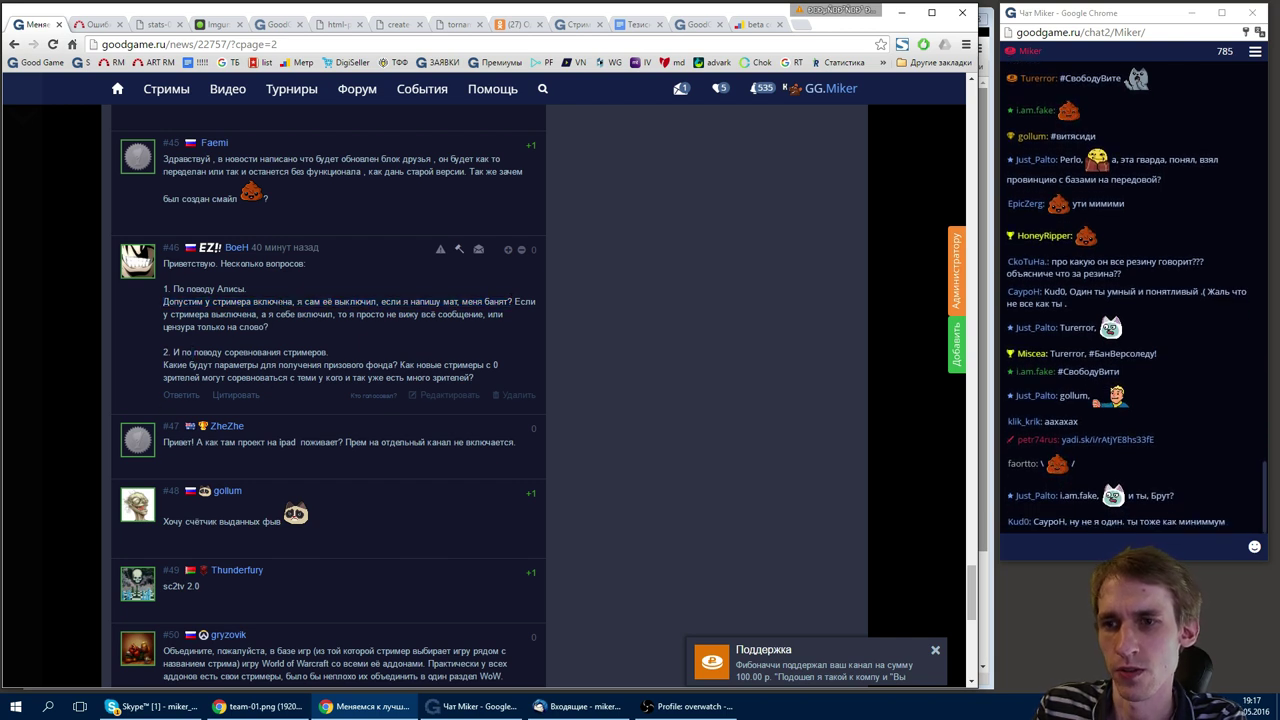
{"action": "double_click", "coordinate": [272, 301]}
{"action": "left_click_drag", "start_coordinate": [272, 301], "coordinate": [214, 301]}
{"action": "double_click", "coordinate": [272, 301]}
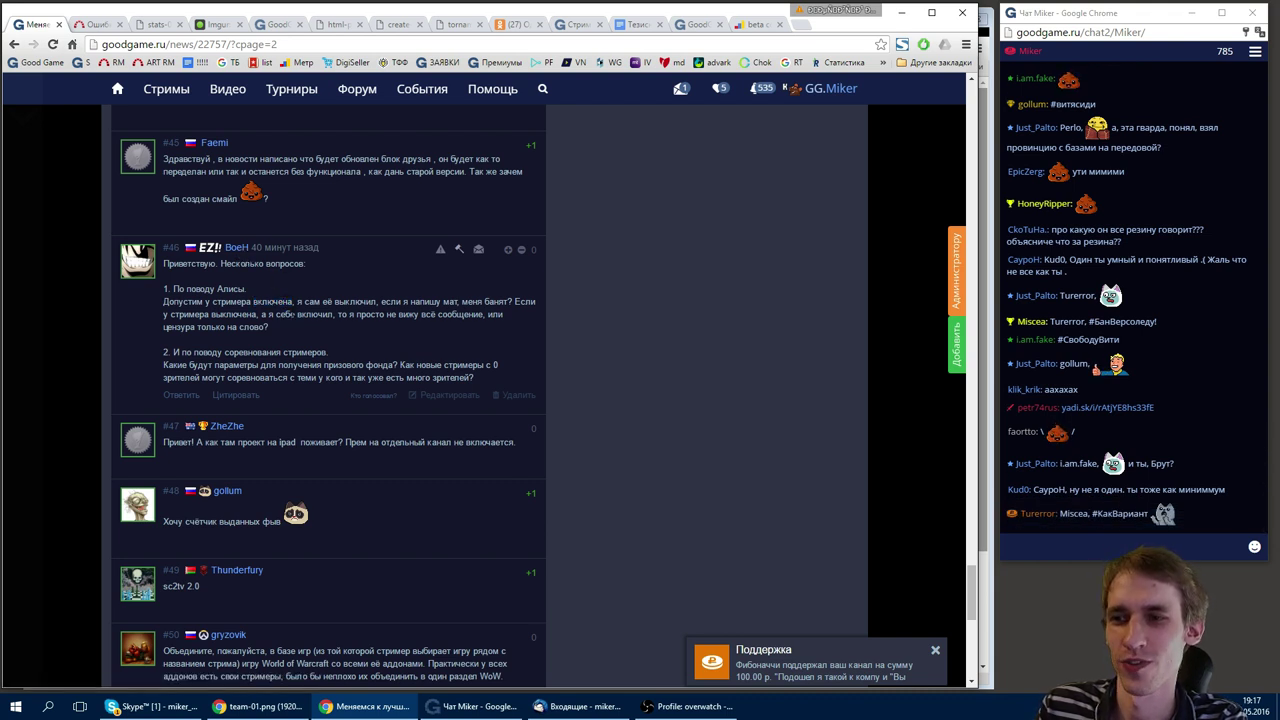
{"action": "double_click", "coordinate": [285, 314]}
{"action": "double_click", "coordinate": [272, 301]}
{"action": "double_click", "coordinate": [184, 301]}
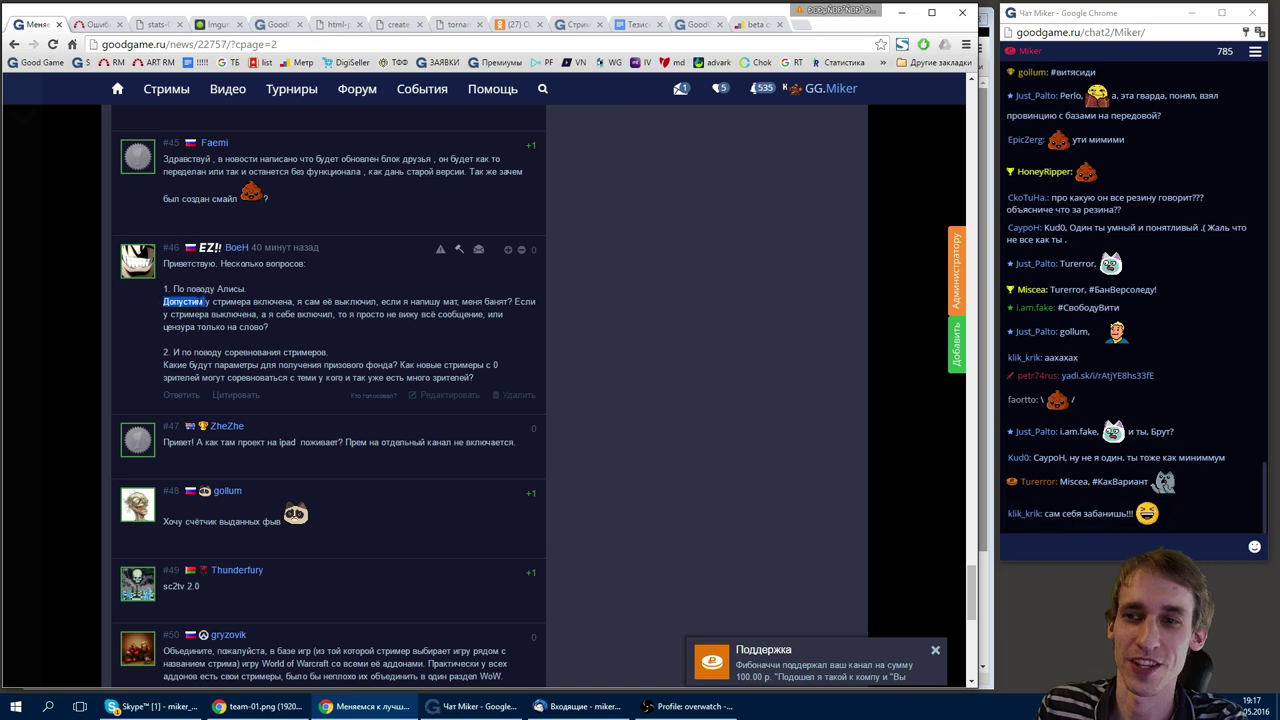
{"action": "double_click", "coordinate": [272, 301]}
{"action": "left_click", "coordinate": [294, 301]}
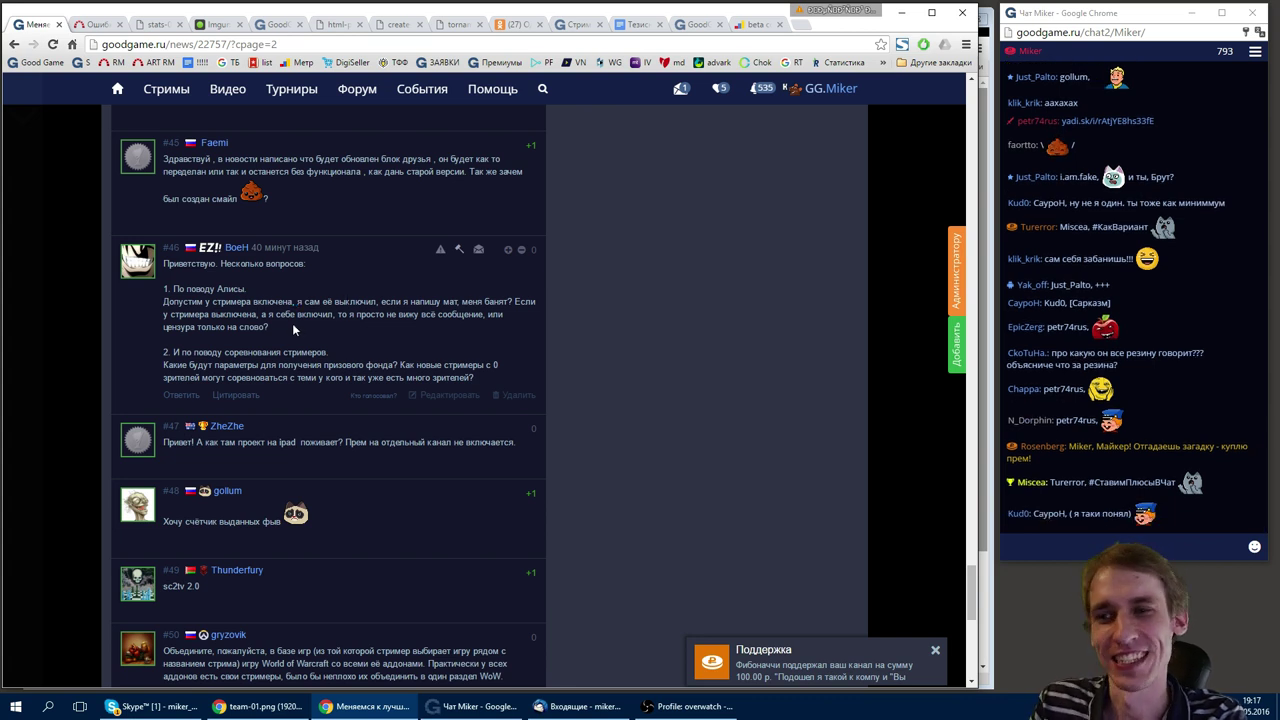
{"action": "left_click_drag", "start_coordinate": [293, 330], "coordinate": [165, 287]}
{"action": "left_click", "coordinate": [252, 313]}
{"action": "double_click", "coordinate": [272, 301]}
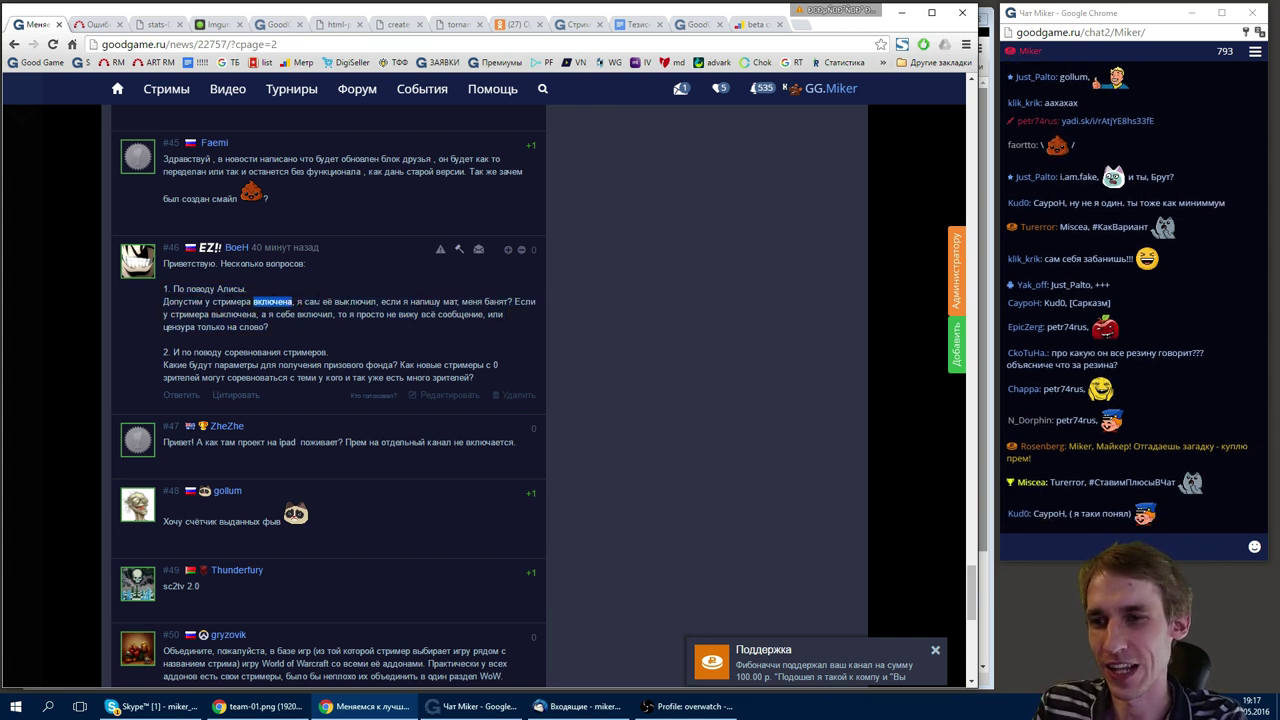
{"action": "scroll", "coordinate": [328, 400], "scroll_direction": "down", "scroll_amount": 2}
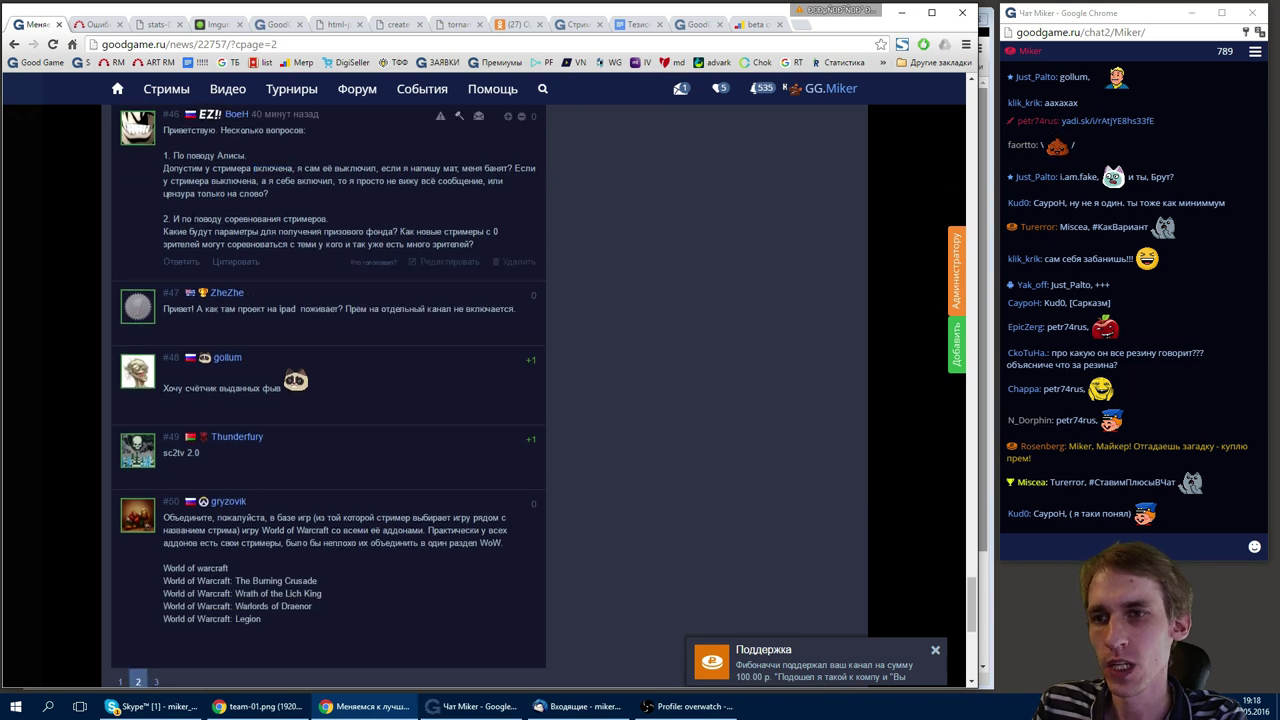
{"action": "left_click_drag", "start_coordinate": [284, 231], "coordinate": [163, 231]}
{"action": "left_click", "coordinate": [300, 231]}
{"action": "double_click", "coordinate": [302, 231]}
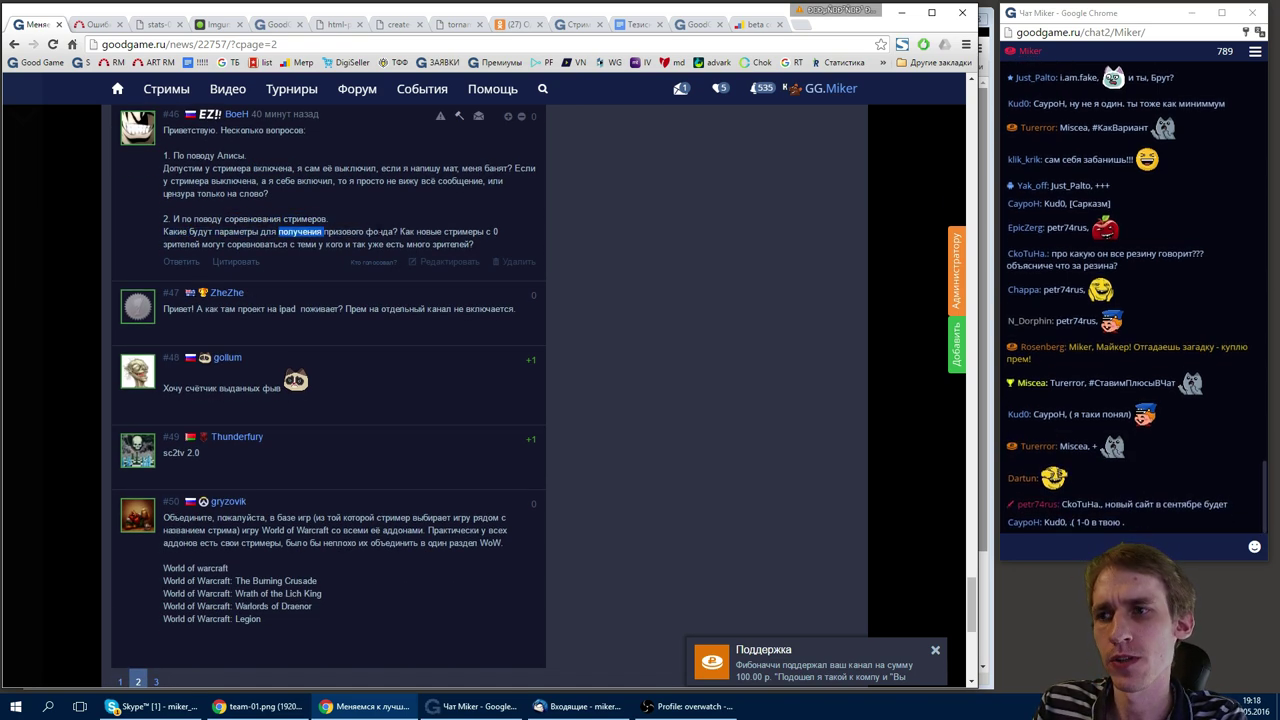
{"action": "left_click", "coordinate": [380, 231]}
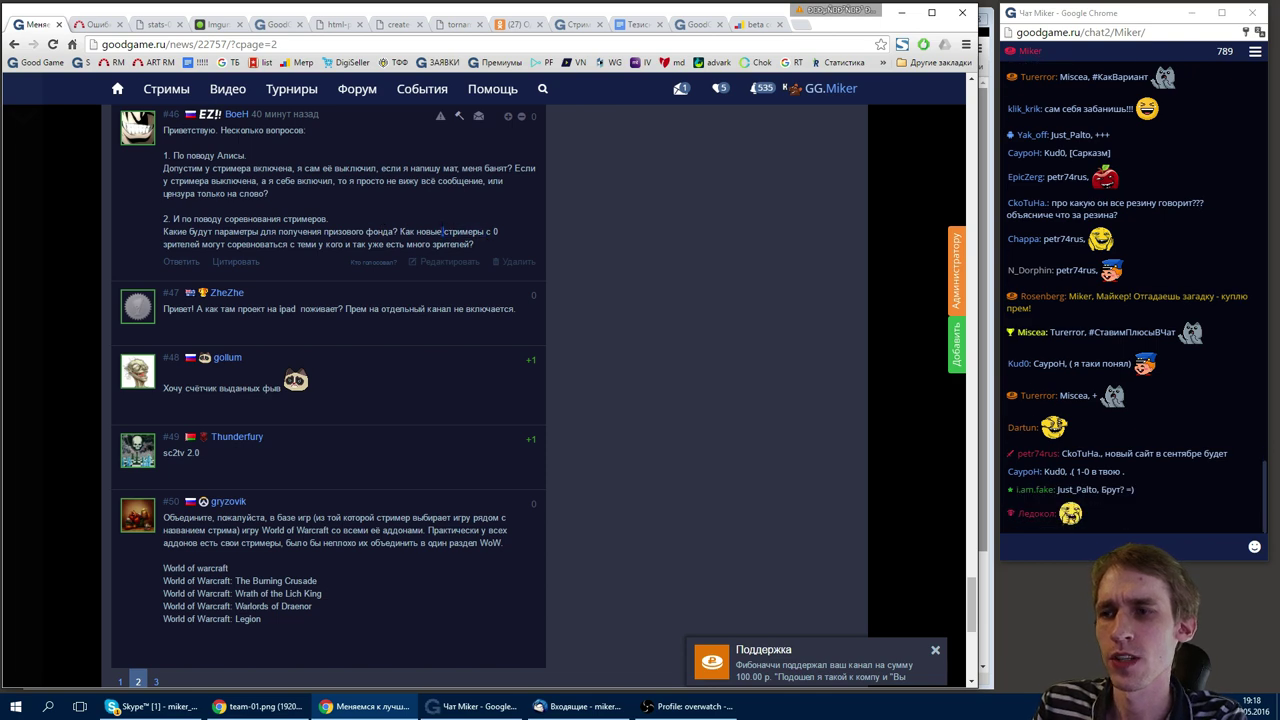
{"action": "left_click_drag", "start_coordinate": [400, 231], "coordinate": [498, 232]}
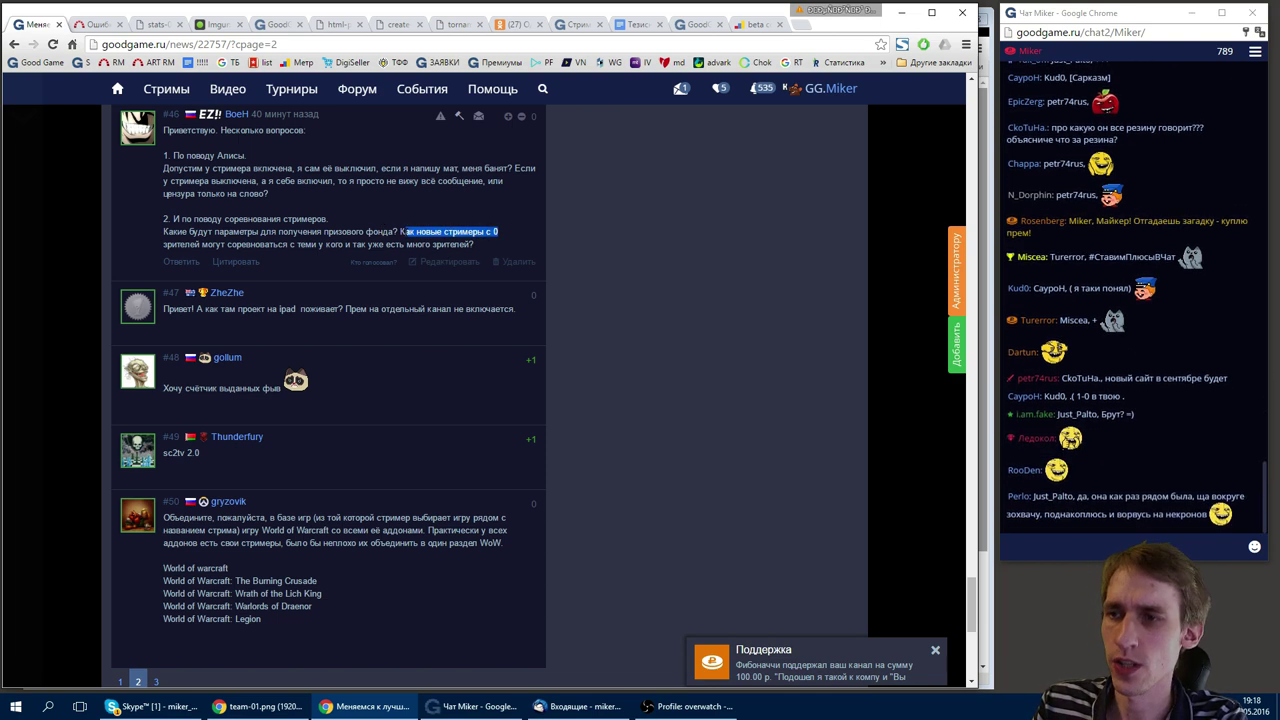
{"action": "double_click", "coordinate": [430, 231]}
{"action": "left_click", "coordinate": [477, 231]}
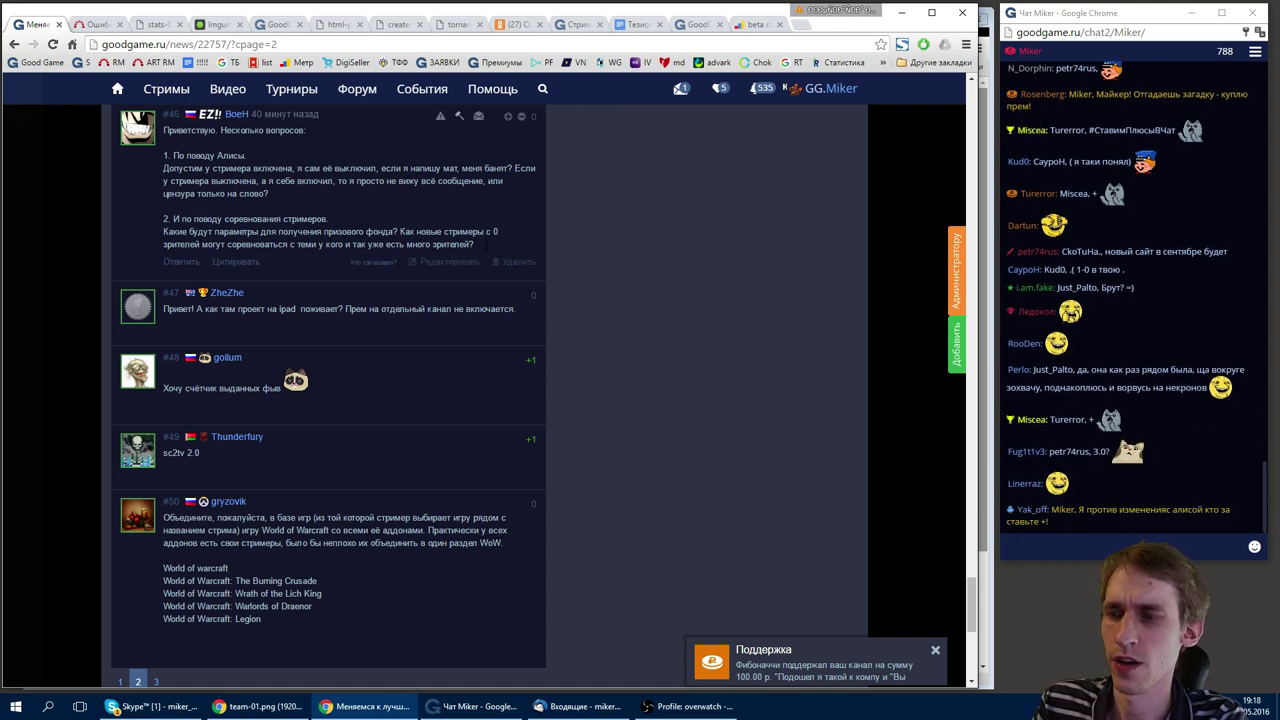
{"action": "left_click_drag", "start_coordinate": [487, 245], "coordinate": [148, 221]}
{"action": "left_click", "coordinate": [227, 217]}
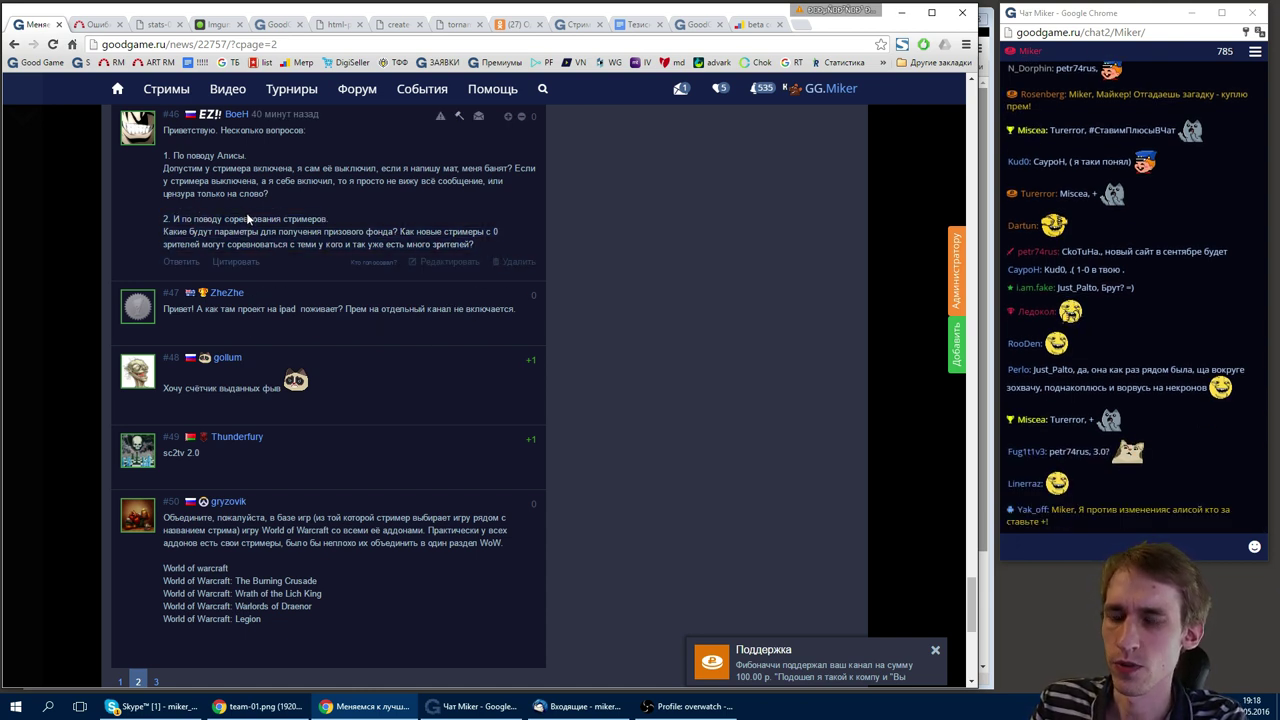
{"action": "double_click", "coordinate": [247, 218]}
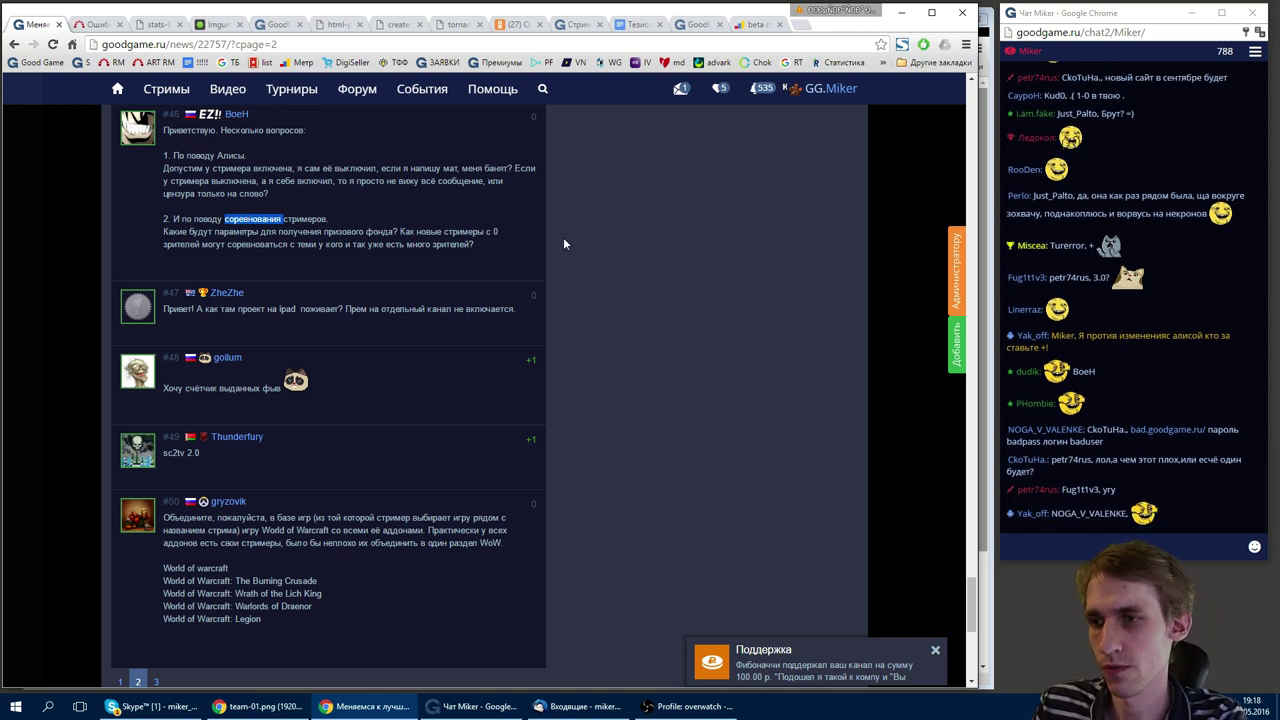
{"action": "left_click_drag", "start_coordinate": [480, 243], "coordinate": [163, 218]}
{"action": "left_click", "coordinate": [170, 218]}
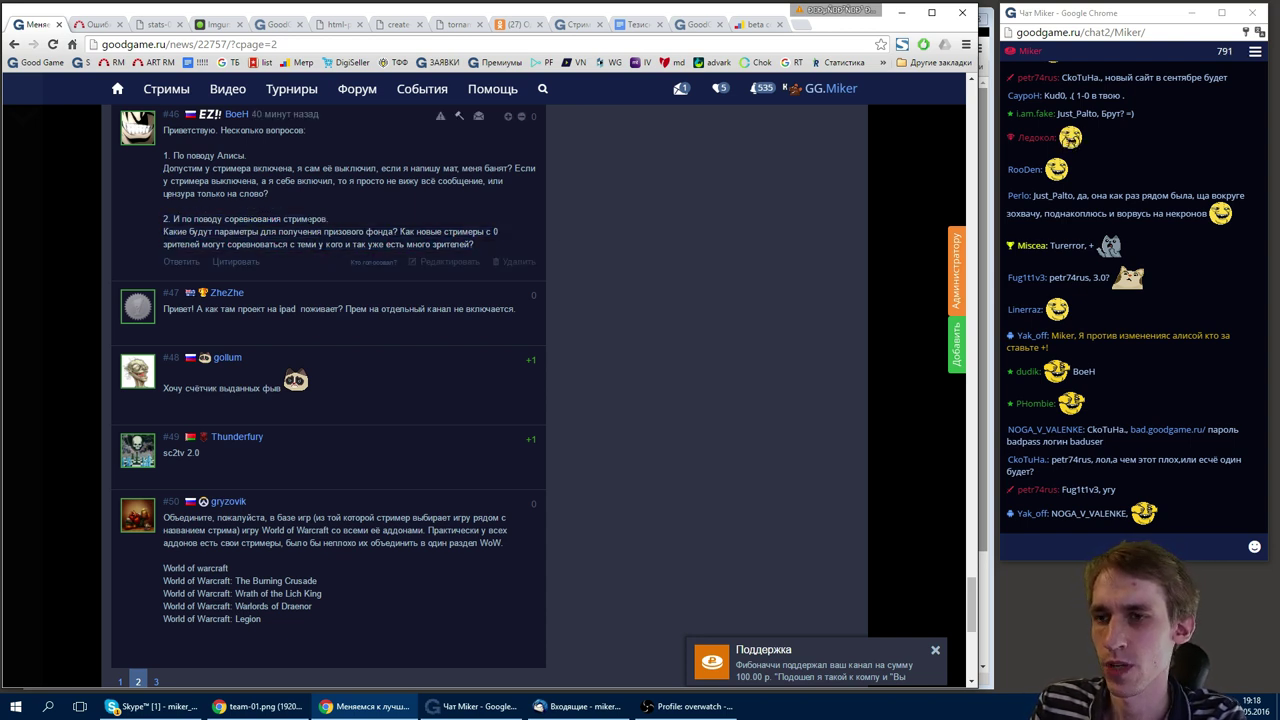
{"action": "double_click", "coordinate": [253, 218]}
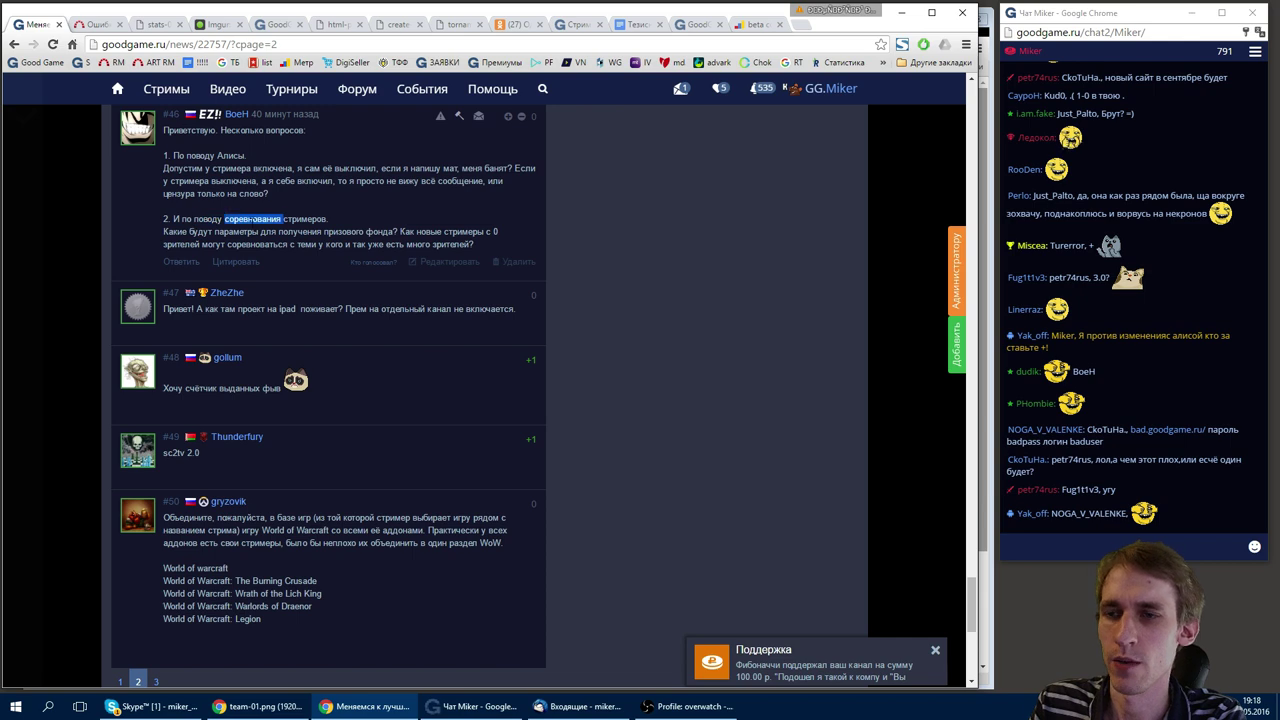
{"action": "left_click", "coordinate": [208, 218]}
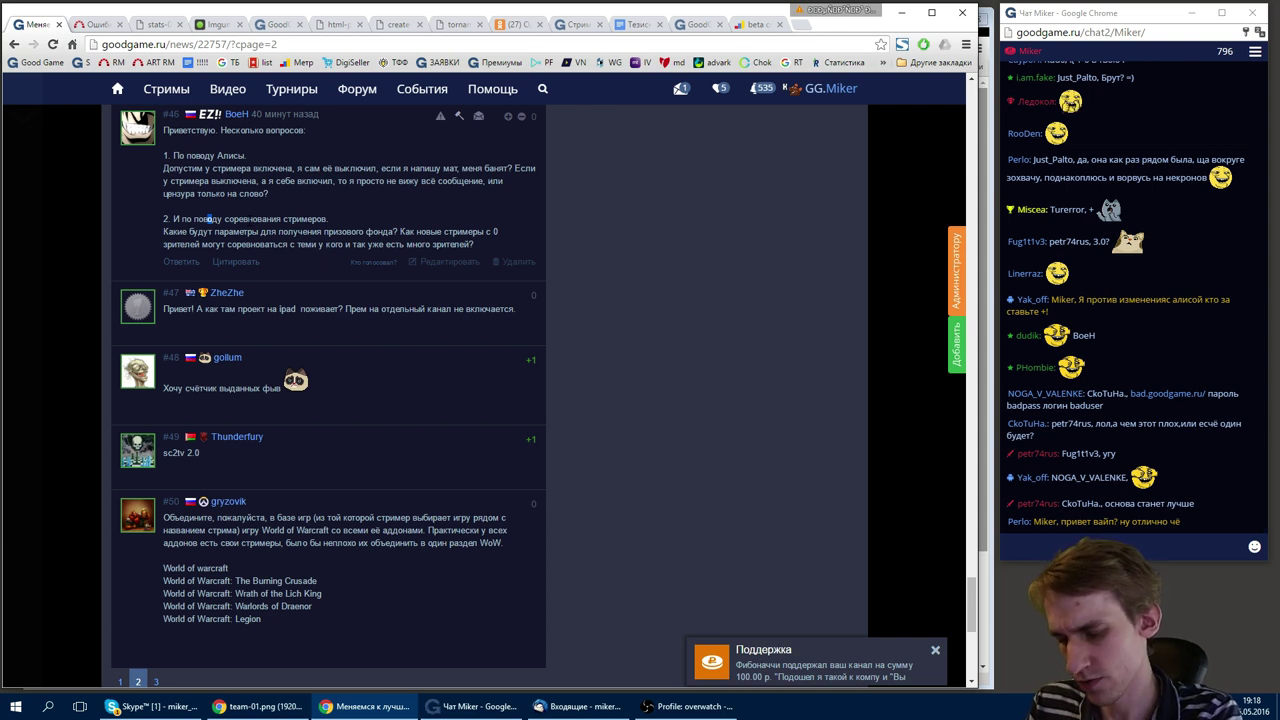
{"action": "double_click", "coordinate": [254, 218]}
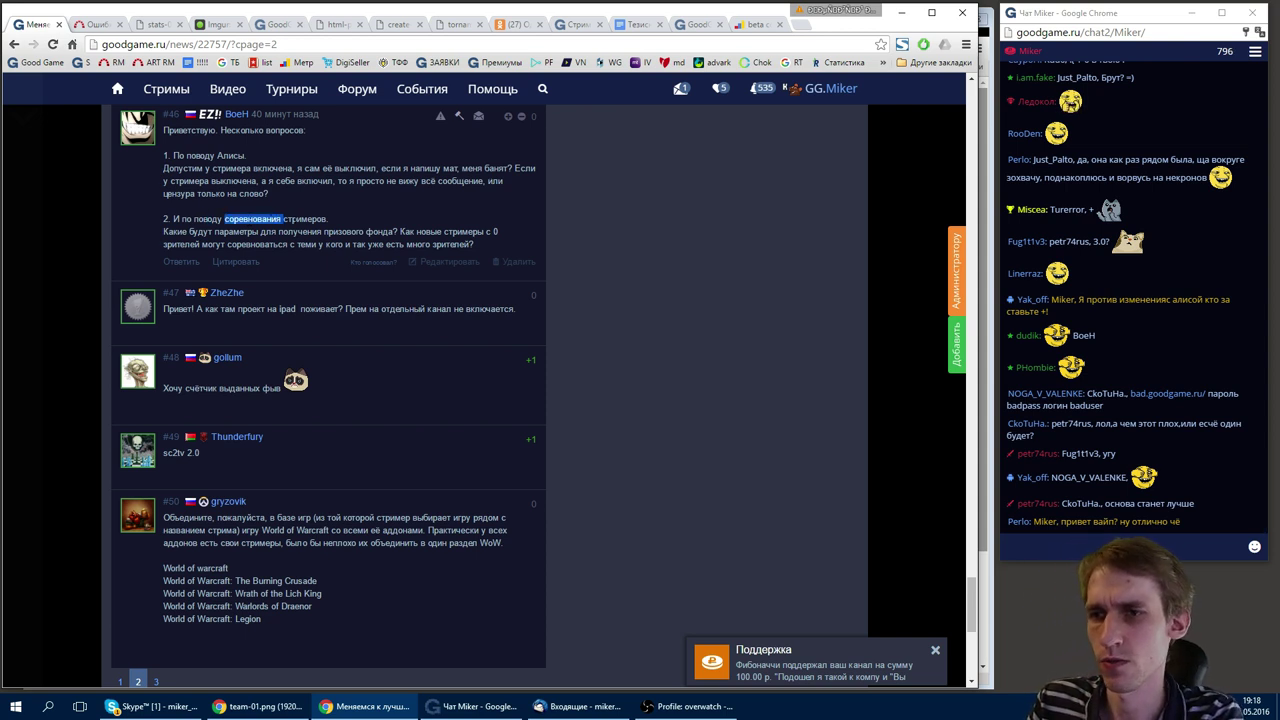
{"action": "double_click", "coordinate": [304, 218]}
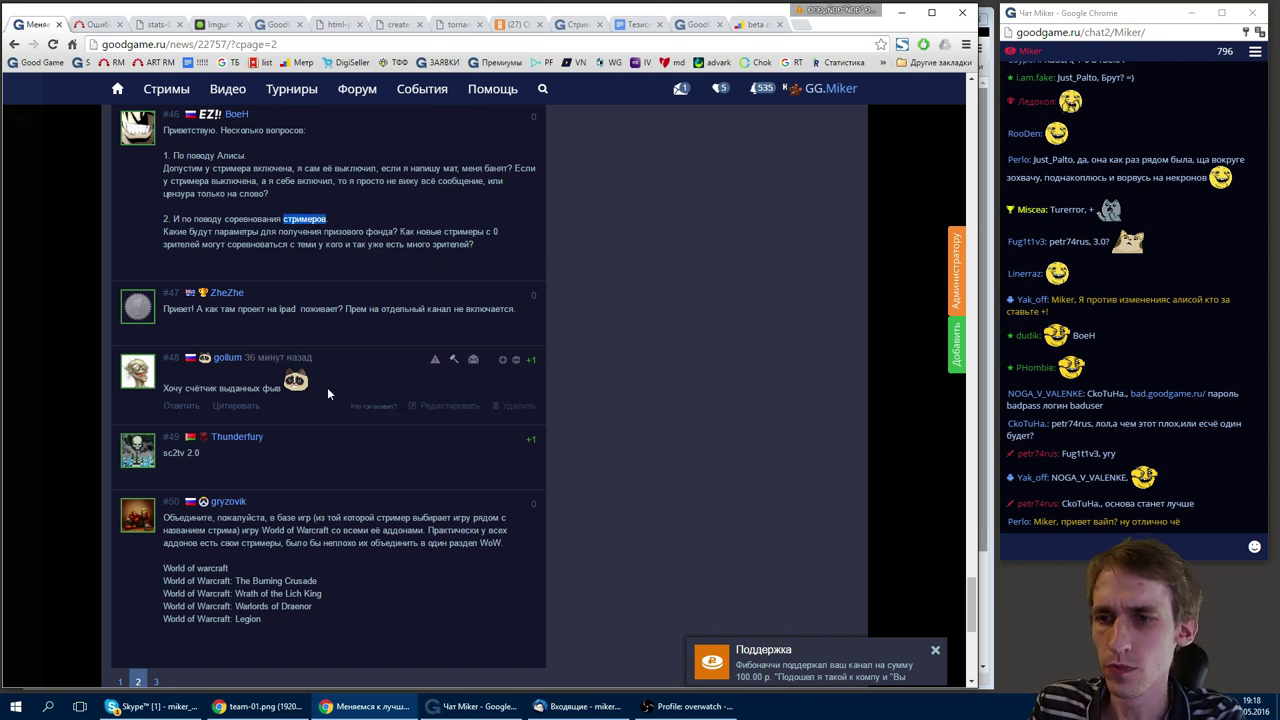
Step: Scroll to comment #50 and read its World of Warcraft merge suggestion
{"action": "scroll", "coordinate": [409, 371], "scroll_direction": "down", "scroll_amount": 2}
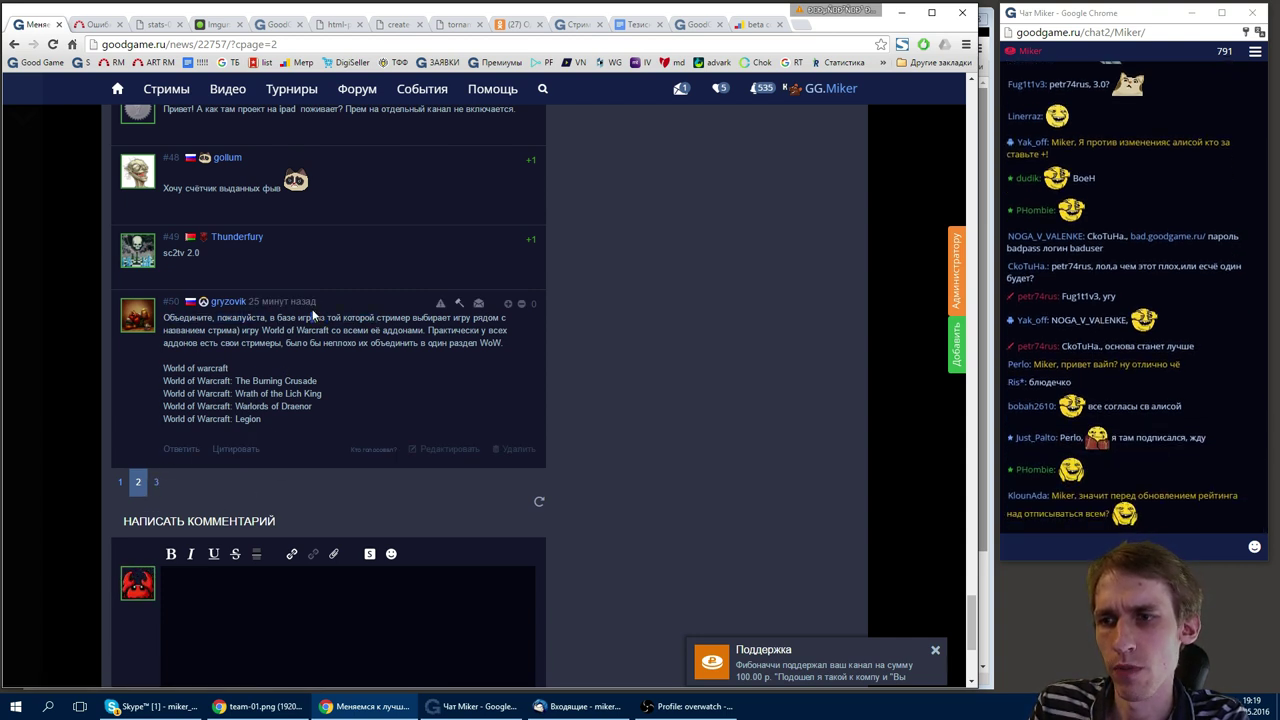
{"action": "double_click", "coordinate": [358, 318]}
{"action": "mouse_move", "coordinate": [163, 368]}
{"action": "left_mouse_down"}
{"action": "mouse_move", "coordinate": [295, 424]}
{"action": "mouse_move", "coordinate": [162, 367]}
{"action": "mouse_move", "coordinate": [291, 420]}
{"action": "mouse_move", "coordinate": [165, 380]}
{"action": "mouse_move", "coordinate": [163, 355]}
{"action": "left_mouse_up"}
{"action": "left_click", "coordinate": [295, 420]}
{"action": "left_click", "coordinate": [160, 366]}
{"action": "left_click", "coordinate": [287, 417]}
Step: Reselect the list of five World of Warcraft titles, from the original through Legion
{"action": "double_click", "coordinate": [174, 368]}
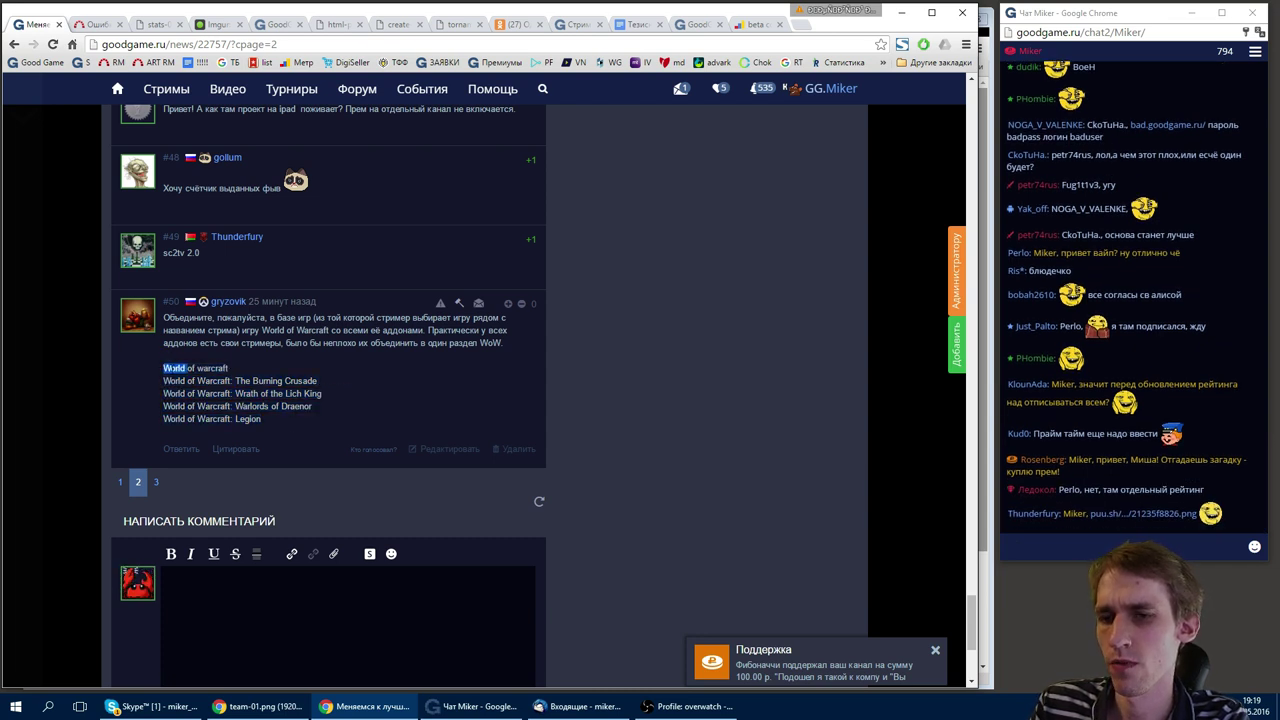
{"action": "mouse_move", "coordinate": [163, 368]}
{"action": "left_mouse_down"}
{"action": "mouse_move", "coordinate": [258, 419]}
{"action": "mouse_move", "coordinate": [162, 402]}
{"action": "mouse_move", "coordinate": [150, 368]}
{"action": "mouse_move", "coordinate": [260, 419]}
{"action": "mouse_move", "coordinate": [160, 368]}
{"action": "left_mouse_up"}
{"action": "left_click", "coordinate": [282, 418]}
{"action": "left_click", "coordinate": [288, 414]}
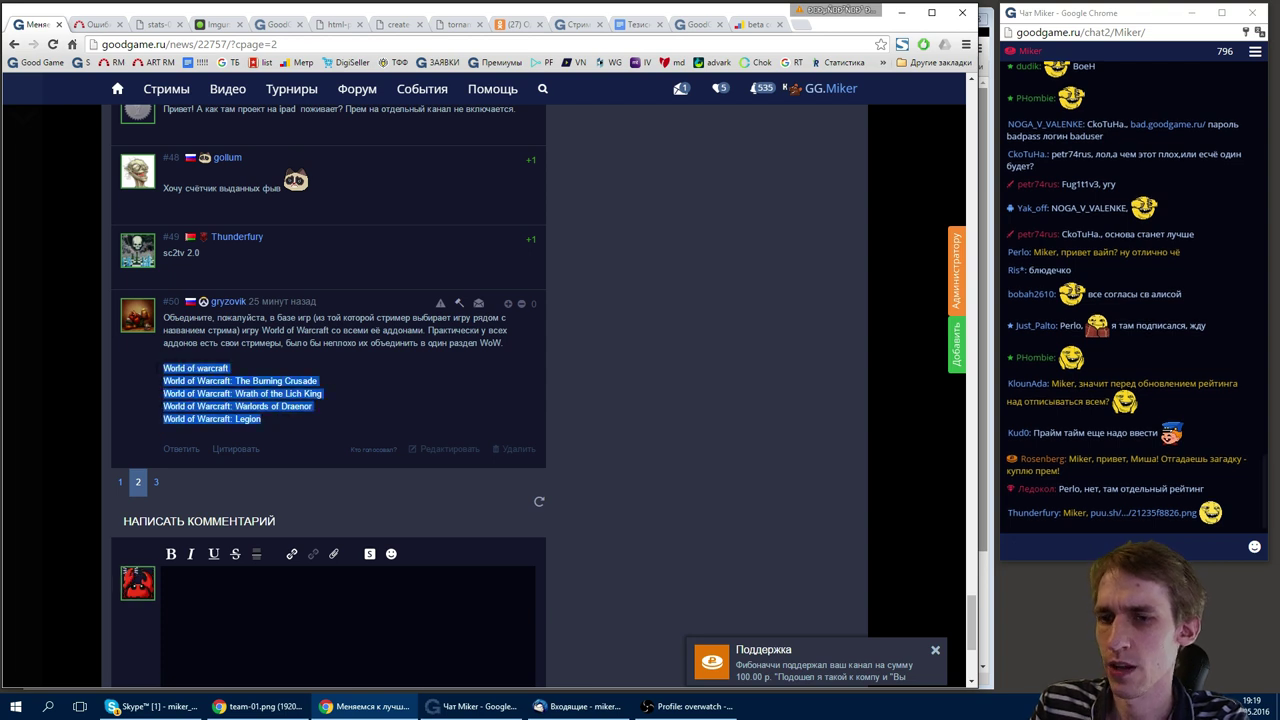
{"action": "left_click", "coordinate": [226, 368]}
{"action": "left_click_drag", "start_coordinate": [272, 424], "coordinate": [170, 368]}
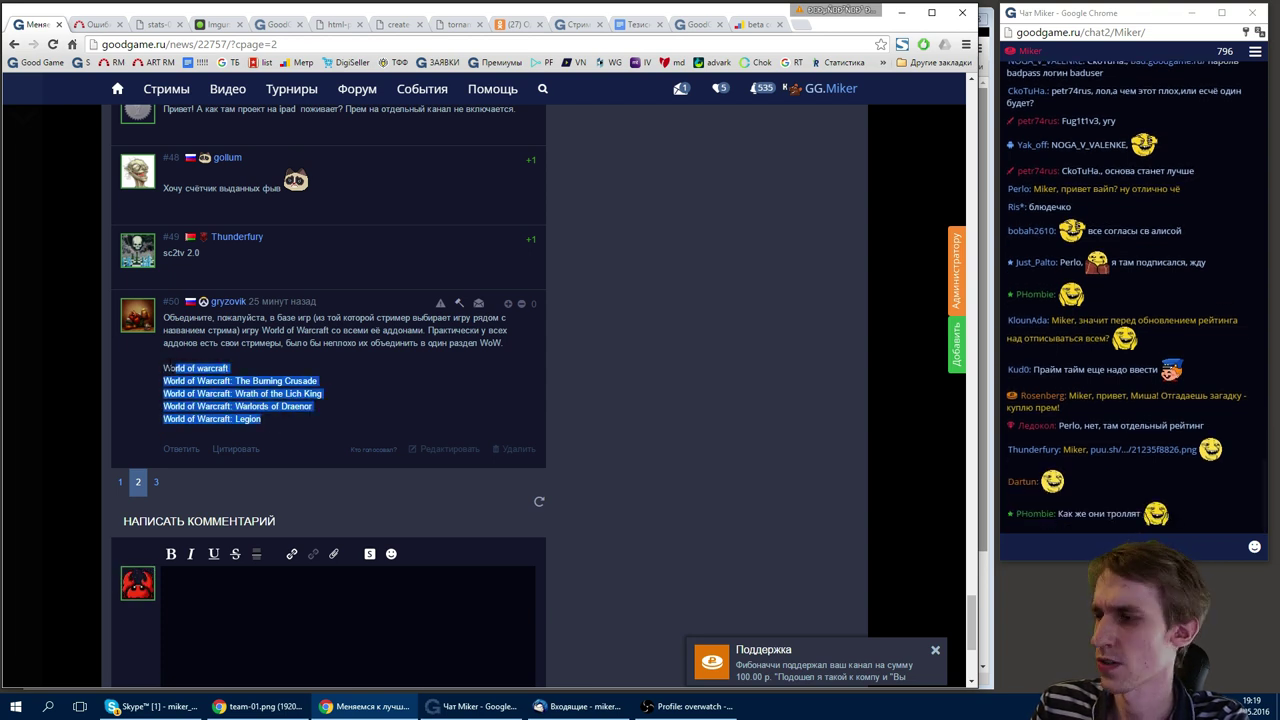
{"action": "left_click", "coordinate": [282, 381]}
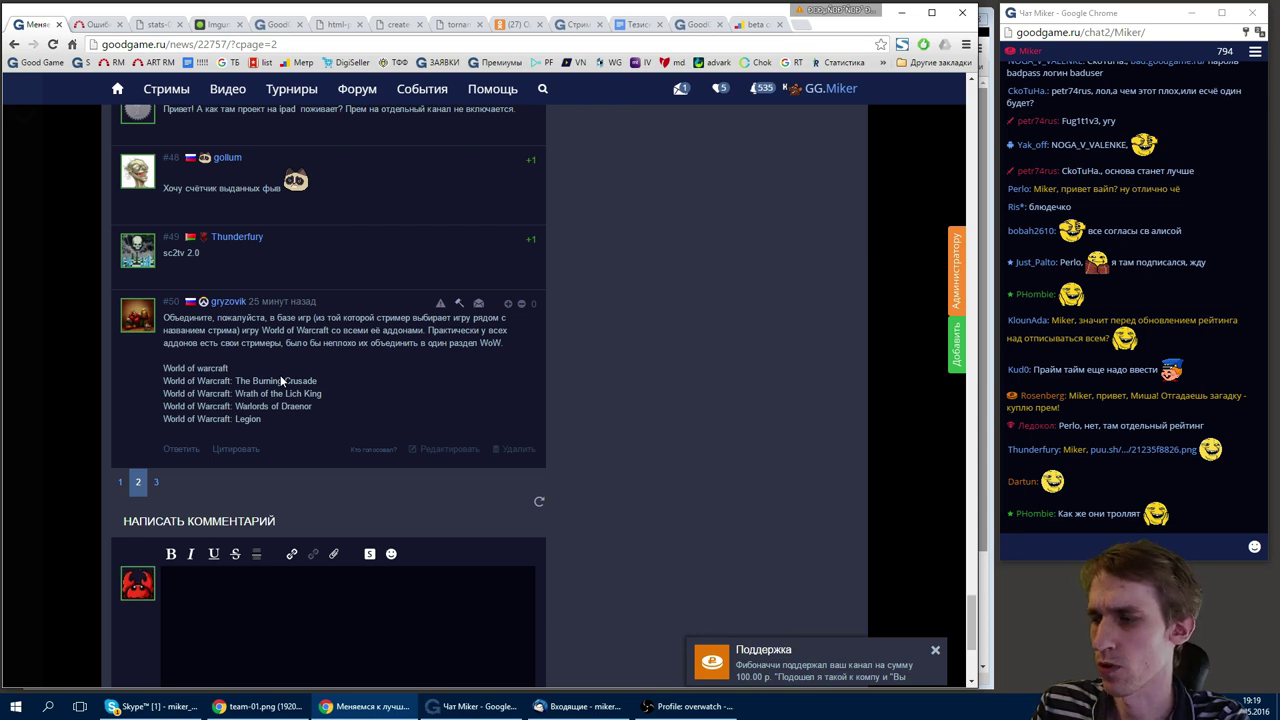
{"action": "left_click", "coordinate": [155, 482]}
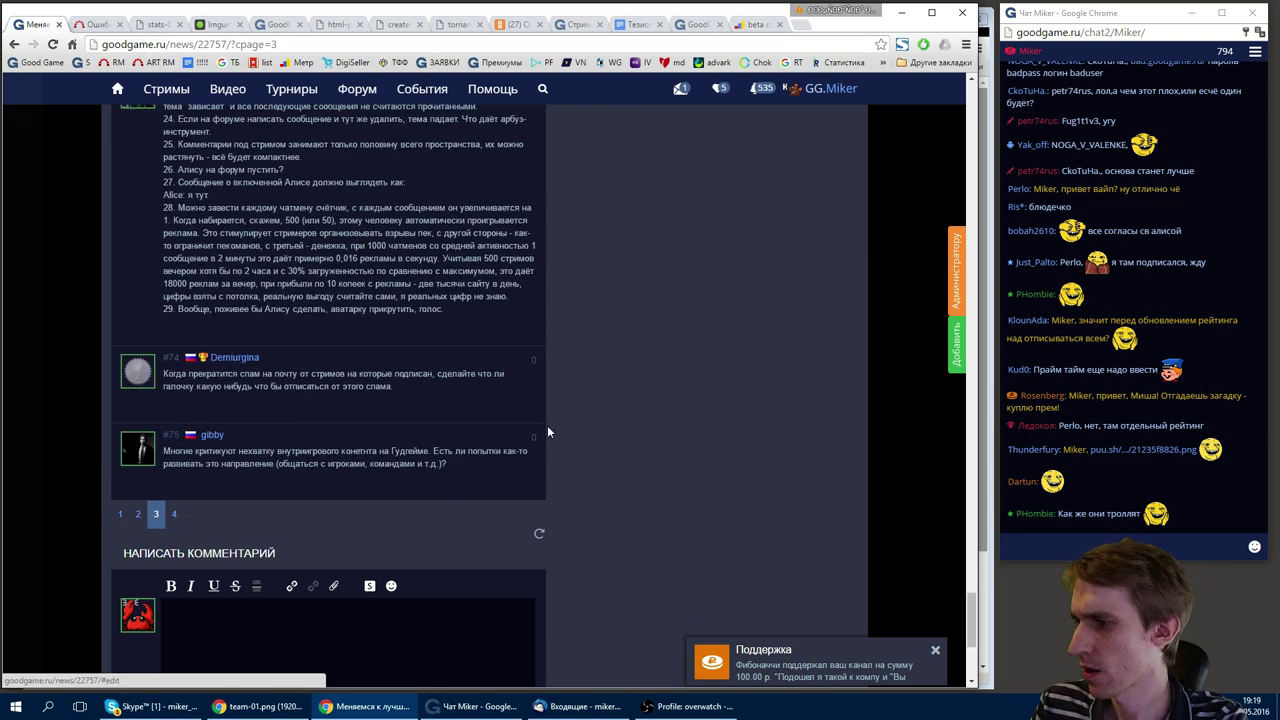
{"action": "scroll", "coordinate": [508, 430], "scroll_direction": "up", "scroll_amount": 15}
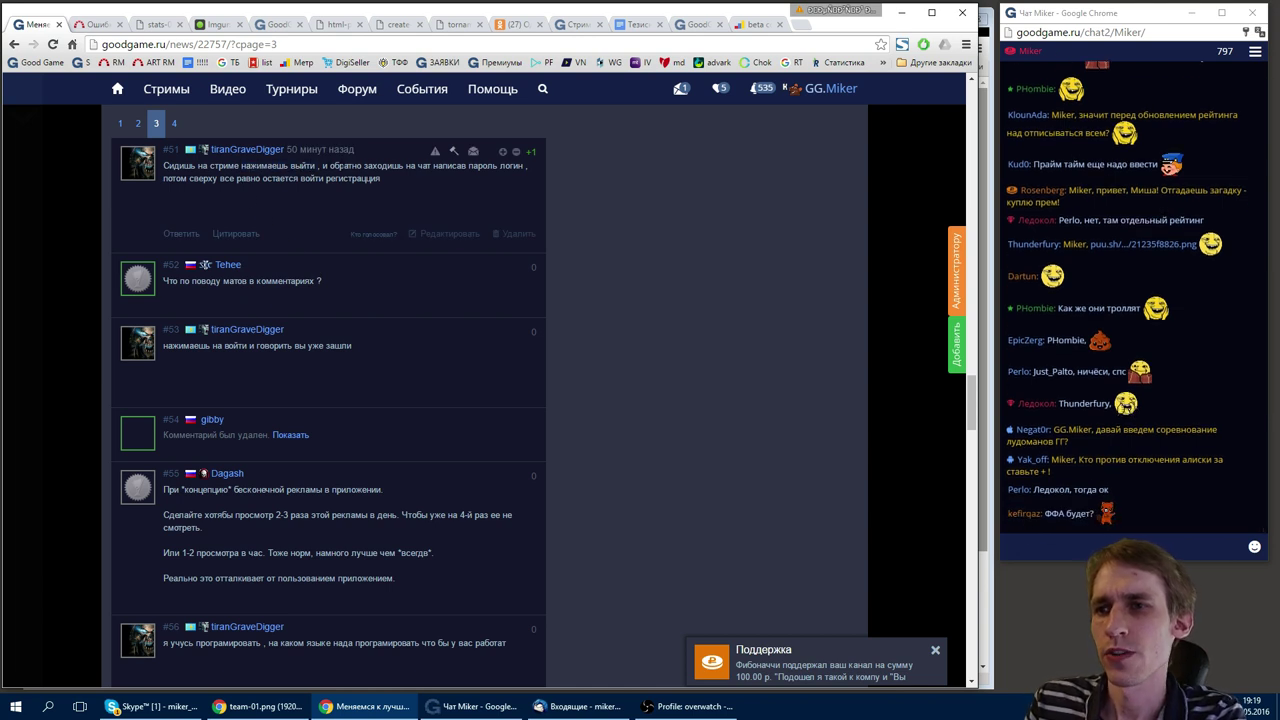
{"action": "double_click", "coordinate": [384, 166]}
{"action": "left_click", "coordinate": [384, 166]}
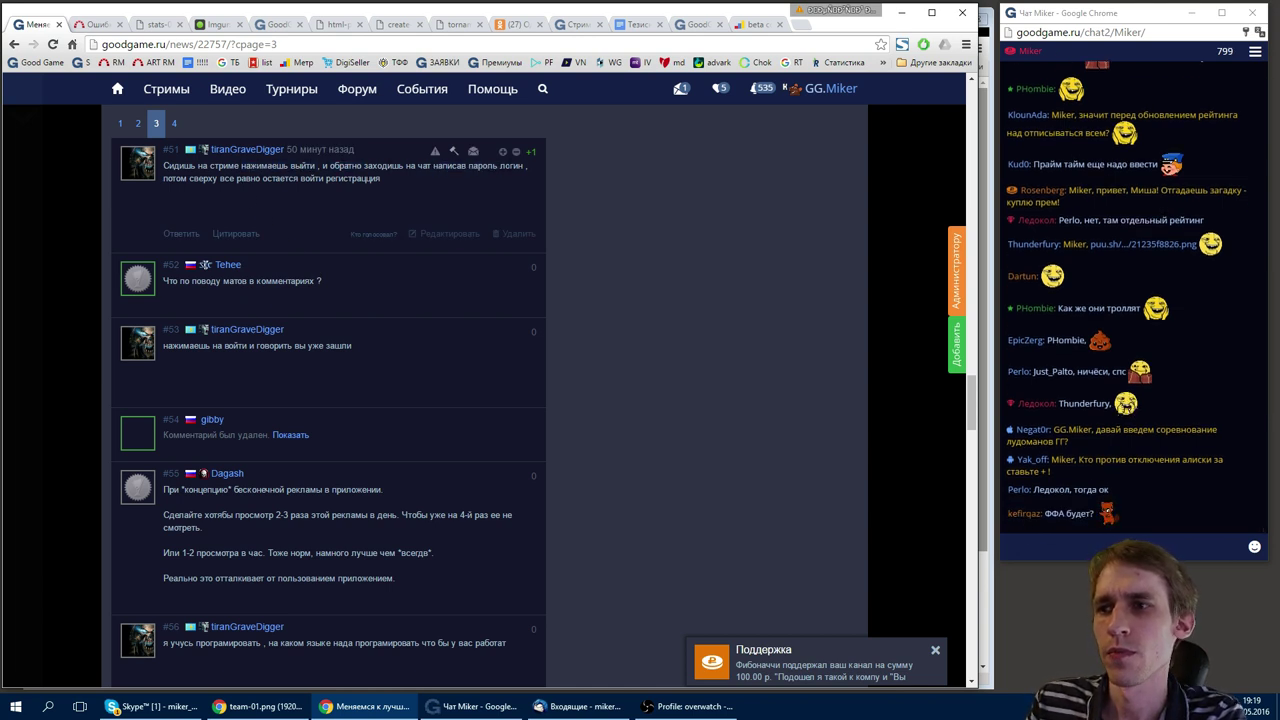
{"action": "double_click", "coordinate": [205, 178]}
{"action": "double_click", "coordinate": [281, 178]}
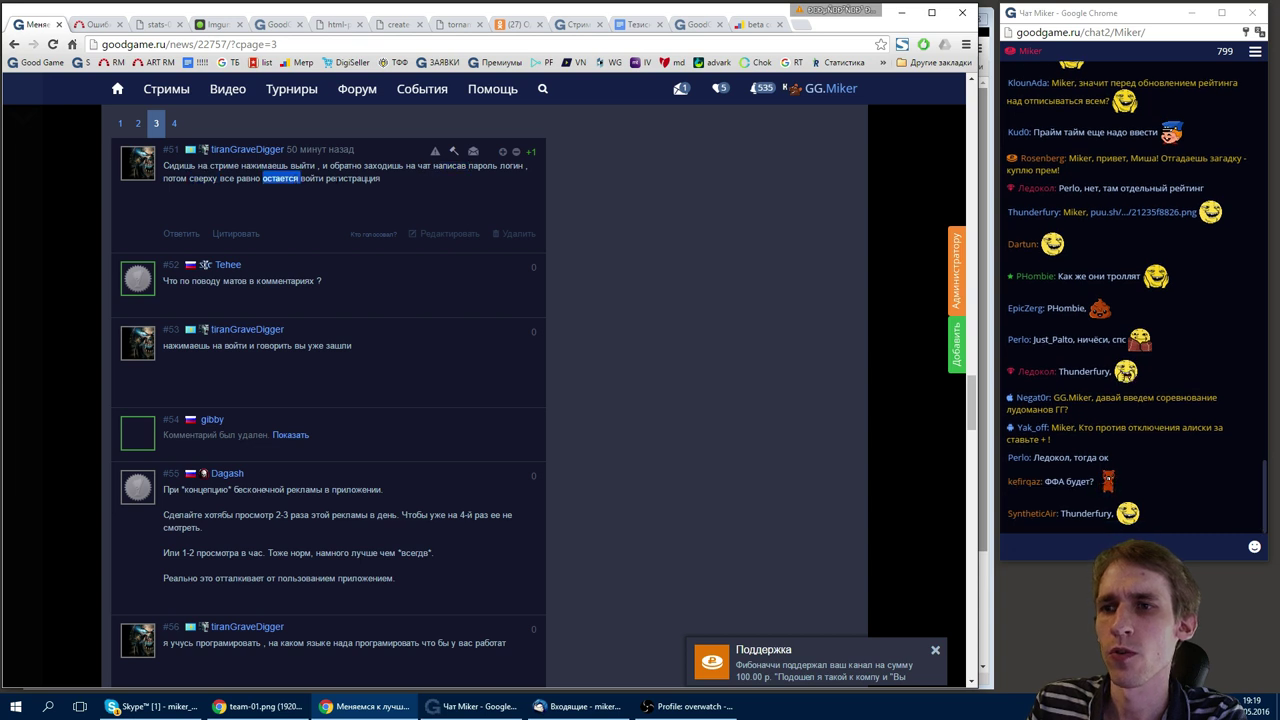
{"action": "double_click", "coordinate": [352, 178]}
{"action": "double_click", "coordinate": [281, 178]}
{"action": "left_click", "coordinate": [281, 178]}
{"action": "triple_click", "coordinate": [281, 178]}
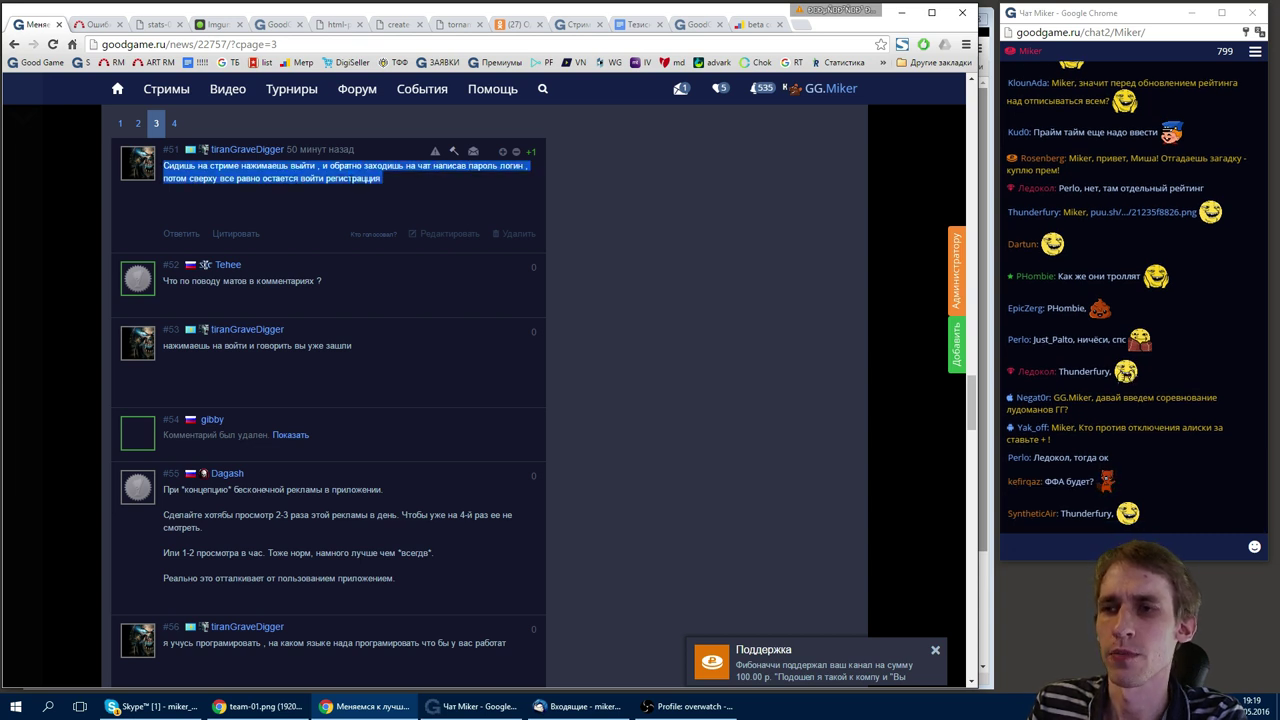
{"action": "left_click", "coordinate": [281, 178]}
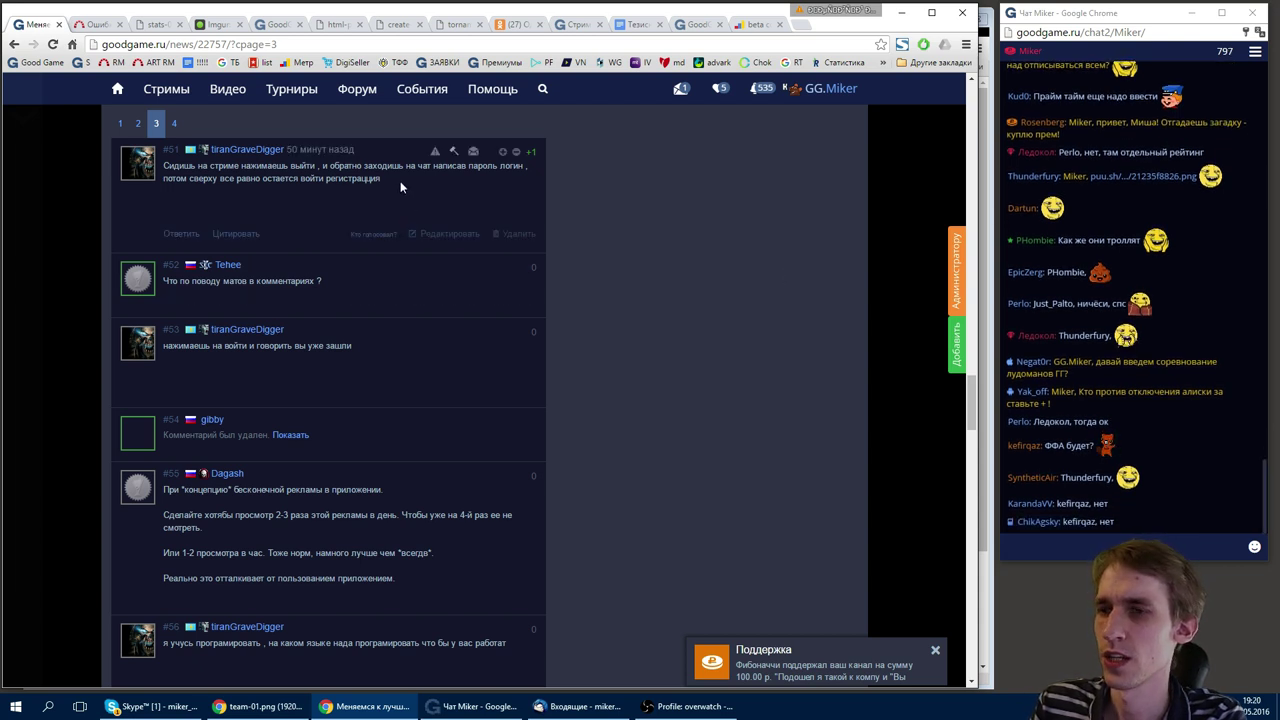
{"action": "triple_click", "coordinate": [190, 168]}
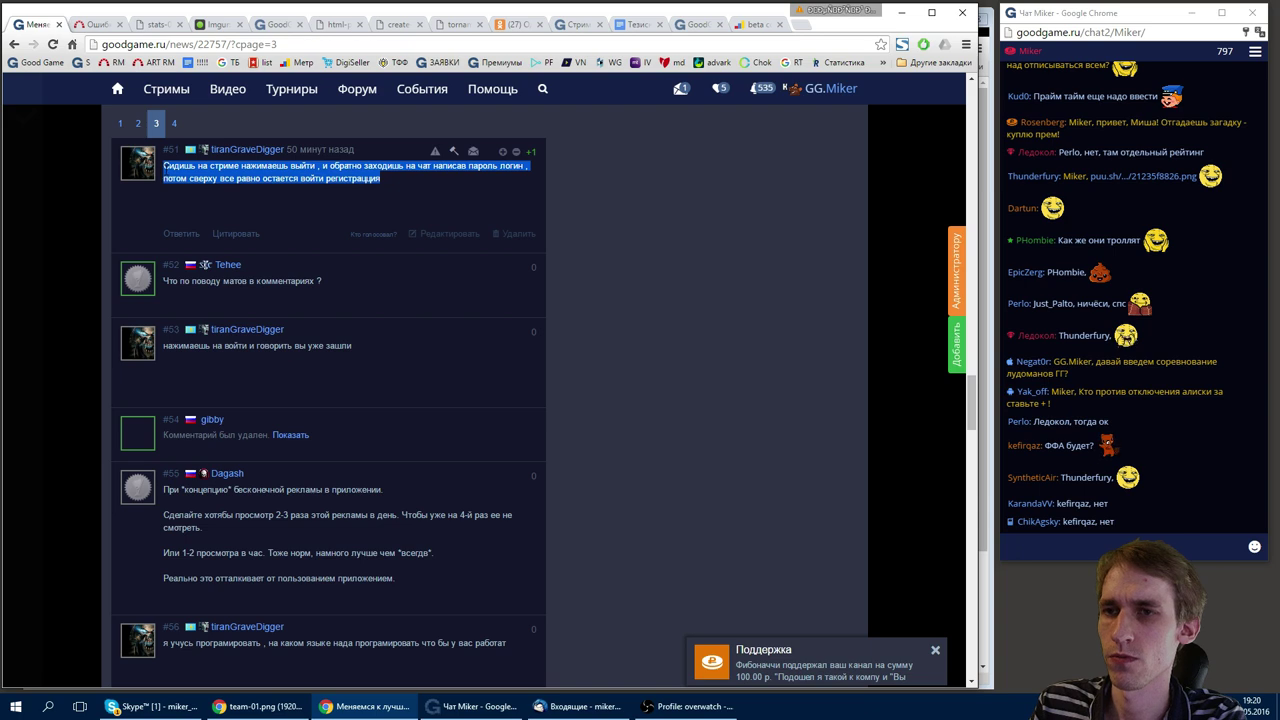
{"action": "double_click", "coordinate": [250, 178]}
{"action": "double_click", "coordinate": [264, 165]}
{"action": "double_click", "coordinate": [303, 165]}
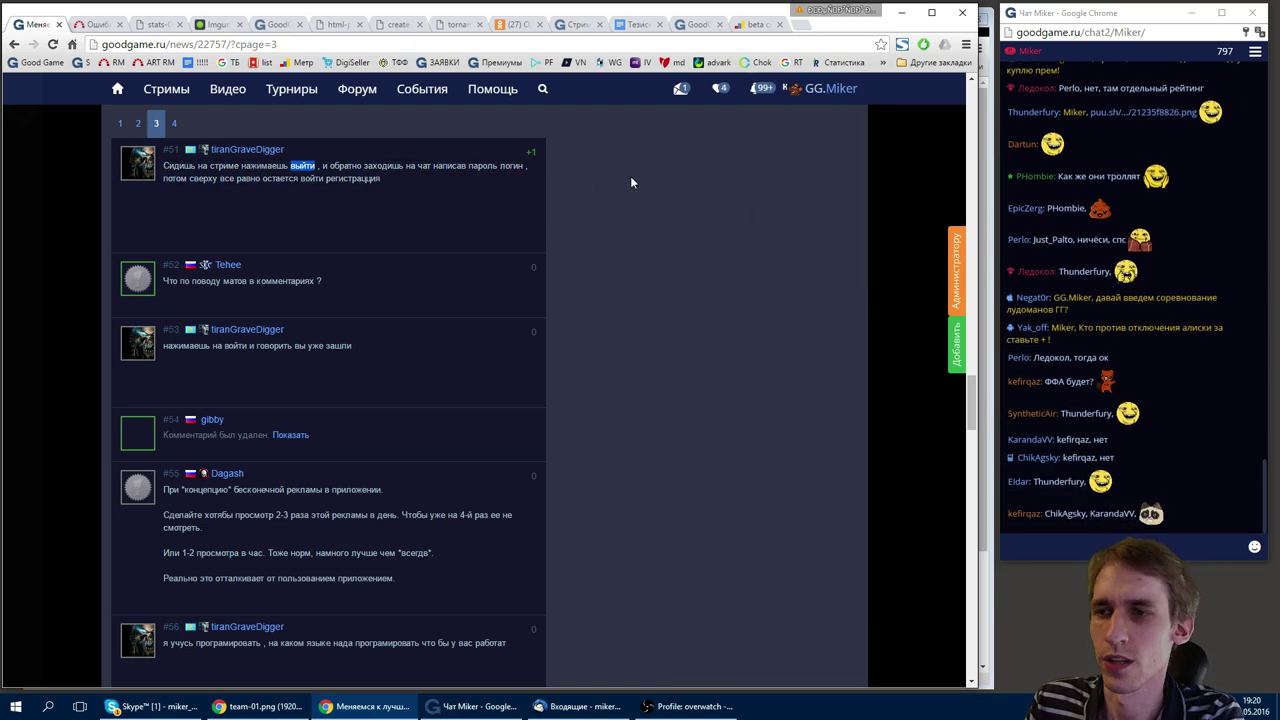
{"action": "left_click", "coordinate": [630, 176]}
{"action": "left_click_drag", "start_coordinate": [394, 189], "coordinate": [177, 178]}
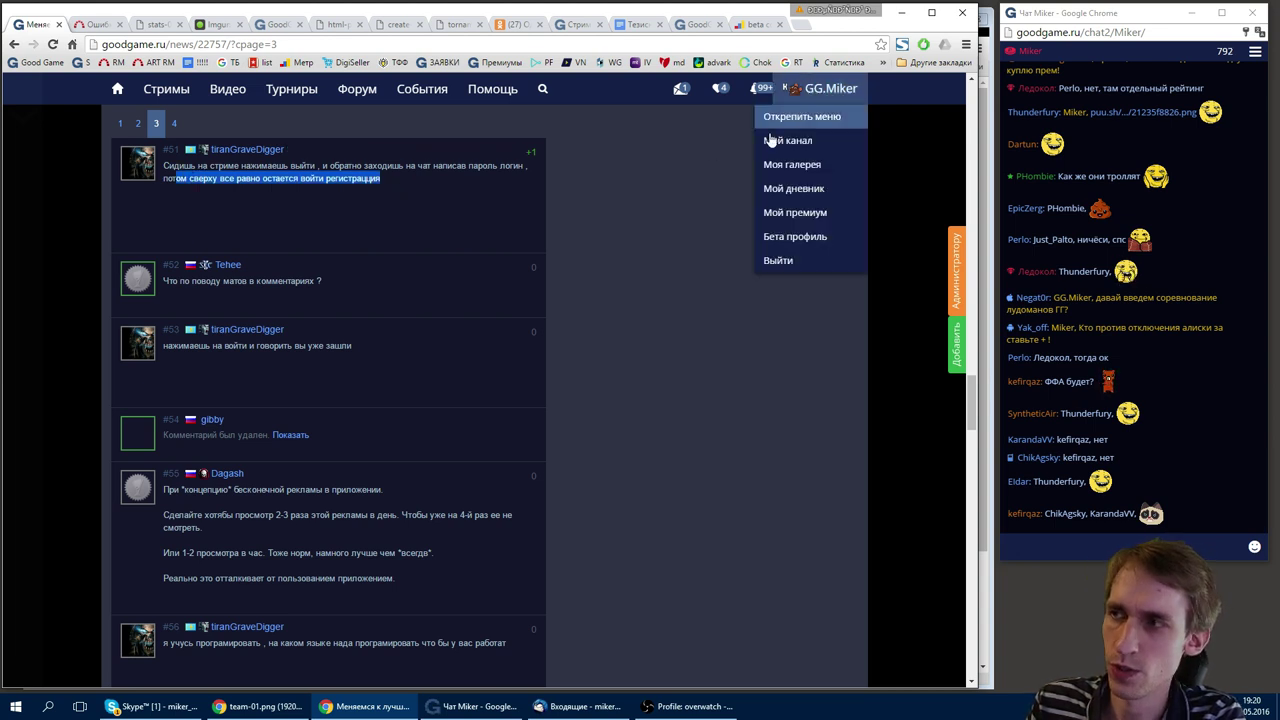
{"action": "left_click", "coordinate": [389, 184]}
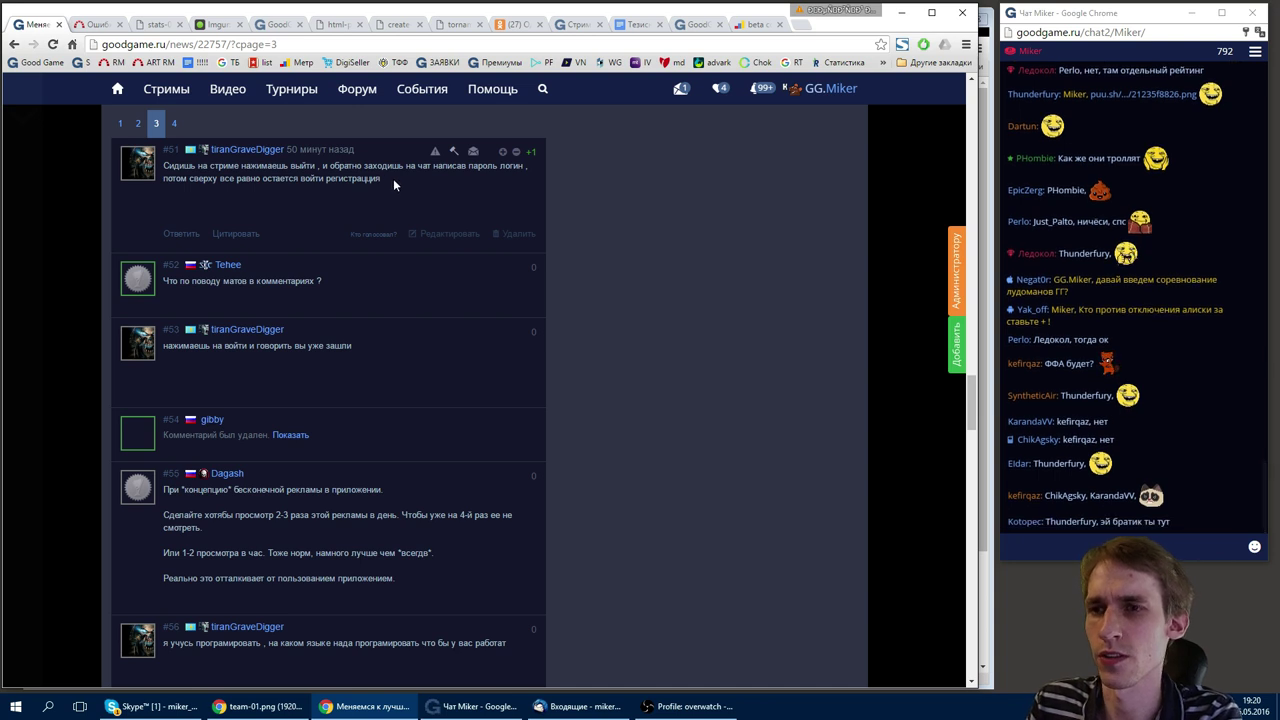
{"action": "left_click_drag", "start_coordinate": [393, 178], "coordinate": [163, 165]}
{"action": "left_click", "coordinate": [163, 165]}
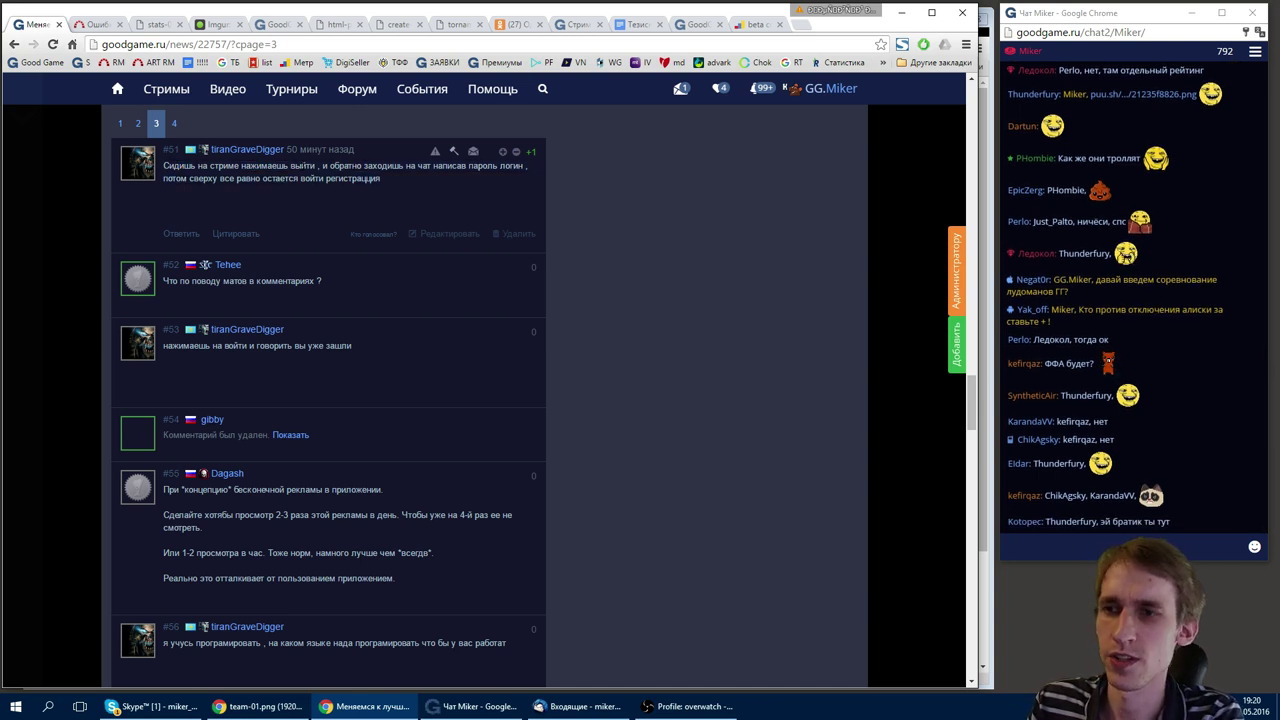
{"action": "double_click", "coordinate": [303, 165]}
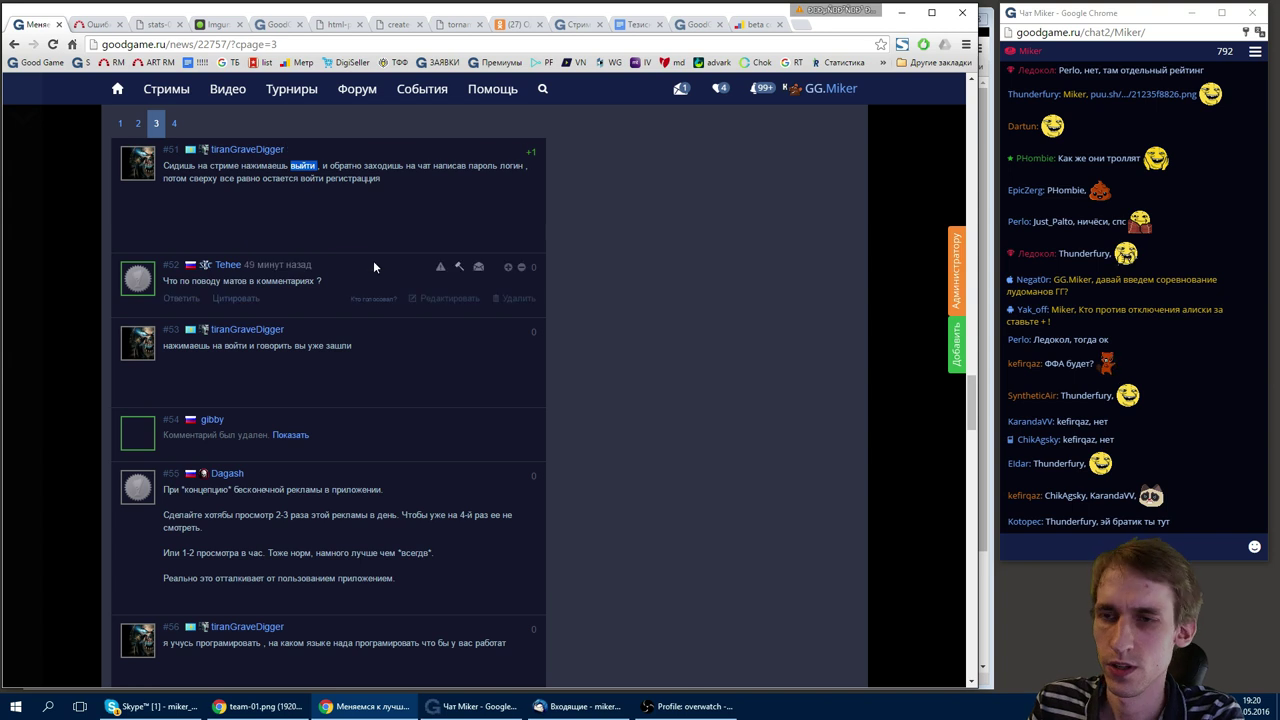
{"action": "left_click_drag", "start_coordinate": [405, 179], "coordinate": [178, 166]}
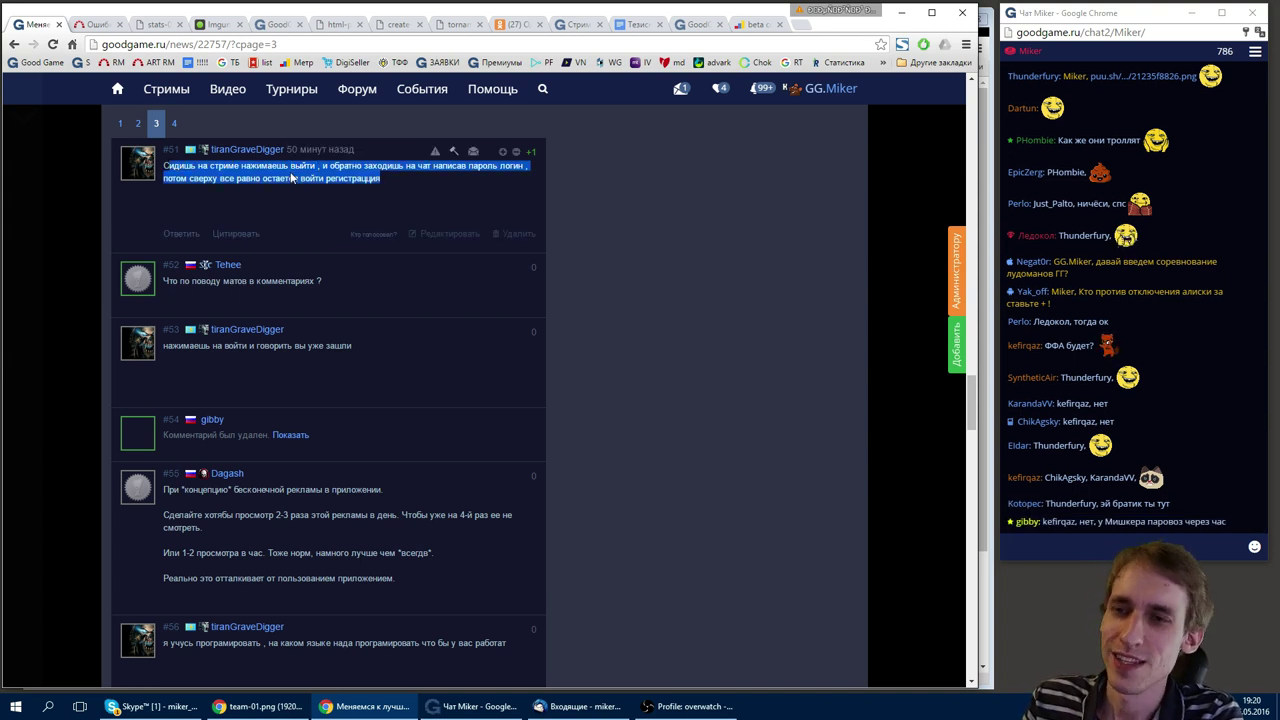
{"action": "left_click", "coordinate": [362, 166]}
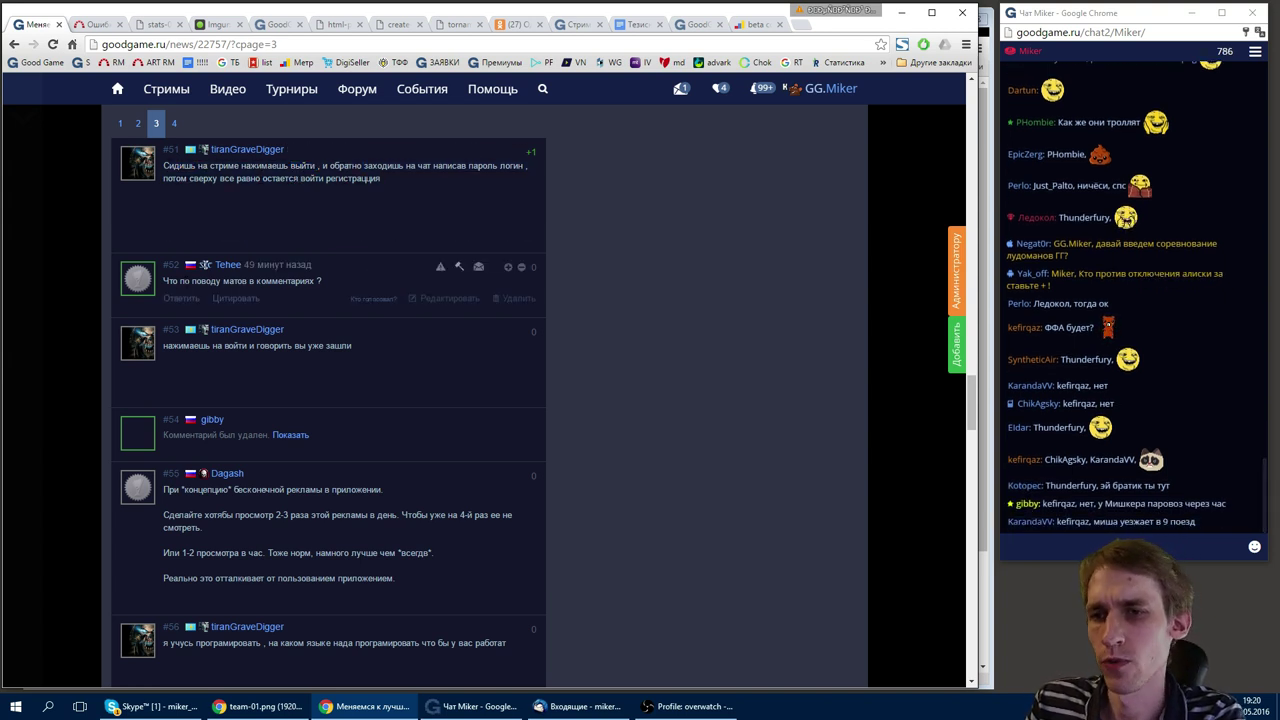
{"action": "left_click_drag", "start_coordinate": [304, 281], "coordinate": [184, 281]}
{"action": "left_click_drag", "start_coordinate": [343, 283], "coordinate": [168, 281]}
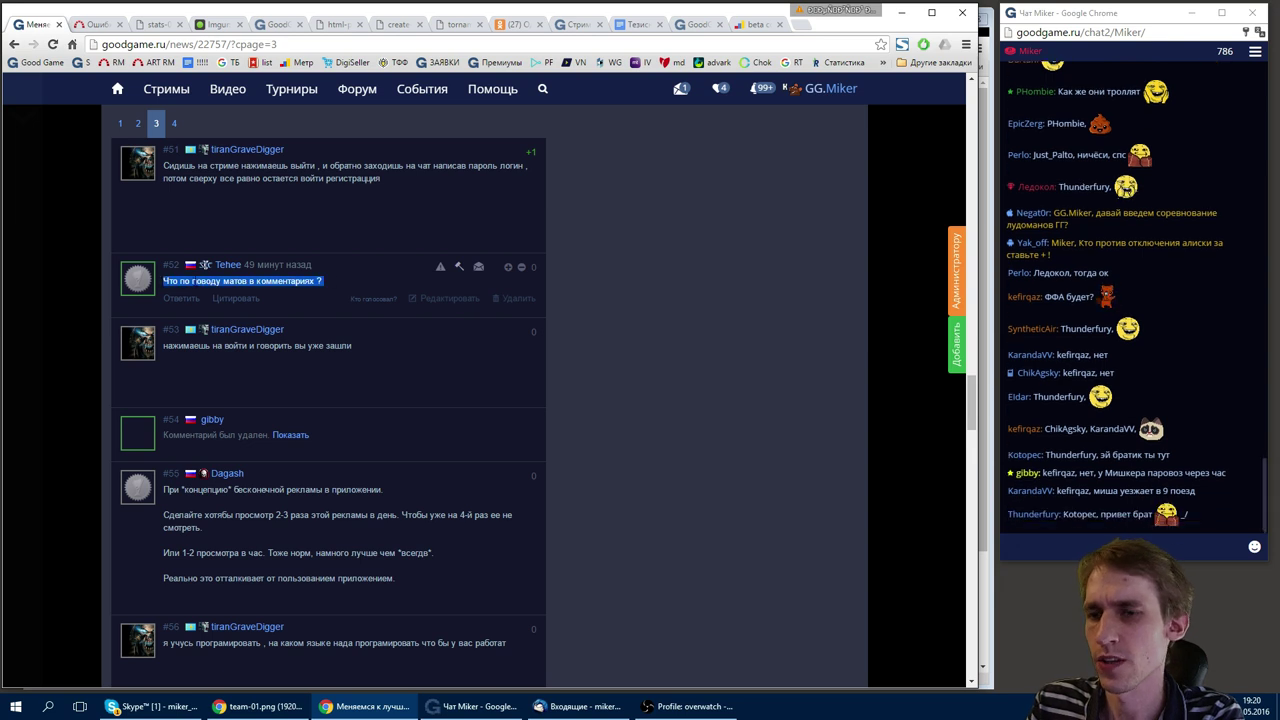
{"action": "left_click", "coordinate": [287, 281]}
{"action": "double_click", "coordinate": [287, 281]}
{"action": "left_click_drag", "start_coordinate": [376, 281], "coordinate": [163, 281]}
{"action": "double_click", "coordinate": [235, 281]}
{"action": "left_click_drag", "start_coordinate": [347, 281], "coordinate": [168, 281]}
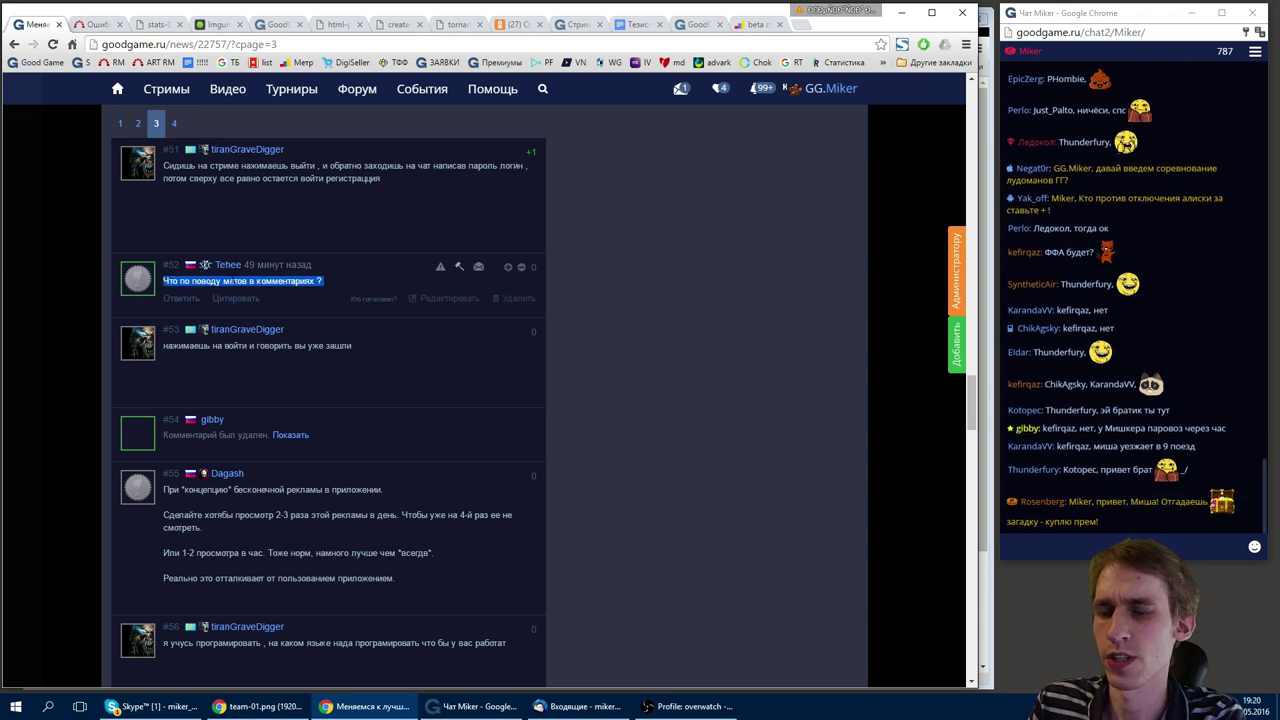
{"action": "double_click", "coordinate": [235, 281]}
{"action": "left_click", "coordinate": [316, 288]}
{"action": "mouse_move", "coordinate": [354, 282]}
{"action": "left_mouse_down"}
{"action": "mouse_move", "coordinate": [168, 281]}
{"action": "mouse_move", "coordinate": [342, 280]}
{"action": "left_mouse_up"}
{"action": "left_click", "coordinate": [168, 281]}
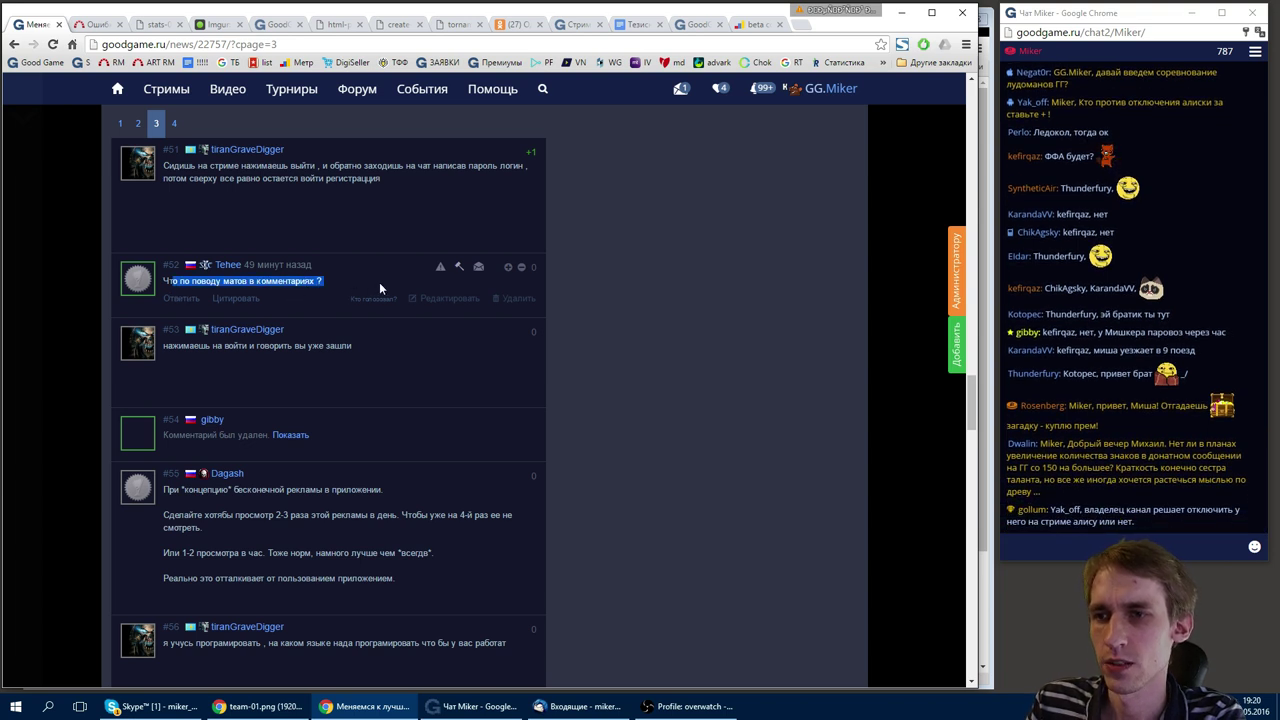
{"action": "left_click_drag", "start_coordinate": [346, 281], "coordinate": [163, 281]}
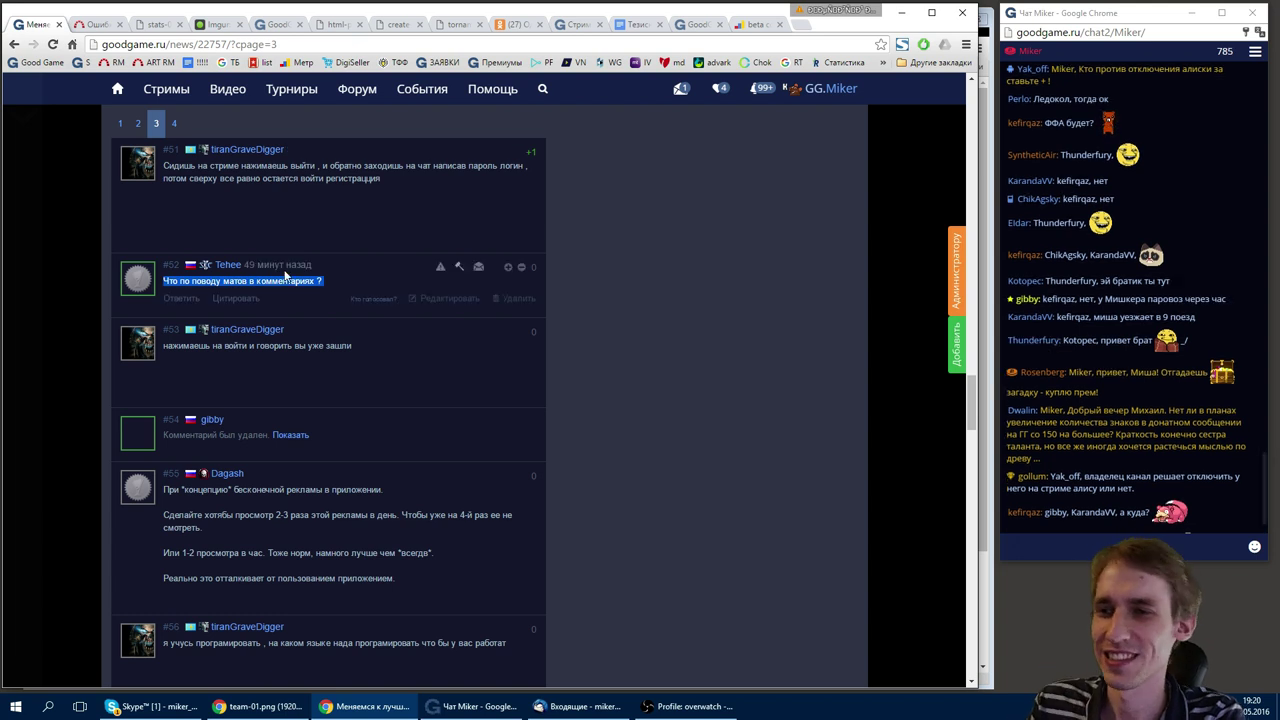
{"action": "left_click", "coordinate": [328, 287]}
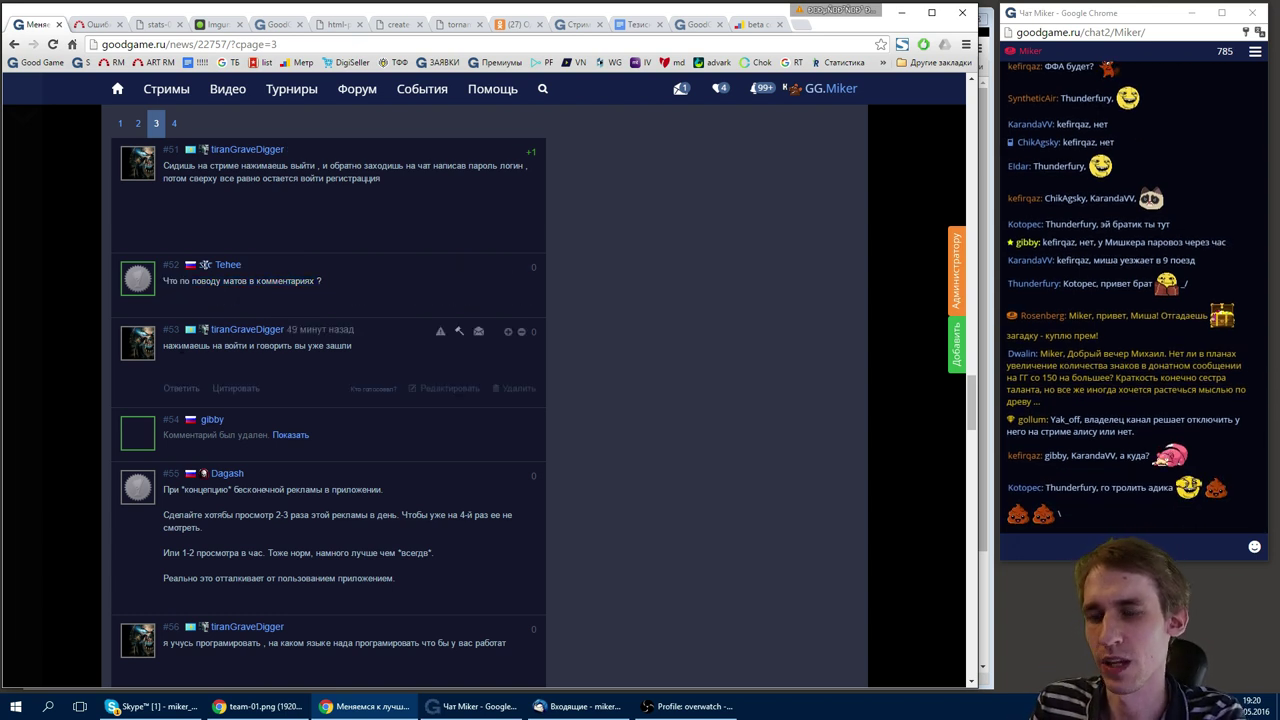
{"action": "double_click", "coordinate": [188, 345]}
{"action": "left_click_drag", "start_coordinate": [296, 345], "coordinate": [283, 347]}
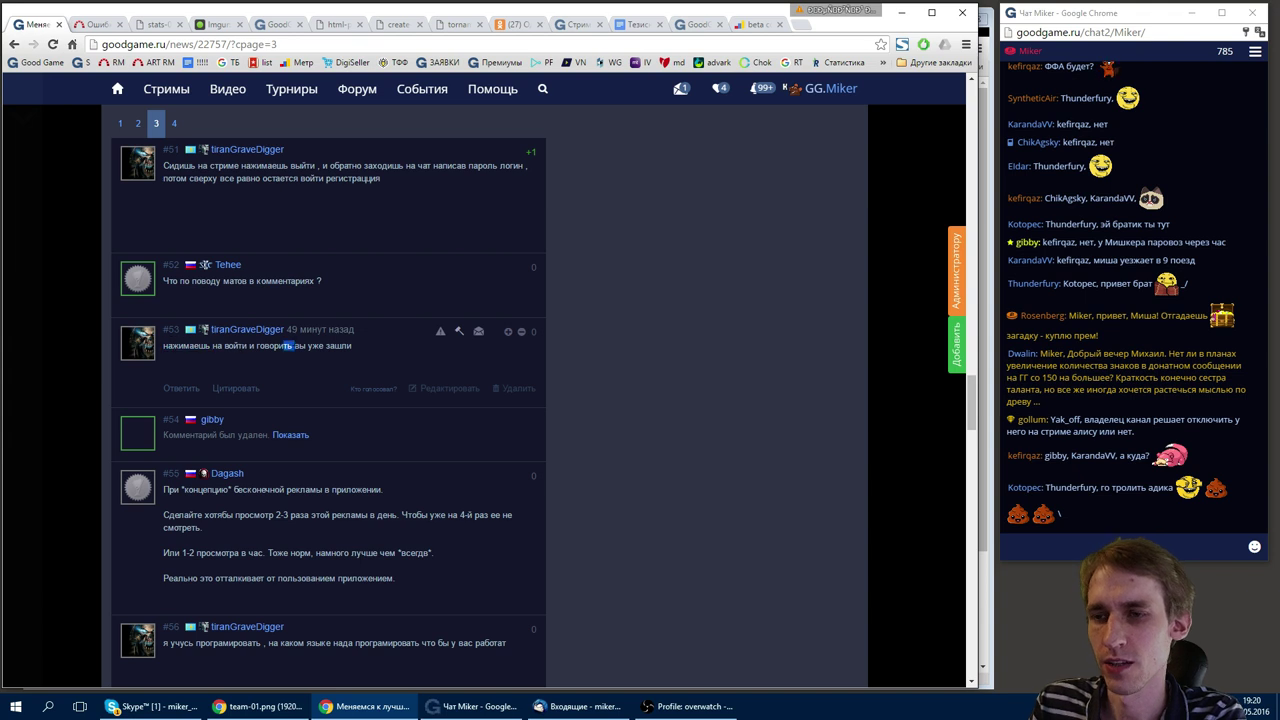
{"action": "triple_click", "coordinate": [384, 350]}
{"action": "double_click", "coordinate": [236, 345]}
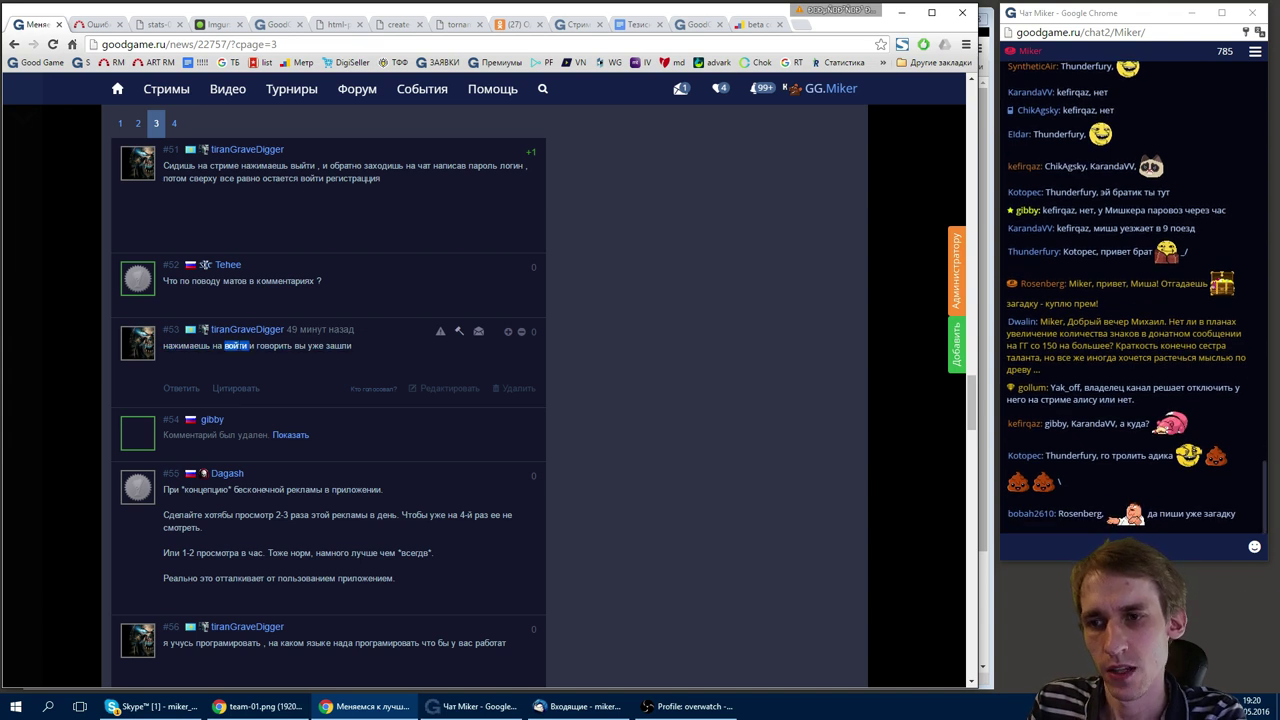
{"action": "left_click", "coordinate": [409, 351]}
{"action": "scroll", "coordinate": [187, 300], "scroll_direction": "down", "scroll_amount": 2}
{"action": "left_click_drag", "start_coordinate": [166, 289], "coordinate": [334, 289]}
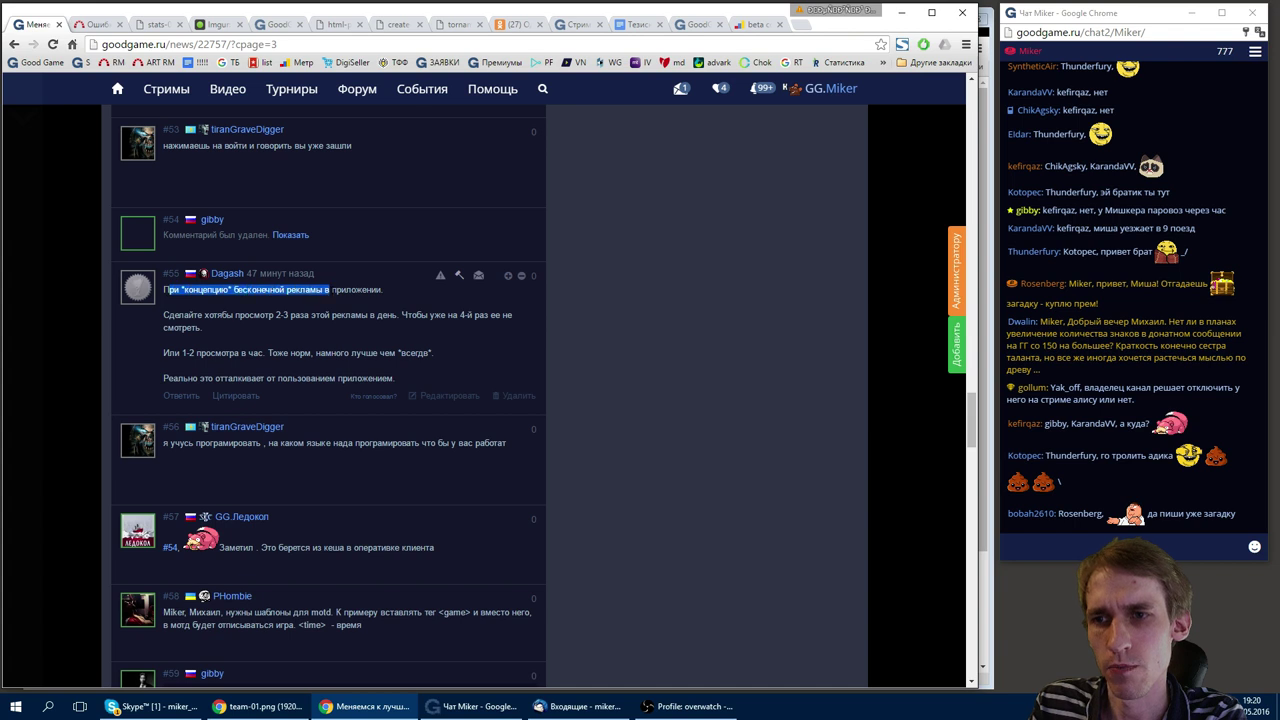
{"action": "double_click", "coordinate": [357, 289]}
{"action": "left_click_drag", "start_coordinate": [234, 289], "coordinate": [285, 289]}
{"action": "double_click", "coordinate": [333, 289]}
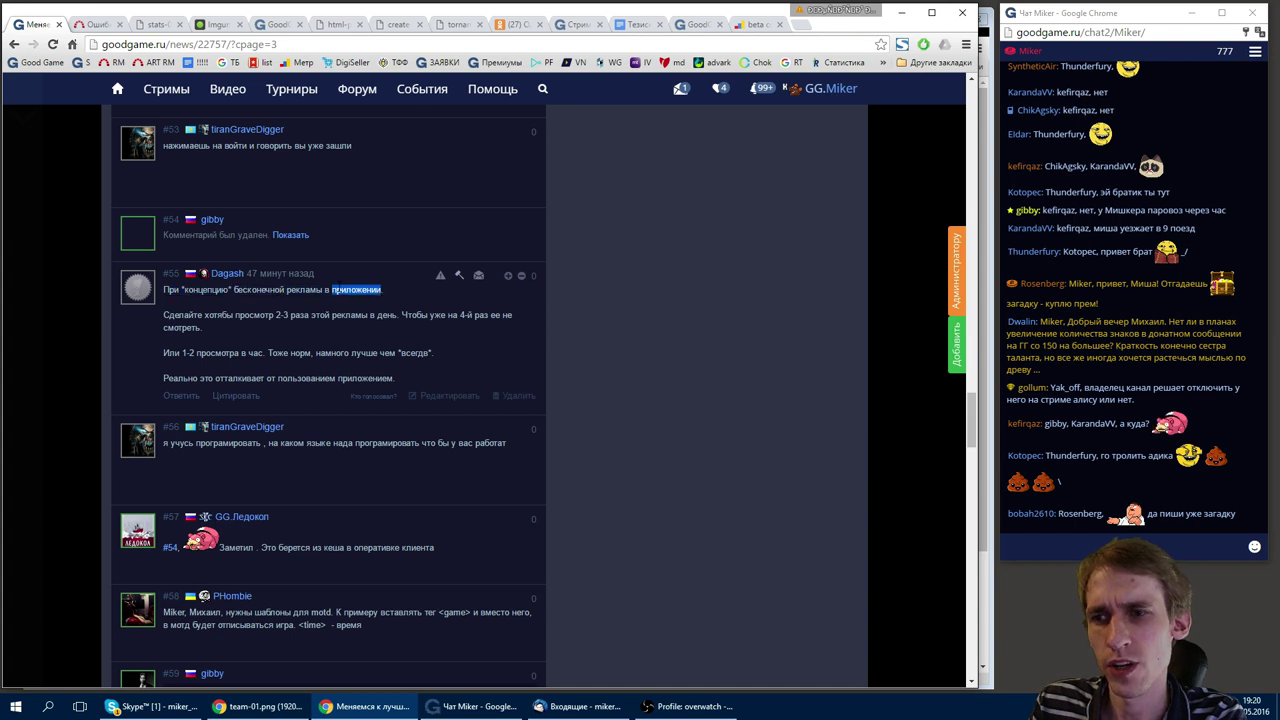
{"action": "left_click", "coordinate": [333, 289]}
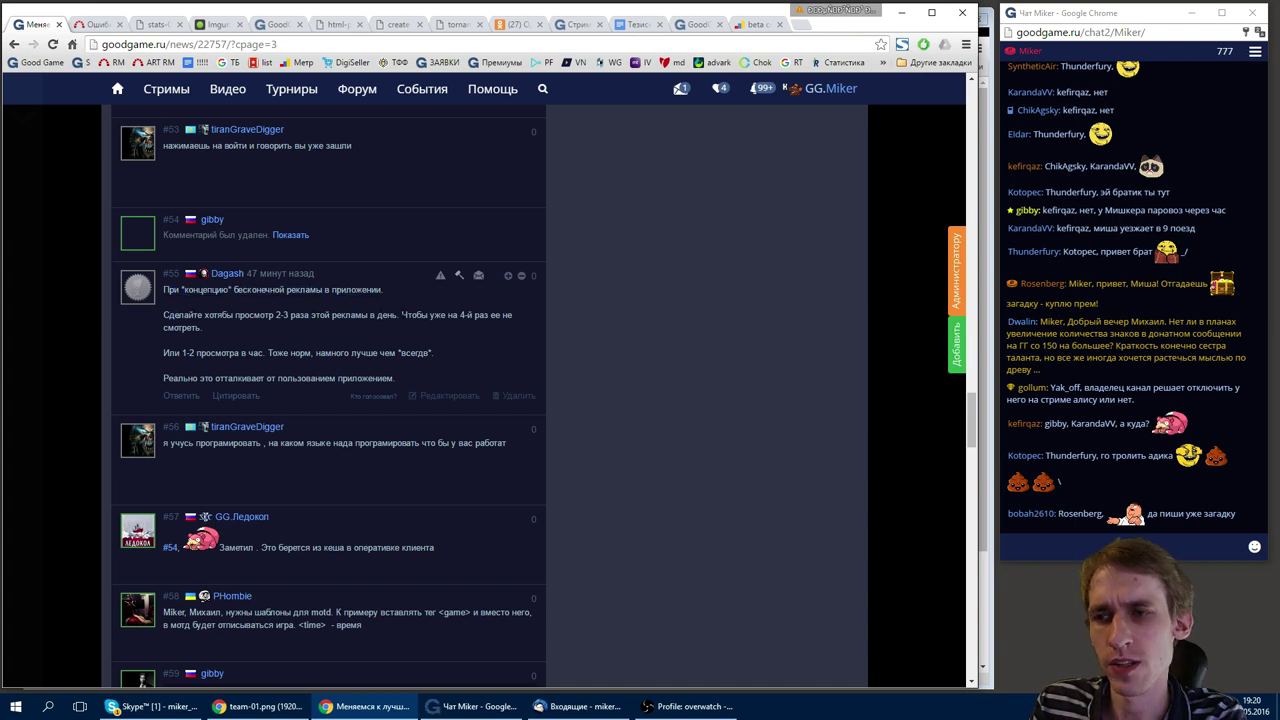
{"action": "triple_click", "coordinate": [222, 328]}
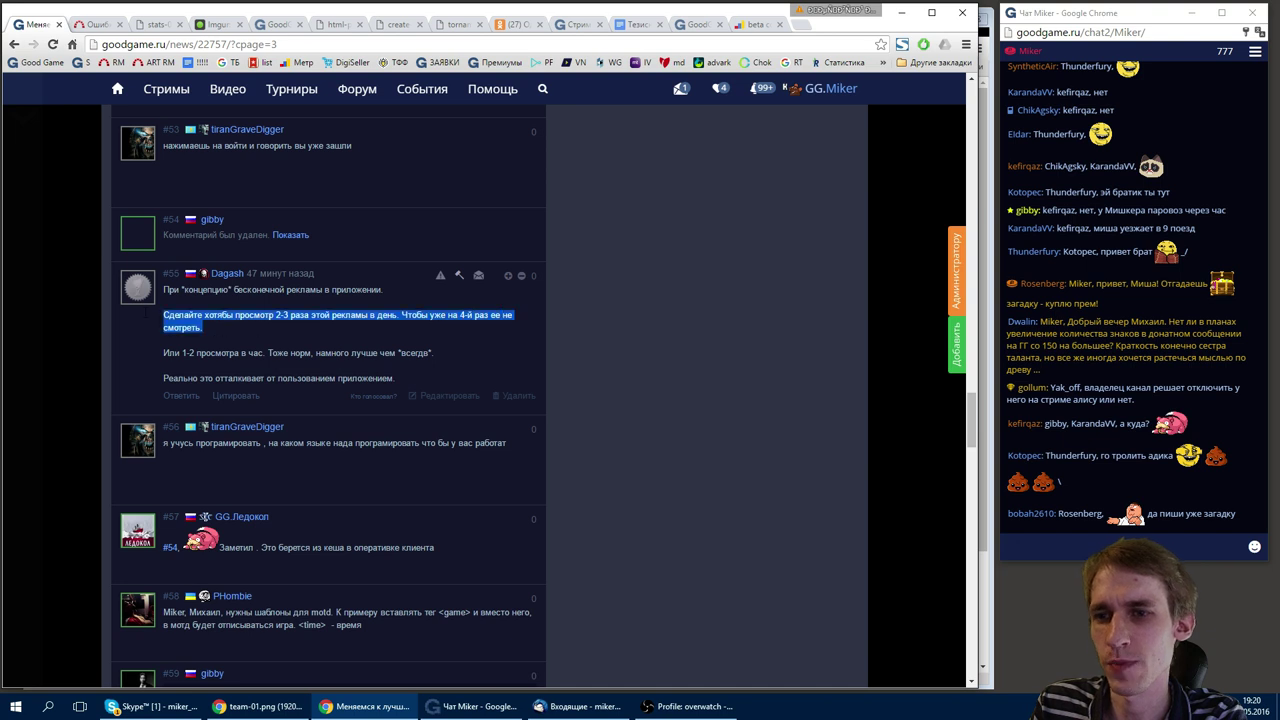
{"action": "left_click", "coordinate": [274, 315]}
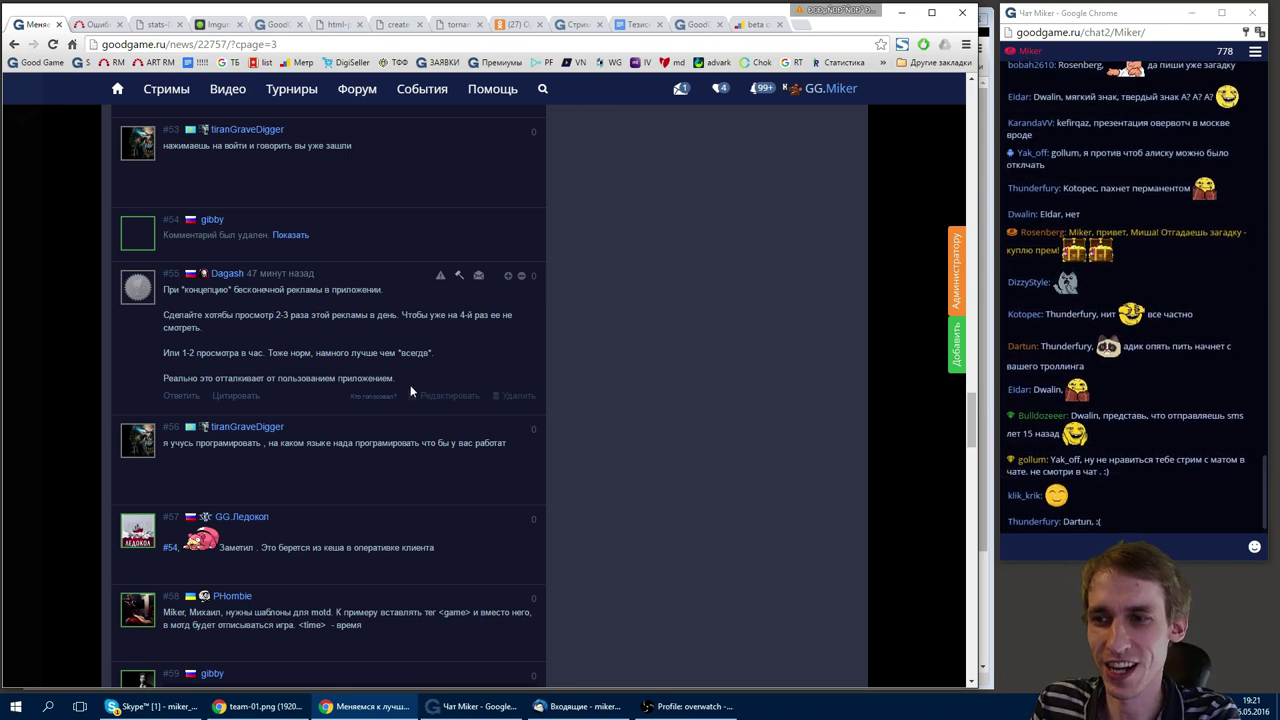
{"action": "left_click_drag", "start_coordinate": [418, 377], "coordinate": [155, 289]}
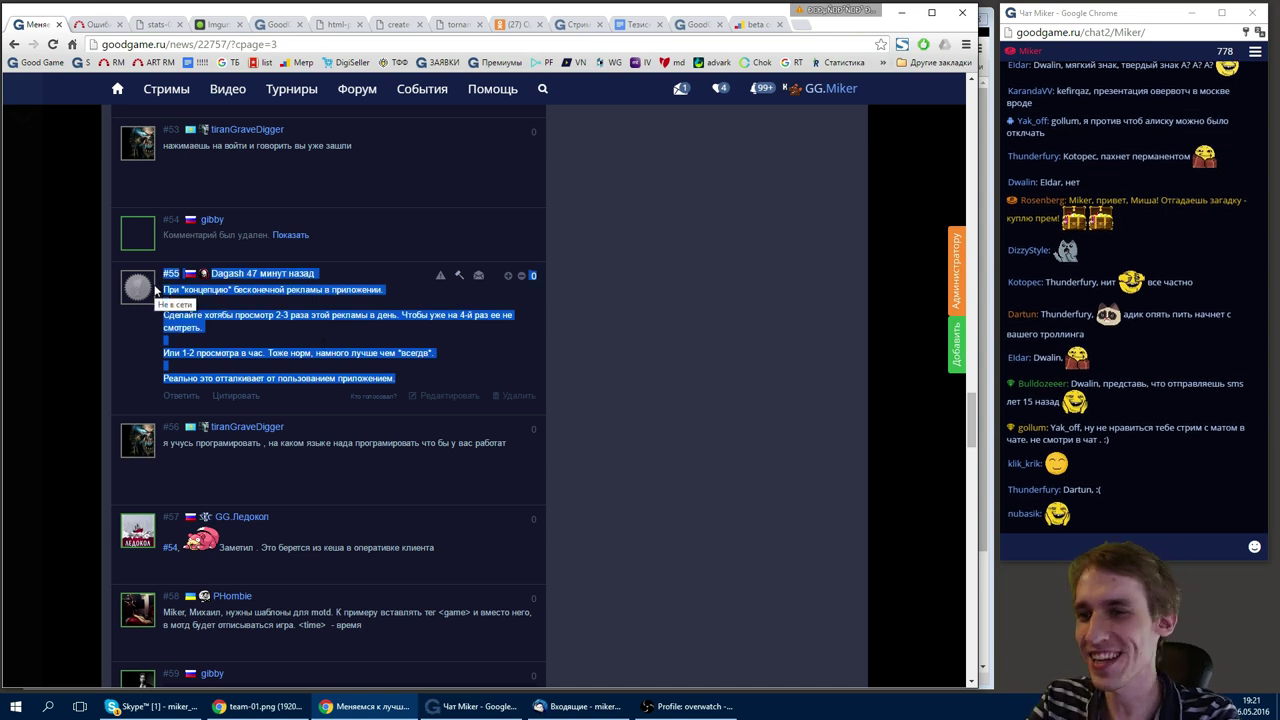
{"action": "left_click", "coordinate": [293, 315]}
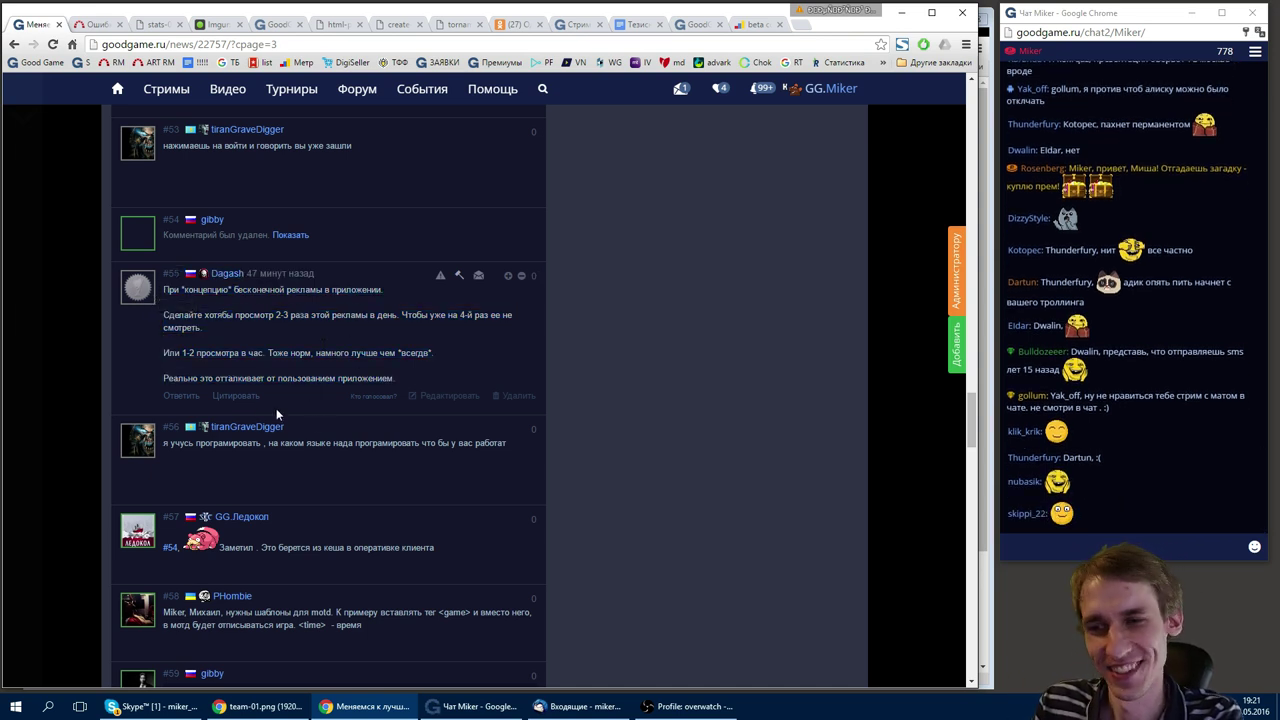
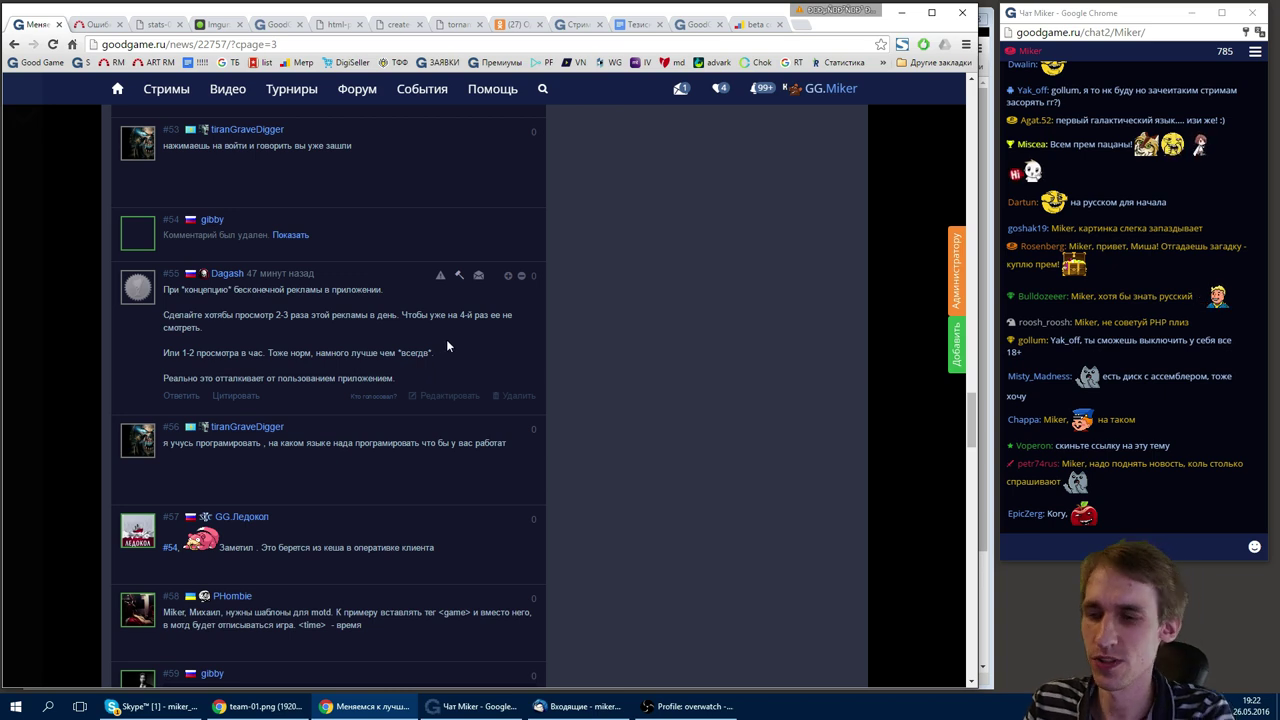
Step: Highlight the word 'оперативке' and a neighbouring word in comment #57
{"action": "scroll", "coordinate": [300, 375], "scroll_direction": "down", "scroll_amount": 2}
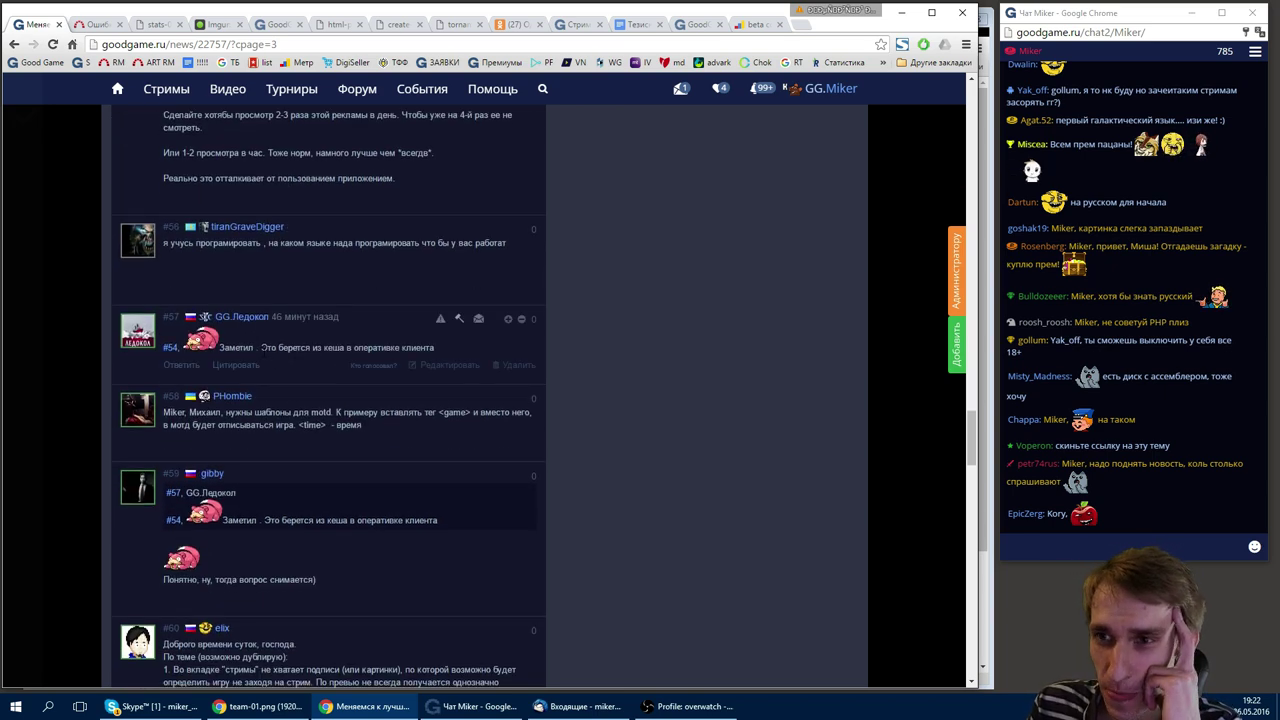
{"action": "double_click", "coordinate": [295, 347]}
{"action": "double_click", "coordinate": [377, 347]}
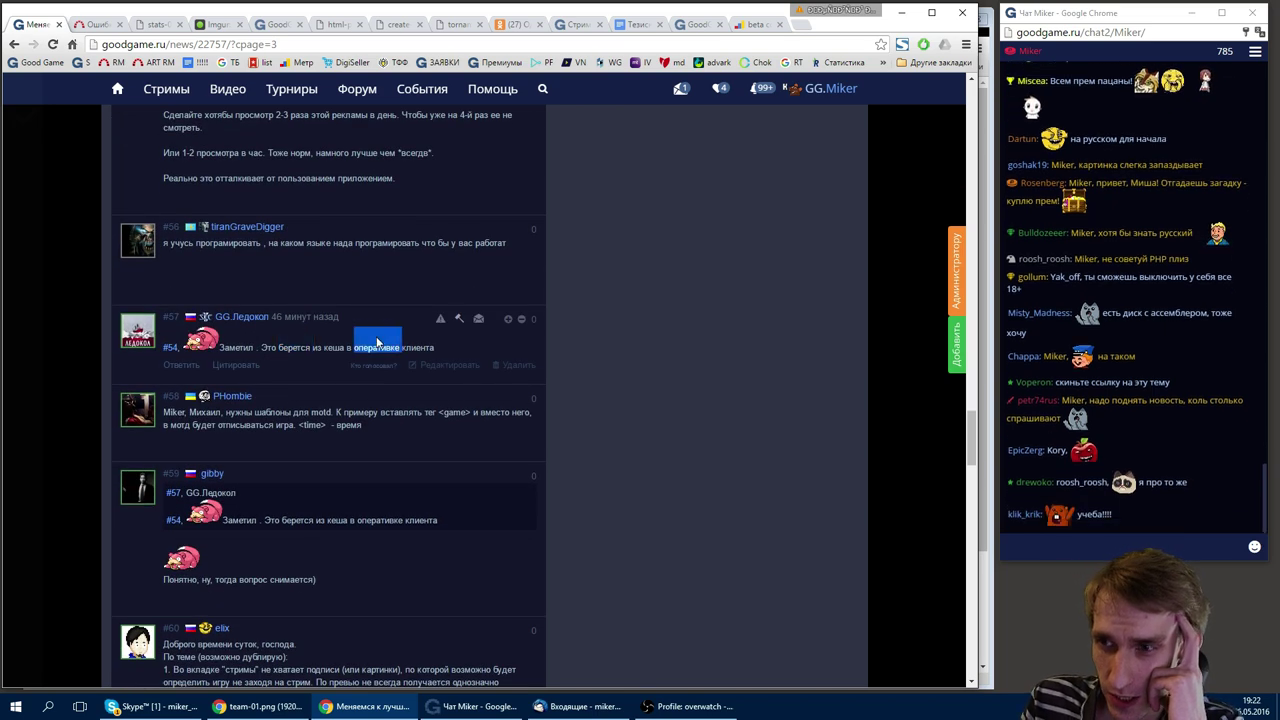
Step: Show the hidden text of deleted comment #54, then scroll down to comment #60
{"action": "scroll", "coordinate": [282, 404], "scroll_direction": "up", "scroll_amount": 5}
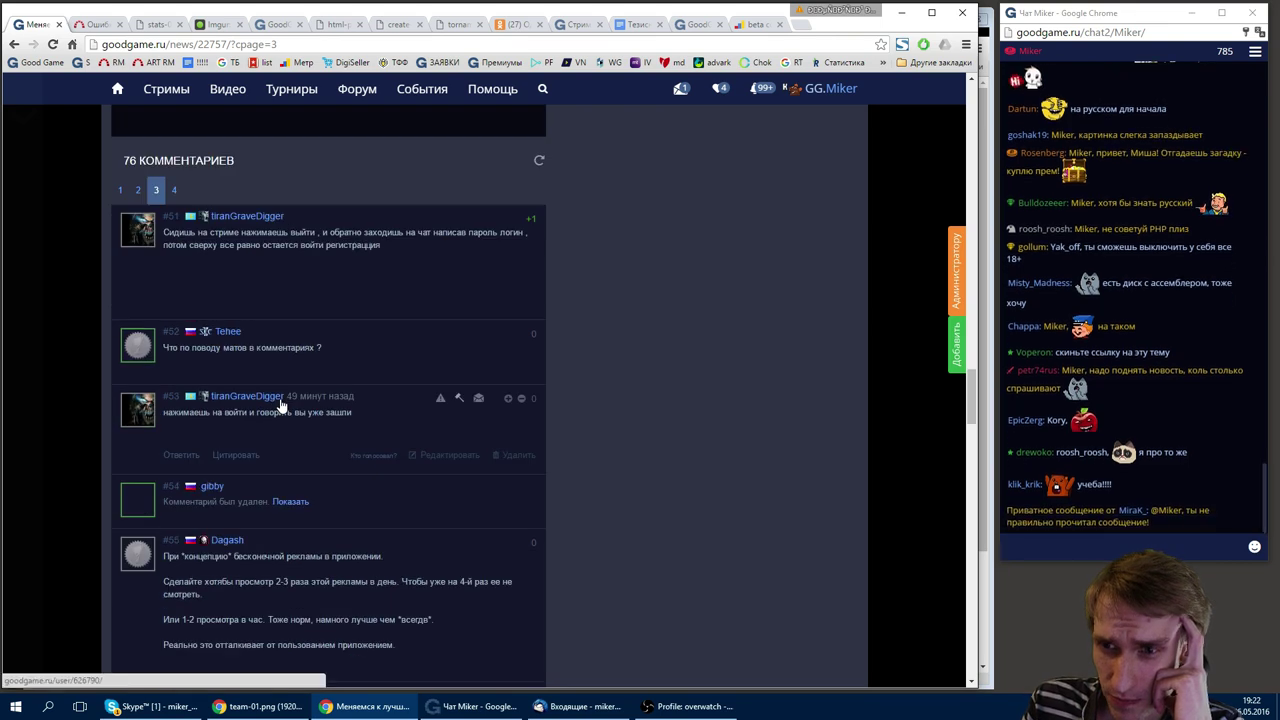
{"action": "left_click", "coordinate": [289, 503]}
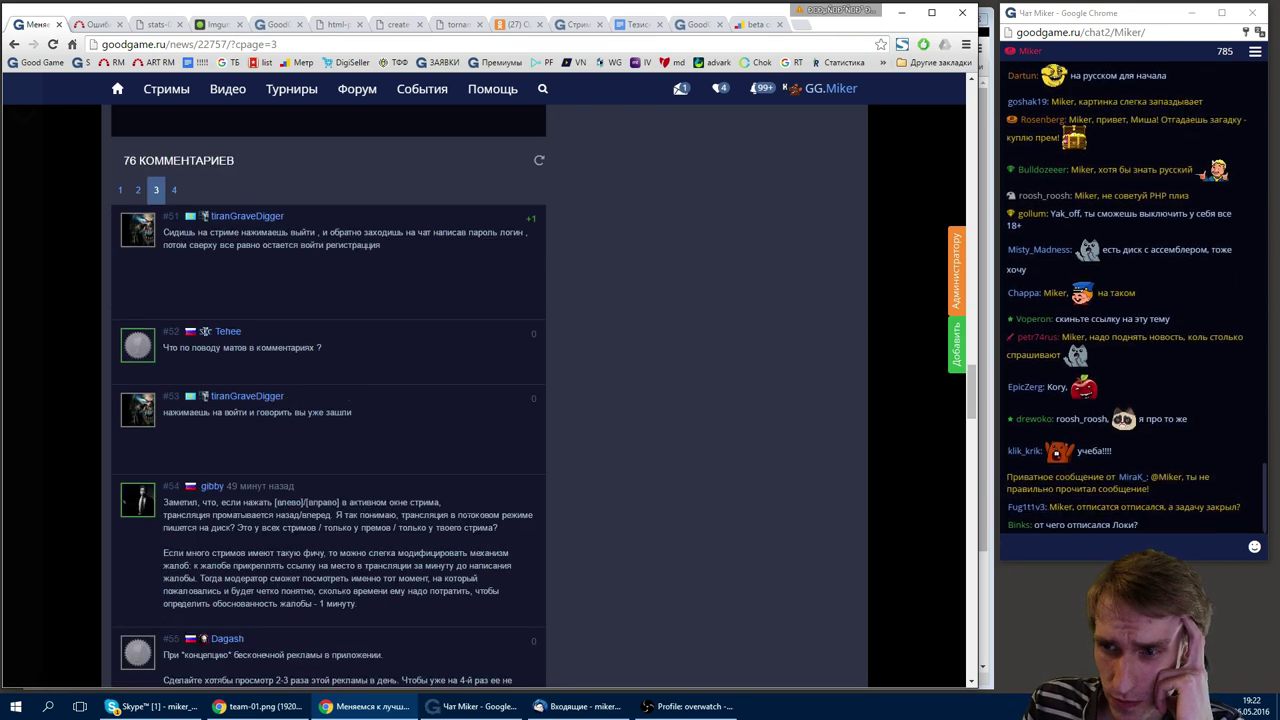
{"action": "scroll", "coordinate": [226, 455], "scroll_direction": "down", "scroll_amount": 5}
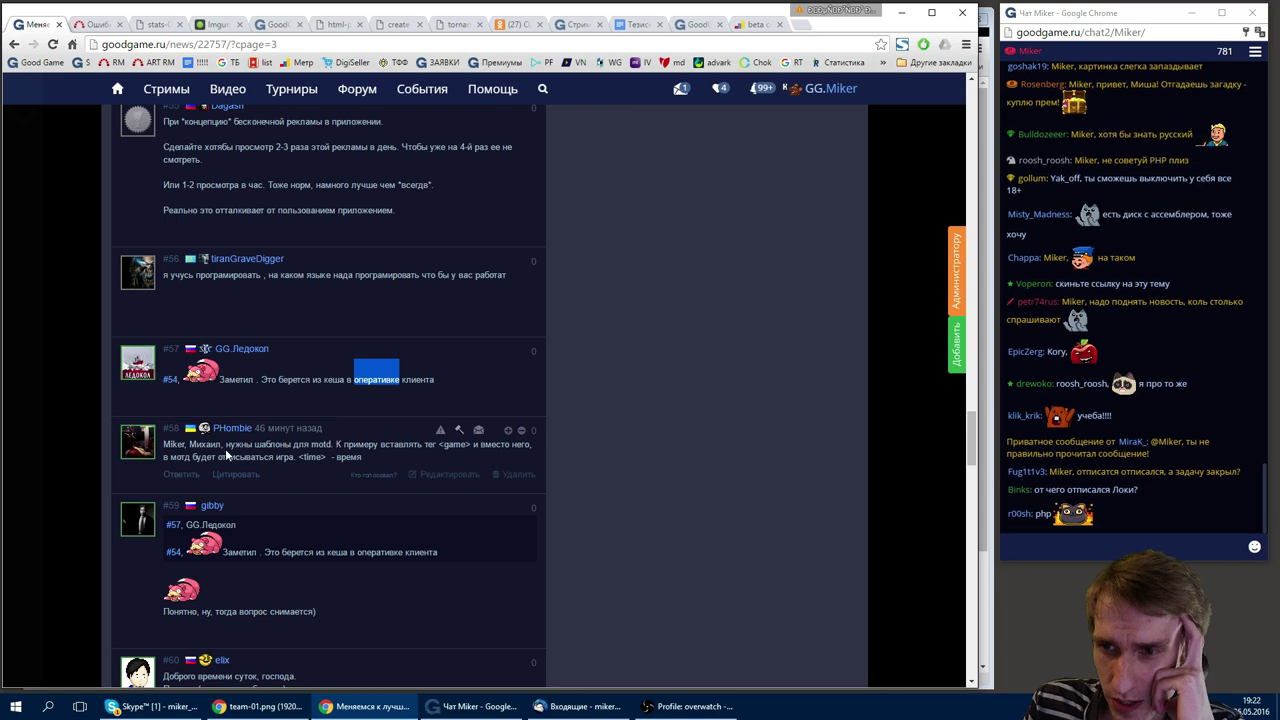
{"action": "scroll", "coordinate": [293, 446], "scroll_direction": "down", "scroll_amount": 2}
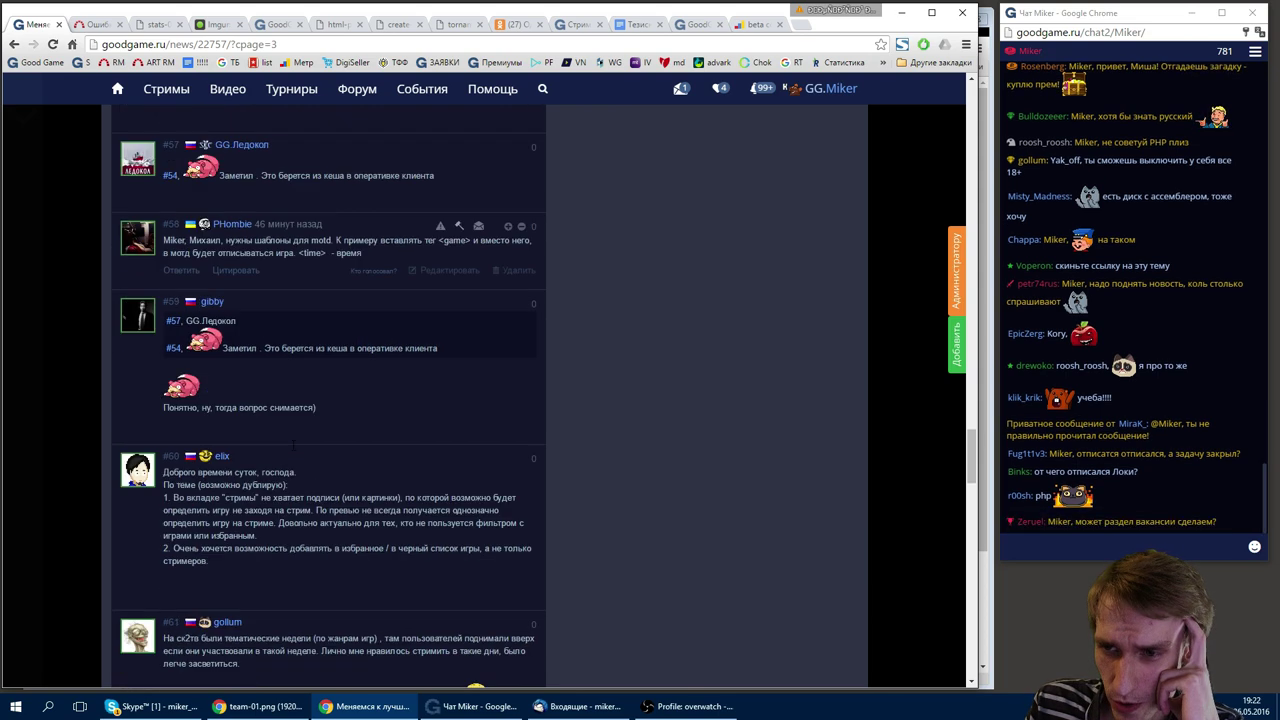
{"action": "scroll", "coordinate": [293, 446], "scroll_direction": "down", "scroll_amount": 1}
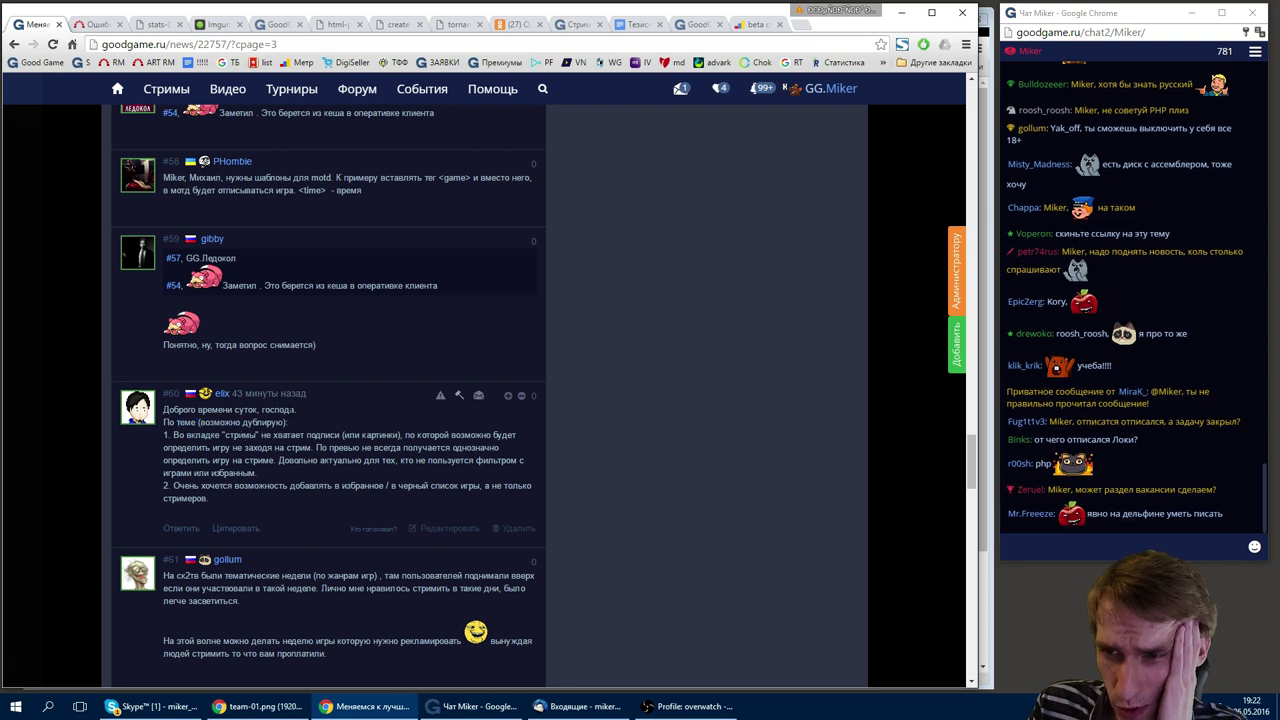
Step: Highlight point 1 of comment #60, the game label on stream cards
{"action": "left_click_drag", "start_coordinate": [360, 435], "coordinate": [398, 435]}
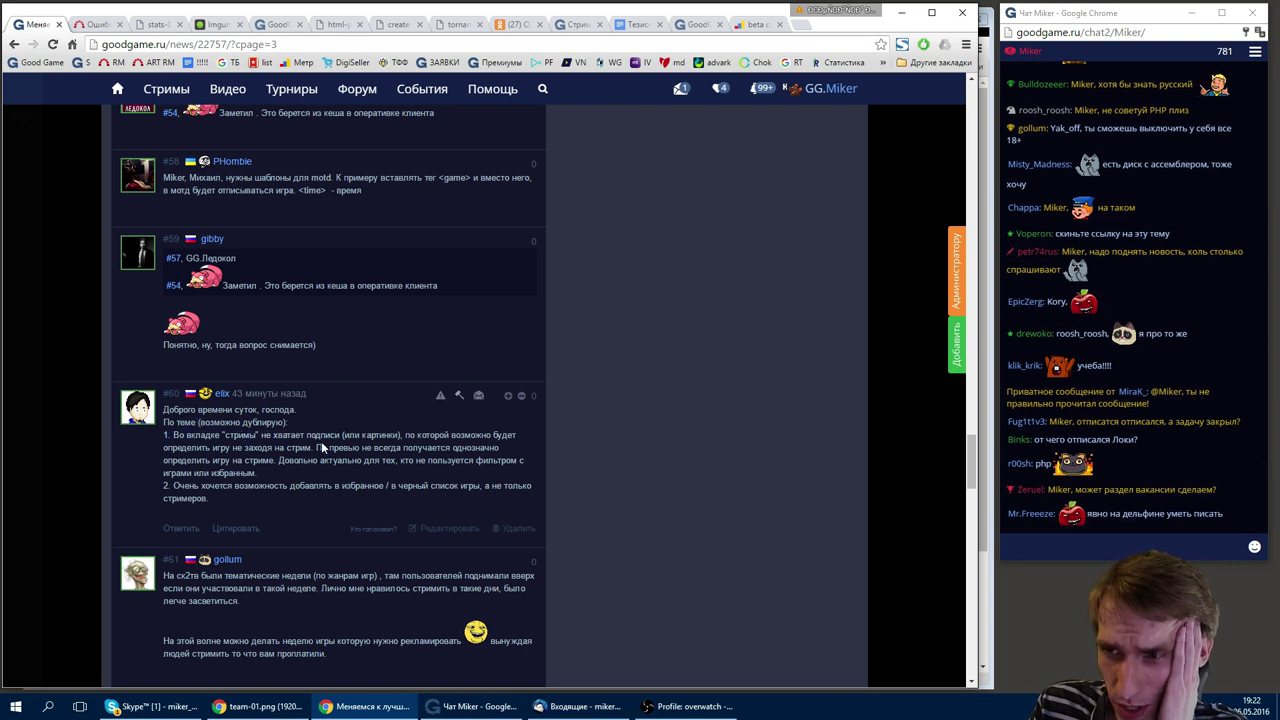
{"action": "left_click_drag", "start_coordinate": [506, 435], "coordinate": [499, 448]}
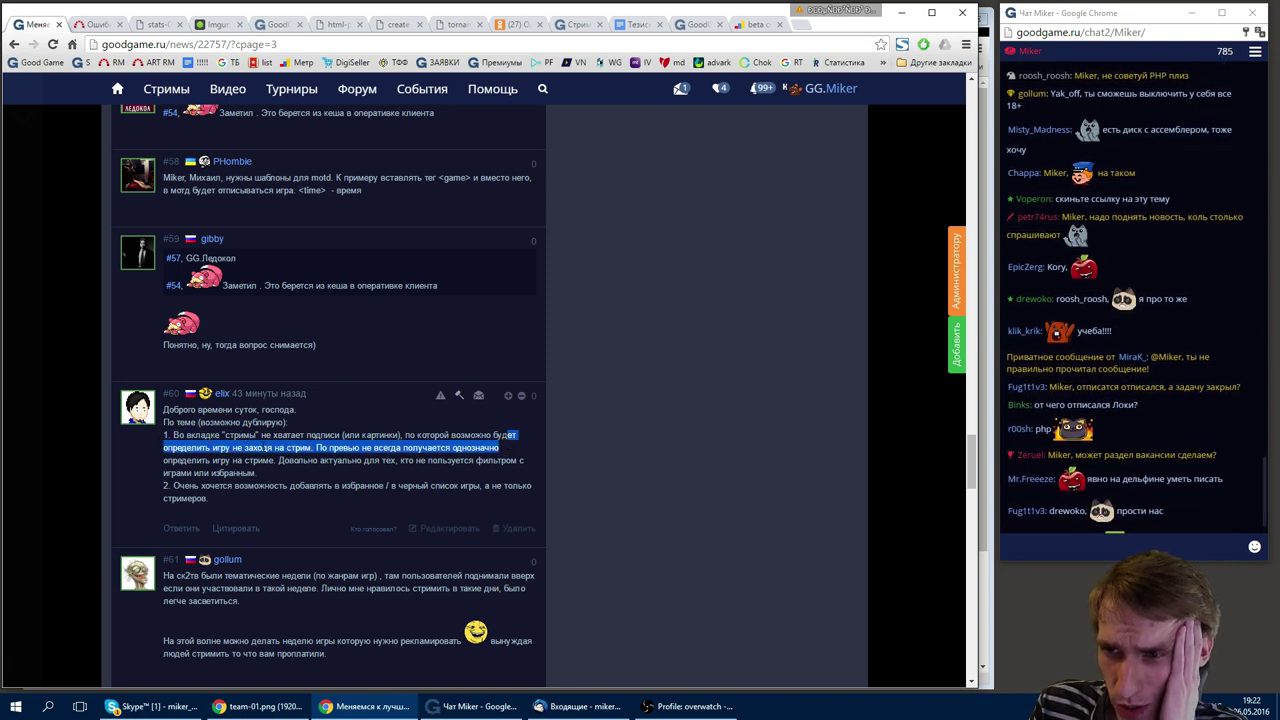
{"action": "left_click", "coordinate": [499, 448]}
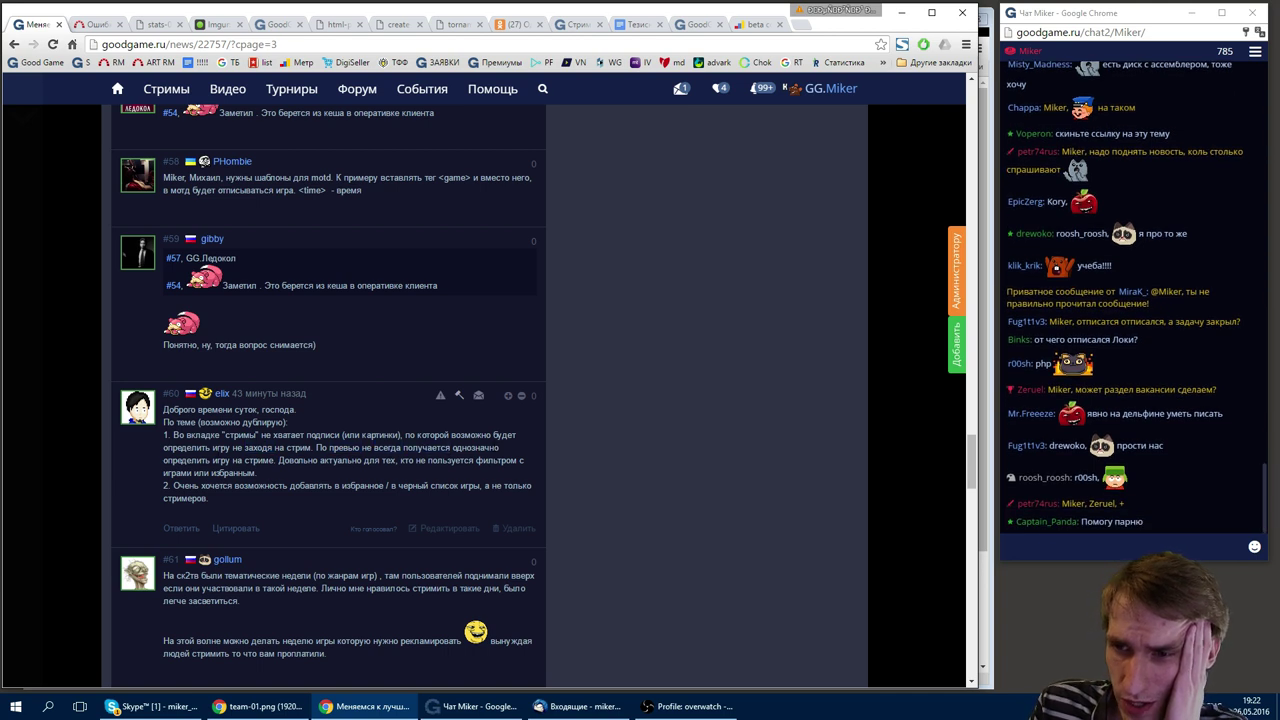
{"action": "left_click_drag", "start_coordinate": [258, 472], "coordinate": [139, 435]}
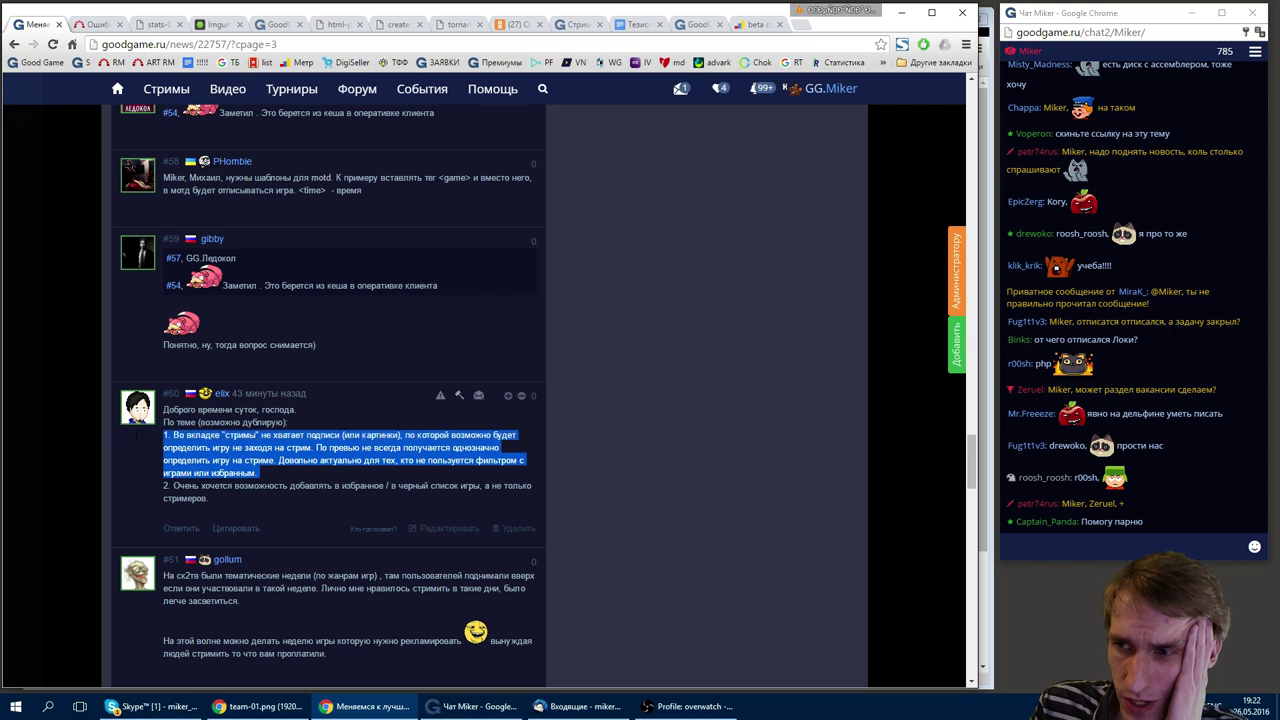
{"action": "left_click_drag", "start_coordinate": [288, 478], "coordinate": [163, 436]}
{"action": "left_click", "coordinate": [155, 444]}
{"action": "left_click", "coordinate": [262, 476]}
{"action": "left_click", "coordinate": [160, 440]}
{"action": "left_click", "coordinate": [264, 476]}
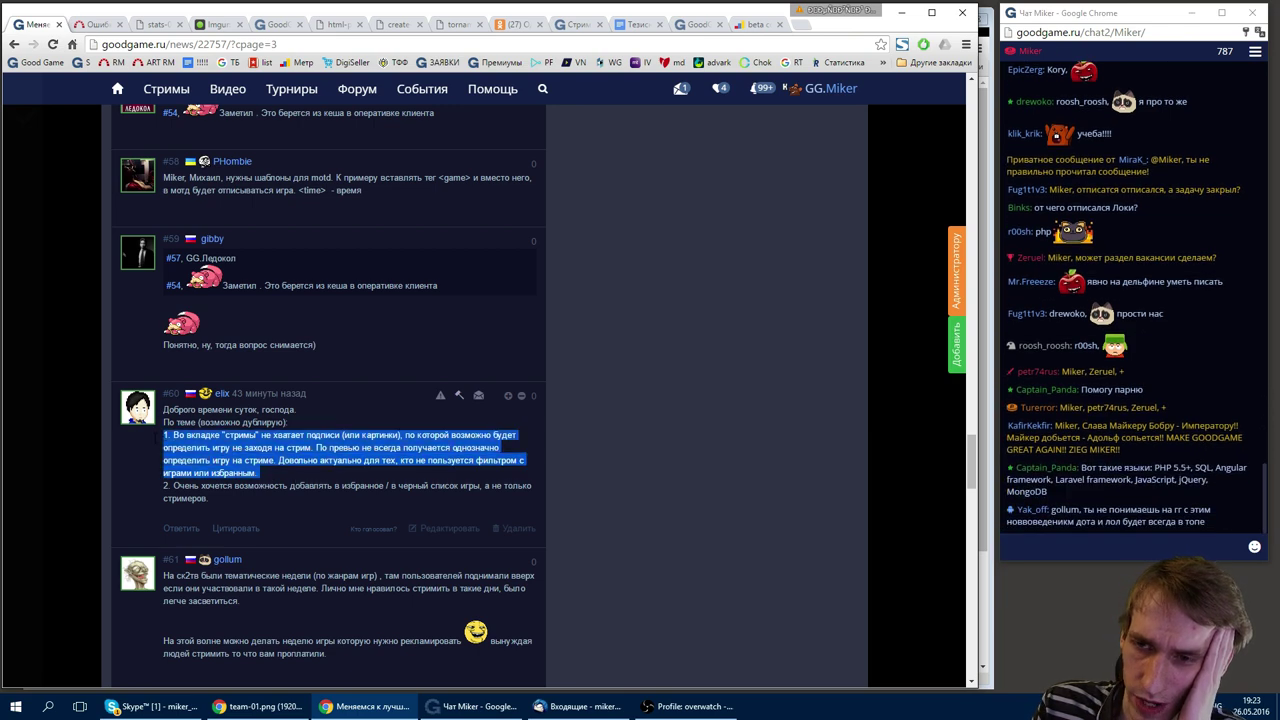
{"action": "left_click", "coordinate": [150, 431]}
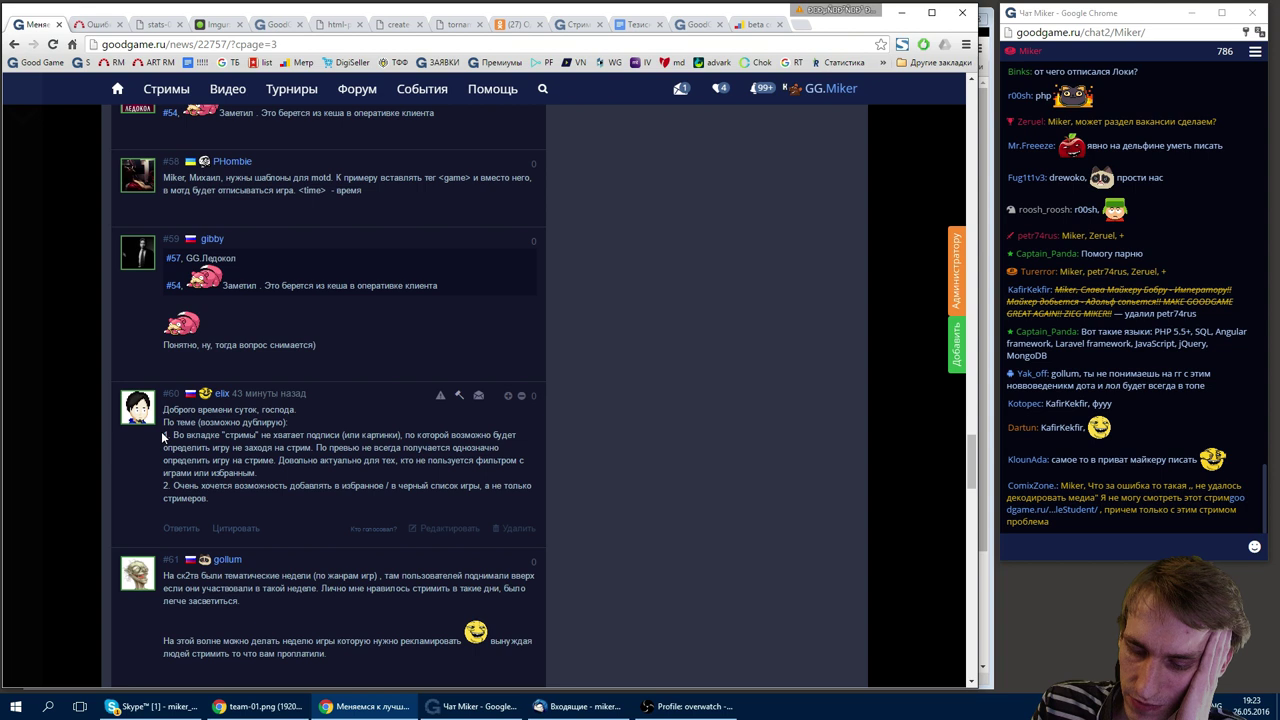
{"action": "left_click_drag", "start_coordinate": [196, 437], "coordinate": [164, 436]}
{"action": "left_click", "coordinate": [283, 468]}
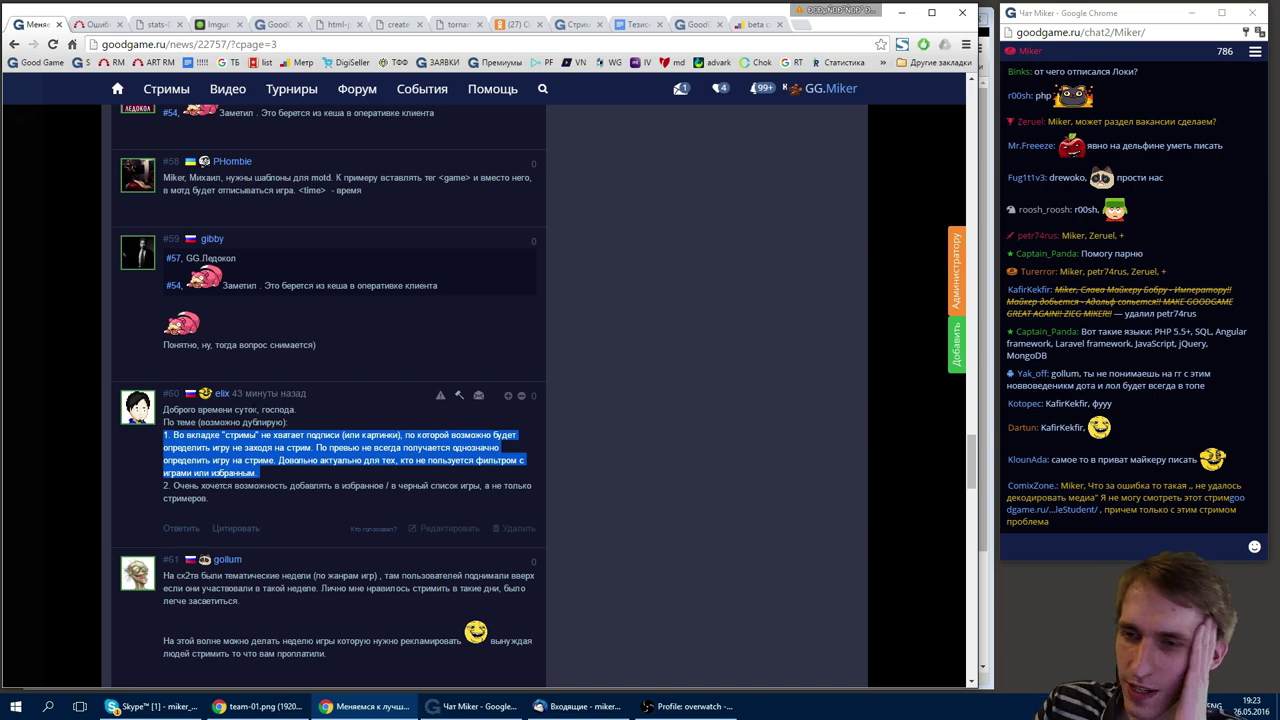
{"action": "left_click", "coordinate": [268, 476]}
{"action": "left_click_drag", "start_coordinate": [262, 474], "coordinate": [164, 436]}
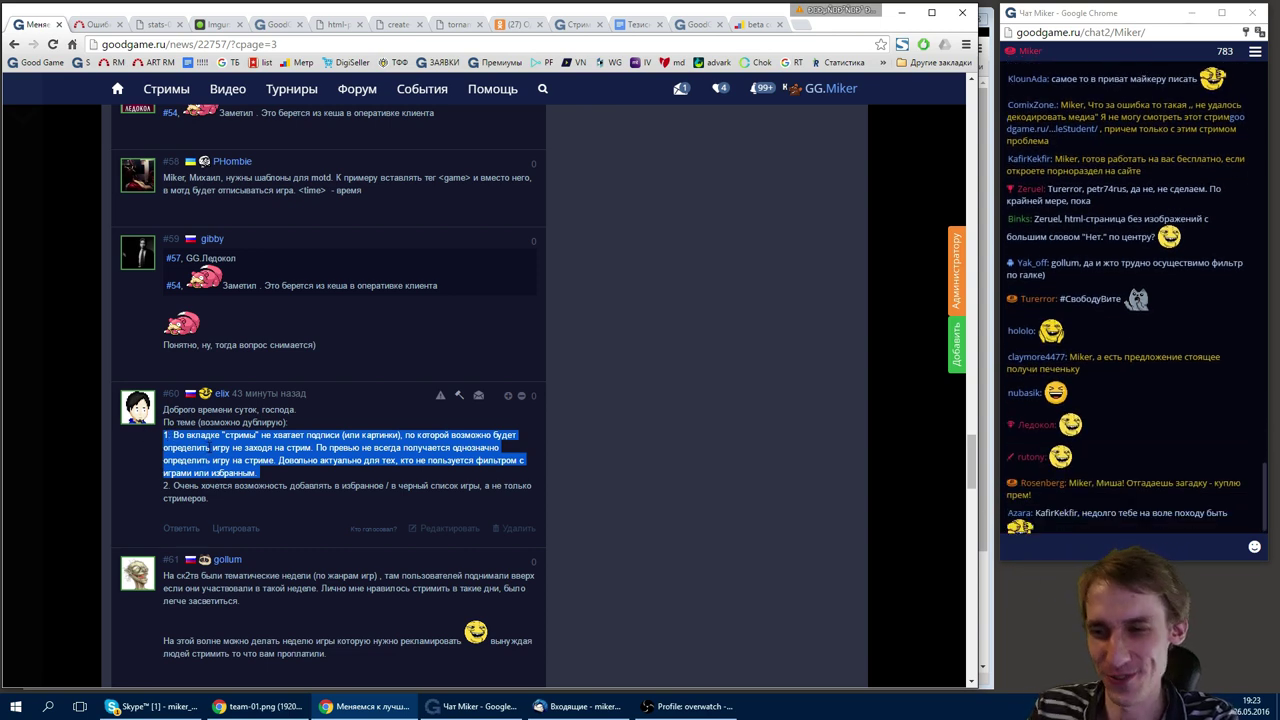
Step: Highlight point 2 of comment #60, including 'избранное' and 'черный', about favouriting or blacklisting games
{"action": "double_click", "coordinate": [260, 486]}
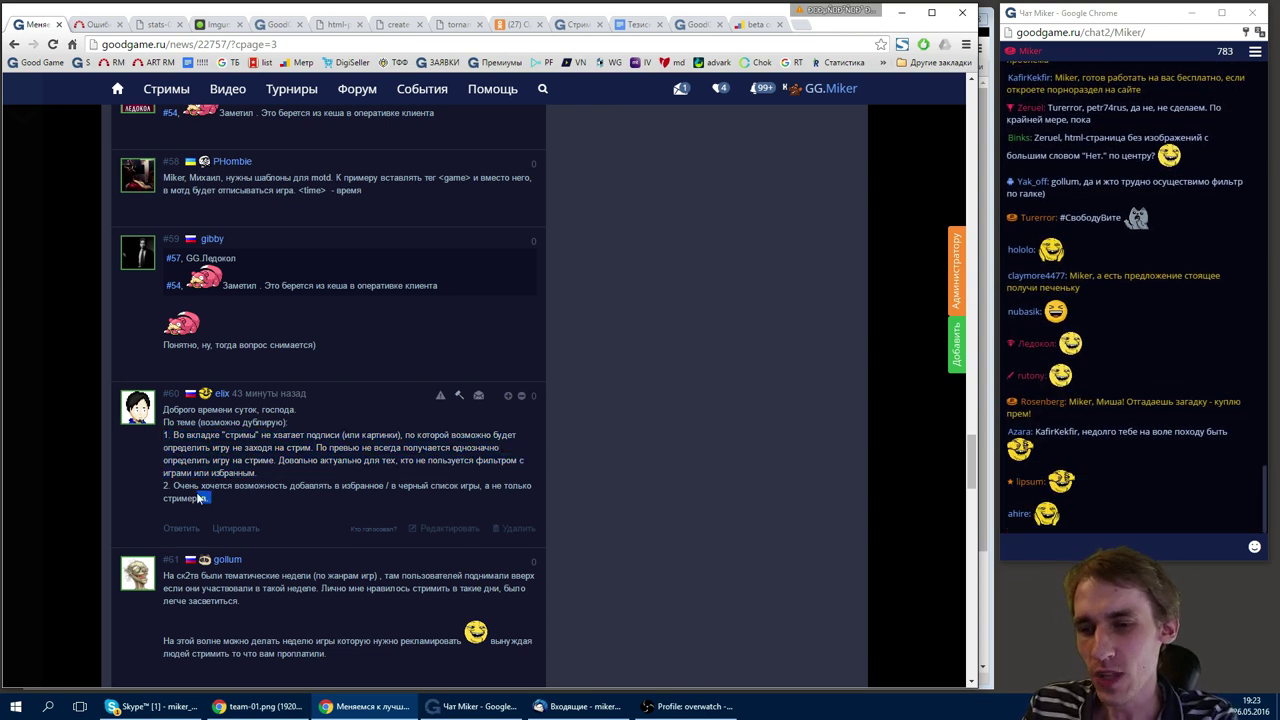
{"action": "double_click", "coordinate": [311, 486]}
{"action": "double_click", "coordinate": [362, 486]}
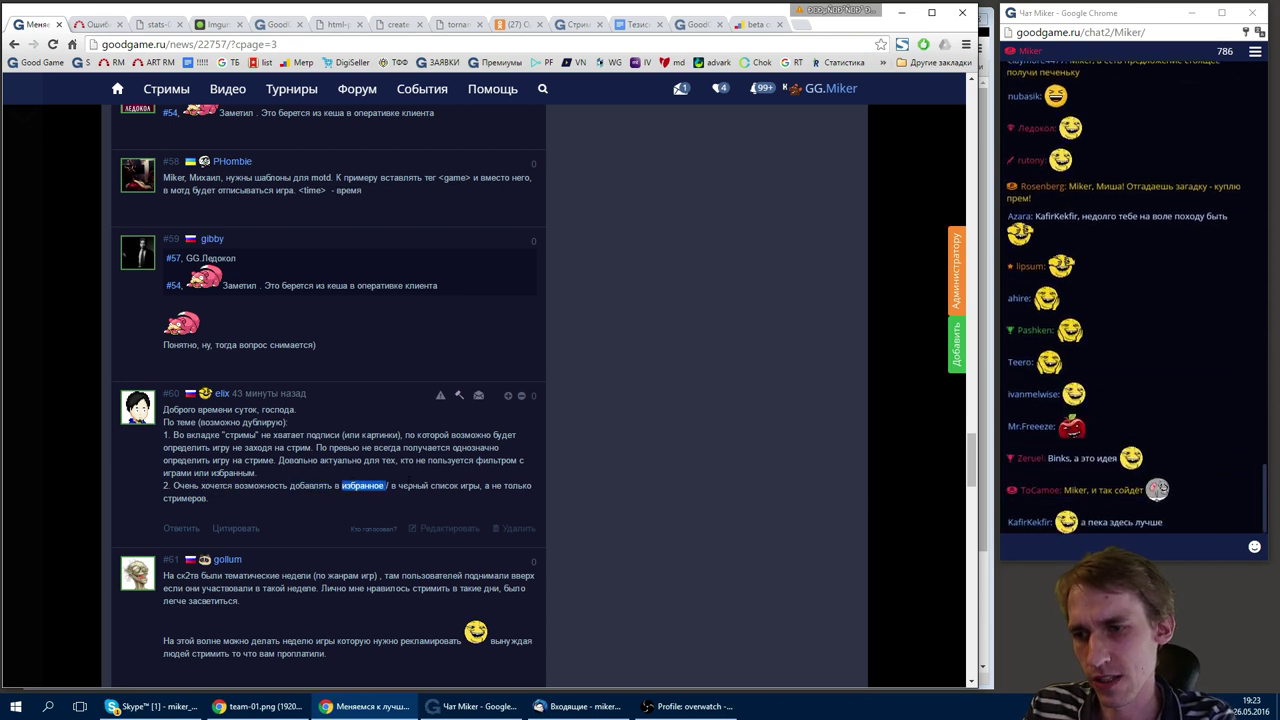
{"action": "double_click", "coordinate": [413, 486]}
{"action": "left_click", "coordinate": [470, 486]}
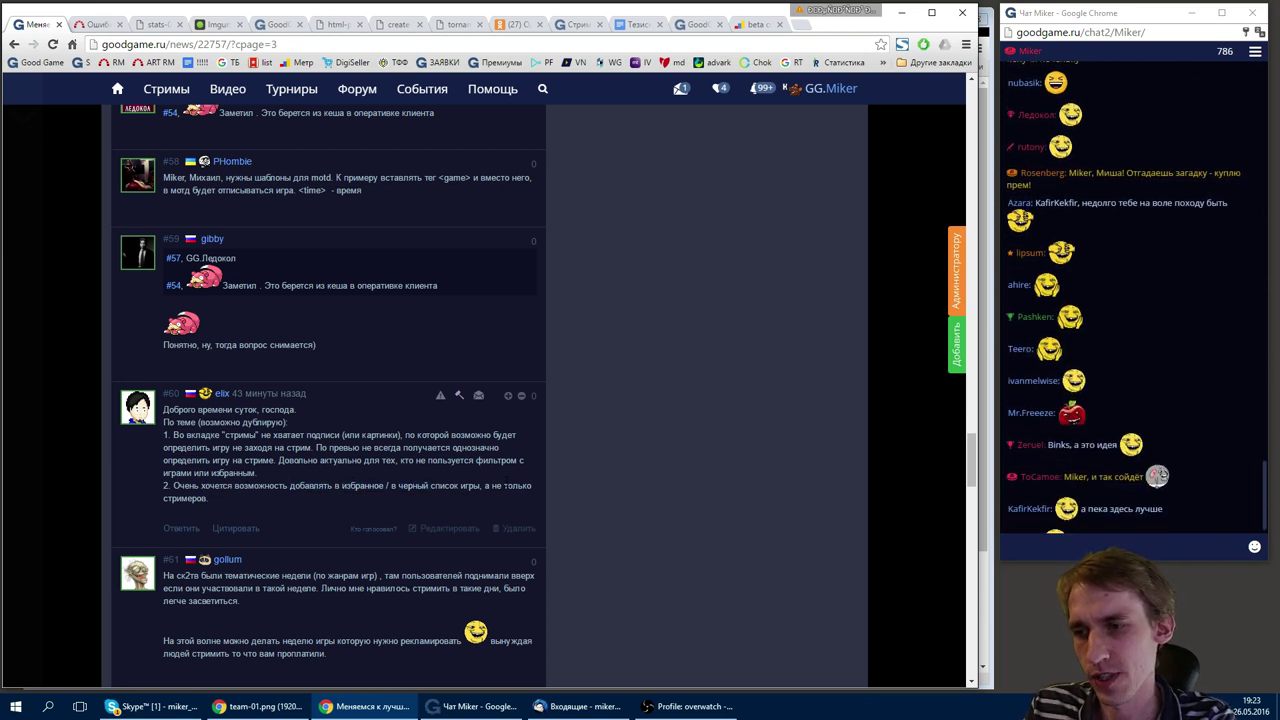
{"action": "triple_click", "coordinate": [217, 486]}
{"action": "double_click", "coordinate": [217, 486]}
{"action": "double_click", "coordinate": [260, 486]}
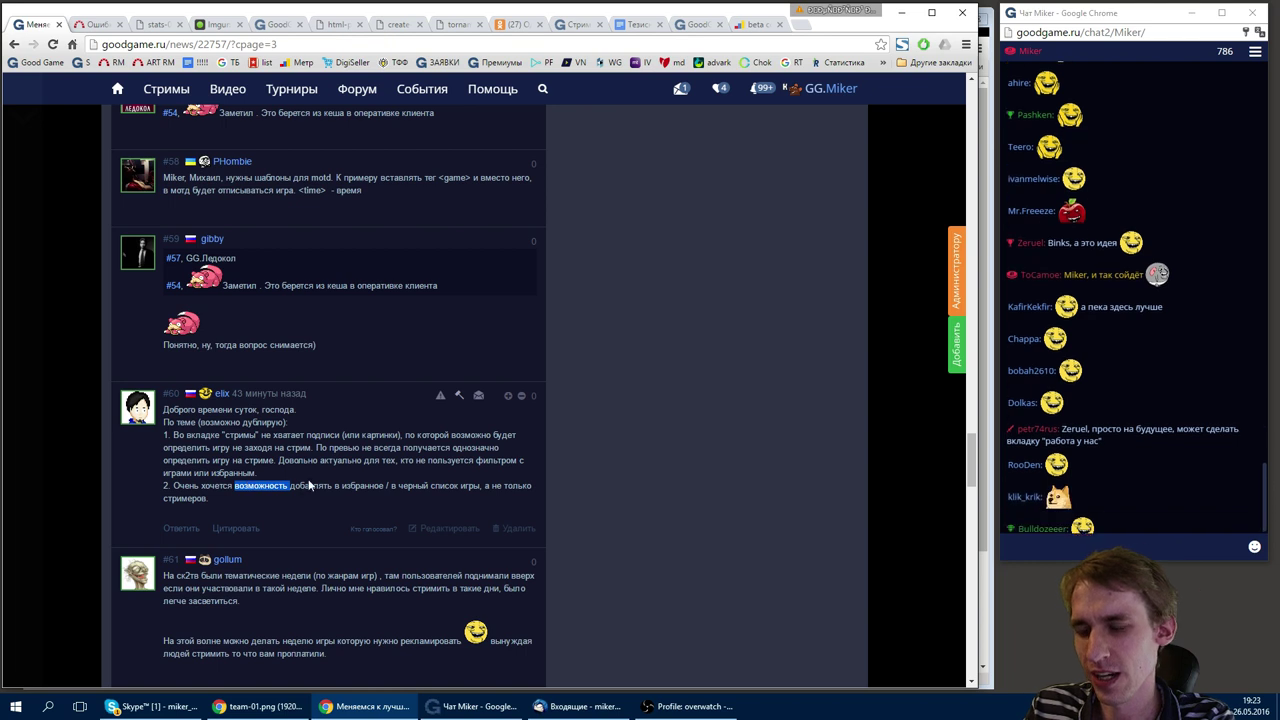
{"action": "double_click", "coordinate": [362, 486]}
{"action": "left_click", "coordinate": [404, 486]}
{"action": "double_click", "coordinate": [362, 486]}
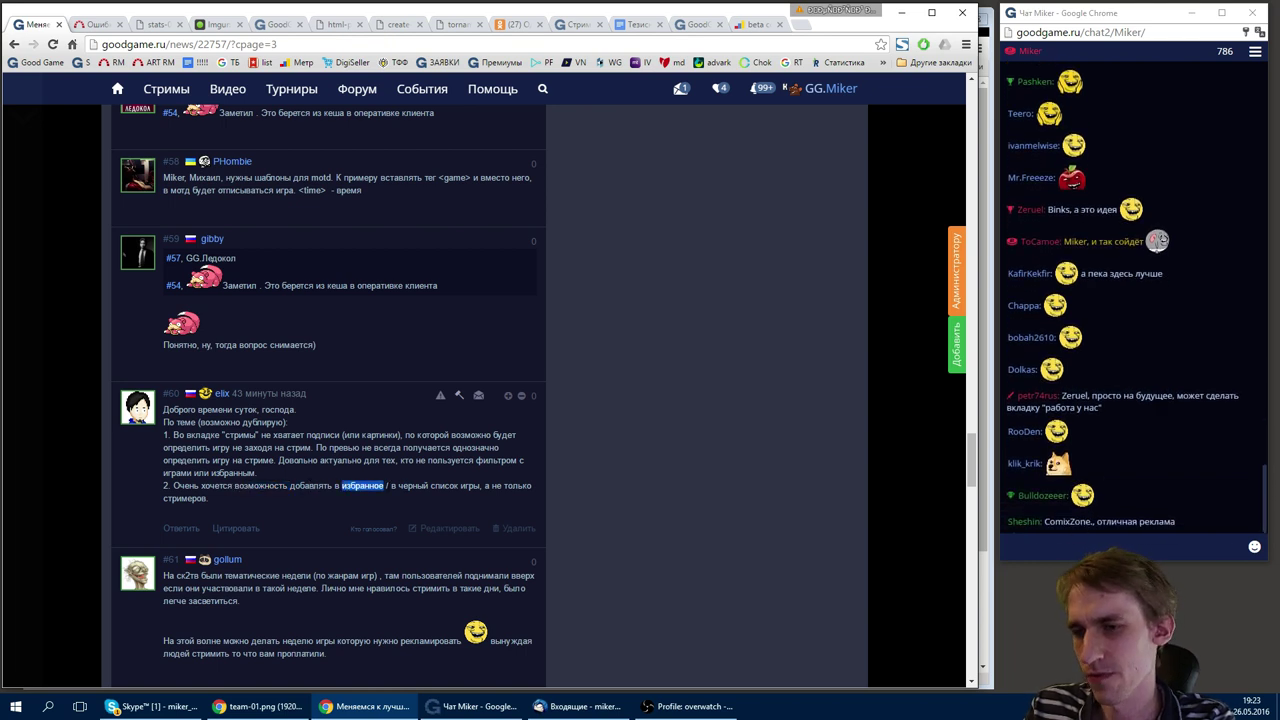
{"action": "left_click", "coordinate": [404, 486]}
{"action": "double_click", "coordinate": [413, 486]}
{"action": "triple_click", "coordinate": [222, 498]}
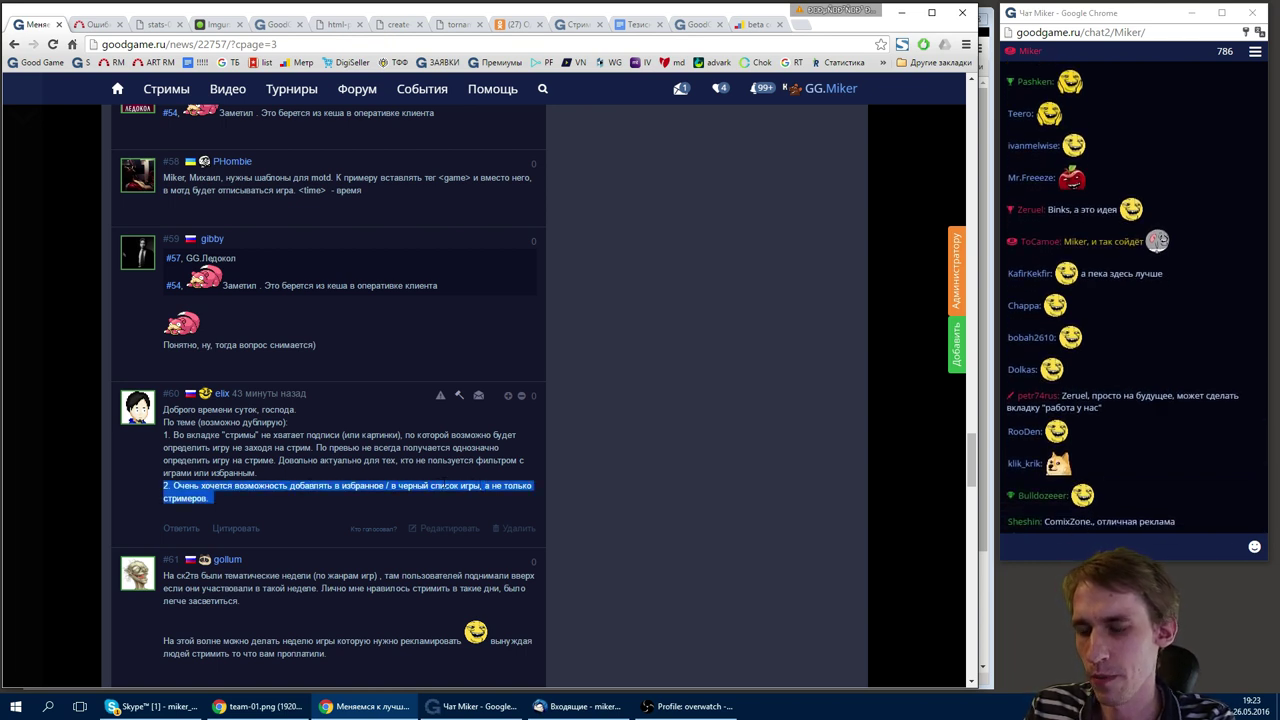
{"action": "left_click", "coordinate": [223, 510]}
{"action": "triple_click", "coordinate": [214, 497]}
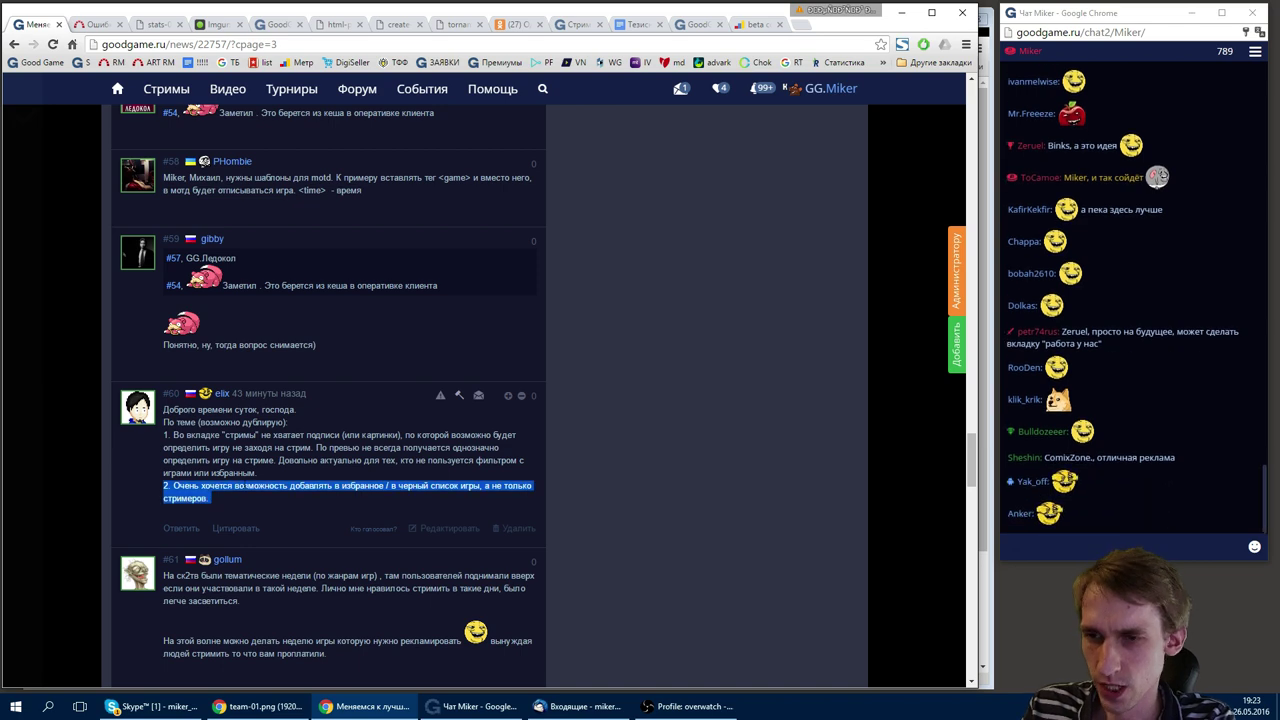
Step: Highlight 'добавлять' in comment #60, then the words 'там' and 'стримить' in comment #61
{"action": "double_click", "coordinate": [311, 486]}
{"action": "scroll", "coordinate": [311, 486], "scroll_direction": "down", "scroll_amount": 2}
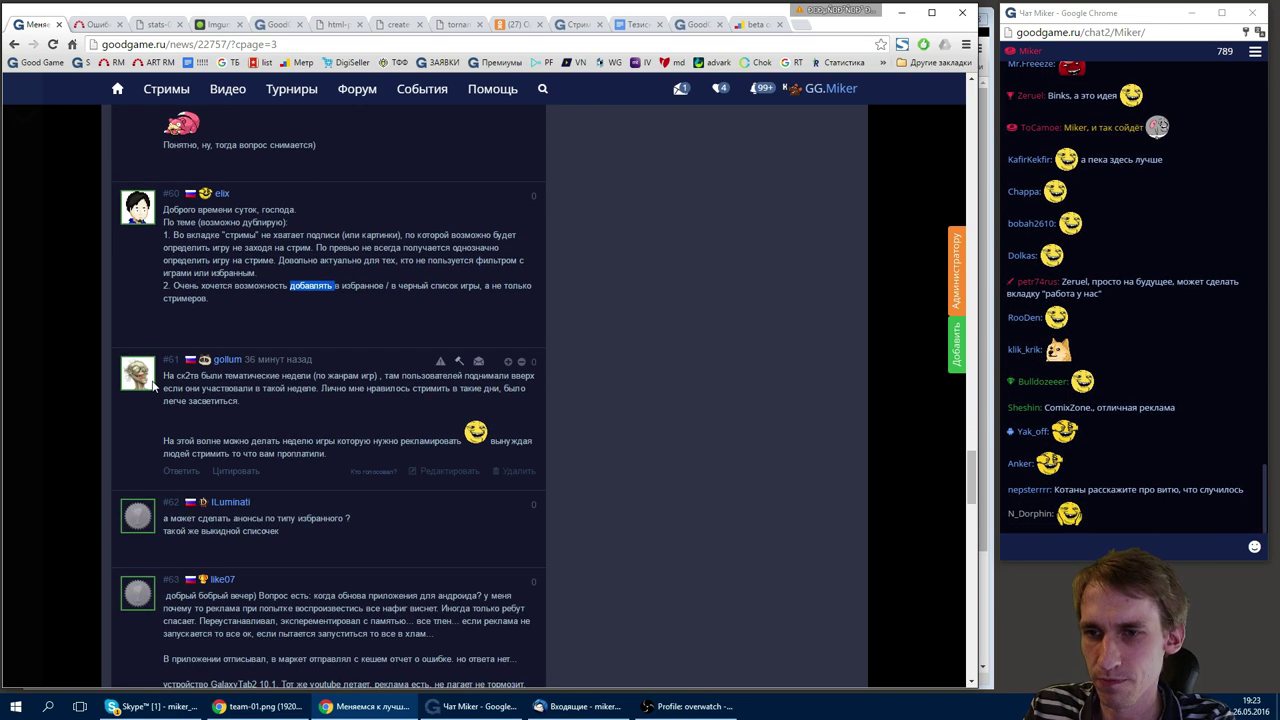
{"action": "triple_click", "coordinate": [306, 384]}
{"action": "double_click", "coordinate": [392, 376]}
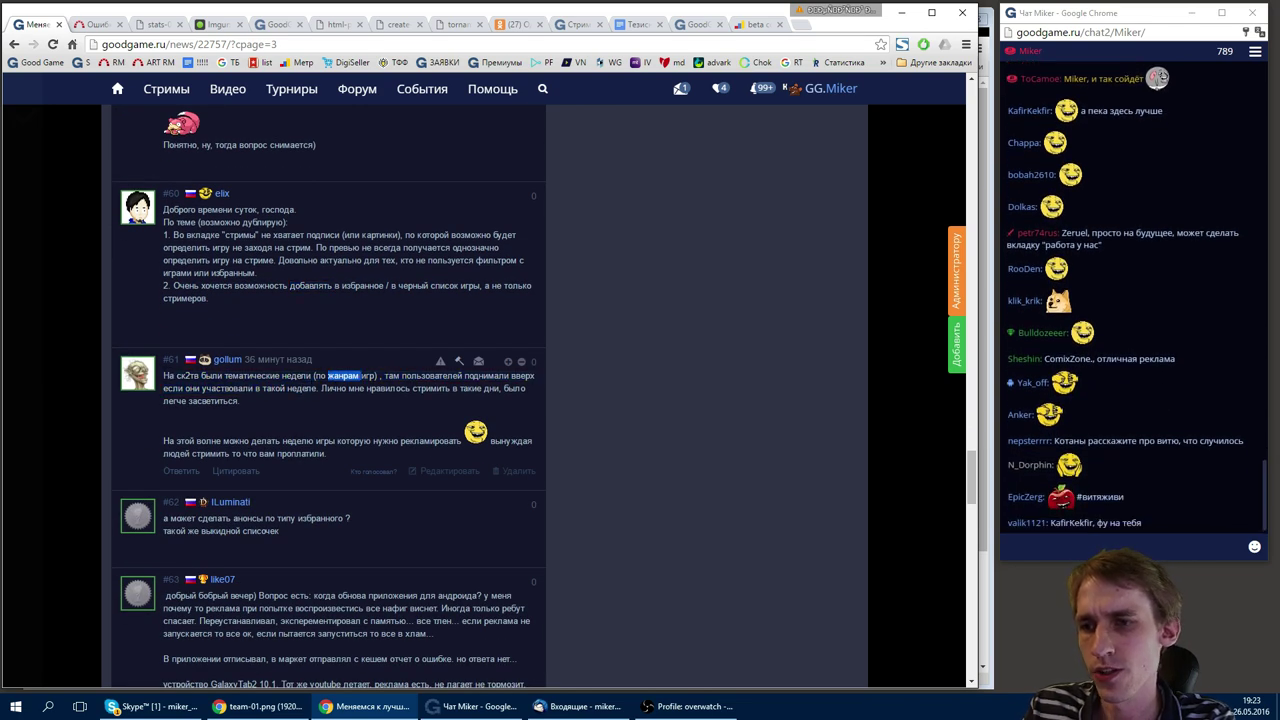
{"action": "left_click", "coordinate": [517, 376]}
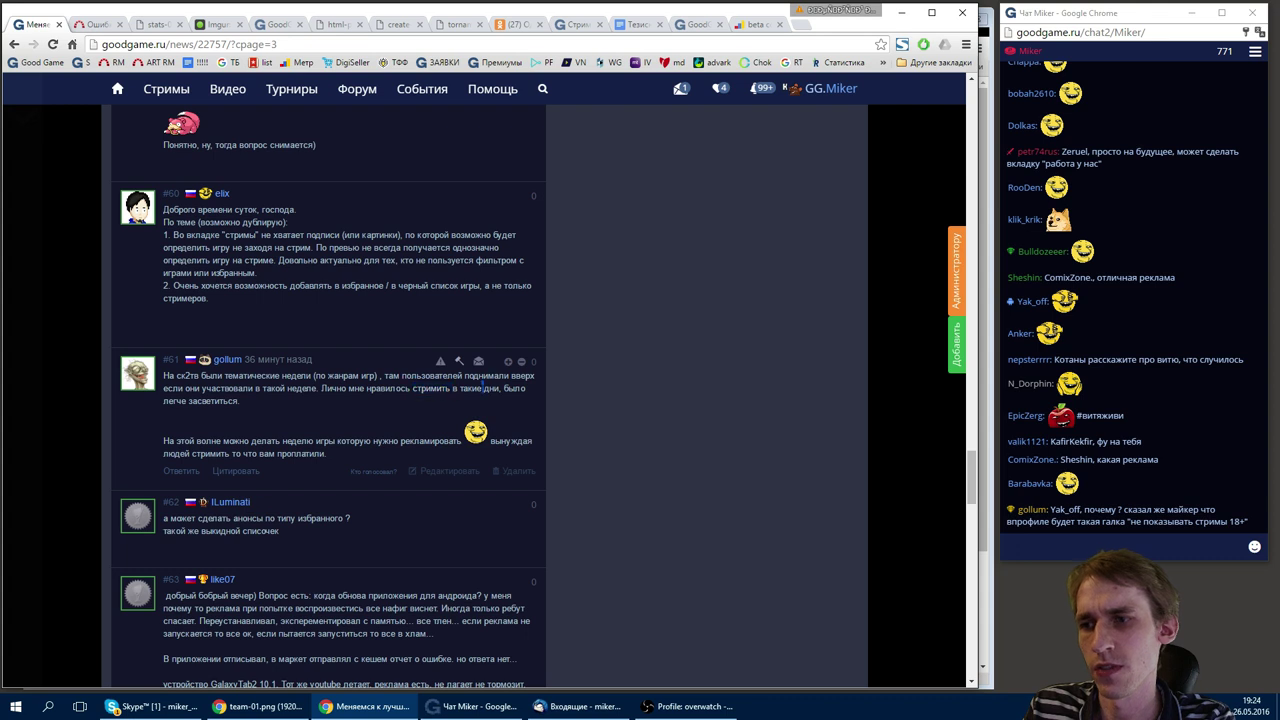
{"action": "triple_click", "coordinate": [251, 396]}
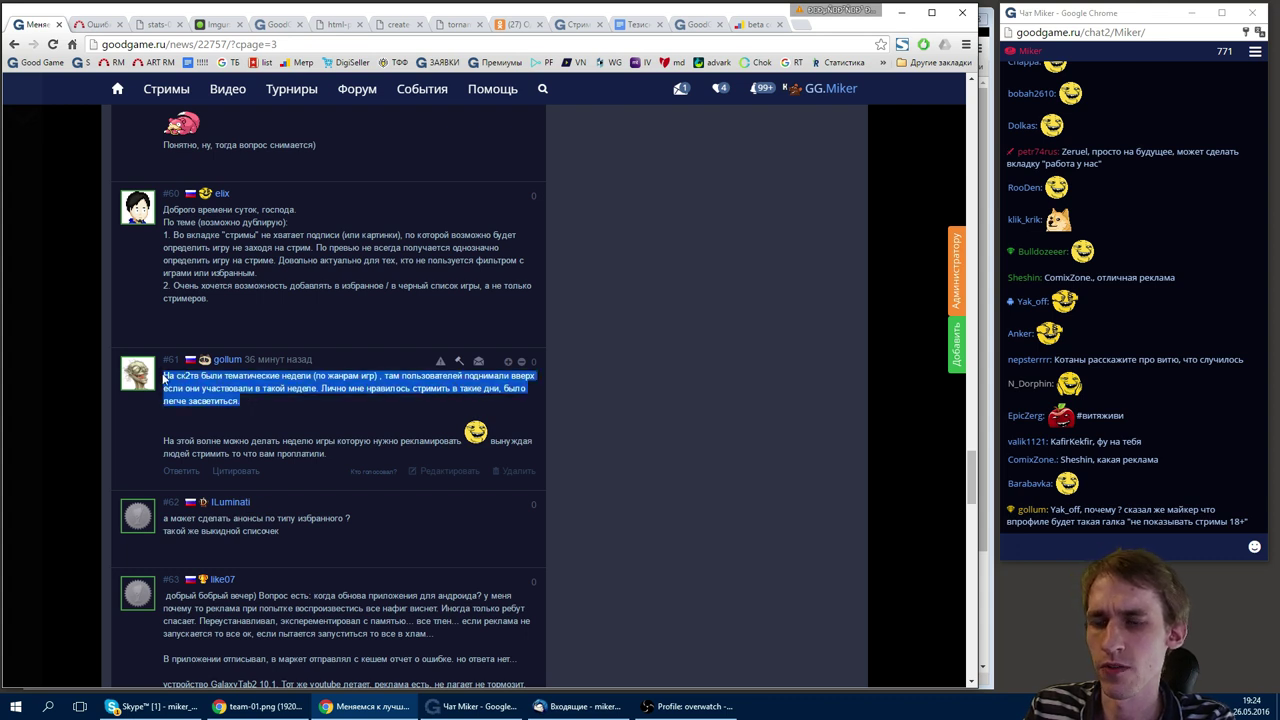
{"action": "left_click", "coordinate": [266, 387]}
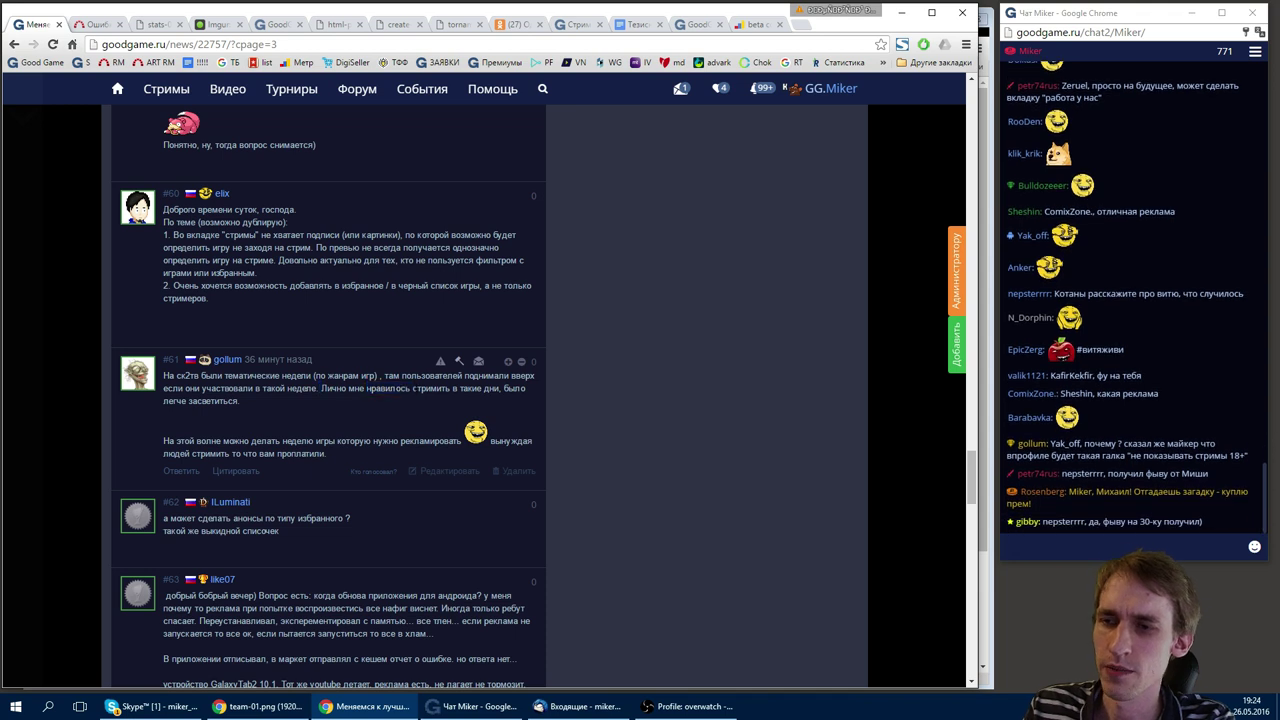
{"action": "double_click", "coordinate": [432, 388]}
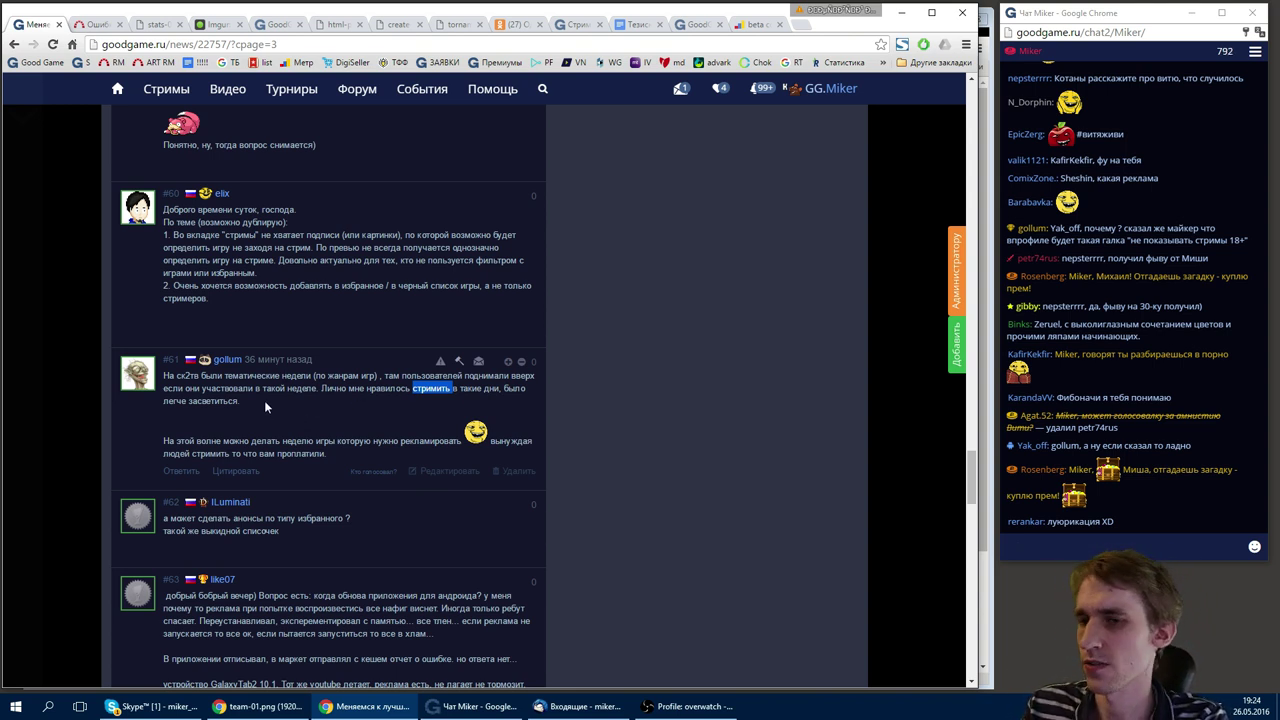
Step: Select the opening lines of comment #61, including the words 'ск2тв' and 'игр'
{"action": "left_click_drag", "start_coordinate": [256, 399], "coordinate": [168, 376]}
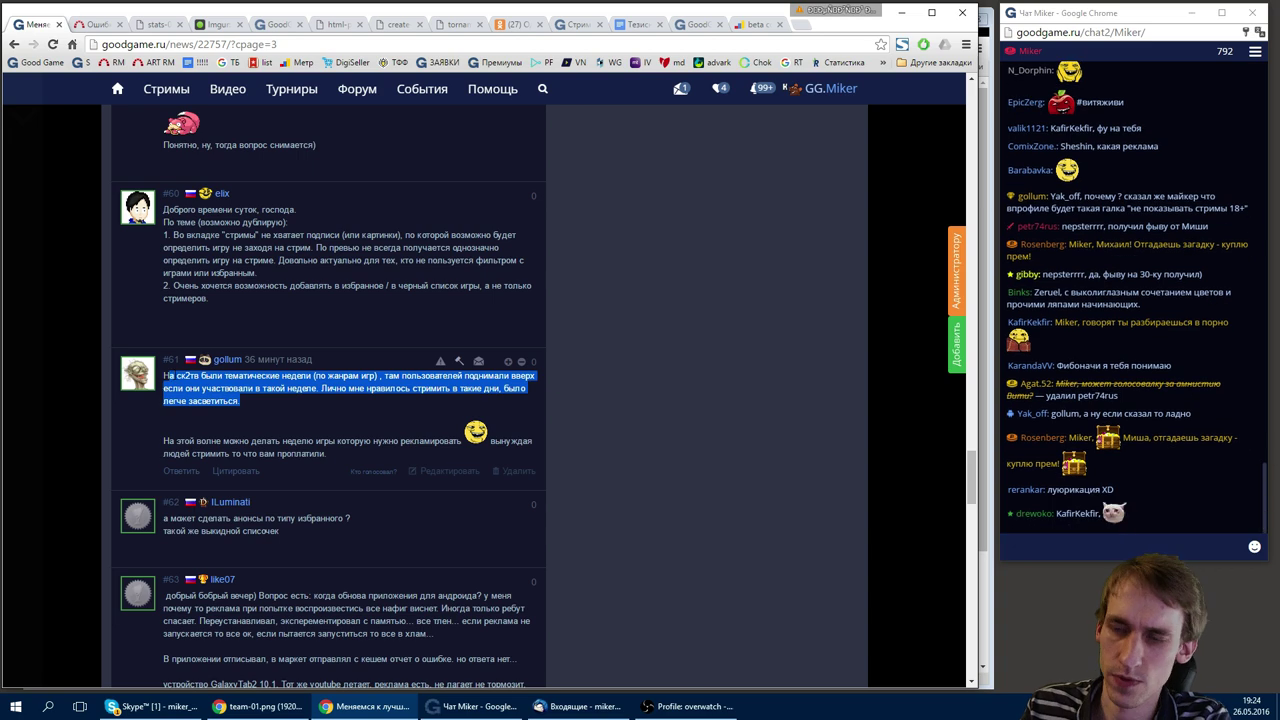
{"action": "left_click", "coordinate": [258, 395]}
{"action": "left_click_drag", "start_coordinate": [258, 395], "coordinate": [168, 376]}
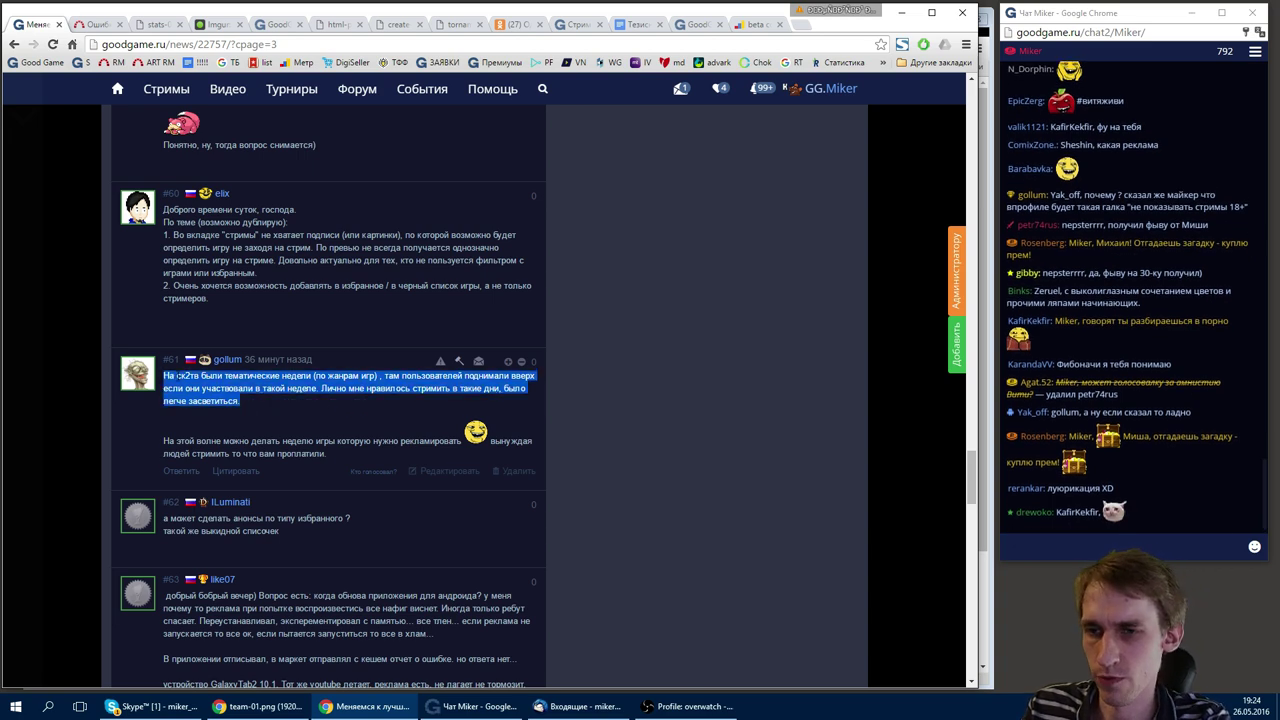
{"action": "double_click", "coordinate": [187, 375]}
{"action": "left_click", "coordinate": [241, 376]}
{"action": "double_click", "coordinate": [368, 376]}
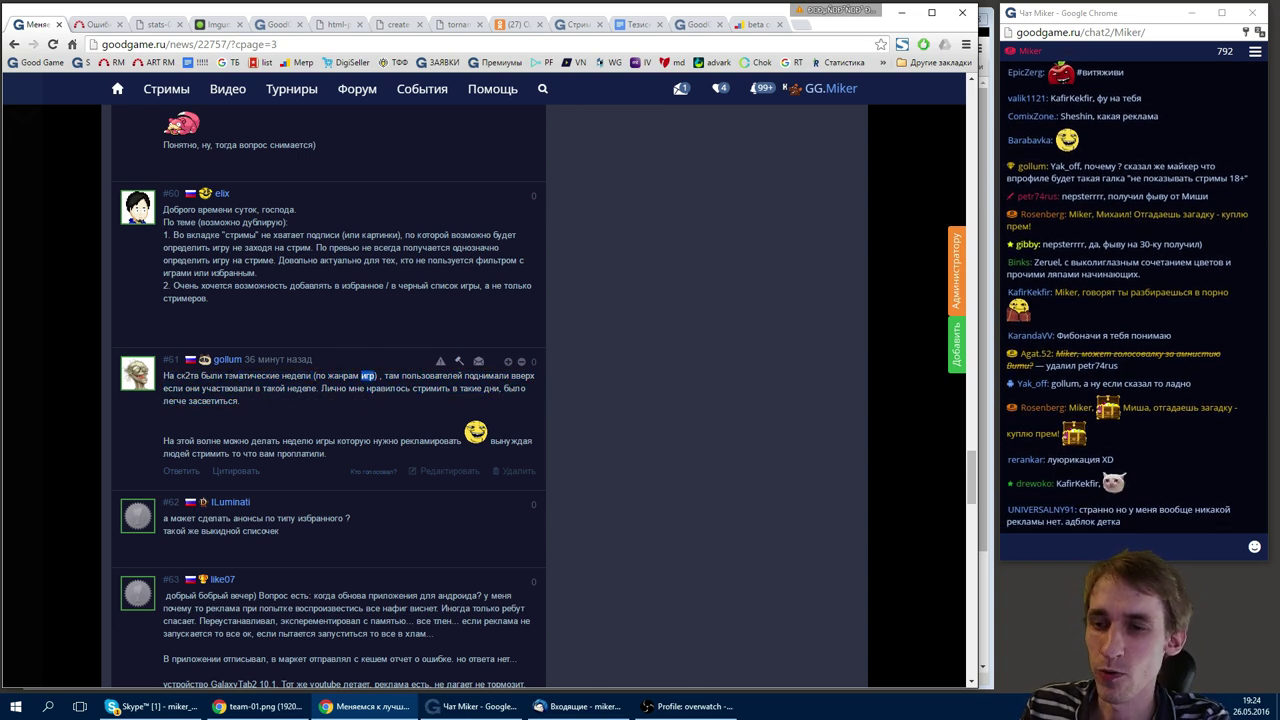
{"action": "left_click_drag", "start_coordinate": [164, 376], "coordinate": [382, 378]}
{"action": "left_click", "coordinate": [382, 378]}
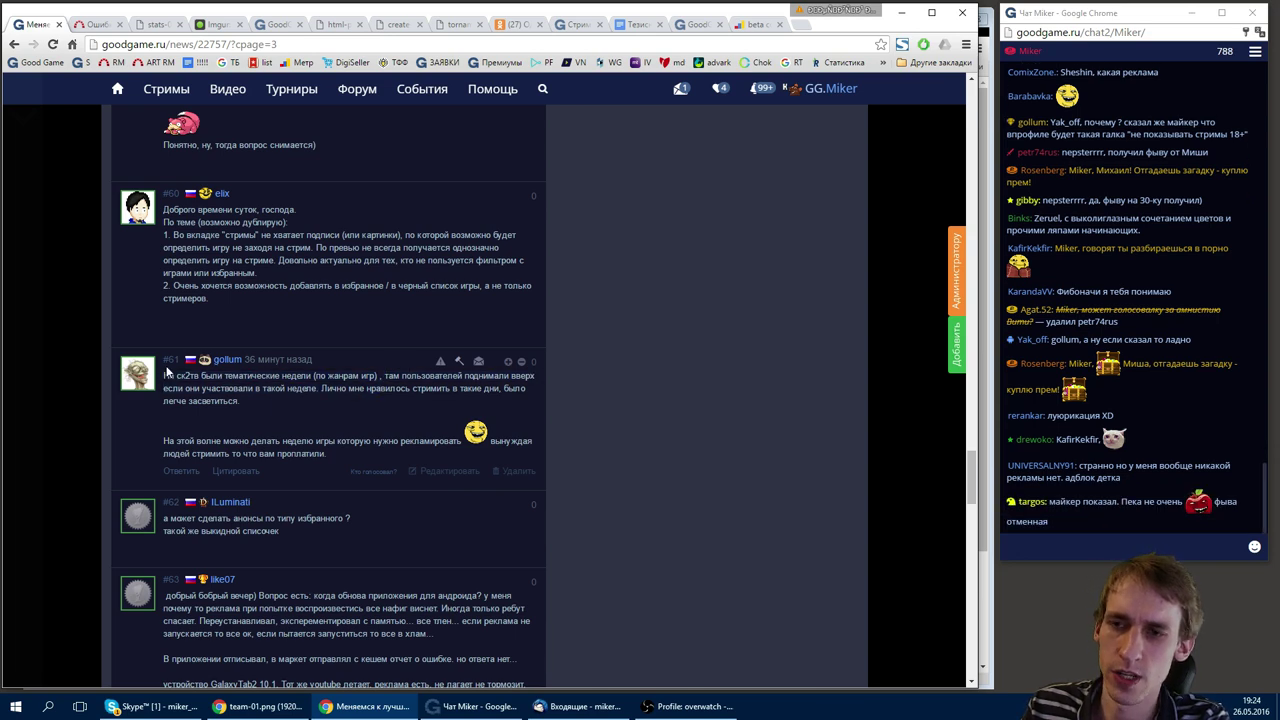
{"action": "left_click_drag", "start_coordinate": [165, 376], "coordinate": [498, 378]}
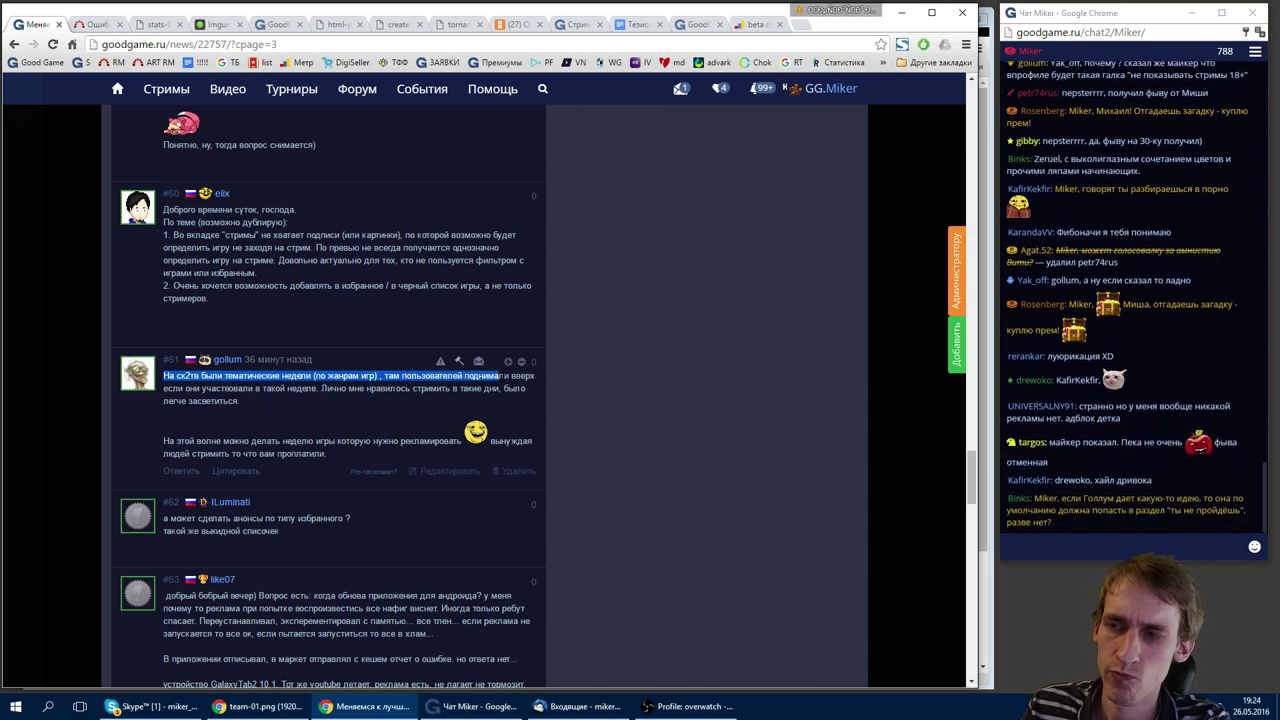
{"action": "left_click", "coordinate": [308, 388]}
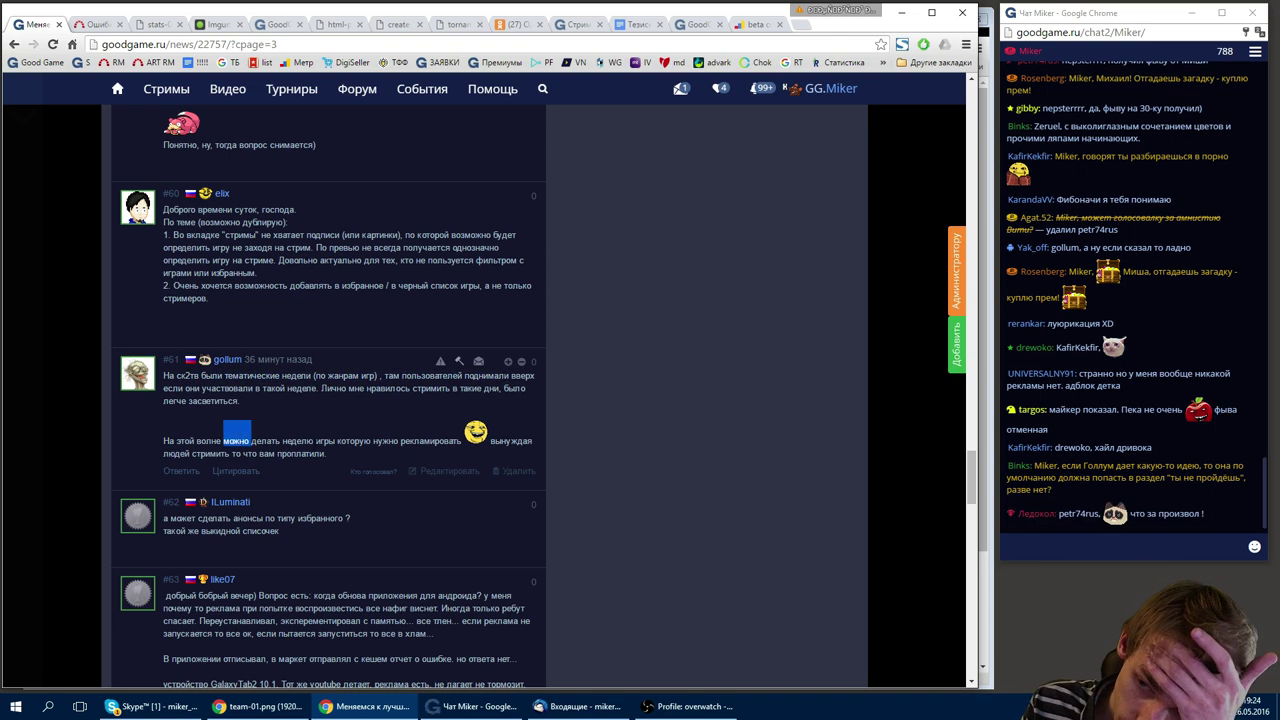
Step: Highlight comment #61's closing paragraph about forcing streamers onto paid-for games
{"action": "double_click", "coordinate": [355, 440]}
{"action": "left_click", "coordinate": [326, 452]}
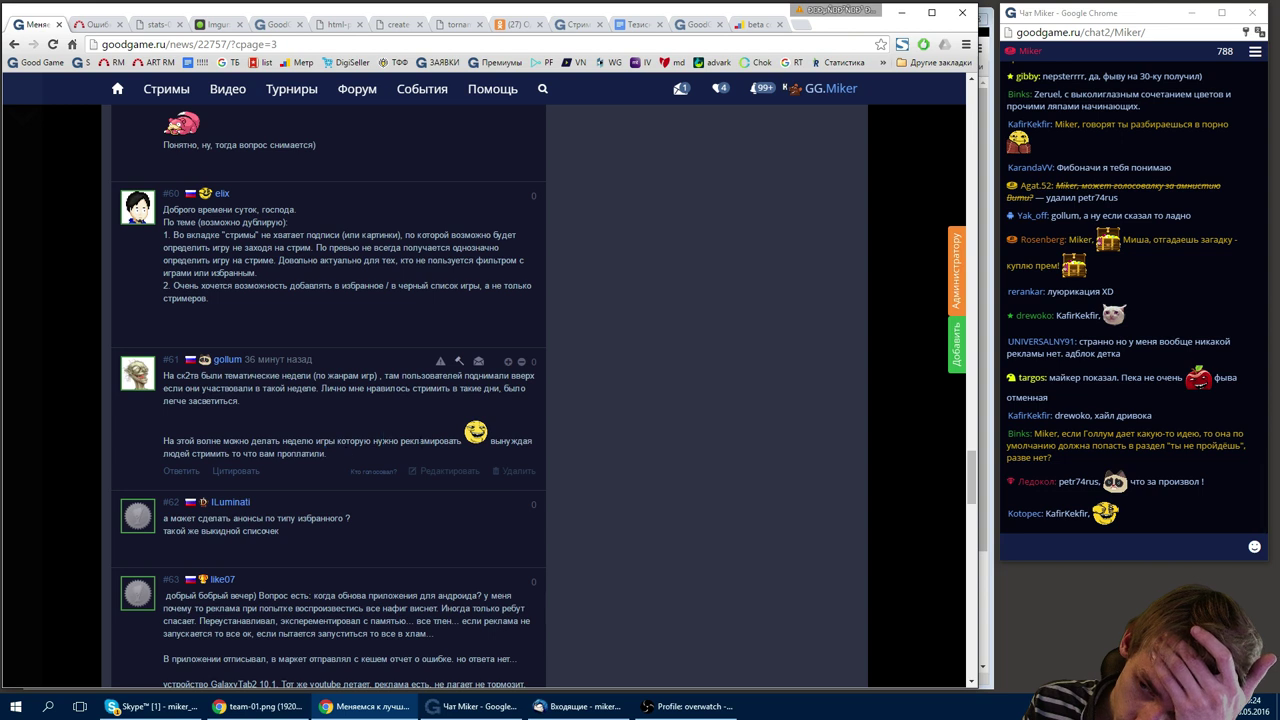
{"action": "double_click", "coordinate": [430, 440]}
{"action": "double_click", "coordinate": [299, 440]}
{"action": "left_click", "coordinate": [299, 440]}
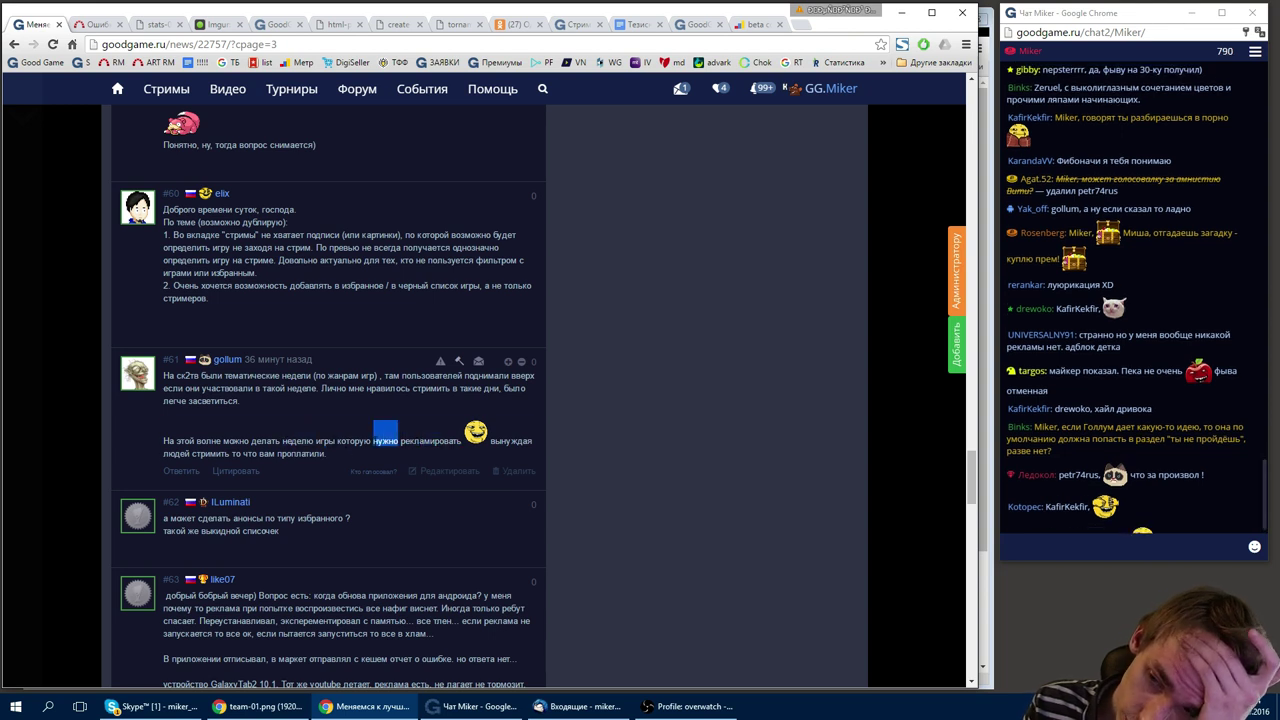
{"action": "left_click_drag", "start_coordinate": [163, 440], "coordinate": [378, 440]}
{"action": "left_click", "coordinate": [378, 440]}
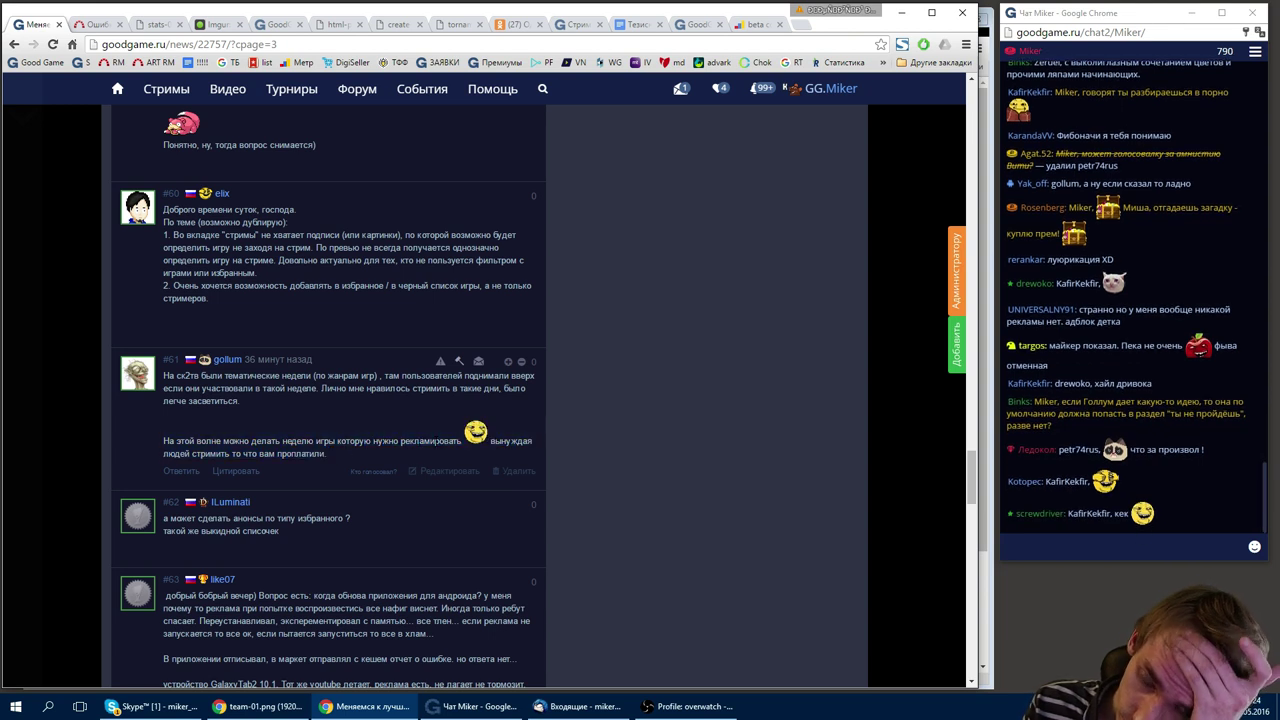
{"action": "triple_click", "coordinate": [325, 453]}
{"action": "left_click", "coordinate": [325, 453]}
{"action": "double_click", "coordinate": [239, 440]}
{"action": "left_click", "coordinate": [239, 440]}
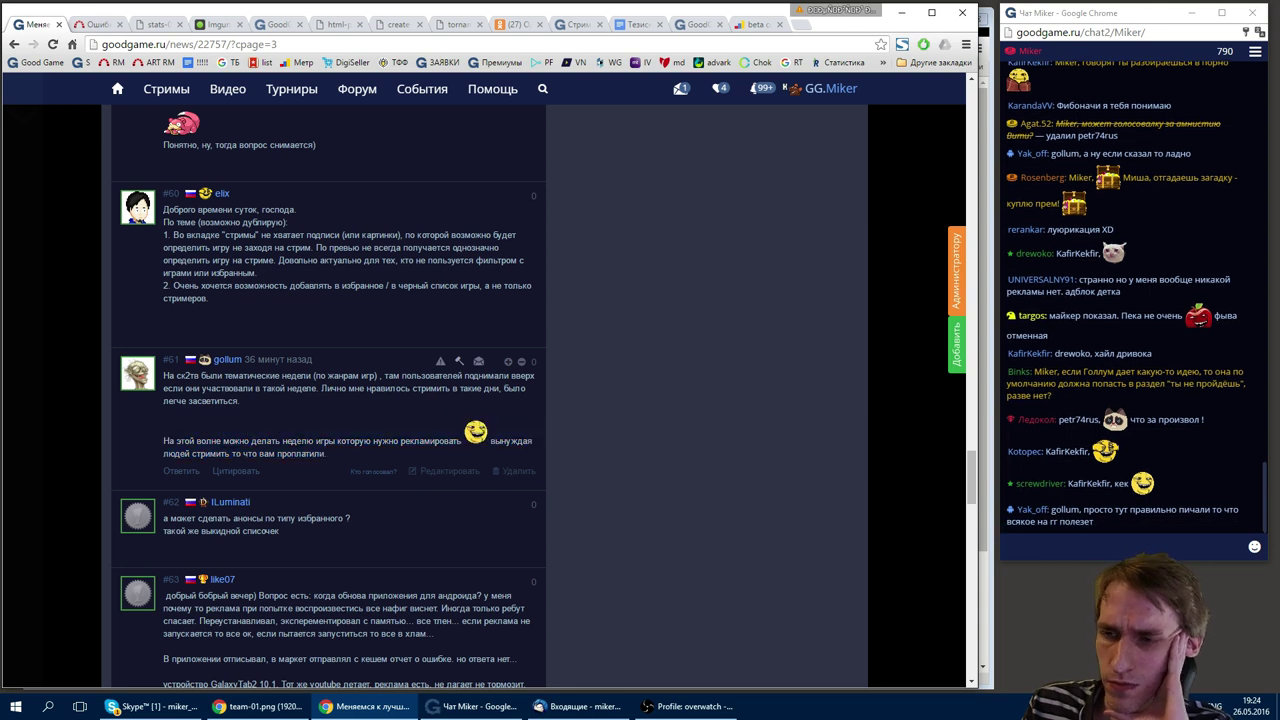
{"action": "double_click", "coordinate": [299, 440]}
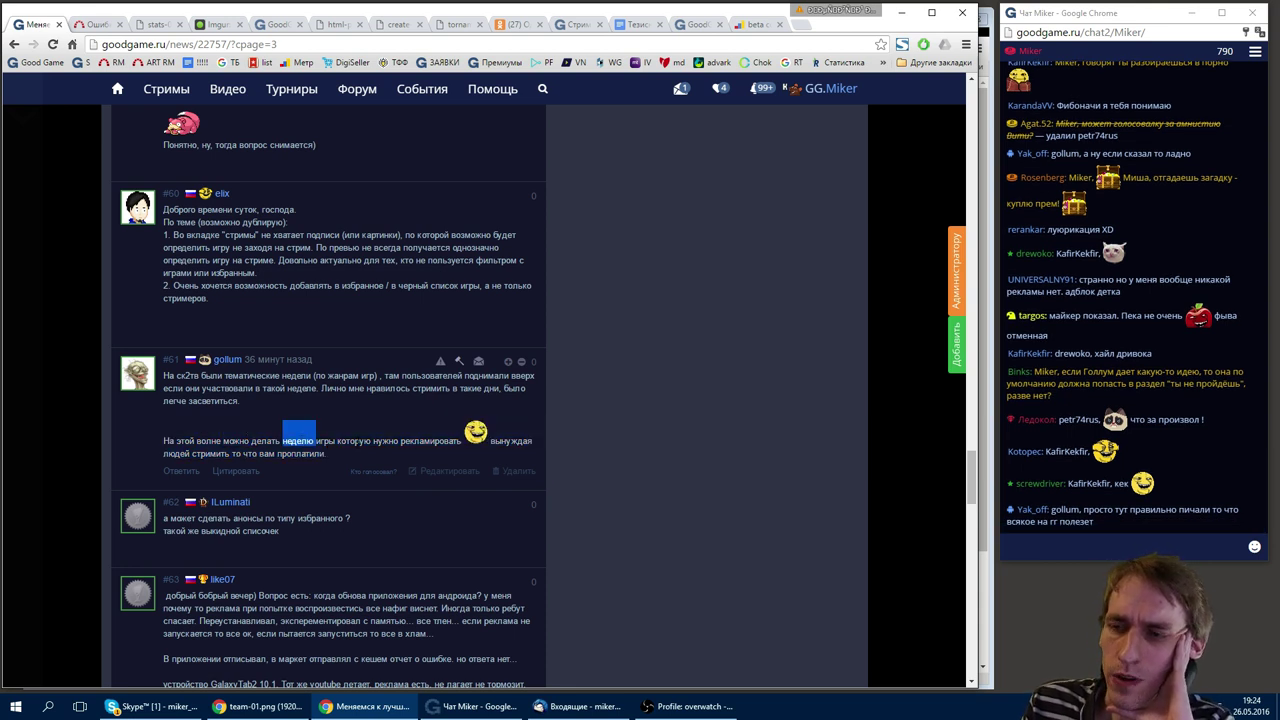
{"action": "double_click", "coordinate": [355, 440]}
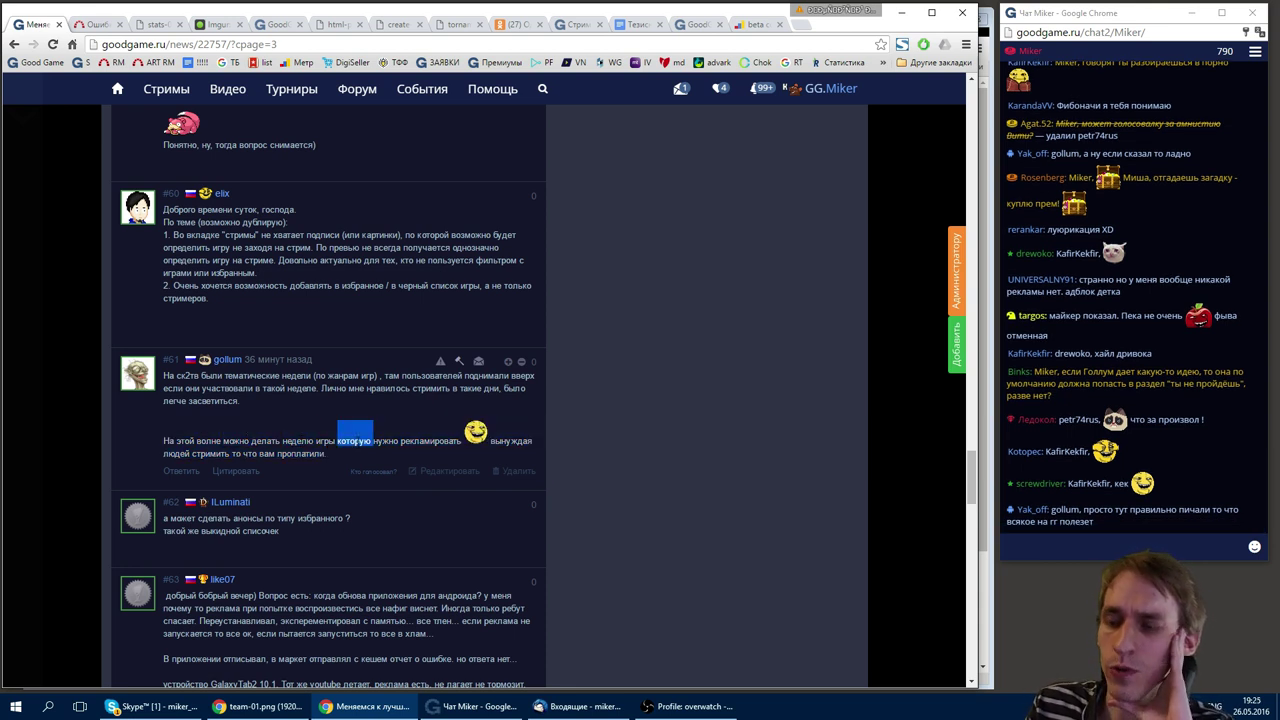
{"action": "double_click", "coordinate": [326, 440]}
{"action": "double_click", "coordinate": [299, 440]}
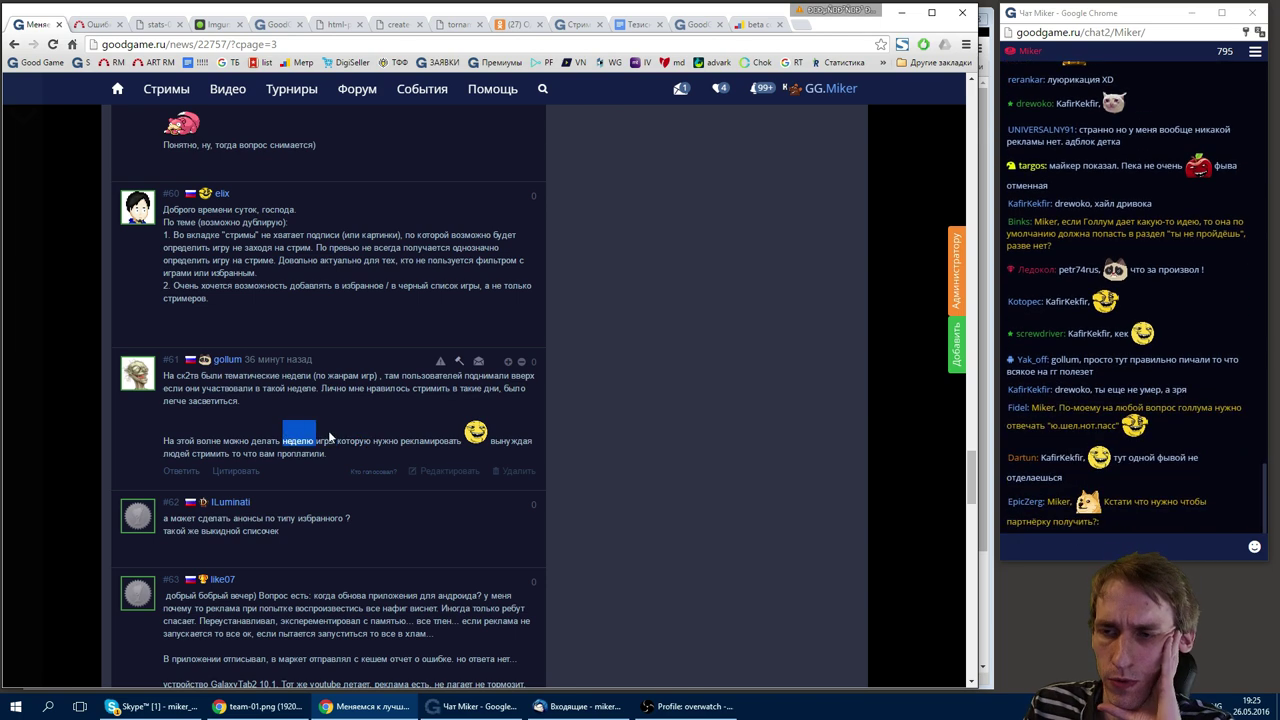
{"action": "double_click", "coordinate": [354, 440]}
{"action": "double_click", "coordinate": [386, 440]}
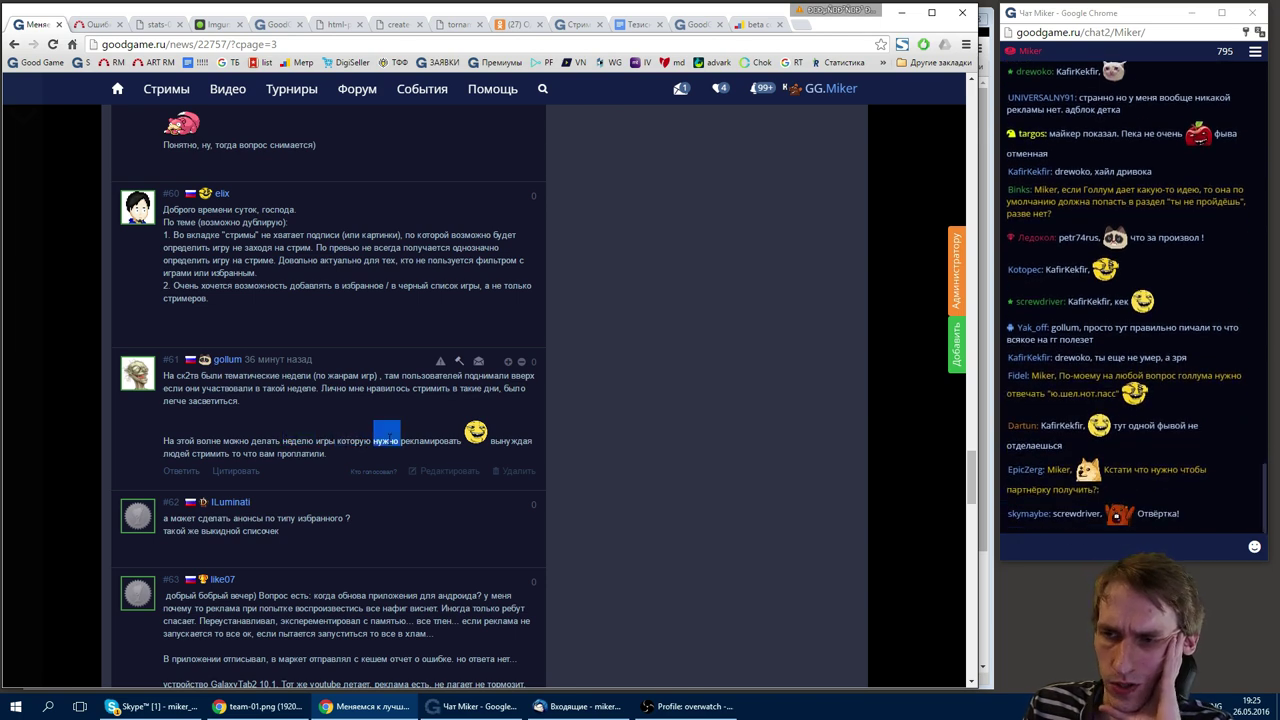
{"action": "left_click", "coordinate": [339, 440]}
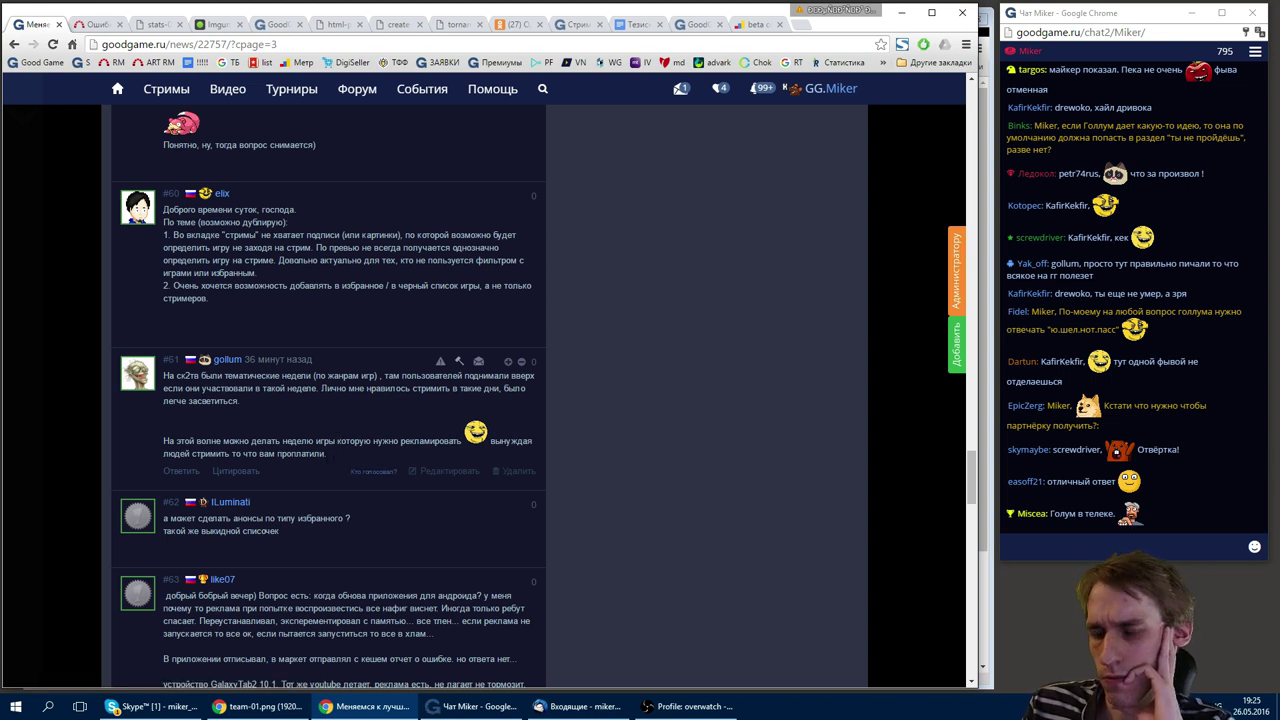
{"action": "left_click_drag", "start_coordinate": [330, 454], "coordinate": [165, 428]}
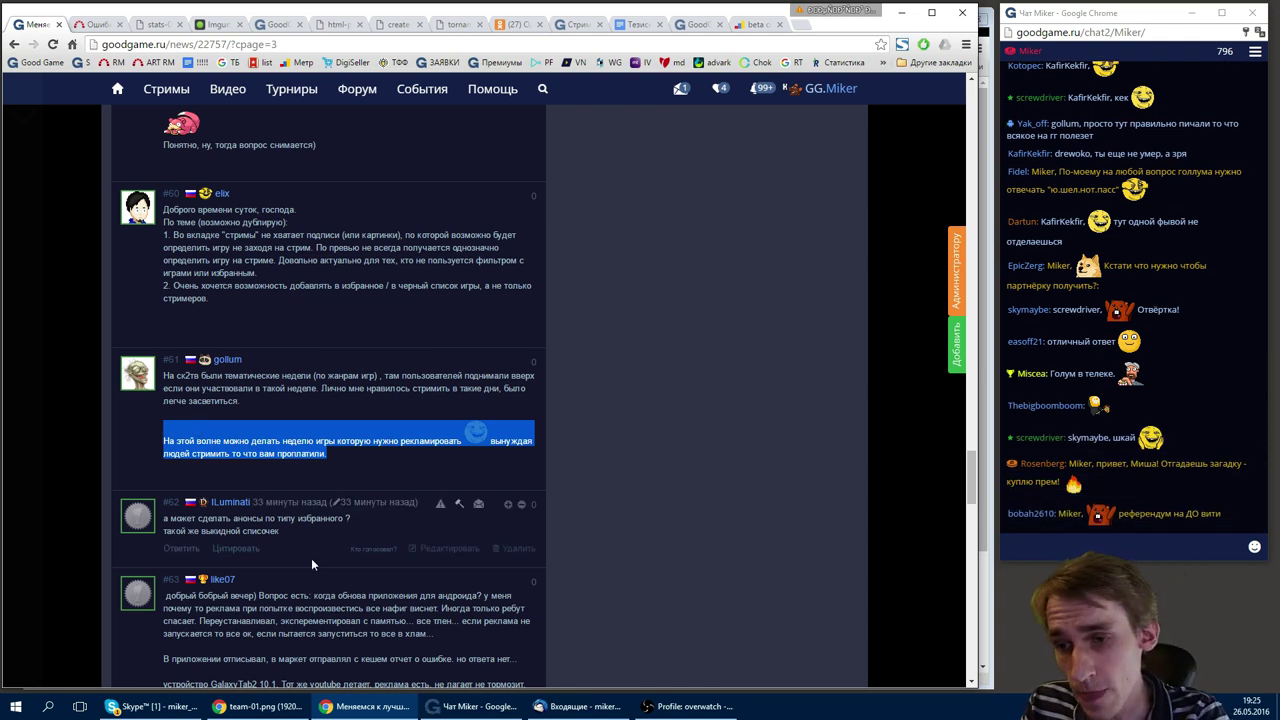
Step: Select comment #62, including 'анонсы по типу', then scroll down to comments #63–#65
{"action": "triple_click", "coordinate": [296, 529]}
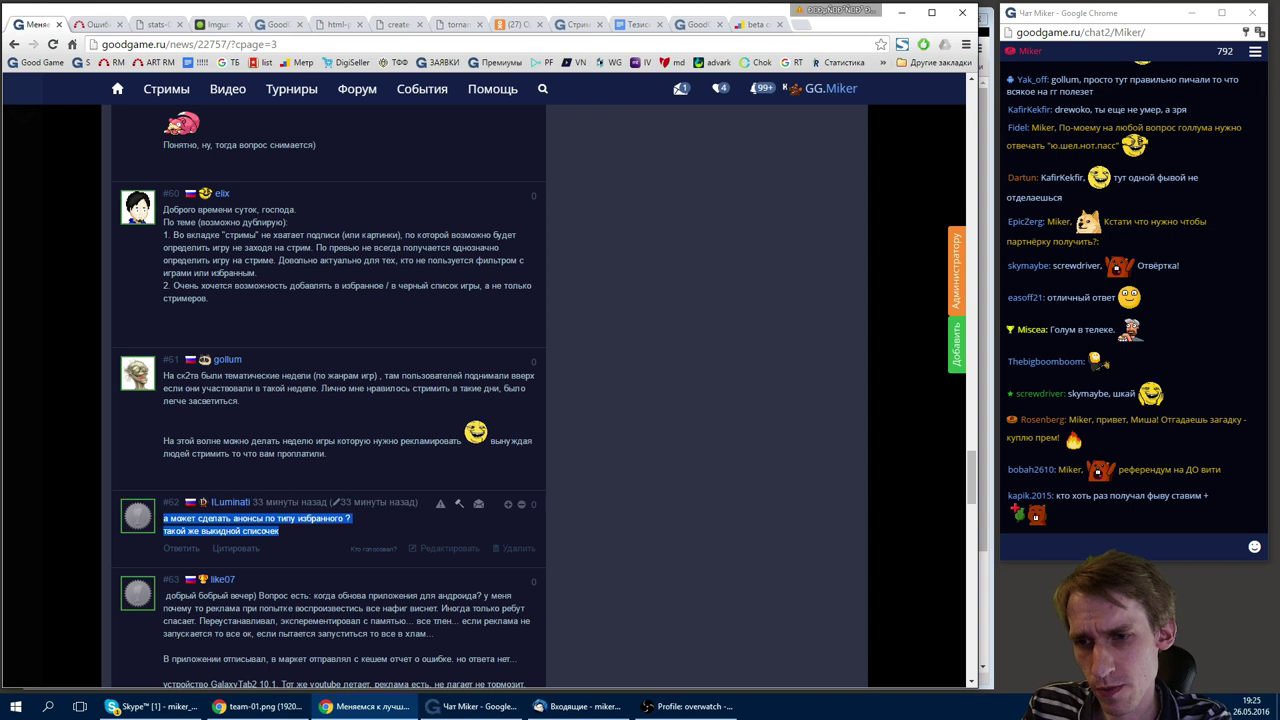
{"action": "left_click", "coordinate": [240, 531]}
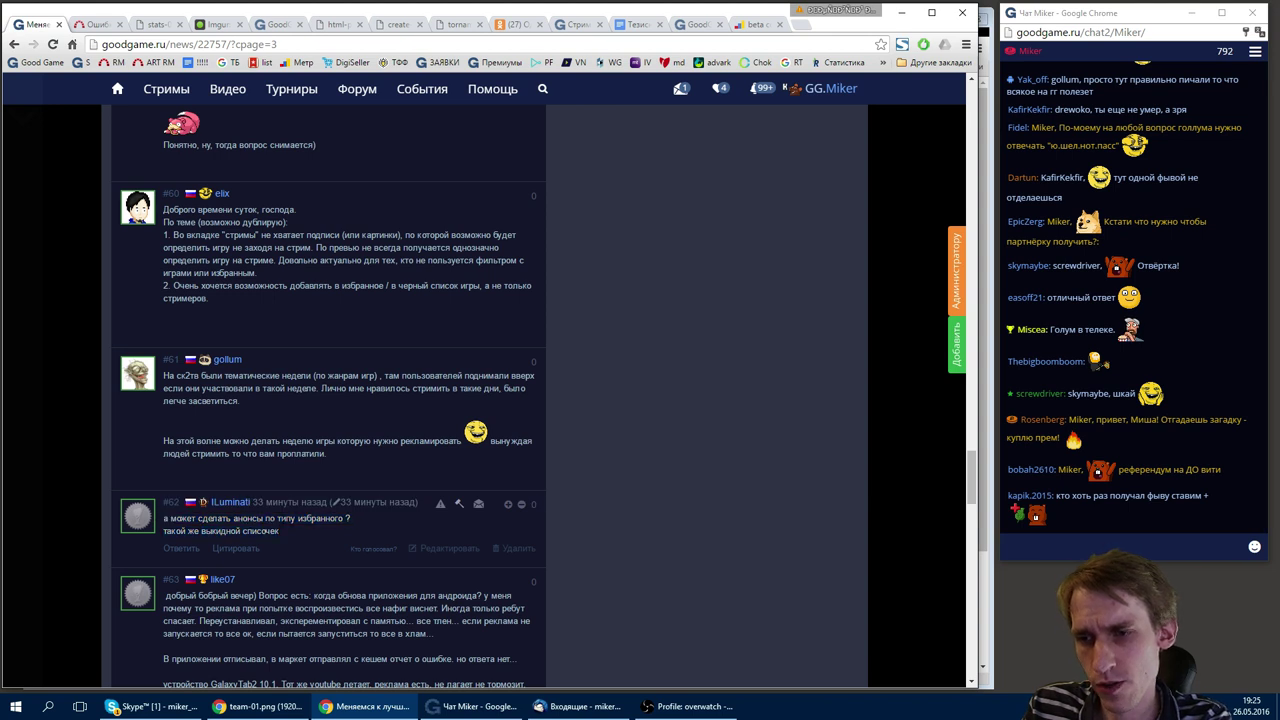
{"action": "left_click_drag", "start_coordinate": [276, 520], "coordinate": [232, 520]}
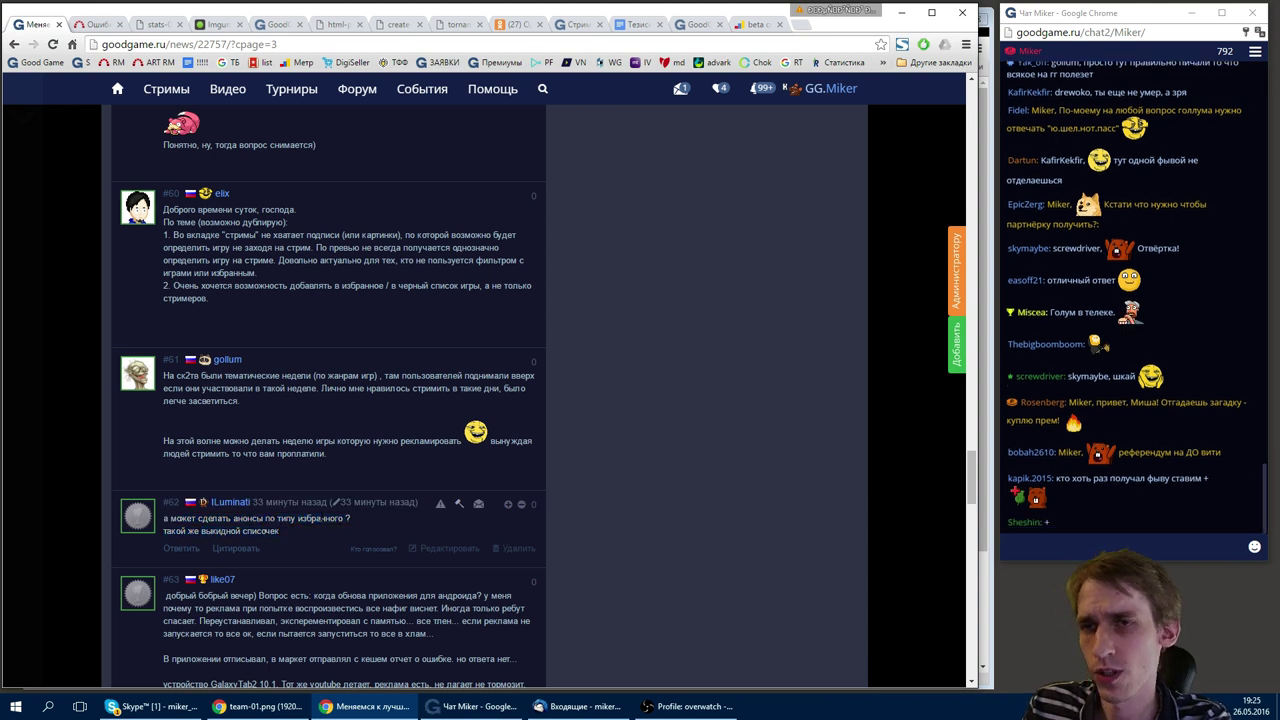
{"action": "left_click", "coordinate": [362, 476]}
{"action": "scroll", "coordinate": [301, 528], "scroll_direction": "down", "scroll_amount": 3}
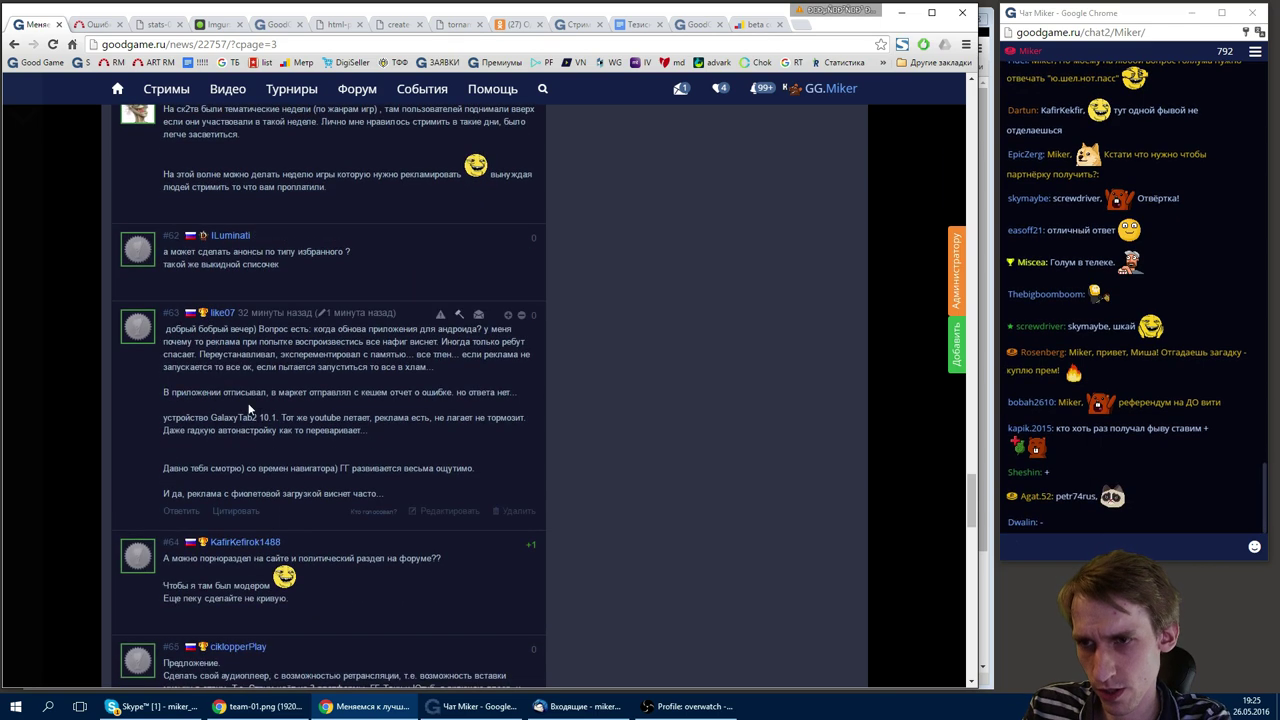
Step: Highlight the greeting and opening lines of comment #63 about the Android app freezing
{"action": "left_click_drag", "start_coordinate": [165, 329], "coordinate": [270, 329]}
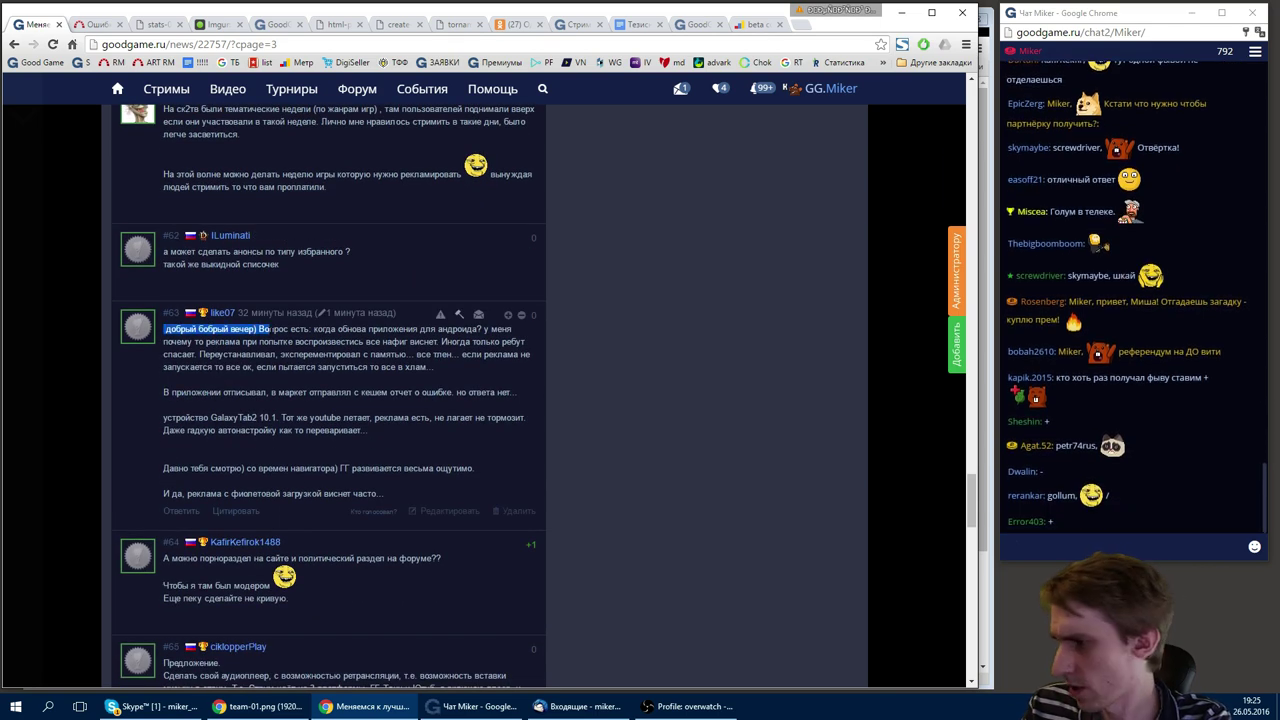
{"action": "left_click", "coordinate": [276, 340]}
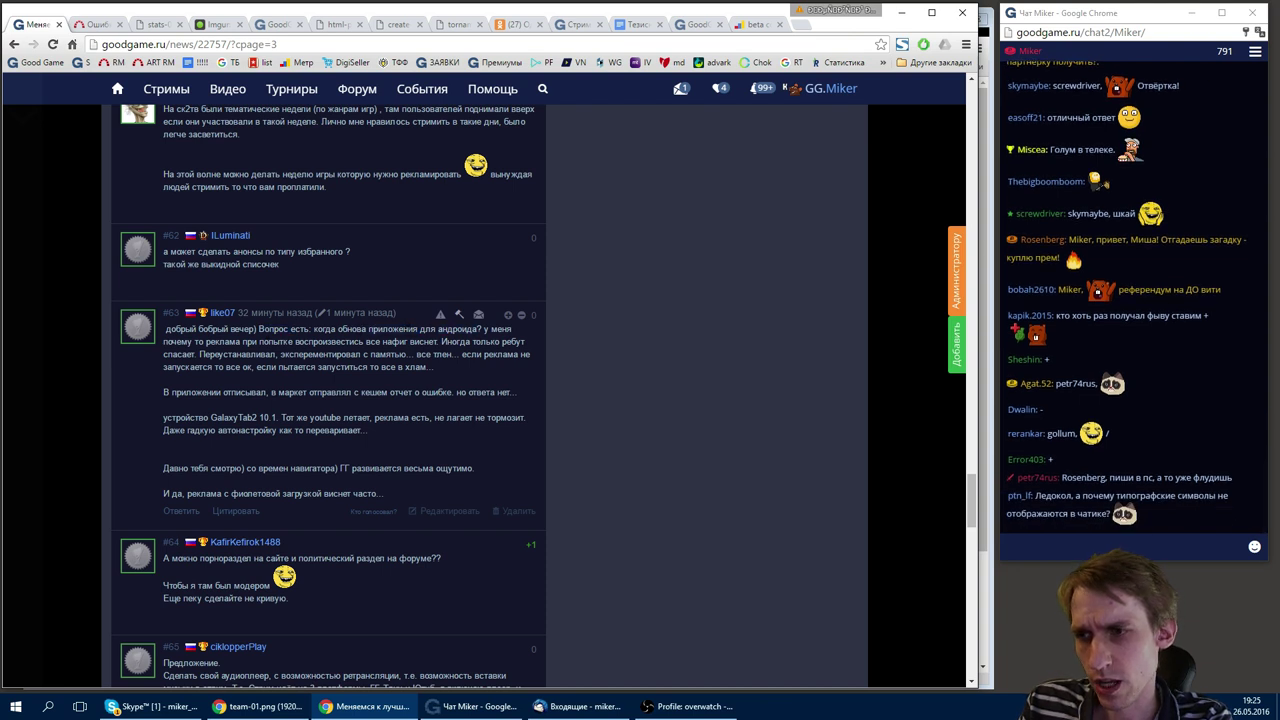
{"action": "double_click", "coordinate": [458, 329]}
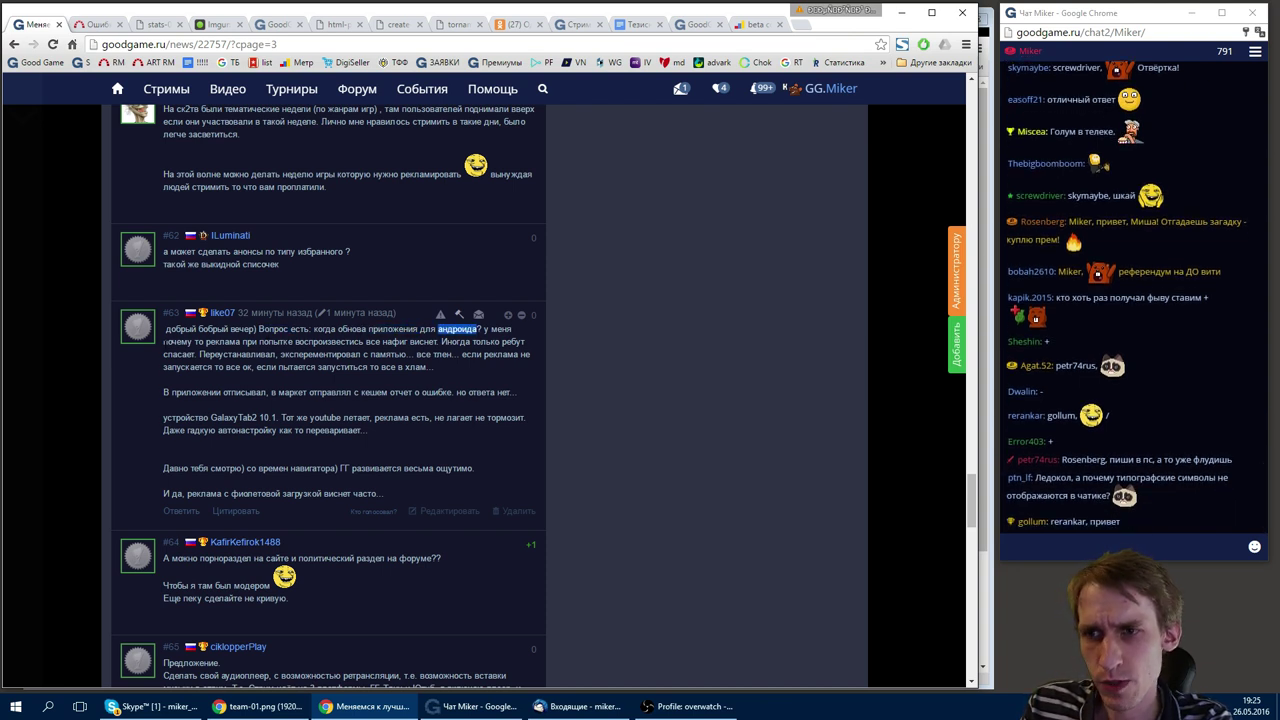
{"action": "left_click_drag", "start_coordinate": [458, 329], "coordinate": [346, 341]}
{"action": "double_click", "coordinate": [330, 341]}
{"action": "double_click", "coordinate": [424, 341]}
{"action": "double_click", "coordinate": [486, 341]}
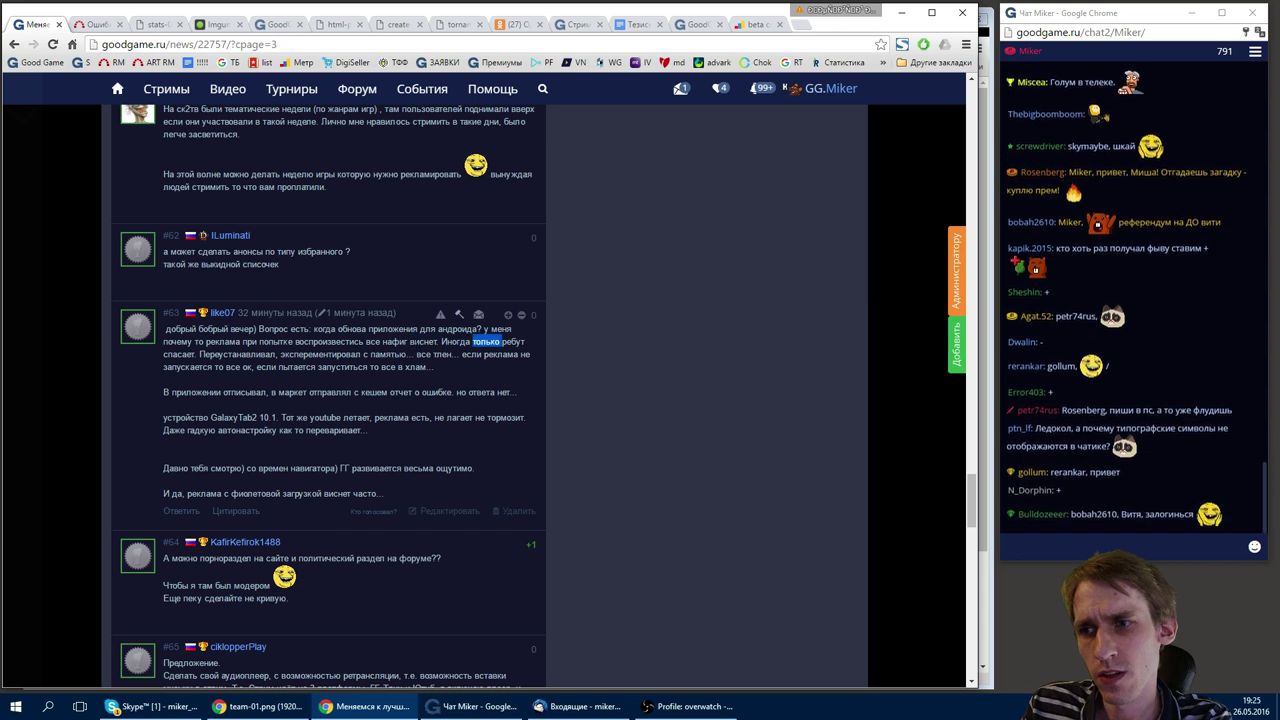
{"action": "double_click", "coordinate": [329, 341]}
{"action": "double_click", "coordinate": [424, 341]}
{"action": "left_click", "coordinate": [534, 338]}
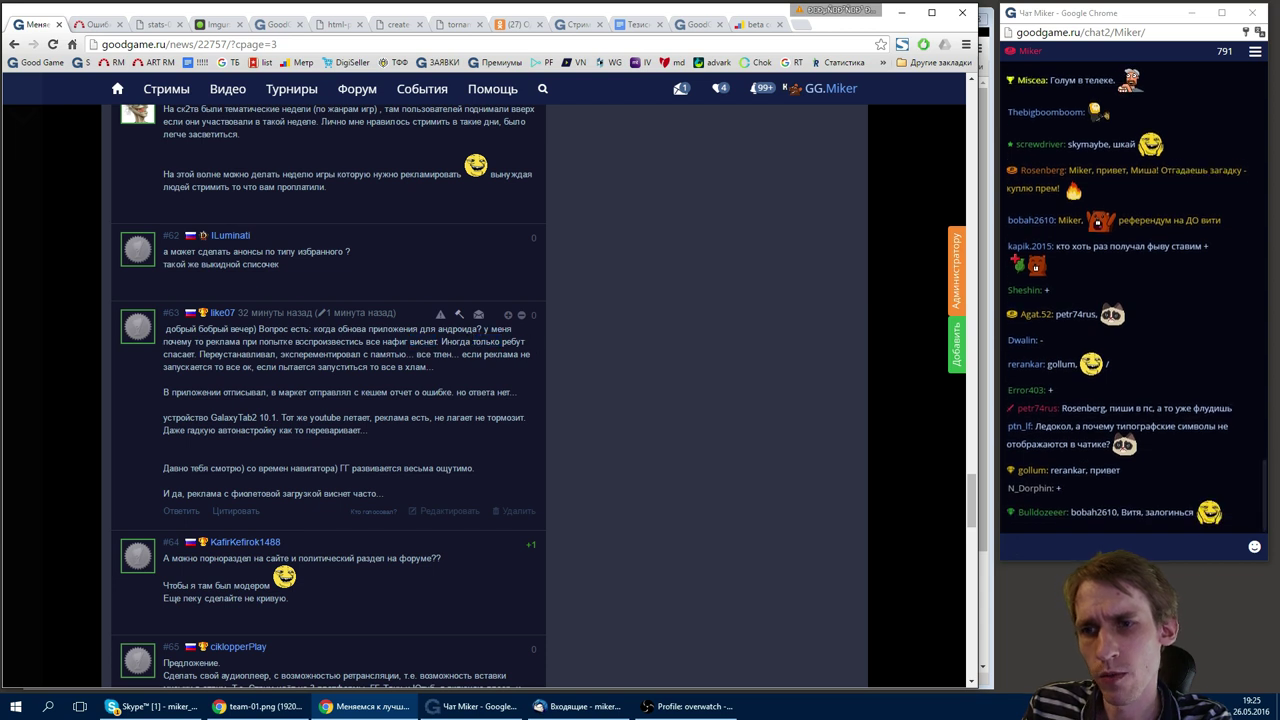
Step: Highlight the troubleshooting lines of comment #63, then both of its first paragraphs
{"action": "double_click", "coordinate": [316, 354]}
{"action": "left_click", "coordinate": [316, 354]}
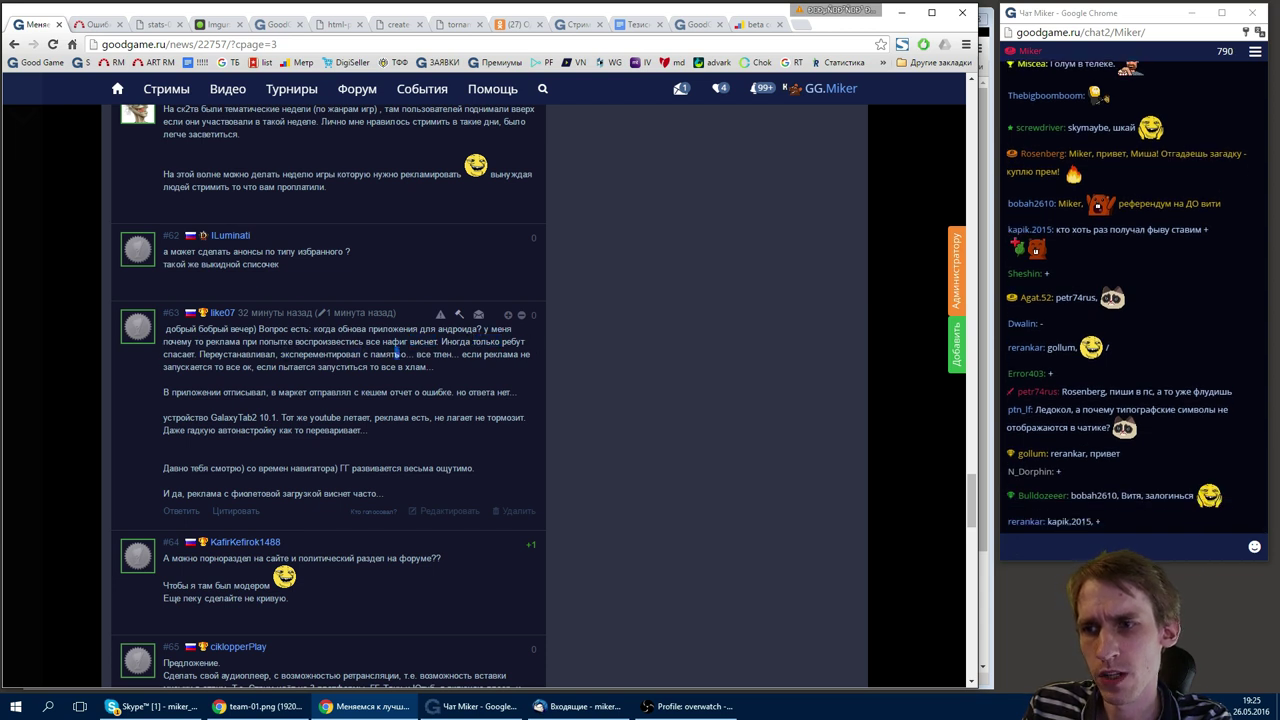
{"action": "double_click", "coordinate": [501, 354]}
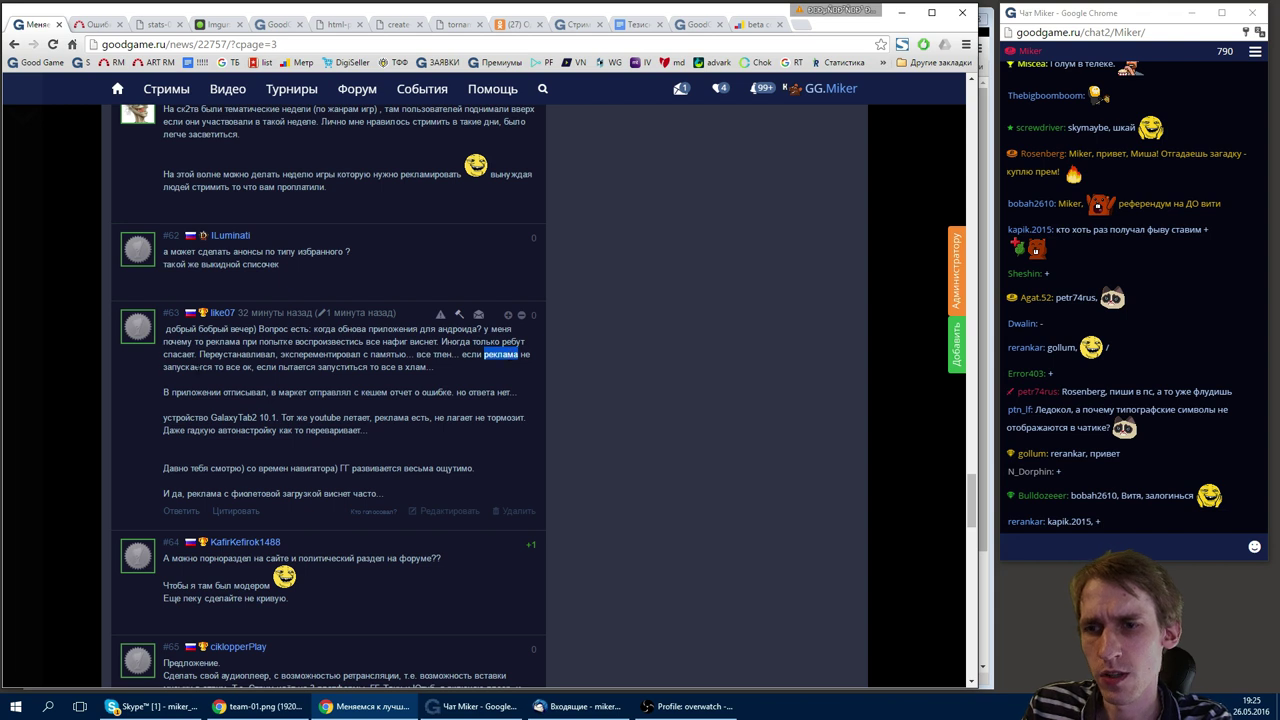
{"action": "left_click_drag", "start_coordinate": [176, 367], "coordinate": [358, 367]}
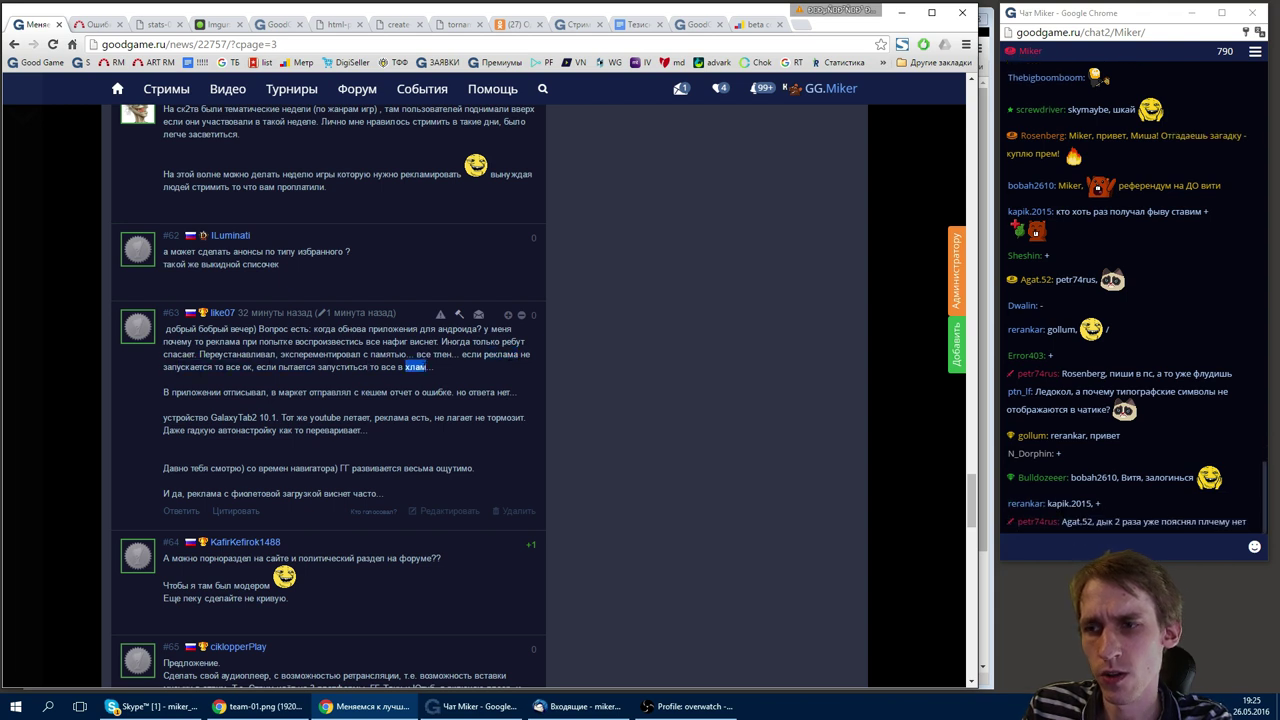
{"action": "left_click_drag", "start_coordinate": [433, 367], "coordinate": [173, 342]}
{"action": "double_click", "coordinate": [320, 354]}
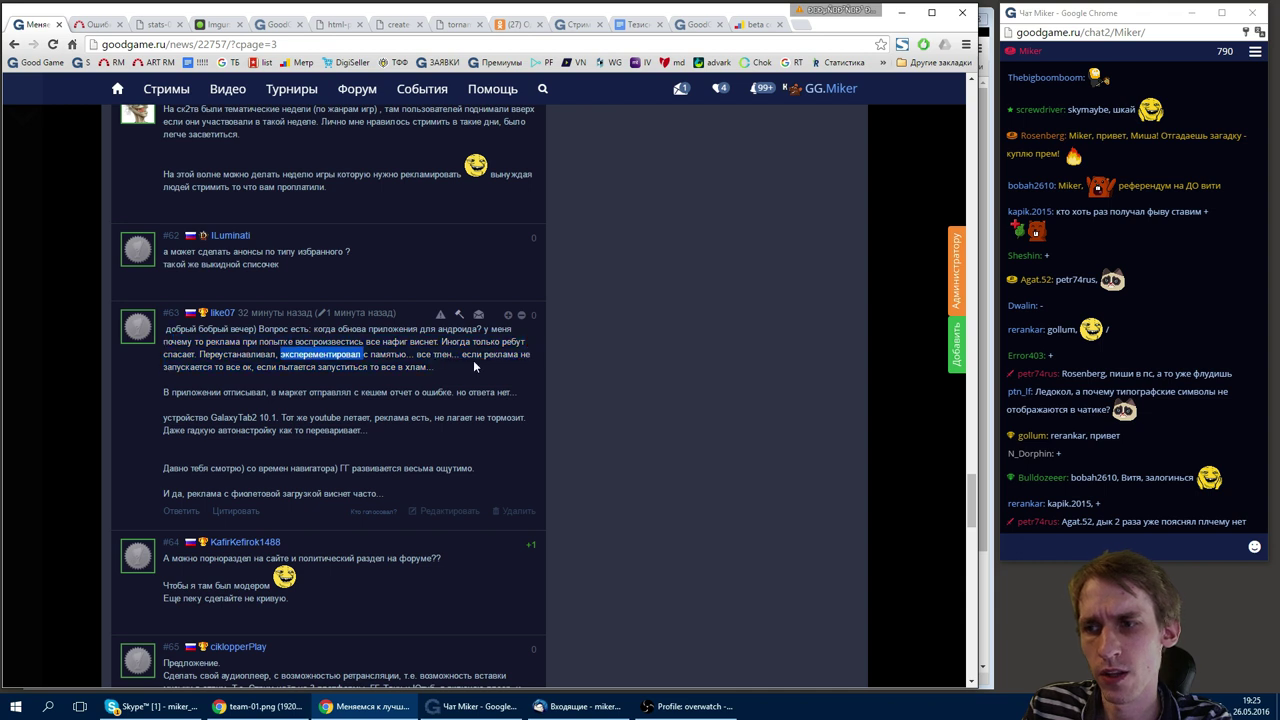
{"action": "left_click", "coordinate": [384, 430]}
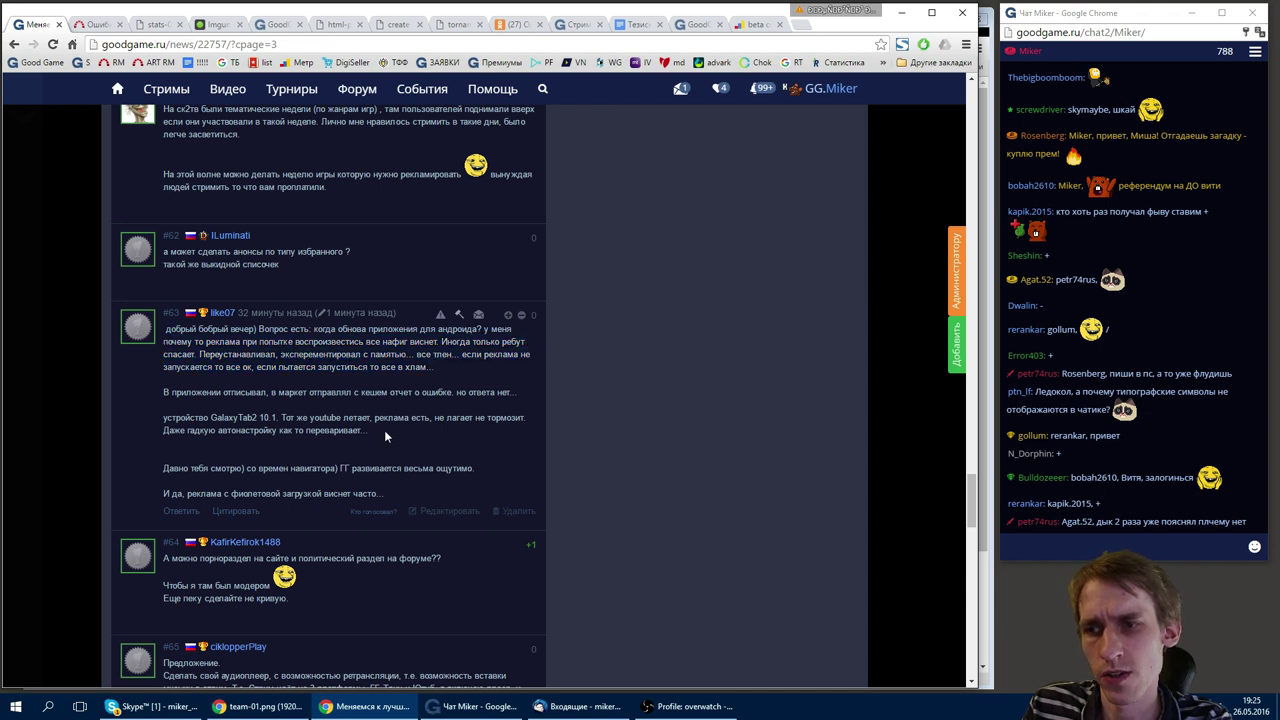
{"action": "left_click_drag", "start_coordinate": [528, 395], "coordinate": [164, 328]}
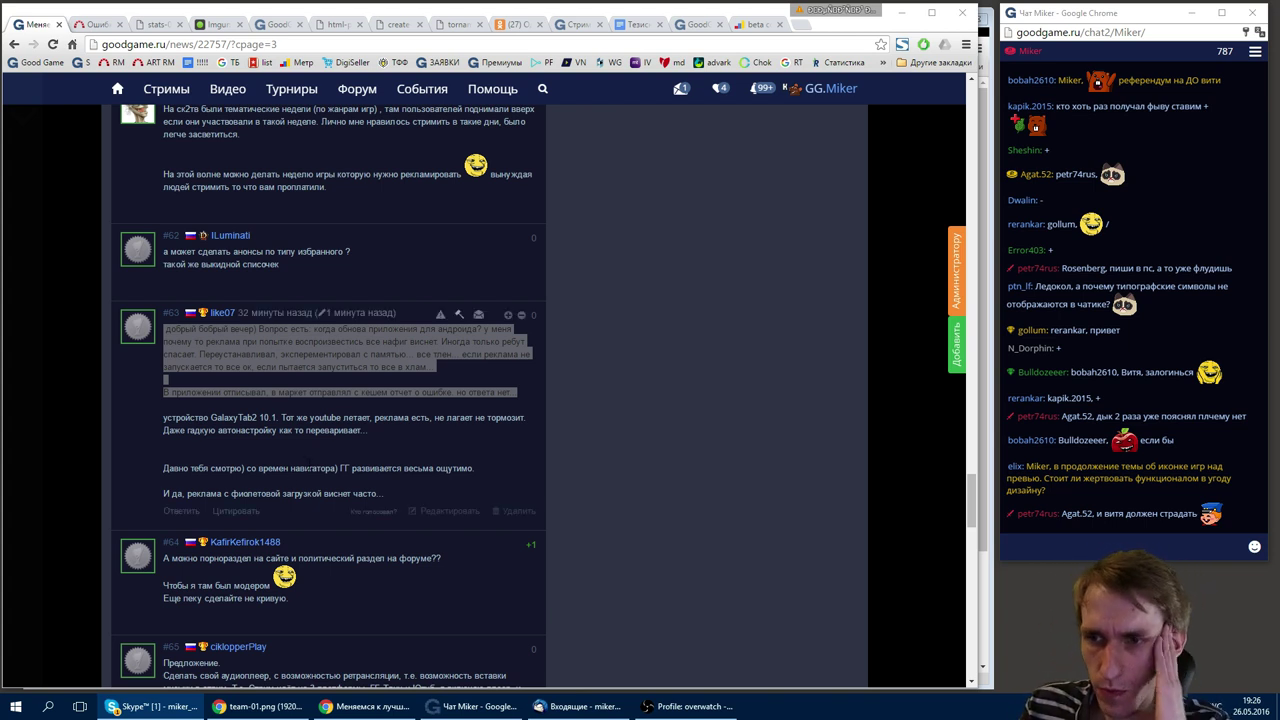
{"action": "double_click", "coordinate": [313, 468]}
{"action": "left_click", "coordinate": [208, 482]}
{"action": "double_click", "coordinate": [313, 468]}
{"action": "double_click", "coordinate": [376, 468]}
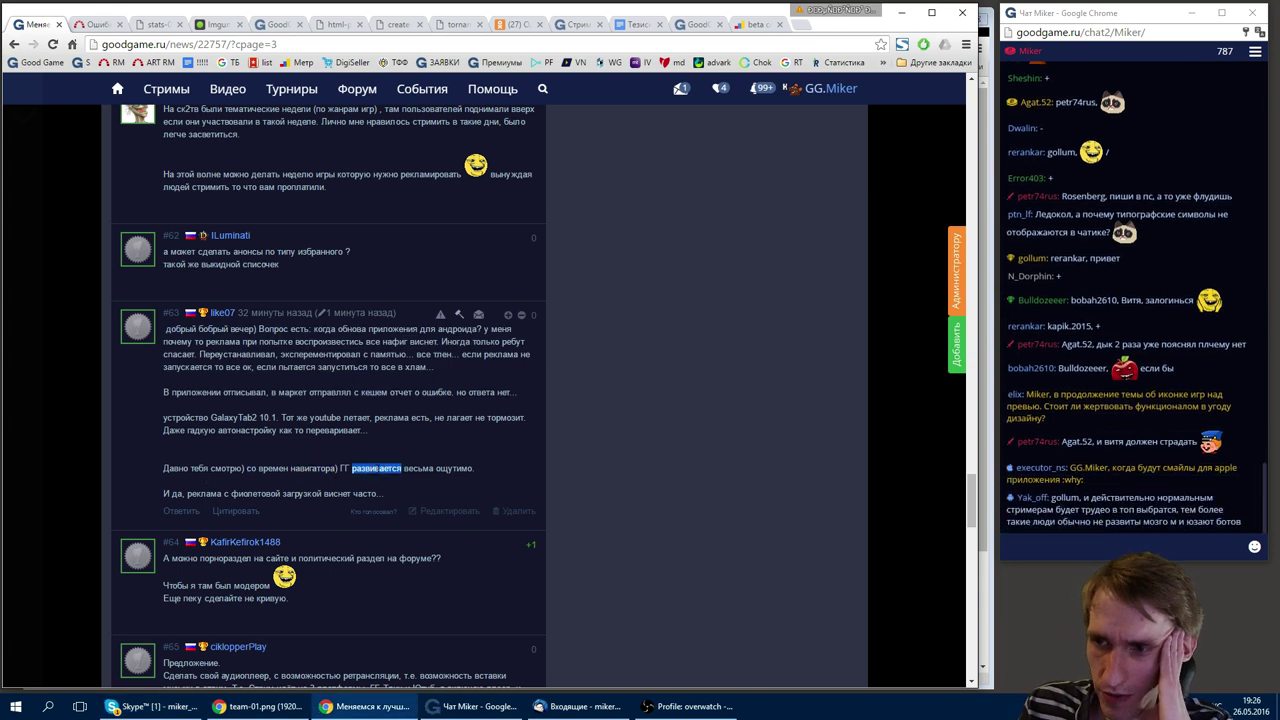
{"action": "double_click", "coordinate": [454, 468]}
{"action": "left_click", "coordinate": [481, 476]}
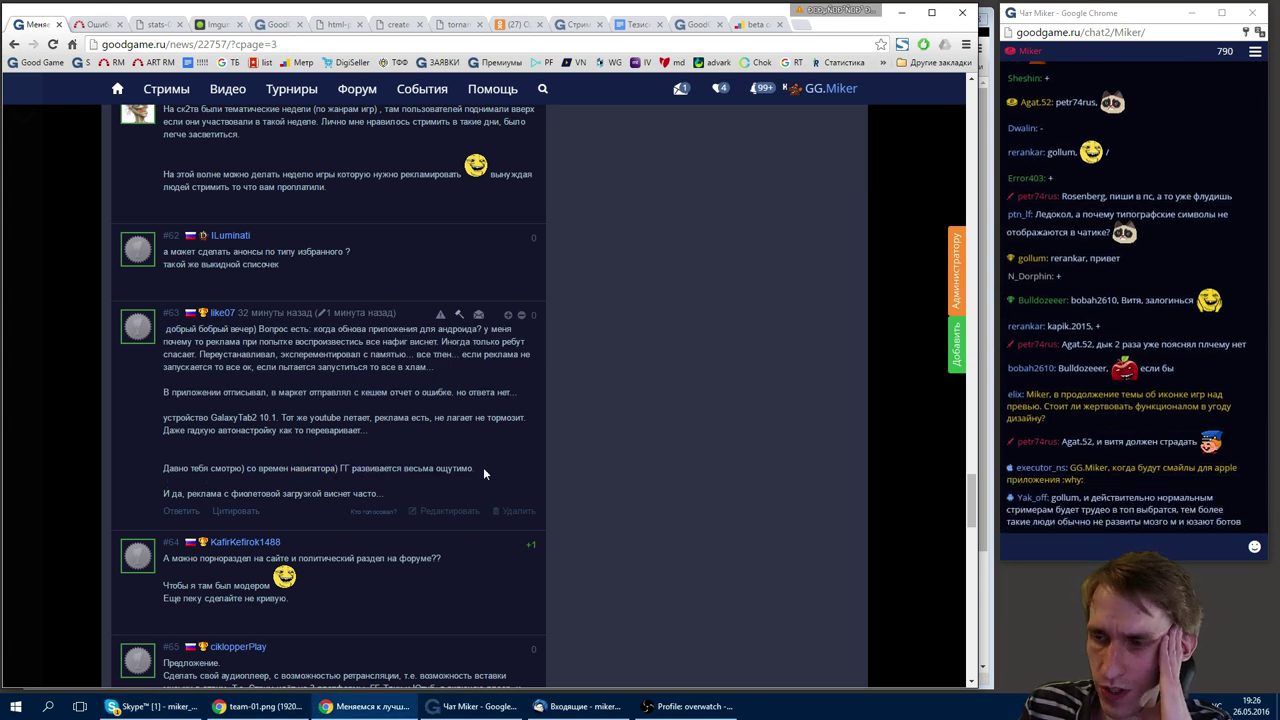
{"action": "left_click_drag", "start_coordinate": [393, 494], "coordinate": [292, 470]}
{"action": "left_click", "coordinate": [164, 456]}
{"action": "left_click", "coordinate": [292, 470]}
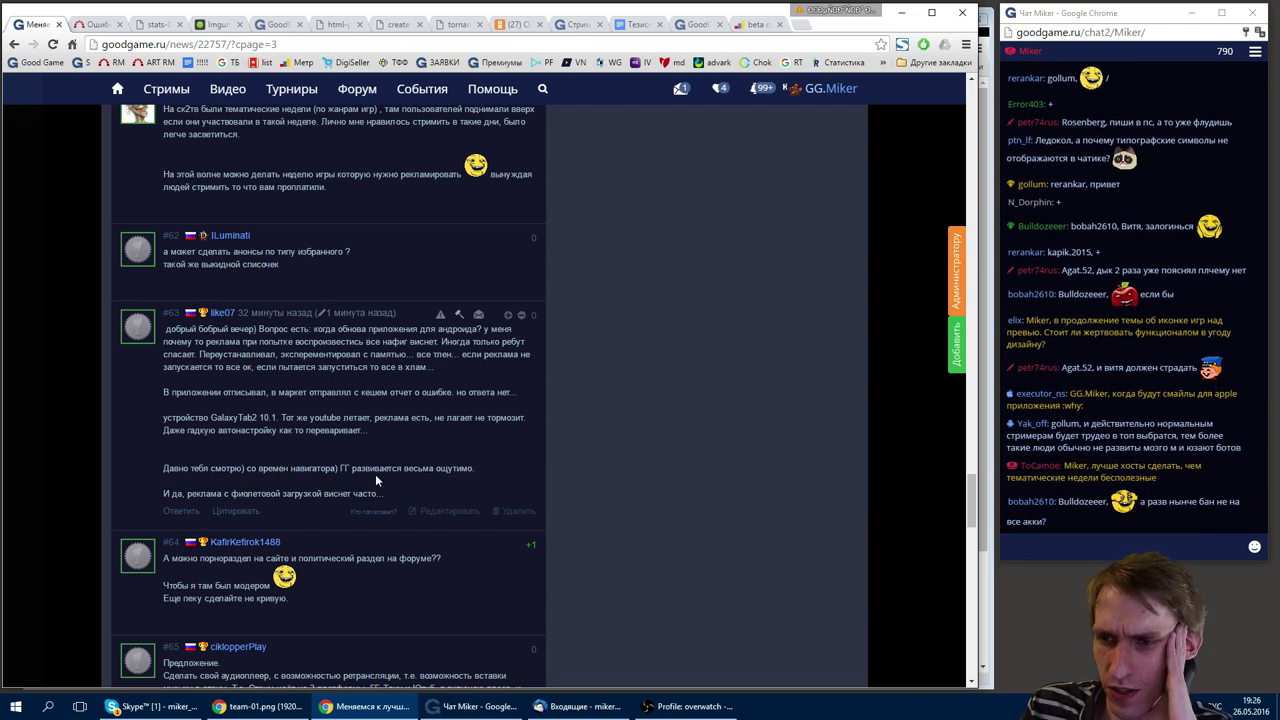
{"action": "left_click_drag", "start_coordinate": [390, 492], "coordinate": [136, 492]}
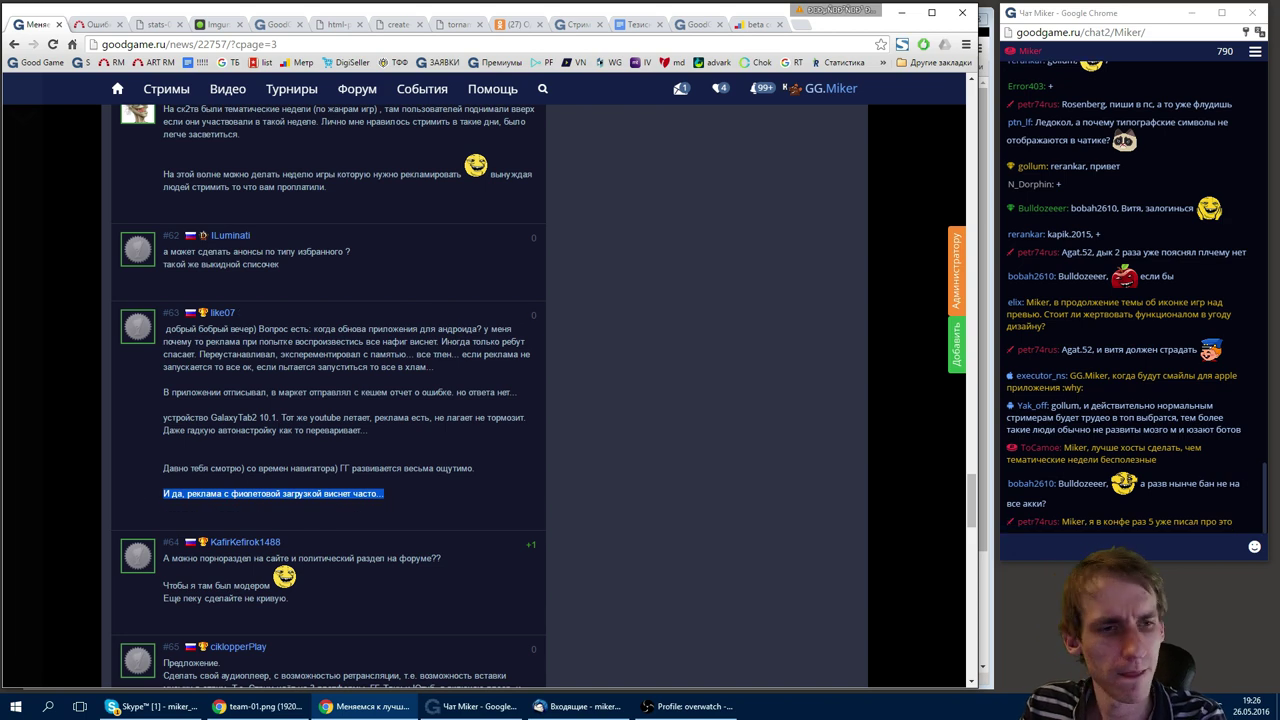
{"action": "left_click", "coordinate": [449, 515]}
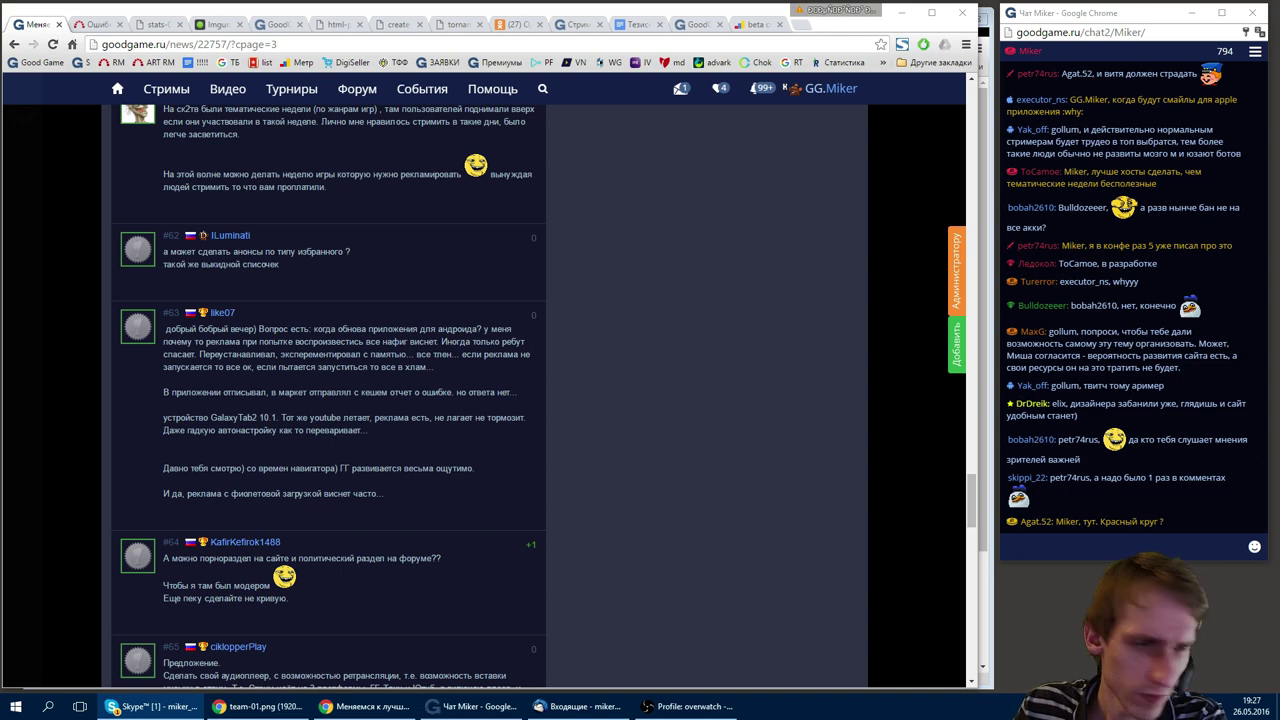
{"action": "mouse_move", "coordinate": [469, 486]}
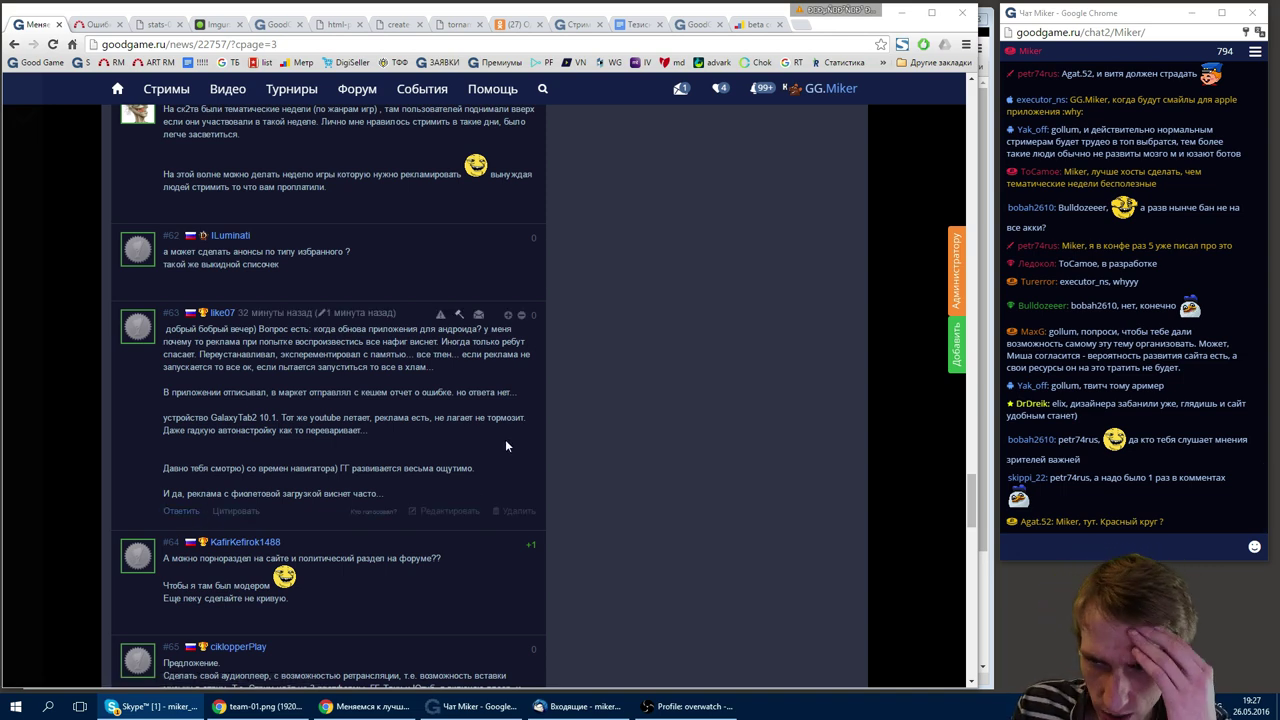
Step: Scroll to comment #65 and highlight 'Предложение', 'ретрансляции', 'музыки' and 'платформы'
{"action": "scroll", "coordinate": [520, 445], "scroll_direction": "down", "scroll_amount": 2}
{"action": "scroll", "coordinate": [330, 460], "scroll_direction": "down", "scroll_amount": 2}
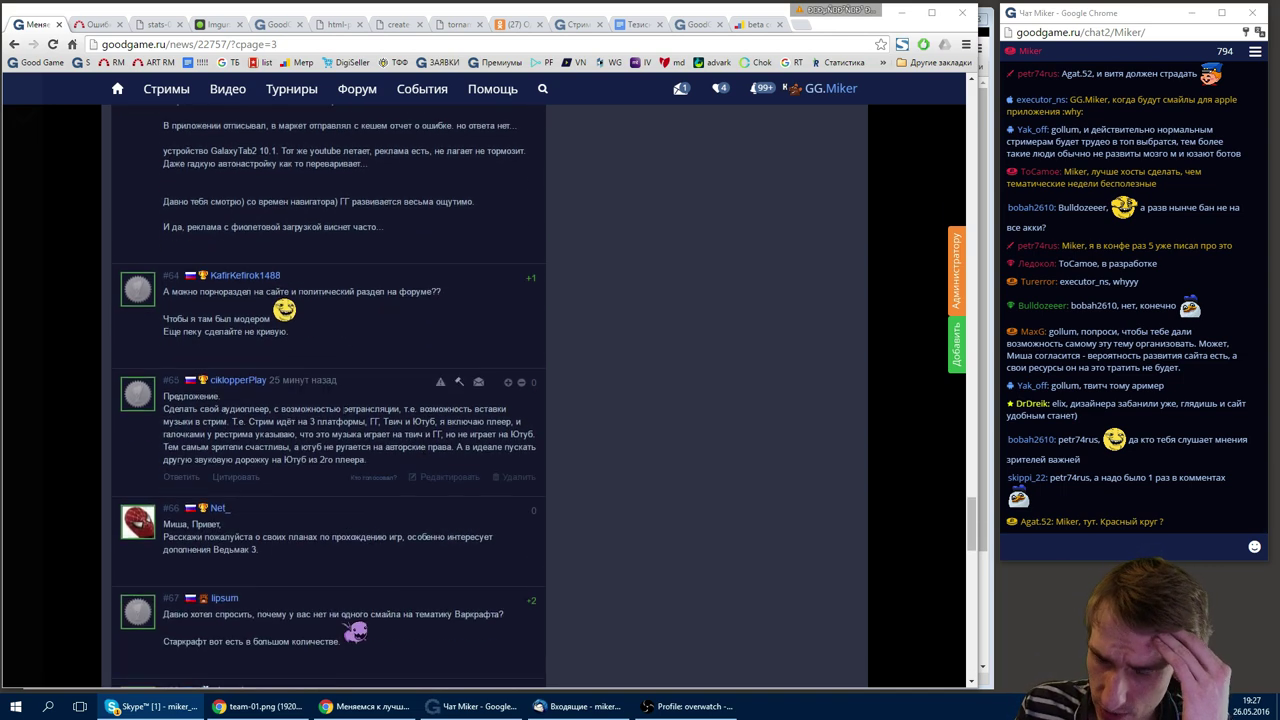
{"action": "double_click", "coordinate": [192, 398]}
{"action": "left_click", "coordinate": [253, 409]}
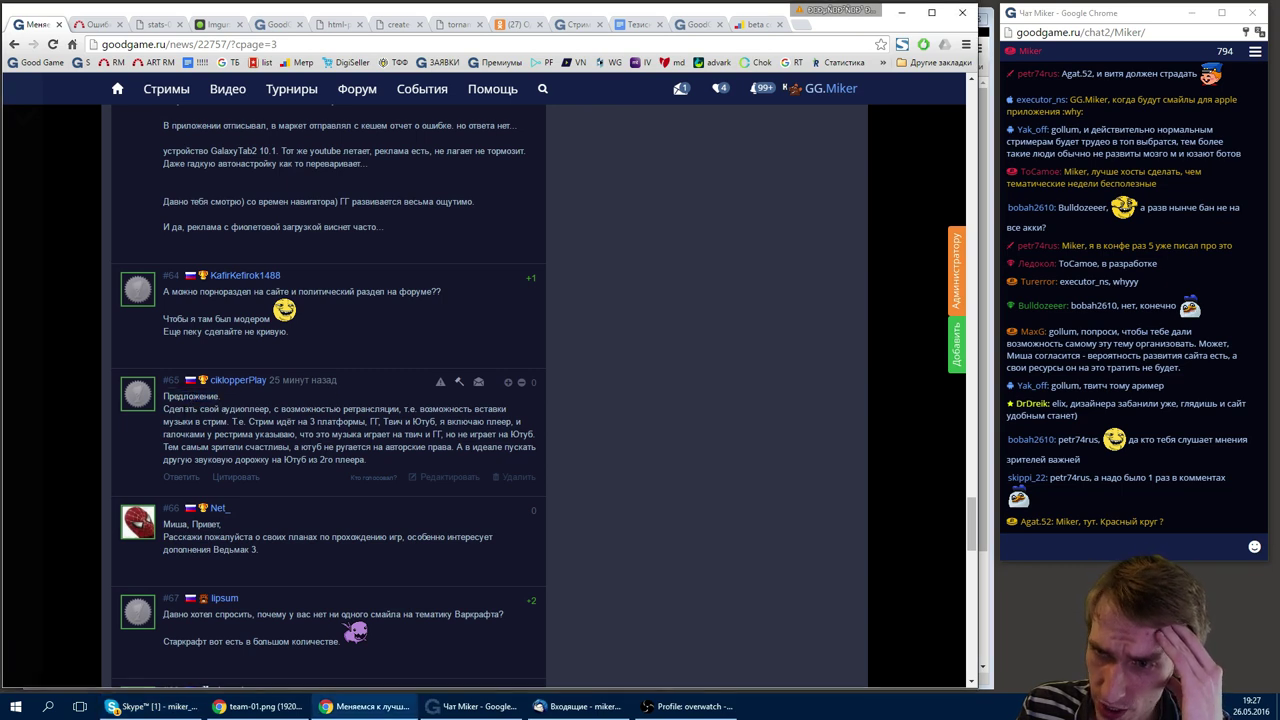
{"action": "double_click", "coordinate": [310, 409]}
{"action": "double_click", "coordinate": [370, 409]}
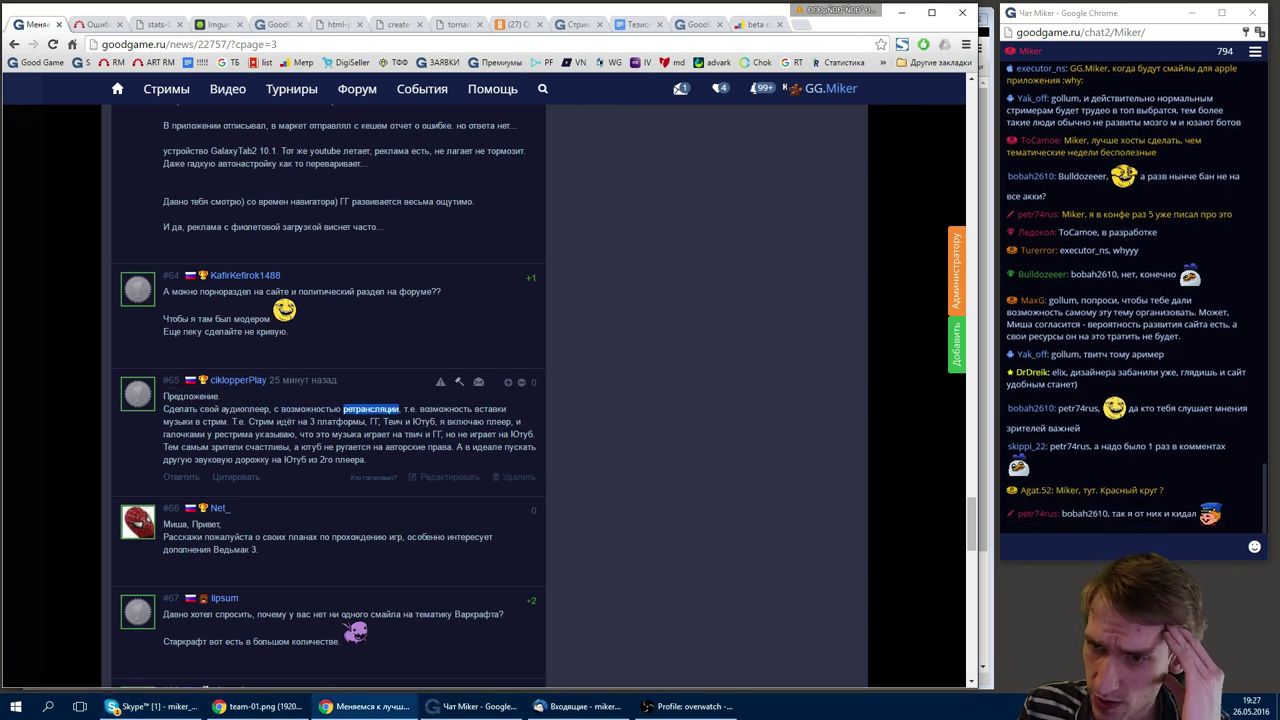
{"action": "double_click", "coordinate": [179, 421]}
{"action": "double_click", "coordinate": [262, 421]}
{"action": "double_click", "coordinate": [340, 421]}
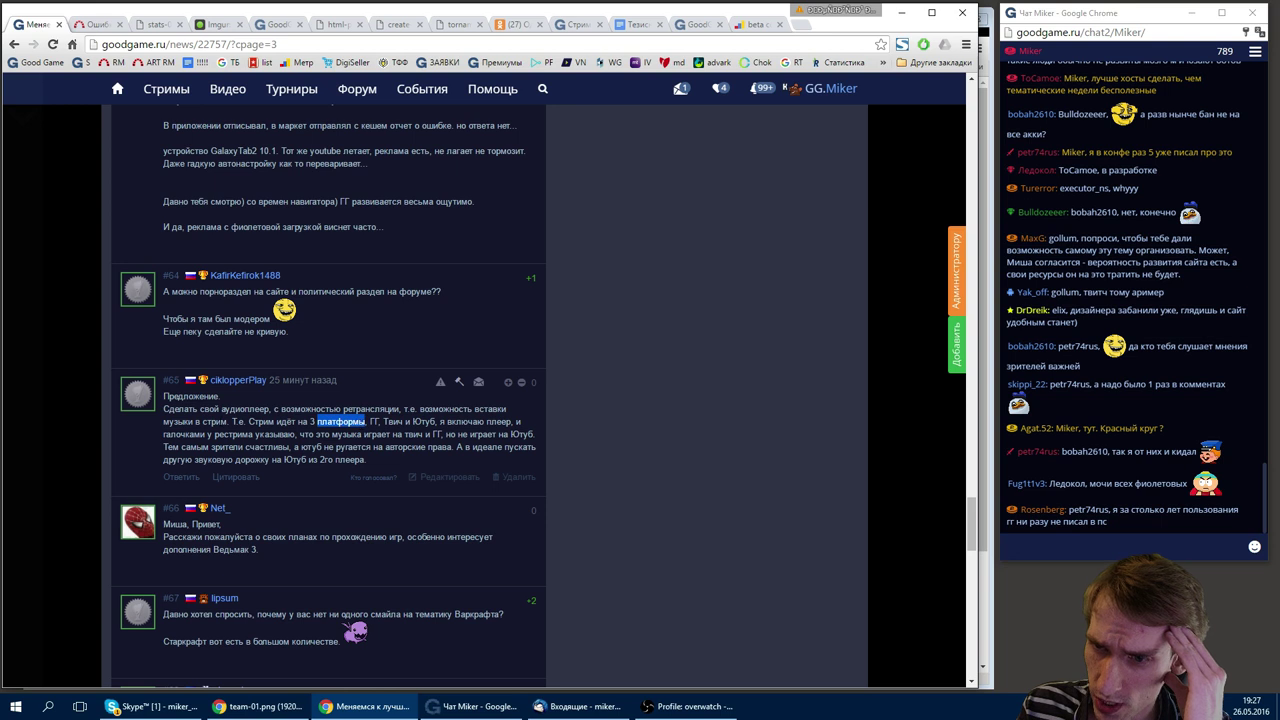
{"action": "double_click", "coordinate": [215, 421]}
{"action": "double_click", "coordinate": [341, 421]}
{"action": "left_click", "coordinate": [389, 421]}
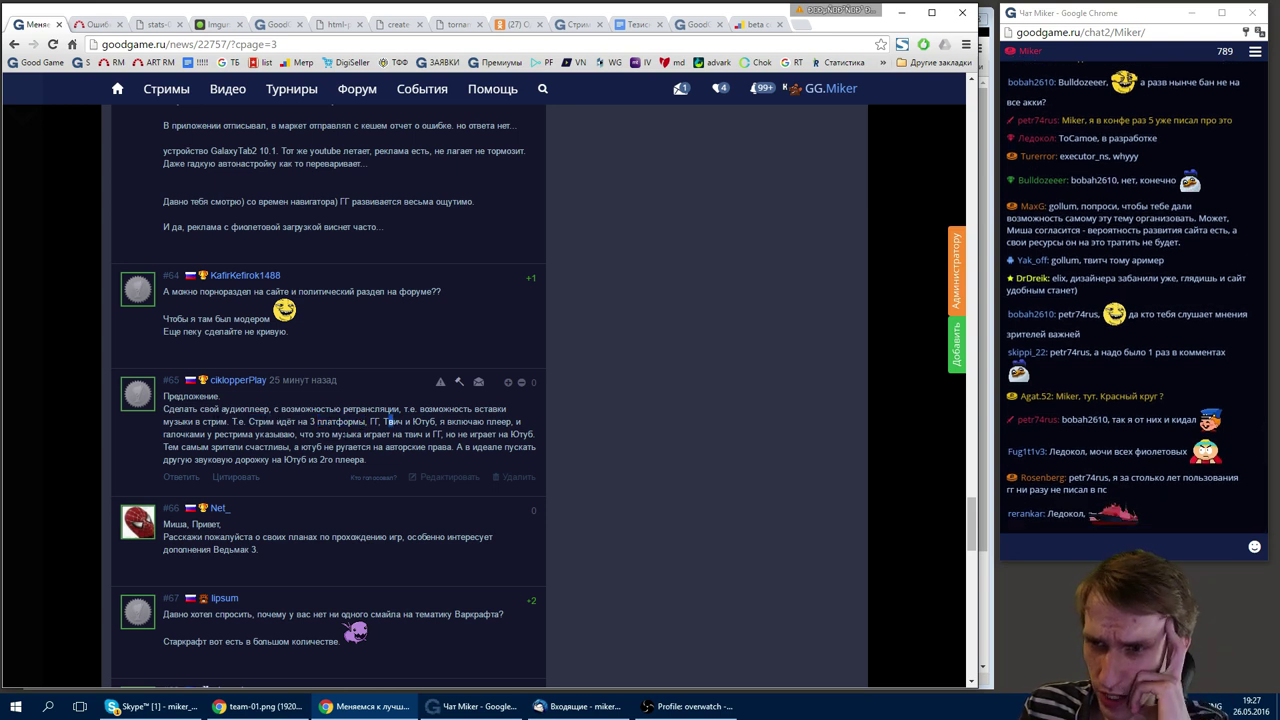
Step: Highlight 'рестрима', 'указываю' and 'Ютуб' in comment #65
{"action": "double_click", "coordinate": [236, 434]}
{"action": "double_click", "coordinate": [276, 434]}
{"action": "left_click", "coordinate": [327, 434]}
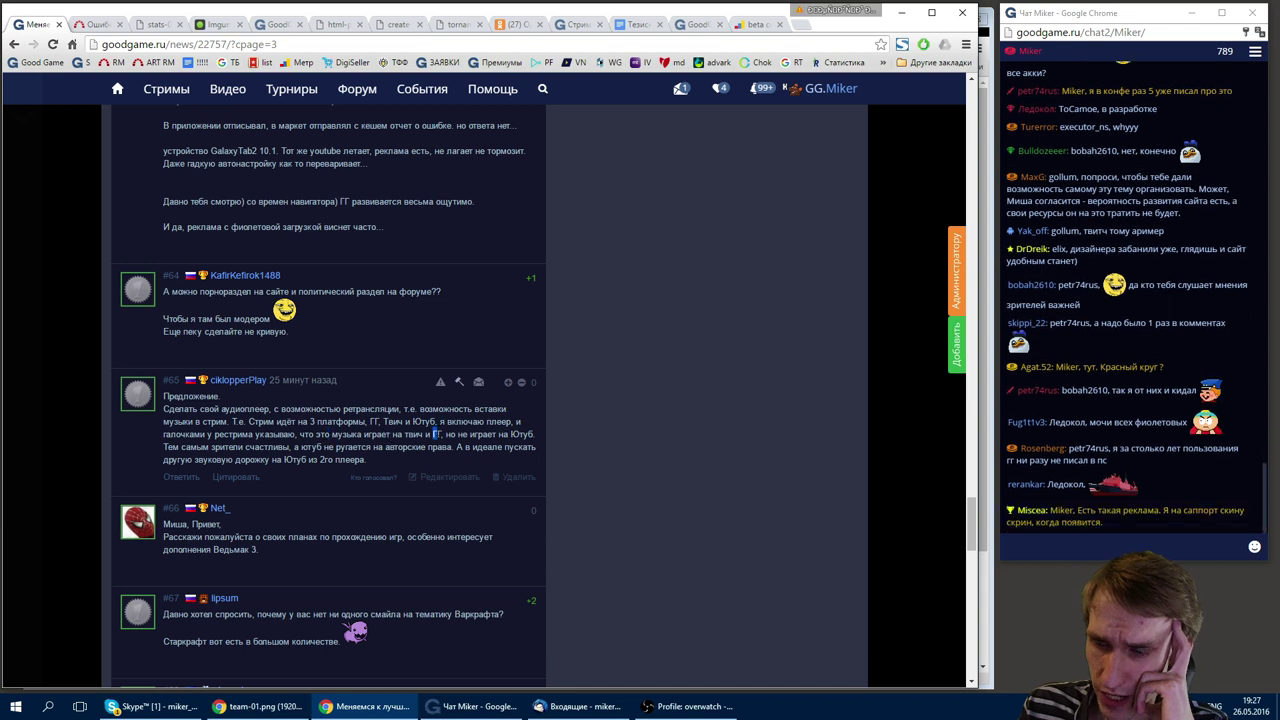
{"action": "double_click", "coordinate": [522, 434]}
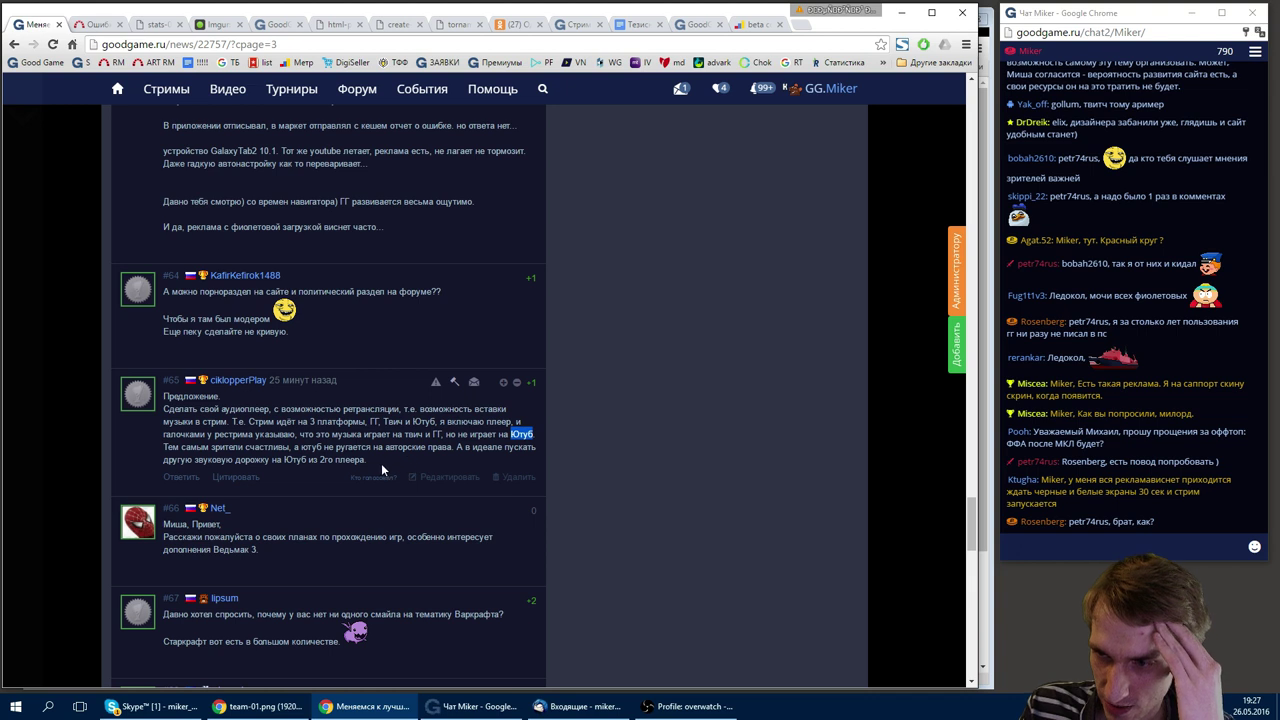
{"action": "left_click_drag", "start_coordinate": [381, 463], "coordinate": [163, 408]}
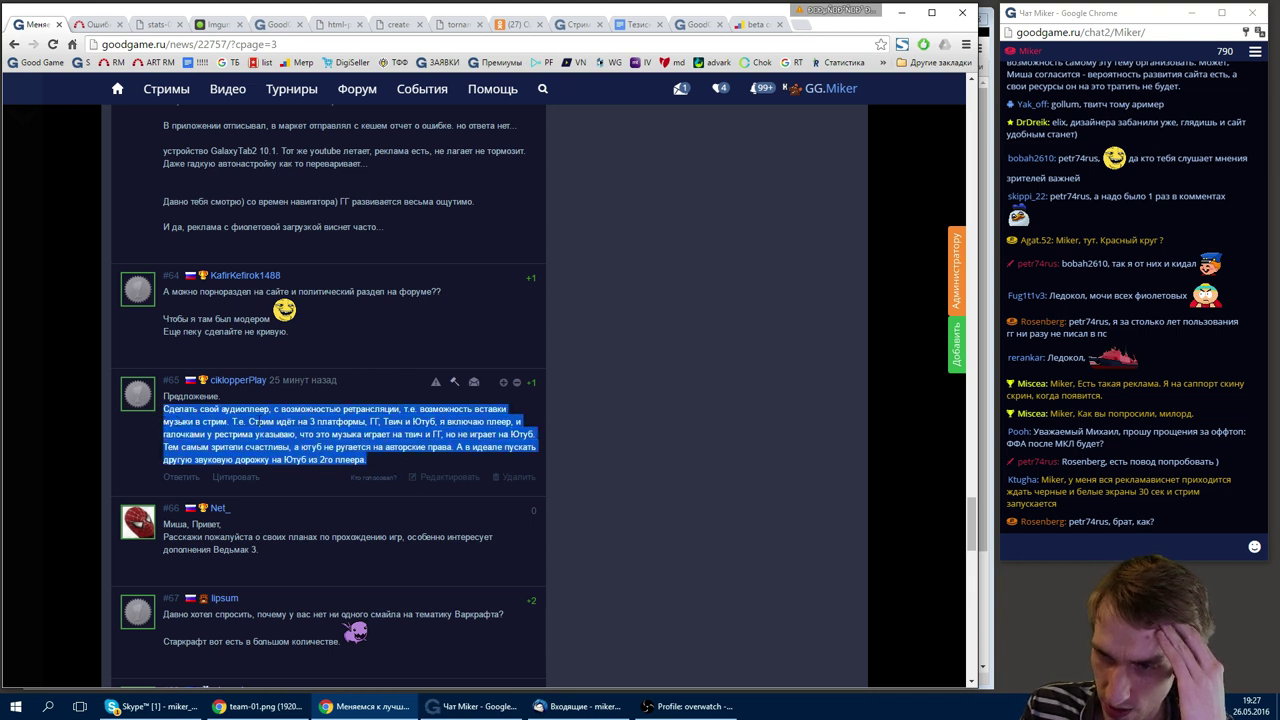
{"action": "double_click", "coordinate": [263, 421]}
{"action": "double_click", "coordinate": [303, 421]}
{"action": "double_click", "coordinate": [367, 421]}
{"action": "double_click", "coordinate": [424, 421]}
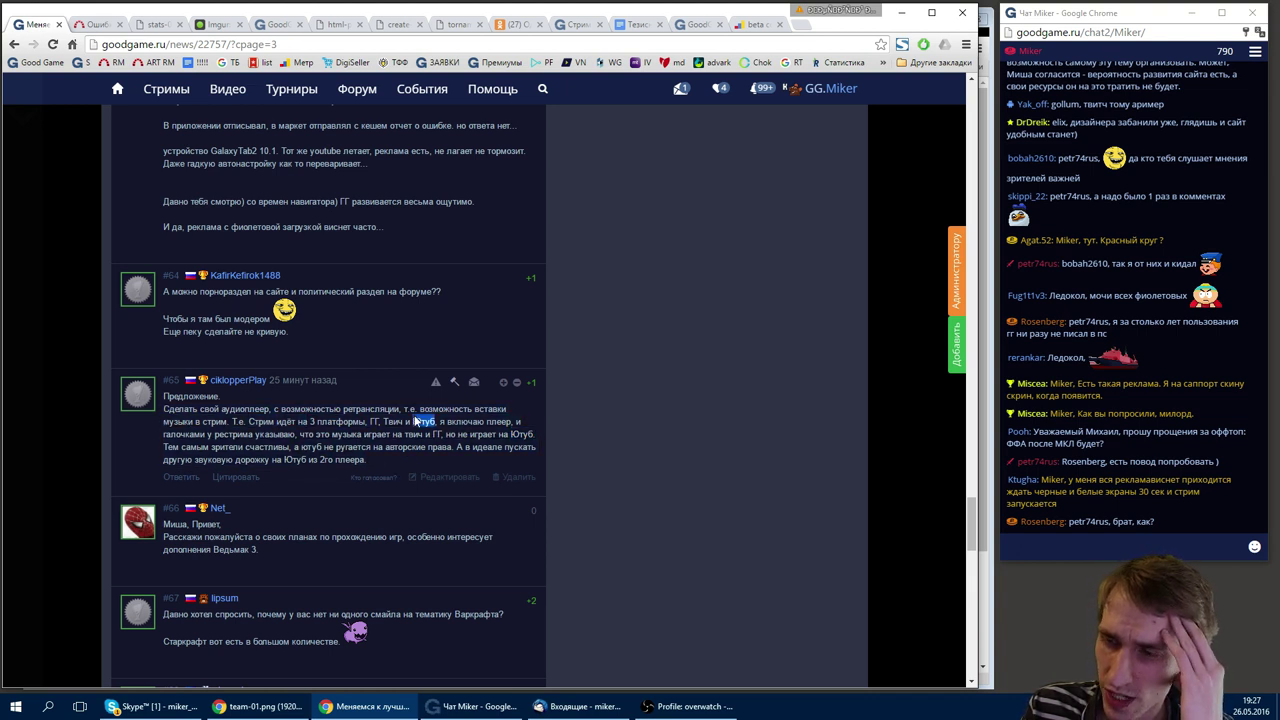
{"action": "double_click", "coordinate": [340, 421]}
{"action": "double_click", "coordinate": [305, 421]}
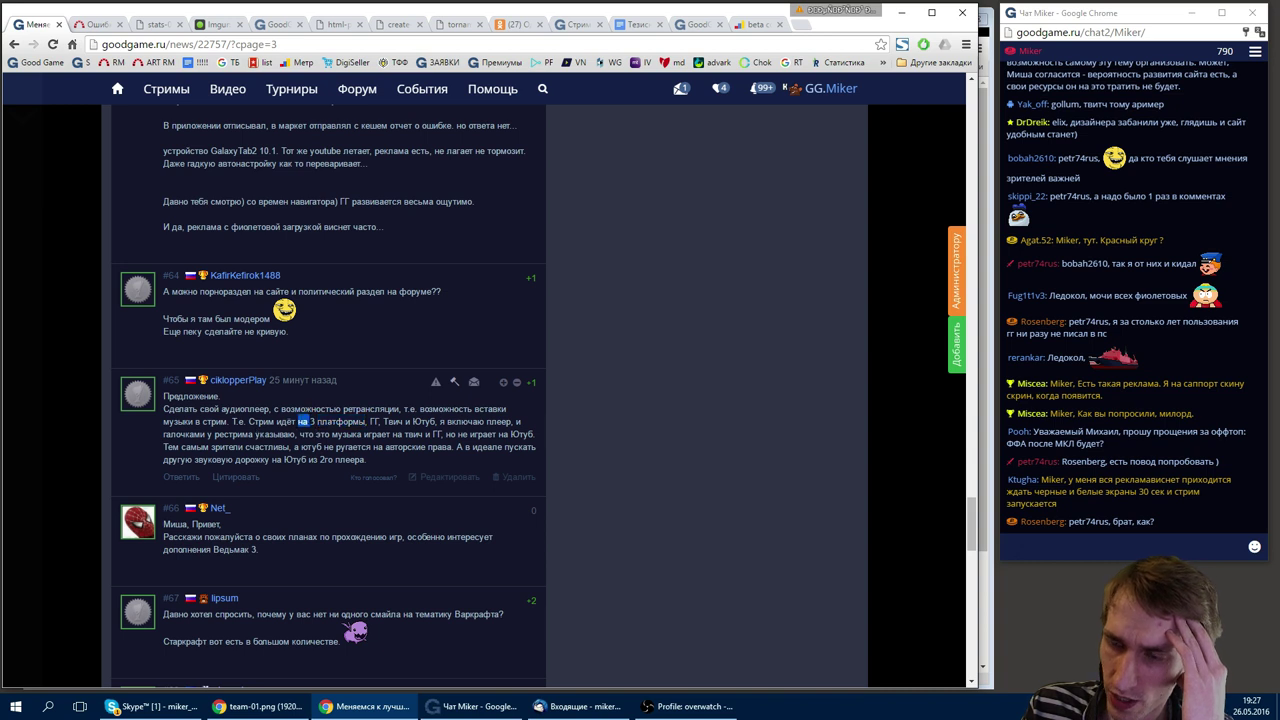
{"action": "double_click", "coordinate": [340, 421]}
{"action": "double_click", "coordinate": [394, 421]}
{"action": "double_click", "coordinate": [424, 421]}
{"action": "double_click", "coordinate": [465, 421]}
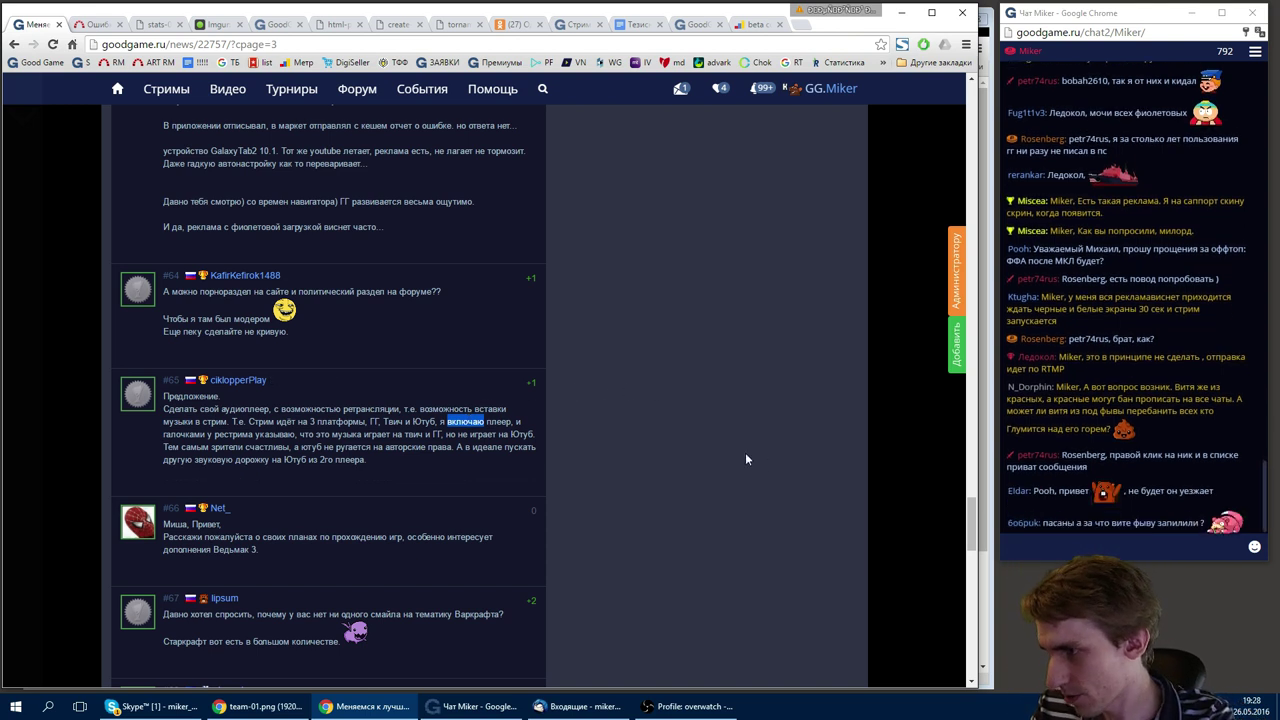
{"action": "left_click_drag", "start_coordinate": [1099, 356], "coordinate": [1074, 347]}
{"action": "left_click", "coordinate": [1138, 344]}
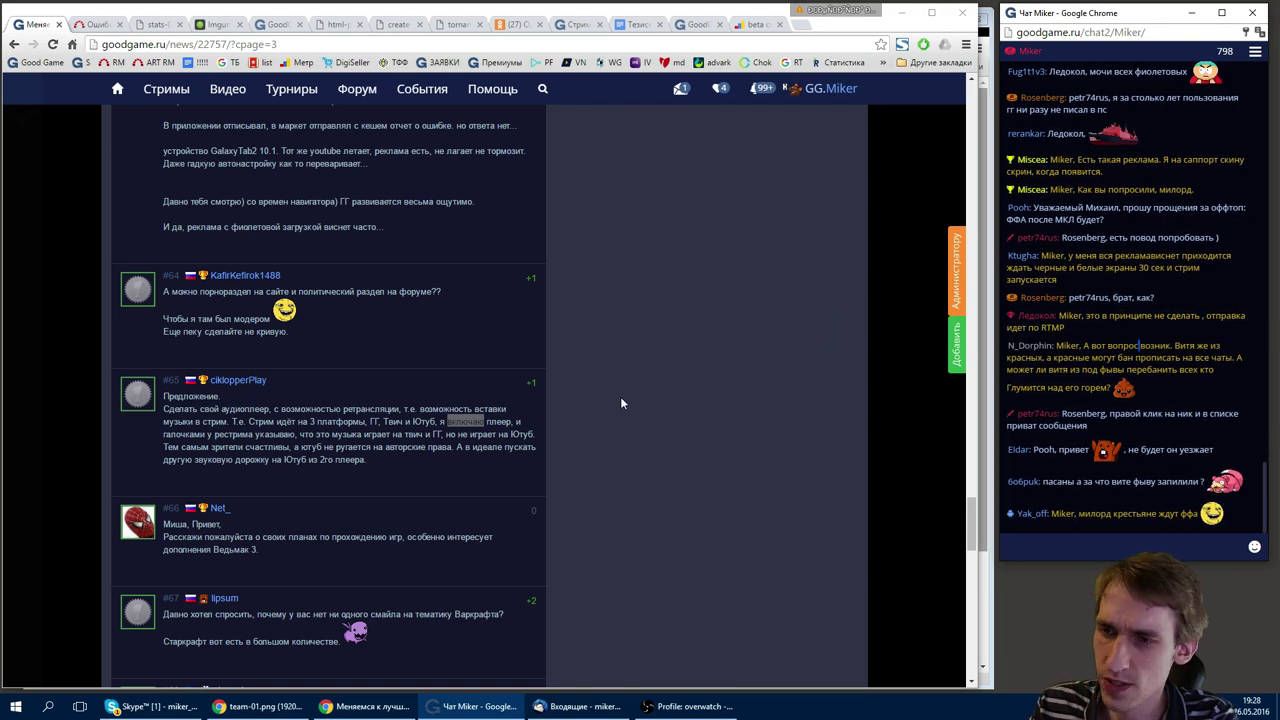
{"action": "mouse_move", "coordinate": [401, 408]}
{"action": "left_mouse_down"}
{"action": "mouse_move", "coordinate": [283, 409]}
{"action": "mouse_move", "coordinate": [404, 408]}
{"action": "left_mouse_up"}
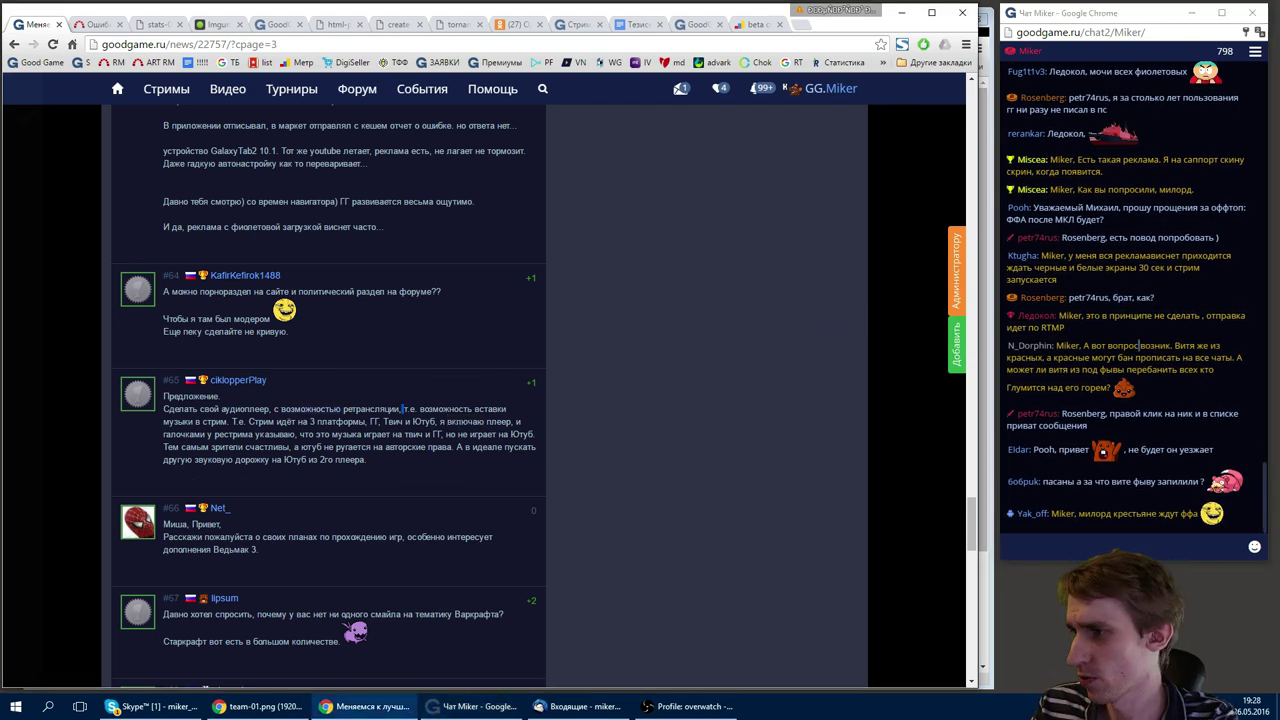
{"action": "mouse_move", "coordinate": [1070, 296]}
{"action": "left_mouse_down"}
{"action": "mouse_move", "coordinate": [1078, 284]}
{"action": "mouse_move", "coordinate": [1064, 284]}
{"action": "left_mouse_up"}
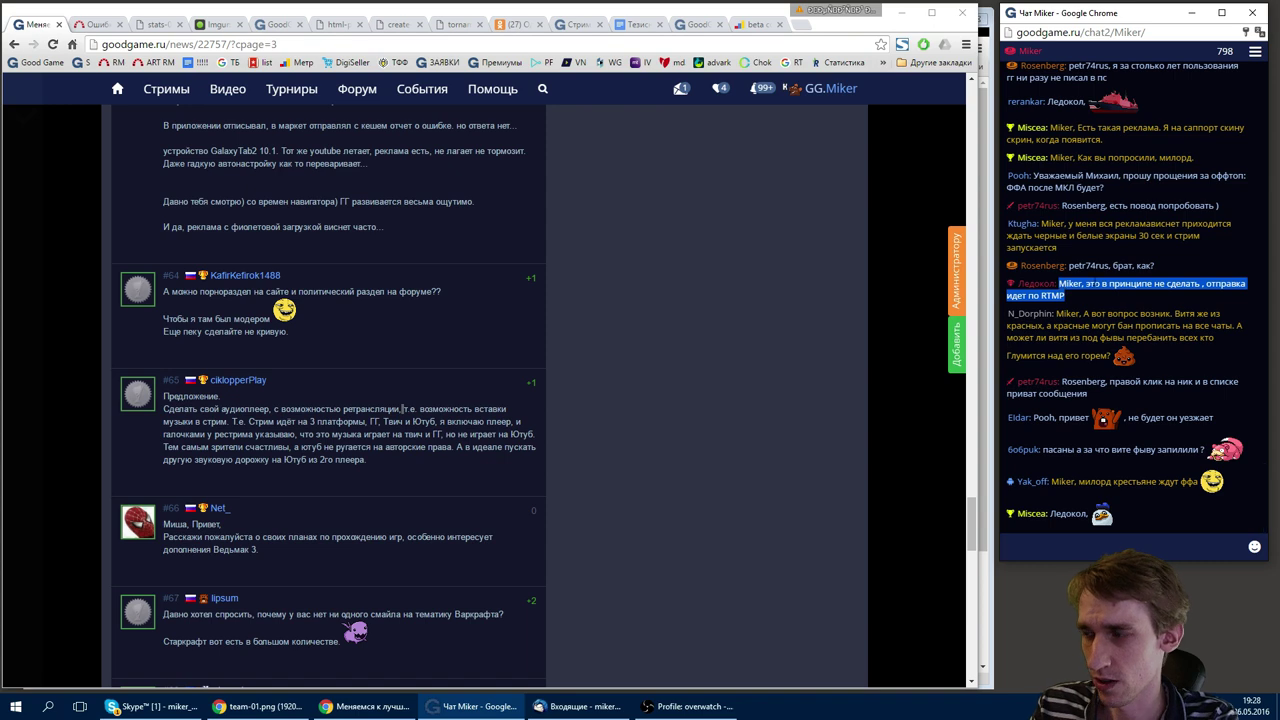
{"action": "double_click", "coordinate": [1094, 283]}
{"action": "left_click", "coordinate": [585, 297]}
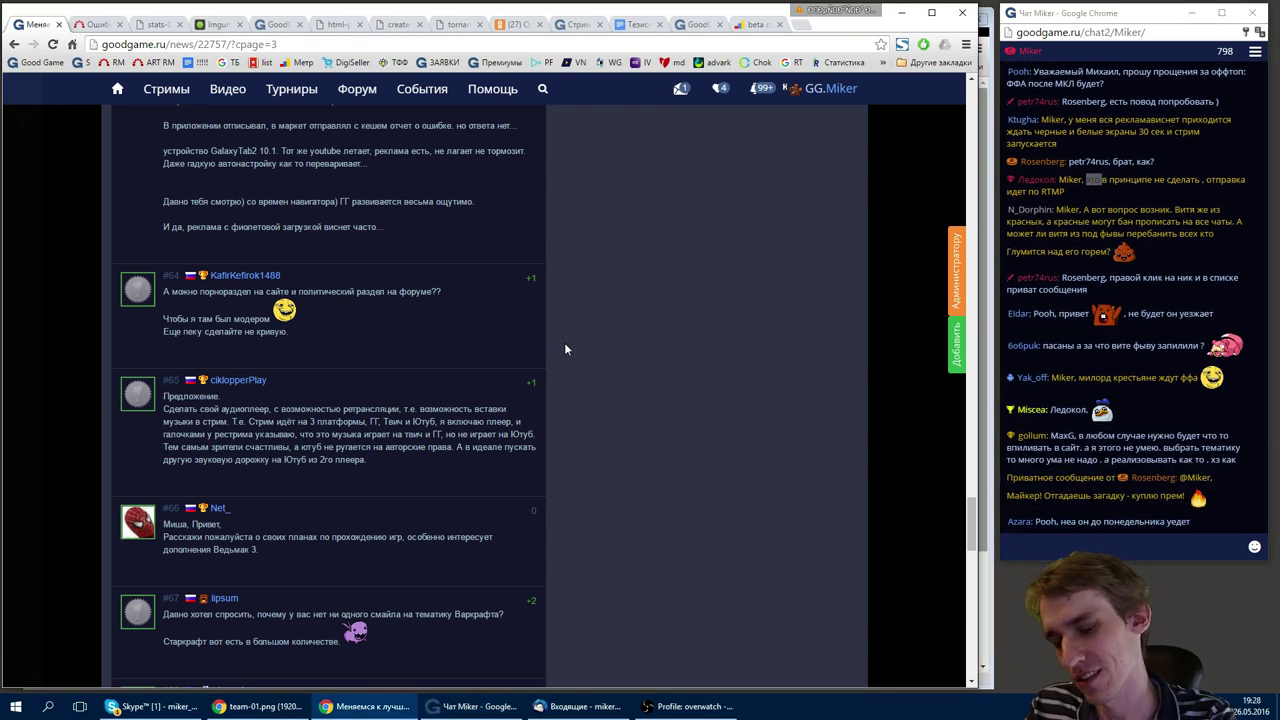
Step: Highlight comment #65's text and the words 'планах' and 'прохождению' in comment #66
{"action": "scroll", "coordinate": [462, 416], "scroll_direction": "down", "scroll_amount": 2}
{"action": "scroll", "coordinate": [462, 410], "scroll_direction": "down", "scroll_amount": 1}
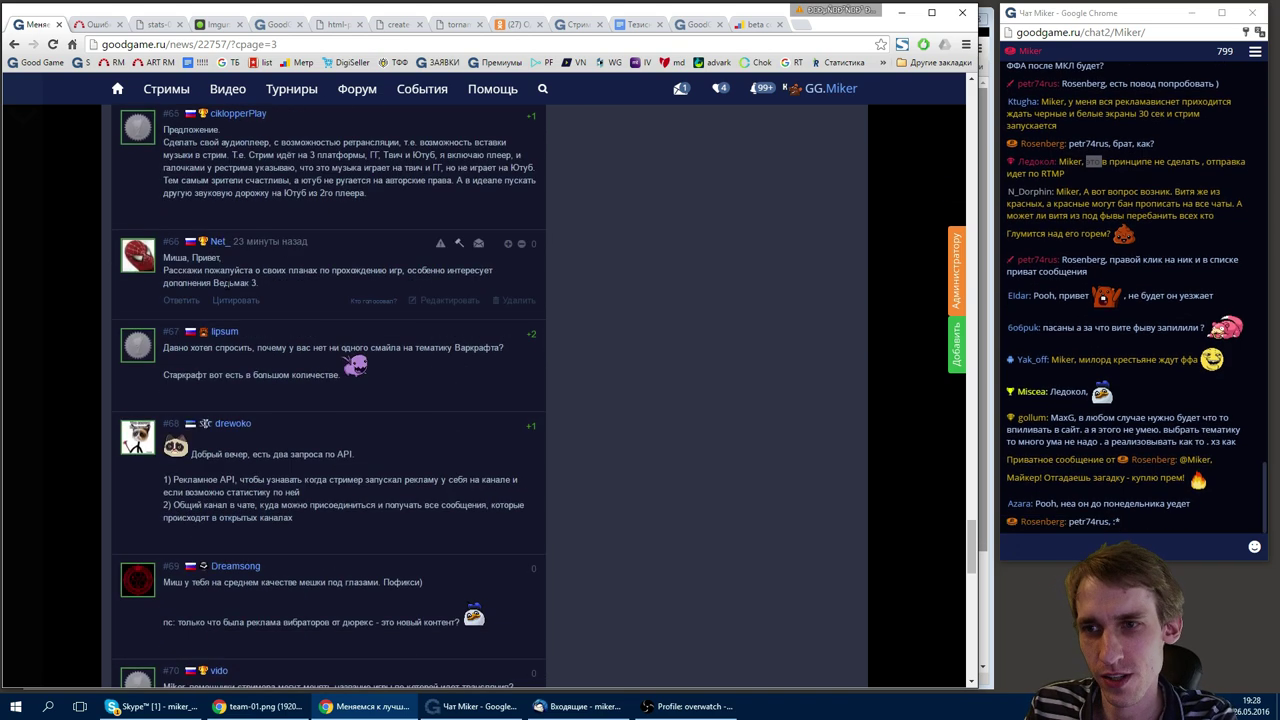
{"action": "left_click_drag", "start_coordinate": [268, 284], "coordinate": [212, 241]}
{"action": "left_click", "coordinate": [200, 200]}
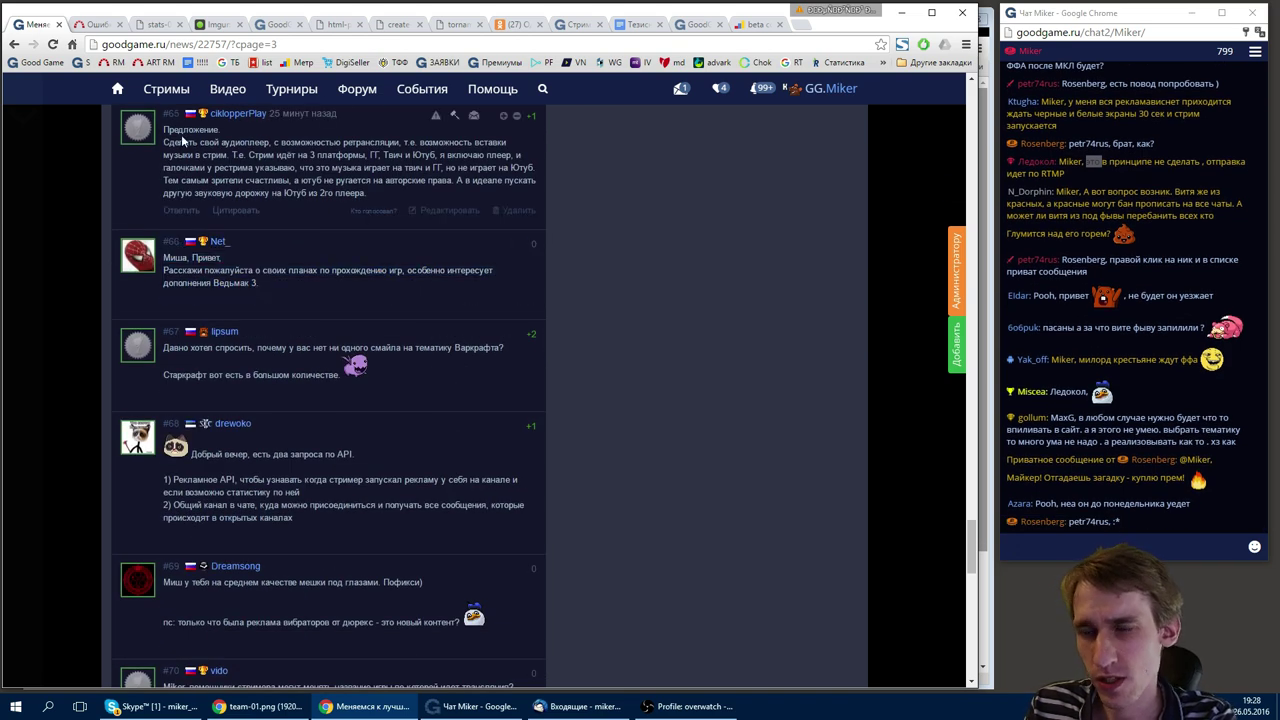
{"action": "left_click_drag", "start_coordinate": [170, 130], "coordinate": [362, 192]}
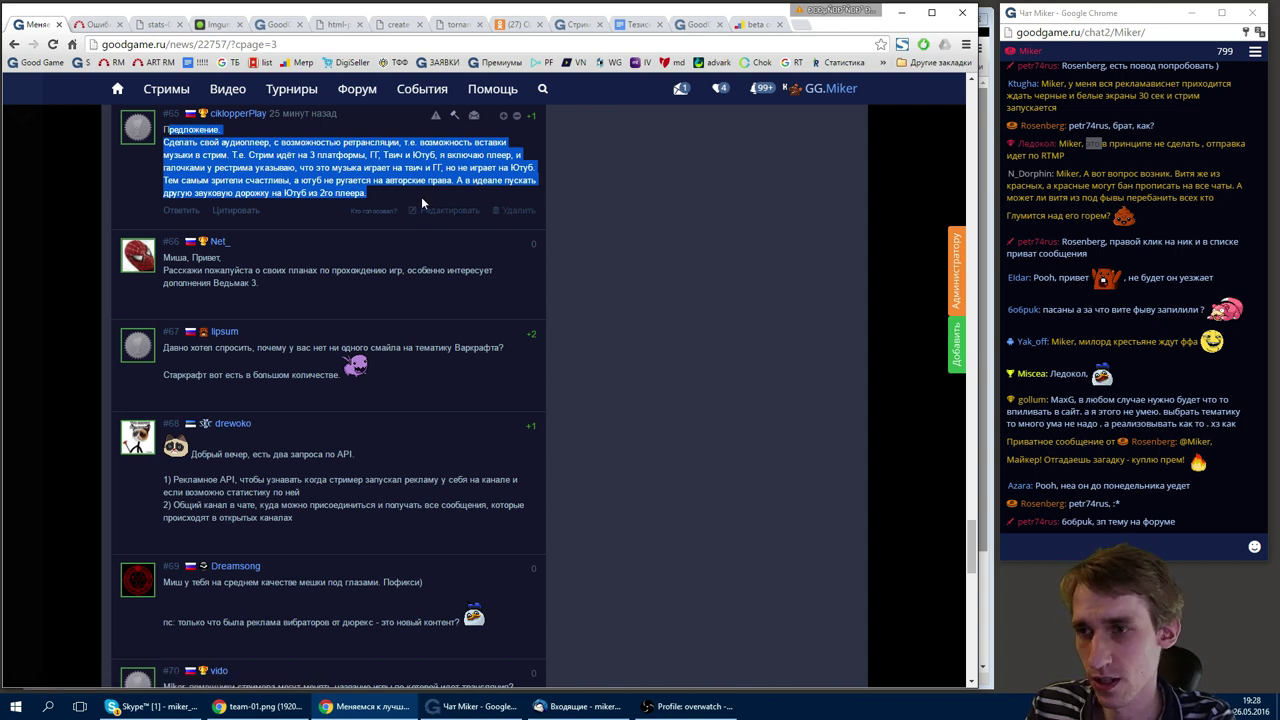
{"action": "double_click", "coordinate": [229, 270]}
{"action": "double_click", "coordinate": [303, 270]}
{"action": "double_click", "coordinate": [360, 270]}
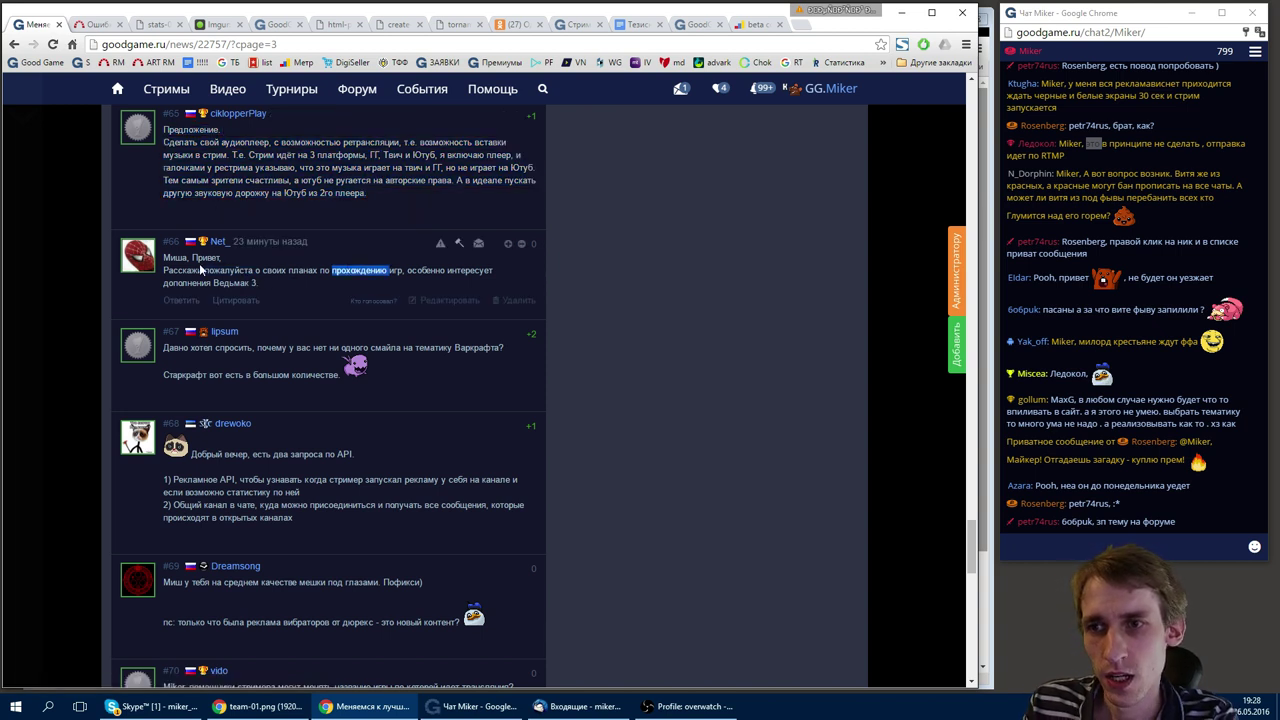
{"action": "double_click", "coordinate": [182, 270]}
{"action": "left_click", "coordinate": [182, 270]}
{"action": "double_click", "coordinate": [359, 270]}
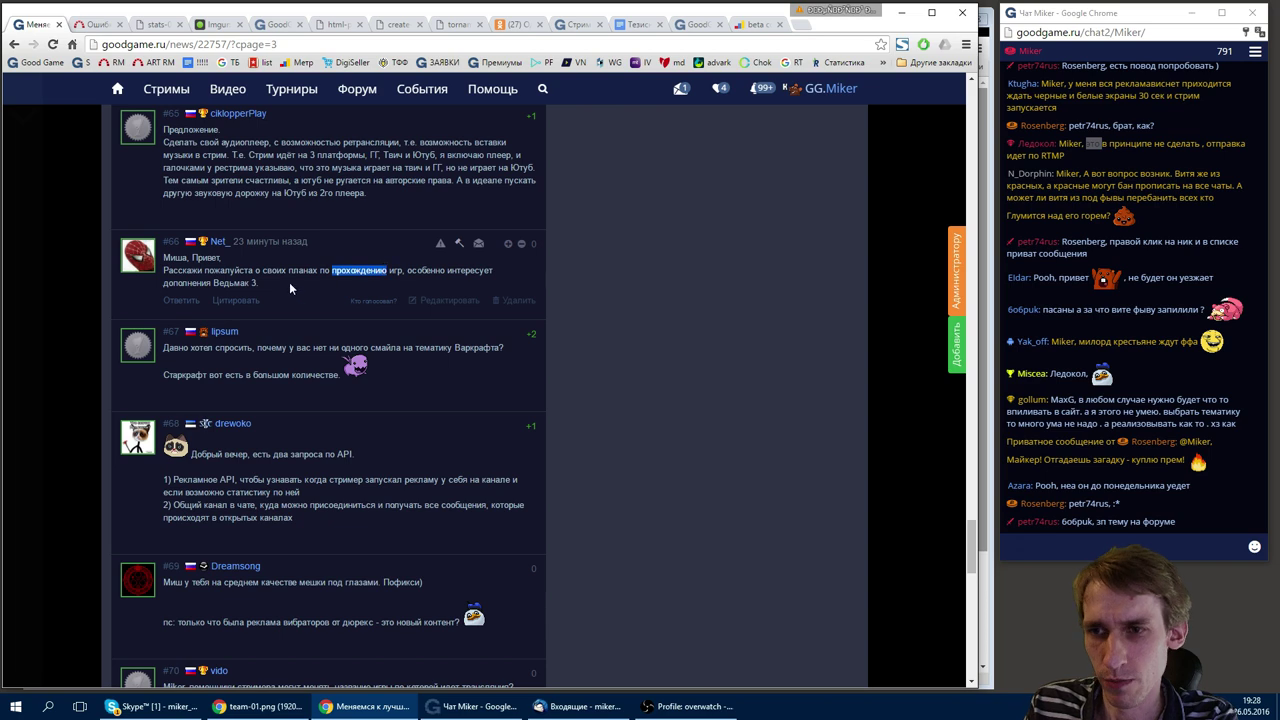
Step: Highlight the smiley question in comment #67 and the words 'одного' and 'на'
{"action": "left_click_drag", "start_coordinate": [213, 375], "coordinate": [328, 347]}
{"action": "double_click", "coordinate": [355, 347]}
{"action": "double_click", "coordinate": [408, 347]}
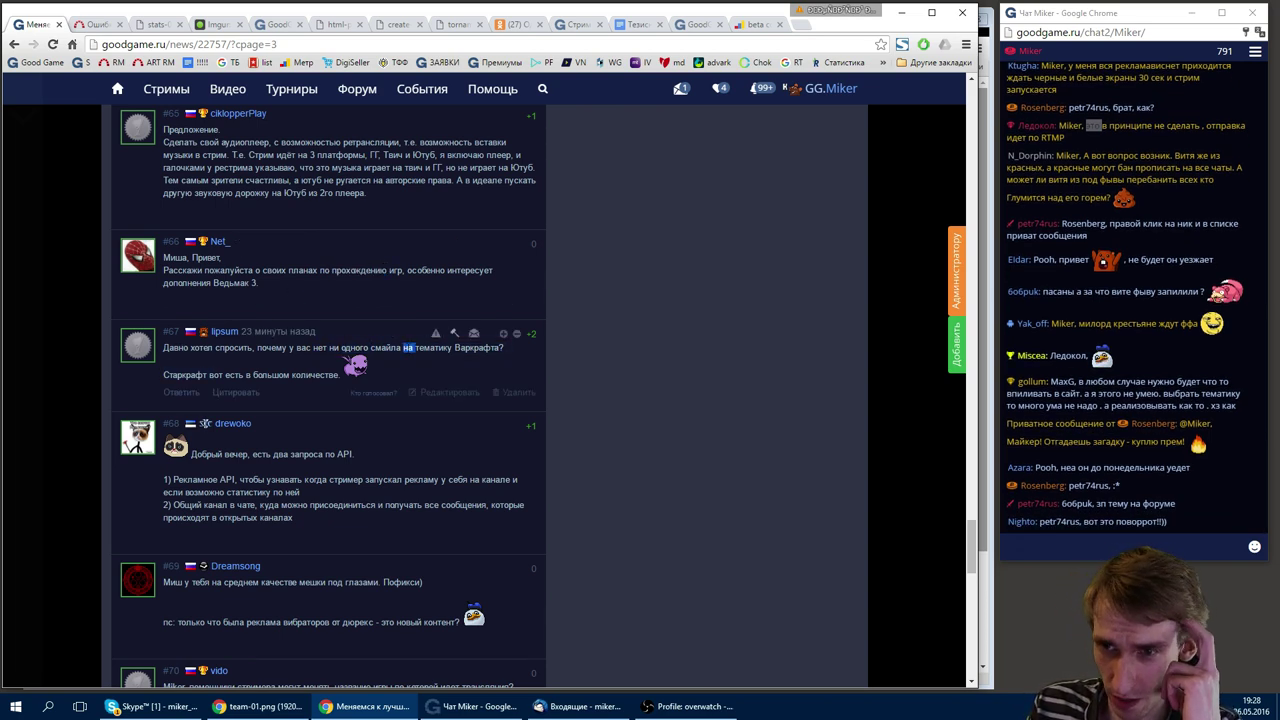
{"action": "scroll", "coordinate": [328, 358], "scroll_direction": "down", "scroll_amount": 1}
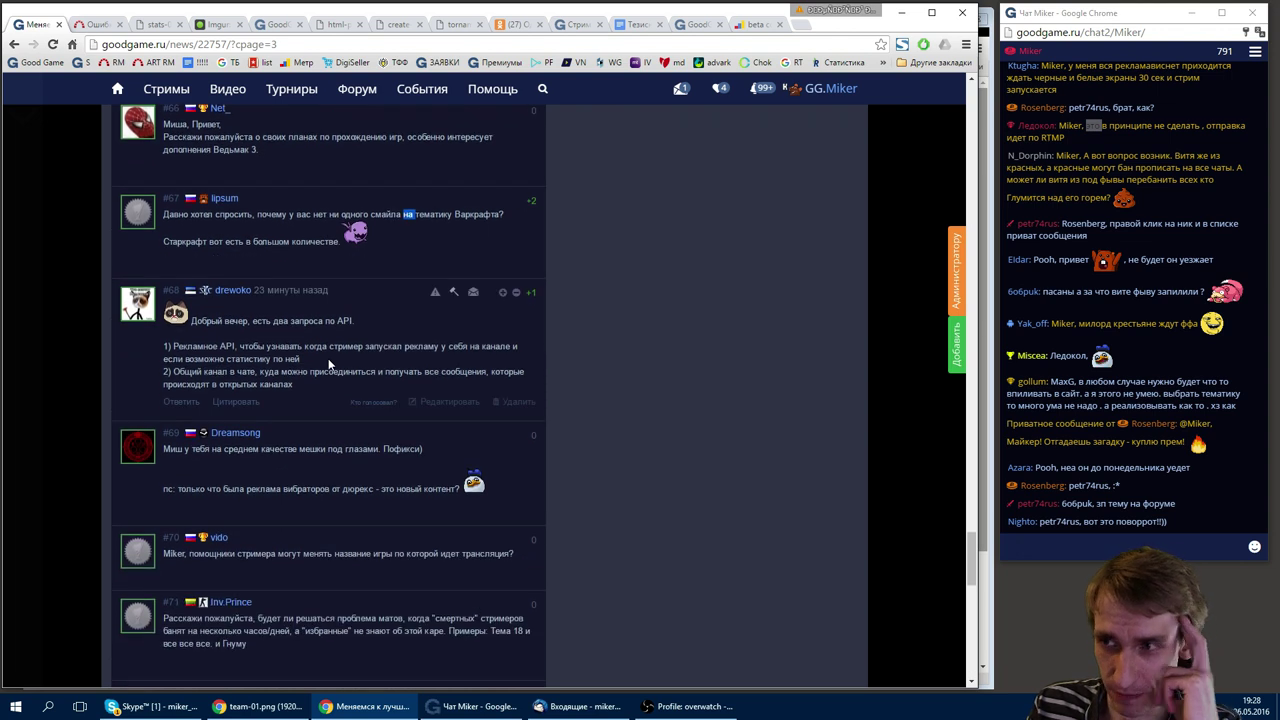
{"action": "left_click", "coordinate": [328, 358]}
Step: Highlight words in comment #68's greeting and the word 'ней'
{"action": "double_click", "coordinate": [208, 320]}
{"action": "left_click", "coordinate": [250, 320]}
{"action": "double_click", "coordinate": [208, 320]}
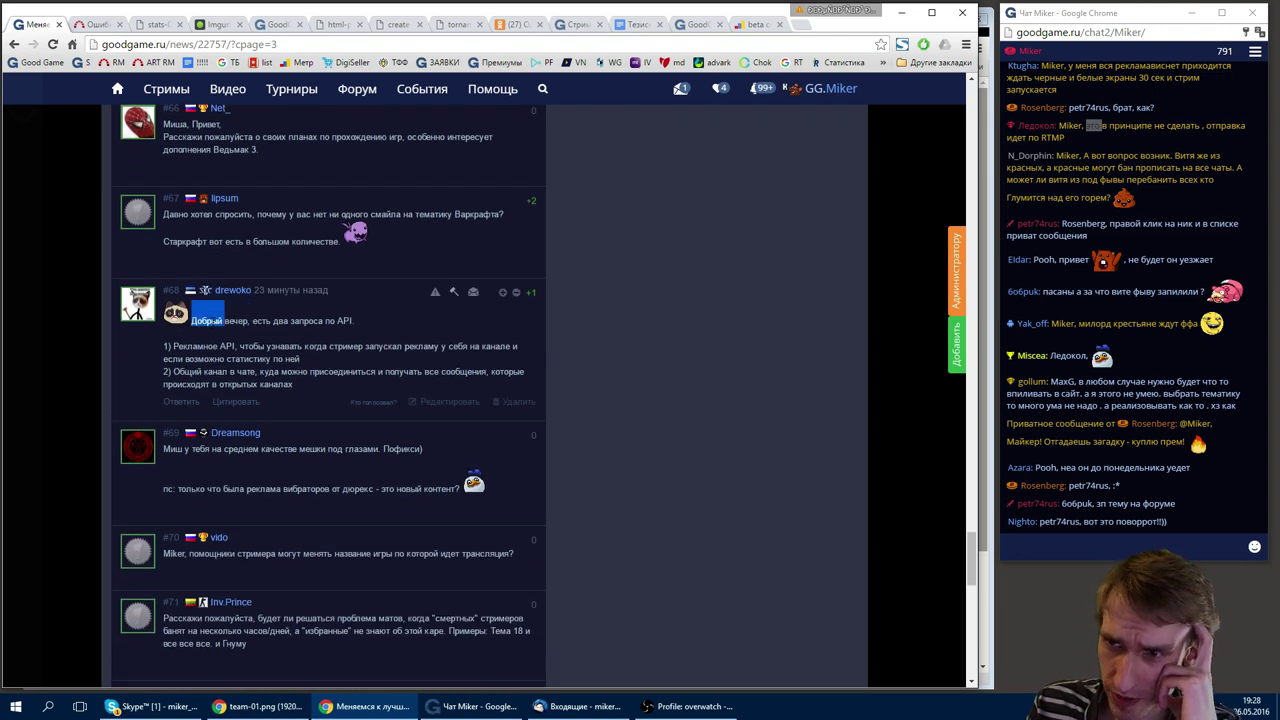
{"action": "left_click", "coordinate": [208, 320]}
{"action": "double_click", "coordinate": [282, 320]}
{"action": "left_click", "coordinate": [282, 320]}
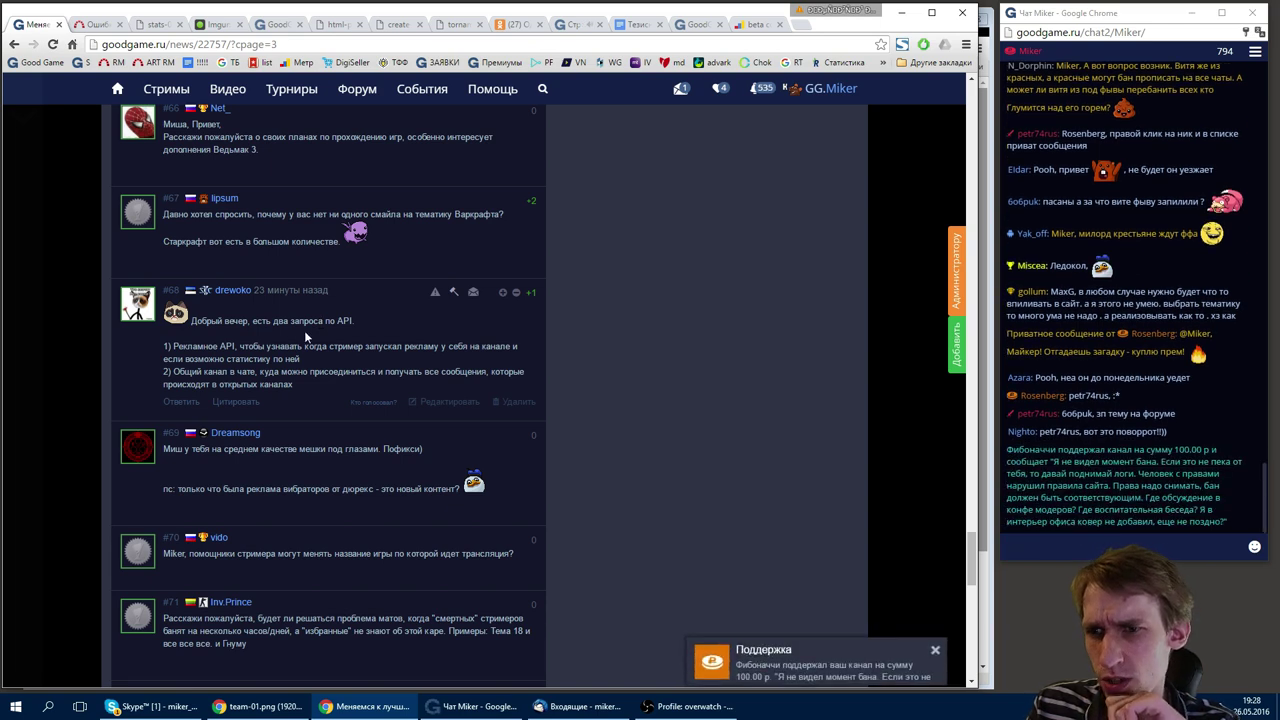
{"action": "double_click", "coordinate": [293, 358]}
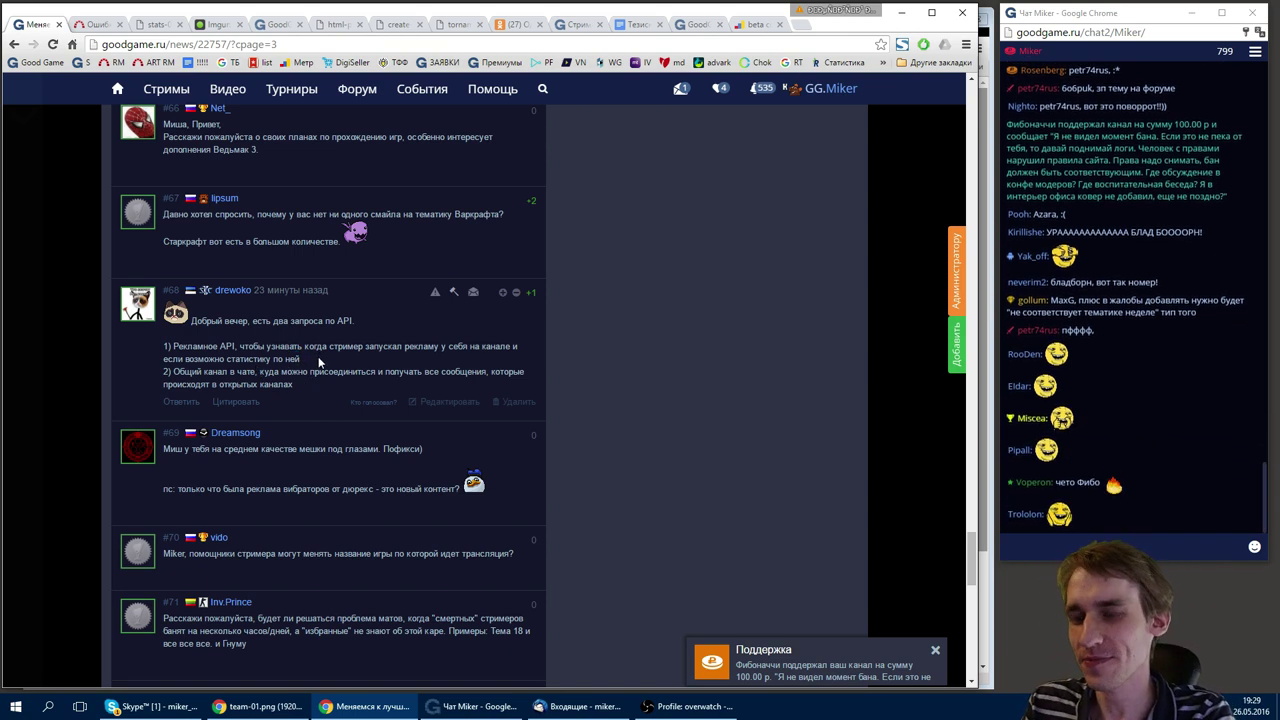
{"action": "left_click_drag", "start_coordinate": [310, 355], "coordinate": [174, 347]}
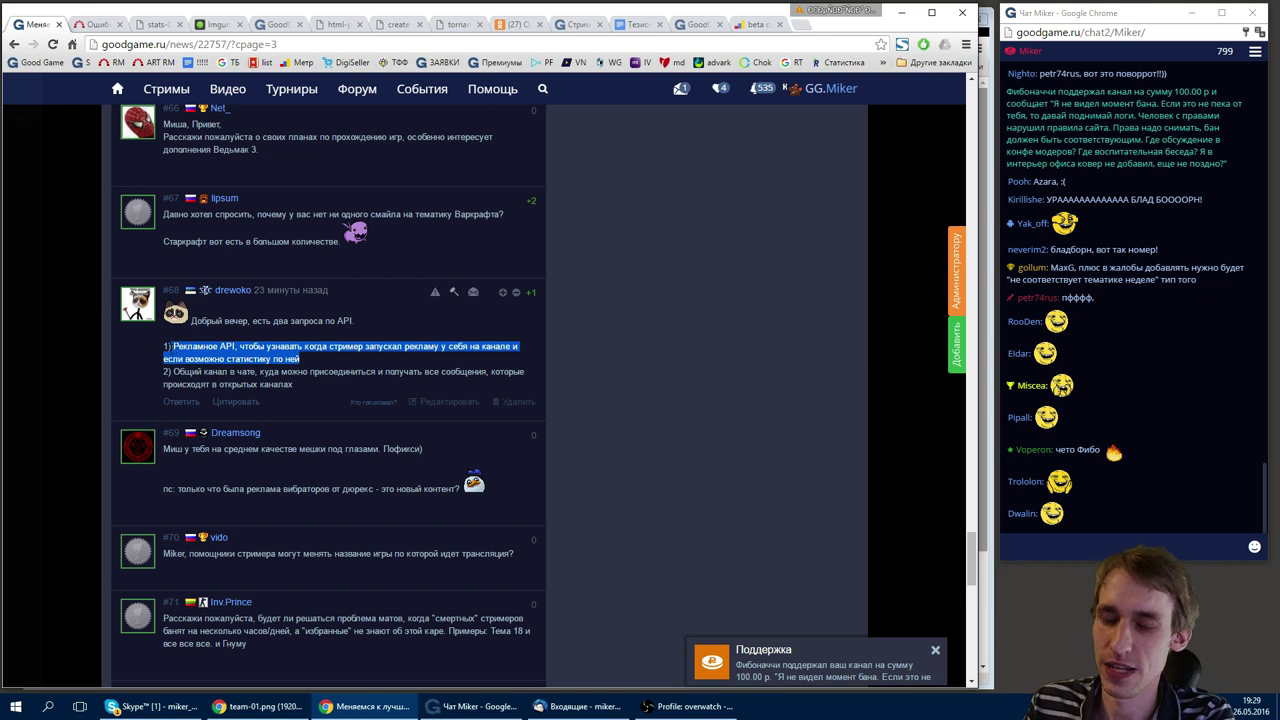
{"action": "left_click", "coordinate": [174, 347]}
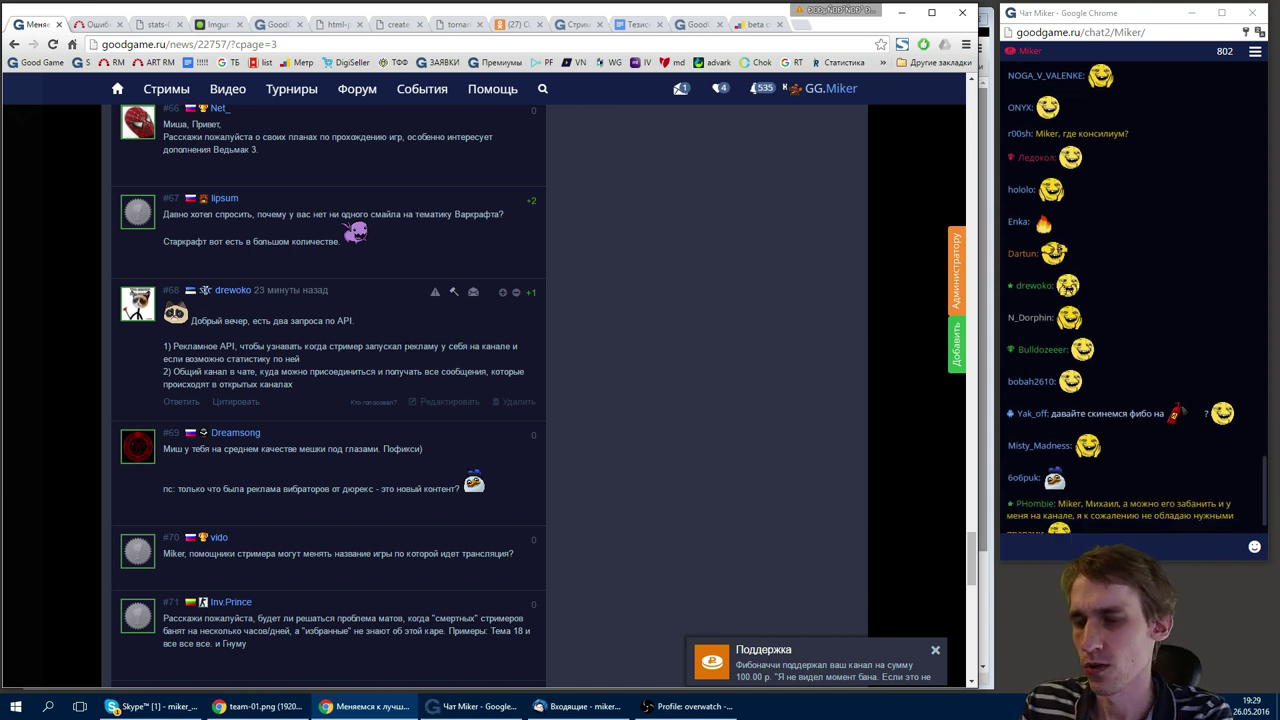
{"action": "left_click", "coordinate": [423, 346]}
{"action": "double_click", "coordinate": [458, 346]}
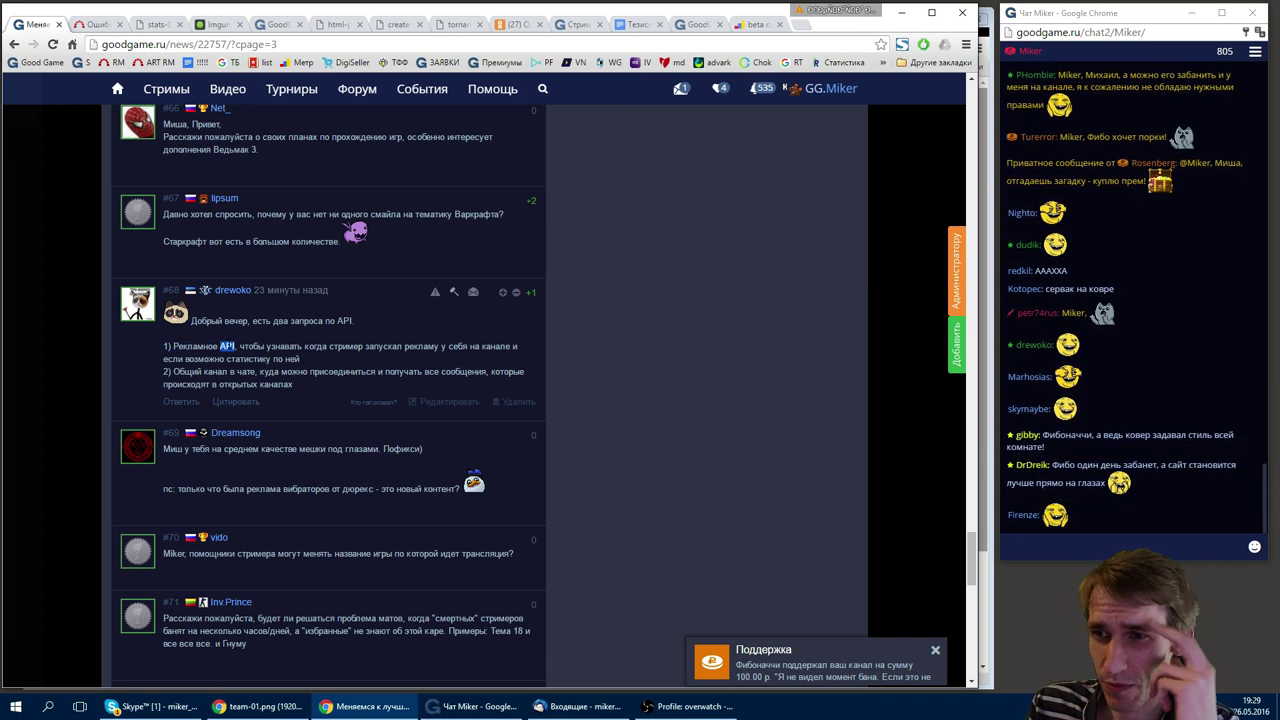
{"action": "double_click", "coordinate": [347, 346]}
{"action": "left_click", "coordinate": [347, 346]}
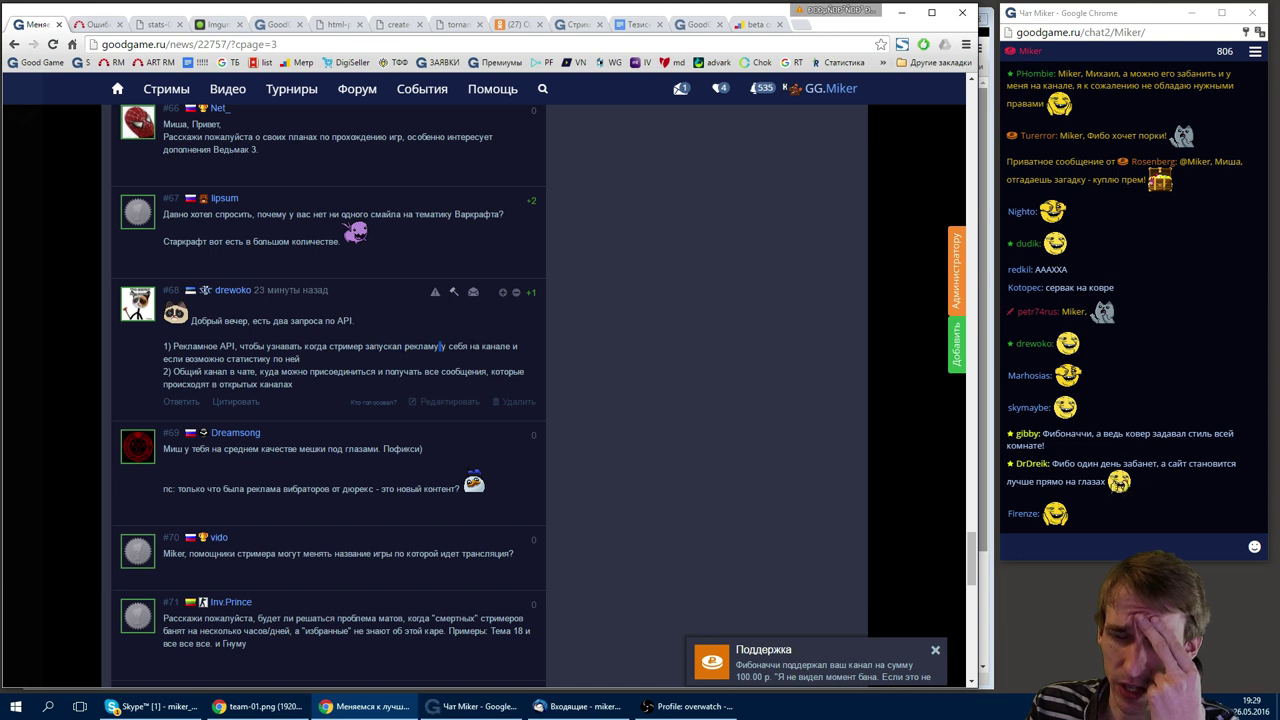
{"action": "left_click_drag", "start_coordinate": [332, 360], "coordinate": [176, 346]}
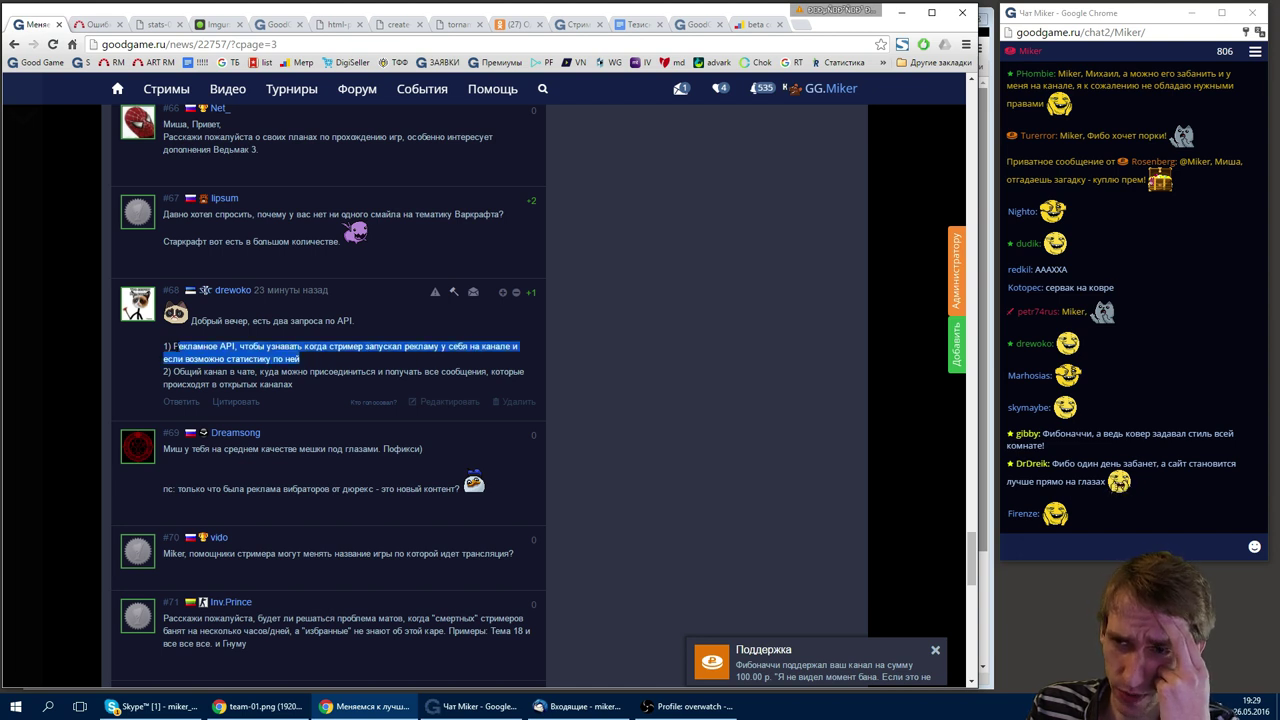
{"action": "double_click", "coordinate": [195, 346]}
{"action": "left_click", "coordinate": [195, 346]}
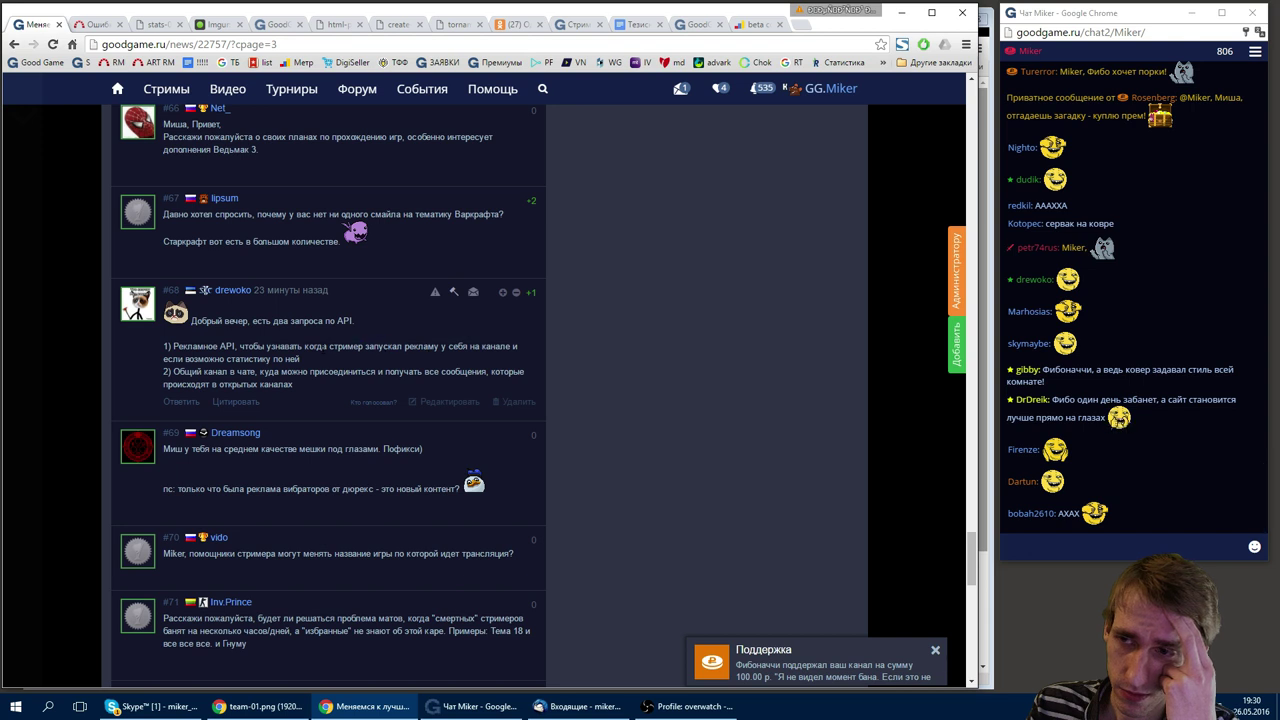
{"action": "double_click", "coordinate": [385, 346]}
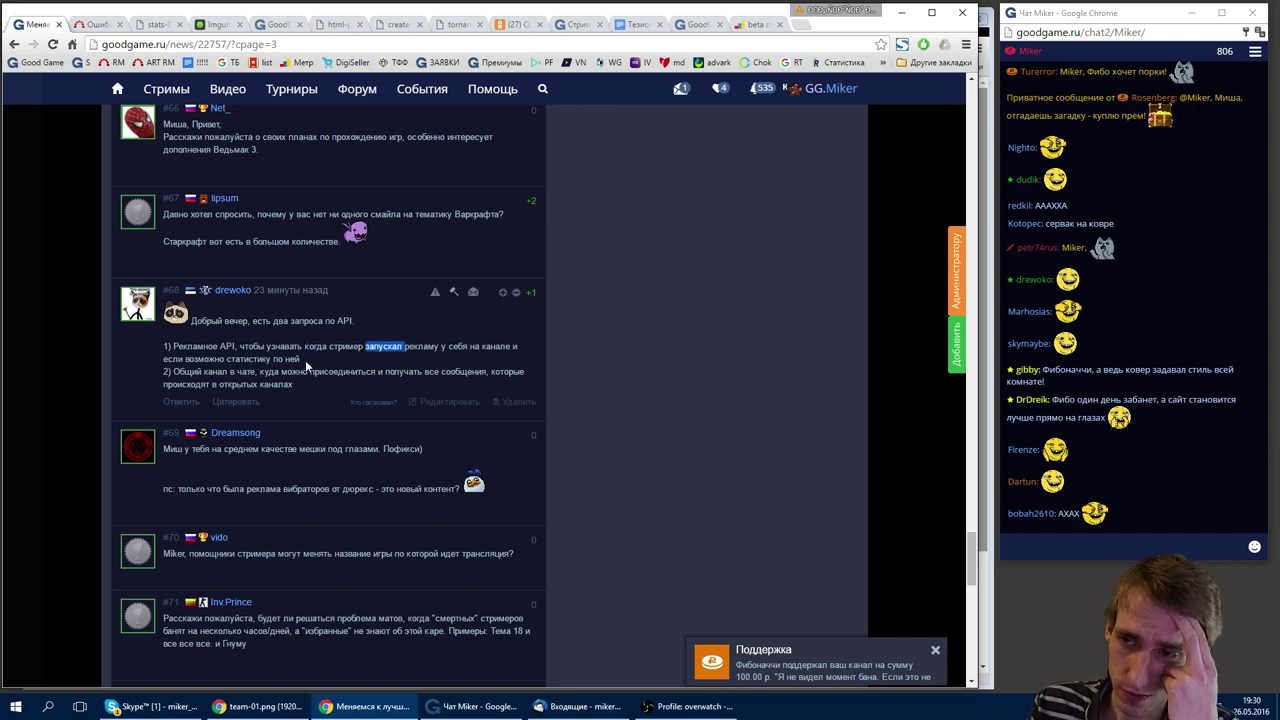
{"action": "triple_click", "coordinate": [290, 357]}
{"action": "left_click", "coordinate": [157, 352]}
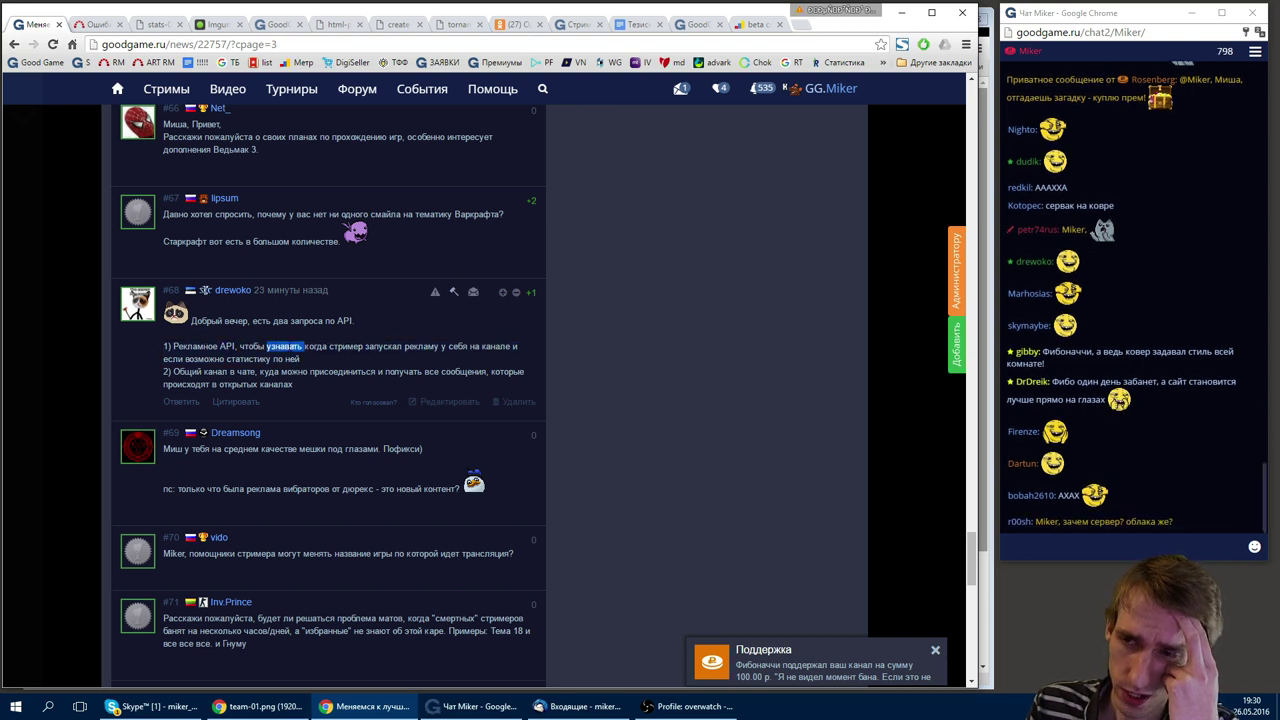
{"action": "left_click_drag", "start_coordinate": [300, 358], "coordinate": [163, 358]}
{"action": "left_click", "coordinate": [157, 352]}
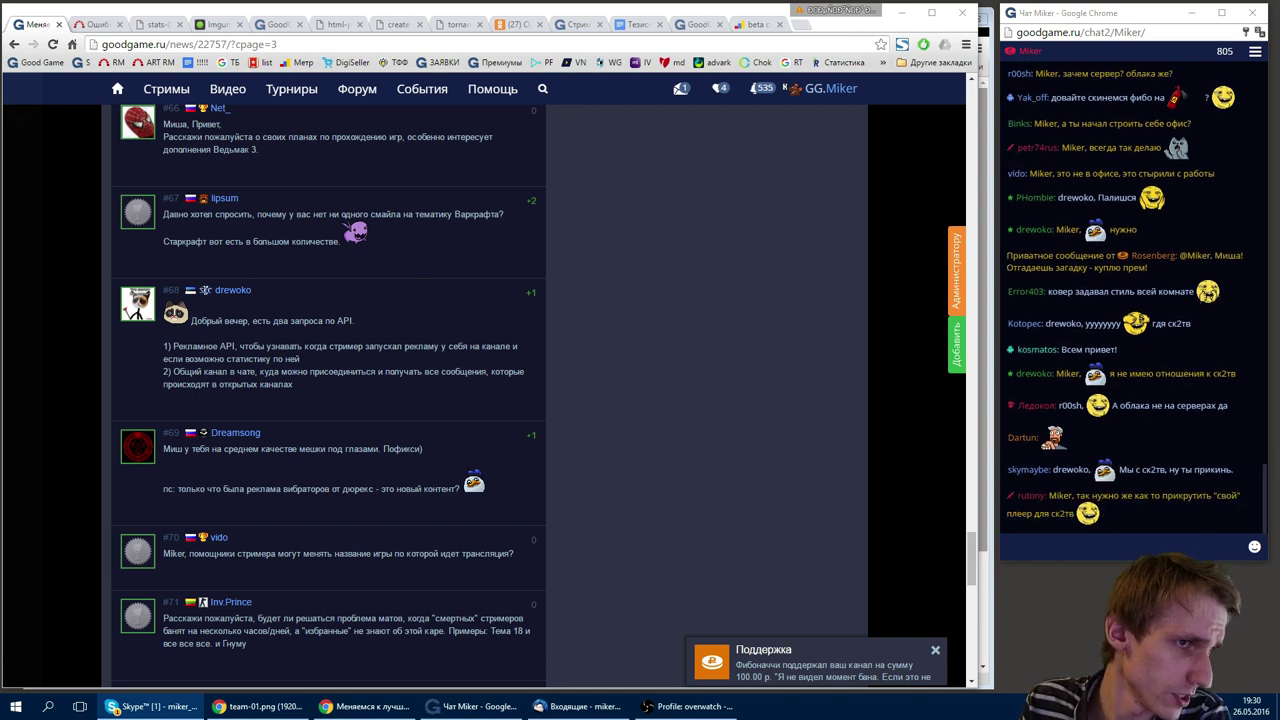
{"action": "left_click", "coordinate": [345, 320]}
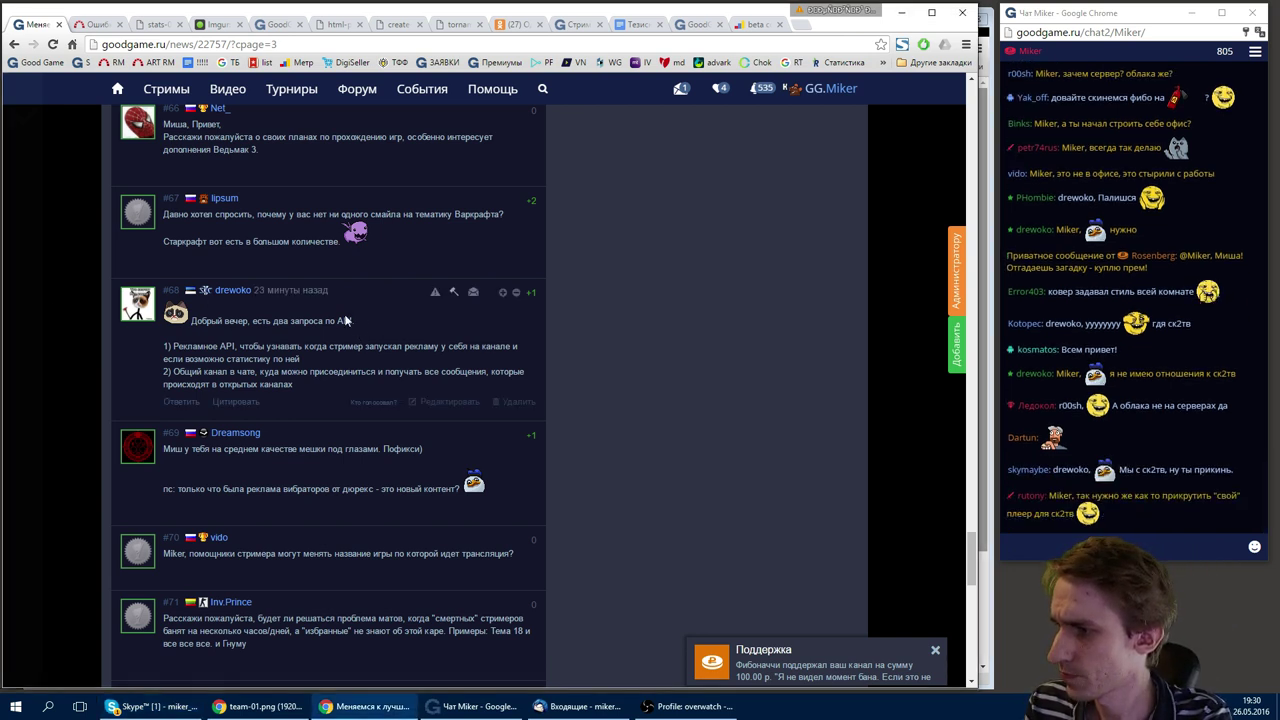
{"action": "left_click", "coordinate": [252, 325]}
{"action": "double_click", "coordinate": [228, 358]}
{"action": "left_click", "coordinate": [298, 347]}
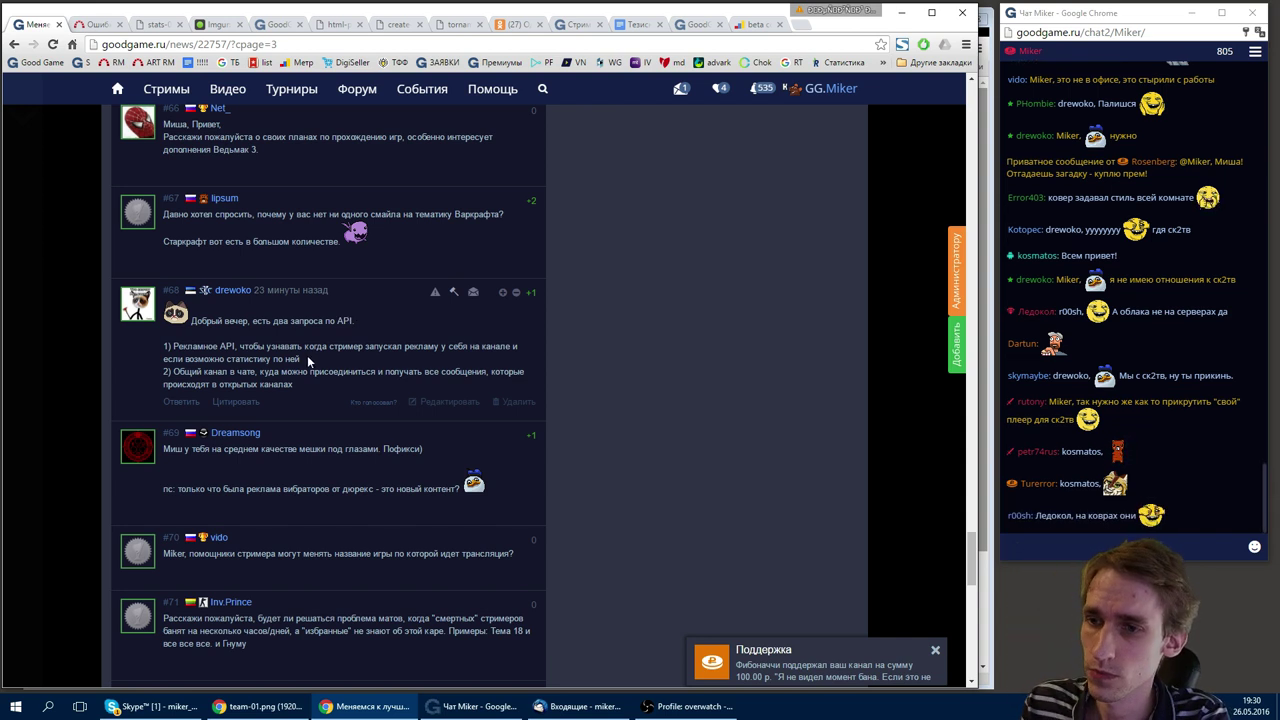
{"action": "mouse_move", "coordinate": [174, 347]}
{"action": "left_mouse_down"}
{"action": "mouse_move", "coordinate": [330, 354]}
{"action": "mouse_move", "coordinate": [183, 347]}
{"action": "left_mouse_up"}
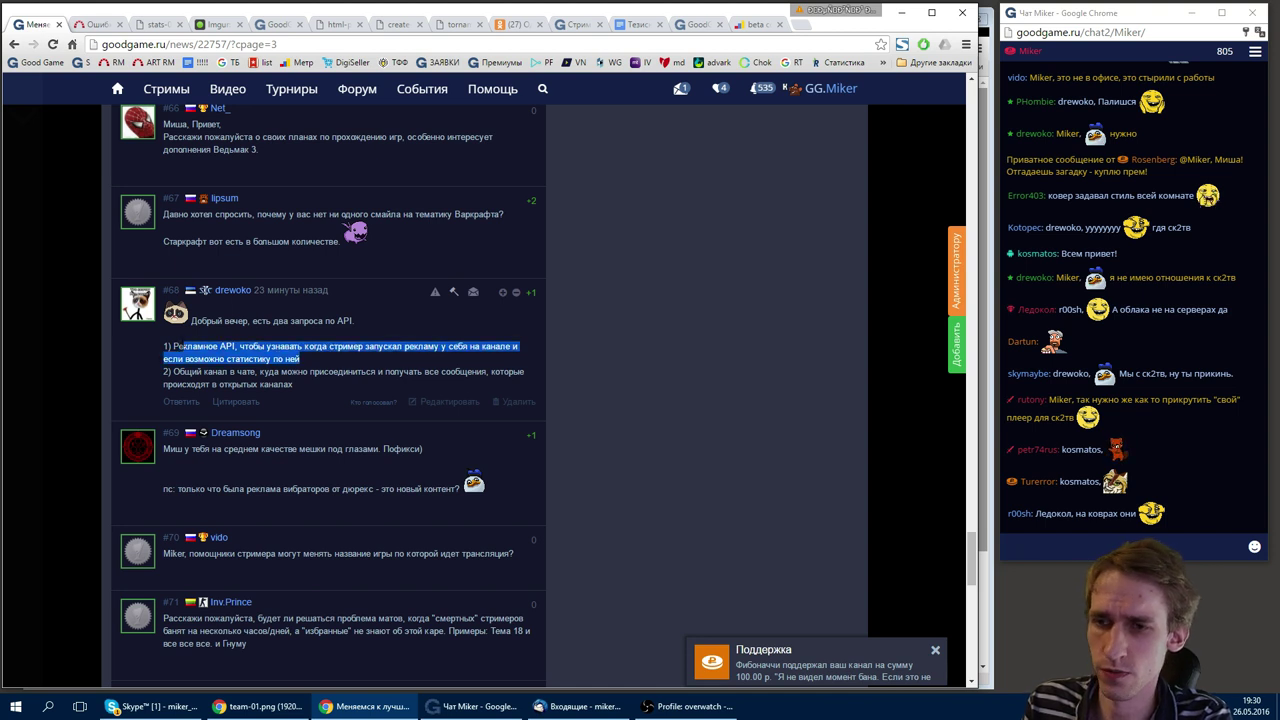
{"action": "mouse_move", "coordinate": [482, 347]}
{"action": "left_mouse_down"}
{"action": "mouse_move", "coordinate": [165, 347]}
{"action": "mouse_move", "coordinate": [470, 347]}
{"action": "left_mouse_up"}
{"action": "left_click_drag", "start_coordinate": [321, 356], "coordinate": [165, 347]}
{"action": "double_click", "coordinate": [195, 346]}
{"action": "double_click", "coordinate": [252, 346]}
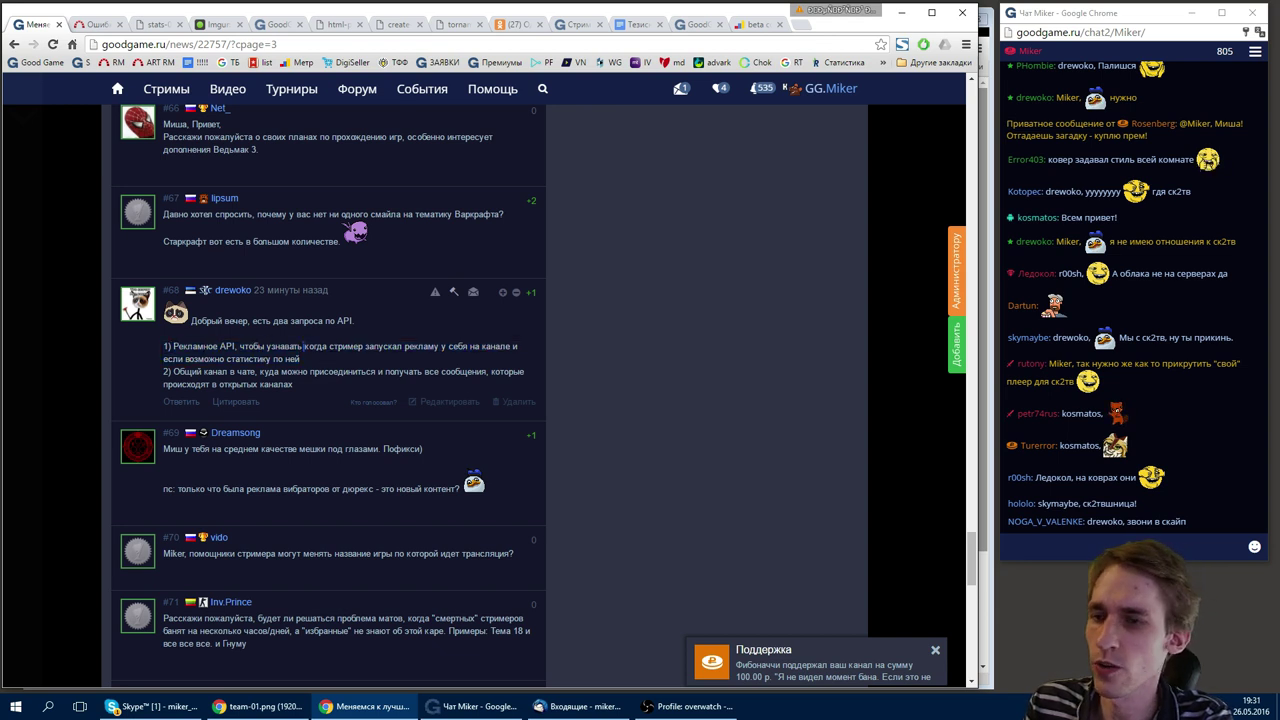
{"action": "double_click", "coordinate": [346, 346]}
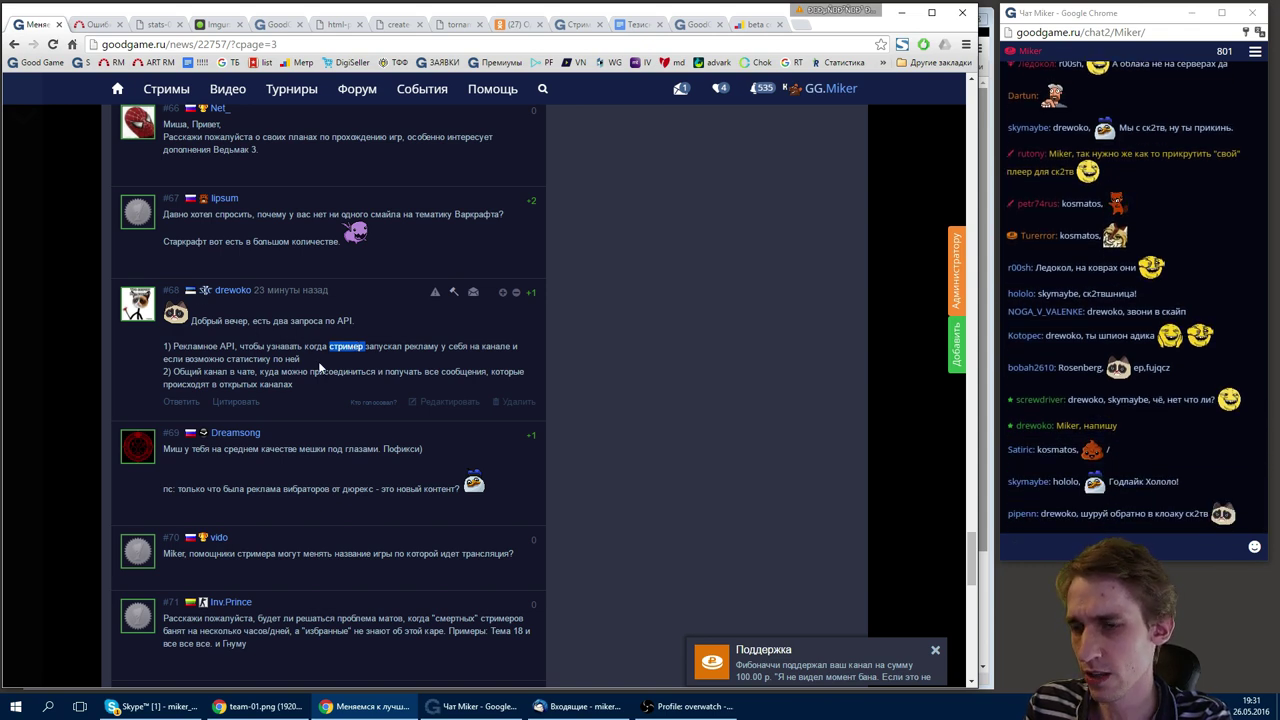
{"action": "triple_click", "coordinate": [320, 358]}
{"action": "left_click", "coordinate": [320, 368]}
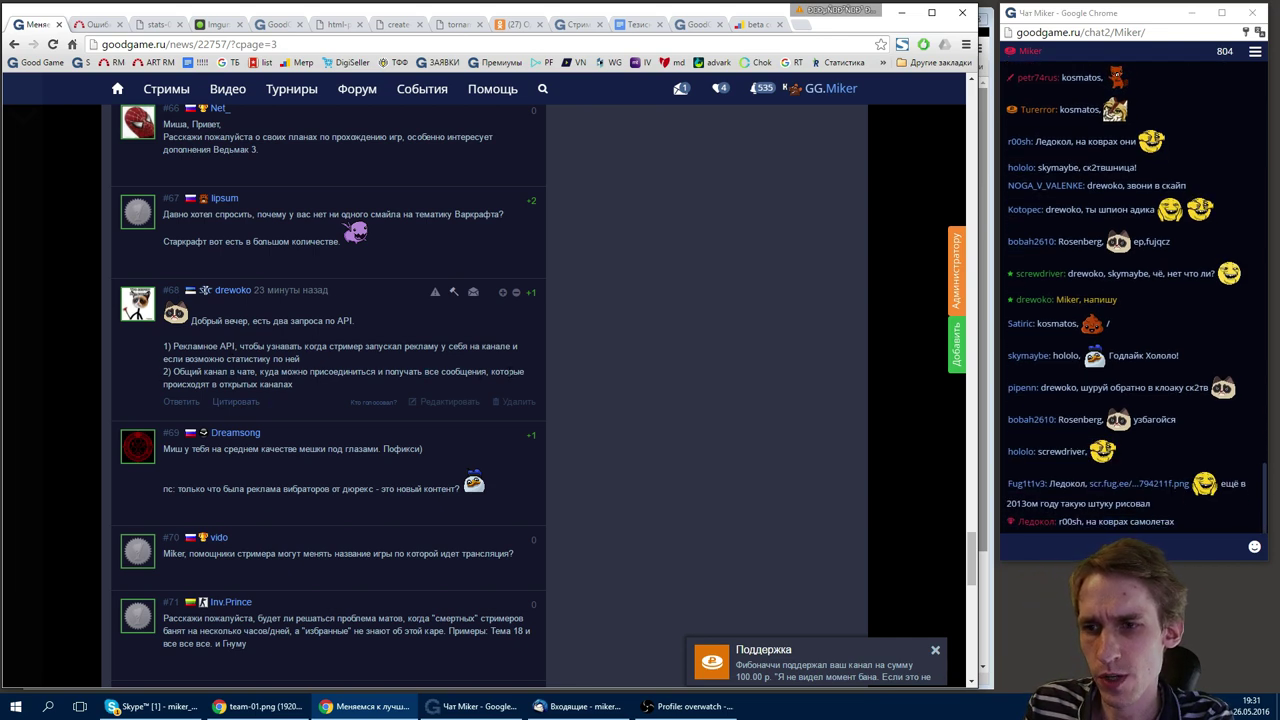
{"action": "left_click_drag", "start_coordinate": [334, 384], "coordinate": [160, 372]}
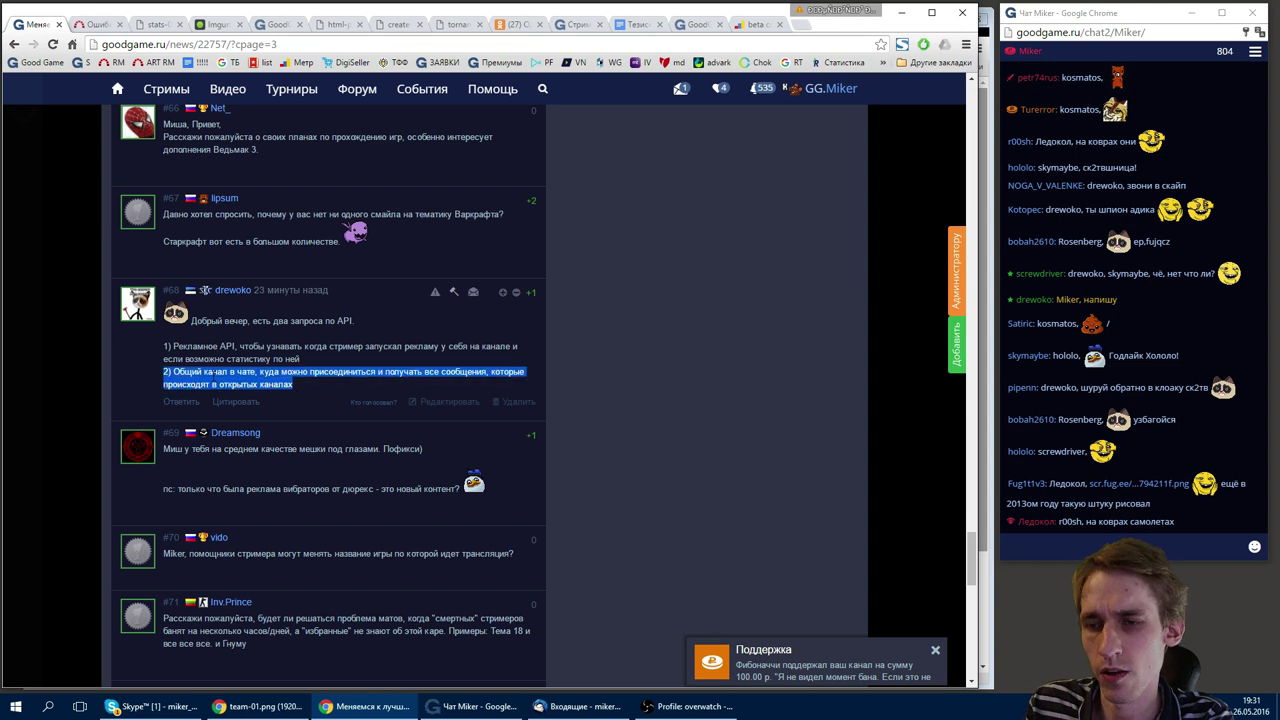
{"action": "double_click", "coordinate": [216, 371]}
{"action": "double_click", "coordinate": [269, 371]}
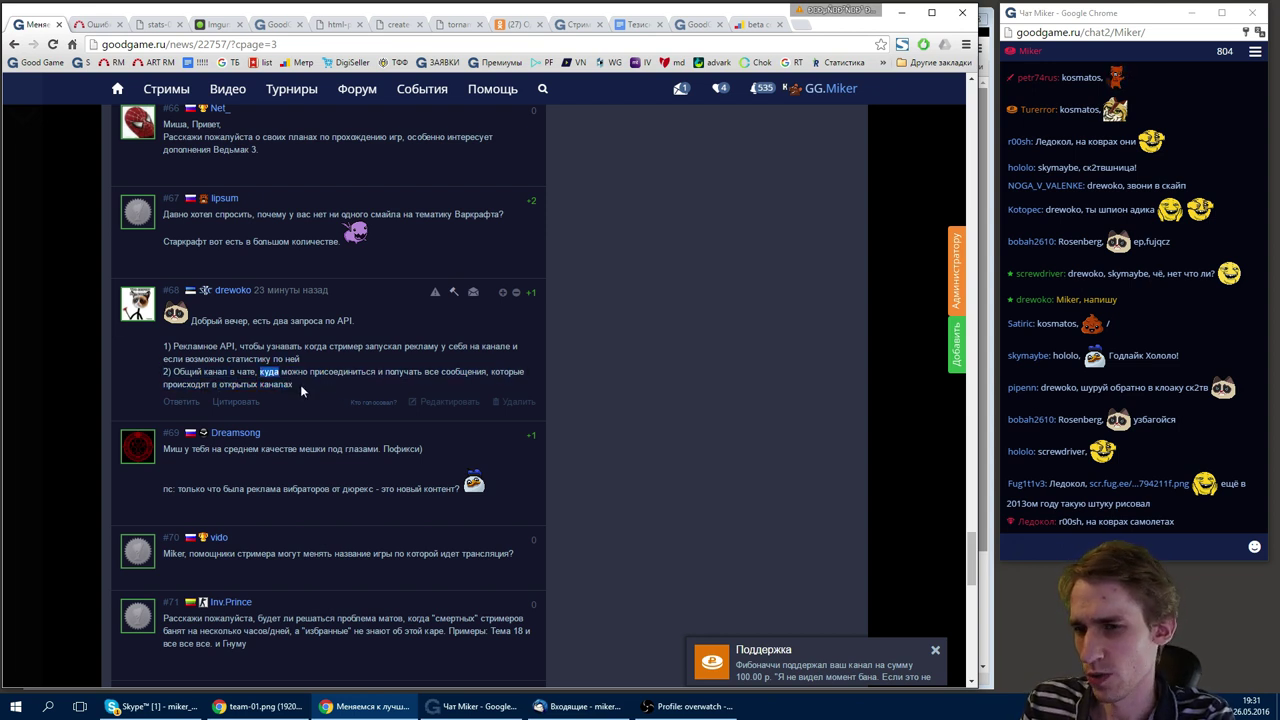
{"action": "left_click_drag", "start_coordinate": [300, 390], "coordinate": [153, 369]}
{"action": "left_click", "coordinate": [218, 372]}
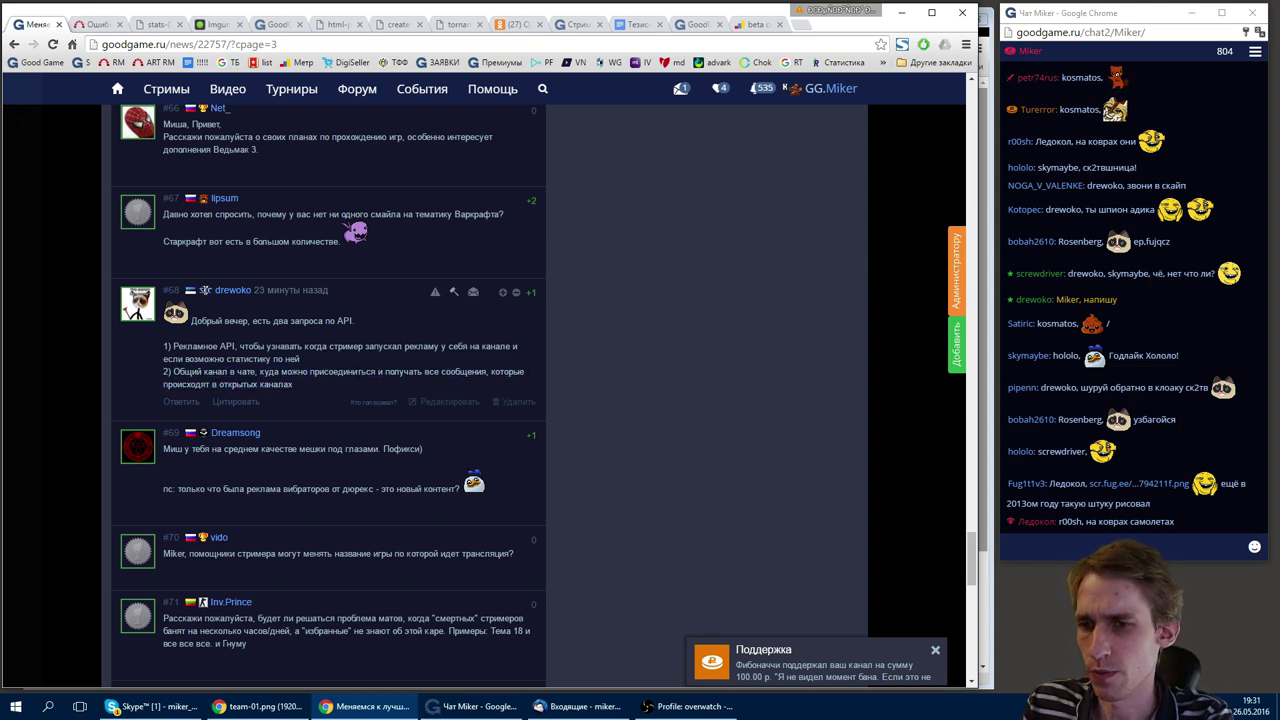
{"action": "double_click", "coordinate": [405, 372]}
{"action": "double_click", "coordinate": [343, 372]}
{"action": "left_click", "coordinate": [343, 372]}
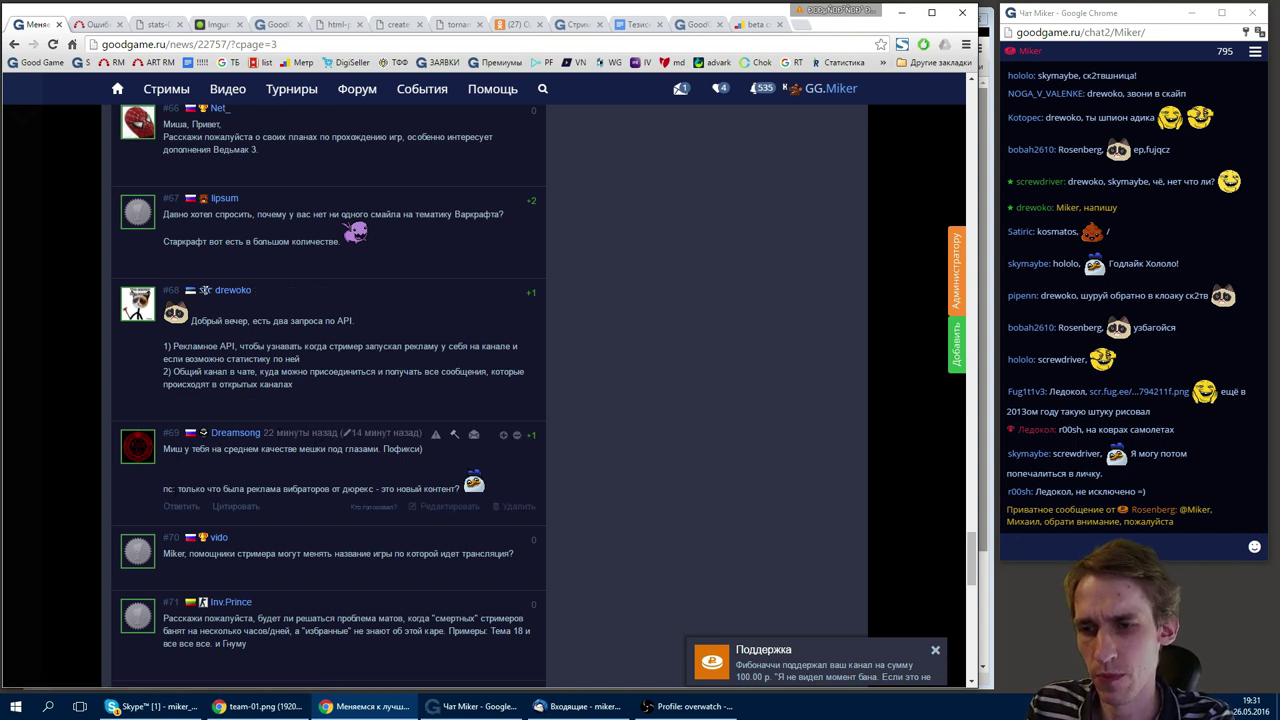
Step: Highlight the advert remark and the words вибраторов, дюрекс and новый in comment #69
{"action": "left_click_drag", "start_coordinate": [164, 488], "coordinate": [330, 488]}
{"action": "left_click", "coordinate": [340, 488]}
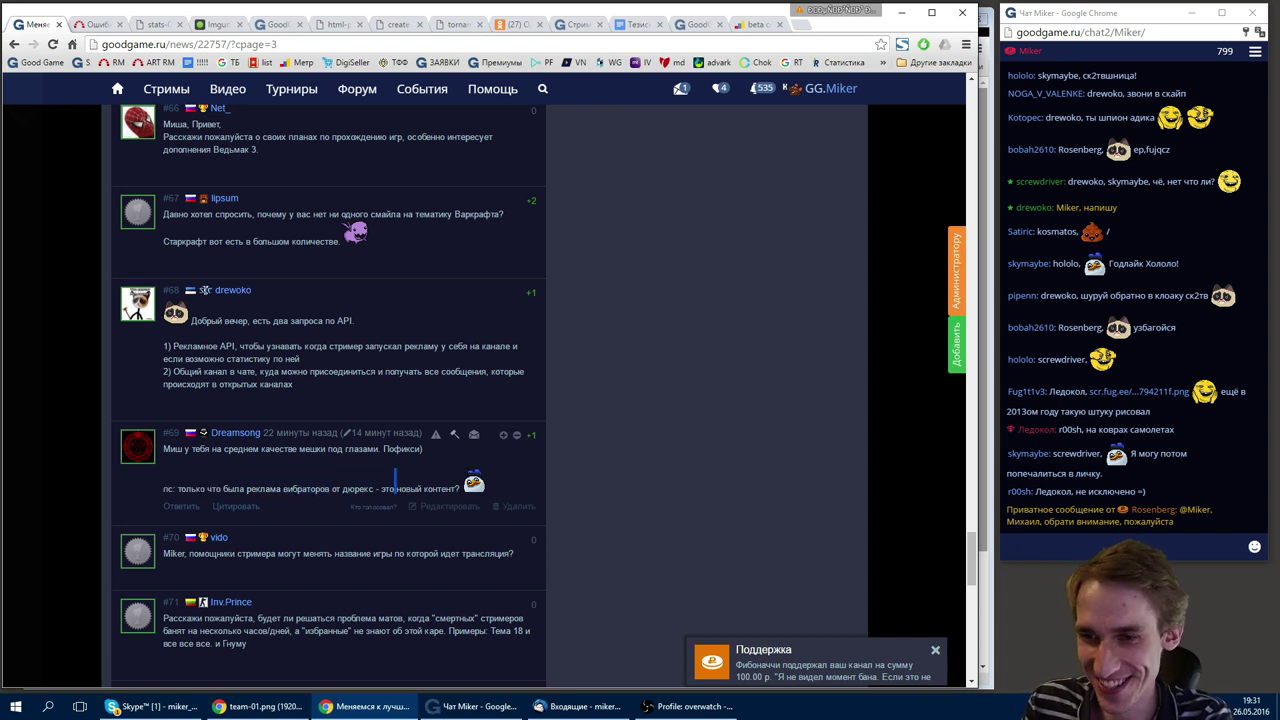
{"action": "left_click_drag", "start_coordinate": [178, 488], "coordinate": [381, 488]}
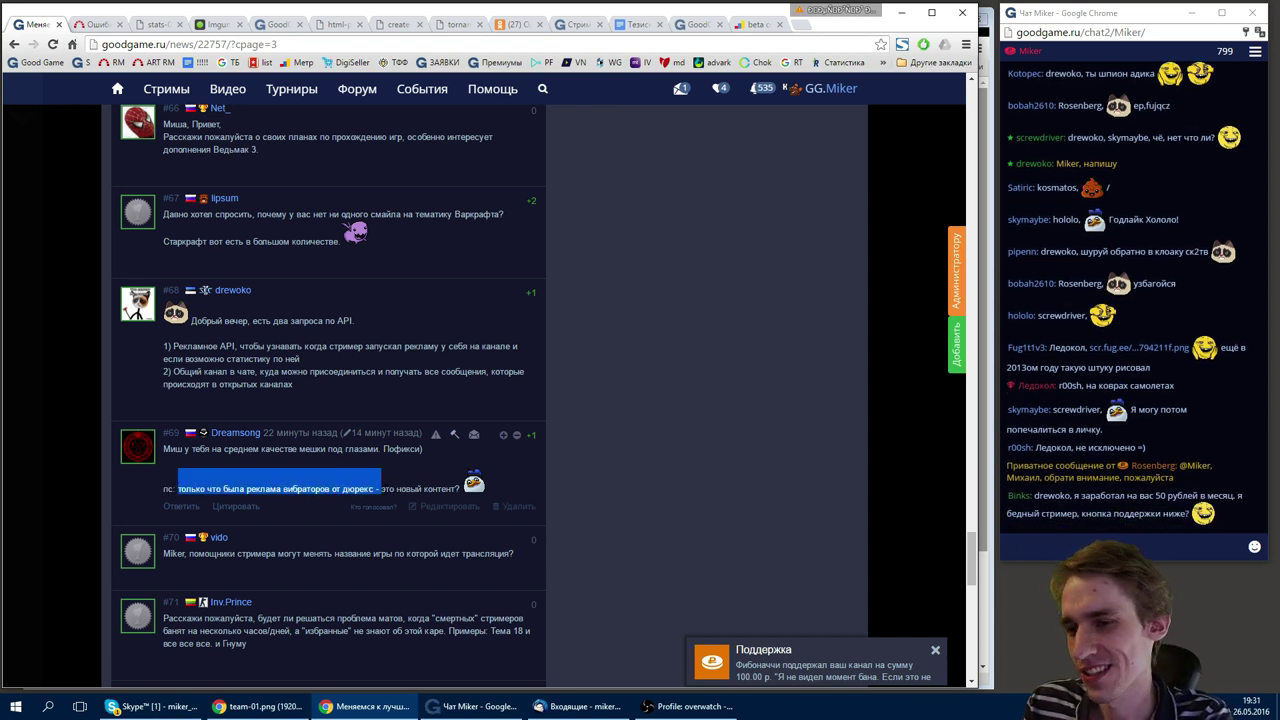
{"action": "left_click", "coordinate": [418, 488]}
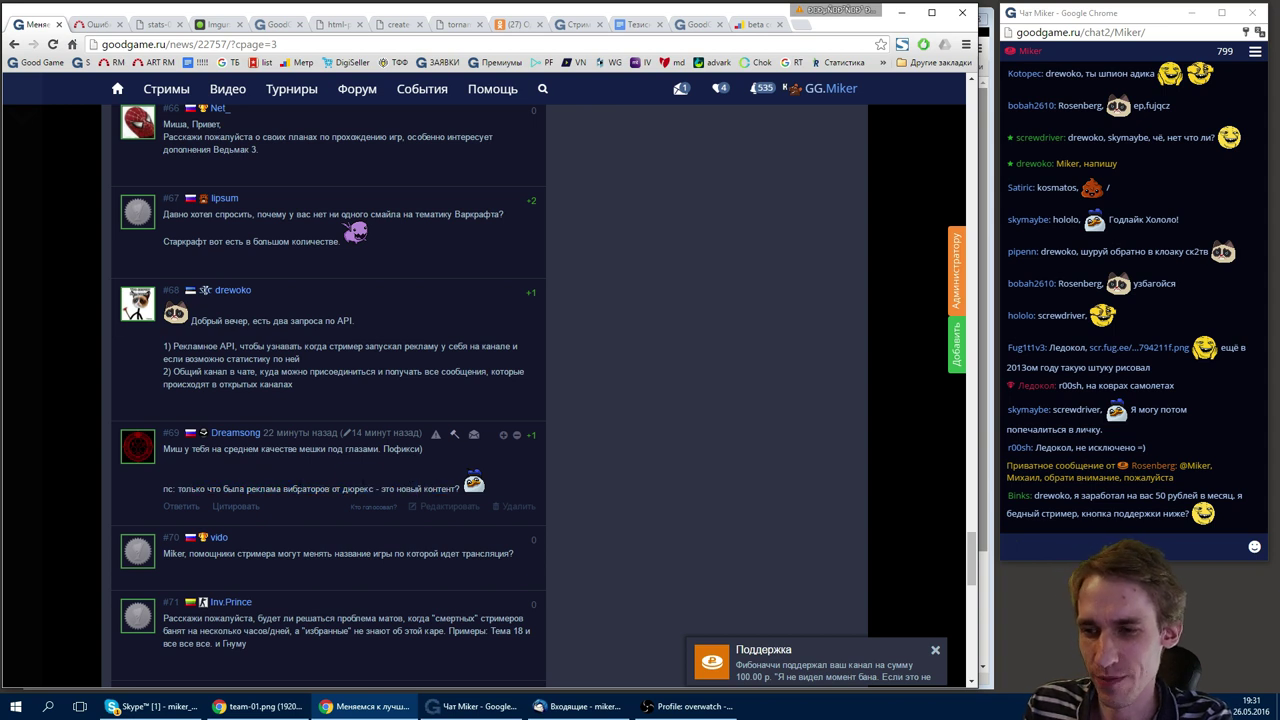
{"action": "double_click", "coordinate": [304, 488]}
{"action": "double_click", "coordinate": [358, 488]}
{"action": "double_click", "coordinate": [408, 488]}
{"action": "left_click", "coordinate": [410, 488]}
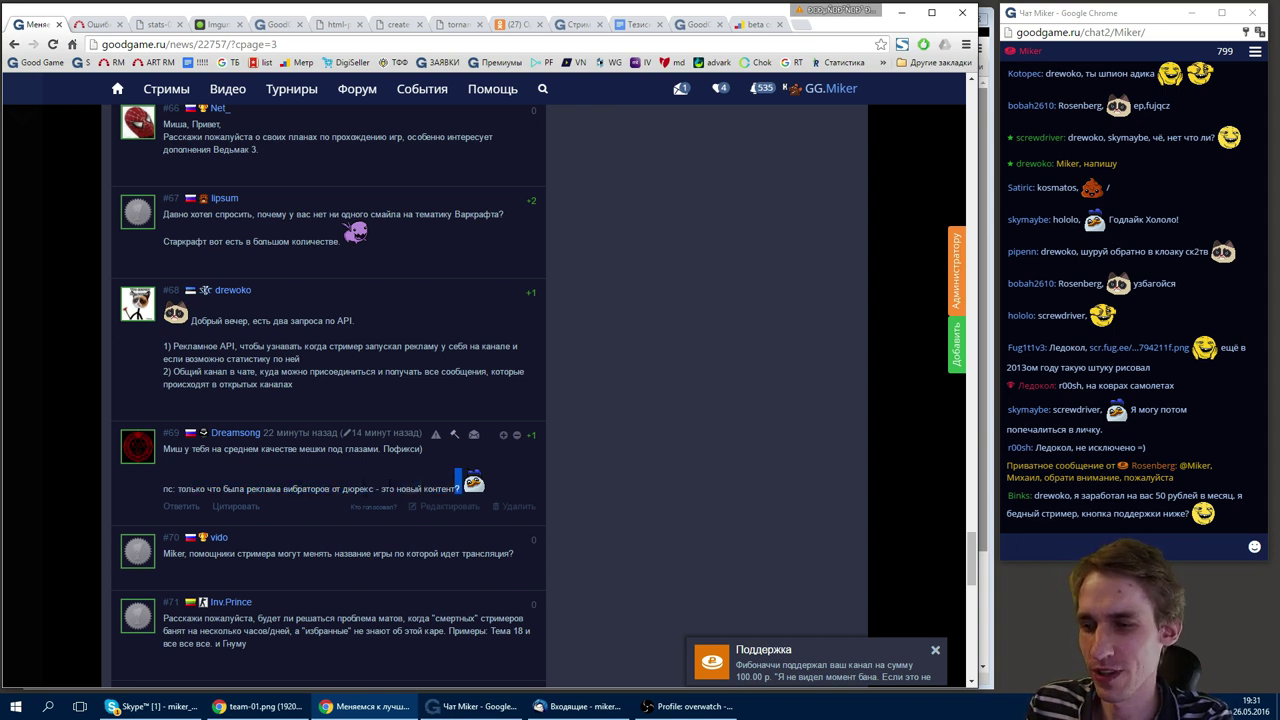
Step: Highlight and then clear several words in comment #70
{"action": "scroll", "coordinate": [311, 482], "scroll_direction": "down", "scroll_amount": 1}
{"action": "left_click_drag", "start_coordinate": [169, 421], "coordinate": [304, 422]}
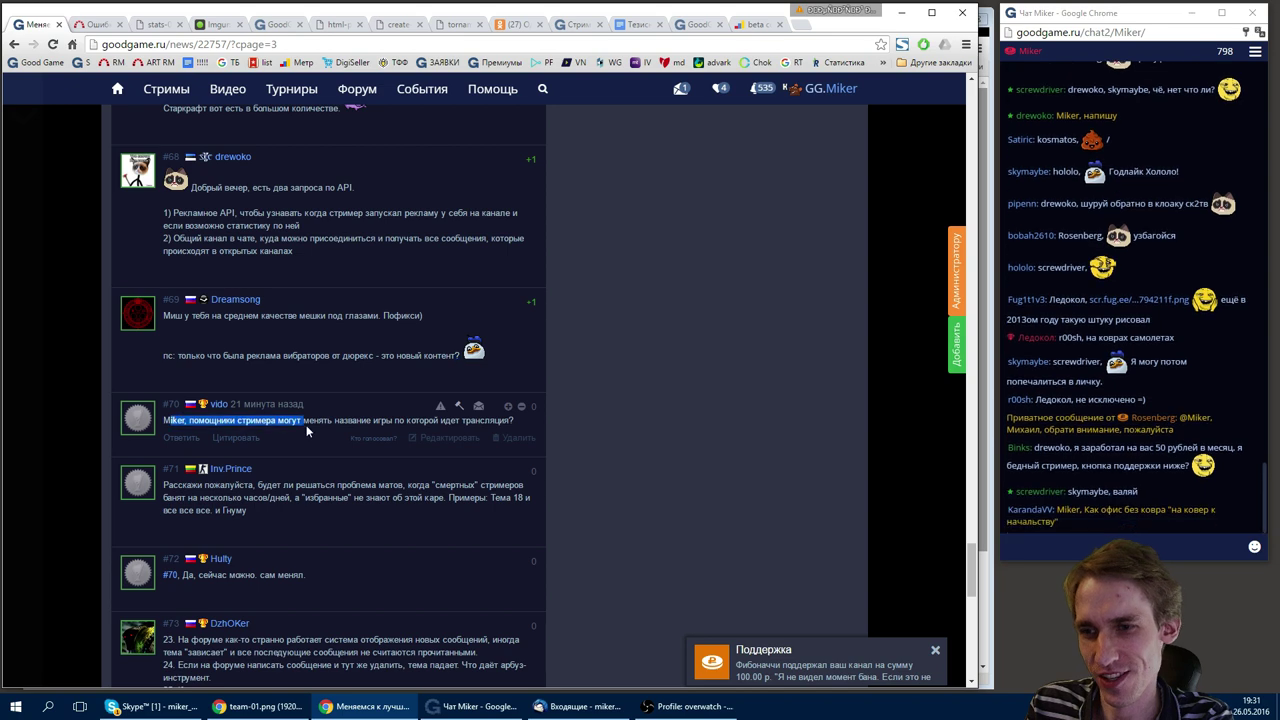
{"action": "left_click", "coordinate": [307, 430]}
{"action": "left_click_drag", "start_coordinate": [188, 421], "coordinate": [276, 421]}
{"action": "left_click", "coordinate": [304, 421]}
{"action": "double_click", "coordinate": [354, 421]}
{"action": "left_click", "coordinate": [425, 421]}
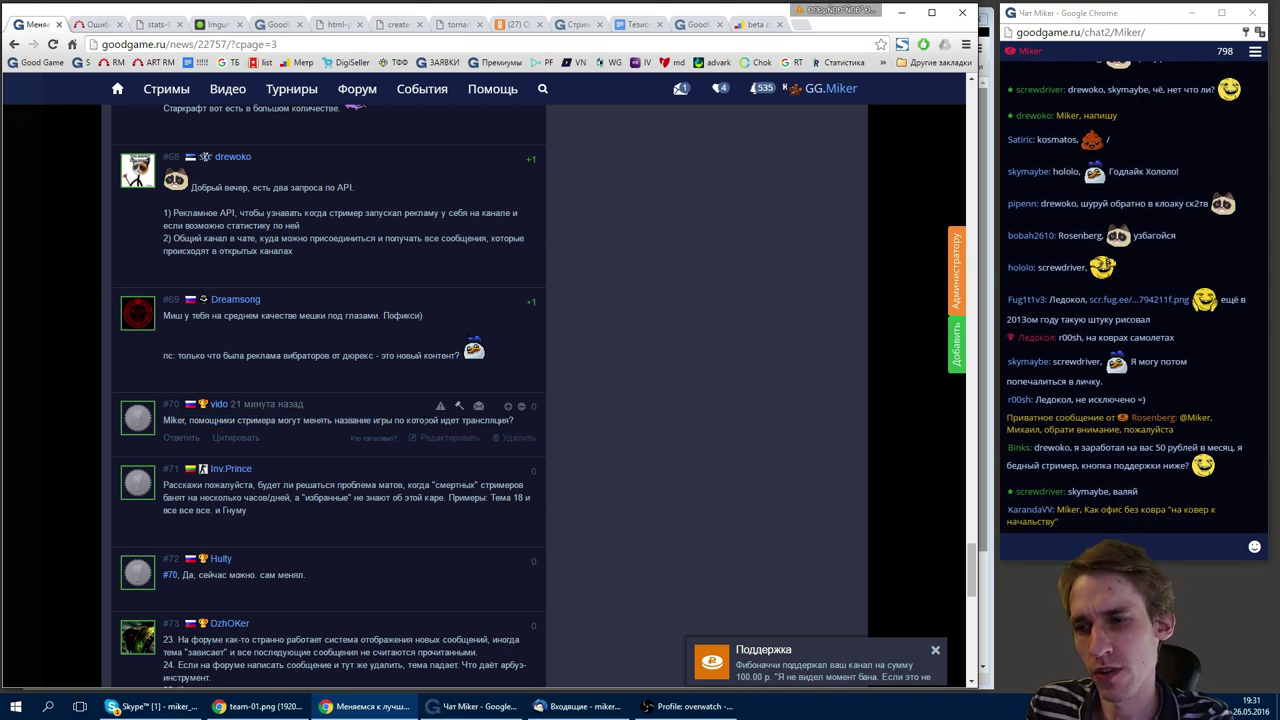
Step: Highlight стримеров, избранные and Примеры, then nearly all of comment #71's text
{"action": "scroll", "coordinate": [328, 436], "scroll_direction": "down", "scroll_amount": 1}
{"action": "left_click_drag", "start_coordinate": [273, 378], "coordinate": [308, 352]}
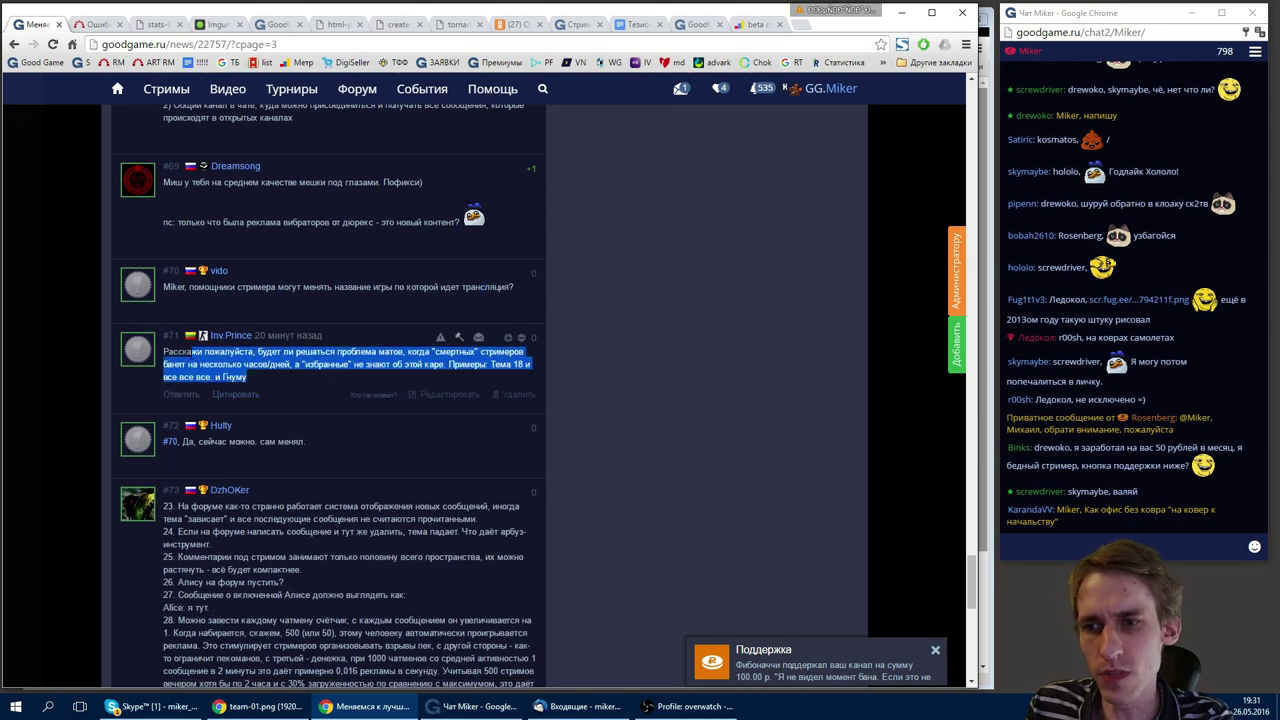
{"action": "left_click", "coordinate": [302, 352]}
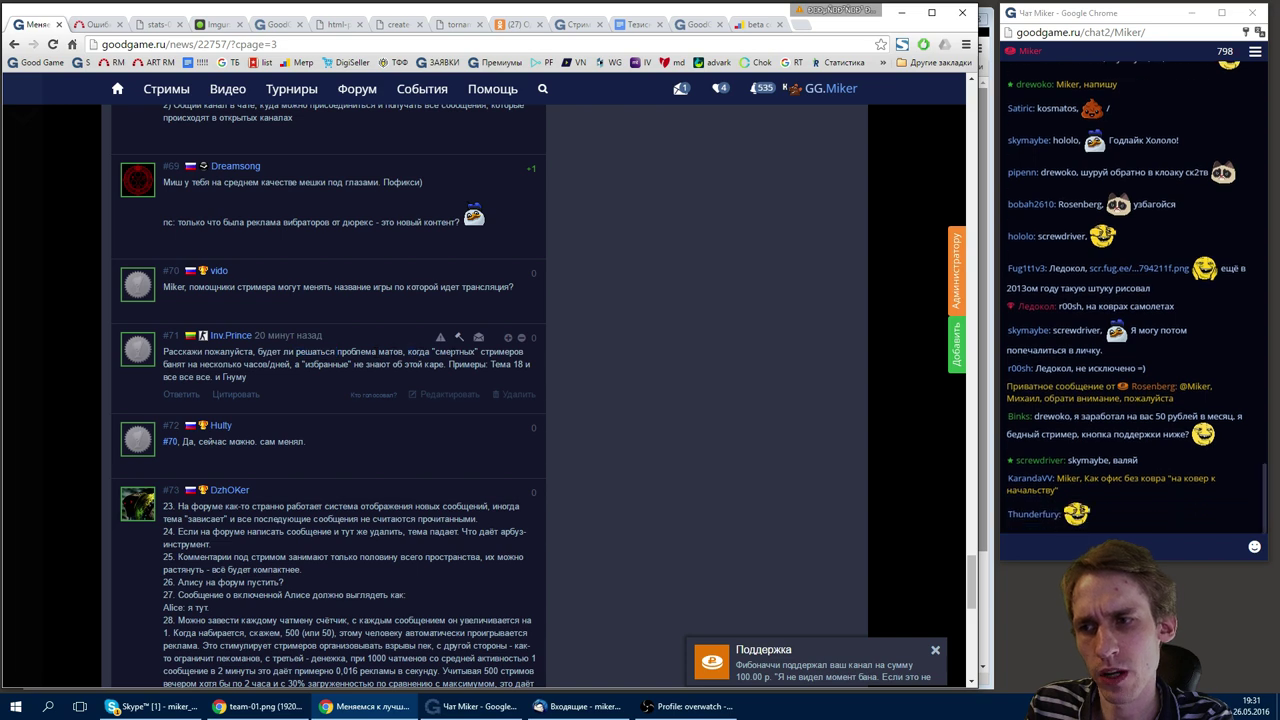
{"action": "double_click", "coordinate": [501, 352]}
{"action": "mouse_move", "coordinate": [166, 363]}
{"action": "left_mouse_down"}
{"action": "mouse_move", "coordinate": [270, 363]}
{"action": "mouse_move", "coordinate": [164, 364]}
{"action": "left_mouse_up"}
{"action": "double_click", "coordinate": [325, 364]}
{"action": "double_click", "coordinate": [467, 364]}
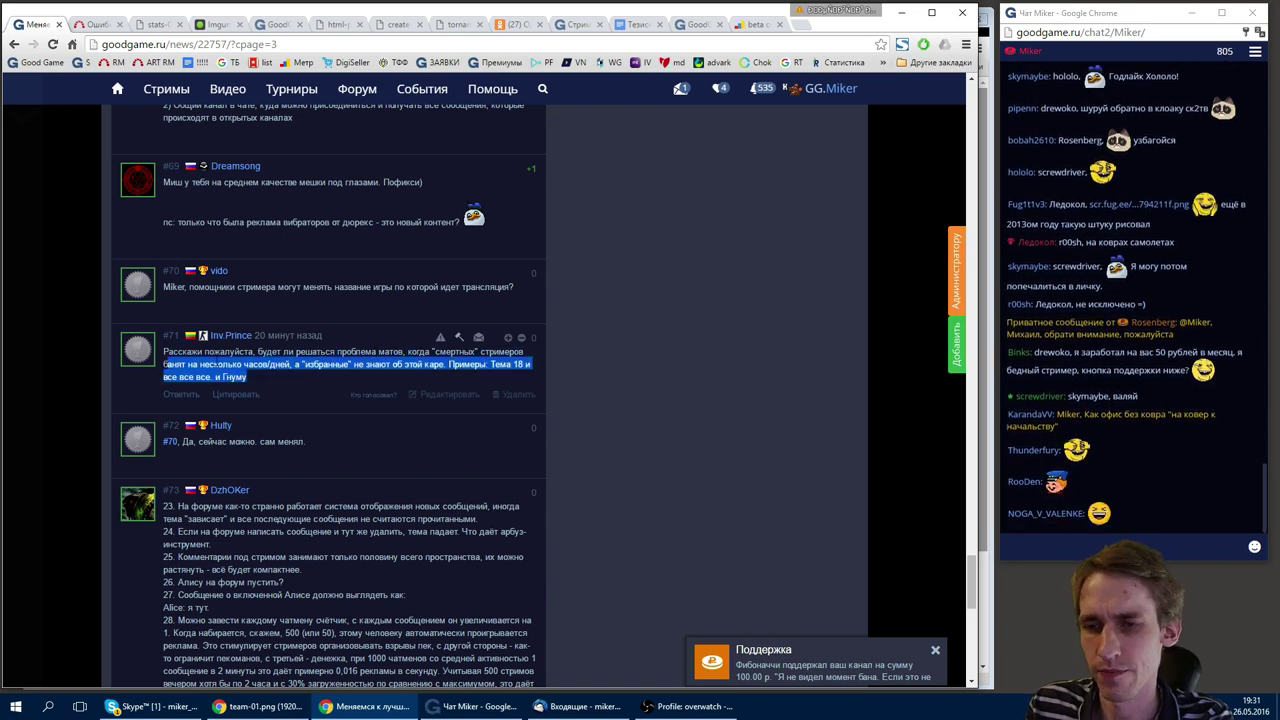
{"action": "left_click_drag", "start_coordinate": [297, 379], "coordinate": [167, 352]}
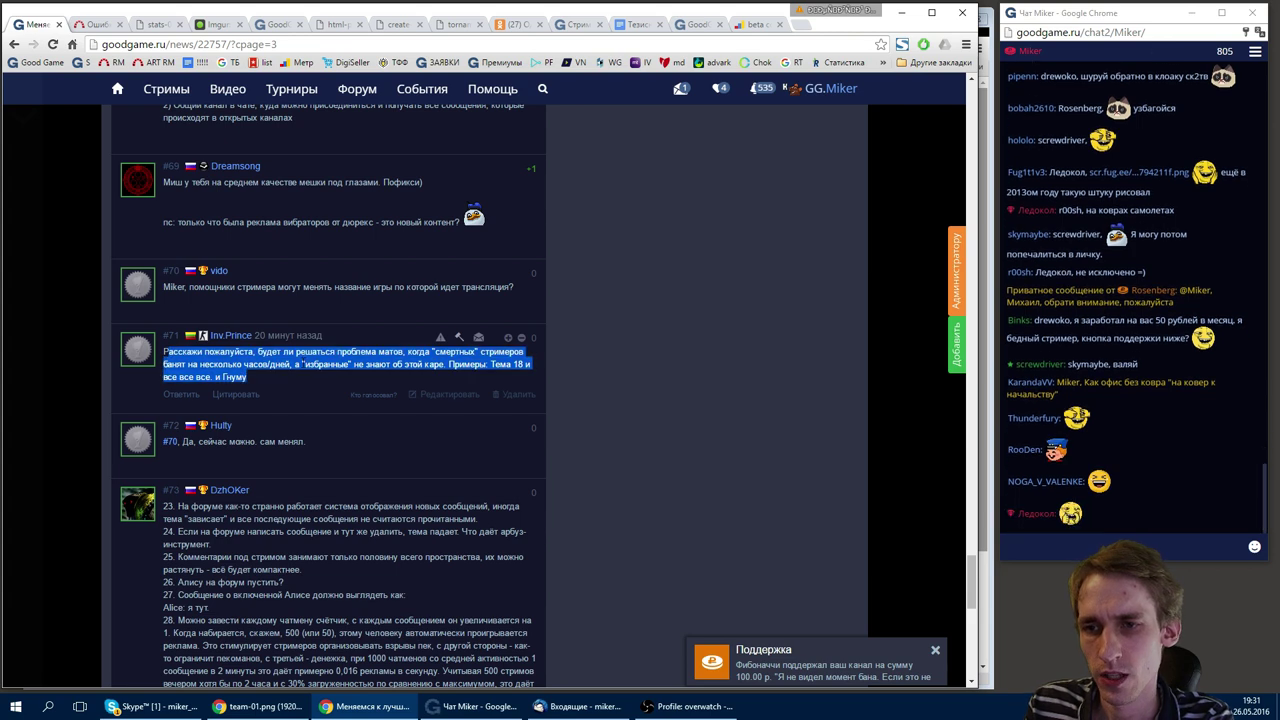
Step: Select the closing sentence of comment #71, from 'Примеры' to 'и Гнуму'
{"action": "scroll", "coordinate": [327, 397], "scroll_direction": "down", "scroll_amount": 2}
{"action": "scroll", "coordinate": [290, 440], "scroll_direction": "up", "scroll_amount": 3}
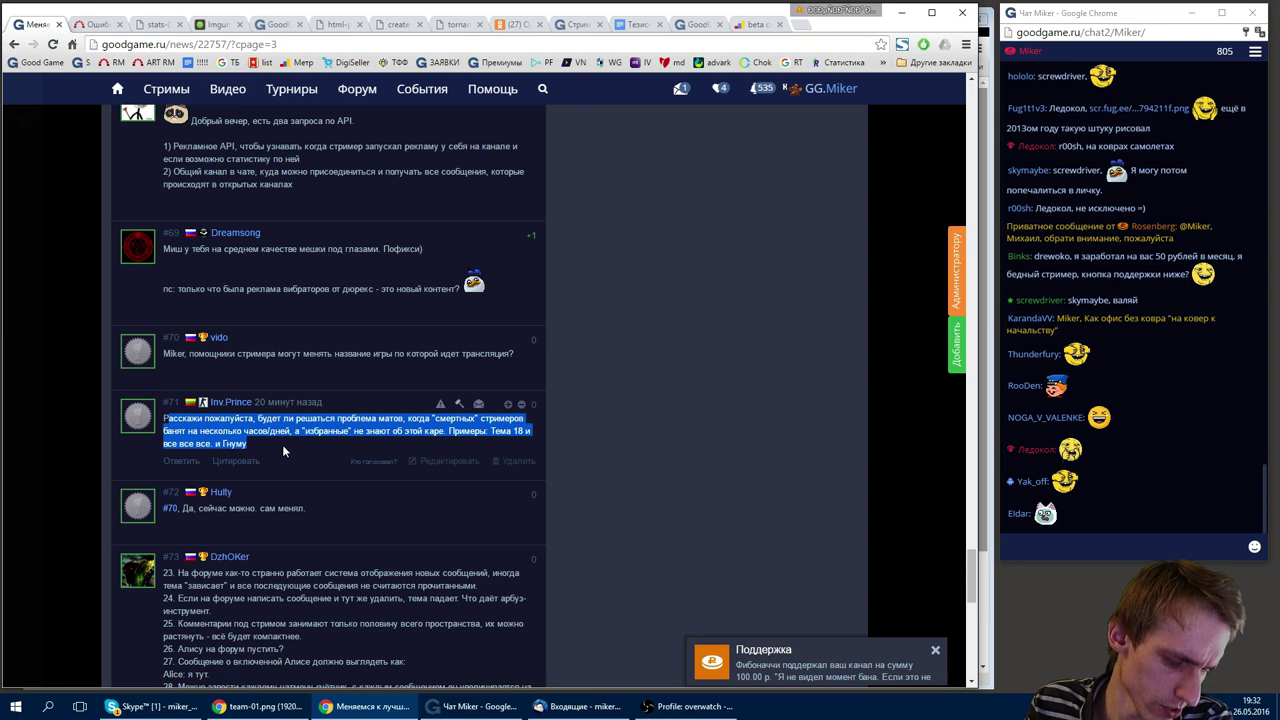
{"action": "left_click_drag", "start_coordinate": [282, 444], "coordinate": [164, 419]}
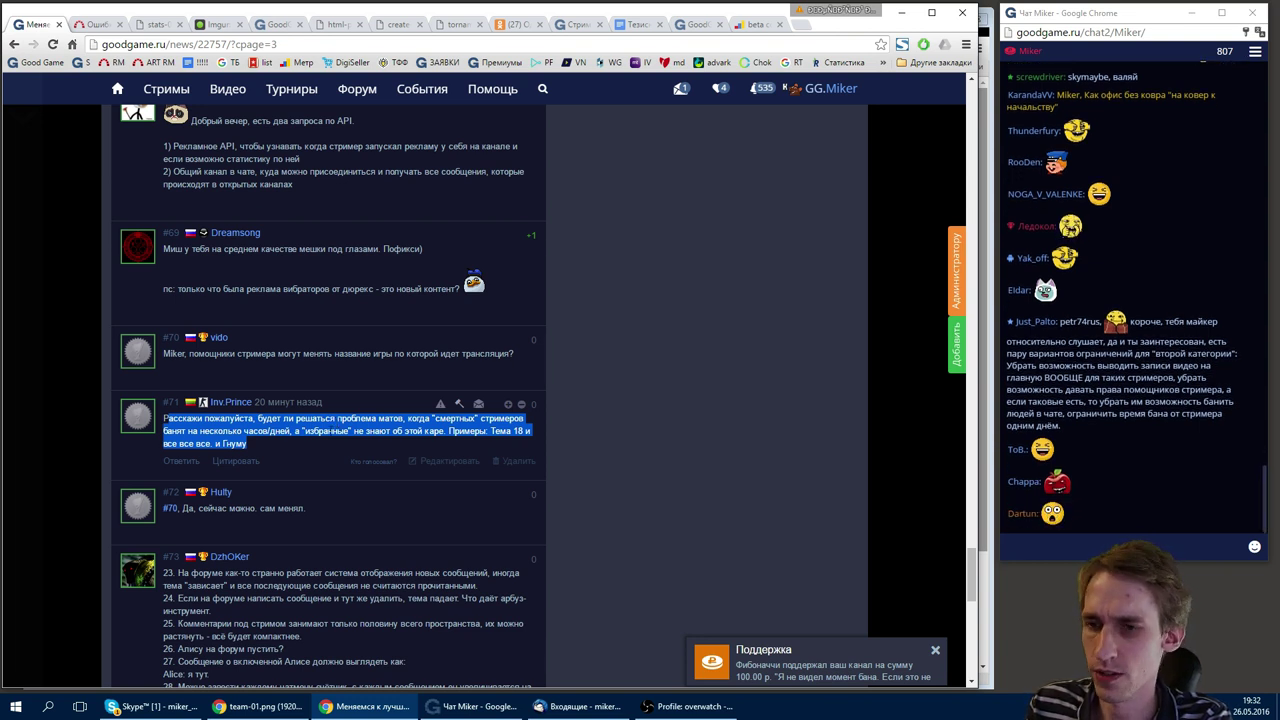
{"action": "left_click", "coordinate": [286, 441]}
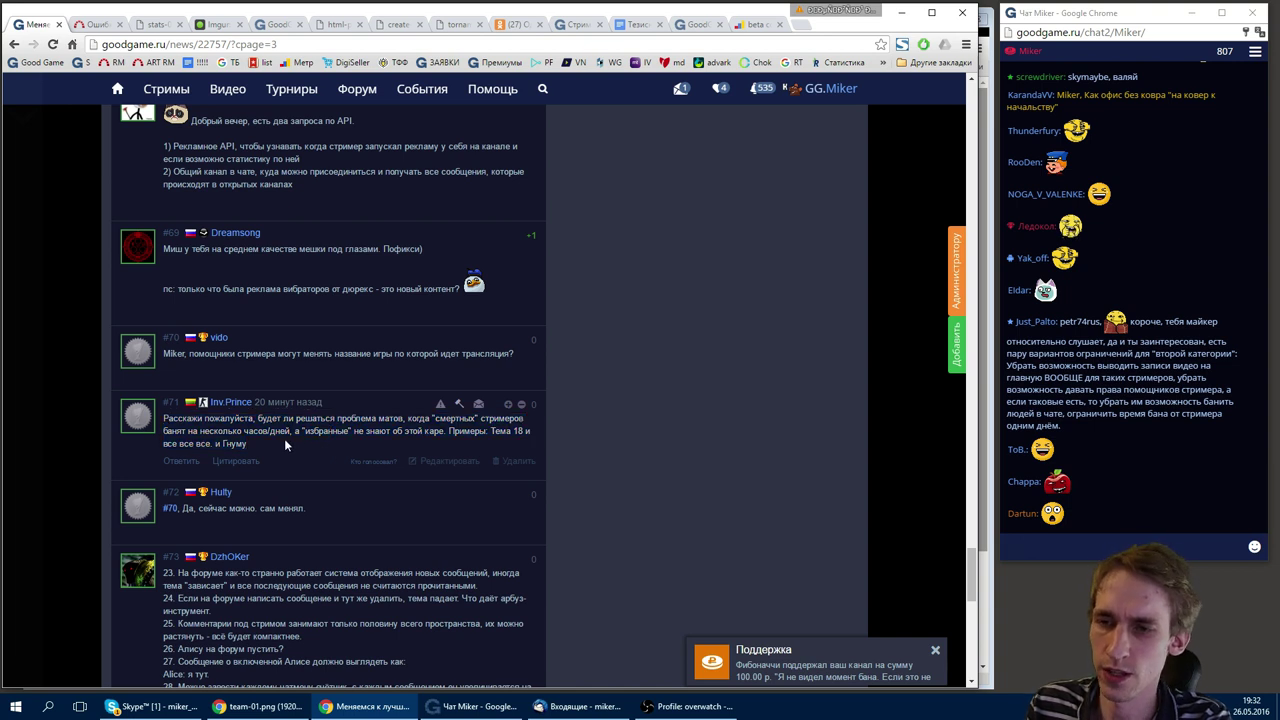
{"action": "left_click_drag", "start_coordinate": [283, 438], "coordinate": [438, 431]}
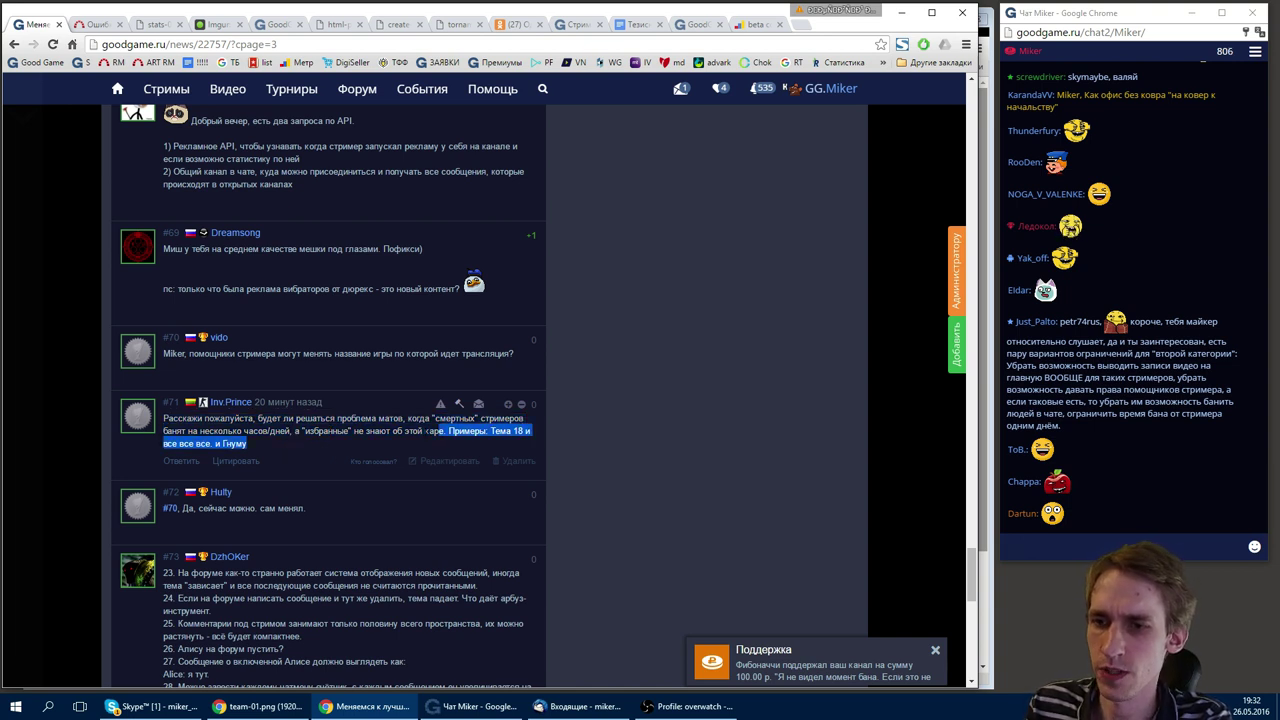
{"action": "left_click", "coordinate": [265, 449]}
{"action": "left_click_drag", "start_coordinate": [265, 449], "coordinate": [449, 431]}
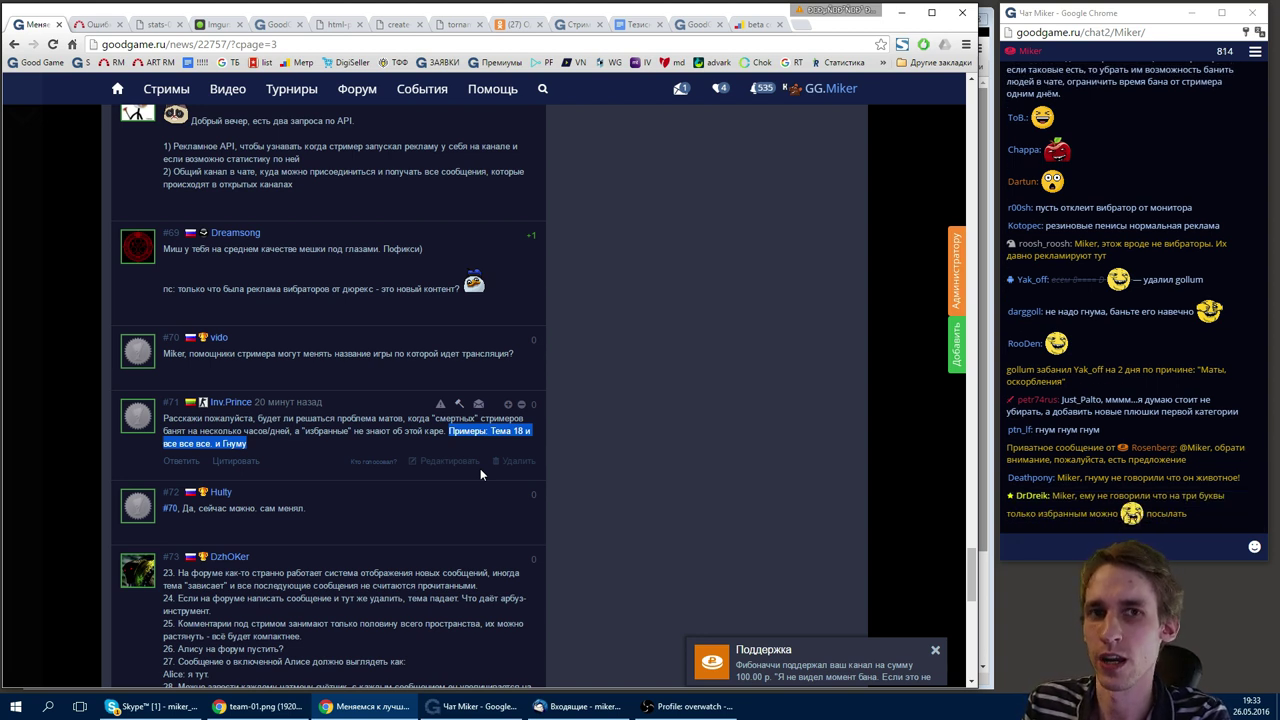
Step: Deselect the highlighted examples sentence in comment #71
{"action": "left_click", "coordinate": [442, 438]}
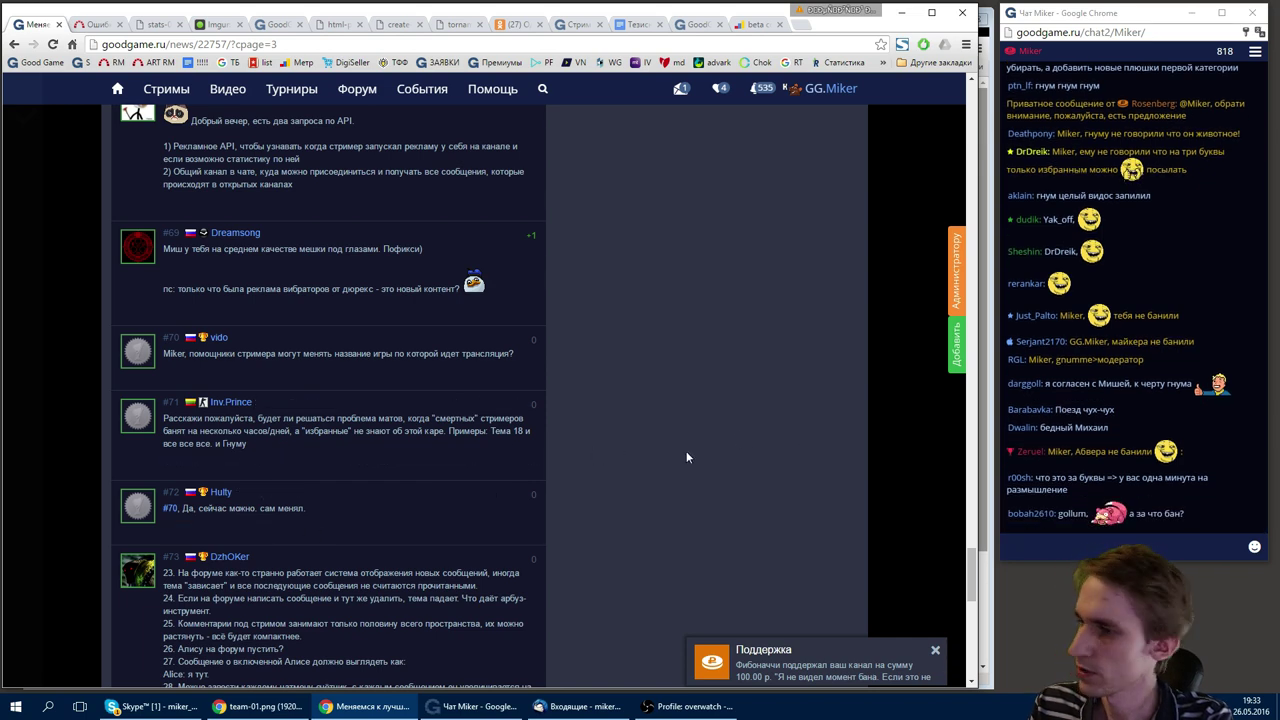
Step: Search the site for a streamer's nickname, then view their profile and profile edit page
{"action": "left_click", "coordinate": [542, 88]}
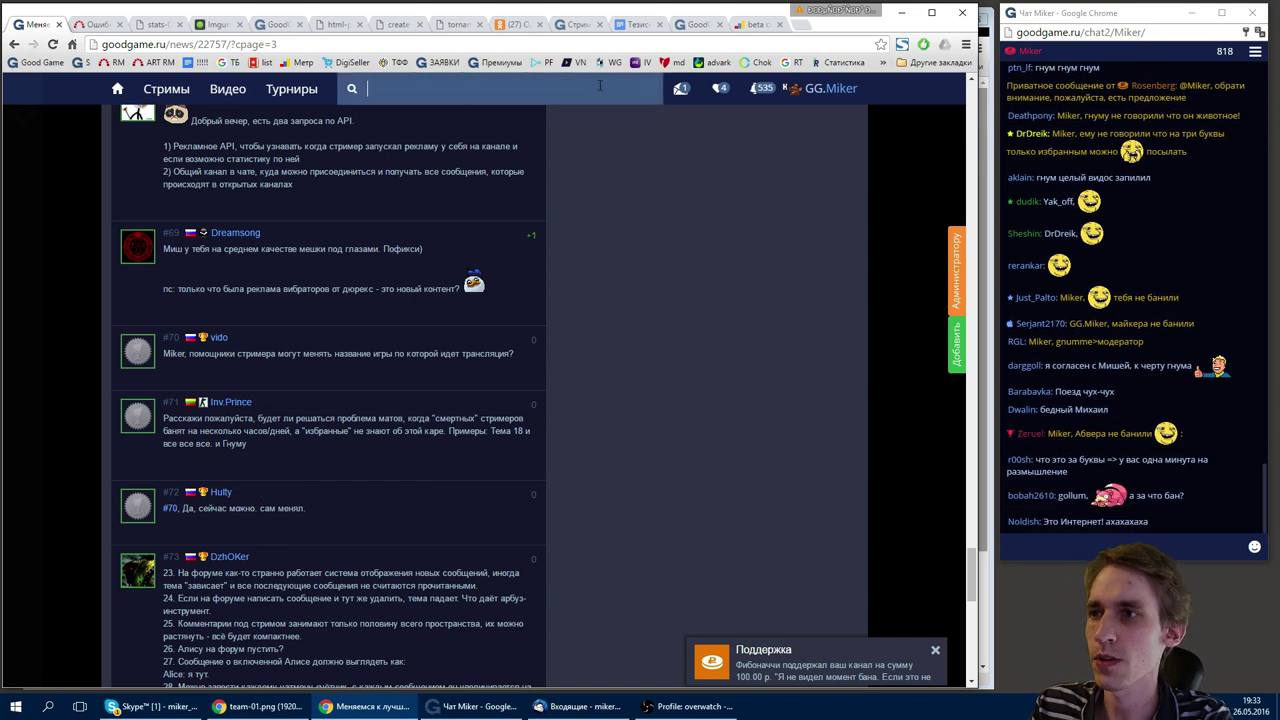
{"action": "type", "text": "абver"}
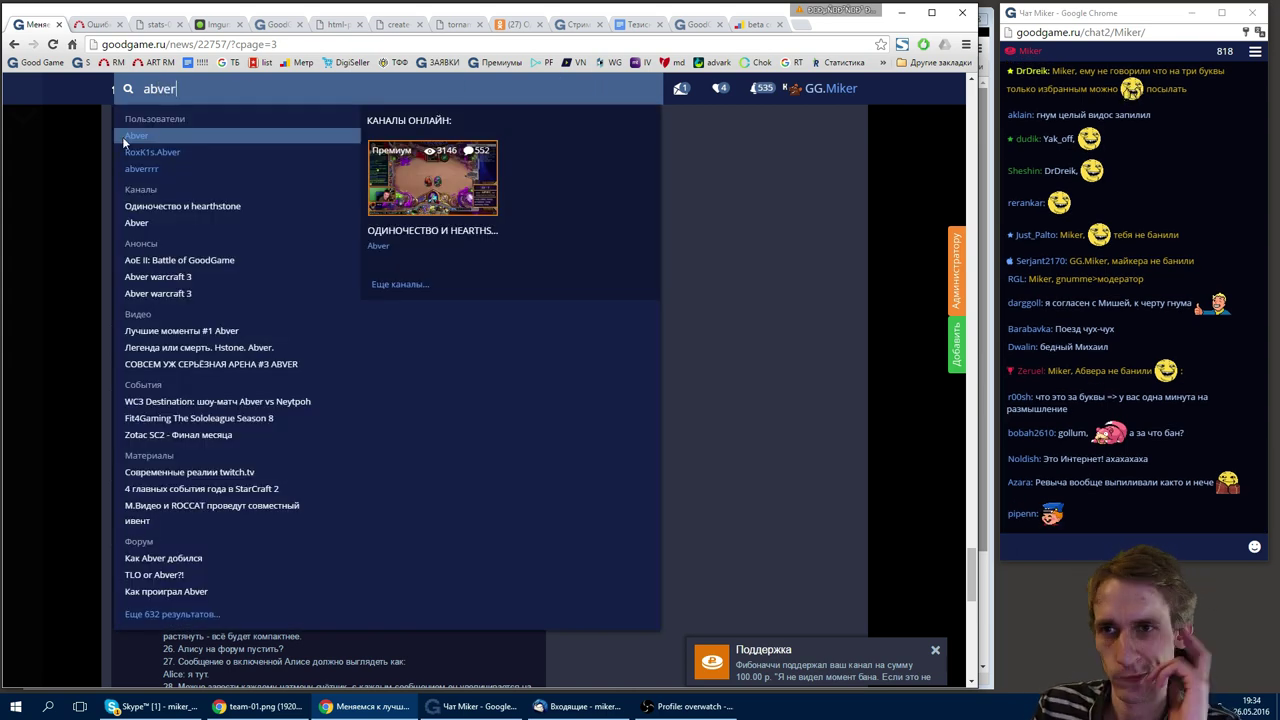
{"action": "left_click", "coordinate": [130, 136]}
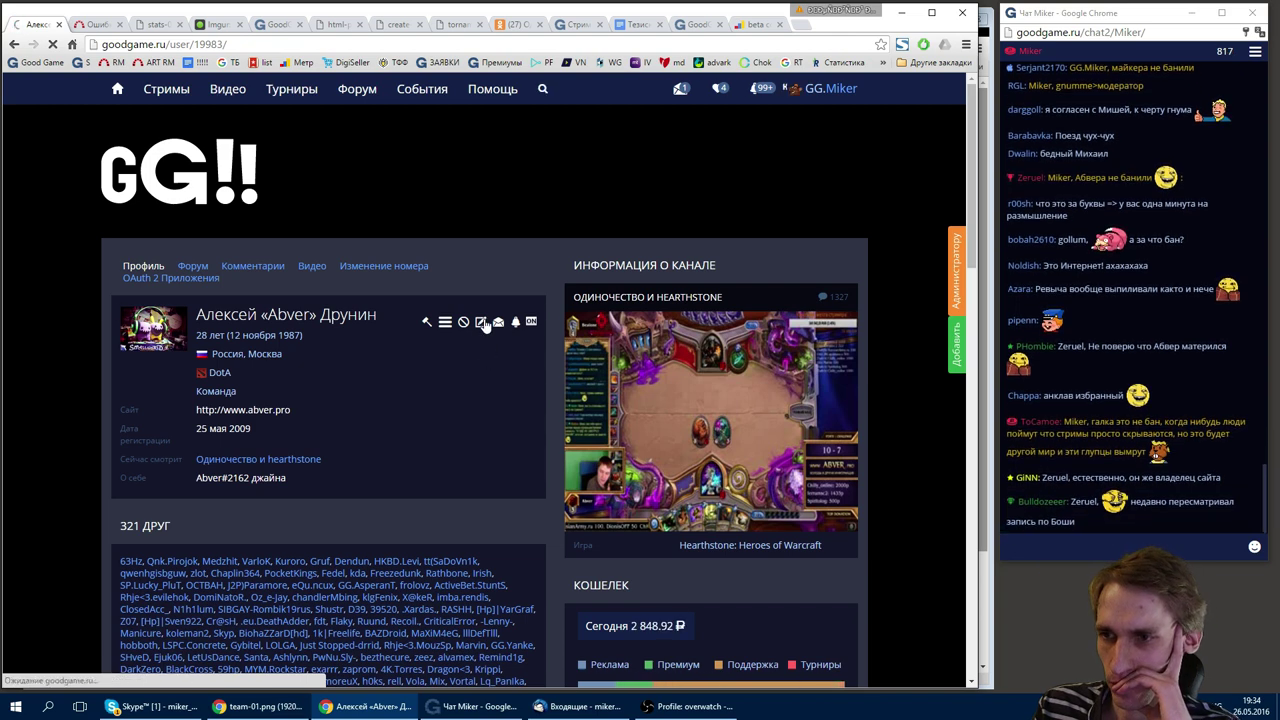
{"action": "left_click", "coordinate": [480, 322]}
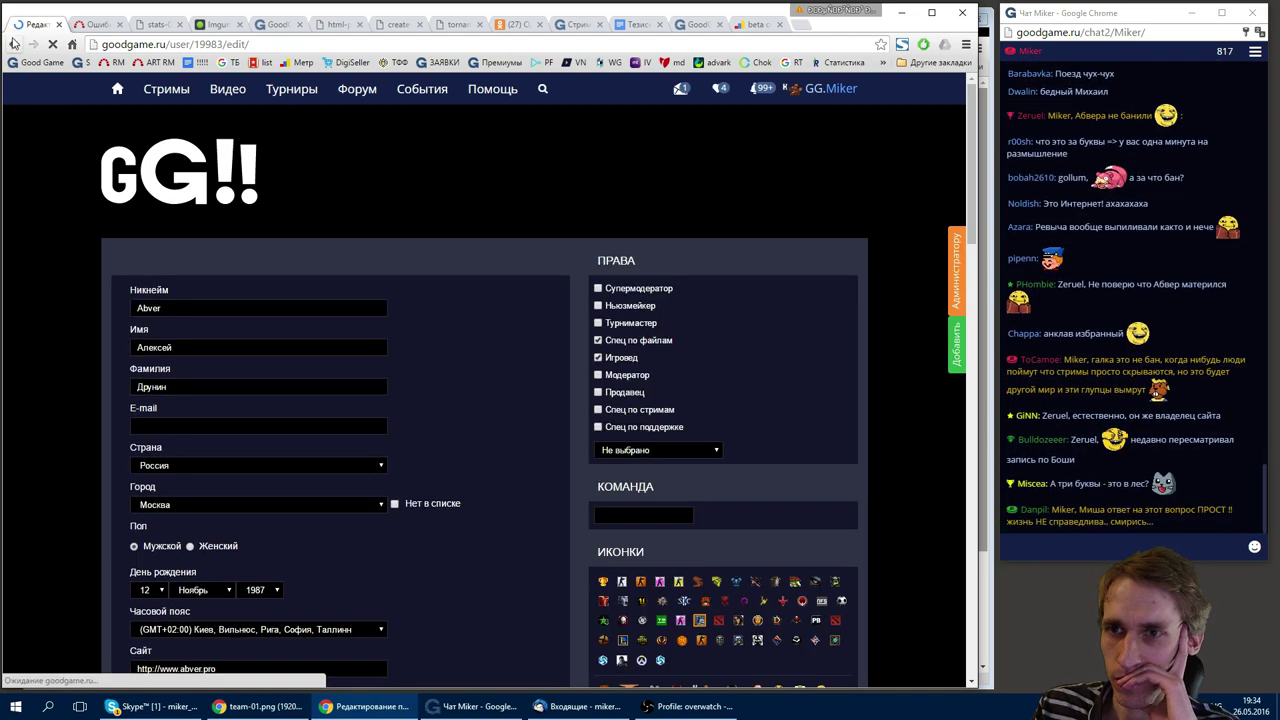
{"action": "left_click", "coordinate": [13, 45]}
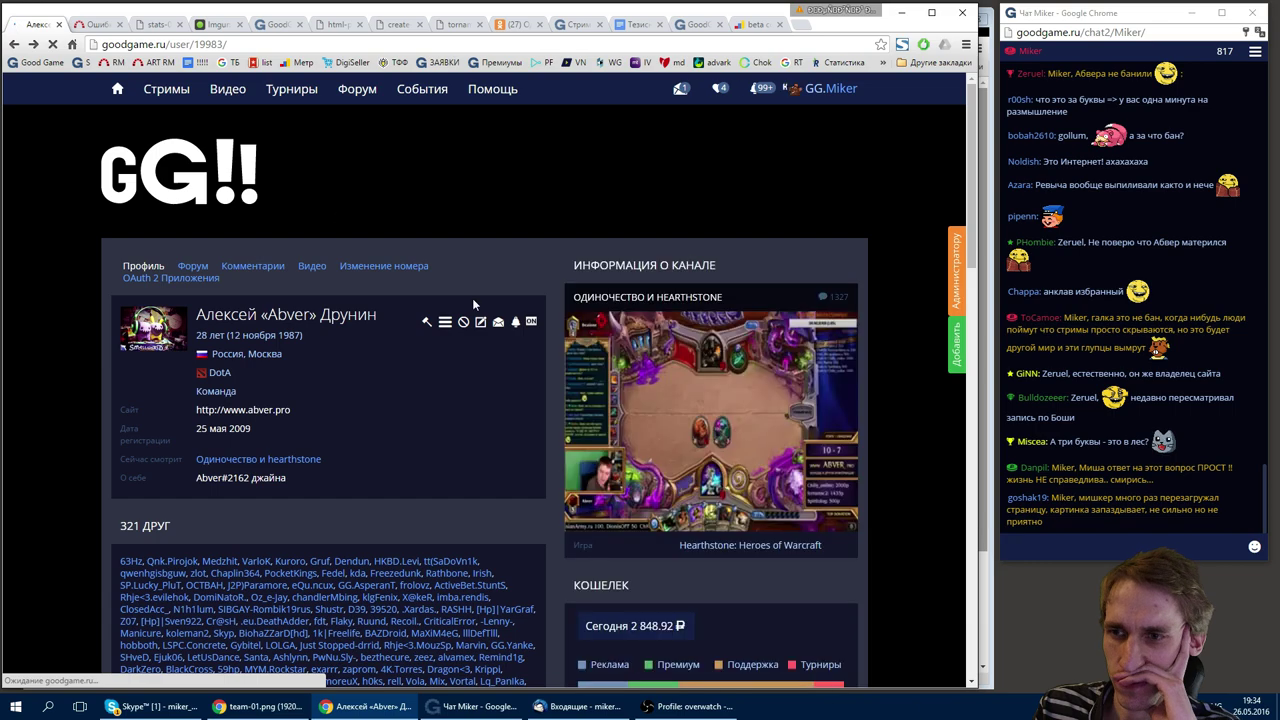
{"action": "scroll", "coordinate": [487, 455], "scroll_direction": "down", "scroll_amount": 2}
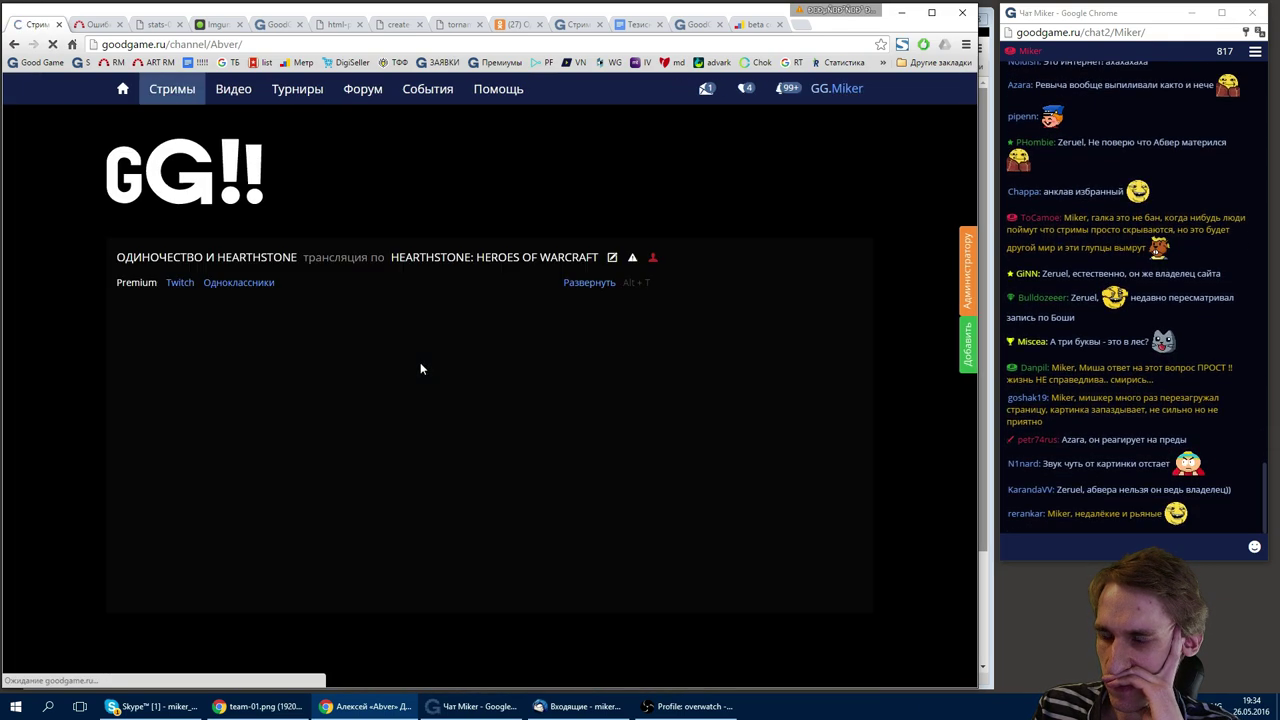
{"action": "scroll", "coordinate": [422, 370], "scroll_direction": "down", "scroll_amount": 7}
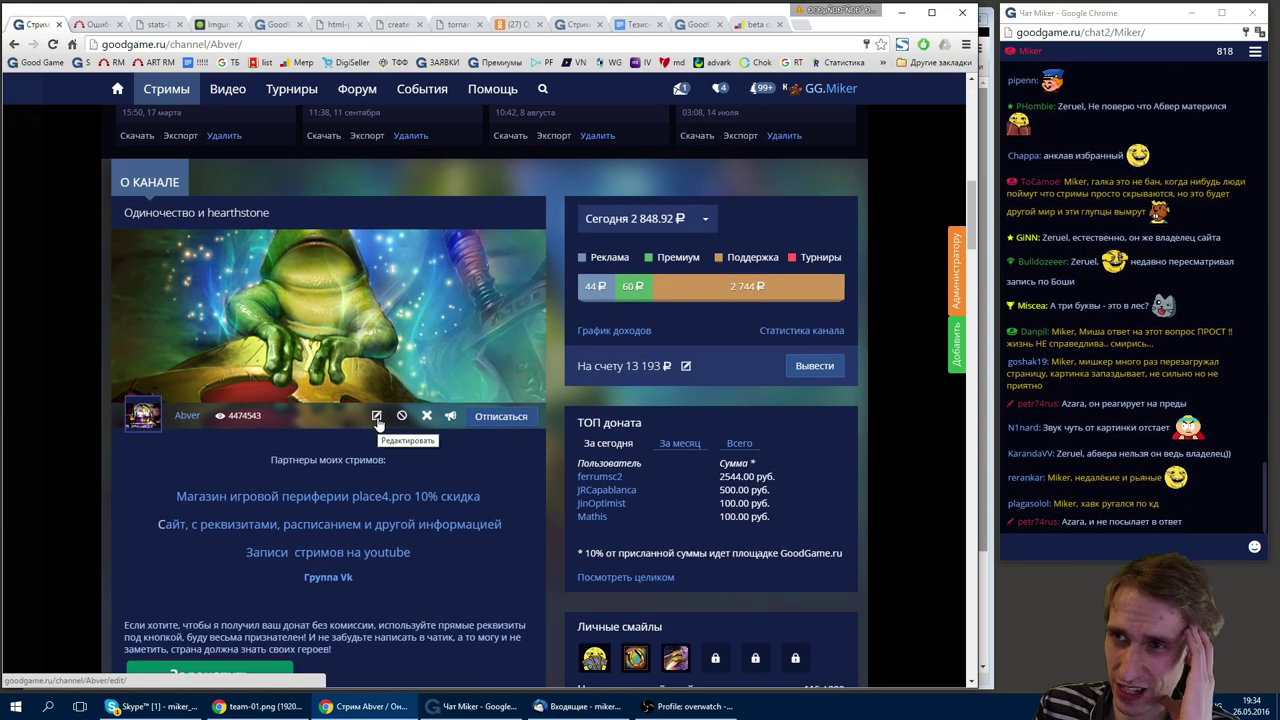
{"action": "scroll", "coordinate": [380, 424], "scroll_direction": "down", "scroll_amount": 3}
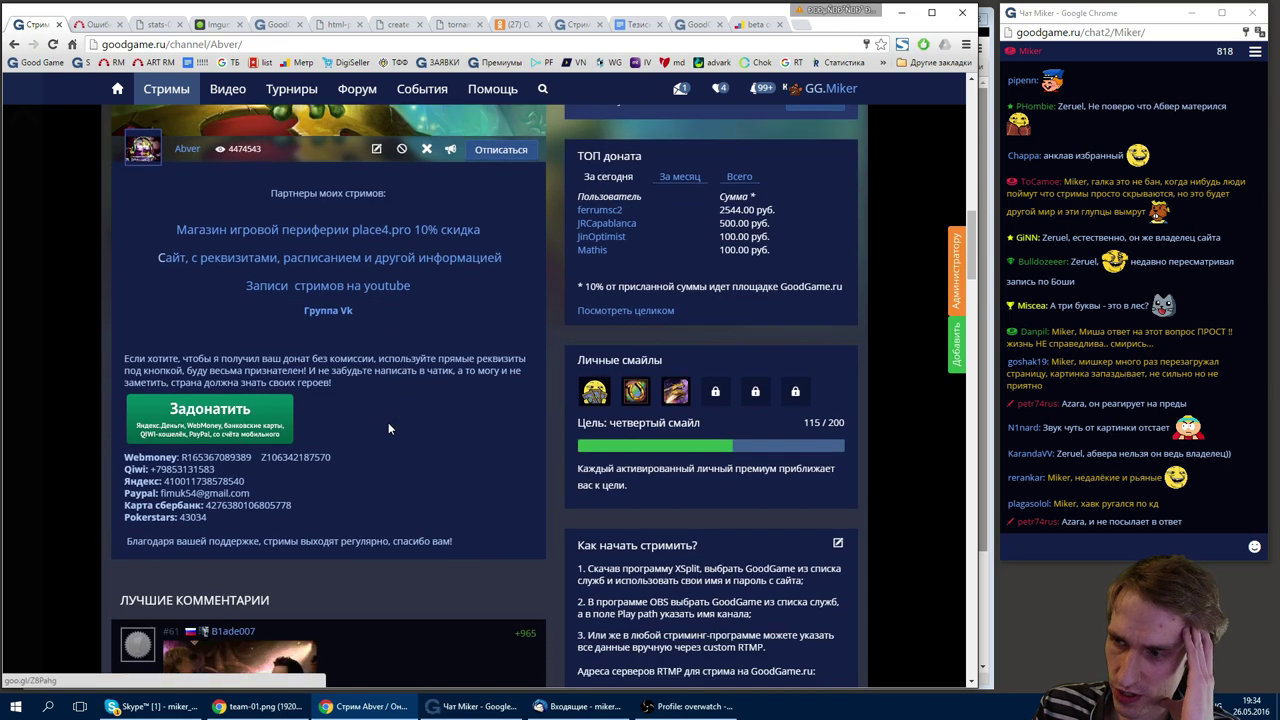
{"action": "left_click_drag", "start_coordinate": [467, 546], "coordinate": [124, 345]}
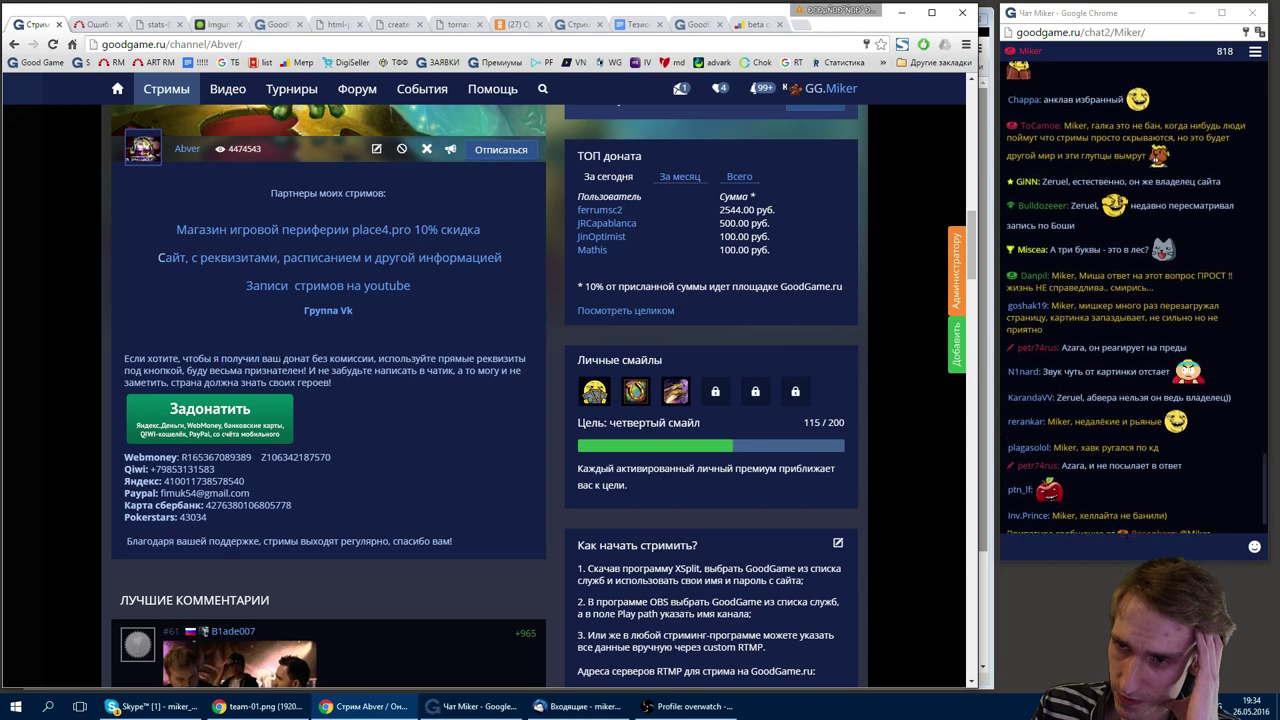
{"action": "double_click", "coordinate": [408, 358]}
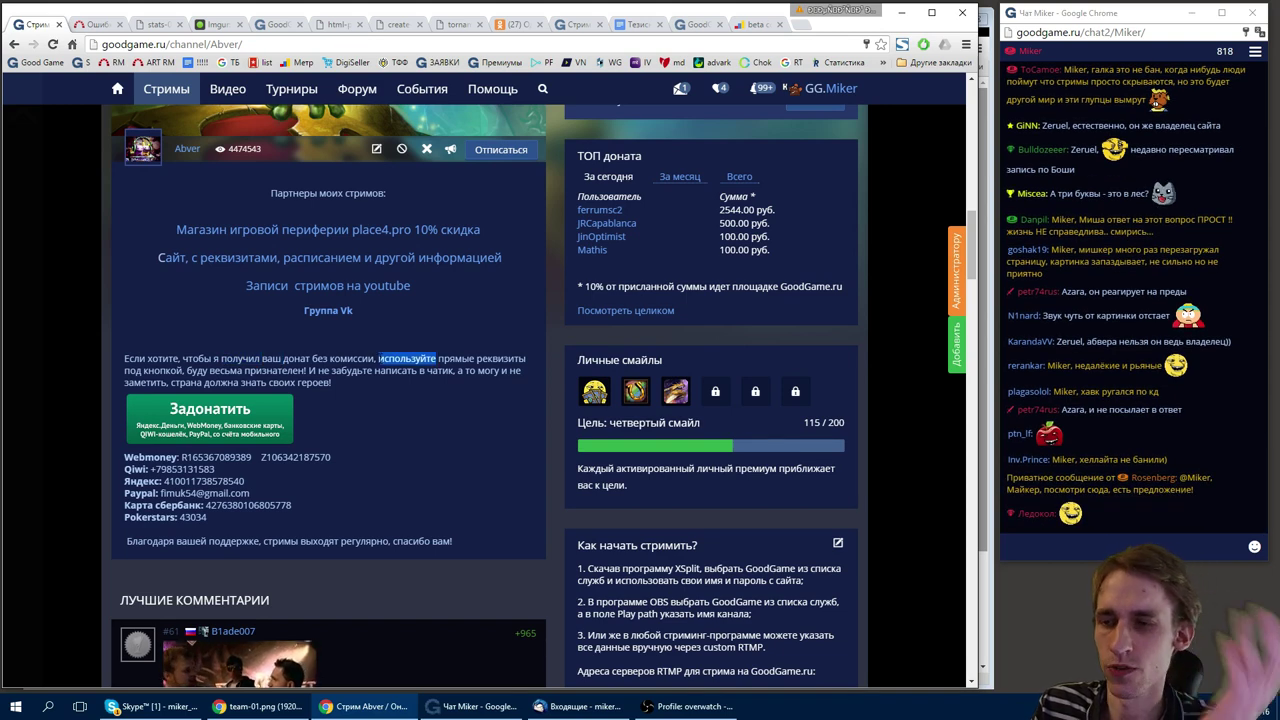
{"action": "double_click", "coordinate": [352, 358]}
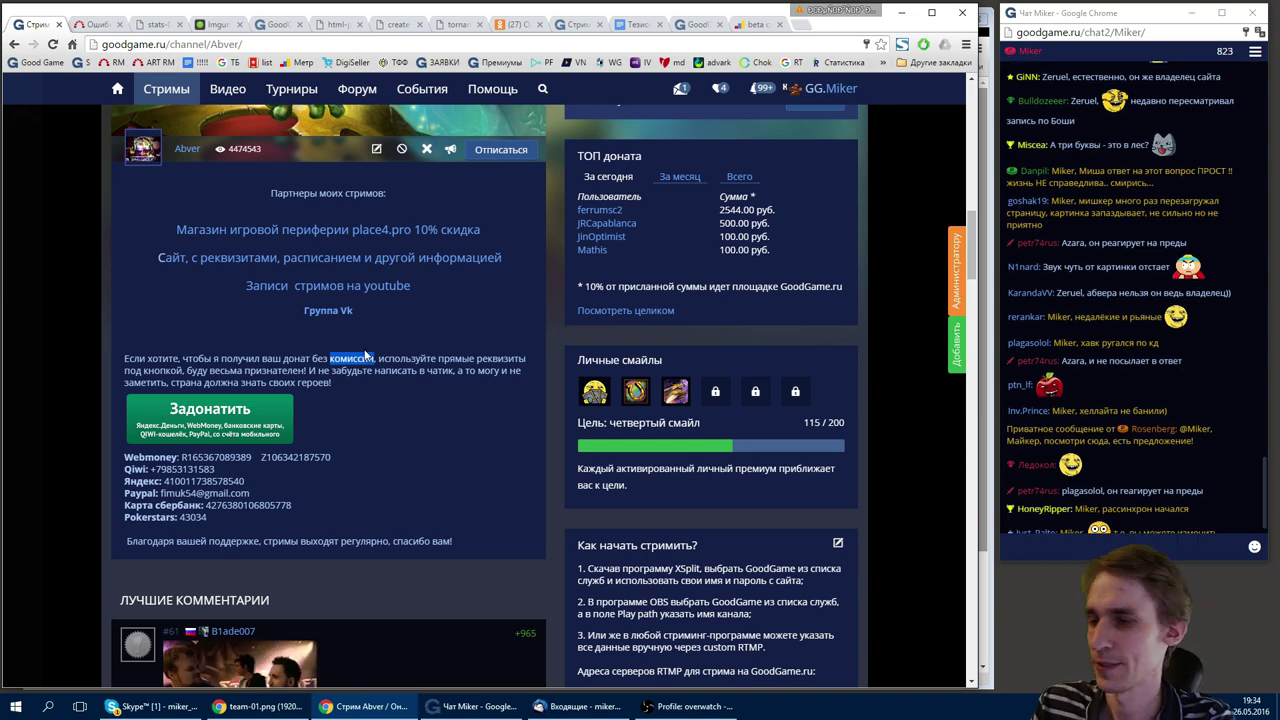
{"action": "left_click_drag", "start_coordinate": [400, 430], "coordinate": [237, 352]}
{"action": "left_click", "coordinate": [240, 357]}
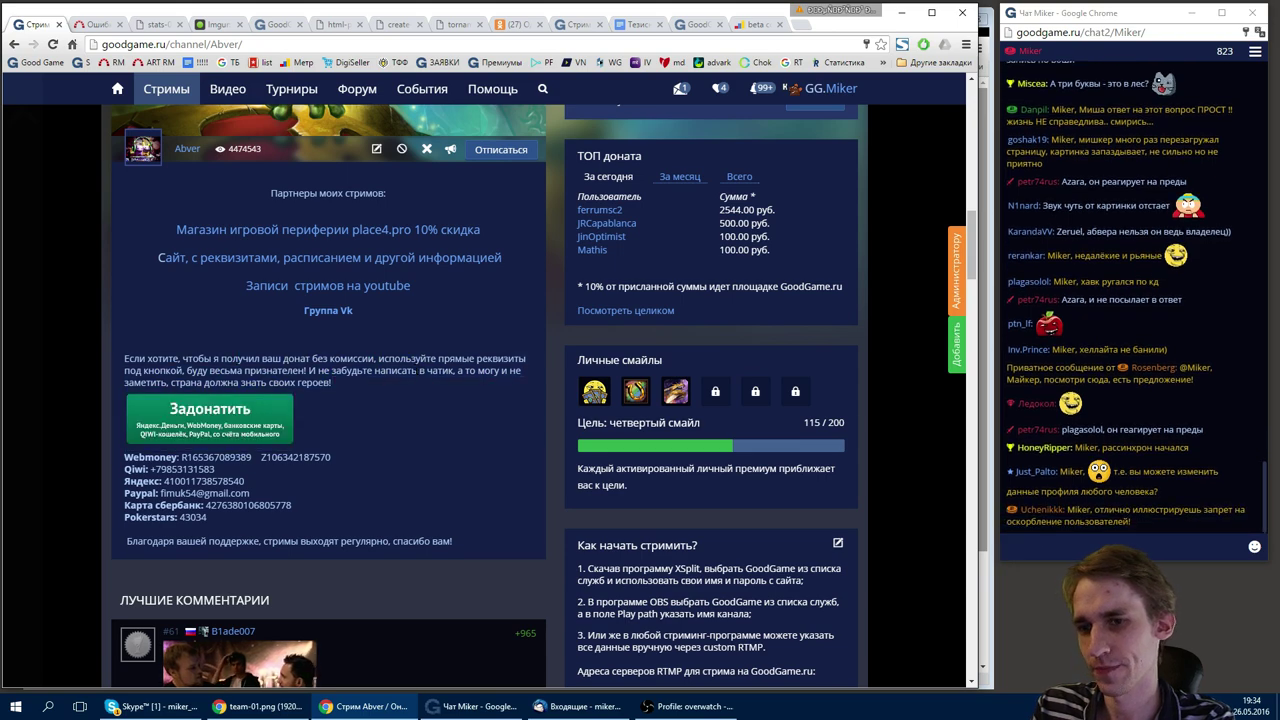
{"action": "scroll", "coordinate": [490, 440], "scroll_direction": "down", "scroll_amount": 3}
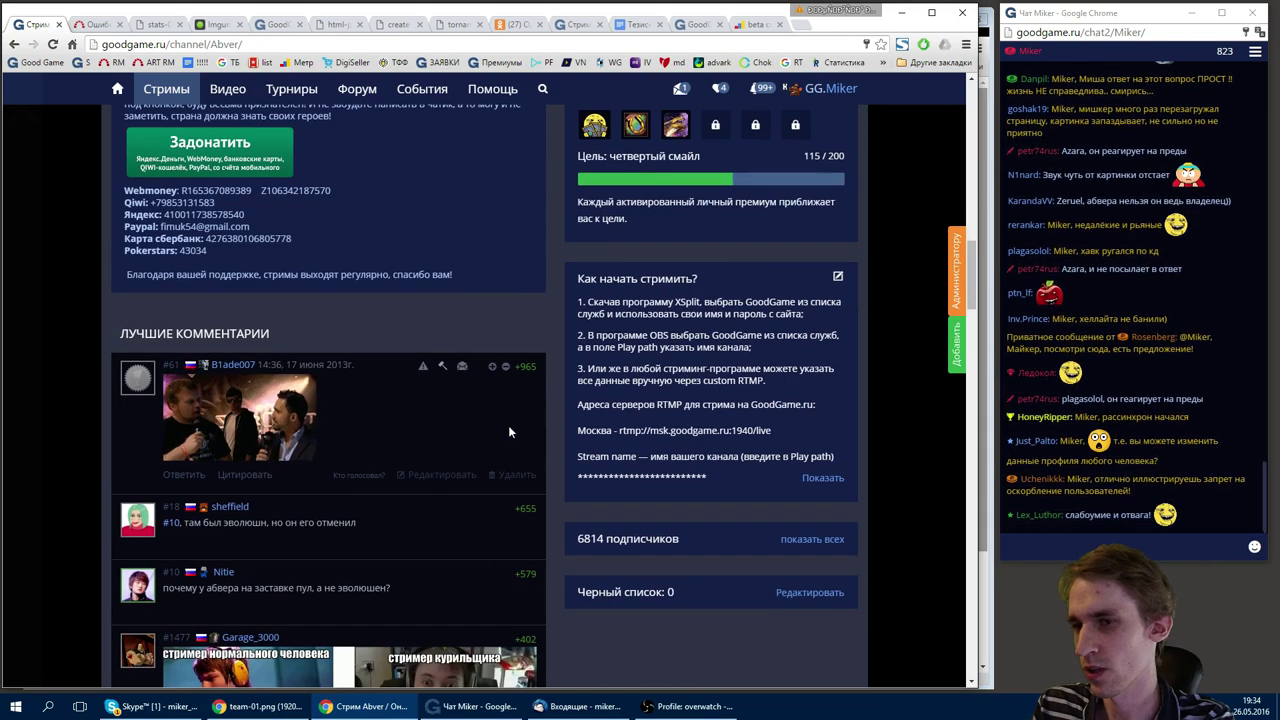
{"action": "scroll", "coordinate": [470, 440], "scroll_direction": "up", "scroll_amount": 4}
{"action": "left_click_drag", "start_coordinate": [366, 585], "coordinate": [200, 532]}
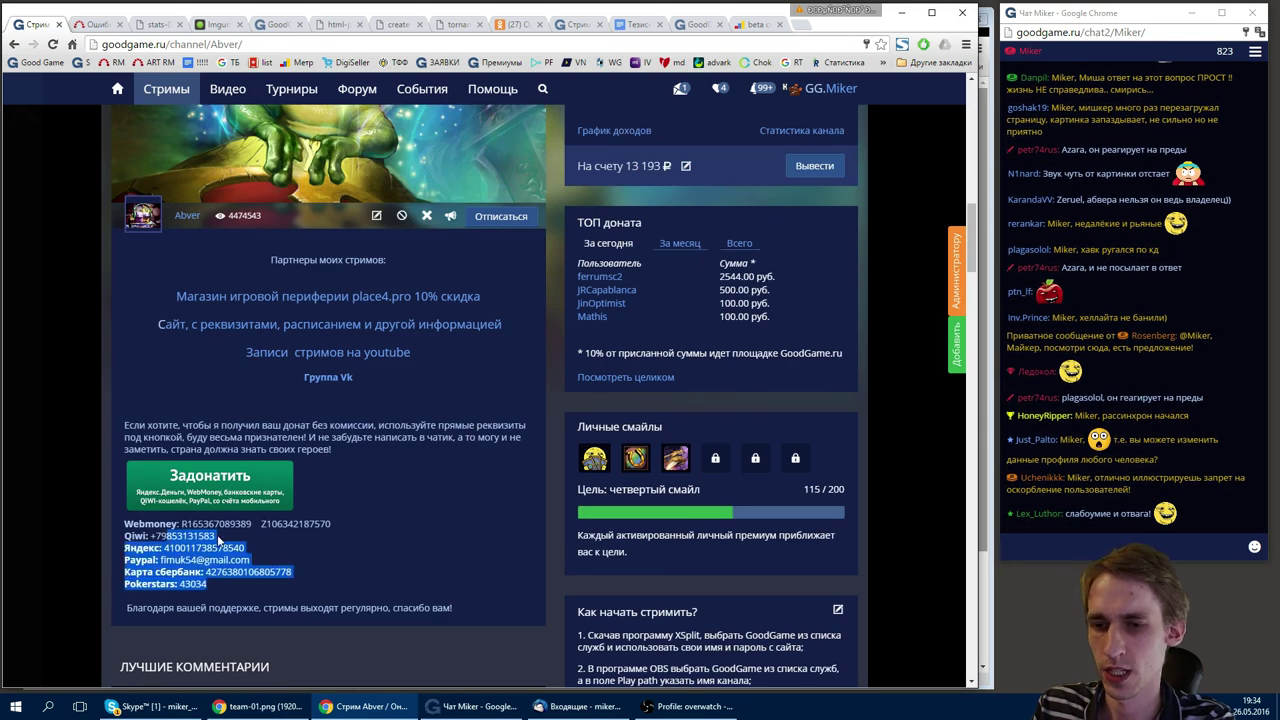
{"action": "left_click", "coordinate": [342, 545]}
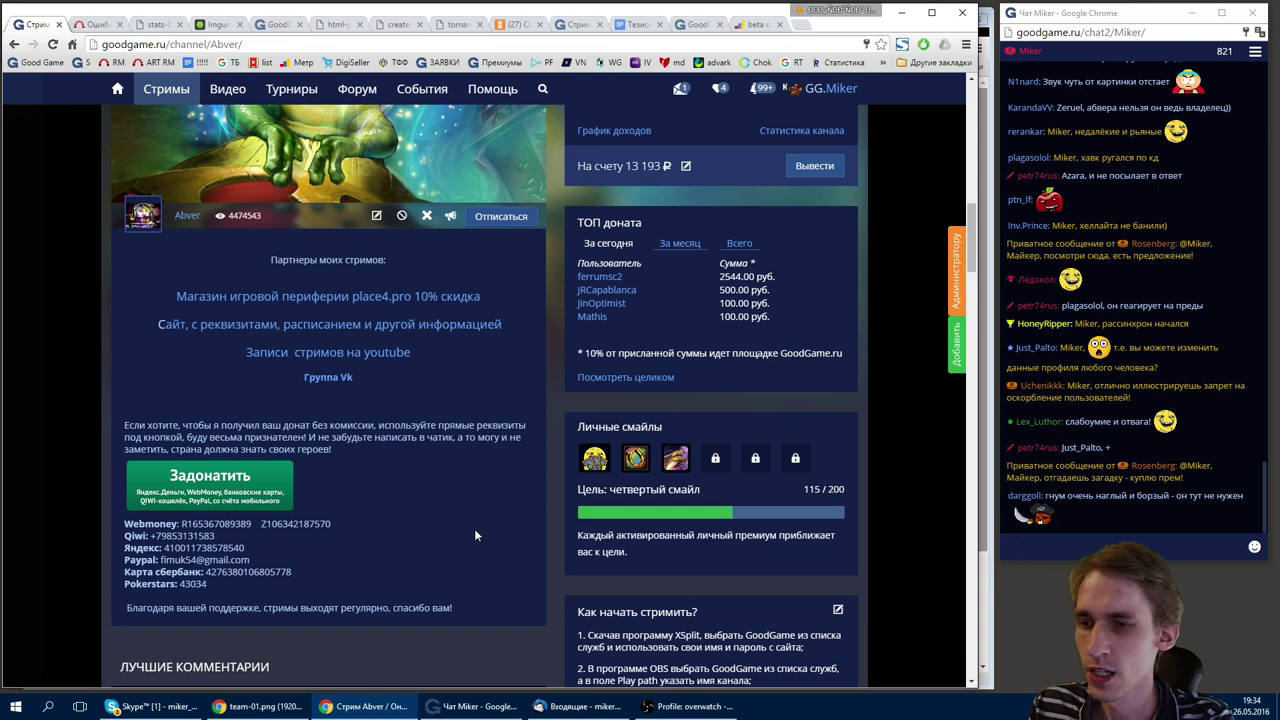
{"action": "scroll", "coordinate": [472, 537], "scroll_direction": "down", "scroll_amount": 2}
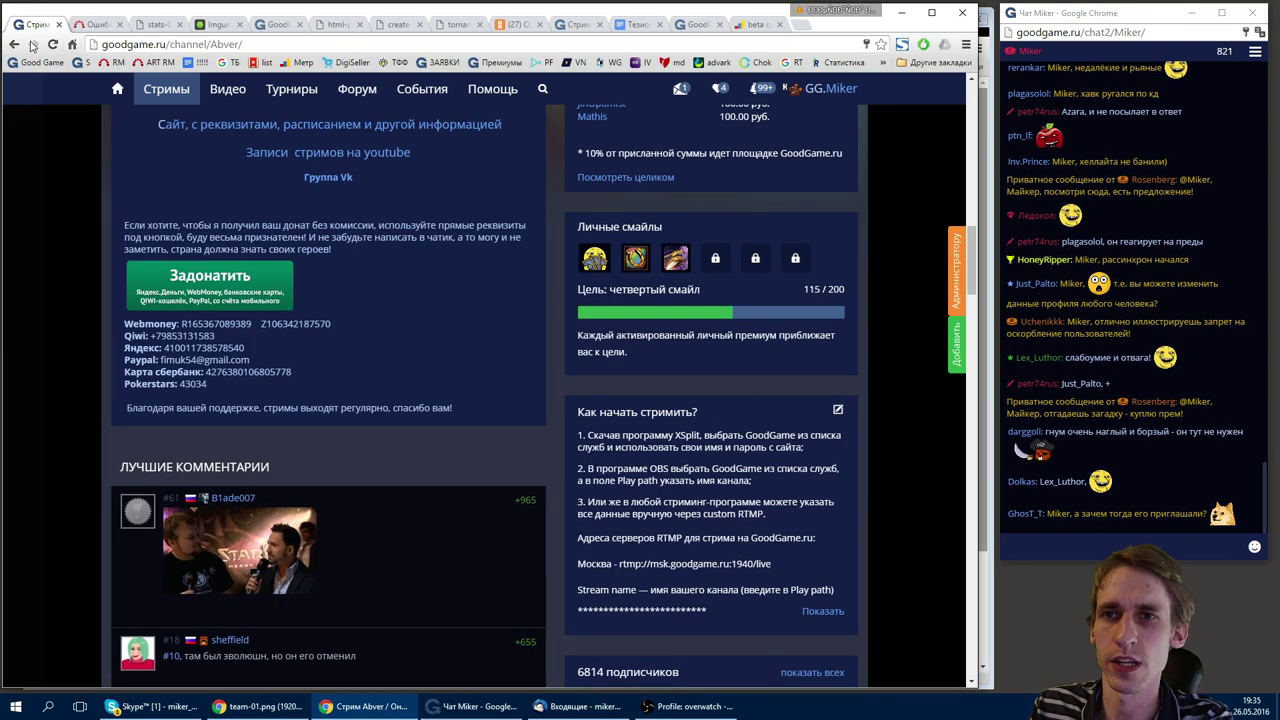
Step: Check new Redmine issue #97363, then scroll through the GoodGame.ru home page news
{"action": "left_click", "coordinate": [95, 23]}
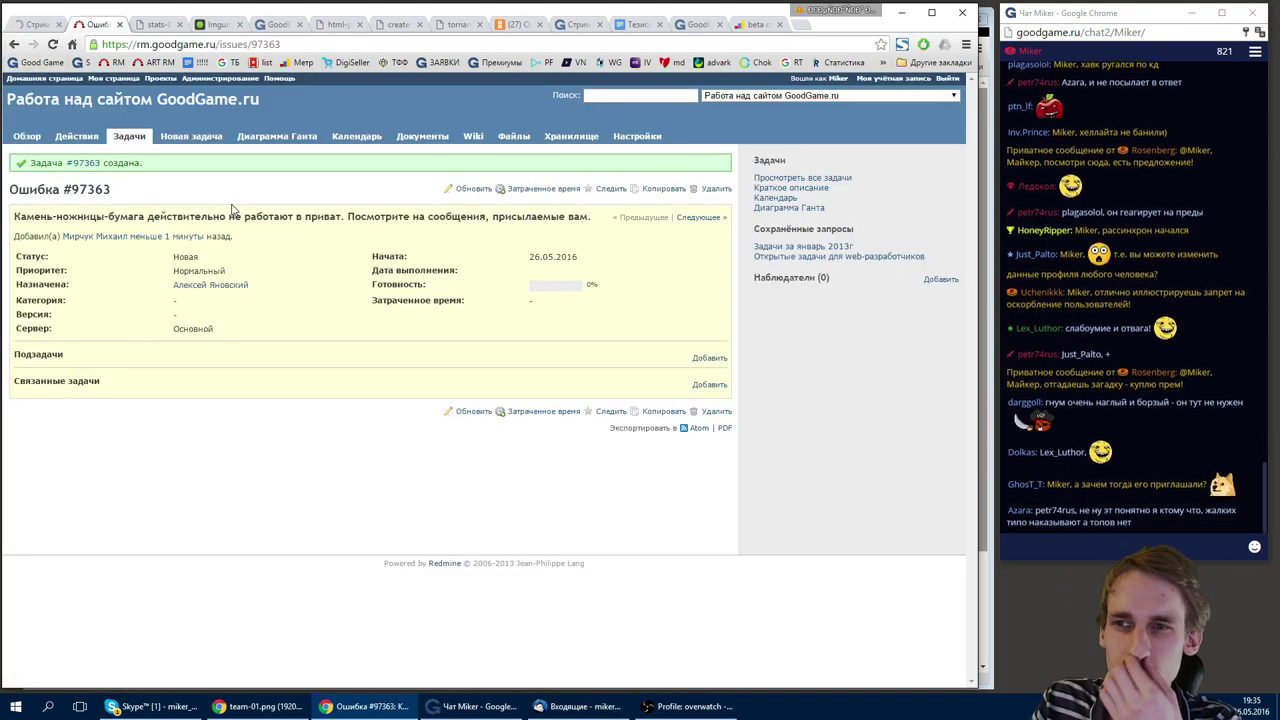
{"action": "left_click", "coordinate": [36, 23]}
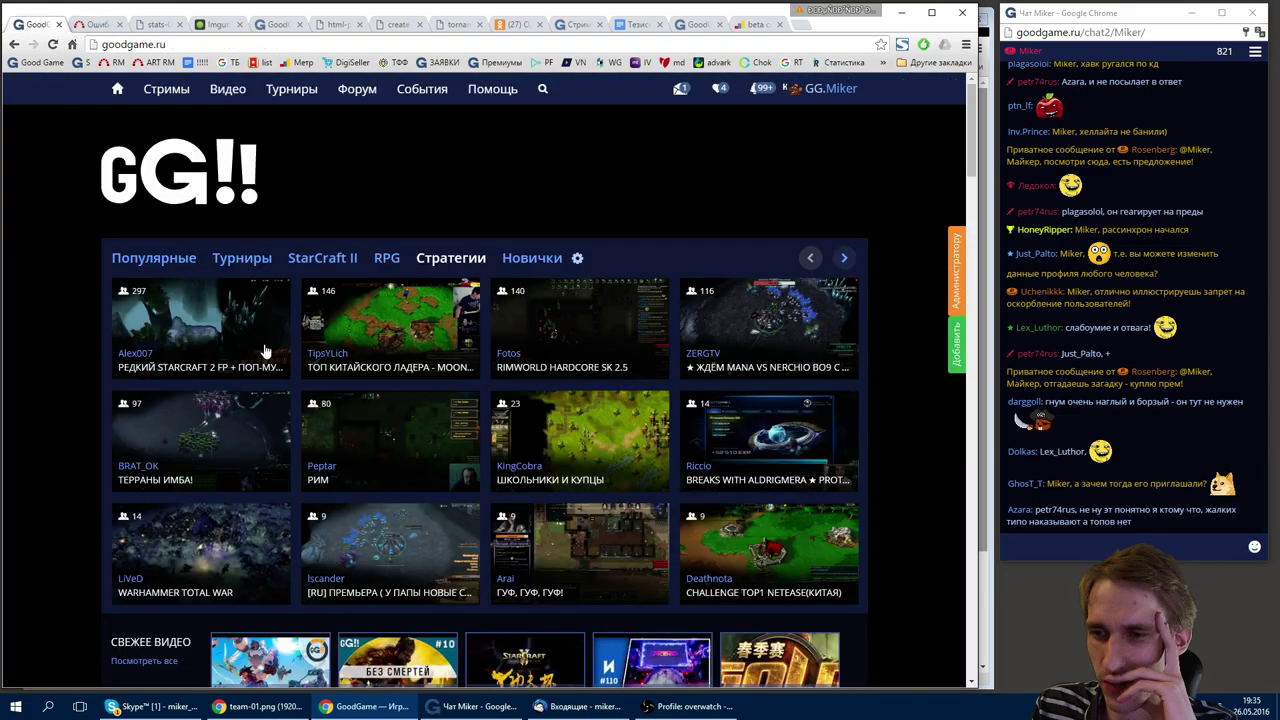
{"action": "scroll", "coordinate": [262, 352], "scroll_direction": "down", "scroll_amount": 5}
{"action": "scroll", "coordinate": [330, 405], "scroll_direction": "down", "scroll_amount": 3}
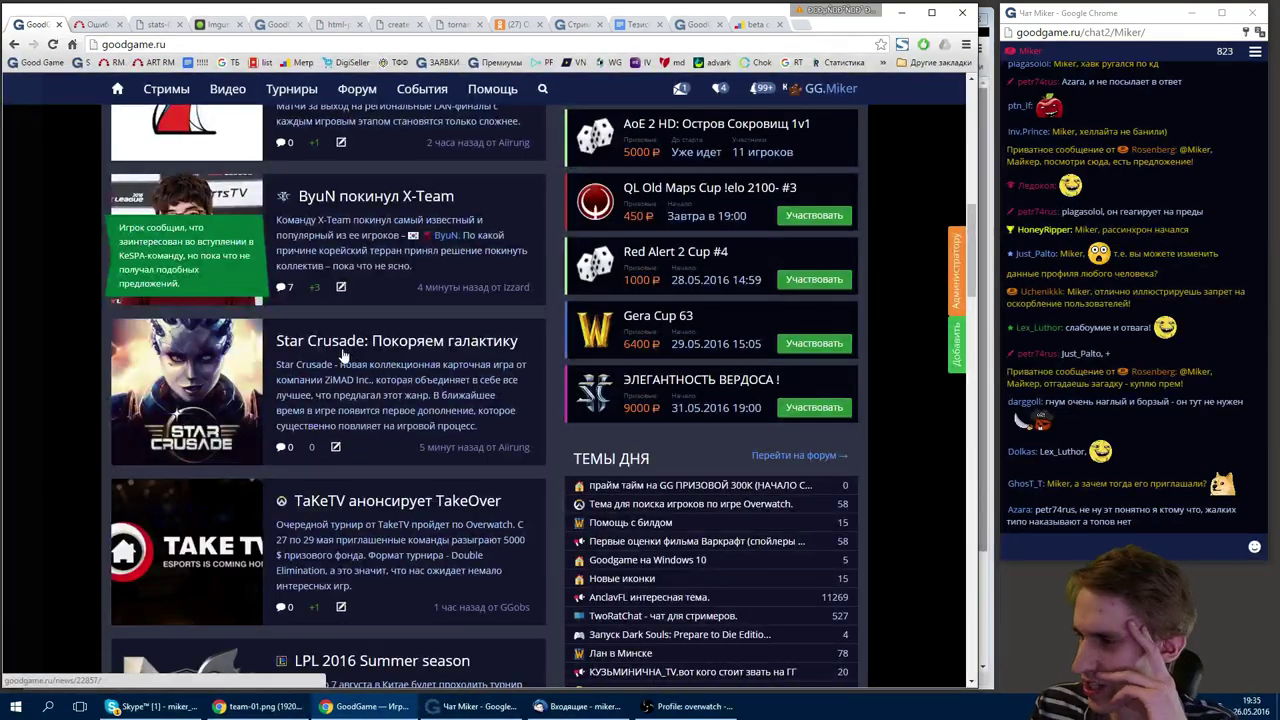
{"action": "scroll", "coordinate": [335, 420], "scroll_direction": "down", "scroll_amount": 2}
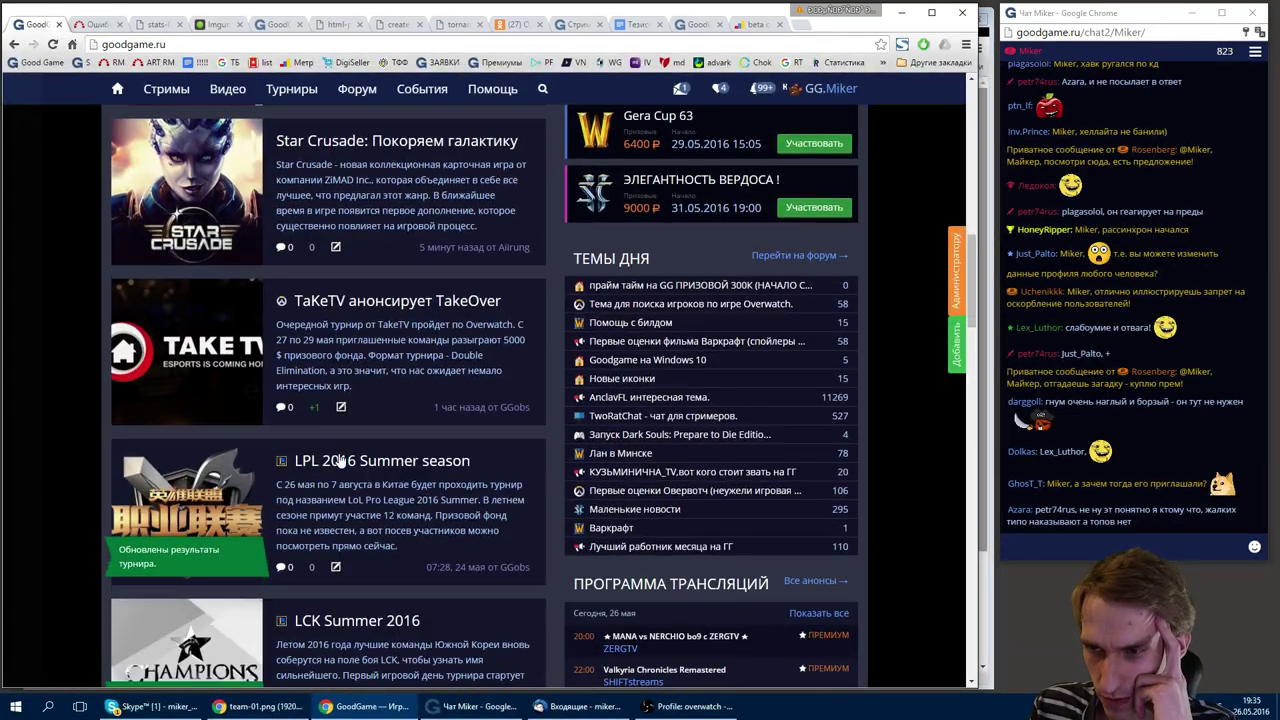
{"action": "scroll", "coordinate": [345, 430], "scroll_direction": "up", "scroll_amount": 3}
{"action": "scroll", "coordinate": [350, 408], "scroll_direction": "down", "scroll_amount": 6}
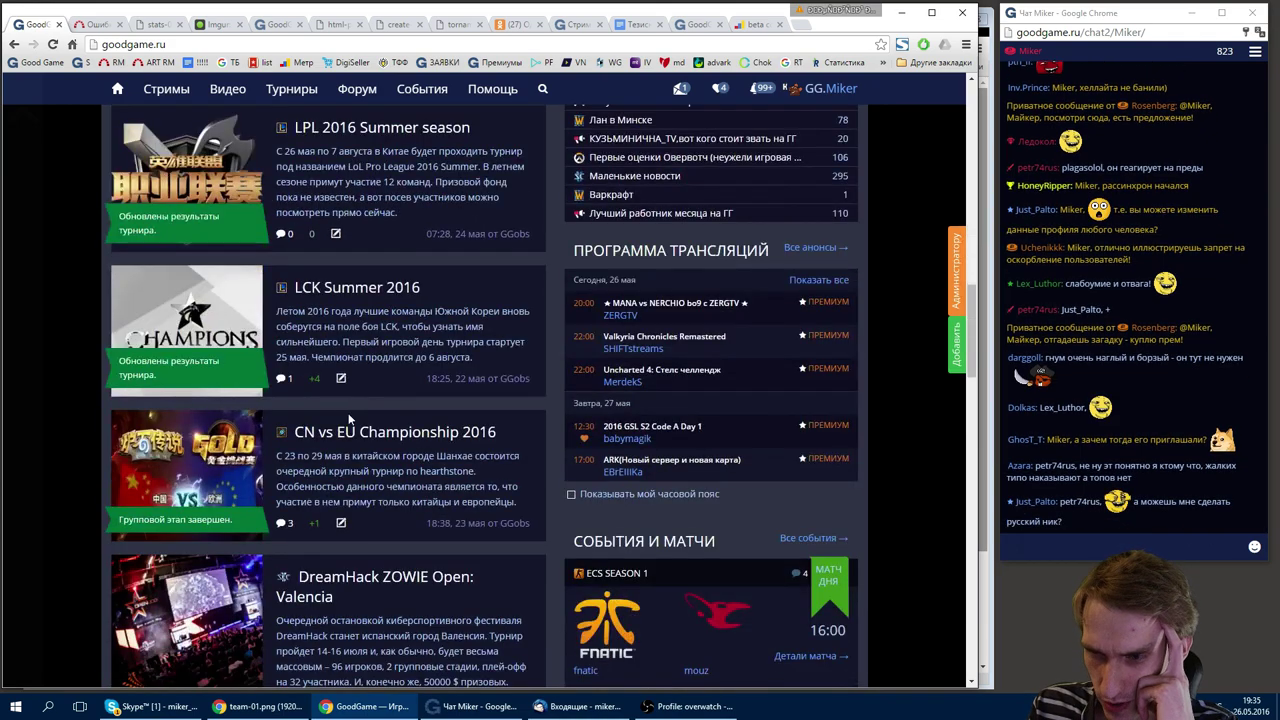
{"action": "scroll", "coordinate": [348, 417], "scroll_direction": "down", "scroll_amount": 5}
{"action": "scroll", "coordinate": [350, 419], "scroll_direction": "down", "scroll_amount": 2}
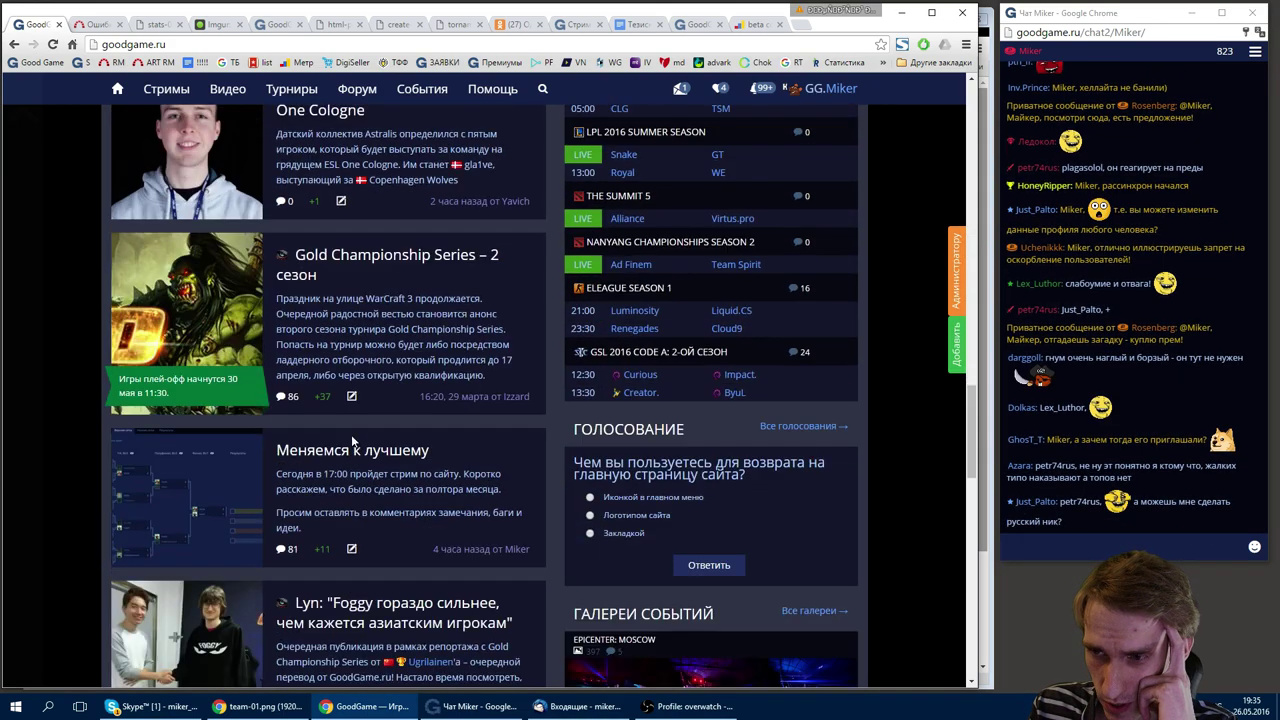
Step: Open the 'Меняемся к лучшему' post and scroll down to its 82 КОММЕНТАРИЯ section
{"action": "left_click", "coordinate": [354, 451]}
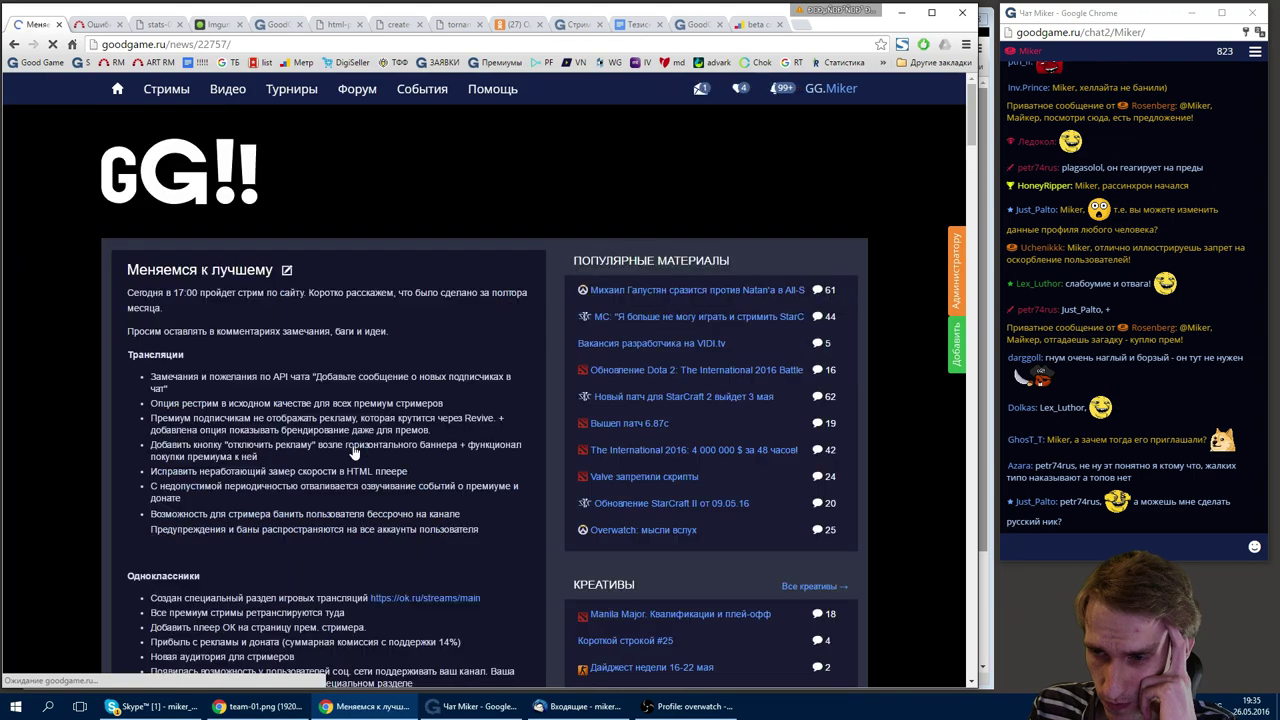
{"action": "scroll", "coordinate": [354, 455], "scroll_direction": "down", "scroll_amount": 15}
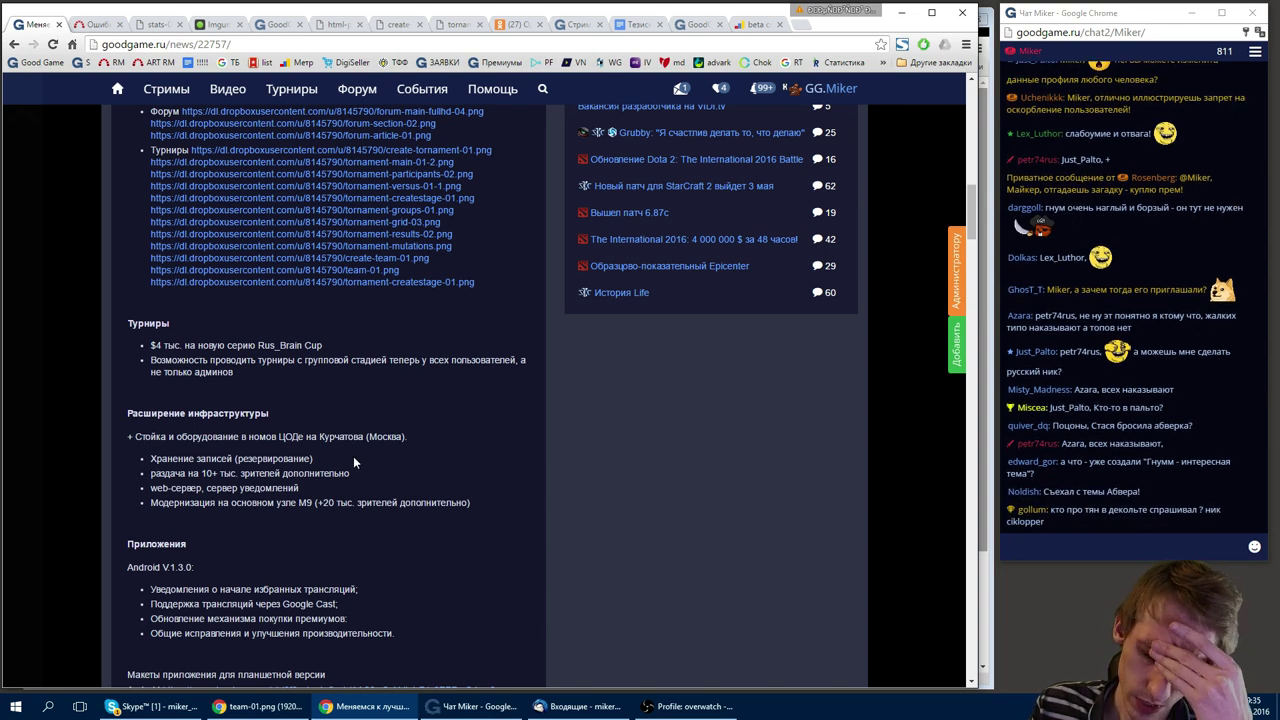
{"action": "scroll", "coordinate": [353, 462], "scroll_direction": "down", "scroll_amount": 3}
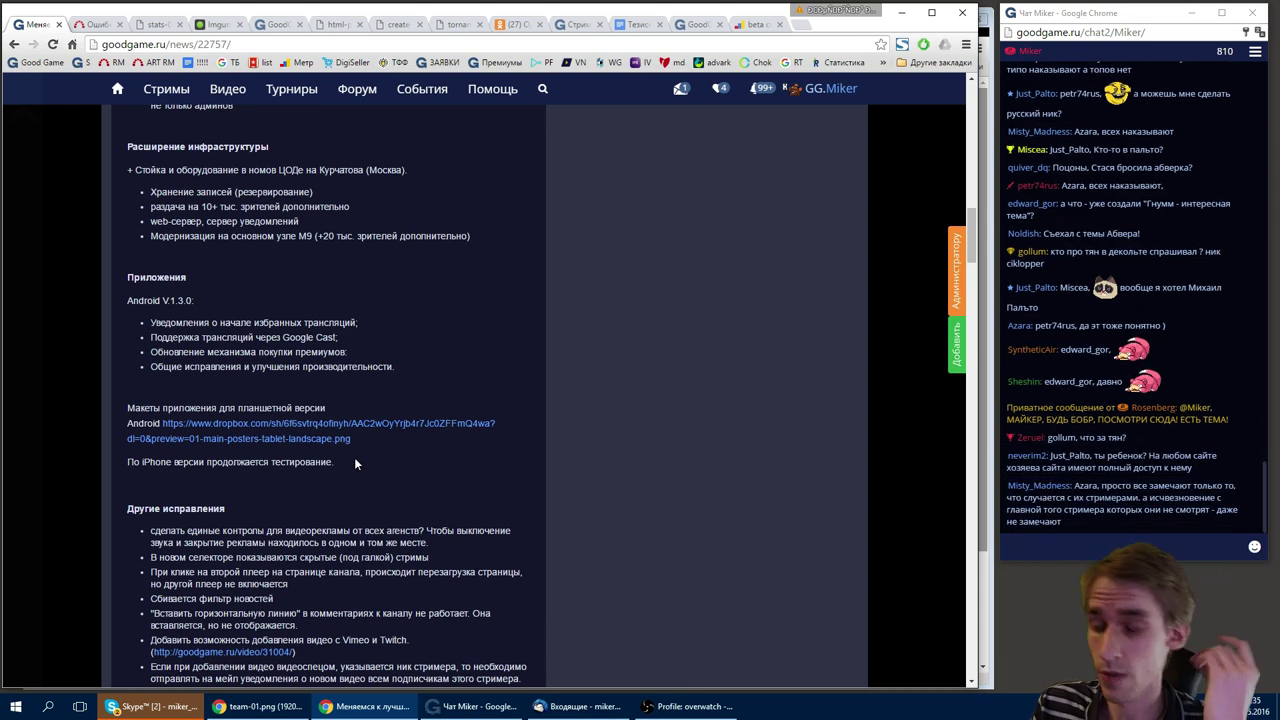
{"action": "scroll", "coordinate": [354, 457], "scroll_direction": "down", "scroll_amount": 3}
{"action": "scroll", "coordinate": [365, 464], "scroll_direction": "down", "scroll_amount": 4}
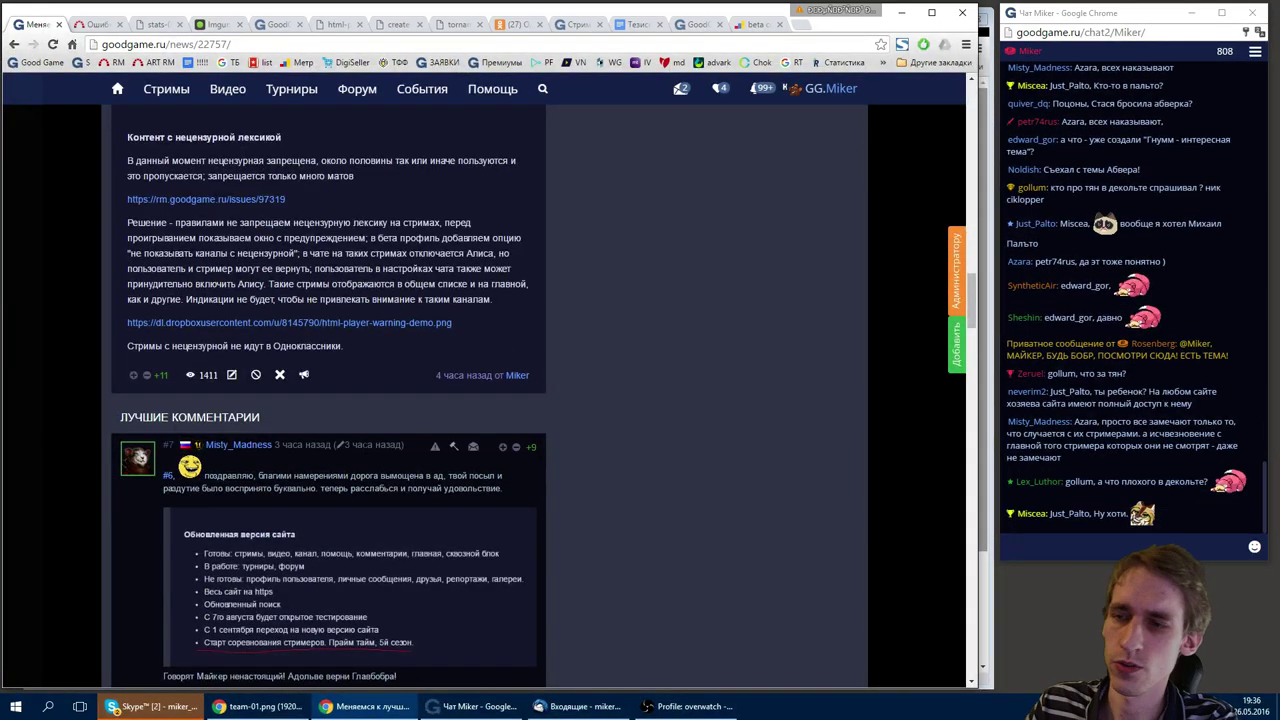
{"action": "scroll", "coordinate": [634, 458], "scroll_direction": "down", "scroll_amount": 8}
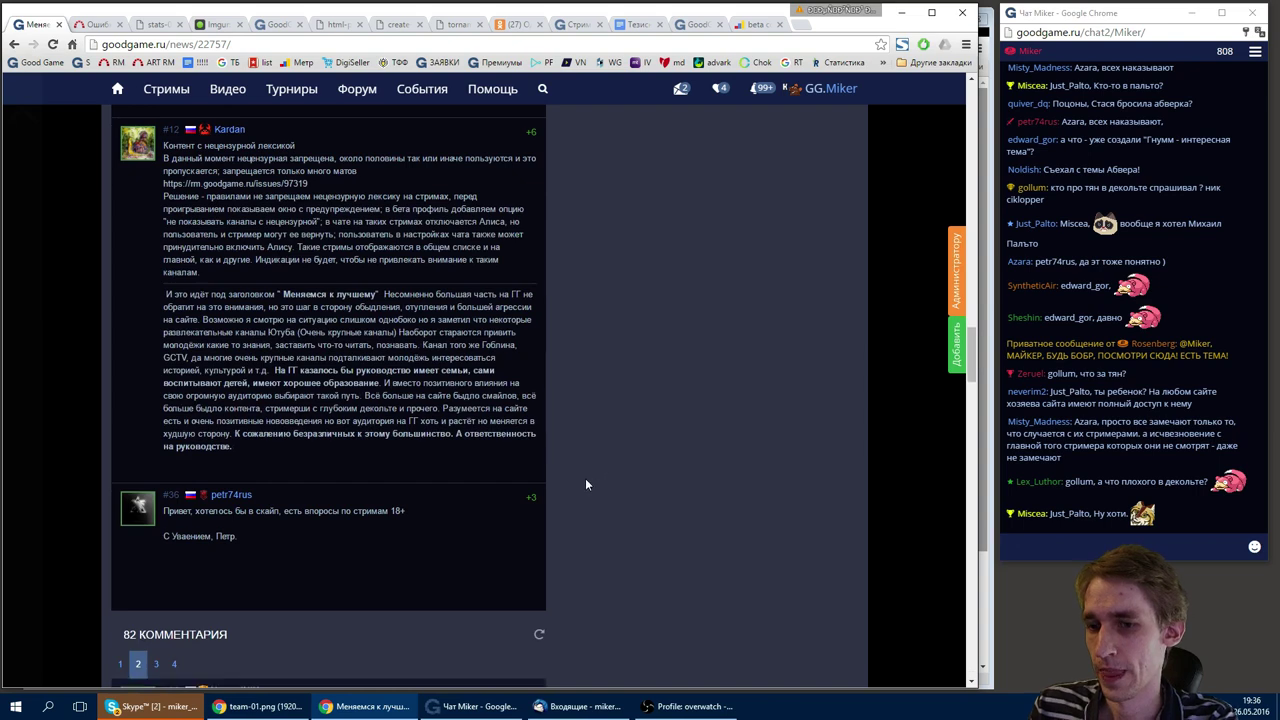
Step: Look at comments page 4, then return to page 3 and scroll down to comment #71
{"action": "left_click", "coordinate": [174, 405]}
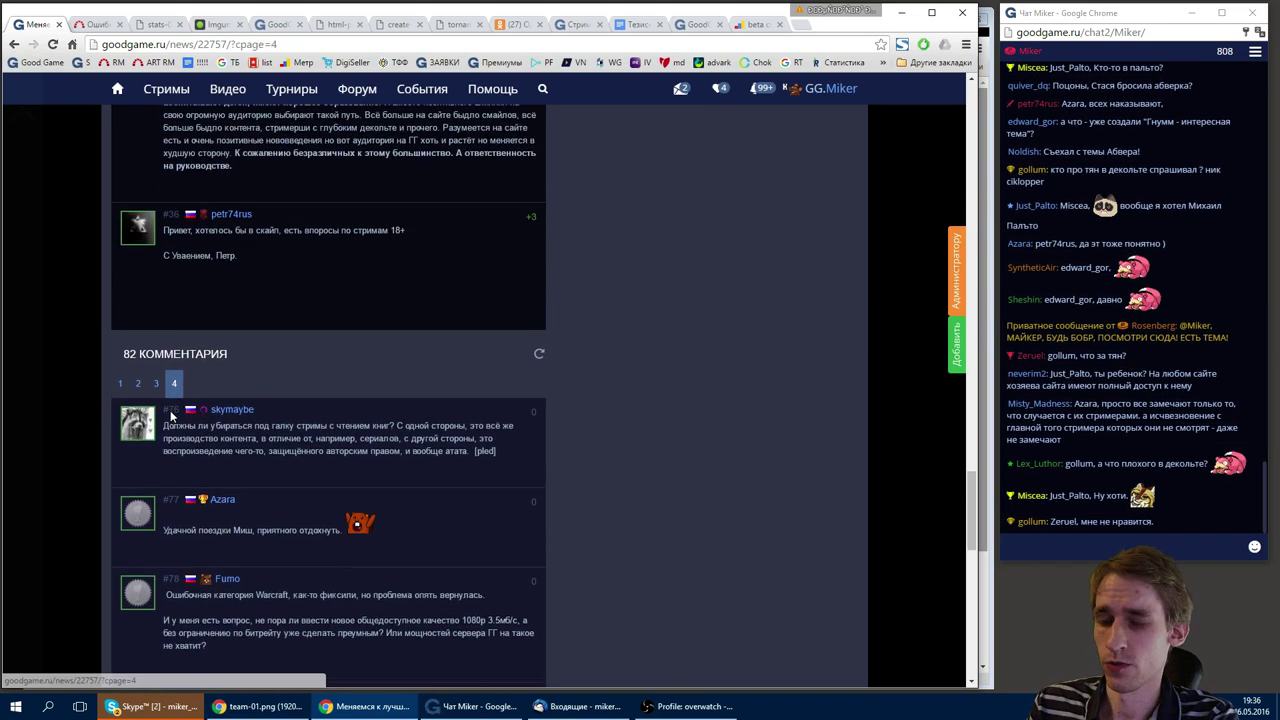
{"action": "scroll", "coordinate": [305, 406], "scroll_direction": "down", "scroll_amount": 5}
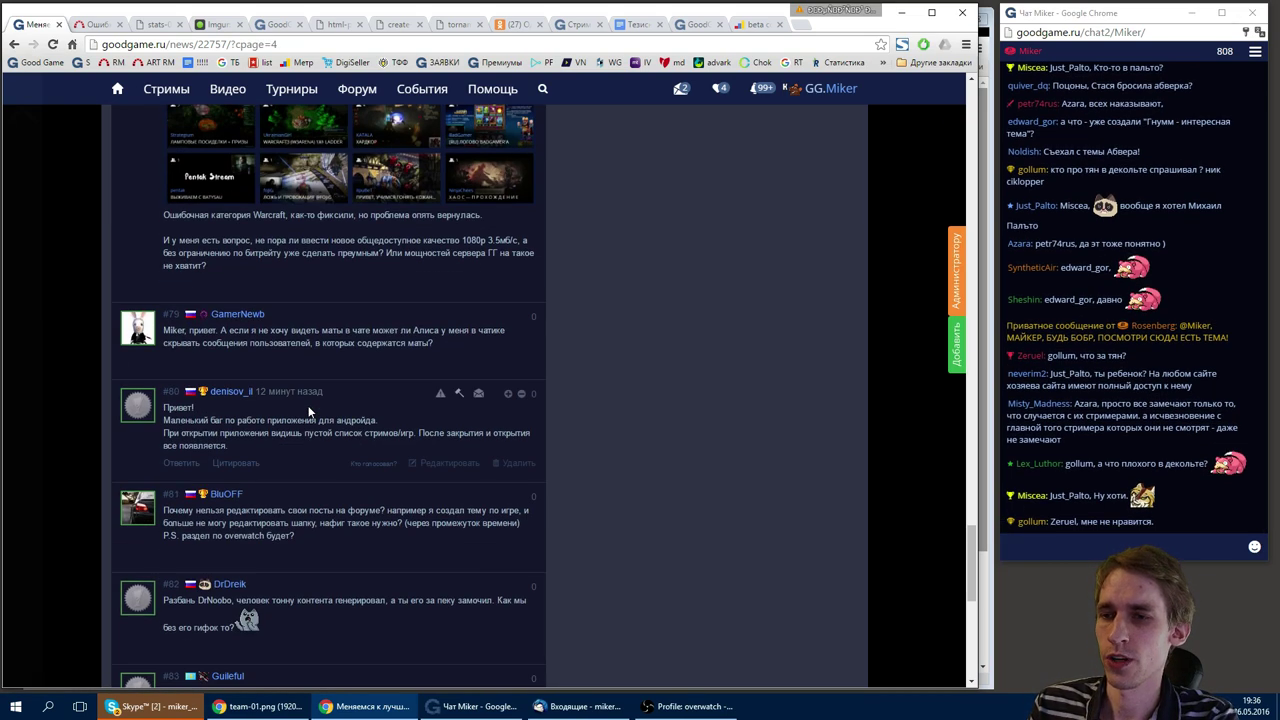
{"action": "scroll", "coordinate": [308, 410], "scroll_direction": "down", "scroll_amount": 4}
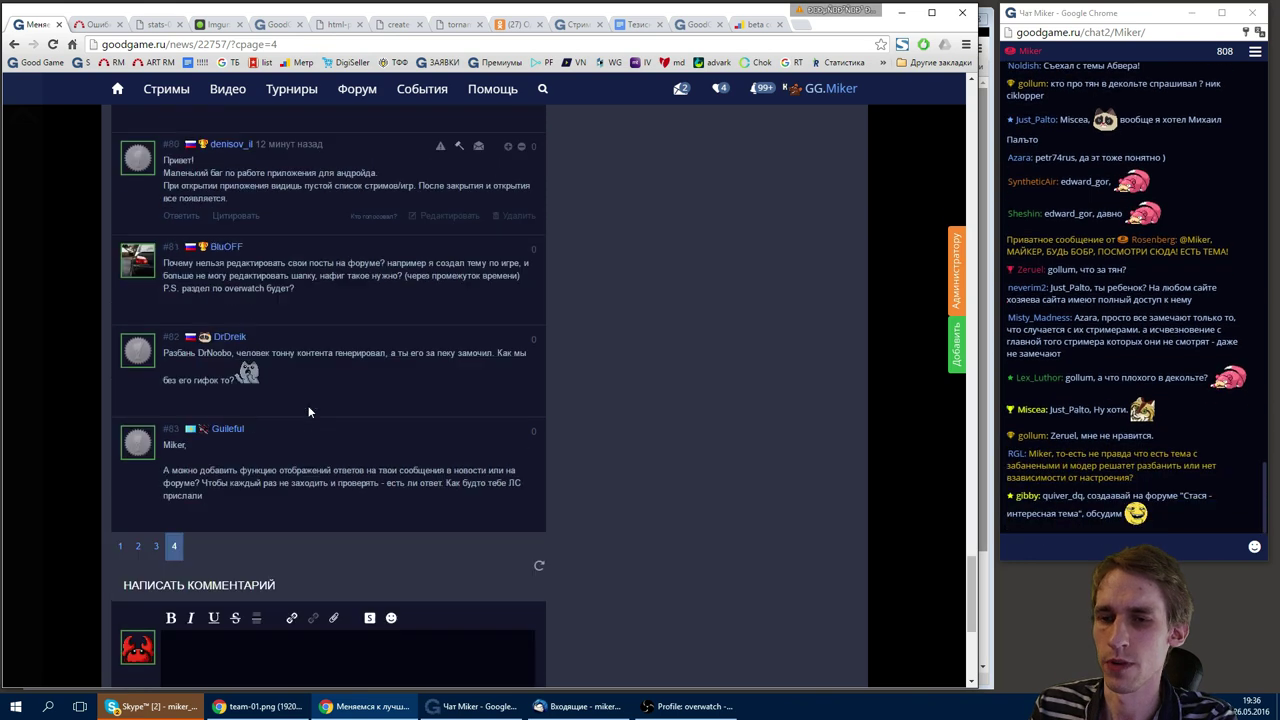
{"action": "scroll", "coordinate": [308, 405], "scroll_direction": "up", "scroll_amount": 8}
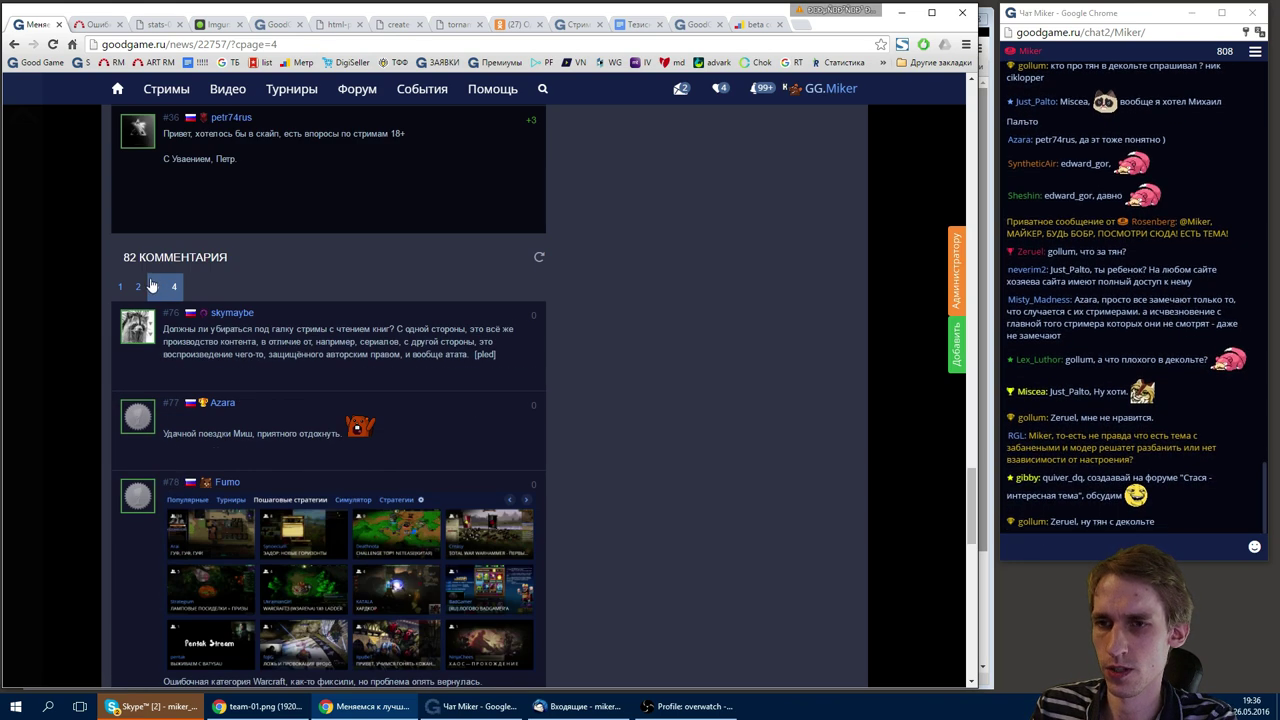
{"action": "key", "text": "alt+Left"}
{"action": "scroll", "coordinate": [613, 435], "scroll_direction": "down", "scroll_amount": 5}
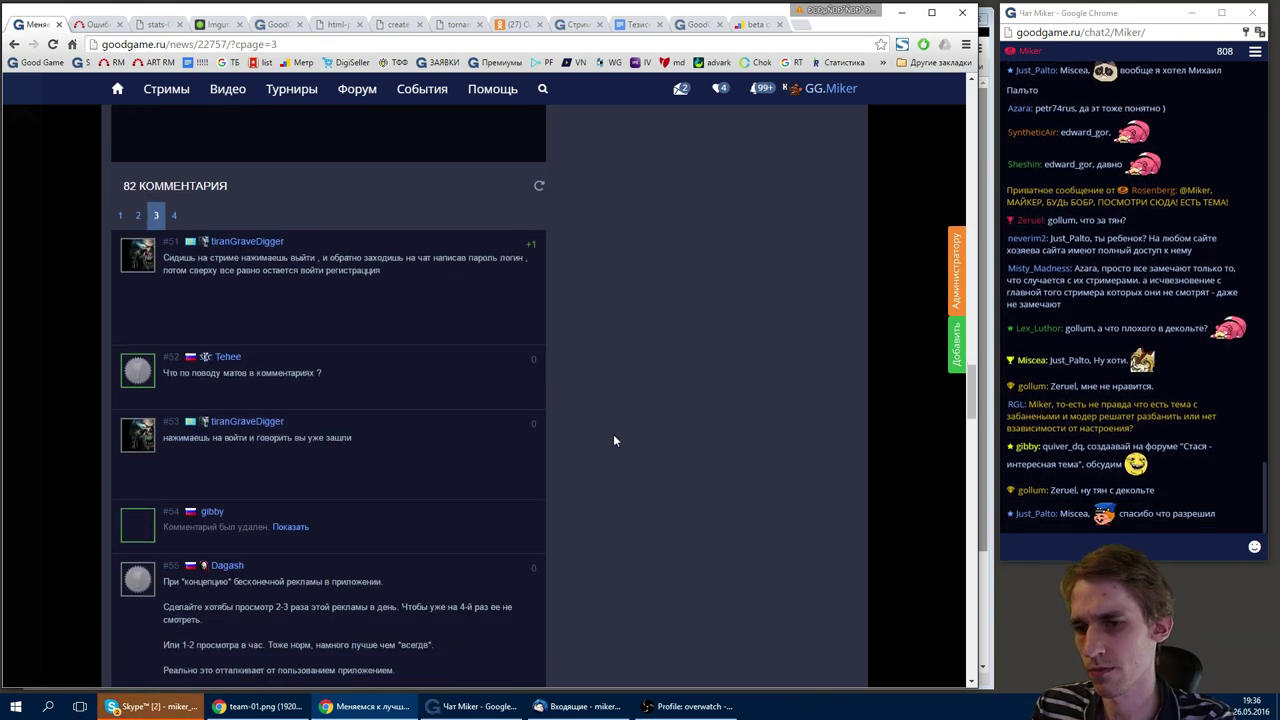
{"action": "scroll", "coordinate": [605, 443], "scroll_direction": "down", "scroll_amount": 6}
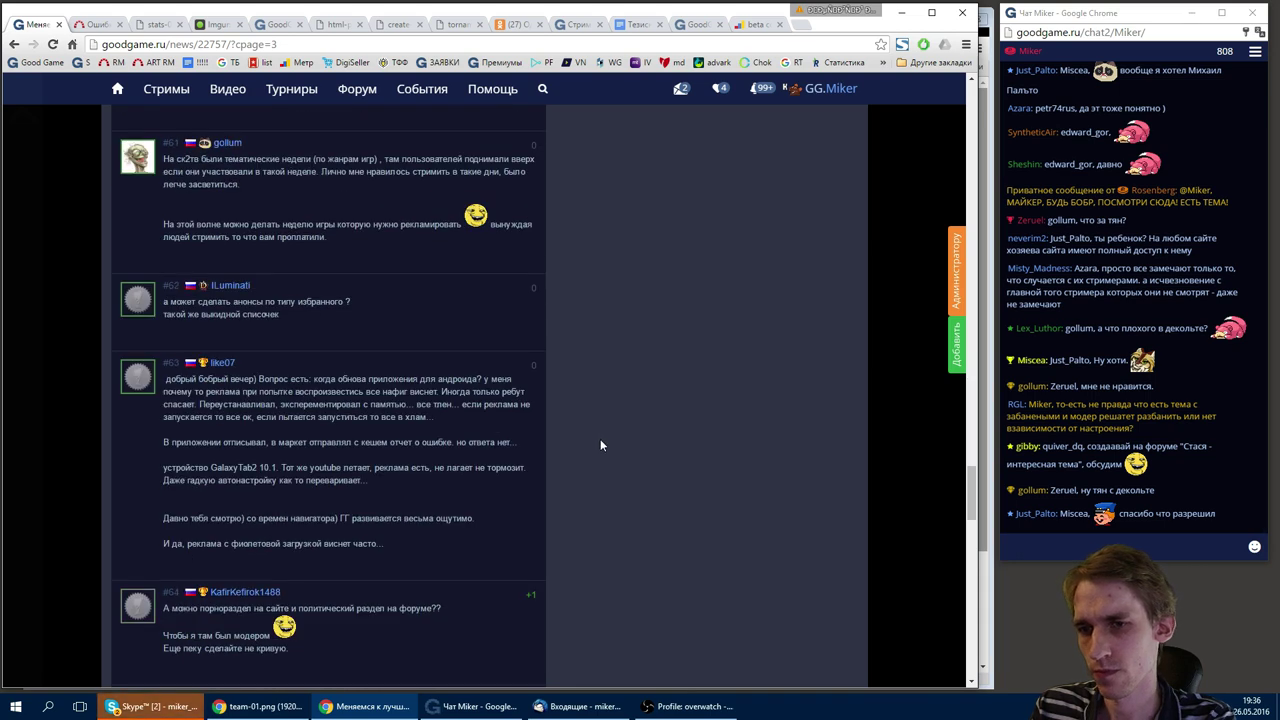
{"action": "scroll", "coordinate": [602, 390], "scroll_direction": "down", "scroll_amount": 2}
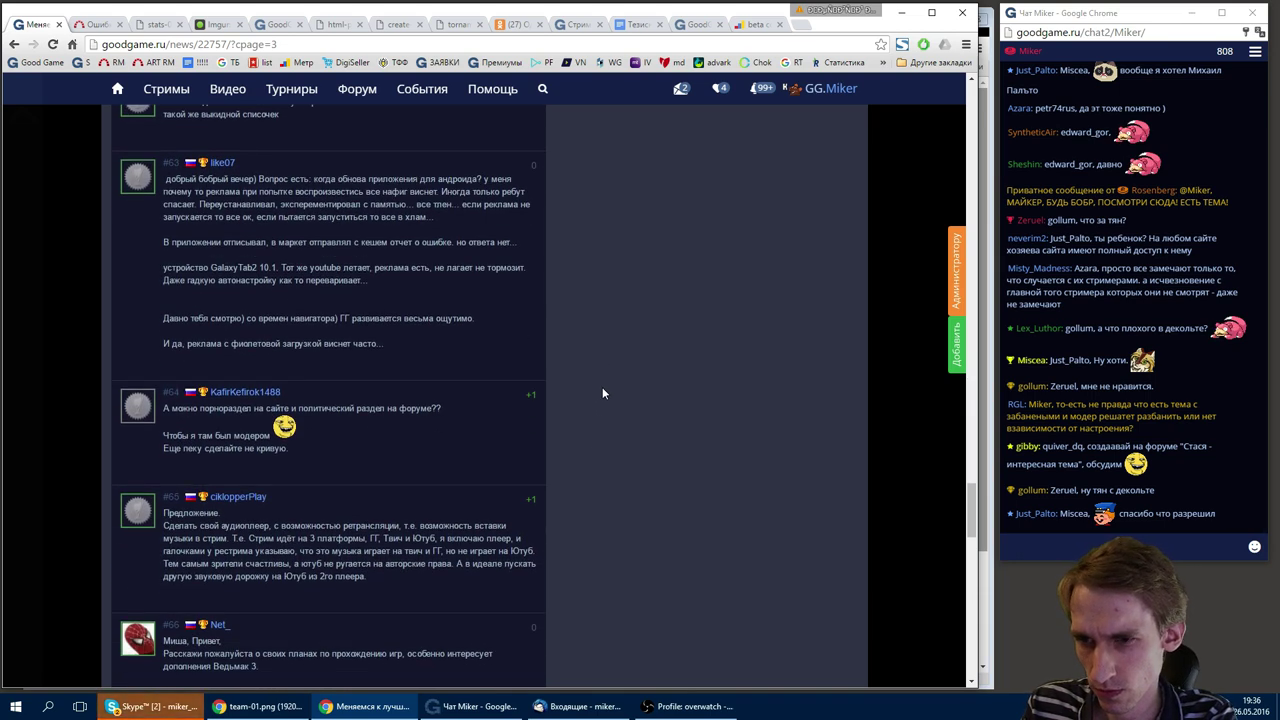
{"action": "scroll", "coordinate": [601, 390], "scroll_direction": "down", "scroll_amount": 5}
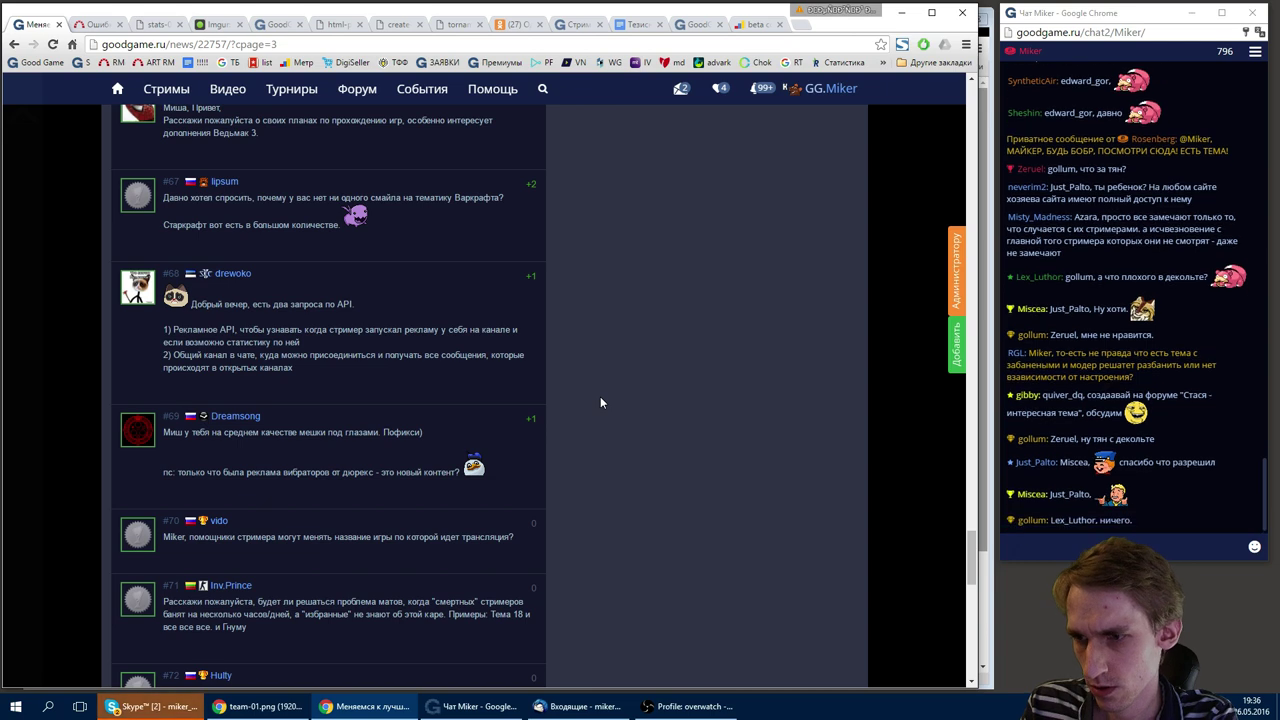
{"action": "scroll", "coordinate": [593, 407], "scroll_direction": "down", "scroll_amount": 1}
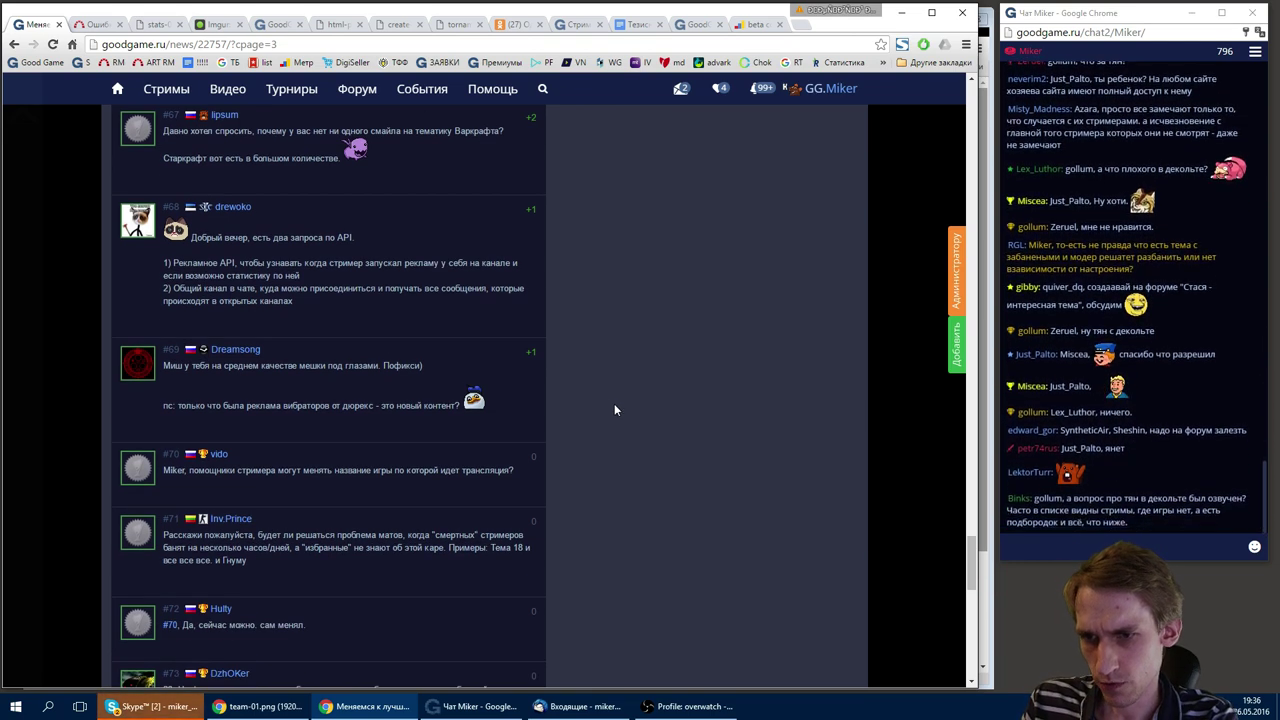
{"action": "scroll", "coordinate": [614, 410], "scroll_direction": "down", "scroll_amount": 2}
Step: Open comment #71's author profile in a new tab, view it, and return to the comments
{"action": "right_click", "coordinate": [246, 324]}
{"action": "left_click", "coordinate": [292, 334]}
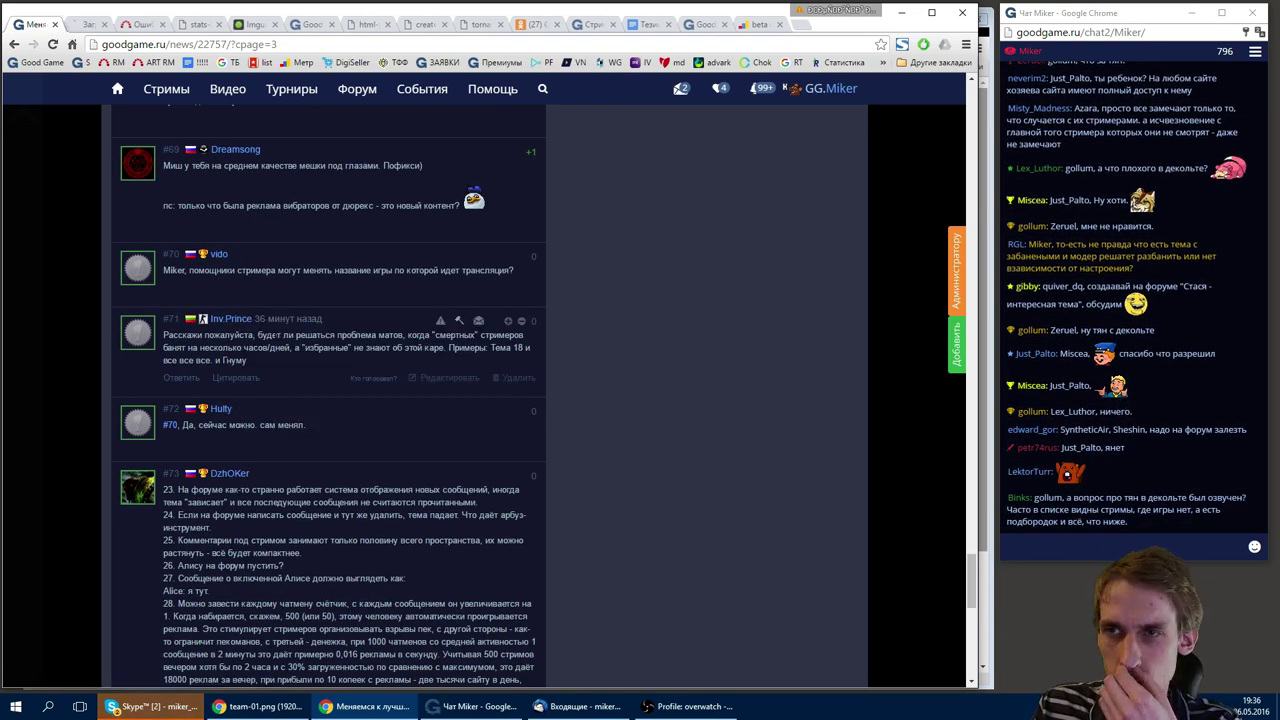
{"action": "left_click", "coordinate": [95, 24]}
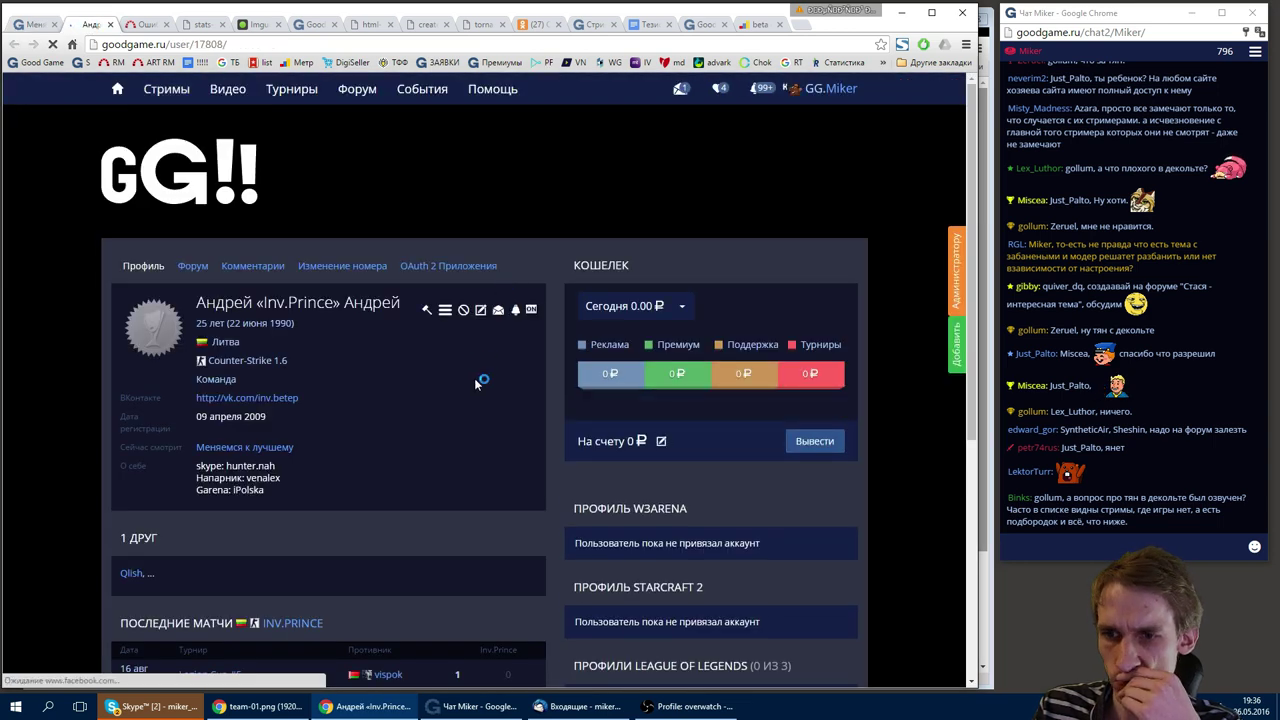
{"action": "key", "text": "ctrl+shift+Tab"}
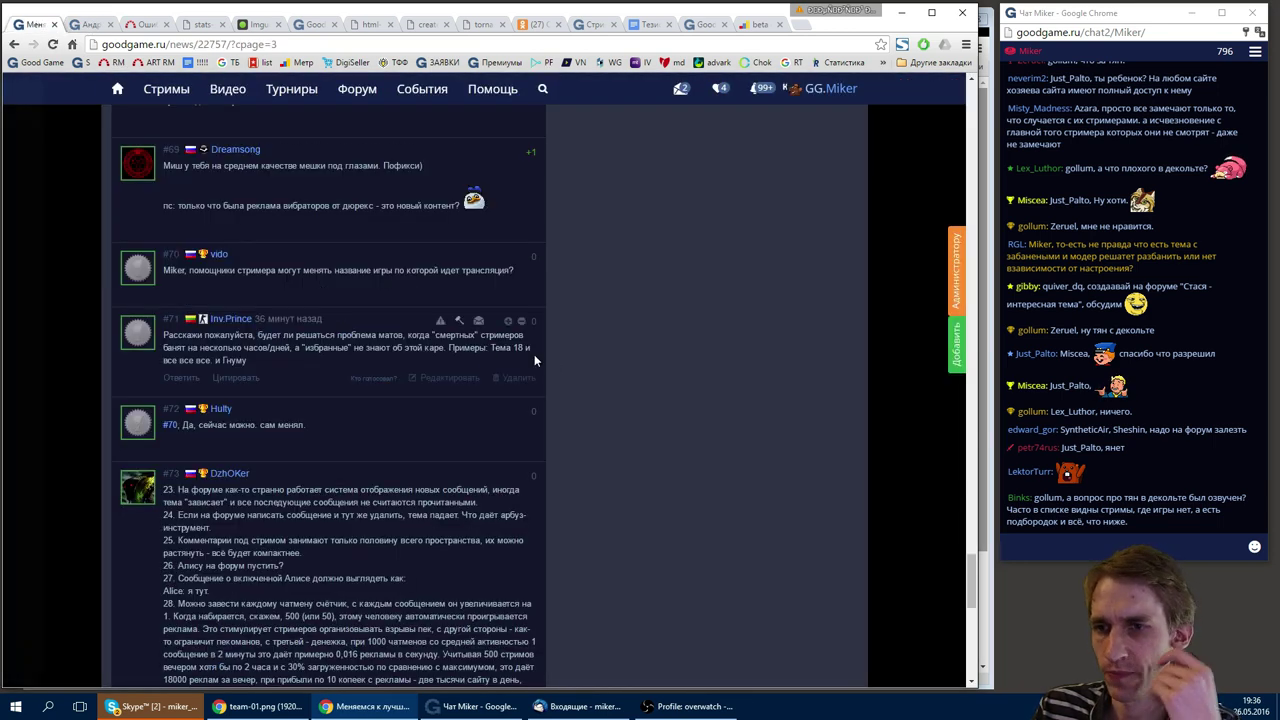
{"action": "scroll", "coordinate": [534, 360], "scroll_direction": "down", "scroll_amount": 2}
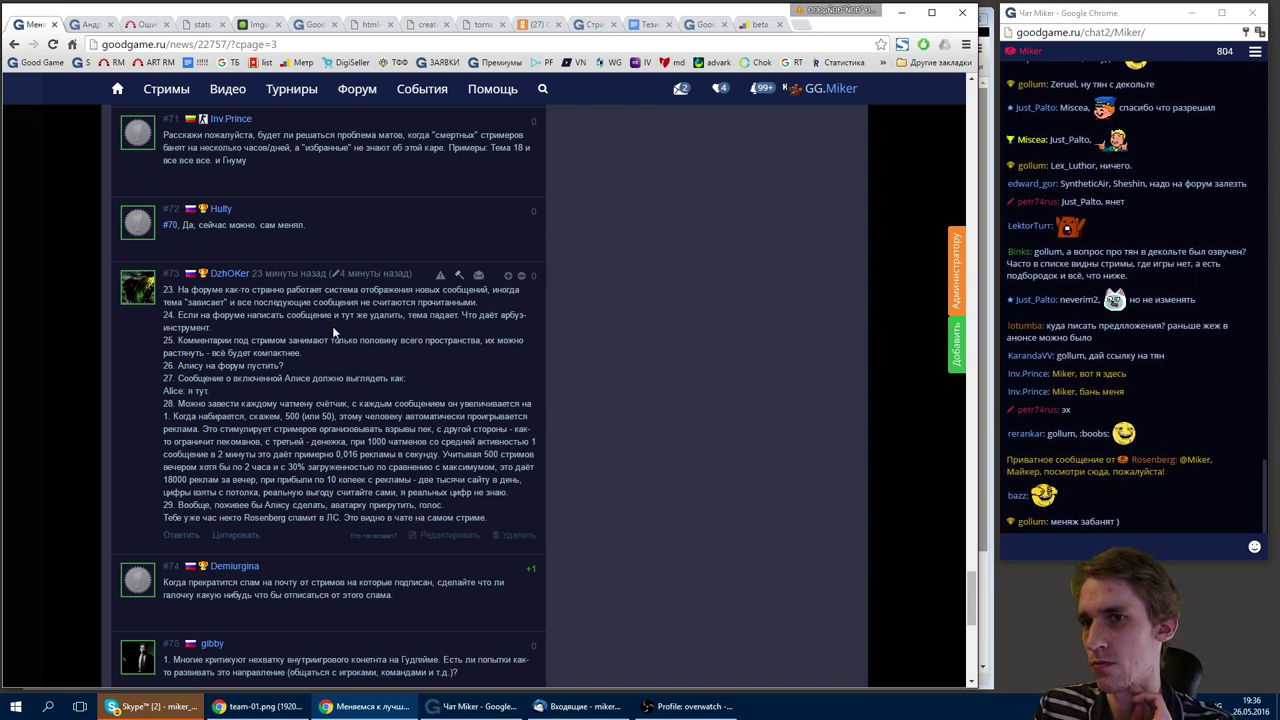
{"action": "scroll", "coordinate": [333, 332], "scroll_direction": "up", "scroll_amount": 1}
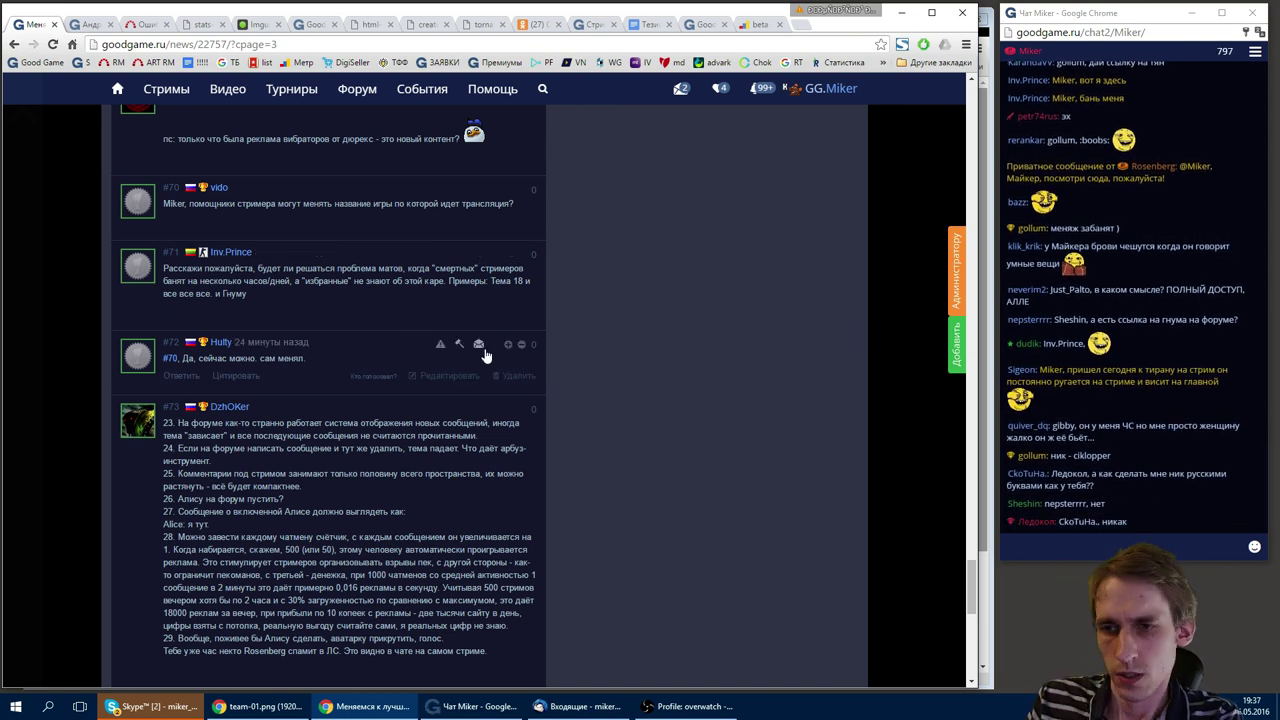
{"action": "scroll", "coordinate": [578, 378], "scroll_direction": "down", "scroll_amount": 2}
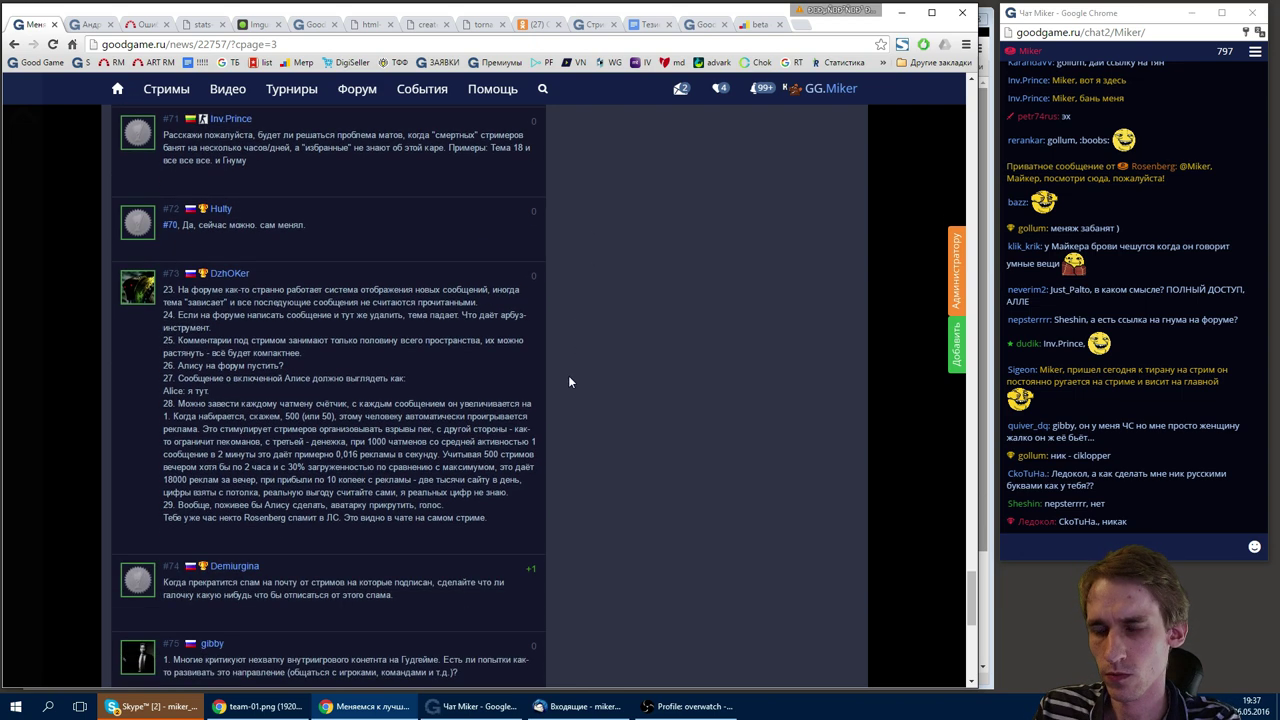
{"action": "scroll", "coordinate": [569, 380], "scroll_direction": "up", "scroll_amount": 2}
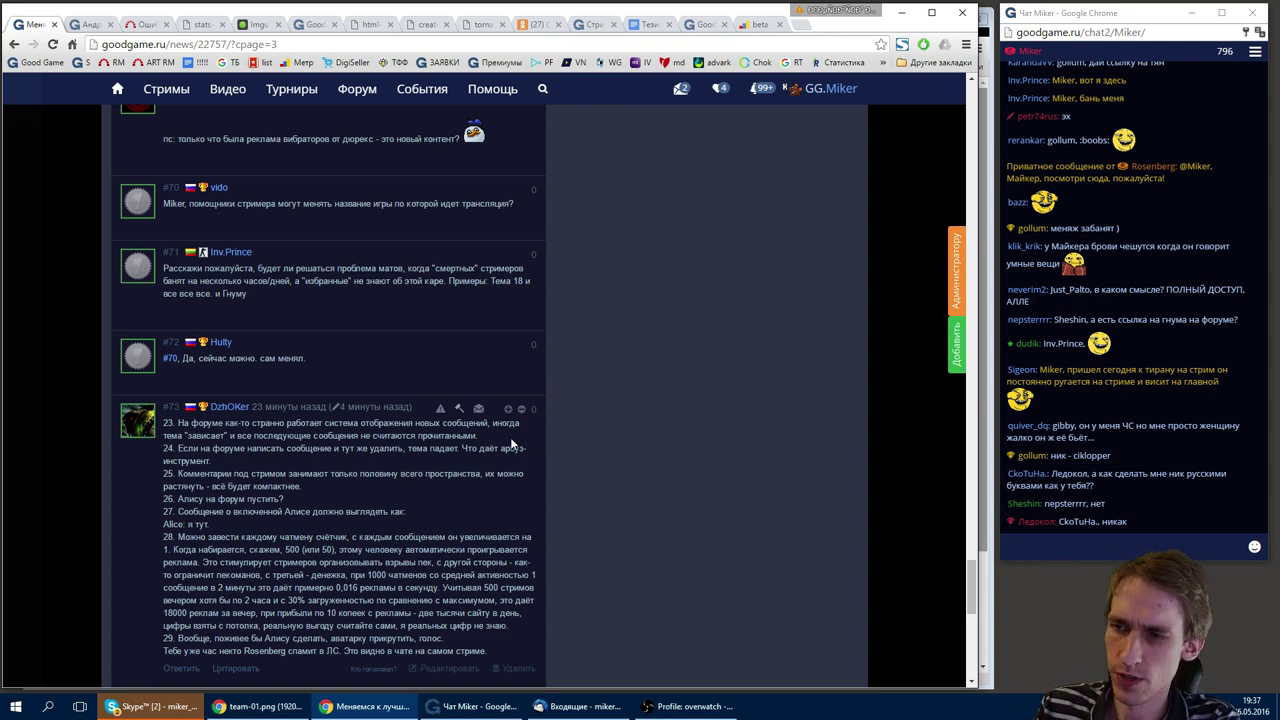
Step: Select point 23 of comment #73, the report about forum topics hanging
{"action": "left_click_drag", "start_coordinate": [507, 440], "coordinate": [243, 424]}
{"action": "double_click", "coordinate": [340, 436]}
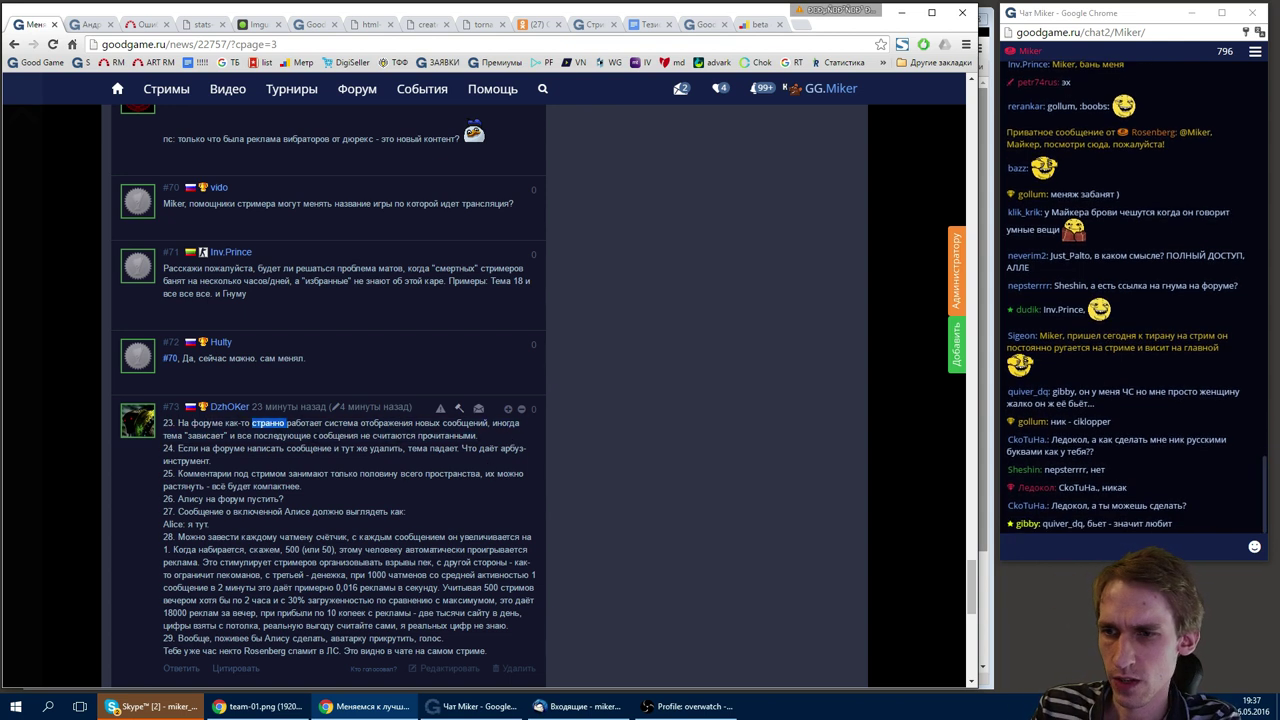
{"action": "left_click", "coordinate": [340, 436]}
{"action": "double_click", "coordinate": [395, 435]}
{"action": "left_click", "coordinate": [395, 435]}
{"action": "double_click", "coordinate": [447, 435]}
{"action": "left_click", "coordinate": [447, 435]}
{"action": "double_click", "coordinate": [395, 435]}
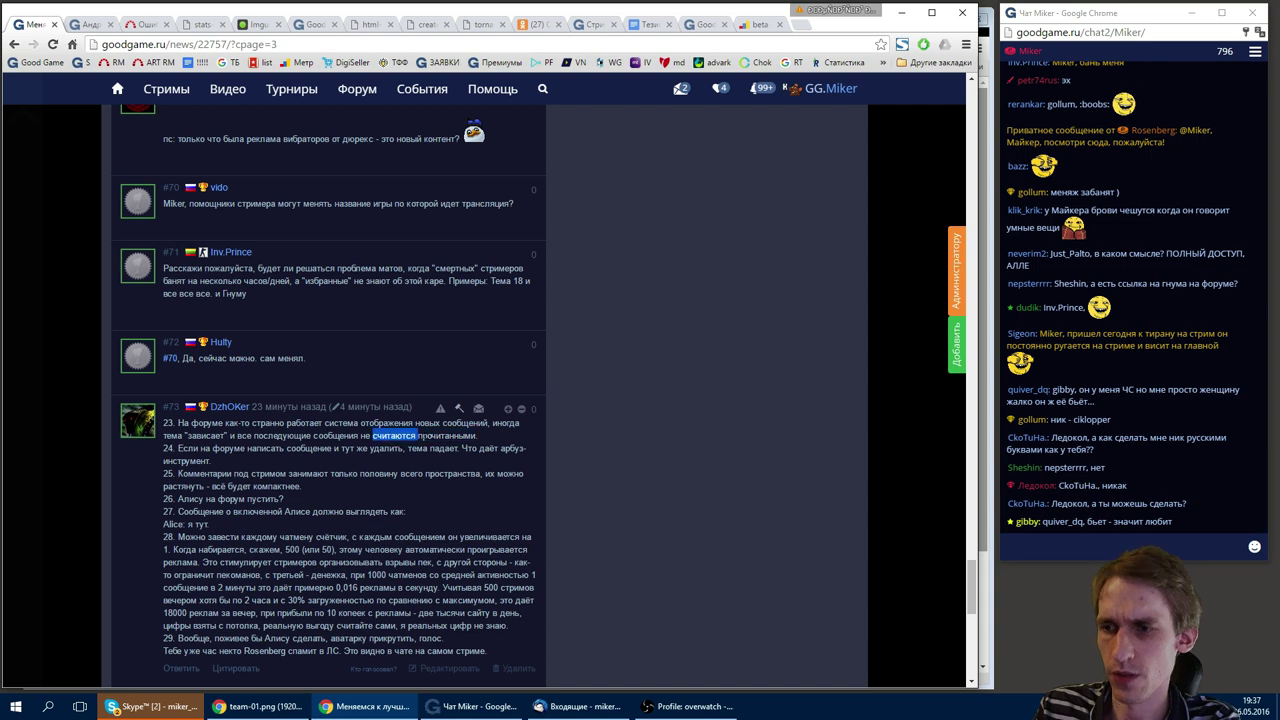
{"action": "left_click_drag", "start_coordinate": [478, 436], "coordinate": [179, 423]}
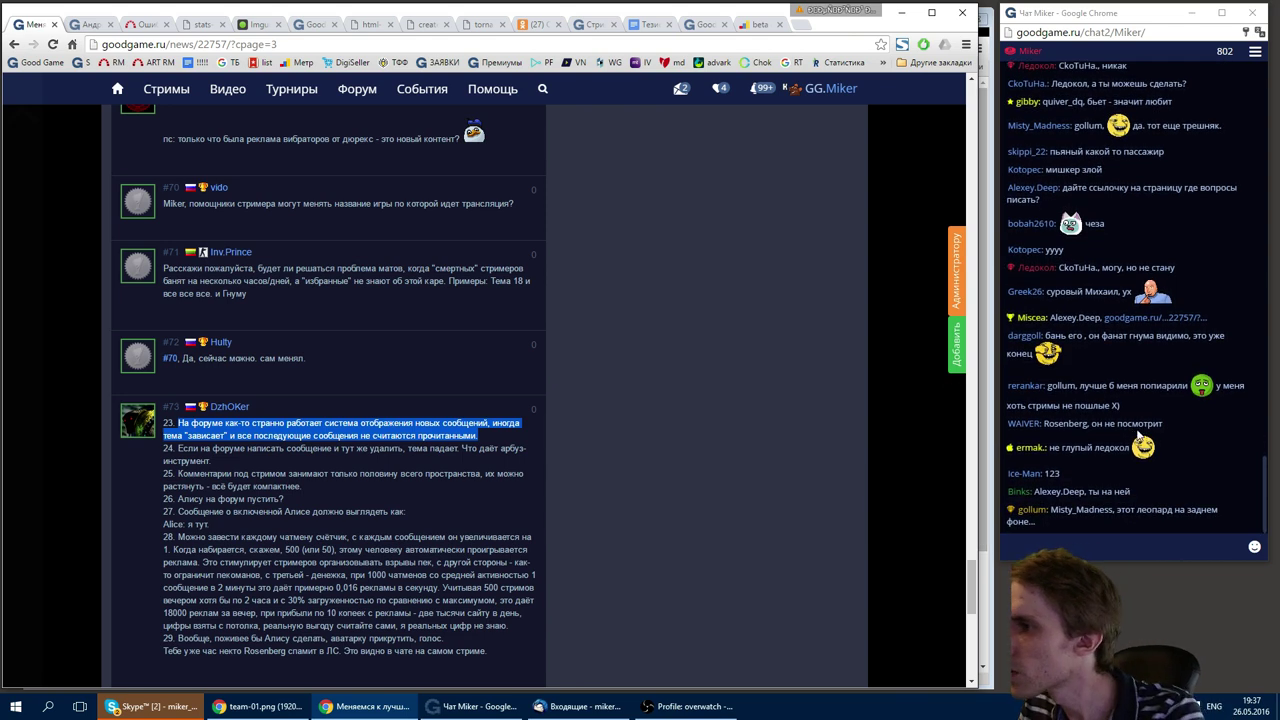
Step: Scroll back up the thread, reselect point 23 of comment #73, then clear the selection
{"action": "scroll", "coordinate": [1138, 322], "scroll_direction": "up", "scroll_amount": 5}
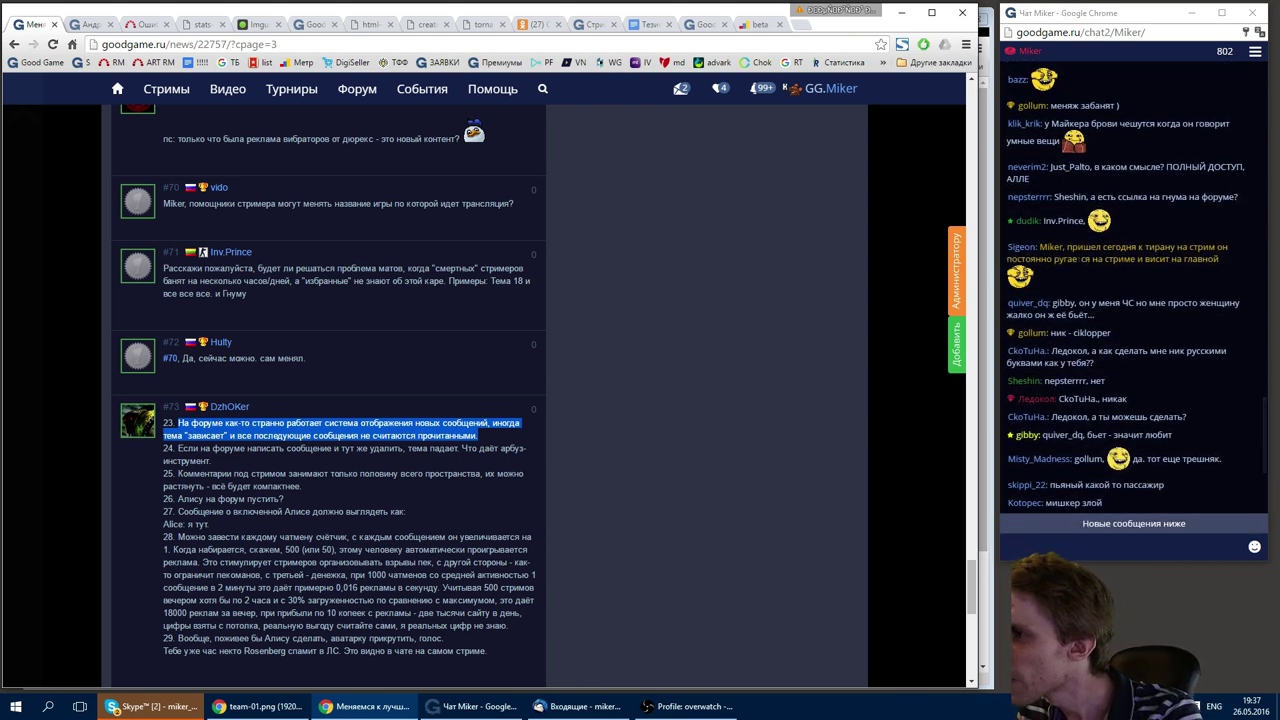
{"action": "scroll", "coordinate": [1150, 338], "scroll_direction": "up", "scroll_amount": 3}
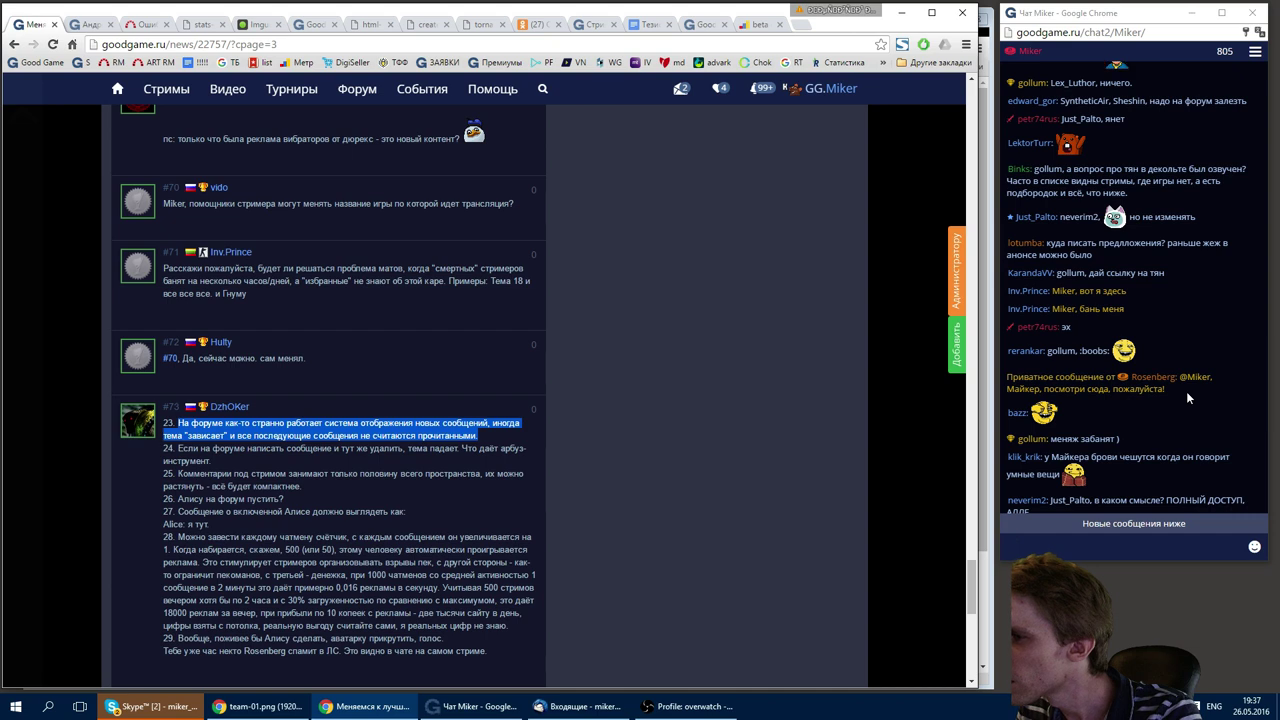
{"action": "scroll", "coordinate": [1186, 391], "scroll_direction": "up", "scroll_amount": 1}
{"action": "scroll", "coordinate": [1186, 391], "scroll_direction": "up", "scroll_amount": 2}
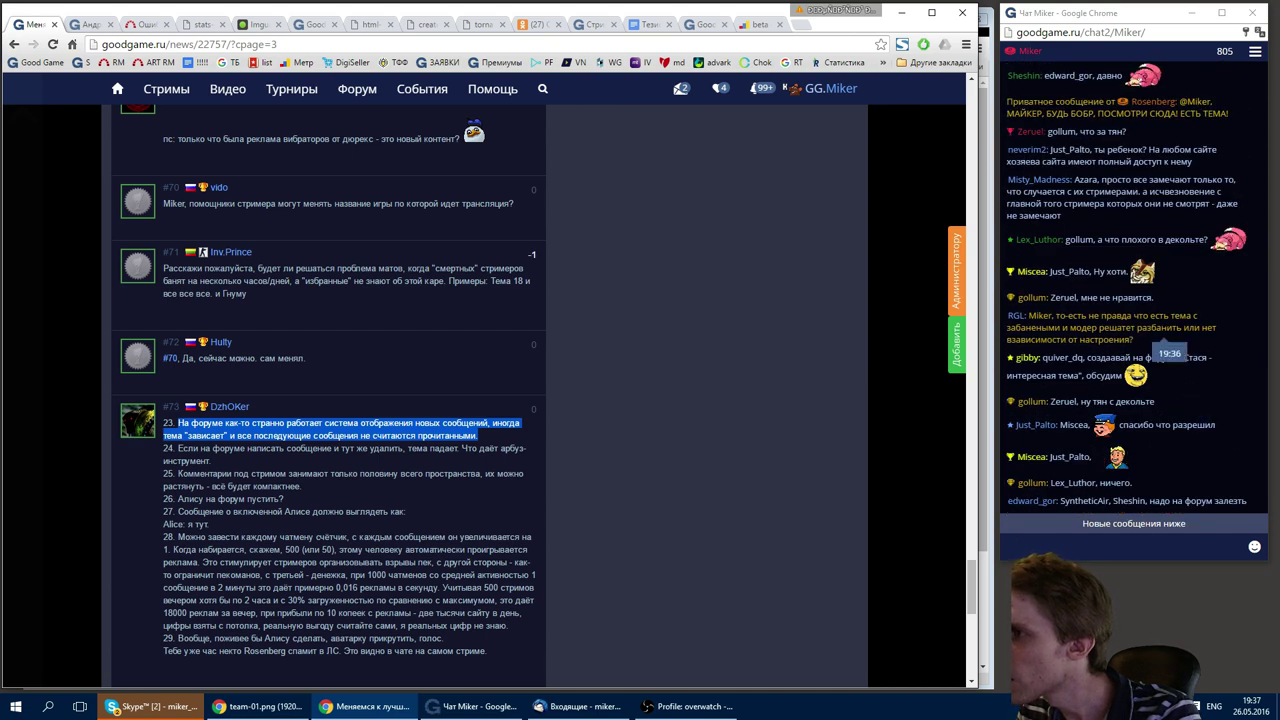
{"action": "scroll", "coordinate": [1137, 300], "scroll_direction": "up", "scroll_amount": 2}
{"action": "scroll", "coordinate": [1172, 356], "scroll_direction": "up", "scroll_amount": 2}
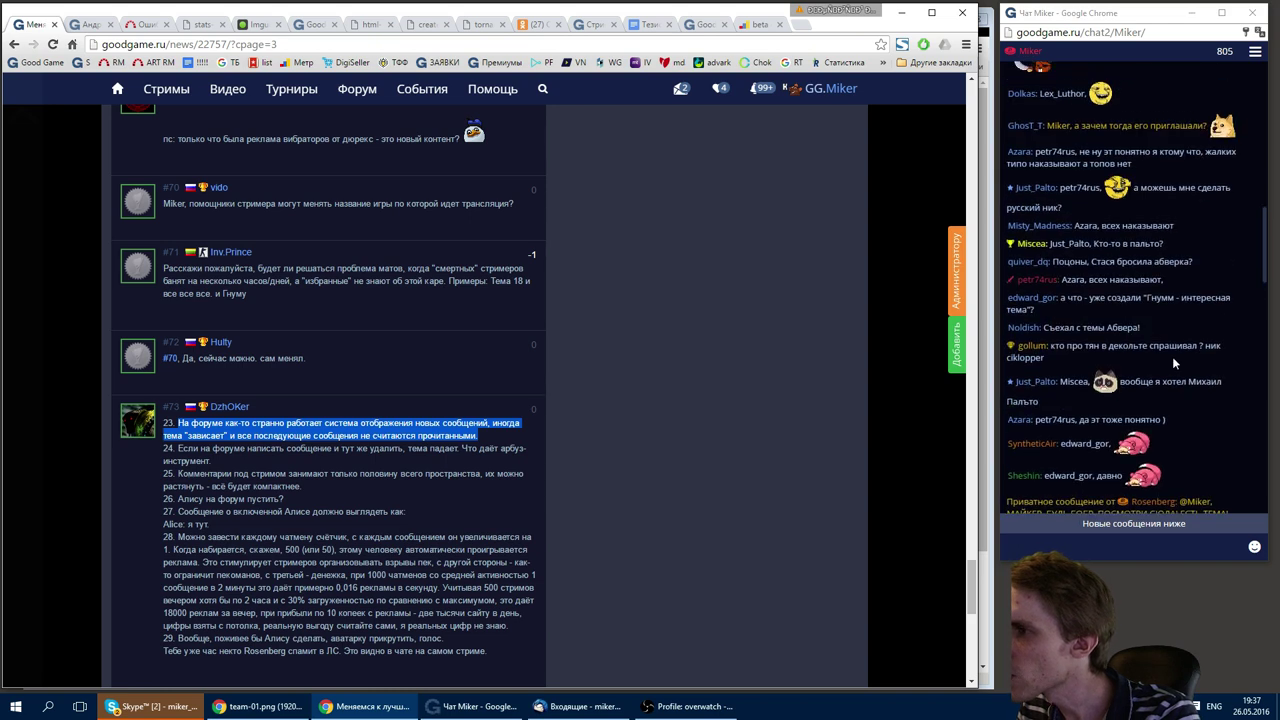
{"action": "scroll", "coordinate": [1172, 356], "scroll_direction": "up", "scroll_amount": 2}
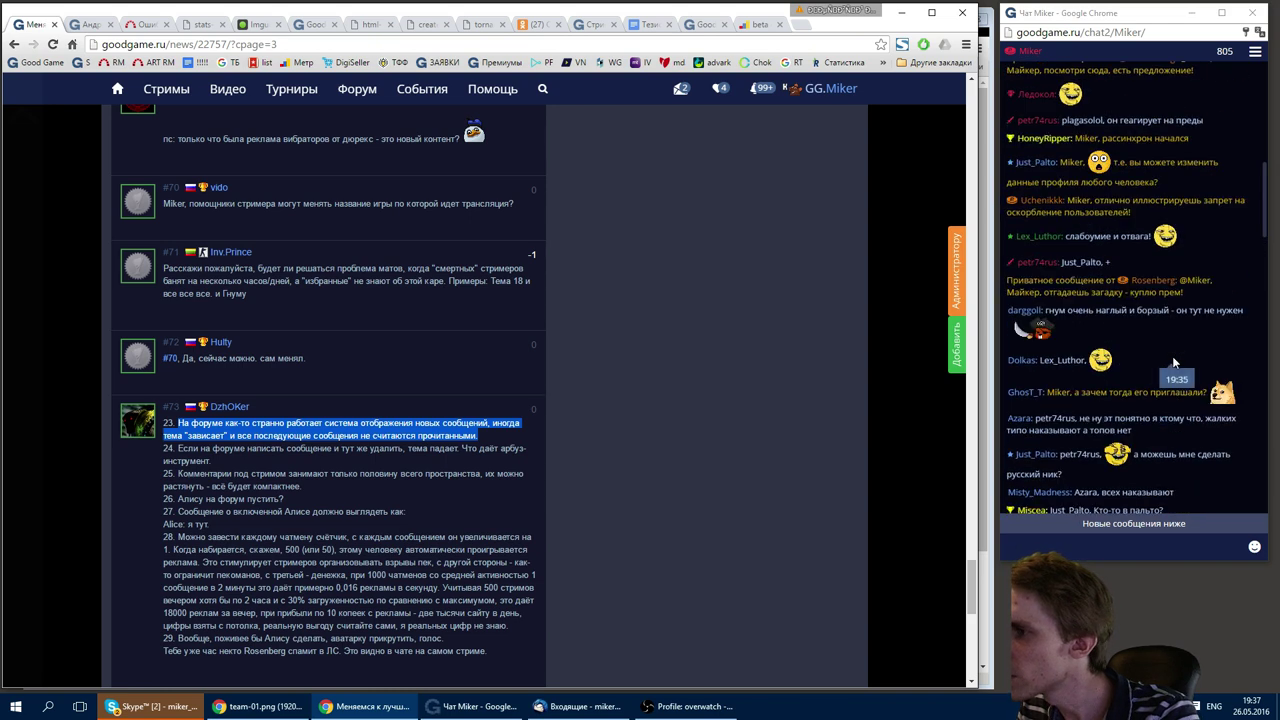
{"action": "scroll", "coordinate": [1172, 356], "scroll_direction": "down", "scroll_amount": 10}
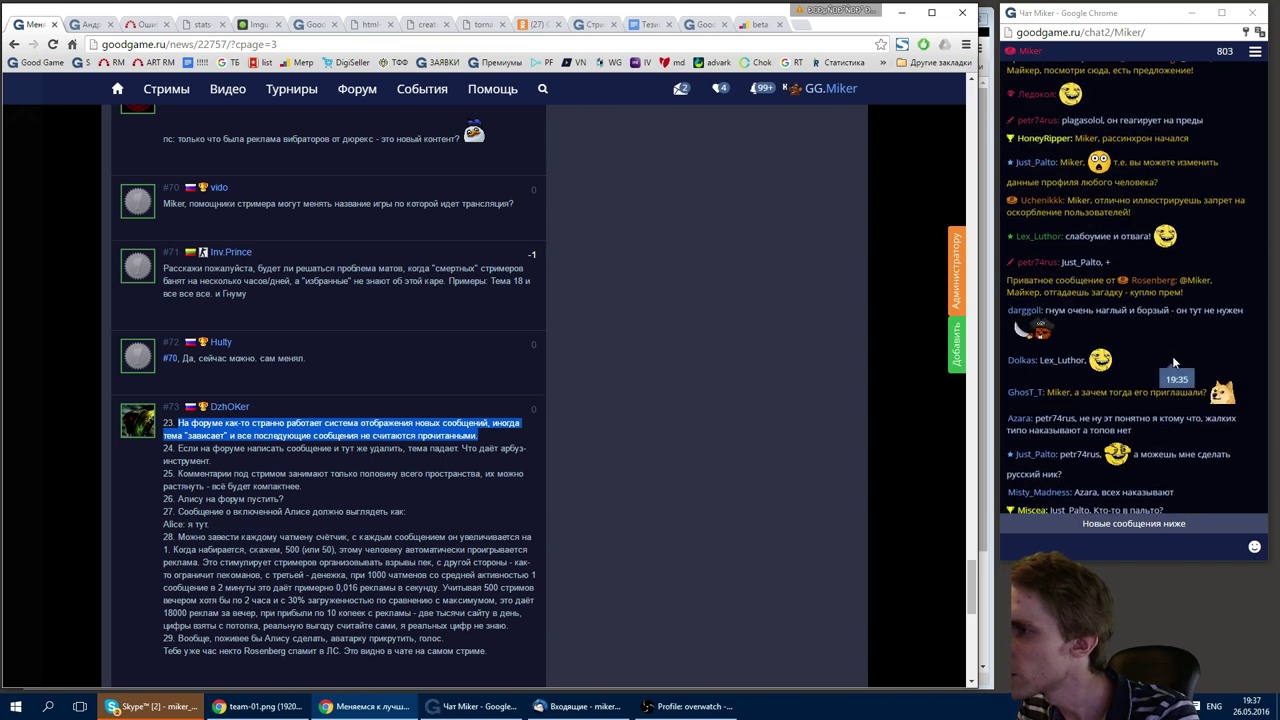
{"action": "left_click", "coordinate": [652, 456]}
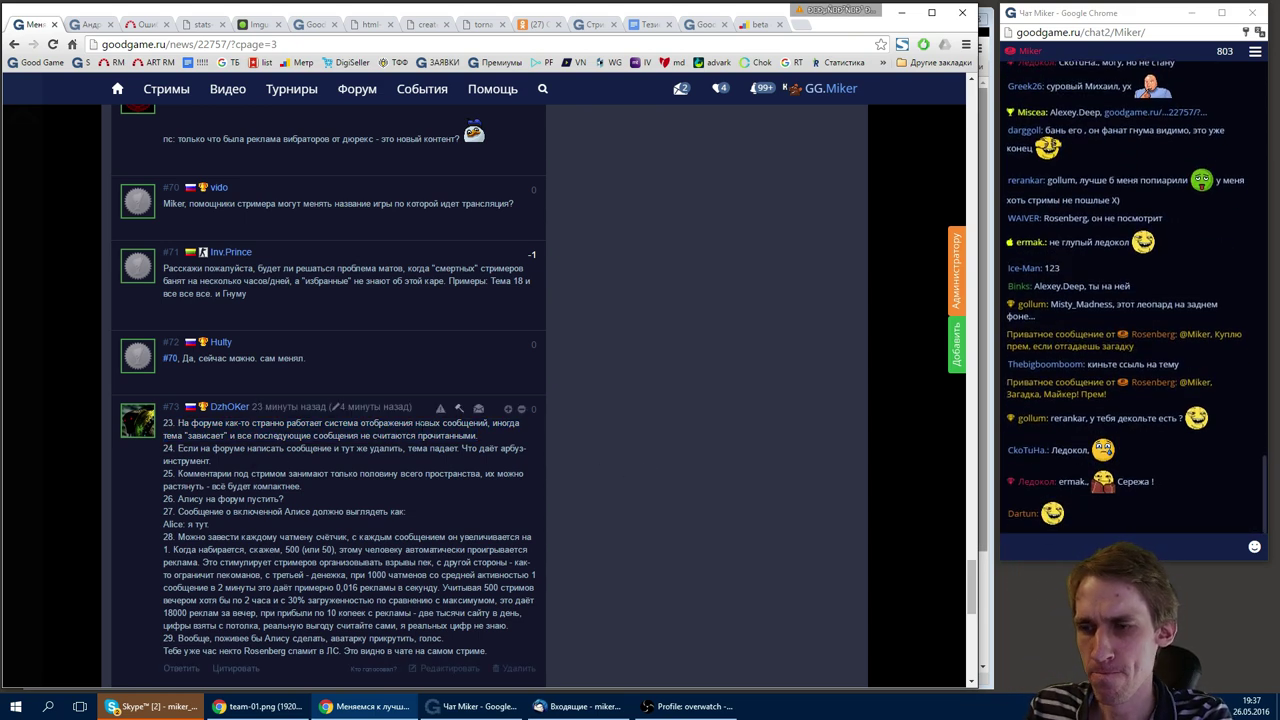
{"action": "left_click_drag", "start_coordinate": [480, 436], "coordinate": [177, 423]}
{"action": "key", "text": "ctrl+c"}
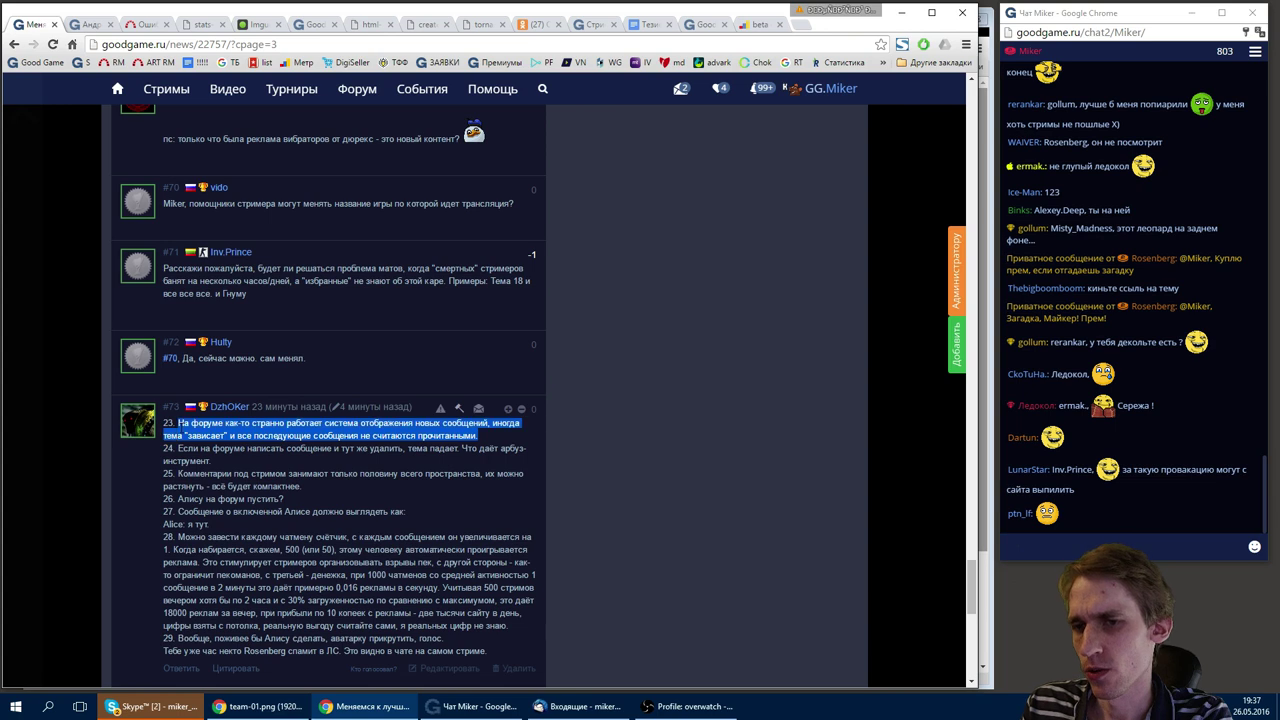
{"action": "left_click", "coordinate": [692, 260]}
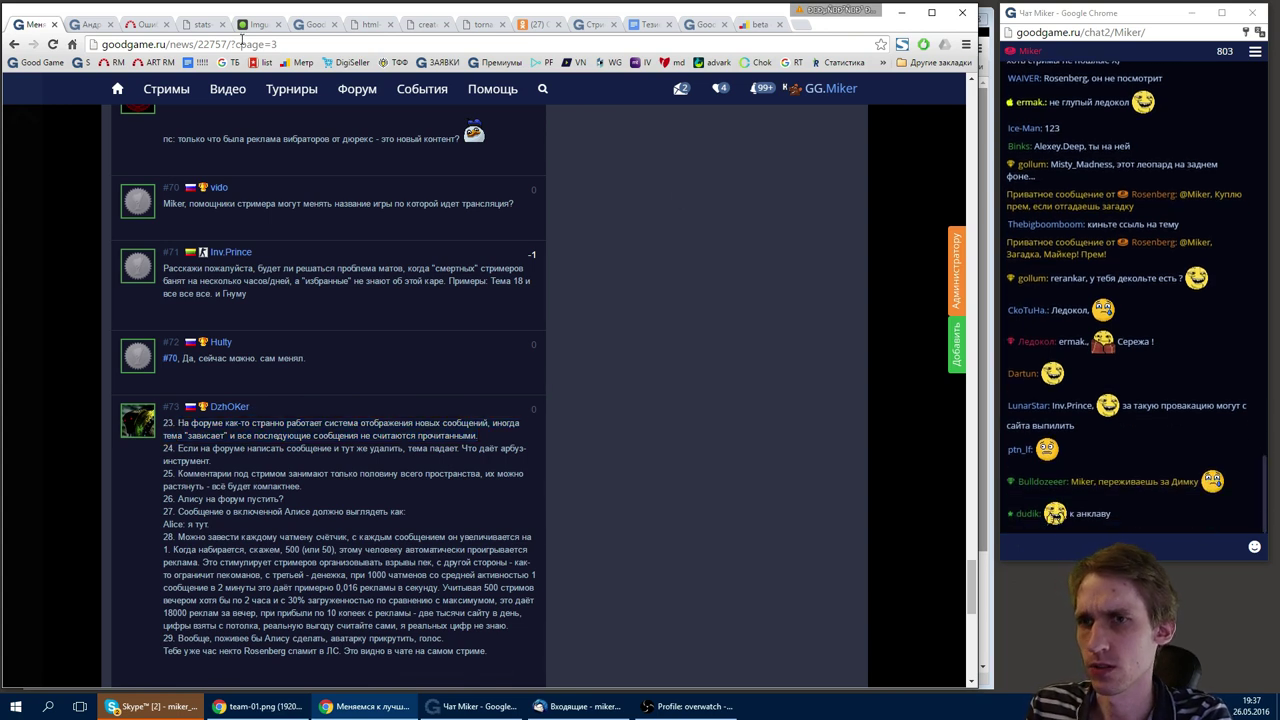
Step: Create Redmine issue #97365 with the pasted point-23 report as subject, assigned to a developer
{"action": "left_click", "coordinate": [141, 24]}
{"action": "left_click", "coordinate": [190, 136]}
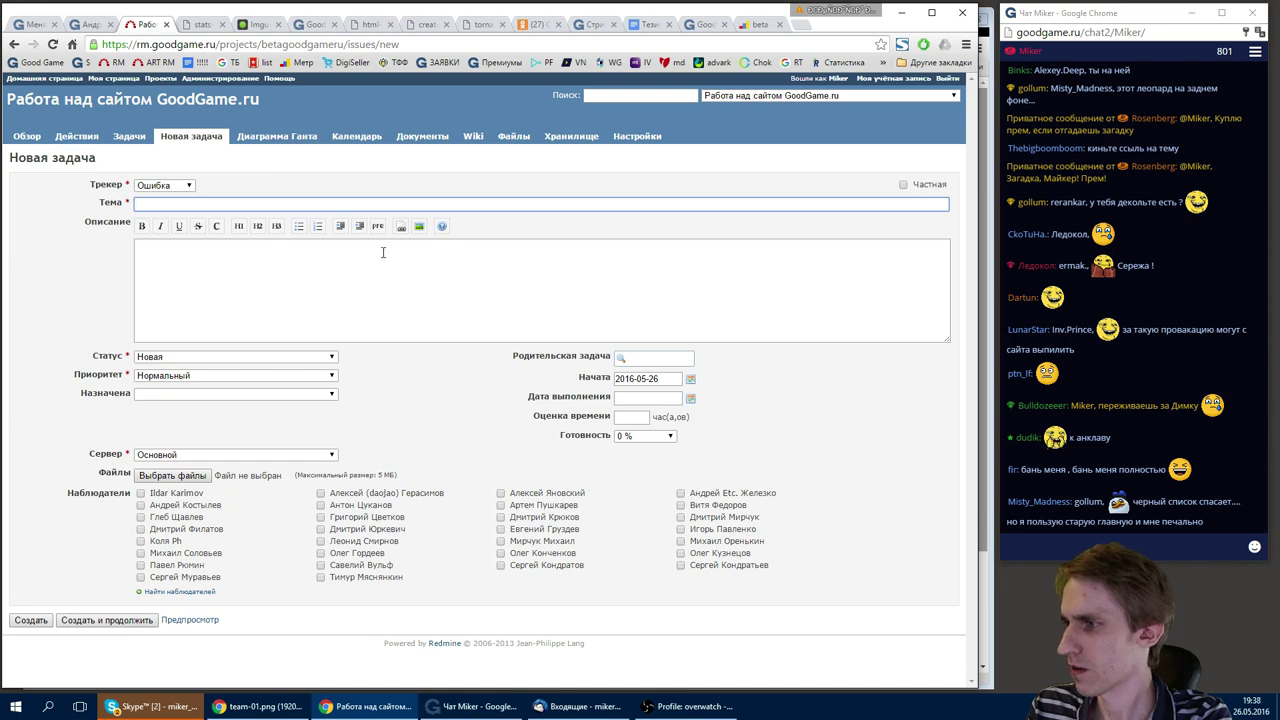
{"action": "key", "text": "ctrl+v"}
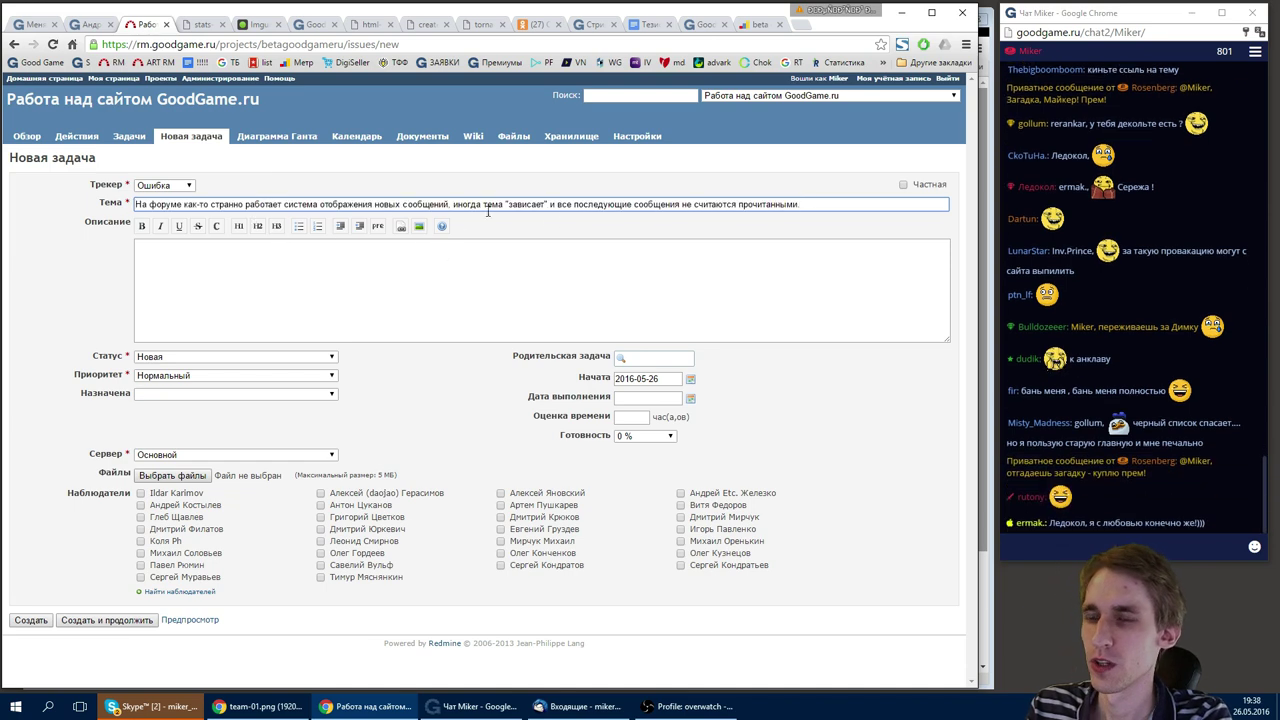
{"action": "left_click", "coordinate": [386, 294]}
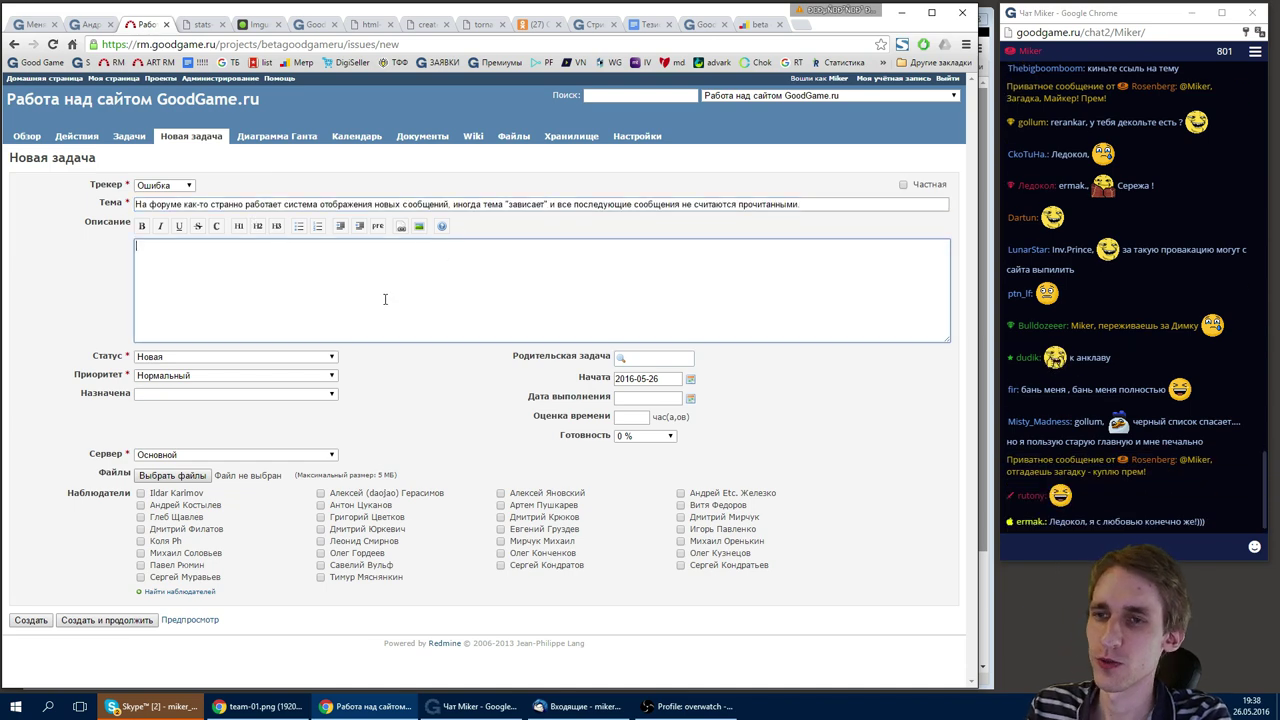
{"action": "left_click", "coordinate": [232, 393]}
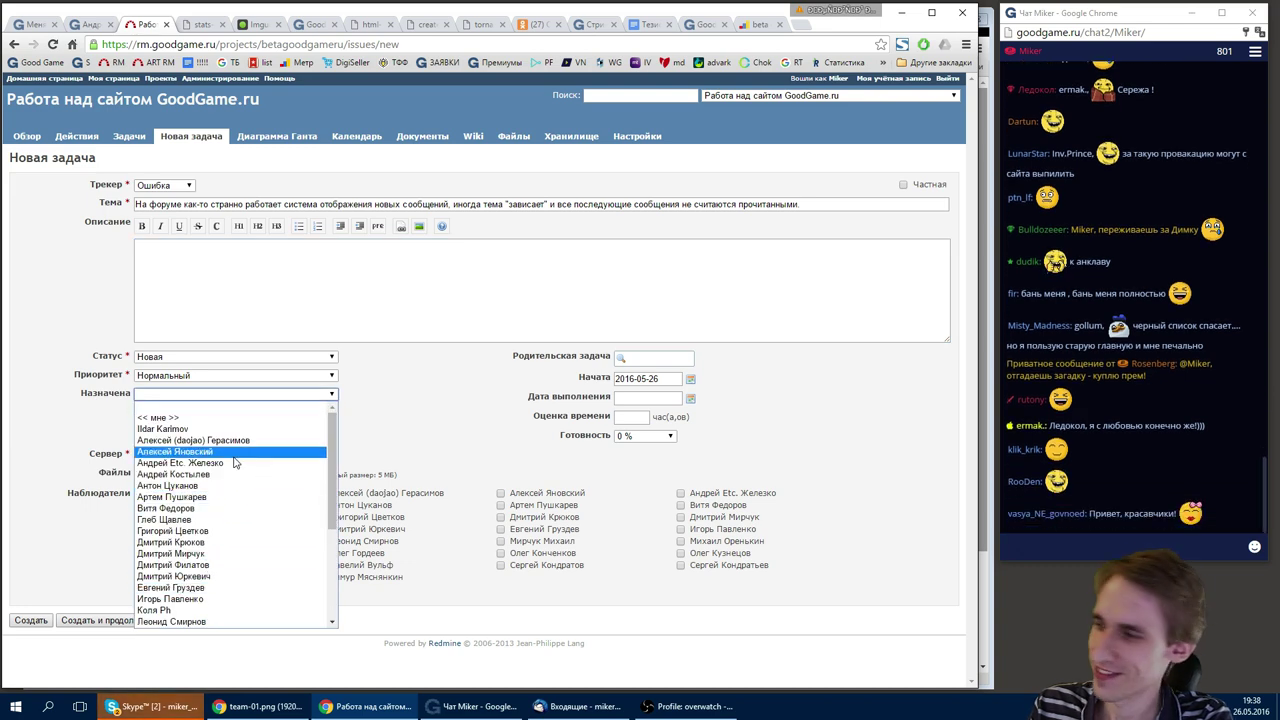
{"action": "left_click", "coordinate": [232, 451]}
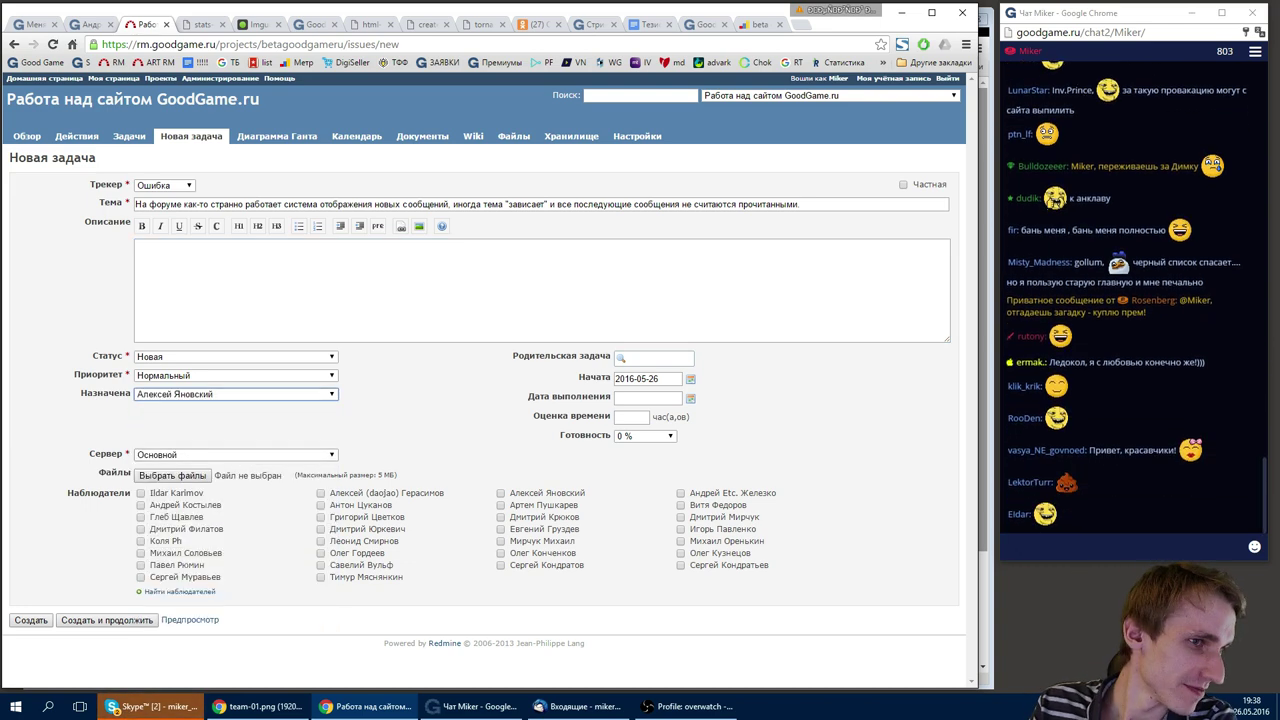
{"action": "left_click", "coordinate": [332, 280]}
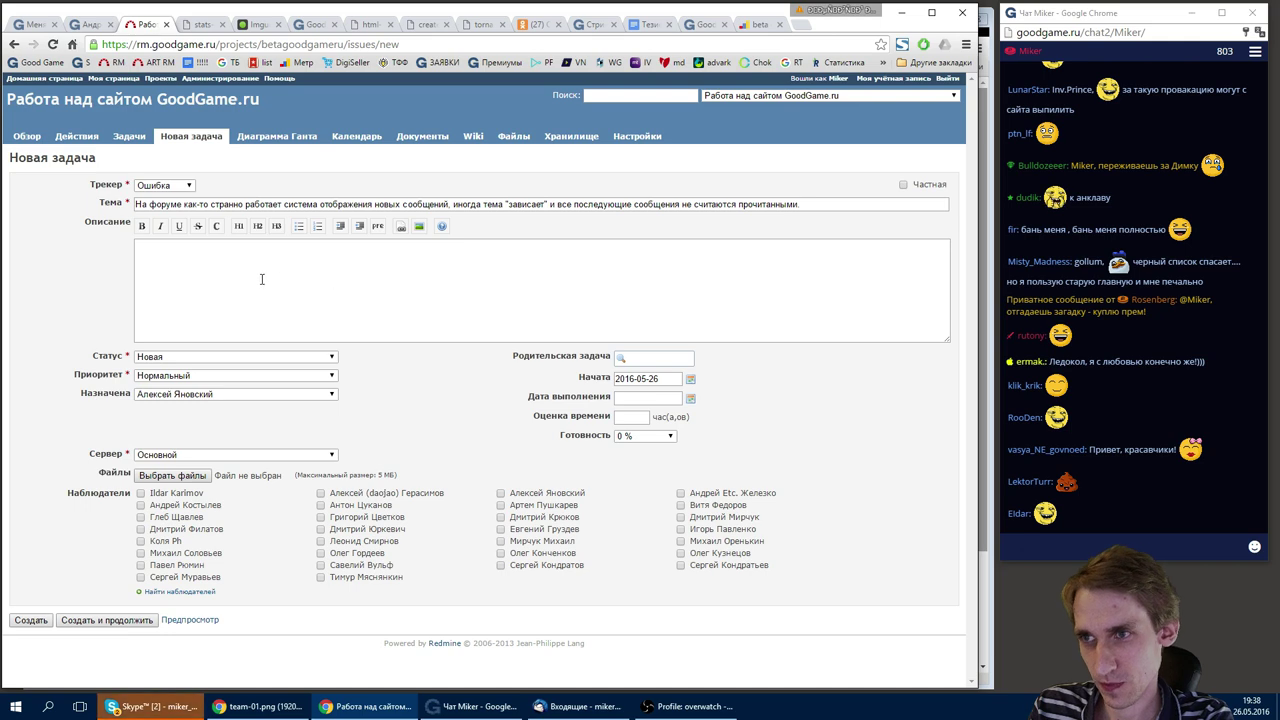
{"action": "left_click", "coordinate": [31, 620]}
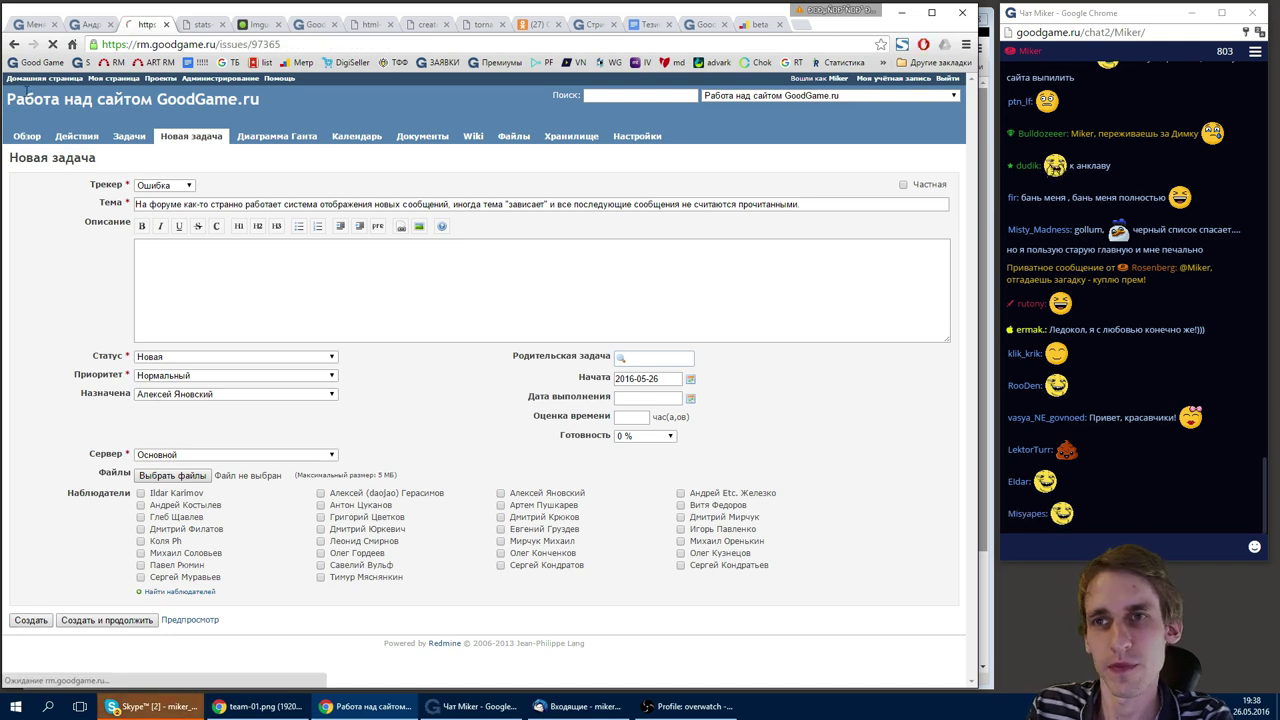
{"action": "left_click", "coordinate": [36, 25]}
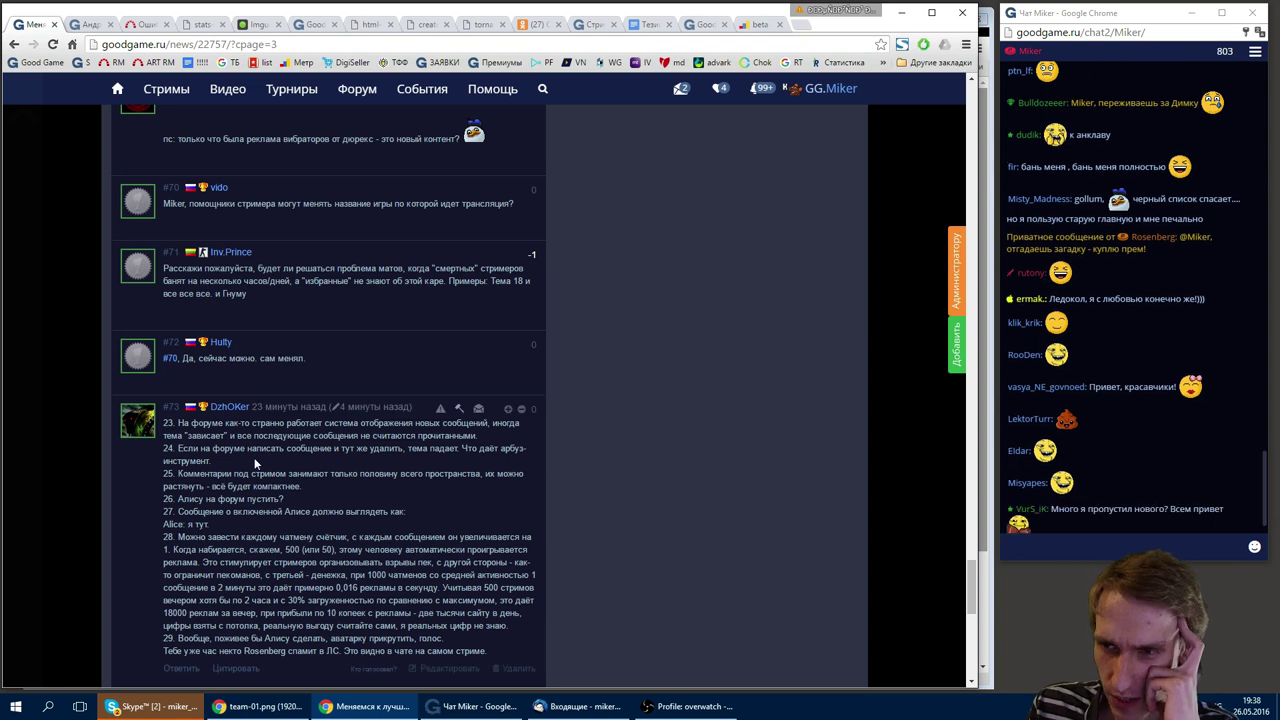
Step: Highlight items 24 and 25 of comment #73, including the word падает
{"action": "left_click_drag", "start_coordinate": [252, 457], "coordinate": [163, 448]}
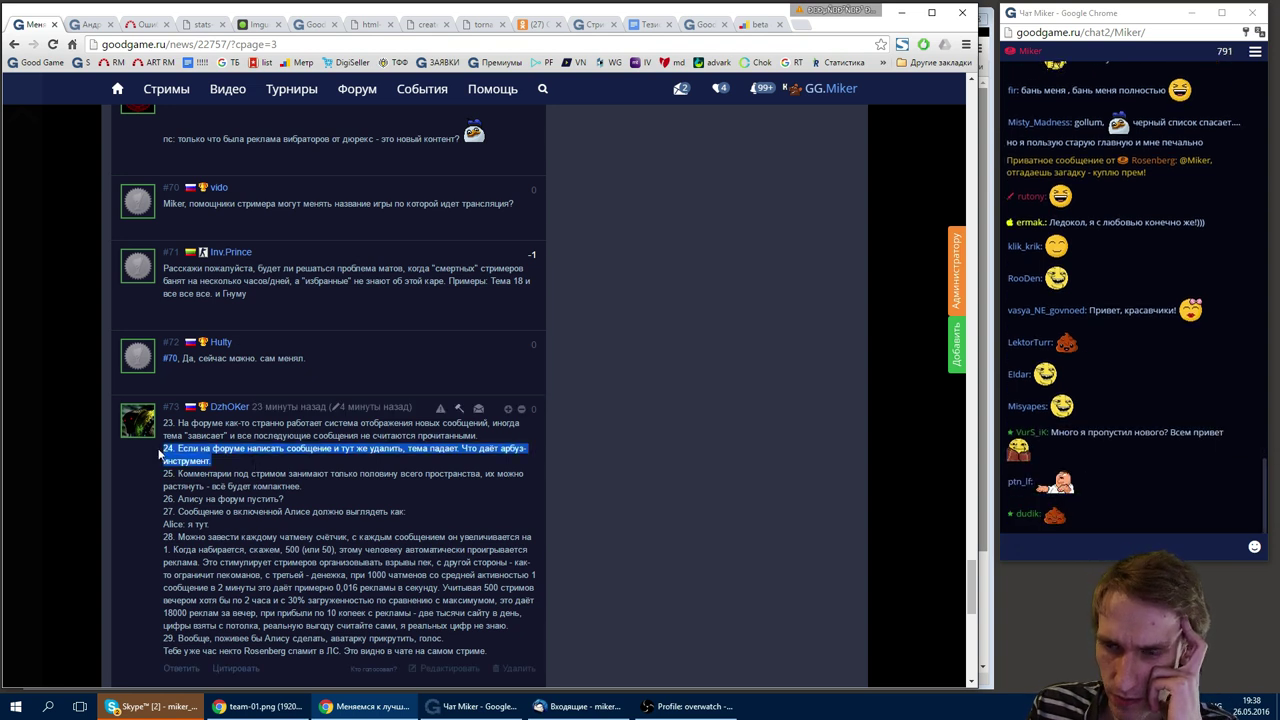
{"action": "left_click", "coordinate": [376, 454]}
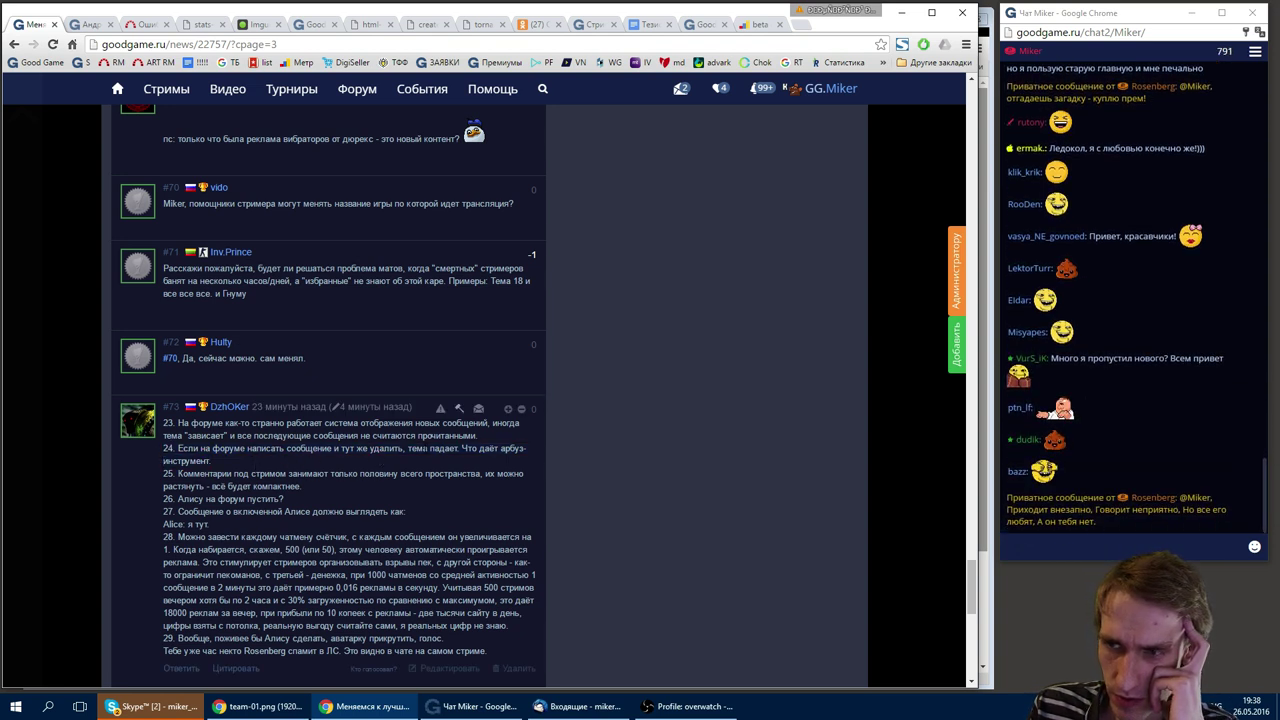
{"action": "triple_click", "coordinate": [317, 454]}
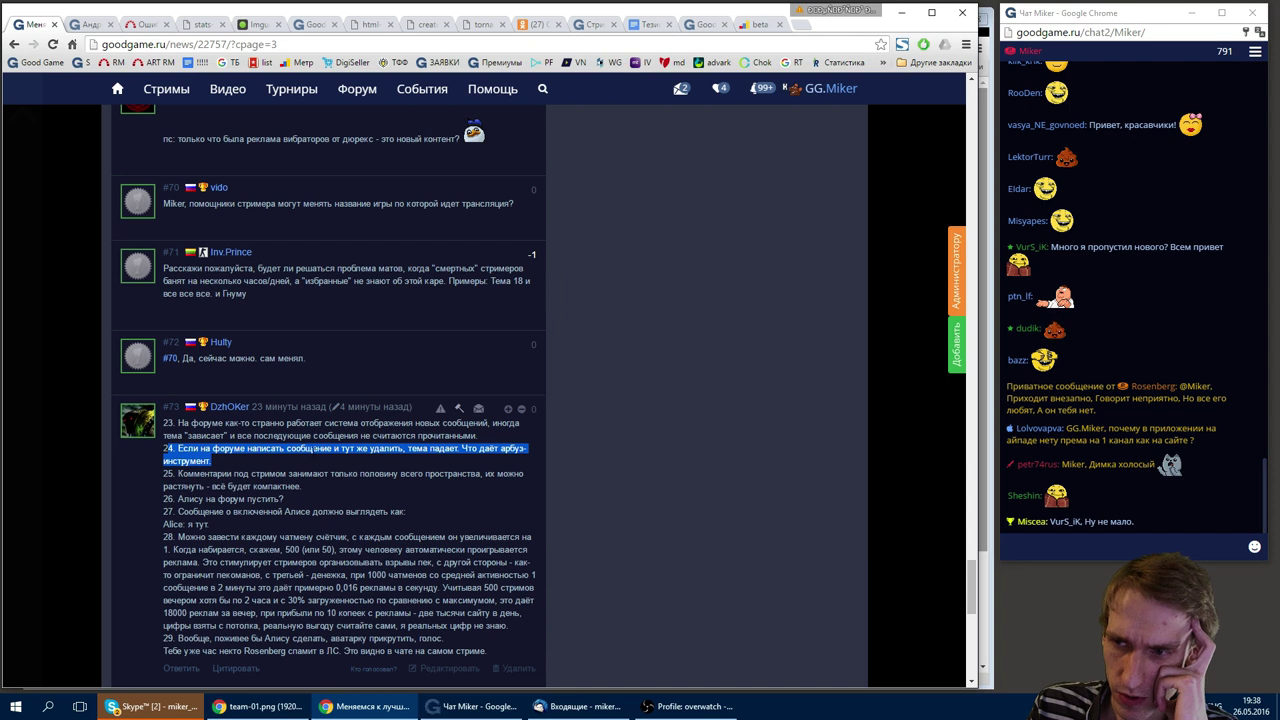
{"action": "double_click", "coordinate": [443, 448]}
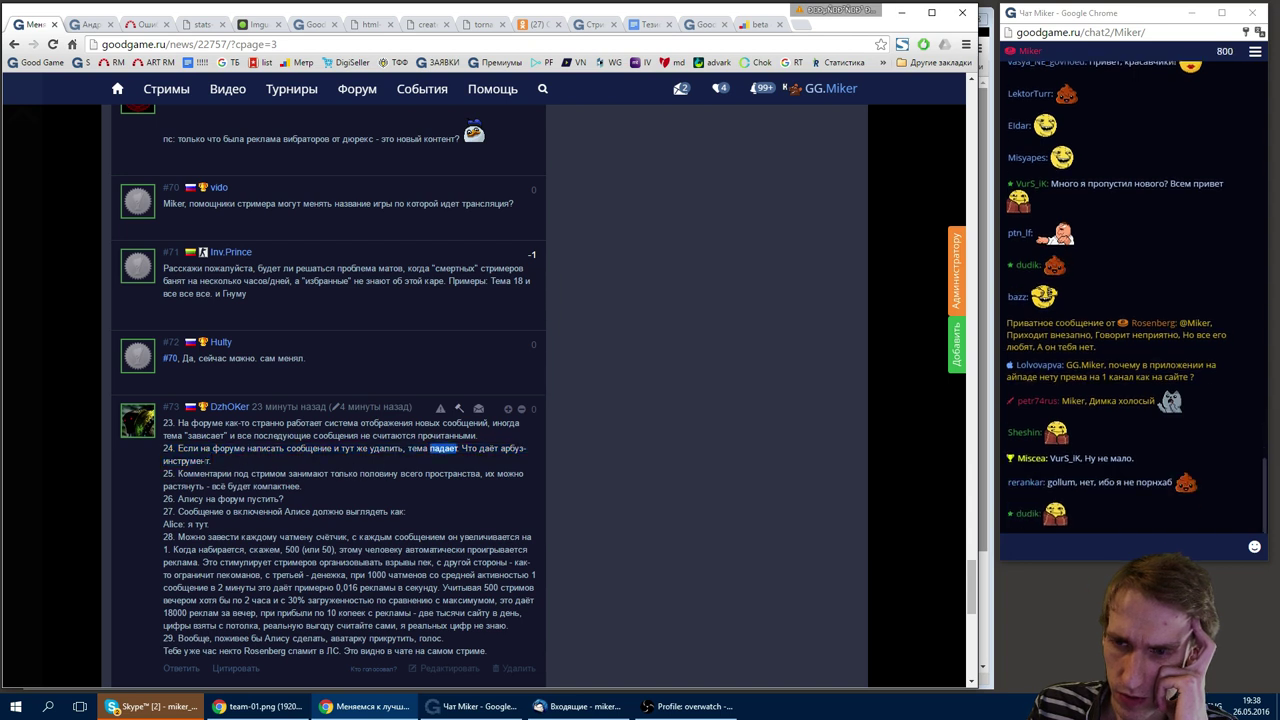
{"action": "triple_click", "coordinate": [443, 448]}
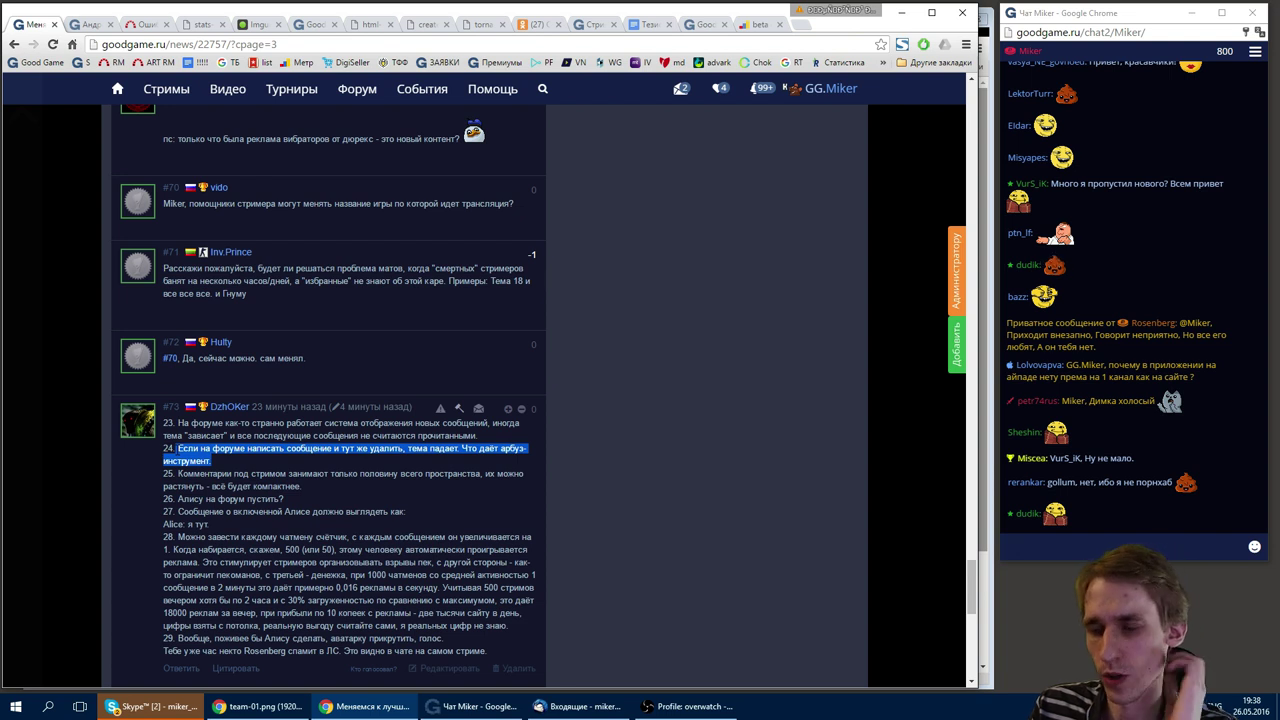
{"action": "left_click", "coordinate": [214, 466]}
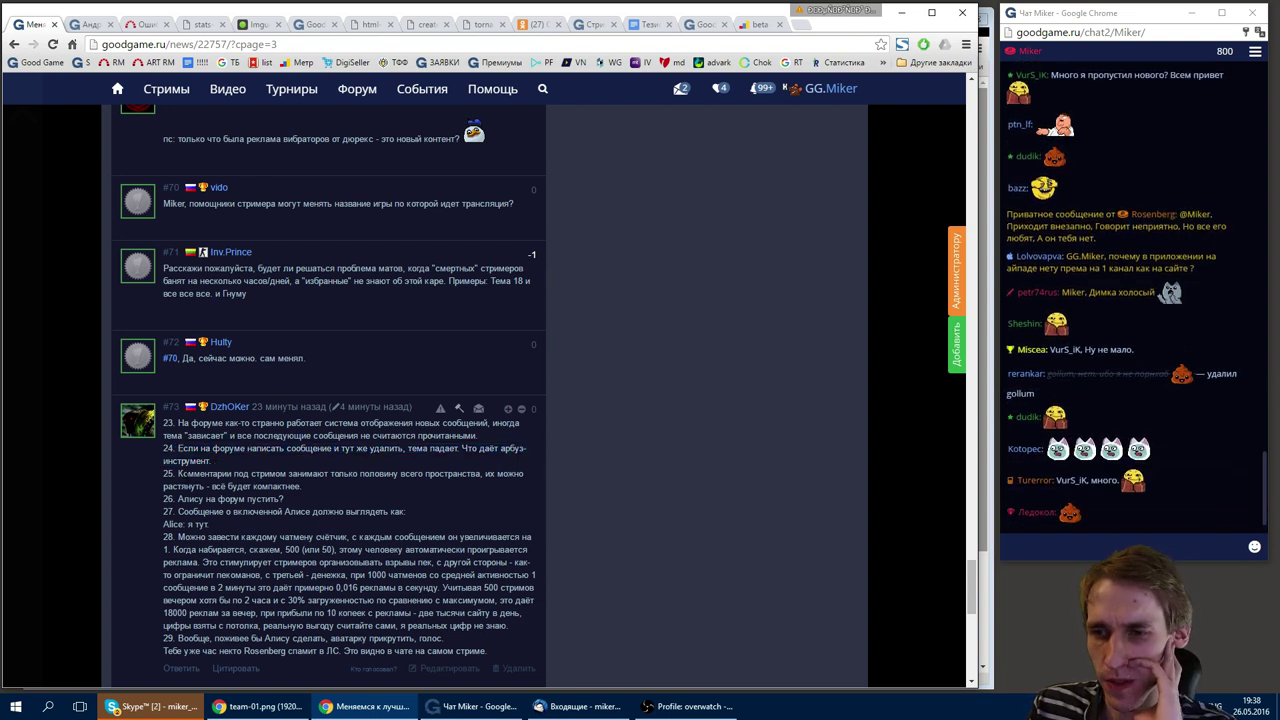
{"action": "mouse_move", "coordinate": [178, 473]}
{"action": "left_mouse_down"}
{"action": "mouse_move", "coordinate": [301, 486]}
{"action": "mouse_move", "coordinate": [178, 473]}
{"action": "left_mouse_up"}
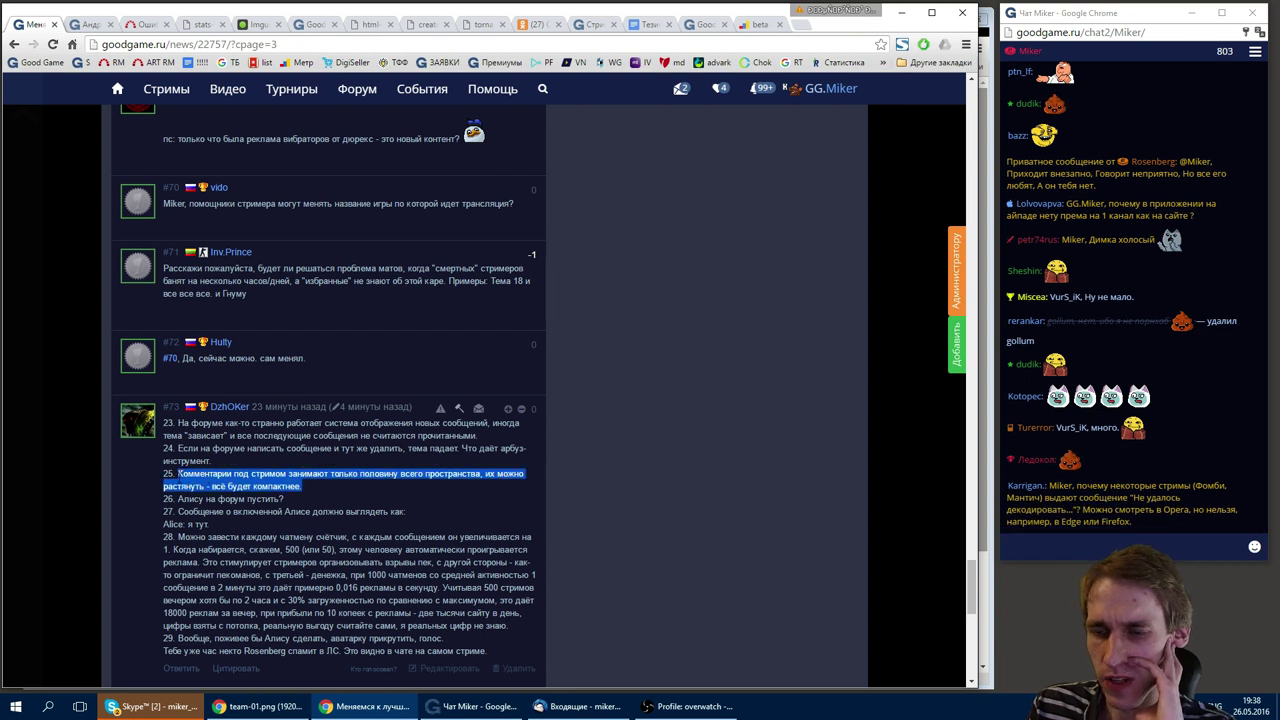
{"action": "left_click", "coordinate": [330, 487]}
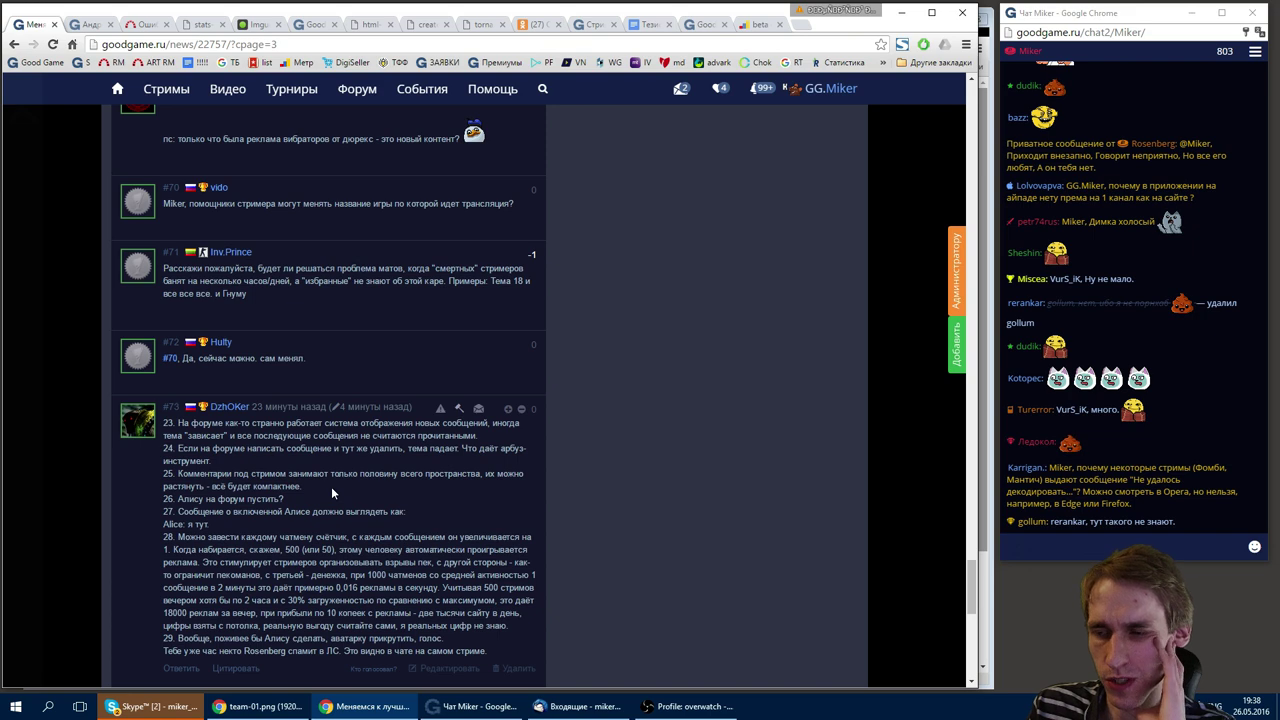
Step: Highlight пустить, выглядеть and должно in items 26–27, plus the Alice example line
{"action": "scroll", "coordinate": [331, 486], "scroll_direction": "down", "scroll_amount": 2}
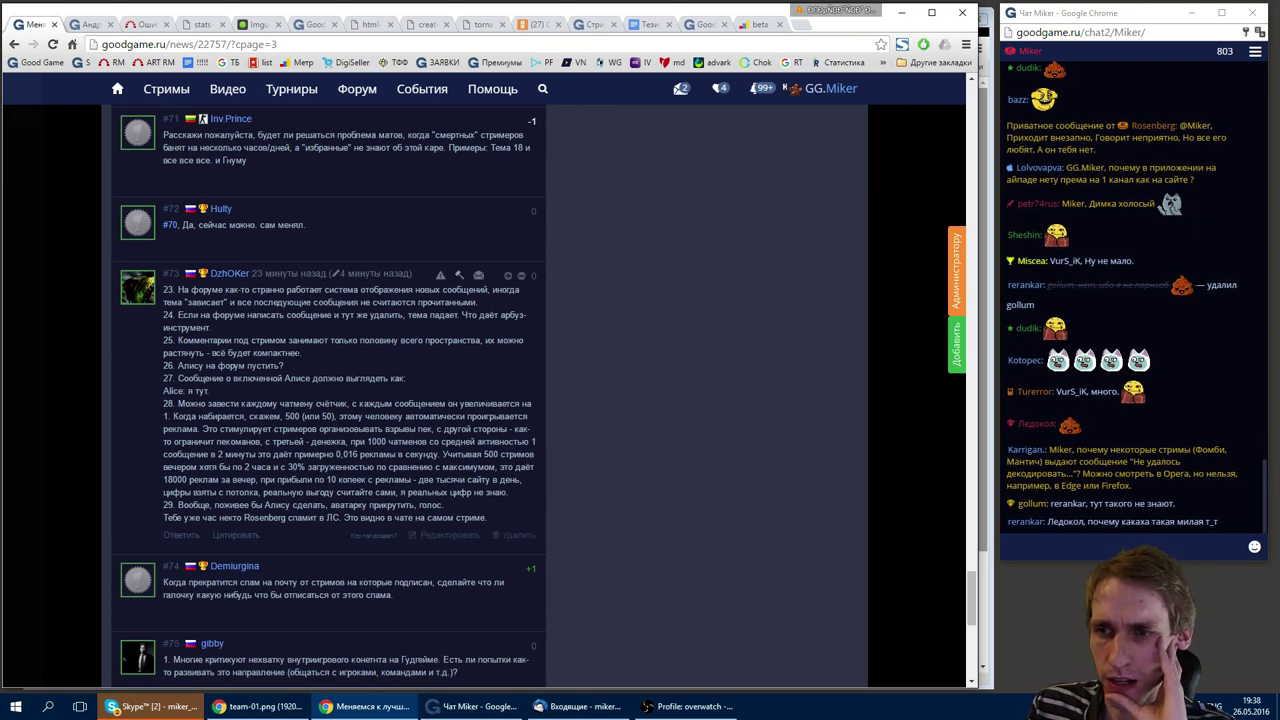
{"action": "left_click_drag", "start_coordinate": [281, 366], "coordinate": [184, 378]}
{"action": "left_click_drag", "start_coordinate": [346, 378], "coordinate": [390, 378]}
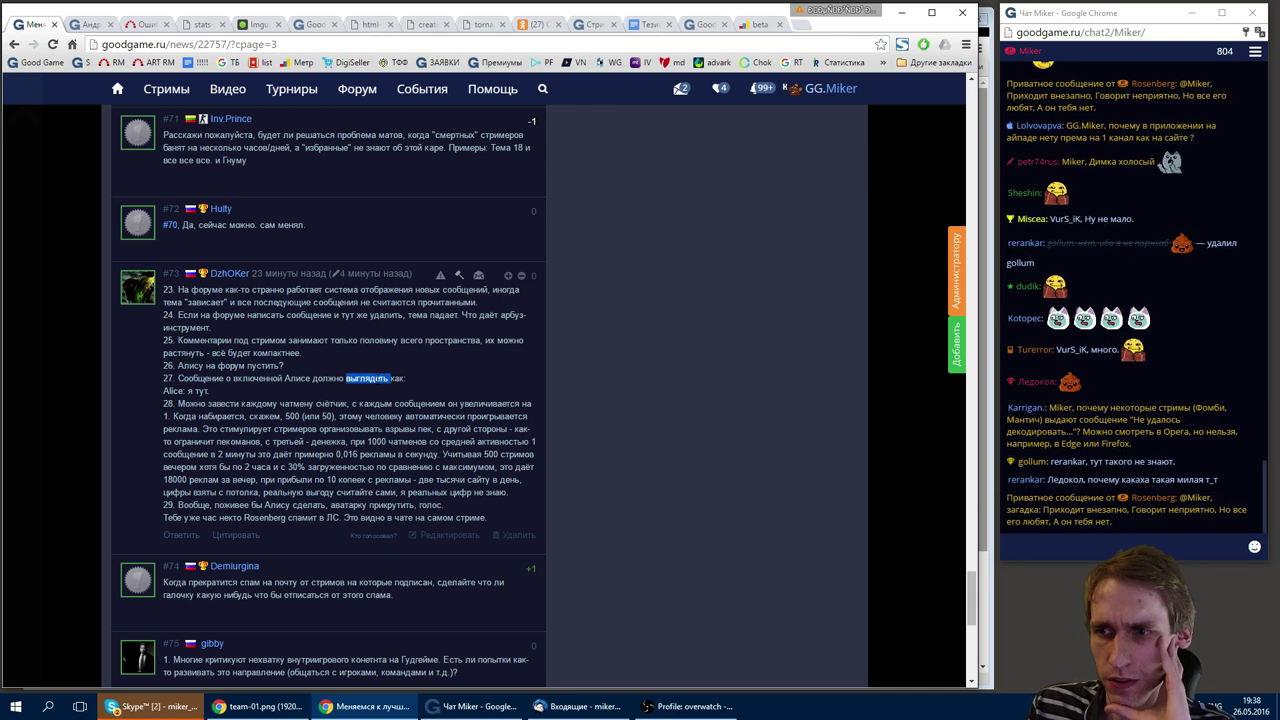
{"action": "double_click", "coordinate": [328, 378]}
{"action": "triple_click", "coordinate": [242, 397]}
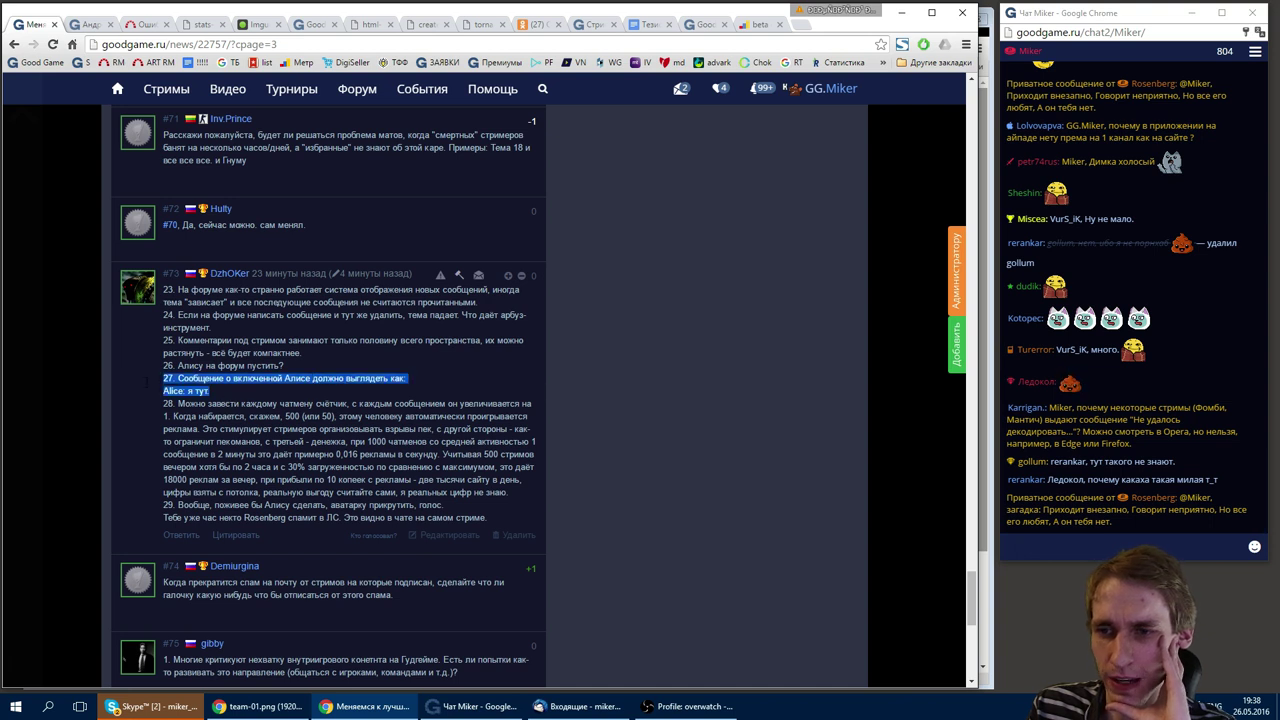
{"action": "left_click", "coordinate": [240, 400]}
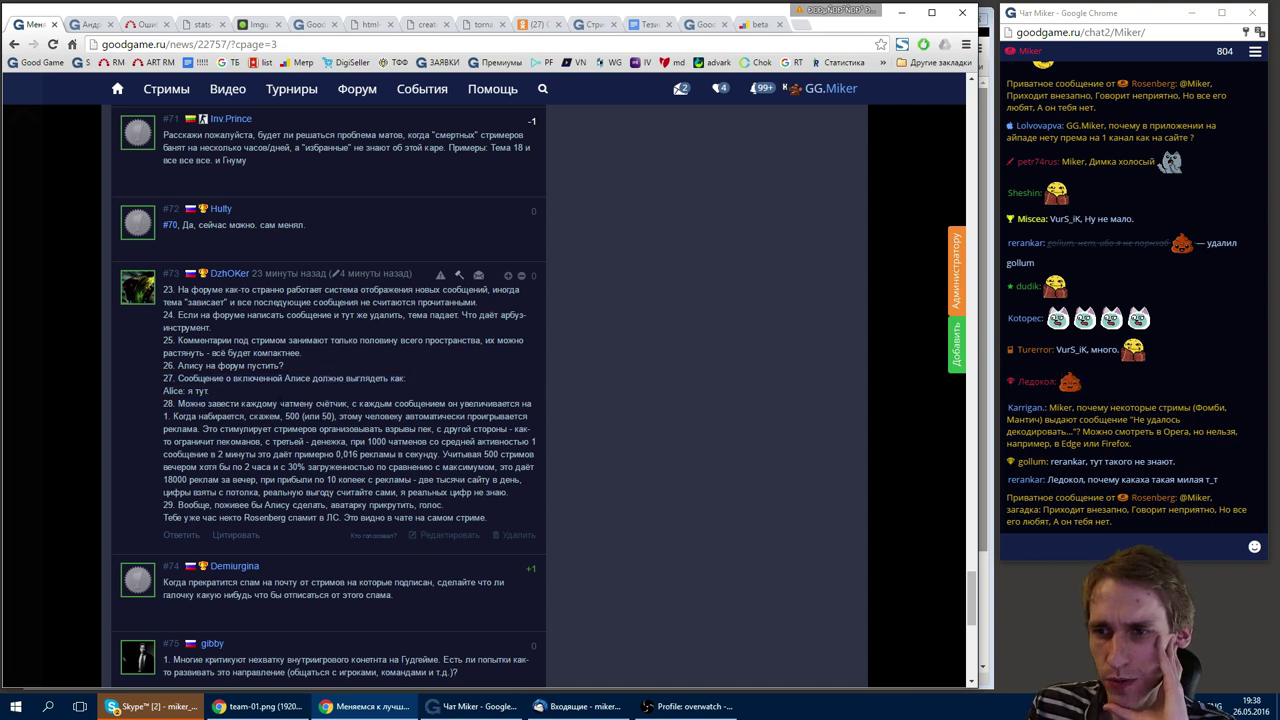
{"action": "left_click_drag", "start_coordinate": [214, 392], "coordinate": [162, 391]}
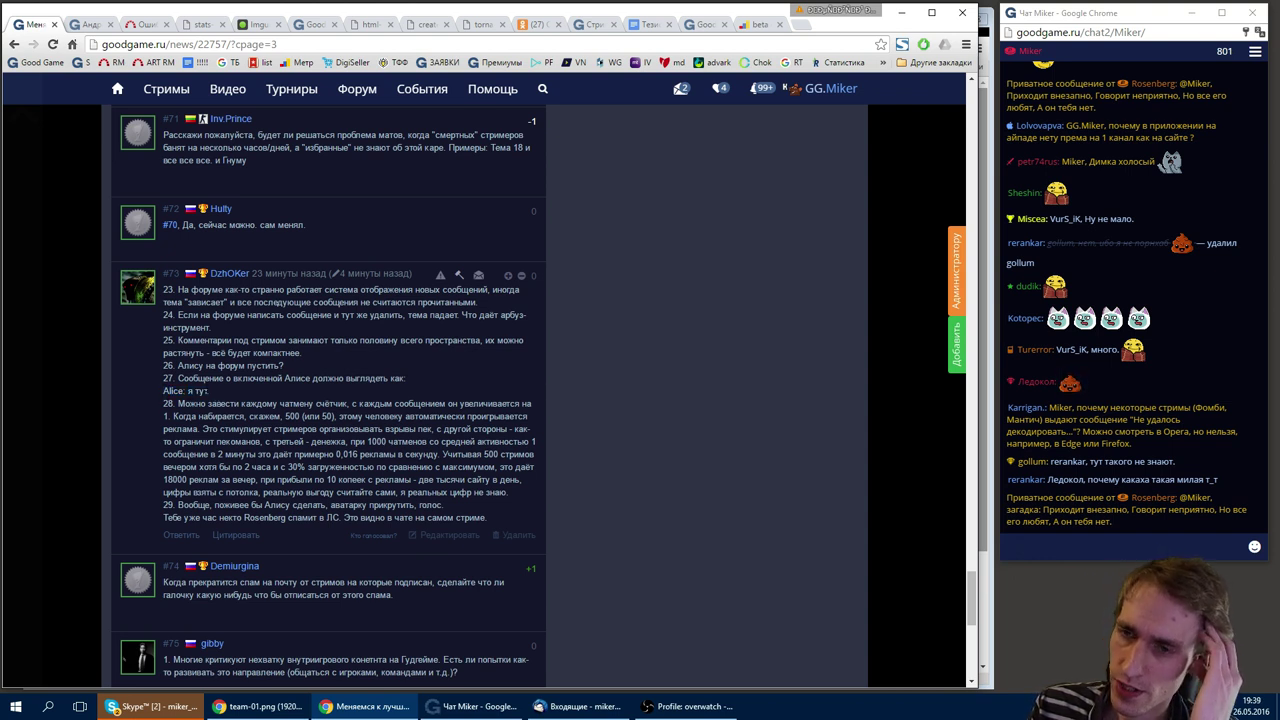
Step: Reselect item 27 with its Alice line, marking включенной, Алисе, должно and выглядеть
{"action": "left_click_drag", "start_coordinate": [228, 396], "coordinate": [157, 383]}
{"action": "double_click", "coordinate": [260, 378]}
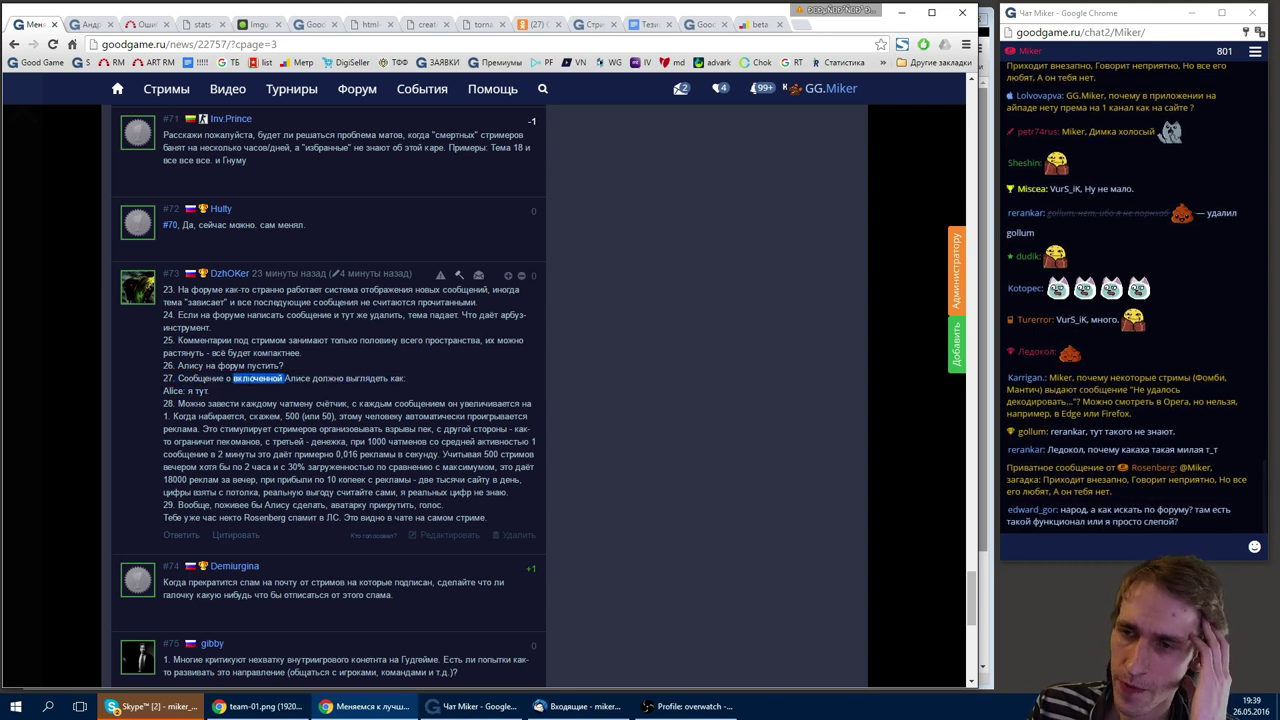
{"action": "double_click", "coordinate": [299, 378]}
{"action": "double_click", "coordinate": [329, 378]}
{"action": "double_click", "coordinate": [367, 378]}
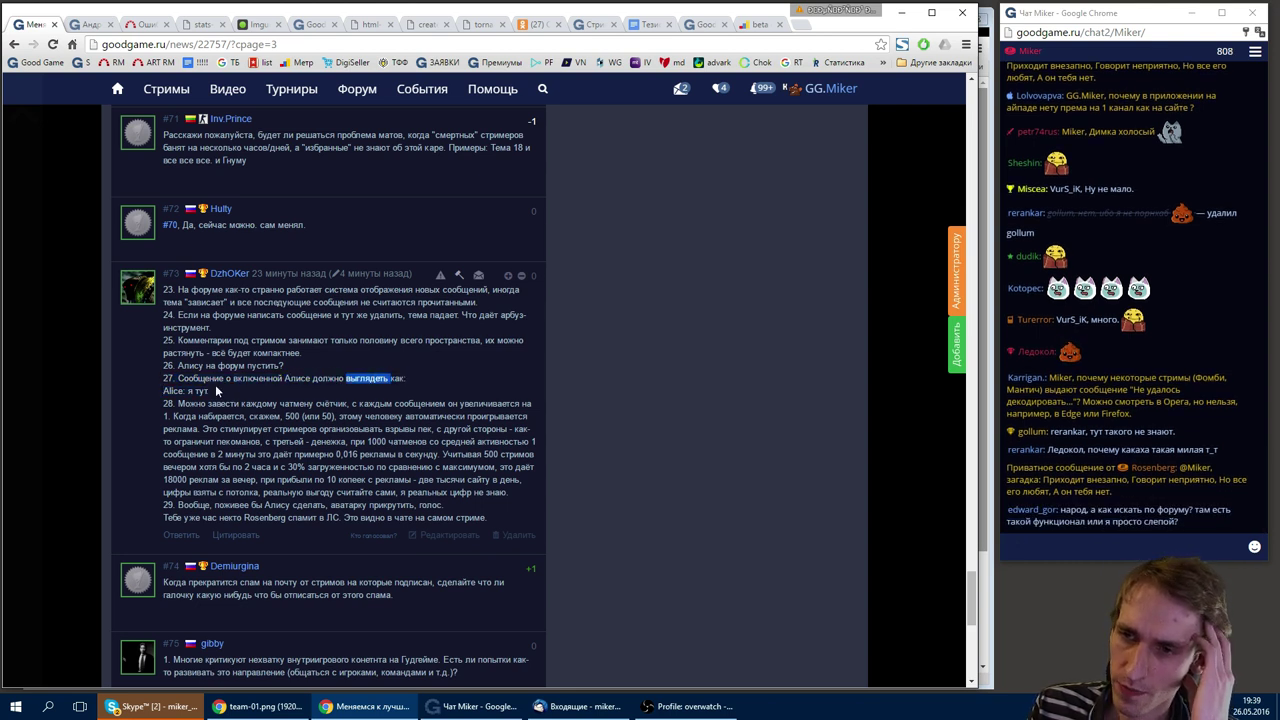
{"action": "triple_click", "coordinate": [215, 390]}
{"action": "left_click", "coordinate": [228, 392]}
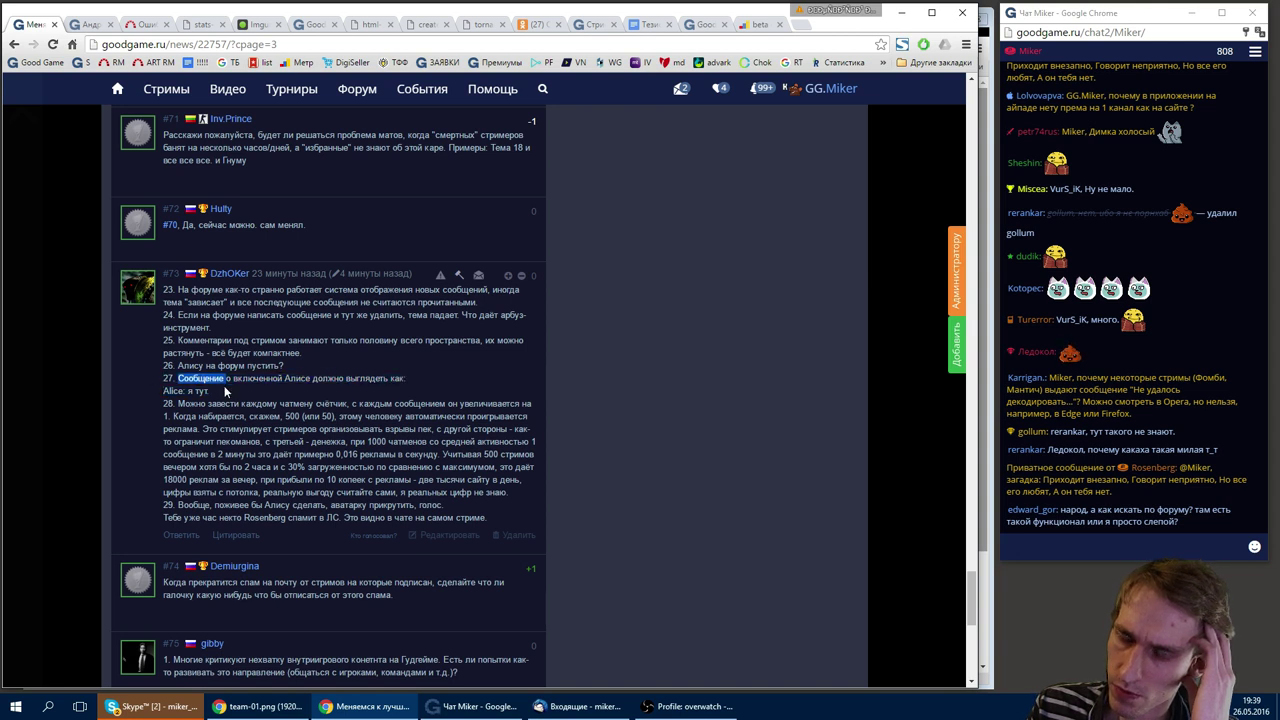
{"action": "triple_click", "coordinate": [244, 396]}
Step: Highlight words in item 28: завести, чатмену, счётчик, сообщением, он, увеличивается
{"action": "left_click", "coordinate": [228, 398]}
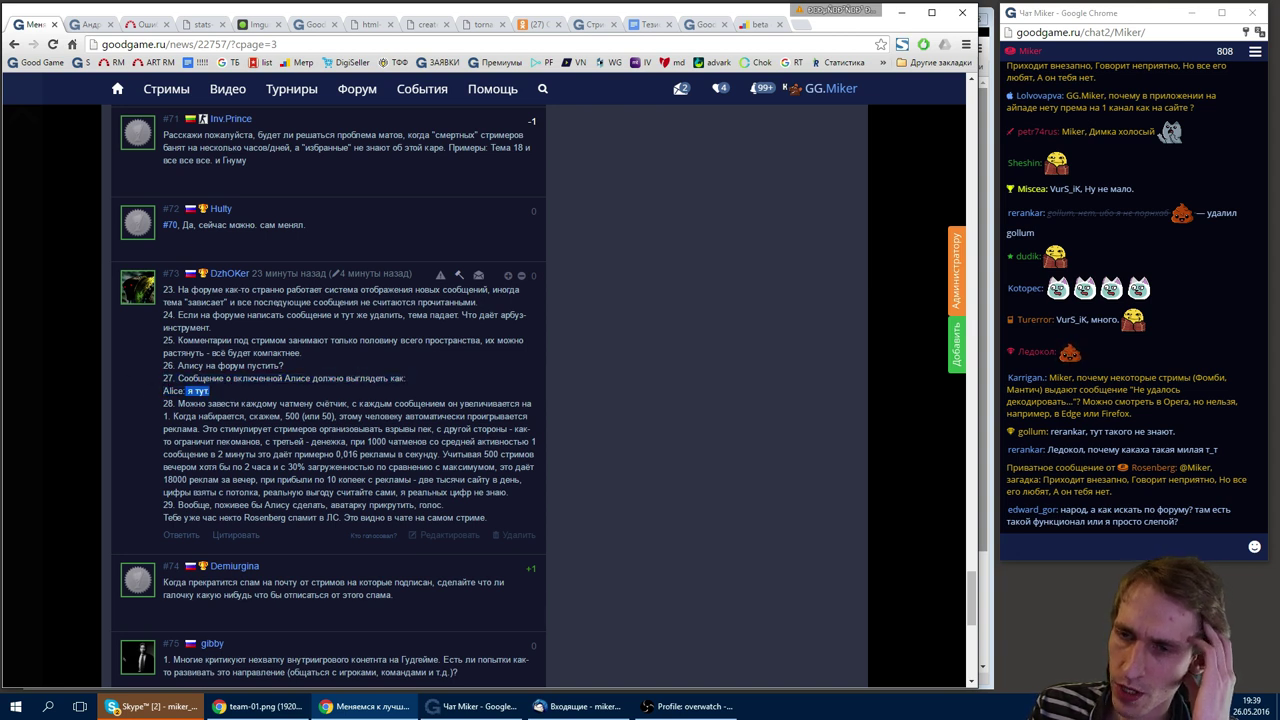
{"action": "double_click", "coordinate": [225, 404]}
{"action": "double_click", "coordinate": [298, 404]}
{"action": "double_click", "coordinate": [332, 404]}
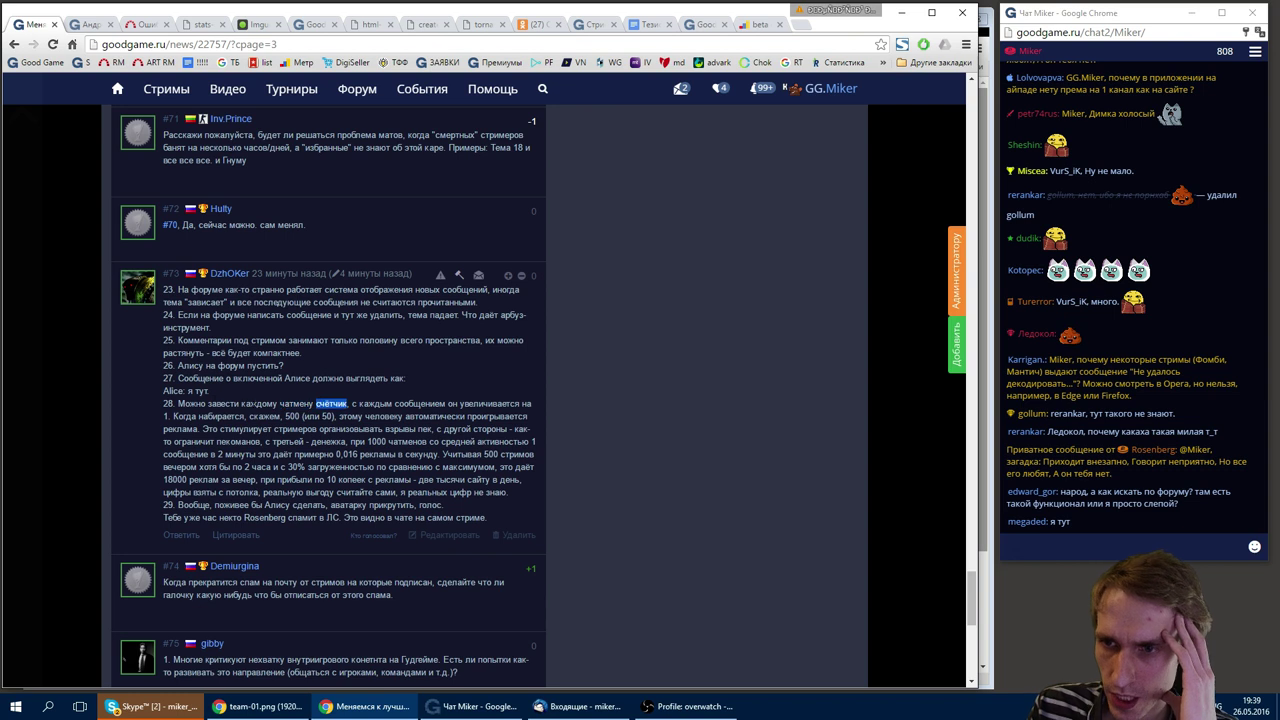
{"action": "double_click", "coordinate": [225, 404]}
{"action": "left_click", "coordinate": [225, 404]}
{"action": "double_click", "coordinate": [332, 404]}
{"action": "double_click", "coordinate": [377, 404]}
{"action": "double_click", "coordinate": [428, 404]}
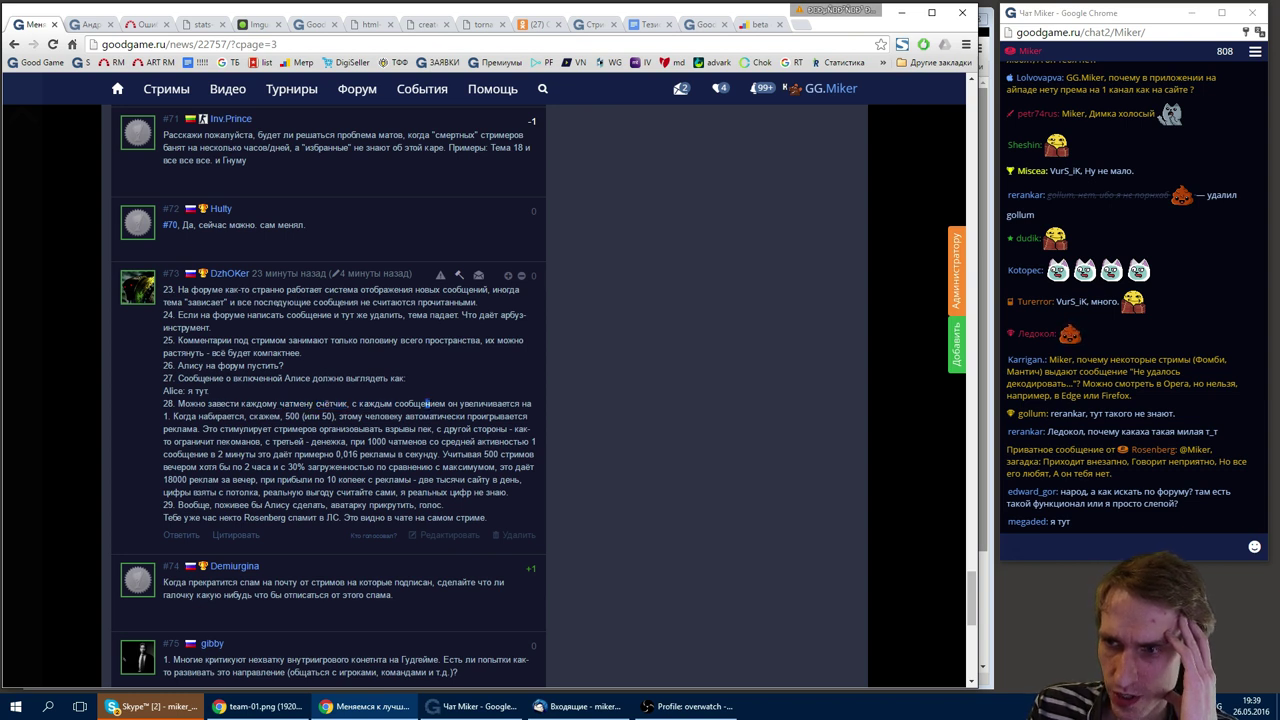
{"action": "double_click", "coordinate": [490, 404]}
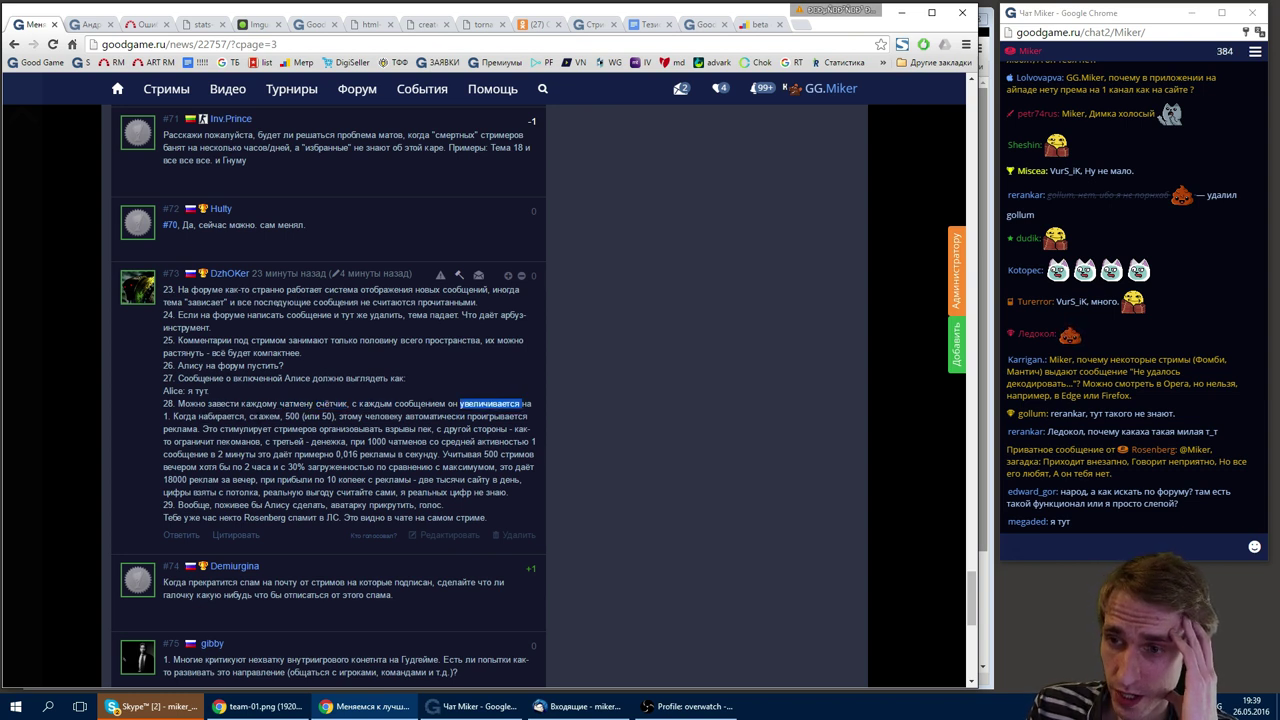
{"action": "left_click", "coordinate": [256, 415]}
Step: Select 'Это стимулирует стримеров организовывать взрывы пек' in point 28
{"action": "double_click", "coordinate": [352, 416]}
{"action": "double_click", "coordinate": [385, 416]}
{"action": "left_click", "coordinate": [440, 416]}
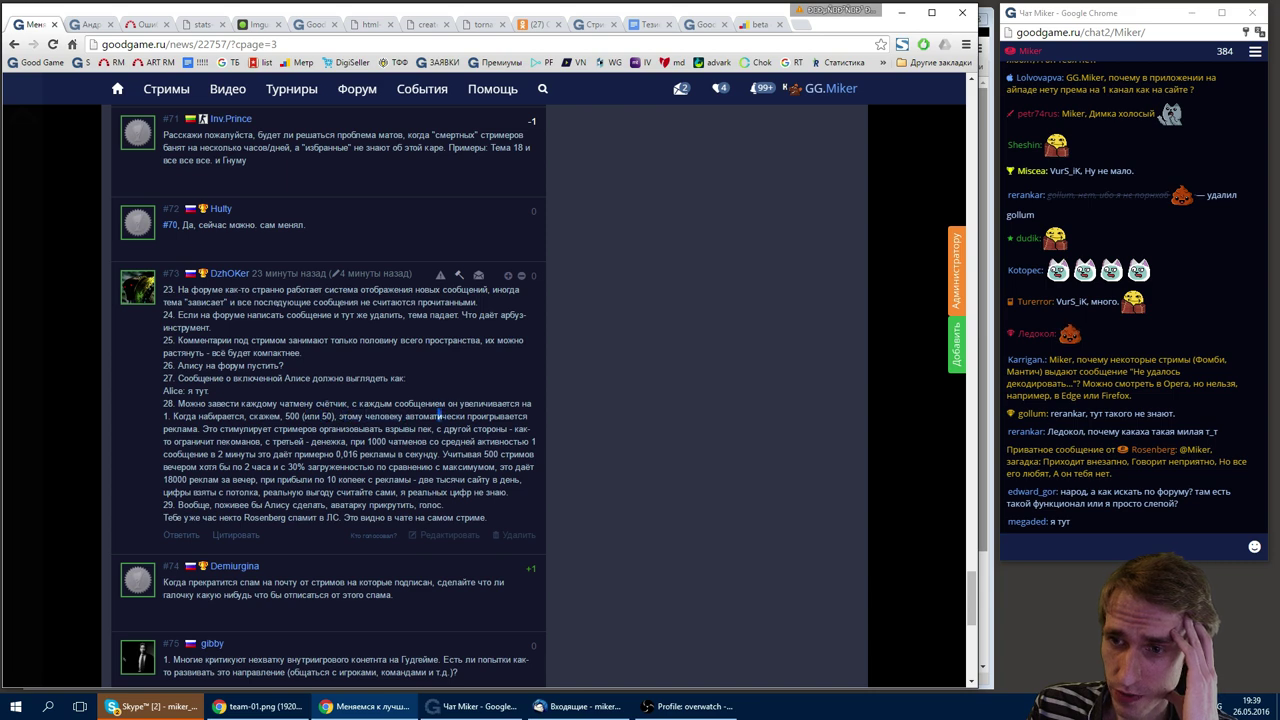
{"action": "triple_click", "coordinate": [516, 416]}
{"action": "left_click", "coordinate": [405, 428]}
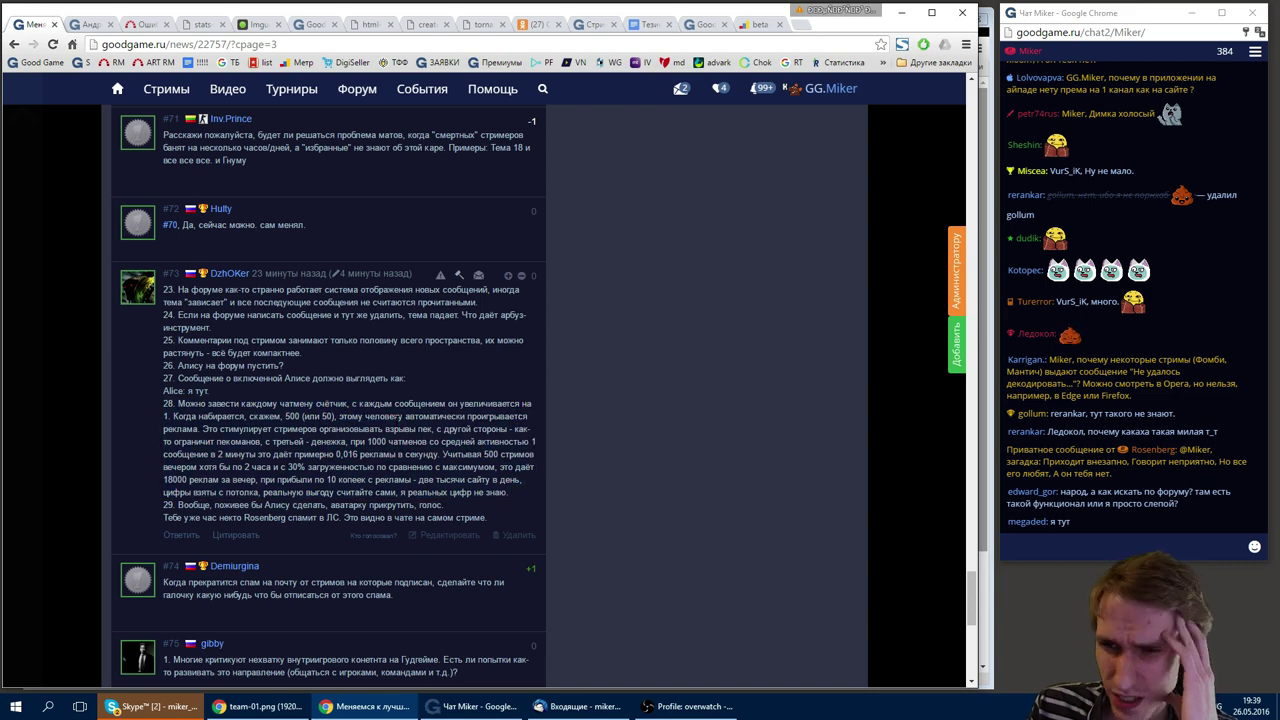
{"action": "left_click_drag", "start_coordinate": [193, 429], "coordinate": [432, 429]}
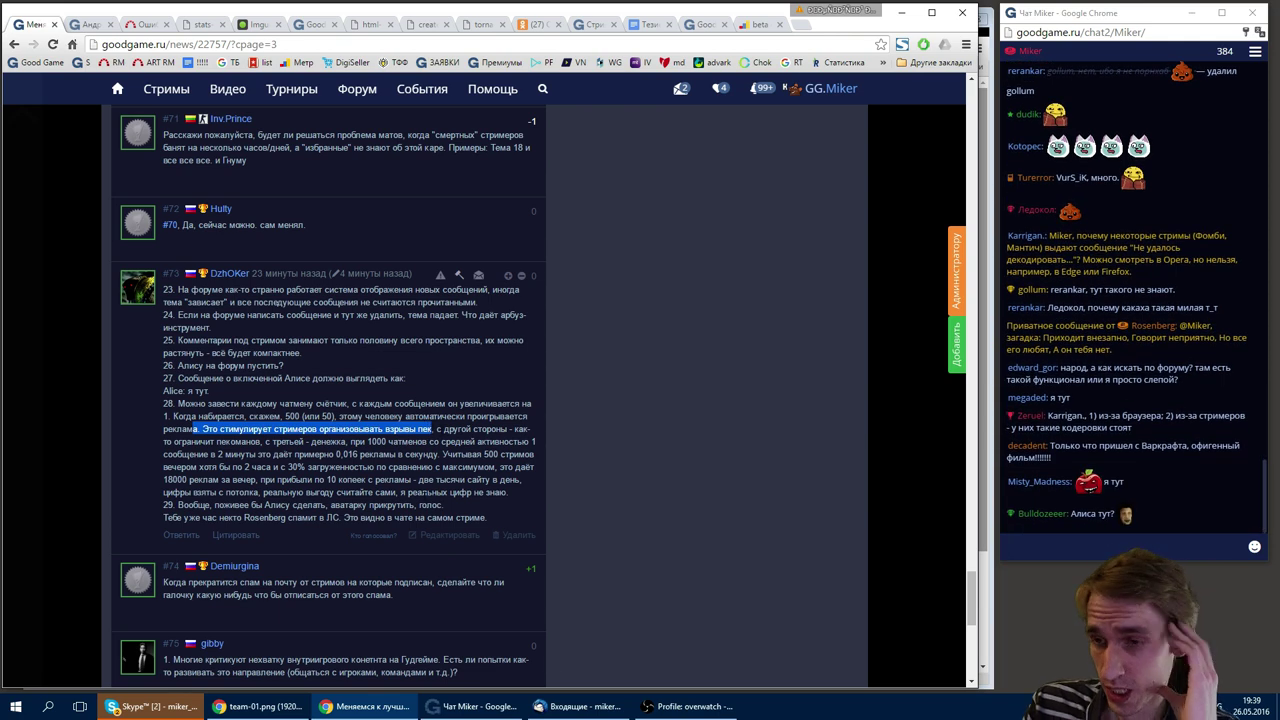
Step: Highlight the word прикрутить and then all of point 29 in comment #73
{"action": "left_click", "coordinate": [463, 510]}
{"action": "scroll", "coordinate": [463, 510], "scroll_direction": "down", "scroll_amount": 2}
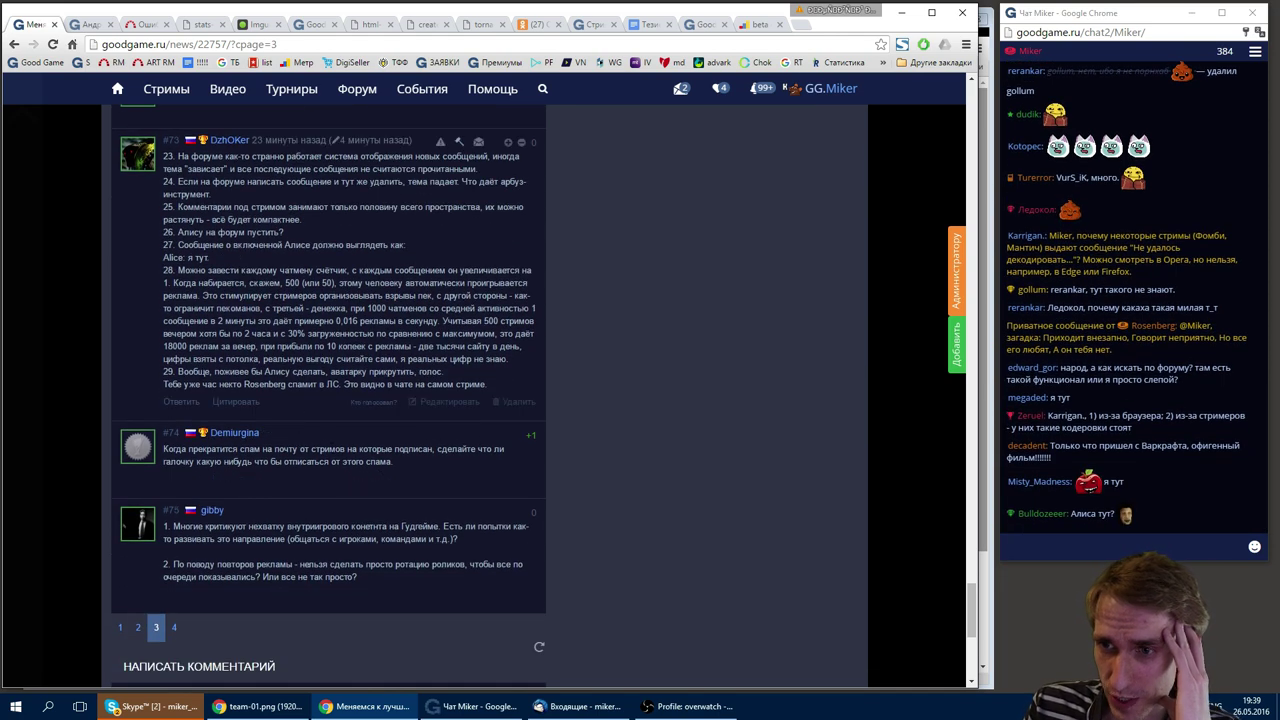
{"action": "double_click", "coordinate": [391, 371]}
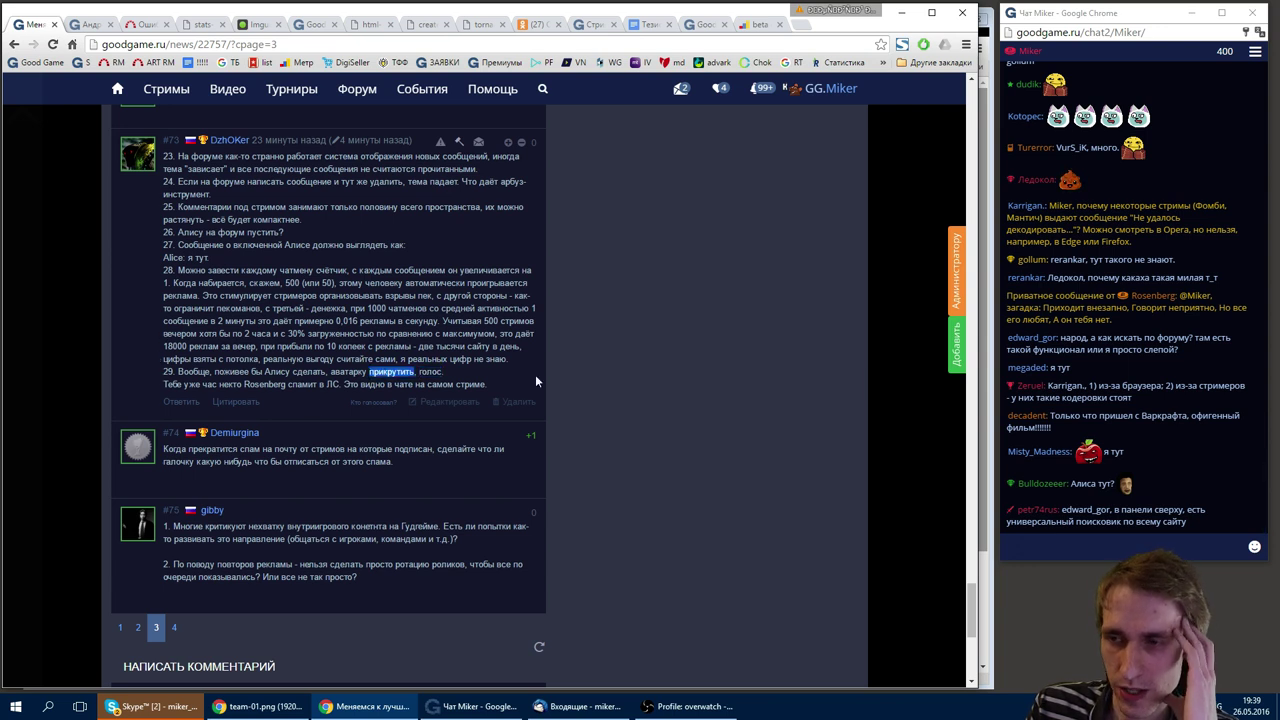
{"action": "left_click", "coordinate": [160, 368]}
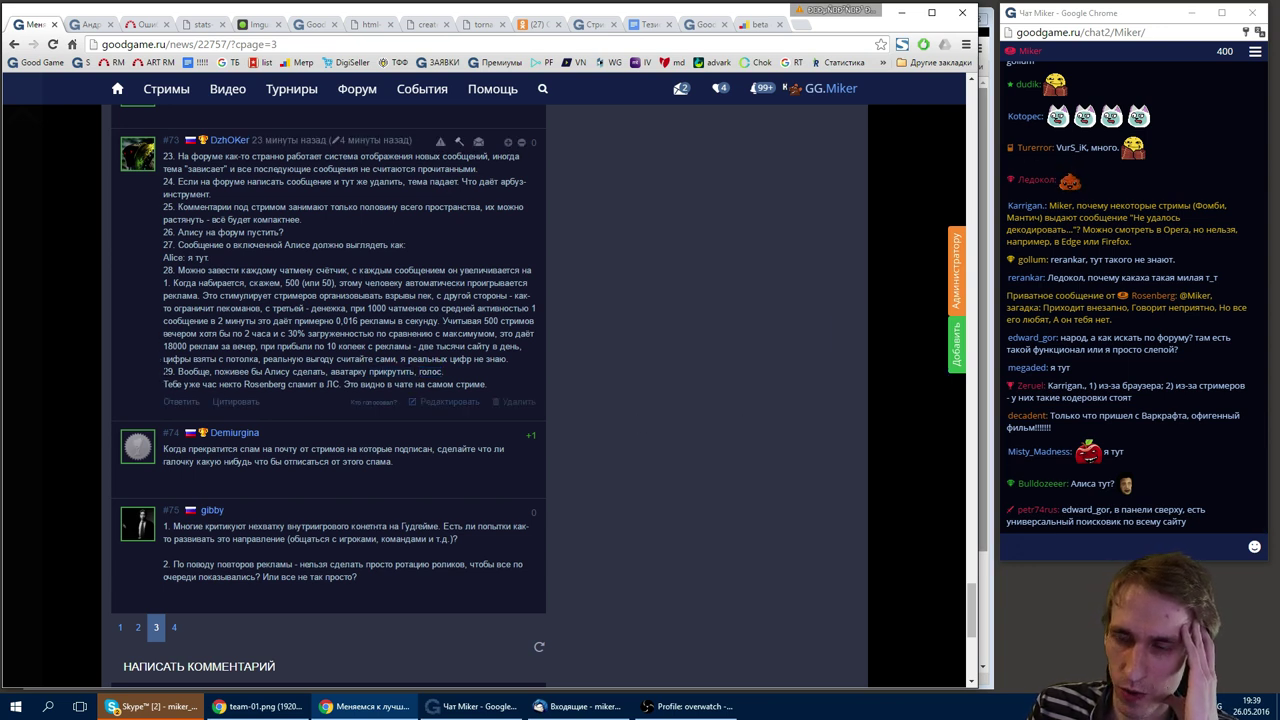
{"action": "left_click_drag", "start_coordinate": [160, 368], "coordinate": [444, 372]}
{"action": "left_click", "coordinate": [378, 405]}
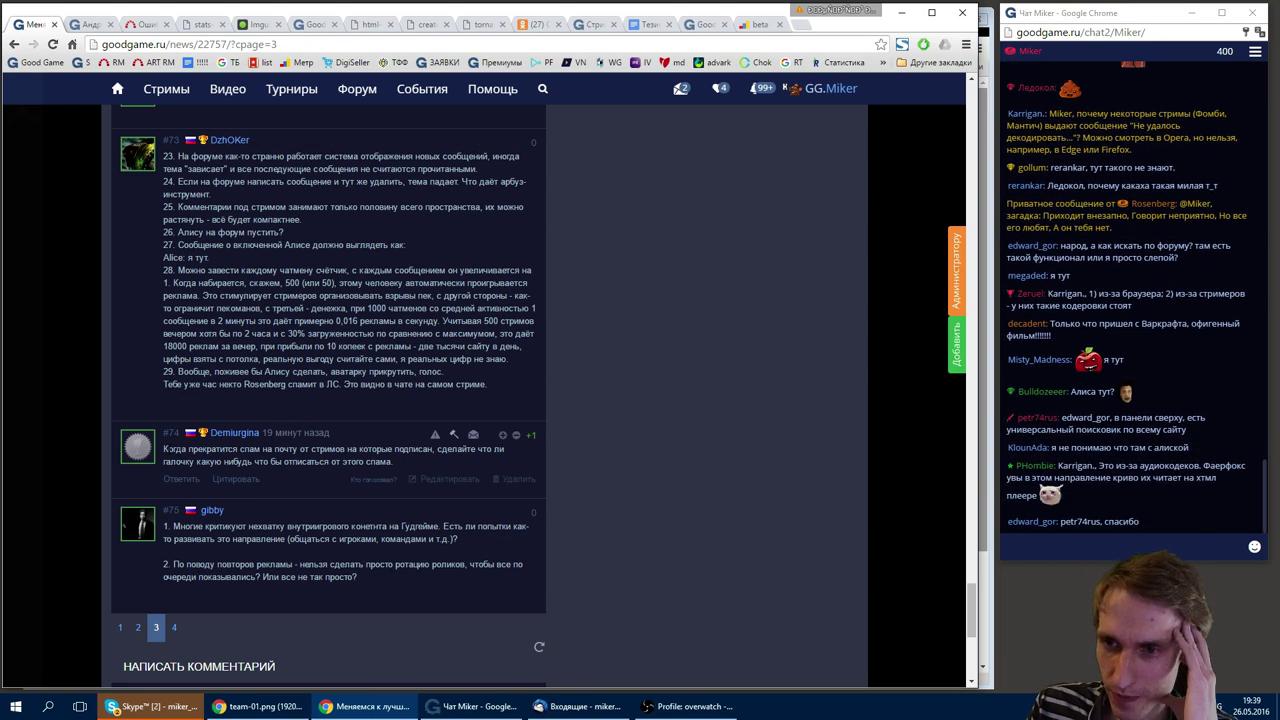
Step: Highlight the words прекратится, почту and которые in comment #74
{"action": "left_click_drag", "start_coordinate": [165, 449], "coordinate": [285, 449]}
{"action": "double_click", "coordinate": [329, 449]}
{"action": "double_click", "coordinate": [213, 449]}
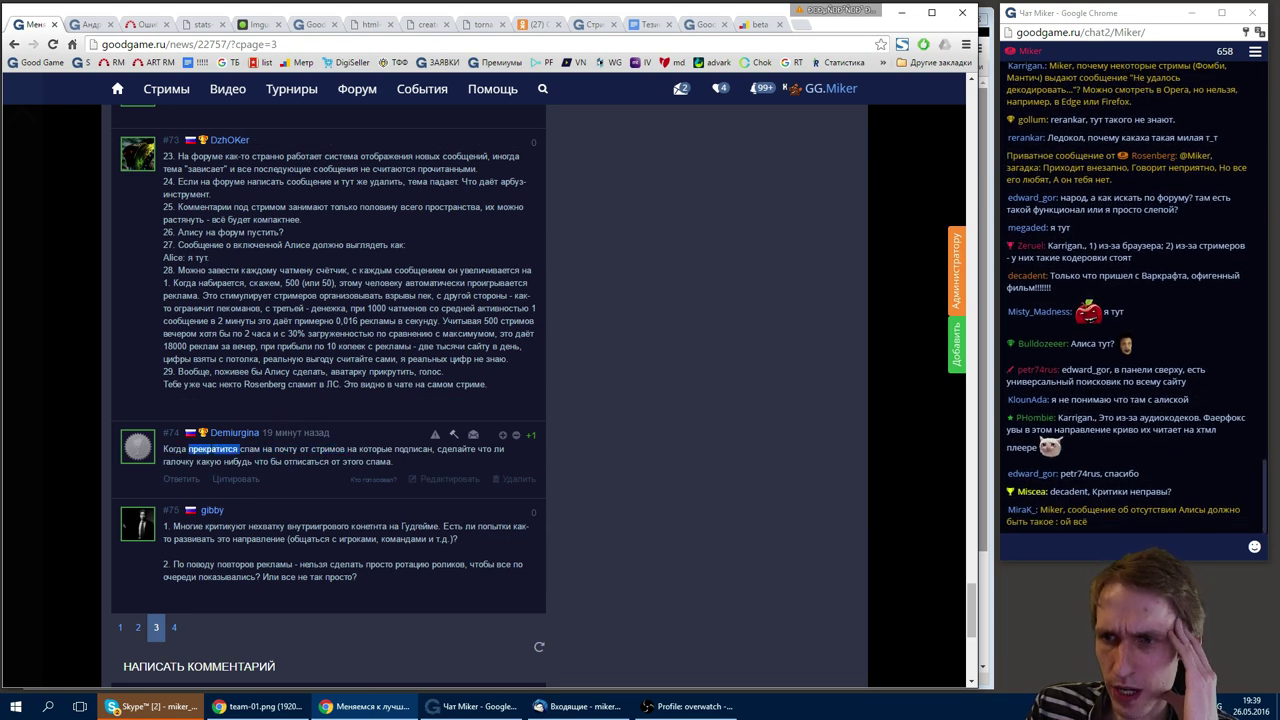
{"action": "double_click", "coordinate": [285, 449]}
{"action": "double_click", "coordinate": [375, 449]}
Step: Highlight подписан, сделайте, отписаться and спама in comment #74, then return to the page top
{"action": "left_click", "coordinate": [376, 449]}
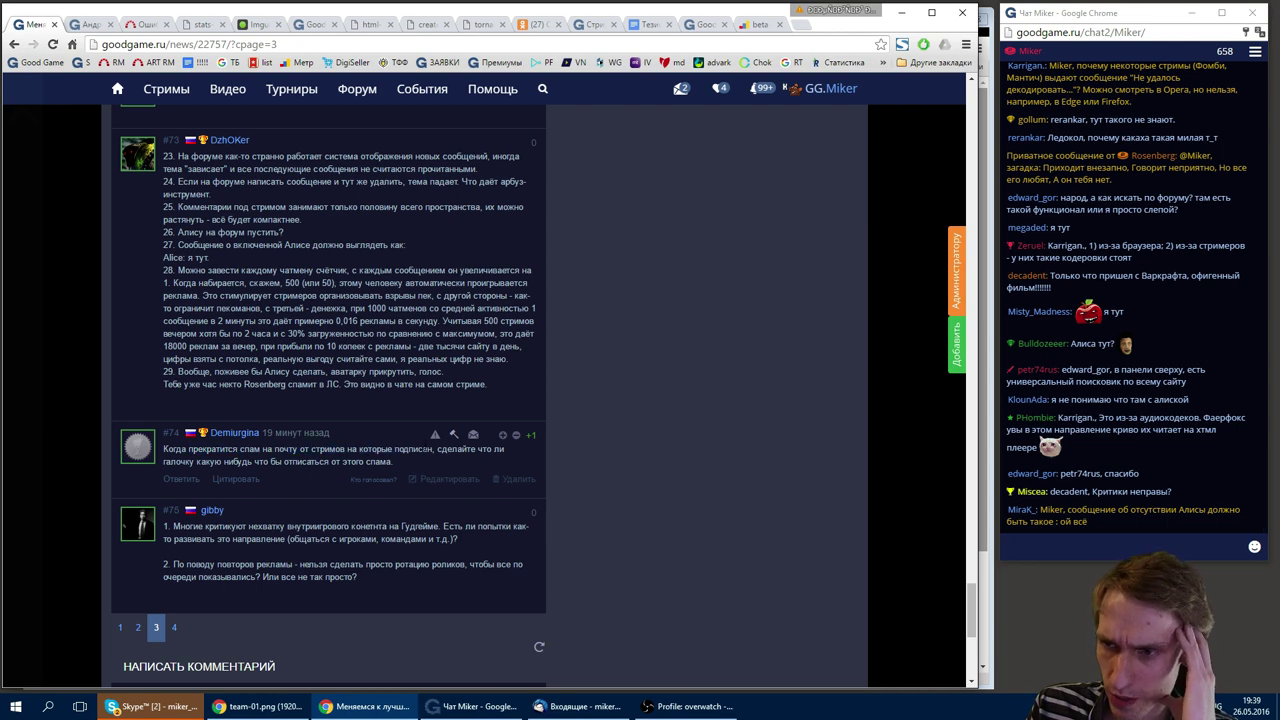
{"action": "double_click", "coordinate": [413, 449]}
{"action": "left_click", "coordinate": [414, 449]}
{"action": "double_click", "coordinate": [457, 449]}
{"action": "double_click", "coordinate": [307, 461]}
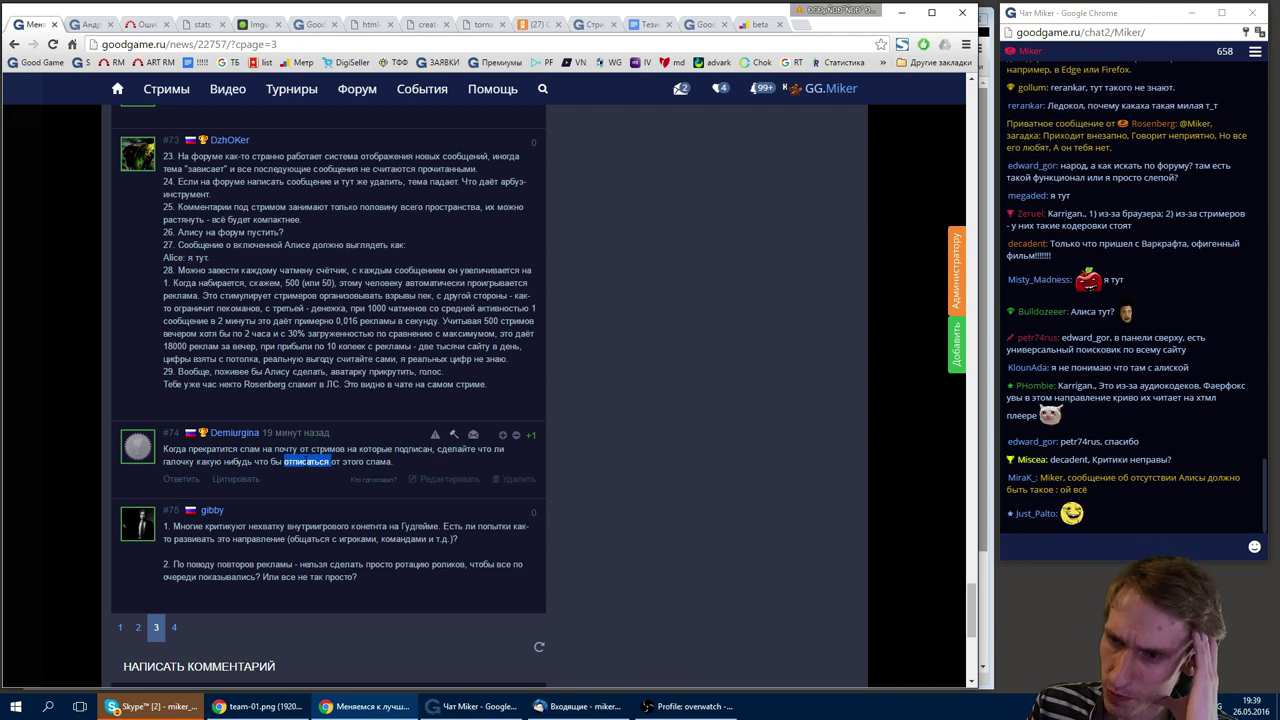
{"action": "double_click", "coordinate": [378, 461]}
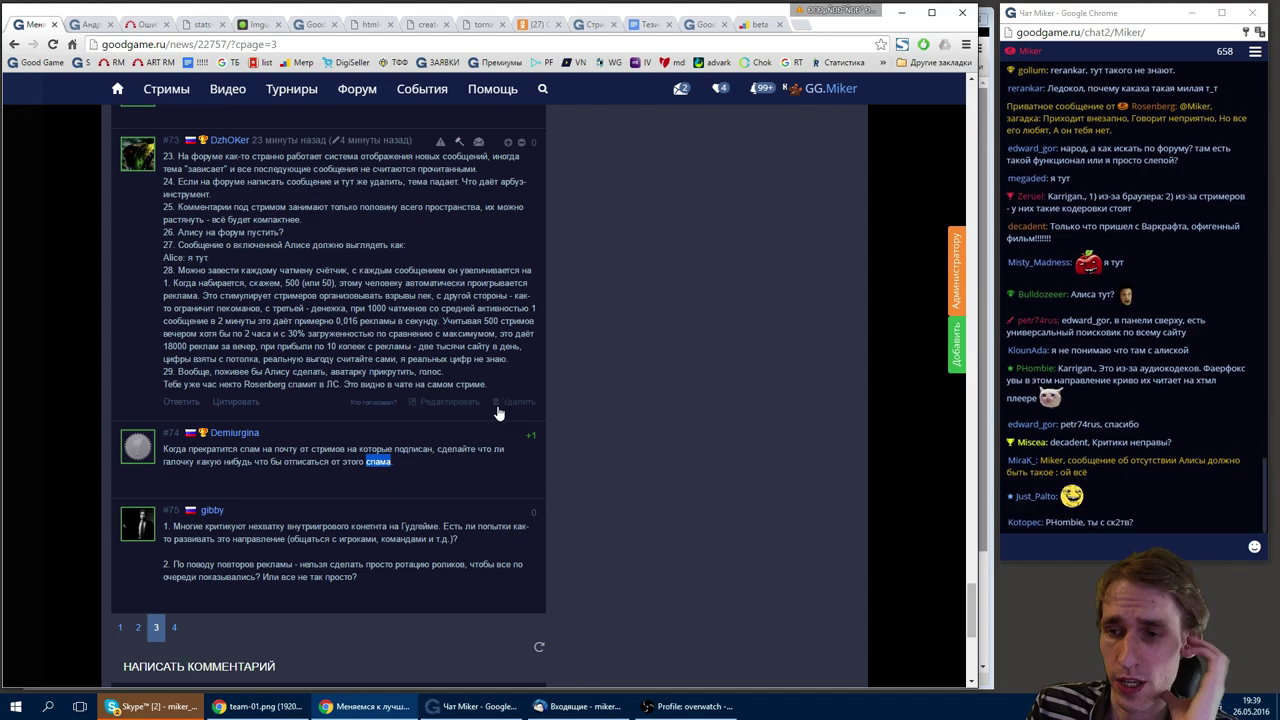
{"action": "scroll", "coordinate": [512, 375], "scroll_direction": "up", "scroll_amount": 15}
{"action": "scroll", "coordinate": [572, 395], "scroll_direction": "up", "scroll_amount": 20}
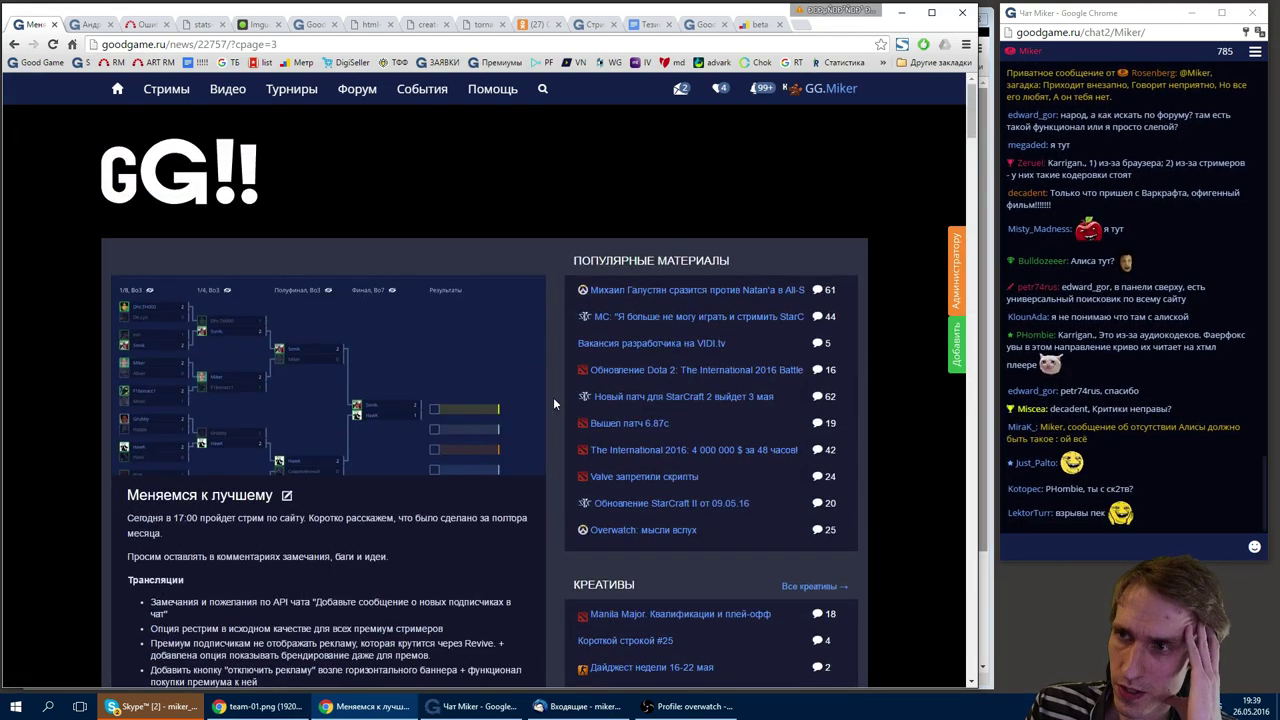
Step: Open 'Мой канал' in a new tab and show its bell email alerts for streams and announcements
{"action": "mouse_move", "coordinate": [812, 90]}
{"action": "right_click", "coordinate": [800, 150]}
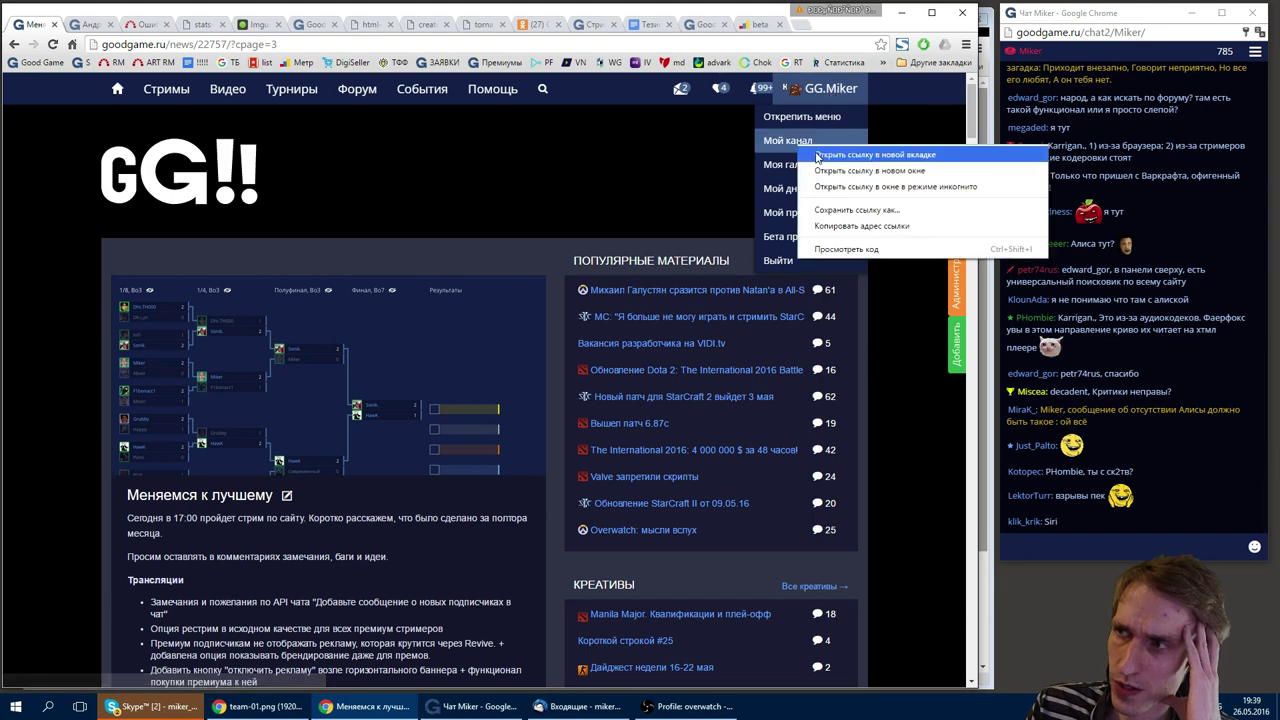
{"action": "left_click", "coordinate": [840, 162]}
{"action": "key", "text": "ctrl+Tab"}
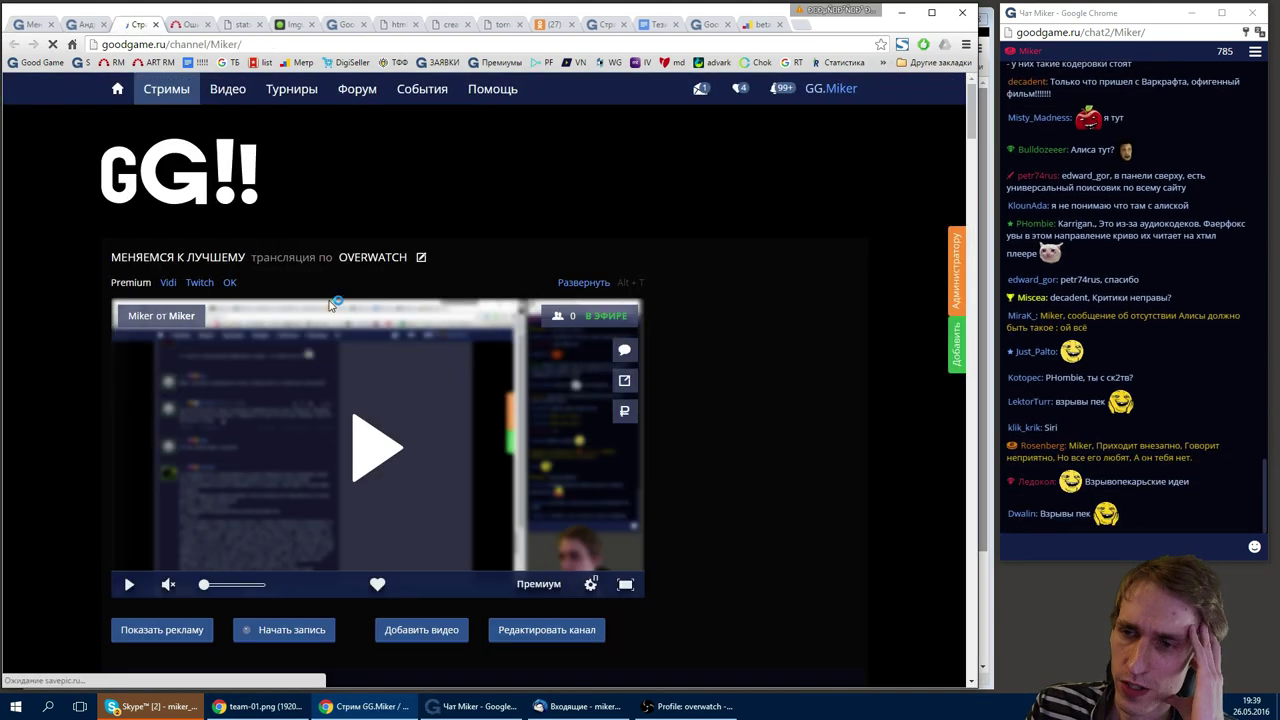
{"action": "scroll", "coordinate": [227, 466], "scroll_direction": "down", "scroll_amount": 3}
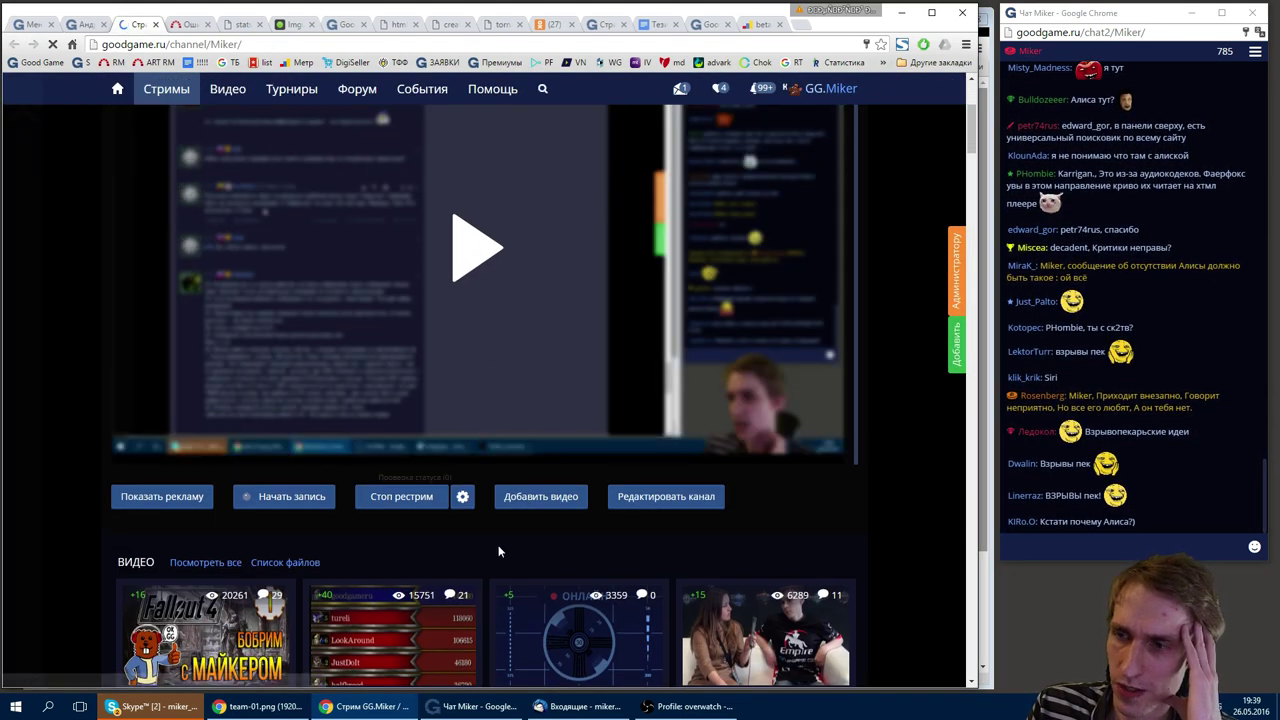
{"action": "scroll", "coordinate": [227, 461], "scroll_direction": "down", "scroll_amount": 4}
{"action": "scroll", "coordinate": [457, 498], "scroll_direction": "down", "scroll_amount": 2}
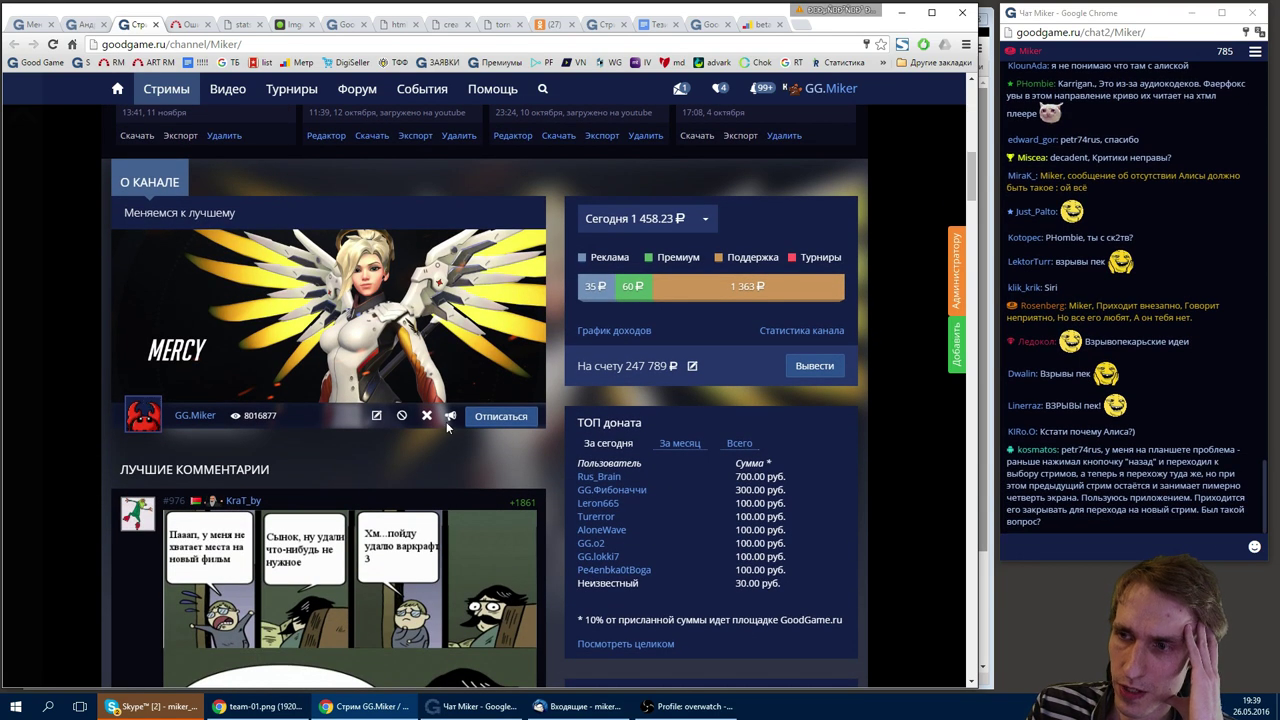
{"action": "left_click", "coordinate": [450, 416]}
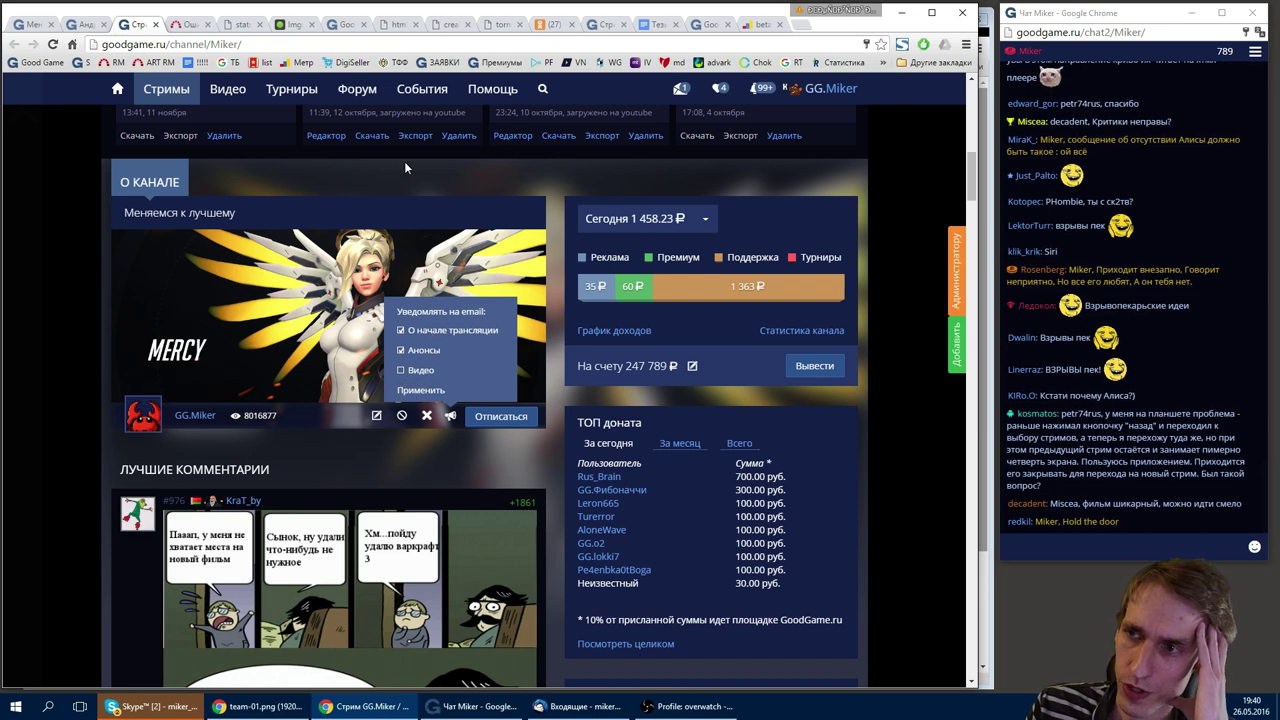
Step: Back on the news page, highlight Многие, конента and внутриигрового in comment #75
{"action": "key", "text": "ctrl+1"}
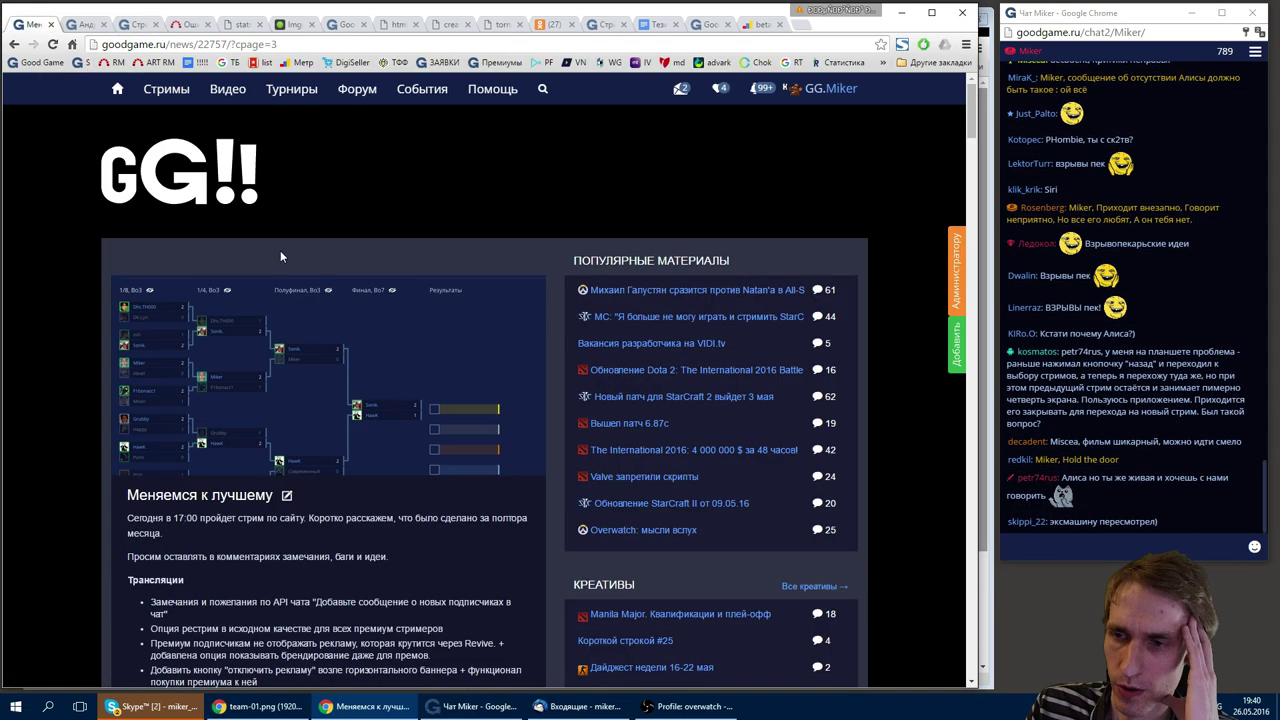
{"action": "scroll", "coordinate": [540, 320], "scroll_direction": "down", "scroll_amount": 15}
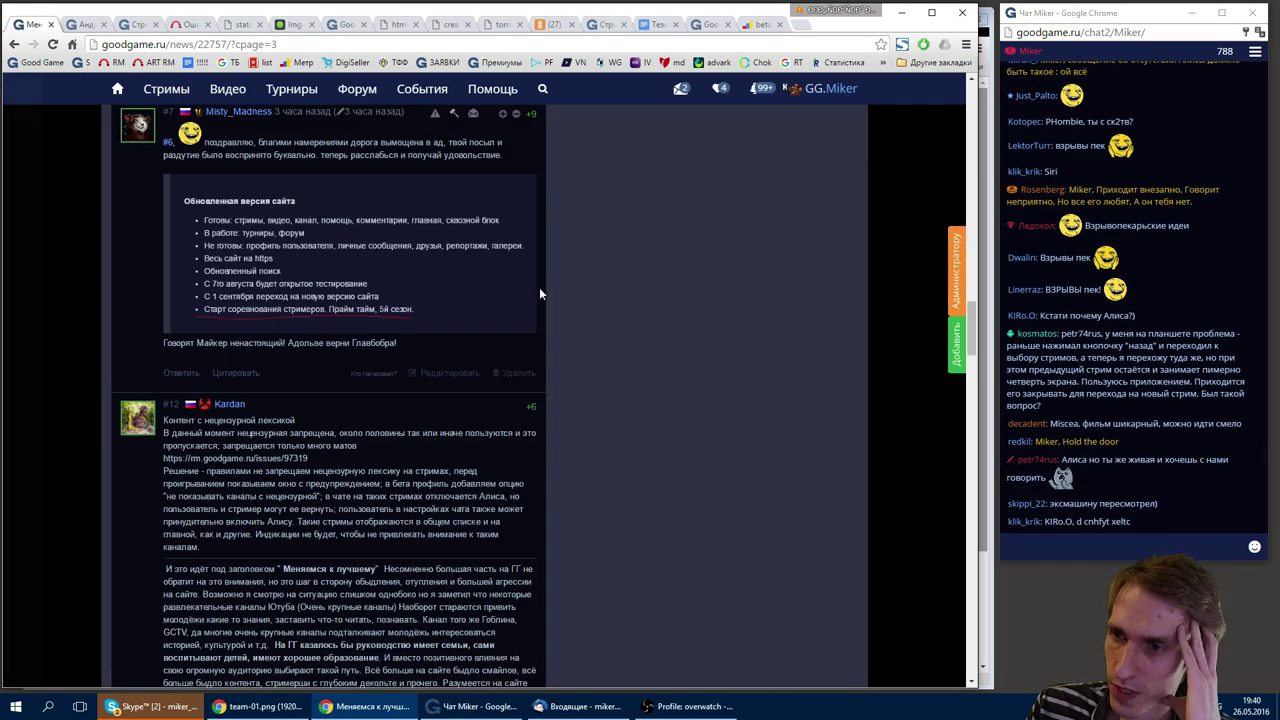
{"action": "scroll", "coordinate": [539, 293], "scroll_direction": "down", "scroll_amount": 10}
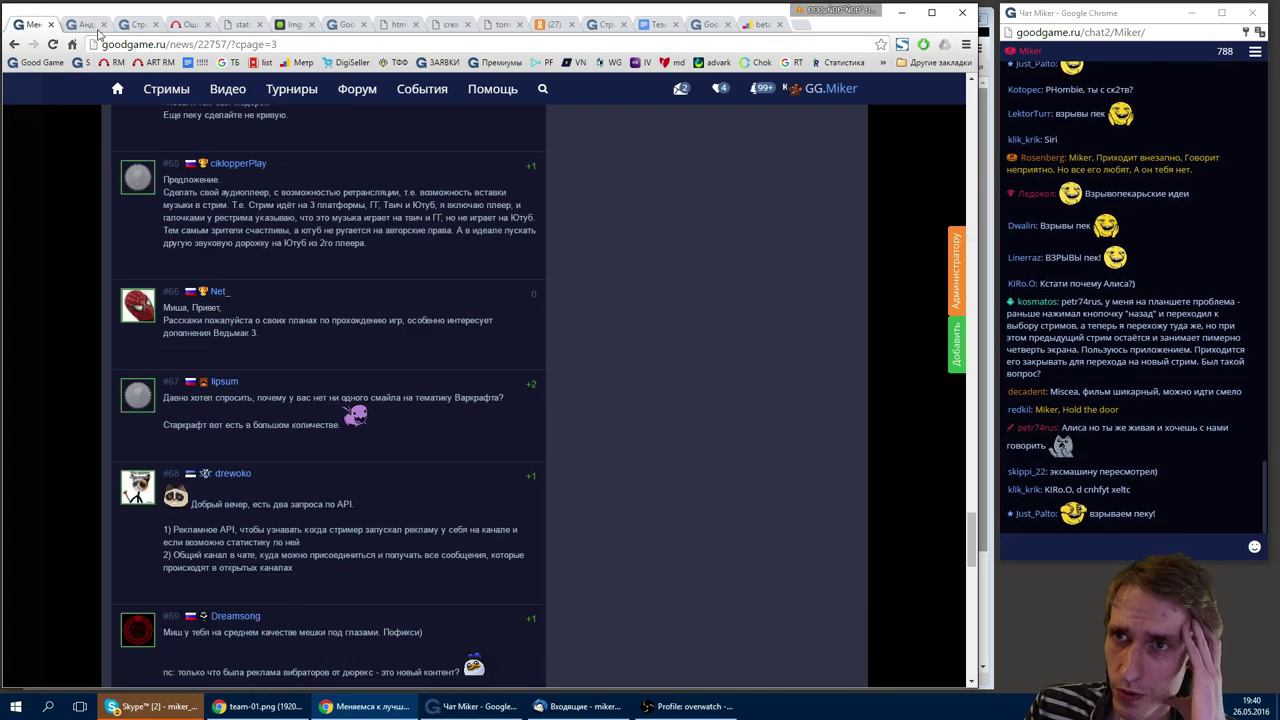
{"action": "scroll", "coordinate": [320, 317], "scroll_direction": "down", "scroll_amount": 5}
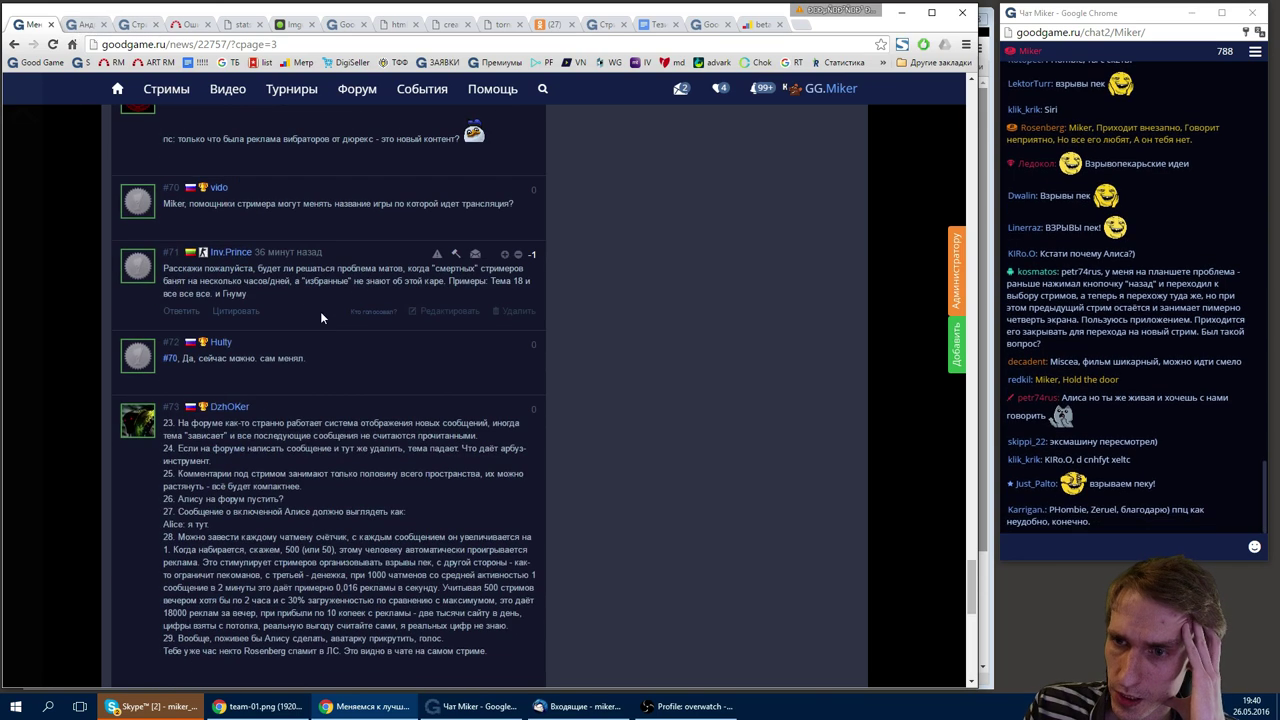
{"action": "scroll", "coordinate": [322, 314], "scroll_direction": "down", "scroll_amount": 5}
{"action": "double_click", "coordinate": [188, 326]}
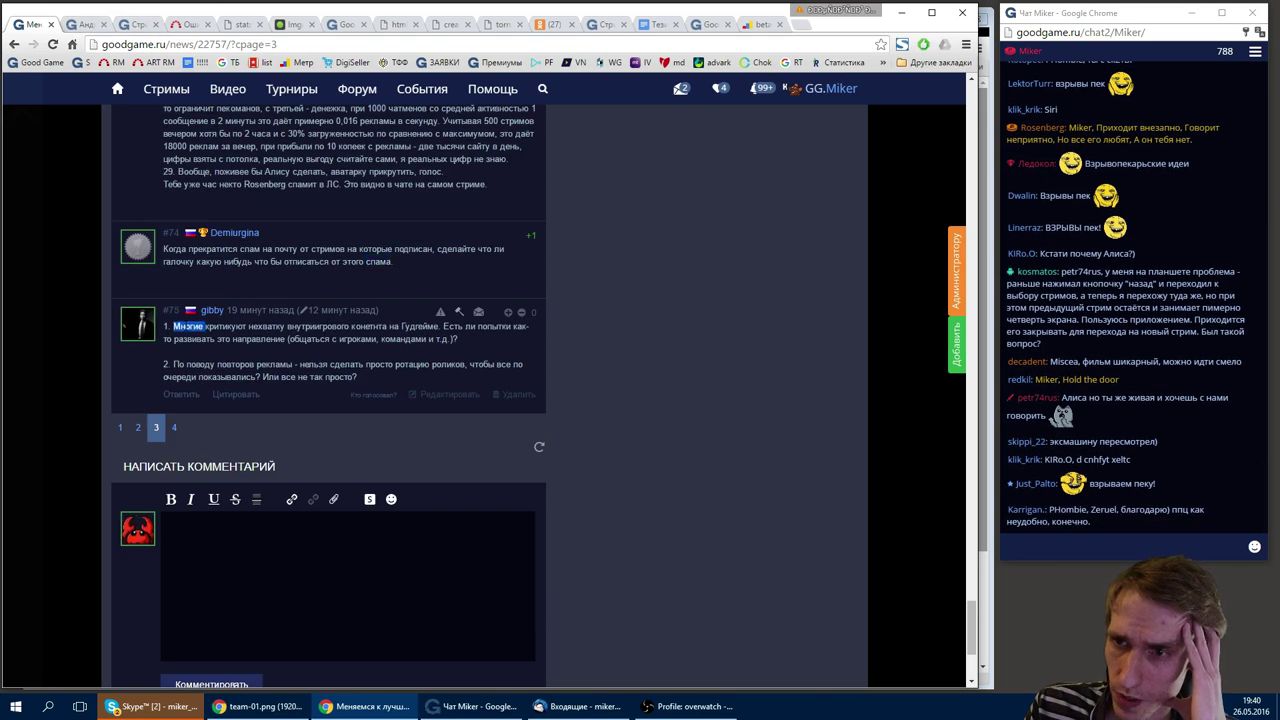
{"action": "double_click", "coordinate": [318, 326]}
{"action": "double_click", "coordinate": [370, 326]}
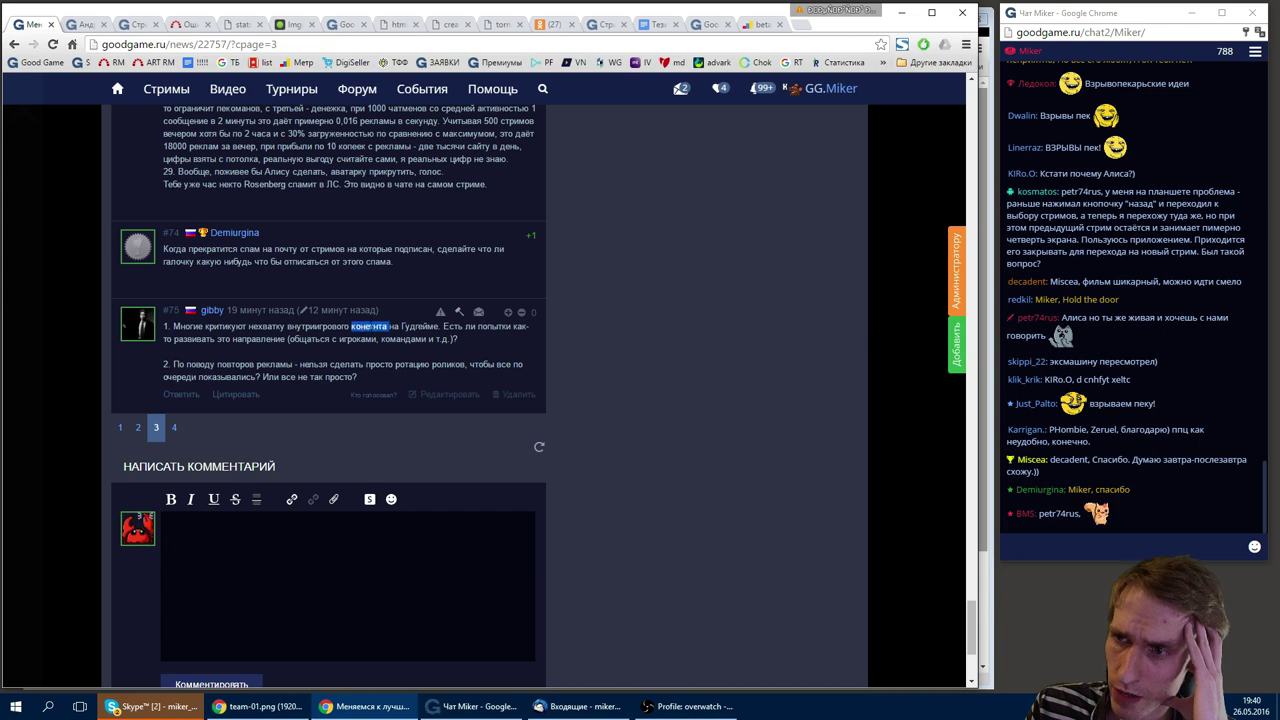
{"action": "double_click", "coordinate": [318, 326]}
Step: Highlight words like общаться and командами, then select comment #75 from нехватку to т.д.)?
{"action": "left_click", "coordinate": [318, 326]}
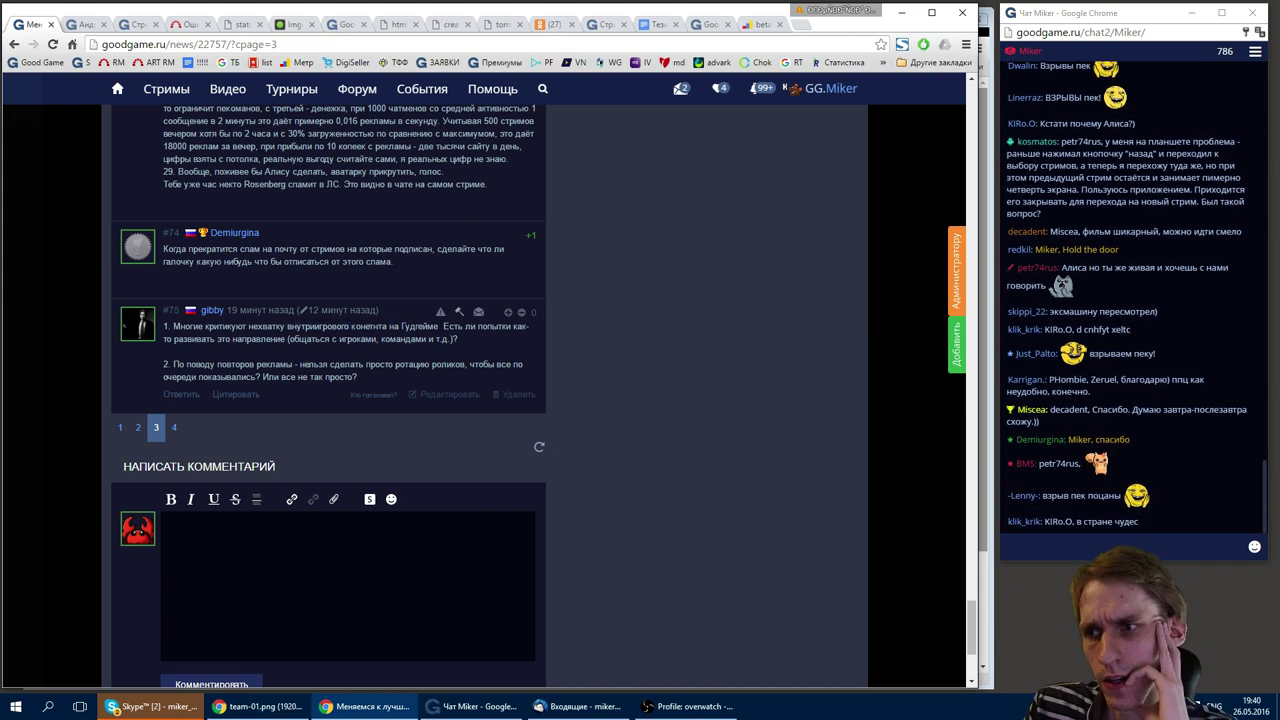
{"action": "double_click", "coordinate": [259, 326]}
{"action": "left_click", "coordinate": [259, 326]}
{"action": "double_click", "coordinate": [357, 326]}
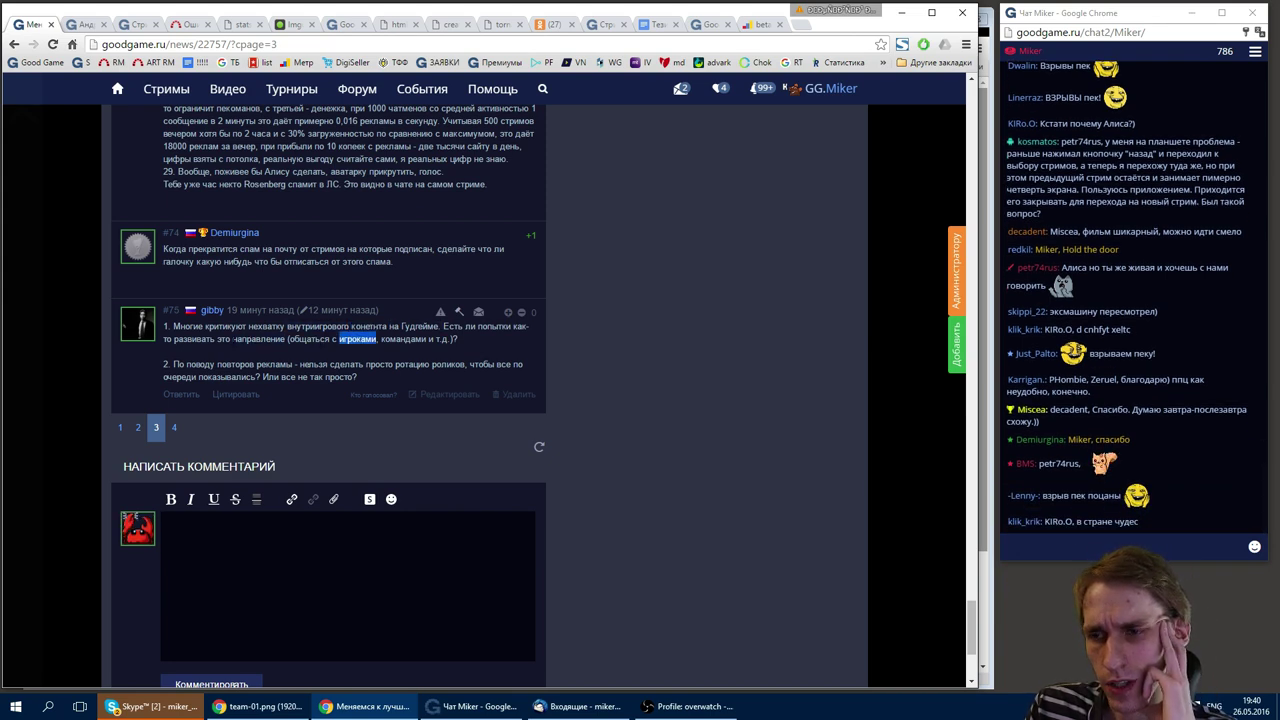
{"action": "double_click", "coordinate": [259, 326]}
{"action": "left_click", "coordinate": [259, 326]}
{"action": "double_click", "coordinate": [310, 339]}
{"action": "left_click", "coordinate": [310, 339]}
{"action": "double_click", "coordinate": [405, 339]}
{"action": "double_click", "coordinate": [440, 339]}
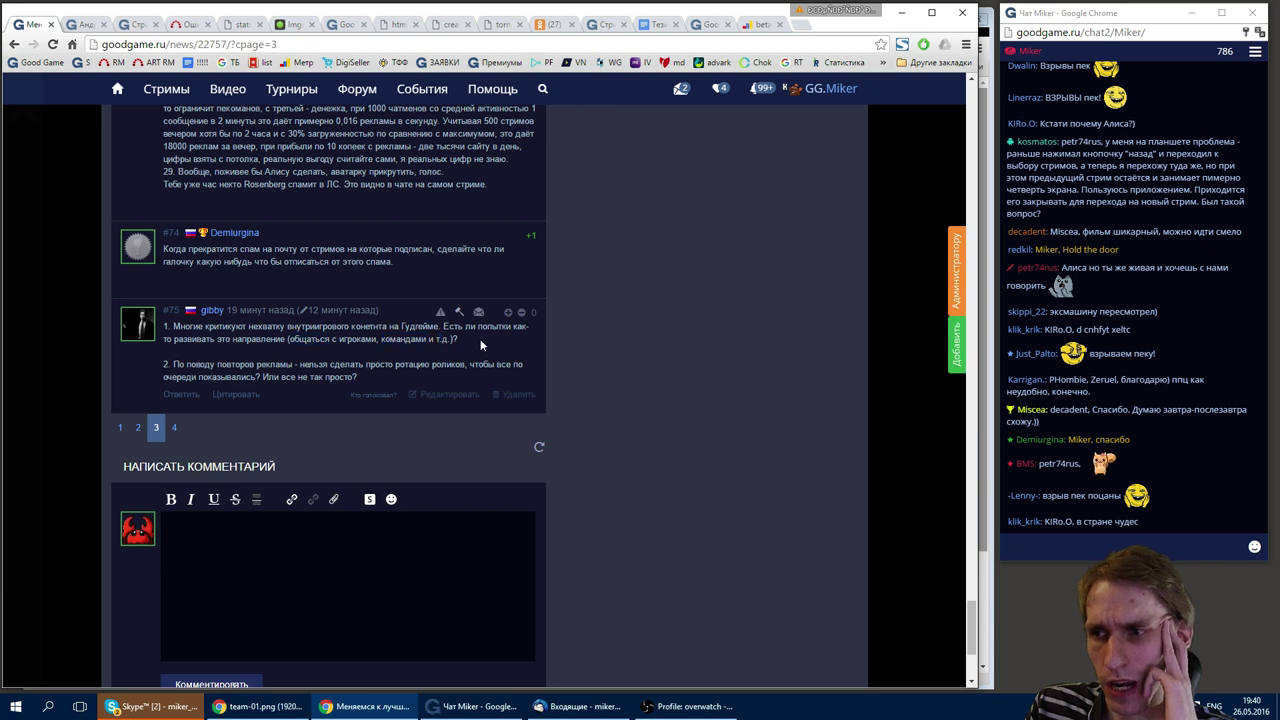
{"action": "left_click_drag", "start_coordinate": [480, 345], "coordinate": [248, 326]}
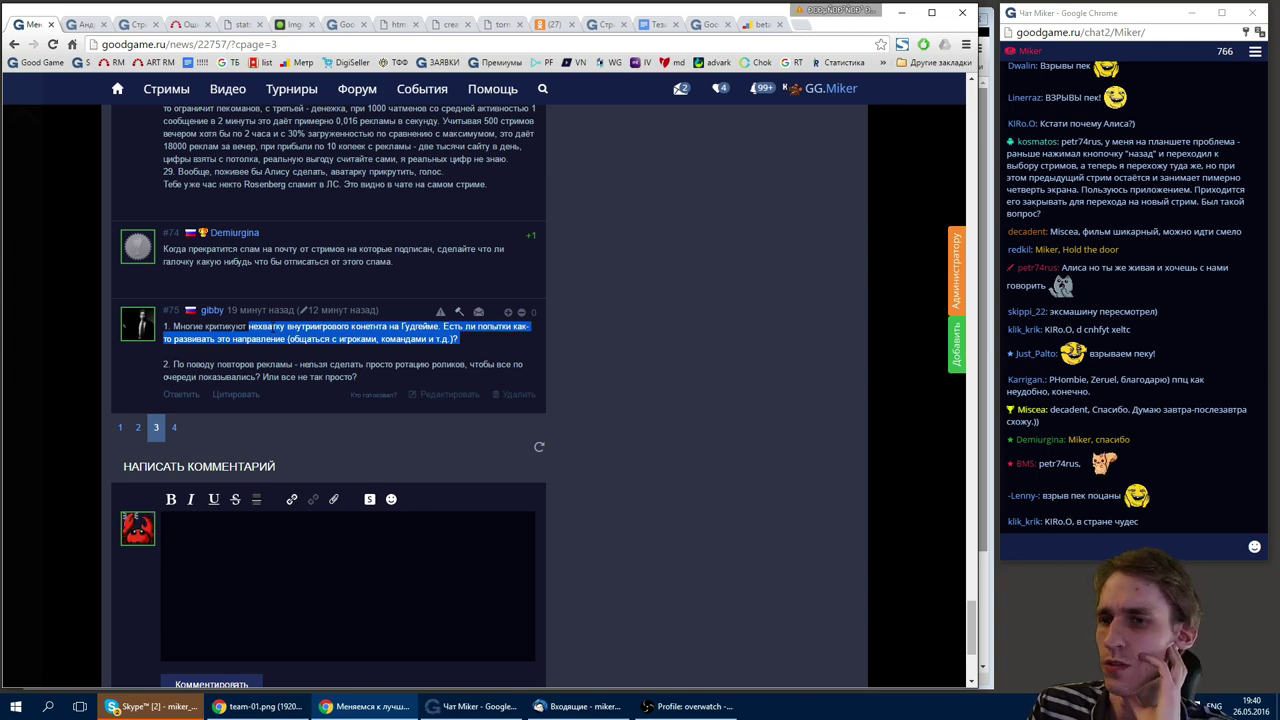
Step: Highlight 'нехватку внутриигрового', конента and Гудгейме in comment #75's first line
{"action": "left_click", "coordinate": [259, 326]}
{"action": "left_click_drag", "start_coordinate": [248, 326], "coordinate": [352, 326]}
{"action": "double_click", "coordinate": [372, 326]}
{"action": "double_click", "coordinate": [420, 326]}
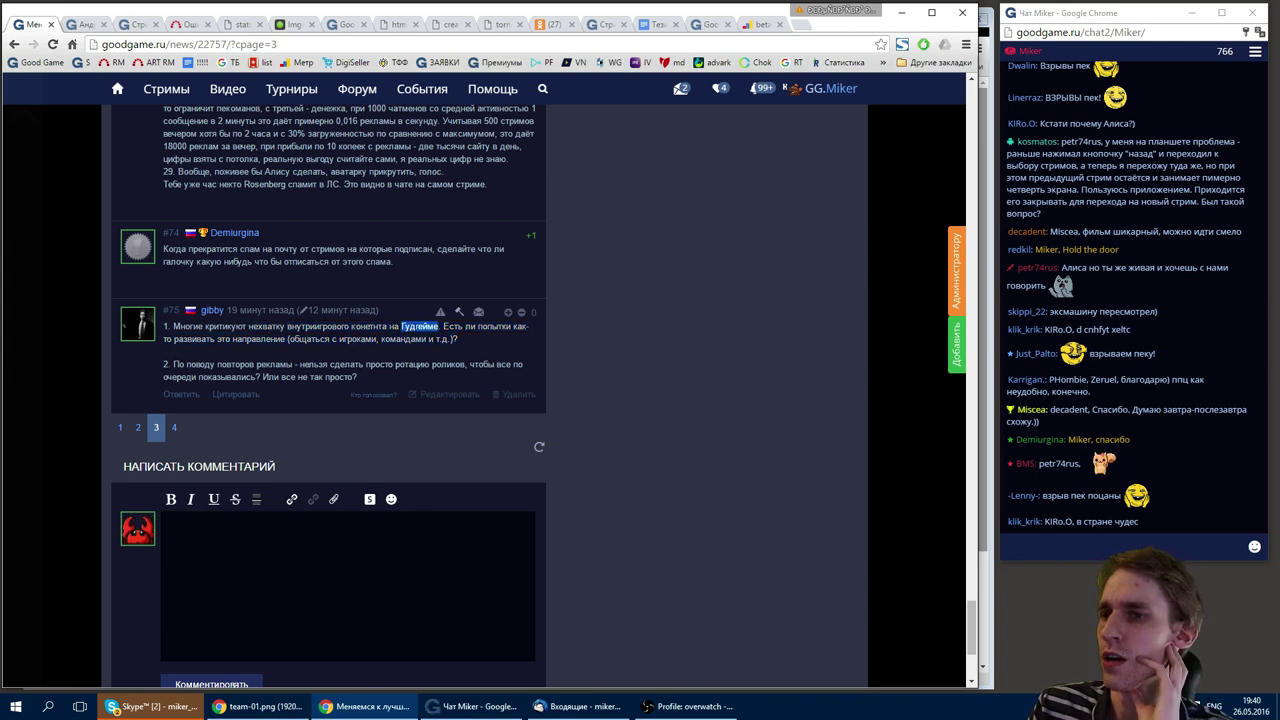
{"action": "double_click", "coordinate": [318, 326]}
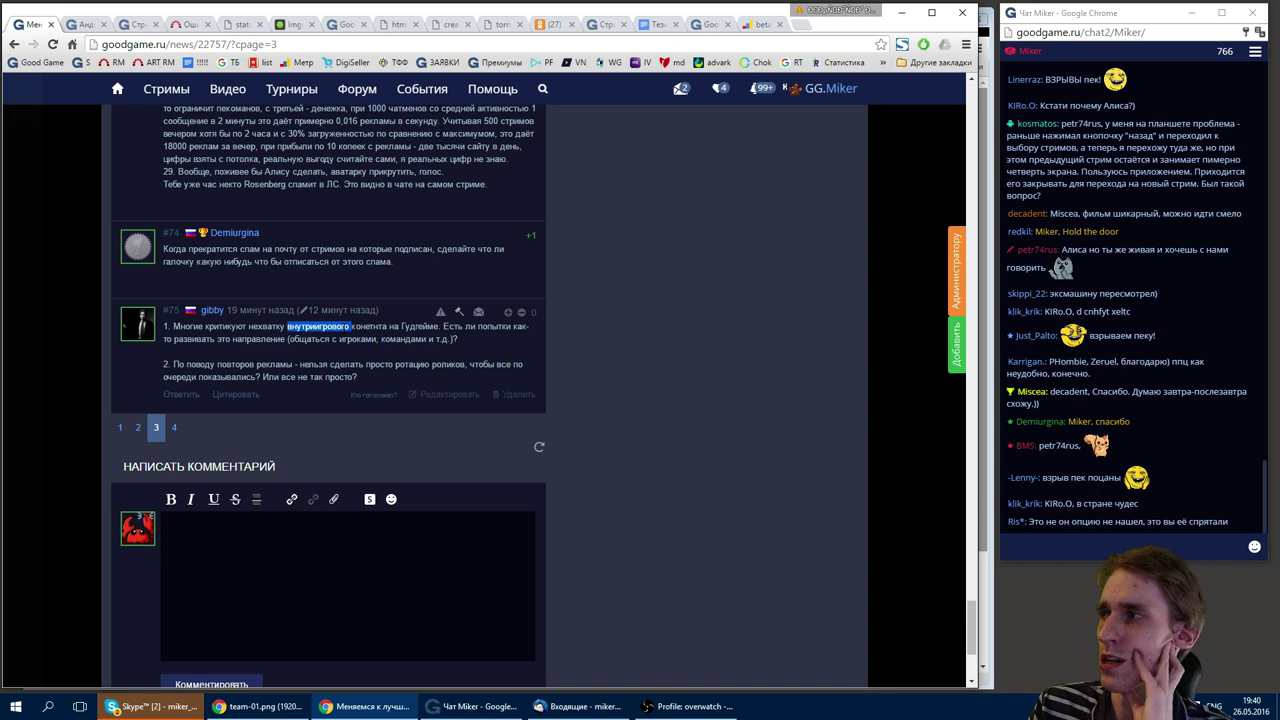
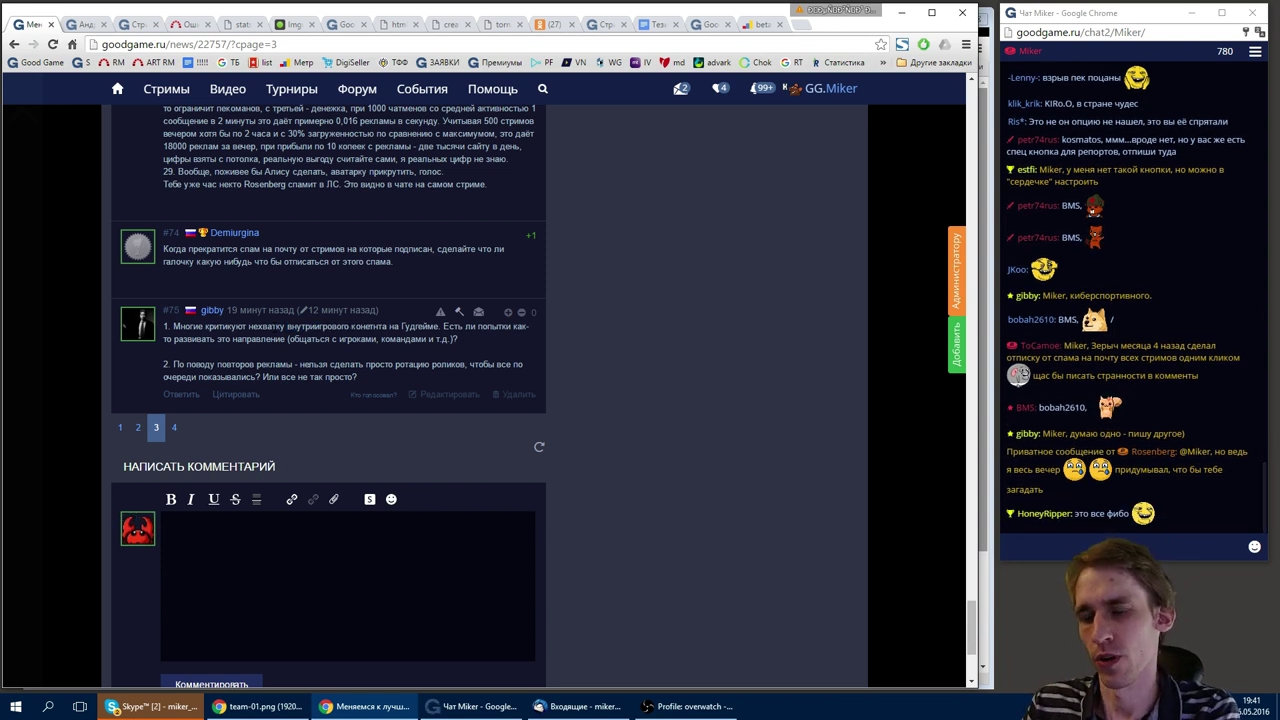
Step: Read the first paragraph of comment #75, highlighting words along the way
{"action": "double_click", "coordinate": [267, 326]}
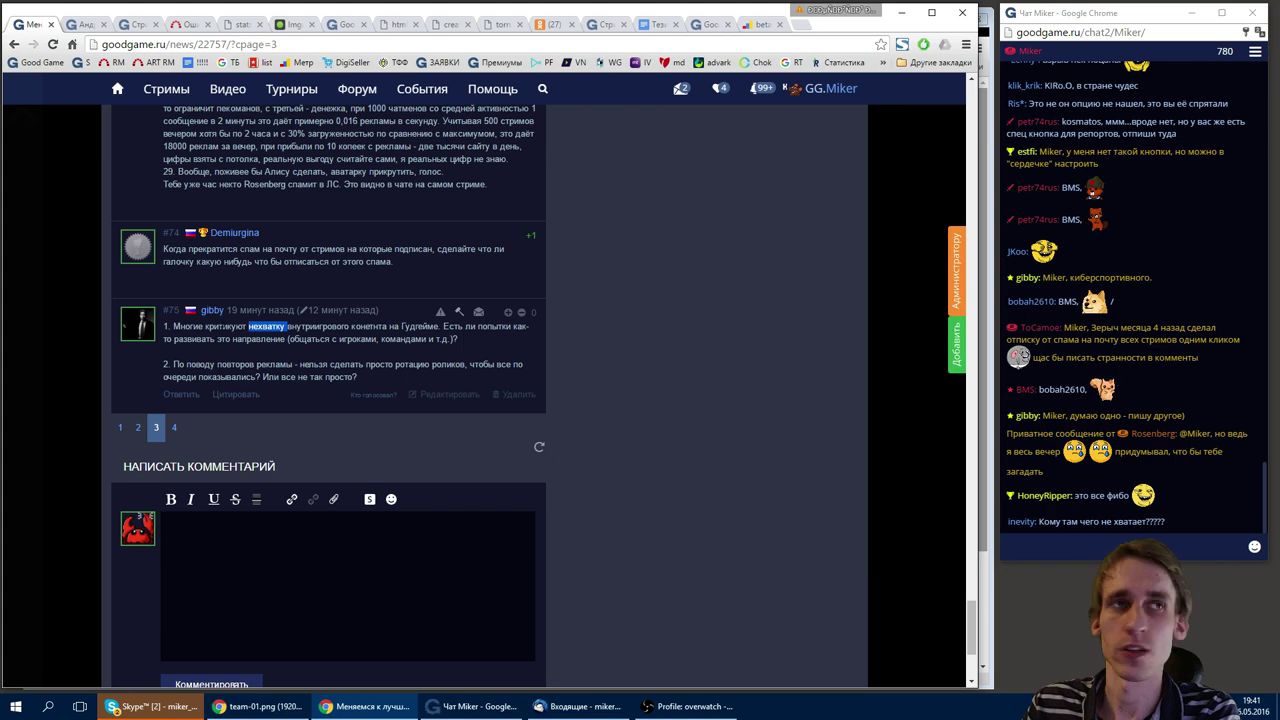
{"action": "double_click", "coordinate": [226, 326]}
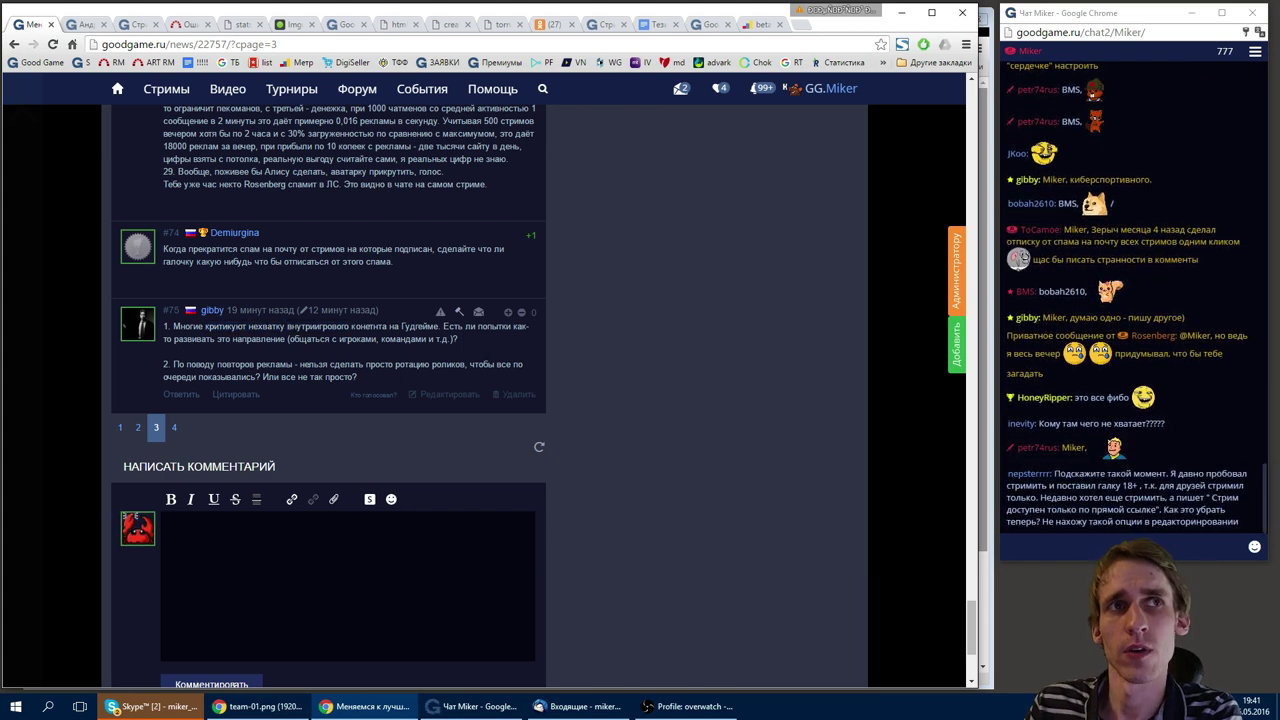
{"action": "double_click", "coordinate": [370, 326]}
{"action": "left_click", "coordinate": [370, 326]}
{"action": "double_click", "coordinate": [318, 326]}
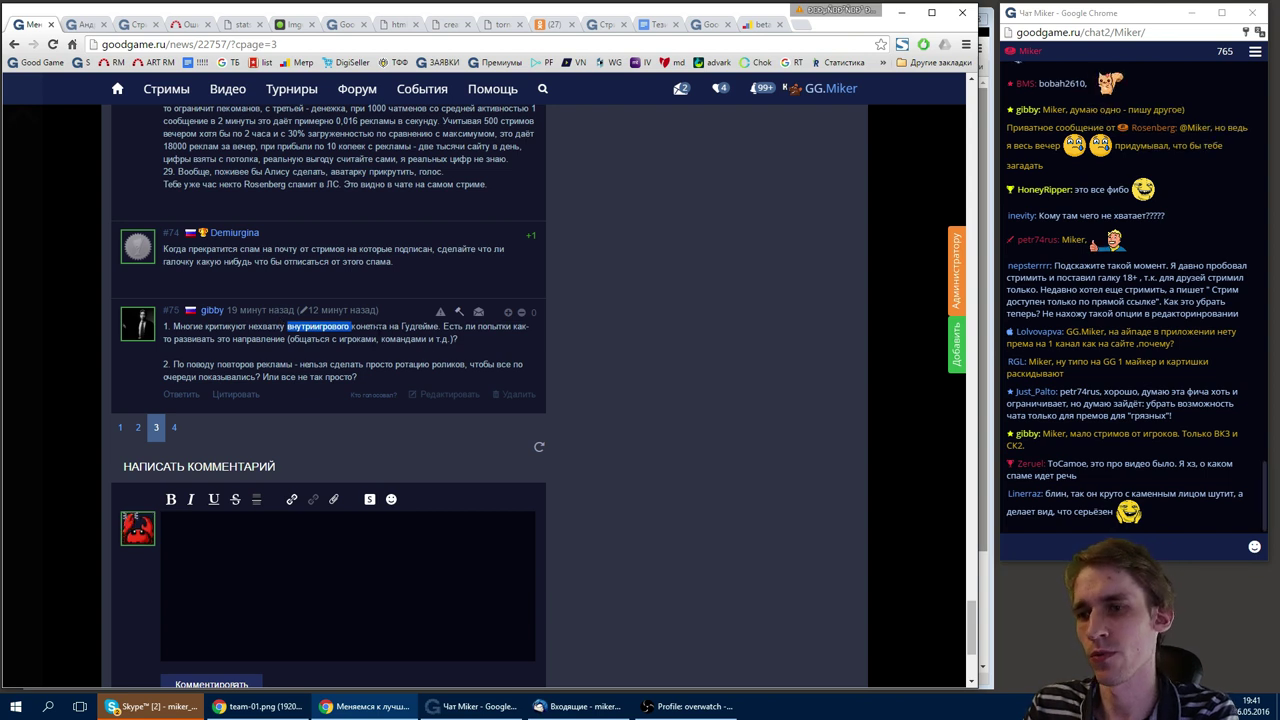
{"action": "double_click", "coordinate": [369, 326]}
{"action": "double_click", "coordinate": [419, 326]}
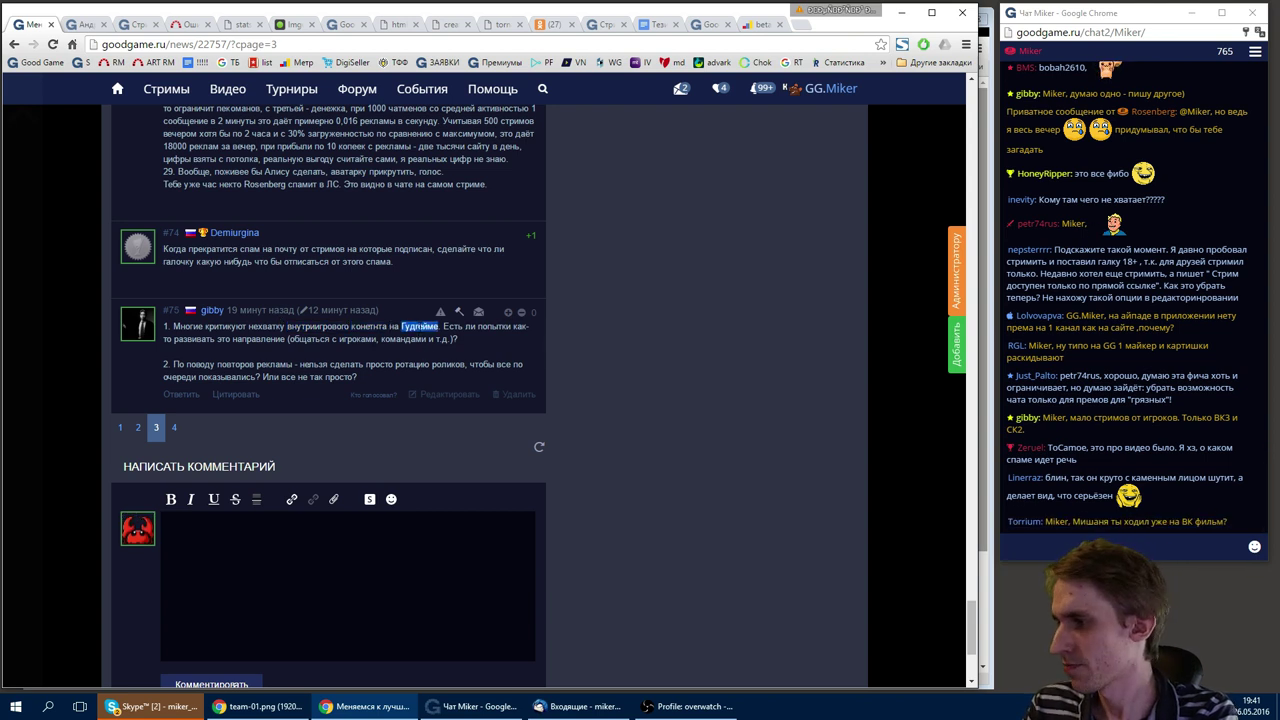
{"action": "left_click", "coordinate": [381, 339]}
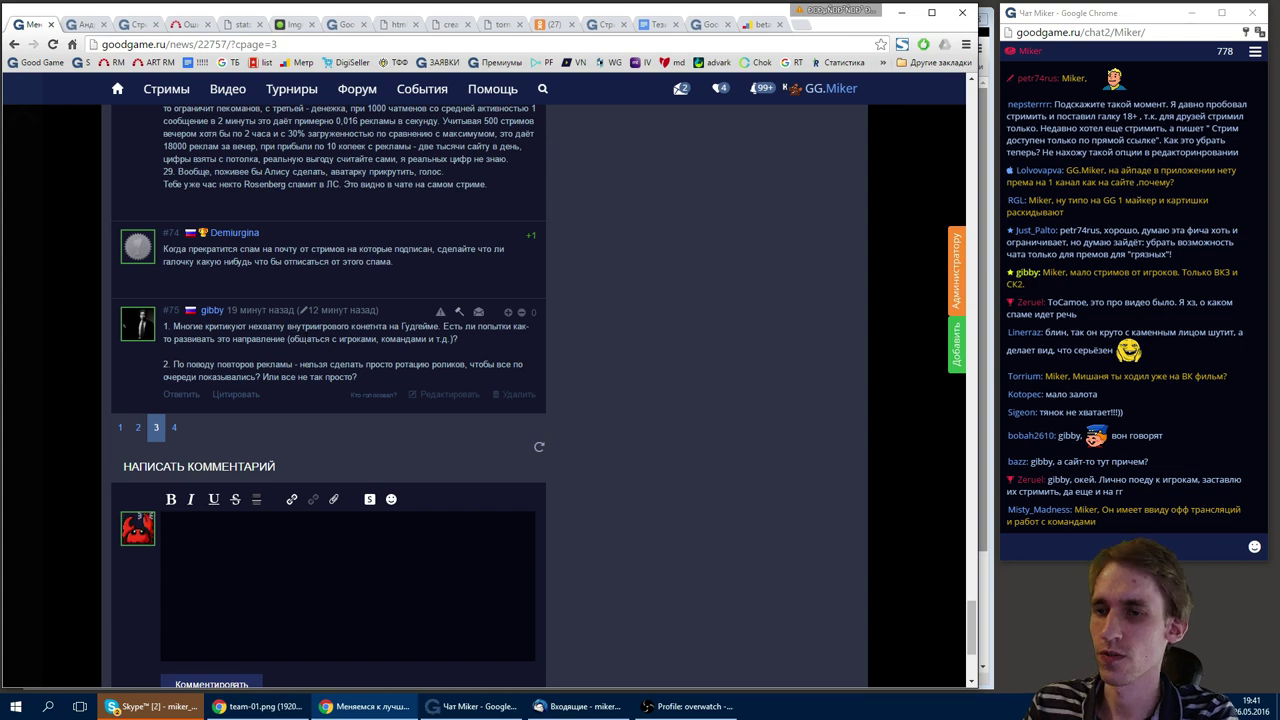
{"action": "double_click", "coordinate": [310, 339]}
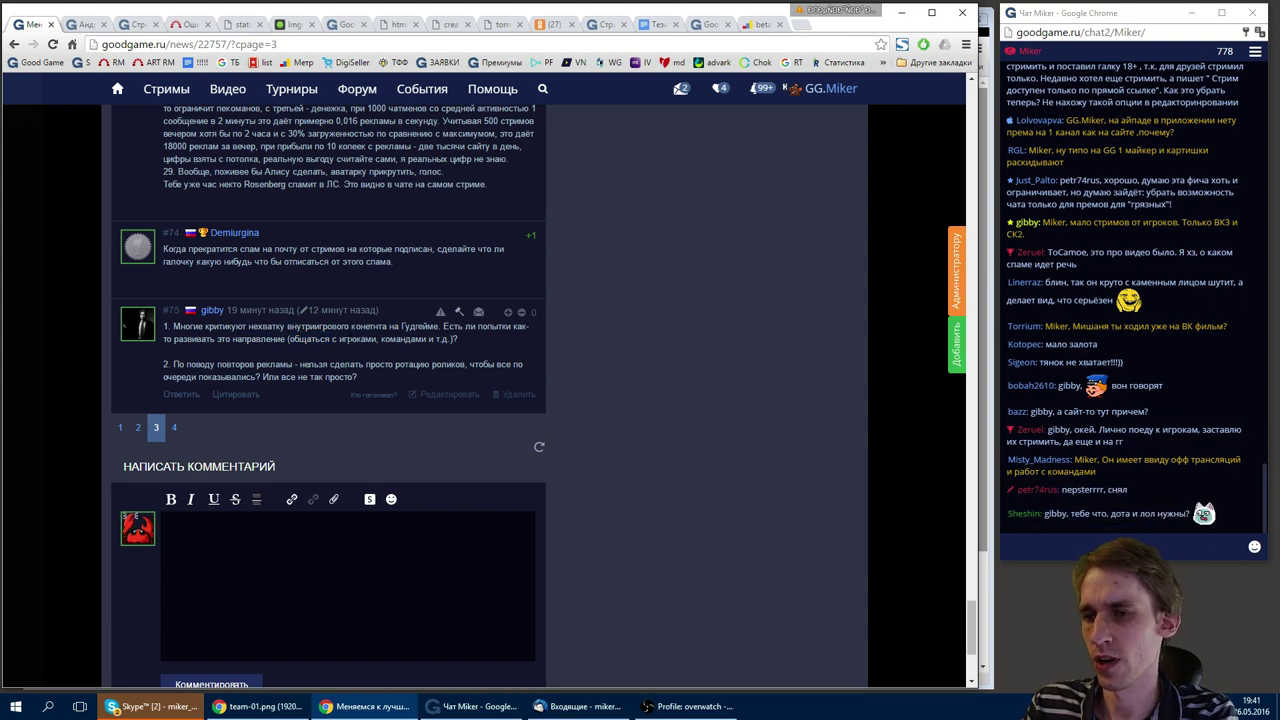
{"action": "double_click", "coordinate": [357, 339]}
{"action": "double_click", "coordinate": [397, 339]}
{"action": "left_click_drag", "start_coordinate": [468, 340], "coordinate": [172, 326]}
{"action": "left_click", "coordinate": [172, 326]}
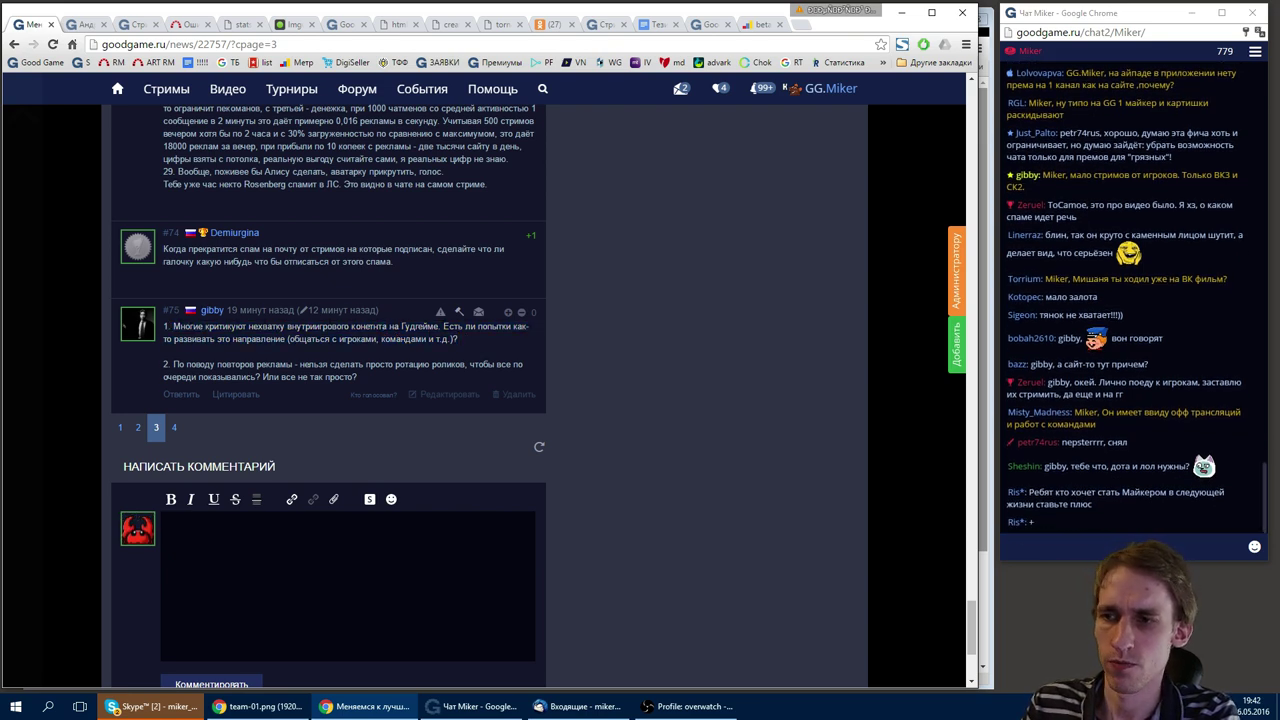
{"action": "double_click", "coordinate": [436, 326]}
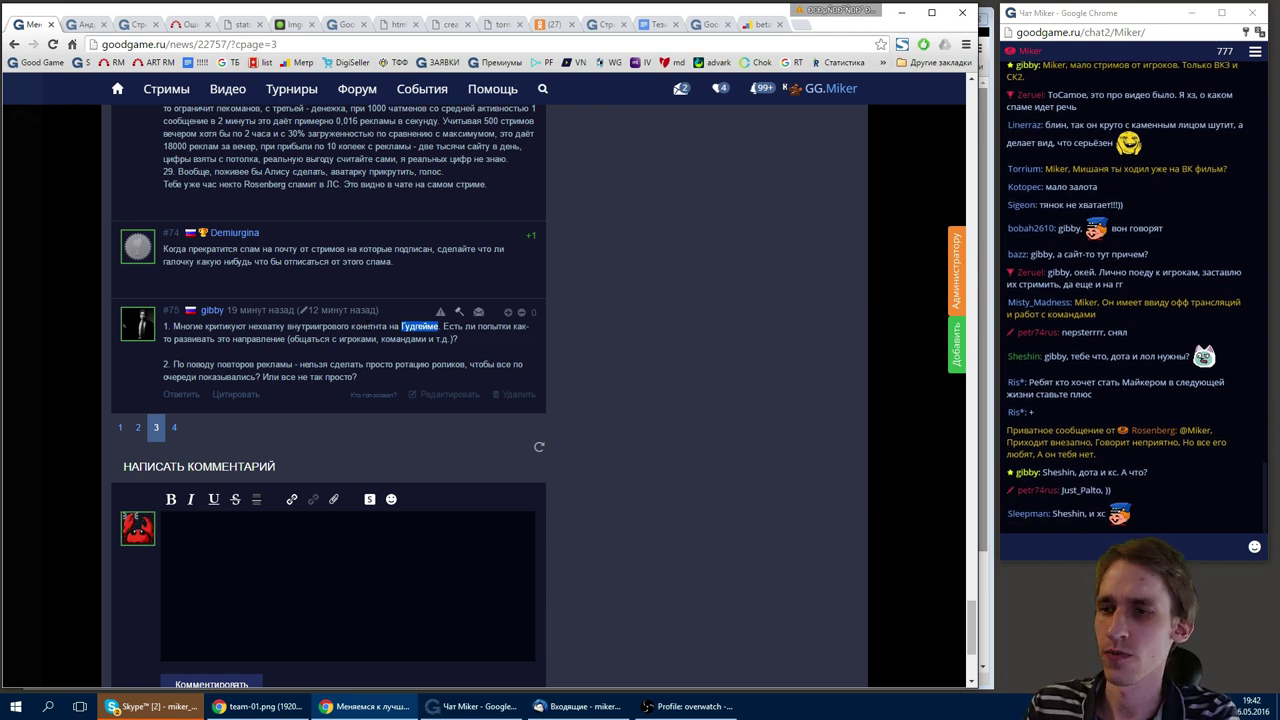
{"action": "left_click", "coordinate": [319, 326]}
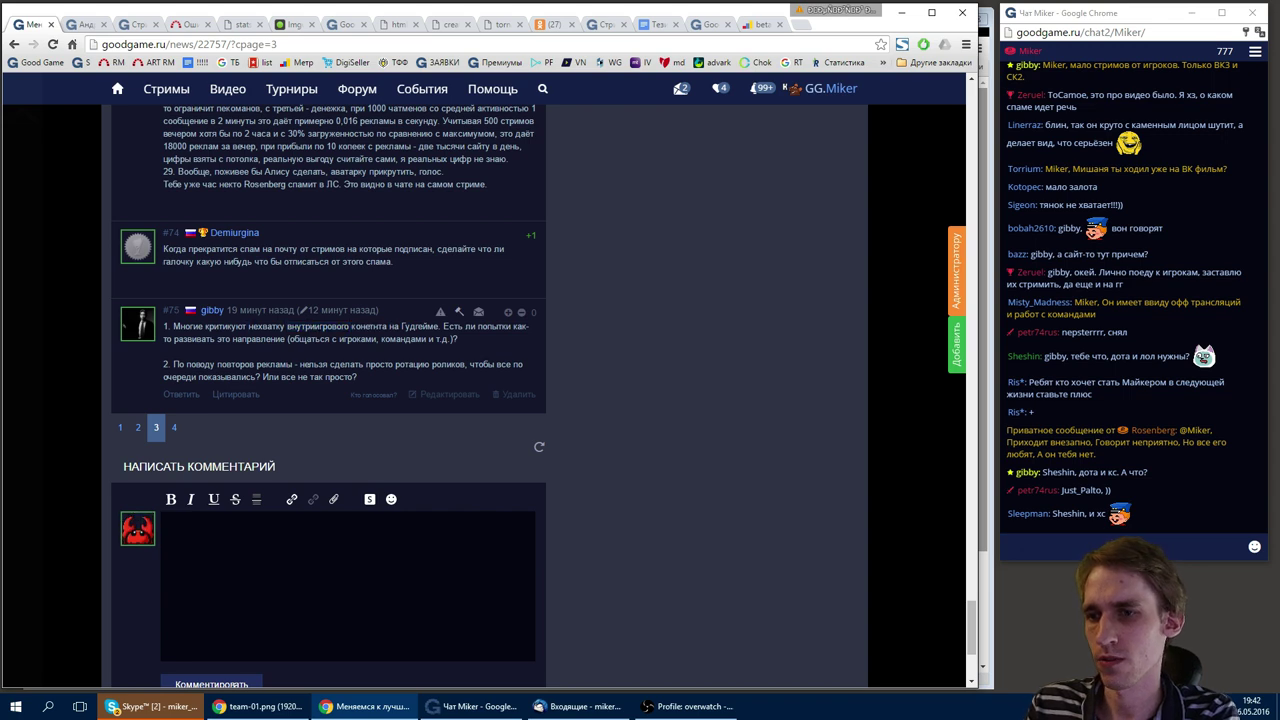
{"action": "double_click", "coordinate": [419, 326]}
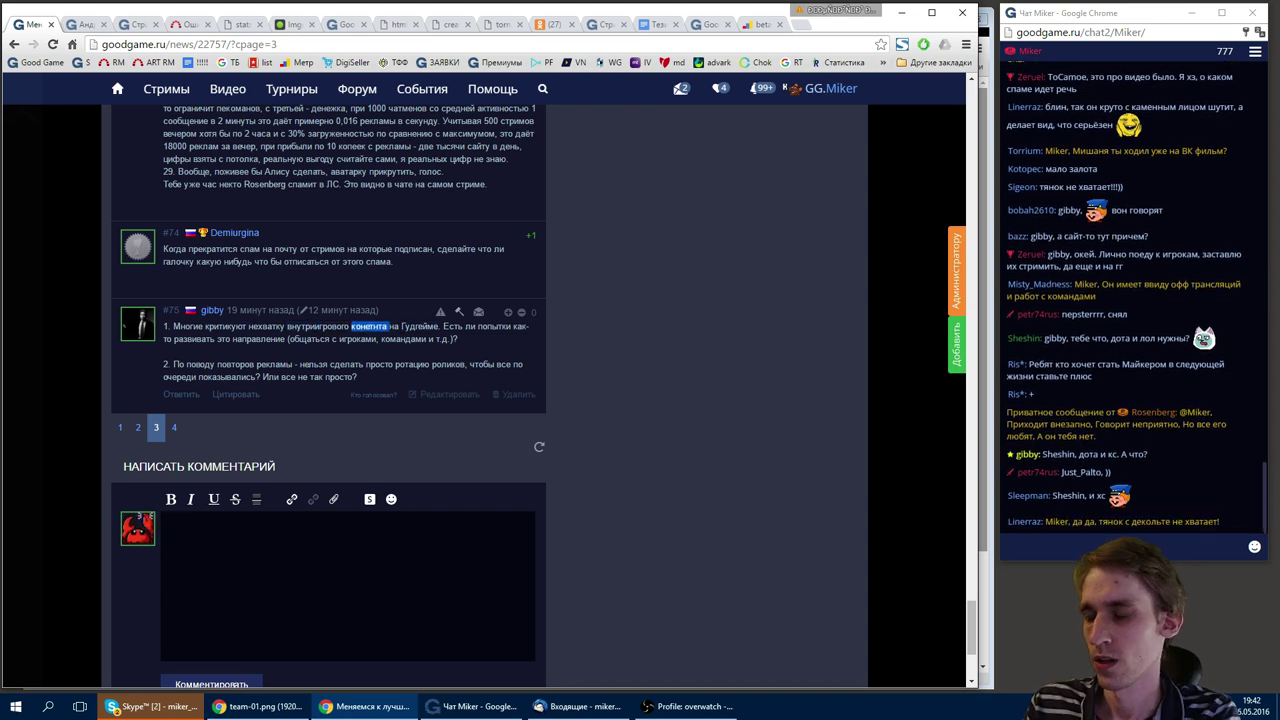
{"action": "double_click", "coordinate": [369, 326]}
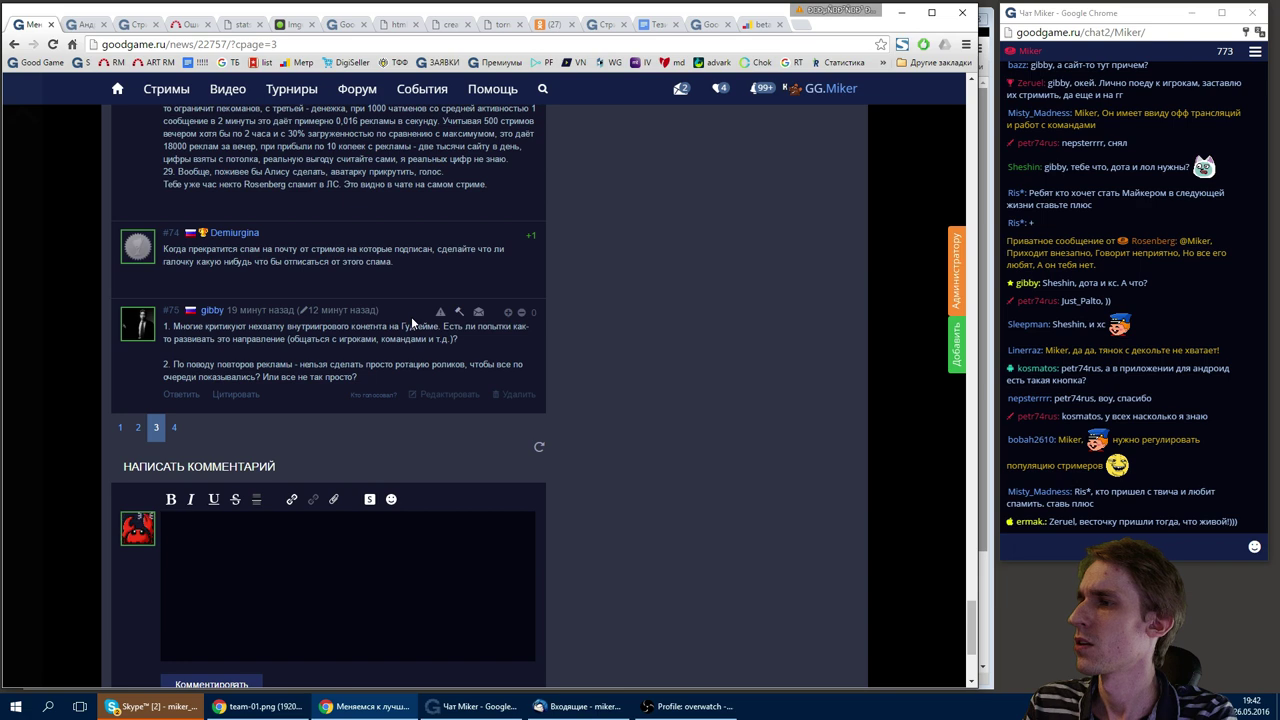
Step: Read the second point of comment #75 about ads and rotation, and go to comments page 4
{"action": "left_click_drag", "start_coordinate": [164, 364], "coordinate": [276, 363]}
{"action": "double_click", "coordinate": [275, 364]}
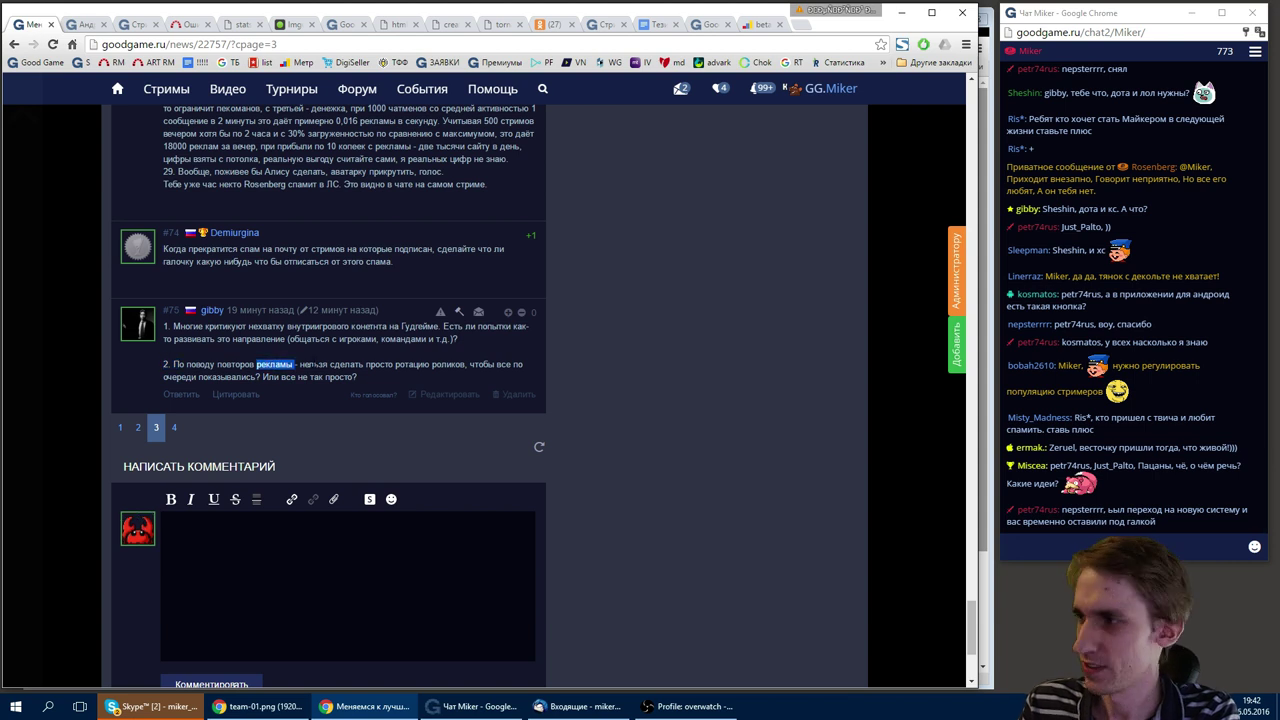
{"action": "double_click", "coordinate": [313, 364]}
{"action": "double_click", "coordinate": [201, 364]}
{"action": "double_click", "coordinate": [275, 364]}
{"action": "double_click", "coordinate": [235, 364]}
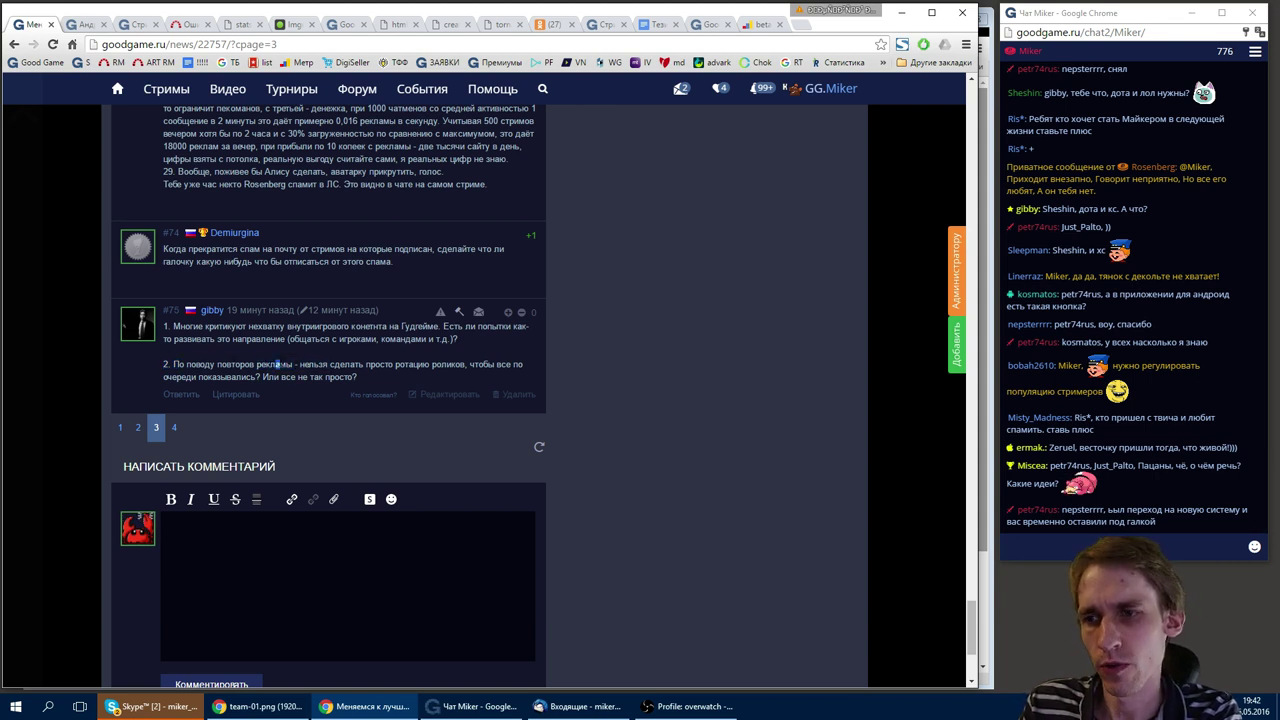
{"action": "double_click", "coordinate": [378, 364]}
{"action": "left_click", "coordinate": [376, 364]}
{"action": "double_click", "coordinate": [483, 364]}
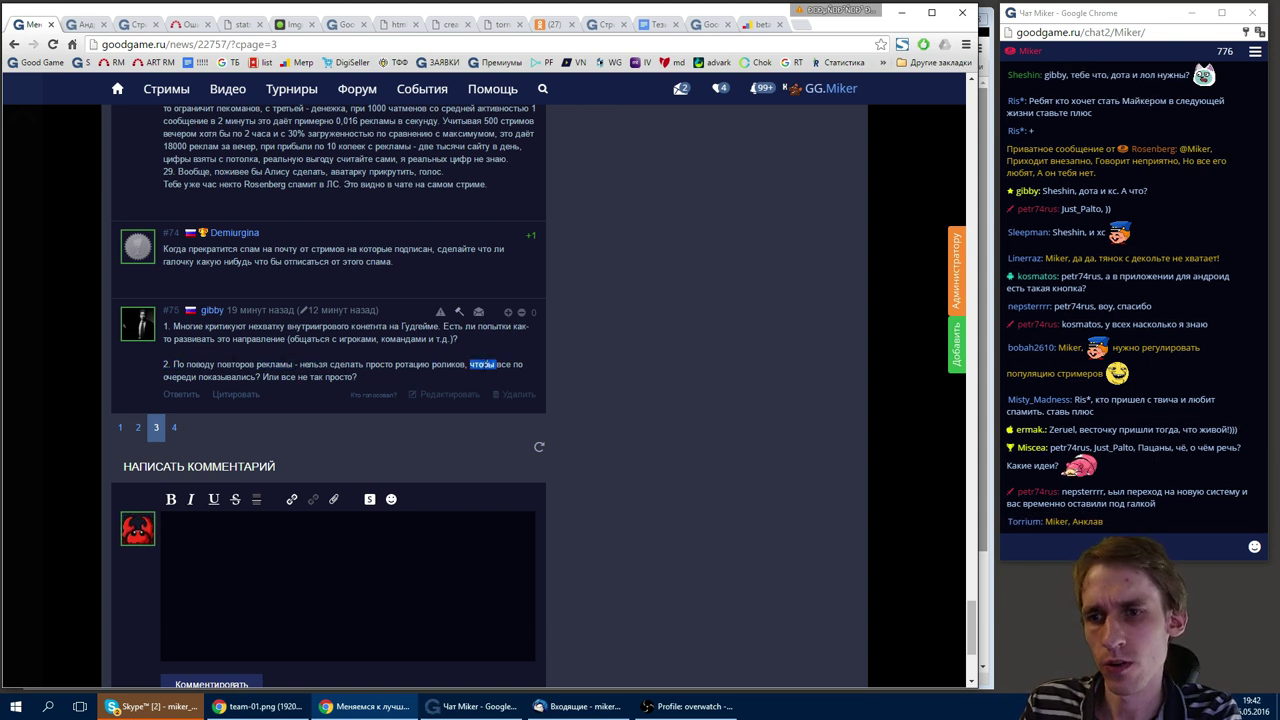
{"action": "left_click_drag", "start_coordinate": [163, 377], "coordinate": [358, 377]}
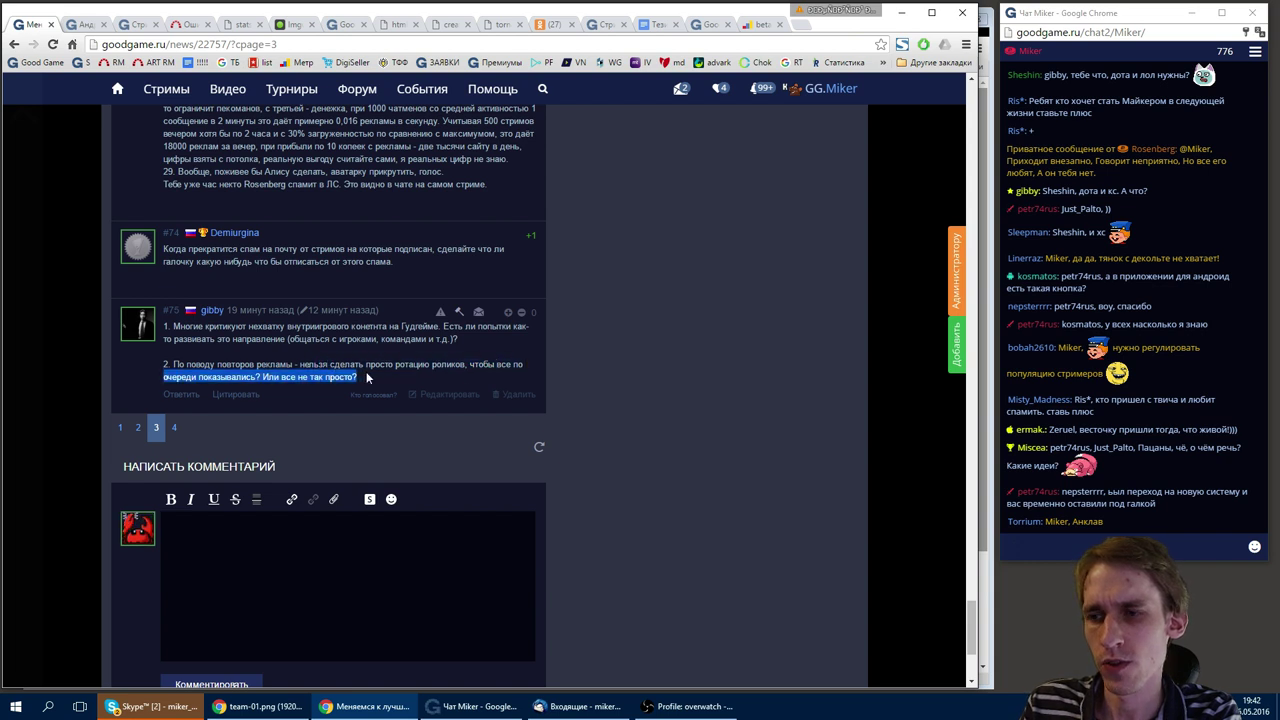
{"action": "triple_click", "coordinate": [378, 373]}
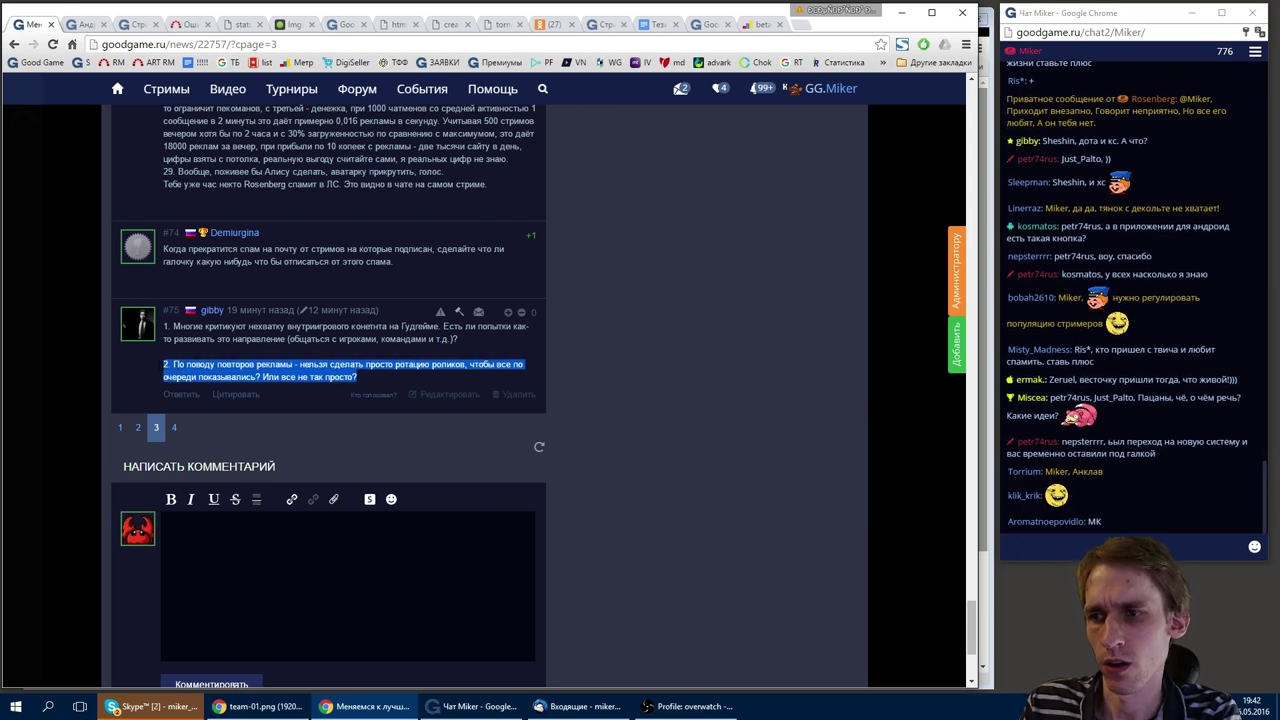
{"action": "double_click", "coordinate": [202, 364]}
{"action": "double_click", "coordinate": [347, 364]}
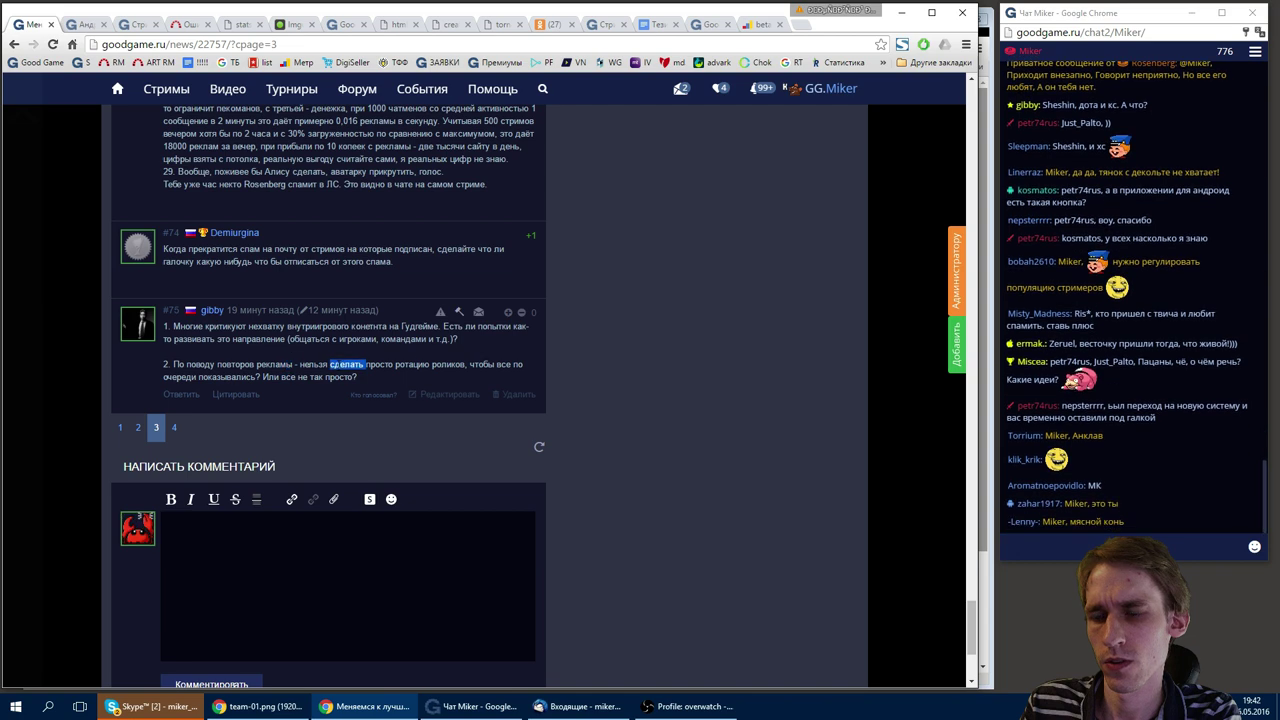
{"action": "double_click", "coordinate": [412, 364]}
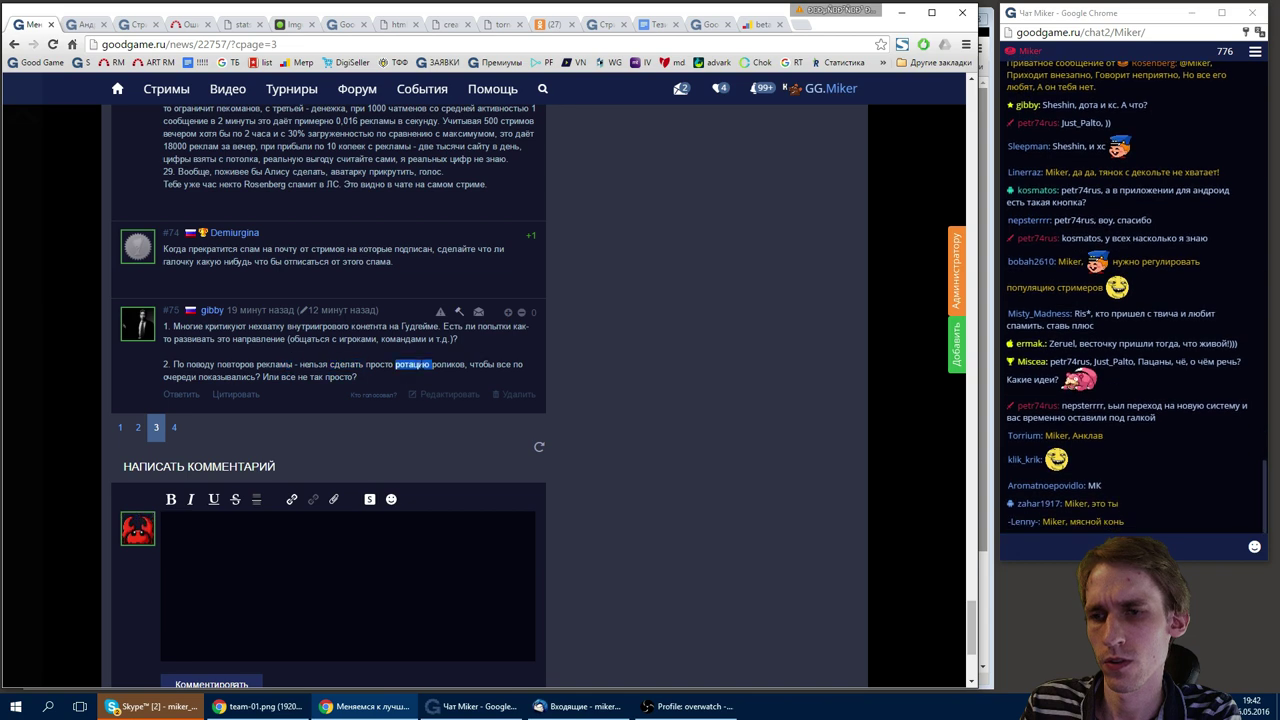
{"action": "left_click", "coordinate": [174, 428]}
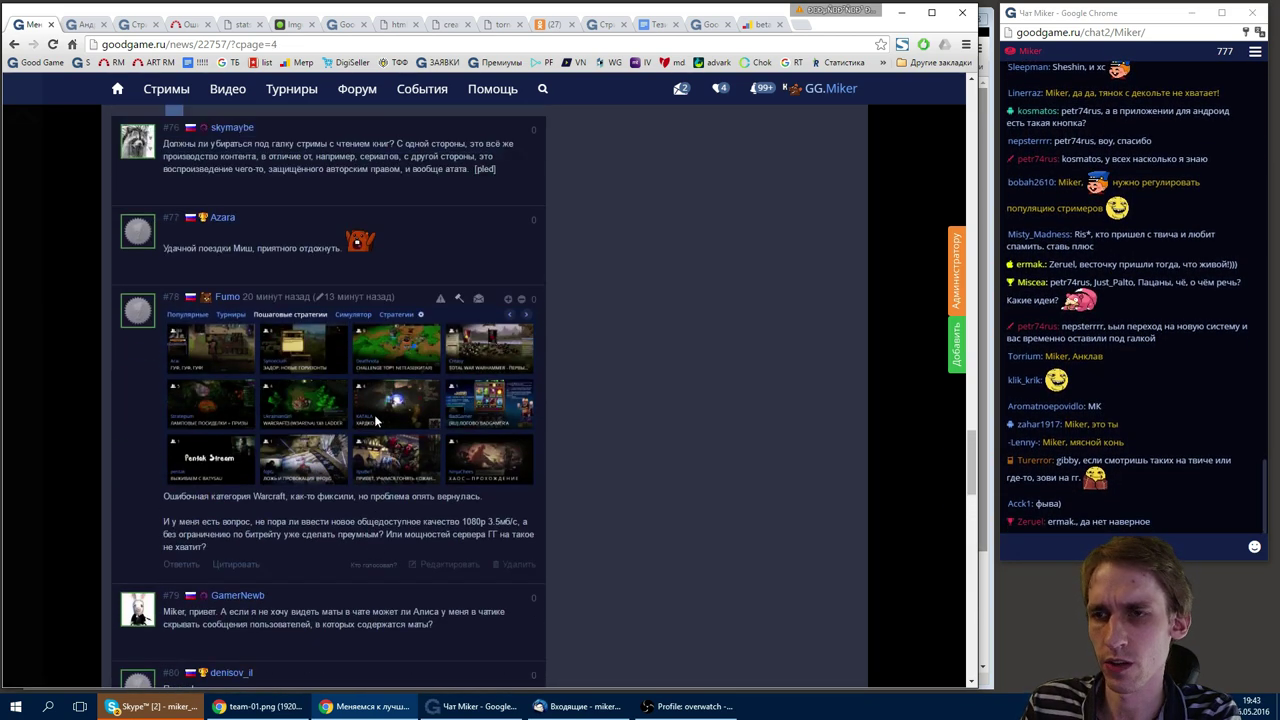
{"action": "double_click", "coordinate": [232, 166]}
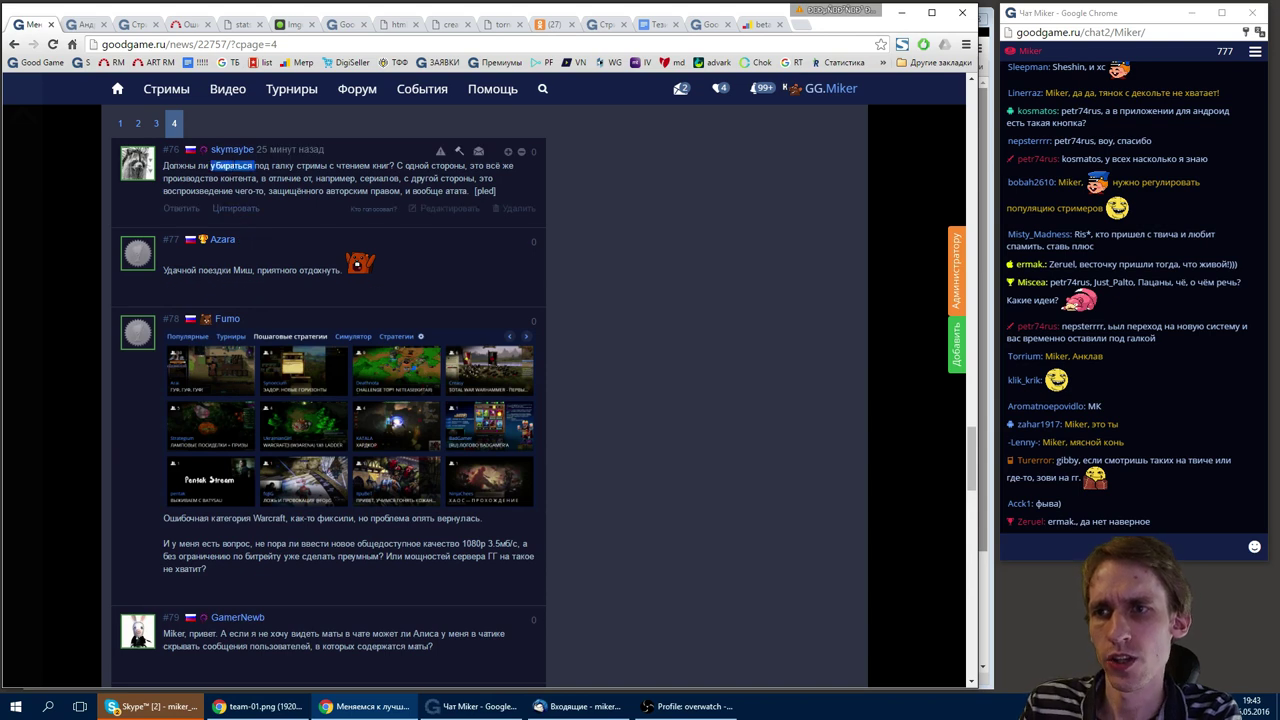
{"action": "double_click", "coordinate": [312, 166]}
{"action": "double_click", "coordinate": [354, 166]}
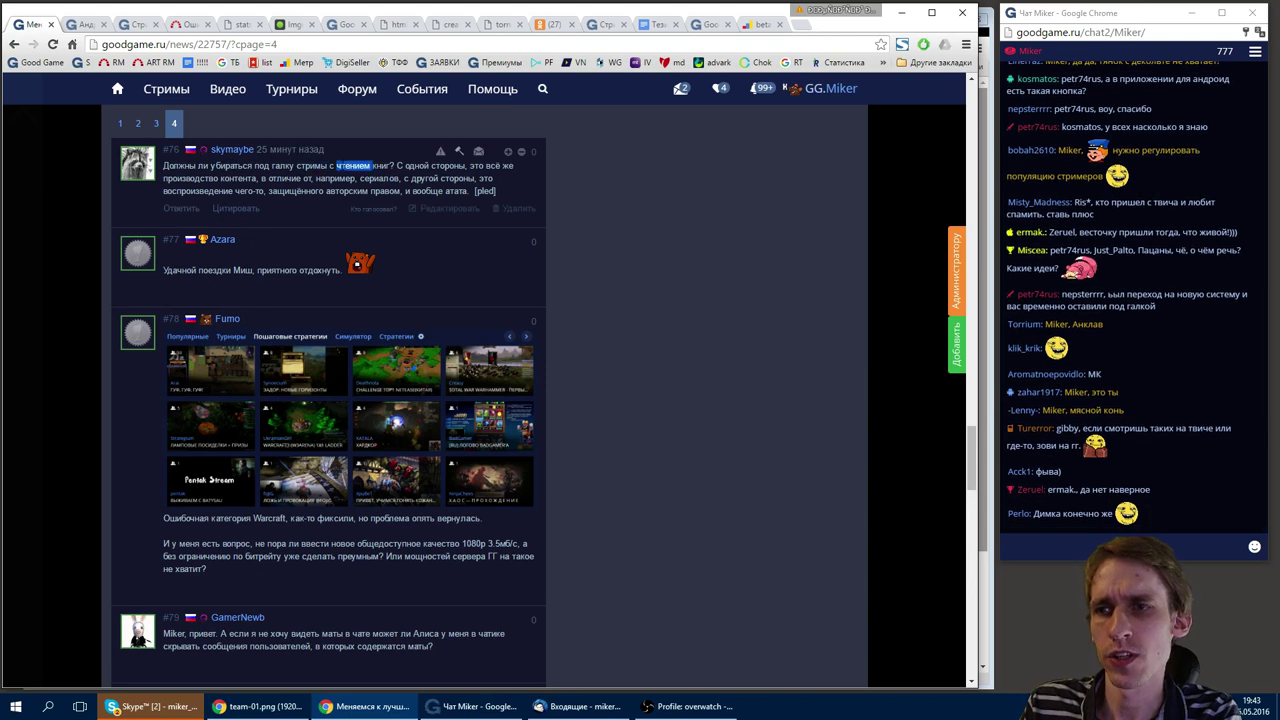
{"action": "double_click", "coordinate": [417, 166]}
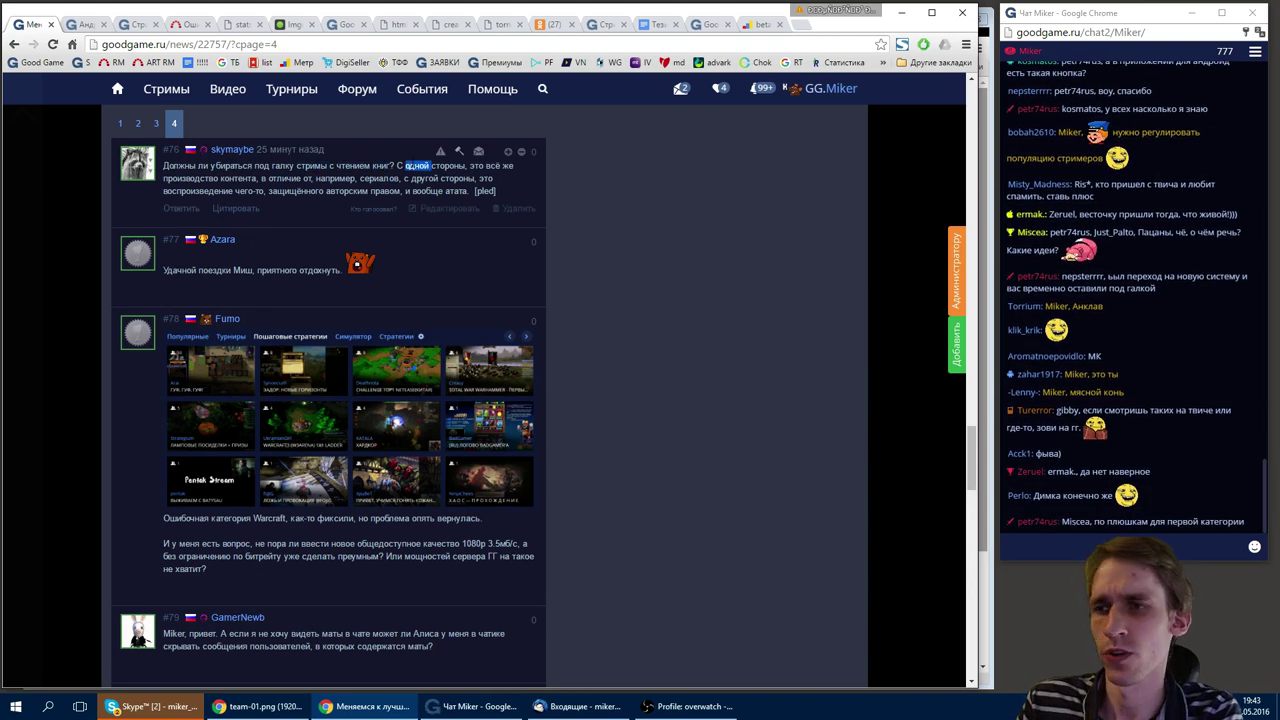
{"action": "left_click", "coordinate": [466, 166]}
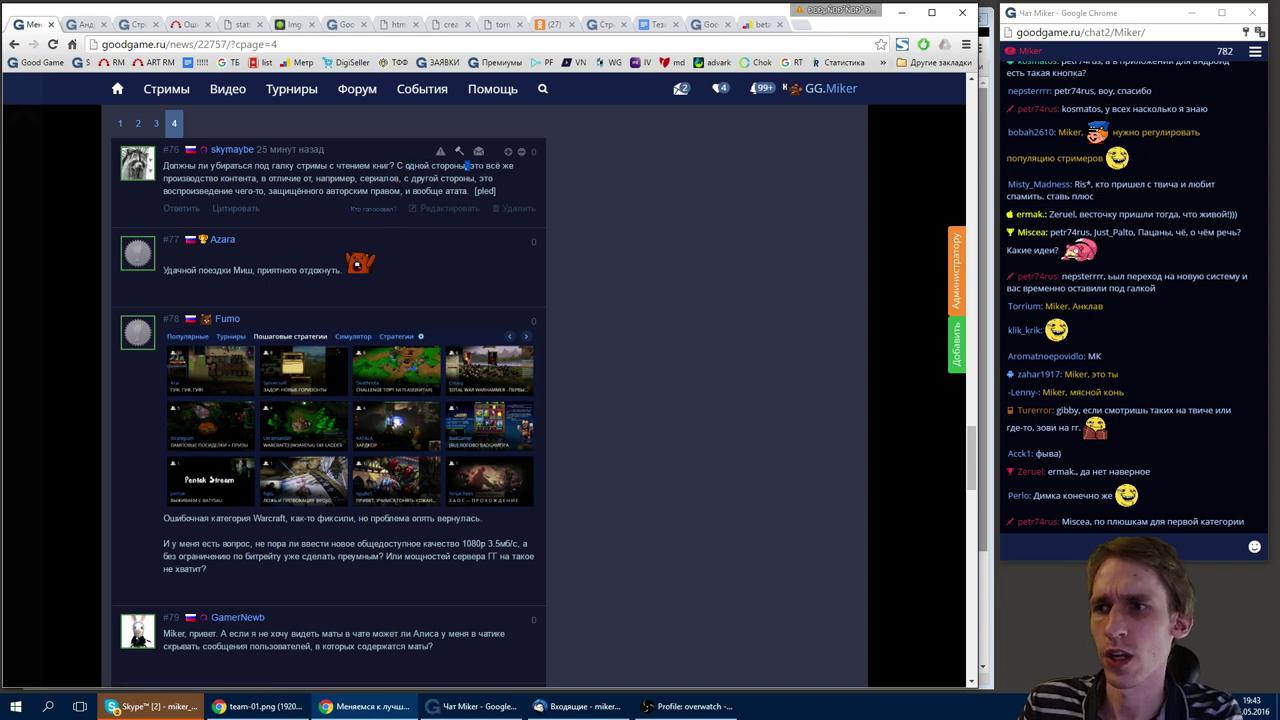
{"action": "double_click", "coordinate": [238, 177]}
{"action": "left_click", "coordinate": [238, 177]}
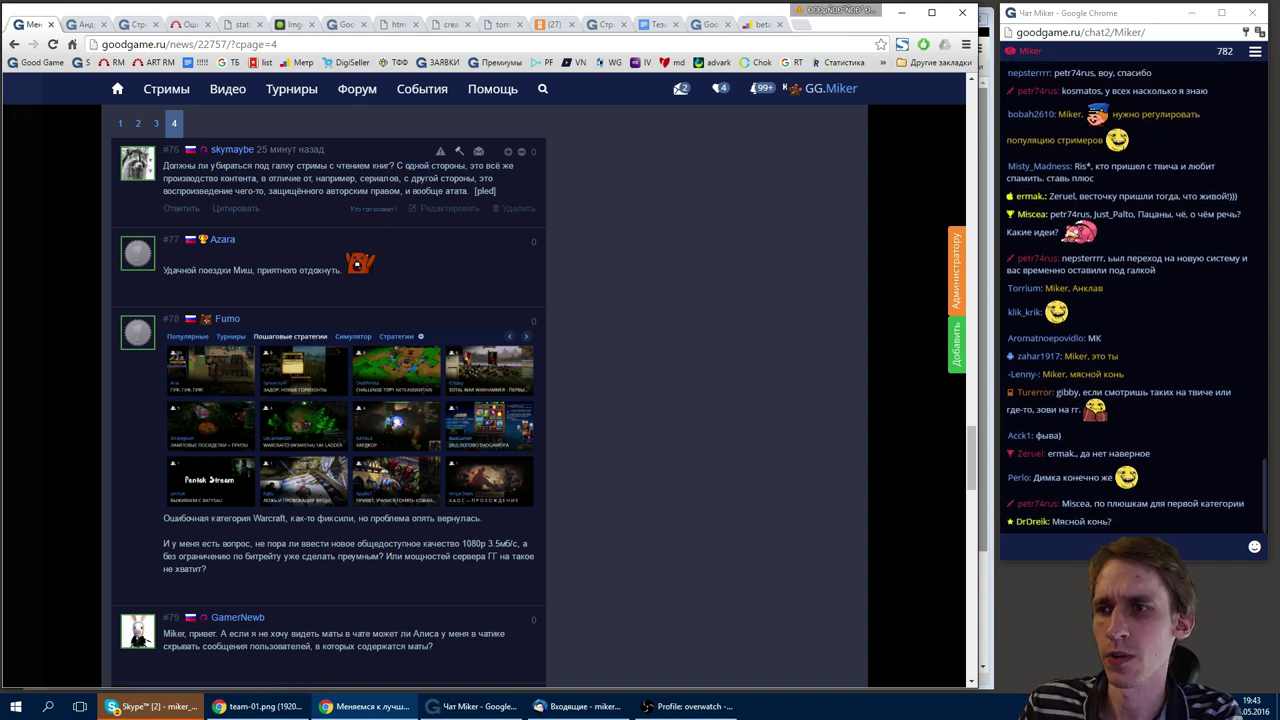
{"action": "double_click", "coordinate": [457, 178]}
{"action": "left_click_drag", "start_coordinate": [172, 190], "coordinate": [400, 190]}
{"action": "left_click", "coordinate": [427, 190]}
{"action": "double_click", "coordinate": [456, 189]}
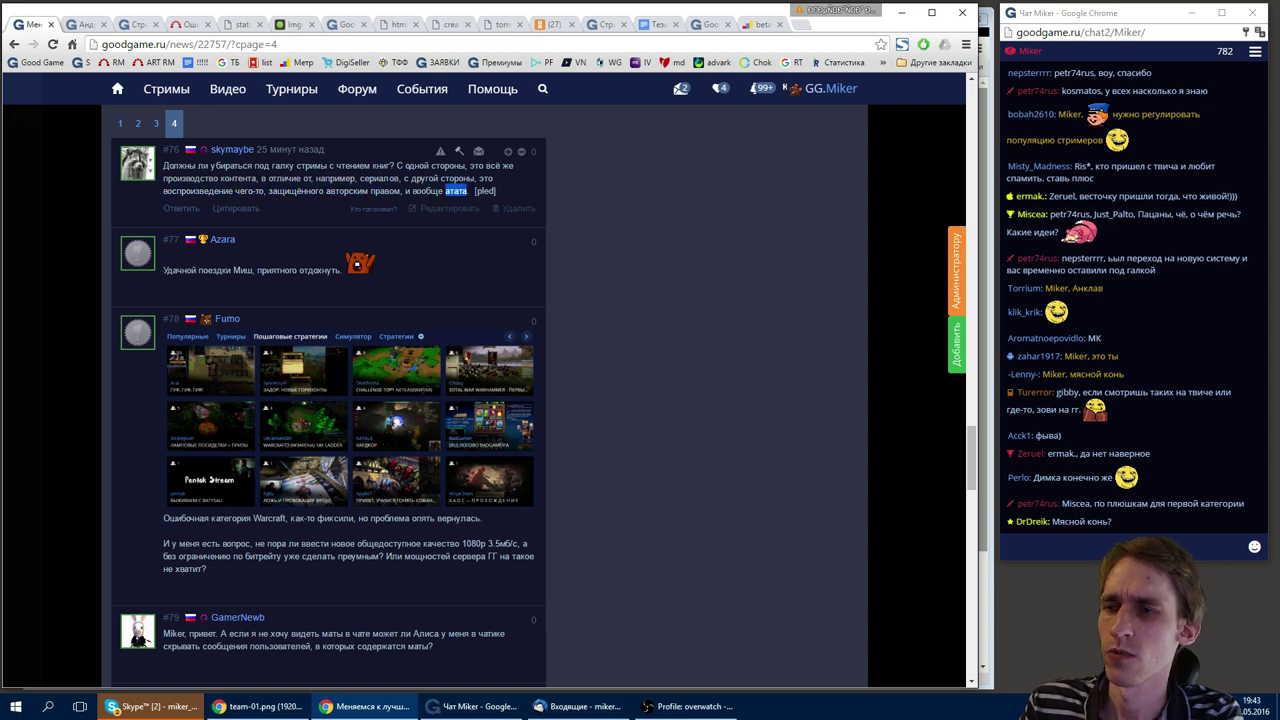
{"action": "left_click", "coordinate": [460, 189]}
{"action": "left_click_drag", "start_coordinate": [470, 190], "coordinate": [162, 170]}
{"action": "double_click", "coordinate": [232, 165]}
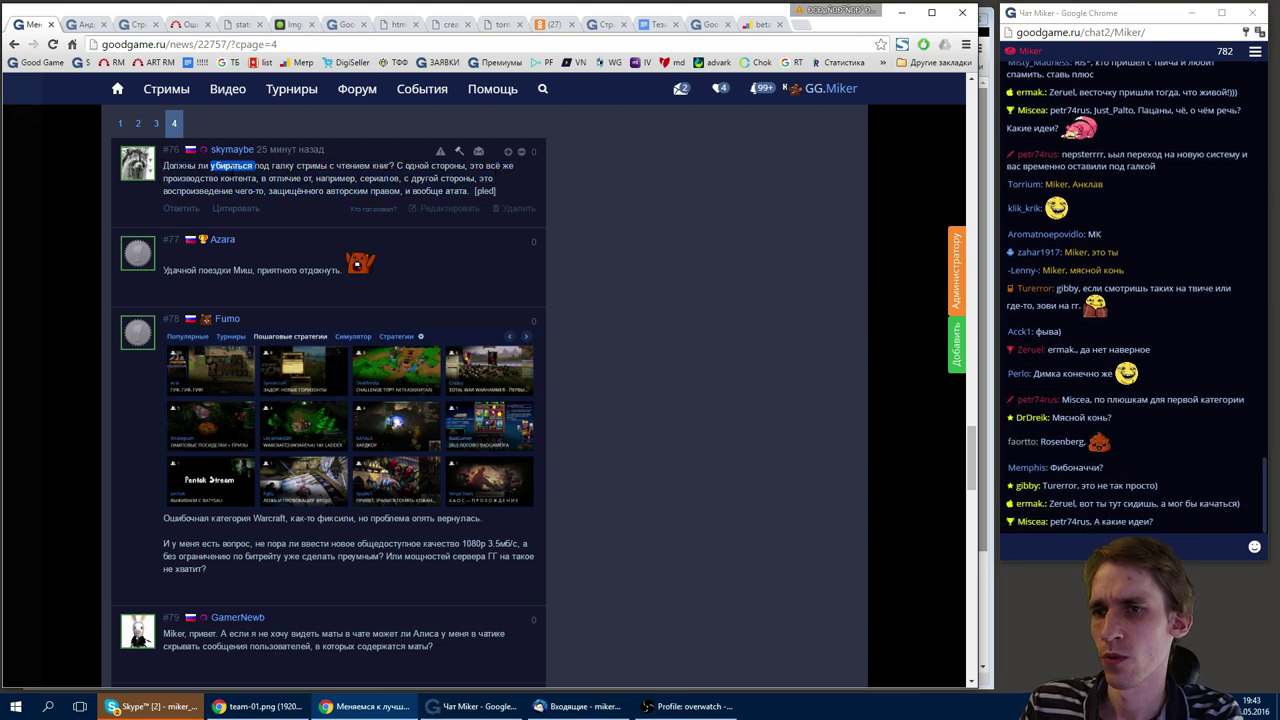
{"action": "left_click", "coordinate": [232, 165]}
{"action": "double_click", "coordinate": [312, 165]}
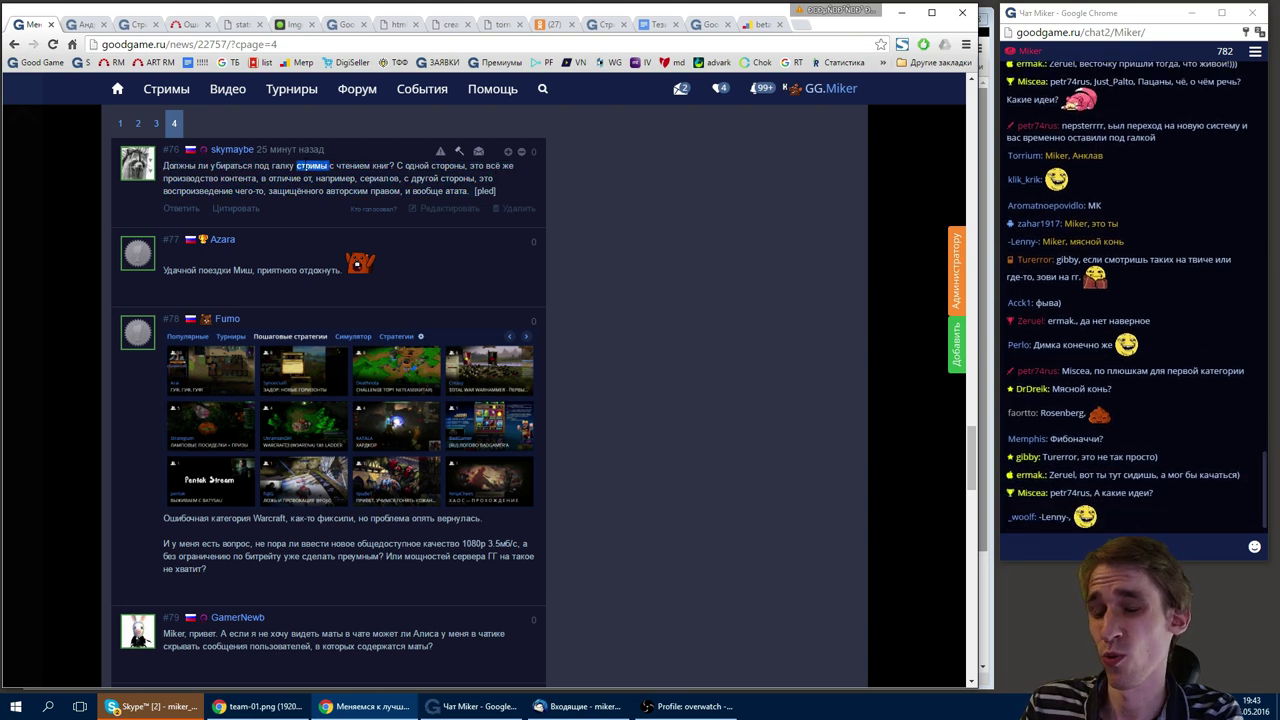
{"action": "left_click", "coordinate": [312, 165]}
{"action": "double_click", "coordinate": [284, 165]}
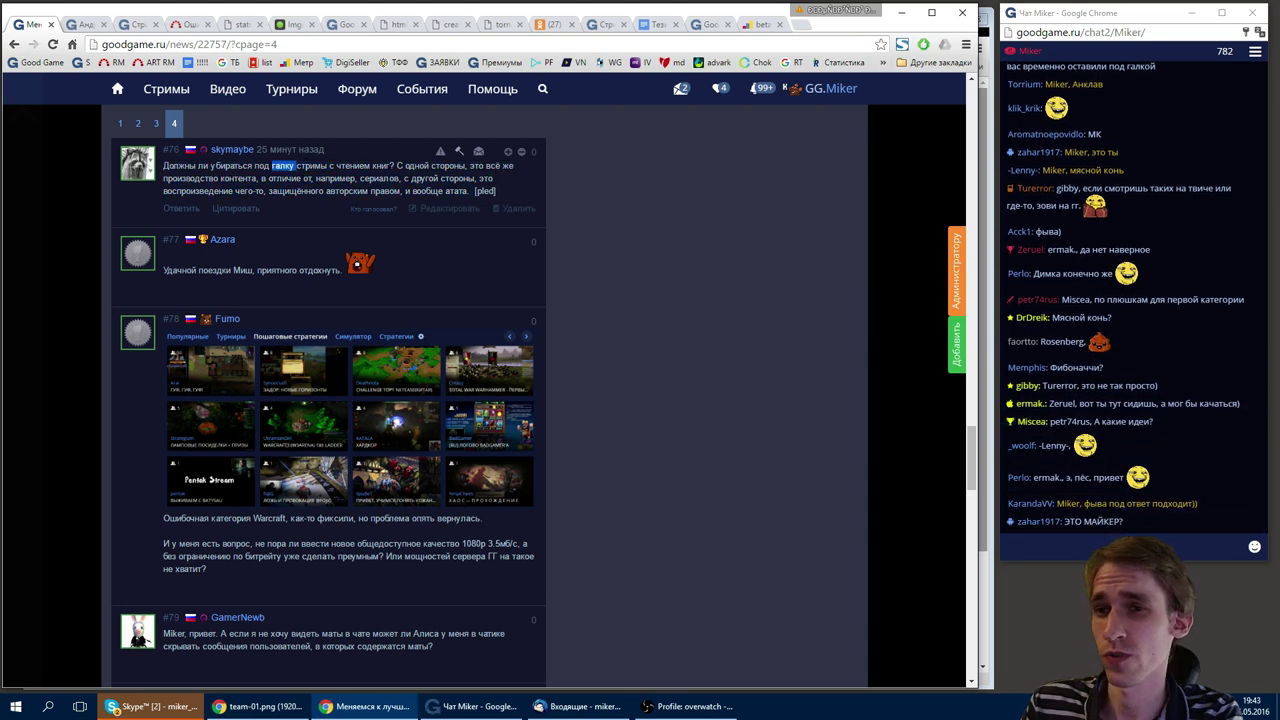
{"action": "mouse_move", "coordinate": [162, 166]}
{"action": "left_mouse_down"}
{"action": "mouse_move", "coordinate": [360, 166]}
{"action": "mouse_move", "coordinate": [466, 178]}
{"action": "mouse_move", "coordinate": [468, 190]}
{"action": "mouse_move", "coordinate": [162, 165]}
{"action": "left_mouse_up"}
{"action": "double_click", "coordinate": [485, 190]}
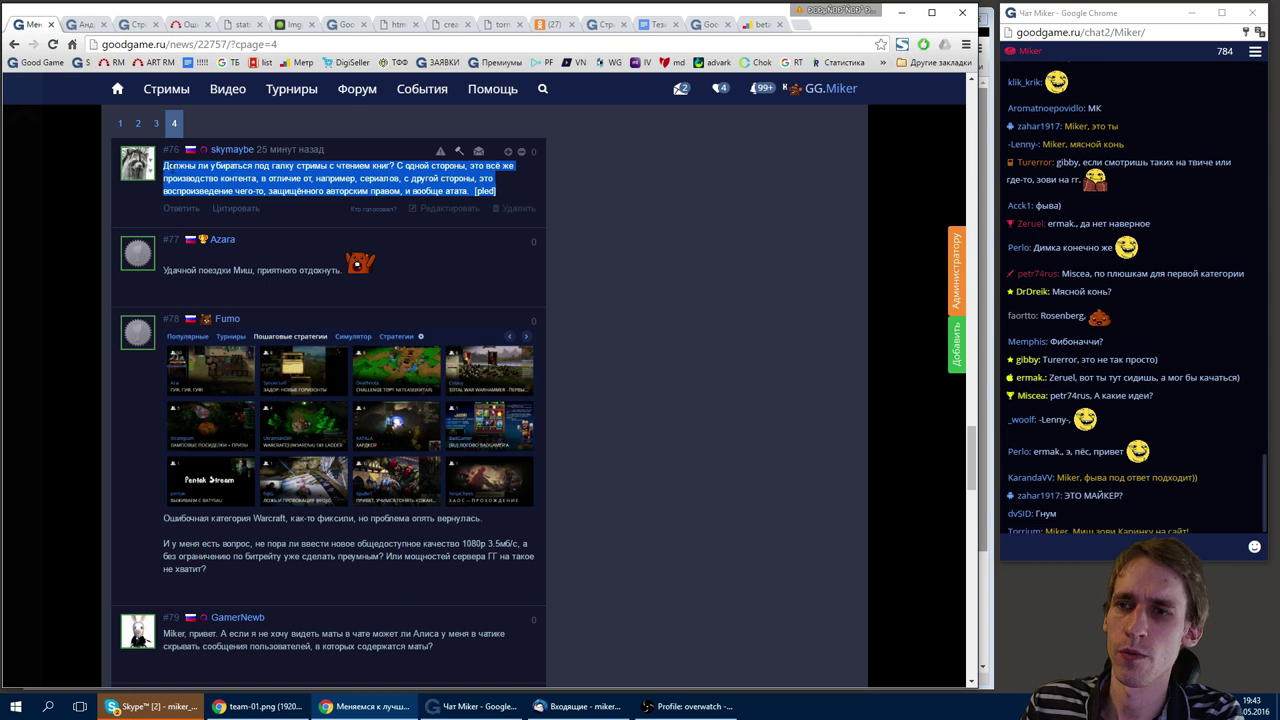
{"action": "double_click", "coordinate": [180, 166]}
{"action": "double_click", "coordinate": [233, 166]}
{"action": "double_click", "coordinate": [313, 166]}
{"action": "double_click", "coordinate": [353, 166]}
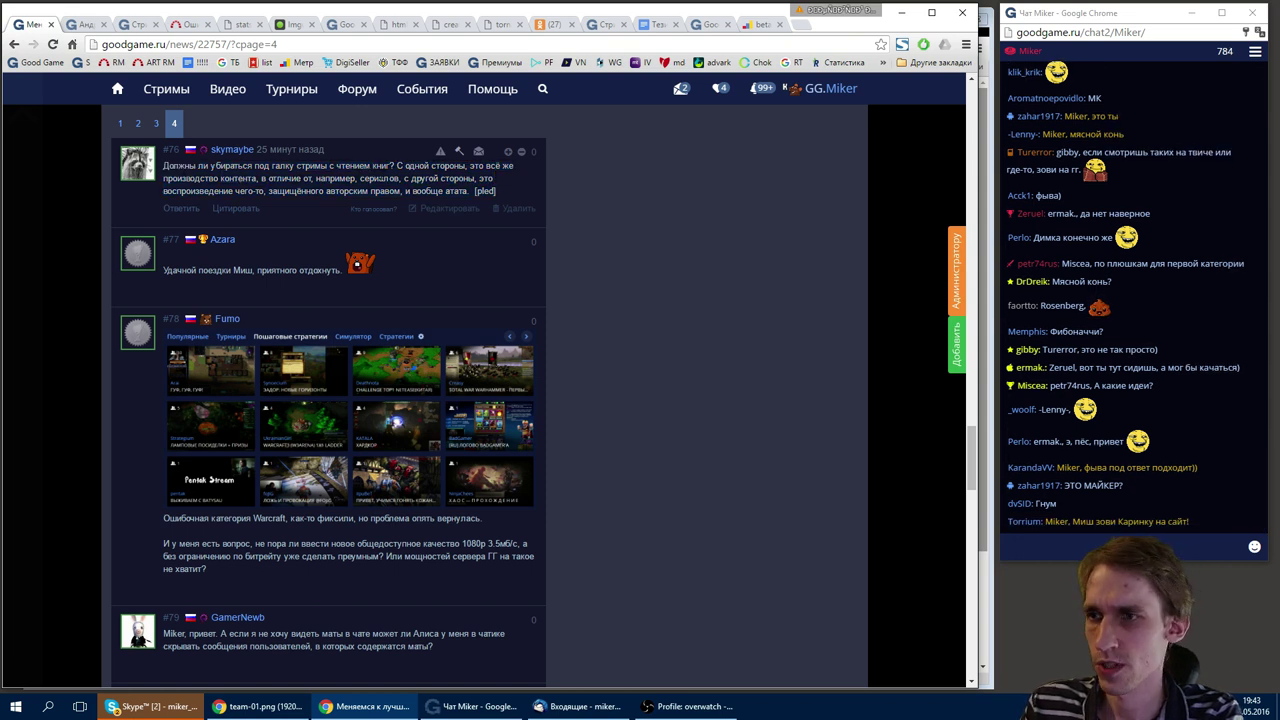
{"action": "double_click", "coordinate": [381, 166]}
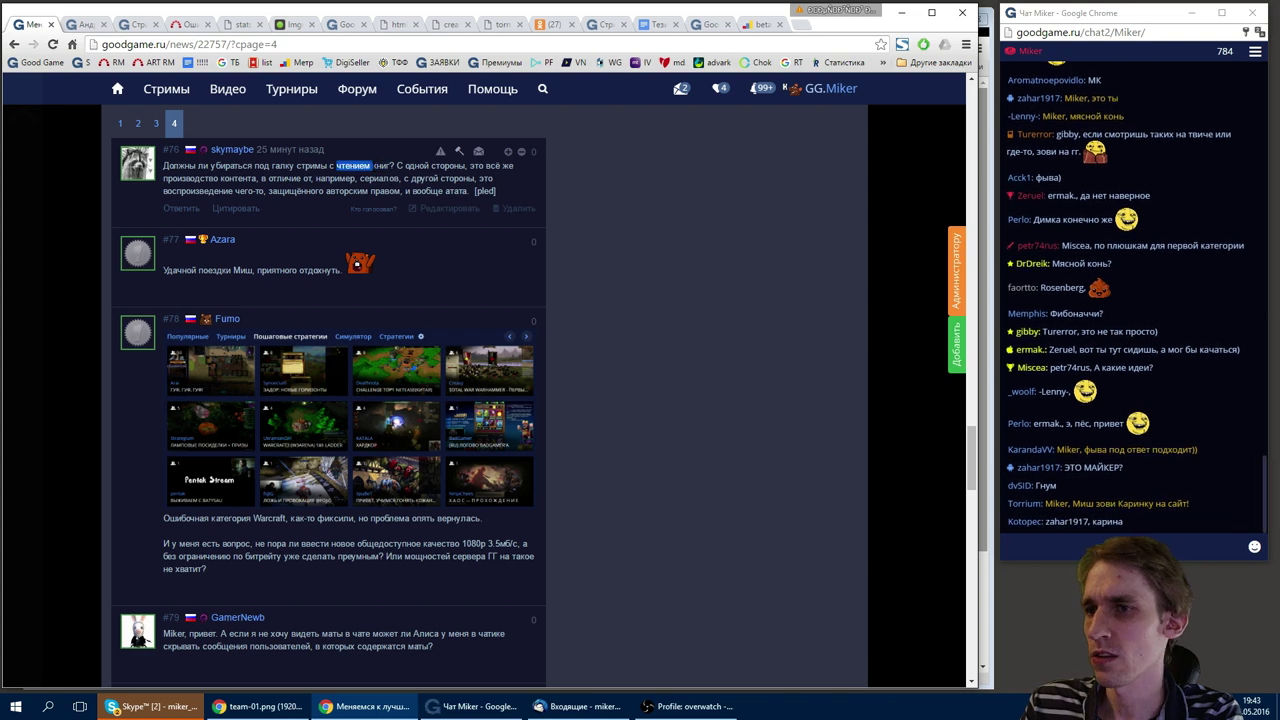
{"action": "double_click", "coordinate": [353, 166]}
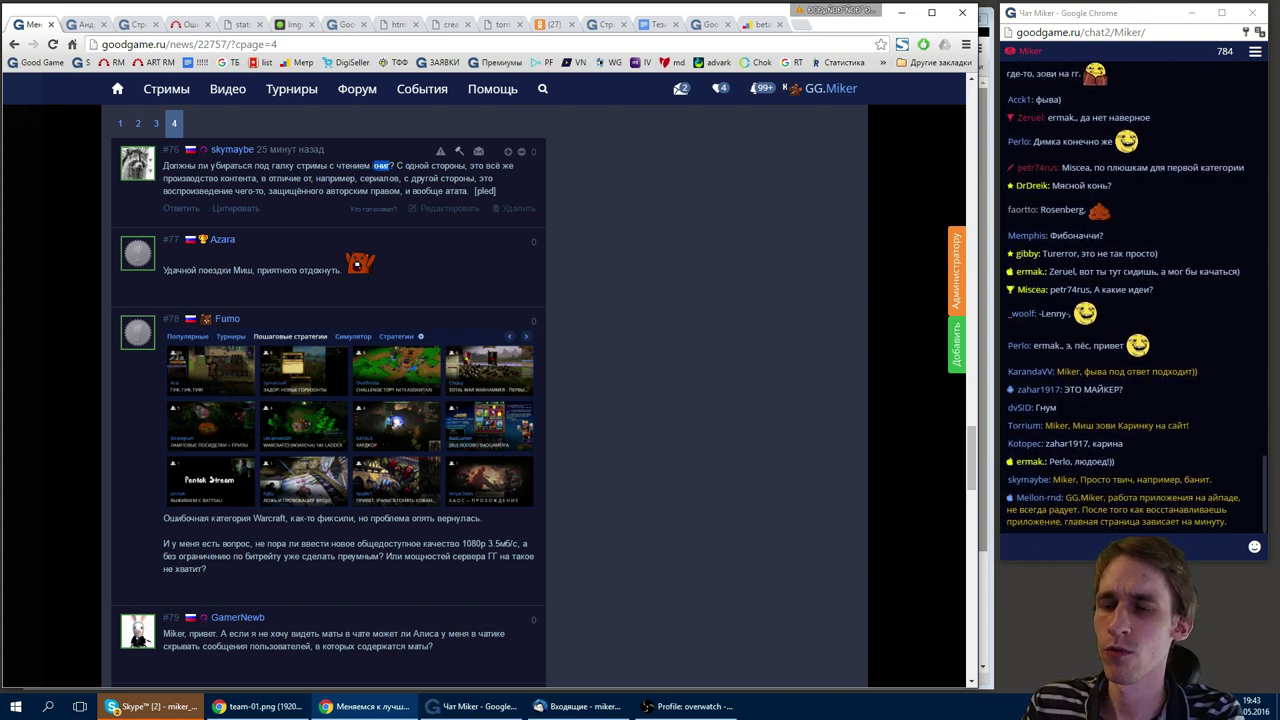
{"action": "double_click", "coordinate": [312, 166]}
{"action": "double_click", "coordinate": [283, 166]}
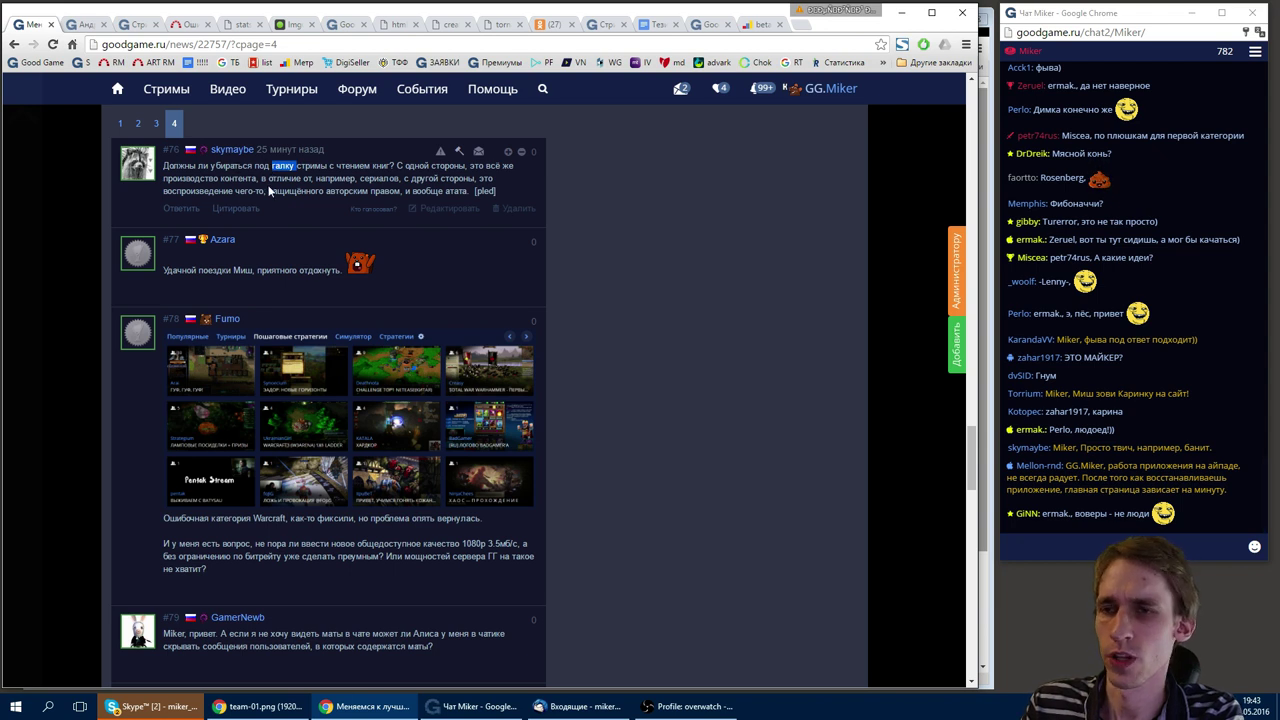
{"action": "double_click", "coordinate": [238, 178]}
{"action": "double_click", "coordinate": [190, 178]}
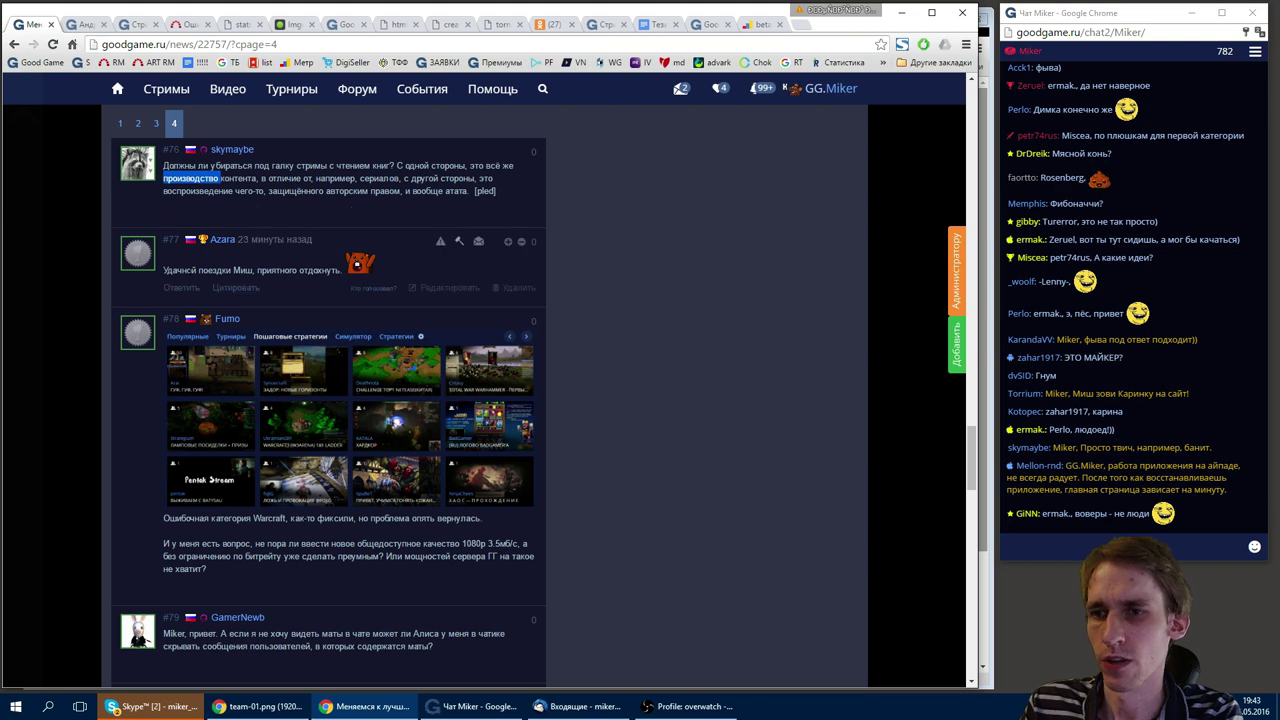
{"action": "double_click", "coordinate": [278, 270]}
{"action": "double_click", "coordinate": [319, 270]}
{"action": "double_click", "coordinate": [278, 270]}
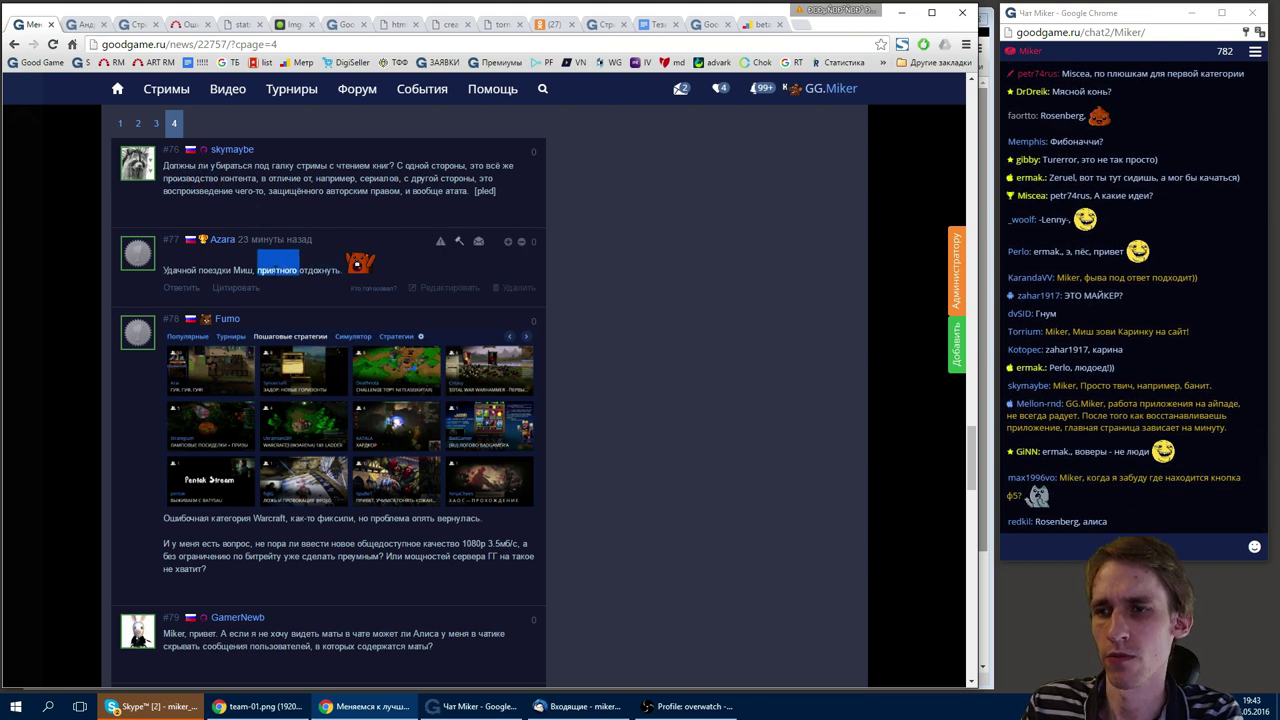
{"action": "double_click", "coordinate": [319, 270]}
{"action": "double_click", "coordinate": [242, 270]}
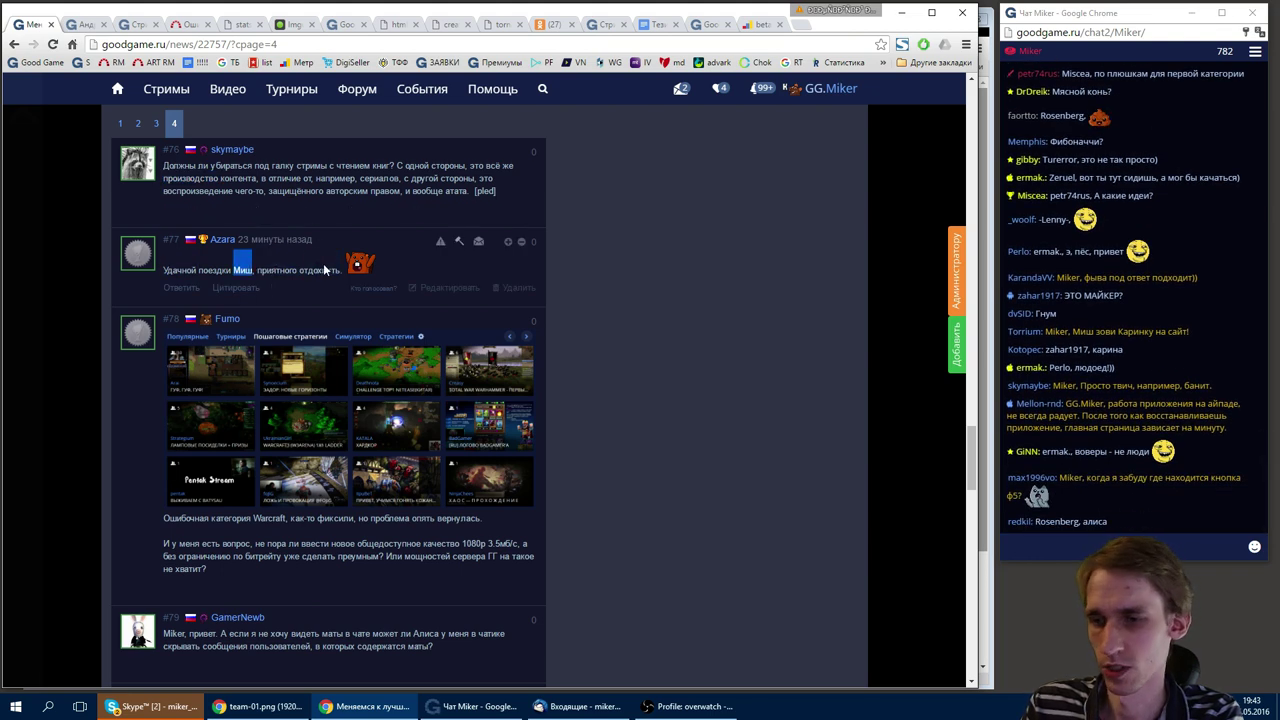
{"action": "scroll", "coordinate": [568, 315], "scroll_direction": "down", "scroll_amount": 4}
{"action": "scroll", "coordinate": [437, 325], "scroll_direction": "up", "scroll_amount": 3}
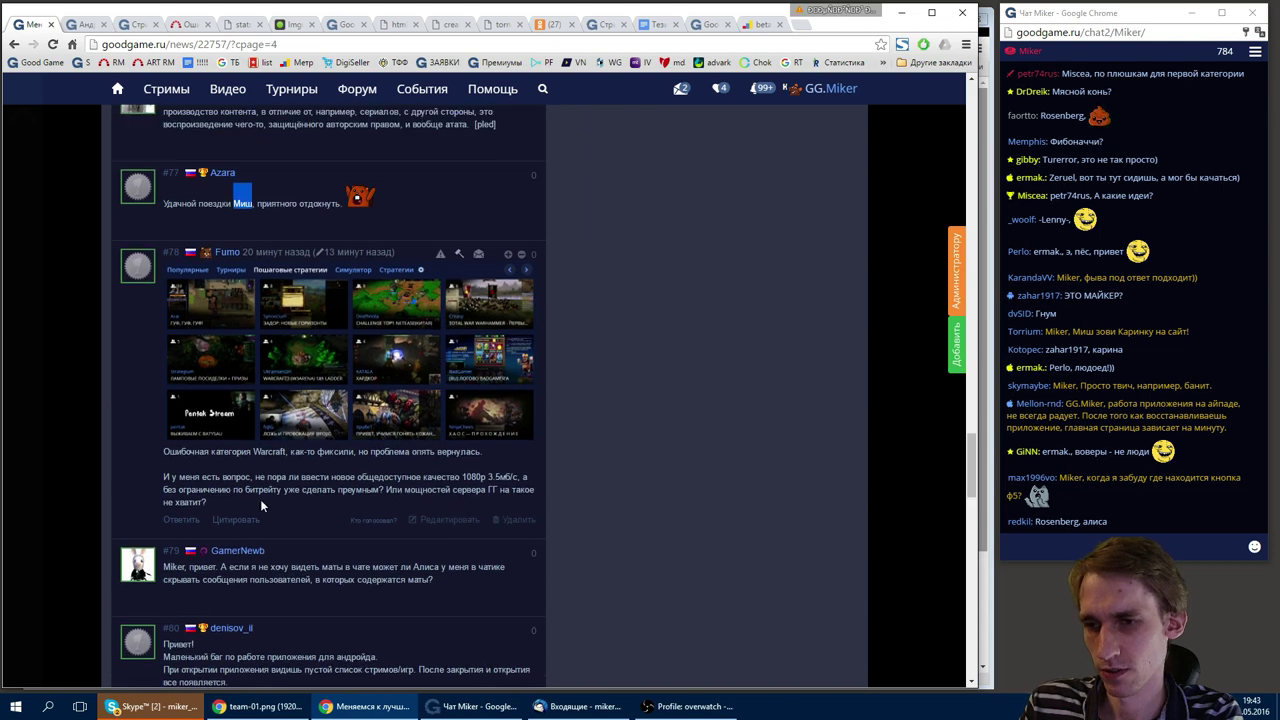
{"action": "left_click_drag", "start_coordinate": [212, 502], "coordinate": [163, 451]}
{"action": "double_click", "coordinate": [186, 451]}
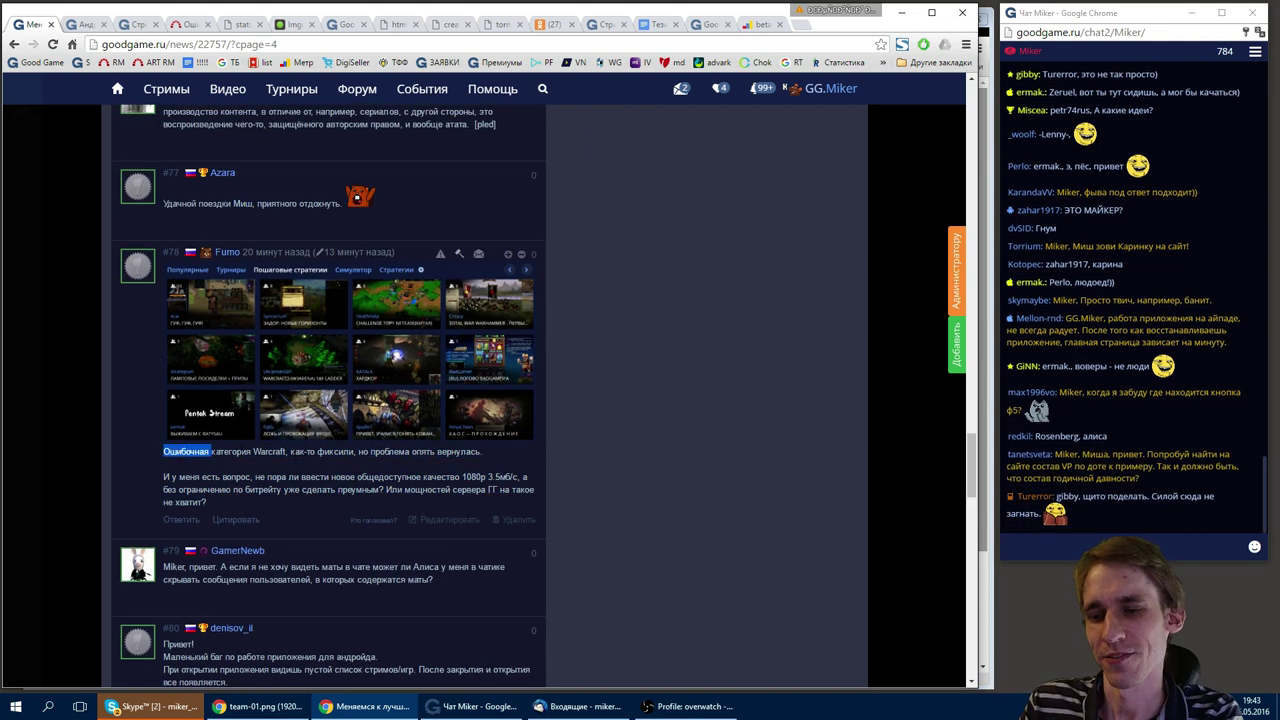
{"action": "left_click", "coordinate": [230, 451]}
{"action": "double_click", "coordinate": [389, 451]}
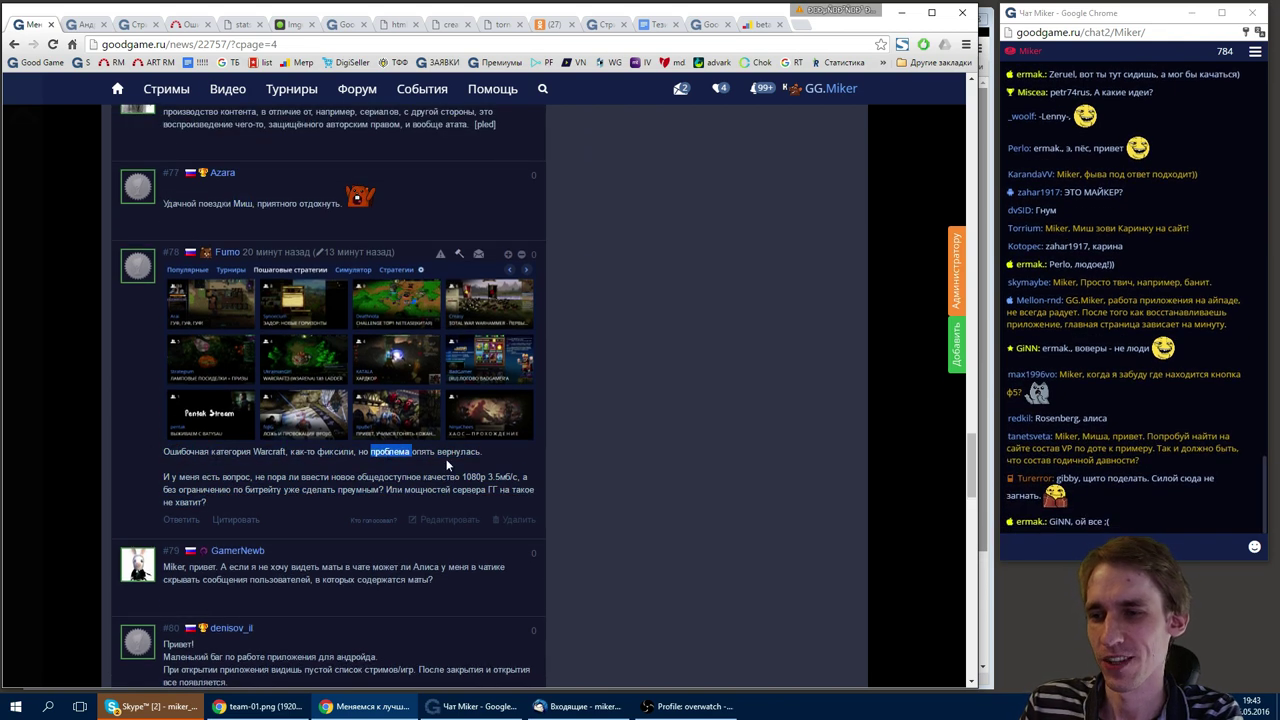
{"action": "left_click", "coordinate": [446, 459]}
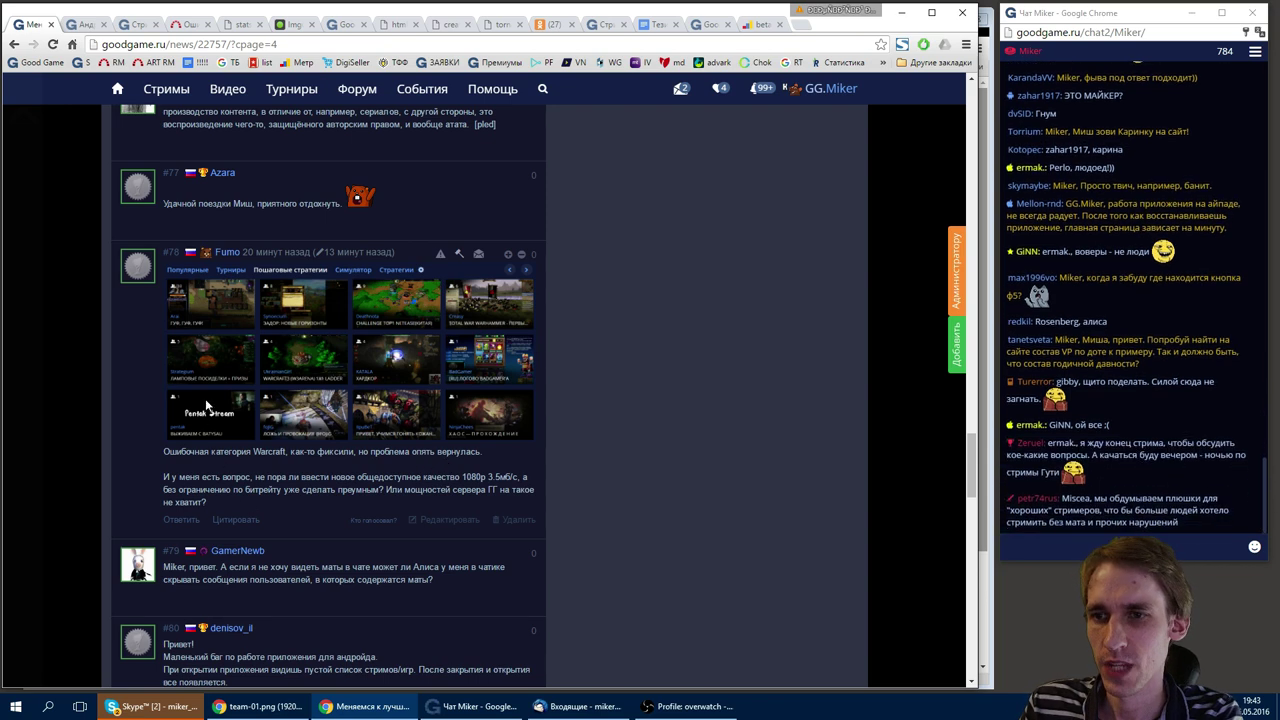
{"action": "left_click_drag", "start_coordinate": [163, 452], "coordinate": [358, 451]}
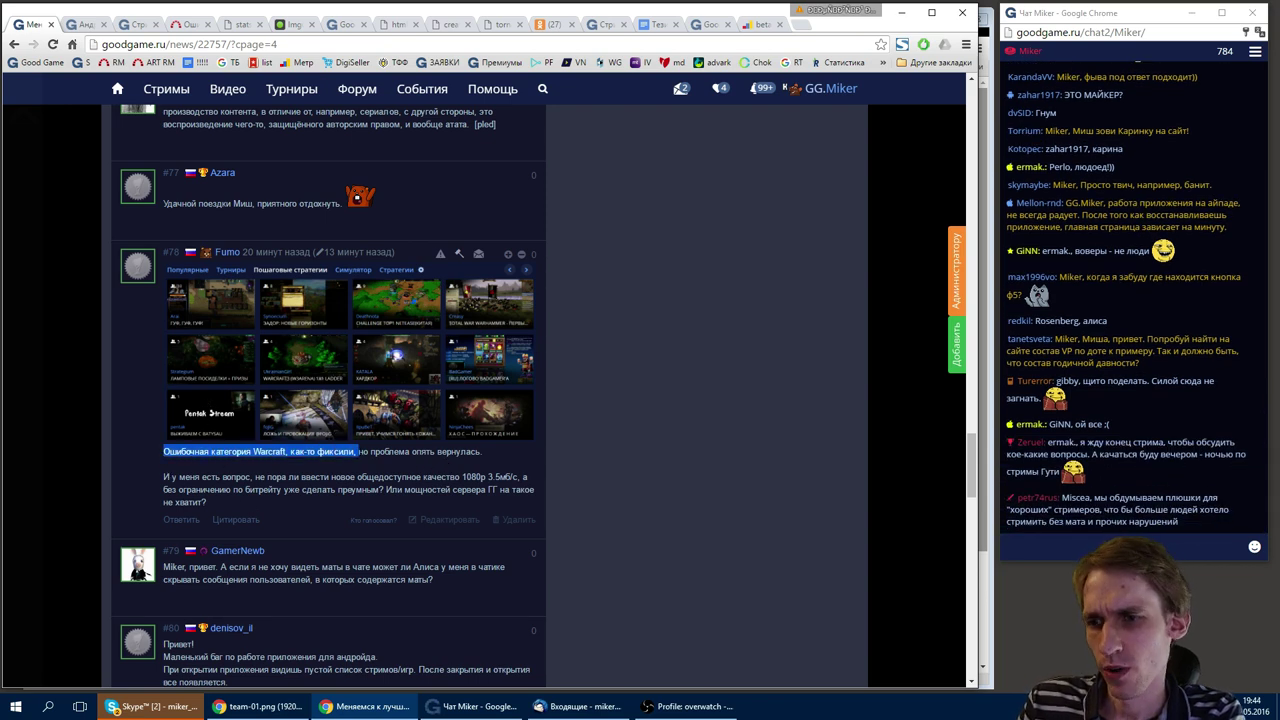
{"action": "left_click", "coordinate": [362, 451]}
{"action": "double_click", "coordinate": [458, 451]}
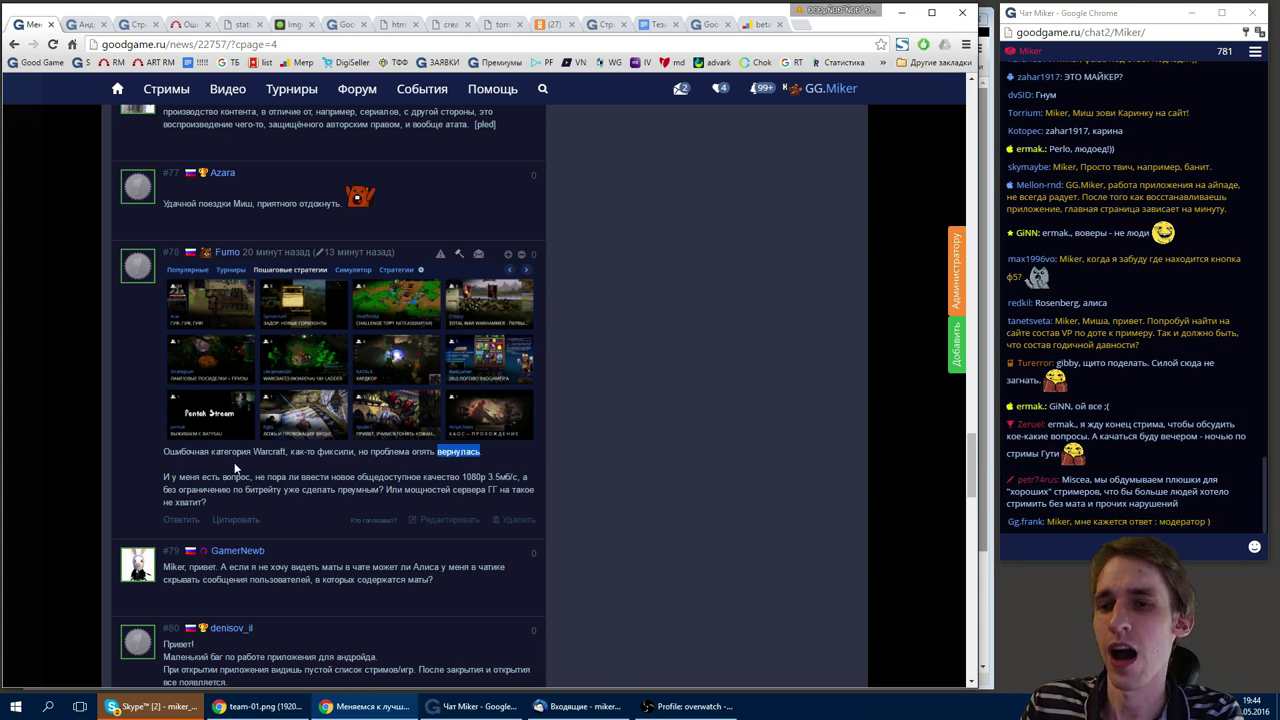
{"action": "left_click", "coordinate": [630, 360]}
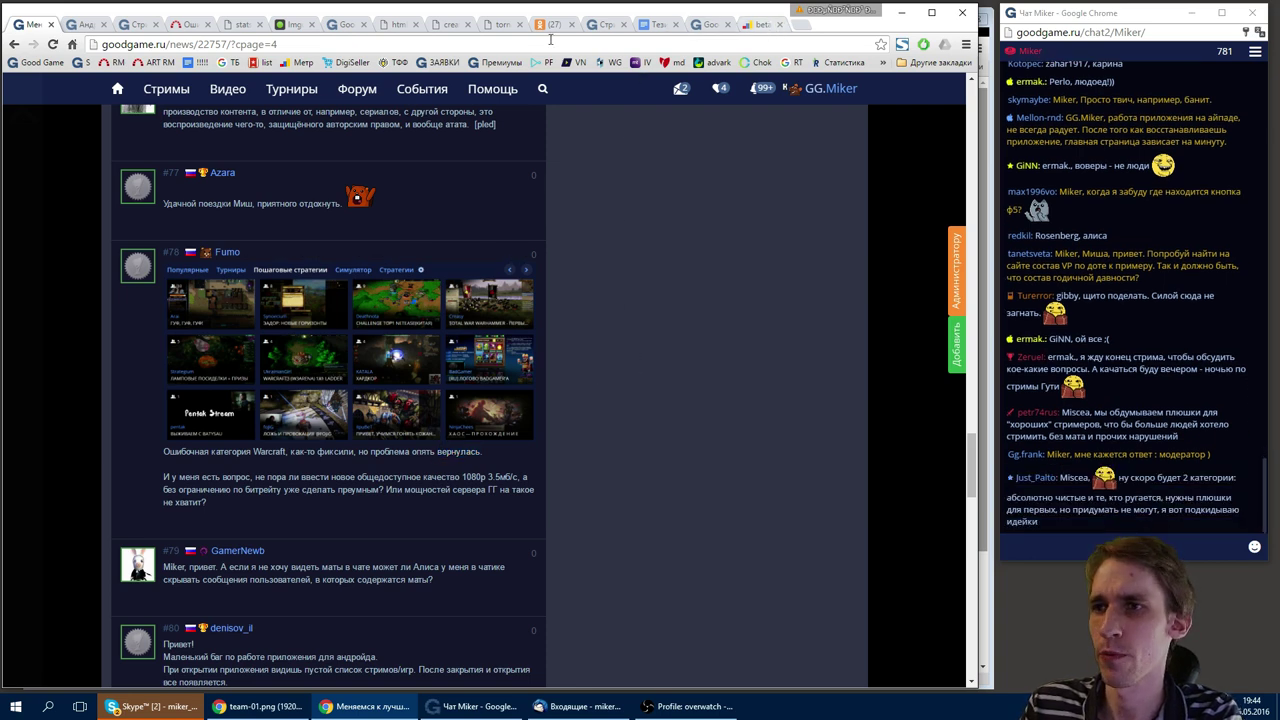
{"action": "left_click", "coordinate": [182, 25]}
Step: Start a new issue with the subject 'Warcraft почему-то находится в пошаговых стратегиях. Его бы отт'
{"action": "left_click", "coordinate": [191, 136]}
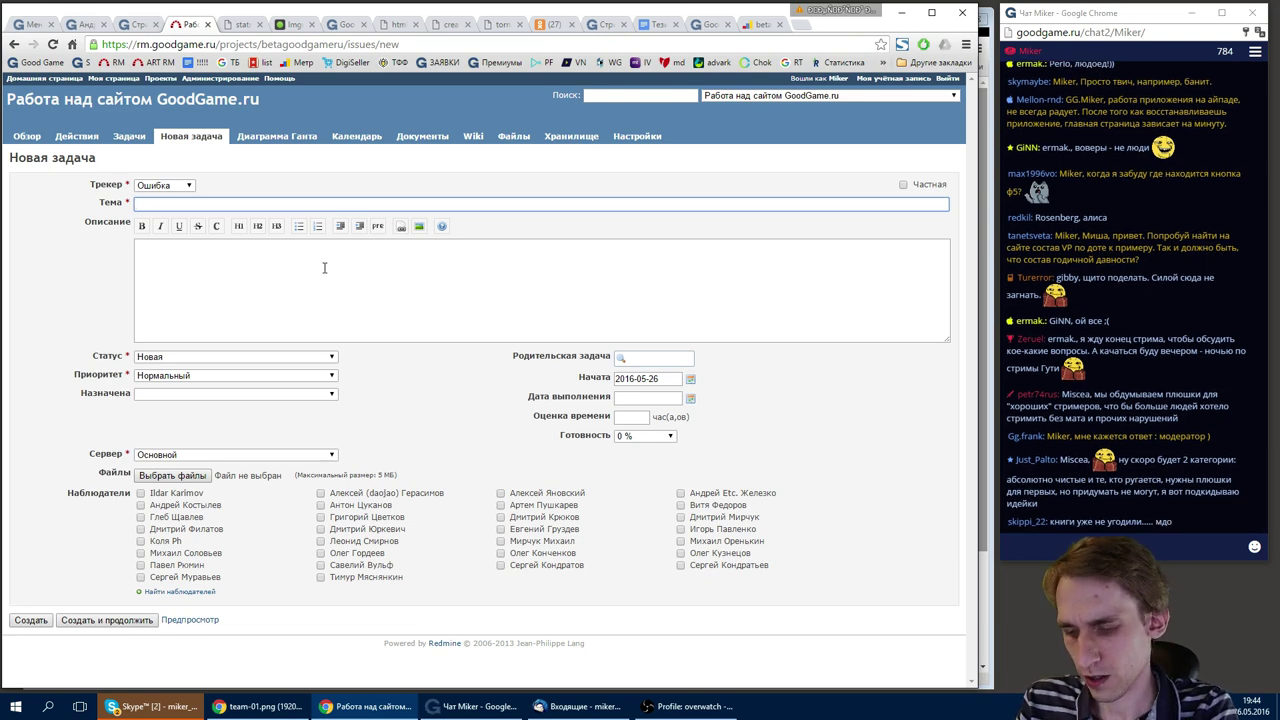
{"action": "type", "text": "Цфкскфае"}
{"action": "key", "text": "ctrl+a"}
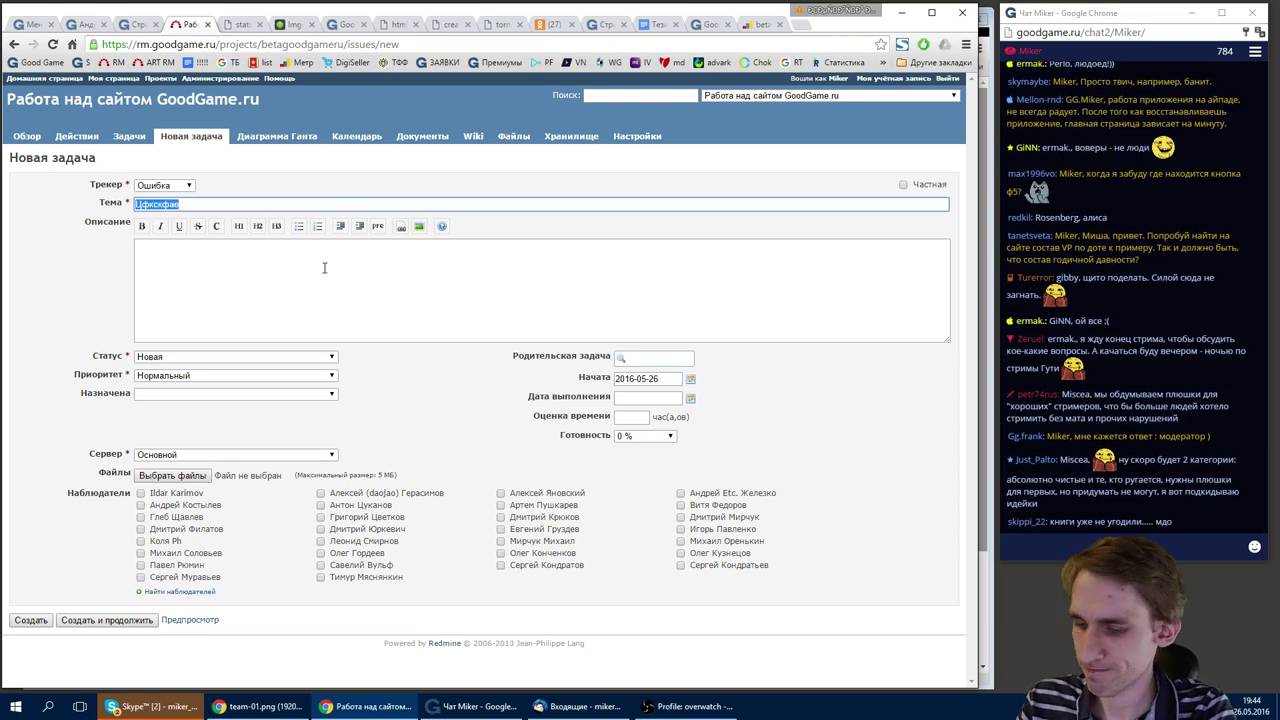
{"action": "type", "text": "Warcraft почему-то наход"}
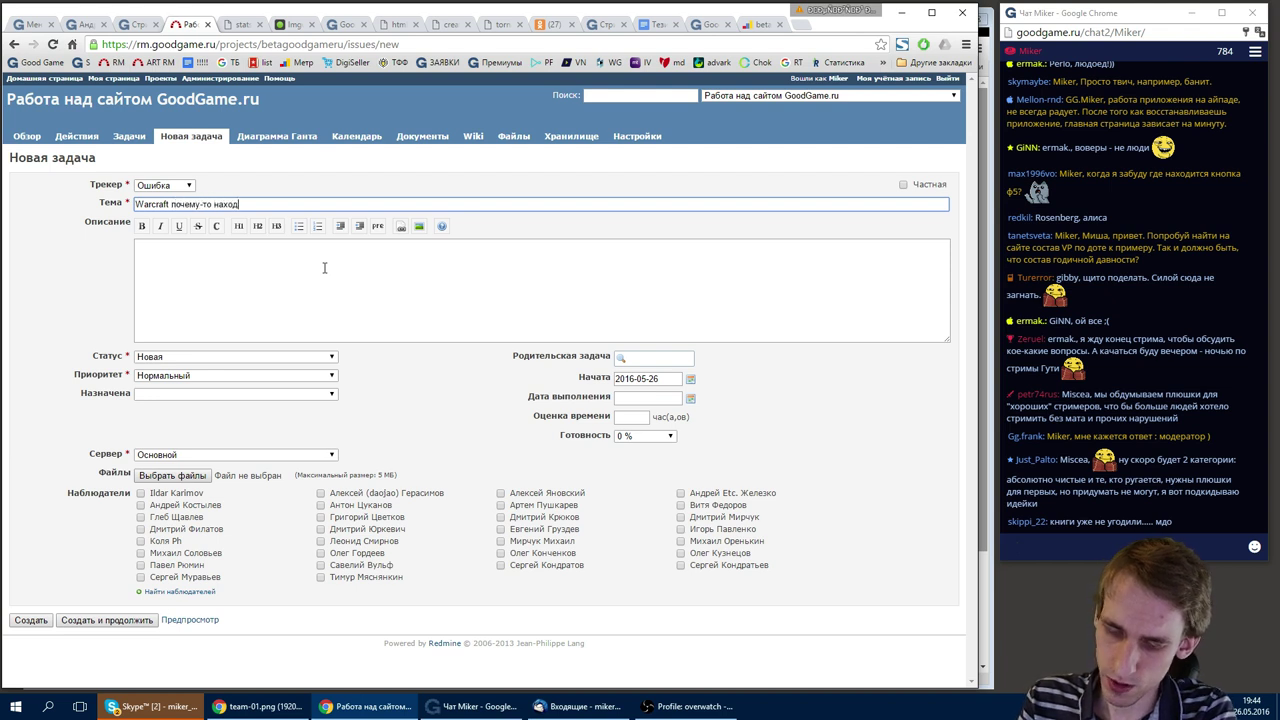
{"action": "type", "text": "ится в "}
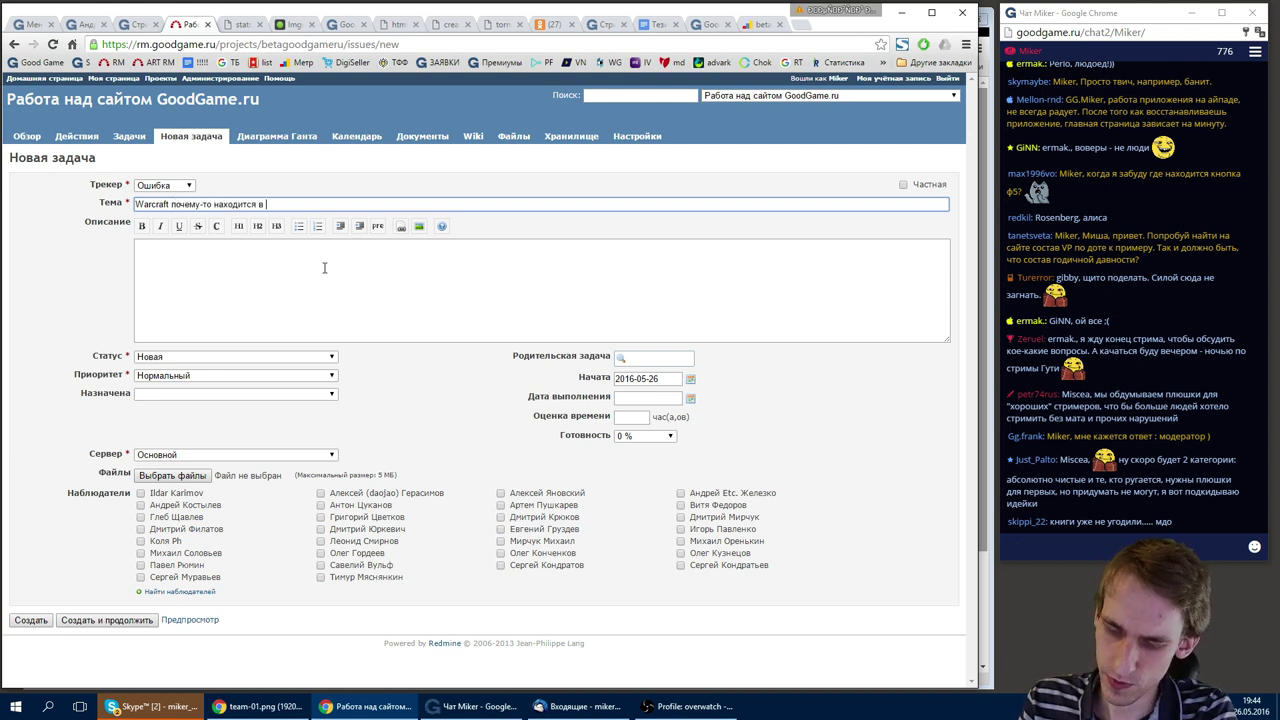
{"action": "type", "text": "пошаговых стра"}
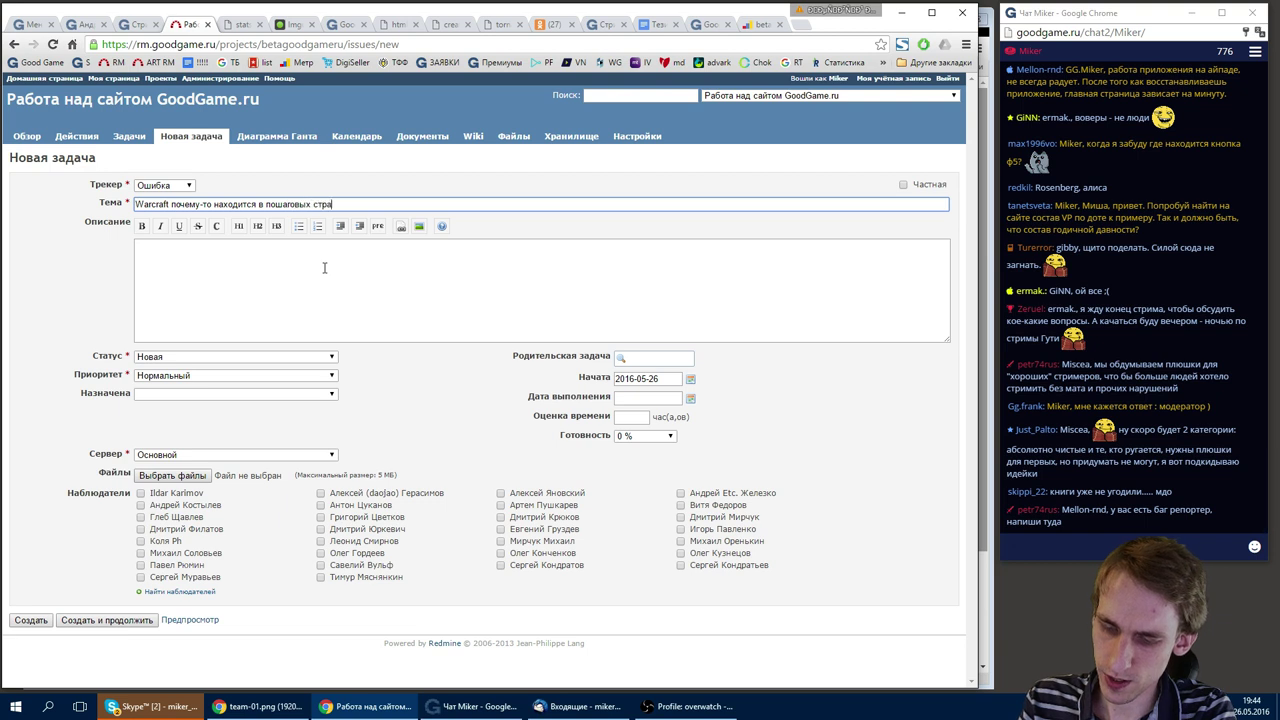
{"action": "type", "text": "тегиях. Его бы "}
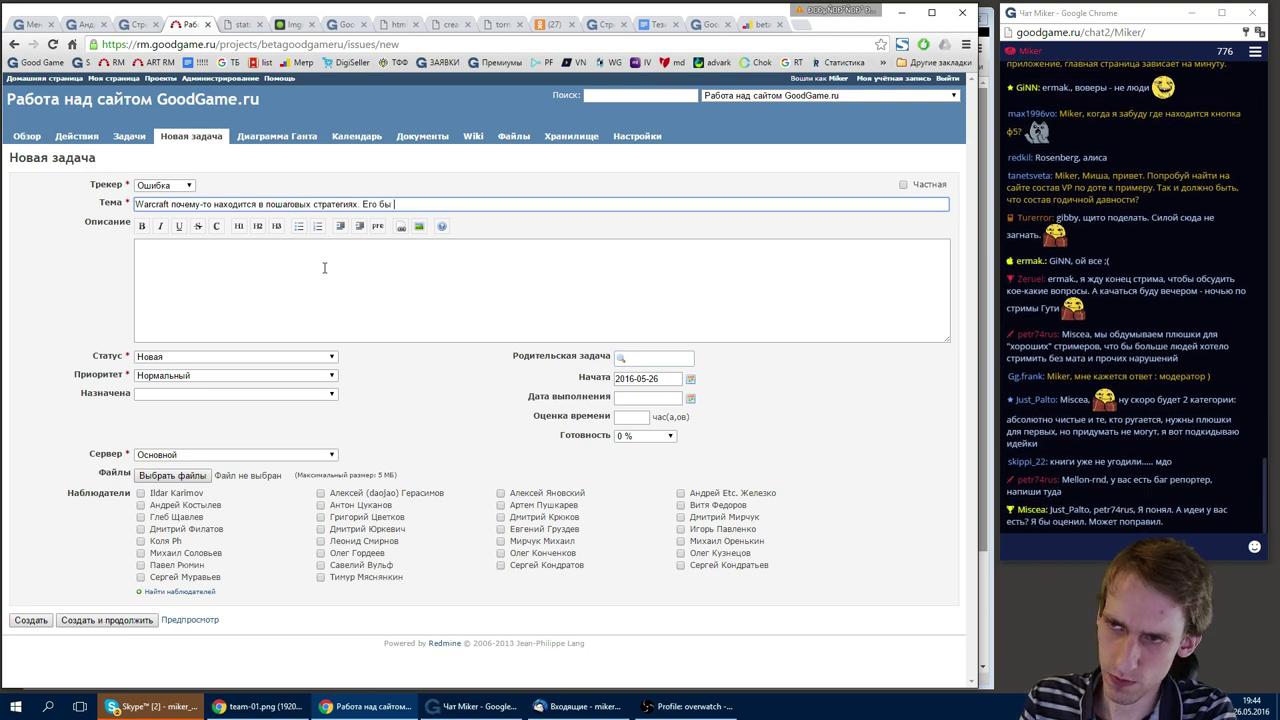
{"action": "type", "text": "оттуда убрать."}
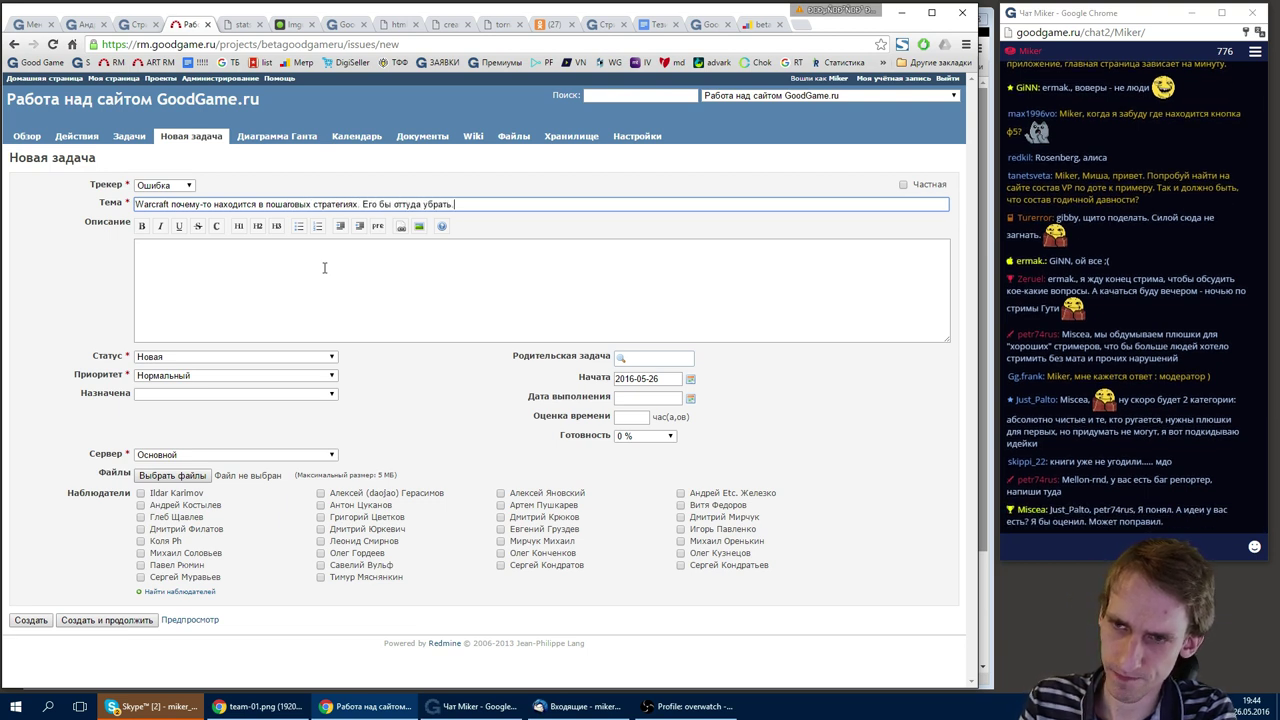
Step: Assign the issue to the chosen team member and return to the GoodGame news comments
{"action": "left_click", "coordinate": [300, 393]}
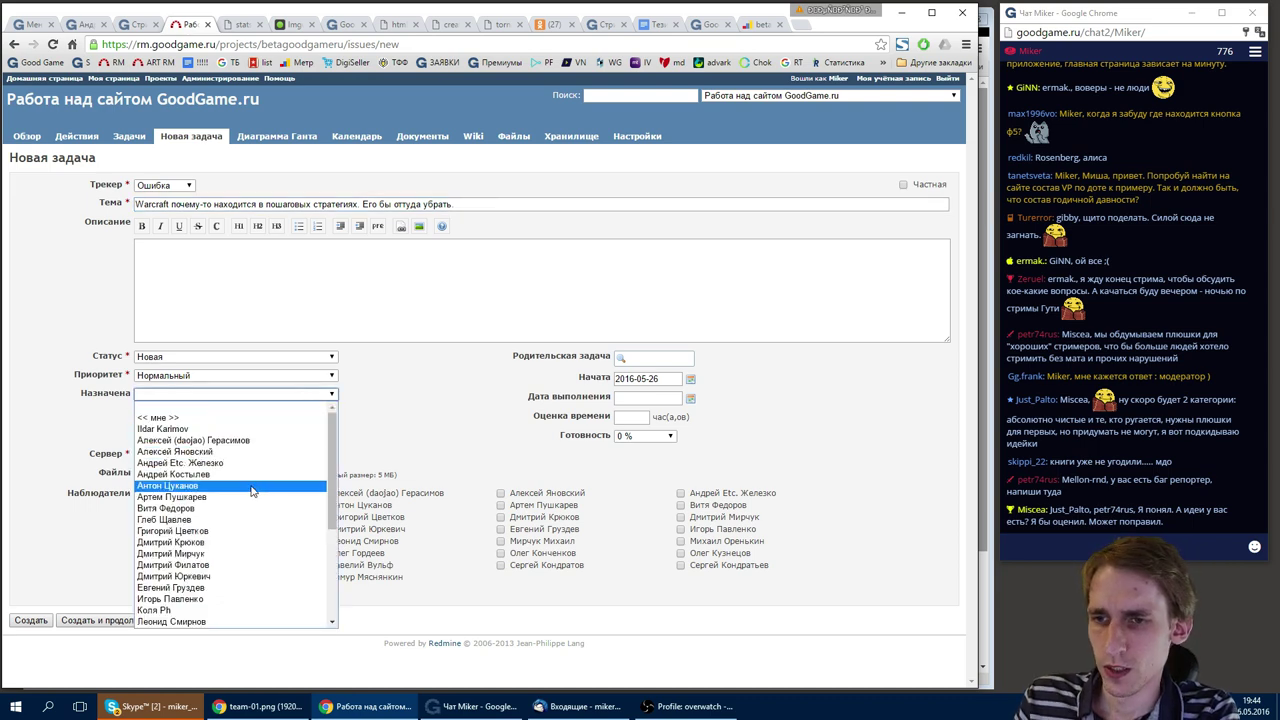
{"action": "left_click", "coordinate": [238, 451]}
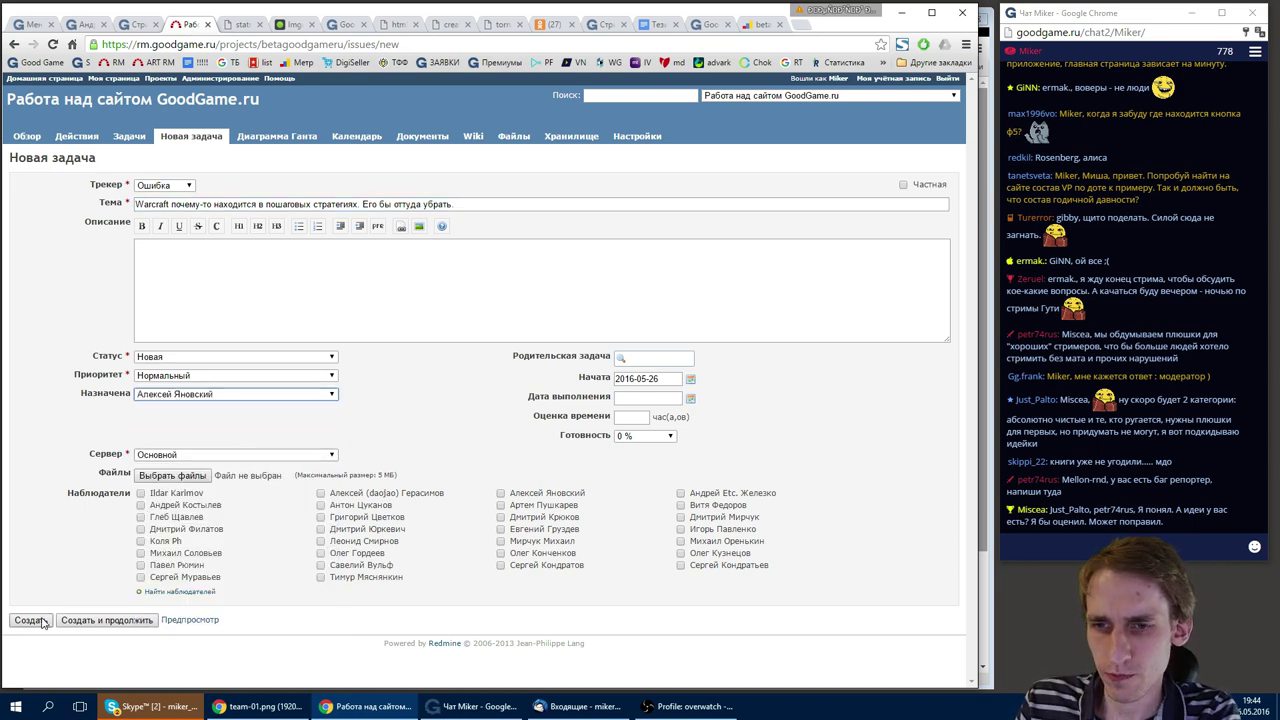
{"action": "key", "text": "ctrl+1"}
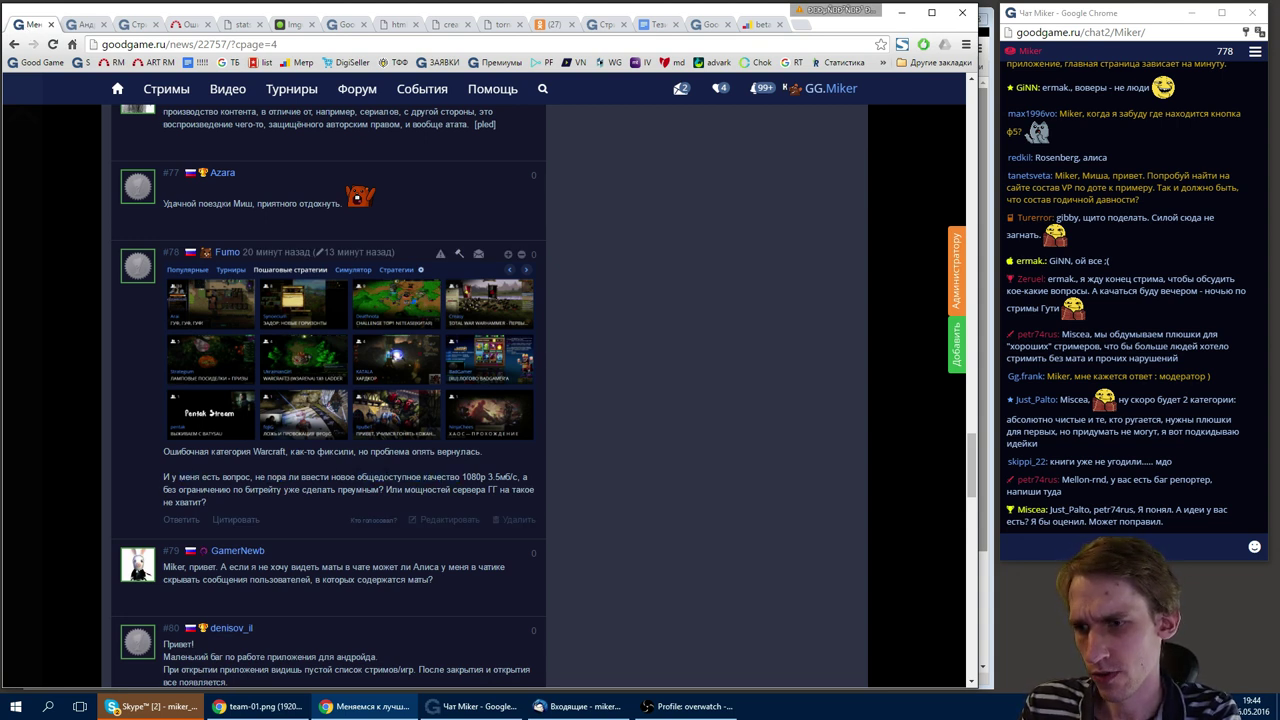
{"action": "left_click_drag", "start_coordinate": [462, 477], "coordinate": [518, 478]}
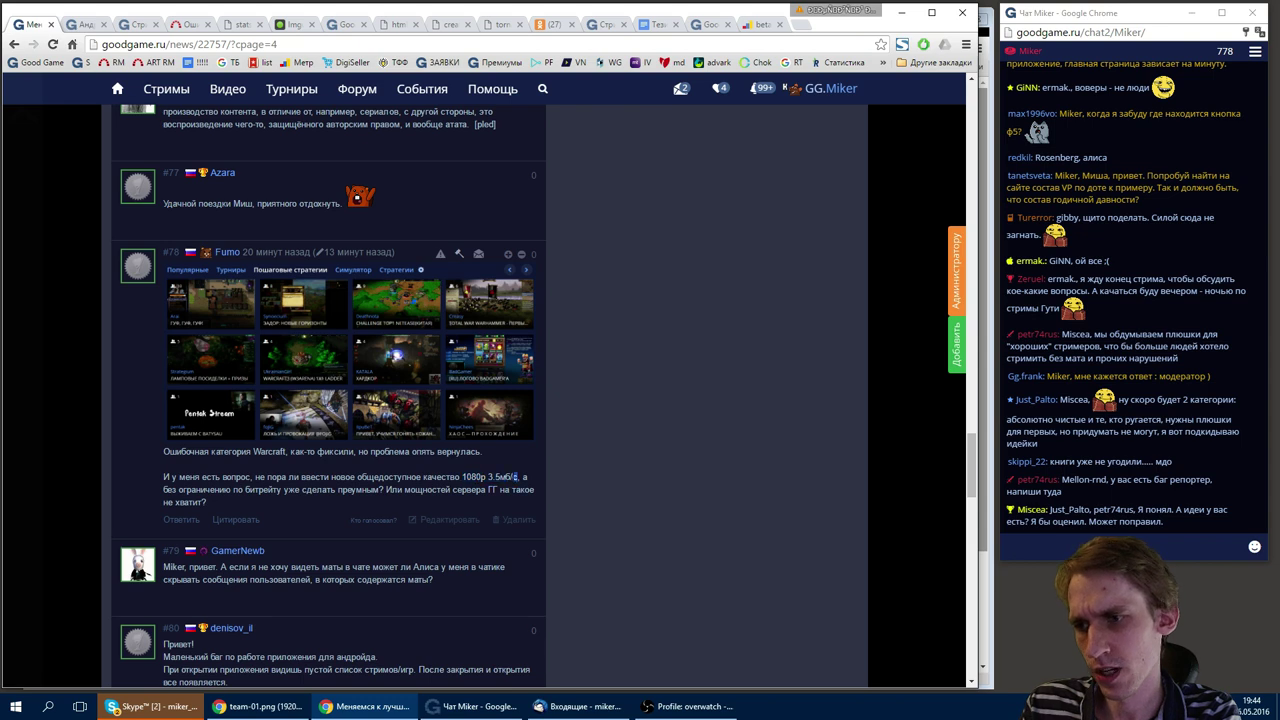
{"action": "left_click_drag", "start_coordinate": [163, 490], "coordinate": [370, 490]}
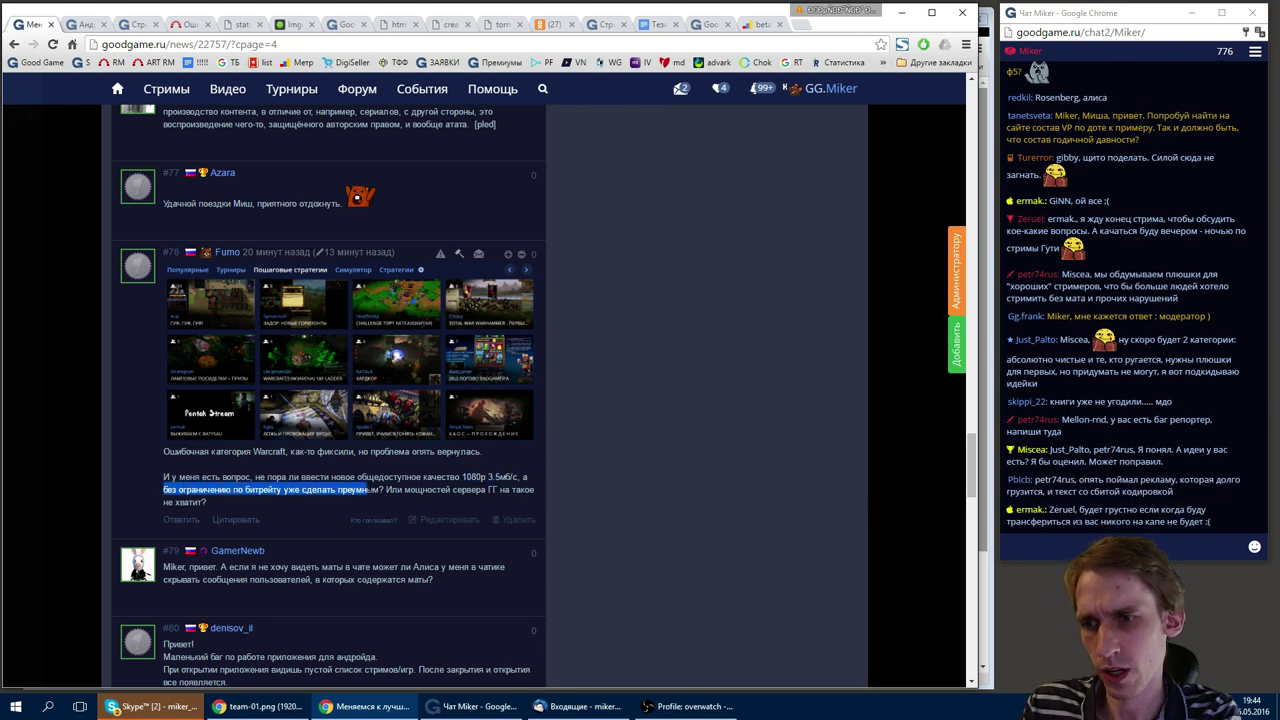
{"action": "left_click", "coordinate": [372, 489]}
{"action": "double_click", "coordinate": [476, 477]}
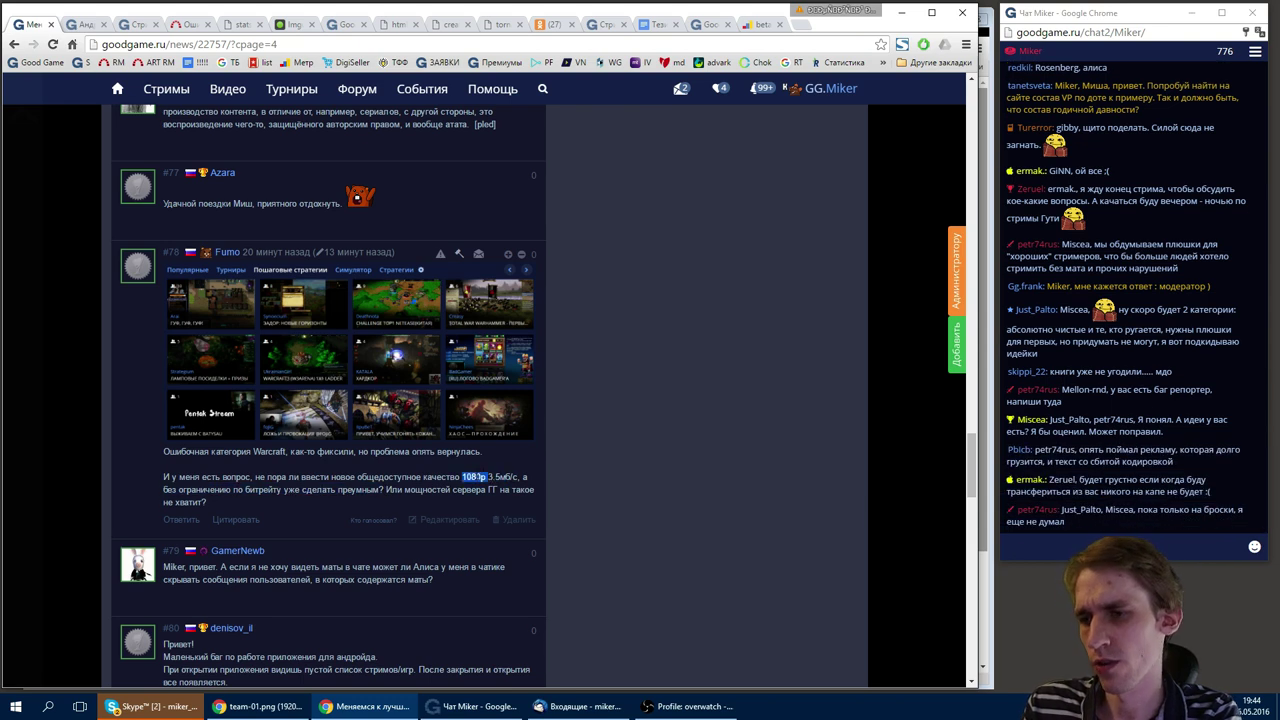
{"action": "double_click", "coordinate": [498, 477]}
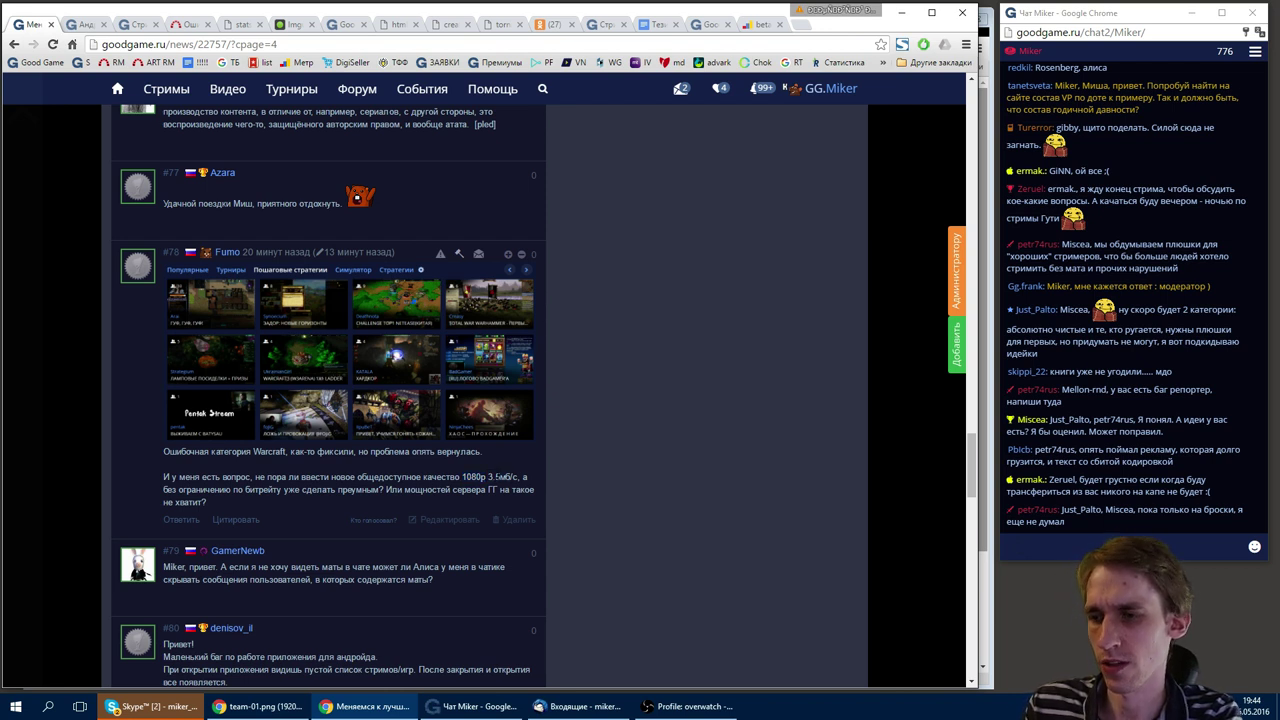
{"action": "left_click", "coordinate": [510, 477]}
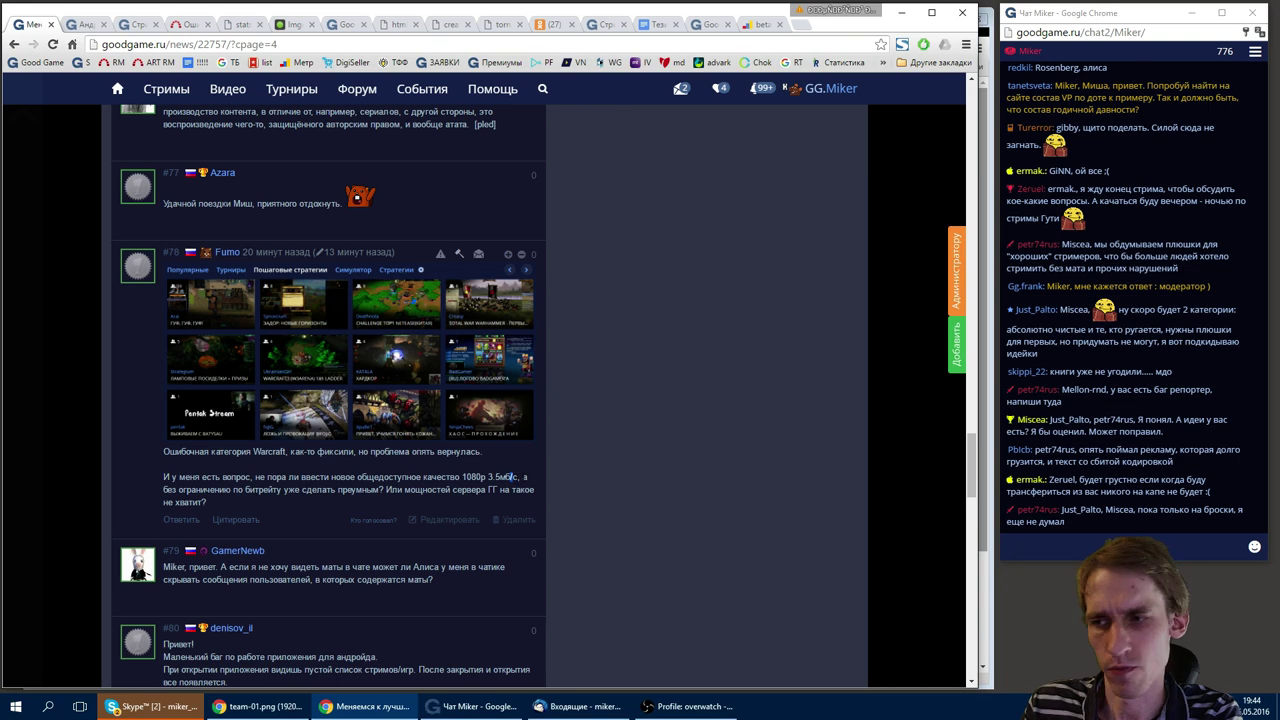
{"action": "mouse_move", "coordinate": [519, 477]}
{"action": "left_mouse_down"}
{"action": "mouse_move", "coordinate": [511, 490]}
{"action": "mouse_move", "coordinate": [523, 477]}
{"action": "left_mouse_up"}
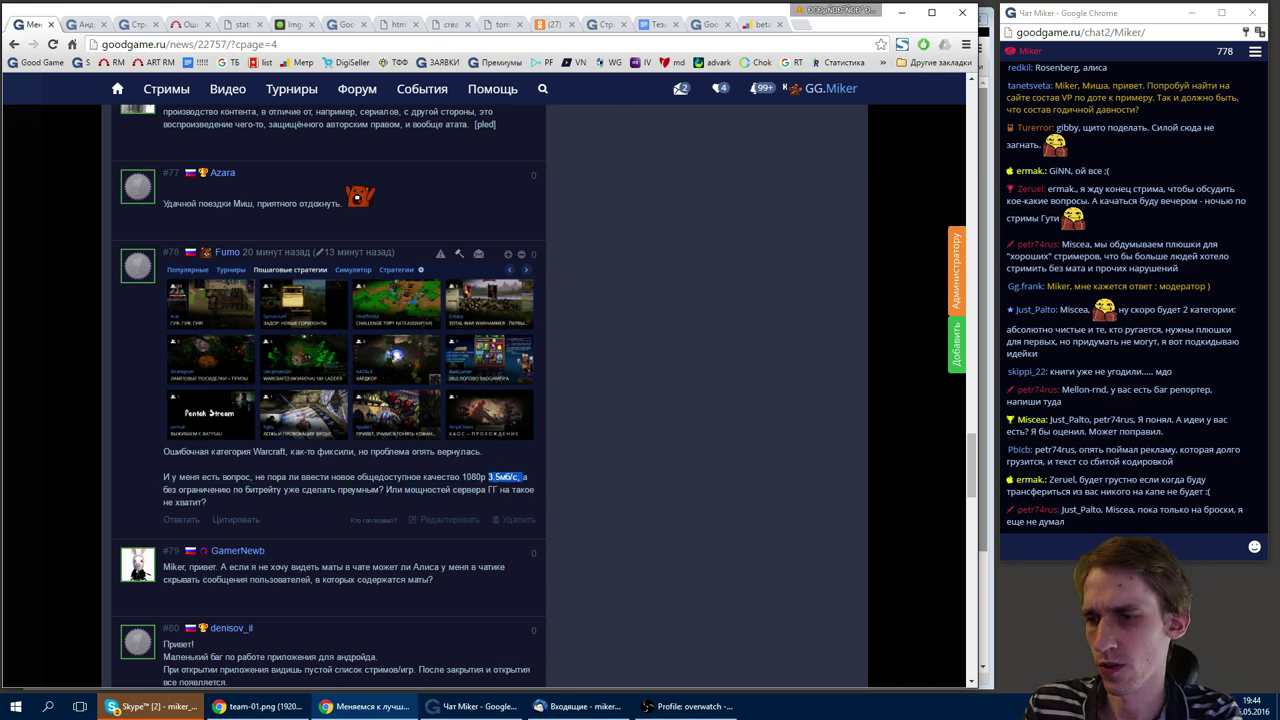
{"action": "left_click", "coordinate": [510, 477]}
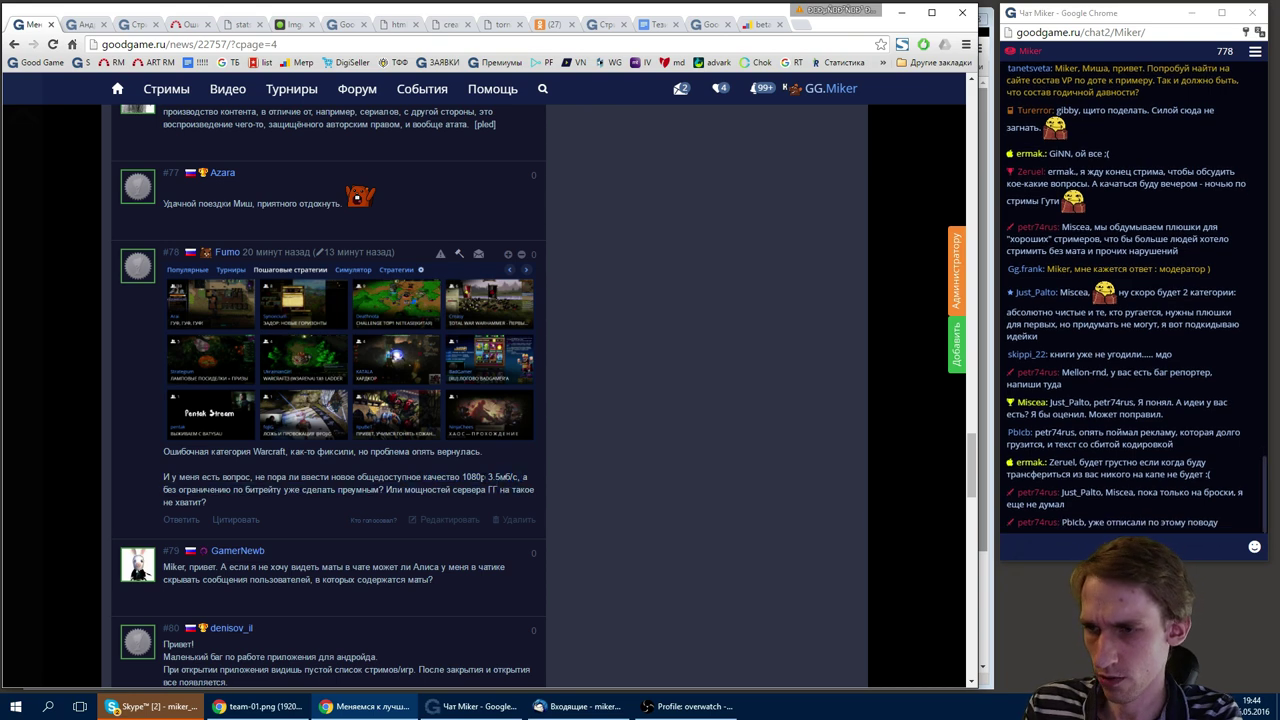
{"action": "double_click", "coordinate": [475, 477]}
{"action": "double_click", "coordinate": [499, 477]}
{"action": "left_click", "coordinate": [499, 477]}
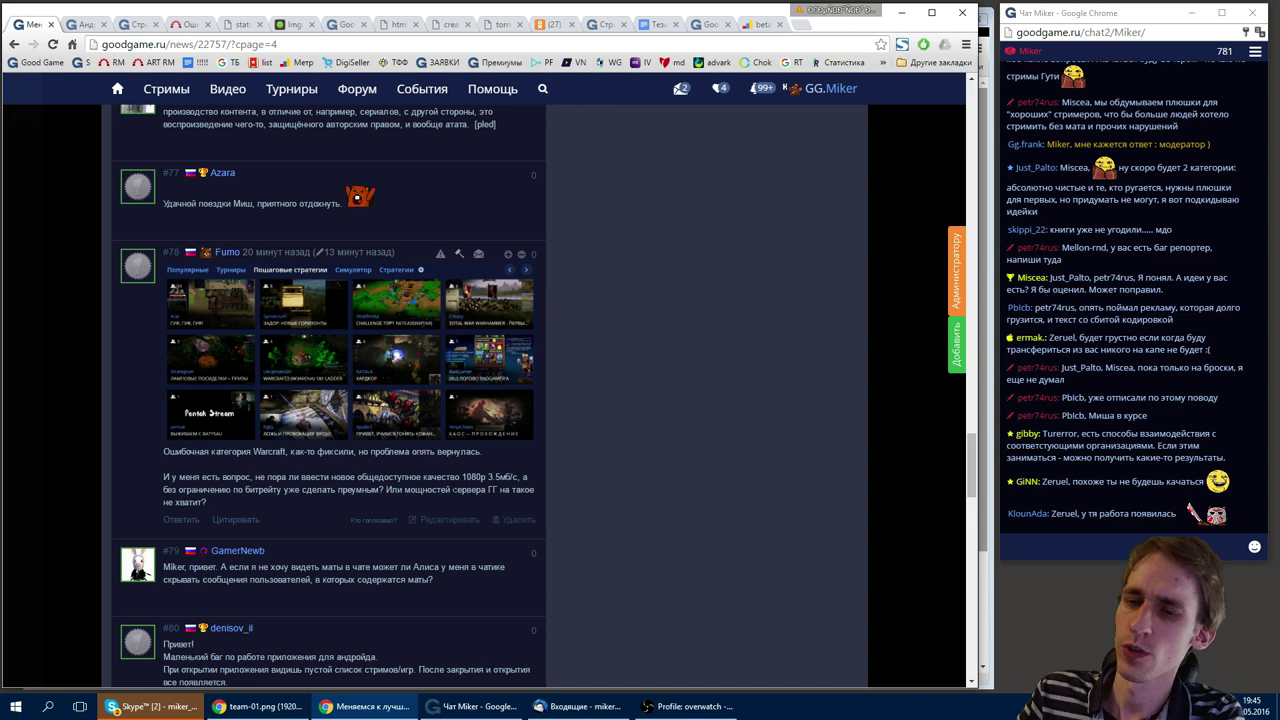
{"action": "double_click", "coordinate": [474, 477]}
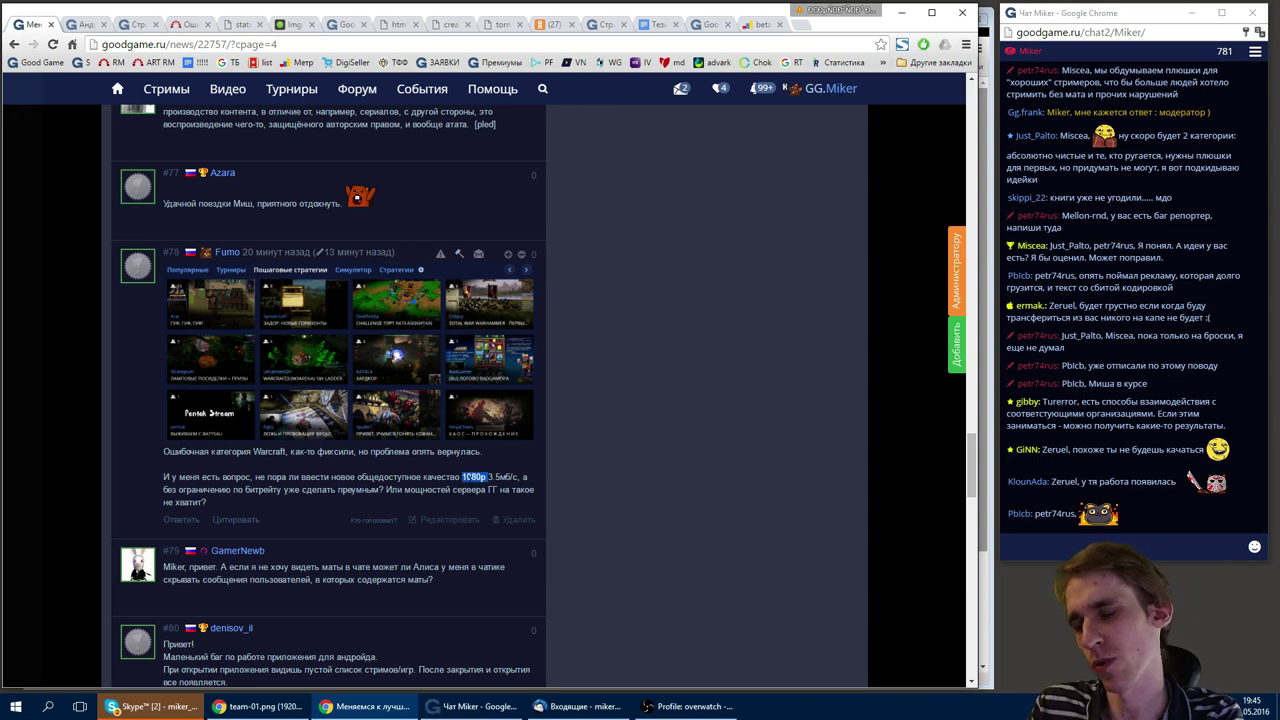
{"action": "left_click", "coordinate": [457, 479]}
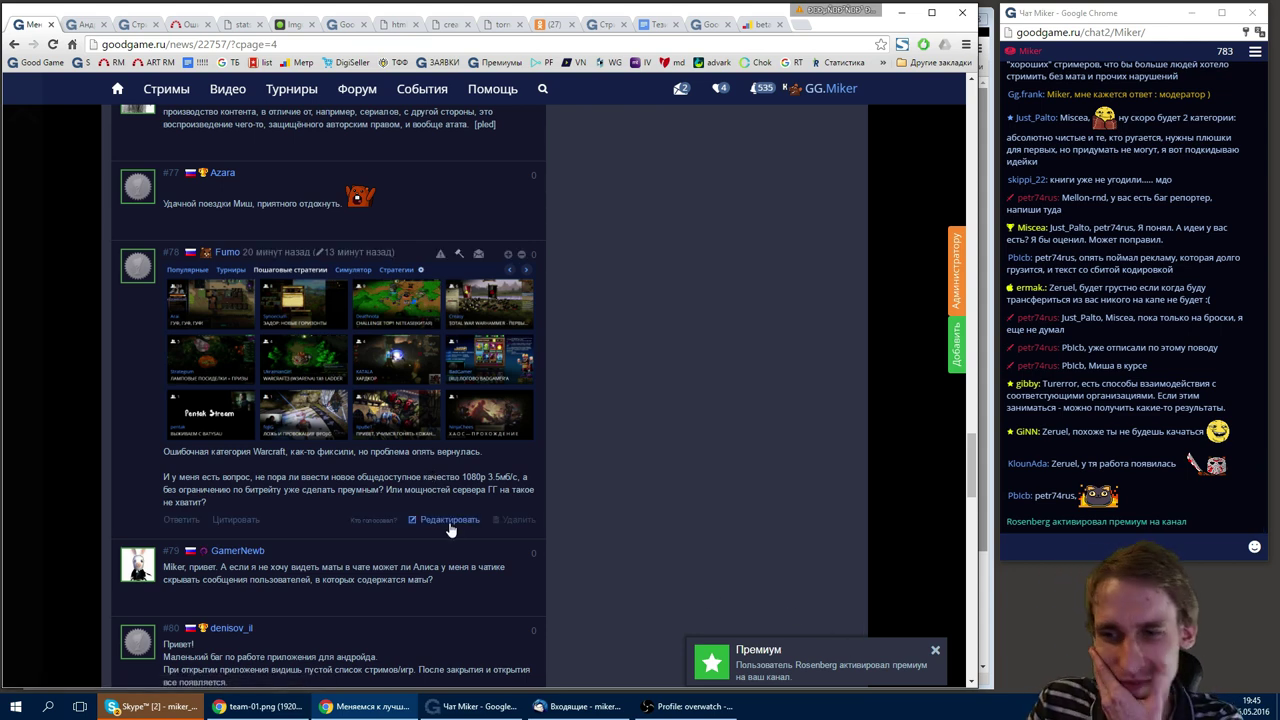
{"action": "scroll", "coordinate": [274, 493], "scroll_direction": "down", "scroll_amount": 2}
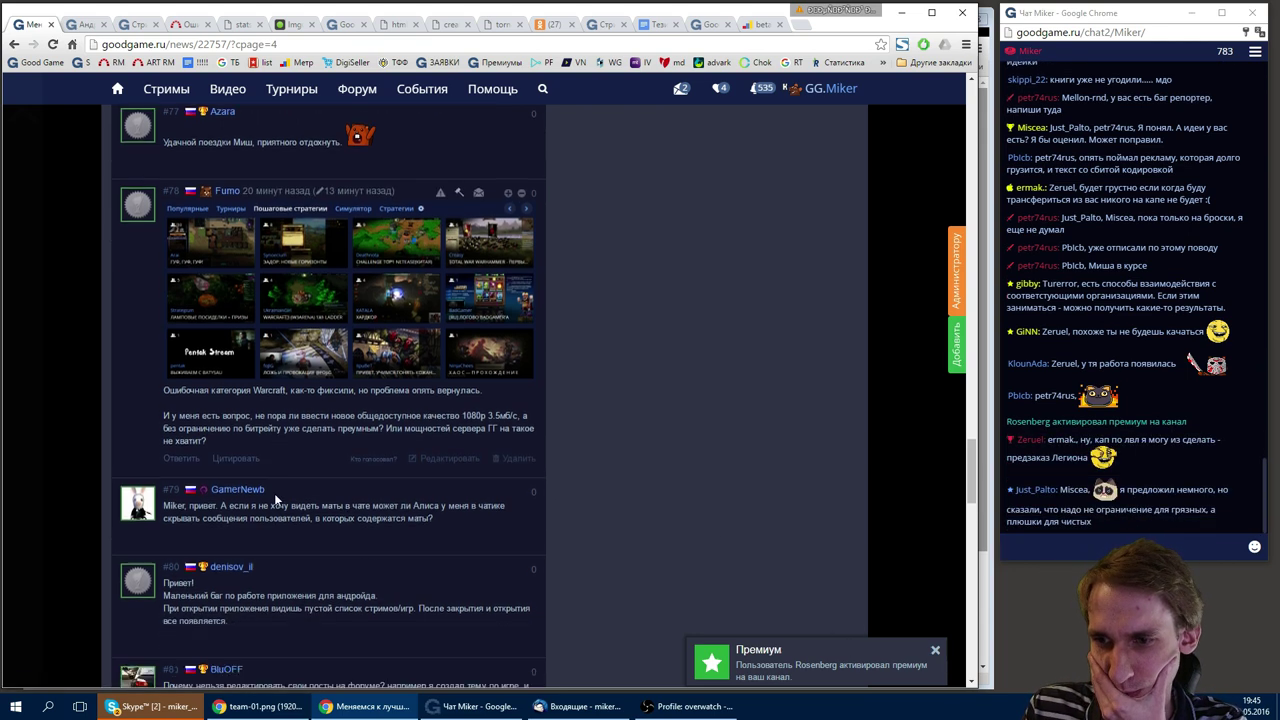
{"action": "double_click", "coordinate": [202, 433]}
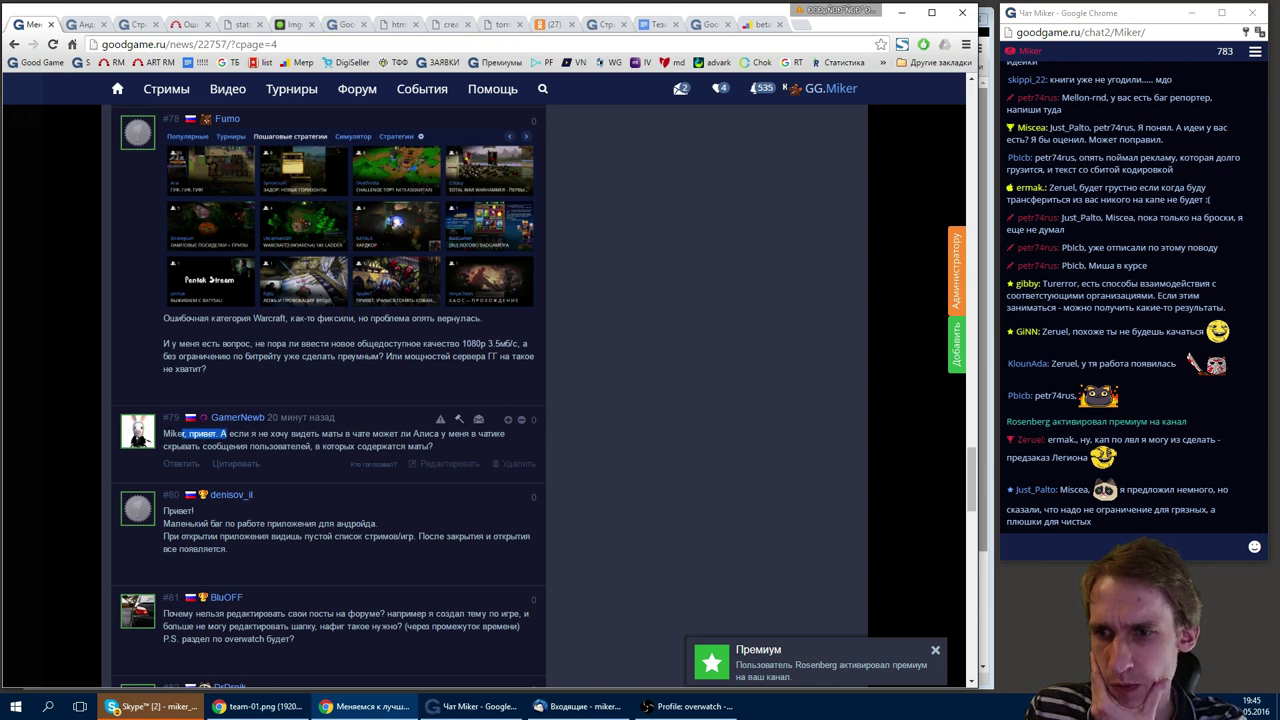
{"action": "left_click", "coordinate": [306, 434]}
{"action": "double_click", "coordinate": [306, 434]}
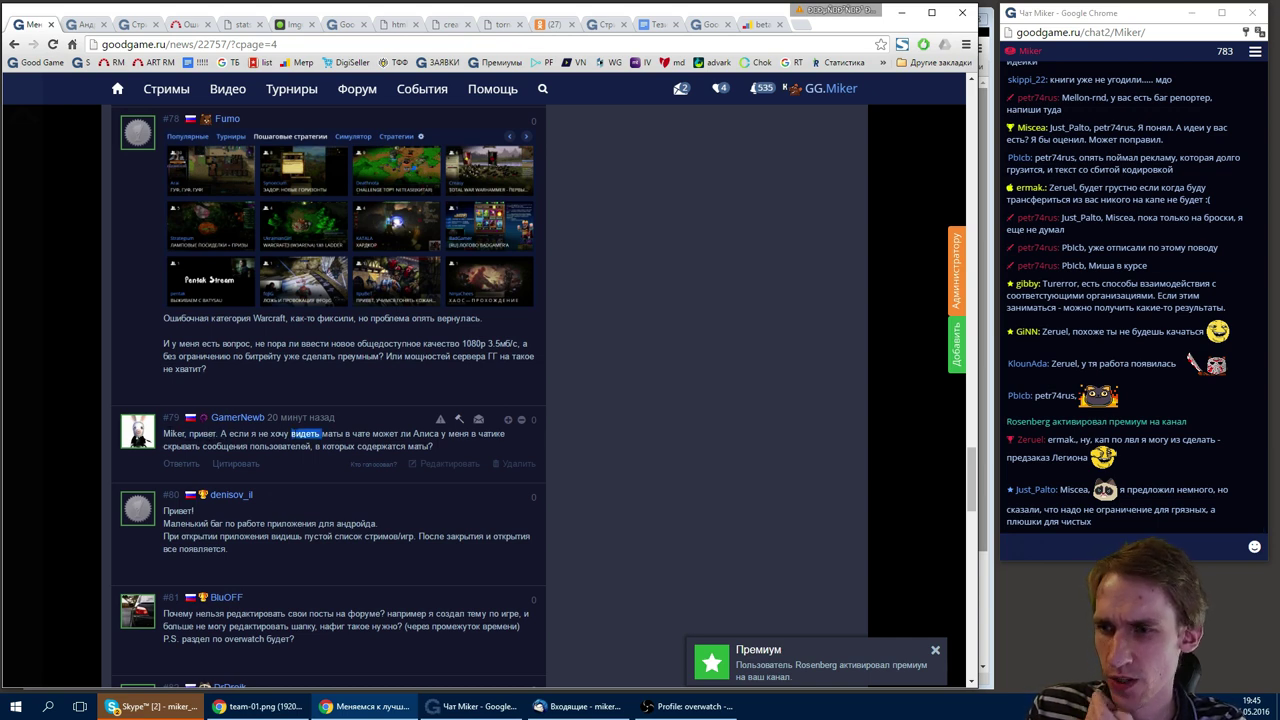
{"action": "double_click", "coordinate": [225, 446]}
{"action": "scroll", "coordinate": [248, 418], "scroll_direction": "down", "scroll_amount": 2}
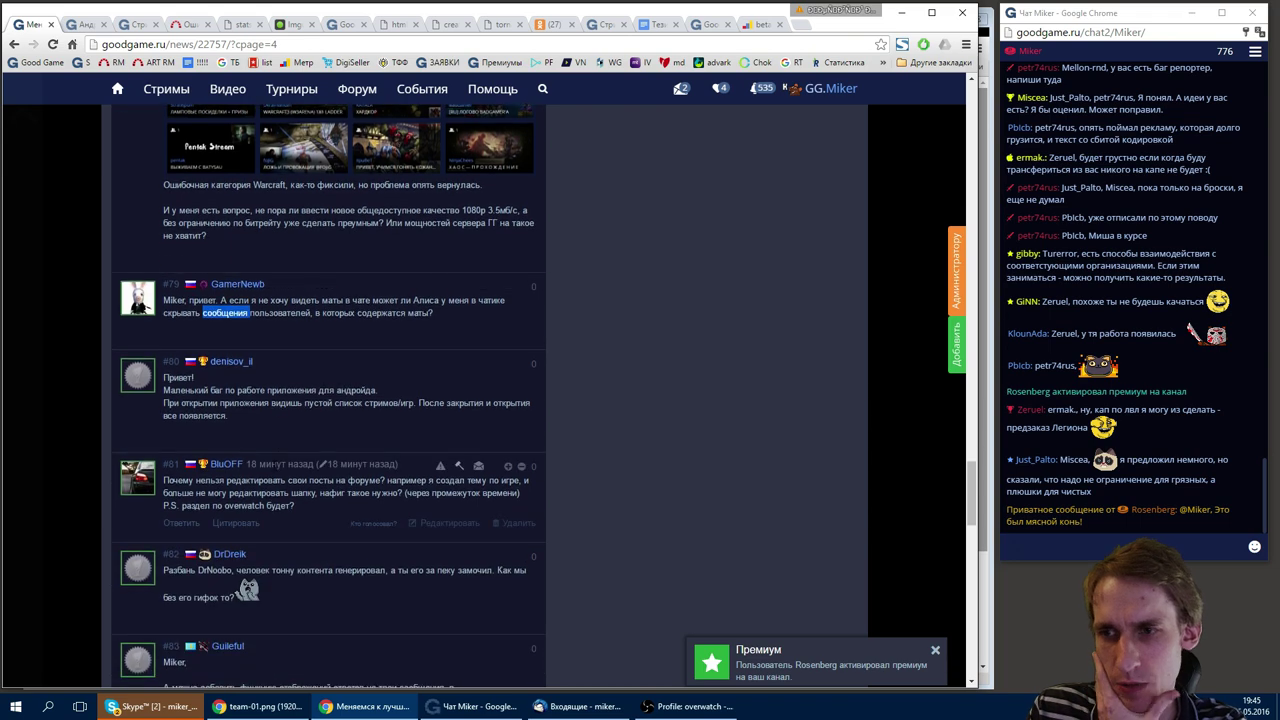
{"action": "left_click_drag", "start_coordinate": [240, 414], "coordinate": [167, 378]}
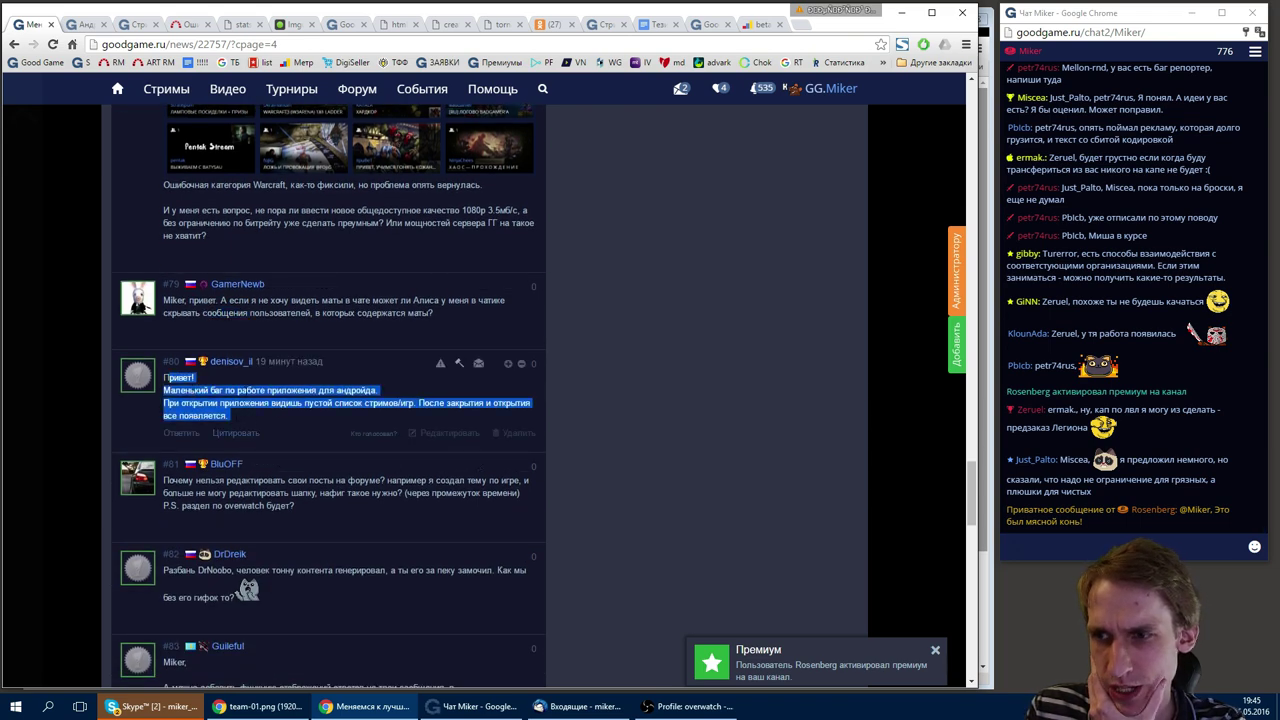
{"action": "left_click", "coordinate": [167, 378]}
{"action": "left_click_drag", "start_coordinate": [243, 415], "coordinate": [163, 403]}
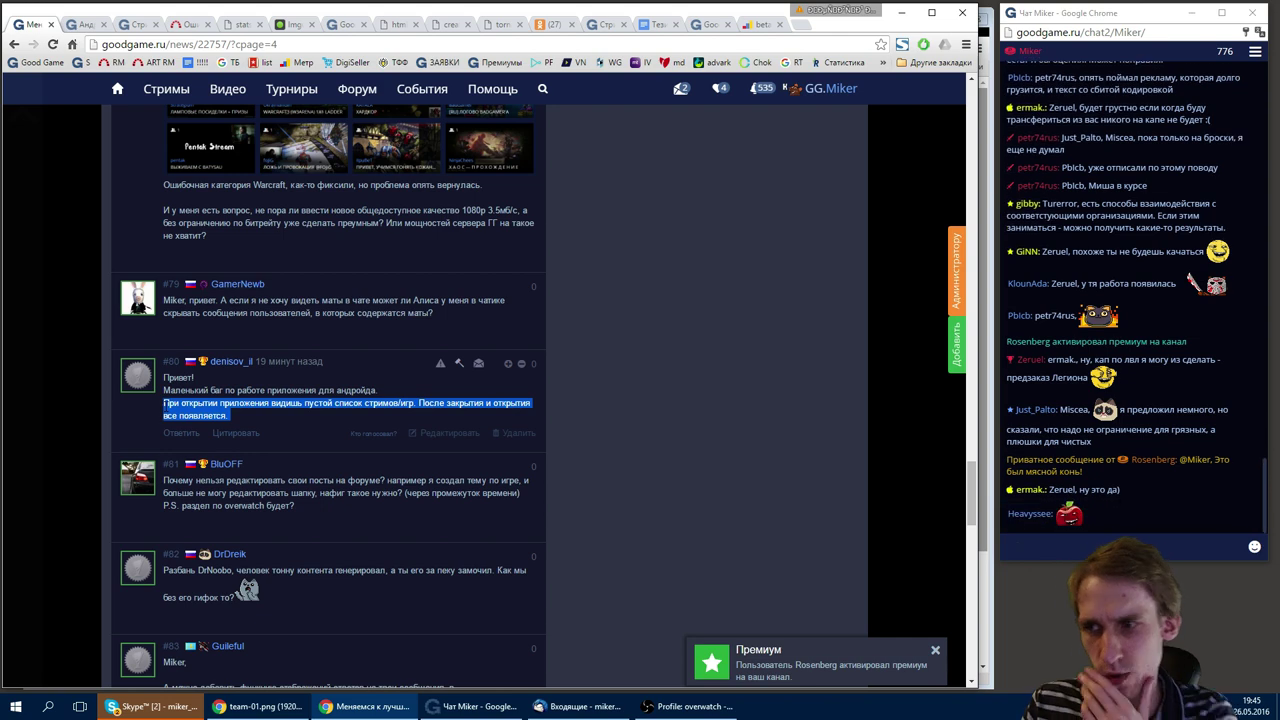